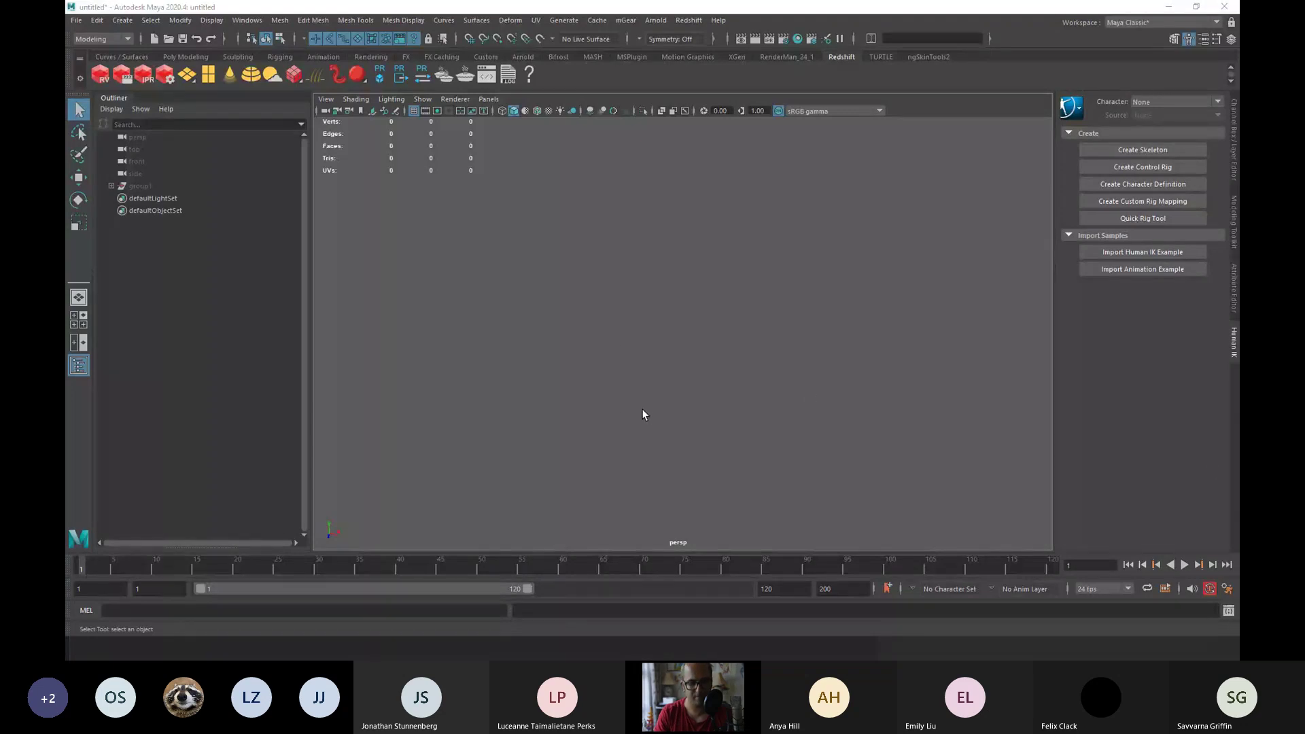
Show the home library's 3D Assets categories in Quixel Bridge with the window maximized.
{"action": "mouse_move", "coordinate": [642, 412]}
{"action": "left_mouse_down", "text": "alt"}
{"action": "mouse_move", "coordinate": [661, 406]}
{"action": "mouse_move", "coordinate": [636, 394]}
{"action": "left_mouse_up", "text": "alt"}
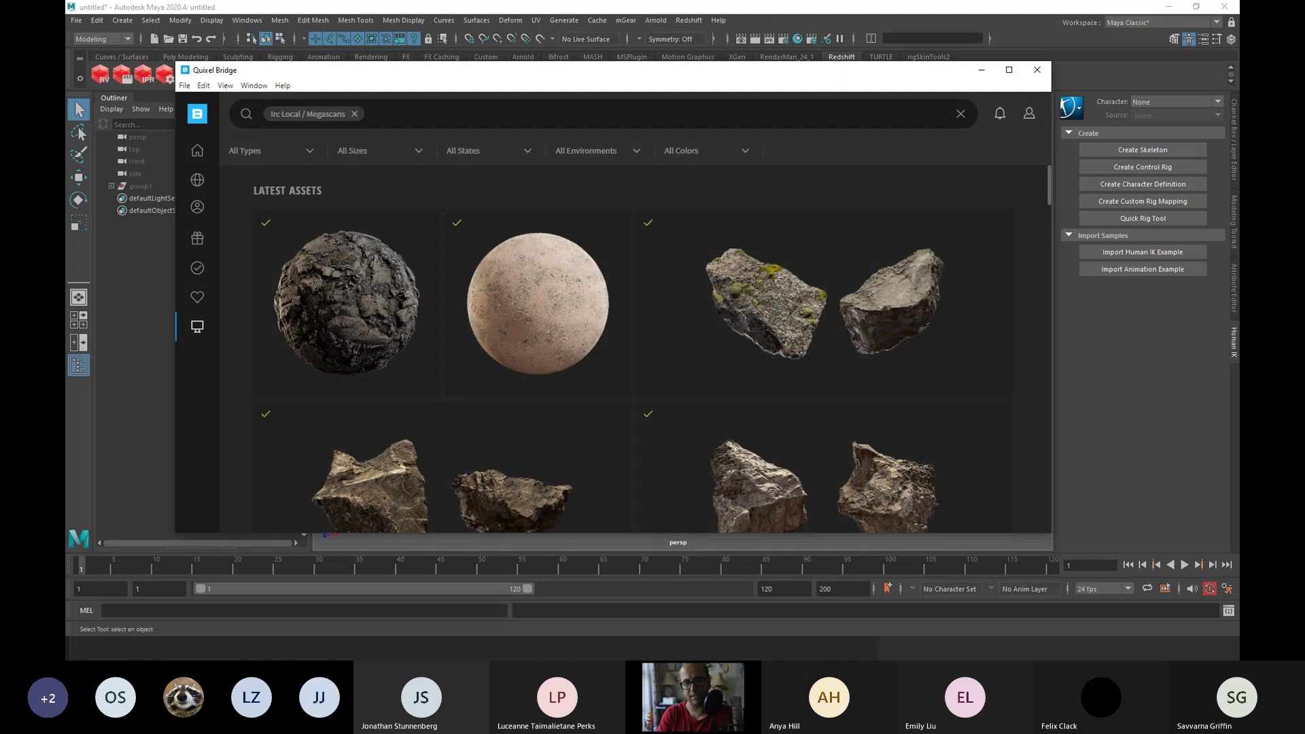
{"action": "mouse_move", "coordinate": [213, 172]}
{"action": "left_click", "coordinate": [198, 151]}
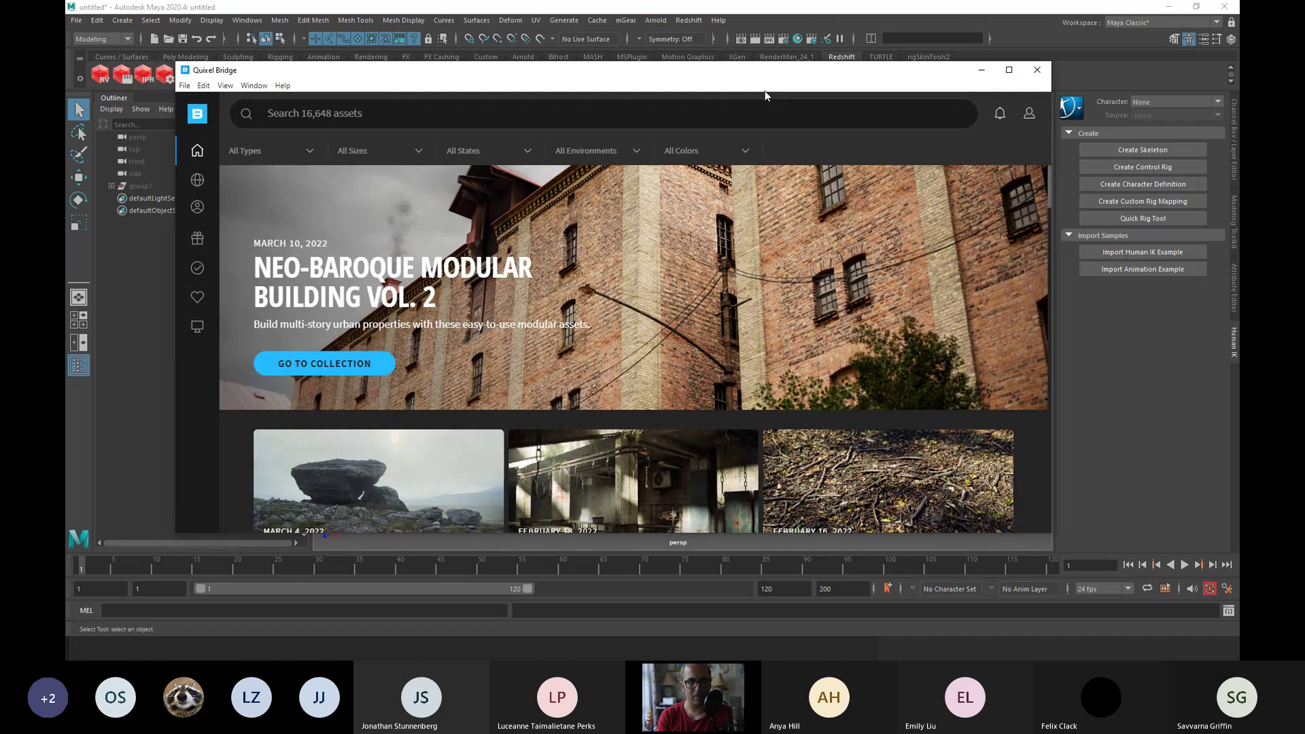
{"action": "left_click_drag", "start_coordinate": [775, 70], "coordinate": [830, 38]}
{"action": "double_click", "coordinate": [858, 44]}
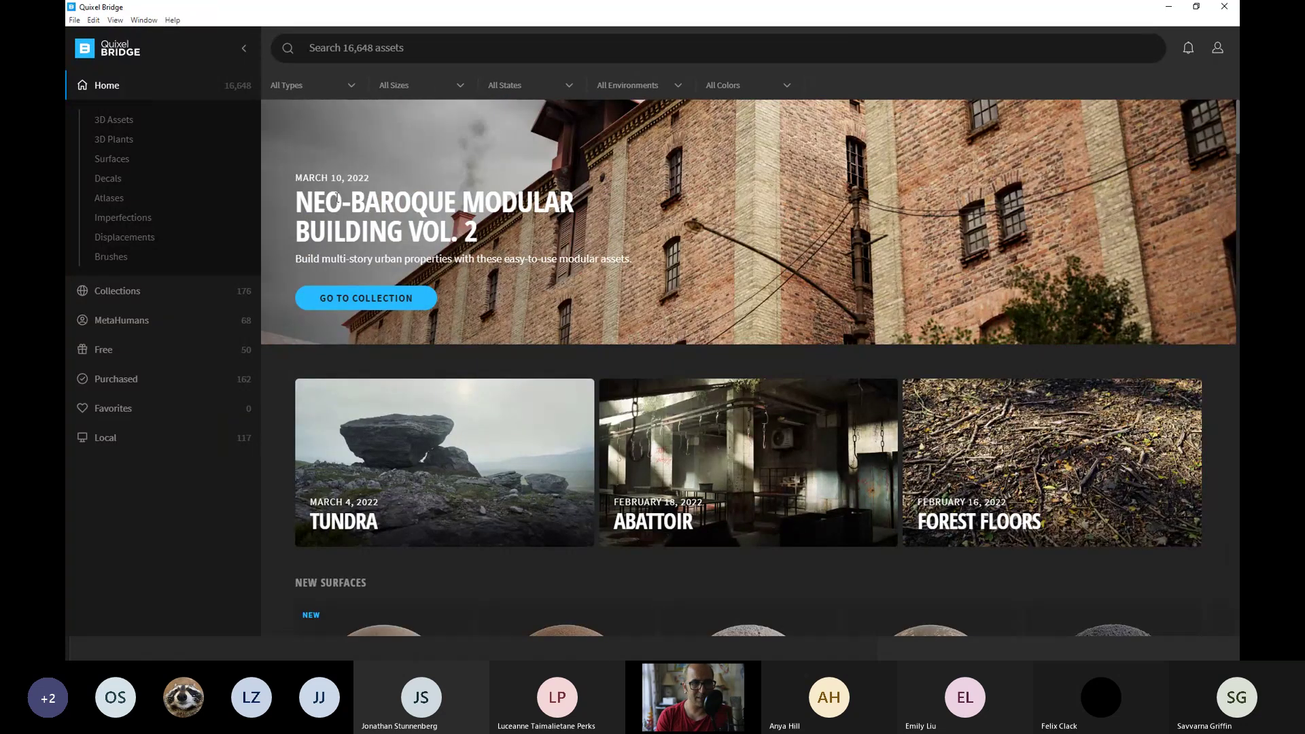
{"action": "left_click", "coordinate": [117, 121]}
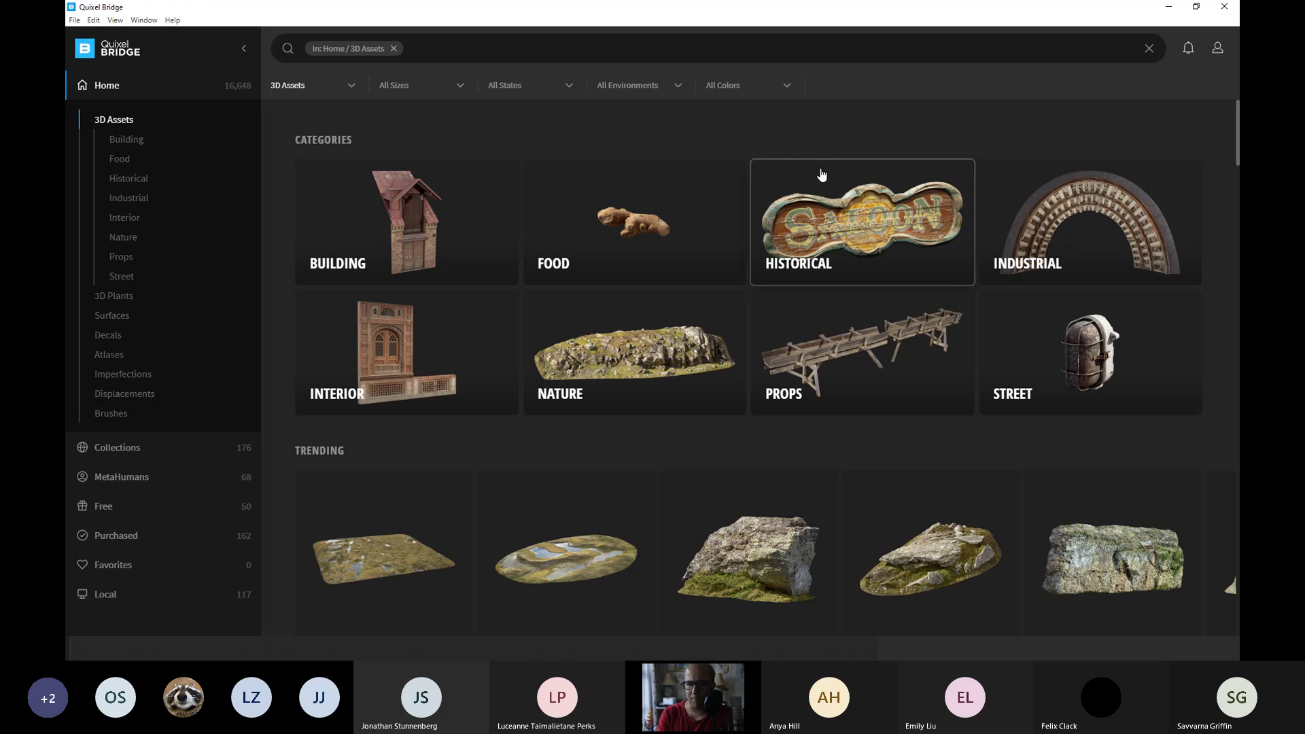
Switch to Maya and import HumanBody.ma from the Bipeds sculpting base meshes in the Content Browser, clearing the browser out of the way.
{"action": "key", "text": "super+Down"}
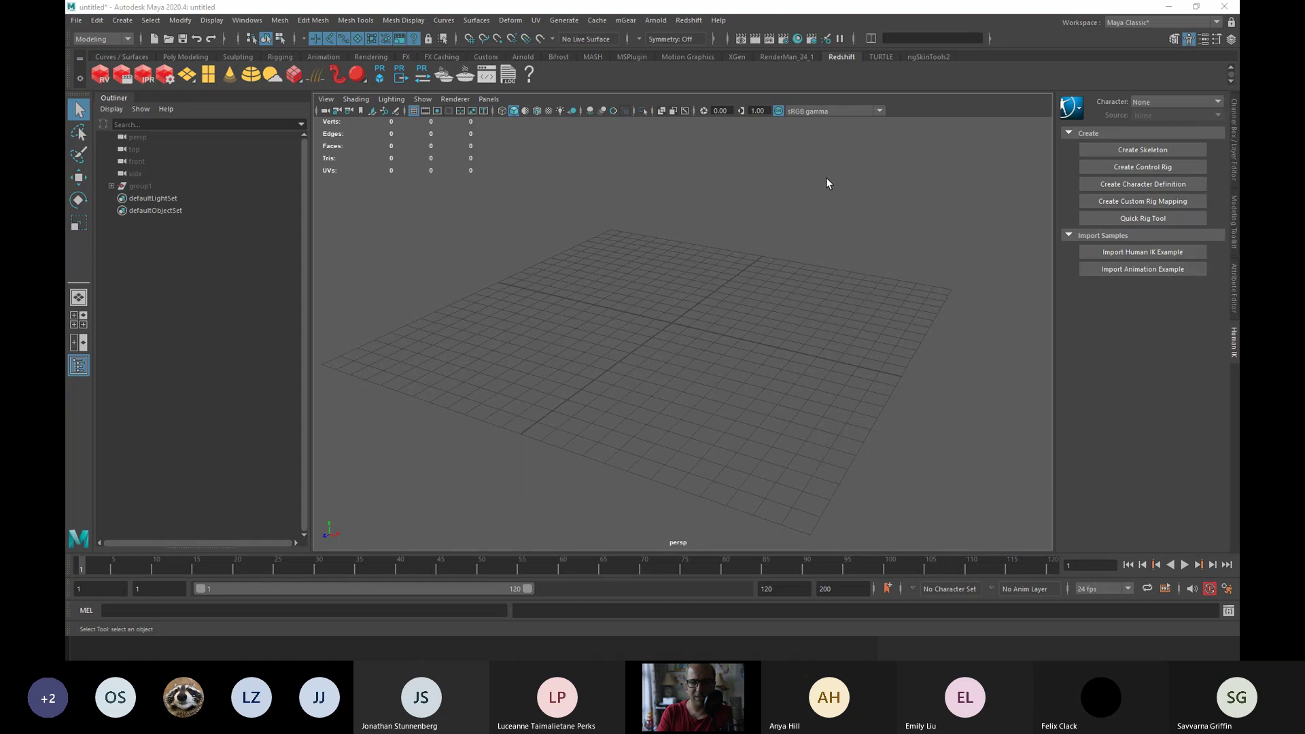
{"action": "mouse_move", "coordinate": [699, 262]}
{"action": "left_mouse_down", "text": "alt"}
{"action": "mouse_move", "coordinate": [666, 259]}
{"action": "mouse_move", "coordinate": [678, 262]}
{"action": "left_mouse_up", "text": "alt"}
{"action": "middle_click_drag", "start_coordinate": [679, 262], "coordinate": [656, 240], "text": "alt"}
{"action": "scroll", "coordinate": [576, 249], "scroll_direction": "down", "scroll_amount": 2}
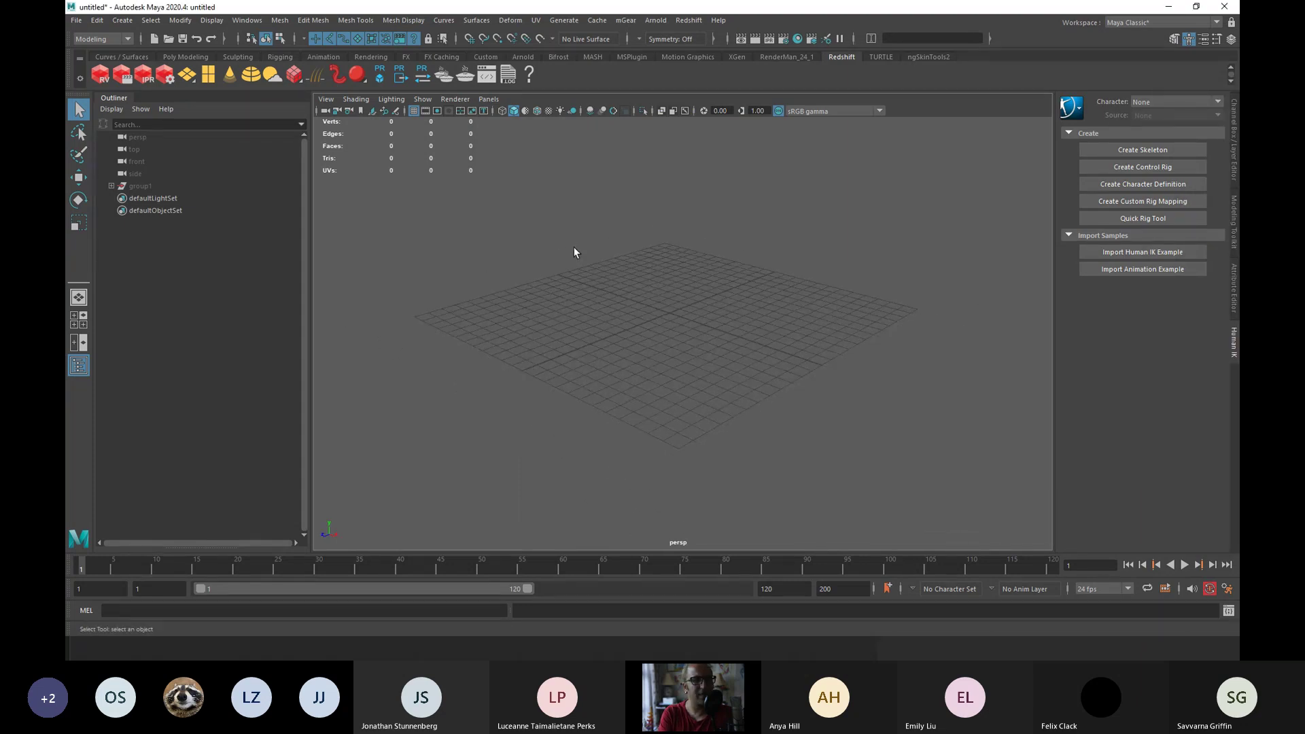
{"action": "left_click", "coordinate": [211, 20]}
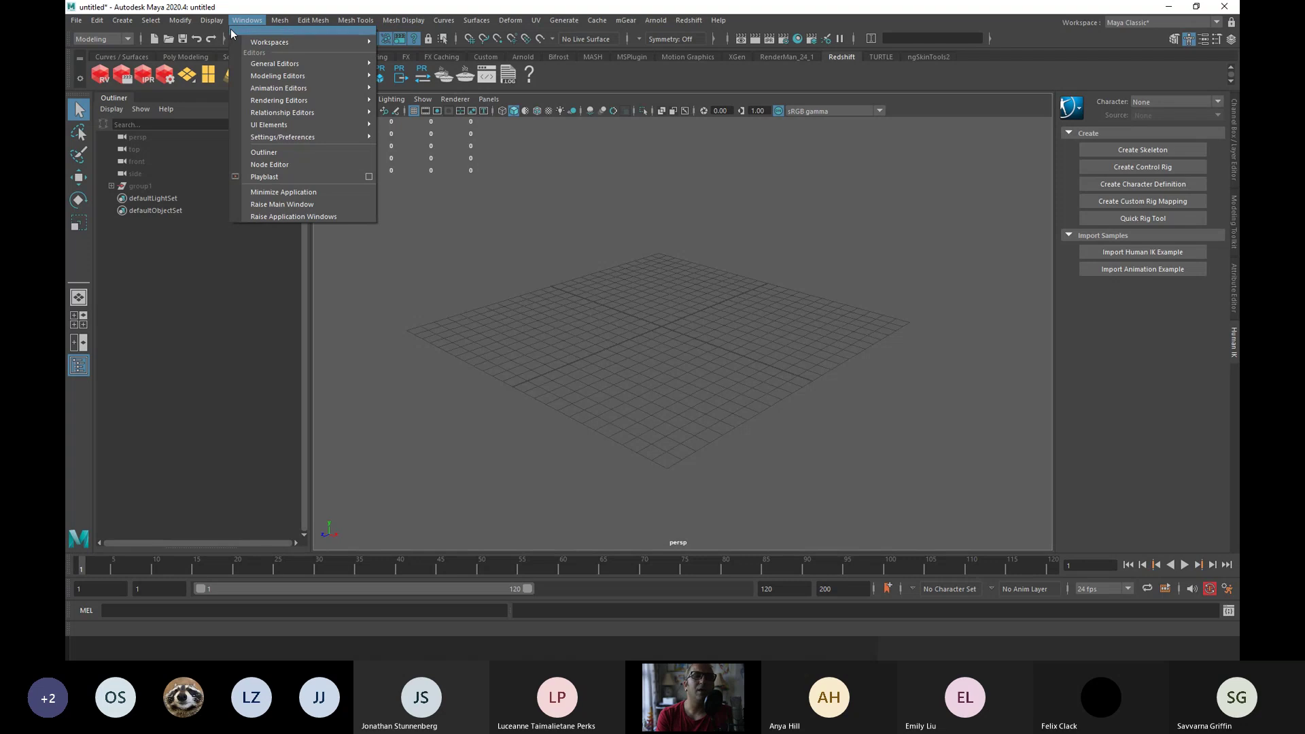
{"action": "mouse_move", "coordinate": [276, 63]}
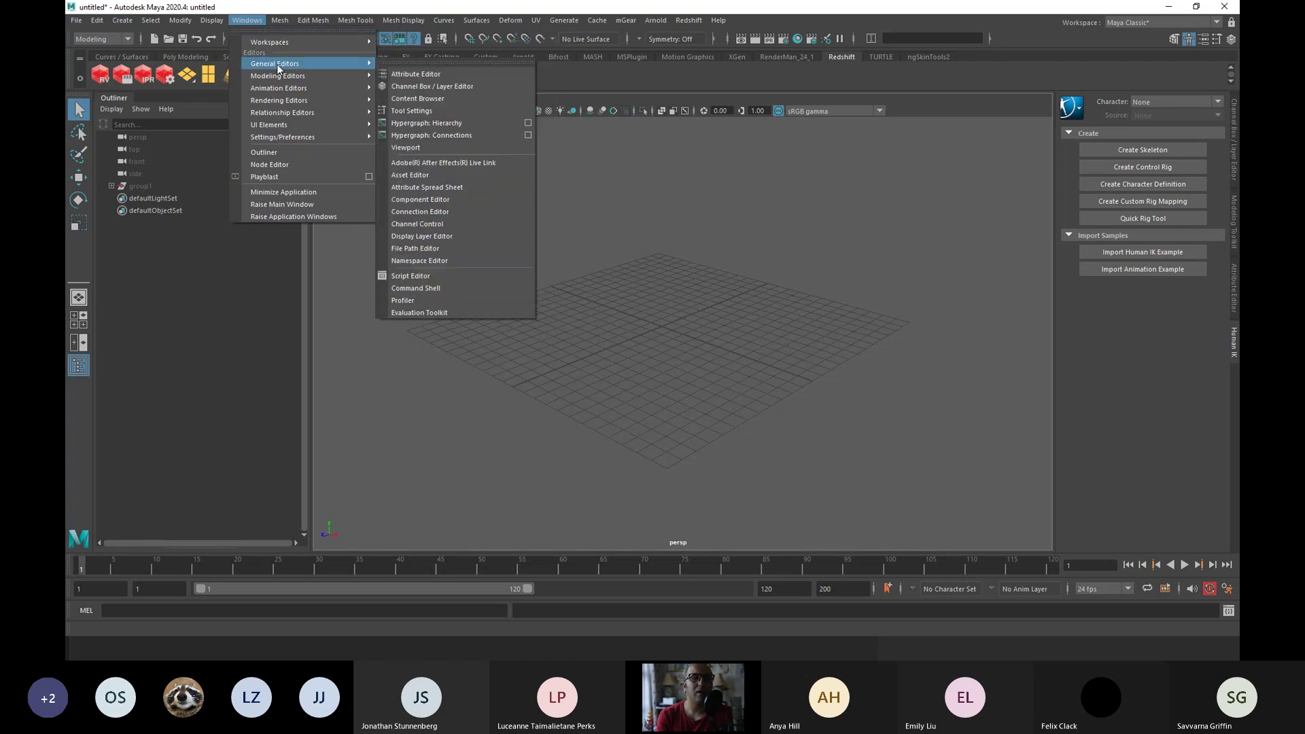
{"action": "left_click", "coordinate": [473, 98]}
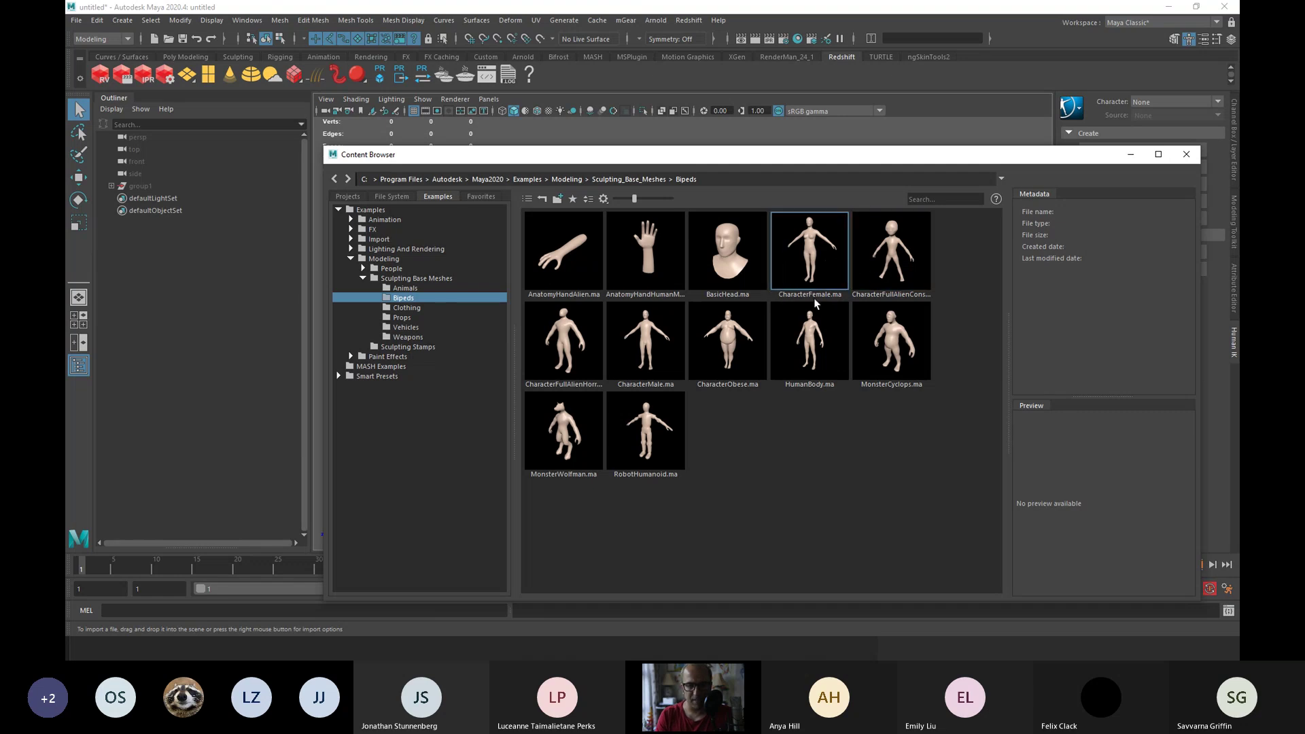
{"action": "right_click", "coordinate": [816, 325]}
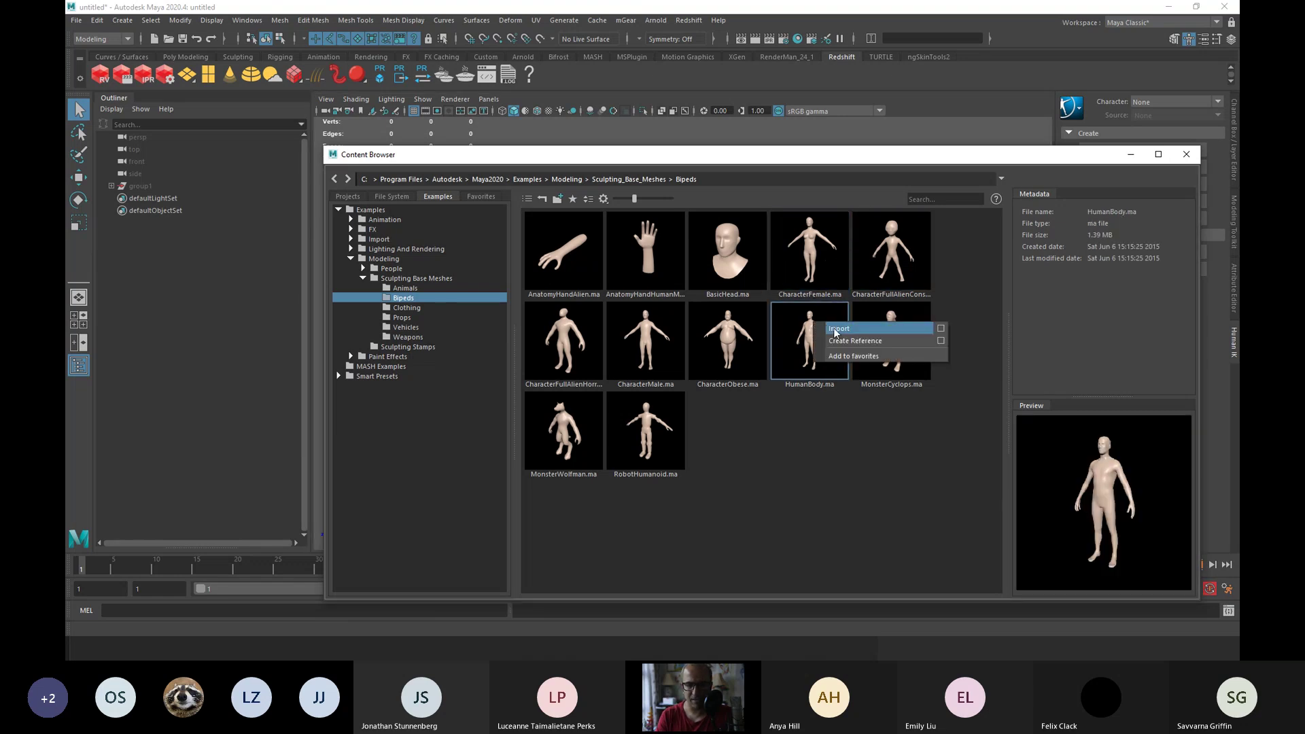
{"action": "left_click", "coordinate": [842, 329]}
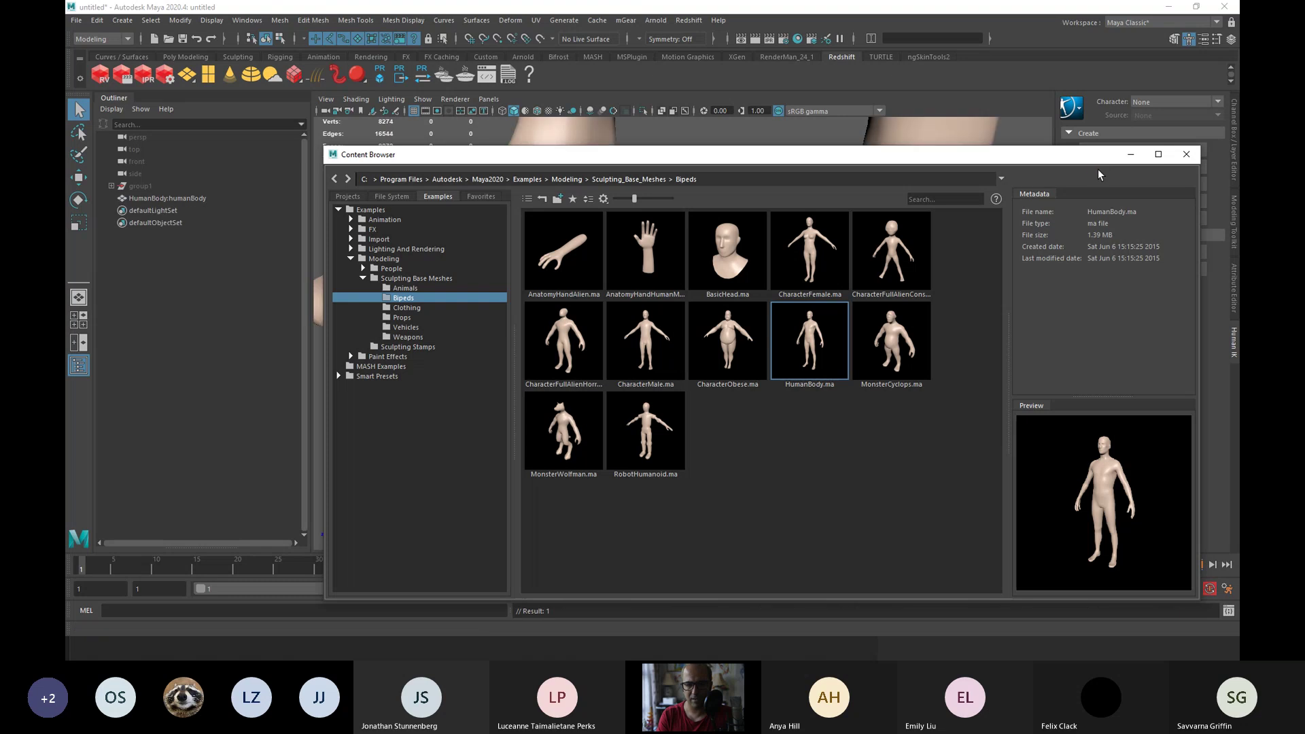
{"action": "left_click", "coordinate": [1131, 155]}
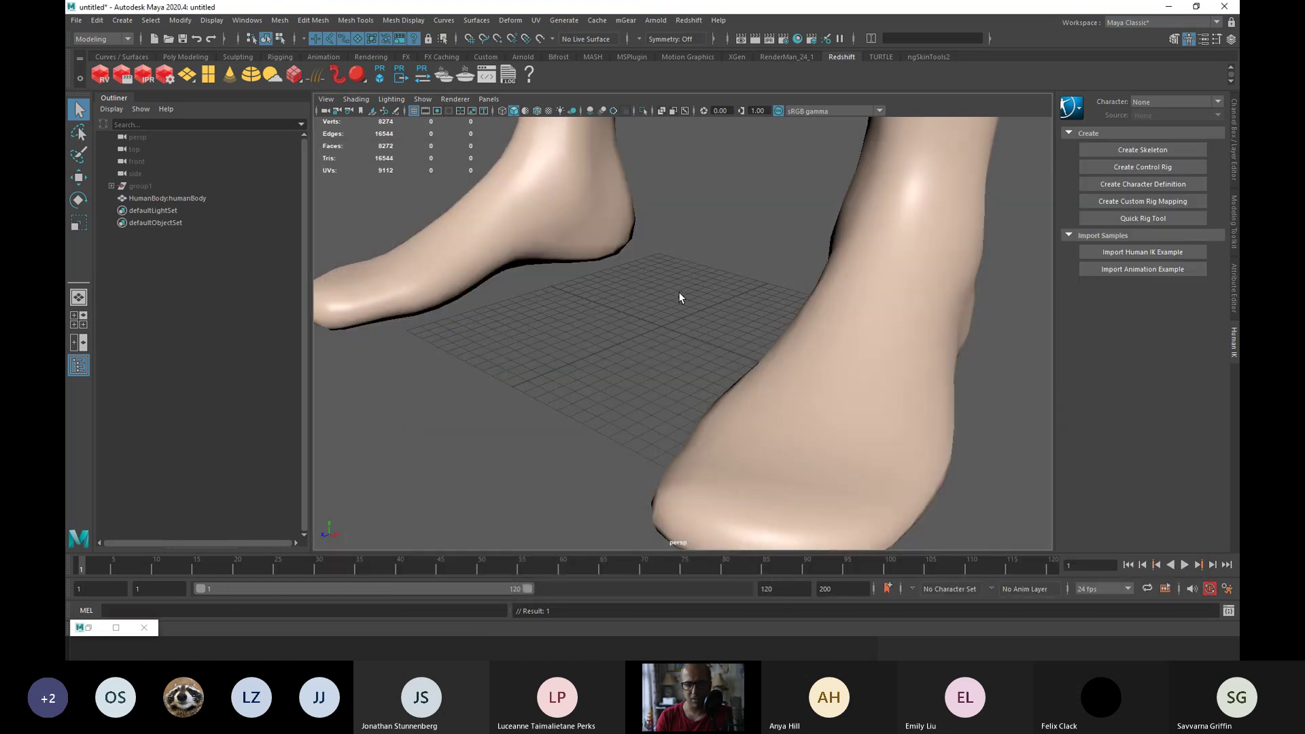
Examine the imported human body from the feet up to the full figure seen from the front.
{"action": "scroll", "coordinate": [708, 304], "scroll_direction": "down", "scroll_amount": 10}
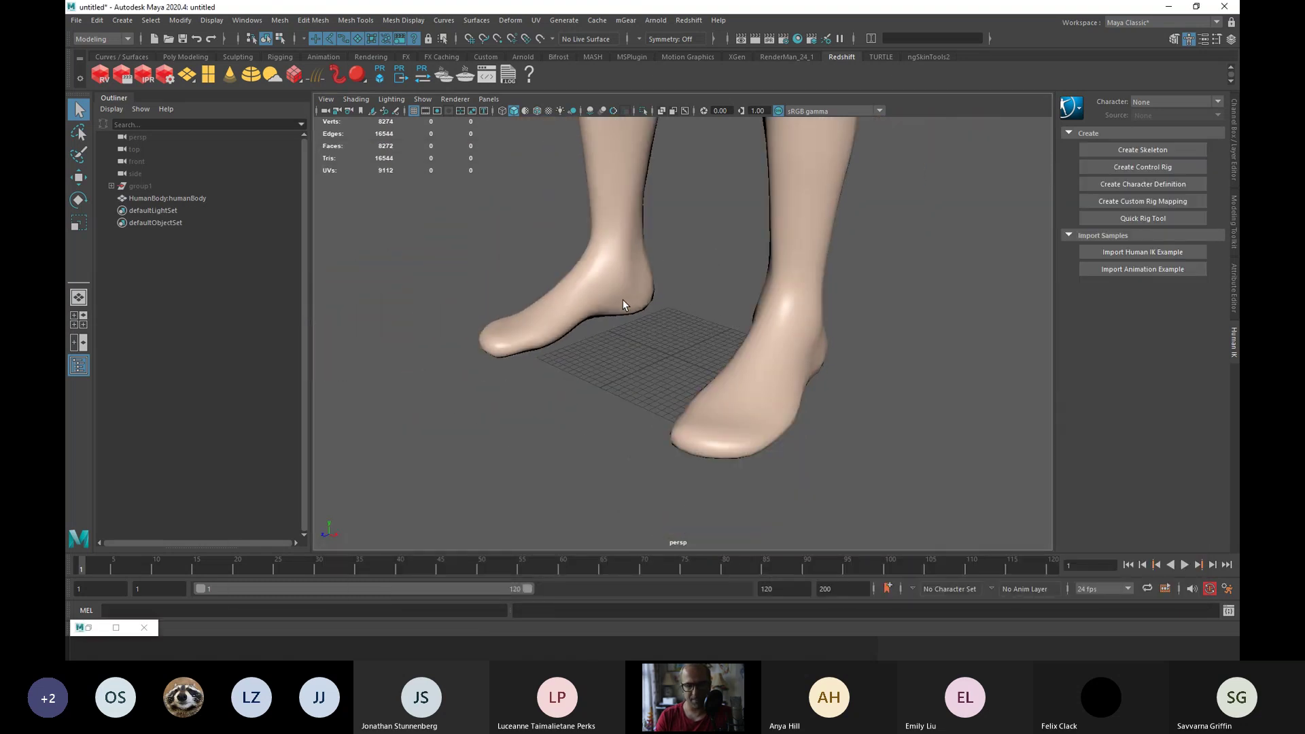
{"action": "middle_click_drag", "start_coordinate": [623, 299], "coordinate": [568, 397], "text": "alt"}
{"action": "scroll", "coordinate": [568, 397], "scroll_direction": "down", "scroll_amount": 10}
{"action": "left_click_drag", "start_coordinate": [518, 364], "coordinate": [694, 370], "text": "alt"}
{"action": "scroll", "coordinate": [539, 370], "scroll_direction": "up", "scroll_amount": 5}
{"action": "scroll", "coordinate": [564, 397], "scroll_direction": "up", "scroll_amount": 3}
{"action": "scroll", "coordinate": [565, 397], "scroll_direction": "down", "scroll_amount": 4}
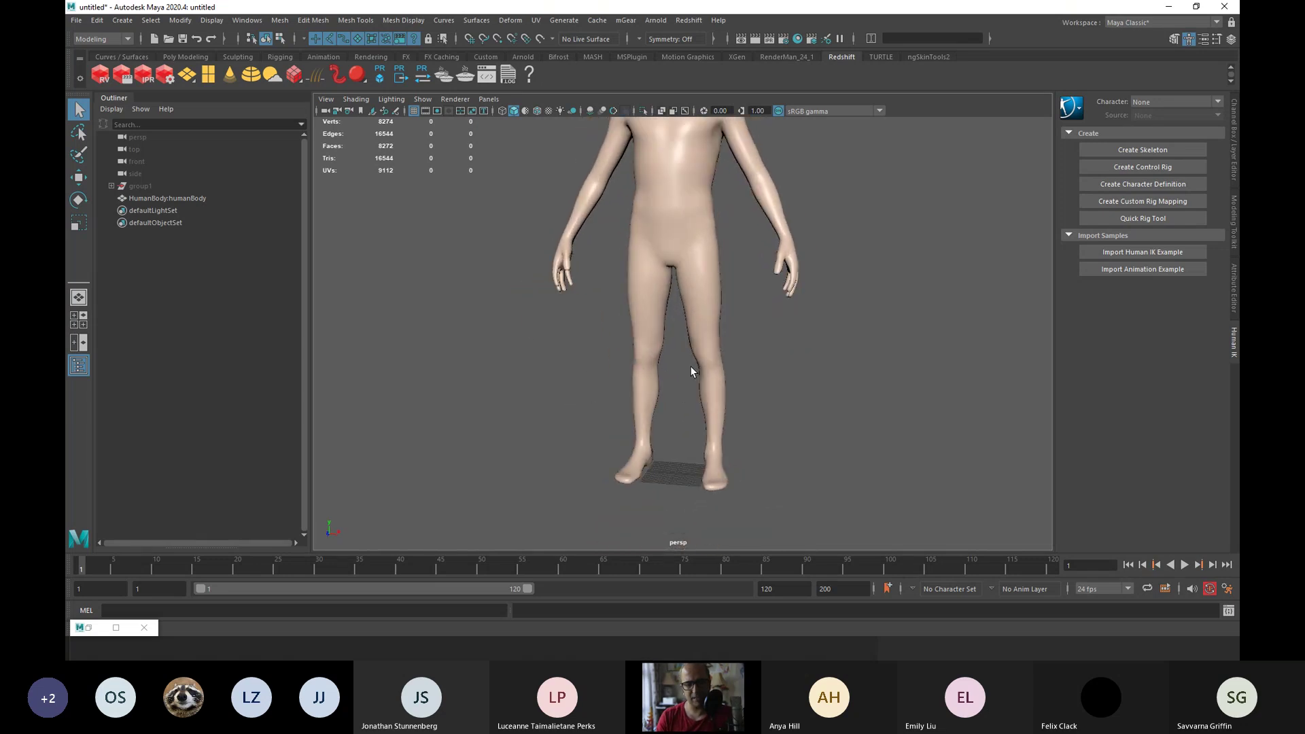
{"action": "scroll", "coordinate": [753, 307], "scroll_direction": "down", "scroll_amount": 4}
{"action": "right_click_drag", "start_coordinate": [574, 370], "coordinate": [618, 341], "text": "alt"}
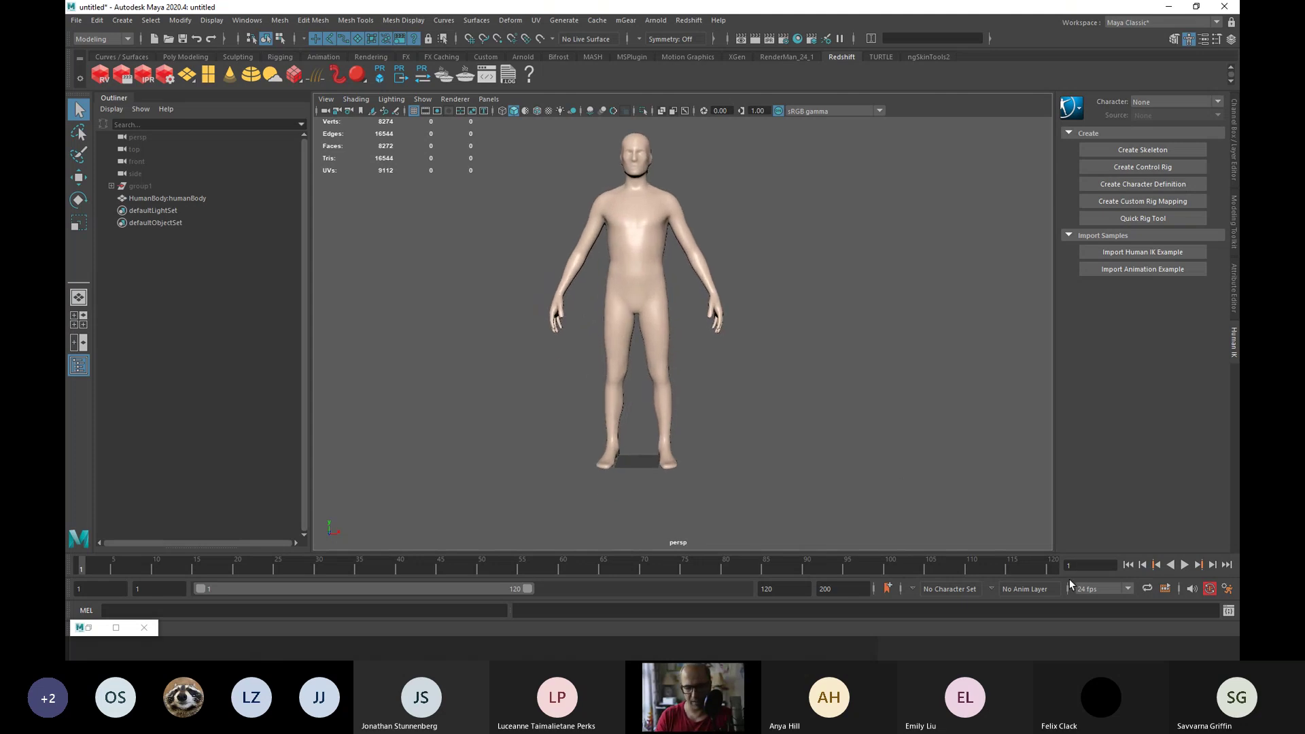
Capture a screen region around the figure and sketch red root-like lines along both legs and around the feet.
{"action": "key", "text": "Print"}
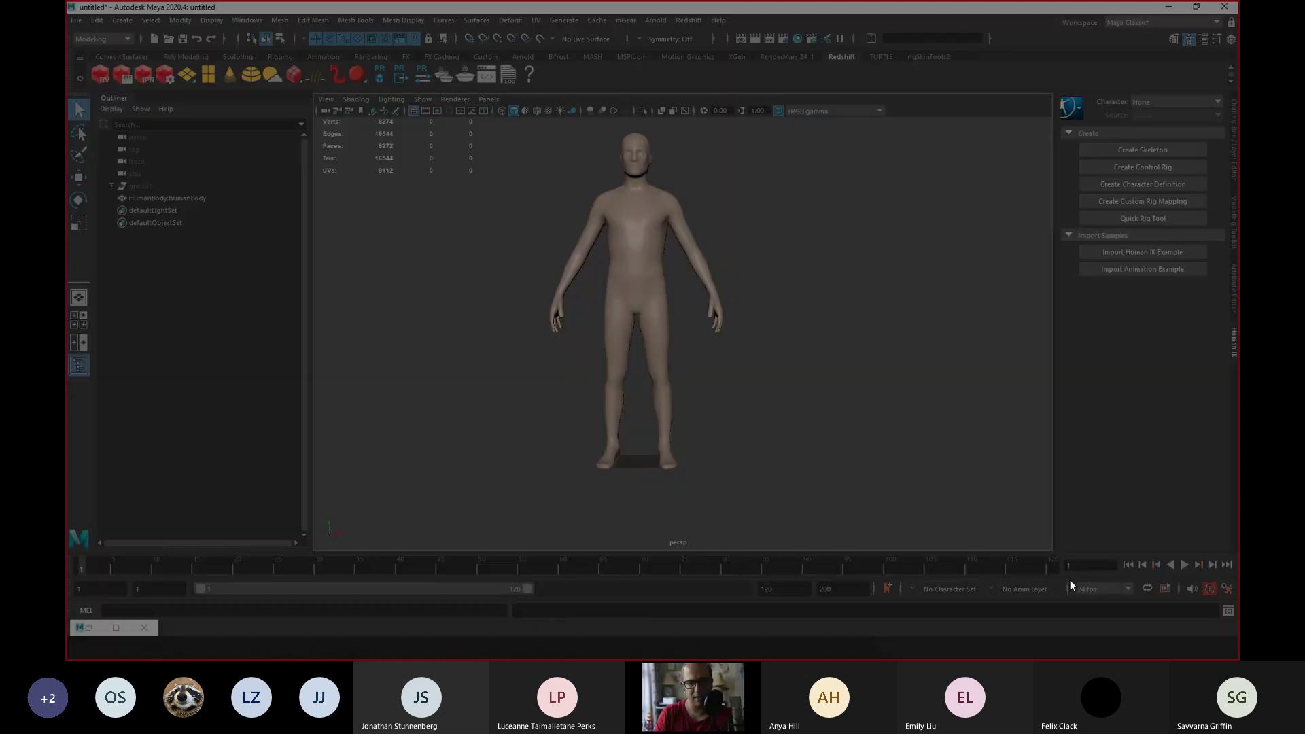
{"action": "left_click_drag", "start_coordinate": [440, 101], "coordinate": [849, 542]}
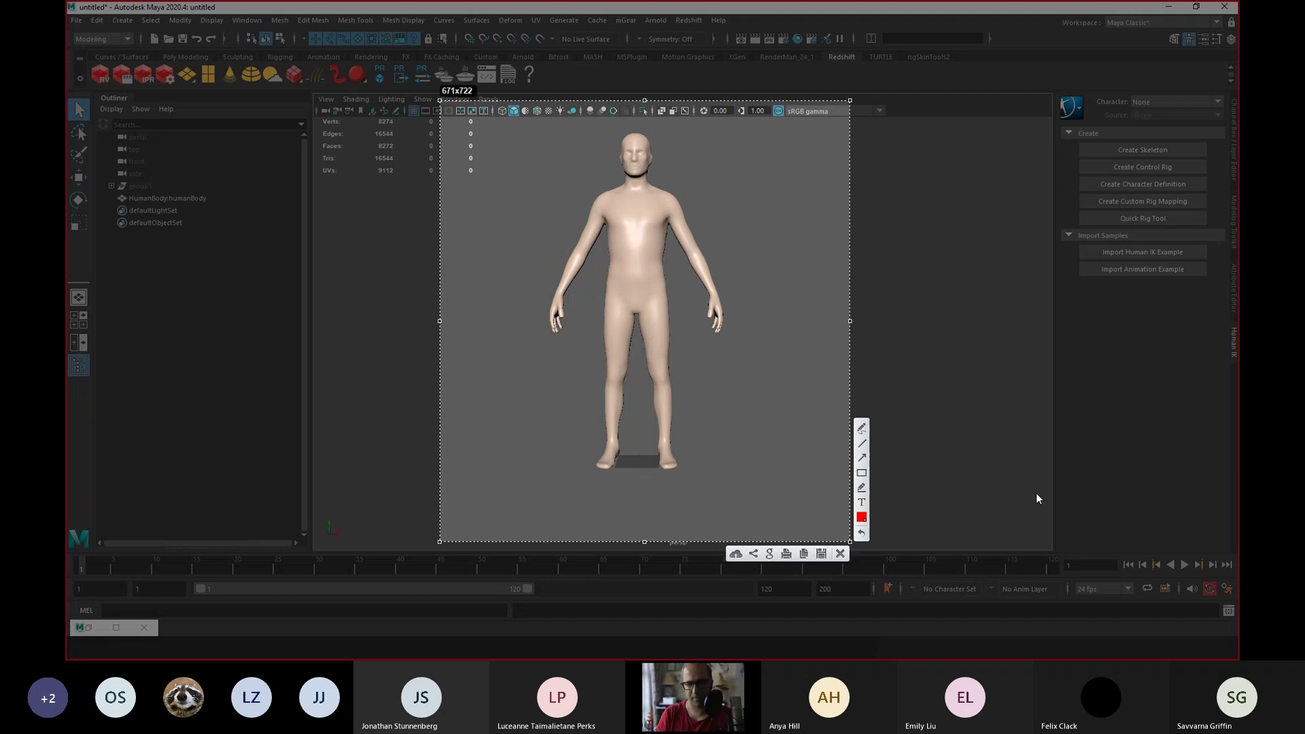
{"action": "left_click", "coordinate": [862, 428]}
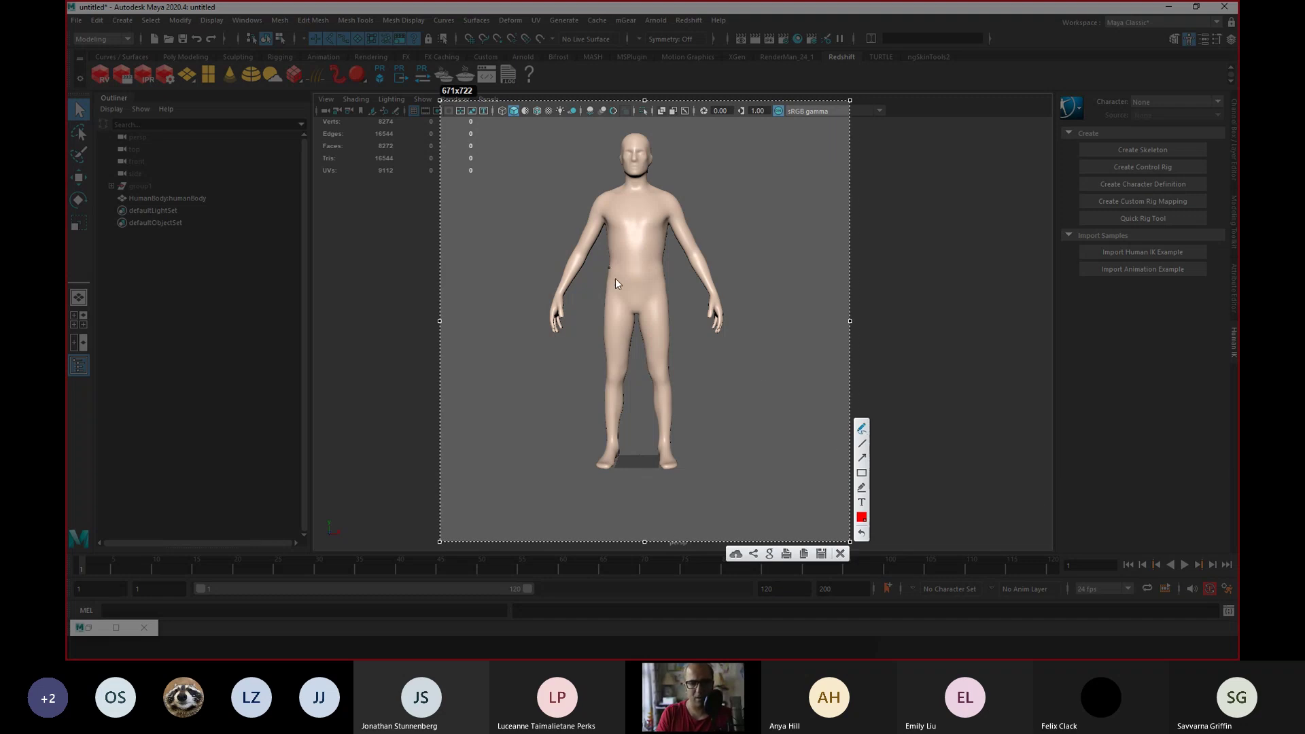
{"action": "mouse_move", "coordinate": [667, 317]}
{"action": "left_mouse_down"}
{"action": "mouse_move", "coordinate": [641, 343]}
{"action": "mouse_move", "coordinate": [645, 404]}
{"action": "mouse_move", "coordinate": [672, 386]}
{"action": "mouse_move", "coordinate": [638, 465]}
{"action": "left_mouse_up"}
{"action": "left_click_drag", "start_coordinate": [641, 460], "coordinate": [649, 463]}
{"action": "mouse_move", "coordinate": [677, 431]}
{"action": "left_mouse_down"}
{"action": "mouse_move", "coordinate": [685, 456]}
{"action": "mouse_move", "coordinate": [747, 473]}
{"action": "left_mouse_up"}
{"action": "left_click_drag", "start_coordinate": [693, 470], "coordinate": [630, 487]}
{"action": "mouse_move", "coordinate": [628, 333]}
{"action": "left_mouse_down"}
{"action": "mouse_move", "coordinate": [601, 340]}
{"action": "mouse_move", "coordinate": [559, 466]}
{"action": "left_mouse_up"}
{"action": "left_click_drag", "start_coordinate": [624, 415], "coordinate": [633, 473]}
{"action": "left_click_drag", "start_coordinate": [548, 491], "coordinate": [548, 490]}
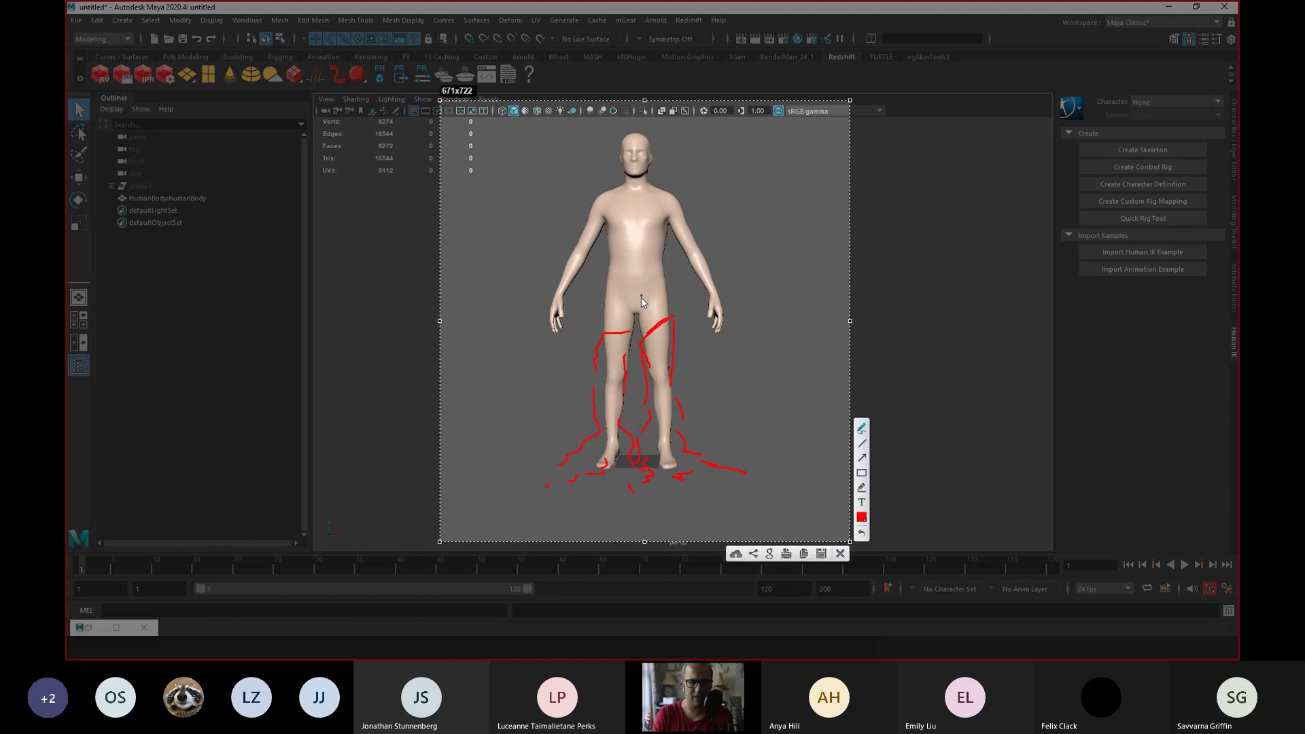
Sketch red lines over the figure's torso, both arms and head, and discard the annotated capture.
{"action": "mouse_move", "coordinate": [605, 344]}
{"action": "left_mouse_down"}
{"action": "mouse_move", "coordinate": [659, 284]}
{"action": "mouse_move", "coordinate": [628, 245]}
{"action": "mouse_move", "coordinate": [634, 276]}
{"action": "mouse_move", "coordinate": [612, 306]}
{"action": "mouse_move", "coordinate": [655, 268]}
{"action": "mouse_move", "coordinate": [619, 239]}
{"action": "mouse_move", "coordinate": [683, 215]}
{"action": "mouse_move", "coordinate": [694, 257]}
{"action": "left_mouse_up"}
{"action": "mouse_move", "coordinate": [672, 234]}
{"action": "left_mouse_down"}
{"action": "mouse_move", "coordinate": [718, 330]}
{"action": "mouse_move", "coordinate": [755, 327]}
{"action": "mouse_move", "coordinate": [760, 388]}
{"action": "left_mouse_up"}
{"action": "left_click_drag", "start_coordinate": [741, 325], "coordinate": [765, 360]}
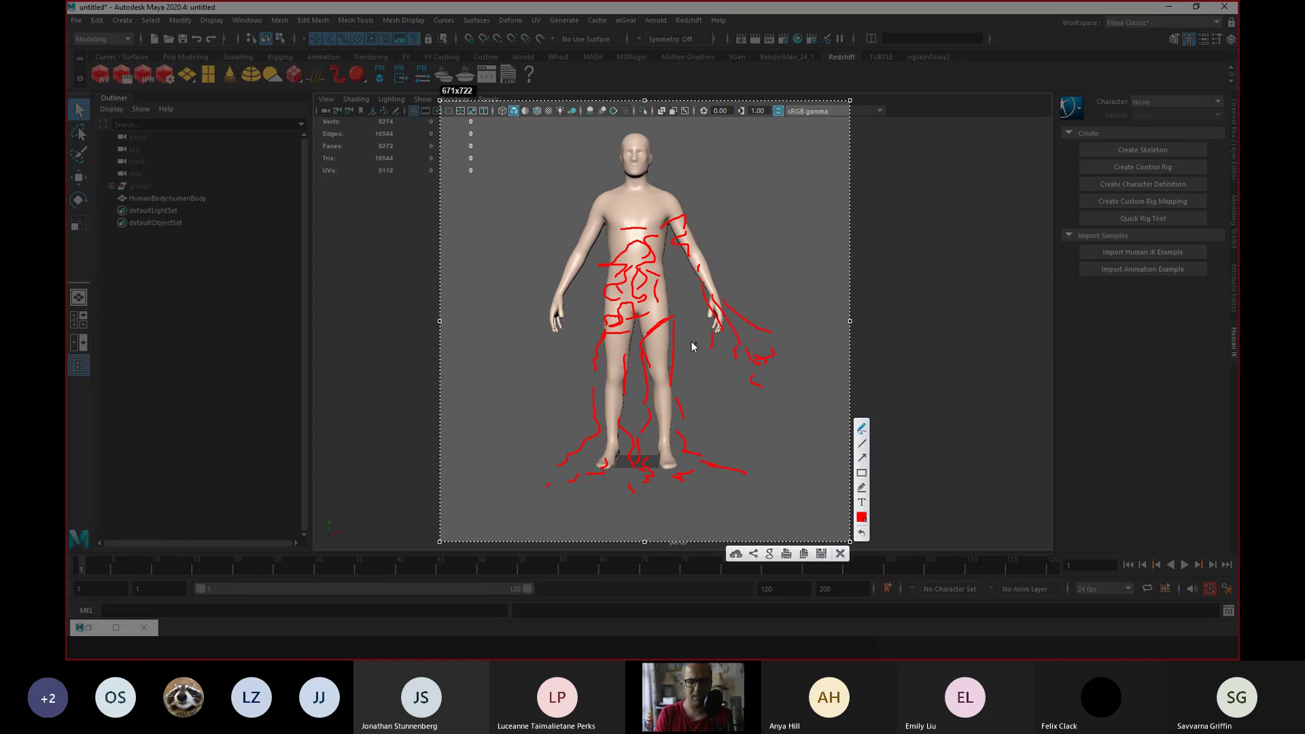
{"action": "left_click_drag", "start_coordinate": [562, 291], "coordinate": [578, 270]}
{"action": "left_click_drag", "start_coordinate": [540, 325], "coordinate": [511, 374]}
{"action": "mouse_move", "coordinate": [627, 186]}
{"action": "left_mouse_down"}
{"action": "mouse_move", "coordinate": [608, 138]}
{"action": "mouse_move", "coordinate": [668, 146]}
{"action": "left_mouse_up"}
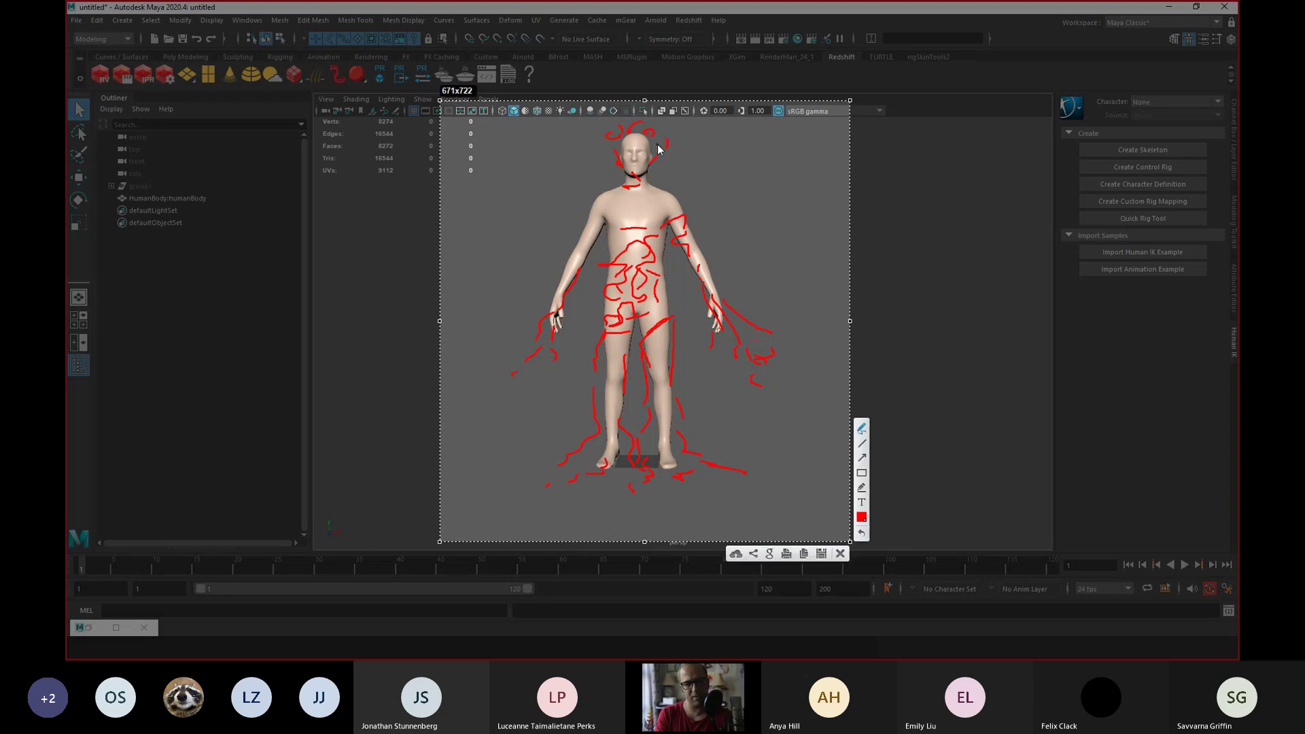
{"action": "key", "text": "Escape"}
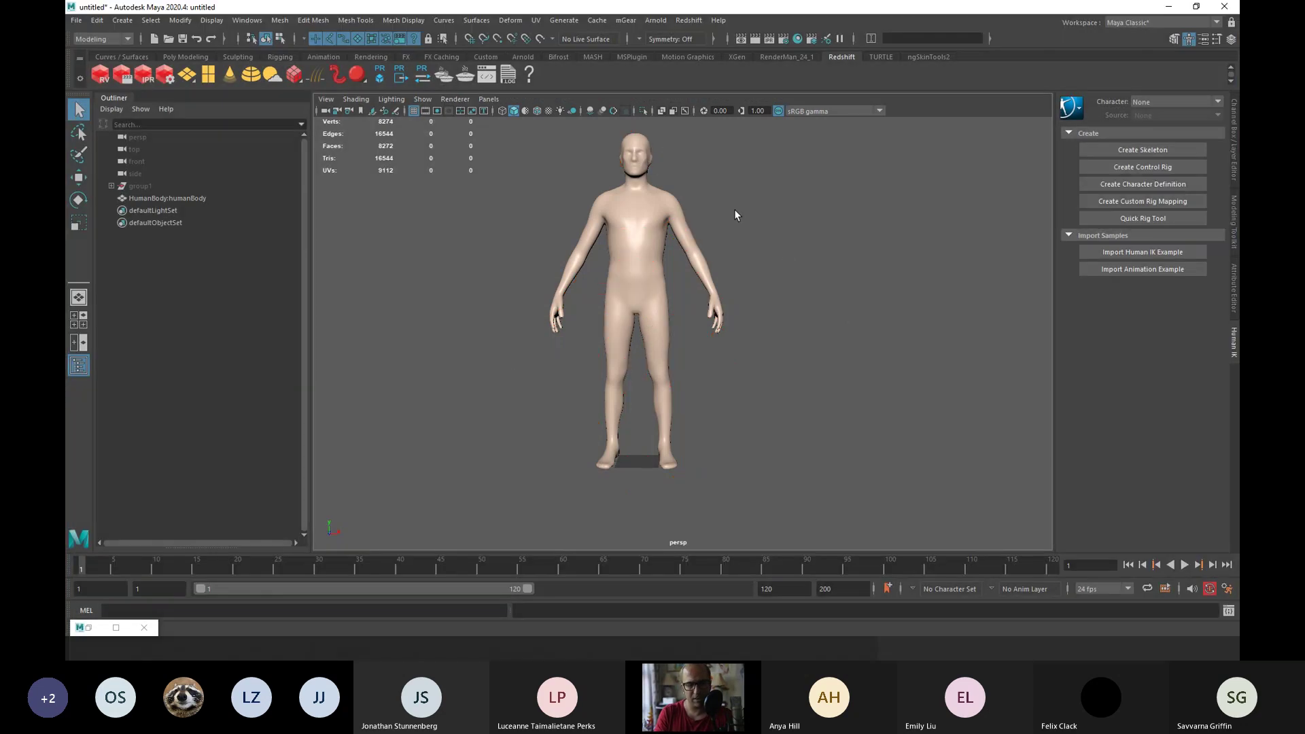
Switch to Bamboo Paper and show its notebook library in a maximized window.
{"action": "left_click_drag", "start_coordinate": [739, 267], "coordinate": [783, 281], "text": "alt"}
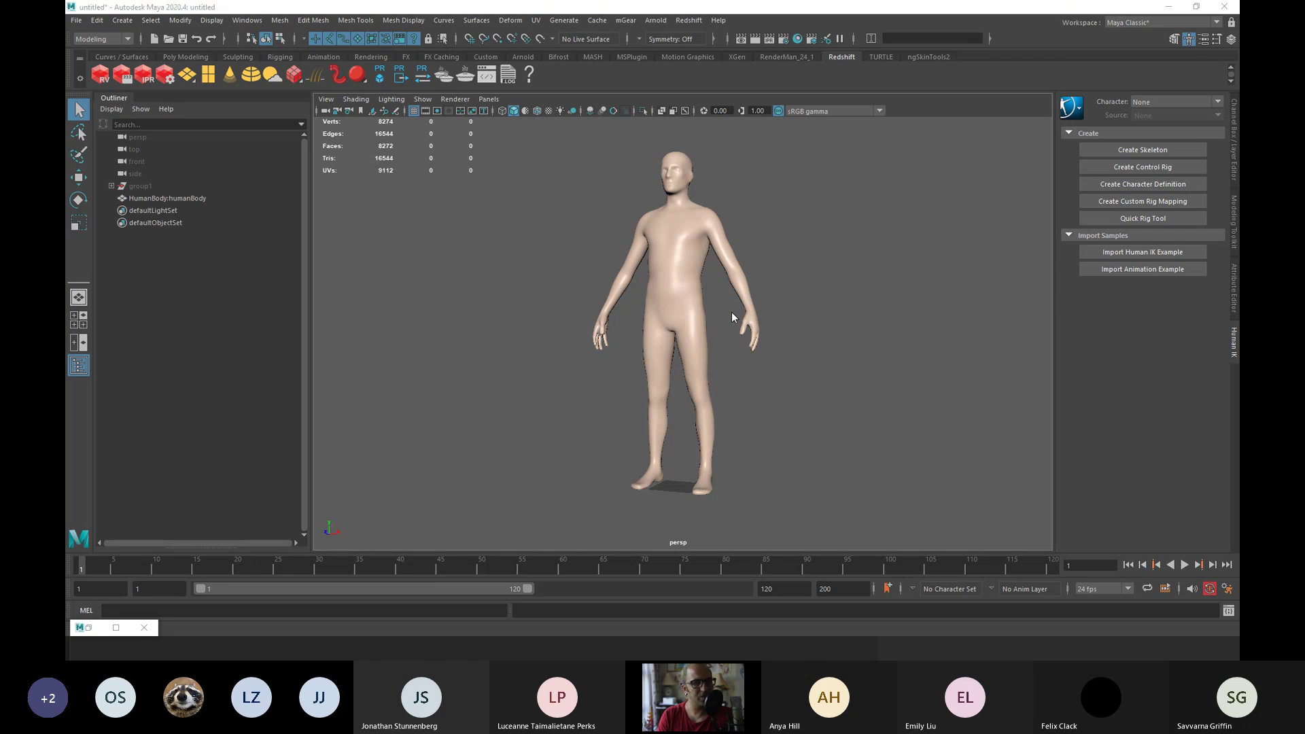
{"action": "key", "text": "alt+Tab"}
{"action": "key", "text": "Escape"}
{"action": "key", "text": "super"}
{"action": "type", "text": "bam"}
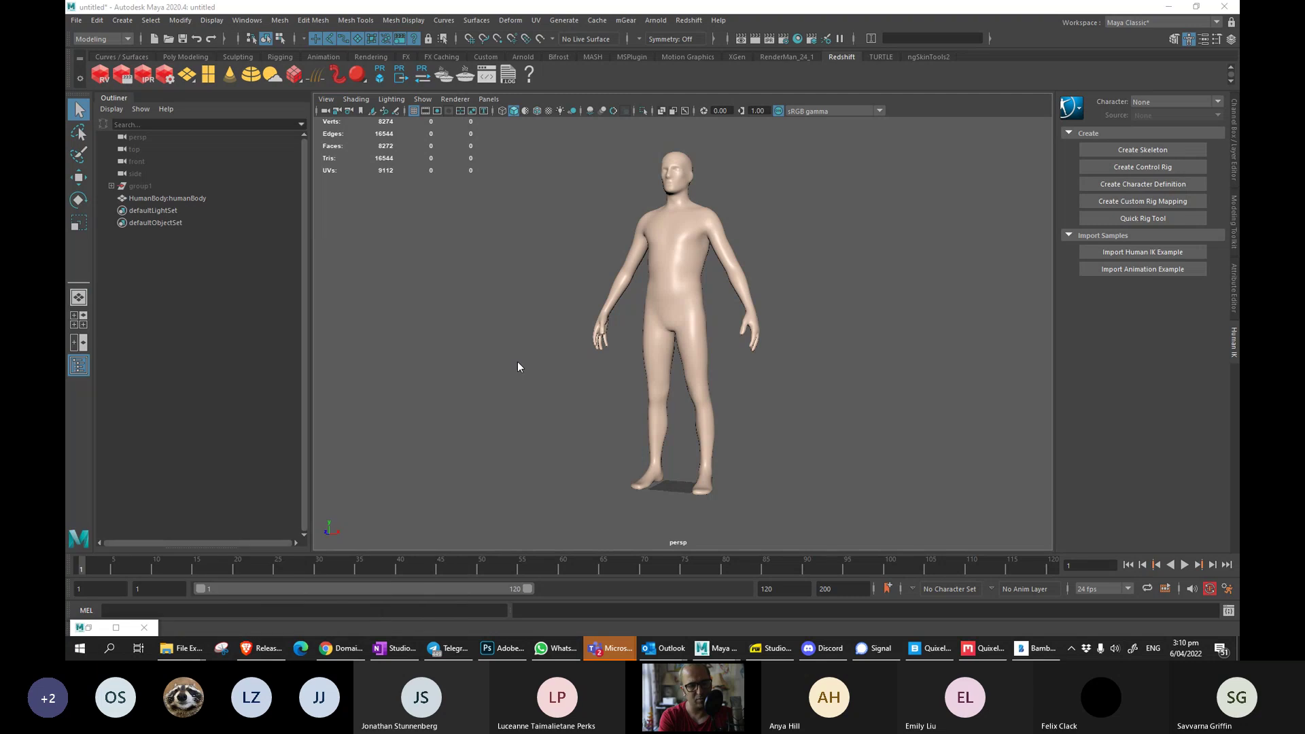
{"action": "key", "text": "Return"}
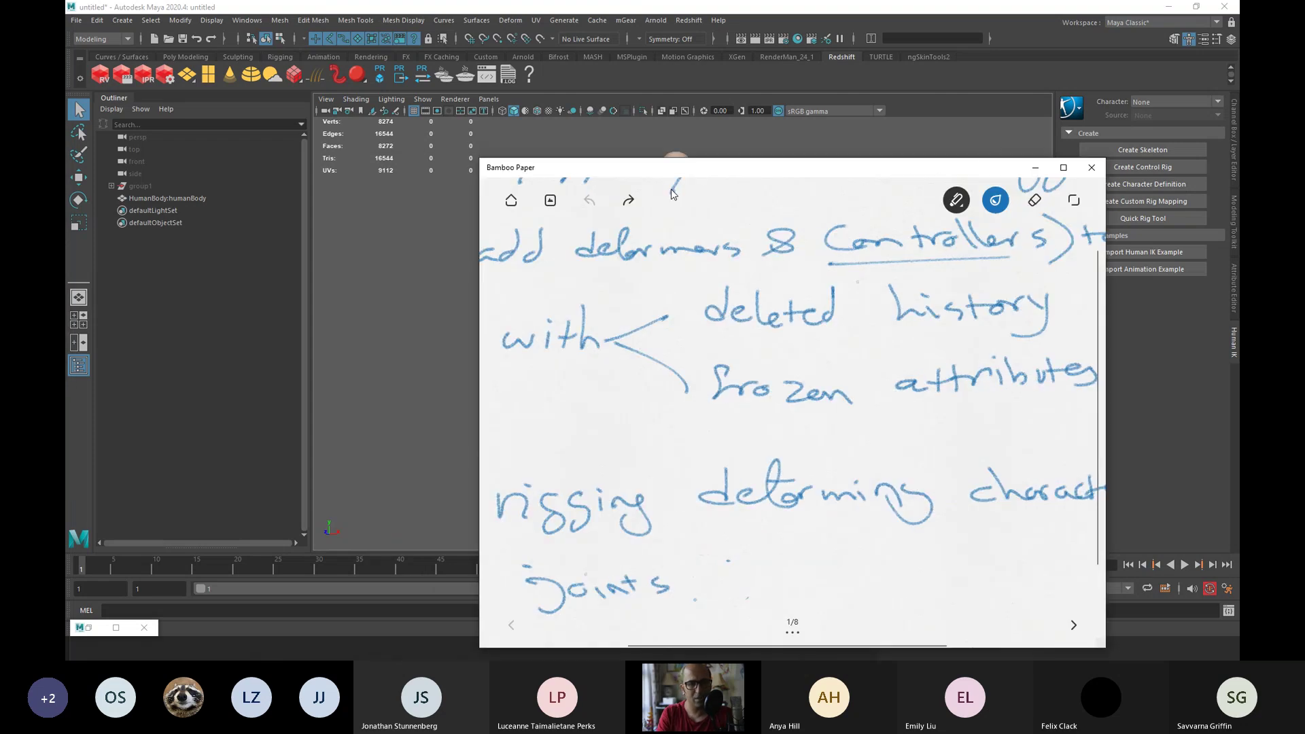
{"action": "left_click", "coordinate": [512, 201]}
{"action": "left_click_drag", "start_coordinate": [691, 169], "coordinate": [685, 170]}
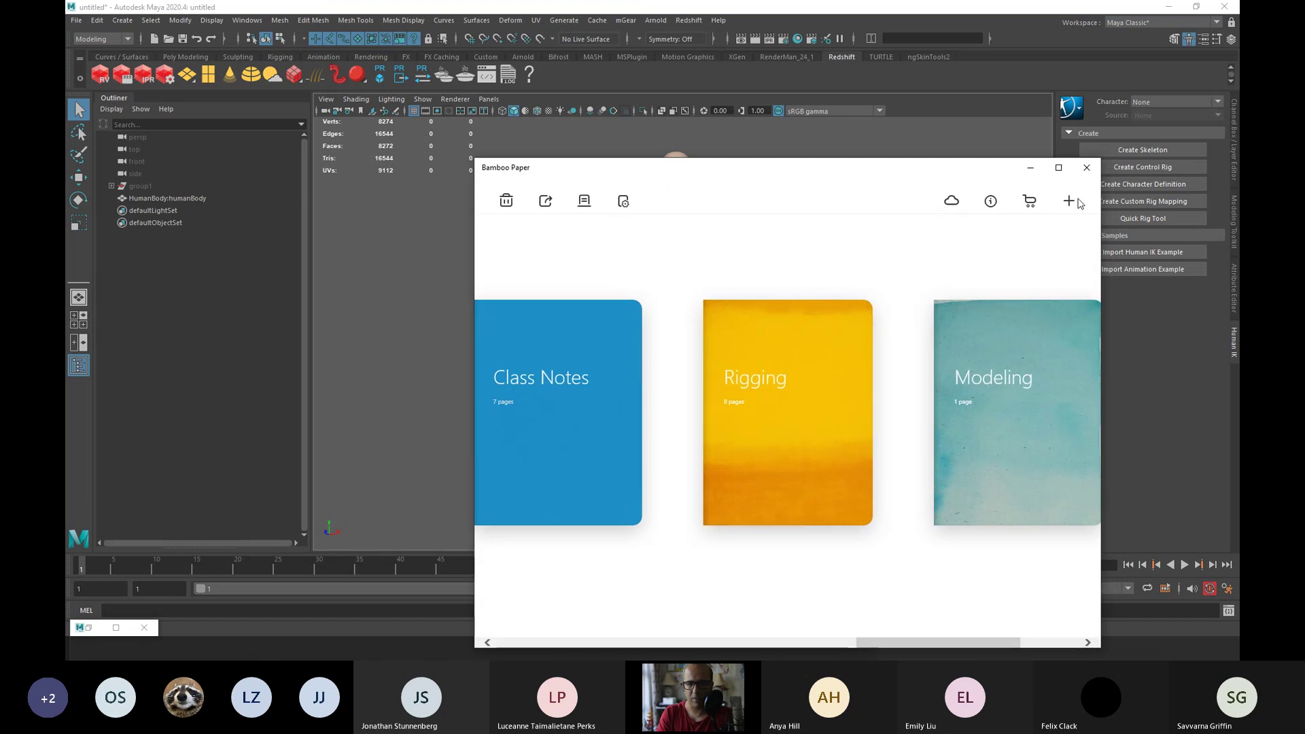
{"action": "left_click", "coordinate": [1059, 167]}
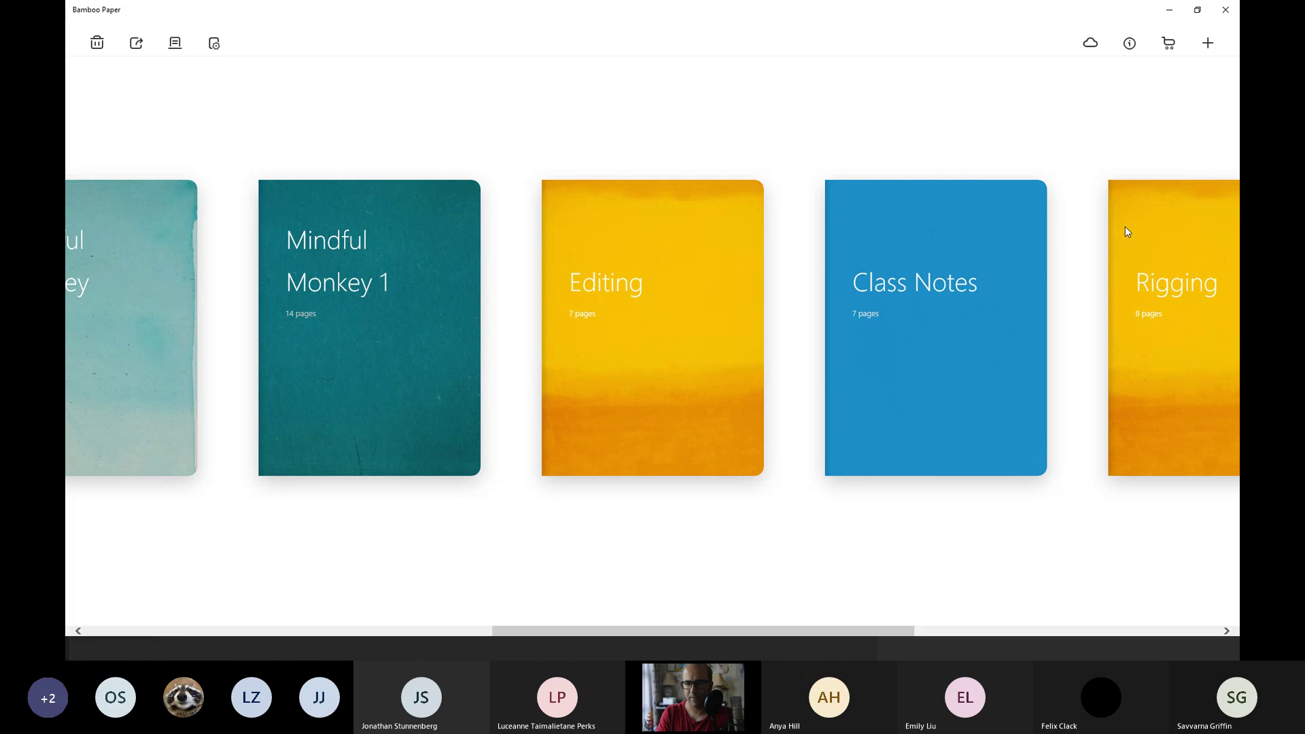
Open the Modeling notebook and turn to a new blank page after its first page.
{"action": "left_click_drag", "start_coordinate": [891, 632], "coordinate": [1119, 619]}
{"action": "scroll", "coordinate": [1119, 619], "scroll_direction": "down", "scroll_amount": 3}
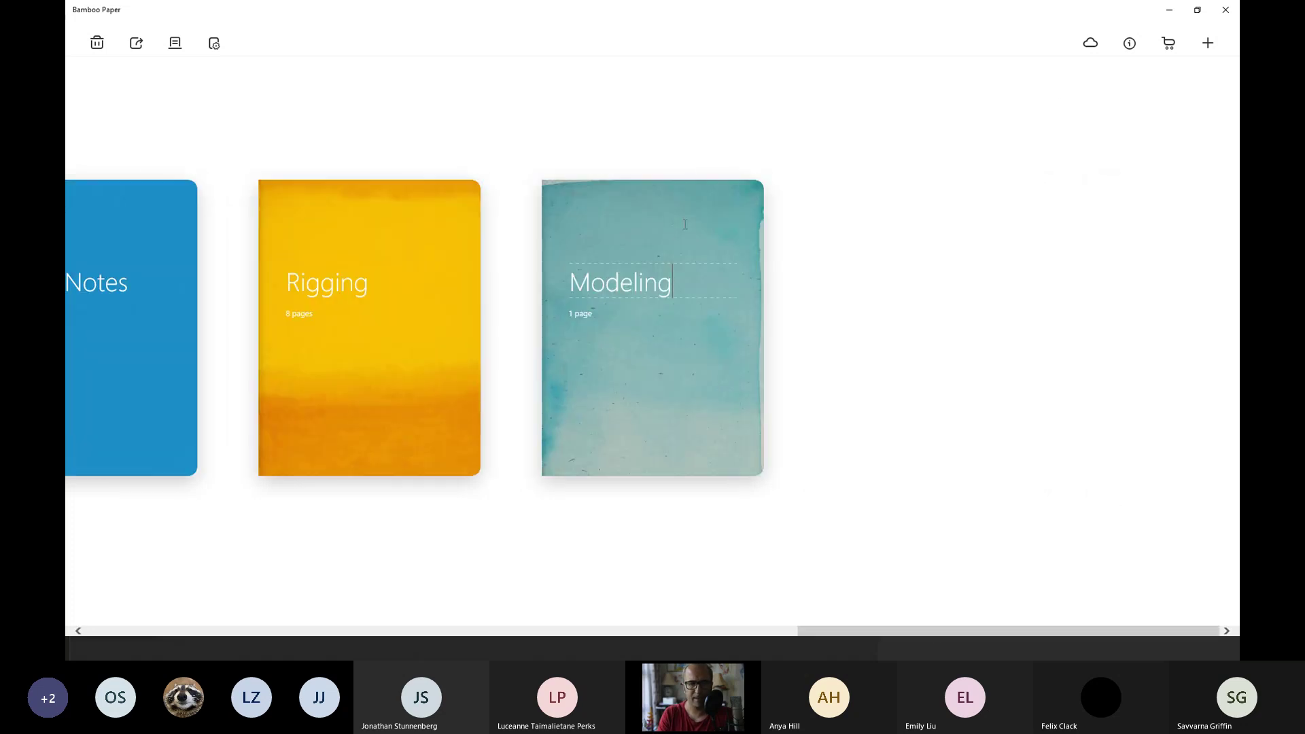
{"action": "left_click", "coordinate": [750, 216]}
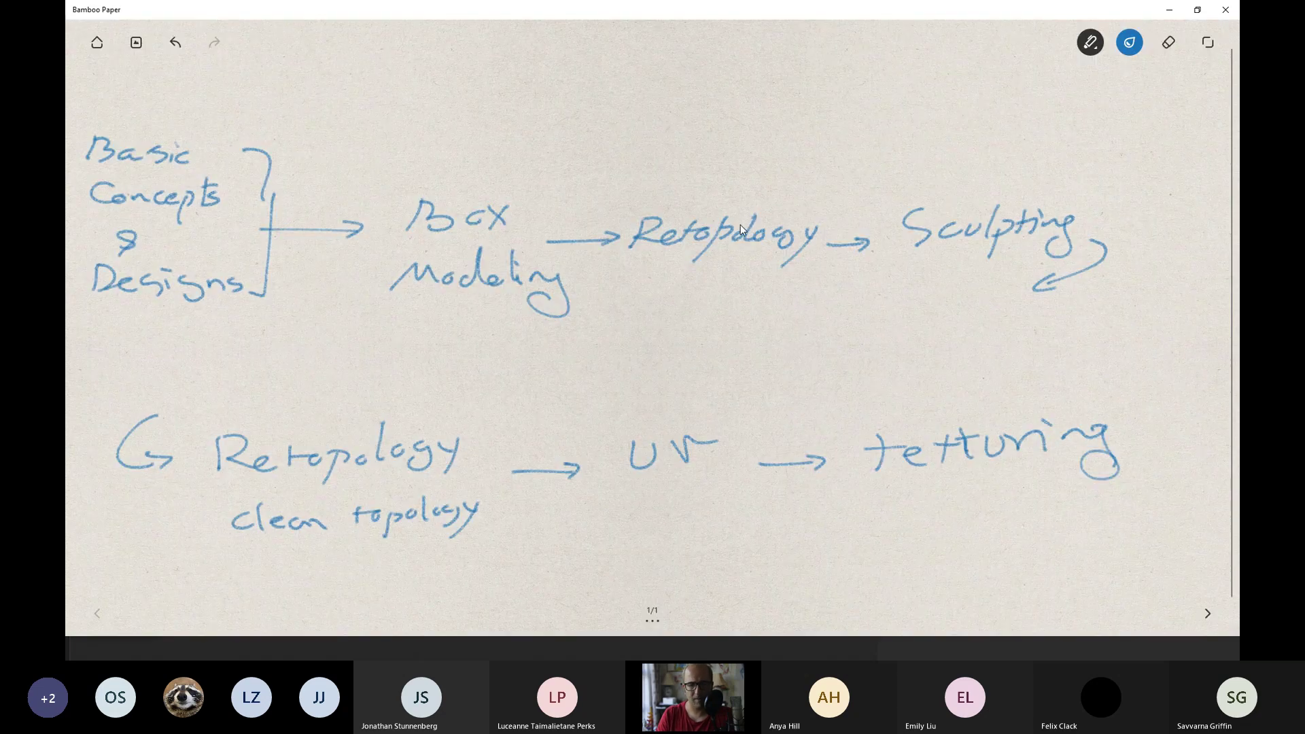
{"action": "left_click", "coordinate": [1208, 614]}
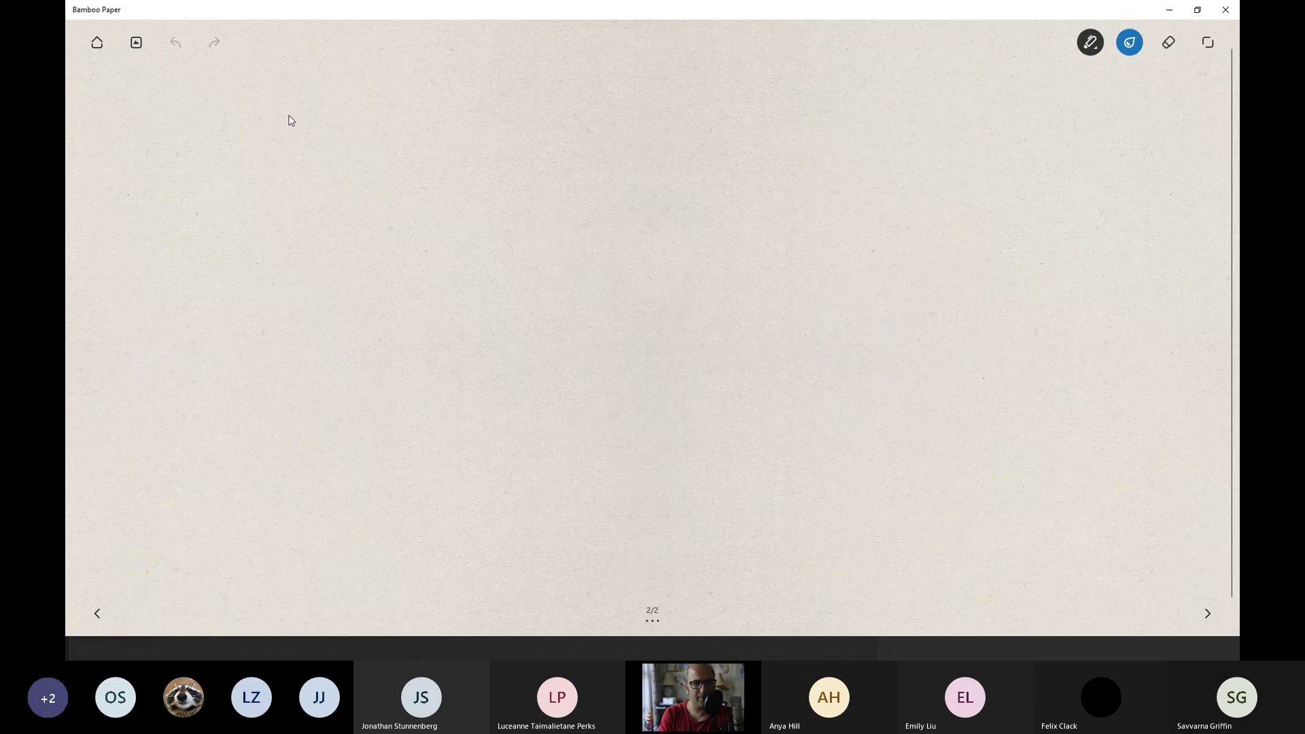
Handwrite "Bridge" with an arrow pointing to "Maya" across the upper part of the page.
{"action": "left_click_drag", "start_coordinate": [303, 102], "coordinate": [291, 147]}
{"action": "left_click_drag", "start_coordinate": [303, 104], "coordinate": [294, 146]}
{"action": "left_click_drag", "start_coordinate": [354, 131], "coordinate": [355, 141]}
{"action": "left_click_drag", "start_coordinate": [427, 91], "coordinate": [427, 140]}
{"action": "mouse_move", "coordinate": [451, 128]}
{"action": "left_mouse_down"}
{"action": "mouse_move", "coordinate": [453, 141]}
{"action": "mouse_move", "coordinate": [483, 143]}
{"action": "mouse_move", "coordinate": [680, 134]}
{"action": "left_mouse_up"}
{"action": "mouse_move", "coordinate": [648, 129]}
{"action": "left_mouse_down"}
{"action": "mouse_move", "coordinate": [680, 135]}
{"action": "mouse_move", "coordinate": [656, 146]}
{"action": "left_mouse_up"}
{"action": "left_click_drag", "start_coordinate": [741, 150], "coordinate": [889, 122]}
{"action": "left_click_drag", "start_coordinate": [905, 104], "coordinate": [845, 168]}
{"action": "mouse_move", "coordinate": [930, 119]}
{"action": "left_mouse_down"}
{"action": "mouse_move", "coordinate": [912, 131]}
{"action": "mouse_move", "coordinate": [934, 136]}
{"action": "left_mouse_up"}
Handwrite "Houdini" beneath the word "Maya".
{"action": "left_click_drag", "start_coordinate": [784, 208], "coordinate": [771, 256]}
{"action": "left_click_drag", "start_coordinate": [776, 235], "coordinate": [818, 232]}
{"action": "mouse_move", "coordinate": [821, 209]}
{"action": "left_mouse_down"}
{"action": "mouse_move", "coordinate": [808, 254]}
{"action": "mouse_move", "coordinate": [842, 239]}
{"action": "left_mouse_up"}
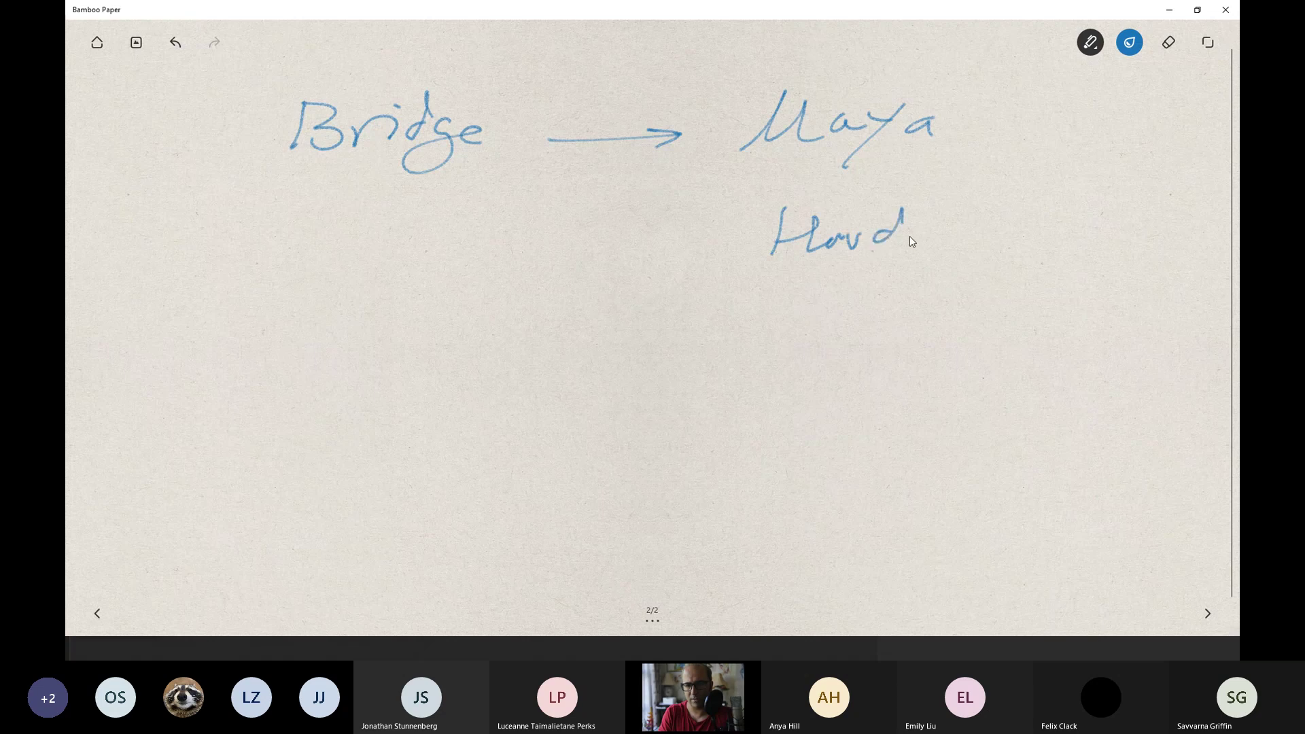
{"action": "left_click_drag", "start_coordinate": [937, 240], "coordinate": [978, 236]}
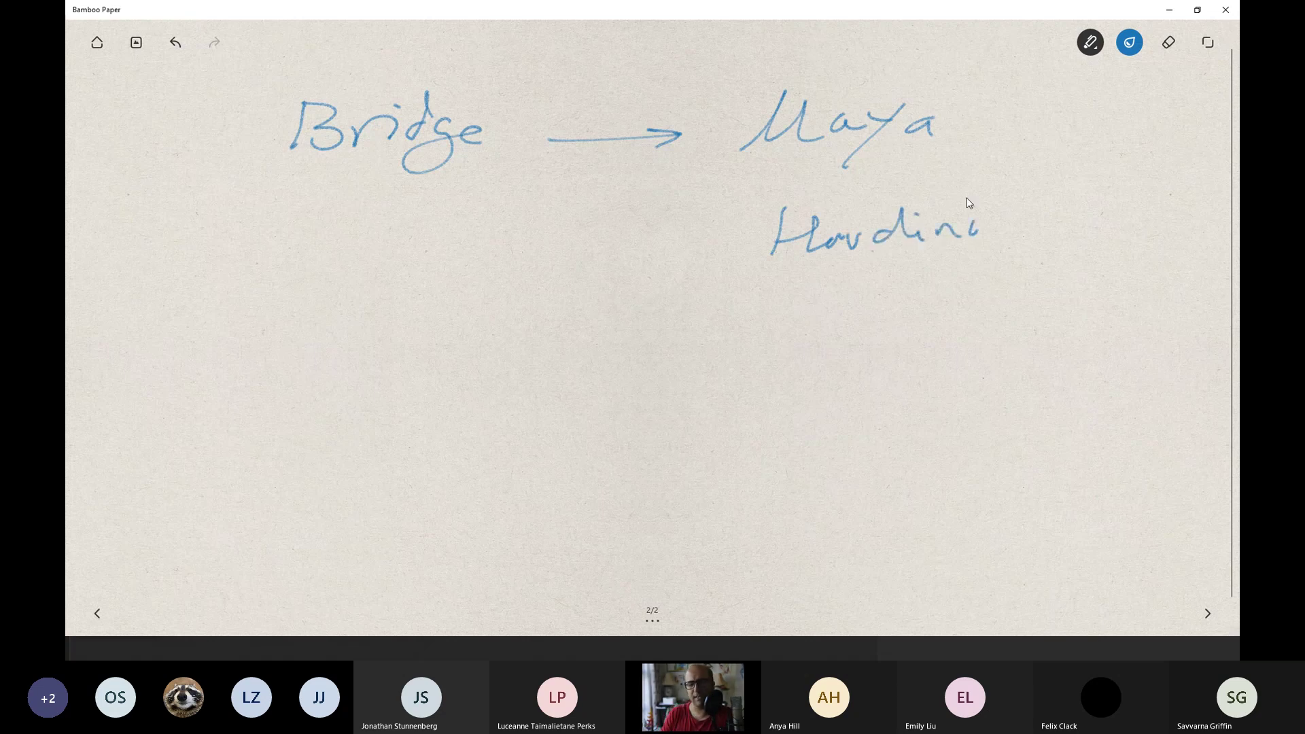
Handwrite "to set up your rendering engine first!?" across the middle of the page and turn to a new blank page.
{"action": "left_click_drag", "start_coordinate": [190, 337], "coordinate": [192, 366]}
{"action": "left_click_drag", "start_coordinate": [180, 353], "coordinate": [208, 351]}
{"action": "left_click_drag", "start_coordinate": [220, 347], "coordinate": [218, 348]}
{"action": "mouse_move", "coordinate": [295, 336]}
{"action": "left_mouse_down"}
{"action": "mouse_move", "coordinate": [307, 350]}
{"action": "mouse_move", "coordinate": [362, 348]}
{"action": "left_mouse_up"}
{"action": "mouse_move", "coordinate": [392, 336]}
{"action": "left_mouse_down"}
{"action": "mouse_move", "coordinate": [404, 340]}
{"action": "mouse_move", "coordinate": [406, 388]}
{"action": "mouse_move", "coordinate": [450, 348]}
{"action": "mouse_move", "coordinate": [535, 329]}
{"action": "left_mouse_up"}
{"action": "left_click_drag", "start_coordinate": [522, 333], "coordinate": [514, 365]}
{"action": "mouse_move", "coordinate": [546, 346]}
{"action": "left_mouse_down"}
{"action": "mouse_move", "coordinate": [736, 329]}
{"action": "mouse_move", "coordinate": [817, 352]}
{"action": "left_mouse_up"}
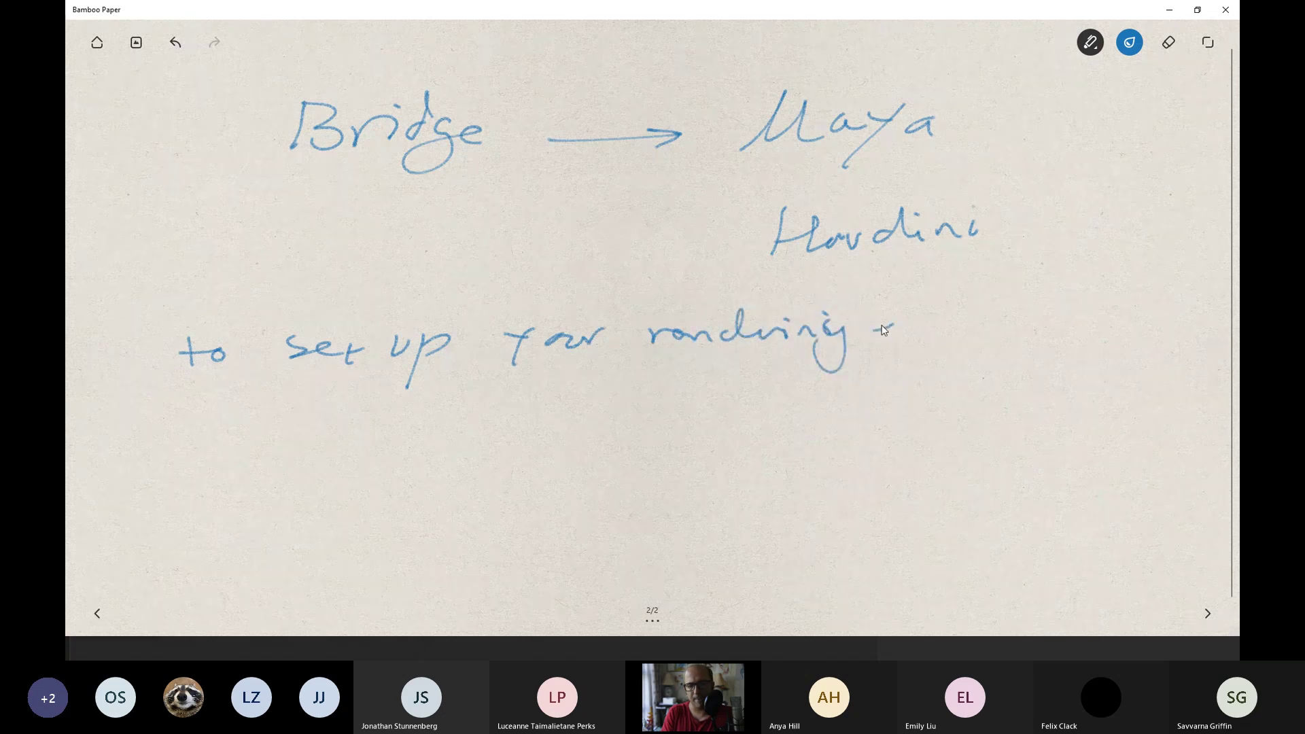
{"action": "left_click_drag", "start_coordinate": [940, 327], "coordinate": [1130, 314]}
{"action": "left_click", "coordinate": [1187, 337]}
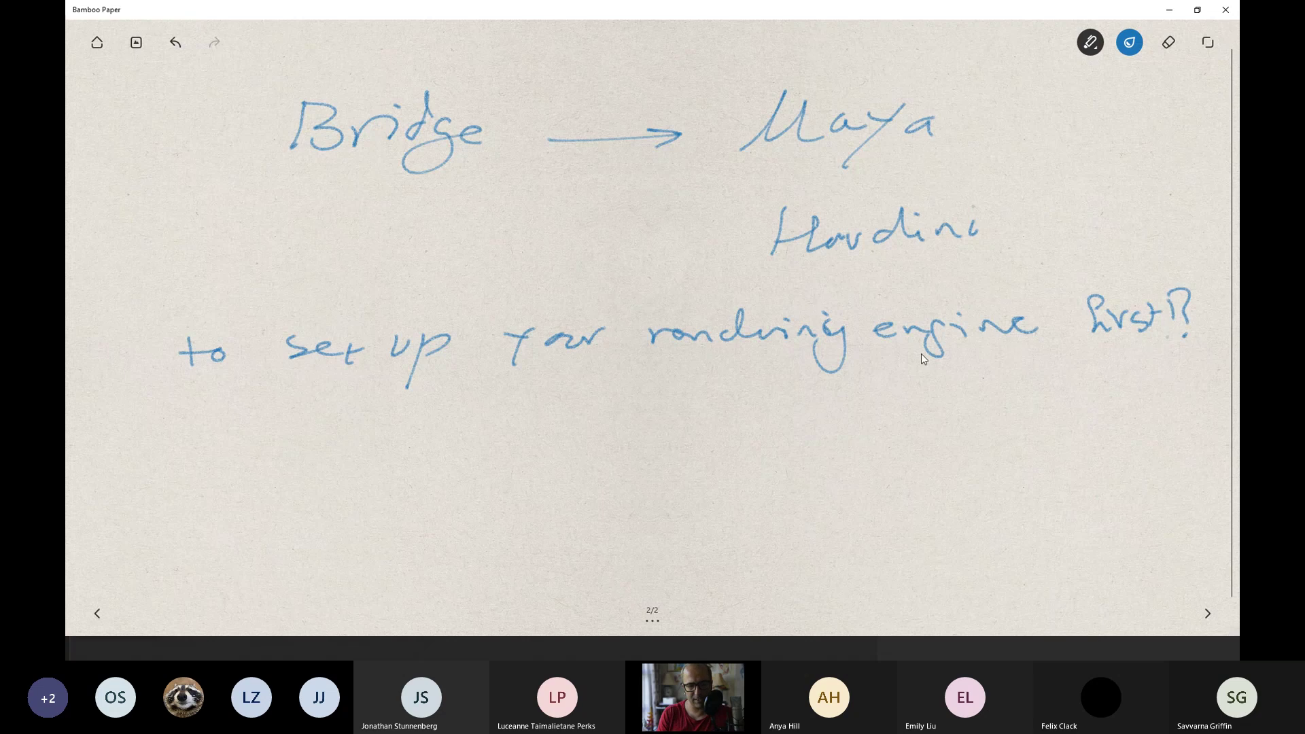
{"action": "left_click", "coordinate": [1208, 613]}
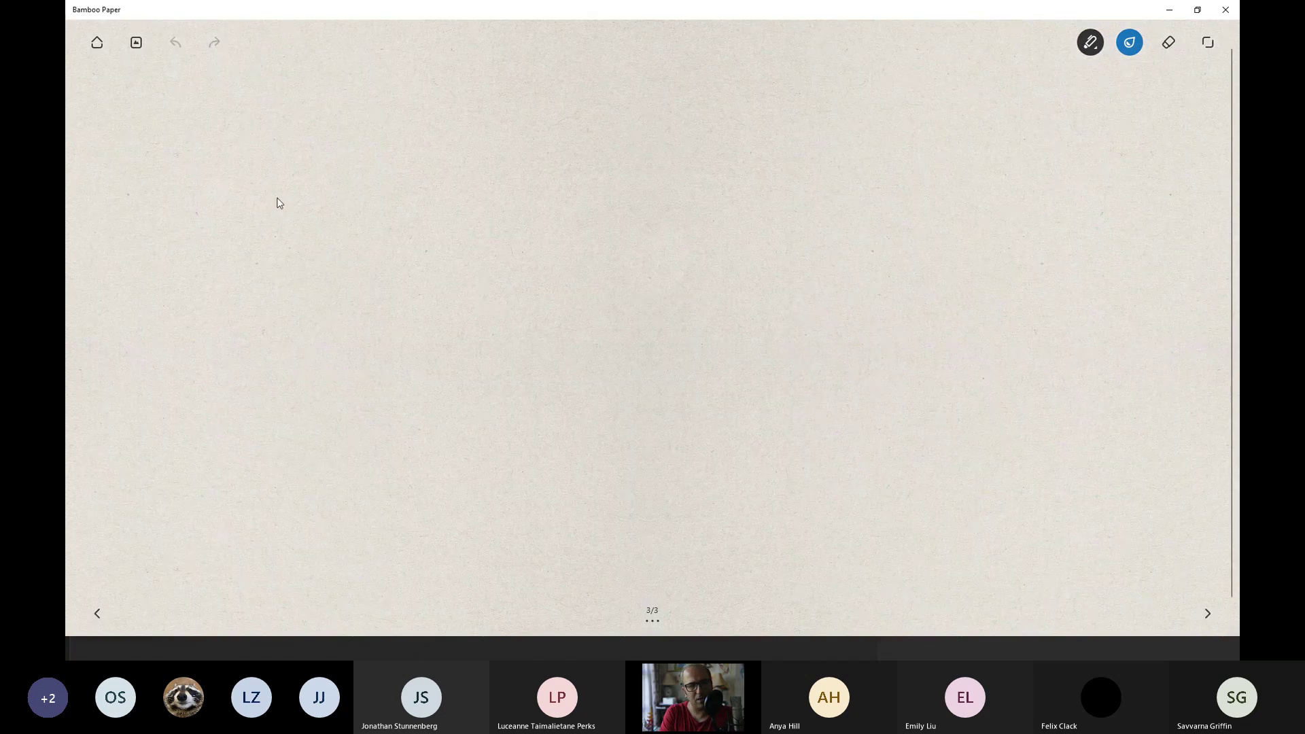
Handwrite "Rendering" as the start of a heading across the upper part of the blank page.
{"action": "mouse_move", "coordinate": [275, 108]}
{"action": "left_mouse_down"}
{"action": "mouse_move", "coordinate": [266, 161]}
{"action": "mouse_move", "coordinate": [333, 150]}
{"action": "left_mouse_up"}
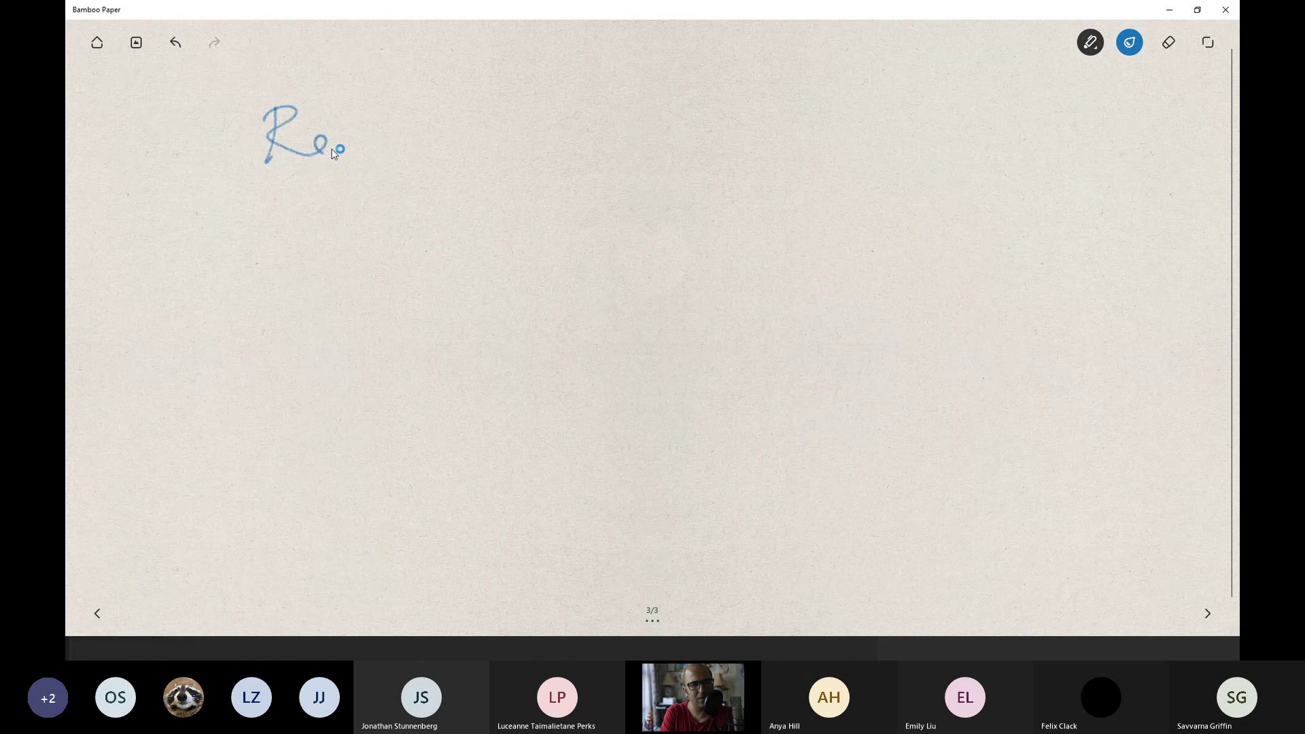
{"action": "mouse_move", "coordinate": [425, 151]}
{"action": "left_mouse_down"}
{"action": "mouse_move", "coordinate": [469, 130]}
{"action": "mouse_move", "coordinate": [528, 160]}
{"action": "mouse_move", "coordinate": [539, 195]}
{"action": "left_mouse_up"}
Switch to Maya and examine the human body model from several angles.
{"action": "key", "text": "super+Tab"}
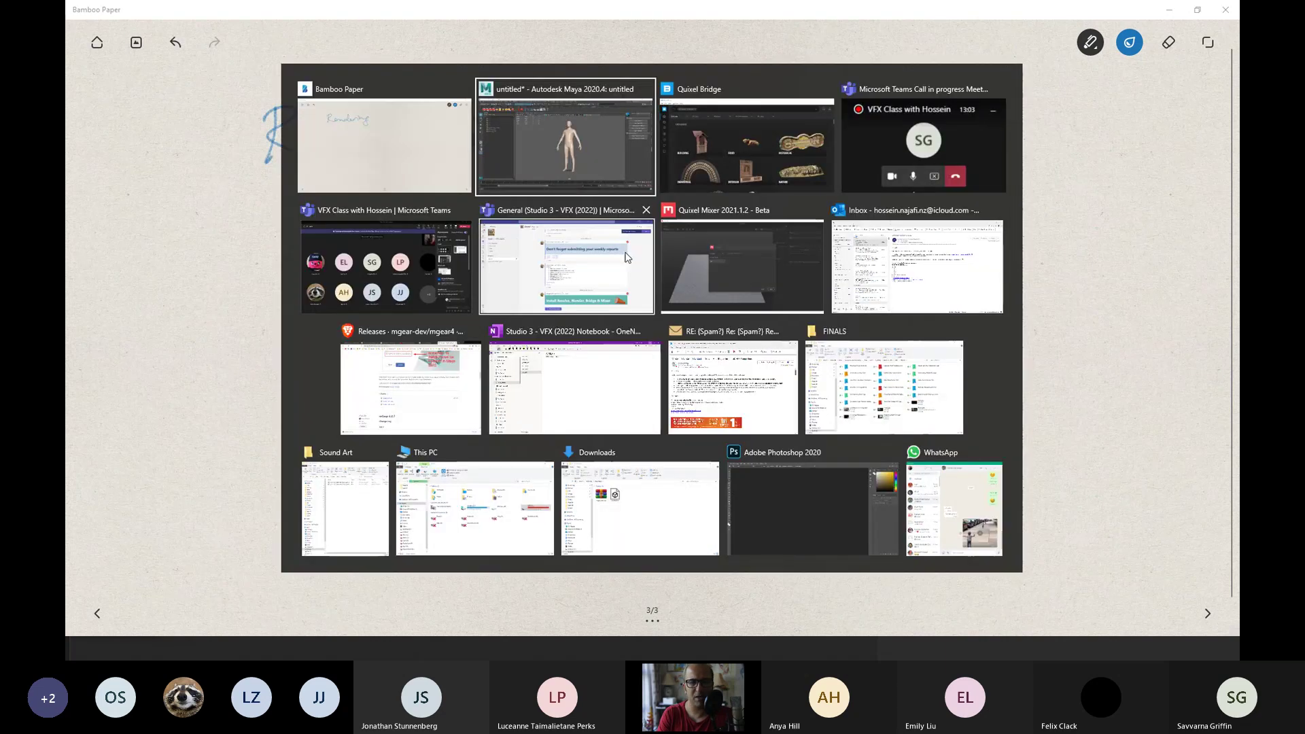
{"action": "key", "text": "Return"}
{"action": "mouse_move", "coordinate": [575, 263]}
{"action": "left_mouse_down", "text": "alt"}
{"action": "mouse_move", "coordinate": [366, 324]}
{"action": "mouse_move", "coordinate": [588, 297]}
{"action": "mouse_move", "coordinate": [544, 329]}
{"action": "mouse_move", "coordinate": [568, 283]}
{"action": "left_mouse_up", "text": "alt"}
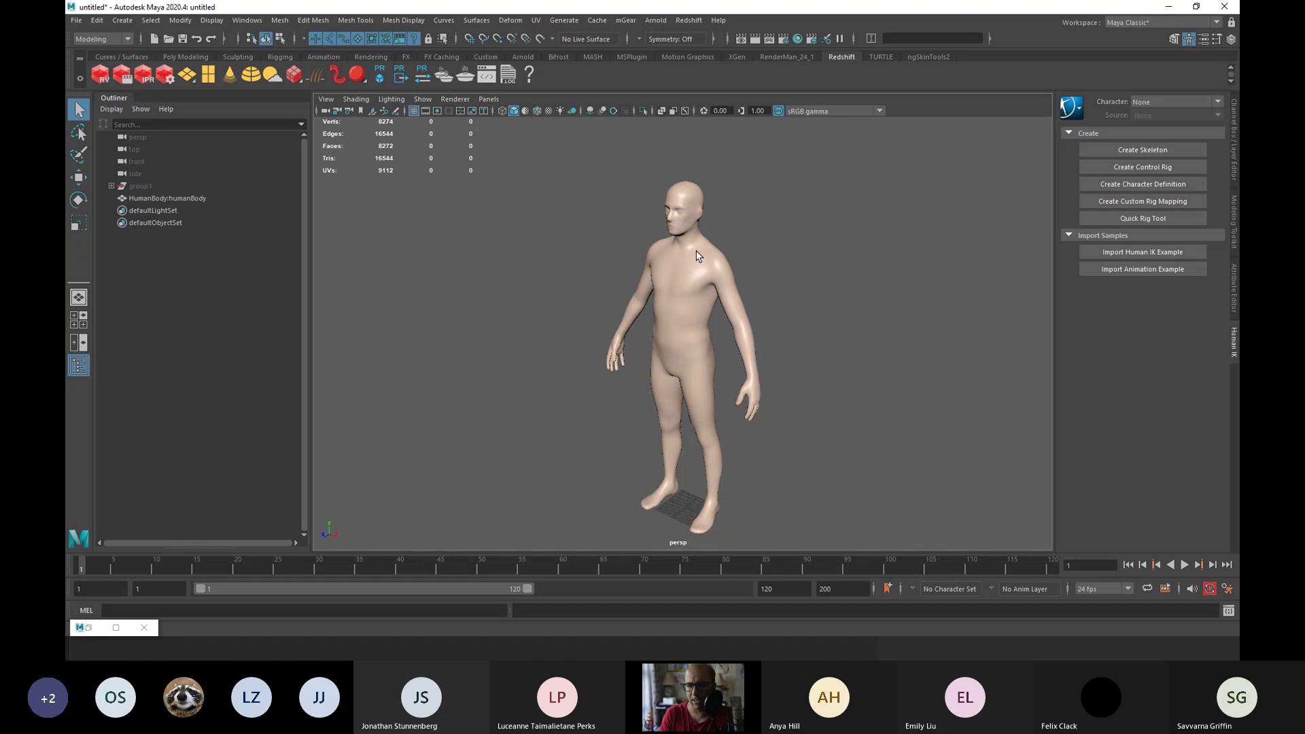
{"action": "left_click_drag", "start_coordinate": [632, 281], "coordinate": [536, 283], "text": "alt"}
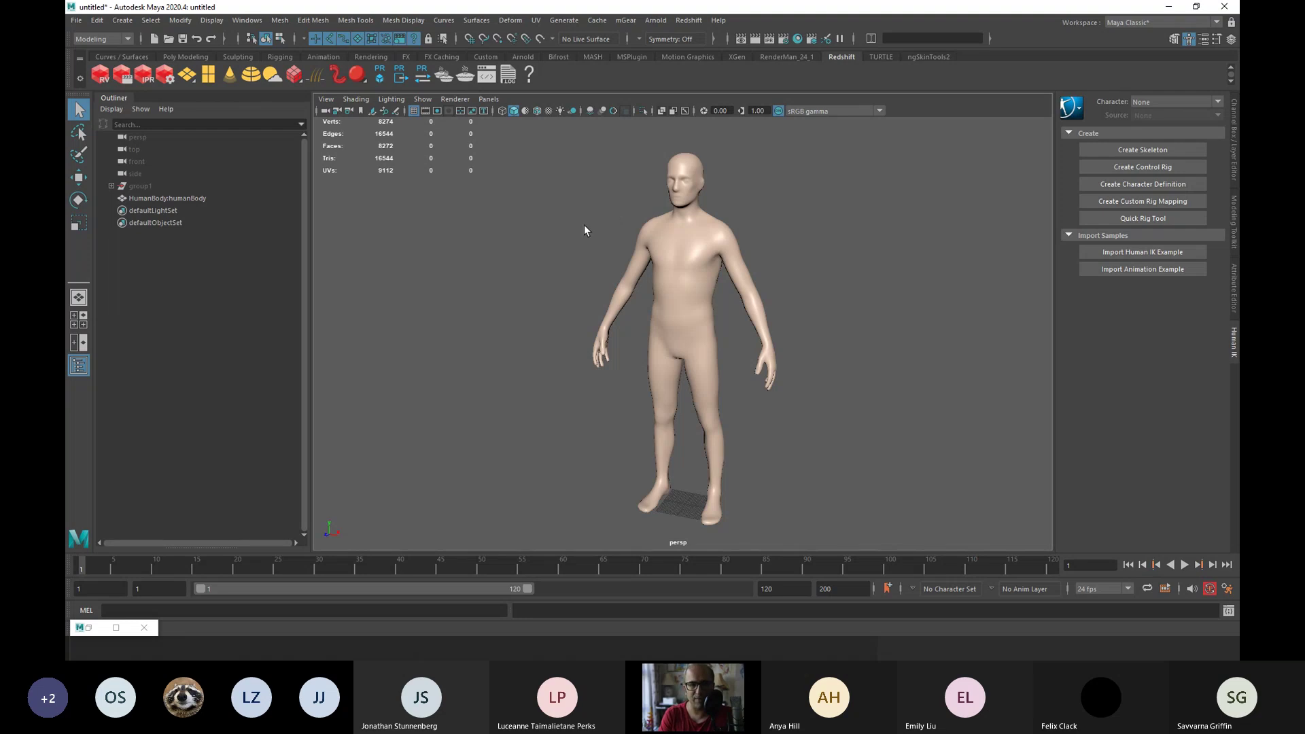
{"action": "left_click_drag", "start_coordinate": [585, 226], "coordinate": [577, 227], "text": "alt"}
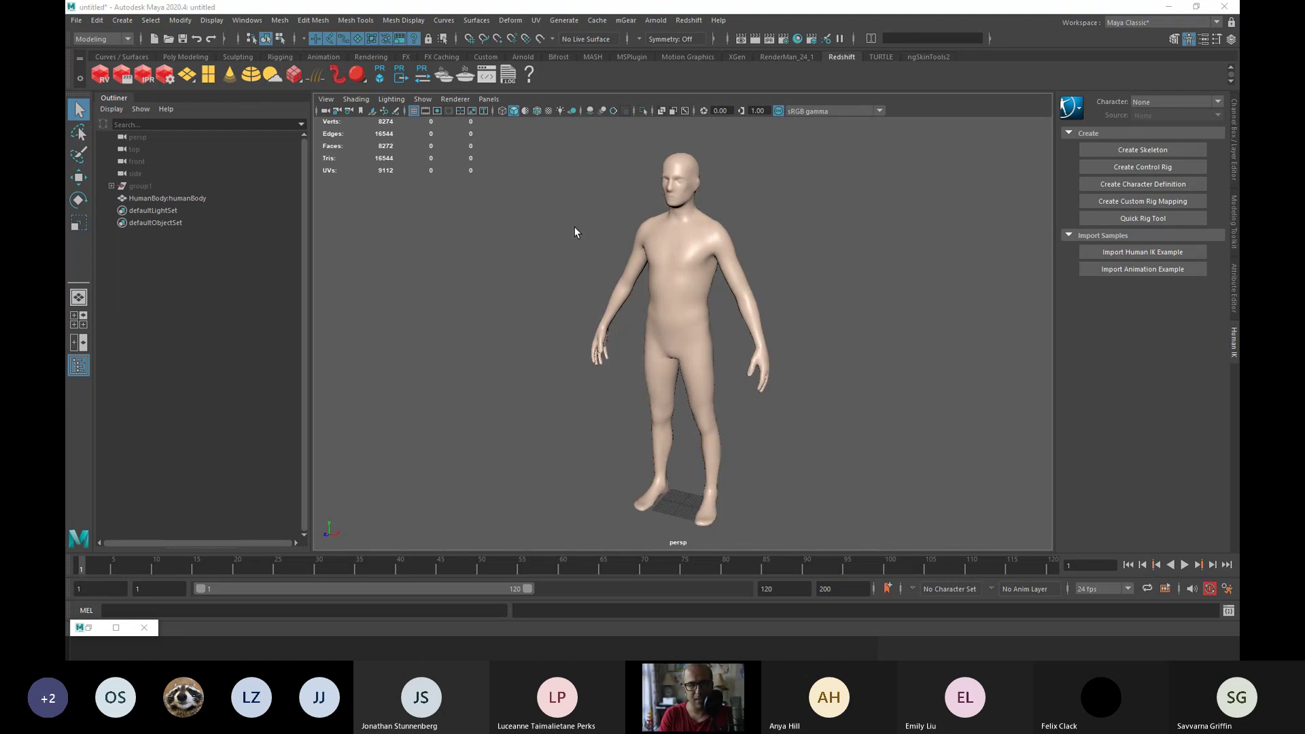
Switch back to Bamboo Paper and complete the page heading by handwriting "Engine:" after "Rendering".
{"action": "key", "text": "alt+Tab"}
{"action": "left_click_drag", "start_coordinate": [676, 95], "coordinate": [670, 154]}
{"action": "left_click_drag", "start_coordinate": [600, 131], "coordinate": [713, 136]}
{"action": "mouse_move", "coordinate": [719, 122]}
{"action": "left_mouse_down"}
{"action": "mouse_move", "coordinate": [721, 162]}
{"action": "mouse_move", "coordinate": [707, 166]}
{"action": "left_mouse_up"}
{"action": "mouse_move", "coordinate": [738, 133]}
{"action": "left_mouse_down"}
{"action": "mouse_move", "coordinate": [743, 149]}
{"action": "mouse_move", "coordinate": [819, 143]}
{"action": "left_mouse_up"}
{"action": "left_click", "coordinate": [849, 134]}
{"action": "left_click", "coordinate": [850, 142]}
Handwrite "is basically a bunch codes to" as the first line beneath the heading.
{"action": "left_click_drag", "start_coordinate": [180, 226], "coordinate": [190, 236]}
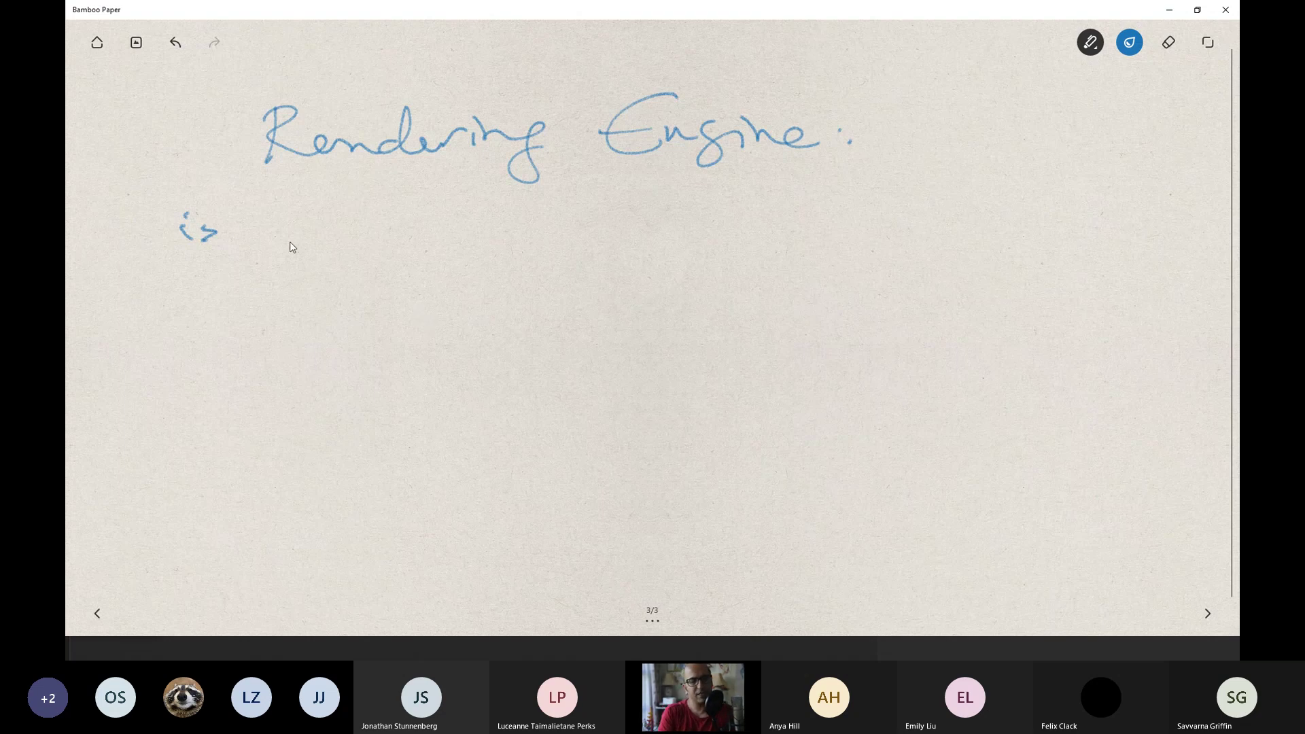
{"action": "left_click_drag", "start_coordinate": [302, 224], "coordinate": [343, 237]}
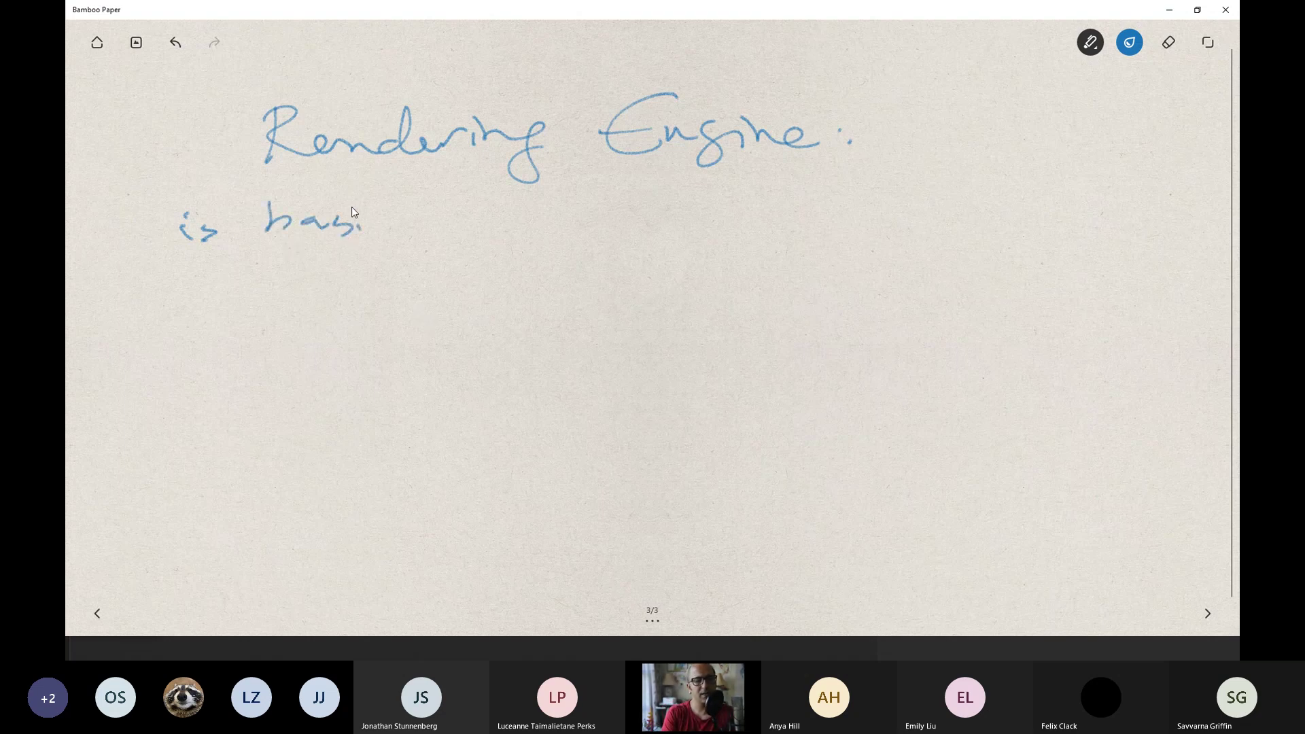
{"action": "left_click_drag", "start_coordinate": [435, 217], "coordinate": [393, 259]}
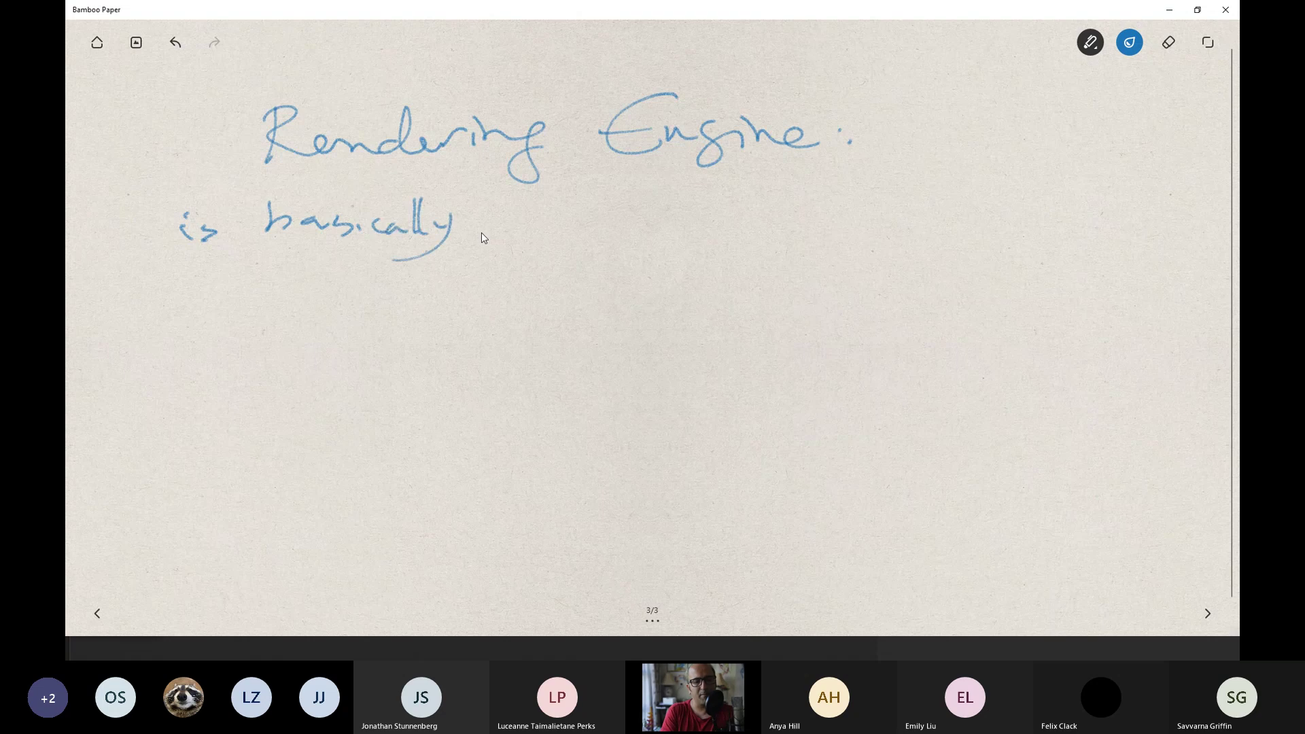
{"action": "left_click_drag", "start_coordinate": [538, 223], "coordinate": [539, 237]}
{"action": "left_click_drag", "start_coordinate": [580, 206], "coordinate": [589, 235]}
{"action": "left_click_drag", "start_coordinate": [615, 228], "coordinate": [725, 233]}
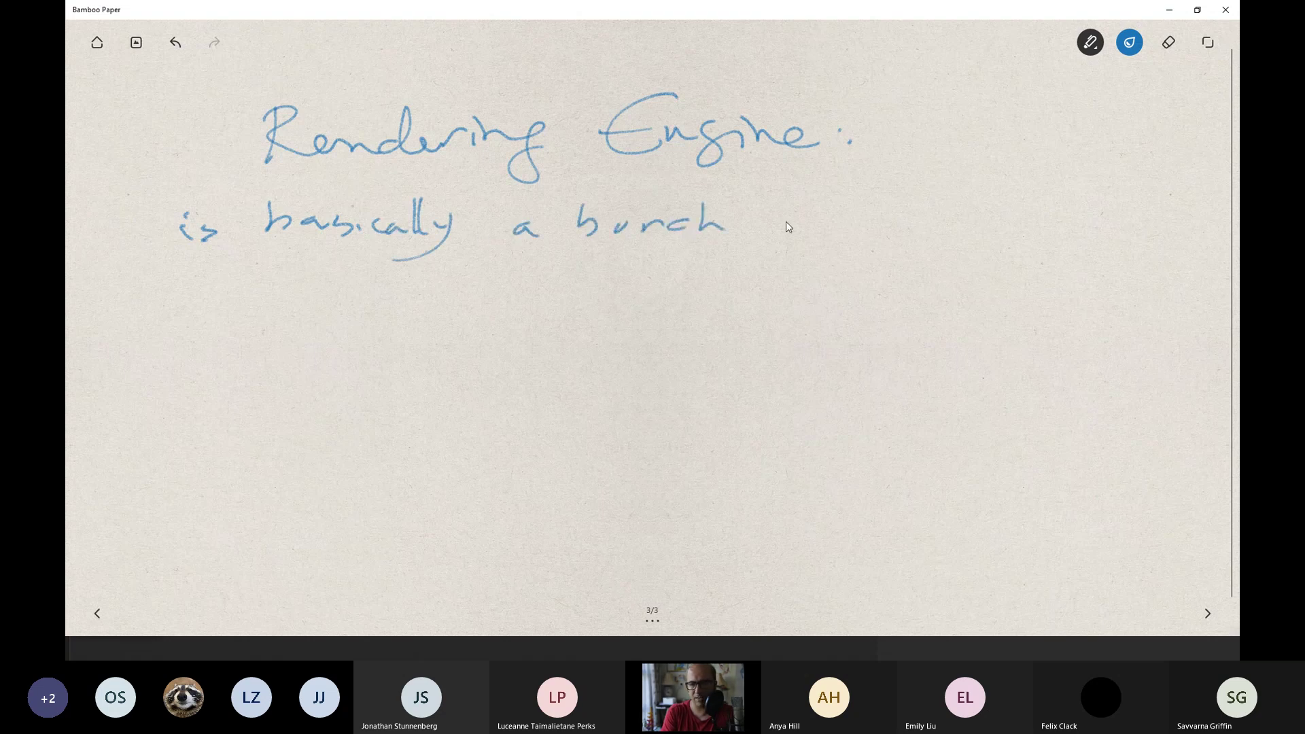
{"action": "left_click_drag", "start_coordinate": [862, 222], "coordinate": [915, 218]}
Handwrite "Convert 3D into beautiful images" as the second line of the rendering engine definition.
{"action": "left_click_drag", "start_coordinate": [211, 278], "coordinate": [235, 294]}
{"action": "mouse_move", "coordinate": [333, 303]}
{"action": "left_mouse_down"}
{"action": "mouse_move", "coordinate": [344, 291]}
{"action": "mouse_move", "coordinate": [360, 302]}
{"action": "left_mouse_up"}
{"action": "left_click_drag", "start_coordinate": [351, 294], "coordinate": [441, 300]}
{"action": "left_click_drag", "start_coordinate": [475, 279], "coordinate": [479, 299]}
{"action": "left_click_drag", "start_coordinate": [577, 293], "coordinate": [607, 291]}
{"action": "left_click_drag", "start_coordinate": [614, 274], "coordinate": [654, 285]}
{"action": "mouse_move", "coordinate": [782, 292]}
{"action": "left_mouse_down"}
{"action": "mouse_move", "coordinate": [937, 269]}
{"action": "mouse_move", "coordinate": [949, 289]}
{"action": "mouse_move", "coordinate": [1134, 271]}
{"action": "left_mouse_up"}
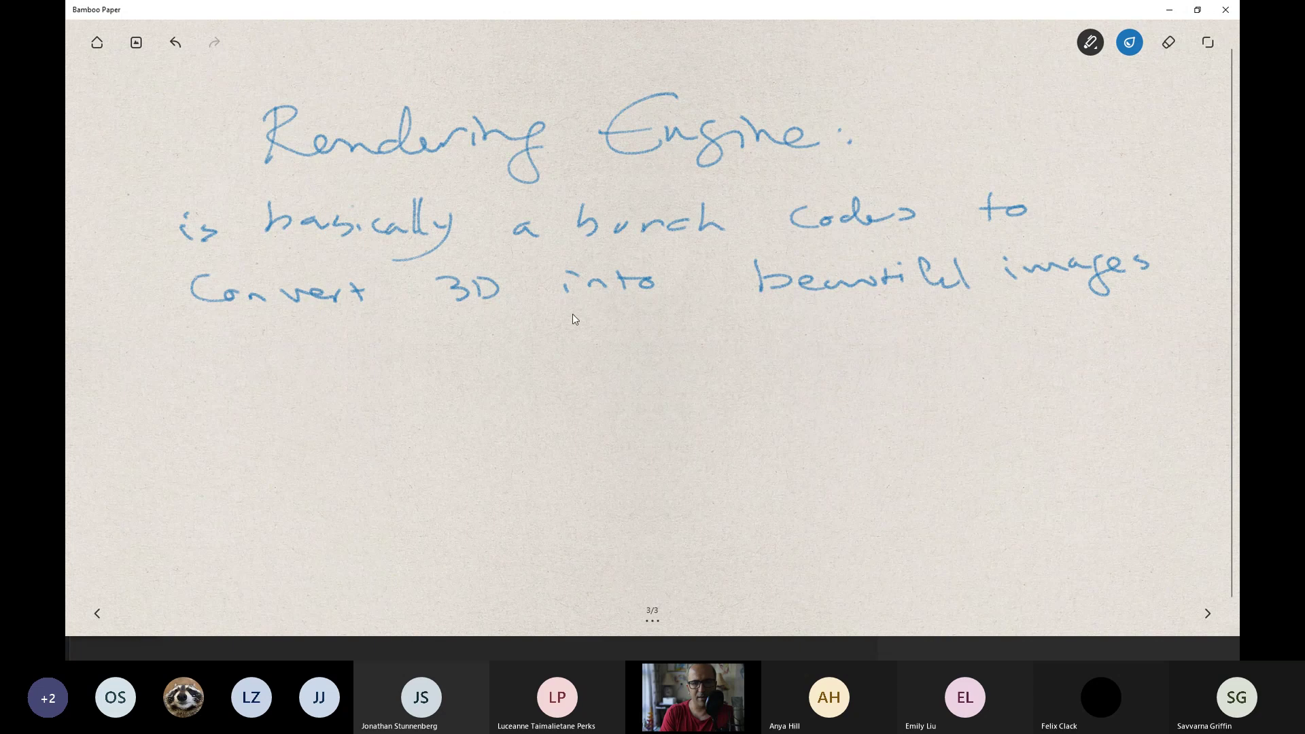
Handwrite a dashed list of rendering engines below the definition: "Arnold", "Redshift" and "VRay".
{"action": "left_click_drag", "start_coordinate": [252, 371], "coordinate": [303, 369]}
{"action": "left_click_drag", "start_coordinate": [339, 379], "coordinate": [345, 372]}
{"action": "mouse_move", "coordinate": [425, 364]}
{"action": "left_mouse_down"}
{"action": "mouse_move", "coordinate": [479, 352]}
{"action": "mouse_move", "coordinate": [507, 365]}
{"action": "left_mouse_up"}
{"action": "left_click_drag", "start_coordinate": [524, 350], "coordinate": [527, 323]}
{"action": "left_click_drag", "start_coordinate": [260, 414], "coordinate": [299, 414]}
{"action": "left_click_drag", "start_coordinate": [395, 423], "coordinate": [411, 422]}
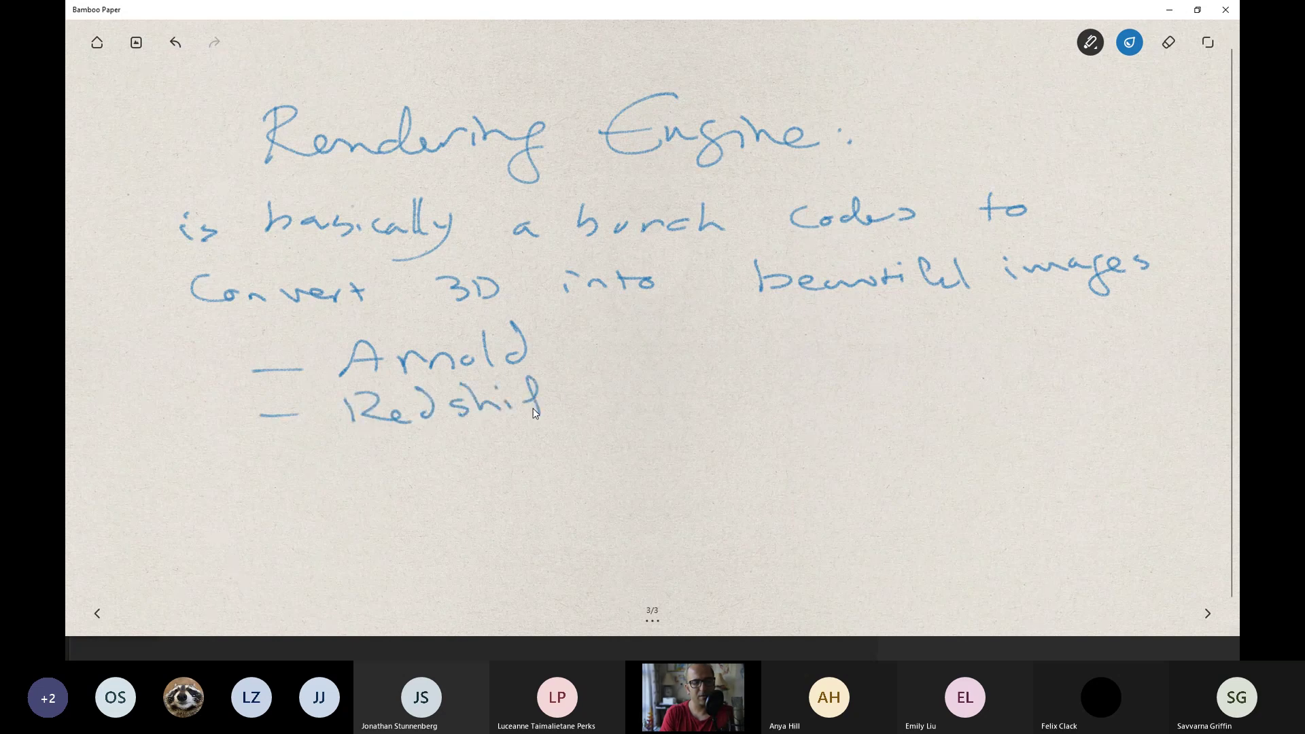
{"action": "left_click_drag", "start_coordinate": [255, 461], "coordinate": [388, 442]}
{"action": "mouse_move", "coordinate": [408, 443]}
{"action": "left_mouse_down"}
{"action": "mouse_move", "coordinate": [408, 468]}
{"action": "mouse_move", "coordinate": [469, 462]}
{"action": "mouse_move", "coordinate": [500, 484]}
{"action": "left_mouse_up"}
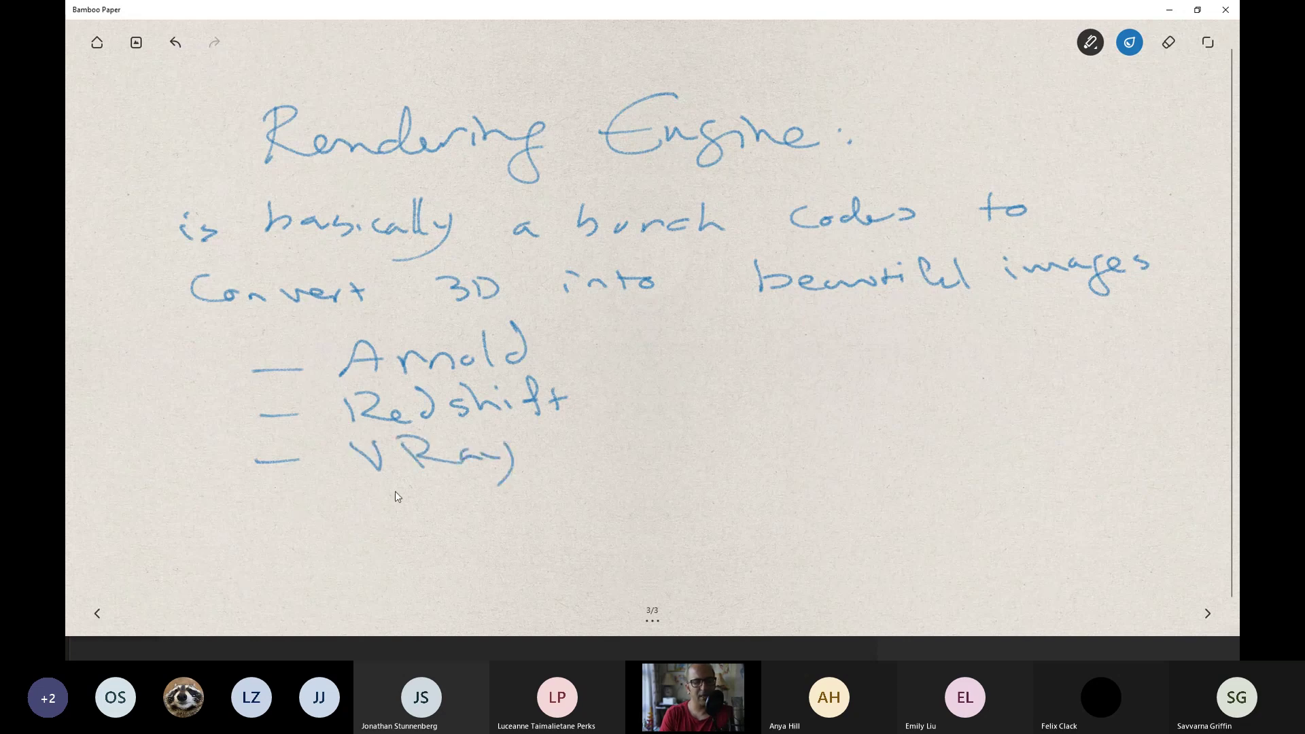
Switch to Maya, set the scene's renderer to Redshift in the render settings, and close them.
{"action": "key", "text": "alt+Tab"}
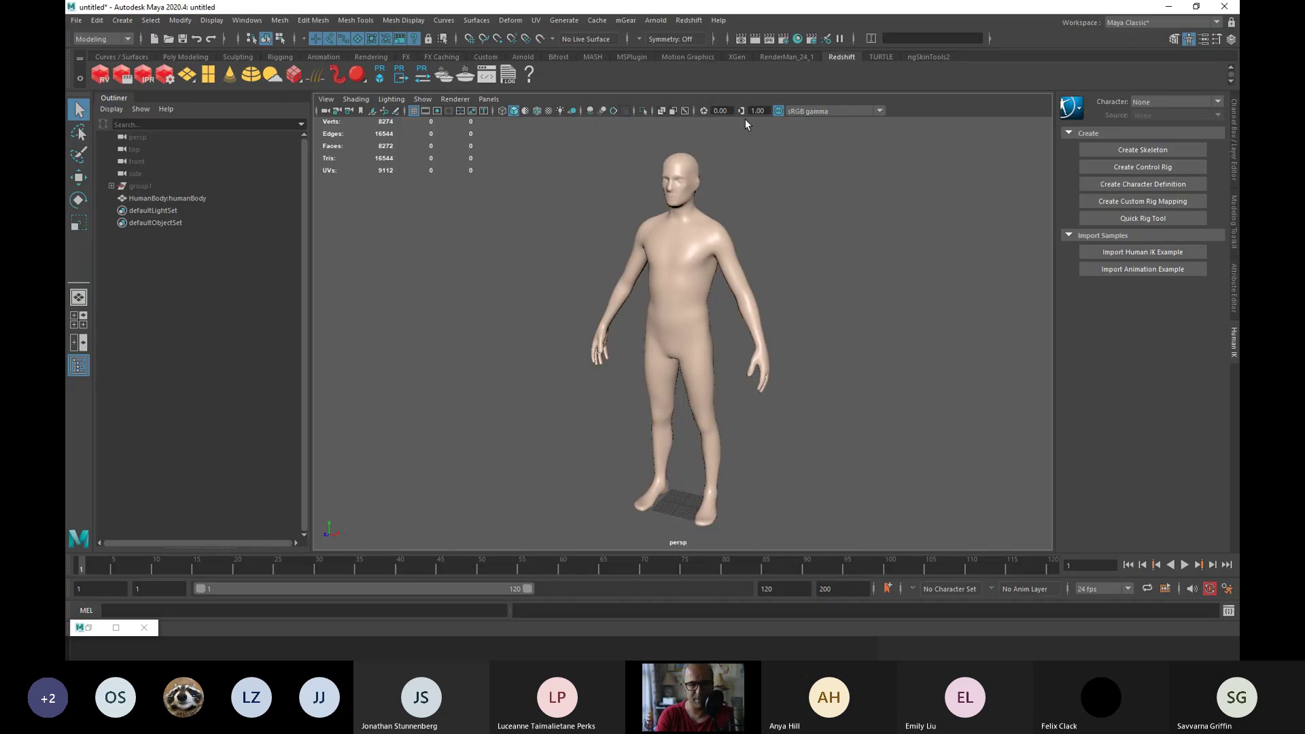
{"action": "left_click", "coordinate": [784, 38]}
{"action": "left_click_drag", "start_coordinate": [809, 98], "coordinate": [948, 73]}
{"action": "left_click", "coordinate": [1070, 63]}
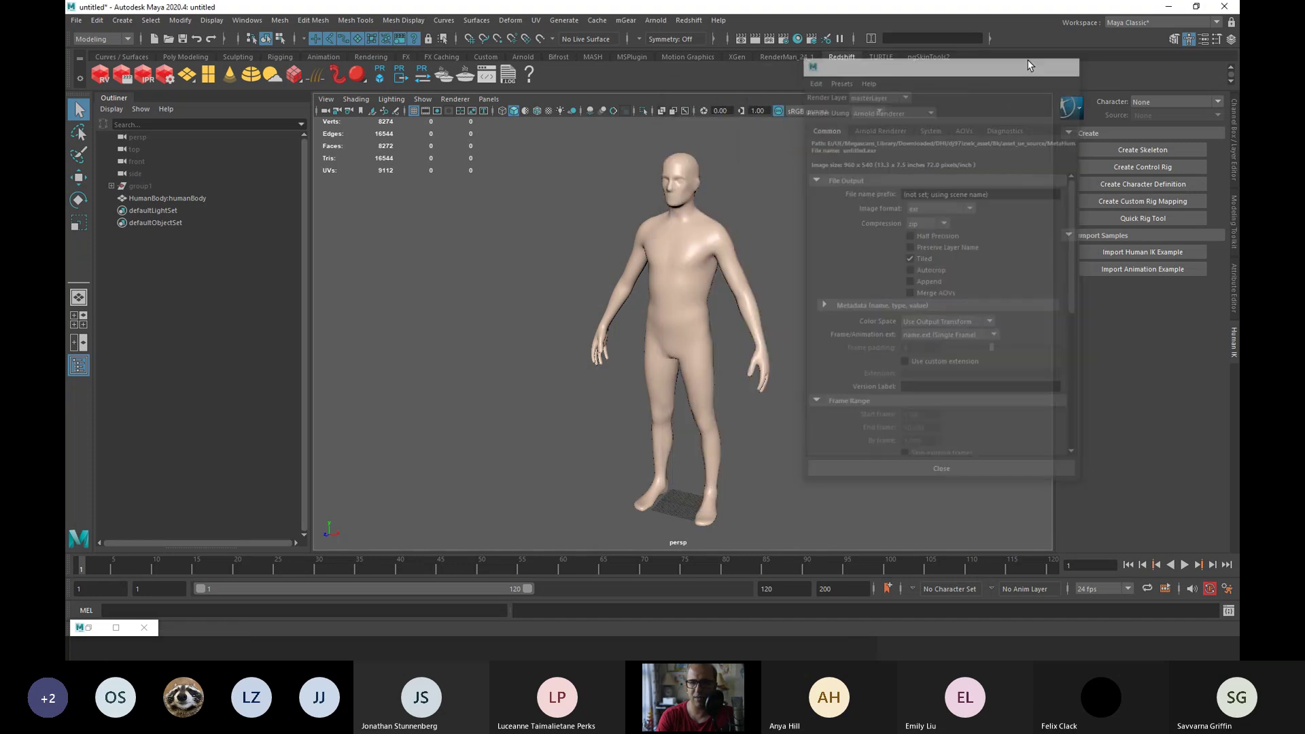
{"action": "left_click", "coordinate": [785, 40]}
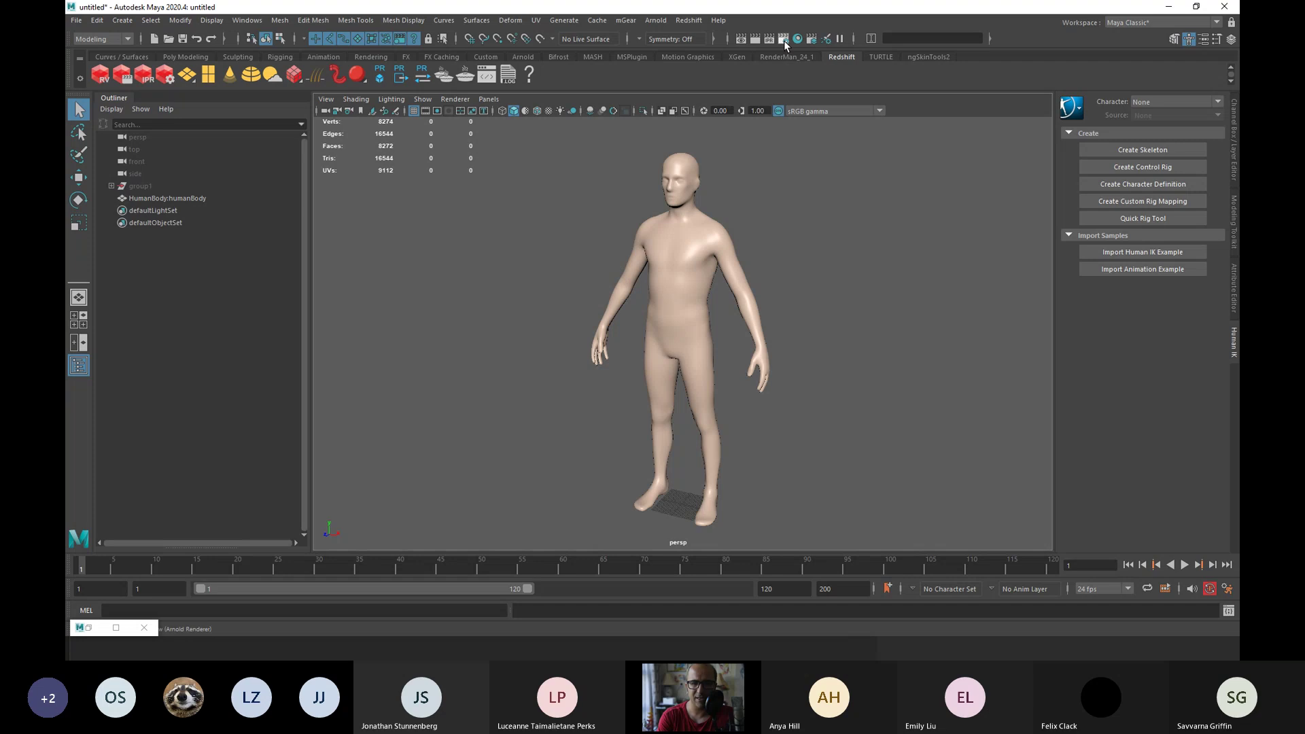
{"action": "left_click", "coordinate": [883, 110]}
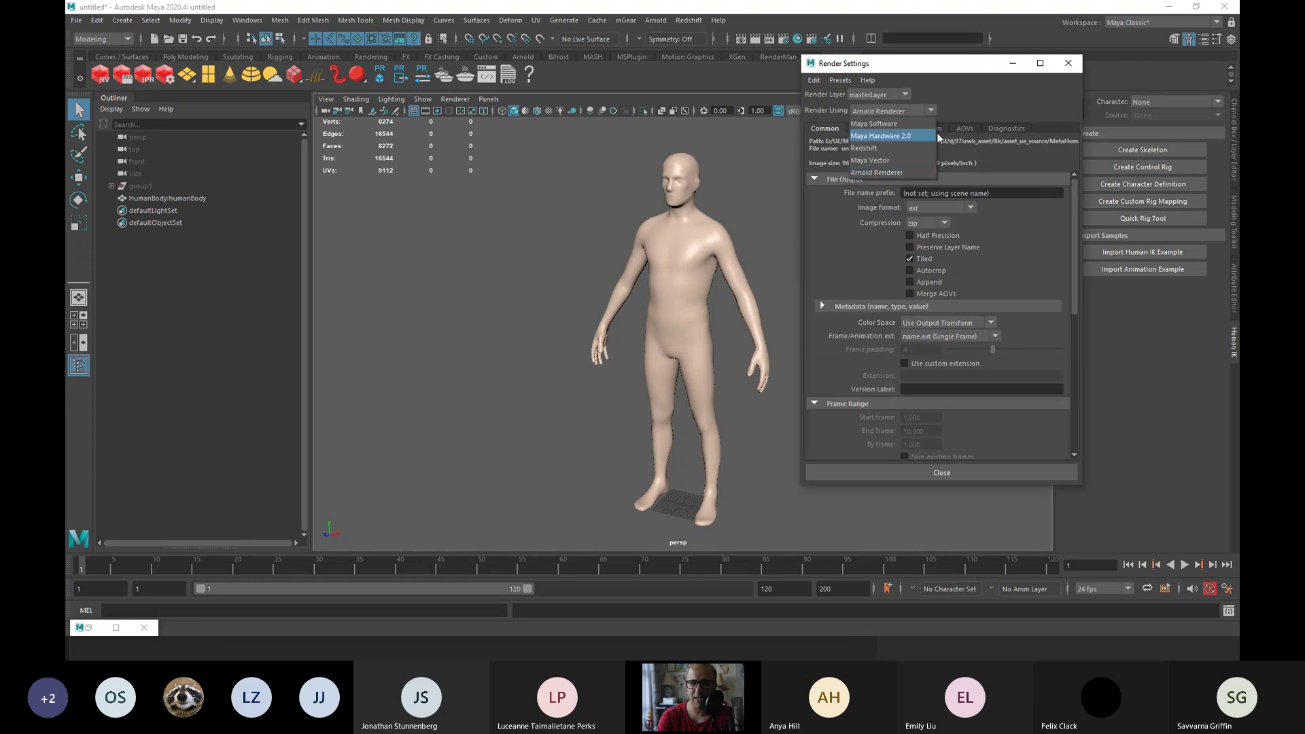
{"action": "left_click", "coordinate": [891, 148]}
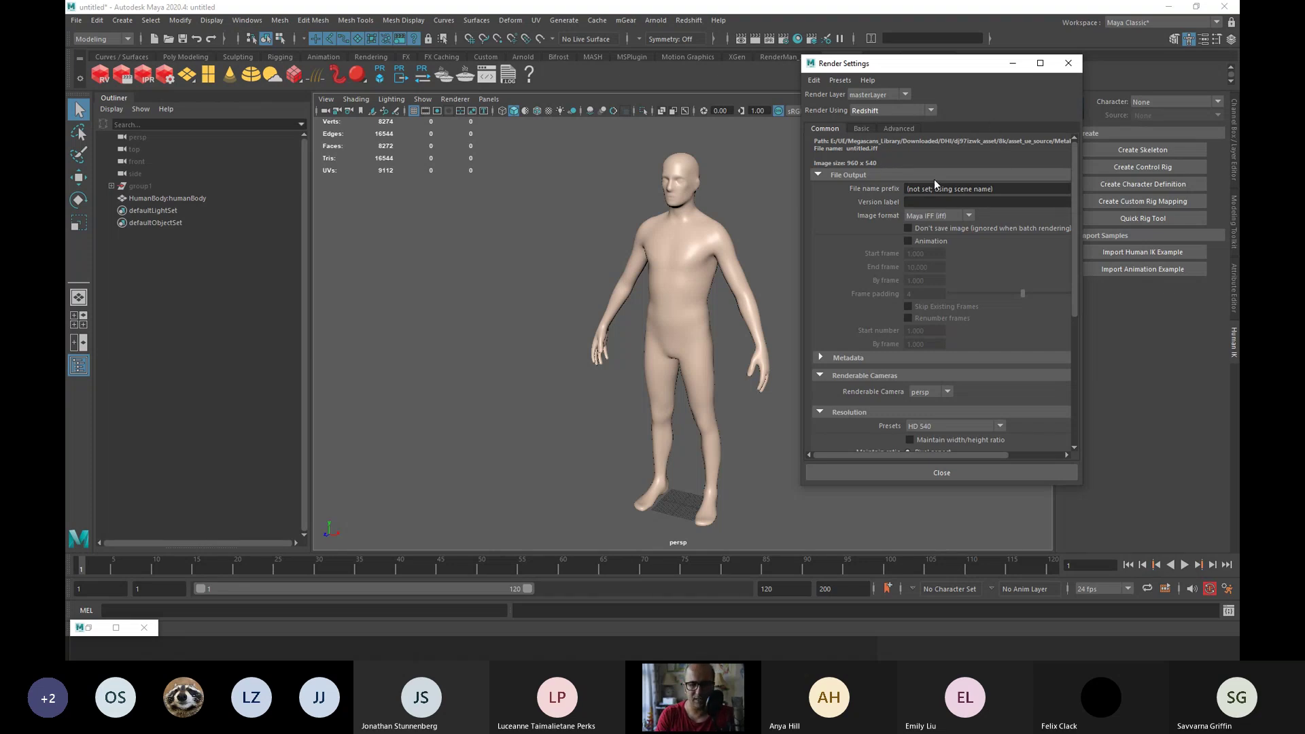
{"action": "left_click", "coordinate": [918, 475]}
Switch to Quixel Bridge, remove the 3D Assets filter and search the asset library for "bark".
{"action": "key", "text": "alt+Tab"}
{"action": "key", "text": "alt+Tab"}
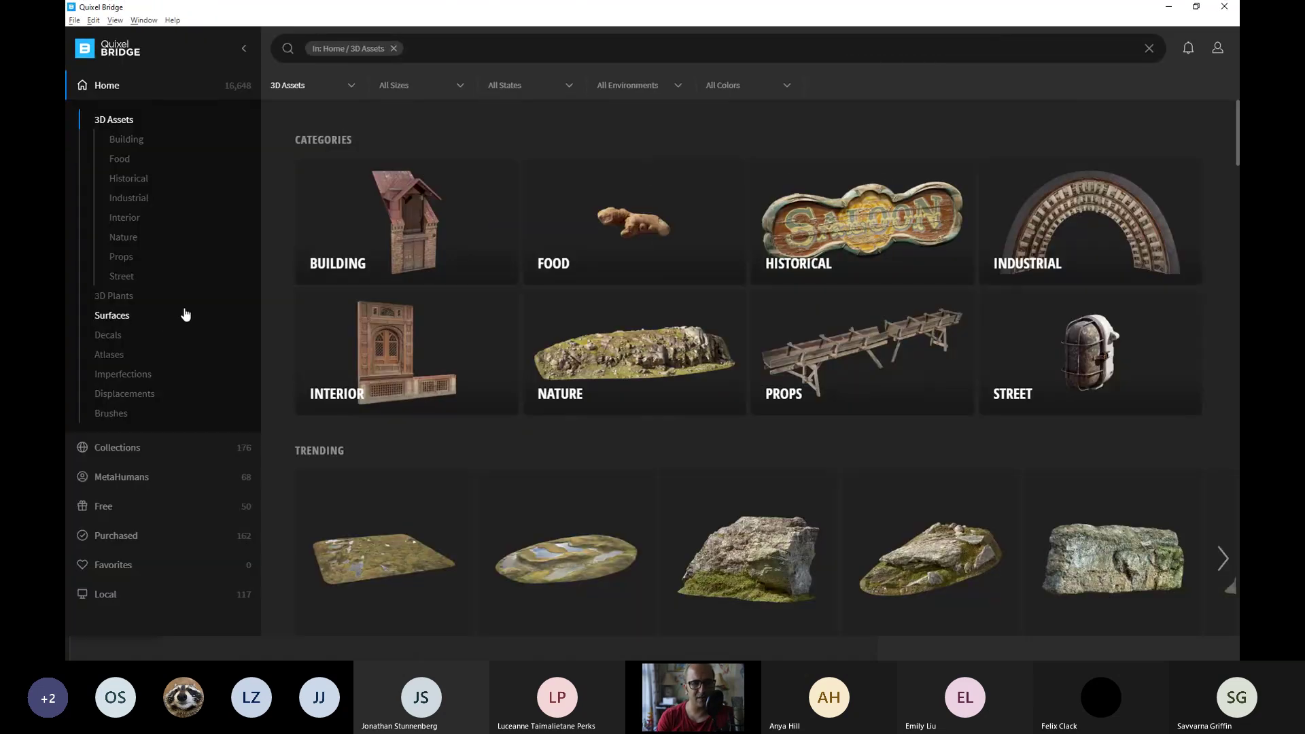
{"action": "left_click", "coordinate": [394, 48]}
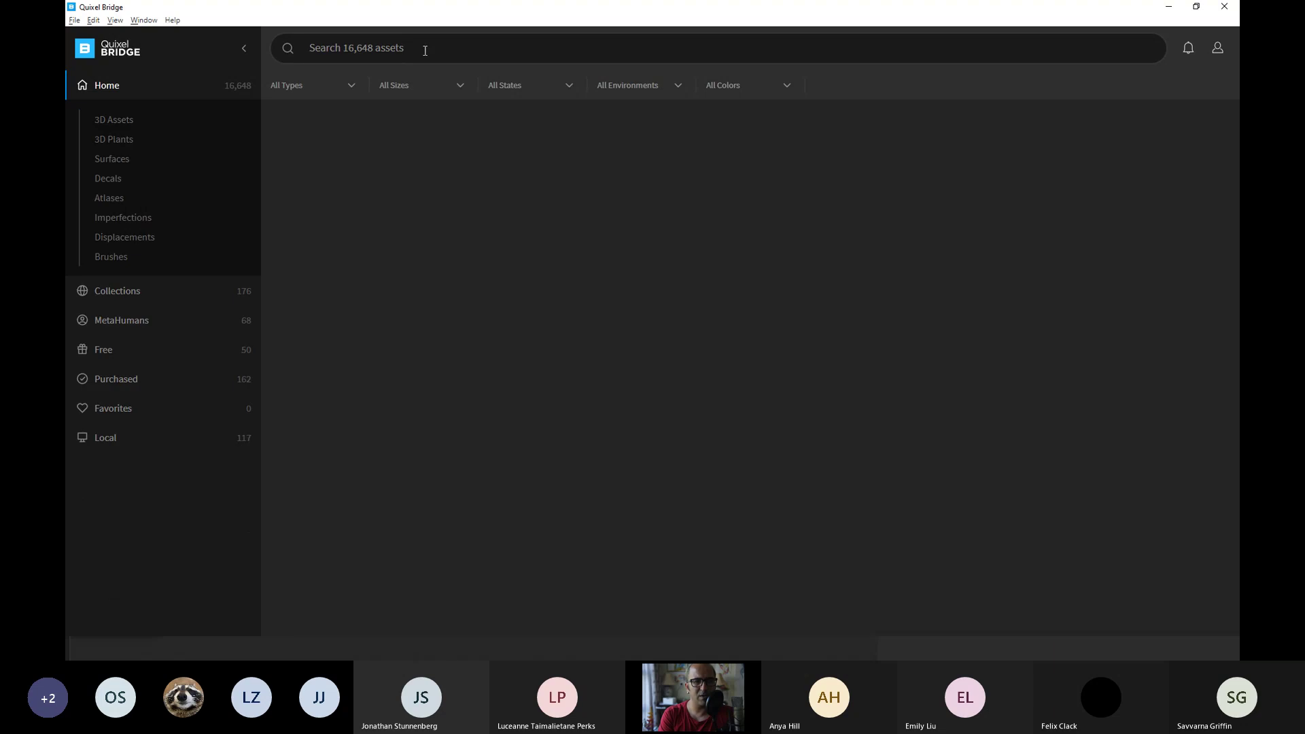
{"action": "left_click", "coordinate": [433, 53]}
{"action": "type", "text": "bark"}
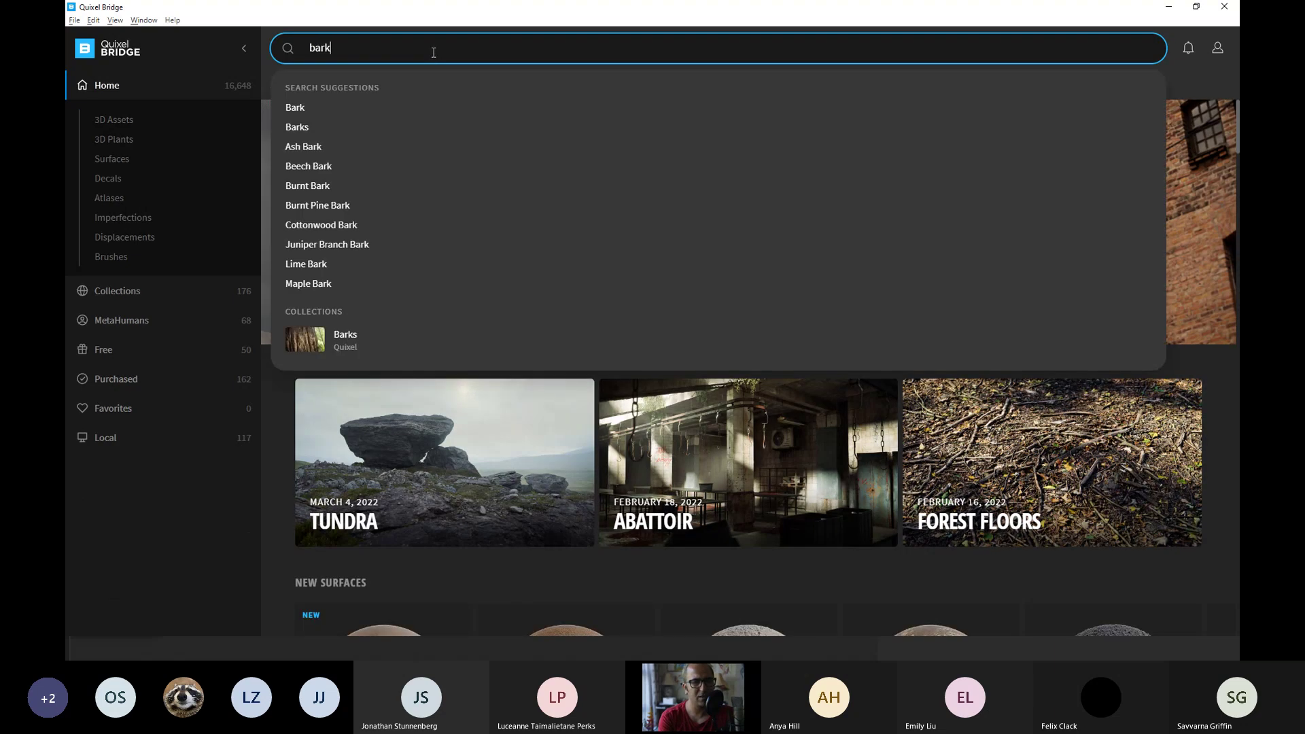
{"action": "key", "text": "Return"}
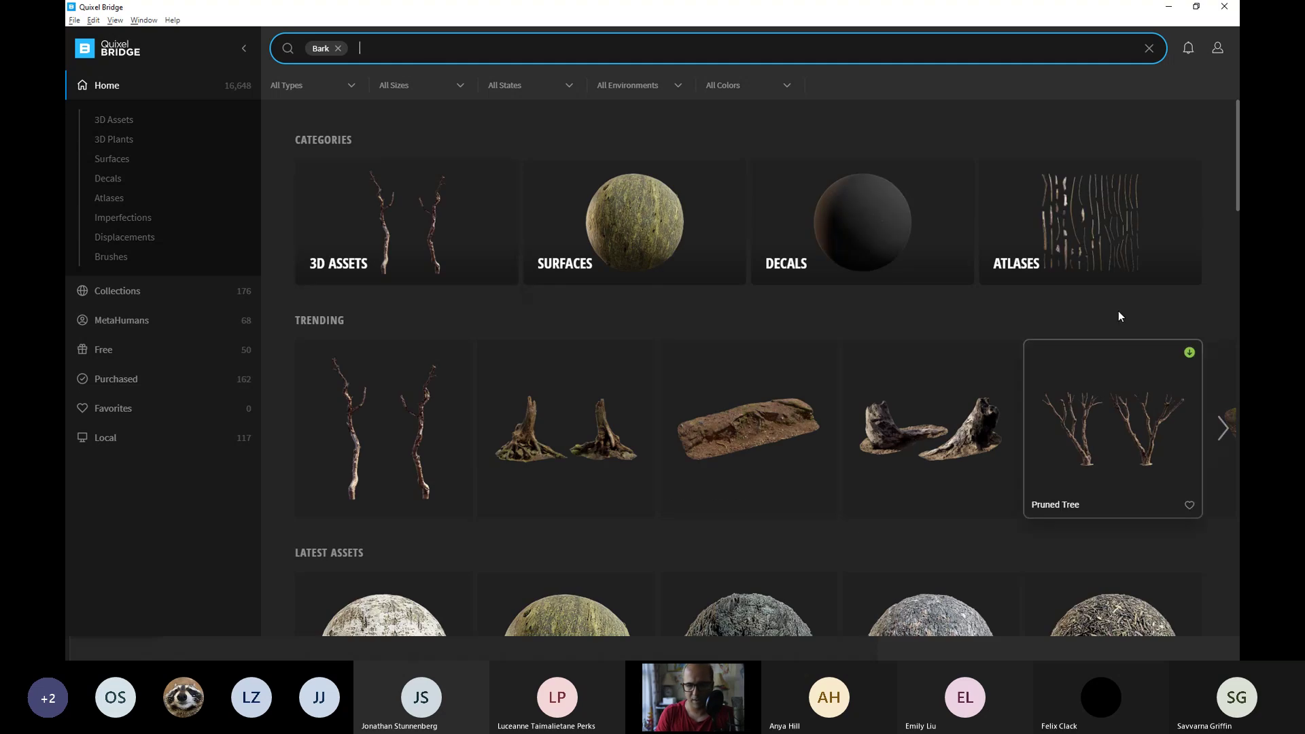
Open the Tree Stump asset from the trending results and set its download resolution to 2K.
{"action": "left_click", "coordinate": [597, 454]}
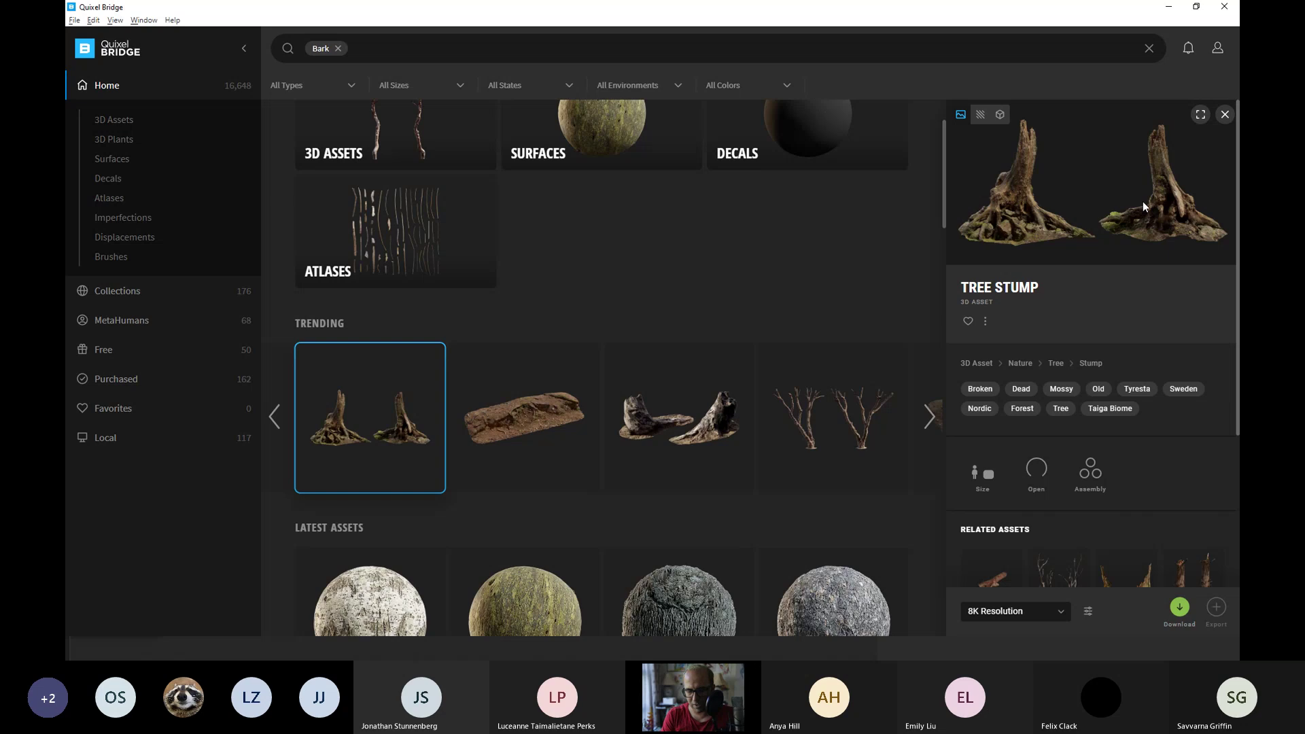
{"action": "left_click", "coordinate": [1060, 620]}
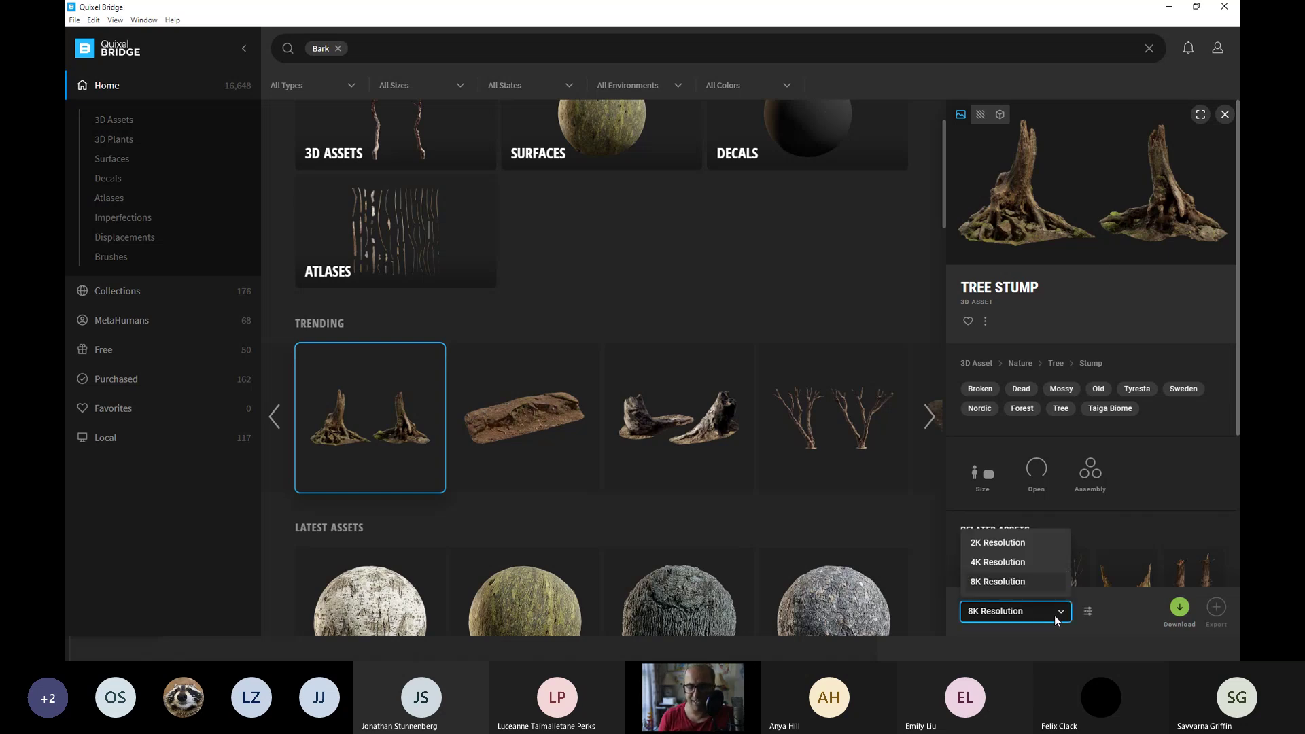
{"action": "left_click", "coordinate": [1011, 549]}
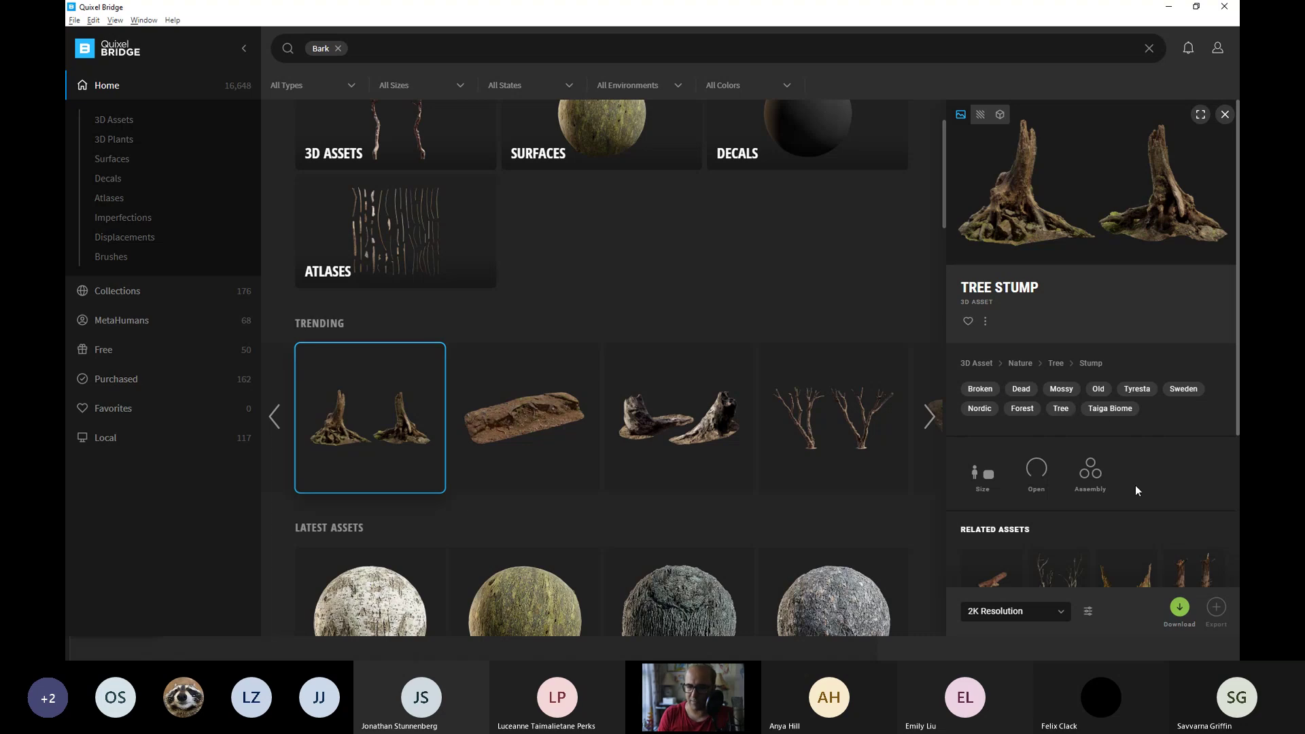
Examine the Tree Stump's size, properties and related assets, and open the related Broken Stump to inspect its size.
{"action": "scroll", "coordinate": [1179, 455], "scroll_direction": "down", "scroll_amount": 2}
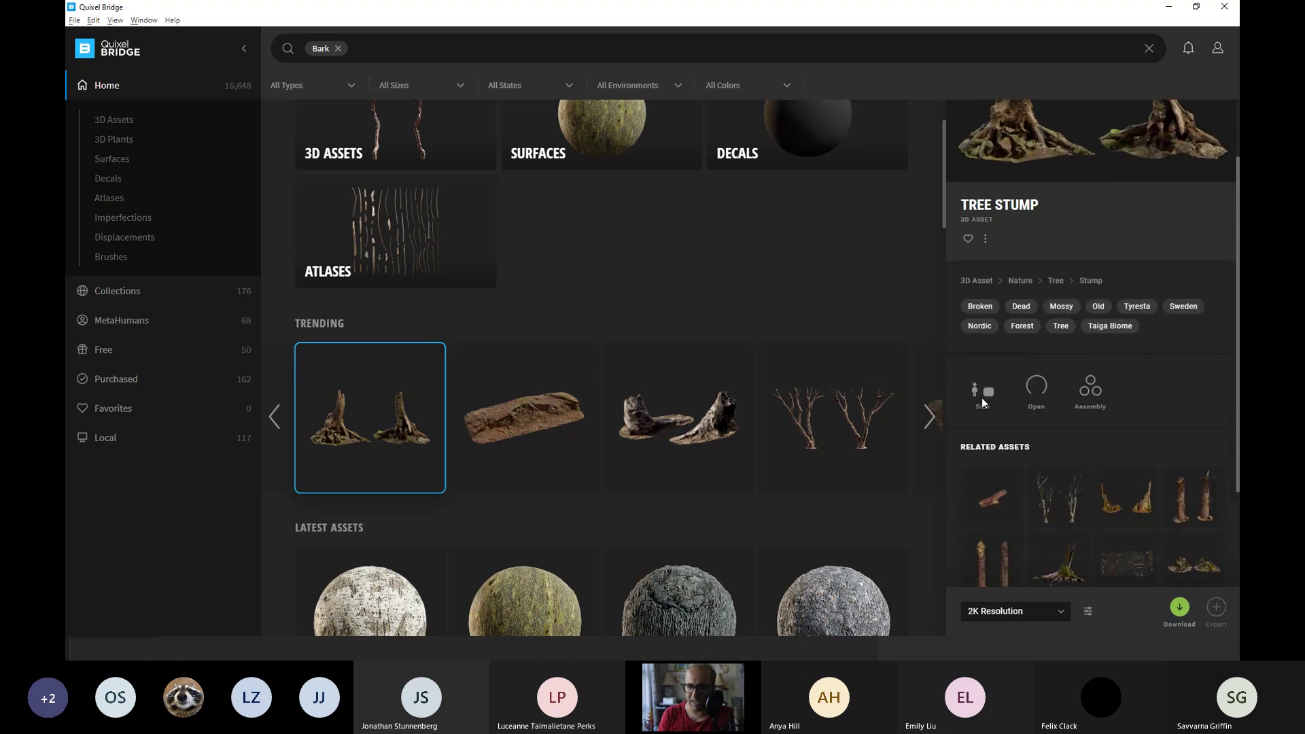
{"action": "mouse_move", "coordinate": [979, 389]}
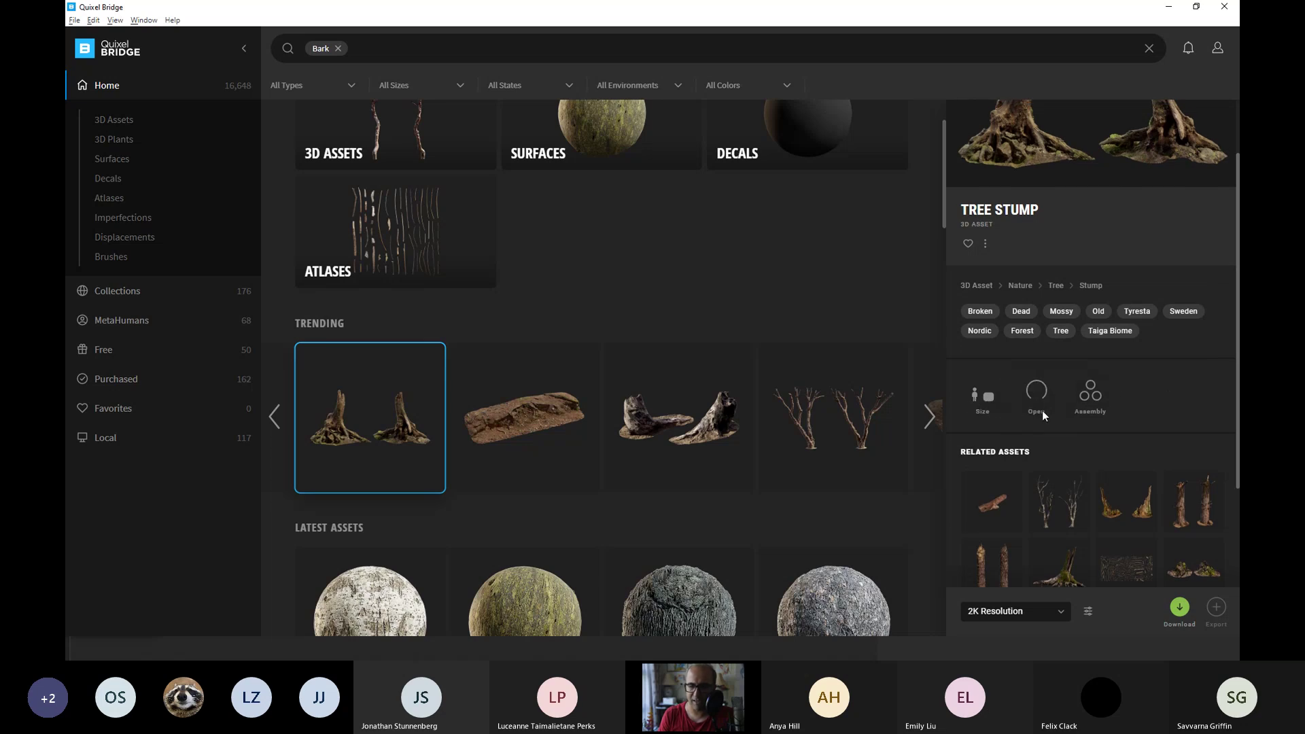
{"action": "scroll", "coordinate": [1115, 405], "scroll_direction": "down", "scroll_amount": 1}
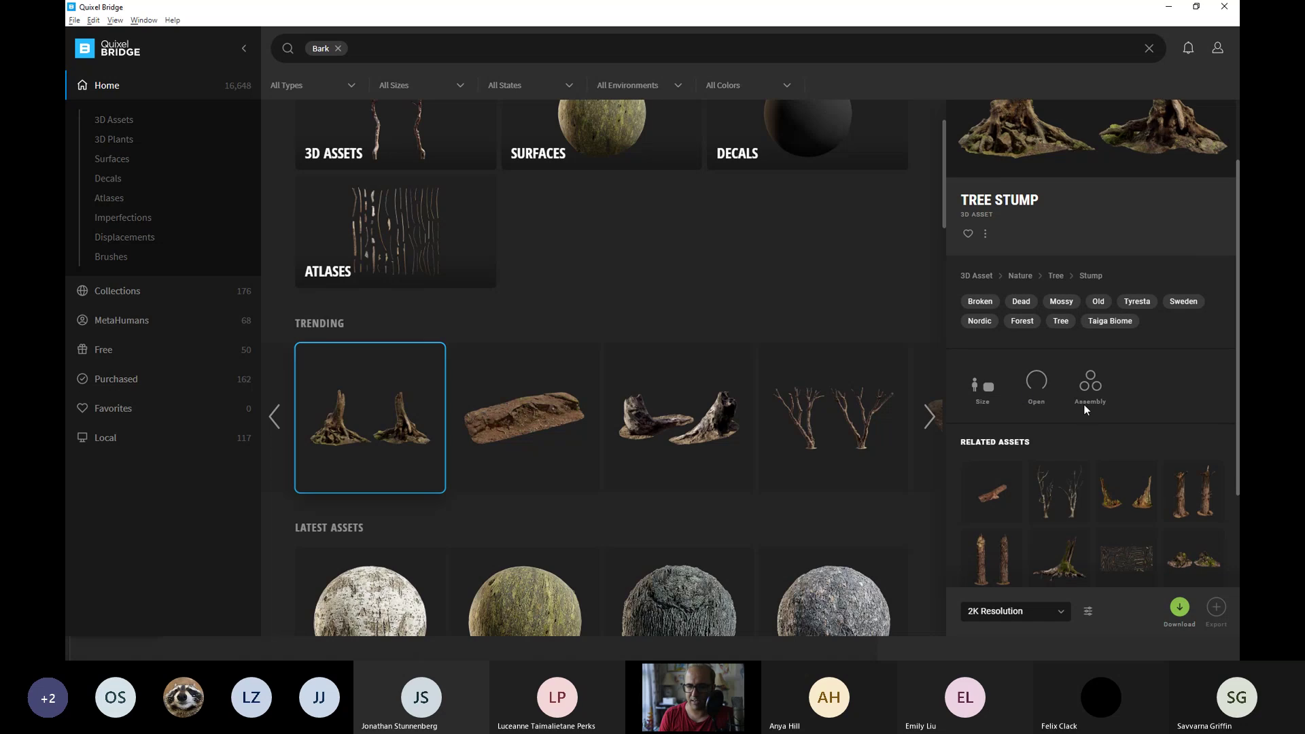
{"action": "scroll", "coordinate": [1108, 408], "scroll_direction": "down", "scroll_amount": 3}
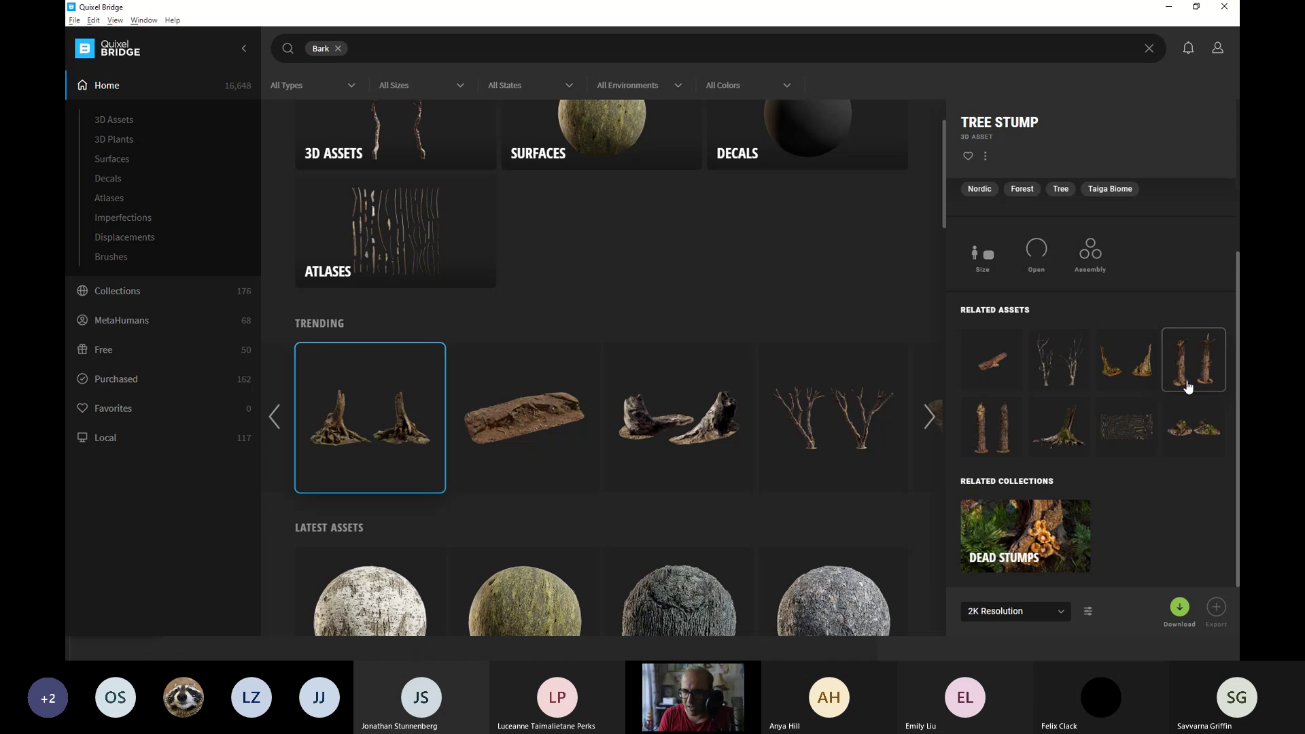
{"action": "left_click", "coordinate": [1074, 432]}
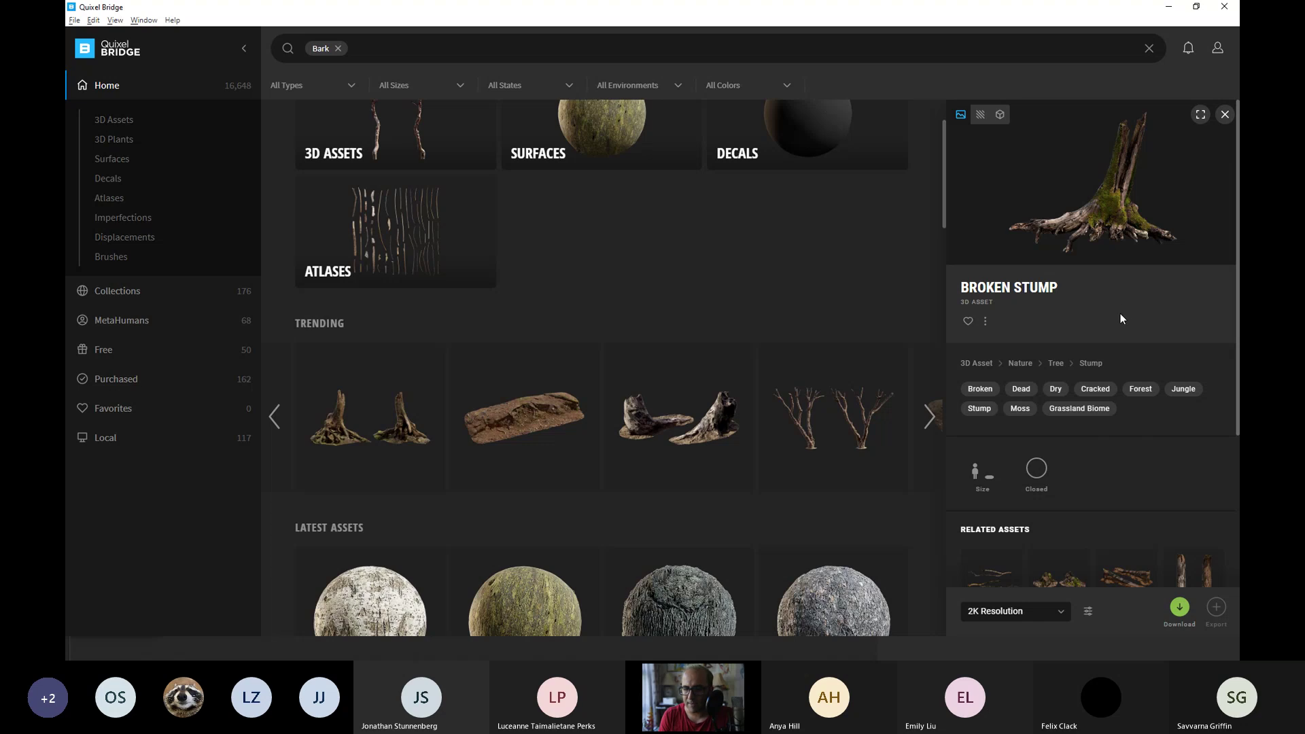
{"action": "scroll", "coordinate": [1061, 394], "scroll_direction": "down", "scroll_amount": 1}
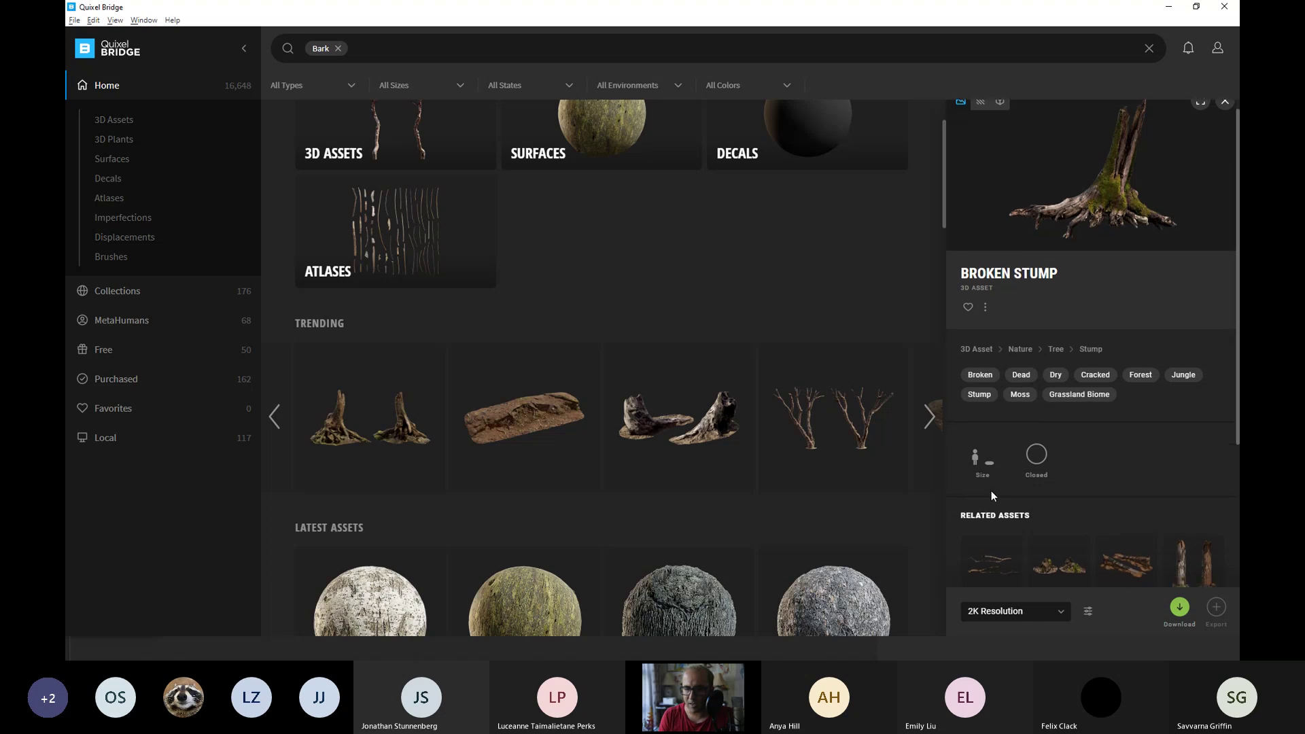
{"action": "mouse_move", "coordinate": [988, 471]}
Open the related Broken Tree asset and download it at 2K resolution.
{"action": "scroll", "coordinate": [1164, 419], "scroll_direction": "down", "scroll_amount": 3}
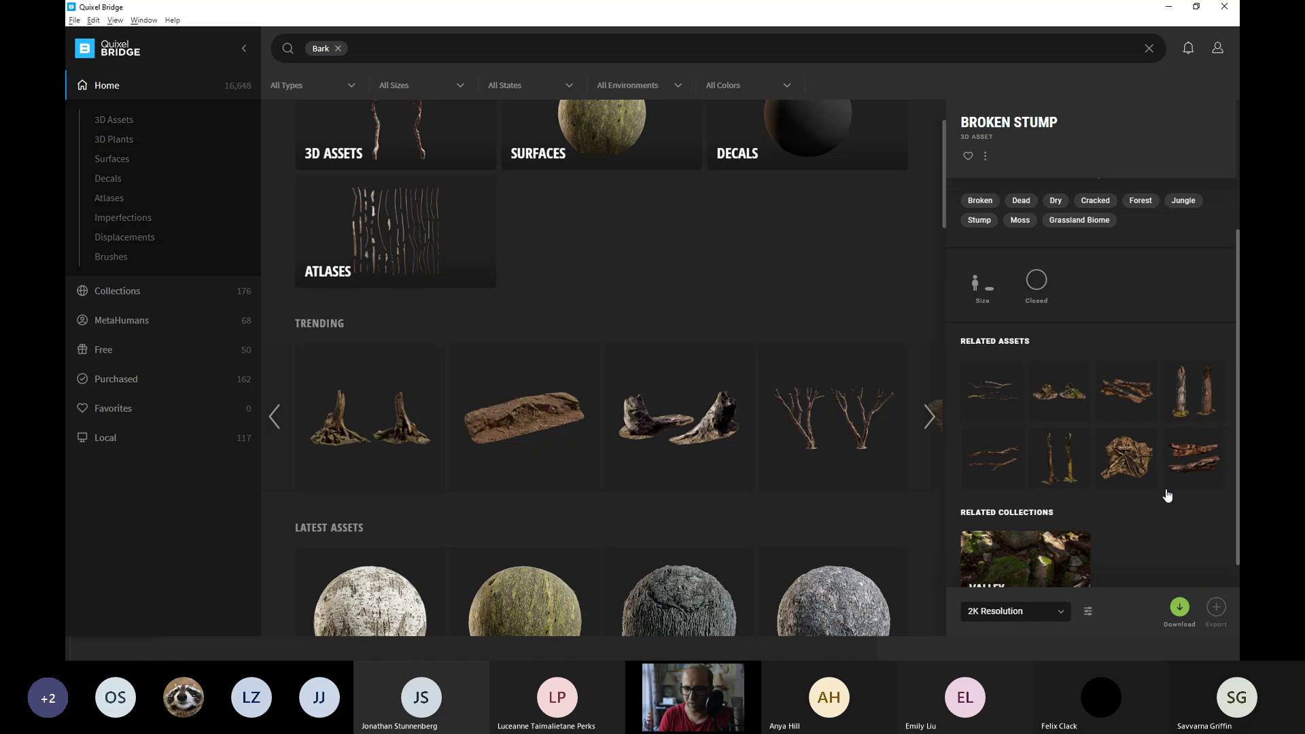
{"action": "left_click", "coordinate": [1059, 466]}
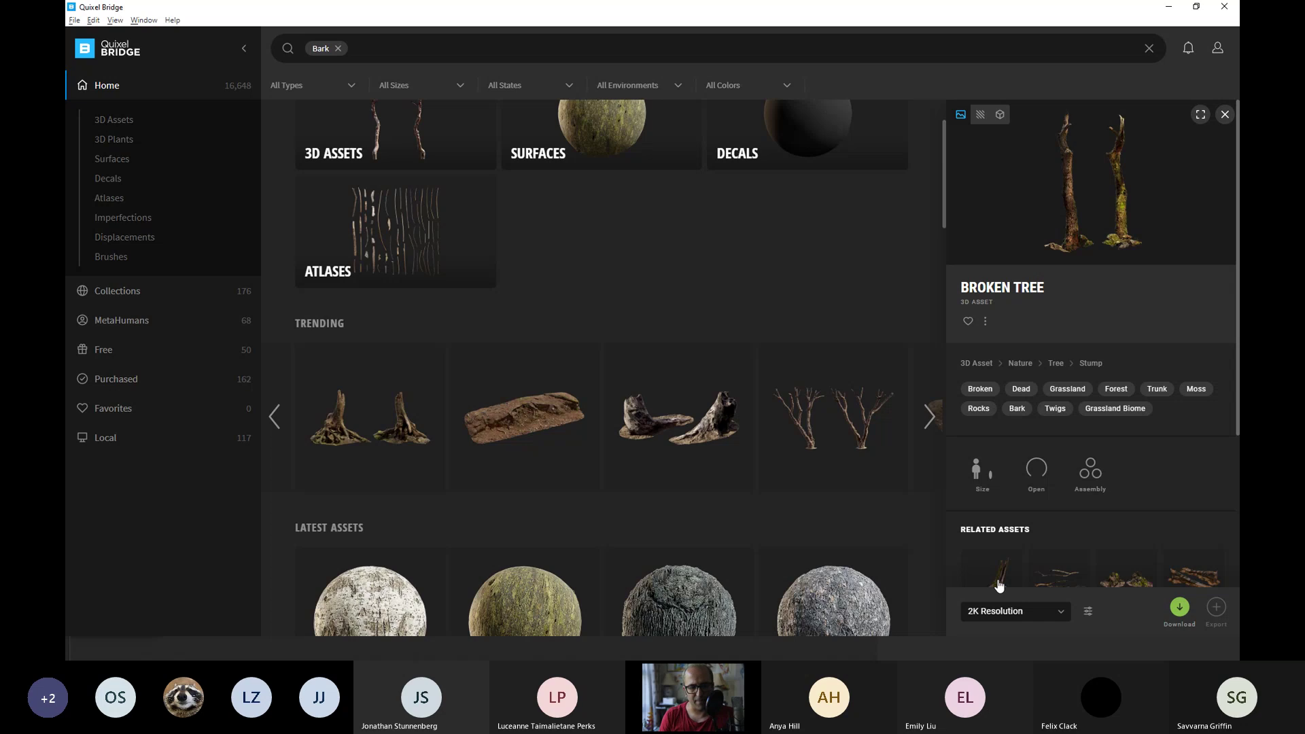
{"action": "left_click", "coordinate": [1180, 612]}
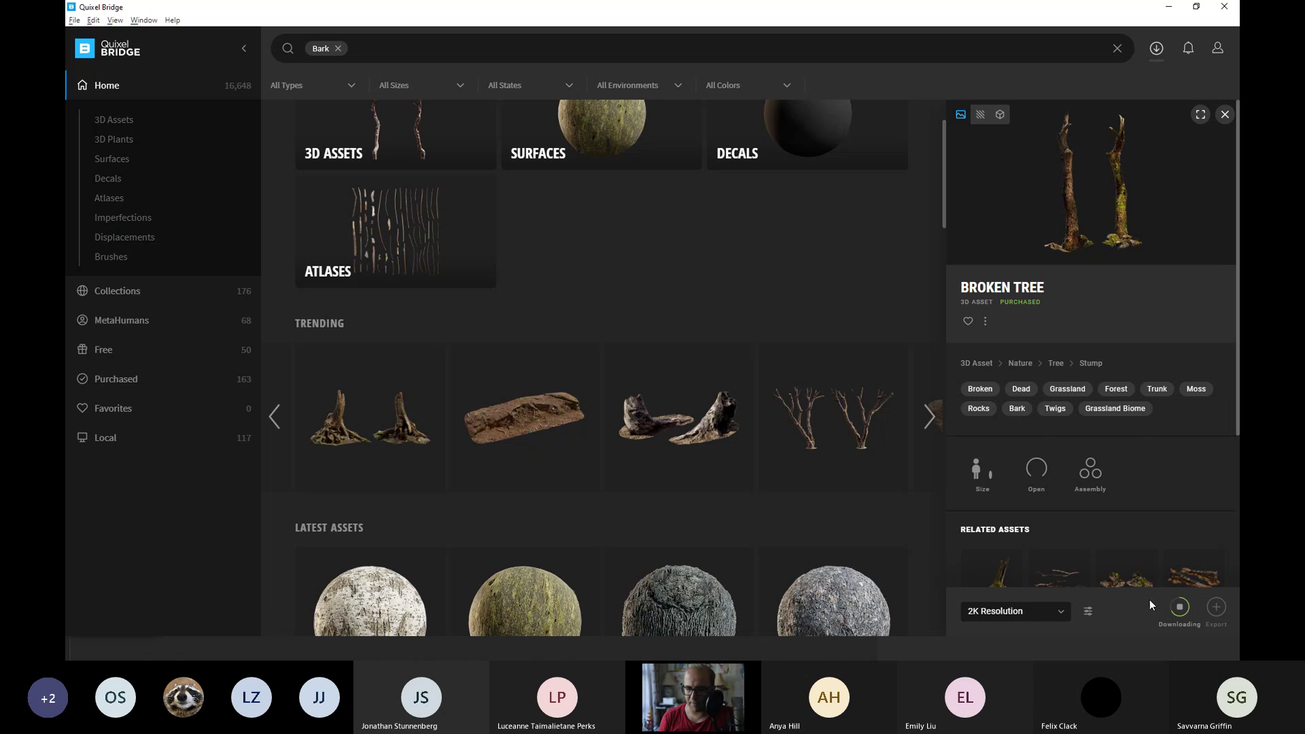
Check in the Broken Tree's export settings that Maya is the export target, and return to the asset details.
{"action": "left_click", "coordinate": [1088, 613]}
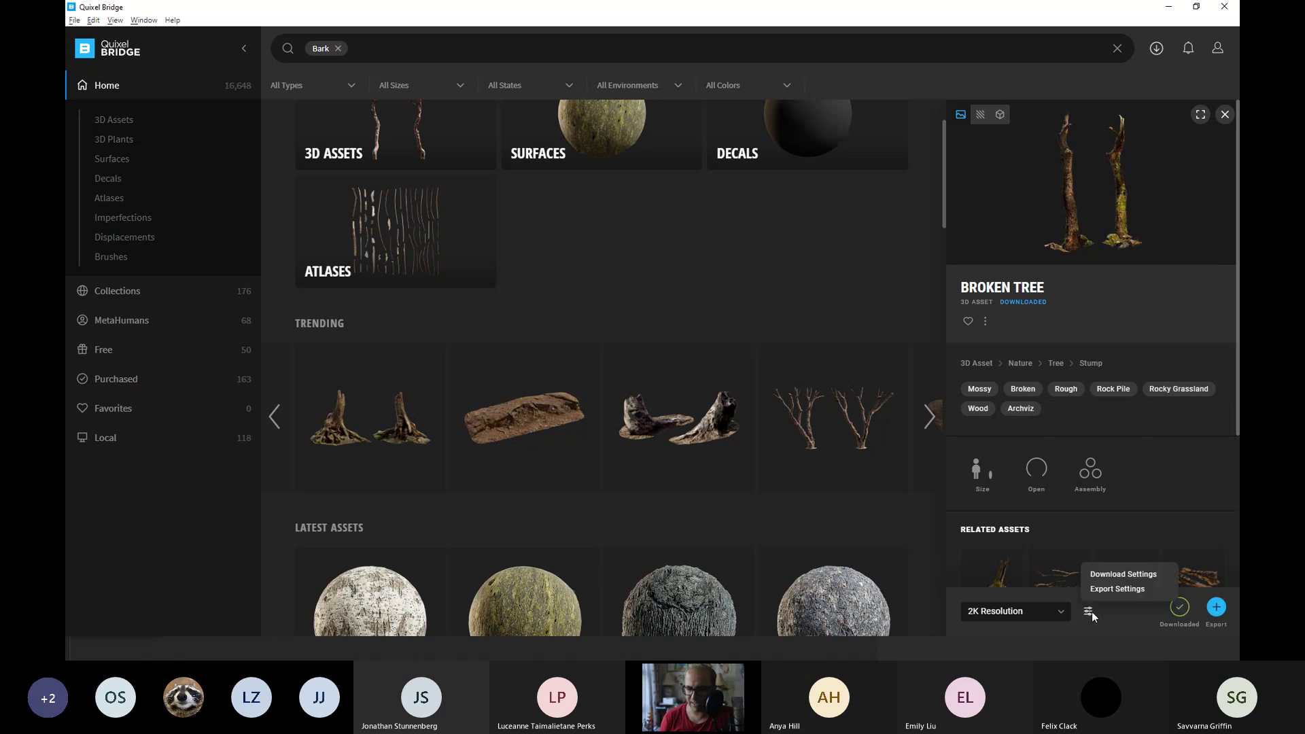
{"action": "left_click", "coordinate": [1120, 589]}
{"action": "left_click", "coordinate": [1088, 181]}
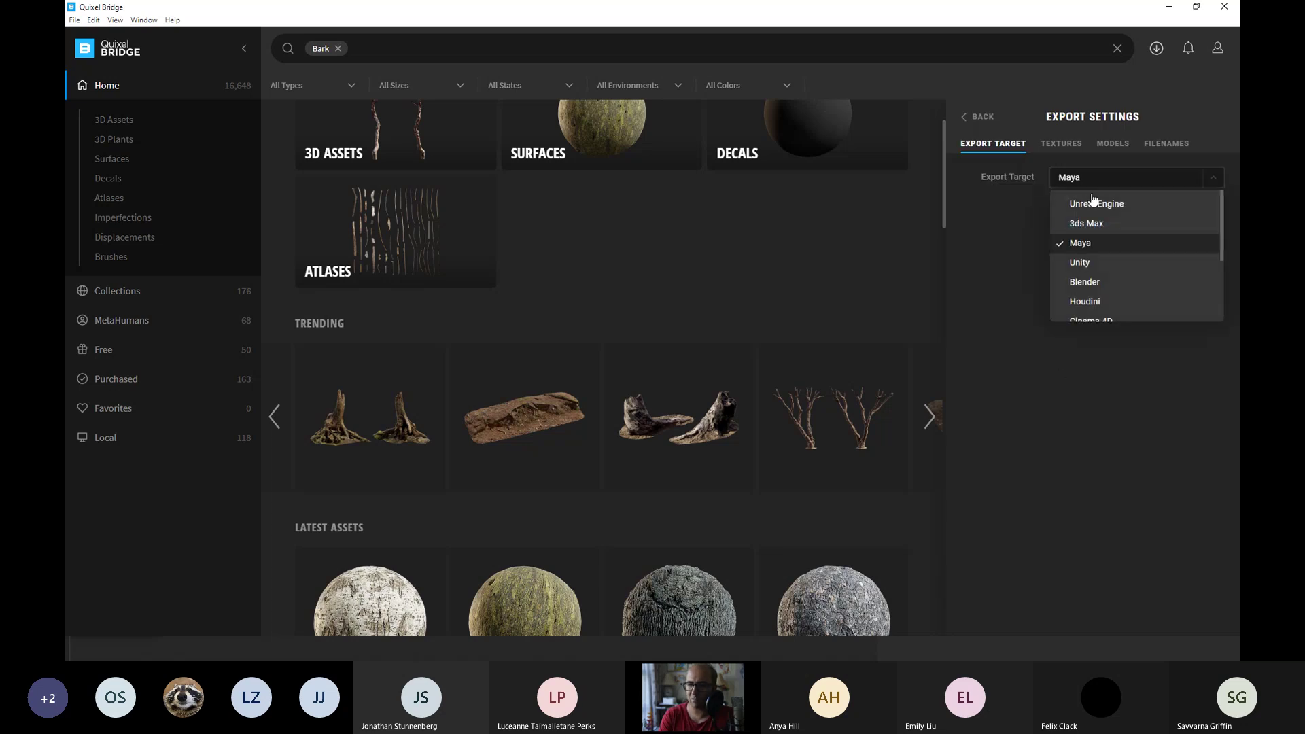
{"action": "left_click", "coordinate": [1223, 209]}
{"action": "left_click", "coordinate": [1158, 181]}
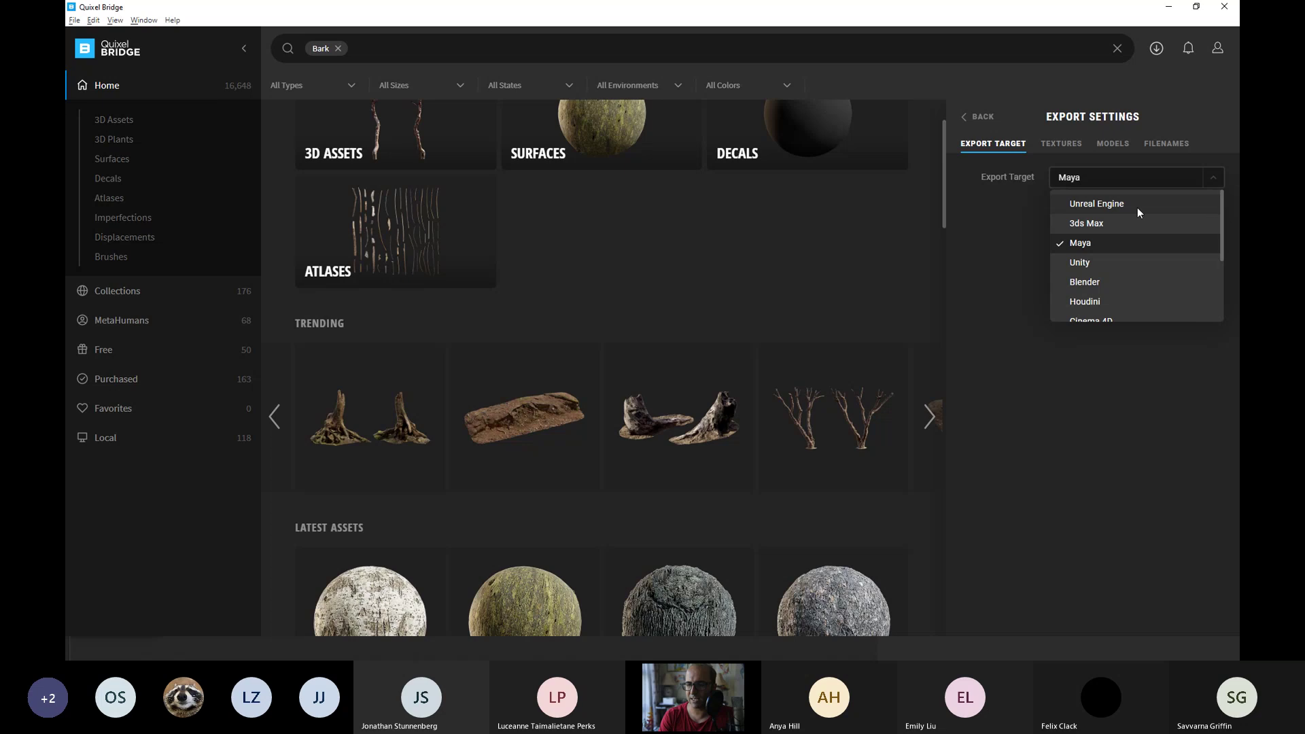
{"action": "mouse_move", "coordinate": [1221, 213]}
{"action": "left_mouse_down"}
{"action": "mouse_move", "coordinate": [1220, 262]}
{"action": "mouse_move", "coordinate": [1221, 209]}
{"action": "left_mouse_up"}
{"action": "left_click", "coordinate": [982, 302]}
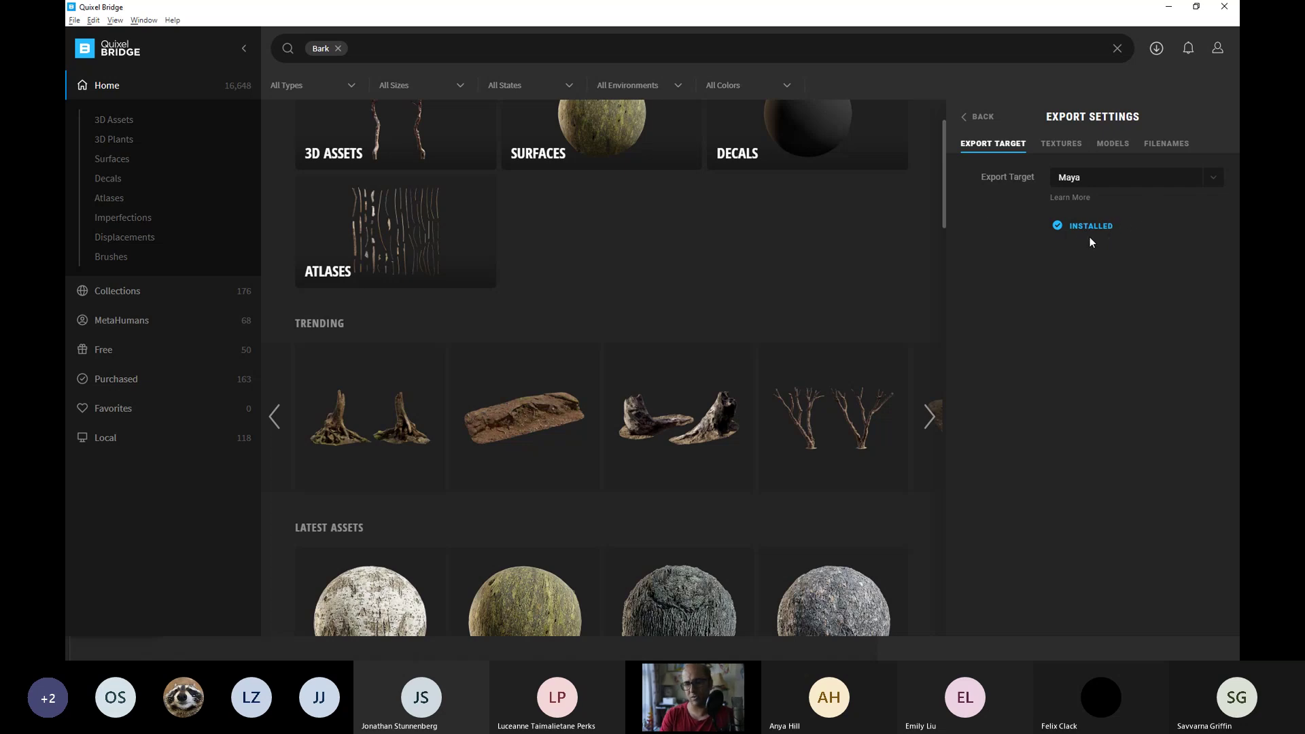
{"action": "left_click", "coordinate": [979, 123]}
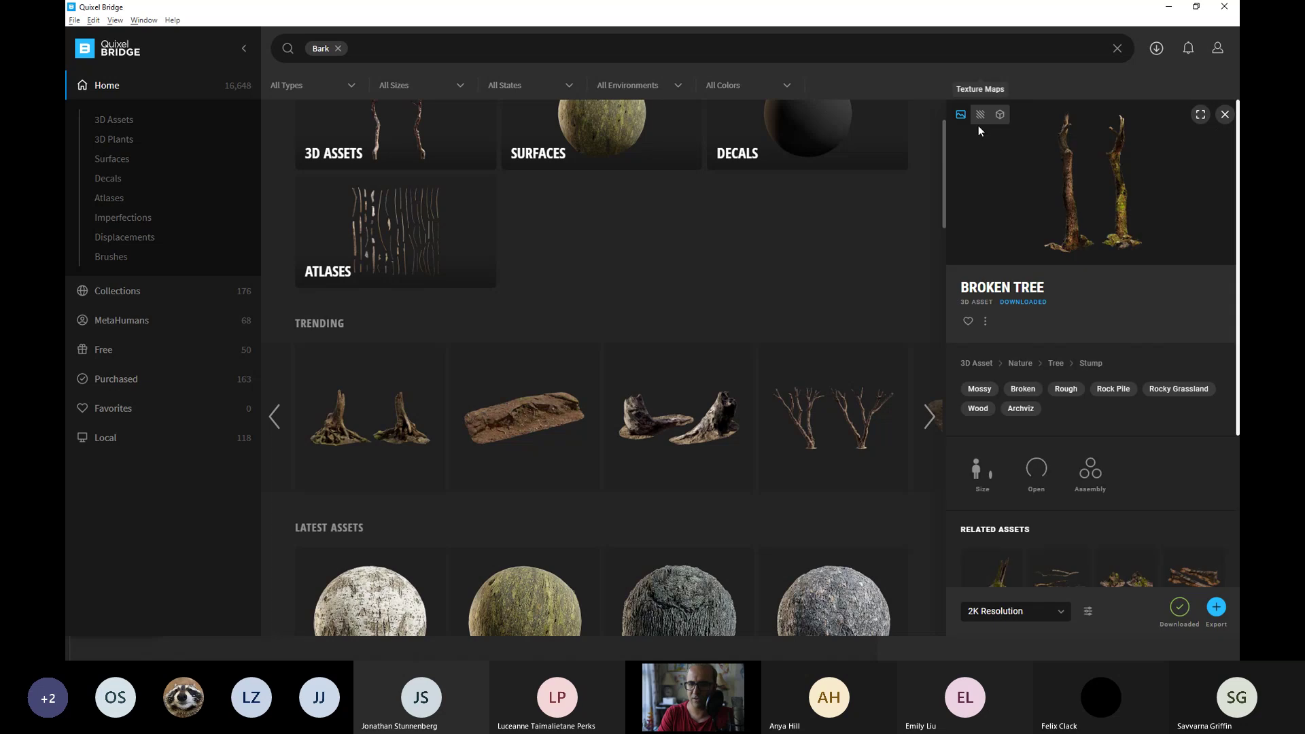
Export the downloaded Broken Tree asset to Maya and switch to Maya.
{"action": "key", "text": "alt+Tab"}
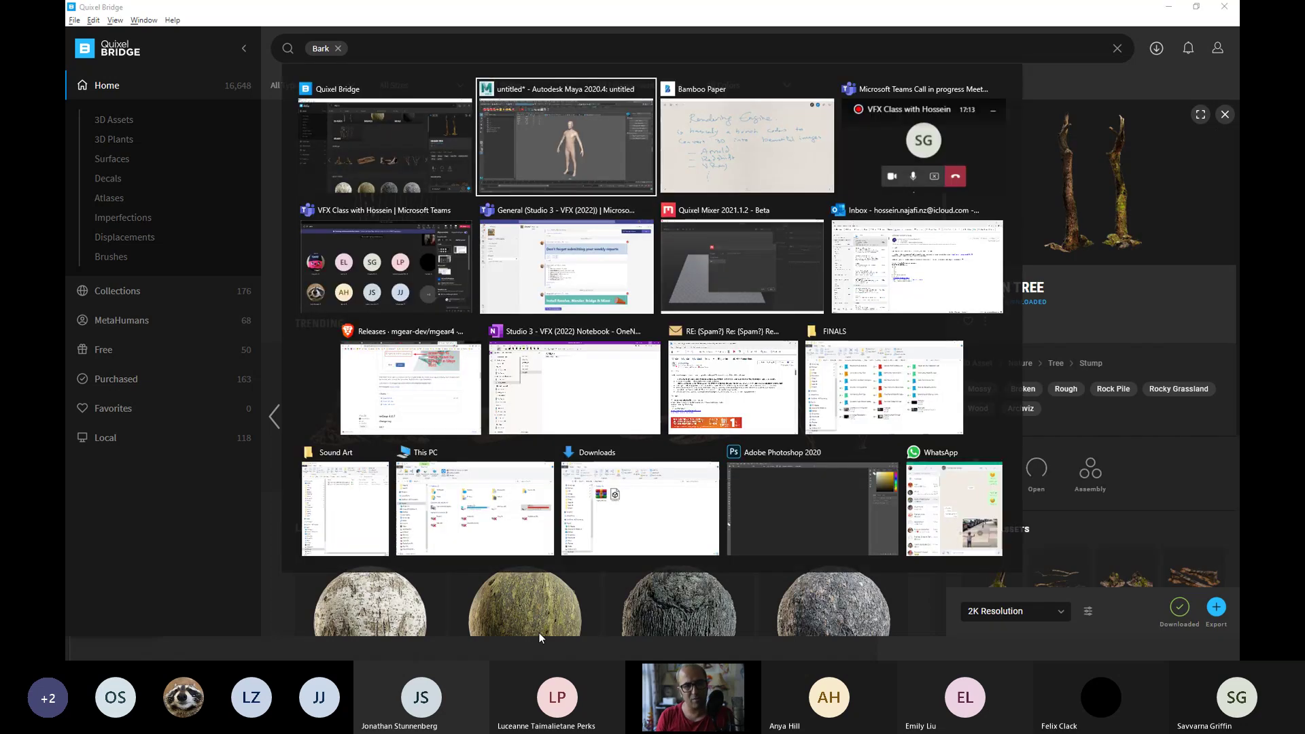
{"action": "key", "text": "alt+Tab"}
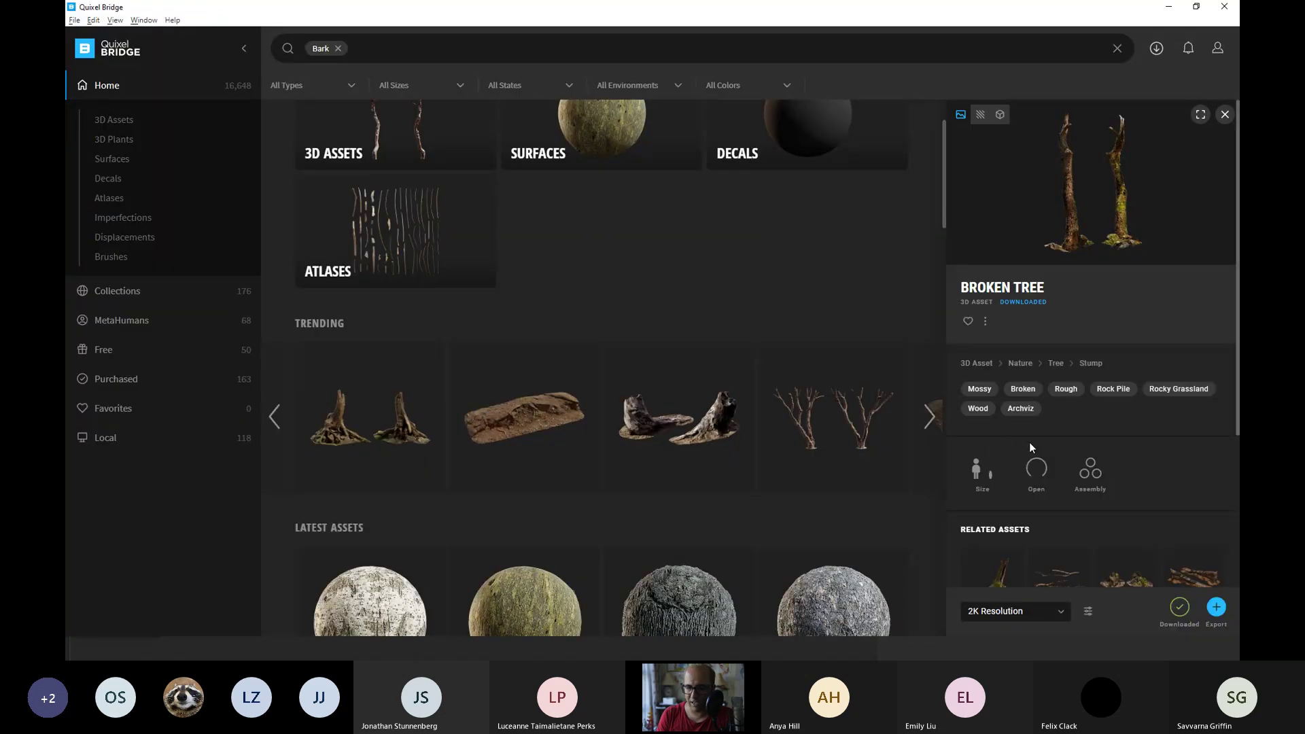
{"action": "left_click", "coordinate": [1217, 609]}
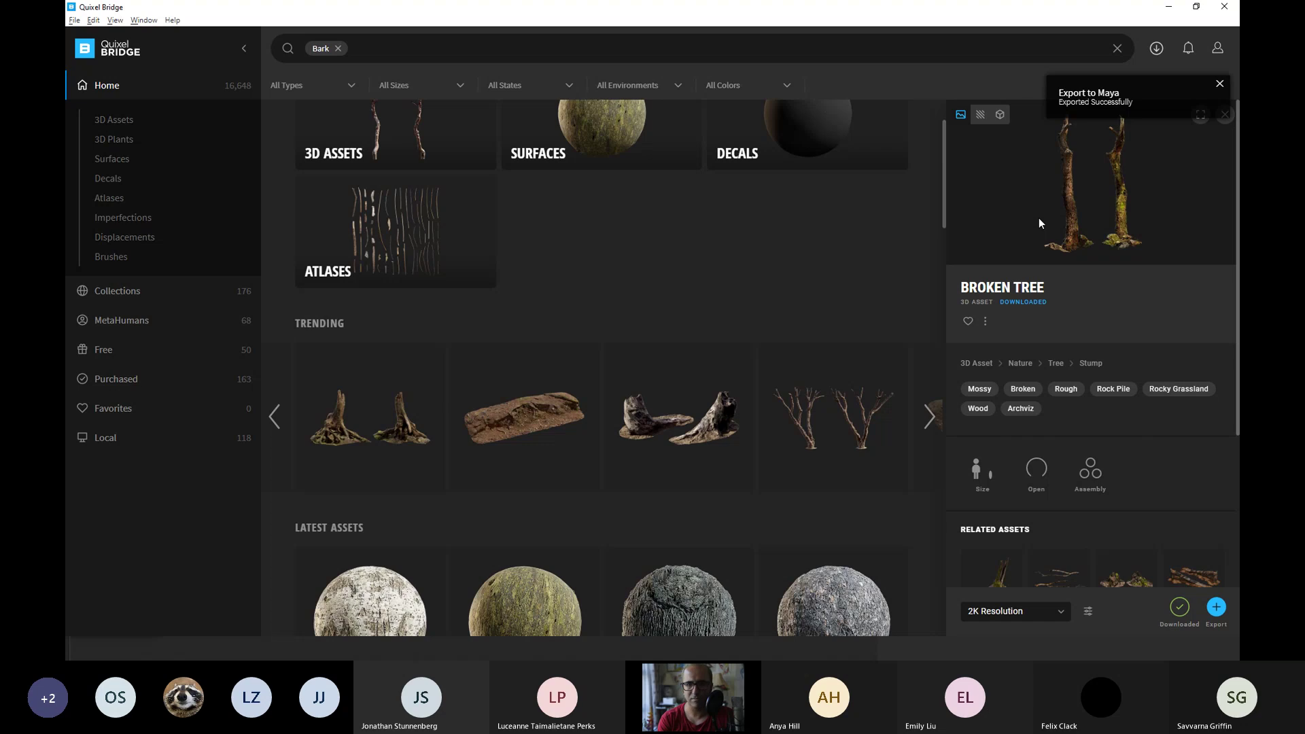
{"action": "key", "text": "alt+Tab"}
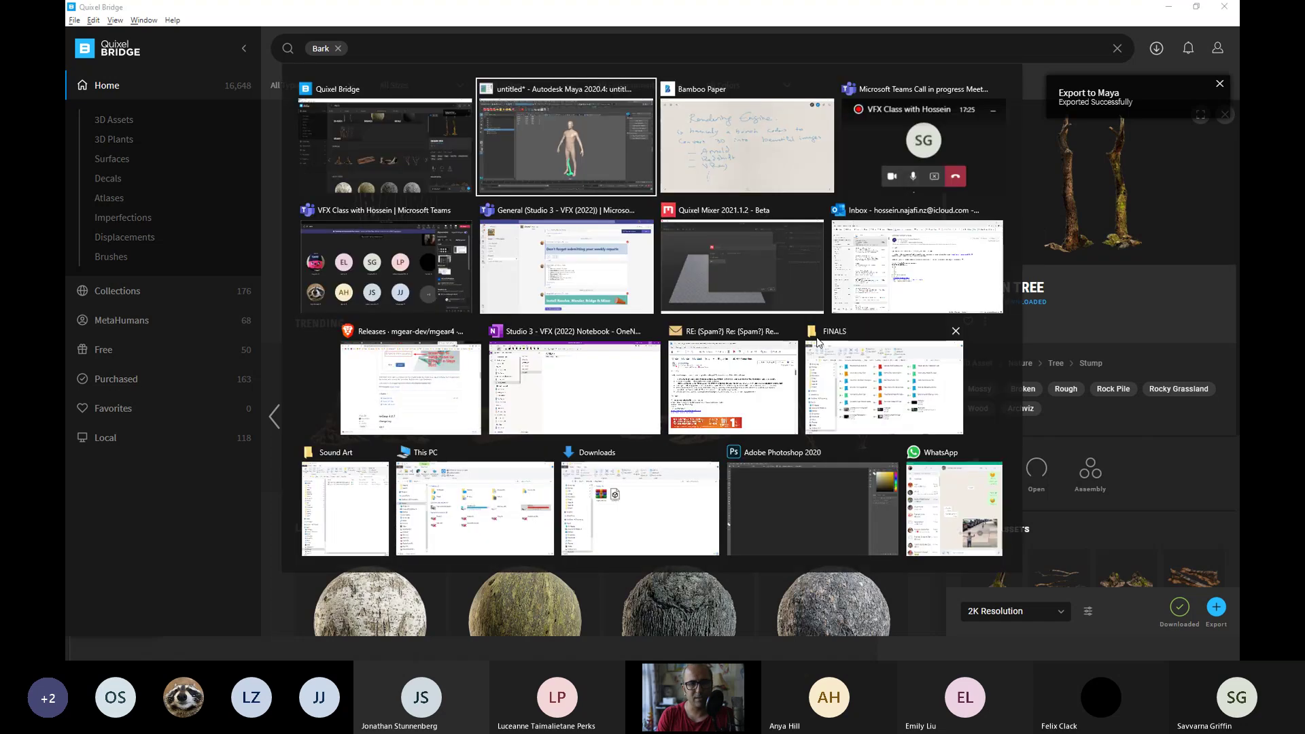
{"action": "key", "text": "alt+Tab"}
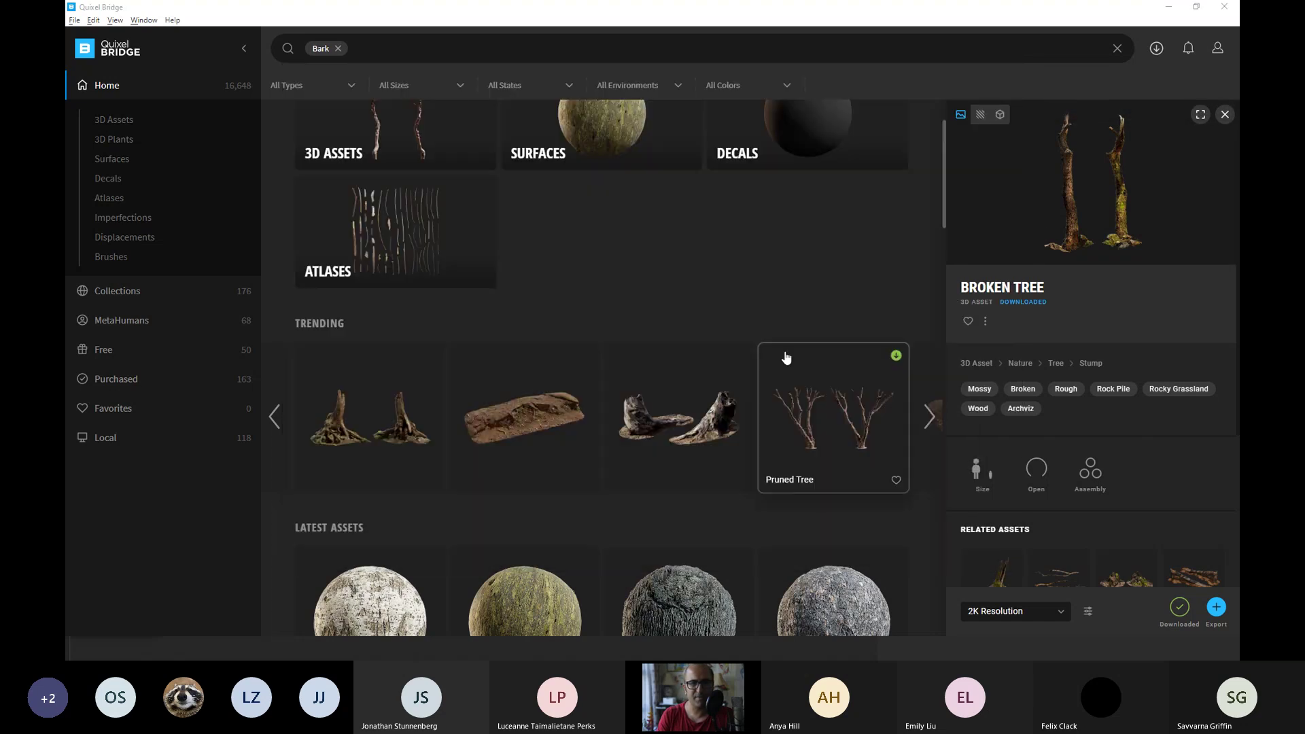
{"action": "left_click", "coordinate": [1168, 8]}
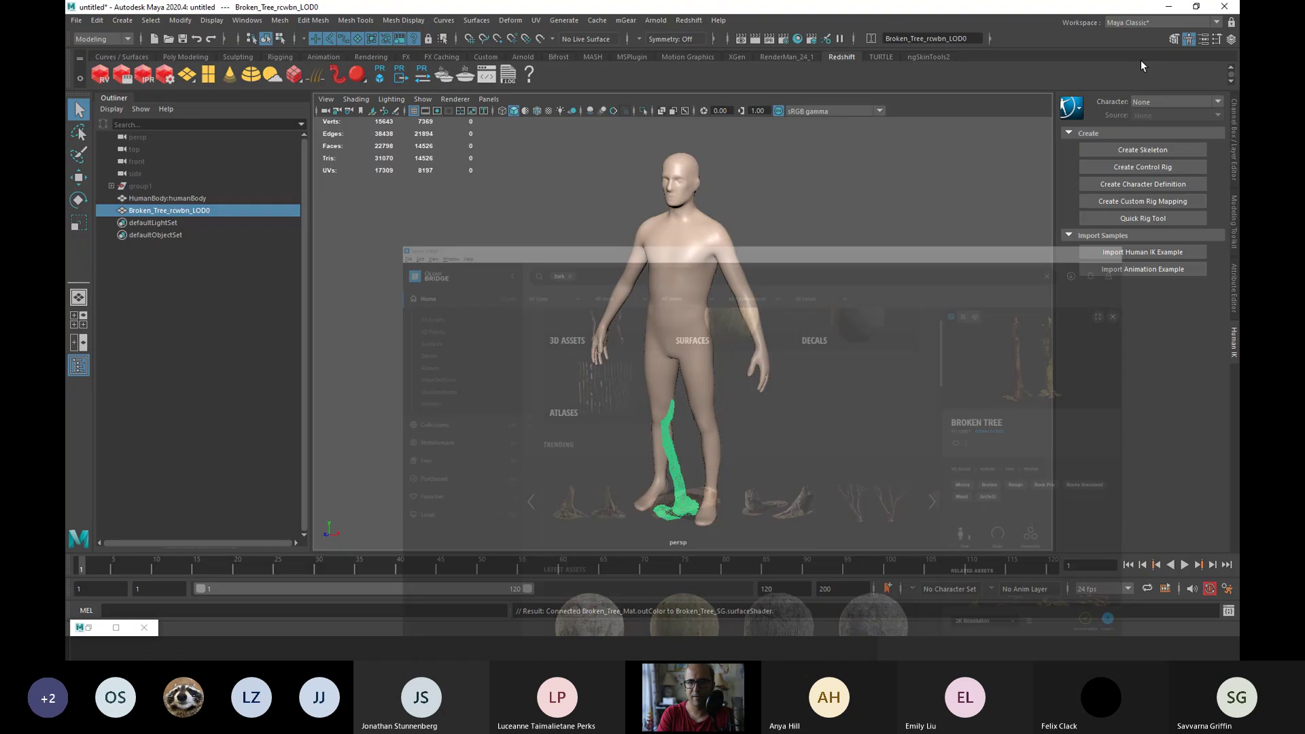
Frame the imported Broken Tree at the figure's legs and turn on textured display in the viewport.
{"action": "left_click_drag", "start_coordinate": [831, 257], "coordinate": [773, 393], "text": "alt"}
{"action": "right_click_drag", "start_coordinate": [773, 393], "coordinate": [822, 398], "text": "alt"}
{"action": "left_click", "coordinate": [790, 438]}
{"action": "left_click_drag", "start_coordinate": [790, 438], "coordinate": [787, 419], "text": "alt"}
{"action": "right_click_drag", "start_coordinate": [787, 419], "coordinate": [824, 434], "text": "alt"}
{"action": "key", "text": "6"}
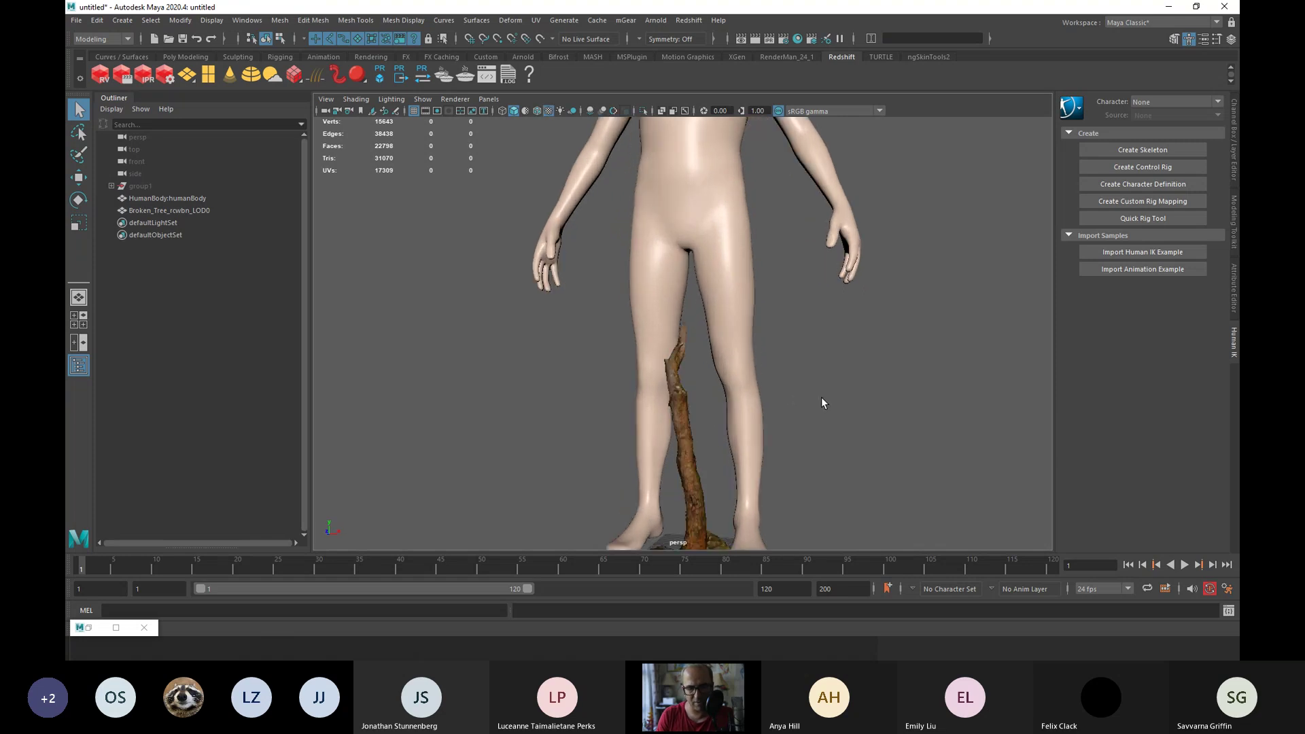
{"action": "left_click_drag", "start_coordinate": [805, 385], "coordinate": [808, 443], "text": "alt"}
Select the Broken Tree and scale it up to suit the human figure.
{"action": "left_click", "coordinate": [712, 462]}
{"action": "key", "text": "r"}
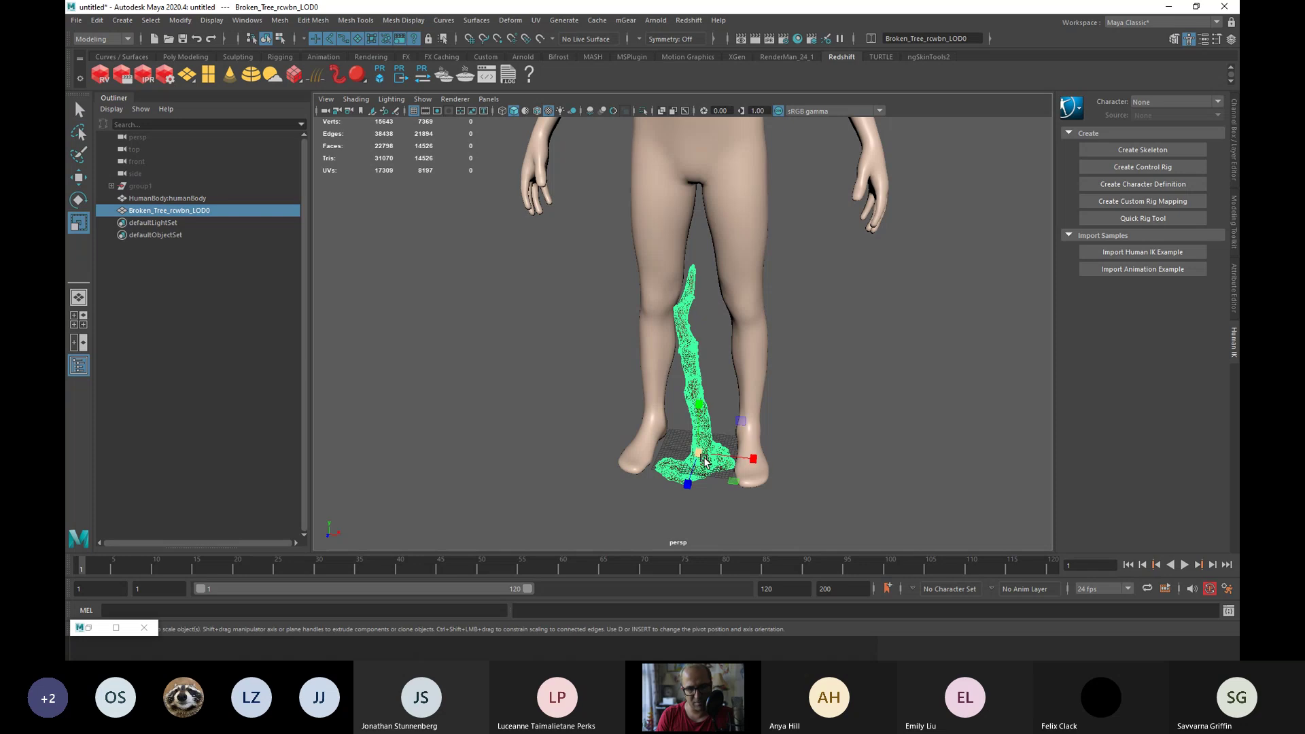
{"action": "left_click_drag", "start_coordinate": [760, 450], "coordinate": [857, 430]}
{"action": "key", "text": "w"}
{"action": "left_click_drag", "start_coordinate": [762, 442], "coordinate": [893, 428], "text": "alt"}
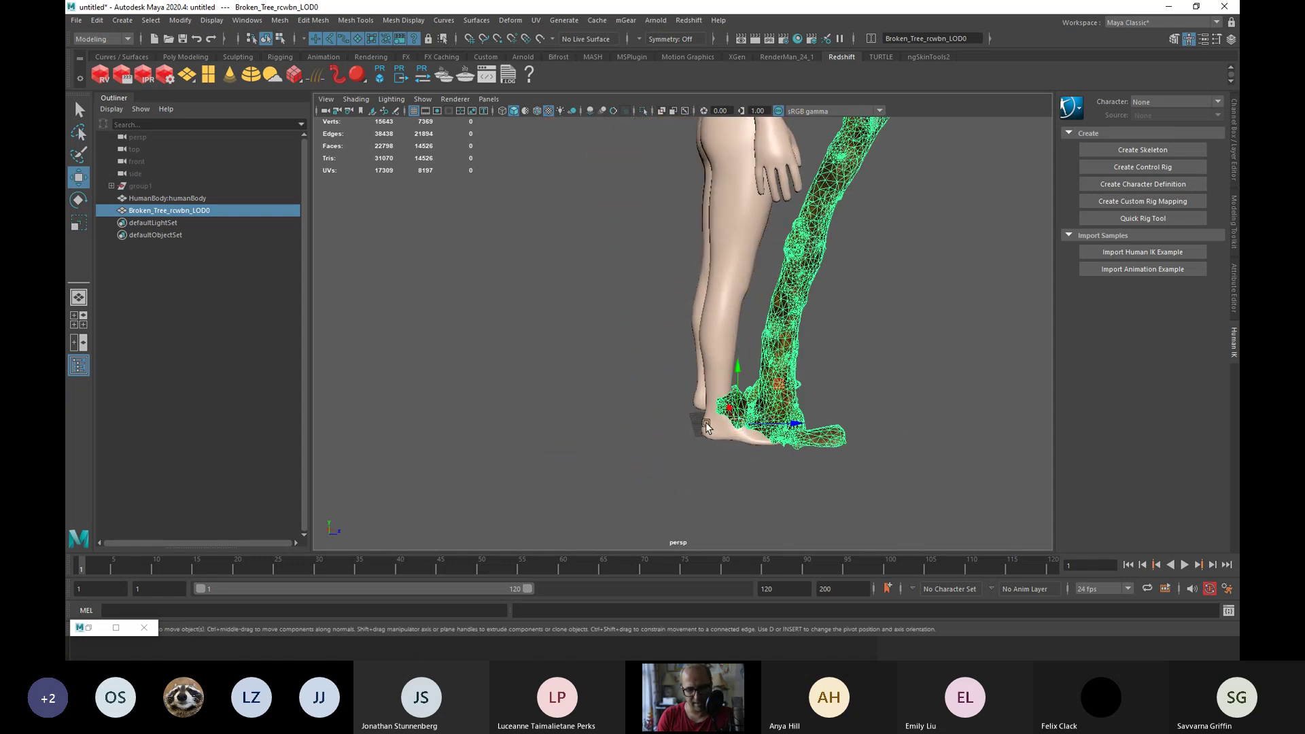
Rotate the enlarged Broken Tree more upright and move it over one of the figure's legs.
{"action": "key", "text": "e"}
{"action": "left_click_drag", "start_coordinate": [778, 384], "coordinate": [747, 438]}
{"action": "key", "text": "w"}
{"action": "left_click_drag", "start_coordinate": [823, 397], "coordinate": [755, 451], "text": "alt"}
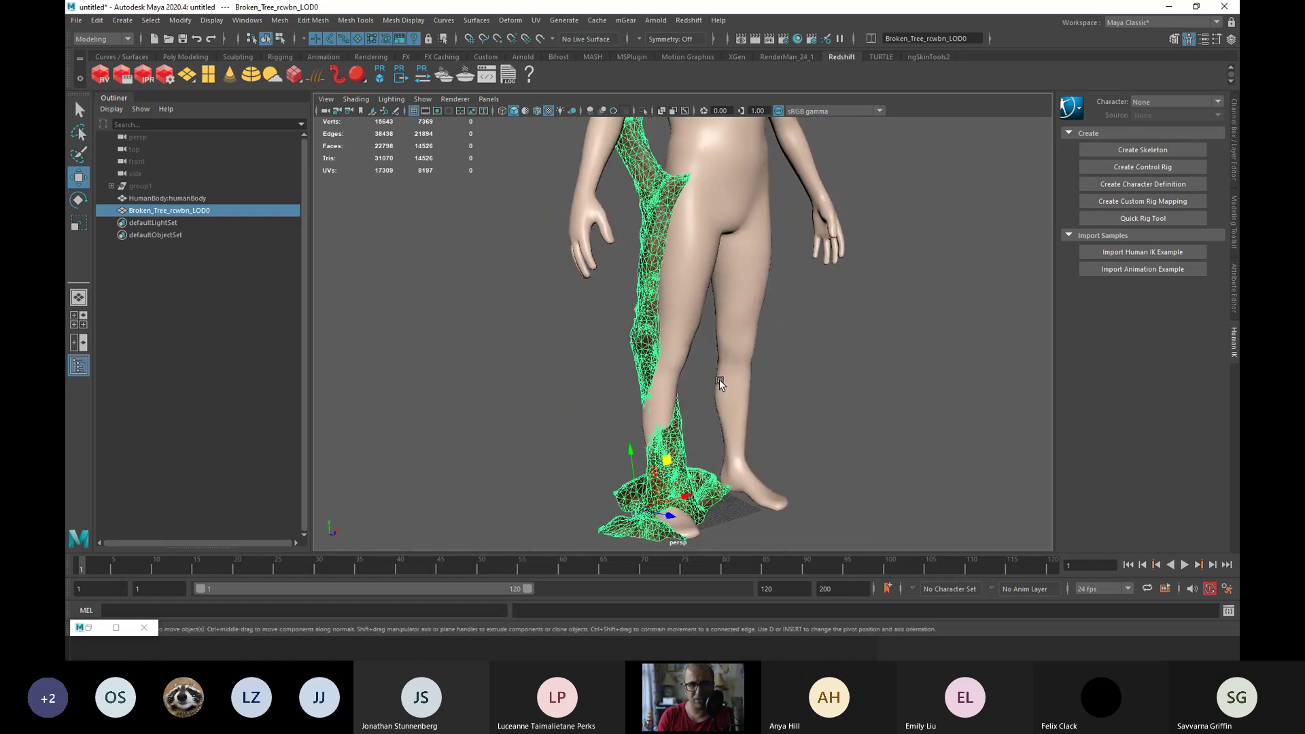
Turn on X-ray display and try the Grab sculpting tool on the Broken Tree's trunk.
{"action": "left_click", "coordinate": [663, 112]}
{"action": "left_click_drag", "start_coordinate": [694, 294], "coordinate": [598, 333], "text": "alt"}
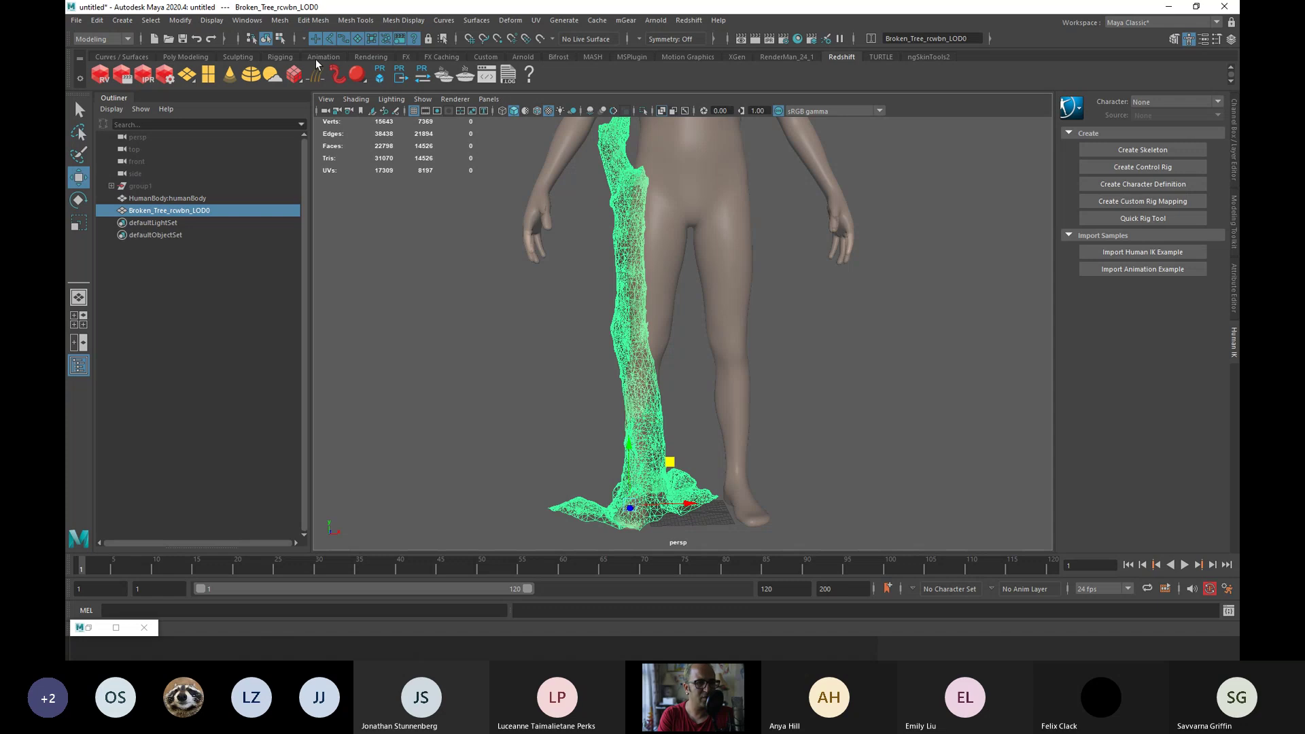
{"action": "left_click", "coordinate": [242, 62]}
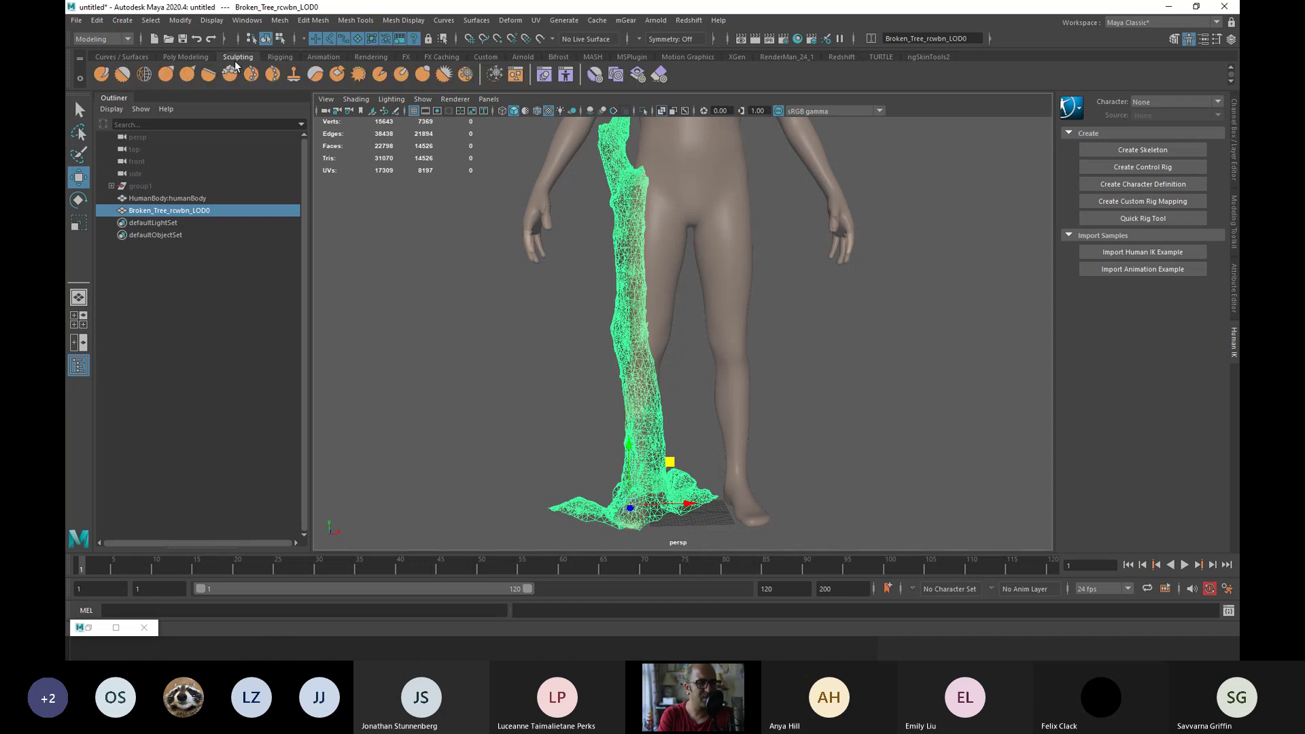
{"action": "left_click", "coordinate": [167, 75]}
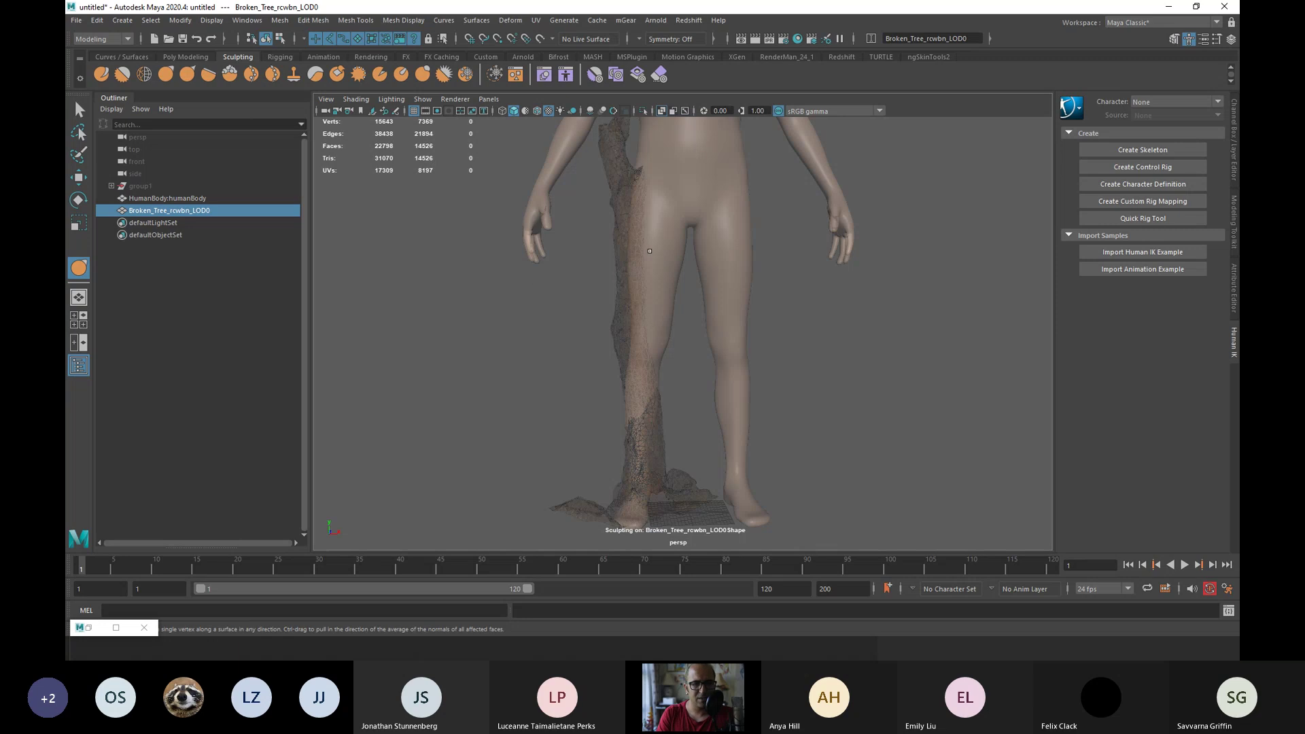
{"action": "mouse_move", "coordinate": [622, 276]}
{"action": "left_mouse_down"}
{"action": "mouse_move", "coordinate": [795, 276]}
{"action": "mouse_move", "coordinate": [657, 276]}
{"action": "left_mouse_up"}
Set the Grab tool's size to 45.178 and strength to 47.616, and pull the trunk toward the leg.
{"action": "double_click", "coordinate": [77, 271]}
{"action": "left_click_drag", "start_coordinate": [307, 210], "coordinate": [267, 209]}
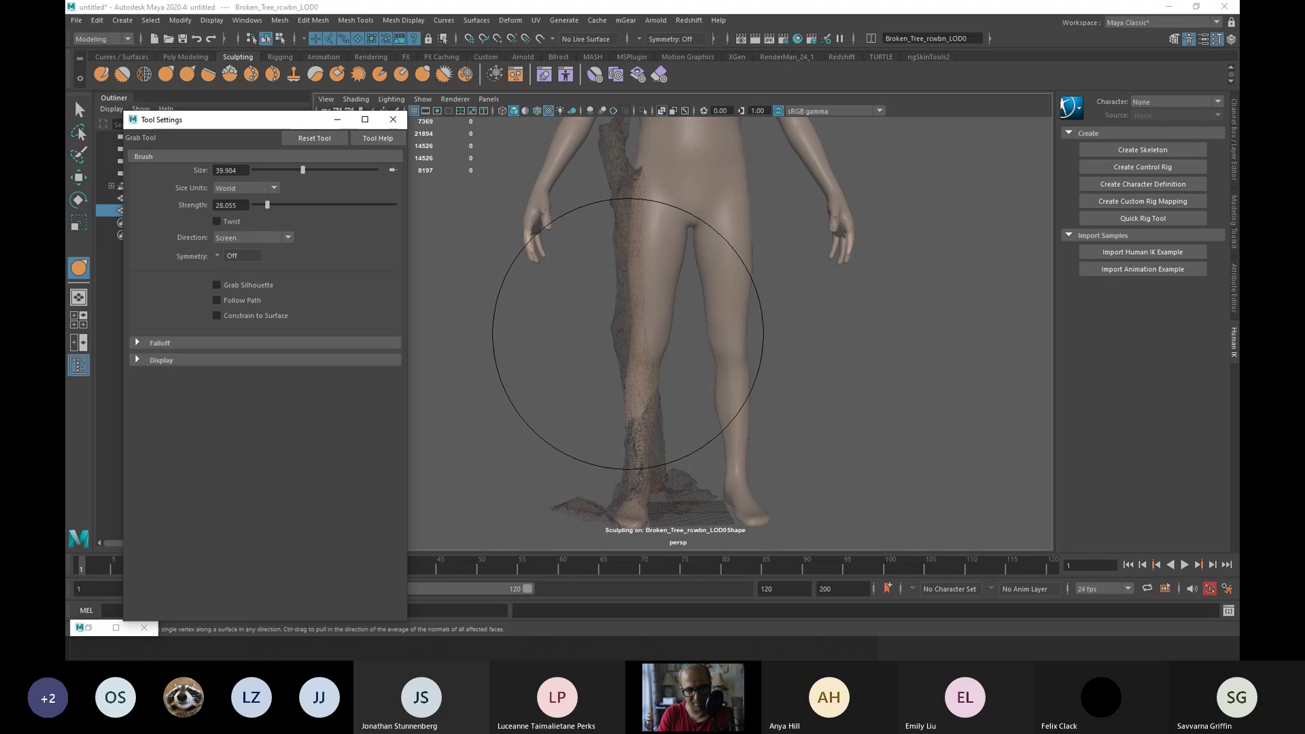
{"action": "middle_click_drag", "start_coordinate": [628, 379], "coordinate": [640, 321], "text": "alt"}
{"action": "left_click_drag", "start_coordinate": [633, 333], "coordinate": [632, 173]}
{"action": "left_click_drag", "start_coordinate": [303, 170], "coordinate": [310, 170]}
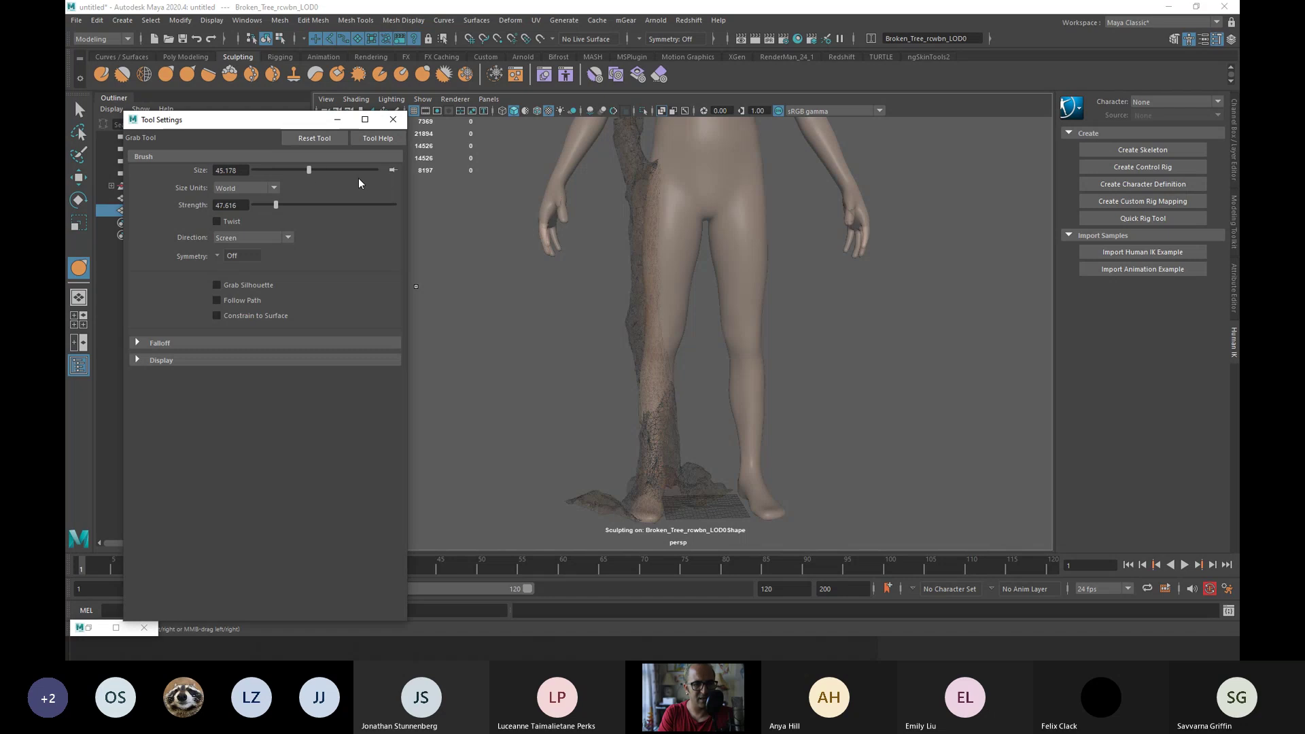
{"action": "mouse_move", "coordinate": [652, 311]}
{"action": "left_mouse_down"}
{"action": "mouse_move", "coordinate": [627, 317]}
{"action": "mouse_move", "coordinate": [651, 332]}
{"action": "mouse_move", "coordinate": [663, 297]}
{"action": "left_mouse_up"}
{"action": "left_click", "coordinate": [393, 119]}
Grab and reshape the Broken Tree's trunk along the figure's thigh and hip to follow the body.
{"action": "mouse_move", "coordinate": [648, 243]}
{"action": "left_mouse_down"}
{"action": "mouse_move", "coordinate": [637, 169]}
{"action": "mouse_move", "coordinate": [640, 208]}
{"action": "left_mouse_up"}
{"action": "left_click_drag", "start_coordinate": [628, 155], "coordinate": [637, 167]}
{"action": "middle_click_drag", "start_coordinate": [606, 209], "coordinate": [597, 267], "text": "alt"}
{"action": "left_click_drag", "start_coordinate": [627, 193], "coordinate": [652, 206]}
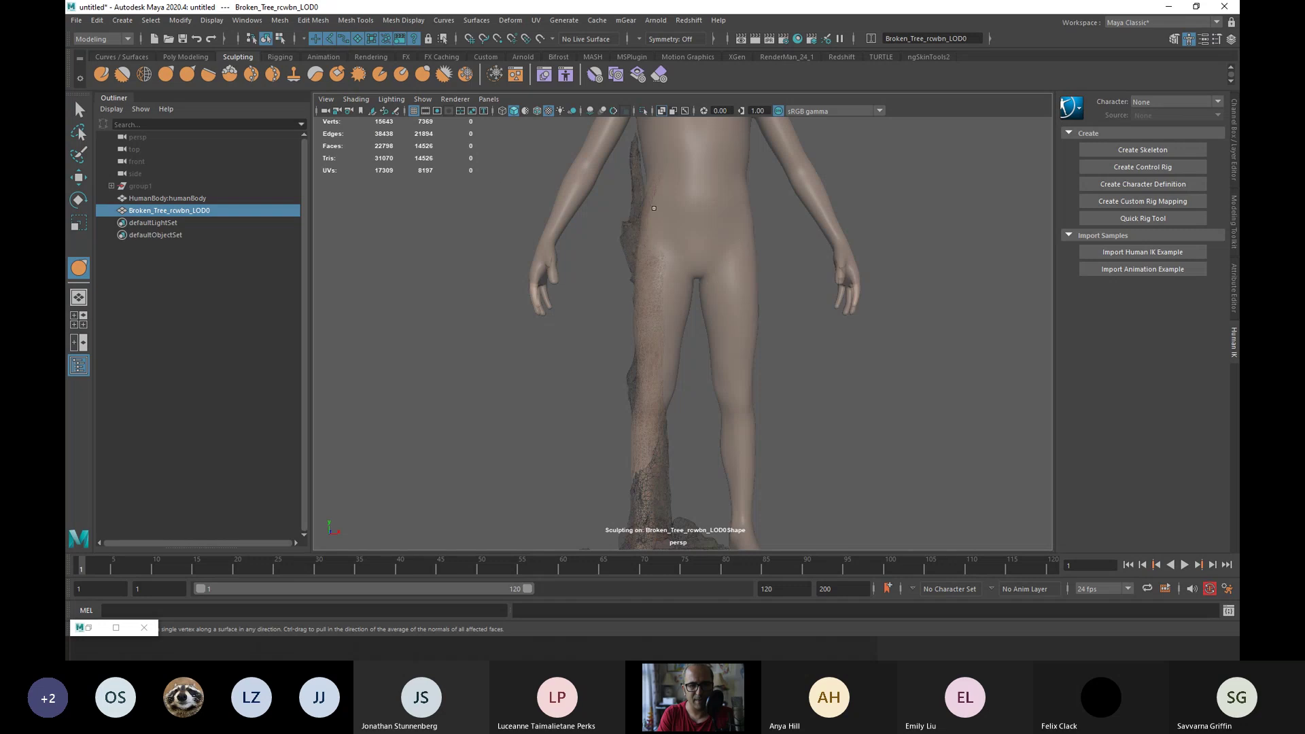
{"action": "left_click_drag", "start_coordinate": [637, 333], "coordinate": [640, 338]}
{"action": "mouse_move", "coordinate": [640, 339]}
{"action": "left_mouse_down"}
{"action": "mouse_move", "coordinate": [737, 364]}
{"action": "mouse_move", "coordinate": [712, 439]}
{"action": "mouse_move", "coordinate": [630, 442]}
{"action": "mouse_move", "coordinate": [635, 387]}
{"action": "mouse_move", "coordinate": [599, 412]}
{"action": "mouse_move", "coordinate": [467, 428]}
{"action": "mouse_move", "coordinate": [552, 426]}
{"action": "mouse_move", "coordinate": [529, 426]}
{"action": "left_mouse_up"}
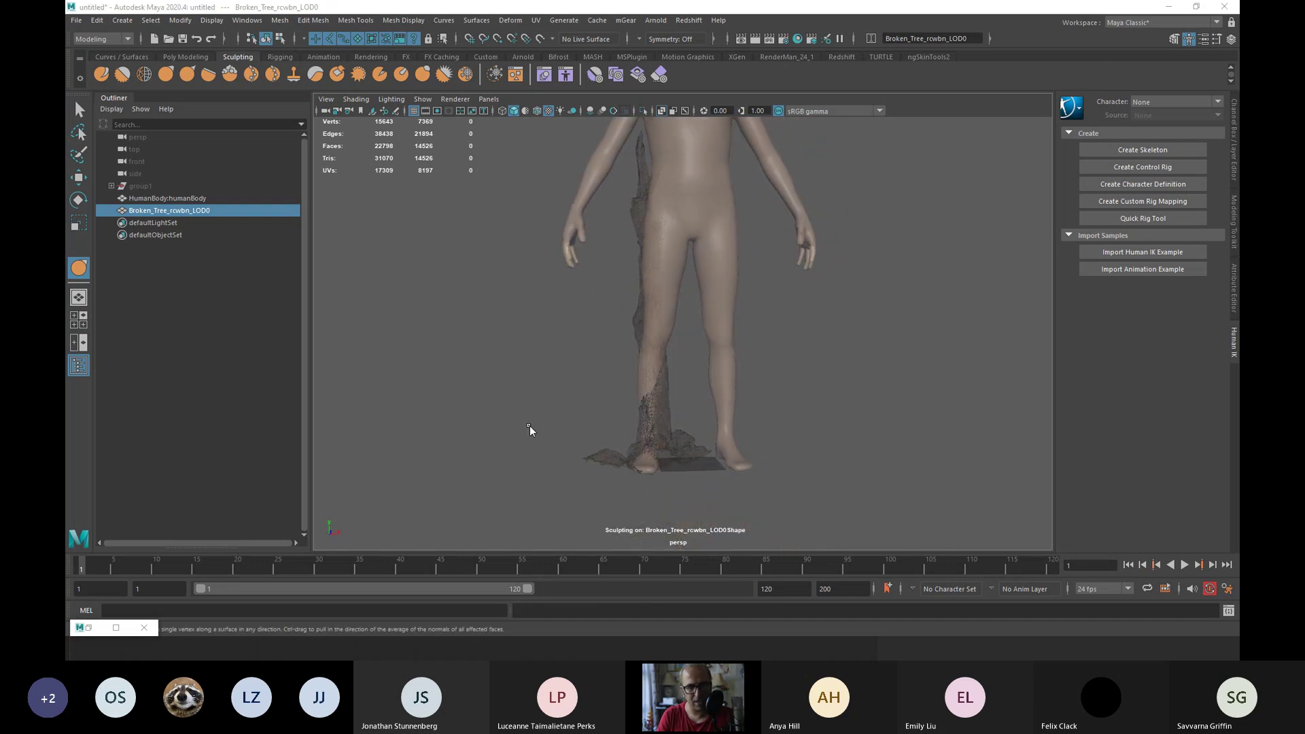
Switch to Quixel Bridge, download the related Broken Stump at 2K resolution and export it to Maya.
{"action": "key", "text": "alt+Tab"}
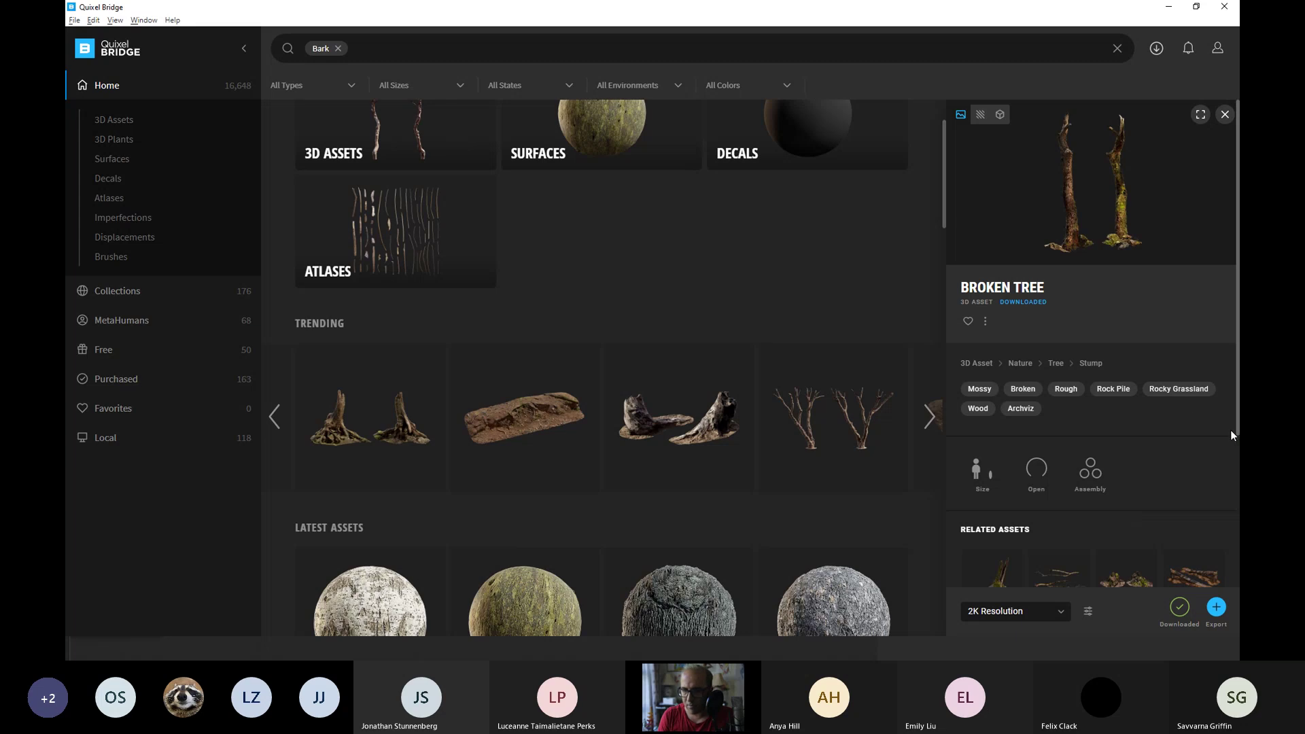
{"action": "scroll", "coordinate": [1100, 501], "scroll_direction": "down", "scroll_amount": 1}
{"action": "left_click", "coordinate": [1013, 574]}
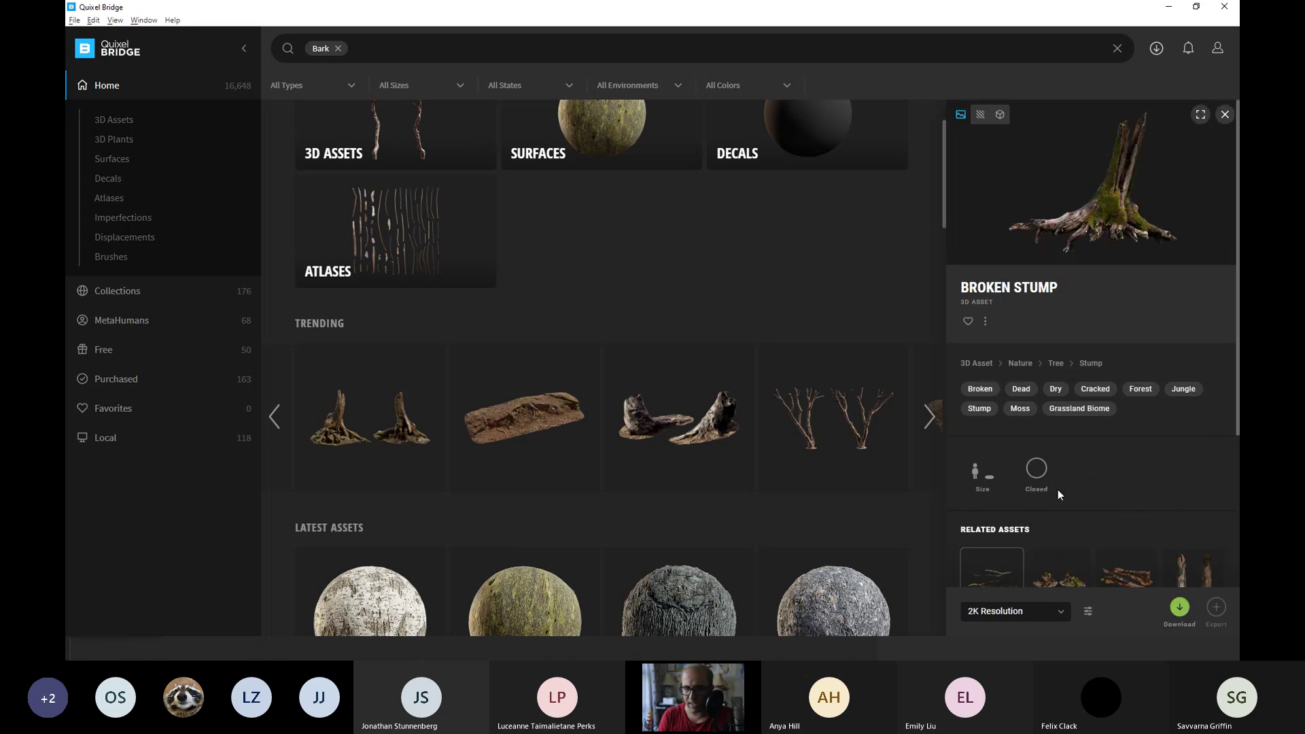
{"action": "left_click", "coordinate": [1176, 609]}
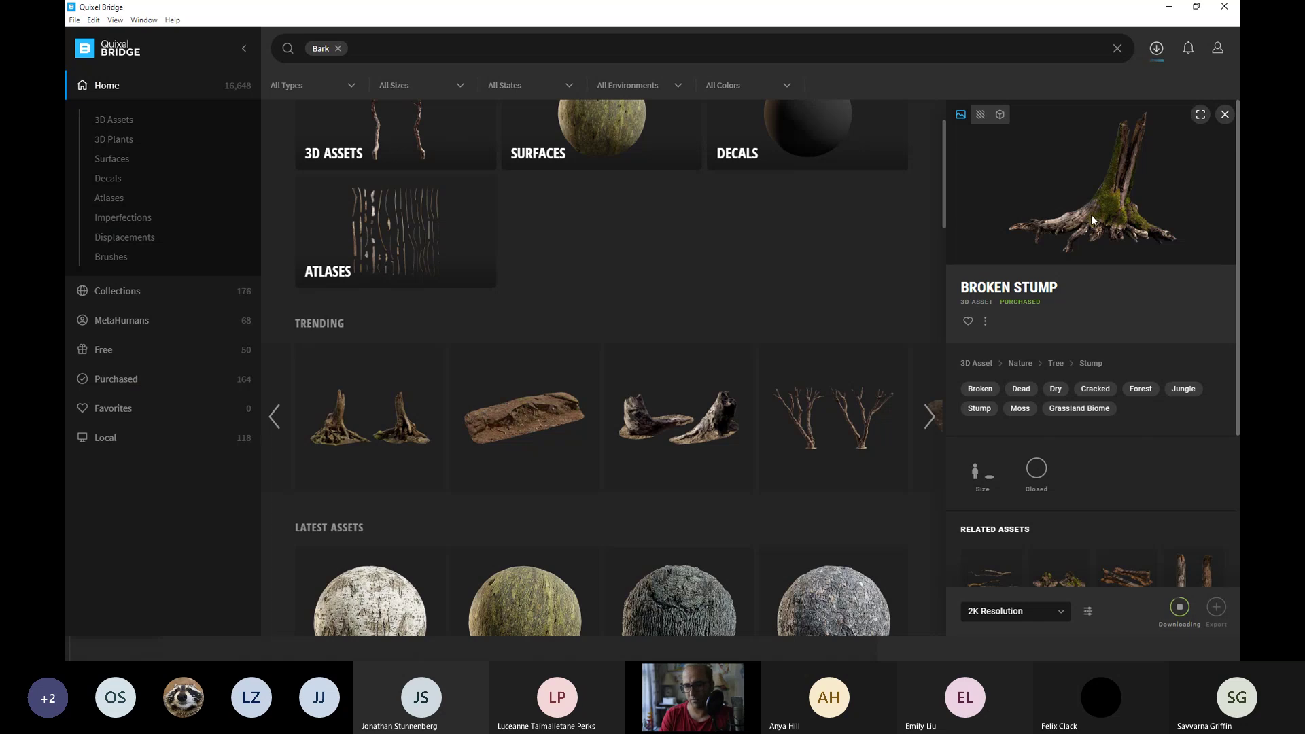
{"action": "left_click", "coordinate": [1218, 613]}
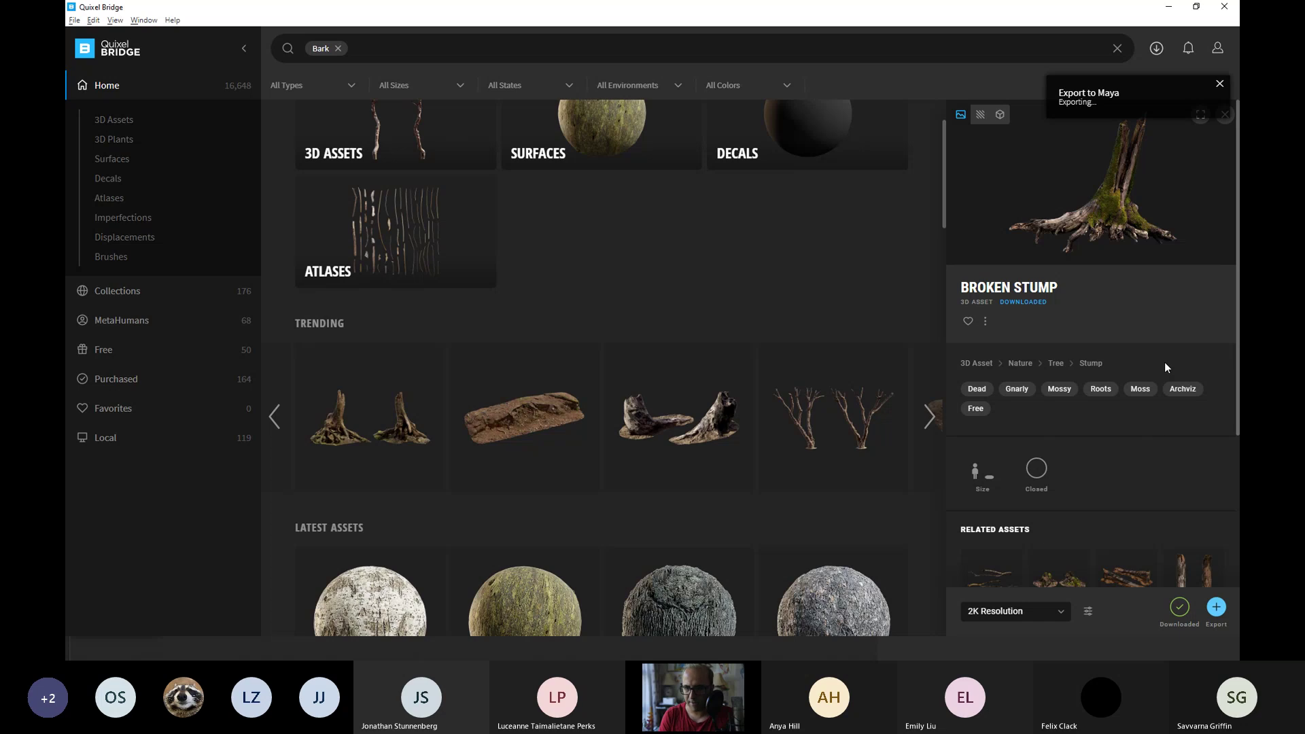
Open the related Broken Pine Stump asset and examine its size and related assets.
{"action": "left_click_drag", "start_coordinate": [1237, 352], "coordinate": [1234, 482]}
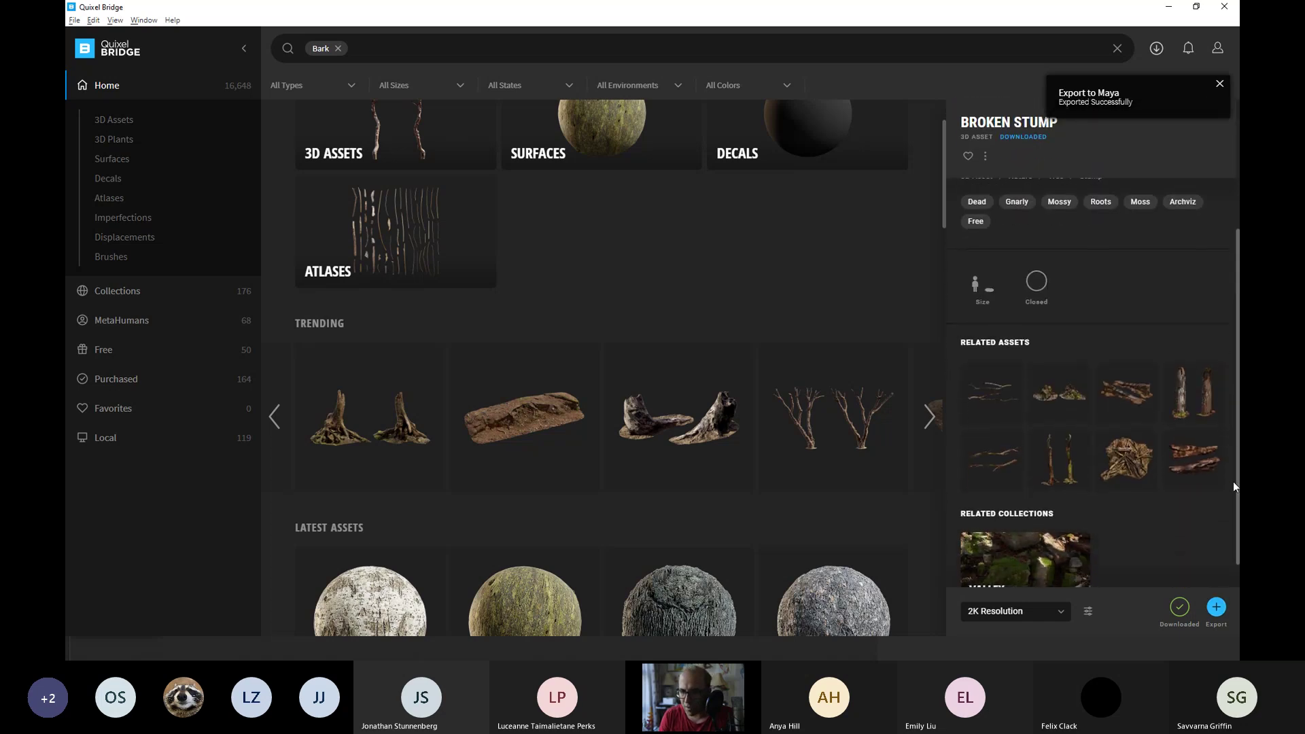
{"action": "scroll", "coordinate": [1198, 395], "scroll_direction": "down", "scroll_amount": 1}
{"action": "left_click", "coordinate": [1198, 395]}
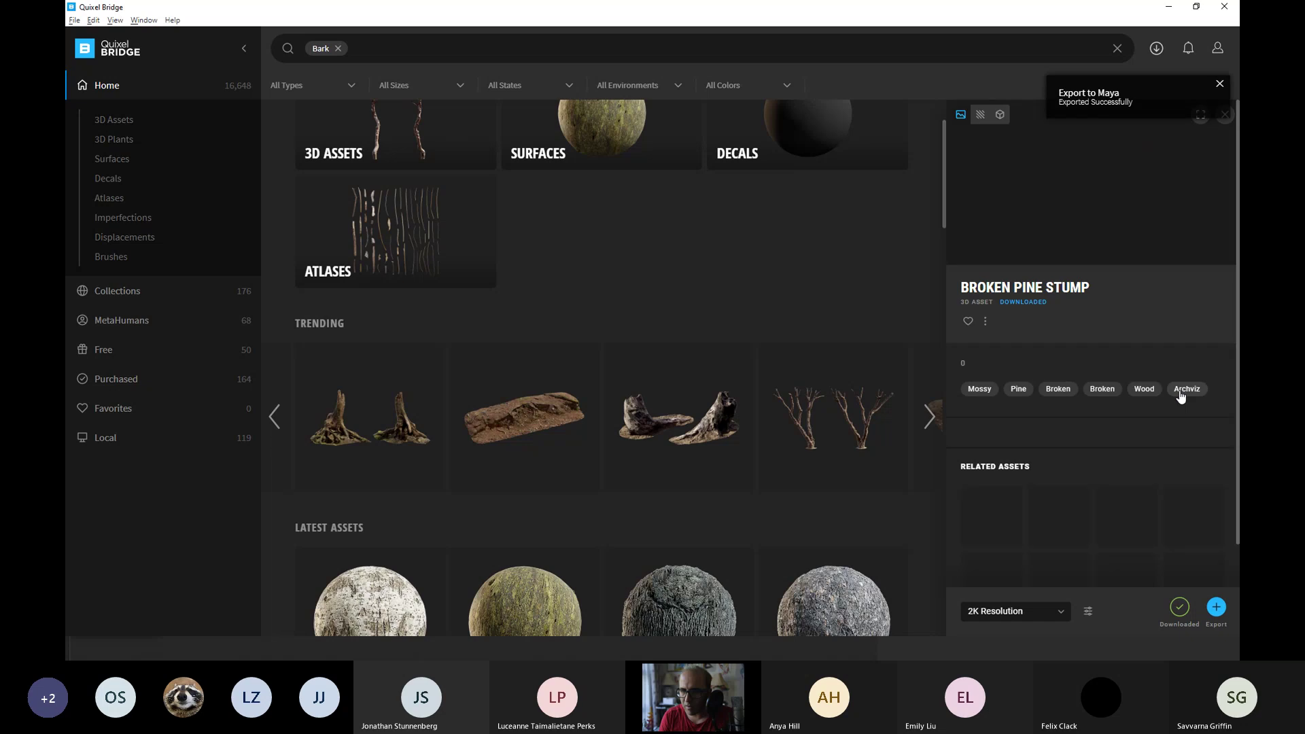
{"action": "left_click", "coordinate": [1187, 389]}
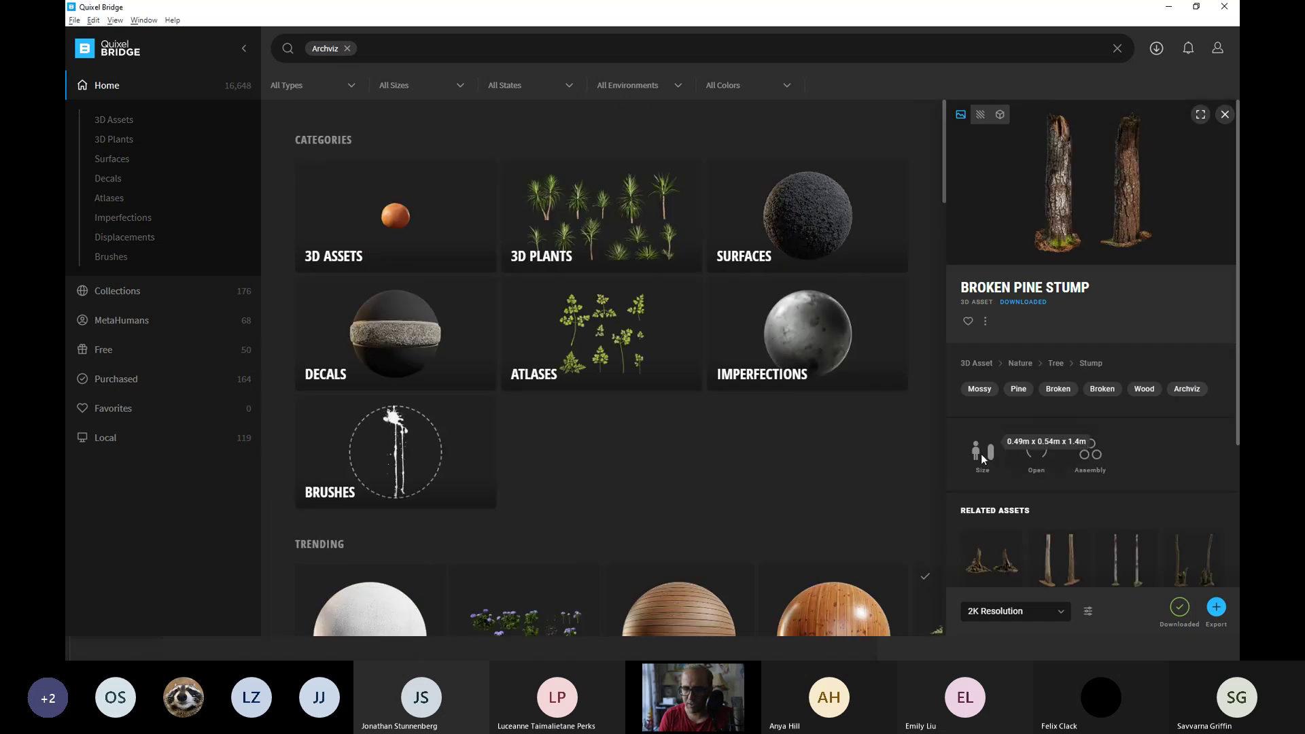
{"action": "scroll", "coordinate": [1205, 398], "scroll_direction": "down", "scroll_amount": 3}
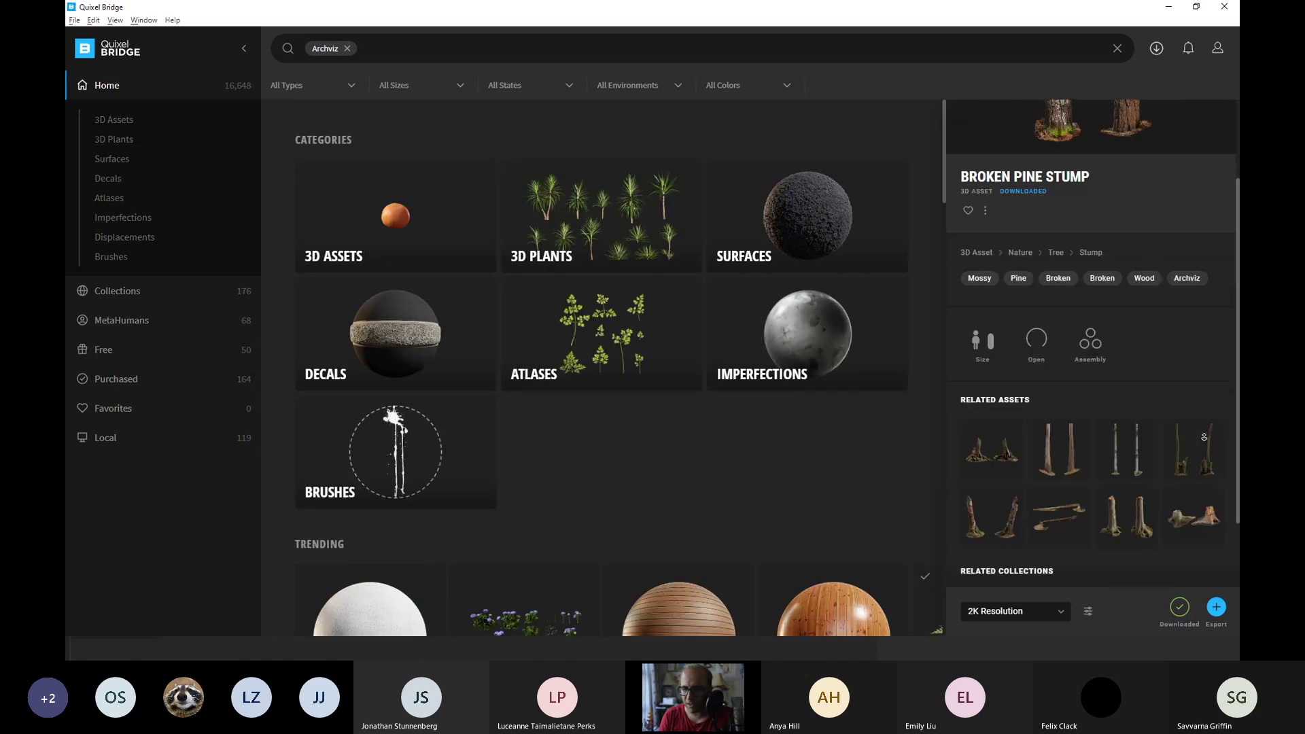
{"action": "scroll", "coordinate": [1165, 354], "scroll_direction": "down", "scroll_amount": 1}
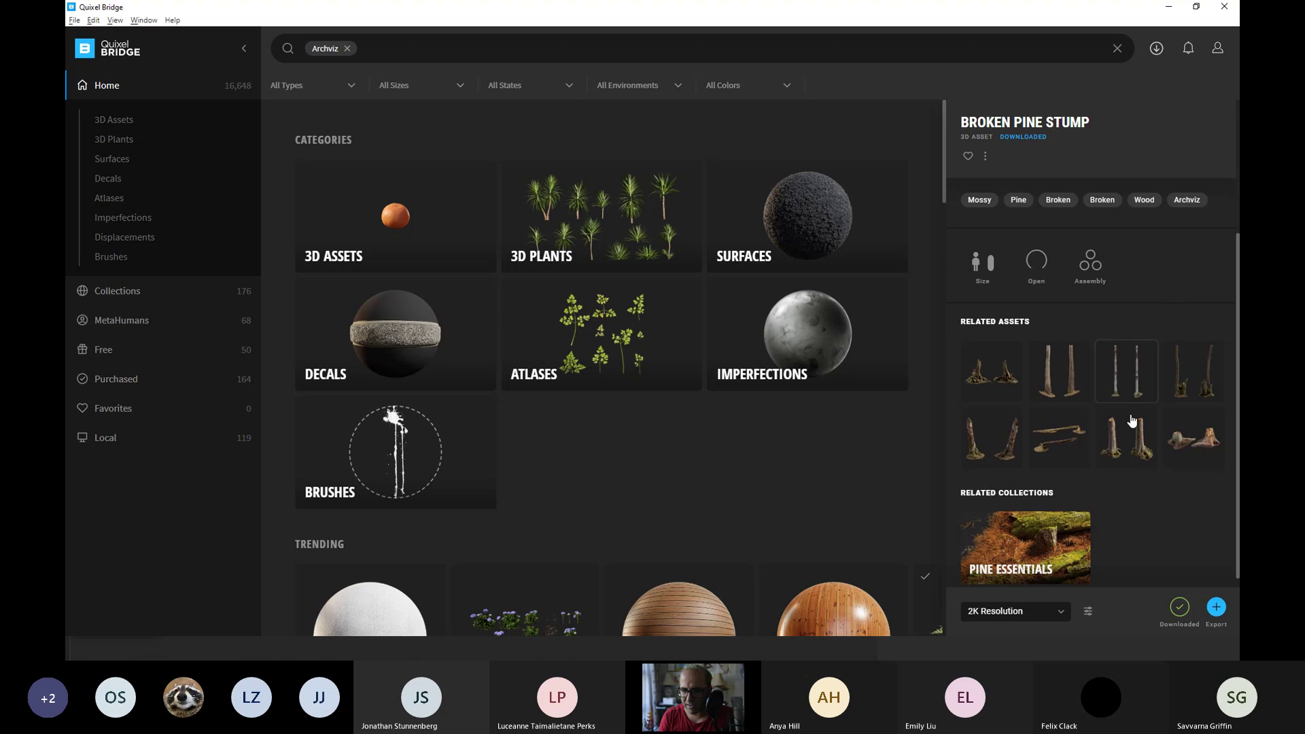
Open the related Spruce Tree Stump, look over its properties and related assets, and switch back to Maya.
{"action": "left_click", "coordinate": [1128, 444]}
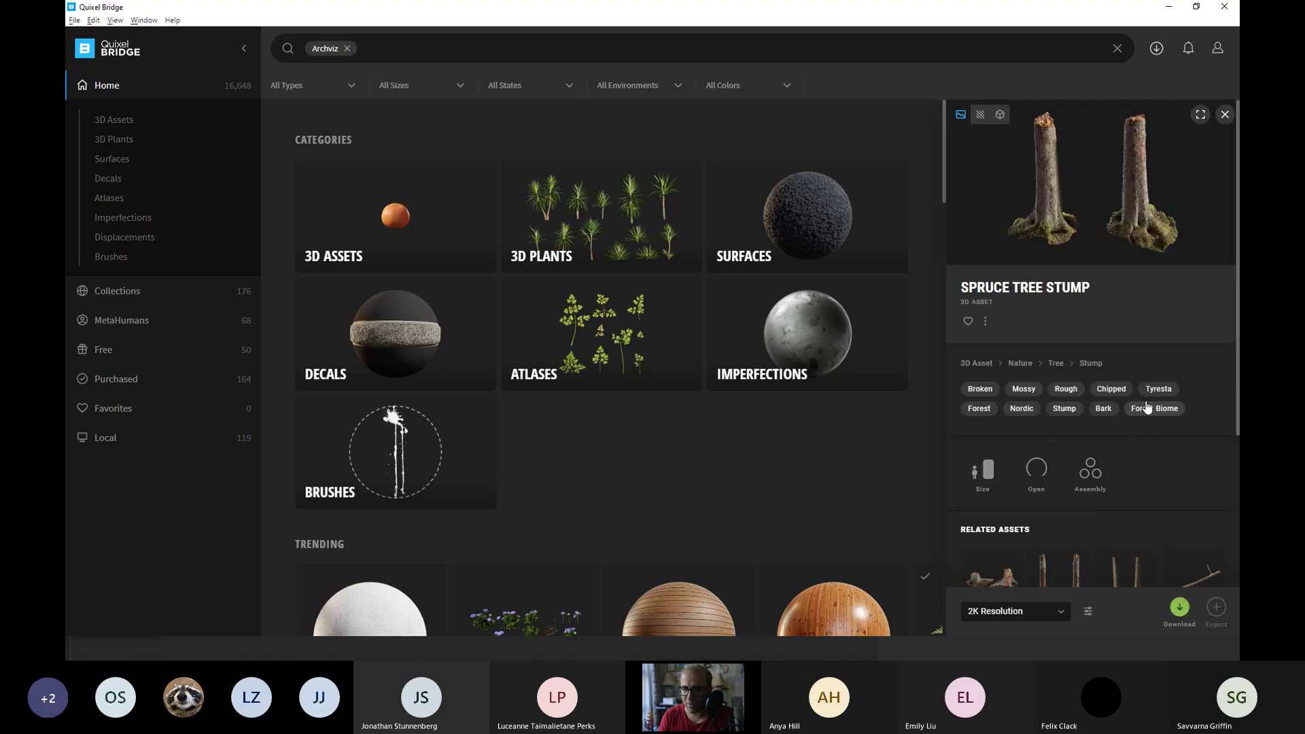
{"action": "scroll", "coordinate": [1148, 407], "scroll_direction": "down", "scroll_amount": 5}
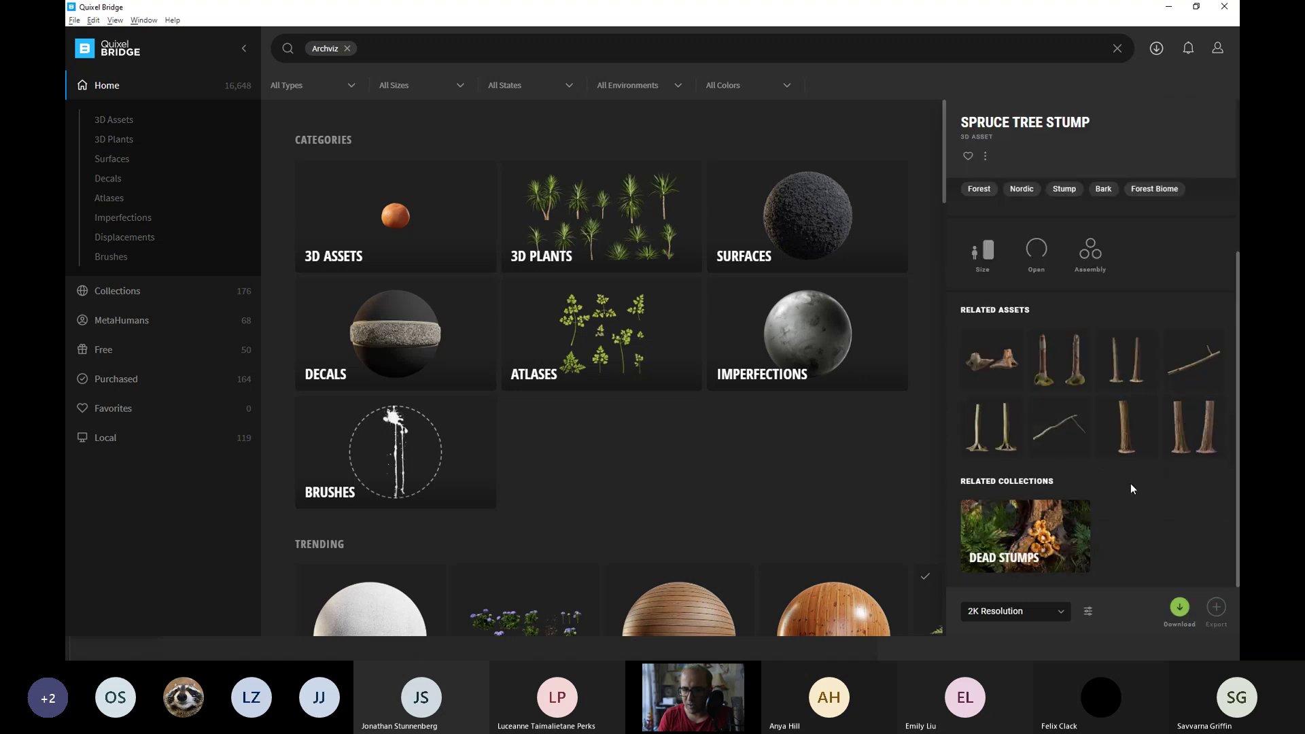
{"action": "middle_click", "coordinate": [1154, 502]}
{"action": "scroll", "coordinate": [1137, 525], "scroll_direction": "up", "scroll_amount": 5}
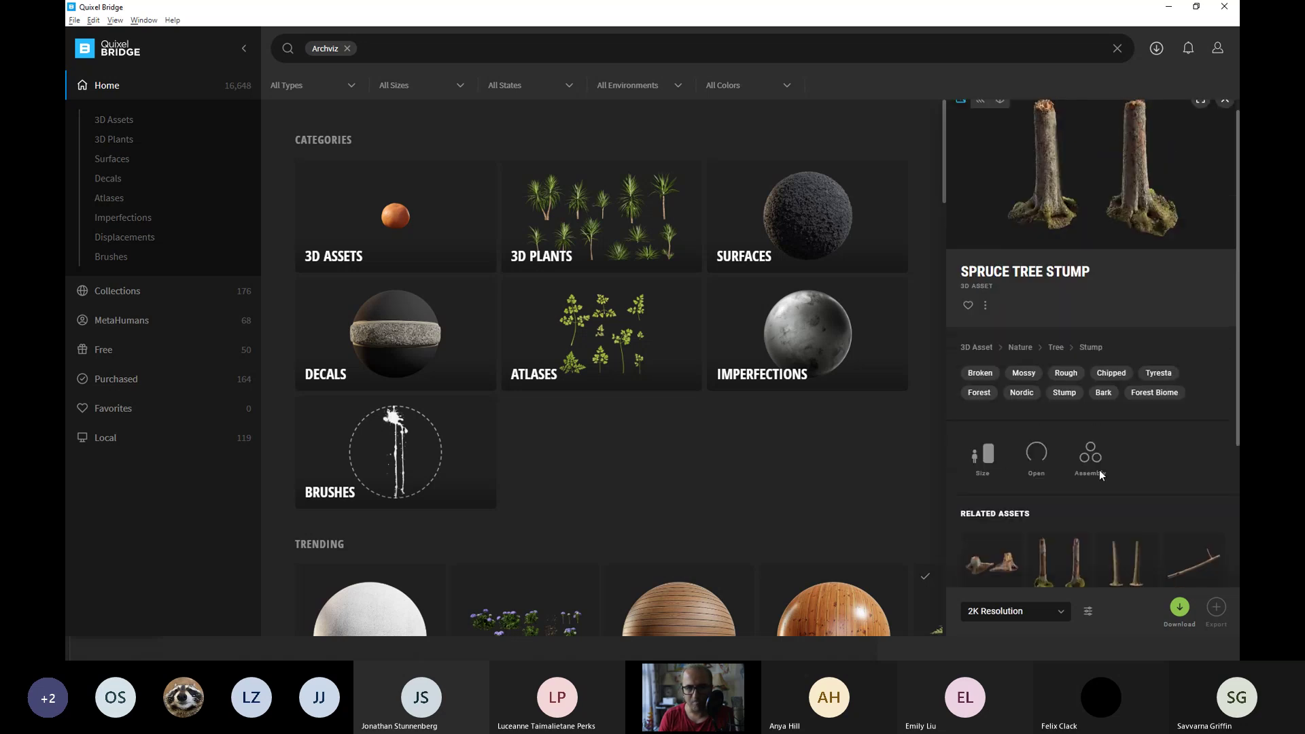
{"action": "key", "text": "alt+Tab"}
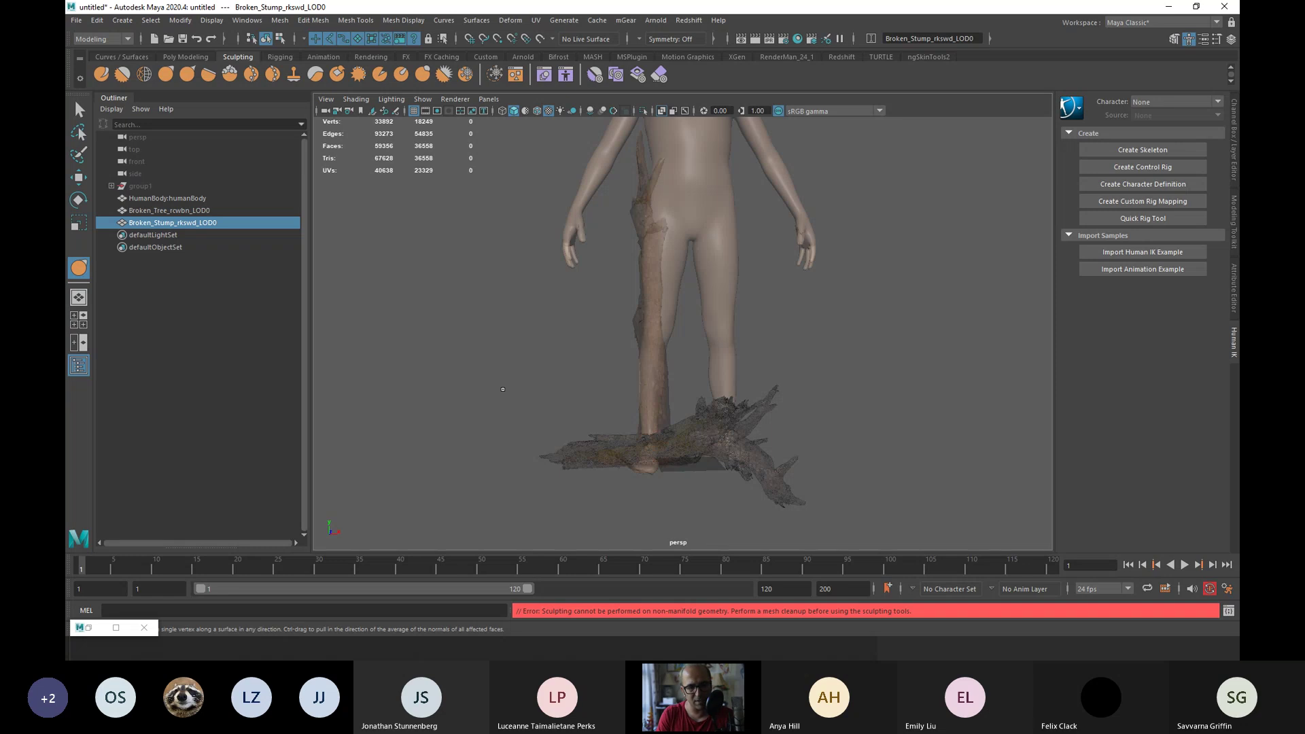
Turn off the X-ray display, rotate the Broken Stump upright and move it beside the figure's left lower leg.
{"action": "left_click", "coordinate": [79, 111]}
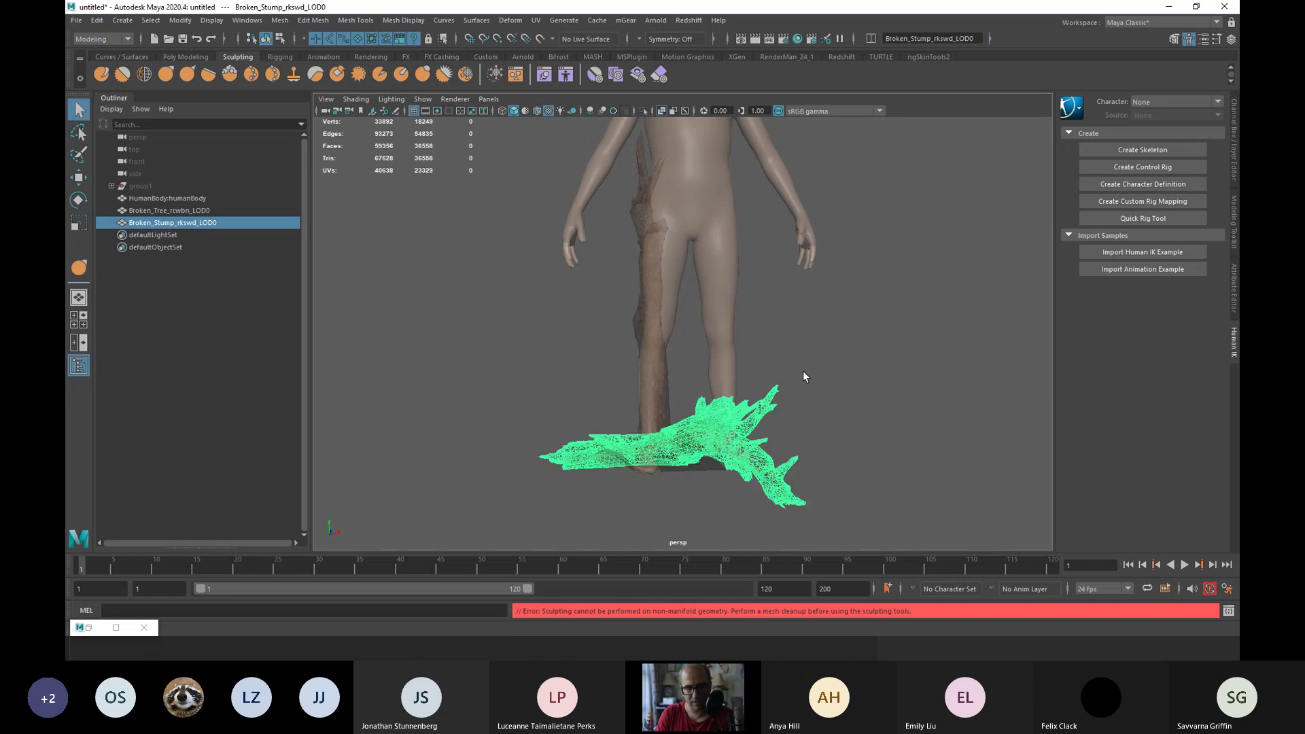
{"action": "left_click", "coordinate": [658, 110]}
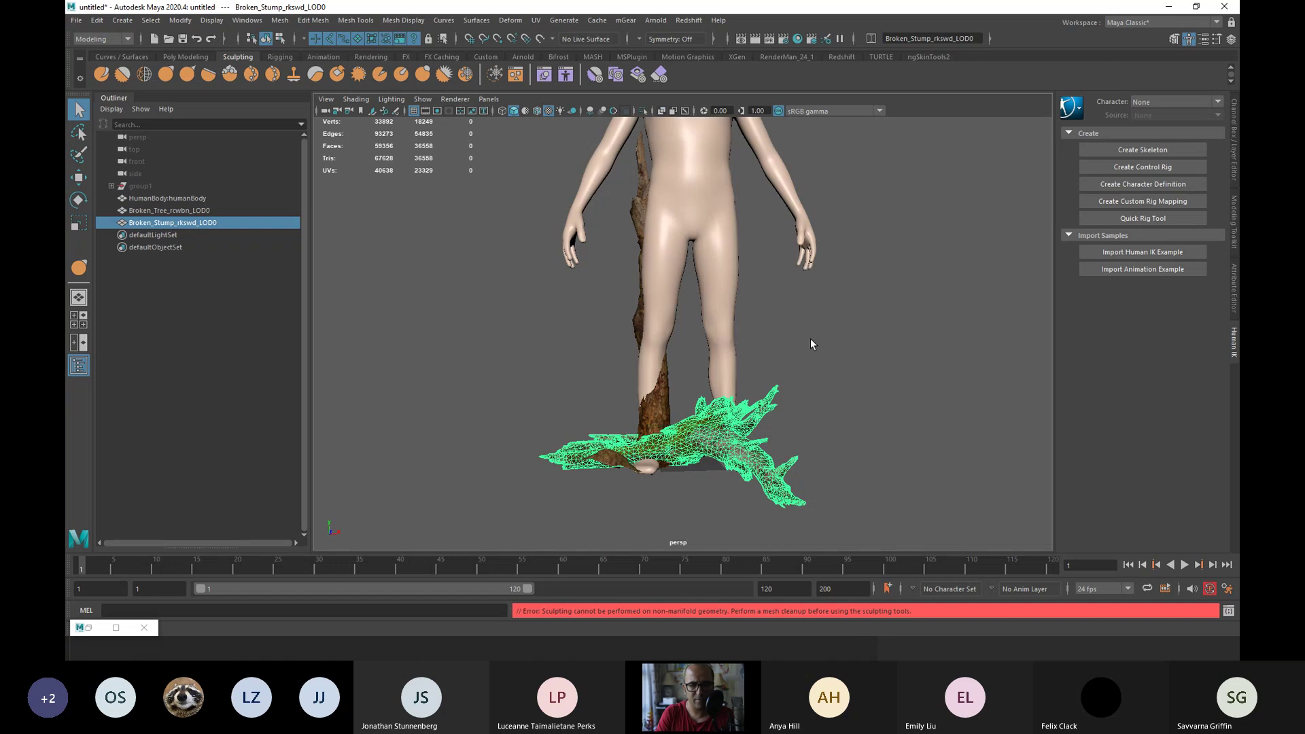
{"action": "left_click", "coordinate": [810, 338]}
{"action": "left_click", "coordinate": [710, 431]}
{"action": "key", "text": "e"}
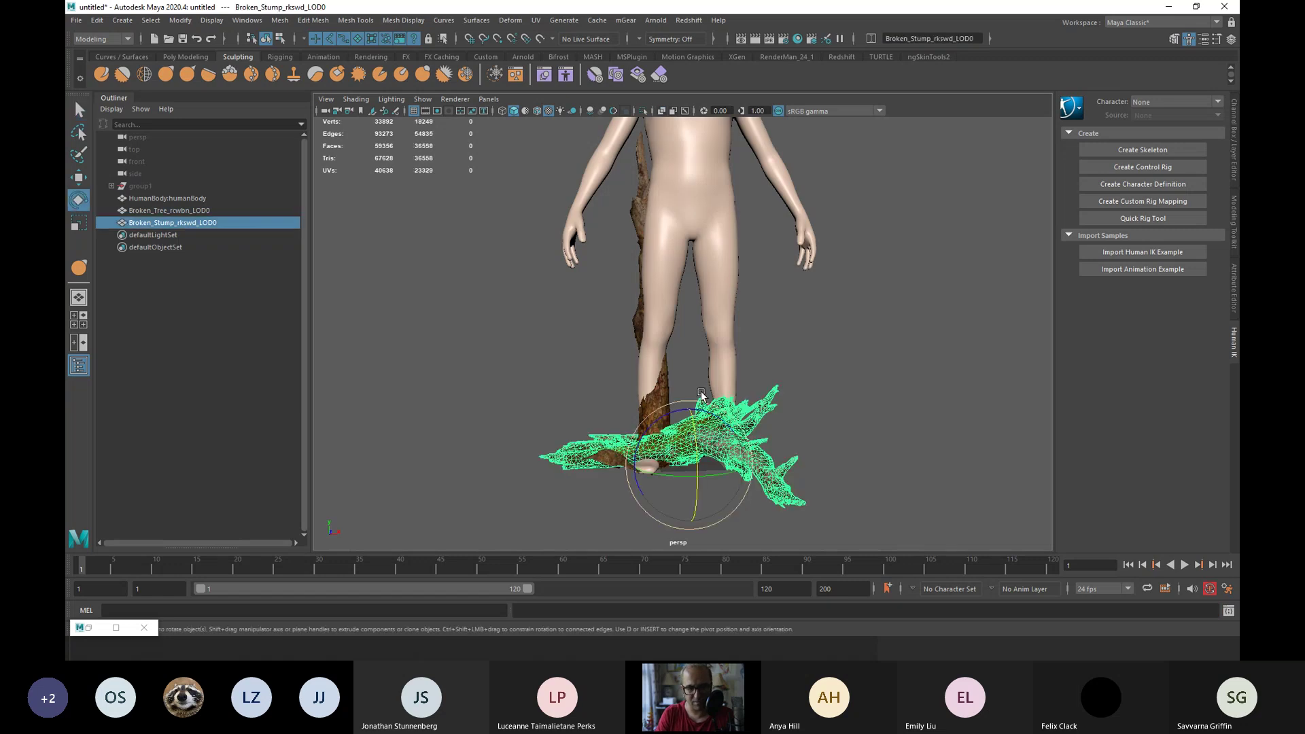
{"action": "left_click_drag", "start_coordinate": [669, 412], "coordinate": [747, 404]}
{"action": "key", "text": "w"}
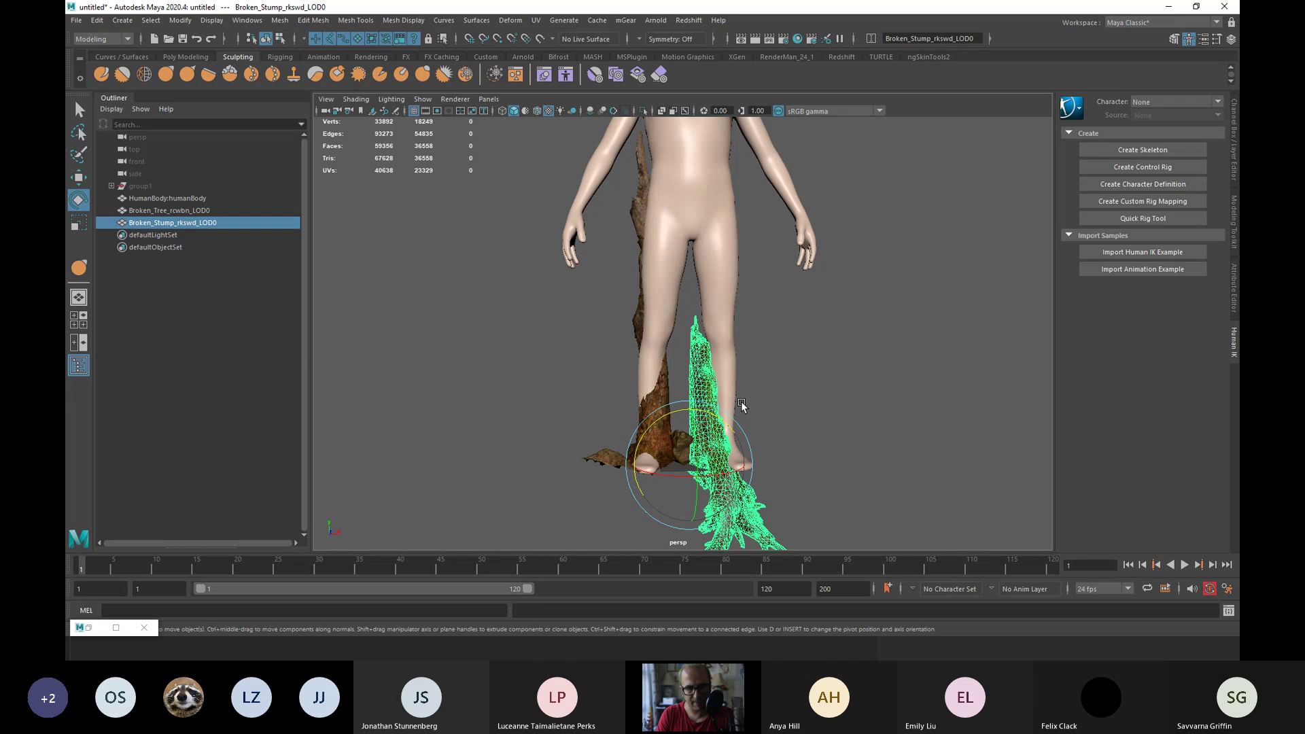
{"action": "left_click_drag", "start_coordinate": [728, 505], "coordinate": [745, 448]}
Rotate the upright stump around the figure's left lower leg so its roots spread about the foot.
{"action": "left_click", "coordinate": [821, 416]}
{"action": "left_click_drag", "start_coordinate": [822, 417], "coordinate": [624, 415], "text": "alt"}
{"action": "left_click", "coordinate": [626, 415]}
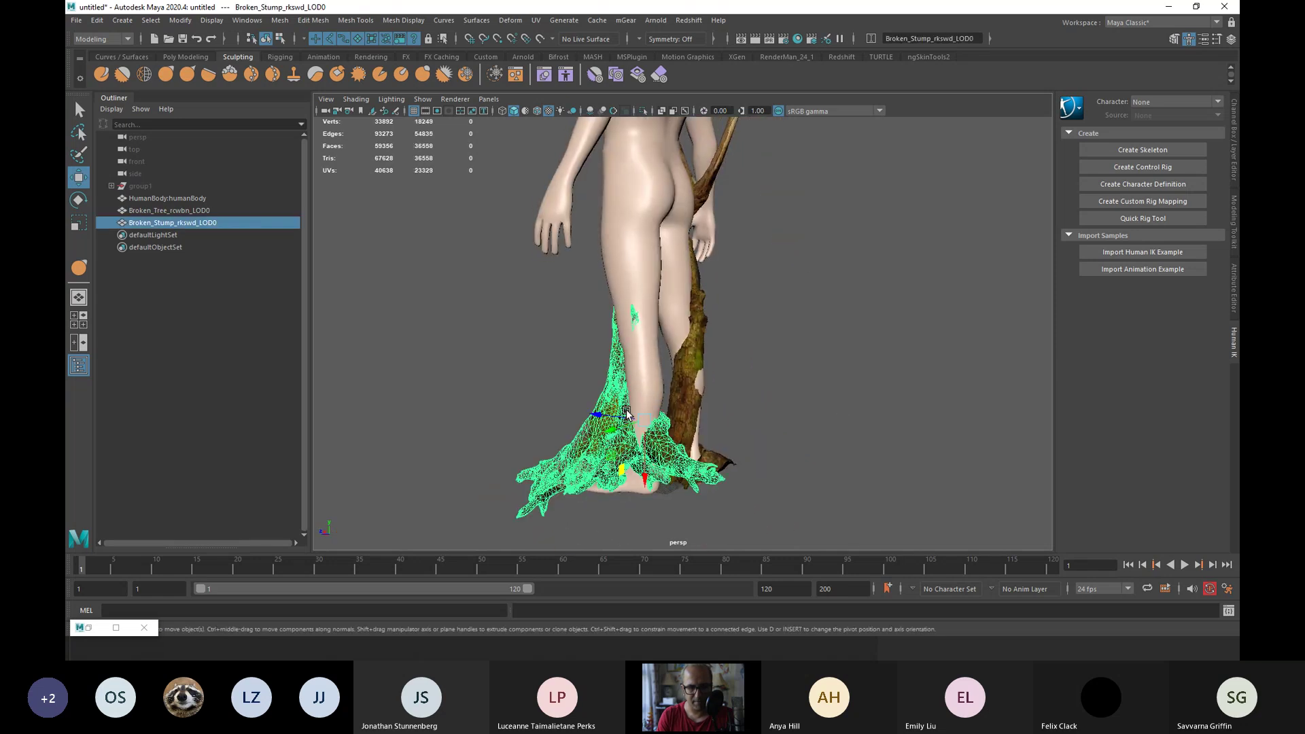
{"action": "left_click_drag", "start_coordinate": [746, 451], "coordinate": [831, 441], "text": "alt"}
{"action": "key", "text": "e"}
{"action": "middle_click_drag", "start_coordinate": [831, 441], "coordinate": [811, 408]}
{"action": "left_click_drag", "start_coordinate": [811, 408], "coordinate": [695, 435], "text": "alt"}
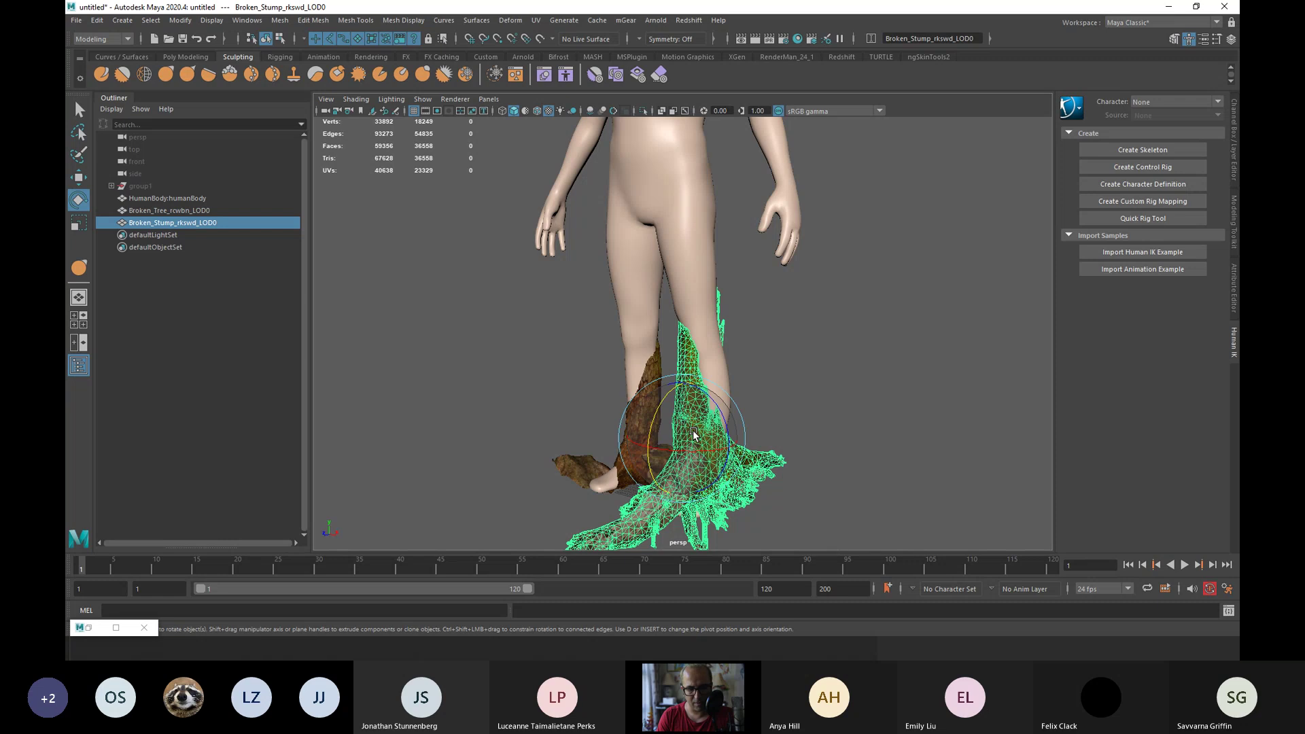
Try to sculpt the Broken Stump to follow the left leg, and return to the Move tool.
{"action": "key", "text": "w"}
{"action": "right_click_drag", "start_coordinate": [646, 325], "coordinate": [638, 330]}
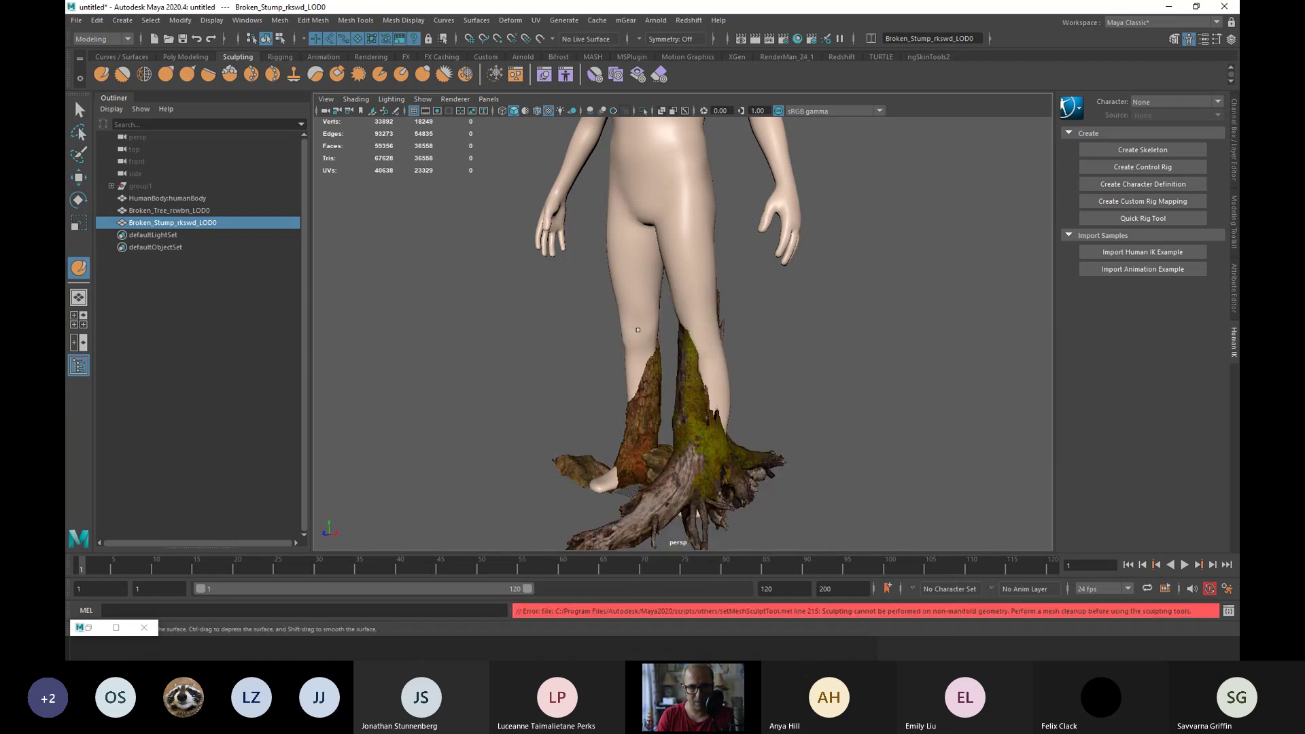
{"action": "left_click_drag", "start_coordinate": [646, 392], "coordinate": [696, 382], "text": "alt"}
{"action": "left_click", "coordinate": [706, 381]}
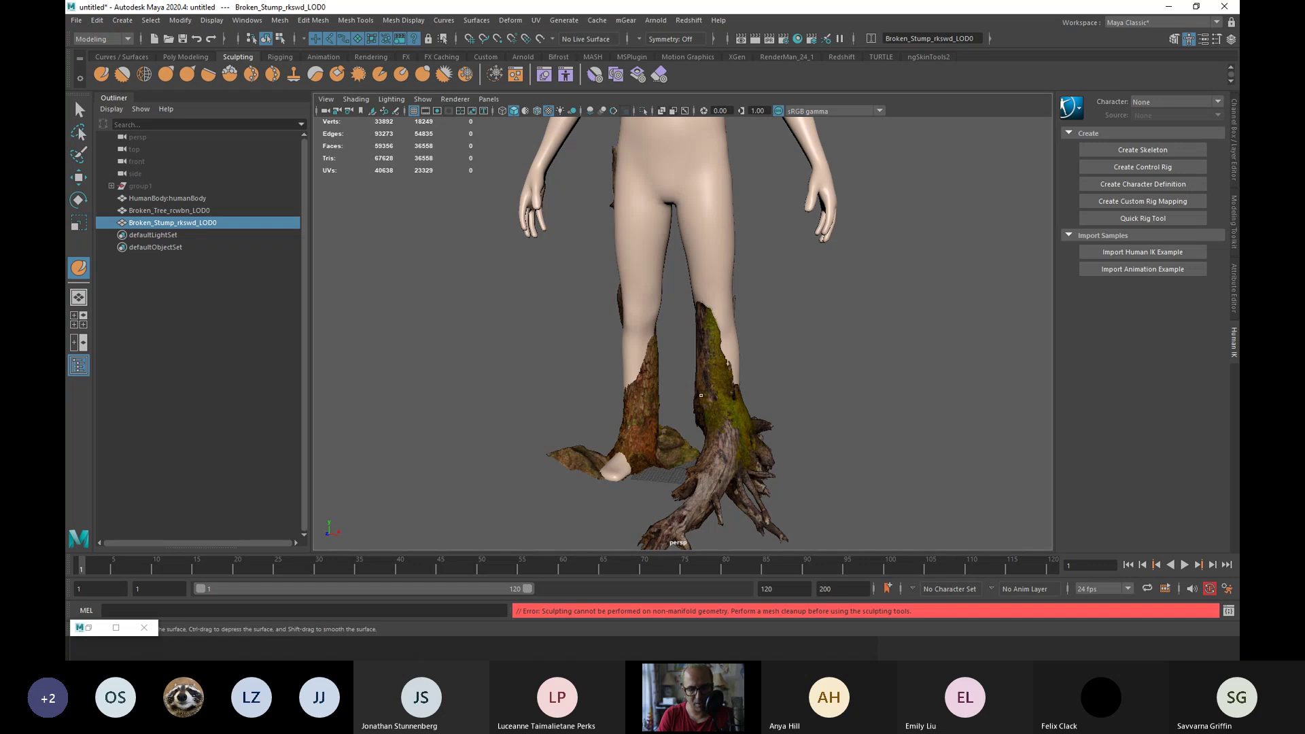
{"action": "key", "text": "w"}
{"action": "left_click_drag", "start_coordinate": [697, 397], "coordinate": [775, 369], "text": "alt"}
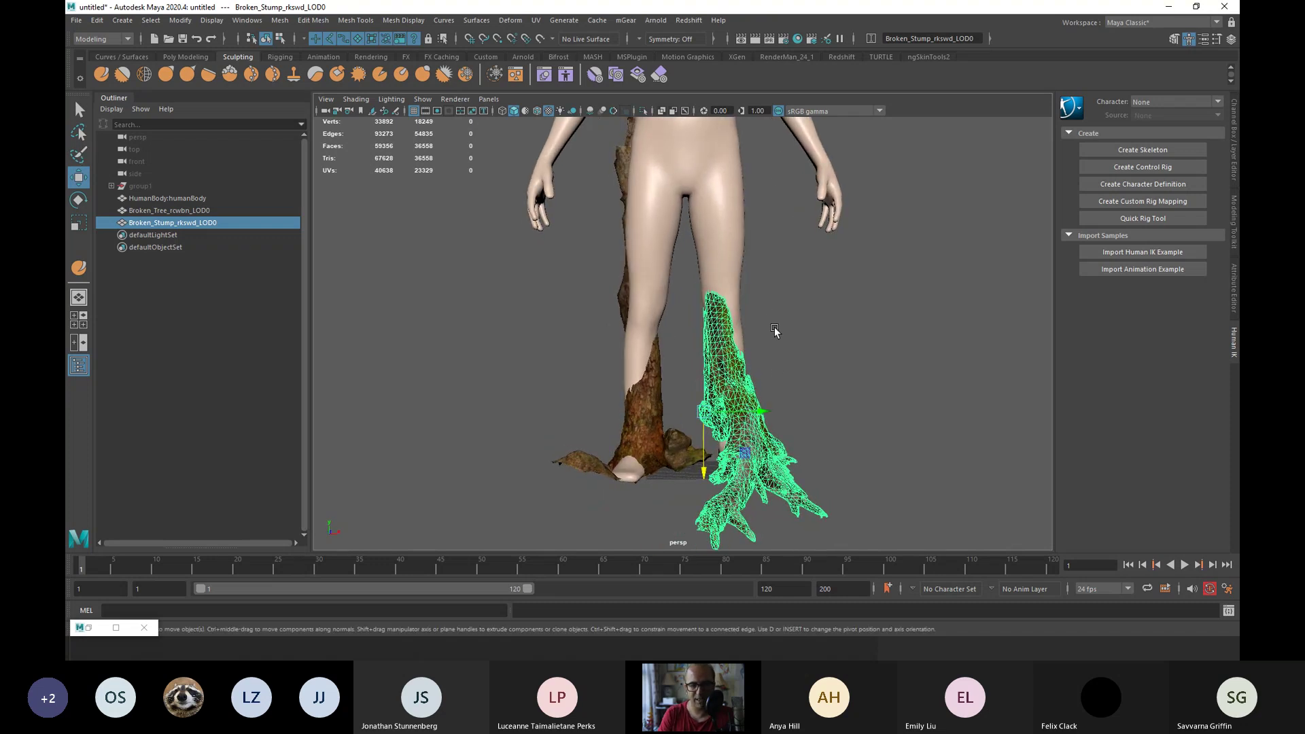
In vertex mode with X-ray on, shift the vertices at one upper edge of the stump using soft selection.
{"action": "right_click_drag", "start_coordinate": [831, 313], "coordinate": [765, 316]}
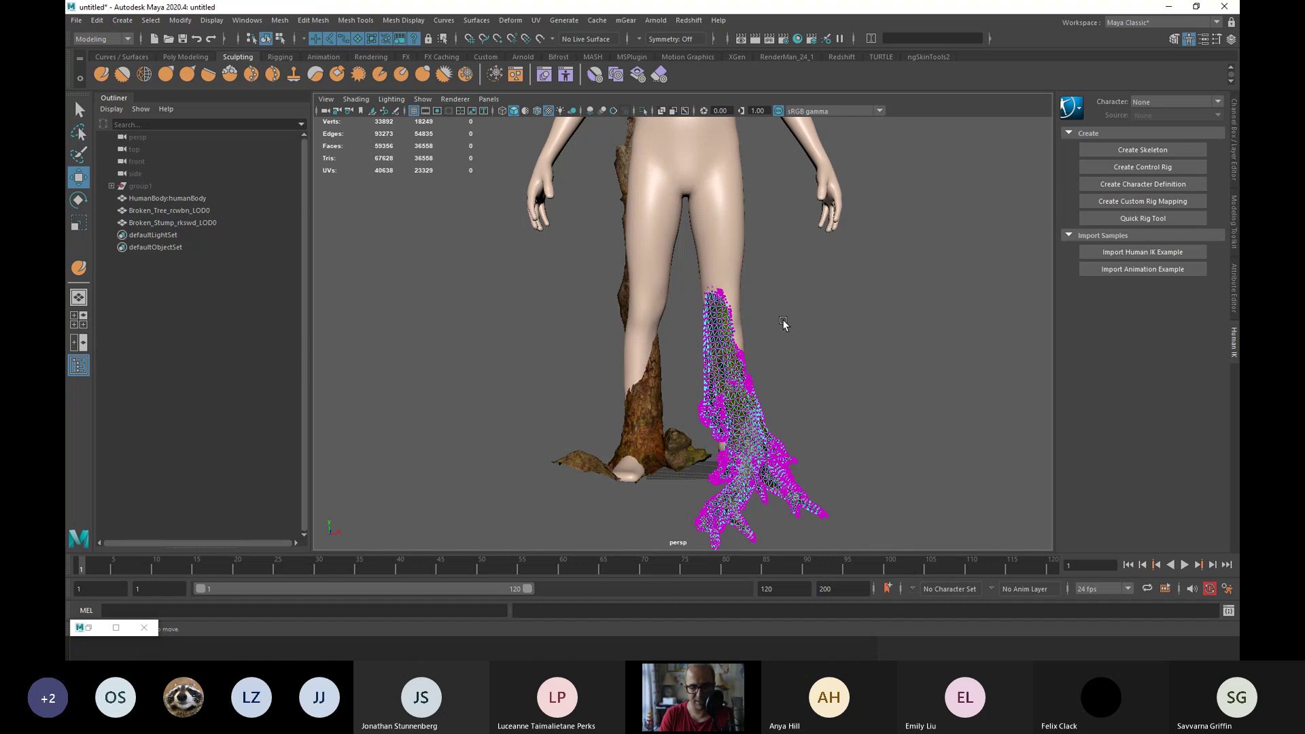
{"action": "left_click", "coordinate": [661, 112]}
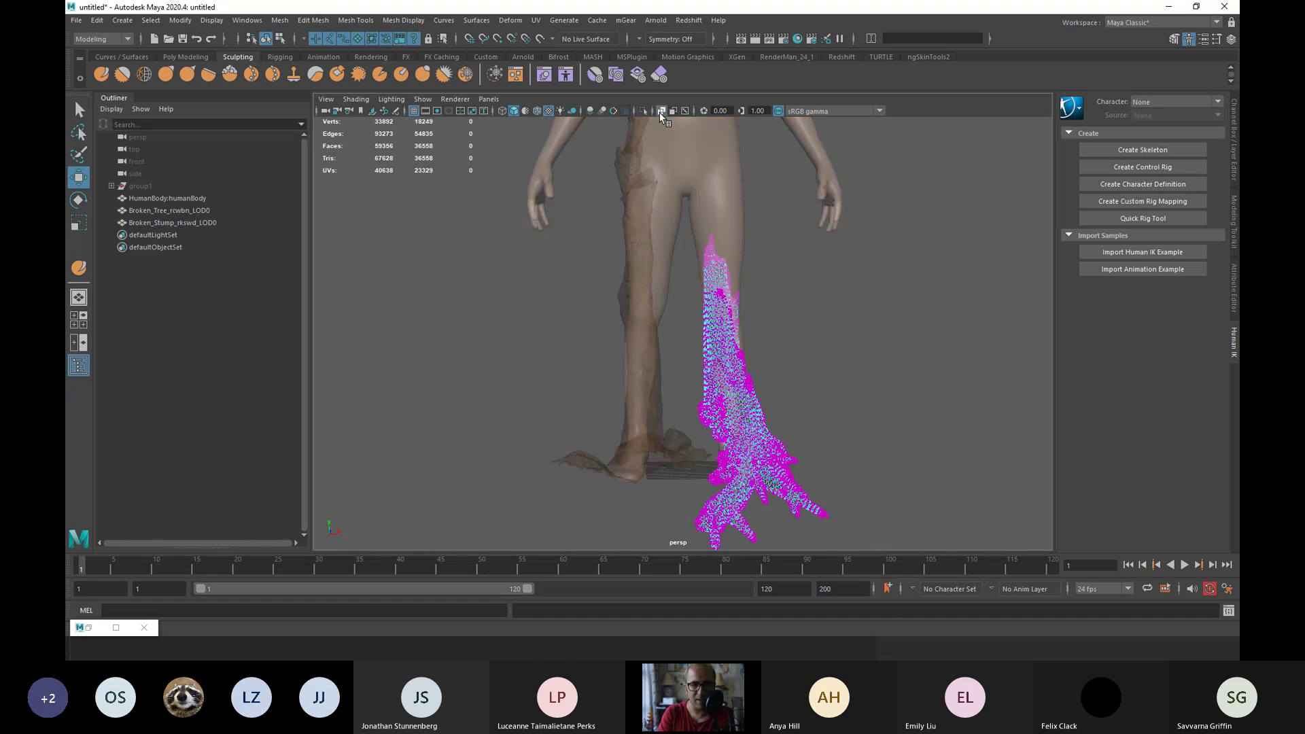
{"action": "mouse_move", "coordinate": [779, 269]}
{"action": "left_mouse_down", "text": "alt"}
{"action": "mouse_move", "coordinate": [673, 294]}
{"action": "mouse_move", "coordinate": [863, 291]}
{"action": "mouse_move", "coordinate": [764, 289]}
{"action": "mouse_move", "coordinate": [785, 272]}
{"action": "left_mouse_up", "text": "alt"}
{"action": "left_click_drag", "start_coordinate": [785, 258], "coordinate": [722, 335]}
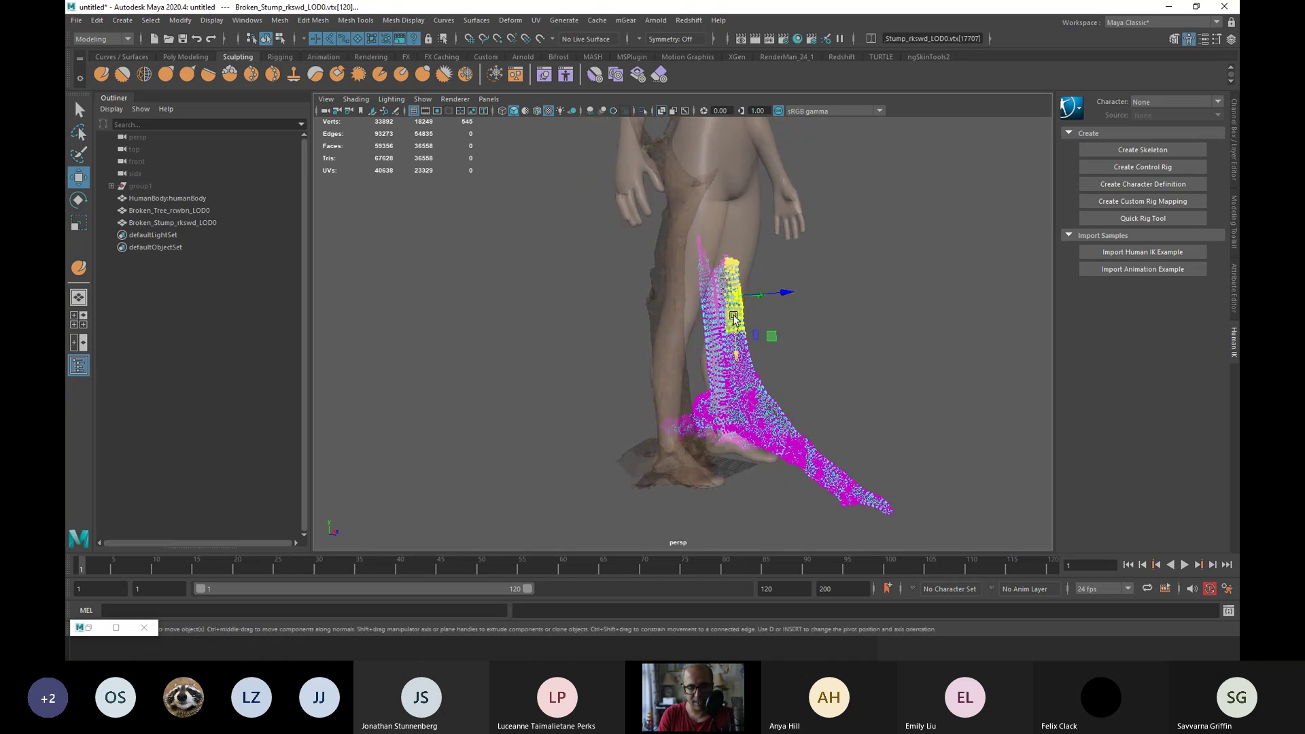
{"action": "key", "text": "b"}
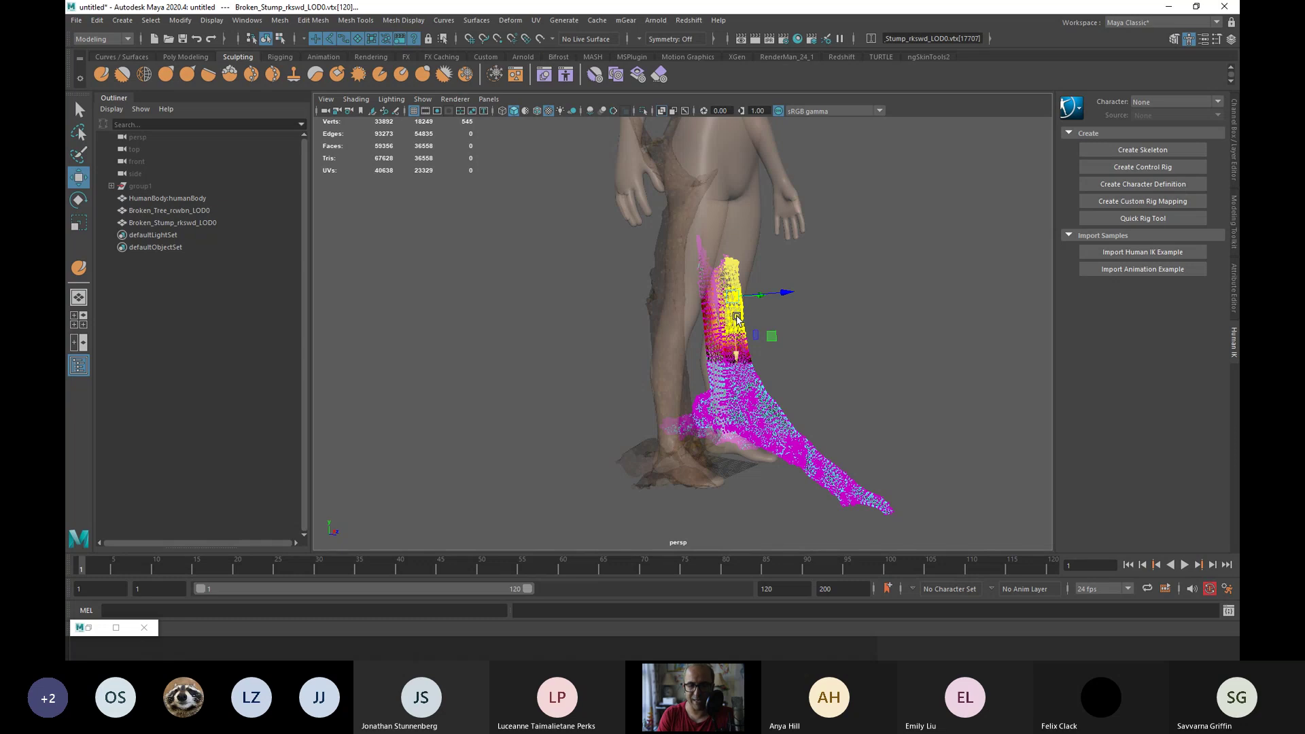
{"action": "left_click_drag", "start_coordinate": [733, 319], "coordinate": [669, 399]}
Pull the stump's other upper vertices around the calf, return to object mode and turn off the X-ray display.
{"action": "left_click_drag", "start_coordinate": [616, 331], "coordinate": [627, 332]}
{"action": "left_click_drag", "start_coordinate": [729, 242], "coordinate": [654, 273]}
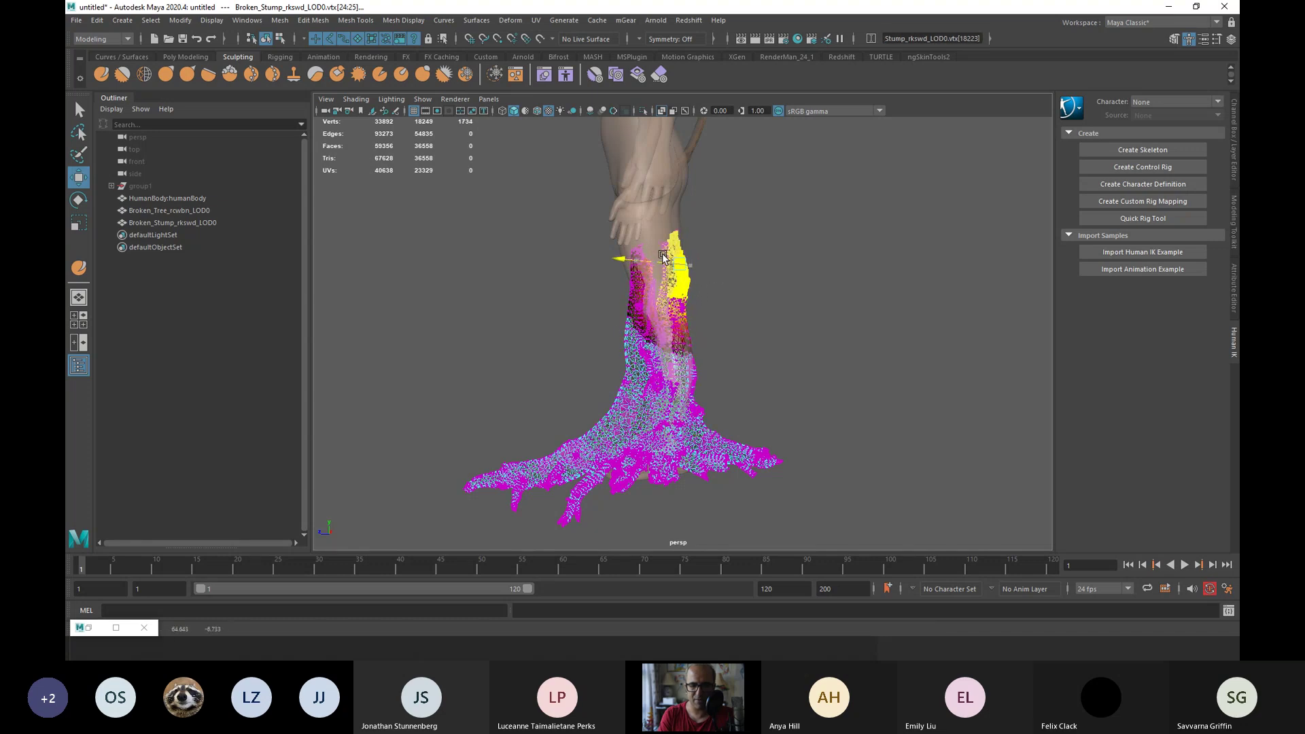
{"action": "left_click", "coordinate": [809, 310]}
{"action": "key", "text": "F8"}
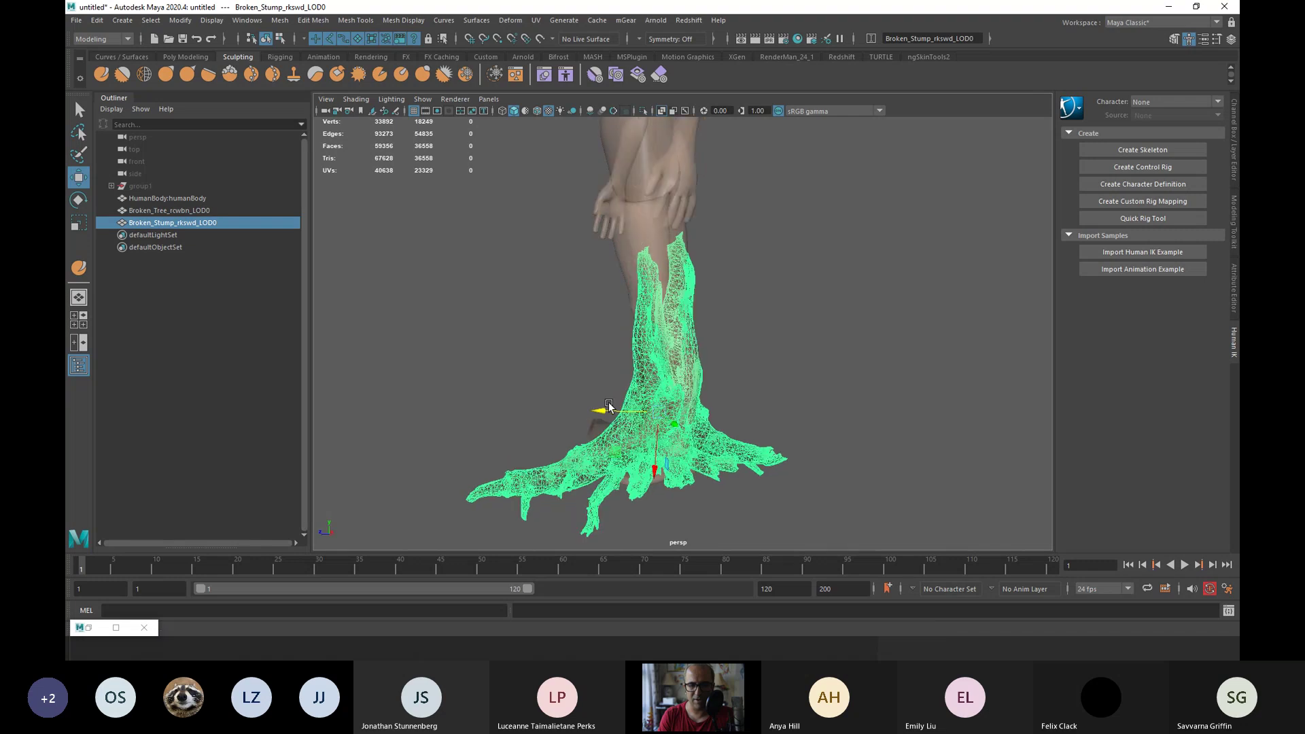
{"action": "left_click", "coordinate": [764, 359]}
{"action": "left_click_drag", "start_coordinate": [764, 358], "coordinate": [770, 363], "text": "alt"}
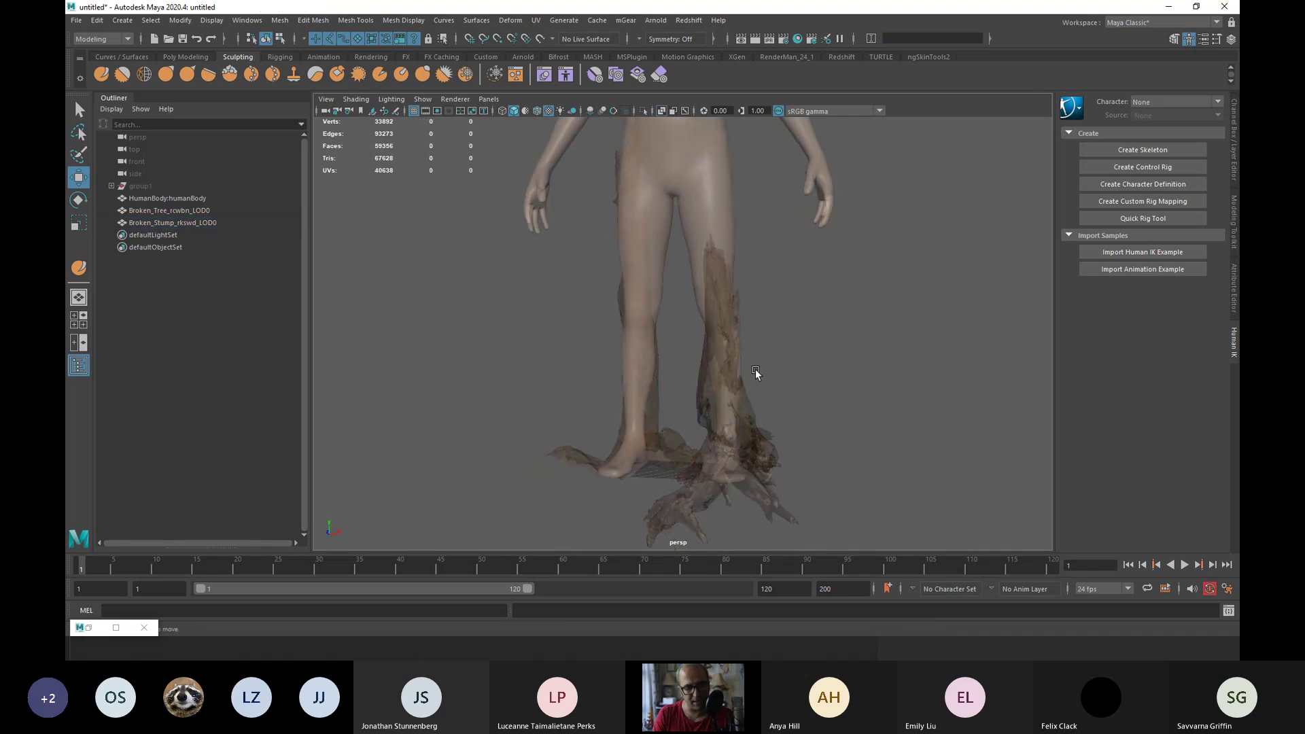
{"action": "left_click", "coordinate": [672, 112]}
{"action": "left_click_drag", "start_coordinate": [836, 329], "coordinate": [869, 373], "text": "alt"}
Duplicate the Broken Tree and scale the copy along a world axis to mirror it.
{"action": "left_click", "coordinate": [669, 425]}
{"action": "left_click_drag", "start_coordinate": [651, 476], "coordinate": [689, 427], "text": "alt"}
{"action": "left_click_drag", "start_coordinate": [750, 461], "coordinate": [693, 460], "text": "alt"}
{"action": "key", "text": "ctrl+d"}
{"action": "key", "text": "r"}
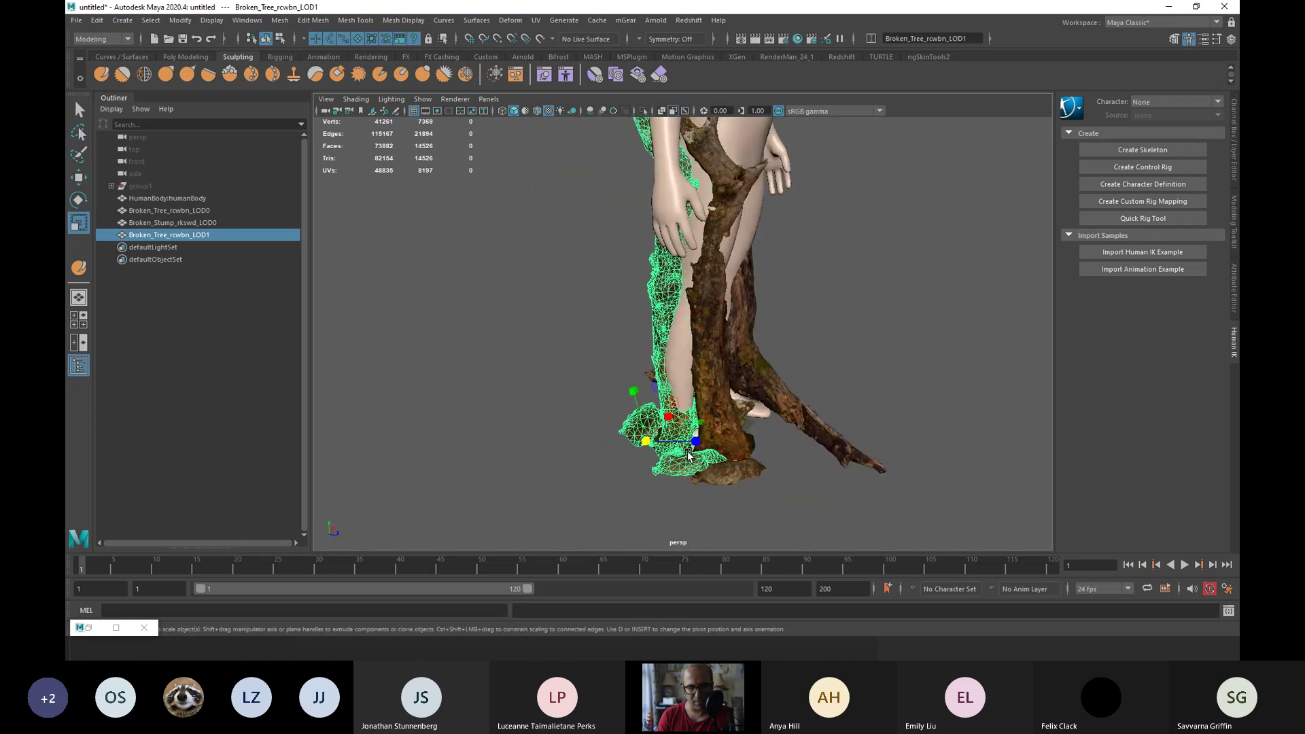
{"action": "right_click", "coordinate": [694, 447]}
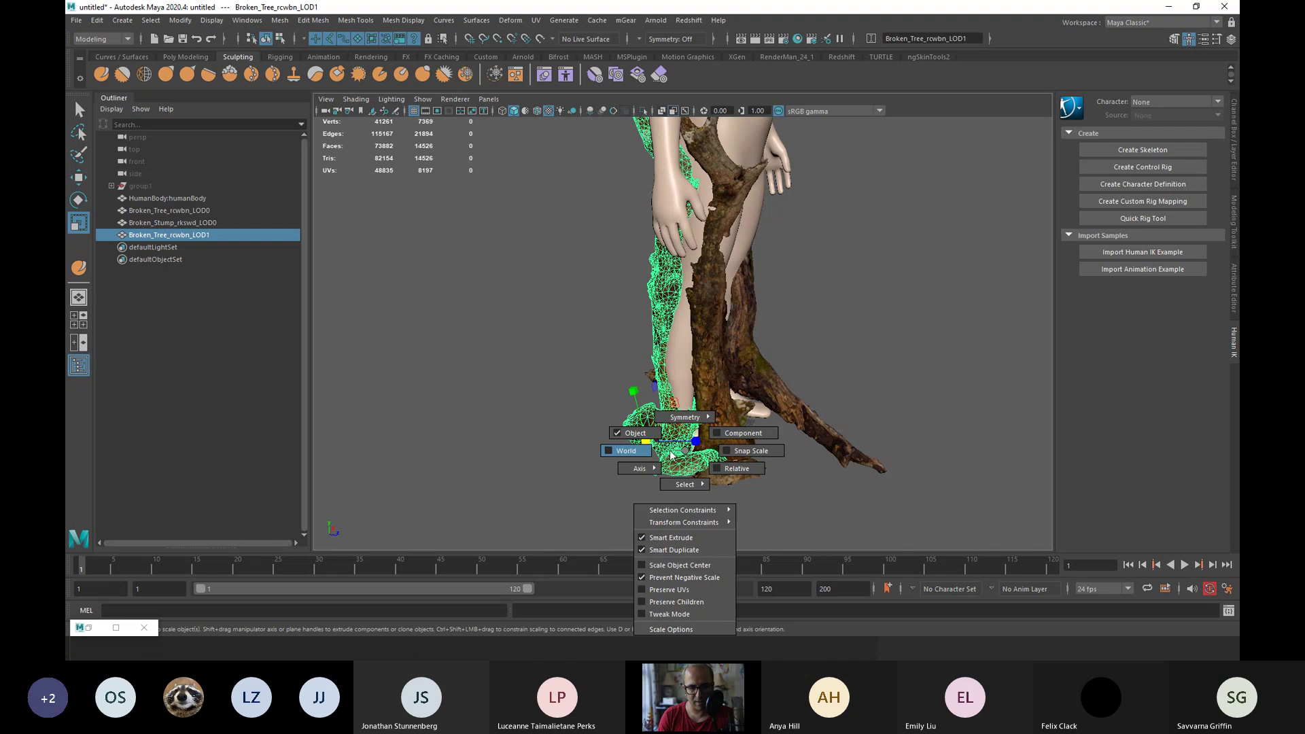
{"action": "left_click", "coordinate": [695, 453]}
{"action": "left_click_drag", "start_coordinate": [696, 456], "coordinate": [587, 457]}
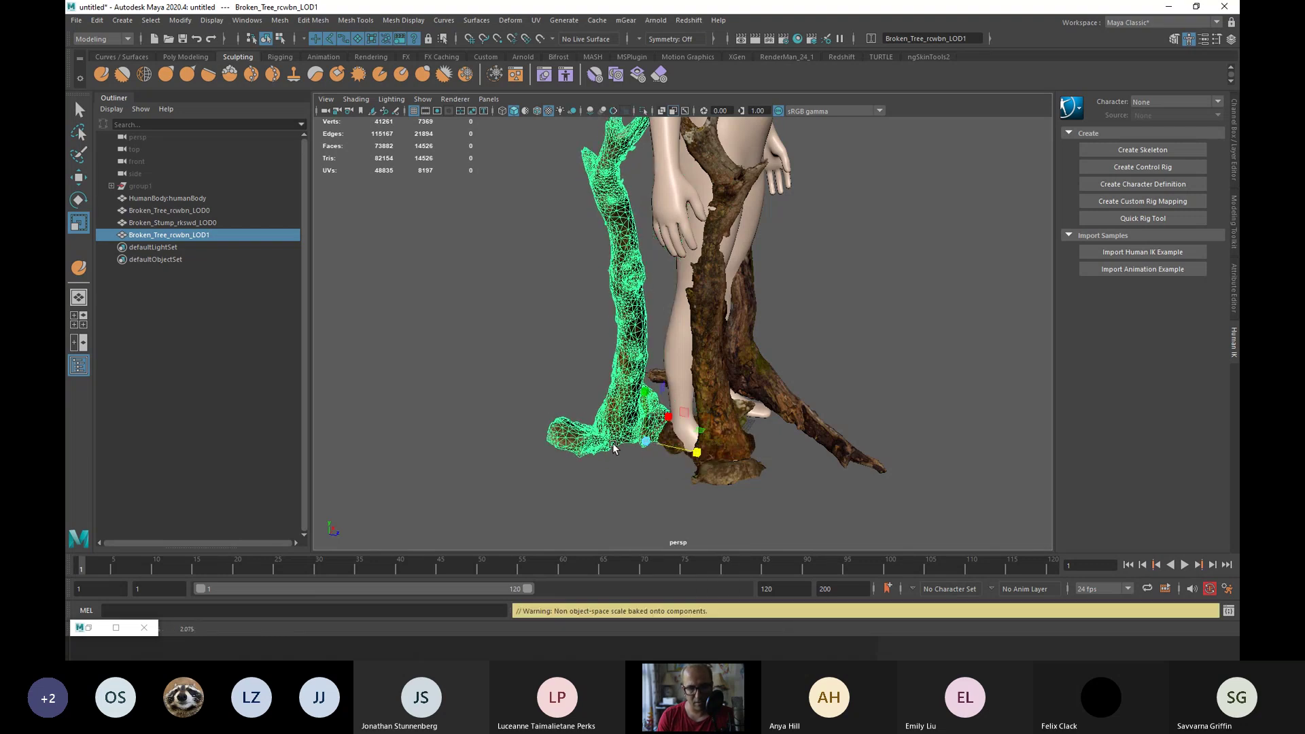
Try moving the mirrored copy against the original tree and shaping its trunk with the Grab sculpting tool.
{"action": "key", "text": "w"}
{"action": "left_click_drag", "start_coordinate": [707, 460], "coordinate": [697, 397]}
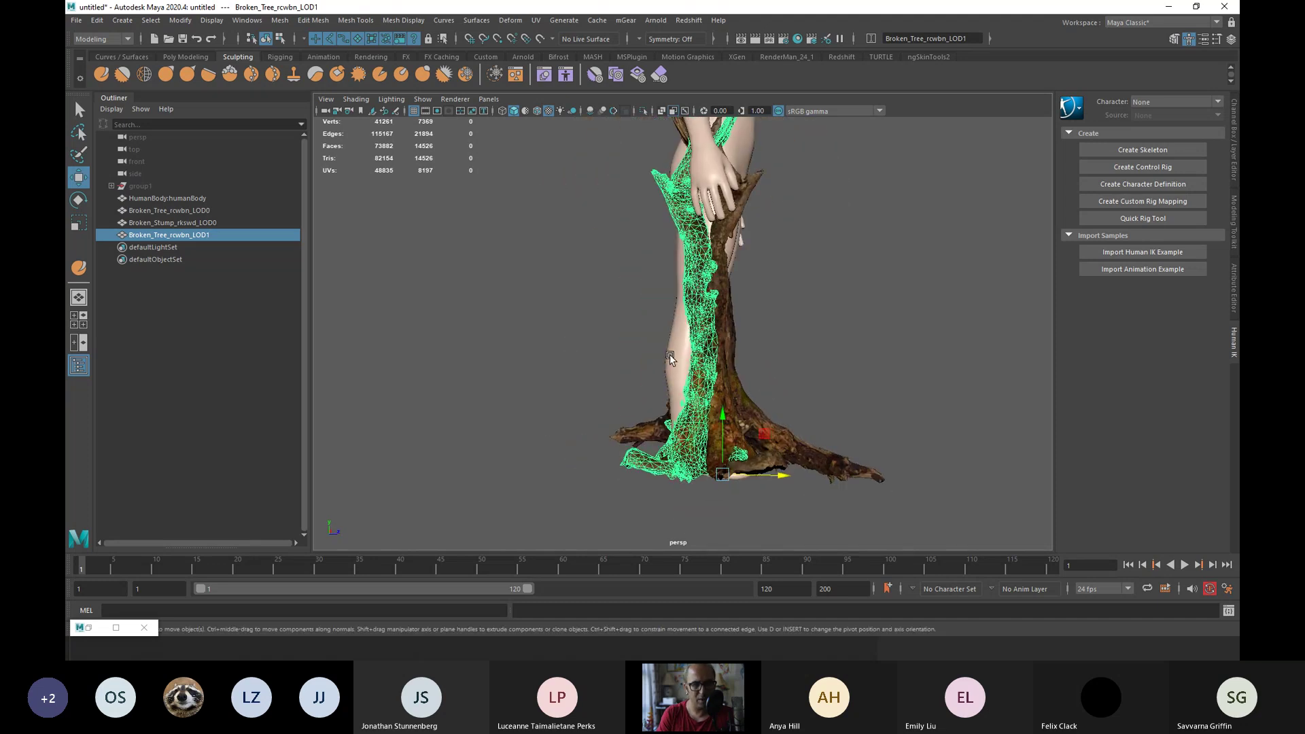
{"action": "right_click_drag", "start_coordinate": [609, 337], "coordinate": [558, 303]}
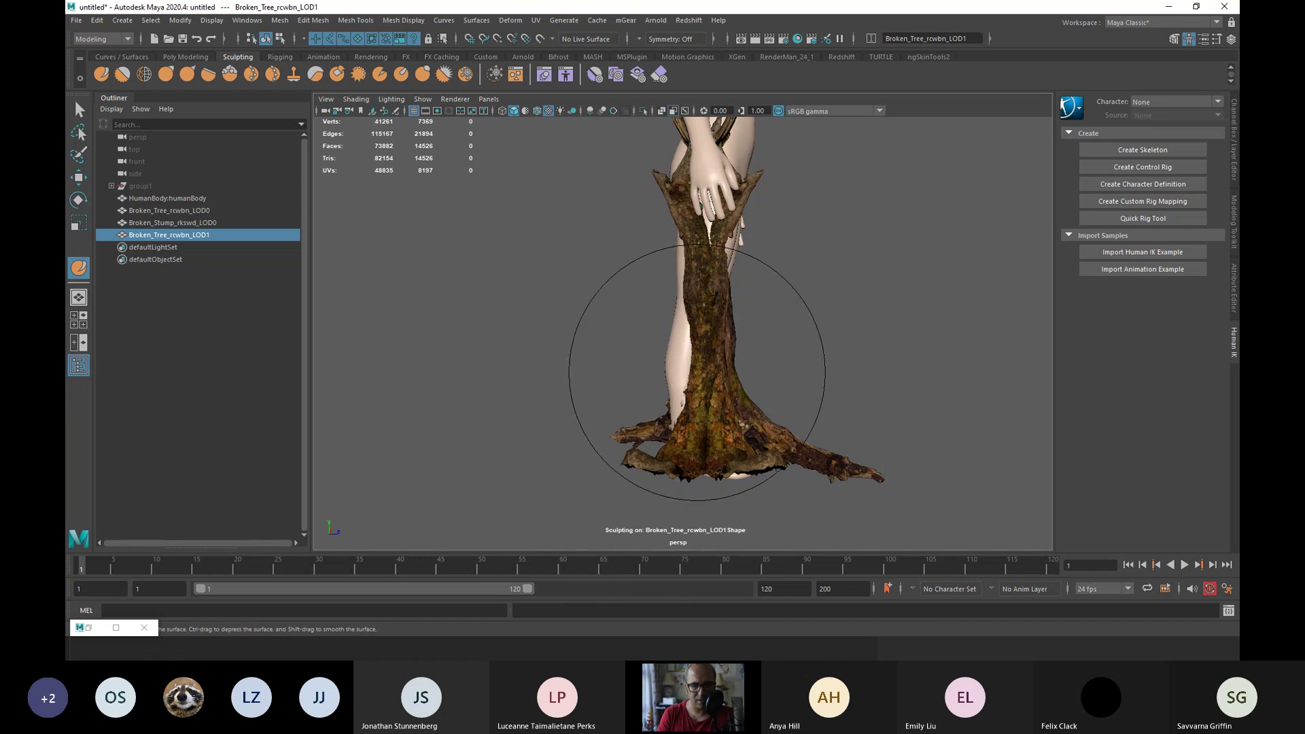
{"action": "left_click", "coordinate": [166, 74]}
{"action": "mouse_move", "coordinate": [676, 388]}
{"action": "left_mouse_down"}
{"action": "mouse_move", "coordinate": [696, 400]}
{"action": "mouse_move", "coordinate": [682, 419]}
{"action": "mouse_move", "coordinate": [673, 338]}
{"action": "left_mouse_up"}
{"action": "mouse_move", "coordinate": [667, 294]}
{"action": "left_mouse_down"}
{"action": "mouse_move", "coordinate": [680, 279]}
{"action": "mouse_move", "coordinate": [752, 356]}
{"action": "mouse_move", "coordinate": [733, 372]}
{"action": "left_mouse_up"}
{"action": "mouse_move", "coordinate": [583, 359]}
{"action": "left_mouse_down", "text": "alt"}
{"action": "mouse_move", "coordinate": [690, 381]}
{"action": "mouse_move", "coordinate": [355, 385]}
{"action": "mouse_move", "coordinate": [553, 379]}
{"action": "mouse_move", "coordinate": [547, 392]}
{"action": "mouse_move", "coordinate": [568, 392]}
{"action": "left_mouse_up", "text": "alt"}
{"action": "scroll", "coordinate": [691, 385], "scroll_direction": "up", "scroll_amount": 3}
Undo the sculpting strokes and the last move on the mirrored tree copy.
{"action": "key", "text": "ctrl+z"}
{"action": "key", "text": "ctrl+z"}
{"action": "key", "text": "ctrl+z"}
{"action": "key", "text": "ctrl+z"}
{"action": "key", "text": "ctrl+z"}
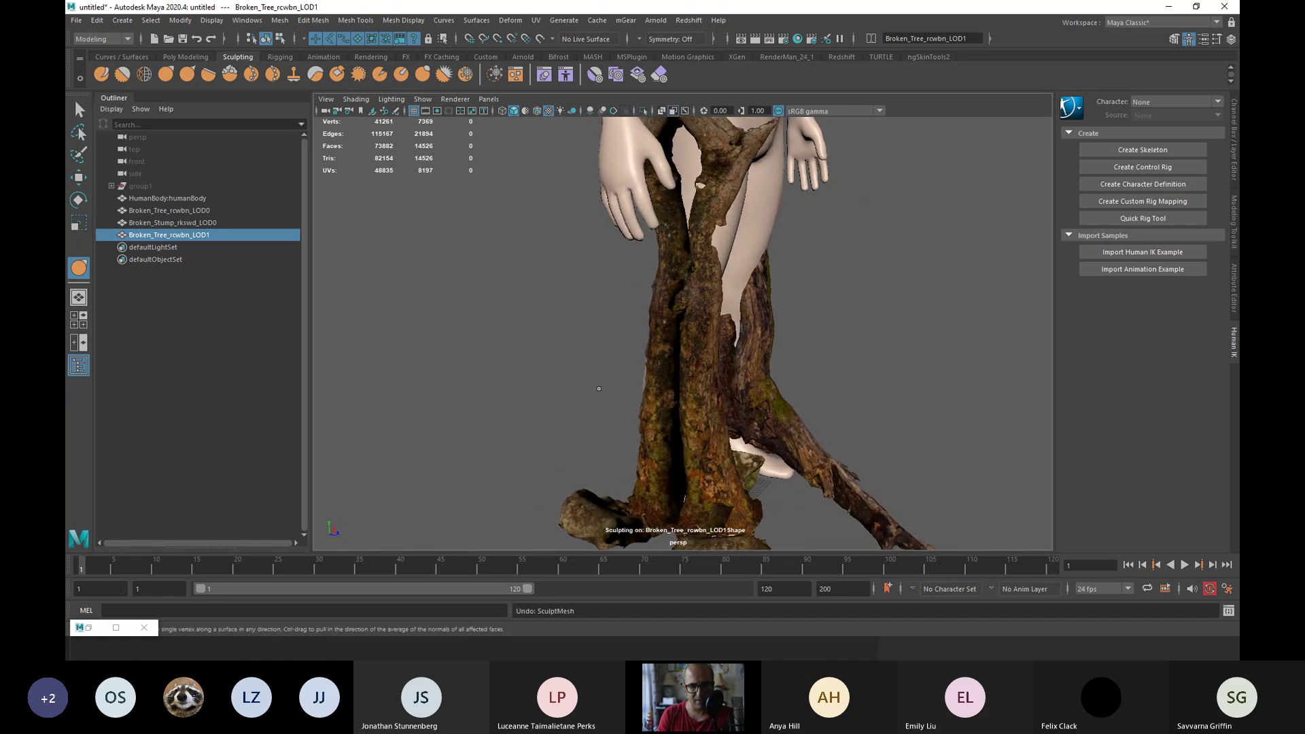
{"action": "key", "text": "ctrl+z"}
{"action": "key", "text": "ctrl+z"}
{"action": "key", "text": "ctrl+z"}
{"action": "key", "text": "ctrl+z"}
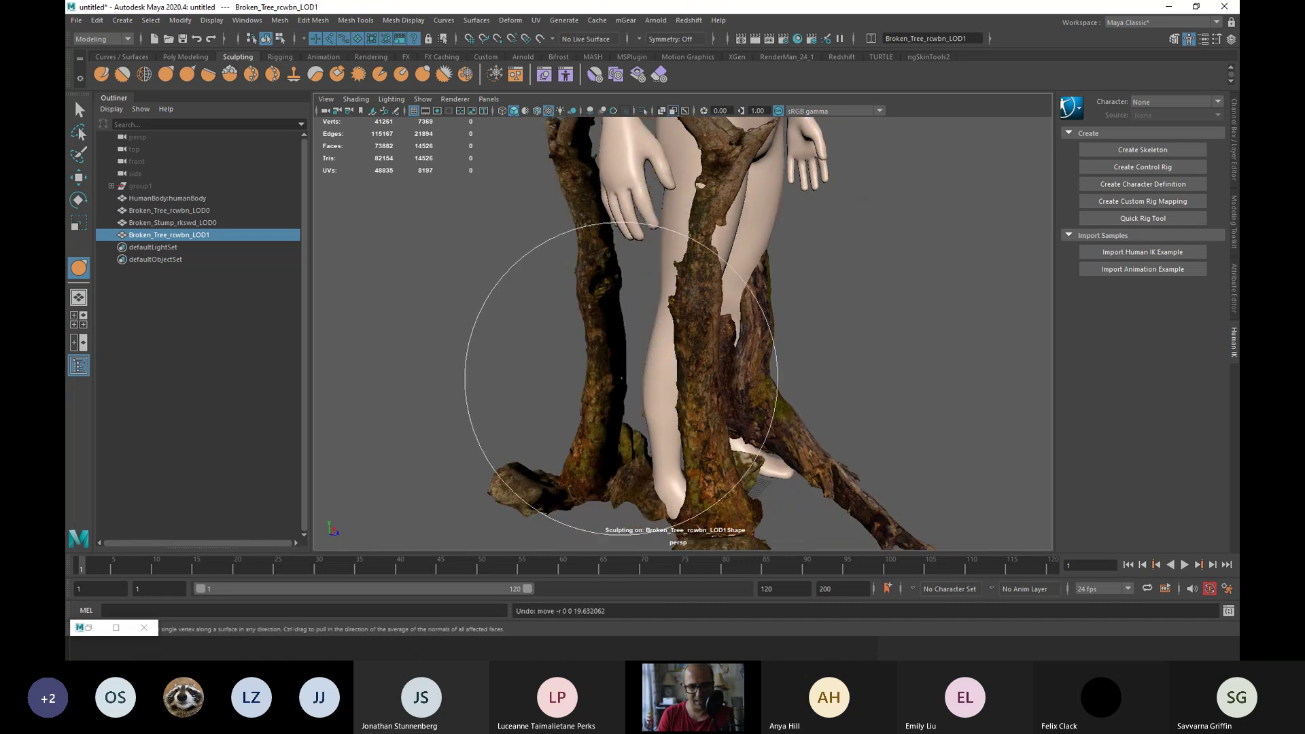
Rescale the mirrored Broken Tree copy to bring it closer to the figure's right leg.
{"action": "mouse_move", "coordinate": [589, 382]}
{"action": "left_mouse_down", "text": "alt"}
{"action": "mouse_move", "coordinate": [642, 370]}
{"action": "mouse_move", "coordinate": [557, 393]}
{"action": "mouse_move", "coordinate": [484, 384]}
{"action": "mouse_move", "coordinate": [527, 381]}
{"action": "mouse_move", "coordinate": [551, 420]}
{"action": "mouse_move", "coordinate": [571, 418]}
{"action": "left_mouse_up", "text": "alt"}
{"action": "key", "text": "r"}
{"action": "left_click_drag", "start_coordinate": [717, 525], "coordinate": [828, 400]}
{"action": "left_click", "coordinate": [828, 400]}
{"action": "left_click_drag", "start_coordinate": [589, 434], "coordinate": [670, 442], "text": "alt"}
{"action": "key", "text": "ctrl+z"}
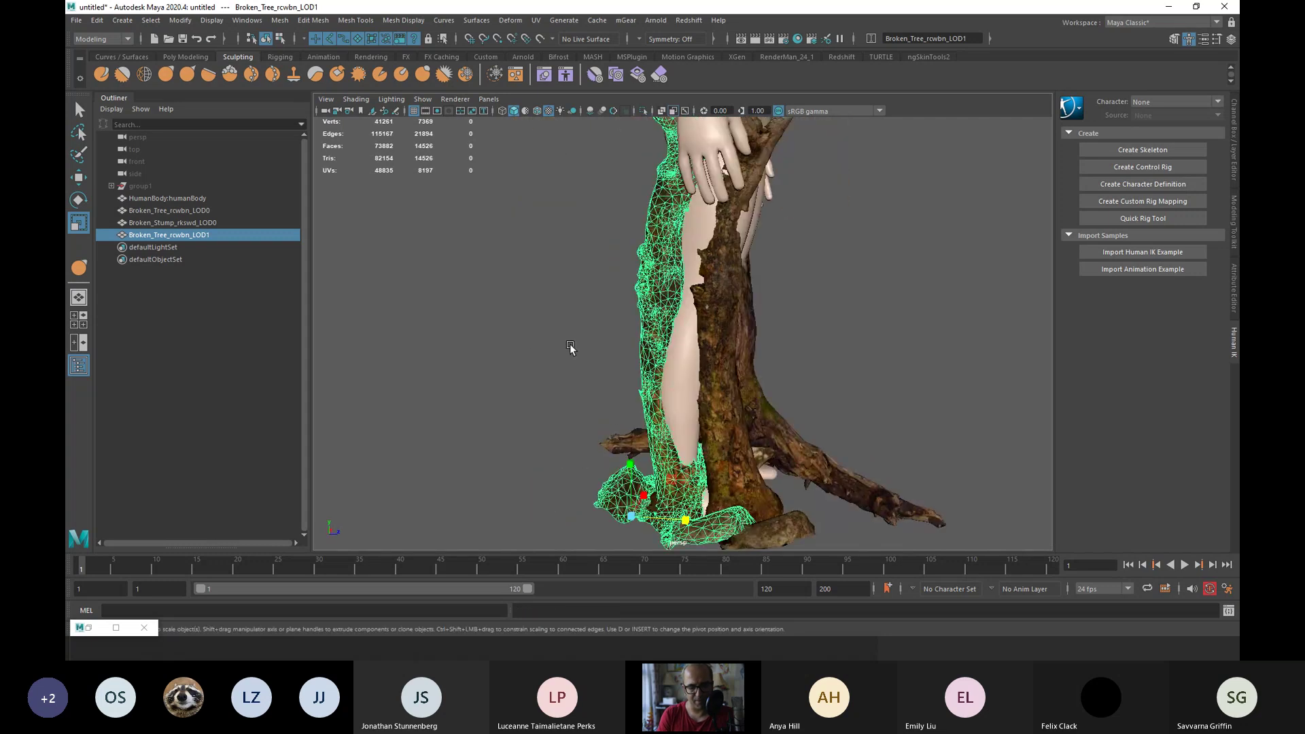
Grab and reshape the tree copy's trunk and base so they press against the original tree and leg.
{"action": "key", "text": "t"}
{"action": "right_click_drag", "start_coordinate": [626, 359], "coordinate": [560, 369], "text": "alt"}
{"action": "left_click_drag", "start_coordinate": [561, 370], "coordinate": [596, 369], "text": "alt"}
{"action": "right_click_drag", "start_coordinate": [658, 354], "coordinate": [600, 314]}
{"action": "left_click_drag", "start_coordinate": [589, 360], "coordinate": [658, 495], "text": "alt"}
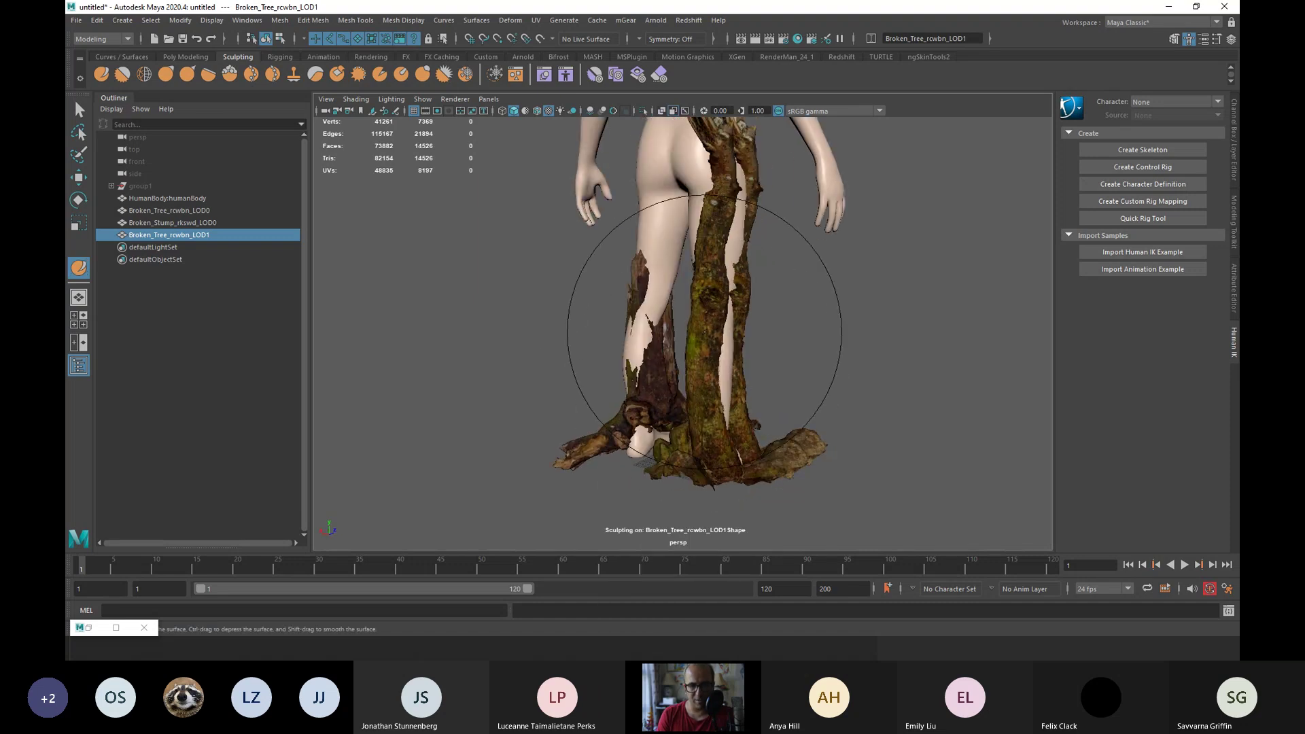
{"action": "left_click", "coordinate": [167, 72]}
{"action": "left_click_drag", "start_coordinate": [702, 340], "coordinate": [711, 340]}
{"action": "left_click_drag", "start_coordinate": [700, 393], "coordinate": [659, 282]}
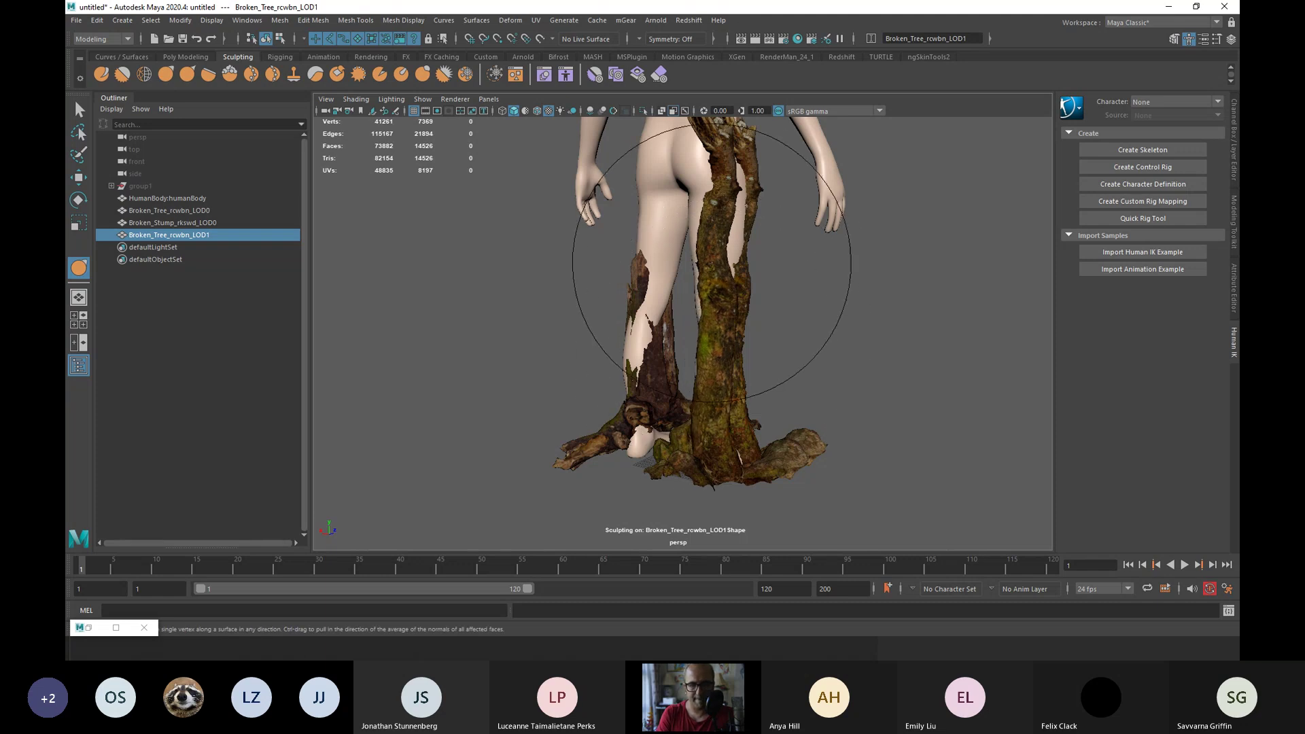
{"action": "mouse_move", "coordinate": [720, 245]}
{"action": "left_mouse_down", "text": "alt"}
{"action": "mouse_move", "coordinate": [655, 278]}
{"action": "mouse_move", "coordinate": [670, 379]}
{"action": "left_mouse_up", "text": "alt"}
{"action": "mouse_move", "coordinate": [653, 435]}
{"action": "left_mouse_down"}
{"action": "mouse_move", "coordinate": [711, 422]}
{"action": "mouse_move", "coordinate": [720, 393]}
{"action": "mouse_move", "coordinate": [594, 367]}
{"action": "mouse_move", "coordinate": [654, 398]}
{"action": "mouse_move", "coordinate": [802, 360]}
{"action": "left_mouse_up"}
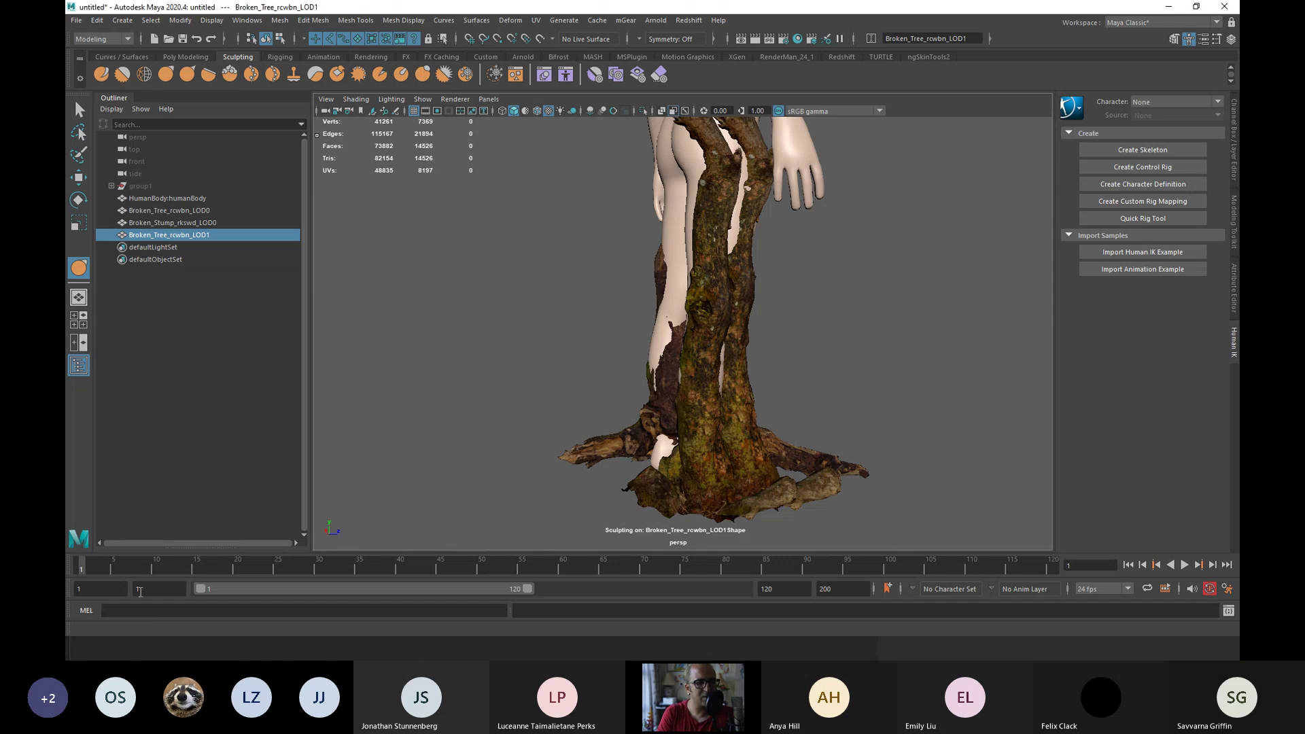
Inflate the tree copy's trunk with the Bulge tool to close the gap to the original tree, adjusting the view around the legs.
{"action": "left_click", "coordinate": [423, 76]}
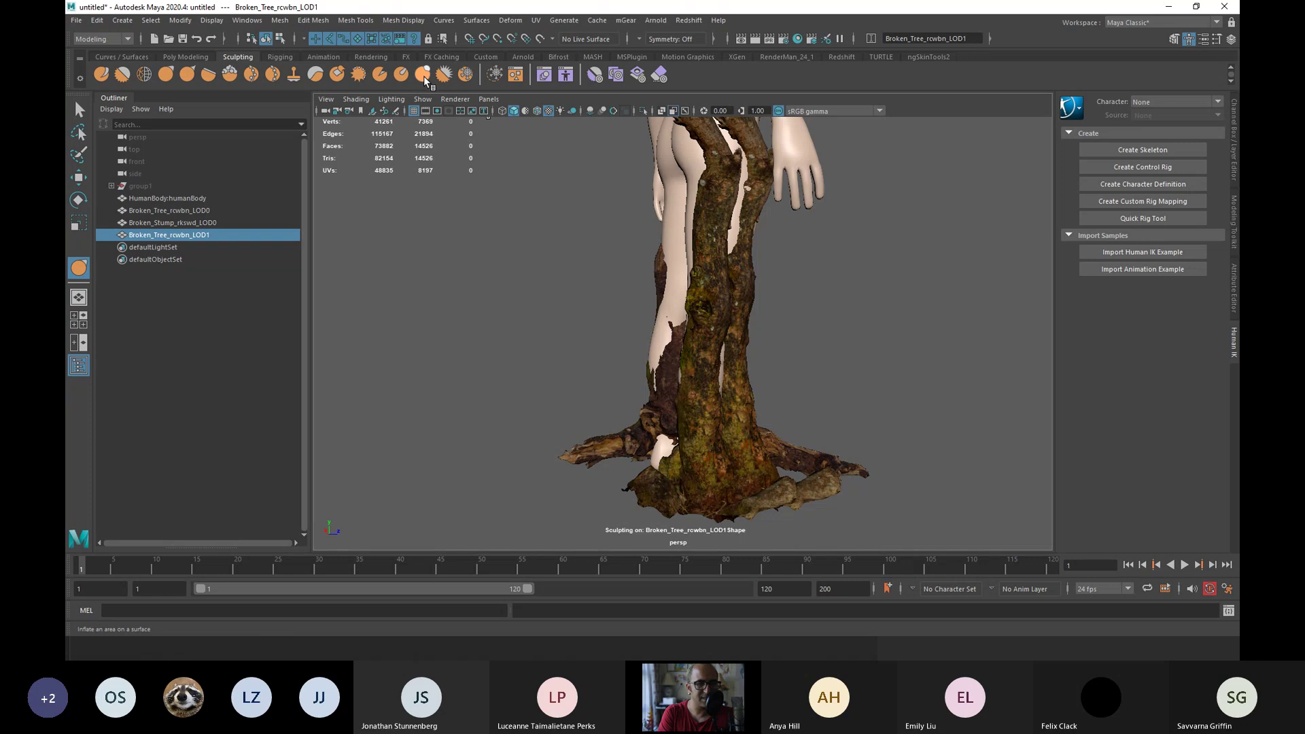
{"action": "left_click_drag", "start_coordinate": [700, 370], "coordinate": [632, 376]}
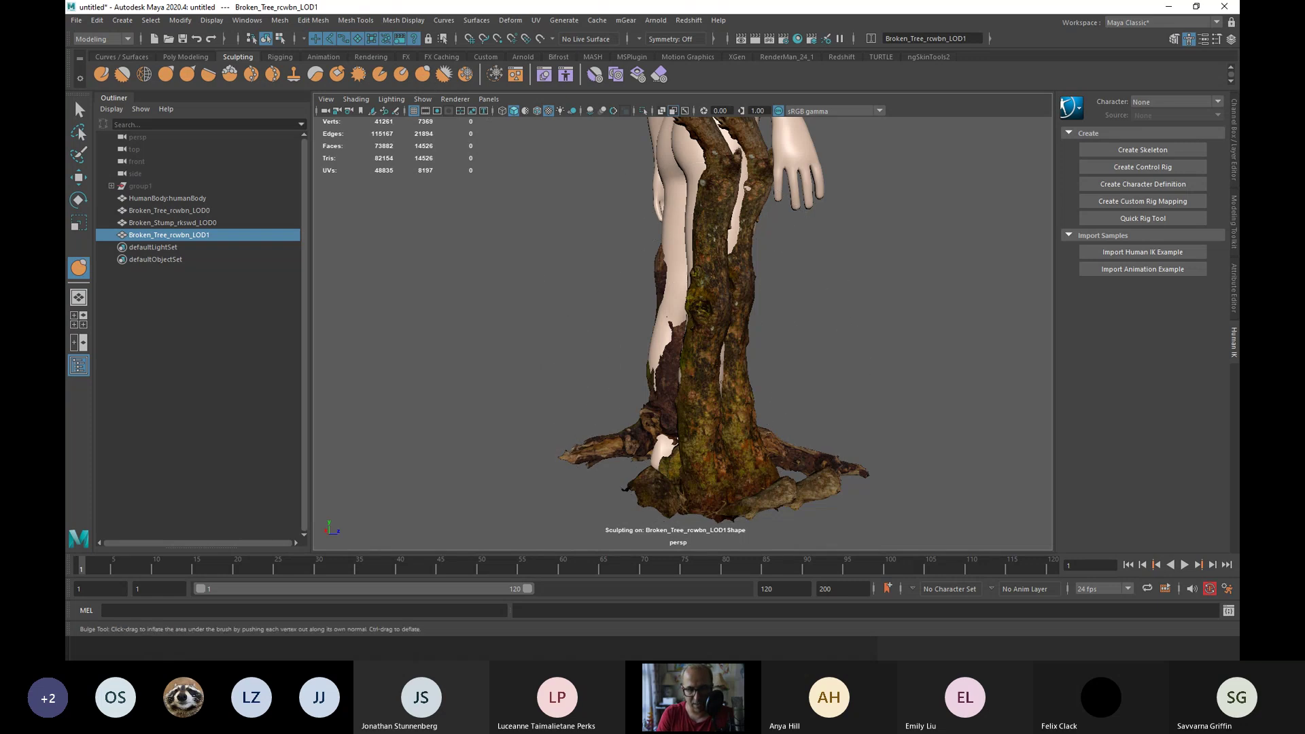
{"action": "left_click_drag", "start_coordinate": [686, 378], "coordinate": [857, 299], "text": "alt"}
{"action": "left_click_drag", "start_coordinate": [683, 295], "coordinate": [717, 296], "text": "alt"}
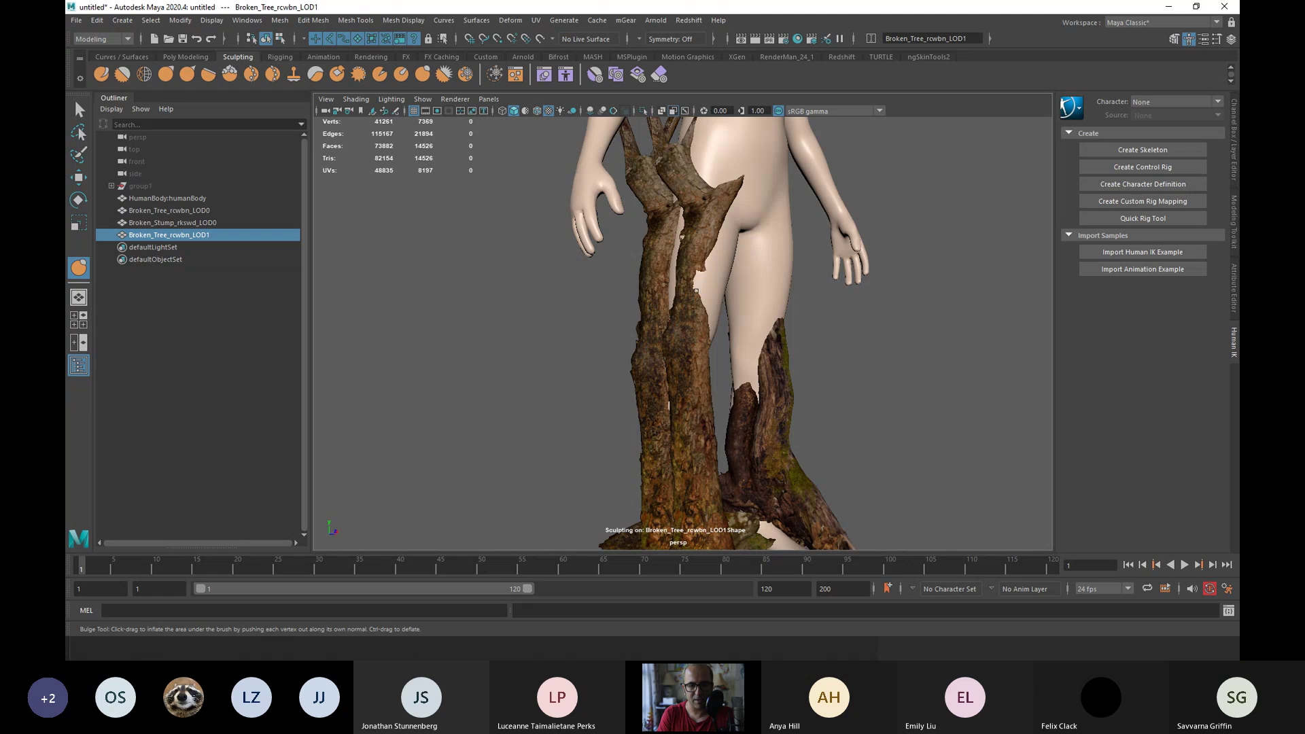
{"action": "left_click_drag", "start_coordinate": [618, 312], "coordinate": [670, 289], "text": "alt"}
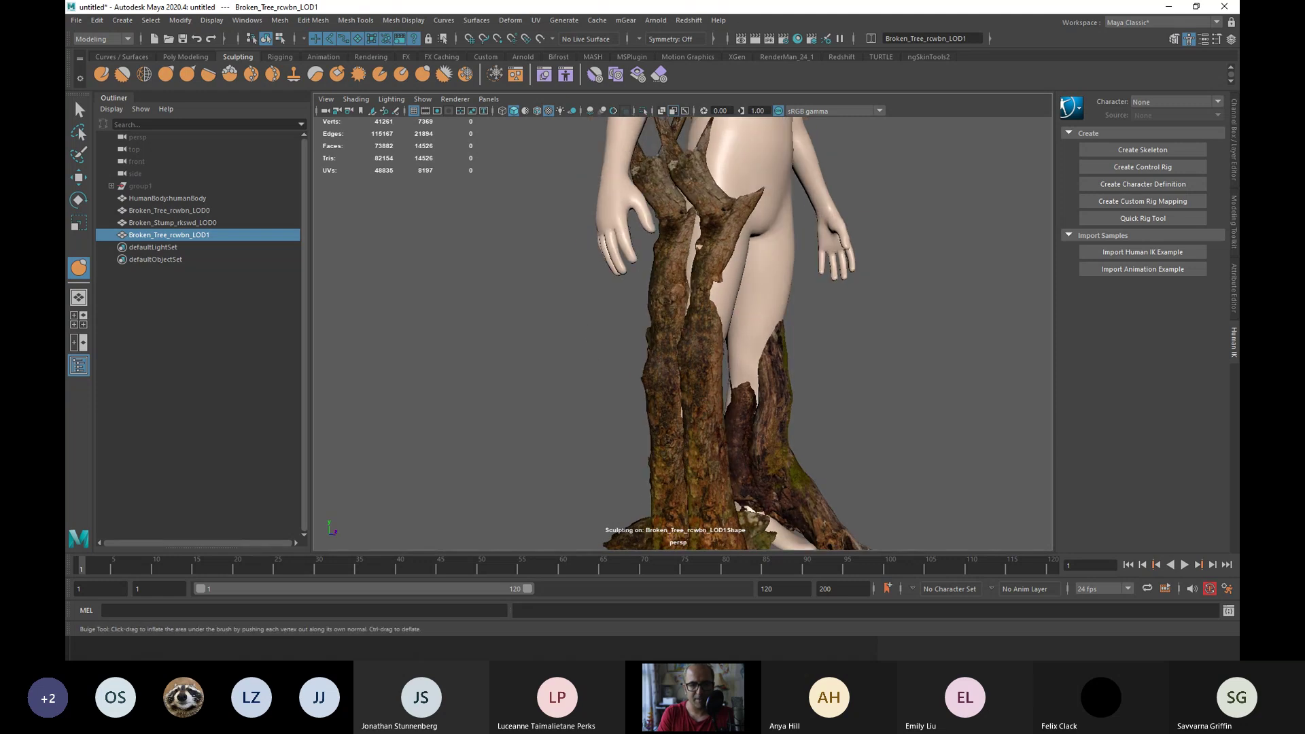
{"action": "left_click_drag", "start_coordinate": [686, 259], "coordinate": [743, 248], "text": "alt"}
{"action": "mouse_move", "coordinate": [691, 304]}
{"action": "left_mouse_down", "text": "alt"}
{"action": "mouse_move", "coordinate": [732, 257]}
{"action": "mouse_move", "coordinate": [625, 342]}
{"action": "mouse_move", "coordinate": [633, 320]}
{"action": "mouse_move", "coordinate": [723, 306]}
{"action": "mouse_move", "coordinate": [685, 320]}
{"action": "left_mouse_up", "text": "alt"}
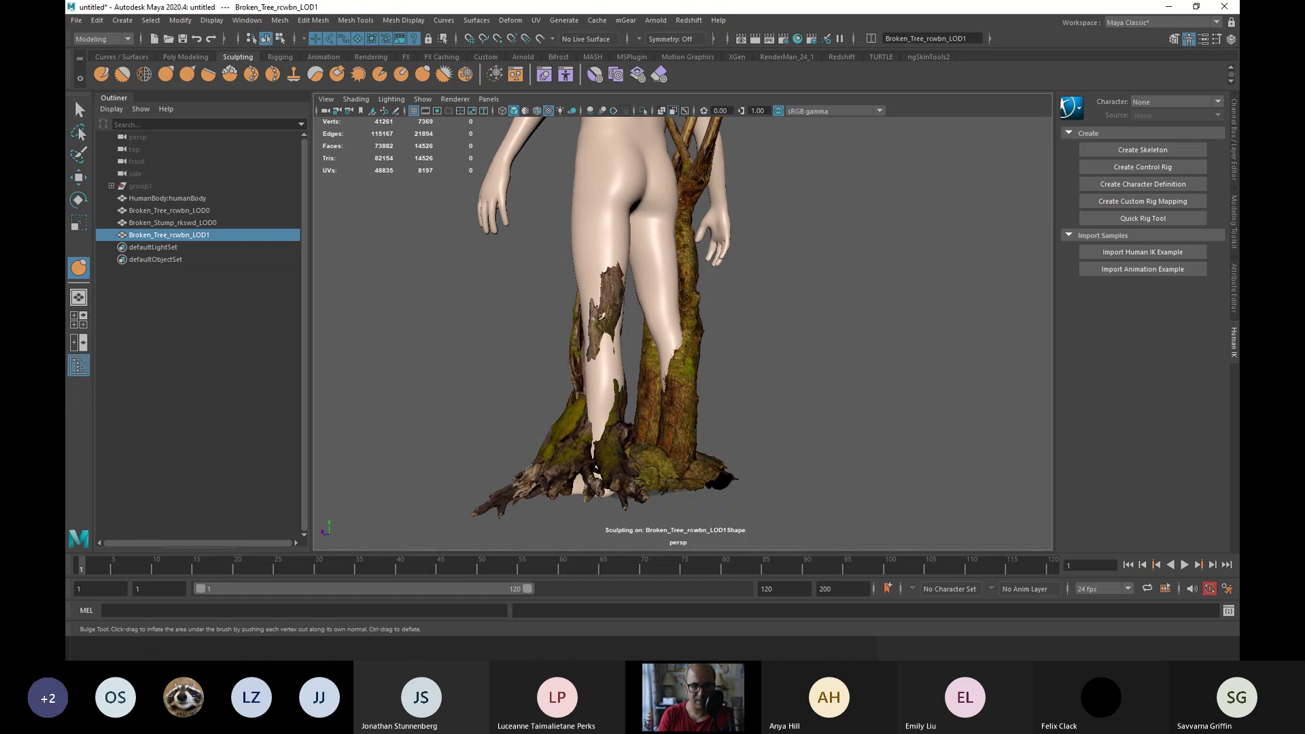
{"action": "mouse_move", "coordinate": [645, 407]}
{"action": "left_mouse_down", "text": "alt"}
{"action": "mouse_move", "coordinate": [632, 409]}
{"action": "mouse_move", "coordinate": [685, 431]}
{"action": "mouse_move", "coordinate": [678, 467]}
{"action": "mouse_move", "coordinate": [723, 456]}
{"action": "left_mouse_up", "text": "alt"}
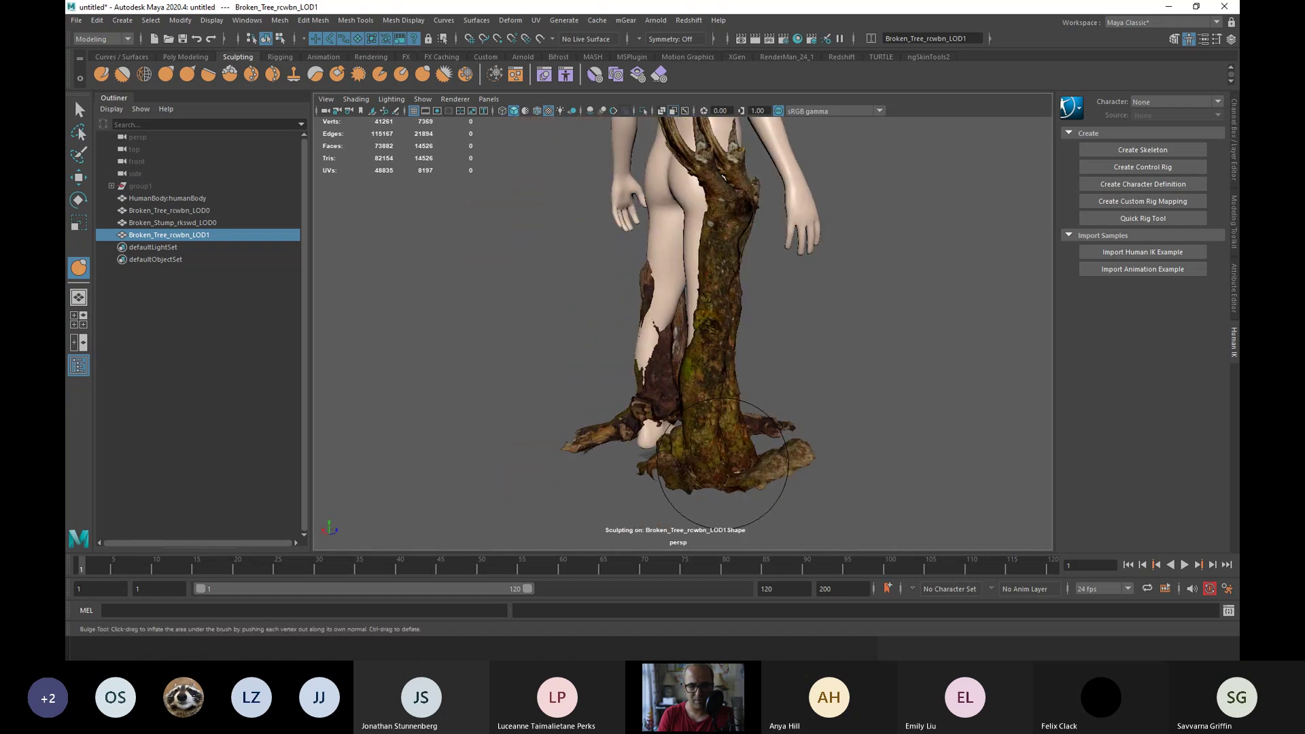
{"action": "mouse_move", "coordinate": [673, 337]}
{"action": "left_mouse_down", "text": "alt"}
{"action": "mouse_move", "coordinate": [706, 333]}
{"action": "mouse_move", "coordinate": [632, 398]}
{"action": "left_mouse_up", "text": "alt"}
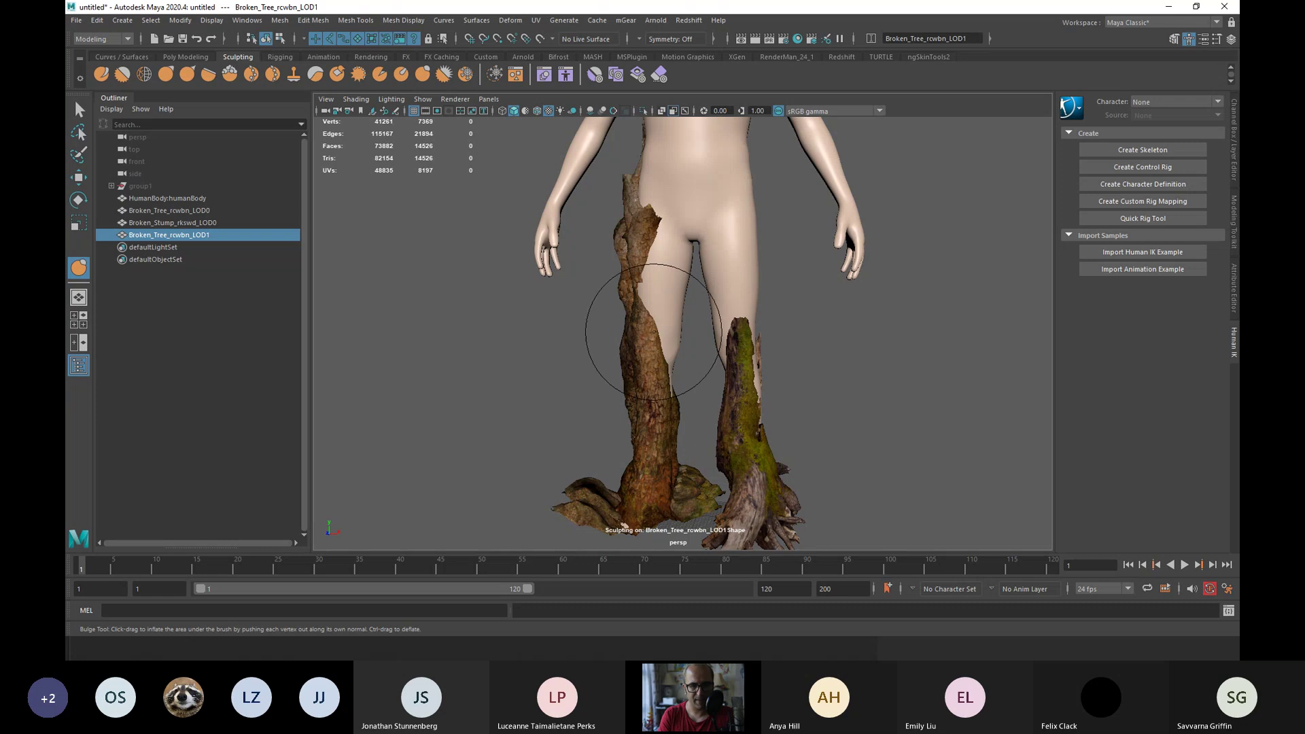
{"action": "scroll", "coordinate": [560, 355], "scroll_direction": "up", "scroll_amount": 4}
{"action": "key", "text": "bracketleft"}
{"action": "key", "text": "bracketleft"}
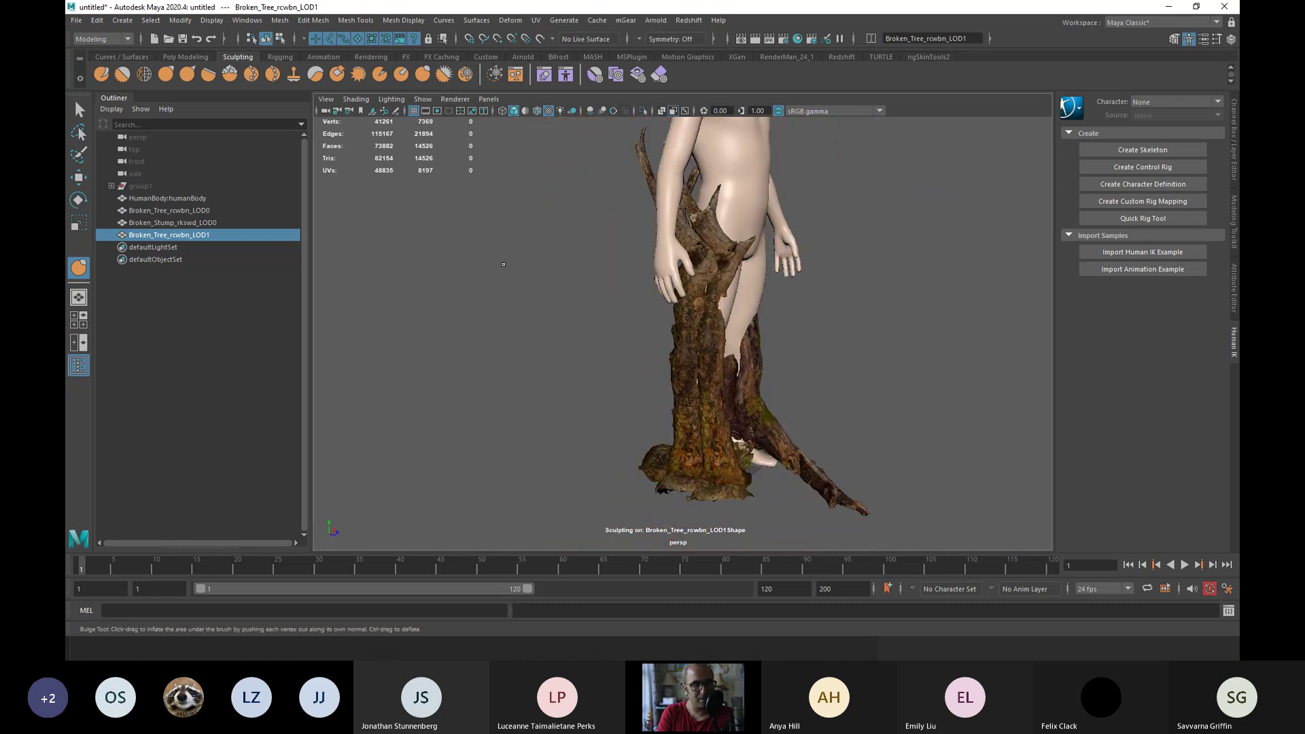
Reshape the tree copy's upper branches with the Grab tool so they lie closer to the figure's hip and back.
{"action": "left_click", "coordinate": [165, 76]}
{"action": "mouse_move", "coordinate": [673, 235]}
{"action": "left_mouse_down", "text": "alt"}
{"action": "mouse_move", "coordinate": [636, 231]}
{"action": "mouse_move", "coordinate": [656, 210]}
{"action": "mouse_move", "coordinate": [707, 265]}
{"action": "mouse_move", "coordinate": [779, 295]}
{"action": "mouse_move", "coordinate": [752, 234]}
{"action": "left_mouse_up", "text": "alt"}
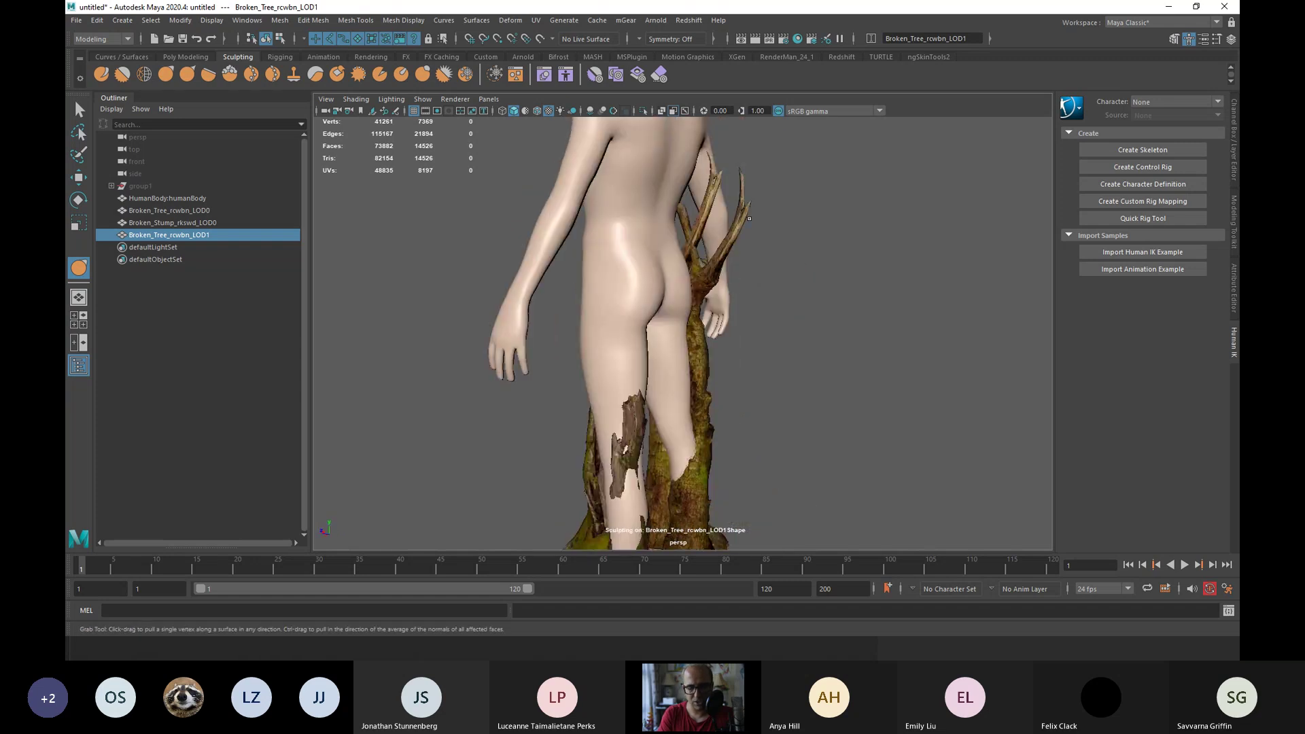
{"action": "key", "text": "shift"}
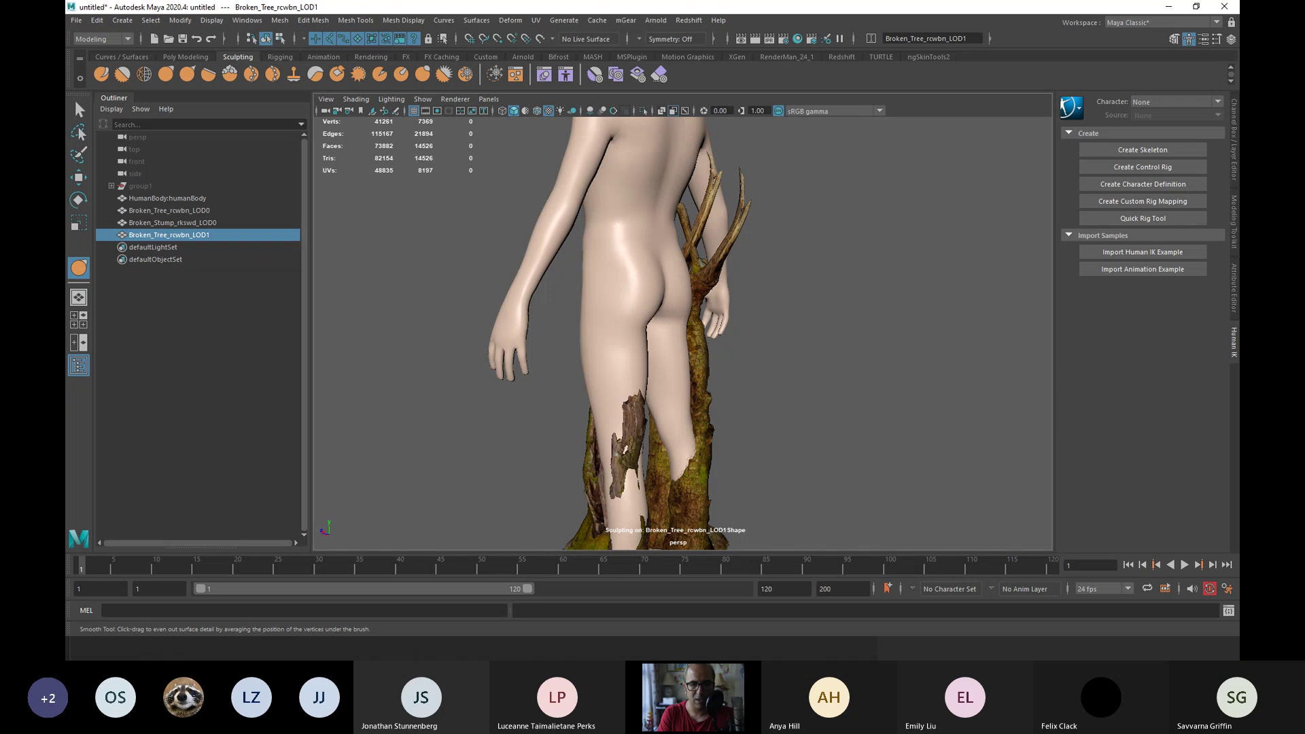
{"action": "left_click_drag", "start_coordinate": [743, 169], "coordinate": [714, 218], "text": "alt"}
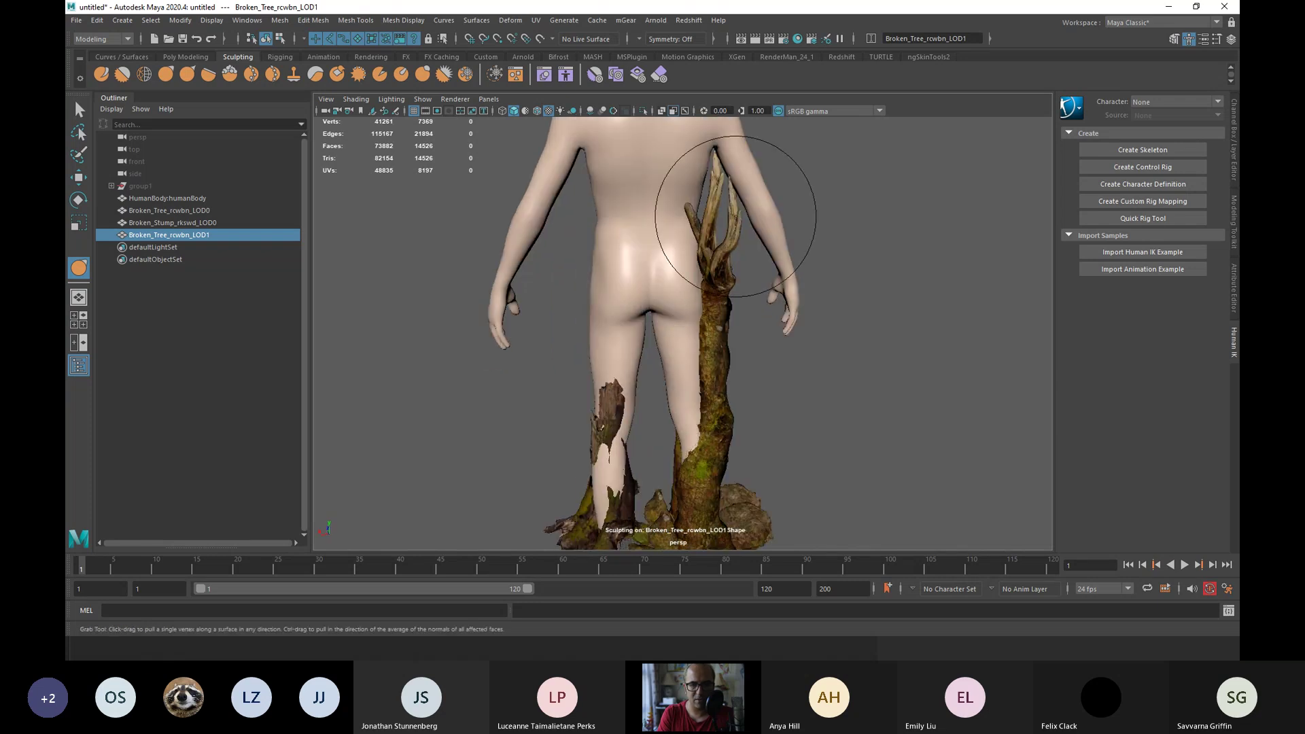
{"action": "left_click_drag", "start_coordinate": [711, 248], "coordinate": [644, 270], "text": "alt"}
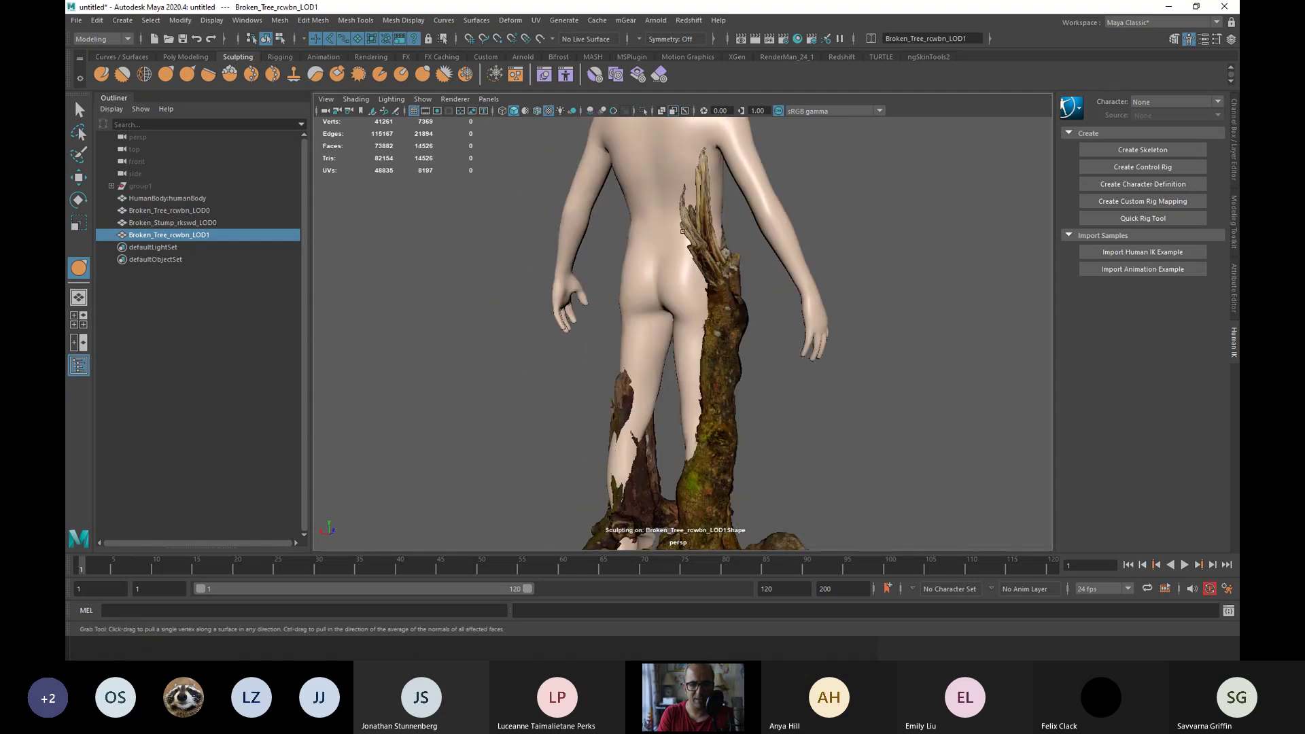
{"action": "right_click_drag", "start_coordinate": [685, 262], "coordinate": [728, 276], "text": "alt"}
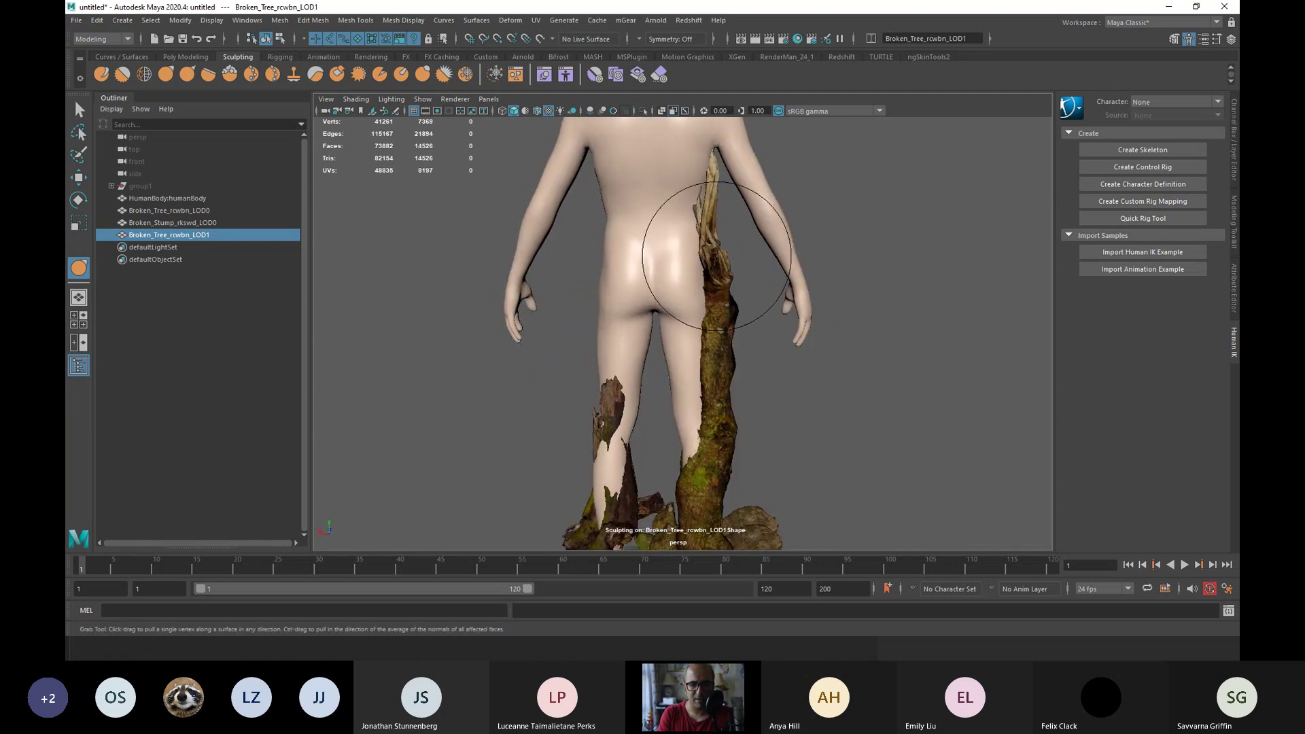
{"action": "key", "text": "shift"}
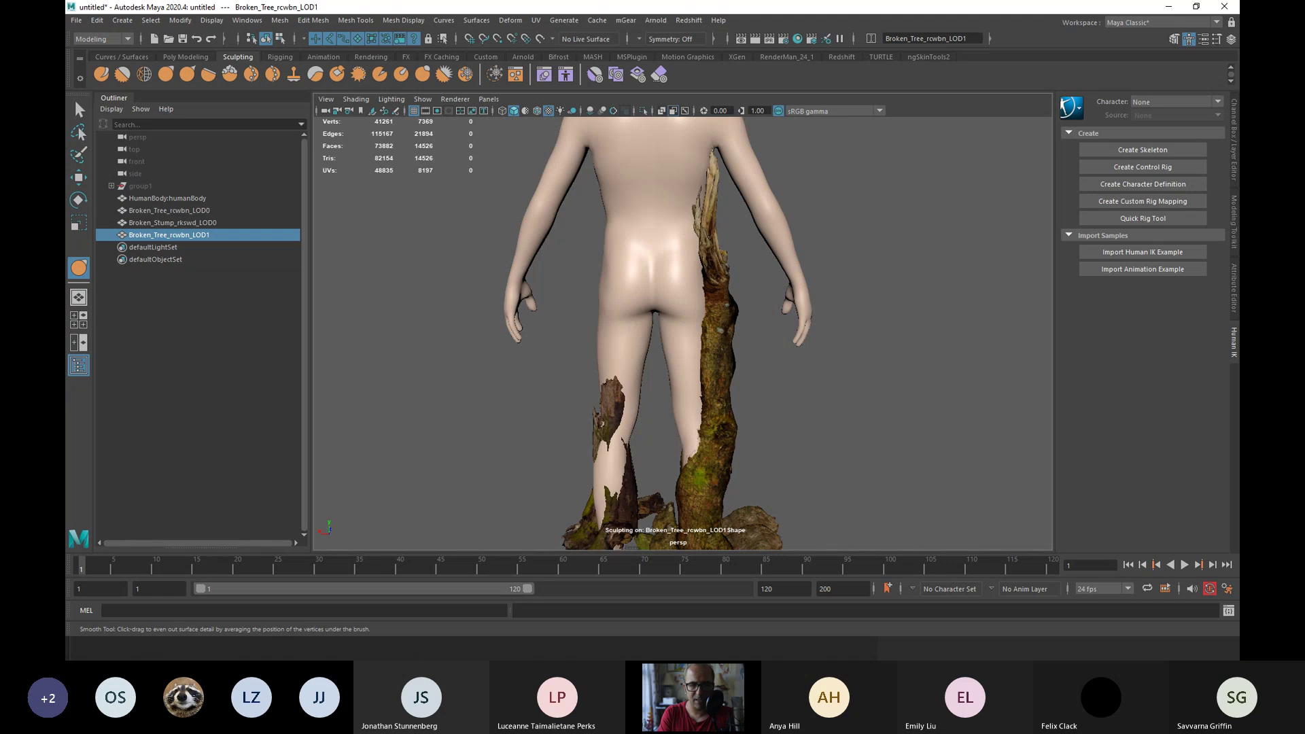
Select the Broken Stump mesh at the figure's other foot and try to sculpt it.
{"action": "left_click_drag", "start_coordinate": [645, 272], "coordinate": [580, 265], "text": "alt"}
{"action": "right_click_drag", "start_coordinate": [580, 266], "coordinate": [478, 355], "text": "alt"}
{"action": "mouse_move", "coordinate": [478, 355]}
{"action": "left_mouse_down", "text": "alt"}
{"action": "mouse_move", "coordinate": [742, 389]}
{"action": "mouse_move", "coordinate": [686, 428]}
{"action": "mouse_move", "coordinate": [681, 391]}
{"action": "left_mouse_up", "text": "alt"}
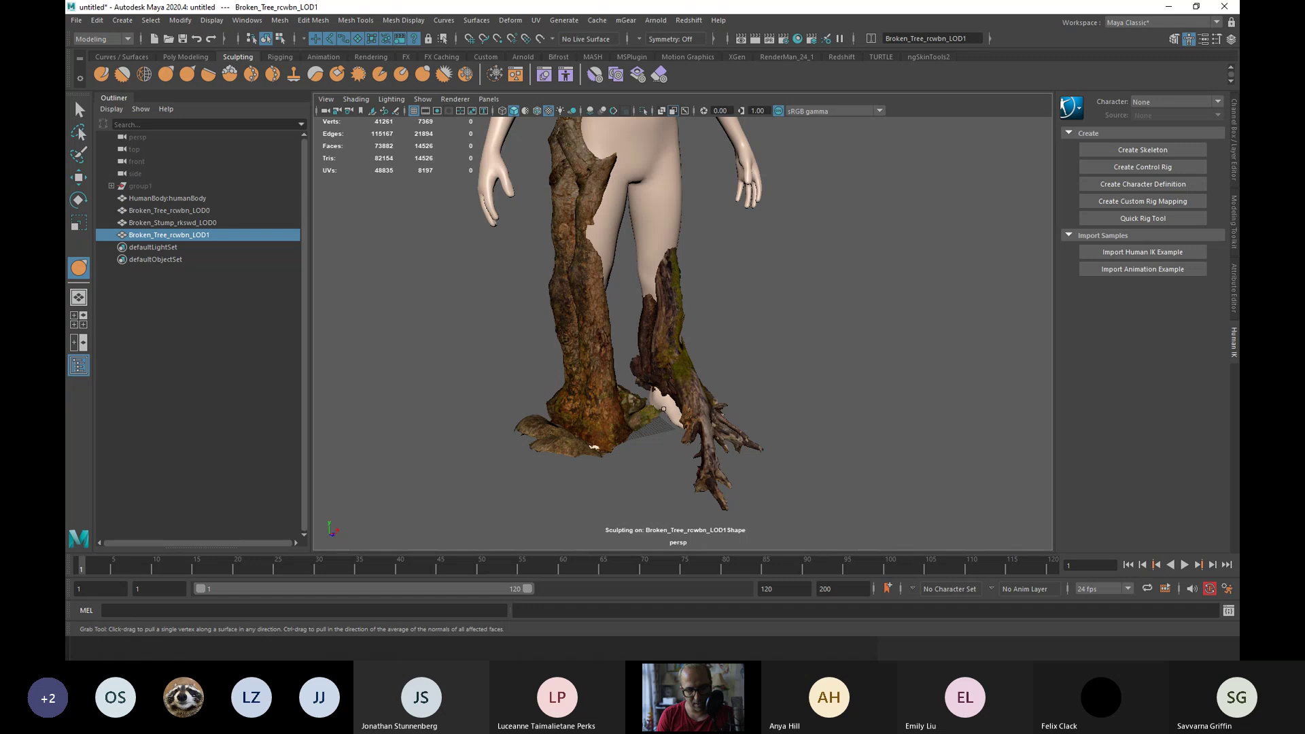
{"action": "key", "text": "q"}
{"action": "left_click", "coordinate": [683, 390]}
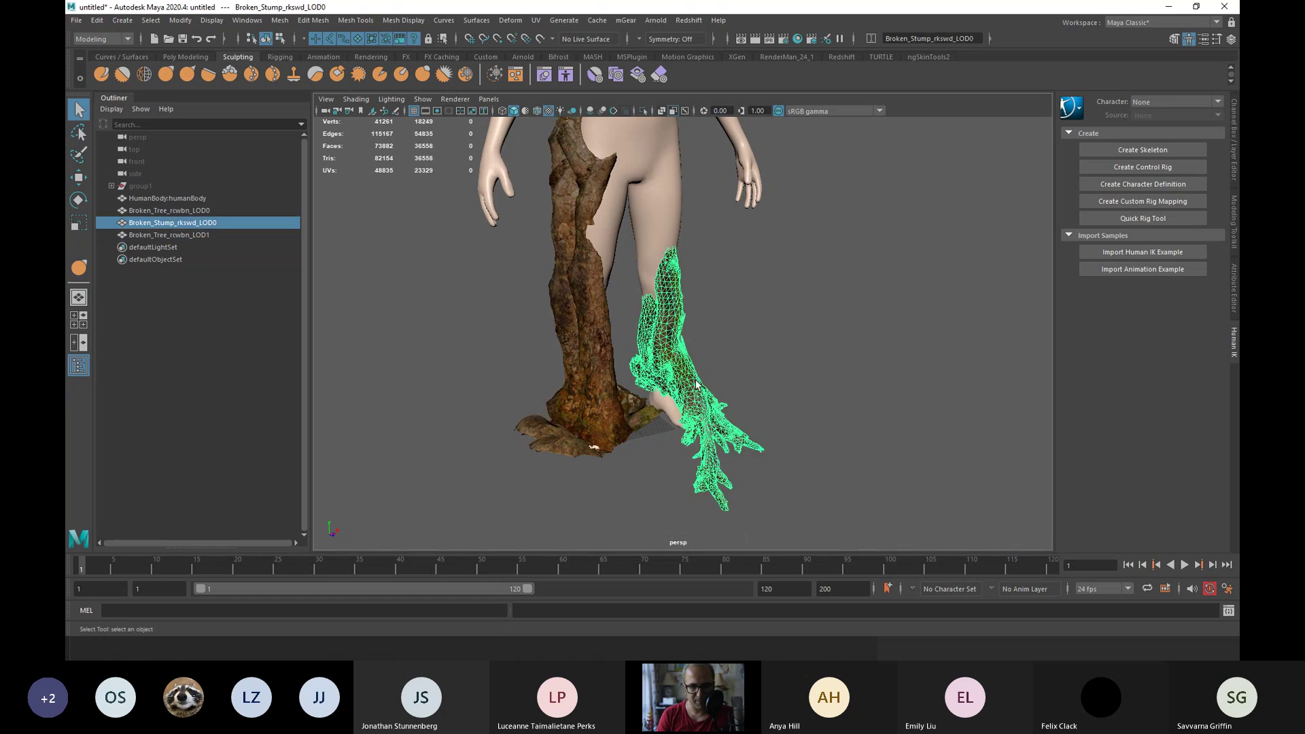
{"action": "mouse_move", "coordinate": [769, 341]}
{"action": "right_mouse_down"}
{"action": "mouse_move", "coordinate": [680, 342]}
{"action": "mouse_move", "coordinate": [714, 311]}
{"action": "mouse_move", "coordinate": [697, 342]}
{"action": "right_mouse_up"}
{"action": "key", "text": "q"}
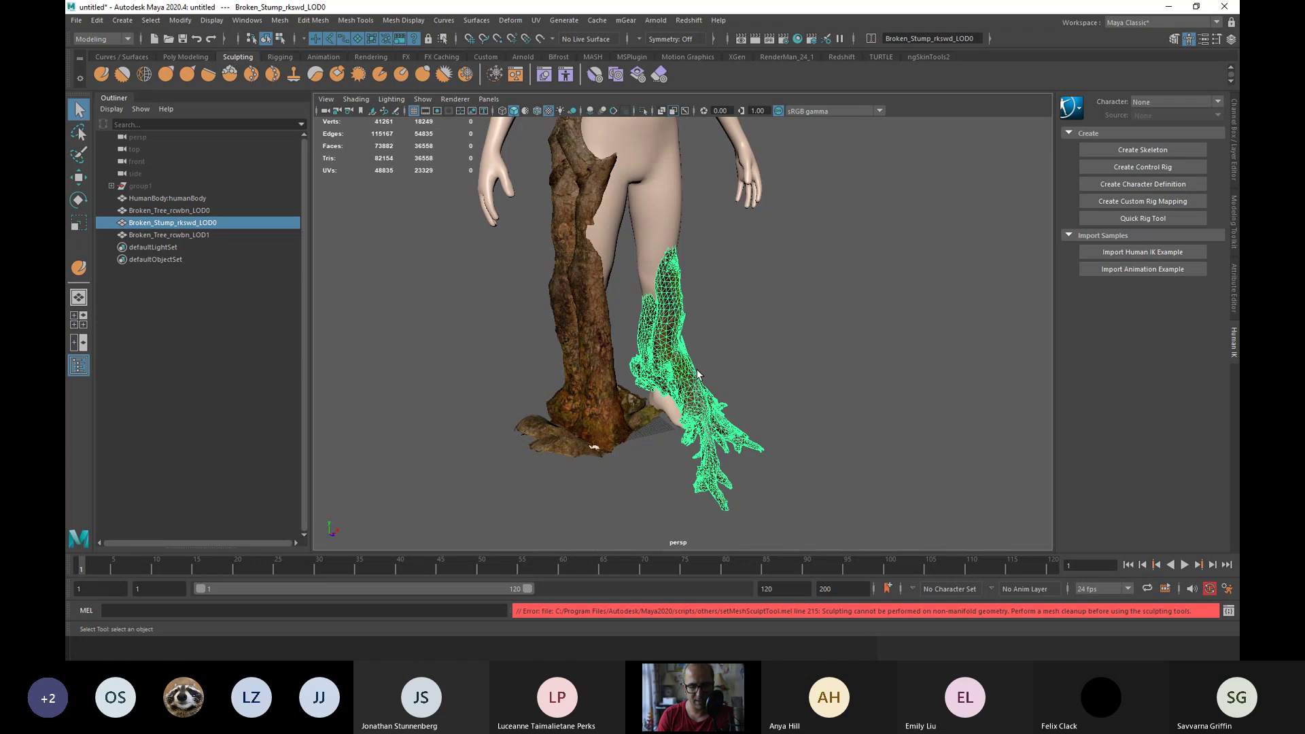
Move soft-selected vertices around the stump's ankle area to cover the figure's foot, returning to object mode.
{"action": "scroll", "coordinate": [666, 382], "scroll_direction": "up", "scroll_amount": 3}
{"action": "right_click_drag", "start_coordinate": [678, 310], "coordinate": [629, 327]}
{"action": "left_click_drag", "start_coordinate": [631, 383], "coordinate": [675, 419]}
{"action": "key", "text": "w"}
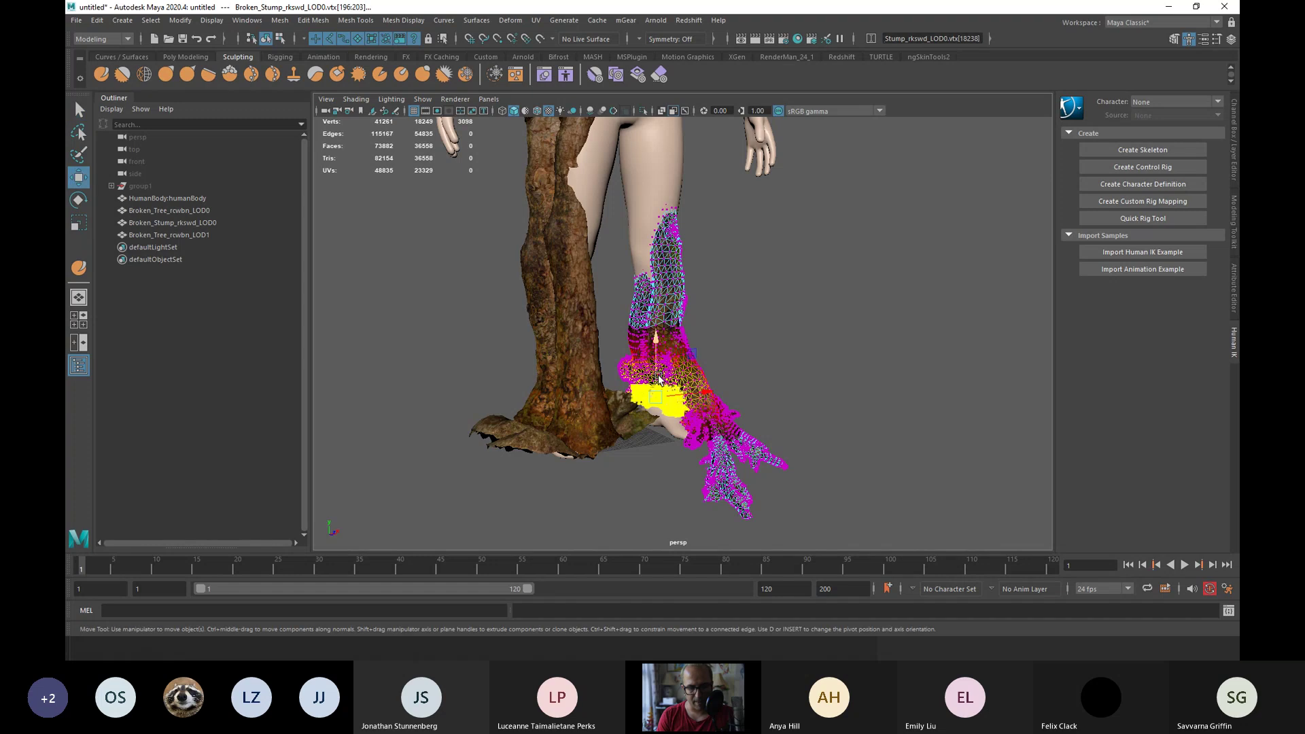
{"action": "left_click_drag", "start_coordinate": [657, 351], "coordinate": [724, 381]}
{"action": "key", "text": "F8"}
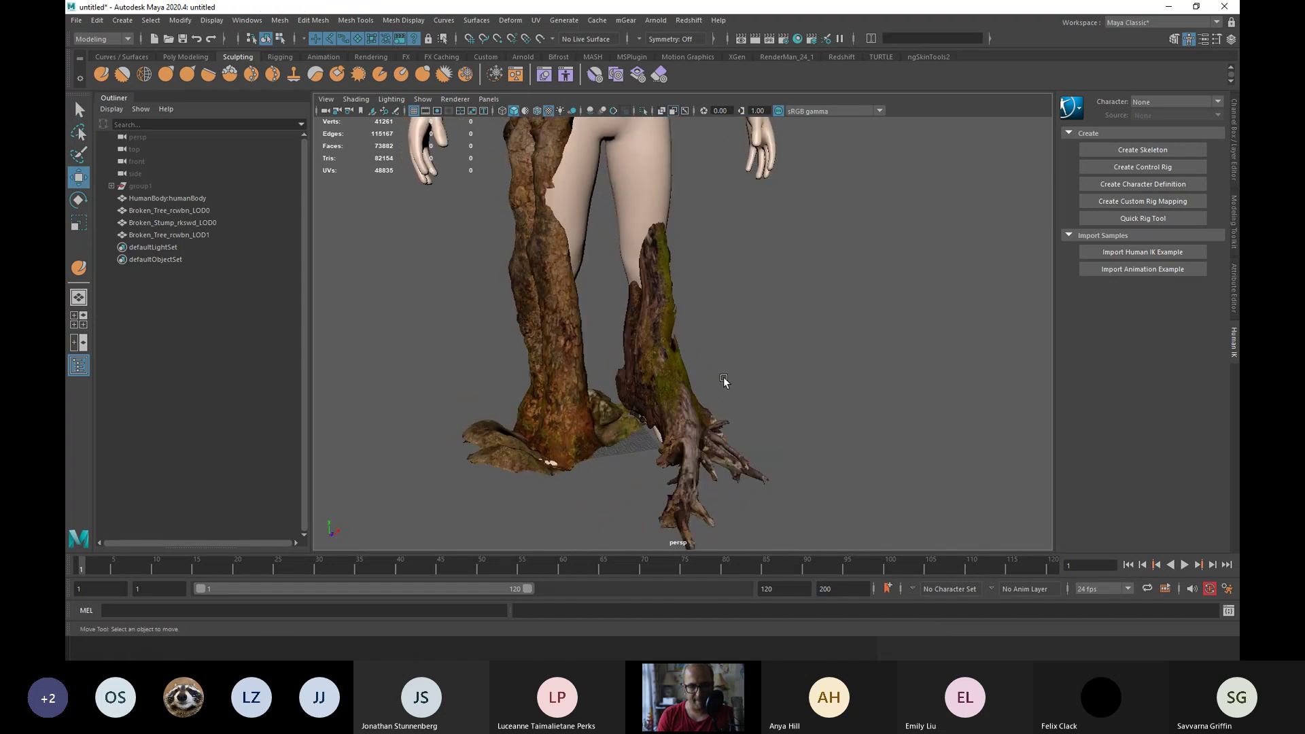
Select the stump again, edit its vertices around the foot, return to object mode and deselect it.
{"action": "left_click", "coordinate": [671, 415]}
{"action": "mouse_move", "coordinate": [669, 413]}
{"action": "left_mouse_down", "text": "alt"}
{"action": "mouse_move", "coordinate": [683, 412]}
{"action": "mouse_move", "coordinate": [667, 409]}
{"action": "left_mouse_up", "text": "alt"}
{"action": "right_click_drag", "start_coordinate": [666, 409], "coordinate": [603, 315]}
{"action": "left_click_drag", "start_coordinate": [582, 387], "coordinate": [746, 373]}
{"action": "key", "text": "F8"}
{"action": "left_click", "coordinate": [793, 331]}
{"action": "scroll", "coordinate": [740, 334], "scroll_direction": "down", "scroll_amount": 5}
Switch to Quixel Bridge, replace the Archviz search with Branches, and close the open asset details.
{"action": "key", "text": "alt+Tab"}
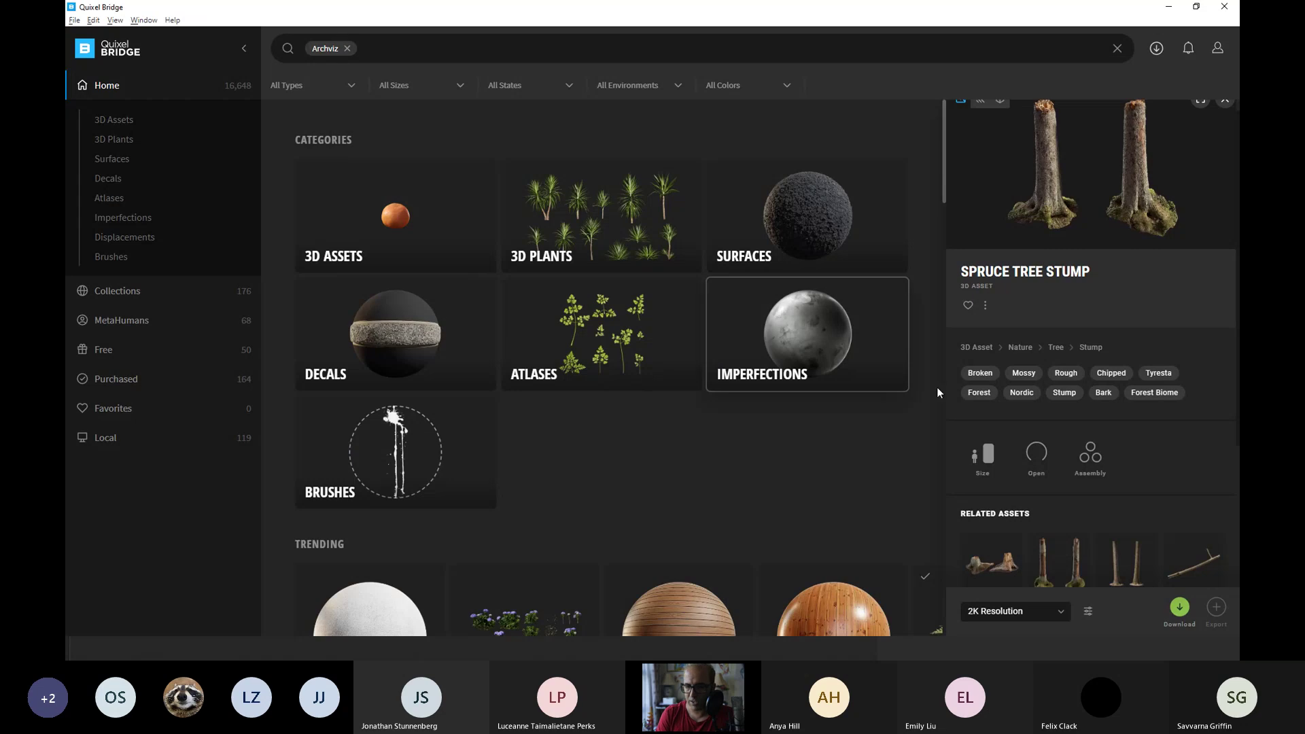
{"action": "left_click", "coordinate": [348, 48]}
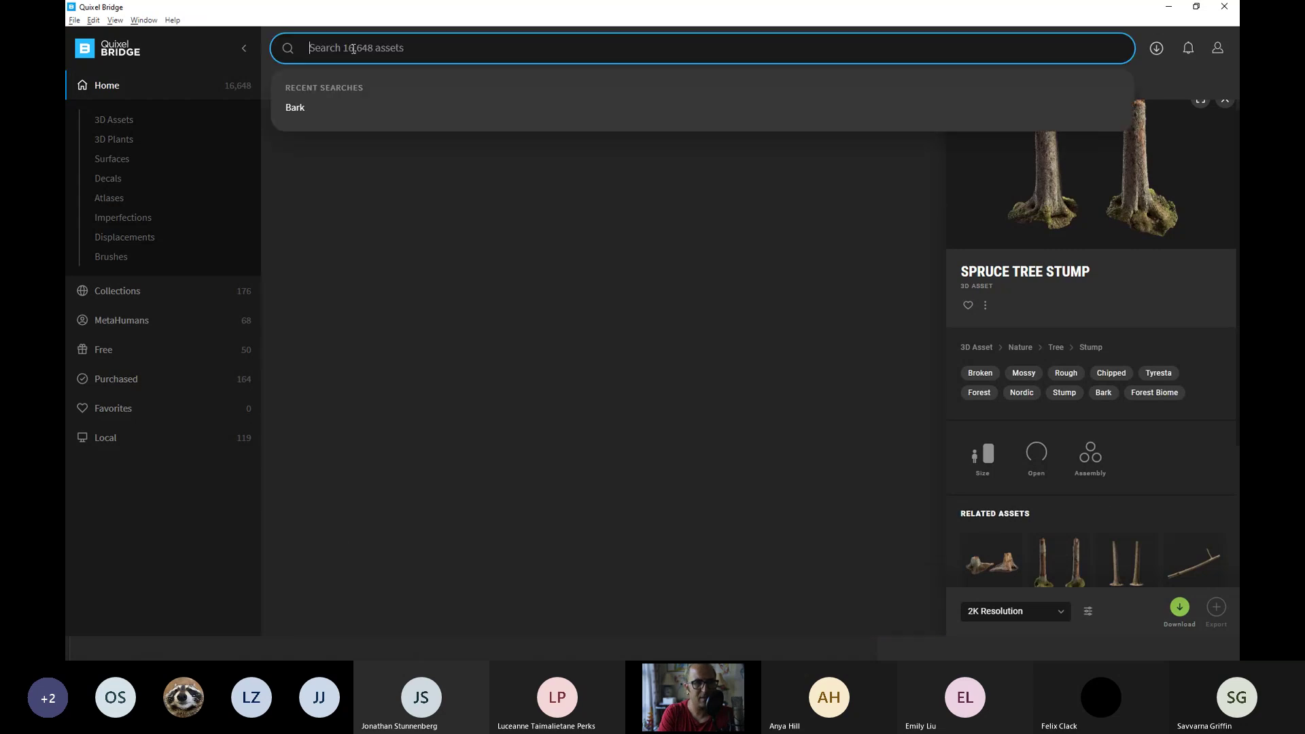
{"action": "type", "text": "bra"}
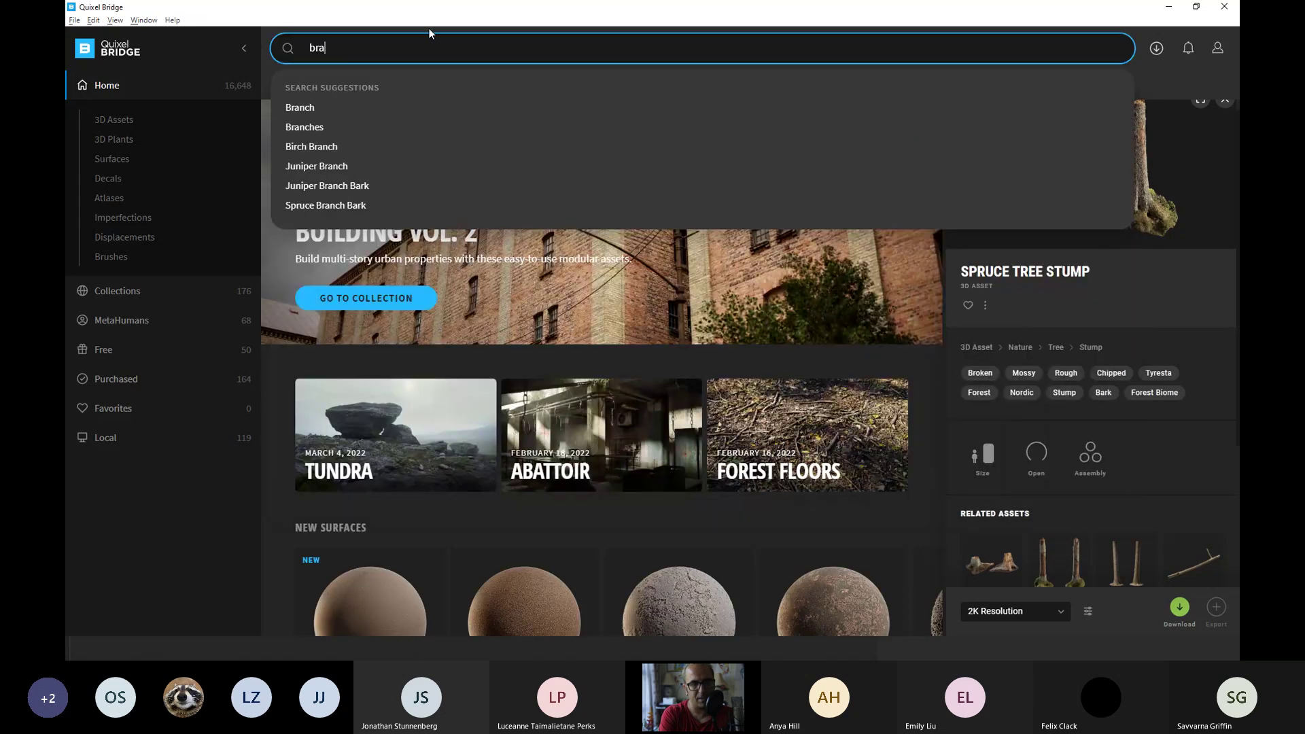
{"action": "type", "text": "nc"}
{"action": "key", "text": "Down"}
{"action": "key", "text": "Down"}
{"action": "key", "text": "Return"}
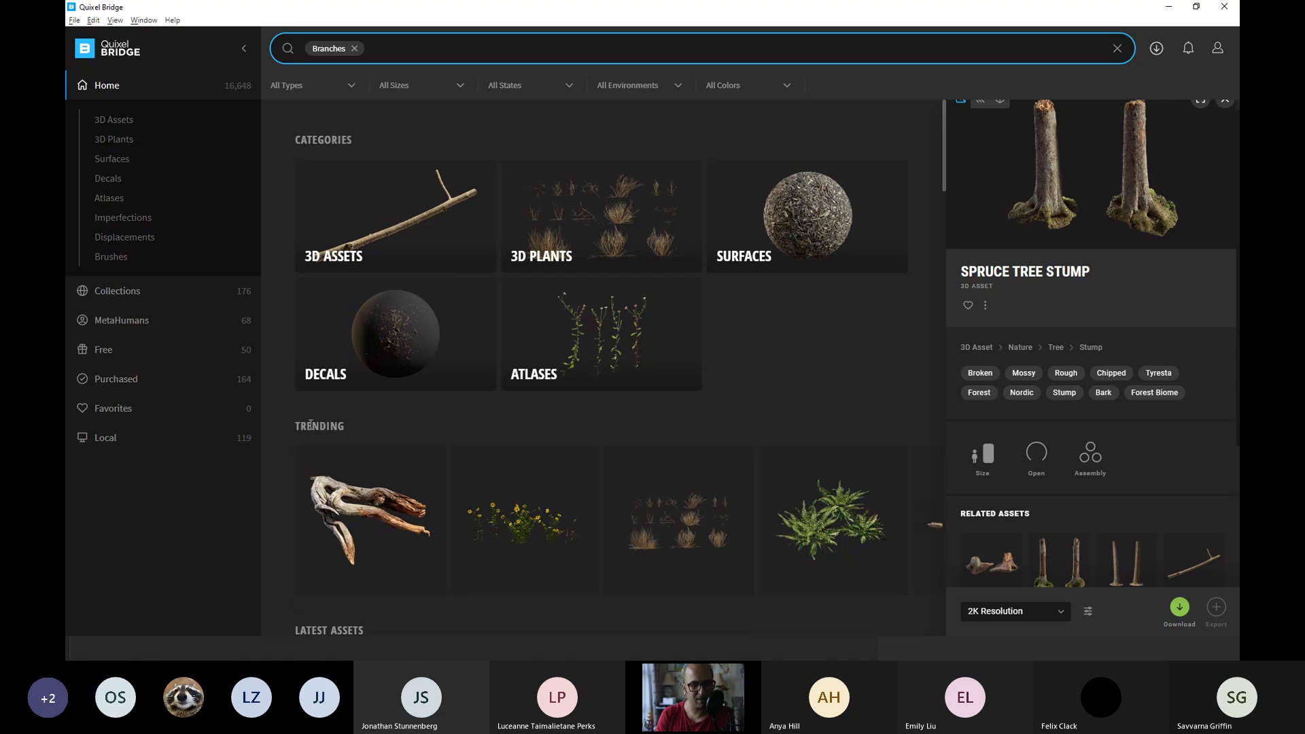
{"action": "key", "text": "Escape"}
Browse the trending Branches assets and open the Dead Tree asset's details.
{"action": "scroll", "coordinate": [283, 437], "scroll_direction": "down", "scroll_amount": 3}
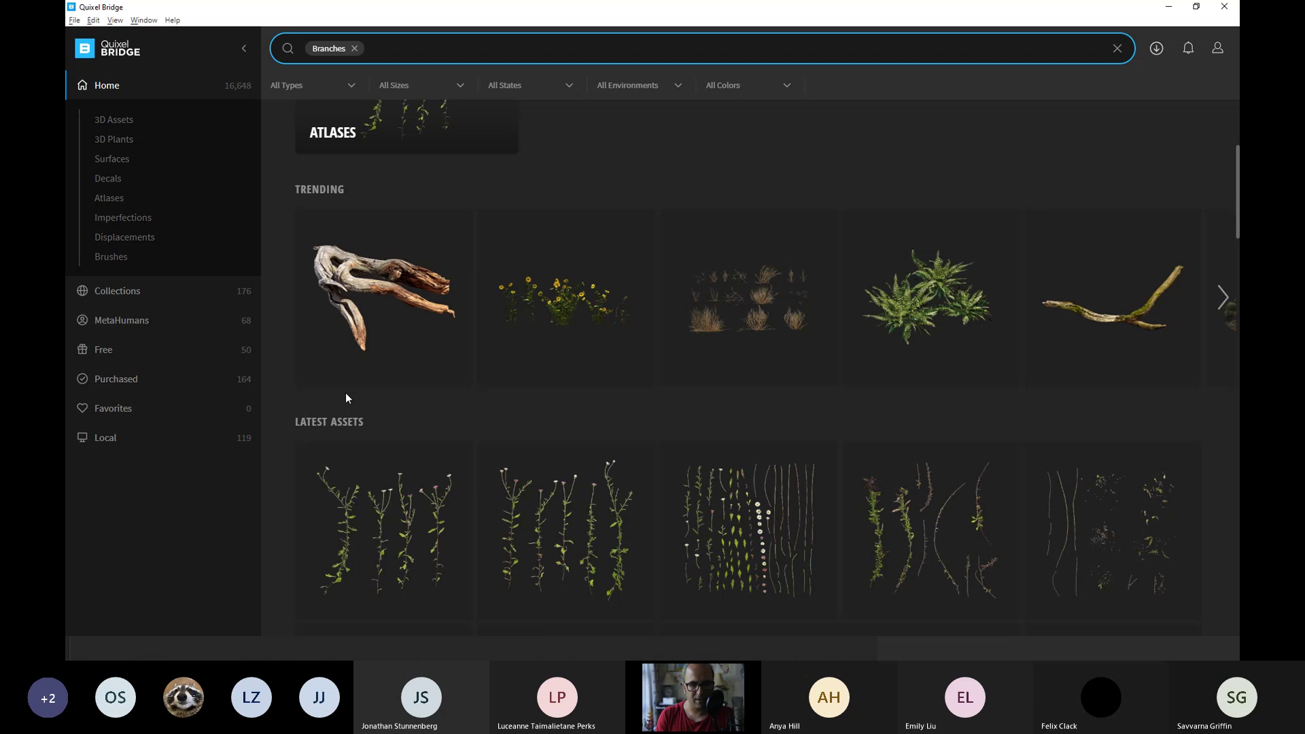
{"action": "left_click", "coordinate": [1223, 306]}
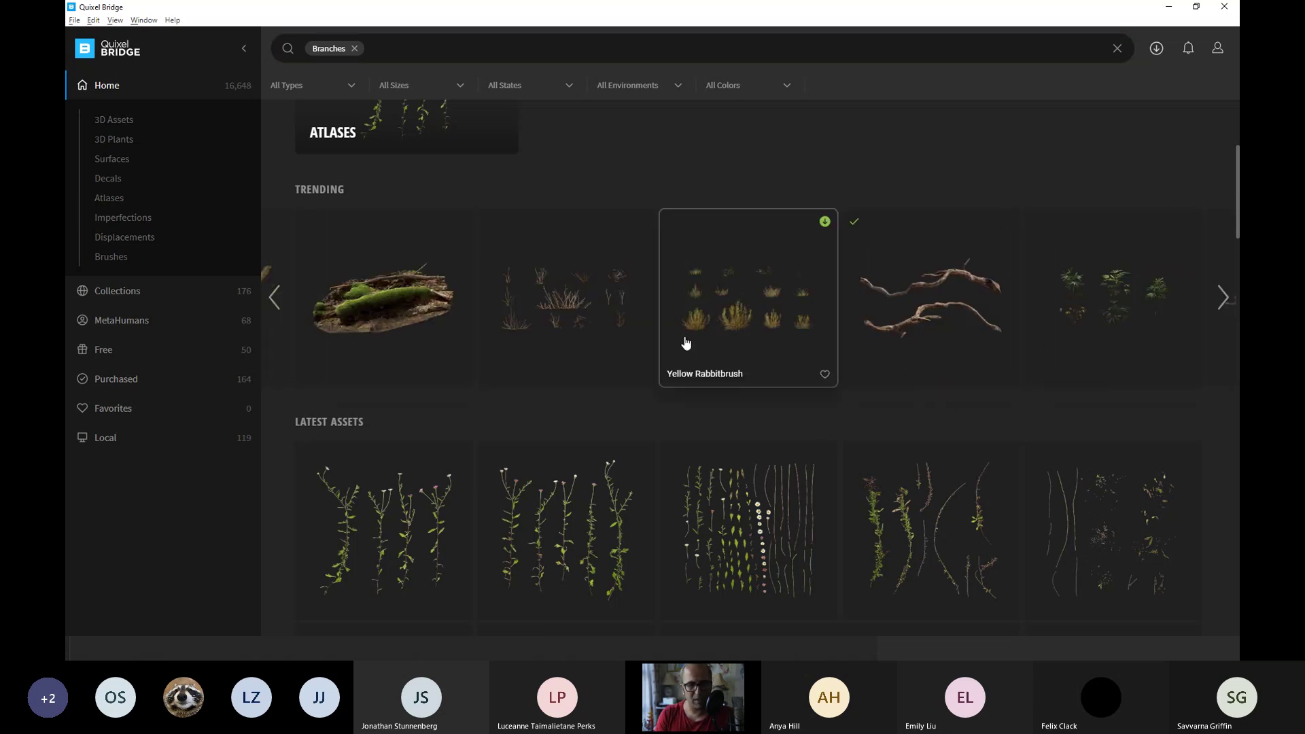
{"action": "left_click", "coordinate": [273, 313]}
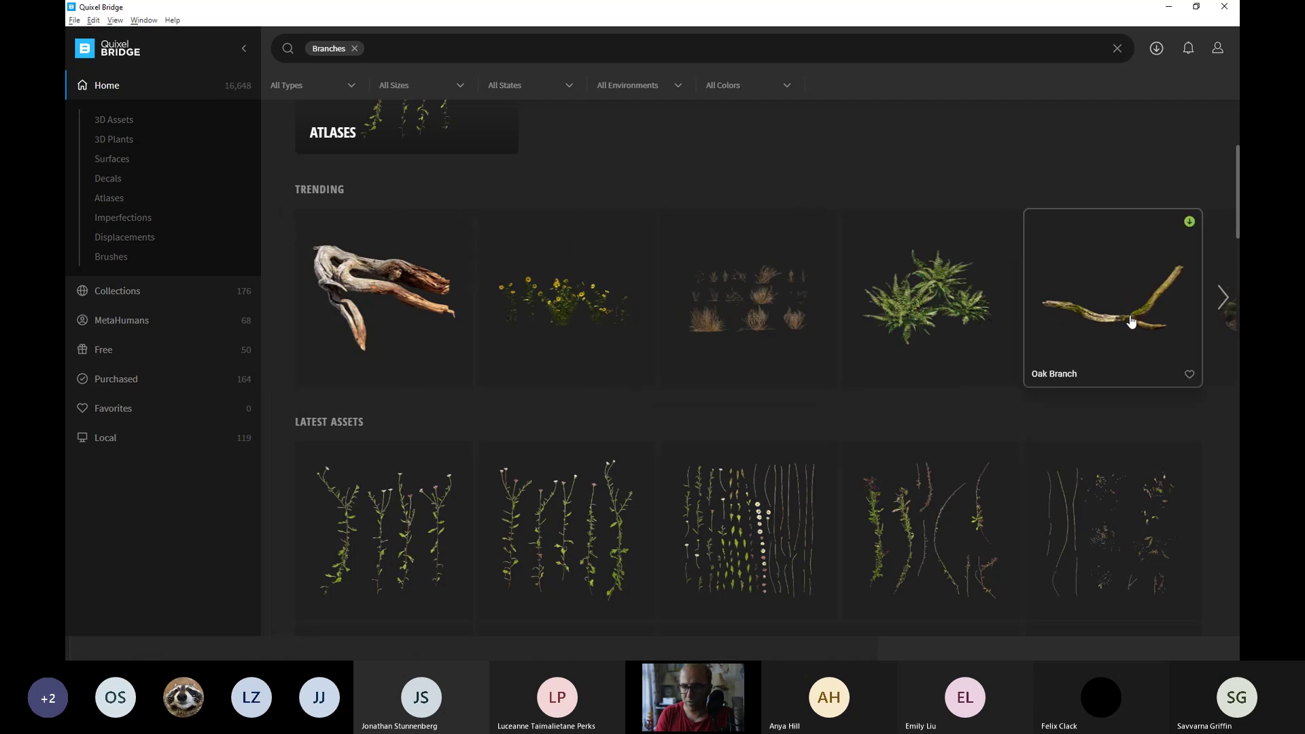
{"action": "left_click", "coordinate": [1218, 300]}
{"action": "left_click", "coordinate": [1217, 302]}
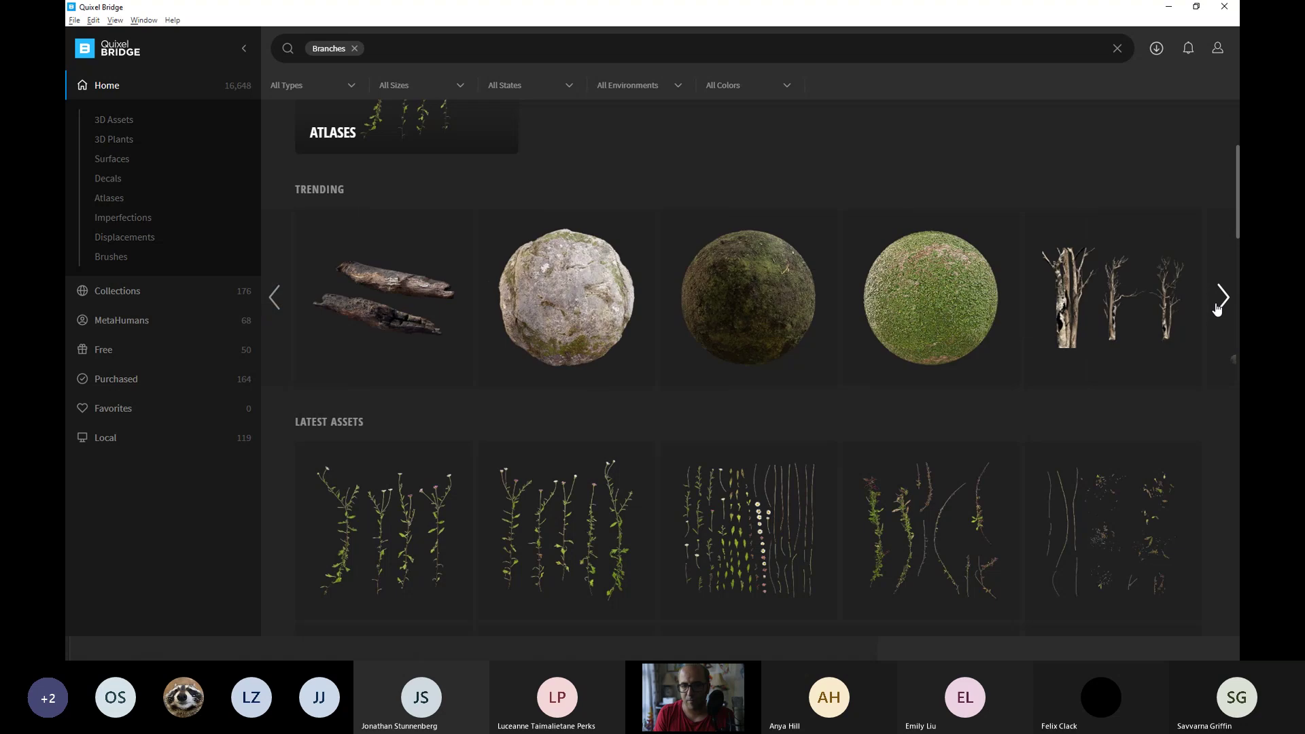
{"action": "left_click", "coordinate": [1129, 331]}
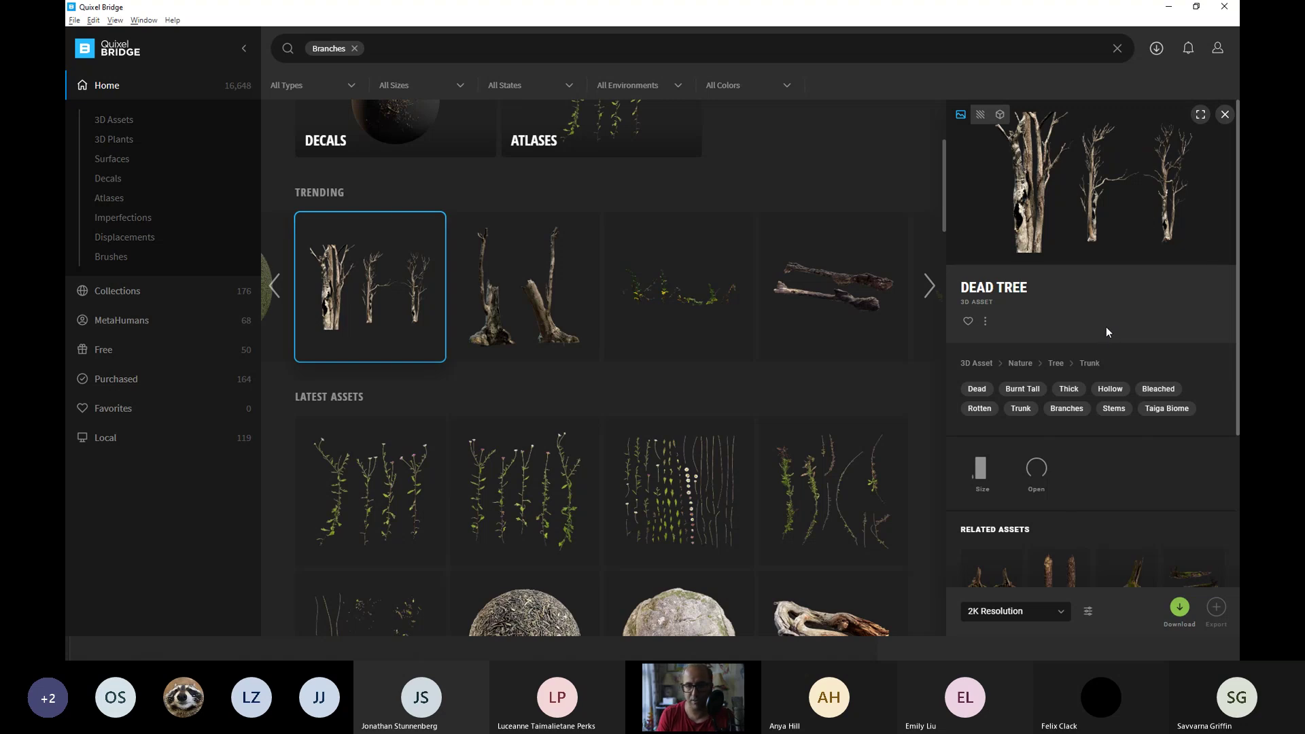
Review the figure in Maya, return to Quixel Bridge, and browse the remaining trending Branches assets to open Wooden Log.
{"action": "key", "text": "alt+Tab"}
{"action": "mouse_move", "coordinate": [769, 412]}
{"action": "left_mouse_down", "text": "alt"}
{"action": "mouse_move", "coordinate": [834, 411]}
{"action": "mouse_move", "coordinate": [752, 431]}
{"action": "left_mouse_up", "text": "alt"}
{"action": "key", "text": "alt+Tab"}
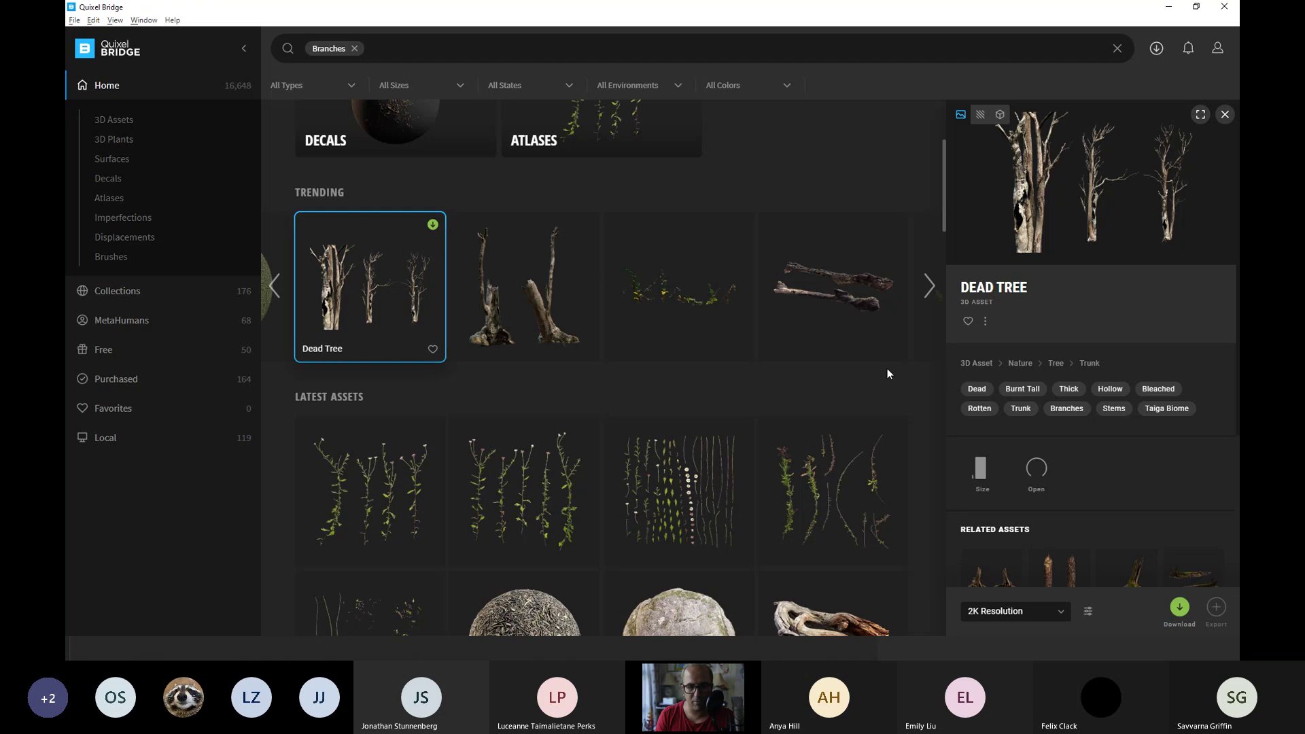
{"action": "left_click", "coordinate": [928, 289]}
{"action": "left_click", "coordinate": [929, 298]}
{"action": "left_click", "coordinate": [928, 298]}
{"action": "left_click", "coordinate": [929, 296]}
{"action": "left_click", "coordinate": [931, 295]}
{"action": "left_click", "coordinate": [930, 287]}
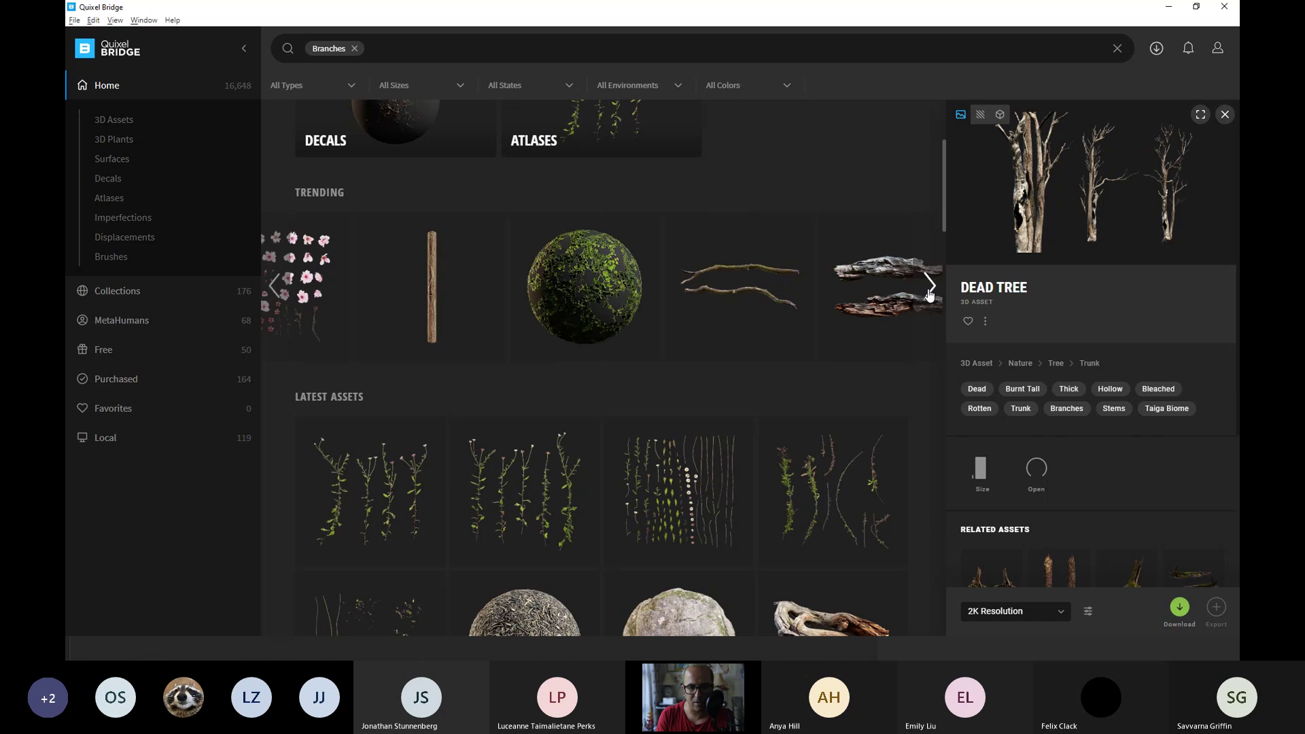
{"action": "left_click", "coordinate": [930, 291]}
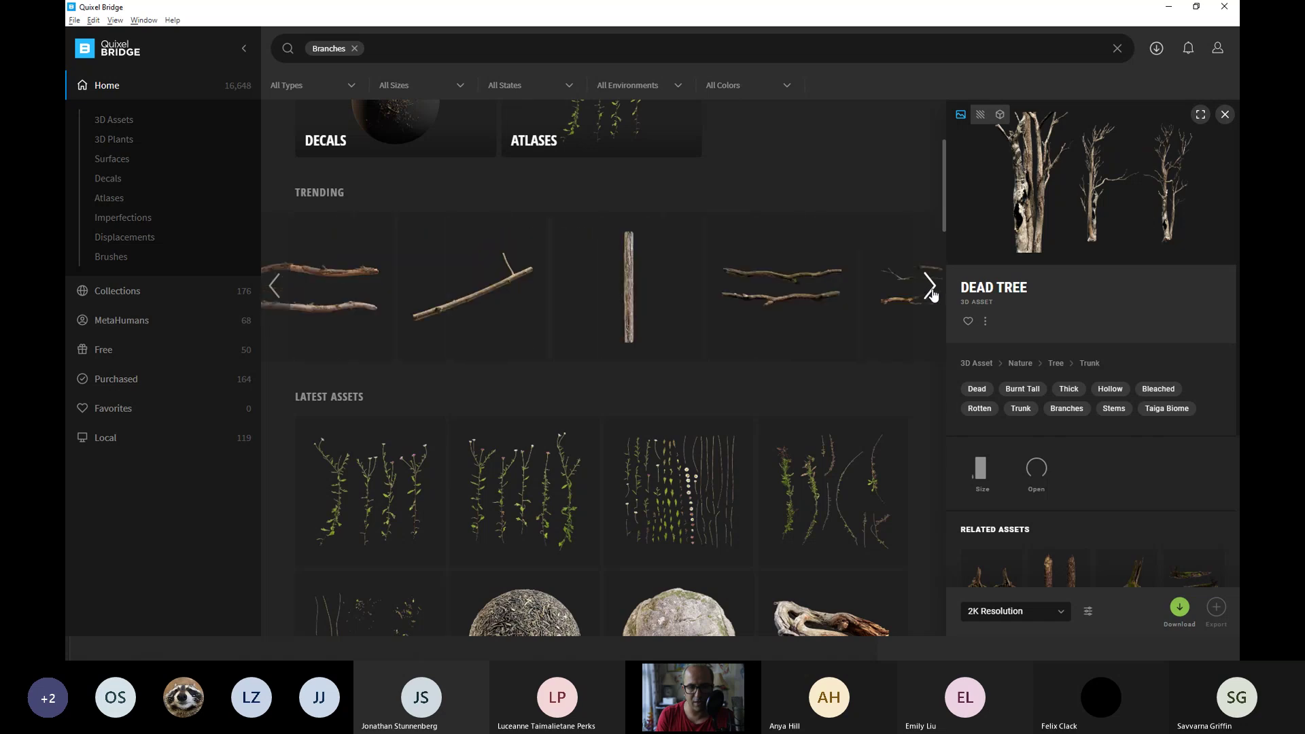
{"action": "left_click", "coordinate": [931, 293]}
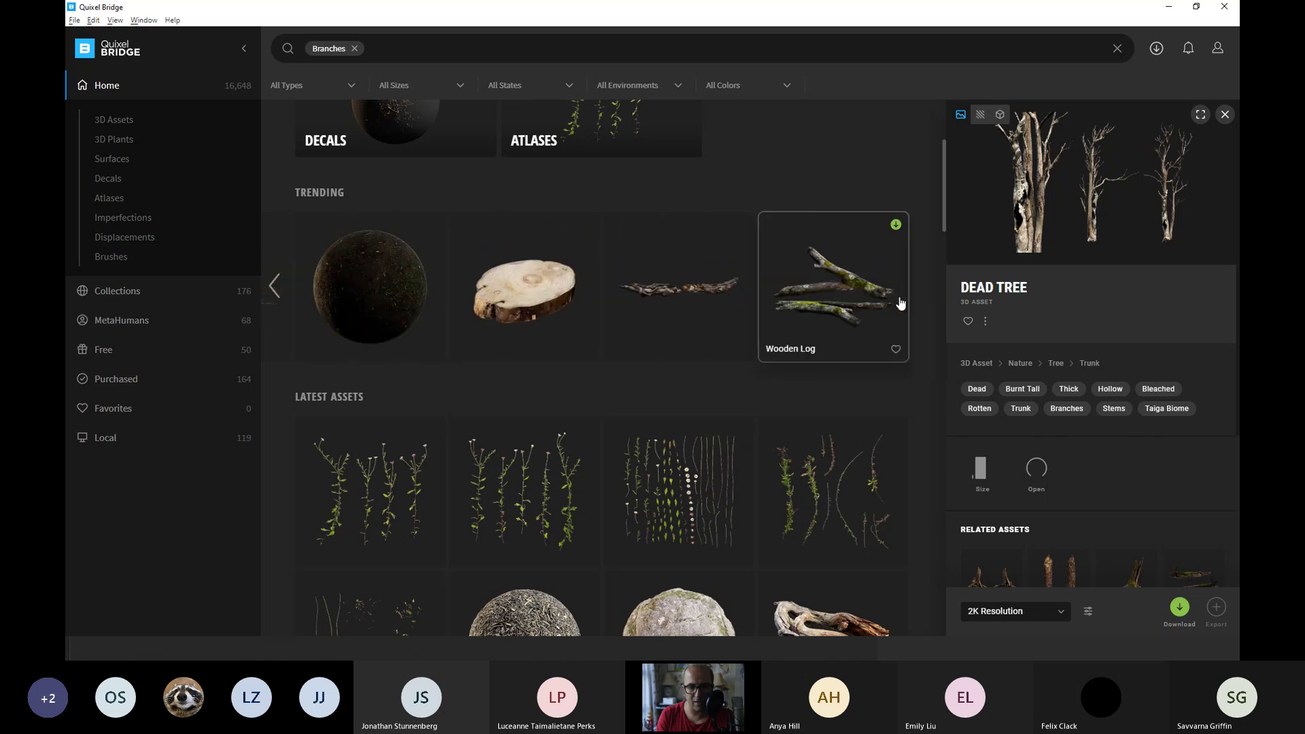
{"action": "left_click", "coordinate": [866, 327]}
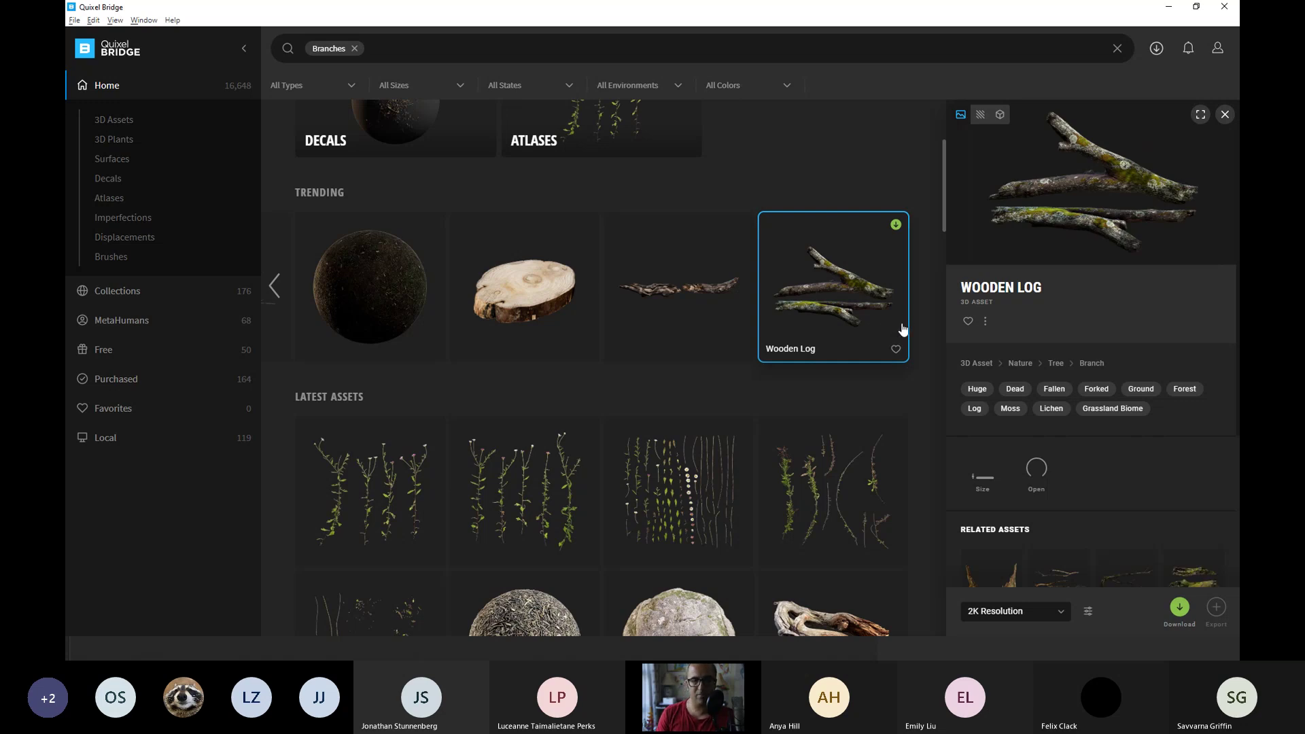
Switch back to Maya and add a Redshift dome light to the scene.
{"action": "key", "text": "alt+Tab"}
{"action": "left_click_drag", "start_coordinate": [841, 323], "coordinate": [661, 350], "text": "alt"}
{"action": "right_click_drag", "start_coordinate": [457, 319], "coordinate": [487, 346], "text": "alt"}
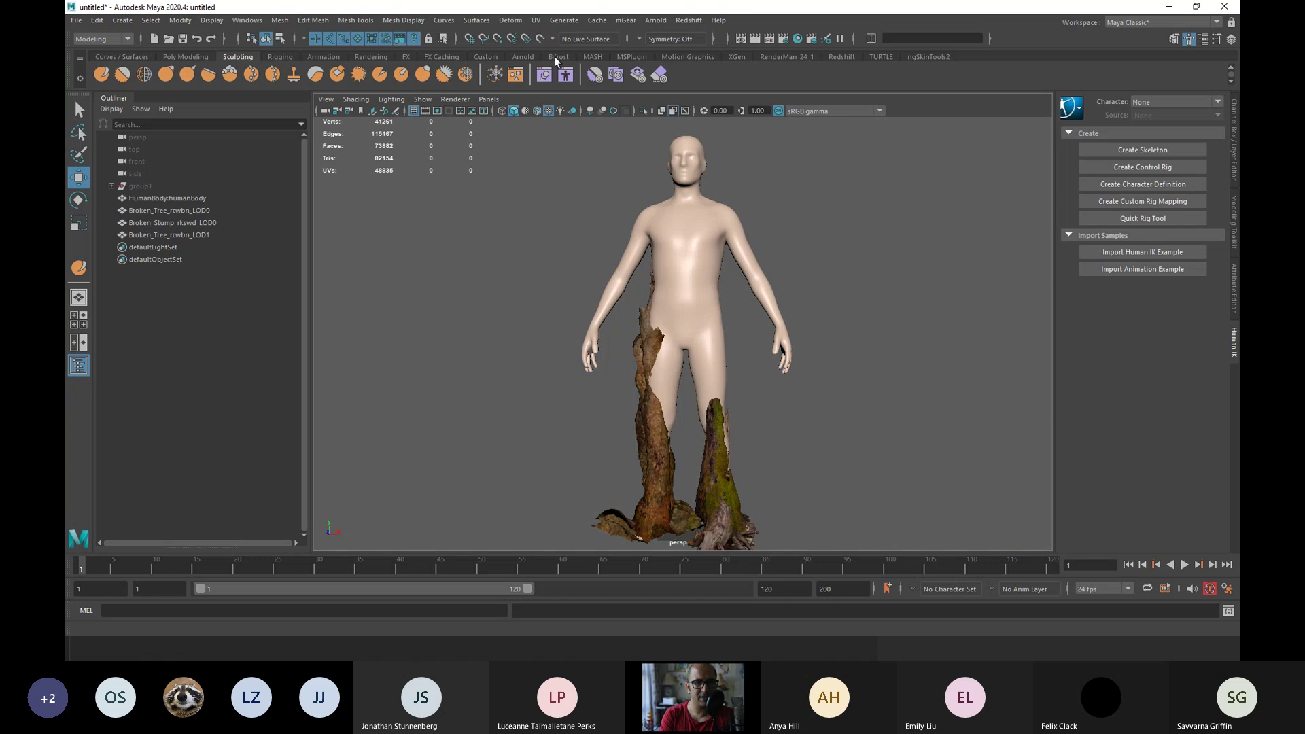
{"action": "left_click", "coordinate": [836, 59]}
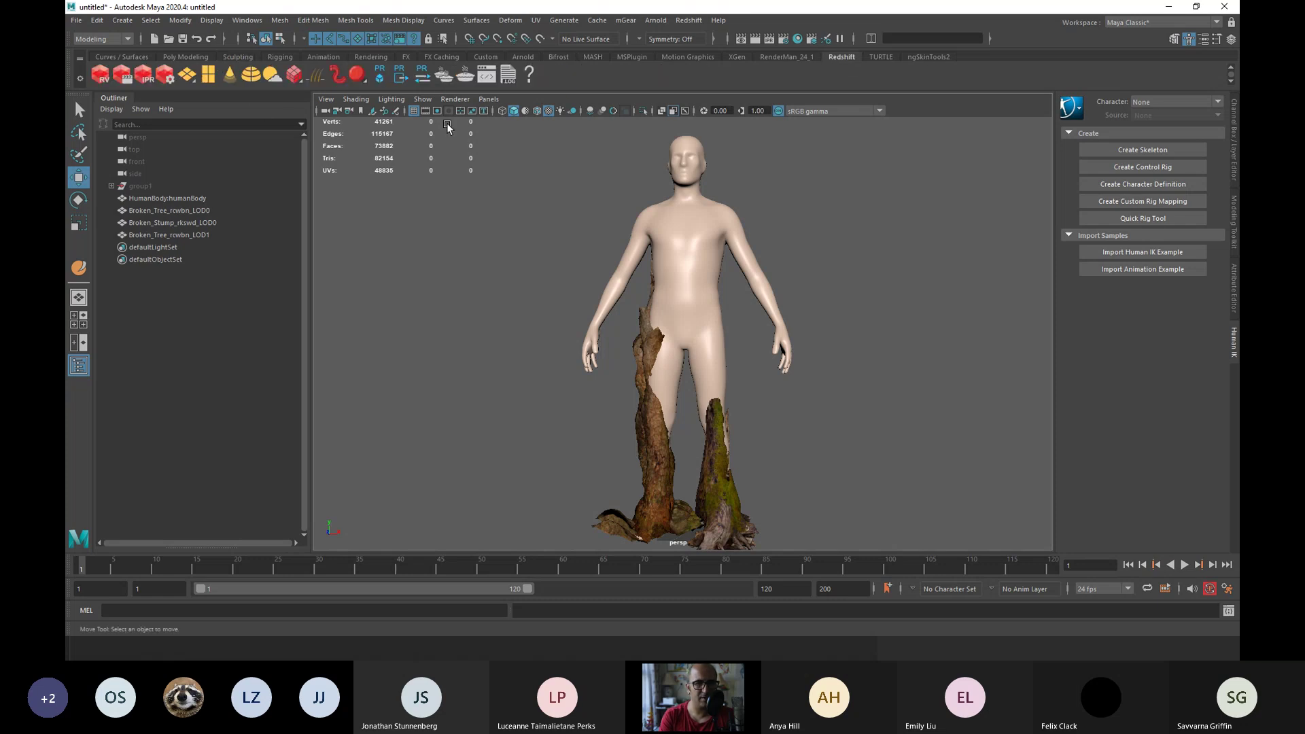
{"action": "left_click", "coordinate": [256, 82]}
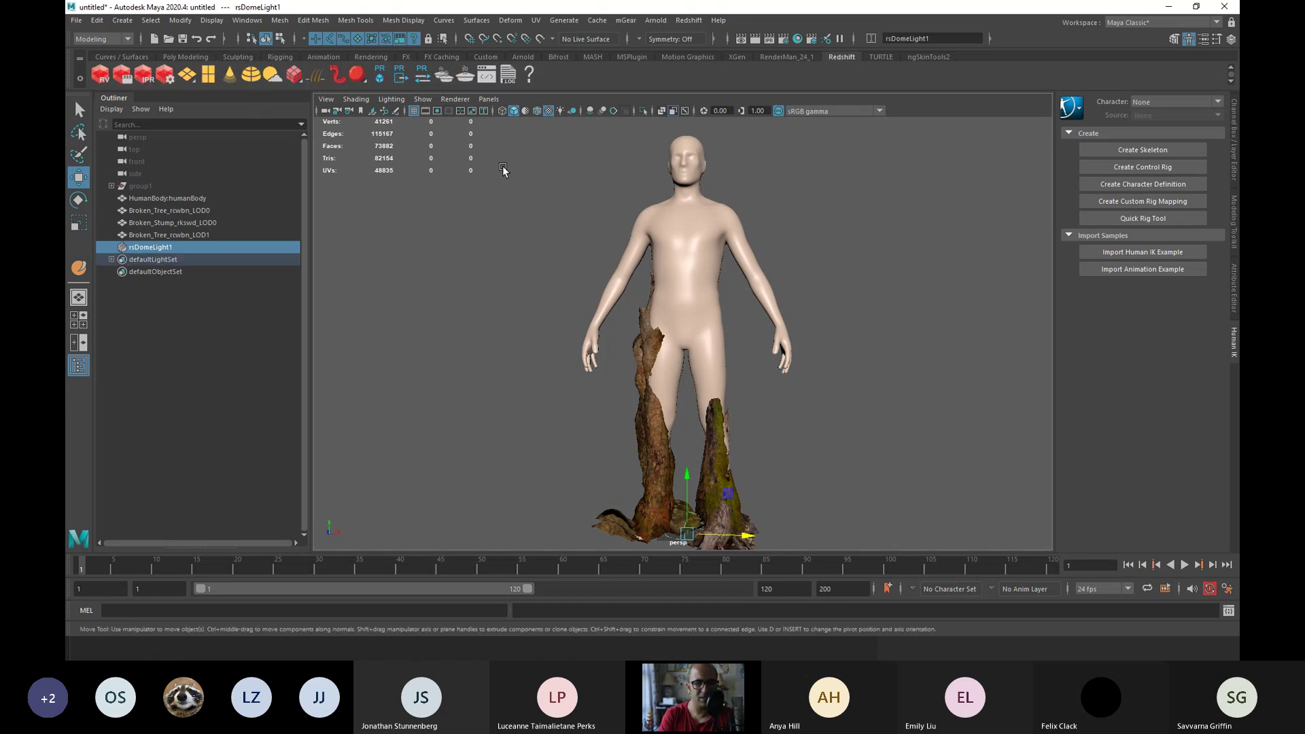
{"action": "left_click_drag", "start_coordinate": [901, 321], "coordinate": [758, 336], "text": "alt"}
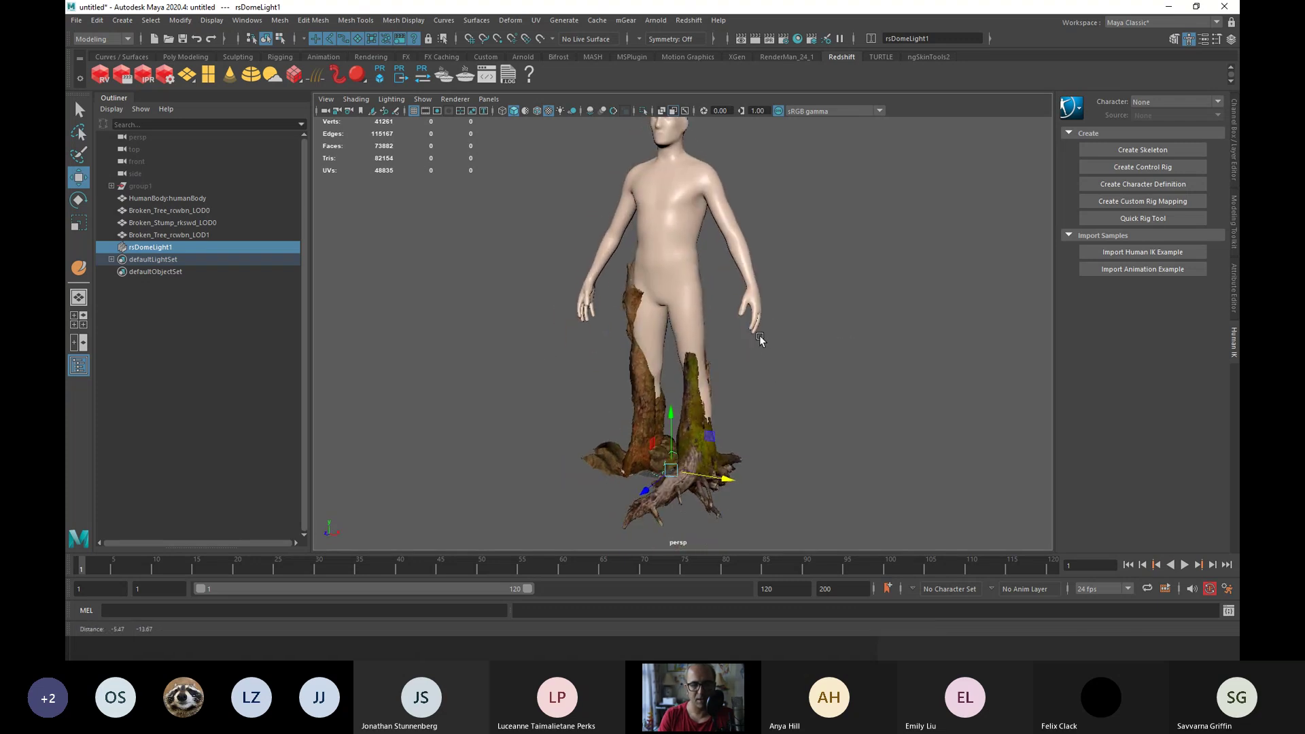
{"action": "right_click_drag", "start_coordinate": [758, 335], "coordinate": [780, 347], "text": "alt"}
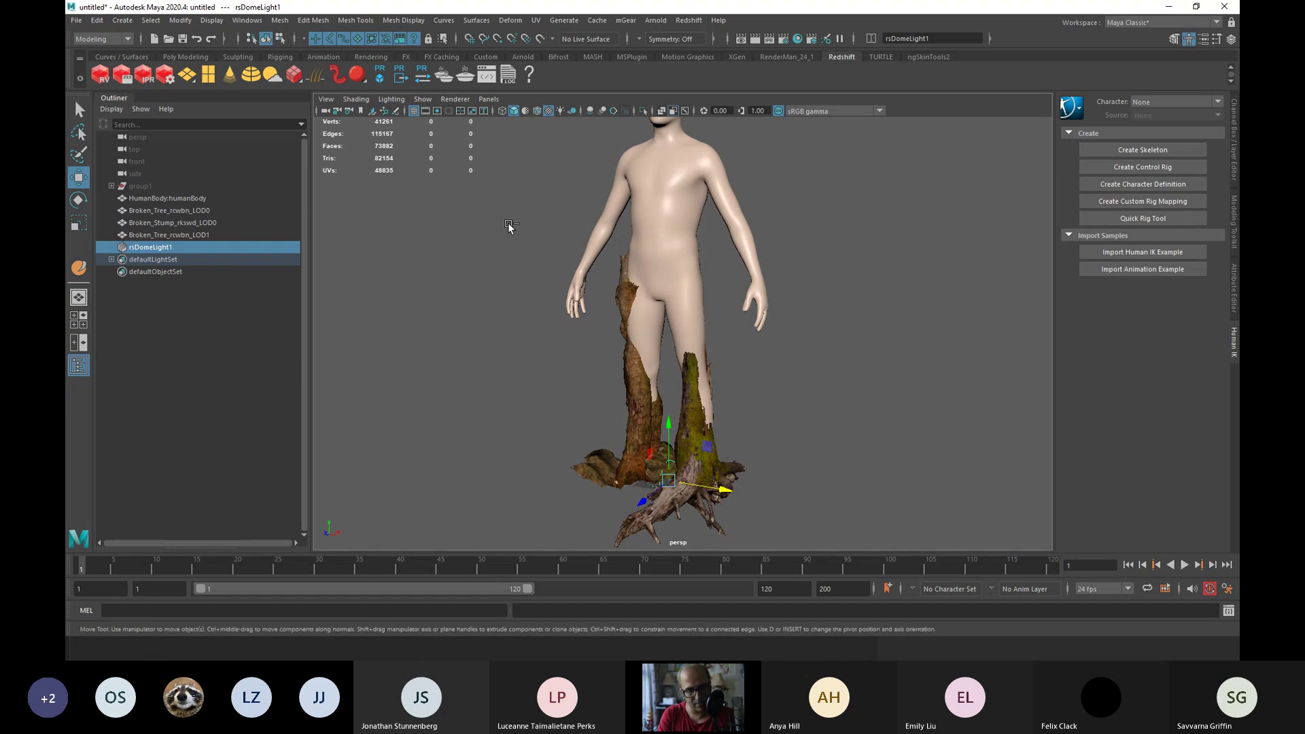
Save the scene as the Maya ASCII file tree_person in the Desktop's lowercase temp folder.
{"action": "key", "text": "q"}
{"action": "key", "text": "ctrl+s"}
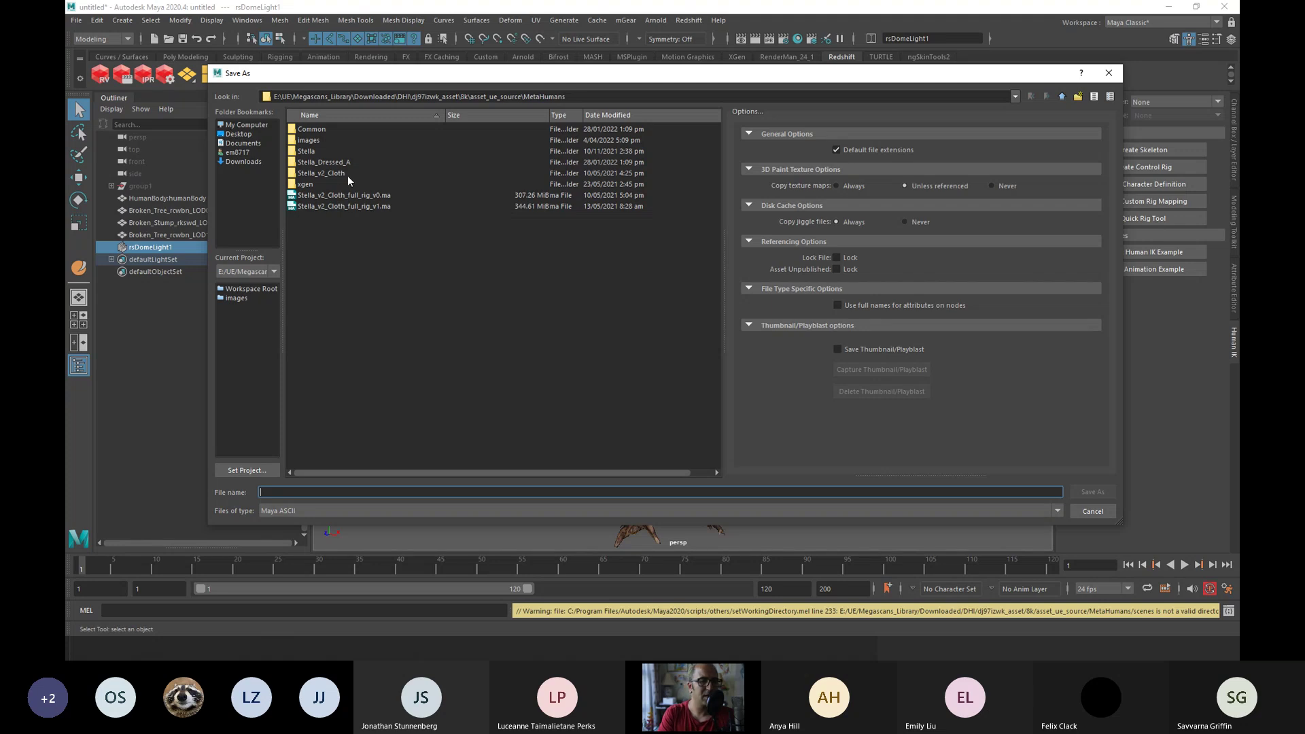
{"action": "left_click", "coordinate": [242, 137]}
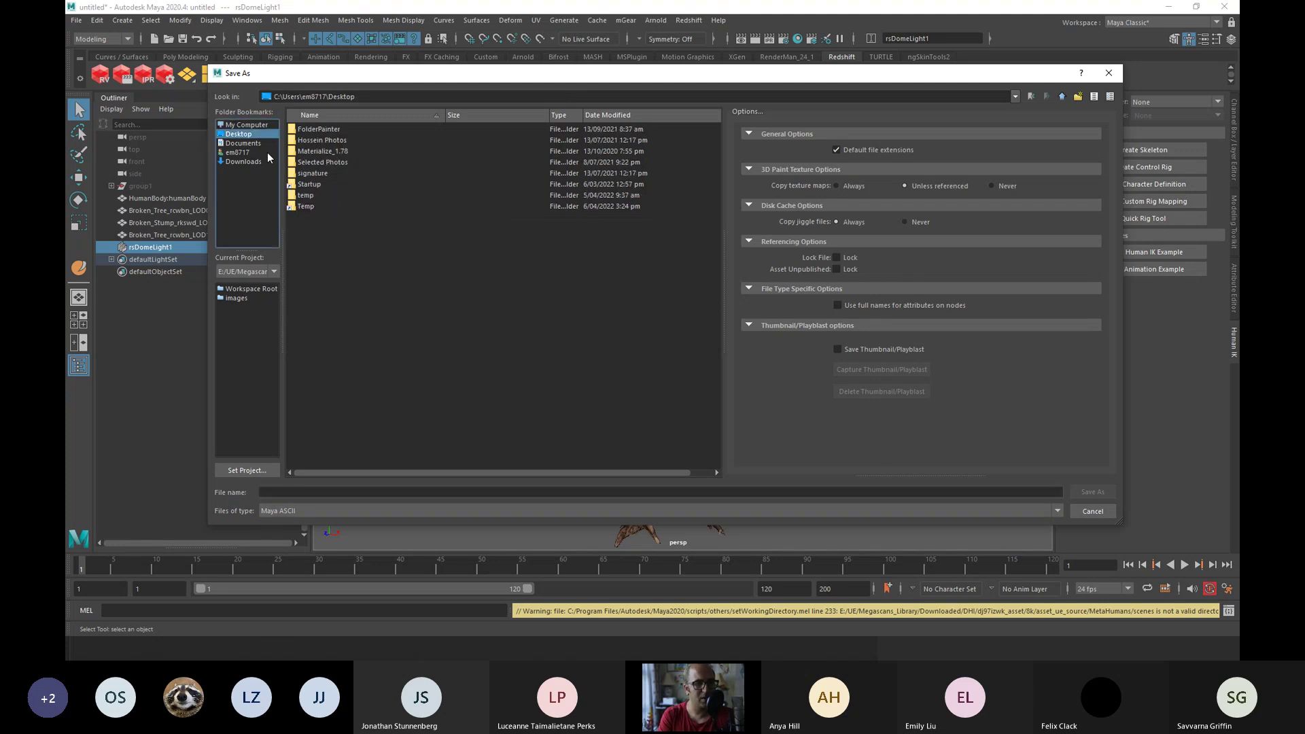
{"action": "double_click", "coordinate": [312, 195]}
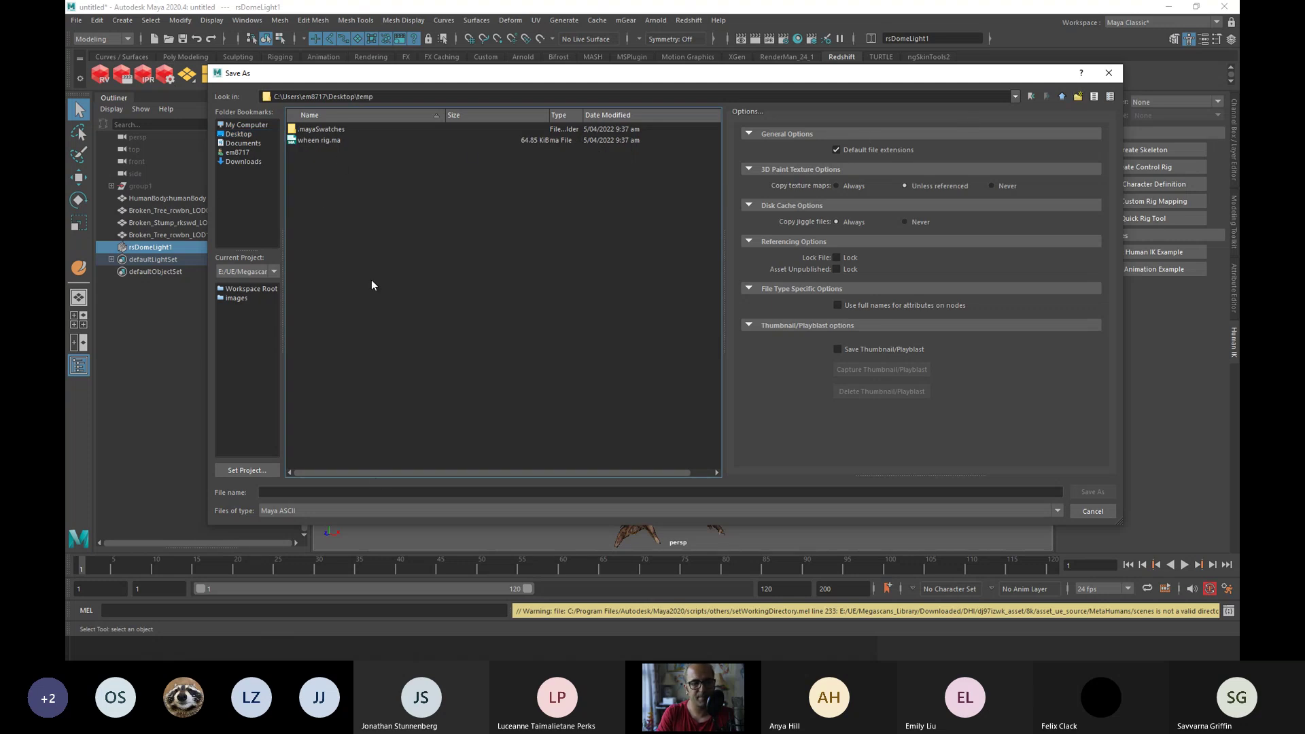
{"action": "left_click", "coordinate": [356, 491]}
{"action": "type", "text": "tree "}
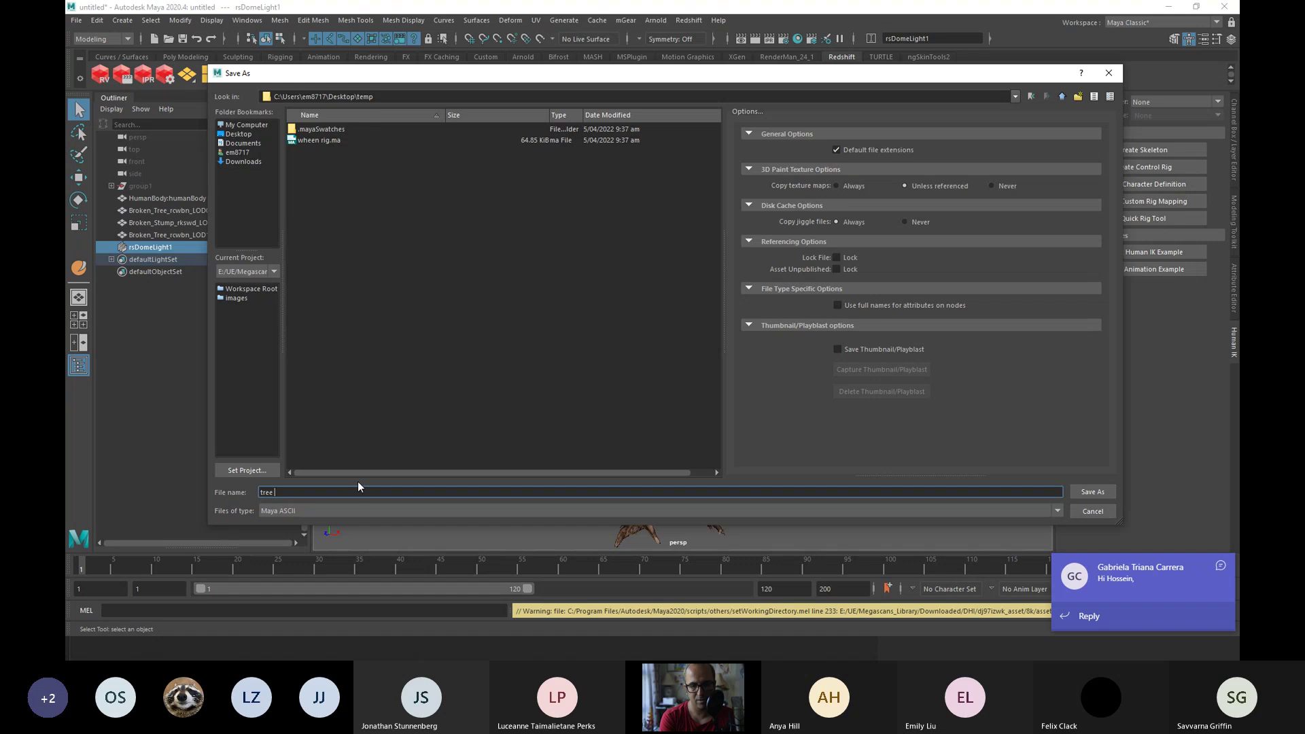
{"action": "type", "text": "person"}
{"action": "key", "text": "Return"}
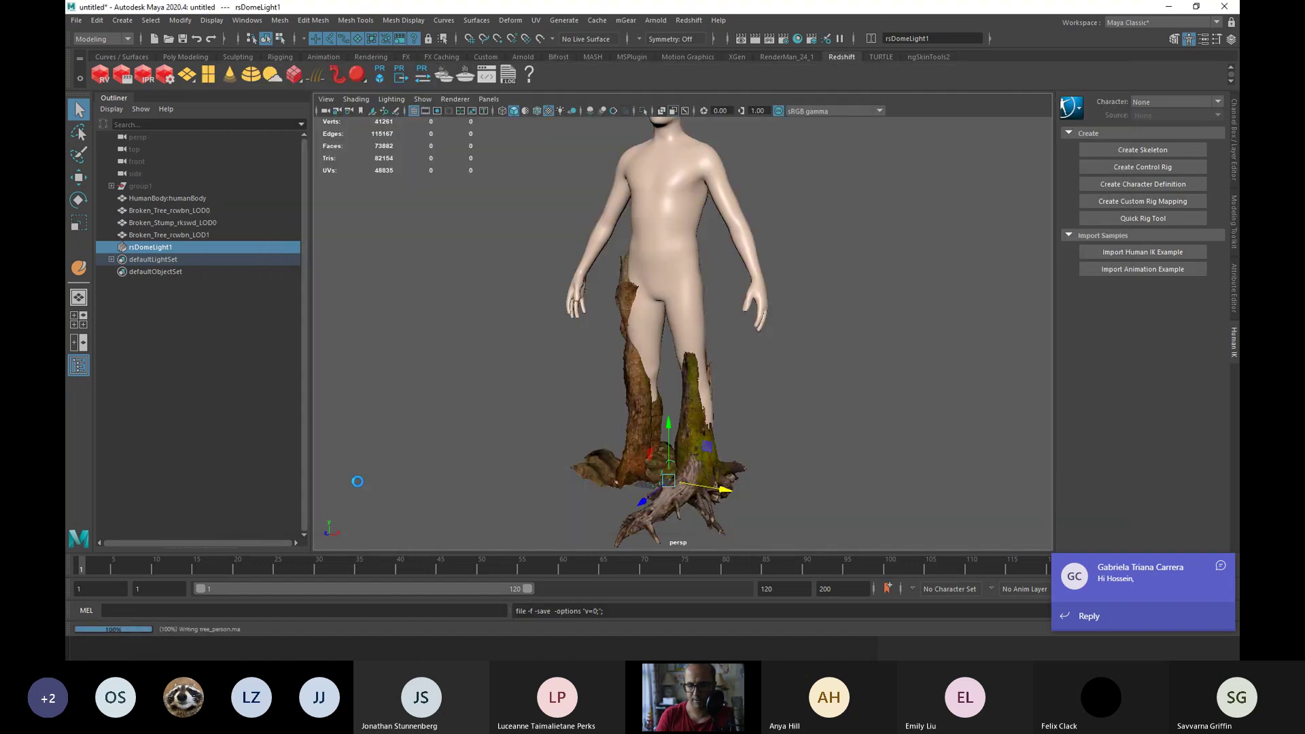
Render the perspective view with the dome light in the Redshift Render View.
{"action": "left_click", "coordinate": [1220, 569]}
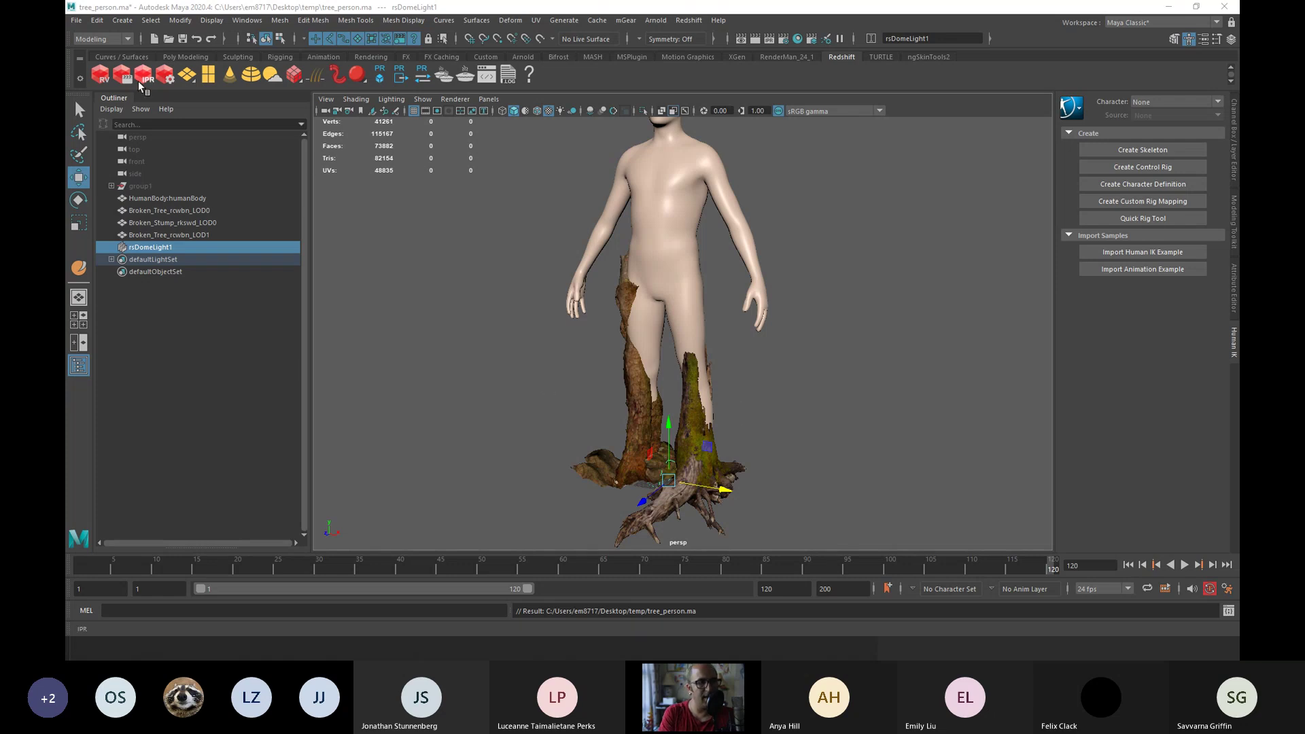
{"action": "left_click", "coordinate": [118, 80]}
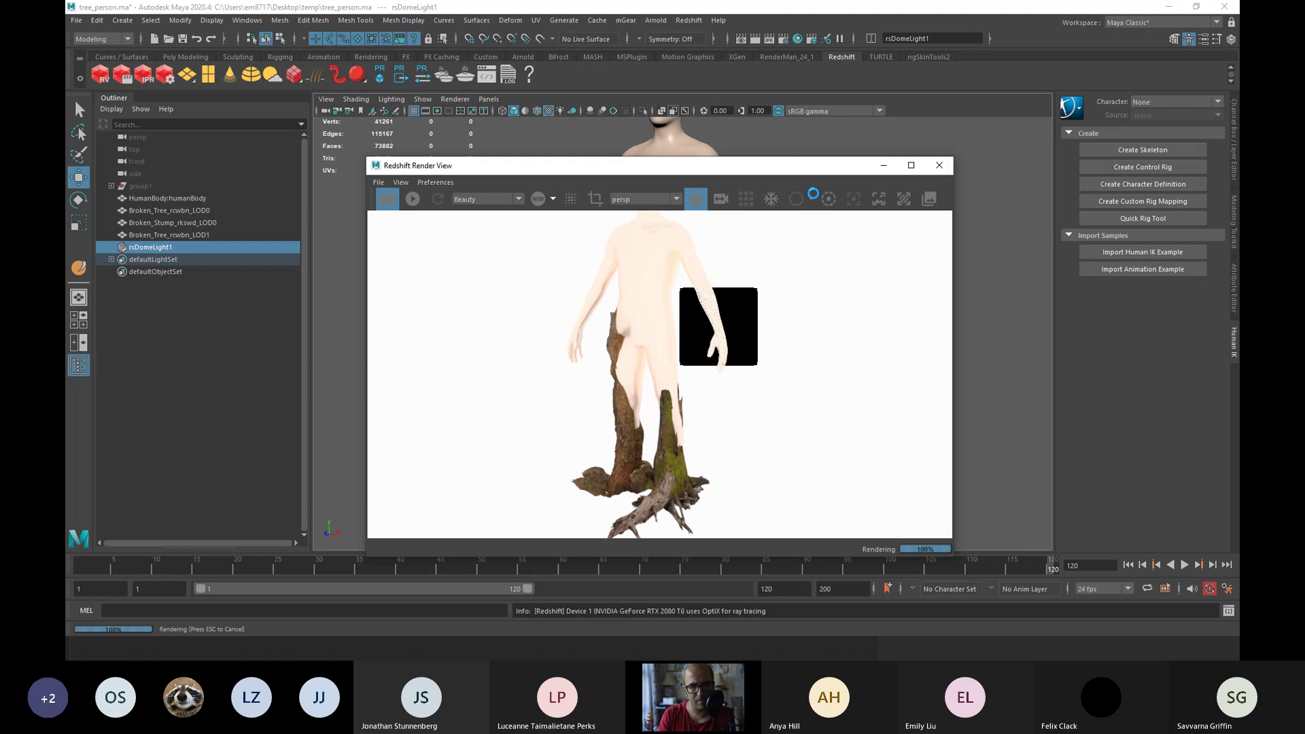
{"action": "key", "text": "alt+Tab"}
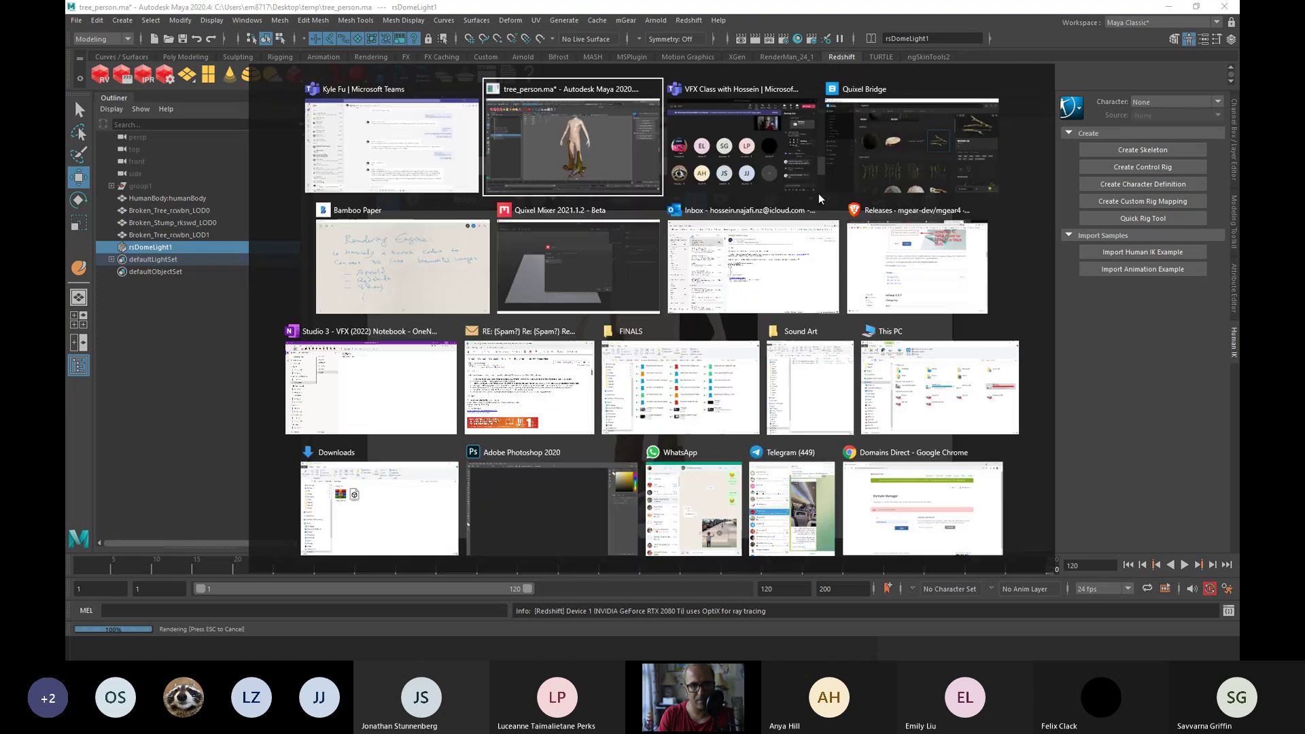
{"action": "key", "text": "Escape"}
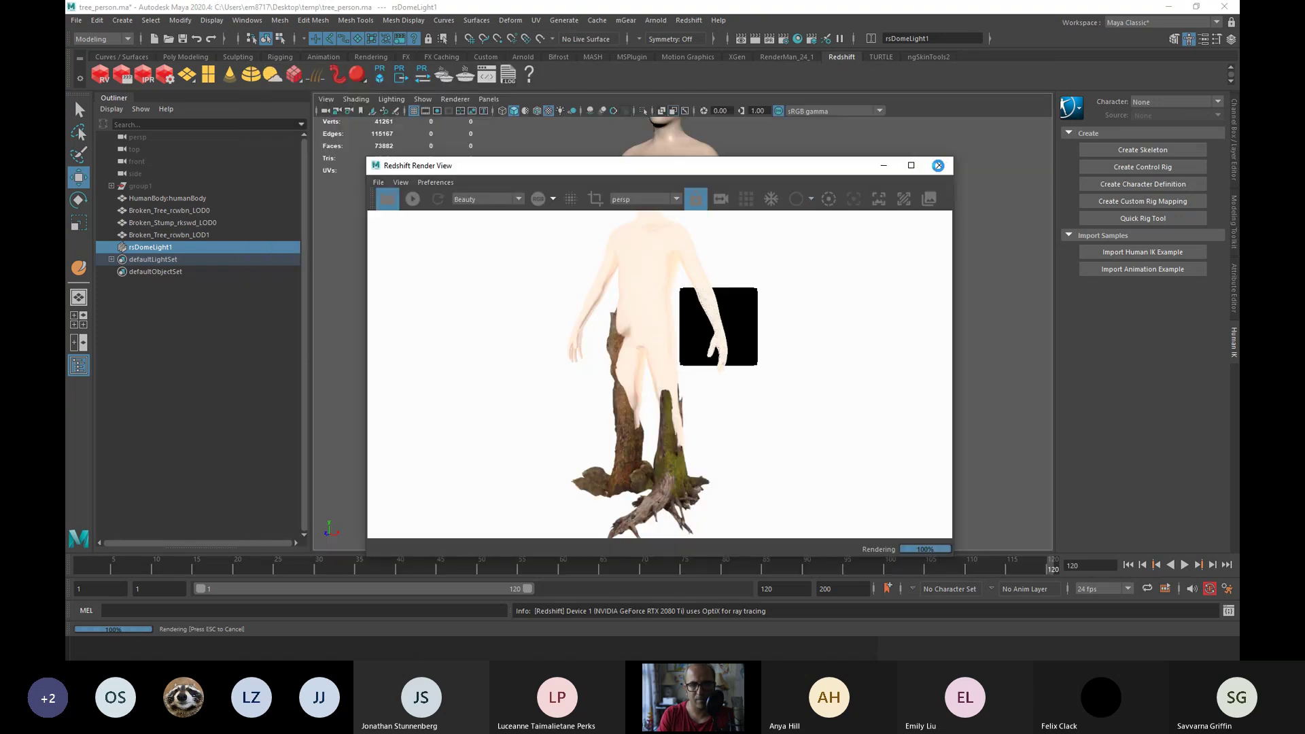
Switch to Quixel Bridge and close the Wooden Log asset's details.
{"action": "key", "text": "alt+Tab"}
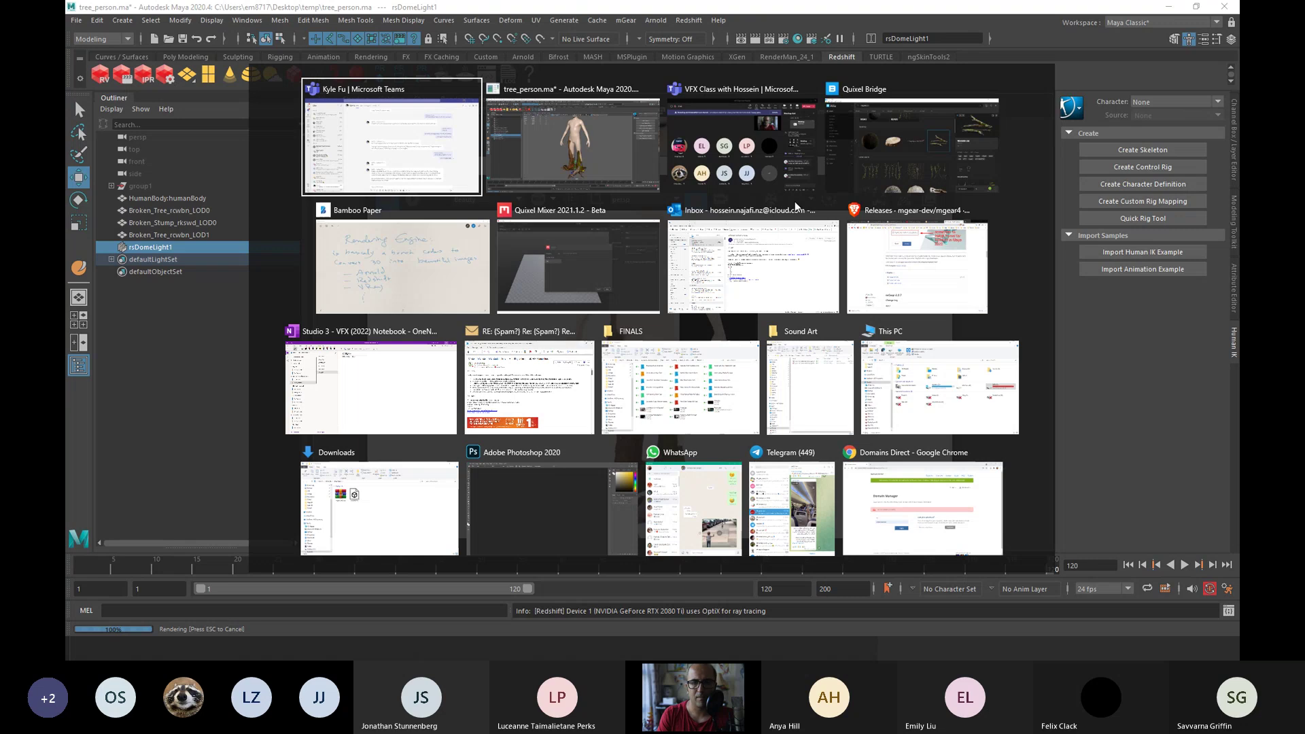
{"action": "left_click", "coordinate": [912, 149]}
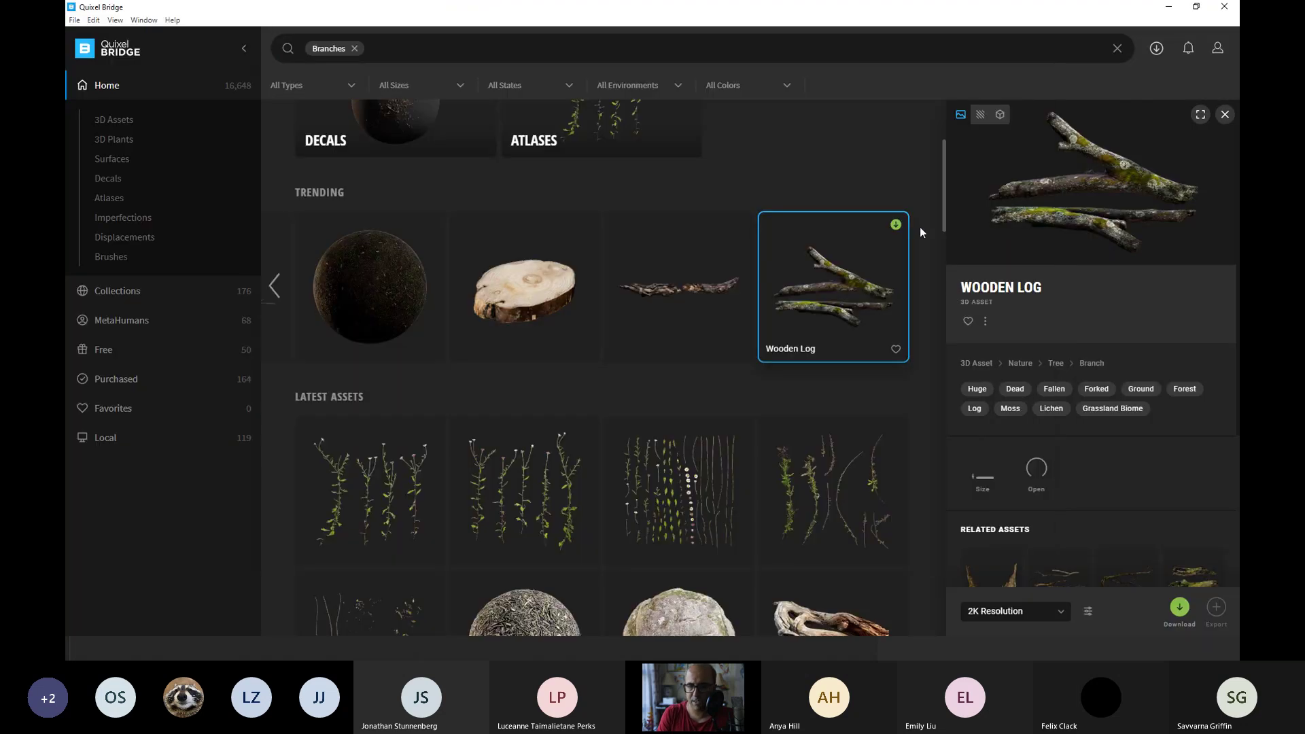
{"action": "double_click", "coordinate": [945, 232]}
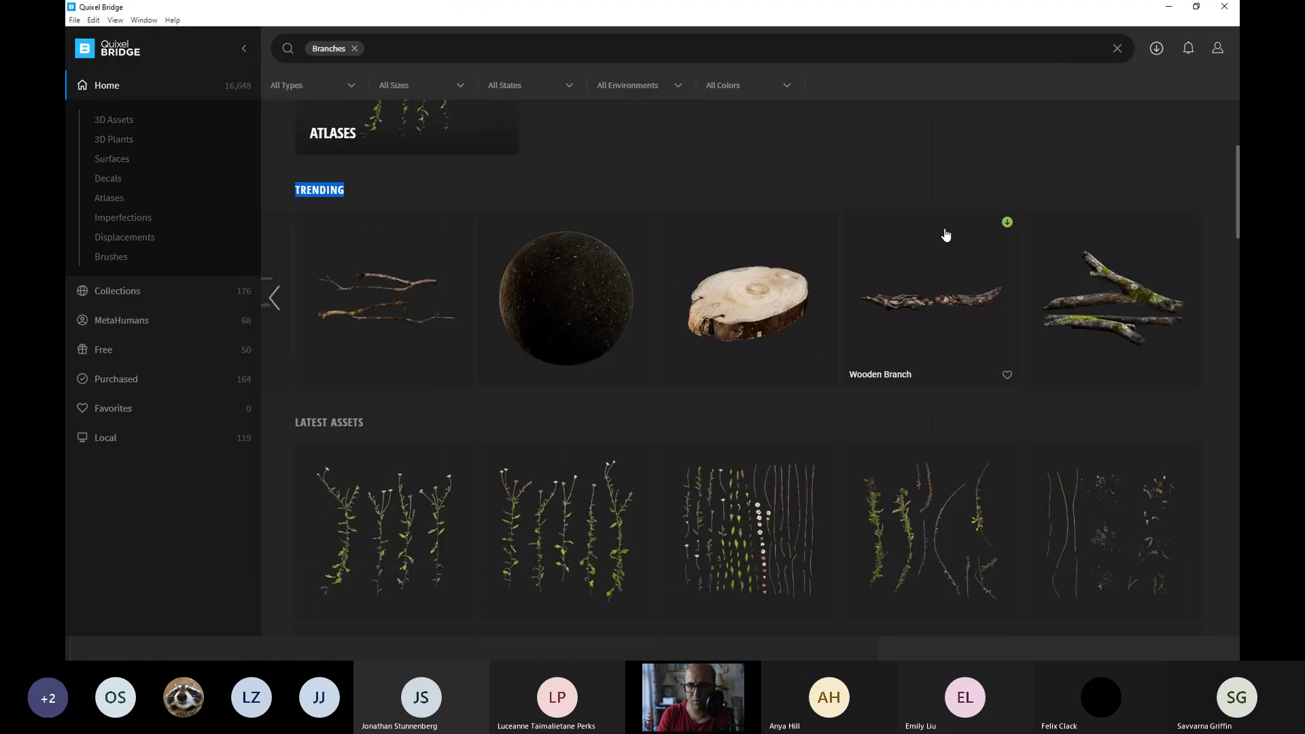
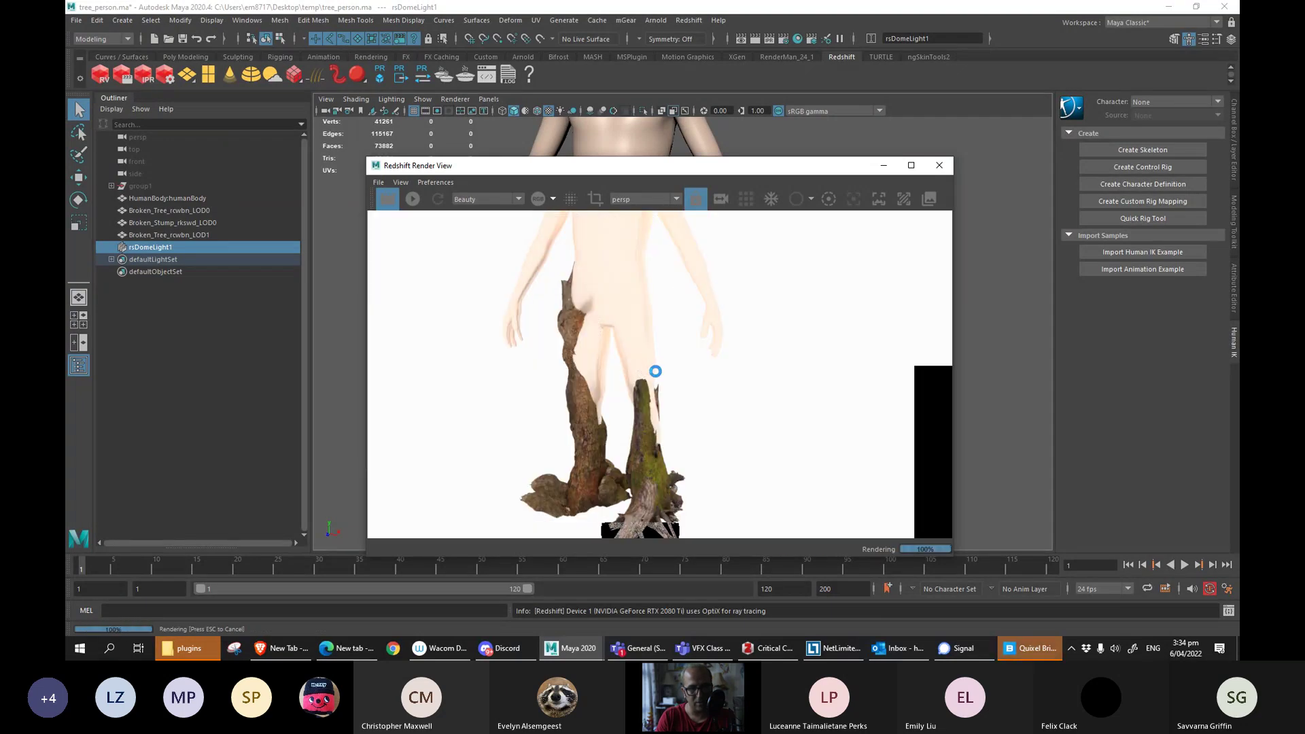
Close the plugins folder window and the Redshift Render View.
{"action": "left_click", "coordinate": [189, 650]}
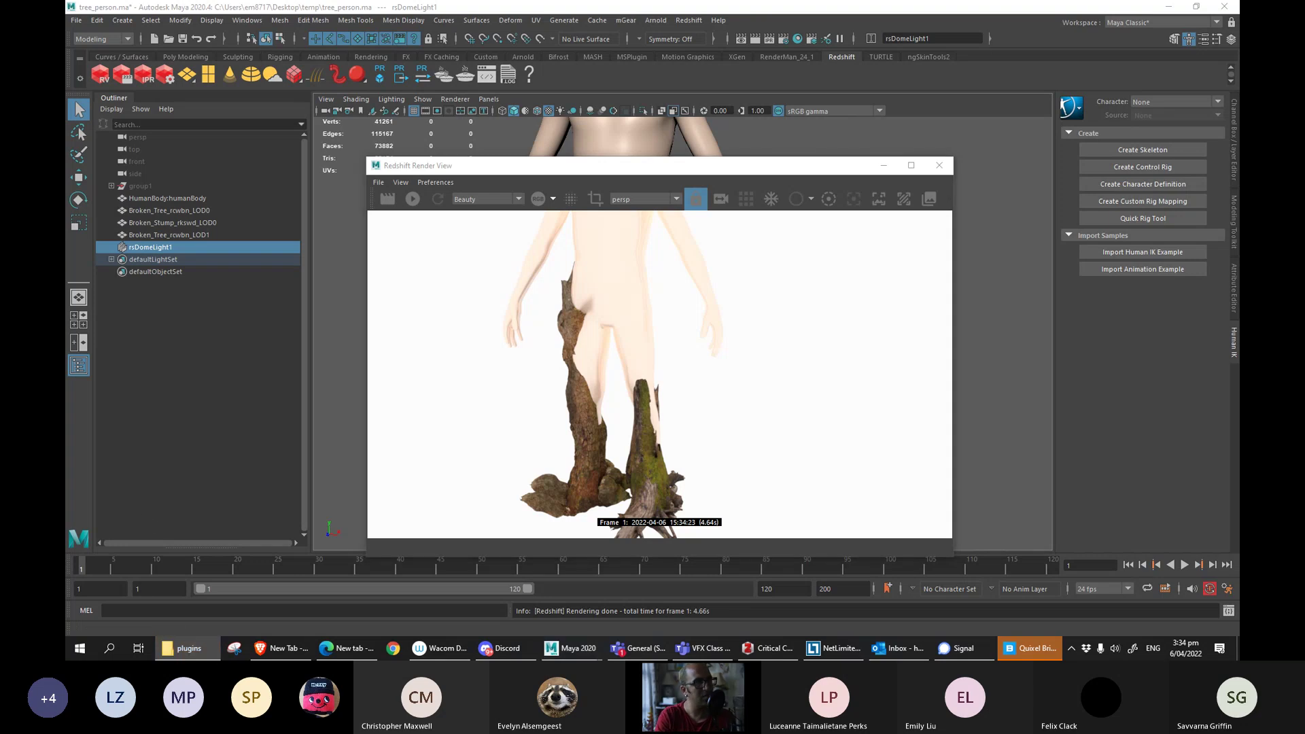
{"action": "key", "text": "alt+F4"}
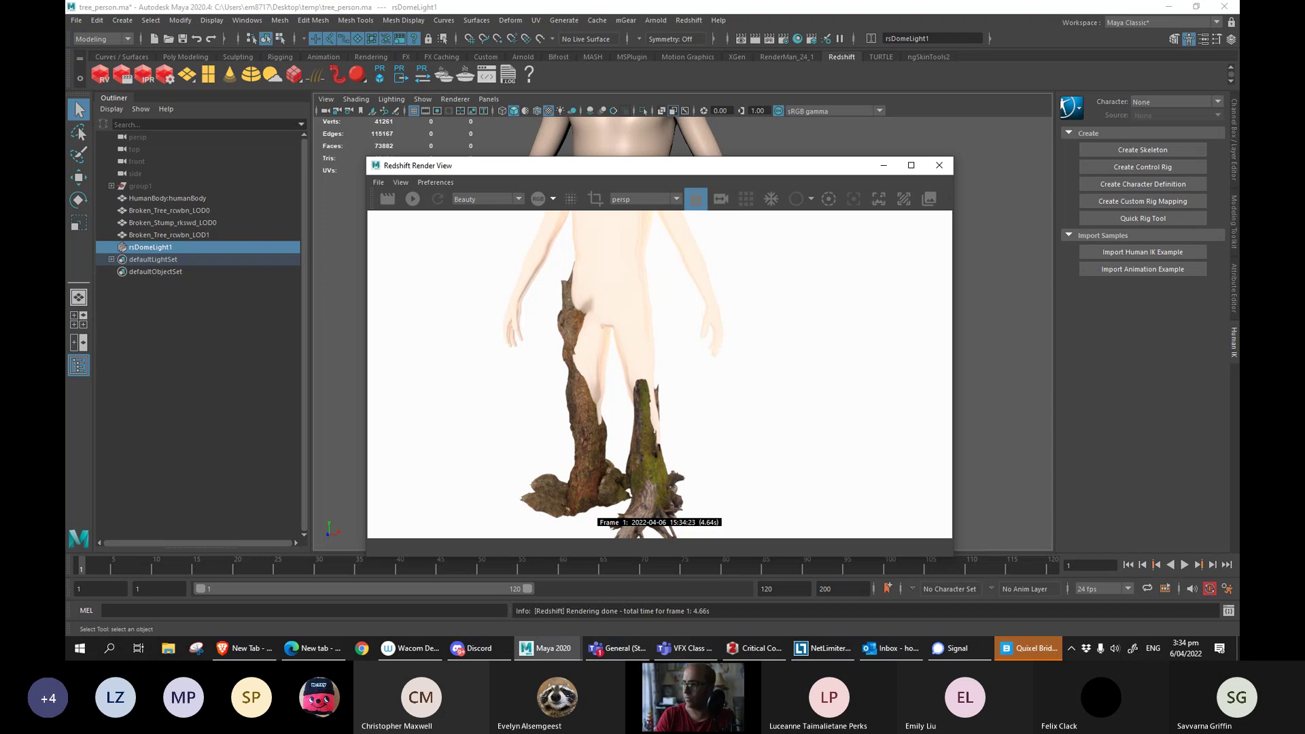
{"action": "key", "text": "alt+Tab"}
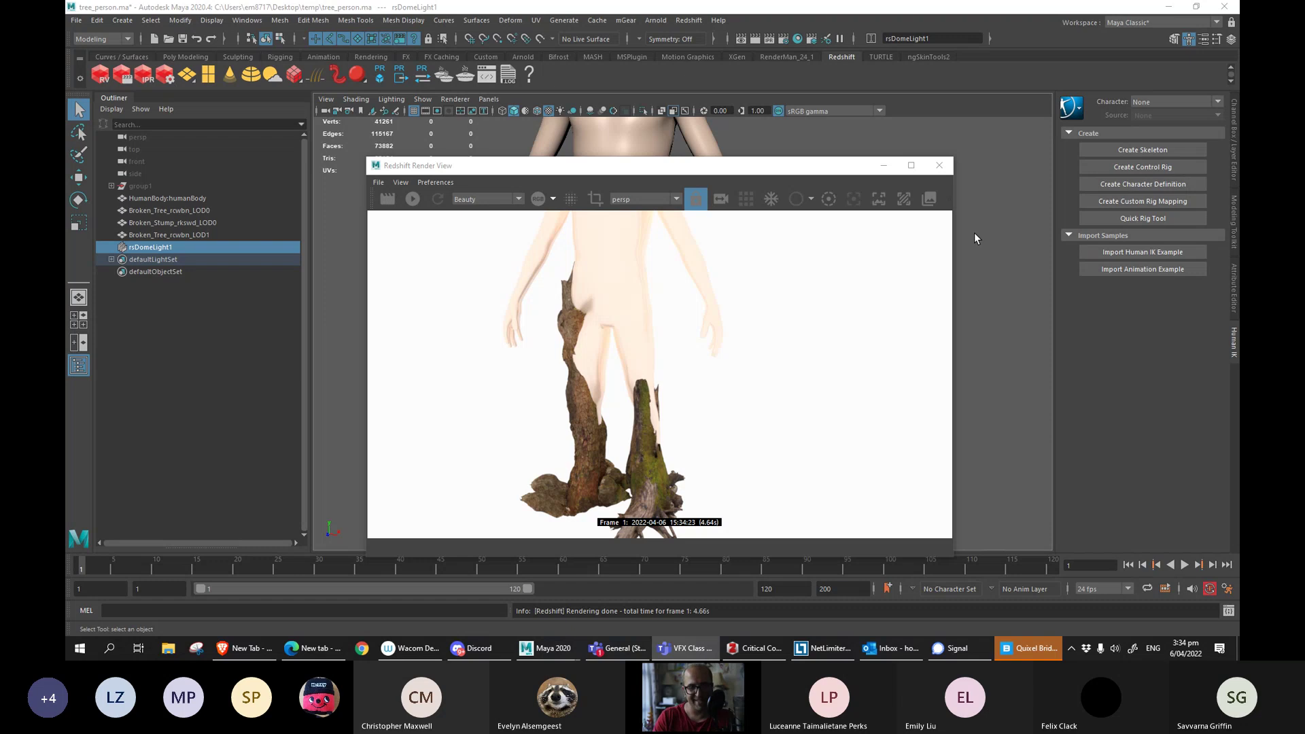
{"action": "left_click_drag", "start_coordinate": [731, 171], "coordinate": [743, 159]}
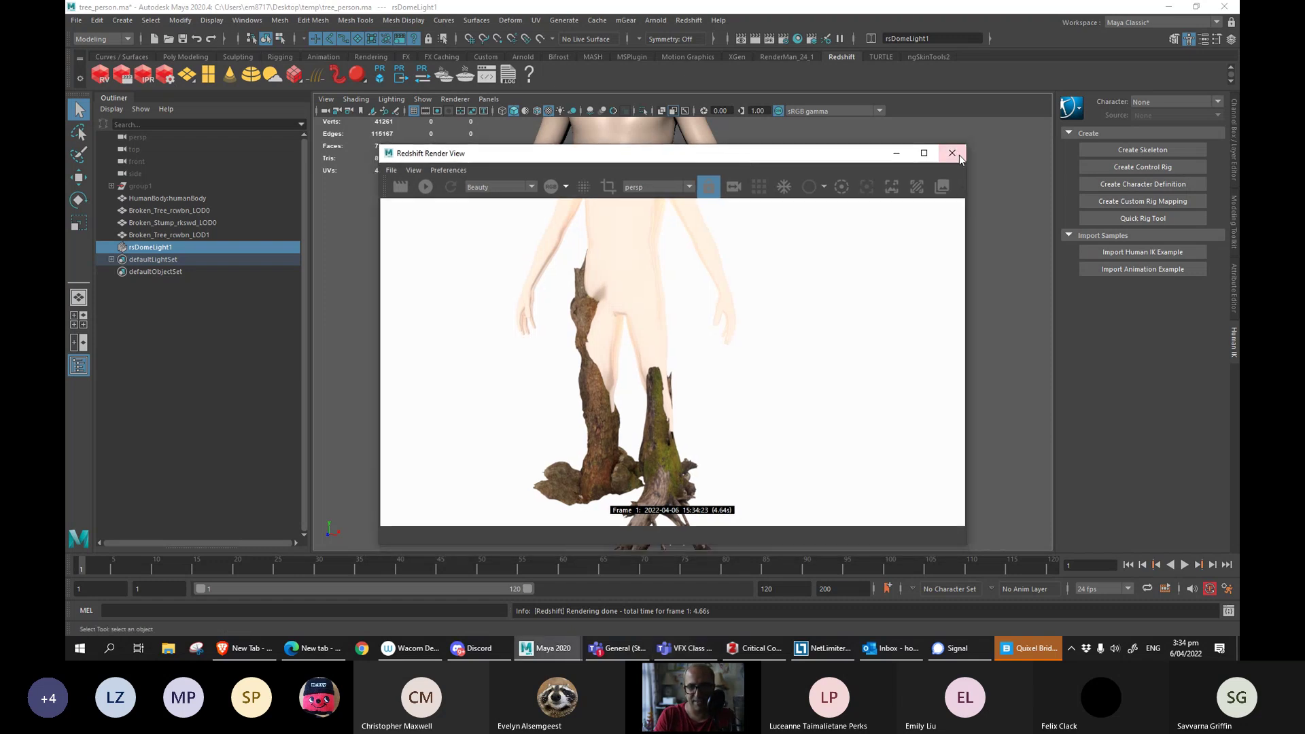
{"action": "left_click", "coordinate": [958, 157]}
Select the human body mesh in Maya and examine how the tree pieces fit around it from the back and front.
{"action": "left_click", "coordinate": [650, 226]}
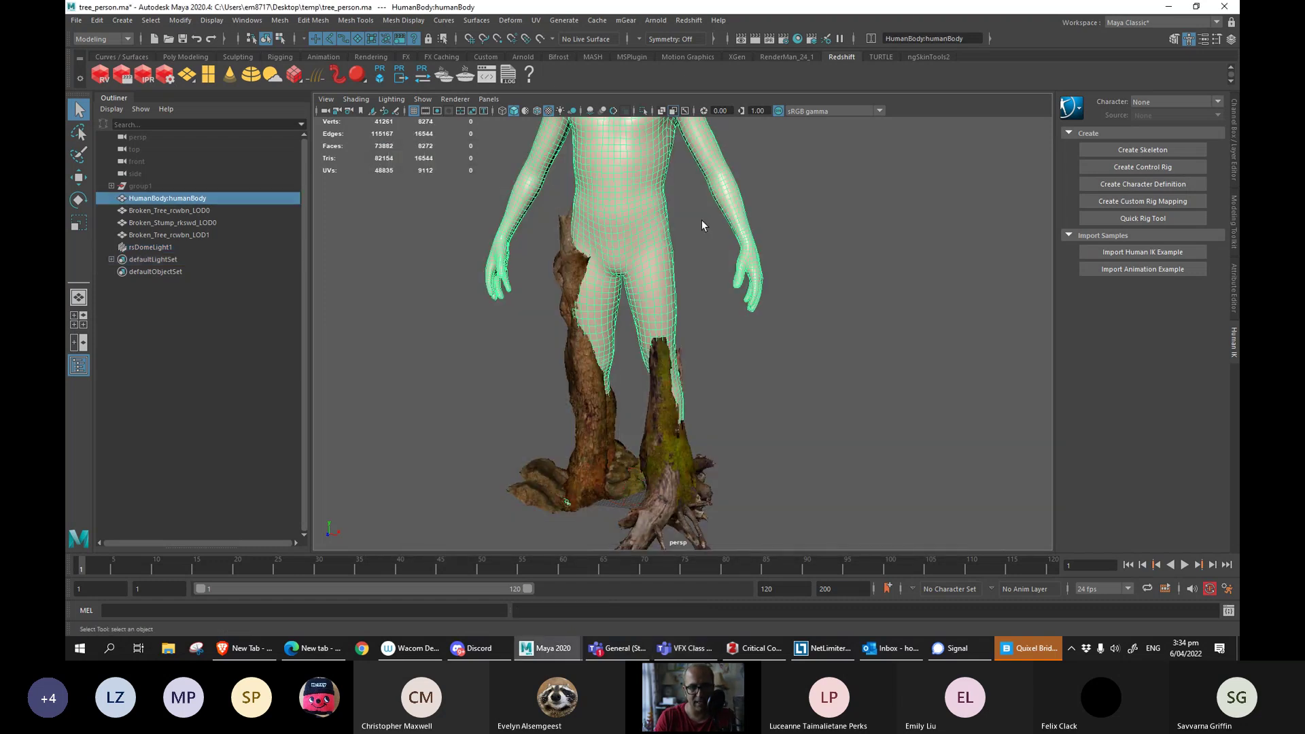
{"action": "left_click_drag", "start_coordinate": [718, 273], "coordinate": [458, 299], "text": "alt"}
{"action": "middle_click_drag", "start_coordinate": [458, 299], "coordinate": [472, 286], "text": "alt"}
{"action": "left_click_drag", "start_coordinate": [472, 285], "coordinate": [451, 295], "text": "alt"}
{"action": "right_click_drag", "start_coordinate": [451, 294], "coordinate": [539, 315], "text": "alt"}
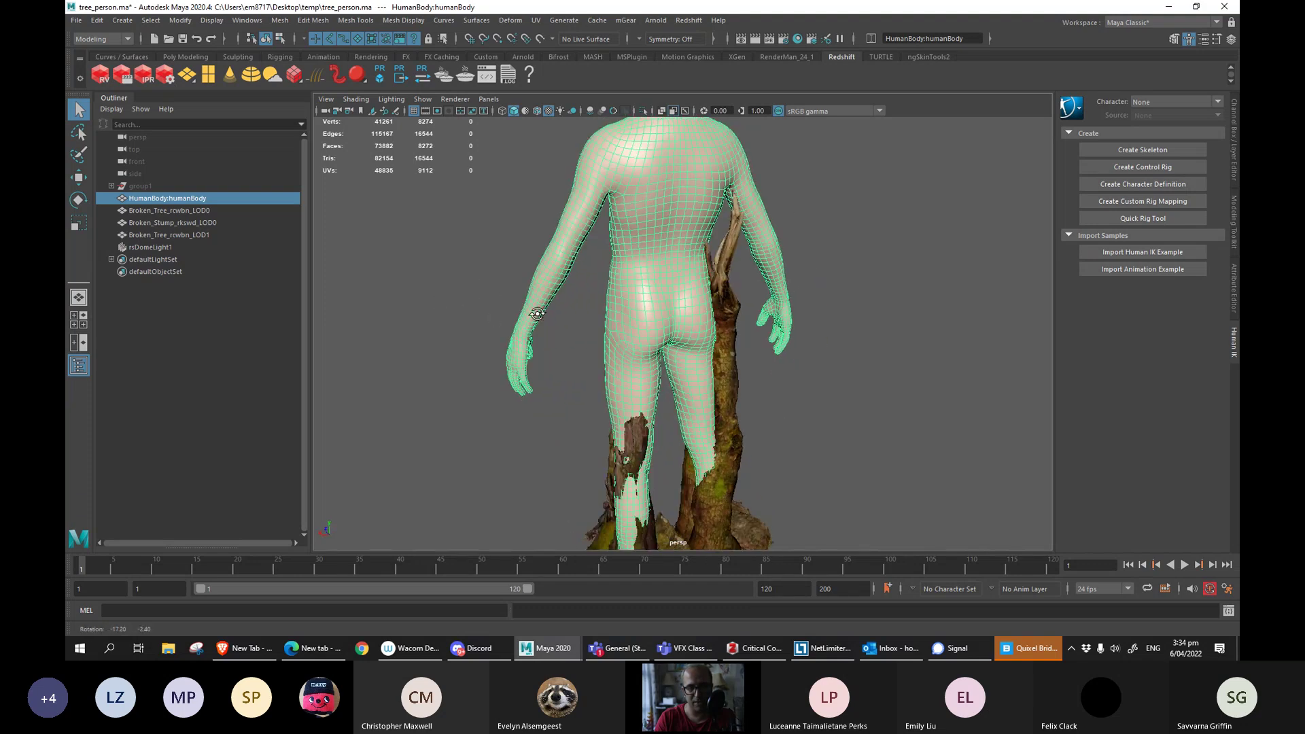
{"action": "left_click_drag", "start_coordinate": [540, 315], "coordinate": [695, 298], "text": "alt"}
{"action": "middle_click_drag", "start_coordinate": [695, 298], "coordinate": [705, 289], "text": "alt"}
{"action": "right_click_drag", "start_coordinate": [705, 289], "coordinate": [524, 326], "text": "alt"}
{"action": "left_click_drag", "start_coordinate": [524, 326], "coordinate": [698, 274], "text": "alt"}
{"action": "middle_click_drag", "start_coordinate": [698, 274], "coordinate": [667, 231], "text": "alt"}
{"action": "left_click_drag", "start_coordinate": [668, 231], "coordinate": [531, 314], "text": "alt"}
{"action": "scroll", "coordinate": [502, 309], "scroll_direction": "up", "scroll_amount": 5}
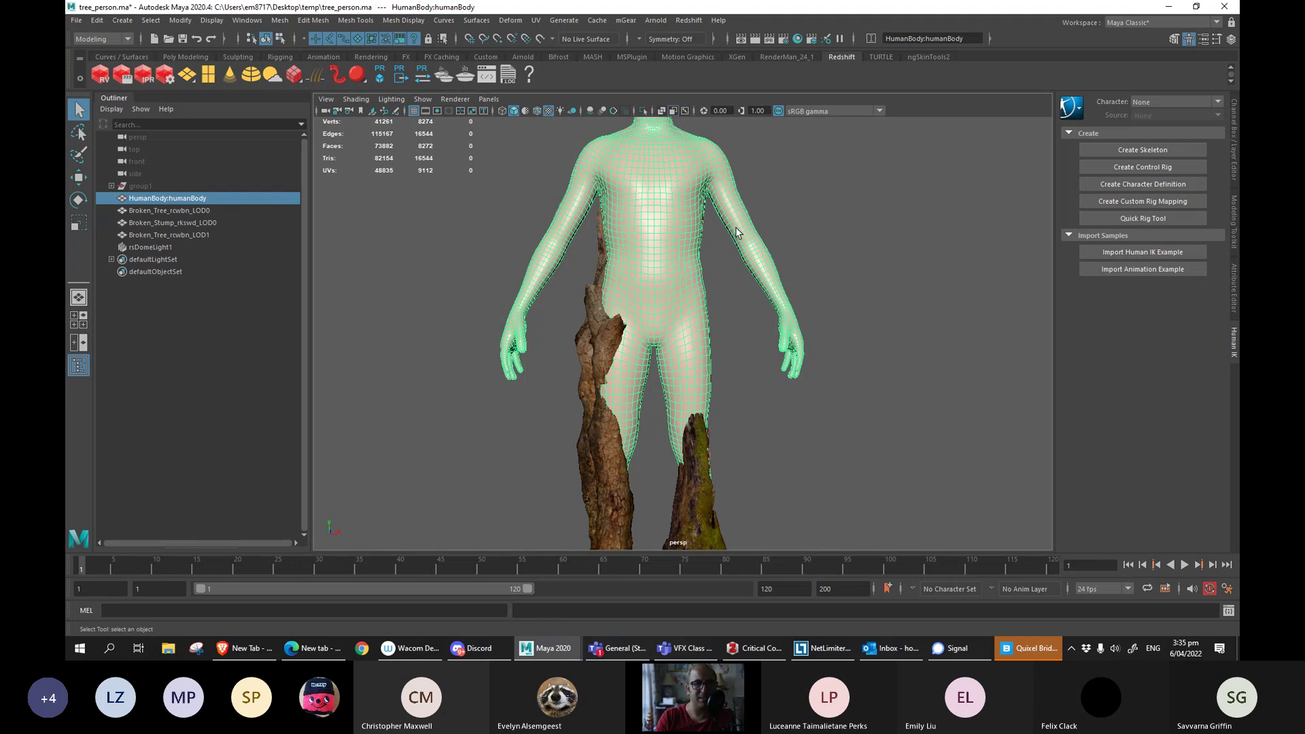
{"action": "left_click", "coordinate": [76, 20]}
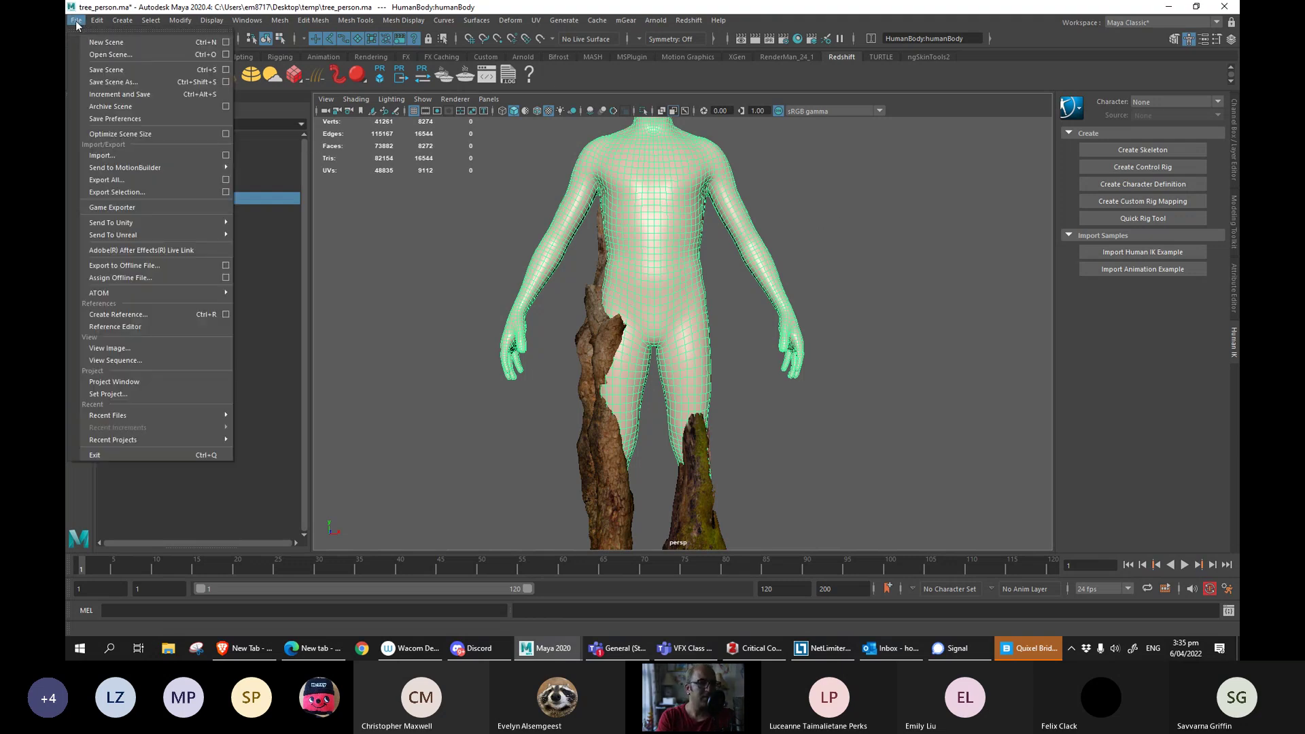
{"action": "left_click", "coordinate": [117, 192]}
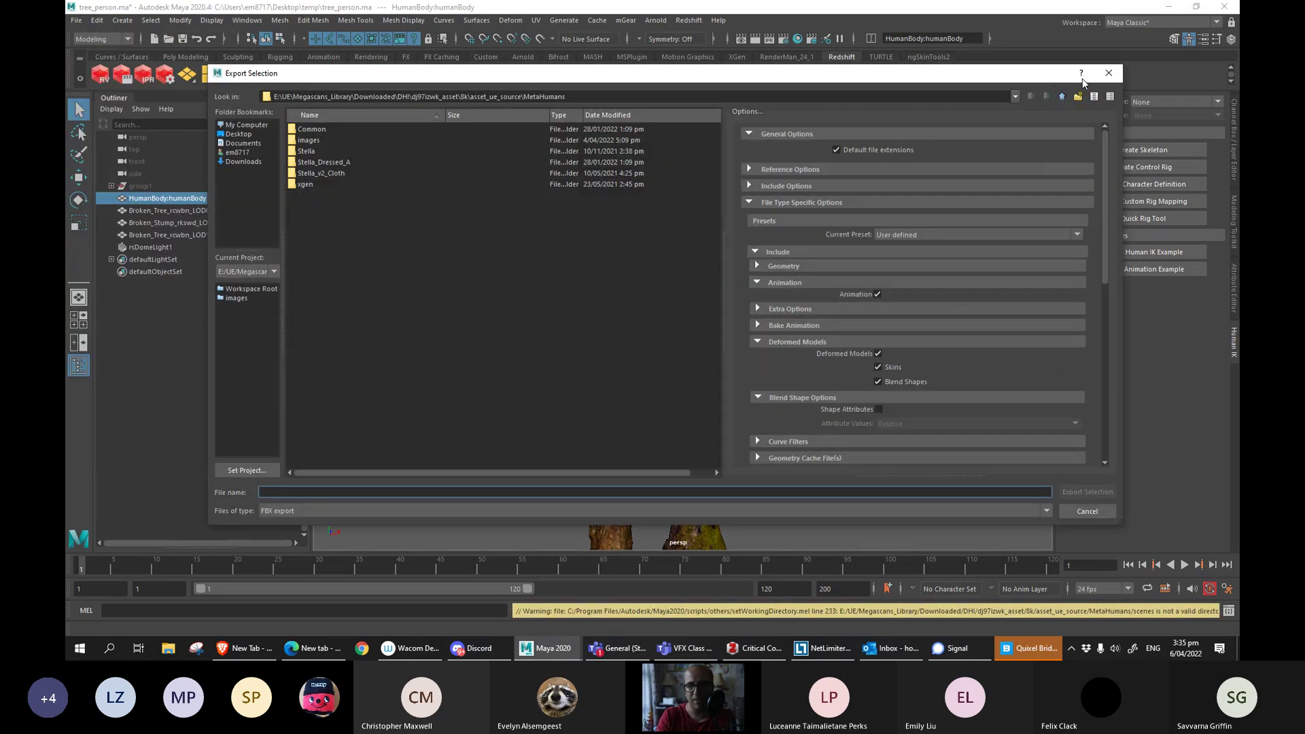
{"action": "left_click", "coordinate": [1109, 73]}
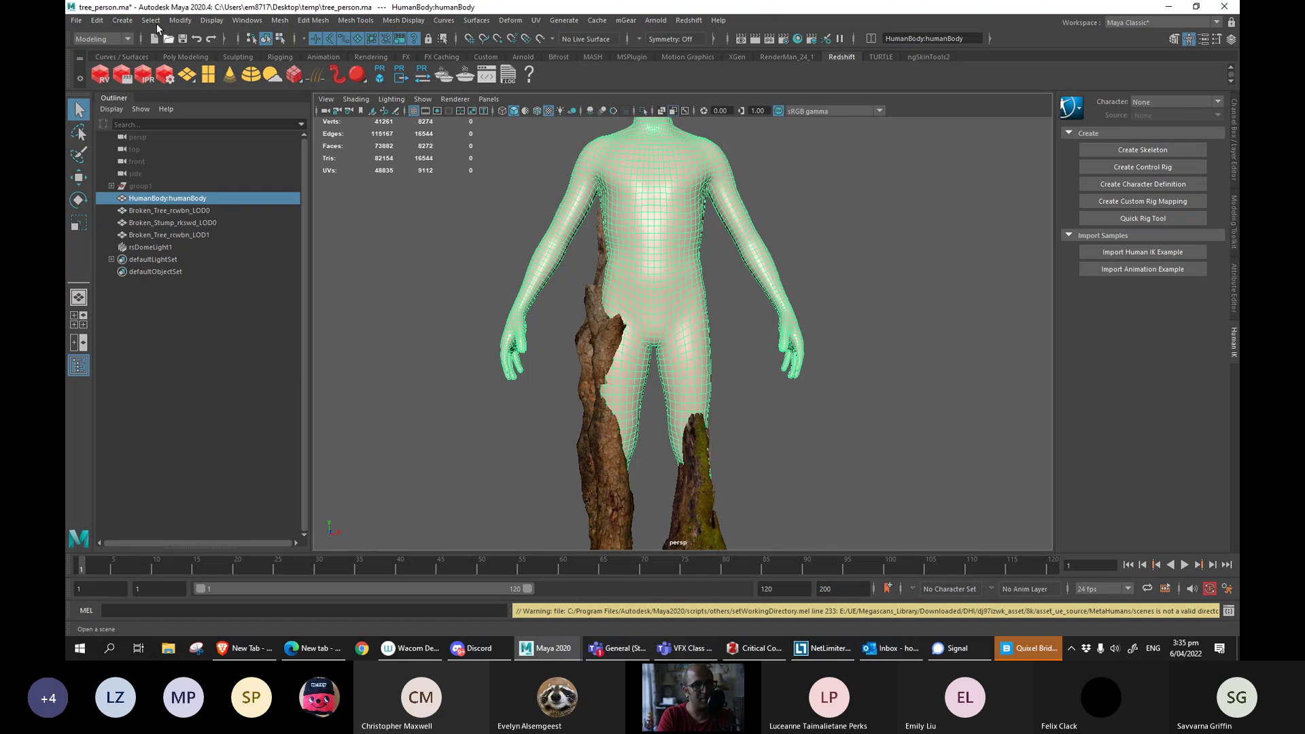
Set the project to the Desktop's lowercase temp folder with a default workspace, keeping the human body mesh selected.
{"action": "left_click", "coordinate": [76, 20]}
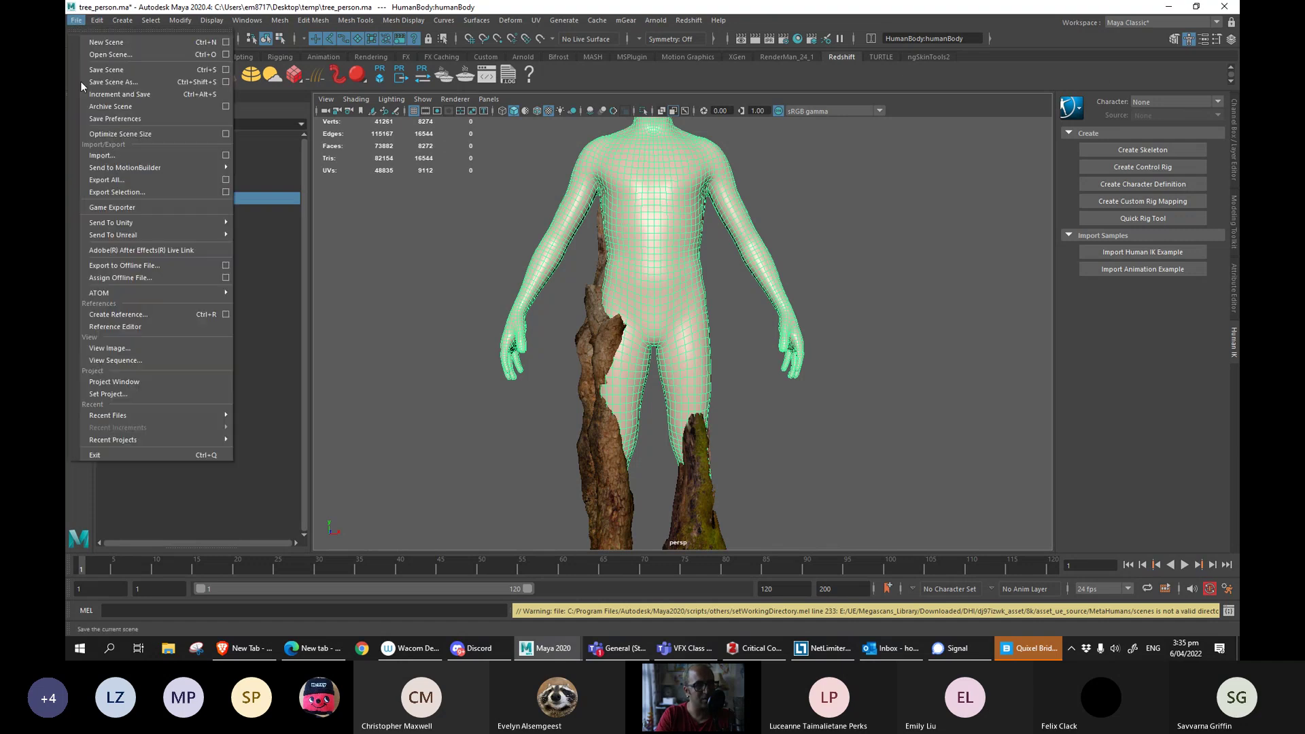
{"action": "left_click", "coordinate": [153, 394]}
{"action": "left_click", "coordinate": [259, 126]}
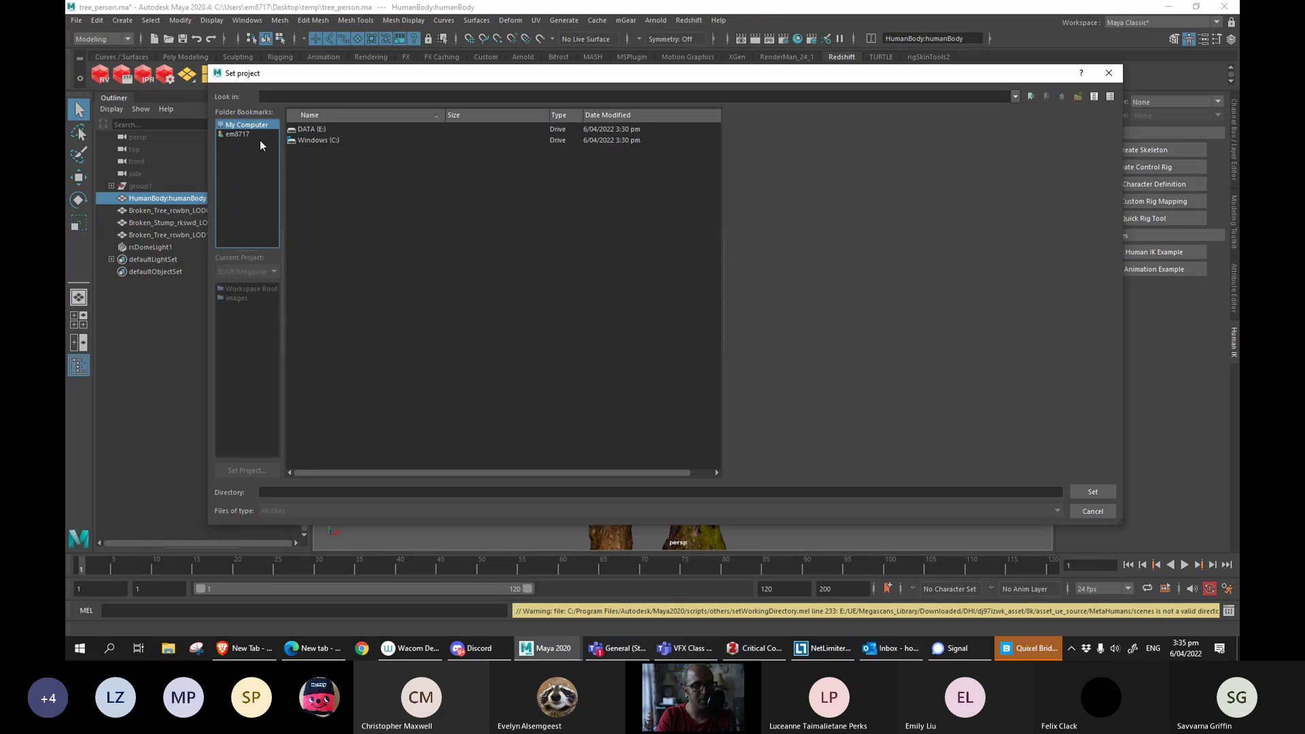
{"action": "left_click", "coordinate": [243, 135]}
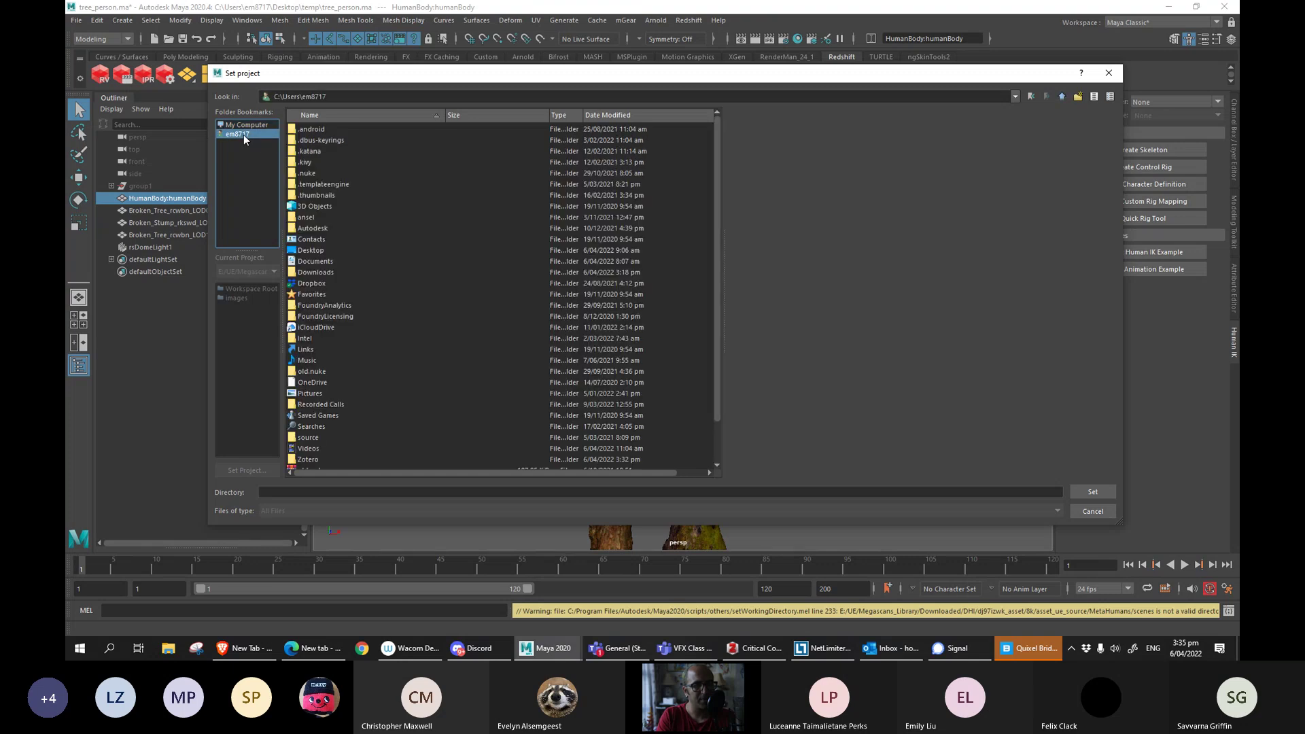
{"action": "double_click", "coordinate": [311, 253]}
{"action": "double_click", "coordinate": [315, 197]}
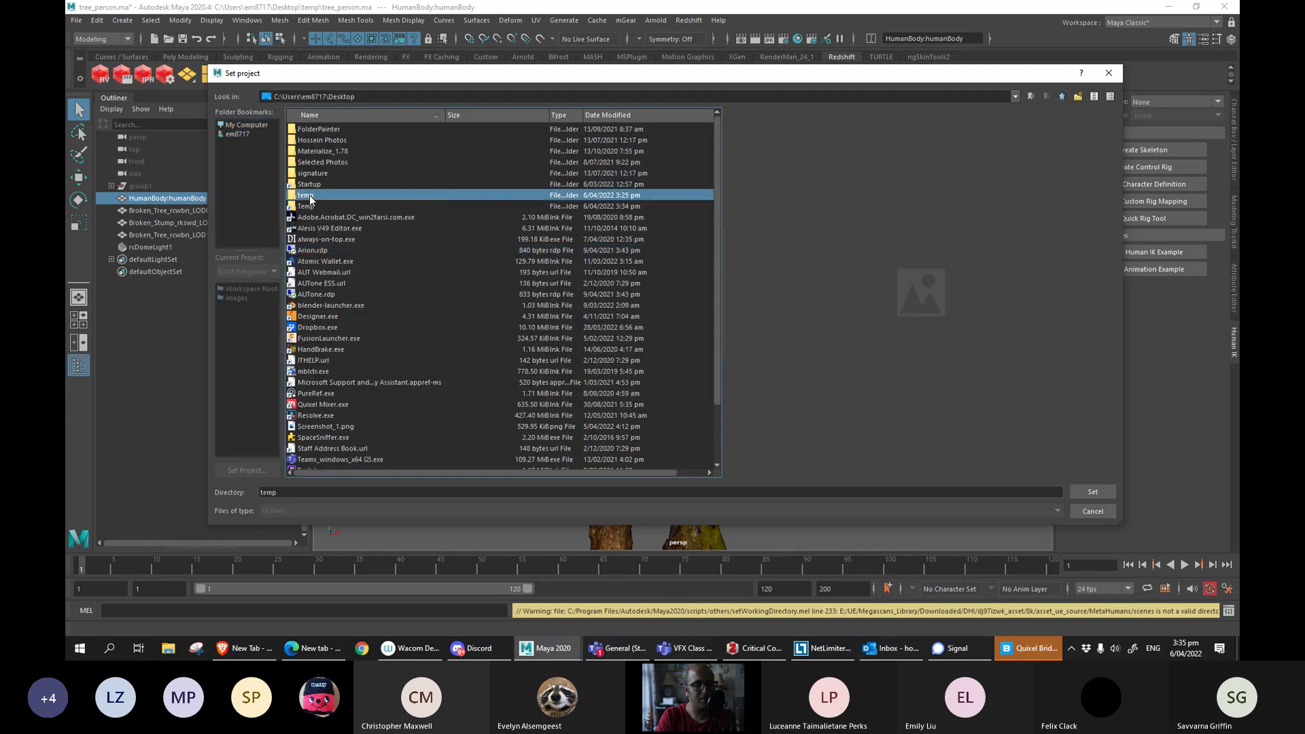
{"action": "left_click", "coordinate": [442, 493]}
{"action": "key", "text": "ctrl+a"}
{"action": "key", "text": "BackSpace"}
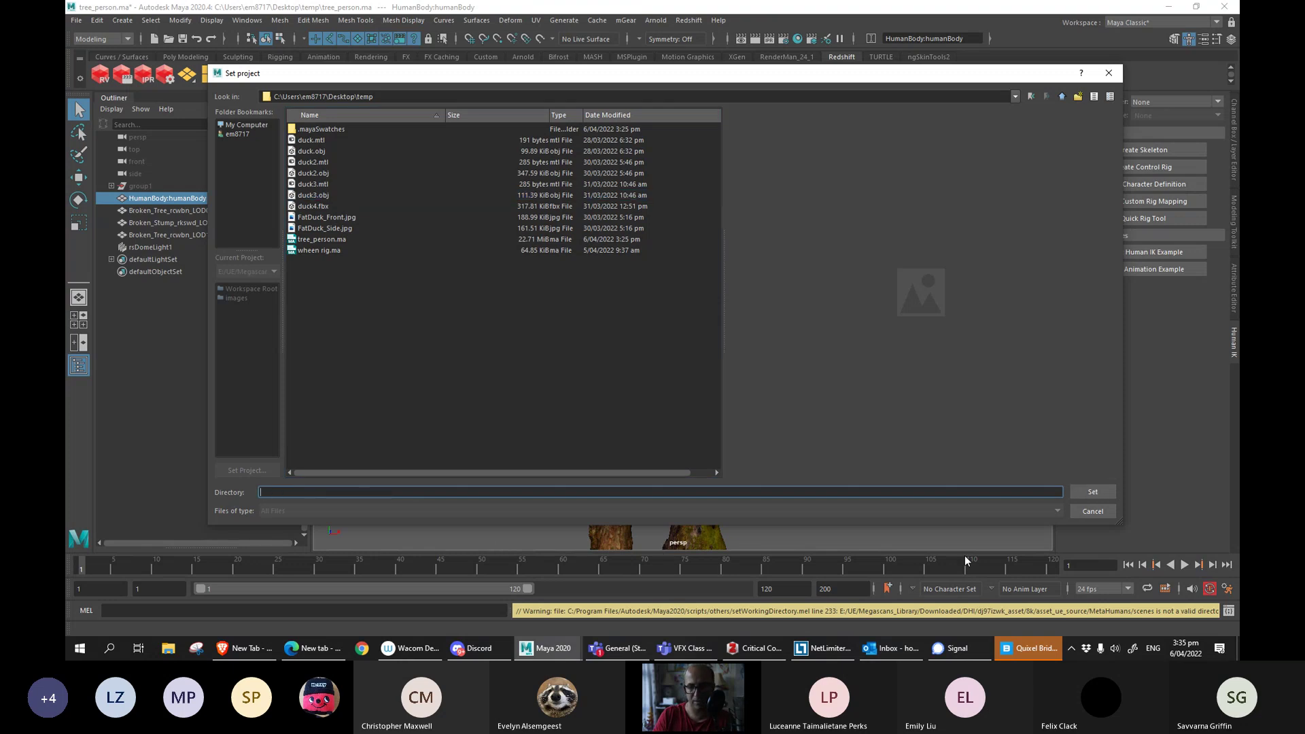
{"action": "left_click", "coordinate": [1090, 495]}
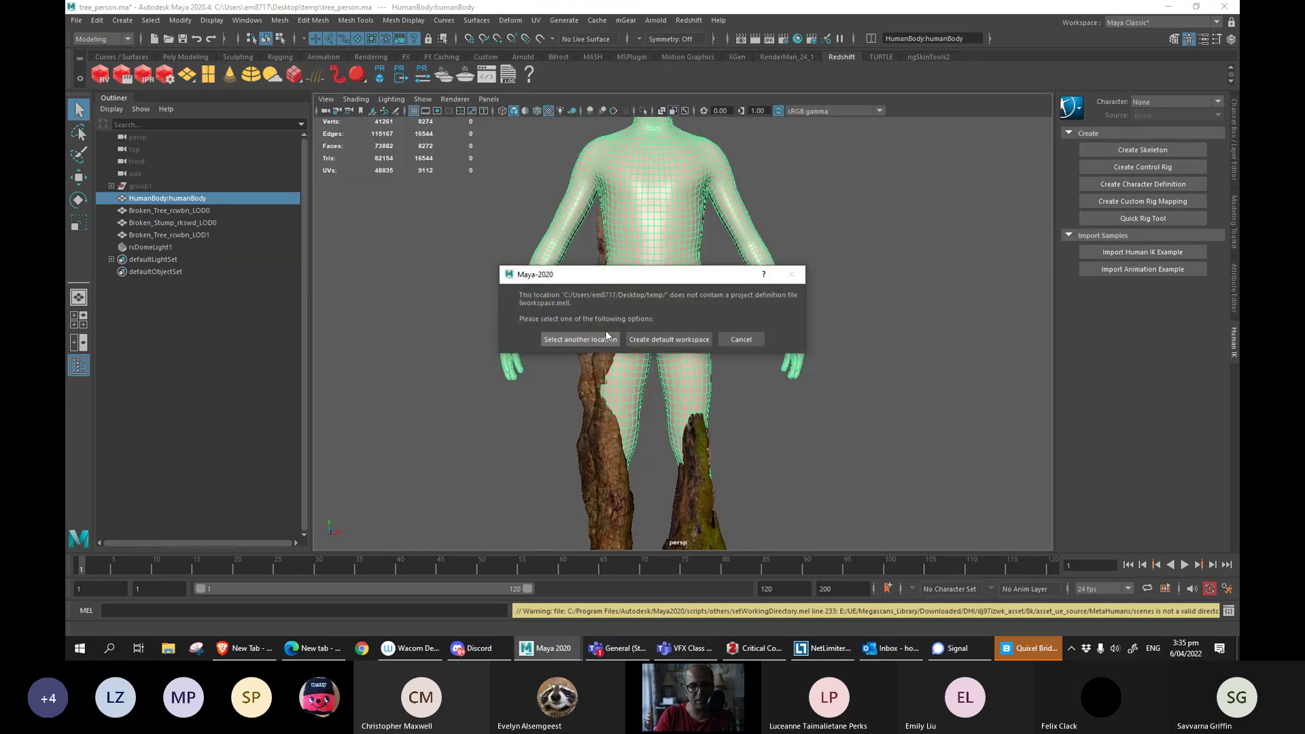
{"action": "left_click", "coordinate": [660, 341]}
{"action": "left_click", "coordinate": [351, 204]}
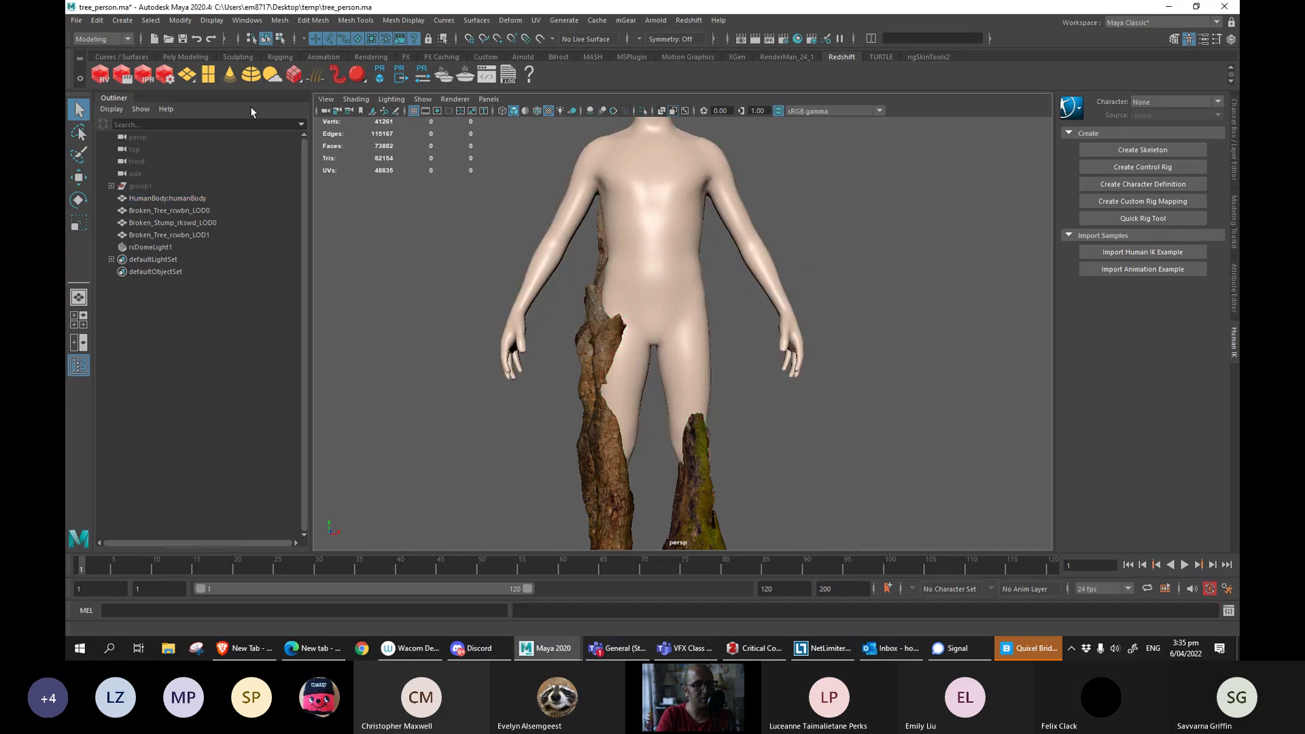
{"action": "key", "text": "ctrl+z"}
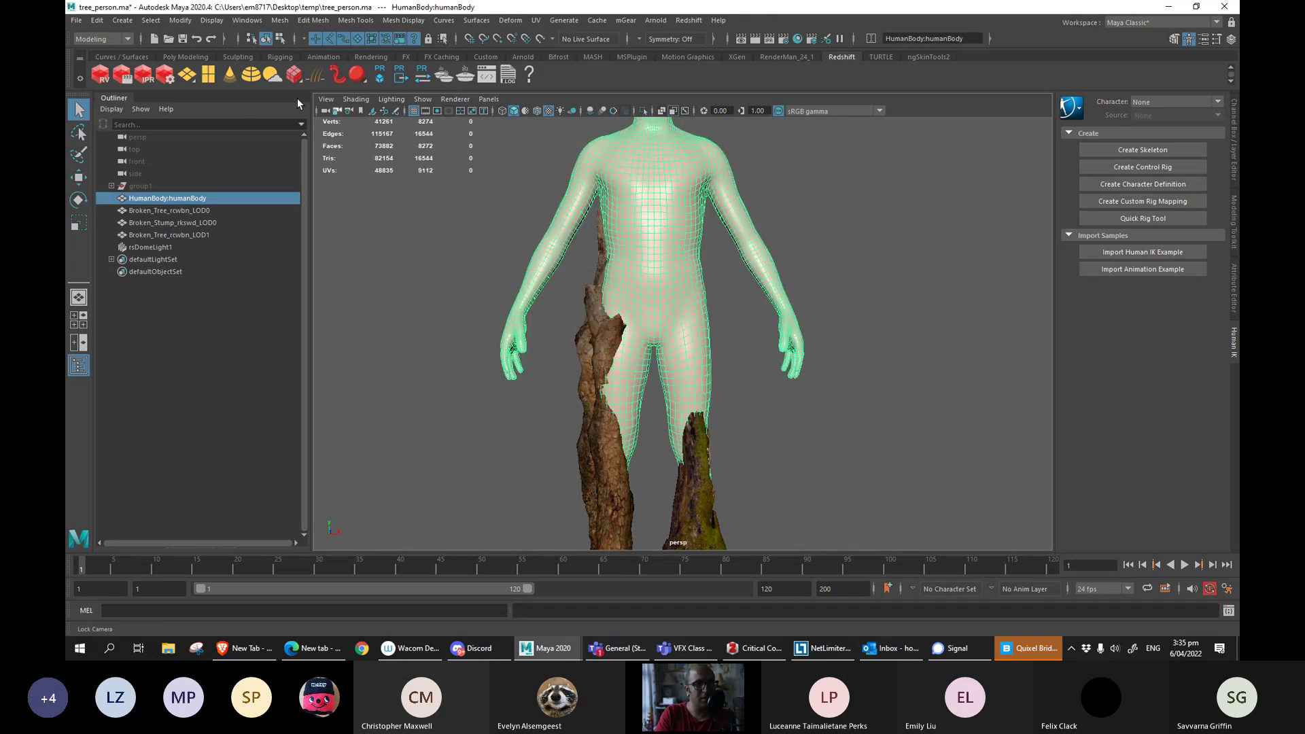
Export the selected human body mesh as the FBX file body in the Desktop's temp project folder.
{"action": "left_click", "coordinate": [76, 20]}
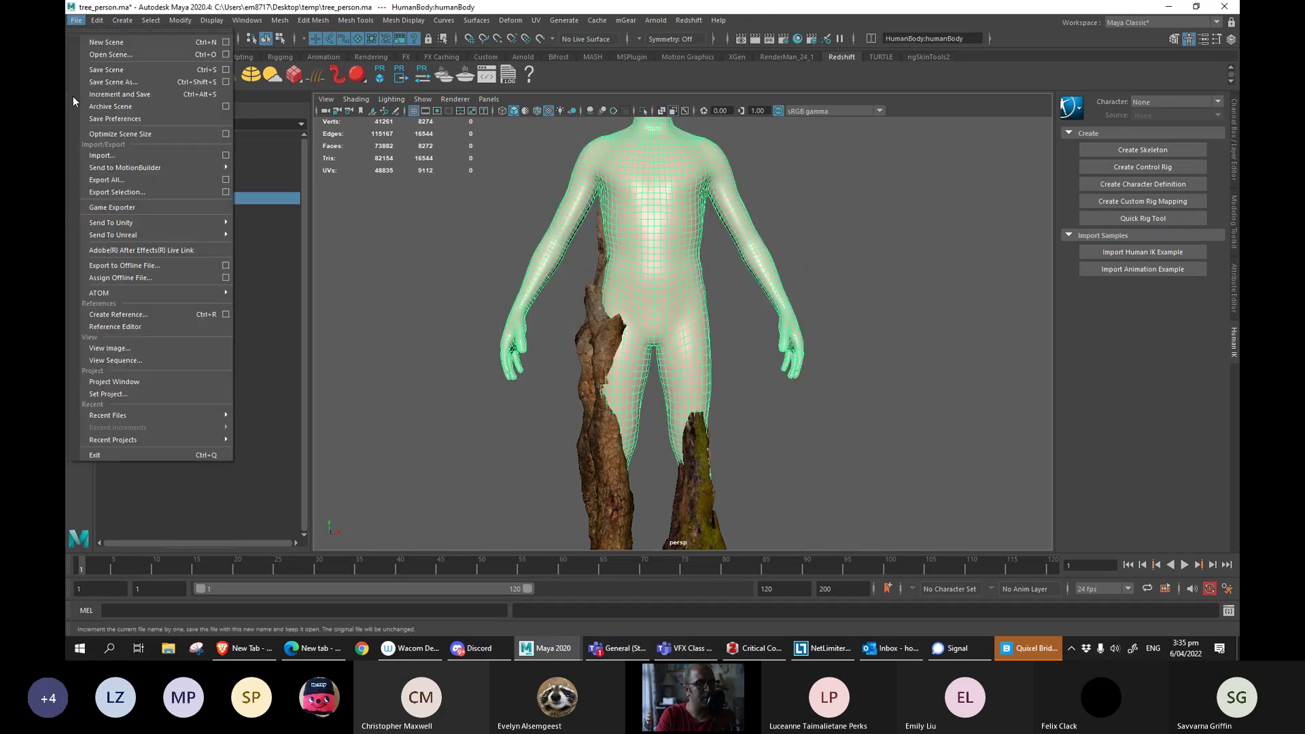
{"action": "left_click", "coordinate": [121, 193]}
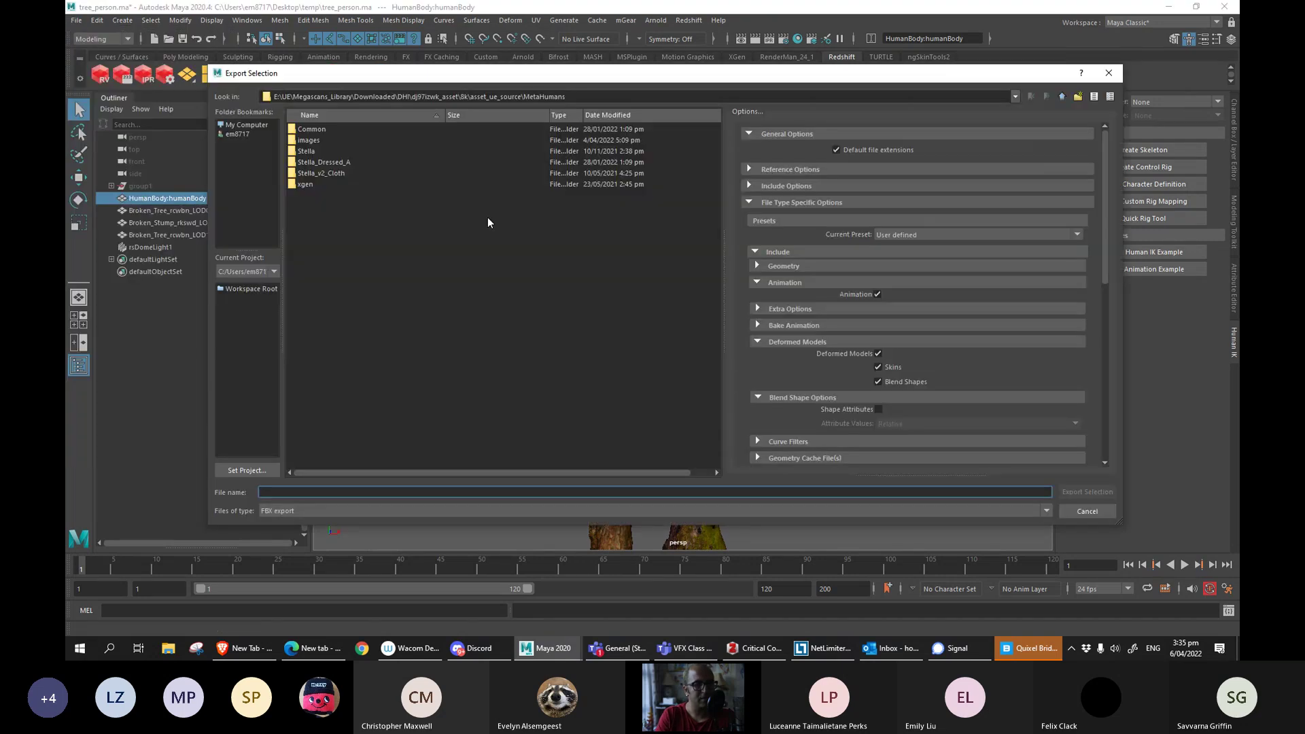
{"action": "left_click", "coordinate": [273, 274]}
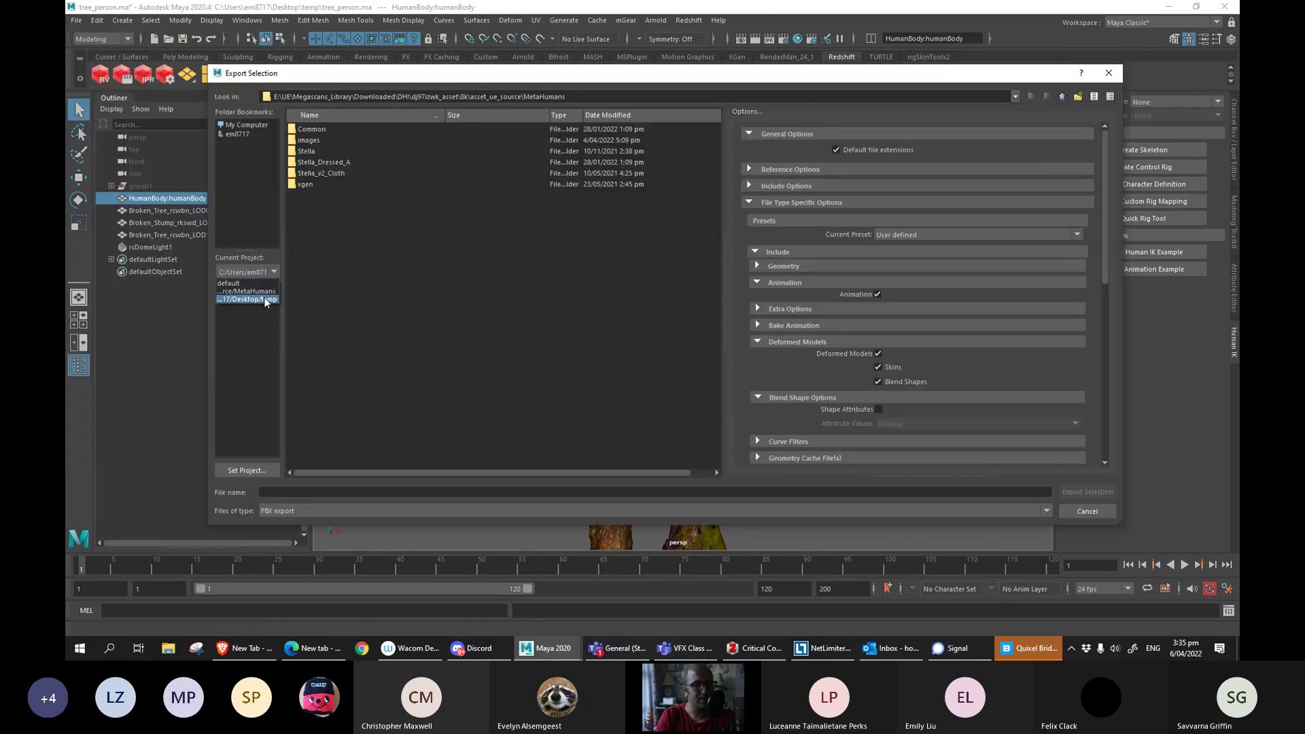
{"action": "left_click", "coordinate": [266, 299]}
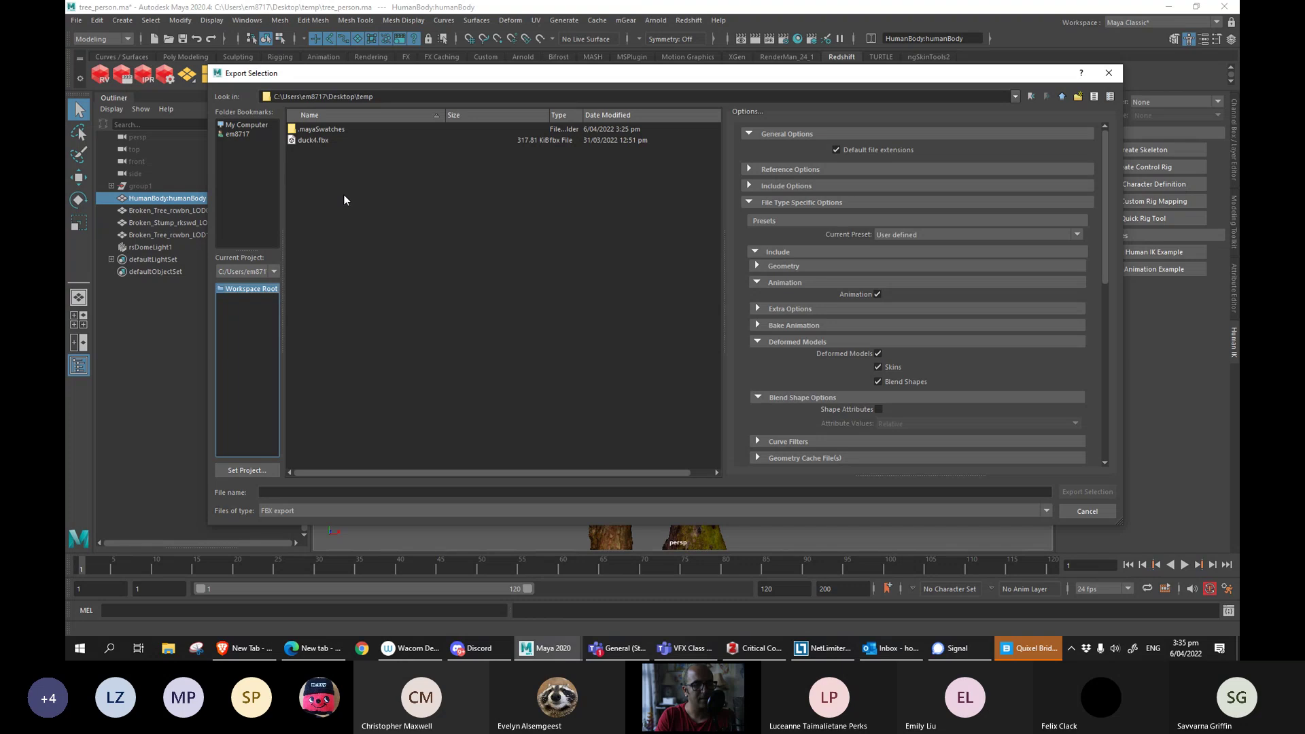
{"action": "left_click", "coordinate": [334, 493]}
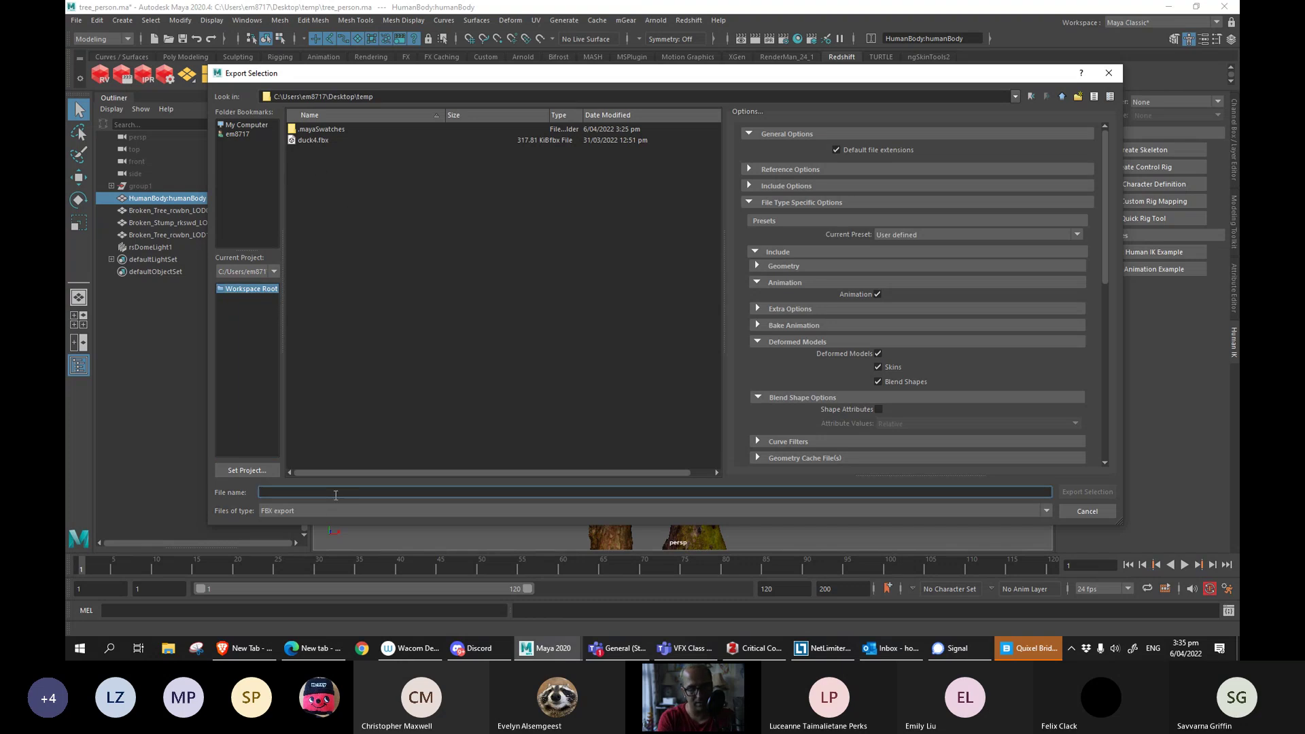
{"action": "type", "text": "body"}
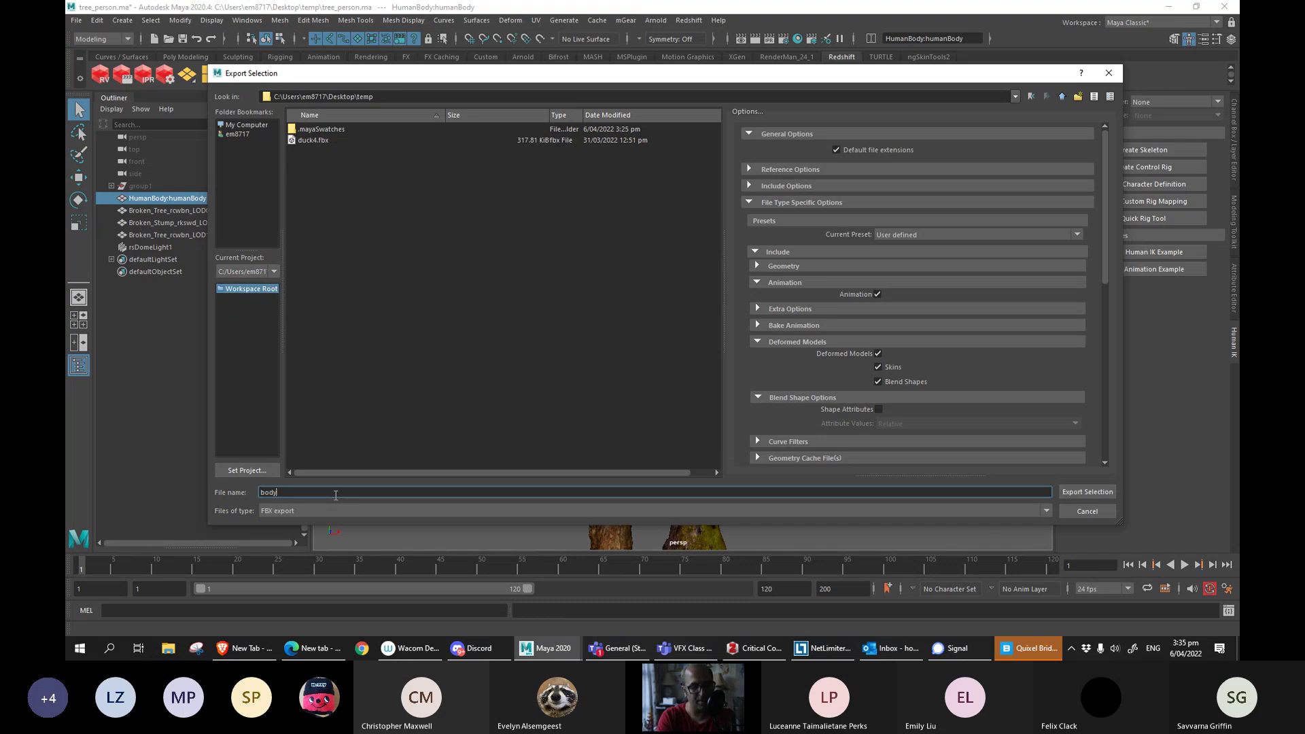
{"action": "key", "text": "Return"}
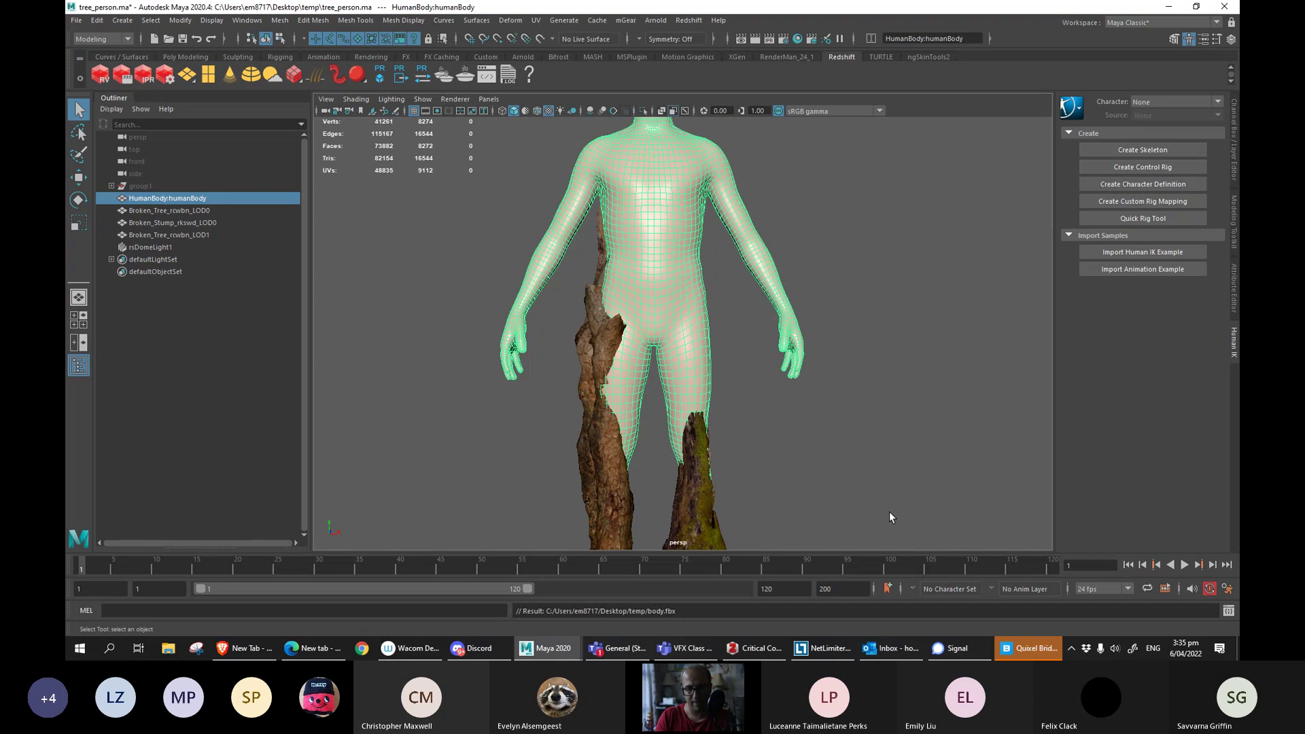
Quit Maya, saving the changes to the tree_person scene.
{"action": "left_click", "coordinate": [1224, 6]}
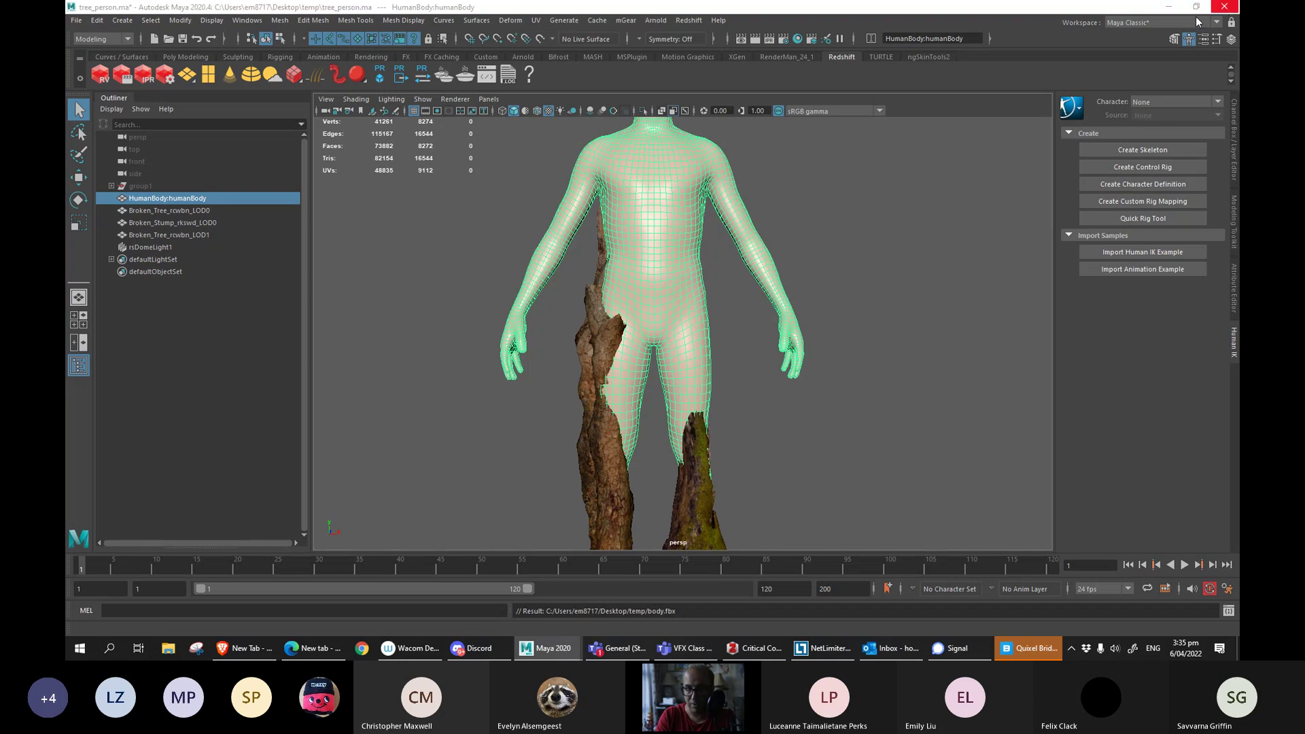
{"action": "left_click", "coordinate": [601, 327]}
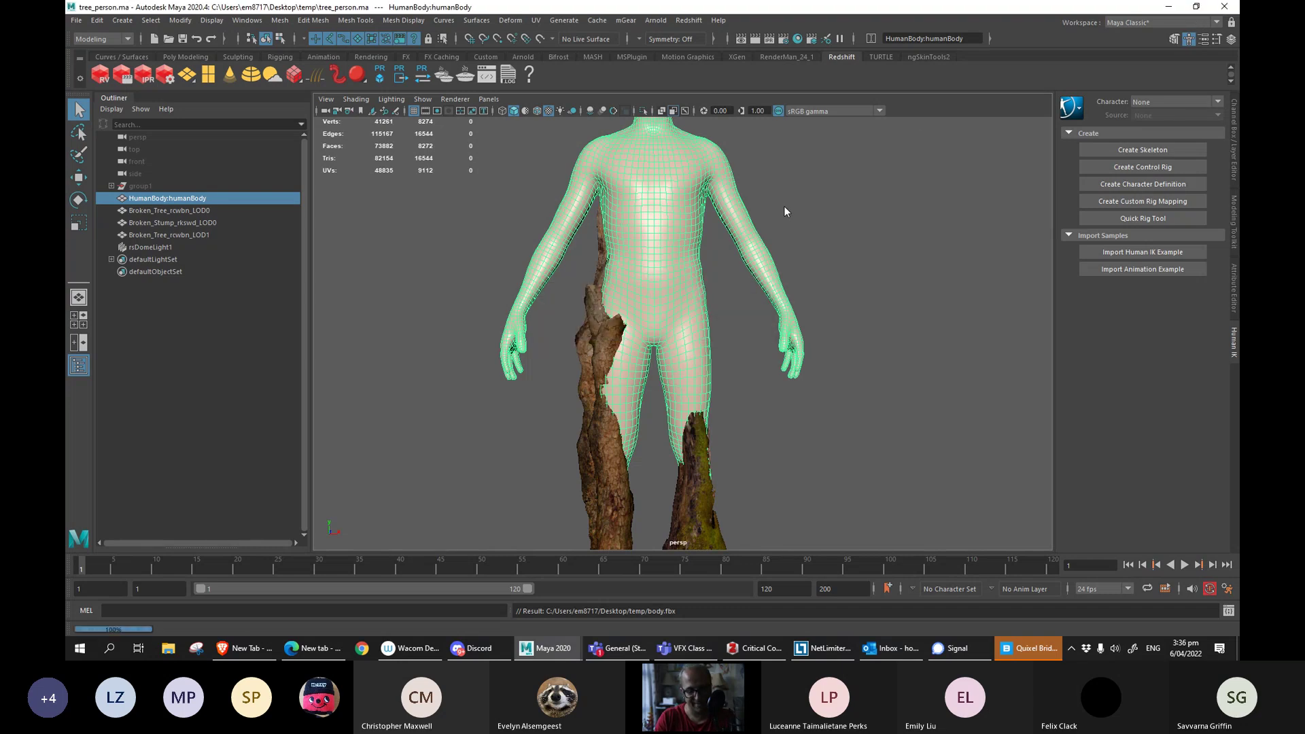
Launch Quixel Mixer.
{"action": "key", "text": "super"}
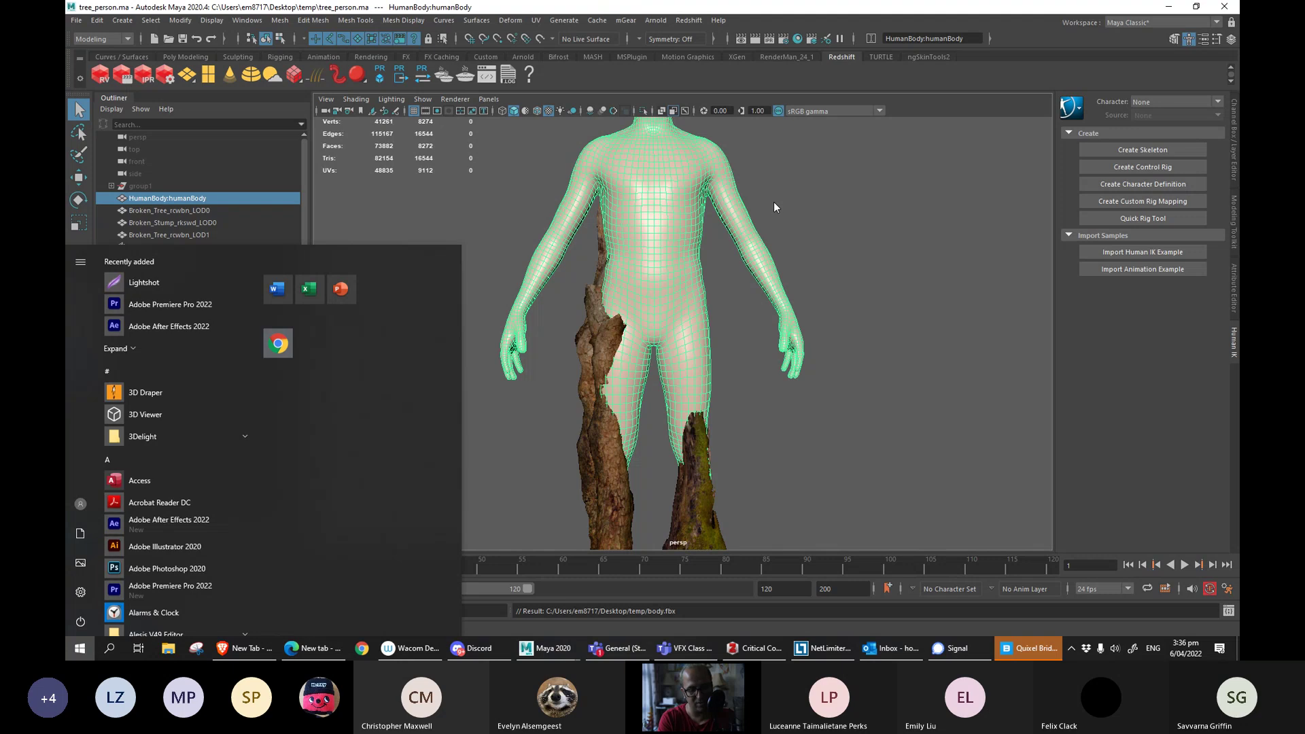
{"action": "type", "text": "quix"}
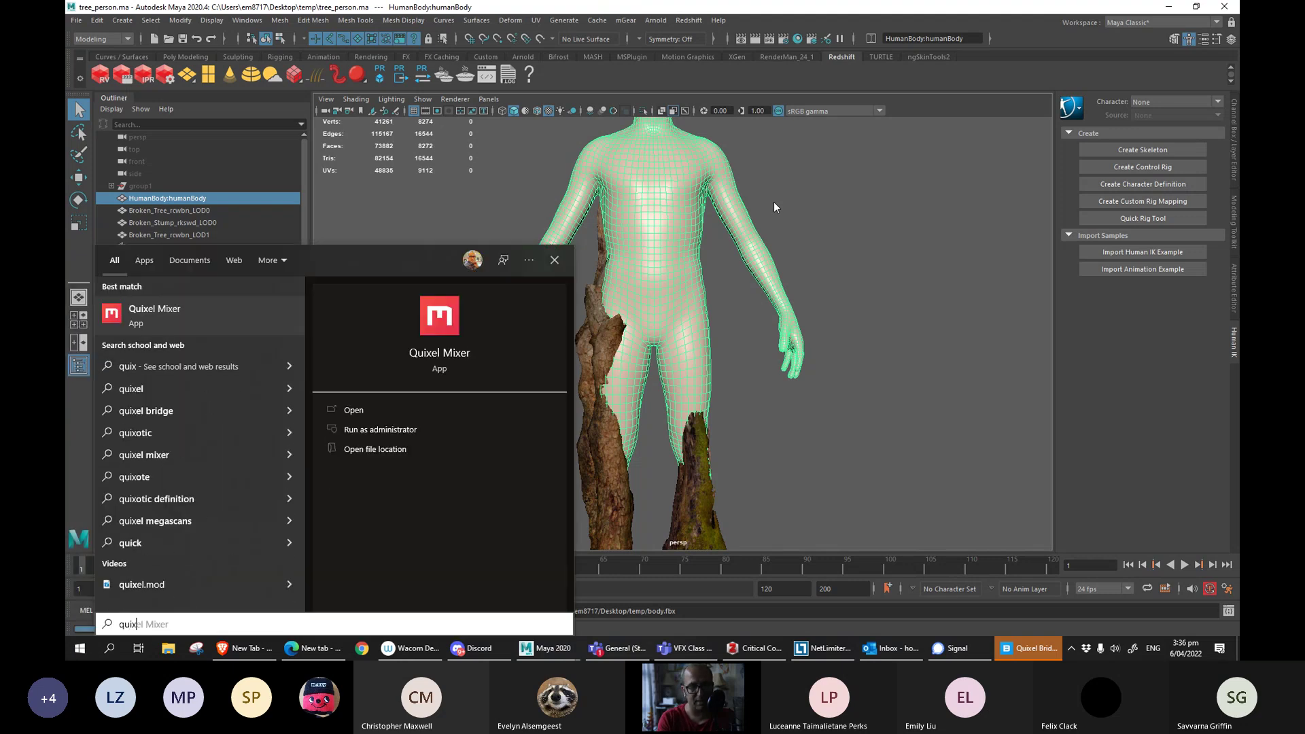
{"action": "key", "text": "Return"}
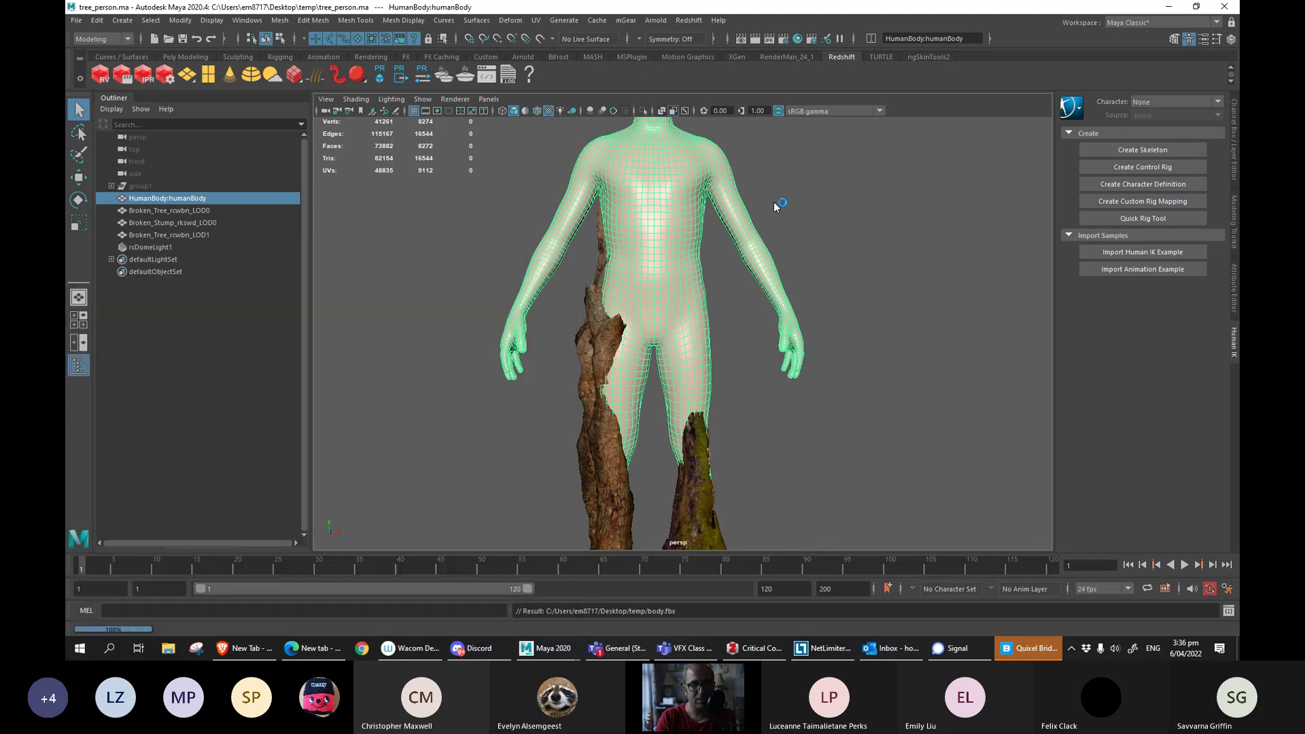
Switch to Quixel Bridge, look at the signed-in account's options, and minimize its window.
{"action": "left_click", "coordinate": [1028, 650]}
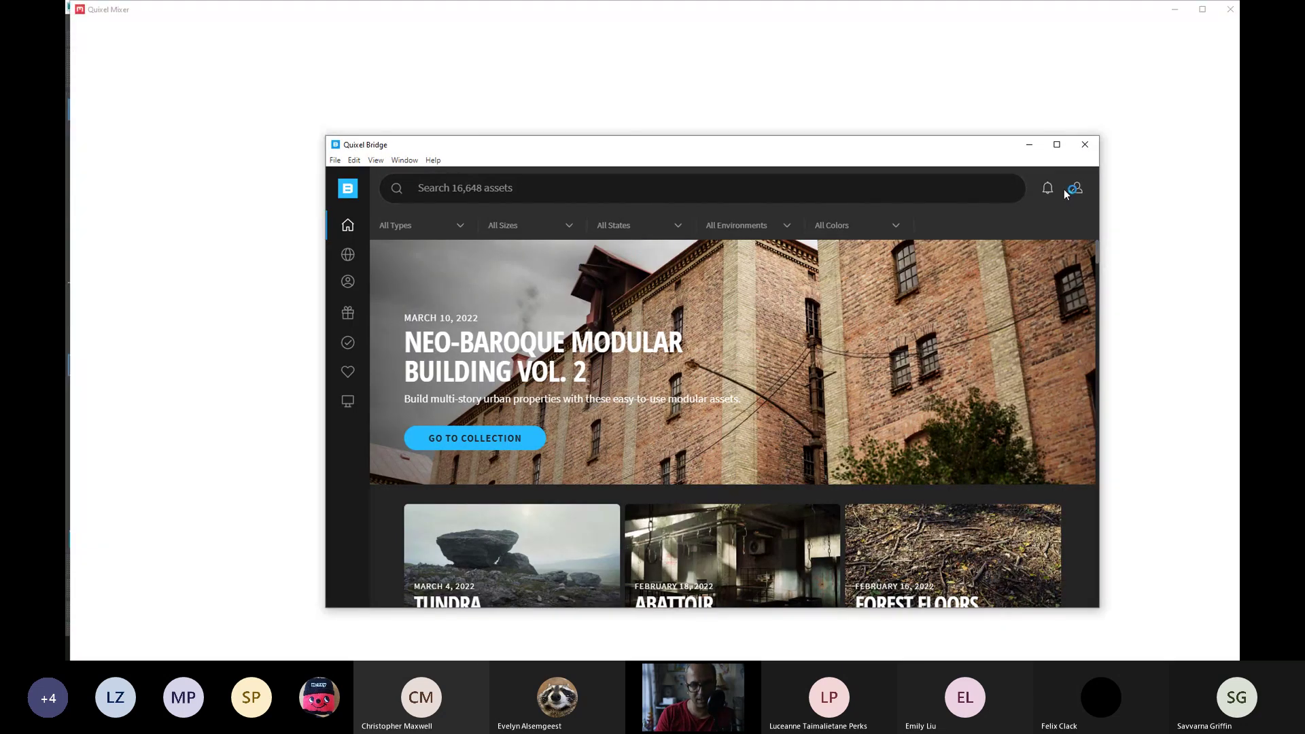
{"action": "left_click", "coordinate": [1079, 192]}
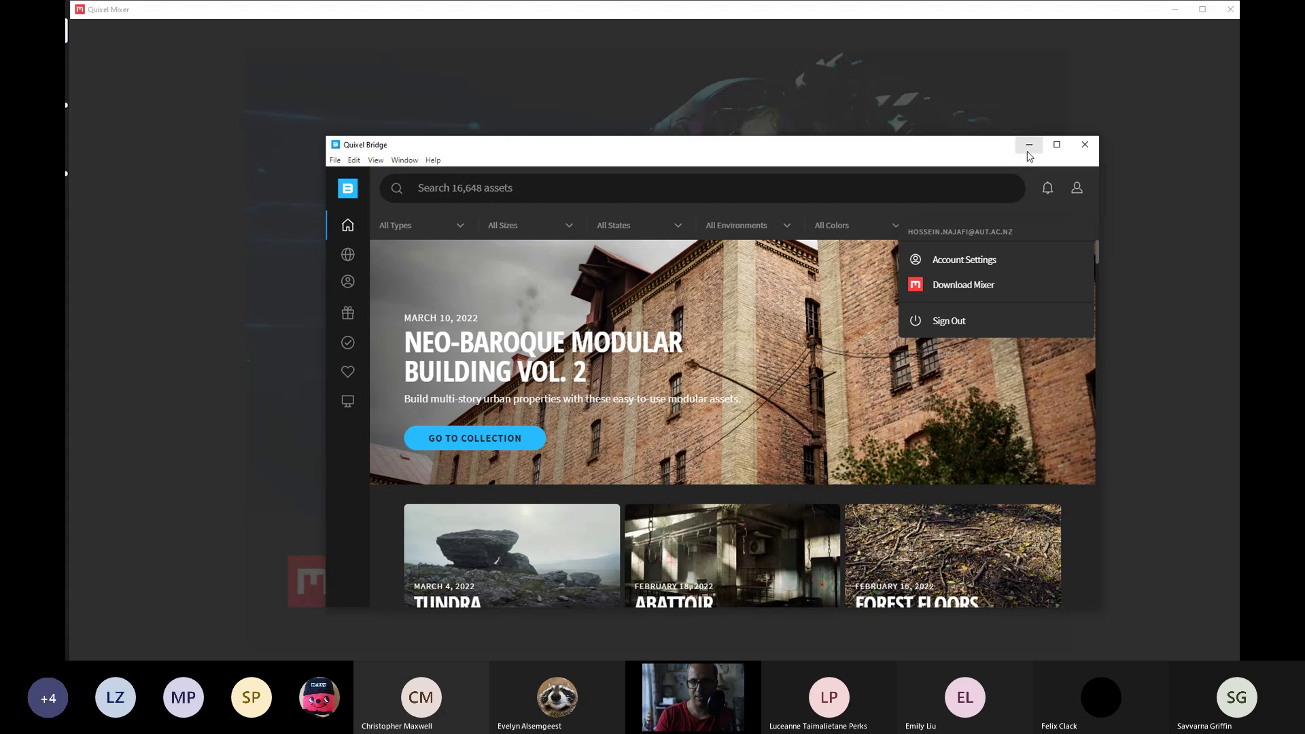
{"action": "left_click", "coordinate": [1029, 145]}
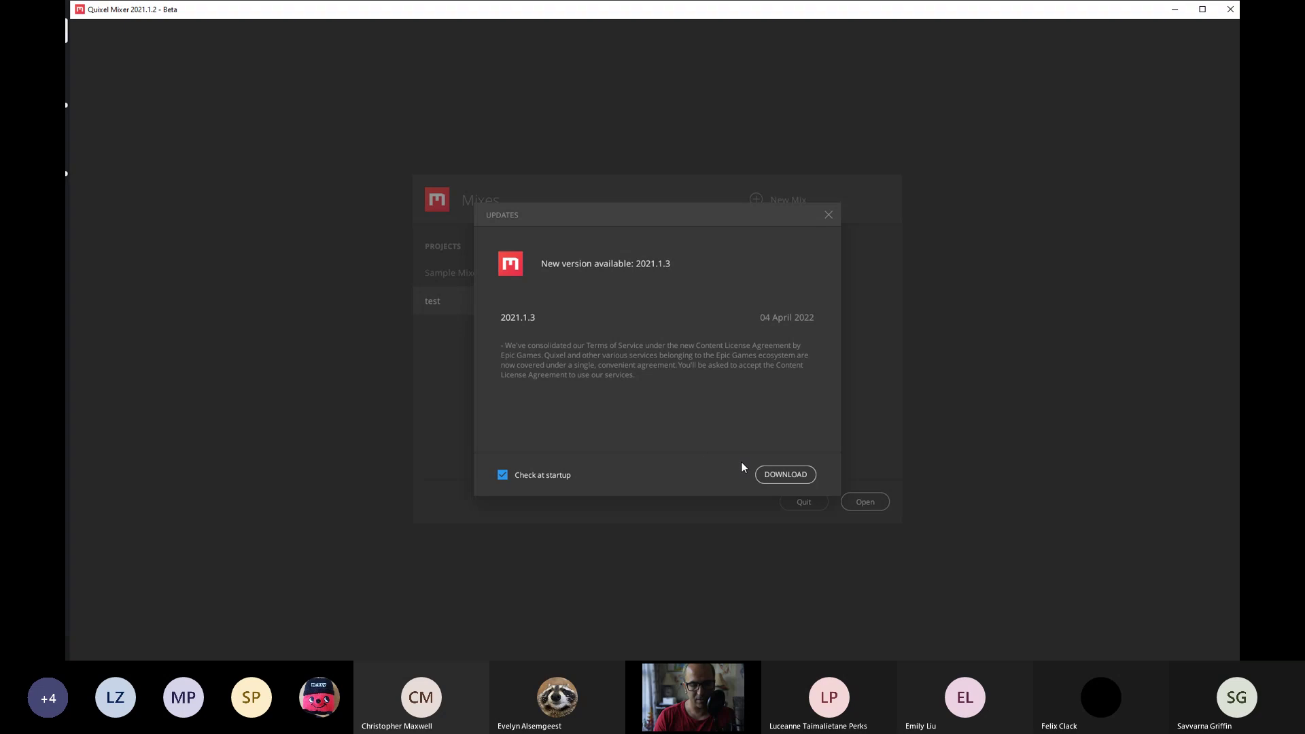
Dismiss Mixer's update notice and create a mix named Lava Shader in the test project with 4096 px working resolution.
{"action": "left_click", "coordinate": [829, 214]}
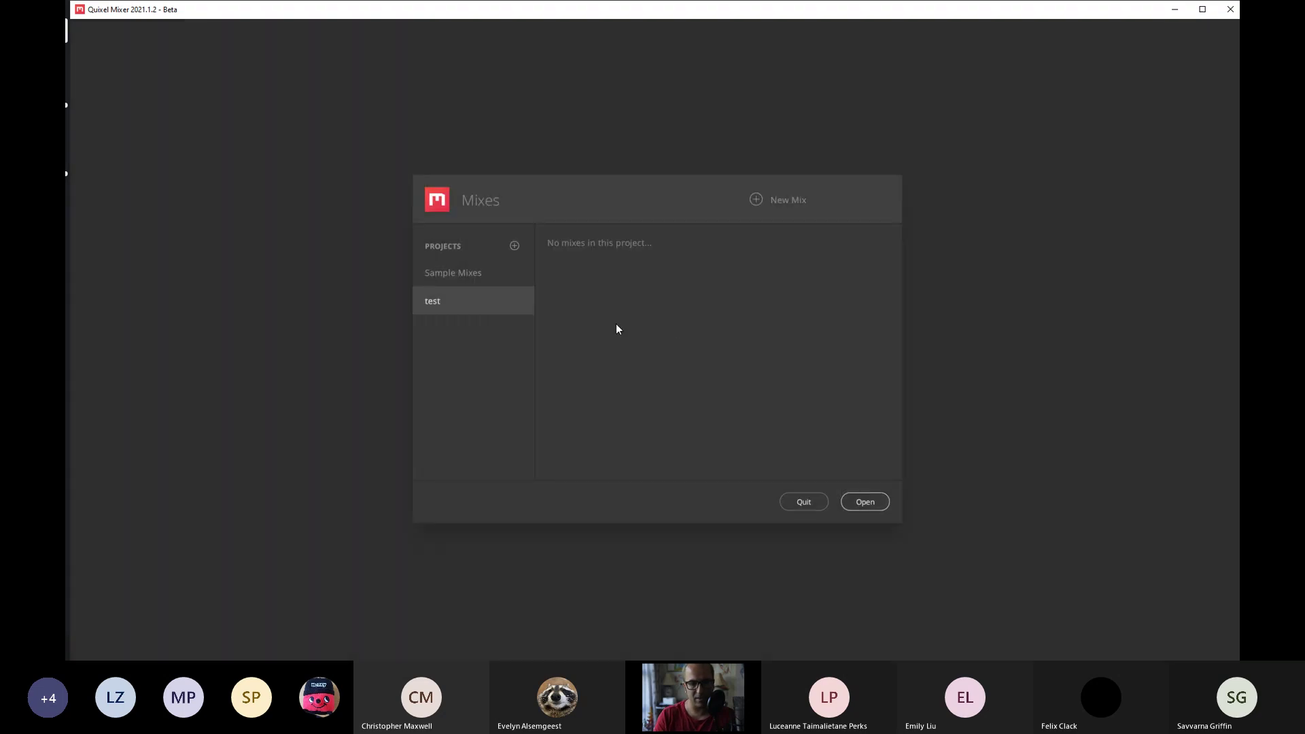
{"action": "left_click", "coordinate": [780, 204]}
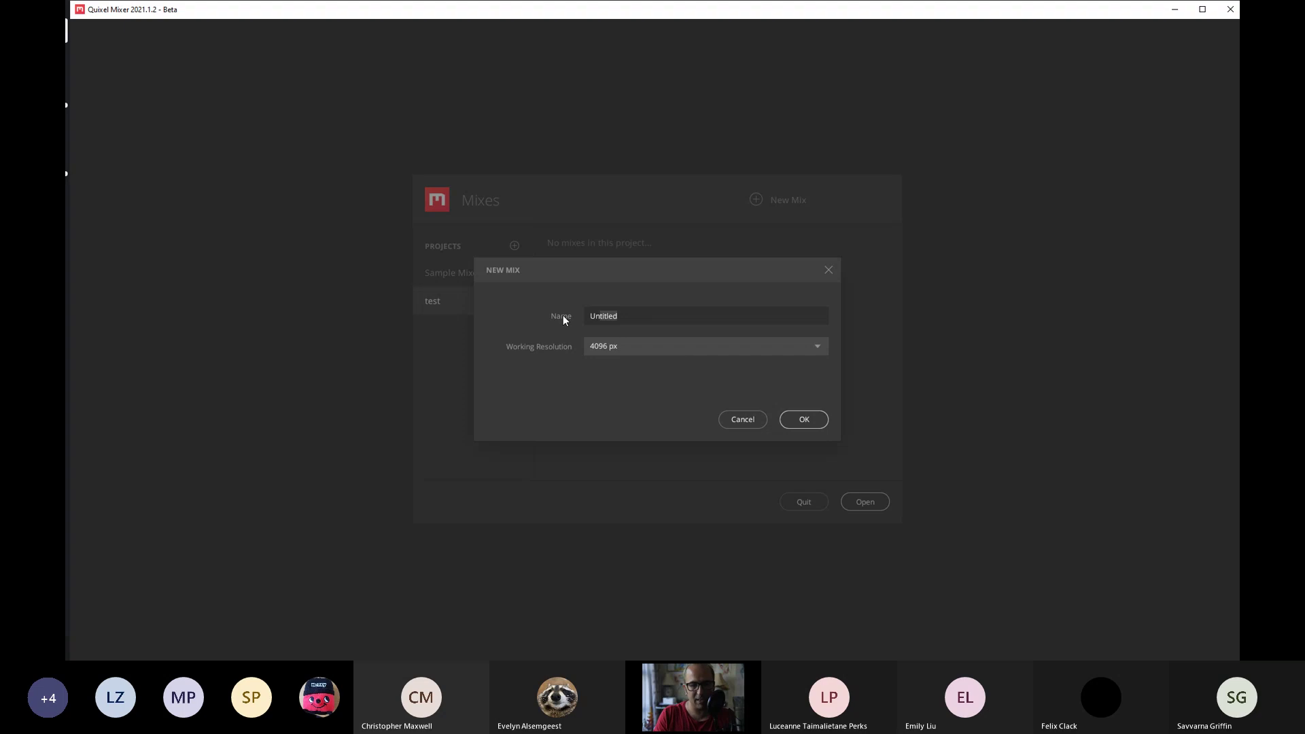
{"action": "type", "text": "Lava Shader"}
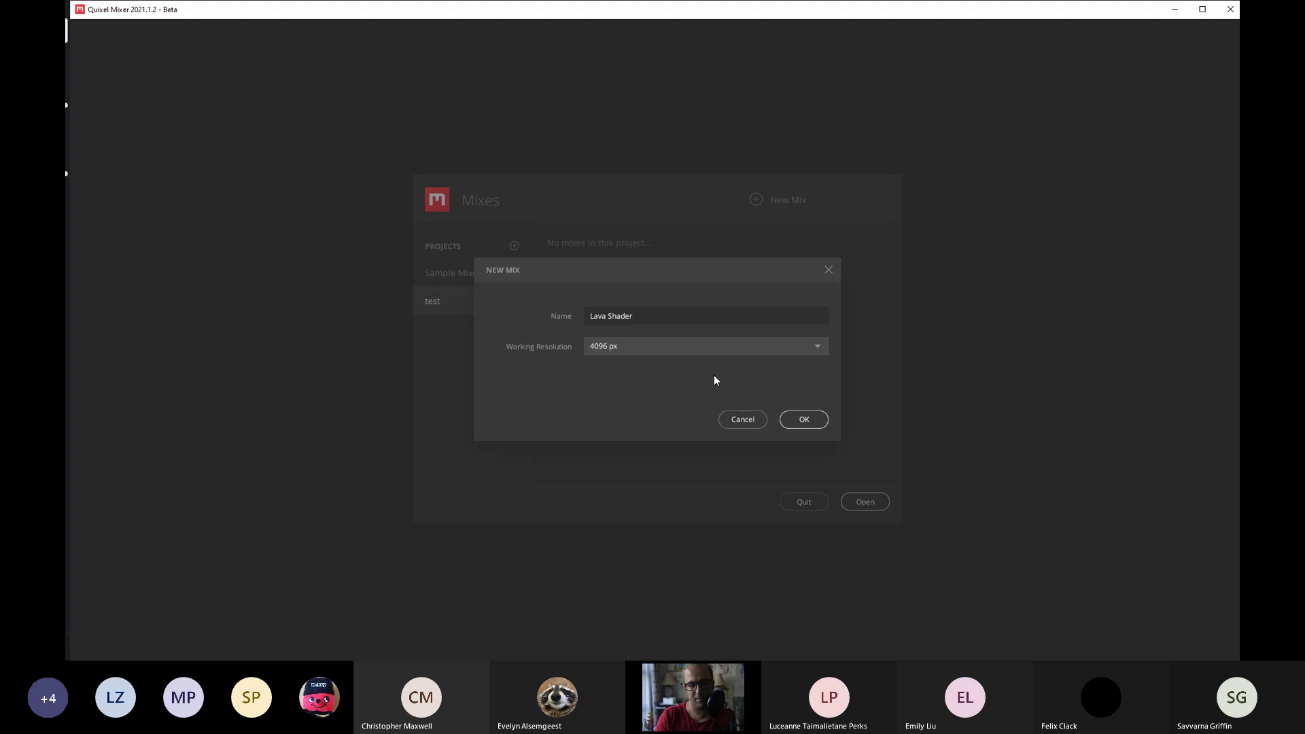
{"action": "left_click", "coordinate": [805, 420]}
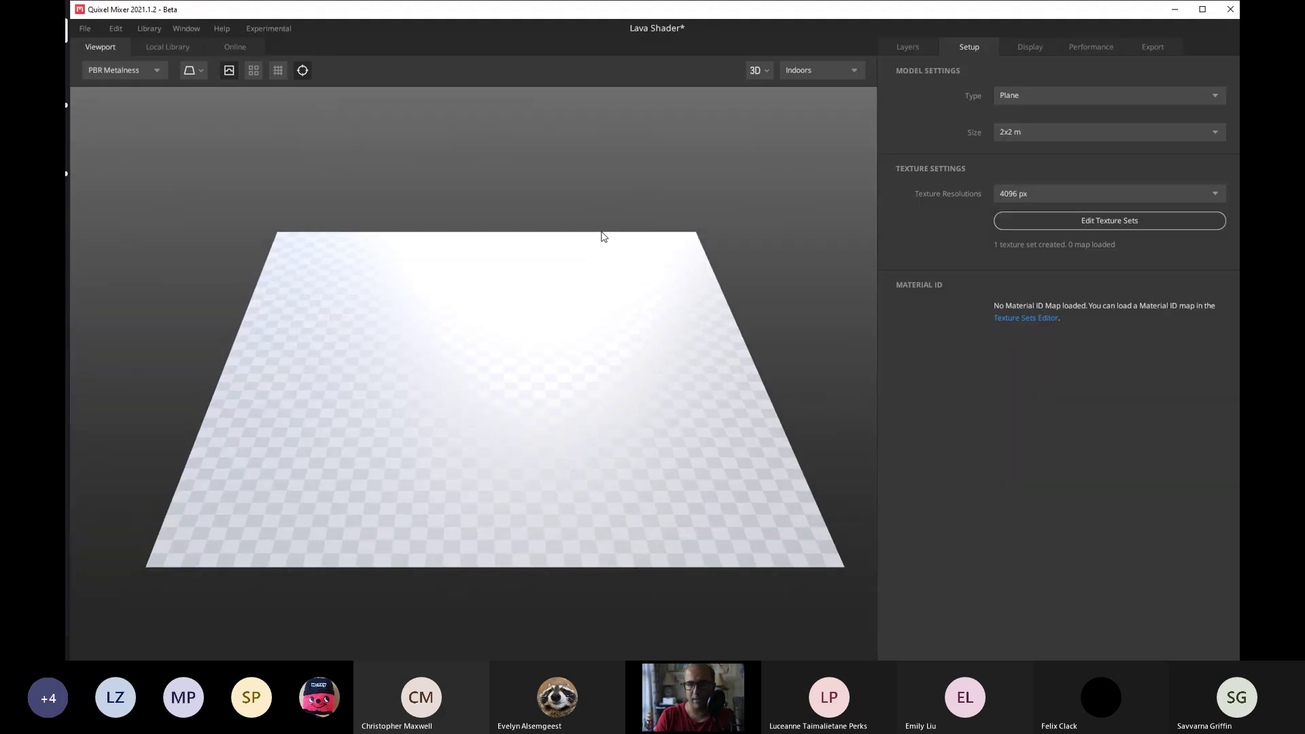
Set the model type to Custom Model and load body.fbx from the Desktop's temp folder.
{"action": "left_click_drag", "start_coordinate": [578, 268], "coordinate": [592, 291]}
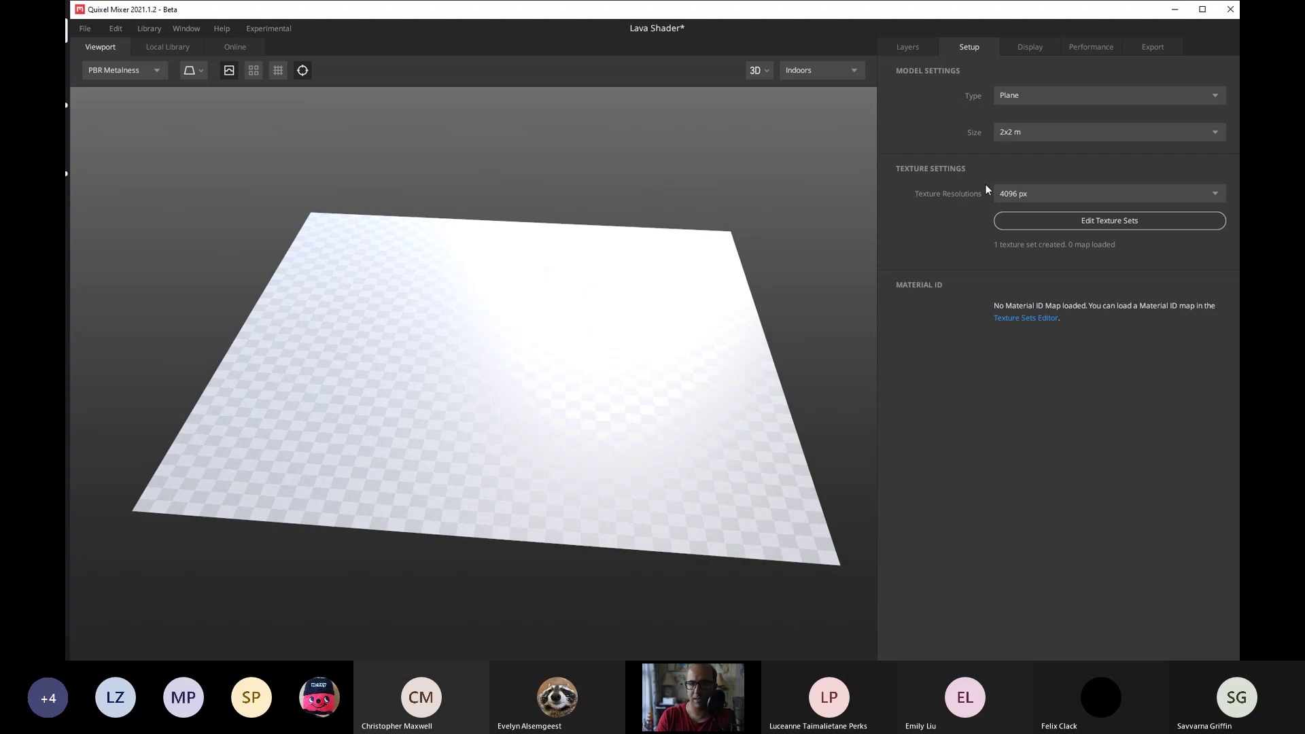
{"action": "left_click", "coordinate": [1028, 102]}
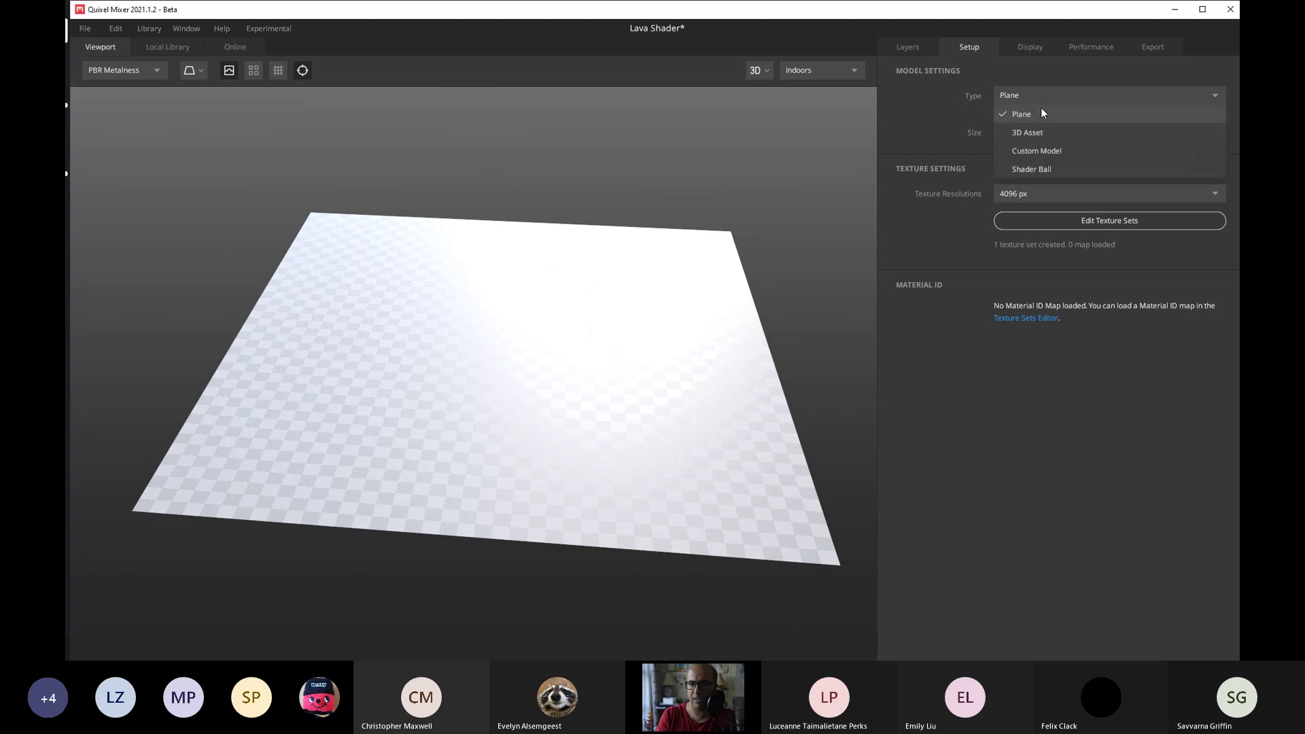
{"action": "left_click", "coordinate": [1058, 158]}
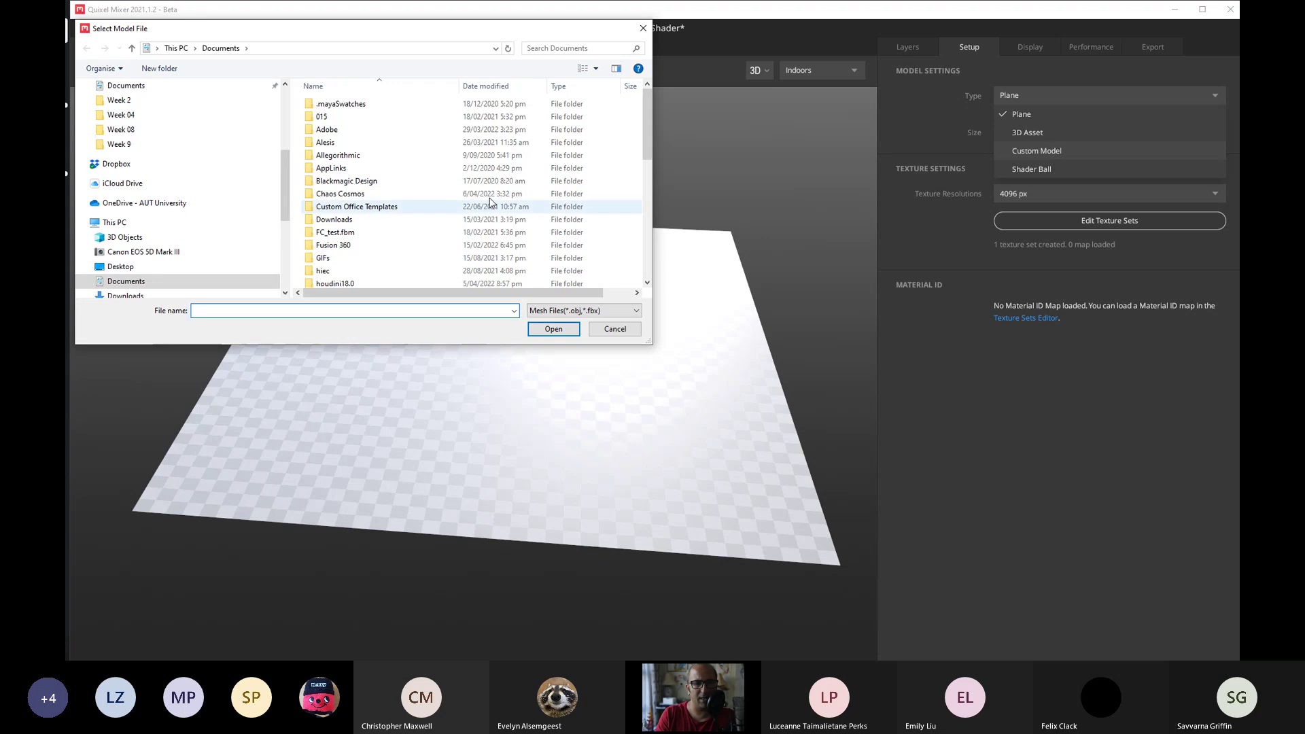
{"action": "scroll", "coordinate": [205, 153], "scroll_direction": "up", "scroll_amount": 4}
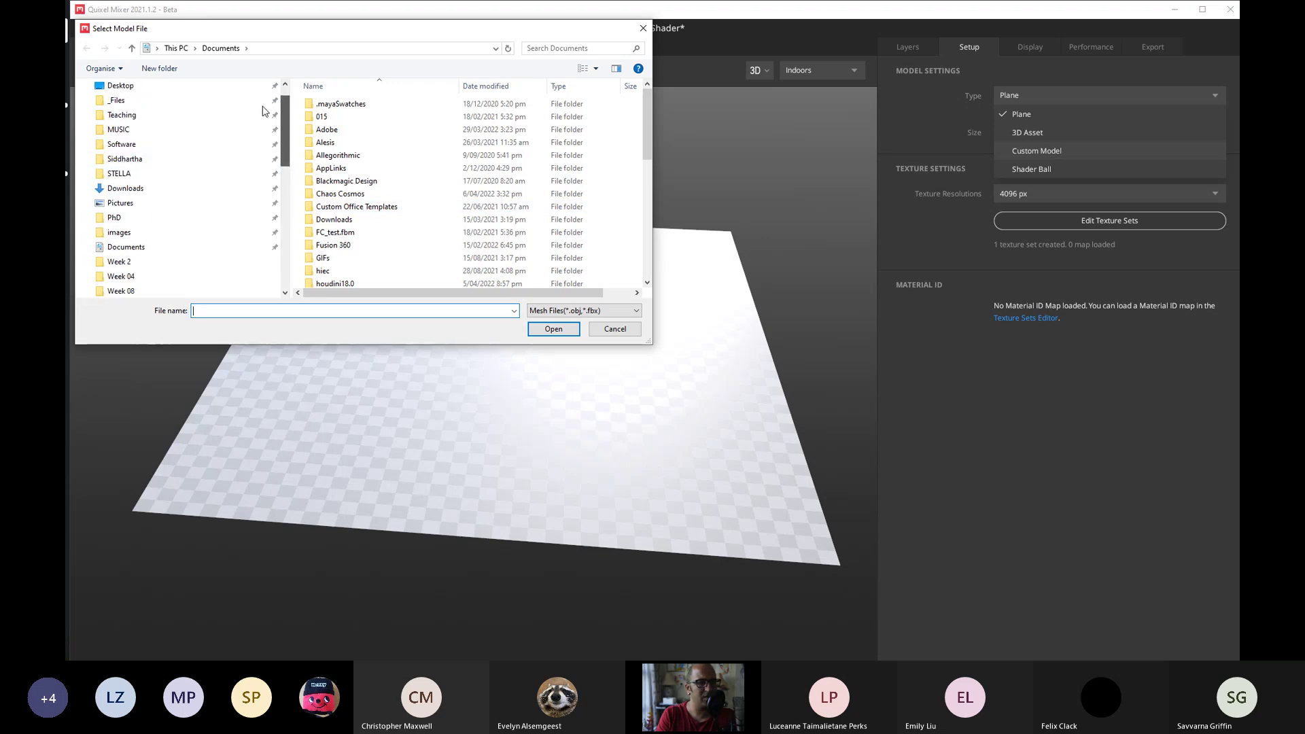
{"action": "left_click", "coordinate": [193, 86]}
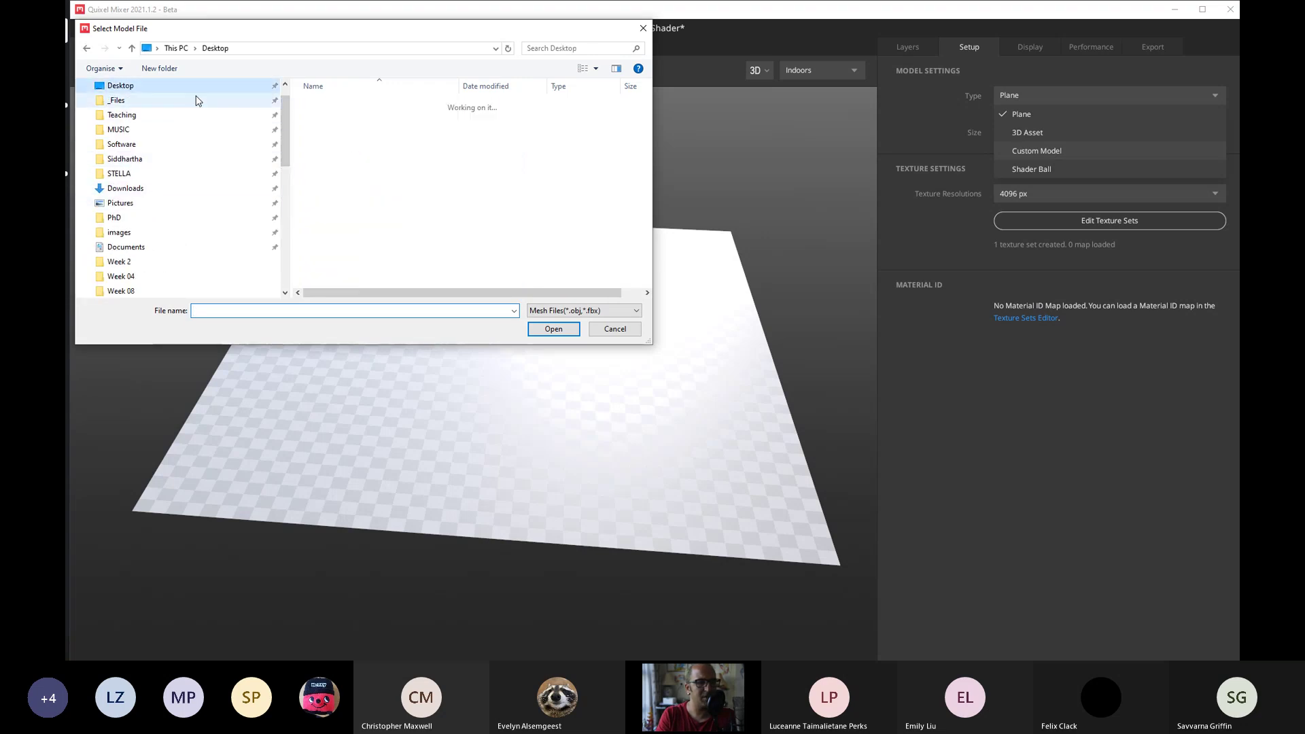
{"action": "double_click", "coordinate": [361, 168]}
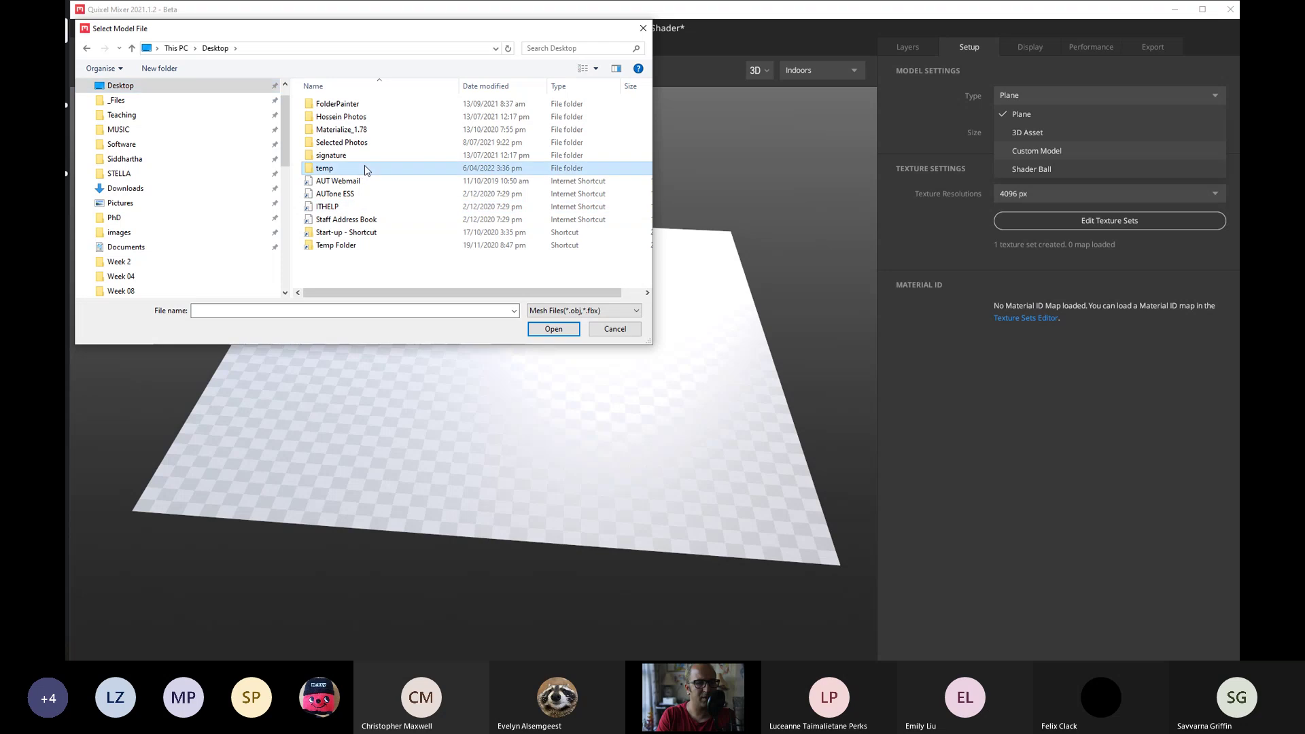
{"action": "double_click", "coordinate": [402, 117]}
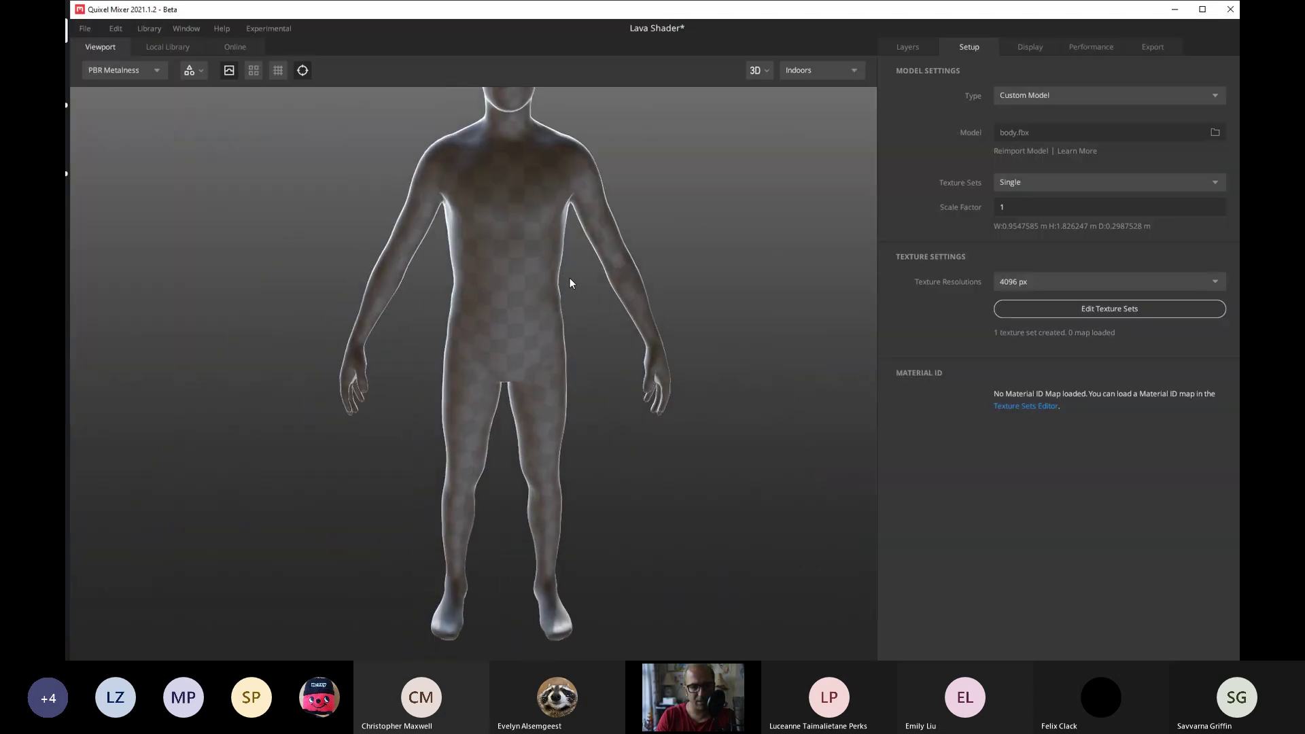
Examine the imported body model from several angles and distances, from the legs up to the head.
{"action": "left_click_drag", "start_coordinate": [571, 282], "coordinate": [495, 248]}
{"action": "scroll", "coordinate": [518, 283], "scroll_direction": "up", "scroll_amount": 5}
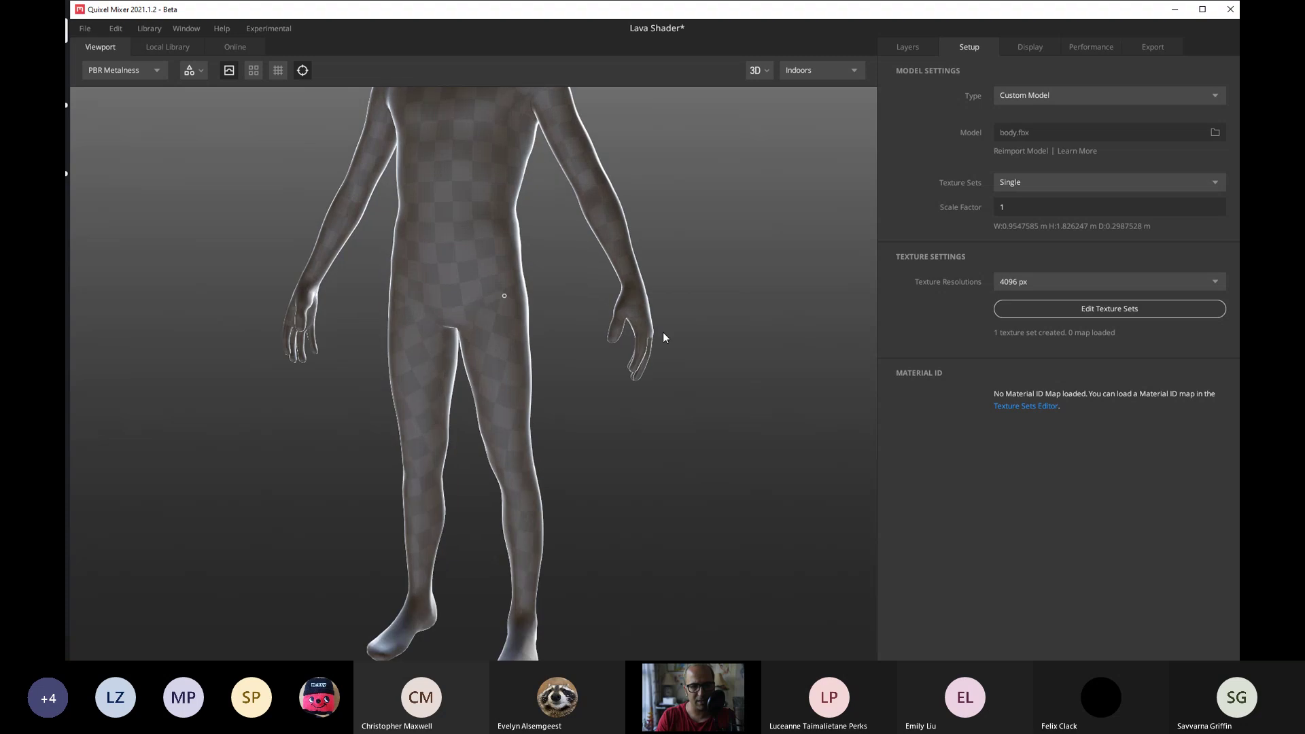
{"action": "scroll", "coordinate": [553, 378], "scroll_direction": "down", "scroll_amount": 4}
{"action": "left_click_drag", "start_coordinate": [544, 369], "coordinate": [423, 344]}
{"action": "scroll", "coordinate": [312, 341], "scroll_direction": "up", "scroll_amount": 3}
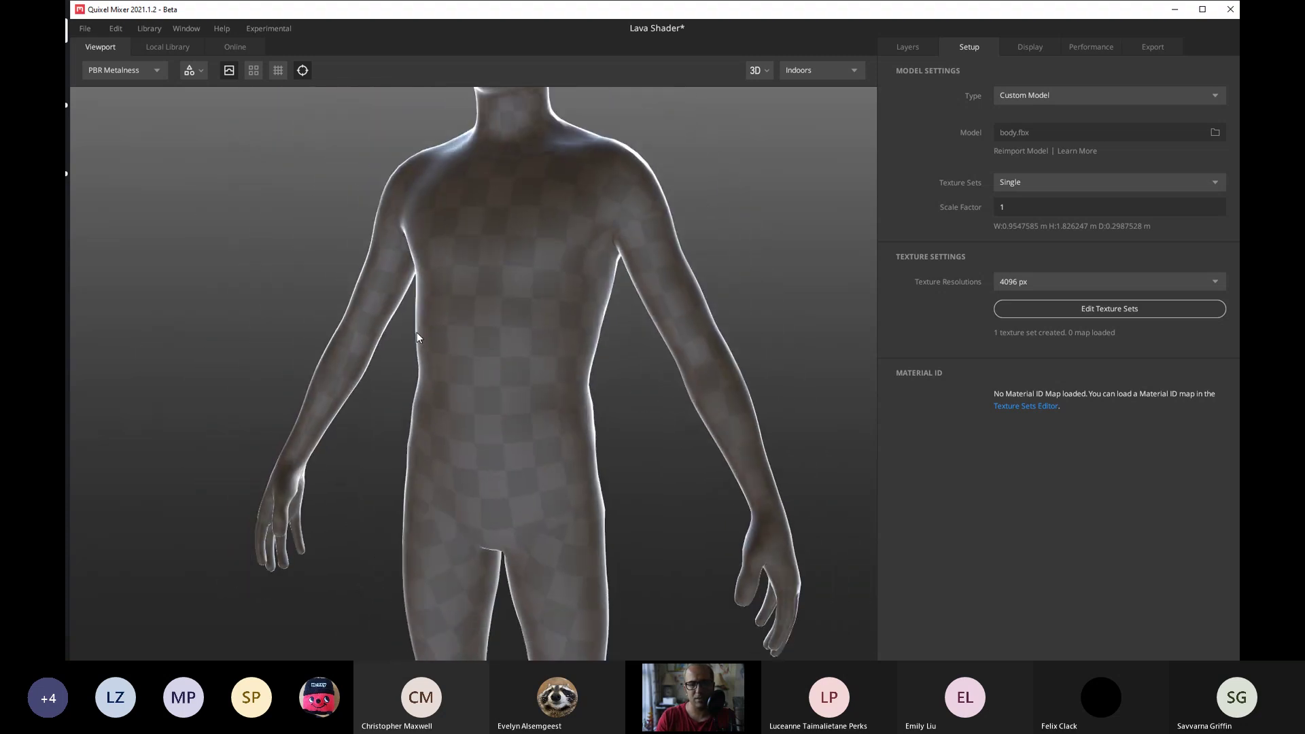
{"action": "left_click_drag", "start_coordinate": [312, 340], "coordinate": [705, 239]}
{"action": "scroll", "coordinate": [515, 351], "scroll_direction": "up", "scroll_amount": 2}
{"action": "scroll", "coordinate": [435, 356], "scroll_direction": "down", "scroll_amount": 4}
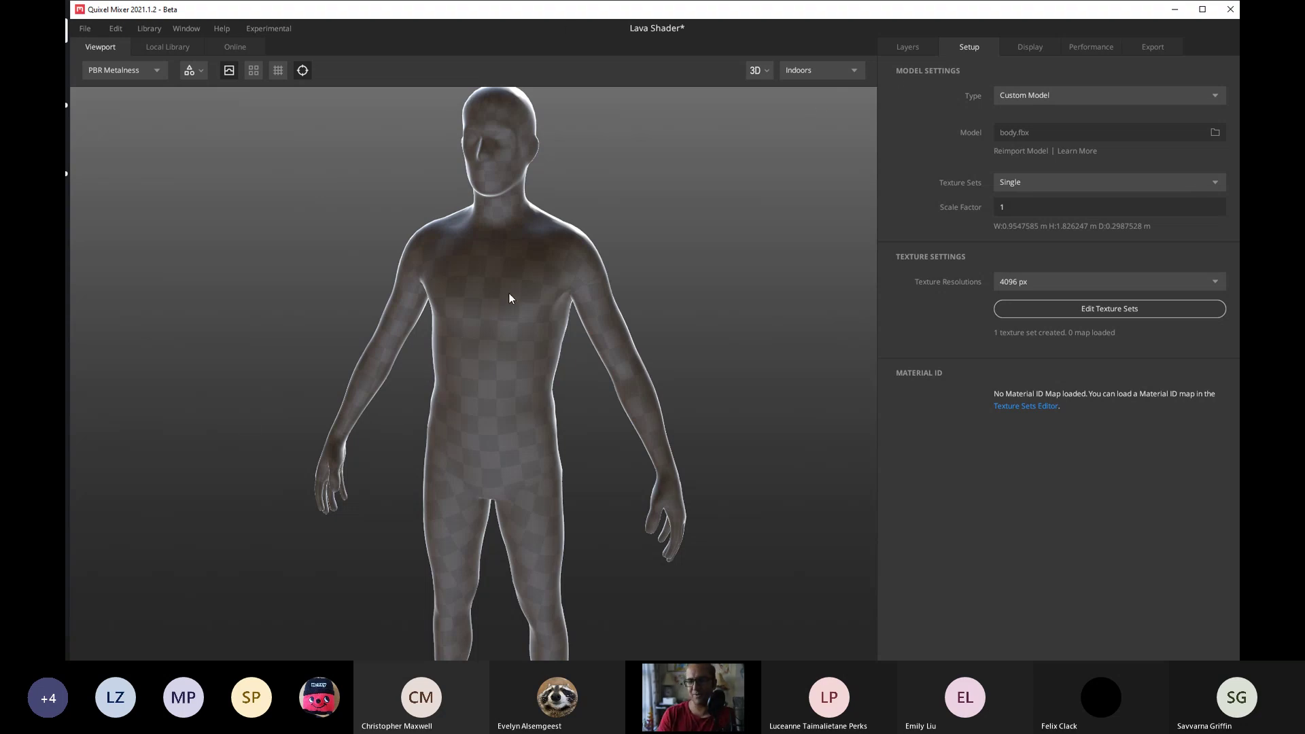
Show the mix's layers and search the online asset library for "lava field".
{"action": "left_click", "coordinate": [907, 51]}
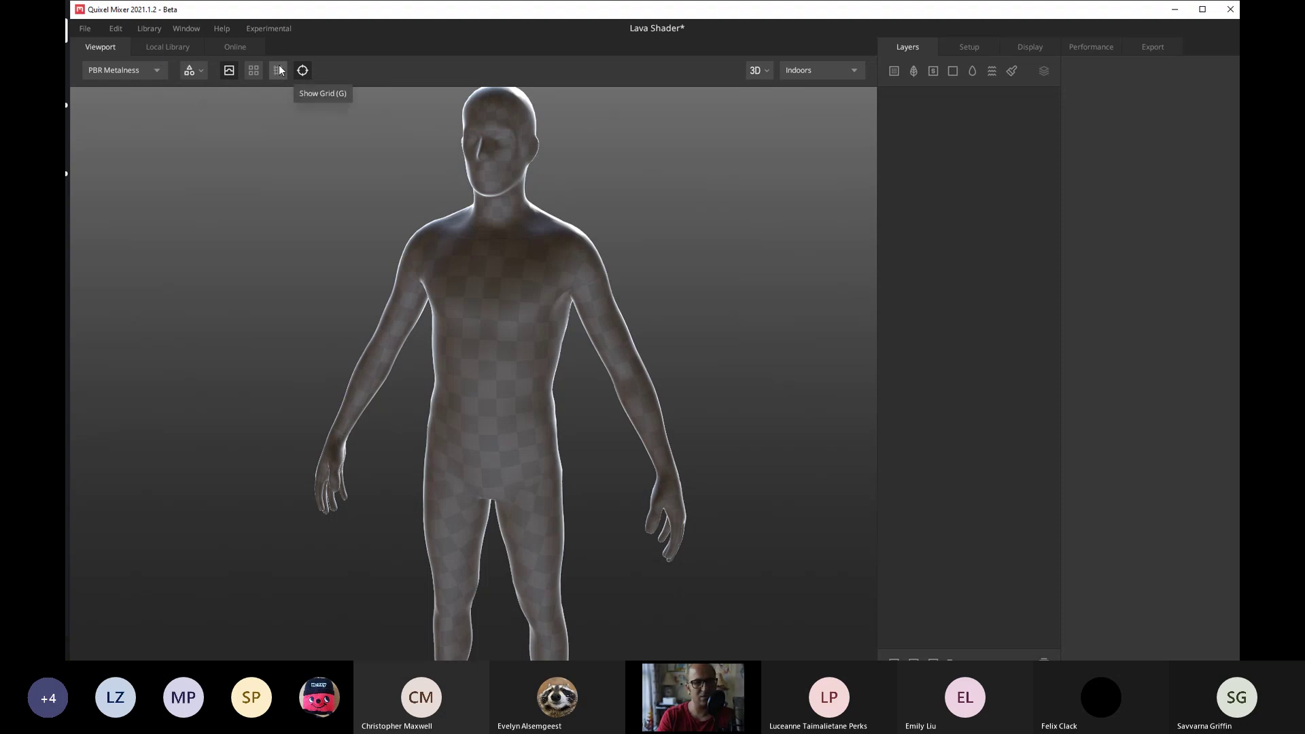
{"action": "left_click", "coordinate": [246, 47]}
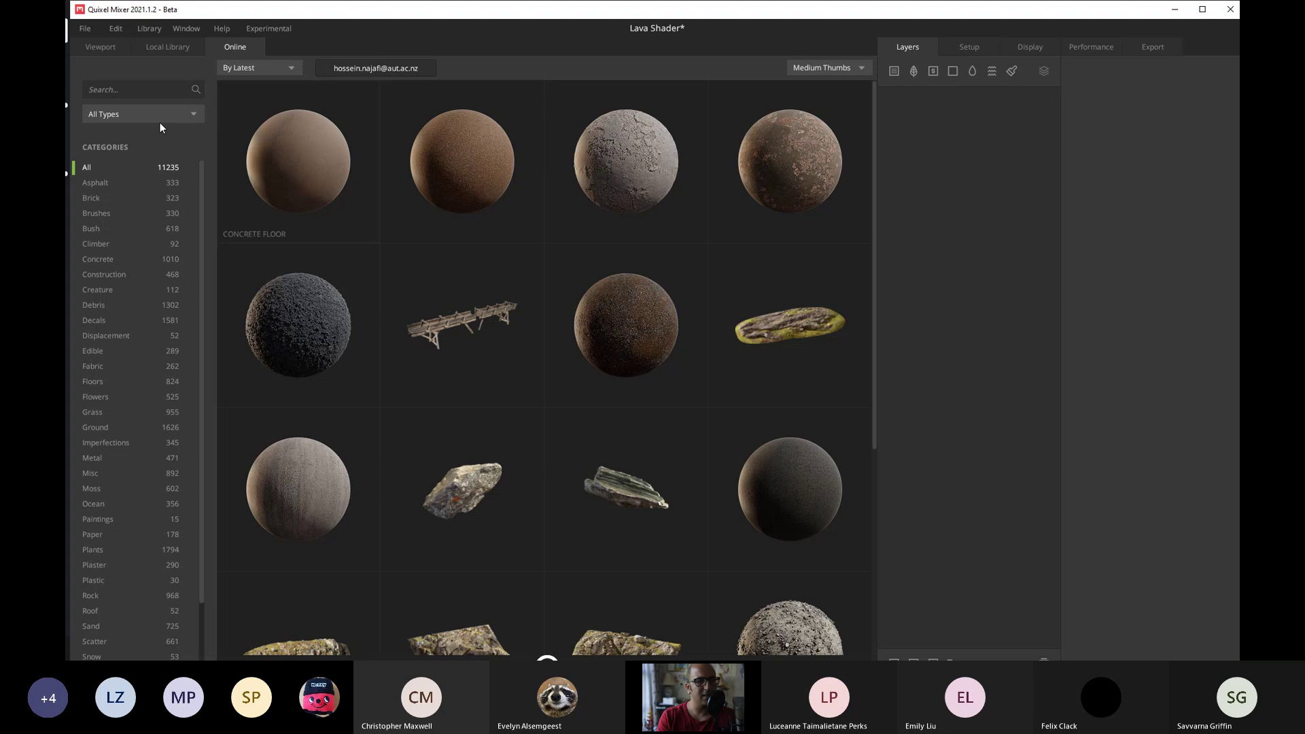
{"action": "left_click", "coordinate": [181, 91]}
{"action": "type", "text": "lava field"}
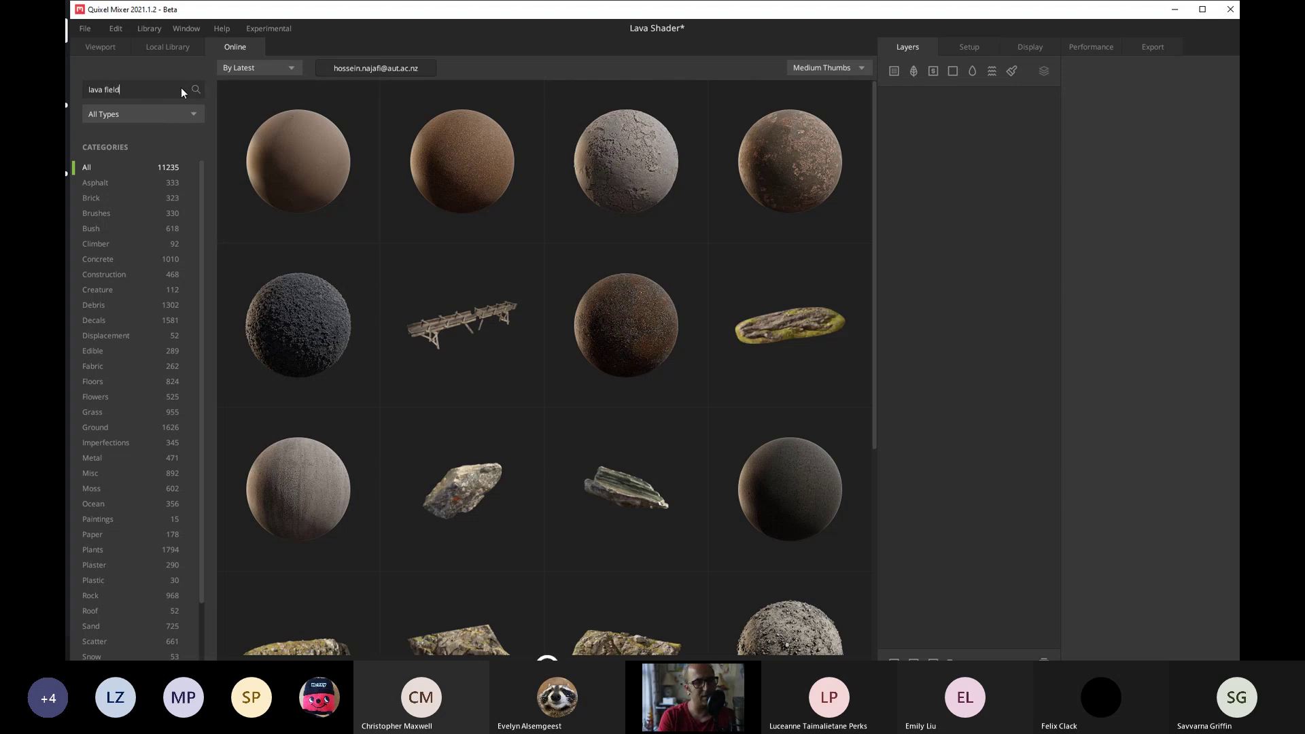
{"action": "key", "text": "Return"}
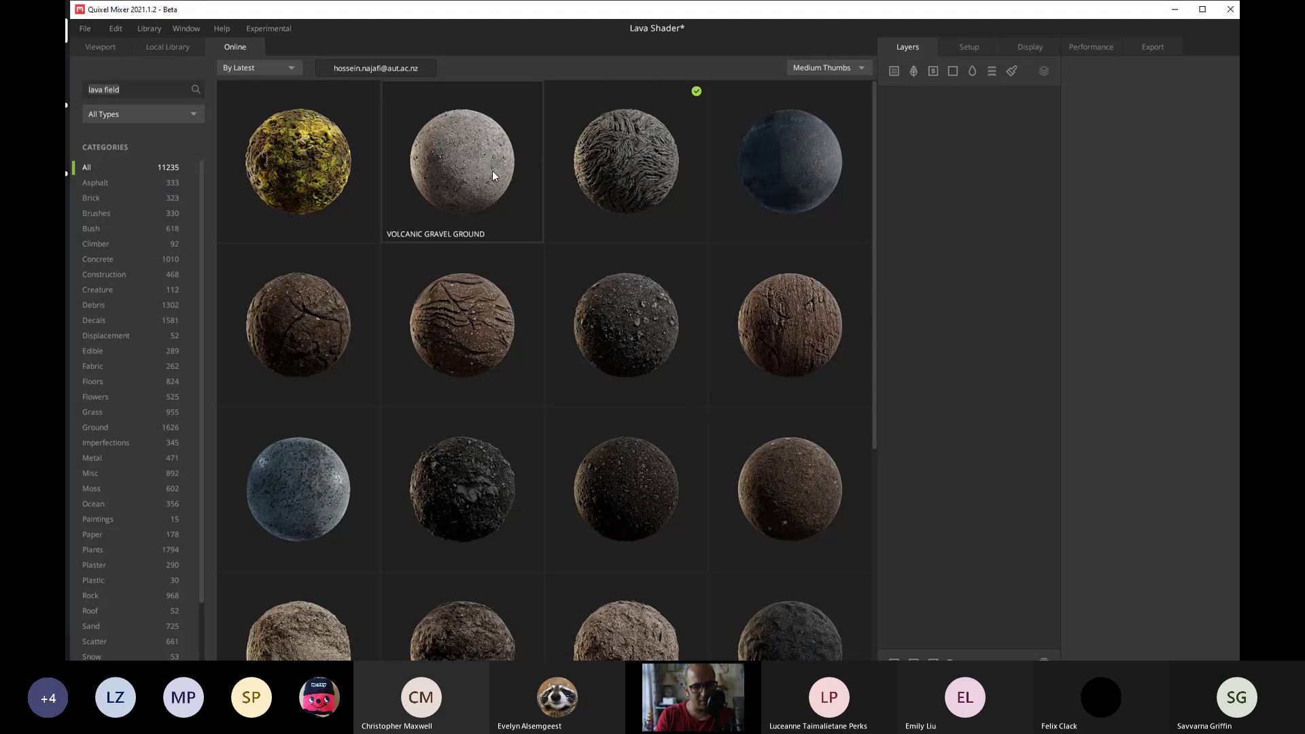
Preview the Volcanic Gravel Ground surface and browse the online lava field results and the local library for suitable materials.
{"action": "left_click", "coordinate": [482, 180]}
{"action": "left_click", "coordinate": [457, 216]}
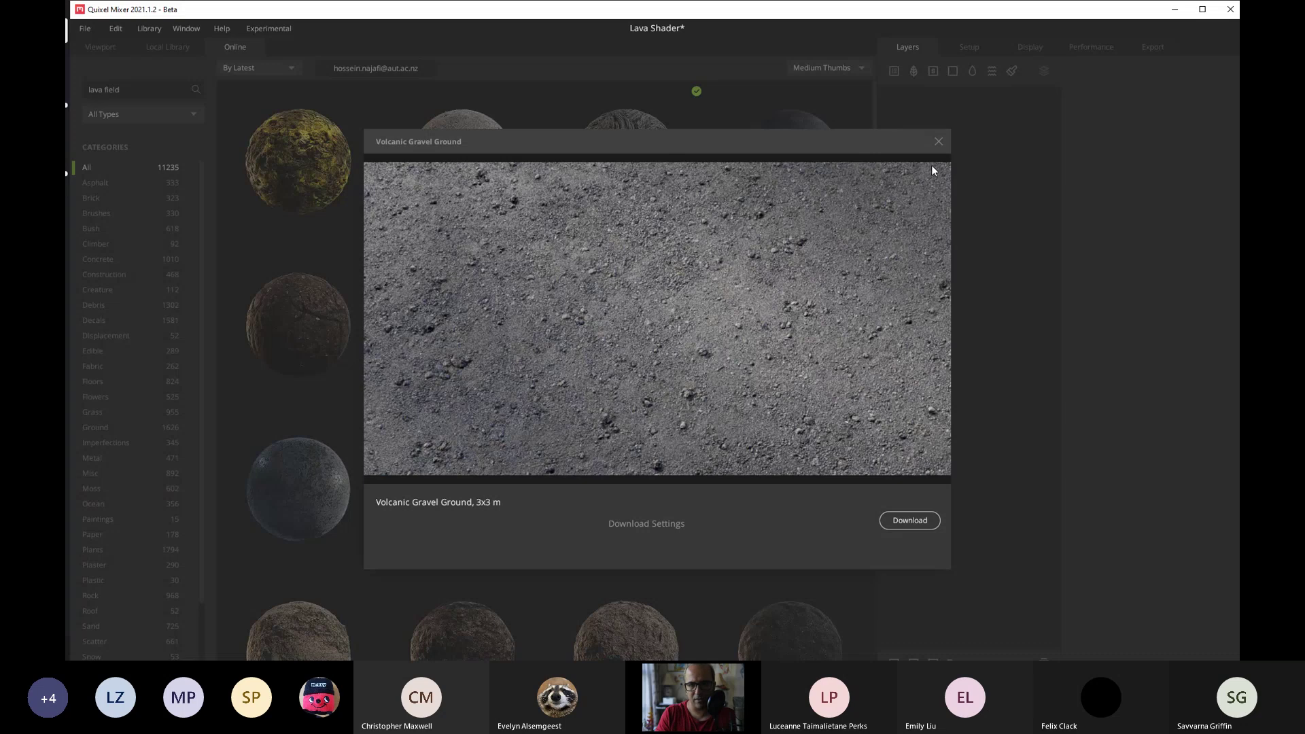
{"action": "left_click", "coordinate": [939, 141]}
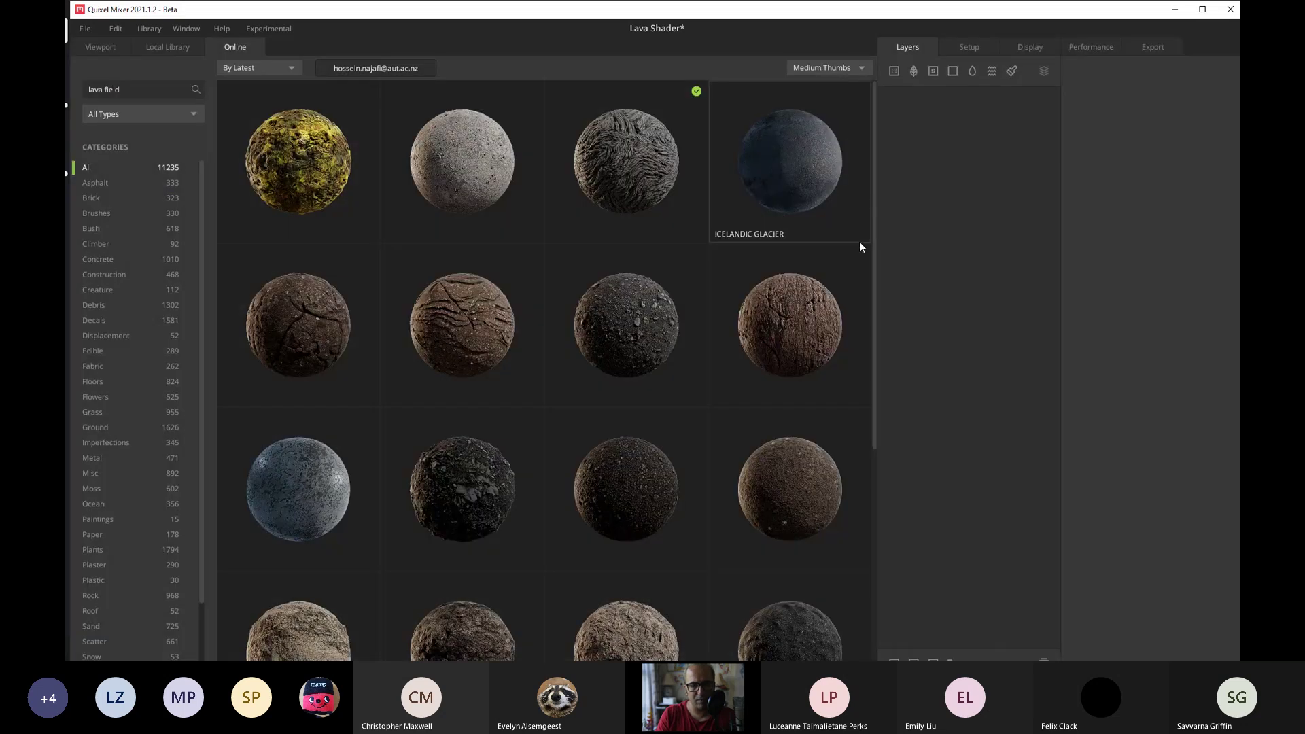
{"action": "scroll", "coordinate": [860, 244], "scroll_direction": "down", "scroll_amount": 2}
{"action": "left_click_drag", "start_coordinate": [880, 367], "coordinate": [888, 409]}
{"action": "scroll", "coordinate": [875, 428], "scroll_direction": "down", "scroll_amount": 10}
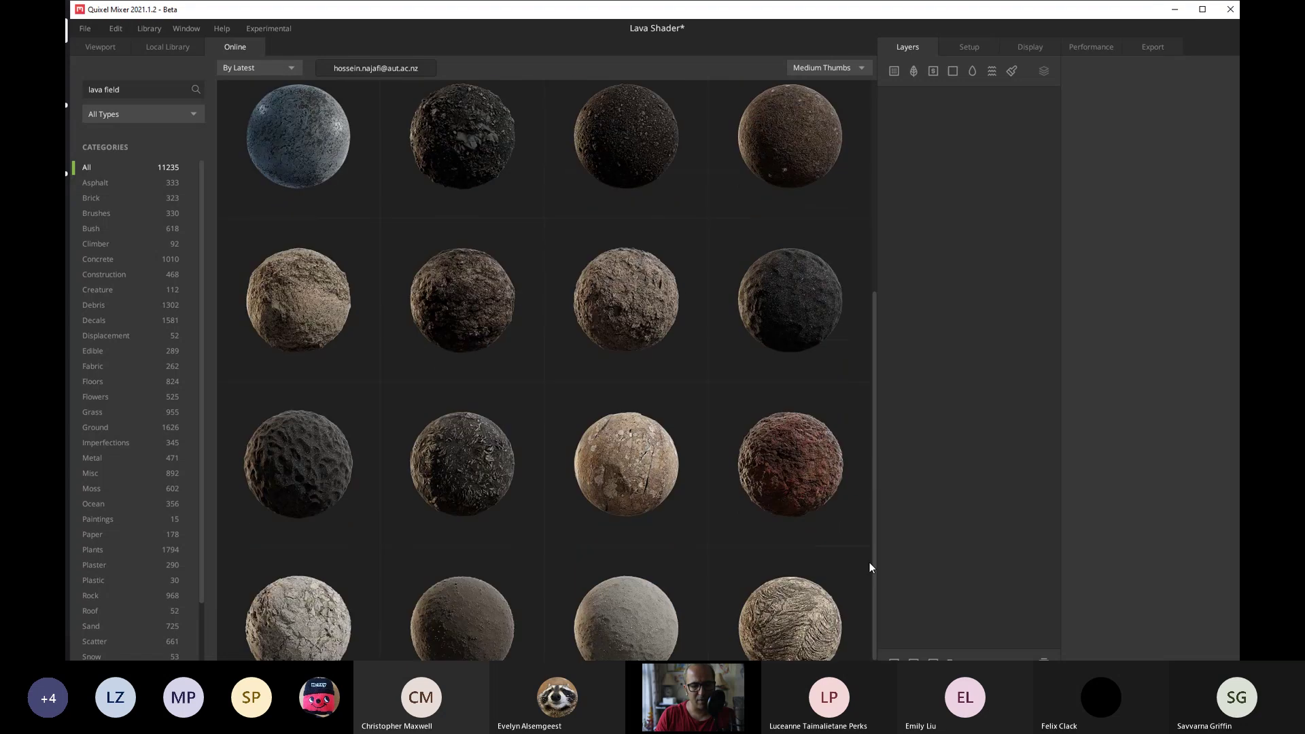
{"action": "scroll", "coordinate": [816, 340], "scroll_direction": "down", "scroll_amount": 4}
{"action": "scroll", "coordinate": [811, 320], "scroll_direction": "up", "scroll_amount": 15}
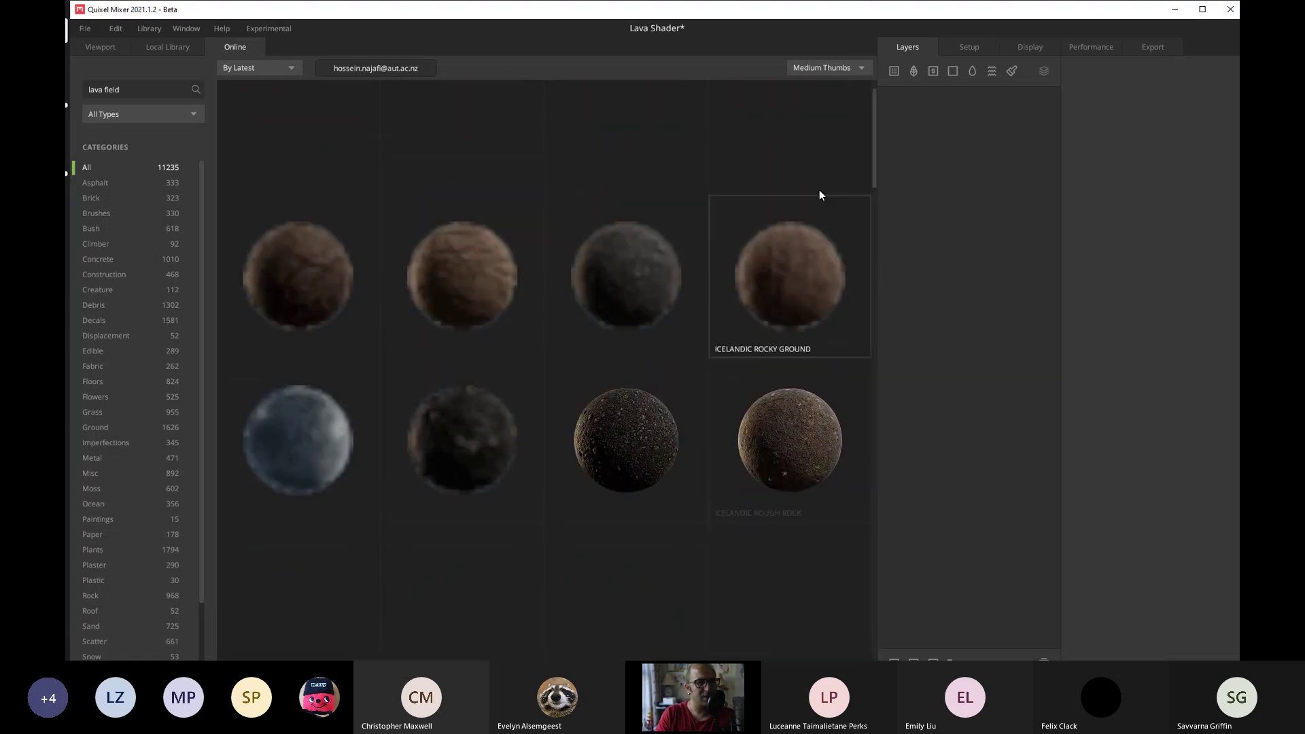
{"action": "left_click", "coordinate": [175, 53]}
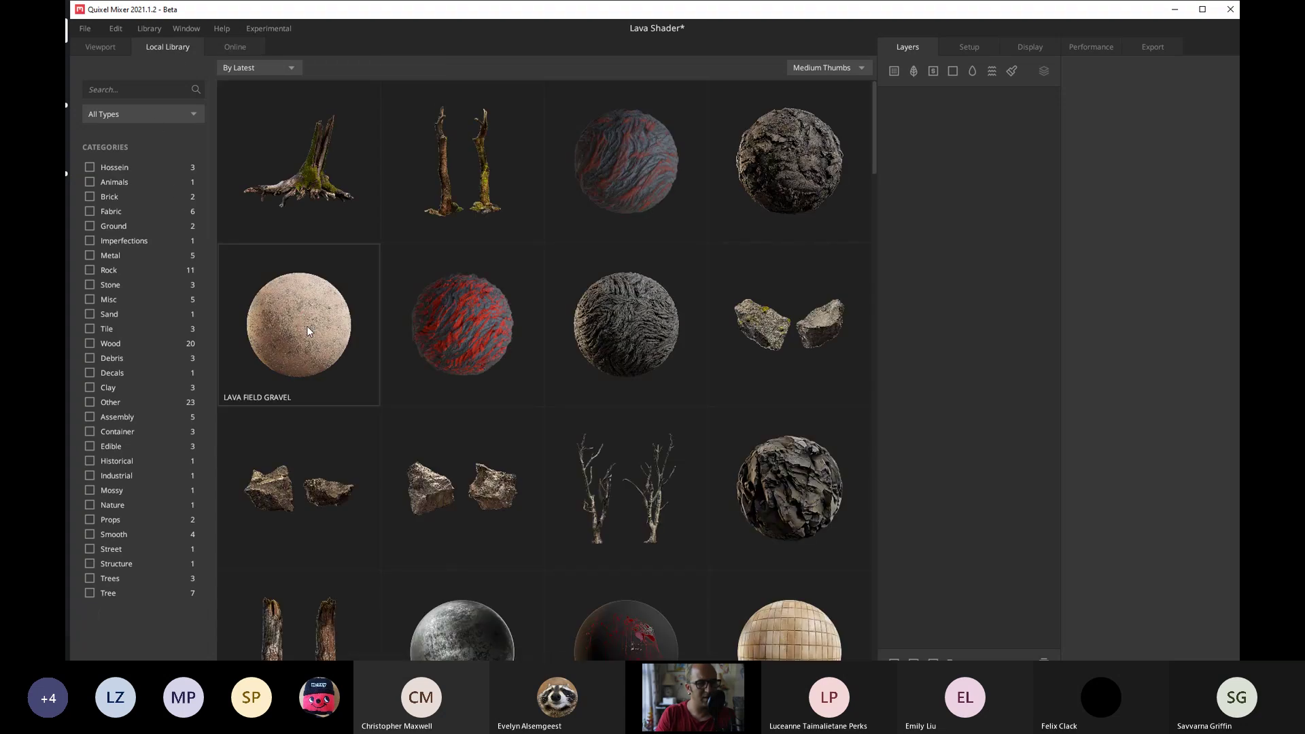
{"action": "left_click", "coordinate": [234, 46]}
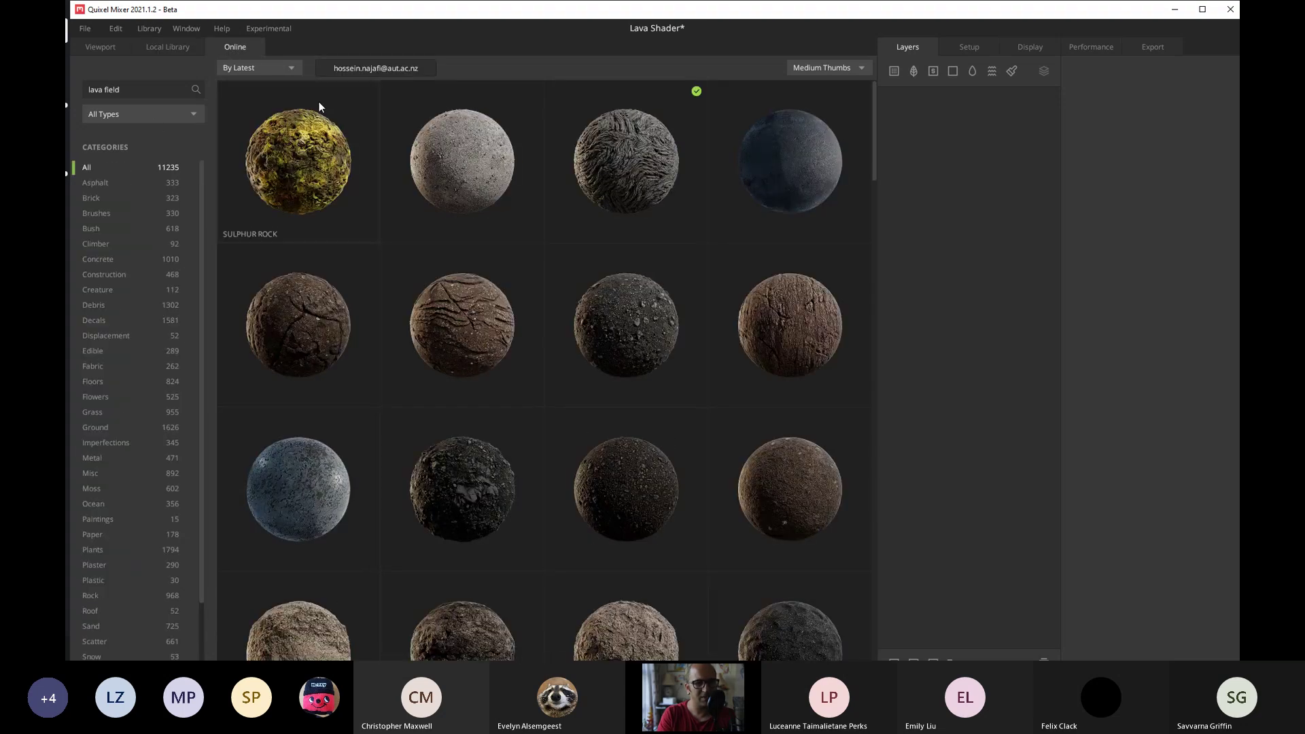
Download the Volcanic Gravel Ground surface, dismissing the NetLimiter update window.
{"action": "left_click", "coordinate": [474, 160]}
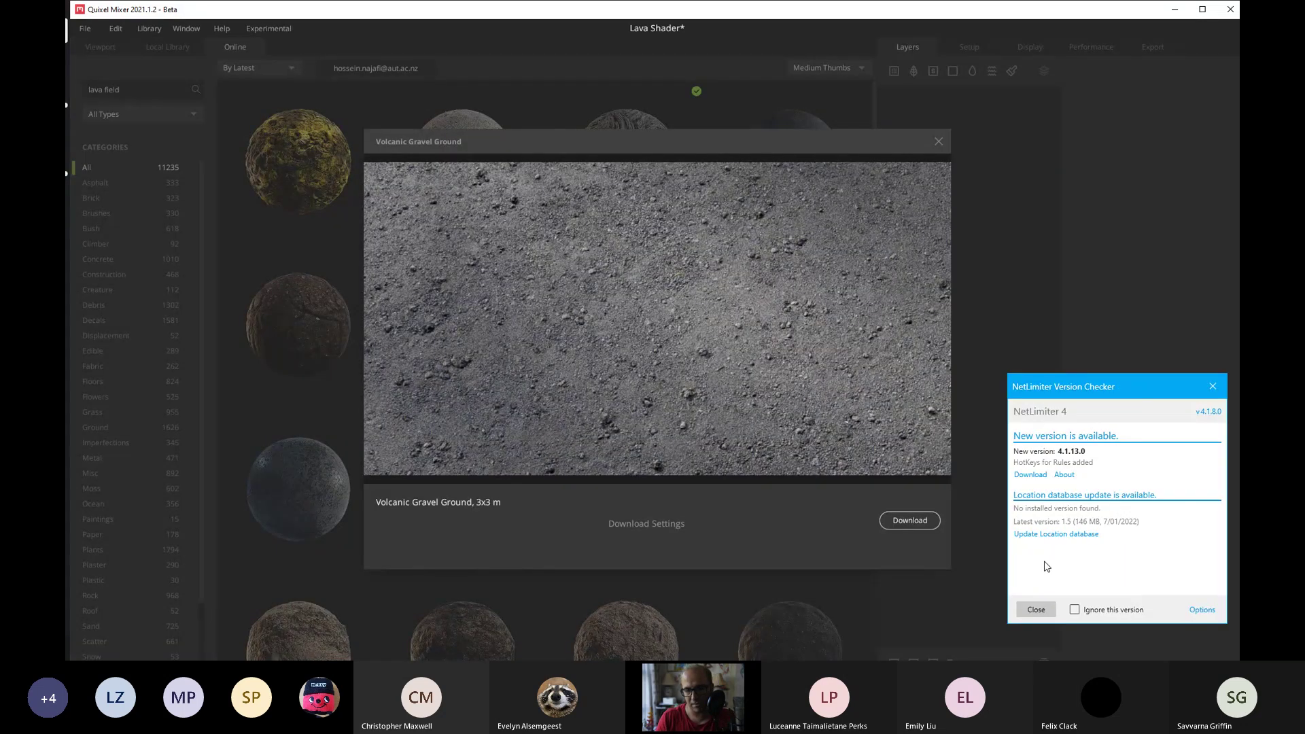
{"action": "left_click", "coordinate": [1037, 609]}
{"action": "left_click", "coordinate": [910, 520]}
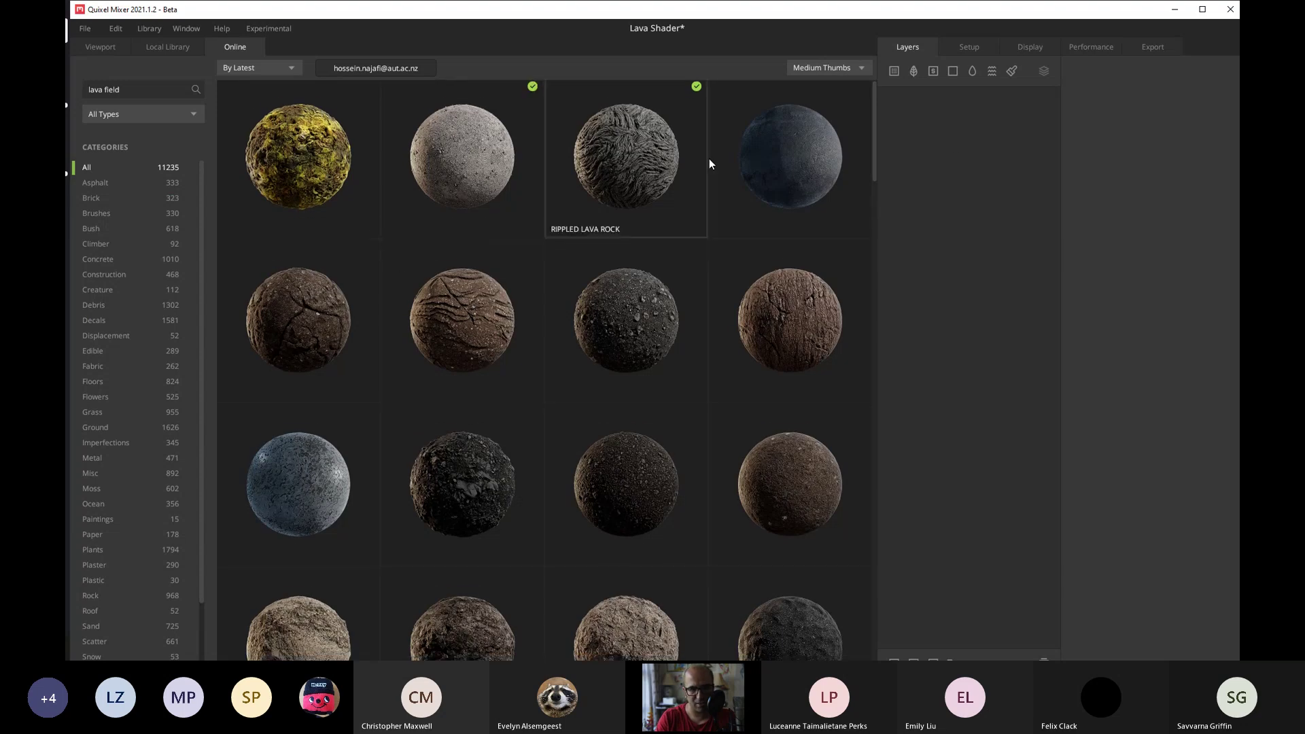
Add the downloaded Volcanic Gravel Ground surface as a layer on the body and inspect the torso and arms.
{"action": "left_click_drag", "start_coordinate": [484, 170], "coordinate": [902, 158]}
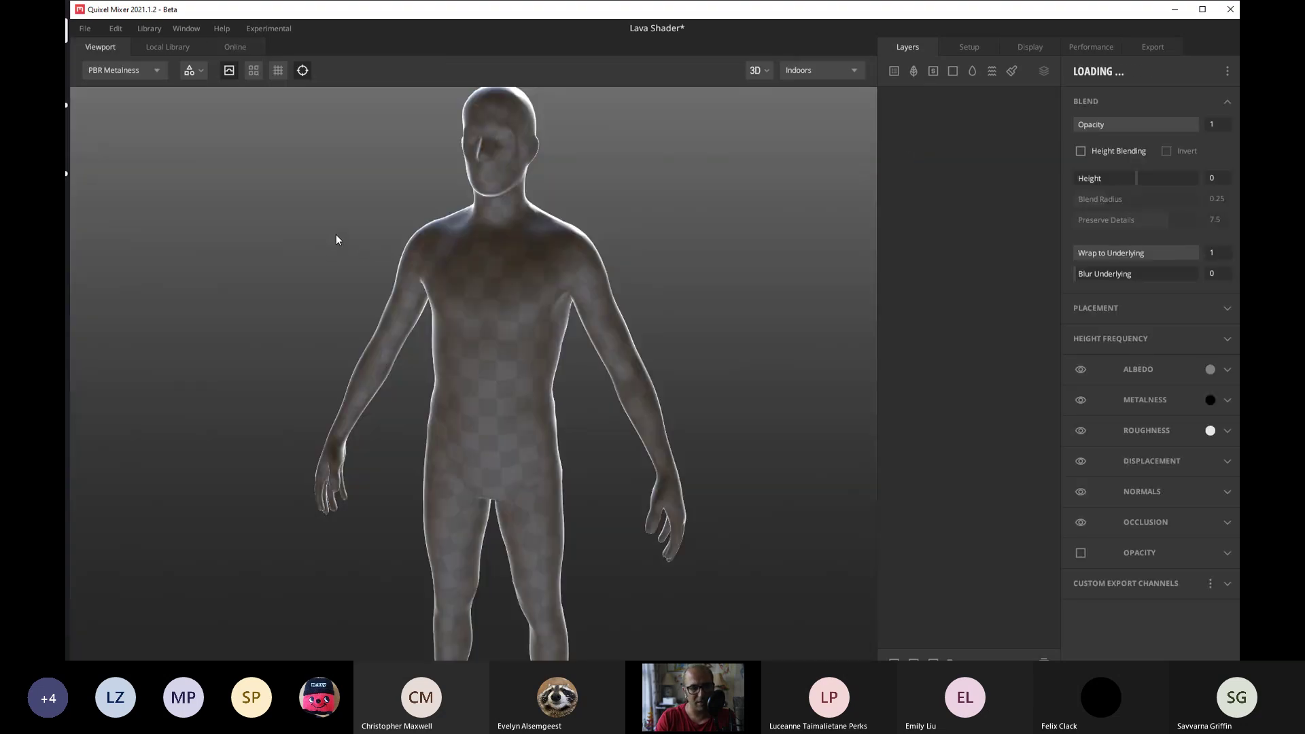
{"action": "scroll", "coordinate": [738, 263], "scroll_direction": "up", "scroll_amount": 5}
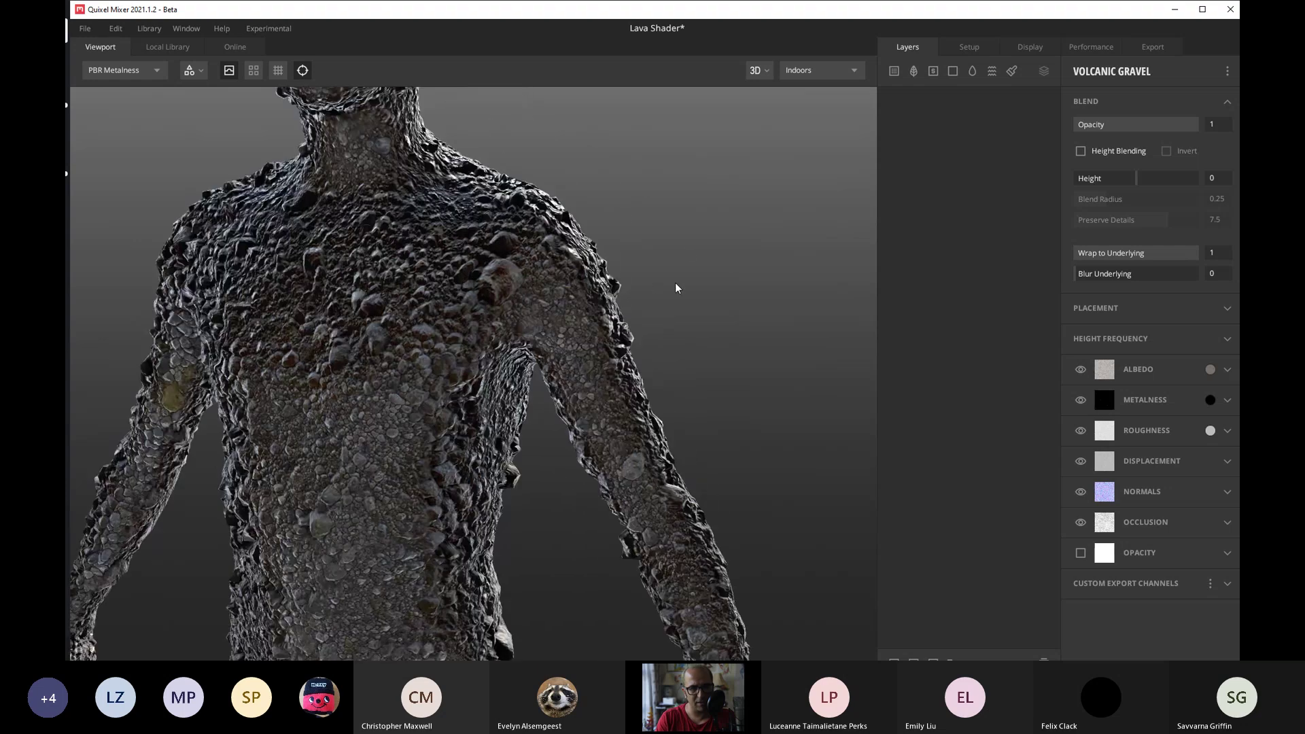
{"action": "middle_click_drag", "start_coordinate": [578, 288], "coordinate": [638, 198]}
{"action": "scroll", "coordinate": [636, 201], "scroll_direction": "up", "scroll_amount": 2}
{"action": "scroll", "coordinate": [599, 197], "scroll_direction": "down", "scroll_amount": 4}
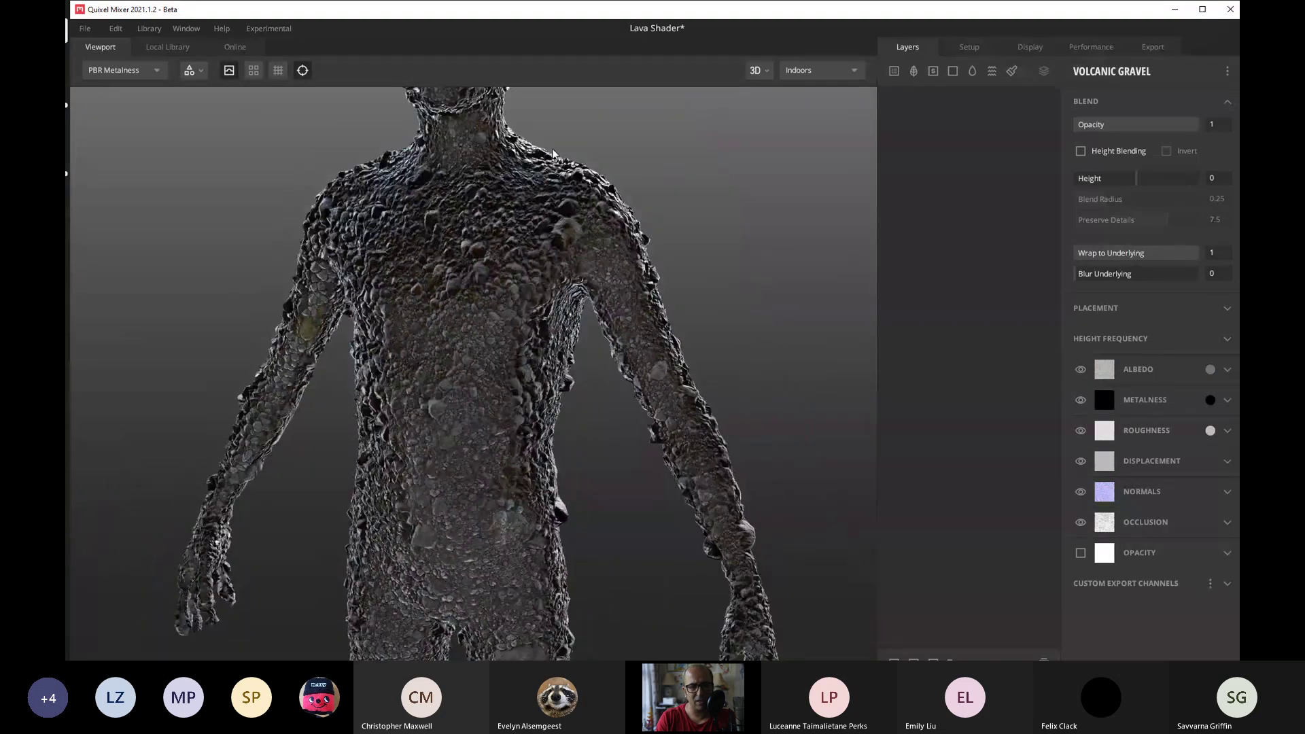
Compare the Overcast and Pisa lighting environments on the gravel-covered body and set the viewport lighting to Overcast.
{"action": "left_click_drag", "start_coordinate": [553, 153], "coordinate": [655, 178]}
{"action": "left_click", "coordinate": [824, 74]}
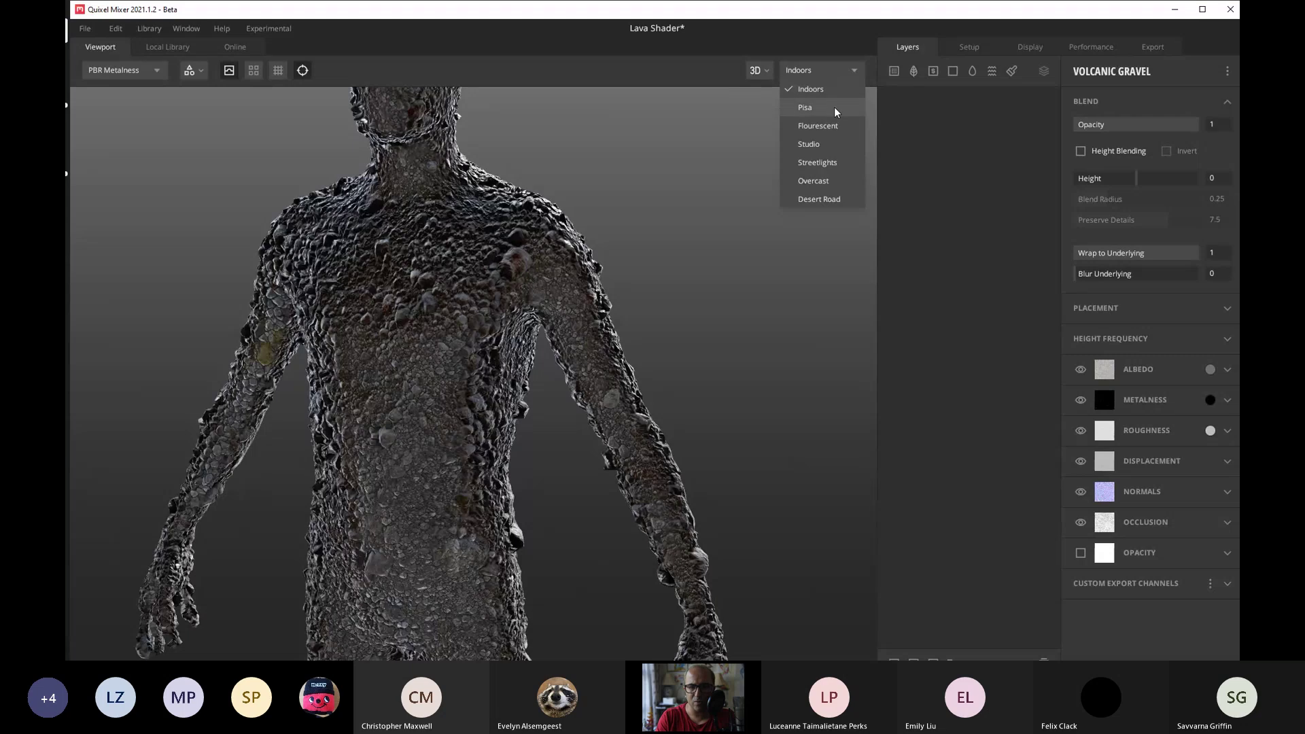
{"action": "left_click", "coordinate": [828, 181]}
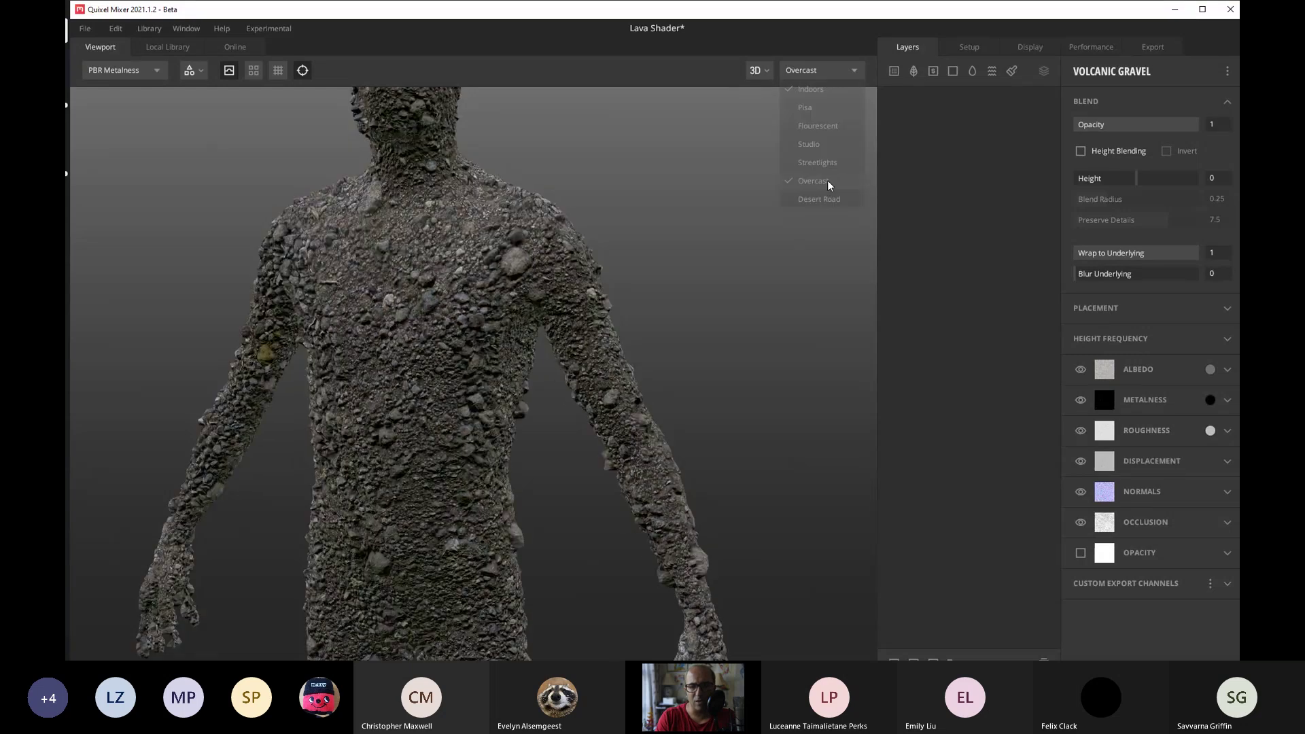
{"action": "left_click", "coordinate": [835, 74]}
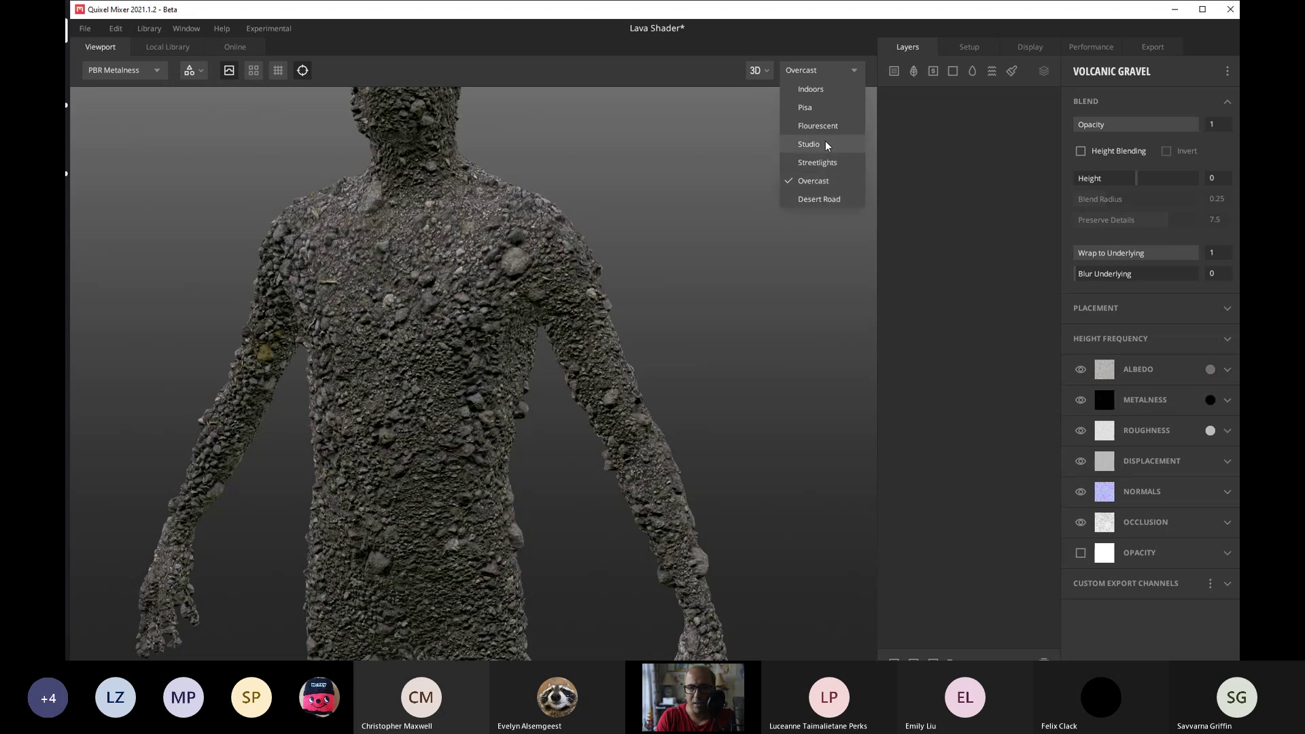
{"action": "left_click", "coordinate": [808, 109]}
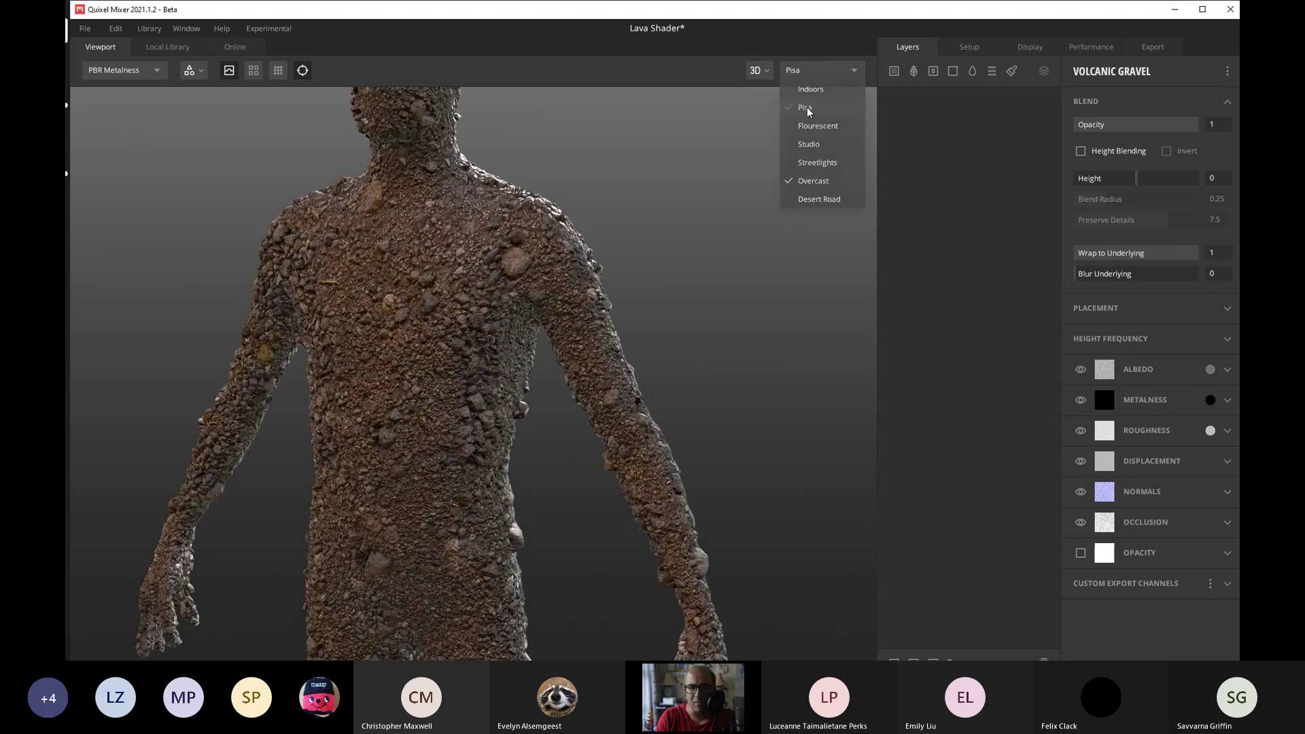
{"action": "left_click", "coordinate": [823, 72]}
{"action": "left_click", "coordinate": [826, 180]}
{"action": "left_click_drag", "start_coordinate": [662, 182], "coordinate": [506, 325]}
{"action": "scroll", "coordinate": [498, 225], "scroll_direction": "down", "scroll_amount": 3}
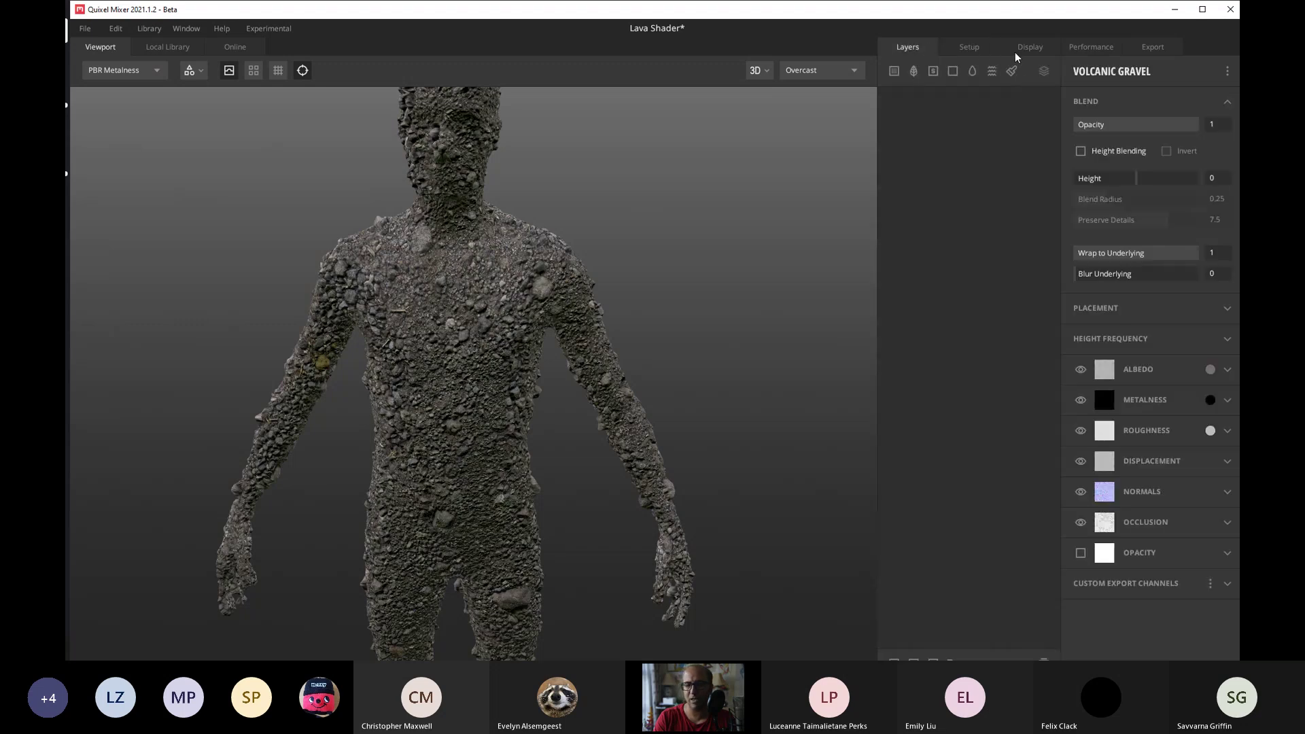
Add a solid layer above the volcanic gravel on the body.
{"action": "left_click", "coordinate": [1125, 46]}
{"action": "left_click", "coordinate": [914, 47]}
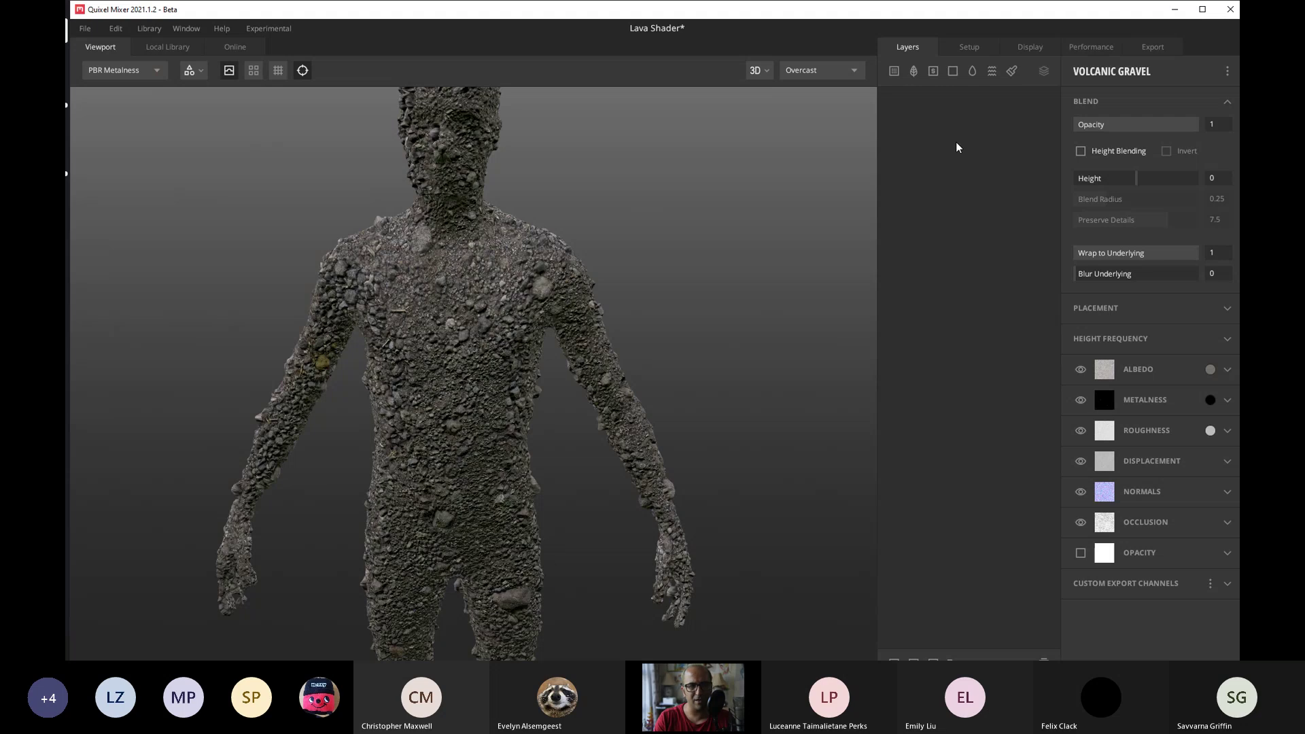
{"action": "left_click", "coordinate": [167, 47]}
{"action": "left_click", "coordinate": [100, 46]}
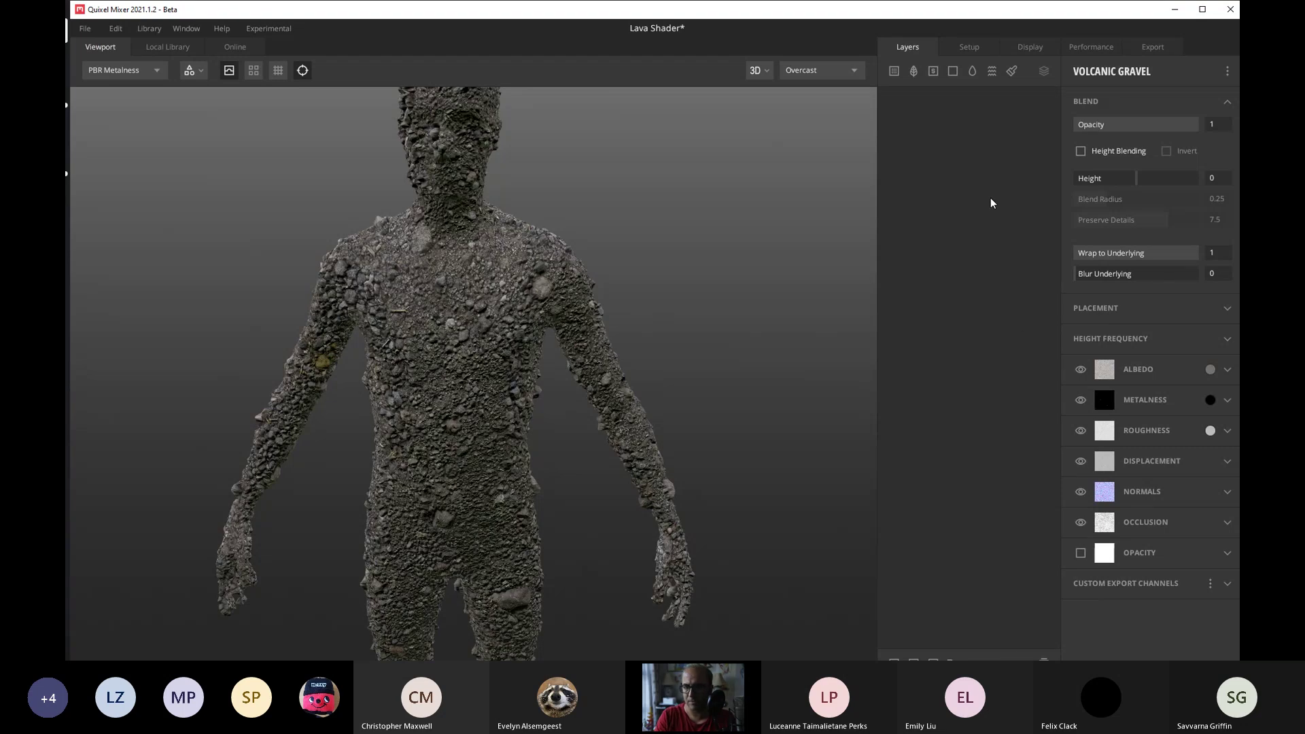
{"action": "left_click", "coordinate": [954, 72]}
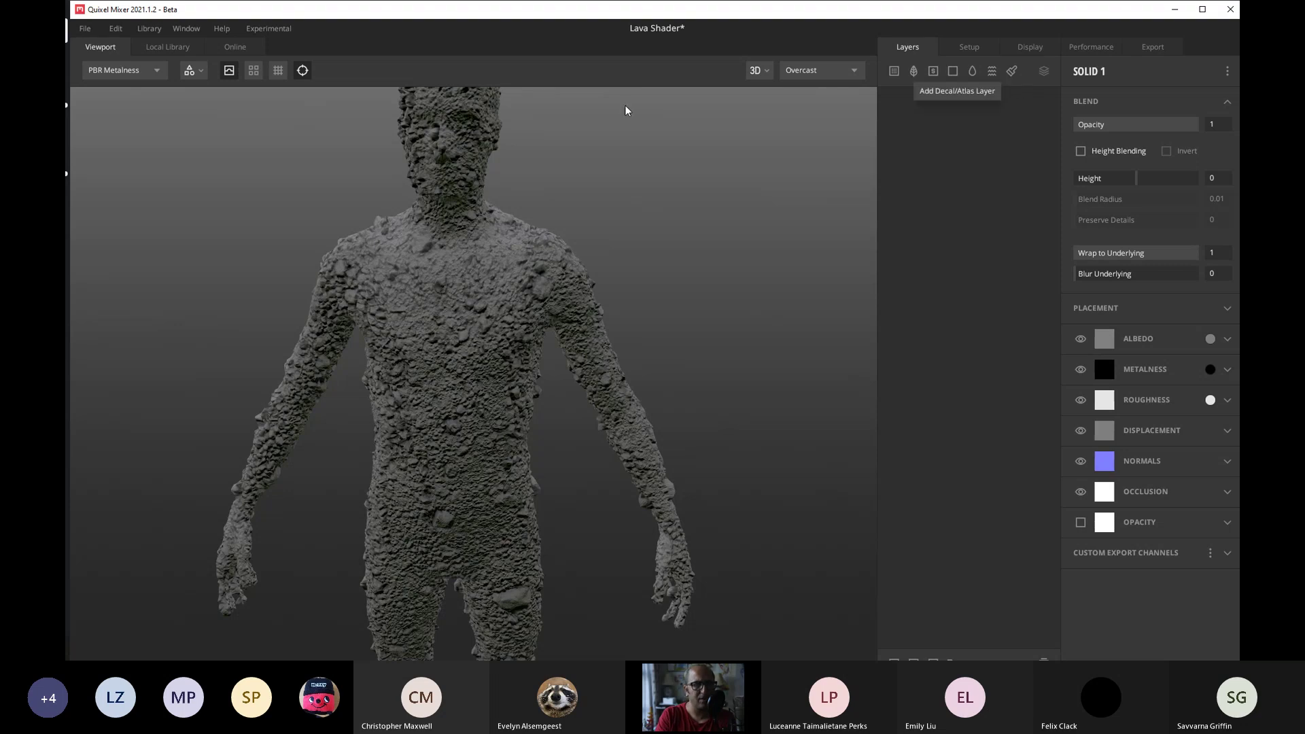
Check for Quixel Mixer updates and close the update window.
{"action": "left_click", "coordinate": [115, 29]}
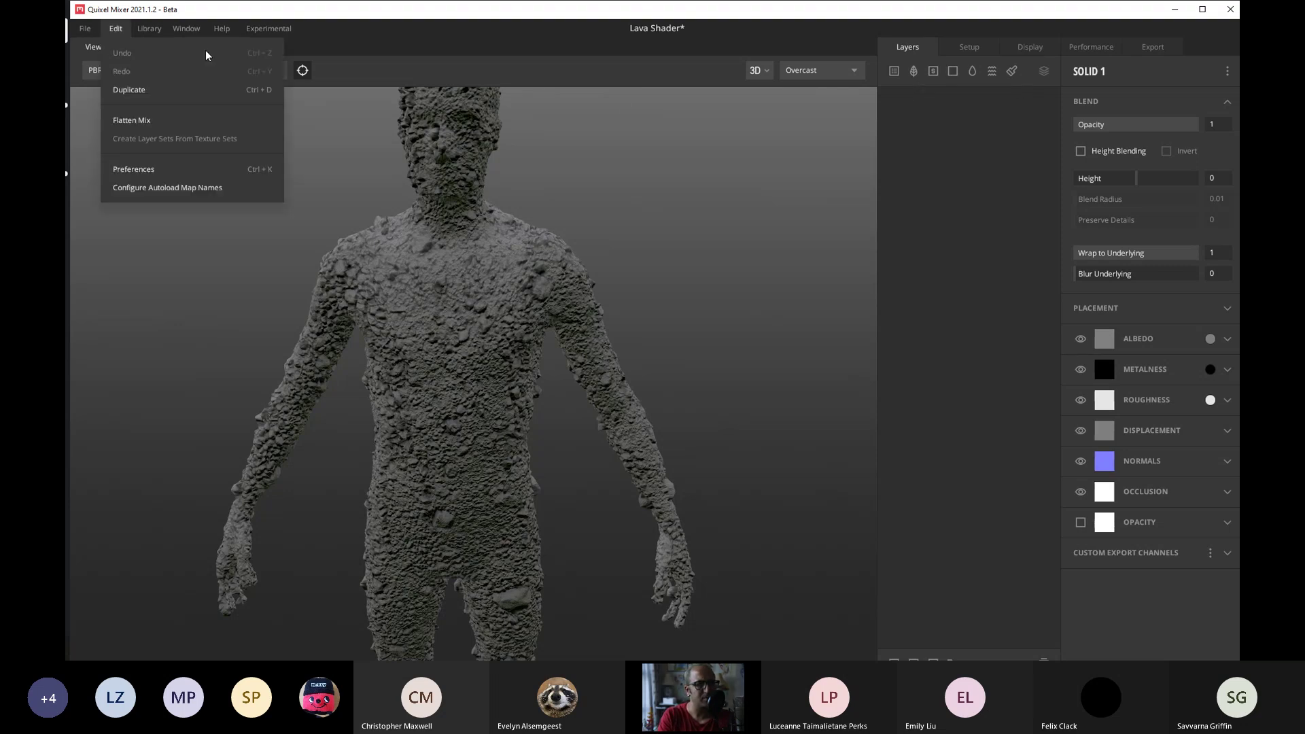
{"action": "mouse_move", "coordinate": [84, 31]}
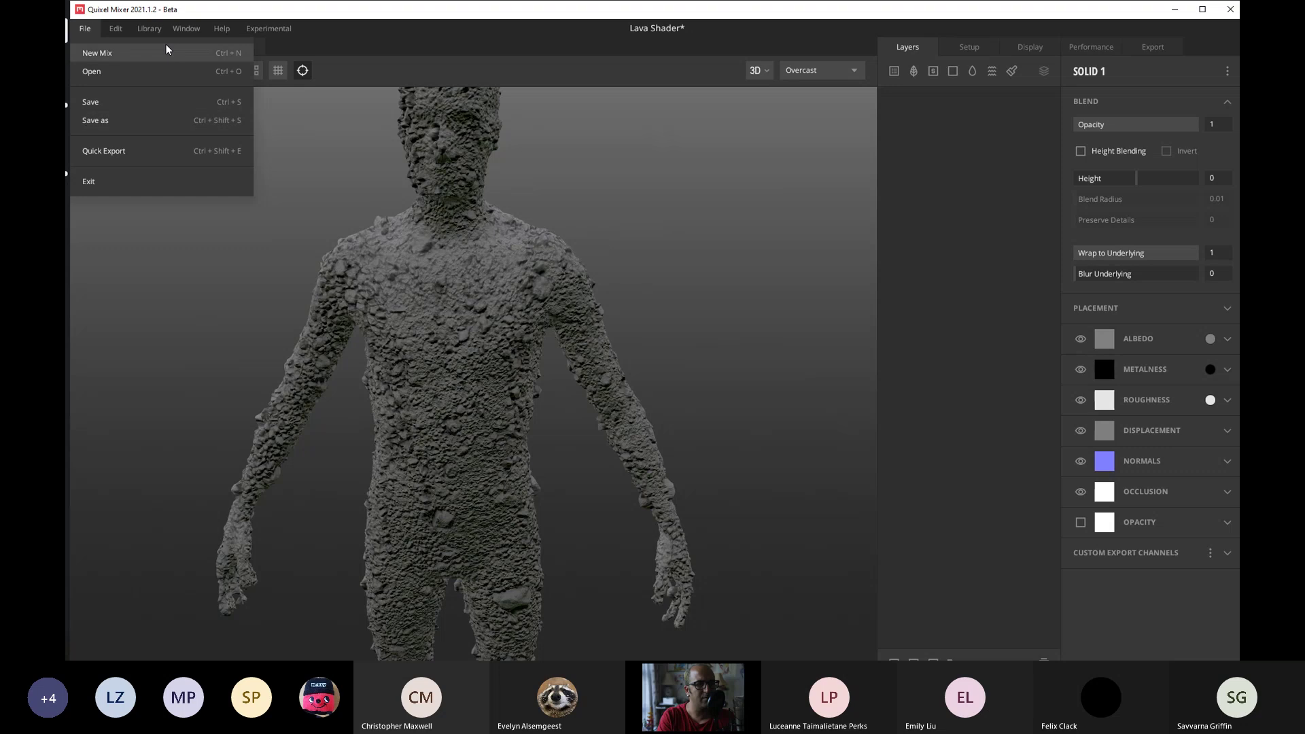
{"action": "mouse_move", "coordinate": [221, 29]}
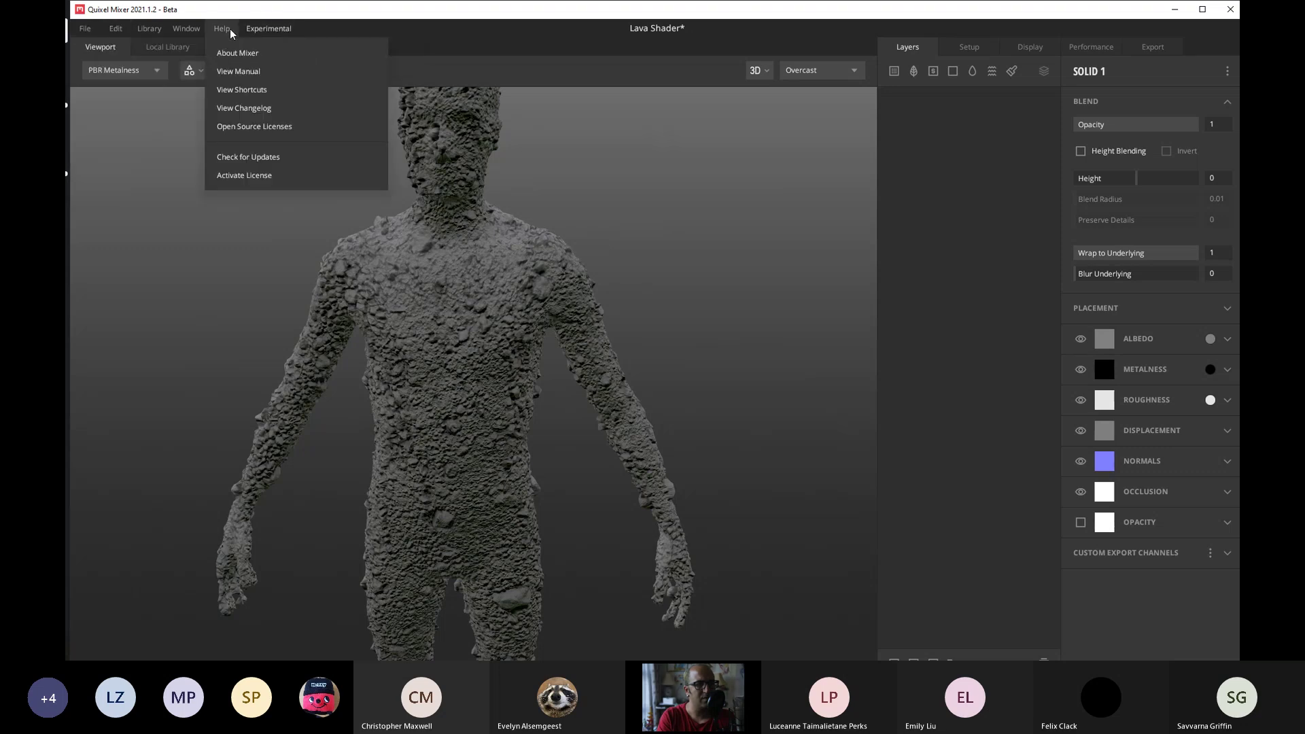
{"action": "left_click", "coordinate": [271, 159]}
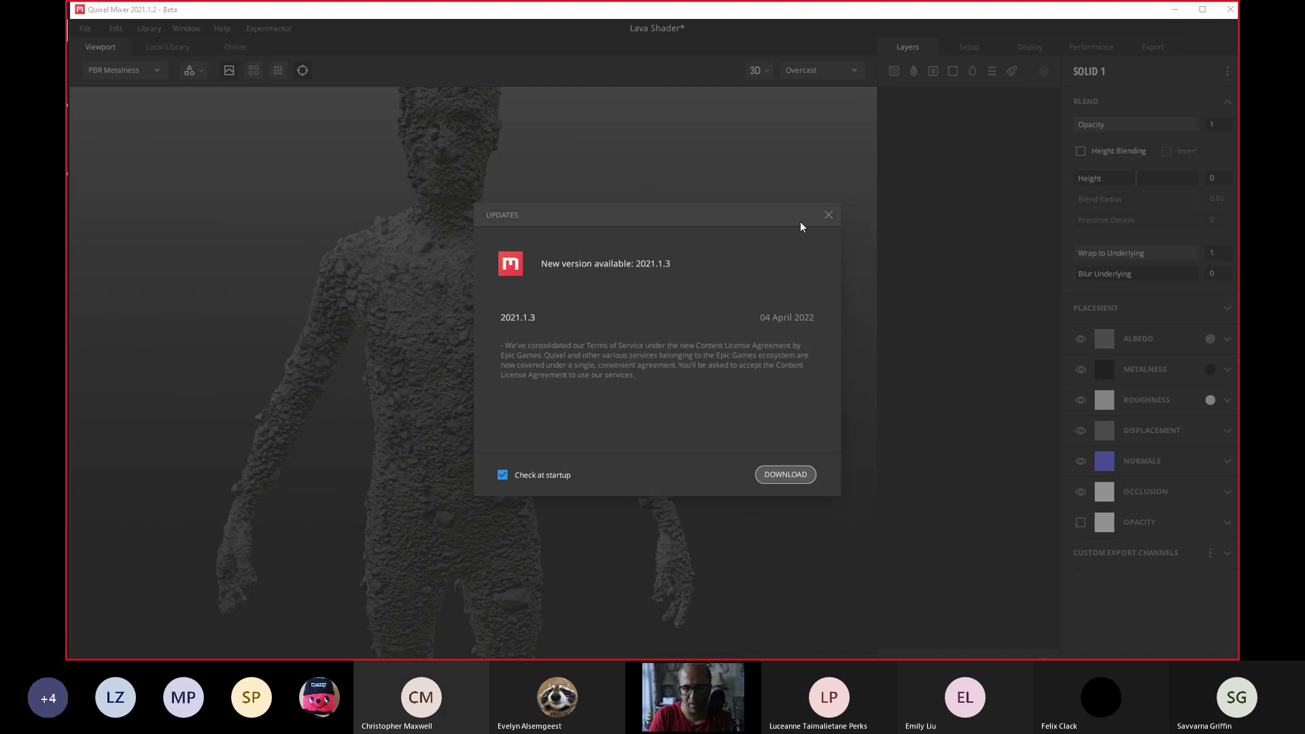
{"action": "left_click", "coordinate": [829, 214]}
{"action": "left_click", "coordinate": [84, 30]}
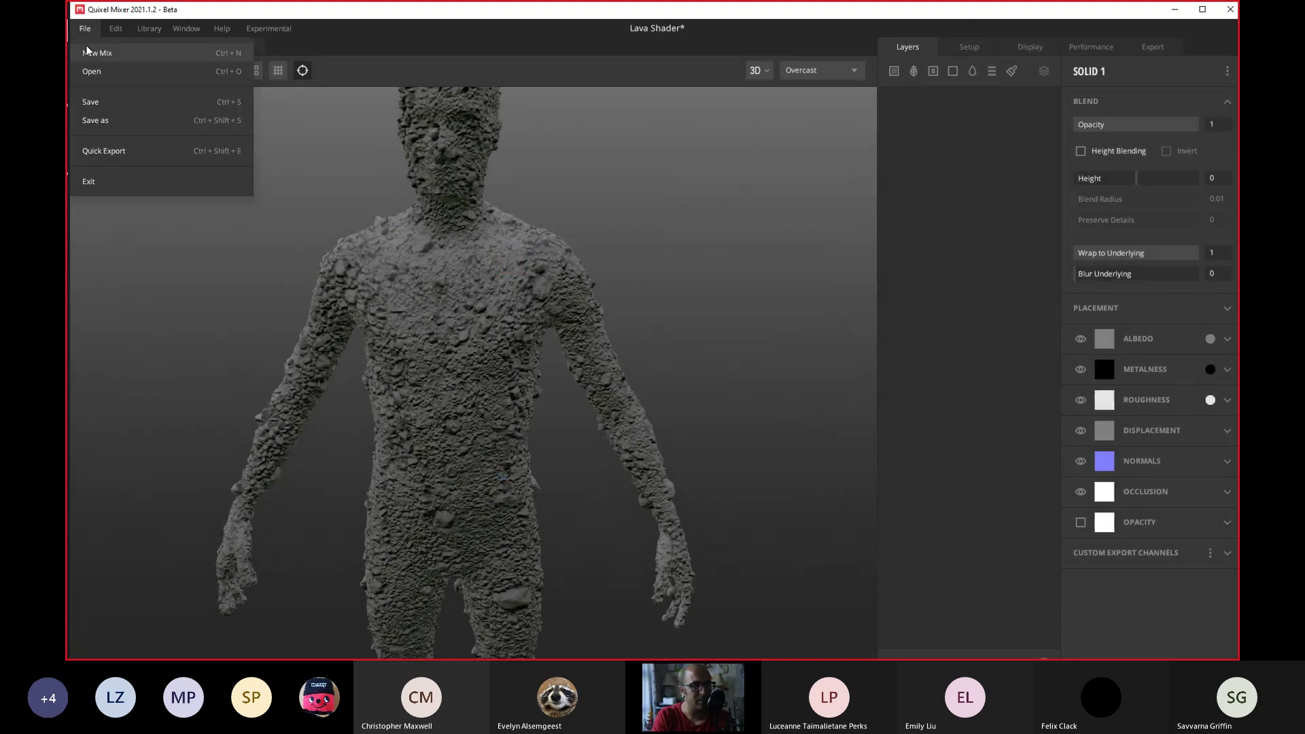
{"action": "left_click", "coordinate": [129, 76]}
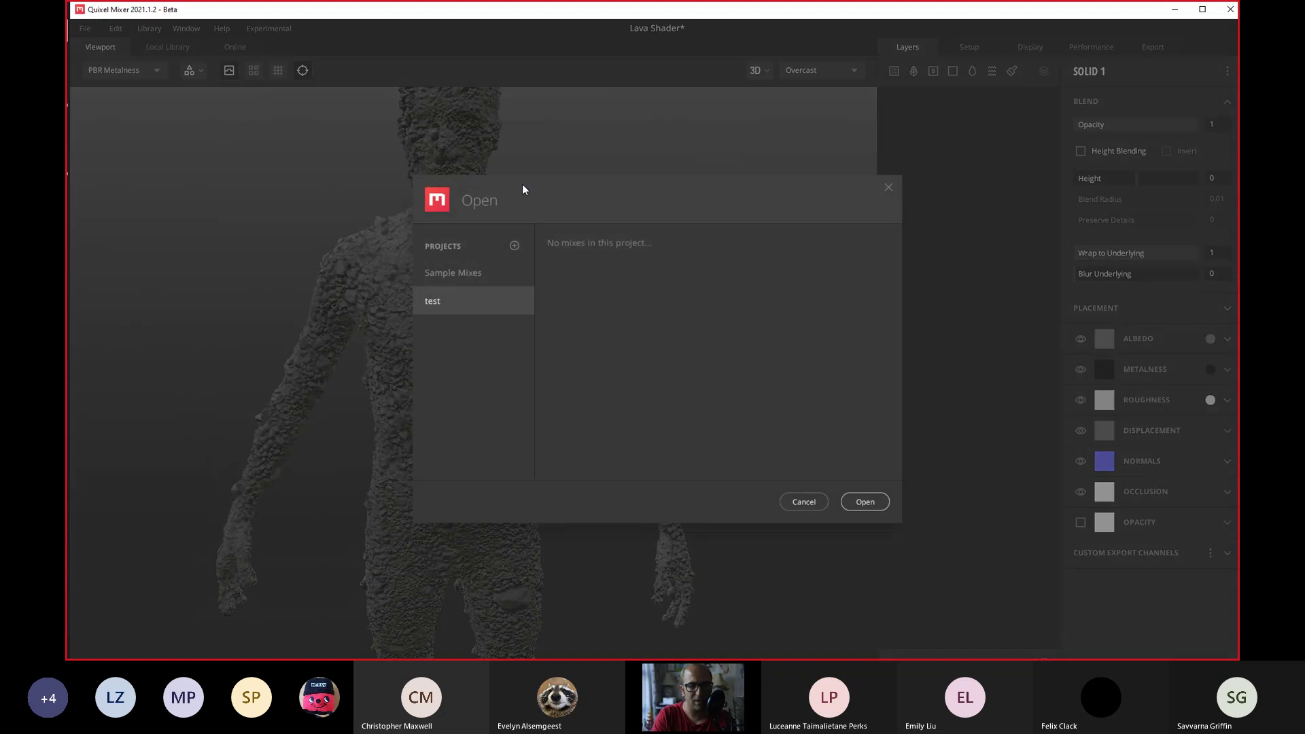
{"action": "key", "text": "Escape"}
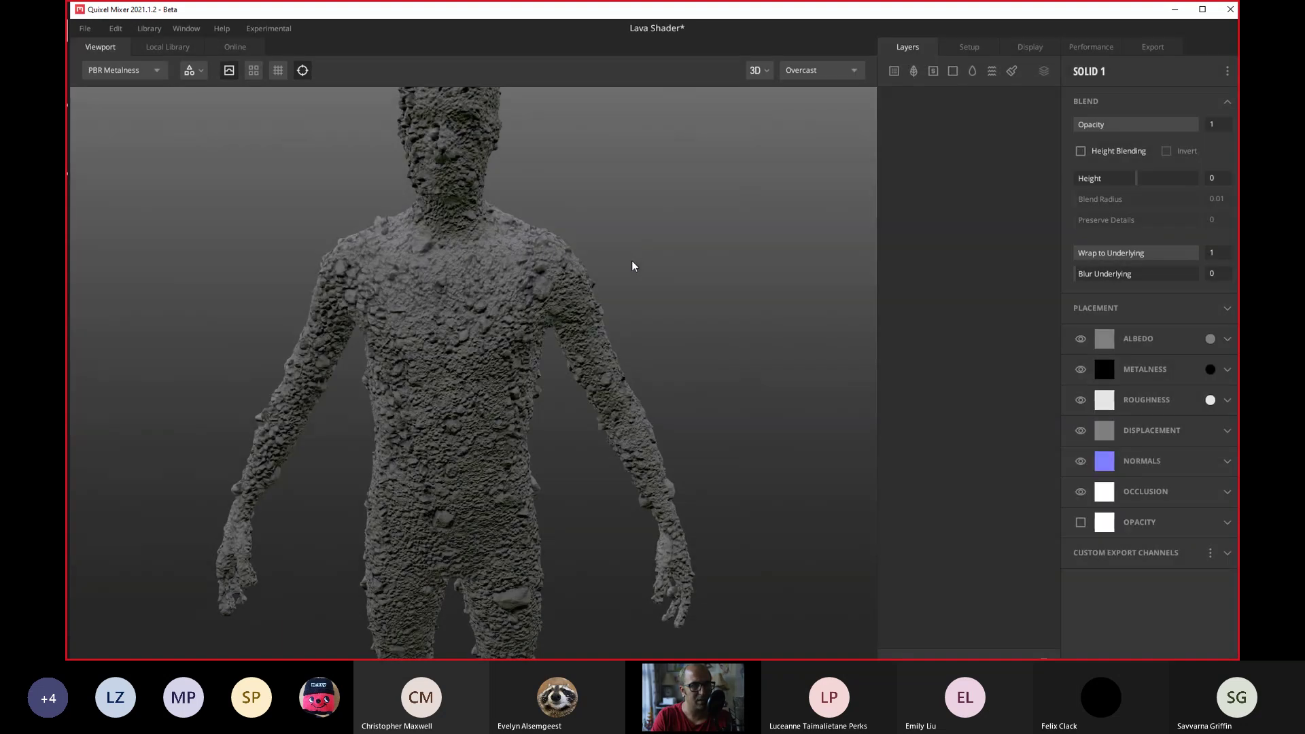
Save the mix as Lava Shader in the test project and close Quixel Mixer.
{"action": "key", "text": "ctrl+shift+s"}
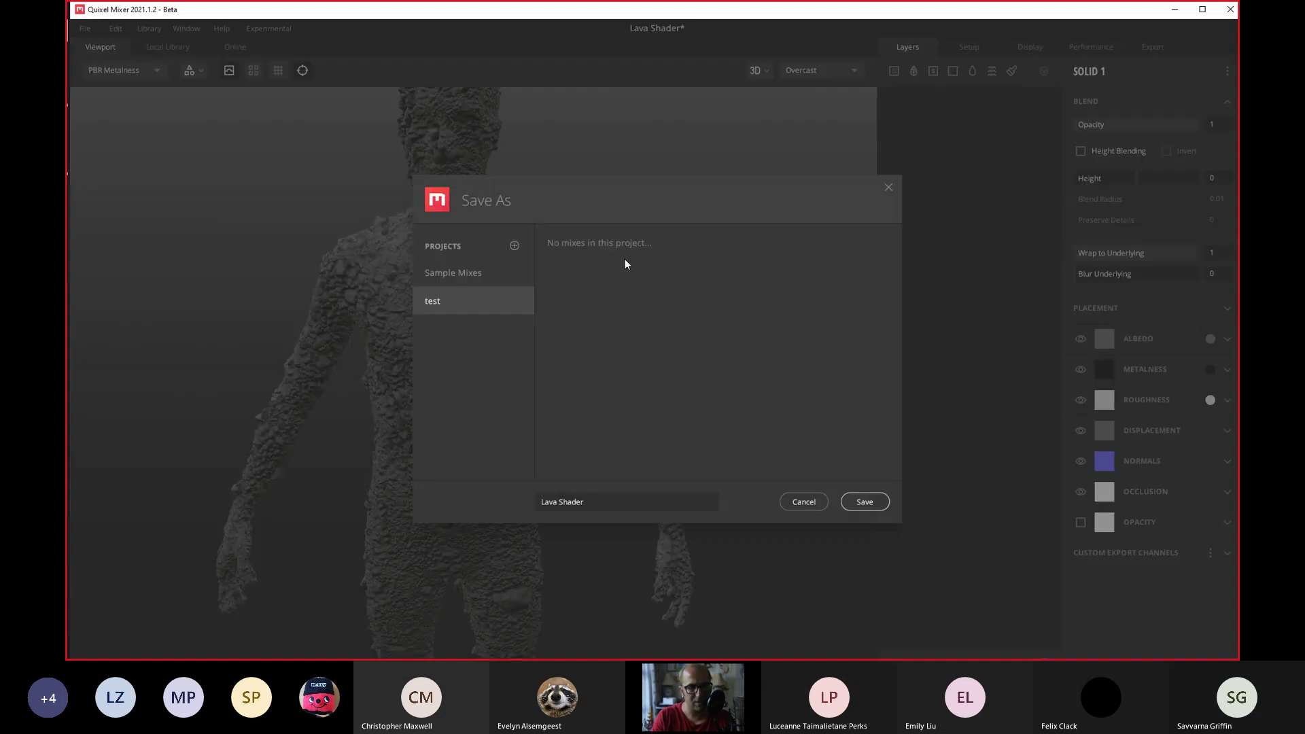
{"action": "left_click", "coordinate": [873, 505]}
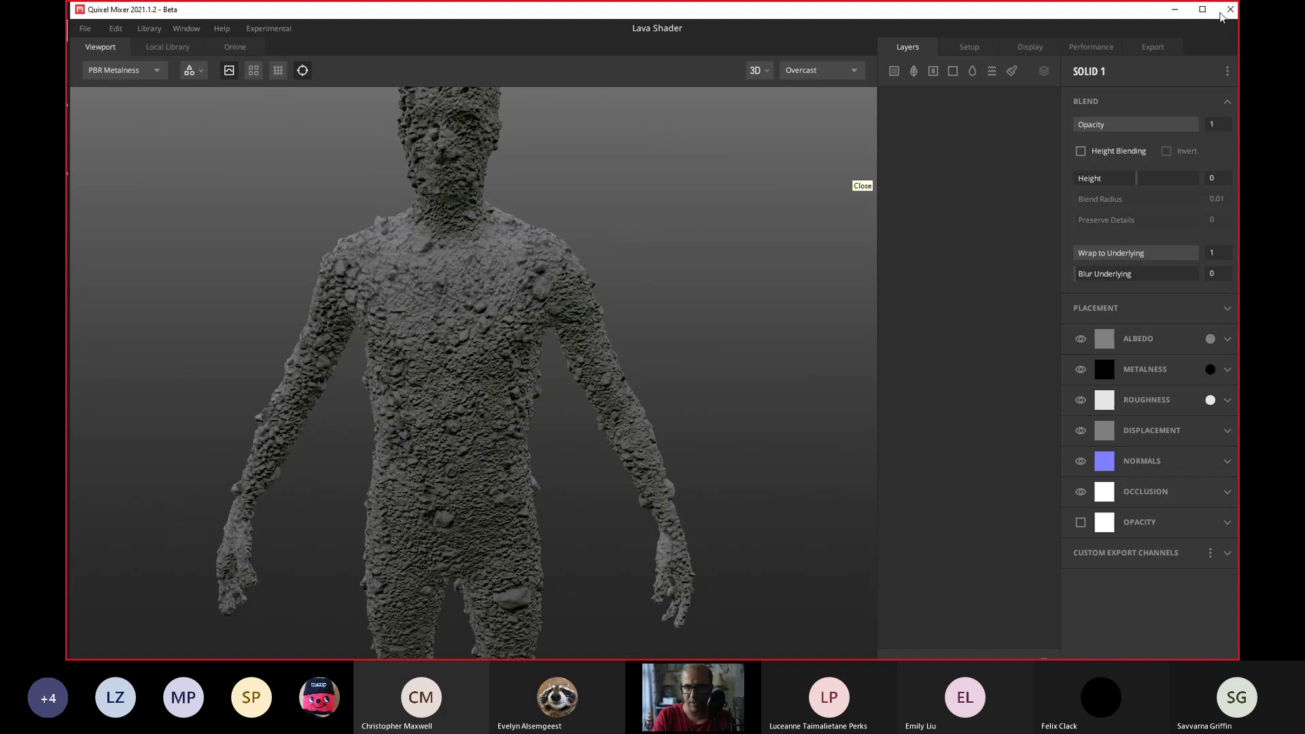
{"action": "left_click", "coordinate": [1221, 15]}
Relaunch Quixel Mixer, dismiss the update window and reopen the saved Lava Shader mix.
{"action": "key", "text": "super"}
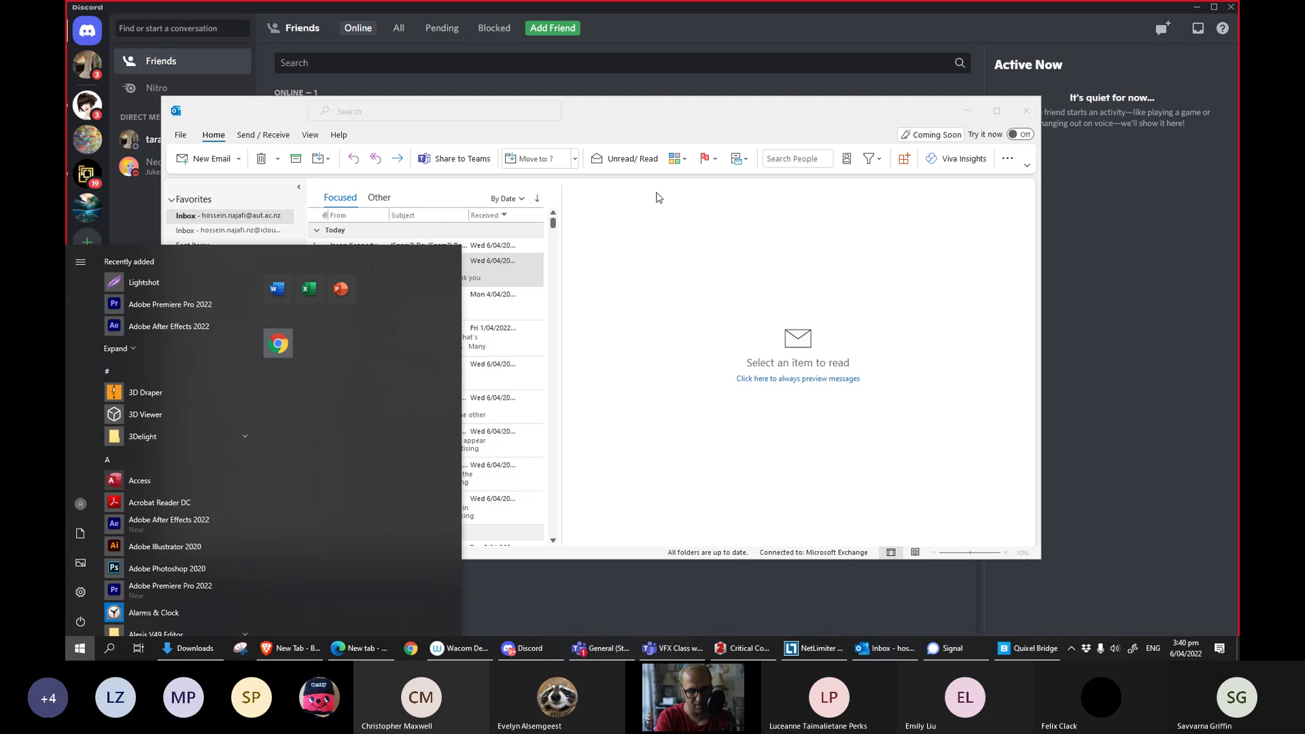
{"action": "type", "text": "quixel Mixer"}
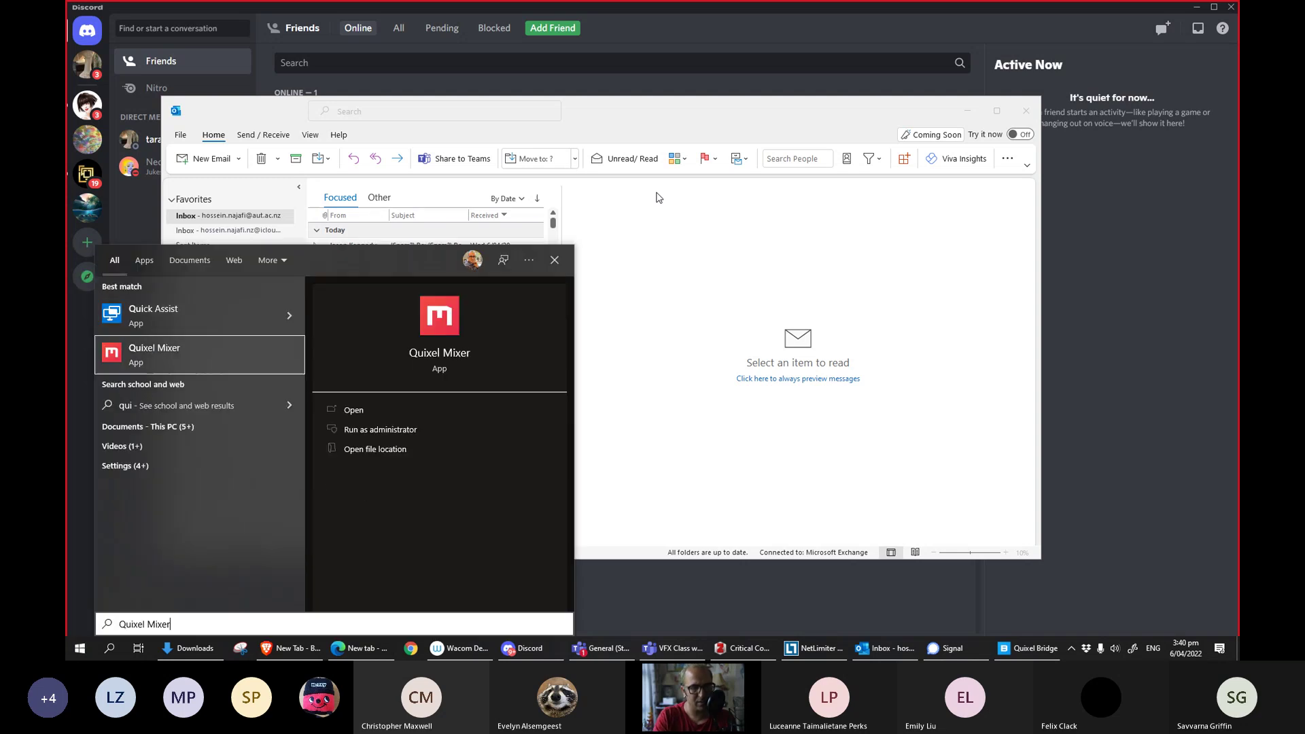
{"action": "key", "text": "Return"}
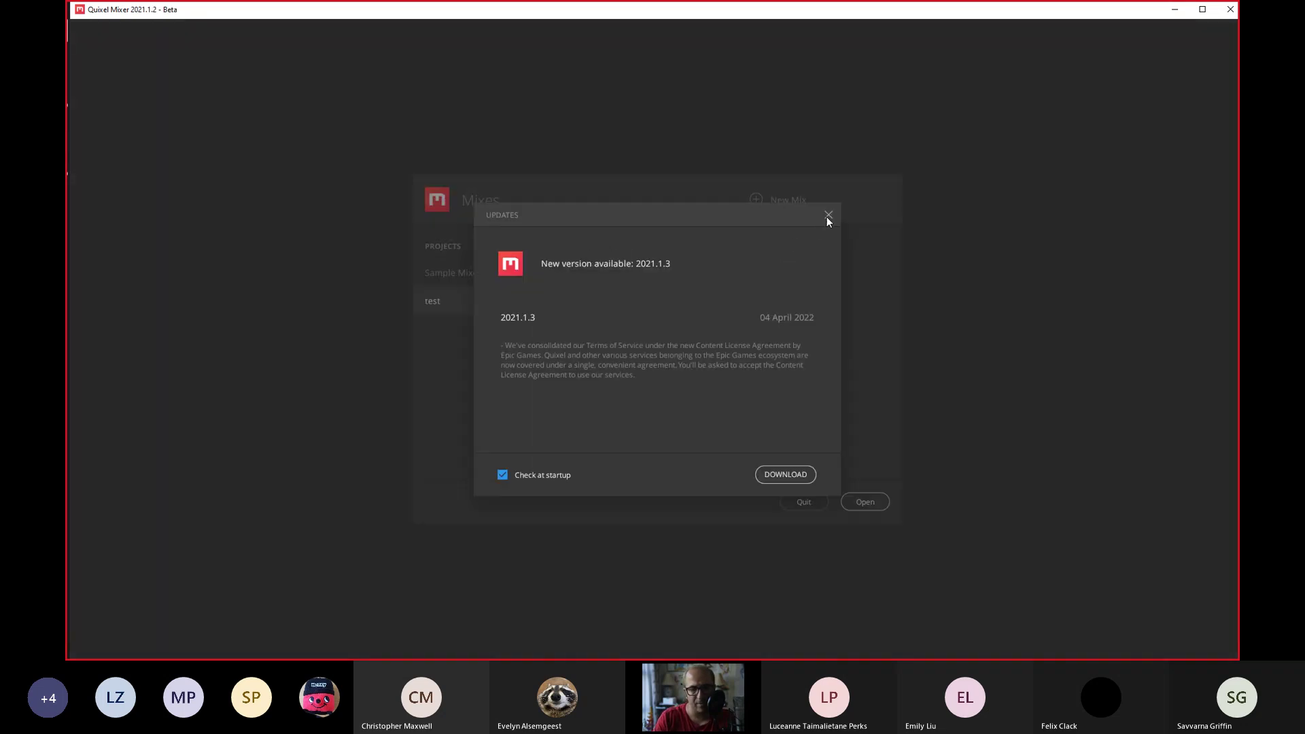
{"action": "left_click", "coordinate": [829, 215]}
{"action": "double_click", "coordinate": [657, 252]}
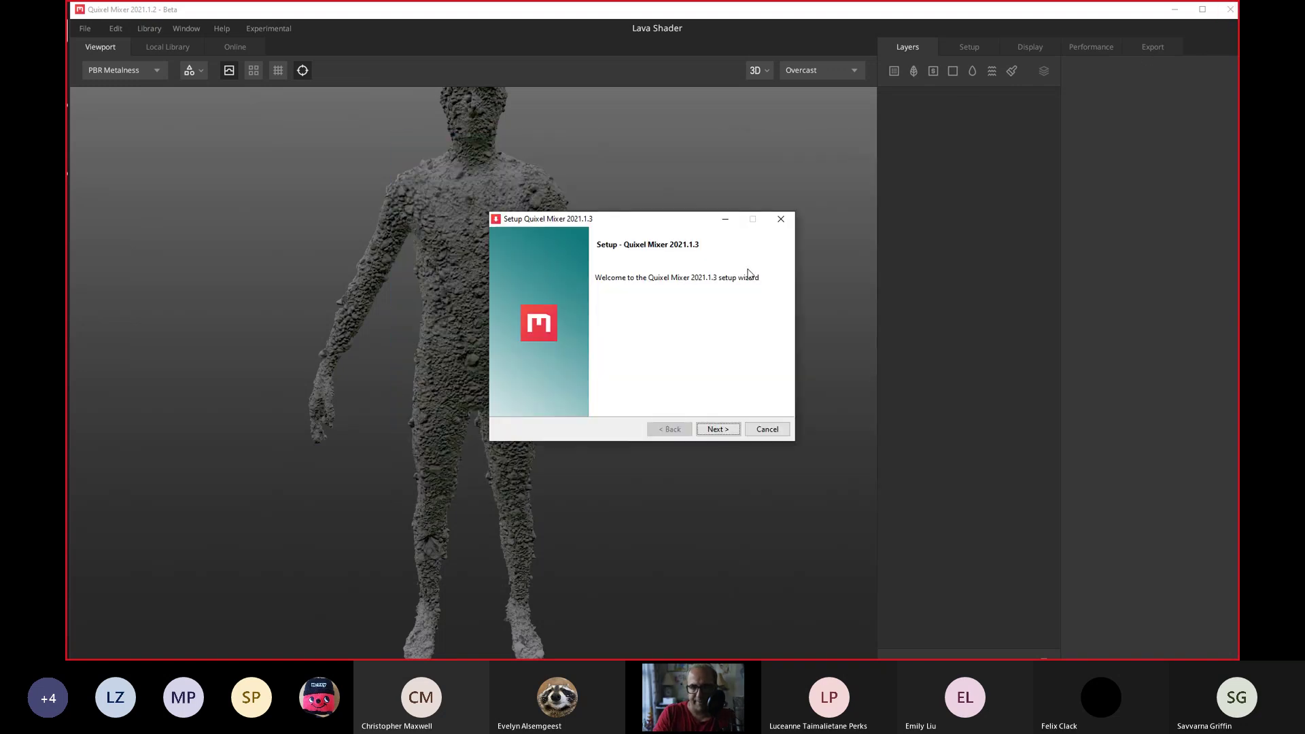
Exclude Sample Mixes and Smart Materials Pack 6 from the Quixel Mixer 2021.1.3 setup and accept the installation directory.
{"action": "left_click", "coordinate": [717, 431]}
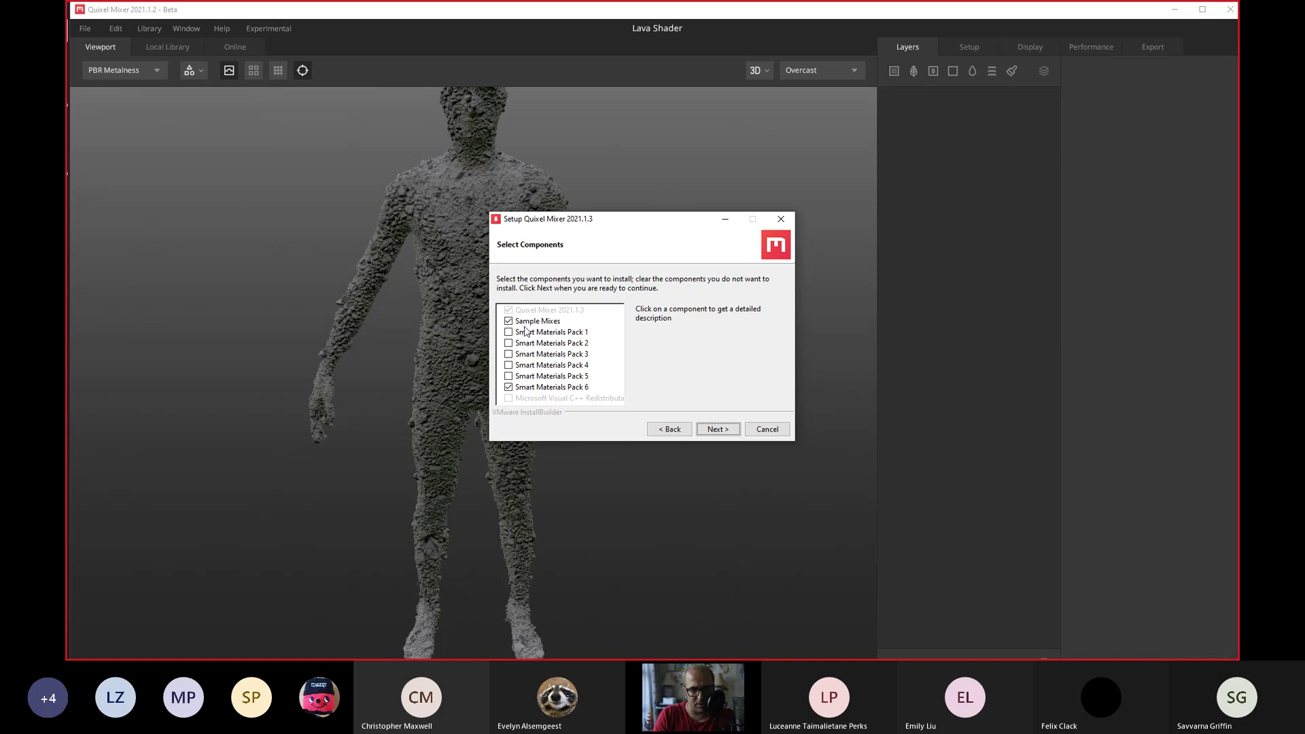
{"action": "left_click", "coordinate": [534, 322]}
{"action": "left_click", "coordinate": [509, 321]}
{"action": "left_click", "coordinate": [508, 387]}
{"action": "left_click", "coordinate": [714, 430]}
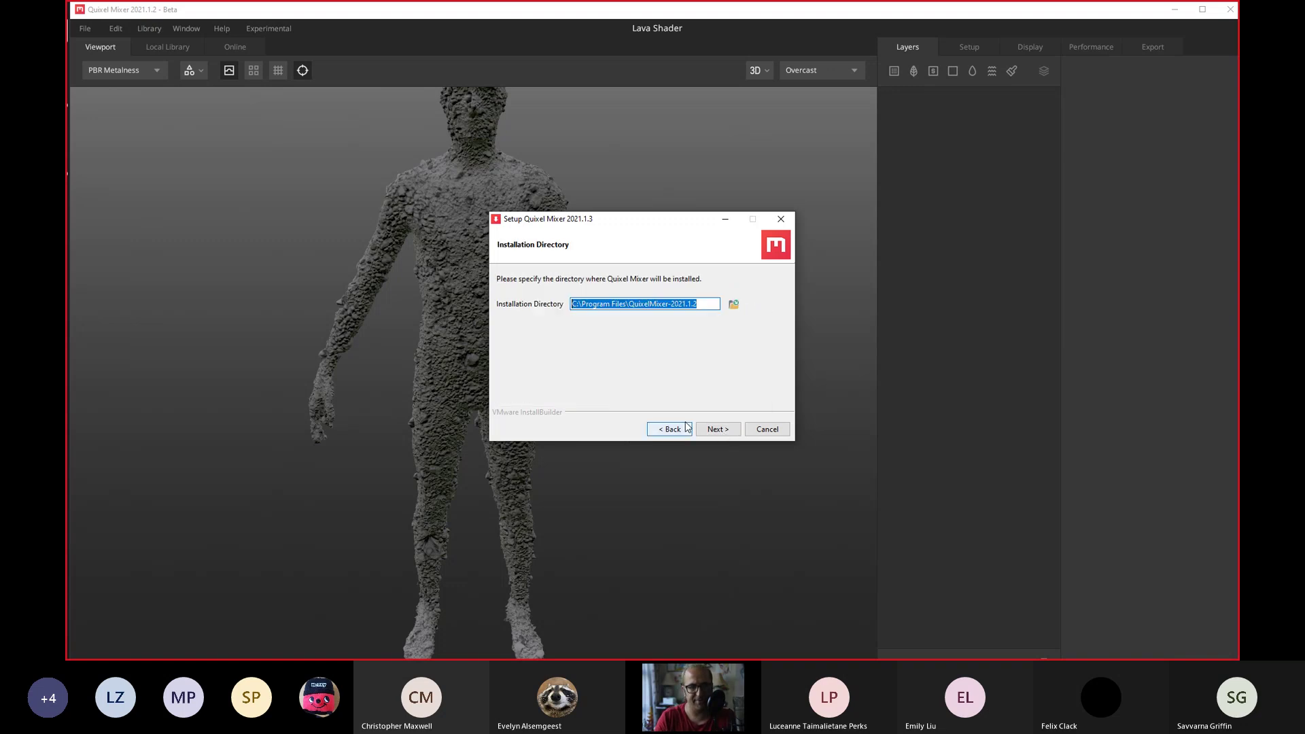
{"action": "left_click", "coordinate": [720, 431]}
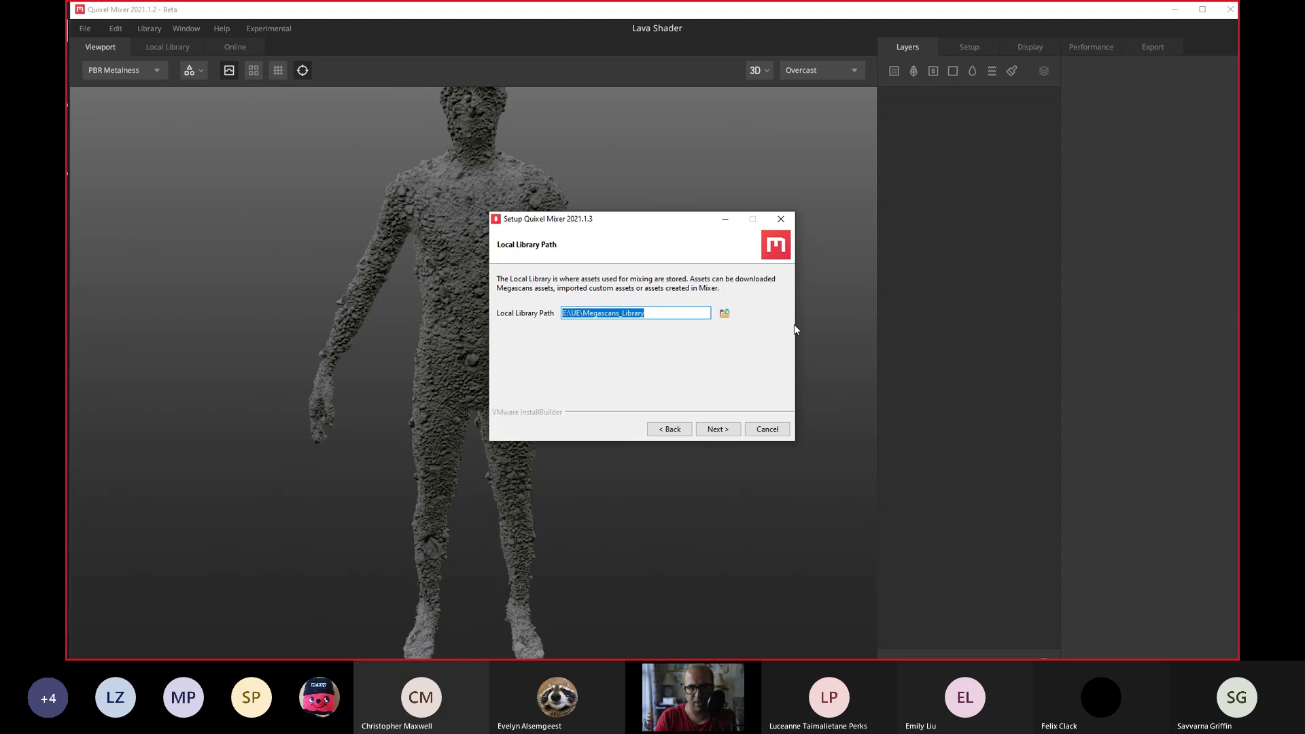
Close the running Mixer, minimize the mail window and continue the setup past the local library path.
{"action": "left_click", "coordinate": [1230, 14]}
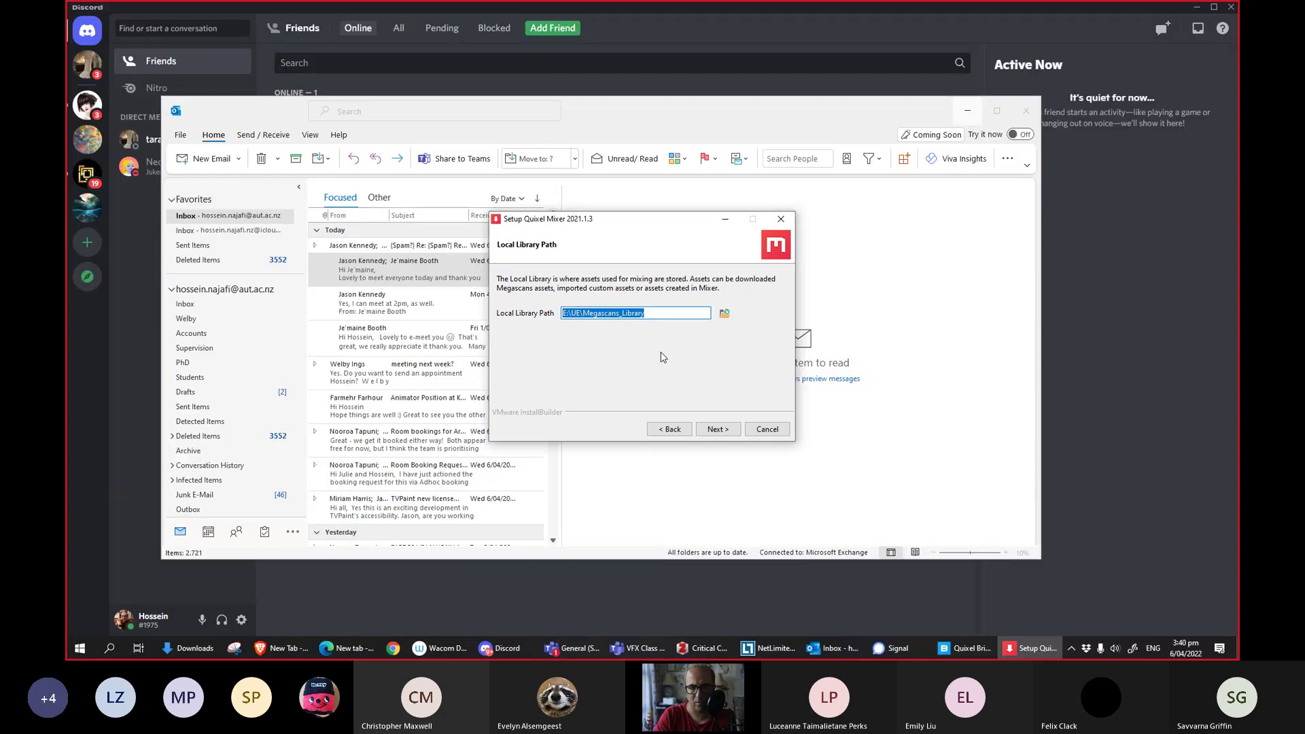
{"action": "left_click", "coordinate": [967, 110]}
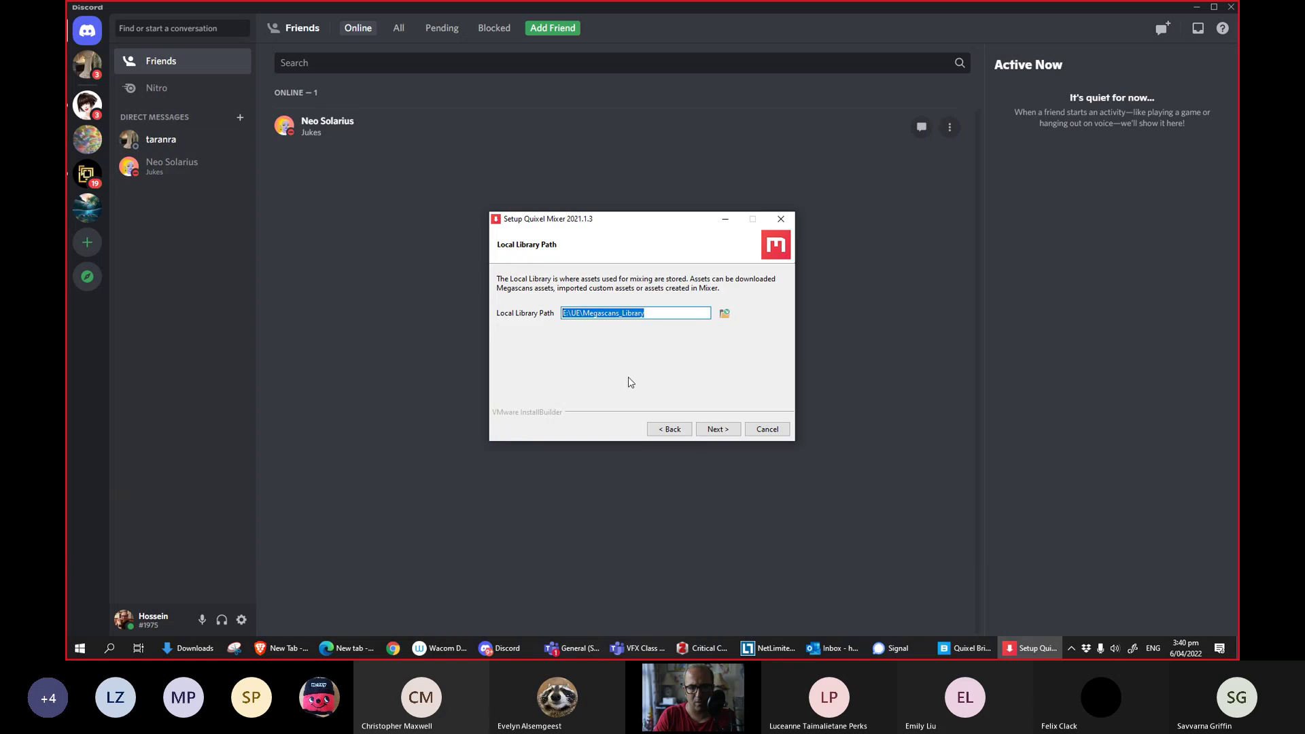
{"action": "left_click", "coordinate": [703, 434]}
Bring up Quixel Bridge, and keep the setup's library path E:\UE\Megascans_Library and Mixer files path E:\UE\QuixelMixer.
{"action": "left_click", "coordinate": [966, 648]}
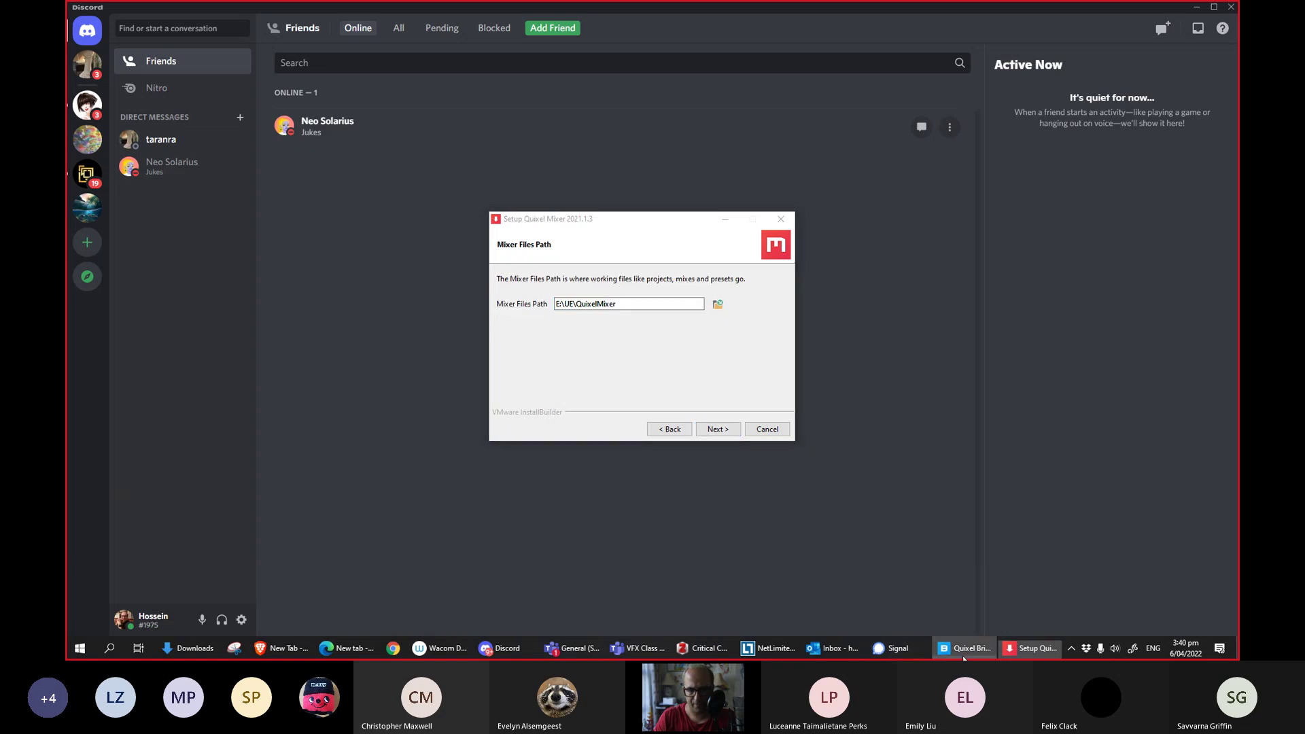
{"action": "left_click", "coordinate": [1057, 145]}
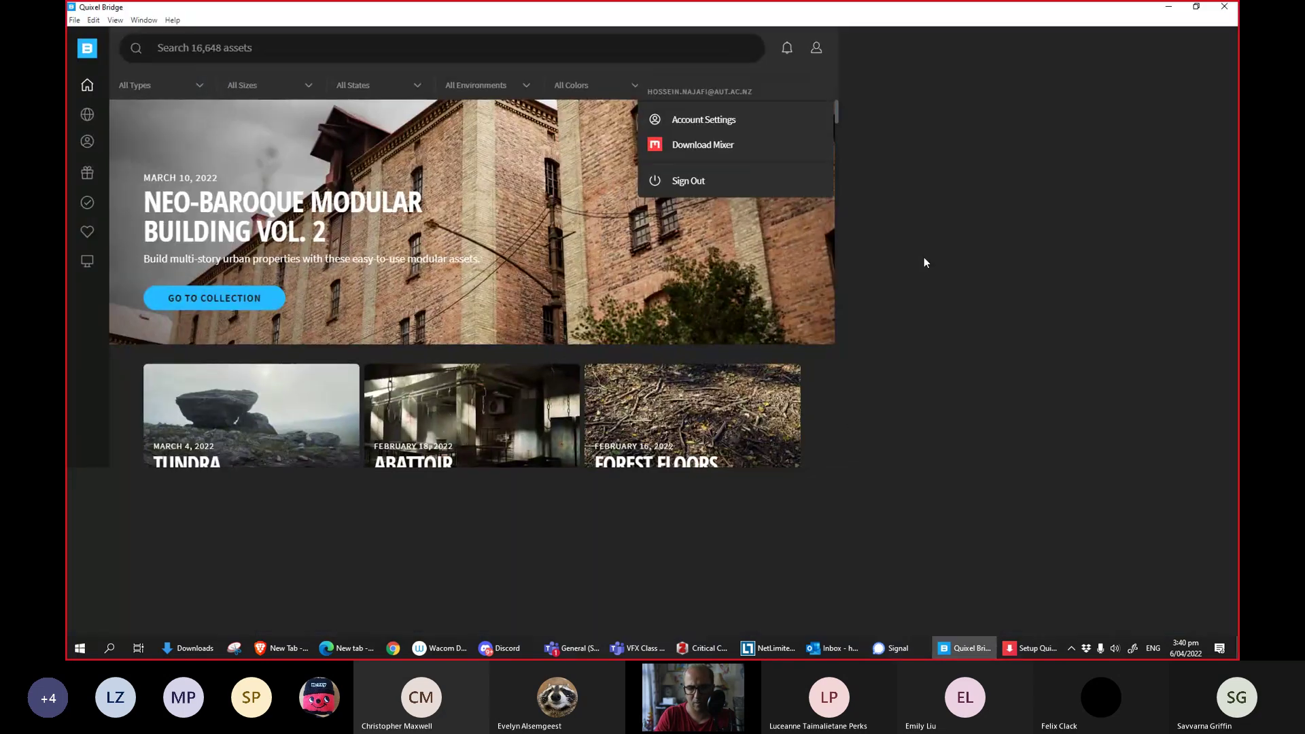
{"action": "left_click", "coordinate": [720, 433]}
{"action": "left_click", "coordinate": [671, 431]}
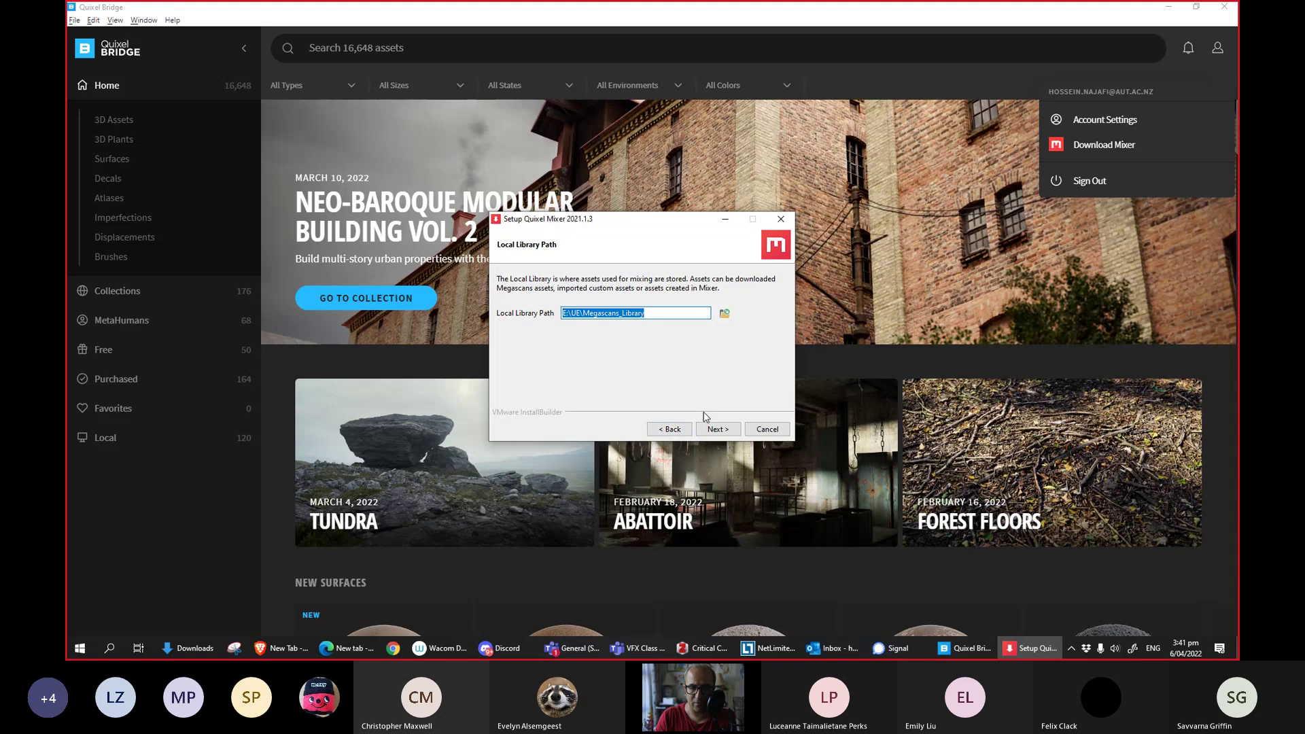
{"action": "left_click", "coordinate": [716, 430]}
{"action": "left_click", "coordinate": [721, 431]}
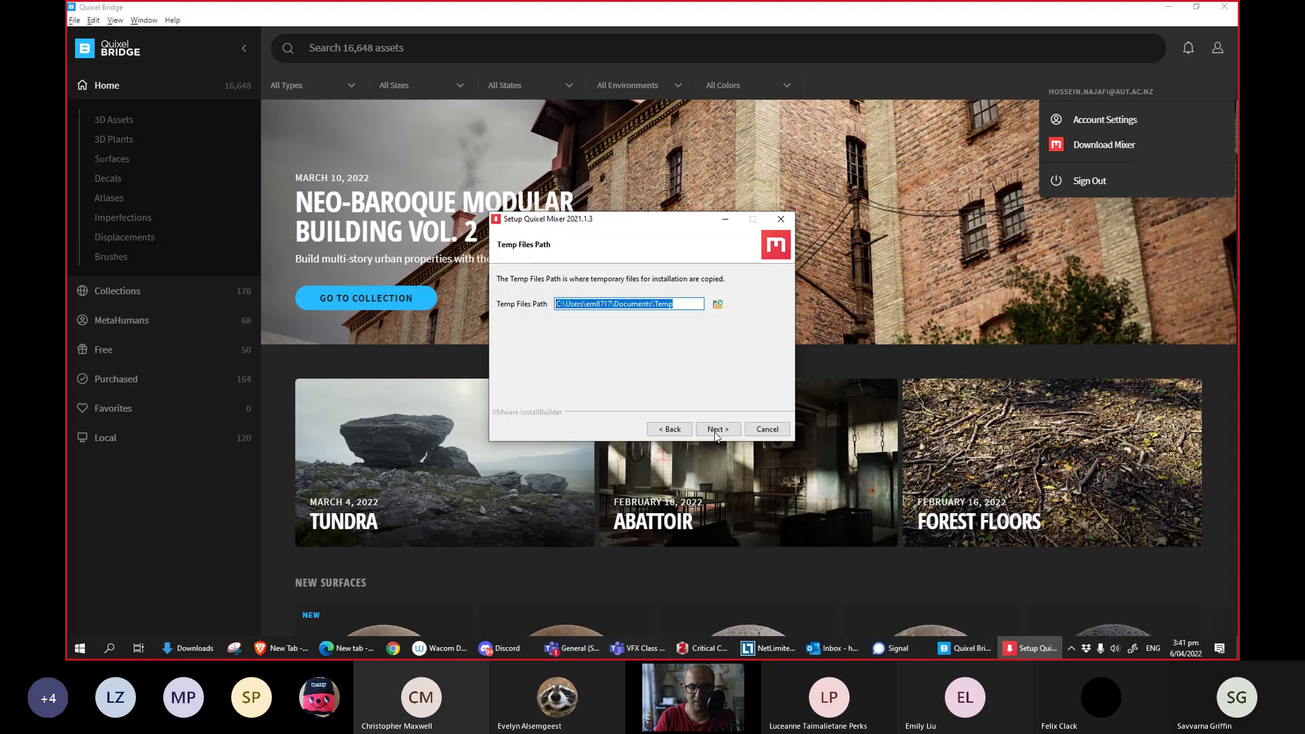
Set the setup's temp files path to E:\UE\Megascans_Library\temp and continue without an HTTP proxy.
{"action": "left_click", "coordinate": [717, 305]}
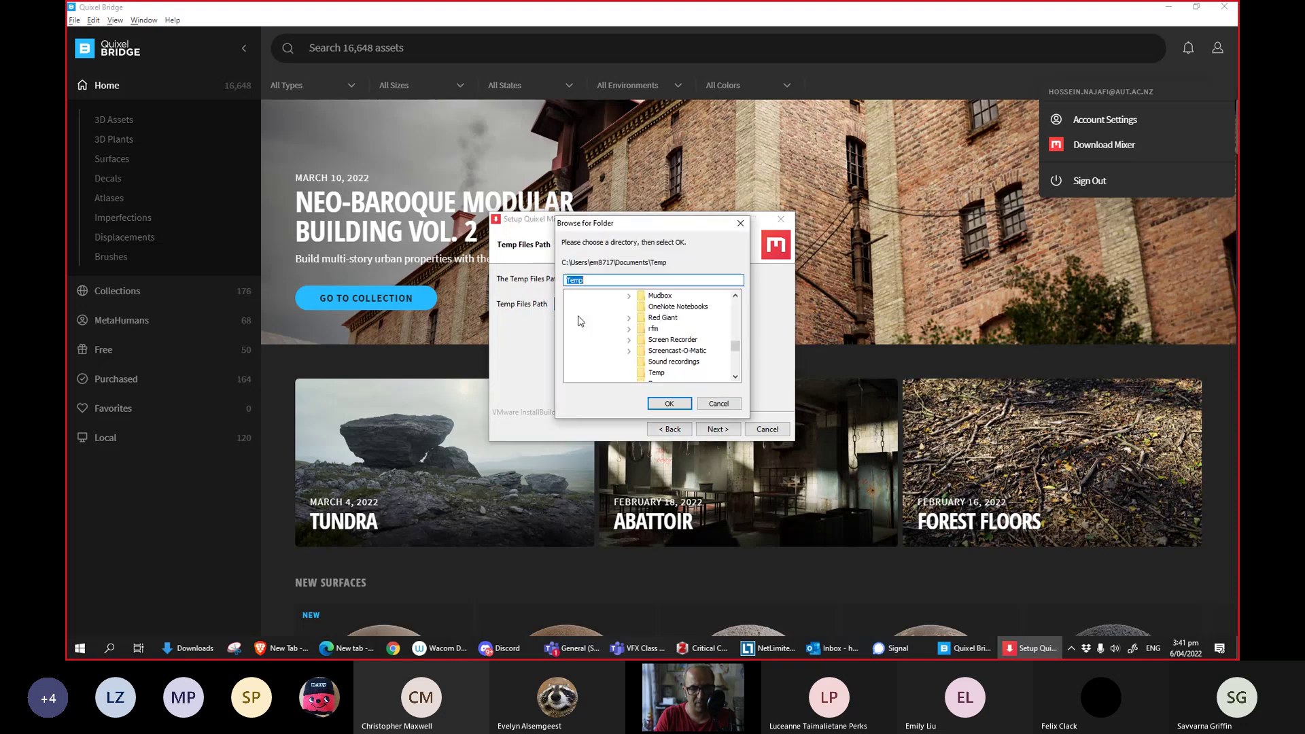
{"action": "left_click_drag", "start_coordinate": [735, 344], "coordinate": [734, 366]}
{"action": "left_click", "coordinate": [601, 365]}
{"action": "scroll", "coordinate": [619, 316], "scroll_direction": "down", "scroll_amount": 1}
{"action": "left_click", "coordinate": [618, 318]}
{"action": "left_click", "coordinate": [595, 318]}
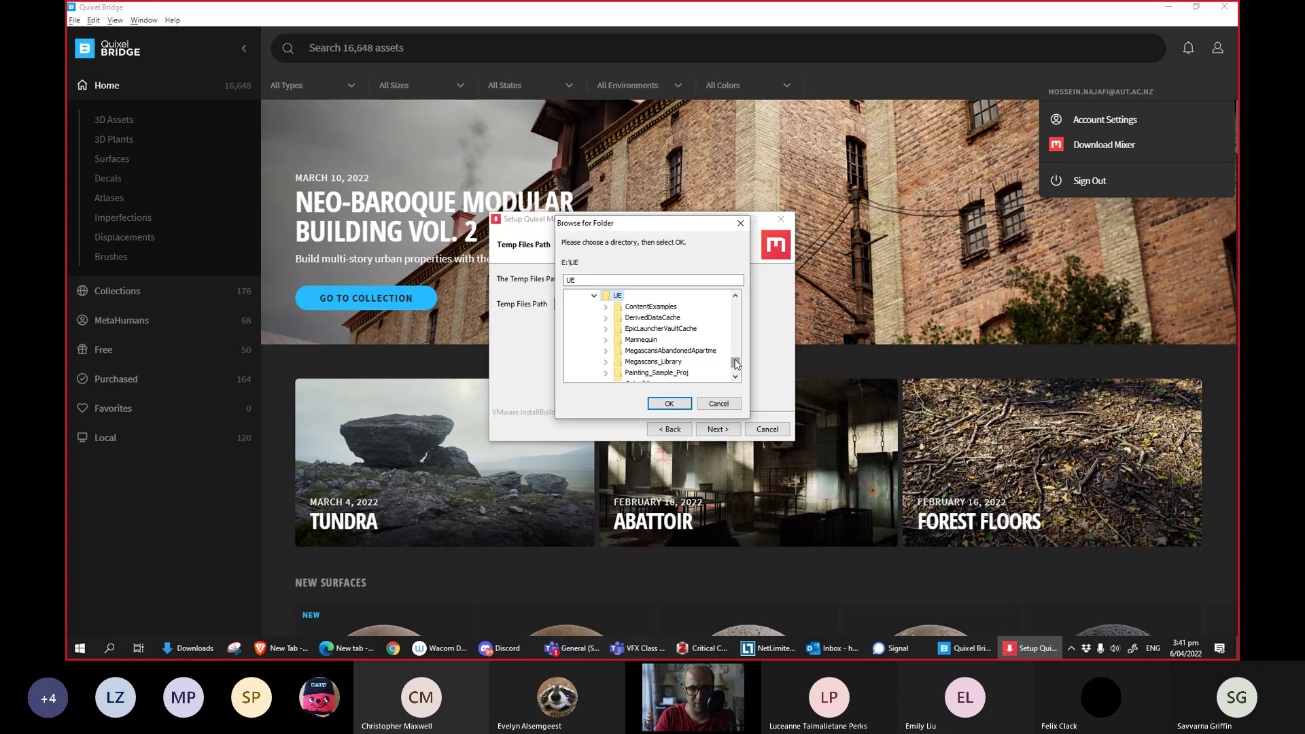
{"action": "left_click", "coordinate": [663, 361]}
{"action": "left_click", "coordinate": [607, 363]}
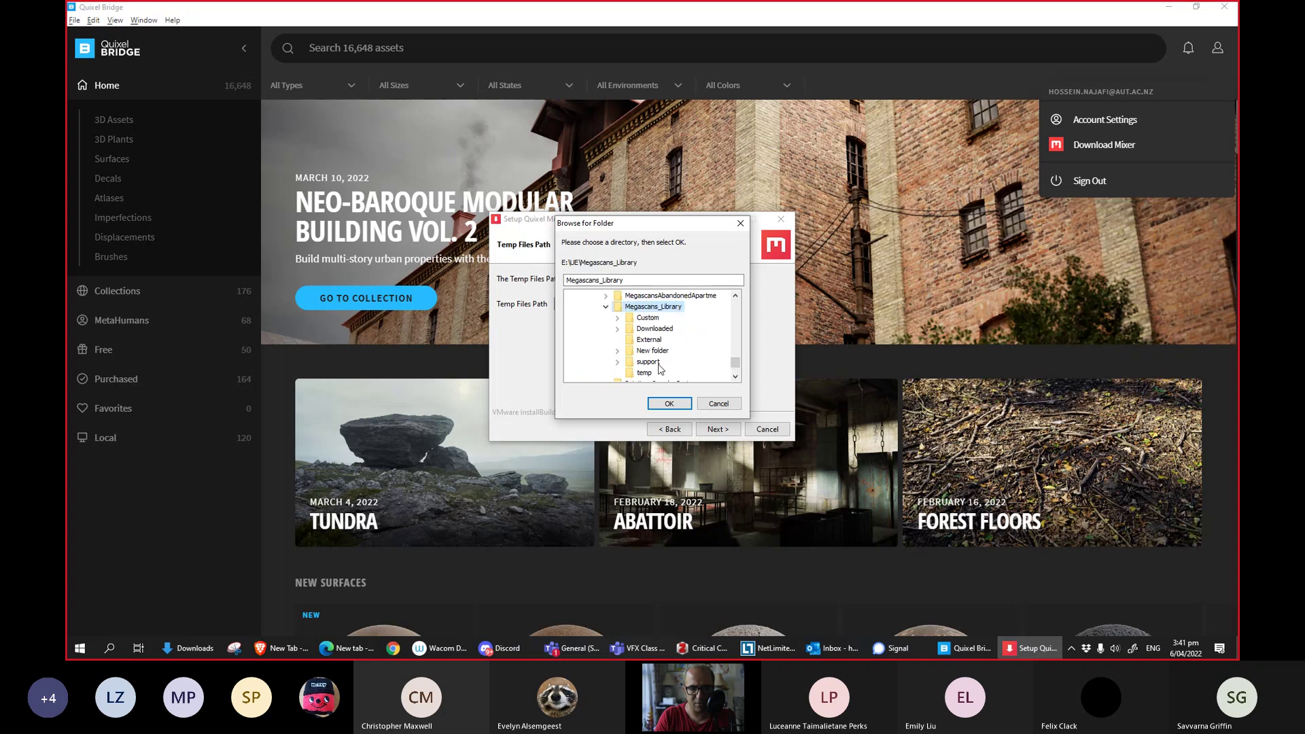
{"action": "left_click", "coordinate": [669, 403]}
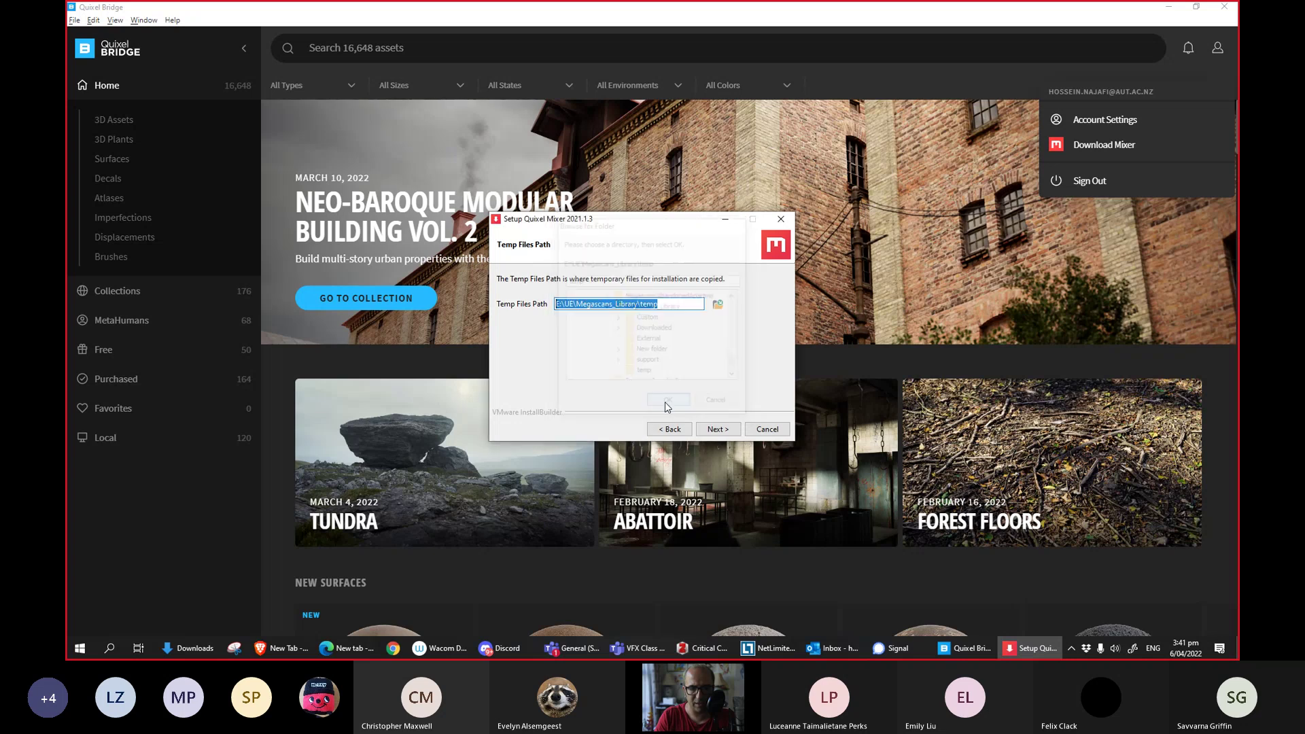
{"action": "left_click", "coordinate": [709, 433]}
{"action": "left_click", "coordinate": [719, 430]}
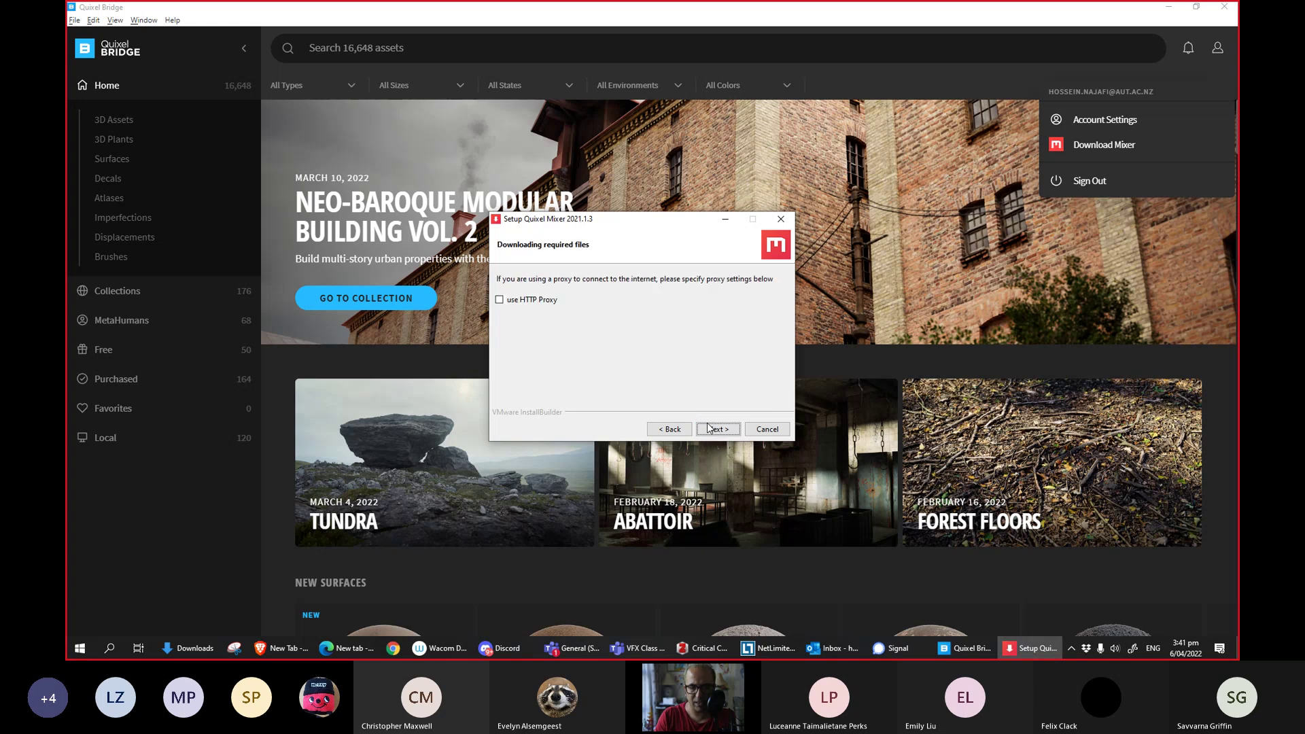
Install Quixel Mixer 2021.1.3 without an HTTP proxy and finish the setup with Launch Quixel Mixer enabled.
{"action": "left_click", "coordinate": [717, 430]}
{"action": "left_click", "coordinate": [1066, 439]}
{"action": "left_click", "coordinate": [998, 443]}
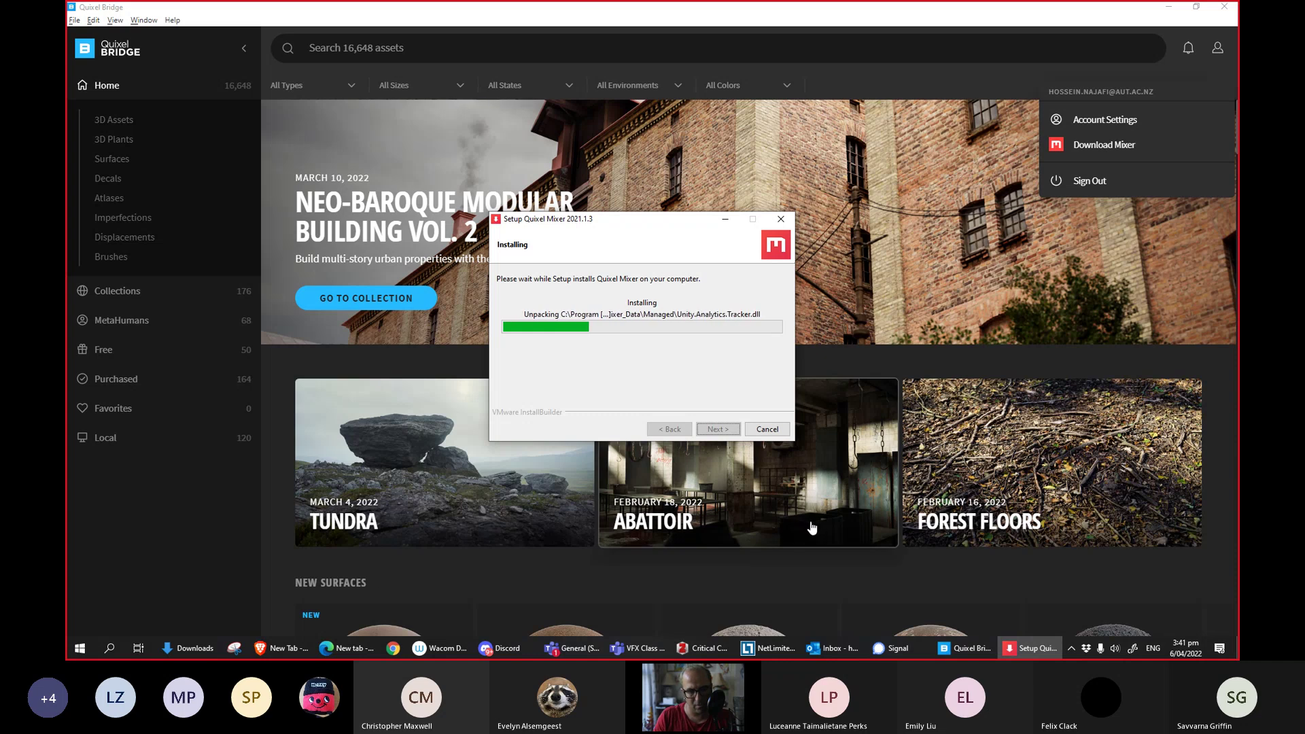
{"action": "type", "text": "maya"}
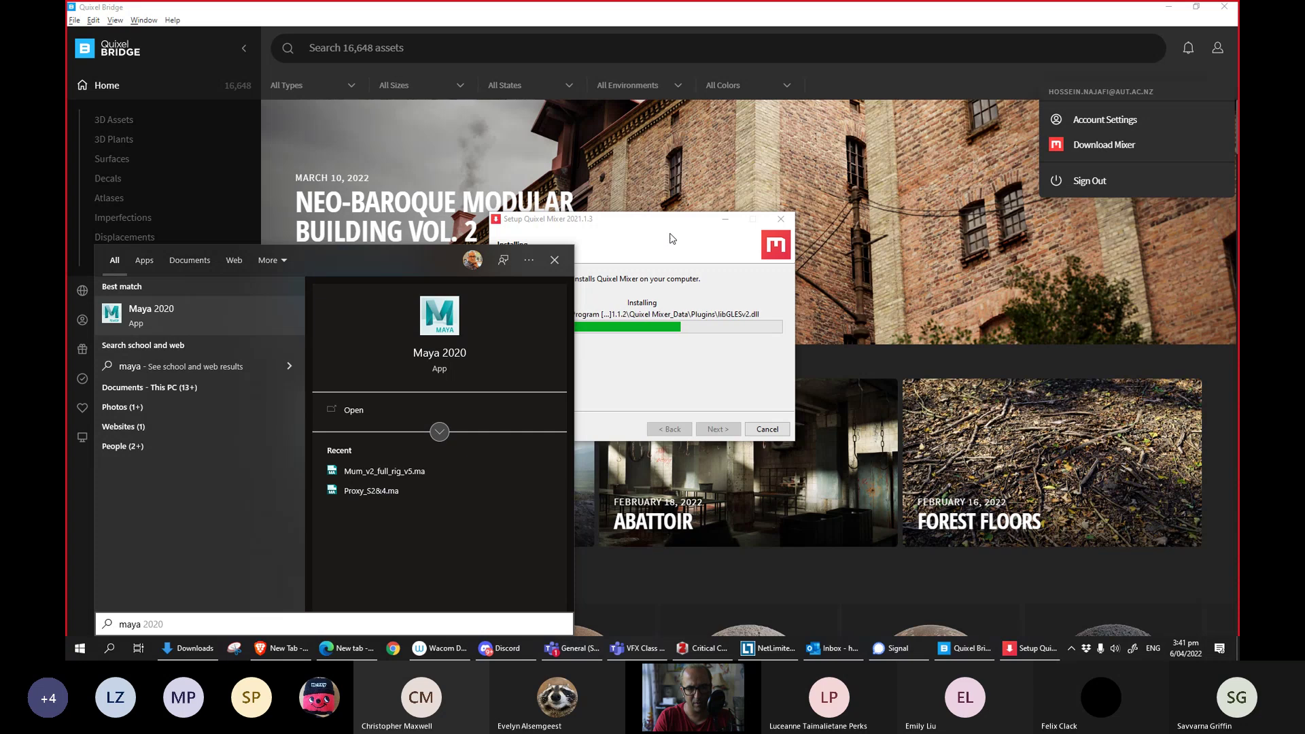
{"action": "left_click_drag", "start_coordinate": [658, 224], "coordinate": [683, 219]}
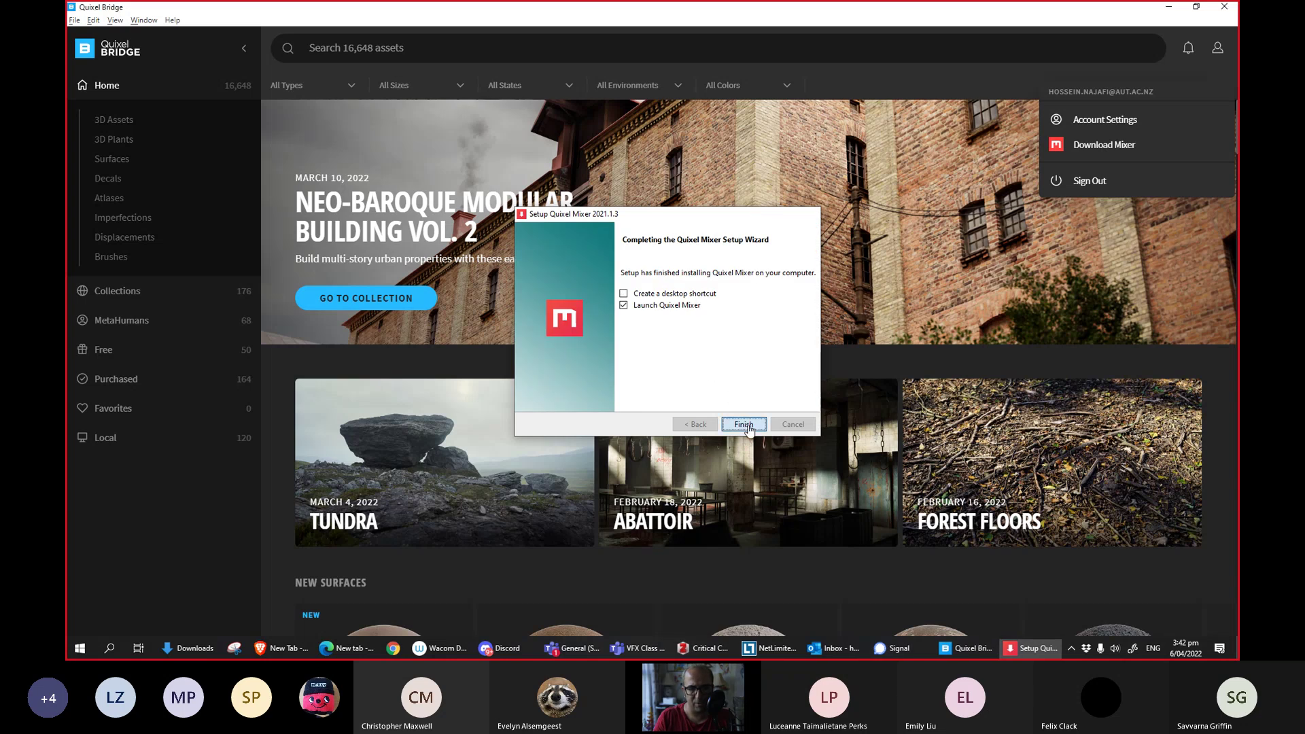
{"action": "left_click", "coordinate": [744, 425]}
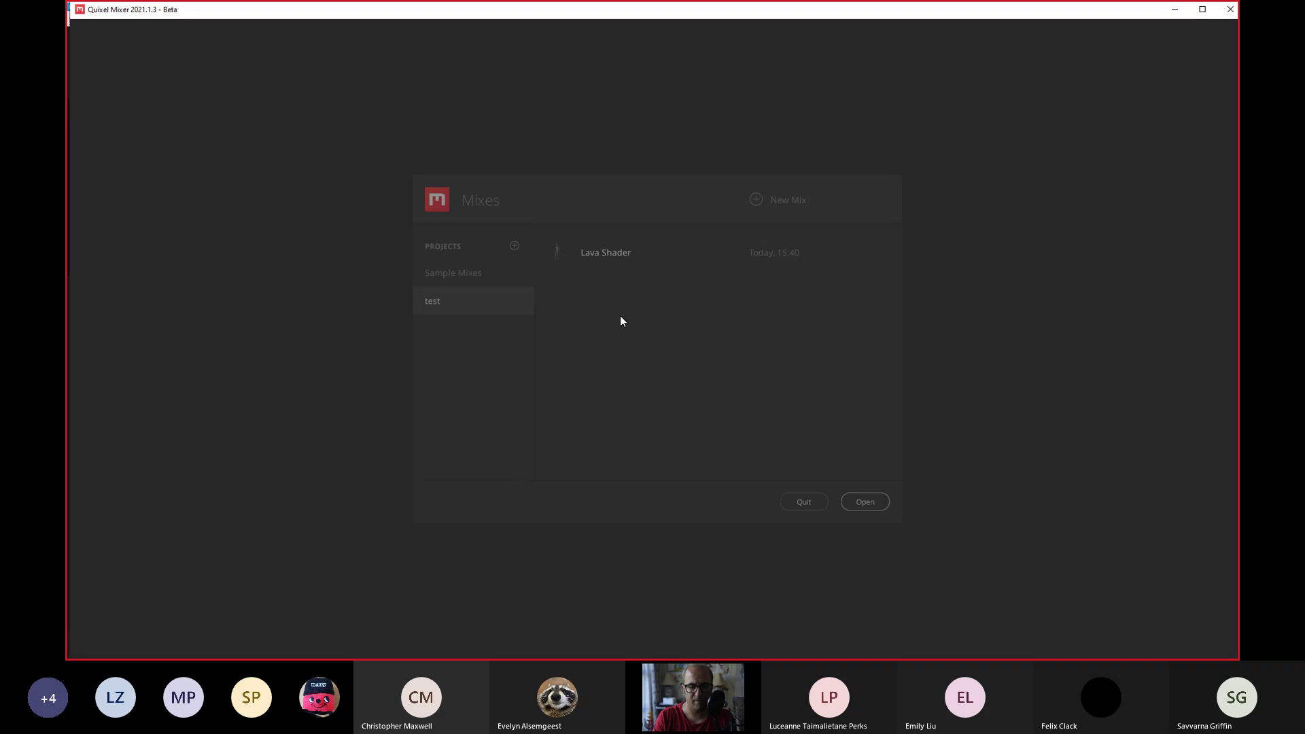
Return to Quixel Mixer, maximize its window and create a new mix named Lava Man.
{"action": "key", "text": "alt+Tab"}
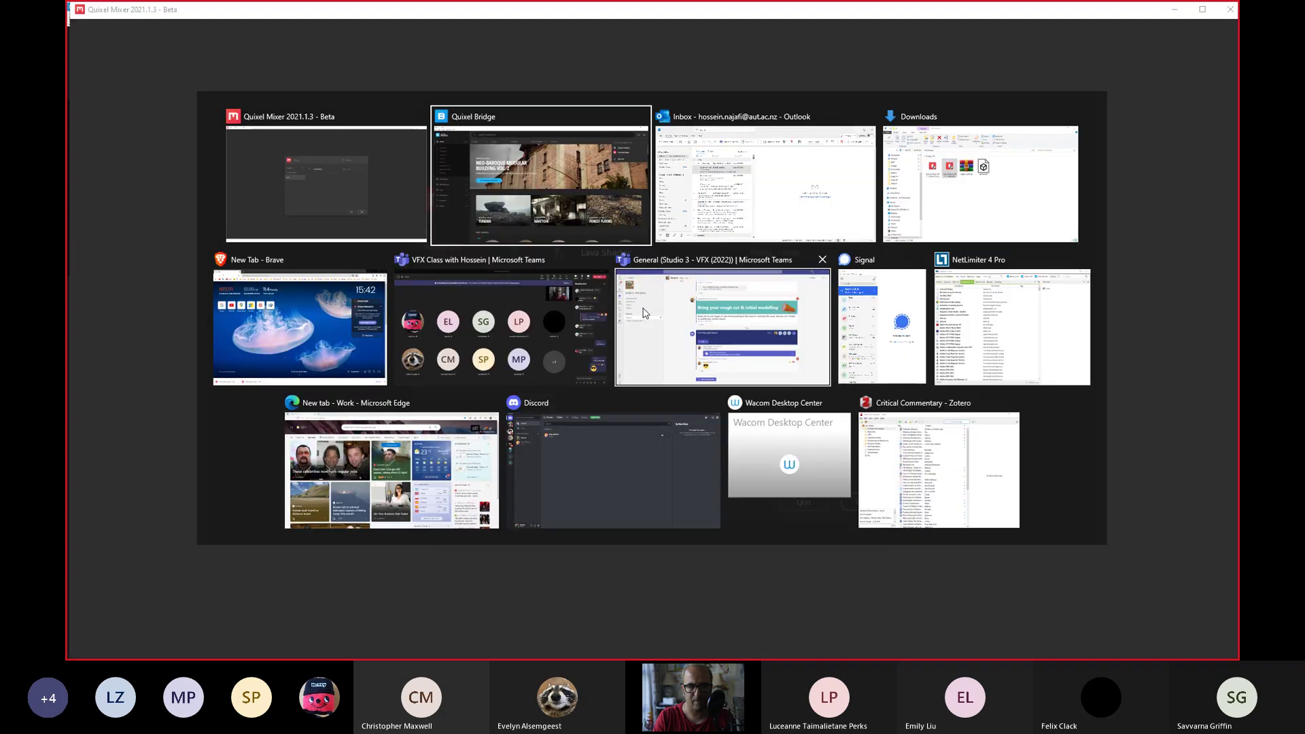
{"action": "key", "text": "alt+Tab"}
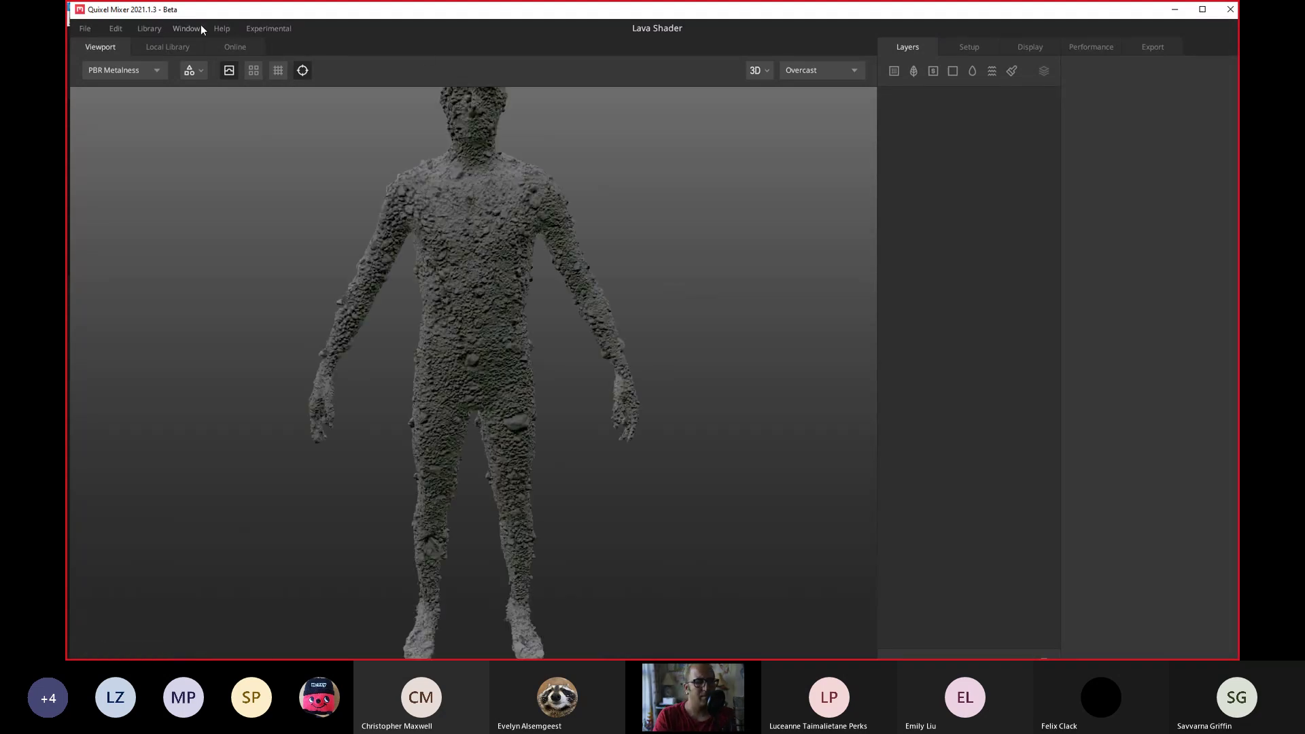
{"action": "double_click", "coordinate": [249, 15]}
{"action": "left_click", "coordinate": [80, 25]}
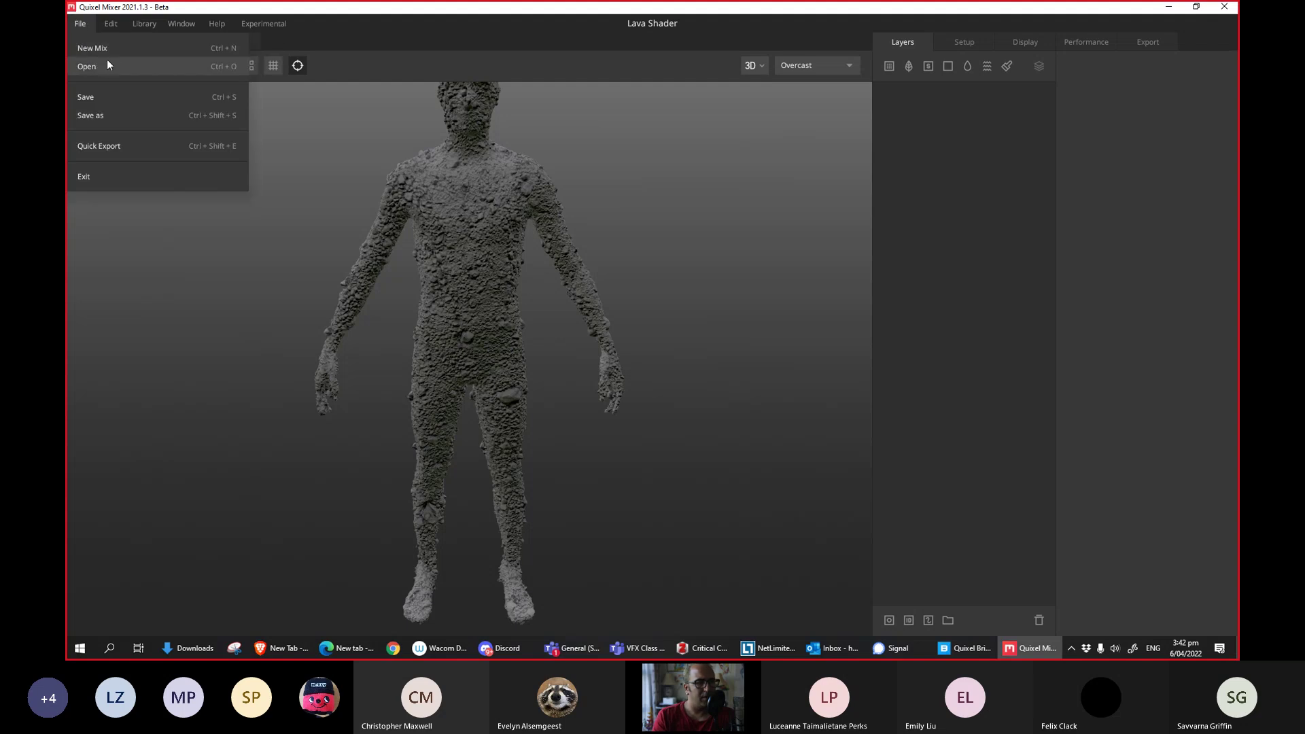
{"action": "left_click", "coordinate": [120, 51]}
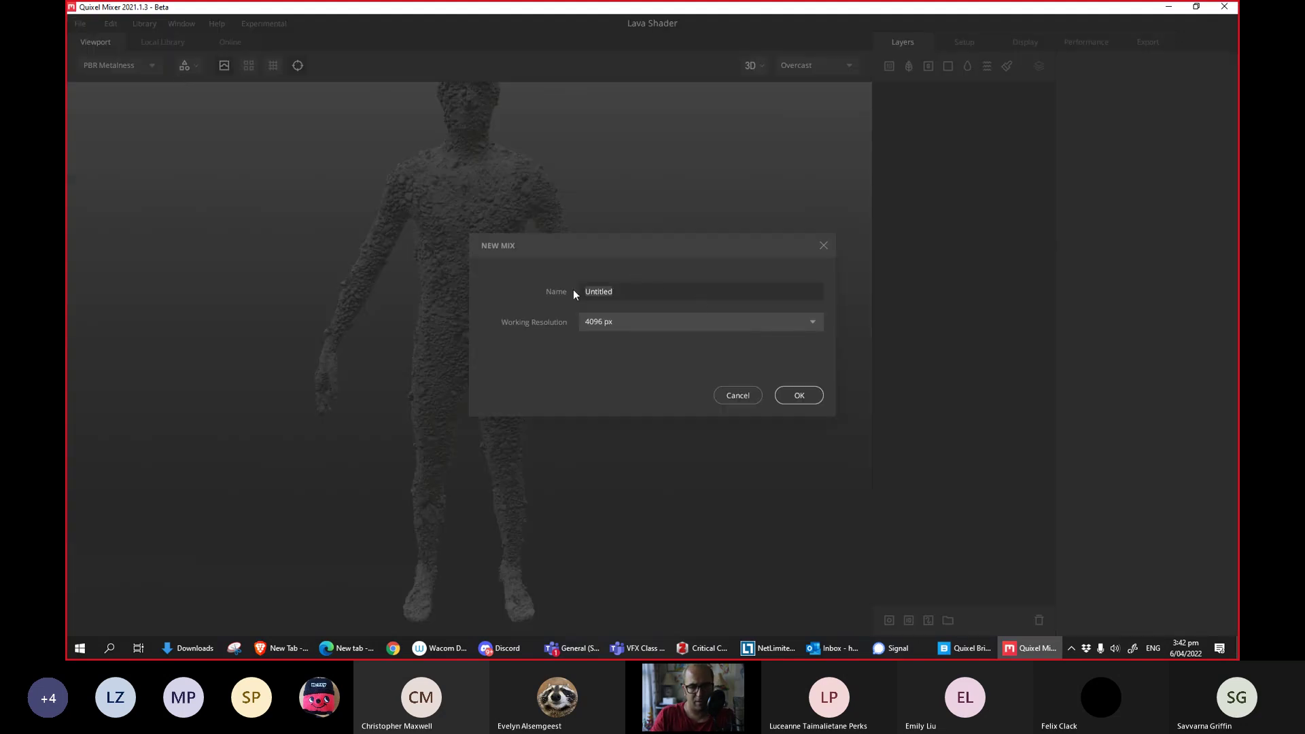
{"action": "type", "text": "Lava M"}
{"action": "type", "text": "ix"}
{"action": "key", "text": "Return"}
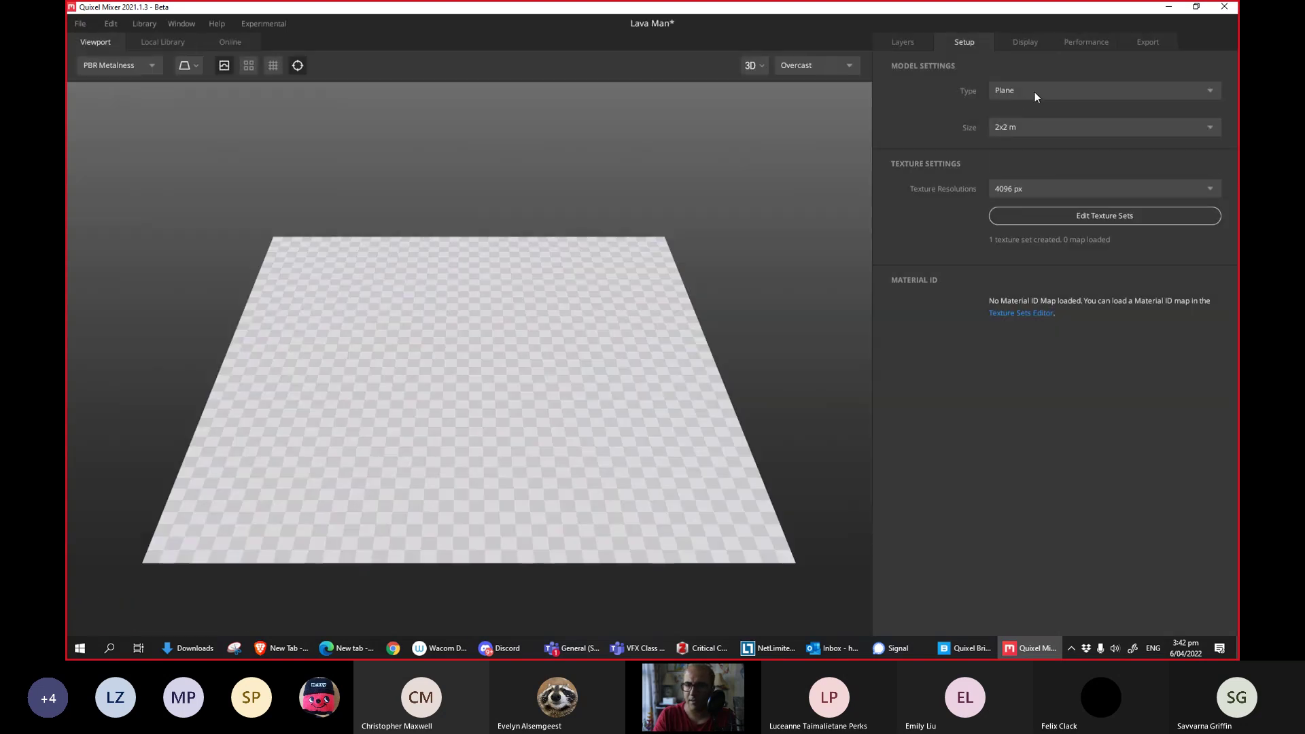
Set the mix's model type to Custom Model and load body.fbx from the Desktop temp folder.
{"action": "left_click", "coordinate": [1035, 92]}
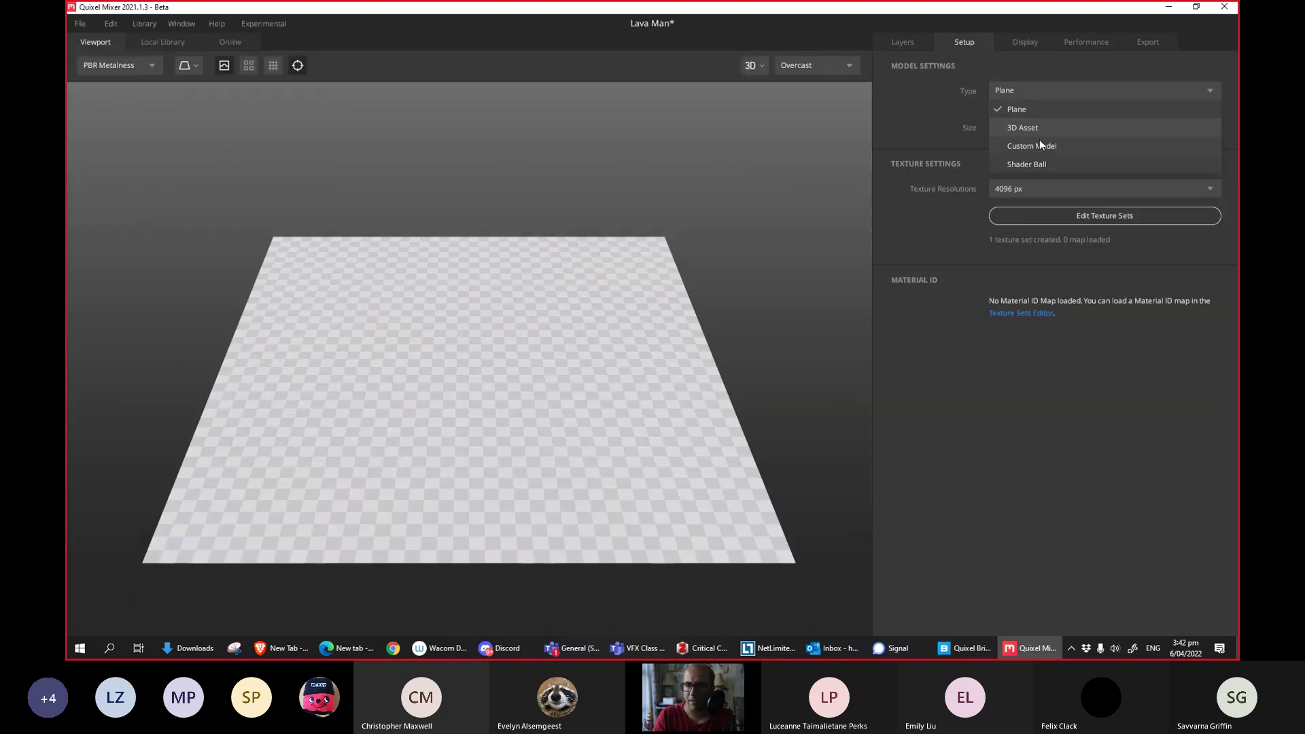
{"action": "left_click", "coordinate": [1039, 142]}
{"action": "left_click", "coordinate": [409, 132]}
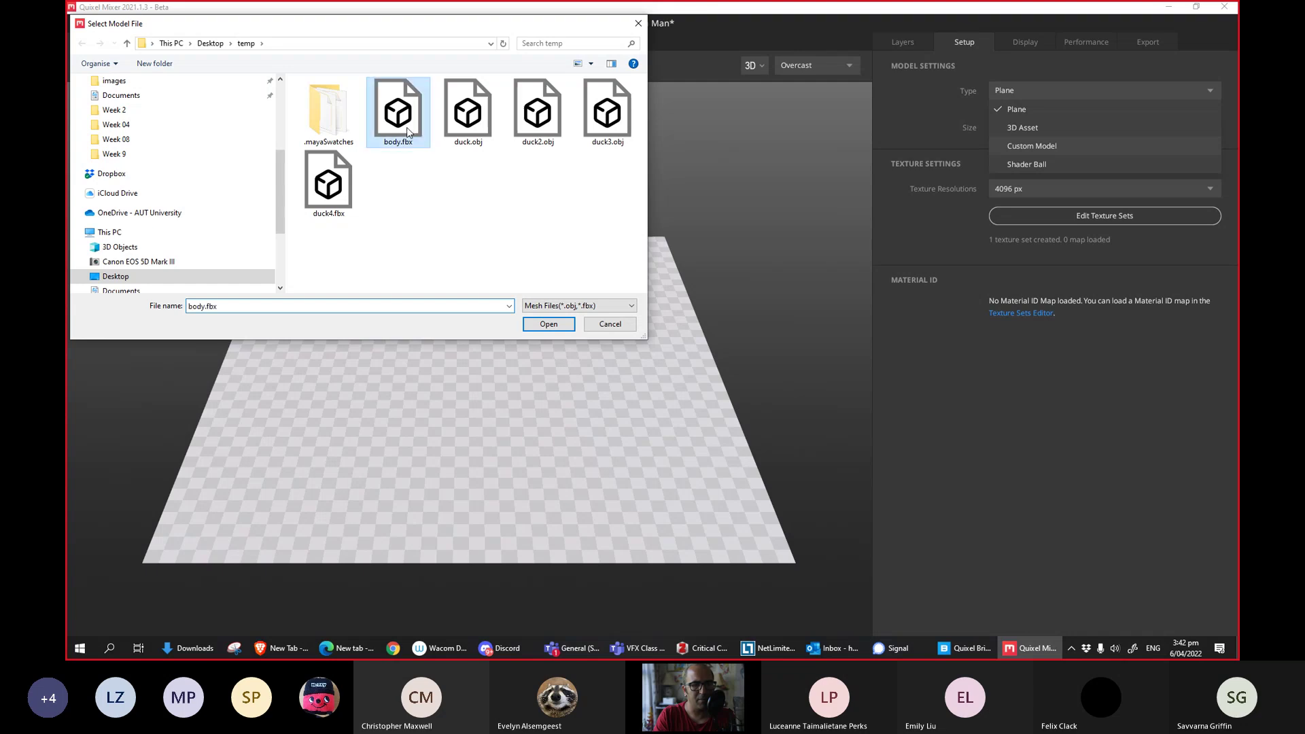
{"action": "double_click", "coordinate": [408, 131]}
Add a solid layer to the body and set its albedo colour to bright red.
{"action": "left_click", "coordinate": [907, 43]}
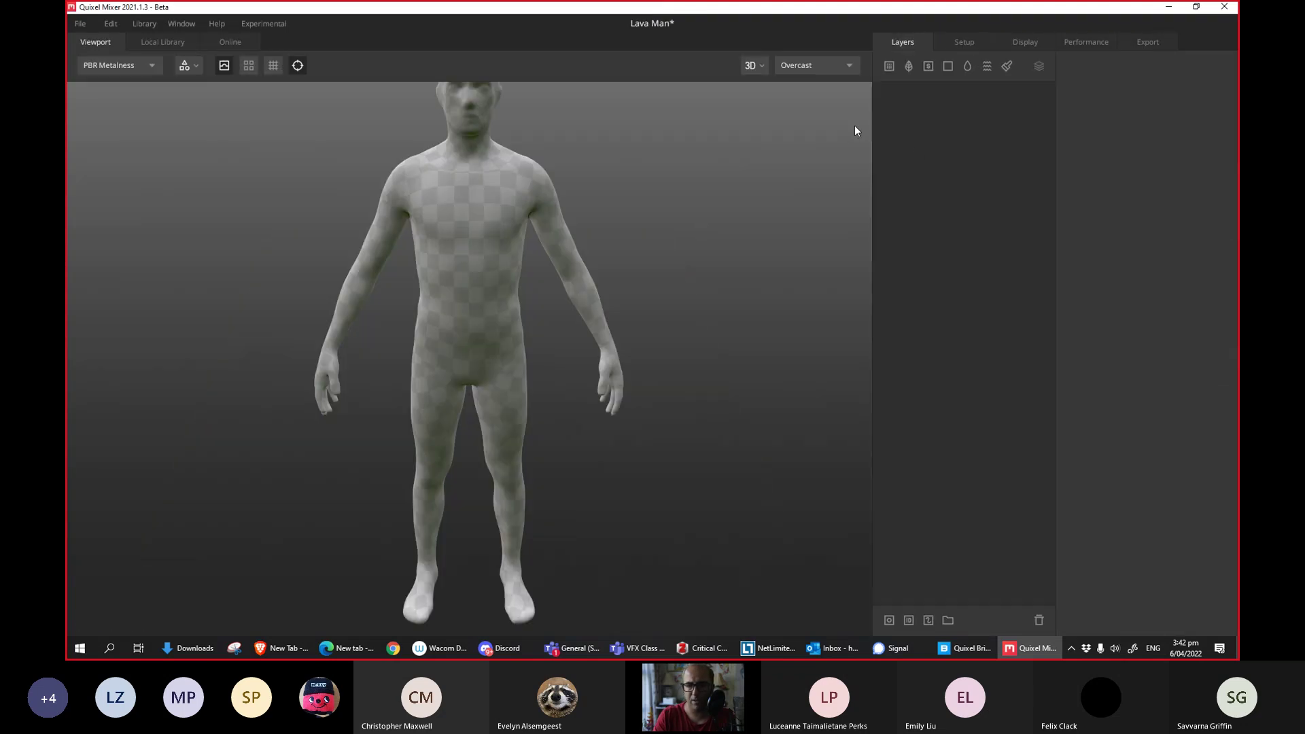
{"action": "left_click", "coordinate": [948, 66]}
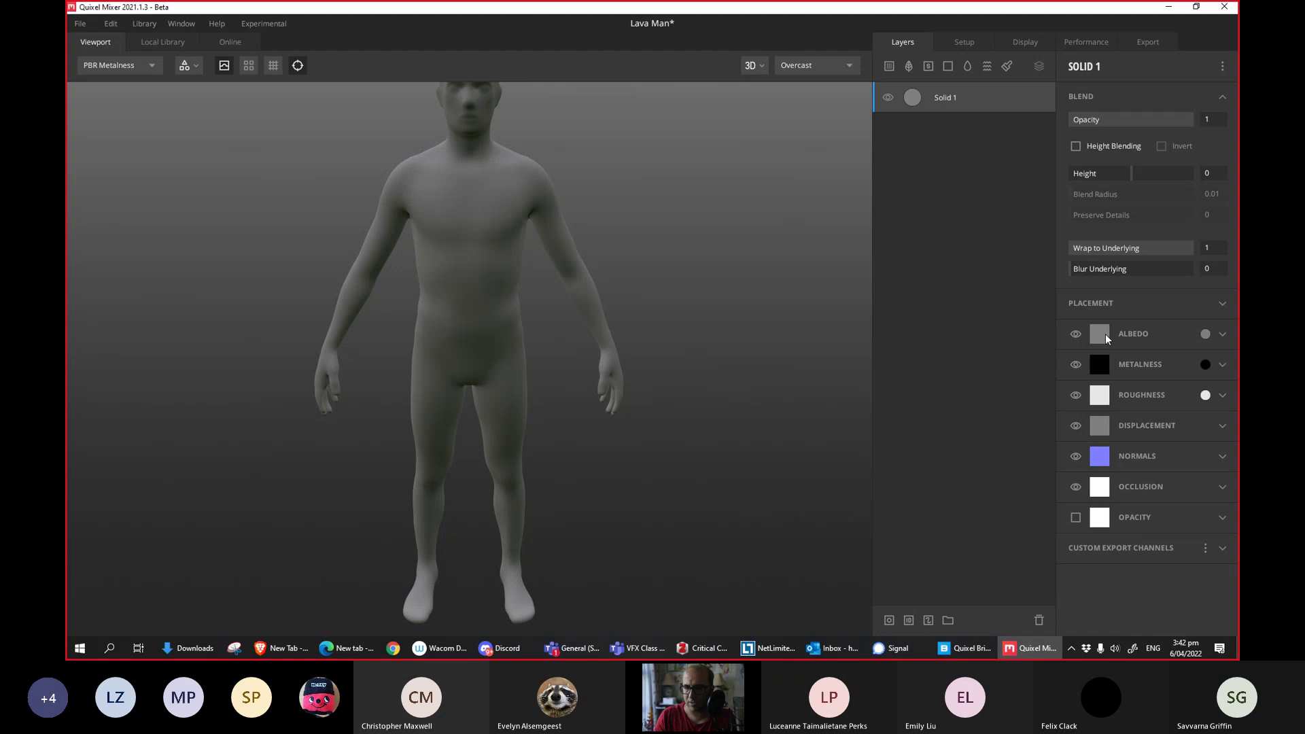
{"action": "left_click", "coordinate": [1206, 334]}
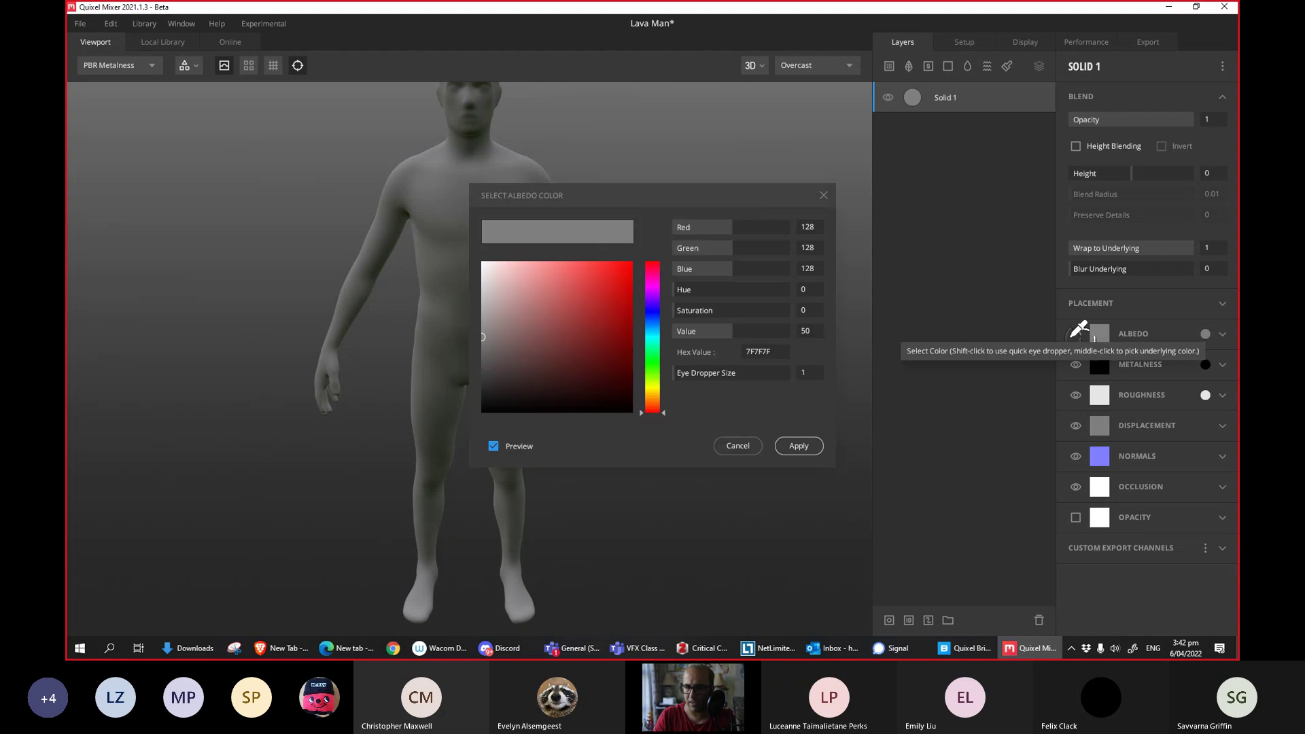
{"action": "left_click", "coordinate": [624, 267]}
{"action": "left_click", "coordinate": [797, 446]}
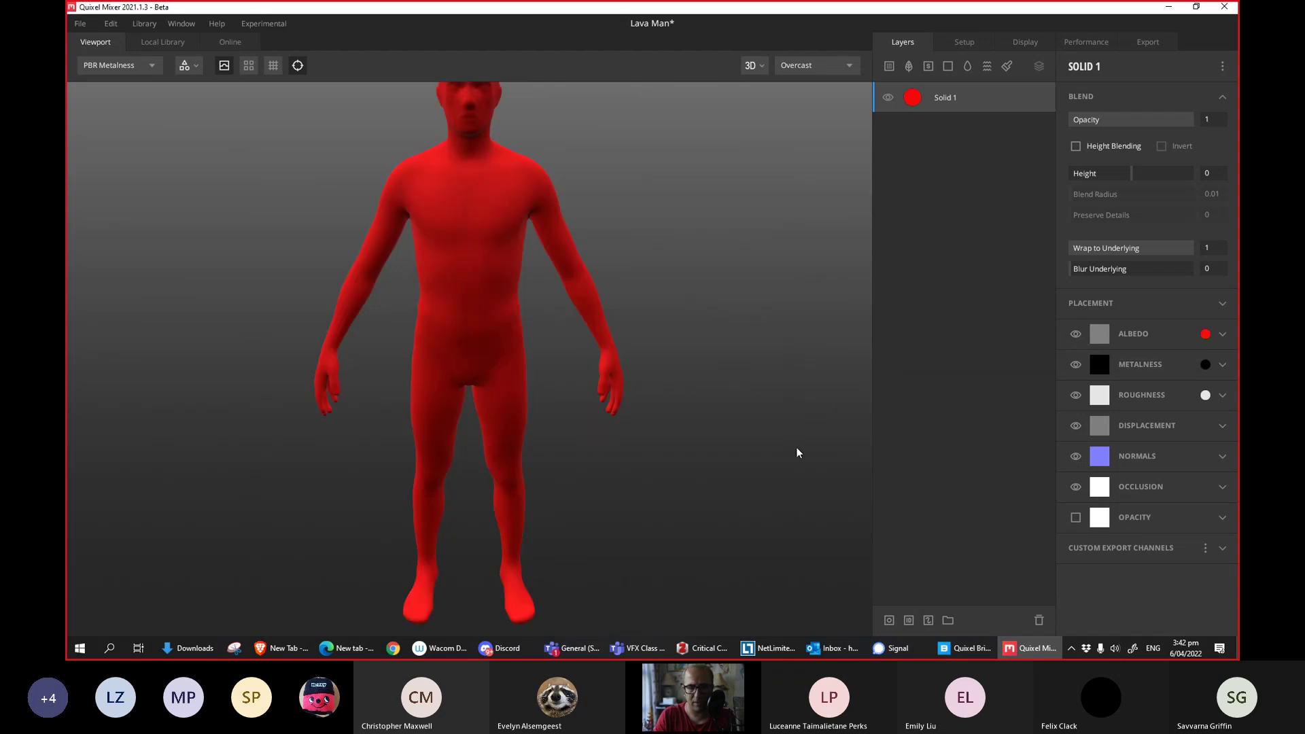
Add the local library's Volcanic Gravel Ground surface as a layer above Solid 1 and return to the 3D view.
{"action": "left_click_drag", "start_coordinate": [649, 262], "coordinate": [667, 340]}
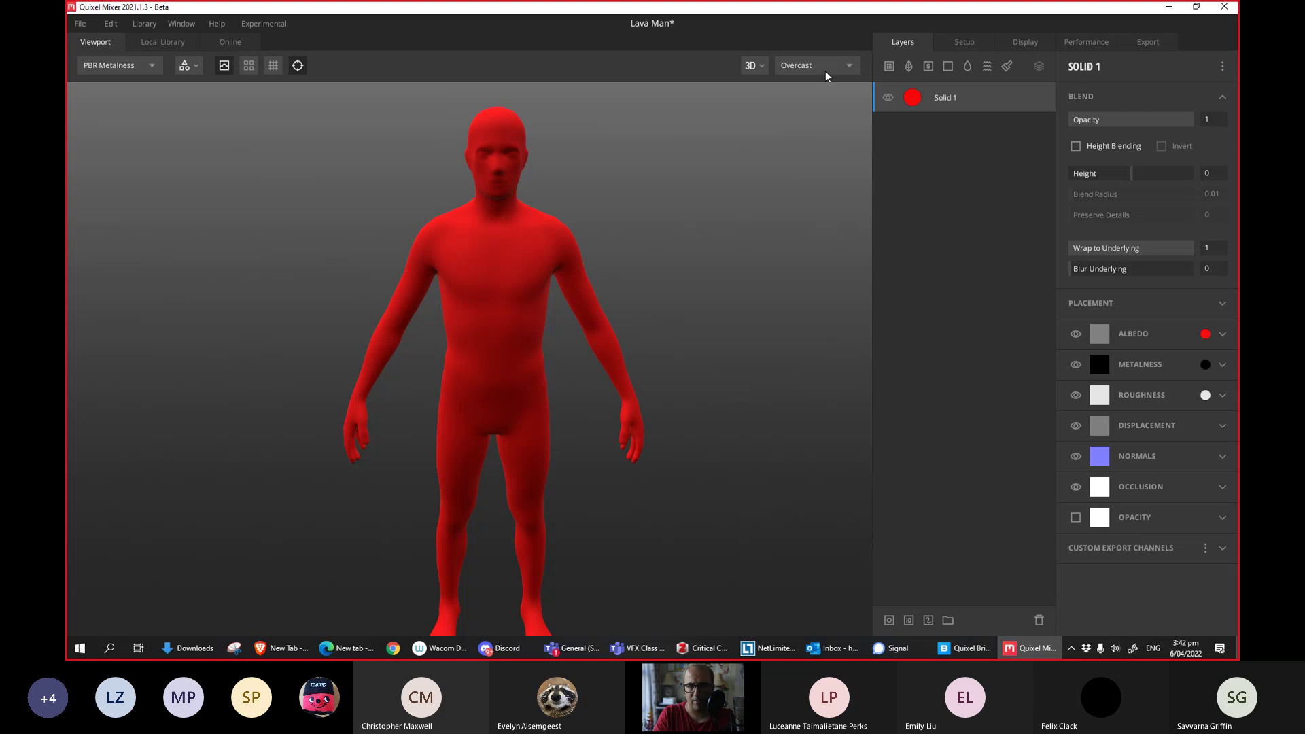
{"action": "middle_click_drag", "start_coordinate": [716, 248], "coordinate": [641, 227]}
{"action": "scroll", "coordinate": [640, 226], "scroll_direction": "down", "scroll_amount": 2}
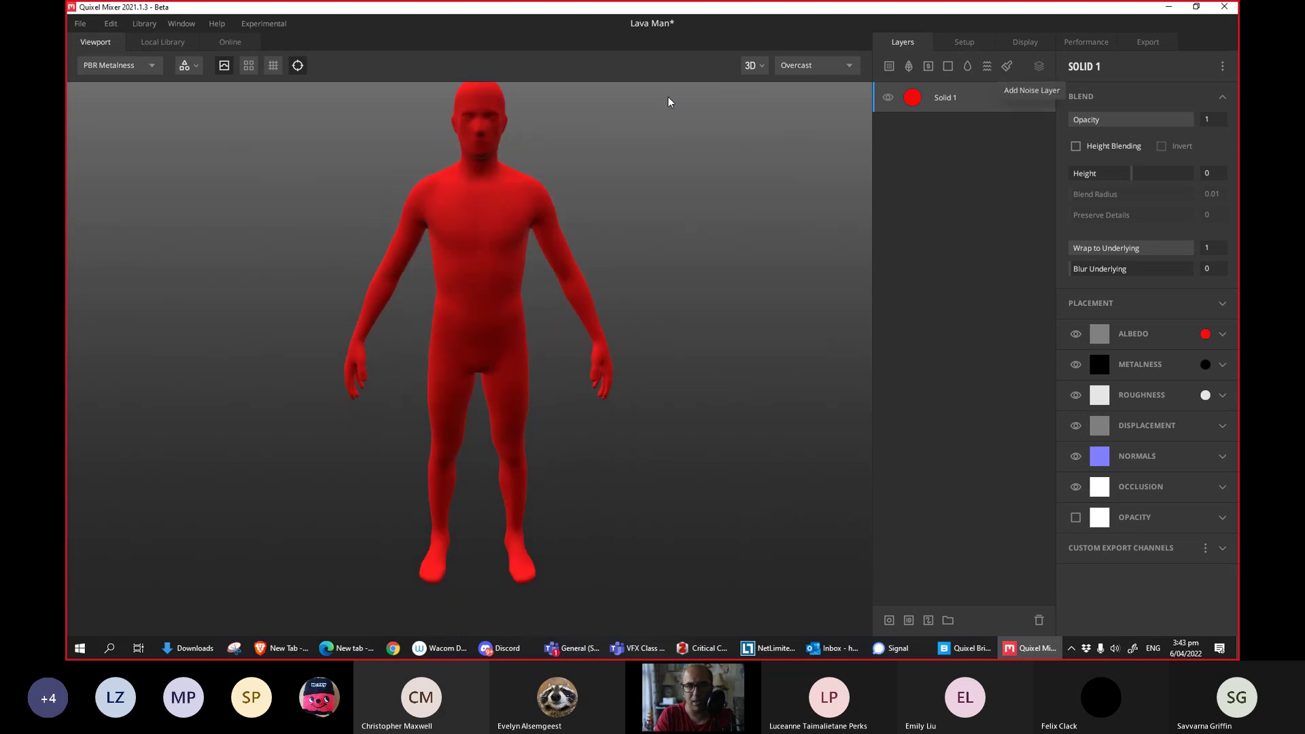
{"action": "left_click", "coordinate": [169, 44]}
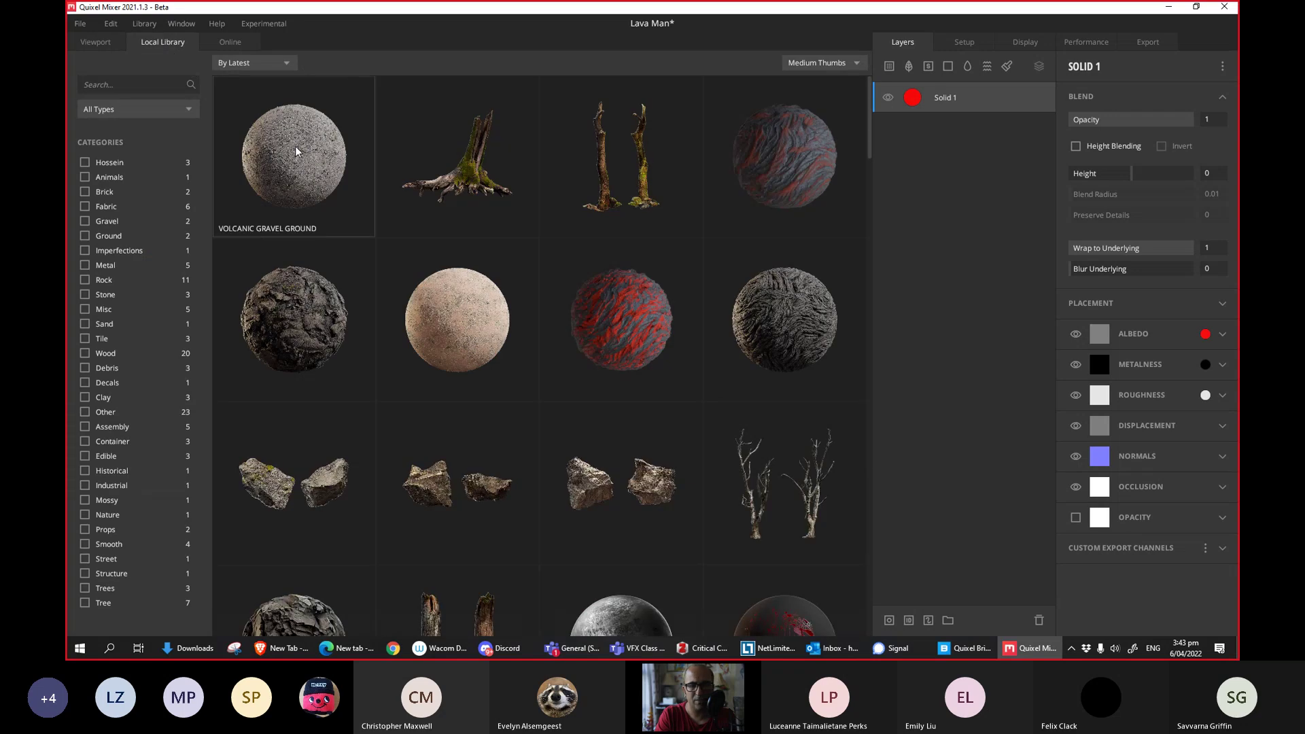
{"action": "left_click_drag", "start_coordinate": [306, 151], "coordinate": [932, 96]}
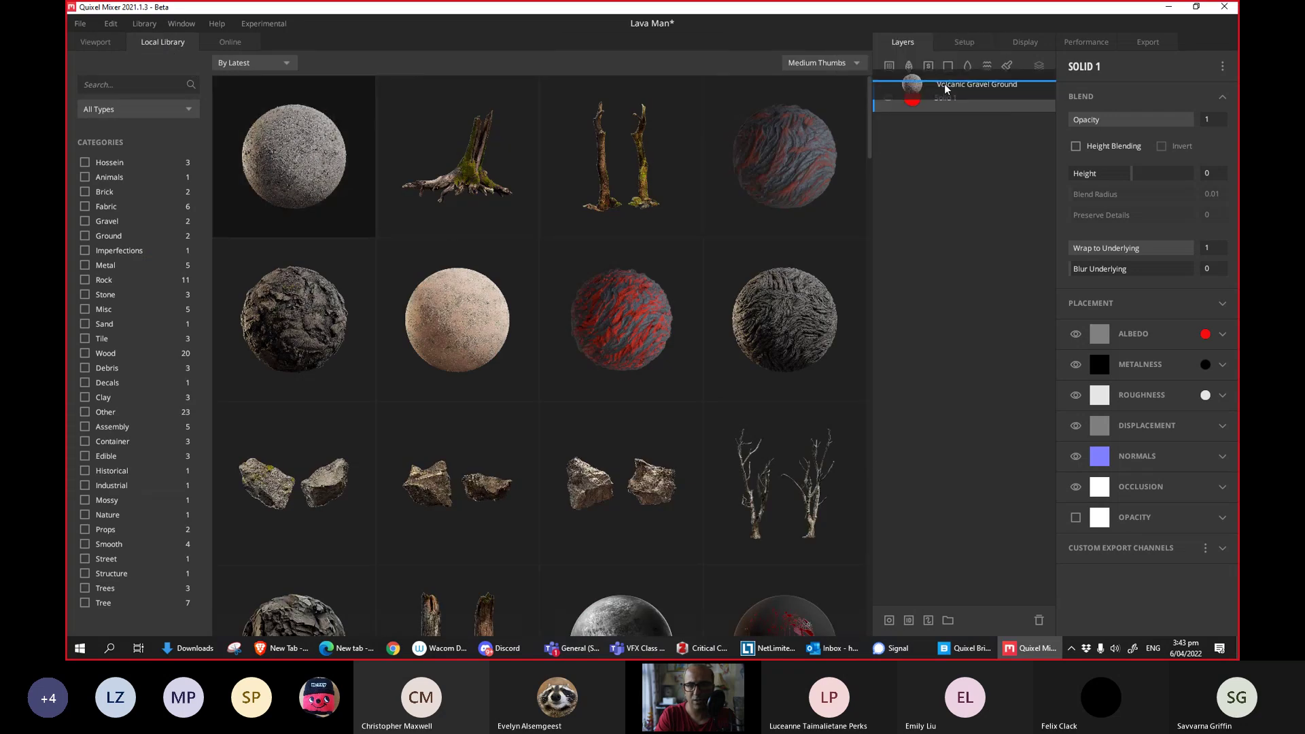
{"action": "left_click", "coordinate": [234, 43]}
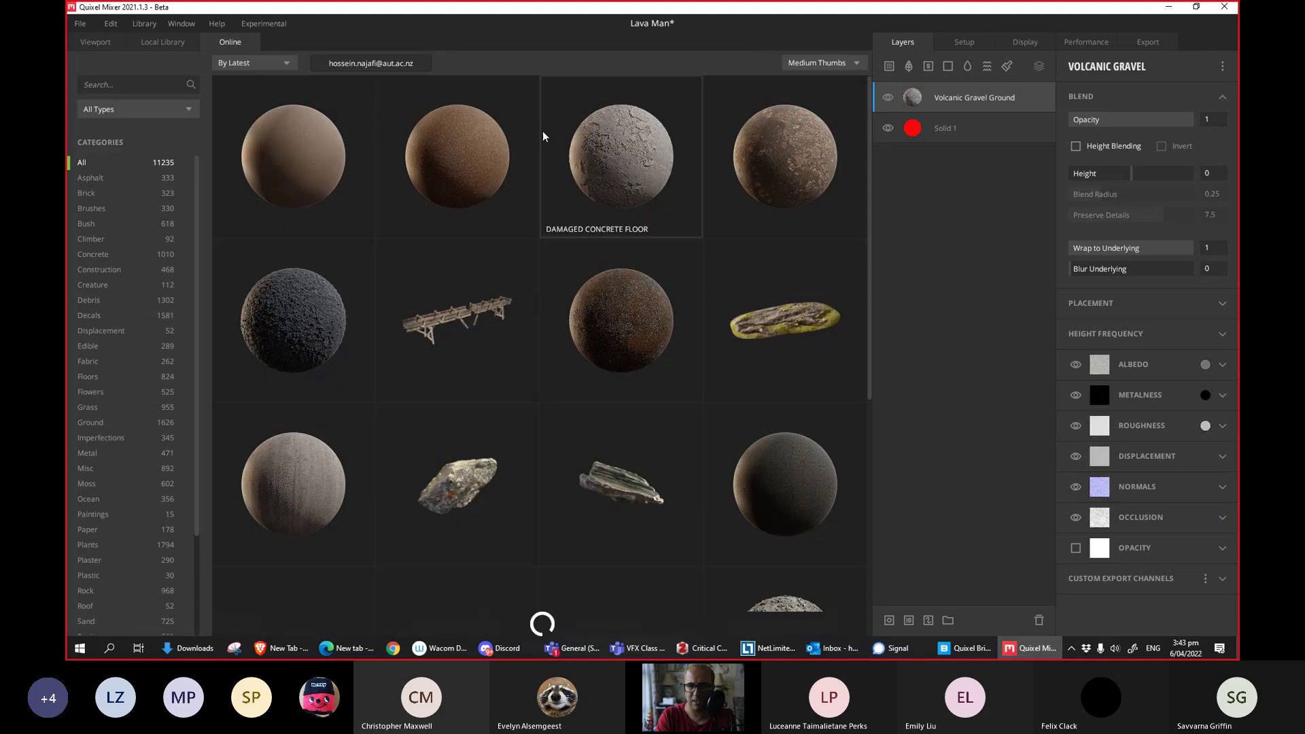
{"action": "left_click", "coordinate": [162, 45]}
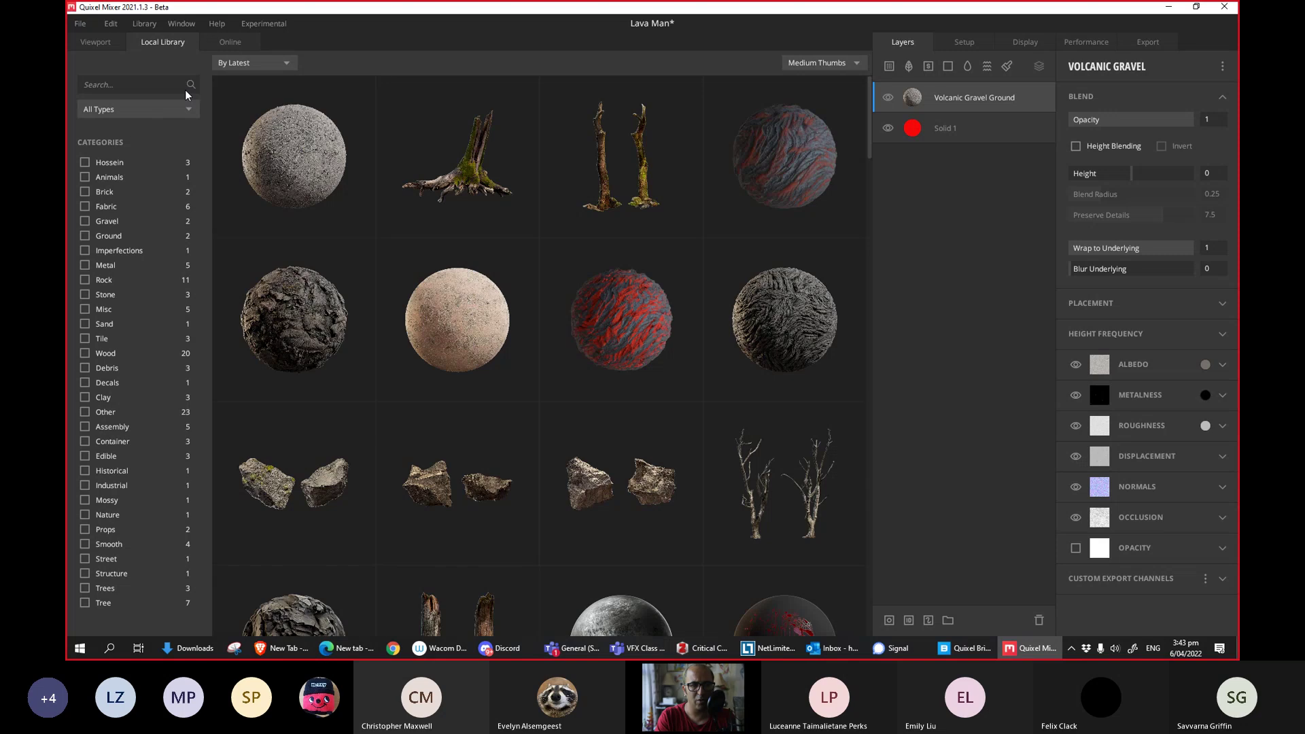
{"action": "left_click", "coordinate": [102, 43]}
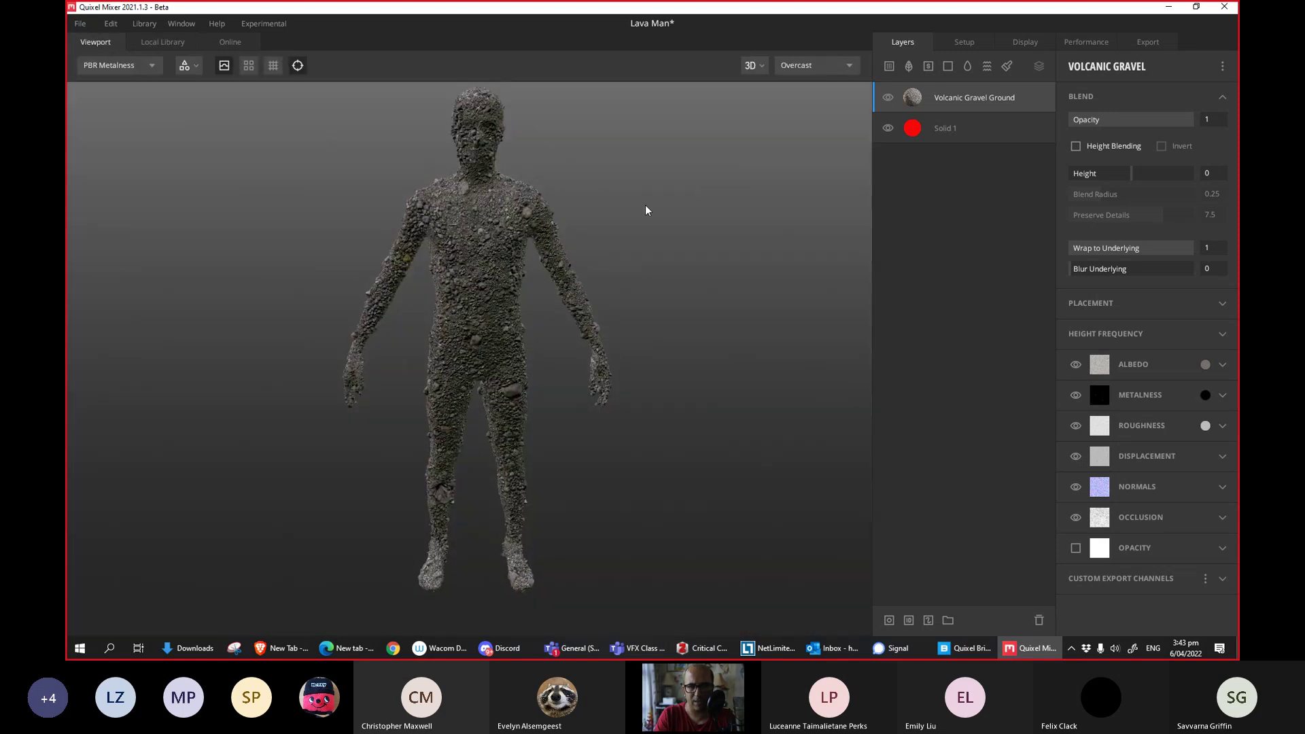
Rename the red solid layer as Base.
{"action": "scroll", "coordinate": [674, 253], "scroll_direction": "up", "scroll_amount": 5}
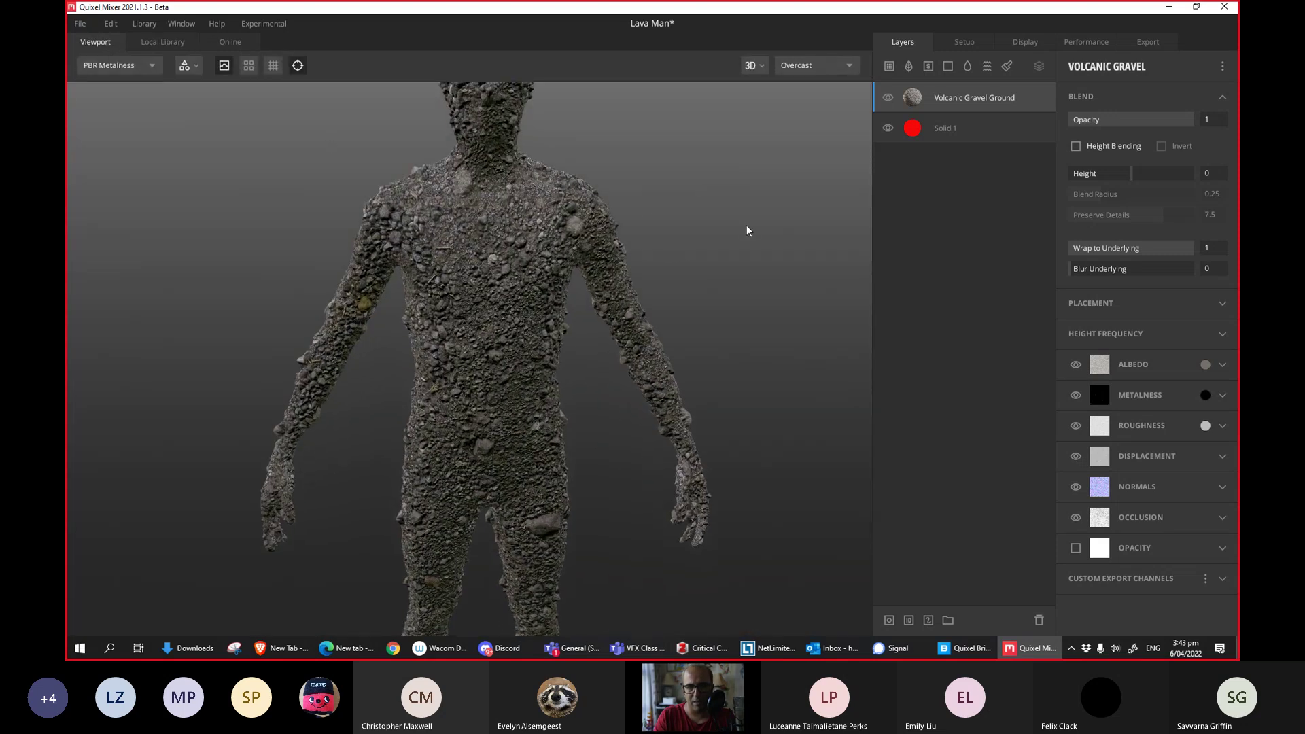
{"action": "scroll", "coordinate": [637, 277], "scroll_direction": "up", "scroll_amount": 5}
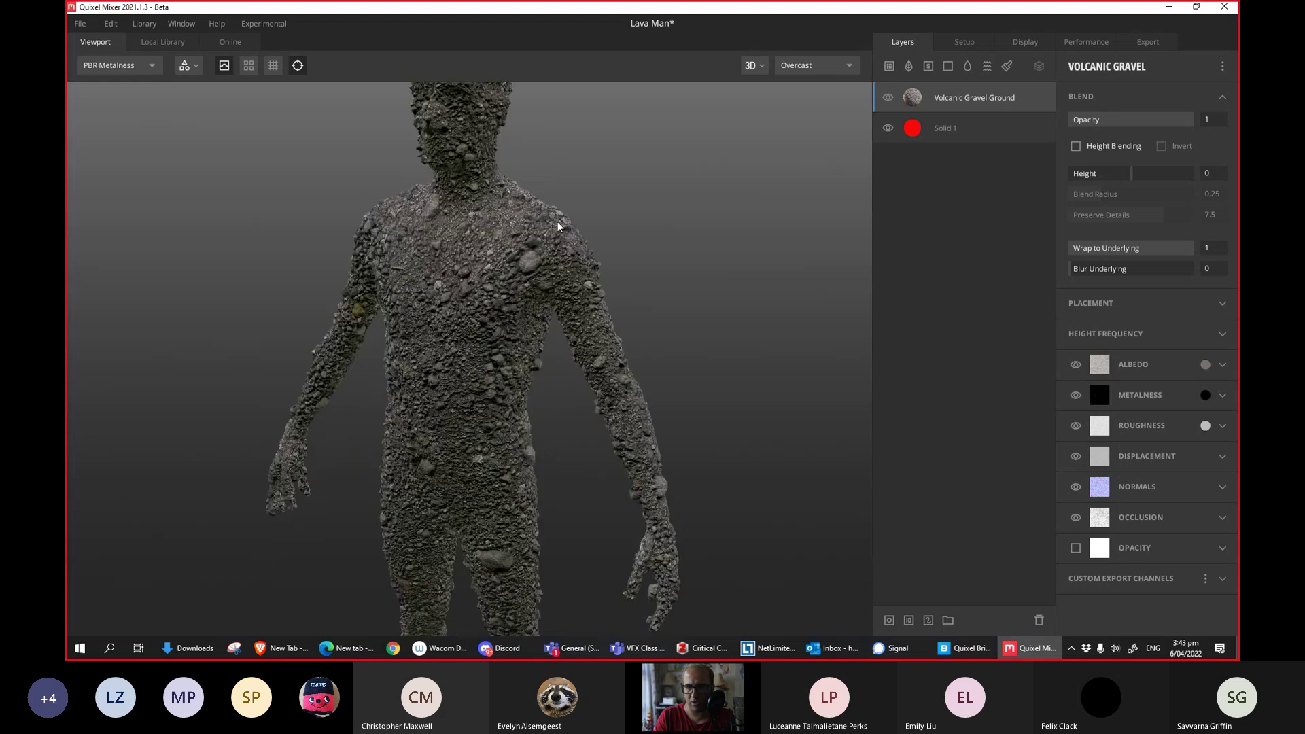
{"action": "left_click_drag", "start_coordinate": [636, 273], "coordinate": [706, 288]}
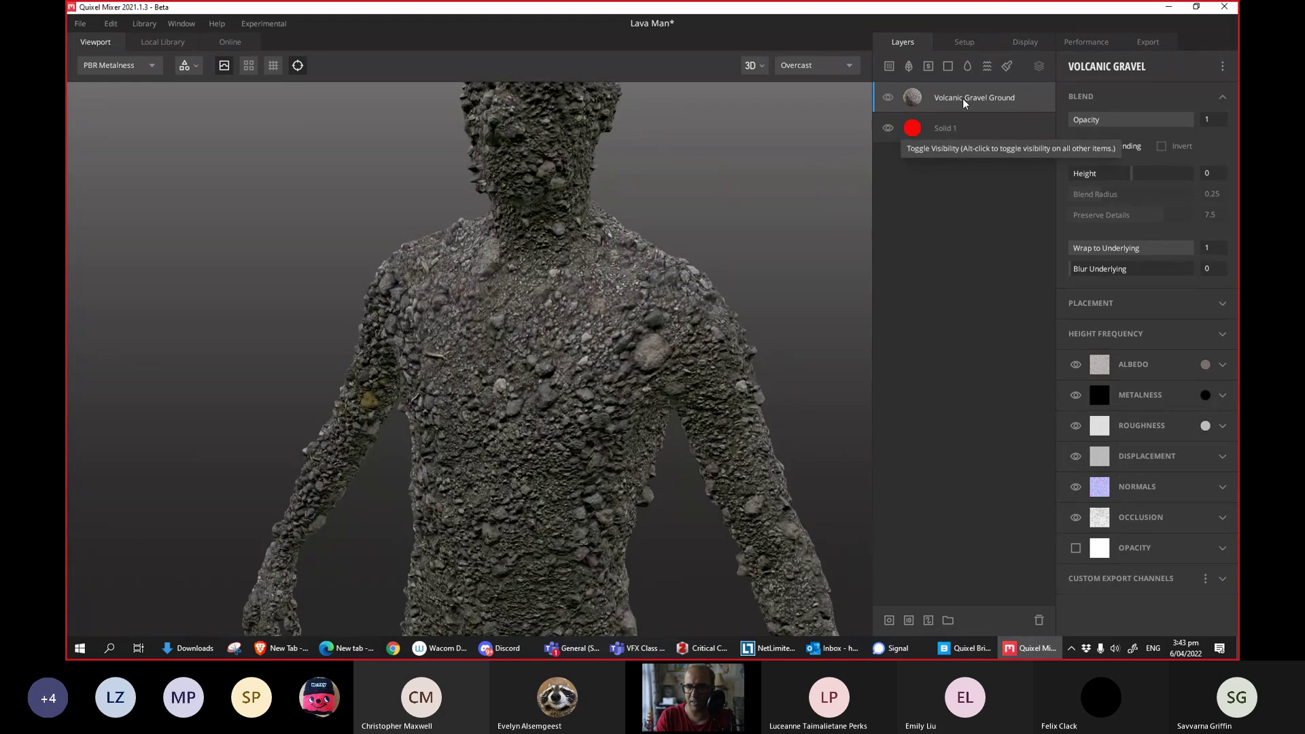
{"action": "left_click", "coordinate": [954, 129]}
{"action": "double_click", "coordinate": [953, 131]}
{"action": "type", "text": "Base"}
{"action": "key", "text": "Return"}
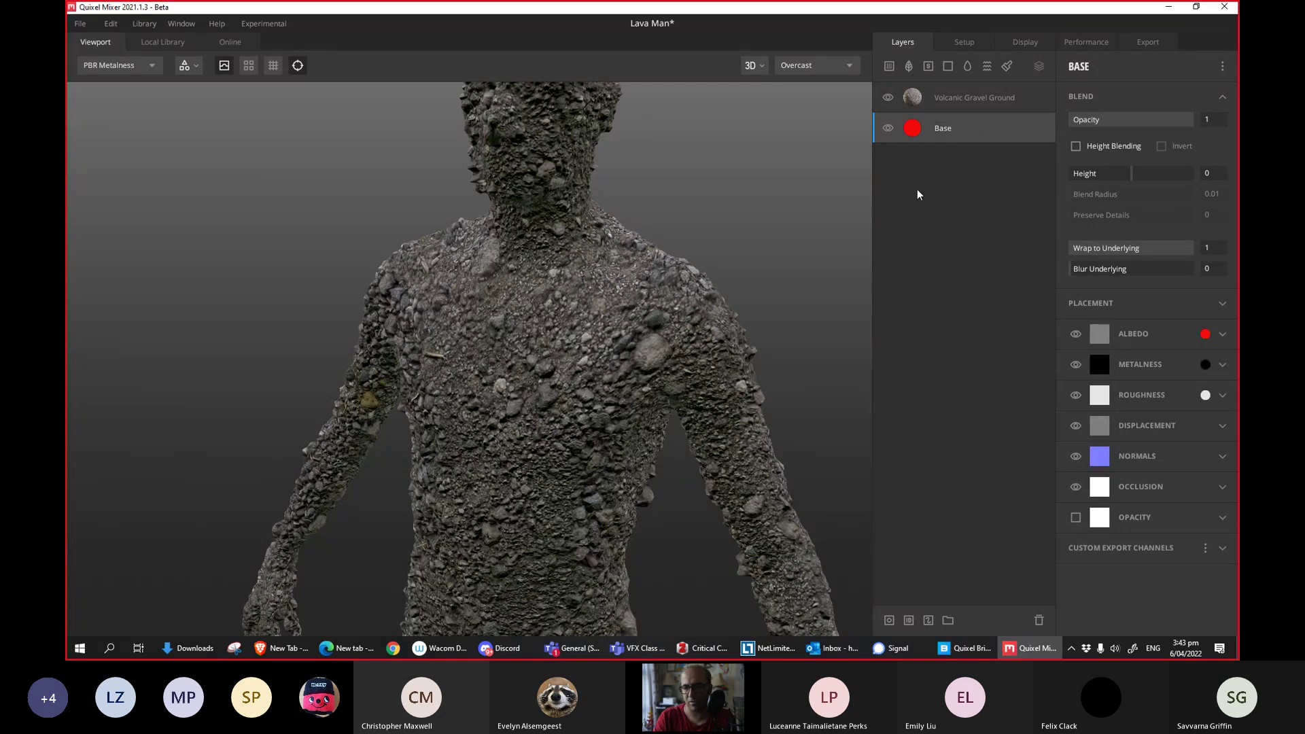
Select the Volcanic Gravel Ground layer and try out its displacement strength.
{"action": "left_click_drag", "start_coordinate": [748, 222], "coordinate": [979, 124]}
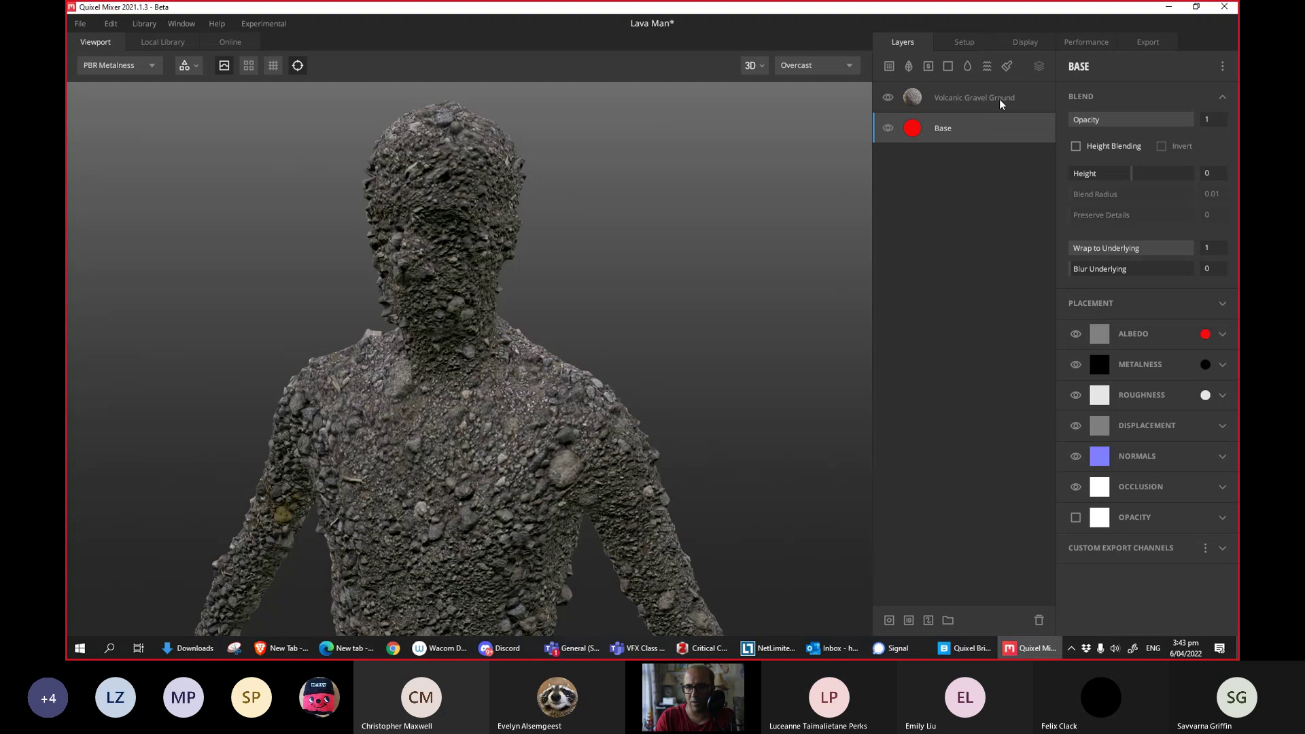
{"action": "left_click", "coordinate": [1001, 102]}
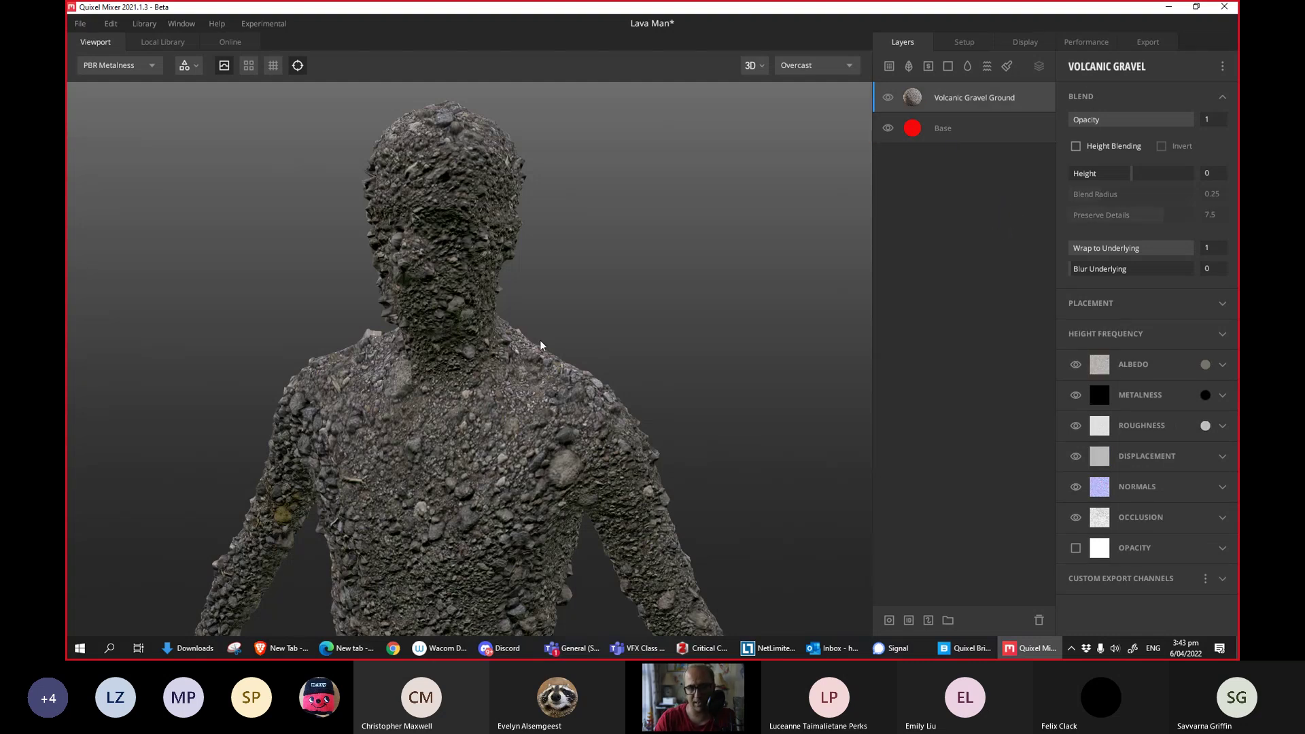
{"action": "scroll", "coordinate": [542, 345], "scroll_direction": "down", "scroll_amount": 2}
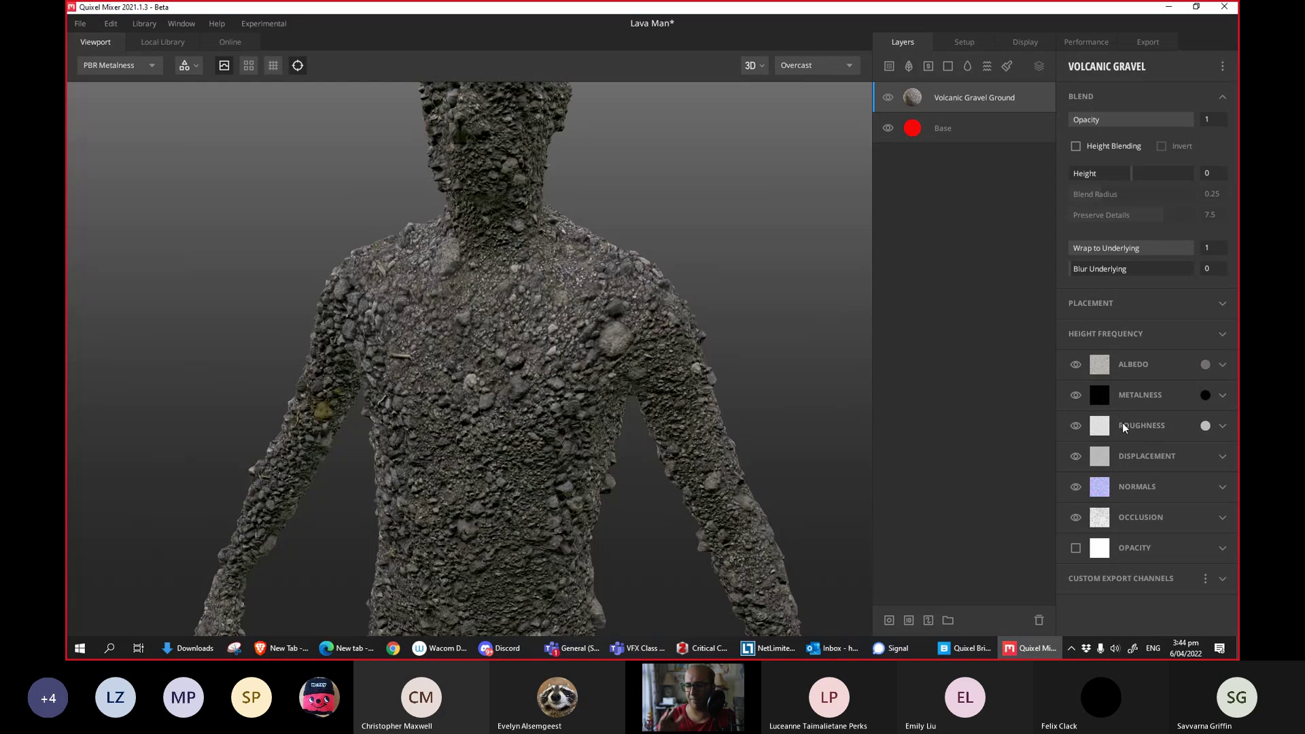
{"action": "left_click", "coordinate": [1164, 459]}
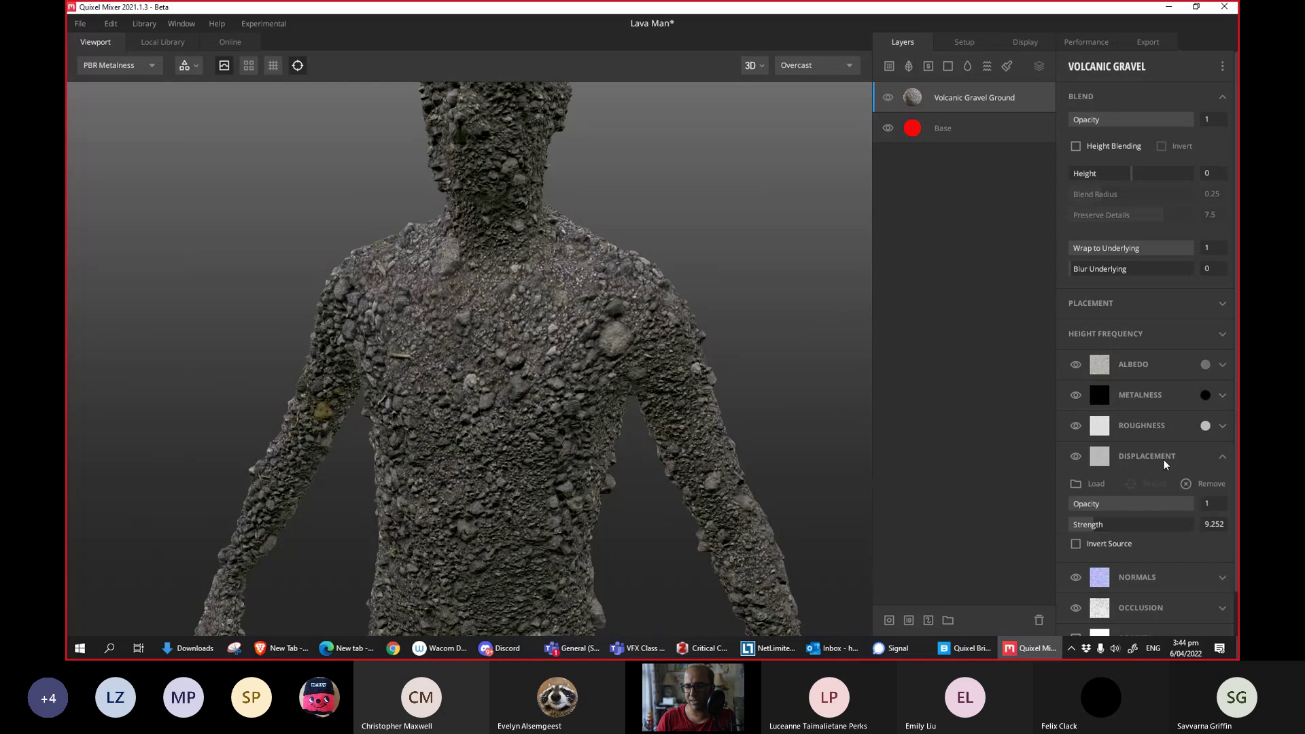
{"action": "mouse_move", "coordinate": [1117, 527]}
{"action": "left_mouse_down"}
{"action": "mouse_move", "coordinate": [1205, 534]}
{"action": "mouse_move", "coordinate": [1096, 542]}
{"action": "left_mouse_up"}
{"action": "left_click", "coordinate": [1221, 461]}
Try out the normals strength of the Volcanic Gravel Ground layer.
{"action": "left_click", "coordinate": [1215, 490]}
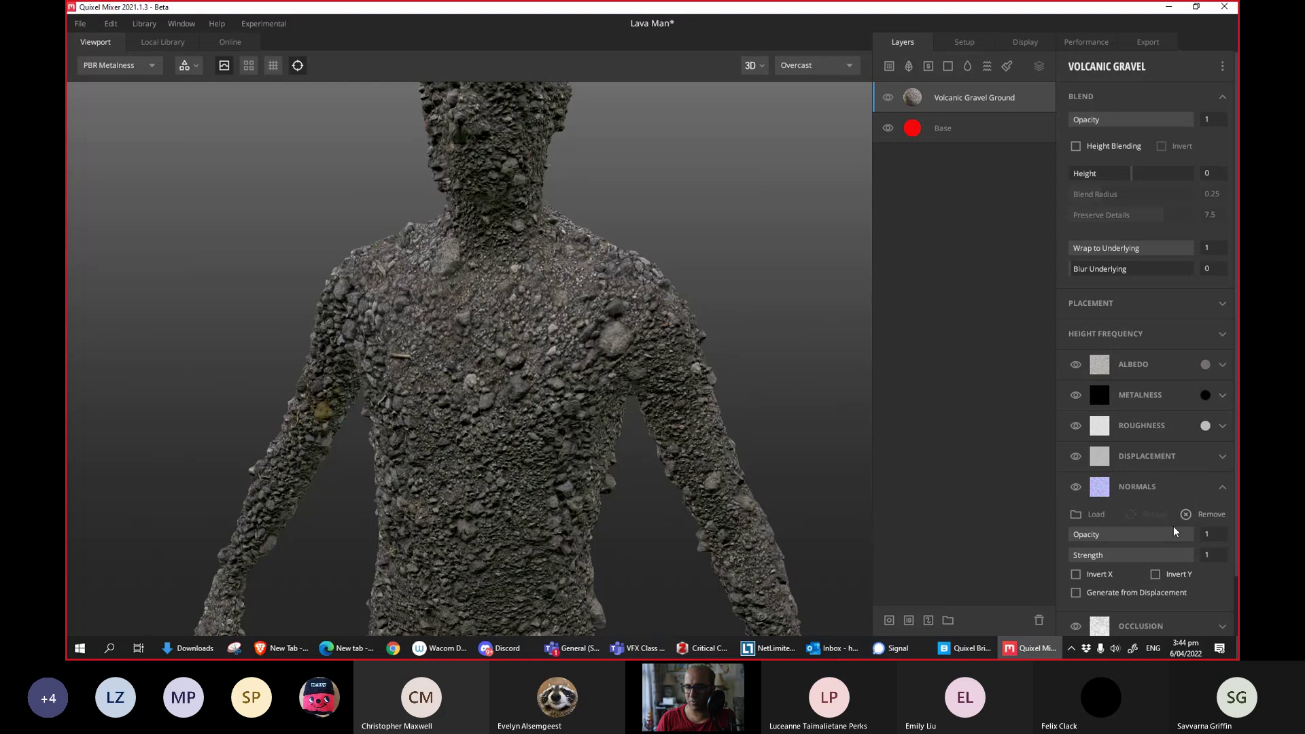
{"action": "mouse_move", "coordinate": [1183, 554]}
{"action": "left_mouse_down"}
{"action": "mouse_move", "coordinate": [1154, 561]}
{"action": "mouse_move", "coordinate": [1197, 557]}
{"action": "left_mouse_up"}
{"action": "left_click", "coordinate": [1167, 488]}
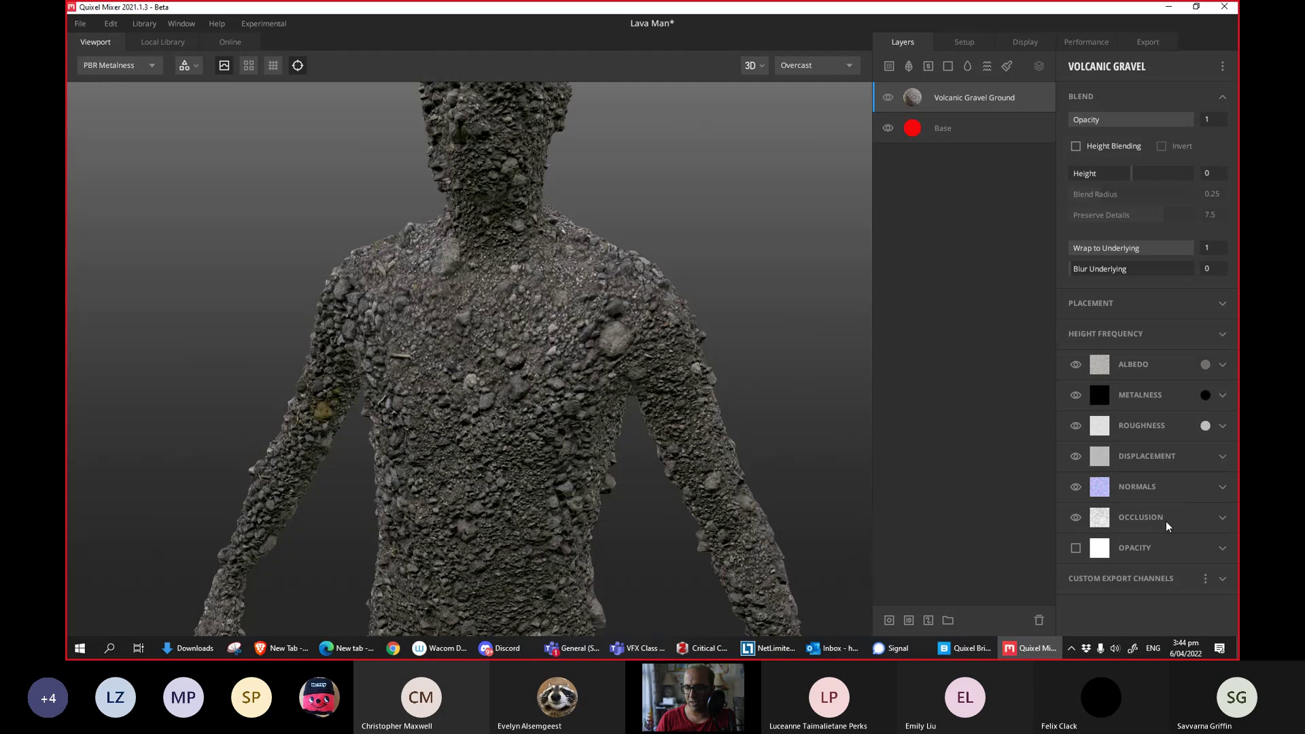
Adjust the occlusion strength of the Volcanic Gravel Ground layer to deepen the shading between the stones.
{"action": "left_click", "coordinate": [1165, 520]}
{"action": "mouse_move", "coordinate": [1103, 570]}
{"action": "left_mouse_down"}
{"action": "mouse_move", "coordinate": [1178, 569]}
{"action": "mouse_move", "coordinate": [1067, 572]}
{"action": "mouse_move", "coordinate": [1099, 570]}
{"action": "mouse_move", "coordinate": [1082, 557]}
{"action": "left_mouse_up"}
{"action": "key", "text": "ctrl+z"}
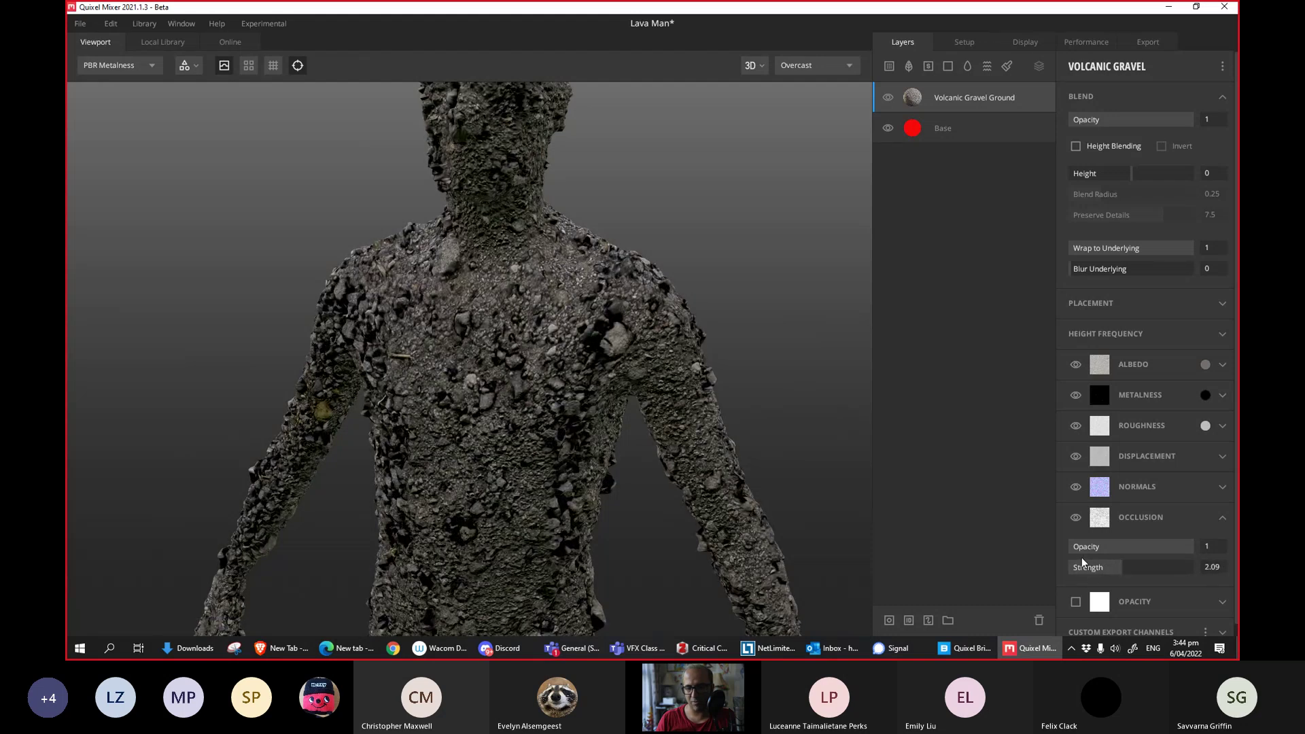
{"action": "left_click", "coordinate": [1157, 517]}
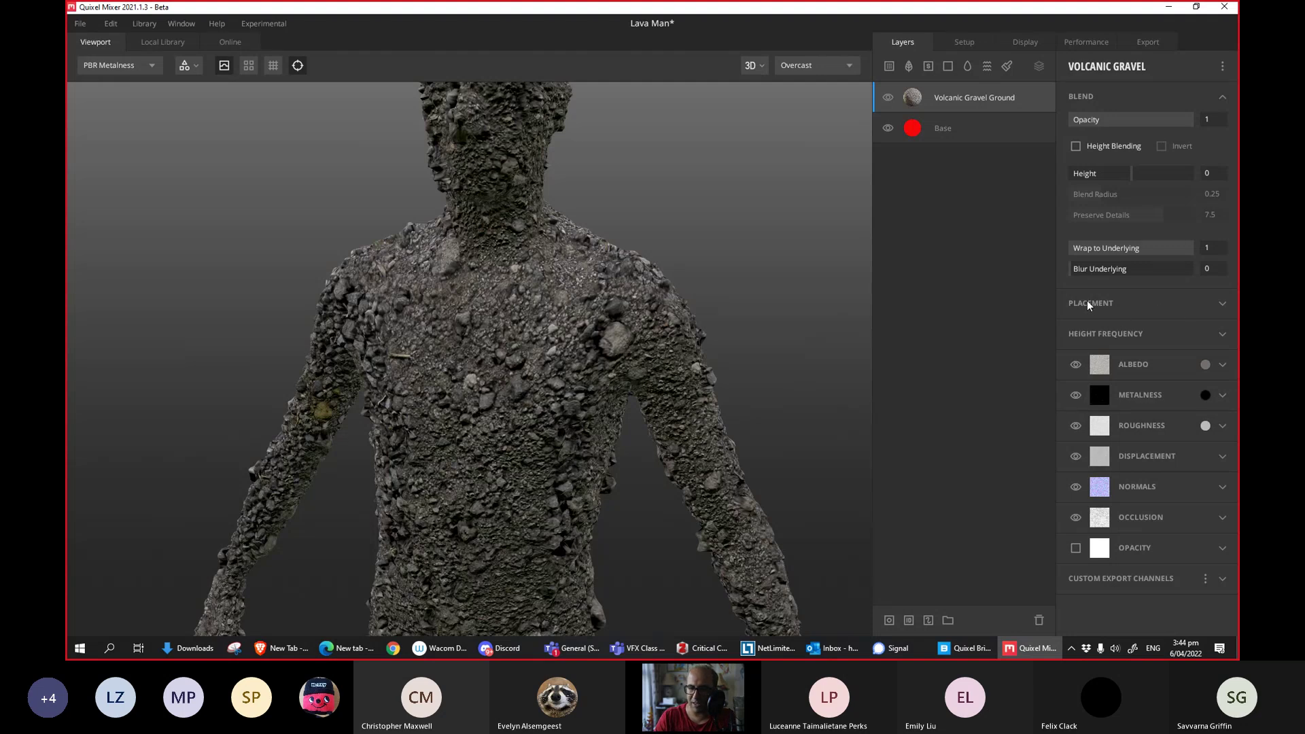
Reduce the placement scale of the Volcanic Gravel Ground layer to about 0.606 for smaller stones across the body.
{"action": "left_click", "coordinate": [1133, 307]}
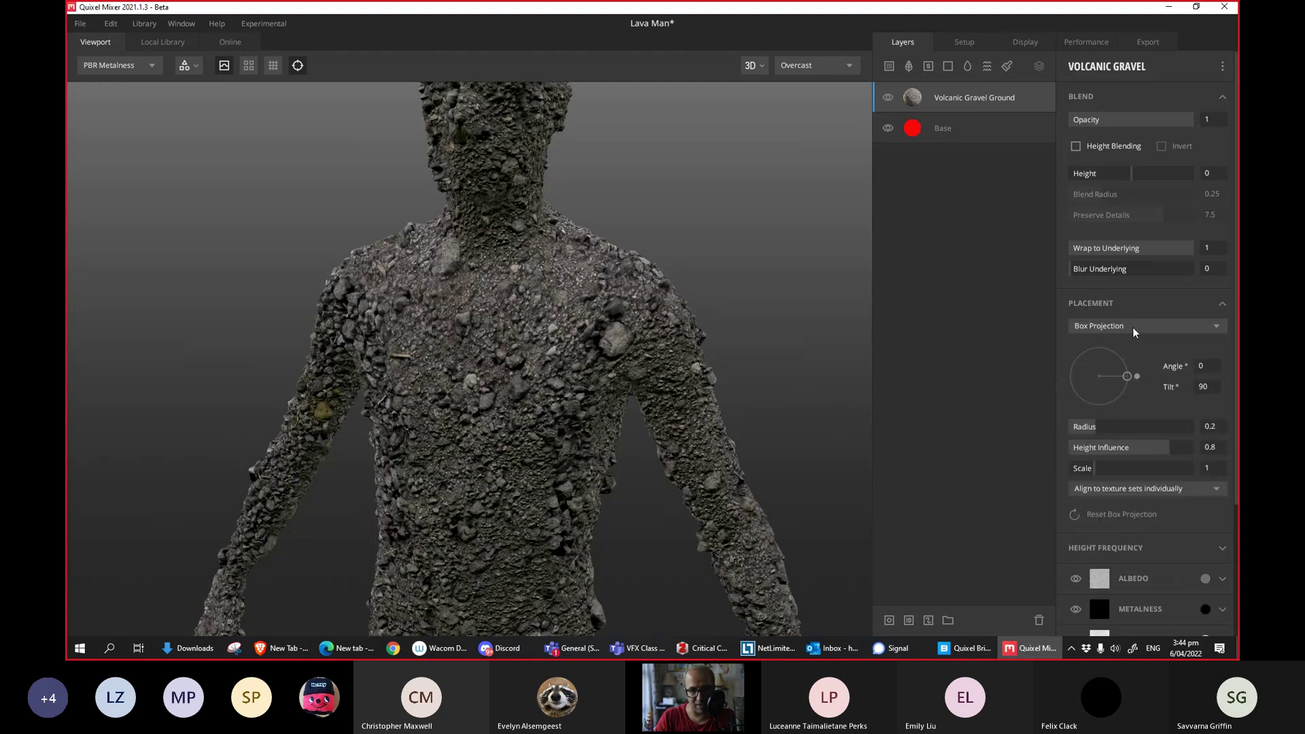
{"action": "mouse_move", "coordinate": [1095, 470]}
{"action": "left_mouse_down"}
{"action": "mouse_move", "coordinate": [1128, 471]}
{"action": "mouse_move", "coordinate": [1082, 482]}
{"action": "left_mouse_up"}
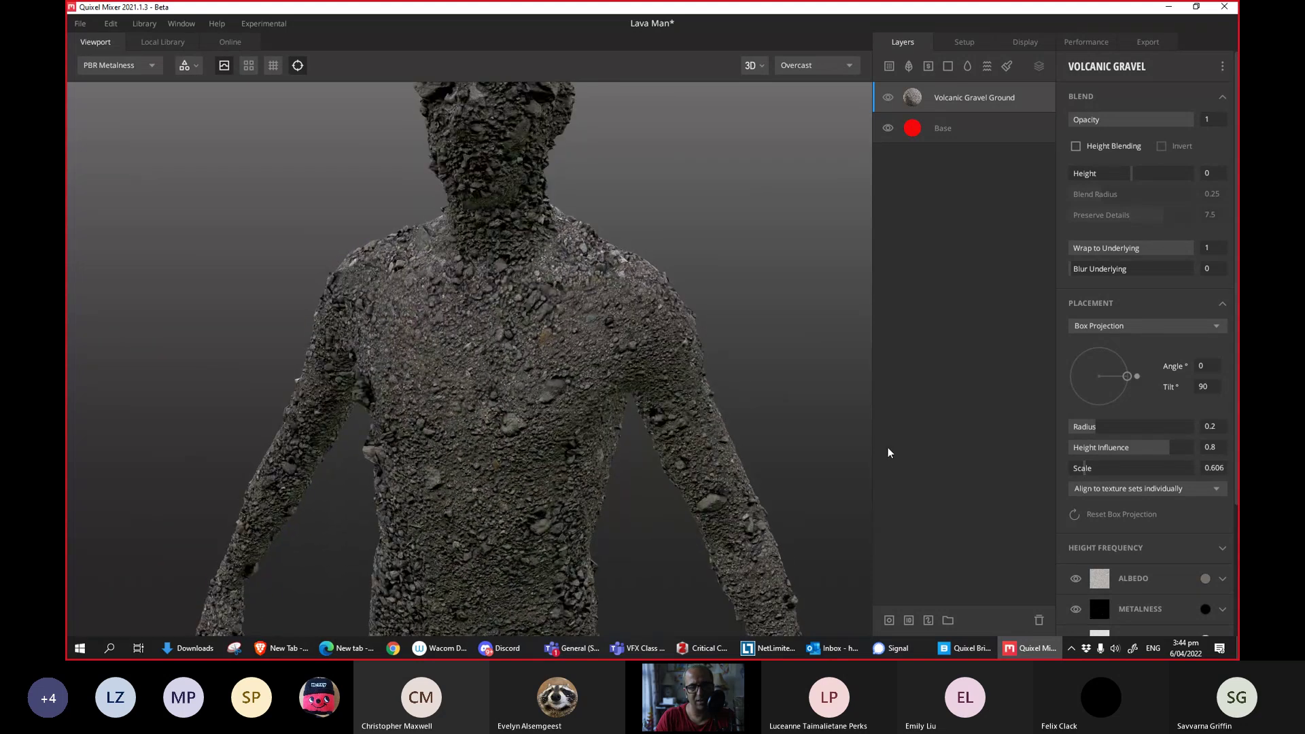
{"action": "scroll", "coordinate": [578, 342], "scroll_direction": "up", "scroll_amount": 1}
{"action": "scroll", "coordinate": [598, 347], "scroll_direction": "up", "scroll_amount": 3}
{"action": "mouse_move", "coordinate": [620, 356]}
{"action": "left_mouse_down"}
{"action": "mouse_move", "coordinate": [699, 356]}
{"action": "mouse_move", "coordinate": [319, 369]}
{"action": "mouse_move", "coordinate": [578, 475]}
{"action": "mouse_move", "coordinate": [533, 364]}
{"action": "mouse_move", "coordinate": [540, 391]}
{"action": "mouse_move", "coordinate": [564, 397]}
{"action": "left_mouse_up"}
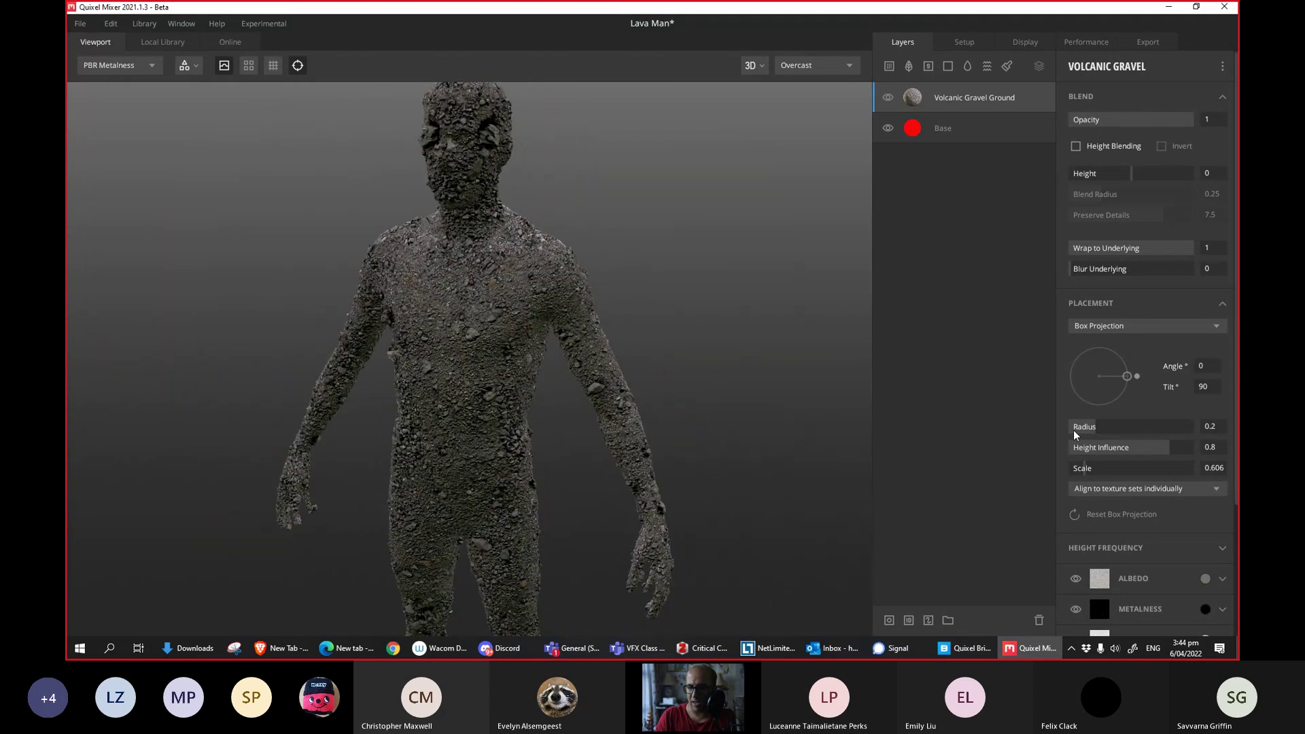
Change the albedo color of the Volcanic Gravel Ground layer to the bright red-orange FF3700.
{"action": "left_click", "coordinate": [1182, 582]}
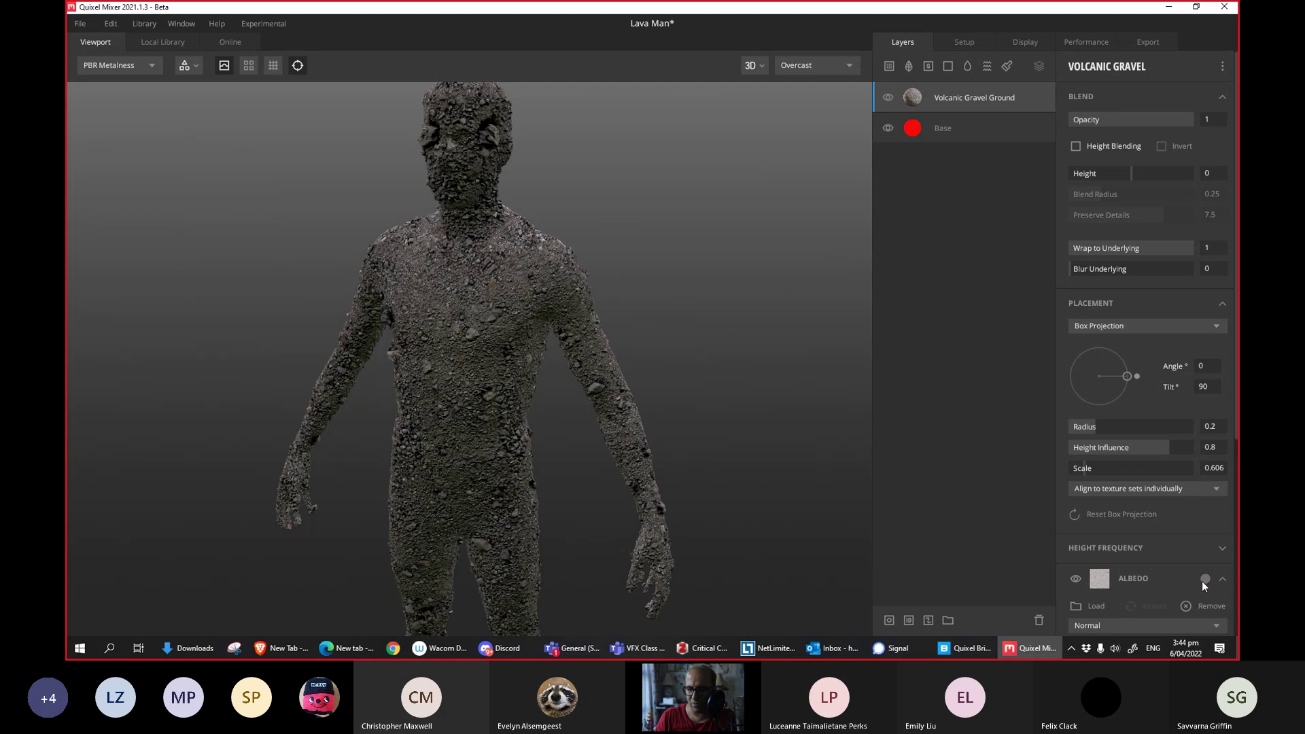
{"action": "left_click", "coordinate": [1205, 580]}
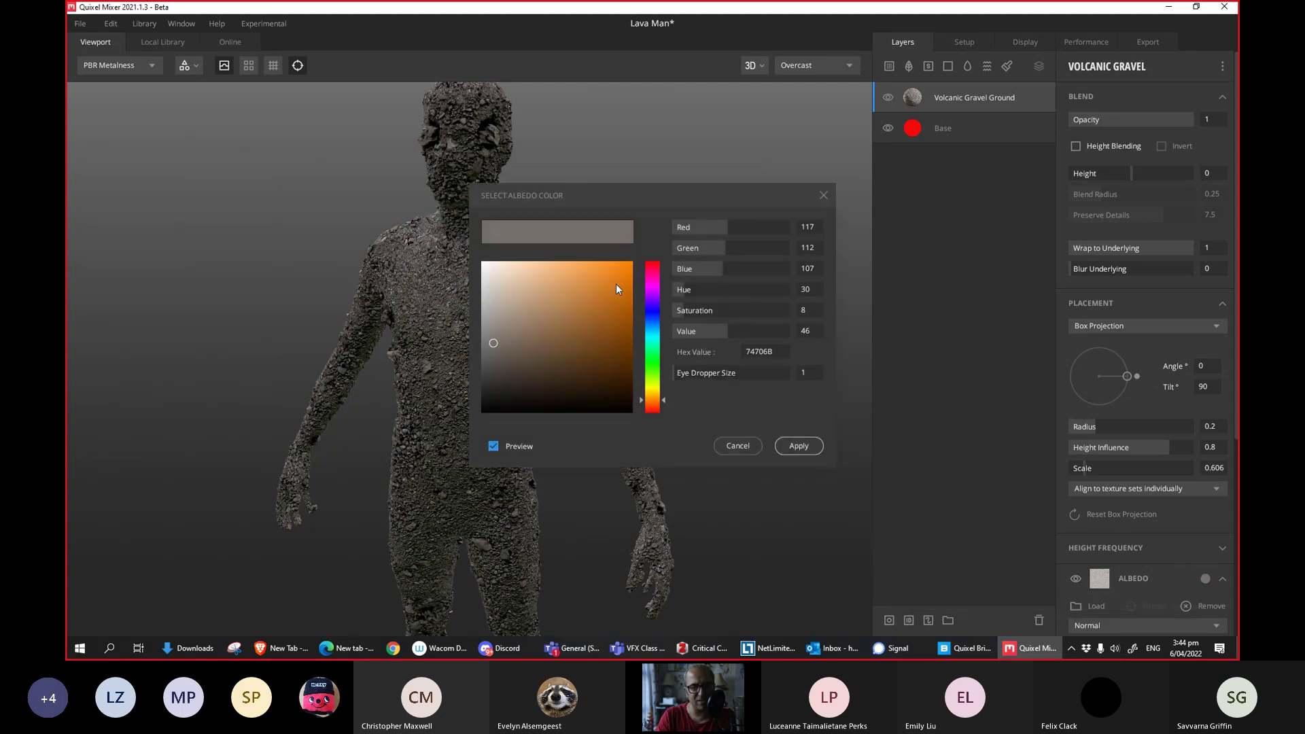
{"action": "left_click_drag", "start_coordinate": [616, 286], "coordinate": [633, 261]}
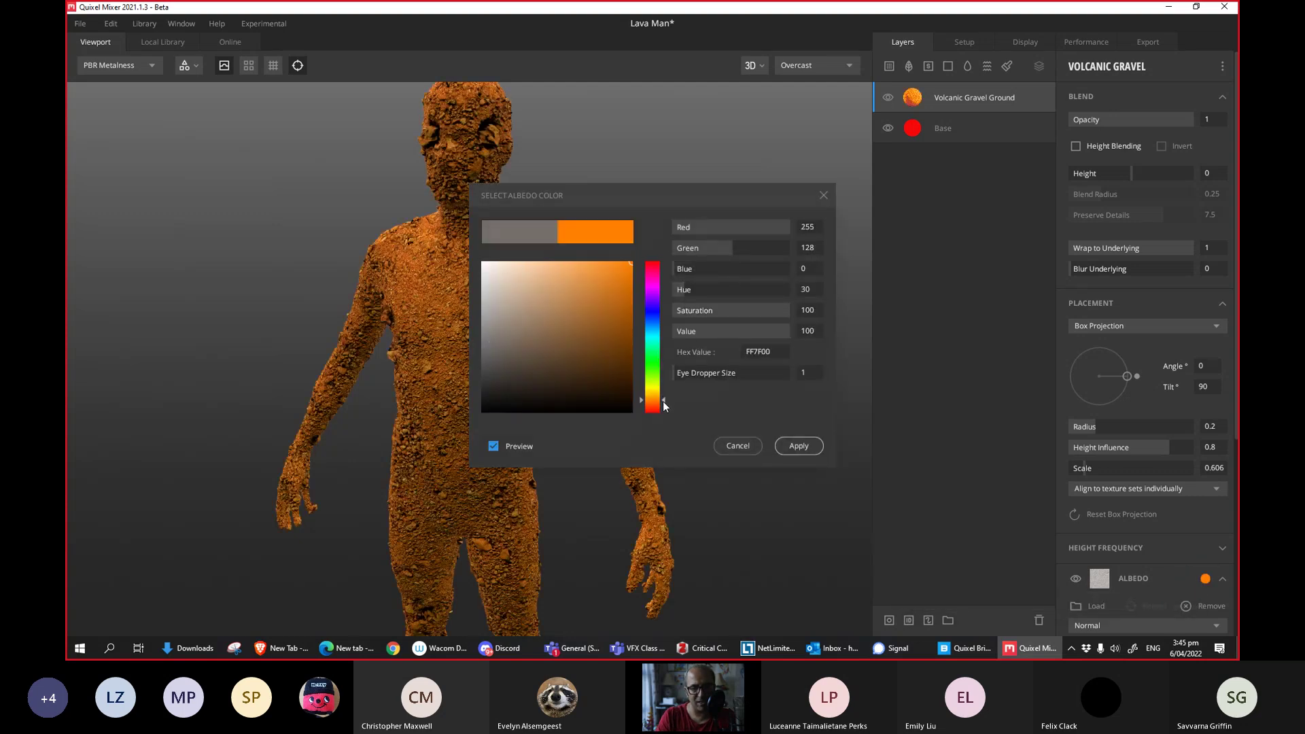
{"action": "left_click_drag", "start_coordinate": [663, 401], "coordinate": [666, 406]}
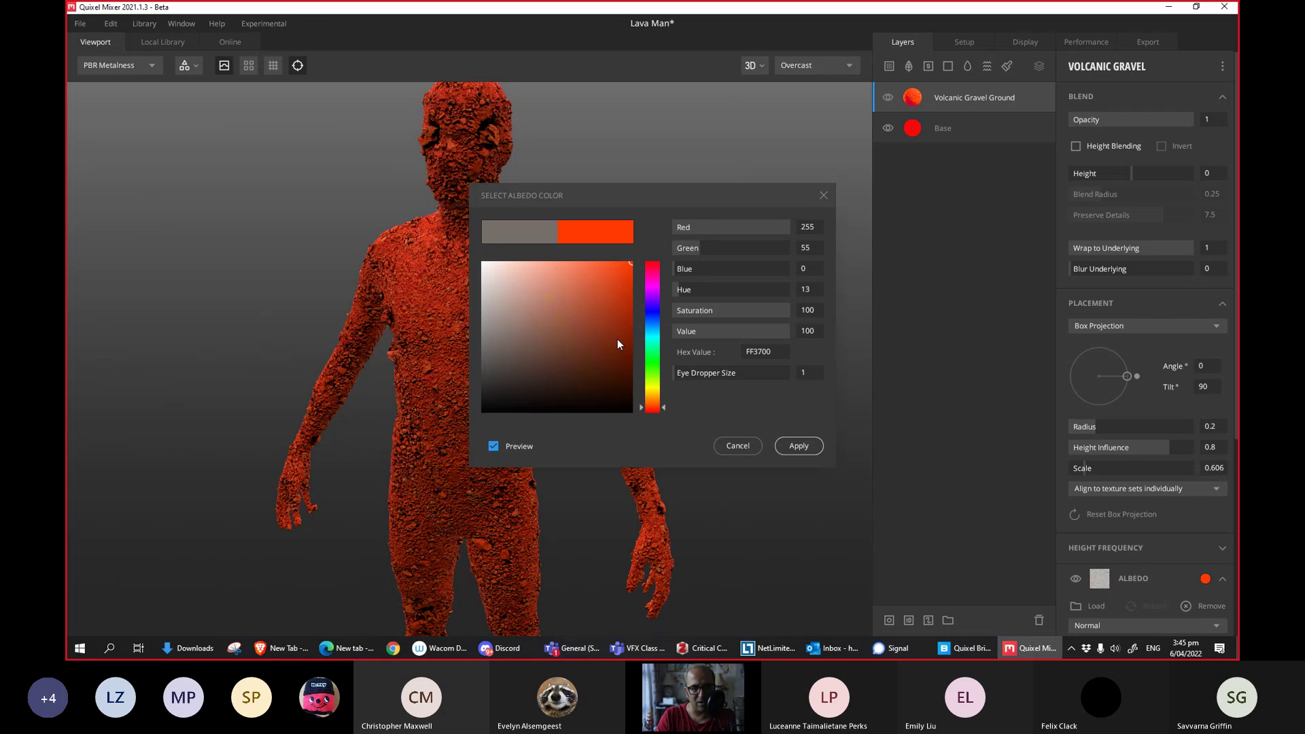
{"action": "left_click", "coordinate": [800, 448]}
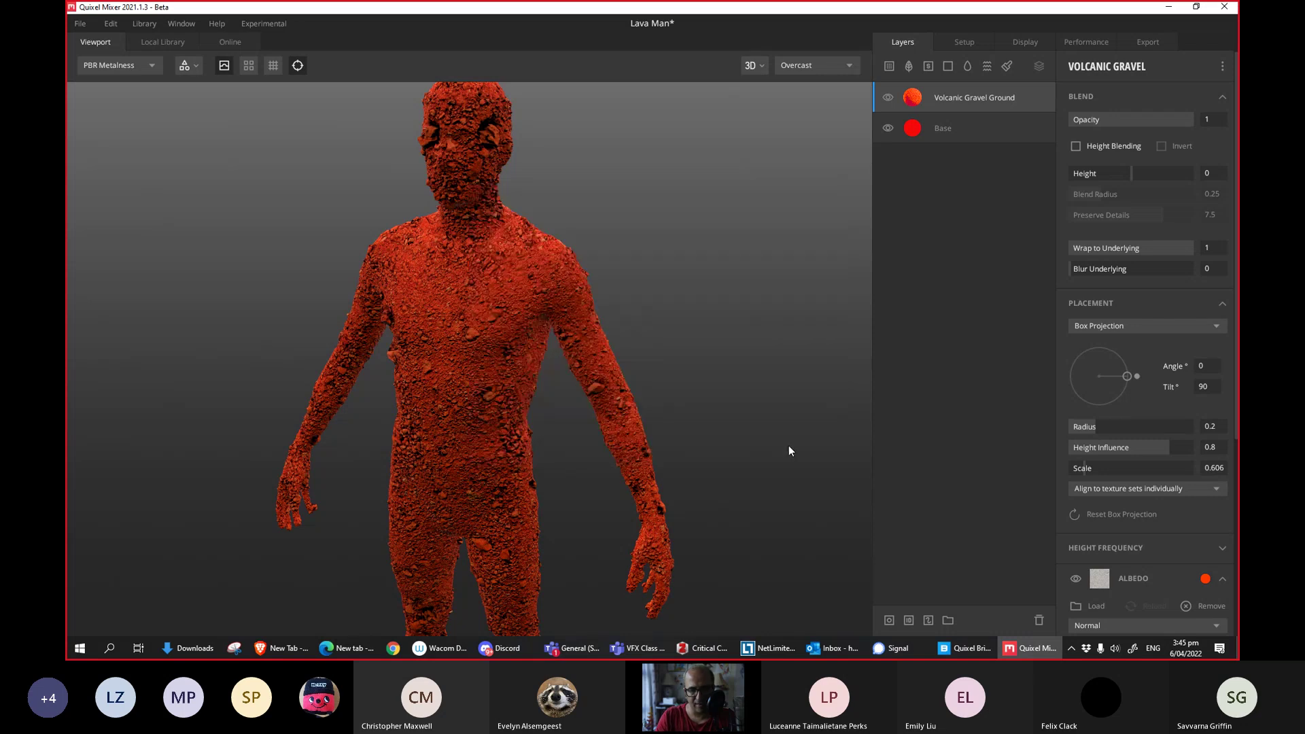
{"action": "right_click_drag", "start_coordinate": [423, 414], "coordinate": [550, 393]}
{"action": "left_click_drag", "start_coordinate": [551, 397], "coordinate": [617, 436]}
{"action": "scroll", "coordinate": [617, 436], "scroll_direction": "up", "scroll_amount": 3}
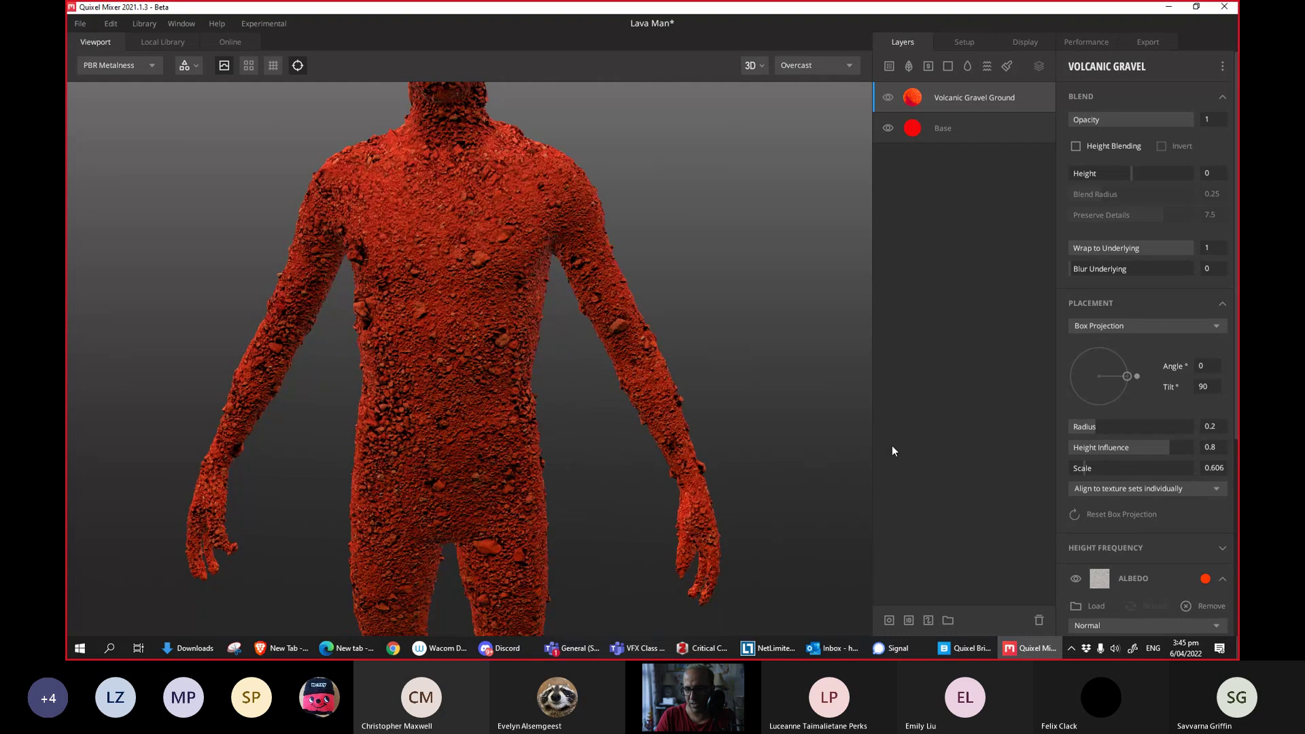
Lower the occlusion strength of the Volcanic Gravel Ground layer to about 0.522.
{"action": "left_click", "coordinate": [1226, 579]}
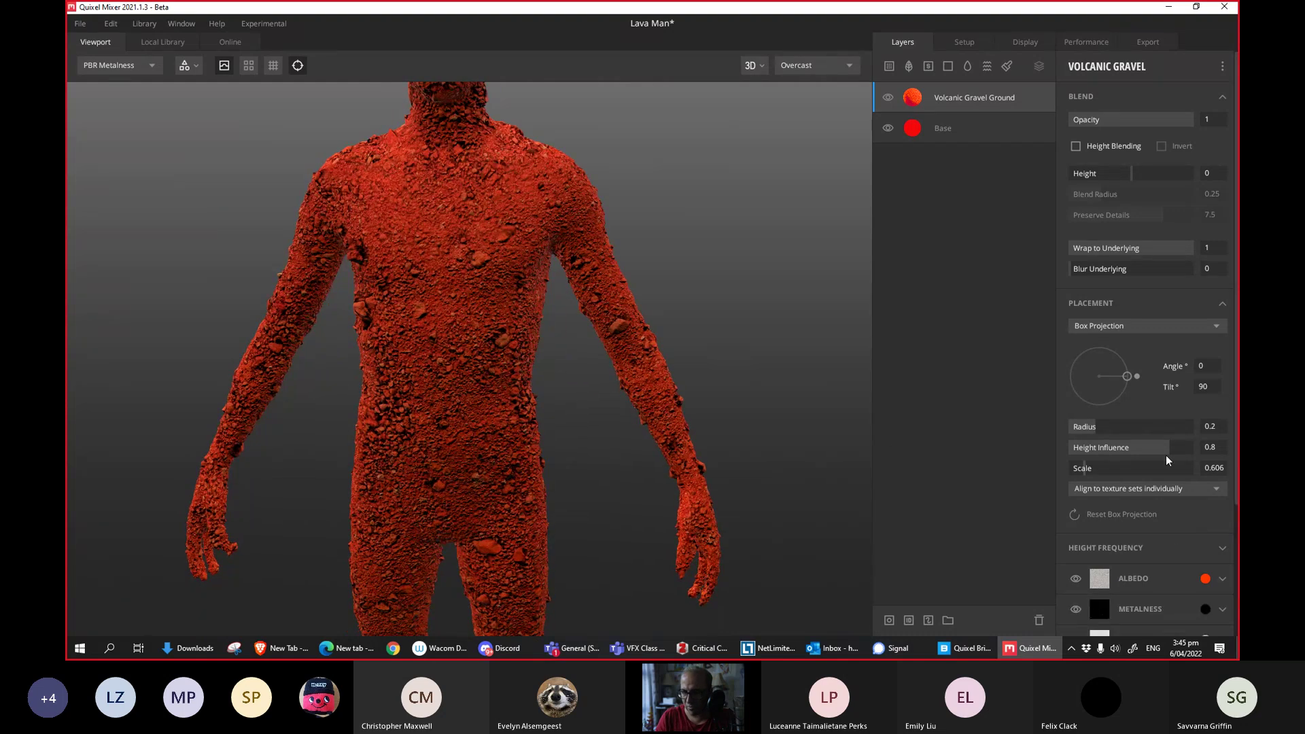
{"action": "left_click", "coordinate": [1122, 306]}
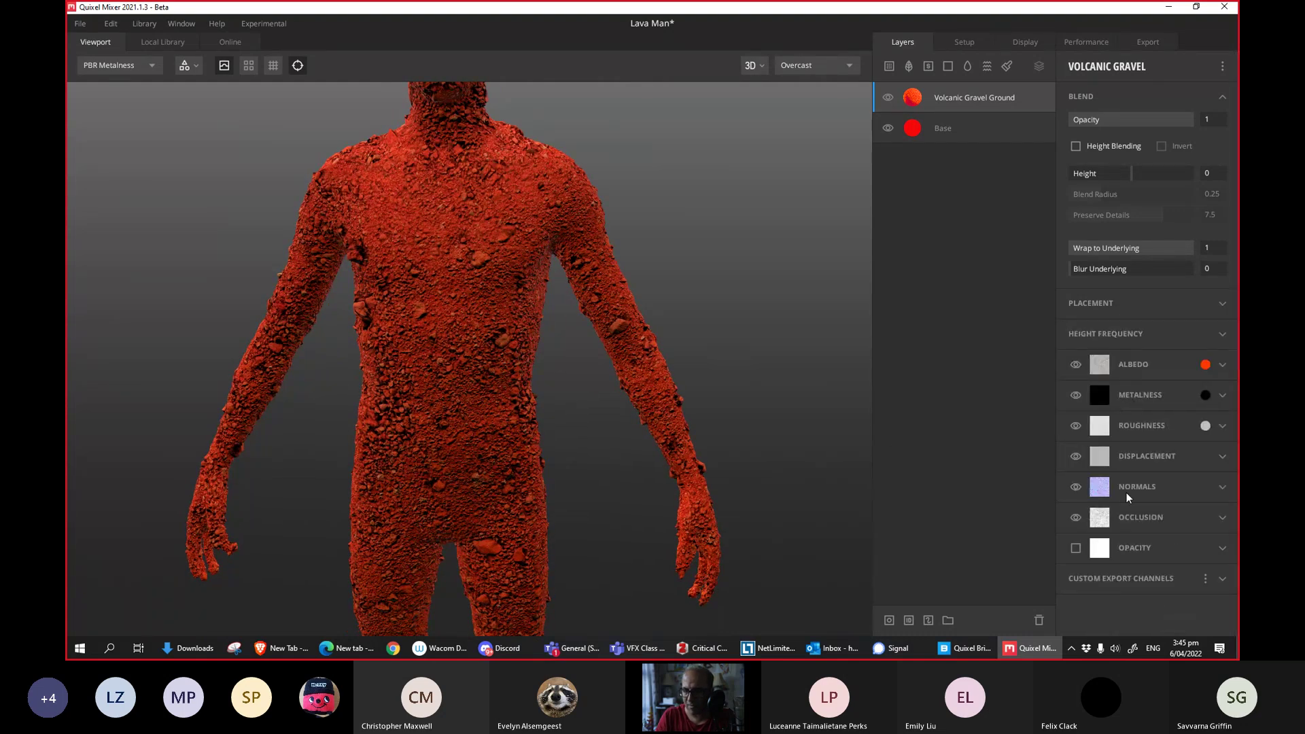
{"action": "left_click", "coordinate": [1153, 521]}
{"action": "mouse_move", "coordinate": [1104, 570]}
{"action": "left_mouse_down"}
{"action": "mouse_move", "coordinate": [1071, 573]}
{"action": "mouse_move", "coordinate": [1082, 573]}
{"action": "left_mouse_up"}
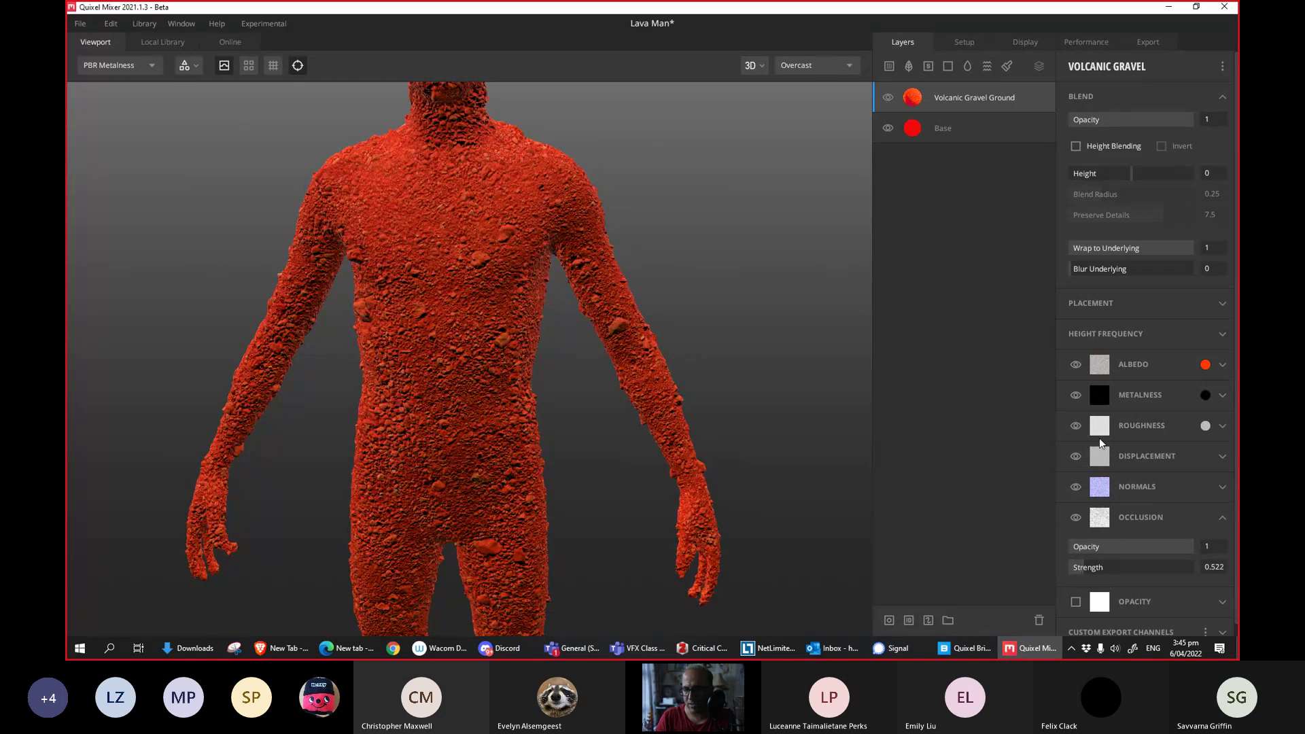
Try out the roughness matching, contrast, opacity and source inversion of the Volcanic Gravel Ground layer.
{"action": "left_click", "coordinate": [1167, 425]}
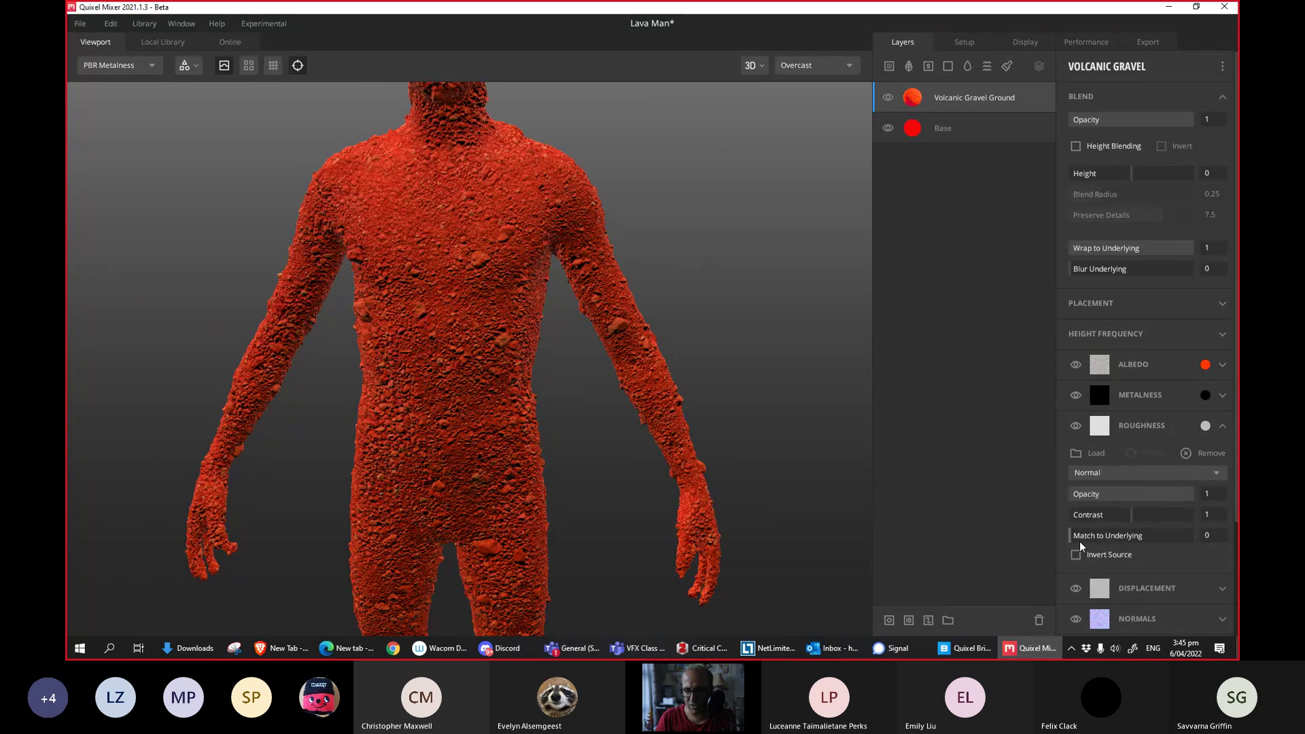
{"action": "left_click_drag", "start_coordinate": [1082, 541], "coordinate": [1042, 541]}
{"action": "mouse_move", "coordinate": [1136, 516]}
{"action": "left_mouse_down"}
{"action": "mouse_move", "coordinate": [1180, 511]}
{"action": "mouse_move", "coordinate": [1151, 514]}
{"action": "left_mouse_up"}
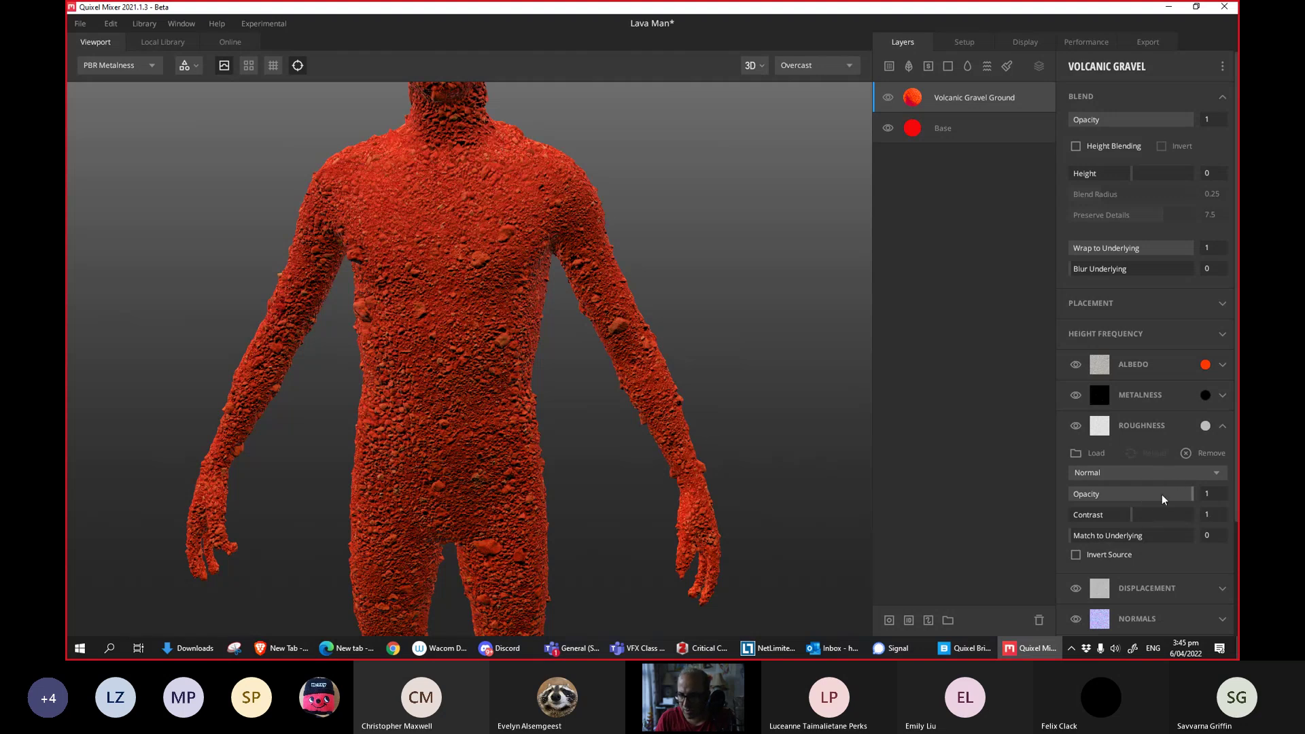
{"action": "mouse_move", "coordinate": [1176, 494]}
{"action": "left_mouse_down"}
{"action": "mouse_move", "coordinate": [1092, 499]}
{"action": "mouse_move", "coordinate": [1164, 497]}
{"action": "left_mouse_up"}
{"action": "left_click", "coordinate": [1075, 555]}
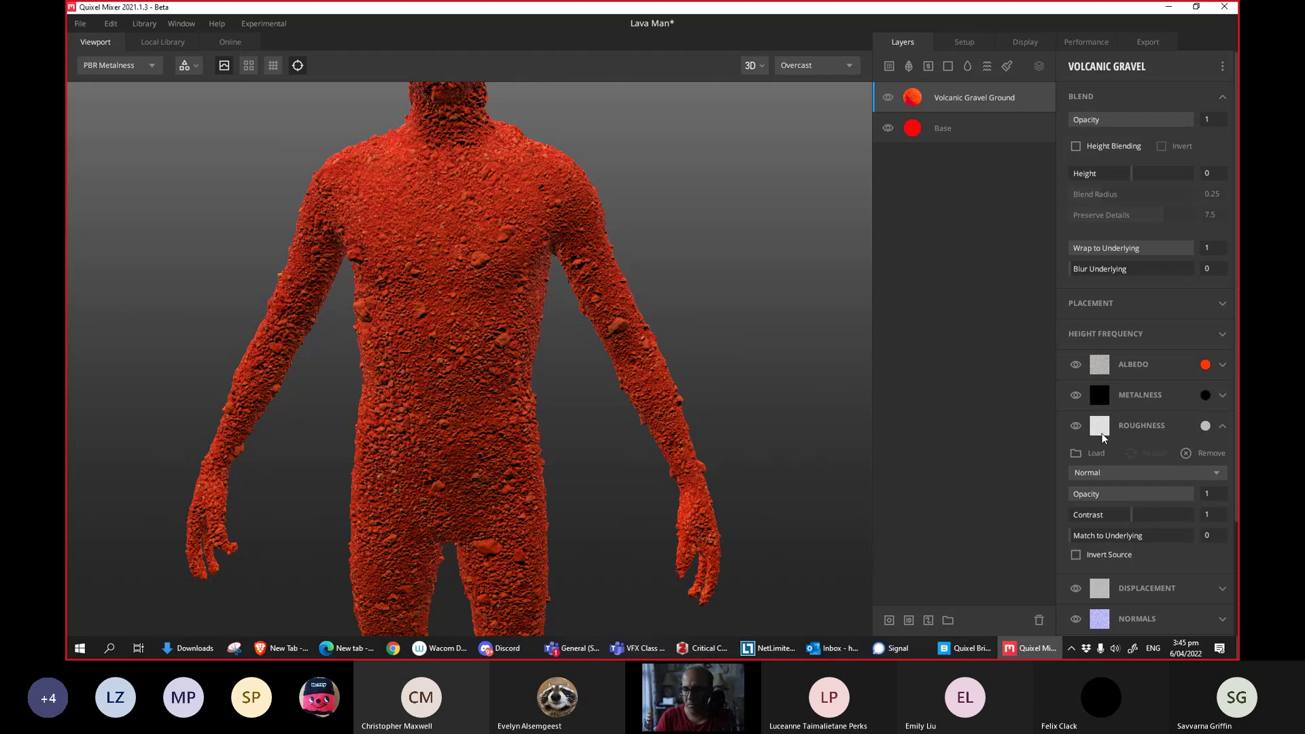
{"action": "left_click", "coordinate": [1160, 427]}
Darken the roughness color of the Volcanic Gravel Ground layer to a medium tone and apply it.
{"action": "left_click", "coordinate": [1166, 395]}
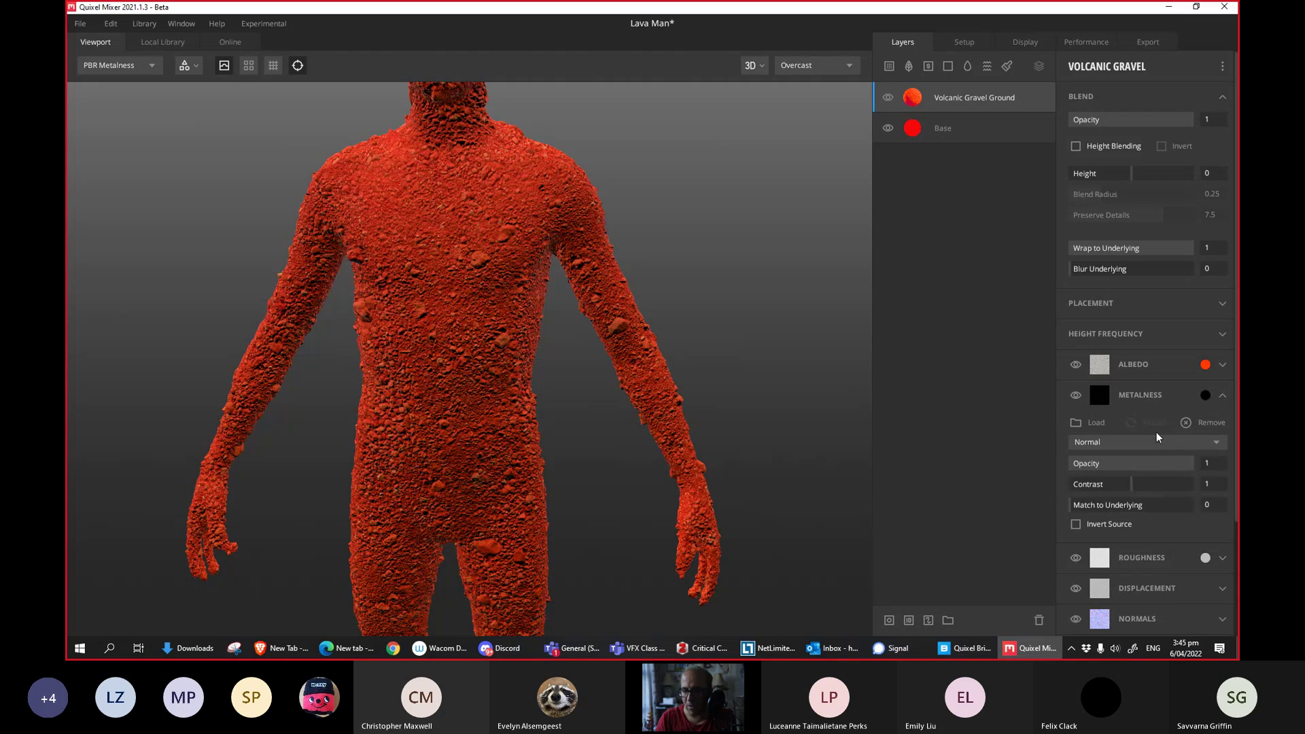
{"action": "left_click", "coordinate": [1205, 558]}
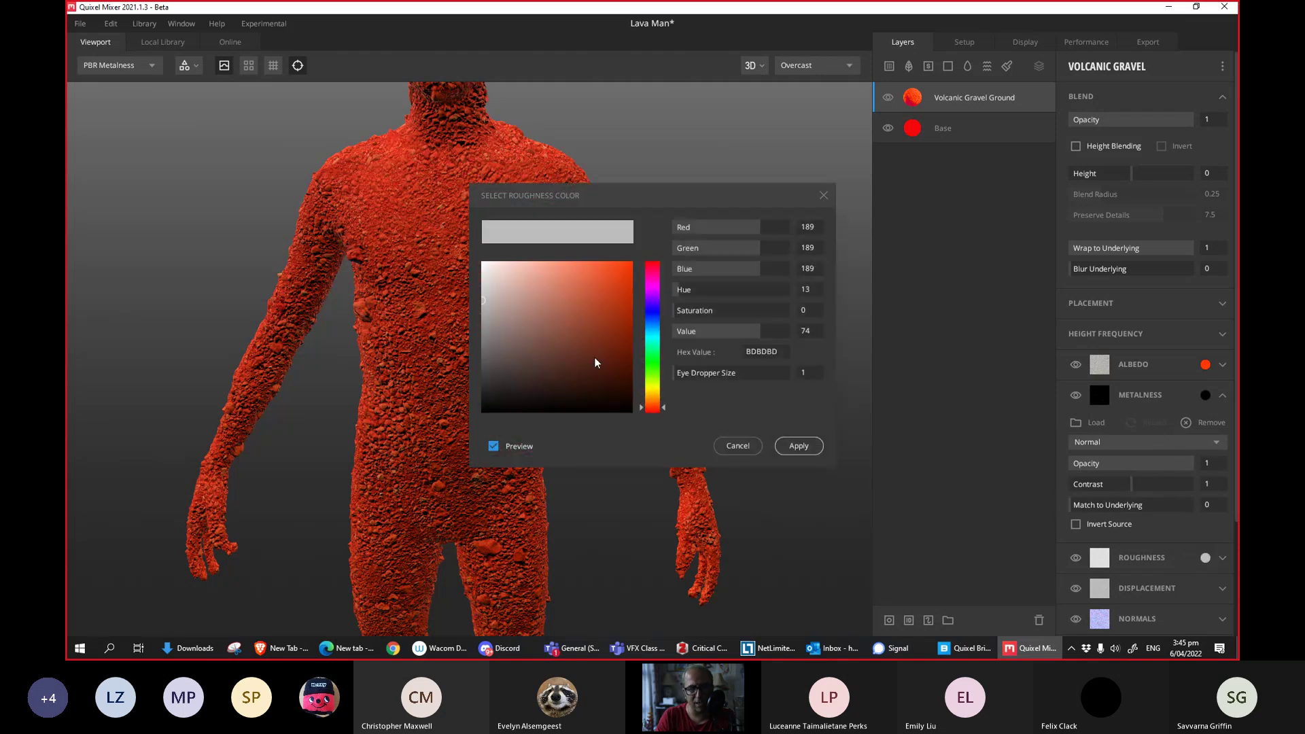
{"action": "mouse_move", "coordinate": [484, 292]}
{"action": "left_mouse_down"}
{"action": "mouse_move", "coordinate": [493, 412]}
{"action": "mouse_move", "coordinate": [489, 290]}
{"action": "mouse_move", "coordinate": [490, 367]}
{"action": "mouse_move", "coordinate": [495, 319]}
{"action": "mouse_move", "coordinate": [488, 356]}
{"action": "left_mouse_up"}
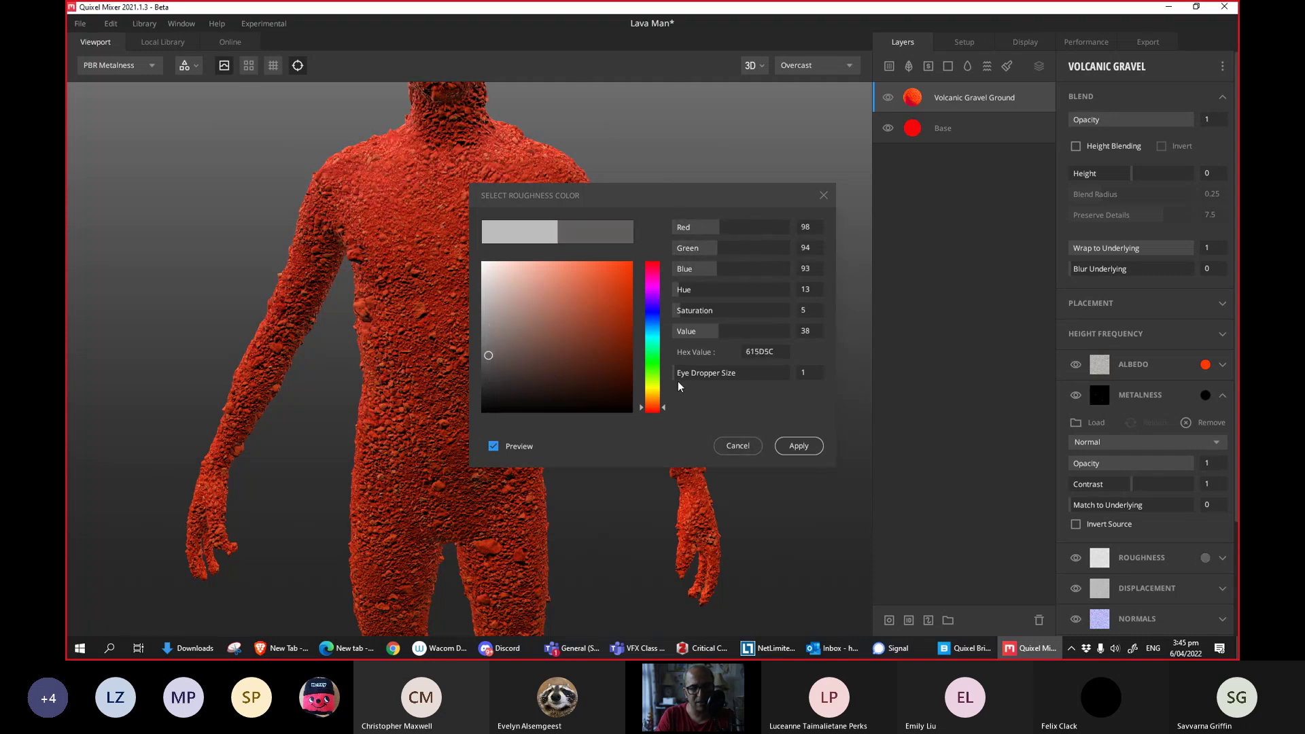
{"action": "left_click", "coordinate": [652, 391]}
{"action": "mouse_move", "coordinate": [606, 354]}
{"action": "left_mouse_down"}
{"action": "mouse_move", "coordinate": [613, 271]}
{"action": "mouse_move", "coordinate": [529, 308]}
{"action": "mouse_move", "coordinate": [519, 329]}
{"action": "mouse_move", "coordinate": [533, 349]}
{"action": "mouse_move", "coordinate": [569, 344]}
{"action": "left_mouse_up"}
{"action": "left_click", "coordinate": [786, 446]}
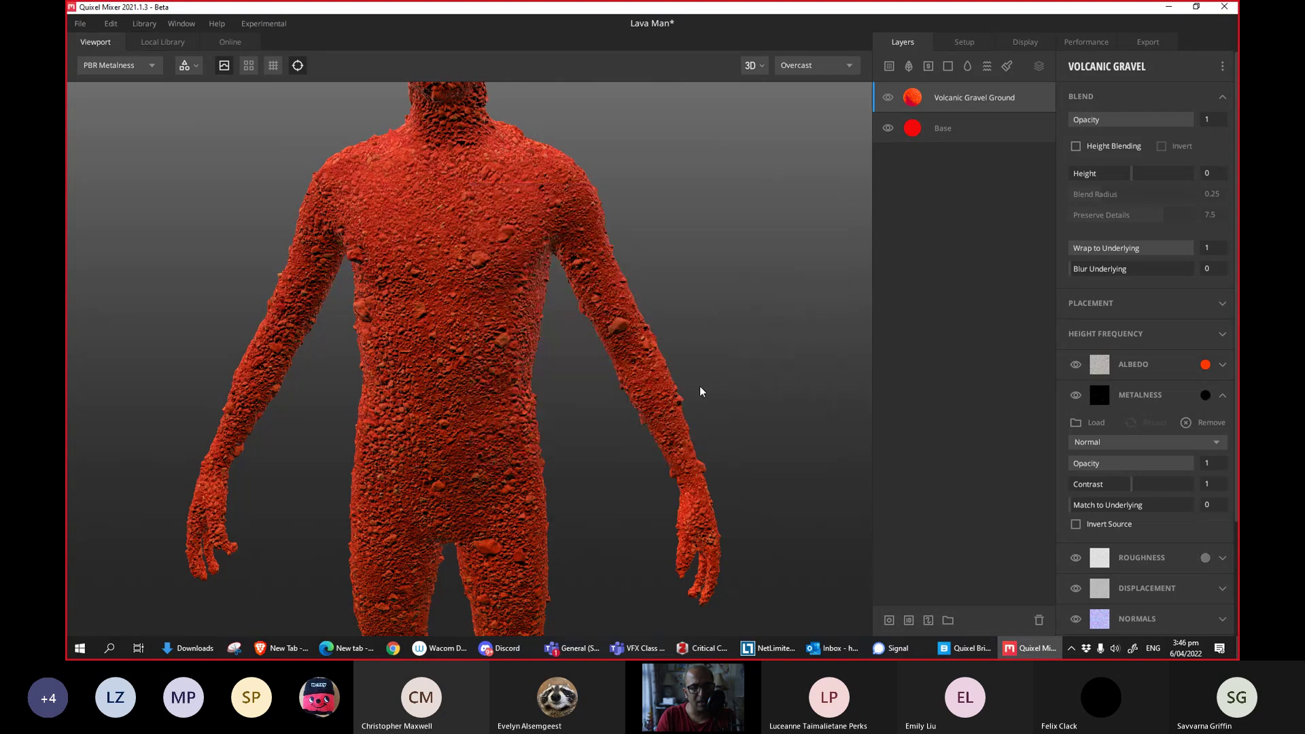
{"action": "left_click_drag", "start_coordinate": [690, 350], "coordinate": [354, 422]}
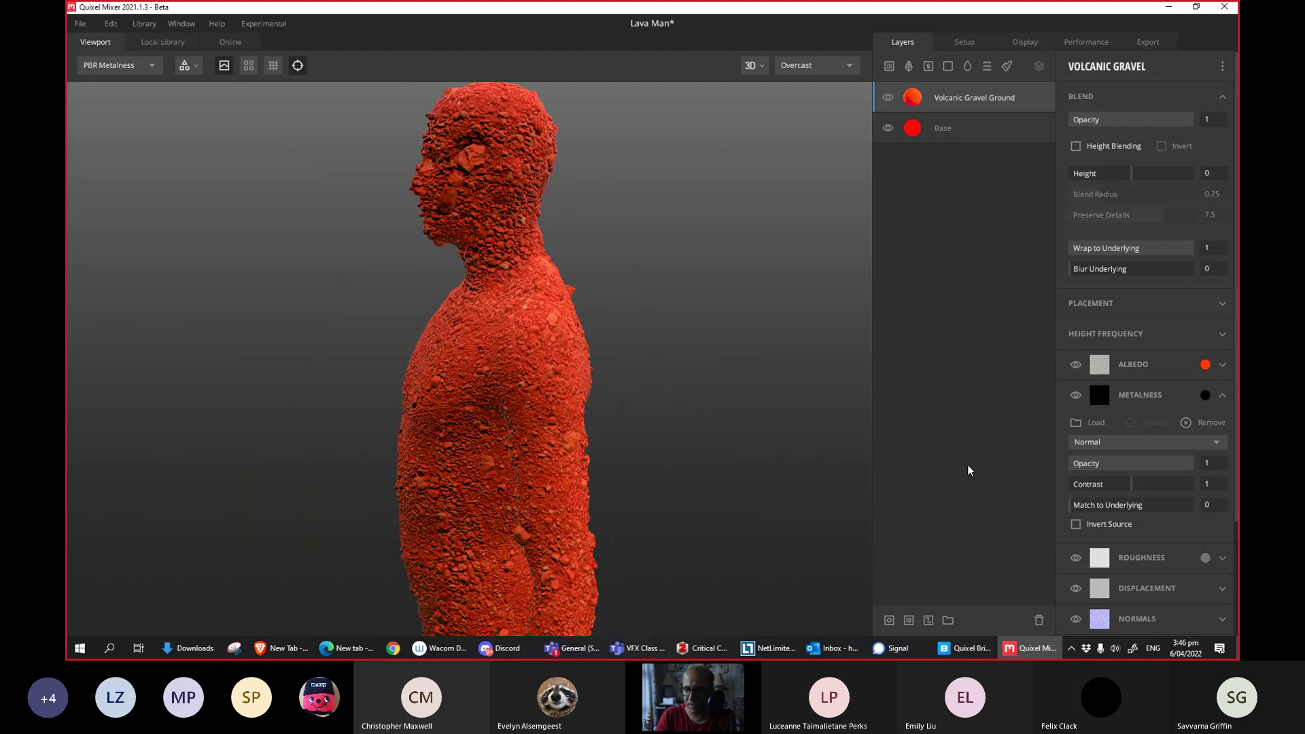
Give the Volcanic Gravel Ground layer a dark yellow-brown metalness color in place of black and apply it.
{"action": "left_click", "coordinate": [1205, 395]}
{"action": "left_click_drag", "start_coordinate": [508, 324], "coordinate": [470, 255]}
{"action": "left_click_drag", "start_coordinate": [347, 361], "coordinate": [582, 378]}
{"action": "scroll", "coordinate": [414, 388], "scroll_direction": "up", "scroll_amount": 5}
{"action": "left_click_drag", "start_coordinate": [381, 447], "coordinate": [457, 364]}
{"action": "left_click", "coordinate": [590, 325]}
{"action": "left_click_drag", "start_coordinate": [593, 320], "coordinate": [588, 356]}
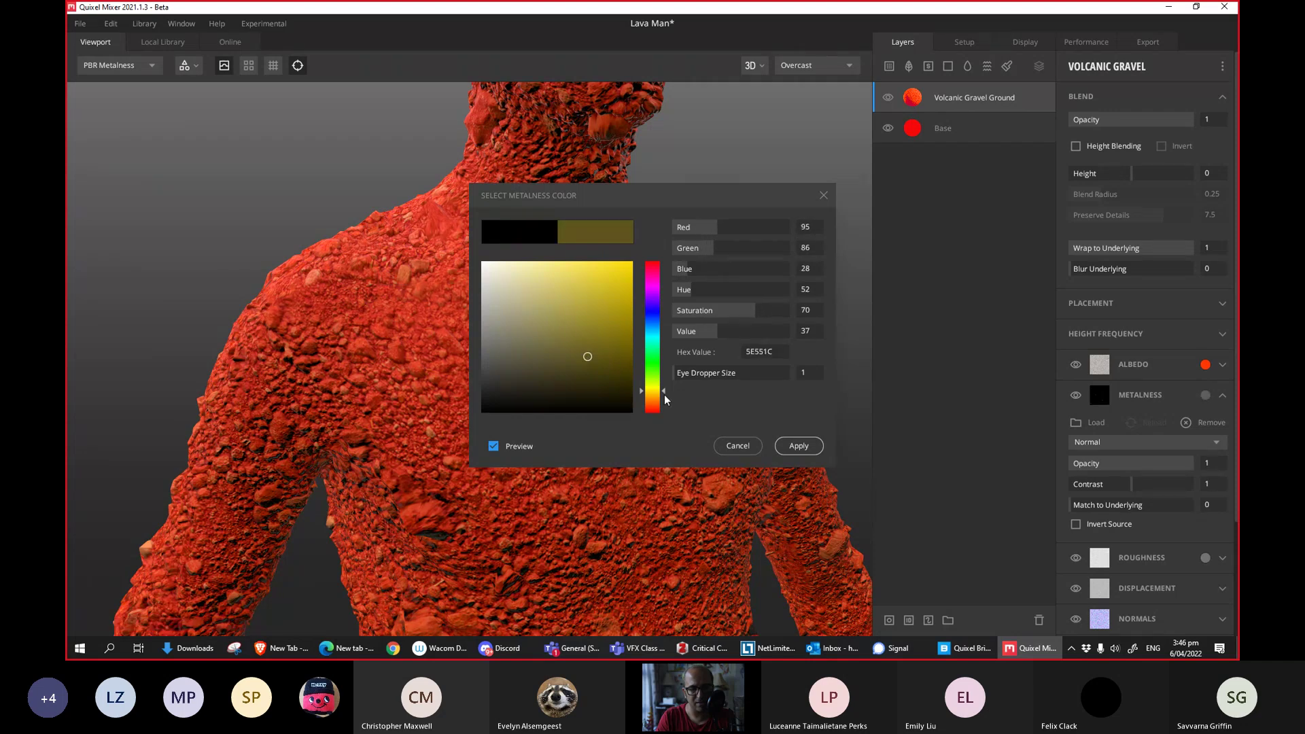
{"action": "left_click_drag", "start_coordinate": [665, 400], "coordinate": [665, 403]}
{"action": "left_click", "coordinate": [798, 446]}
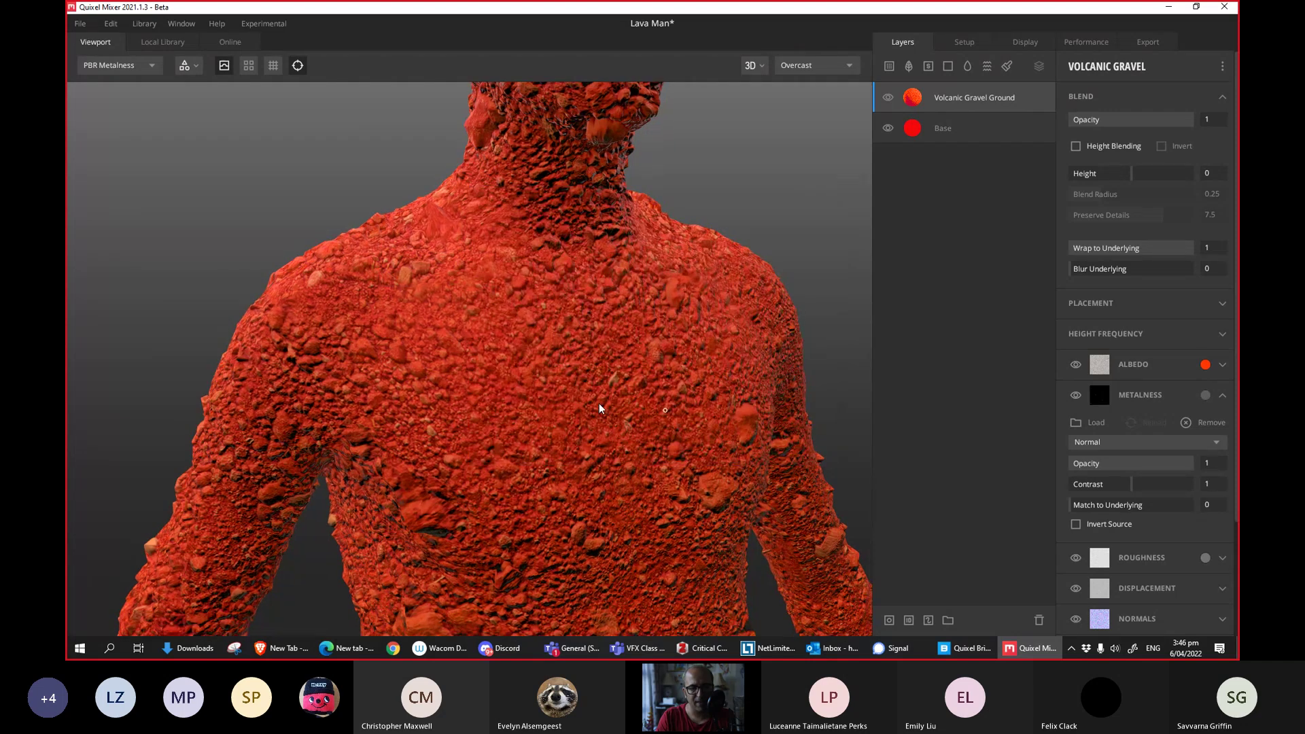
{"action": "scroll", "coordinate": [599, 408], "scroll_direction": "down", "scroll_amount": 5}
{"action": "left_click_drag", "start_coordinate": [467, 374], "coordinate": [432, 388]}
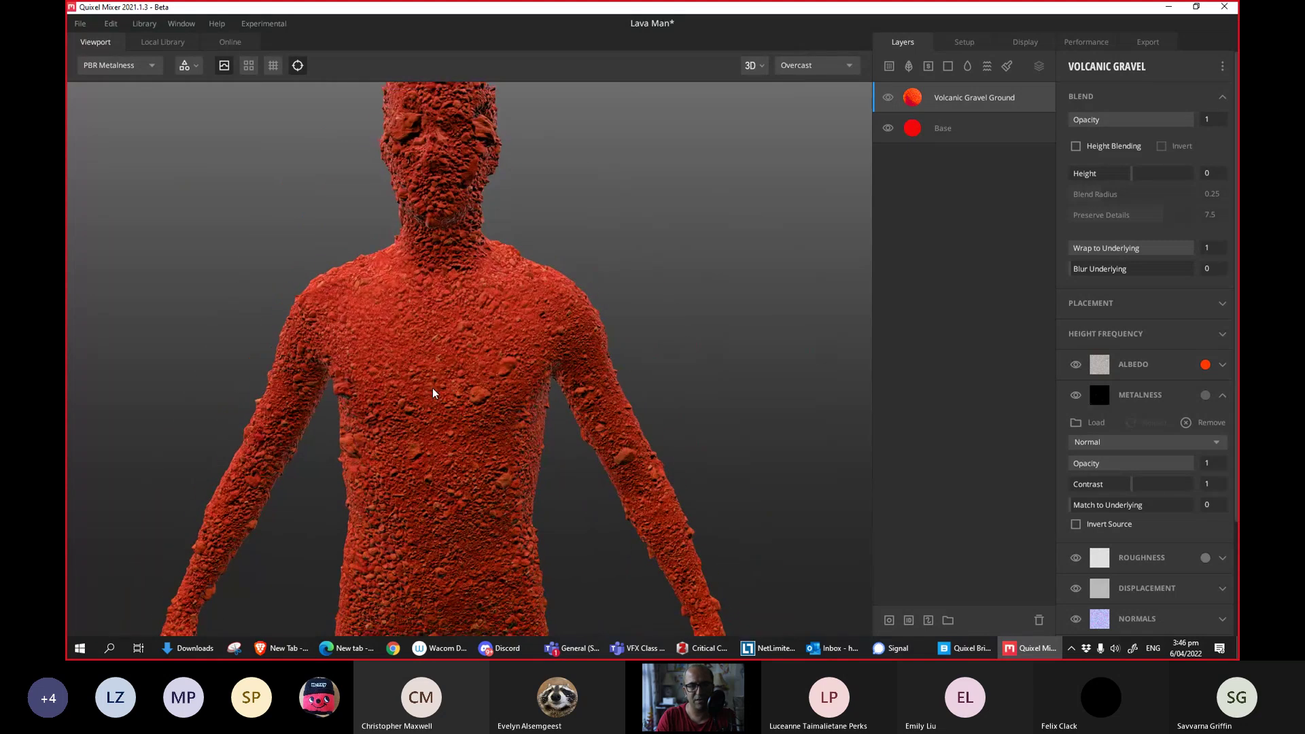
Search the online library for "lava" and add Rippled Lava Rock as the topmost layer on the body.
{"action": "left_click", "coordinate": [222, 42]}
{"action": "left_click", "coordinate": [147, 85]}
{"action": "type", "text": "lava"}
{"action": "key", "text": "Return"}
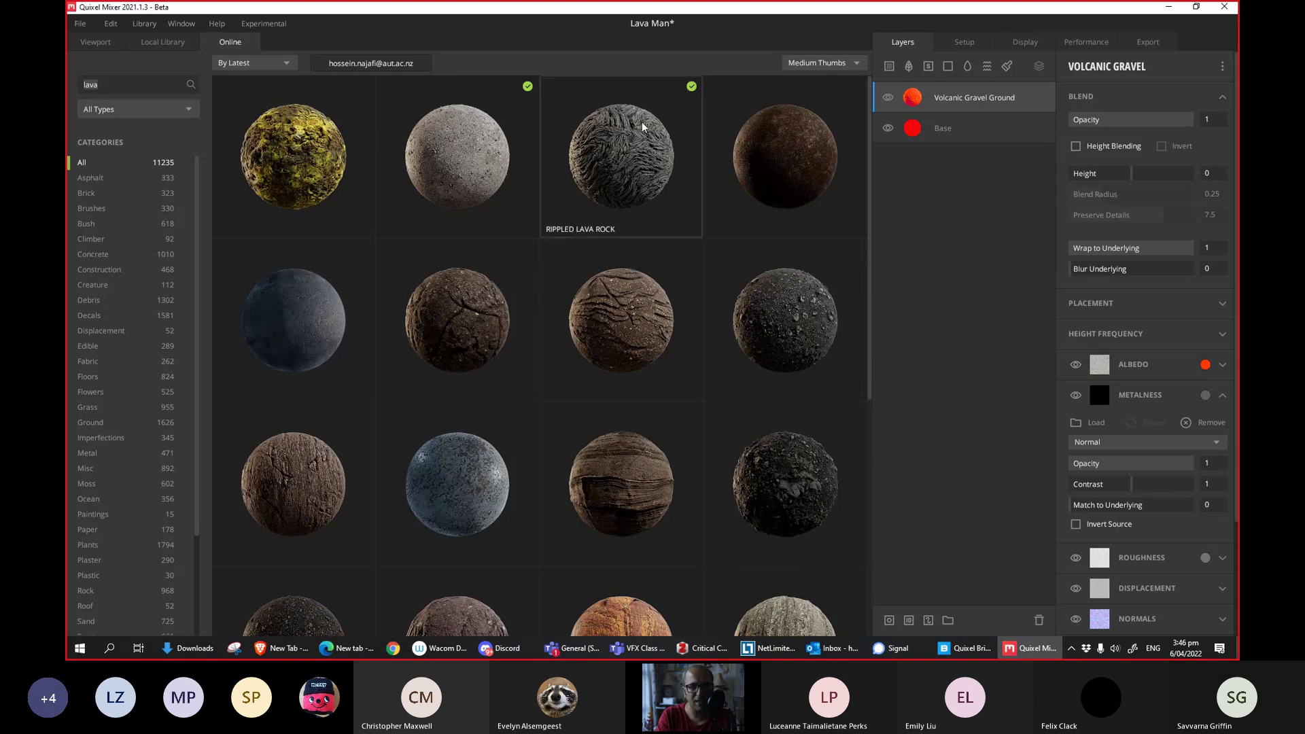
{"action": "left_click_drag", "start_coordinate": [625, 158], "coordinate": [935, 88]}
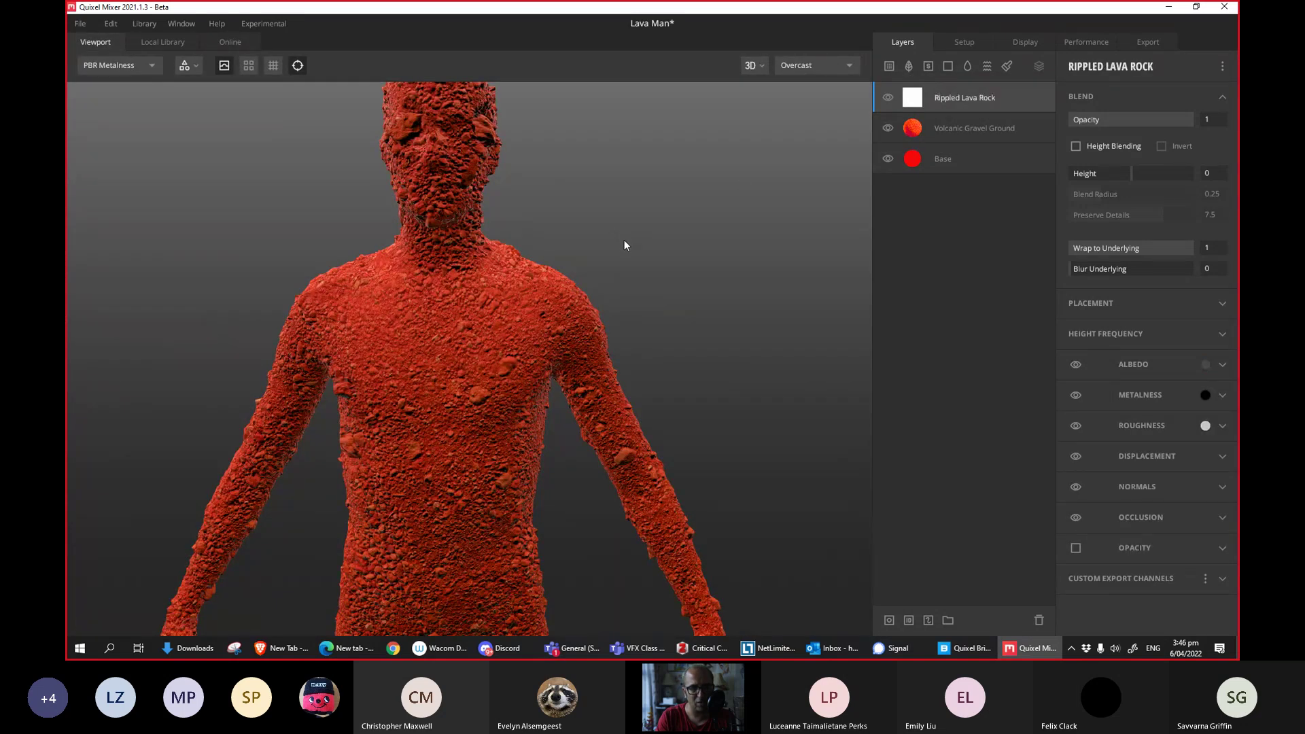
{"action": "left_click_drag", "start_coordinate": [609, 251], "coordinate": [777, 279]}
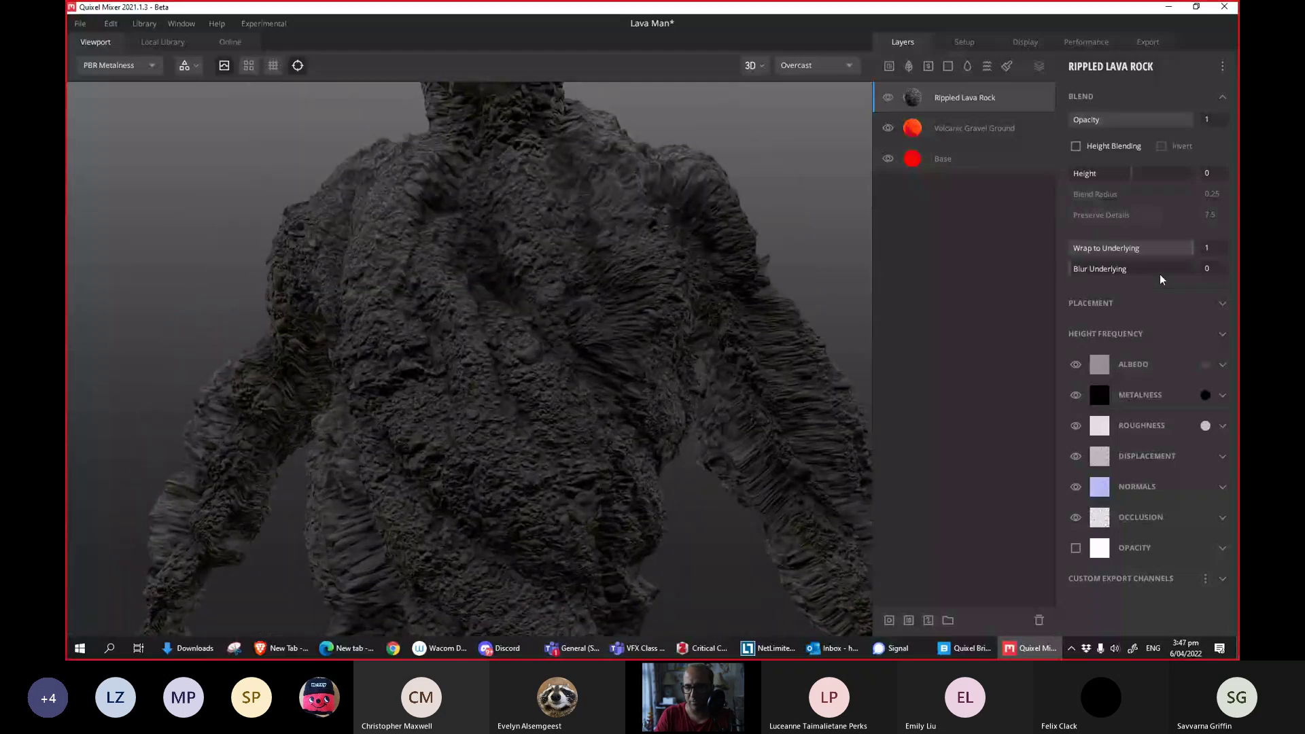
Reduce the displacement strength of the Rippled Lava Rock layer to about 6.834.
{"action": "mouse_move", "coordinate": [699, 491]}
{"action": "left_mouse_down"}
{"action": "mouse_move", "coordinate": [583, 451]}
{"action": "mouse_move", "coordinate": [711, 487]}
{"action": "left_mouse_up"}
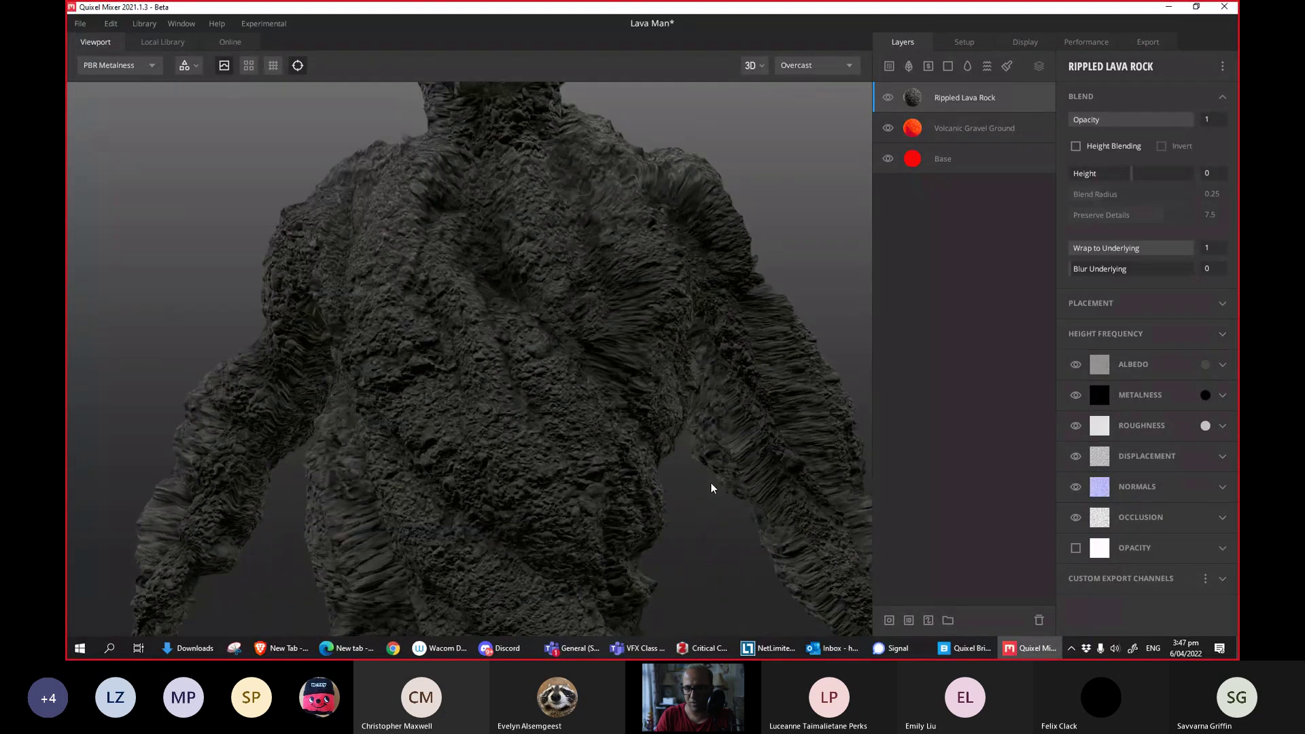
{"action": "left_click", "coordinate": [1217, 456]}
{"action": "left_click_drag", "start_coordinate": [1104, 528], "coordinate": [1086, 532]}
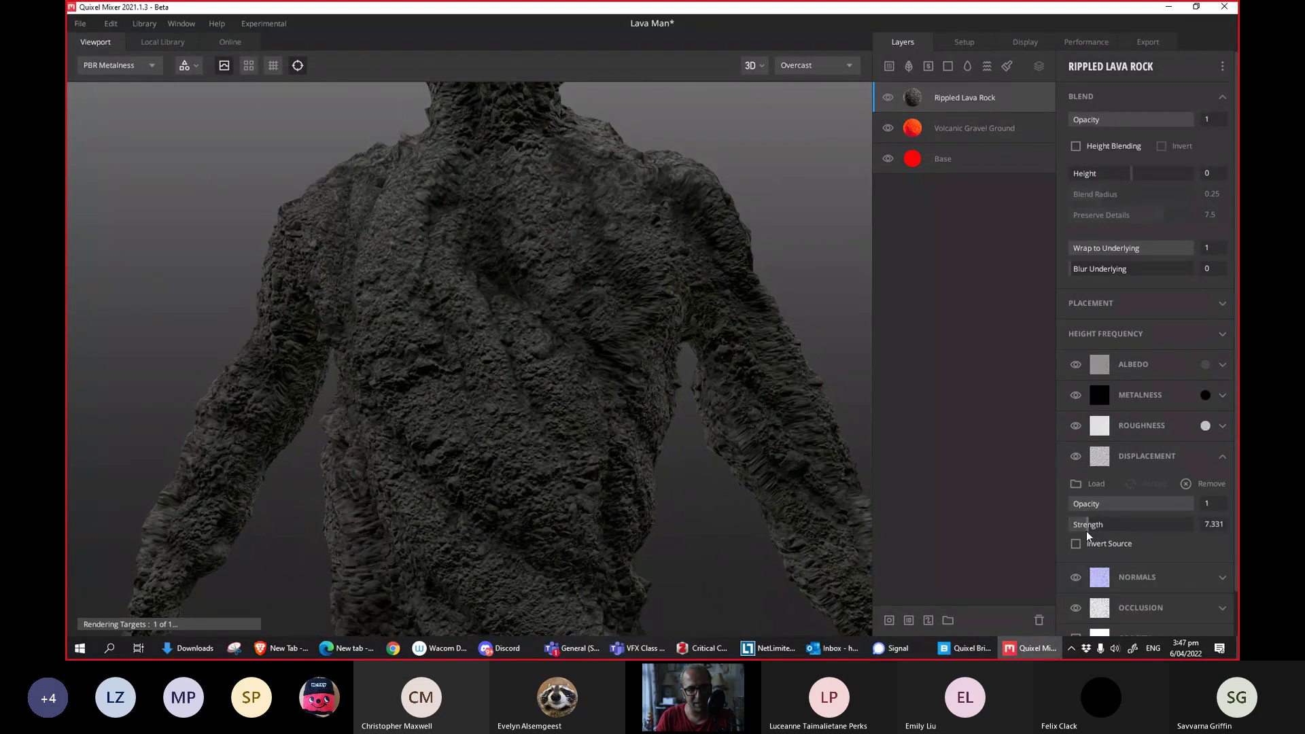
Reduce the placement scale of the Rippled Lava Rock layer to about 0.308.
{"action": "left_click", "coordinate": [1112, 307]}
{"action": "mouse_move", "coordinate": [1093, 469]}
{"action": "left_mouse_down"}
{"action": "mouse_move", "coordinate": [1108, 467]}
{"action": "mouse_move", "coordinate": [1080, 475]}
{"action": "left_mouse_up"}
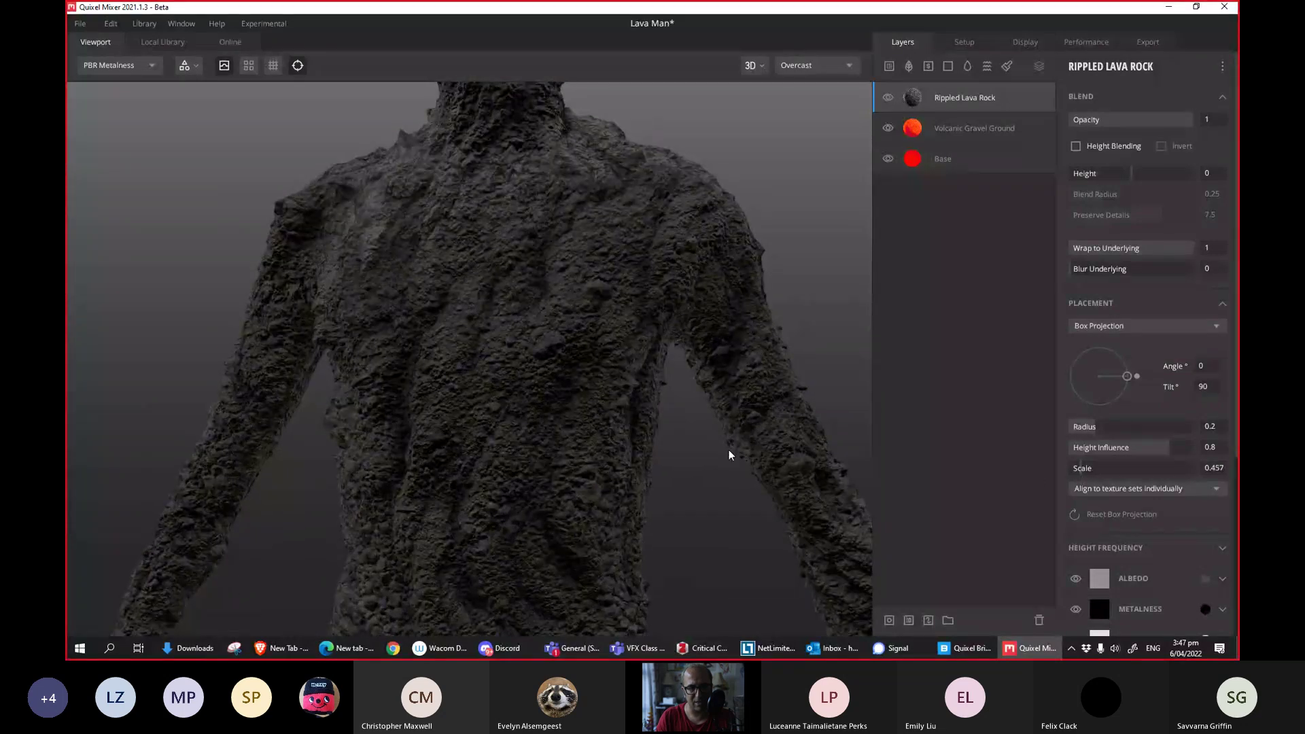
{"action": "left_click_drag", "start_coordinate": [679, 452], "coordinate": [733, 465]}
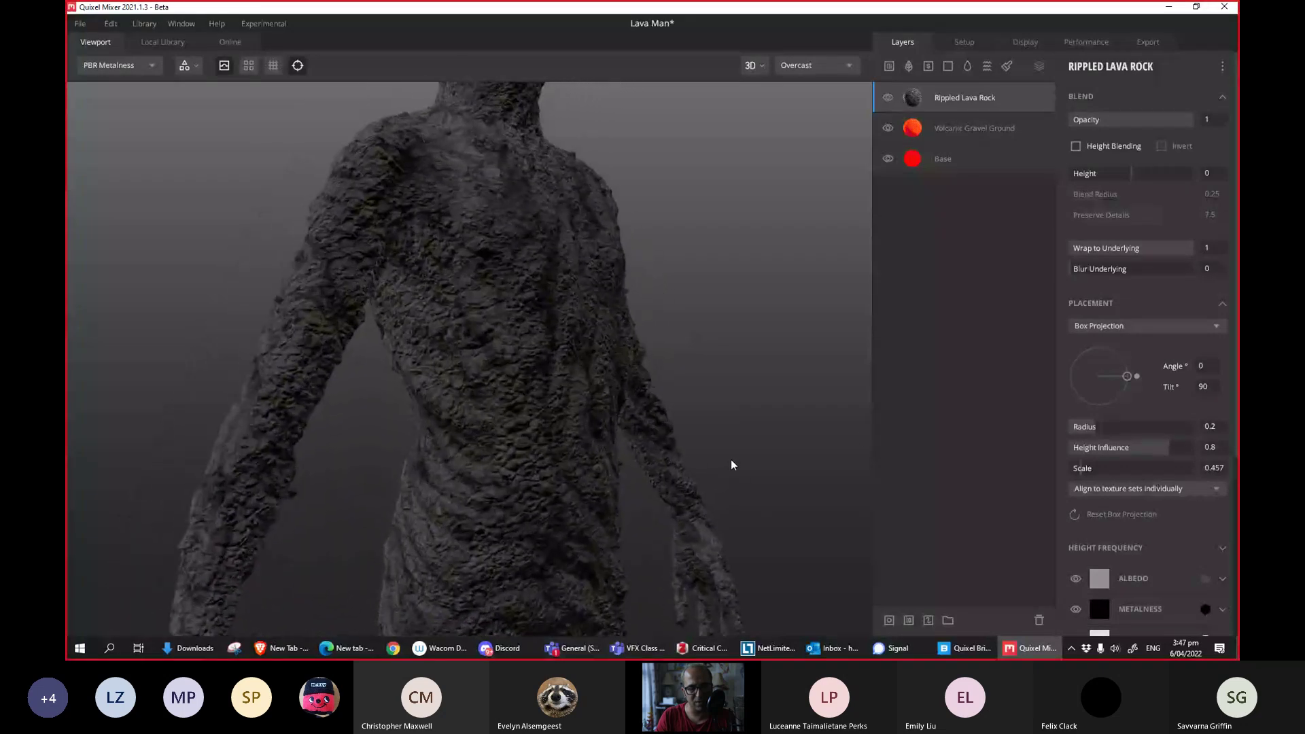
{"action": "left_click_drag", "start_coordinate": [1083, 467], "coordinate": [1078, 469]}
{"action": "left_click_drag", "start_coordinate": [777, 500], "coordinate": [676, 457]}
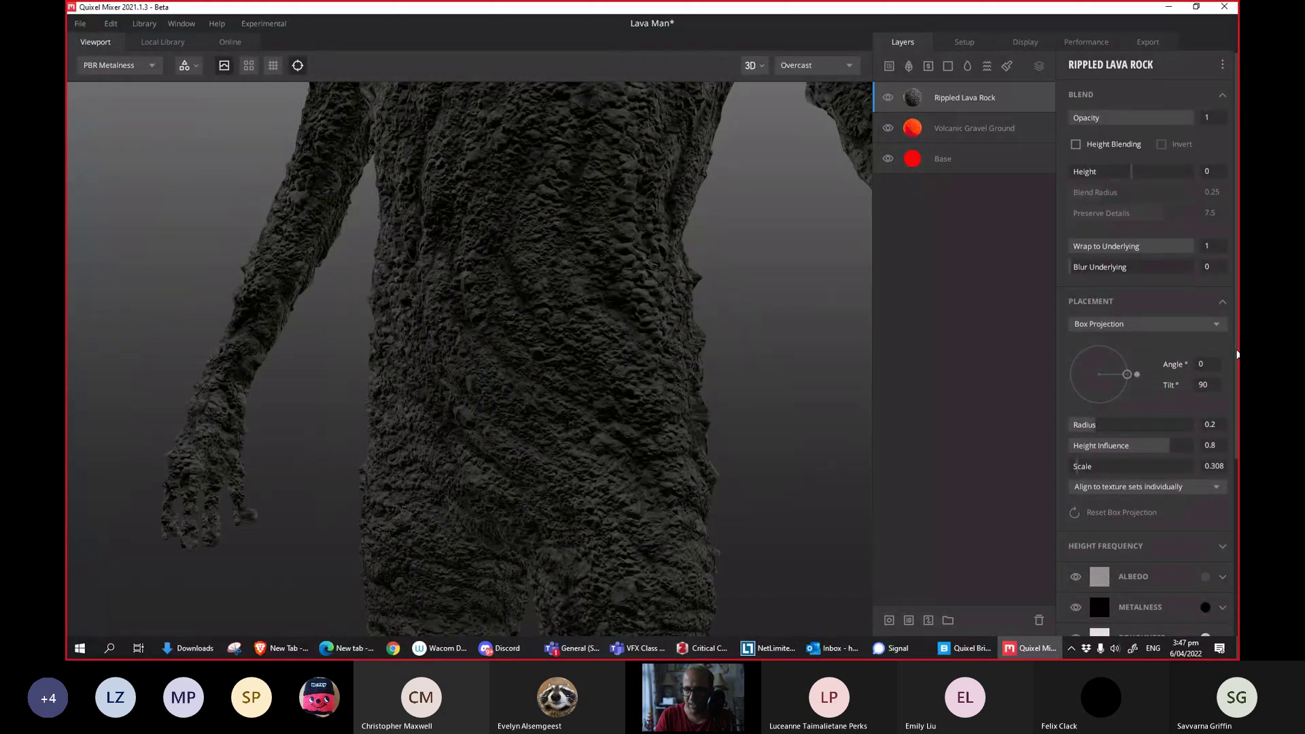
{"action": "left_click", "coordinate": [1207, 305]}
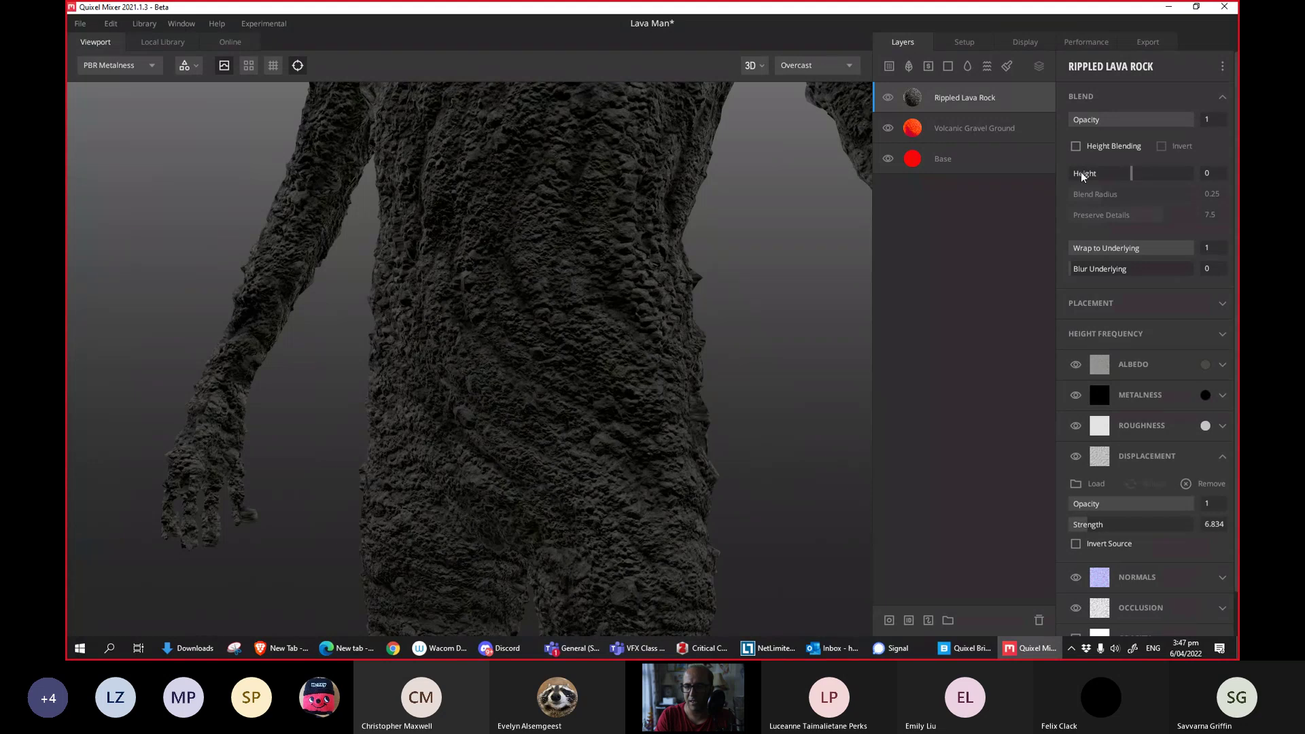
Check the Volcanic Gravel Ground layer's settings, then reselect Rippled Lava Rock and show its blend settings.
{"action": "left_click", "coordinate": [1002, 133]}
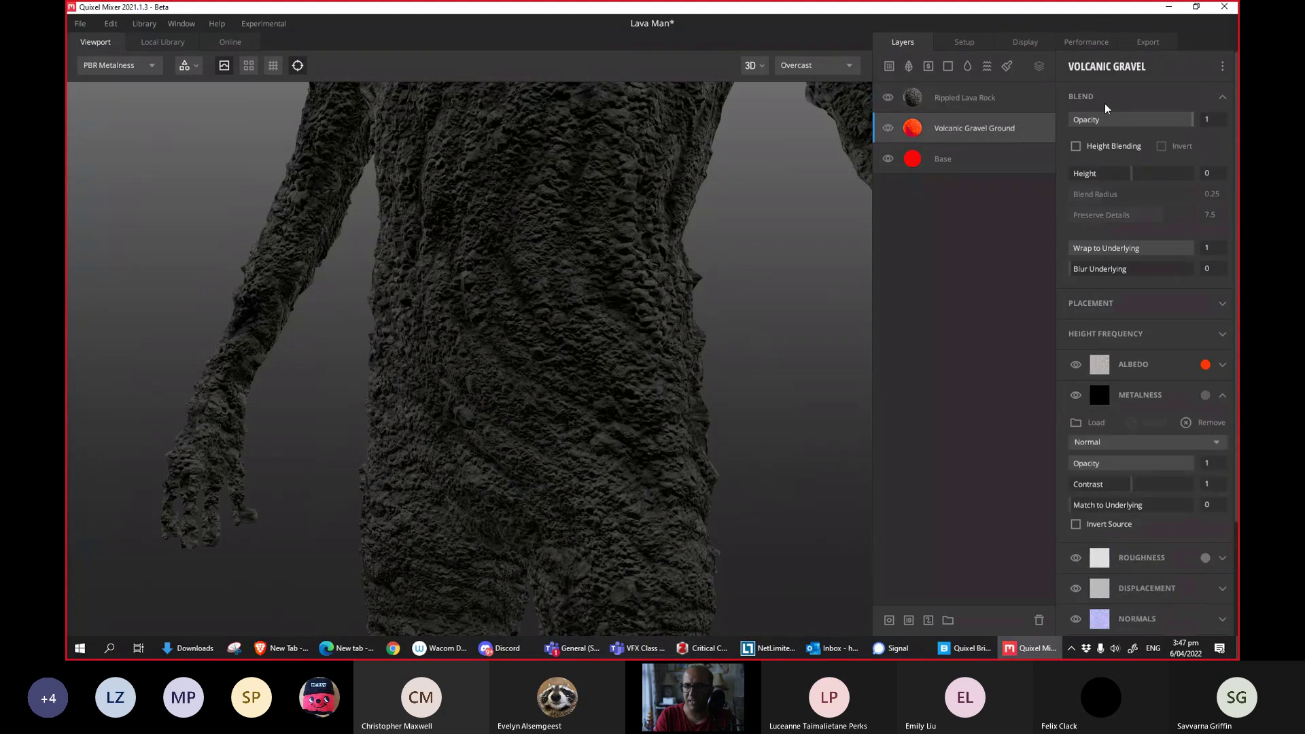
{"action": "left_click", "coordinate": [1102, 101]}
{"action": "left_click", "coordinate": [997, 102]}
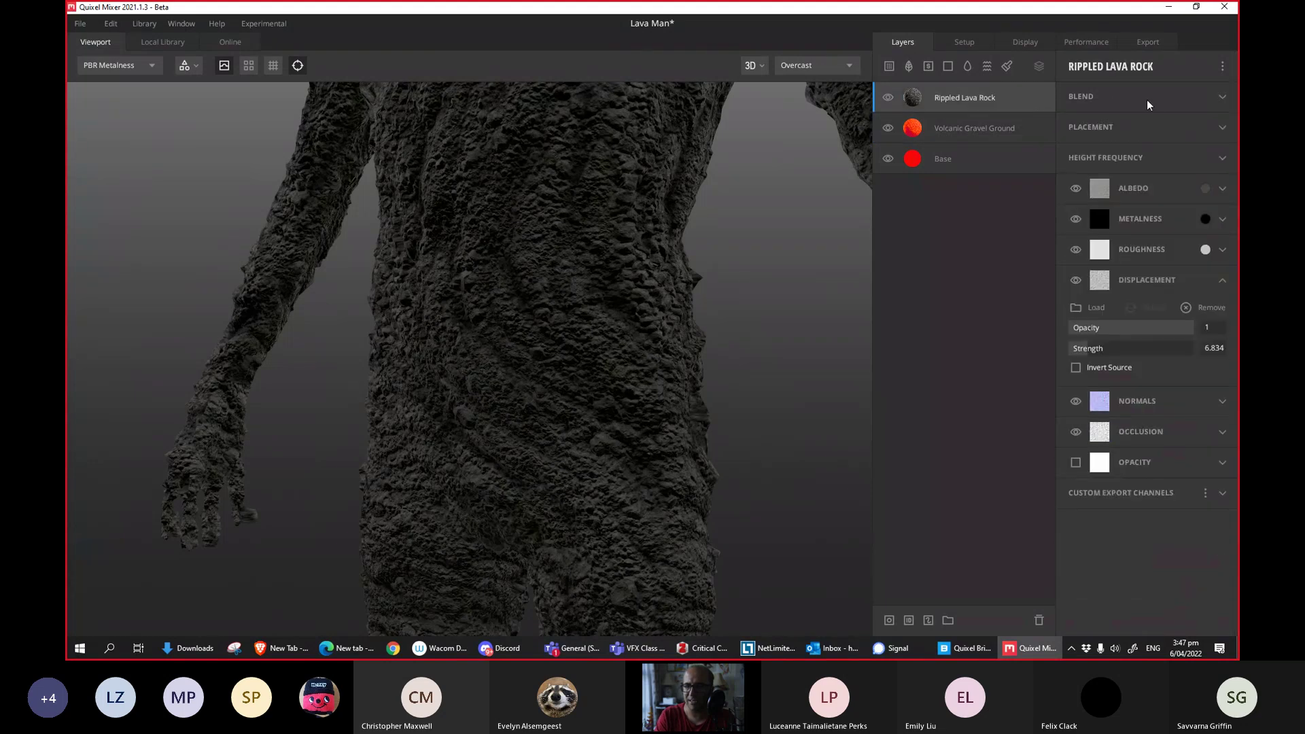
{"action": "left_click", "coordinate": [1149, 99]}
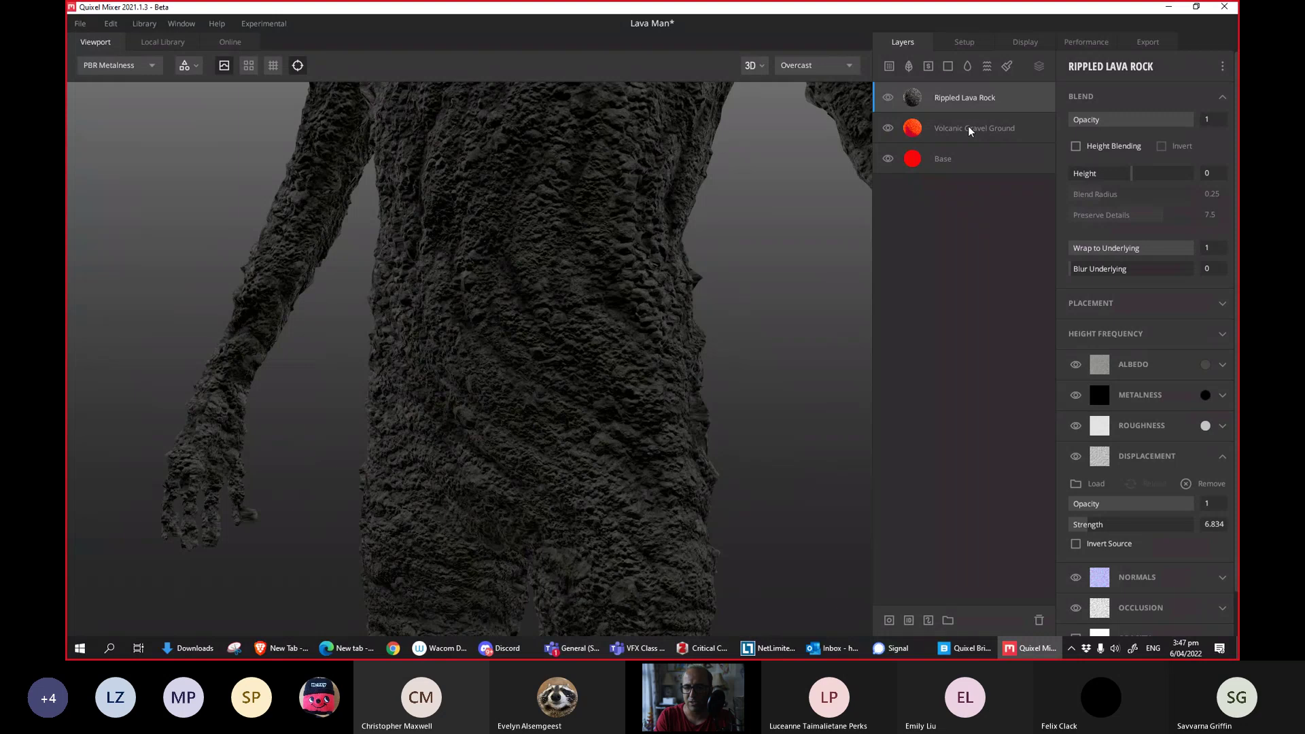
Try a blend height of about 2.09 on Volcanic Gravel Ground and 18.30 on Rippled Lava Rock, undoing the latter.
{"action": "left_click", "coordinate": [1013, 135]}
{"action": "mouse_move", "coordinate": [1138, 174]}
{"action": "left_mouse_down"}
{"action": "mouse_move", "coordinate": [1189, 171]}
{"action": "mouse_move", "coordinate": [1119, 182]}
{"action": "mouse_move", "coordinate": [1136, 178]}
{"action": "left_mouse_up"}
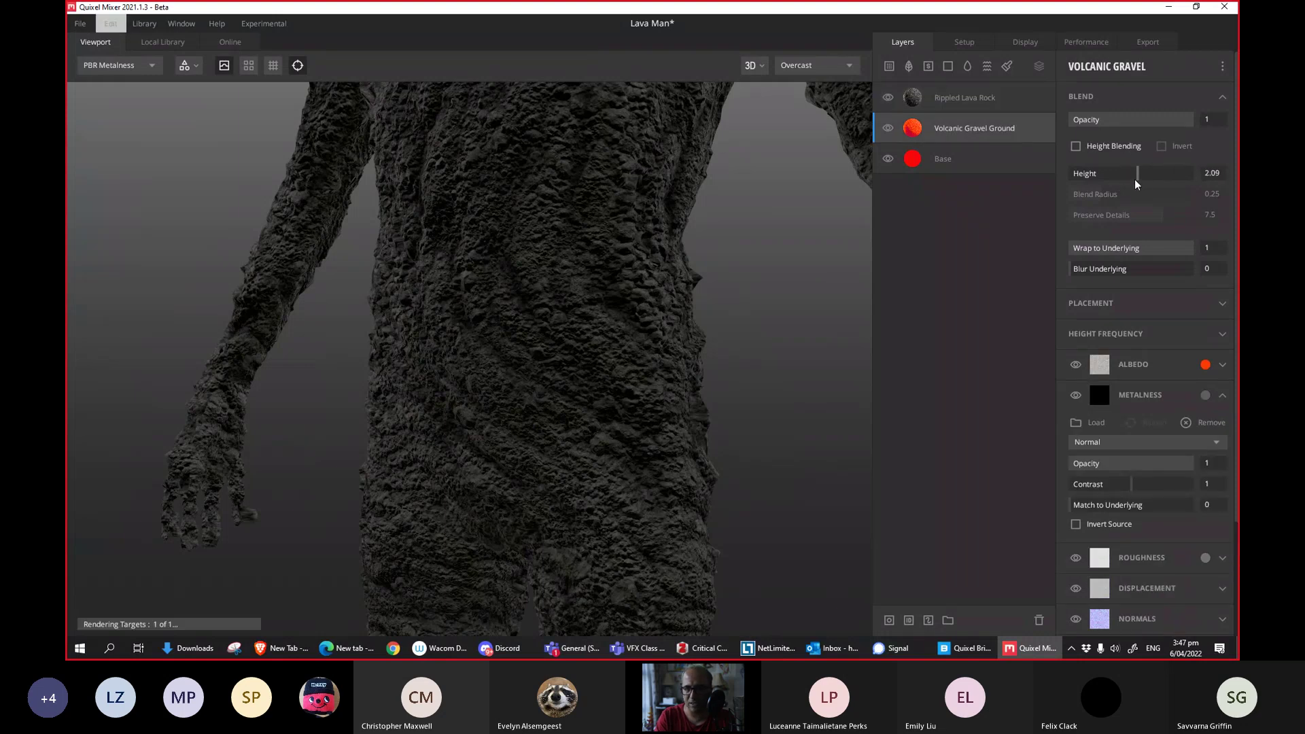
{"action": "left_click", "coordinate": [966, 99]}
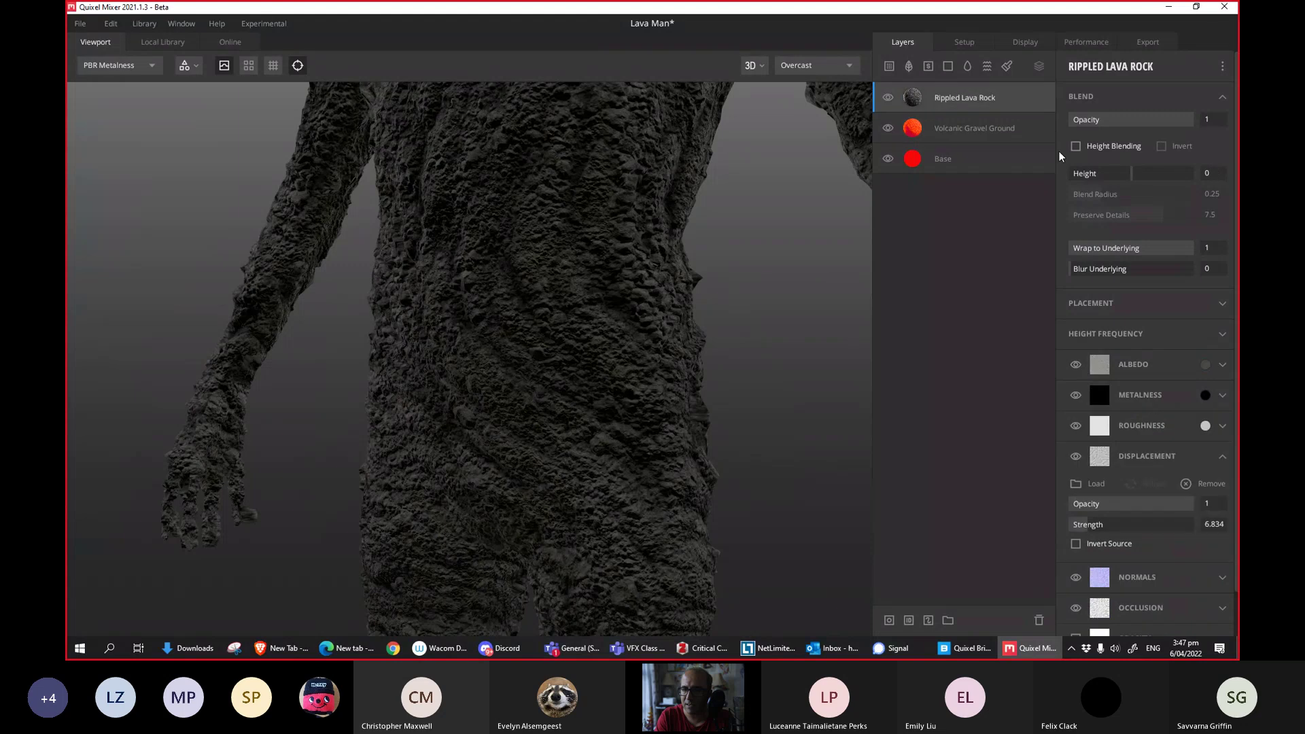
{"action": "left_click_drag", "start_coordinate": [1143, 180], "coordinate": [1173, 174]}
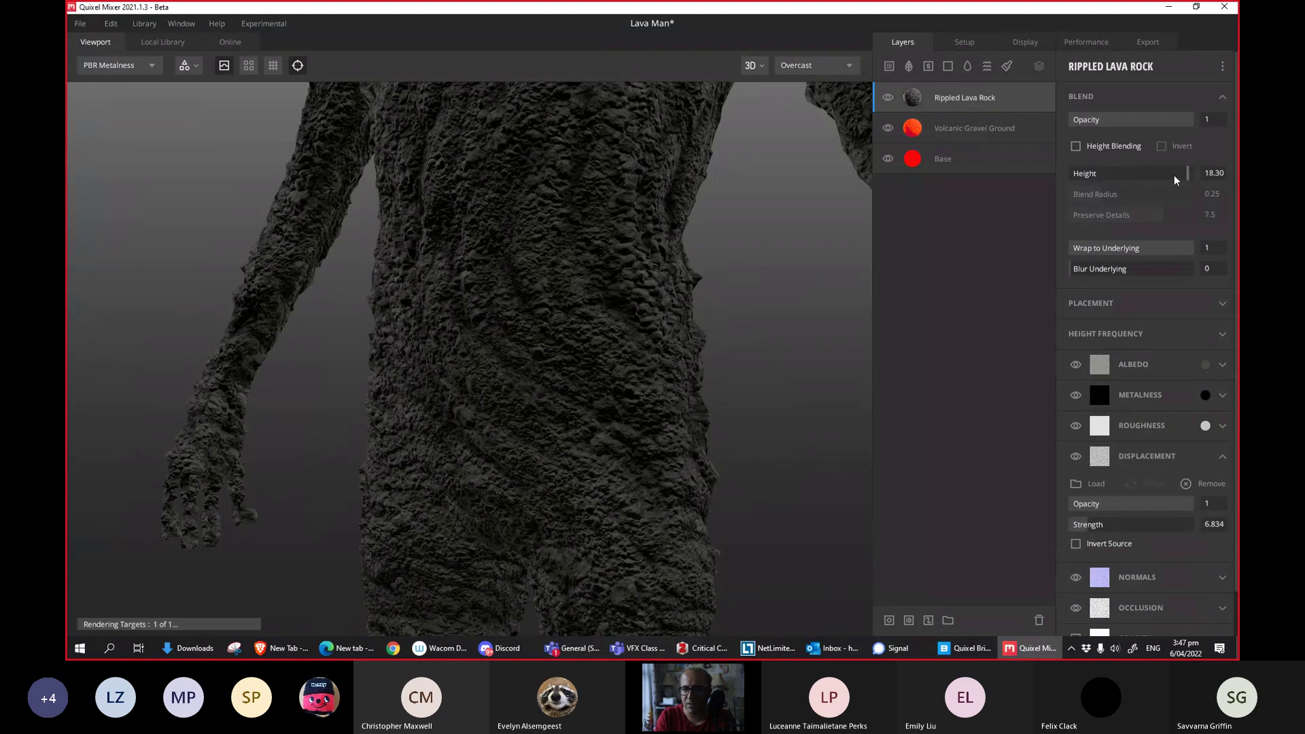
{"action": "key", "text": "ctrl+z"}
{"action": "left_click_drag", "start_coordinate": [1152, 122], "coordinate": [1196, 124]}
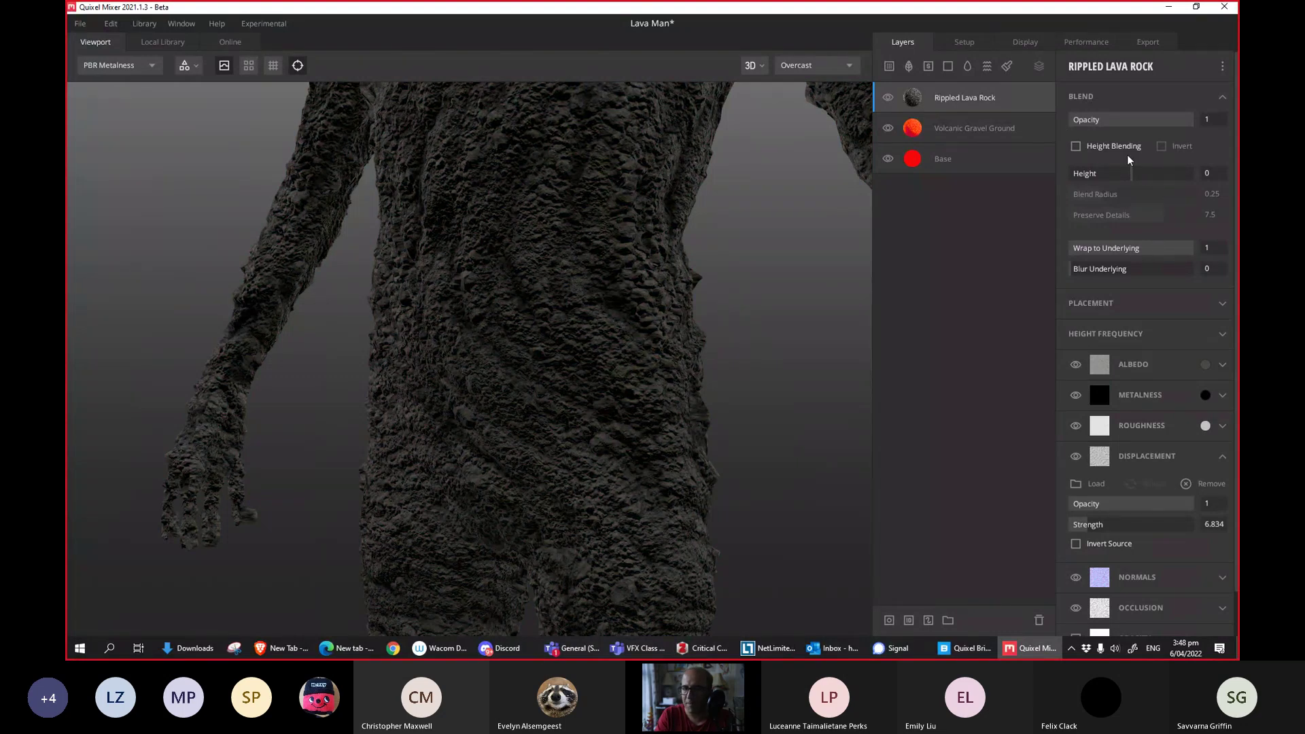
Set the displacement strength of the Rippled Lava Rock layer to about 11.19.
{"action": "left_click", "coordinate": [1169, 465]}
{"action": "left_click", "coordinate": [1220, 594]}
{"action": "left_click", "coordinate": [1187, 461]}
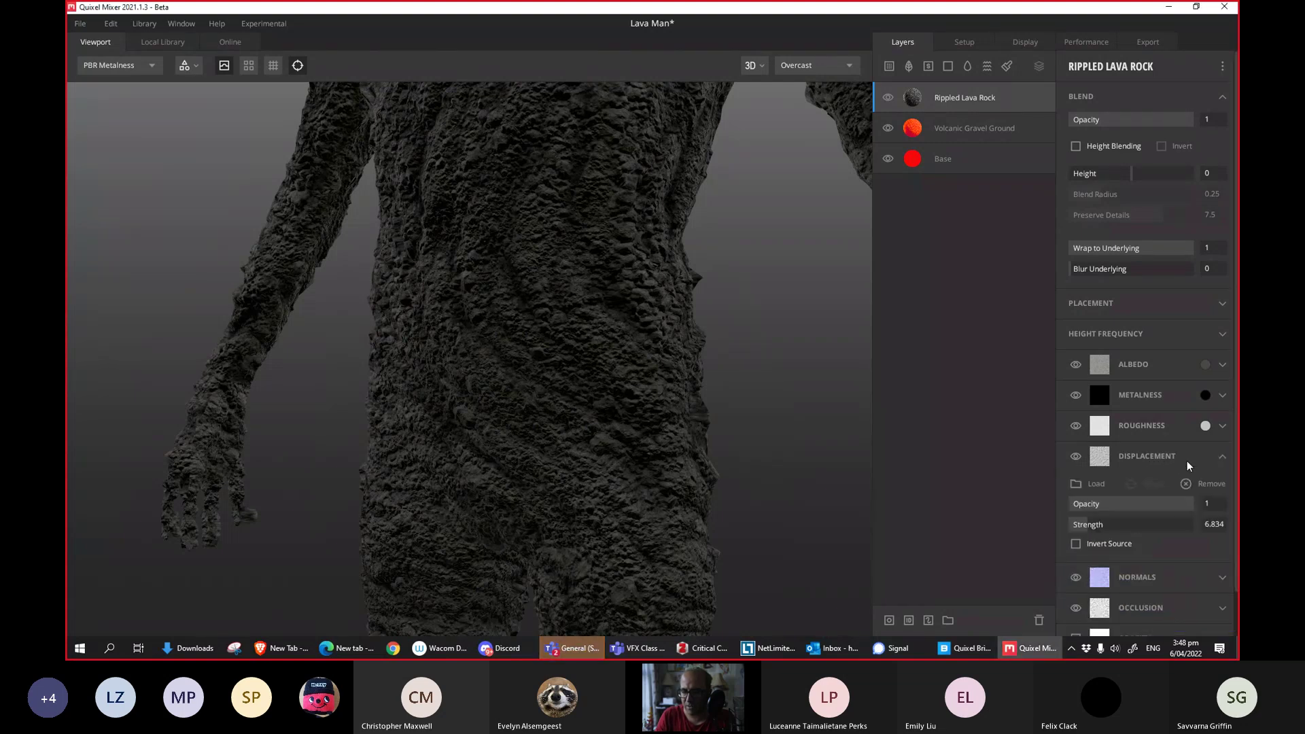
{"action": "left_click_drag", "start_coordinate": [1084, 528], "coordinate": [1066, 528]}
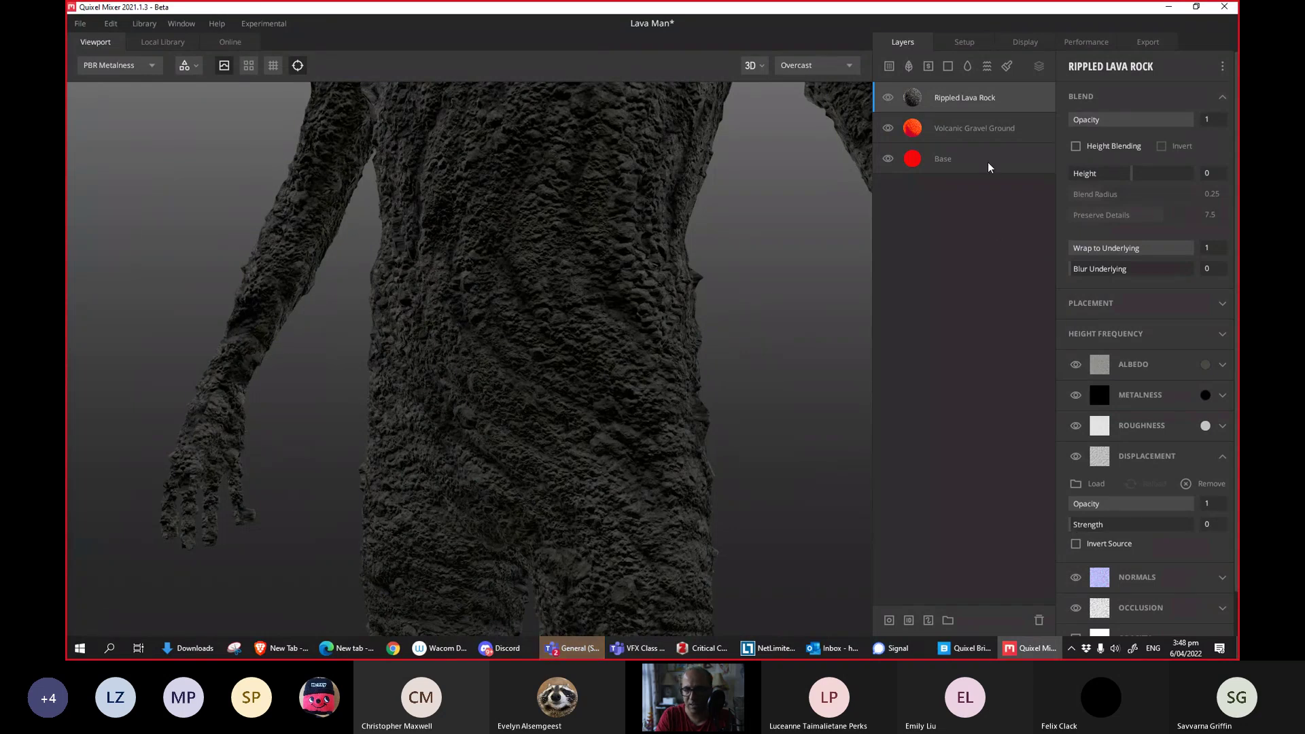
{"action": "left_click_drag", "start_coordinate": [1114, 525], "coordinate": [1097, 526]}
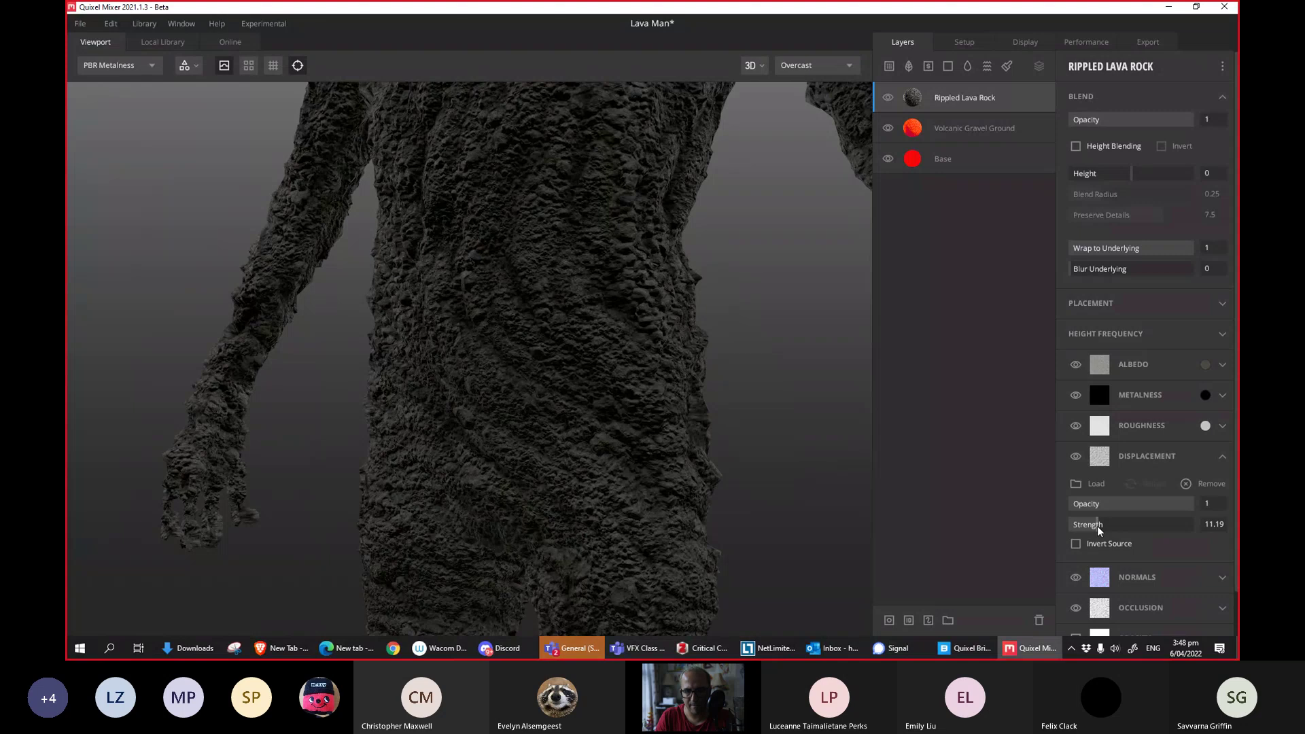
{"action": "scroll", "coordinate": [656, 363], "scroll_direction": "up", "scroll_amount": 3}
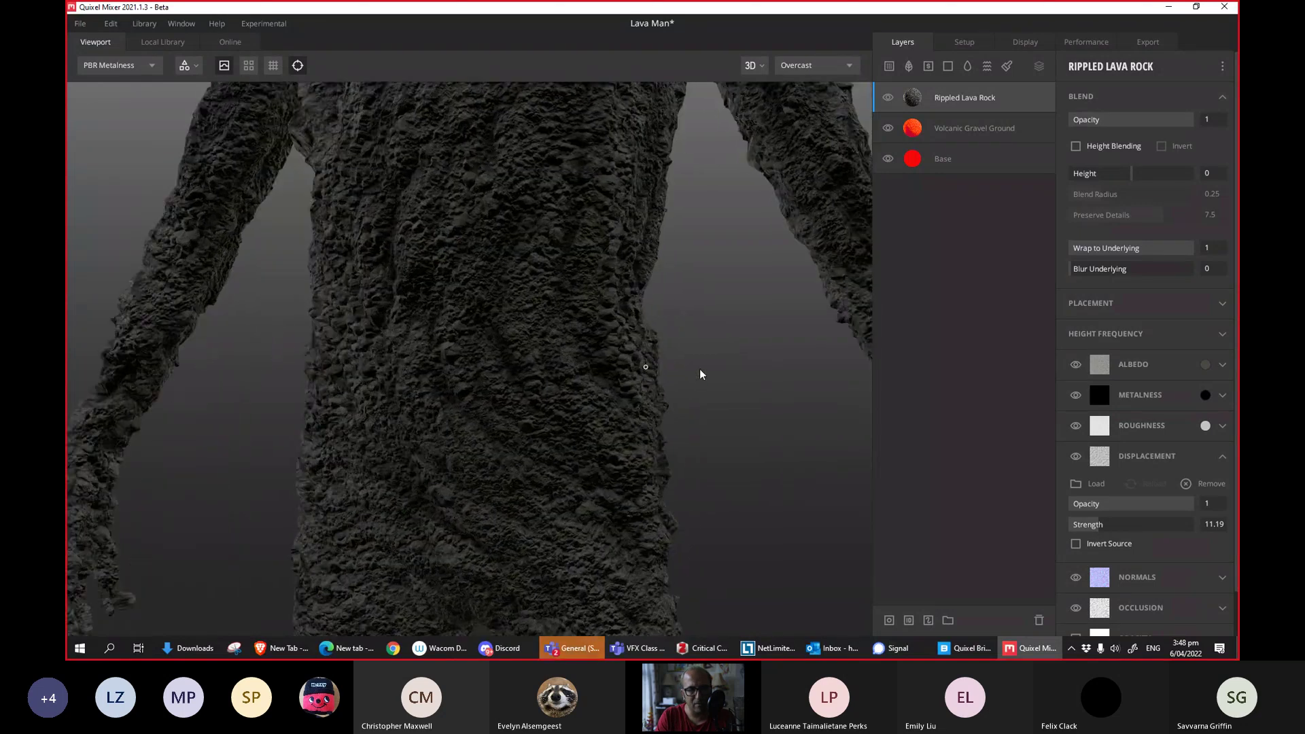
Set the displacement strength of the Volcanic Gravel Ground layer to about 4.478.
{"action": "left_click", "coordinate": [971, 135]}
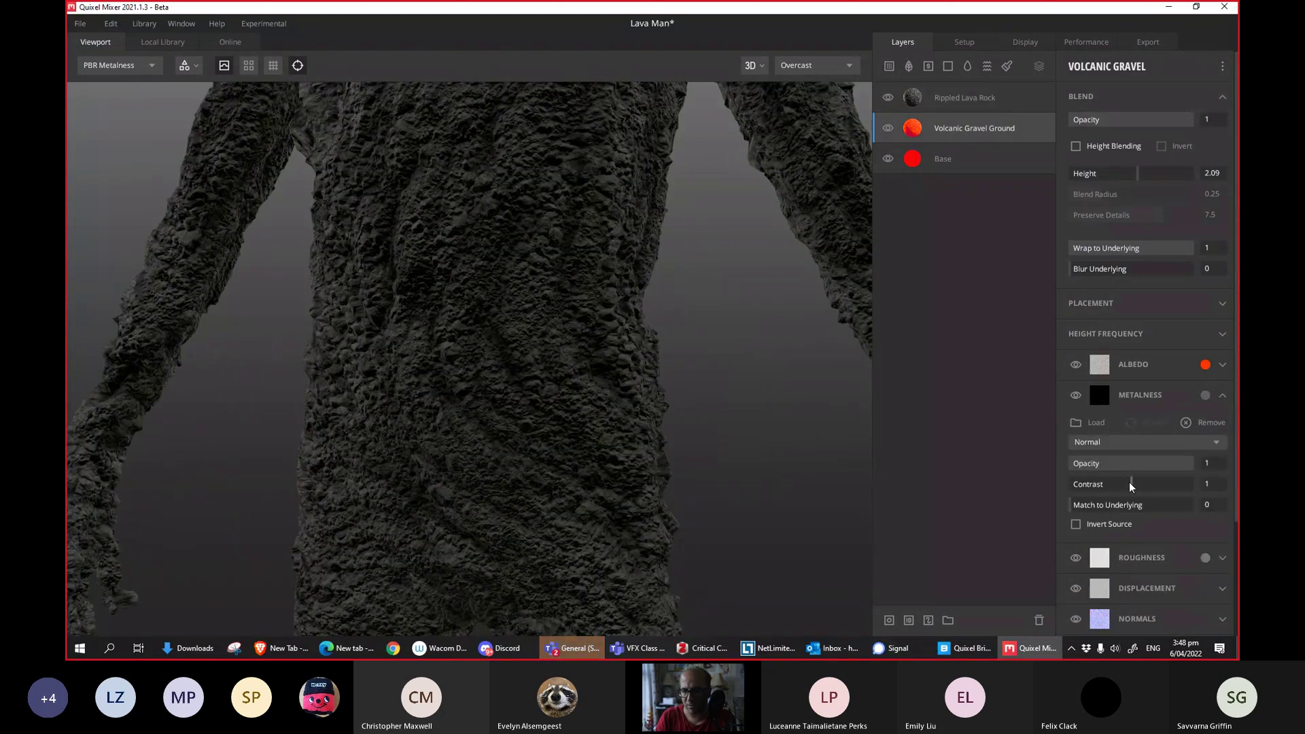
{"action": "left_click", "coordinate": [1145, 397]}
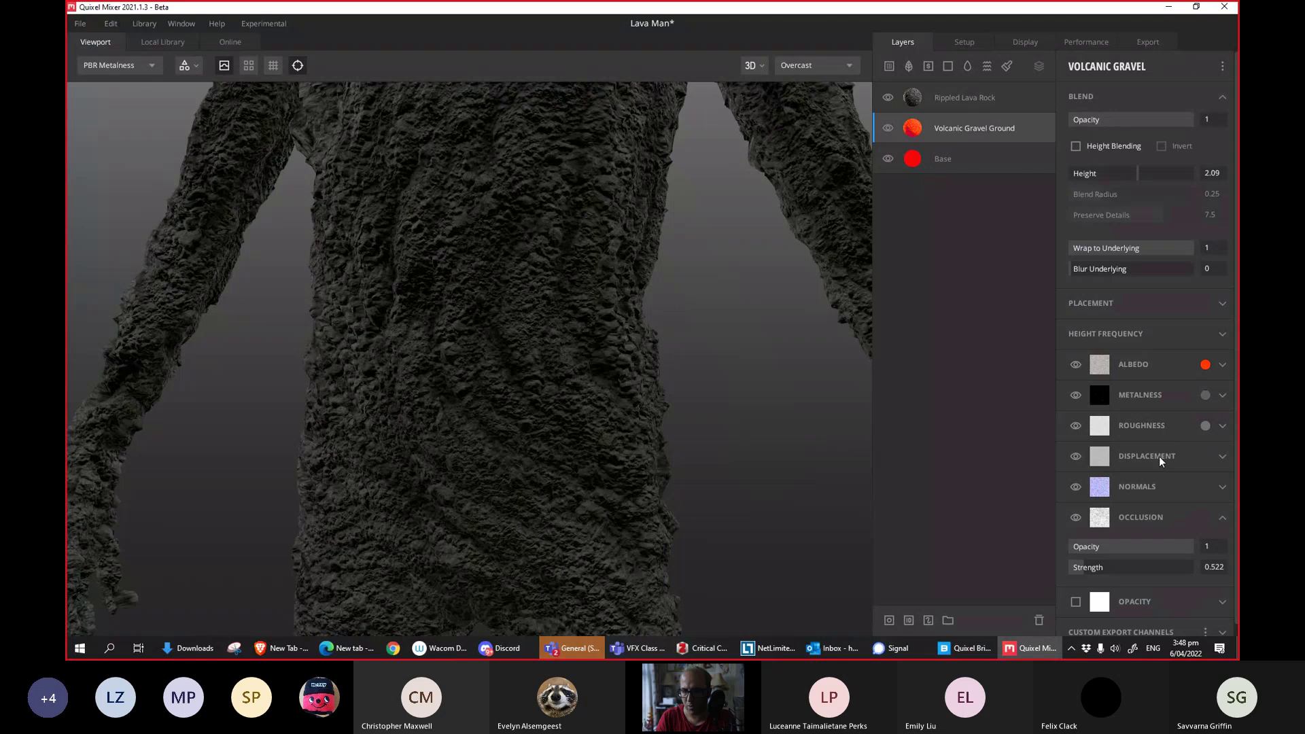
{"action": "left_click", "coordinate": [1160, 455]}
{"action": "left_click_drag", "start_coordinate": [1112, 528], "coordinate": [1078, 524]}
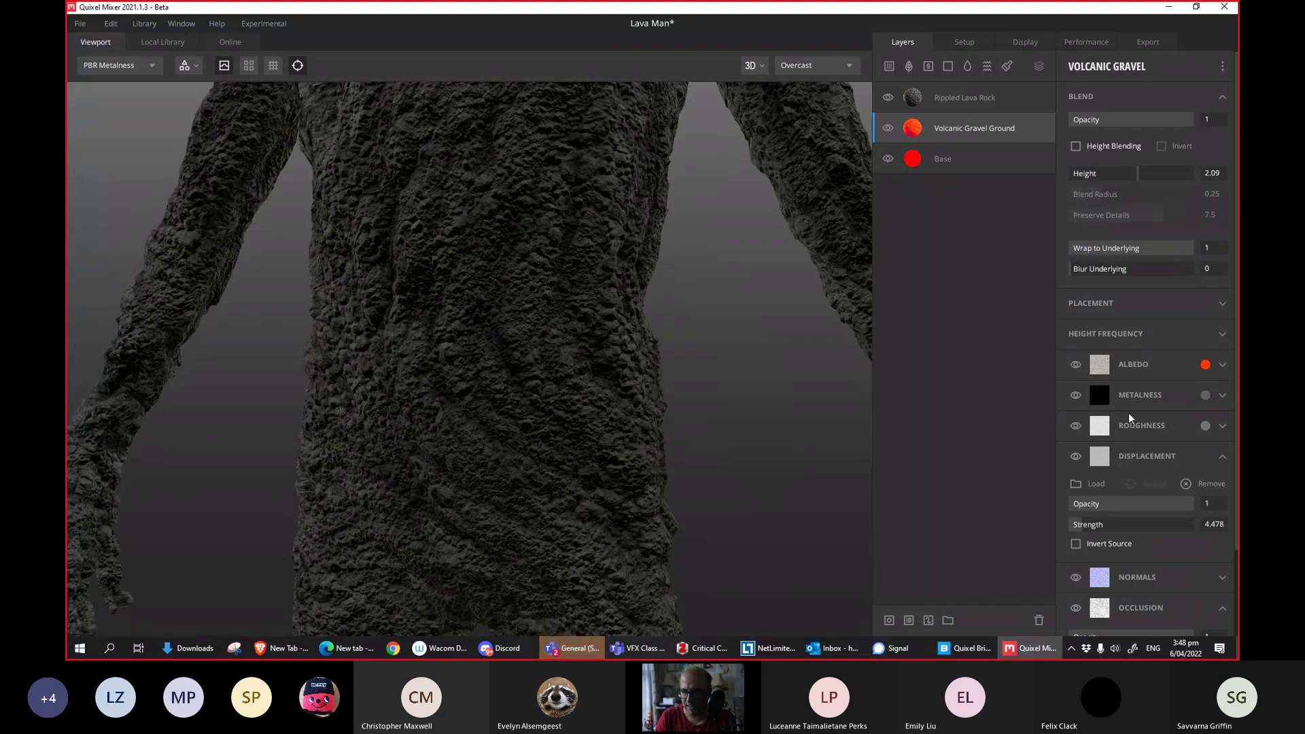
{"action": "left_click", "coordinate": [1169, 459]}
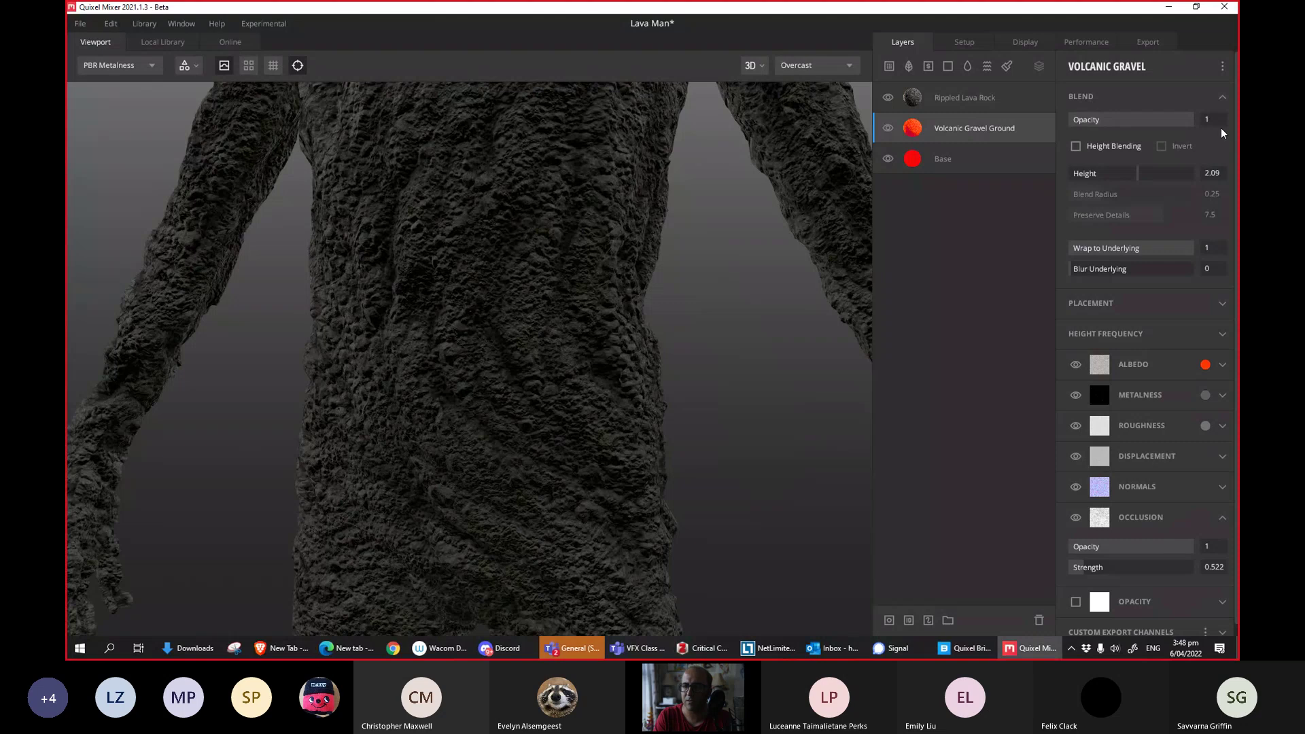
Enable height blending on both the Rippled Lava Rock layer and the Volcanic Gravel Ground layer.
{"action": "left_click", "coordinate": [1011, 102]}
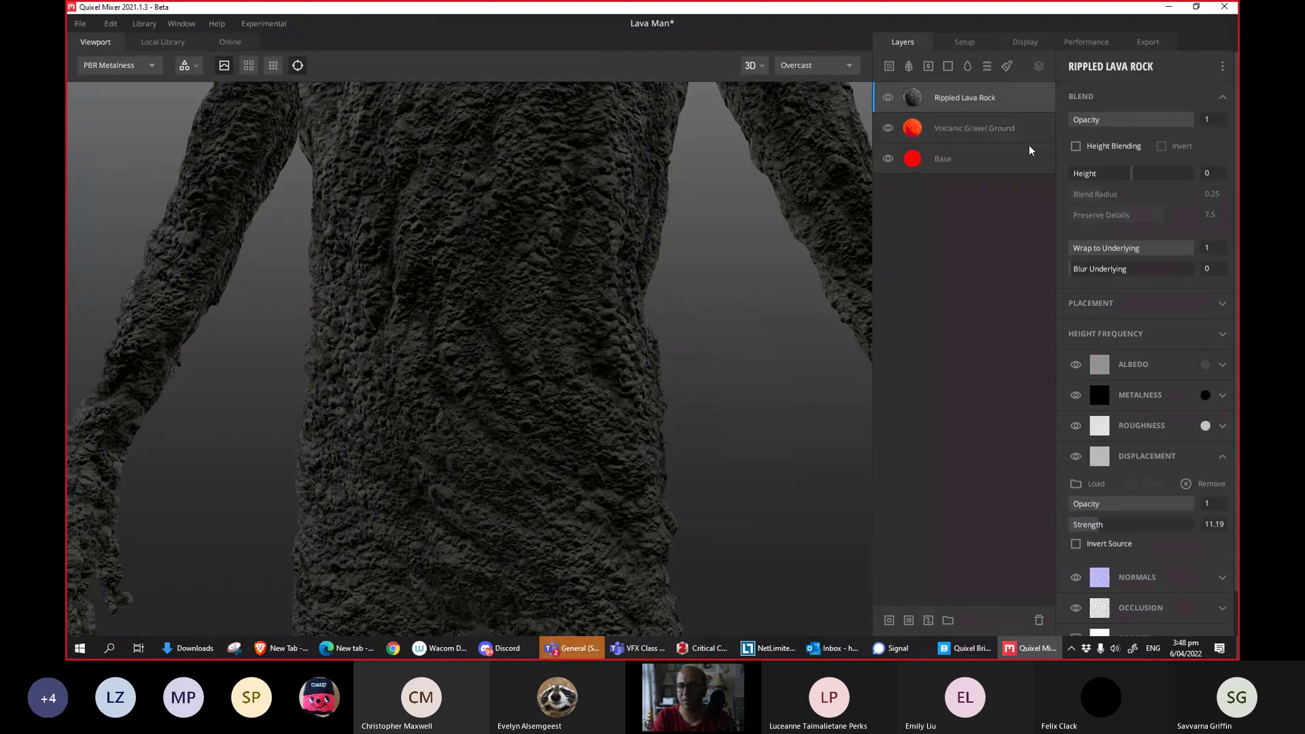
{"action": "left_click", "coordinate": [1076, 146]}
{"action": "left_click_drag", "start_coordinate": [775, 237], "coordinate": [674, 328]}
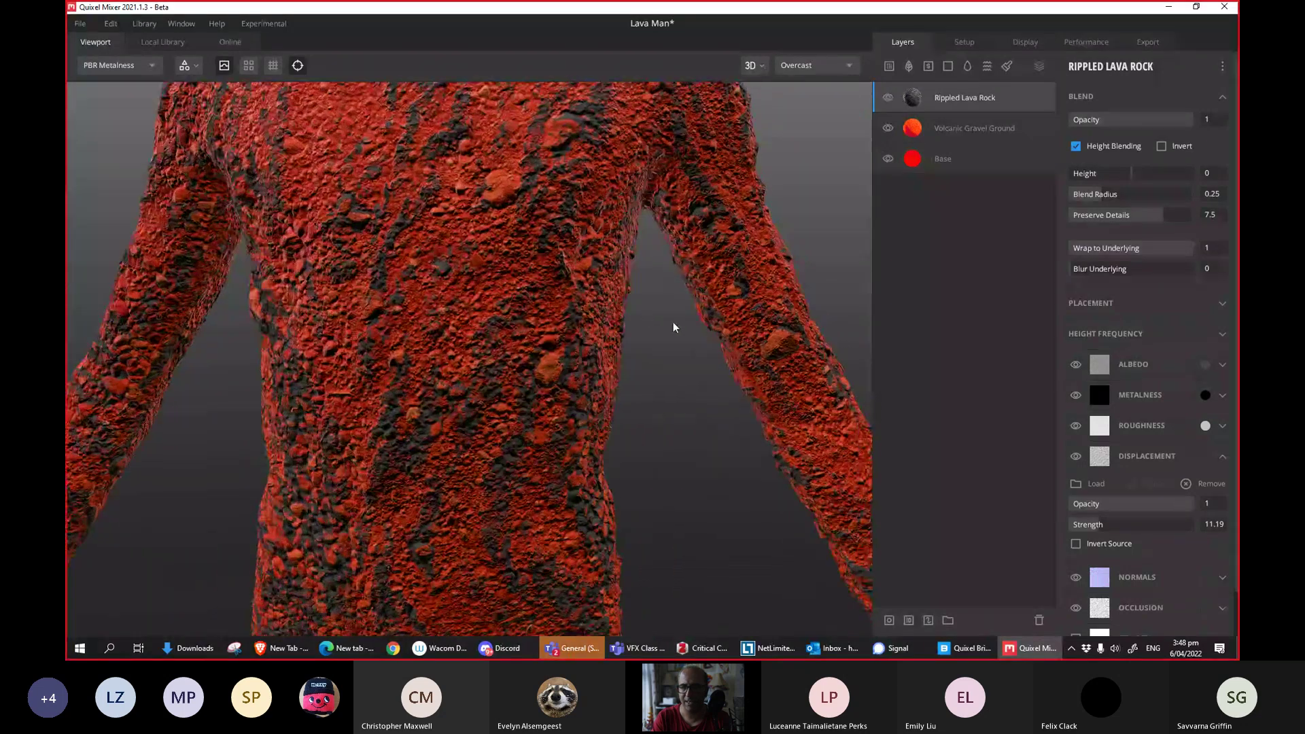
{"action": "left_click", "coordinate": [1002, 129]}
{"action": "left_click", "coordinate": [1074, 148]}
{"action": "left_click", "coordinate": [1076, 147]}
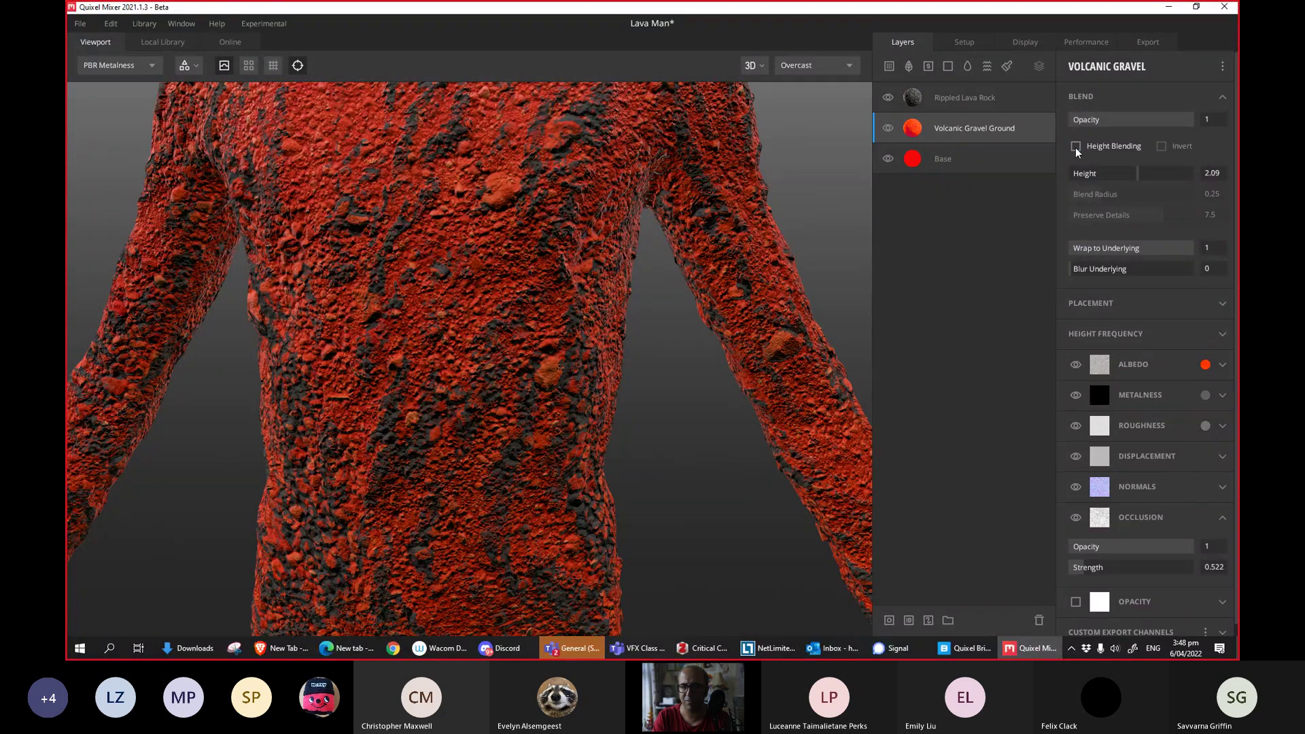
Change the Base layer's albedo color to a fully saturated bright orange.
{"action": "left_click", "coordinate": [972, 158]}
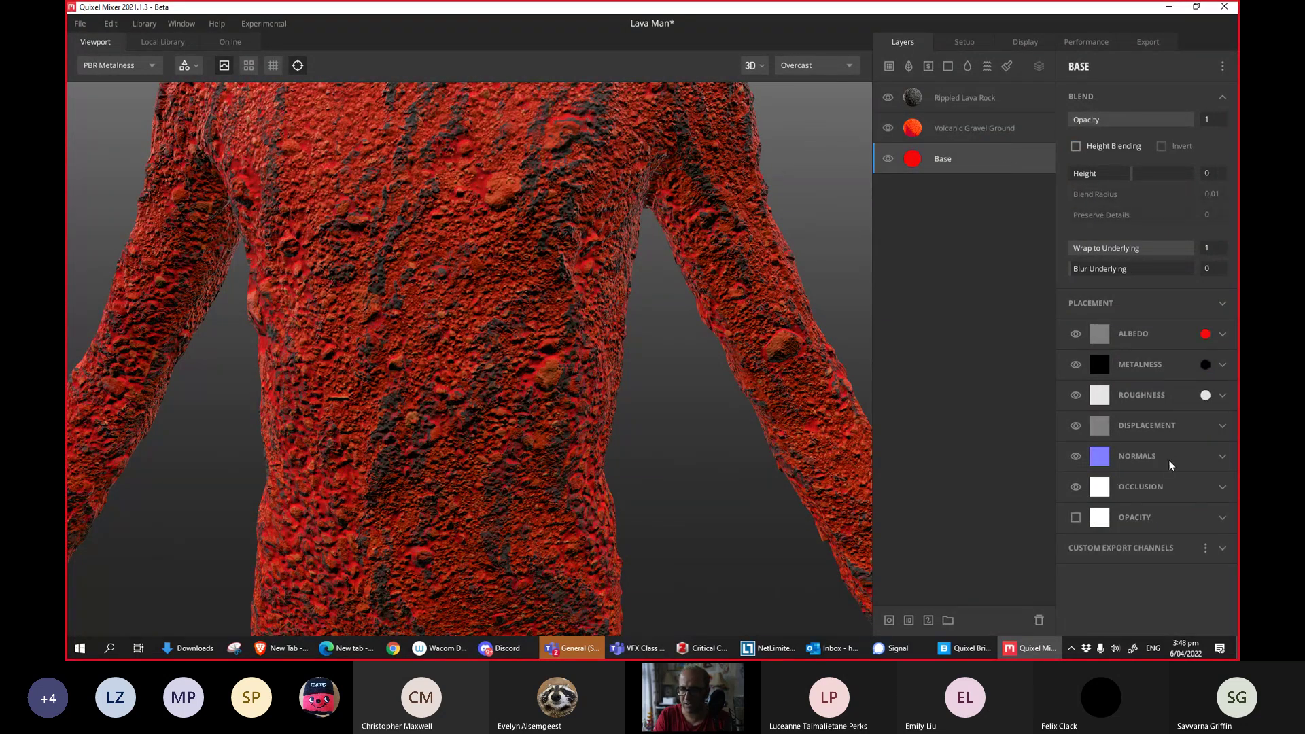
{"action": "left_click", "coordinate": [1205, 334]}
{"action": "left_click_drag", "start_coordinate": [612, 279], "coordinate": [639, 268]}
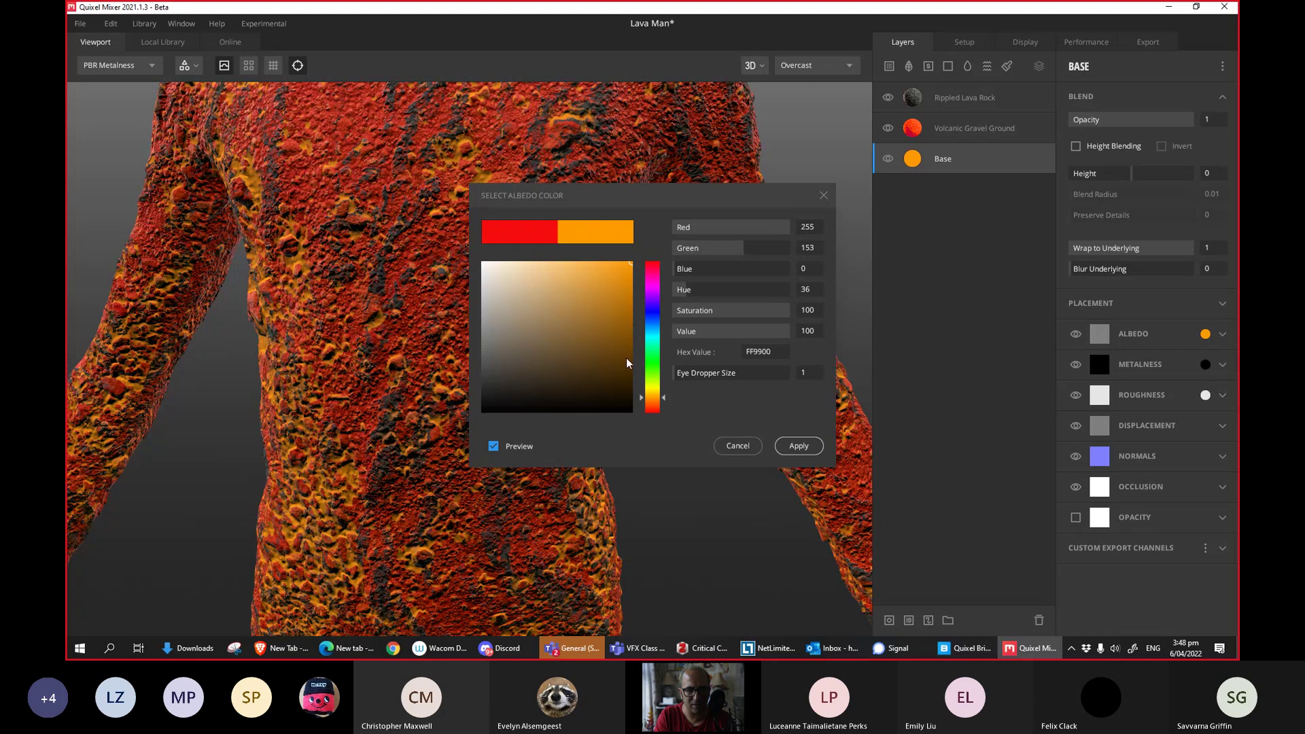
{"action": "left_click_drag", "start_coordinate": [661, 401], "coordinate": [666, 403]}
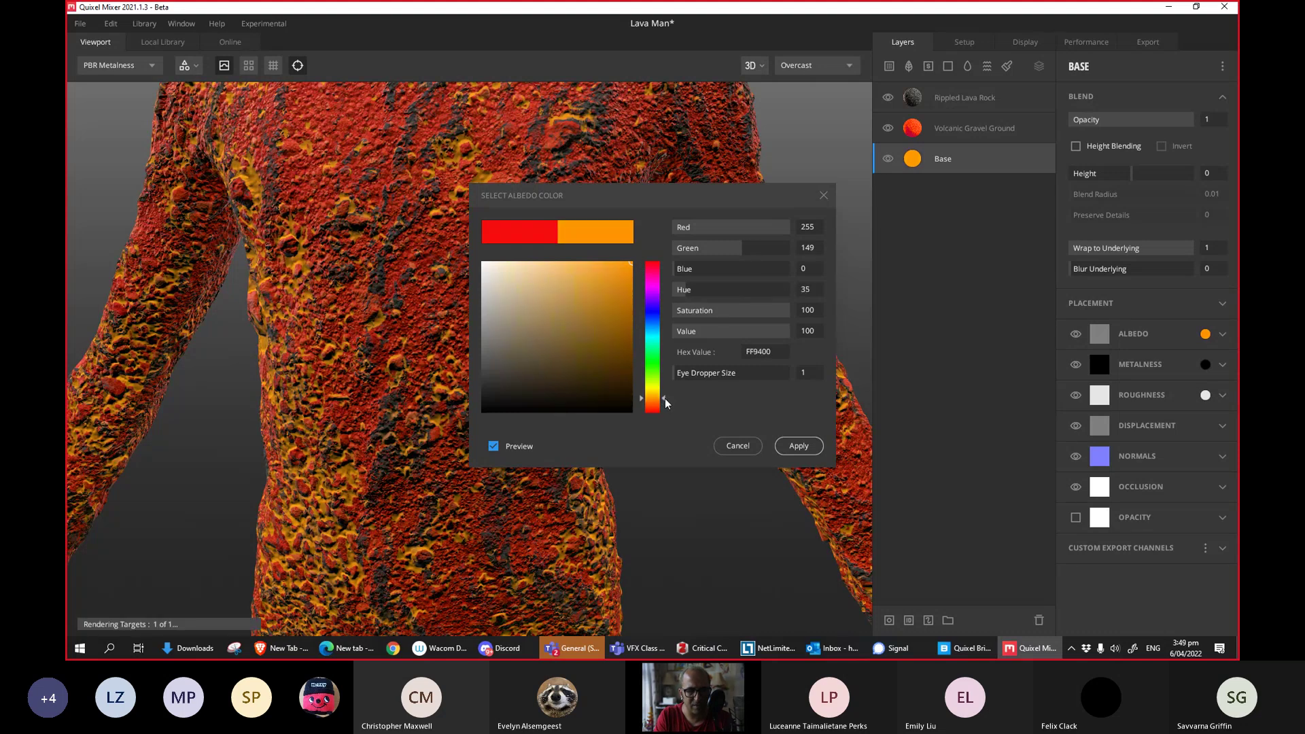
{"action": "left_click", "coordinate": [798, 446]}
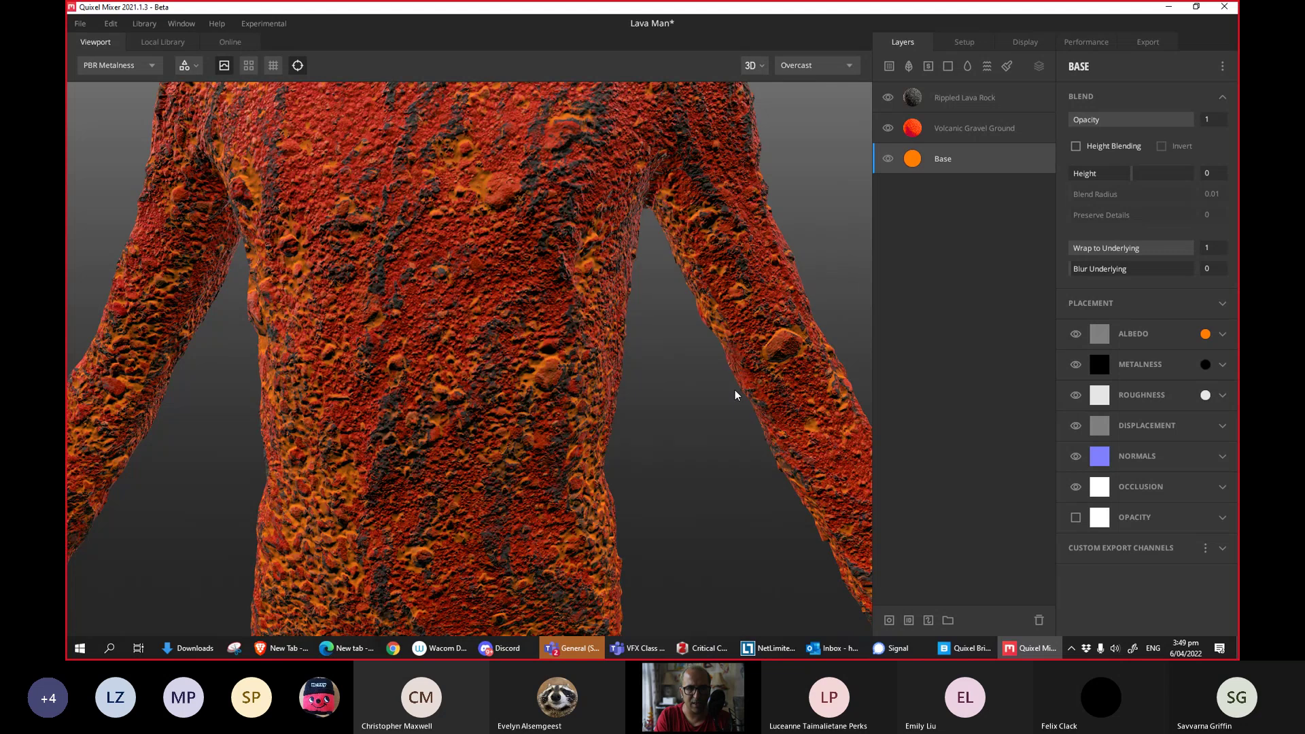
Set the blend height of the Rippled Lava Rock layer to about 2.488.
{"action": "left_click", "coordinate": [962, 133]}
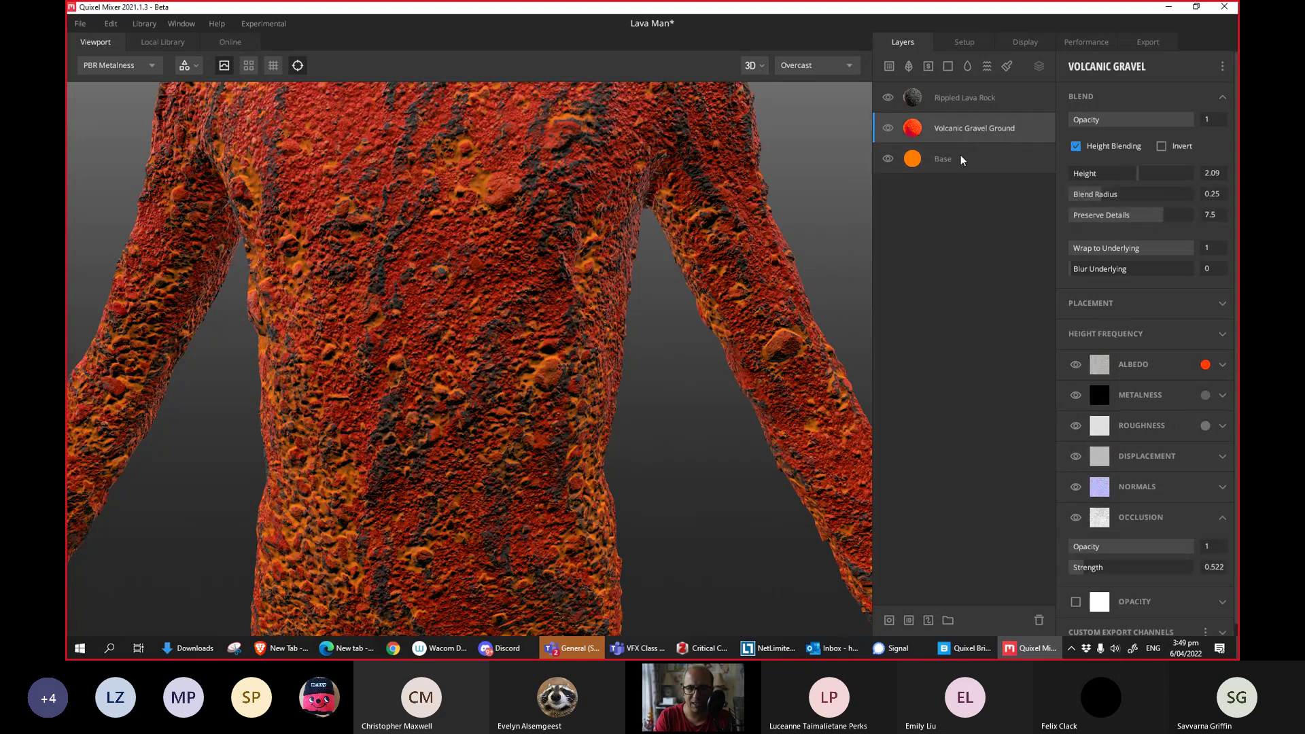
{"action": "left_click", "coordinate": [986, 159]}
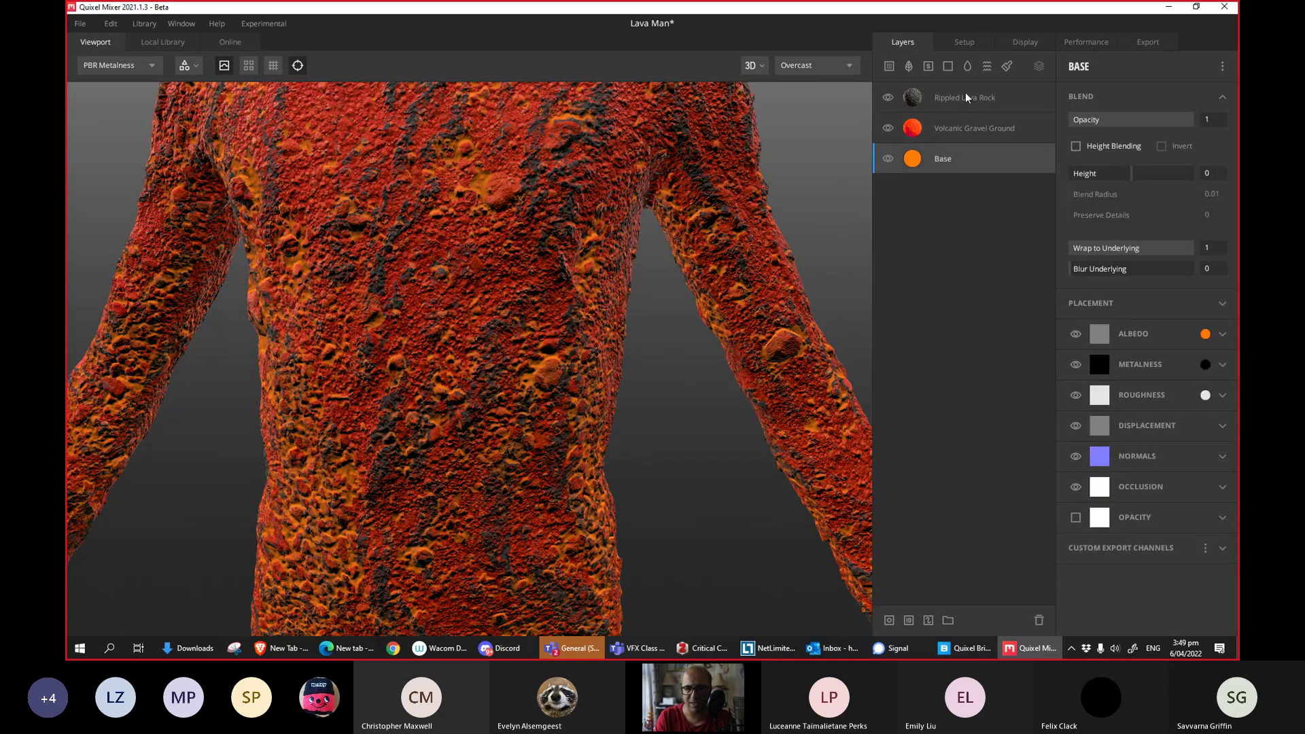
{"action": "left_click", "coordinate": [965, 95]}
{"action": "left_click", "coordinate": [1000, 154]}
{"action": "mouse_move", "coordinate": [1128, 174]}
{"action": "left_mouse_down"}
{"action": "mouse_move", "coordinate": [1099, 179]}
{"action": "mouse_move", "coordinate": [1158, 175]}
{"action": "mouse_move", "coordinate": [1140, 177]}
{"action": "left_mouse_up"}
{"action": "left_click", "coordinate": [1047, 136]}
{"action": "left_click", "coordinate": [1005, 108]}
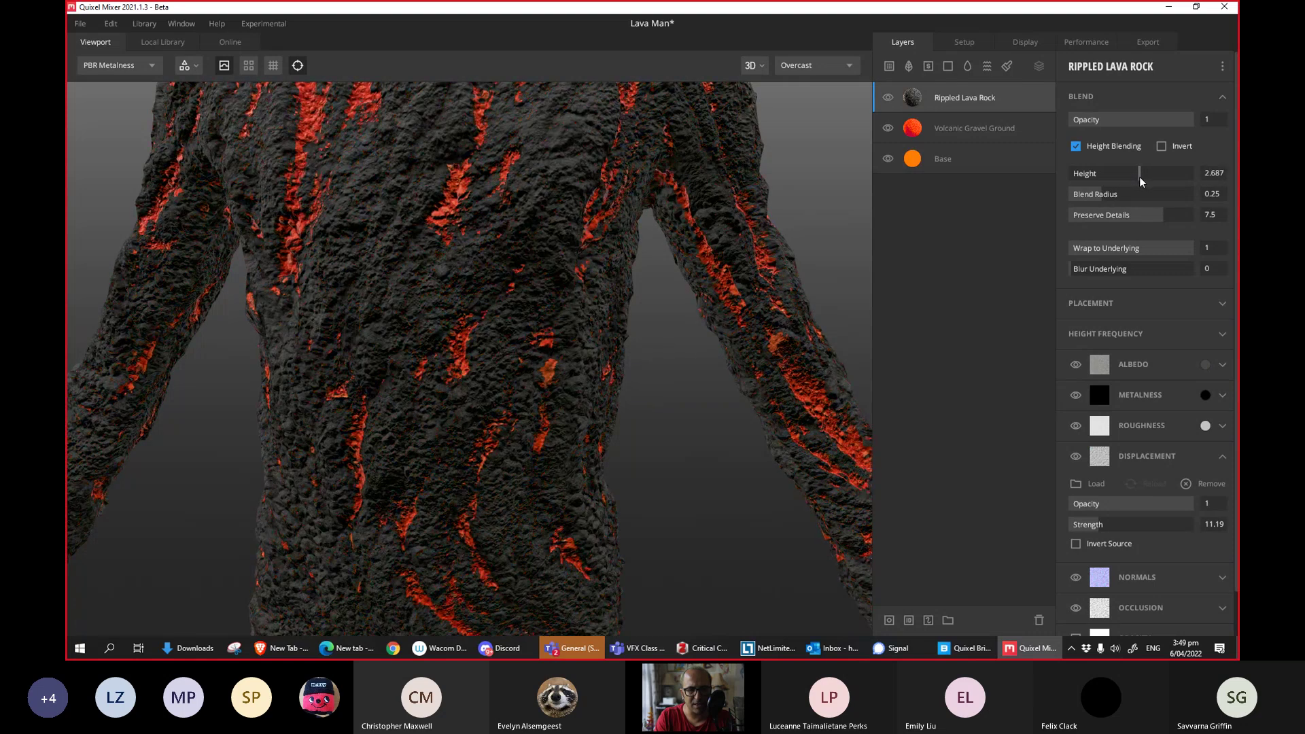
{"action": "key", "text": "ctrl+z"}
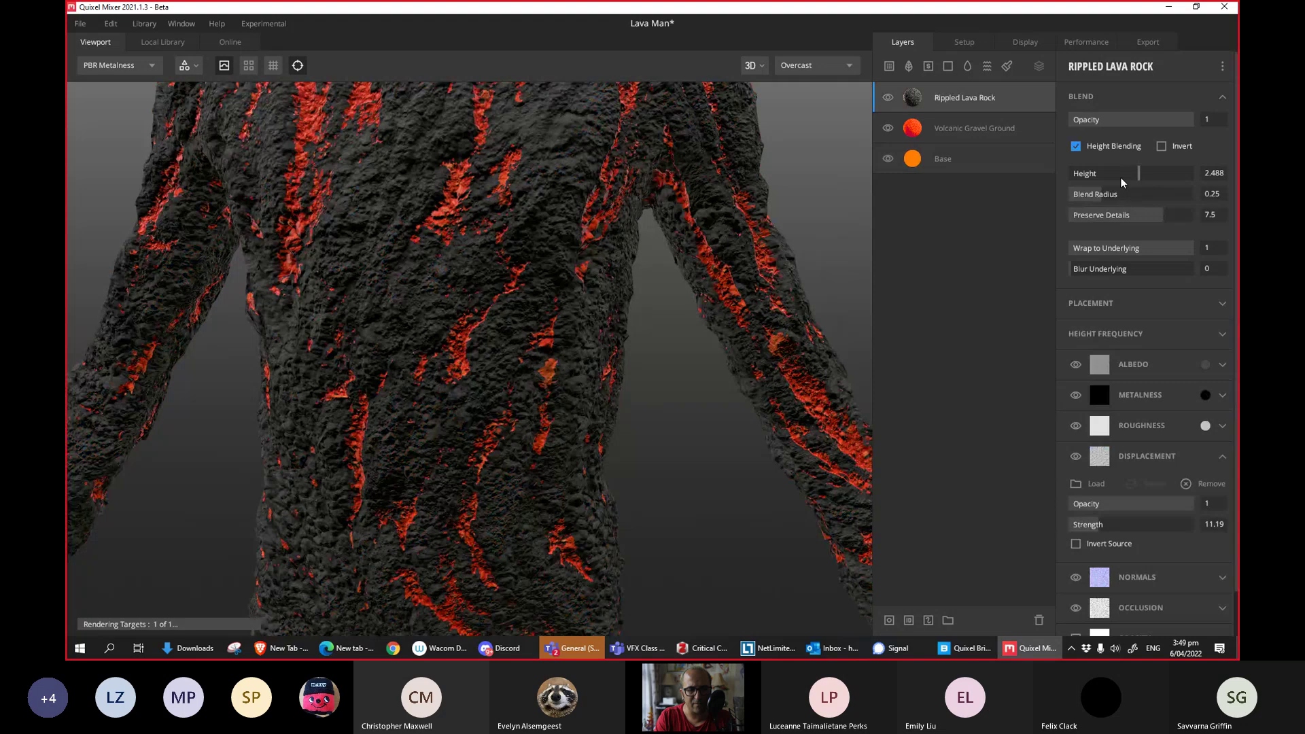
Set Rippled Lava Rock's height to about 6.866, blend radius to 0.881, preserve details to 5.473 and wrap to underlying to 0.856.
{"action": "left_click_drag", "start_coordinate": [851, 235], "coordinate": [598, 335]}
{"action": "scroll", "coordinate": [571, 302], "scroll_direction": "down", "scroll_amount": 3}
{"action": "mouse_move", "coordinate": [540, 275]}
{"action": "left_mouse_down"}
{"action": "mouse_move", "coordinate": [693, 333]}
{"action": "mouse_move", "coordinate": [1163, 308]}
{"action": "mouse_move", "coordinate": [965, 342]}
{"action": "mouse_move", "coordinate": [596, 353]}
{"action": "mouse_move", "coordinate": [560, 283]}
{"action": "left_mouse_up"}
{"action": "scroll", "coordinate": [533, 352], "scroll_direction": "up", "scroll_amount": 2}
{"action": "mouse_move", "coordinate": [535, 356]}
{"action": "left_mouse_down"}
{"action": "mouse_move", "coordinate": [483, 329]}
{"action": "mouse_move", "coordinate": [565, 413]}
{"action": "mouse_move", "coordinate": [495, 350]}
{"action": "mouse_move", "coordinate": [371, 346]}
{"action": "mouse_move", "coordinate": [431, 252]}
{"action": "mouse_move", "coordinate": [563, 376]}
{"action": "mouse_move", "coordinate": [501, 370]}
{"action": "mouse_move", "coordinate": [531, 368]}
{"action": "mouse_move", "coordinate": [496, 381]}
{"action": "mouse_move", "coordinate": [524, 390]}
{"action": "mouse_move", "coordinate": [500, 388]}
{"action": "mouse_move", "coordinate": [437, 364]}
{"action": "mouse_move", "coordinate": [618, 378]}
{"action": "mouse_move", "coordinate": [521, 374]}
{"action": "mouse_move", "coordinate": [585, 350]}
{"action": "mouse_move", "coordinate": [610, 376]}
{"action": "mouse_move", "coordinate": [544, 344]}
{"action": "mouse_move", "coordinate": [574, 367]}
{"action": "mouse_move", "coordinate": [646, 326]}
{"action": "left_mouse_up"}
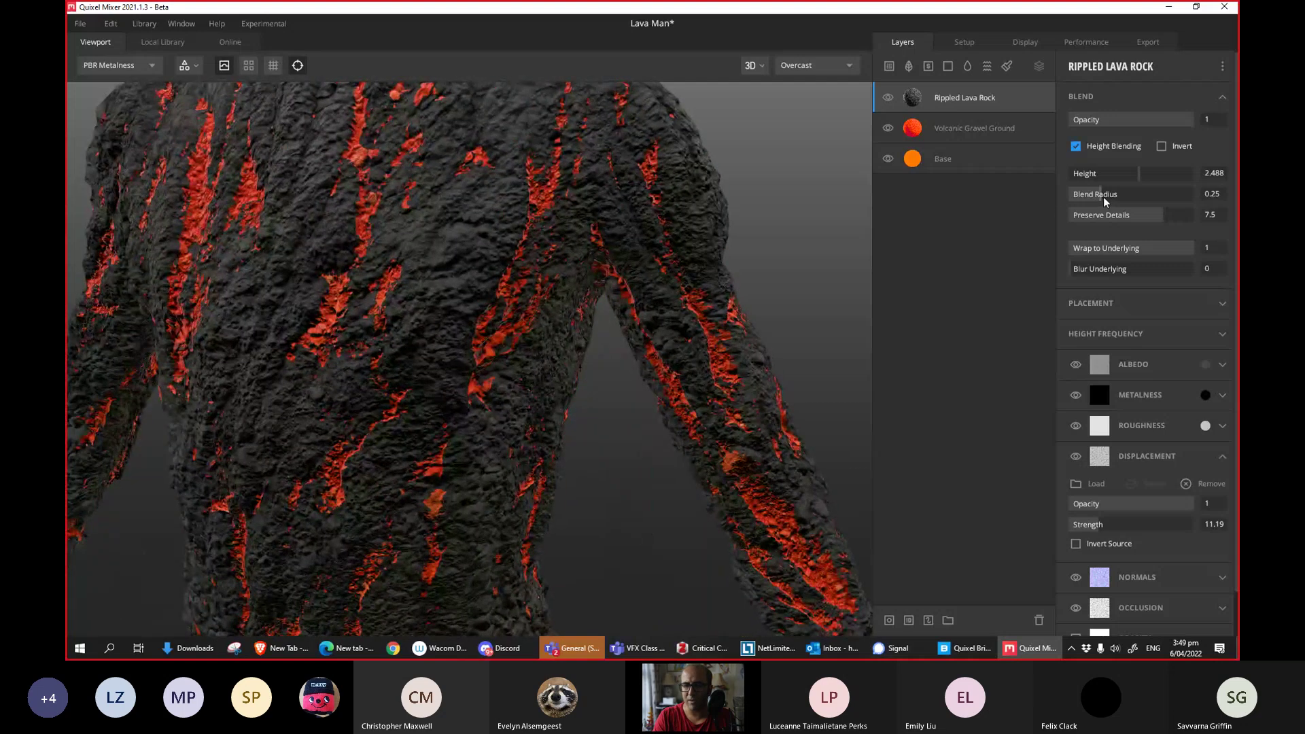
{"action": "mouse_move", "coordinate": [1104, 196]}
{"action": "left_mouse_down"}
{"action": "mouse_move", "coordinate": [1180, 195]}
{"action": "mouse_move", "coordinate": [1143, 175]}
{"action": "mouse_move", "coordinate": [1140, 214]}
{"action": "mouse_move", "coordinate": [1098, 221]}
{"action": "mouse_move", "coordinate": [1156, 215]}
{"action": "mouse_move", "coordinate": [1045, 231]}
{"action": "mouse_move", "coordinate": [1219, 214]}
{"action": "mouse_move", "coordinate": [1123, 219]}
{"action": "mouse_move", "coordinate": [1141, 218]}
{"action": "mouse_move", "coordinate": [1145, 251]}
{"action": "left_mouse_up"}
{"action": "left_click_drag", "start_coordinate": [718, 256], "coordinate": [675, 288]}
{"action": "scroll", "coordinate": [676, 288], "scroll_direction": "down", "scroll_amount": 3}
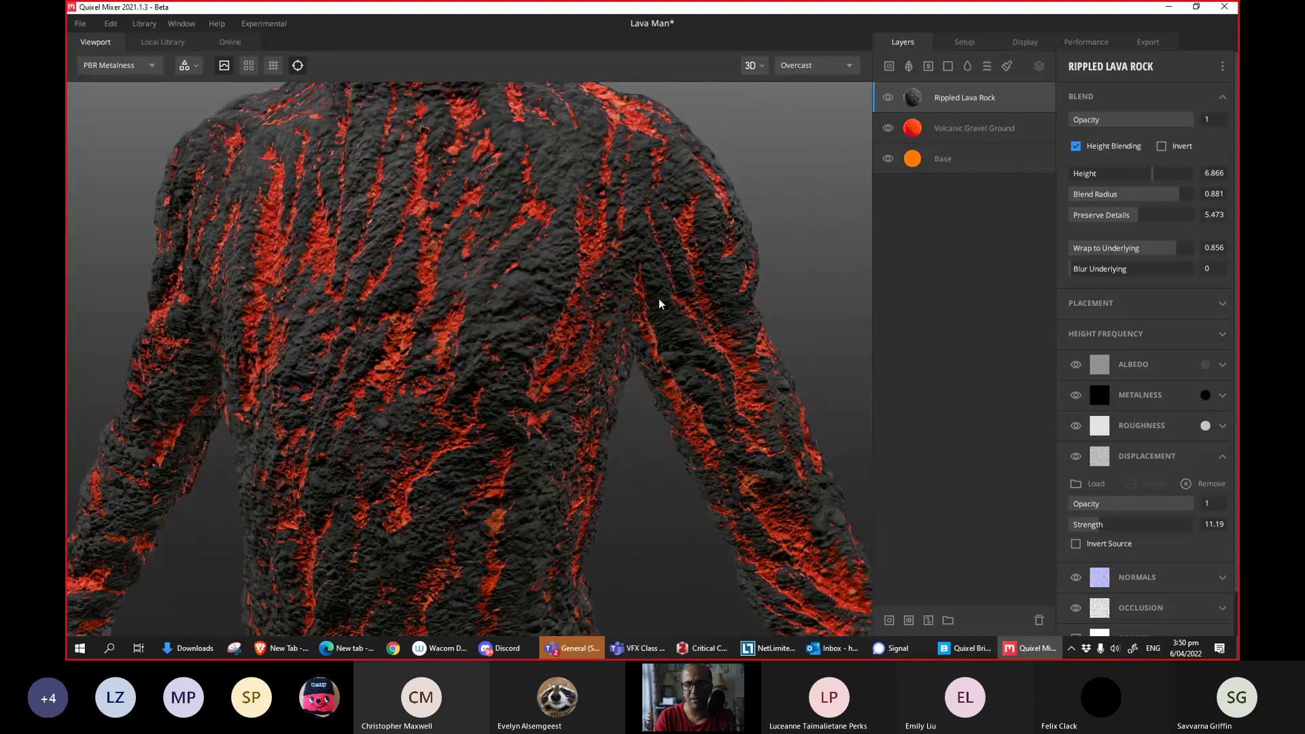
Try a blur underlying value of 7 on the Rippled Lava Rock layer, returning it to 0.
{"action": "left_click_drag", "start_coordinate": [1078, 272], "coordinate": [1207, 262]}
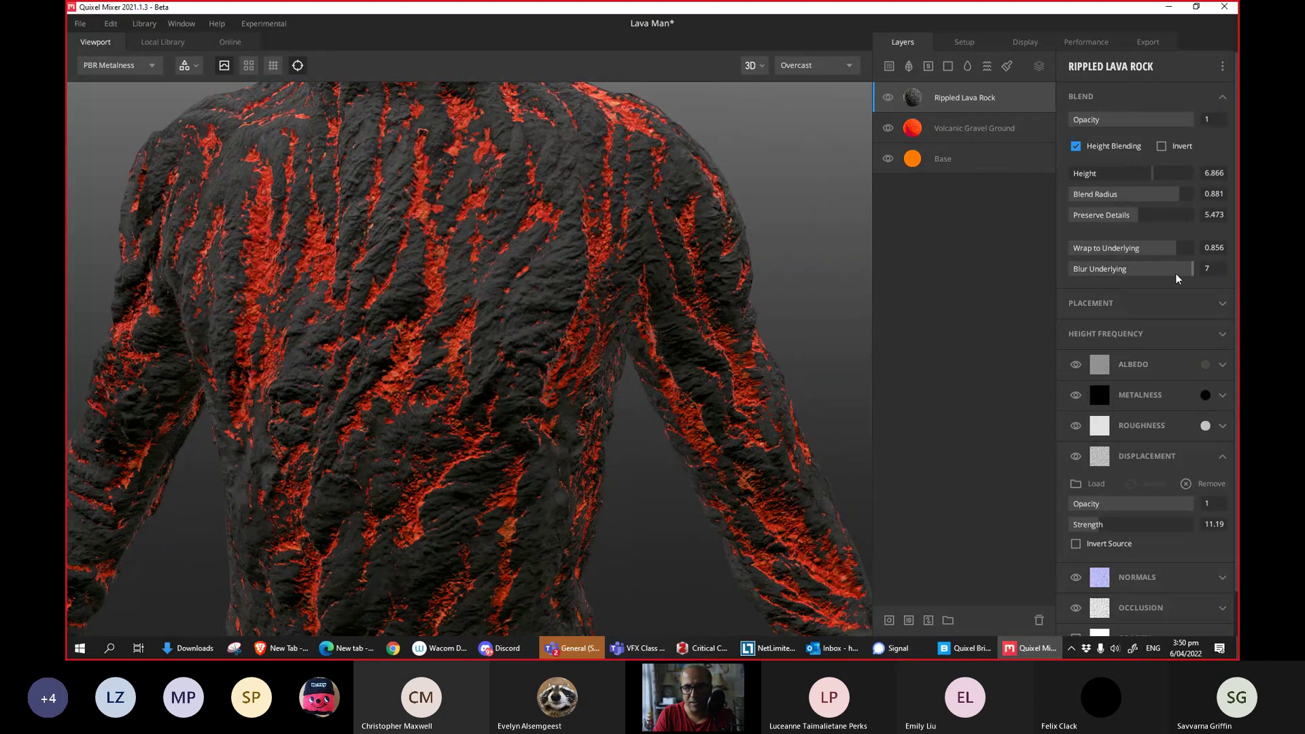
{"action": "left_click_drag", "start_coordinate": [1128, 269], "coordinate": [1009, 222]}
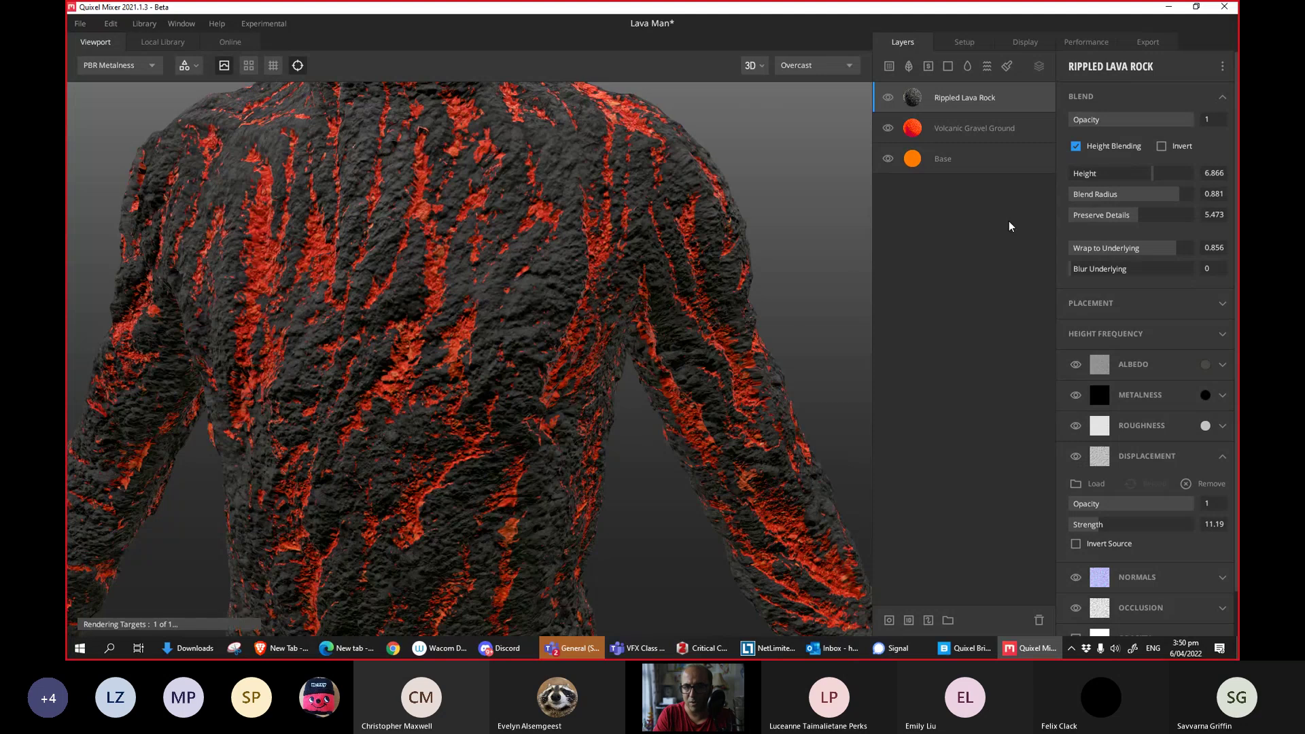
Set blur underlying on the Volcanic Gravel Ground layer to 4.
{"action": "left_click", "coordinate": [1016, 130]}
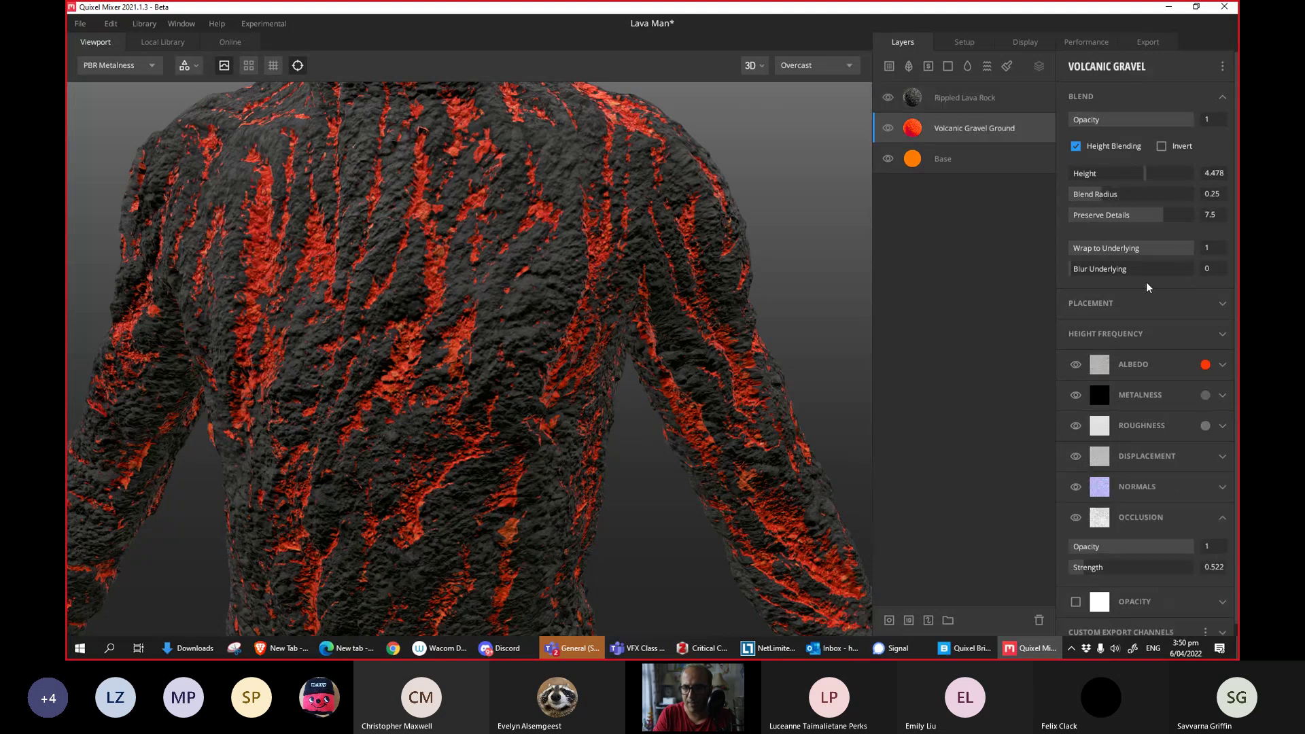
{"action": "left_click", "coordinate": [1128, 269]}
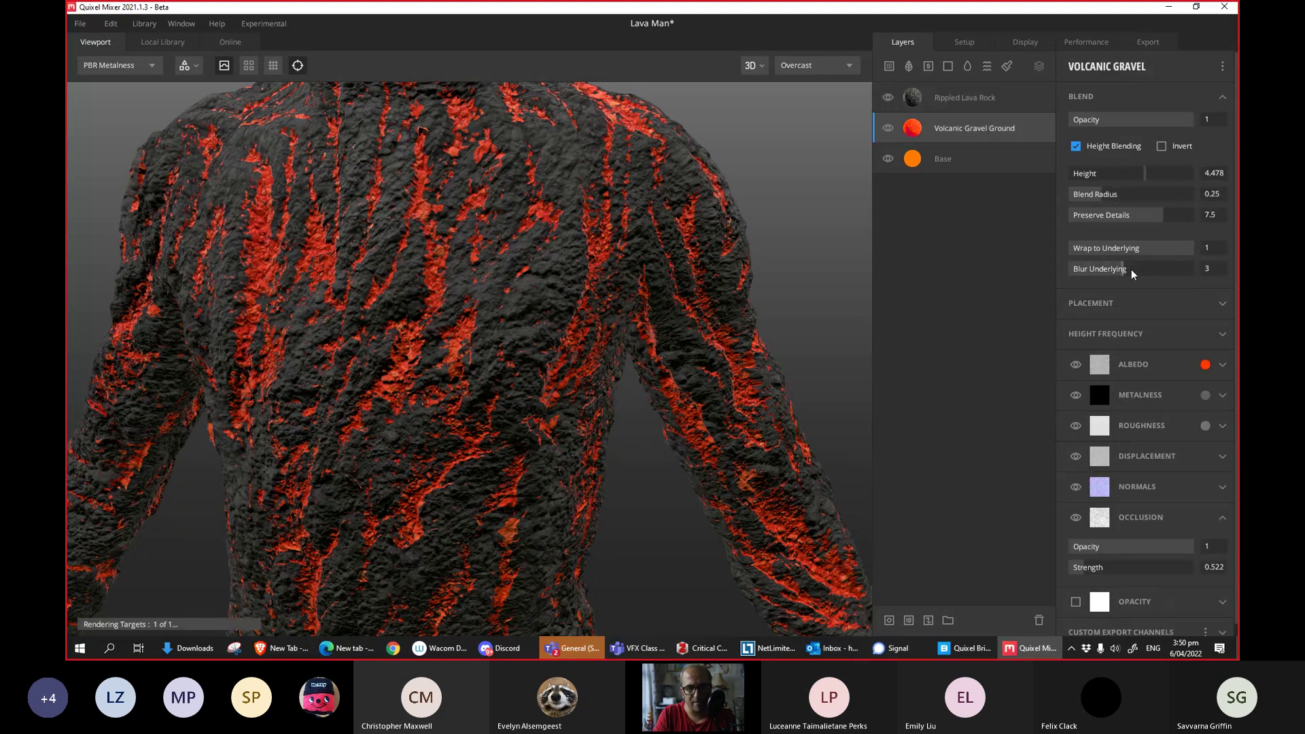
{"action": "left_click_drag", "start_coordinate": [1194, 269], "coordinate": [1155, 272]}
Toggle the Base layer's visibility off and on, and set its blend height to about 4.478.
{"action": "left_click", "coordinate": [935, 157]}
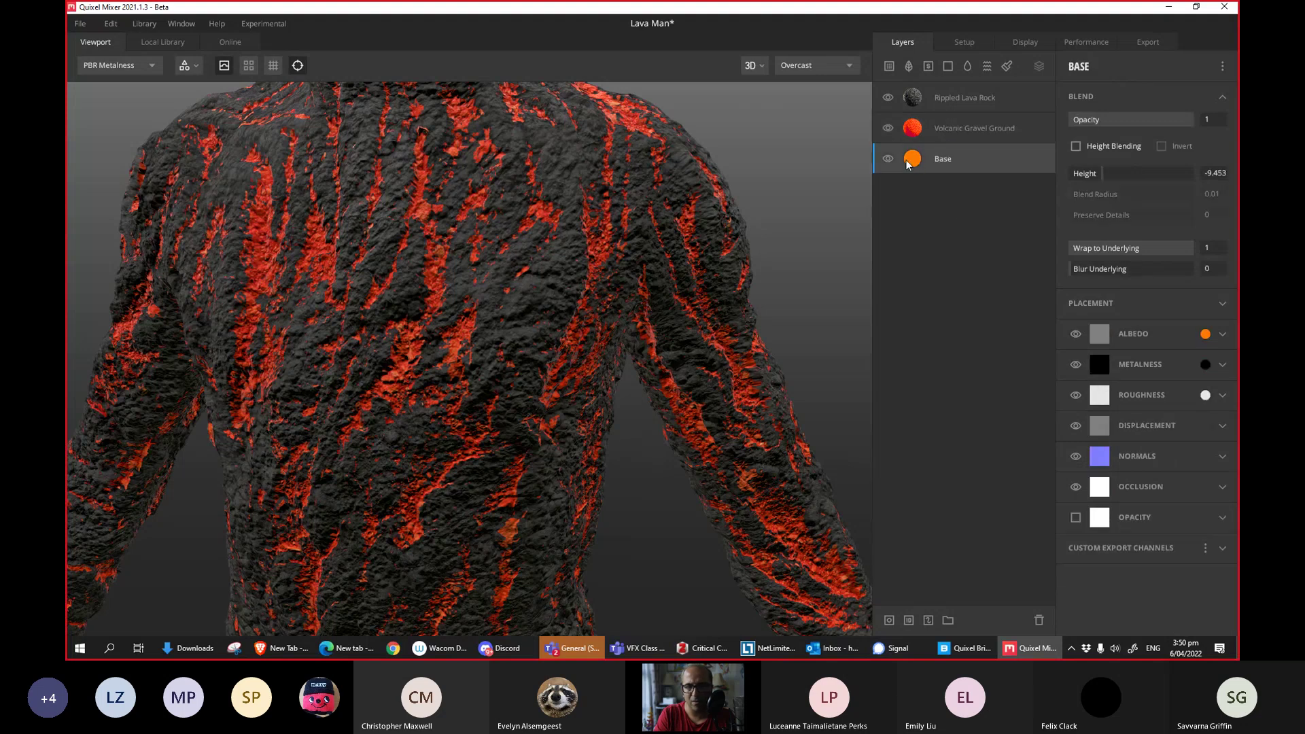
{"action": "left_click", "coordinate": [889, 160]}
{"action": "left_click", "coordinate": [888, 161]}
{"action": "left_click_drag", "start_coordinate": [1113, 175], "coordinate": [1070, 172]}
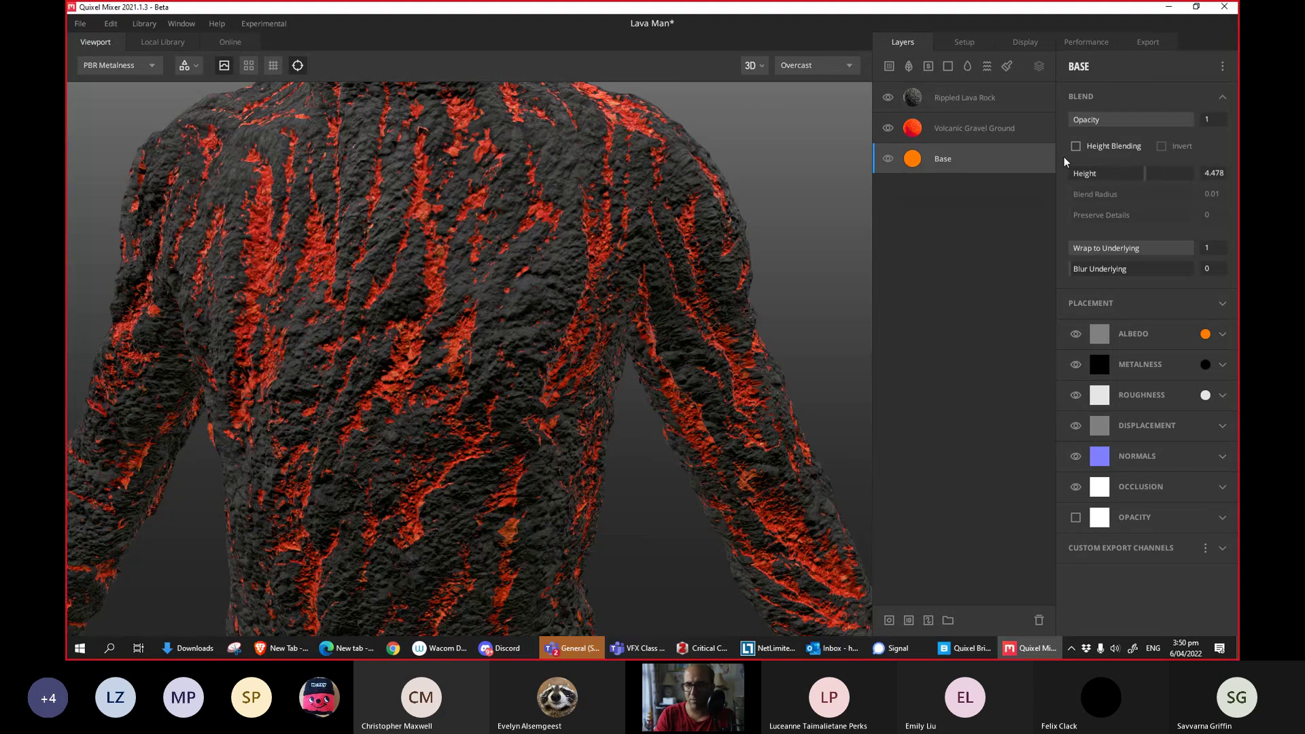
Turn off height blending on Volcanic Gravel Ground and try a blur underlying of 6 on Rippled Lava Rock.
{"action": "left_click", "coordinate": [974, 128]}
{"action": "left_click", "coordinate": [1076, 147]}
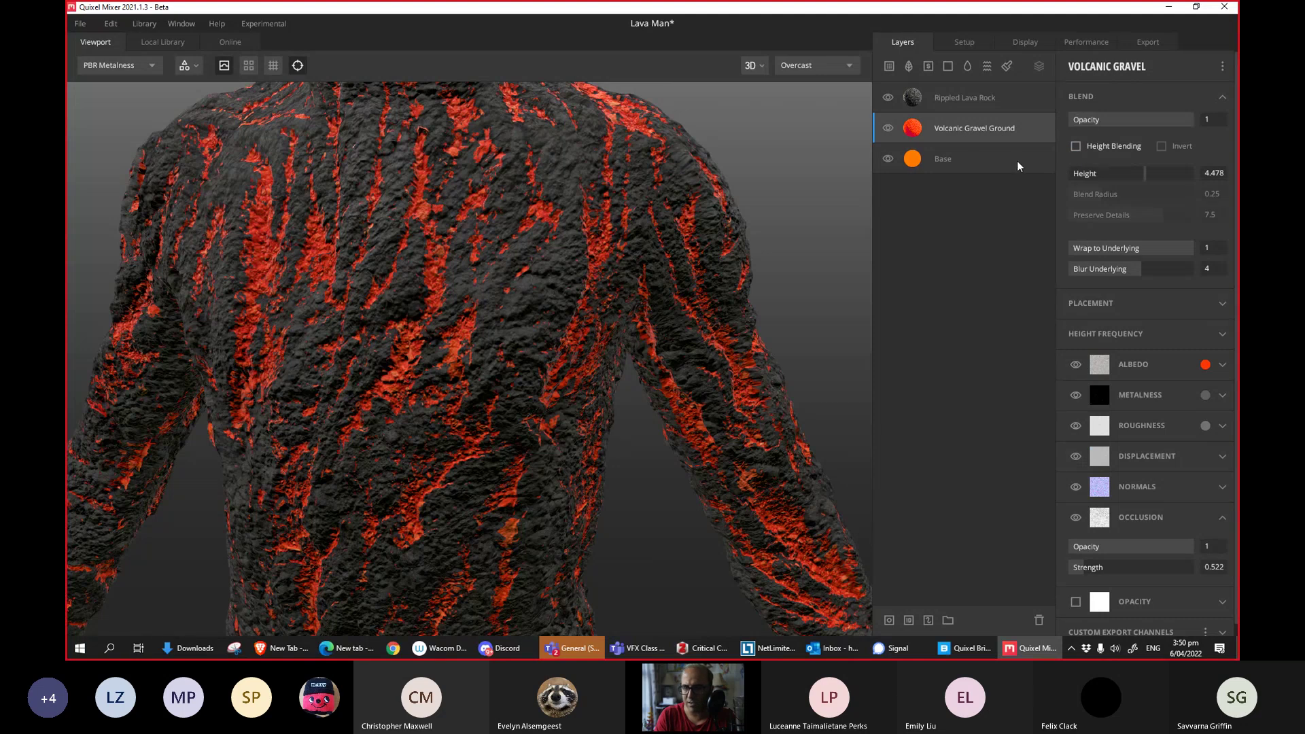
{"action": "left_click", "coordinate": [979, 98]}
{"action": "left_click_drag", "start_coordinate": [1089, 269], "coordinate": [1116, 268]}
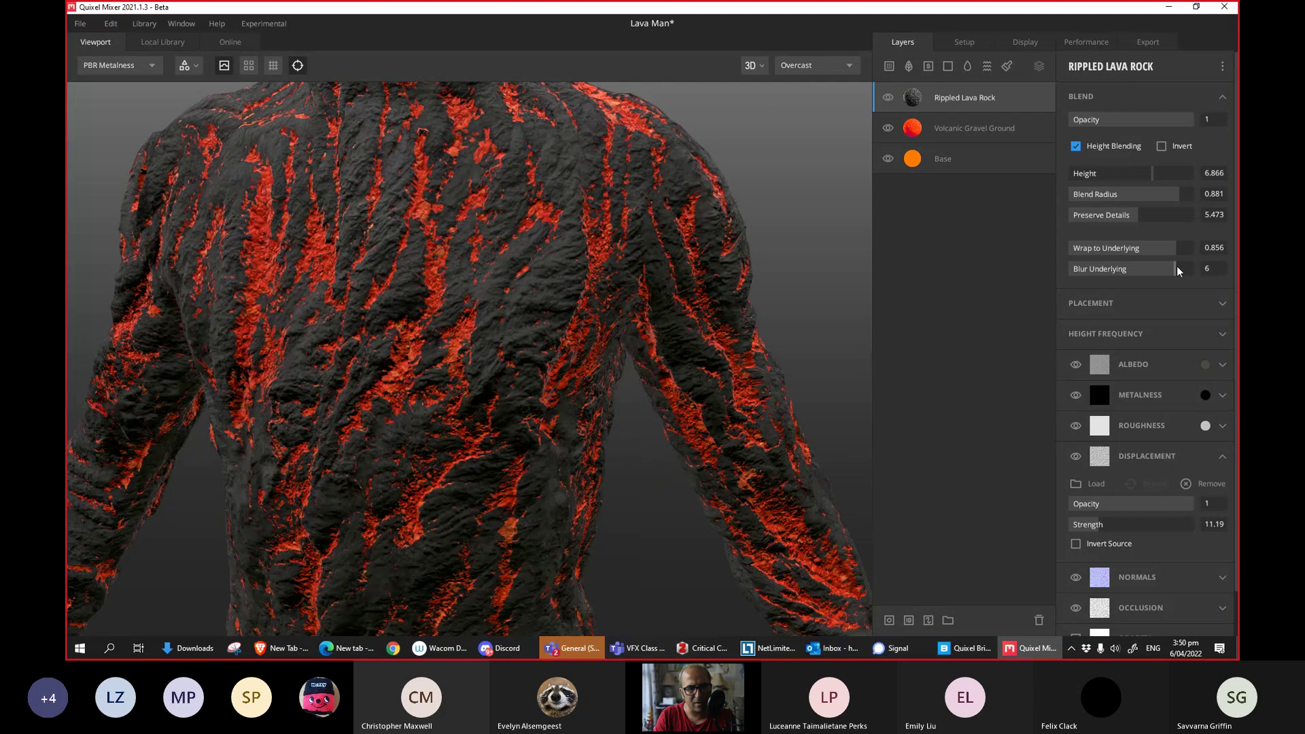
{"action": "left_click_drag", "start_coordinate": [1122, 271], "coordinate": [1096, 275]}
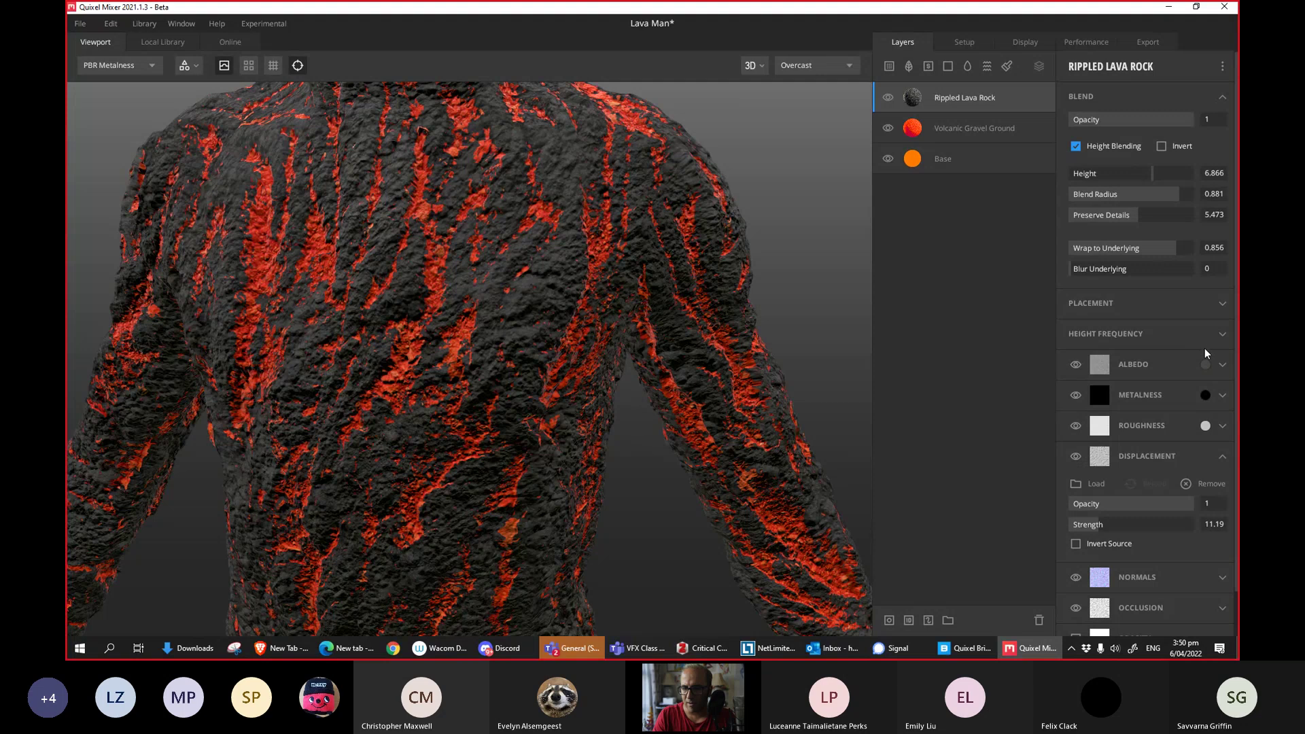
Examine how the rock and glowing lava cover the body's torso and arms from several angles and distances.
{"action": "left_click", "coordinate": [1222, 457]}
{"action": "scroll", "coordinate": [694, 420], "scroll_direction": "down", "scroll_amount": 3}
{"action": "scroll", "coordinate": [614, 381], "scroll_direction": "down", "scroll_amount": 3}
{"action": "left_click_drag", "start_coordinate": [544, 353], "coordinate": [613, 434]}
{"action": "scroll", "coordinate": [619, 408], "scroll_direction": "down", "scroll_amount": 2}
{"action": "mouse_move", "coordinate": [635, 378]}
{"action": "left_mouse_down"}
{"action": "mouse_move", "coordinate": [610, 351]}
{"action": "mouse_move", "coordinate": [766, 379]}
{"action": "mouse_move", "coordinate": [701, 366]}
{"action": "mouse_move", "coordinate": [605, 401]}
{"action": "mouse_move", "coordinate": [634, 415]}
{"action": "mouse_move", "coordinate": [620, 391]}
{"action": "left_mouse_up"}
{"action": "scroll", "coordinate": [700, 366], "scroll_direction": "up", "scroll_amount": 3}
{"action": "scroll", "coordinate": [567, 389], "scroll_direction": "up", "scroll_amount": 2}
{"action": "scroll", "coordinate": [567, 389], "scroll_direction": "down", "scroll_amount": 2}
{"action": "left_click_drag", "start_coordinate": [626, 467], "coordinate": [579, 458]}
{"action": "scroll", "coordinate": [524, 443], "scroll_direction": "up", "scroll_amount": 3}
{"action": "scroll", "coordinate": [589, 430], "scroll_direction": "down", "scroll_amount": 2}
{"action": "scroll", "coordinate": [579, 463], "scroll_direction": "up", "scroll_amount": 1}
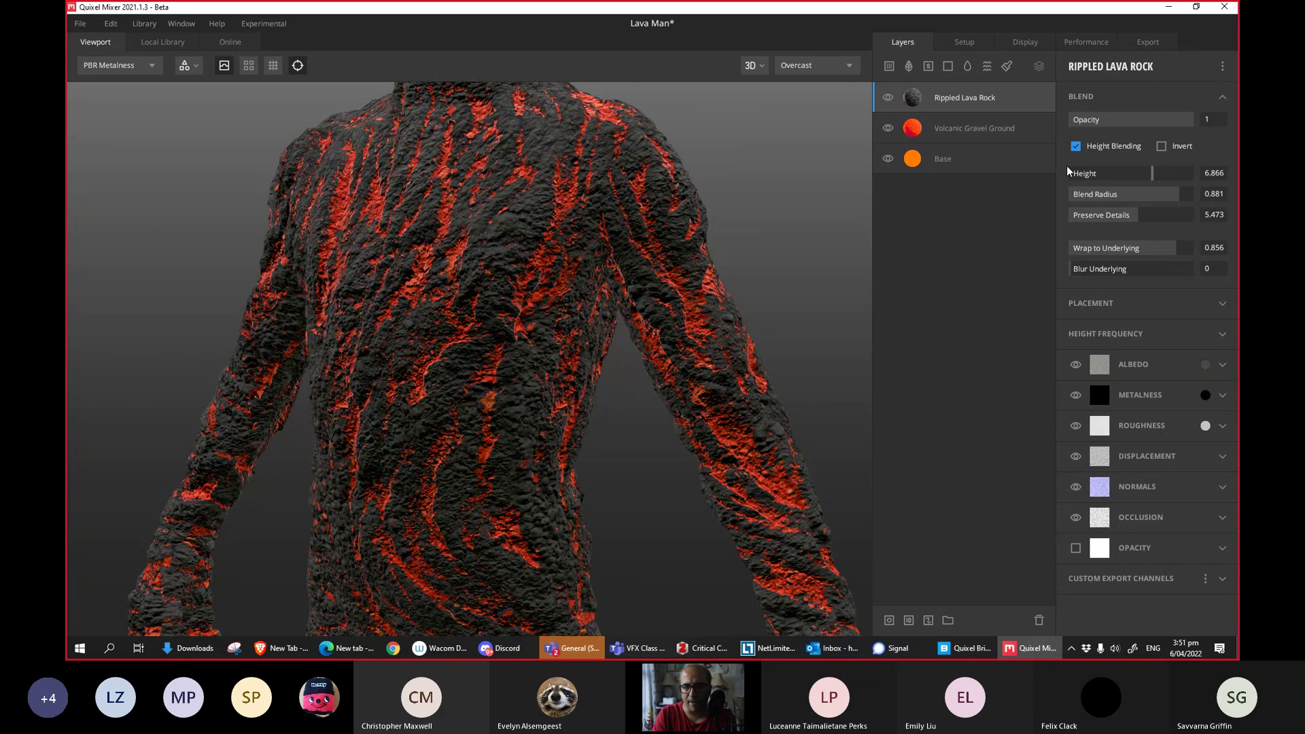
Enable height blending on the Volcanic Gravel Ground layer and set its height to about 2.289.
{"action": "left_click", "coordinate": [1015, 130]}
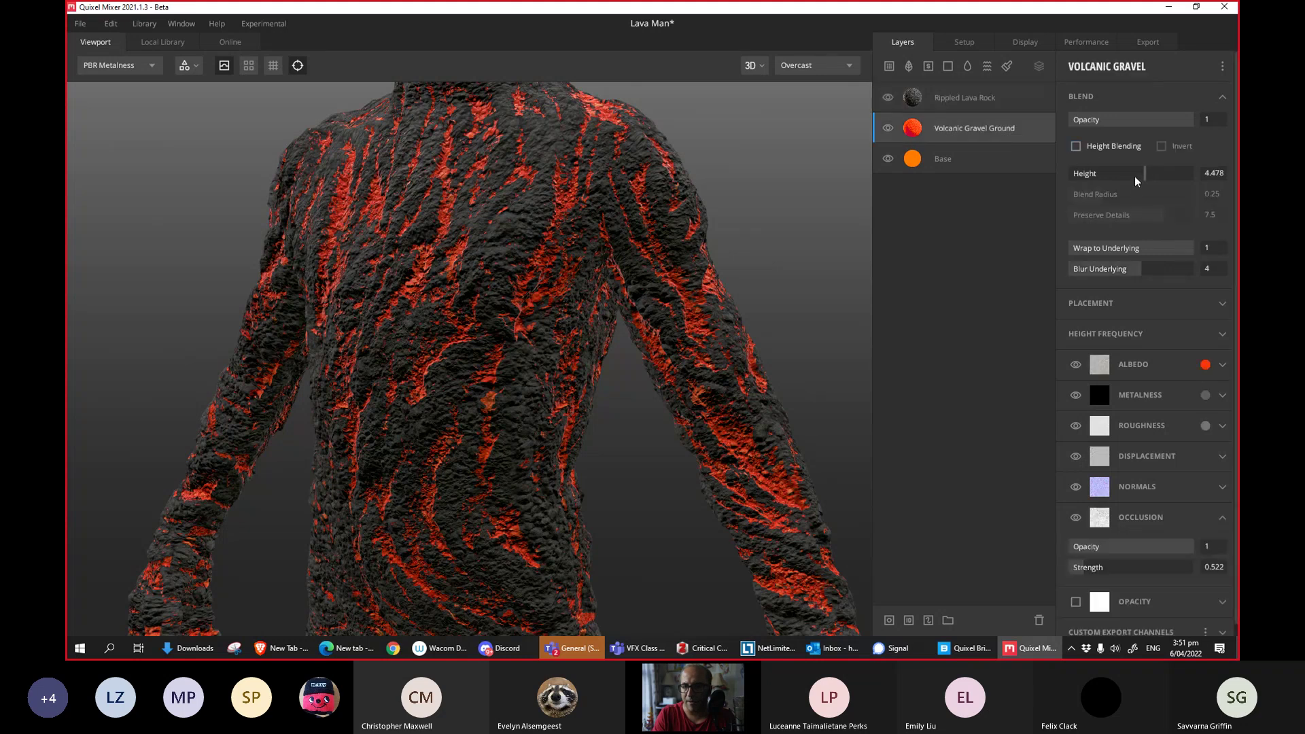
{"action": "mouse_move", "coordinate": [1135, 175]}
{"action": "left_mouse_down"}
{"action": "mouse_move", "coordinate": [1111, 178]}
{"action": "mouse_move", "coordinate": [1159, 177]}
{"action": "mouse_move", "coordinate": [1123, 177]}
{"action": "mouse_move", "coordinate": [1138, 177]}
{"action": "left_mouse_up"}
{"action": "left_click", "coordinate": [1079, 147]}
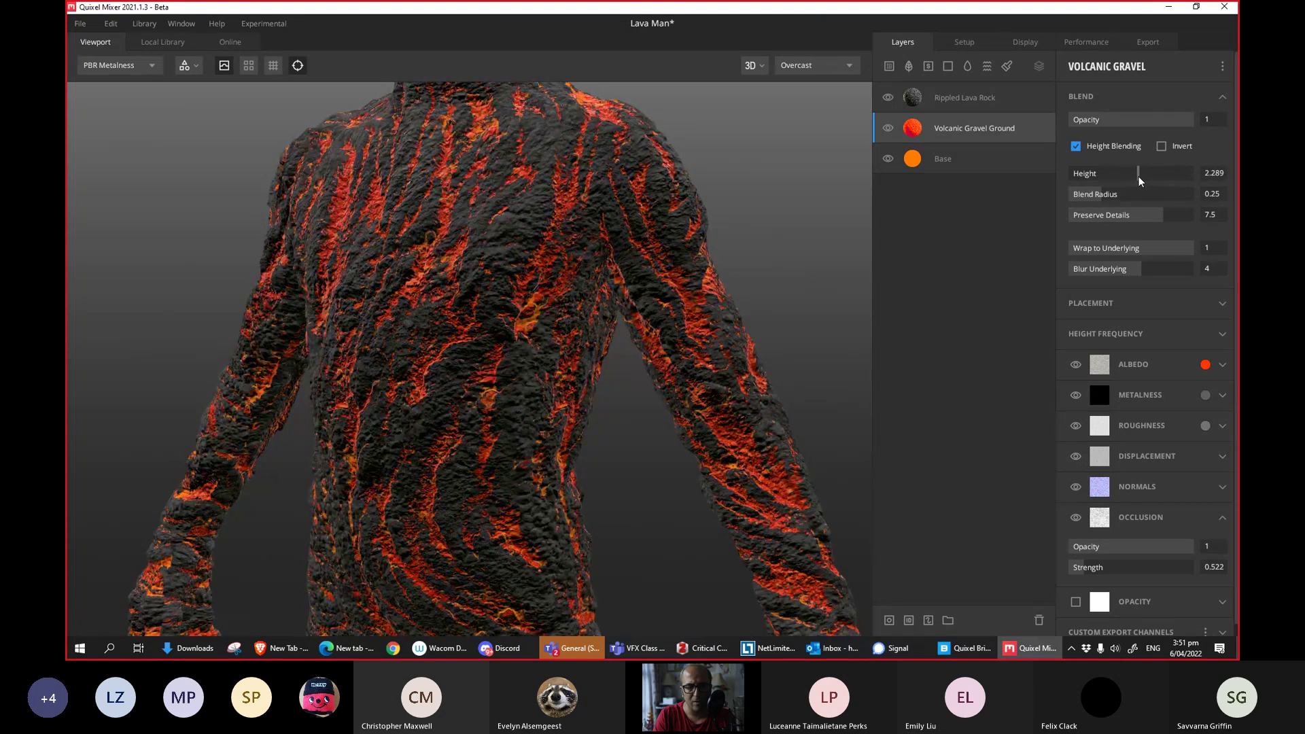
Raise the blend height of the Rippled Lava Rock layer to about 8.458 and check the whole body.
{"action": "left_click", "coordinate": [1002, 103]}
{"action": "left_click_drag", "start_coordinate": [1150, 172], "coordinate": [1157, 172]}
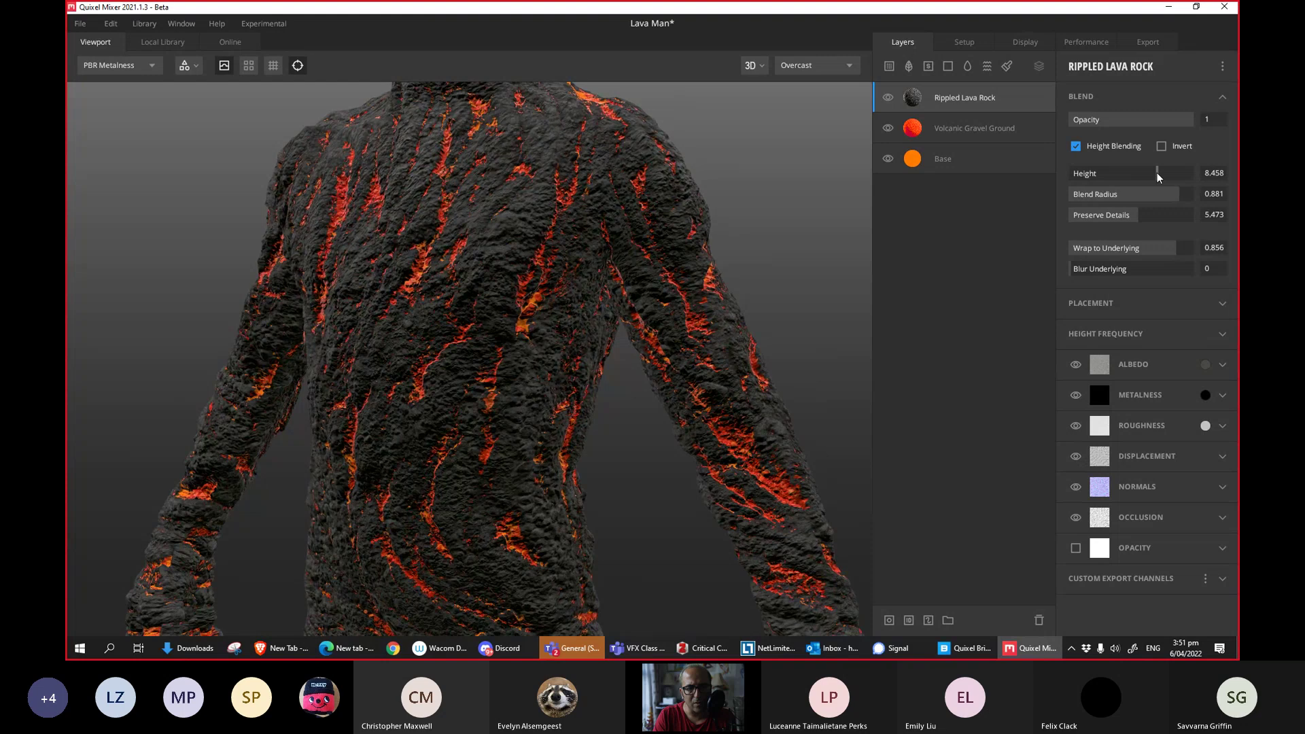
{"action": "left_click_drag", "start_coordinate": [719, 315], "coordinate": [527, 365]}
{"action": "scroll", "coordinate": [525, 360], "scroll_direction": "down", "scroll_amount": 5}
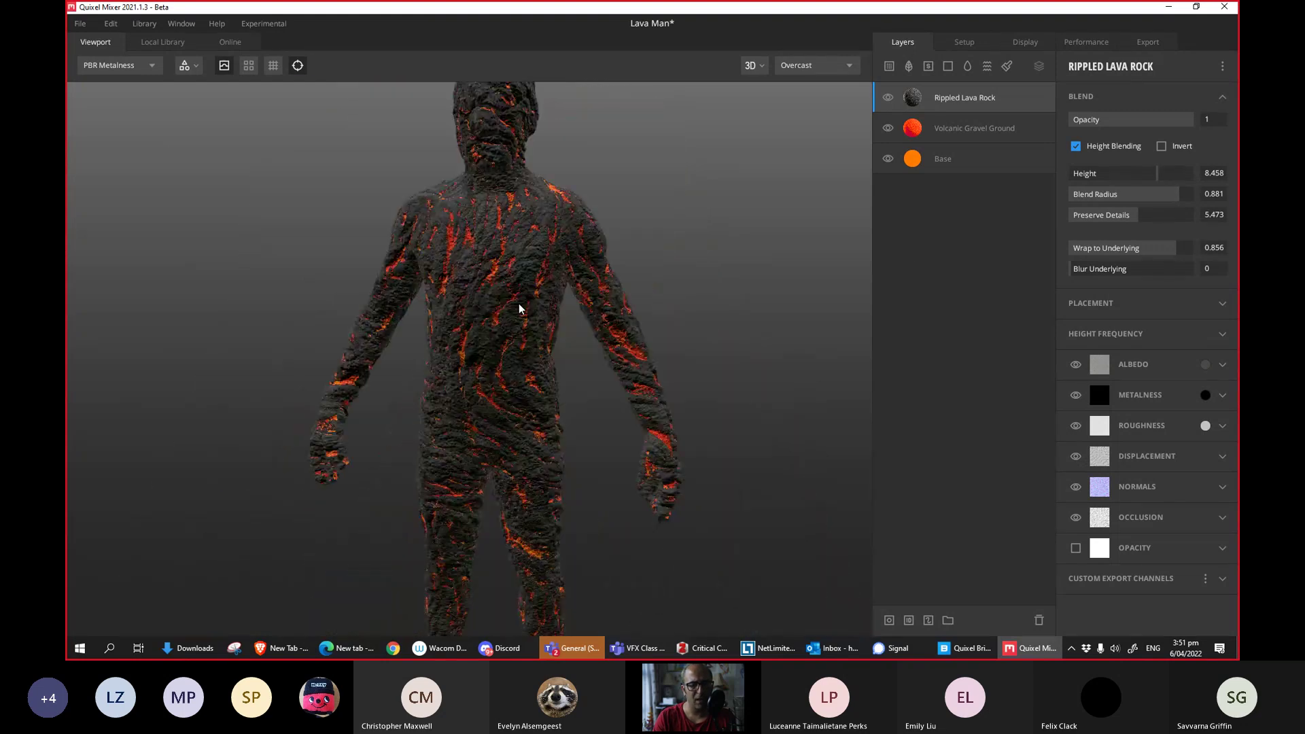
{"action": "scroll", "coordinate": [528, 312], "scroll_direction": "up", "scroll_amount": 5}
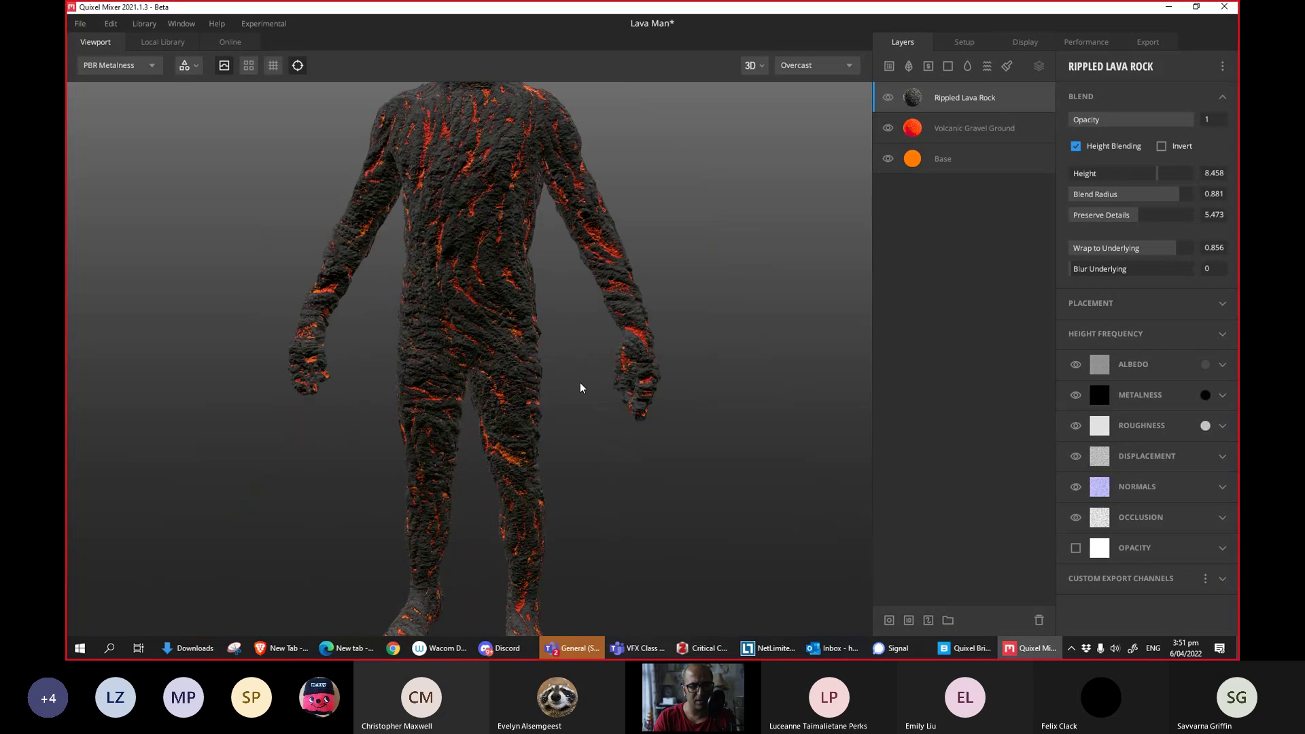
{"action": "left_click_drag", "start_coordinate": [555, 354], "coordinate": [552, 319]}
{"action": "scroll", "coordinate": [552, 338], "scroll_direction": "up", "scroll_amount": 3}
{"action": "left_click_drag", "start_coordinate": [540, 185], "coordinate": [517, 278]}
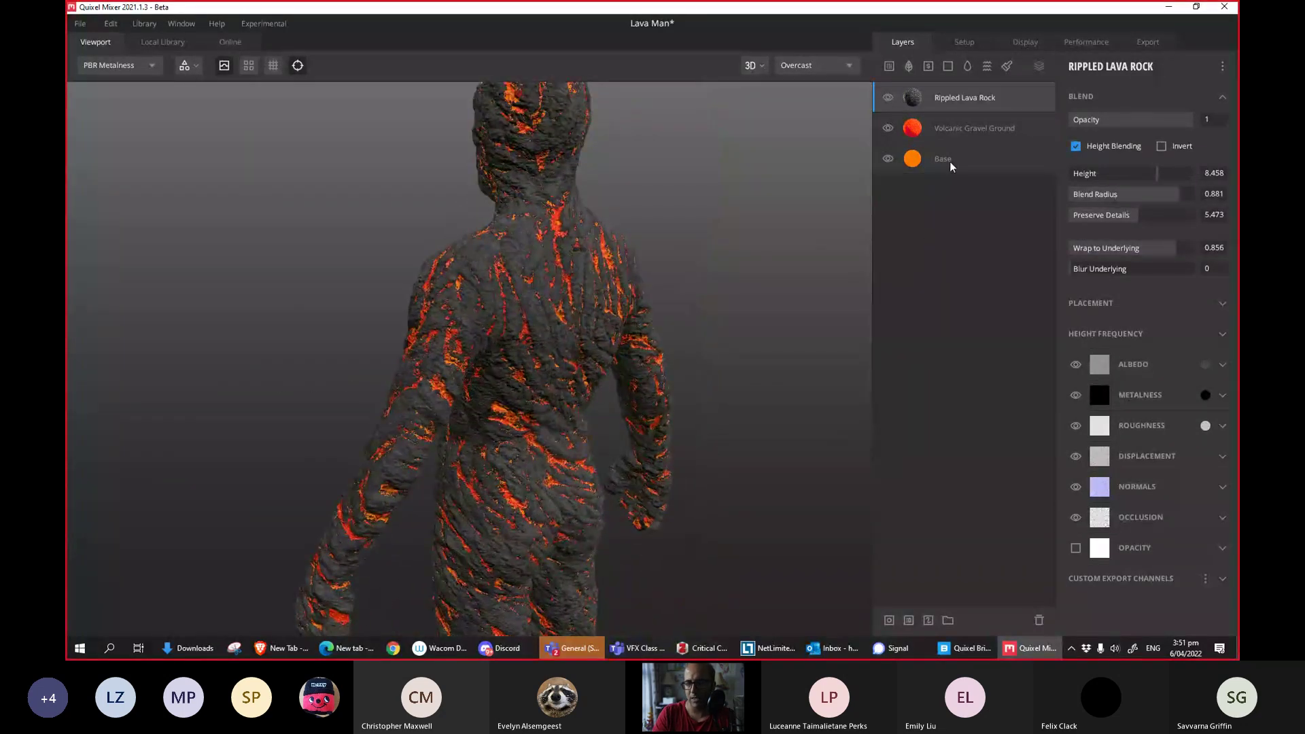
Search the online asset library for rock.
{"action": "left_click", "coordinate": [228, 42]}
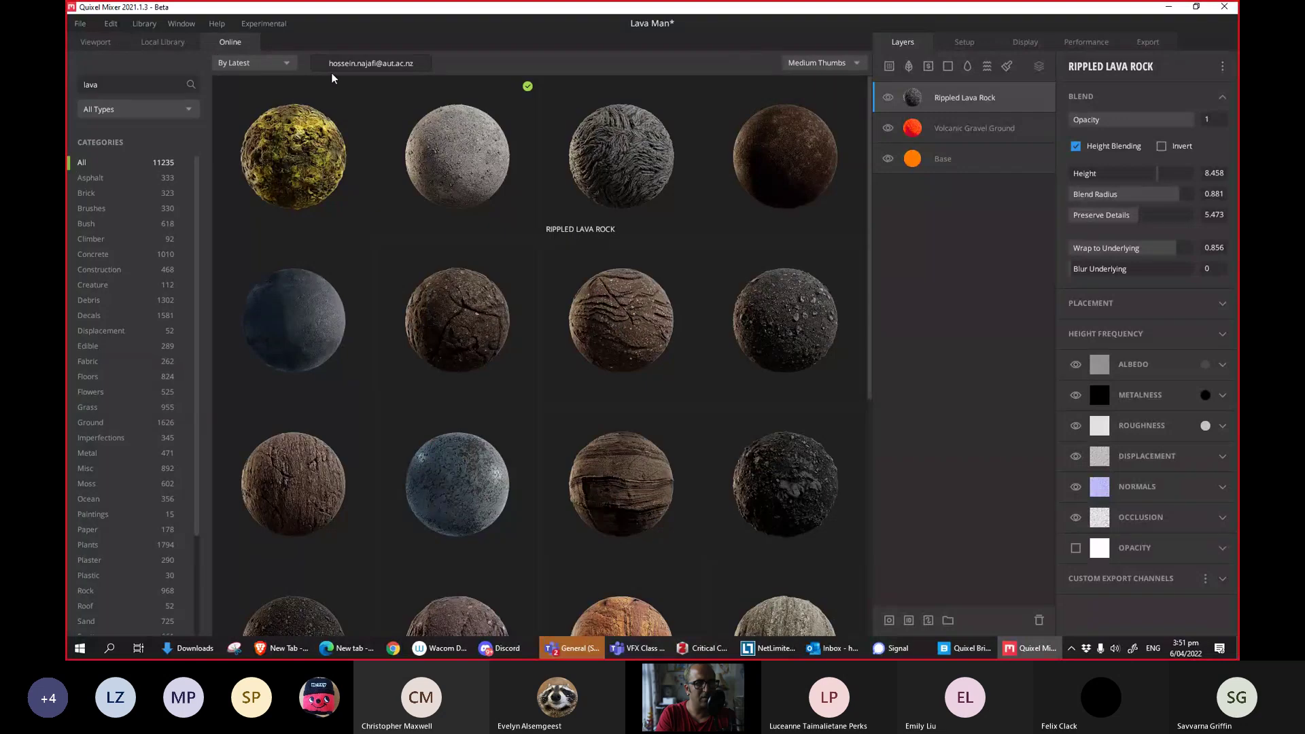
{"action": "key", "text": "BackSpace"}
{"action": "key", "text": "BackSpace"}
{"action": "key", "text": "BackSpace"}
{"action": "key", "text": "BackSpace"}
{"action": "type", "text": "rock"}
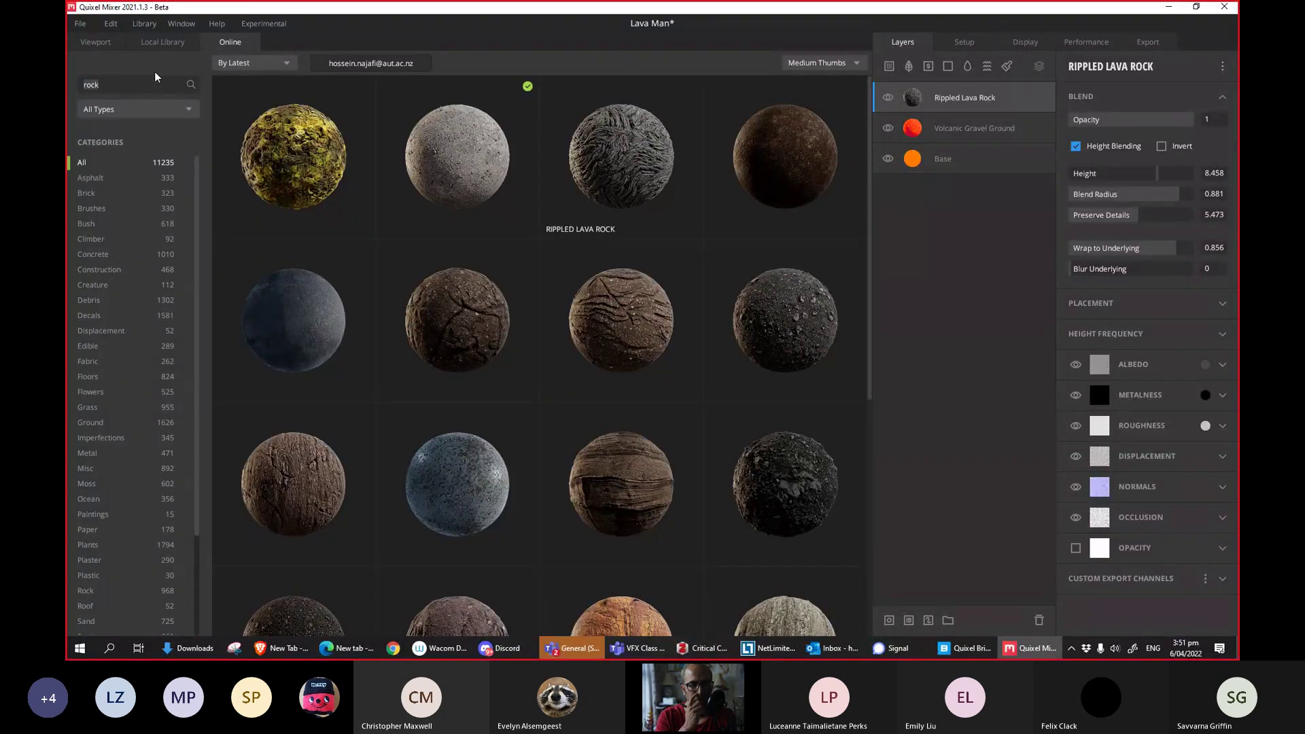
{"action": "key", "text": "Return"}
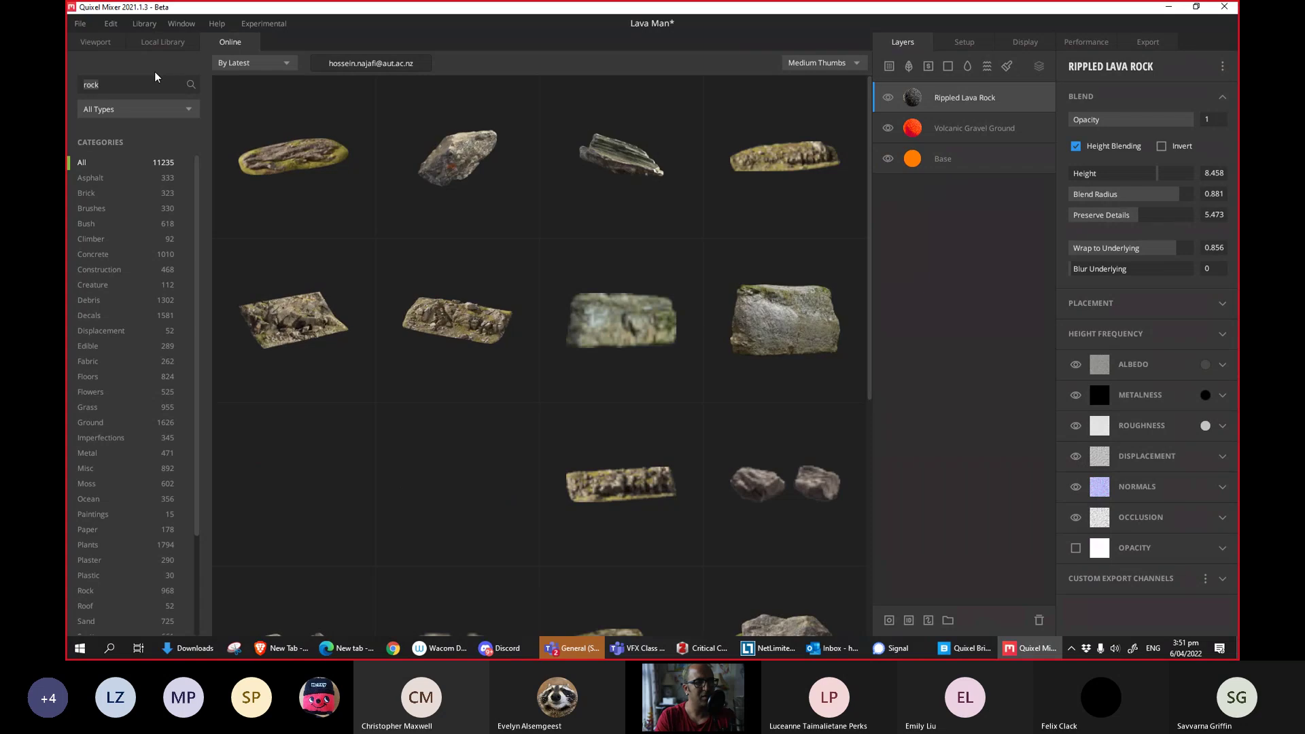
Refine the online library search to rocky and browse the results for rough stone surfaces.
{"action": "left_click", "coordinate": [119, 83]}
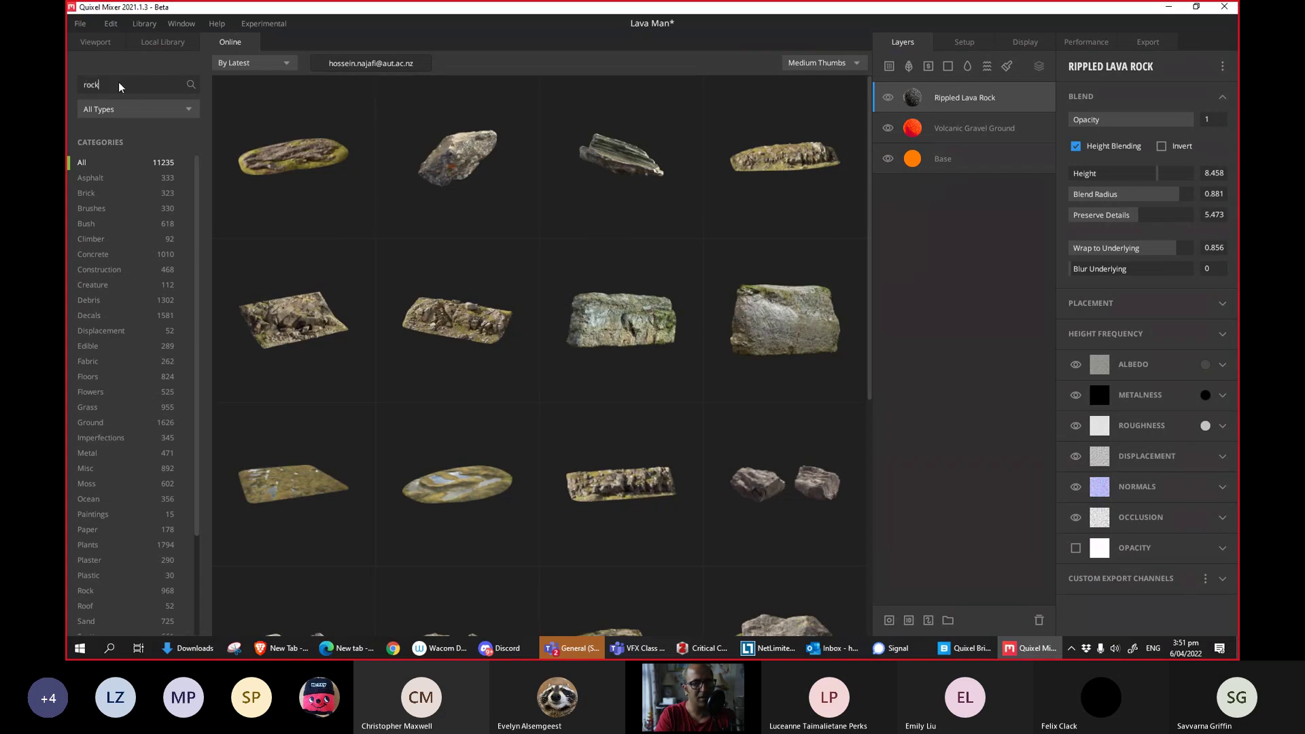
{"action": "type", "text": "y"}
{"action": "key", "text": "Return"}
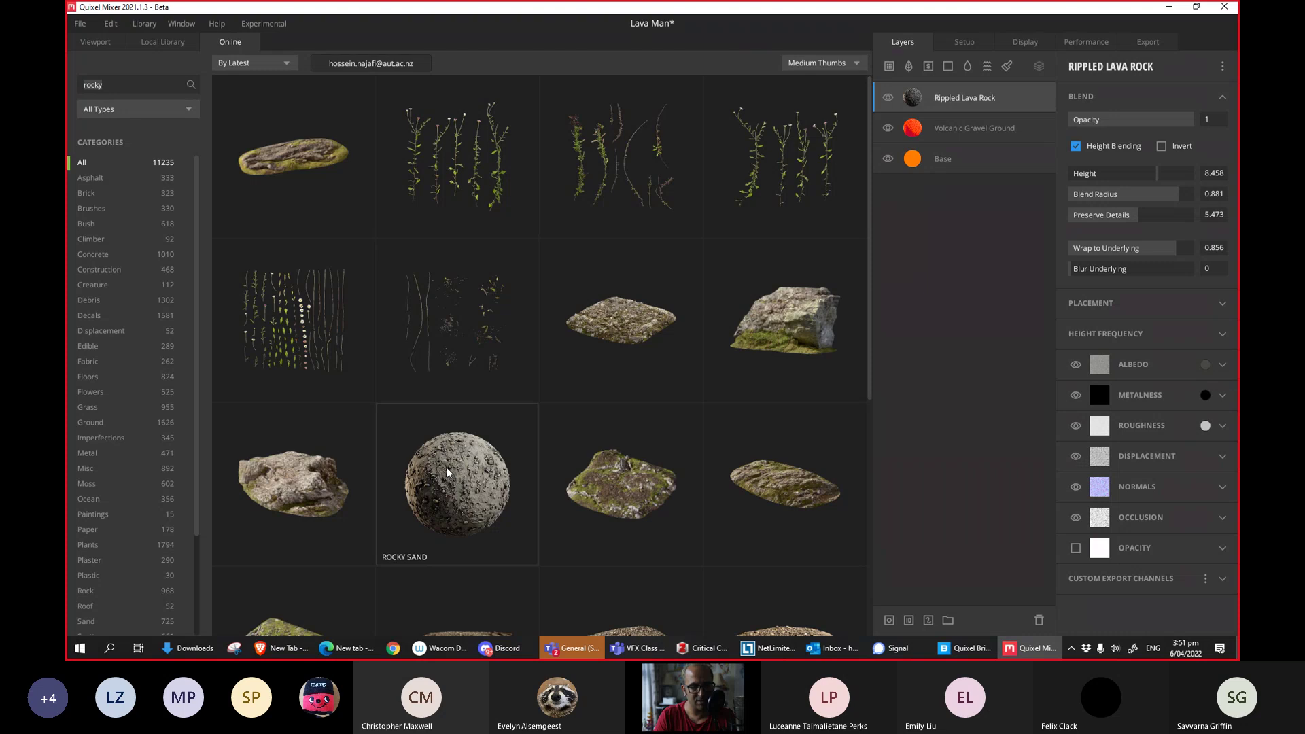
{"action": "left_click_drag", "start_coordinate": [869, 257], "coordinate": [892, 510]}
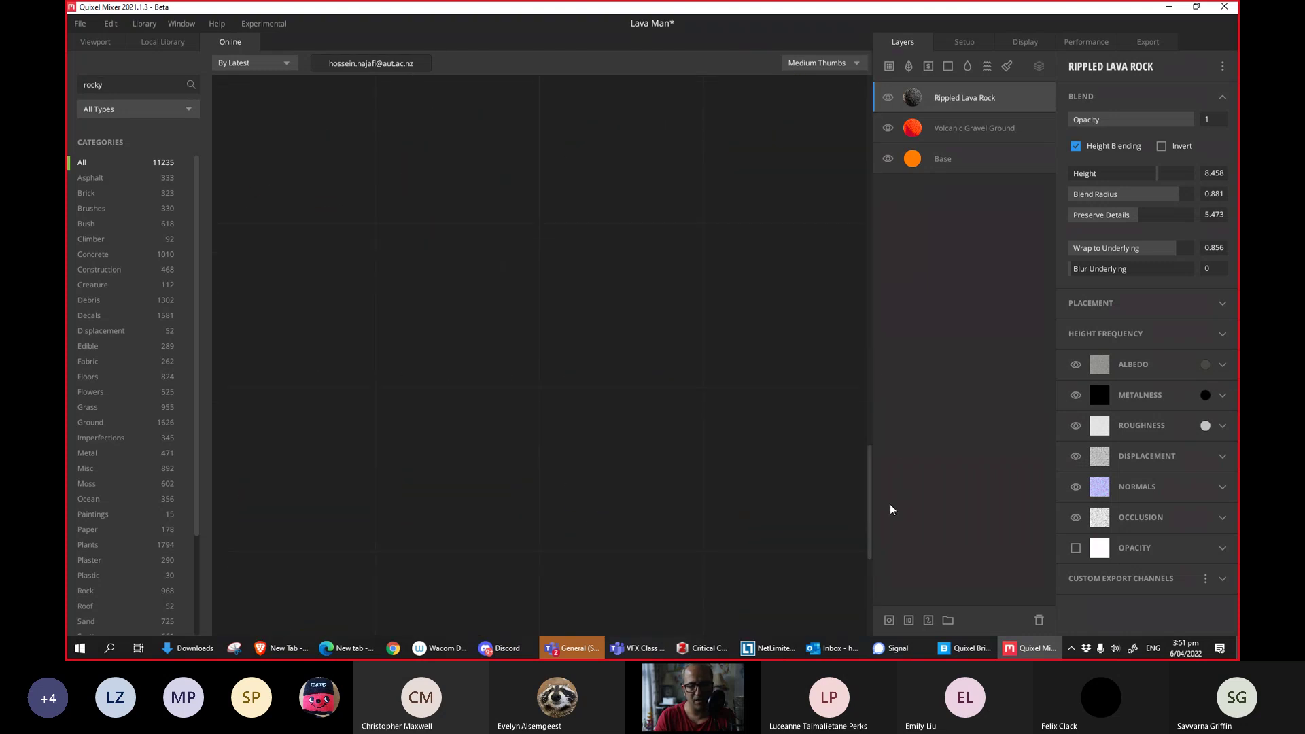
{"action": "left_click_drag", "start_coordinate": [863, 451], "coordinate": [871, 343]}
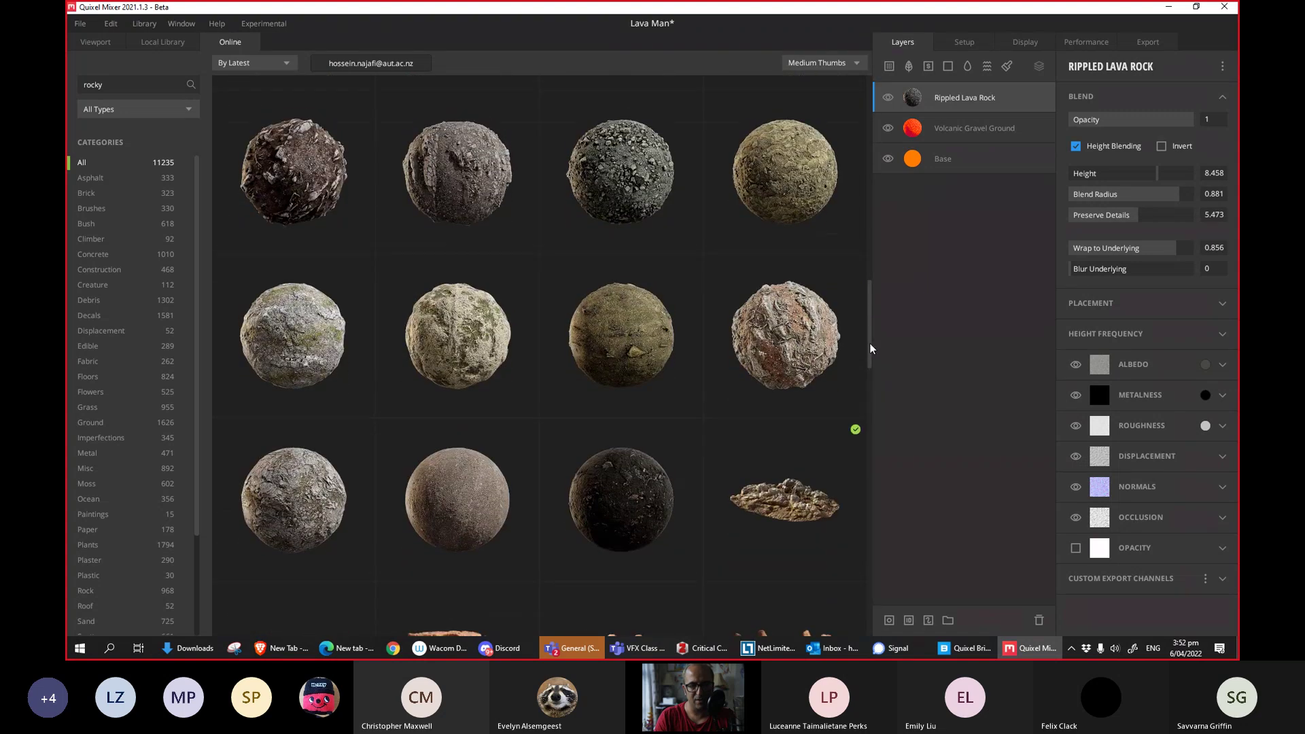
Download the Rocky Forest Floor surface and add it as a layer above Rippled Lava Rock.
{"action": "left_click", "coordinate": [296, 178]}
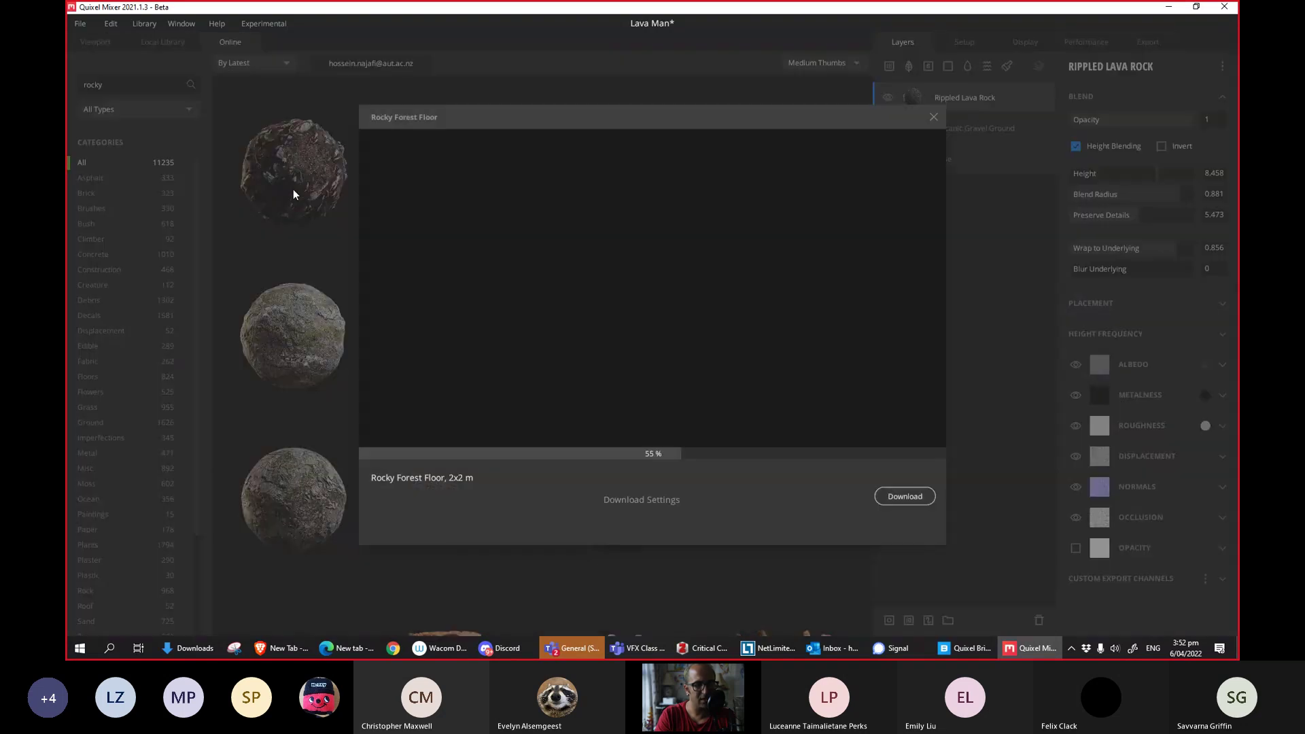
{"action": "left_click", "coordinate": [887, 497]}
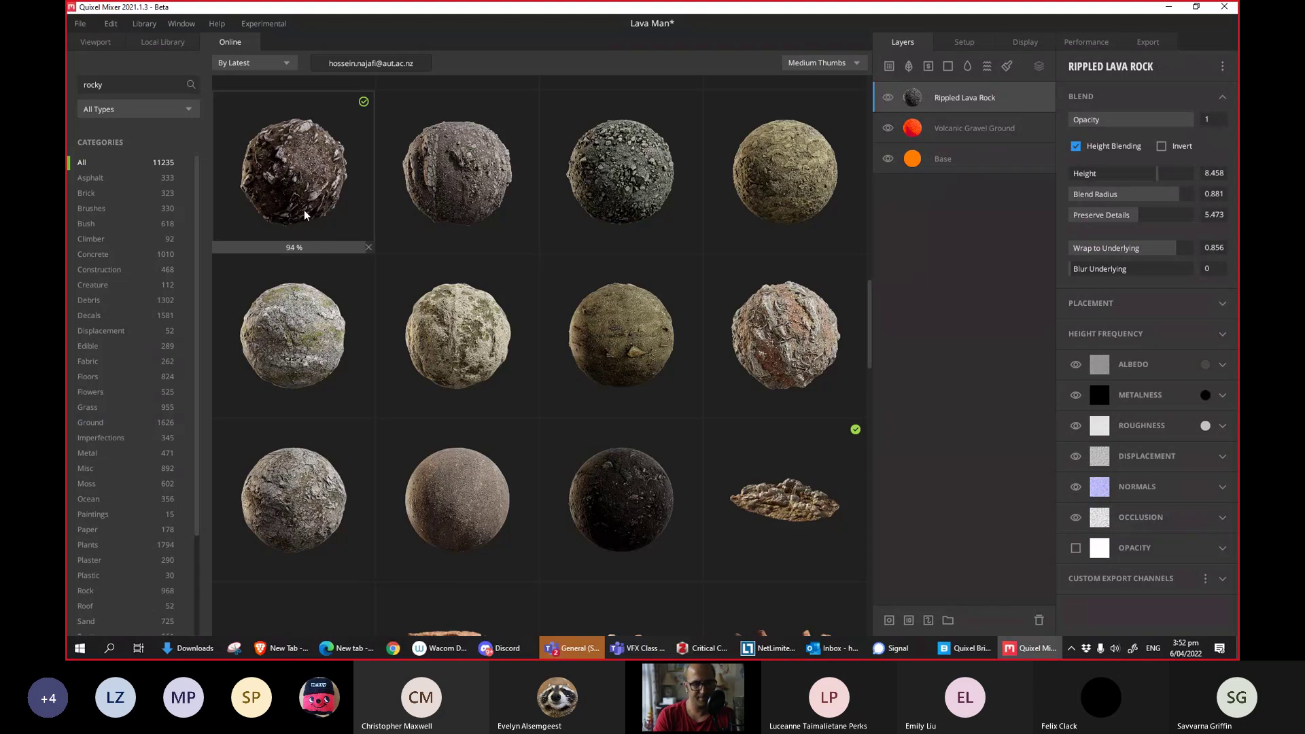
{"action": "left_click_drag", "start_coordinate": [293, 194], "coordinate": [948, 90]}
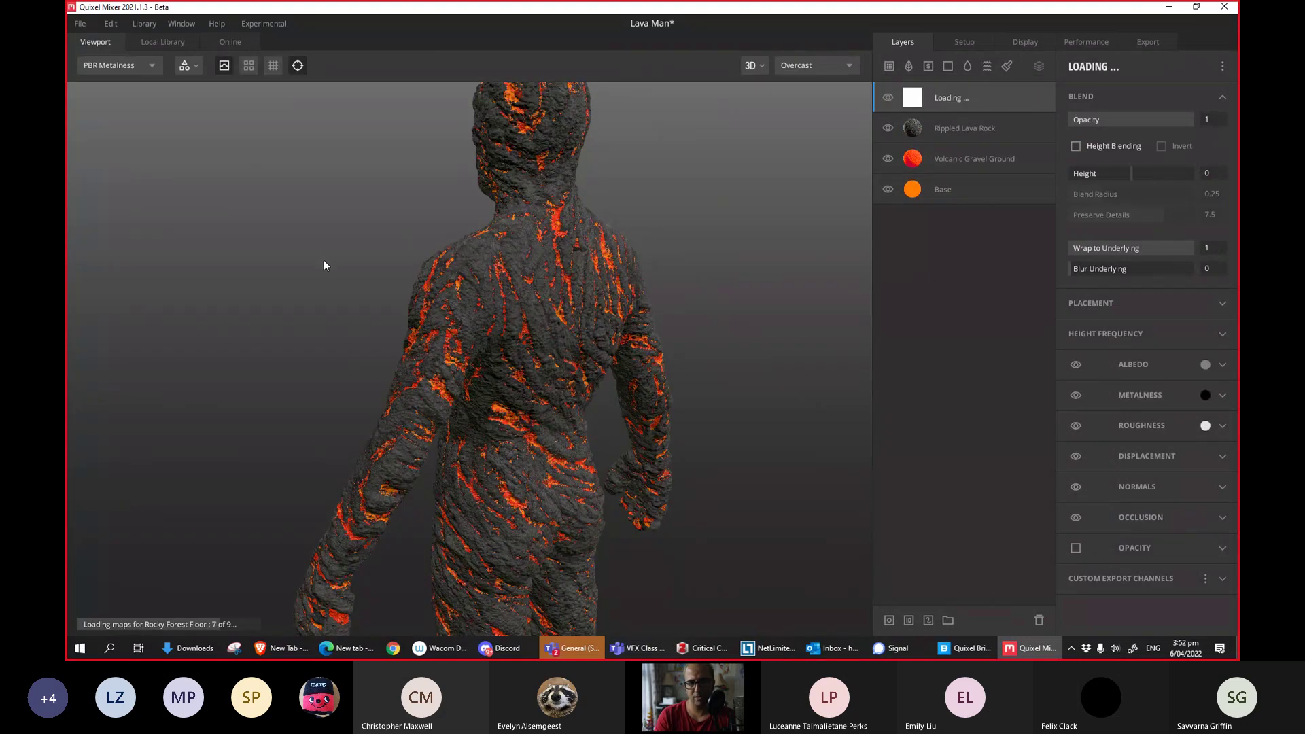
Adjust the Rocky Forest Floor layer's box projection to scale 0.978, angle 2.564° and tilt 63.36°.
{"action": "left_click_drag", "start_coordinate": [275, 266], "coordinate": [176, 257]}
{"action": "left_click", "coordinate": [1191, 306]}
{"action": "mouse_move", "coordinate": [1096, 468]}
{"action": "left_mouse_down"}
{"action": "mouse_move", "coordinate": [1111, 474]}
{"action": "mouse_move", "coordinate": [1095, 481]}
{"action": "left_mouse_up"}
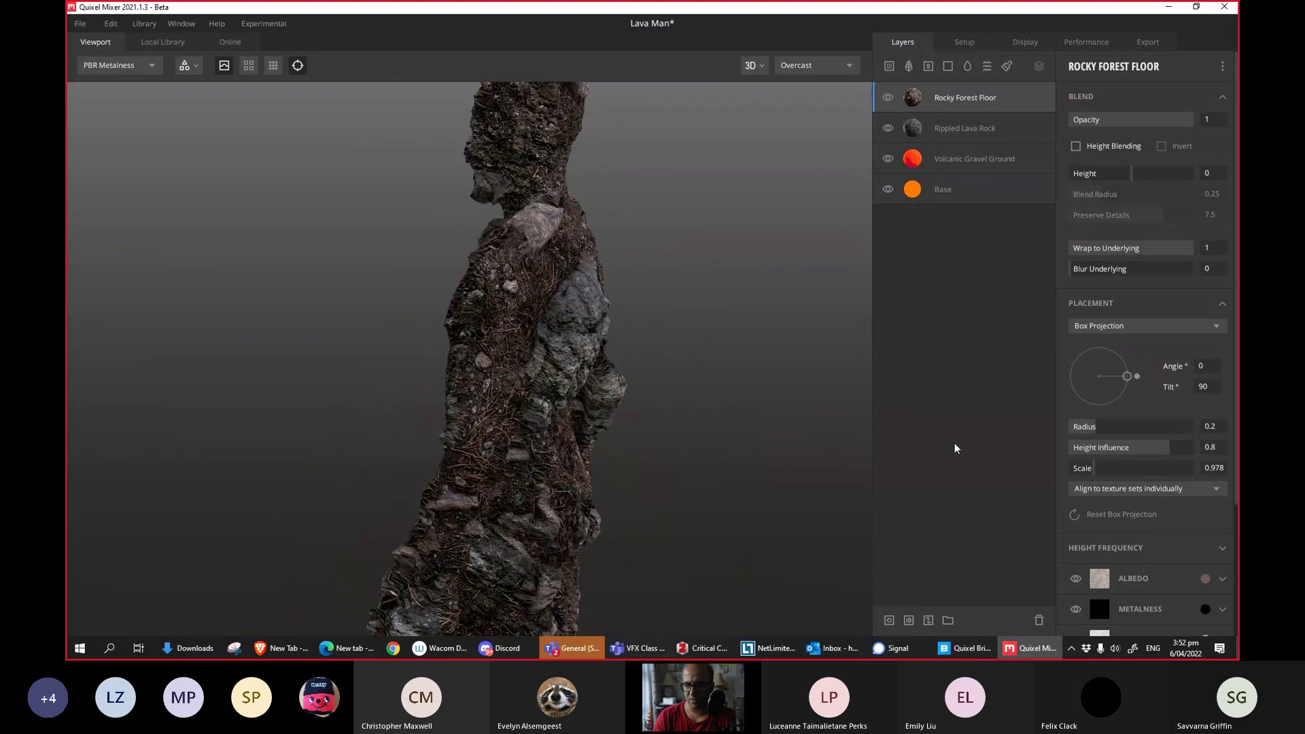
{"action": "mouse_move", "coordinate": [1125, 381]}
{"action": "left_mouse_down"}
{"action": "mouse_move", "coordinate": [1116, 370]}
{"action": "mouse_move", "coordinate": [1132, 371]}
{"action": "mouse_move", "coordinate": [1125, 386]}
{"action": "mouse_move", "coordinate": [1142, 378]}
{"action": "left_mouse_up"}
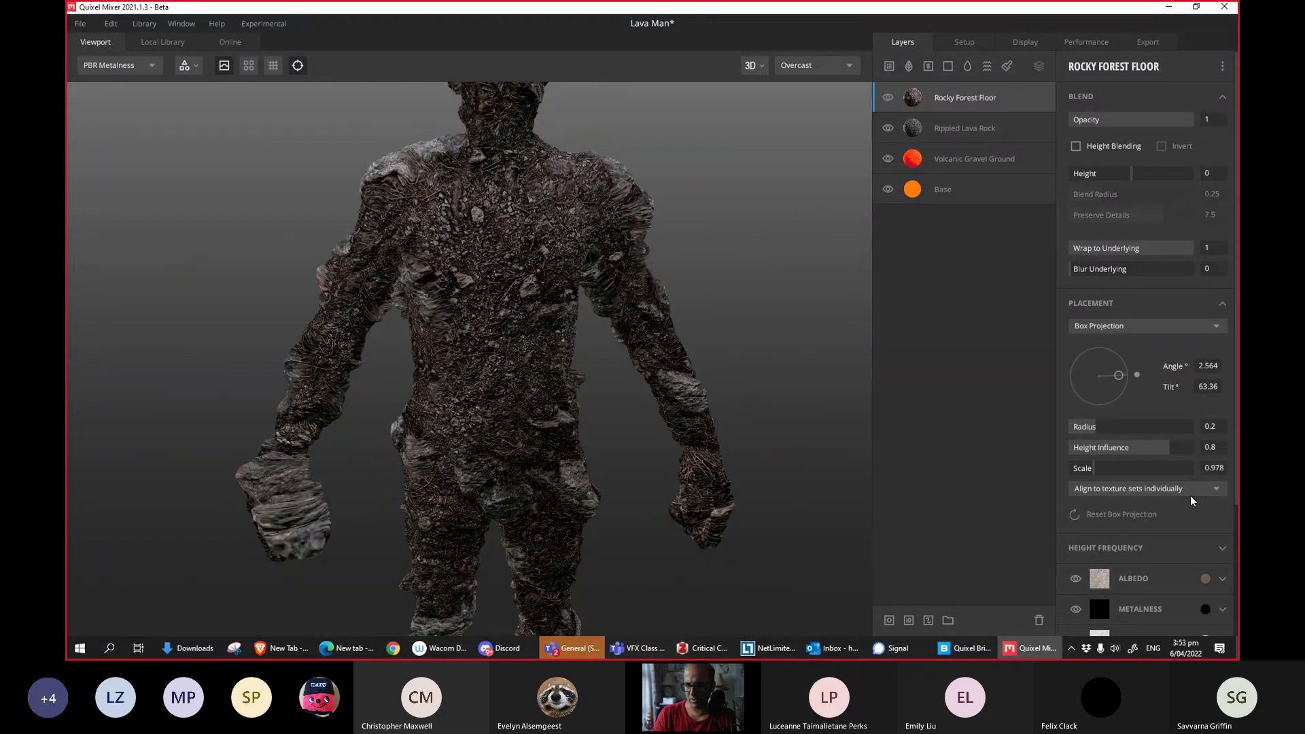
Set the displacement strength of the Rocky Forest Floor layer to 7.214.
{"action": "left_click", "coordinate": [1143, 303]}
{"action": "left_click", "coordinate": [1158, 458]}
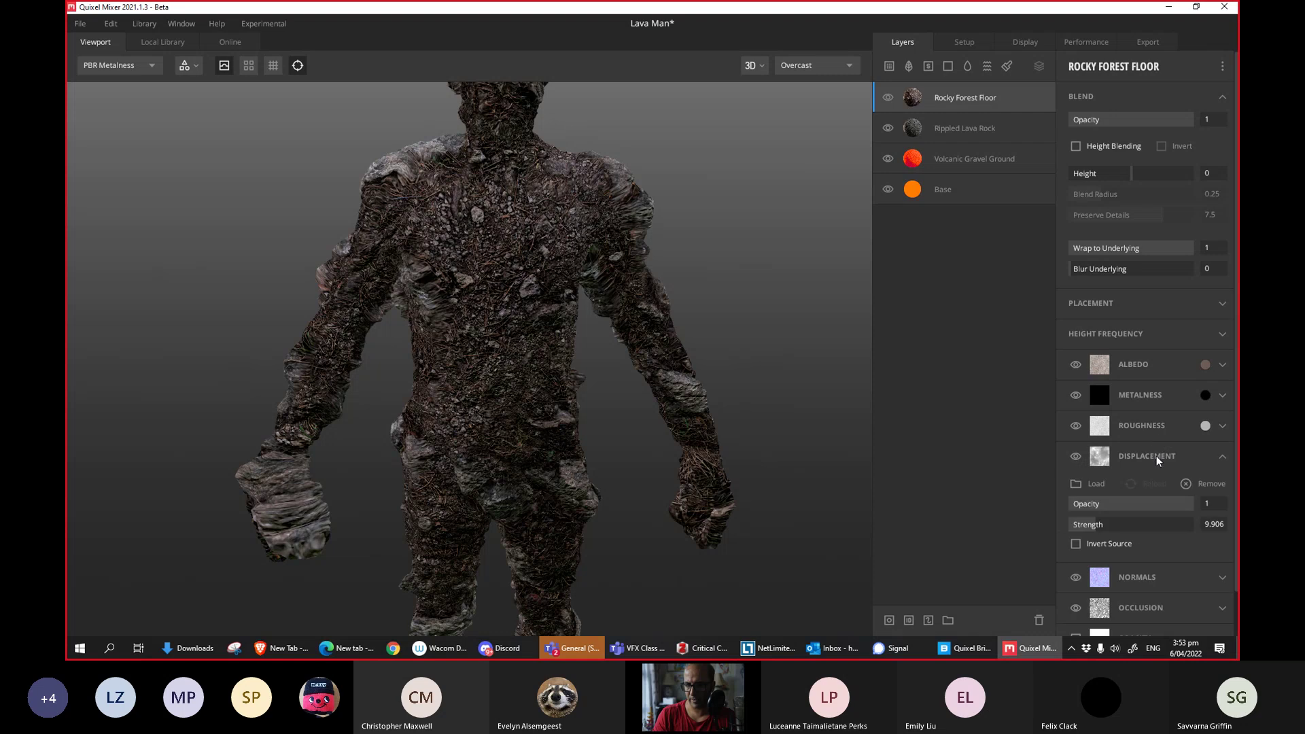
{"action": "left_click_drag", "start_coordinate": [1088, 529], "coordinate": [1077, 524]}
{"action": "left_click_drag", "start_coordinate": [679, 328], "coordinate": [675, 373]}
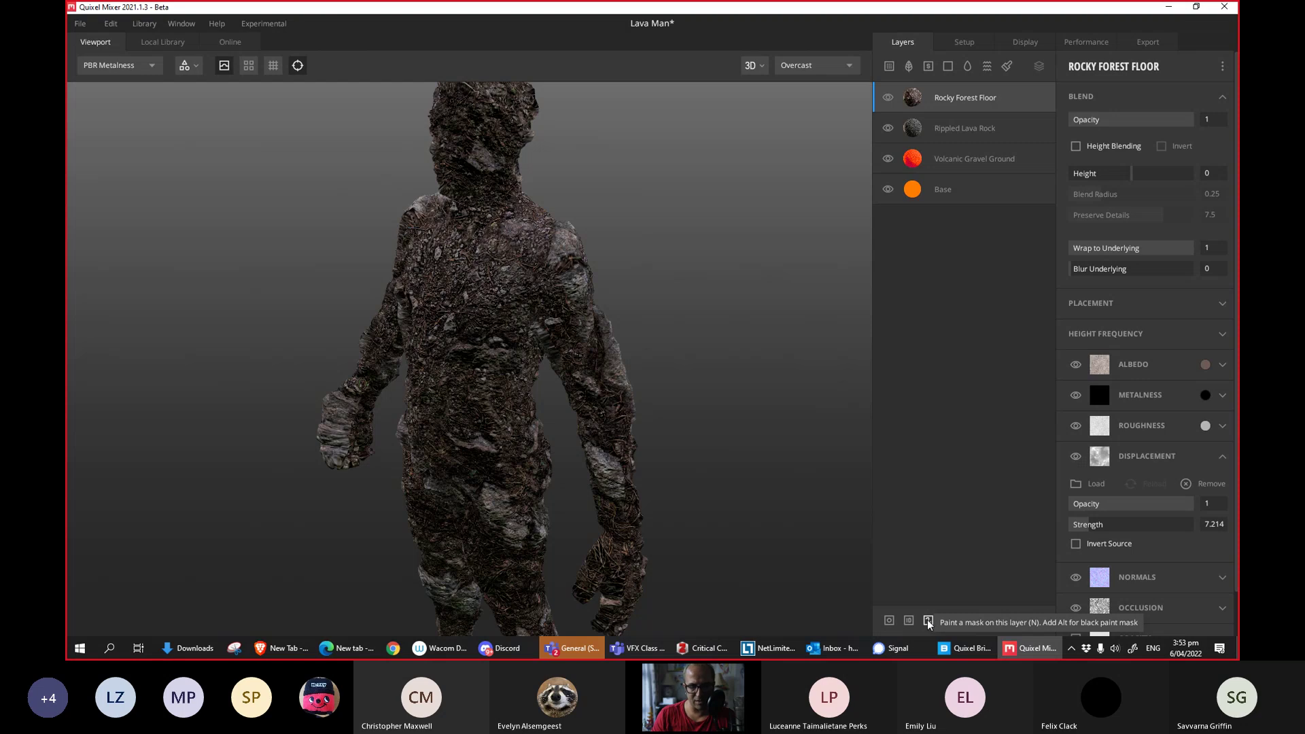
Add a black paint mask to the Rocky Forest Floor layer and set the brush size to 213.9.
{"action": "left_click", "coordinate": [928, 620]}
{"action": "left_click_drag", "start_coordinate": [361, 271], "coordinate": [577, 219], "text": "alt"}
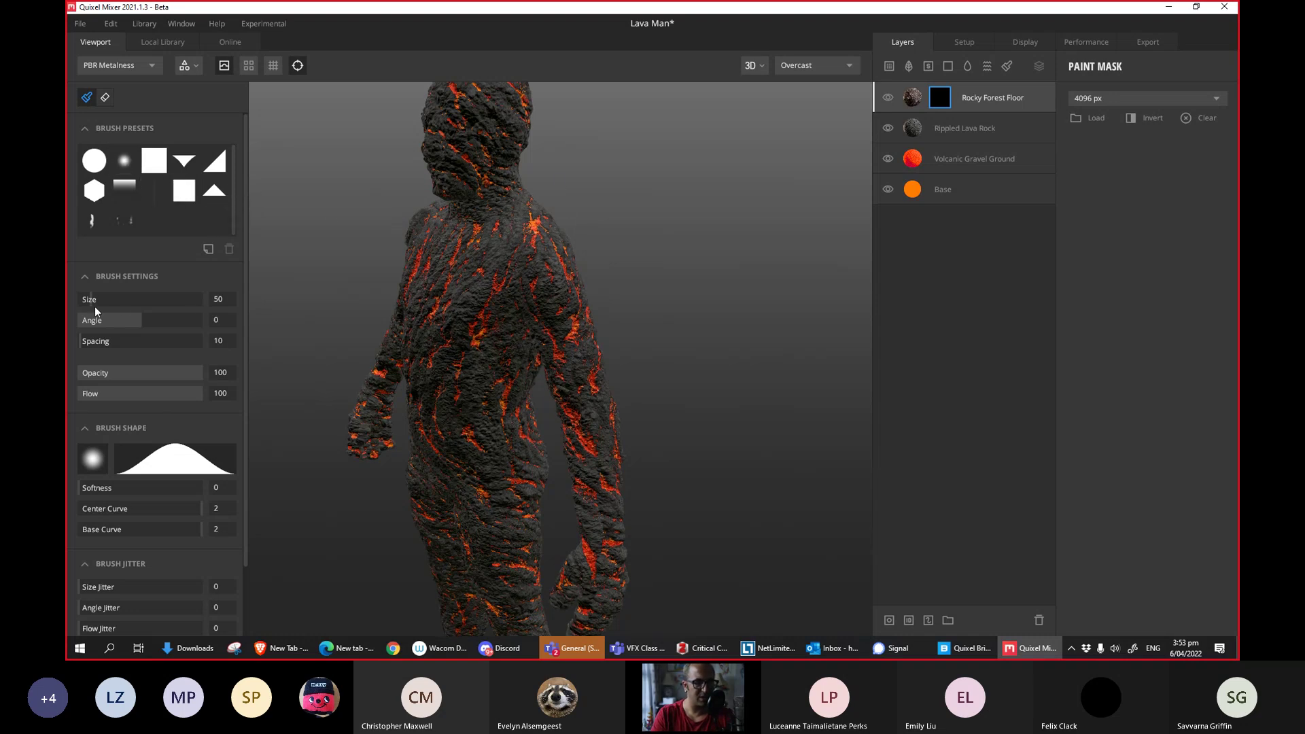
{"action": "left_click_drag", "start_coordinate": [108, 301], "coordinate": [105, 301]}
{"action": "left_click_drag", "start_coordinate": [125, 300], "coordinate": [131, 300]}
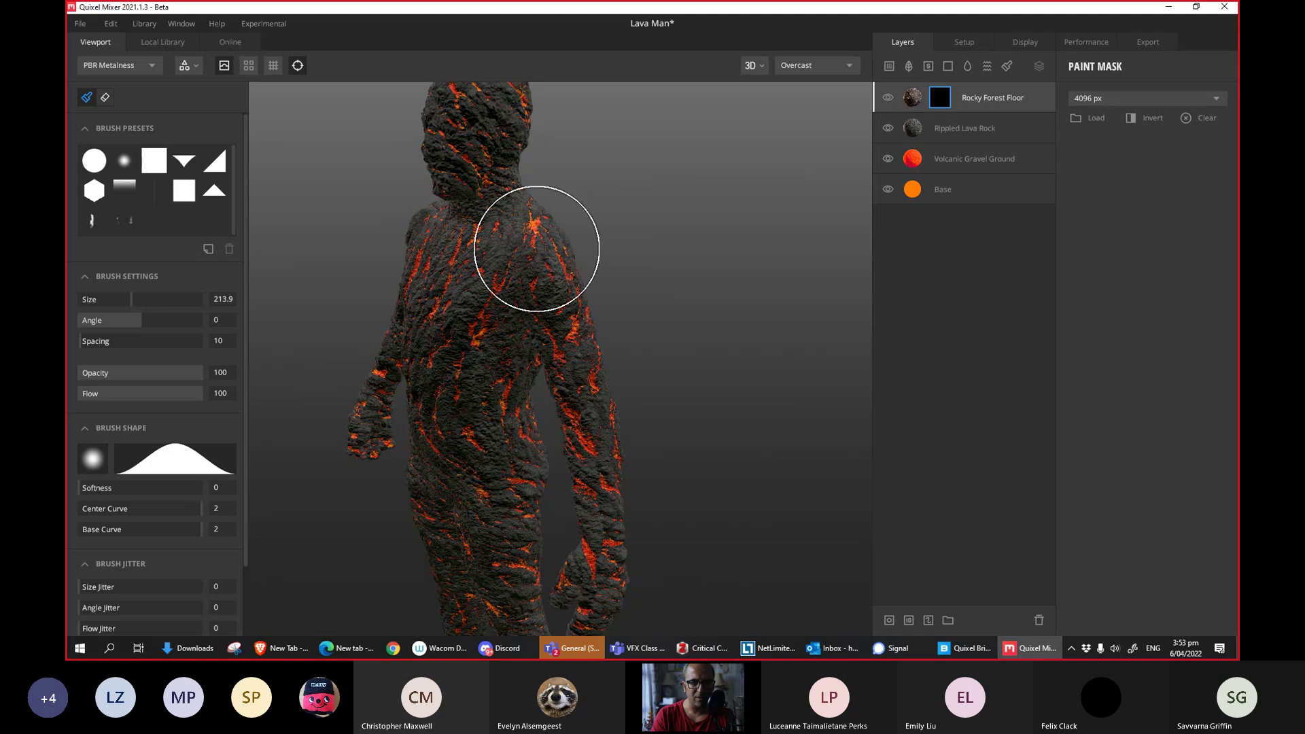
Set the brush colour value to white and paint a dab of Rocky Forest Floor onto the figure's shoulder.
{"action": "left_click_drag", "start_coordinate": [516, 256], "coordinate": [531, 247], "text": "alt"}
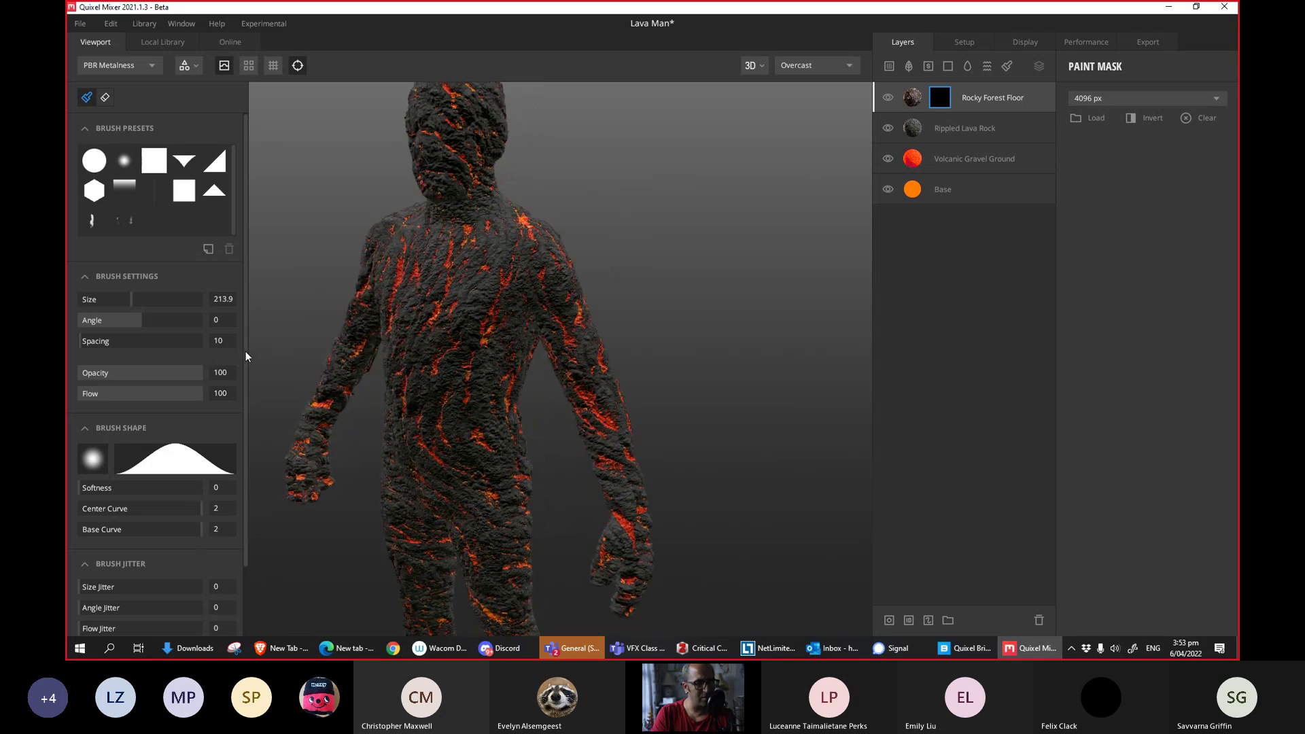
{"action": "left_click_drag", "start_coordinate": [245, 357], "coordinate": [246, 460]}
{"action": "left_click_drag", "start_coordinate": [191, 605], "coordinate": [214, 605]}
{"action": "left_click_drag", "start_coordinate": [537, 222], "coordinate": [537, 224]}
{"action": "mouse_move", "coordinate": [607, 256]}
{"action": "right_mouse_down"}
{"action": "mouse_move", "coordinate": [461, 271]}
{"action": "mouse_move", "coordinate": [646, 263]}
{"action": "mouse_move", "coordinate": [565, 262]}
{"action": "mouse_move", "coordinate": [638, 218]}
{"action": "right_mouse_up"}
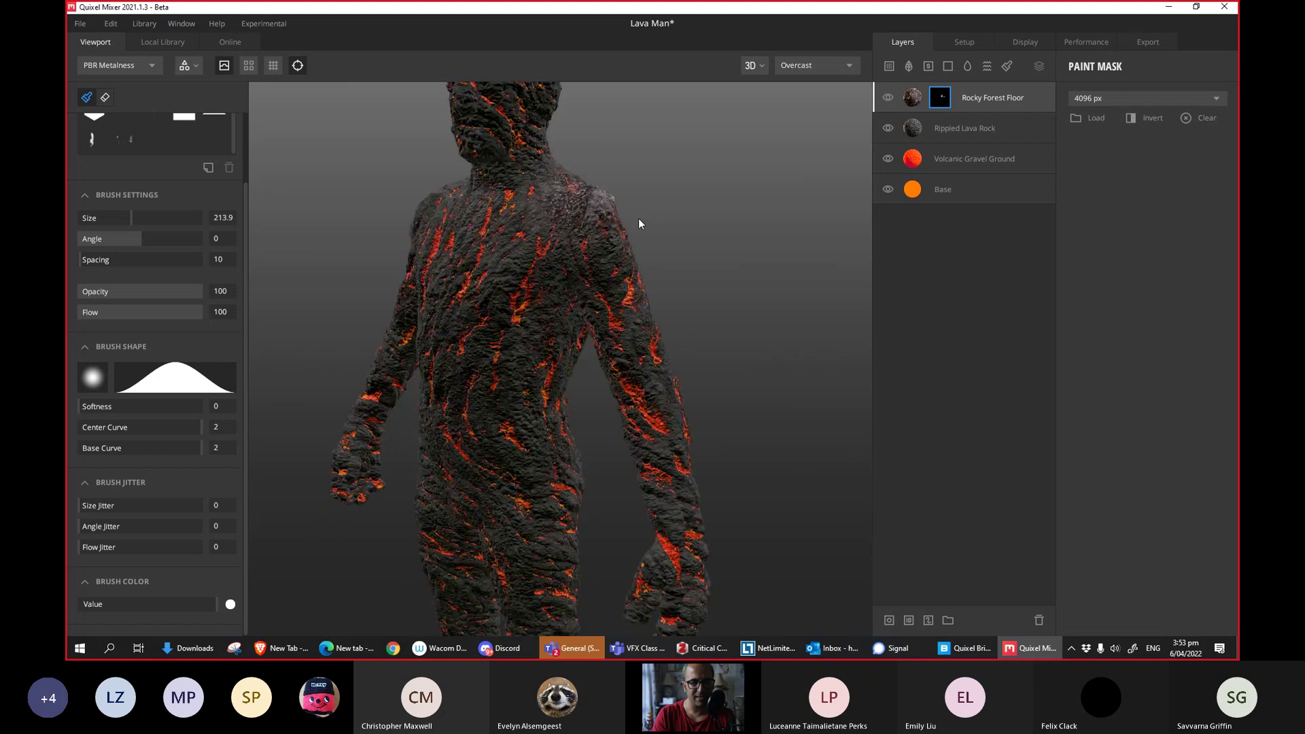
{"action": "scroll", "coordinate": [639, 218], "scroll_direction": "up", "scroll_amount": 3}
{"action": "mouse_move", "coordinate": [569, 328]}
{"action": "right_mouse_down"}
{"action": "mouse_move", "coordinate": [621, 315]}
{"action": "mouse_move", "coordinate": [632, 326]}
{"action": "right_mouse_up"}
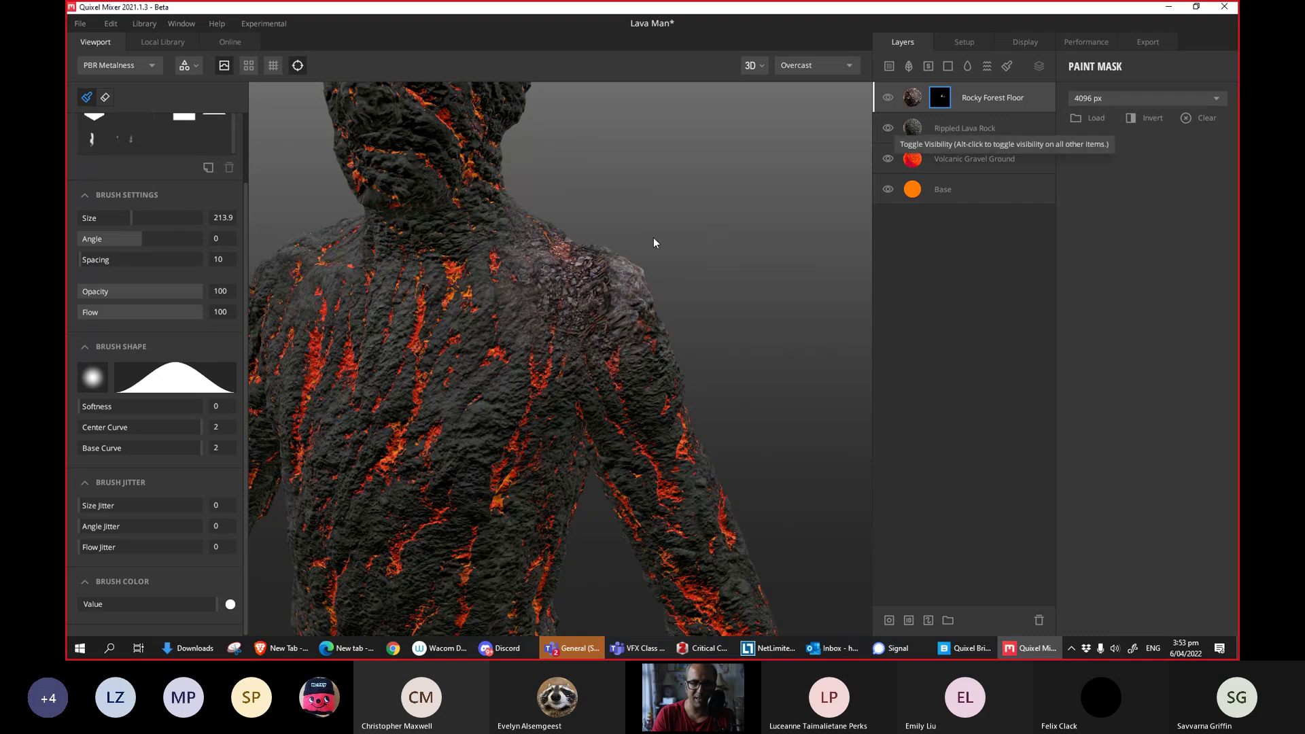
{"action": "middle_click_drag", "start_coordinate": [654, 238], "coordinate": [642, 229]}
Undo the white mask stroke and repaint the shoulder with the brush colour value lowered to light grey.
{"action": "key", "text": "ctrl+z"}
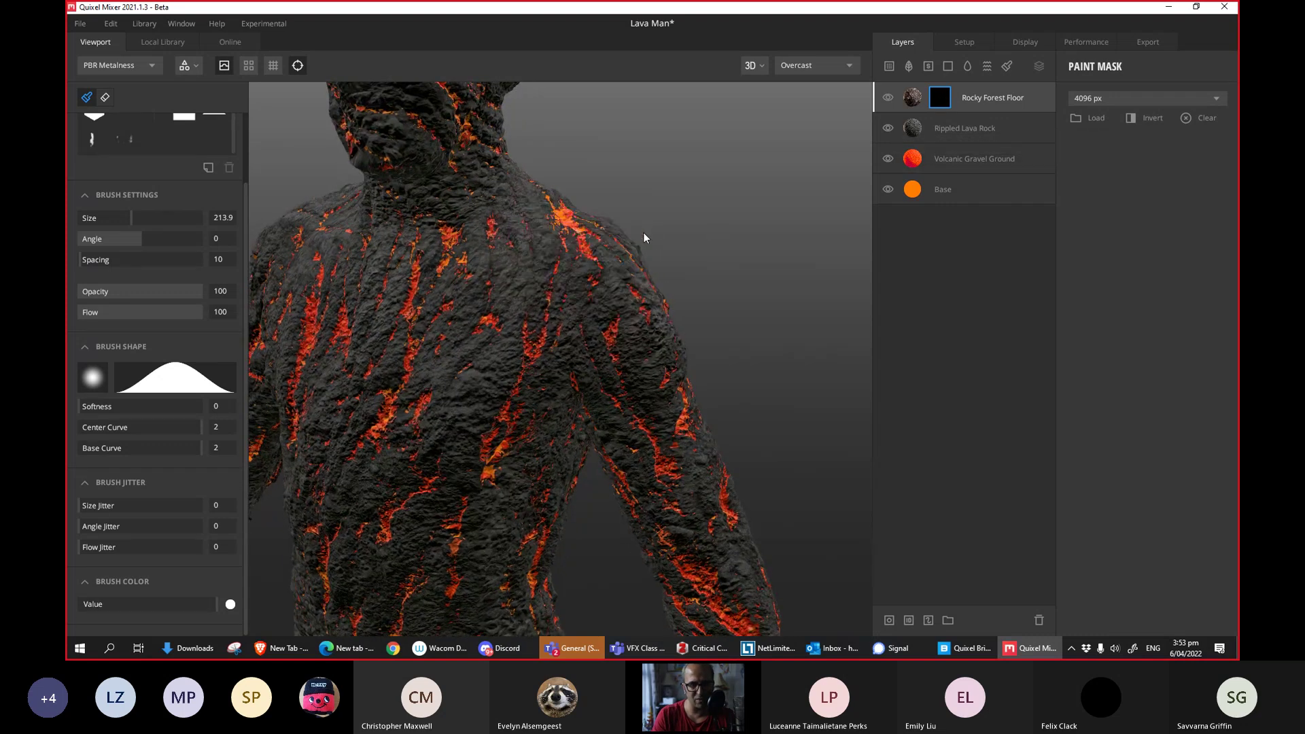
{"action": "left_click_drag", "start_coordinate": [216, 605], "coordinate": [175, 603]}
{"action": "mouse_move", "coordinate": [590, 246]}
{"action": "left_mouse_down"}
{"action": "mouse_move", "coordinate": [551, 233]}
{"action": "mouse_move", "coordinate": [609, 253]}
{"action": "mouse_move", "coordinate": [520, 260]}
{"action": "left_mouse_up"}
{"action": "mouse_move", "coordinate": [571, 300]}
{"action": "left_mouse_down", "text": "alt"}
{"action": "mouse_move", "coordinate": [408, 291]}
{"action": "mouse_move", "coordinate": [621, 282]}
{"action": "mouse_move", "coordinate": [408, 291]}
{"action": "mouse_move", "coordinate": [511, 289]}
{"action": "mouse_move", "coordinate": [452, 291]}
{"action": "left_mouse_up", "text": "alt"}
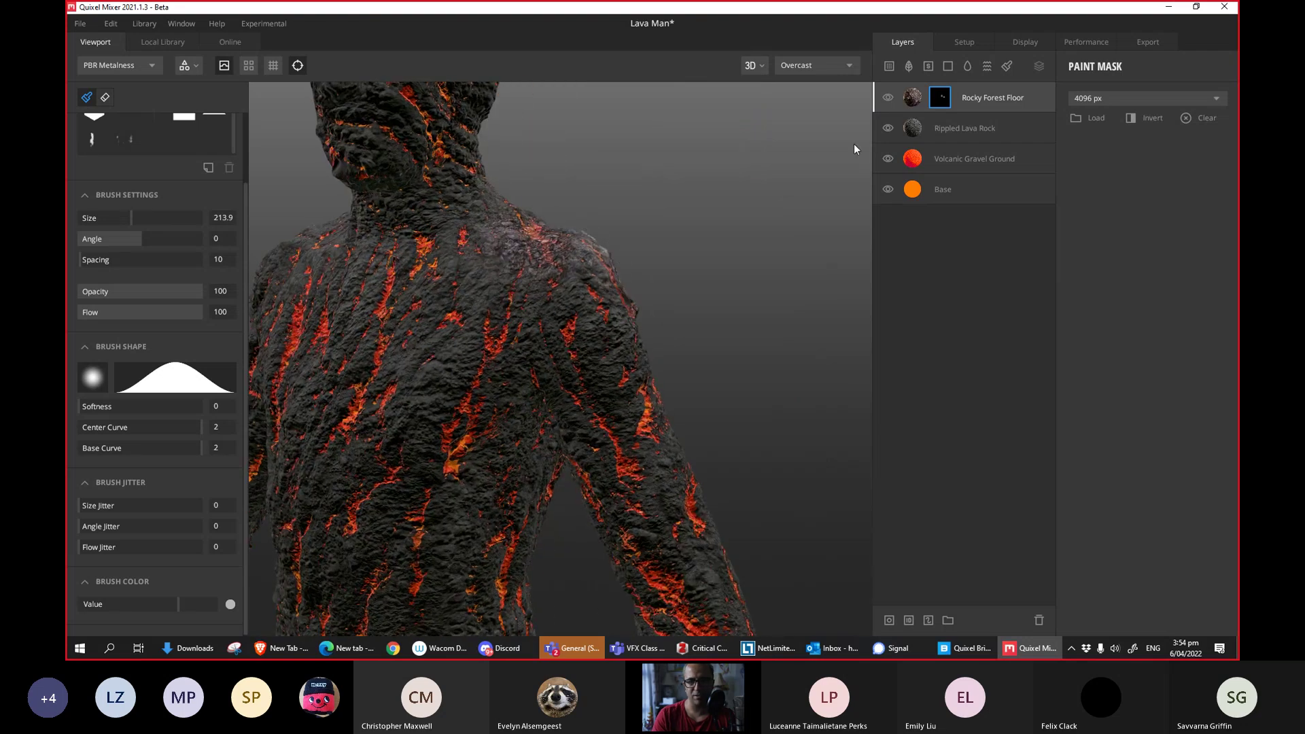
Replace the Rocky Forest Floor layer with the Icelandic Sharp Rock surface from the local library.
{"action": "left_click", "coordinate": [986, 96]}
{"action": "key", "text": "Delete"}
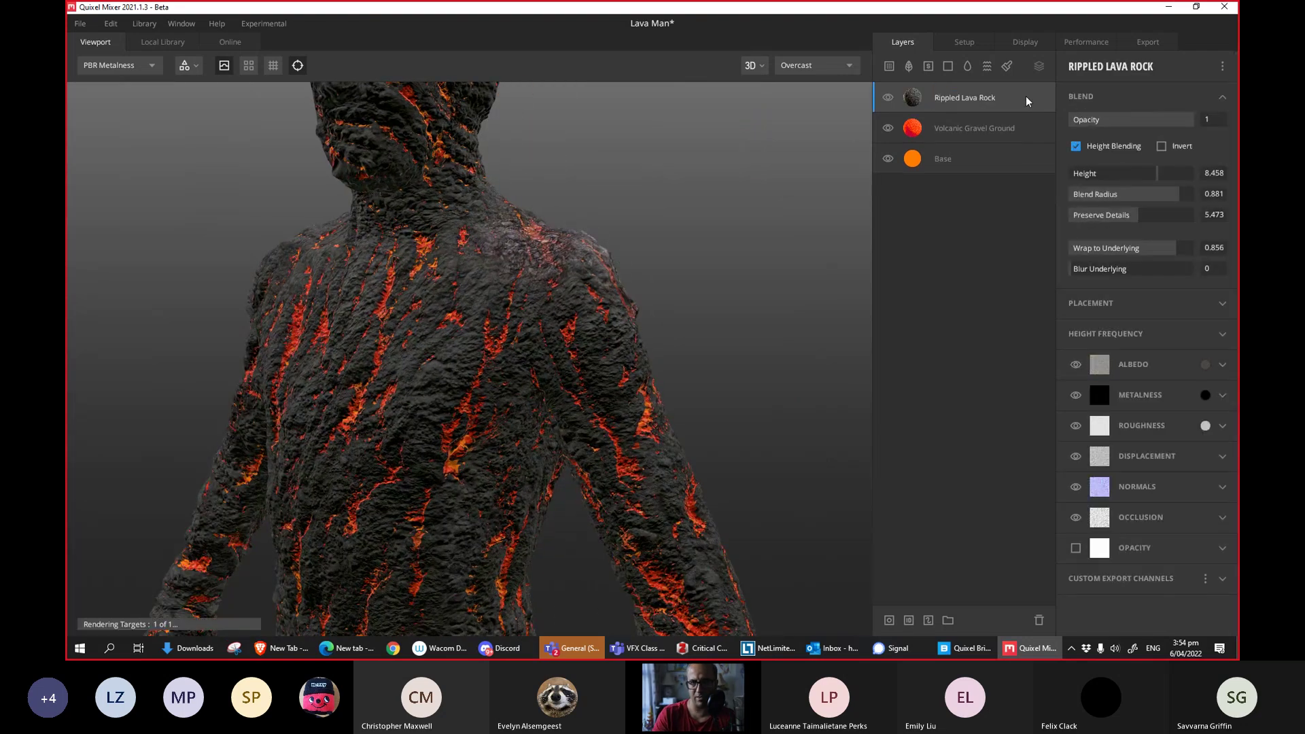
{"action": "left_click", "coordinate": [229, 42]}
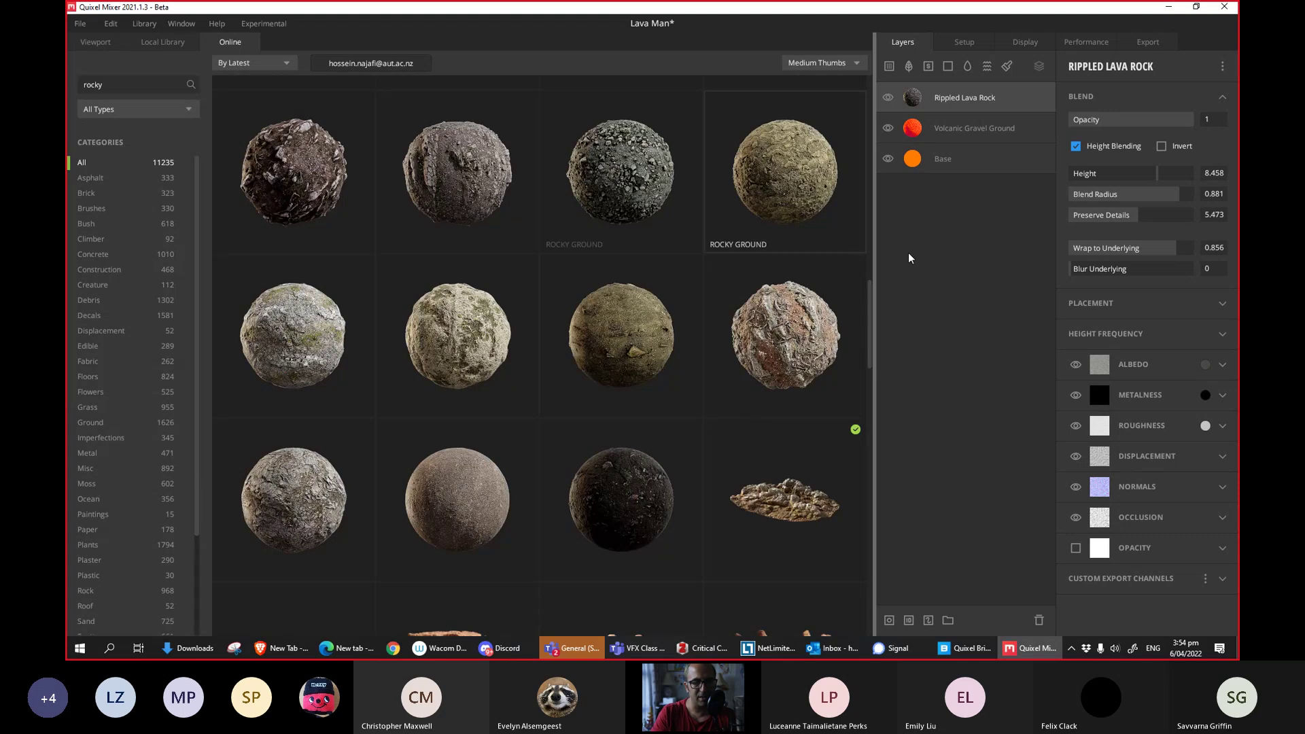
{"action": "left_click", "coordinate": [163, 42]}
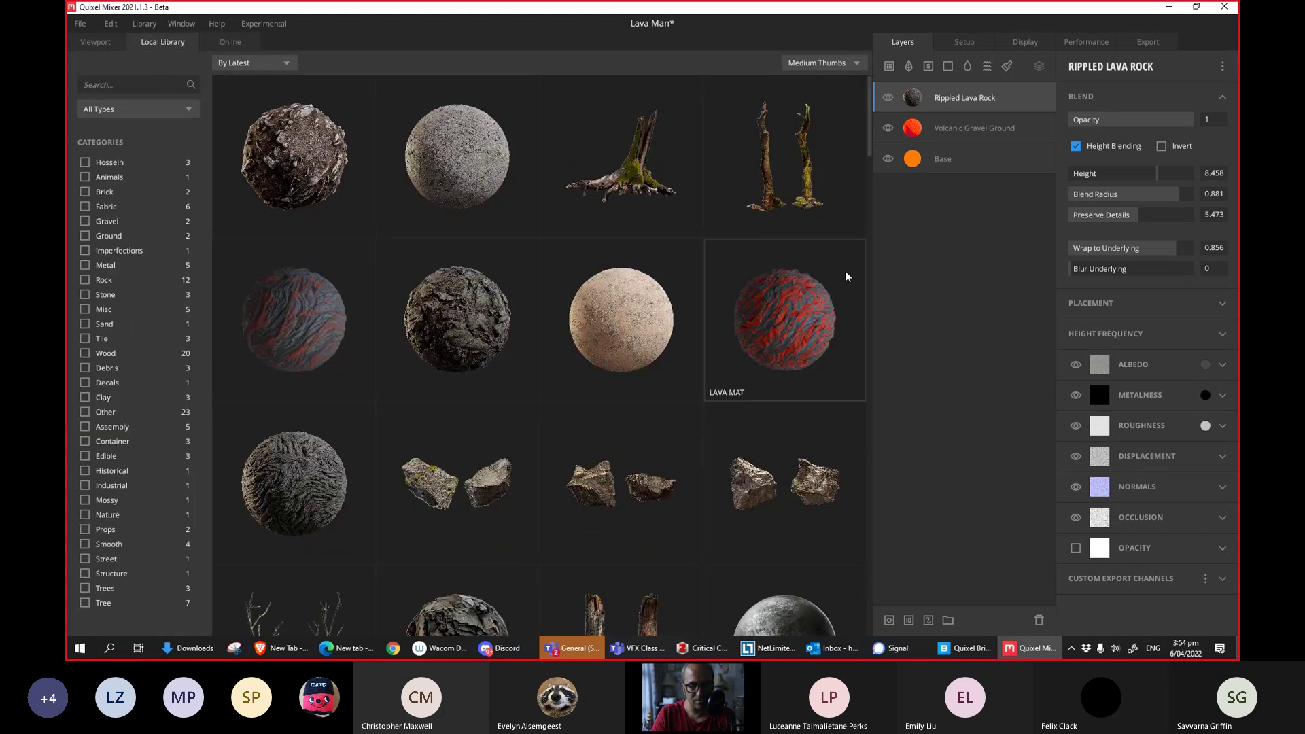
{"action": "left_click_drag", "start_coordinate": [869, 127], "coordinate": [856, 166]}
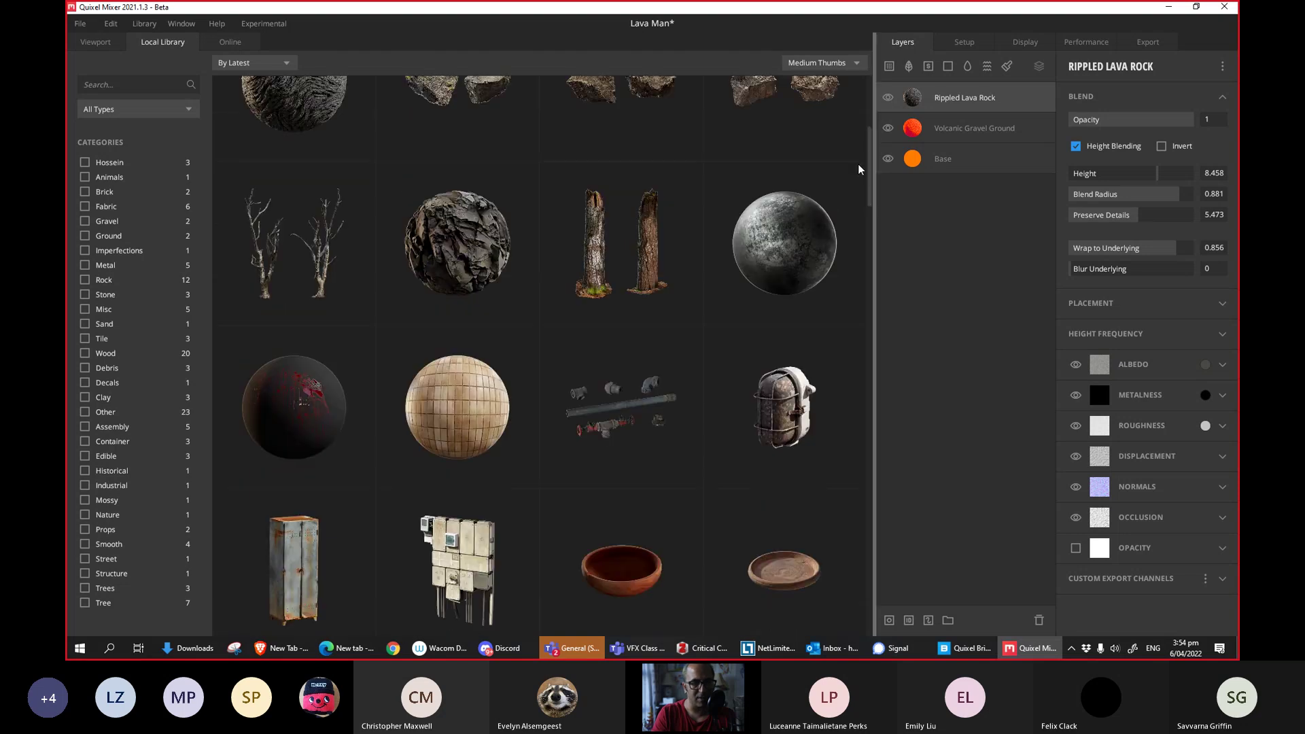
{"action": "left_click", "coordinate": [478, 249]}
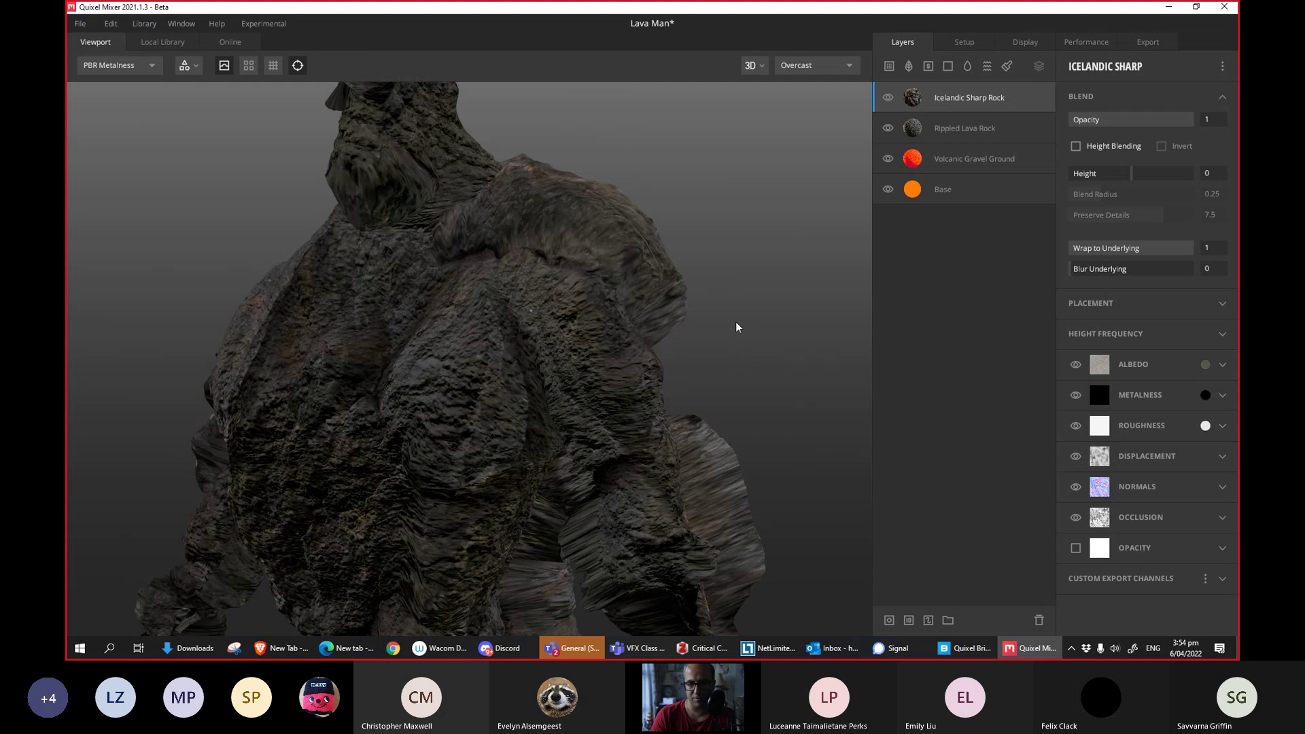
Set the Icelandic Sharp Rock layer's displacement strength to 10.94 and its placement scale to 0.181.
{"action": "left_click", "coordinate": [1219, 457]}
{"action": "left_click_drag", "start_coordinate": [1130, 524], "coordinate": [1099, 535]}
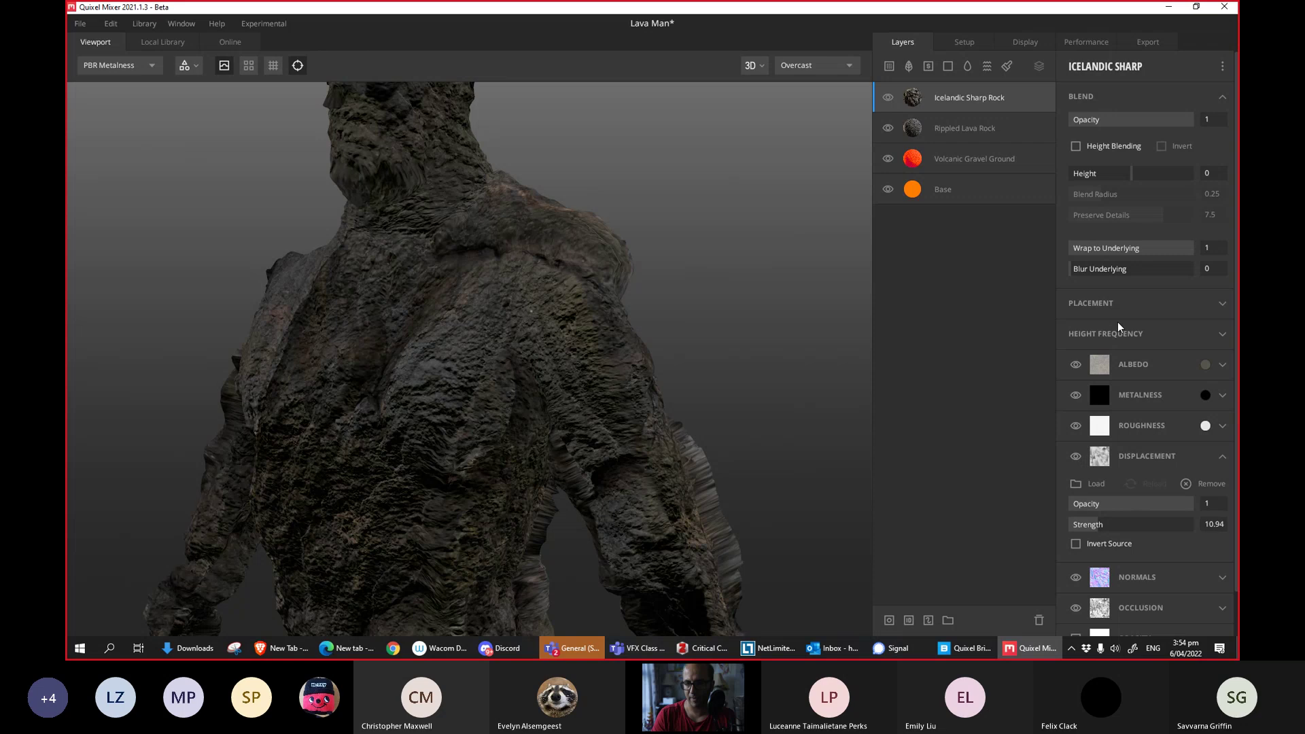
{"action": "left_click", "coordinate": [1134, 310]}
{"action": "left_click_drag", "start_coordinate": [1095, 471], "coordinate": [1077, 489]}
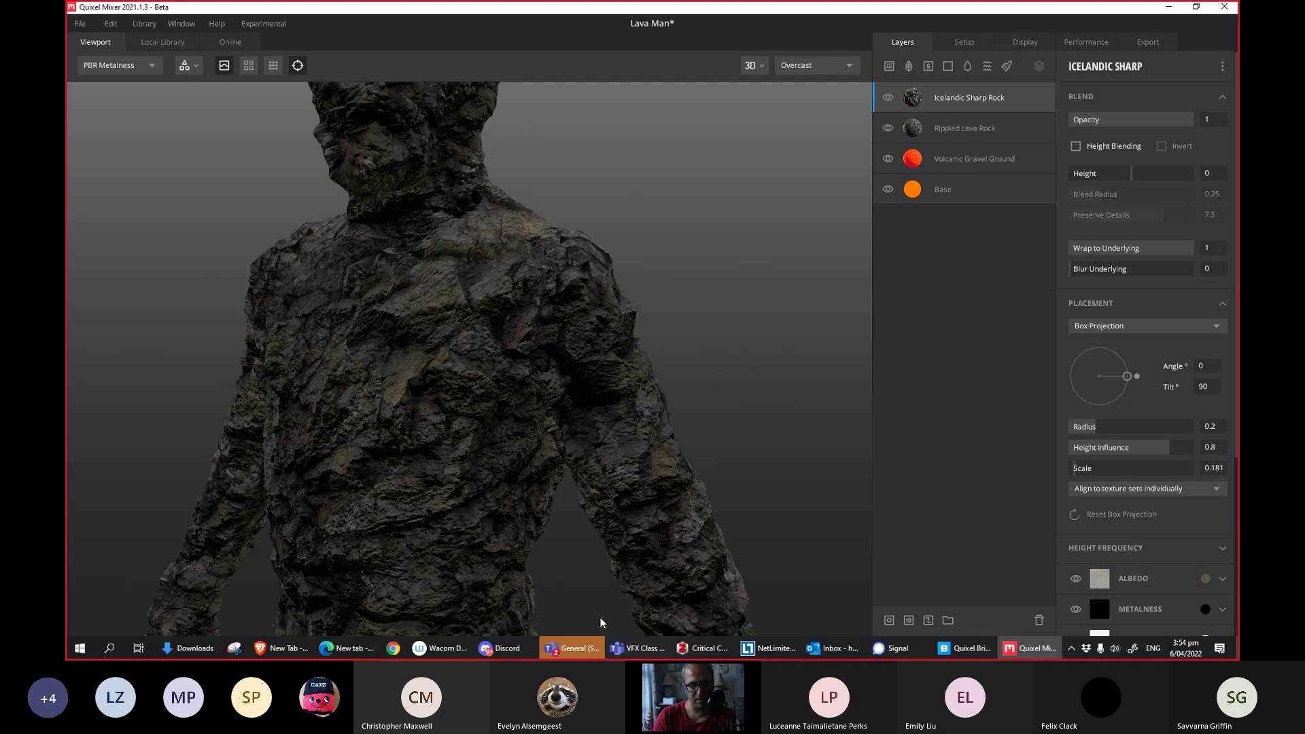
Save the mix as Lava Man in the test project.
{"action": "left_click", "coordinate": [82, 24]}
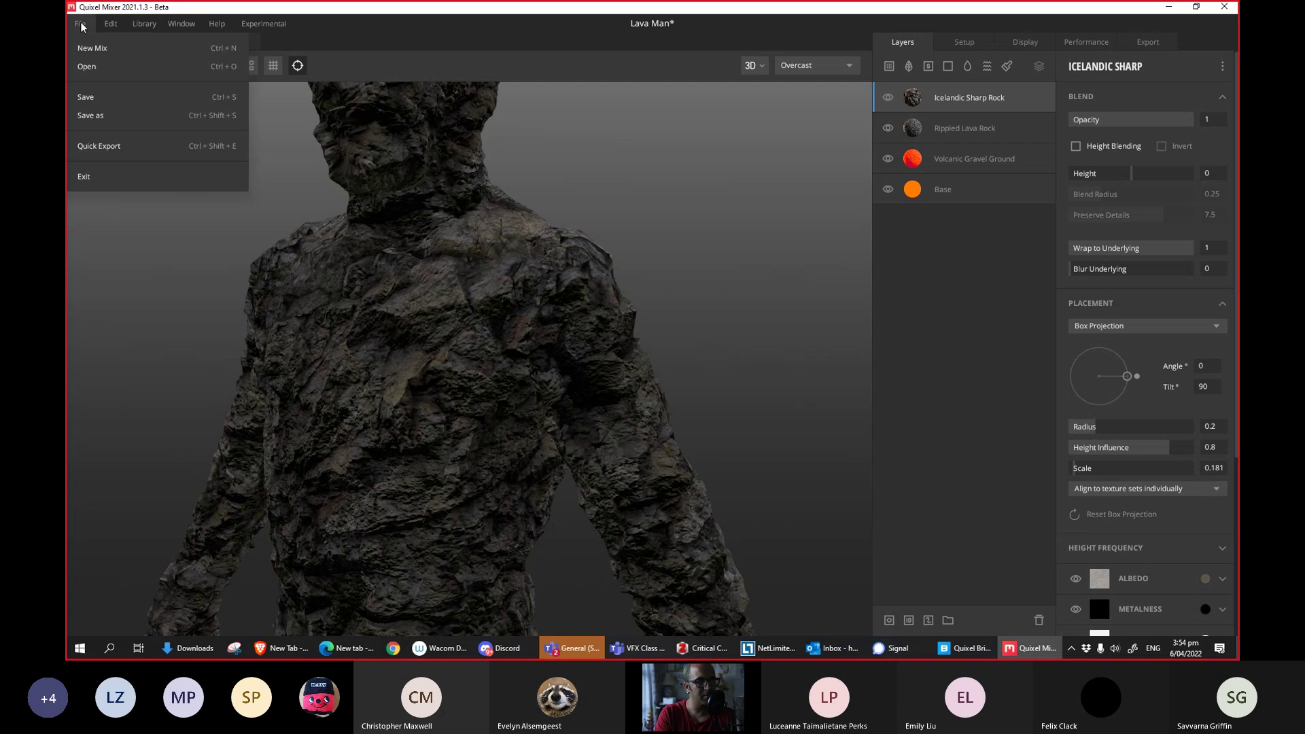
{"action": "left_click", "coordinate": [94, 102]}
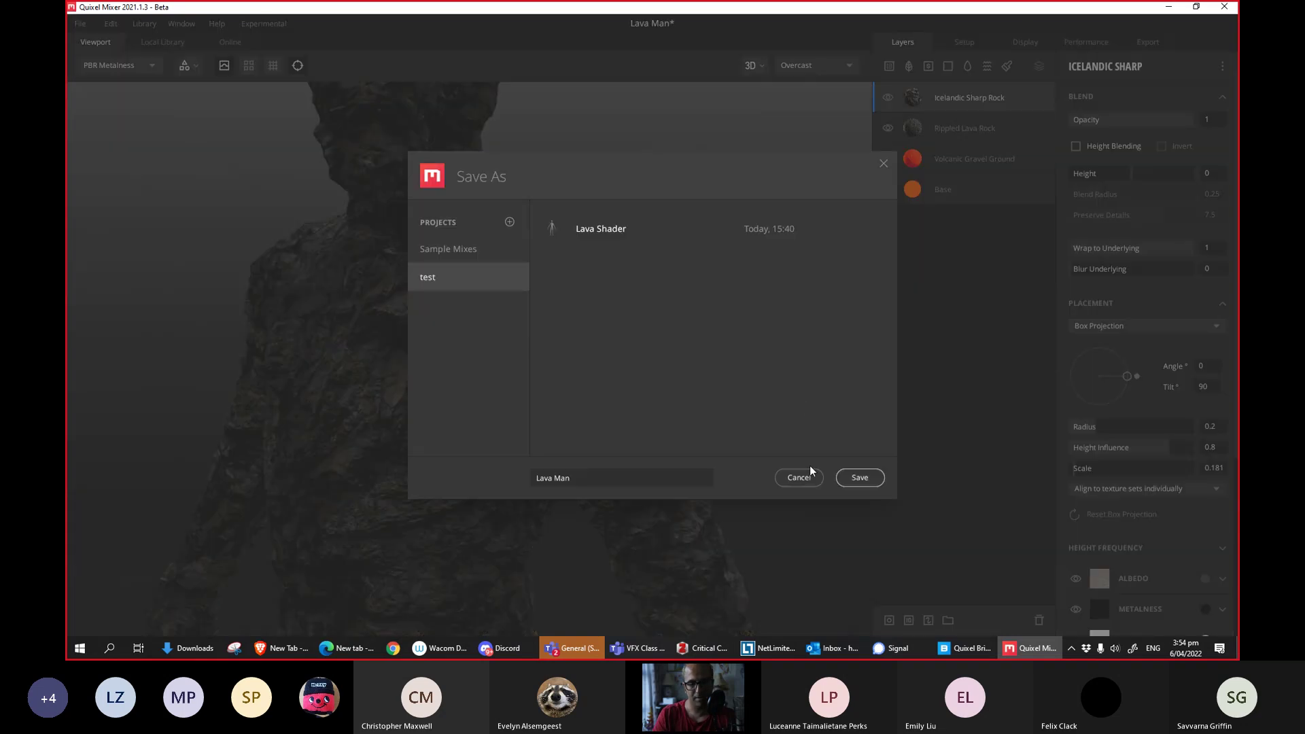
{"action": "left_click", "coordinate": [862, 481]}
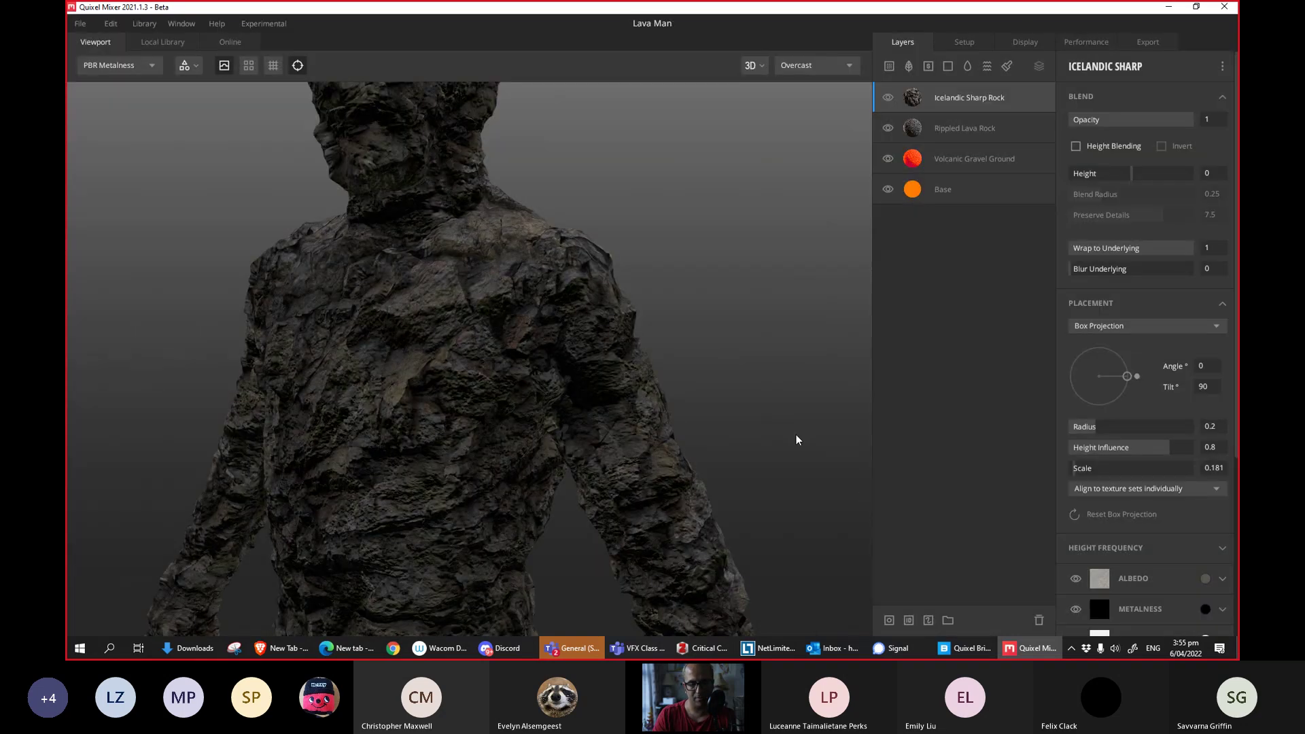
{"action": "scroll", "coordinate": [751, 430], "scroll_direction": "up", "scroll_amount": 5}
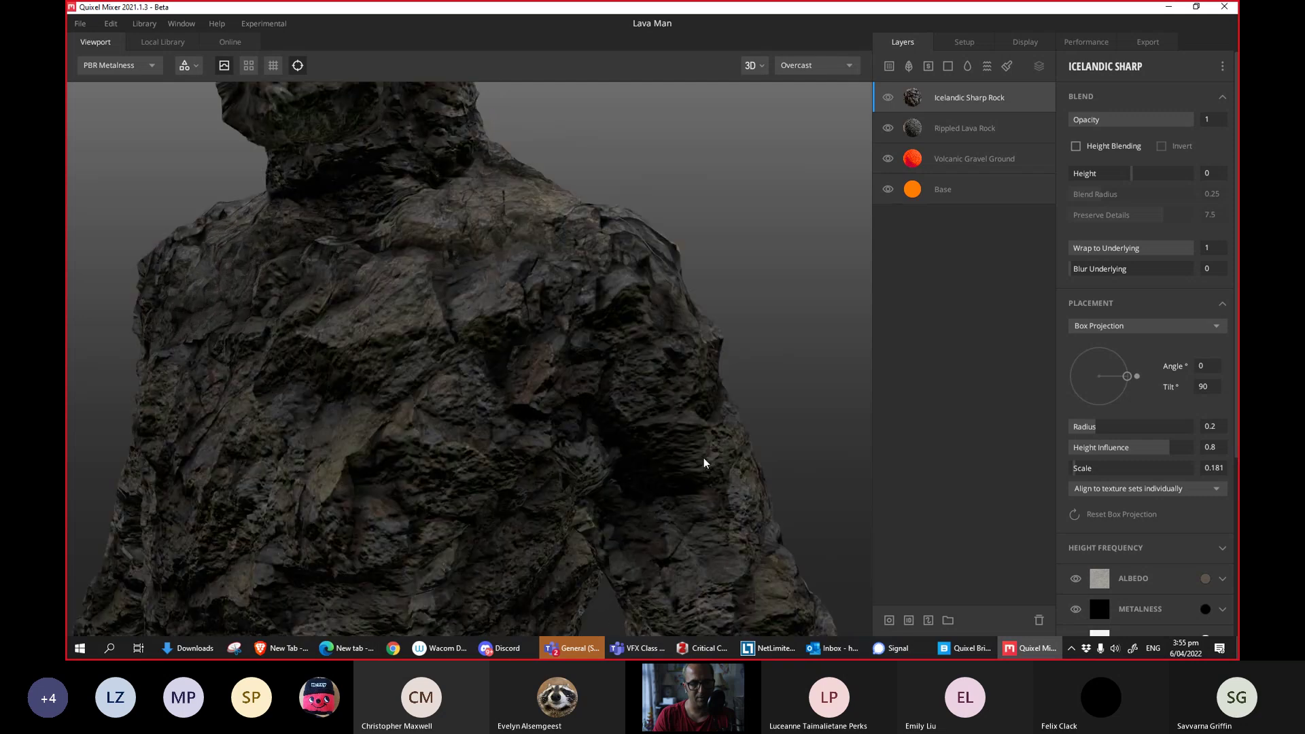
{"action": "scroll", "coordinate": [732, 437], "scroll_direction": "down", "scroll_amount": 5}
{"action": "scroll", "coordinate": [782, 431], "scroll_direction": "up", "scroll_amount": 4}
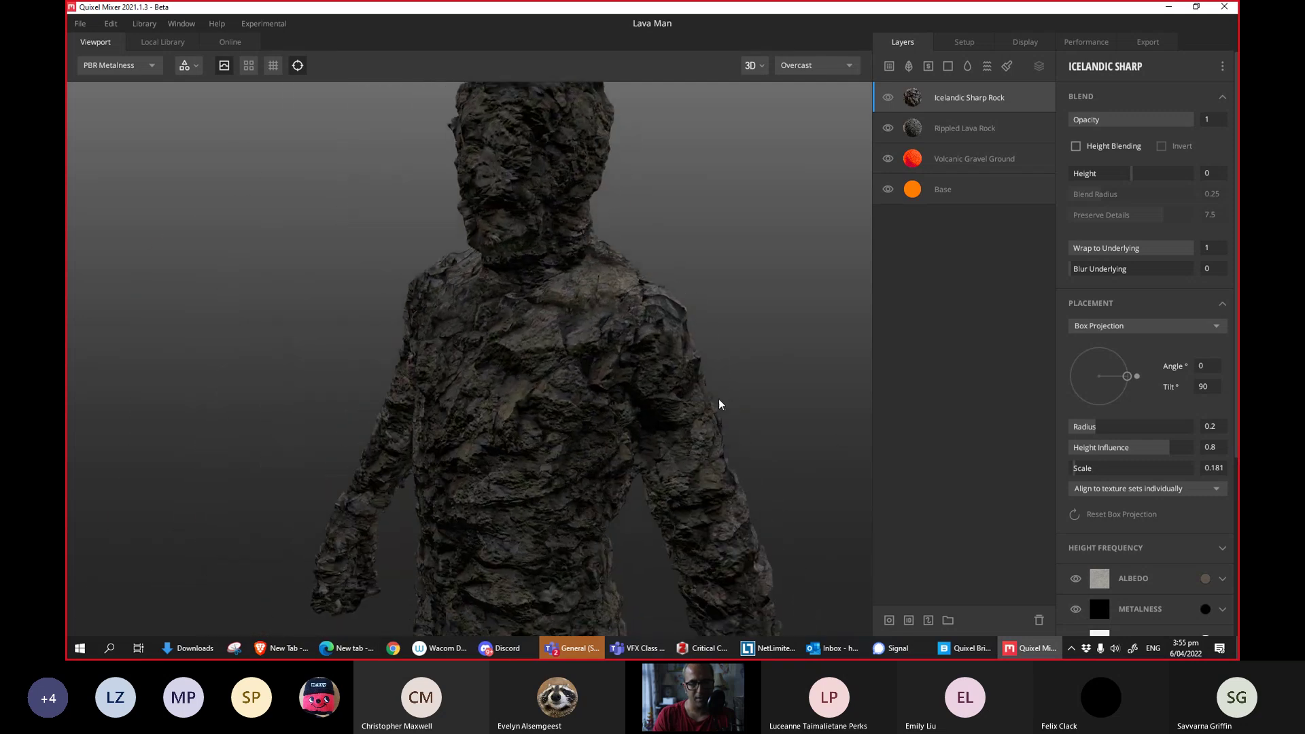
Add a paint mask to the Icelandic Sharp Rock layer and paint the rock onto the figure's shoulder and upper chest.
{"action": "left_click_drag", "start_coordinate": [721, 405], "coordinate": [673, 389]}
{"action": "scroll", "coordinate": [680, 417], "scroll_direction": "up", "scroll_amount": 3}
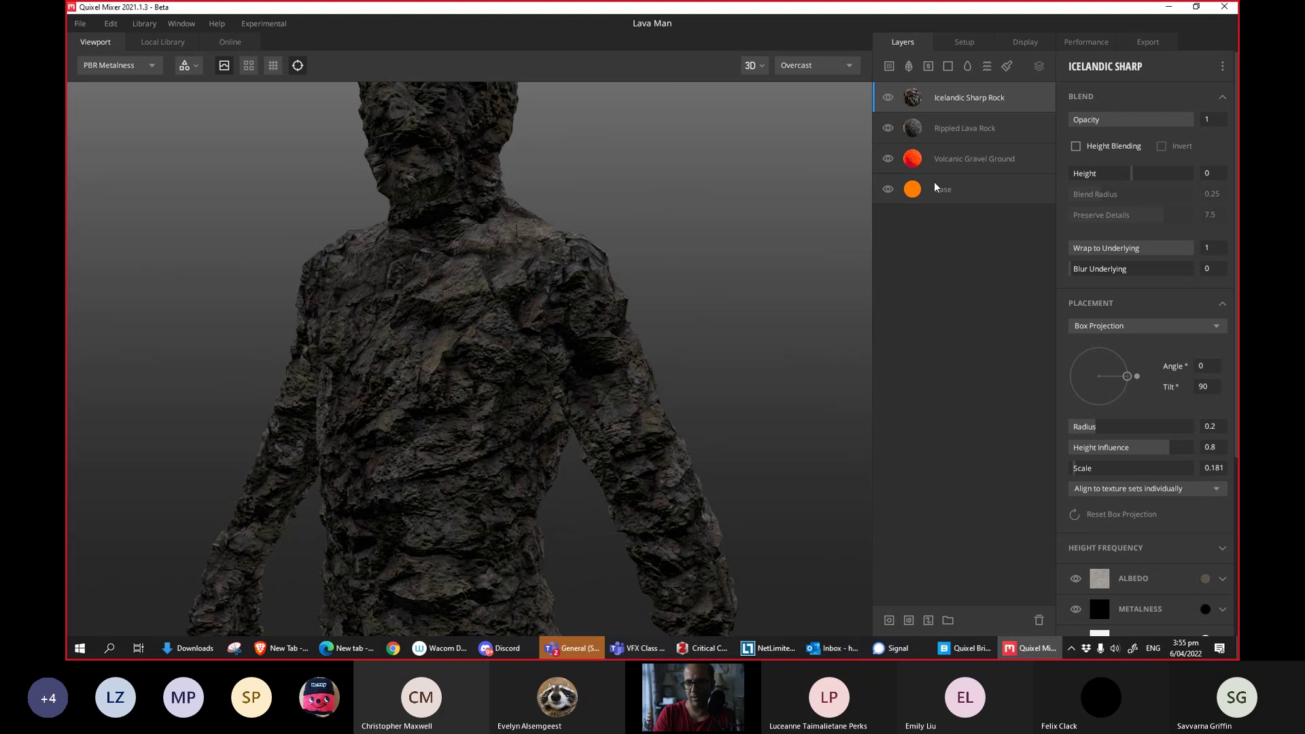
{"action": "left_click", "coordinate": [928, 622]}
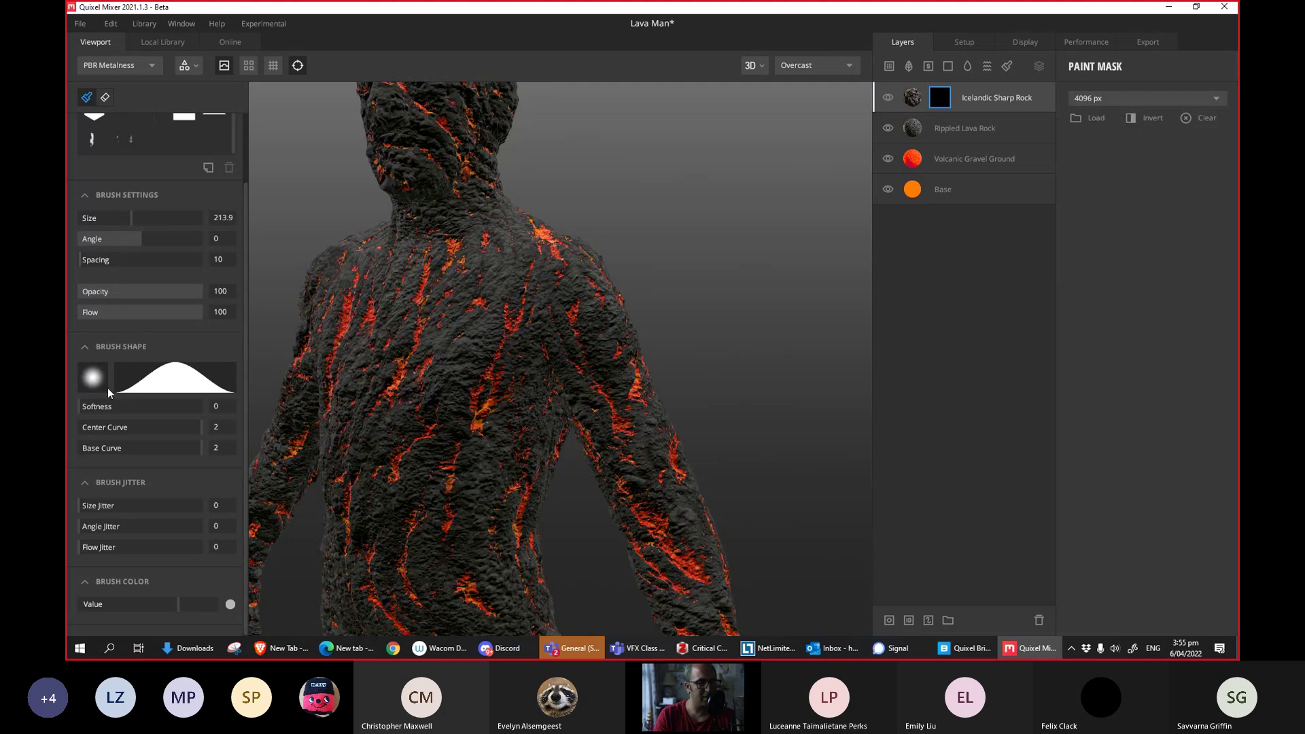
{"action": "mouse_move", "coordinate": [553, 247]}
{"action": "left_mouse_down"}
{"action": "mouse_move", "coordinate": [537, 283]}
{"action": "mouse_move", "coordinate": [487, 320]}
{"action": "mouse_move", "coordinate": [549, 267]}
{"action": "mouse_move", "coordinate": [553, 233]}
{"action": "mouse_move", "coordinate": [621, 272]}
{"action": "mouse_move", "coordinate": [431, 299]}
{"action": "mouse_move", "coordinate": [647, 312]}
{"action": "mouse_move", "coordinate": [359, 303]}
{"action": "mouse_move", "coordinate": [400, 300]}
{"action": "mouse_move", "coordinate": [402, 268]}
{"action": "mouse_move", "coordinate": [452, 225]}
{"action": "mouse_move", "coordinate": [438, 218]}
{"action": "mouse_move", "coordinate": [496, 256]}
{"action": "mouse_move", "coordinate": [586, 284]}
{"action": "mouse_move", "coordinate": [573, 327]}
{"action": "left_mouse_up"}
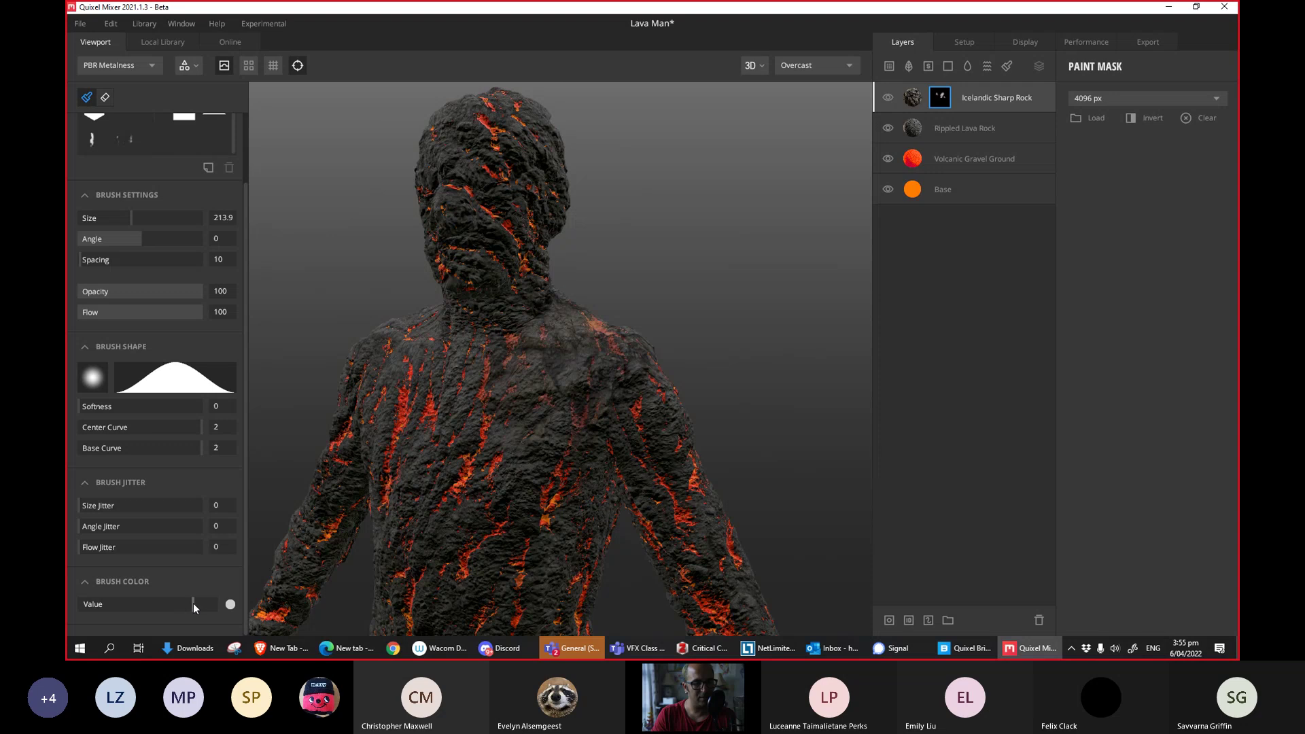
Set the Icelandic Sharp Rock layer's displacement strength to 20.14.
{"action": "left_click", "coordinate": [910, 100]}
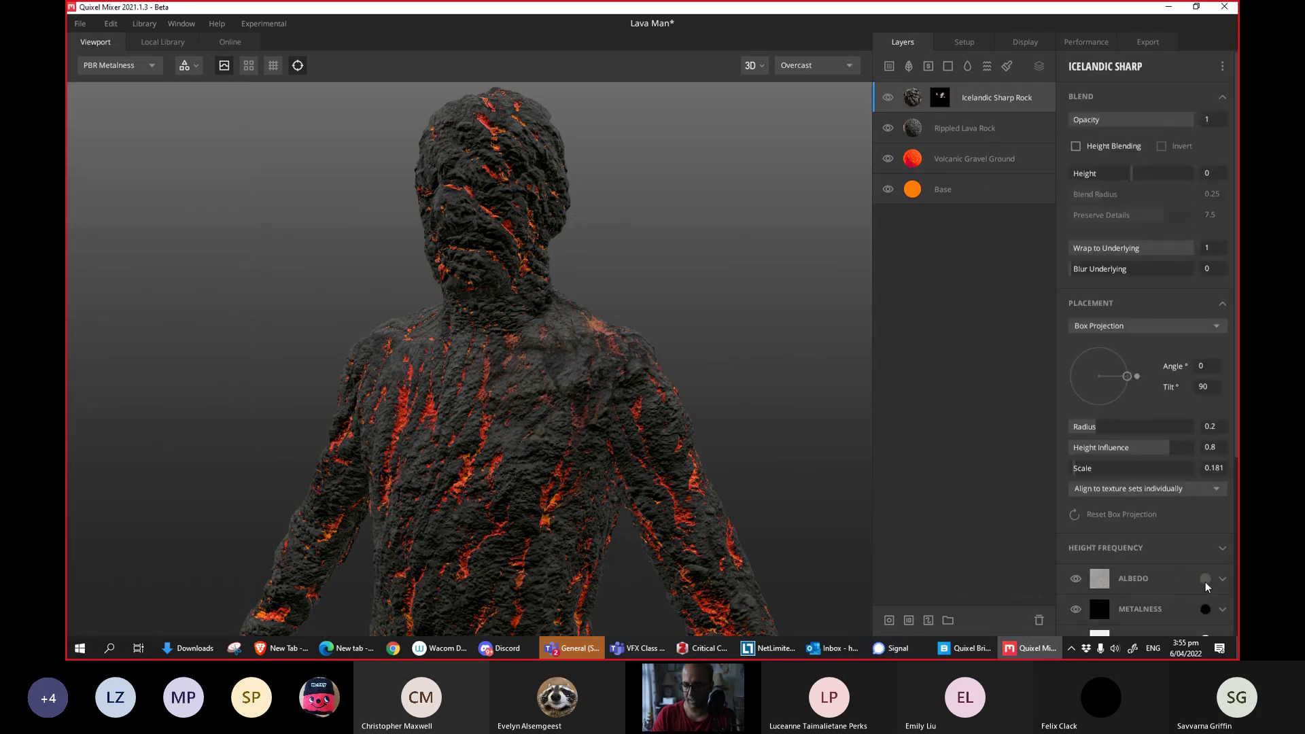
{"action": "left_click", "coordinate": [1183, 303]}
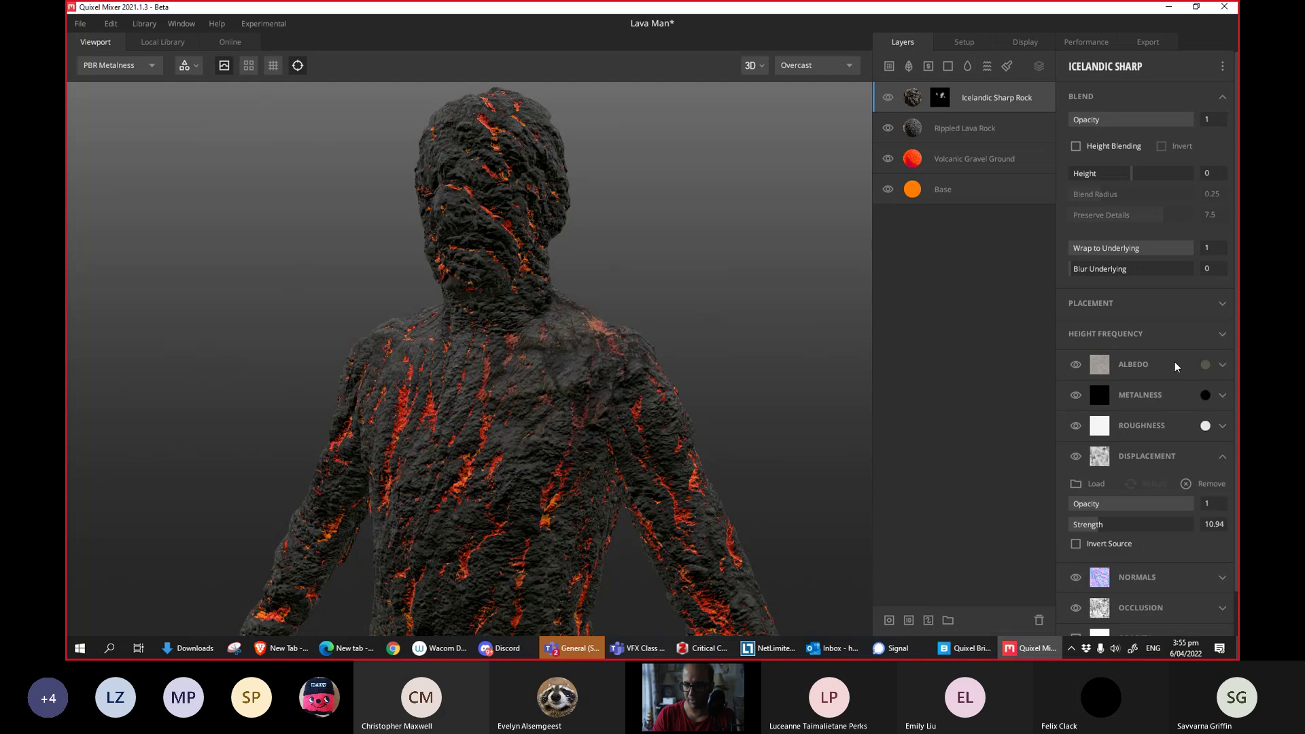
{"action": "left_click_drag", "start_coordinate": [1084, 529], "coordinate": [1120, 525]}
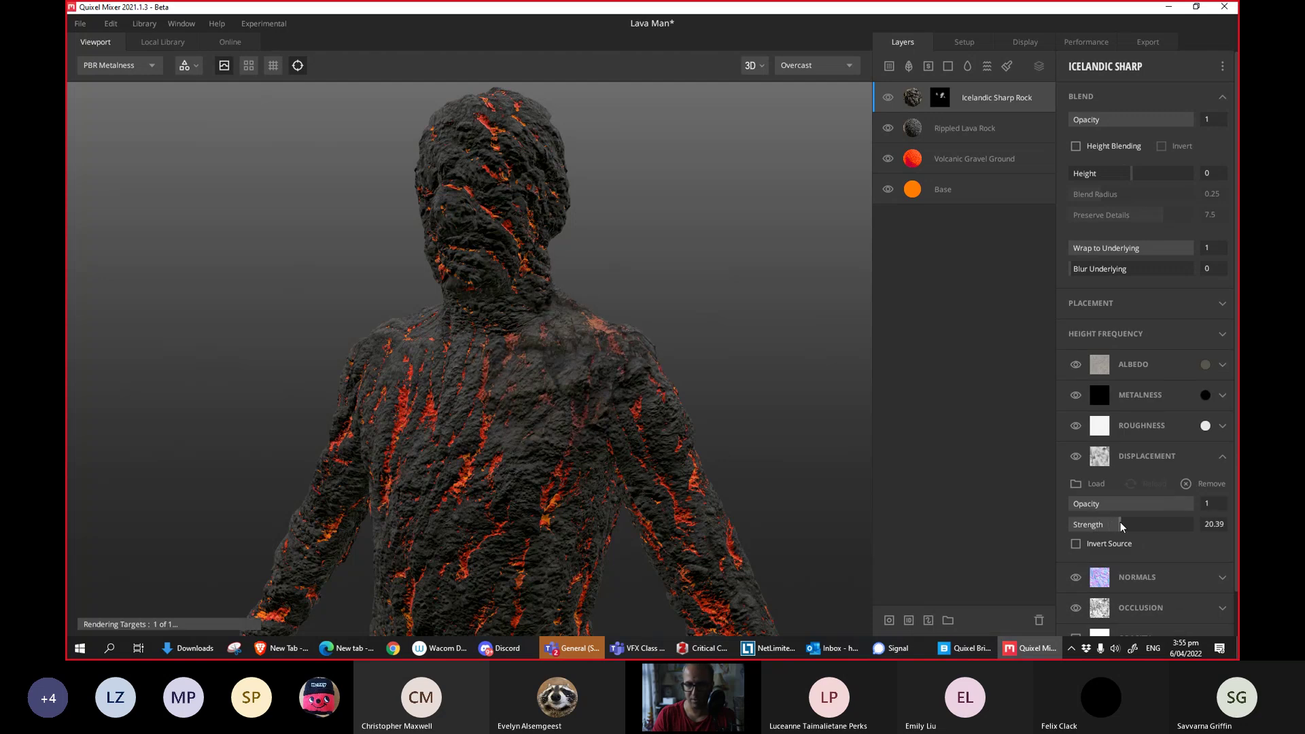
{"action": "left_click_drag", "start_coordinate": [293, 378], "coordinate": [408, 393]}
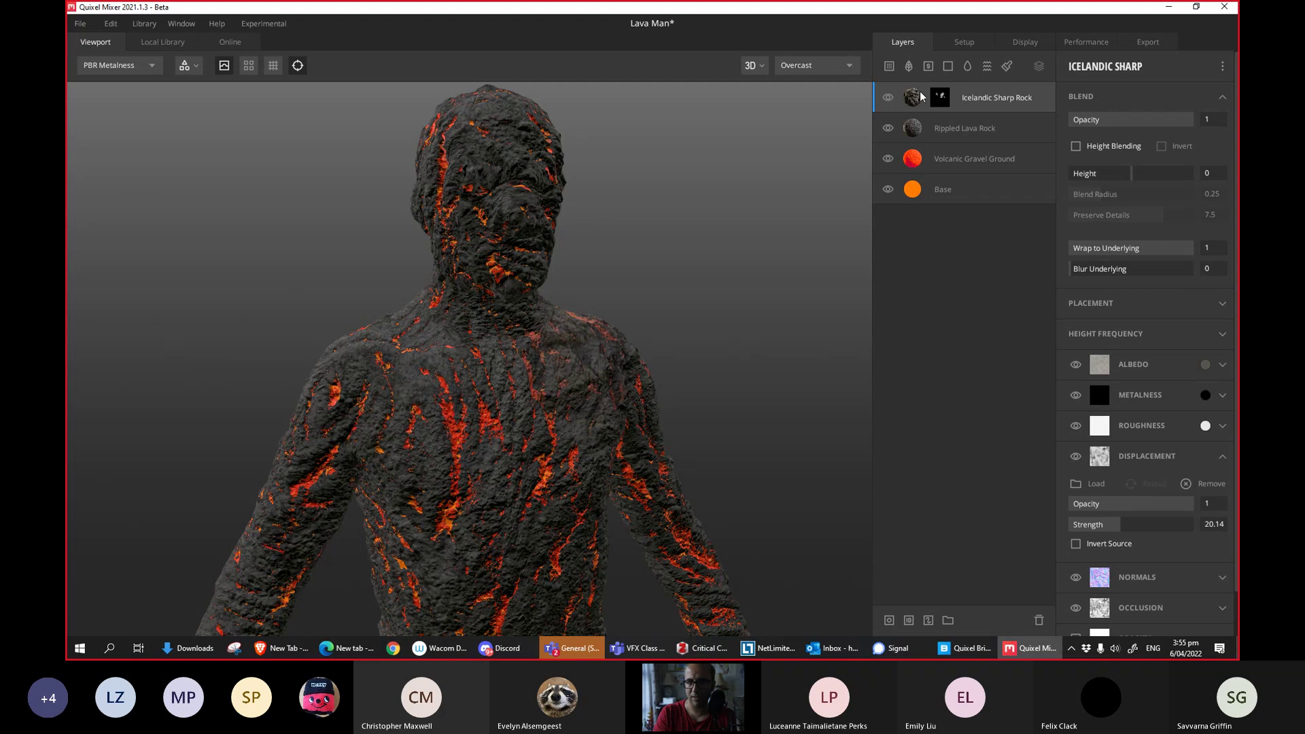
Paint the Icelandic Sharp Rock mask across the figure's chest, both shoulders and upper back.
{"action": "left_click", "coordinate": [937, 102]}
{"action": "mouse_move", "coordinate": [373, 379]}
{"action": "left_mouse_down"}
{"action": "mouse_move", "coordinate": [476, 374]}
{"action": "mouse_move", "coordinate": [373, 373]}
{"action": "mouse_move", "coordinate": [362, 423]}
{"action": "mouse_move", "coordinate": [469, 431]}
{"action": "mouse_move", "coordinate": [452, 396]}
{"action": "mouse_move", "coordinate": [590, 388]}
{"action": "mouse_move", "coordinate": [577, 460]}
{"action": "mouse_move", "coordinate": [481, 388]}
{"action": "mouse_move", "coordinate": [499, 389]}
{"action": "mouse_move", "coordinate": [524, 292]}
{"action": "mouse_move", "coordinate": [496, 344]}
{"action": "mouse_move", "coordinate": [475, 256]}
{"action": "mouse_move", "coordinate": [452, 230]}
{"action": "mouse_move", "coordinate": [489, 254]}
{"action": "mouse_move", "coordinate": [695, 265]}
{"action": "left_mouse_up"}
{"action": "left_click_drag", "start_coordinate": [589, 263], "coordinate": [523, 259]}
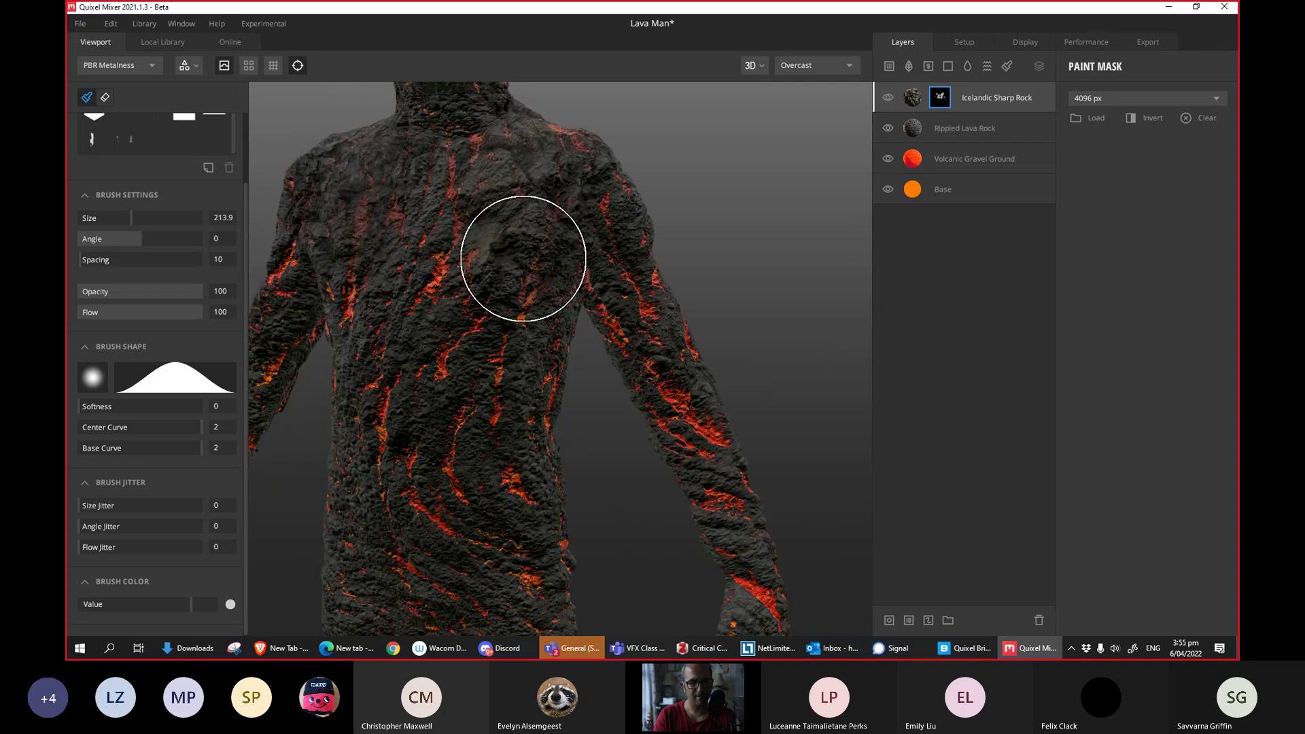
{"action": "mouse_move", "coordinate": [753, 256]}
{"action": "left_mouse_down", "text": "alt"}
{"action": "mouse_move", "coordinate": [687, 225]}
{"action": "mouse_move", "coordinate": [677, 314]}
{"action": "mouse_move", "coordinate": [623, 264]}
{"action": "mouse_move", "coordinate": [533, 291]}
{"action": "mouse_move", "coordinate": [267, 312]}
{"action": "mouse_move", "coordinate": [437, 312]}
{"action": "mouse_move", "coordinate": [510, 344]}
{"action": "mouse_move", "coordinate": [582, 314]}
{"action": "mouse_move", "coordinate": [568, 324]}
{"action": "left_mouse_up", "text": "alt"}
{"action": "scroll", "coordinate": [677, 315], "scroll_direction": "down", "scroll_amount": 3}
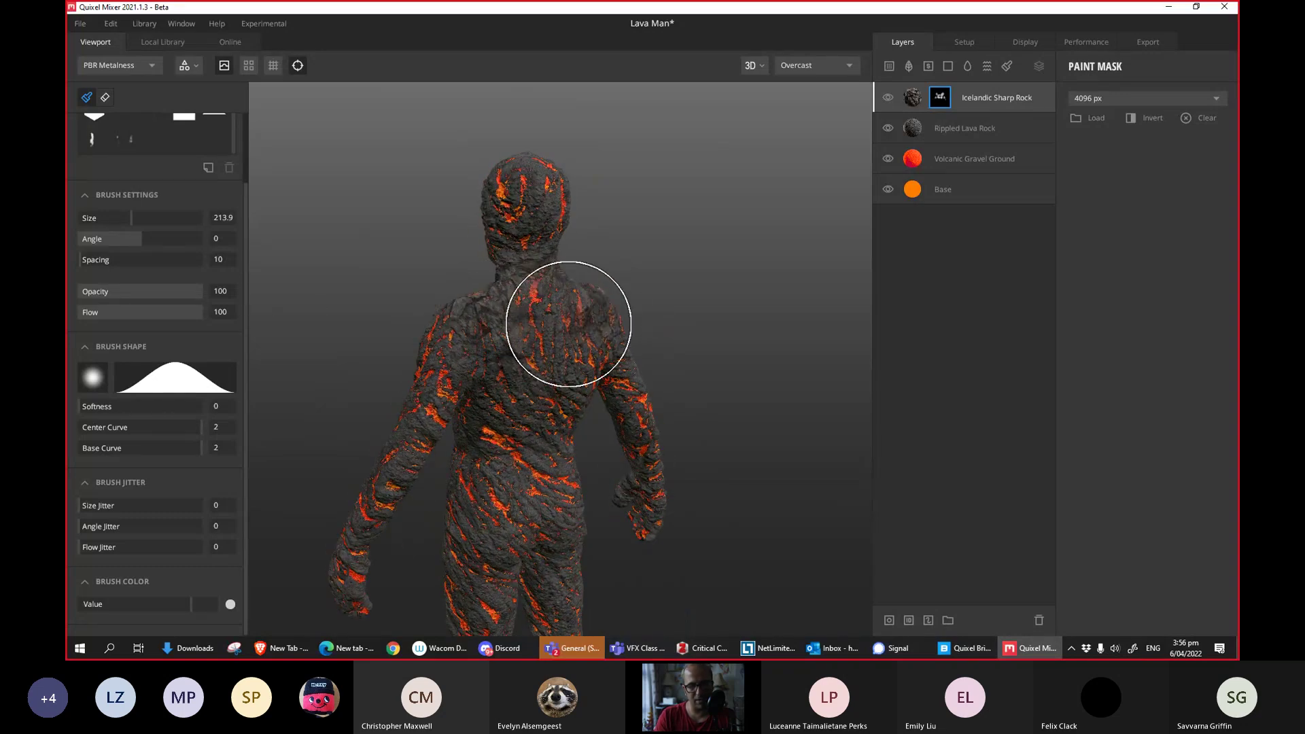
{"action": "mouse_move", "coordinate": [716, 308]}
{"action": "left_mouse_down", "text": "alt"}
{"action": "mouse_move", "coordinate": [603, 303]}
{"action": "mouse_move", "coordinate": [706, 278]}
{"action": "mouse_move", "coordinate": [569, 279]}
{"action": "mouse_move", "coordinate": [640, 280]}
{"action": "mouse_move", "coordinate": [562, 292]}
{"action": "mouse_move", "coordinate": [589, 338]}
{"action": "mouse_move", "coordinate": [598, 326]}
{"action": "mouse_move", "coordinate": [580, 331]}
{"action": "mouse_move", "coordinate": [582, 306]}
{"action": "mouse_move", "coordinate": [533, 300]}
{"action": "mouse_move", "coordinate": [439, 342]}
{"action": "mouse_move", "coordinate": [437, 327]}
{"action": "mouse_move", "coordinate": [408, 338]}
{"action": "left_mouse_up", "text": "alt"}
{"action": "mouse_move", "coordinate": [408, 338]}
{"action": "left_mouse_down", "text": "alt"}
{"action": "mouse_move", "coordinate": [524, 335]}
{"action": "mouse_move", "coordinate": [446, 349]}
{"action": "mouse_move", "coordinate": [574, 329]}
{"action": "mouse_move", "coordinate": [542, 333]}
{"action": "mouse_move", "coordinate": [541, 294]}
{"action": "left_mouse_up", "text": "alt"}
{"action": "left_click_drag", "start_coordinate": [370, 339], "coordinate": [460, 335], "text": "alt"}
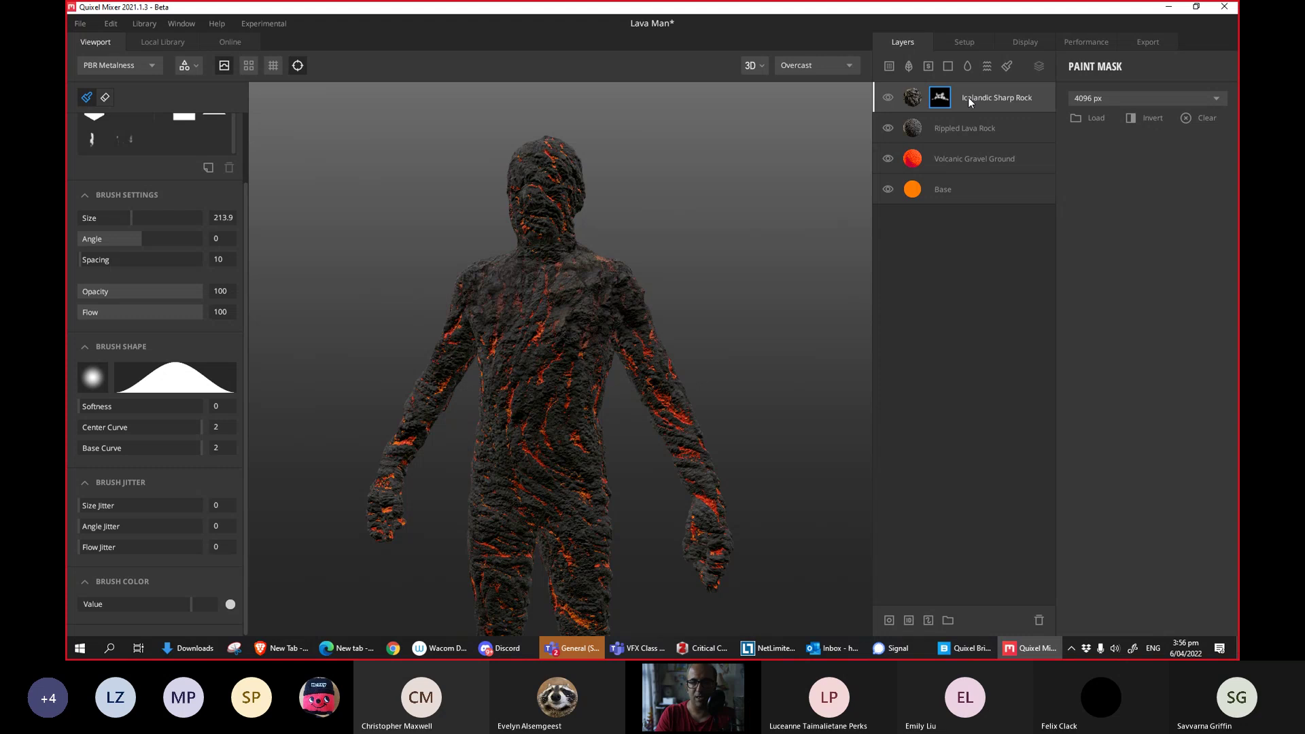
Set the mix's export target to Library.
{"action": "left_click", "coordinate": [1154, 44]}
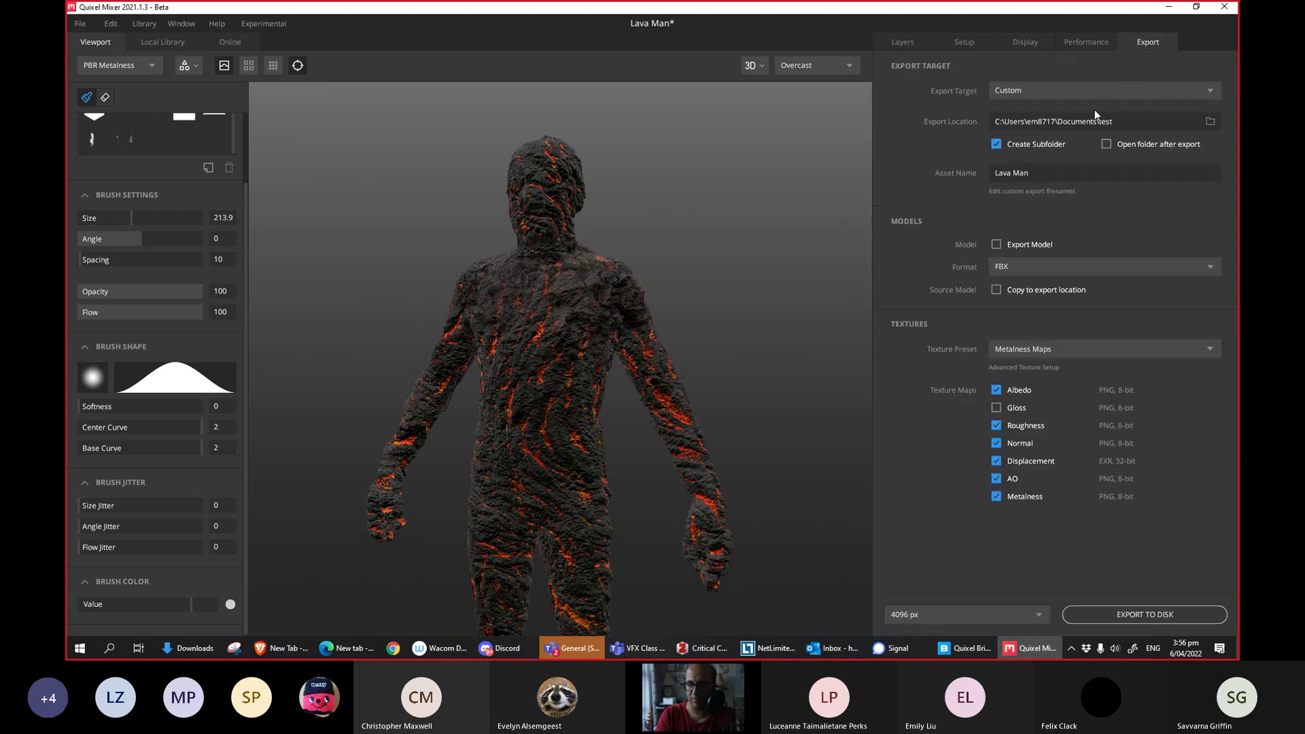
{"action": "left_click", "coordinate": [1046, 92]}
{"action": "left_click", "coordinate": [1047, 95]}
{"action": "left_click", "coordinate": [1054, 90]}
{"action": "left_click", "coordinate": [1056, 110]}
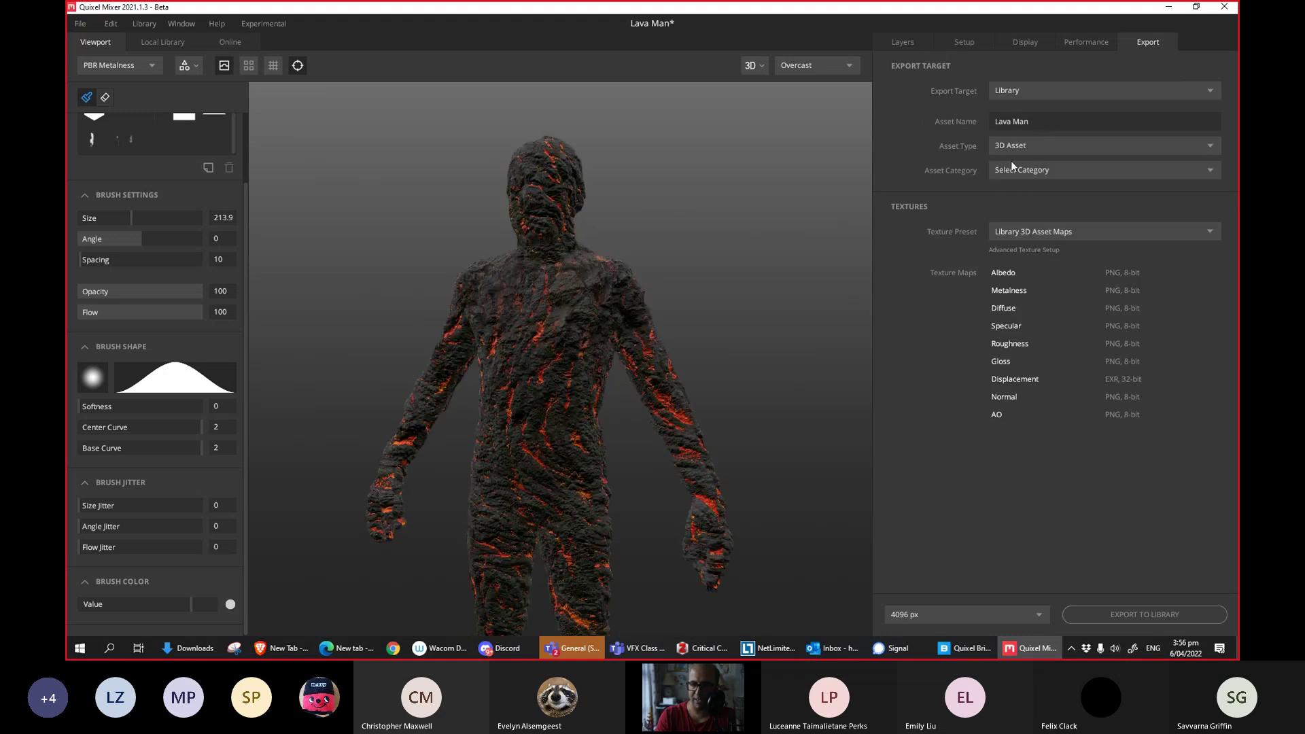
Create a new asset category named Lava Man for the 3D asset and export it to the library.
{"action": "left_click", "coordinate": [1030, 173]}
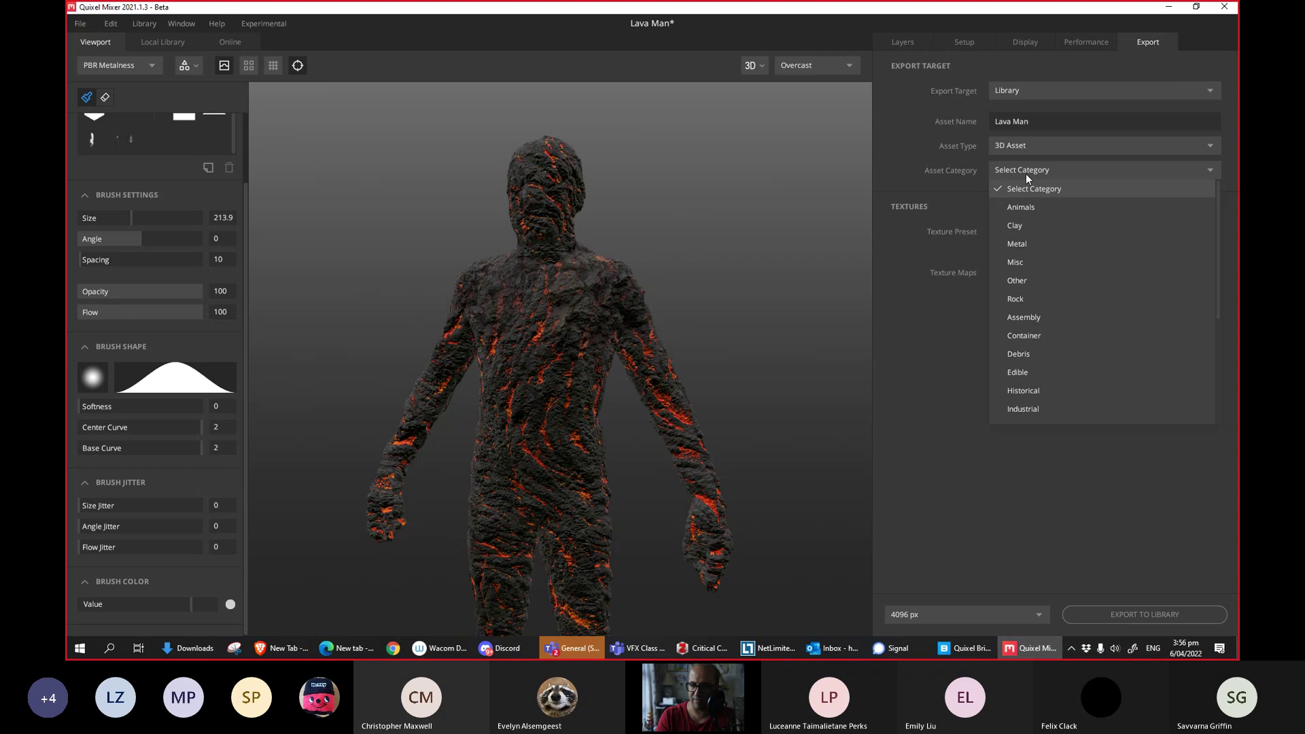
{"action": "left_click_drag", "start_coordinate": [1216, 208], "coordinate": [1228, 326]}
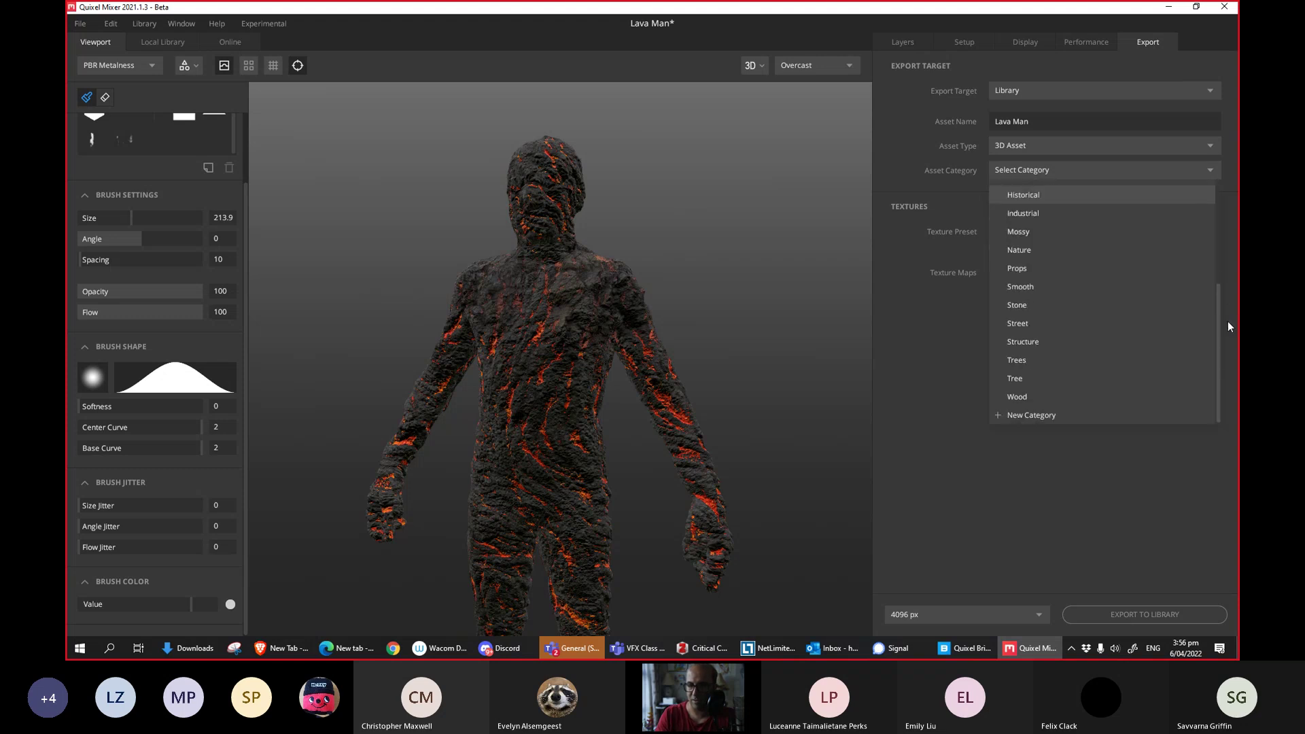
{"action": "scroll", "coordinate": [1221, 264], "scroll_direction": "up", "scroll_amount": 4}
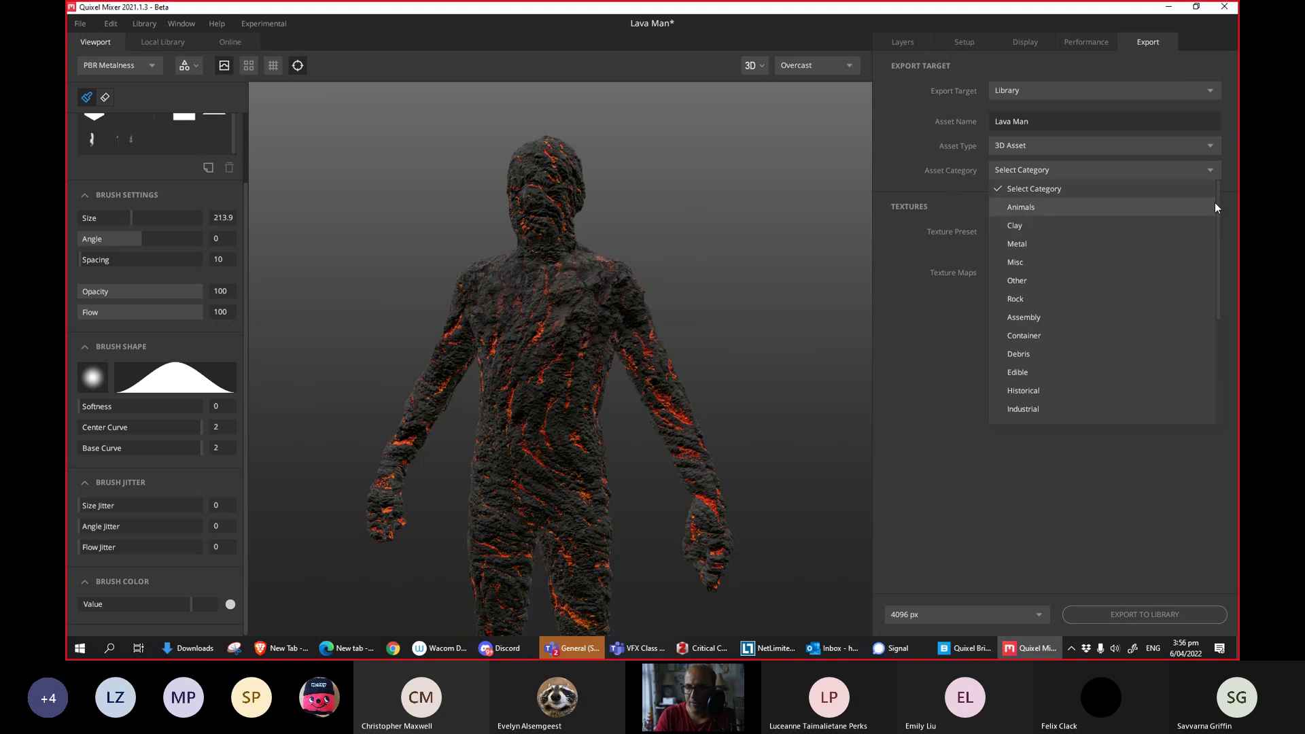
{"action": "left_click_drag", "start_coordinate": [1218, 200], "coordinate": [1218, 327]}
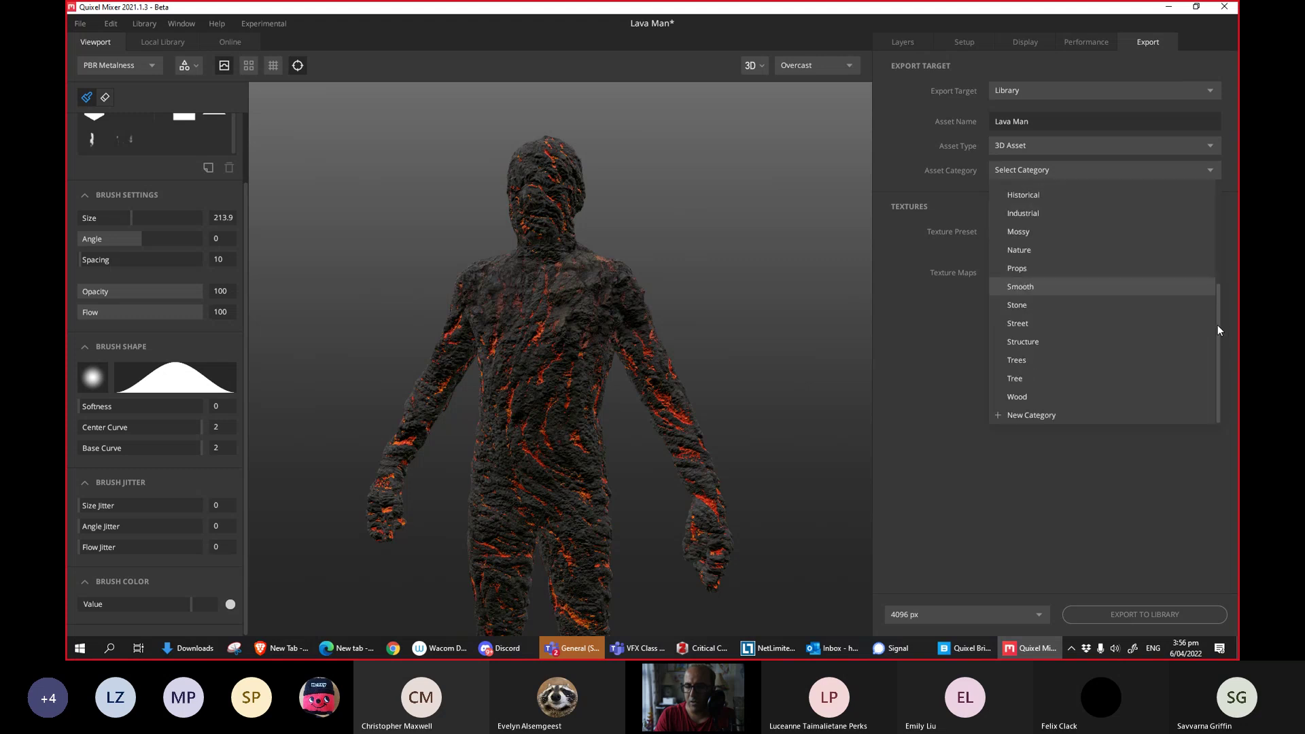
{"action": "left_click", "coordinate": [1030, 416]}
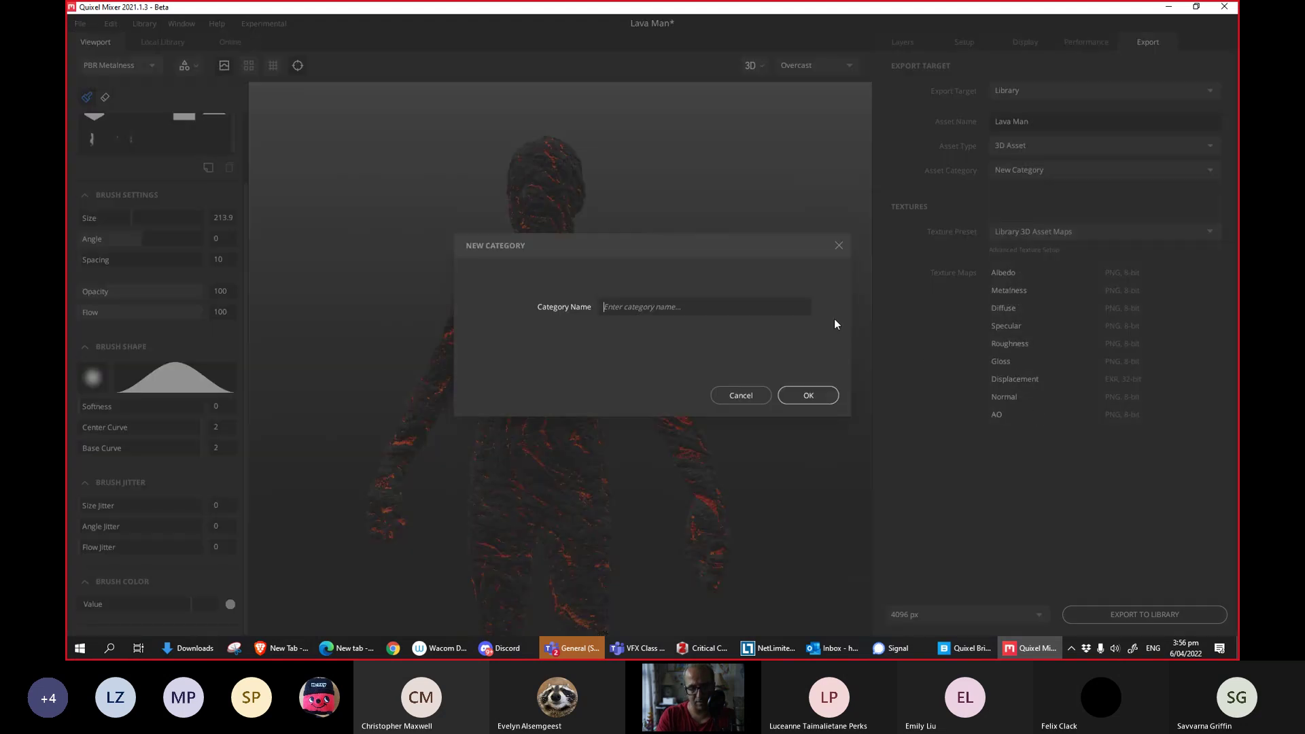
{"action": "type", "text": "La"}
{"action": "type", "text": "va for My"}
{"action": "key", "text": "BackSpace"}
{"action": "key", "text": "BackSpace"}
{"action": "key", "text": "BackSpace"}
{"action": "key", "text": "BackSpace"}
{"action": "key", "text": "BackSpace"}
{"action": "key", "text": "BackSpace"}
{"action": "type", "text": "Man"}
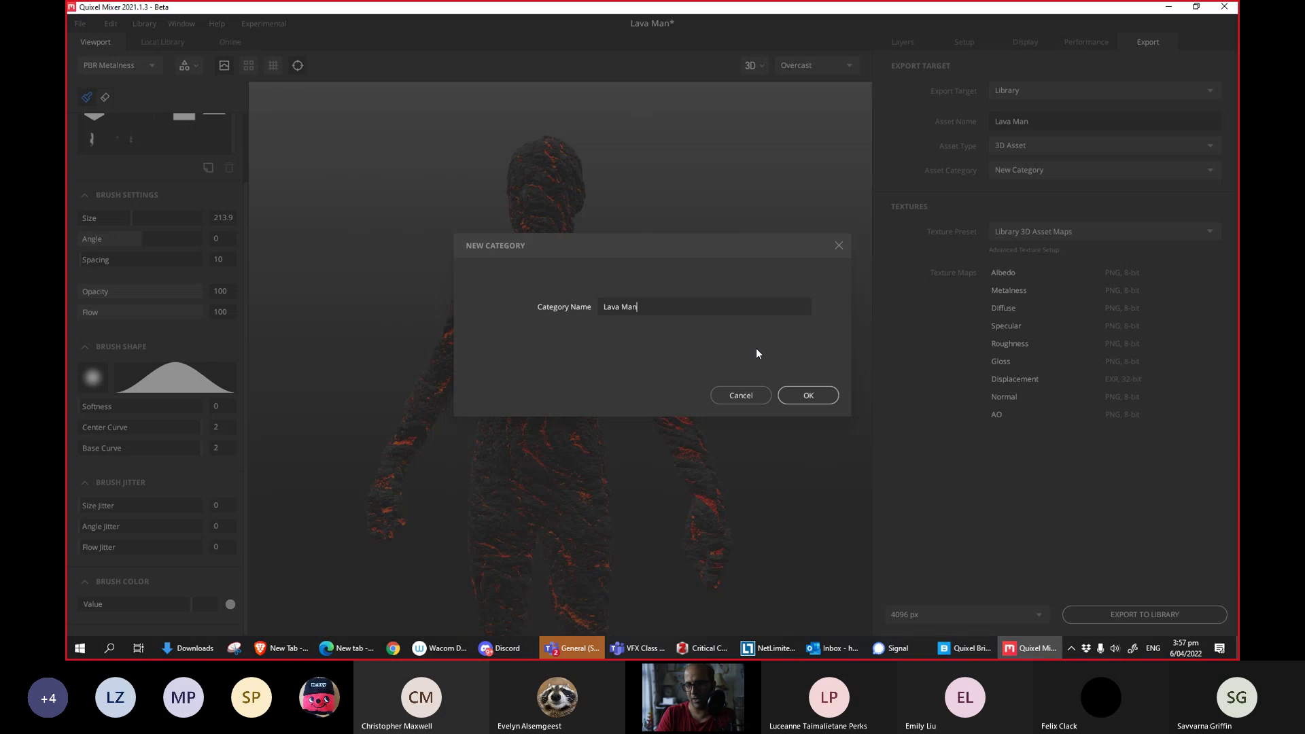
{"action": "left_click", "coordinate": [811, 394]}
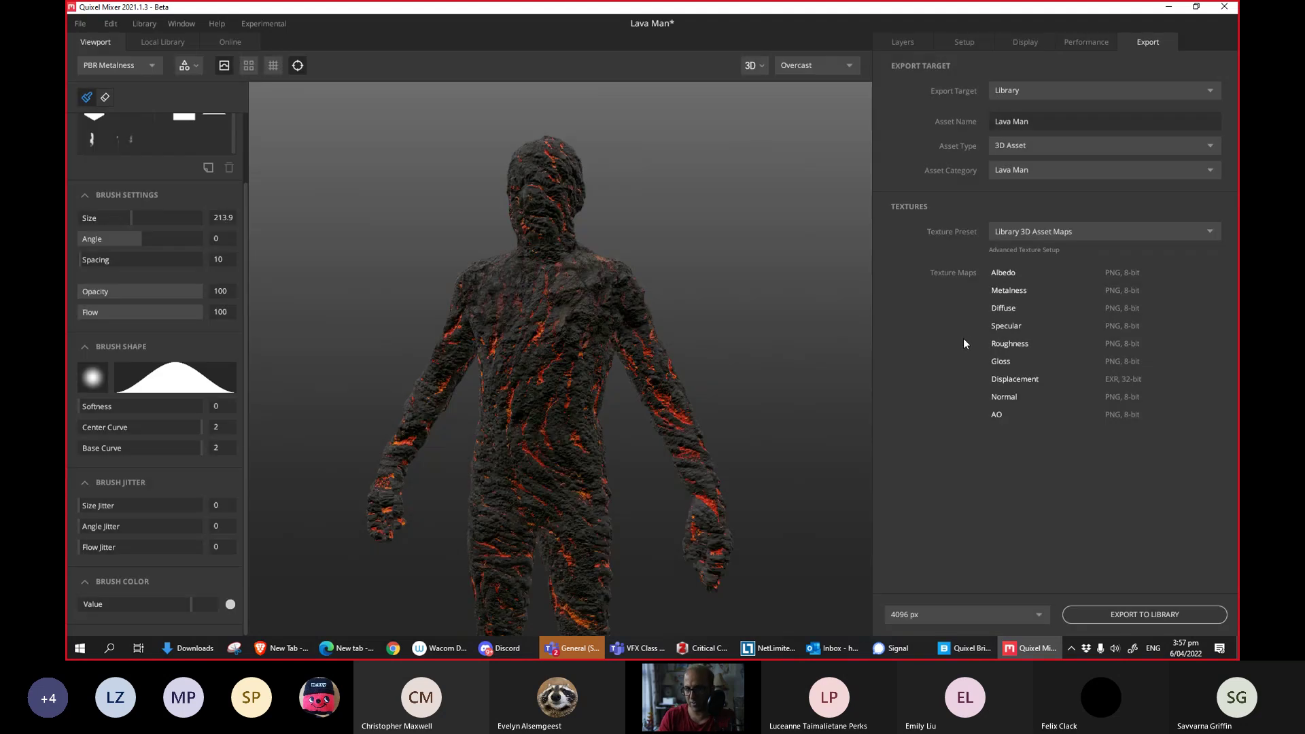
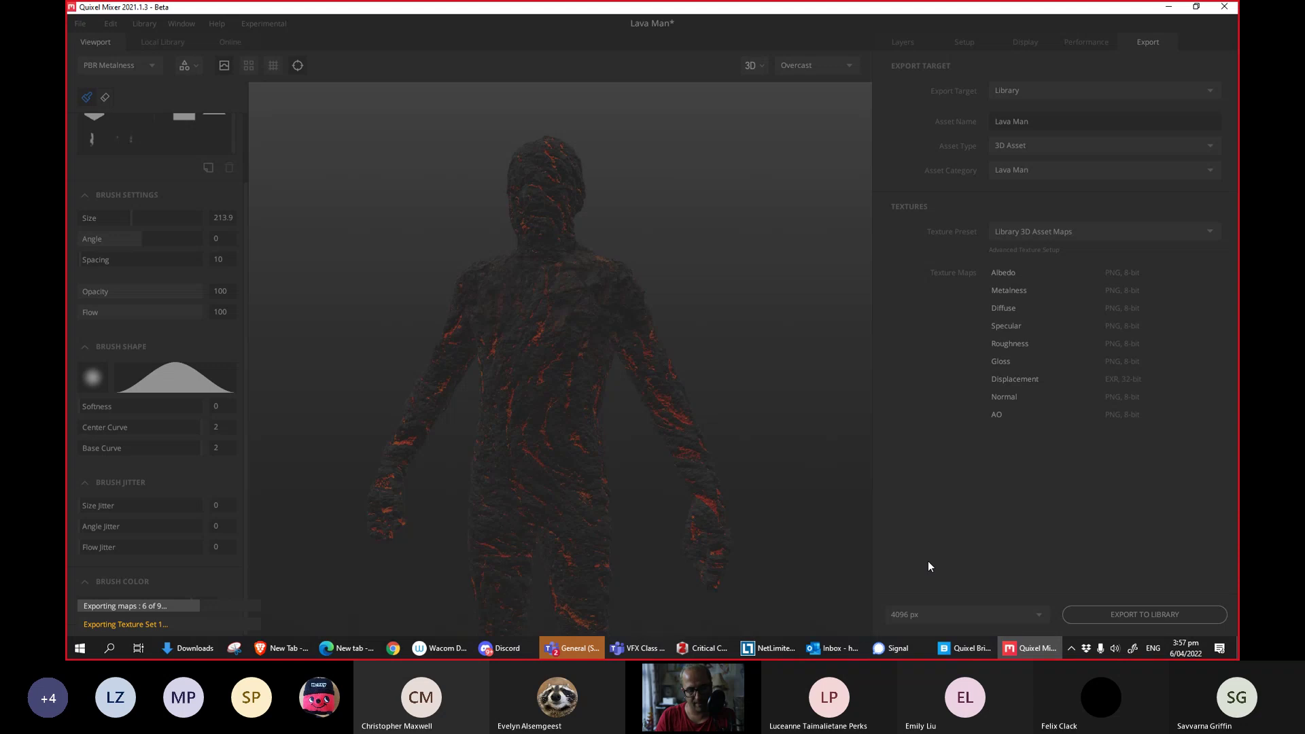
Launch Maya 2020 from the system search.
{"action": "key", "text": "super"}
{"action": "type", "text": "maya"}
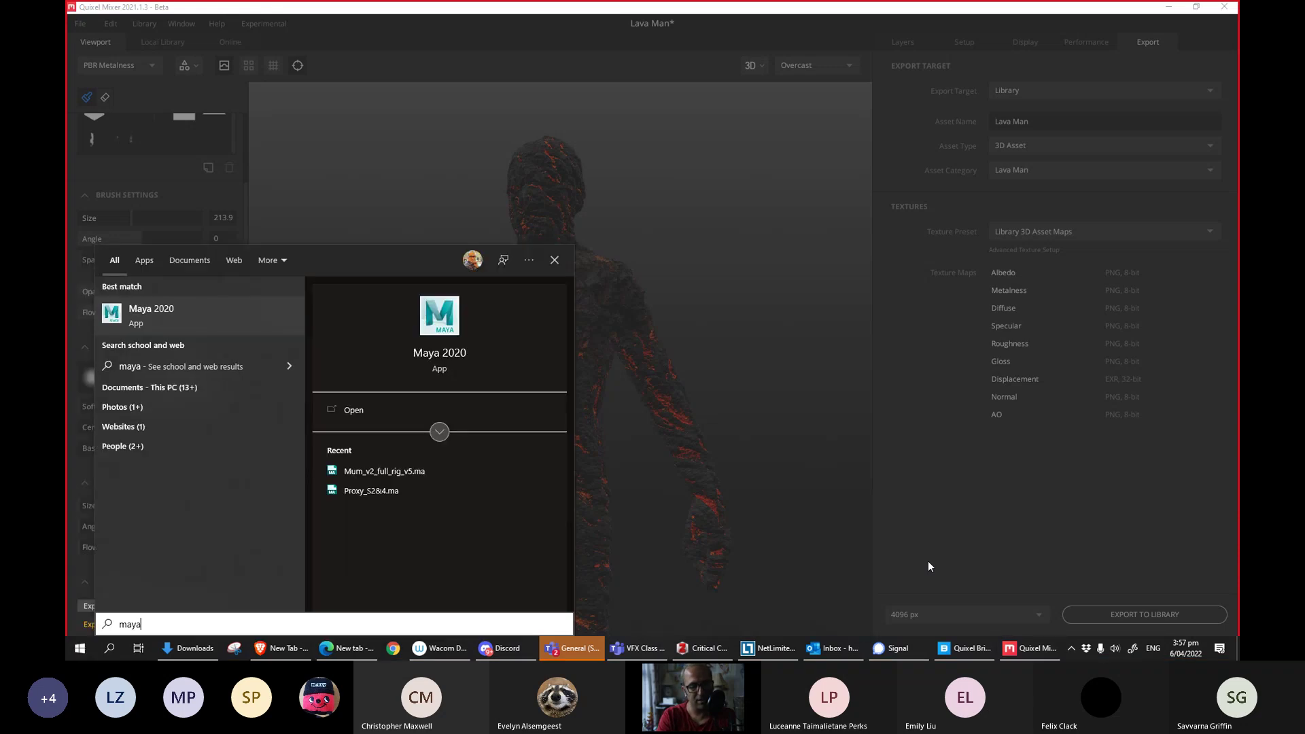
{"action": "key", "text": "Return"}
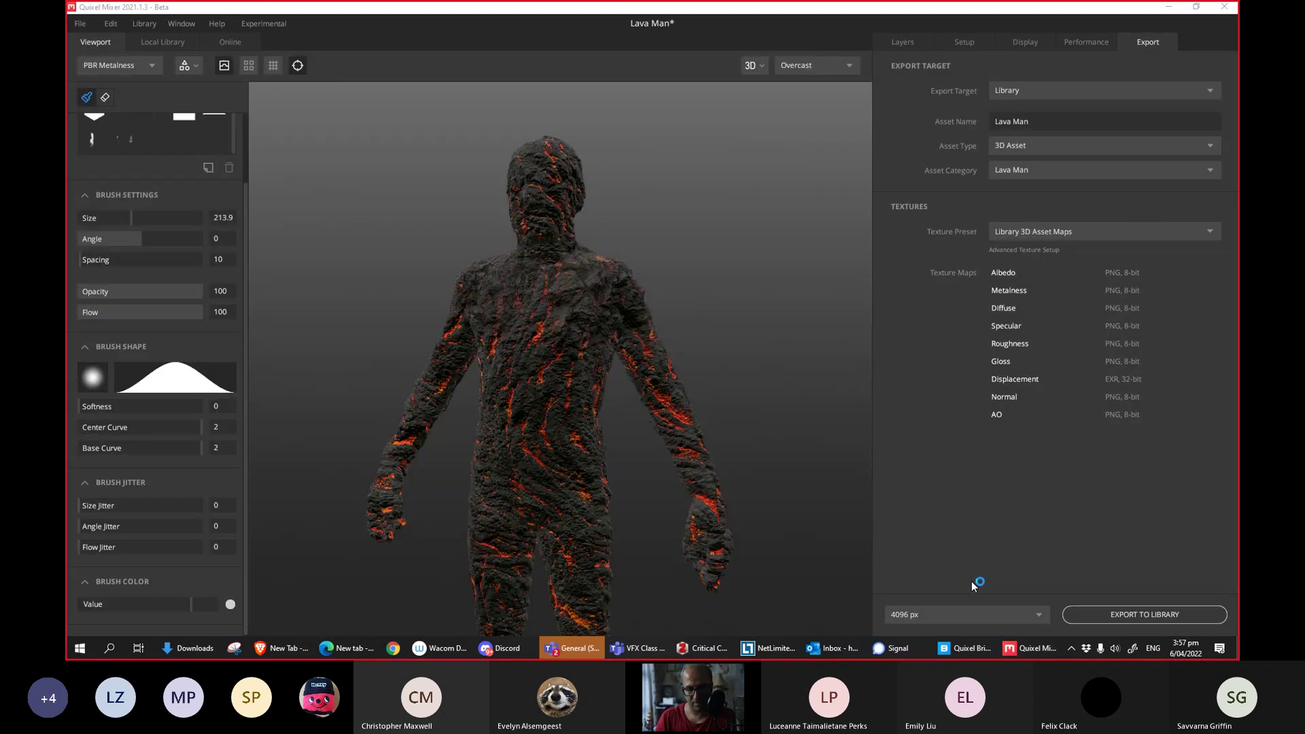
Switch to Quixel Bridge and look through the local Megascans assets, including Surfaces, for the exported Lava Man asset.
{"action": "left_click", "coordinate": [911, 648]}
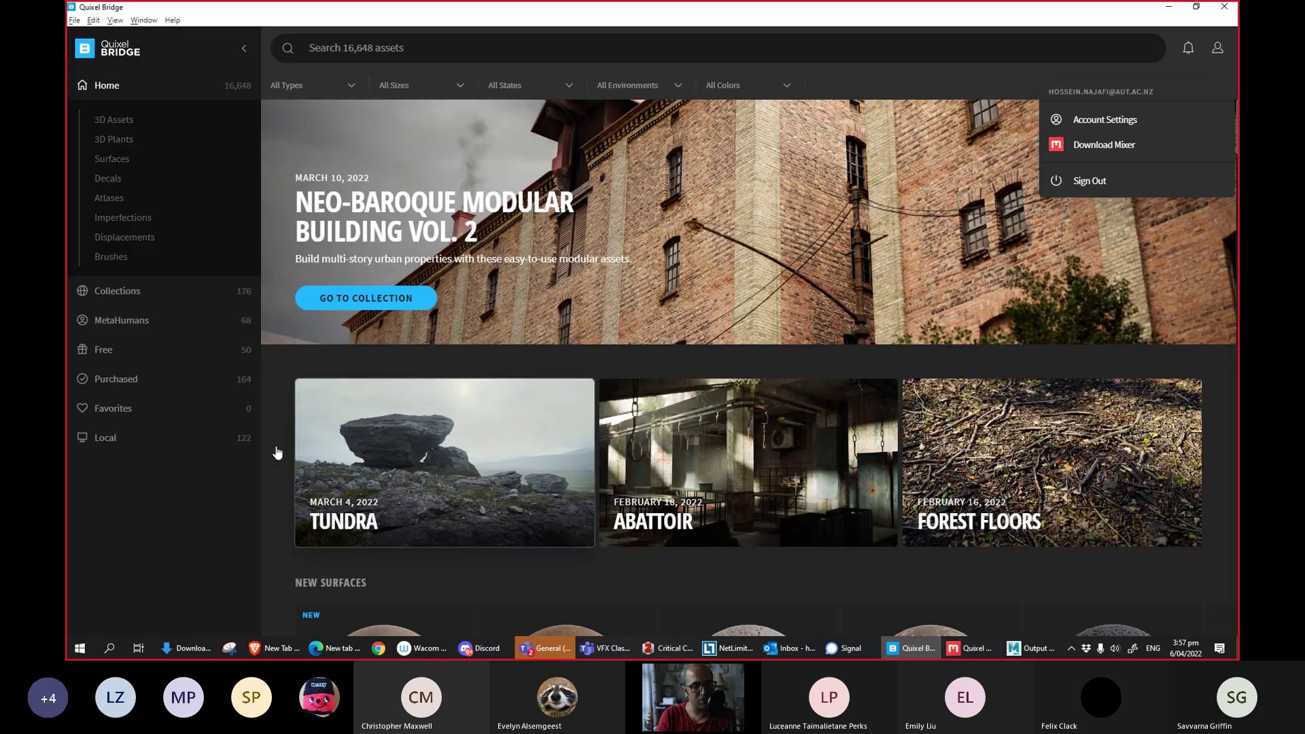
{"action": "left_click", "coordinate": [136, 444]}
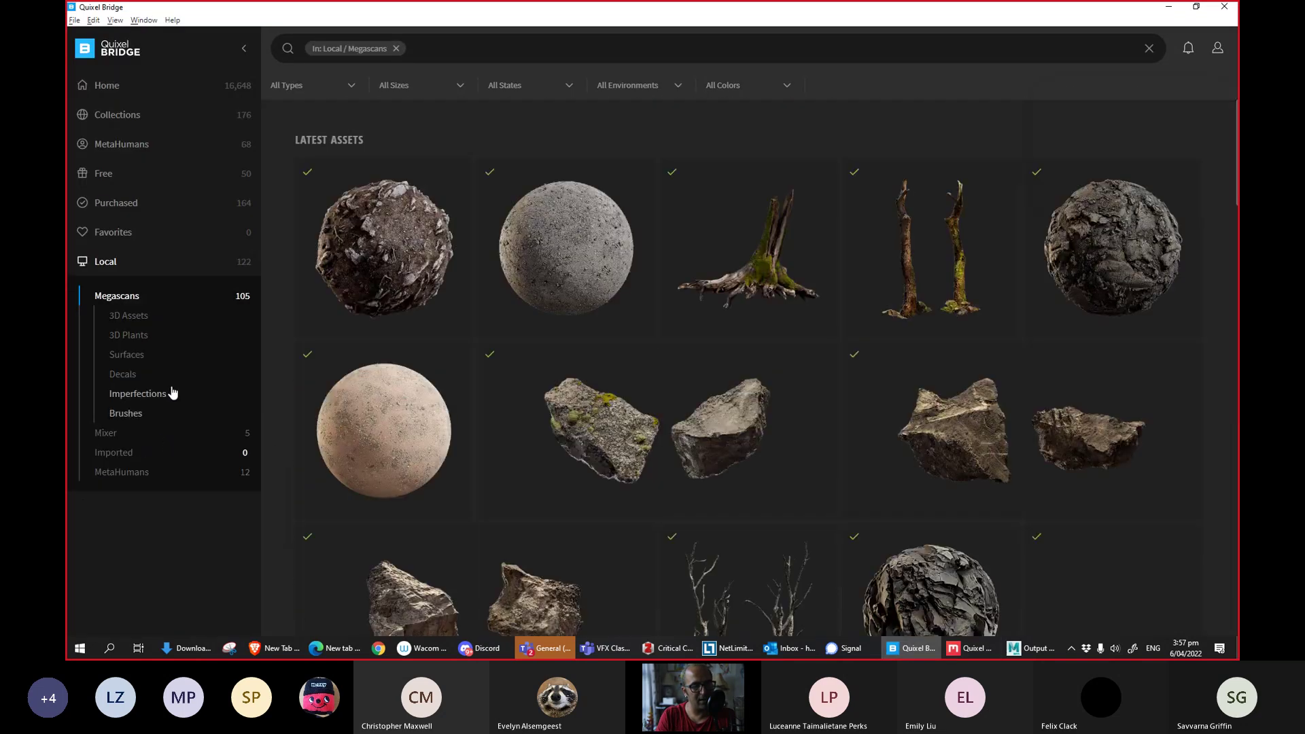
{"action": "left_click", "coordinate": [142, 357]}
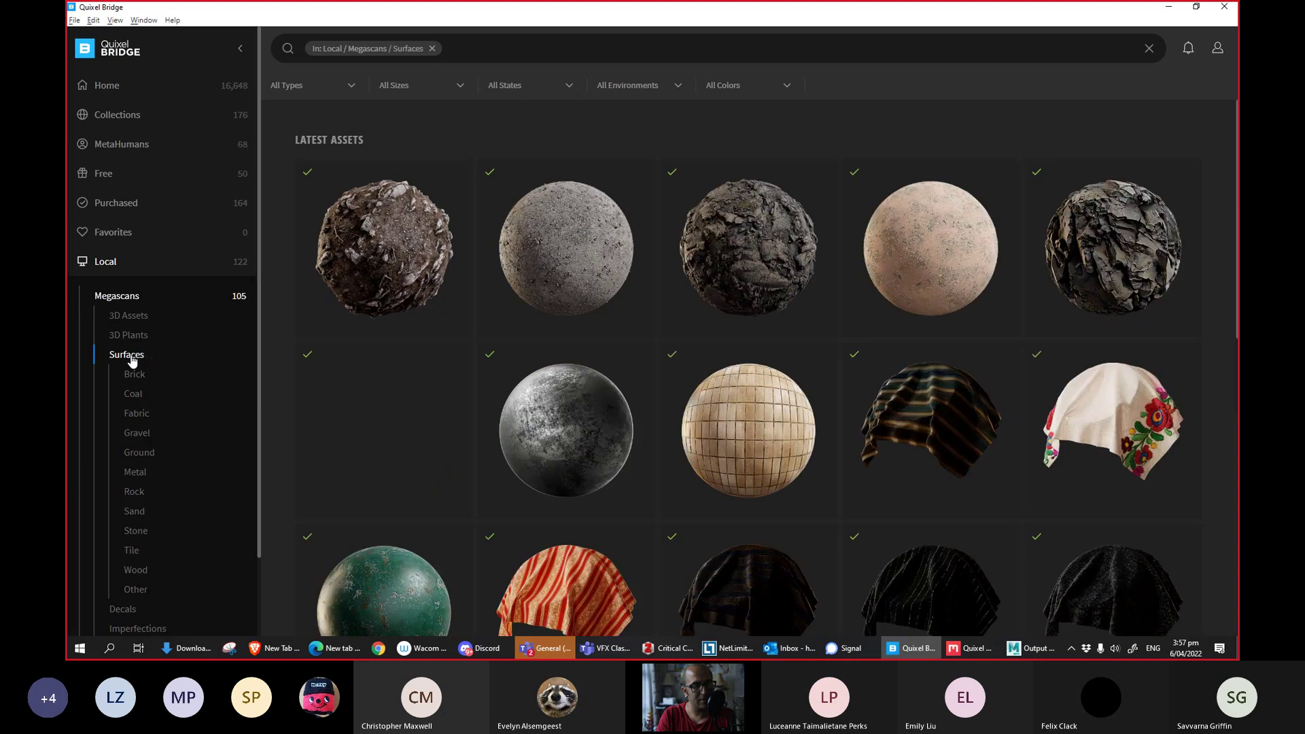
{"action": "left_click_drag", "start_coordinate": [259, 354], "coordinate": [264, 454]}
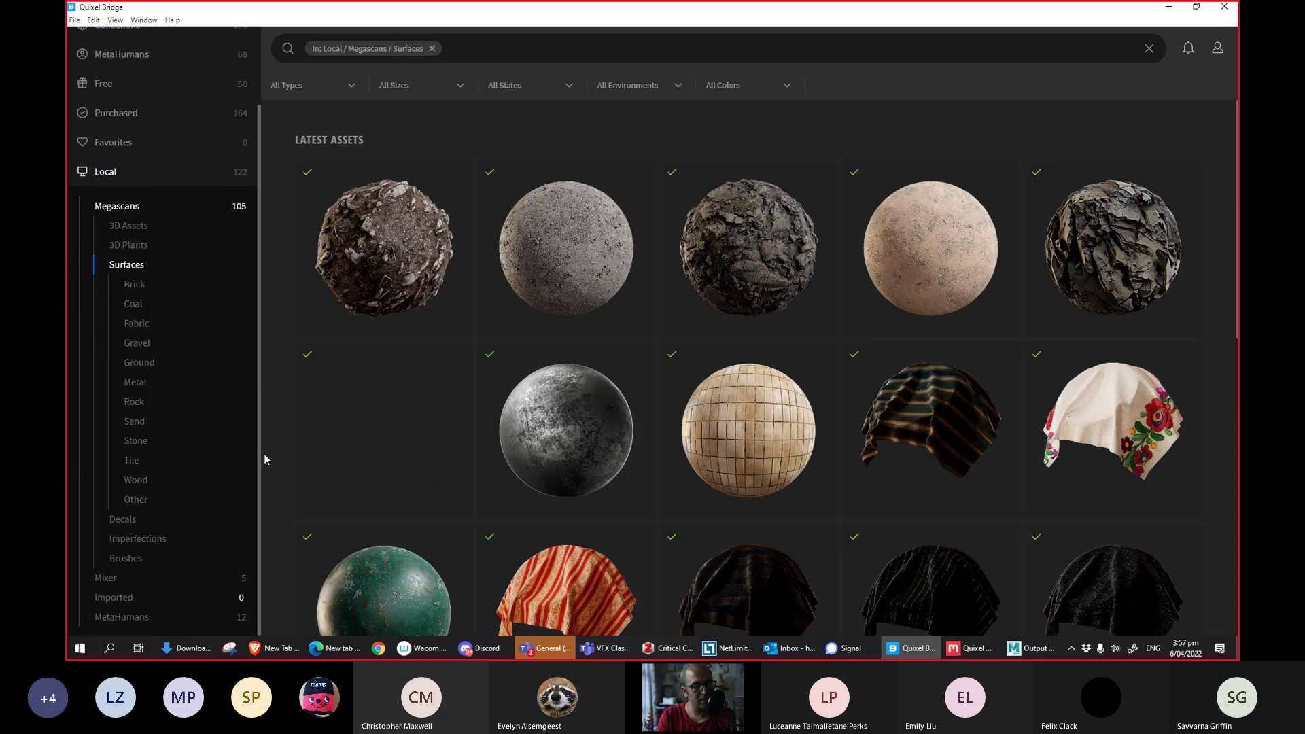
{"action": "scroll", "coordinate": [246, 362], "scroll_direction": "up", "scroll_amount": 2}
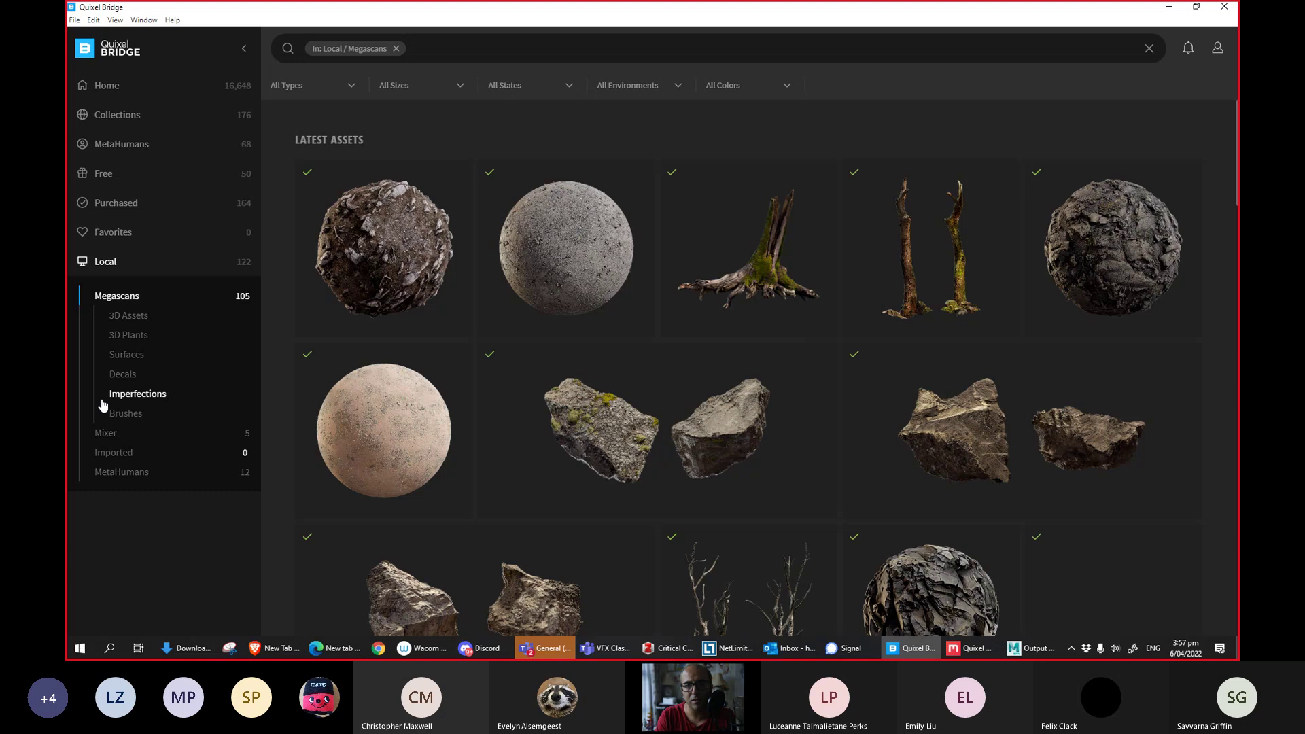
{"action": "left_click", "coordinate": [1219, 53]}
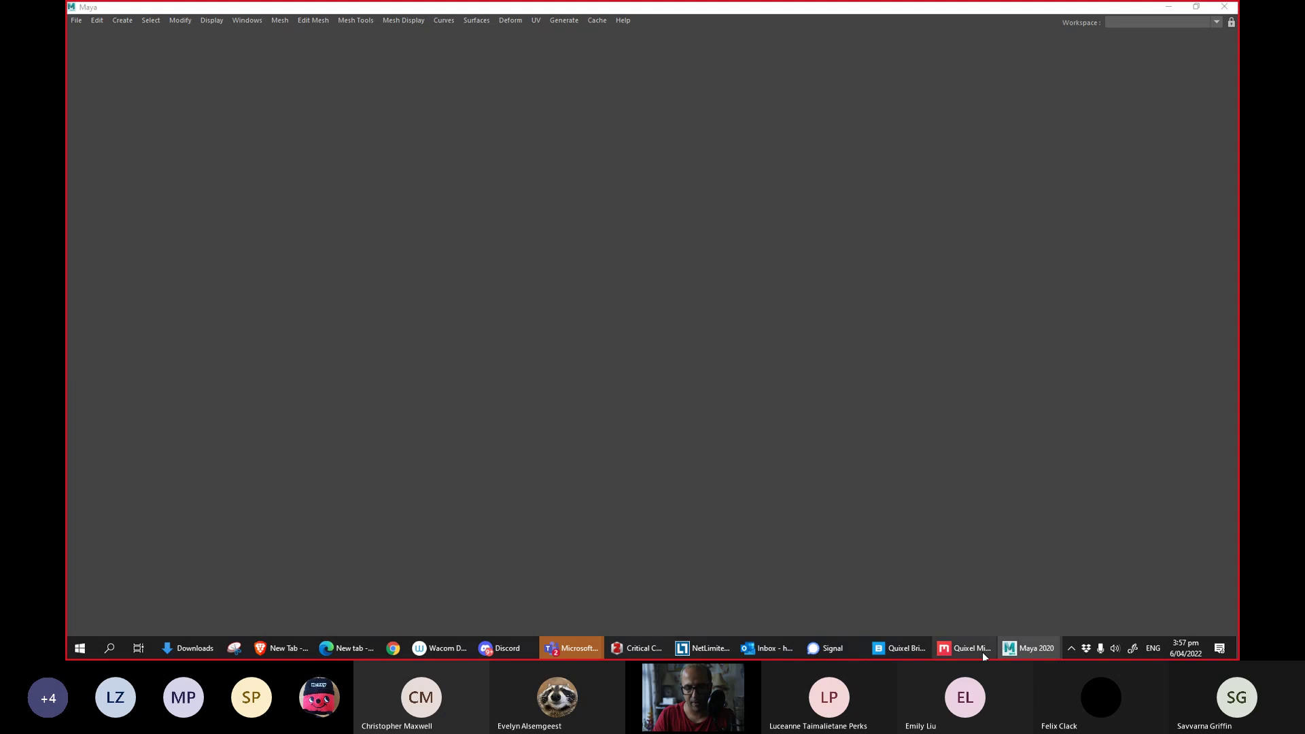
Switch back to Quixel Mixer and check whether the library export's asset type can be changed to Surface.
{"action": "left_click", "coordinate": [980, 651]}
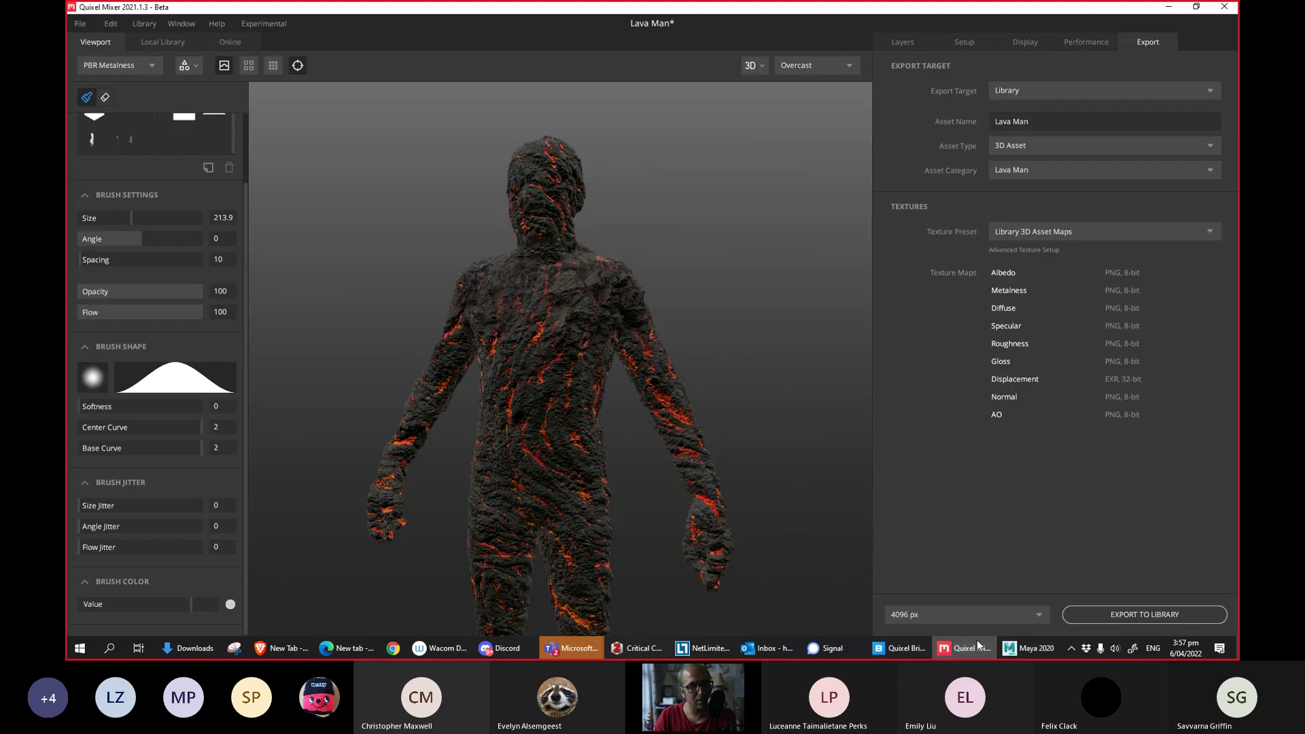
{"action": "left_click", "coordinate": [1041, 146]}
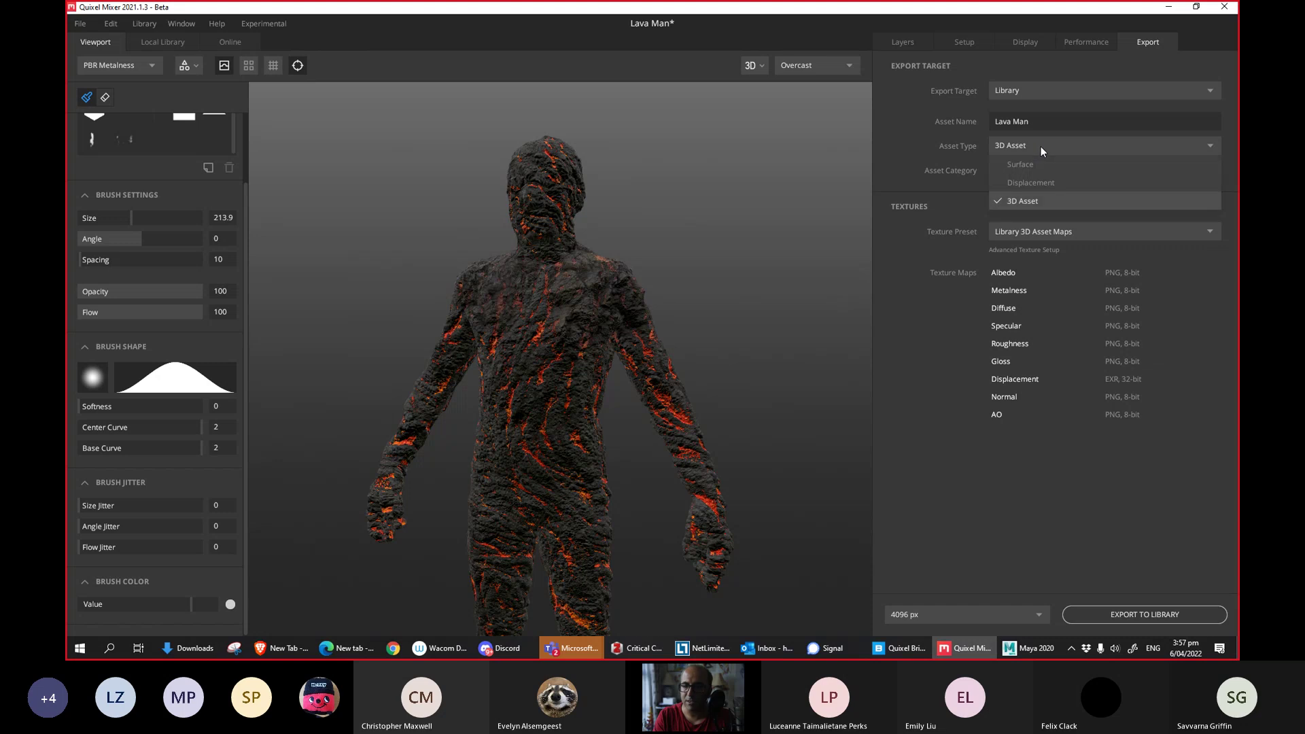
{"action": "left_click", "coordinate": [1021, 170]}
Switch to Quixel Bridge and look through the local Megascans 3D Assets for the exported Lava Man asset.
{"action": "key", "text": "alt+Tab"}
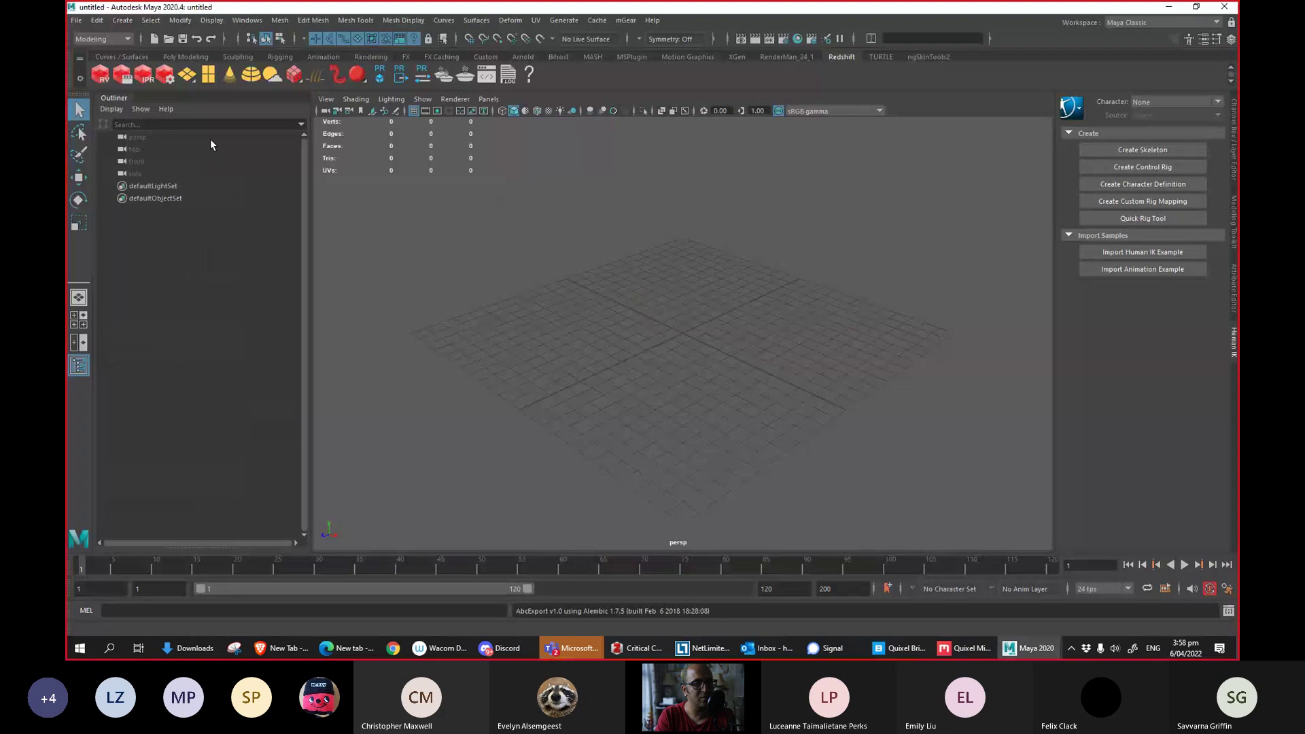
{"action": "key", "text": "alt+Tab"}
{"action": "key", "text": "alt+Tab"}
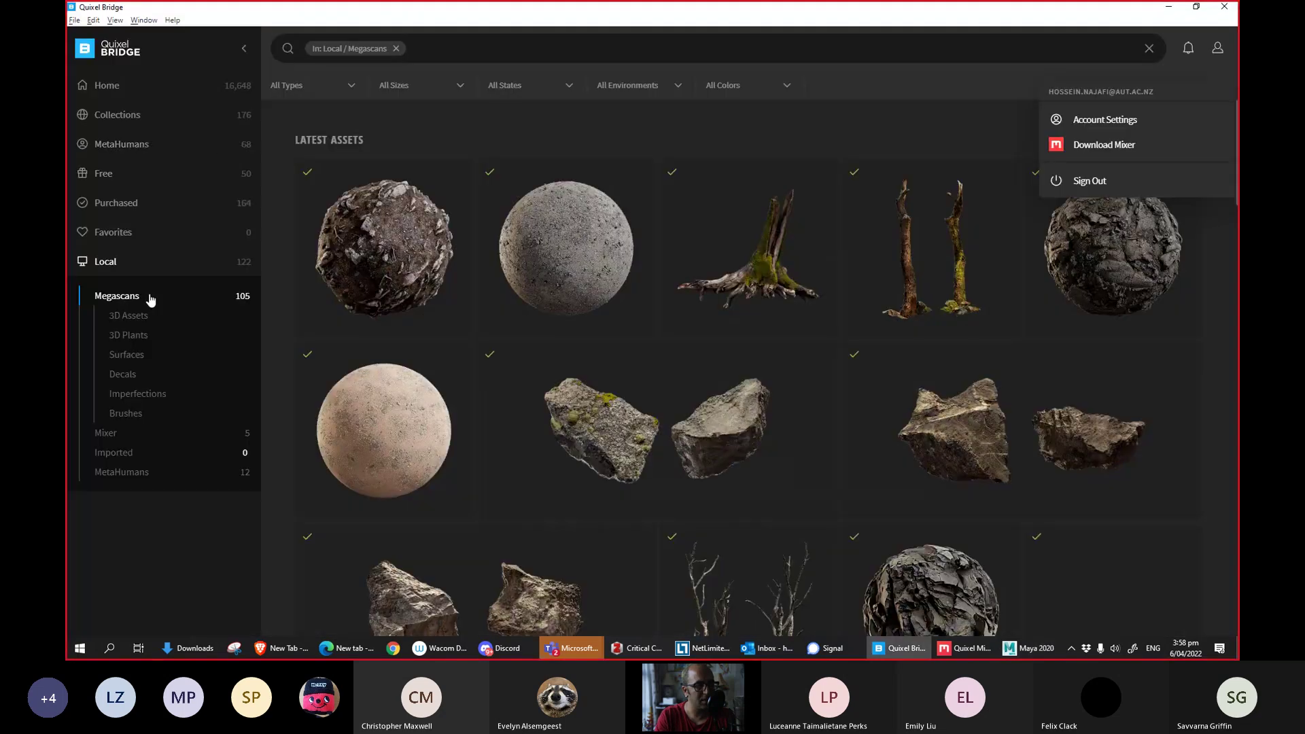
{"action": "left_click", "coordinate": [140, 316]}
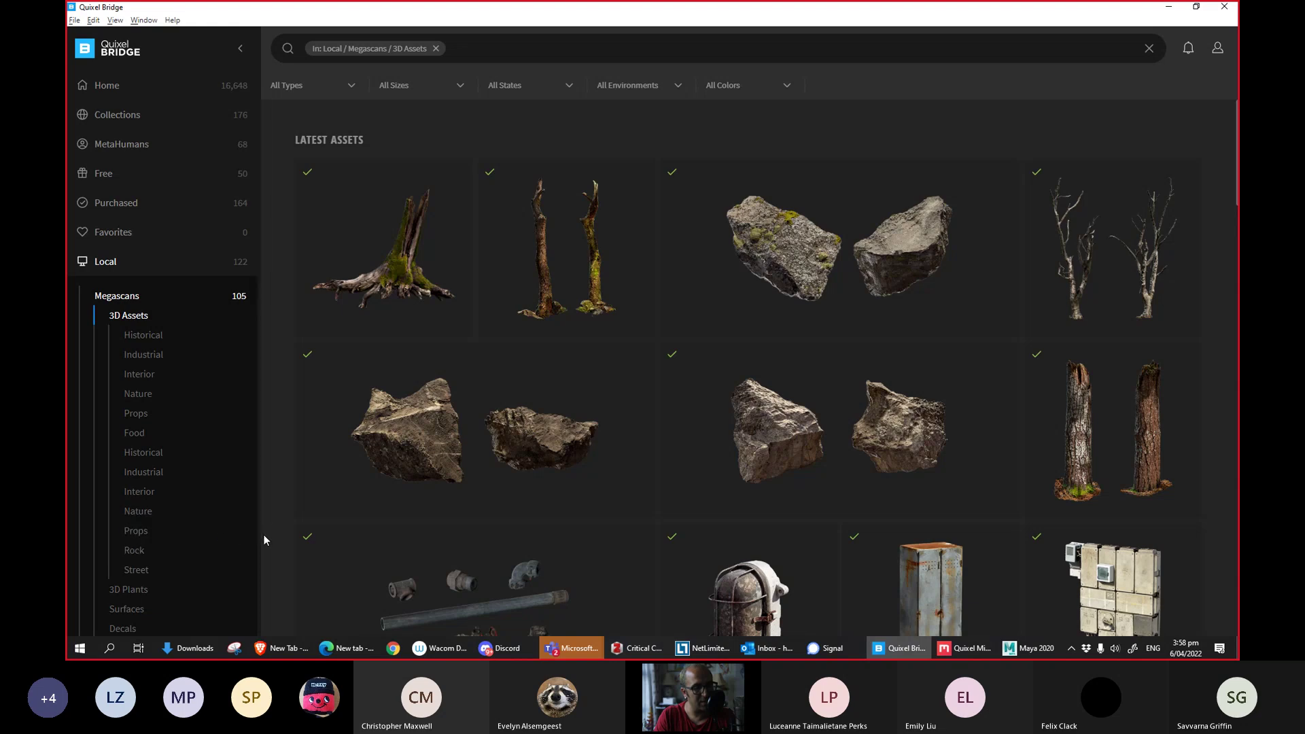
{"action": "scroll", "coordinate": [259, 533], "scroll_direction": "down", "scroll_amount": 2}
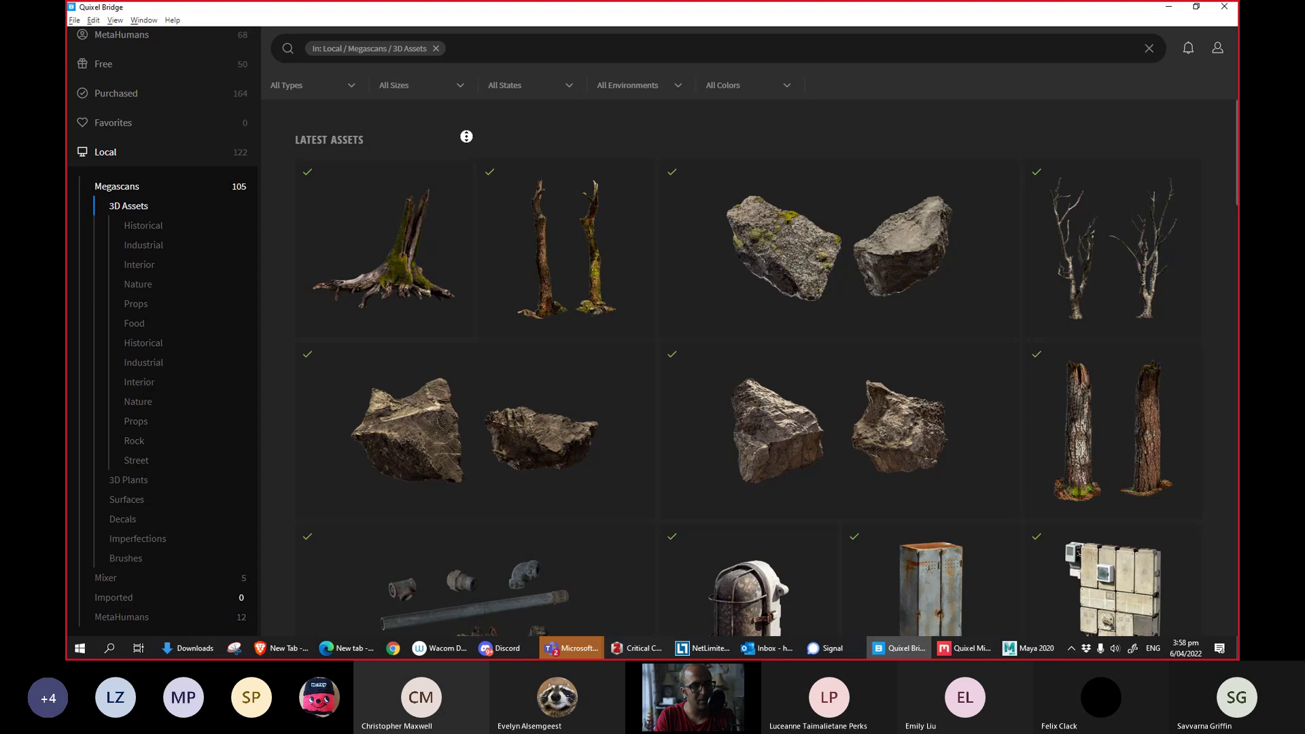
{"action": "scroll", "coordinate": [437, 137], "scroll_direction": "down", "scroll_amount": 1}
{"action": "left_click", "coordinate": [167, 185]}
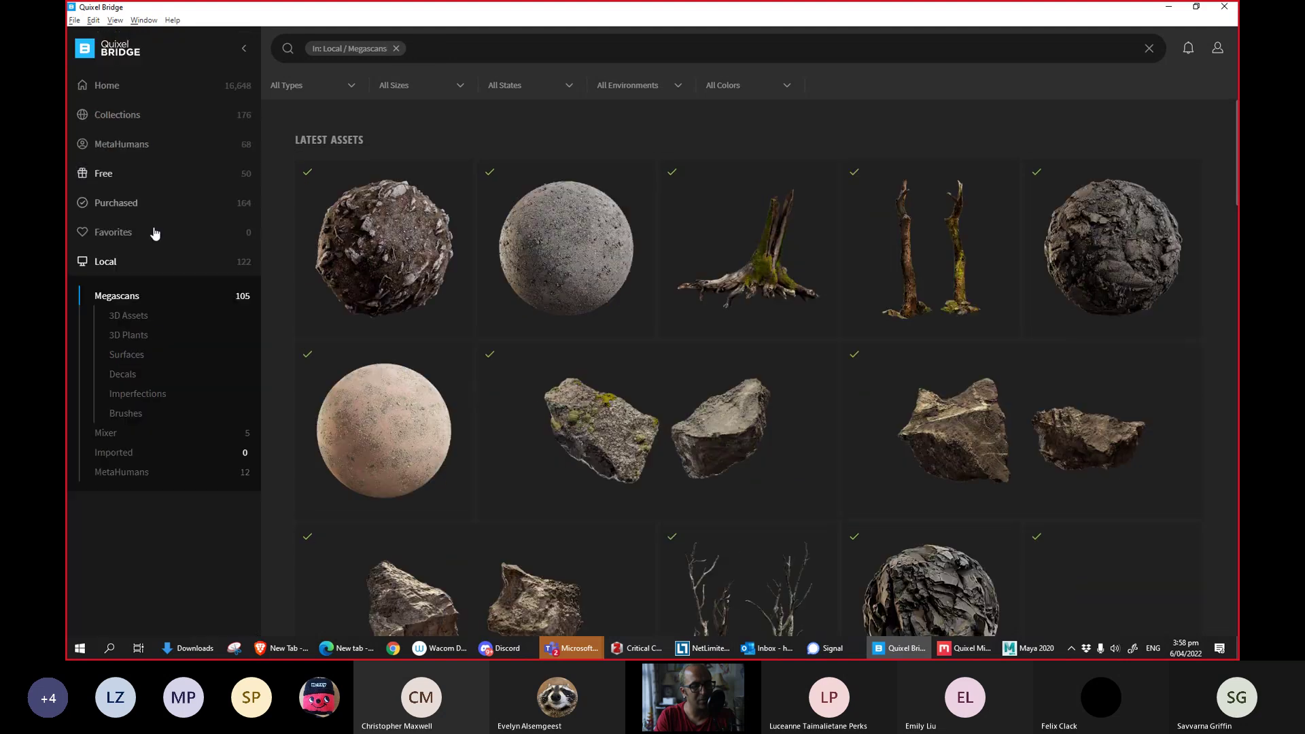
Show the local Mixer assets and select the Lava Man 3D asset.
{"action": "left_click", "coordinate": [164, 455]}
{"action": "left_click", "coordinate": [157, 315]}
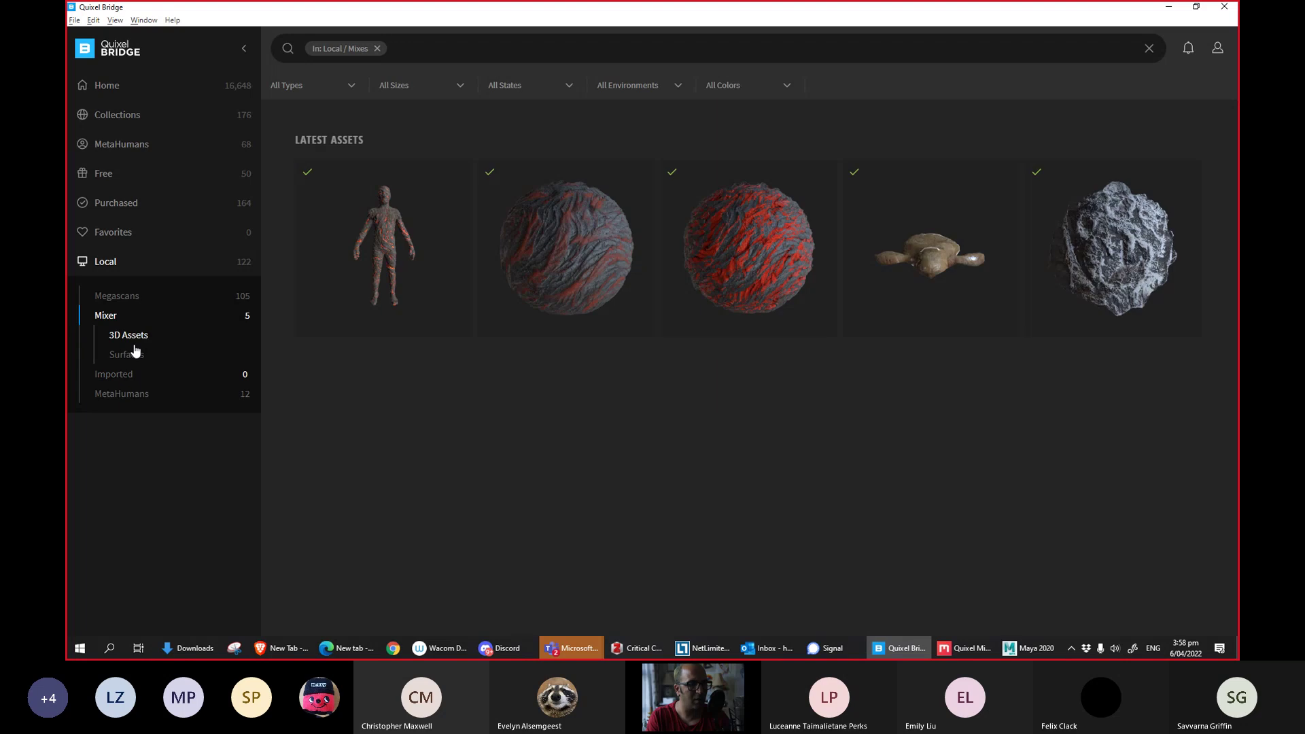
{"action": "left_click", "coordinate": [373, 233]}
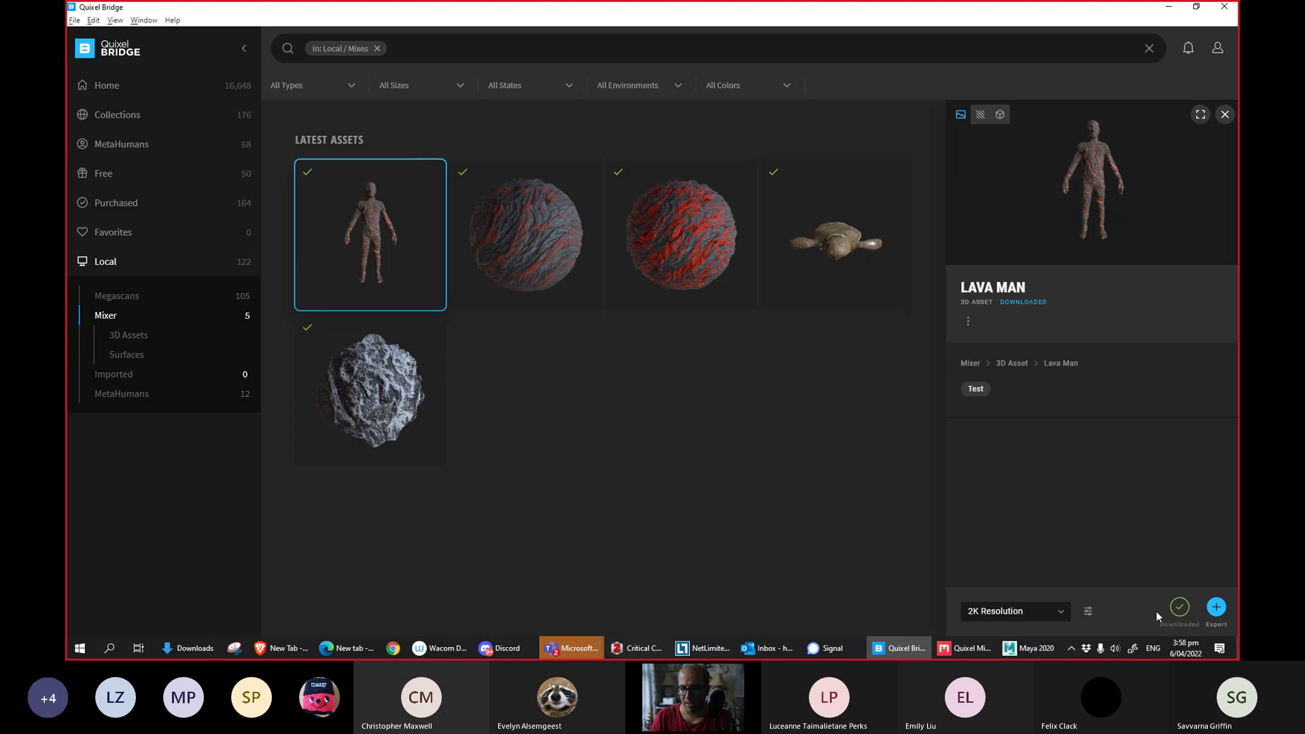
Check that the export settings target Maya and export the Lava Man asset at 2K resolution.
{"action": "left_click", "coordinate": [1088, 611]}
{"action": "left_click", "coordinate": [1095, 588]}
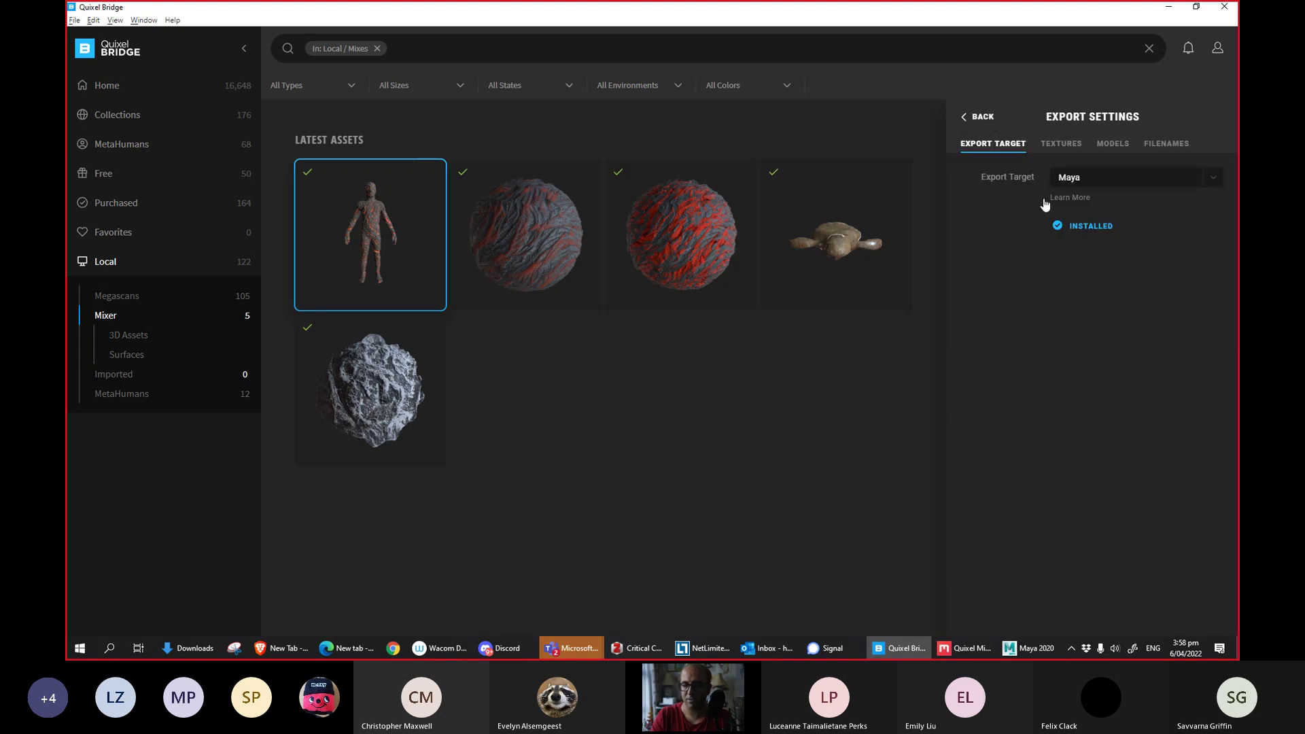
{"action": "key", "text": "Escape"}
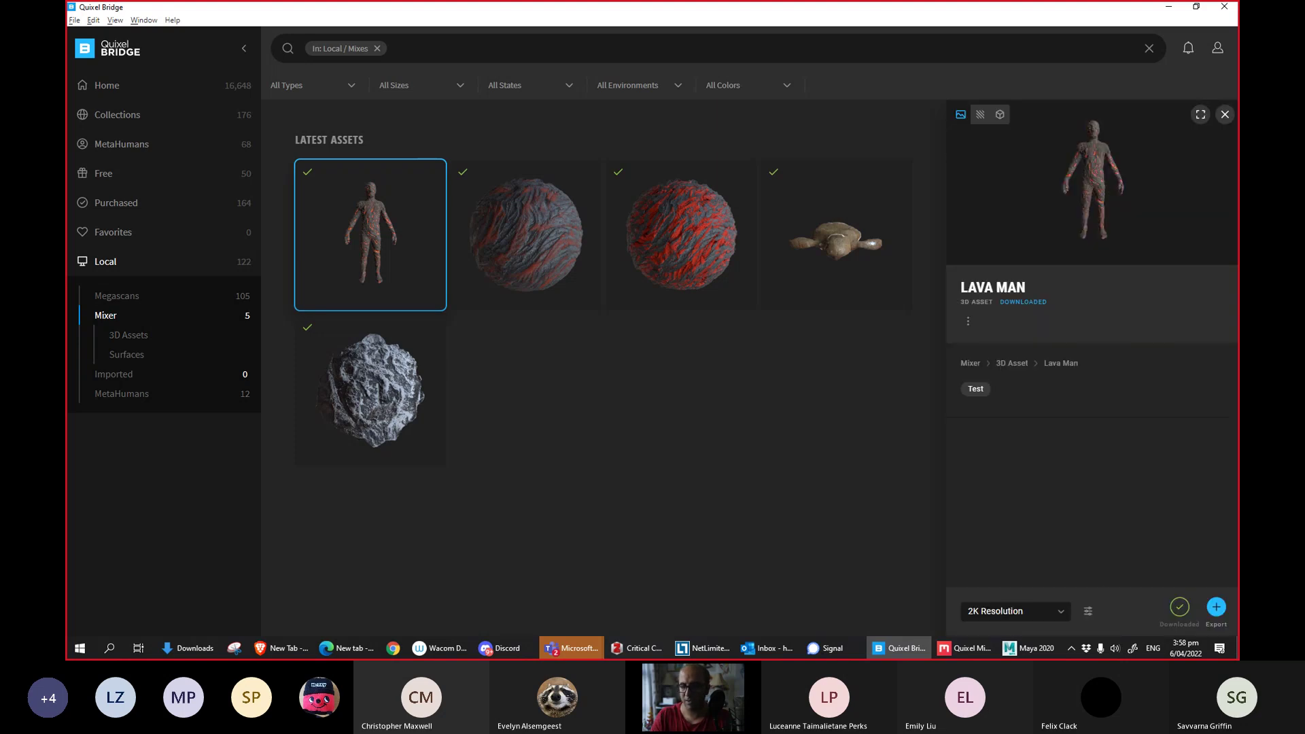
{"action": "left_click", "coordinate": [1216, 608]}
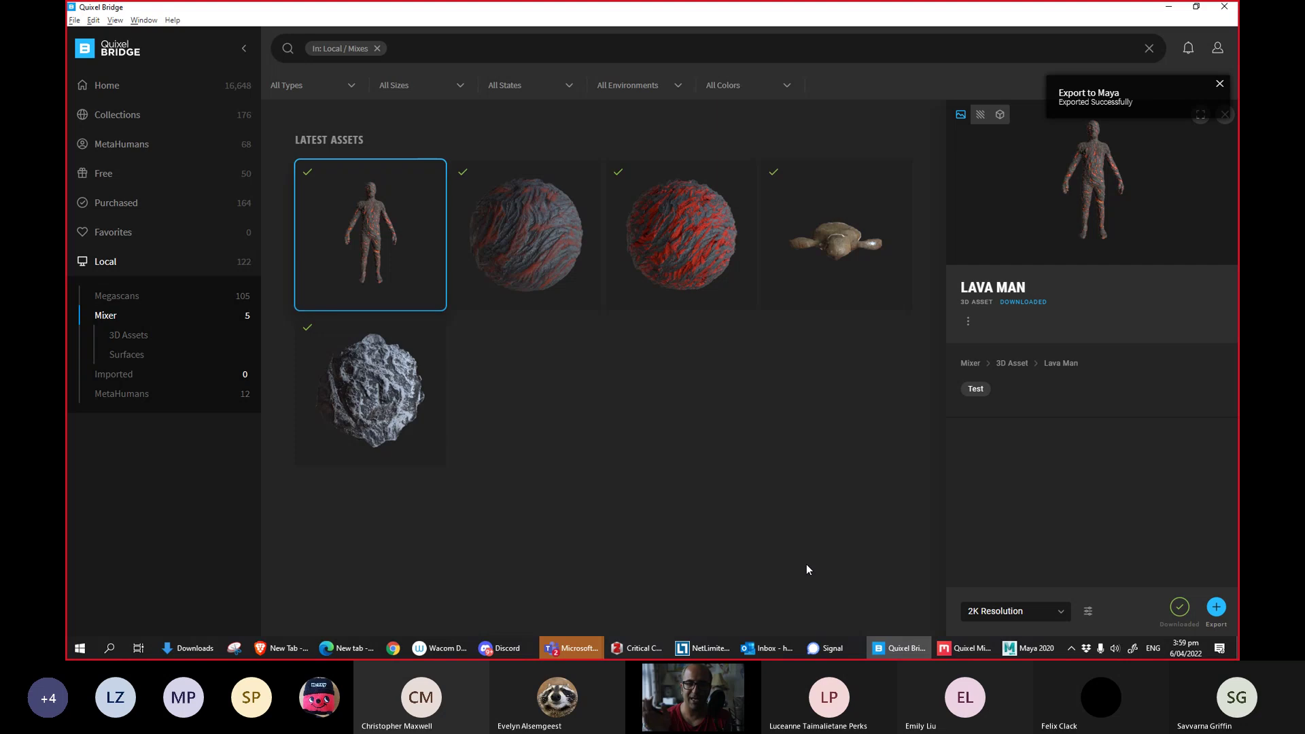
Switch to Maya and examine the imported human body mesh in the perspective view.
{"action": "key", "text": "alt"}
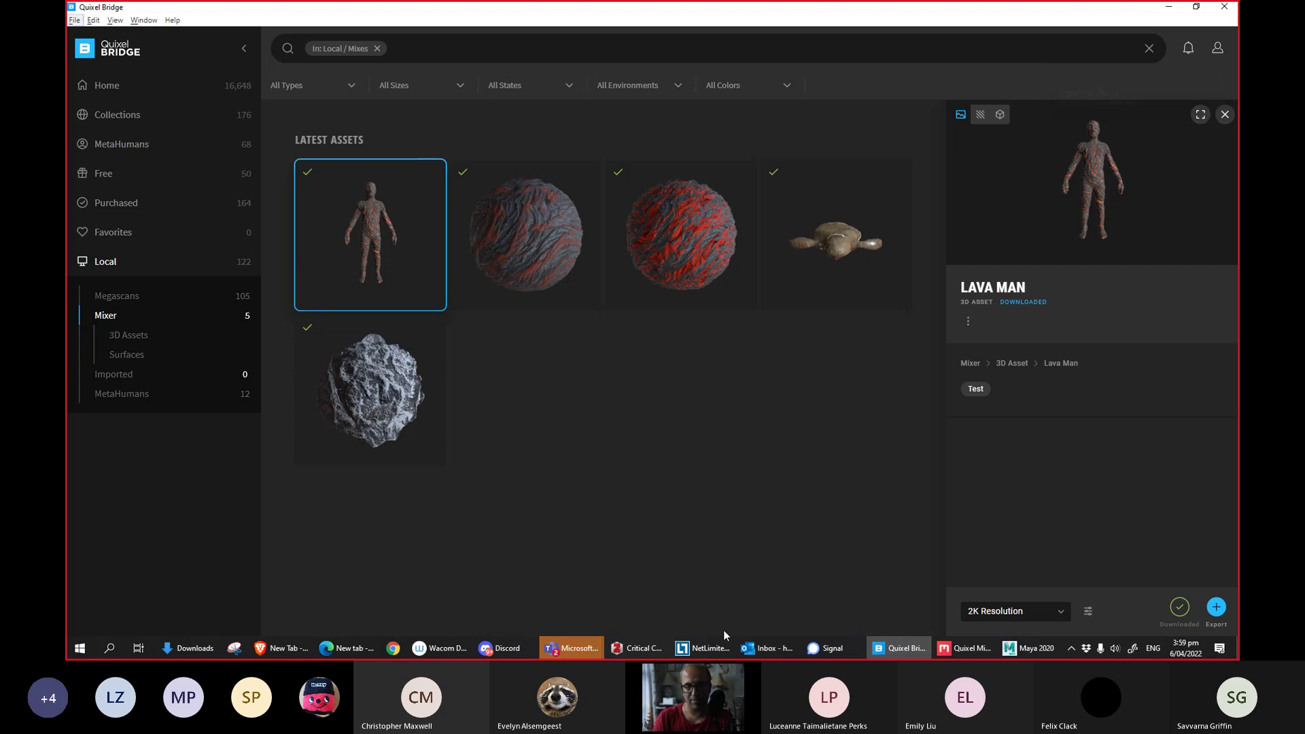
{"action": "mouse_move", "coordinate": [1043, 639]}
{"action": "left_click", "coordinate": [1048, 605]}
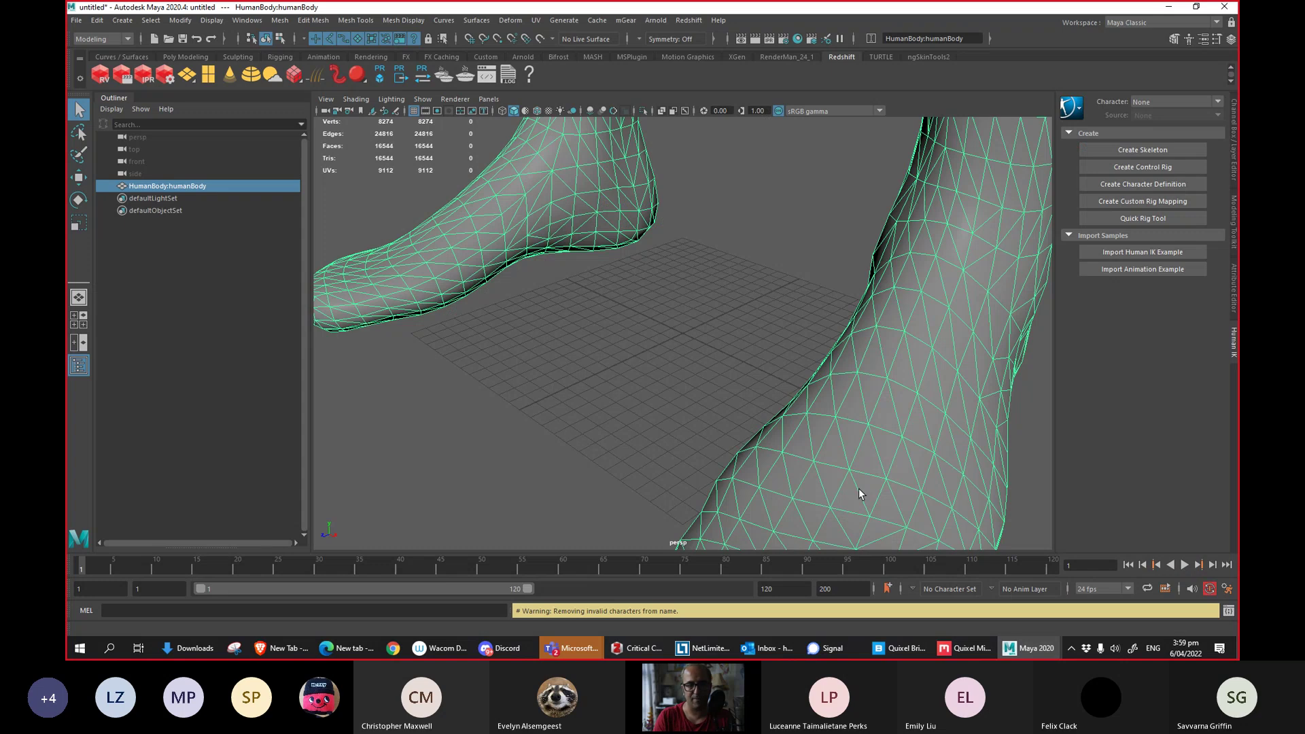
{"action": "right_click_drag", "start_coordinate": [610, 453], "coordinate": [586, 394], "text": "alt"}
{"action": "middle_click_drag", "start_coordinate": [585, 394], "coordinate": [597, 539], "text": "alt"}
{"action": "middle_click_drag", "start_coordinate": [578, 474], "coordinate": [560, 516], "text": "alt"}
{"action": "left_click_drag", "start_coordinate": [558, 505], "coordinate": [524, 500], "text": "alt"}
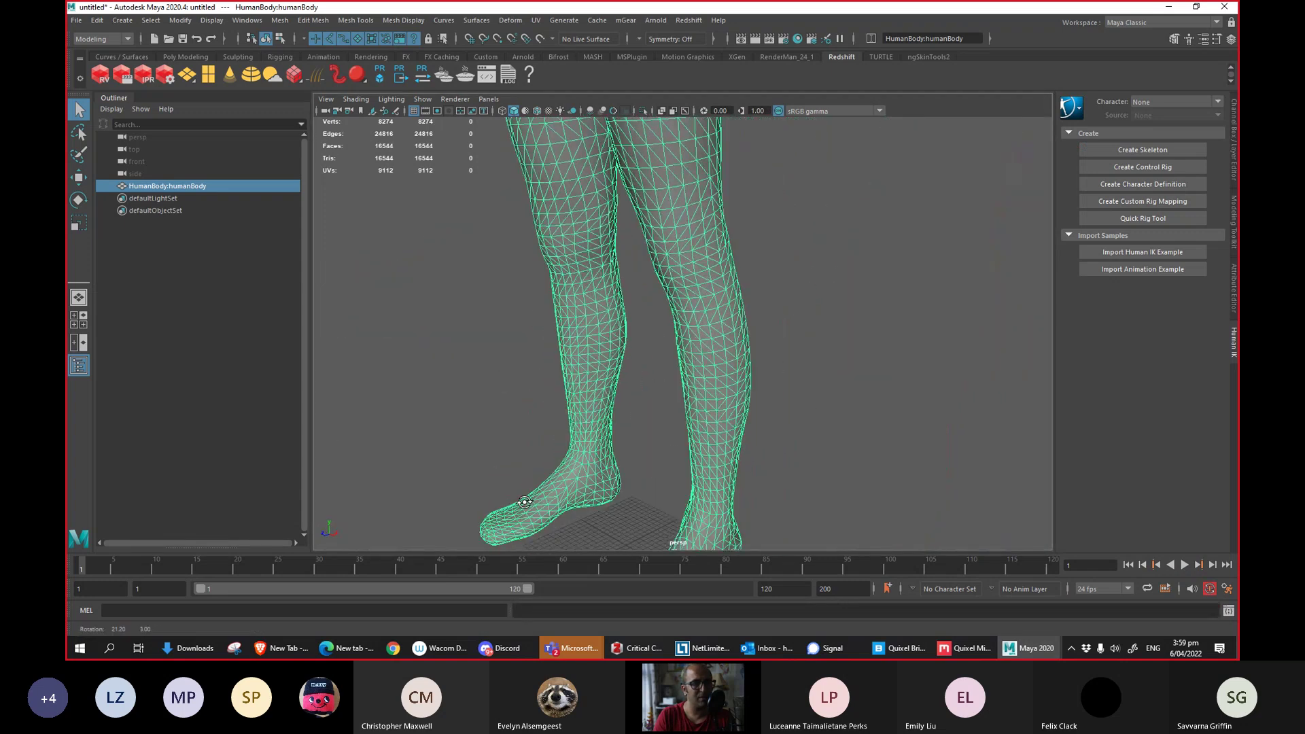
Open the tree_person.ma scene in place of the untitled scene and view the figure with the tree stumps.
{"action": "left_click", "coordinate": [168, 39]}
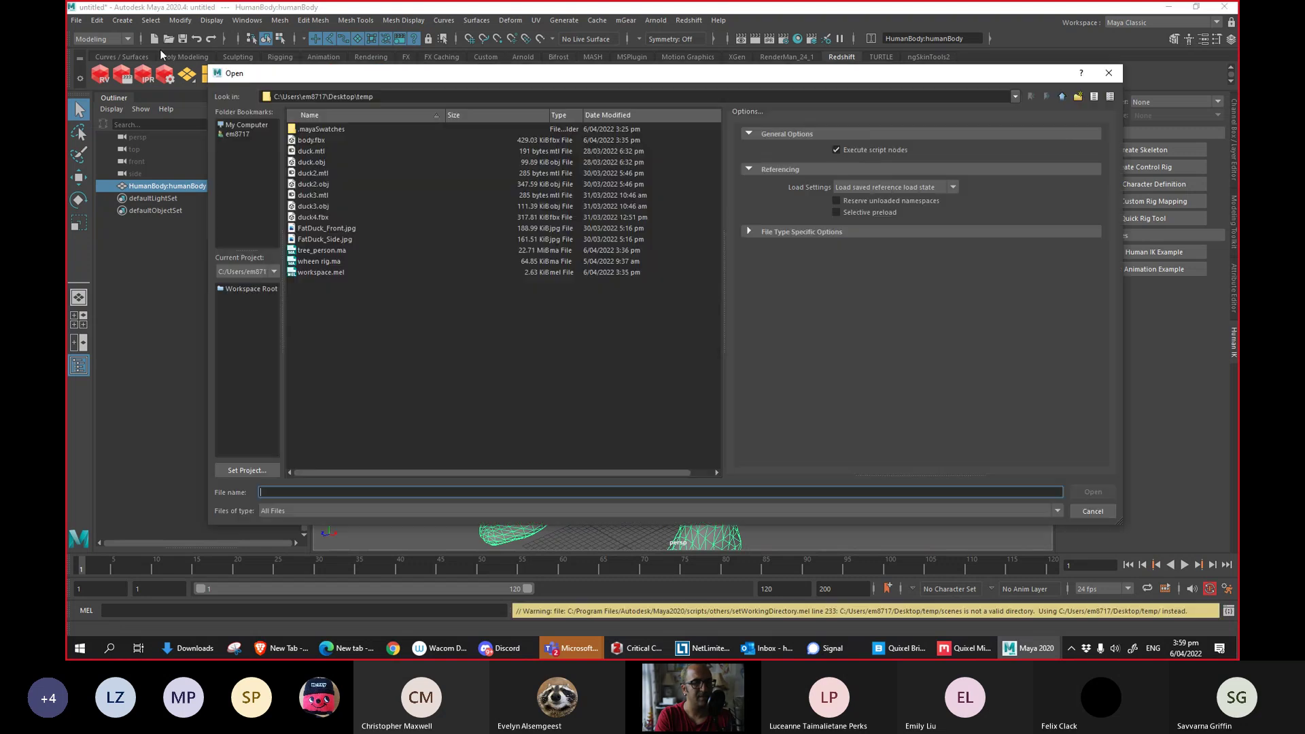
{"action": "double_click", "coordinate": [337, 250]}
{"action": "left_click", "coordinate": [673, 327]}
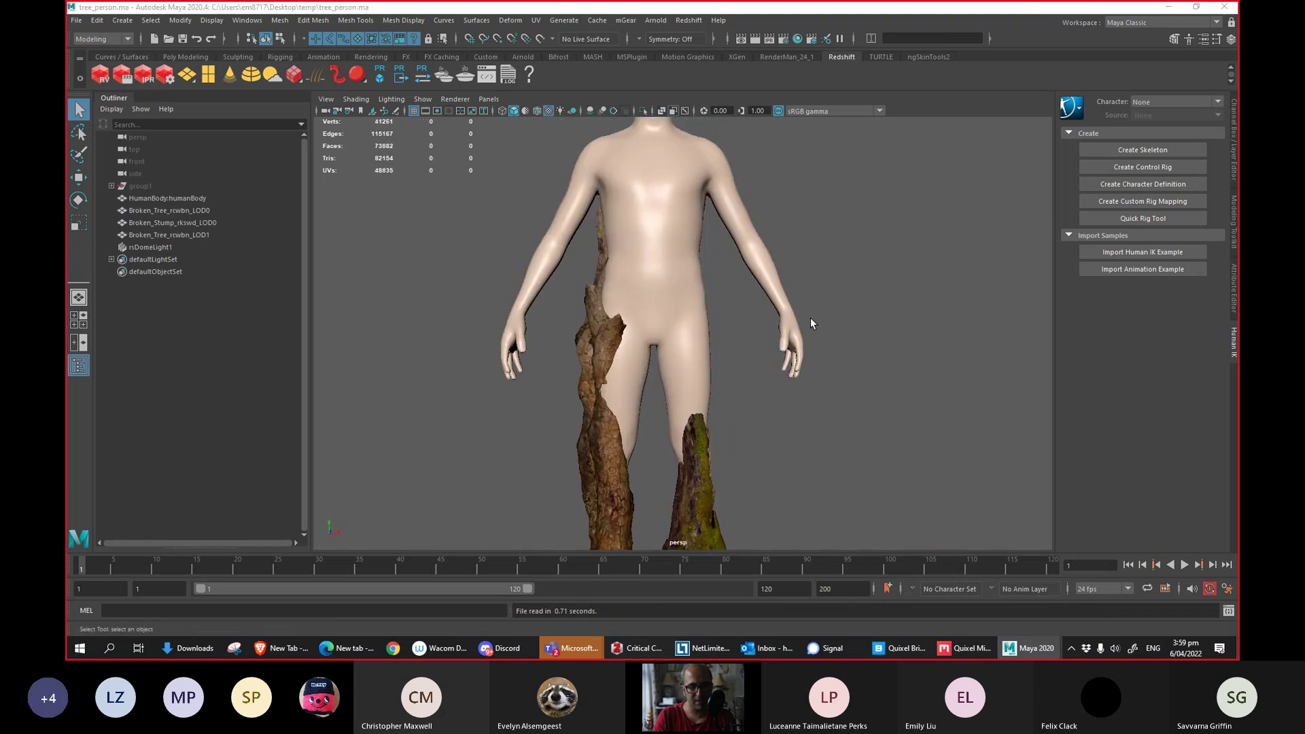
{"action": "left_click_drag", "start_coordinate": [826, 287], "coordinate": [675, 377], "text": "alt"}
Switch to Quixel Bridge, export the Lava Man asset to Maya again at 2K resolution, and return to Maya.
{"action": "key", "text": "alt+Tab"}
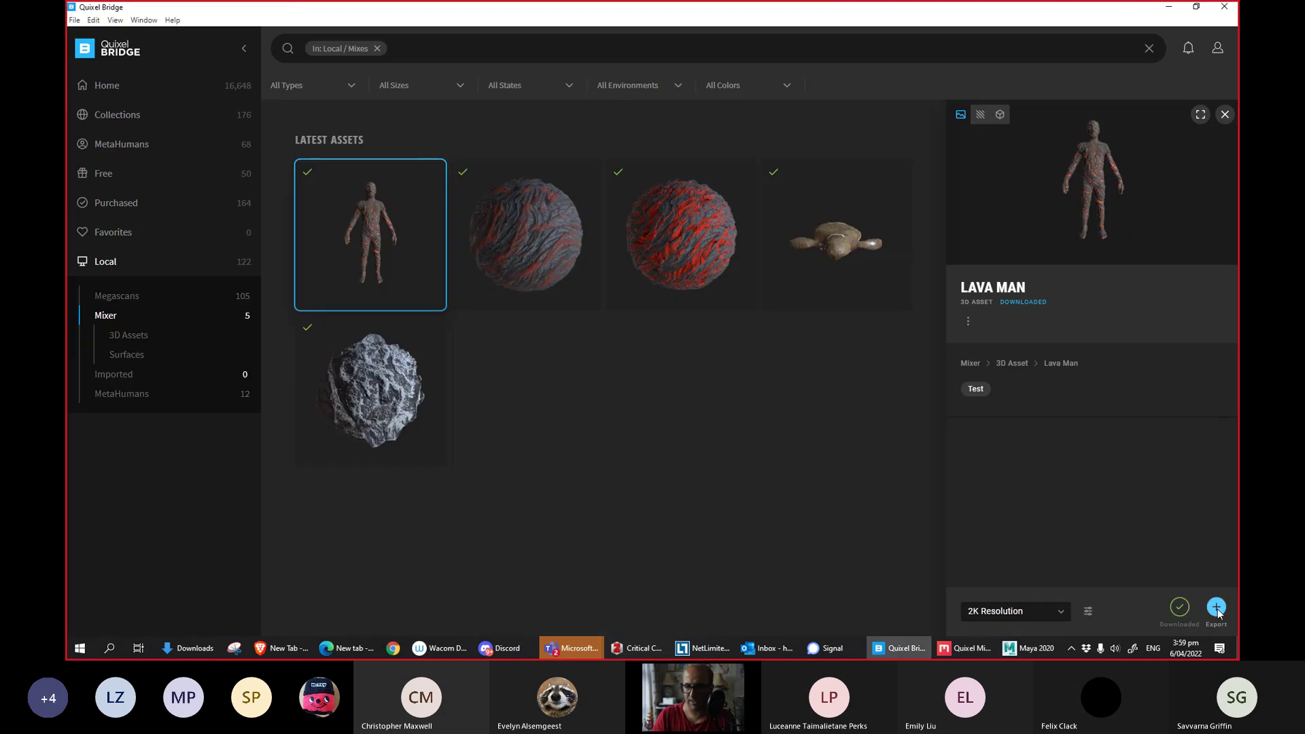
{"action": "left_click", "coordinate": [1215, 611]}
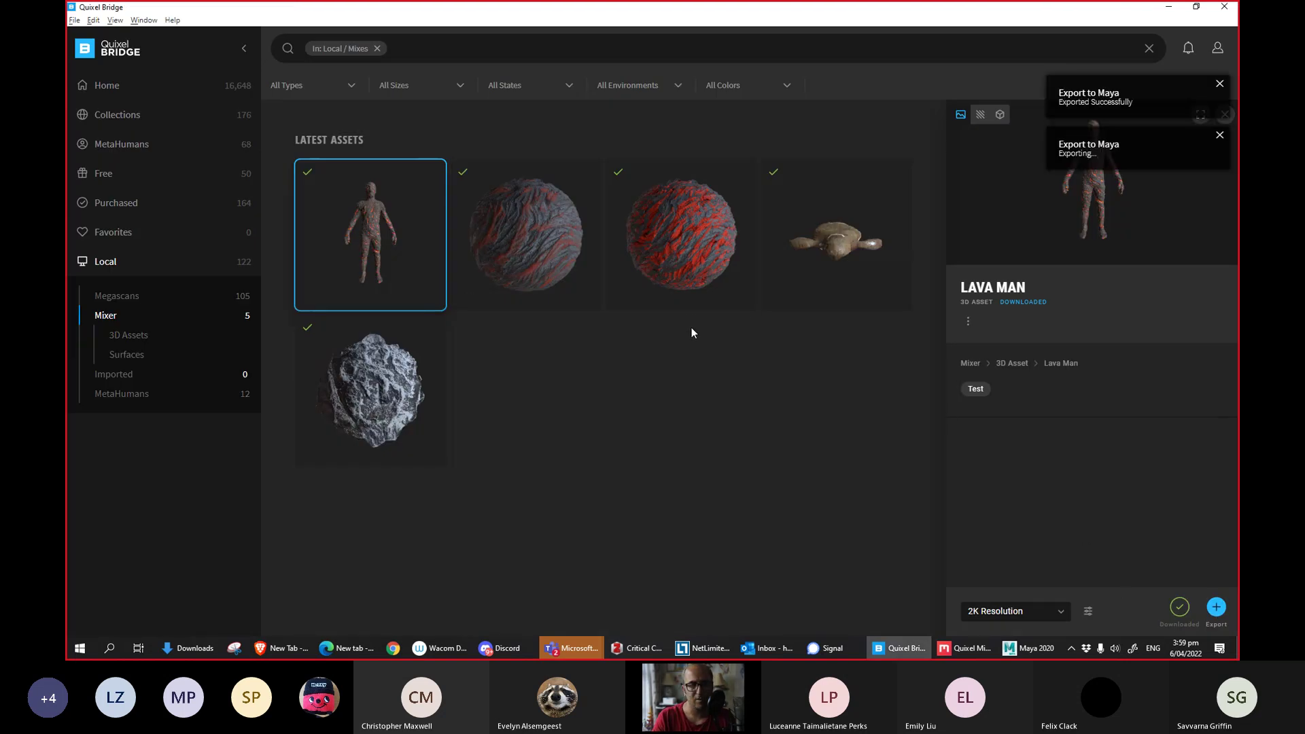
{"action": "key", "text": "alt+Tab"}
{"action": "key", "text": "alt+Tab"}
{"action": "key", "text": "alt+Tab"}
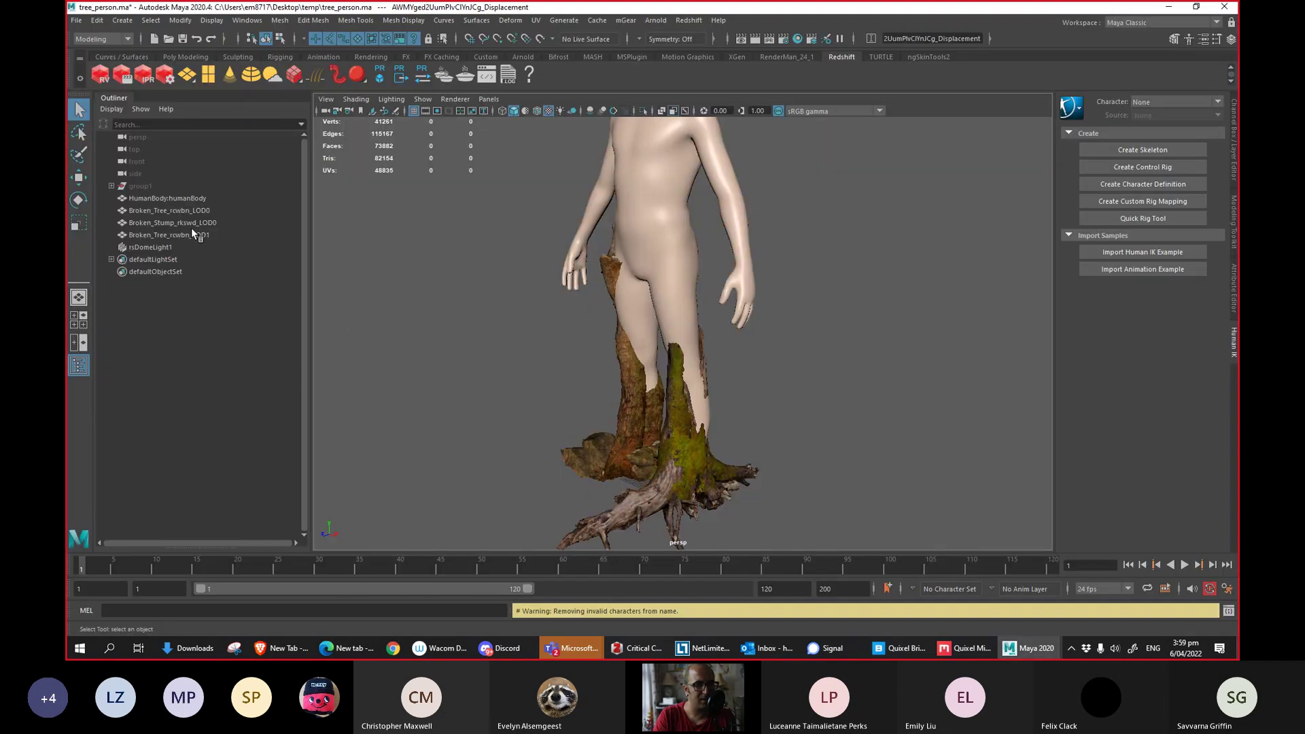
Go through the scene's body, tree, stump and dome light objects one by one to look for the imported Lava Man.
{"action": "left_click", "coordinate": [190, 199]}
{"action": "left_click", "coordinate": [190, 211]}
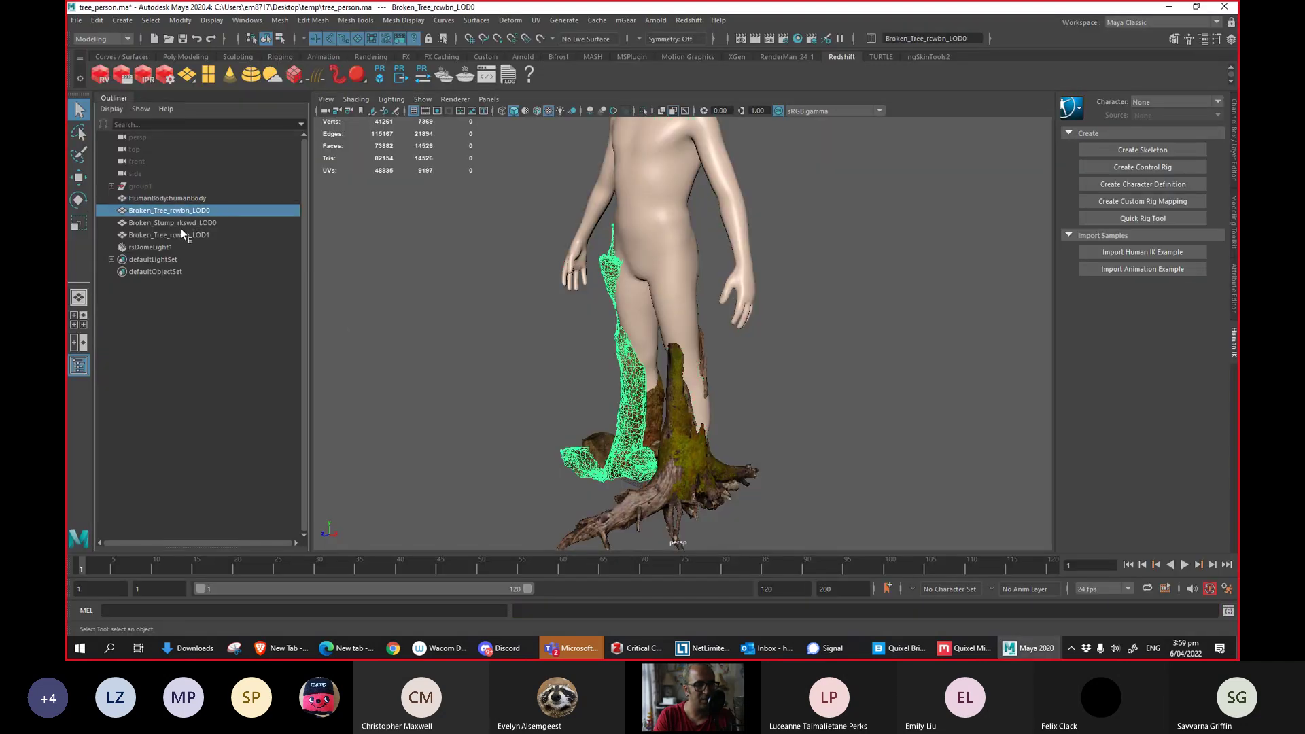
{"action": "left_click", "coordinate": [185, 222]}
{"action": "left_click", "coordinate": [180, 234]}
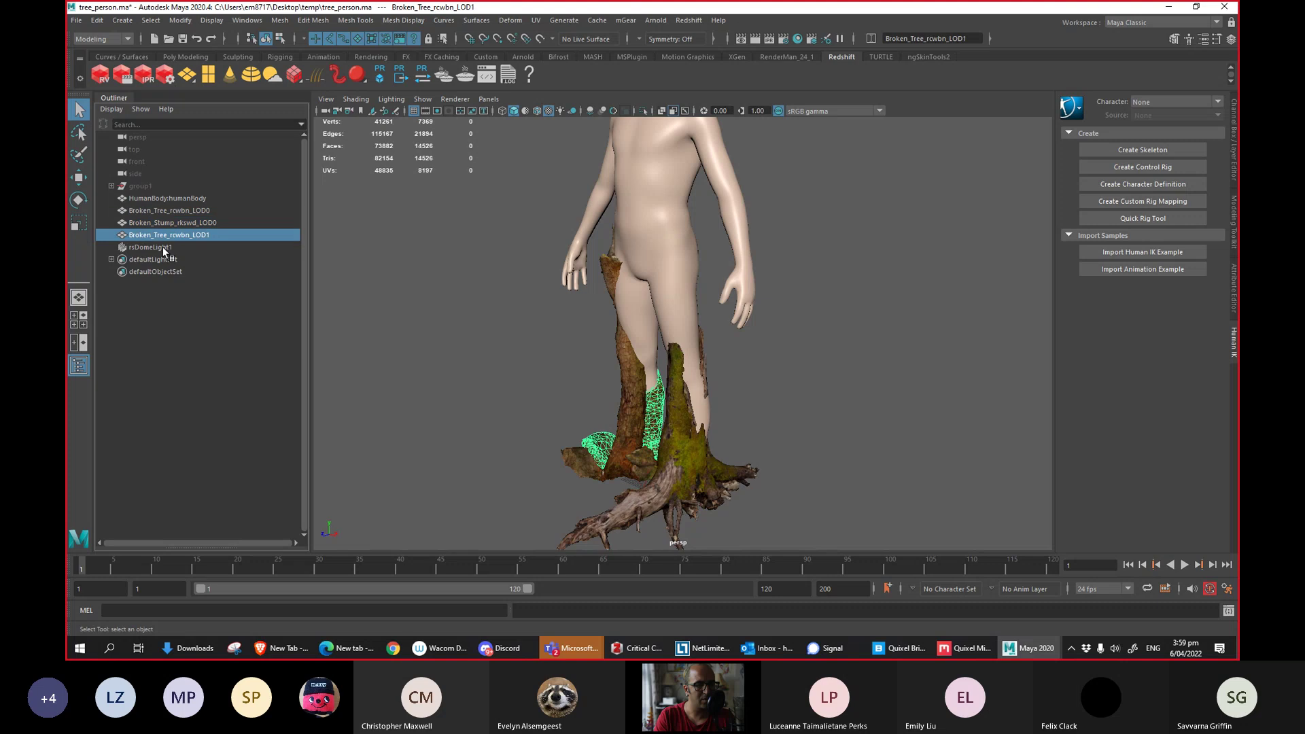
{"action": "left_click", "coordinate": [162, 247]}
{"action": "right_click_drag", "start_coordinate": [603, 360], "coordinate": [467, 400], "text": "alt"}
{"action": "left_click_drag", "start_coordinate": [467, 400], "coordinate": [558, 367], "text": "alt"}
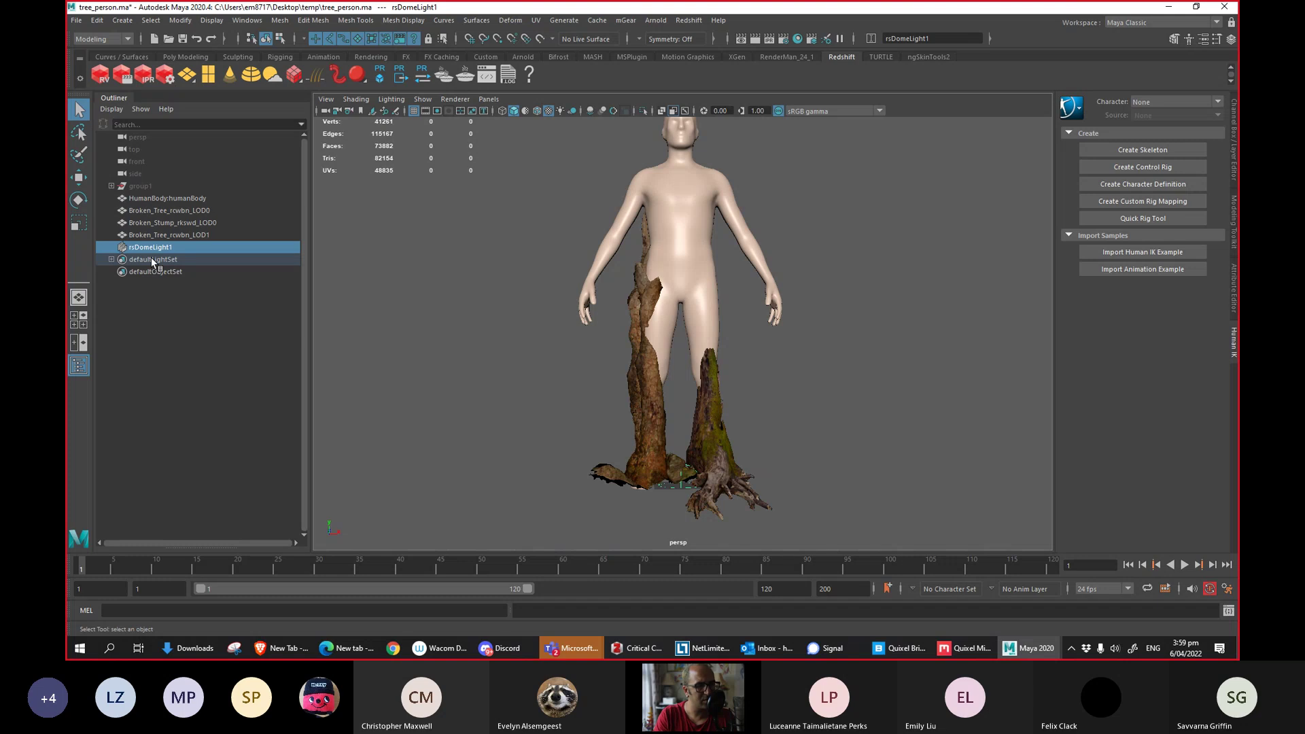
{"action": "left_click", "coordinate": [187, 236]}
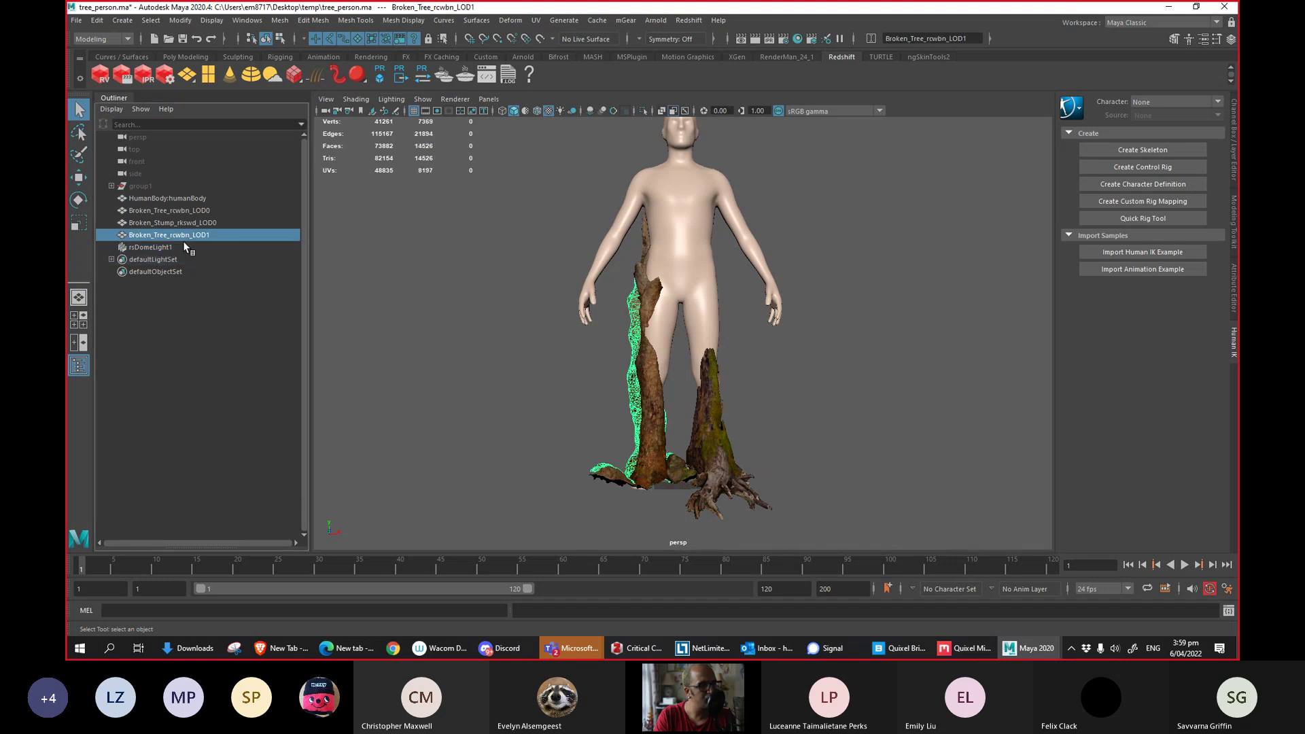
{"action": "left_click", "coordinate": [182, 222]}
{"action": "left_click", "coordinate": [181, 211]}
{"action": "left_click", "coordinate": [181, 198]}
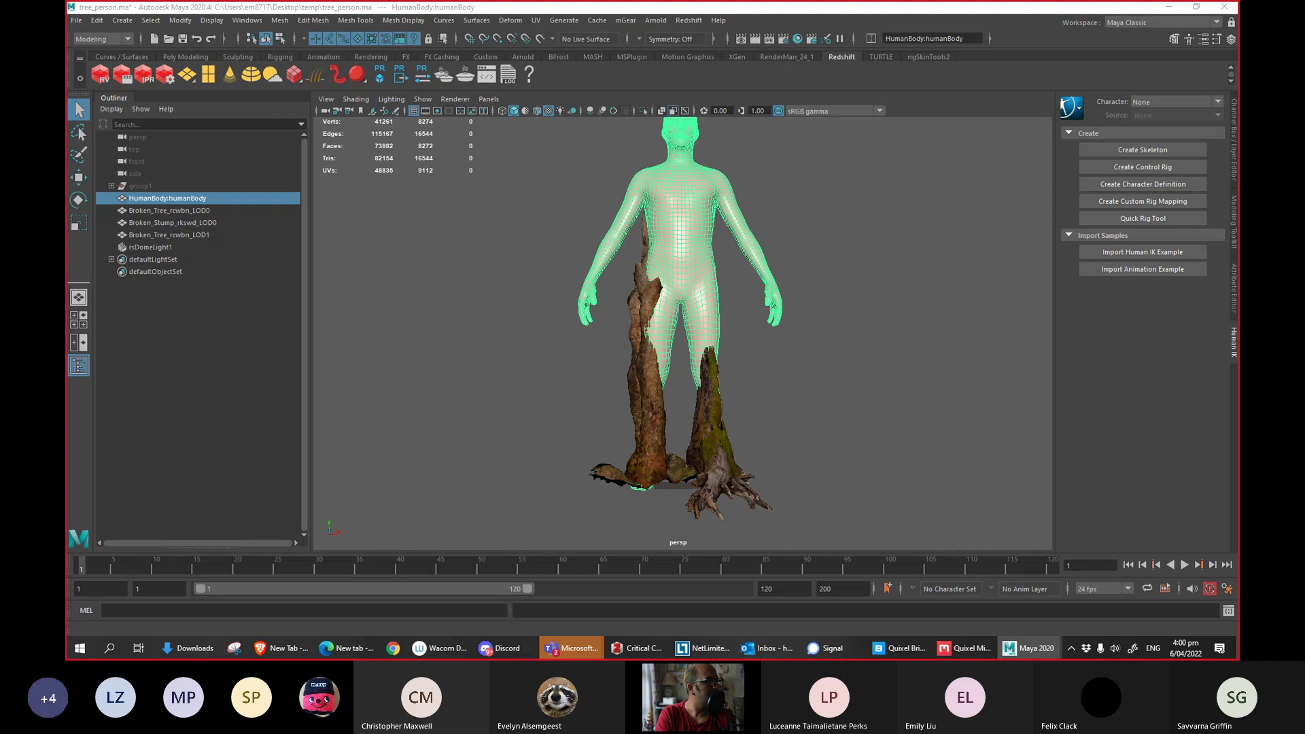
Clear the selection and save the tree_person.ma scene.
{"action": "left_click", "coordinate": [486, 256]}
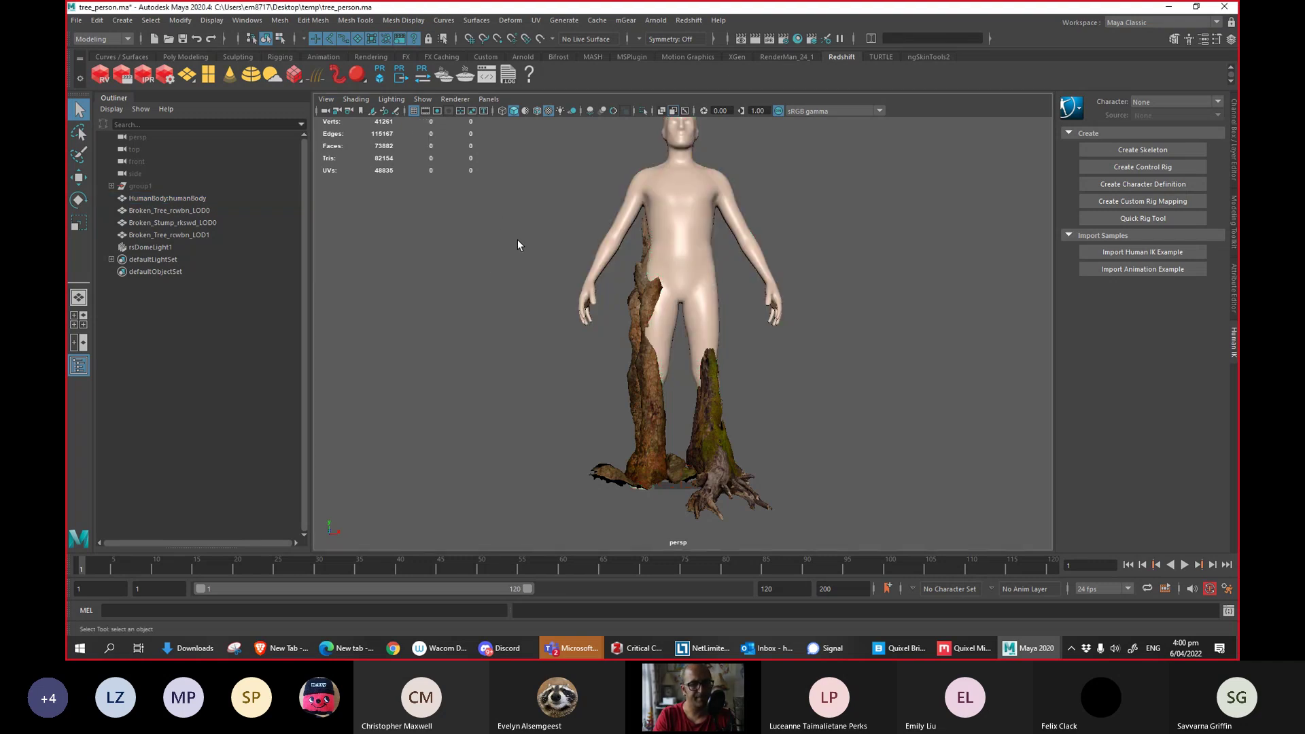
{"action": "key", "text": "ctrl+s"}
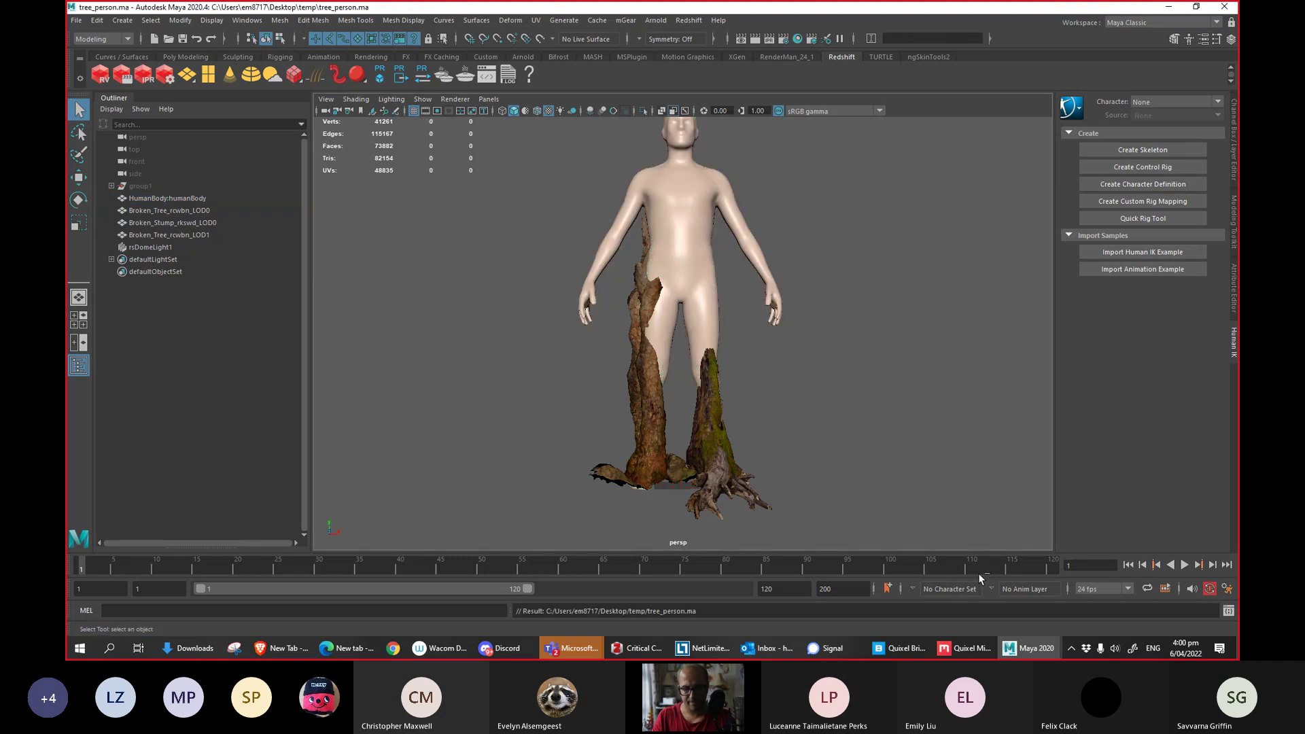
Glance at Quixel Bridge, then check the Apply Material to Selection option of the Megascans plugin in Maya.
{"action": "left_click", "coordinate": [900, 648]}
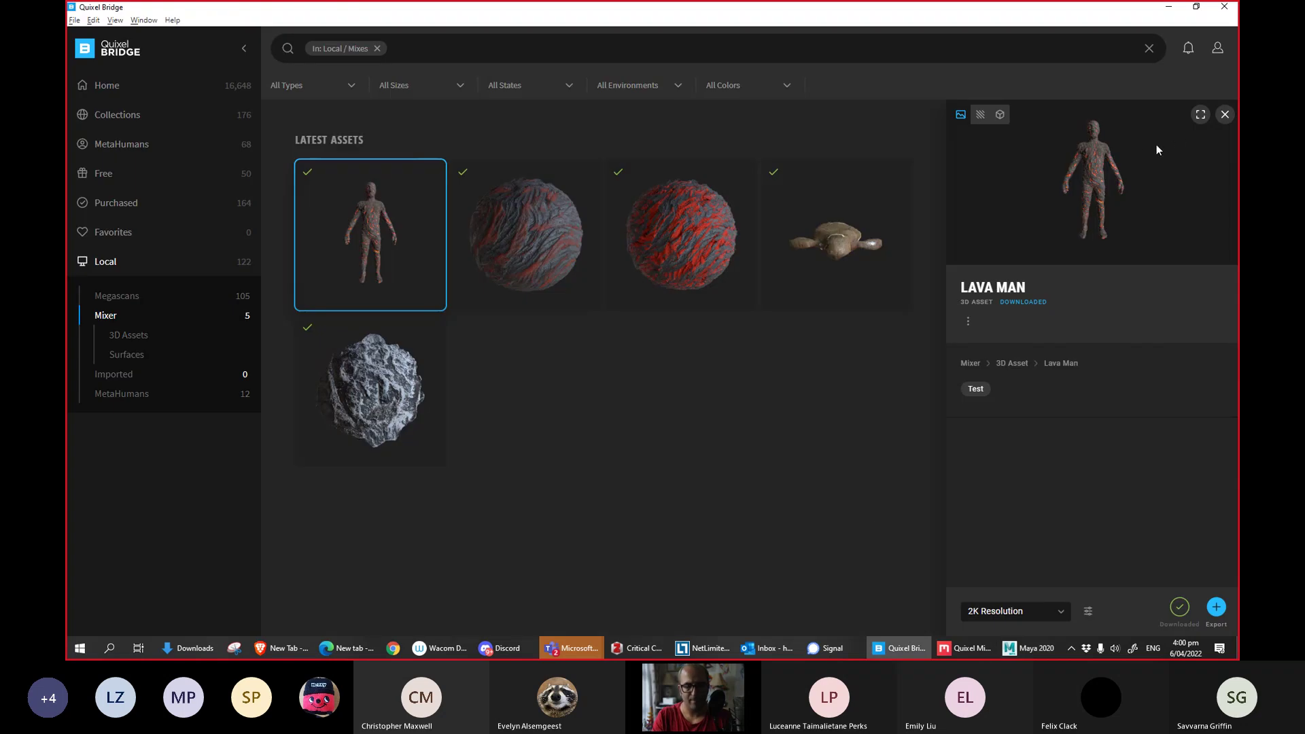
{"action": "key", "text": "alt+Tab"}
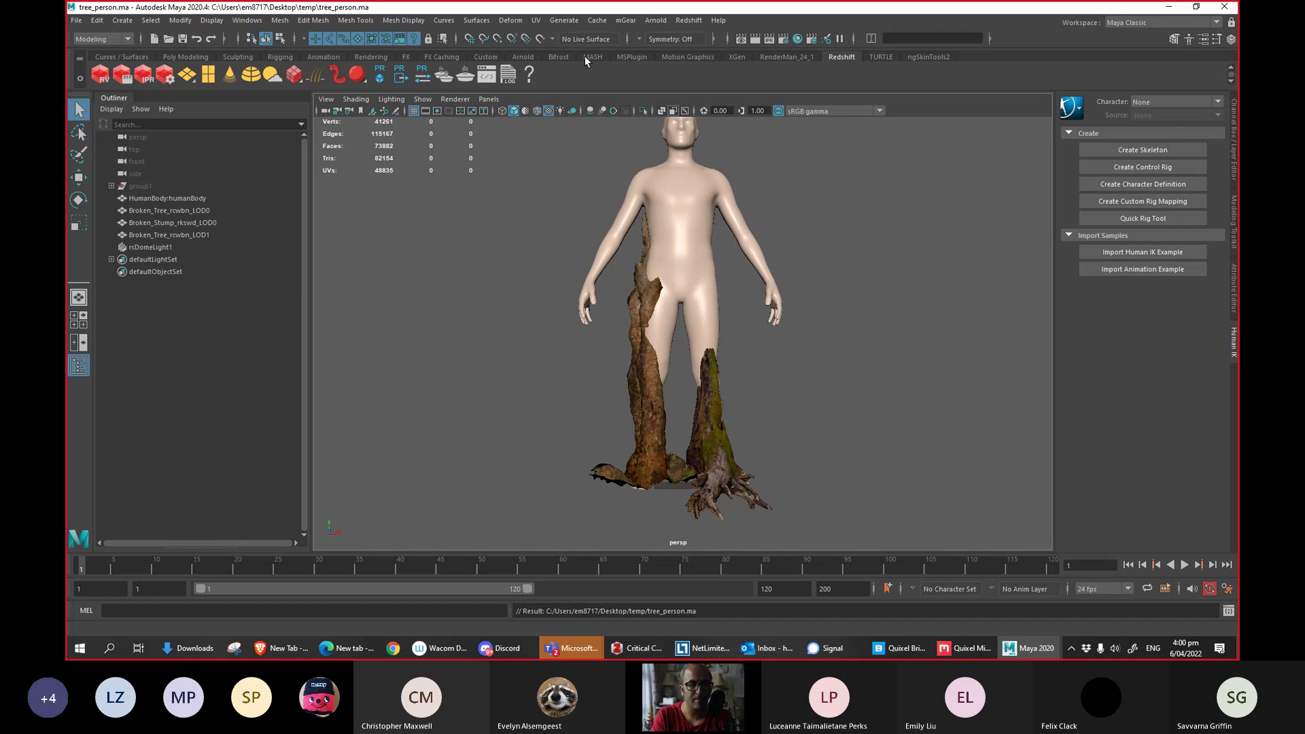
{"action": "left_click", "coordinate": [632, 58]}
{"action": "left_click", "coordinate": [102, 74]}
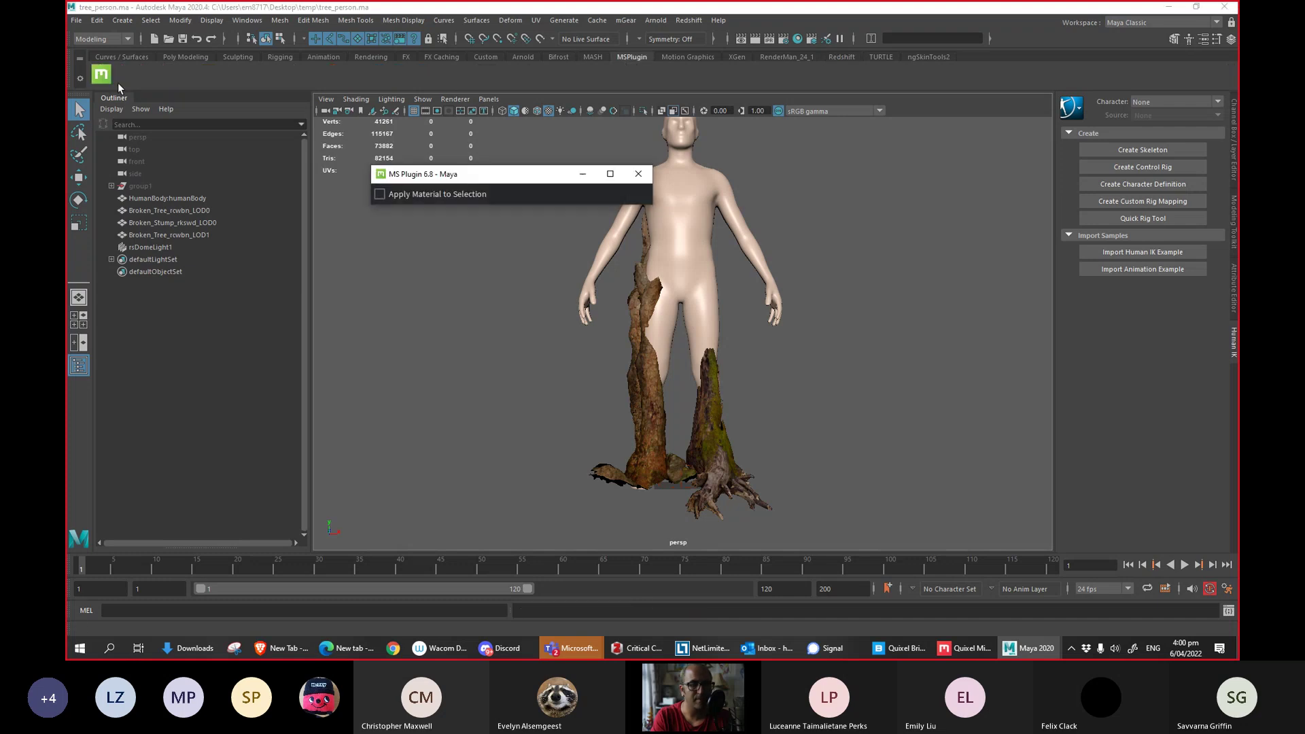
{"action": "left_click_drag", "start_coordinate": [492, 178], "coordinate": [968, 117]}
{"action": "left_click", "coordinate": [935, 376]}
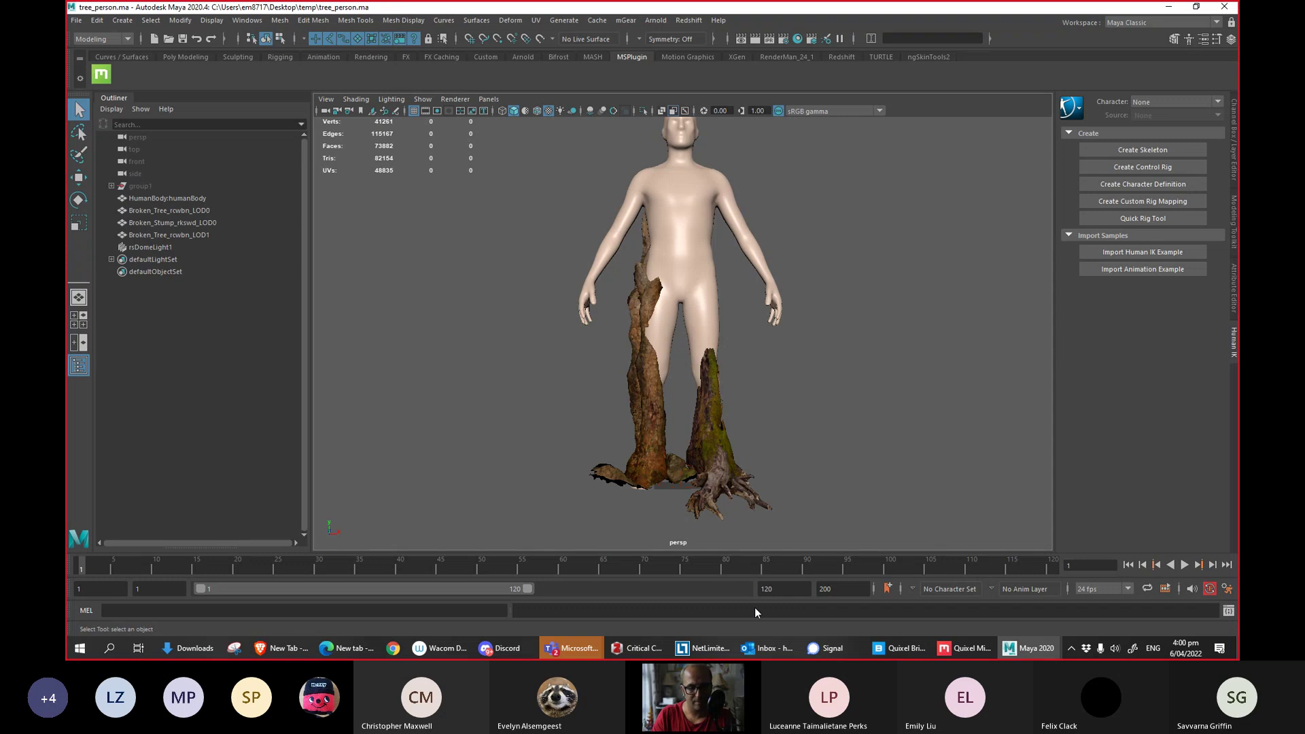
Switch to Quixel Bridge, export the selected Lava Man asset at 2K resolution once more, and switch back to Maya.
{"action": "left_click", "coordinate": [903, 649]}
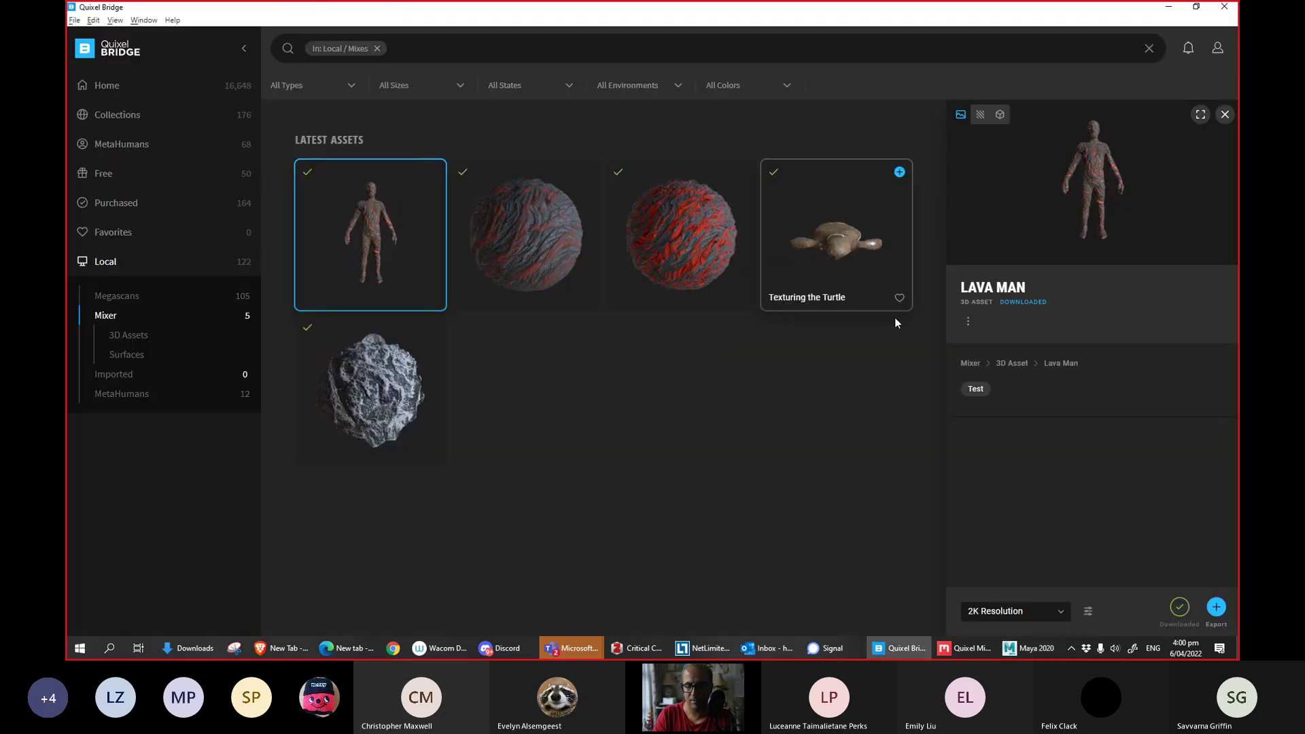
{"action": "left_click", "coordinate": [1216, 607]}
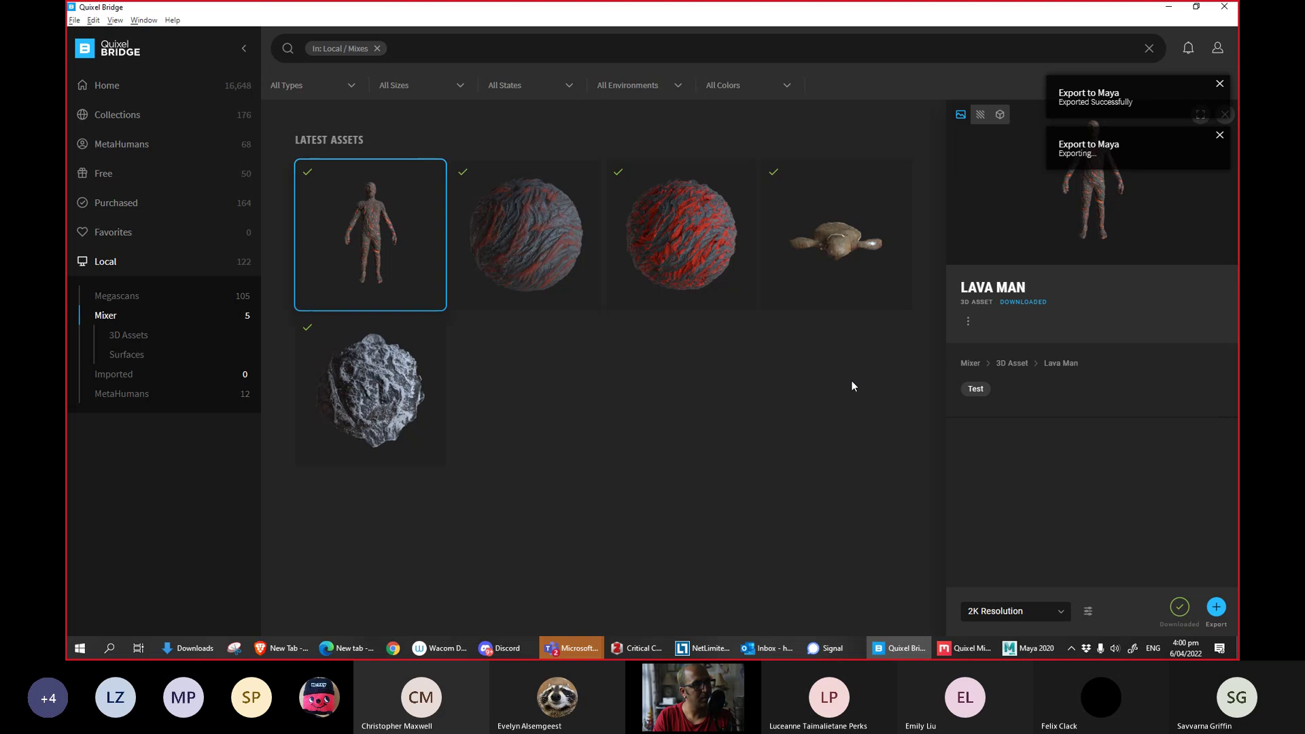
{"action": "key", "text": "alt+Tab"}
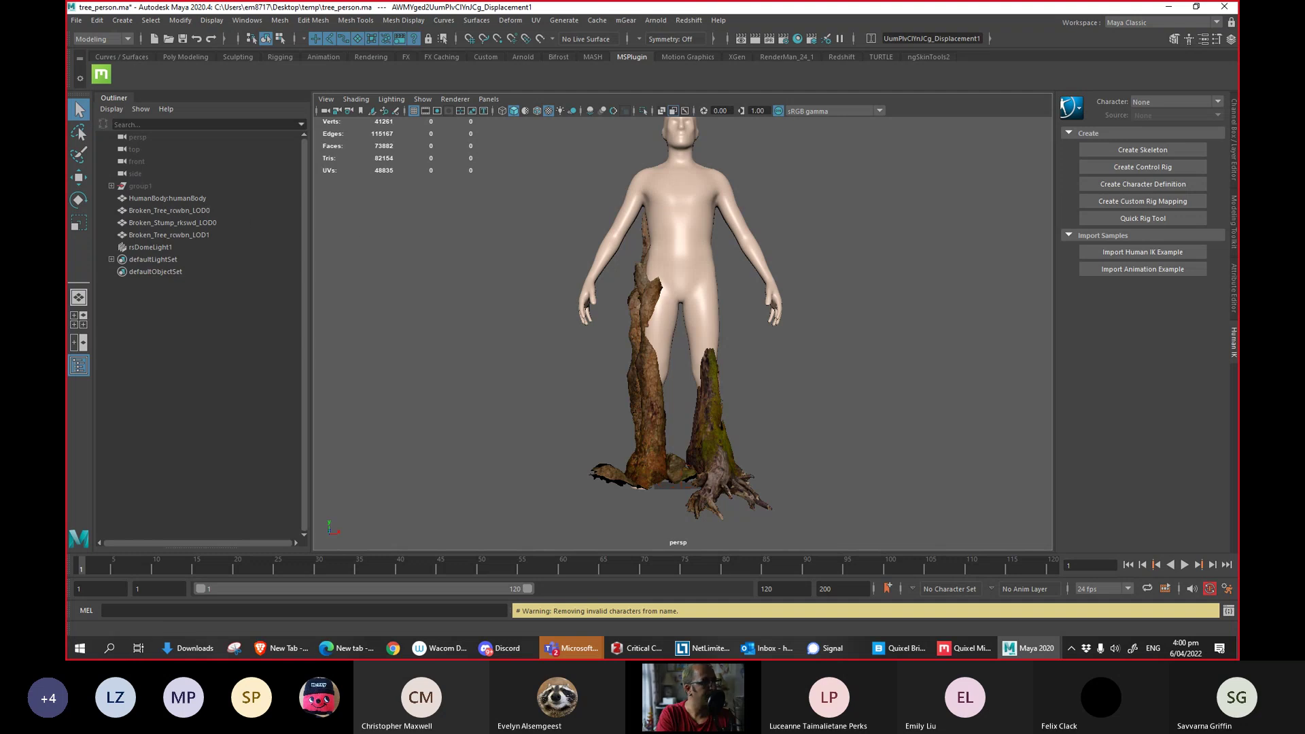
Examine the imported Lava_Man_Mat material and its texture nodes in Hypershade, then close the editor.
{"action": "left_click_drag", "start_coordinate": [272, 102], "coordinate": [467, 91]}
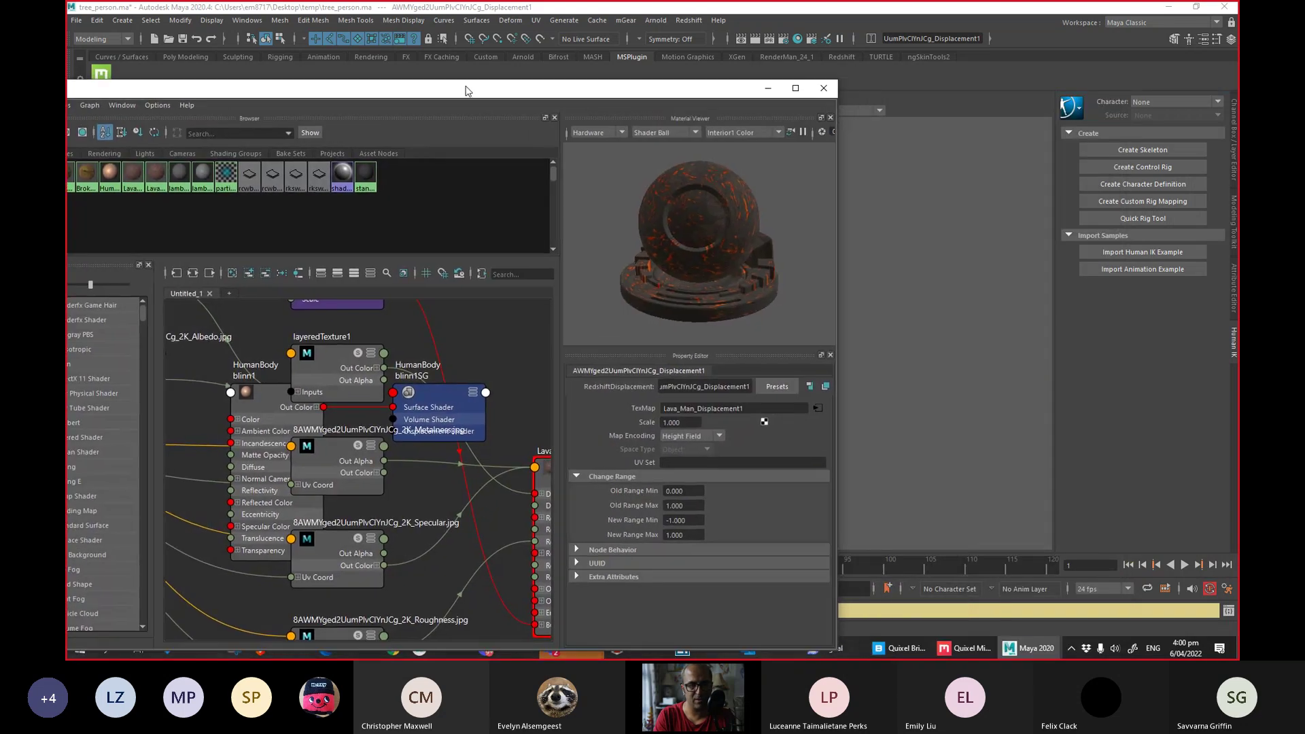
{"action": "left_click", "coordinate": [133, 178]}
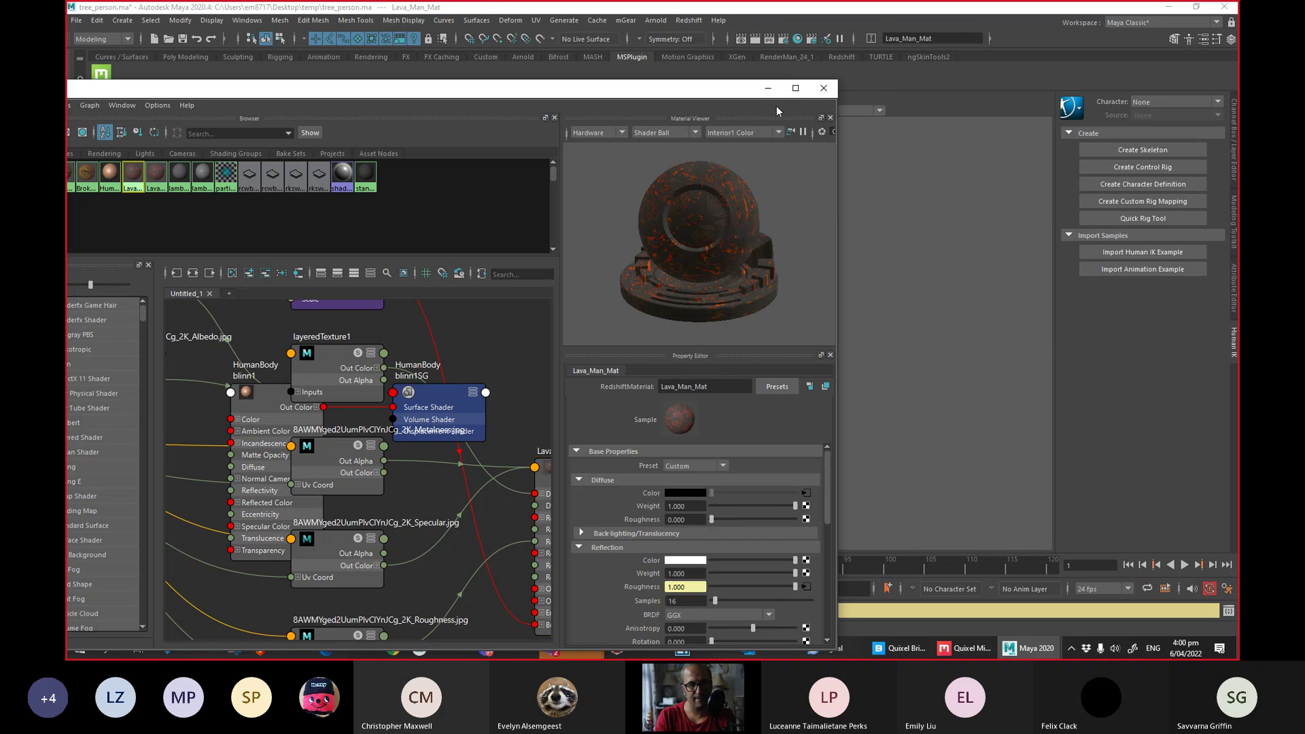
{"action": "left_click", "coordinate": [824, 88]}
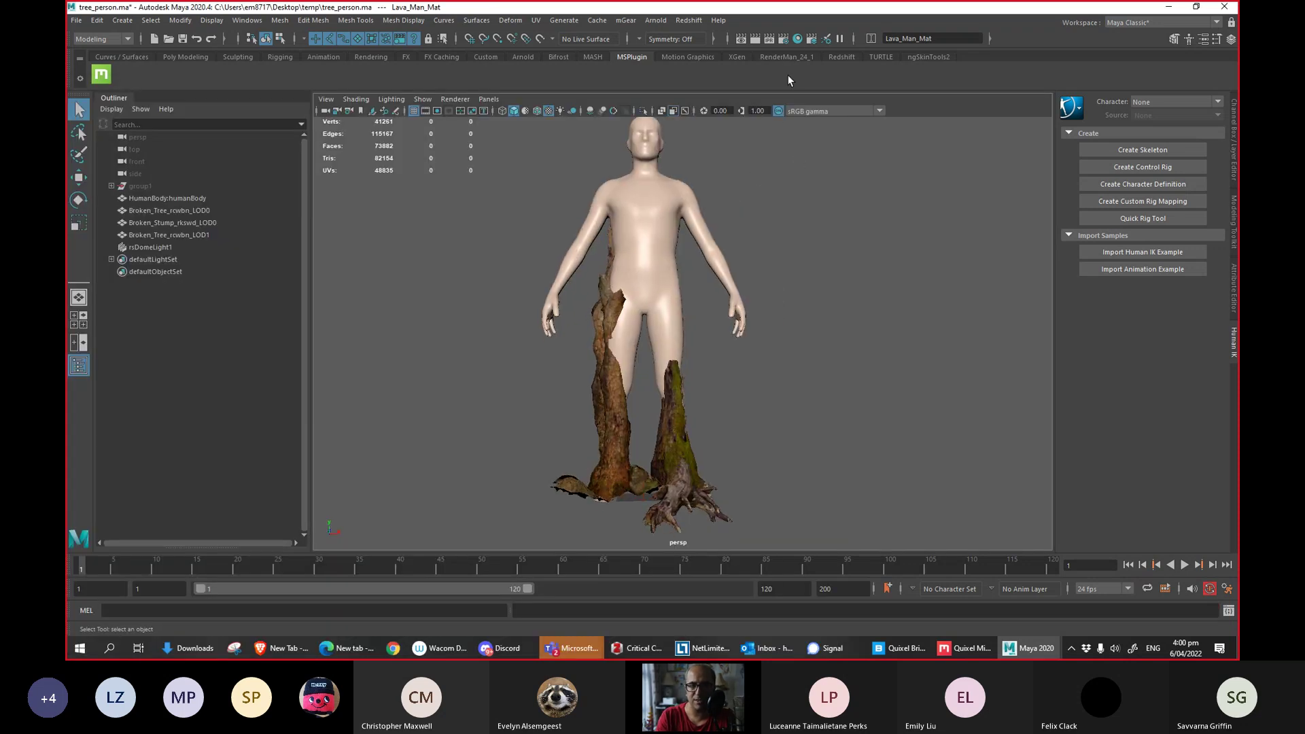
Assign the Lava_Man_Mat material to the human body through Hypershade and minimize the editor.
{"action": "left_click", "coordinate": [798, 39]}
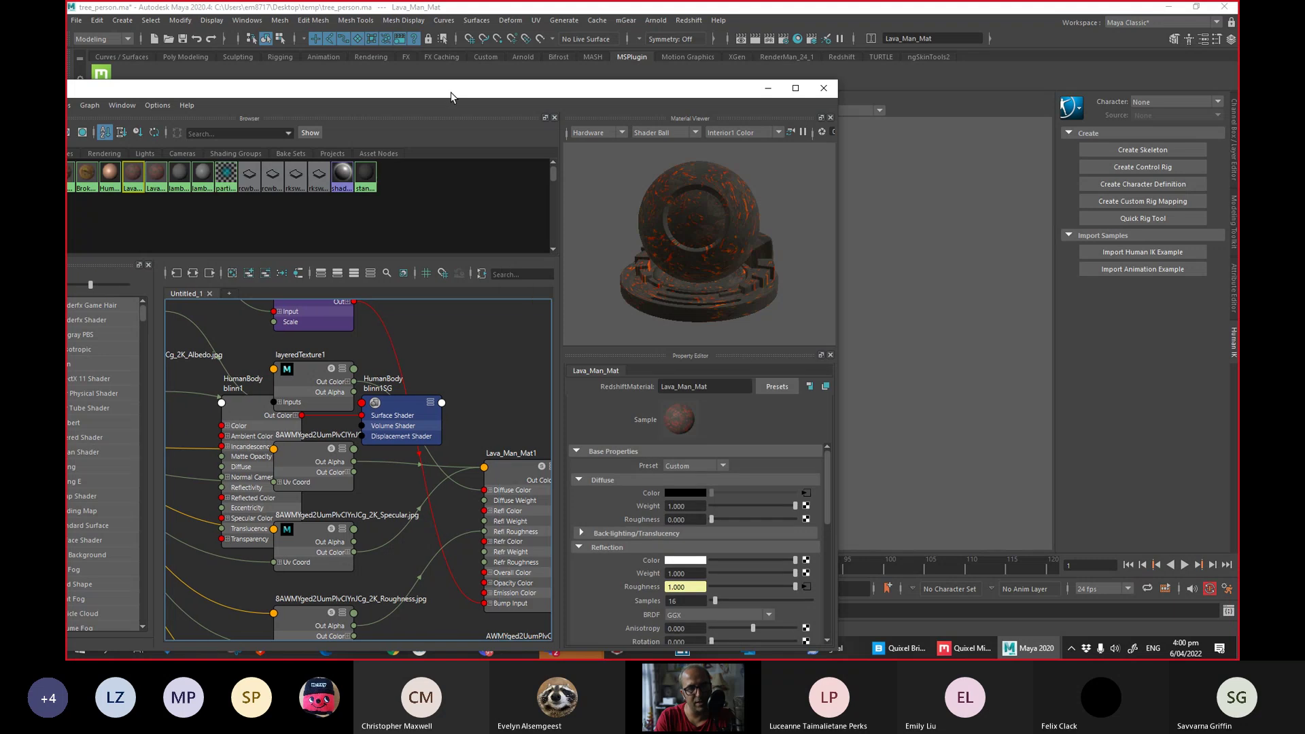
{"action": "left_click_drag", "start_coordinate": [548, 95], "coordinate": [669, 97]}
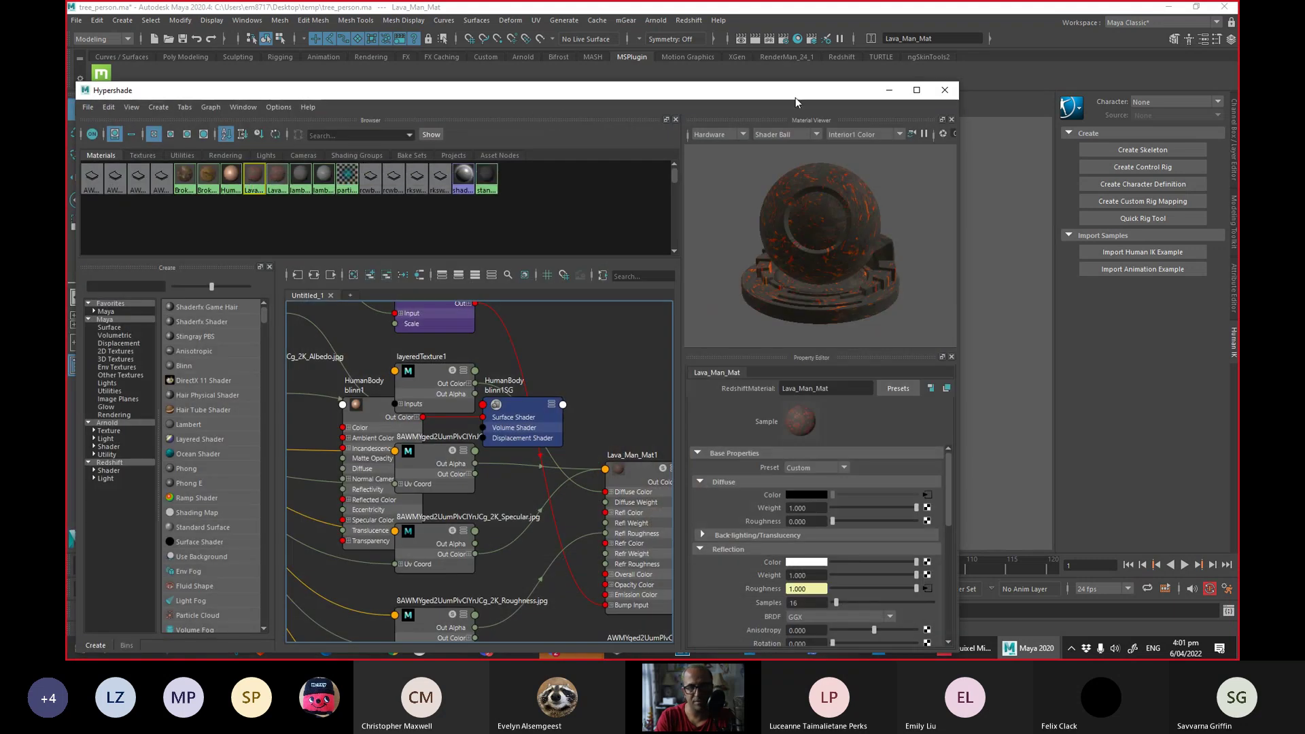
{"action": "left_click_drag", "start_coordinate": [840, 96], "coordinate": [1216, 177]}
{"action": "left_click", "coordinate": [669, 210]}
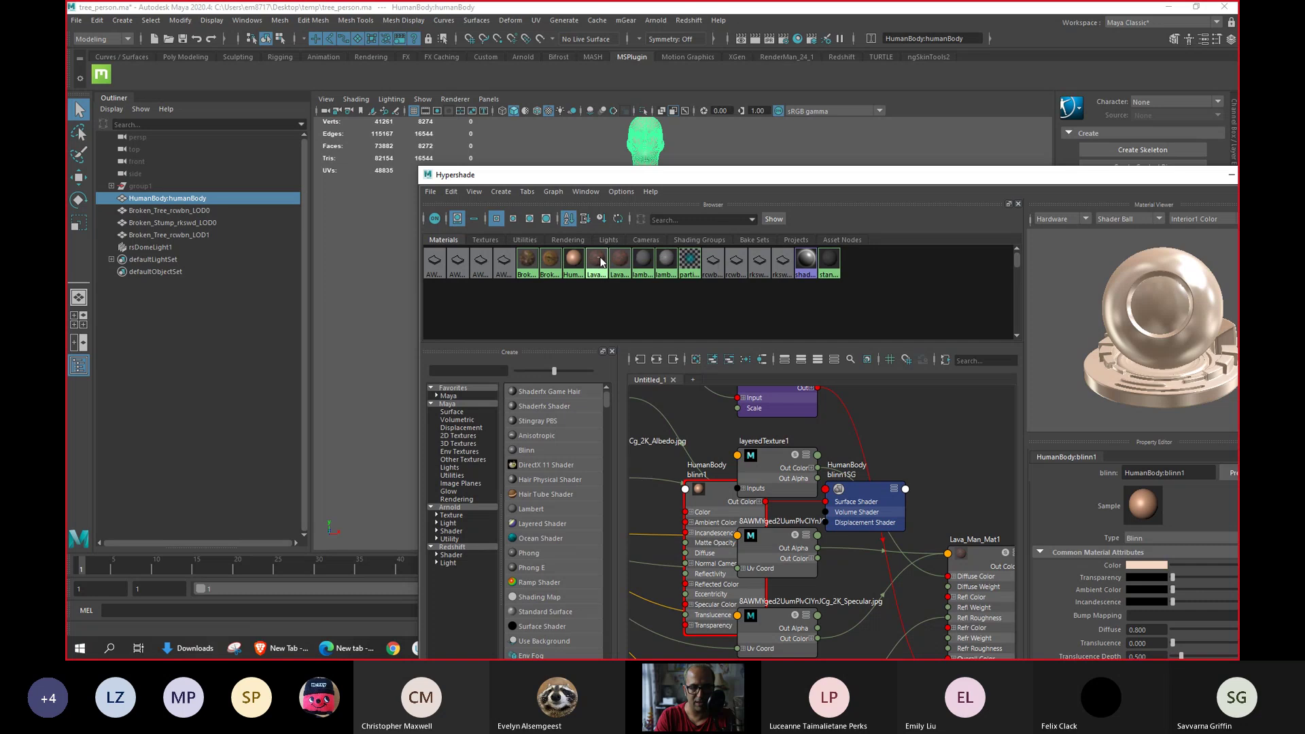
{"action": "right_click", "coordinate": [598, 256]}
{"action": "left_click", "coordinate": [596, 235]}
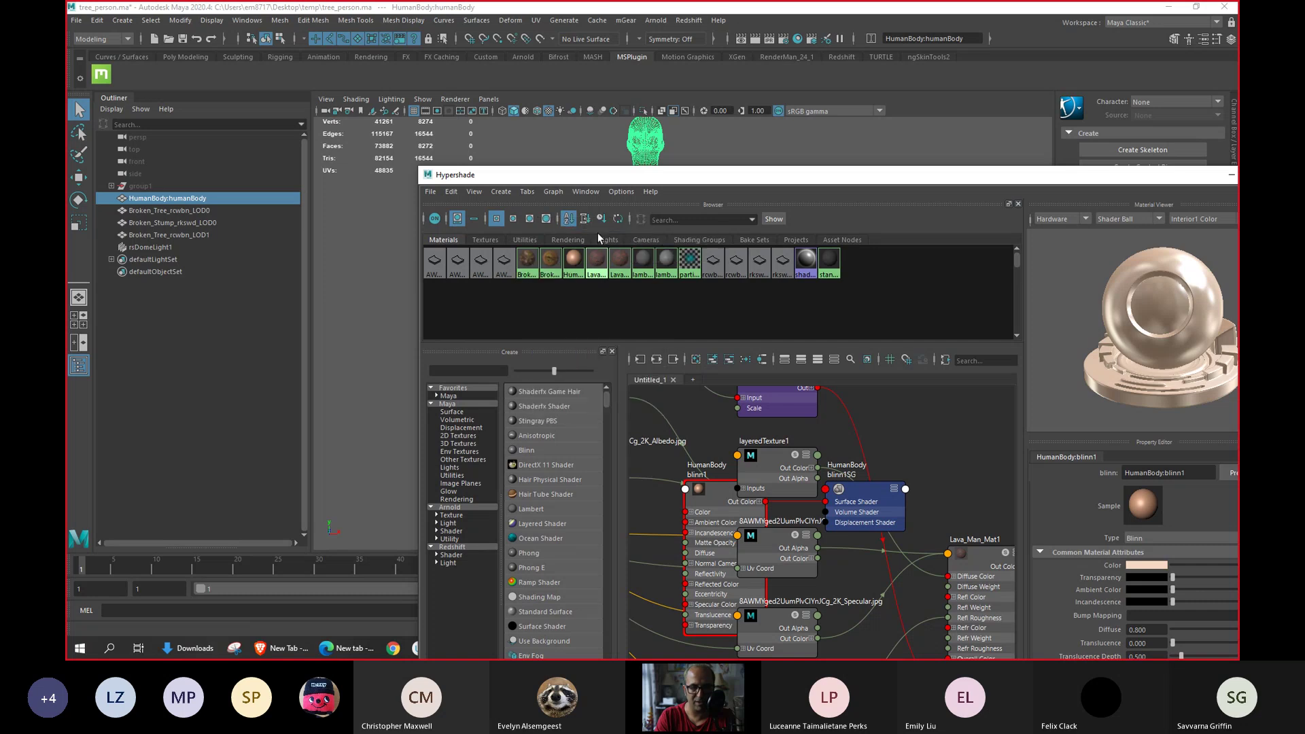
{"action": "left_click_drag", "start_coordinate": [1061, 170], "coordinate": [779, 186]}
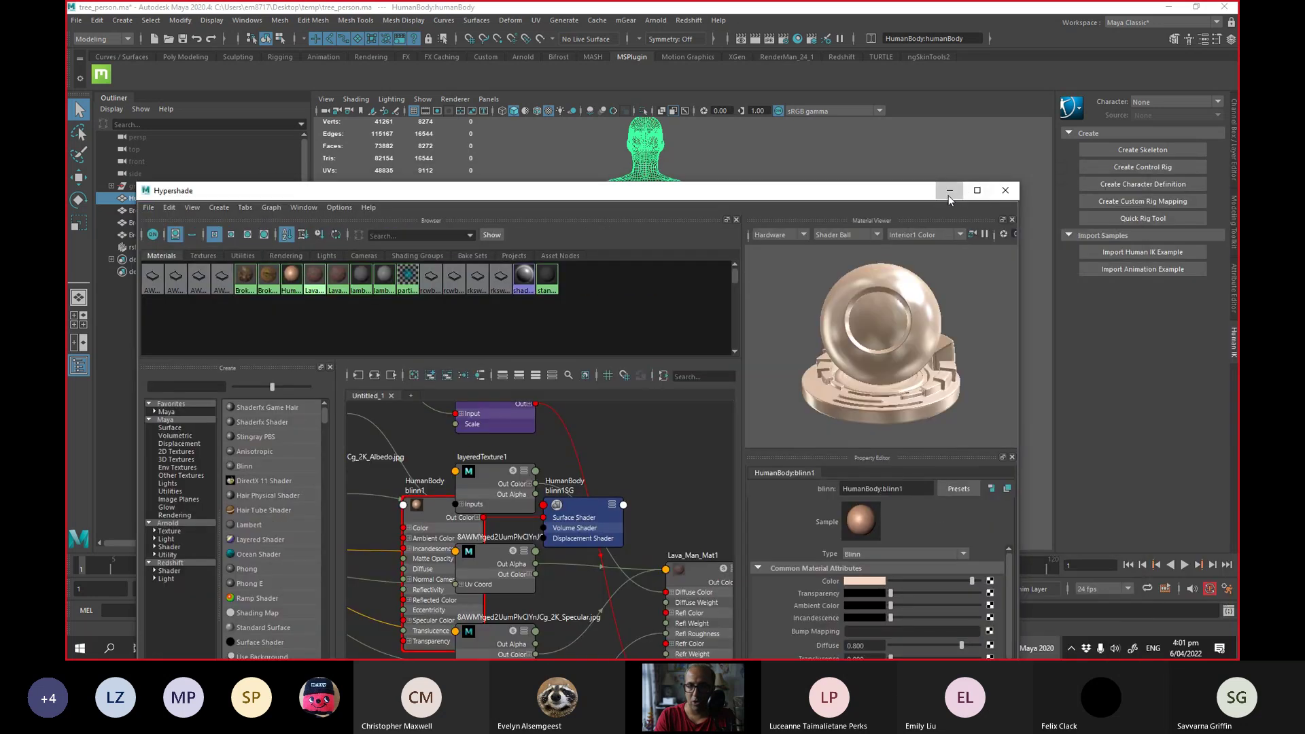
{"action": "left_click", "coordinate": [950, 196]}
Clear the selection, look over the lava texture on the body, and save the tree_person.ma scene.
{"action": "left_click", "coordinate": [789, 248]}
{"action": "left_click_drag", "start_coordinate": [786, 261], "coordinate": [696, 270], "text": "alt"}
{"action": "right_click_drag", "start_coordinate": [696, 271], "coordinate": [700, 286], "text": "alt"}
{"action": "left_click_drag", "start_coordinate": [701, 285], "coordinate": [582, 280], "text": "alt"}
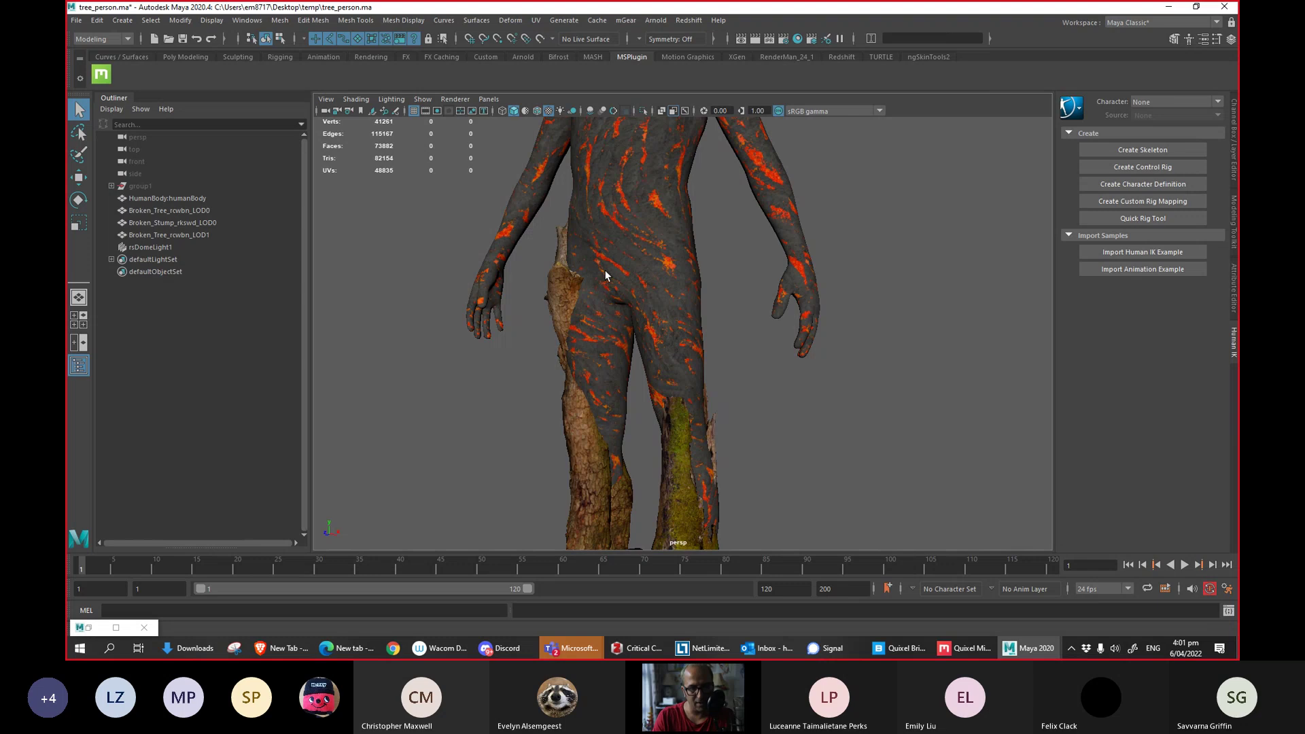
{"action": "key", "text": "ctrl+s"}
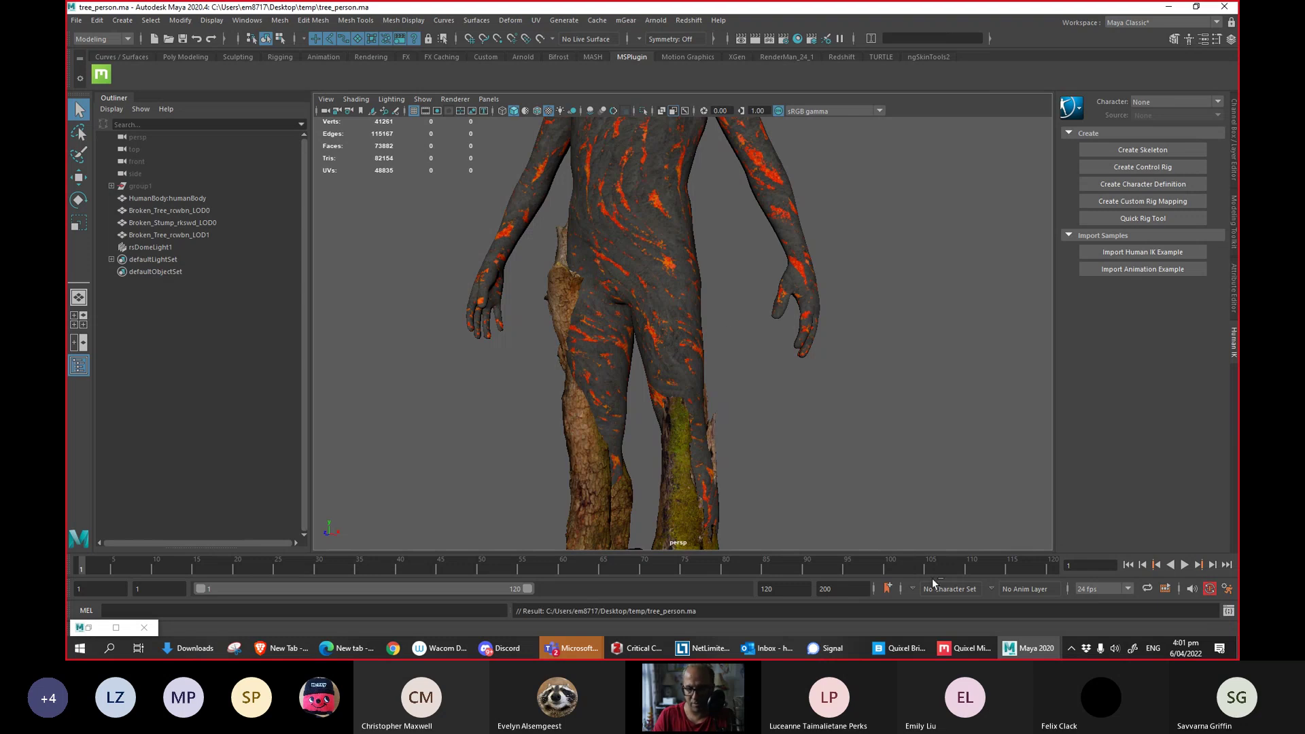
Close Quixel Mixer, saving the changes to the Lava Man mix, and return to Maya.
{"action": "right_click", "coordinate": [965, 648]}
{"action": "left_click", "coordinate": [928, 621]}
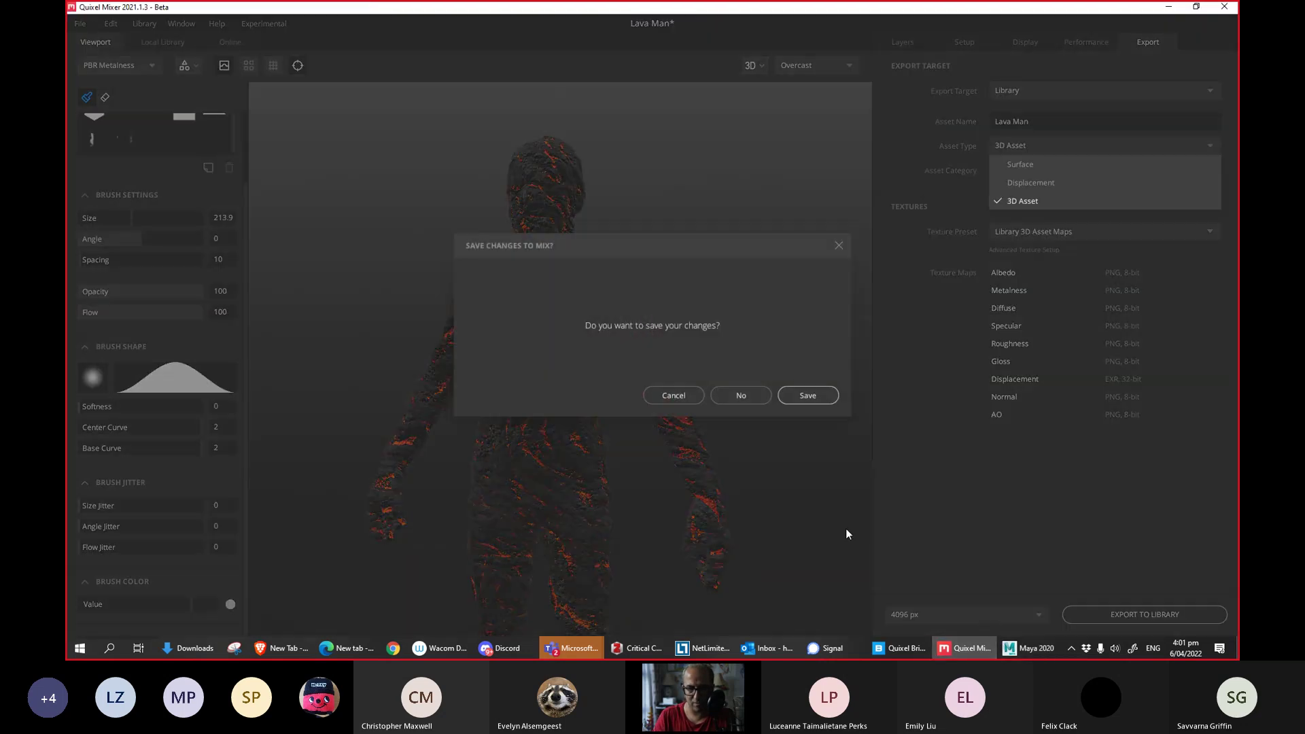
{"action": "left_click", "coordinate": [808, 396]}
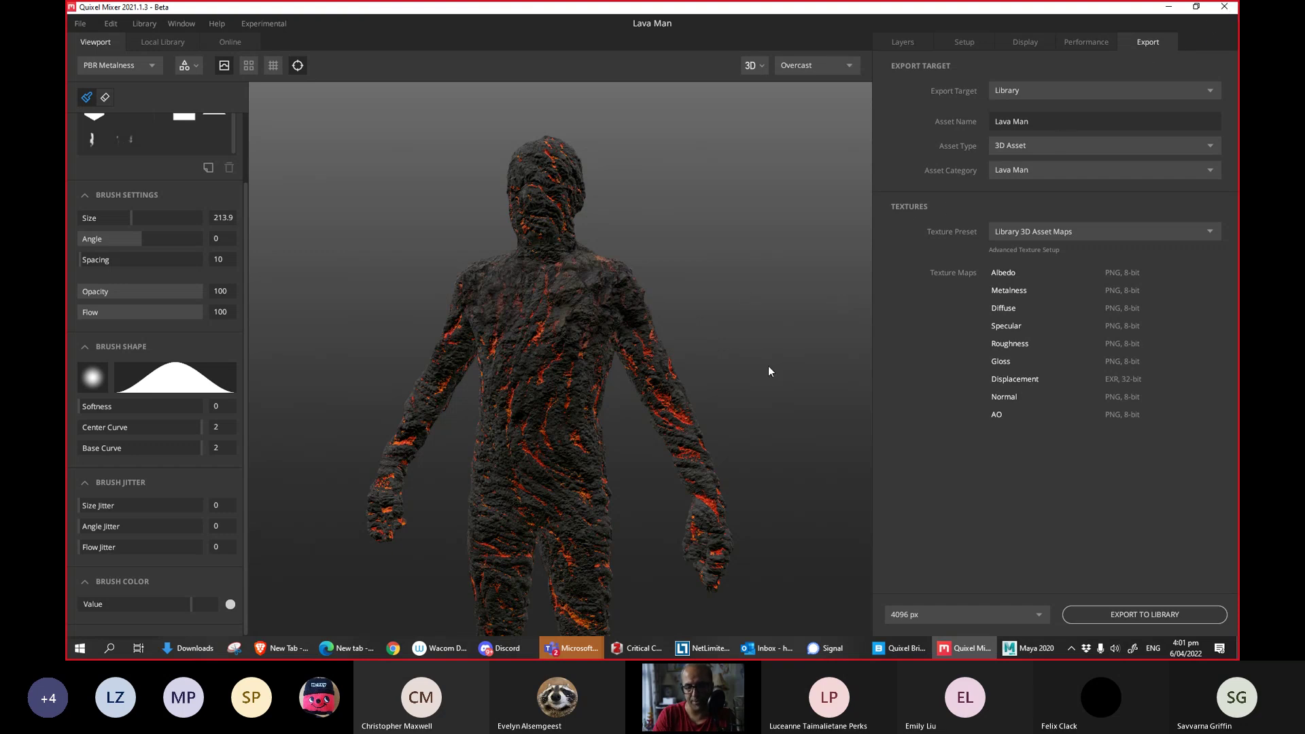
{"action": "left_click", "coordinate": [1019, 652]}
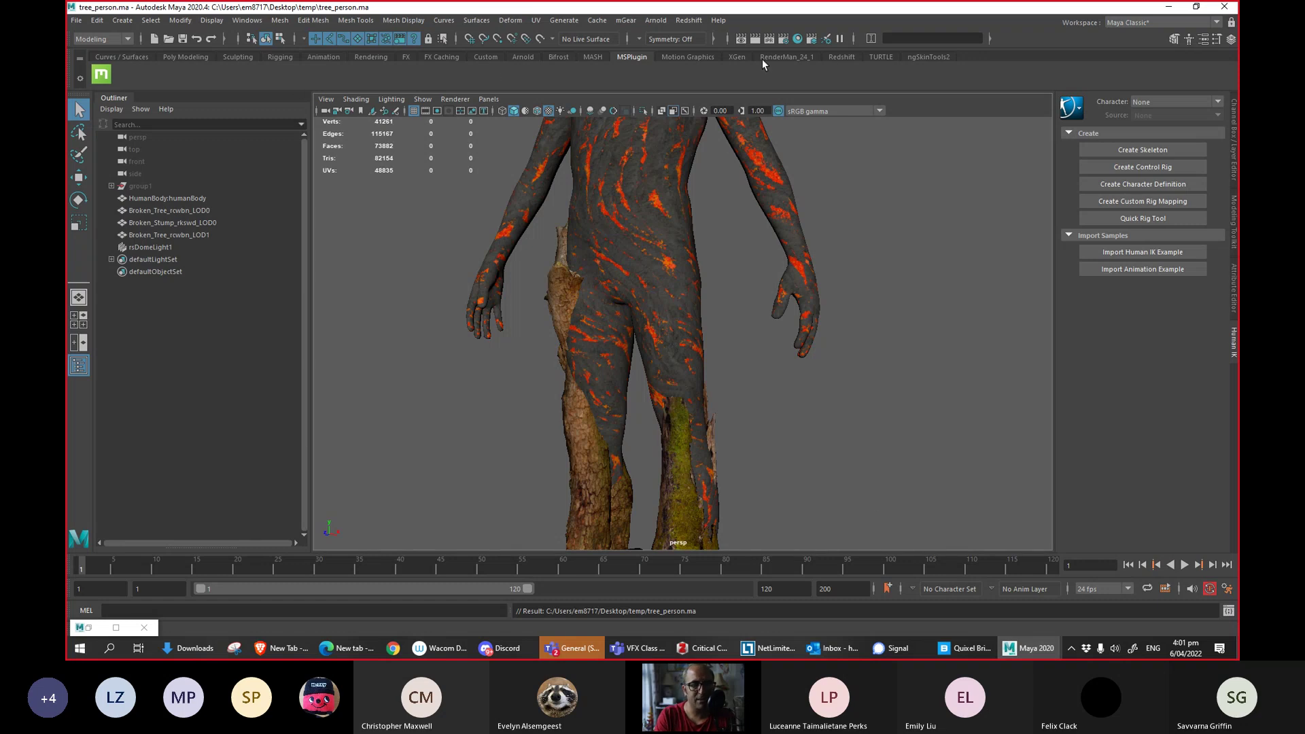
Render the perspective view of the lava figure with Redshift and move the render window aside.
{"action": "left_click", "coordinate": [925, 58]}
{"action": "left_click", "coordinate": [841, 58]}
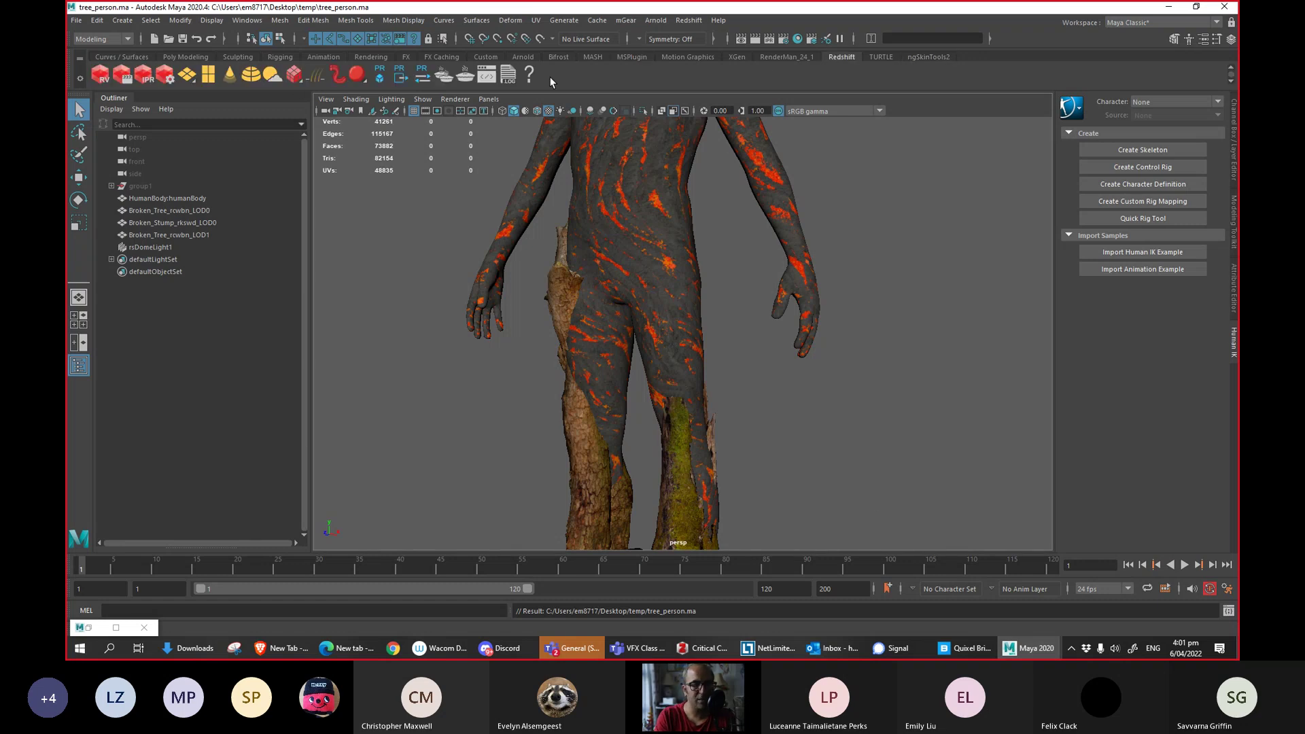
{"action": "left_click", "coordinate": [122, 76]}
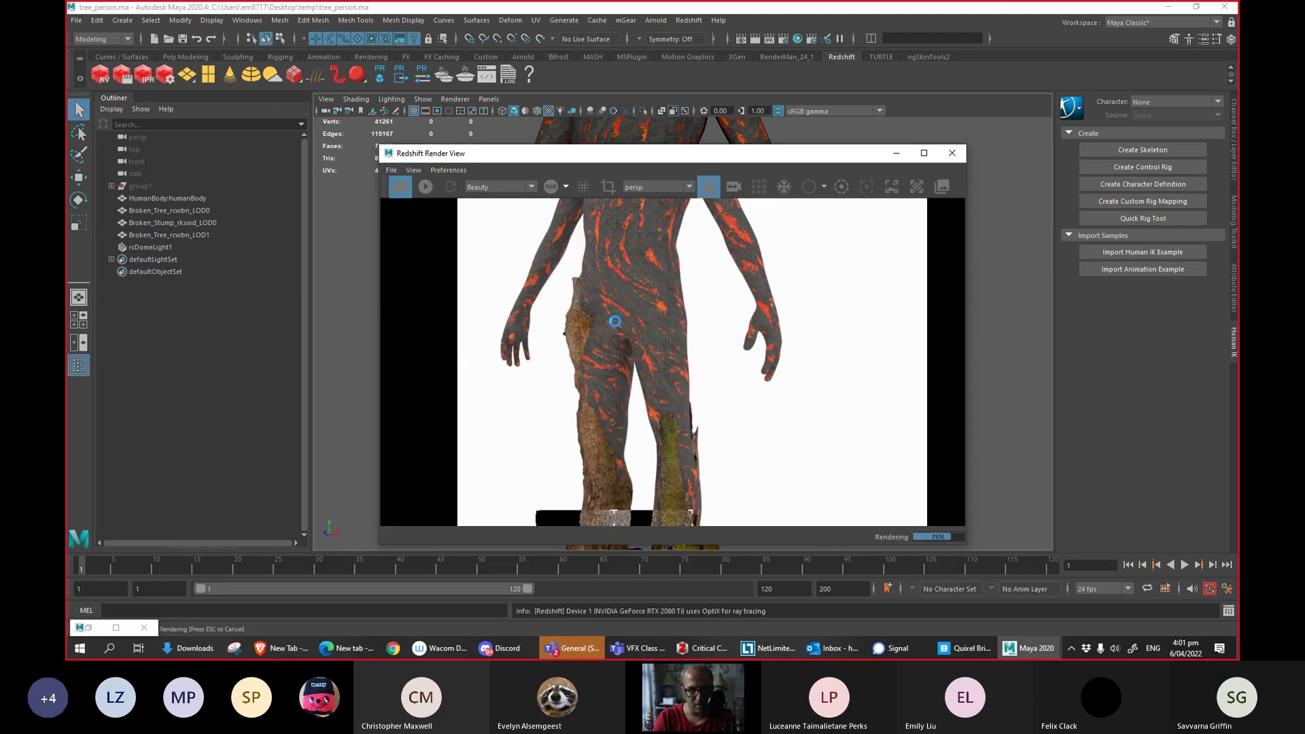
{"action": "left_click_drag", "start_coordinate": [683, 157], "coordinate": [966, 159]}
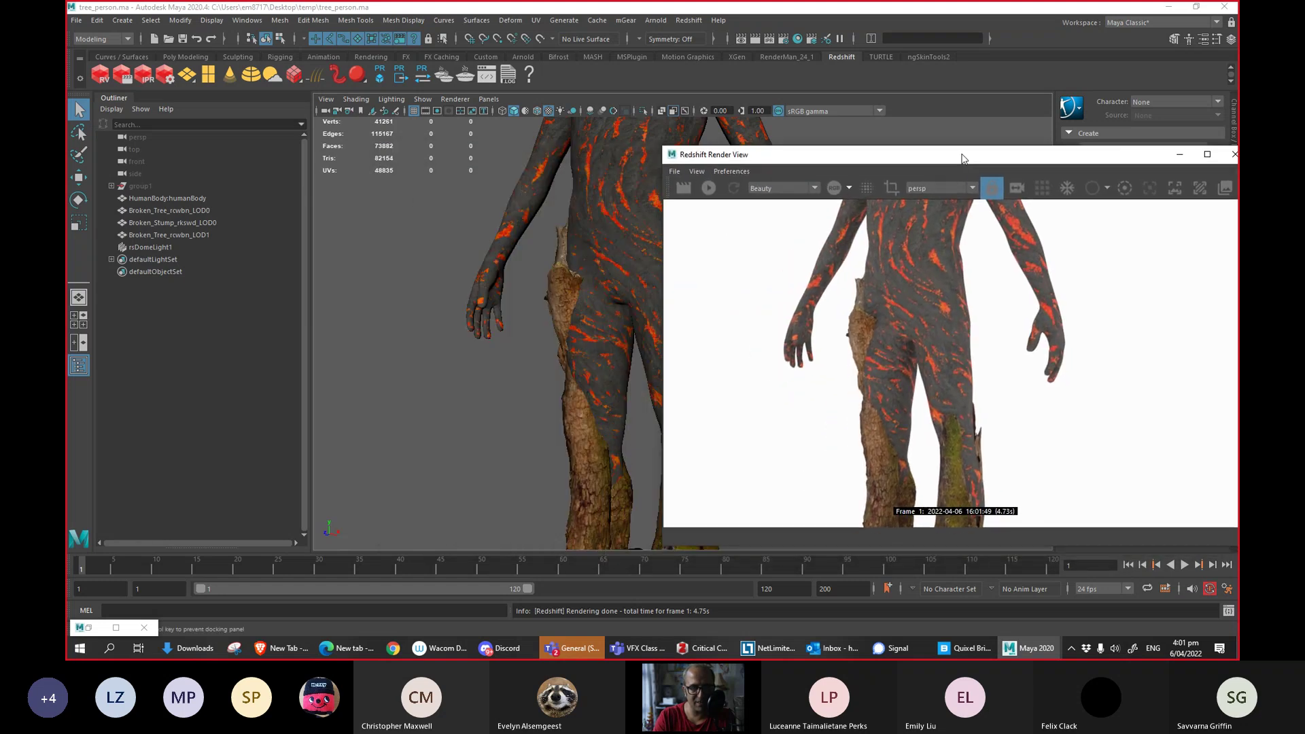
Graph the Lava_Man_Mat network in Hypershade and examine the displacement node's connection to its shading group.
{"action": "left_click", "coordinate": [622, 247]}
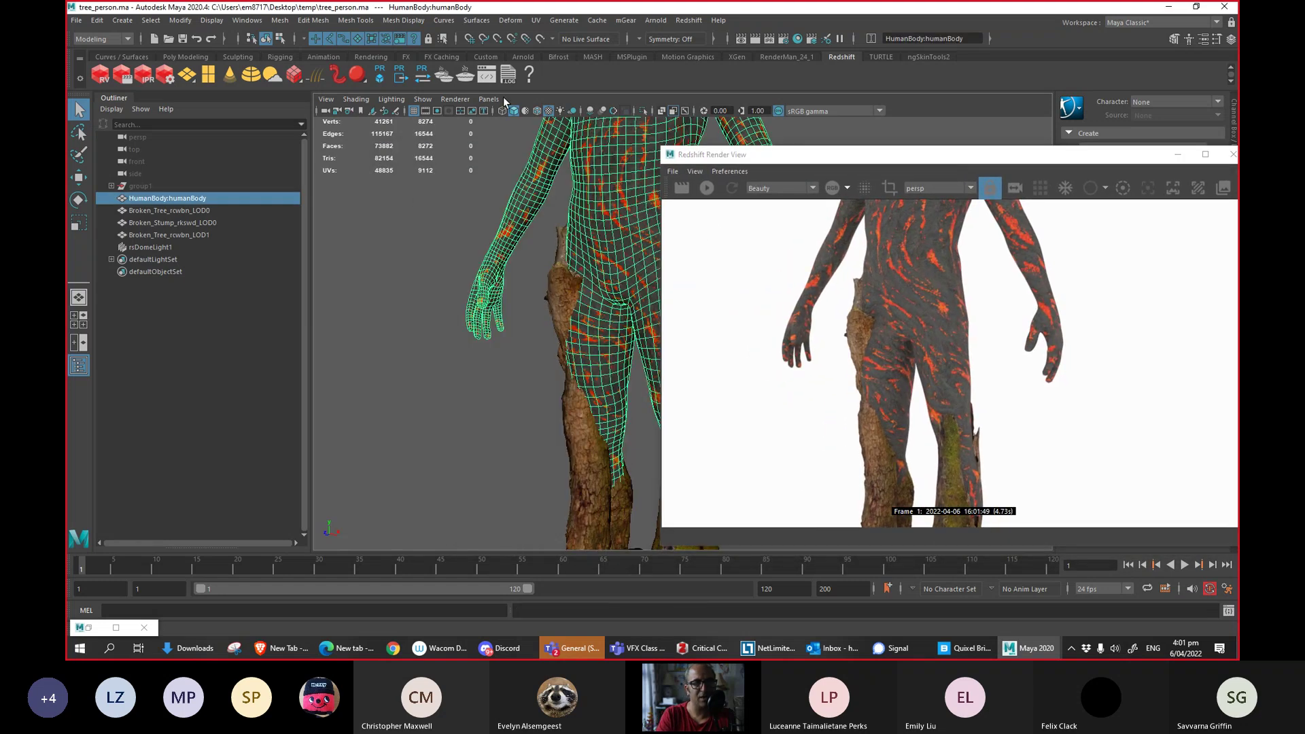
{"action": "left_click", "coordinate": [792, 39]}
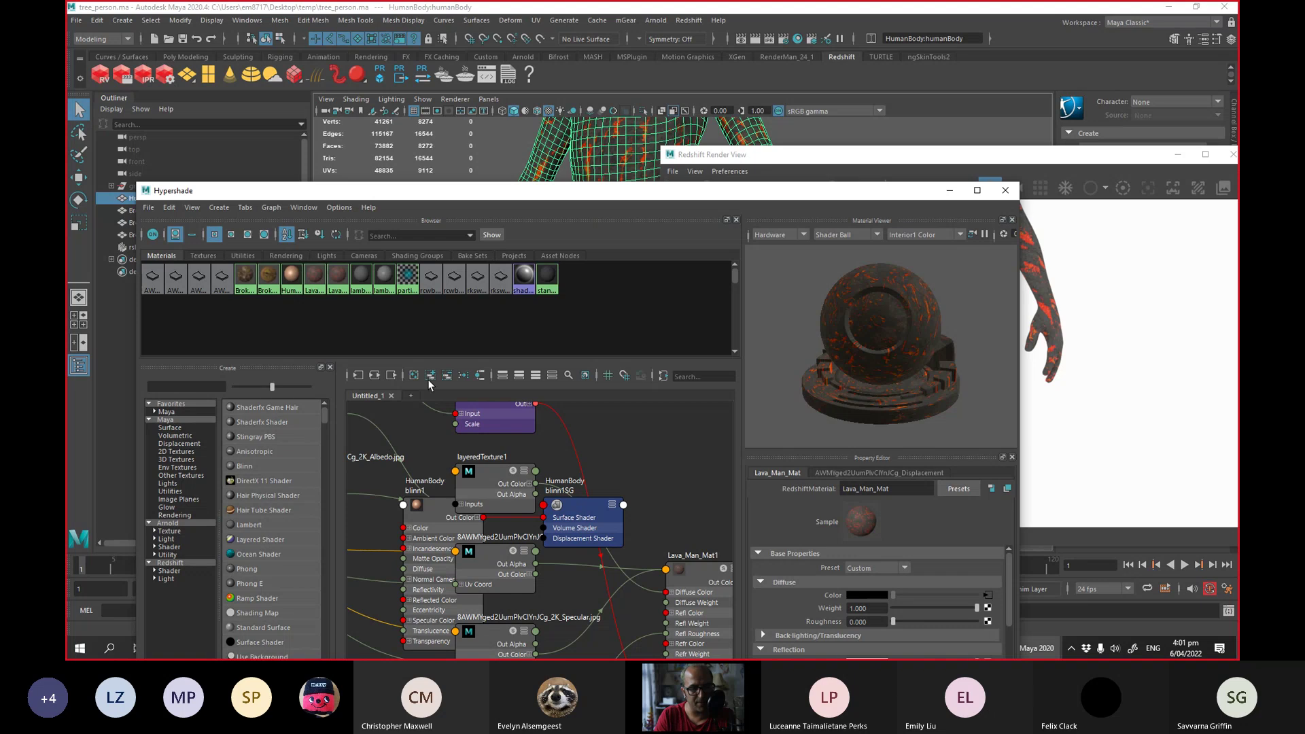
{"action": "left_click", "coordinate": [314, 278]}
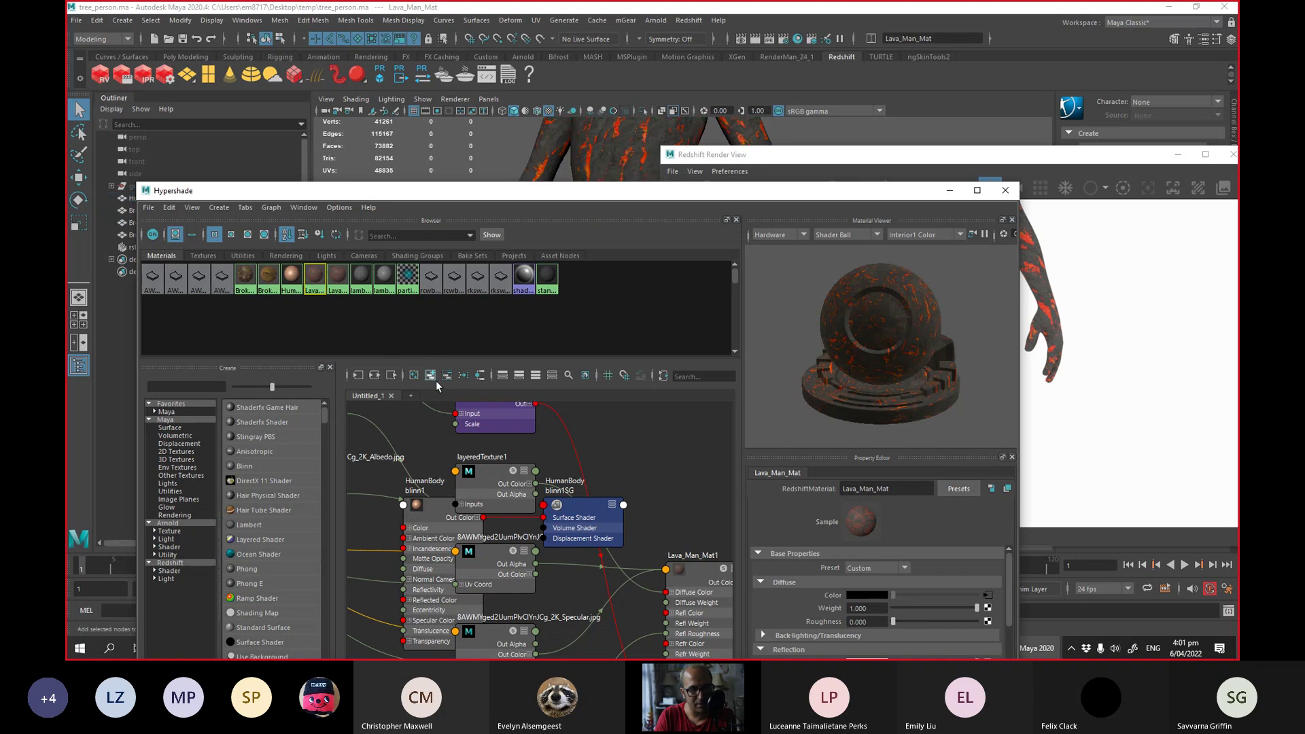
{"action": "left_click_drag", "start_coordinate": [666, 193], "coordinate": [709, 103]}
{"action": "middle_click_drag", "start_coordinate": [707, 373], "coordinate": [651, 330], "text": "alt"}
{"action": "right_click_drag", "start_coordinate": [651, 330], "coordinate": [677, 371], "text": "alt"}
{"action": "middle_click_drag", "start_coordinate": [676, 370], "coordinate": [575, 479], "text": "alt"}
{"action": "left_click_drag", "start_coordinate": [533, 541], "coordinate": [526, 545]}
Clear the viewport of floating windows and show the Redshift tessellation and displacement attributes of the human body's shape.
{"action": "left_click_drag", "start_coordinate": [916, 106], "coordinate": [469, 157]}
{"action": "left_click_drag", "start_coordinate": [1067, 157], "coordinate": [490, 252]}
{"action": "left_click", "coordinate": [769, 182]}
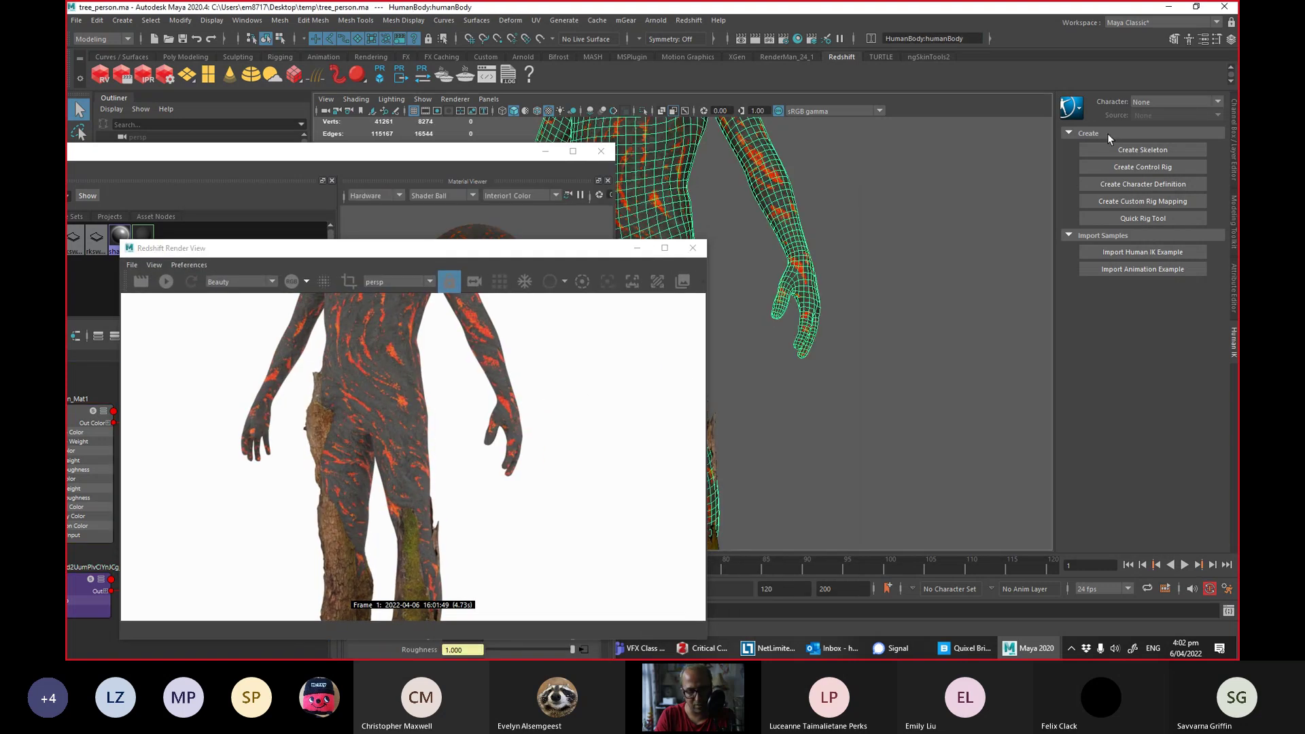
{"action": "key", "text": "ctrl+a"}
{"action": "left_click", "coordinate": [1184, 120]}
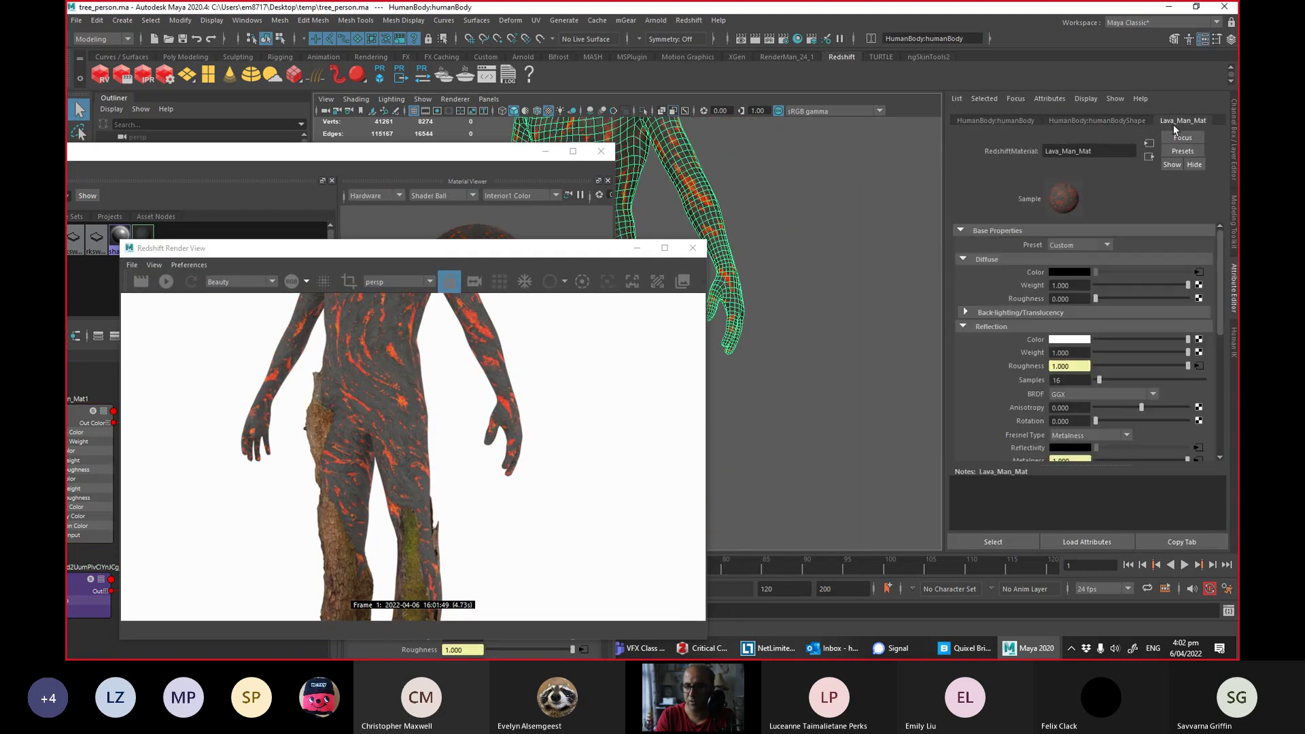
{"action": "left_click", "coordinate": [996, 121]}
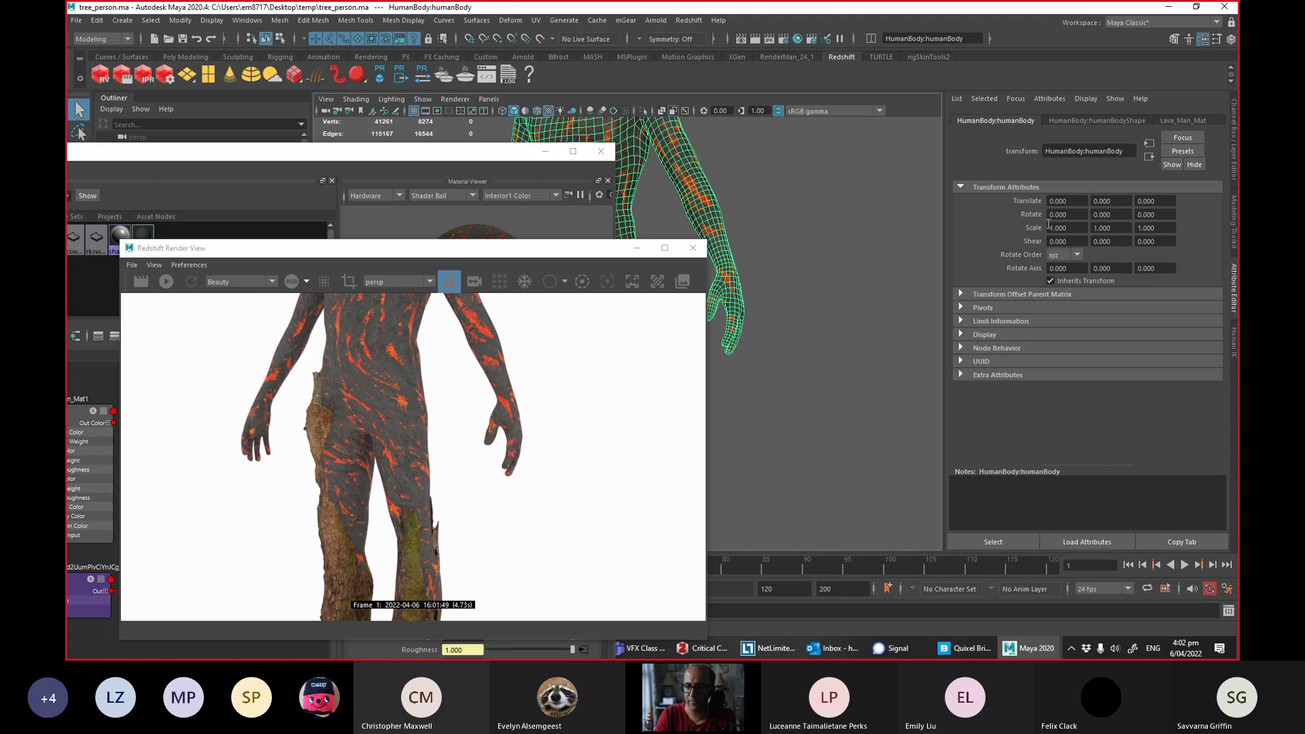
{"action": "left_click", "coordinate": [1079, 120]}
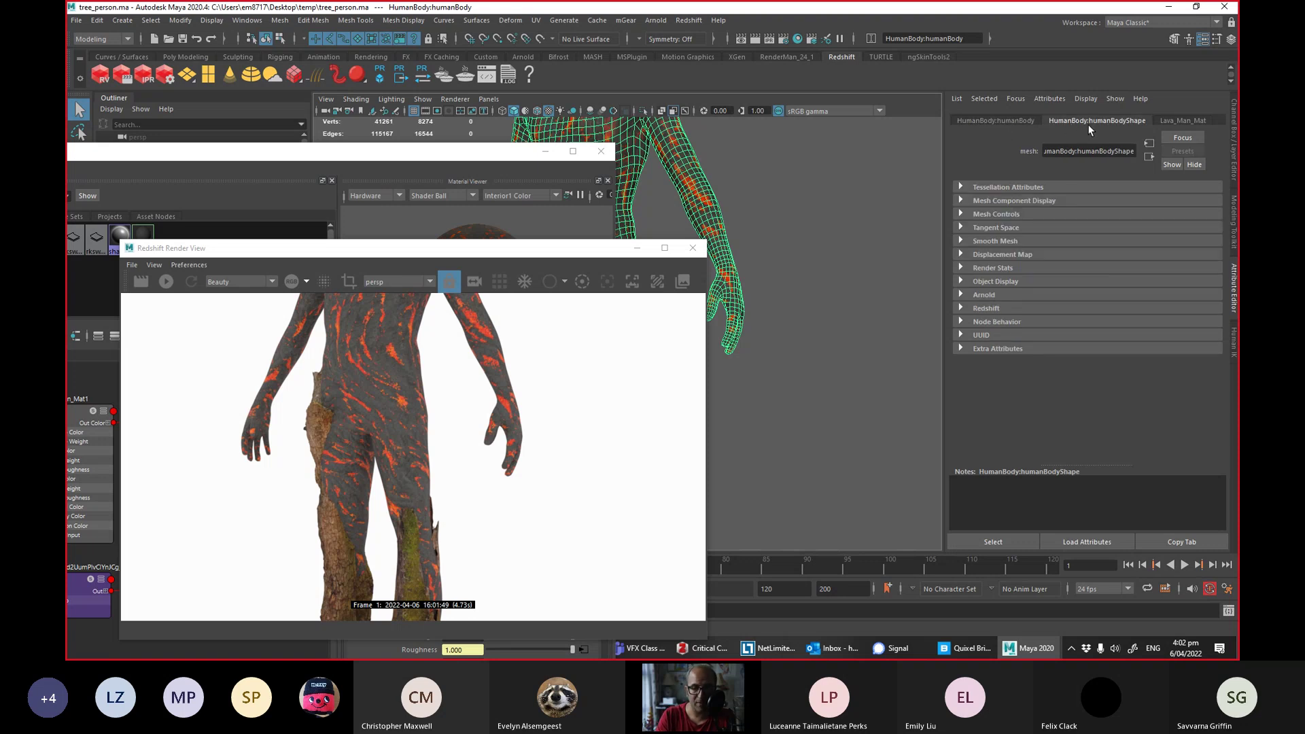
{"action": "left_click", "coordinate": [987, 308]}
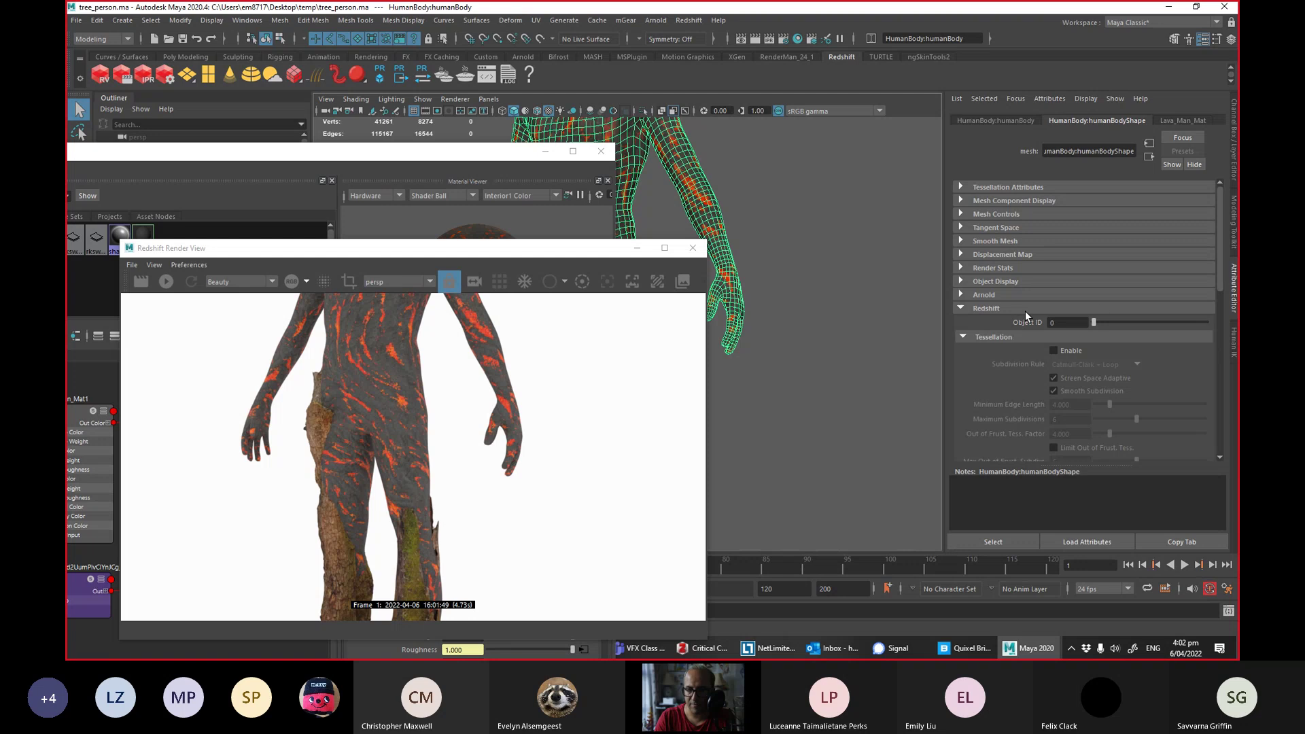
{"action": "left_click_drag", "start_coordinate": [1220, 267], "coordinate": [1224, 300]}
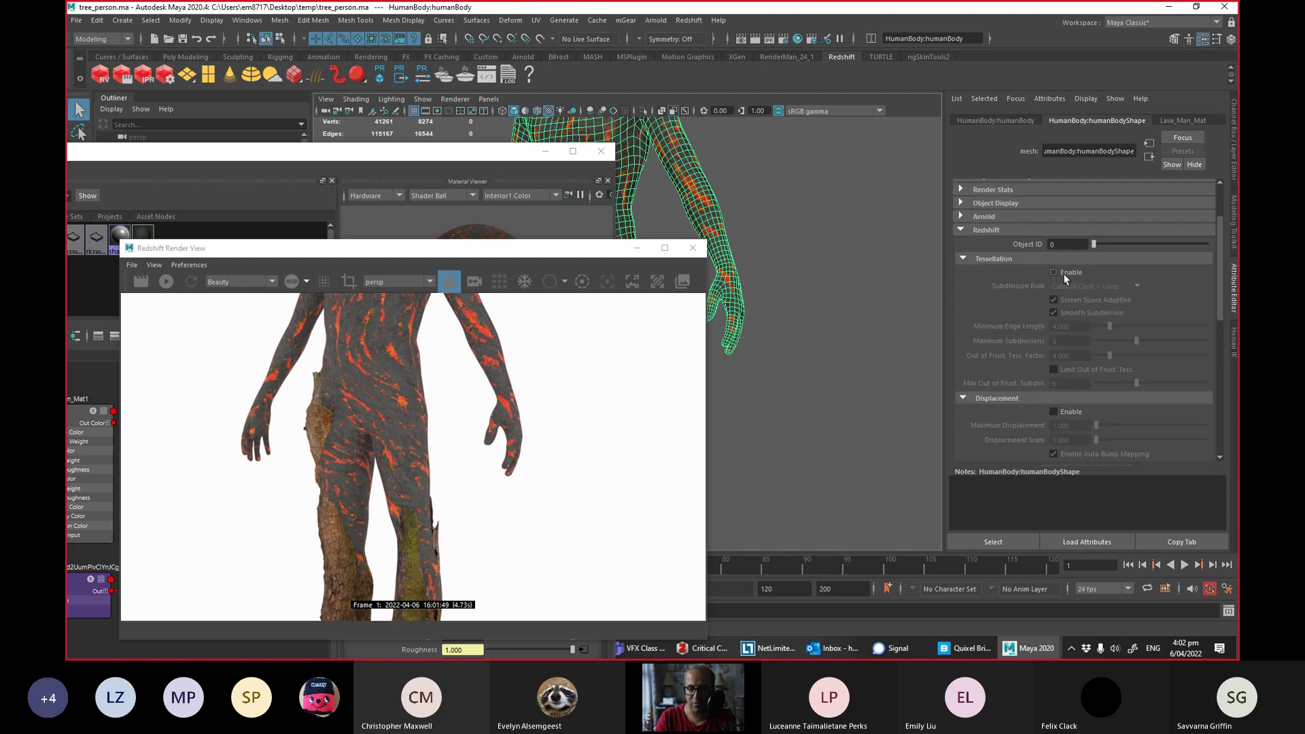
Try enabling Redshift tessellation and displacement on the human body's shape, and turn both back off.
{"action": "left_click", "coordinate": [1054, 272]}
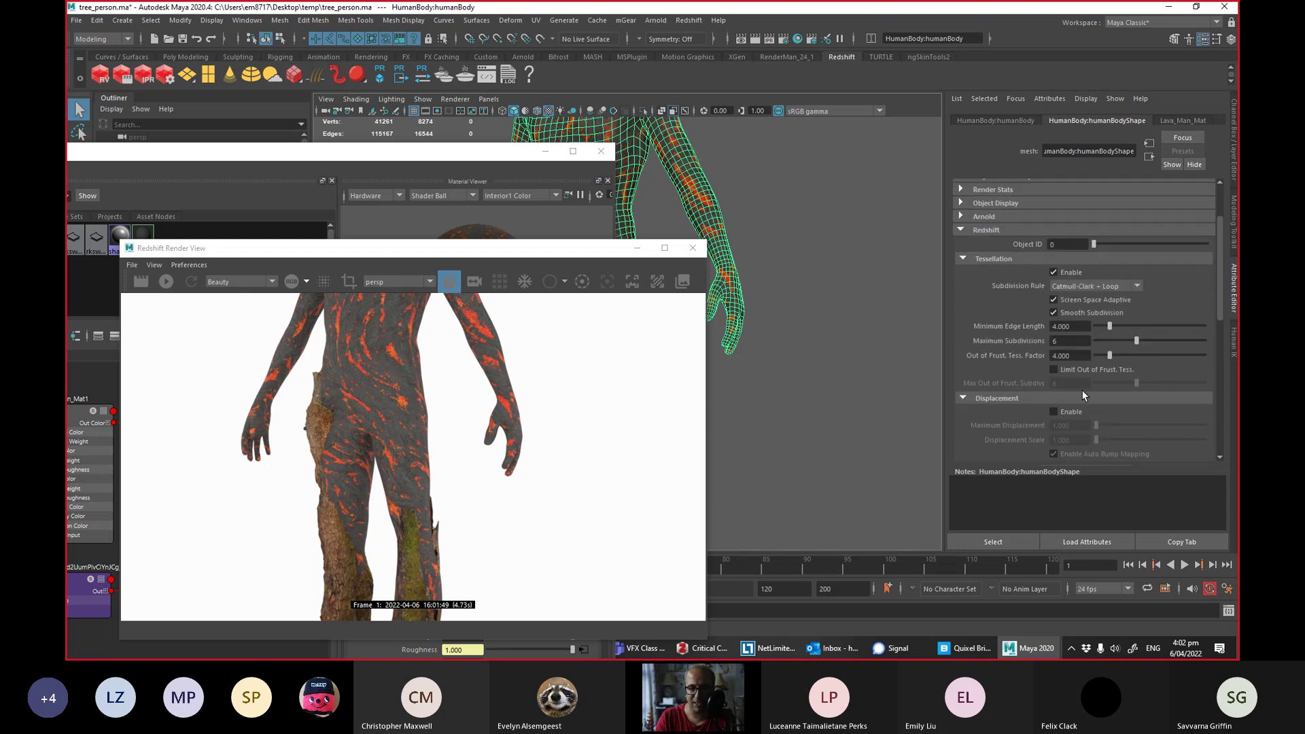
{"action": "left_click", "coordinate": [1070, 412]}
{"action": "left_click", "coordinate": [1070, 413]}
{"action": "left_click", "coordinate": [1055, 272]}
Close the Redshift Render View and Hypershade, and undo the Lava_Man_Mat assignment on the human body.
{"action": "left_click", "coordinate": [693, 247]}
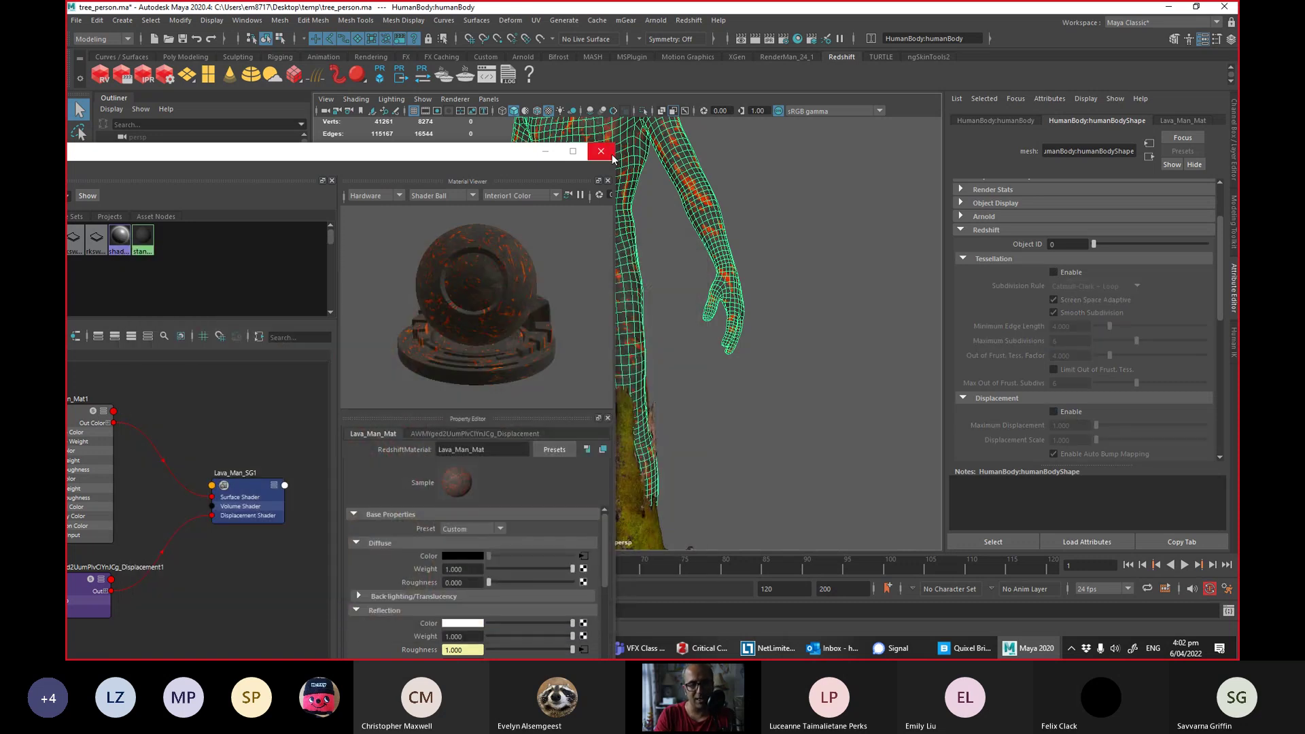
{"action": "left_click", "coordinate": [601, 151]}
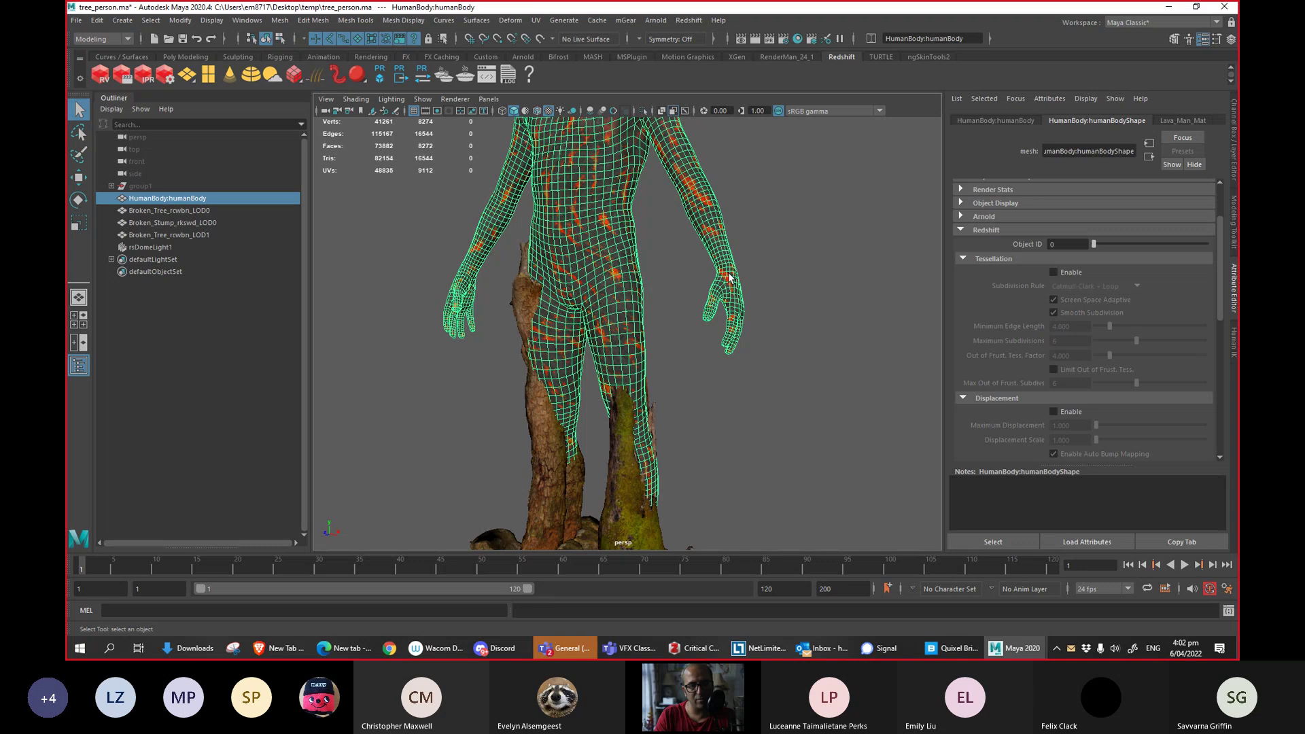
{"action": "left_click", "coordinate": [770, 176]}
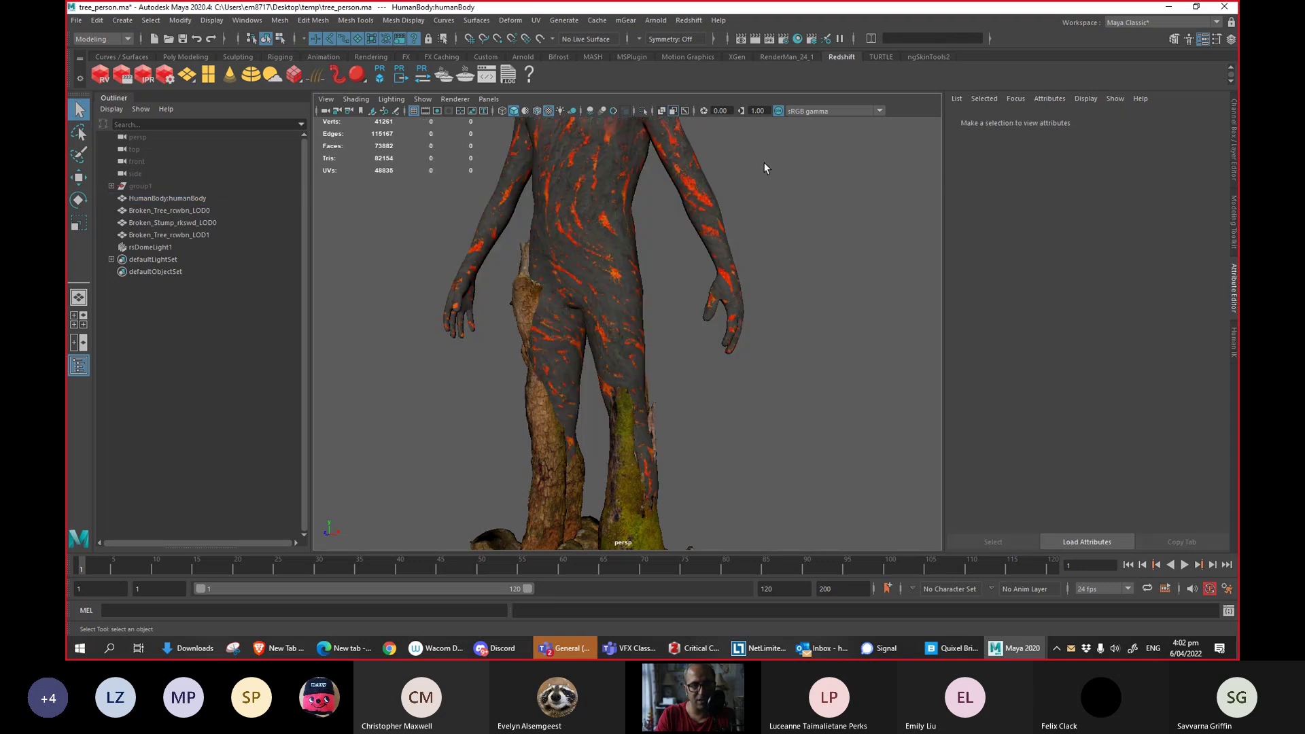
{"action": "left_click", "coordinate": [704, 193]}
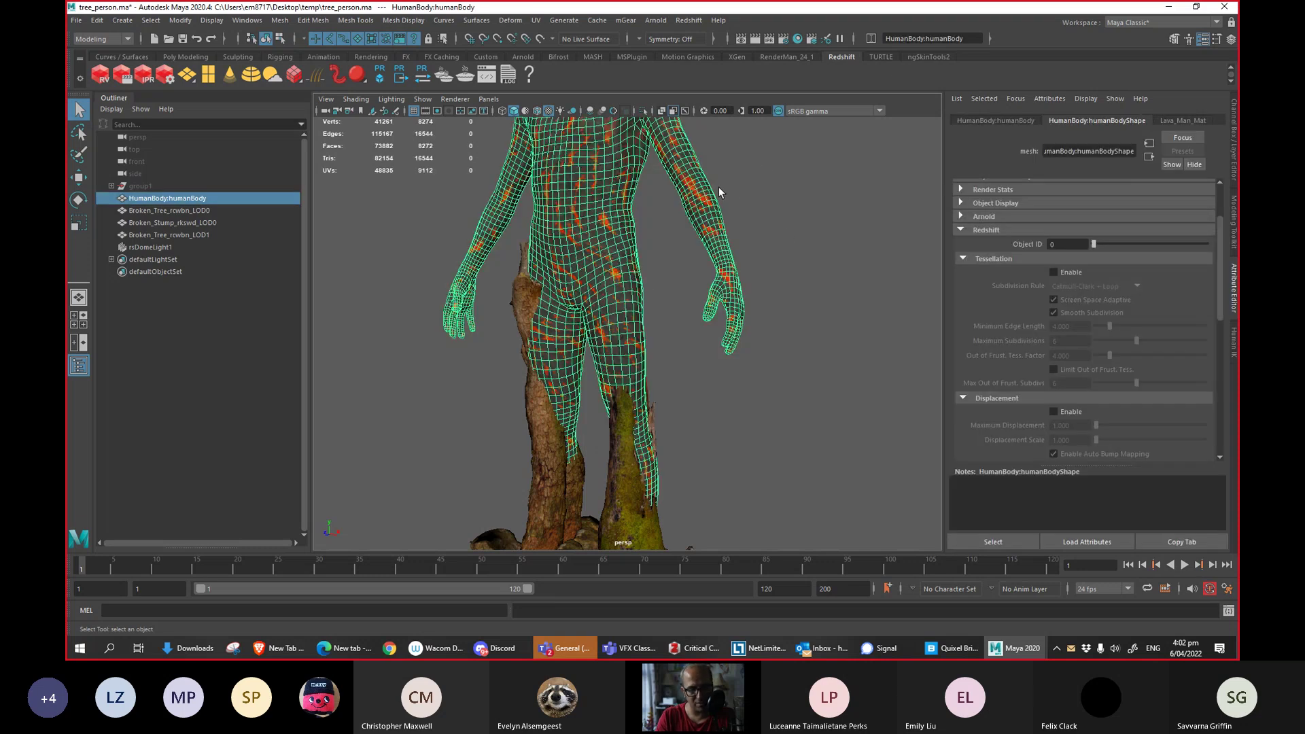
{"action": "key", "text": "ctrl+z"}
{"action": "key", "text": "ctrl+z"}
{"action": "key", "text": "ctrl+z"}
{"action": "key", "text": "ctrl+z"}
{"action": "key", "text": "ctrl+z"}
{"action": "key", "text": "ctrl+z"}
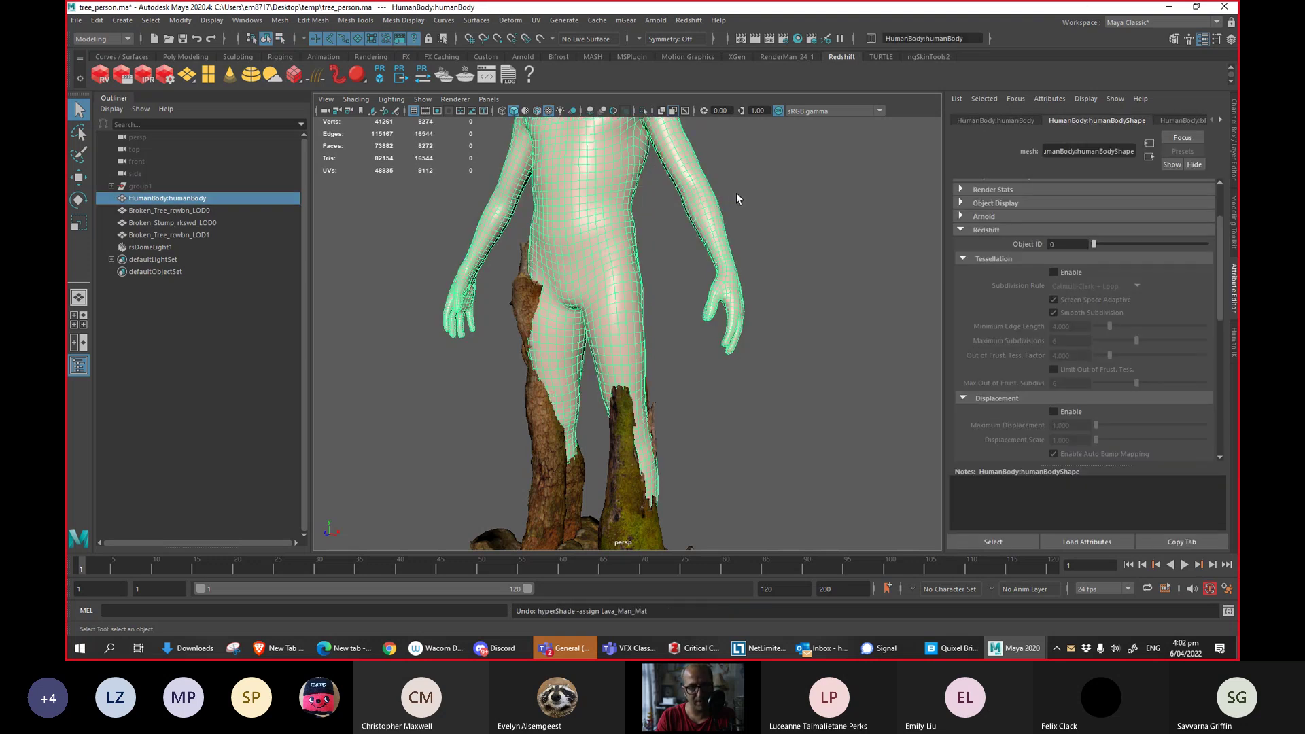
Check the Lava Man asset in Quixel Bridge and switch back to Maya.
{"action": "key", "text": "alt+Tab"}
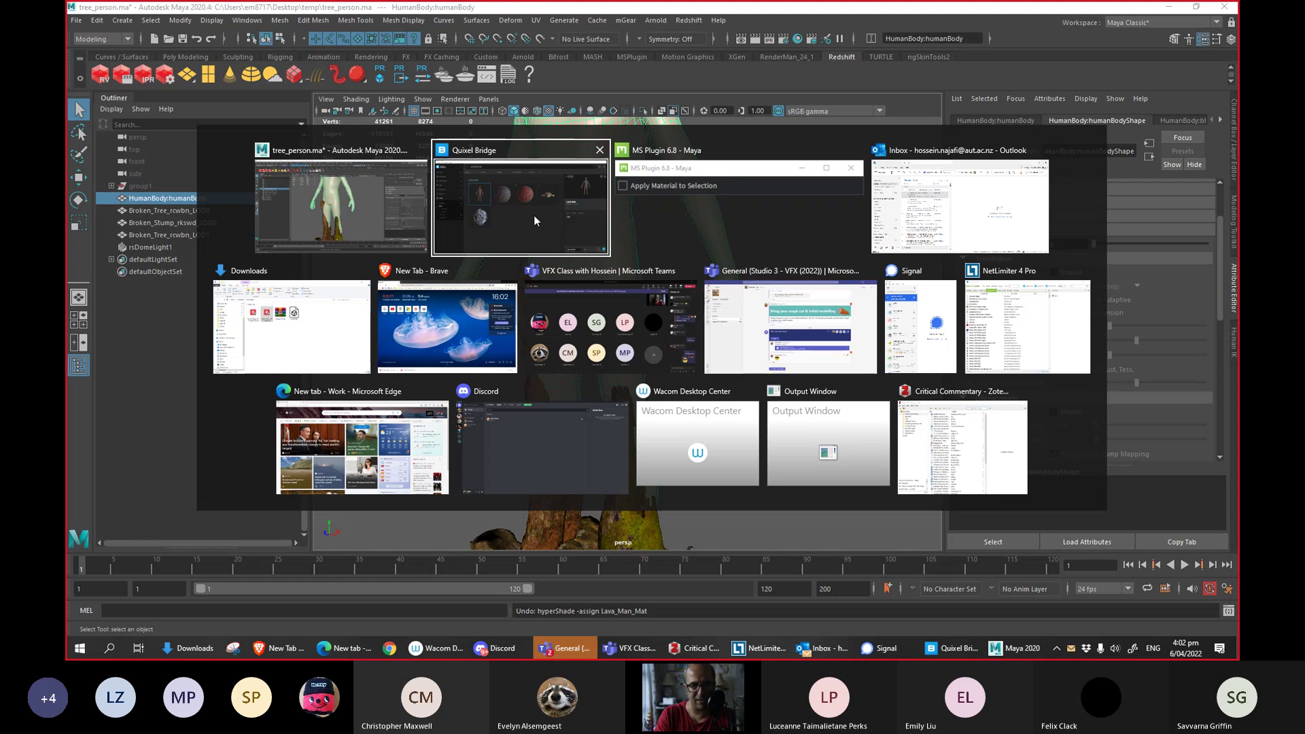
{"action": "left_click", "coordinate": [537, 236]}
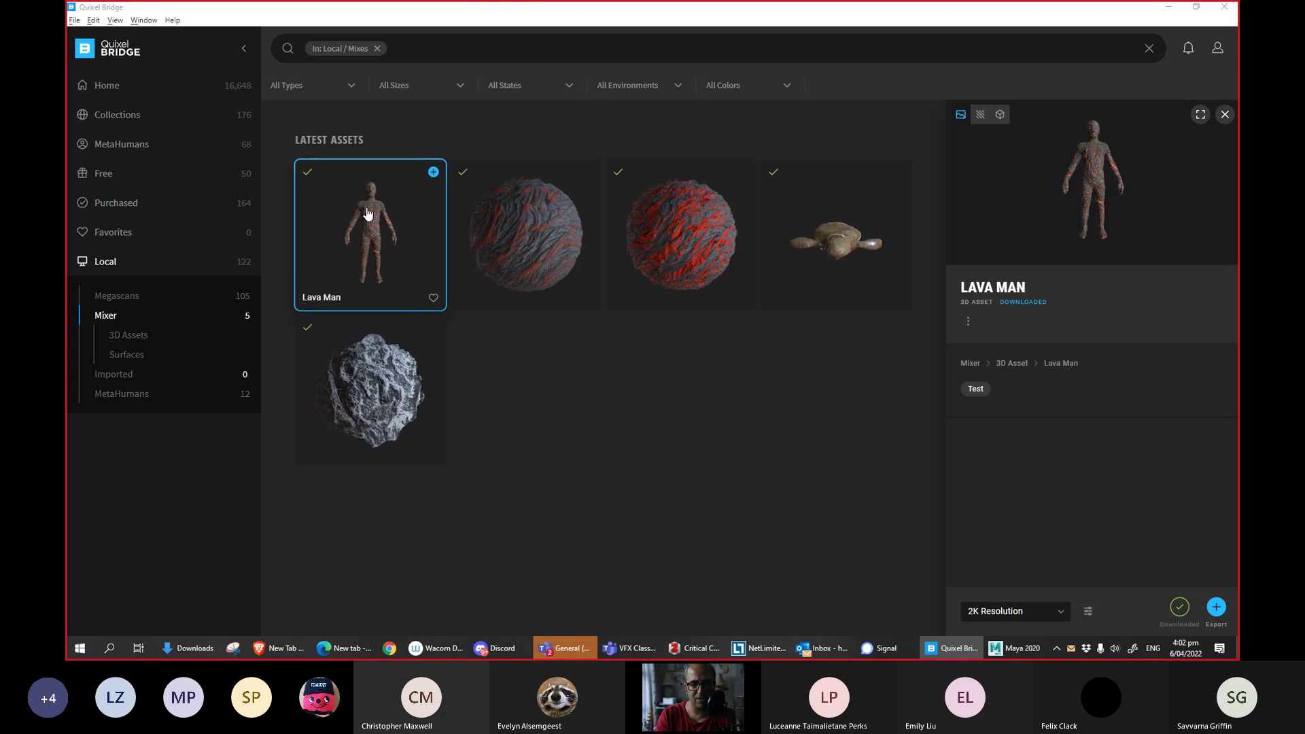
{"action": "key", "text": "alt+Tab"}
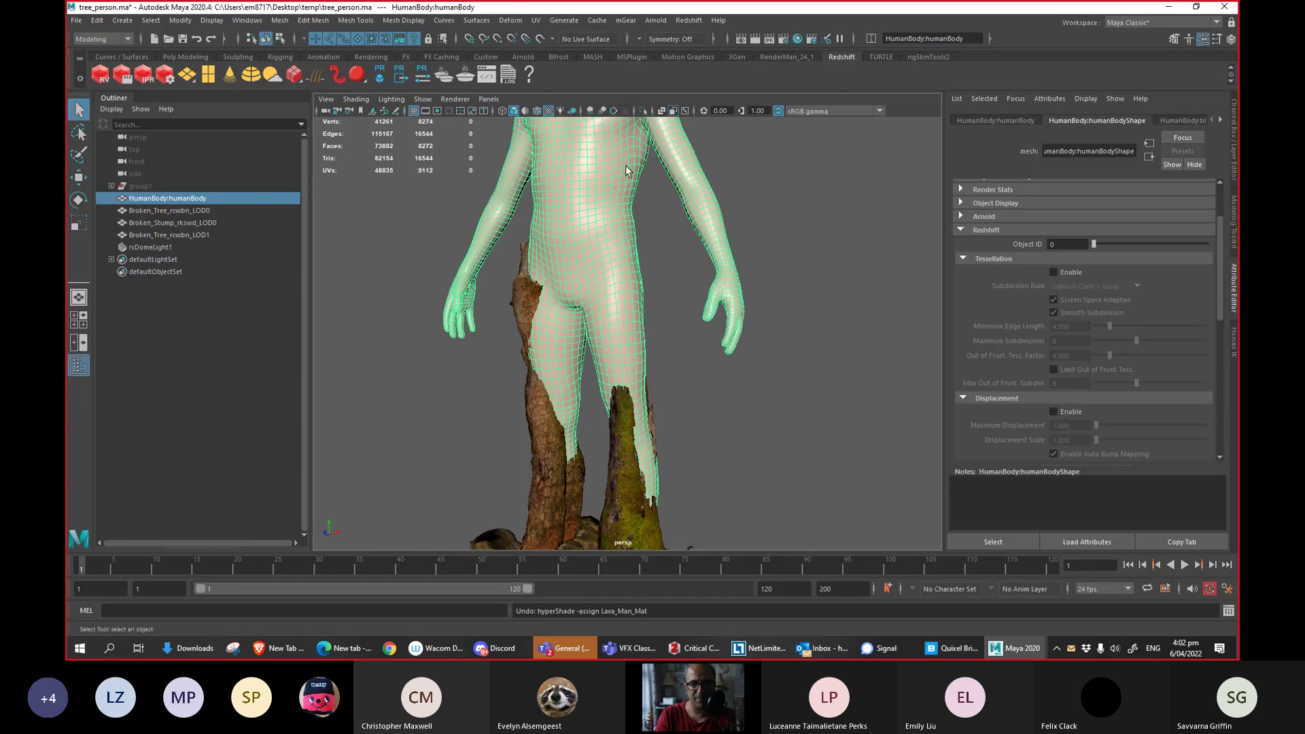
Open the Megascans plugin settings in Maya and enable Apply Material to Selection.
{"action": "left_click", "coordinate": [633, 58]}
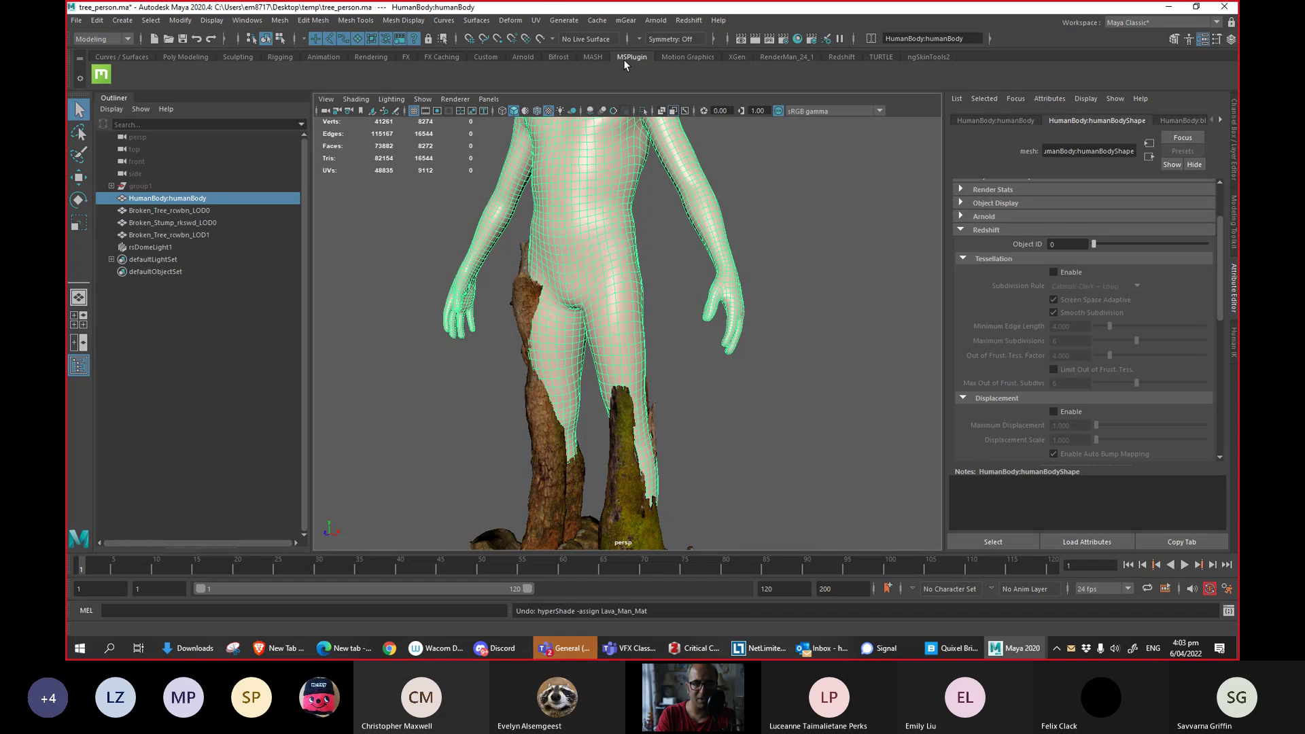
{"action": "left_click", "coordinate": [102, 74]}
{"action": "left_click_drag", "start_coordinate": [465, 178], "coordinate": [783, 148]}
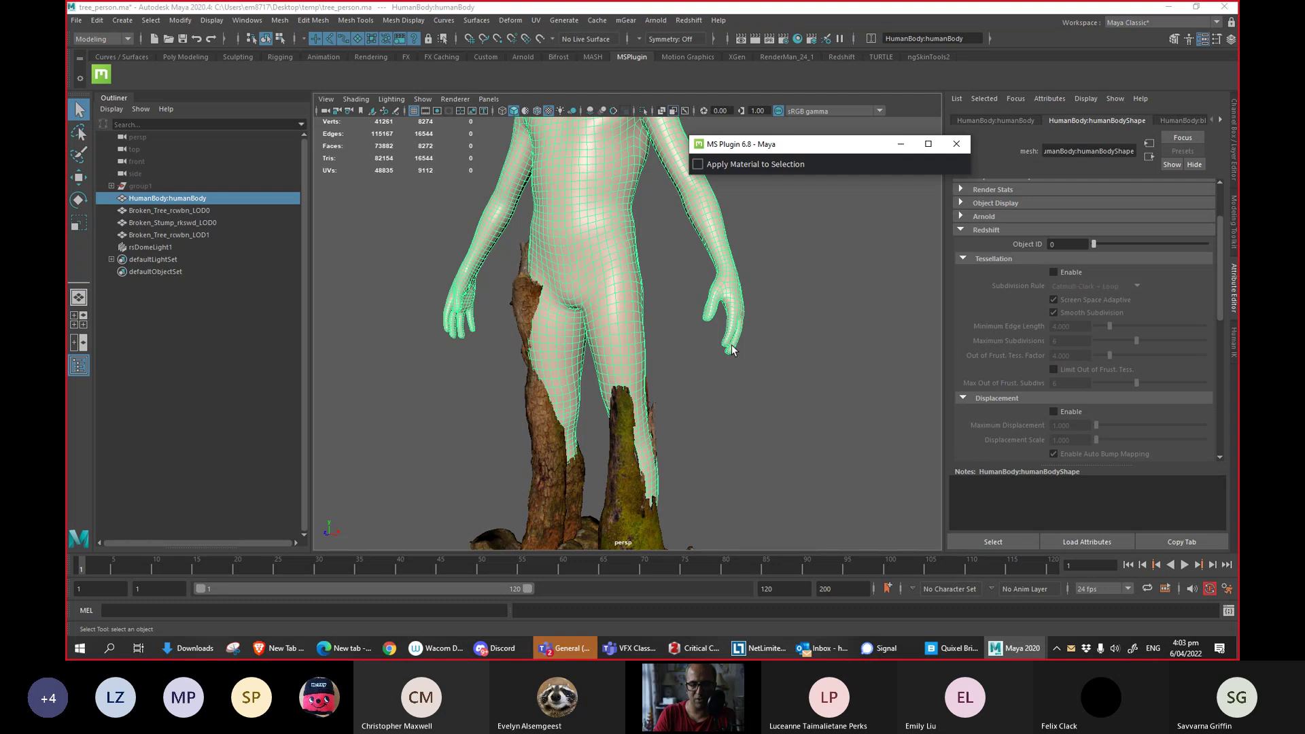
{"action": "left_click_drag", "start_coordinate": [653, 367], "coordinate": [672, 414], "text": "alt"}
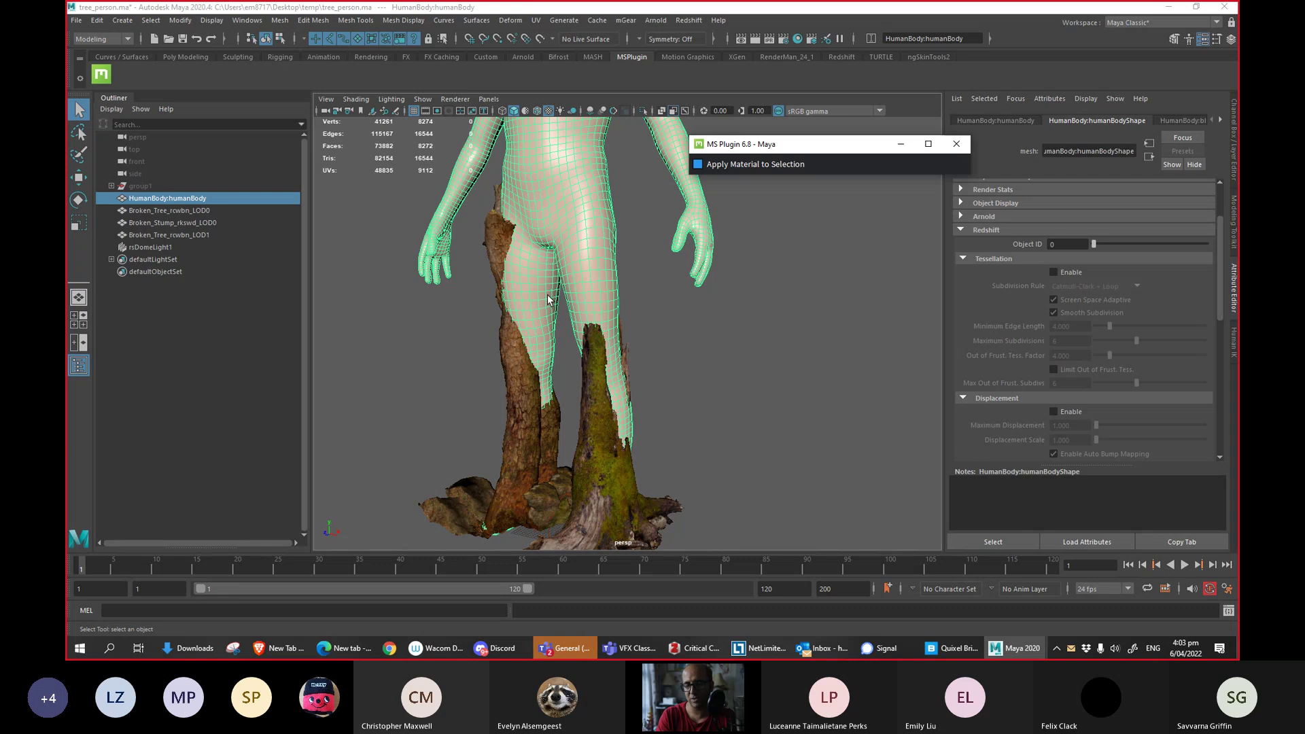
Switch to Quixel Bridge, export the Lava Man asset to Maya, and return to the Maya scene.
{"action": "key", "text": "alt+Tab"}
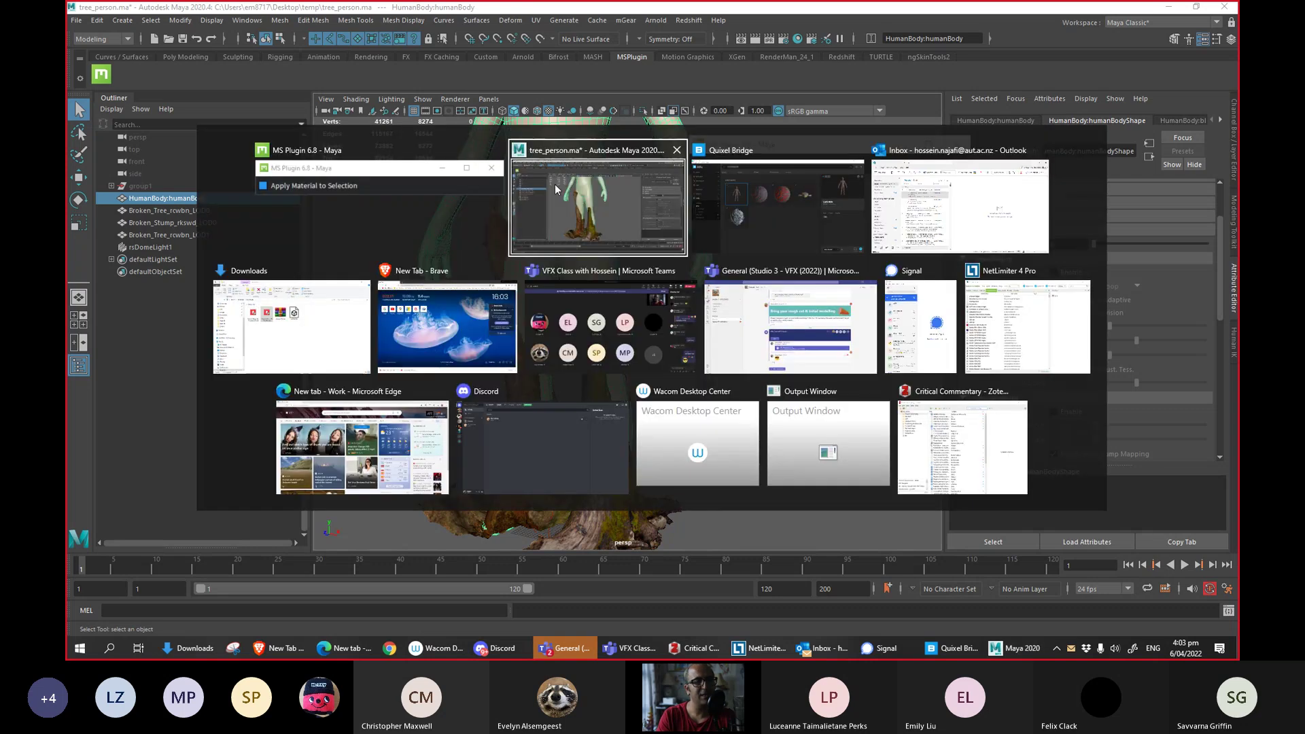
{"action": "key", "text": "alt+Tab"}
{"action": "key", "text": "Tab"}
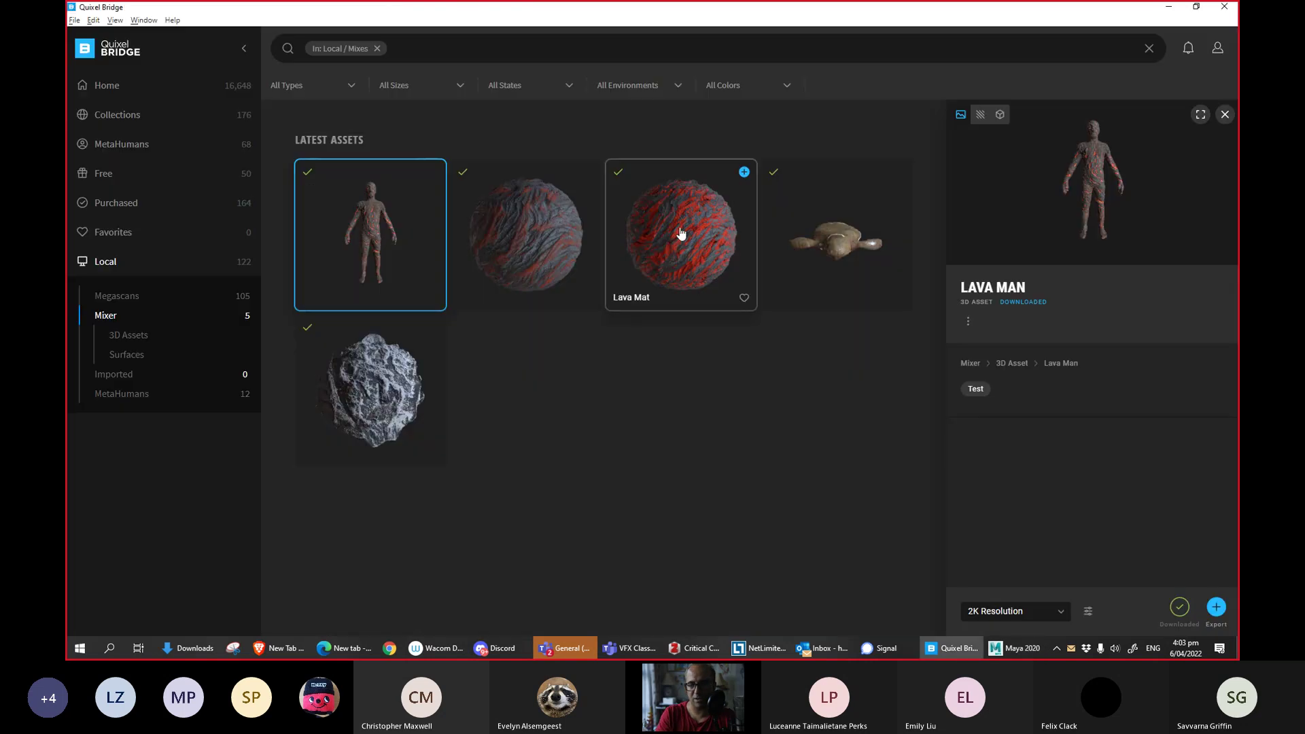
{"action": "left_click", "coordinate": [1217, 609]}
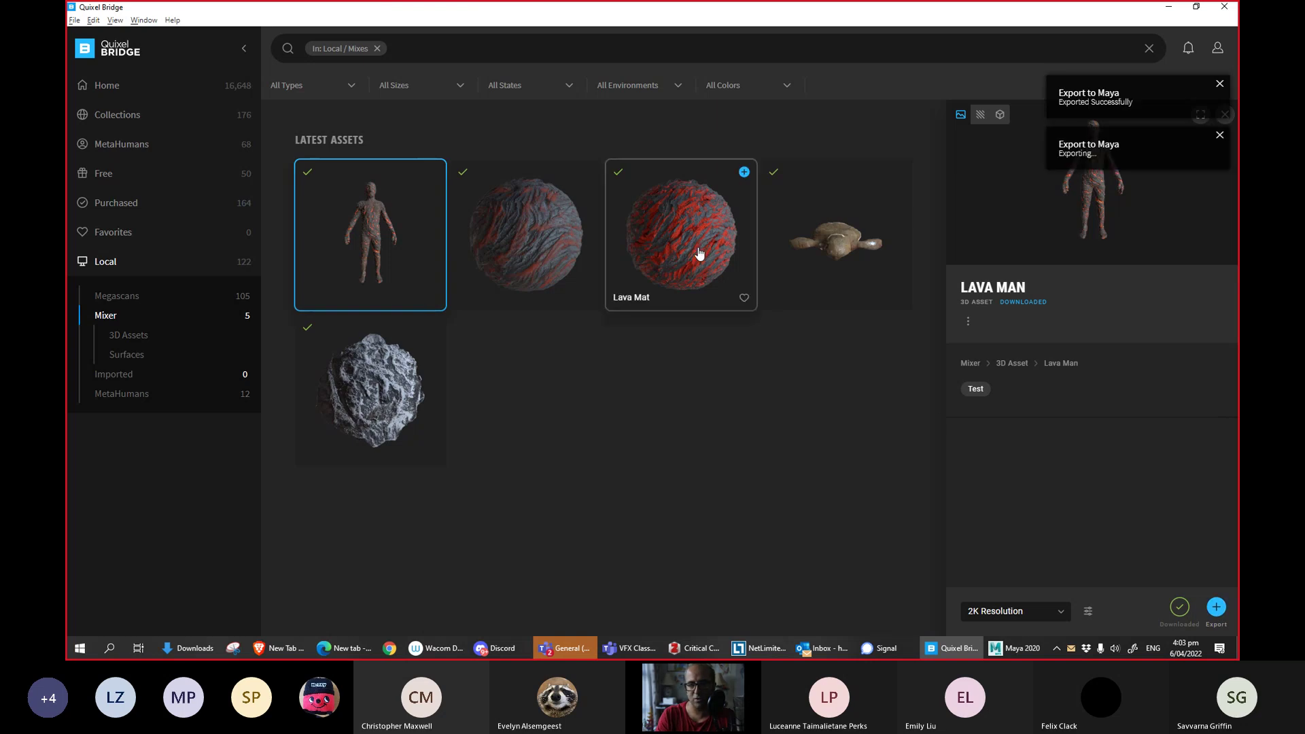
{"action": "key", "text": "alt+Tab"}
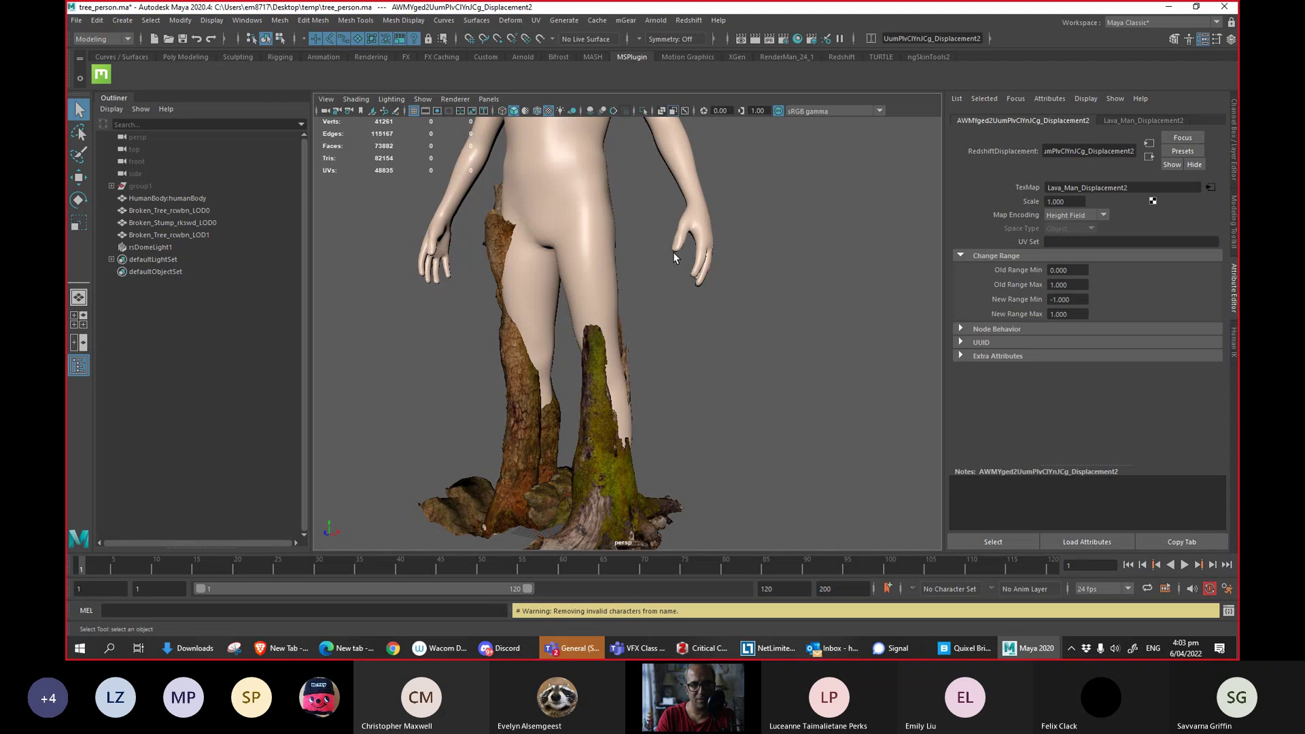
Select the human body and assign Lava_Man_Mat to it from the Hypershade, then minimize the Hypershade.
{"action": "scroll", "coordinate": [653, 228], "scroll_direction": "up", "scroll_amount": 3}
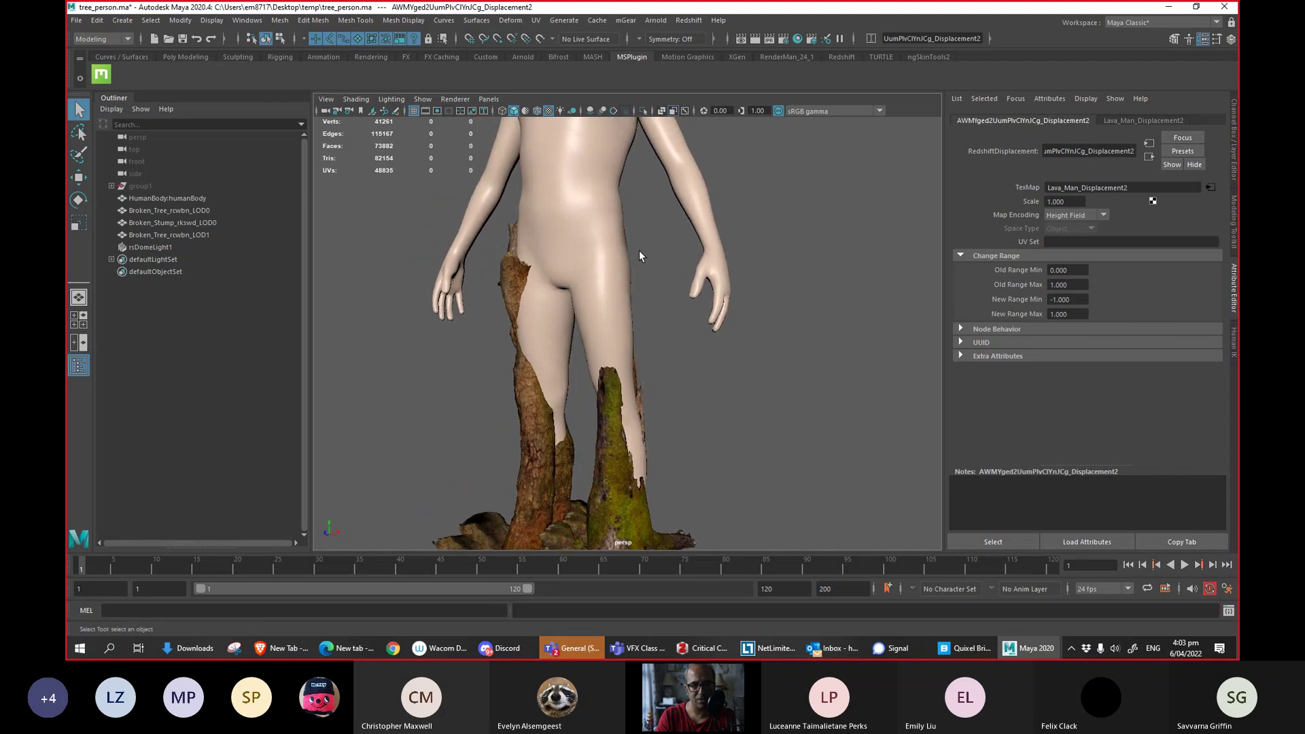
{"action": "left_click", "coordinate": [620, 245]}
{"action": "key", "text": "6"}
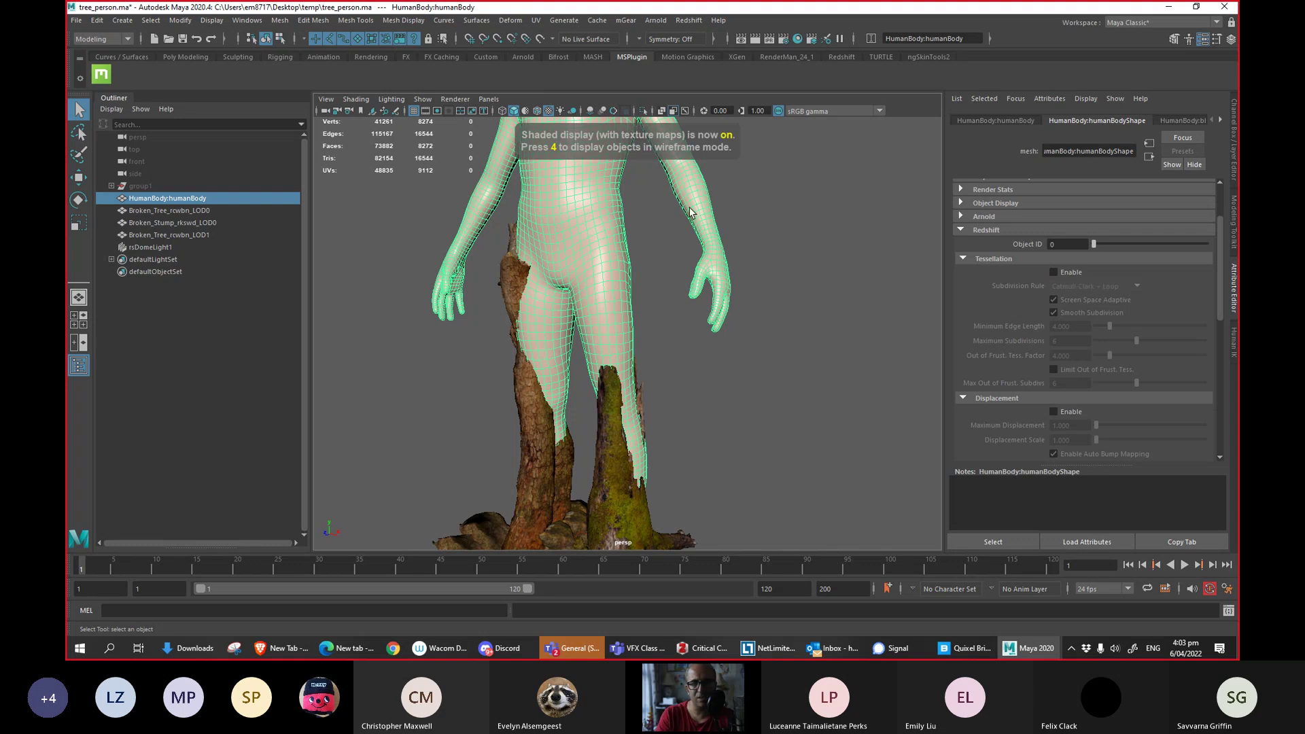
{"action": "left_click", "coordinate": [794, 41]}
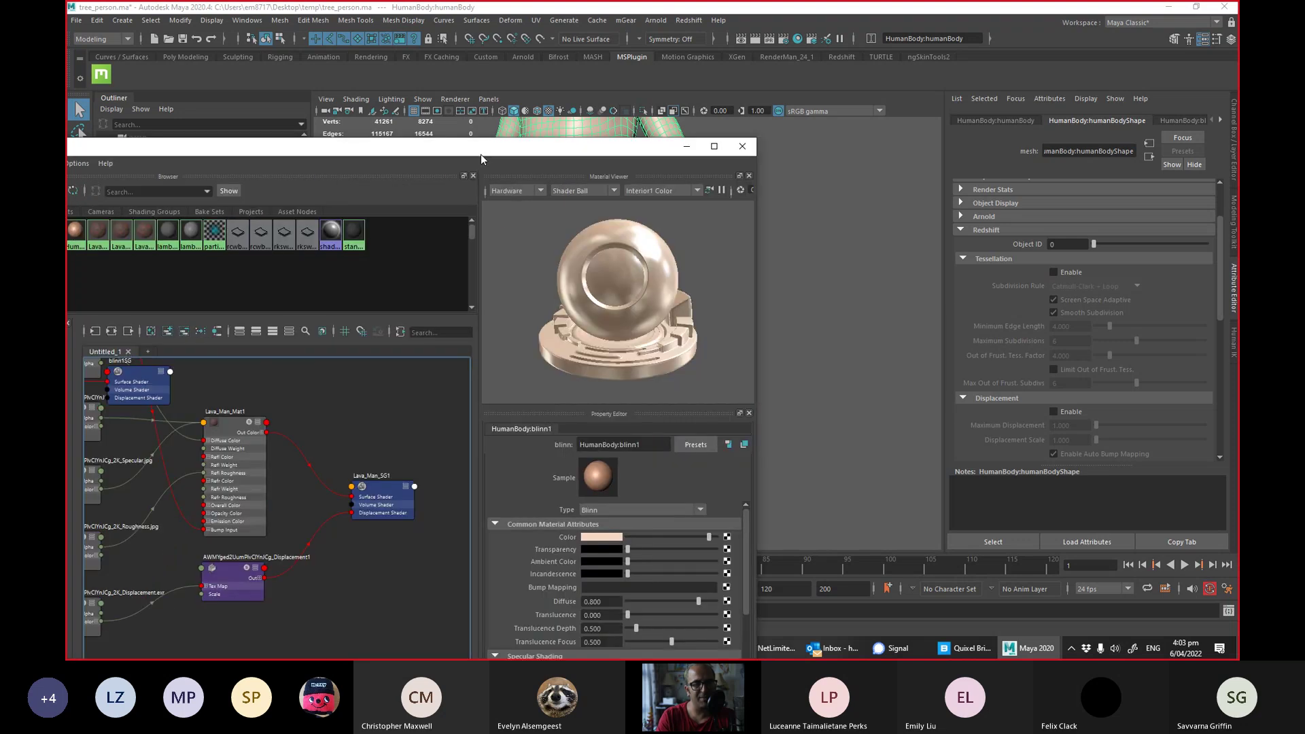
{"action": "left_click_drag", "start_coordinate": [492, 149], "coordinate": [600, 188]}
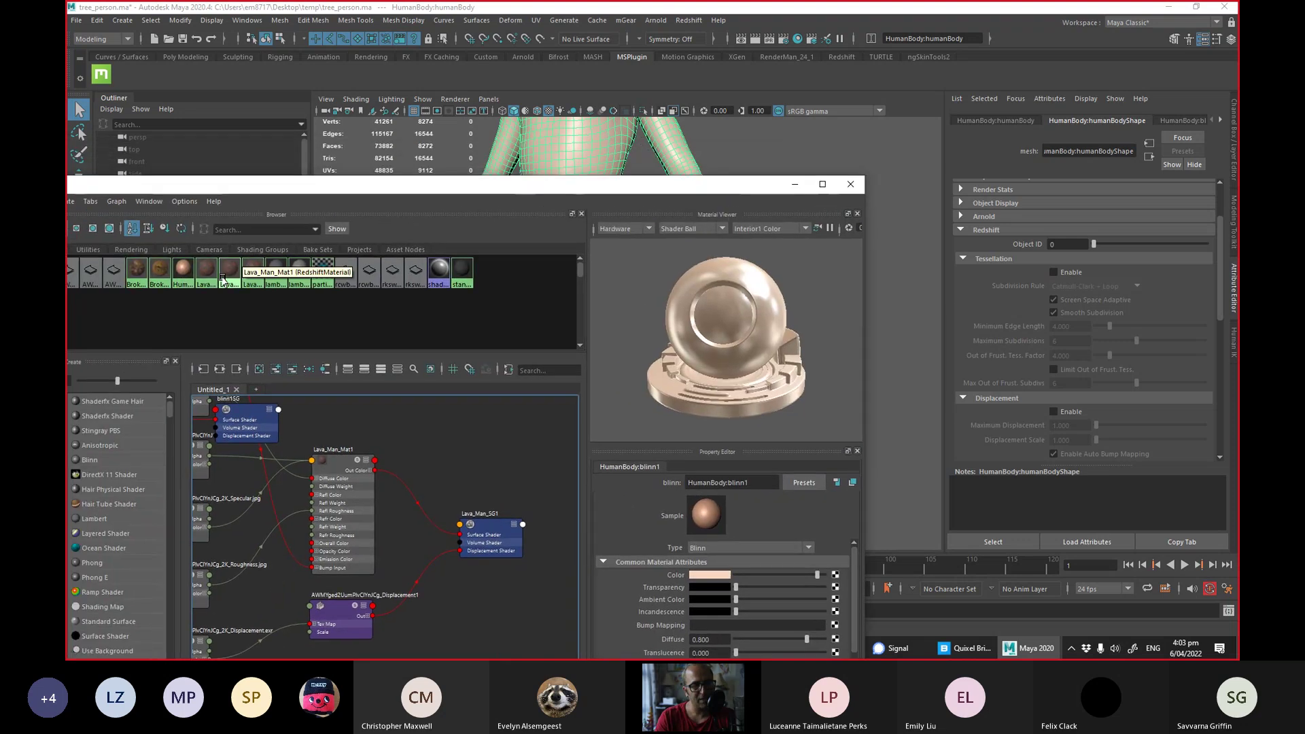
{"action": "middle_click_drag", "start_coordinate": [202, 272], "coordinate": [590, 146]}
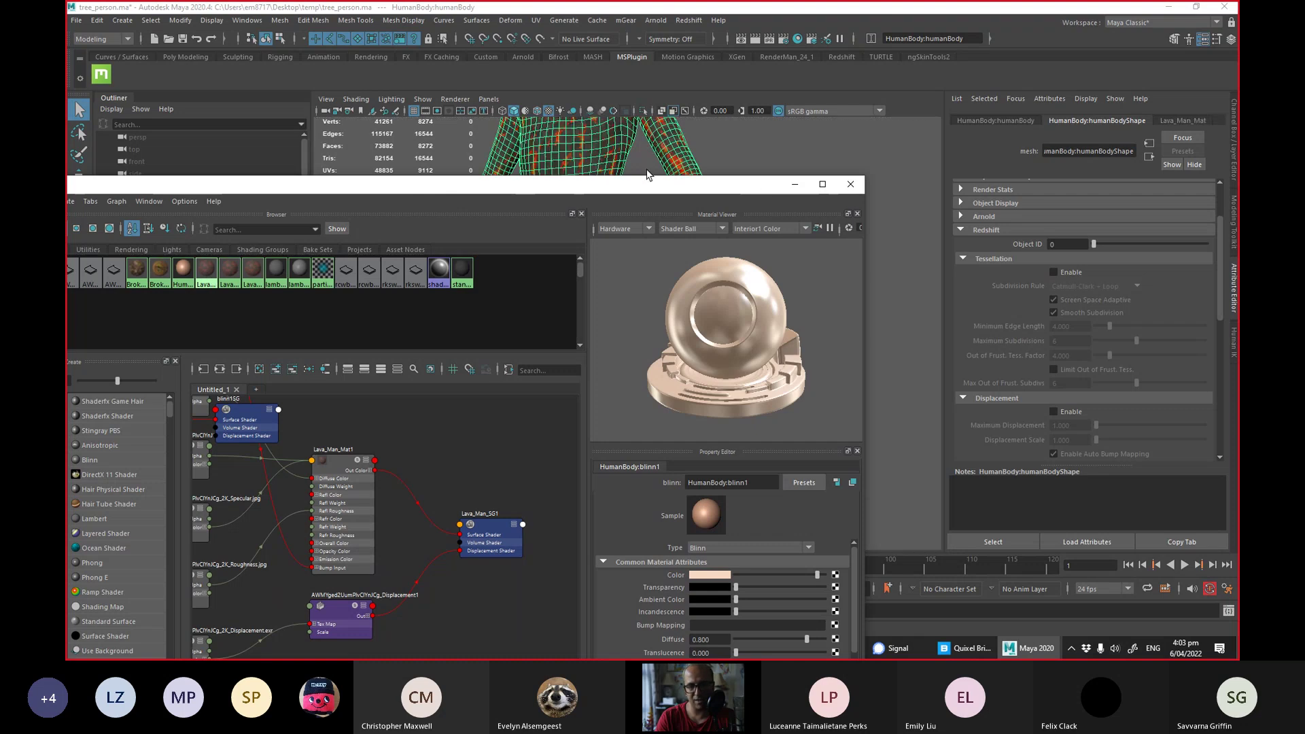
{"action": "left_click", "coordinate": [796, 185]}
Enable Redshift tessellation and displacement on the human body's shape.
{"action": "left_click", "coordinate": [1054, 272]}
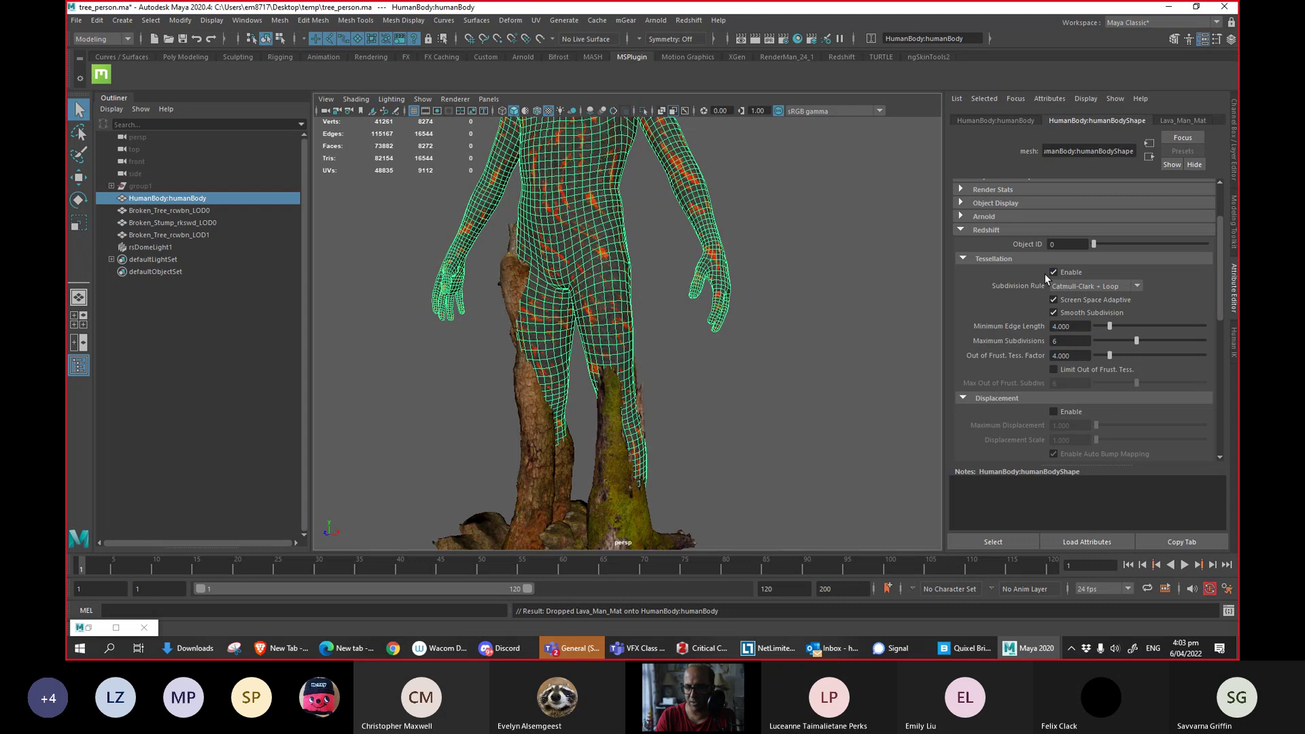
{"action": "left_click", "coordinate": [1054, 412]}
{"action": "left_click_drag", "start_coordinate": [1218, 288], "coordinate": [1227, 344]}
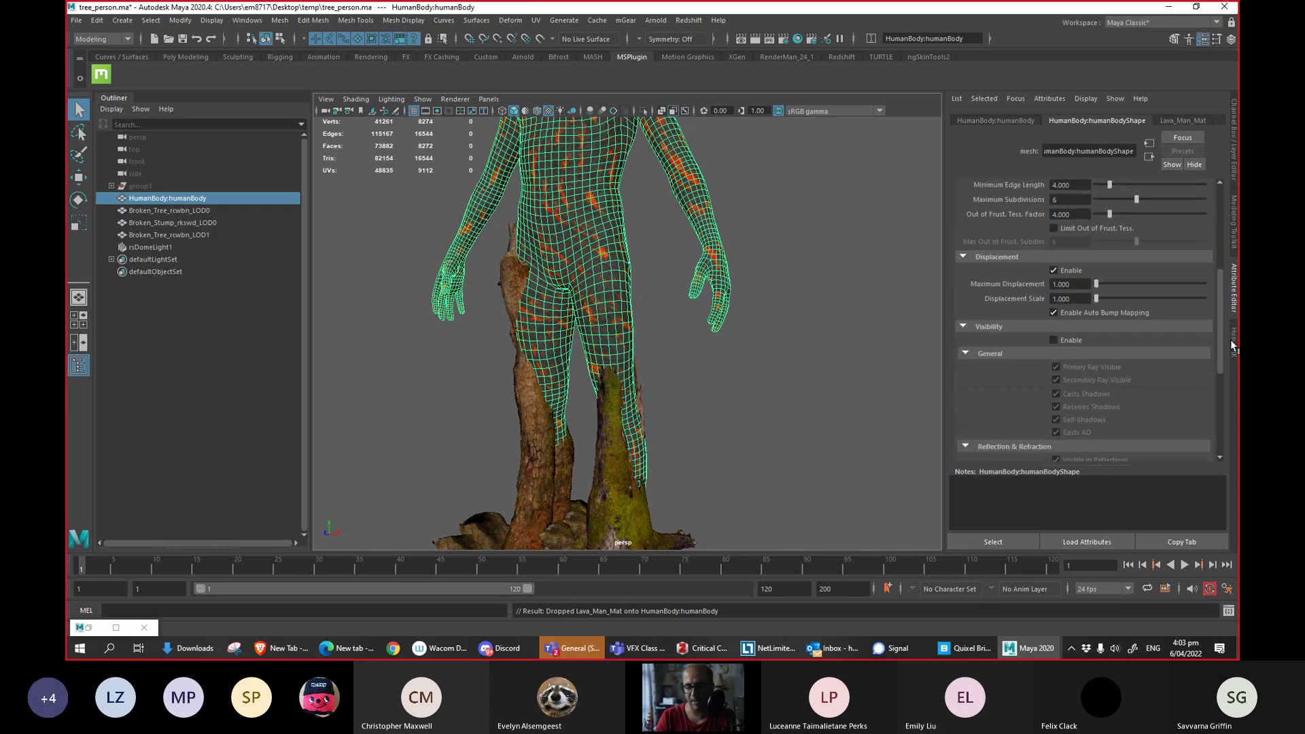
{"action": "left_click_drag", "start_coordinate": [748, 296], "coordinate": [775, 258], "text": "alt"}
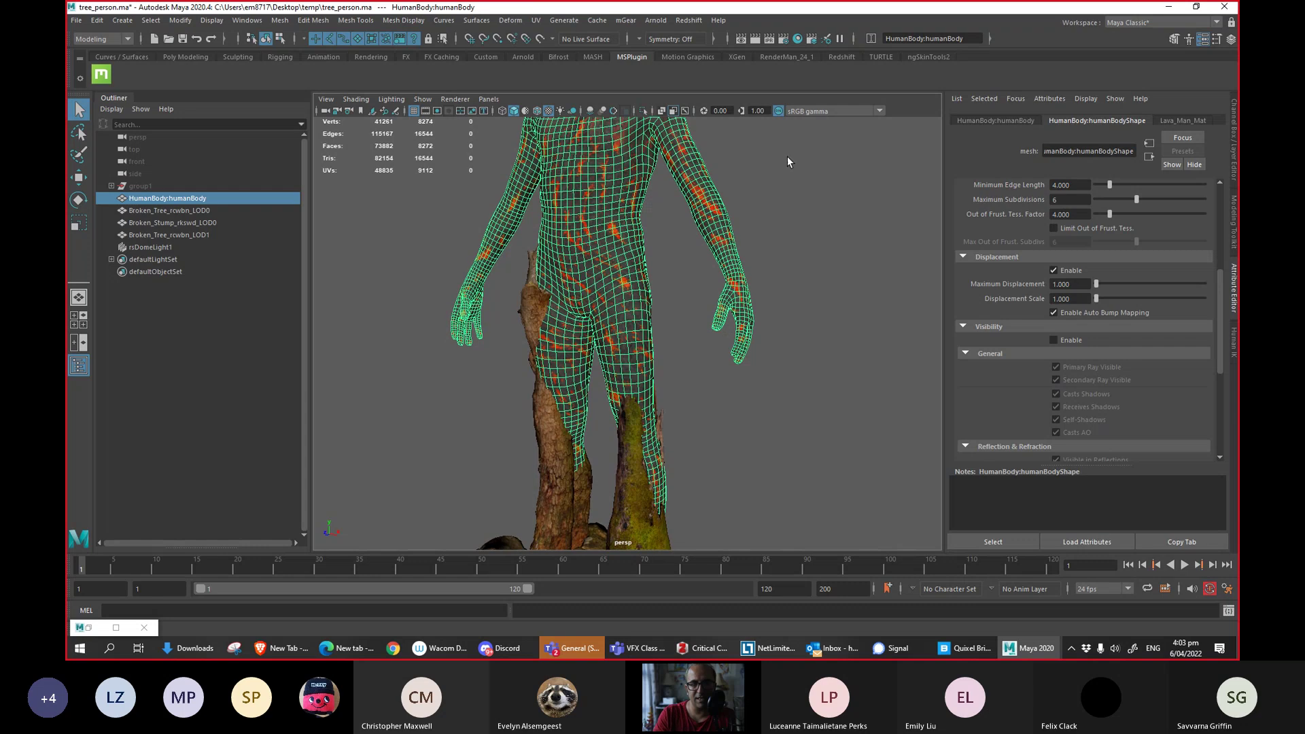
Save the scene and render the perspective view in the Redshift Render View.
{"action": "key", "text": "ctrl+s"}
{"action": "left_click", "coordinate": [842, 57]}
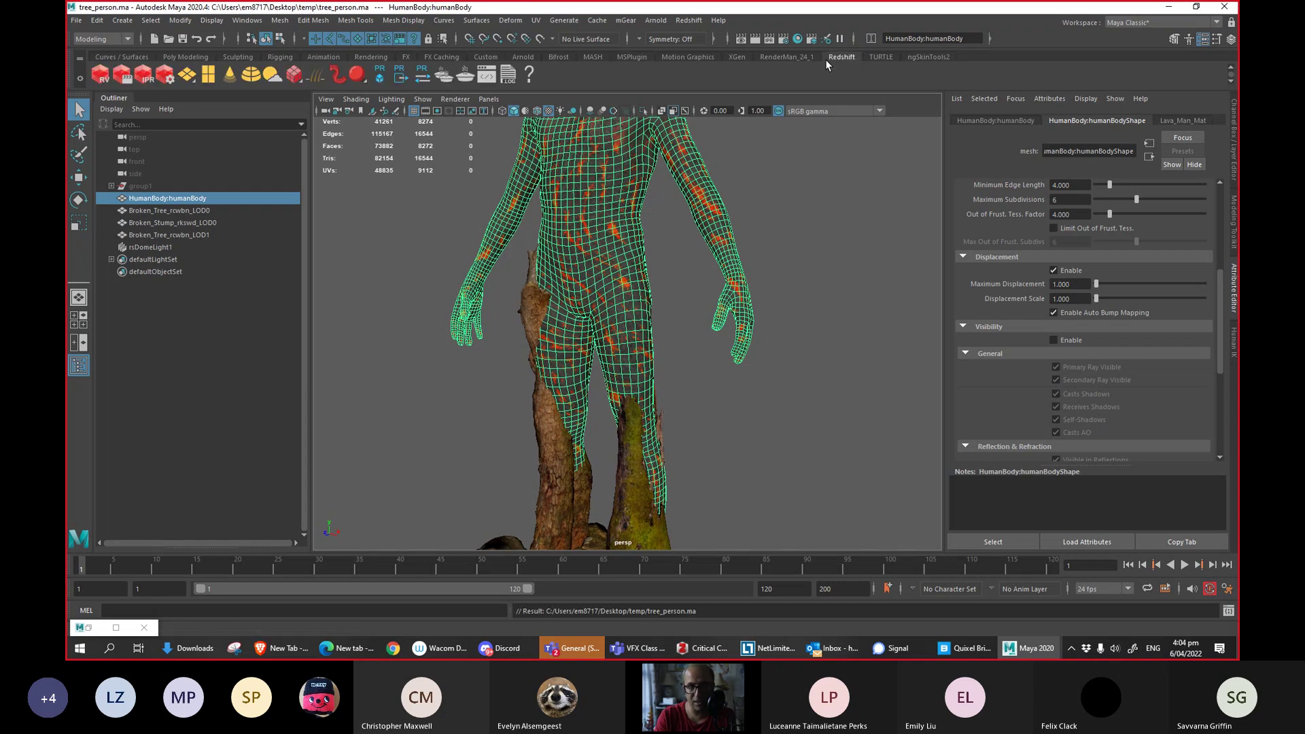
{"action": "left_click", "coordinate": [122, 75]}
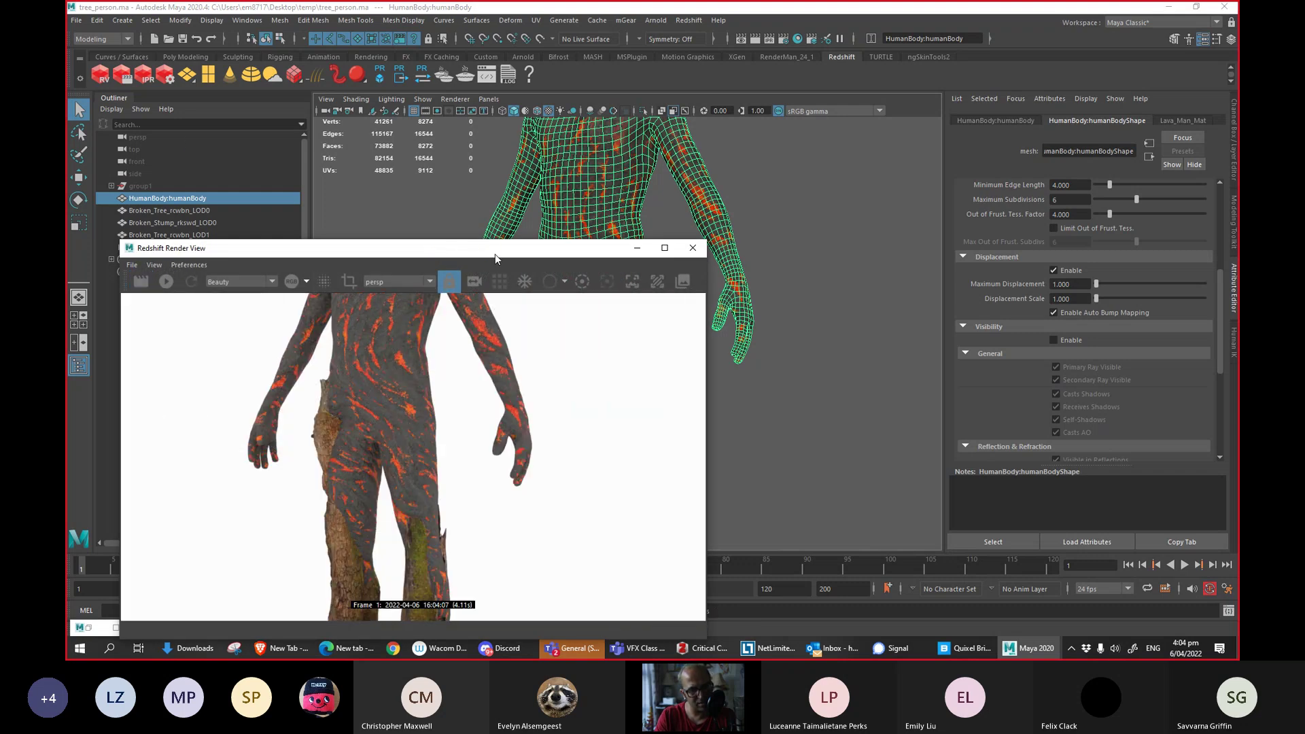
{"action": "left_click_drag", "start_coordinate": [525, 248], "coordinate": [469, 139]}
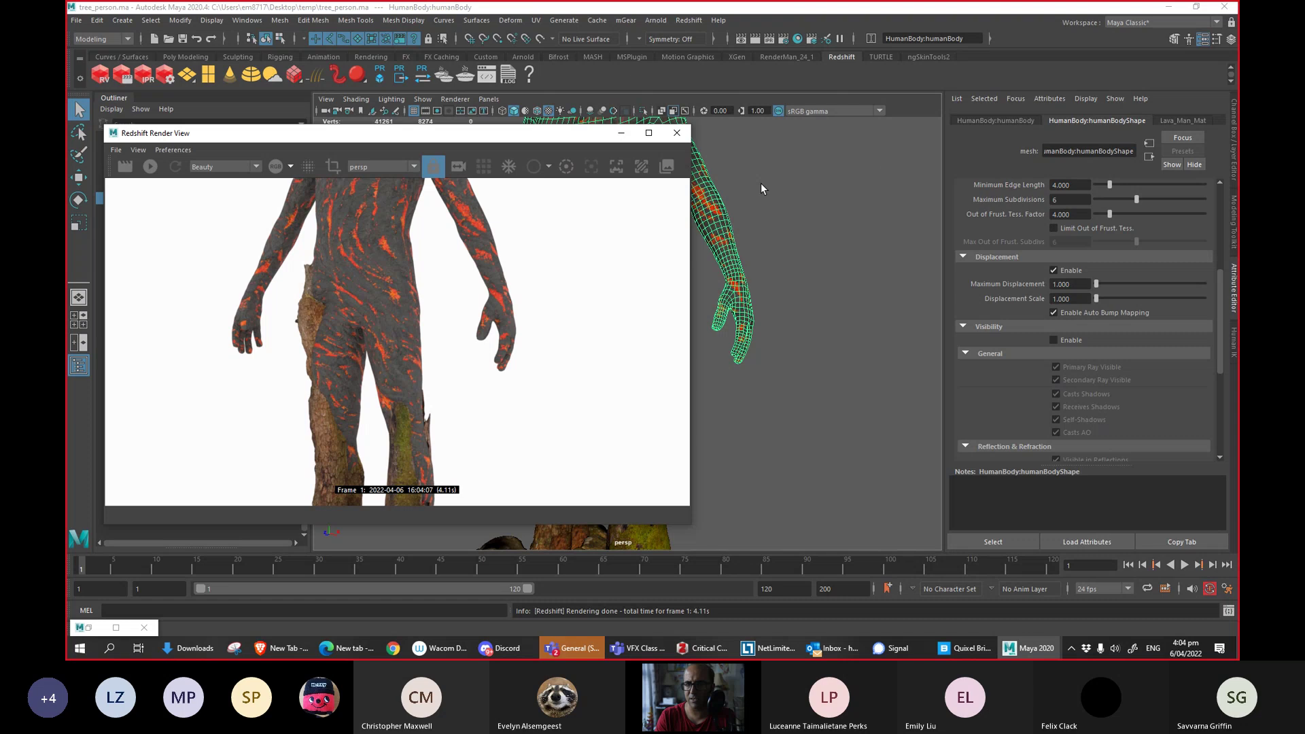
Graph the human body's Lava_Man_Mat network in the Hypershade and show the Redshift displacement node's properties.
{"action": "left_click", "coordinate": [799, 41]}
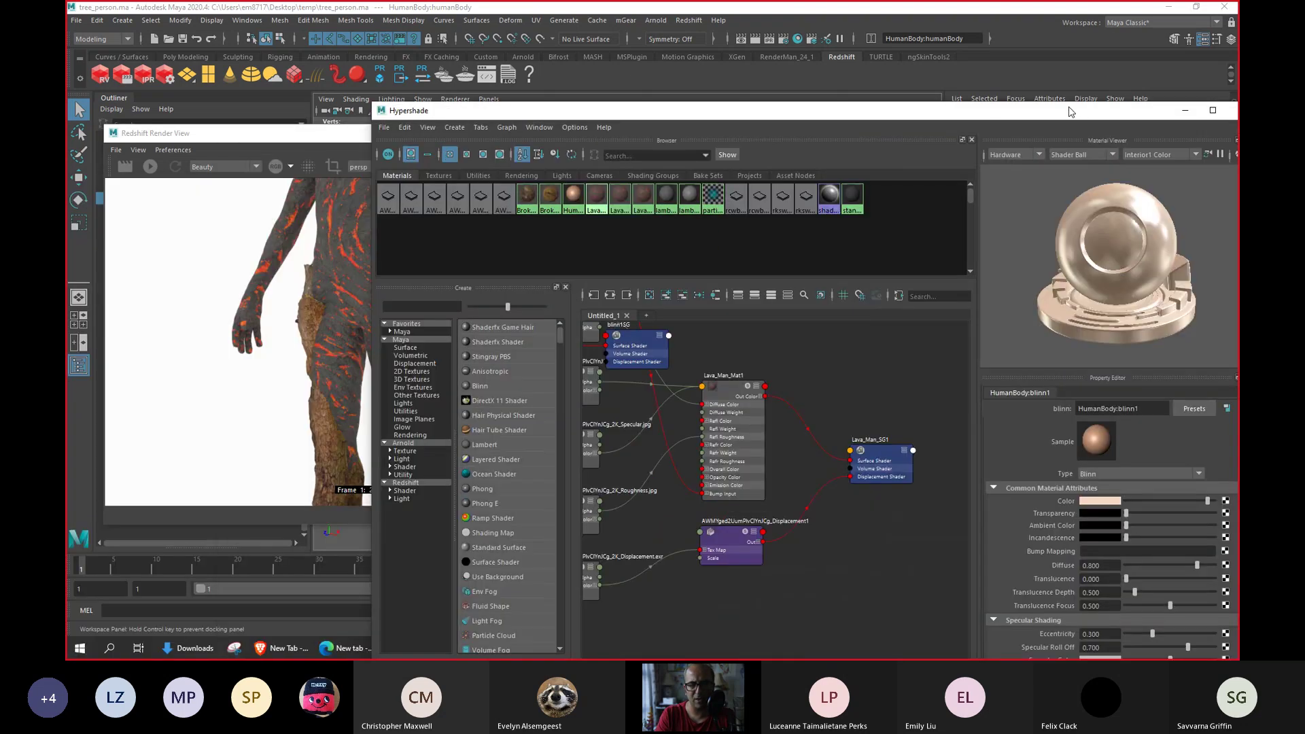
{"action": "left_click_drag", "start_coordinate": [333, 138], "coordinate": [194, 229]}
{"action": "left_click_drag", "start_coordinate": [519, 103], "coordinate": [724, 82]}
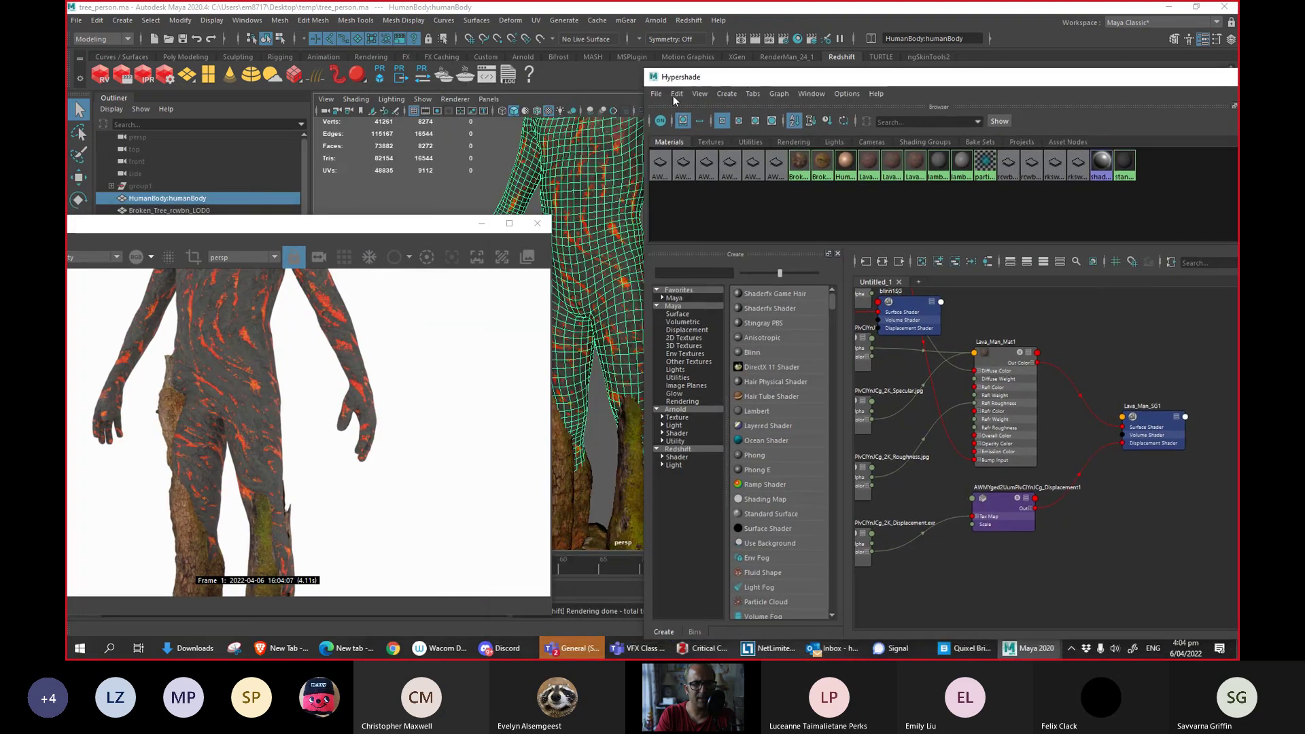
{"action": "left_click", "coordinate": [987, 263]}
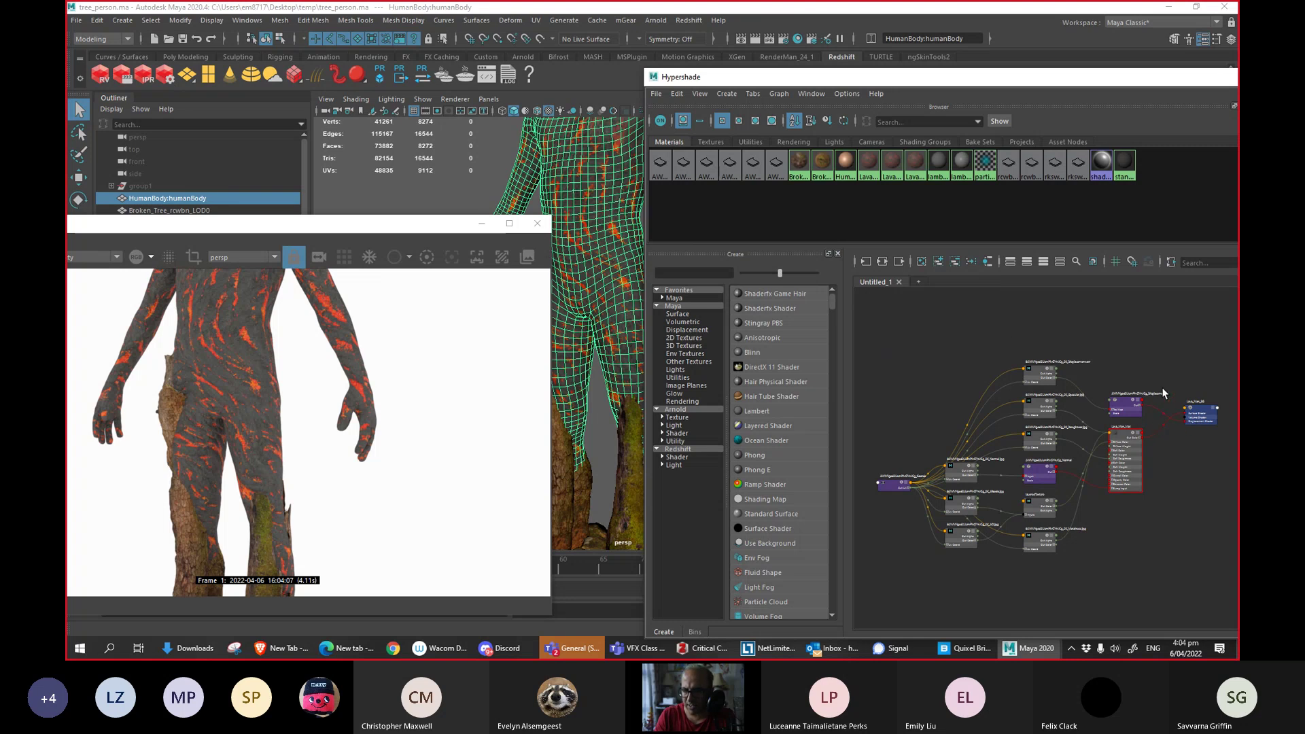
{"action": "scroll", "coordinate": [1156, 408], "scroll_direction": "up", "scroll_amount": 5}
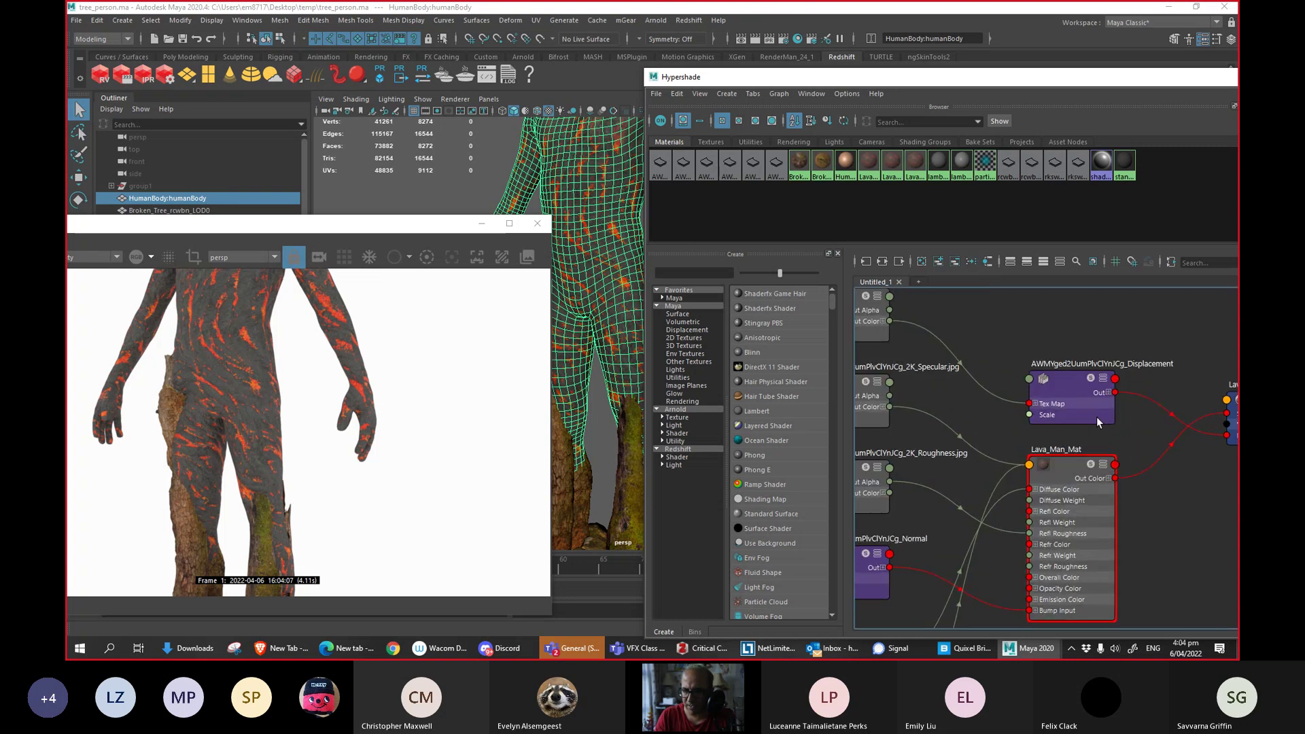
{"action": "left_click", "coordinate": [1085, 408]}
{"action": "left_click_drag", "start_coordinate": [1071, 83], "coordinate": [726, 67]}
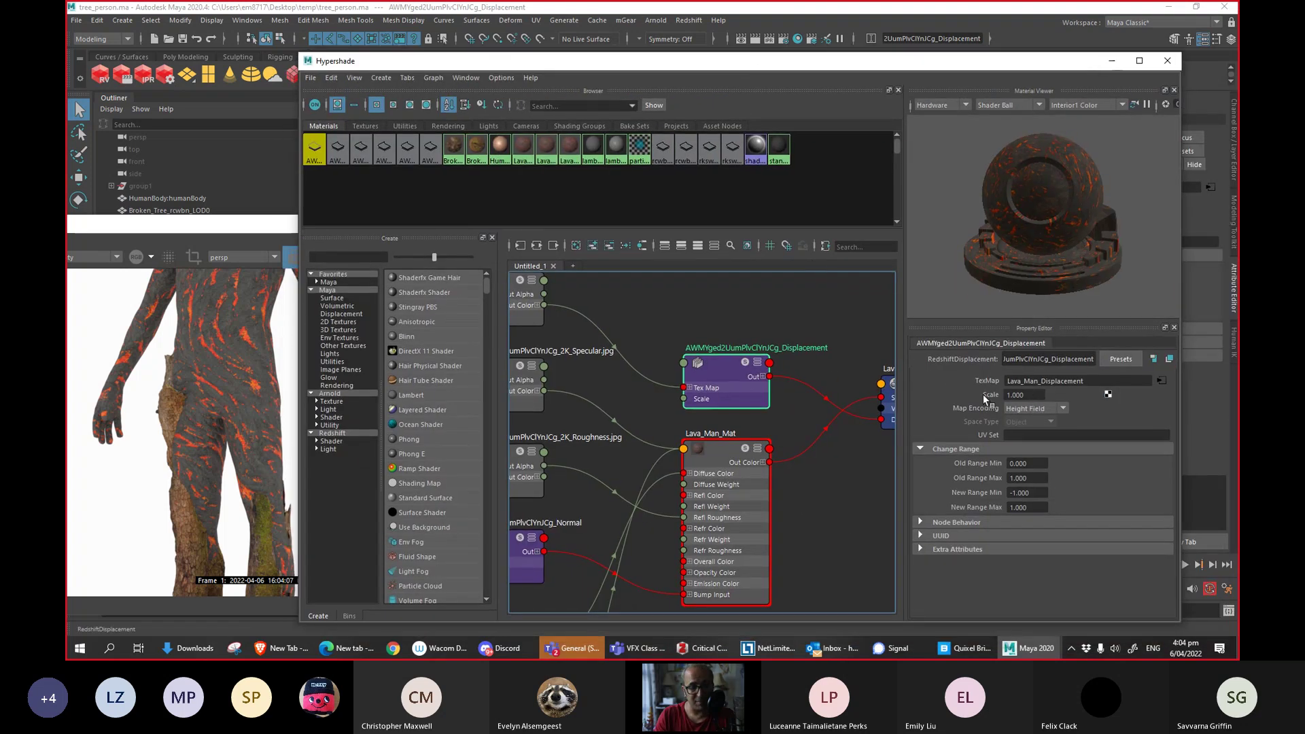
Place the Redshift Render View beside the displacement properties and start the interactive render.
{"action": "left_click", "coordinate": [204, 229]}
{"action": "double_click", "coordinate": [209, 229]}
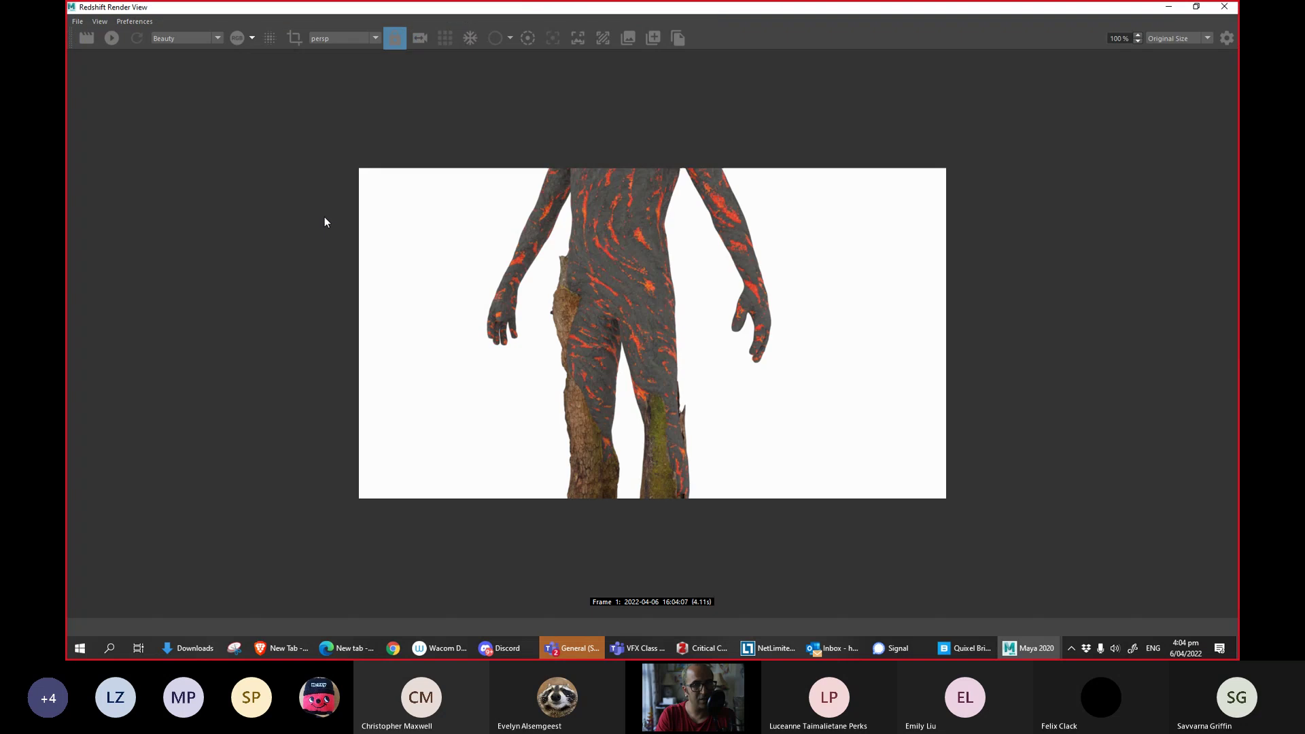
{"action": "left_click", "coordinate": [1198, 10]}
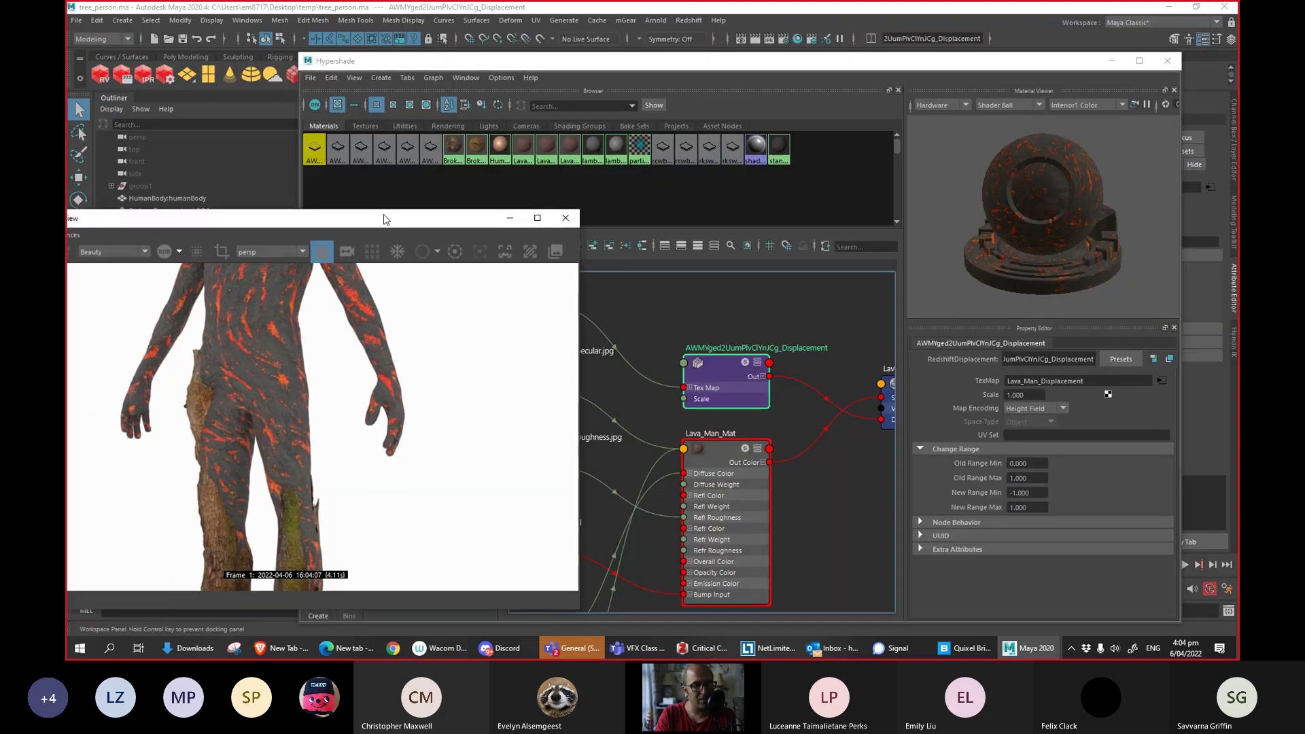
{"action": "left_click_drag", "start_coordinate": [320, 227], "coordinate": [464, 197]}
{"action": "left_click", "coordinate": [154, 228]}
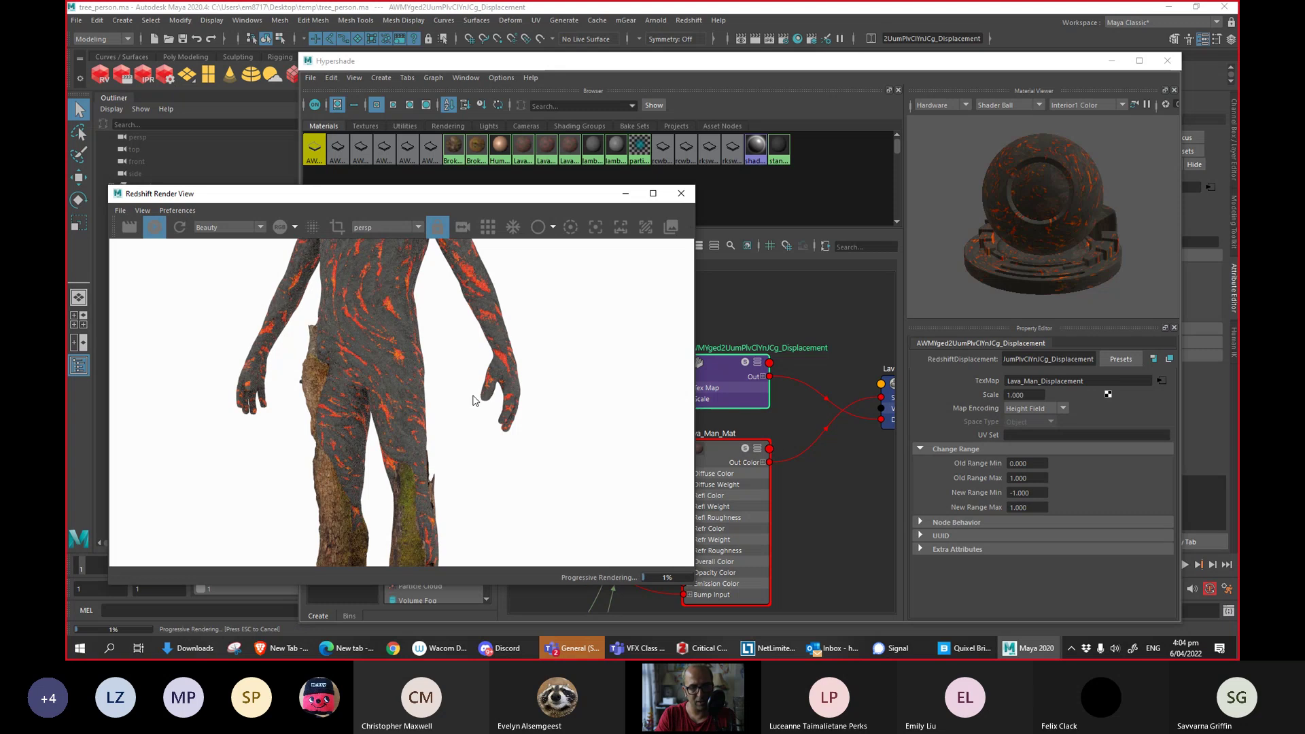
Set the lava material's displacement scale to 10 and bring the live render into view.
{"action": "left_click", "coordinate": [1033, 398]}
{"action": "left_click", "coordinate": [1027, 396]}
{"action": "left_click_drag", "start_coordinate": [793, 65], "coordinate": [863, 62]}
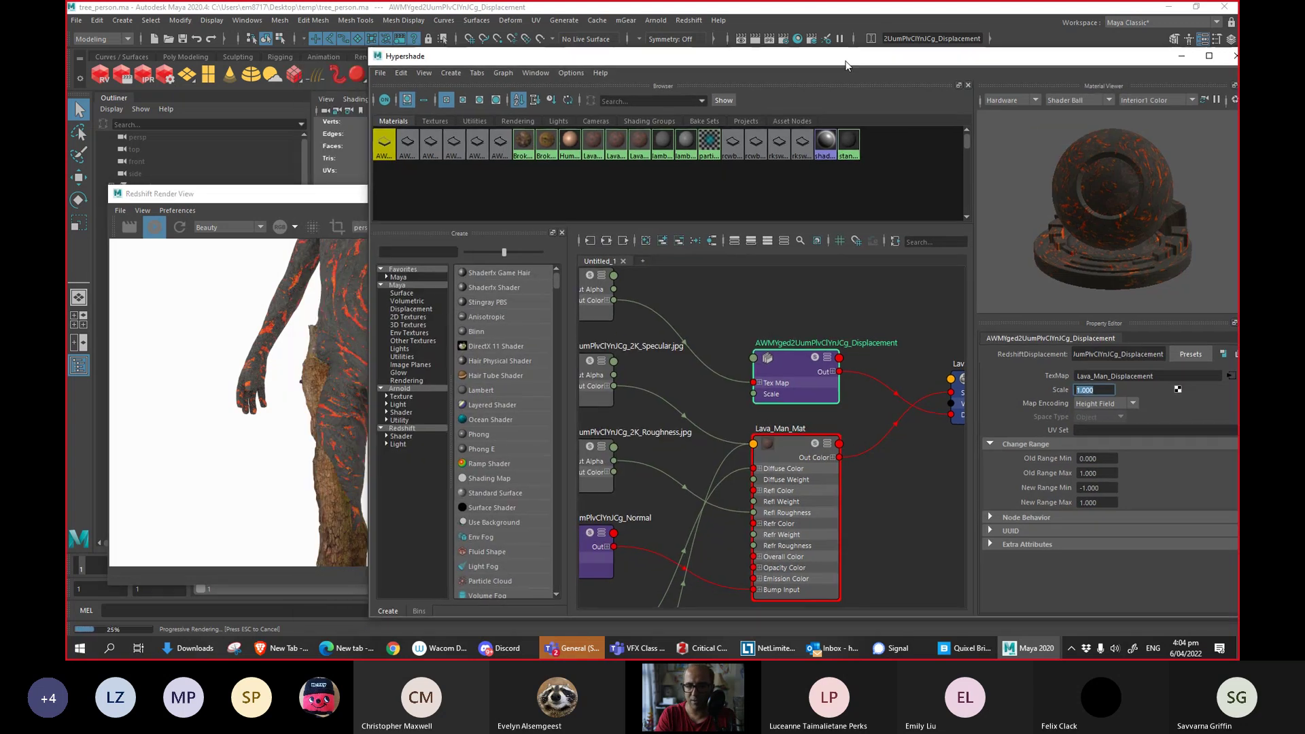
{"action": "key", "text": "Return"}
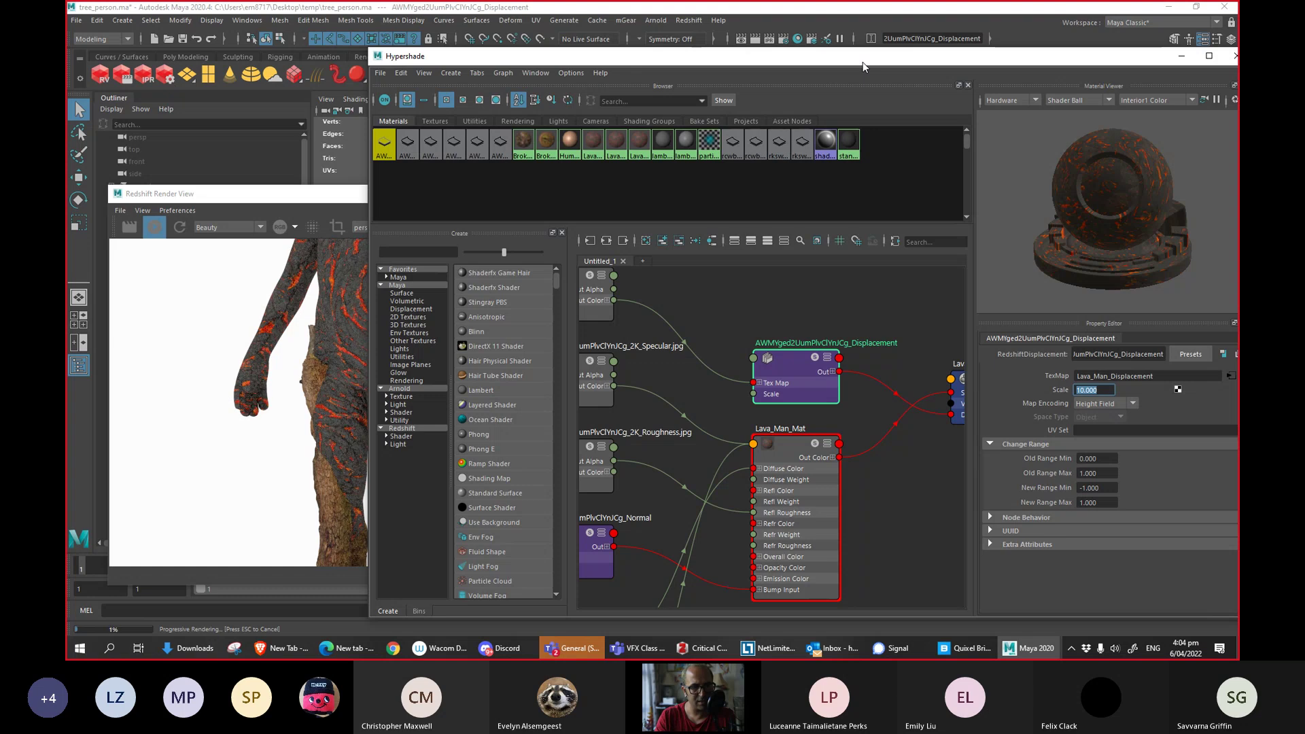
{"action": "left_click_drag", "start_coordinate": [333, 199], "coordinate": [292, 200]}
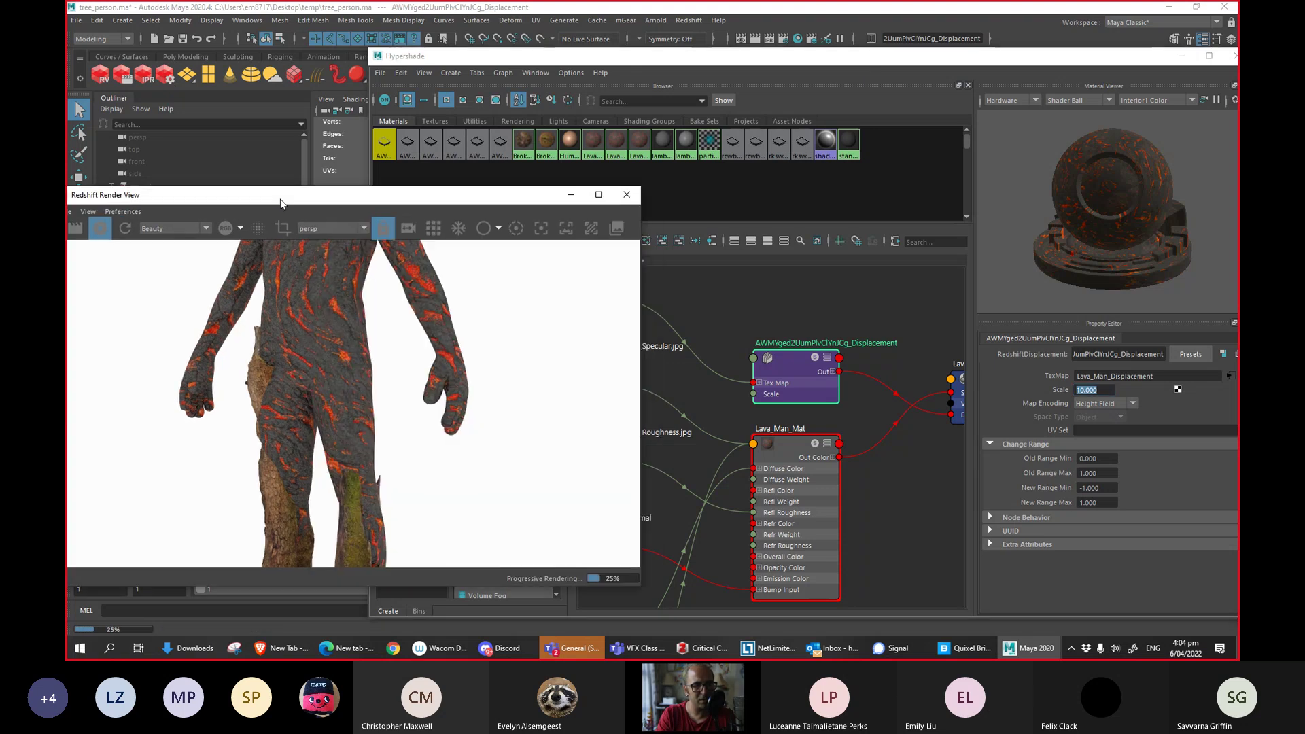
Try a displacement scale of 100 on the lava material, and set it back to 10.
{"action": "left_click", "coordinate": [1104, 390]}
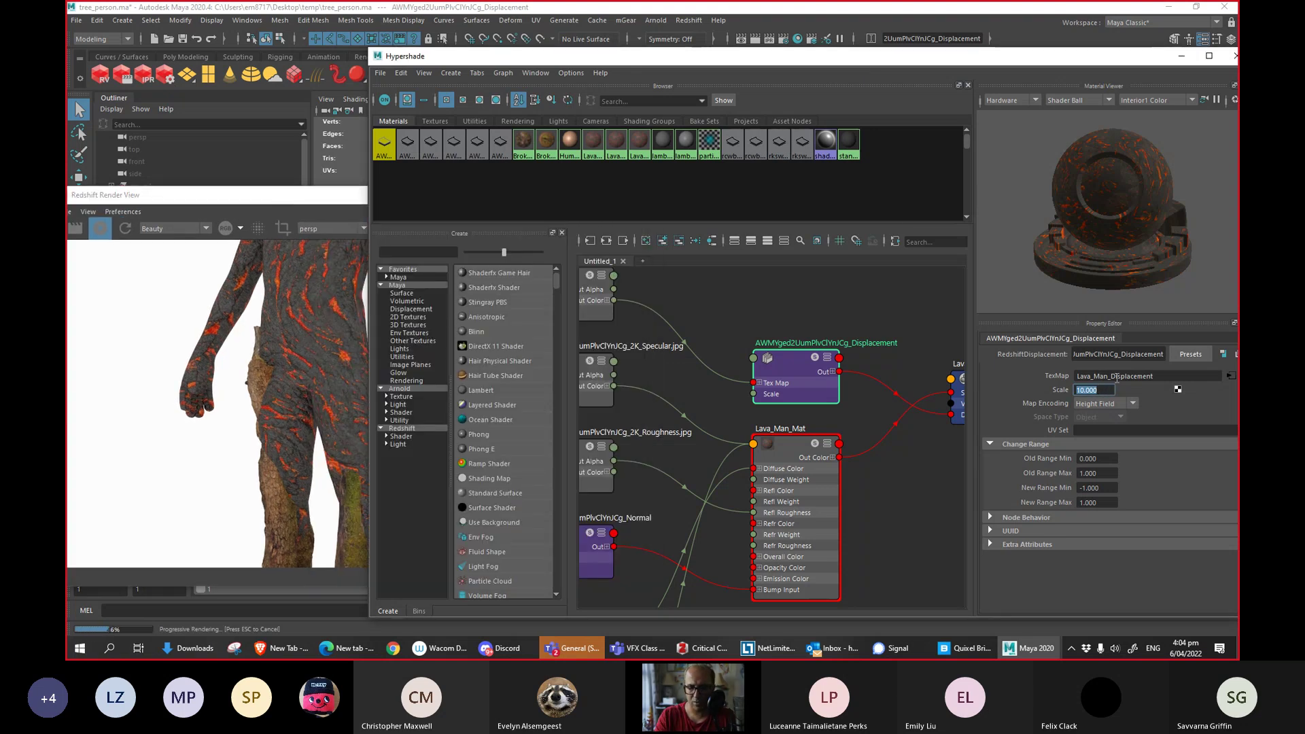
{"action": "key", "text": "Return"}
{"action": "type", "text": "100"}
{"action": "key", "text": "Return"}
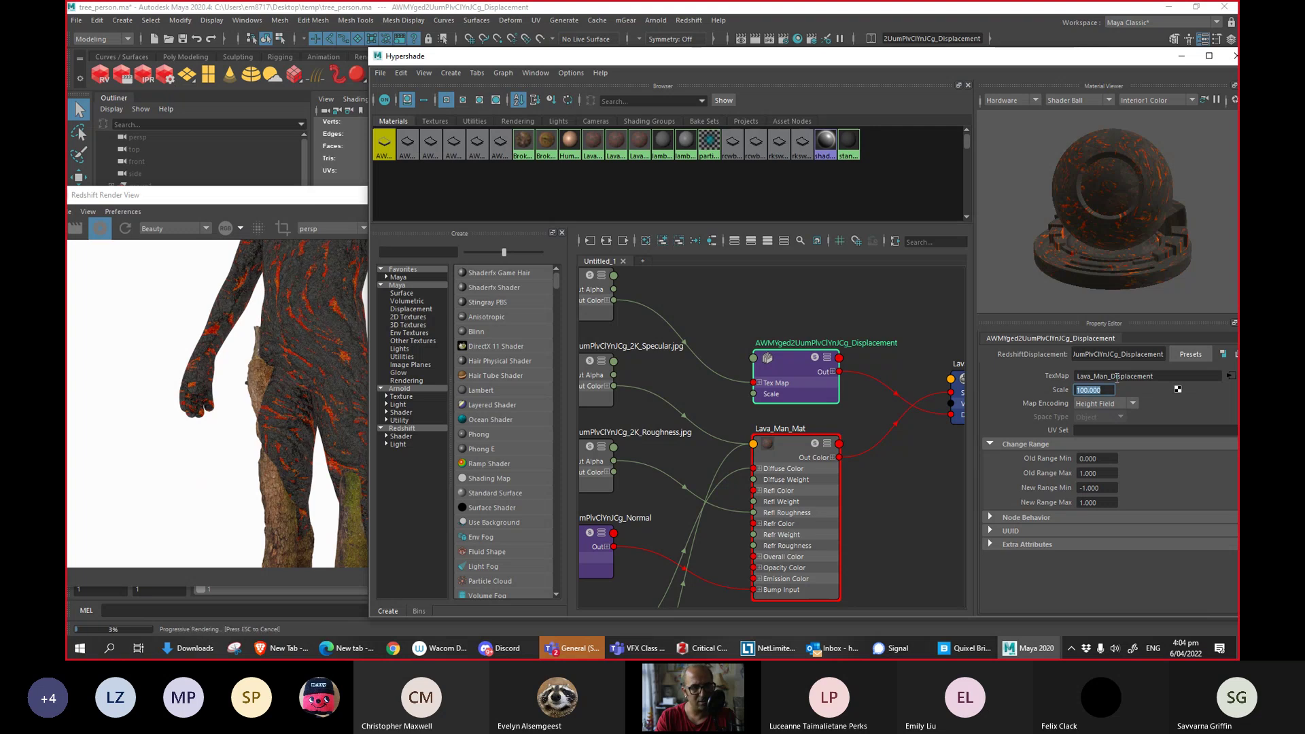
{"action": "type", "text": "10"}
{"action": "key", "text": "Return"}
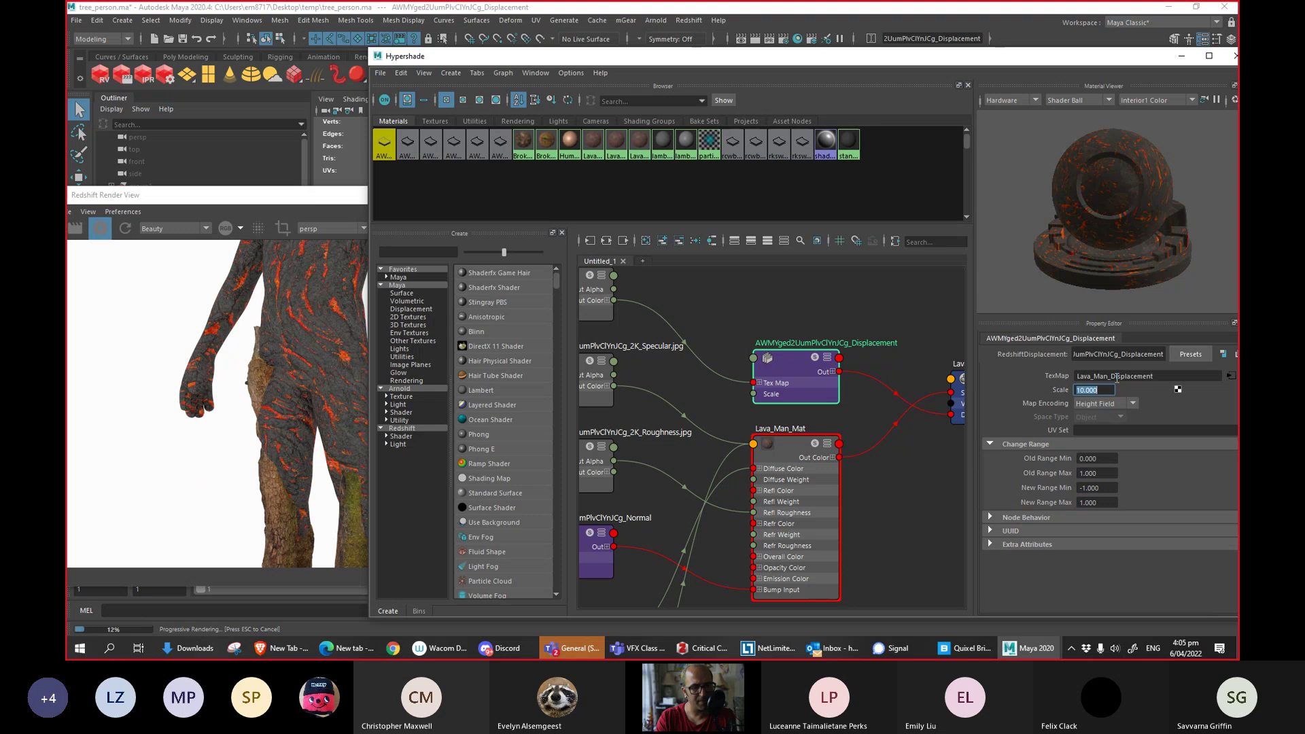
Set the lava material's displacement scale to 7 and arrange the Hypershade and render windows to inspect the render.
{"action": "type", "text": "7"}
{"action": "key", "text": "Return"}
{"action": "left_click_drag", "start_coordinate": [834, 64], "coordinate": [950, 55]}
{"action": "left_click_drag", "start_coordinate": [402, 195], "coordinate": [367, 161]}
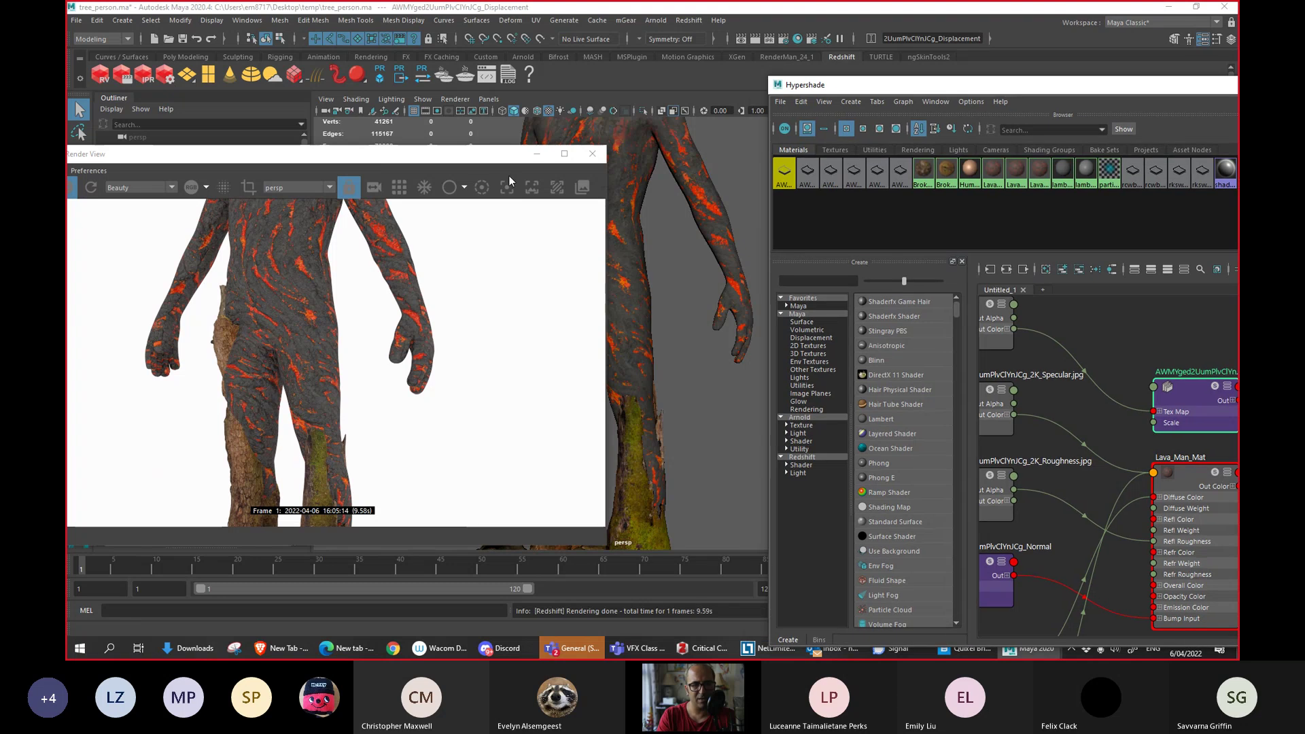
{"action": "left_click_drag", "start_coordinate": [508, 155], "coordinate": [371, 189]}
Select rsDomeLight1 and bring its light attributes into view in the Hypershade's Property Editor.
{"action": "left_click_drag", "start_coordinate": [266, 202], "coordinate": [495, 329]}
{"action": "left_click", "coordinate": [164, 245]}
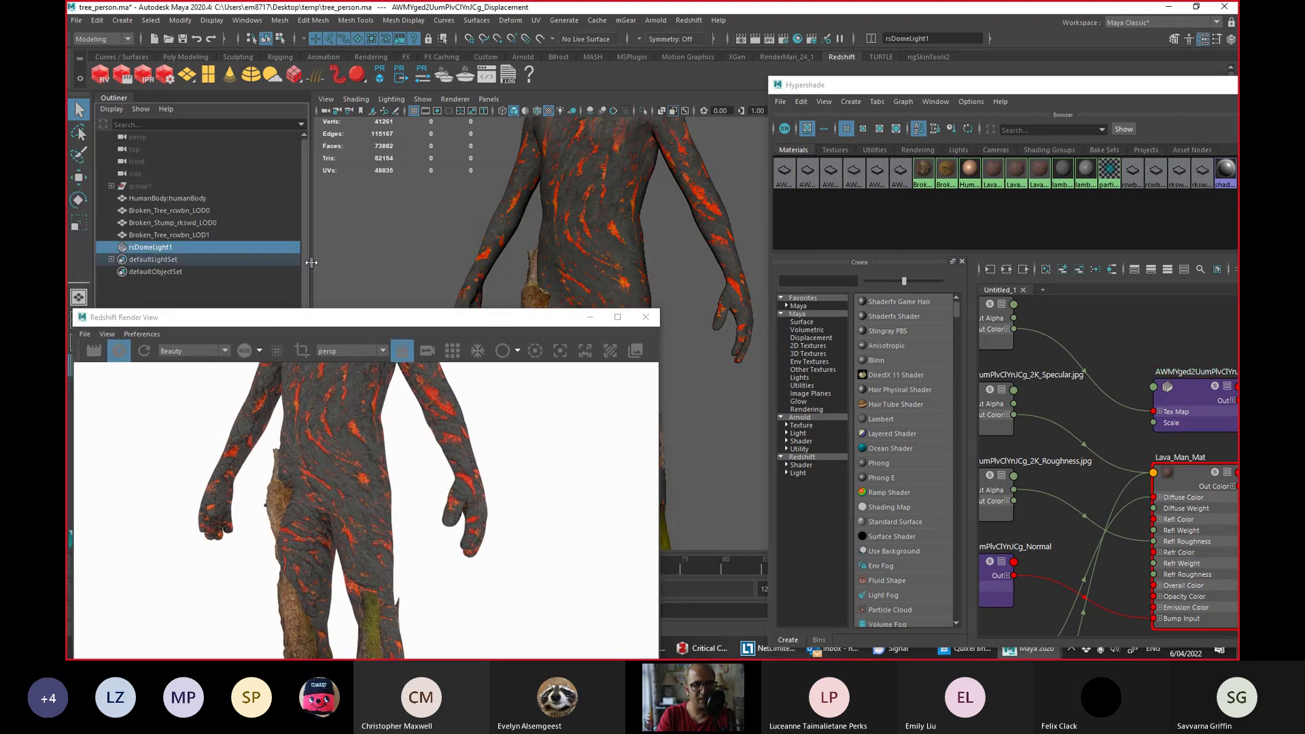
{"action": "left_click_drag", "start_coordinate": [1194, 84], "coordinate": [863, 86]}
{"action": "left_click_drag", "start_coordinate": [1087, 92], "coordinate": [1008, 86]}
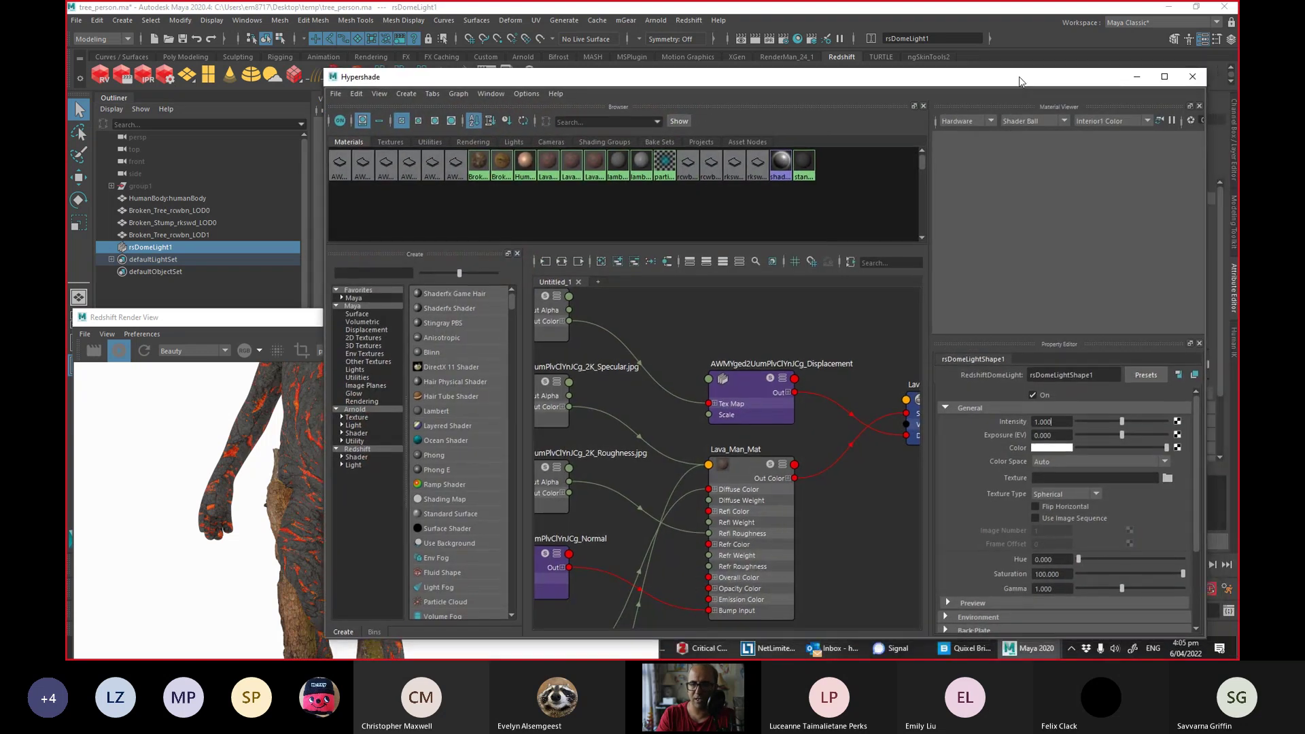
Minimize the Hypershade and Redshift Render View windows, glance at the Arnold tools, and return to the Redshift tool set.
{"action": "left_click", "coordinate": [1139, 83]}
{"action": "left_click", "coordinate": [590, 317]}
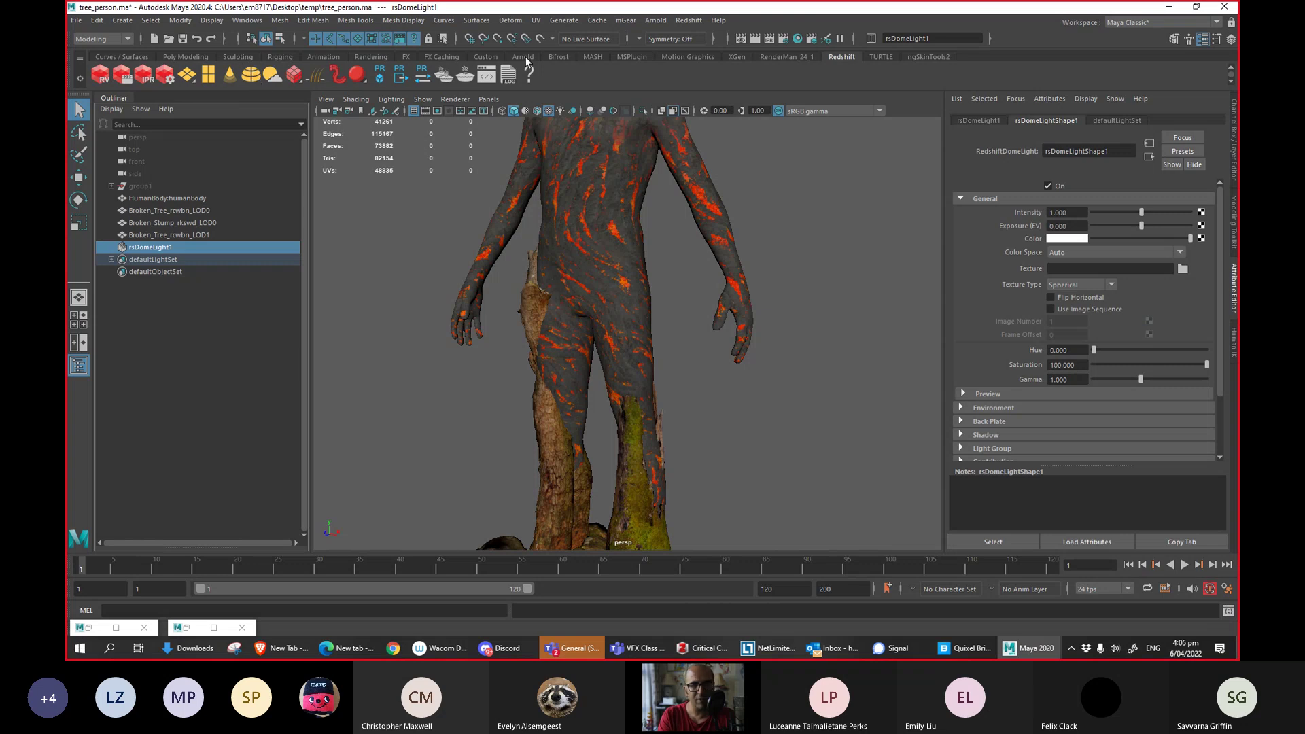
{"action": "left_click", "coordinate": [523, 57]}
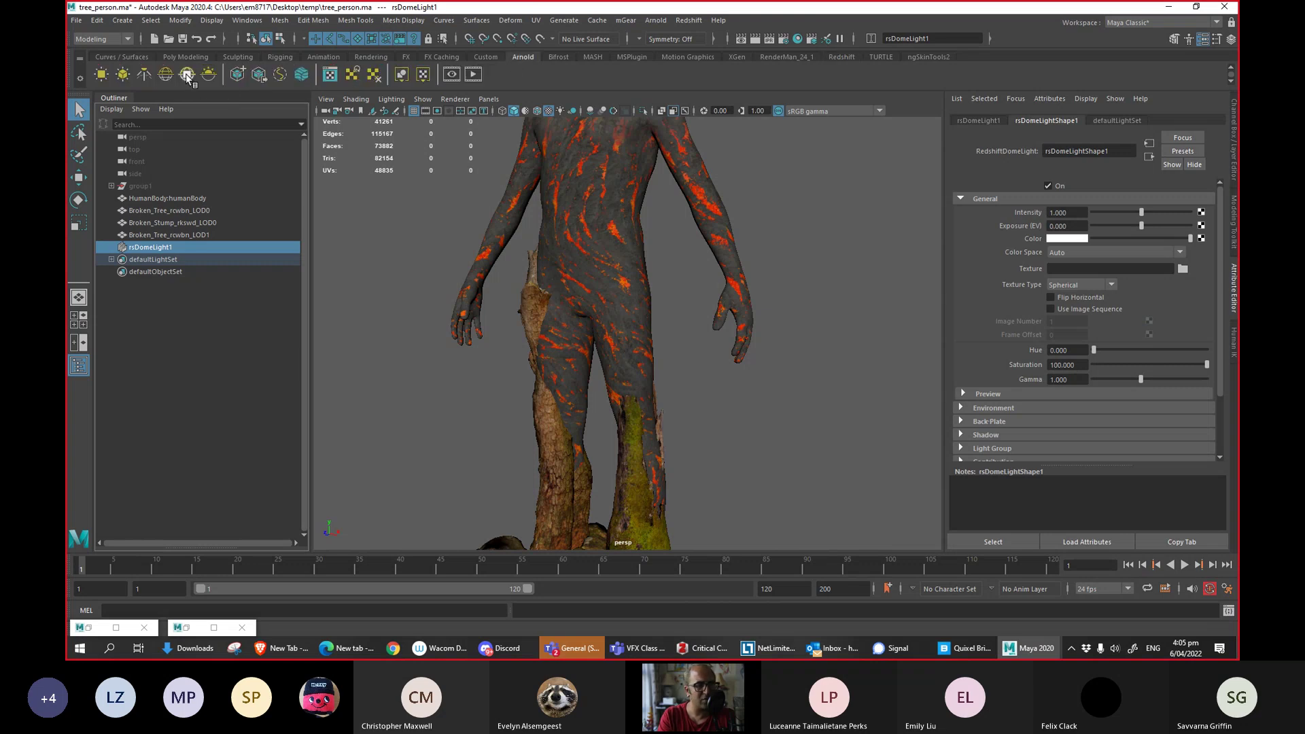
{"action": "left_click", "coordinate": [841, 58]}
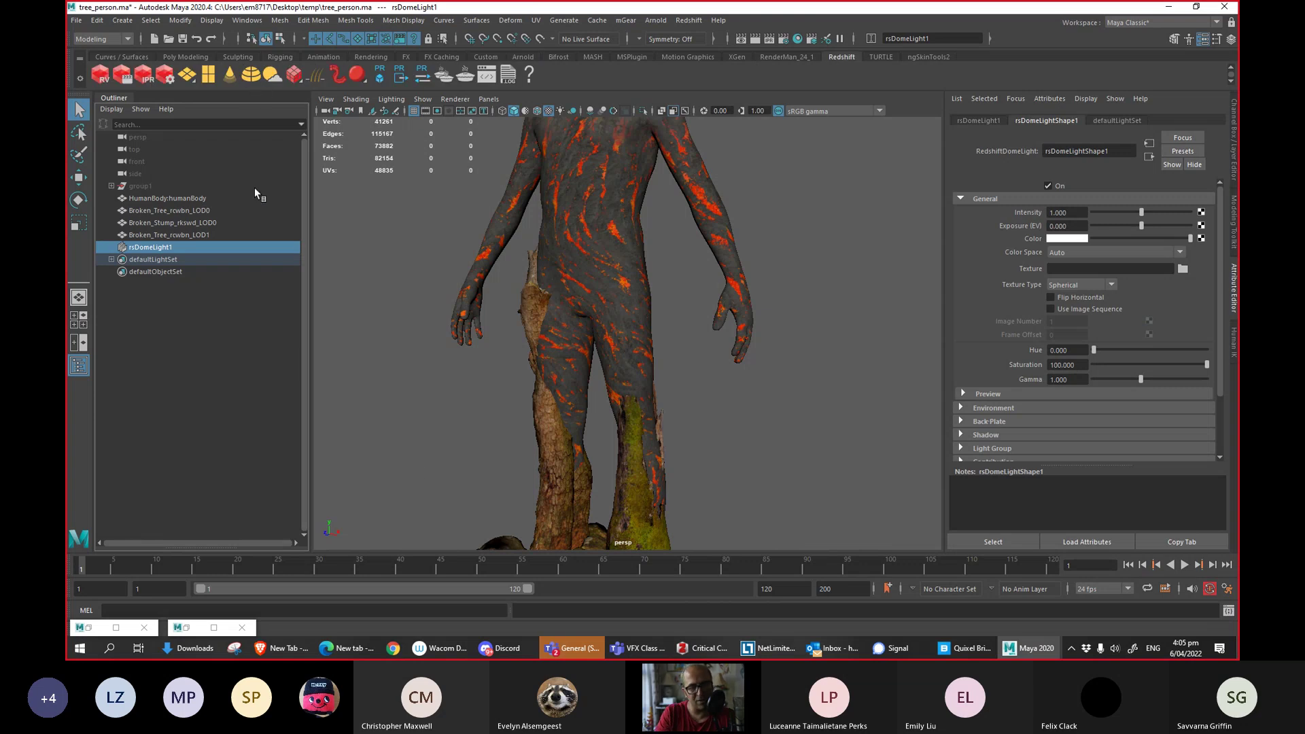
Switch to the Brave browser, search for polyhaven, and open the Poly Haven site's HDRIs library, dismissing the restore-pages prompt.
{"action": "left_click", "coordinate": [282, 648]}
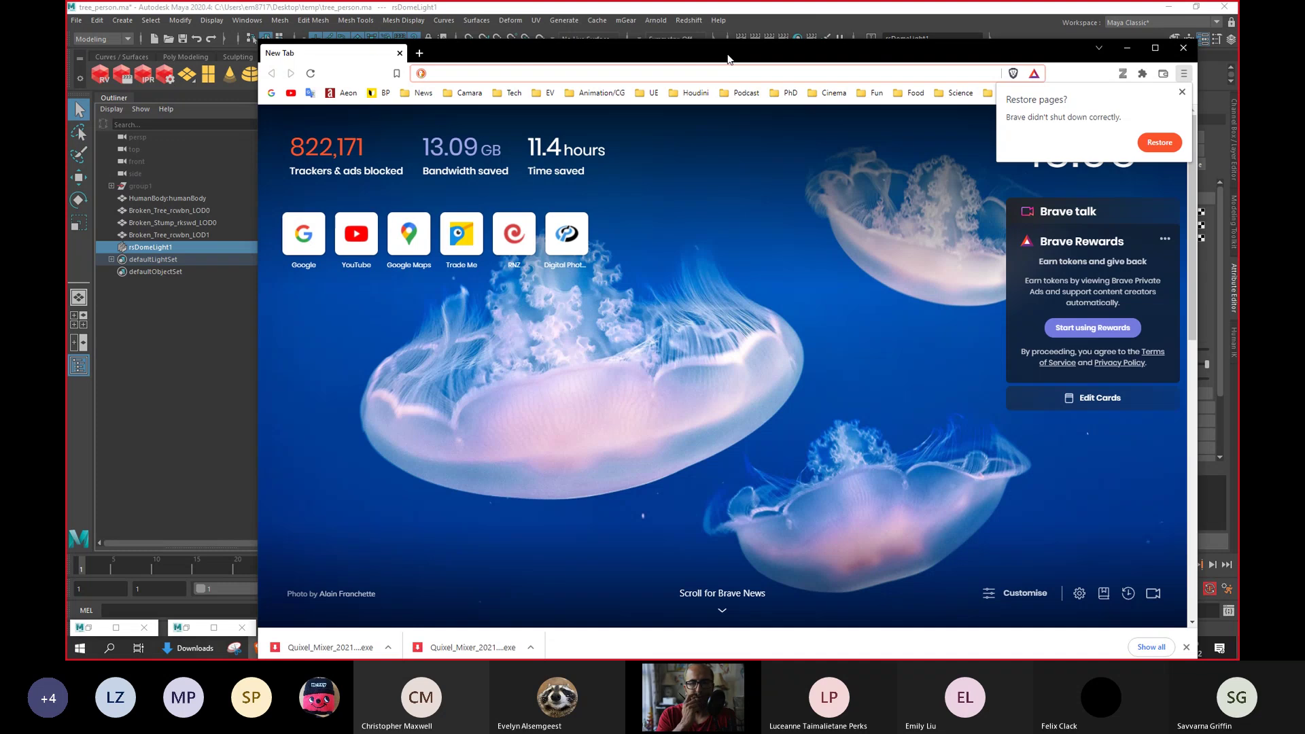
{"action": "type", "text": "polyhaven"}
{"action": "key", "text": "Return"}
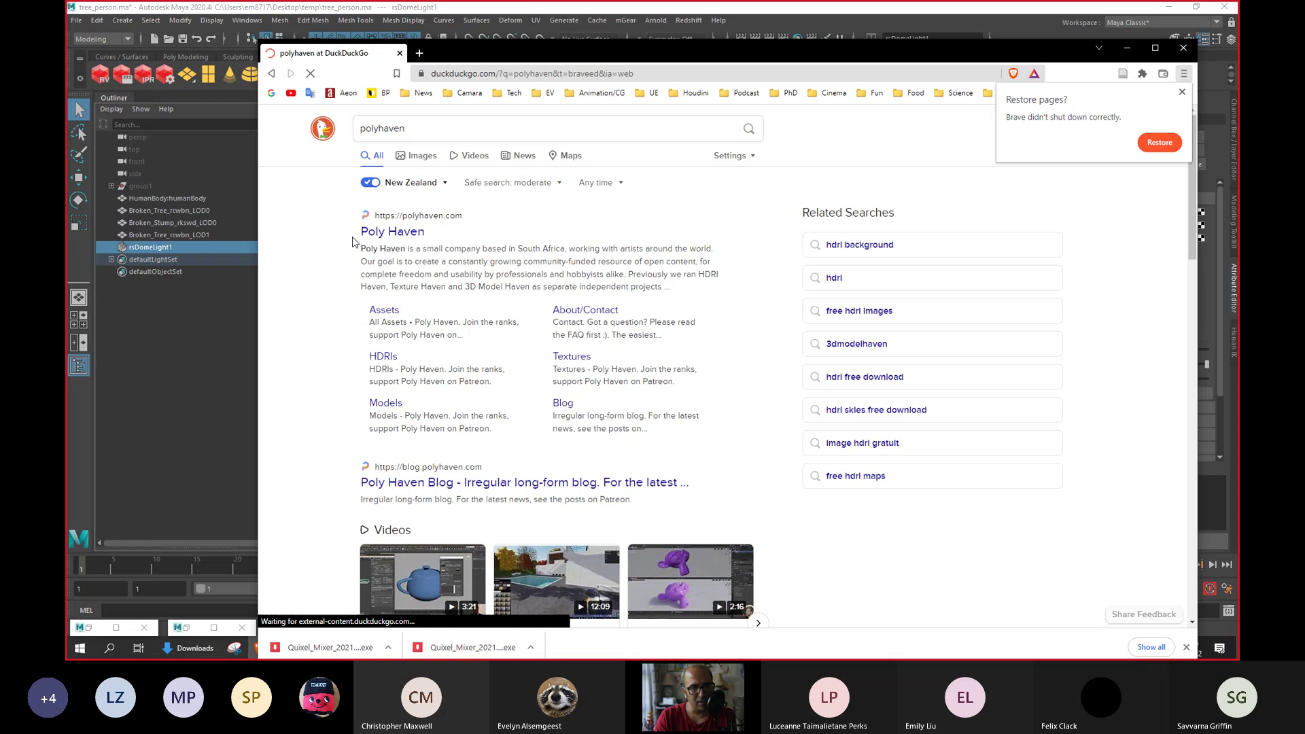
{"action": "left_click", "coordinate": [403, 232]}
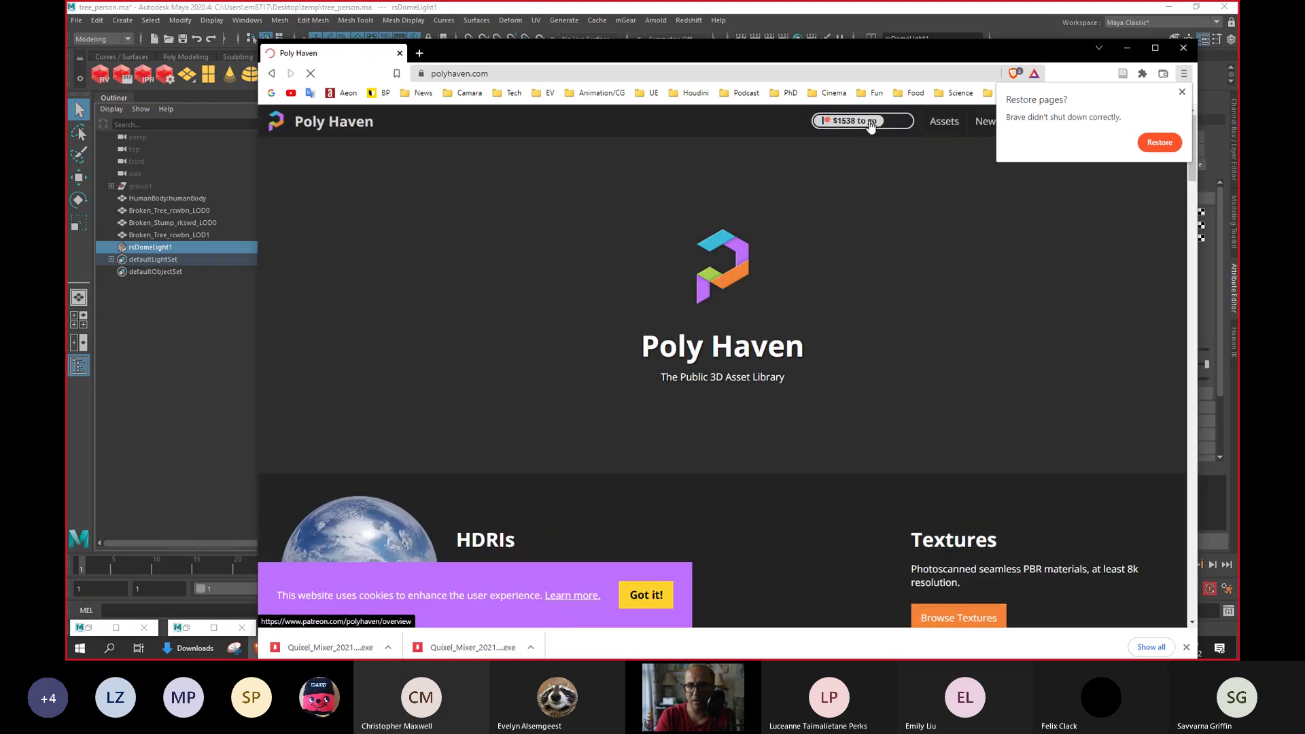
{"action": "left_click", "coordinate": [1183, 93]}
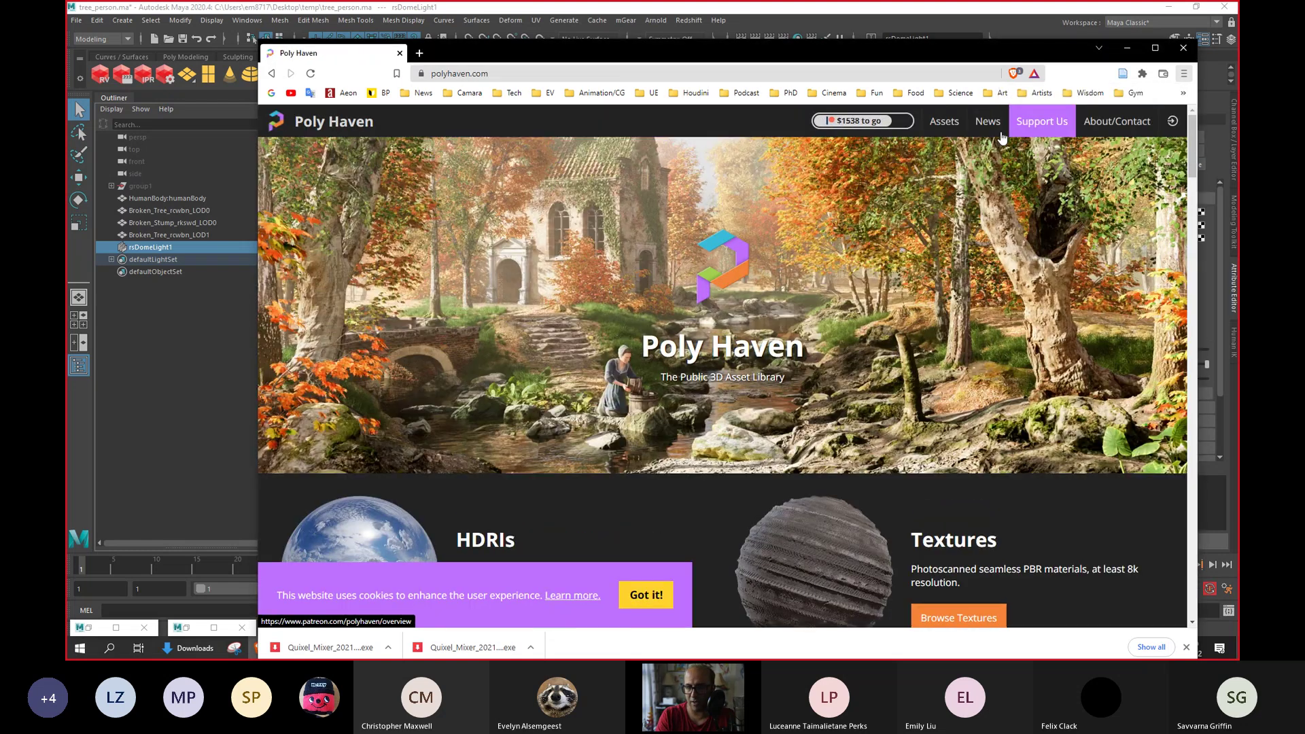
{"action": "mouse_move", "coordinate": [945, 131]}
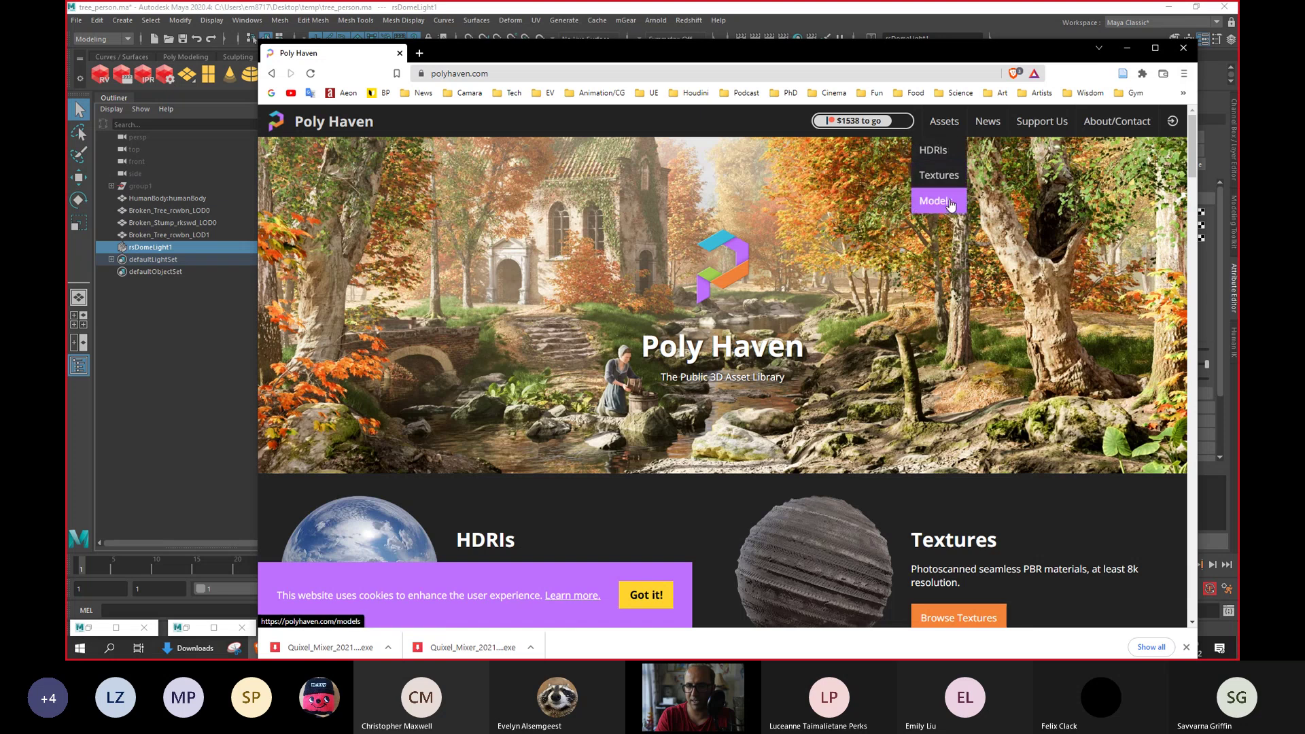
{"action": "left_click", "coordinate": [932, 150]}
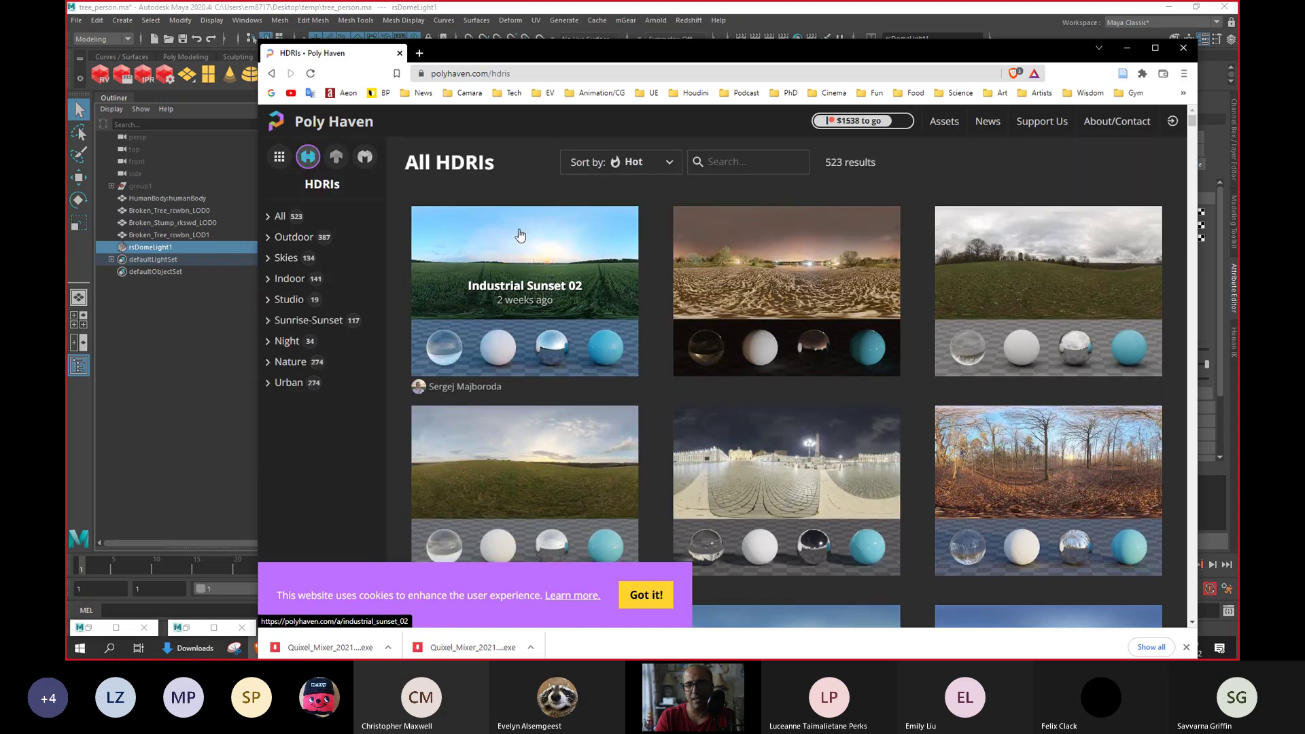
Browse the full HDRI collection and narrow it to the Outdoor > Nature category.
{"action": "scroll", "coordinate": [1139, 179], "scroll_direction": "down", "scroll_amount": 3}
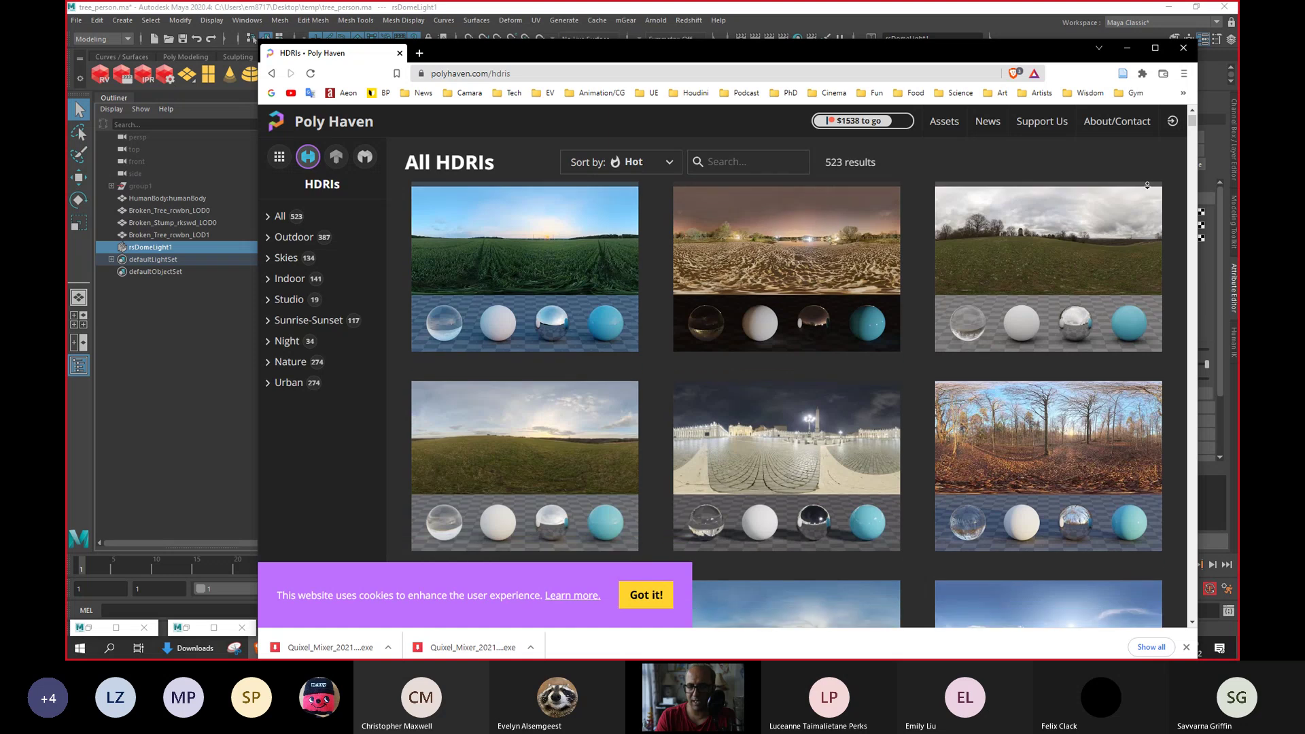
{"action": "scroll", "coordinate": [1155, 204], "scroll_direction": "down", "scroll_amount": 3}
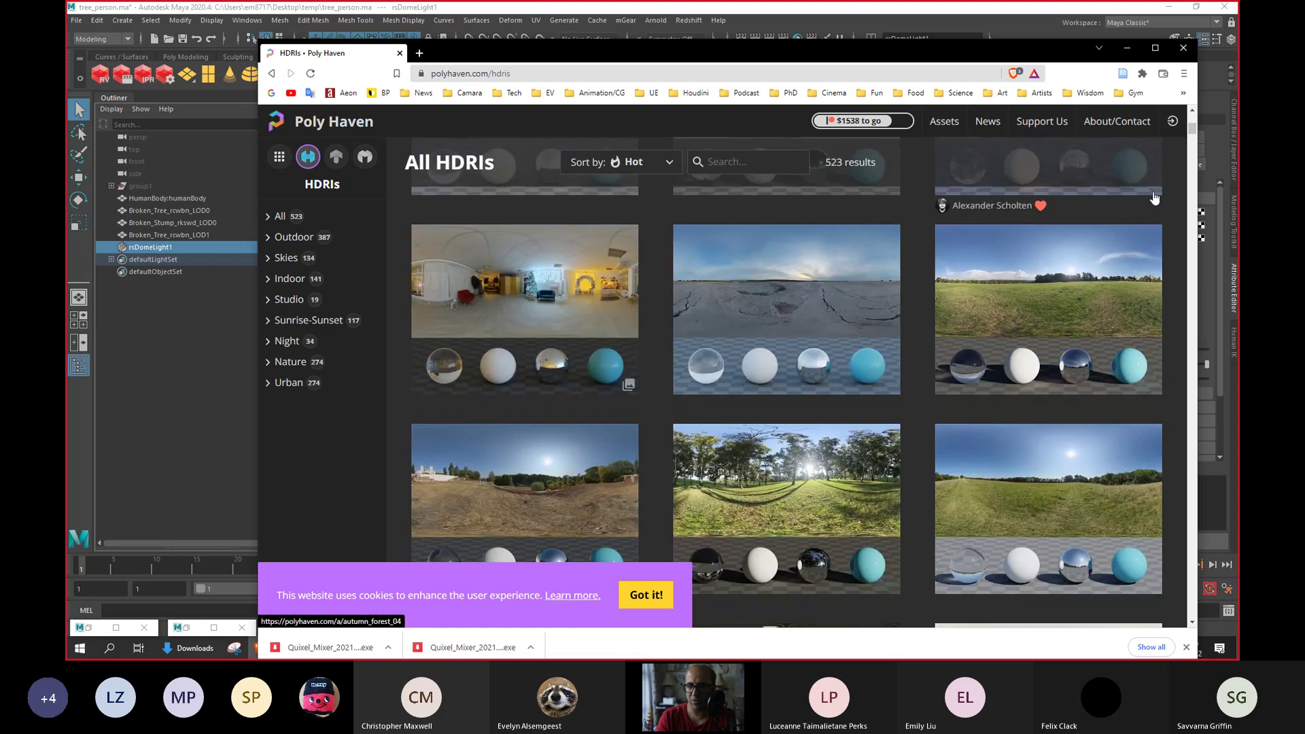
{"action": "scroll", "coordinate": [1164, 178], "scroll_direction": "down", "scroll_amount": 1}
{"action": "scroll", "coordinate": [1167, 195], "scroll_direction": "down", "scroll_amount": 3}
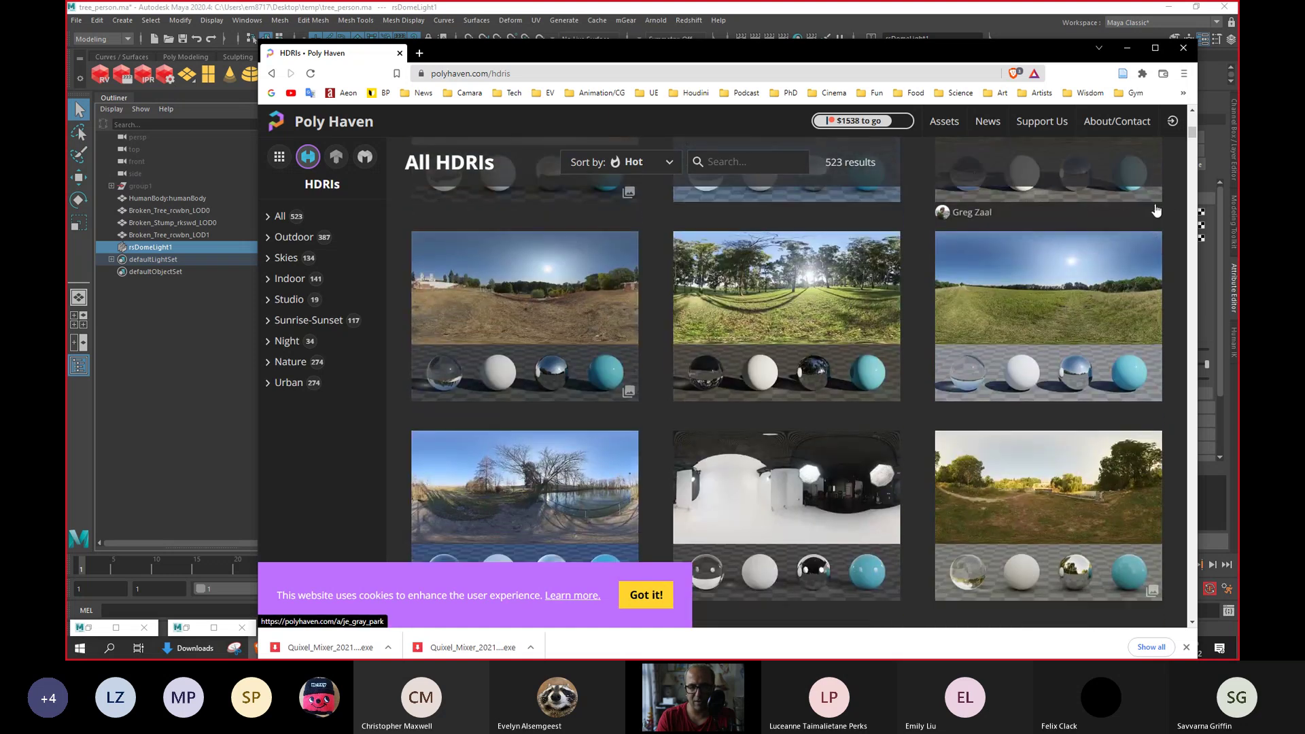
{"action": "scroll", "coordinate": [975, 369], "scroll_direction": "down", "scroll_amount": 2}
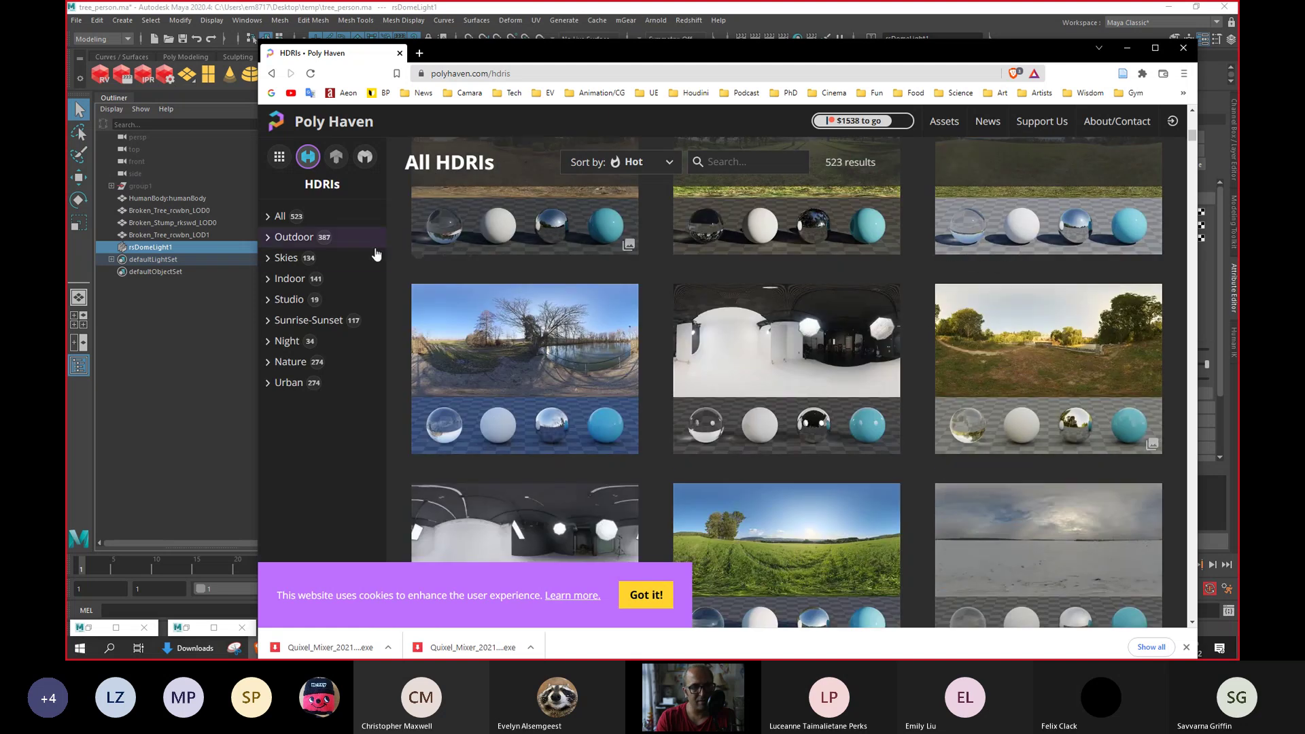
{"action": "left_click", "coordinate": [267, 241]}
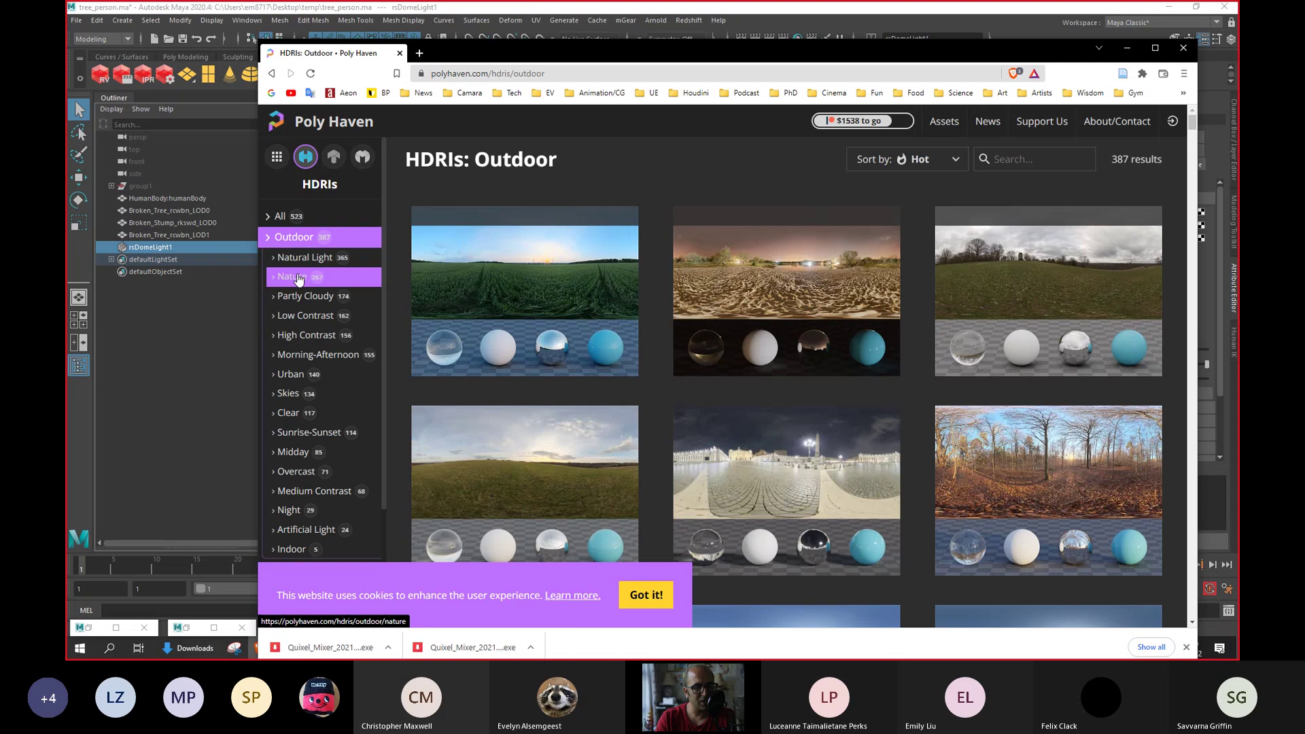
{"action": "left_click", "coordinate": [294, 278]}
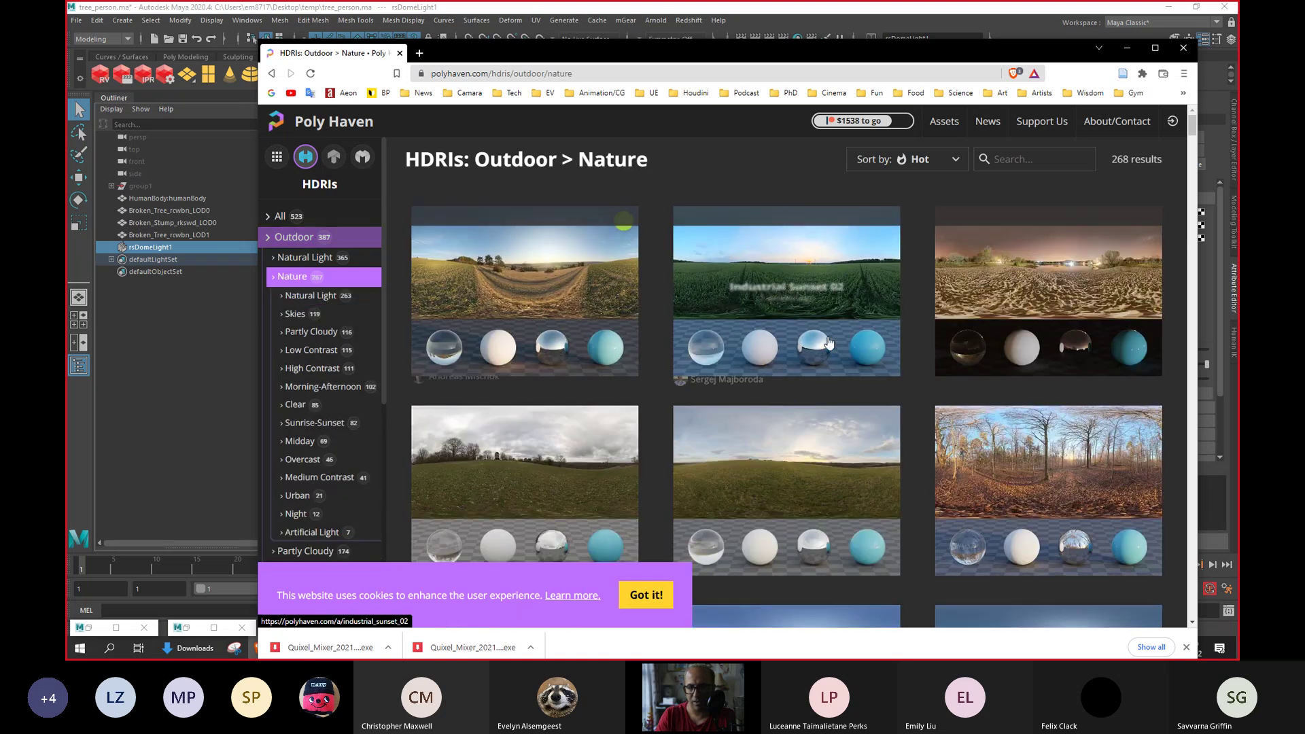
Look through the outdoor nature HDRIs for a forest environment and open the Monbachtal Riverbank page.
{"action": "scroll", "coordinate": [1190, 467], "scroll_direction": "down", "scroll_amount": 1}
{"action": "scroll", "coordinate": [1190, 467], "scroll_direction": "down", "scroll_amount": 2}
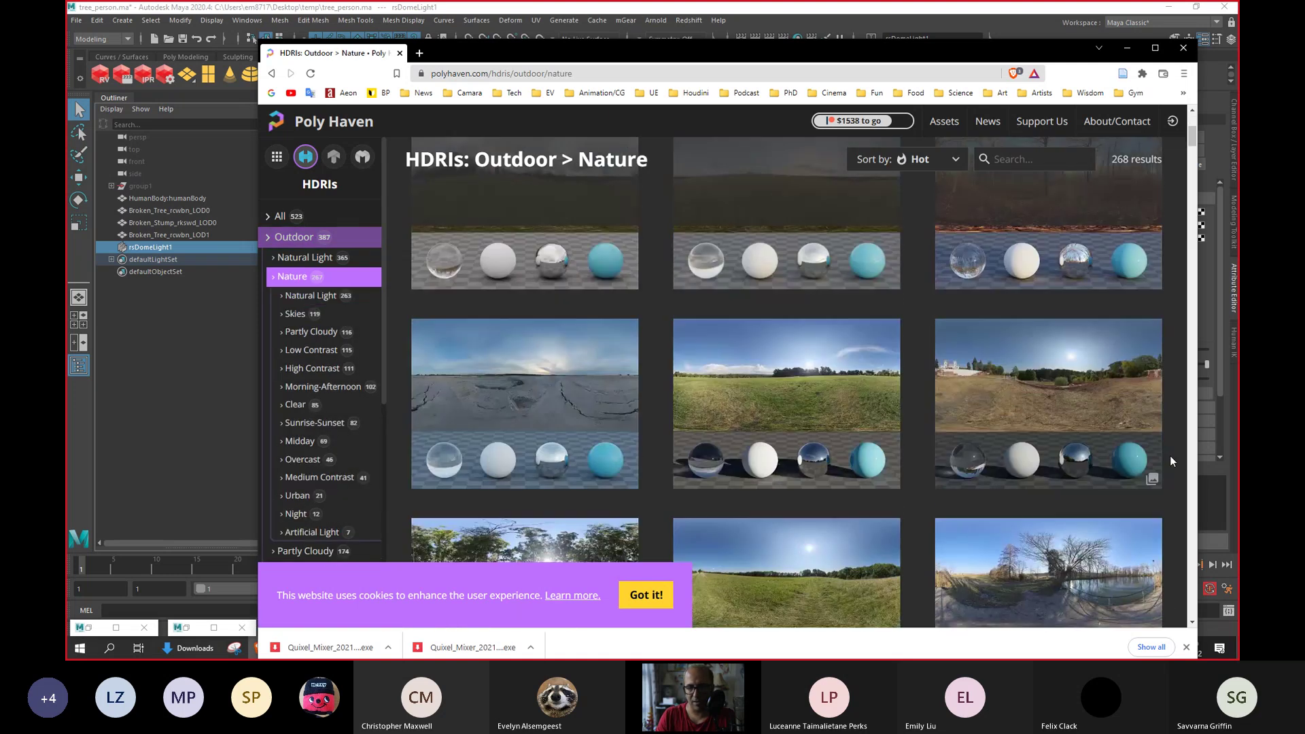
{"action": "scroll", "coordinate": [1181, 422], "scroll_direction": "down", "scroll_amount": 3}
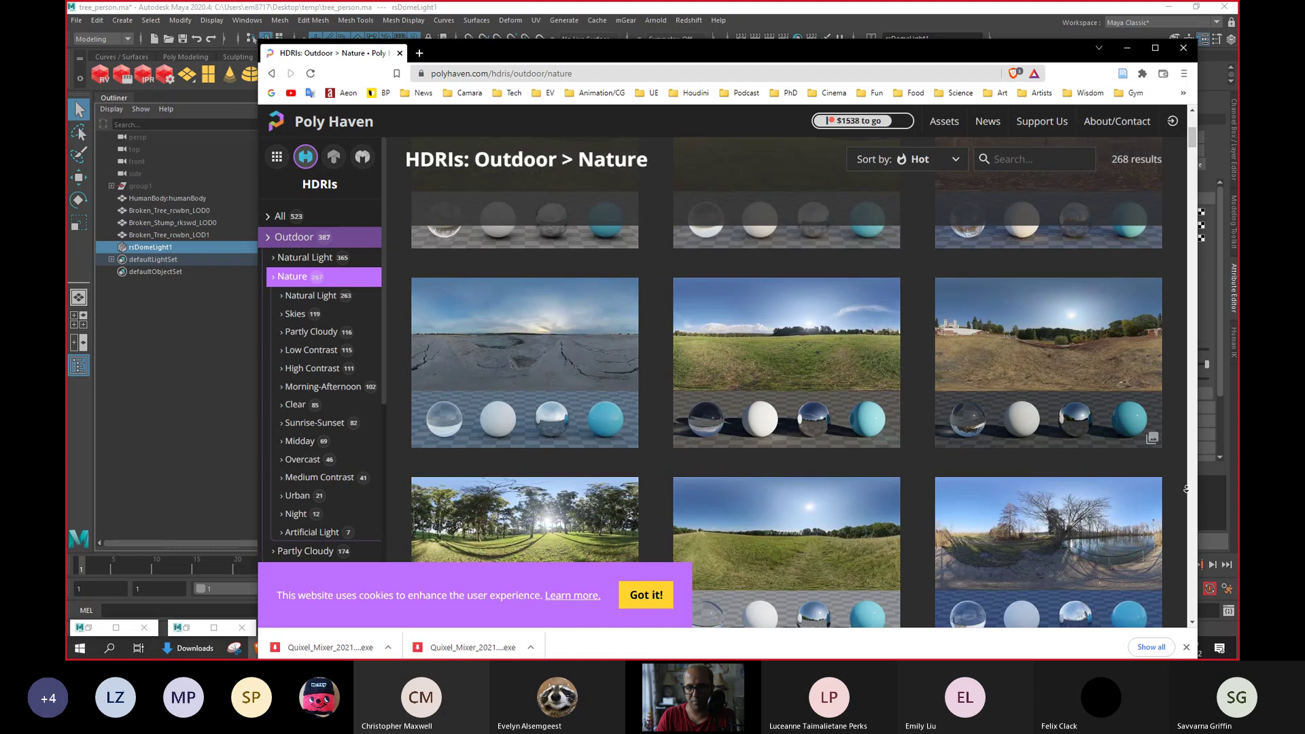
{"action": "middle_click", "coordinate": [1179, 391]}
{"action": "scroll", "coordinate": [1178, 455], "scroll_direction": "down", "scroll_amount": 5}
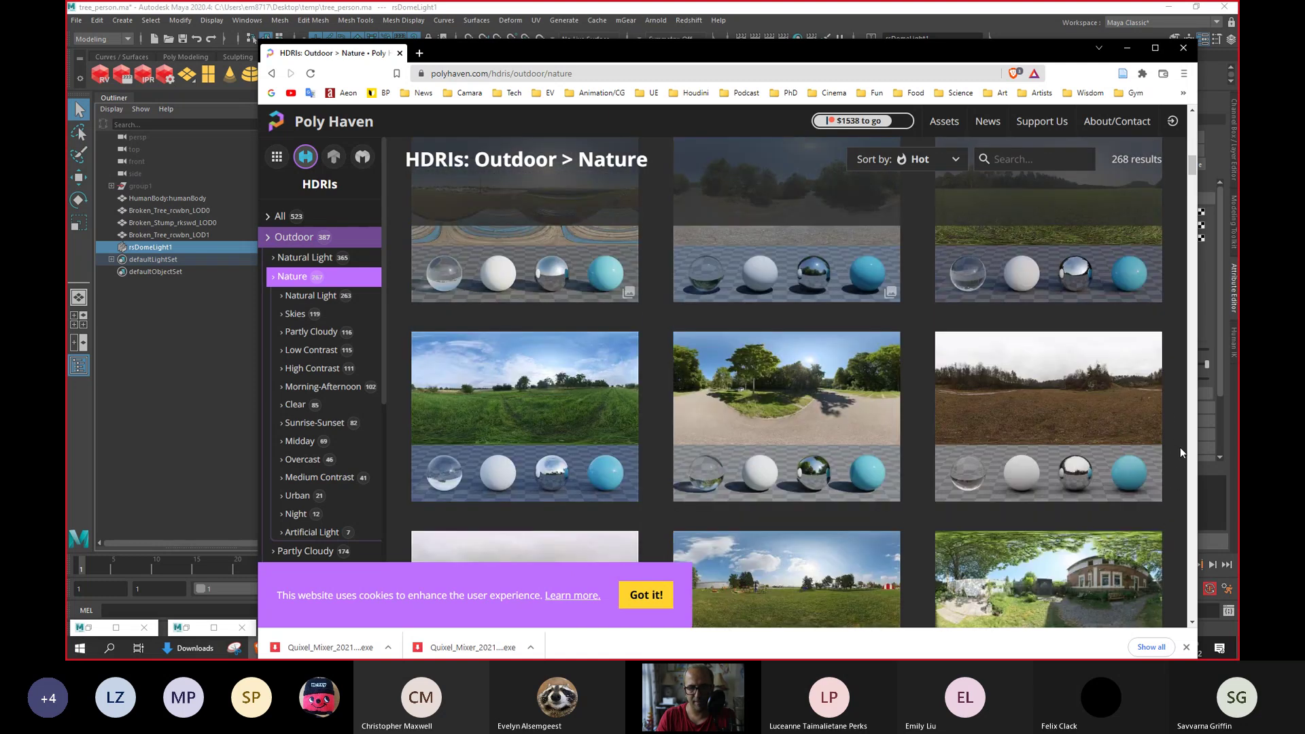
{"action": "scroll", "coordinate": [1186, 466], "scroll_direction": "down", "scroll_amount": 3}
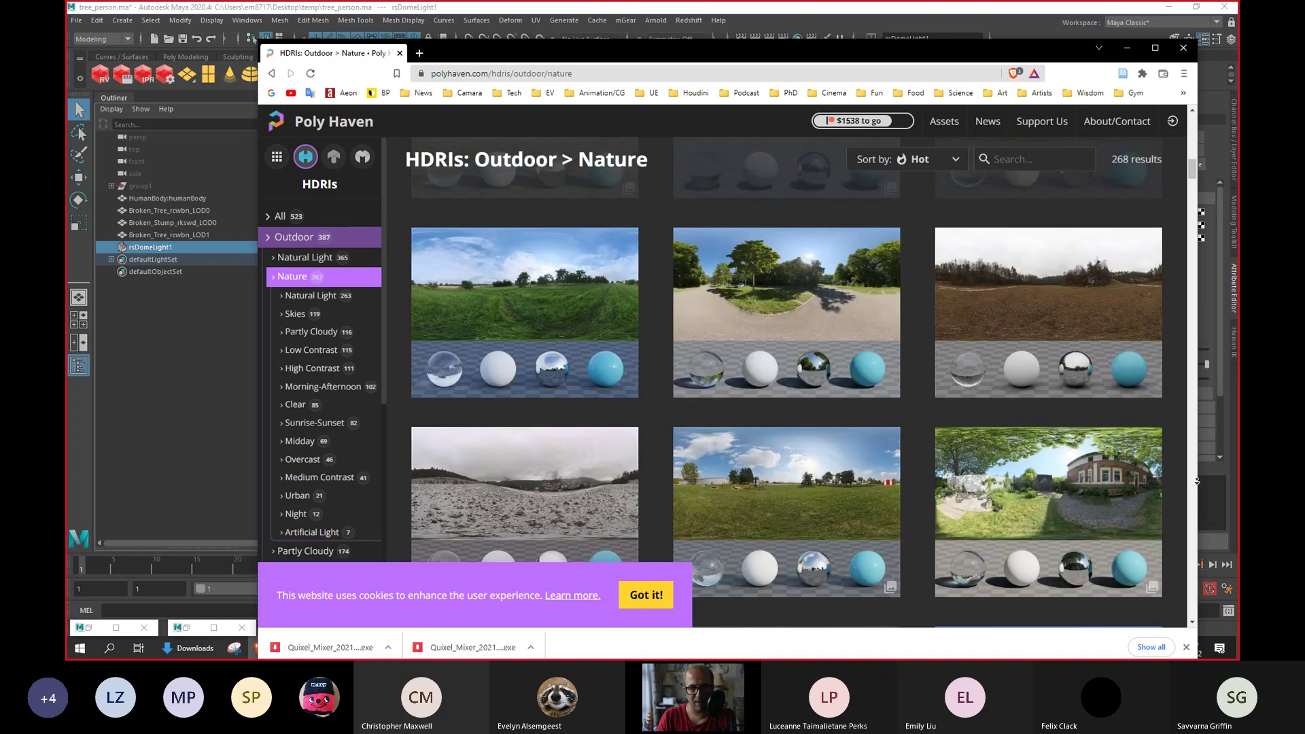
{"action": "scroll", "coordinate": [1178, 469], "scroll_direction": "down", "scroll_amount": 3}
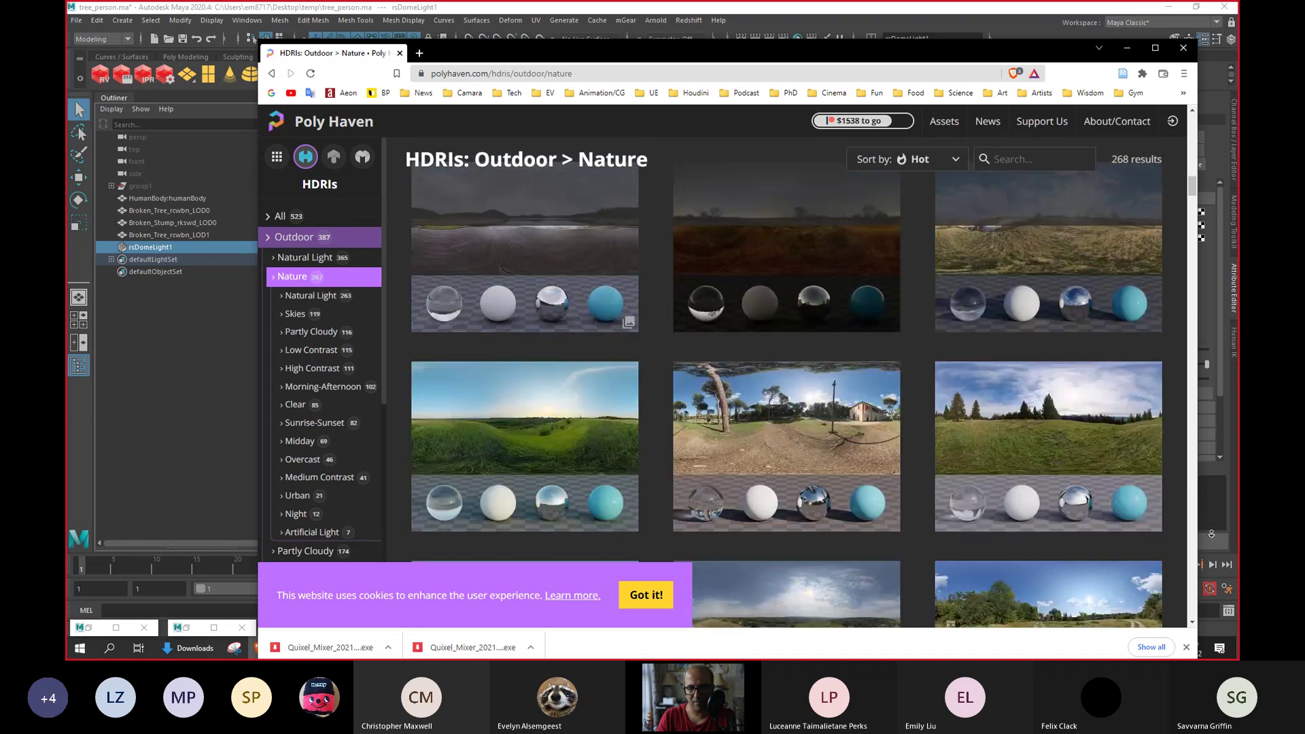
{"action": "scroll", "coordinate": [1178, 447], "scroll_direction": "down", "scroll_amount": 10}
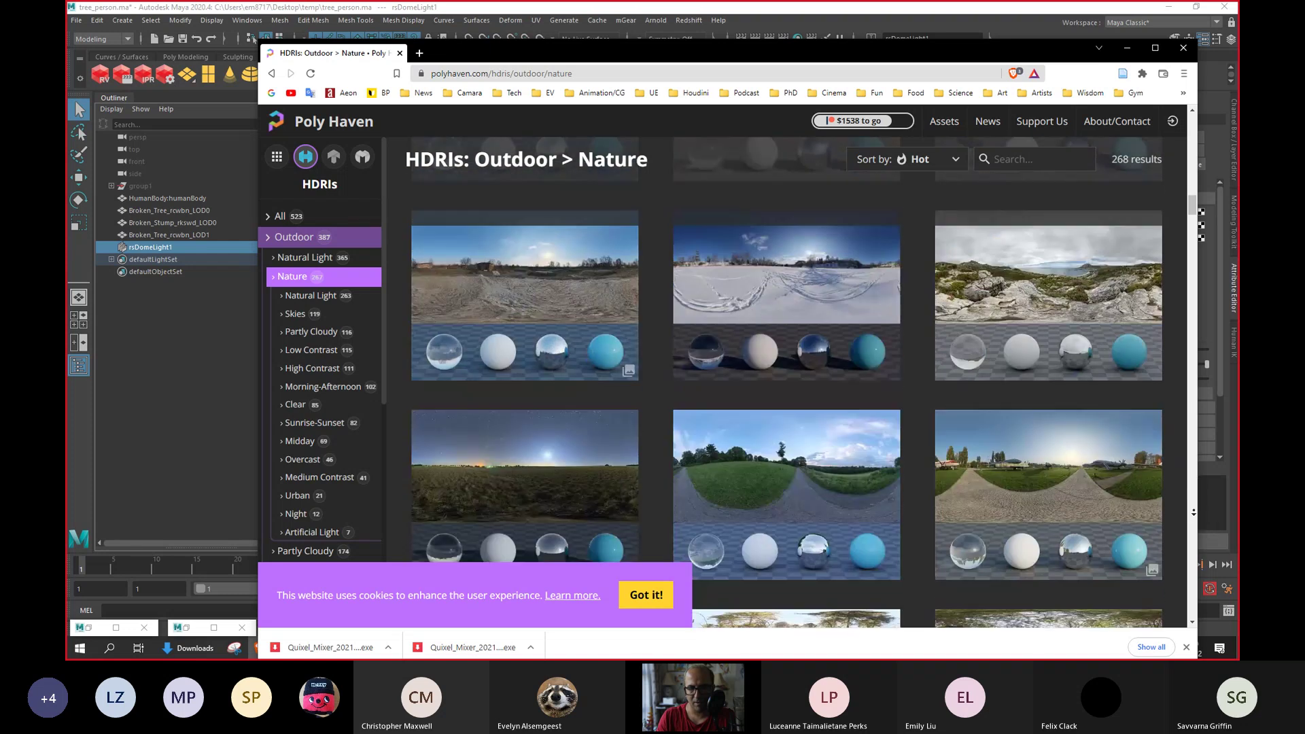
{"action": "scroll", "coordinate": [1178, 505], "scroll_direction": "up", "scroll_amount": 4}
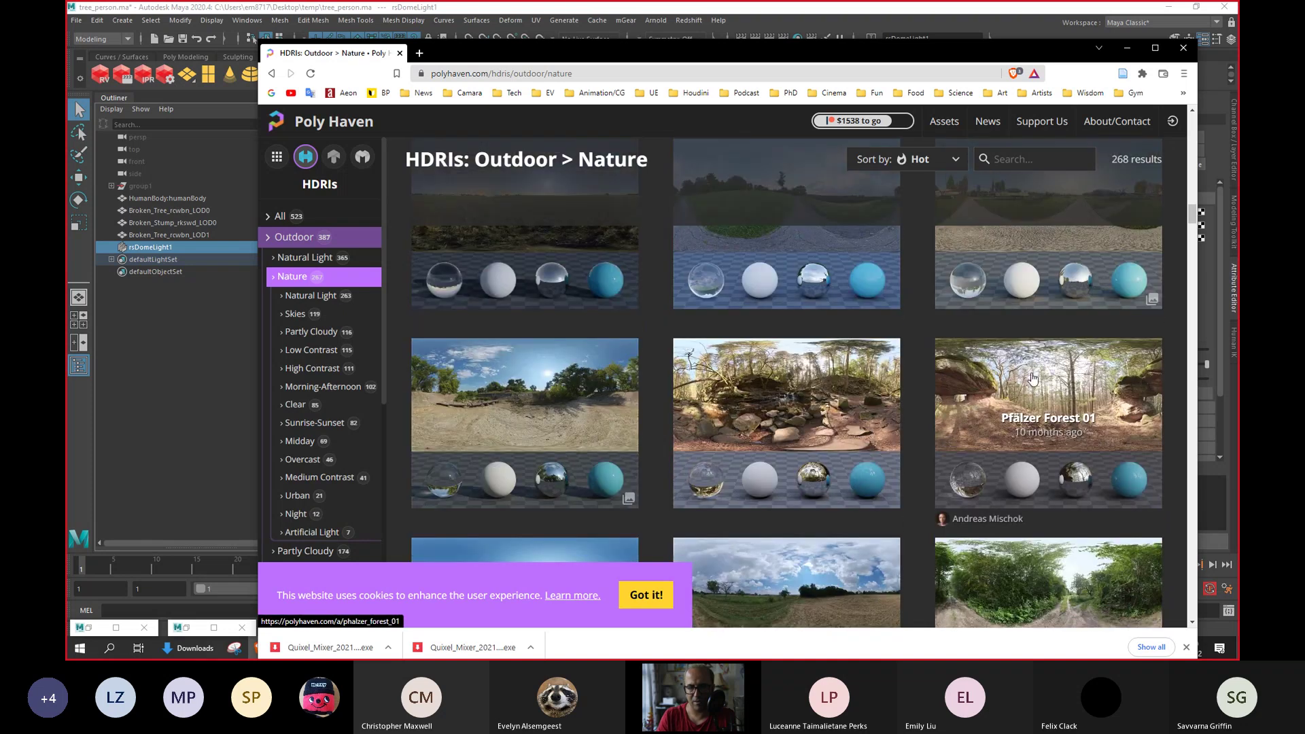
{"action": "left_click", "coordinate": [847, 390]}
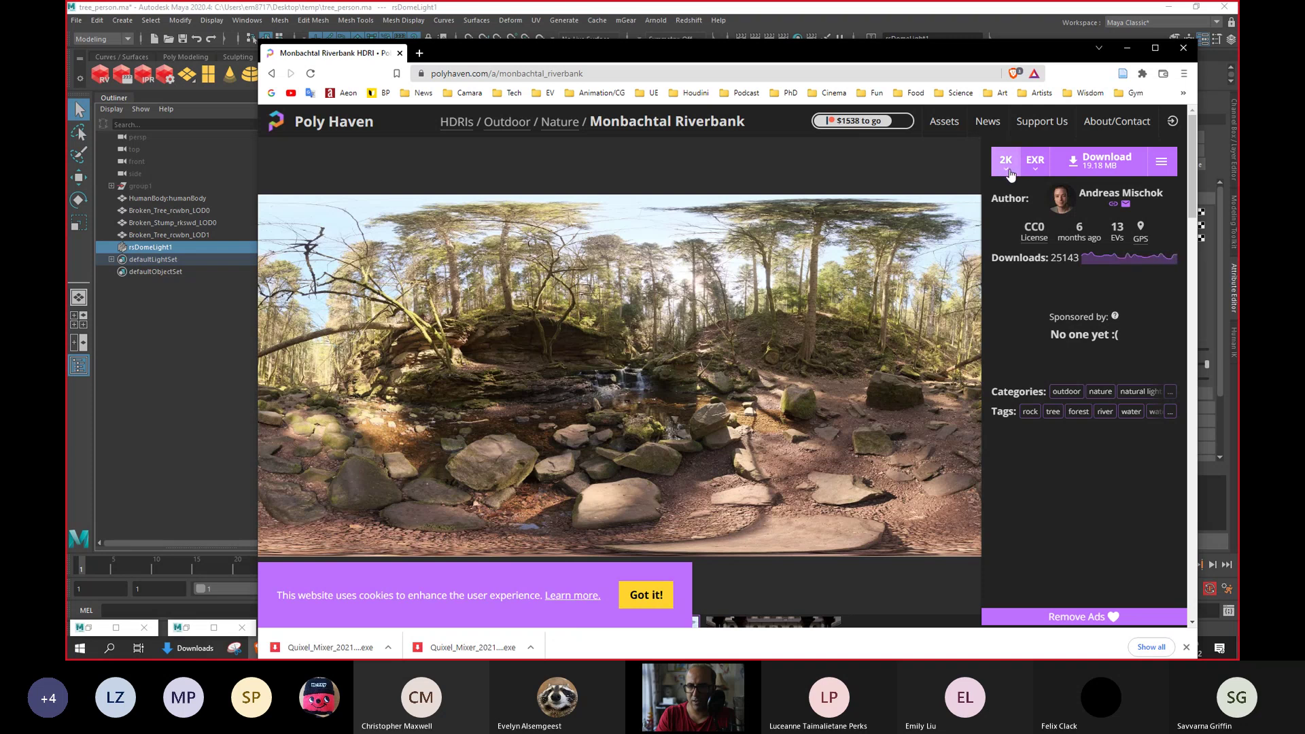
Download the Monbachtal Riverbank HDRI at 2K resolution in EXR format.
{"action": "left_click", "coordinate": [1007, 163]}
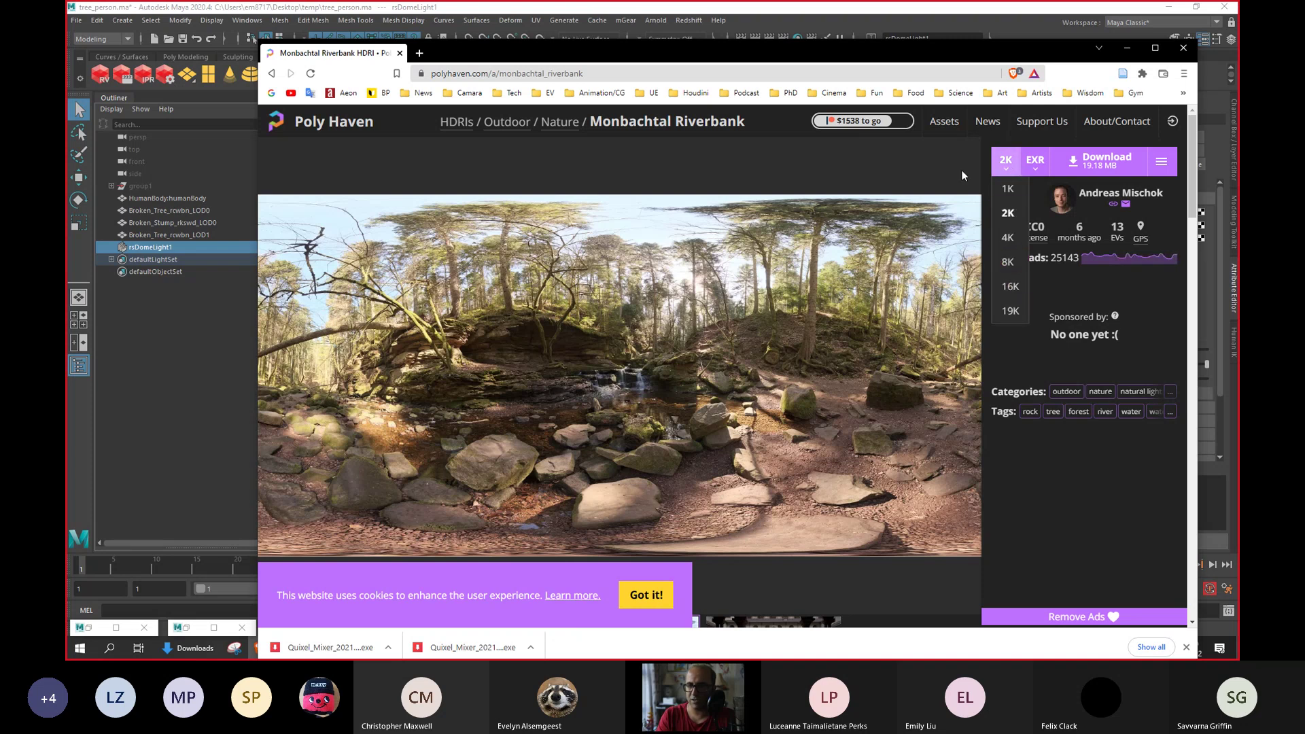
{"action": "left_click", "coordinate": [1102, 161]}
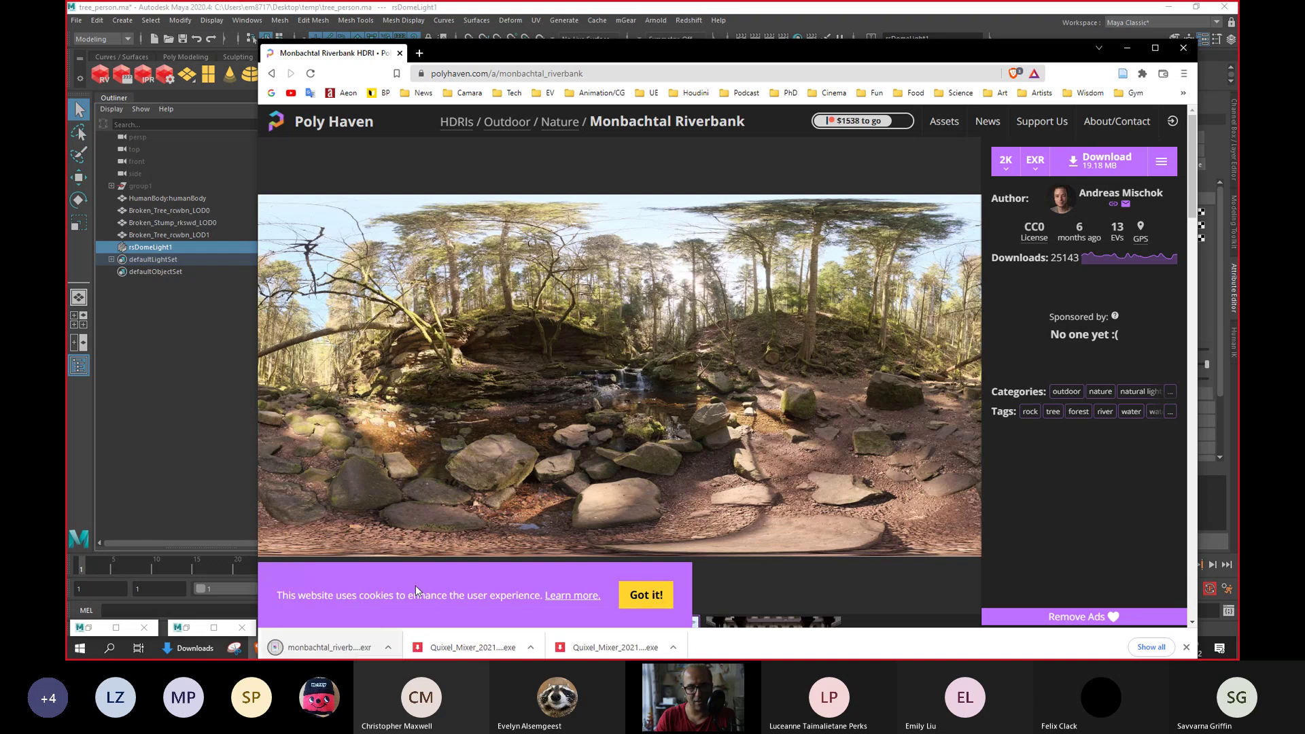
{"action": "left_click", "coordinate": [230, 11]}
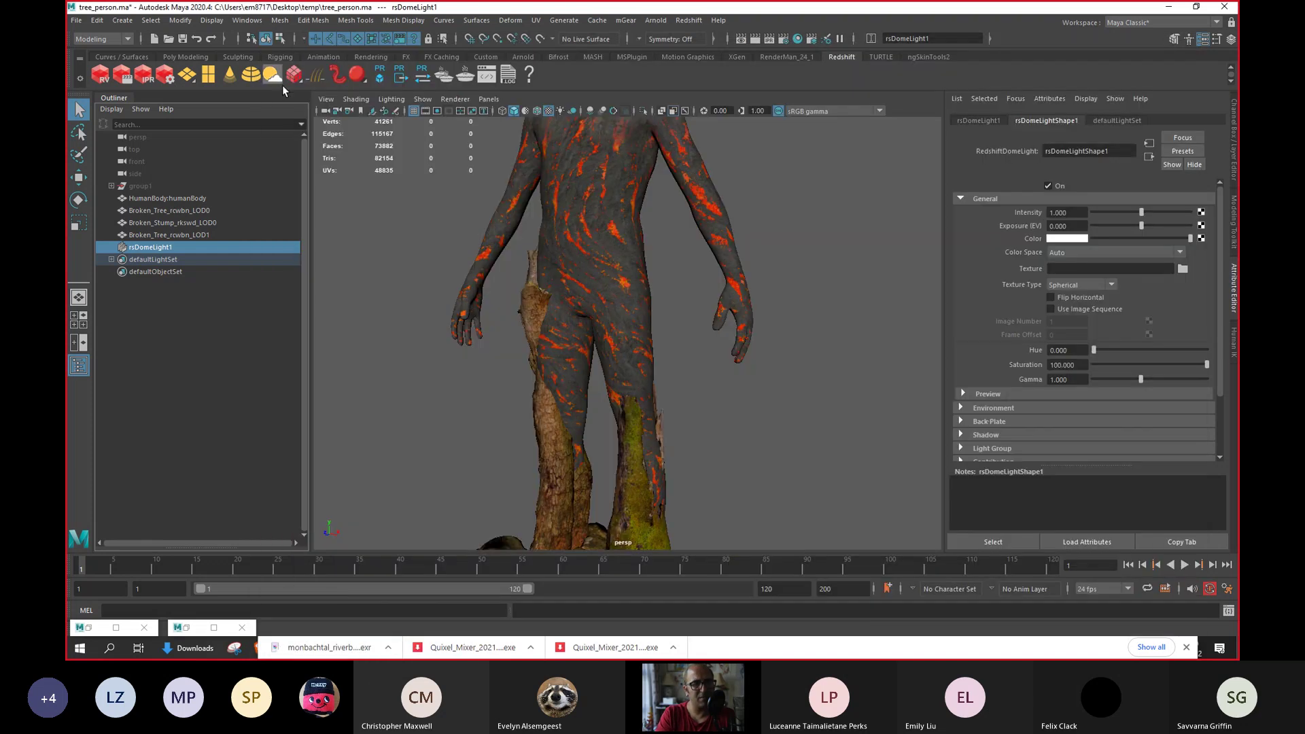
{"action": "key", "text": "alt+Tab"}
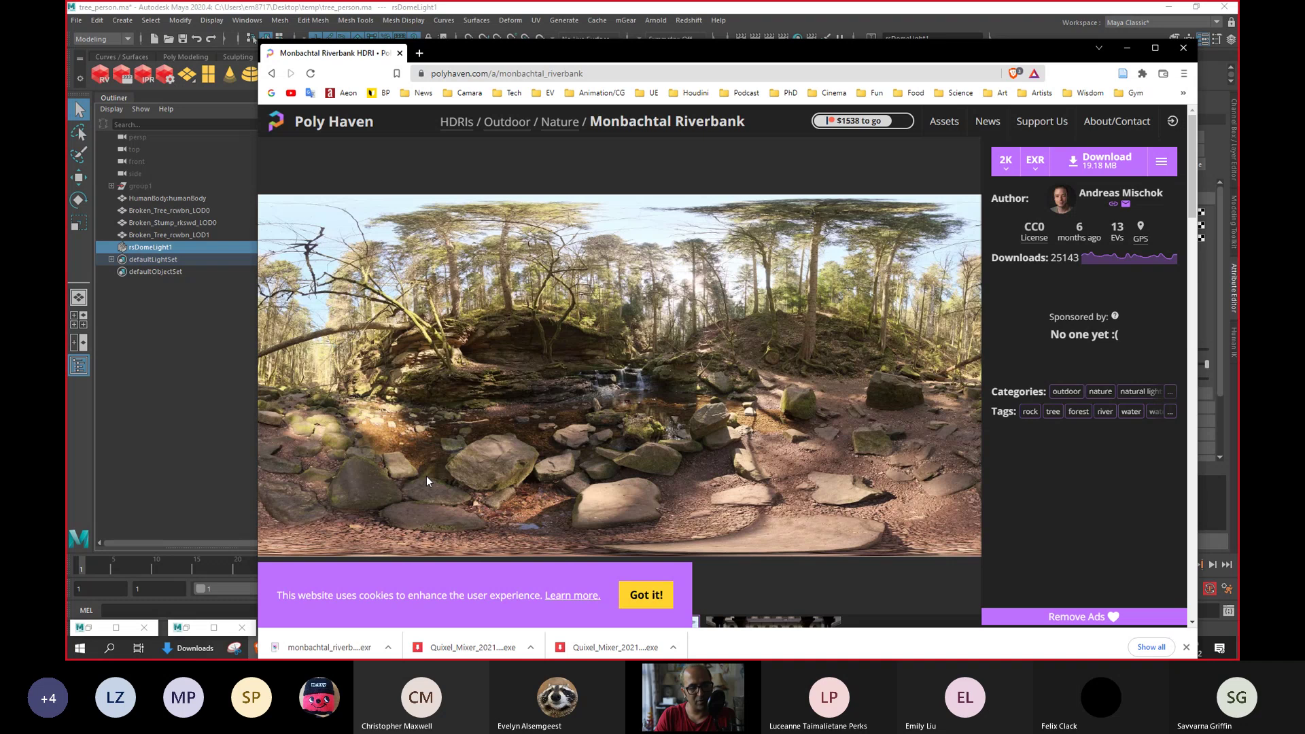
Move the downloaded monbachtal_riverbank_2k.exr from the Downloads folder into the temp folder on the Desktop.
{"action": "left_click", "coordinate": [388, 647]}
{"action": "left_click", "coordinate": [425, 606]}
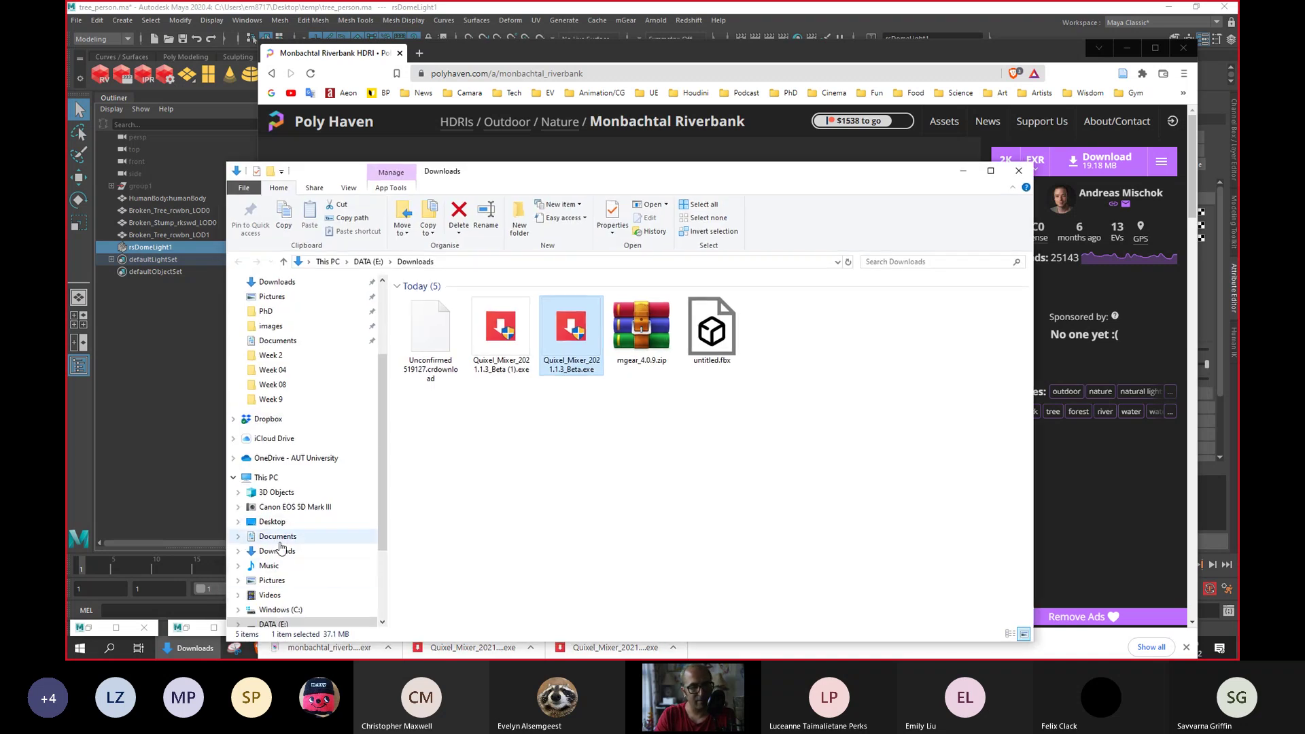
{"action": "left_click", "coordinate": [278, 551]}
{"action": "left_click", "coordinate": [438, 343]}
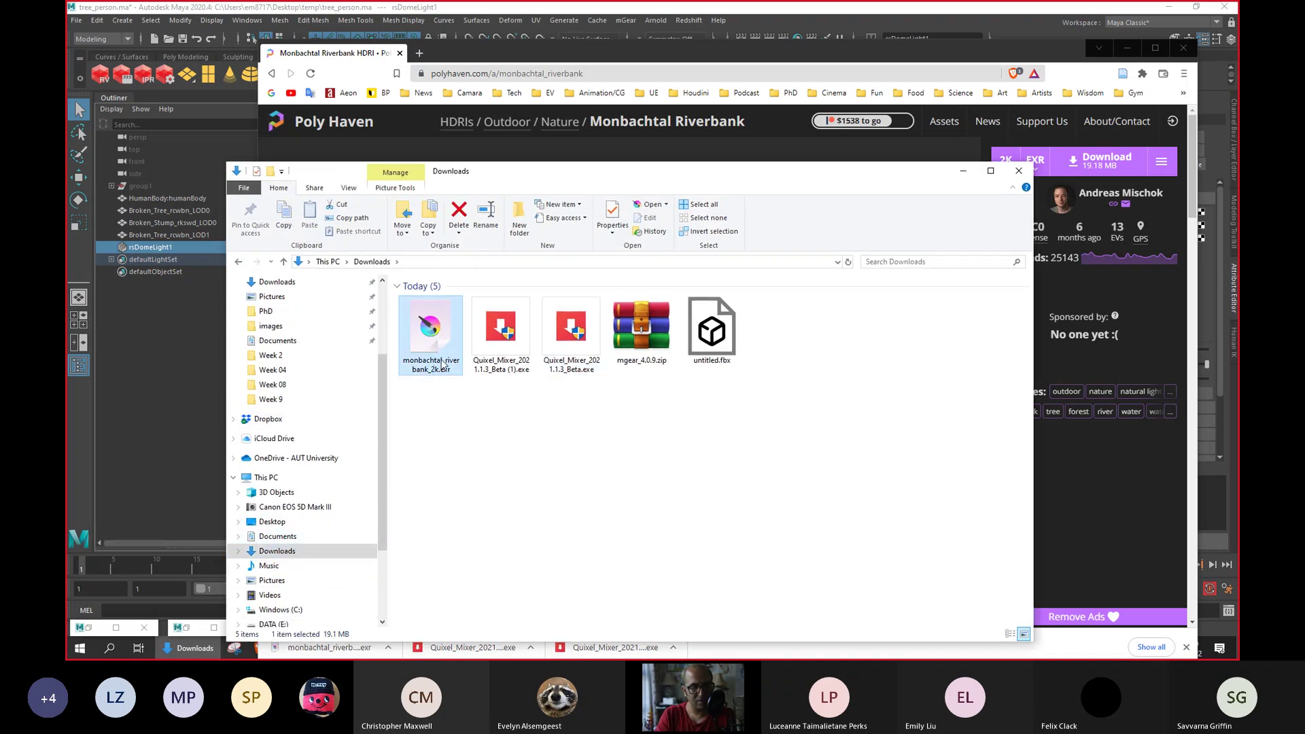
{"action": "key", "text": "ctrl+x"}
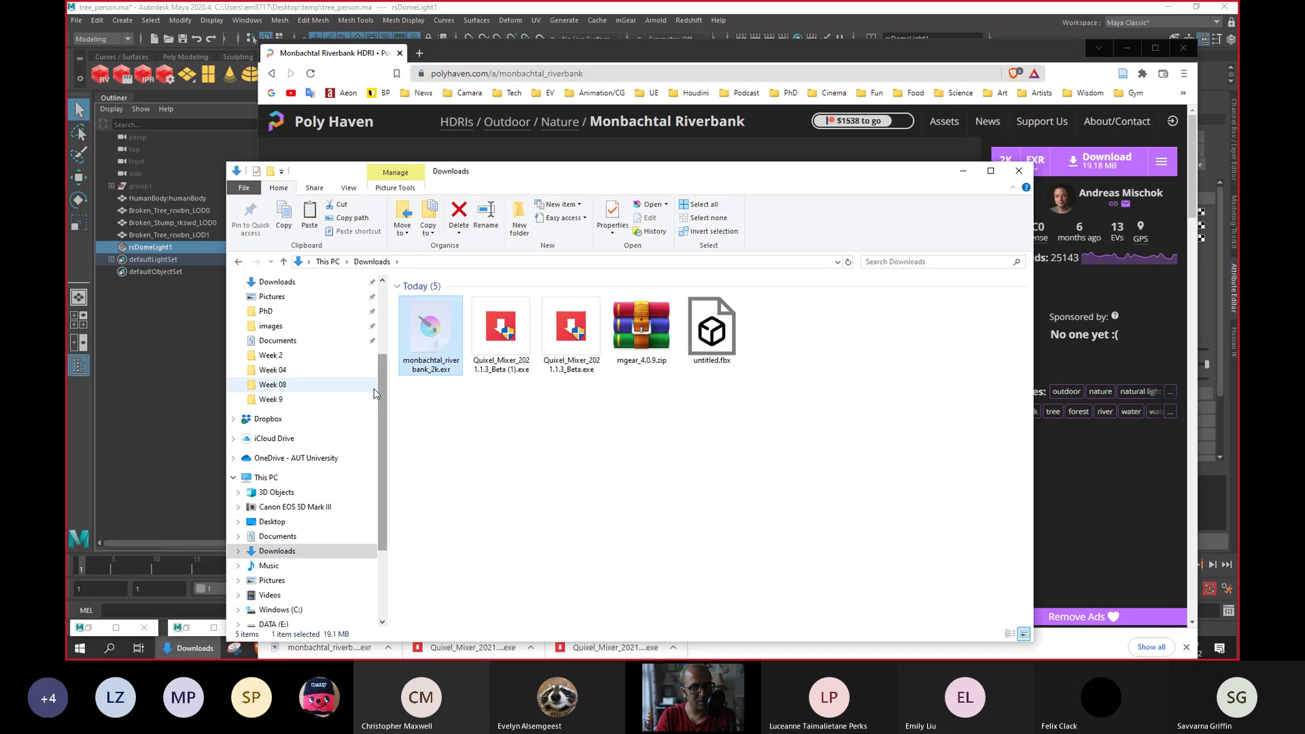
{"action": "scroll", "coordinate": [373, 337], "scroll_direction": "up", "scroll_amount": 3}
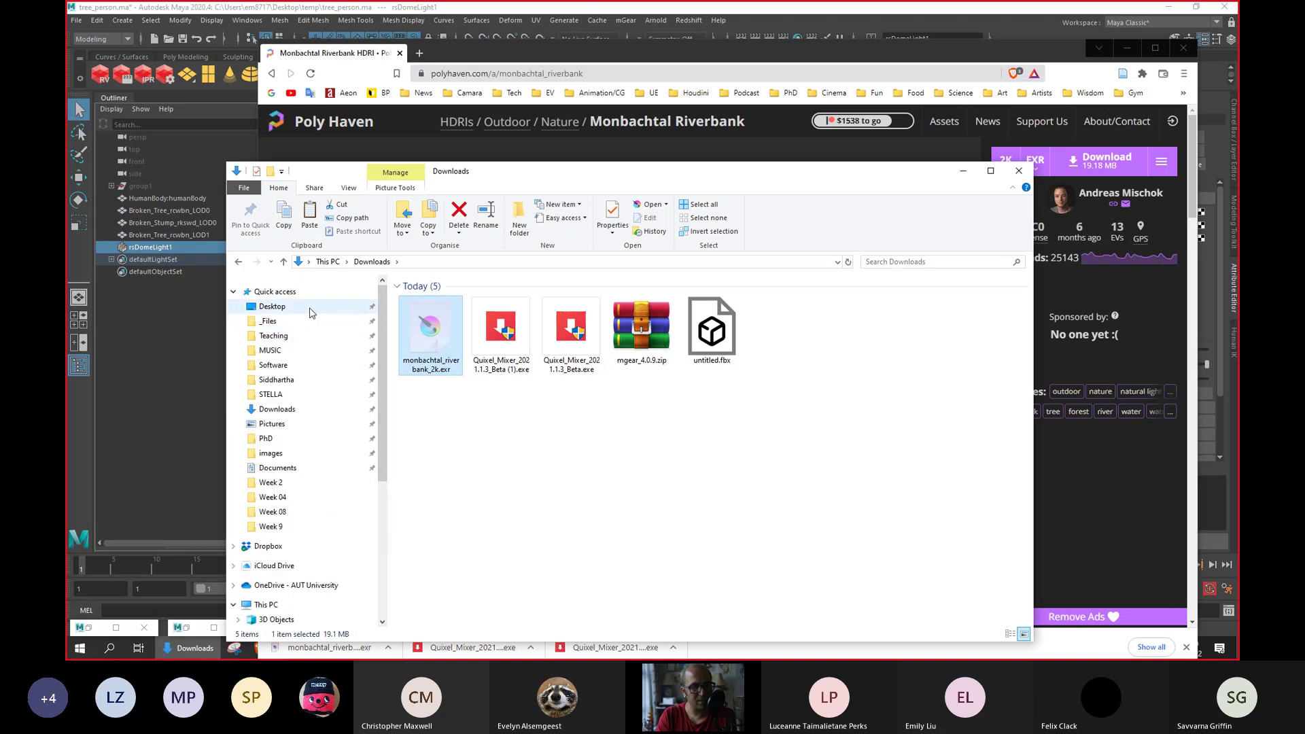
{"action": "left_click", "coordinate": [286, 306]}
{"action": "double_click", "coordinate": [480, 368]}
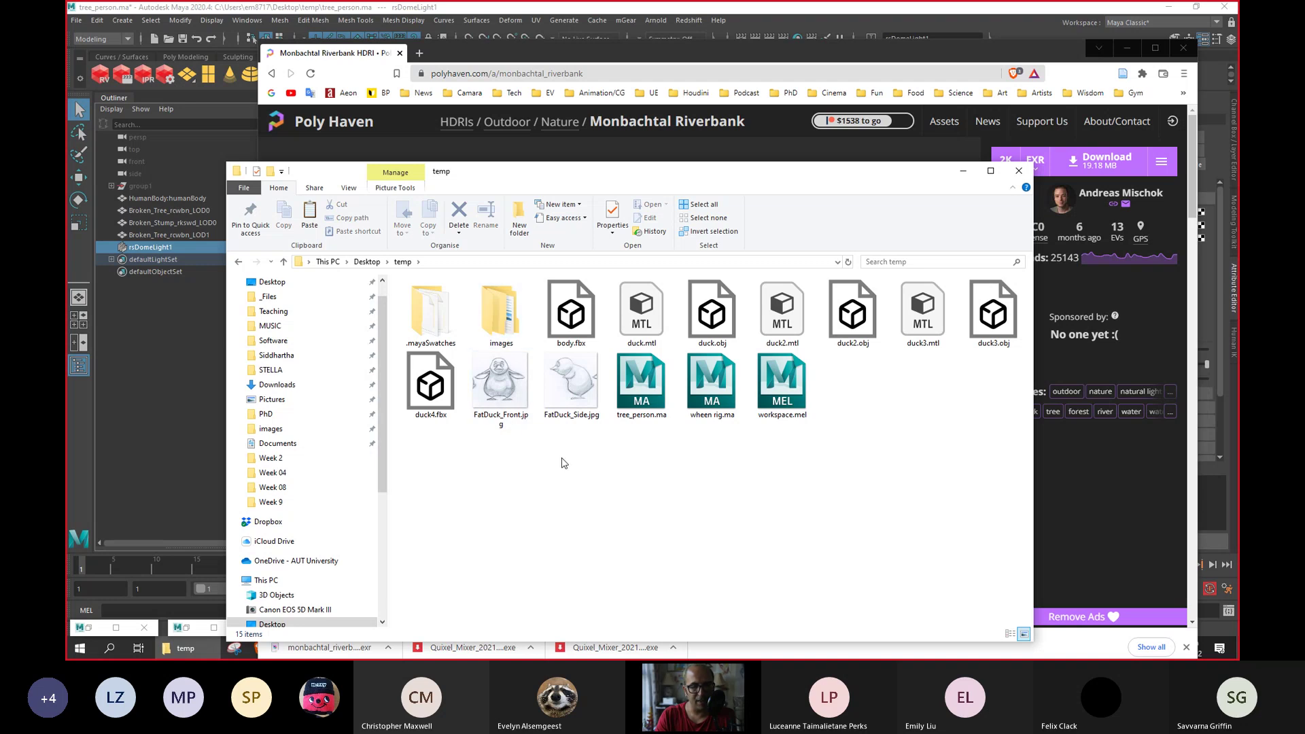
{"action": "key", "text": "ctrl+v"}
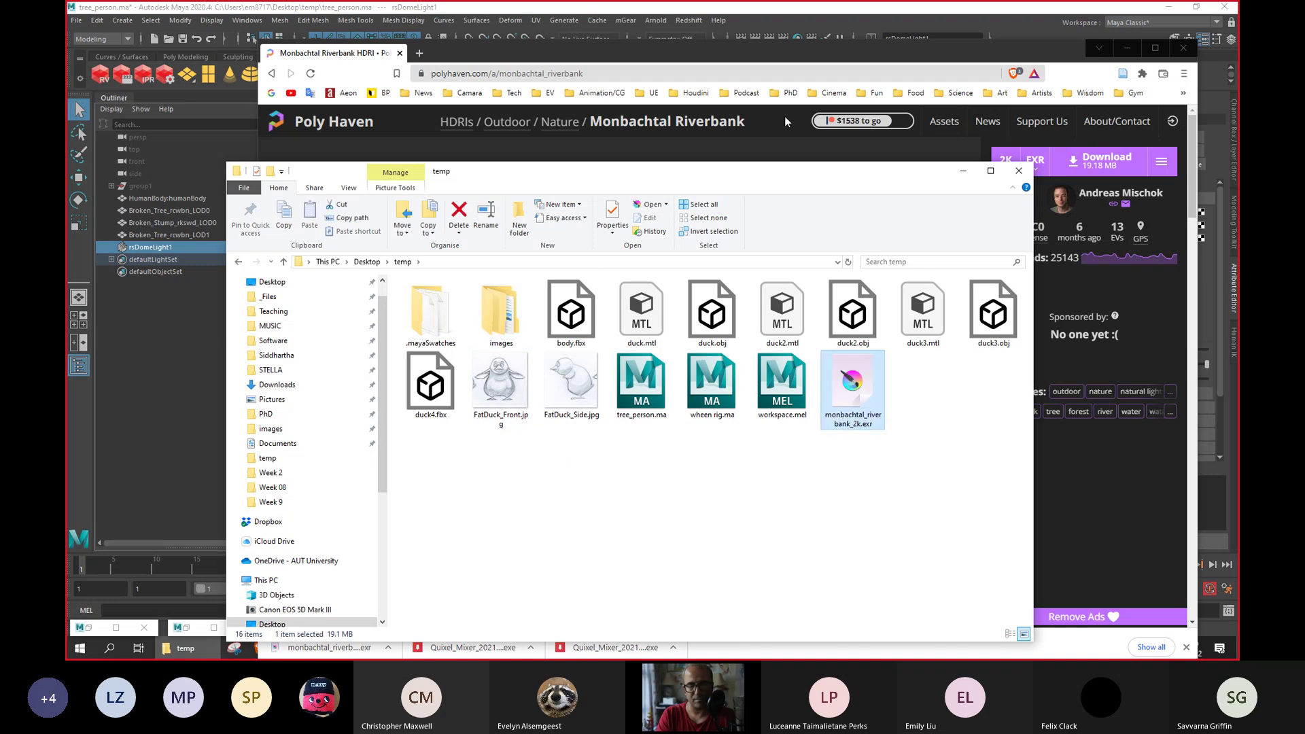
Clear the browser and file window out of the way and return to the Maya scene.
{"action": "left_click", "coordinate": [1127, 48]}
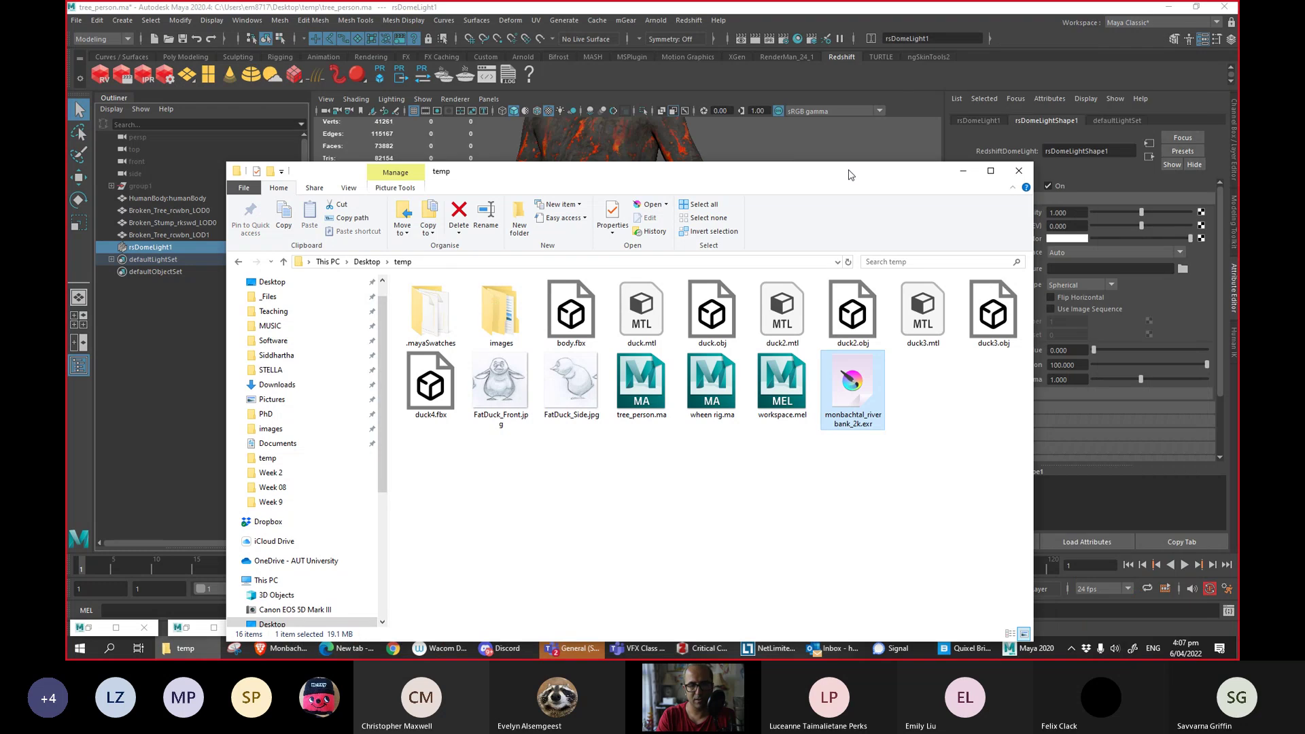
{"action": "left_click_drag", "start_coordinate": [920, 174], "coordinate": [756, 194]}
{"action": "left_click", "coordinate": [803, 191]}
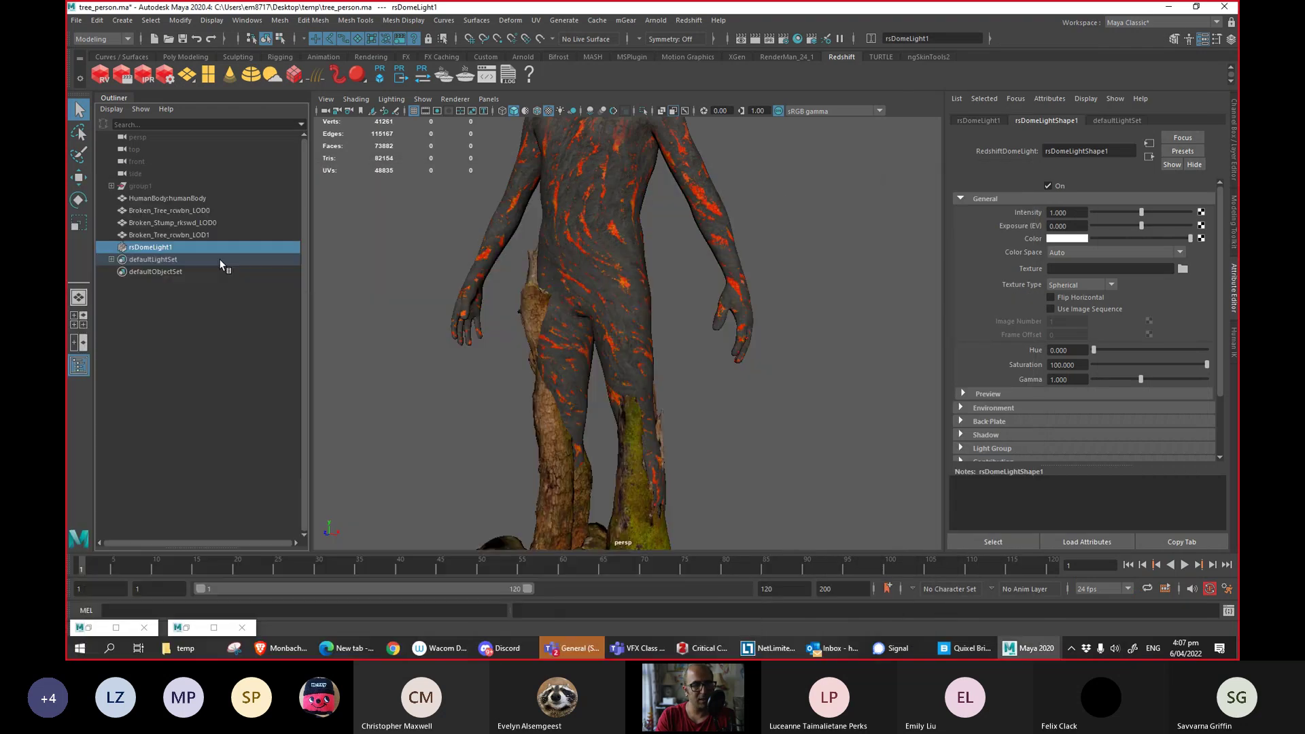
Load monbachtal_riverbank_2k.exr as the texture of rsDomeLight1 and check the lighting in the Redshift render view.
{"action": "left_click", "coordinate": [1182, 269]}
{"action": "left_click", "coordinate": [337, 173]}
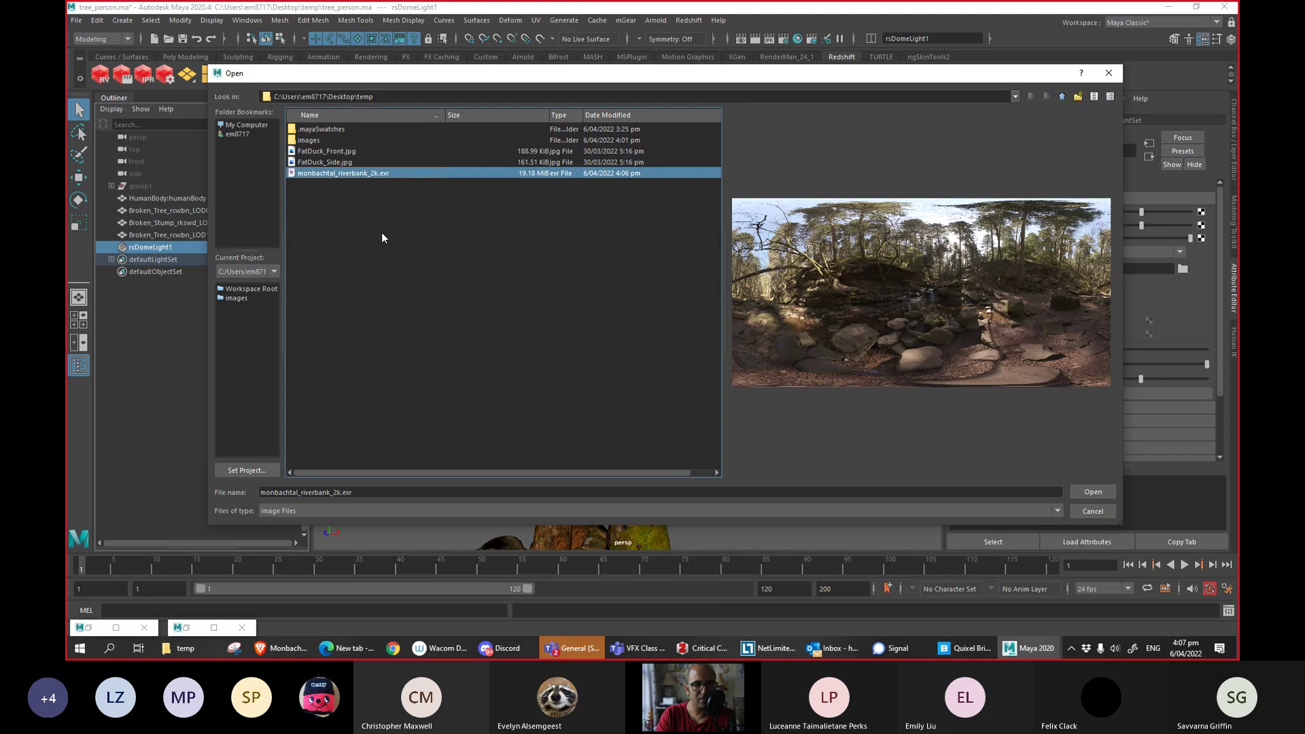
{"action": "left_click", "coordinate": [1092, 491]}
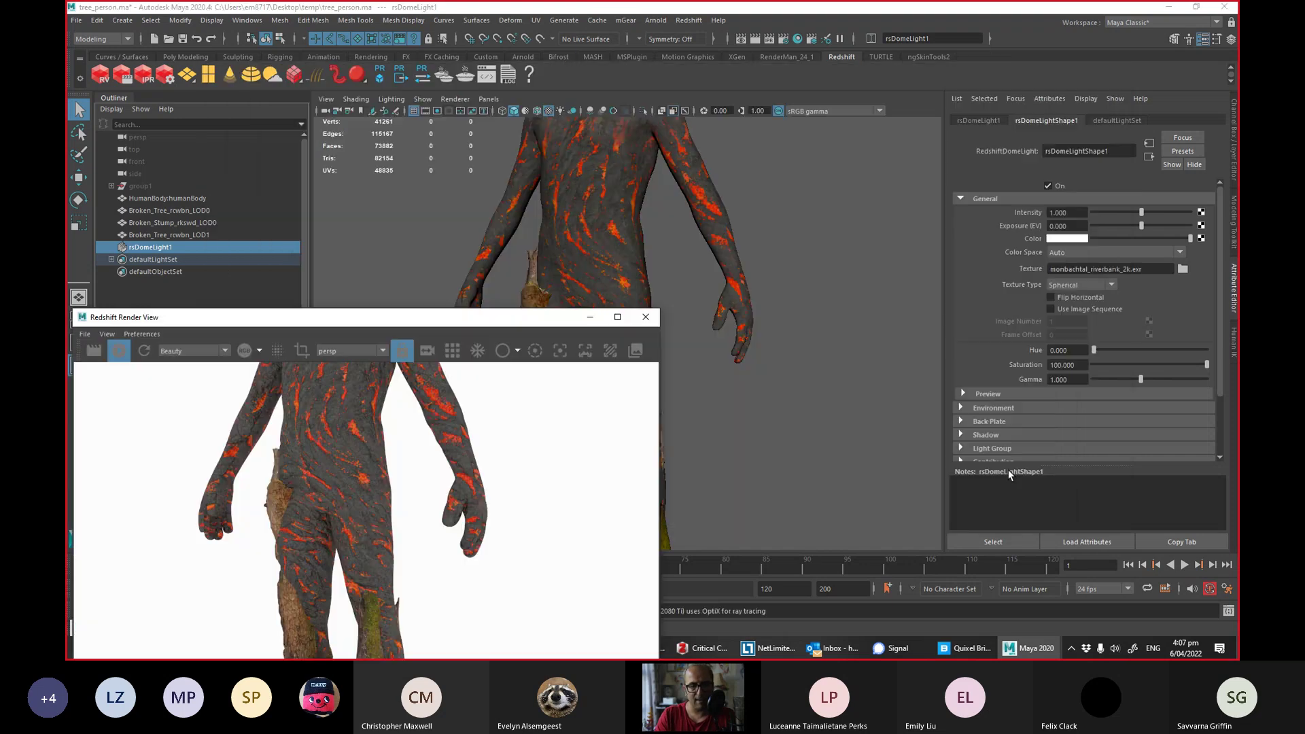
{"action": "left_click_drag", "start_coordinate": [474, 327], "coordinate": [589, 179]}
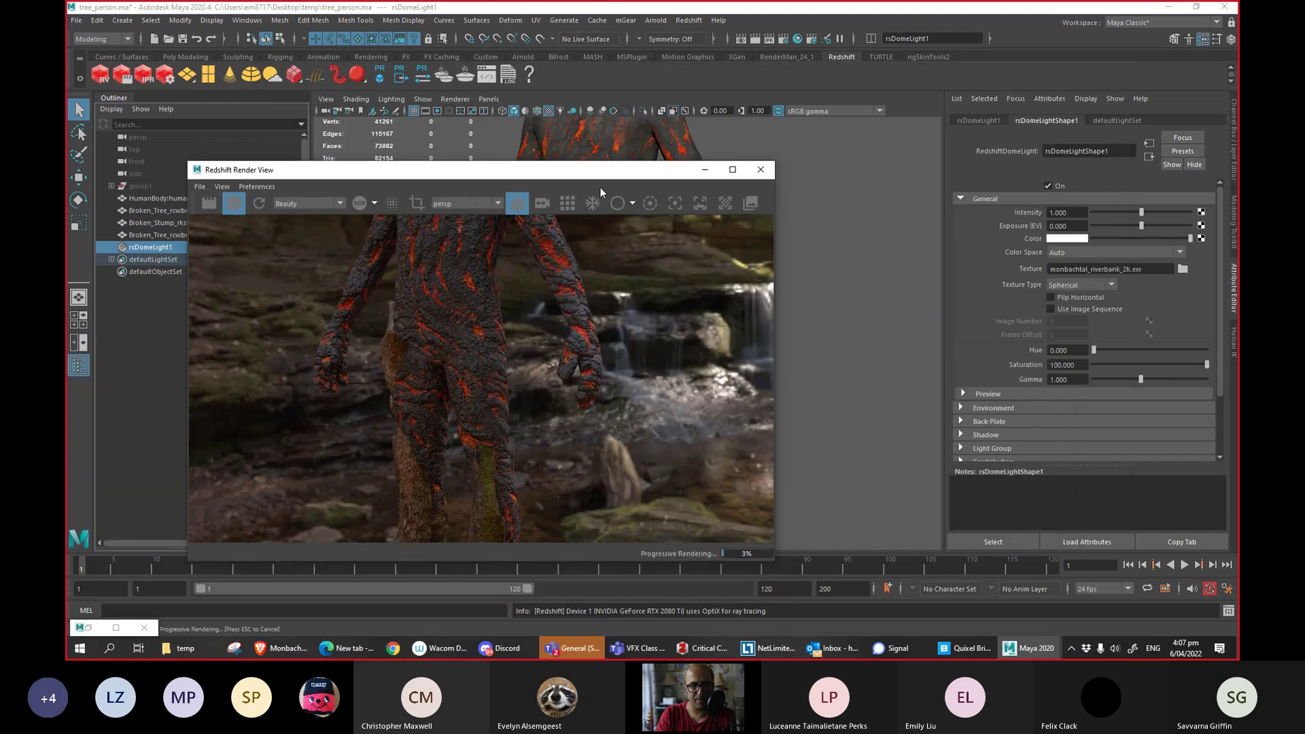
{"action": "left_click_drag", "start_coordinate": [662, 185], "coordinate": [690, 231]}
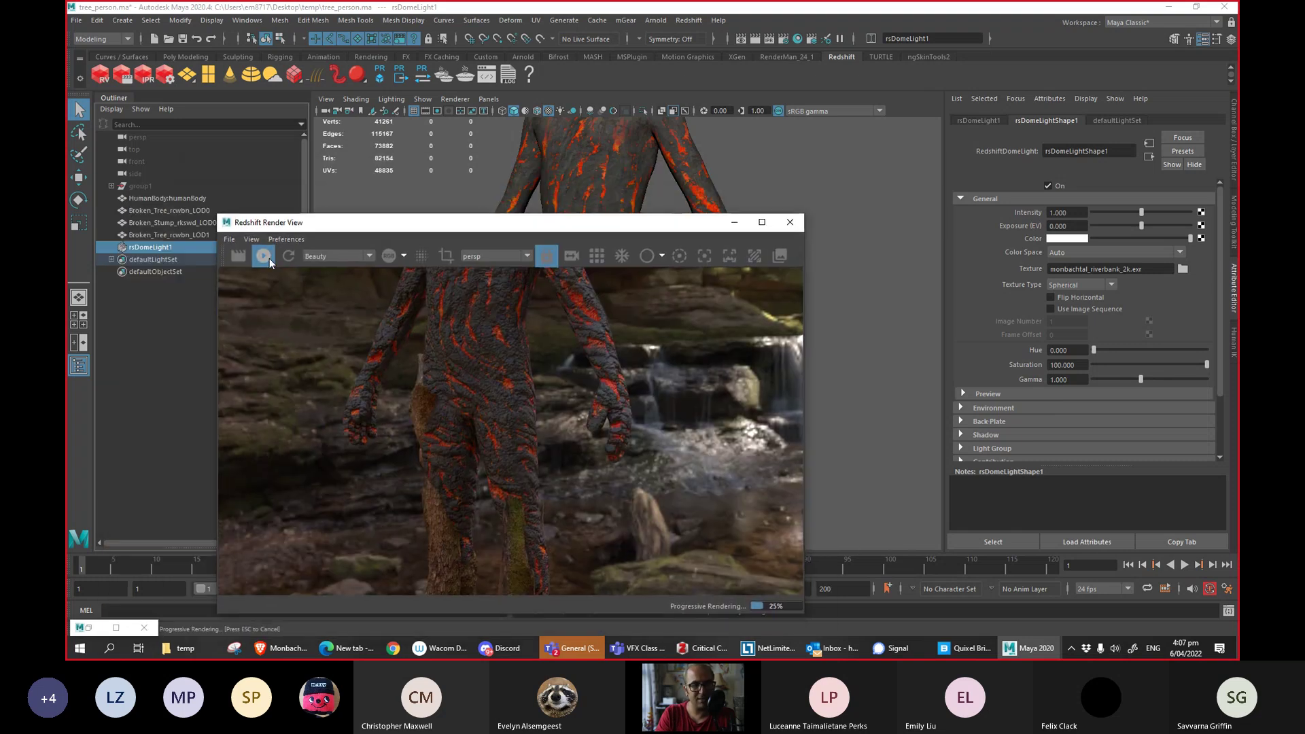
Turn off the dome light's environment background and move the render view clear of the figure in the viewport.
{"action": "left_click", "coordinate": [1047, 409]}
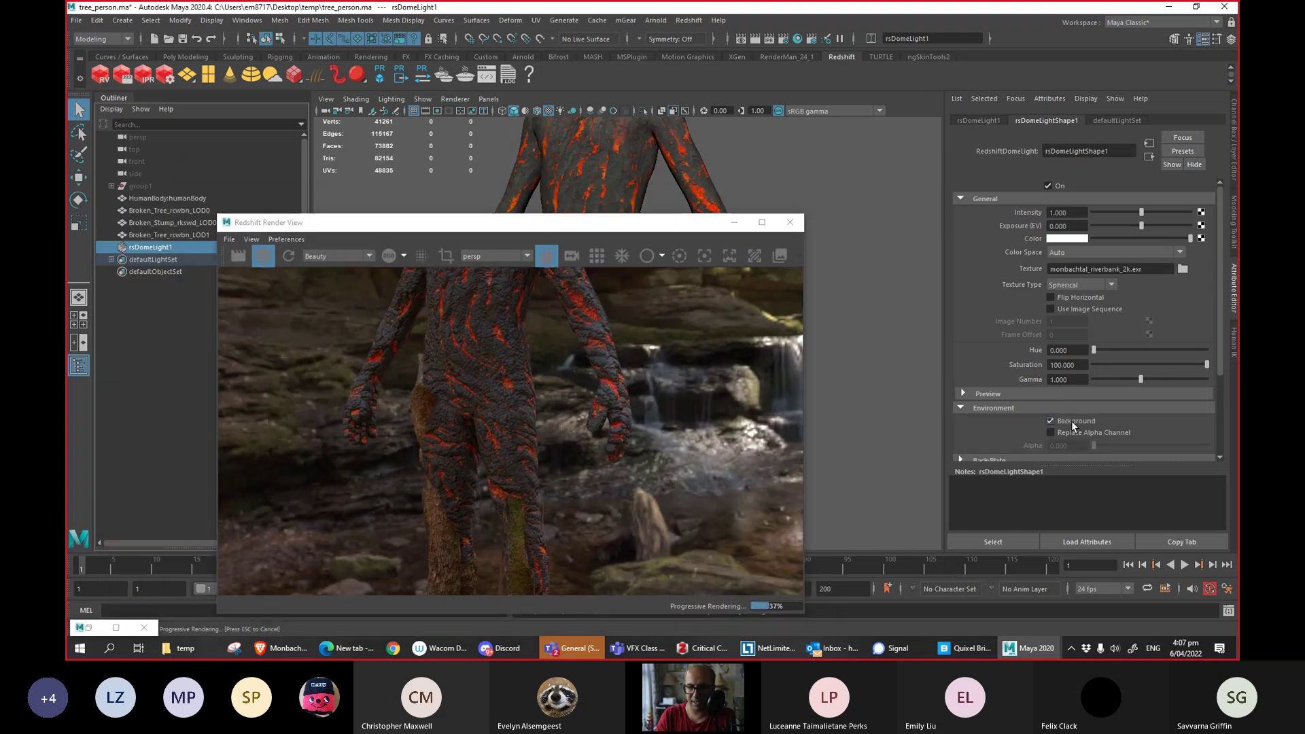
{"action": "left_click", "coordinate": [1074, 423]}
{"action": "left_click_drag", "start_coordinate": [678, 227], "coordinate": [1092, 104]}
Rotate the dome light around its vertical axis to change the direction of the HDRI lighting on the figure.
{"action": "left_click_drag", "start_coordinate": [571, 406], "coordinate": [526, 429], "text": "alt"}
{"action": "key", "text": "e"}
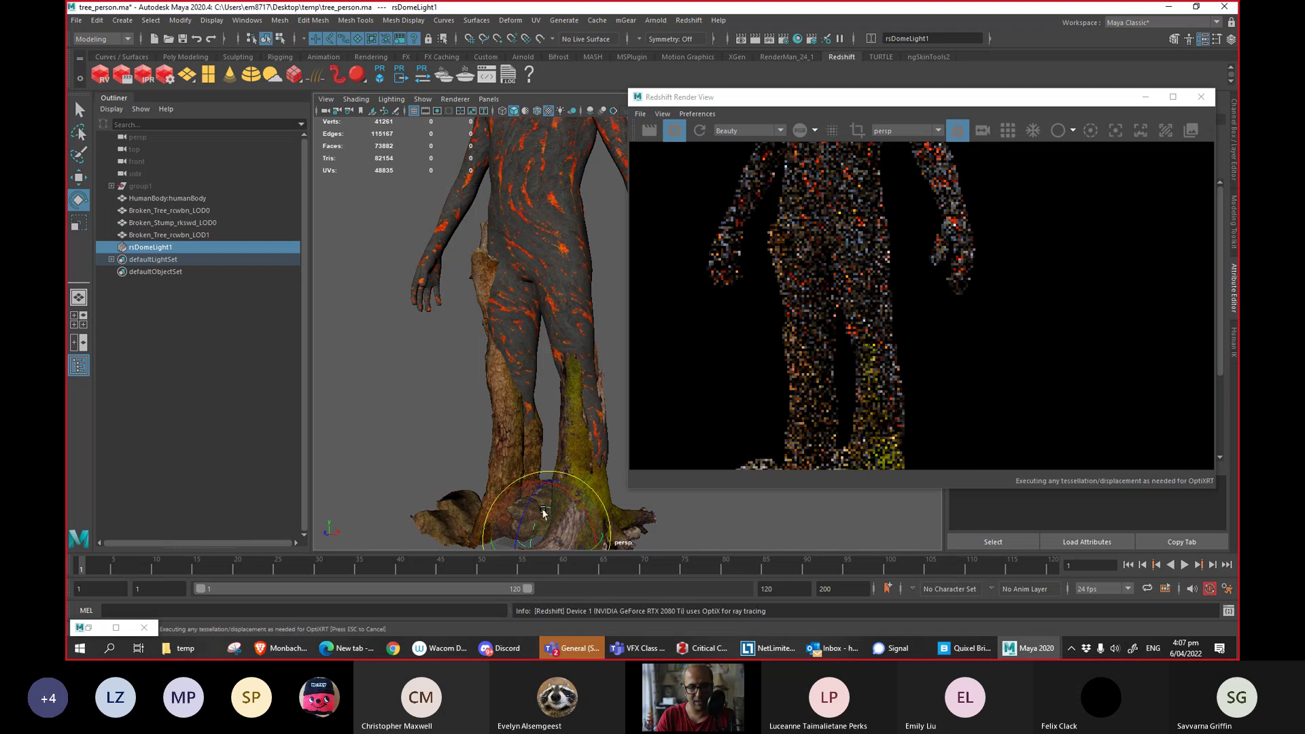
{"action": "left_click_drag", "start_coordinate": [589, 542], "coordinate": [448, 535], "text": "alt"}
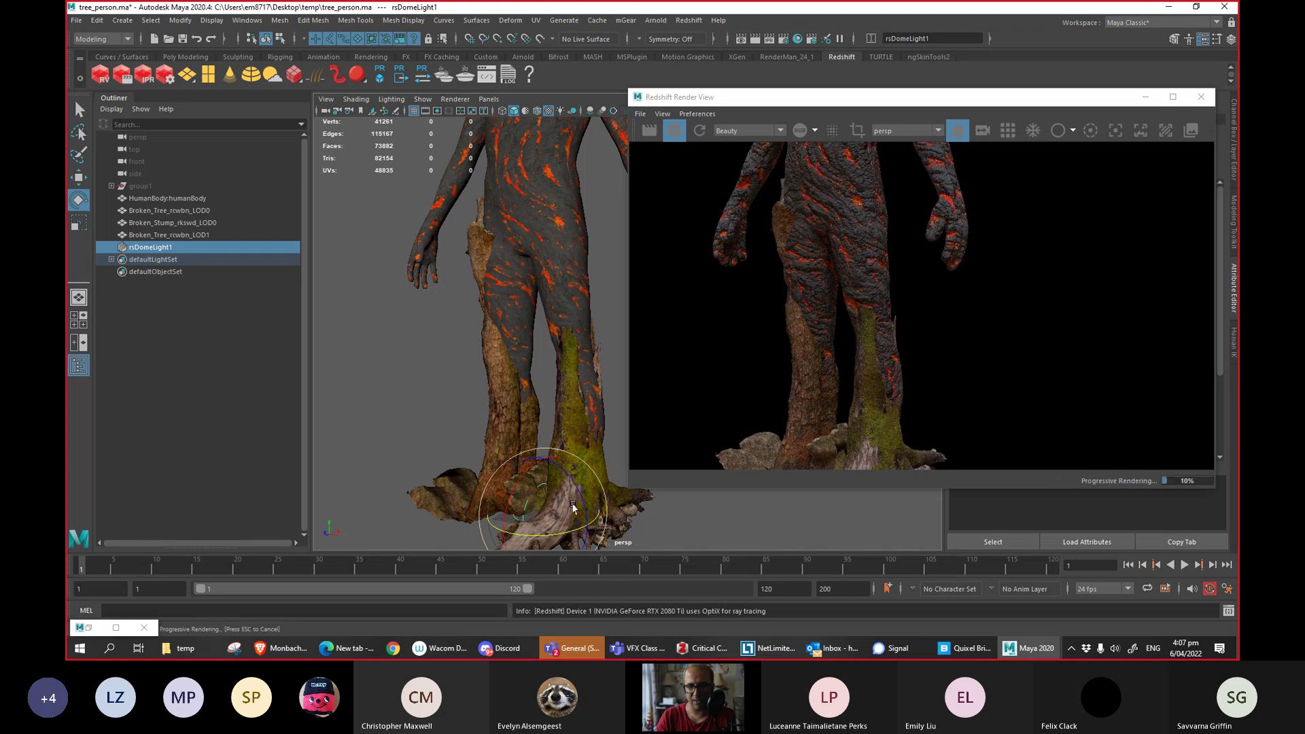
{"action": "left_click_drag", "start_coordinate": [563, 536], "coordinate": [588, 534]}
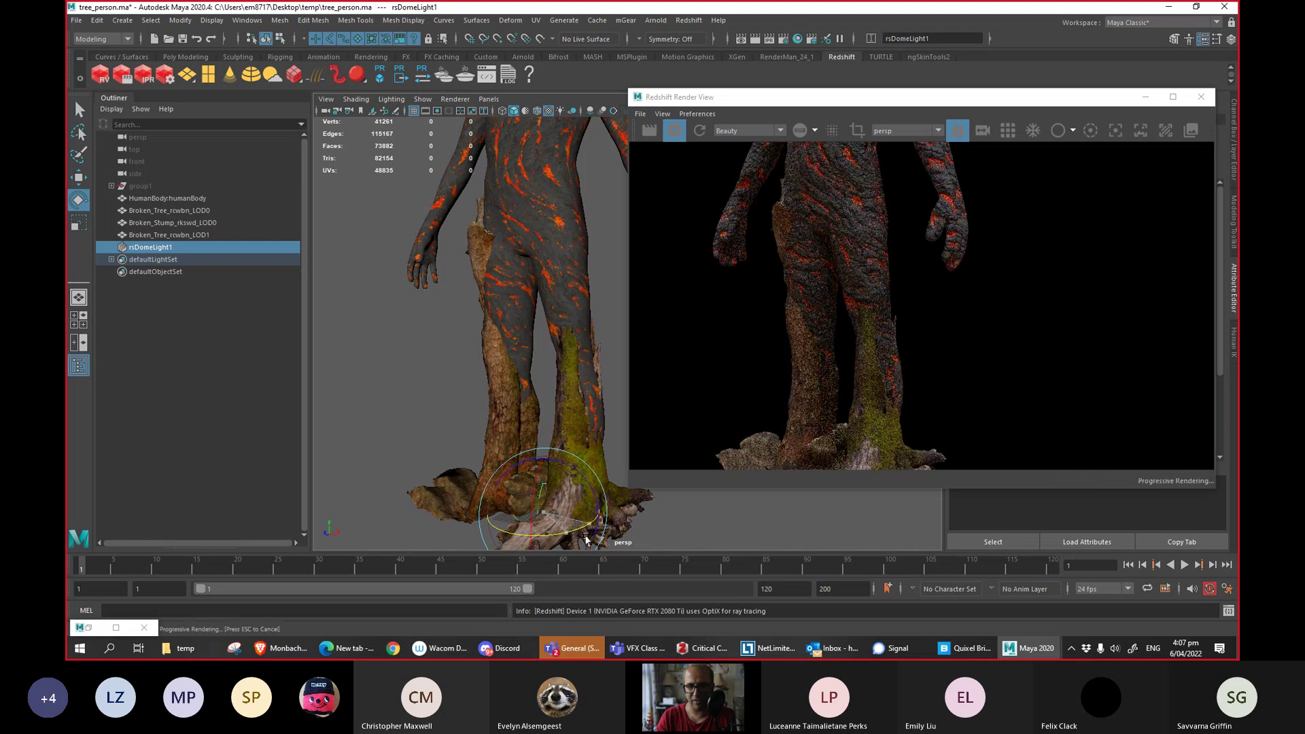
{"action": "left_click_drag", "start_coordinate": [509, 533], "coordinate": [545, 536]}
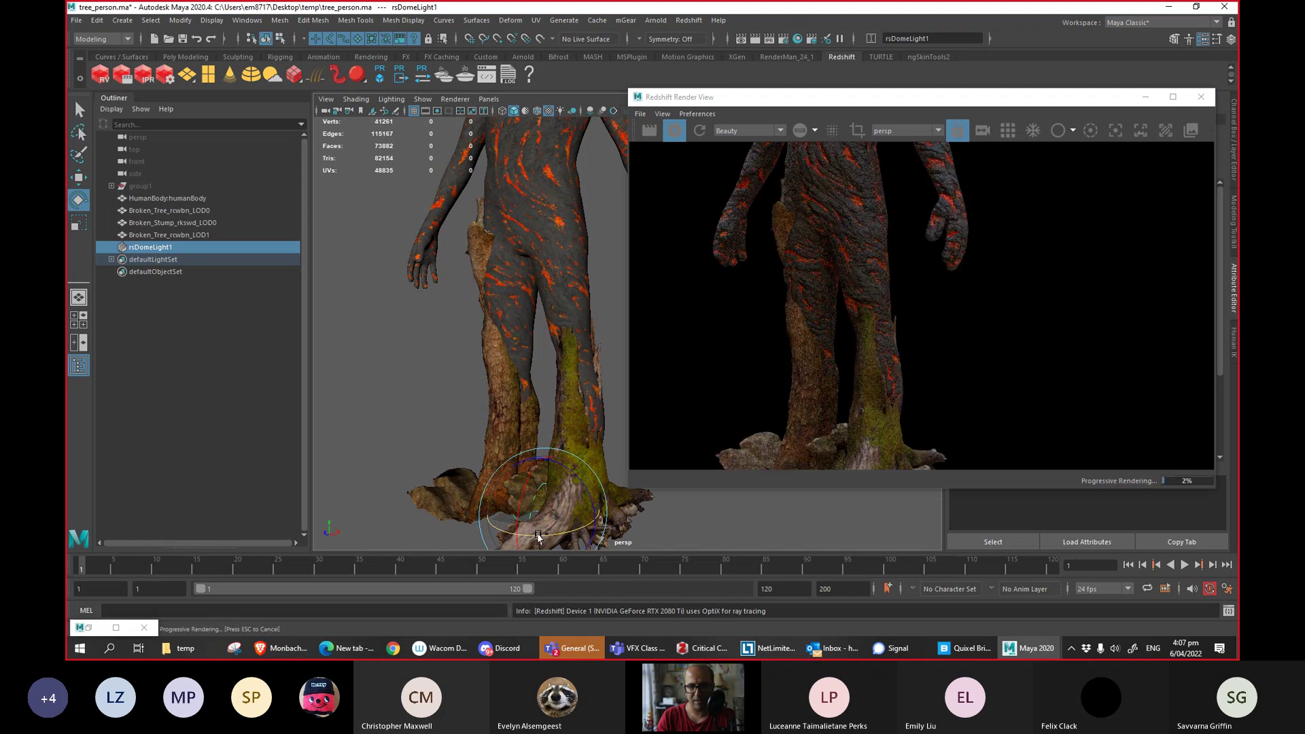
{"action": "middle_click_drag", "start_coordinate": [488, 424], "coordinate": [486, 461], "text": "alt"}
{"action": "right_click_drag", "start_coordinate": [486, 461], "coordinate": [417, 452], "text": "alt"}
{"action": "left_click_drag", "start_coordinate": [406, 427], "coordinate": [399, 437], "text": "alt"}
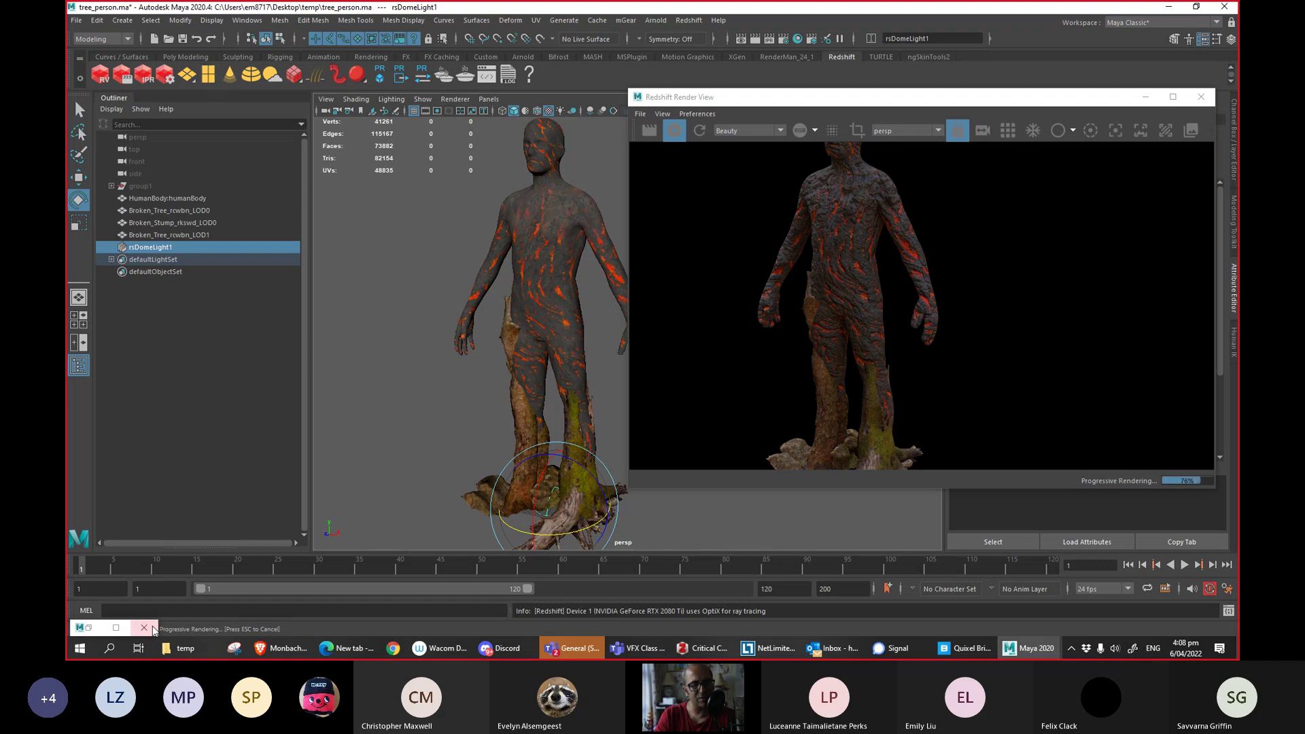
Create a Redshift area light, scale it up well beyond the figure's width and raise it to hip height.
{"action": "left_click", "coordinate": [187, 75]}
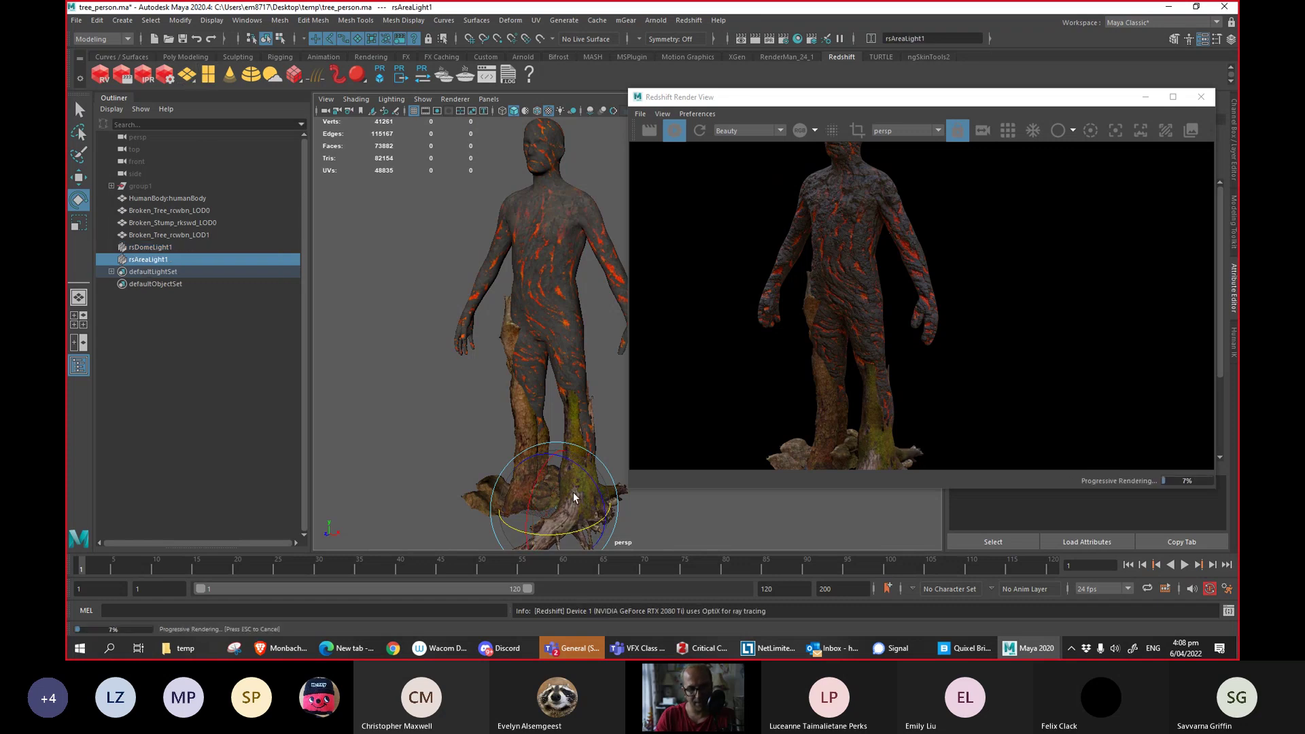
{"action": "key", "text": "r"}
{"action": "left_click_drag", "start_coordinate": [557, 508], "coordinate": [847, 504]}
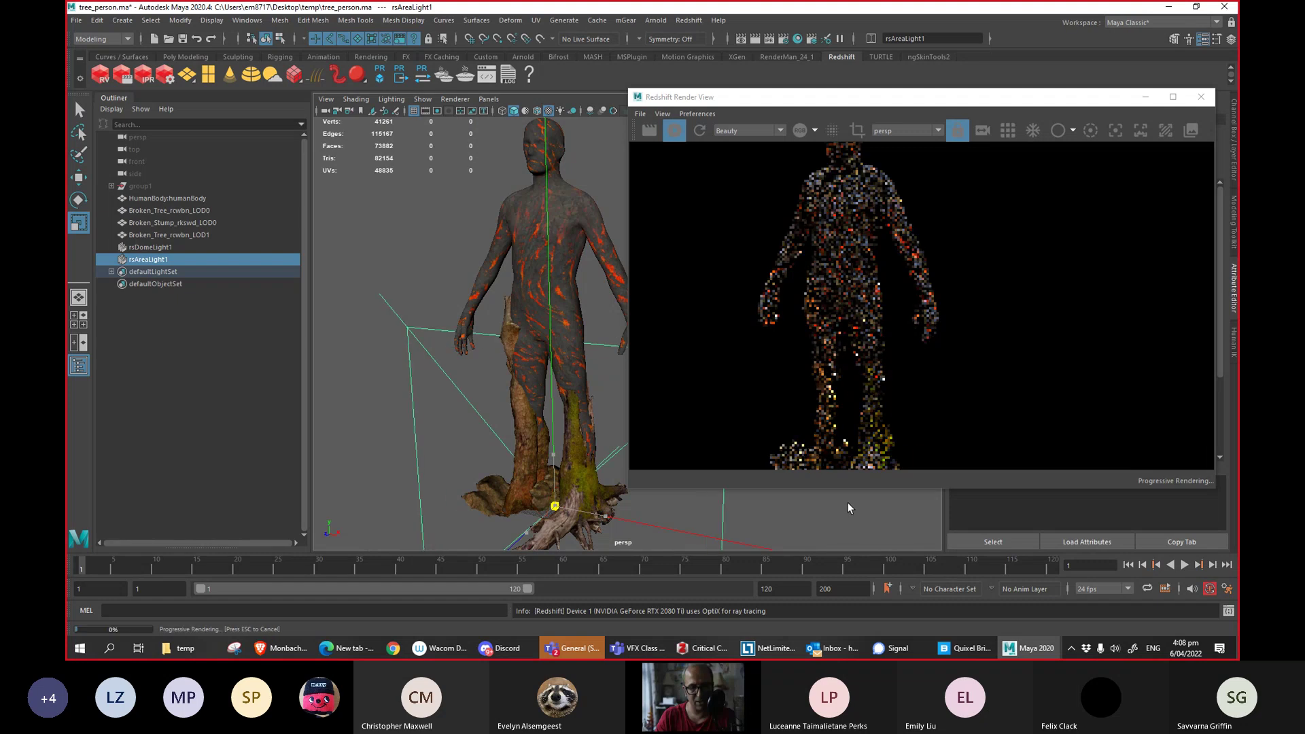
{"action": "key", "text": "w"}
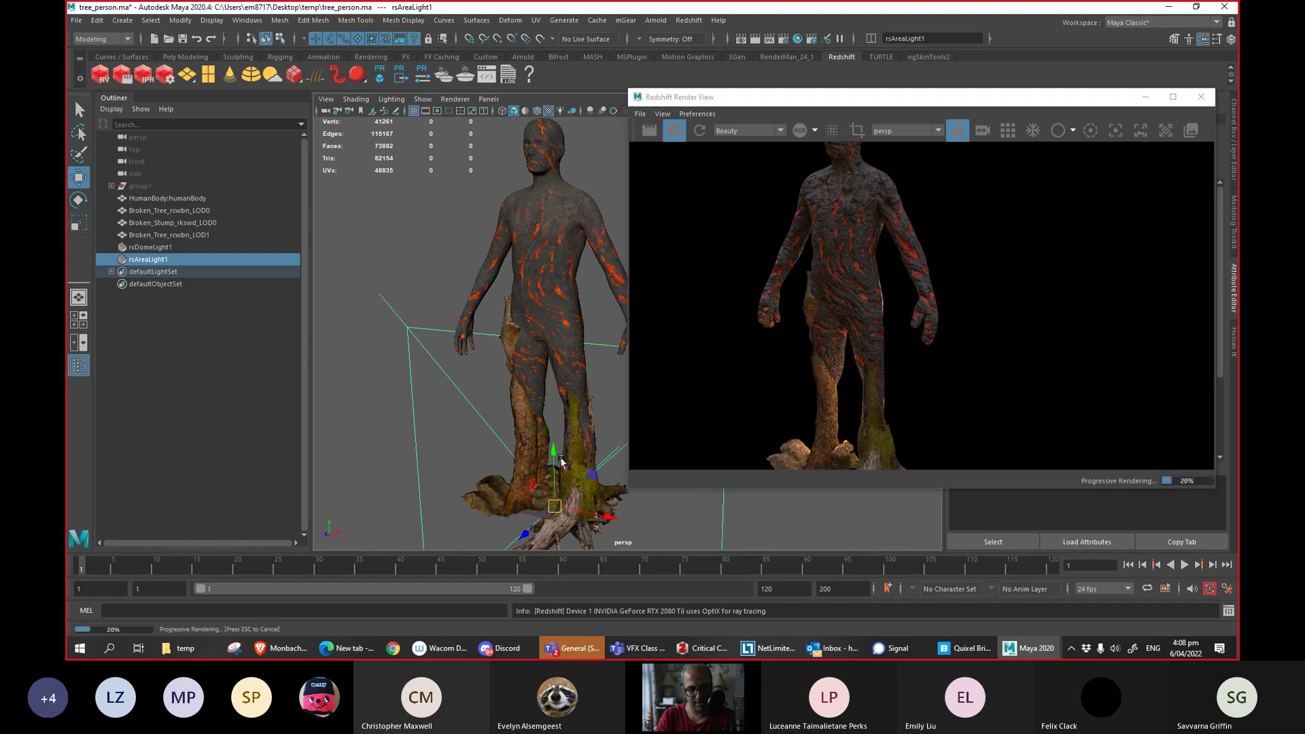
{"action": "left_click_drag", "start_coordinate": [554, 469], "coordinate": [451, 270]}
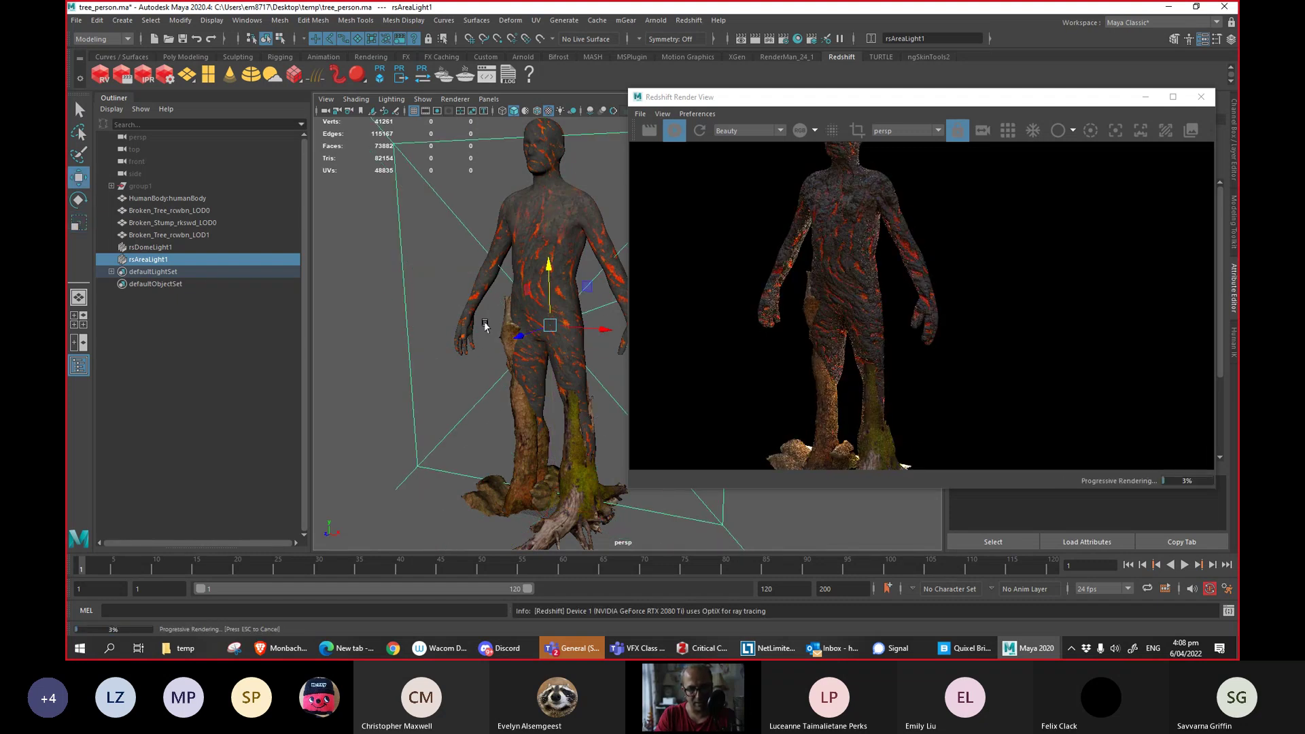
Stretch the area light vertically and rotate it around its vertical axis so it shines from behind the figure.
{"action": "key", "text": "r"}
{"action": "left_click_drag", "start_coordinate": [544, 272], "coordinate": [535, 267]}
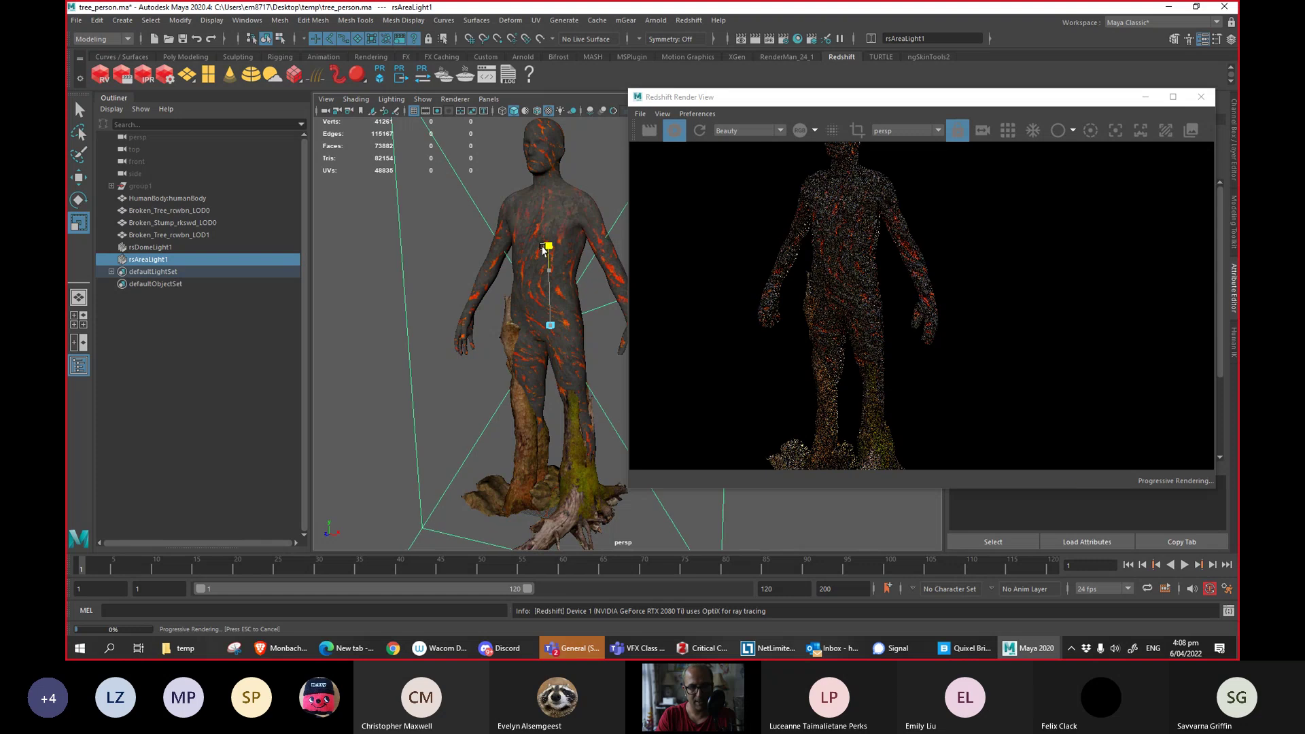
{"action": "key", "text": "e"}
{"action": "left_click_drag", "start_coordinate": [583, 335], "coordinate": [544, 344]}
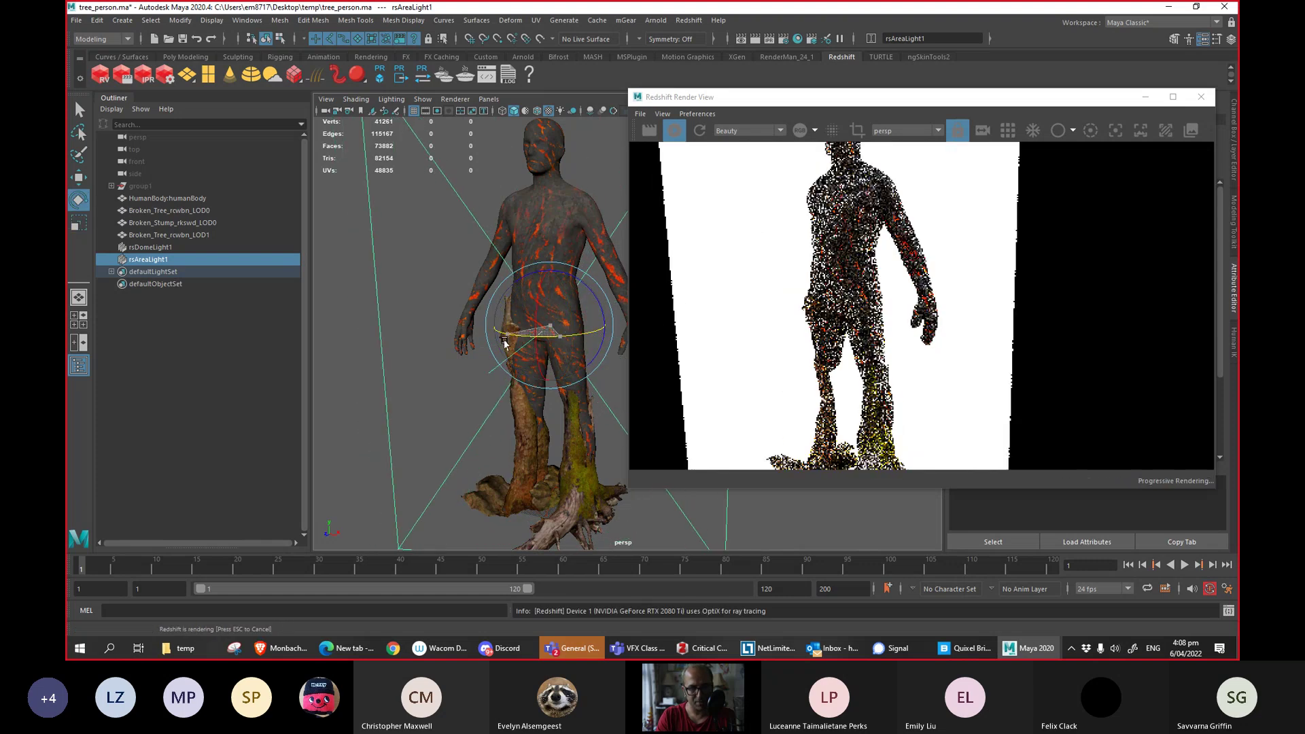
Turn off the area light's Visible option so its rectangle is hidden in the render.
{"action": "left_click_drag", "start_coordinate": [956, 104], "coordinate": [455, 119]}
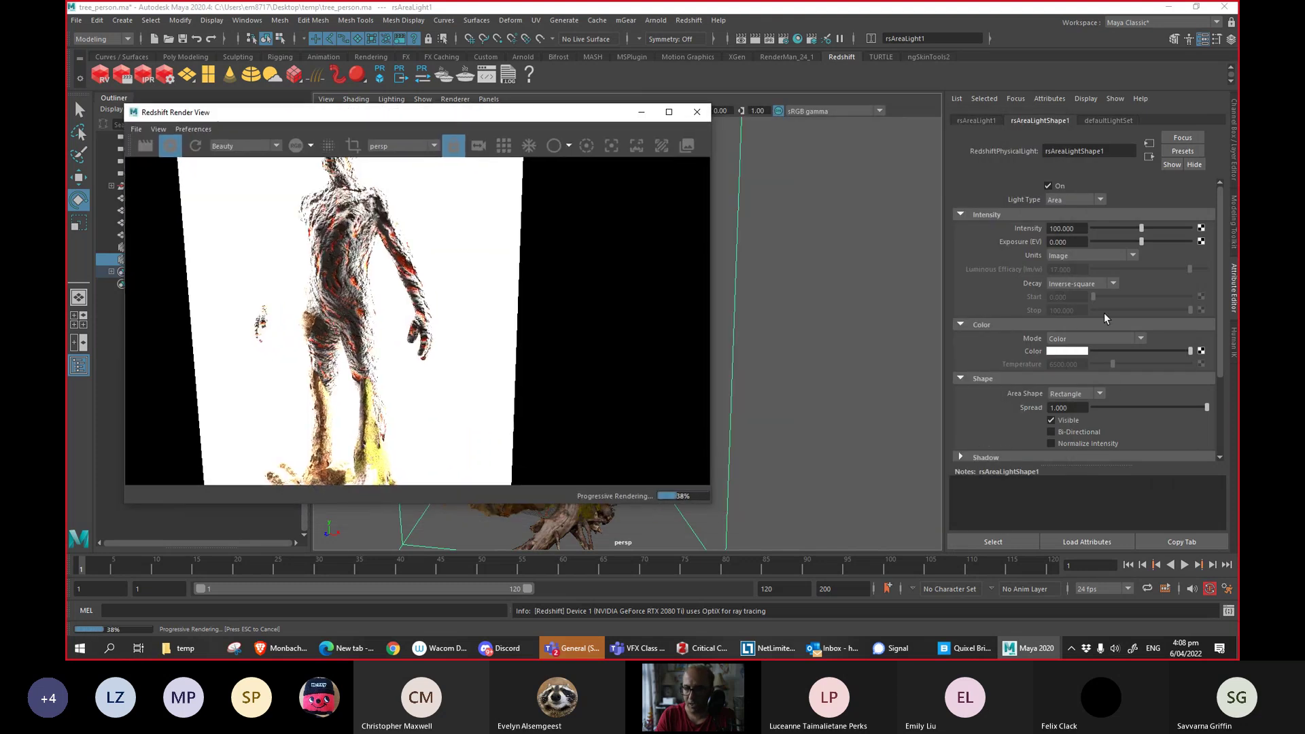
{"action": "left_click_drag", "start_coordinate": [1220, 282], "coordinate": [1221, 319]}
{"action": "left_click", "coordinate": [1066, 364]}
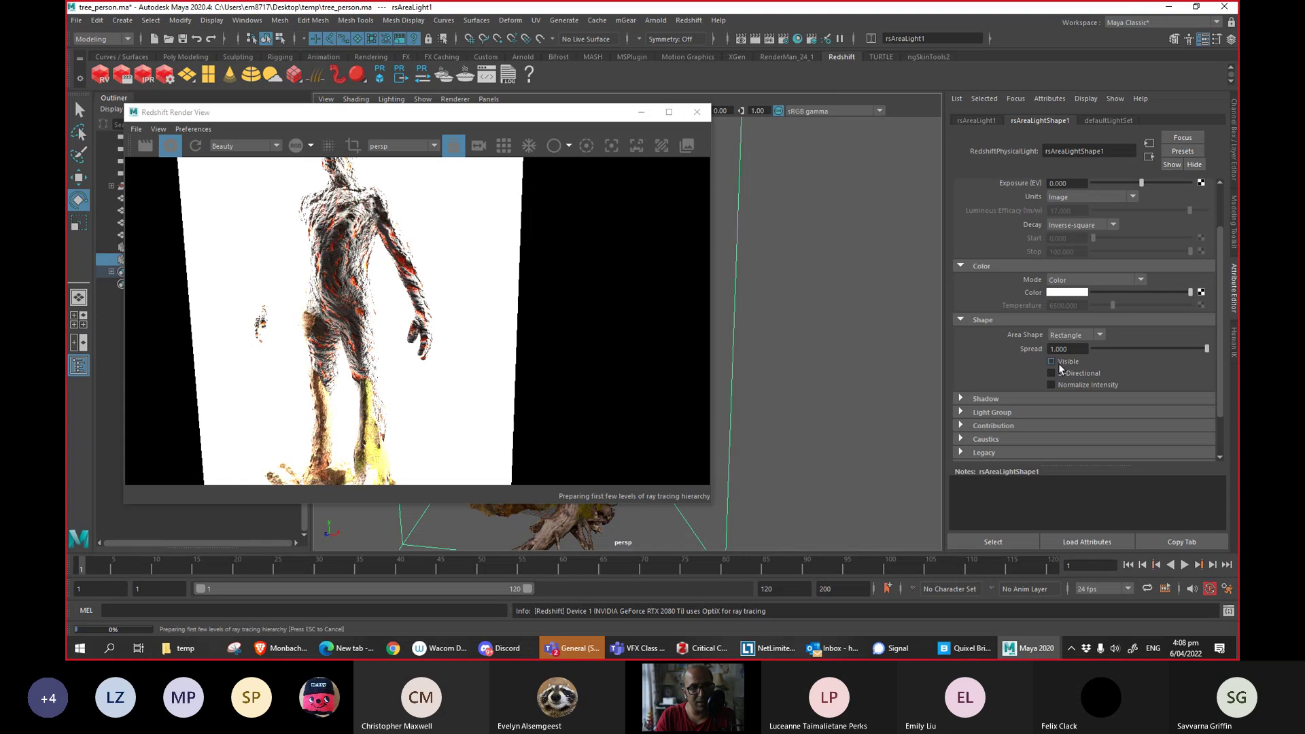
{"action": "left_click_drag", "start_coordinate": [552, 123], "coordinate": [1034, 96]}
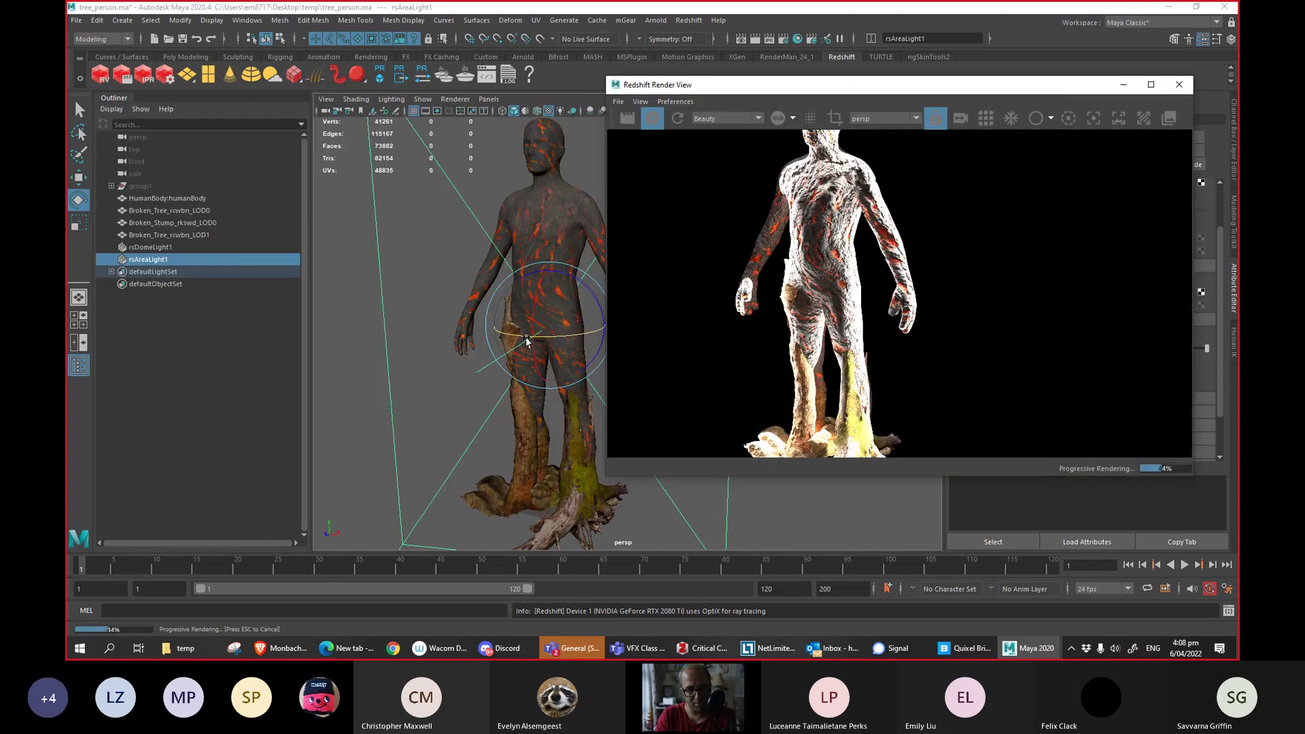
Set the Move tool to object axes and move the area light along its facing direction to behind the figure.
{"action": "key", "text": "w"}
{"action": "left_click_drag", "start_coordinate": [561, 319], "coordinate": [480, 313]}
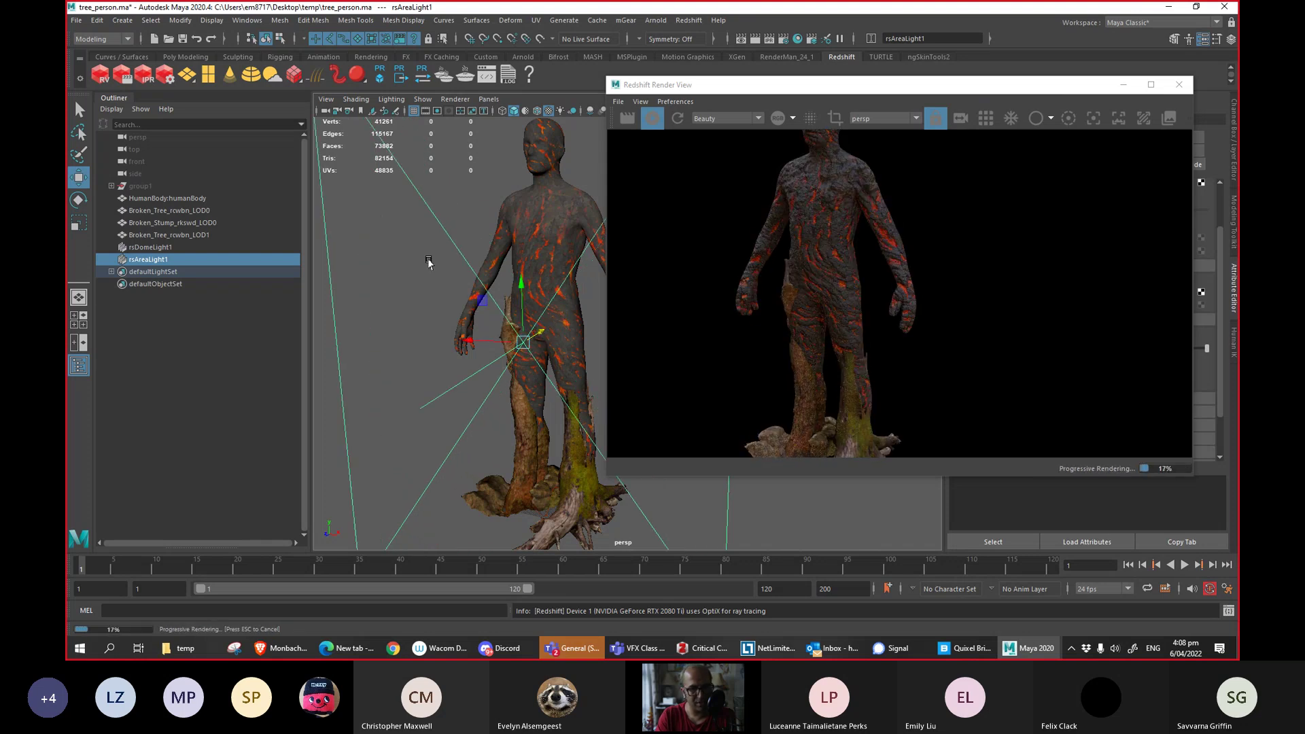
{"action": "left_click", "coordinate": [448, 240]}
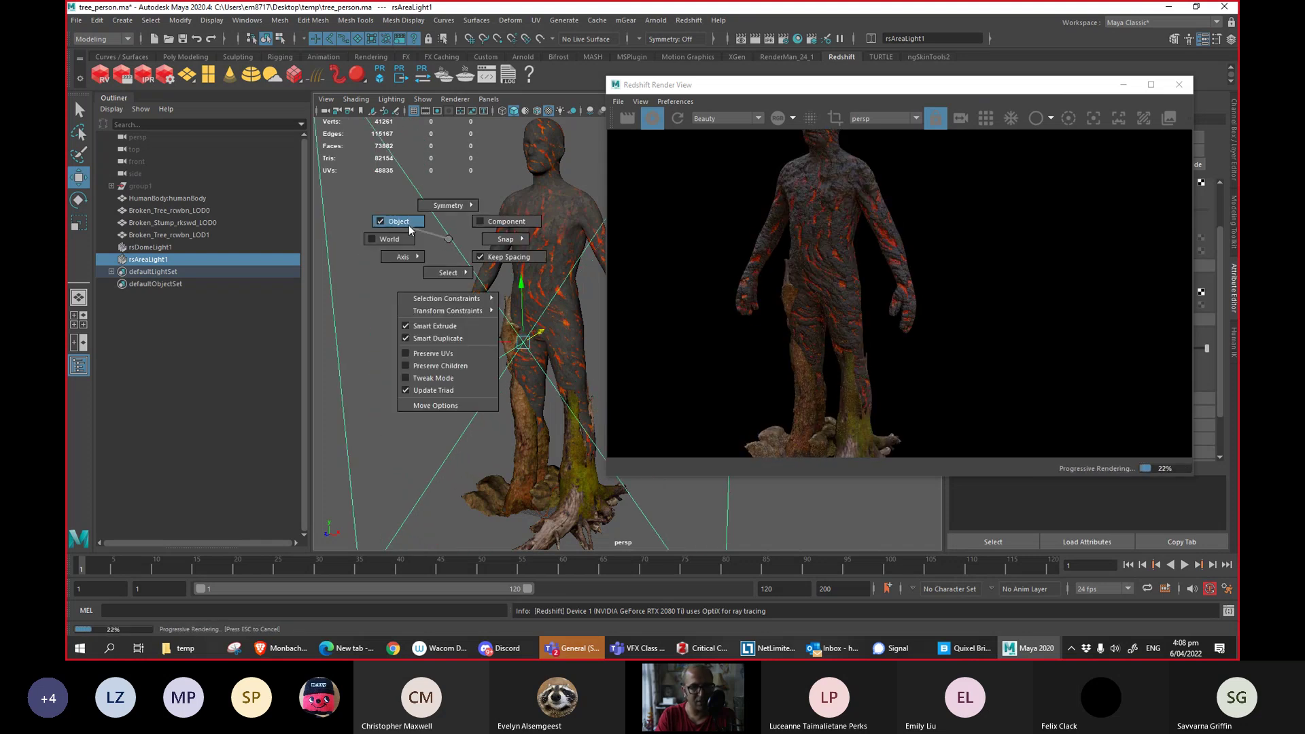
{"action": "left_click_drag", "start_coordinate": [540, 332], "coordinate": [604, 297]}
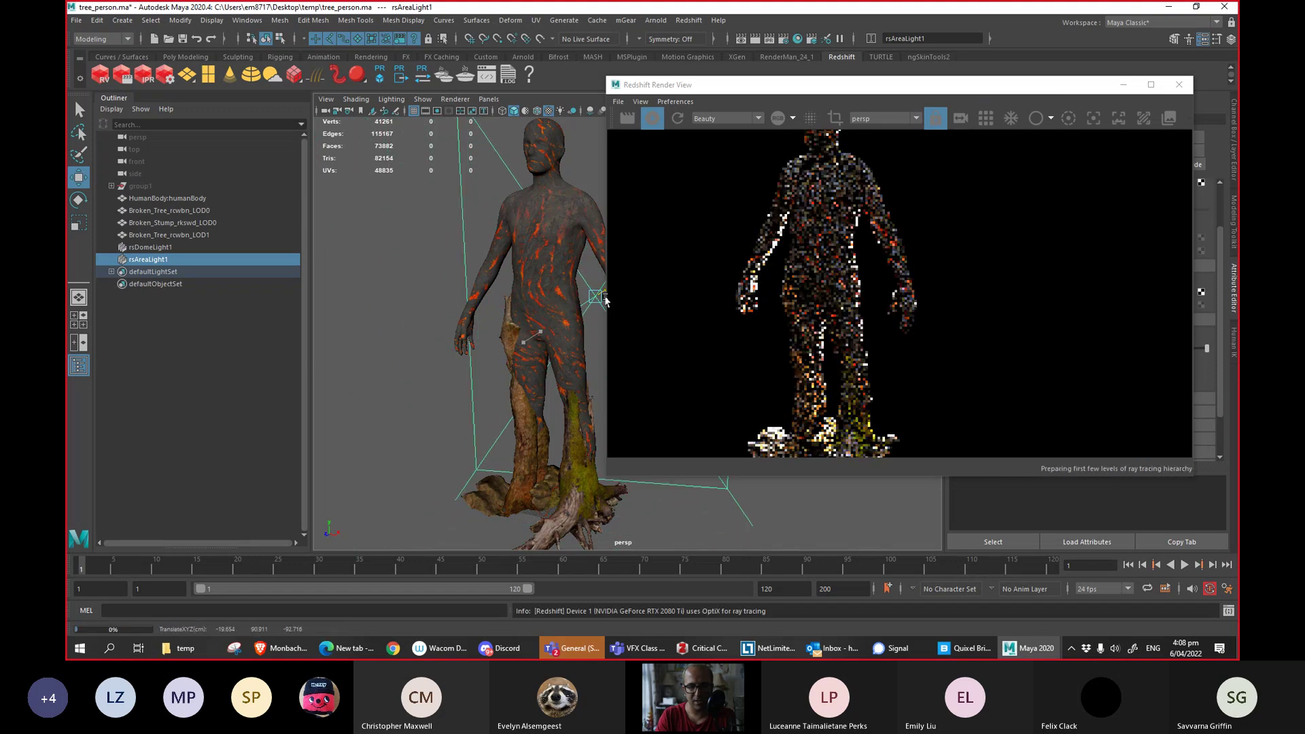
Lower the area light's intensity to about 22.93 and check the rim lighting on the figure up close.
{"action": "left_click_drag", "start_coordinate": [968, 95], "coordinate": [550, 126]}
{"action": "scroll", "coordinate": [1196, 216], "scroll_direction": "up", "scroll_amount": 2}
{"action": "left_click_drag", "start_coordinate": [1143, 229], "coordinate": [1111, 231]}
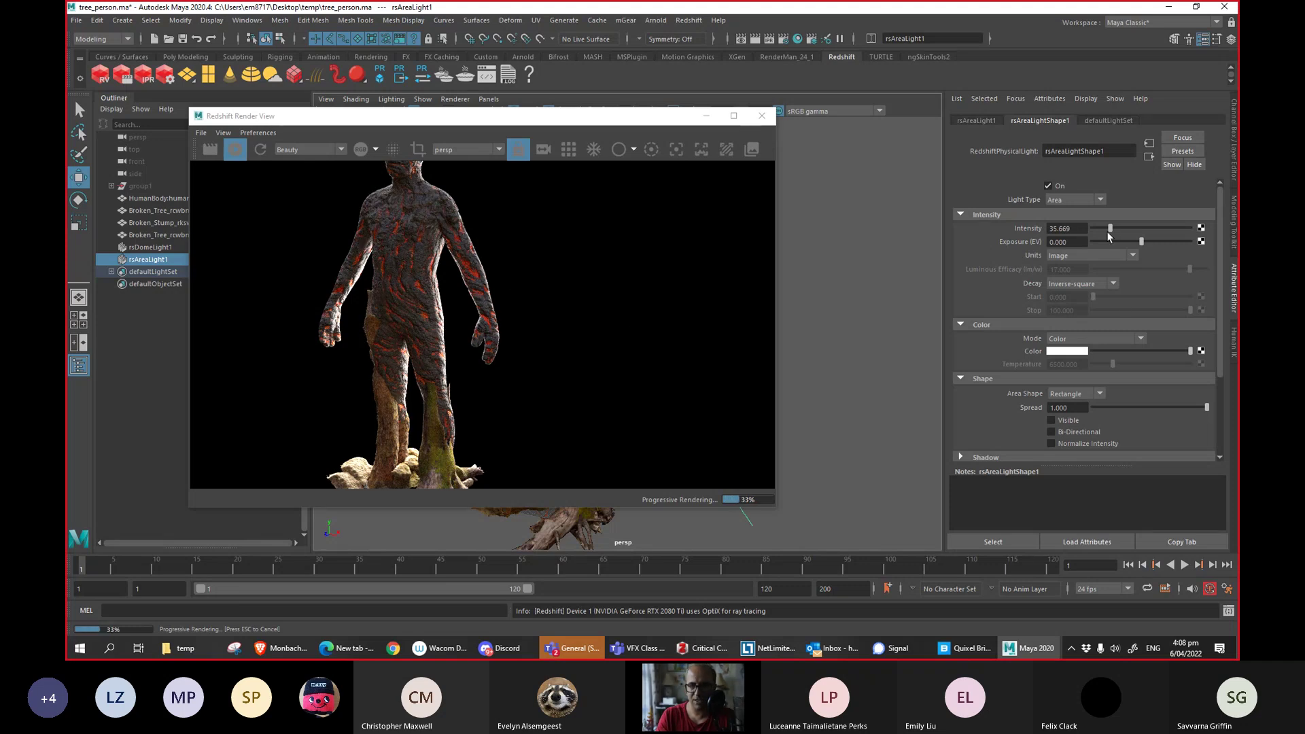
{"action": "left_click_drag", "start_coordinate": [1110, 230], "coordinate": [1104, 231]}
{"action": "left_click_drag", "start_coordinate": [573, 121], "coordinate": [987, 100]}
{"action": "scroll", "coordinate": [468, 312], "scroll_direction": "up", "scroll_amount": 5}
{"action": "left_click_drag", "start_coordinate": [468, 312], "coordinate": [461, 321], "text": "alt"}
{"action": "scroll", "coordinate": [460, 322], "scroll_direction": "up", "scroll_amount": 3}
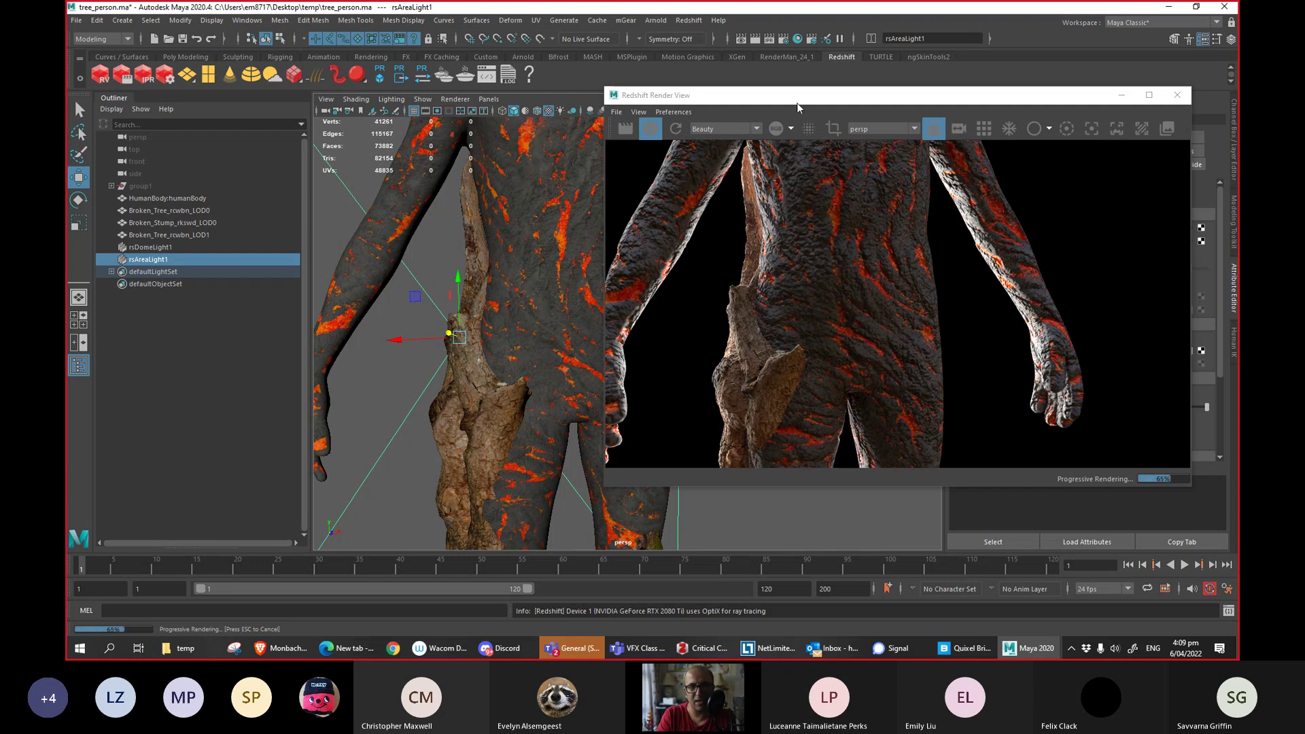
{"action": "left_click_drag", "start_coordinate": [838, 100], "coordinate": [460, 100]}
Open the Hypershade and select the Lava_Man_Mat material node in the lava shader graph.
{"action": "left_click", "coordinate": [798, 39]}
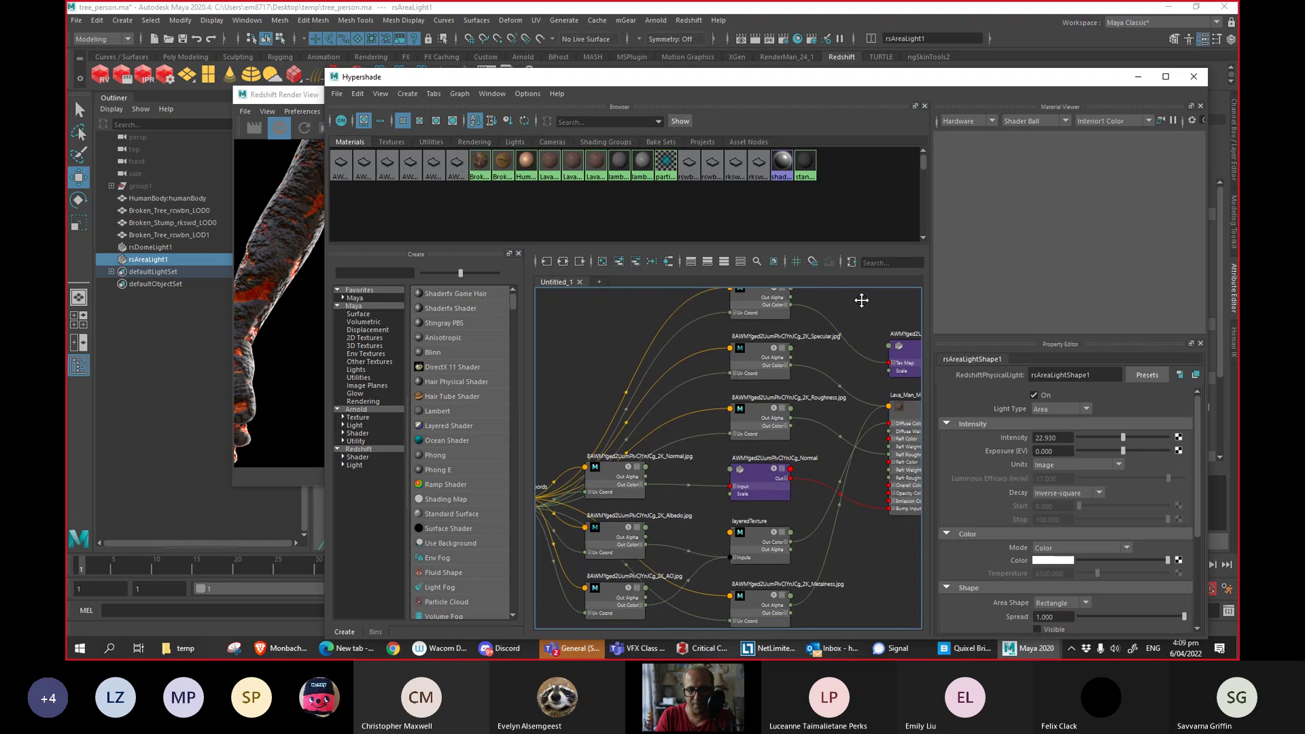
{"action": "scroll", "coordinate": [651, 375], "scroll_direction": "up", "scroll_amount": 3}
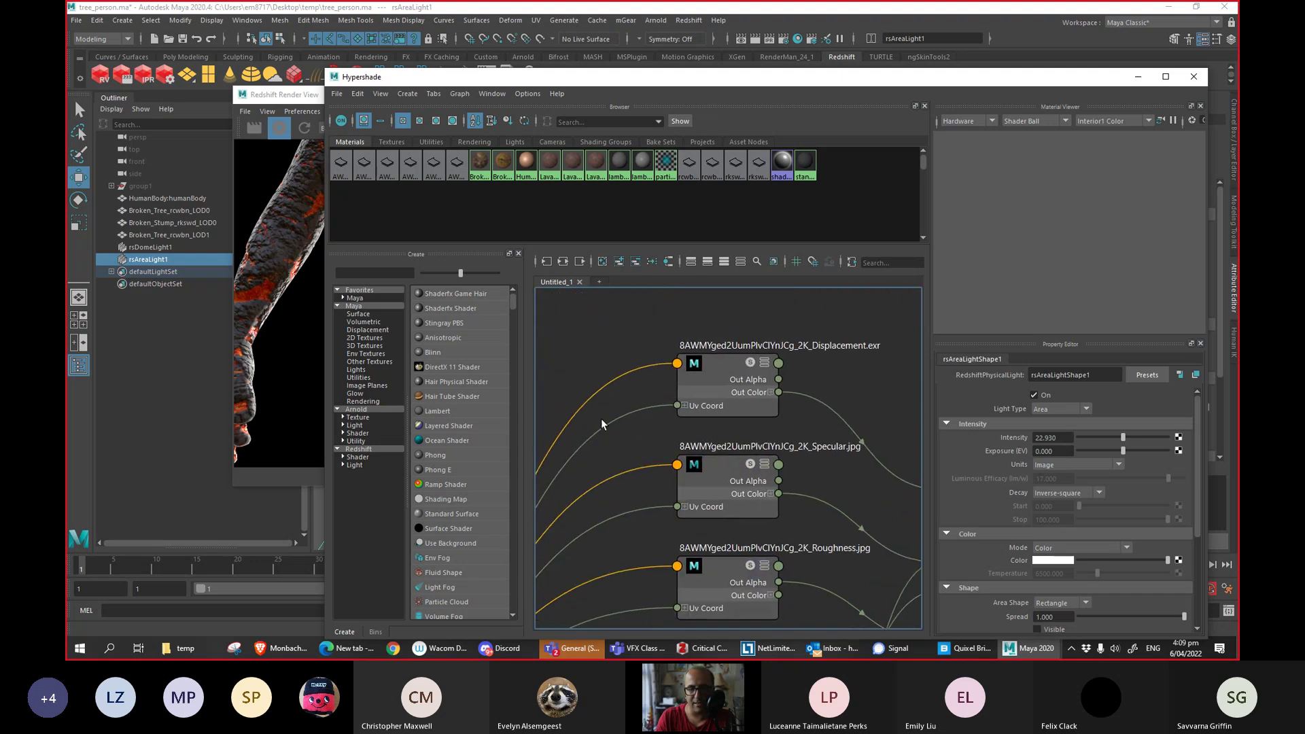
{"action": "scroll", "coordinate": [761, 418], "scroll_direction": "up", "scroll_amount": 5}
{"action": "key", "text": "a"}
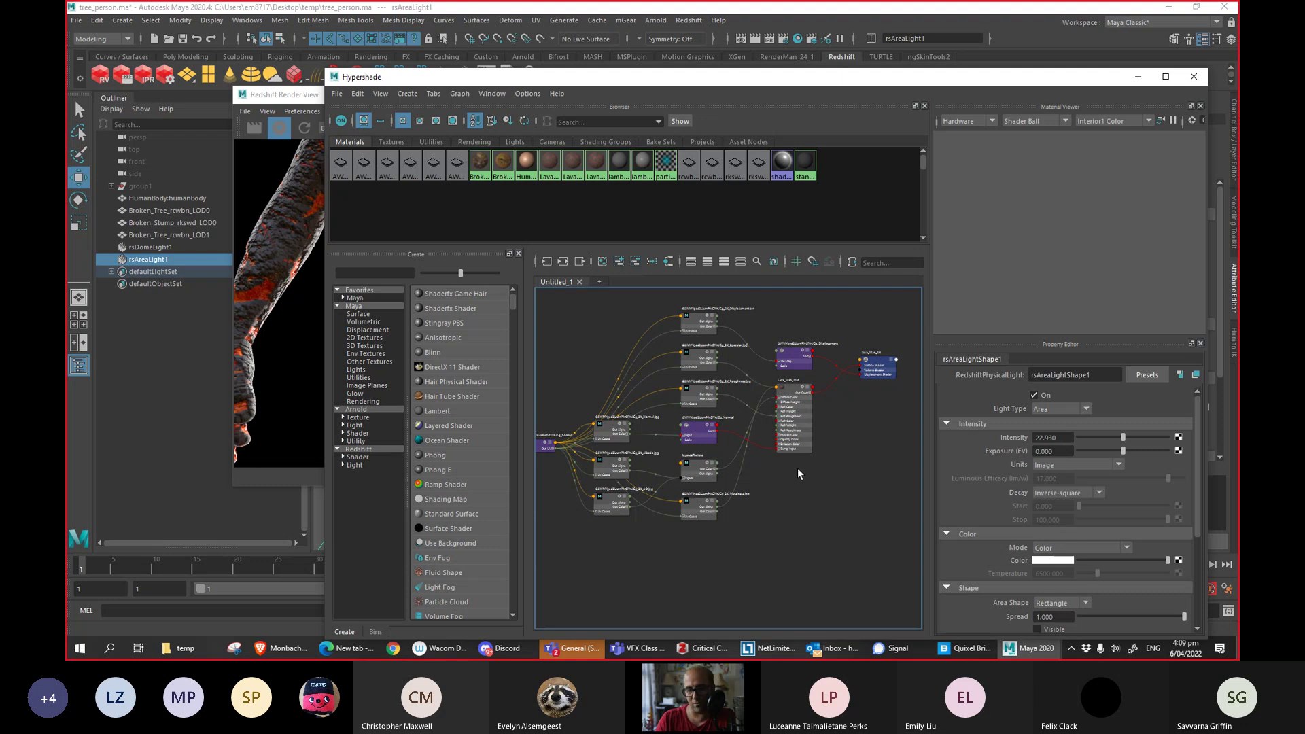
{"action": "scroll", "coordinate": [773, 484], "scroll_direction": "up", "scroll_amount": 6}
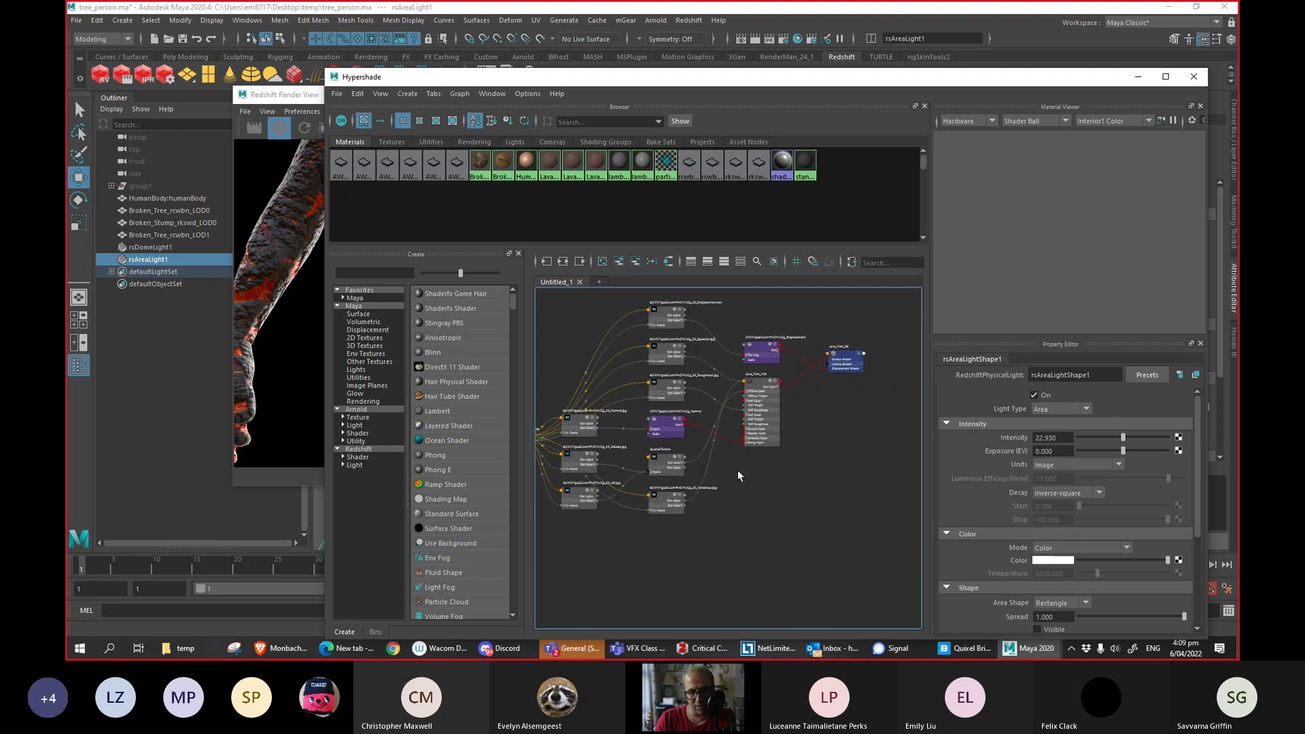
{"action": "scroll", "coordinate": [789, 496], "scroll_direction": "up", "scroll_amount": 2}
{"action": "left_click", "coordinate": [739, 422]}
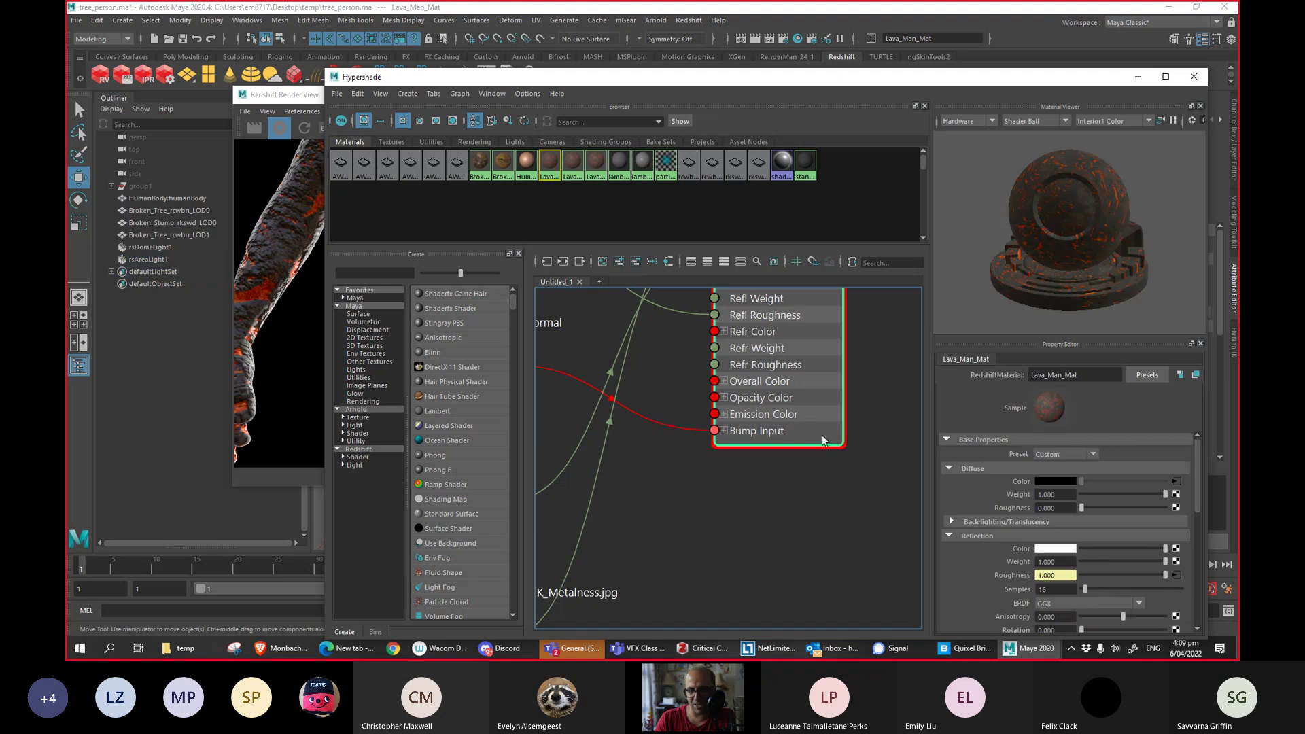
Expand the Overall attributes of Lava_Man_Mat and place the Hypershade so the render stays in view.
{"action": "middle_click_drag", "start_coordinate": [872, 333], "coordinate": [879, 379], "text": "alt"}
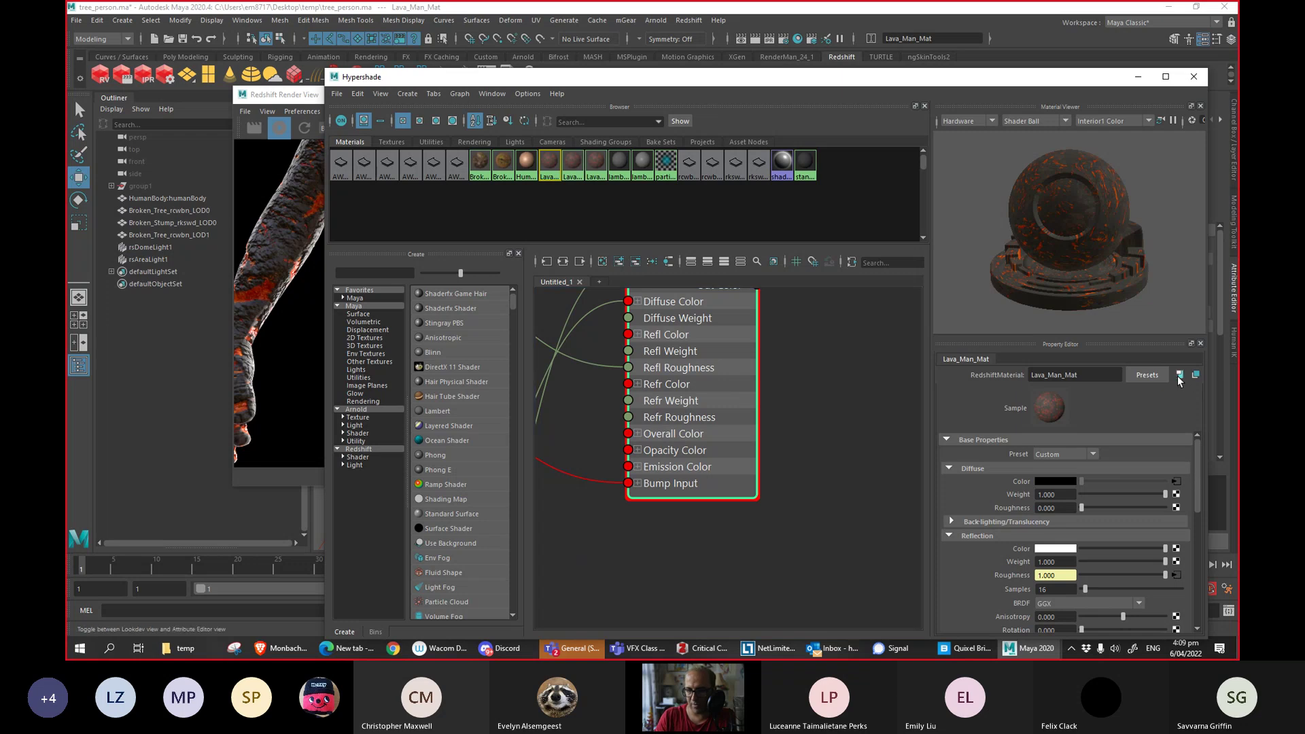
{"action": "left_click_drag", "start_coordinate": [1198, 455], "coordinate": [1201, 570]}
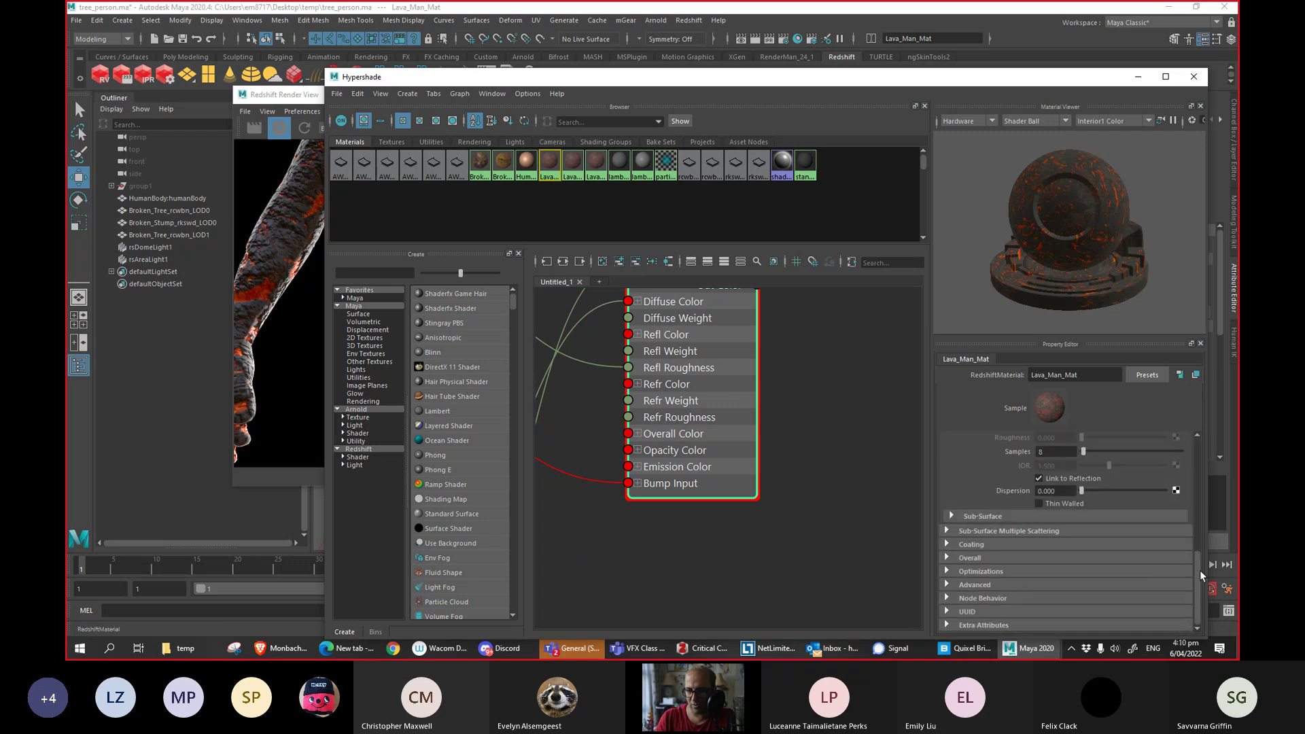
{"action": "left_click", "coordinate": [992, 557]}
{"action": "left_click_drag", "start_coordinate": [985, 80], "coordinate": [531, 38]}
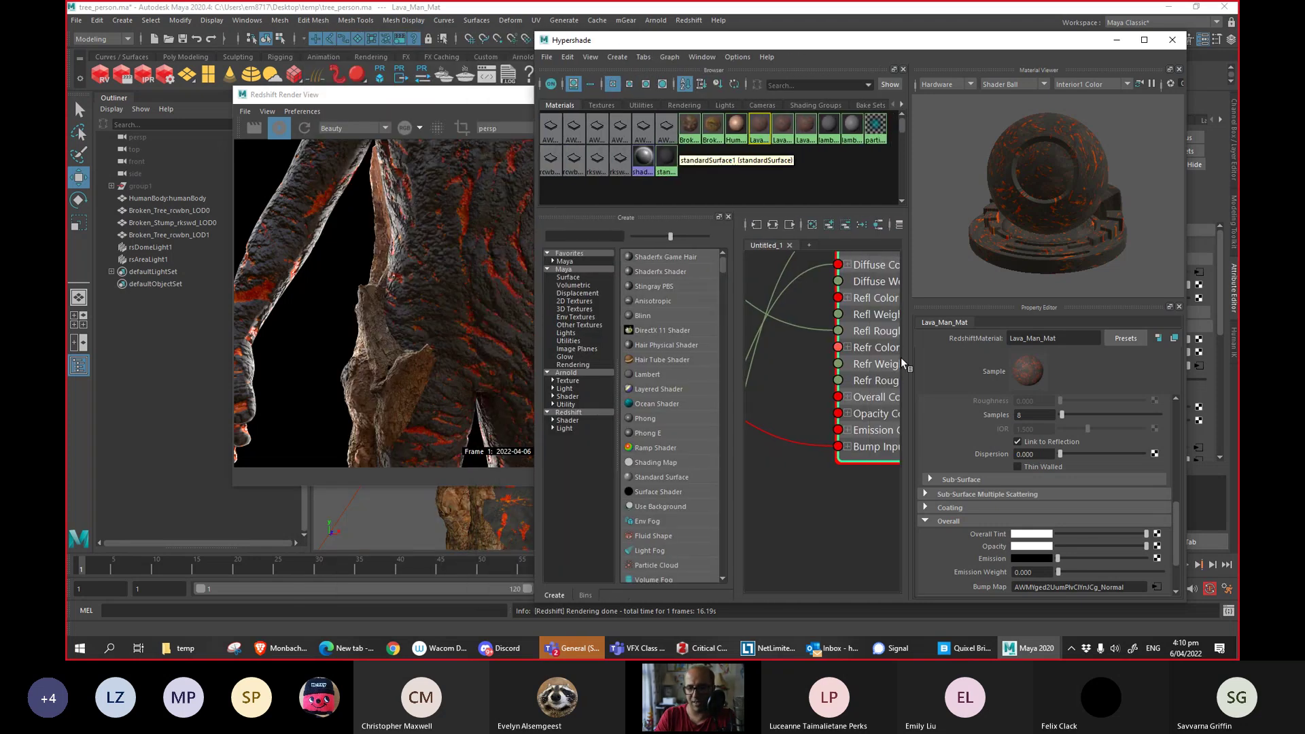
Try a white emission colour and an emission weight change on Lava_Man_Mat, and undo both changes.
{"action": "left_click_drag", "start_coordinate": [1078, 558], "coordinate": [1030, 560]}
{"action": "key", "text": "ctrl+z"}
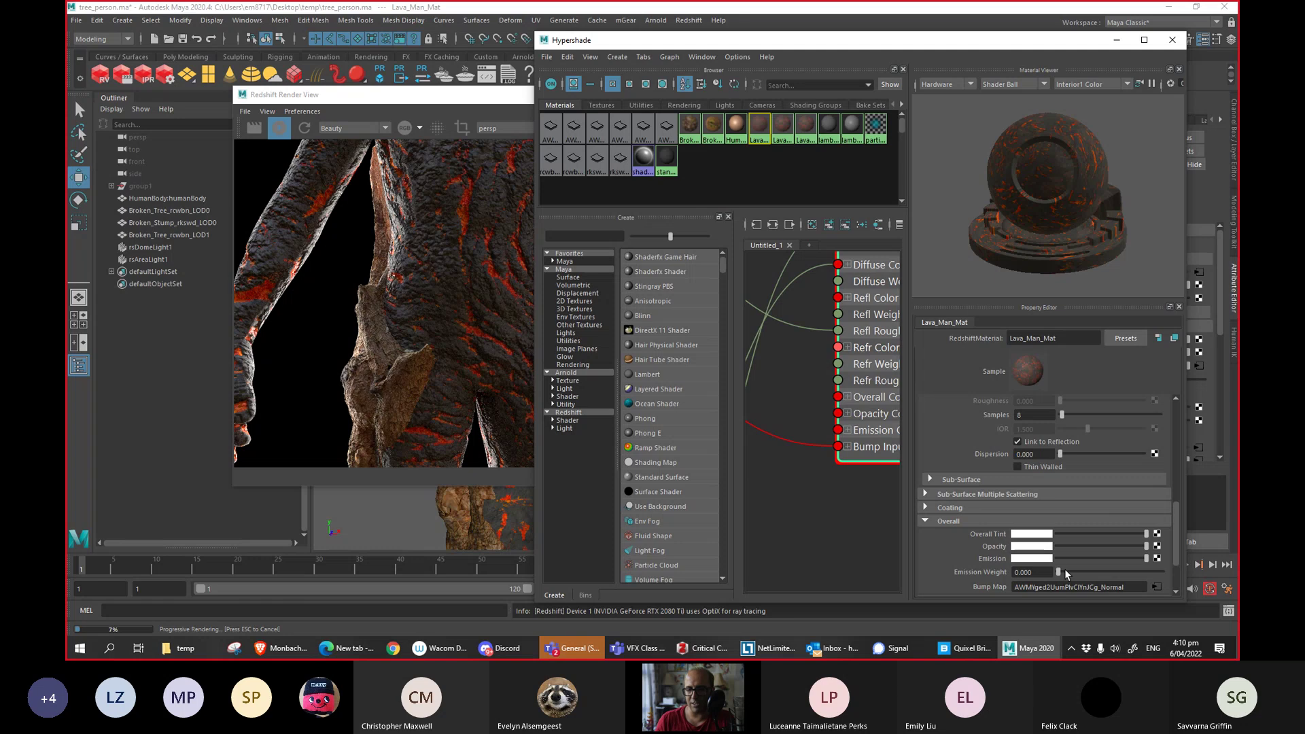
{"action": "left_click_drag", "start_coordinate": [1079, 571], "coordinate": [991, 562]}
{"action": "left_click_drag", "start_coordinate": [1080, 559], "coordinate": [1051, 573]}
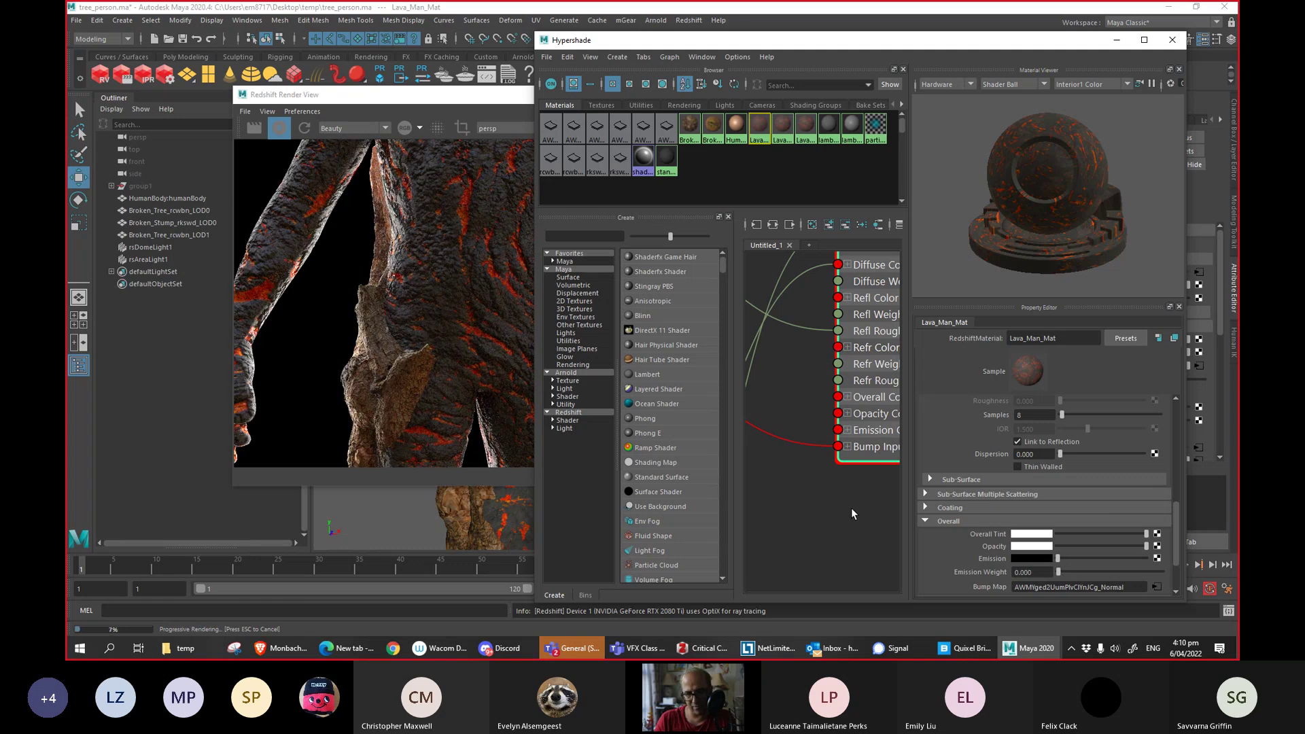
{"action": "key", "text": "a"}
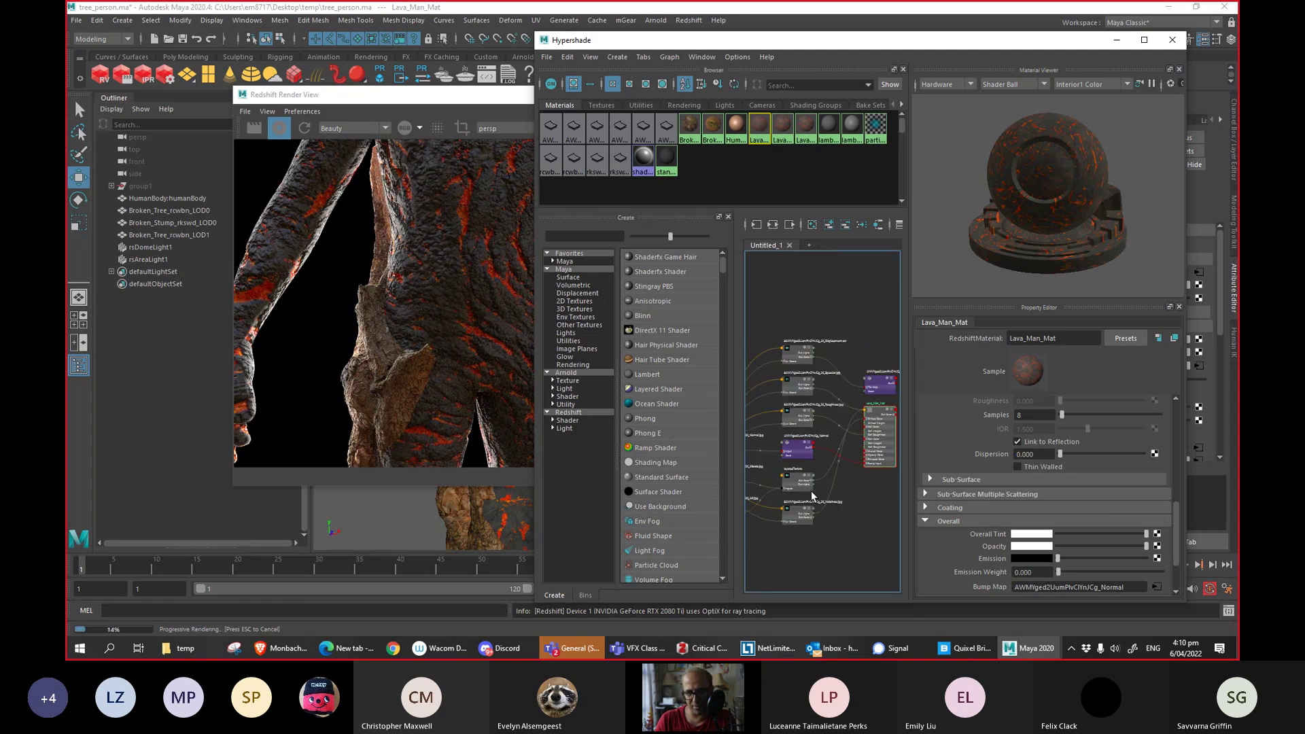
Connect the Out Color of the lava albedo texture to the Emission Color of Lava_Man_Mat in the shader graph.
{"action": "left_click", "coordinate": [1146, 40]}
{"action": "scroll", "coordinate": [646, 381], "scroll_direction": "up", "scroll_amount": 5}
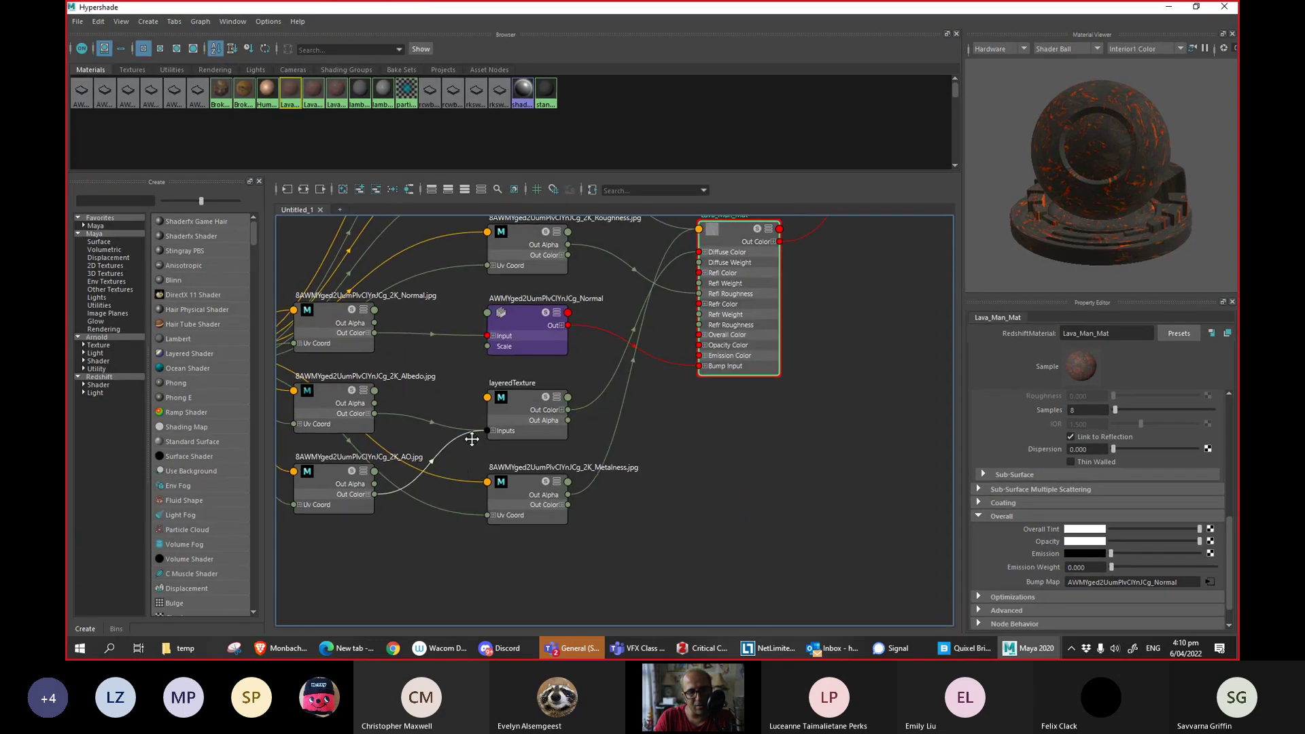
{"action": "middle_click_drag", "start_coordinate": [472, 439], "coordinate": [630, 425], "text": "alt"}
{"action": "left_click_drag", "start_coordinate": [557, 396], "coordinate": [568, 390]}
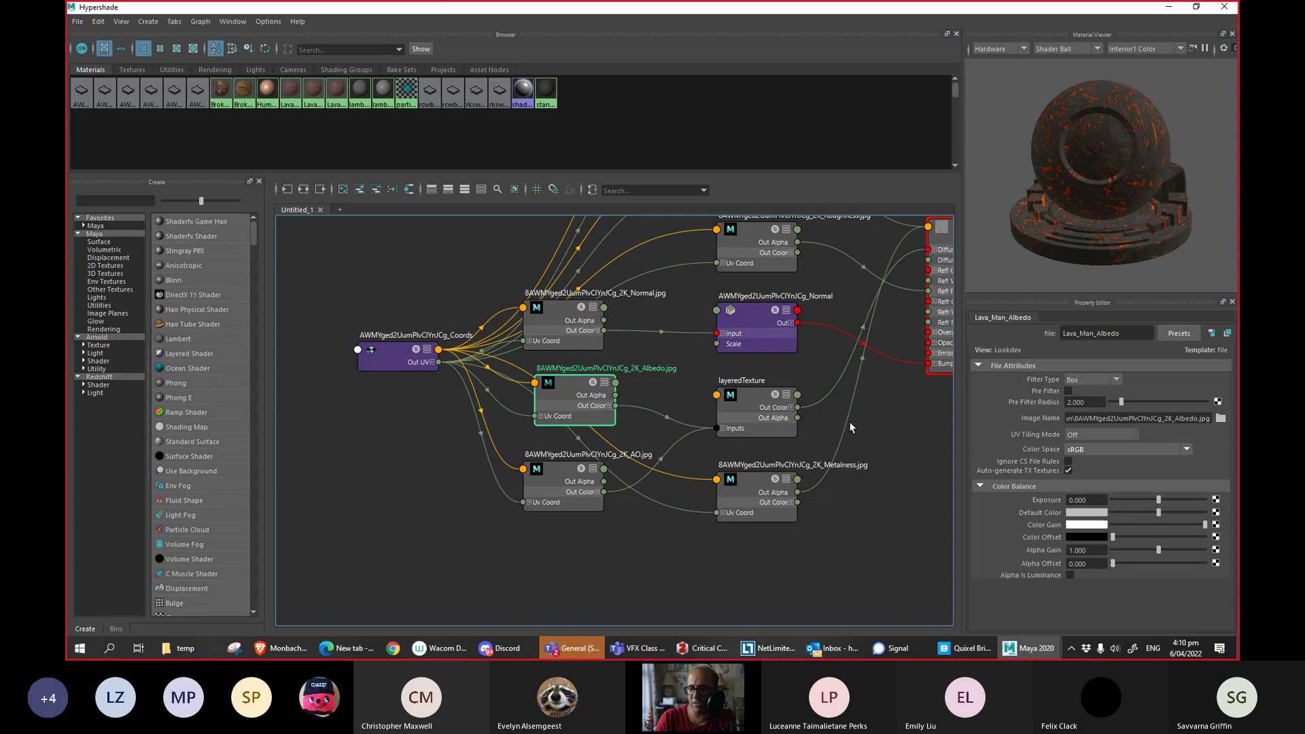
{"action": "middle_click_drag", "start_coordinate": [871, 428], "coordinate": [810, 452], "text": "alt"}
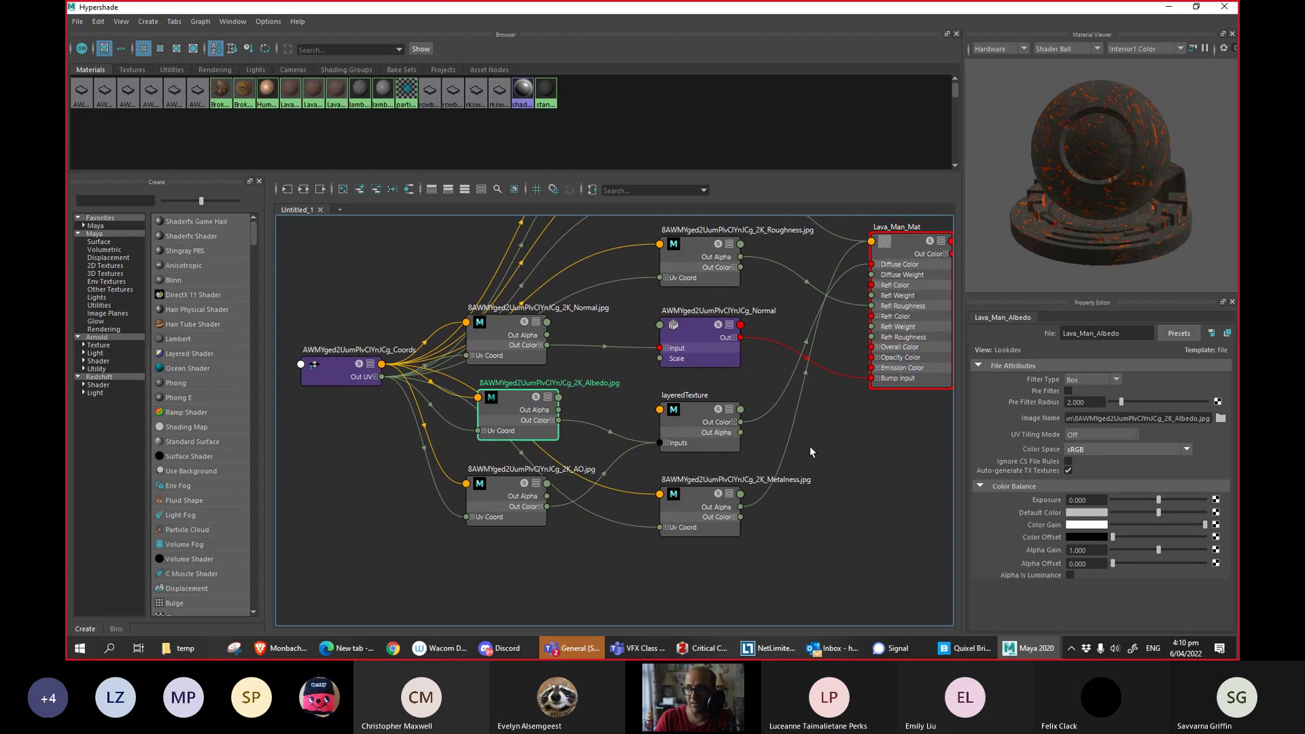
{"action": "left_click_drag", "start_coordinate": [559, 425], "coordinate": [872, 368]}
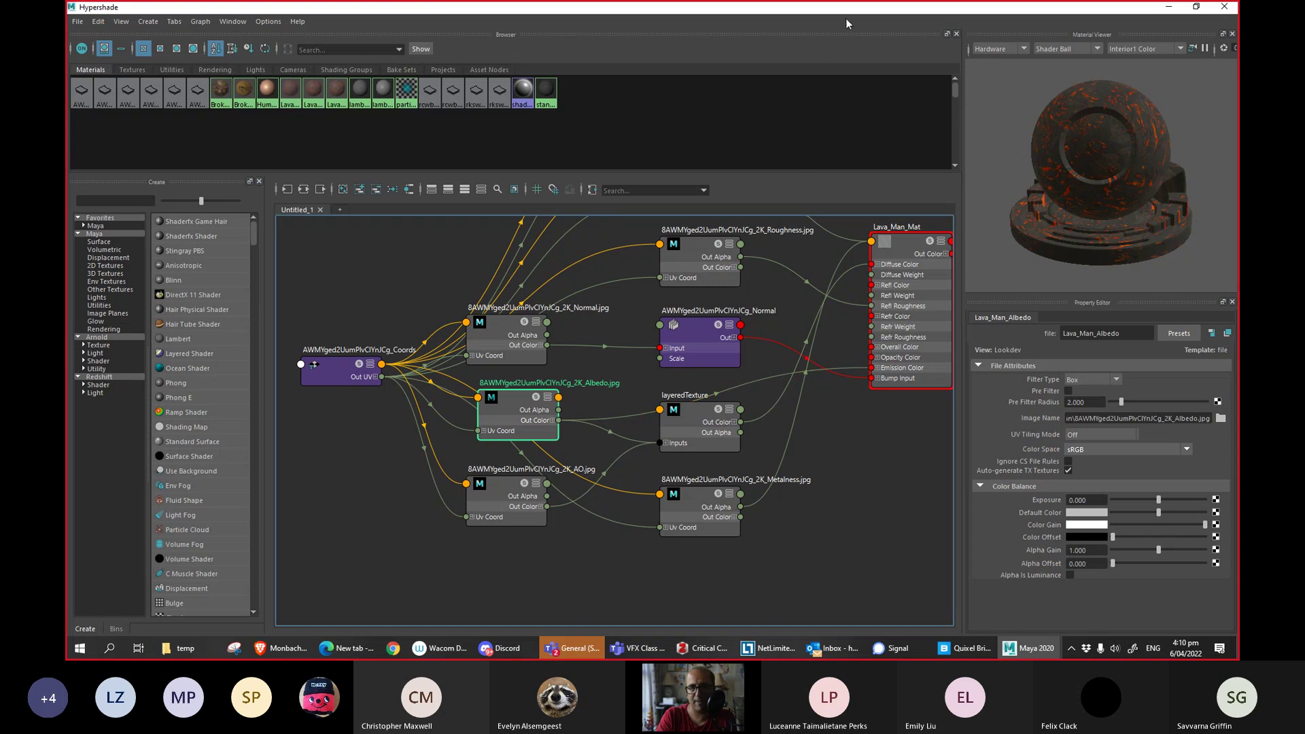
Select Lava_Man_Mat beside the live render and test emission weights between about 1.0 and 1.8, settling on 0.485.
{"action": "left_click_drag", "start_coordinate": [858, 14], "coordinate": [801, 67]}
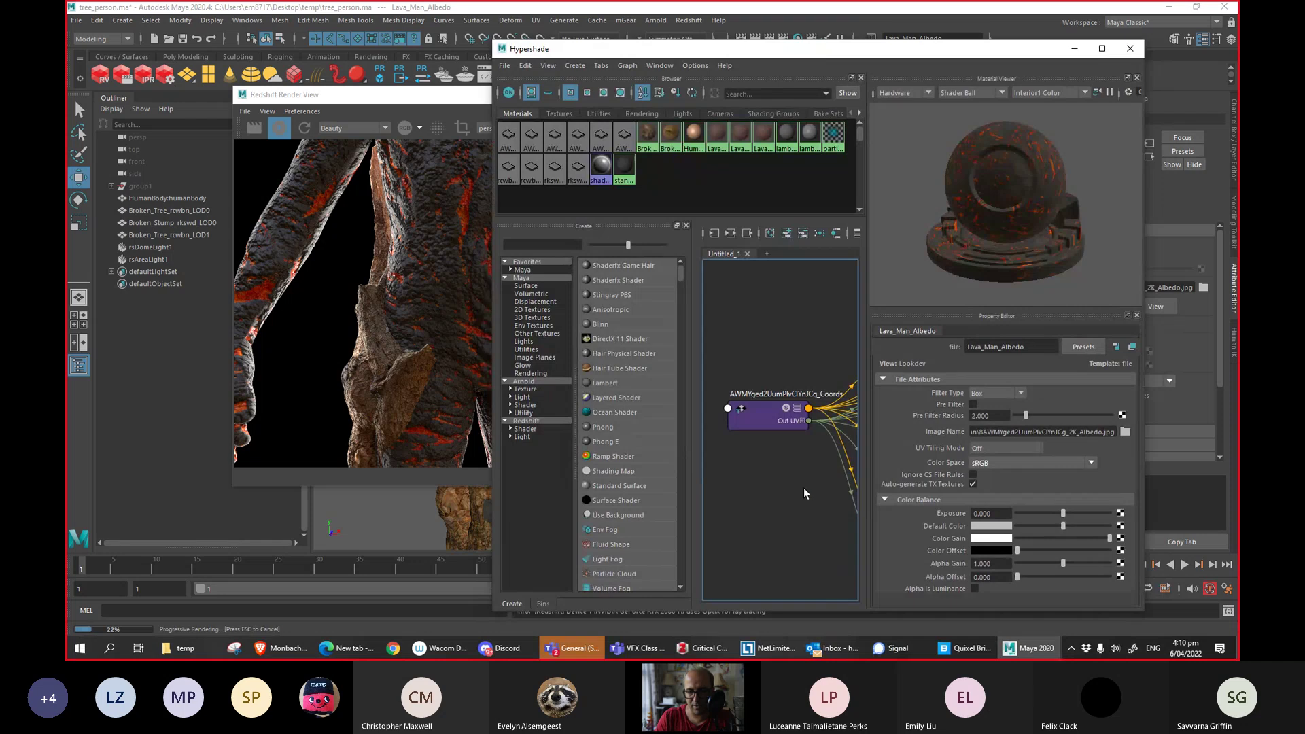
{"action": "middle_click_drag", "start_coordinate": [768, 500], "coordinate": [727, 499], "text": "alt"}
{"action": "left_click", "coordinate": [766, 432]}
{"action": "left_click_drag", "start_coordinate": [1036, 580], "coordinate": [1098, 585]}
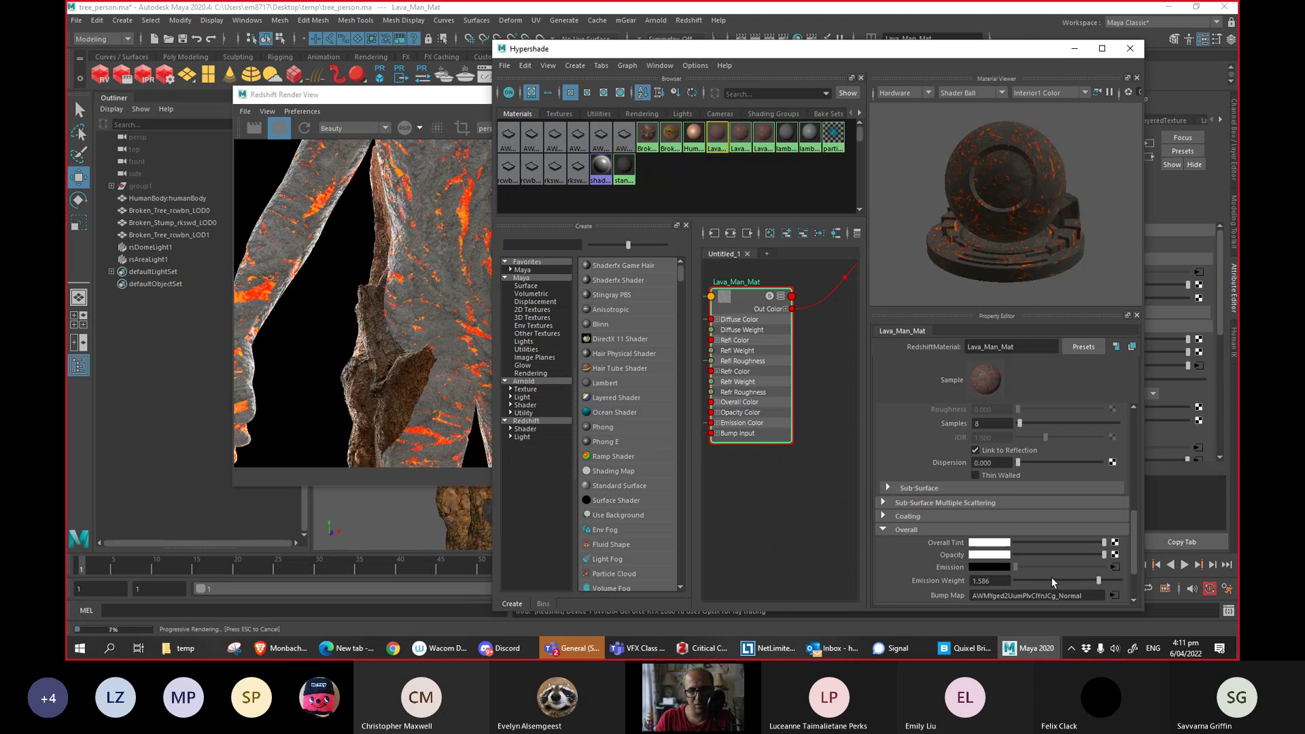
{"action": "left_click", "coordinate": [1093, 582]}
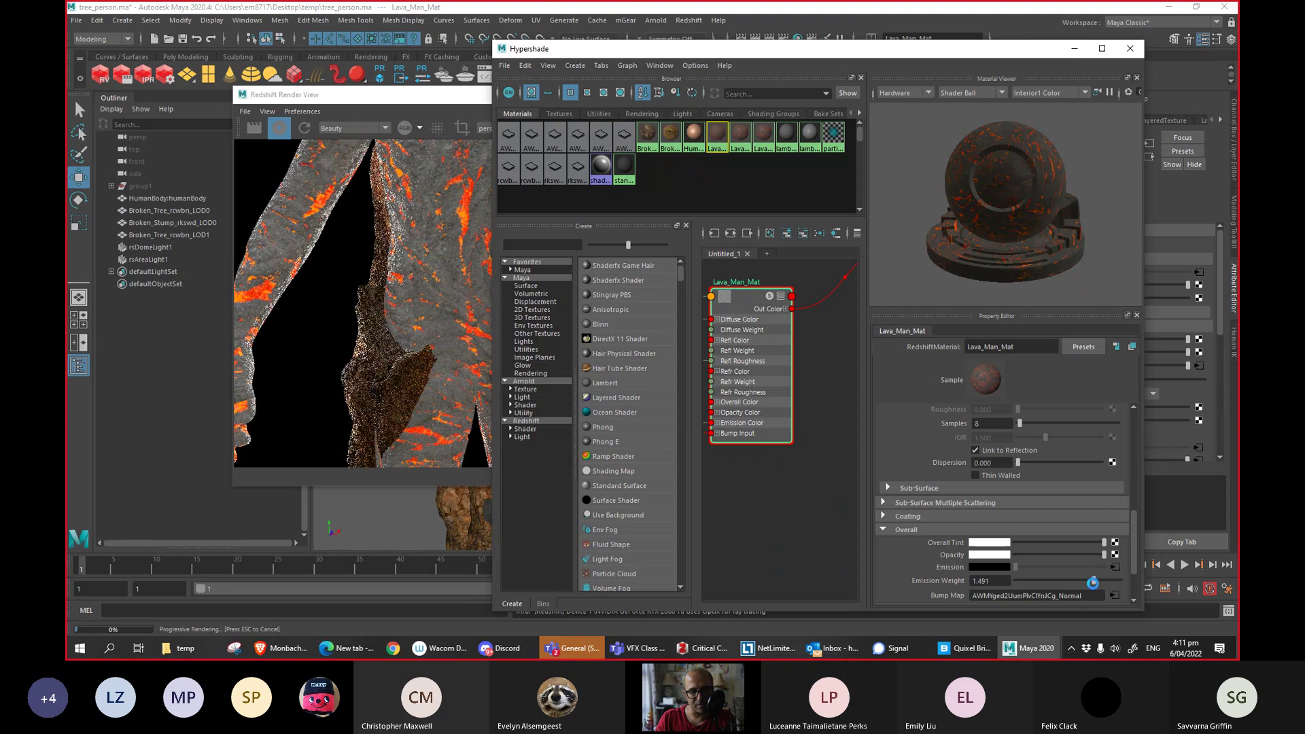
{"action": "left_click", "coordinate": [1069, 582]}
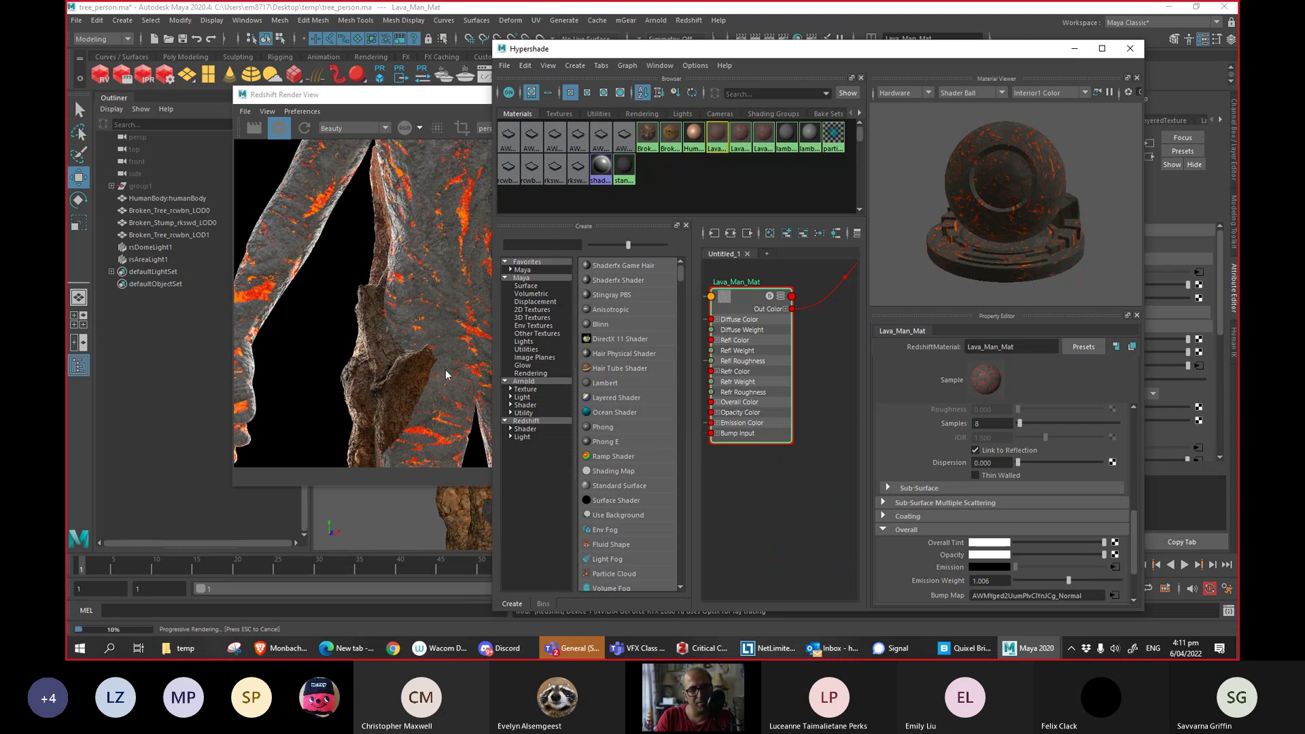
{"action": "left_click", "coordinate": [1109, 582]}
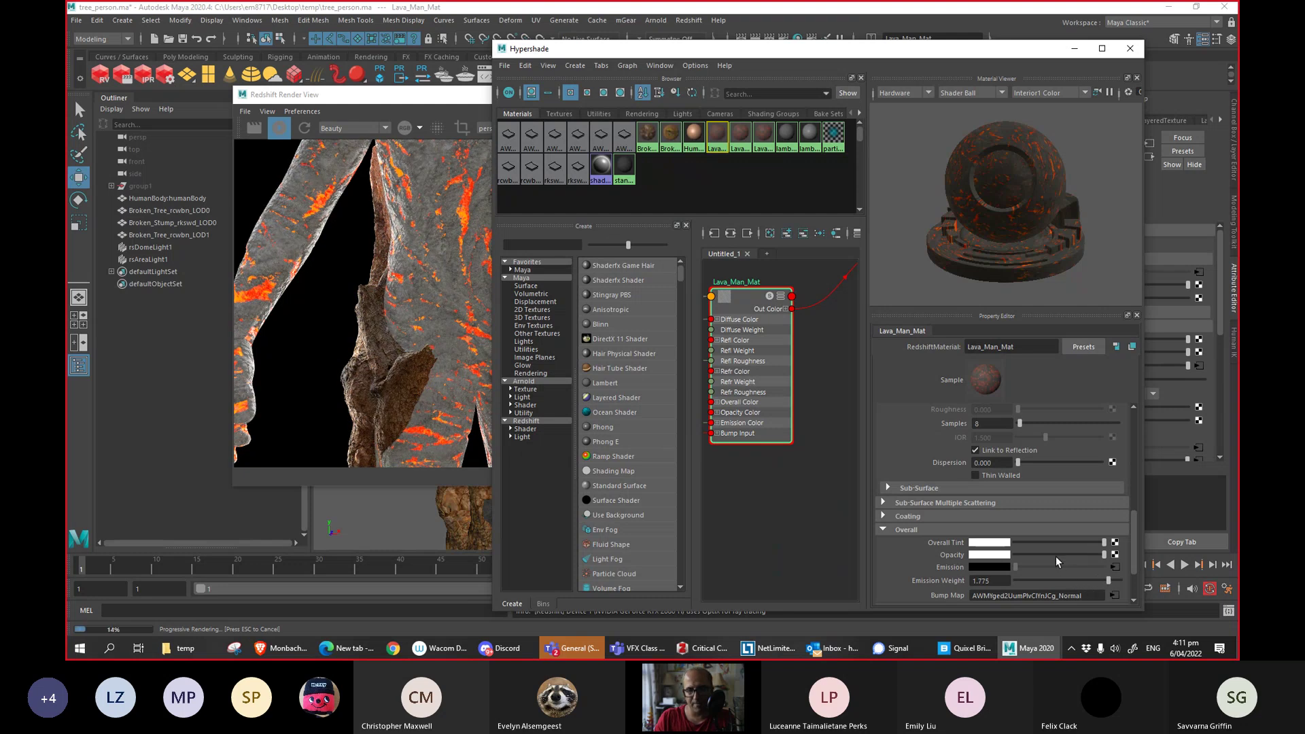
{"action": "left_click_drag", "start_coordinate": [1072, 581], "coordinate": [1042, 584]}
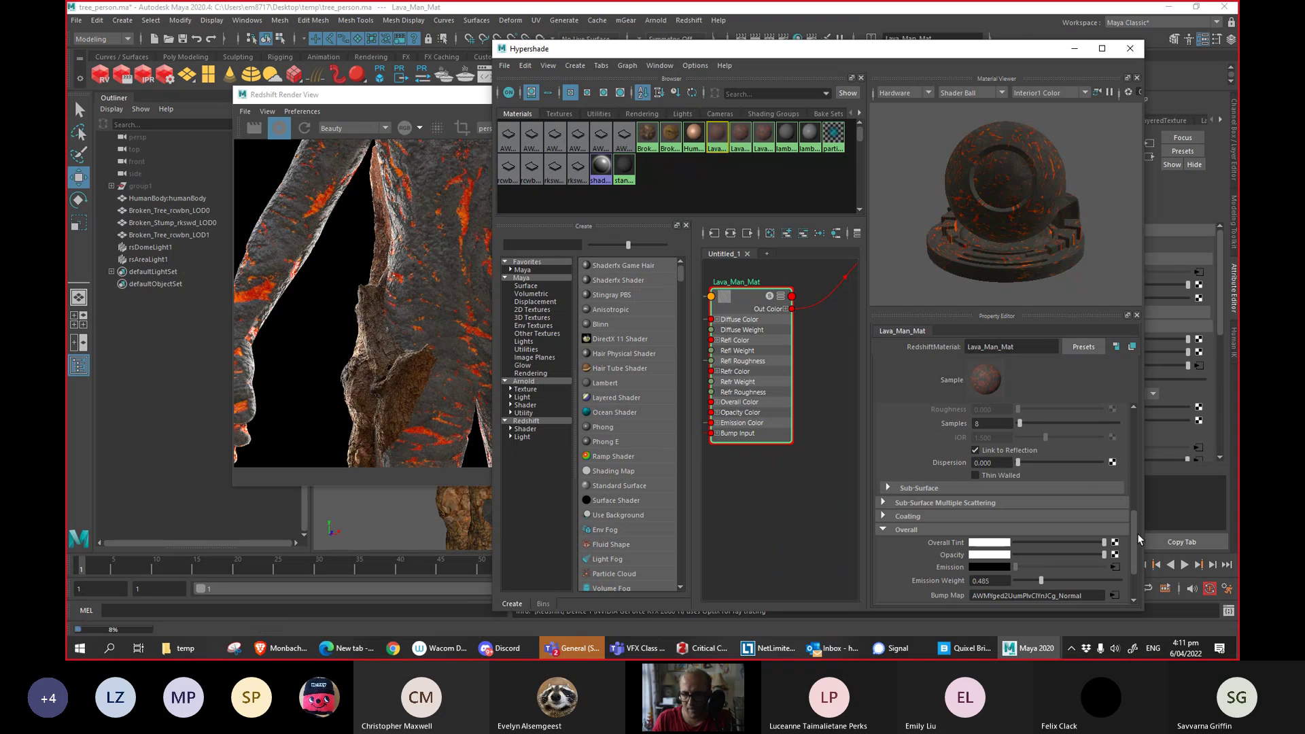
Balance Lava_Man_Mat's overall tint at a mid grey with an emission weight of 0.367, and check the whole figure in the render.
{"action": "left_click_drag", "start_coordinate": [1136, 535], "coordinate": [1140, 547]}
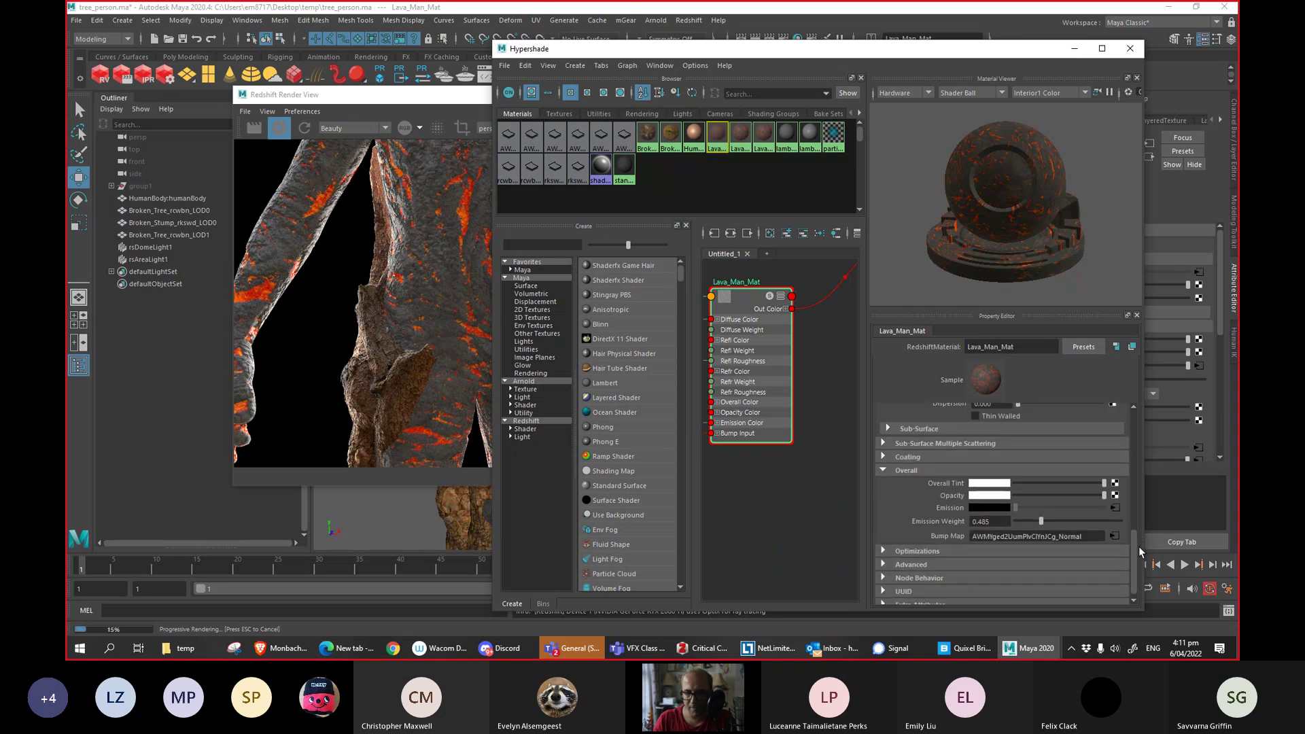
{"action": "left_click_drag", "start_coordinate": [1082, 488], "coordinate": [1093, 523]}
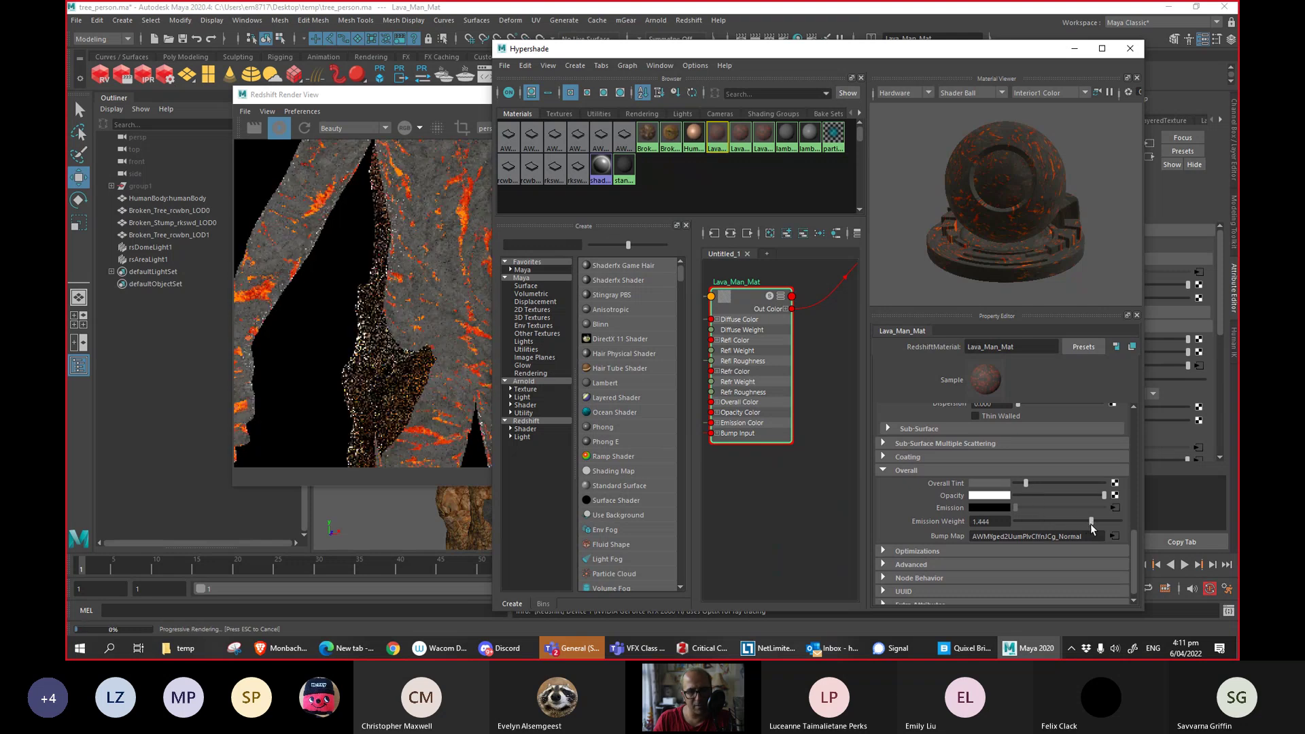
{"action": "mouse_move", "coordinate": [1026, 481]}
{"action": "left_mouse_down"}
{"action": "mouse_move", "coordinate": [1000, 490]}
{"action": "mouse_move", "coordinate": [1022, 484]}
{"action": "left_mouse_up"}
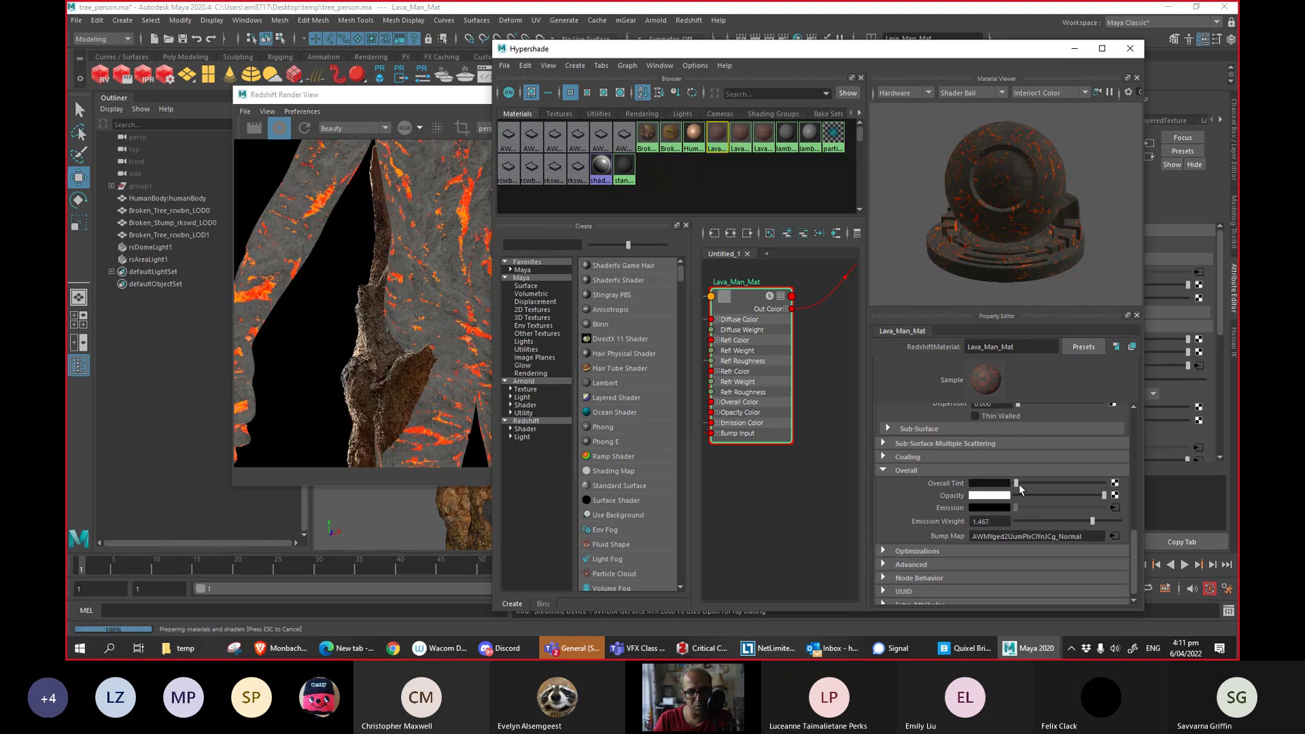
{"action": "left_click", "coordinate": [1072, 523]}
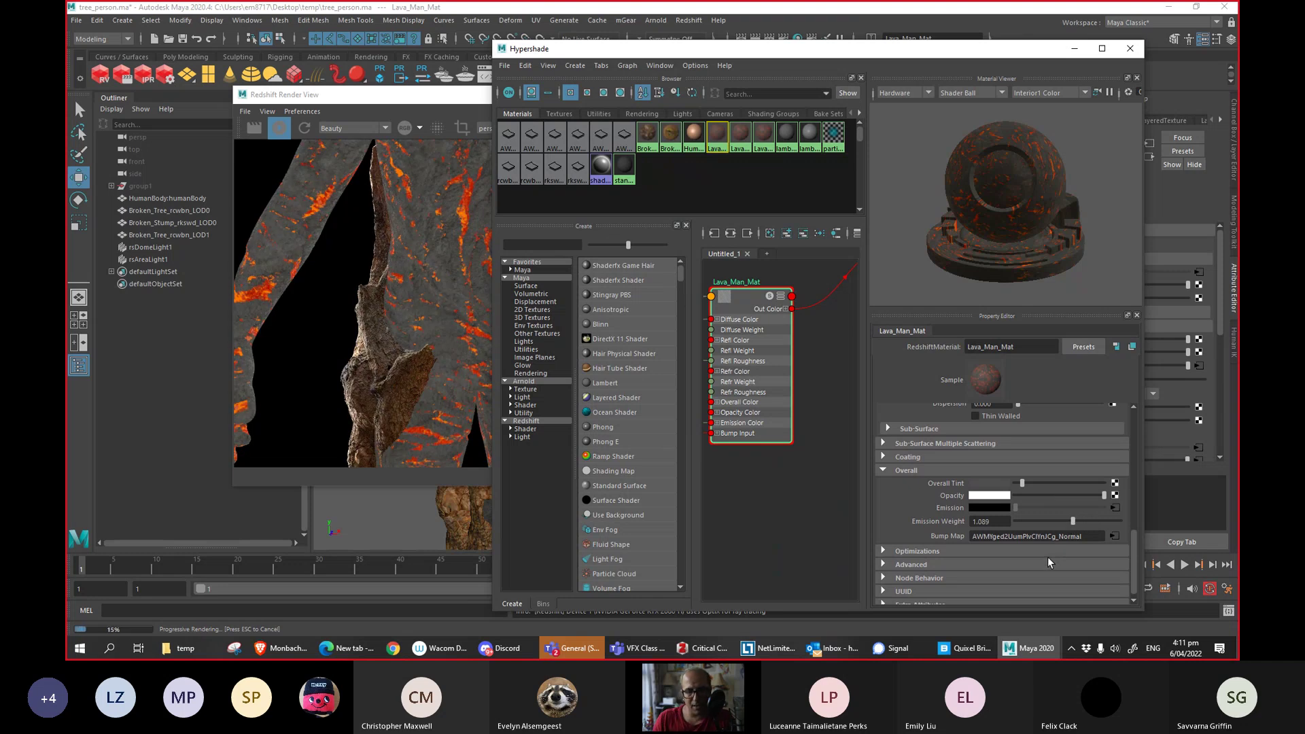
{"action": "left_click_drag", "start_coordinate": [1024, 487], "coordinate": [1015, 484]}
{"action": "left_click", "coordinate": [1051, 522]}
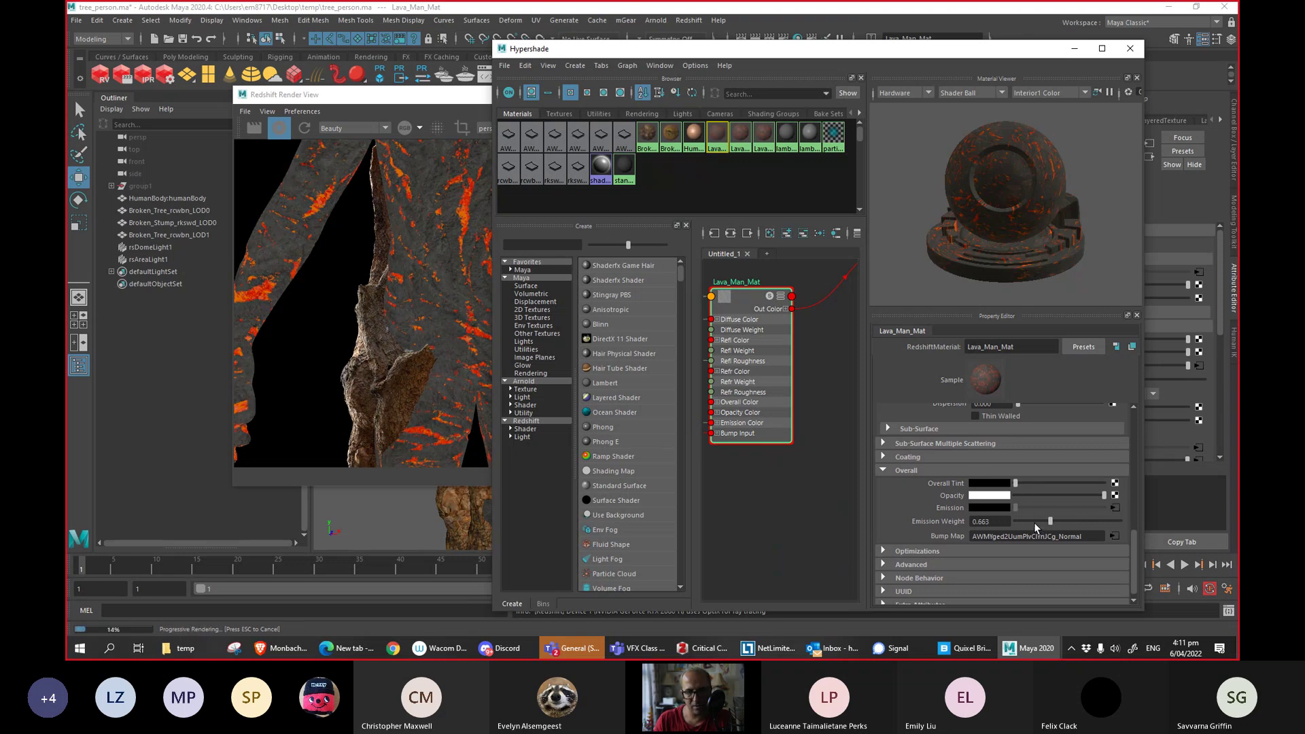
{"action": "left_click", "coordinate": [1034, 522]}
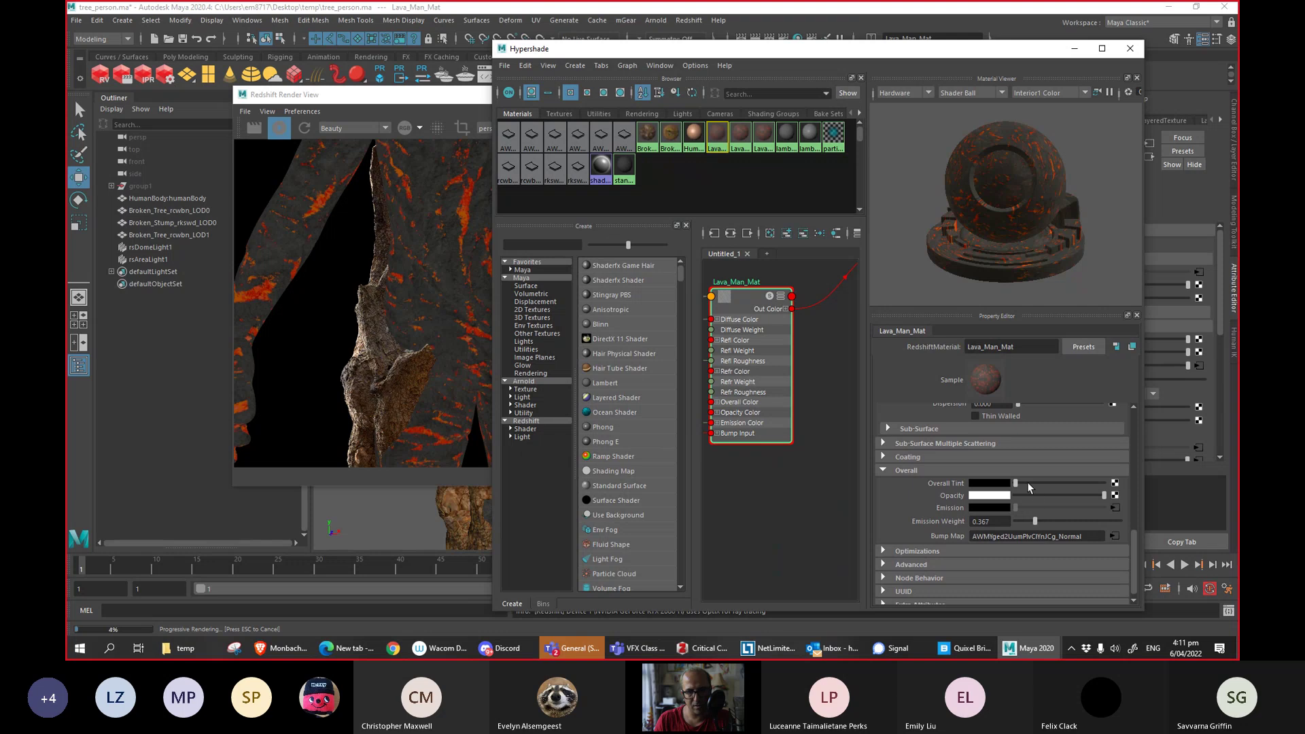
{"action": "left_click_drag", "start_coordinate": [1029, 484], "coordinate": [1038, 484]}
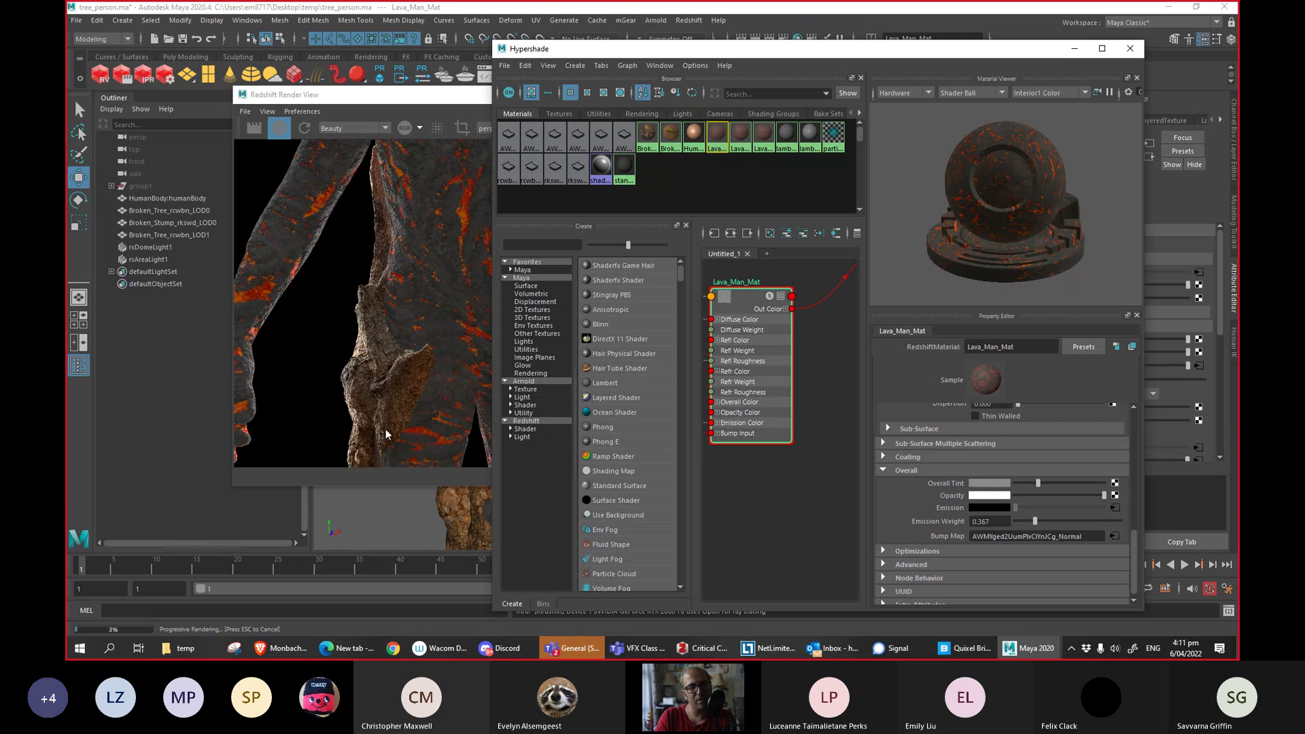
{"action": "left_click_drag", "start_coordinate": [615, 51], "coordinate": [872, 58]}
{"action": "left_click_drag", "start_coordinate": [563, 524], "coordinate": [446, 525], "text": "alt"}
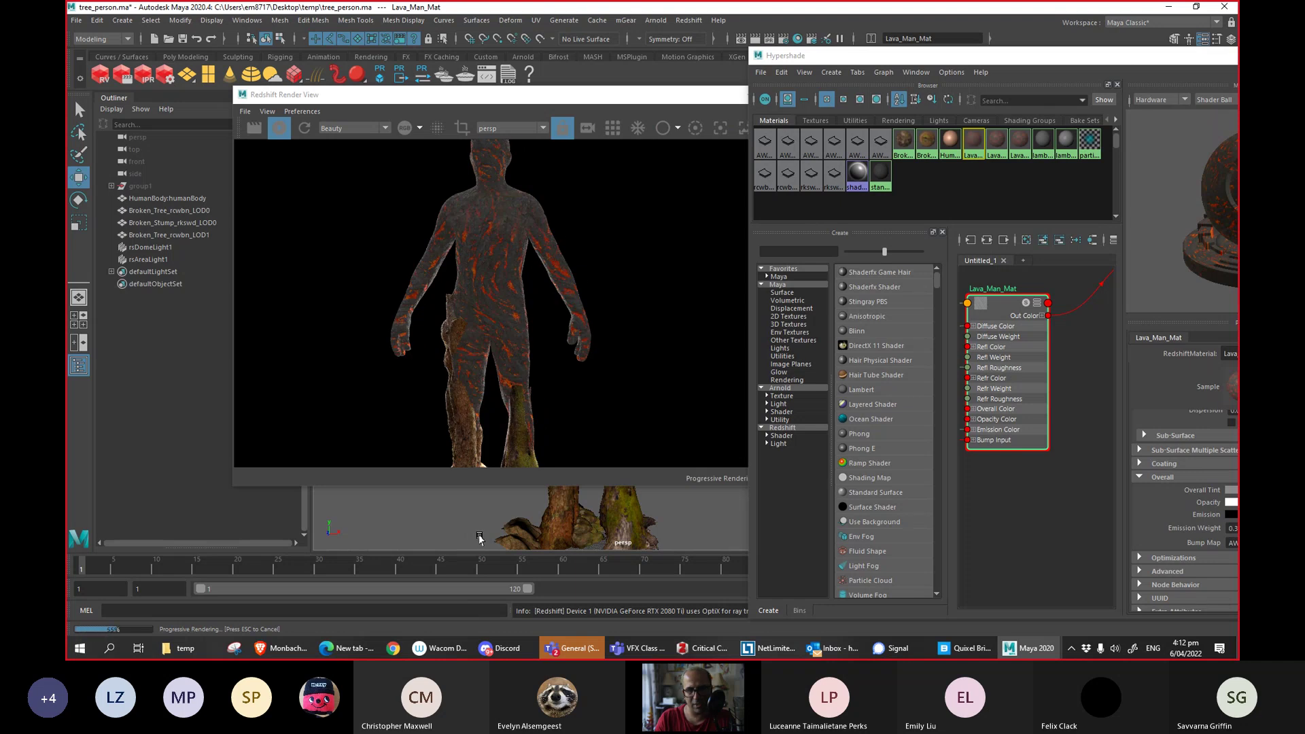
Enlarge the Hypershade and move the lava albedo texture node to the free space above the UV coordinates node.
{"action": "double_click", "coordinate": [1079, 55]}
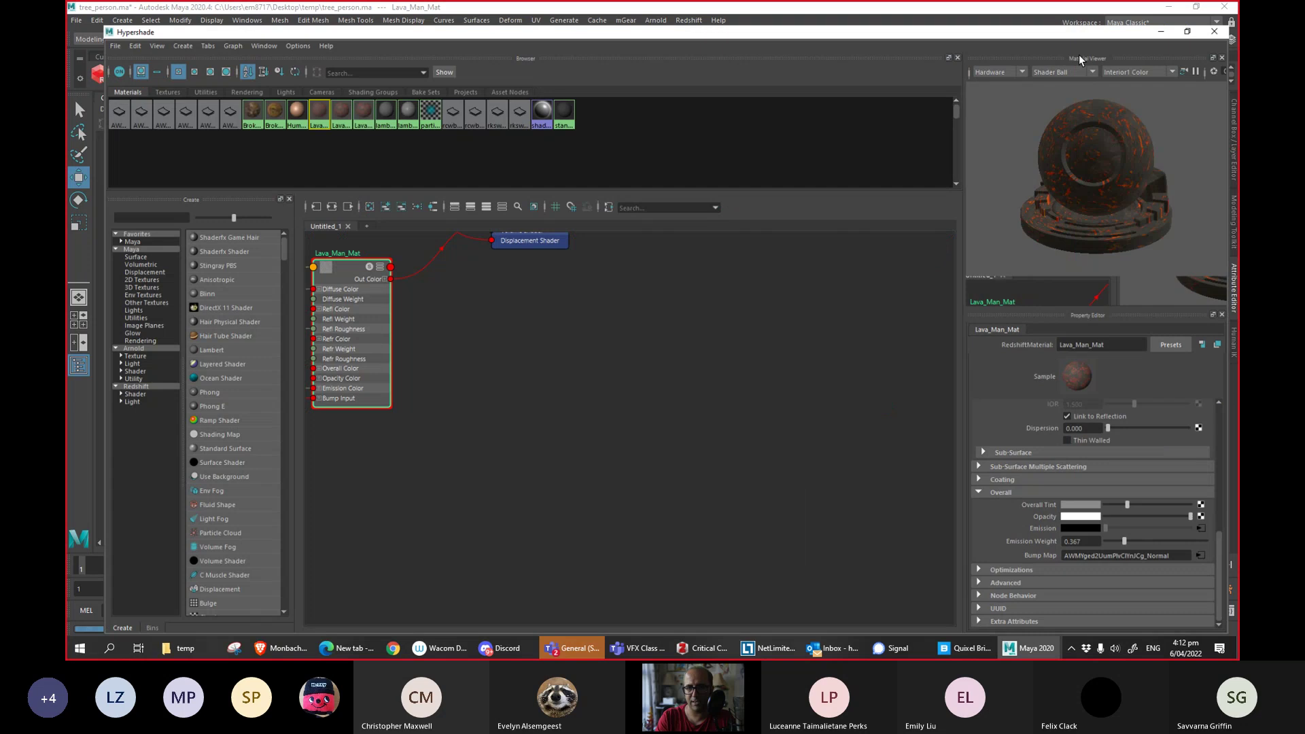
{"action": "middle_click_drag", "start_coordinate": [558, 378], "coordinate": [834, 507], "text": "alt"}
{"action": "right_click_drag", "start_coordinate": [835, 507], "coordinate": [636, 494], "text": "alt"}
{"action": "middle_click_drag", "start_coordinate": [431, 395], "coordinate": [558, 323], "text": "alt"}
{"action": "right_click_drag", "start_coordinate": [558, 323], "coordinate": [680, 427], "text": "alt"}
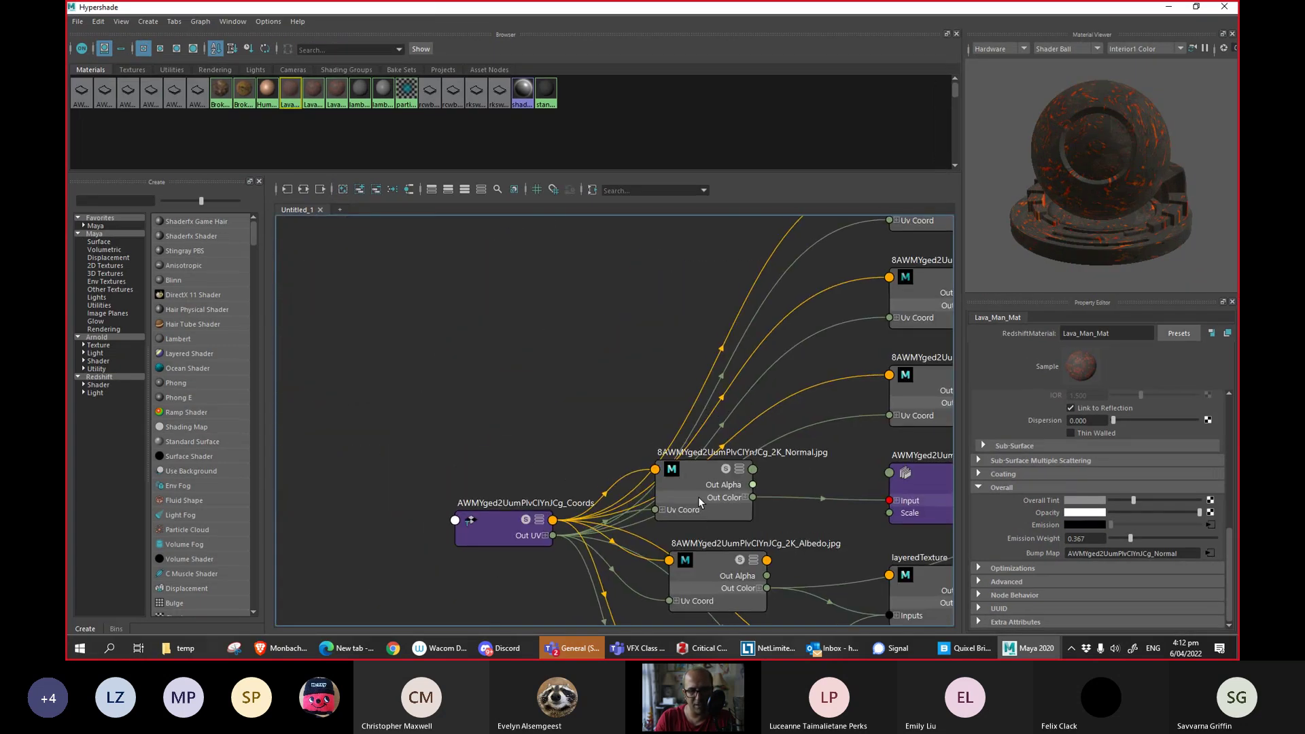
{"action": "left_click_drag", "start_coordinate": [722, 579], "coordinate": [326, 282]}
{"action": "left_click", "coordinate": [505, 263]}
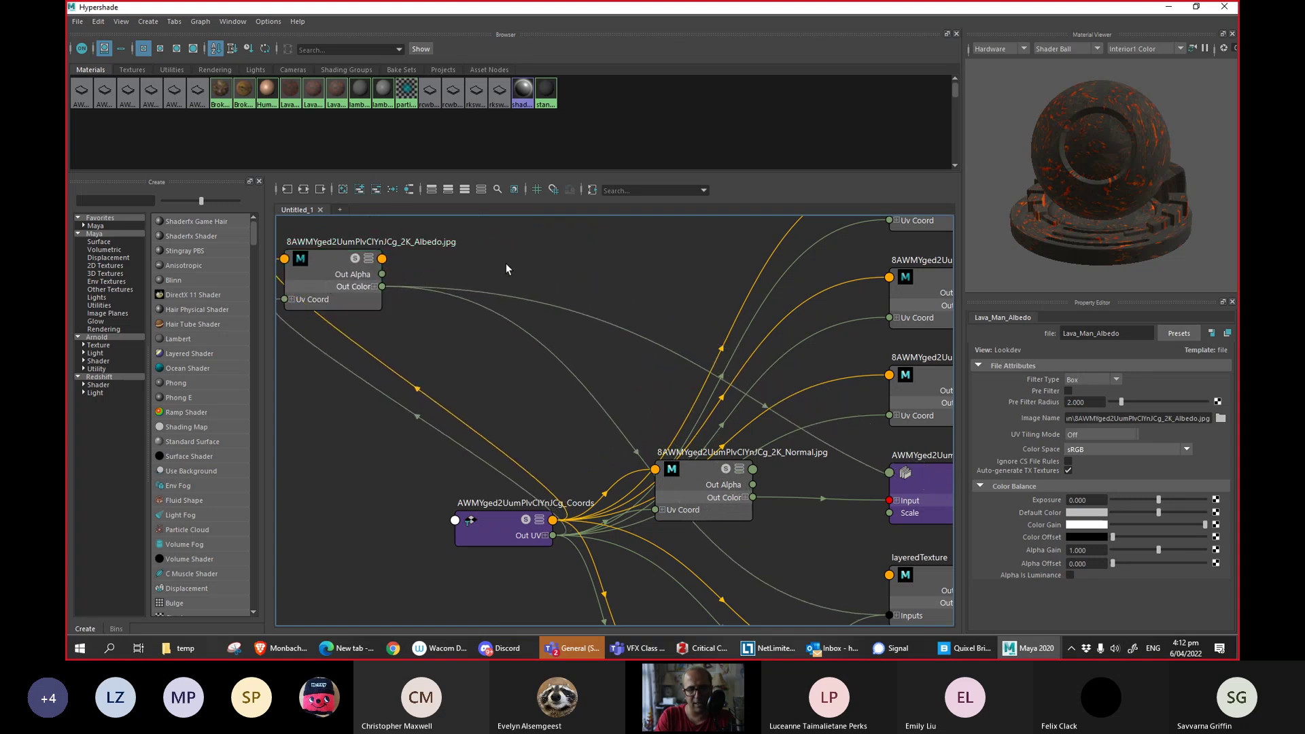
Create a Redshift Color Correction node beside the lava albedo texture in the shader graph.
{"action": "key", "text": "Tab"}
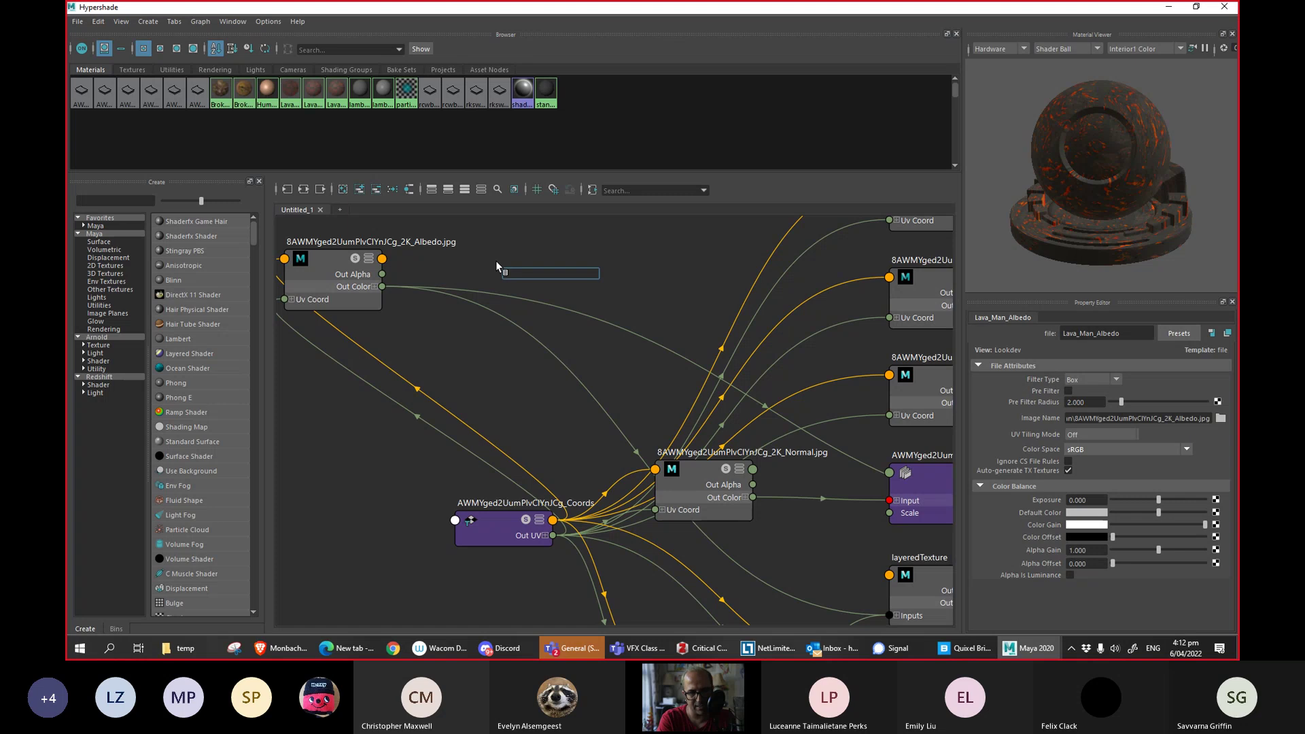
{"action": "type", "text": "redshift"}
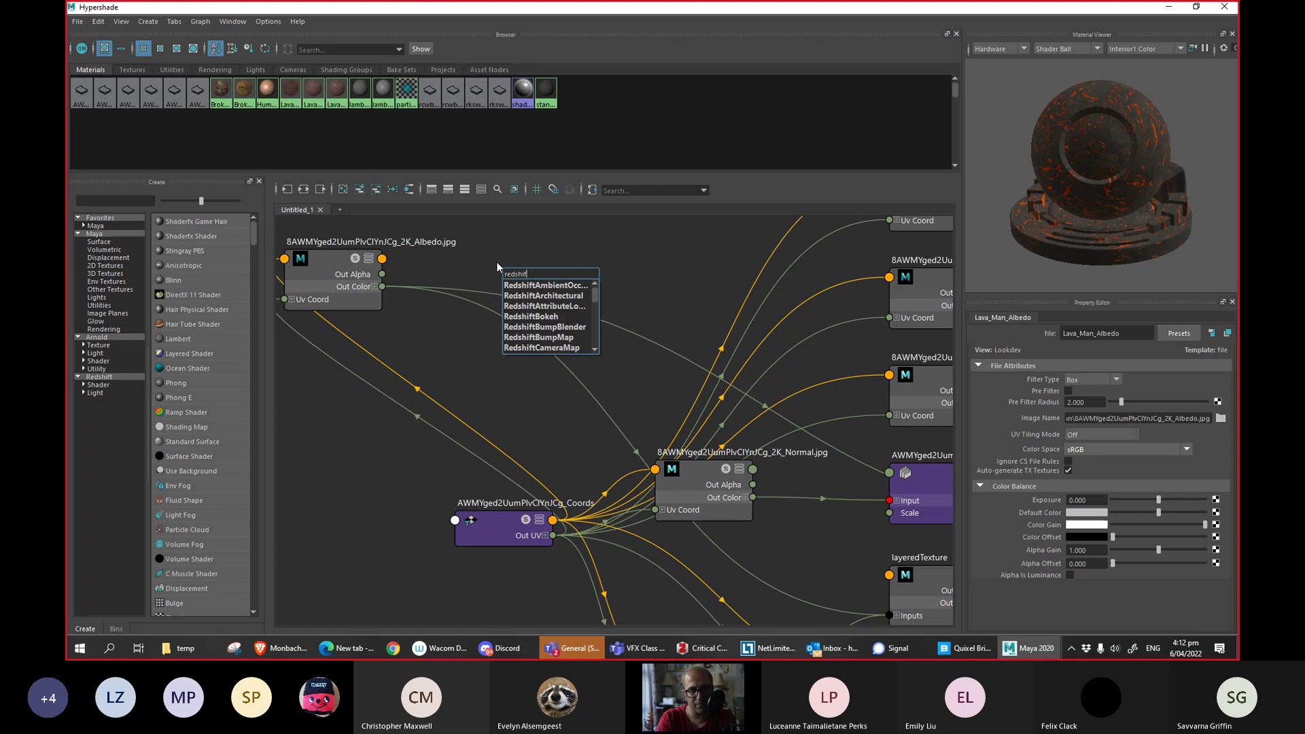
{"action": "key", "text": "Down"}
{"action": "key", "text": "Down"}
{"action": "key", "text": "Down"}
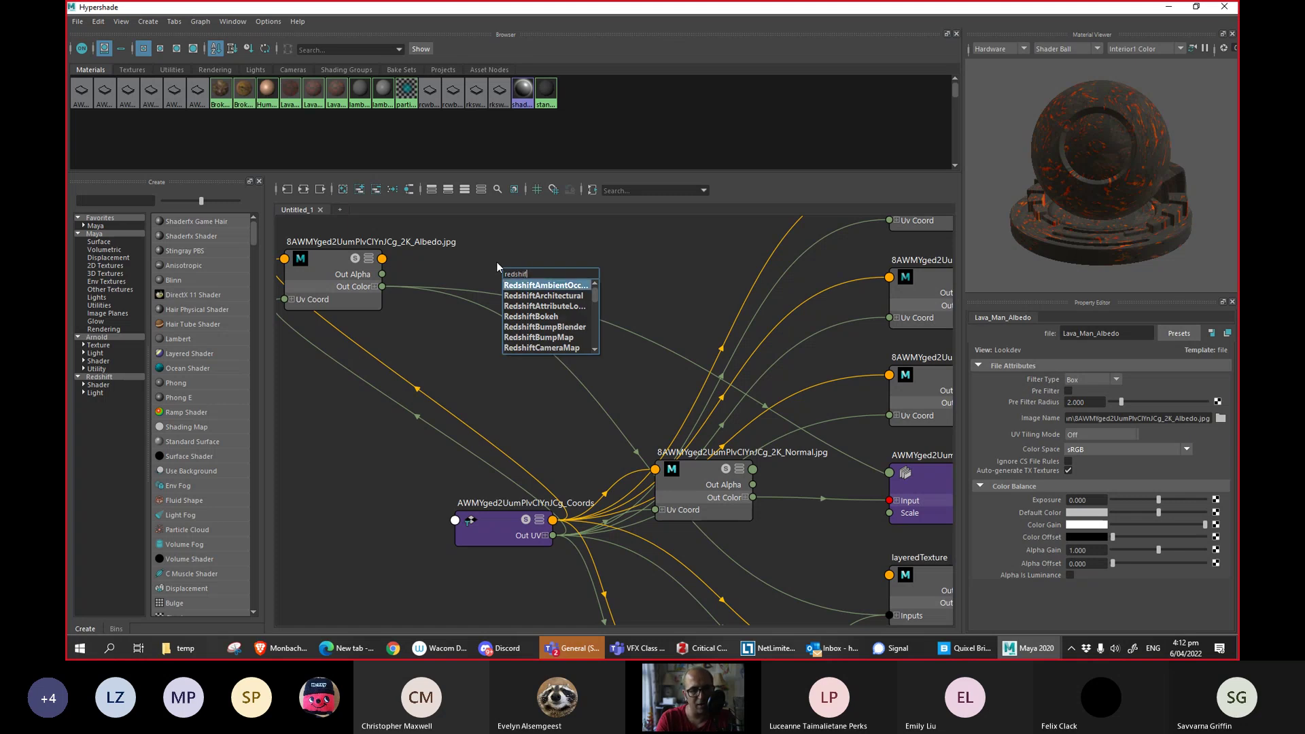
{"action": "key", "text": "Down"}
{"action": "key", "text": "Down"}
{"action": "key", "text": "Down"}
{"action": "key", "text": "Down"}
{"action": "key", "text": "Down"}
{"action": "key", "text": "Down"}
{"action": "key", "text": "Down"}
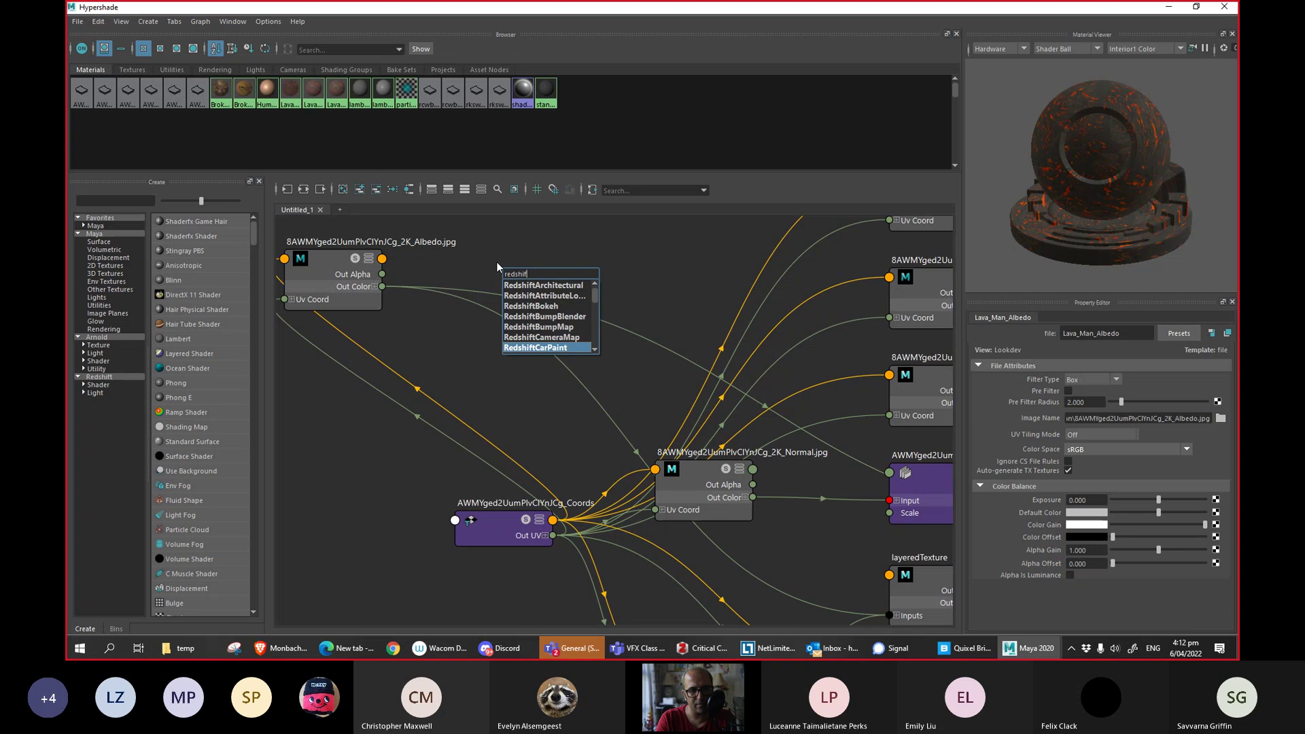
{"action": "key", "text": "Up"}
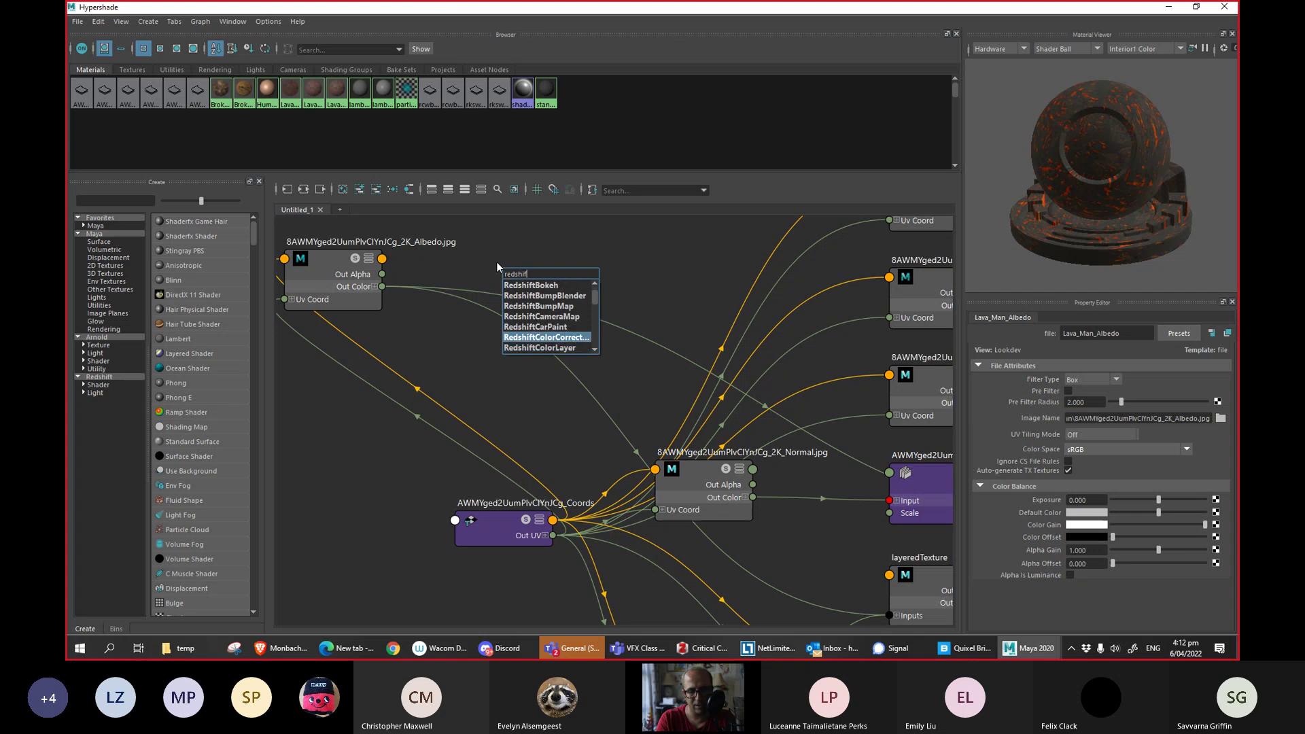
{"action": "key", "text": "Return"}
Insert the colour correction node between the albedo texture's Out Color and its connections to the layered texture and the emission.
{"action": "left_click_drag", "start_coordinate": [545, 288], "coordinate": [520, 247]}
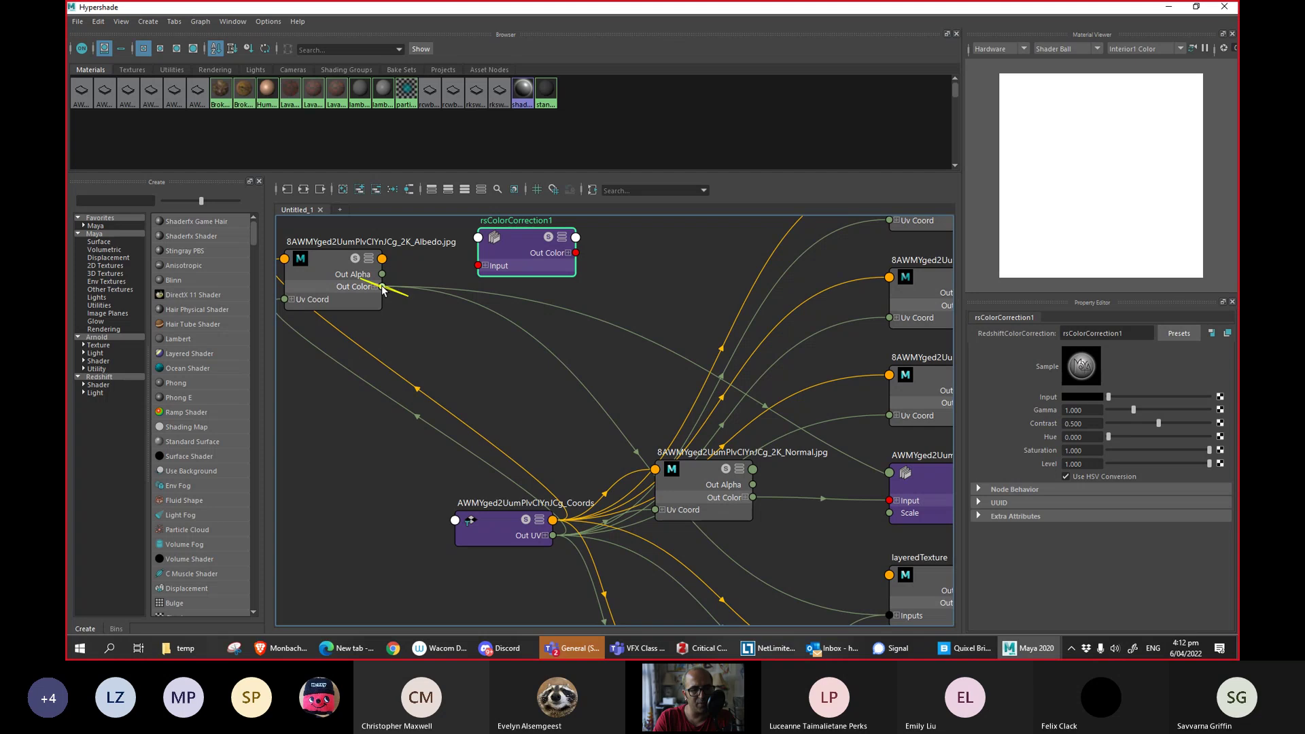
{"action": "left_click_drag", "start_coordinate": [430, 279], "coordinate": [576, 253]}
{"action": "mouse_move", "coordinate": [412, 291]}
{"action": "left_mouse_down"}
{"action": "mouse_move", "coordinate": [530, 277]}
{"action": "mouse_move", "coordinate": [578, 253]}
{"action": "mouse_move", "coordinate": [522, 279]}
{"action": "mouse_move", "coordinate": [528, 297]}
{"action": "left_mouse_up"}
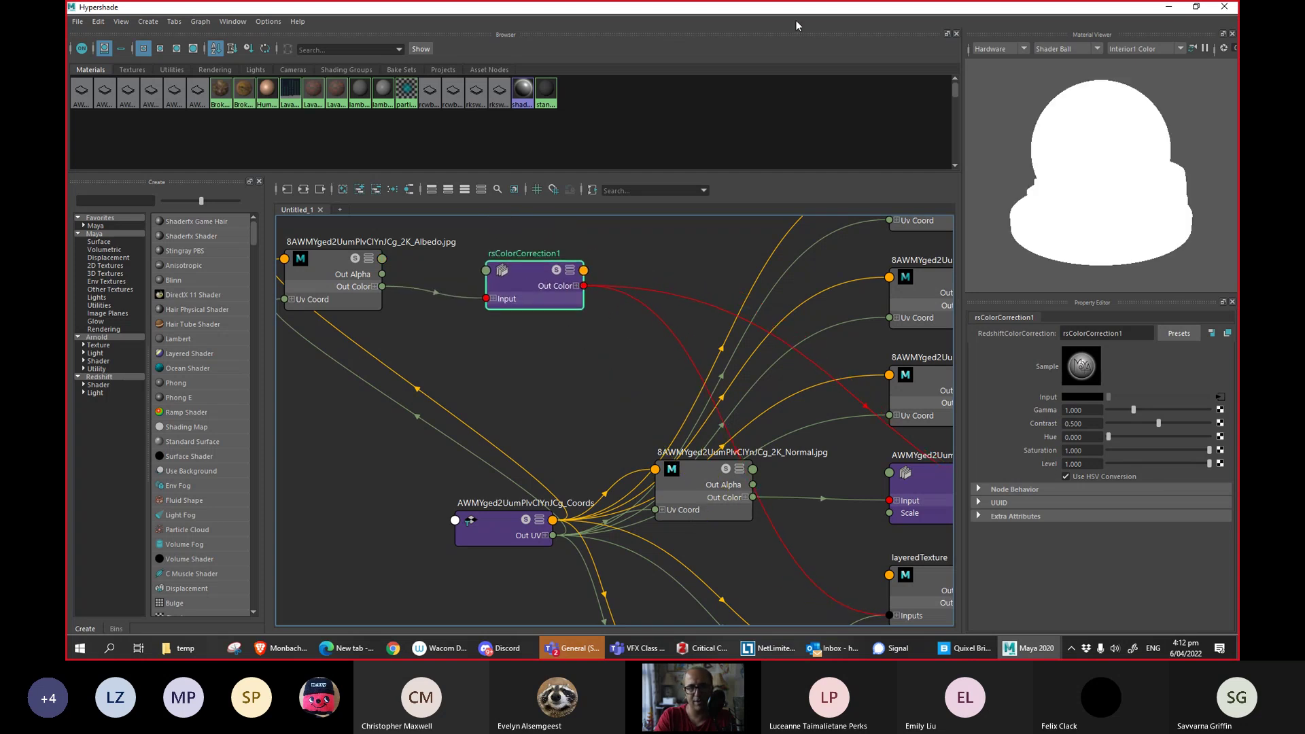
Set the colour correction's gamma to 0.810 and contrast to 0.644 while keeping the render in view.
{"action": "left_click_drag", "start_coordinate": [763, 12], "coordinate": [852, 39]}
{"action": "middle_click_drag", "start_coordinate": [752, 255], "coordinate": [706, 406], "text": "alt"}
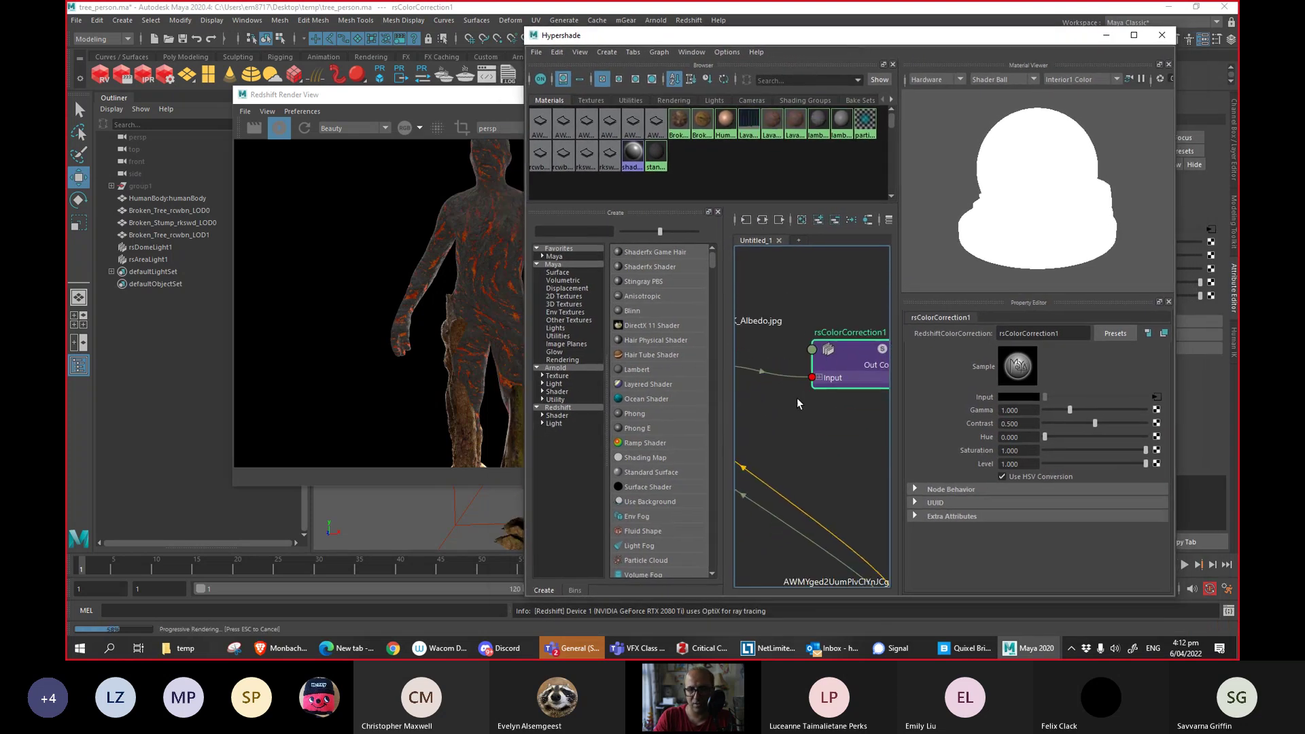
{"action": "mouse_move", "coordinate": [1071, 411]}
{"action": "left_mouse_down"}
{"action": "mouse_move", "coordinate": [1111, 412]}
{"action": "mouse_move", "coordinate": [1062, 417]}
{"action": "left_mouse_up"}
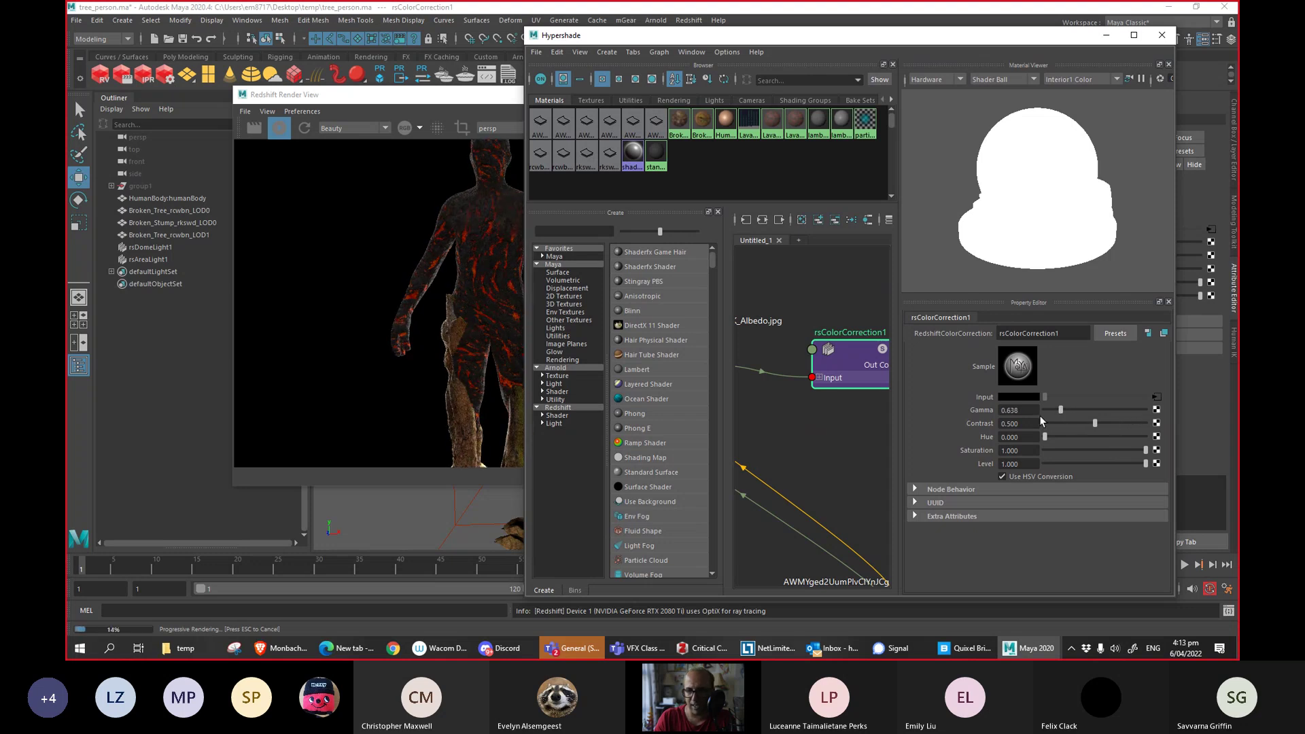
{"action": "left_click_drag", "start_coordinate": [1095, 425], "coordinate": [1045, 448]}
Try colour correction saturations of 2 and about 0.64, and set the saturation back to 1.
{"action": "left_click", "coordinate": [1019, 450]}
{"action": "type", "text": "2"}
{"action": "key", "text": "Return"}
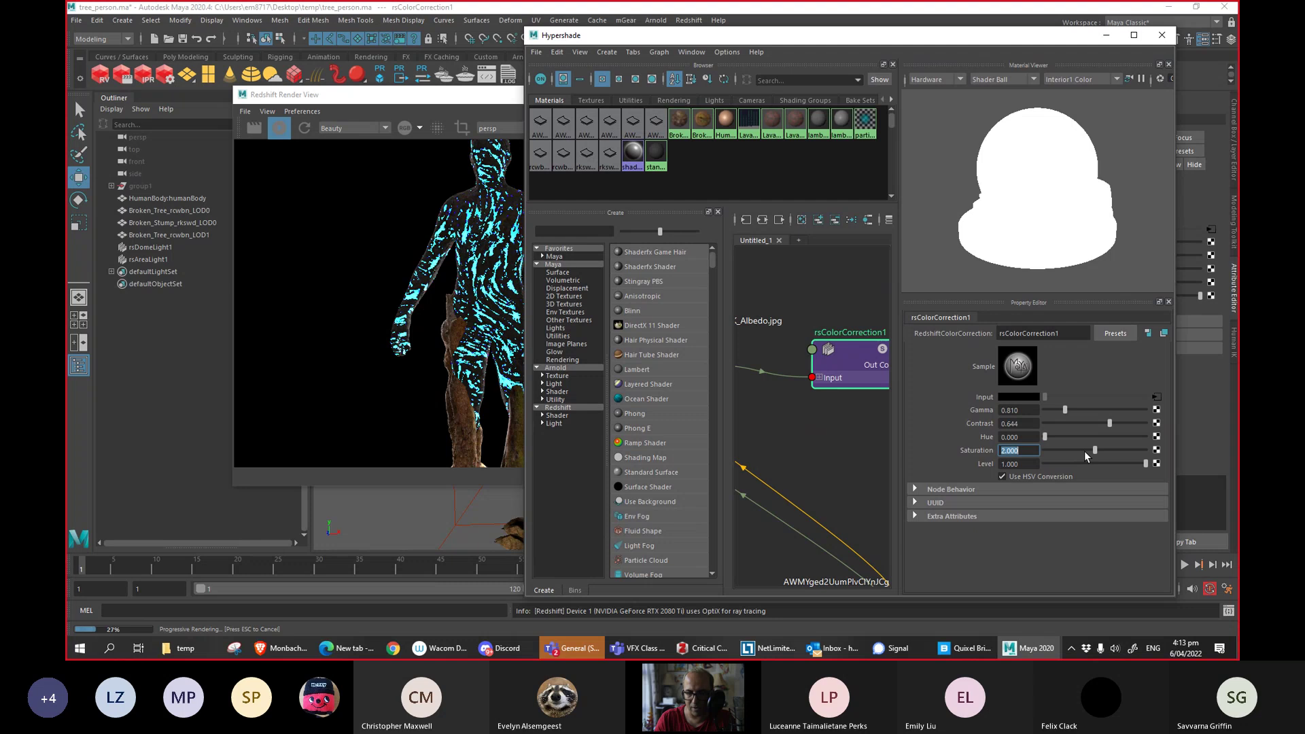
{"action": "mouse_move", "coordinate": [1084, 452]}
{"action": "left_mouse_down"}
{"action": "mouse_move", "coordinate": [1059, 454]}
{"action": "mouse_move", "coordinate": [1104, 458]}
{"action": "mouse_move", "coordinate": [1061, 457]}
{"action": "left_mouse_up"}
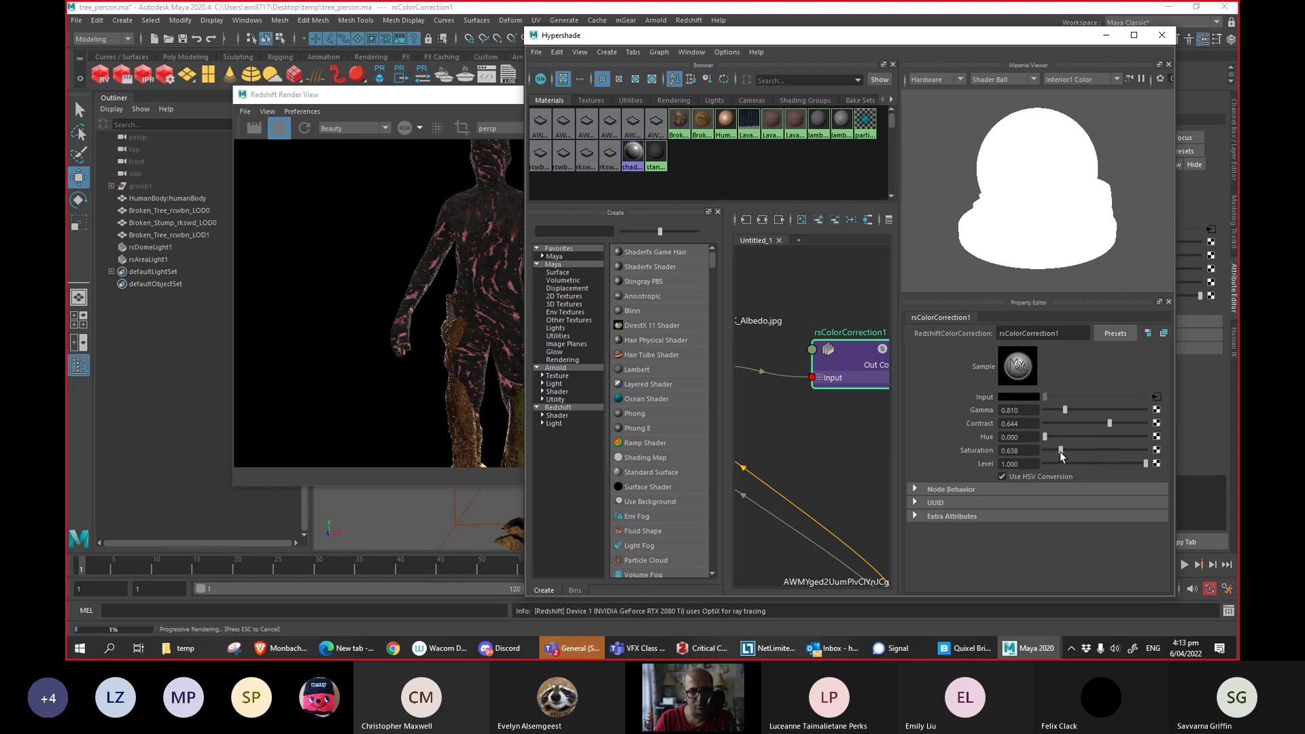
{"action": "double_click", "coordinate": [1017, 450]}
{"action": "type", "text": "1"}
{"action": "key", "text": "Return"}
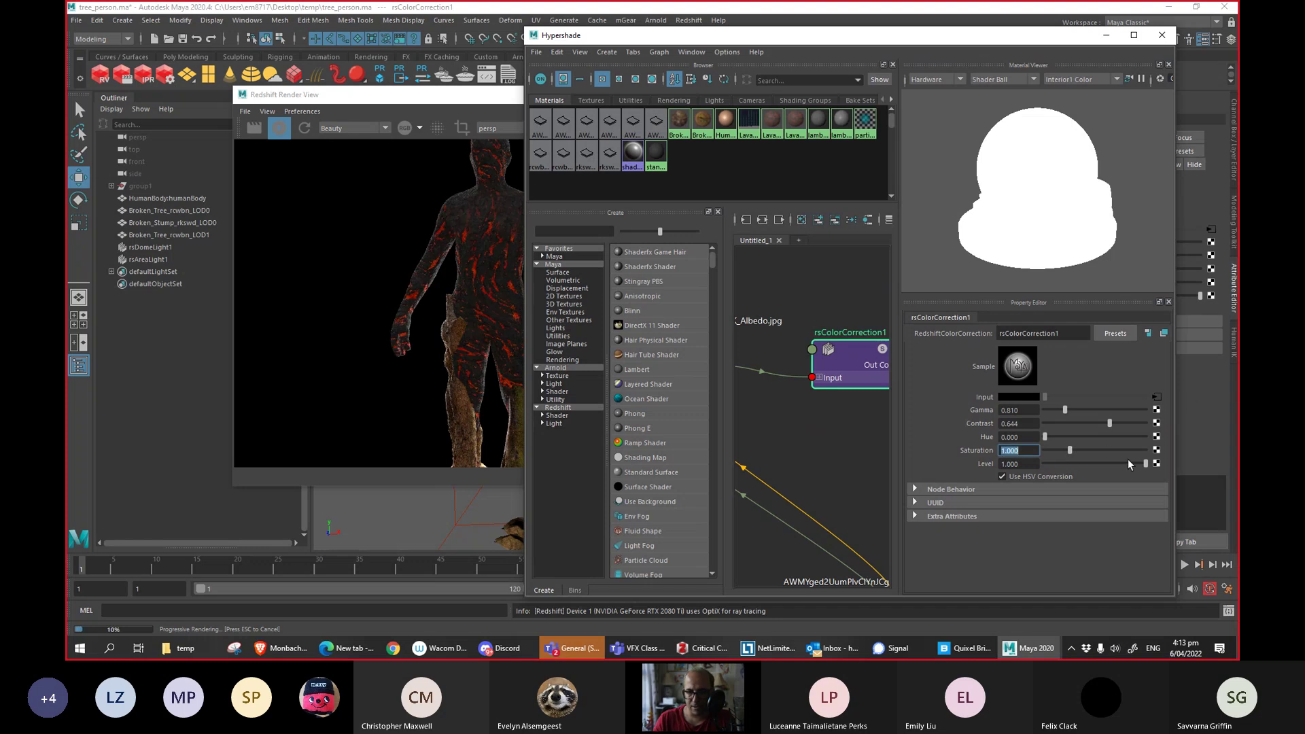
Raise the colour correction's level to 2 and further to 4 to brighten the lava glow.
{"action": "key", "text": "Tab"}
{"action": "type", "text": "2"}
{"action": "key", "text": "Return"}
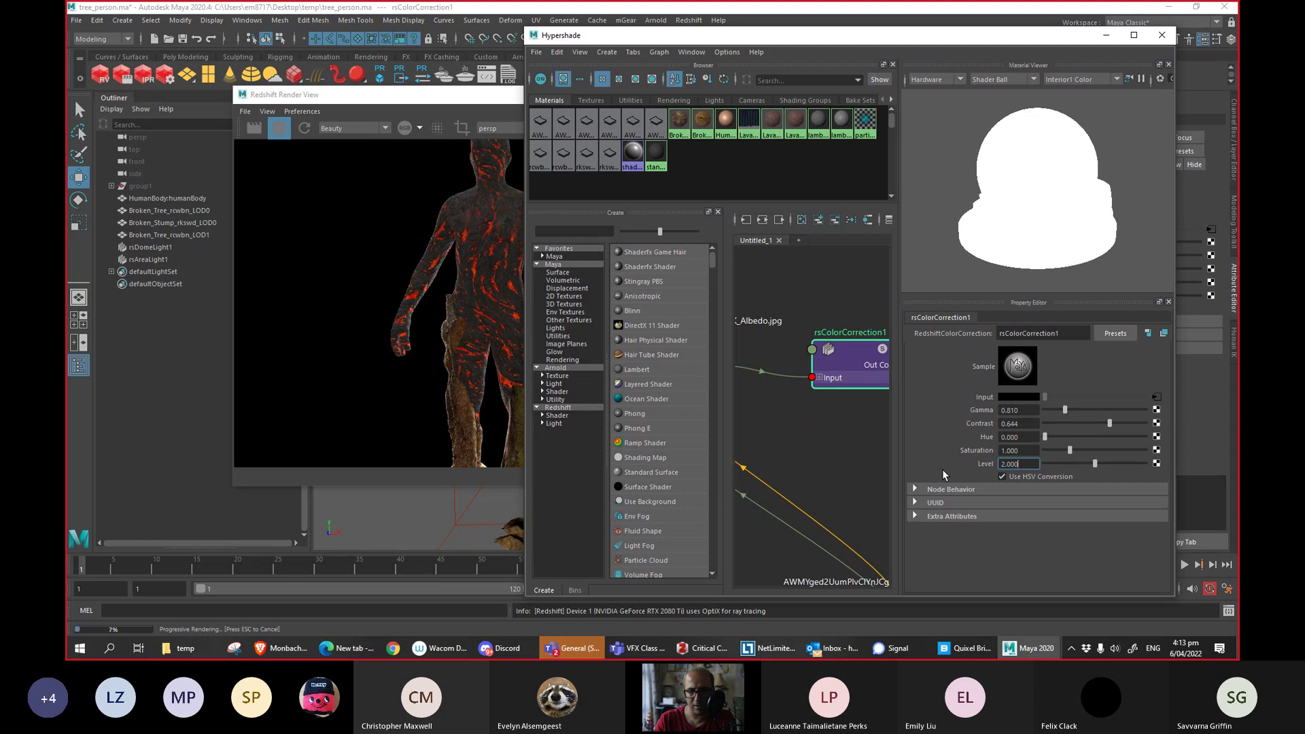
{"action": "type", "text": "4"}
{"action": "key", "text": "Return"}
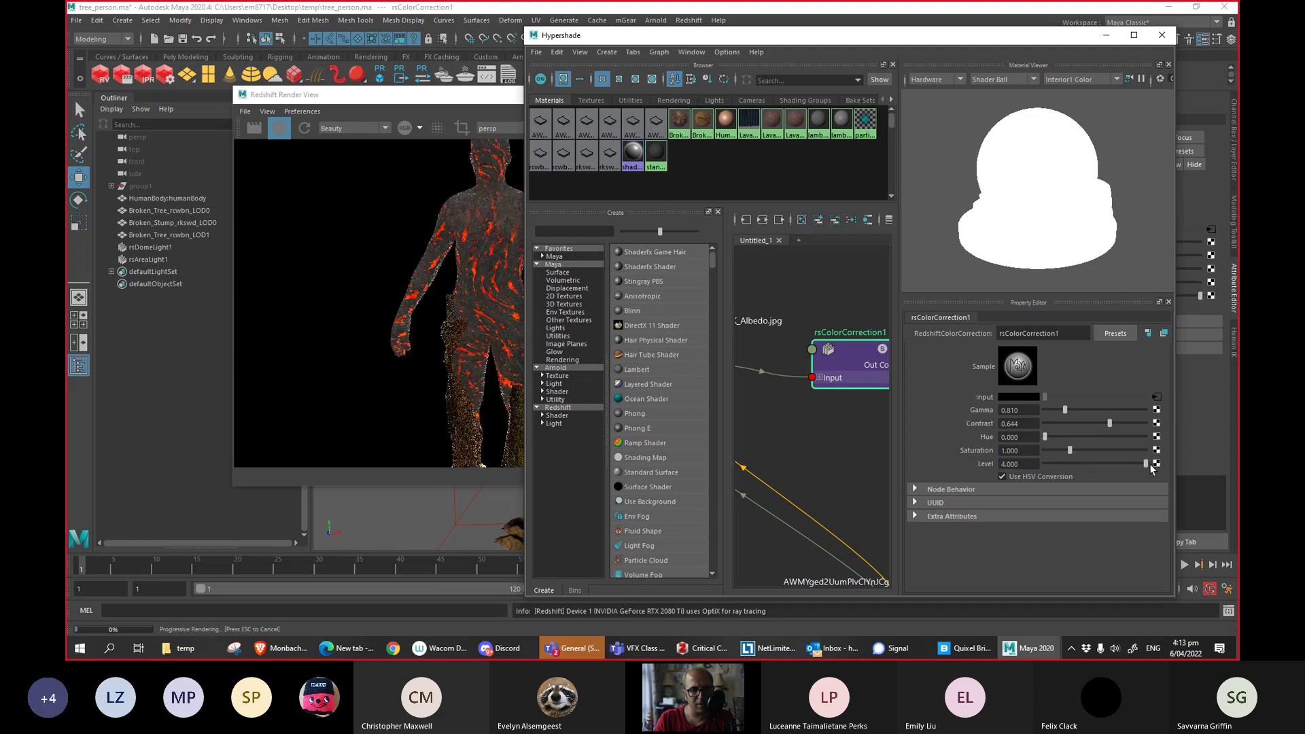
Try a colour correction level of about 2.55, and set the level back to 1.
{"action": "left_click", "coordinate": [1109, 464]}
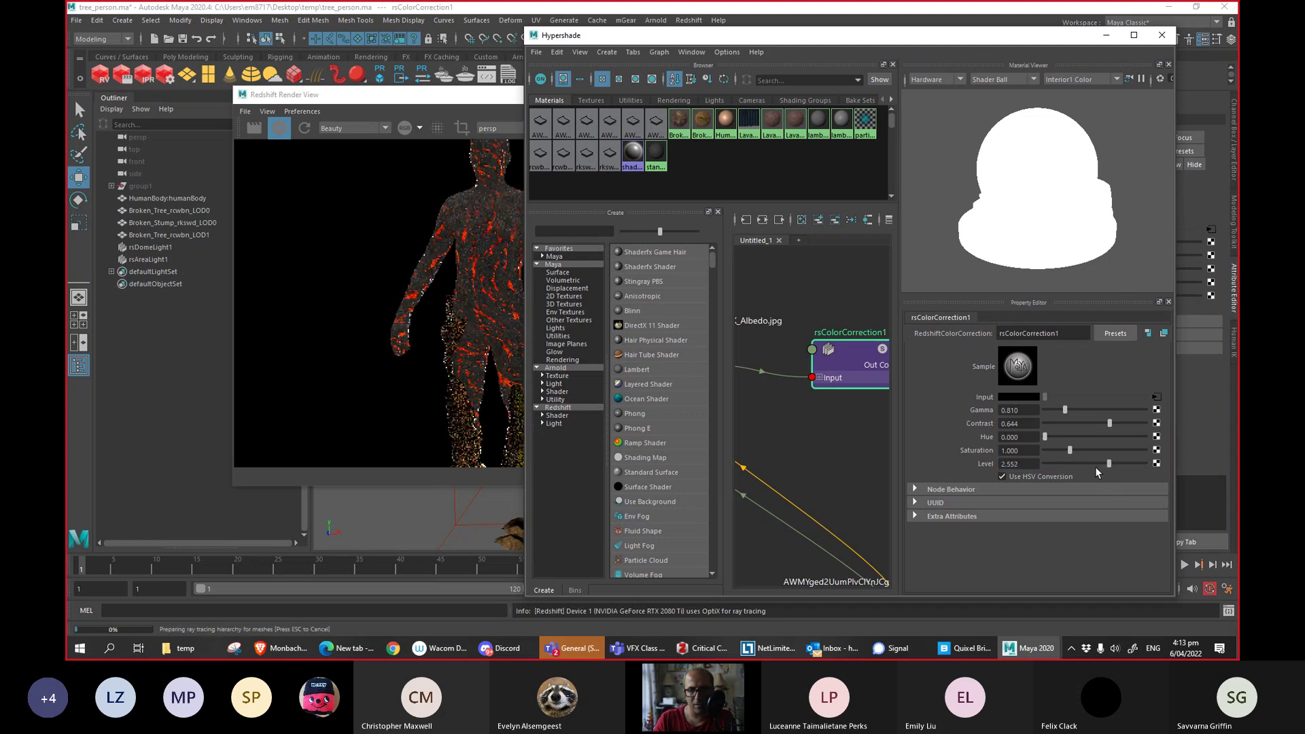
{"action": "type", "text": "1"}
{"action": "key", "text": "Return"}
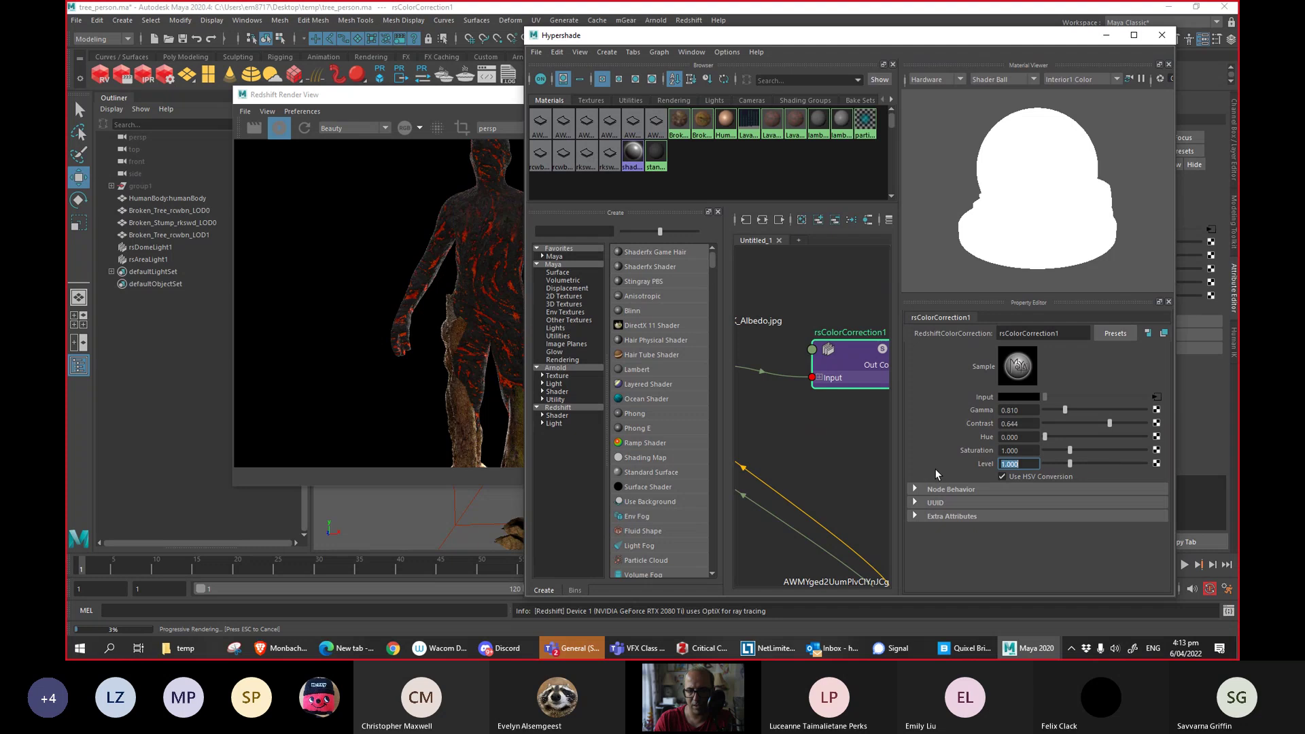
Set Lava_Man_Mat's emission weight to 0.592 and slightly darken its overall tint.
{"action": "middle_click_drag", "start_coordinate": [827, 451], "coordinate": [772, 528], "text": "alt"}
{"action": "scroll", "coordinate": [772, 527], "scroll_direction": "down", "scroll_amount": 5}
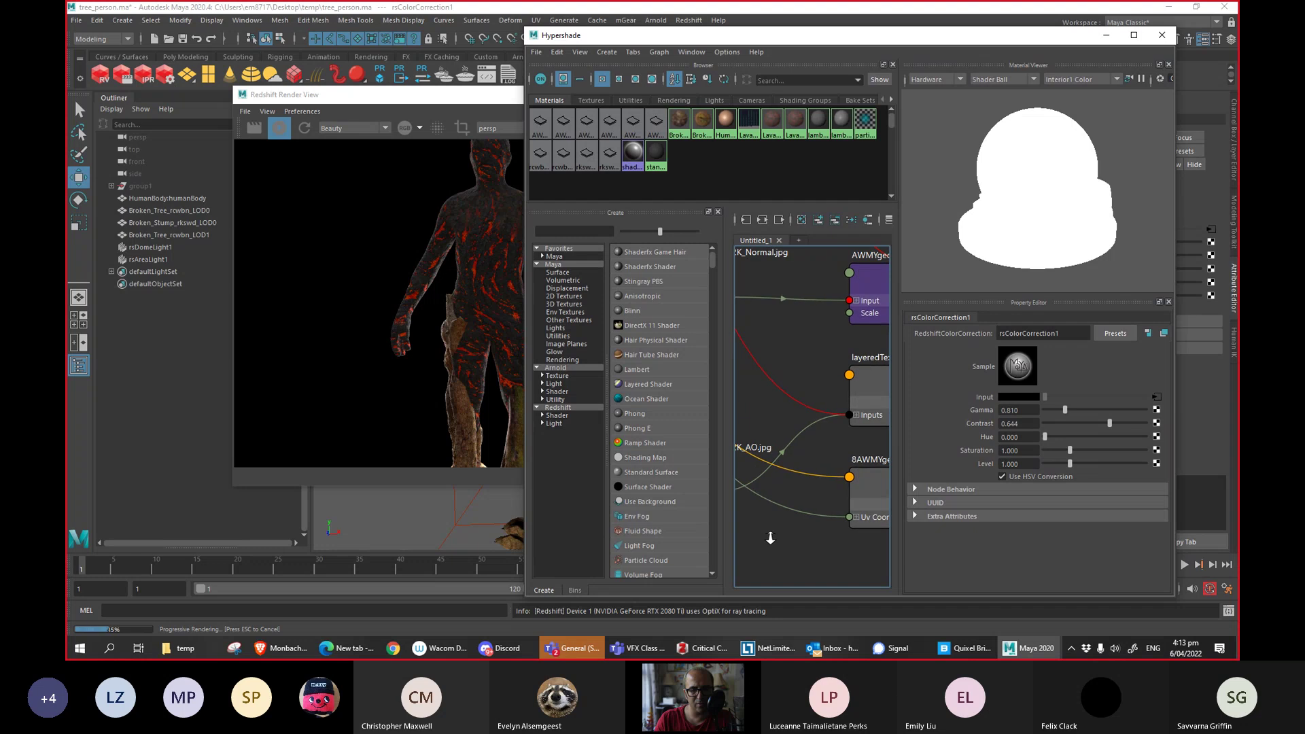
{"action": "middle_click_drag", "start_coordinate": [813, 498], "coordinate": [717, 459], "text": "alt"}
{"action": "middle_click_drag", "start_coordinate": [825, 432], "coordinate": [687, 418], "text": "alt"}
{"action": "left_click", "coordinate": [850, 418]}
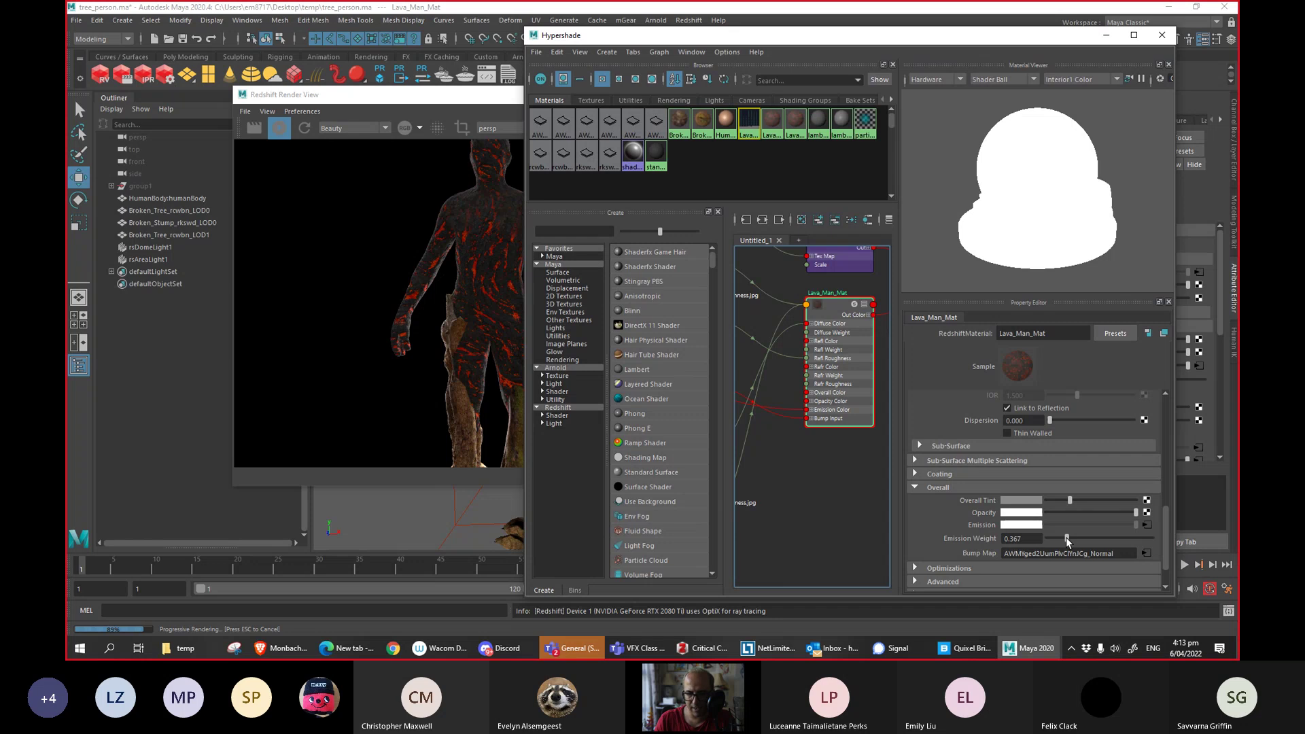
{"action": "left_click_drag", "start_coordinate": [1073, 540], "coordinate": [1094, 539]}
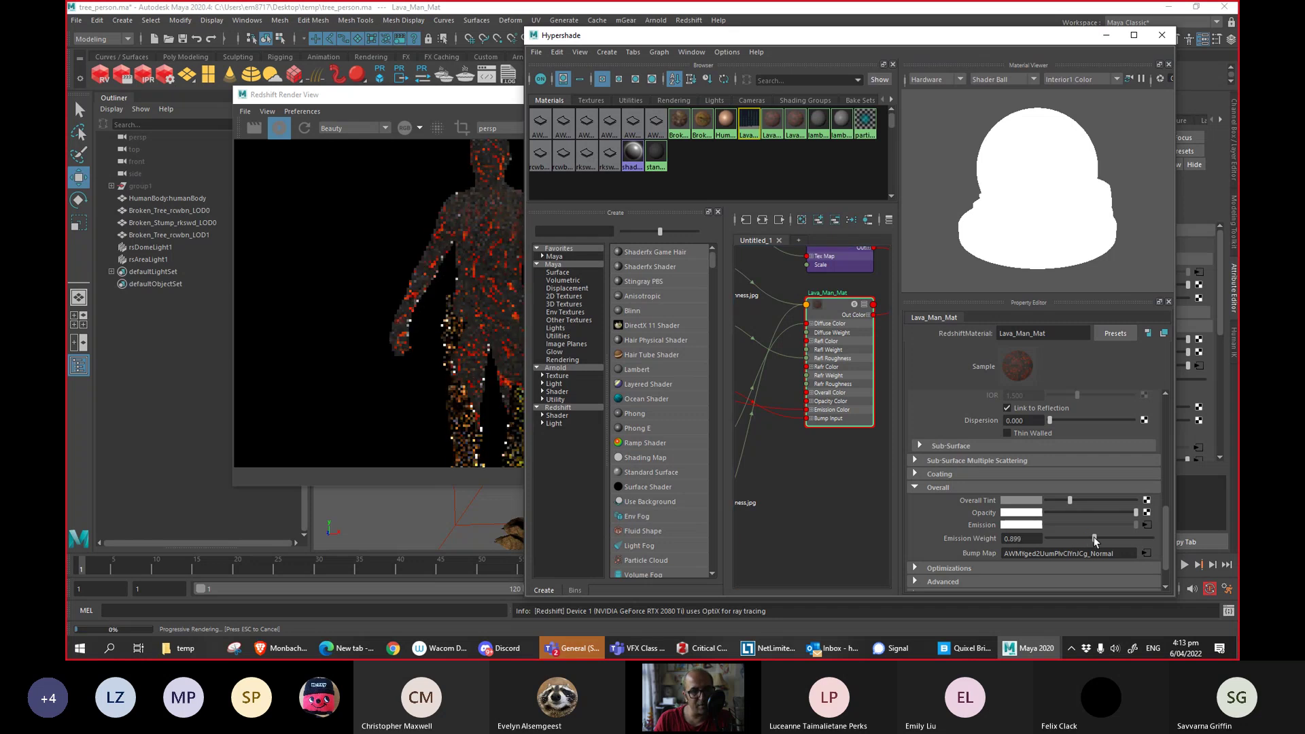
{"action": "left_click", "coordinate": [1079, 539]}
{"action": "left_click_drag", "start_coordinate": [1071, 500], "coordinate": [1065, 500]}
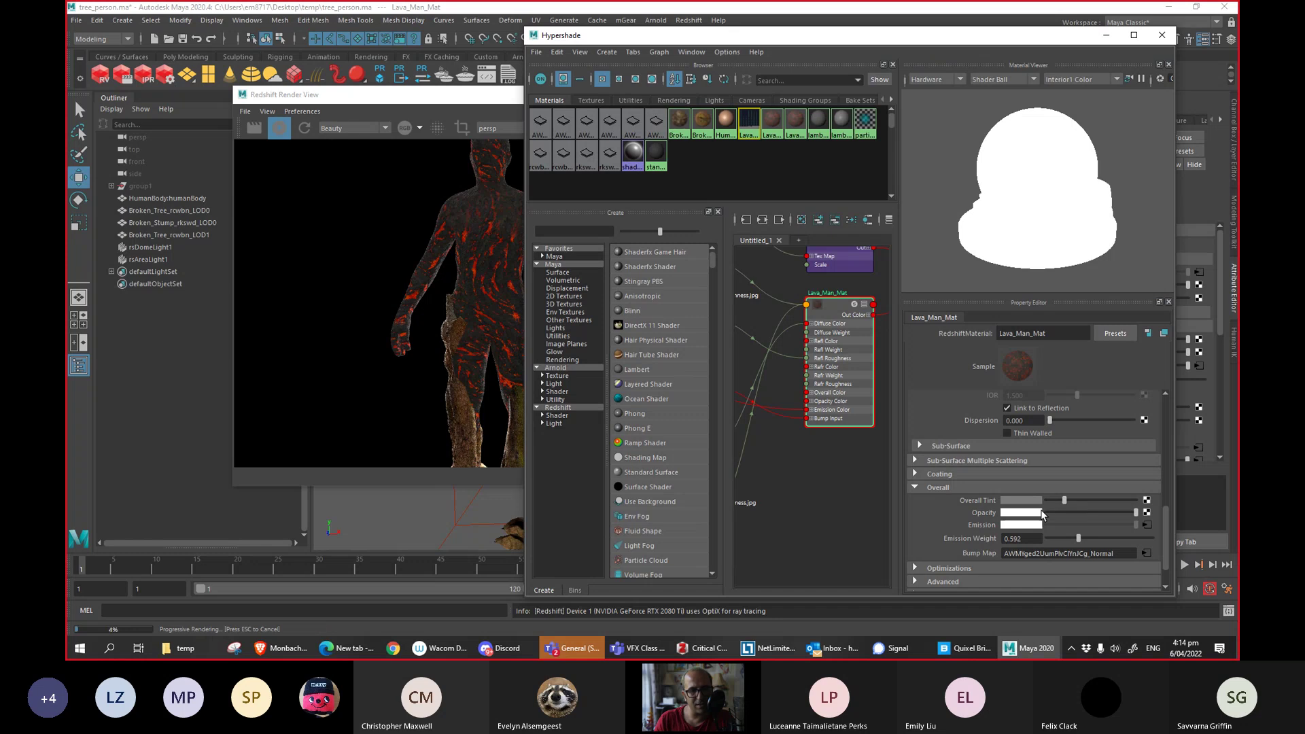
Close Hypershade, stop the interactive Redshift render and close the Redshift Render View.
{"action": "middle_click_drag", "start_coordinate": [768, 469], "coordinate": [818, 512], "text": "alt"}
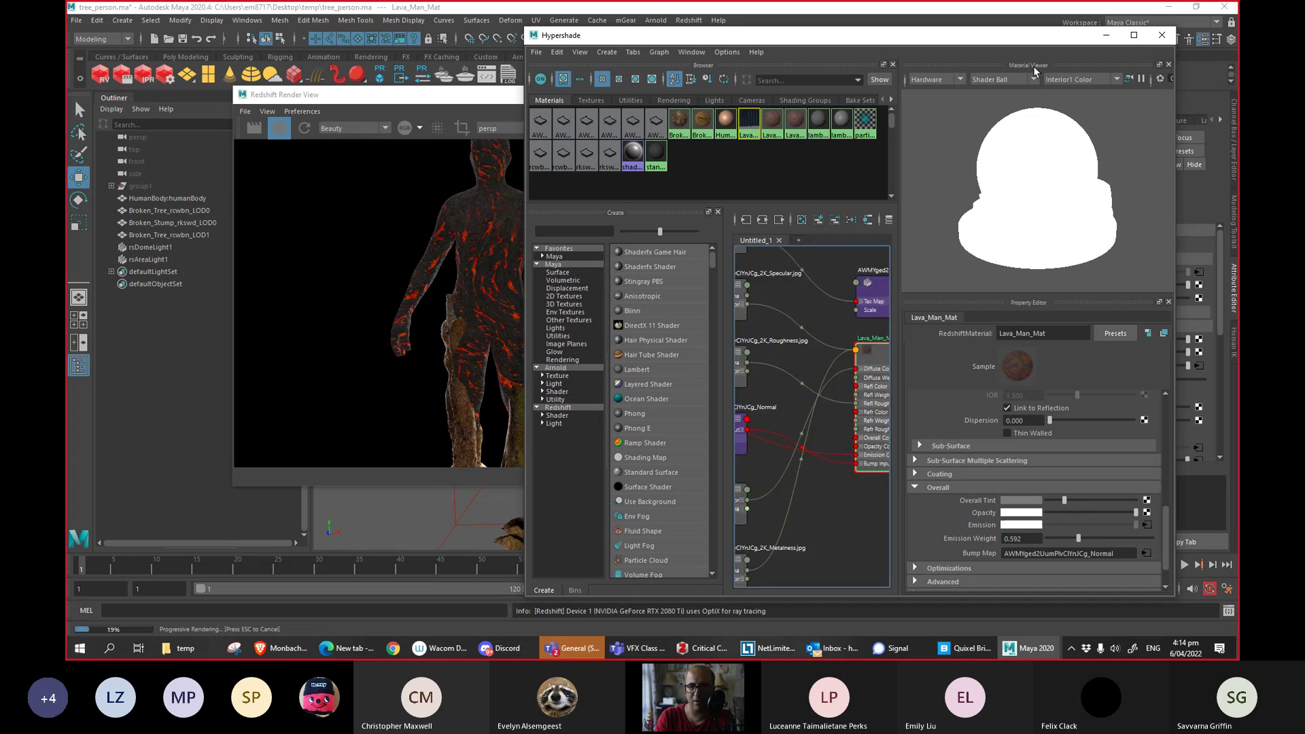
{"action": "left_click_drag", "start_coordinate": [917, 42], "coordinate": [962, 53]}
{"action": "left_click", "coordinate": [606, 106]}
{"action": "left_click", "coordinate": [1088, 61]}
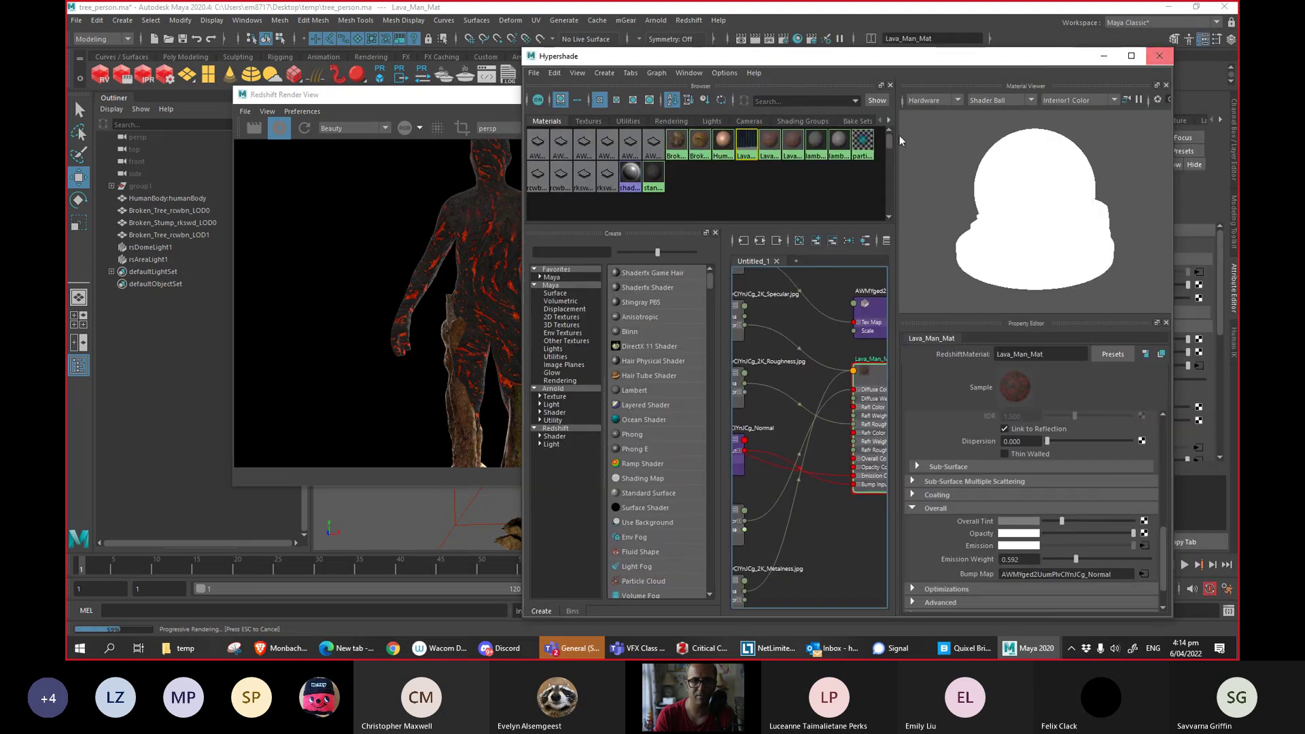
{"action": "left_click", "coordinate": [1159, 56]}
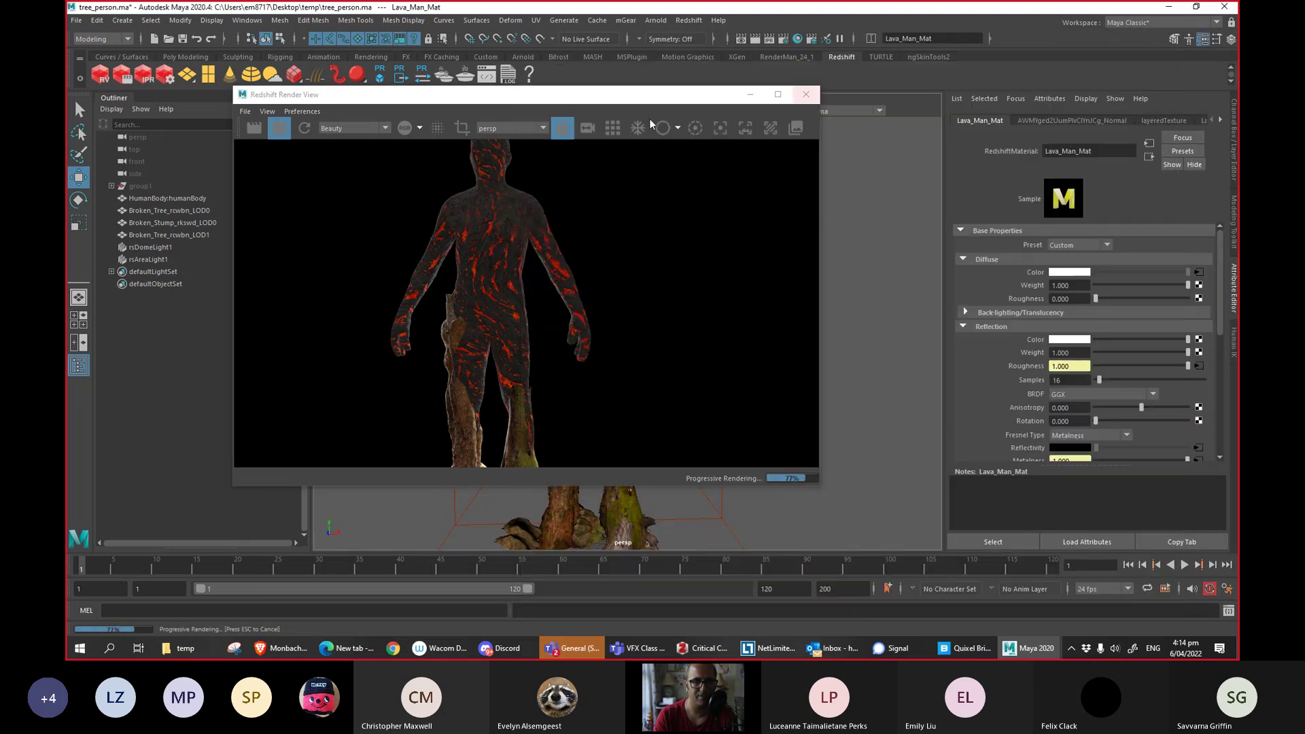
{"action": "left_click", "coordinate": [280, 129]}
{"action": "left_click", "coordinate": [805, 94]}
Display wireframe on shaded in the perspective view and select the human body mesh.
{"action": "left_click_drag", "start_coordinate": [719, 320], "coordinate": [596, 346], "text": "alt"}
{"action": "scroll", "coordinate": [663, 358], "scroll_direction": "up", "scroll_amount": 5}
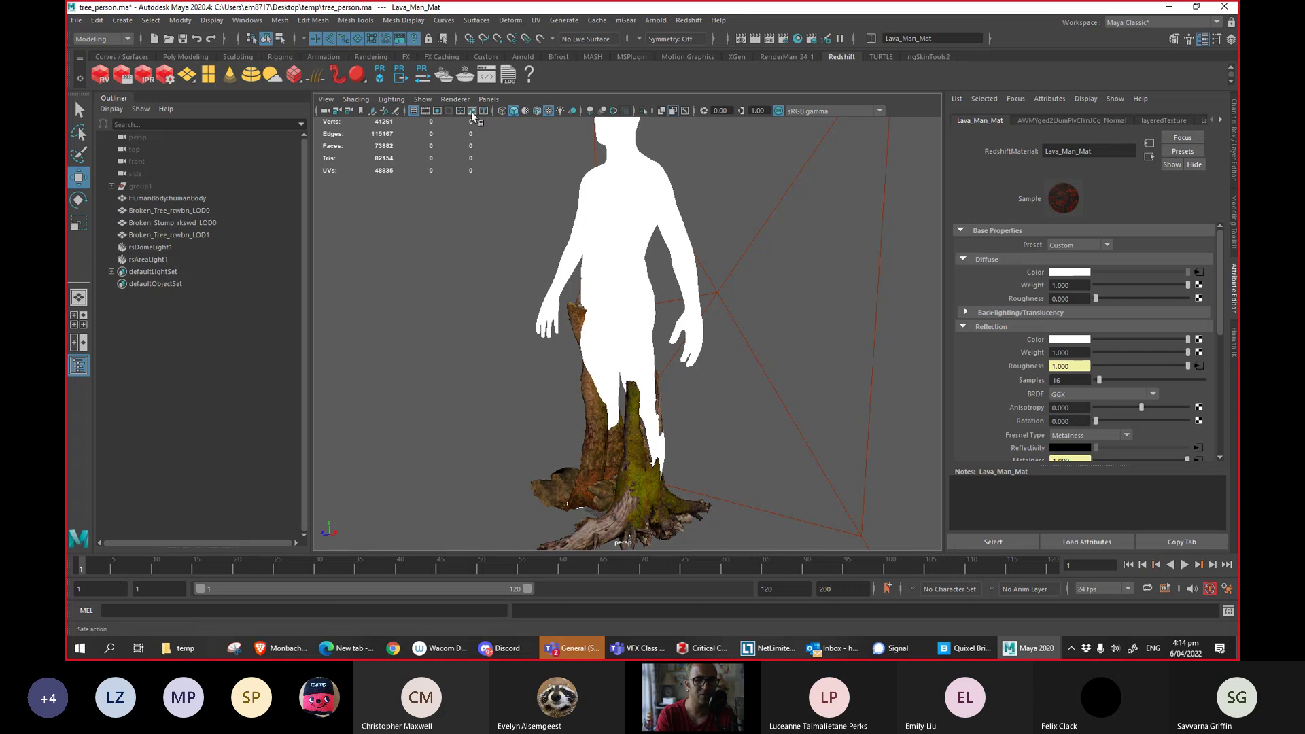
{"action": "left_click", "coordinate": [537, 111]}
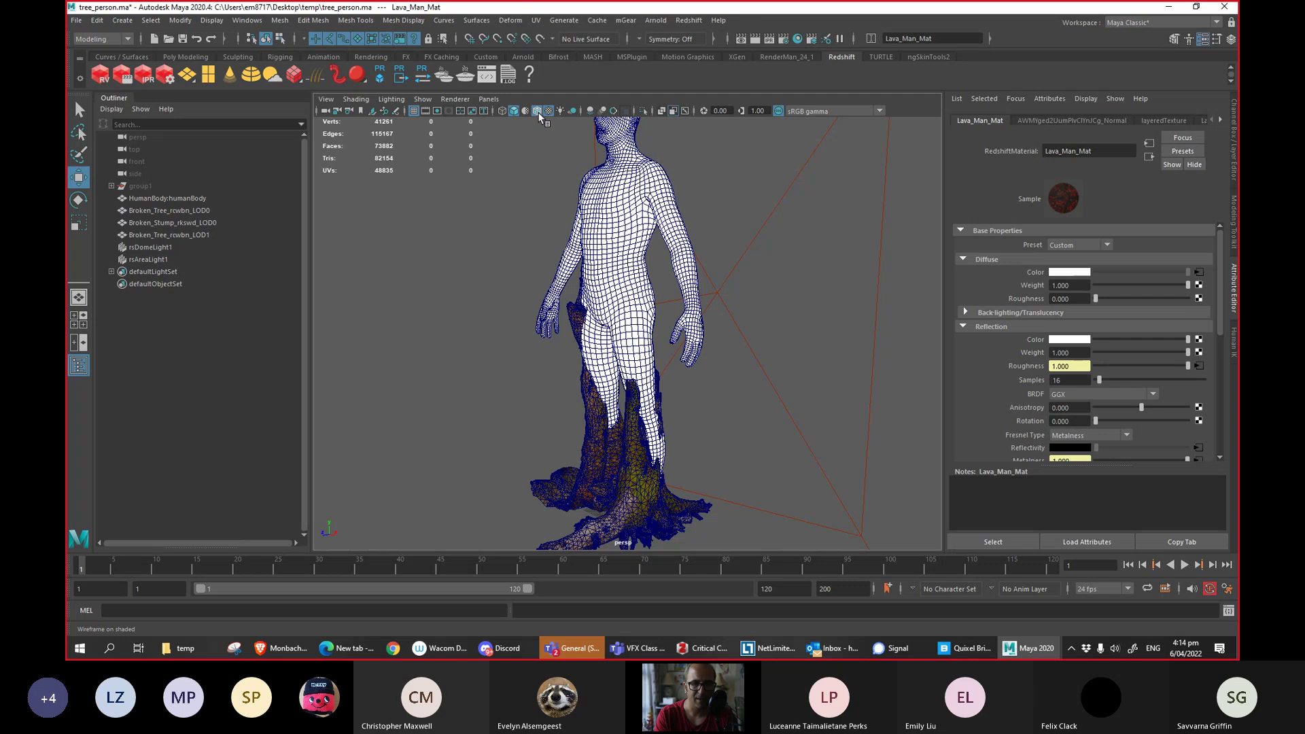
{"action": "left_click_drag", "start_coordinate": [436, 211], "coordinate": [491, 215], "text": "alt"}
{"action": "left_click", "coordinate": [592, 225]}
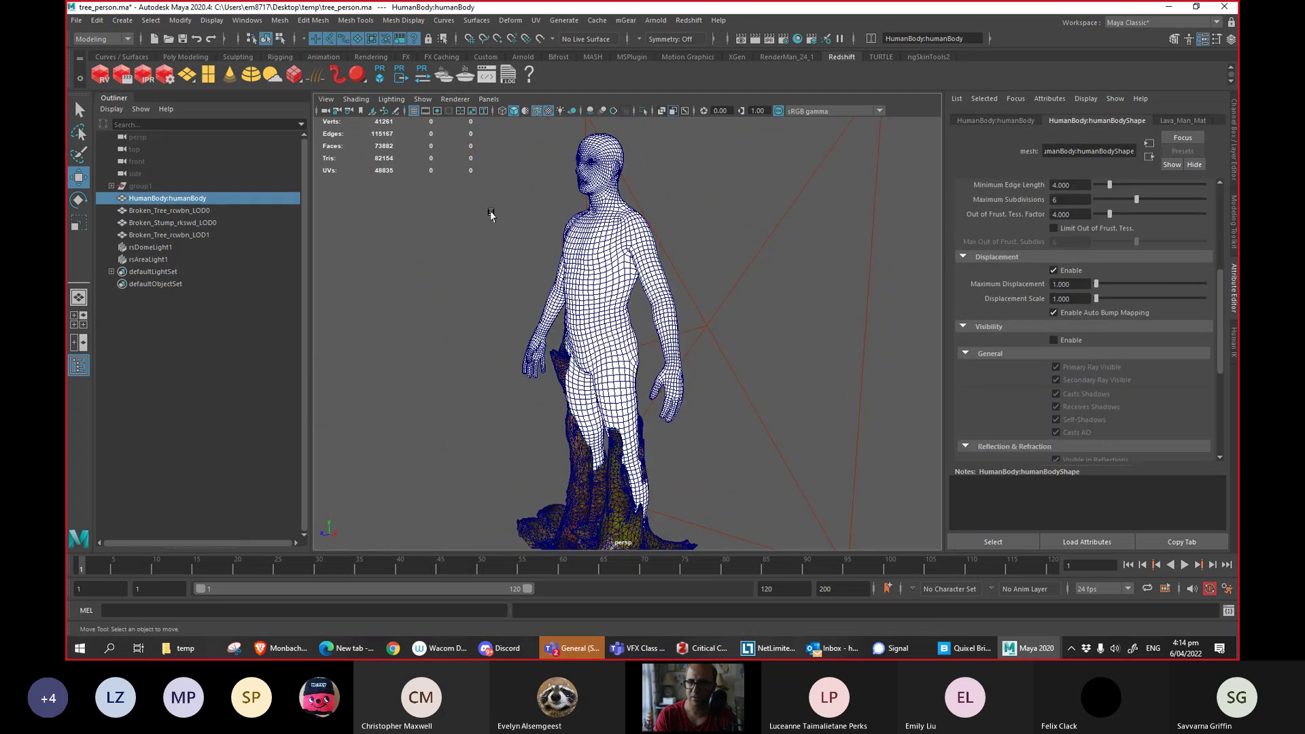
{"action": "left_click", "coordinate": [604, 220]}
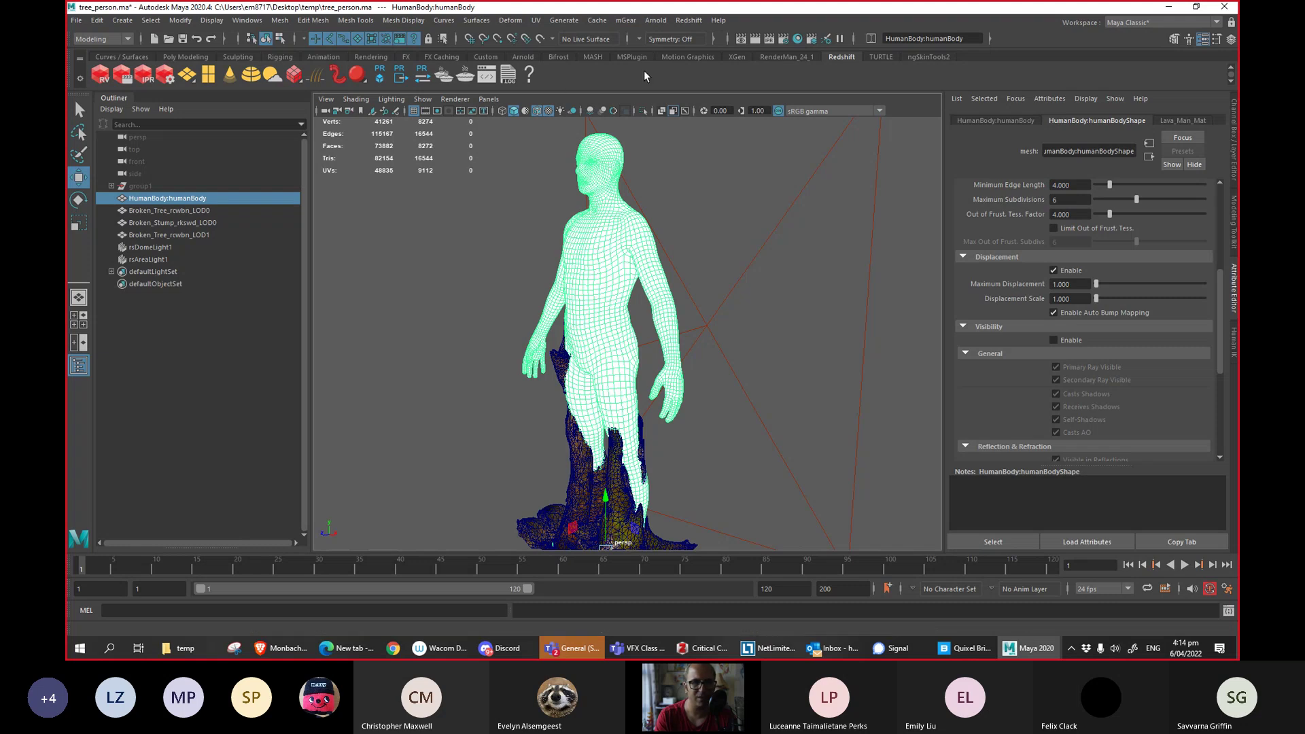
Graph Lava_Man_Mat in Hypershade and connect the albedo texture's Out Color directly to the layered texture and the emission color, bypassing the colour correction.
{"action": "left_click", "coordinate": [797, 40]}
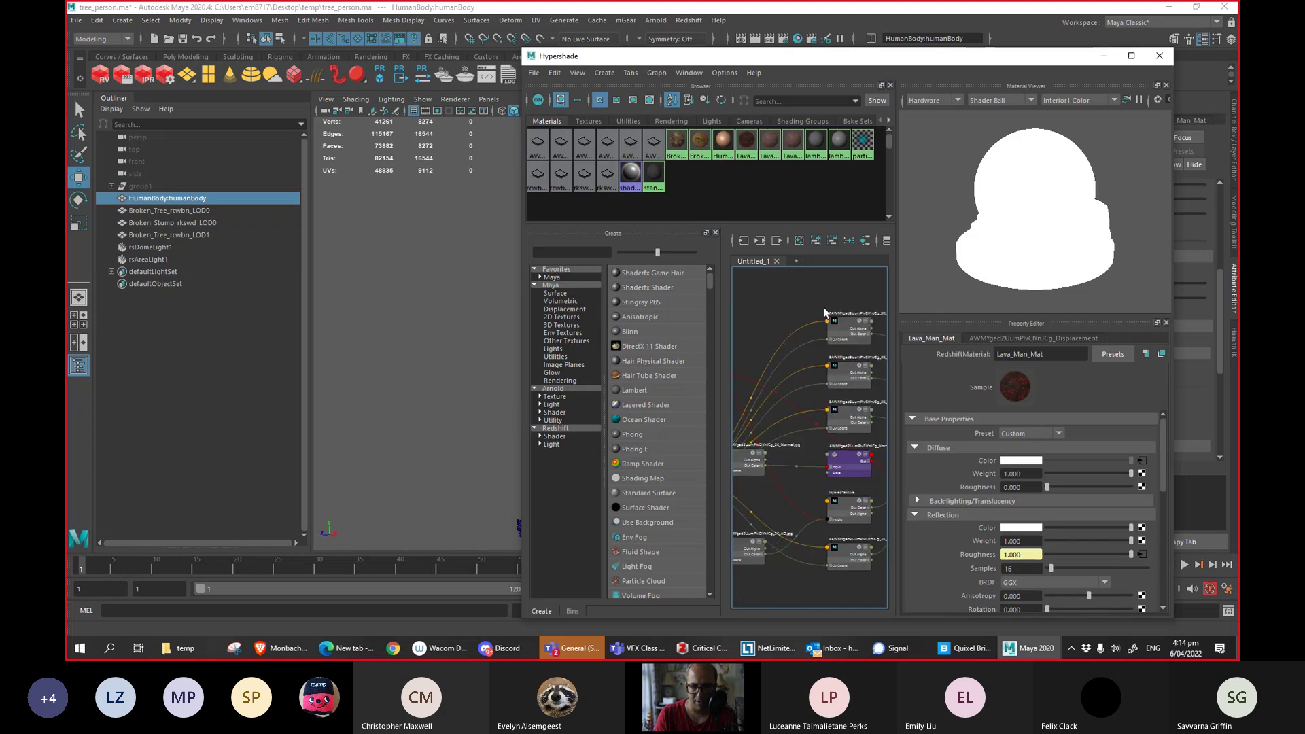
{"action": "left_click_drag", "start_coordinate": [824, 358], "coordinate": [816, 332]}
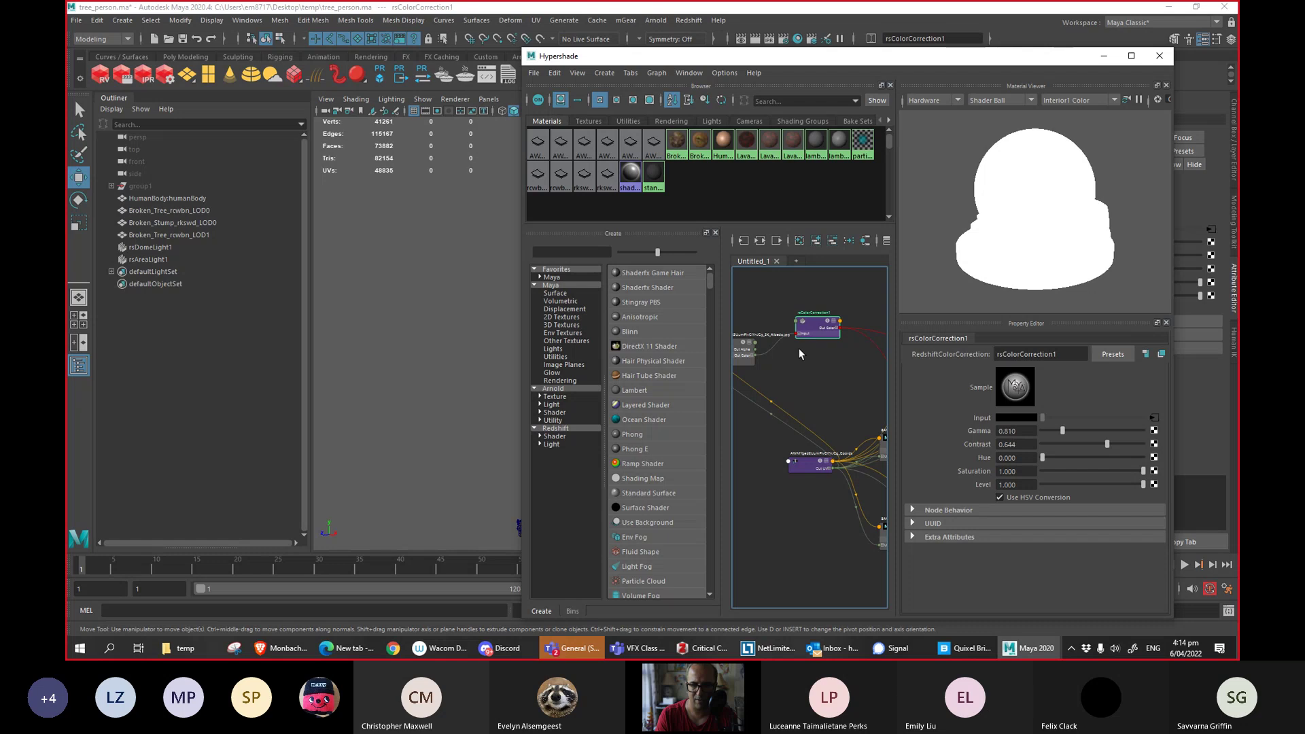
{"action": "left_click_drag", "start_coordinate": [782, 63], "coordinate": [865, 43]}
{"action": "left_click_drag", "start_coordinate": [902, 291], "coordinate": [837, 321]}
{"action": "left_click_drag", "start_coordinate": [934, 275], "coordinate": [838, 322]}
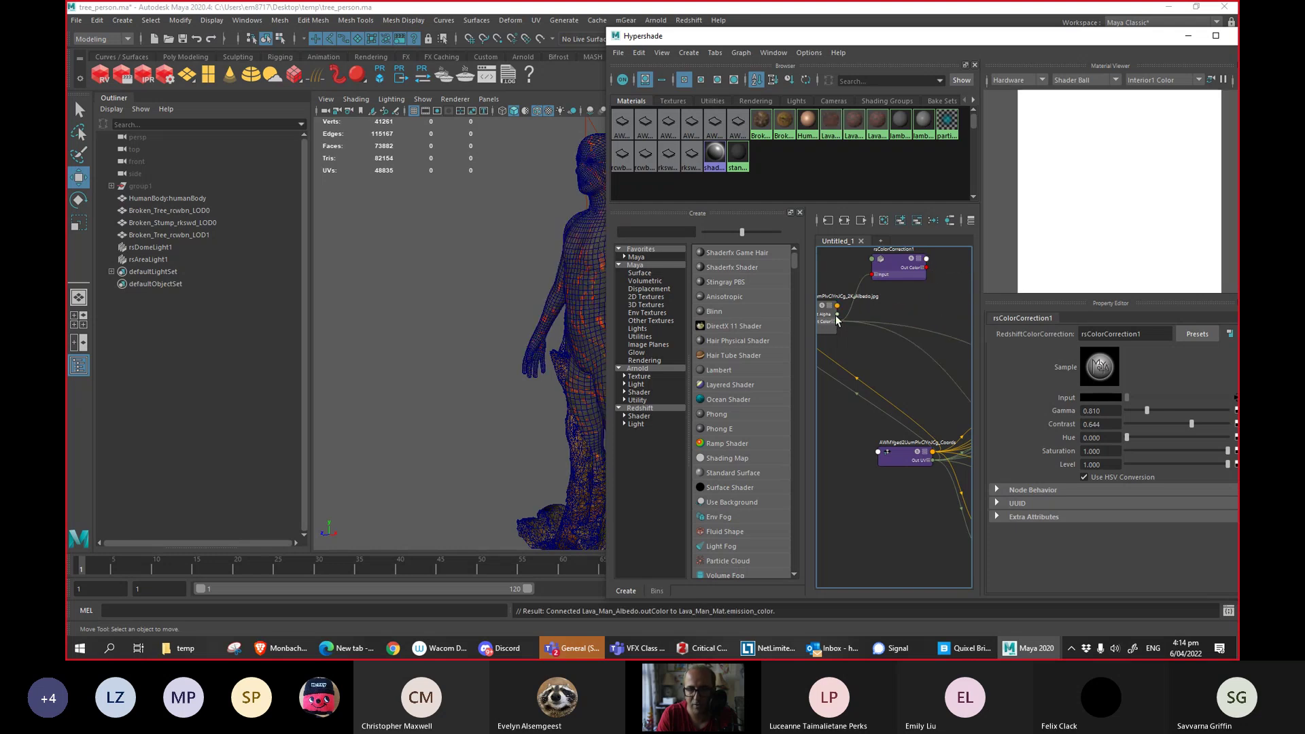
Turn off wireframe on shaded and minimize Hypershade to show the whole textured figure from the front.
{"action": "left_click_drag", "start_coordinate": [518, 315], "coordinate": [452, 355], "text": "alt"}
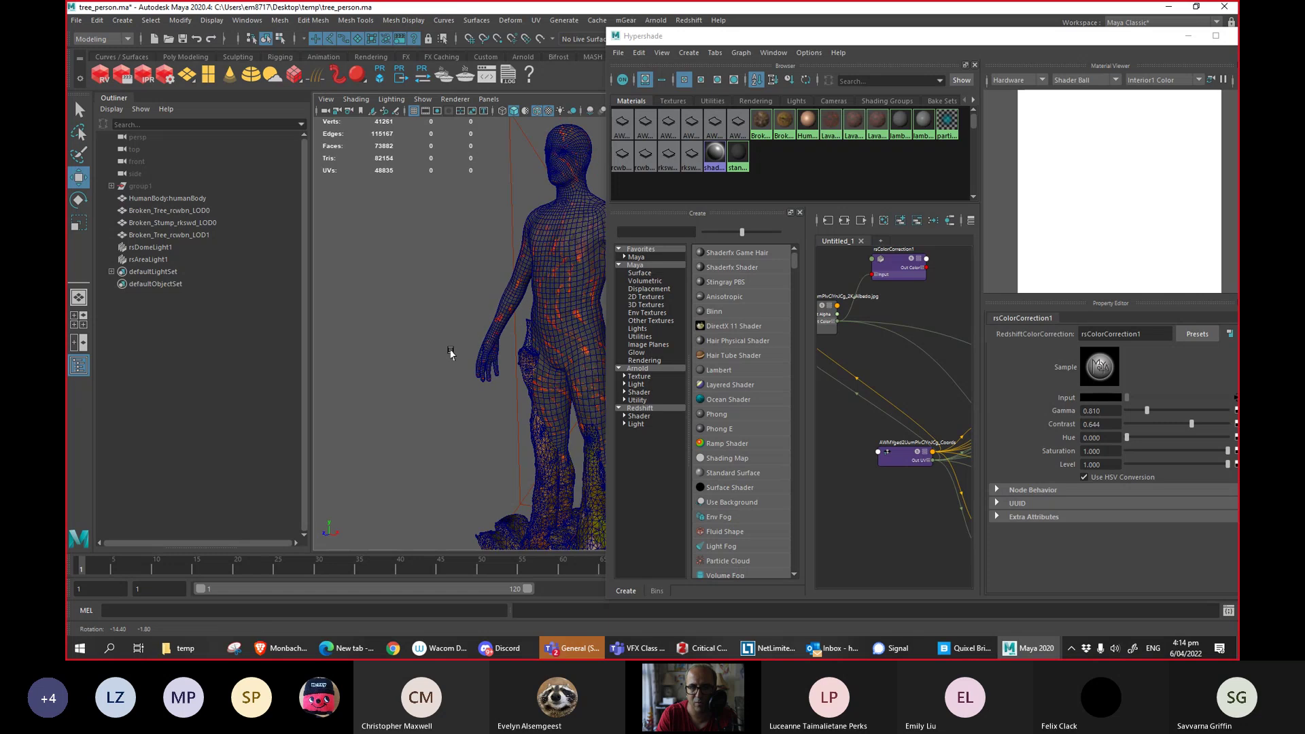
{"action": "left_click", "coordinate": [538, 110]}
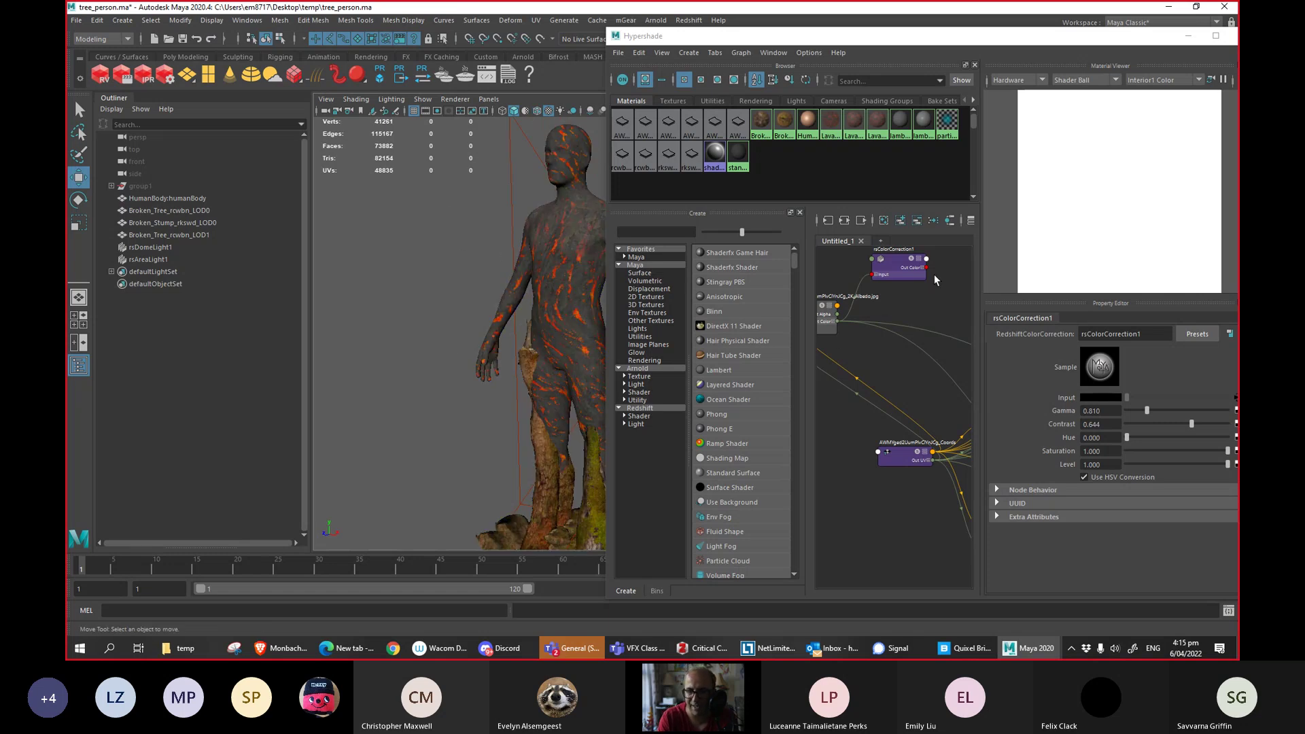
{"action": "left_click", "coordinate": [1189, 35]}
{"action": "left_click_drag", "start_coordinate": [493, 245], "coordinate": [515, 267], "text": "alt"}
{"action": "right_click_drag", "start_coordinate": [515, 267], "coordinate": [425, 287], "text": "alt"}
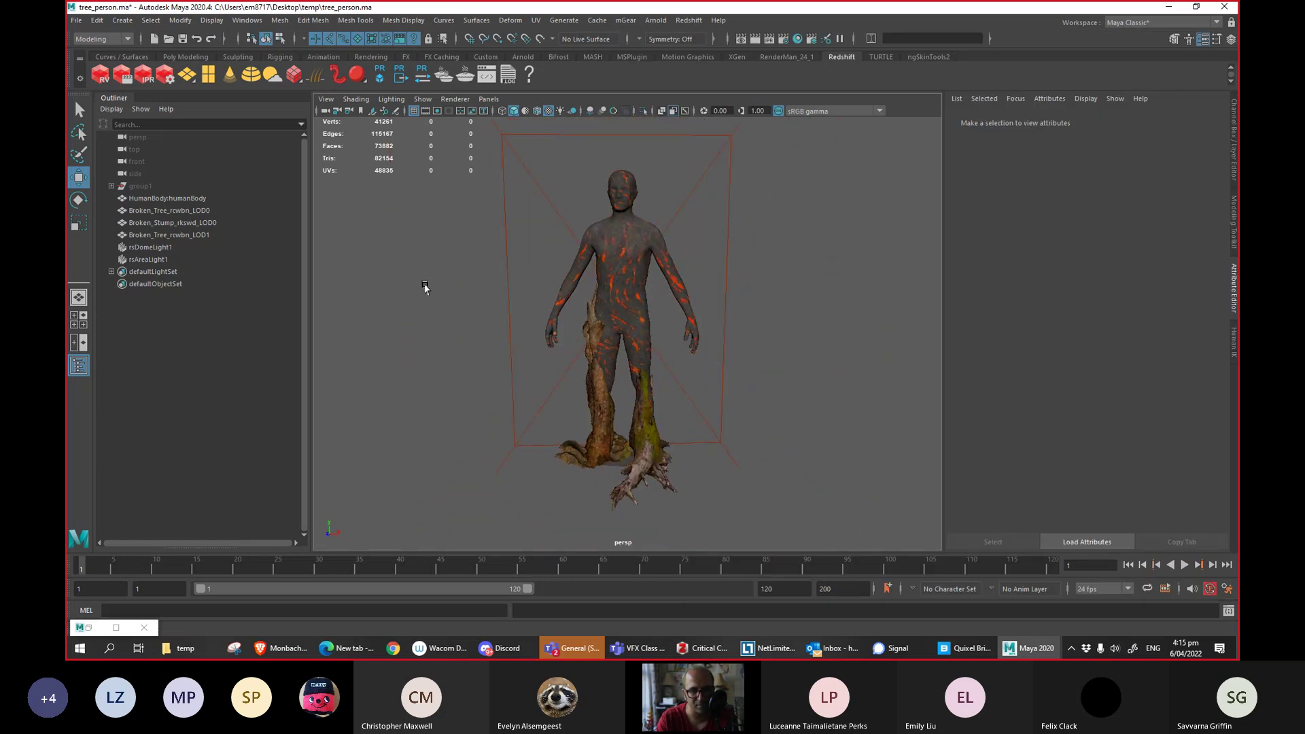
Hide the lights in the perspective view and inspect the lava-textured body and tree legs up close.
{"action": "left_click", "coordinate": [423, 100]}
{"action": "left_click", "coordinate": [460, 269]}
{"action": "mouse_move", "coordinate": [504, 257]}
{"action": "right_mouse_down", "text": "alt"}
{"action": "mouse_move", "coordinate": [469, 283]}
{"action": "mouse_move", "coordinate": [483, 250]}
{"action": "right_mouse_up", "text": "alt"}
{"action": "left_click_drag", "start_coordinate": [483, 250], "coordinate": [471, 300], "text": "alt"}
{"action": "right_click_drag", "start_coordinate": [687, 475], "coordinate": [625, 215], "text": "alt"}
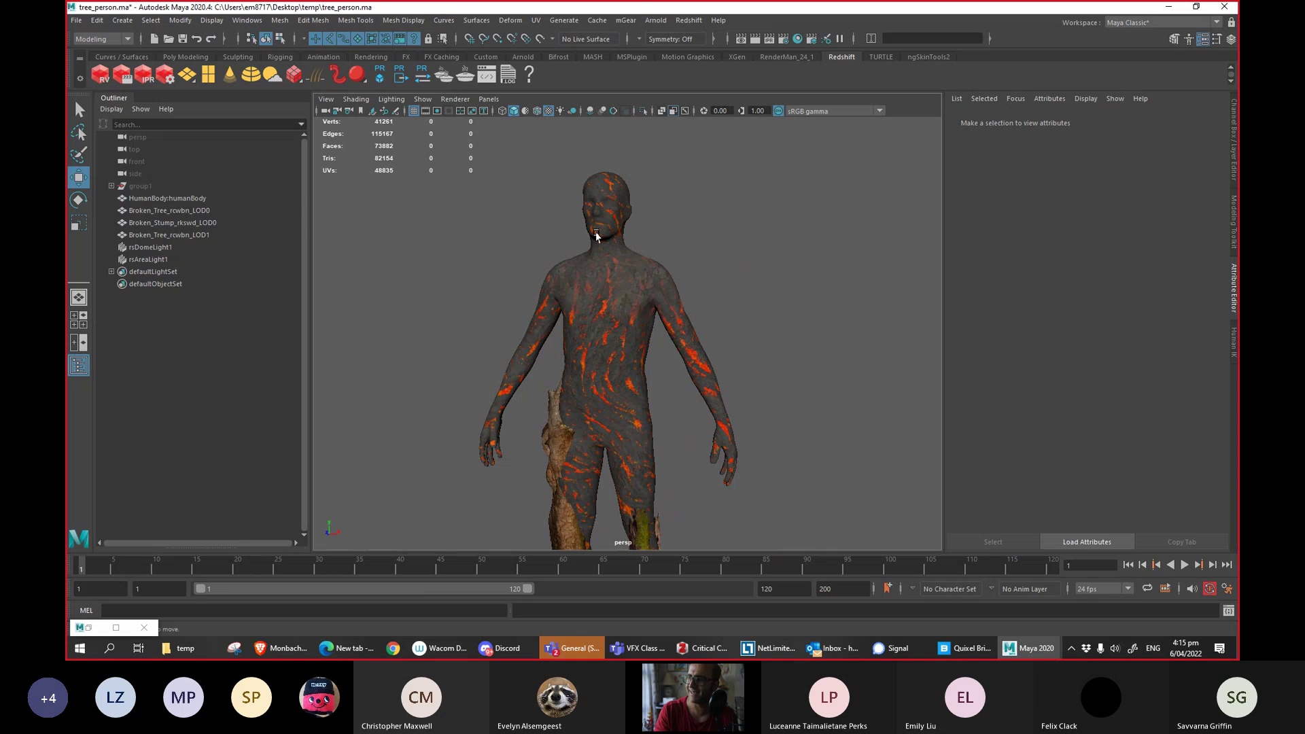
{"action": "left_click_drag", "start_coordinate": [703, 225], "coordinate": [696, 202], "text": "alt"}
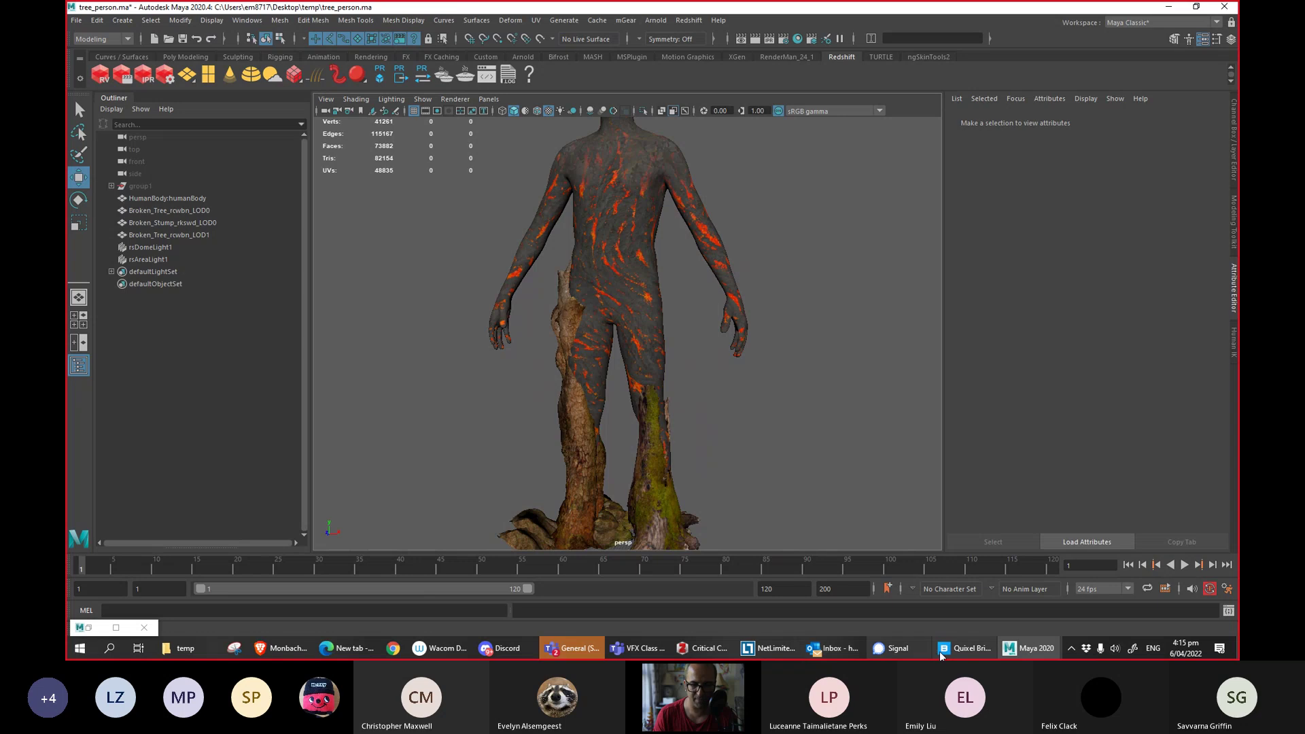
Switch to Quixel Bridge and browse the Flowering Plant category of the 3D Plants library.
{"action": "left_click", "coordinate": [966, 648]}
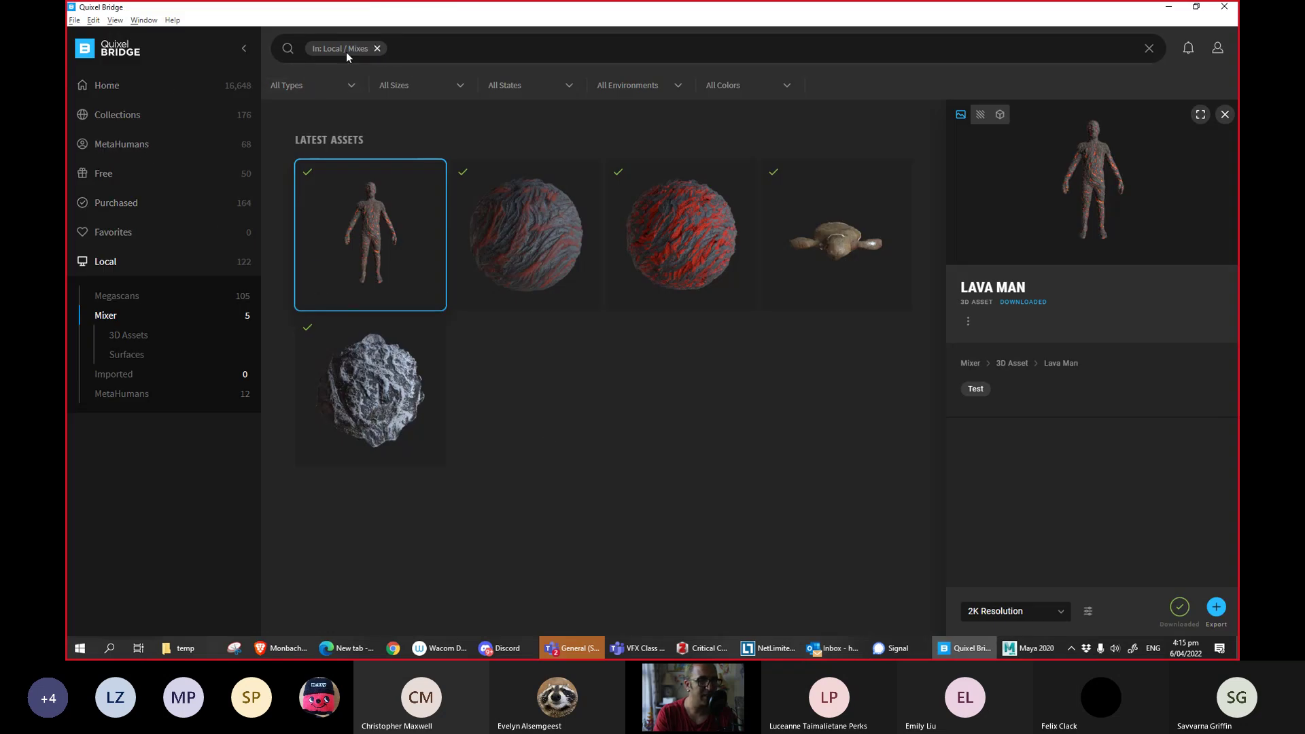
{"action": "left_click", "coordinate": [154, 96]}
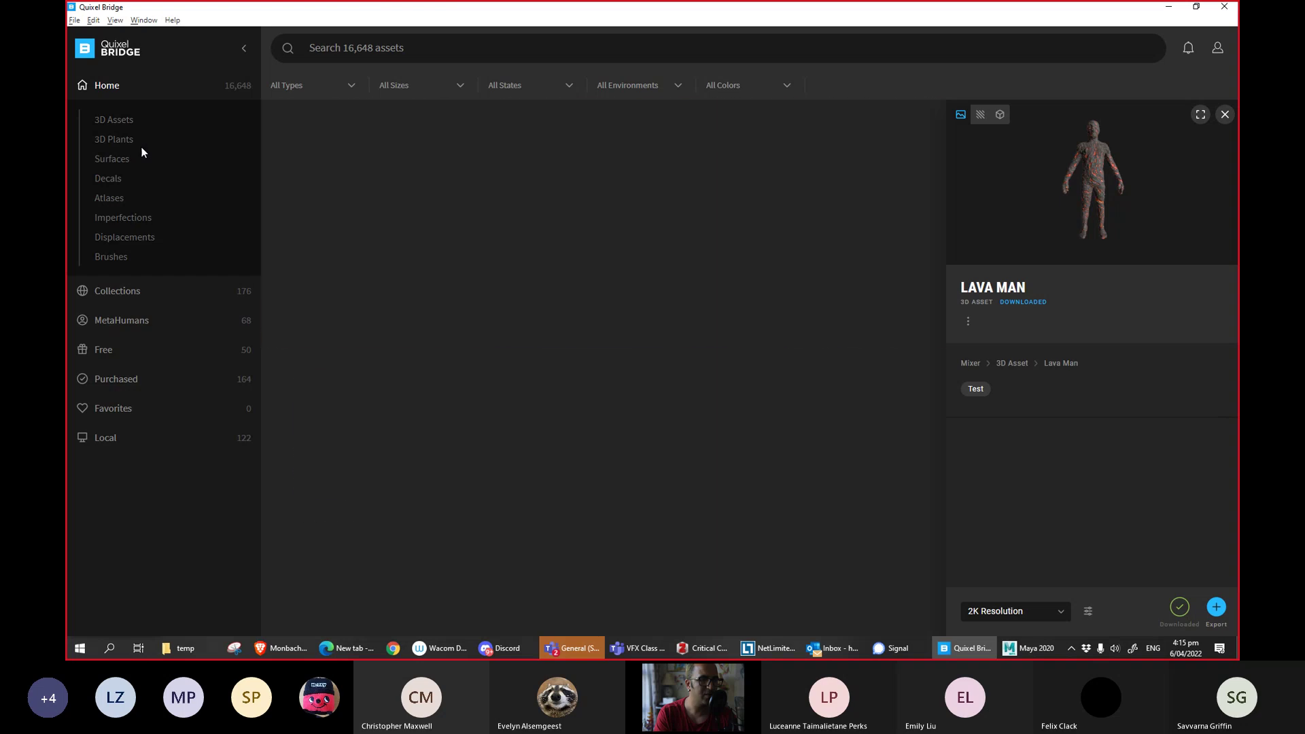
{"action": "left_click", "coordinate": [141, 145]}
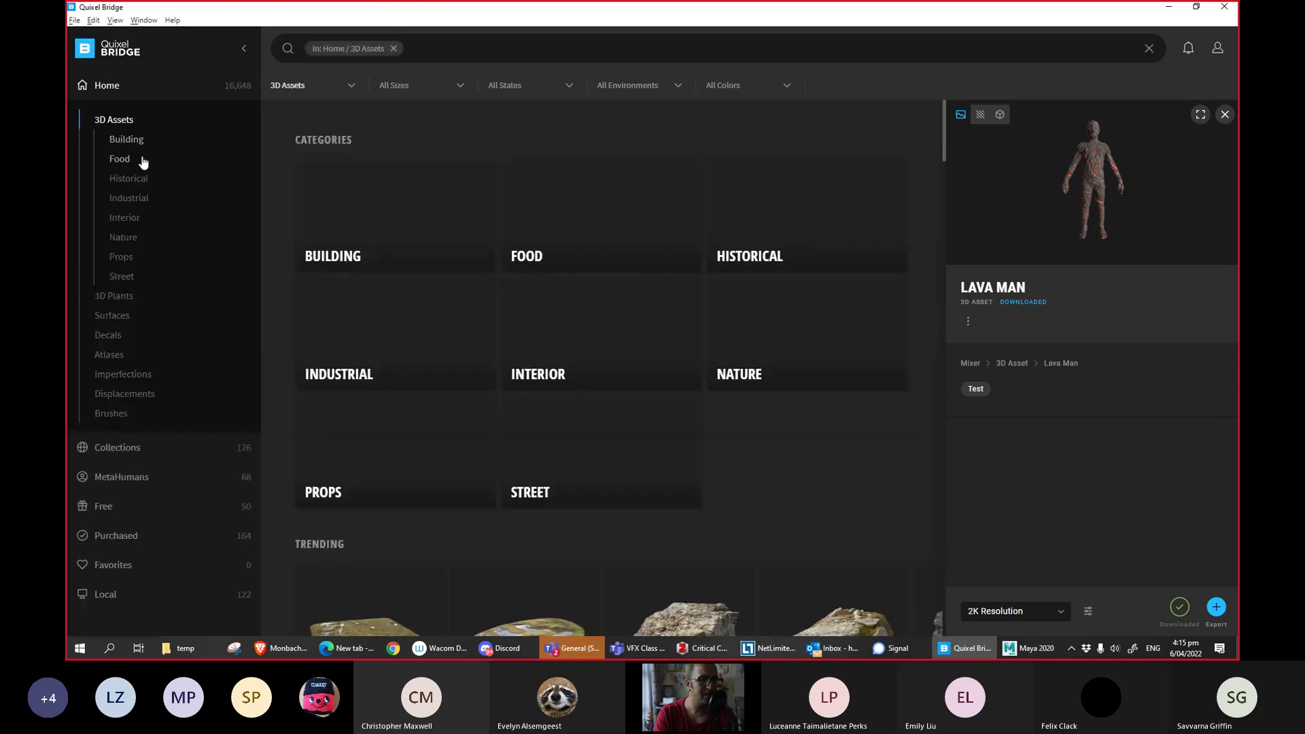
{"action": "left_click", "coordinate": [123, 304]}
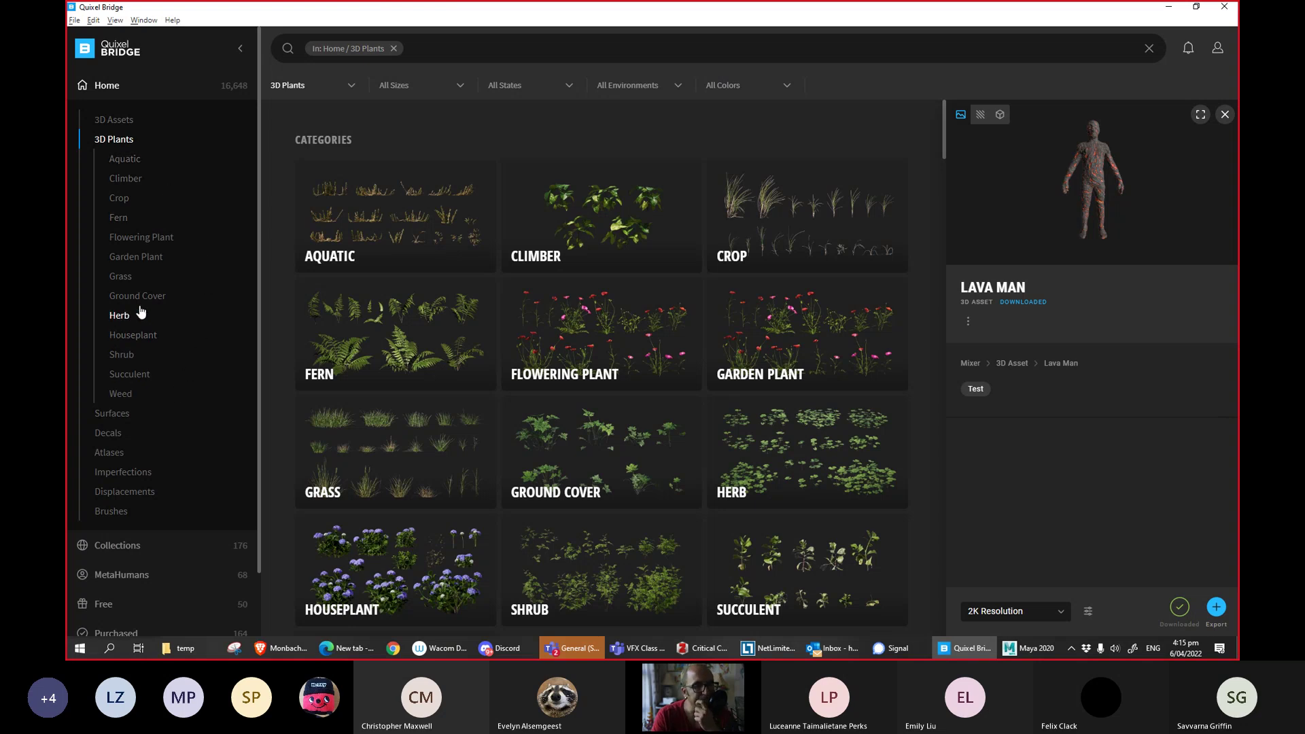
{"action": "left_click", "coordinate": [153, 239]}
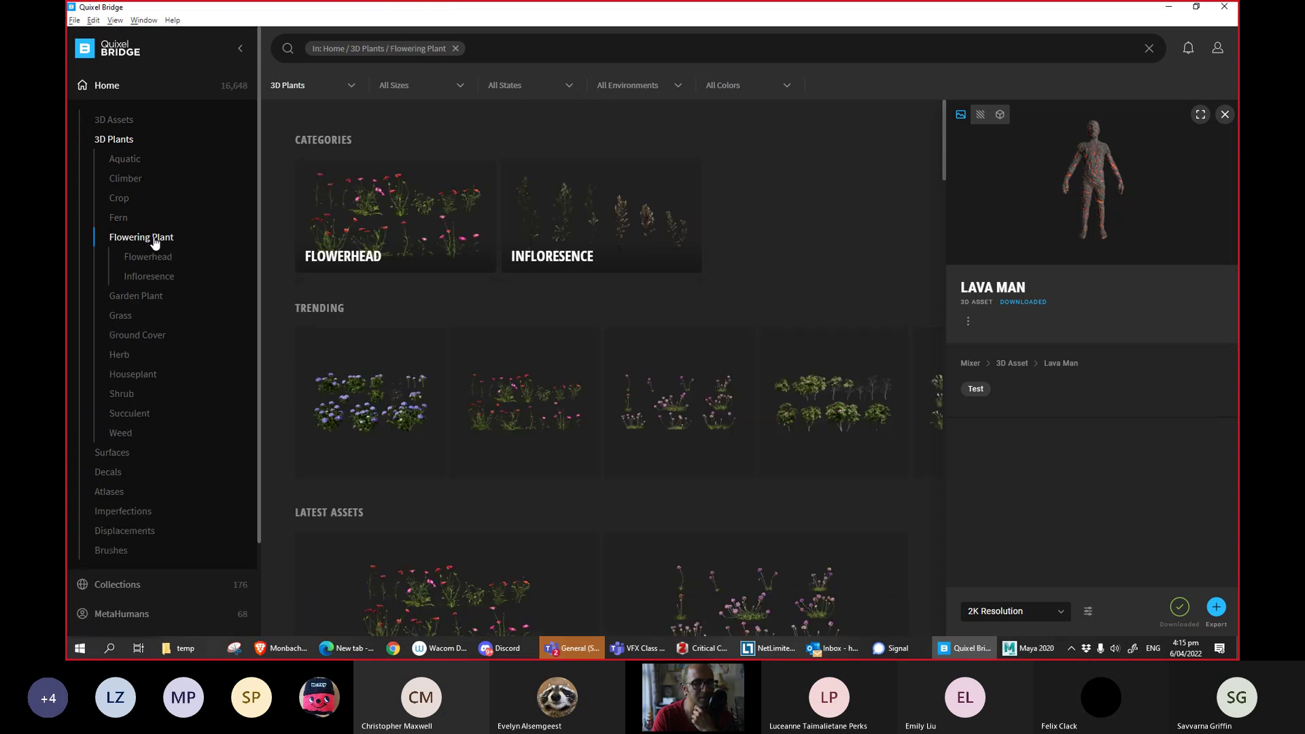
{"action": "left_click", "coordinate": [726, 172]}
{"action": "scroll", "coordinate": [799, 207], "scroll_direction": "down", "scroll_amount": 3}
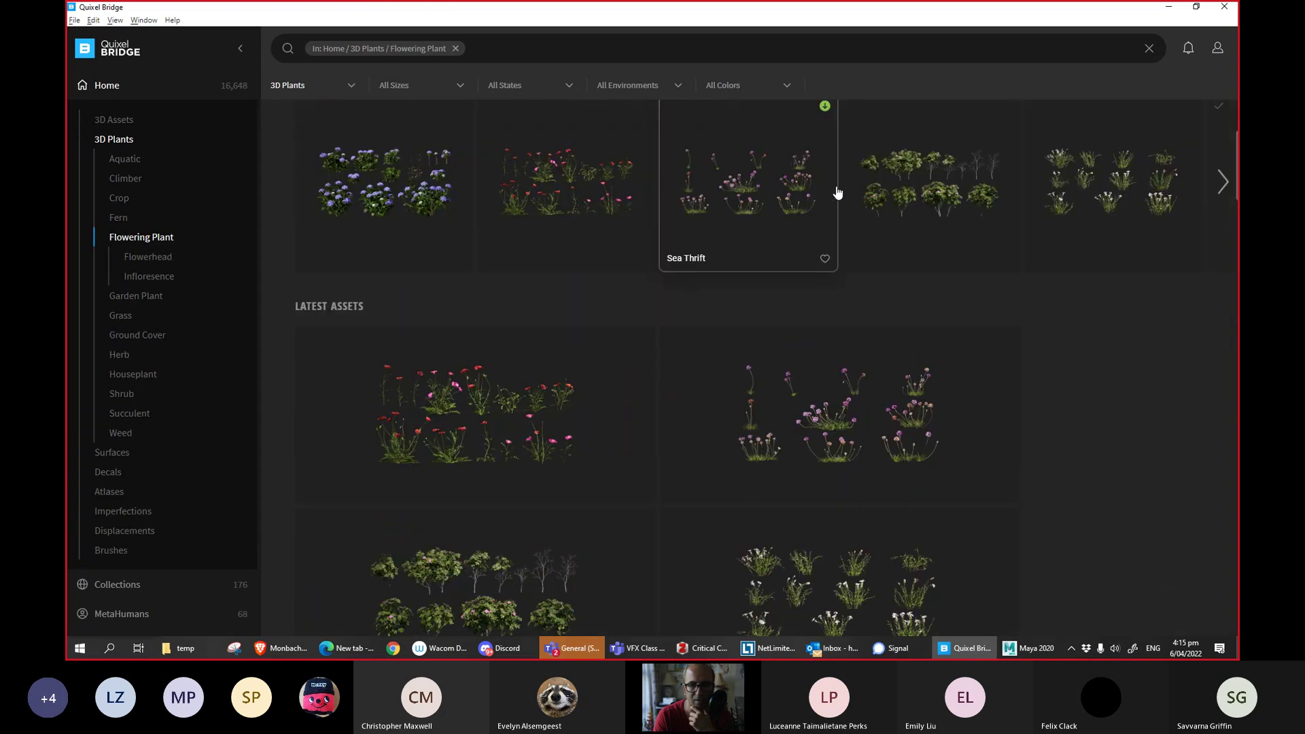
{"action": "scroll", "coordinate": [1088, 370], "scroll_direction": "down", "scroll_amount": 8}
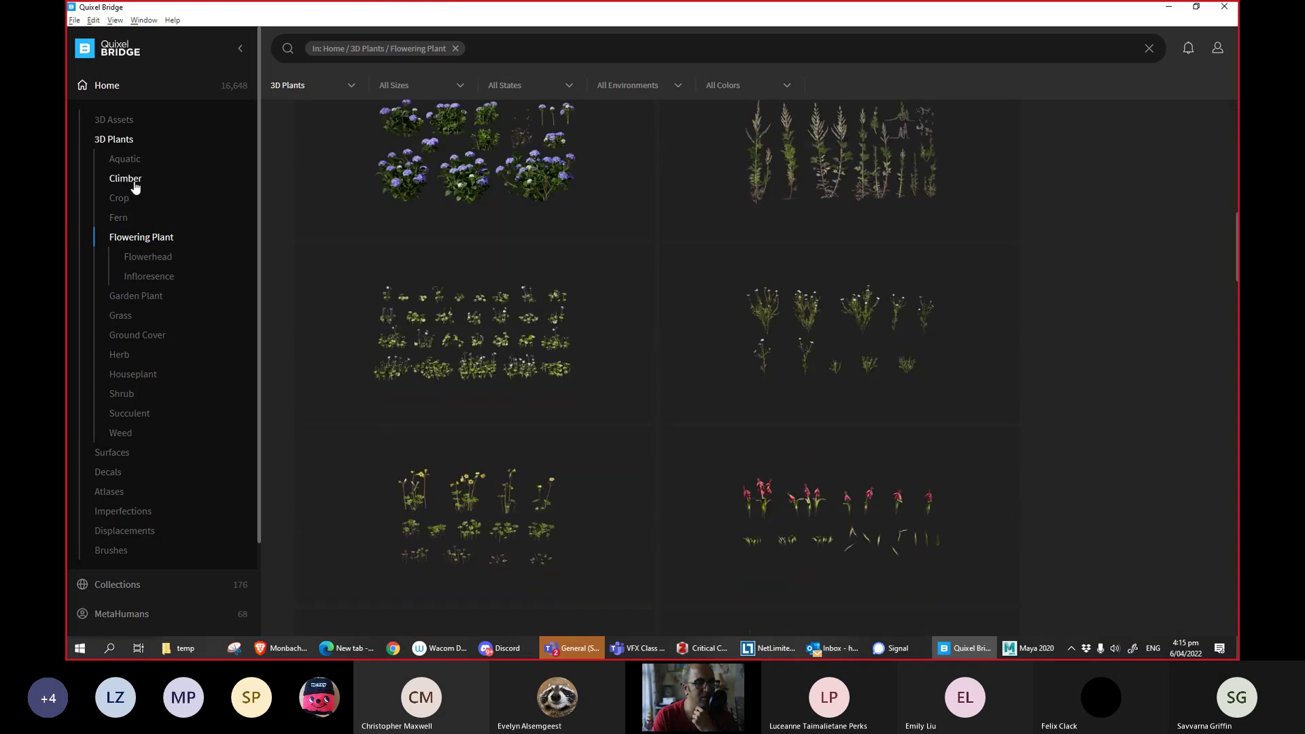
Look into the Aquatic category and examine the plants in the Fern category of the 3D Plants library.
{"action": "left_click", "coordinate": [126, 160]}
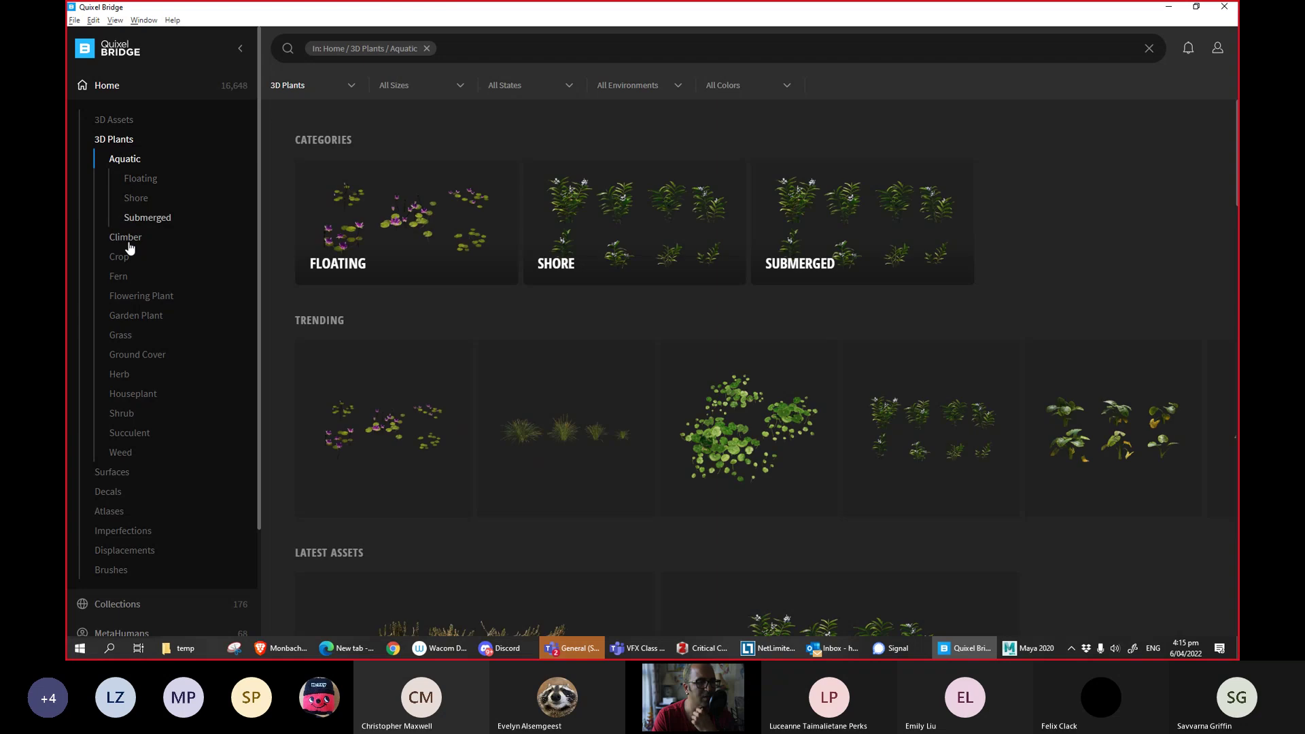
{"action": "left_click", "coordinate": [118, 278]}
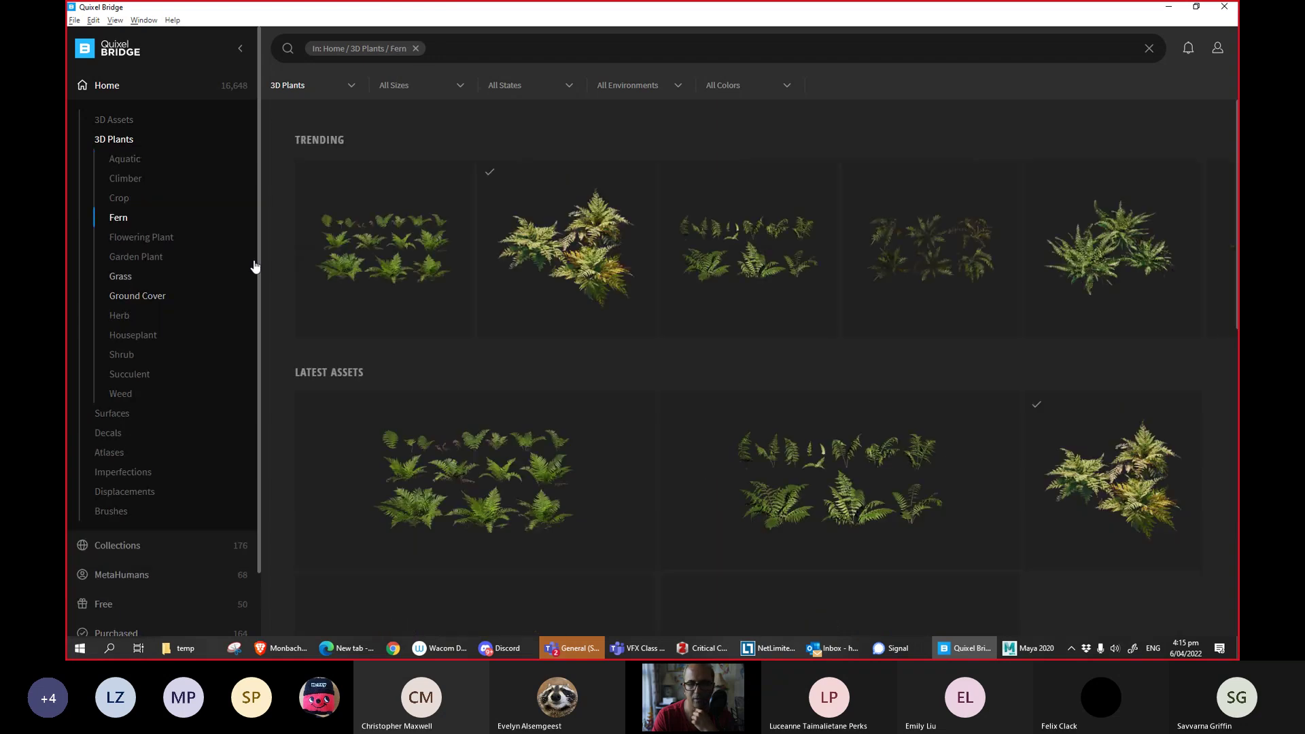
{"action": "scroll", "coordinate": [285, 224], "scroll_direction": "down", "scroll_amount": 5}
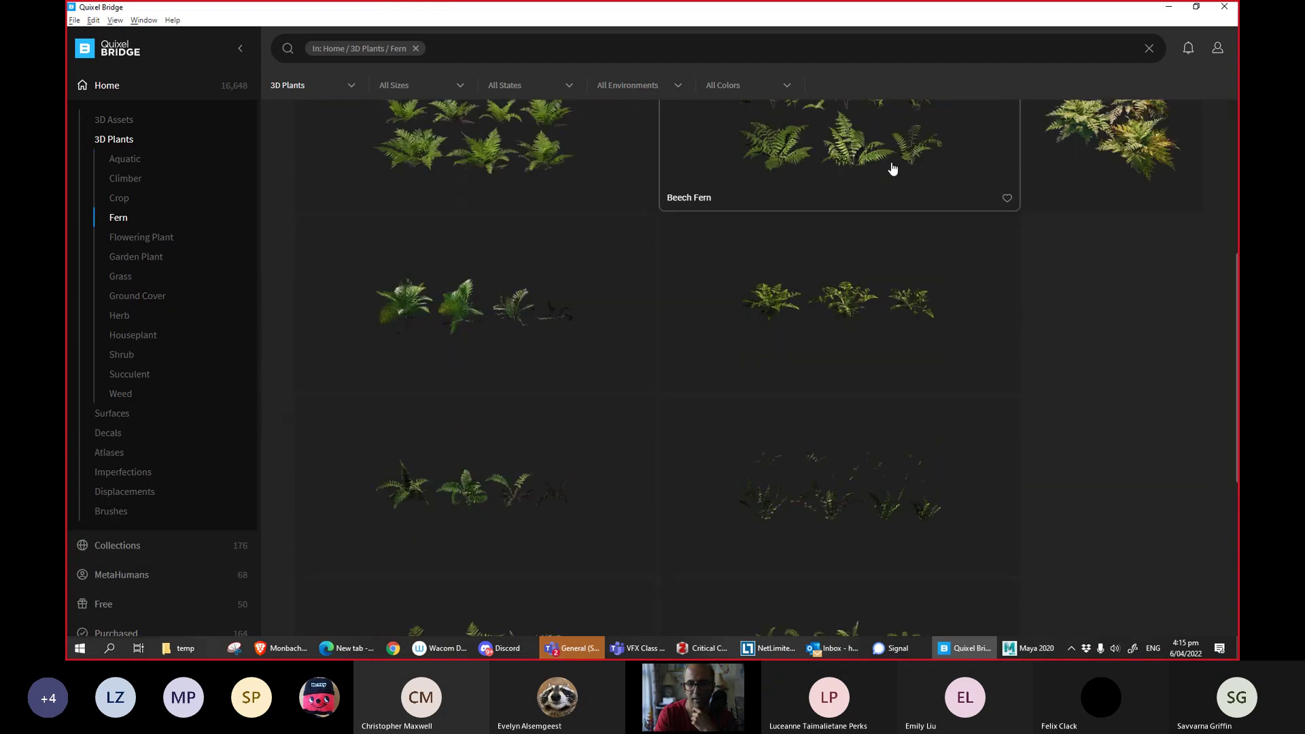
{"action": "scroll", "coordinate": [1128, 360], "scroll_direction": "down", "scroll_amount": 5}
{"action": "middle_click", "coordinate": [1111, 372]}
{"action": "scroll", "coordinate": [1122, 380], "scroll_direction": "up", "scroll_amount": 5}
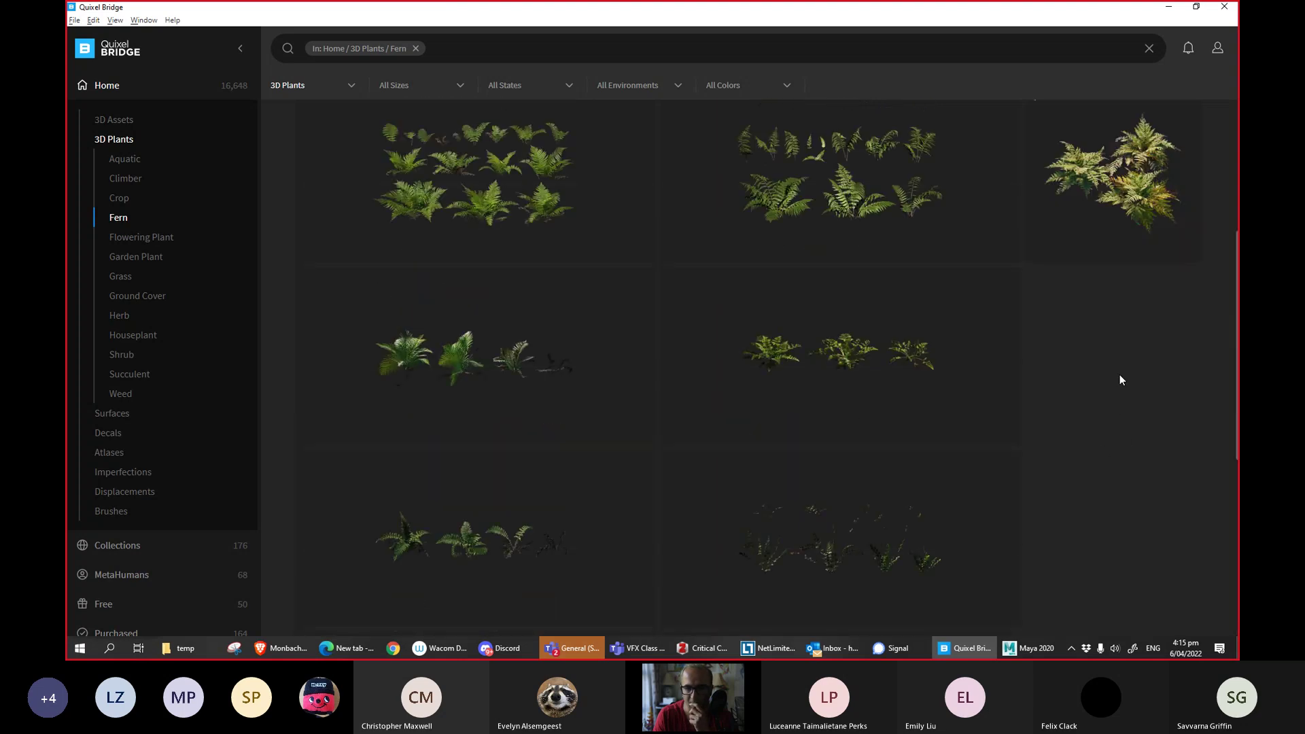
{"action": "scroll", "coordinate": [1116, 395], "scroll_direction": "up", "scroll_amount": 2}
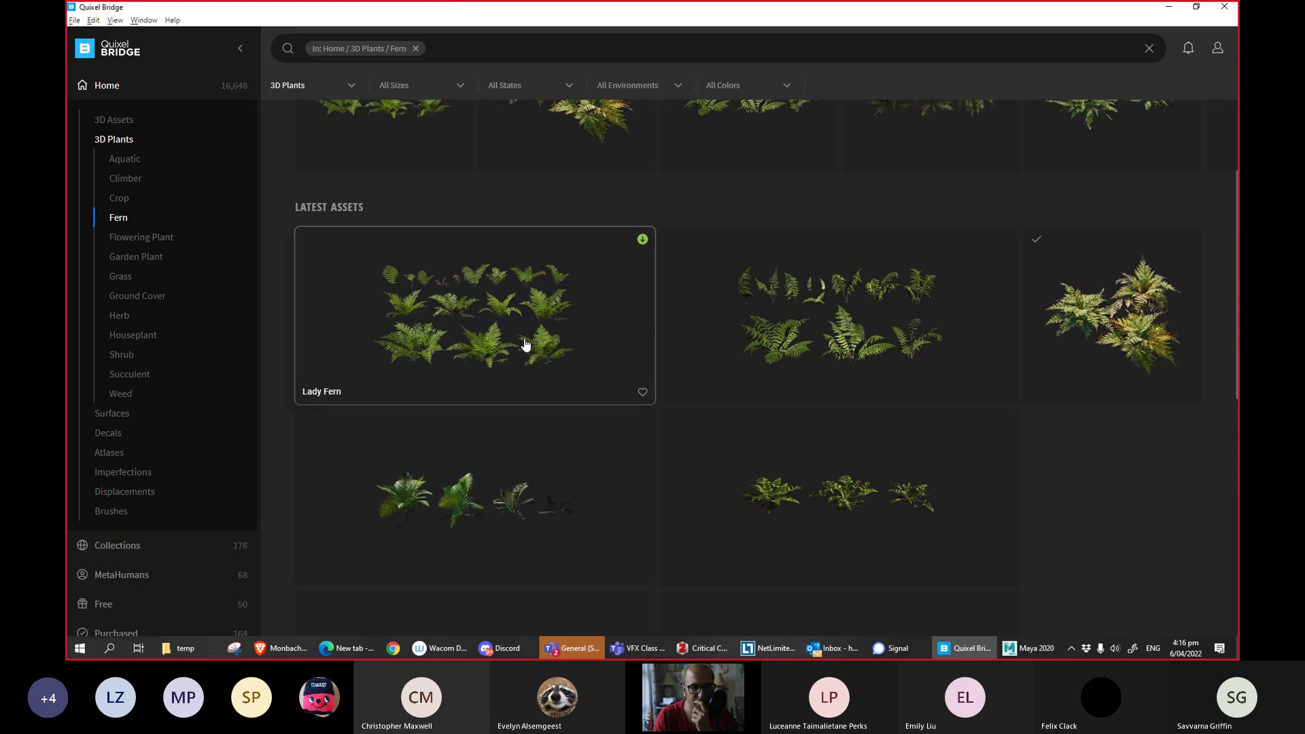
{"action": "scroll", "coordinate": [496, 354], "scroll_direction": "down", "scroll_amount": 3}
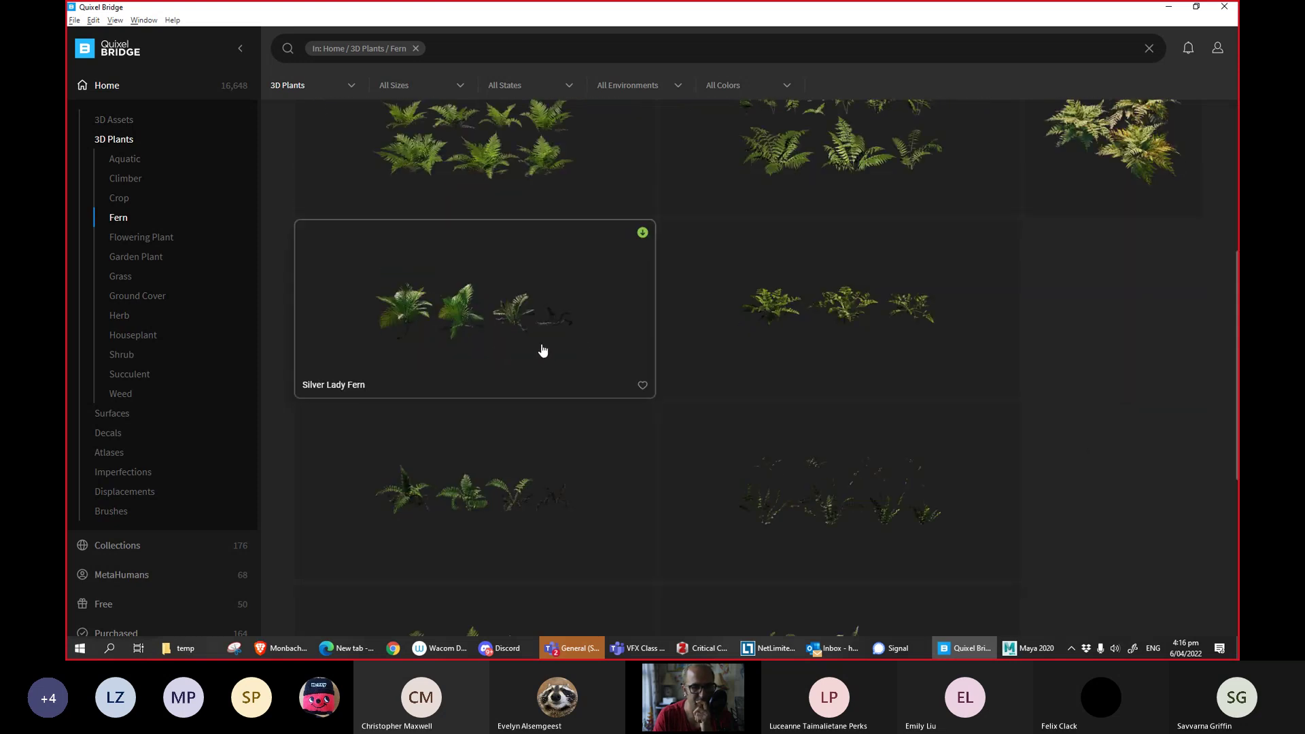
{"action": "scroll", "coordinate": [1102, 408], "scroll_direction": "down", "scroll_amount": 5}
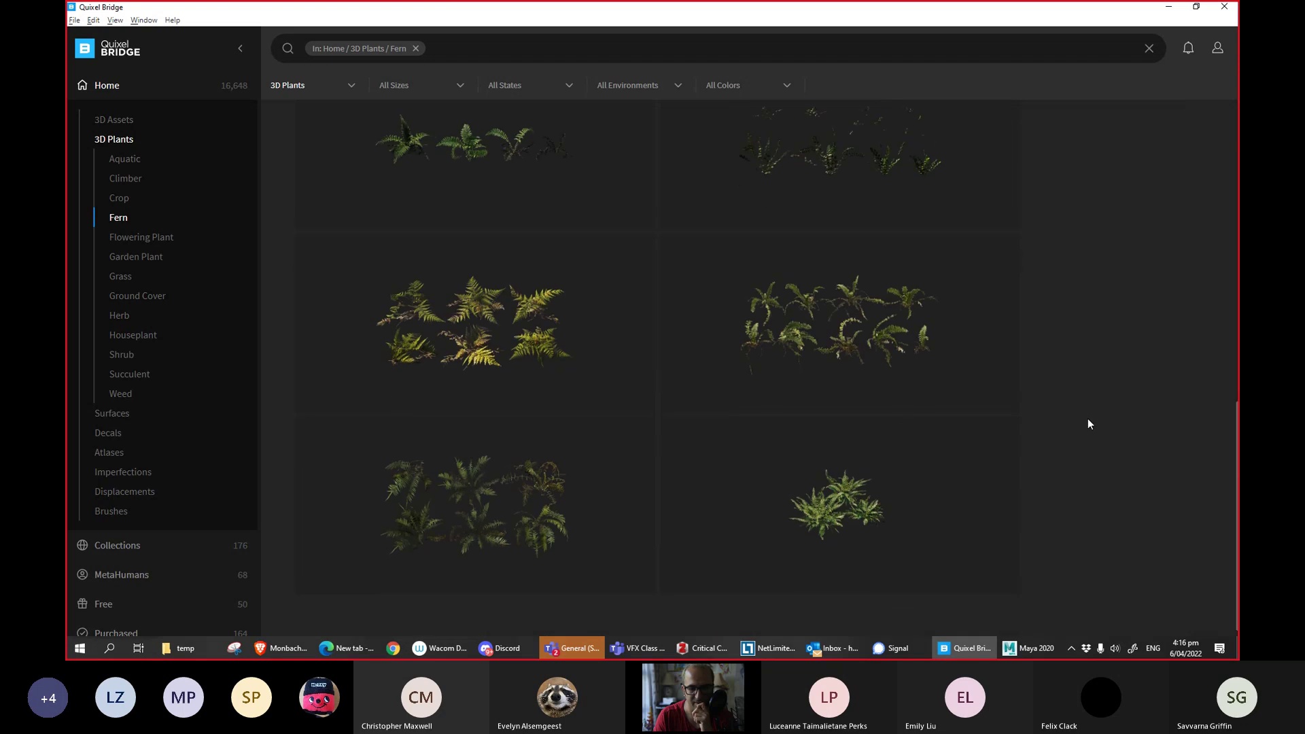
{"action": "scroll", "coordinate": [1086, 389], "scroll_direction": "up", "scroll_amount": 1}
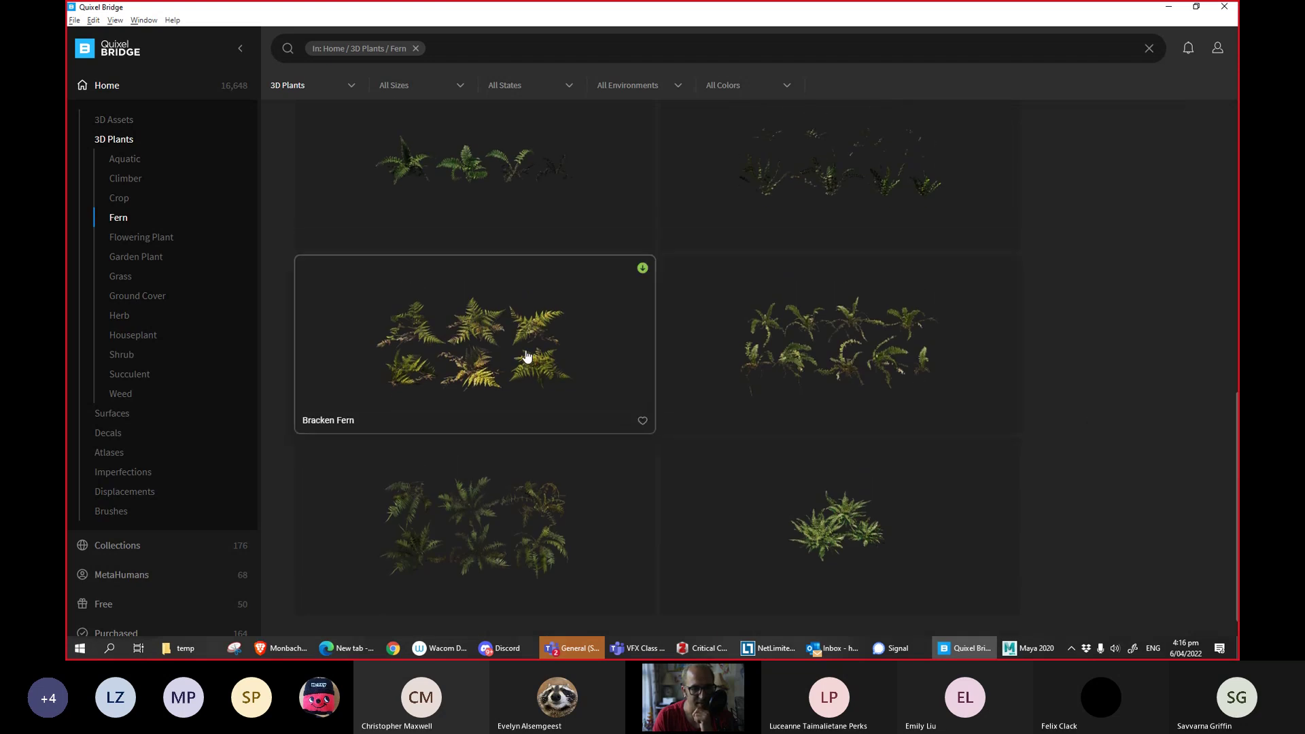
{"action": "scroll", "coordinate": [1006, 361], "scroll_direction": "down", "scroll_amount": 1}
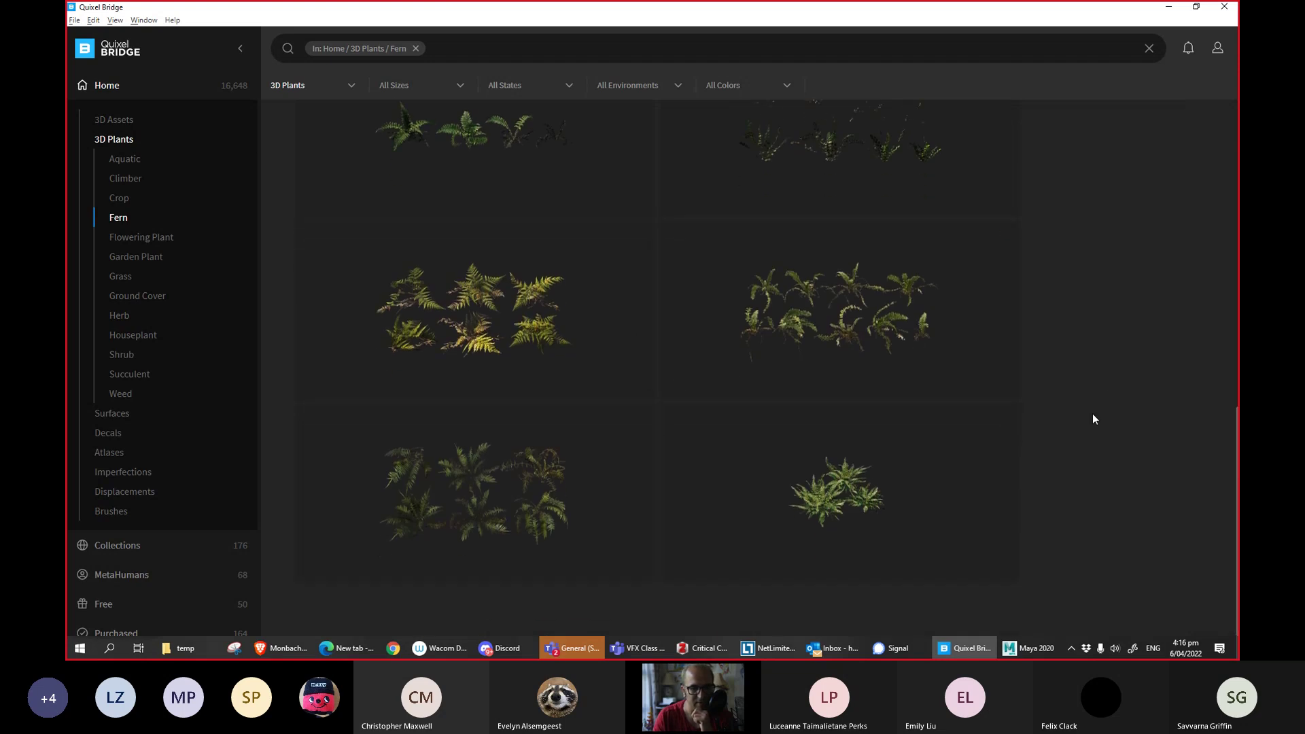
{"action": "scroll", "coordinate": [1060, 367], "scroll_direction": "up", "scroll_amount": 5}
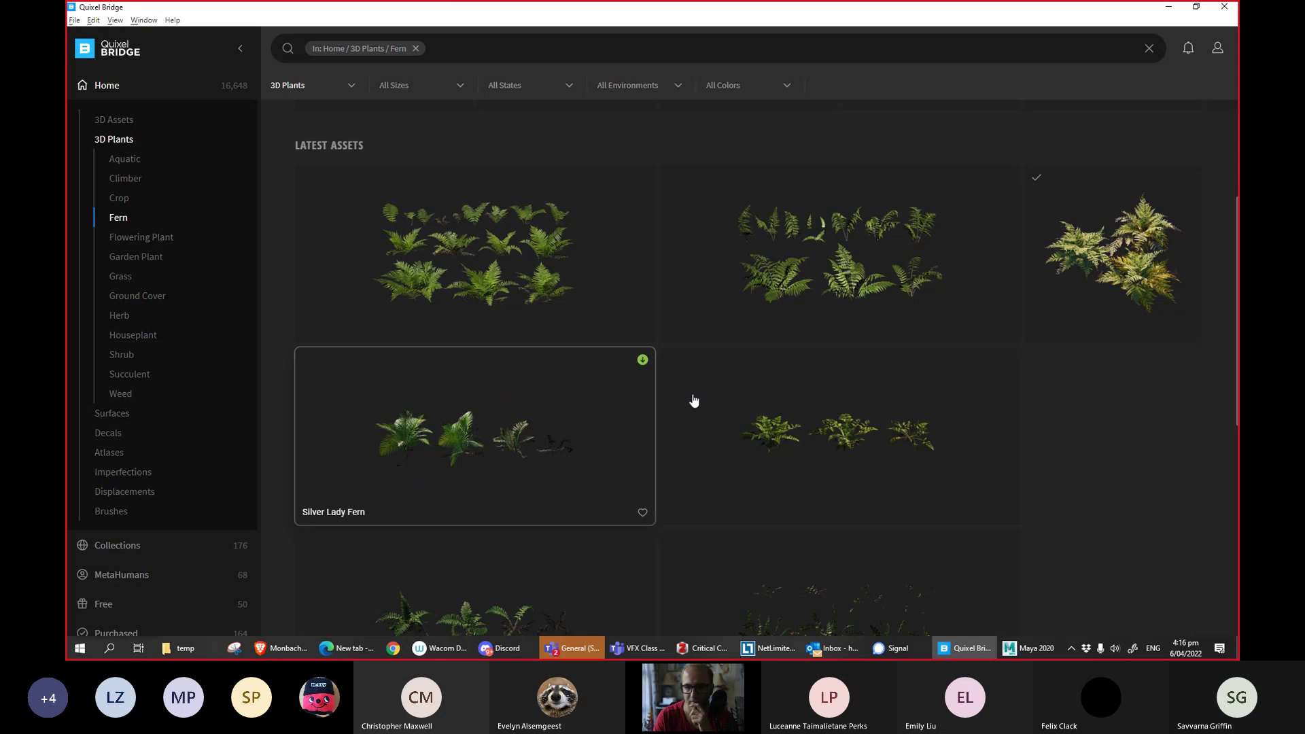
Open the Common Fern asset and review its preview, tags and related assets.
{"action": "left_click", "coordinate": [1115, 257]}
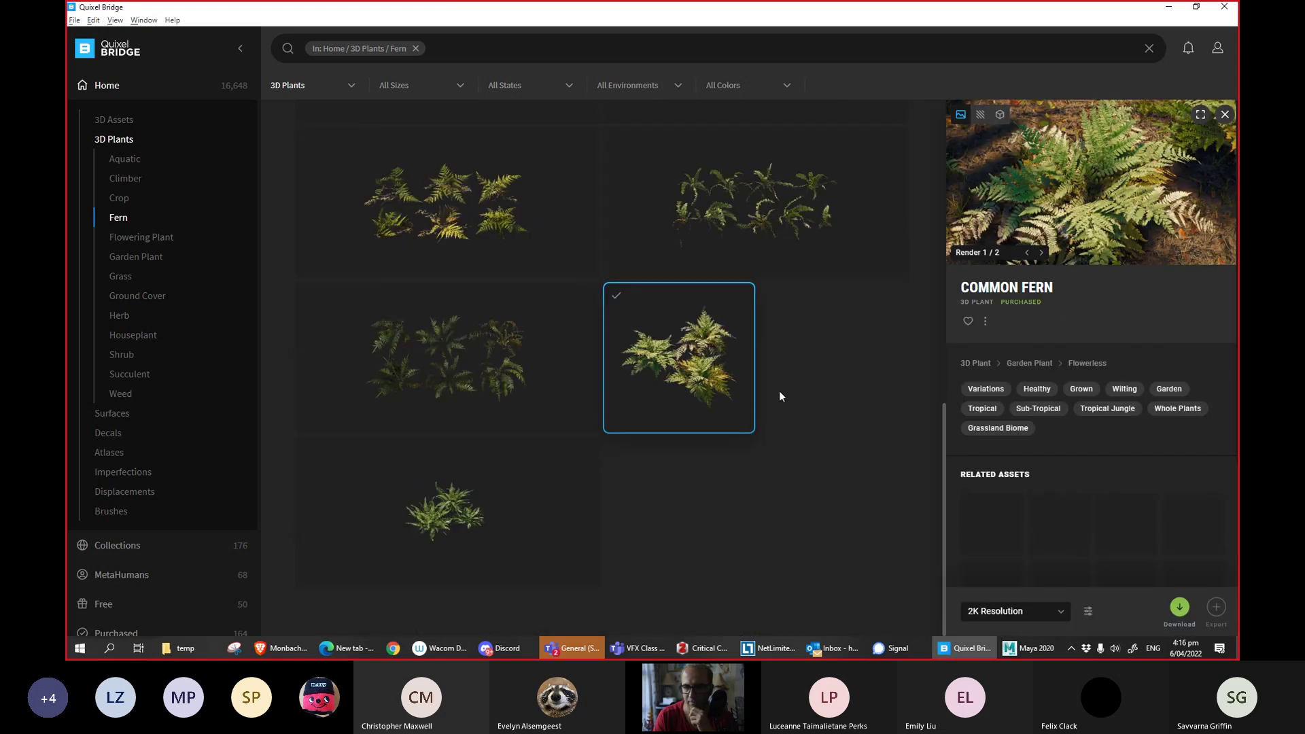
{"action": "scroll", "coordinate": [1221, 422], "scroll_direction": "down", "scroll_amount": 3}
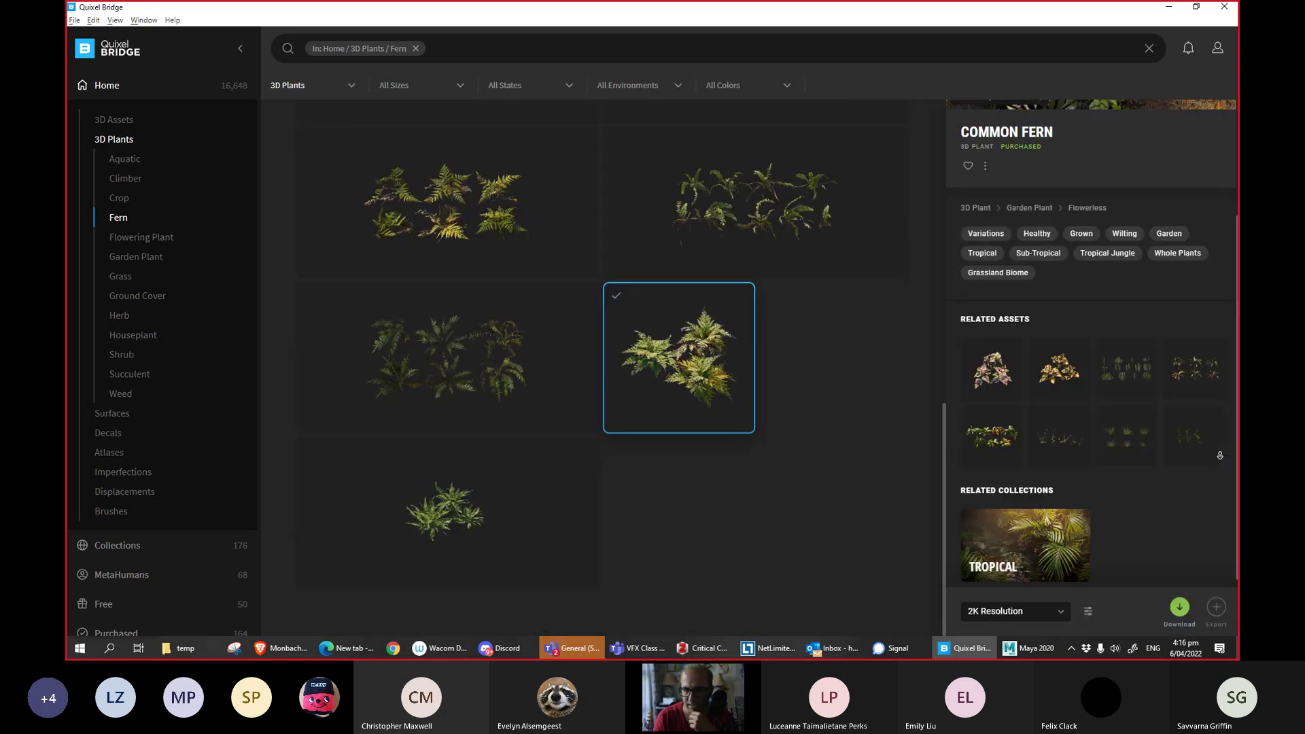
{"action": "scroll", "coordinate": [1149, 503], "scroll_direction": "up", "scroll_amount": 3}
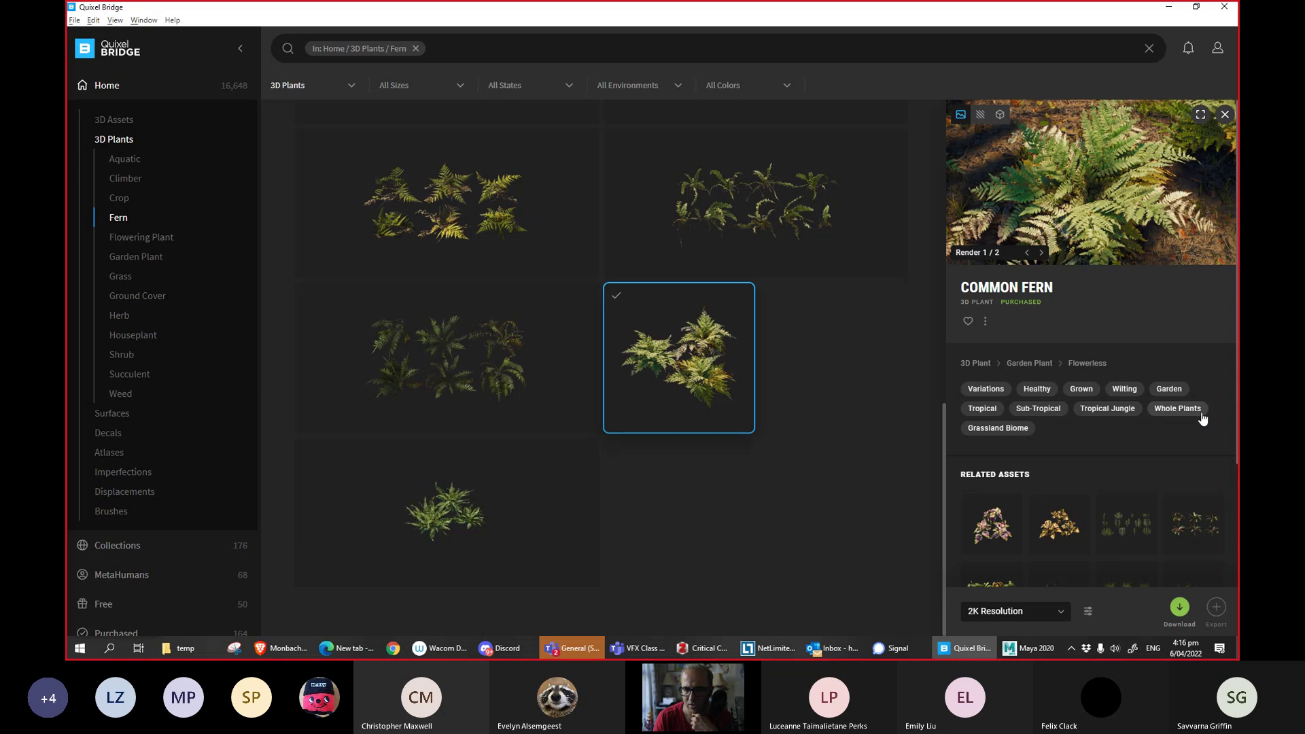
{"action": "scroll", "coordinate": [1197, 442], "scroll_direction": "down", "scroll_amount": 1}
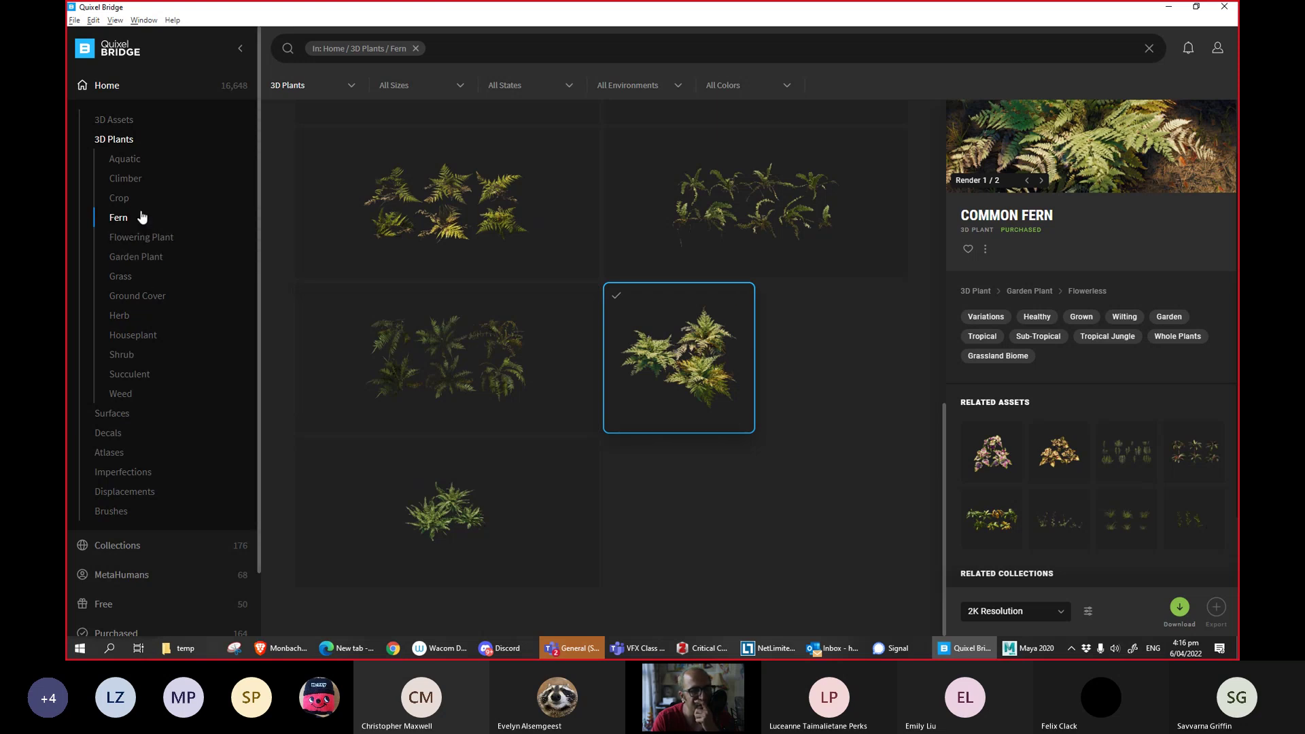
Browse the Nature and Tree categories of 3D Assets and return to the 3D Plants library.
{"action": "left_click", "coordinate": [133, 127]}
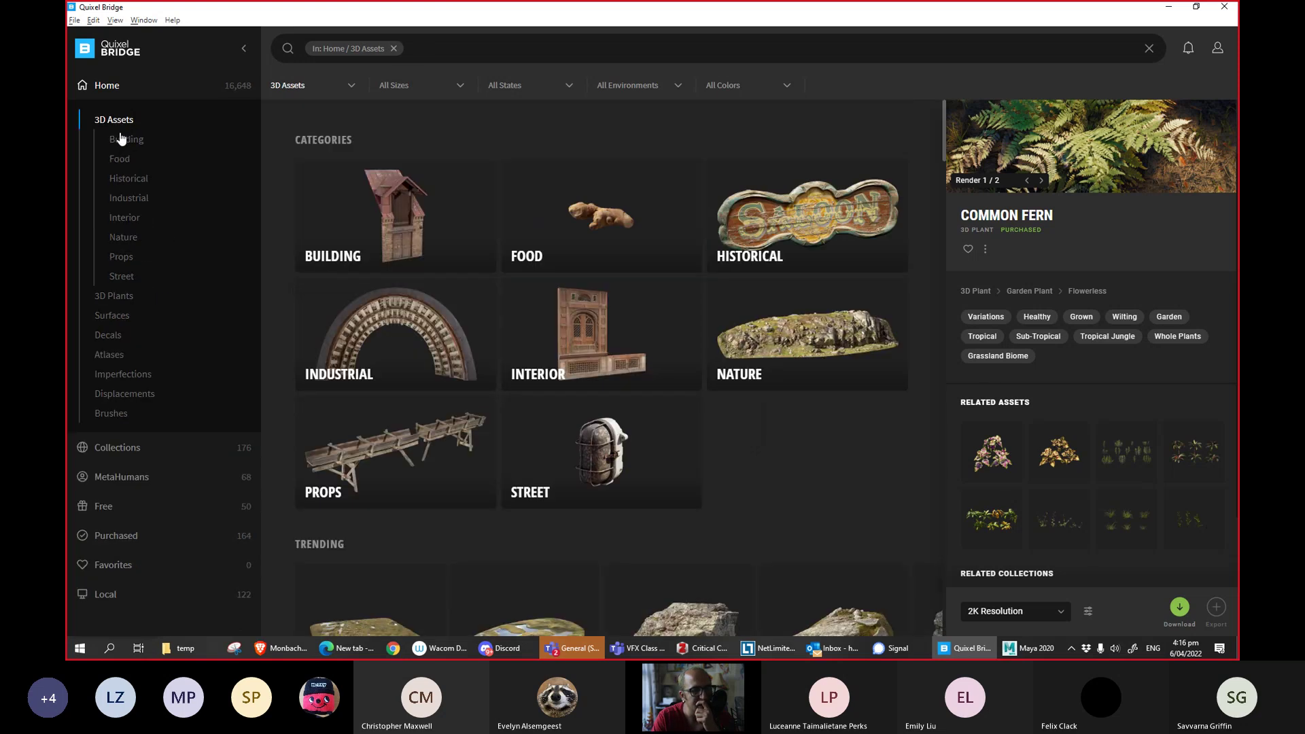
{"action": "left_click", "coordinate": [131, 236]}
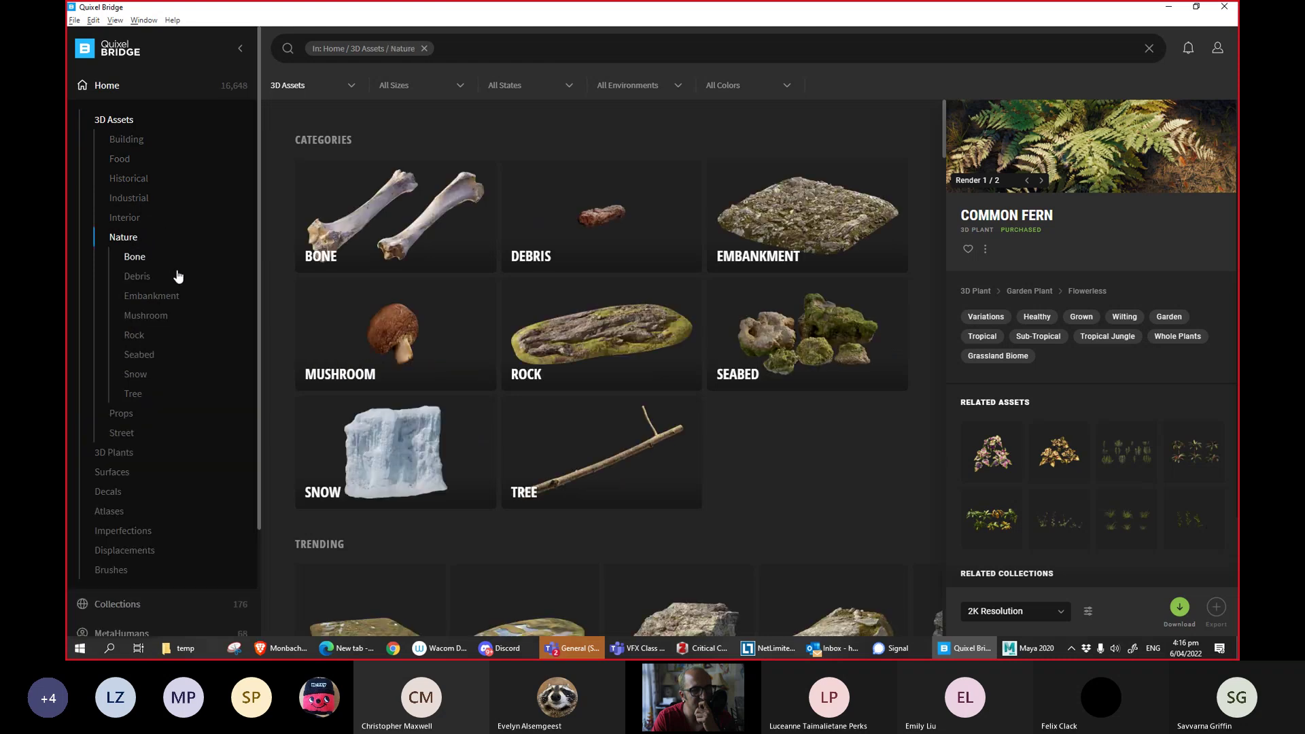
{"action": "left_click", "coordinate": [134, 394]}
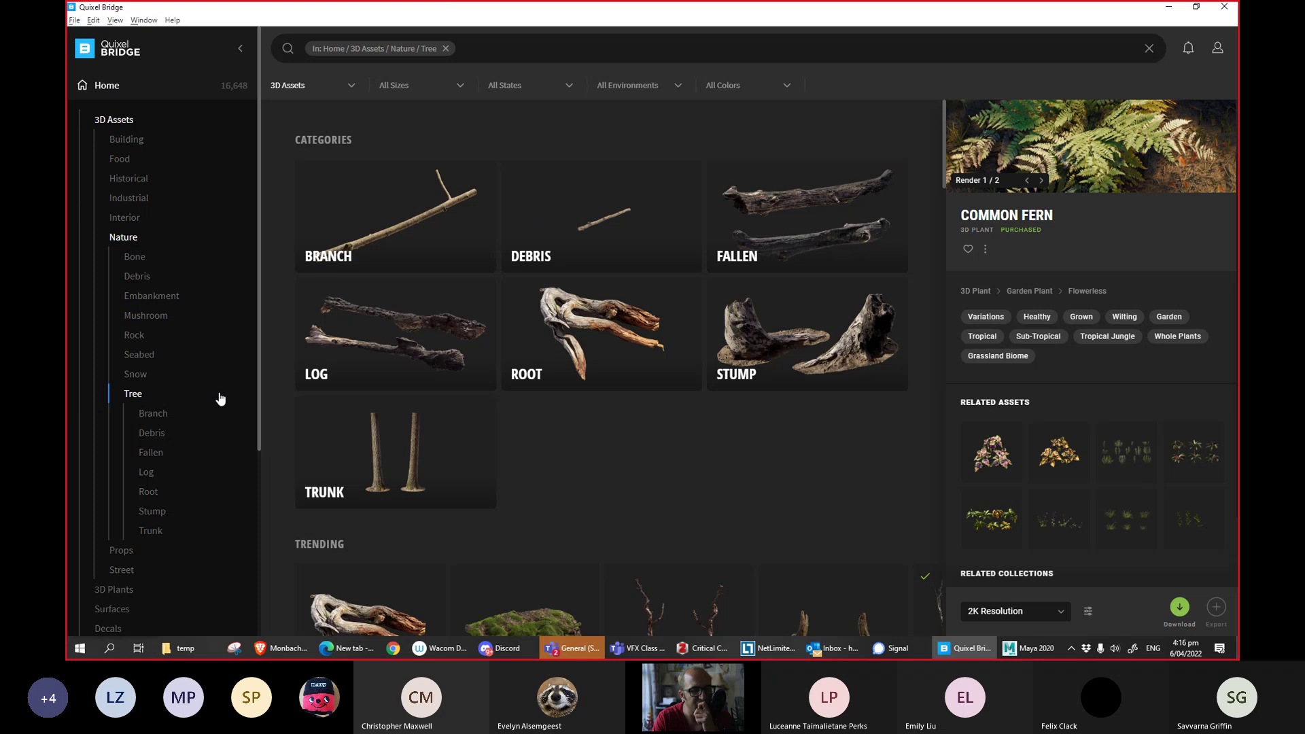
{"action": "left_click", "coordinate": [271, 226]}
{"action": "scroll", "coordinate": [271, 279], "scroll_direction": "down", "scroll_amount": 5}
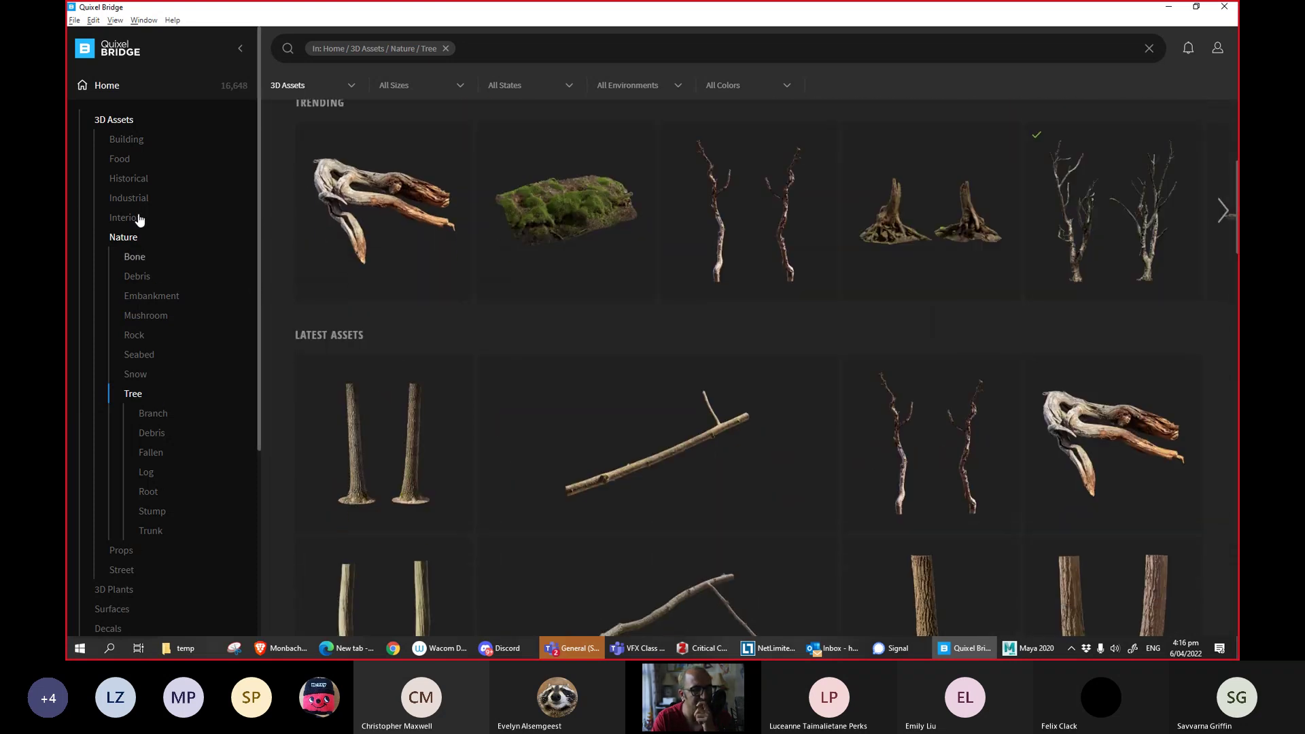
{"action": "left_click", "coordinate": [117, 121]}
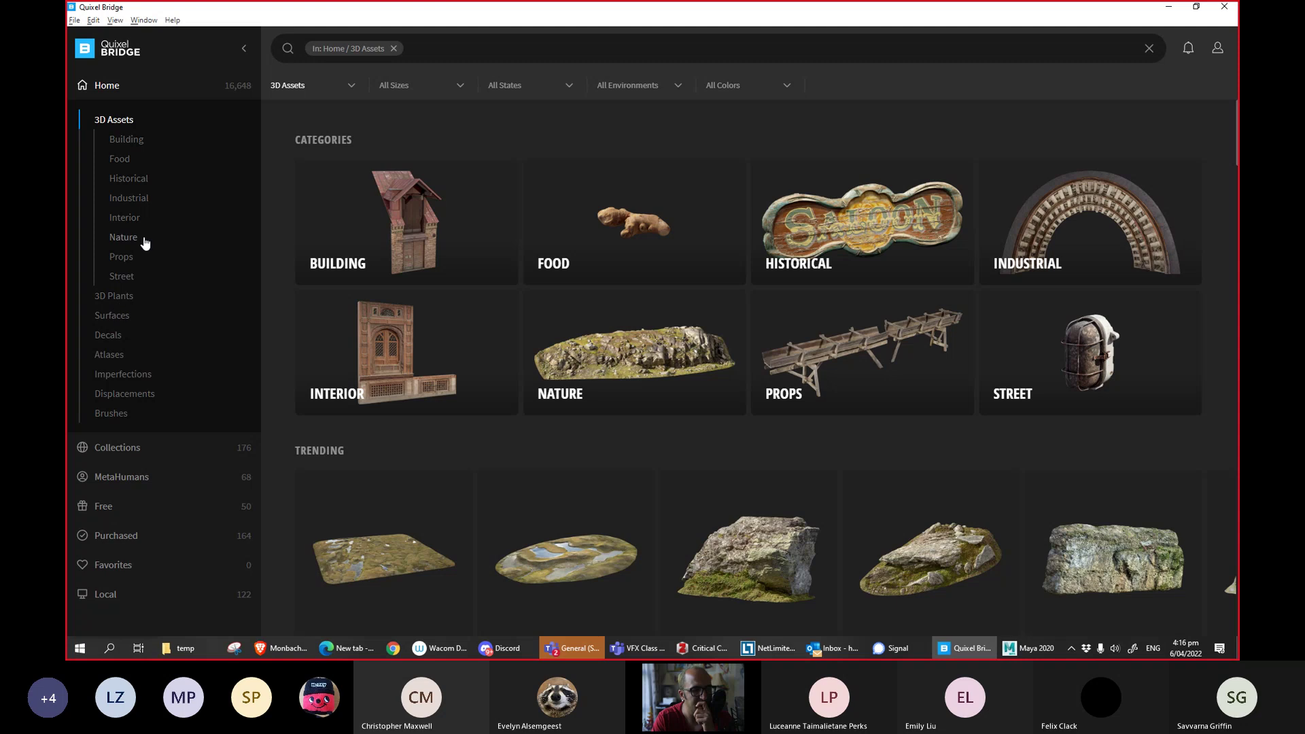
{"action": "left_click", "coordinate": [136, 297]}
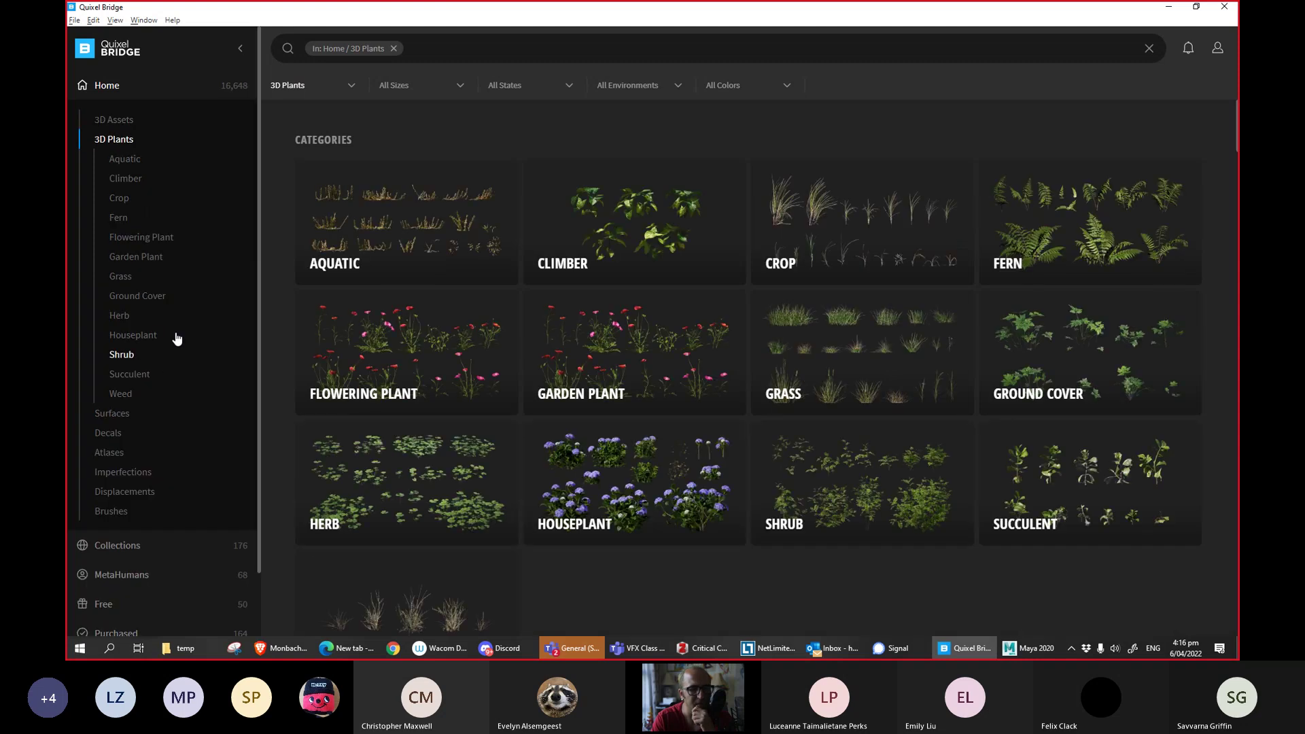
Reopen the Common Fern from the Fern category and download it at 2K Resolution.
{"action": "left_click", "coordinate": [119, 219]}
{"action": "left_click", "coordinate": [1139, 480]}
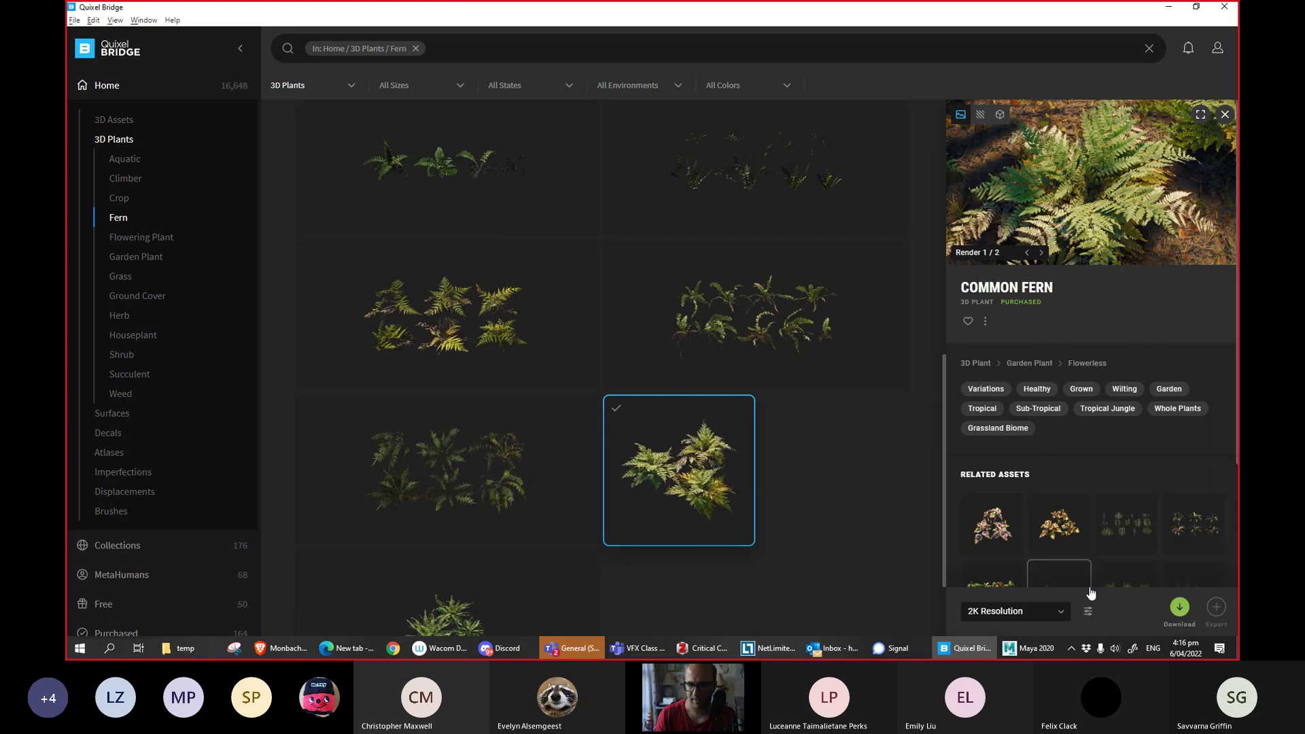
{"action": "left_click", "coordinate": [1180, 607]}
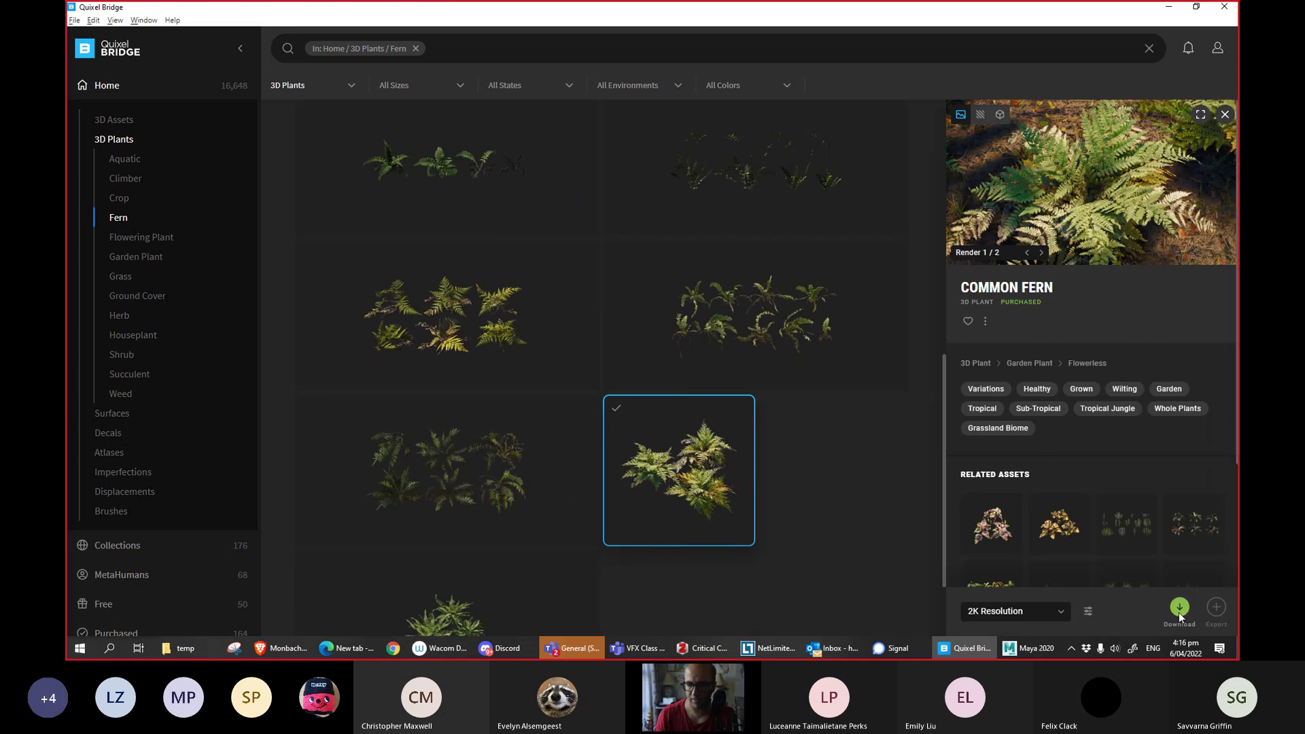
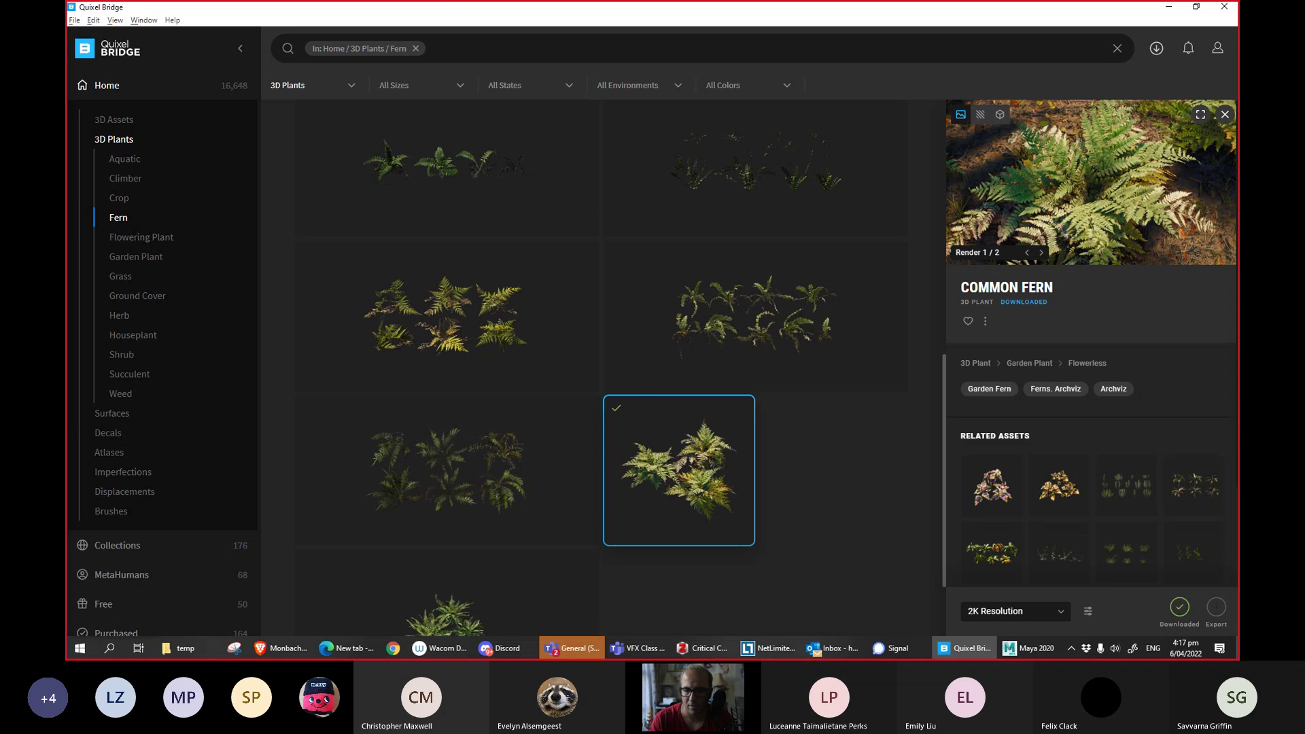
Check that the export settings target Maya and export the Common Fern.
{"action": "left_click", "coordinate": [1088, 611]}
{"action": "left_click", "coordinate": [1126, 595]}
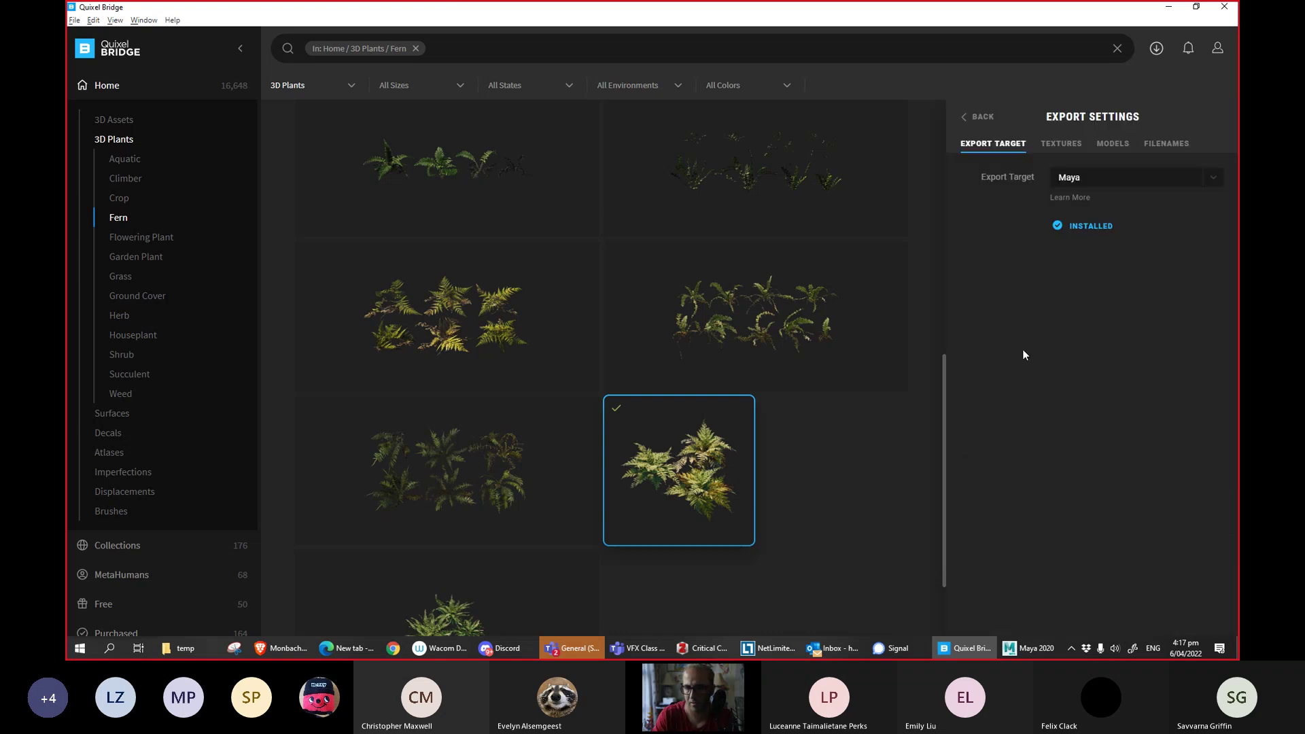
{"action": "left_click", "coordinate": [977, 118]}
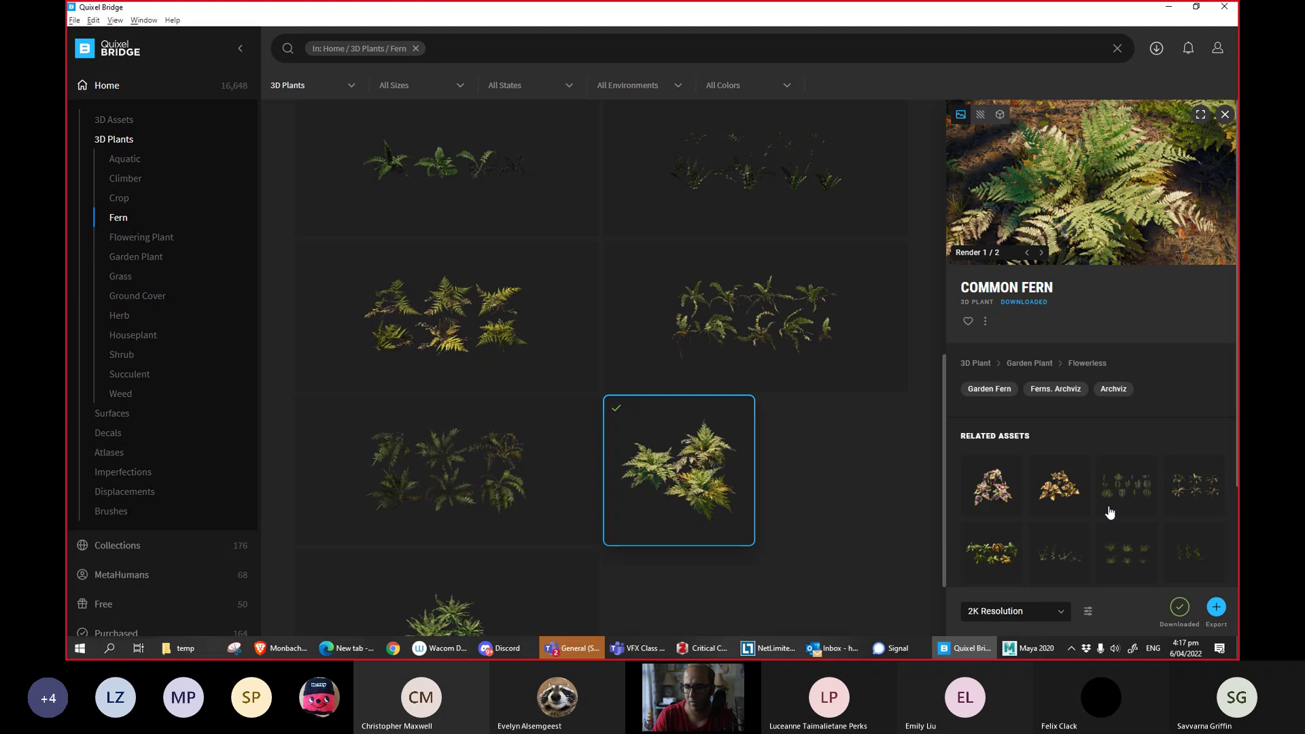
{"action": "left_click", "coordinate": [1216, 608]}
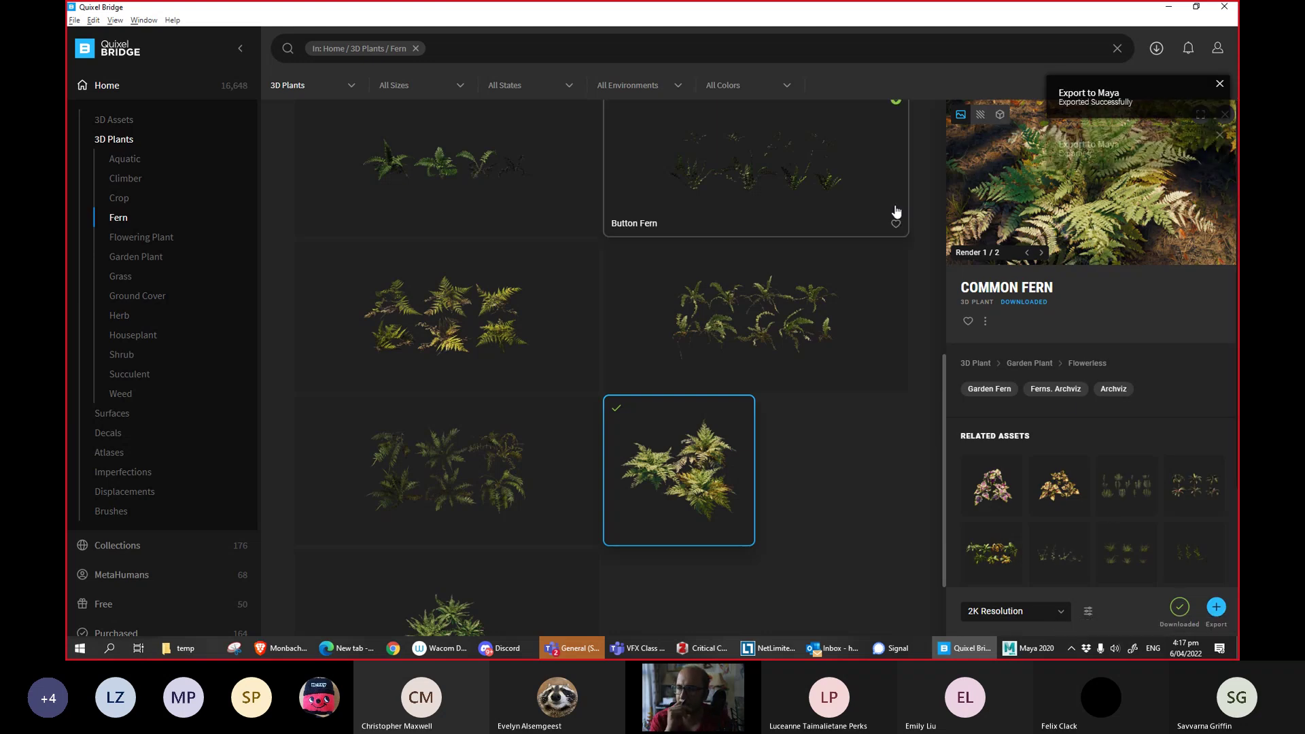
Switch to Maya and move all three Common Fern variations up from the tree legs onto the body's head.
{"action": "key", "text": "alt+Tab"}
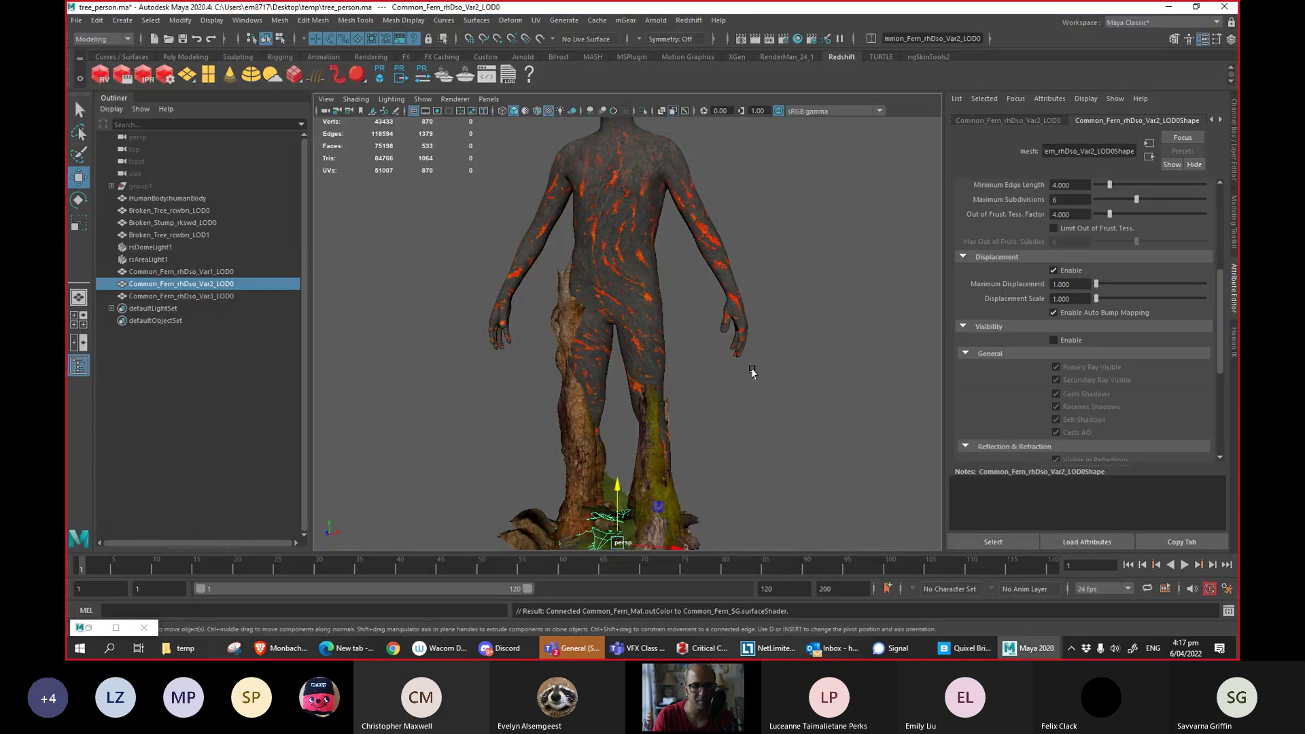
{"action": "left_click_drag", "start_coordinate": [752, 370], "coordinate": [706, 367], "text": "alt"}
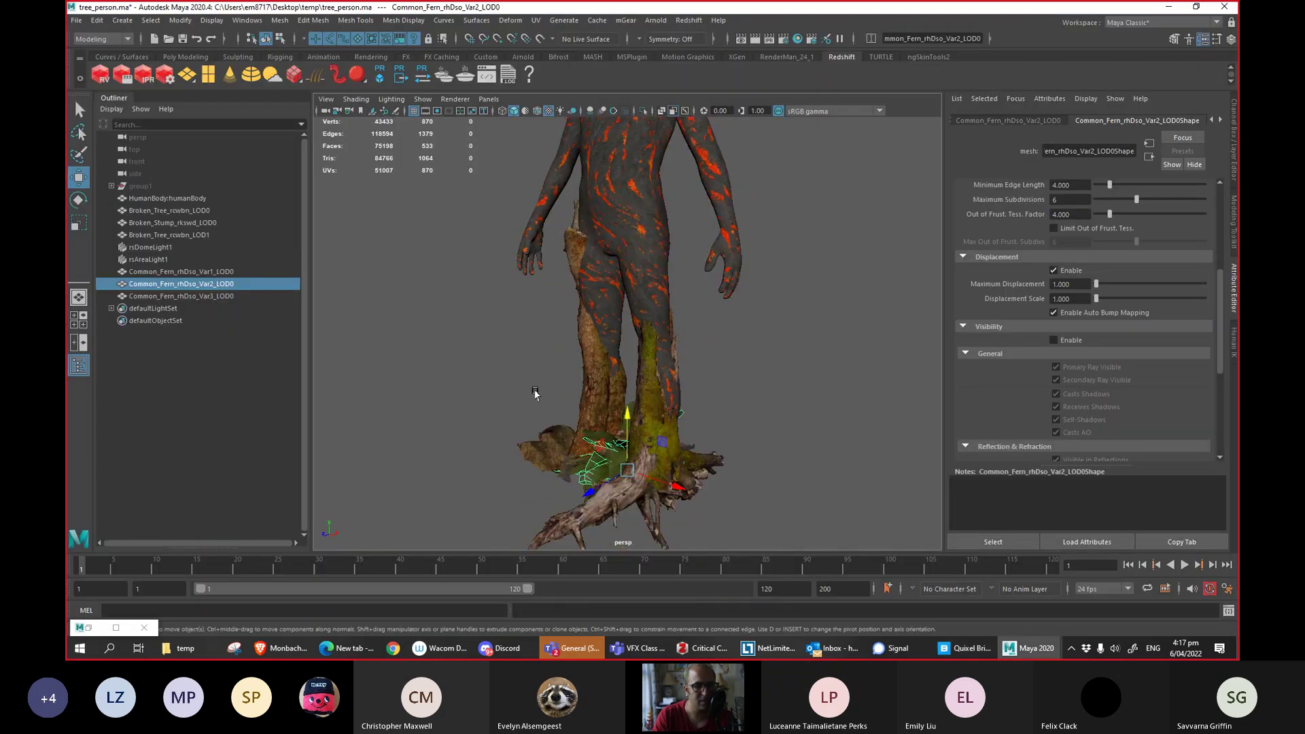
{"action": "left_click", "coordinate": [194, 272]}
{"action": "left_click_drag", "start_coordinate": [627, 473], "coordinate": [459, 438]}
{"action": "key", "text": "ctrl+z"}
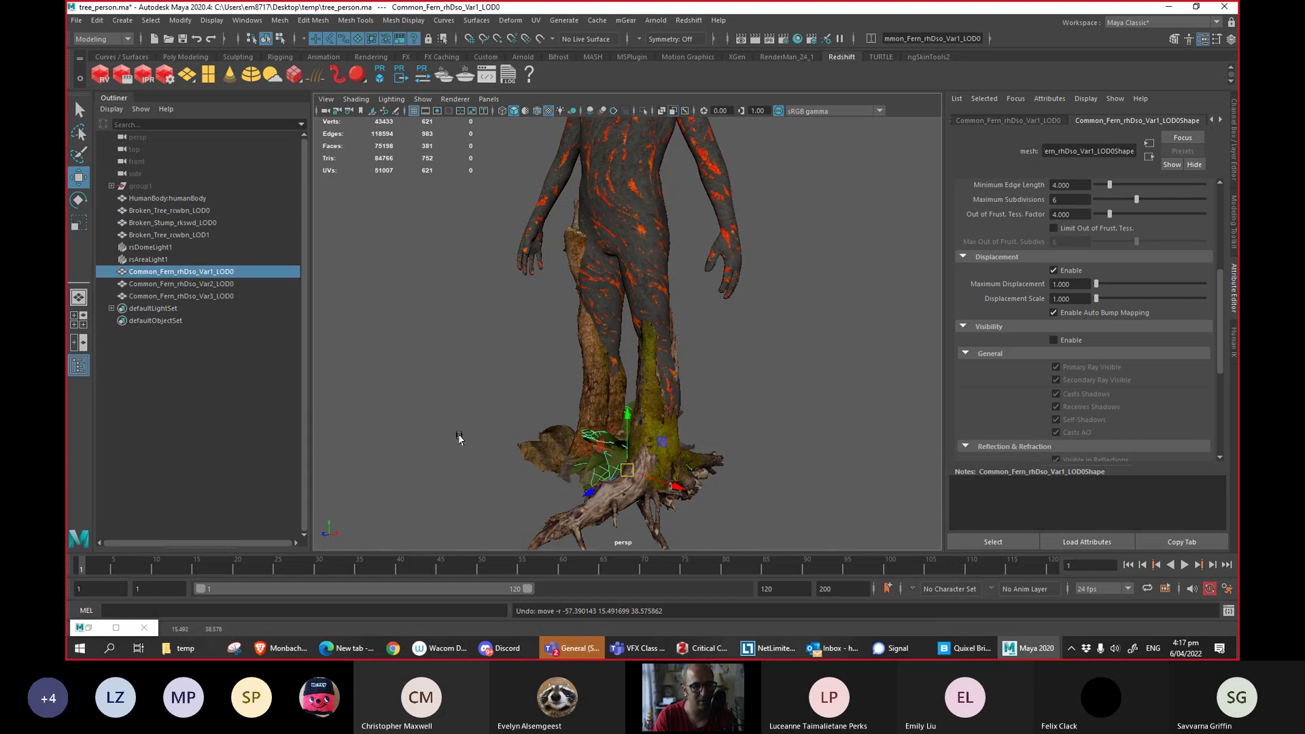
{"action": "left_click", "coordinate": [207, 296], "text": "shift"}
{"action": "left_click_drag", "start_coordinate": [624, 438], "coordinate": [623, 197]}
{"action": "left_click_drag", "start_coordinate": [612, 340], "coordinate": [631, 146], "text": "alt"}
{"action": "left_click", "coordinate": [466, 197]}
{"action": "left_click_drag", "start_coordinate": [466, 198], "coordinate": [460, 298], "text": "alt"}
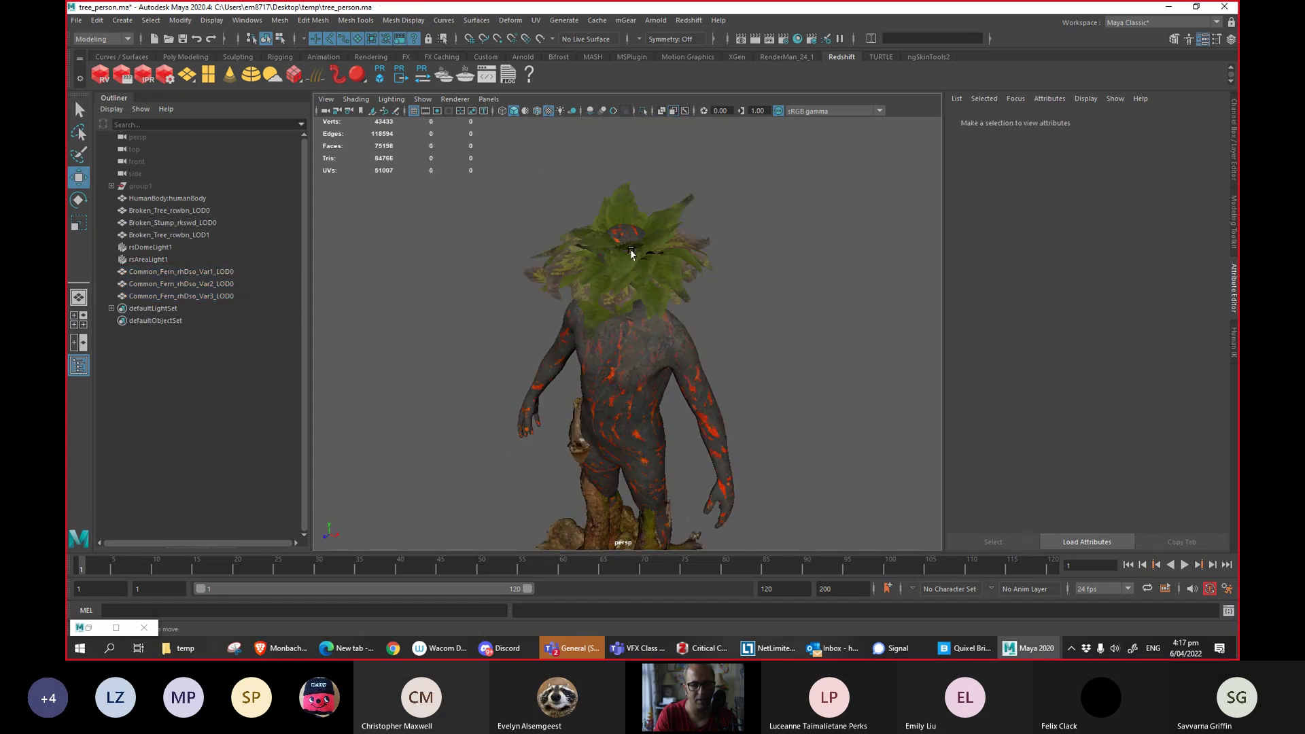
Lower the Common Fern Var3 mesh slightly on the head and rotate it to vary the foliage's direction.
{"action": "left_click", "coordinate": [628, 253]}
{"action": "left_click_drag", "start_coordinate": [622, 232], "coordinate": [599, 261]}
{"action": "left_click_drag", "start_coordinate": [694, 163], "coordinate": [549, 249], "text": "shift"}
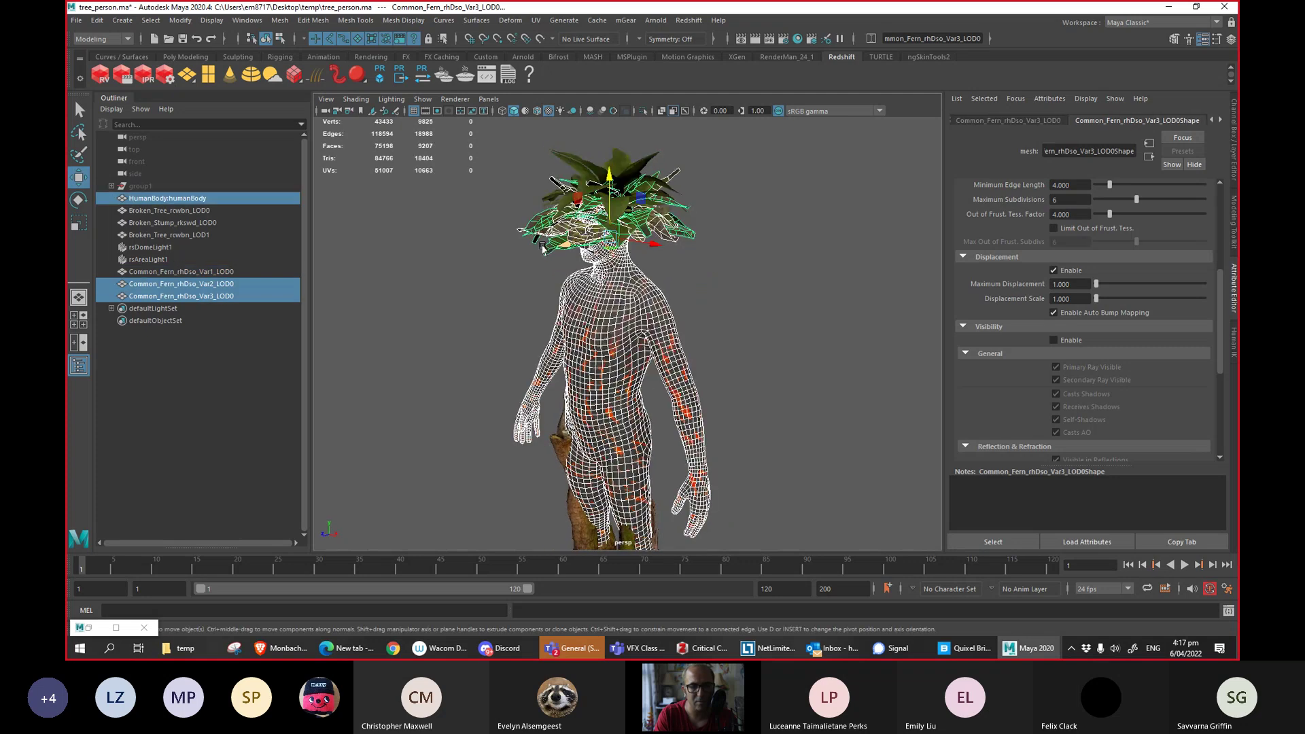
{"action": "left_click", "coordinate": [610, 177]}
{"action": "left_click_drag", "start_coordinate": [609, 177], "coordinate": [610, 200]}
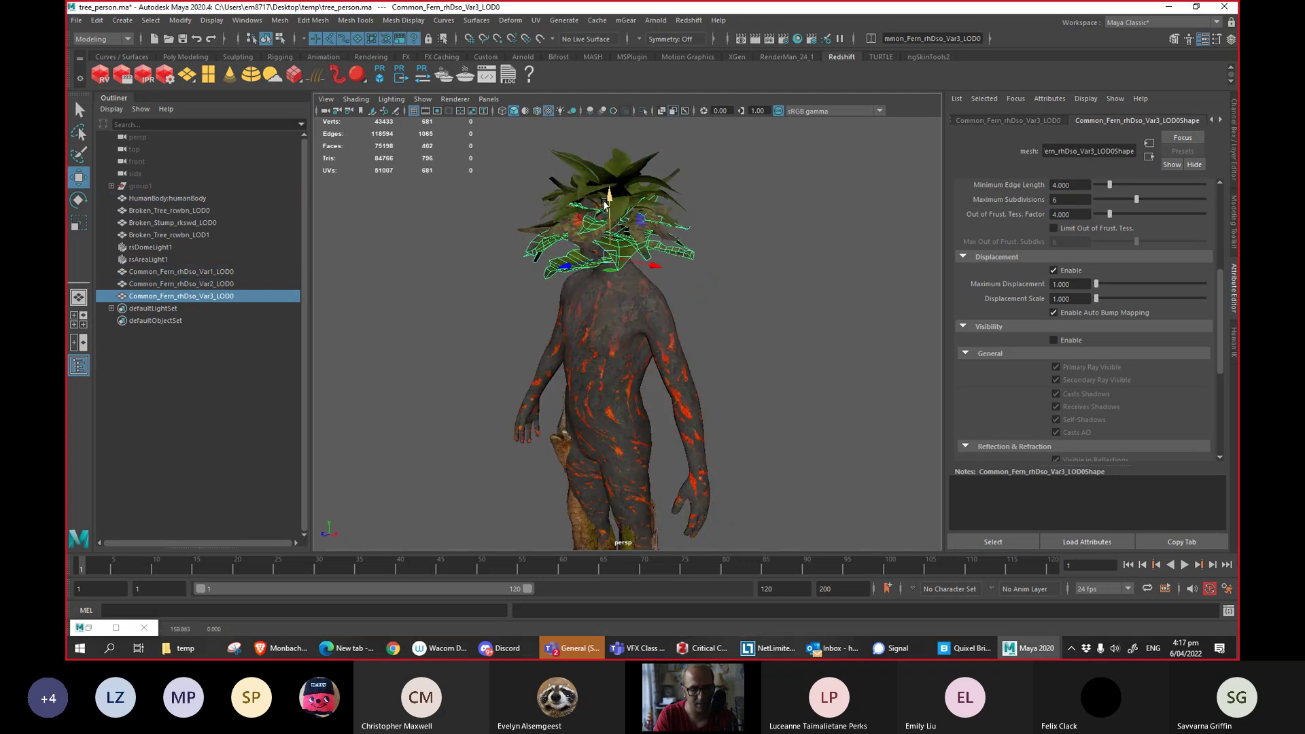
{"action": "key", "text": "e"}
{"action": "left_click_drag", "start_coordinate": [612, 251], "coordinate": [623, 268]}
{"action": "left_click_drag", "start_coordinate": [498, 260], "coordinate": [640, 246], "text": "alt"}
{"action": "left_click", "coordinate": [765, 200]}
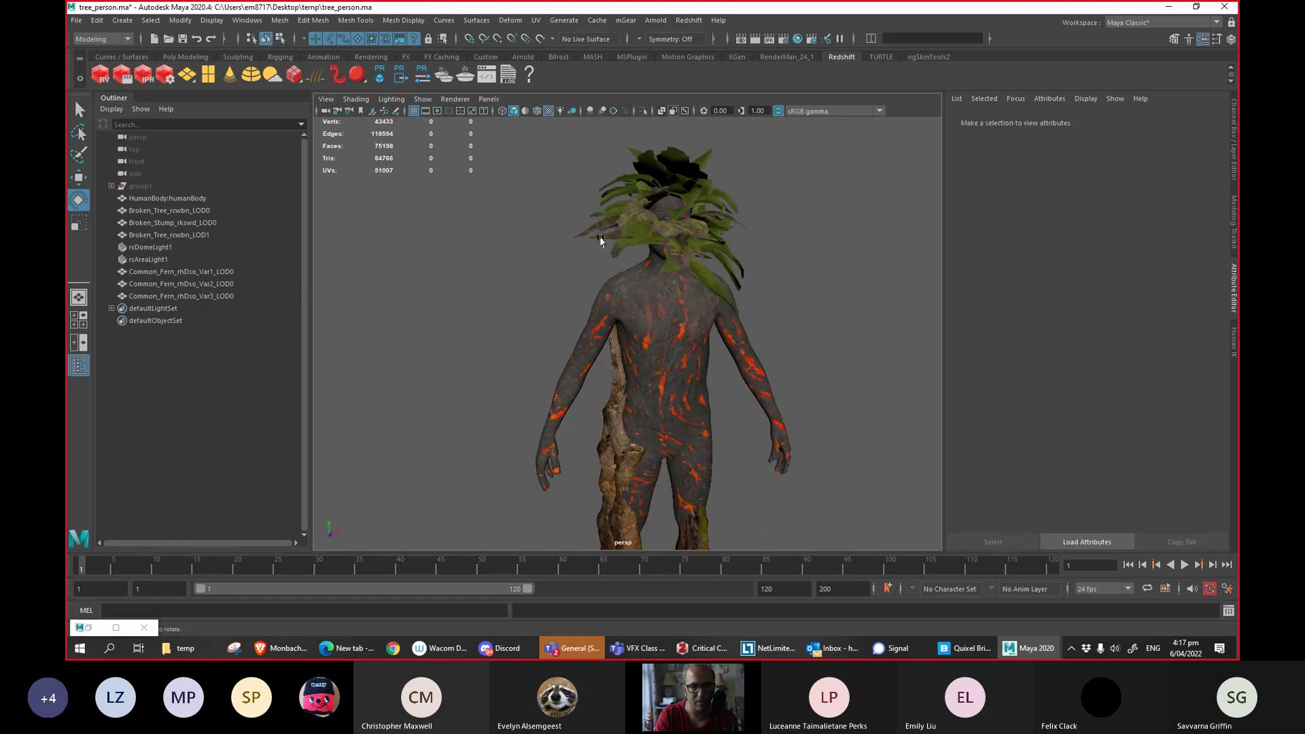
Rotate the Common Fern Var2 mesh on the head and check the foliage from the front.
{"action": "left_click", "coordinate": [601, 239]}
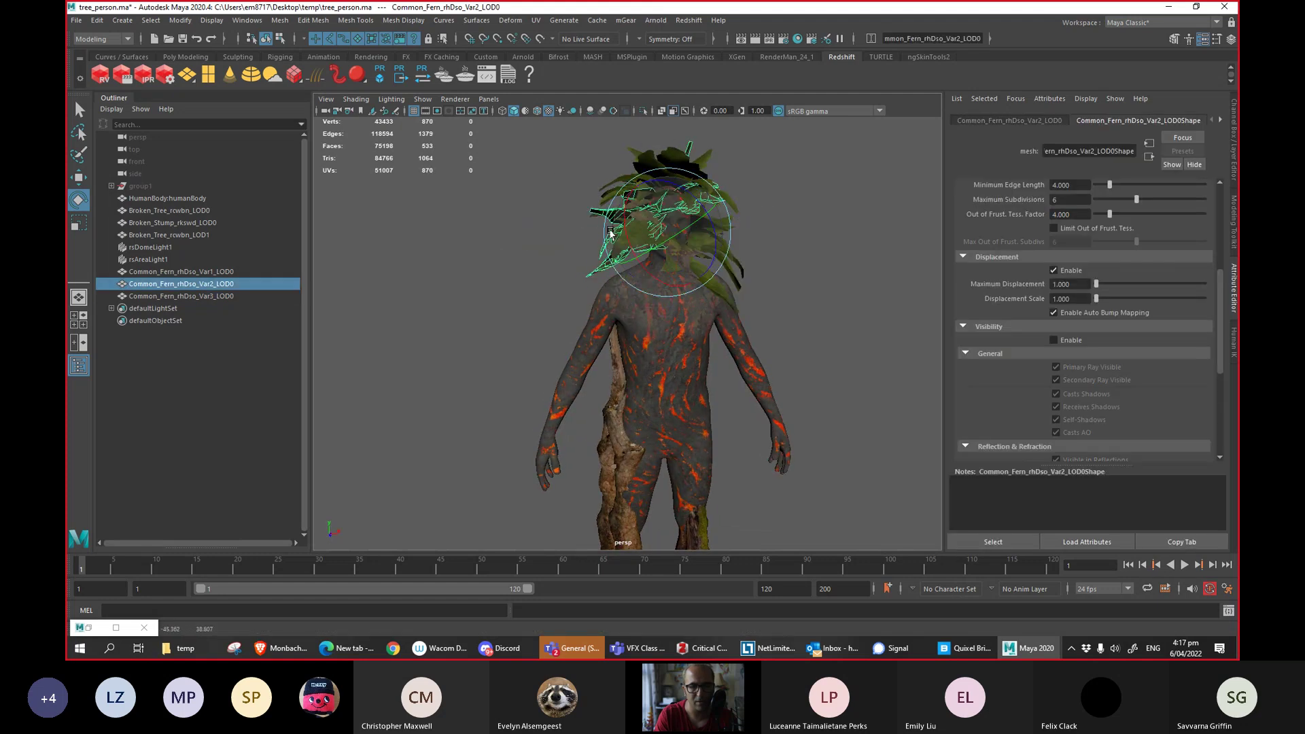
{"action": "key", "text": "w"}
{"action": "left_click", "coordinate": [794, 223]}
{"action": "left_click_drag", "start_coordinate": [798, 237], "coordinate": [409, 252], "text": "alt"}
Examine the three Common Fern meshes on the head and the whole character from several angles and distances.
{"action": "left_click_drag", "start_coordinate": [232, 271], "coordinate": [235, 294]}
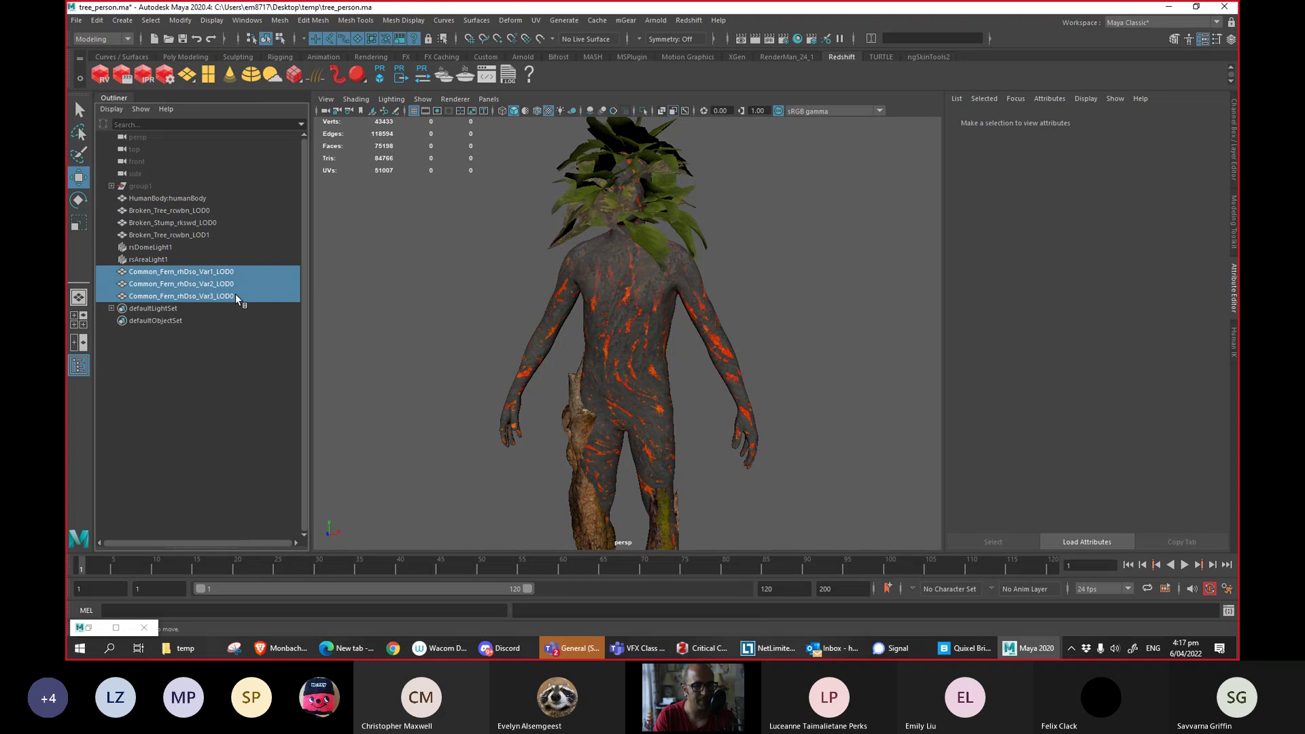
{"action": "key", "text": "r"}
{"action": "left_click_drag", "start_coordinate": [628, 225], "coordinate": [600, 244], "text": "alt"}
{"action": "left_click", "coordinate": [462, 268]}
{"action": "left_click_drag", "start_coordinate": [462, 269], "coordinate": [492, 281], "text": "alt"}
{"action": "key", "text": "ctrl+z"}
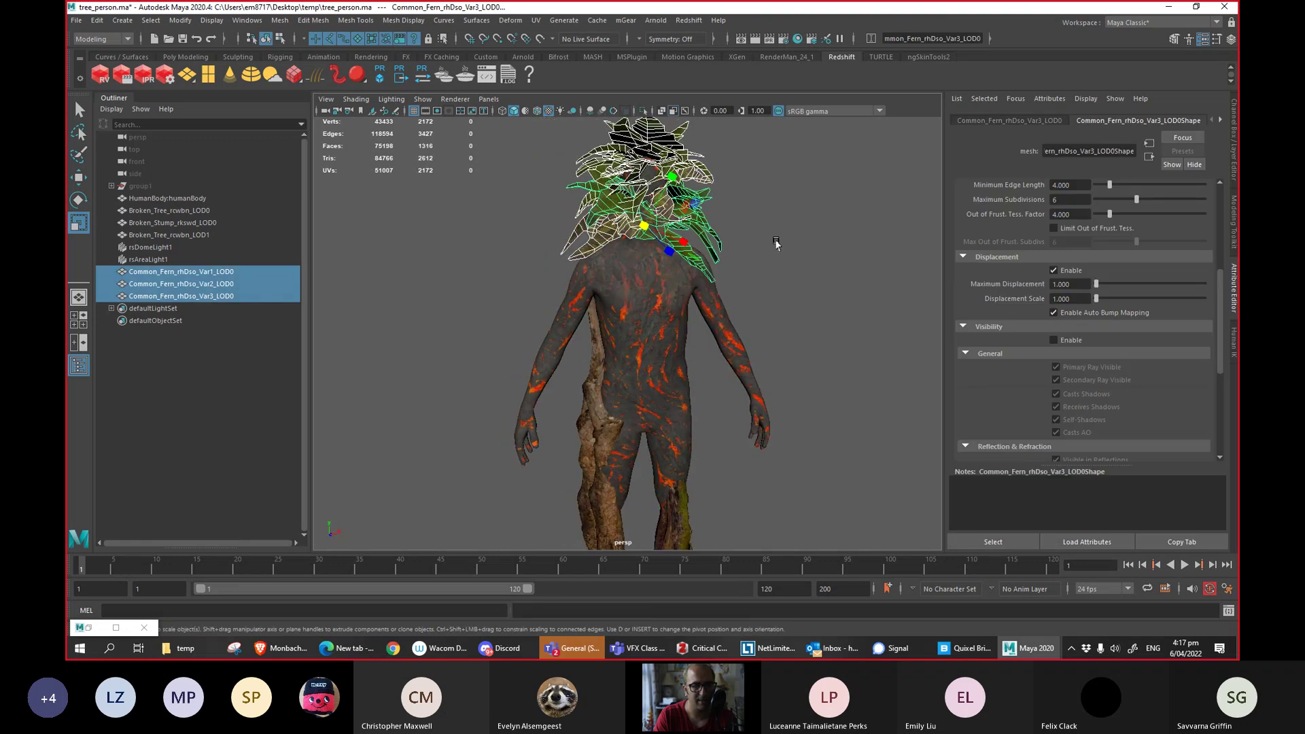
{"action": "left_click", "coordinate": [778, 260]}
{"action": "key", "text": "alt+Tab"}
{"action": "key", "text": "alt+Tab"}
{"action": "left_click_drag", "start_coordinate": [739, 261], "coordinate": [557, 309], "text": "alt"}
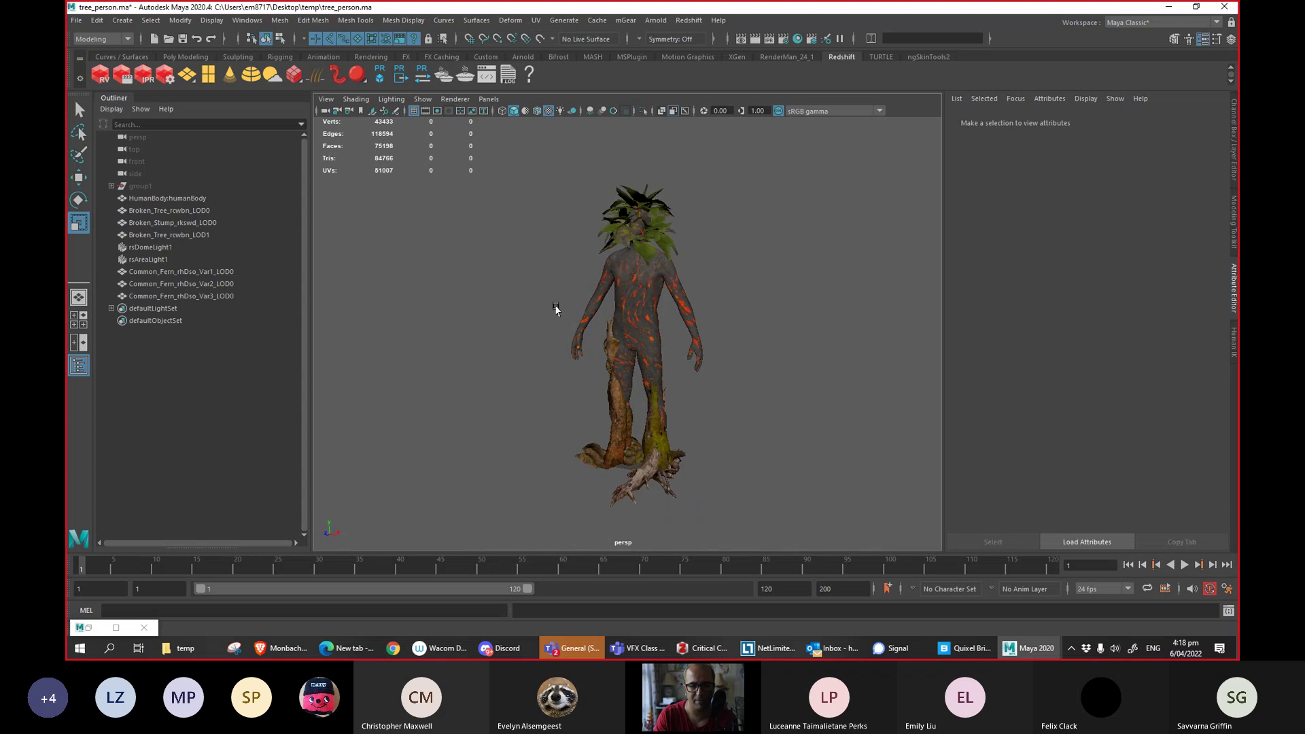
{"action": "right_click_drag", "start_coordinate": [557, 309], "coordinate": [638, 338], "text": "alt"}
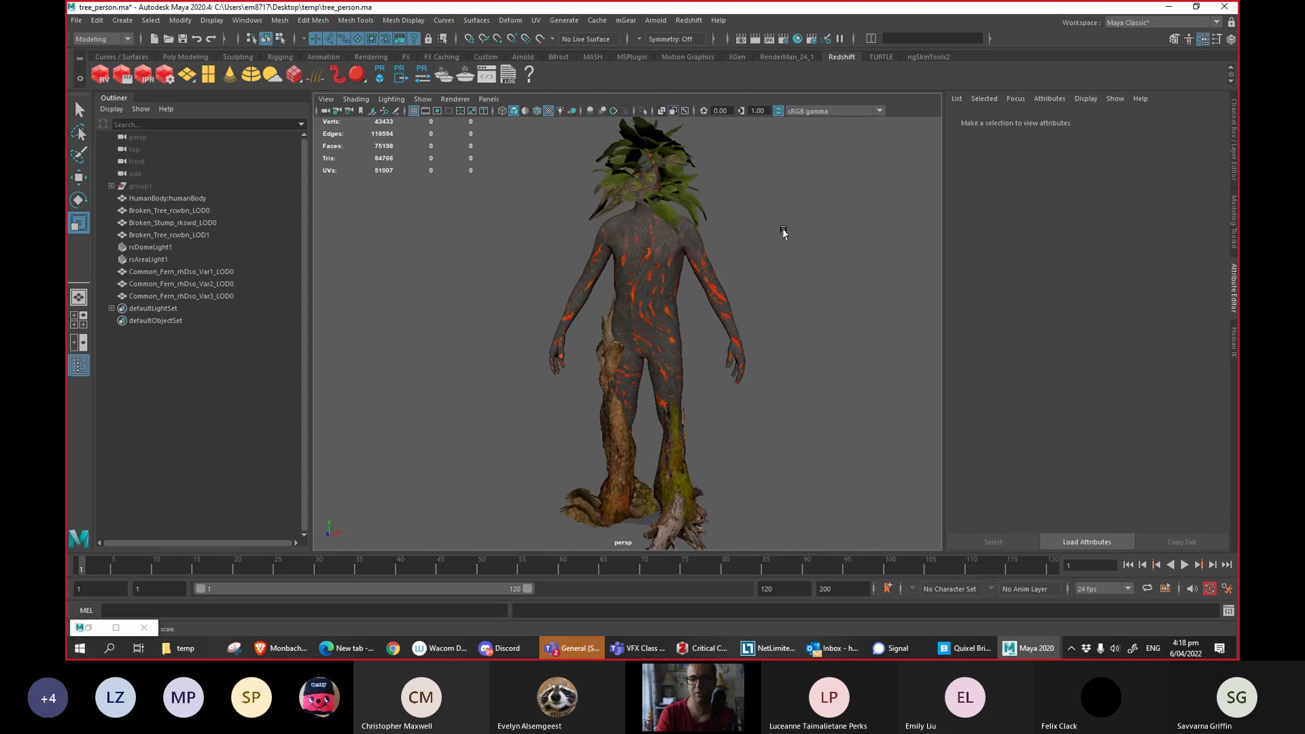
{"action": "left_click_drag", "start_coordinate": [761, 227], "coordinate": [708, 245], "text": "alt"}
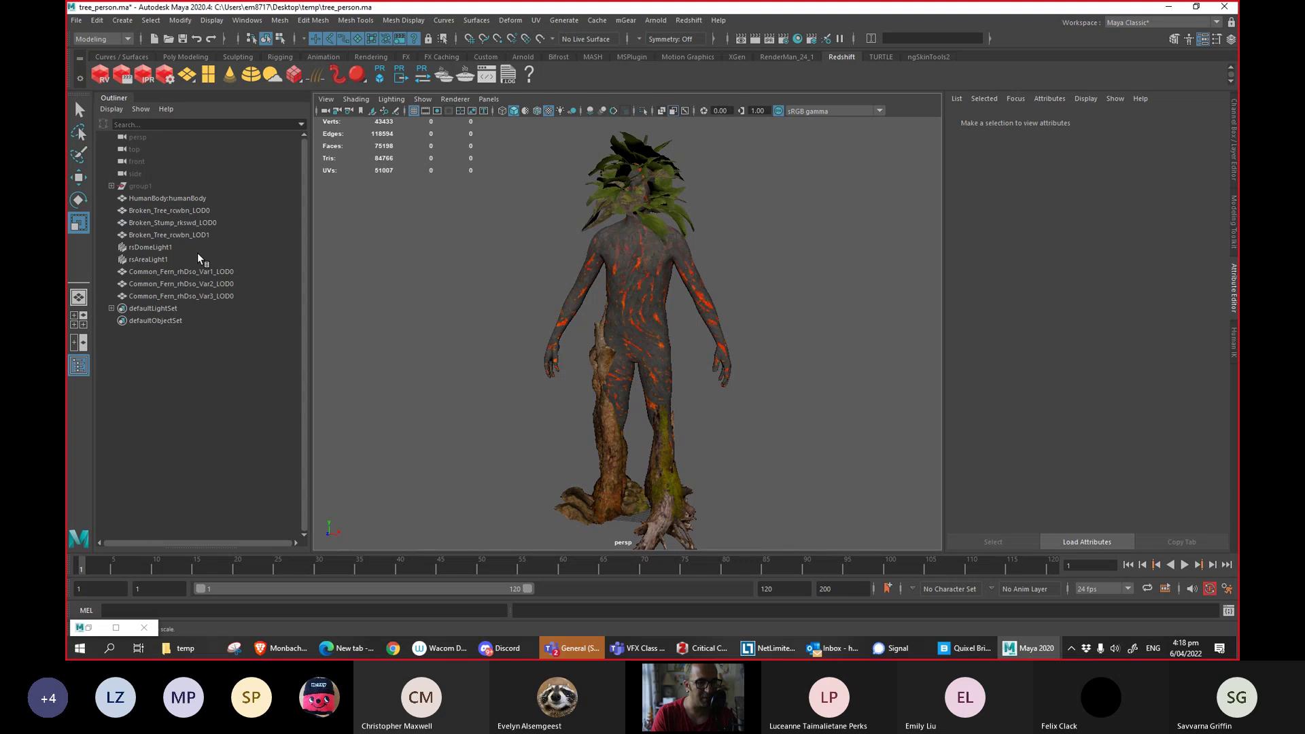
Group the body, broken tree, stump and fern meshes without the two lights, and name the group Tree_Character.
{"action": "left_click", "coordinate": [178, 198]}
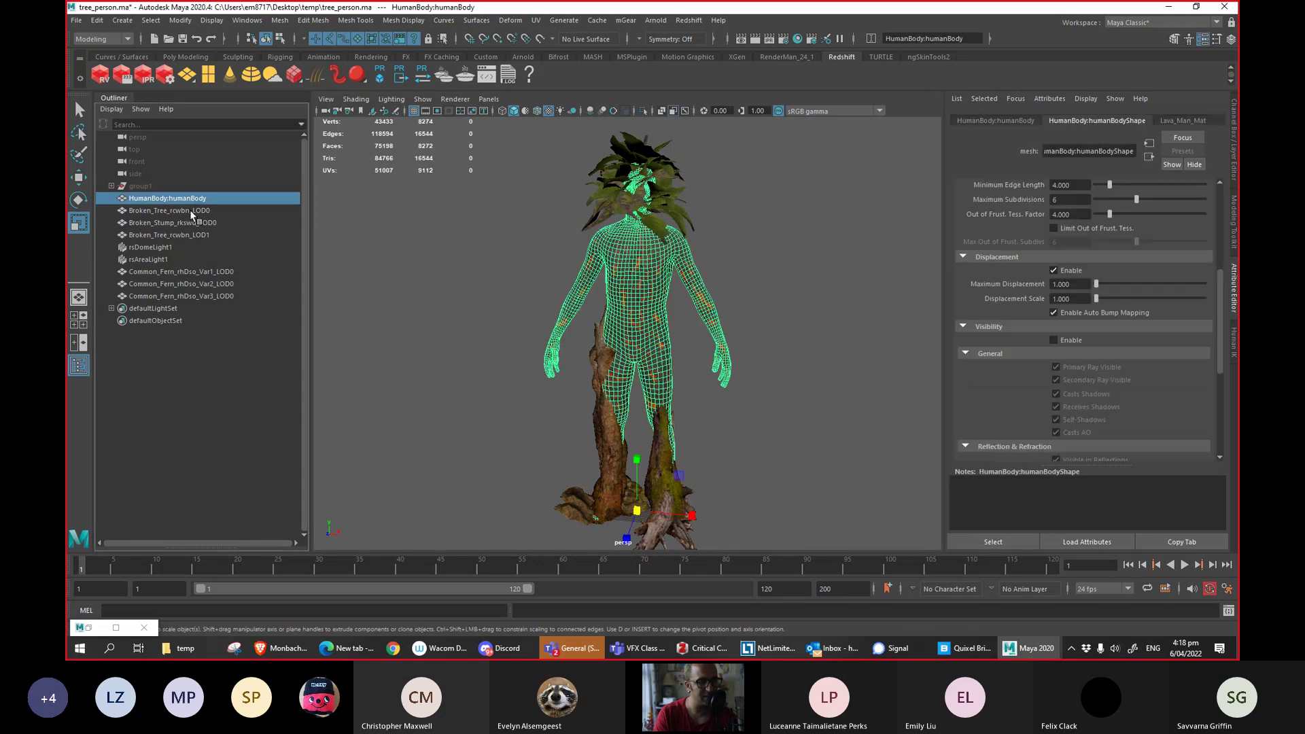
{"action": "left_click", "coordinate": [178, 296], "text": "shift"}
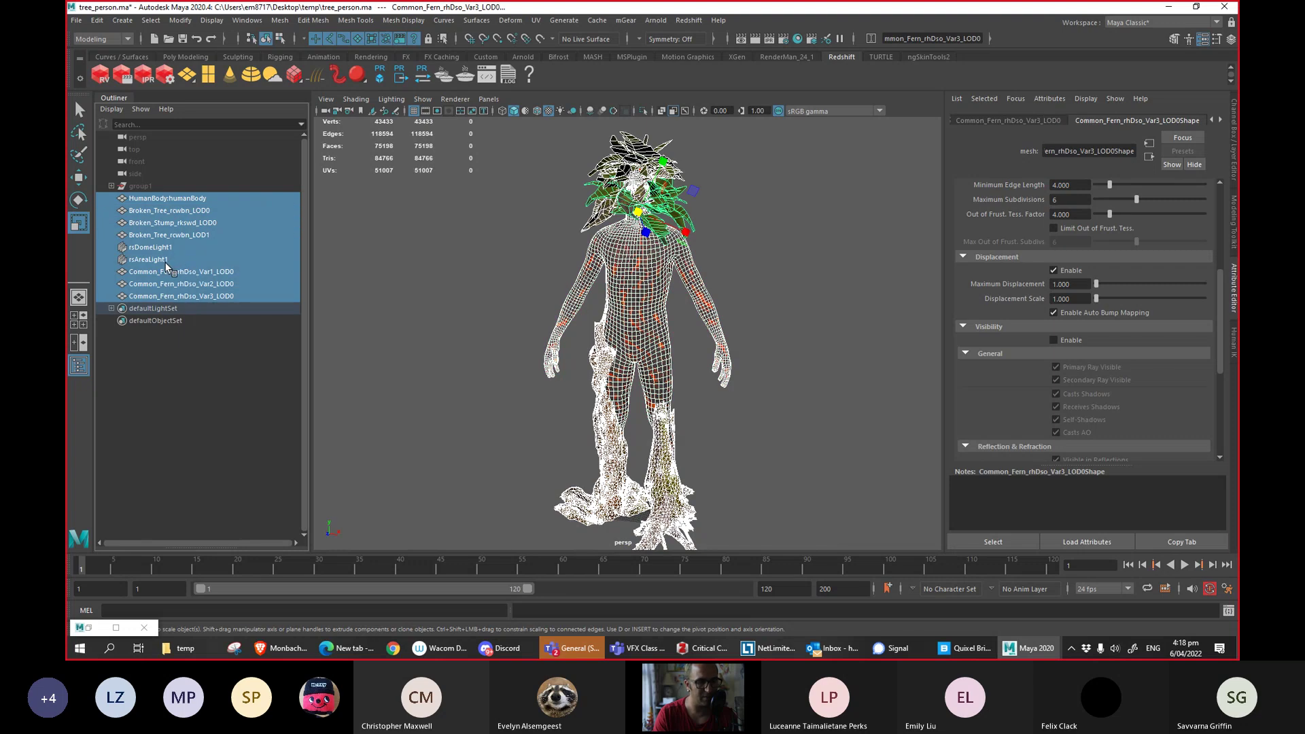
{"action": "left_click", "coordinate": [170, 260], "text": "ctrl"}
{"action": "left_click", "coordinate": [170, 247], "text": "ctrl"}
{"action": "key", "text": "ctrl+g"}
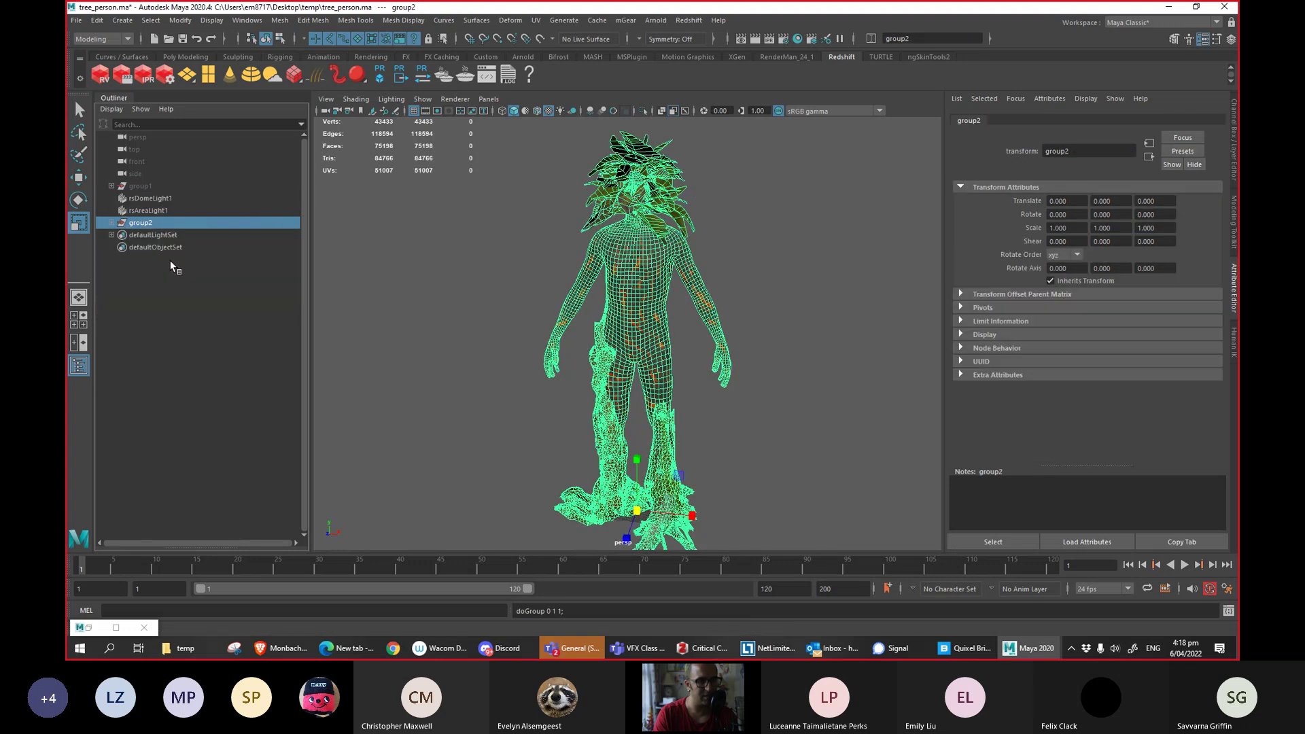
{"action": "double_click", "coordinate": [147, 224]}
{"action": "type", "text": "T"}
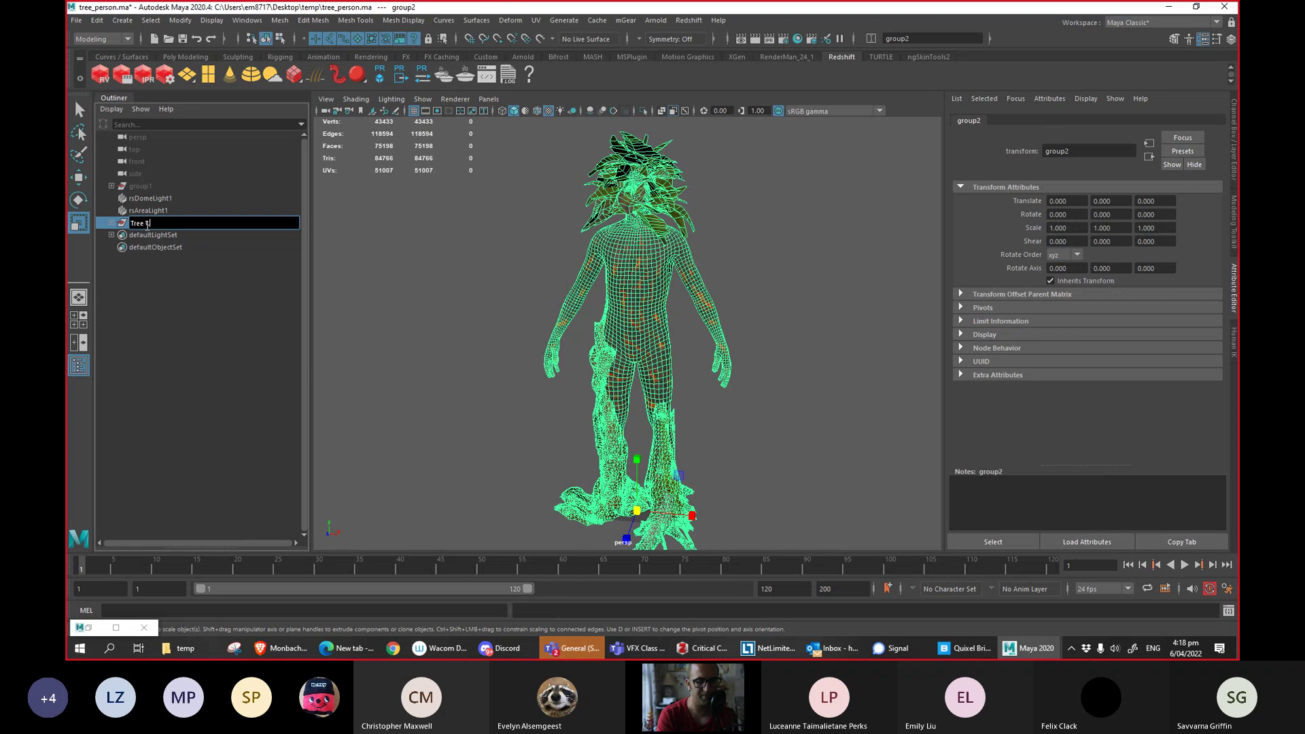
{"action": "type", "text": "ree_Character"}
{"action": "key", "text": "Return"}
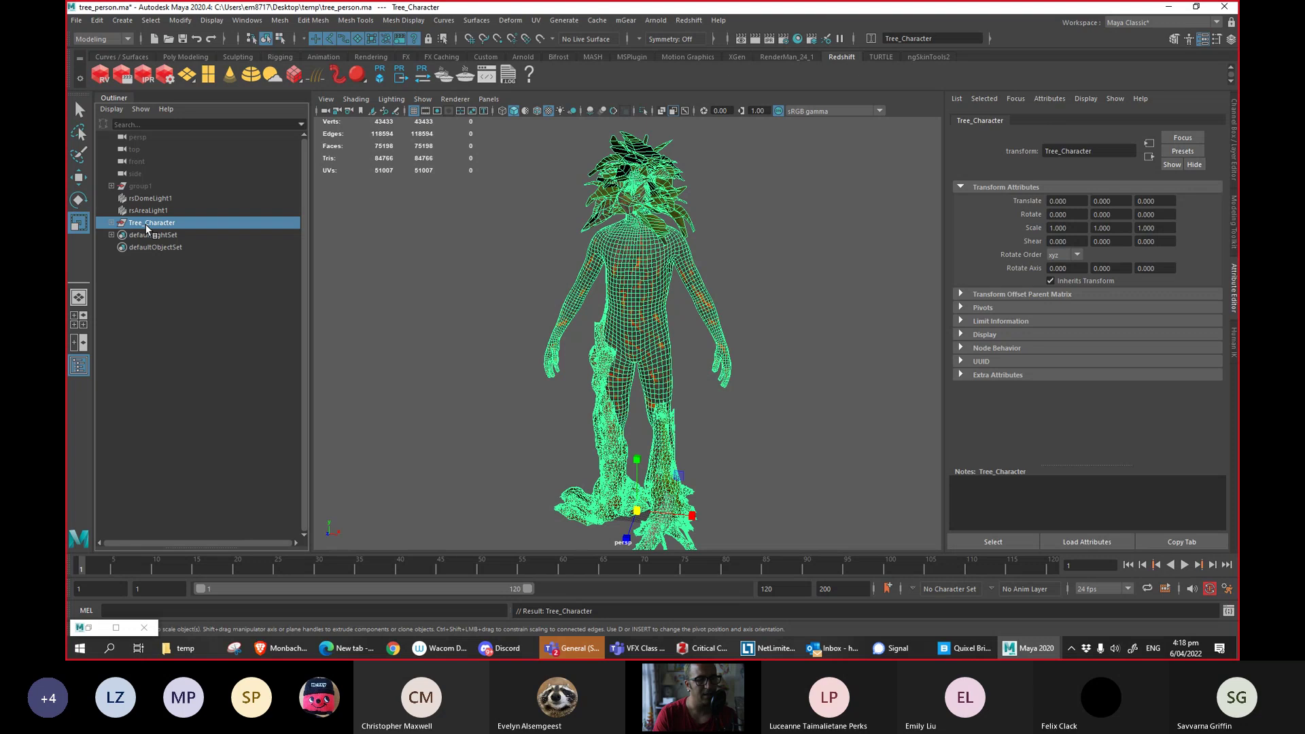
Group rsDomeLight1 and rsAreaLight1 together and name the group Lights.
{"action": "left_click", "coordinate": [165, 211]}
{"action": "left_click_drag", "start_coordinate": [181, 198], "coordinate": [174, 207]}
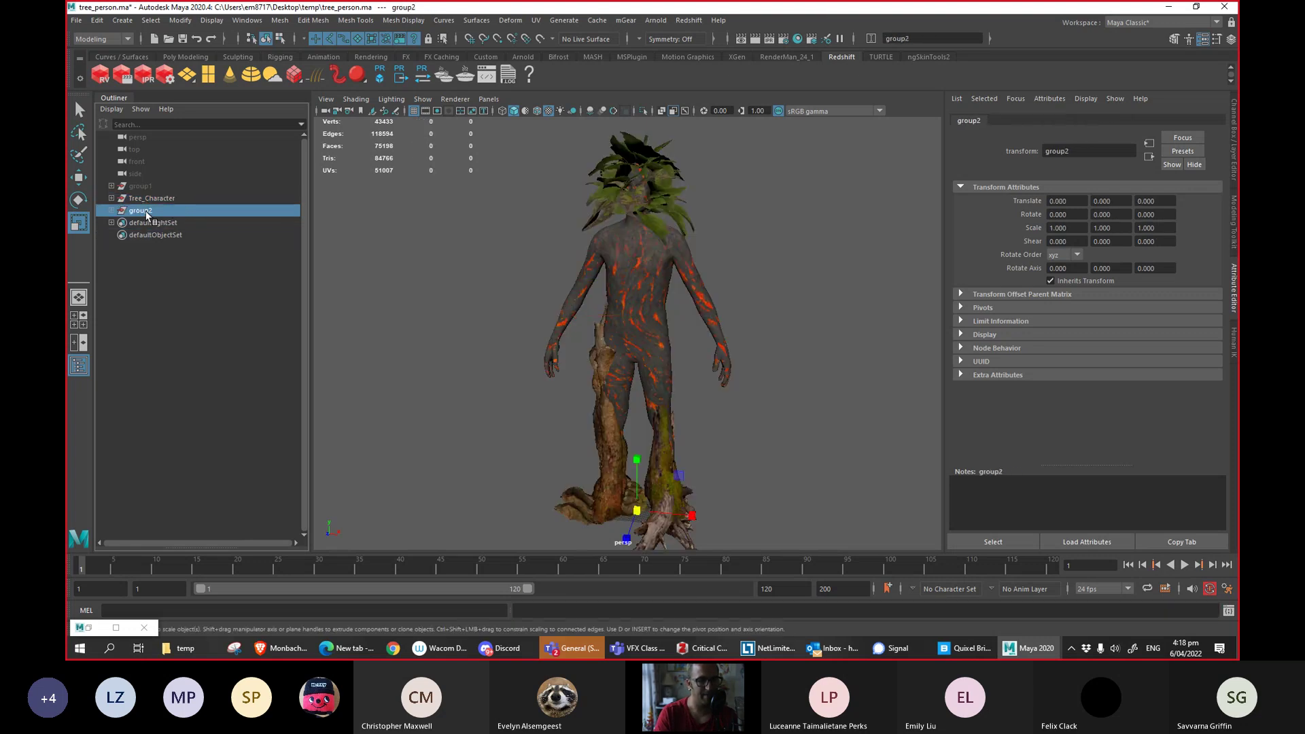
{"action": "double_click", "coordinate": [144, 213]}
{"action": "type", "text": "Lights"}
{"action": "key", "text": "Return"}
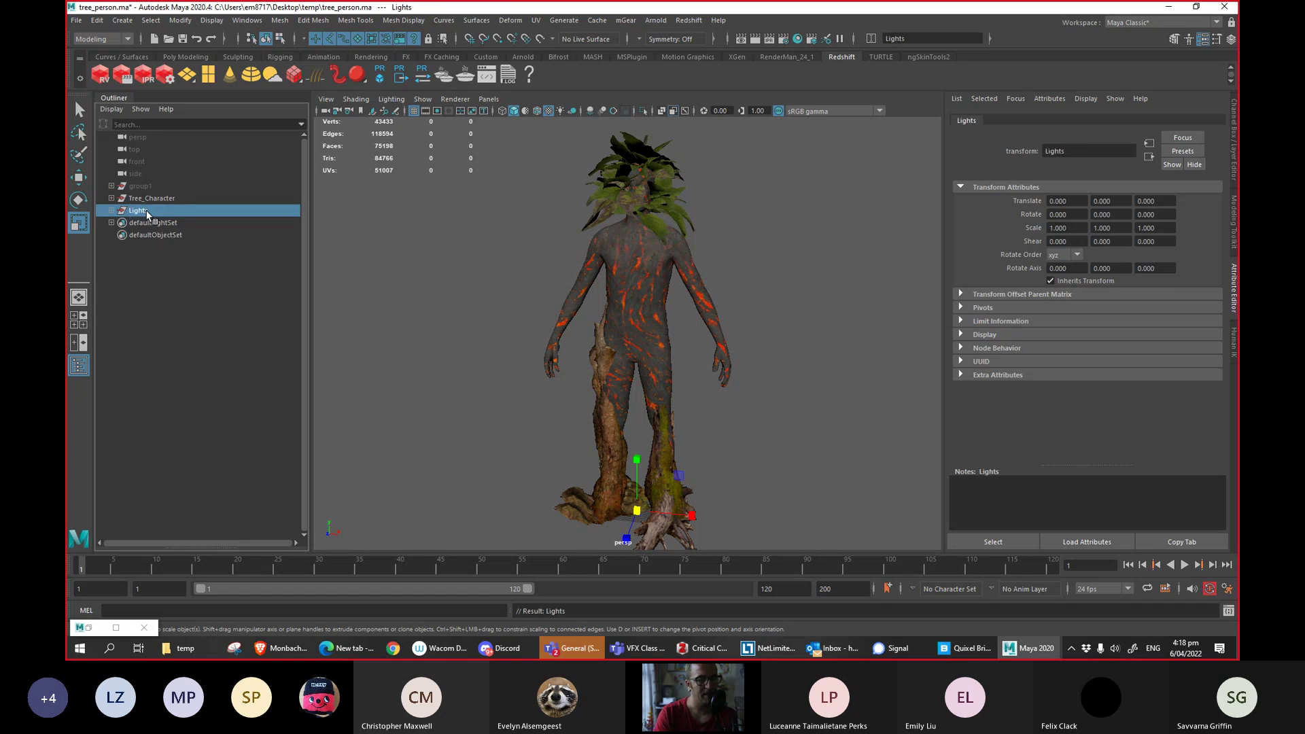
Expand the Tree_Character group and rename the HumanBody mesh to Body.
{"action": "left_click", "coordinate": [111, 198]}
{"action": "left_click", "coordinate": [170, 210]}
{"action": "double_click", "coordinate": [179, 211]}
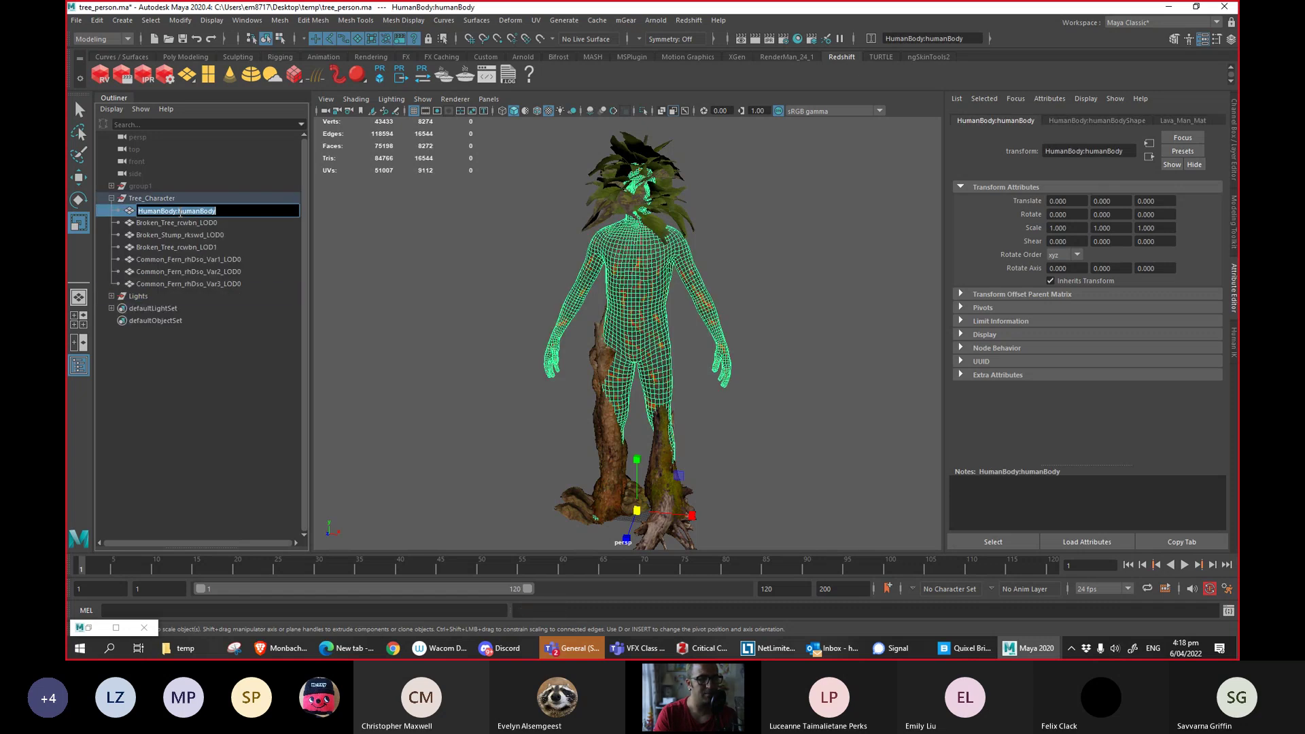
{"action": "type", "text": "Body"}
{"action": "key", "text": "Return"}
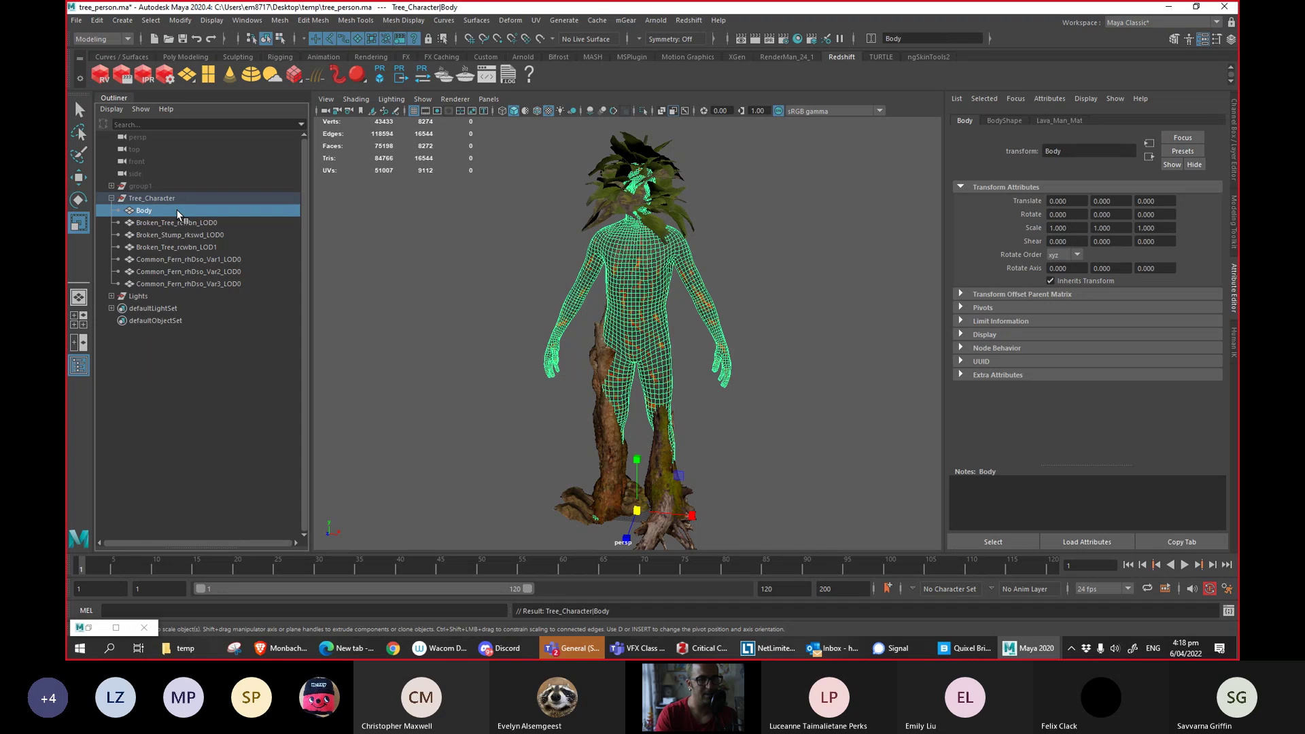
Batch-rename the three Common Fern meshes in Tree_Character with the base name Fern_Head.
{"action": "left_click", "coordinate": [188, 264]}
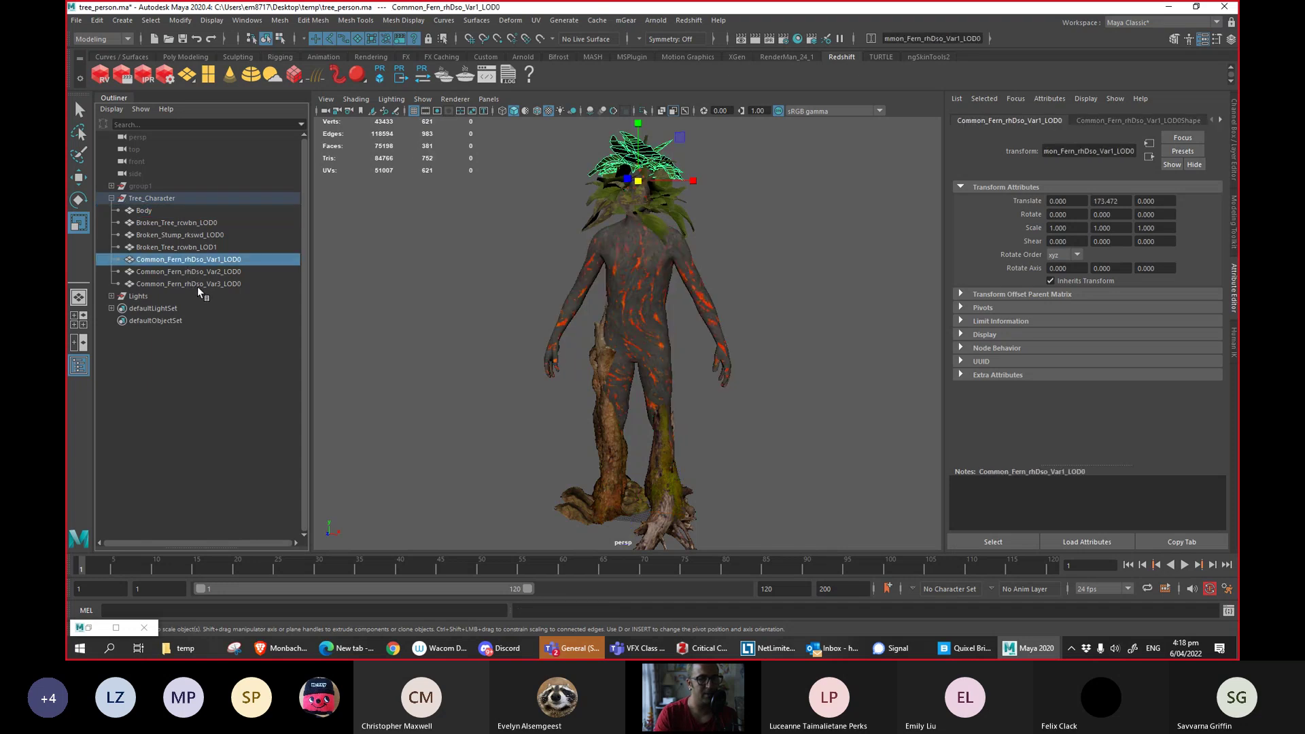
{"action": "left_click", "coordinate": [198, 286], "text": "shift"}
{"action": "left_click", "coordinate": [908, 38]}
{"action": "type", "text": "Fern"}
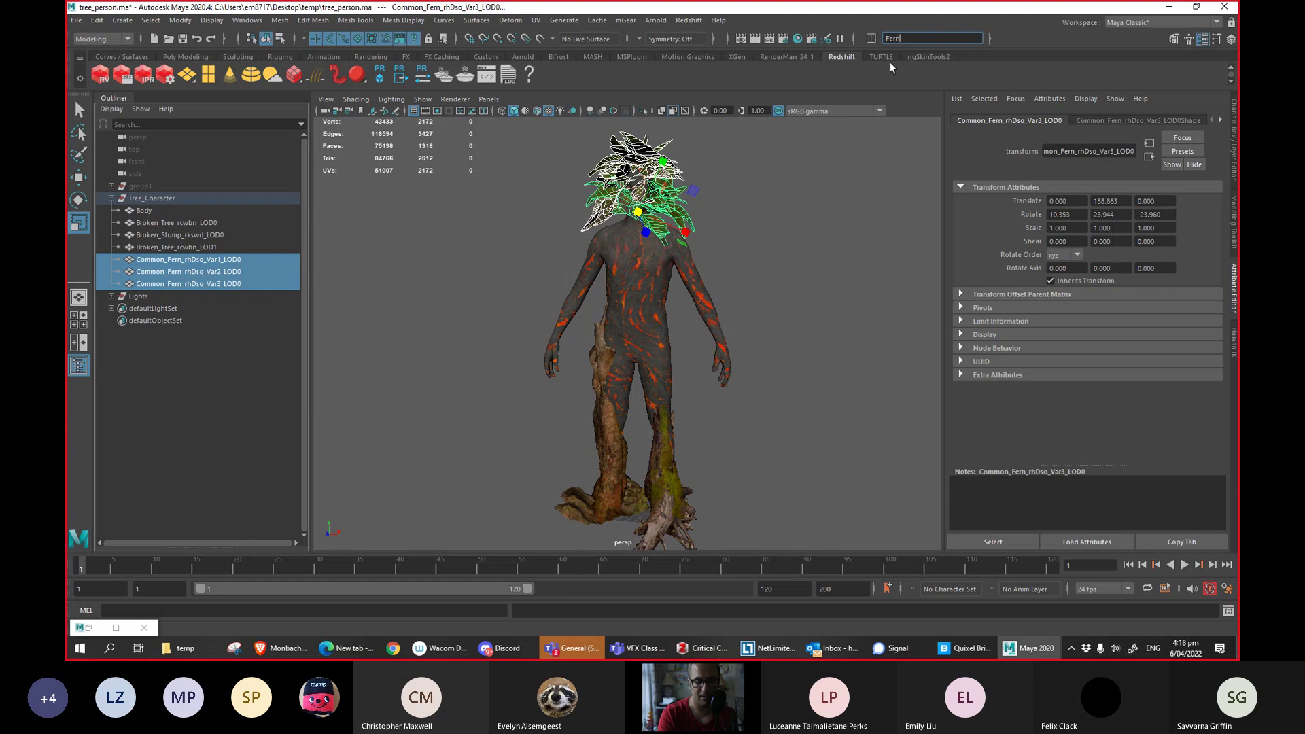
{"action": "type", "text": "_Head"}
{"action": "key", "text": "Return"}
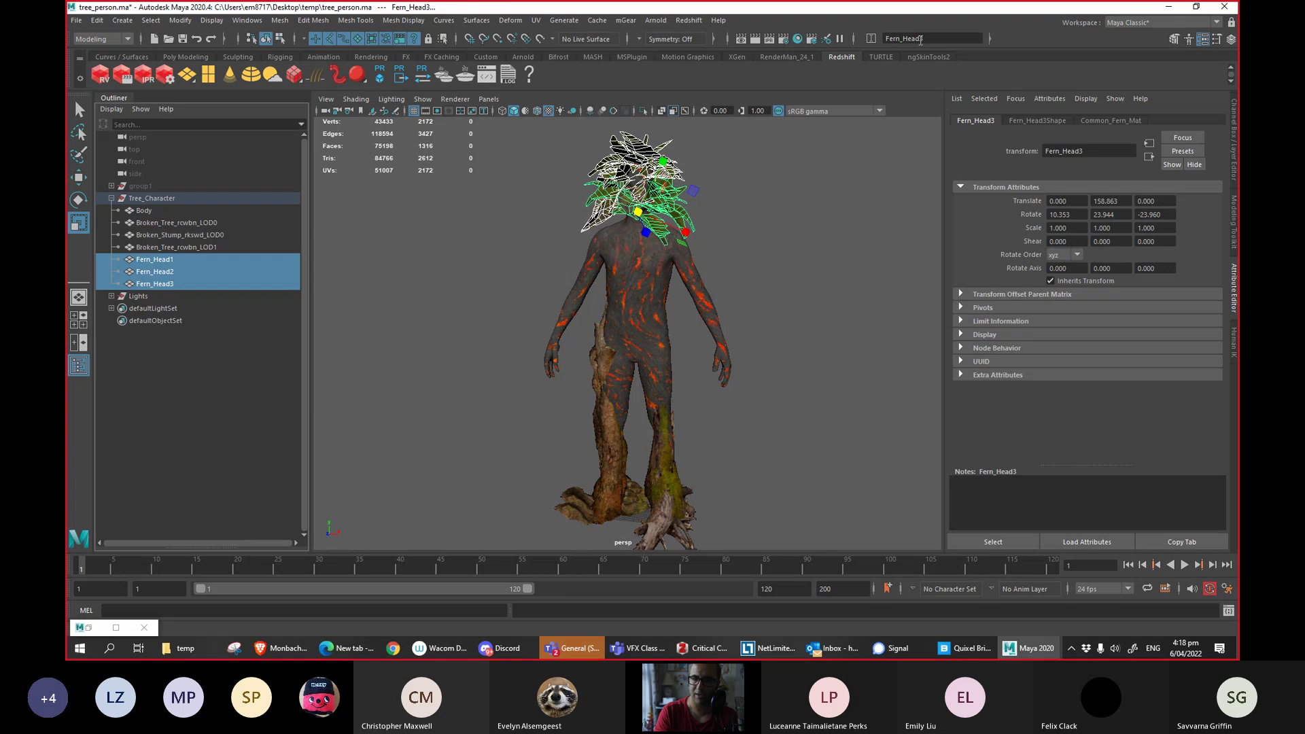
Switch the quick input box to Absolute transform mode and return it to Rename mode.
{"action": "left_click", "coordinate": [870, 40]}
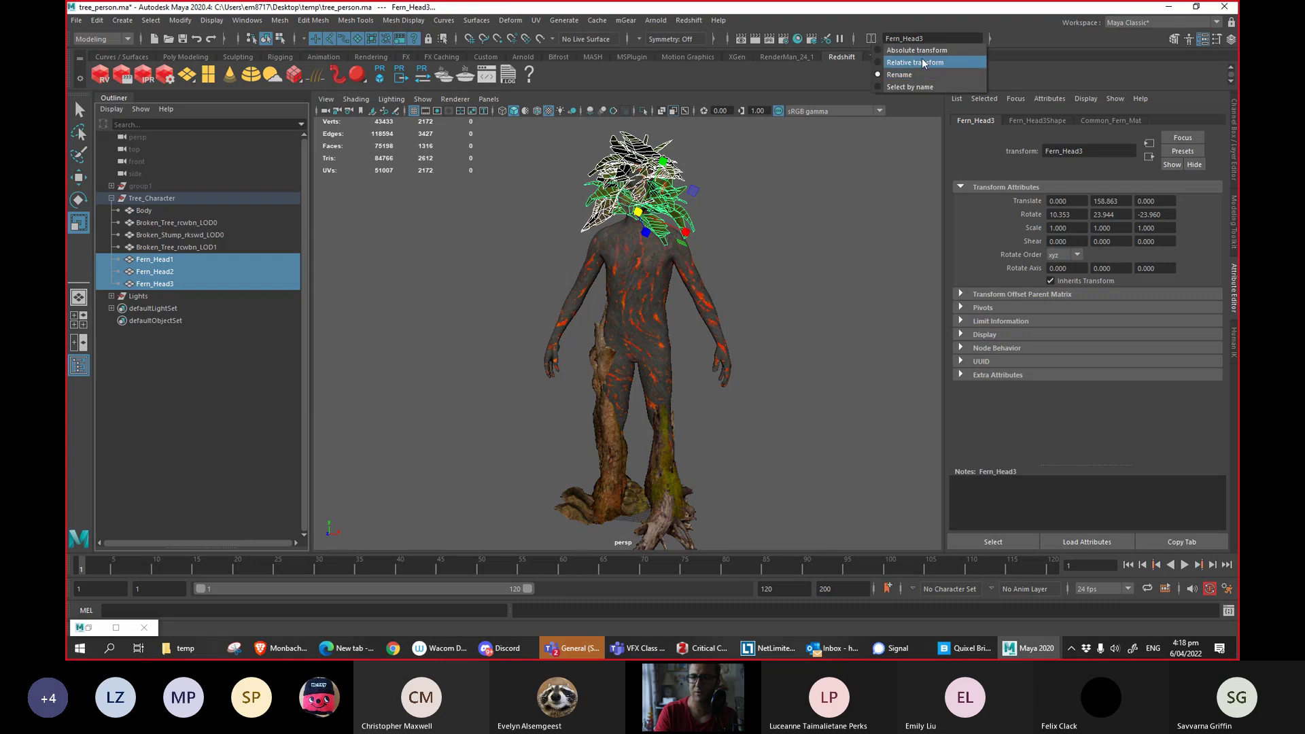
{"action": "left_click", "coordinate": [915, 50]}
{"action": "left_click", "coordinate": [872, 41]}
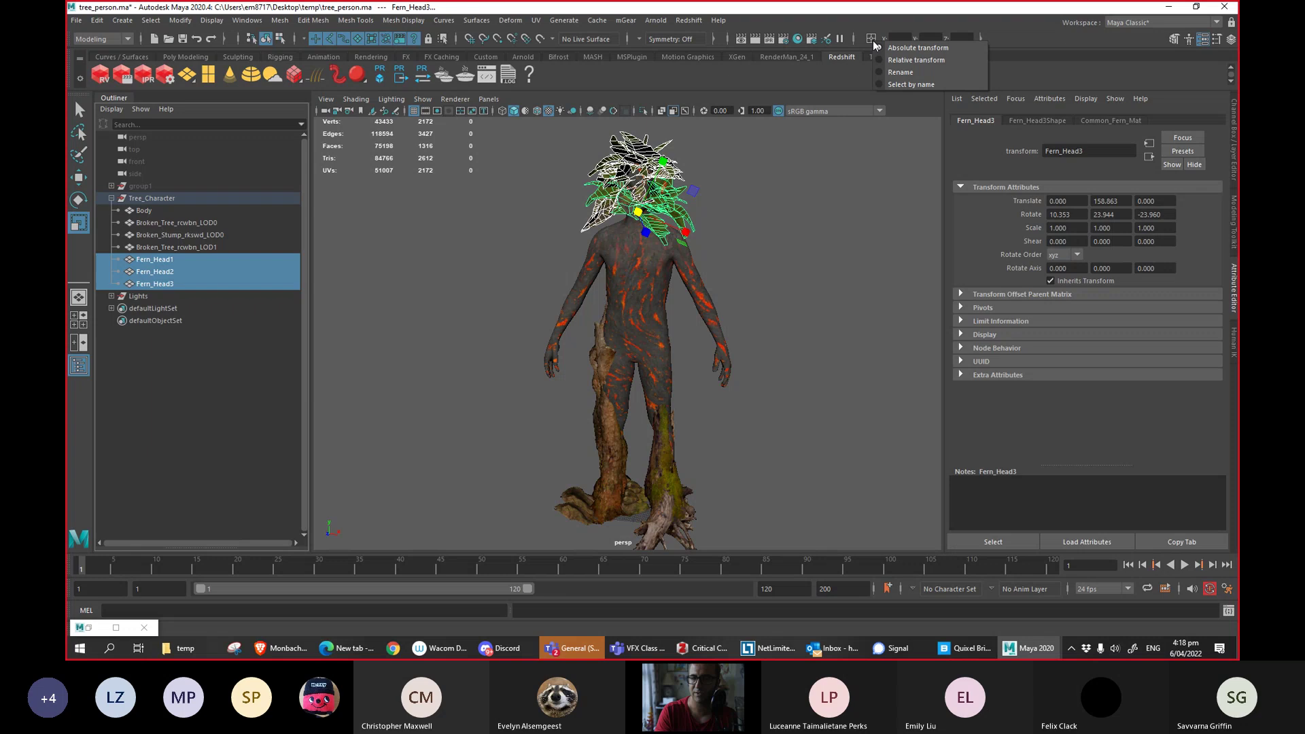
{"action": "left_click", "coordinate": [897, 70]}
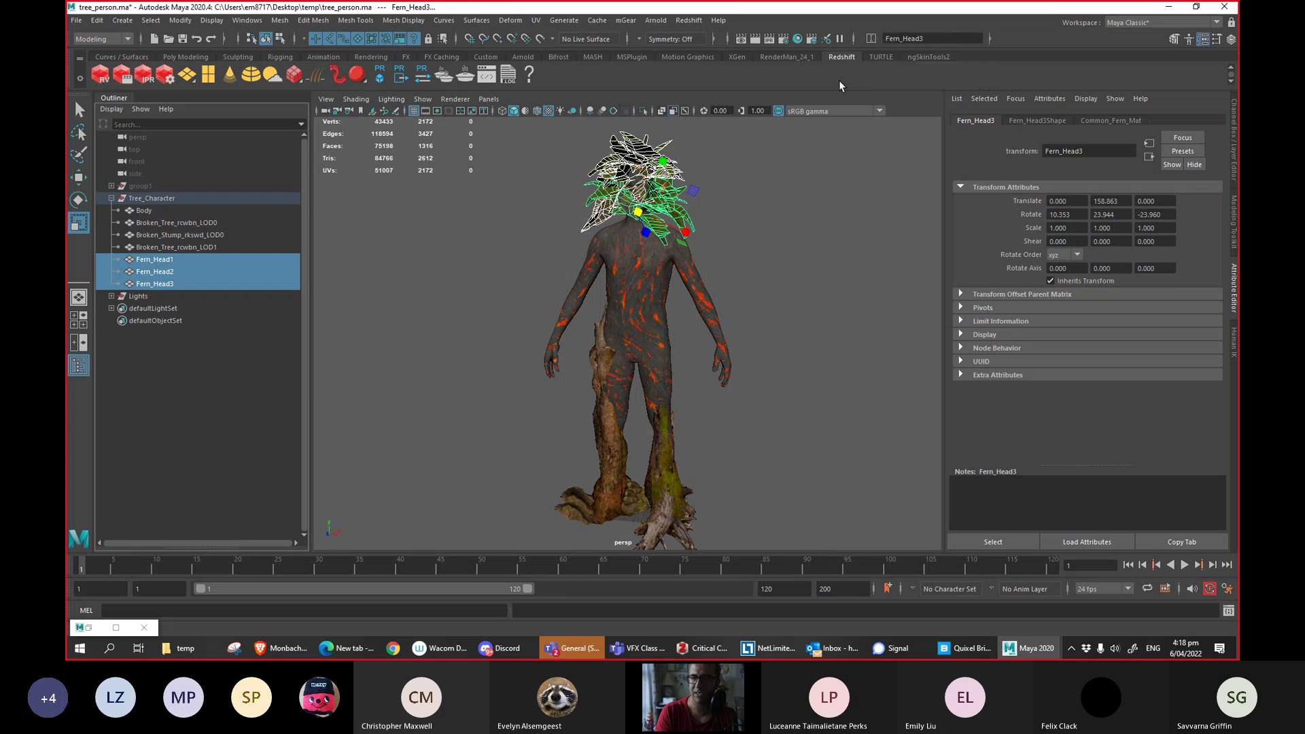
Combine the two Broken_Tree meshes, LOD0 and LOD1, into a single mesh.
{"action": "left_click", "coordinate": [210, 227]}
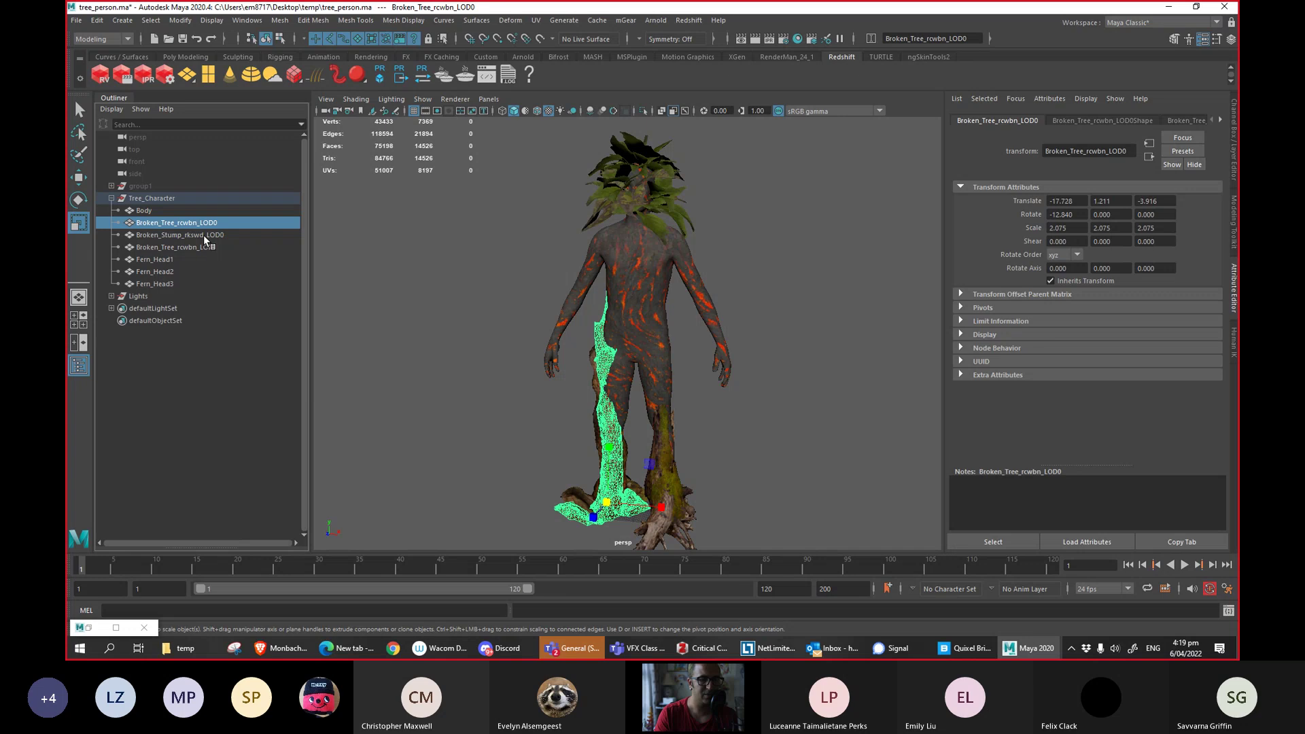
{"action": "left_click", "coordinate": [202, 235], "text": "ctrl"}
{"action": "left_click", "coordinate": [173, 224]}
{"action": "left_click_drag", "start_coordinate": [449, 367], "coordinate": [413, 324], "text": "alt"}
{"action": "left_click", "coordinate": [201, 248], "text": "ctrl"}
{"action": "scroll", "coordinate": [388, 327], "scroll_direction": "up", "scroll_amount": 5}
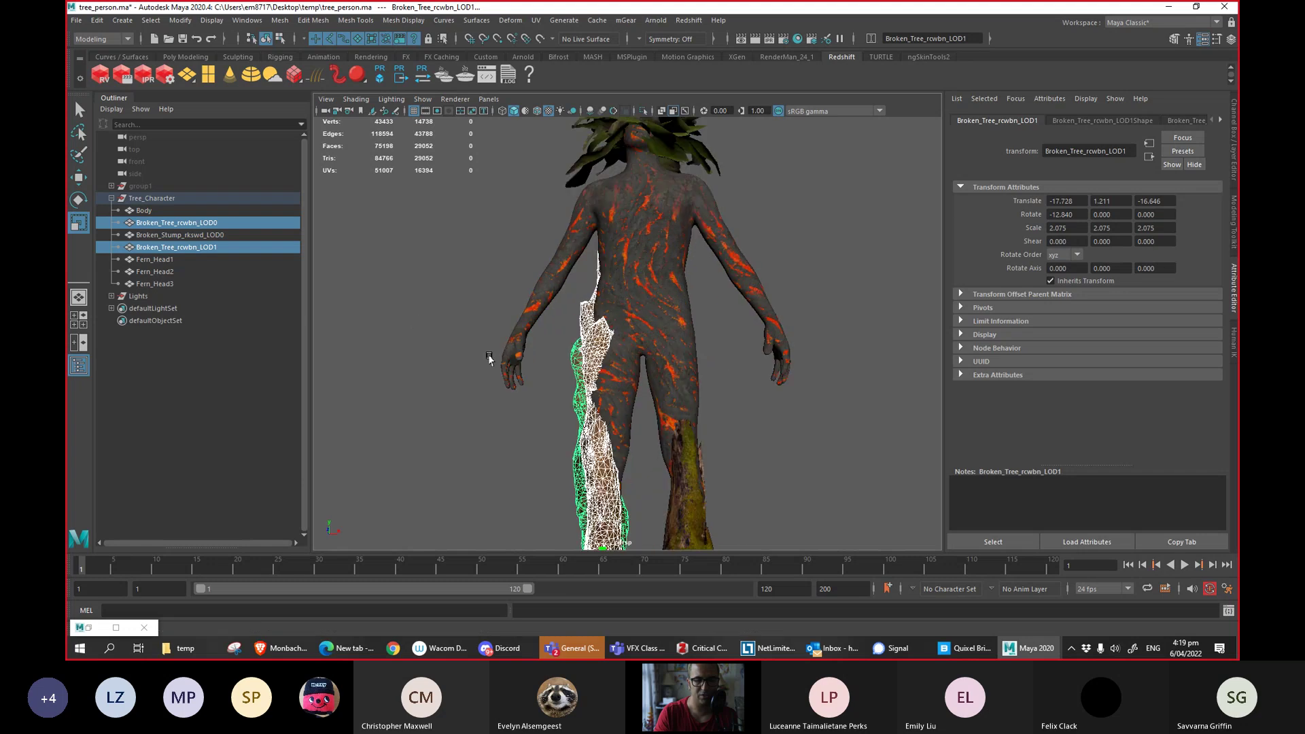
{"action": "right_click_drag", "start_coordinate": [417, 259], "coordinate": [422, 506], "text": "shift"}
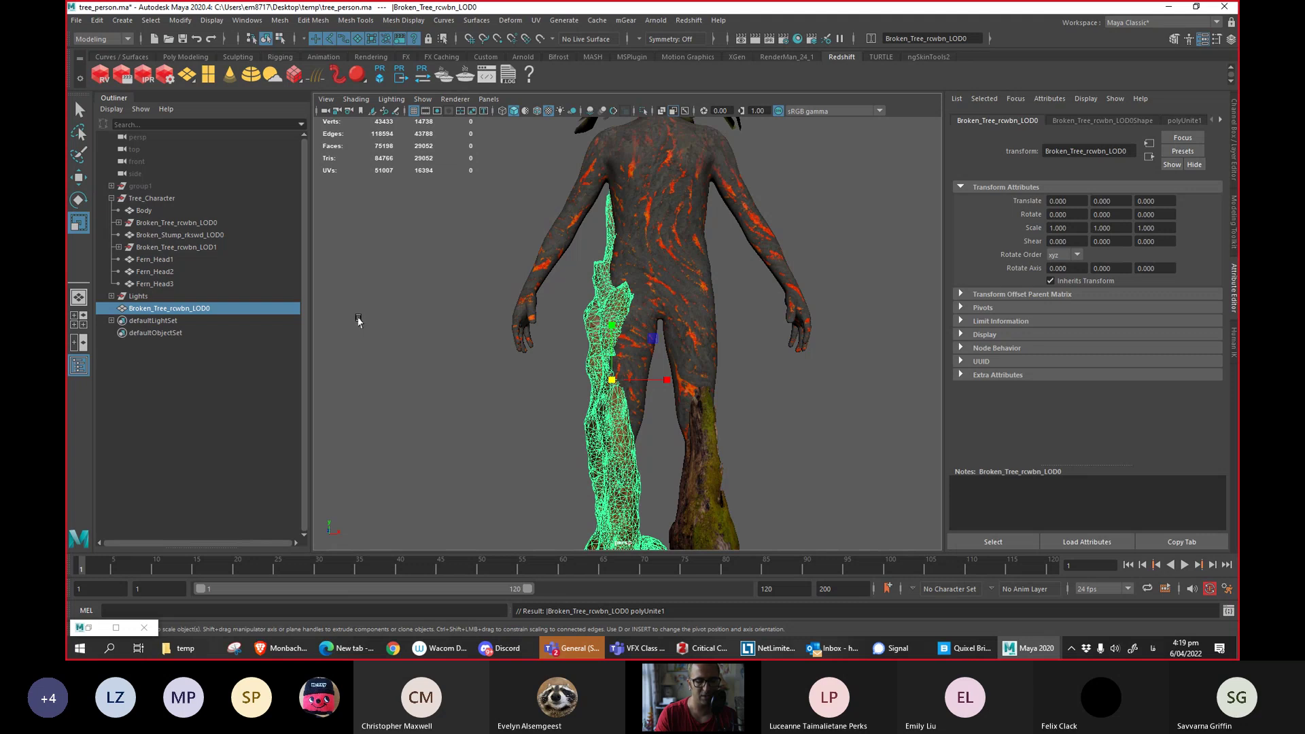
Rename the combined broken tree mesh to Leg_R and parent it under the Tree_Character group.
{"action": "double_click", "coordinate": [196, 311]}
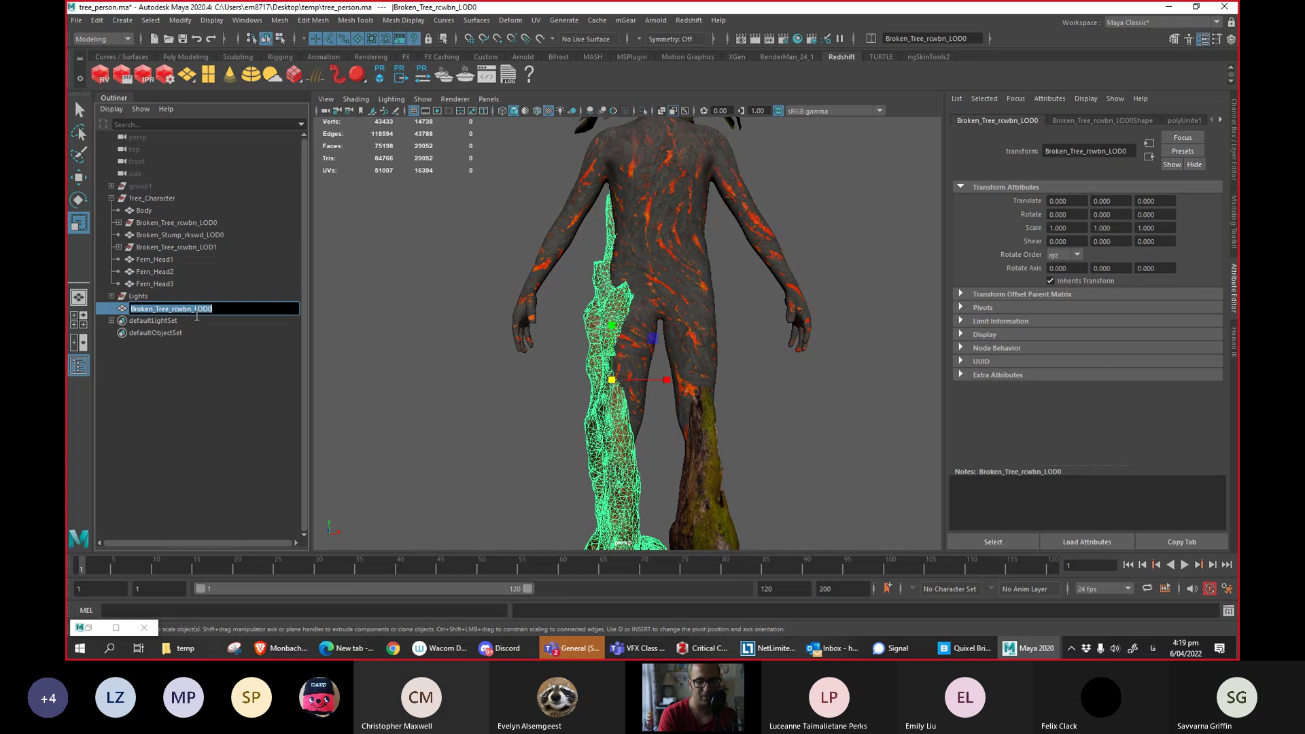
{"action": "key", "text": "BackSpace"}
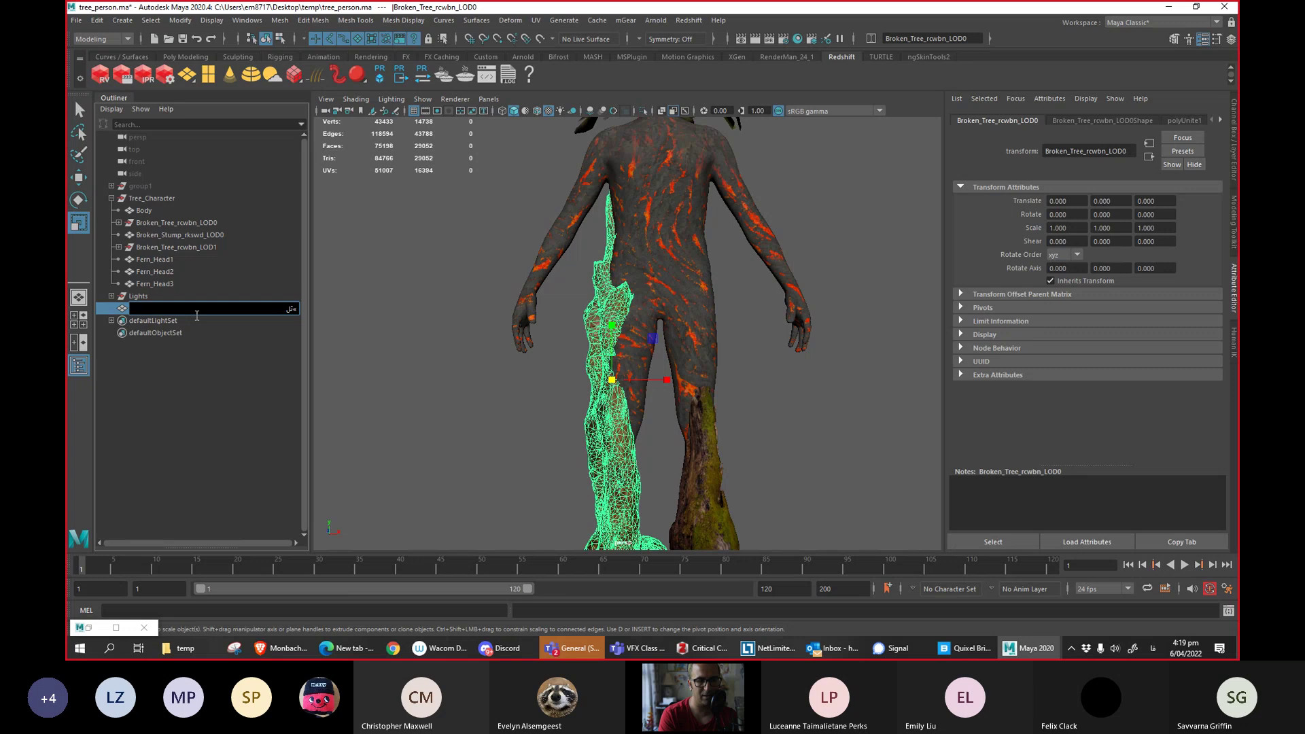
{"action": "type", "text": "Leg_R"}
{"action": "key", "text": "Return"}
{"action": "middle_click_drag", "start_coordinate": [149, 314], "coordinate": [156, 197]}
Remove the two leftover Broken_Tree groups from Tree_Character while keeping the combined Leg_R mesh.
{"action": "left_click", "coordinate": [178, 247]}
{"action": "middle_click_drag", "start_coordinate": [168, 243], "coordinate": [180, 234]}
{"action": "left_click", "coordinate": [180, 224], "text": "ctrl"}
{"action": "key", "text": "Delete"}
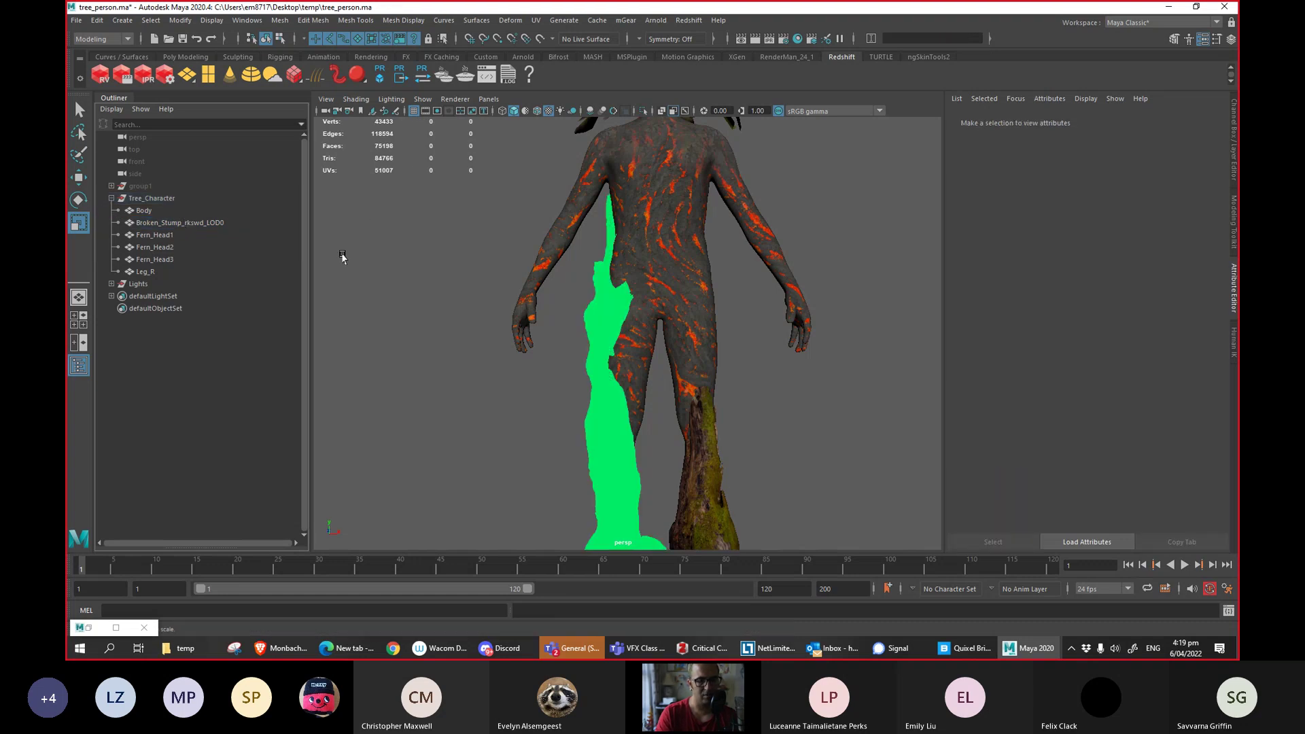
{"action": "key", "text": "ctrl+z"}
{"action": "left_click", "coordinate": [155, 297]}
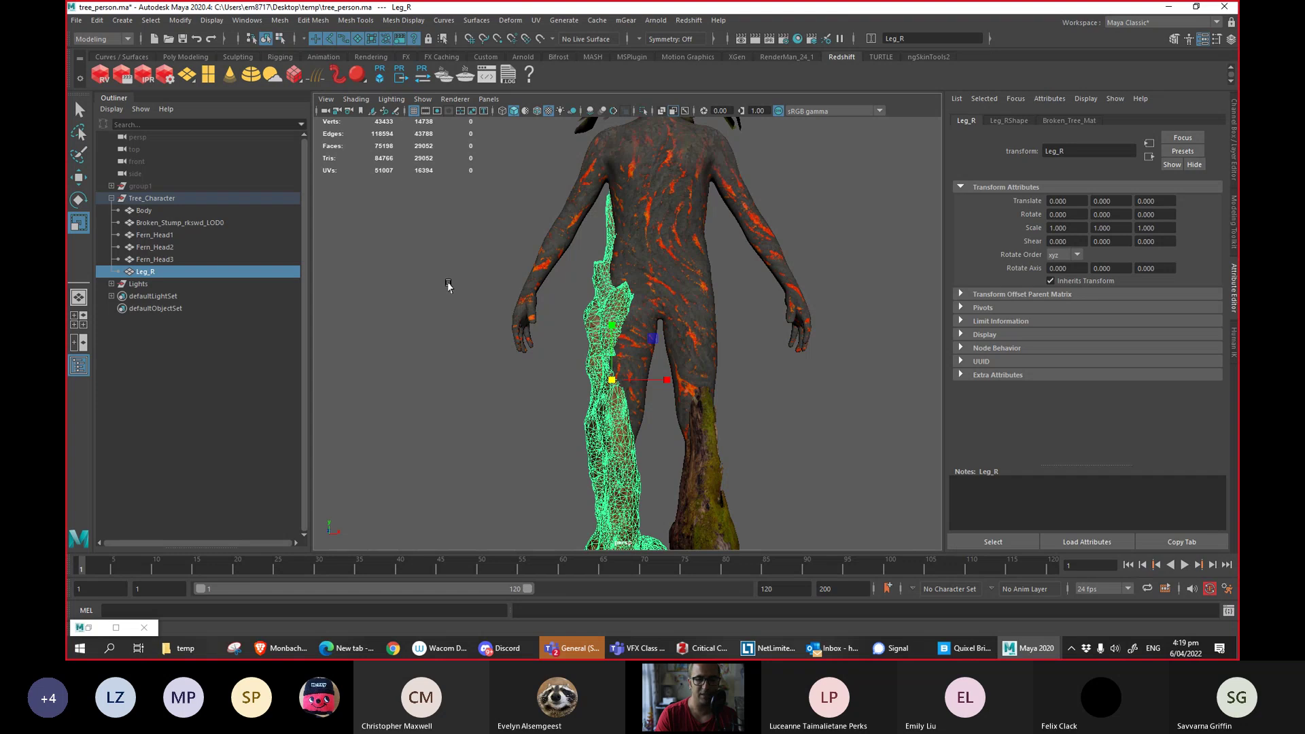
Rename the Broken_Stump mesh in Tree_Character to Leg_L.
{"action": "middle_click_drag", "start_coordinate": [437, 288], "coordinate": [457, 264], "text": "alt"}
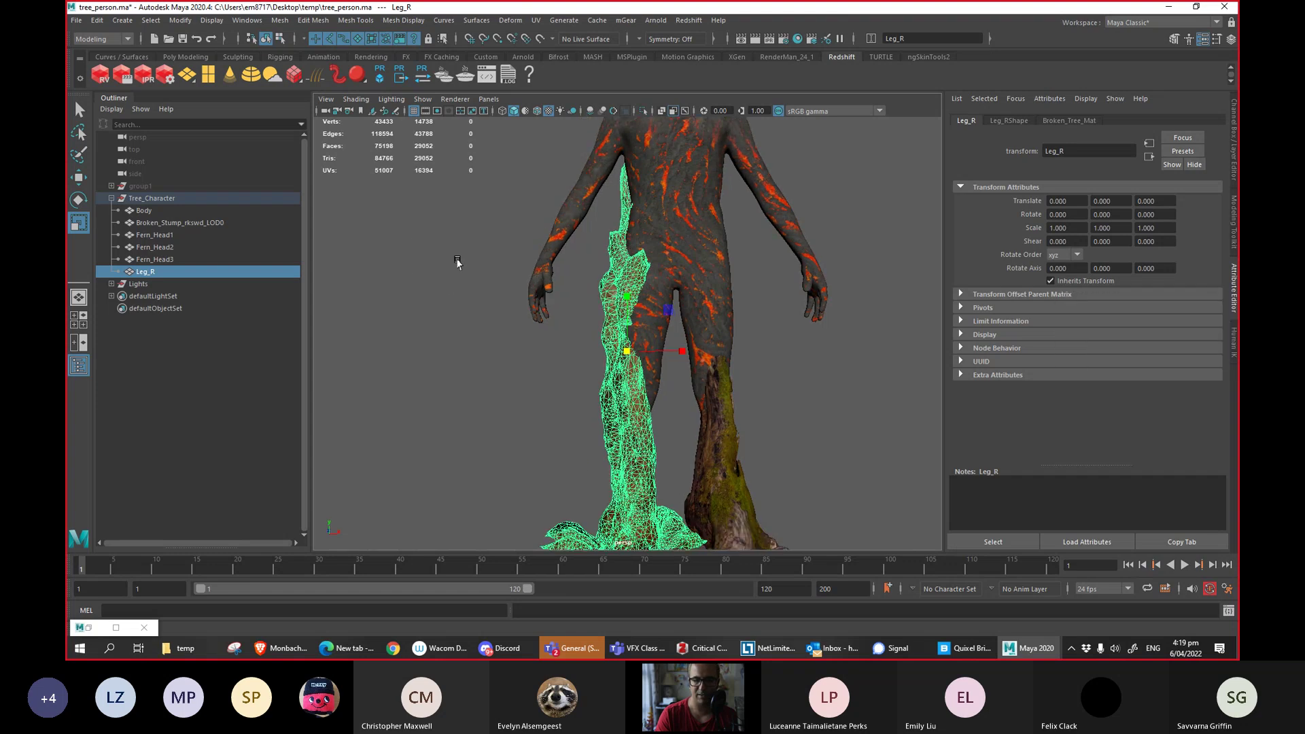
{"action": "left_click_drag", "start_coordinate": [458, 264], "coordinate": [451, 283], "text": "alt"}
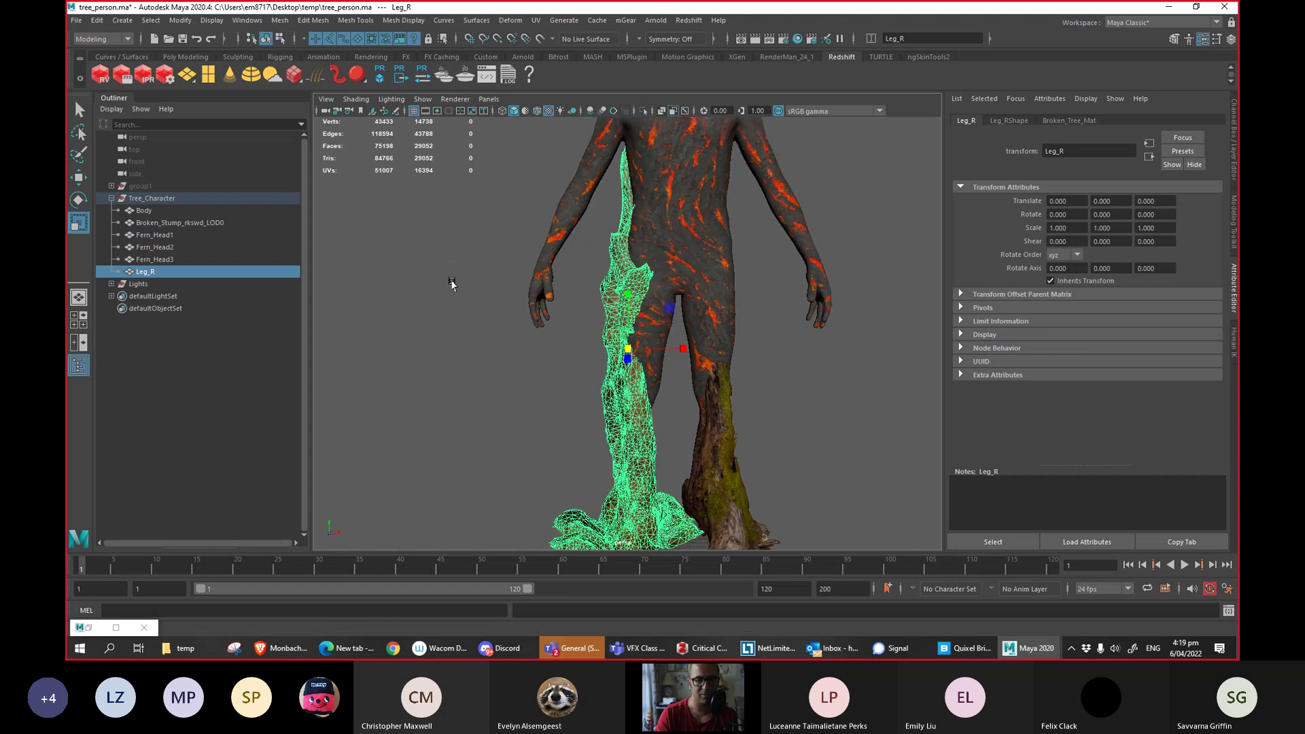
{"action": "left_click", "coordinate": [192, 223]}
{"action": "double_click", "coordinate": [190, 222]}
{"action": "type", "text": "Leg"}
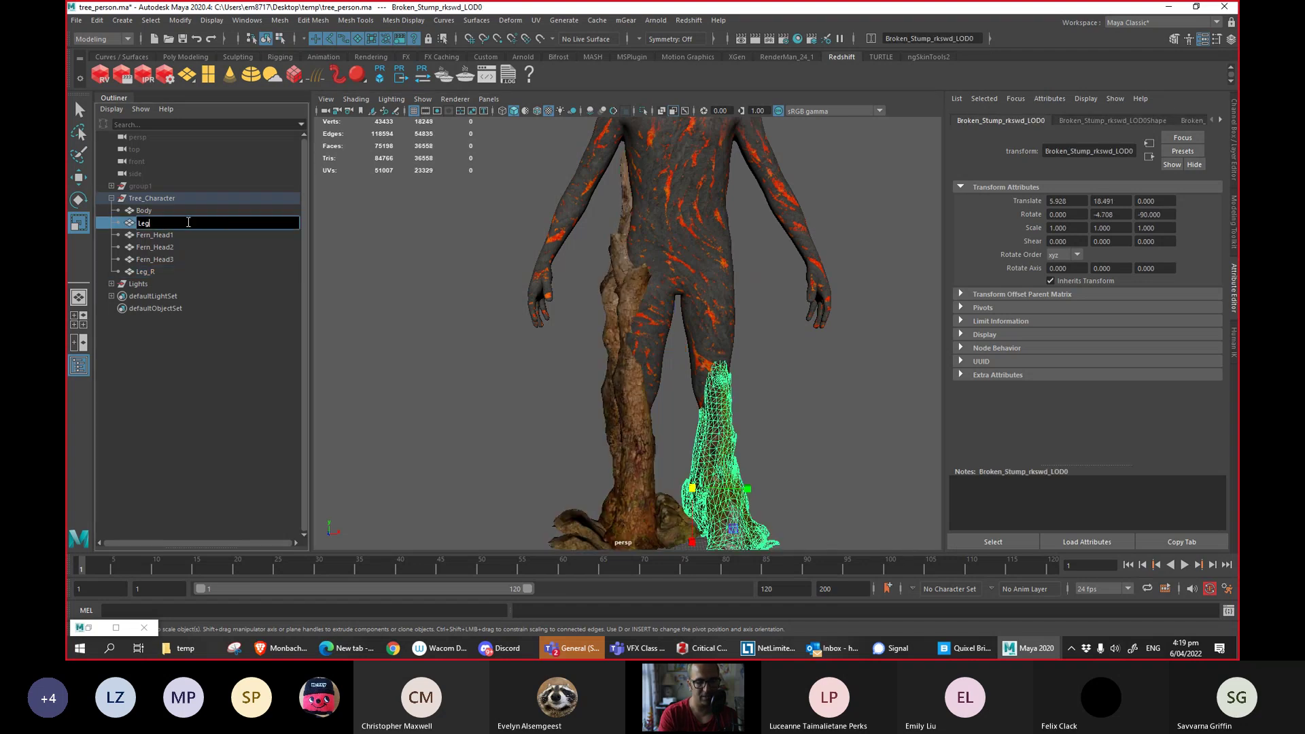
{"action": "type", "text": "_L"}
{"action": "key", "text": "Return"}
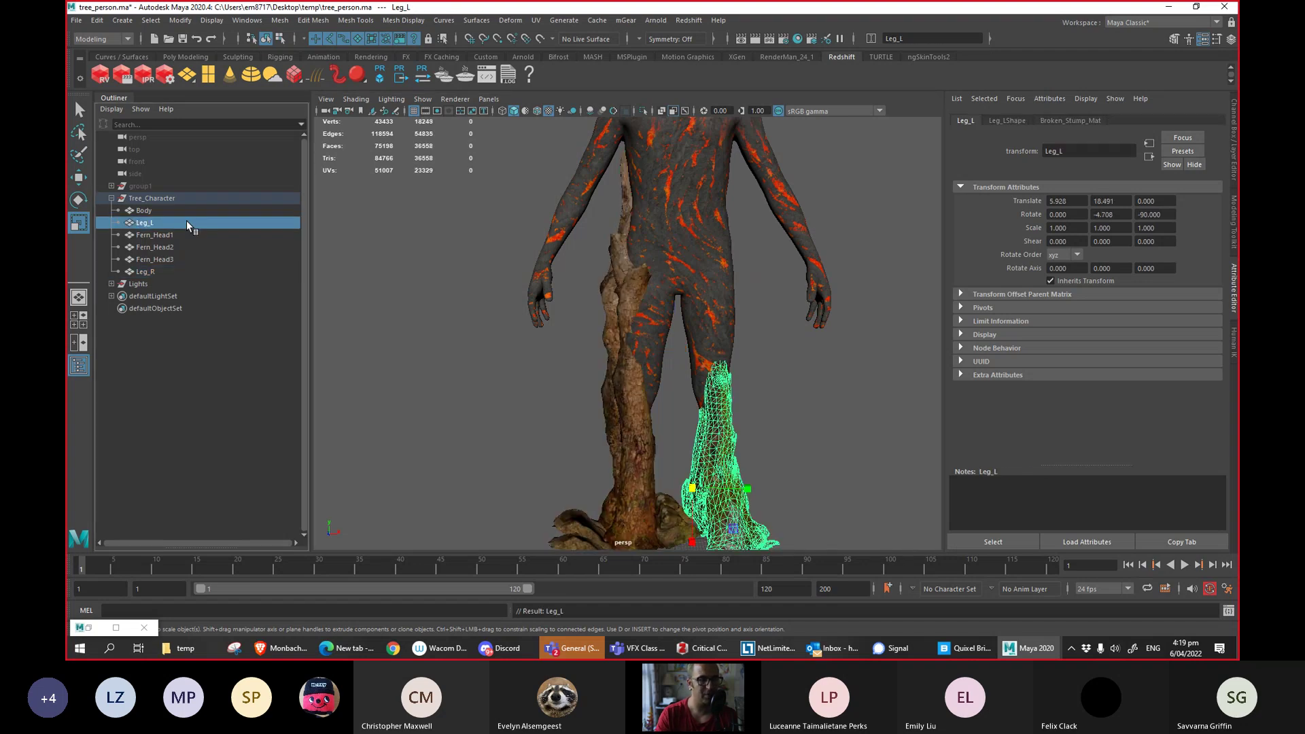
Frame the whole Tree_Character group and examine the assembled figure from the front.
{"action": "left_click", "coordinate": [158, 203]}
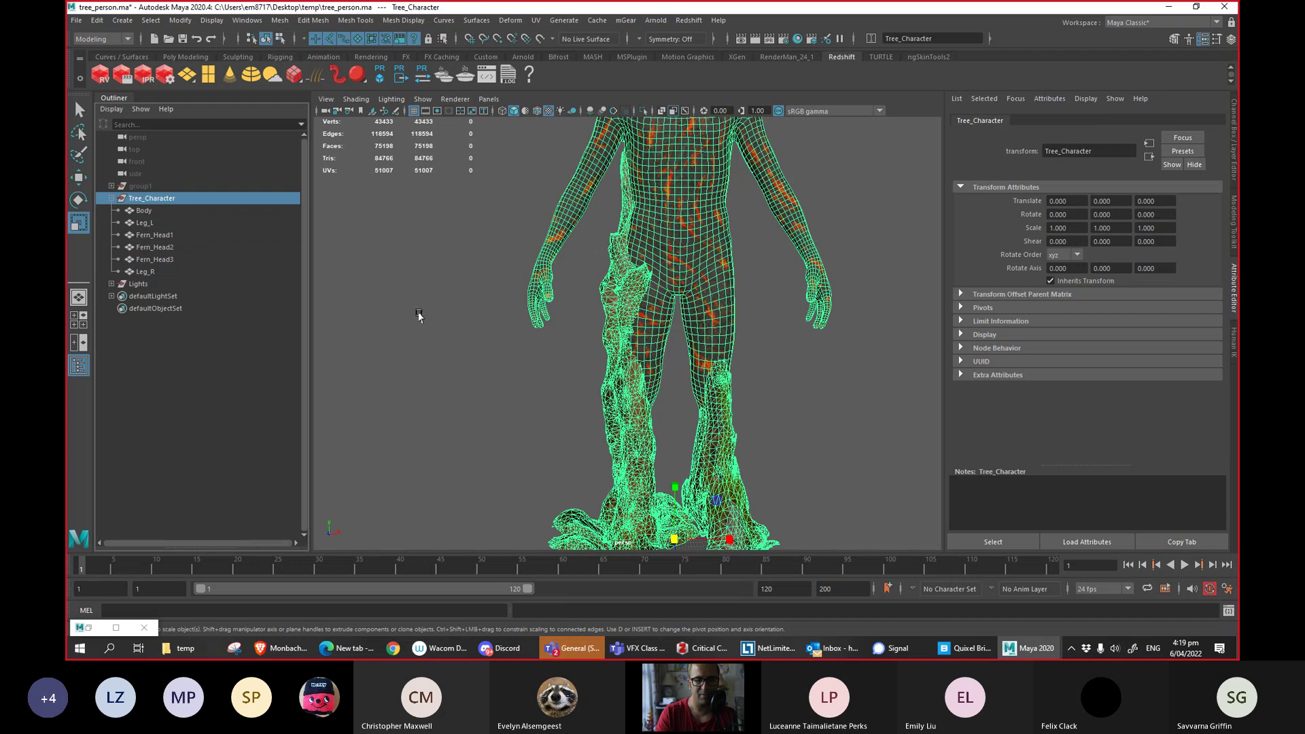
{"action": "key", "text": "f"}
{"action": "left_click", "coordinate": [469, 337]}
{"action": "left_click_drag", "start_coordinate": [469, 337], "coordinate": [445, 370], "text": "alt"}
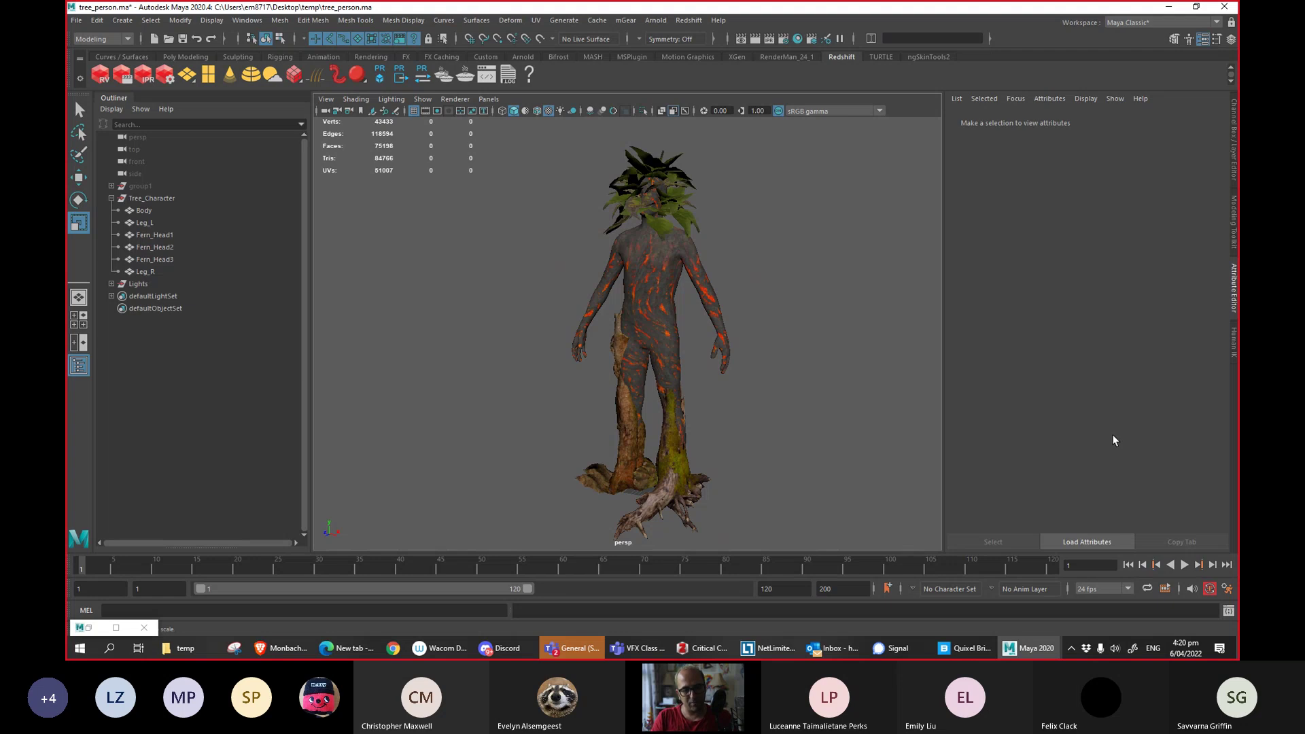
{"action": "mouse_move", "coordinate": [741, 299]}
{"action": "left_mouse_down", "text": "alt"}
{"action": "mouse_move", "coordinate": [582, 306]}
{"action": "mouse_move", "coordinate": [499, 326]}
{"action": "mouse_move", "coordinate": [854, 300]}
{"action": "mouse_move", "coordinate": [912, 315]}
{"action": "mouse_move", "coordinate": [733, 340]}
{"action": "mouse_move", "coordinate": [722, 314]}
{"action": "mouse_move", "coordinate": [775, 300]}
{"action": "mouse_move", "coordinate": [659, 309]}
{"action": "mouse_move", "coordinate": [755, 311]}
{"action": "mouse_move", "coordinate": [737, 312]}
{"action": "left_mouse_up", "text": "alt"}
{"action": "right_click_drag", "start_coordinate": [737, 312], "coordinate": [747, 314], "text": "alt"}
{"action": "left_click_drag", "start_coordinate": [747, 314], "coordinate": [615, 336], "text": "alt"}
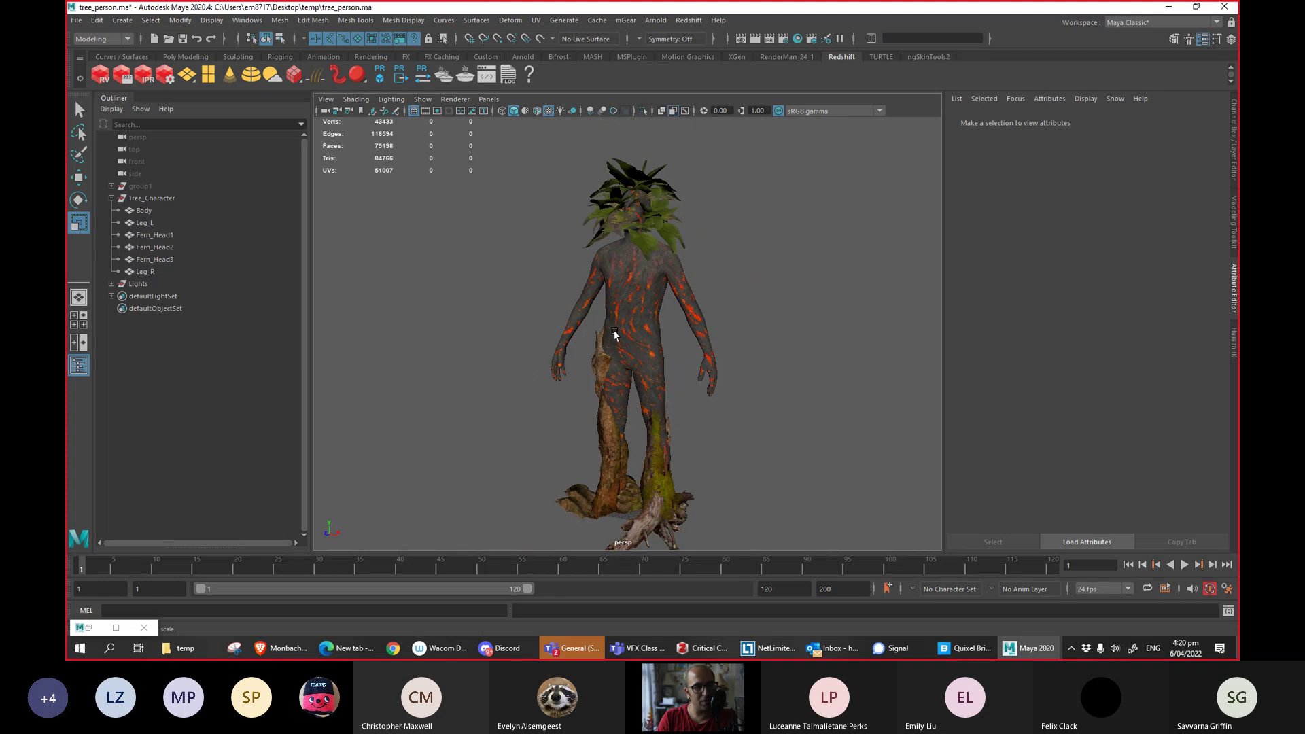
Rename the hidden group1 in the scene hierarchy to Dog.
{"action": "double_click", "coordinate": [145, 186]}
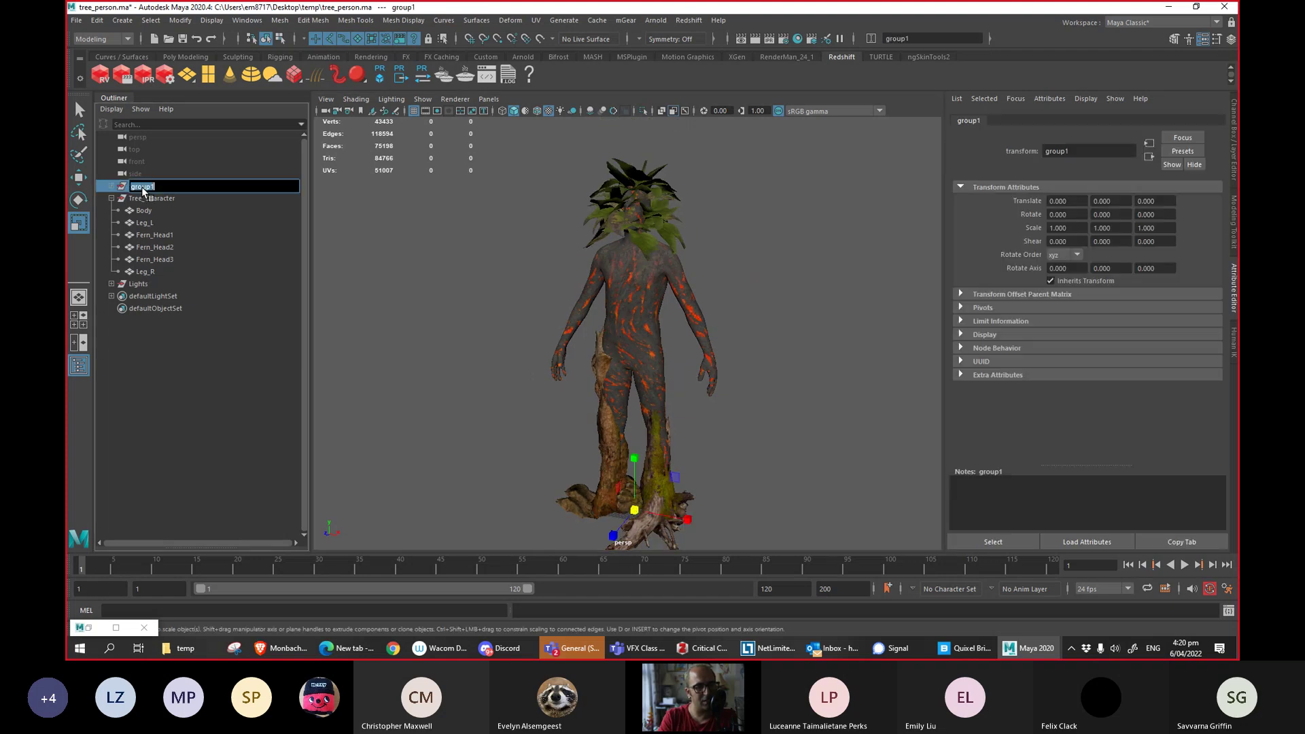
{"action": "type", "text": "Dog"}
{"action": "key", "text": "Return"}
Unhide the Dog group, view it beside the tree character, and hide it again.
{"action": "key", "text": "shift+h"}
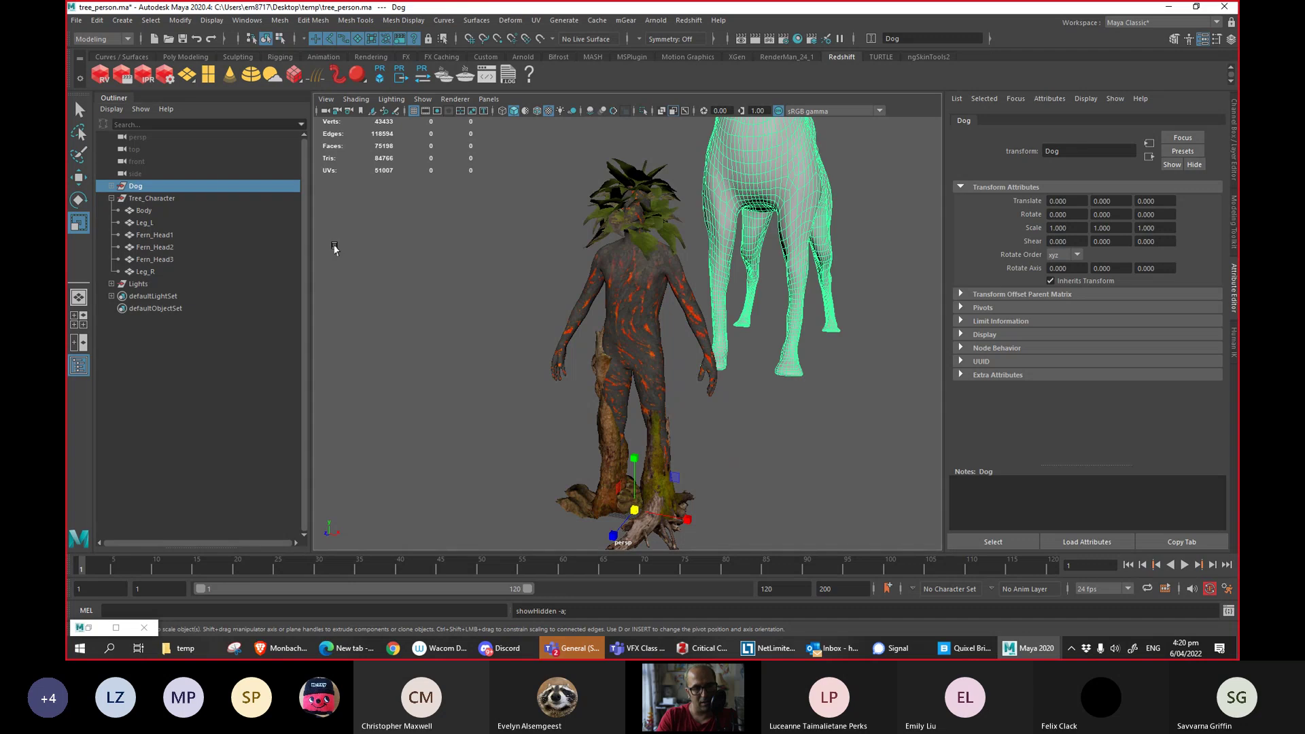
{"action": "scroll", "coordinate": [600, 360], "scroll_direction": "down", "scroll_amount": 5}
{"action": "scroll", "coordinate": [600, 360], "scroll_direction": "down", "scroll_amount": 4}
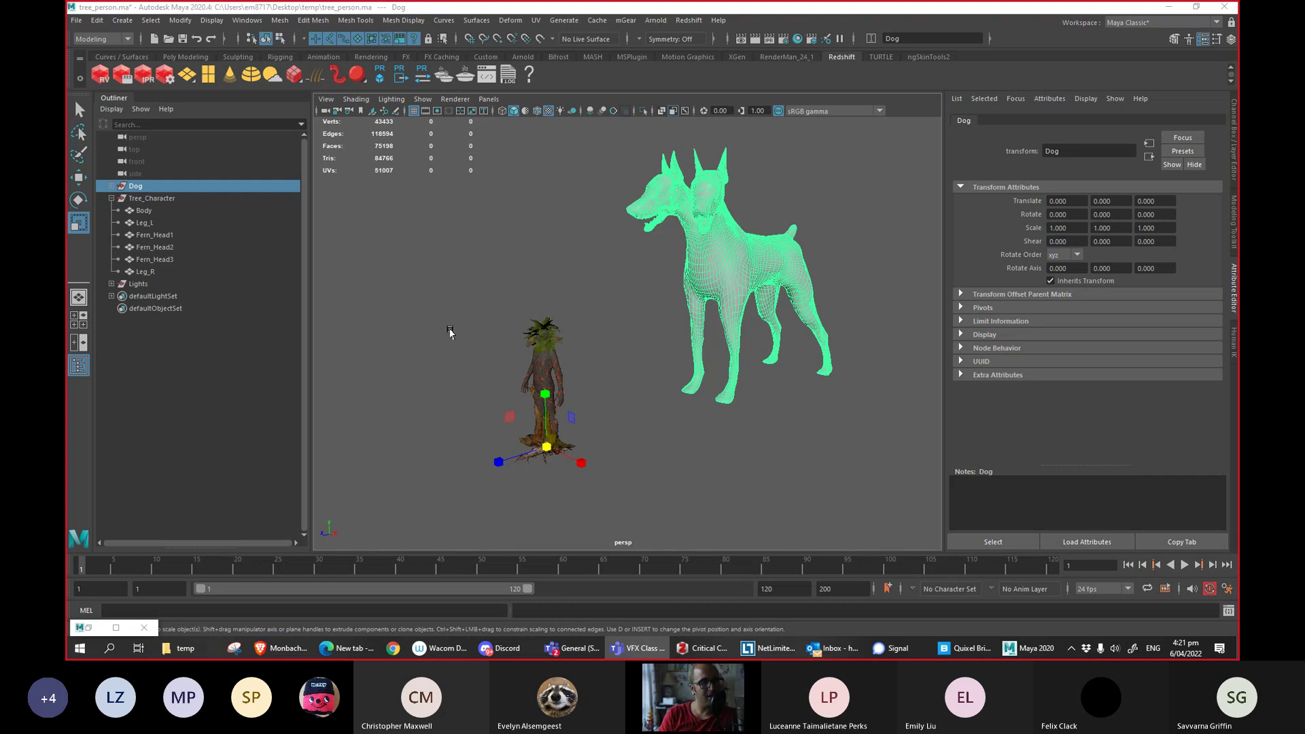
{"action": "scroll", "coordinate": [704, 405], "scroll_direction": "up", "scroll_amount": 3}
{"action": "scroll", "coordinate": [612, 398], "scroll_direction": "up", "scroll_amount": 2}
{"action": "left_click_drag", "start_coordinate": [554, 394], "coordinate": [516, 397], "text": "alt"}
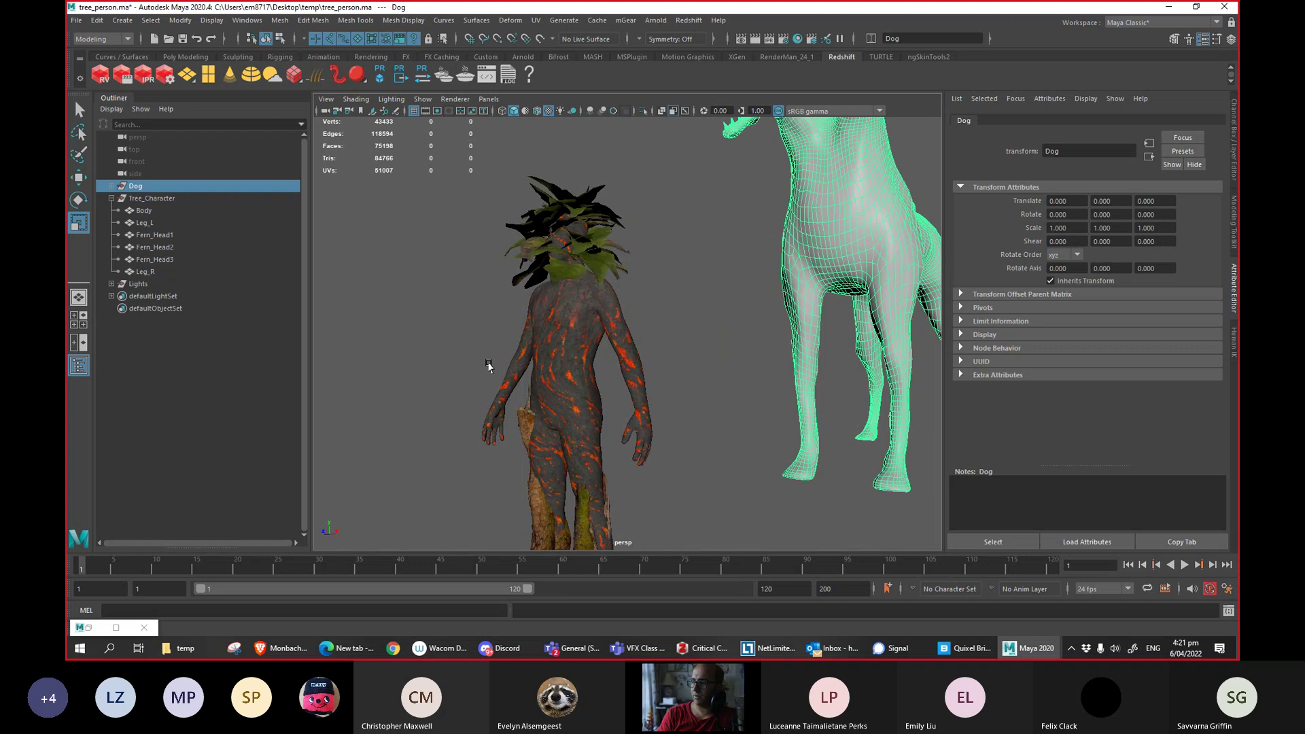
{"action": "scroll", "coordinate": [483, 370], "scroll_direction": "down", "scroll_amount": 3}
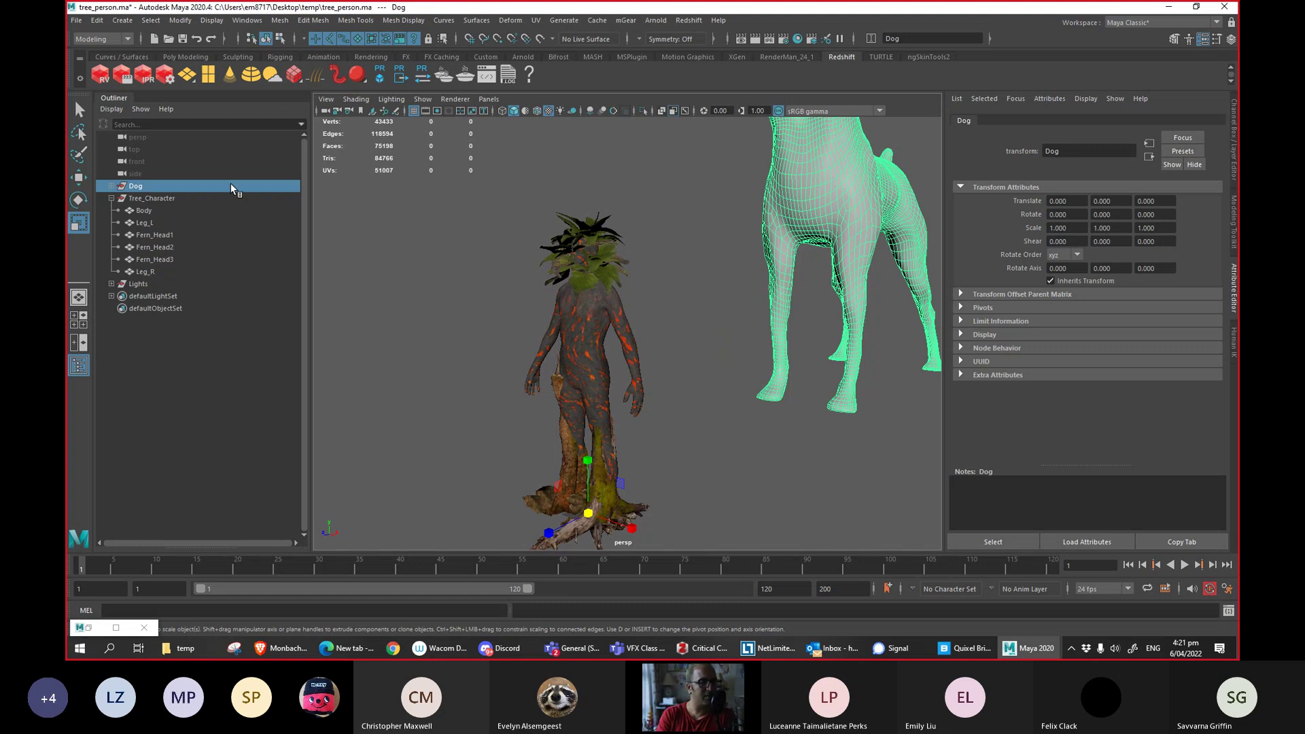
{"action": "key", "text": "ctrl+h"}
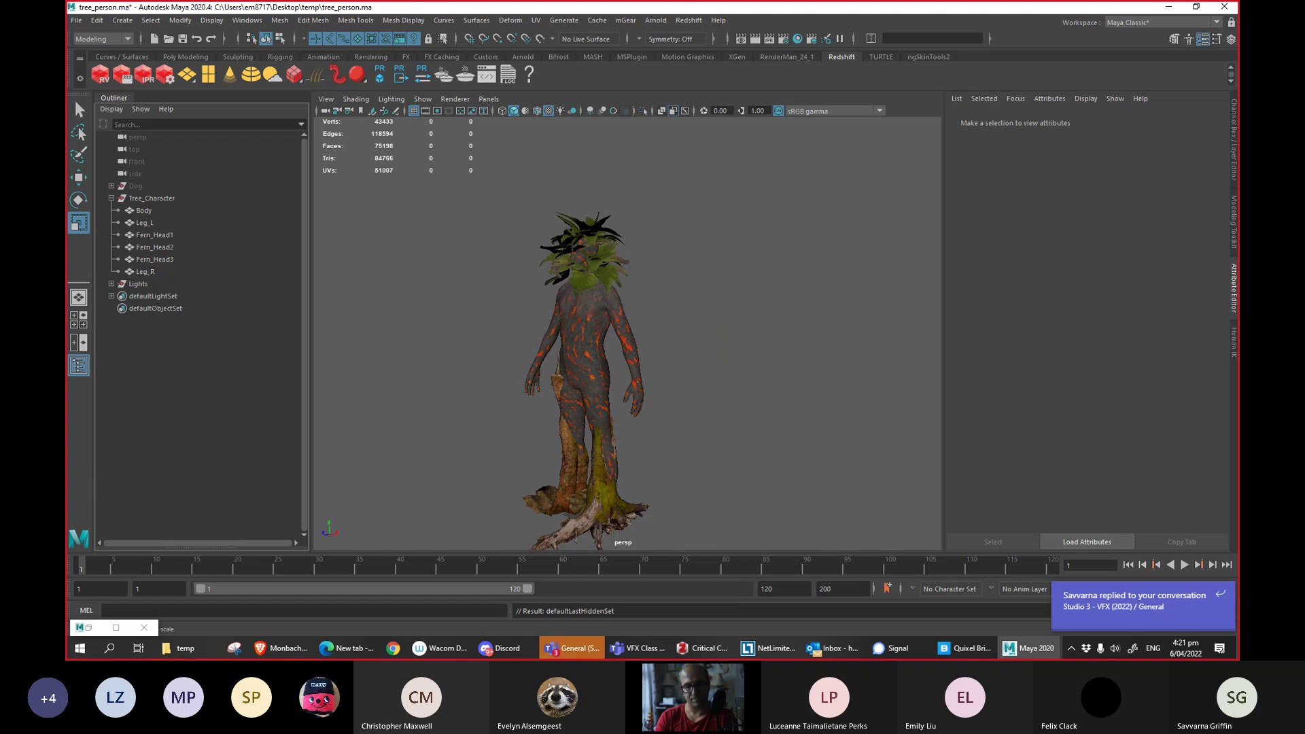
{"action": "key", "text": "alt+Tab"}
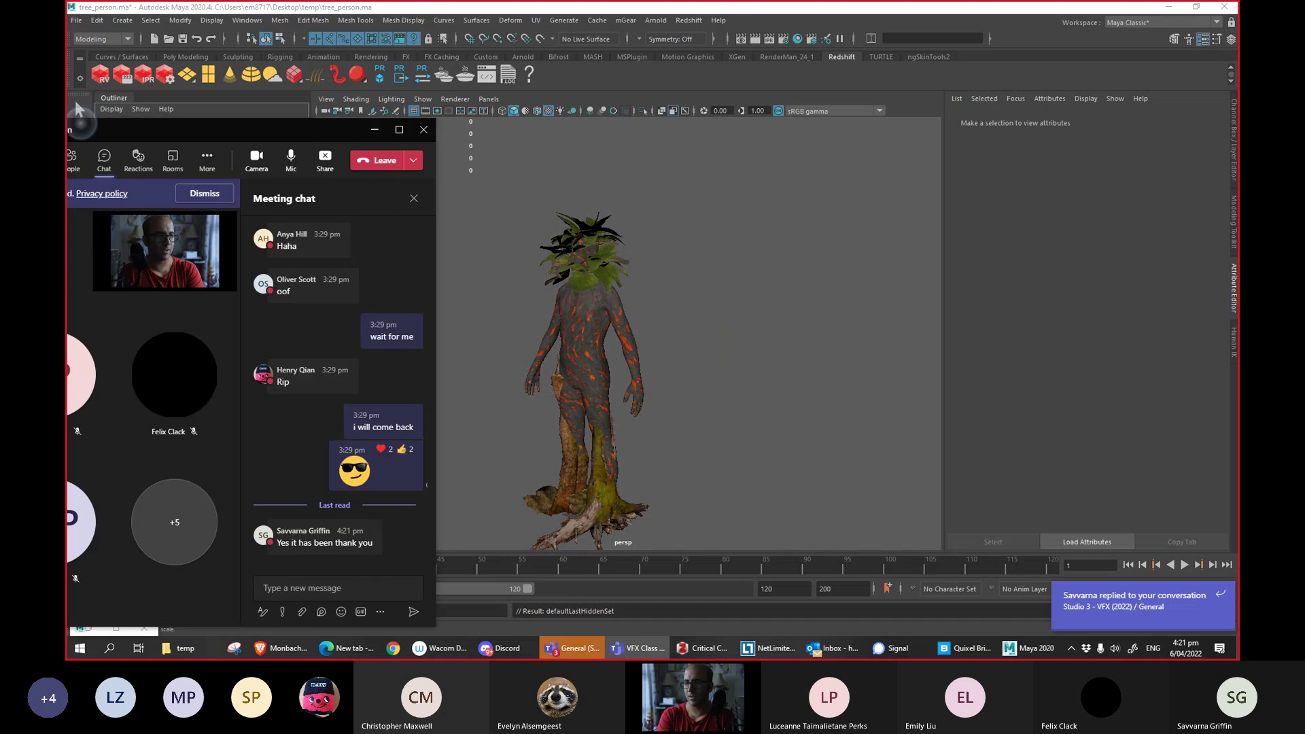
{"action": "key", "text": "alt+Tab"}
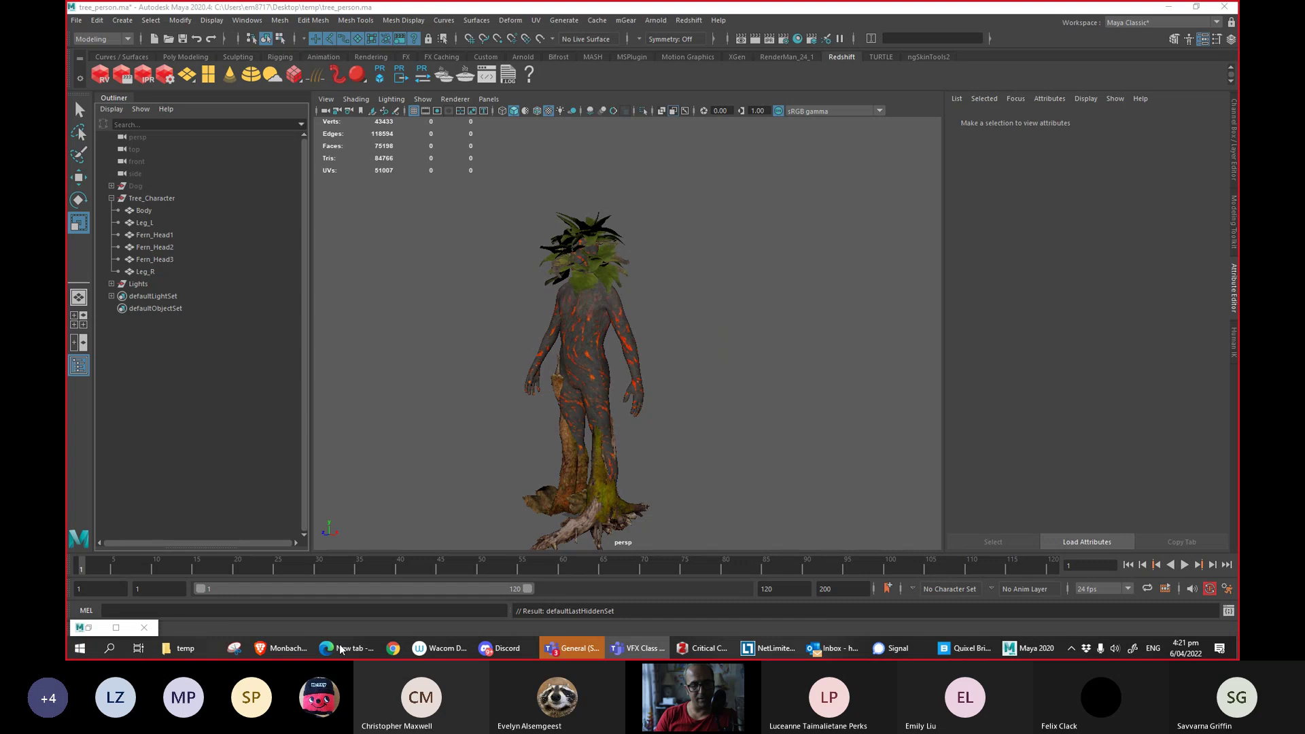
Open the Rigging notebook in Bamboo Paper and underline "deformers" on the Principles of Rigging page.
{"action": "key", "text": "super"}
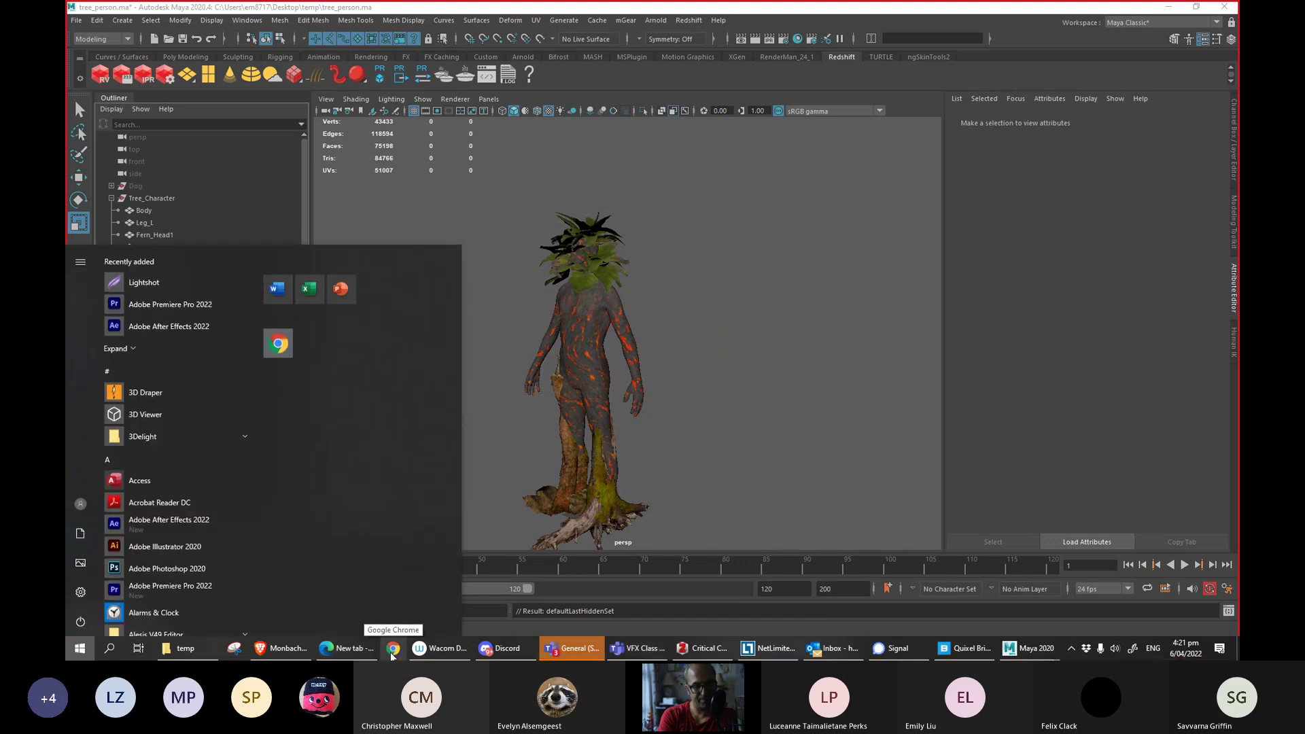
{"action": "type", "text": "bamboo"}
{"action": "key", "text": "Return"}
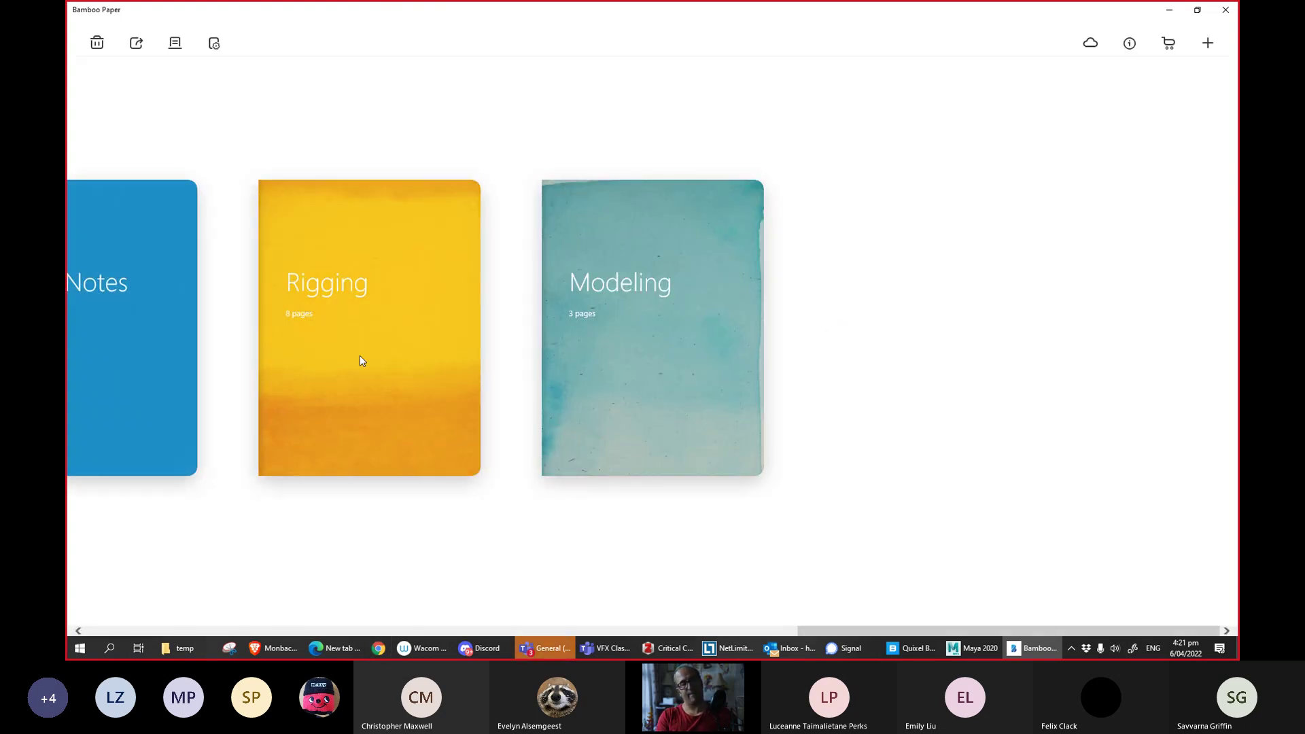
{"action": "scroll", "coordinate": [418, 369], "scroll_direction": "up", "scroll_amount": 1}
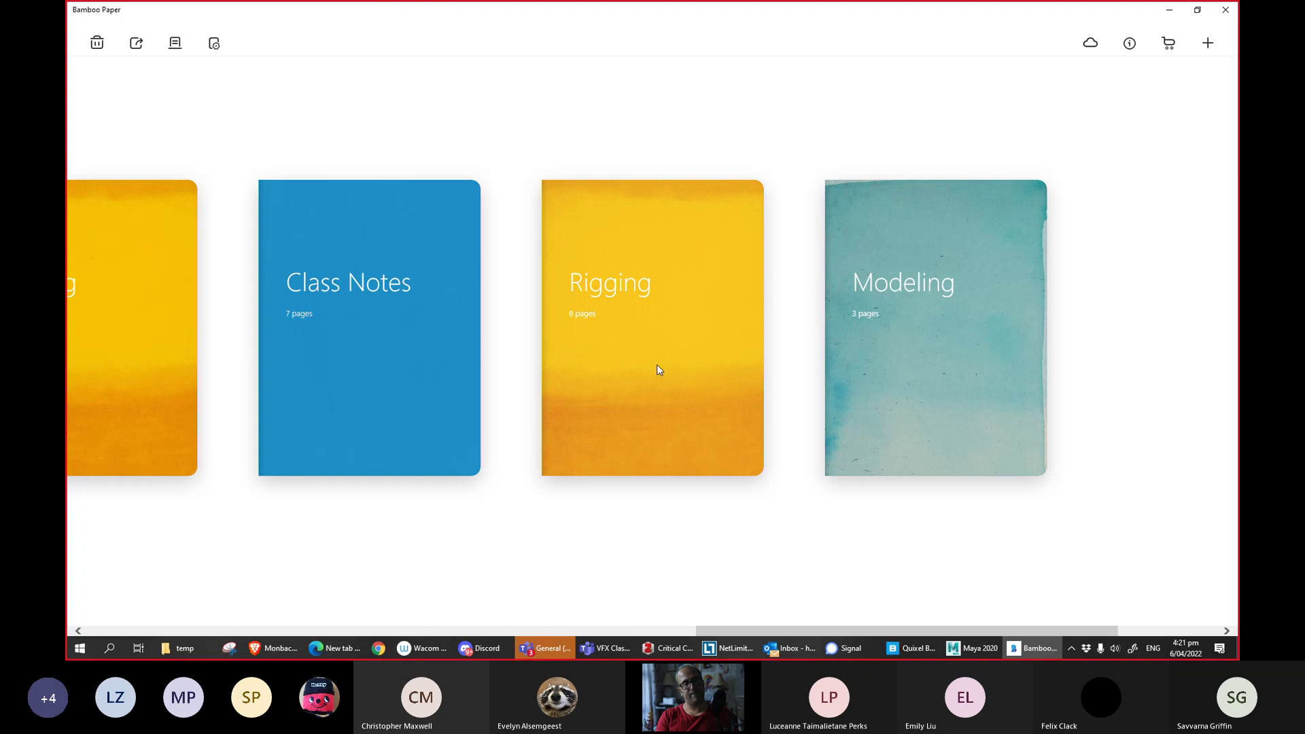
{"action": "left_click", "coordinate": [679, 346]}
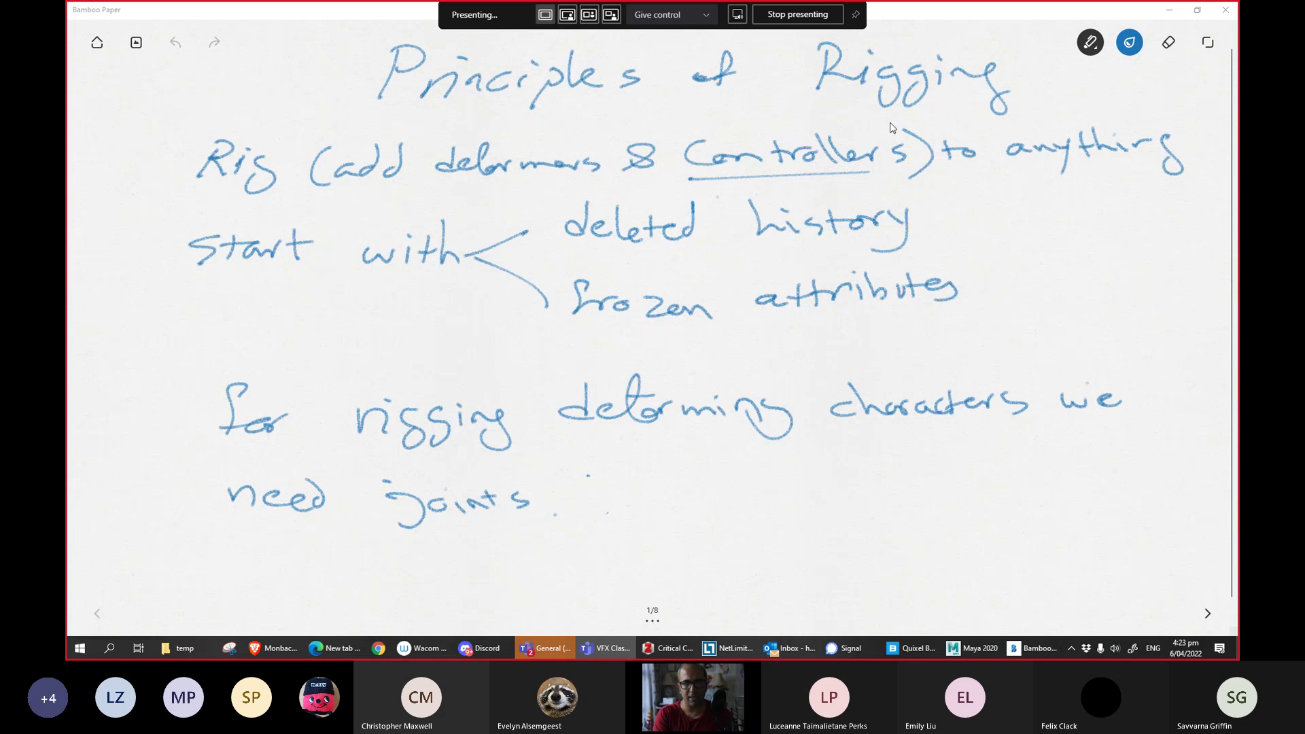
{"action": "left_click_drag", "start_coordinate": [445, 195], "coordinate": [549, 190]}
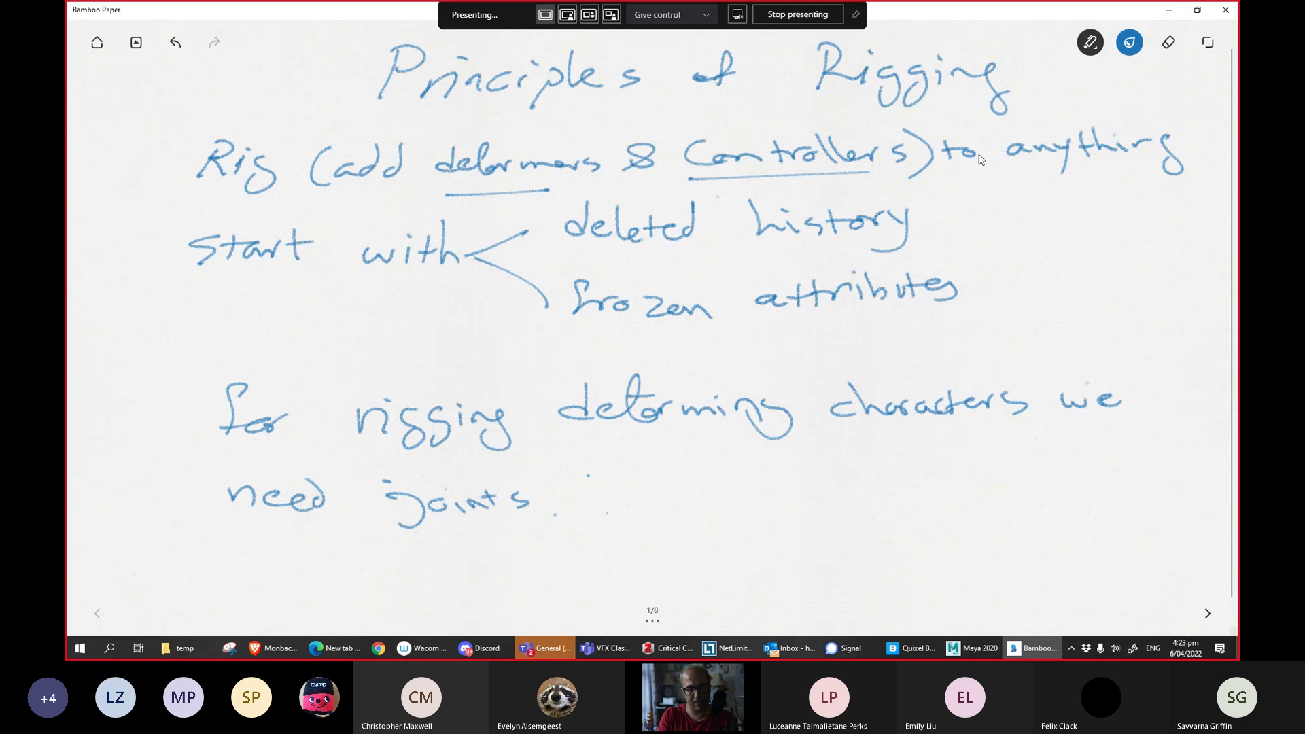
Switch back to Maya, create a polygon cylinder scaled to about 31.03, and move it about 192.86 units along Z, clear of the tree character.
{"action": "key", "text": "alt+Tab"}
{"action": "left_click", "coordinate": [669, 246]}
{"action": "left_click_drag", "start_coordinate": [669, 246], "coordinate": [717, 228], "text": "alt"}
{"action": "left_click_drag", "start_coordinate": [491, 272], "coordinate": [490, 309], "text": "alt"}
{"action": "right_click_drag", "start_coordinate": [589, 338], "coordinate": [542, 340], "text": "shift"}
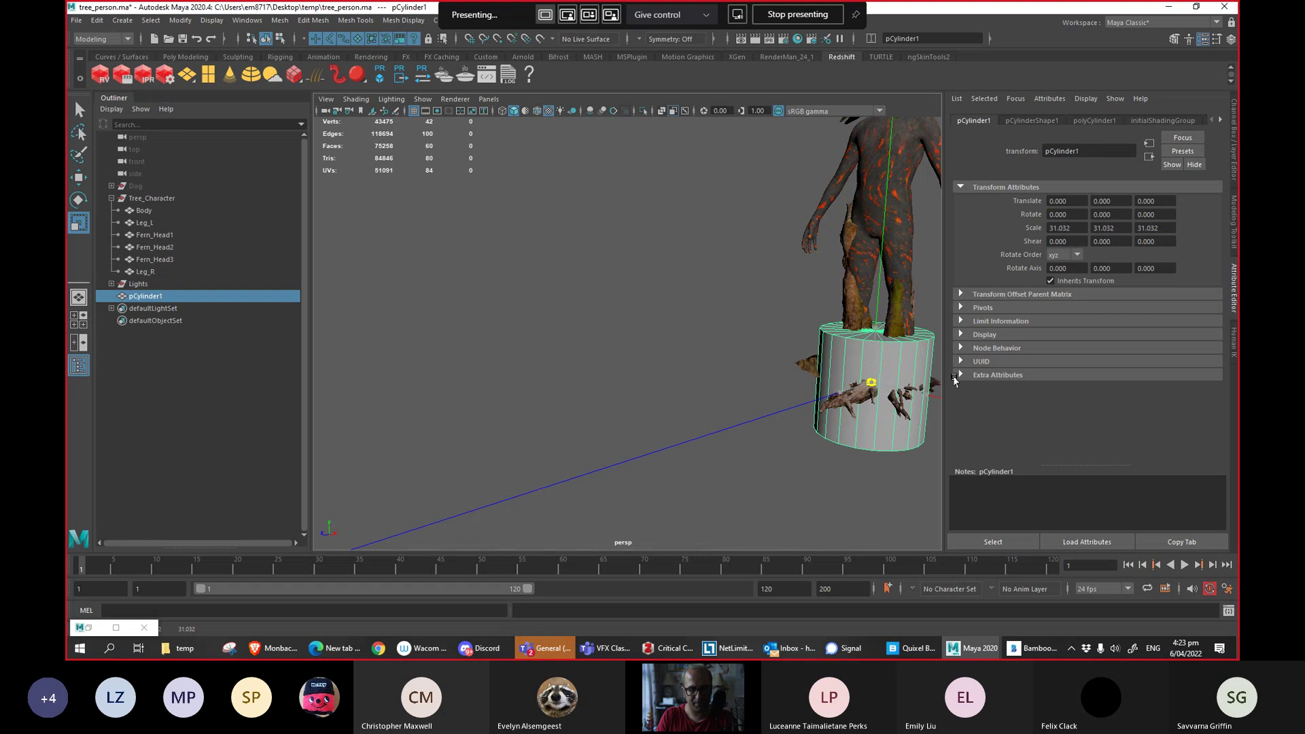
{"action": "key", "text": "w"}
{"action": "left_click_drag", "start_coordinate": [846, 392], "coordinate": [578, 413]}
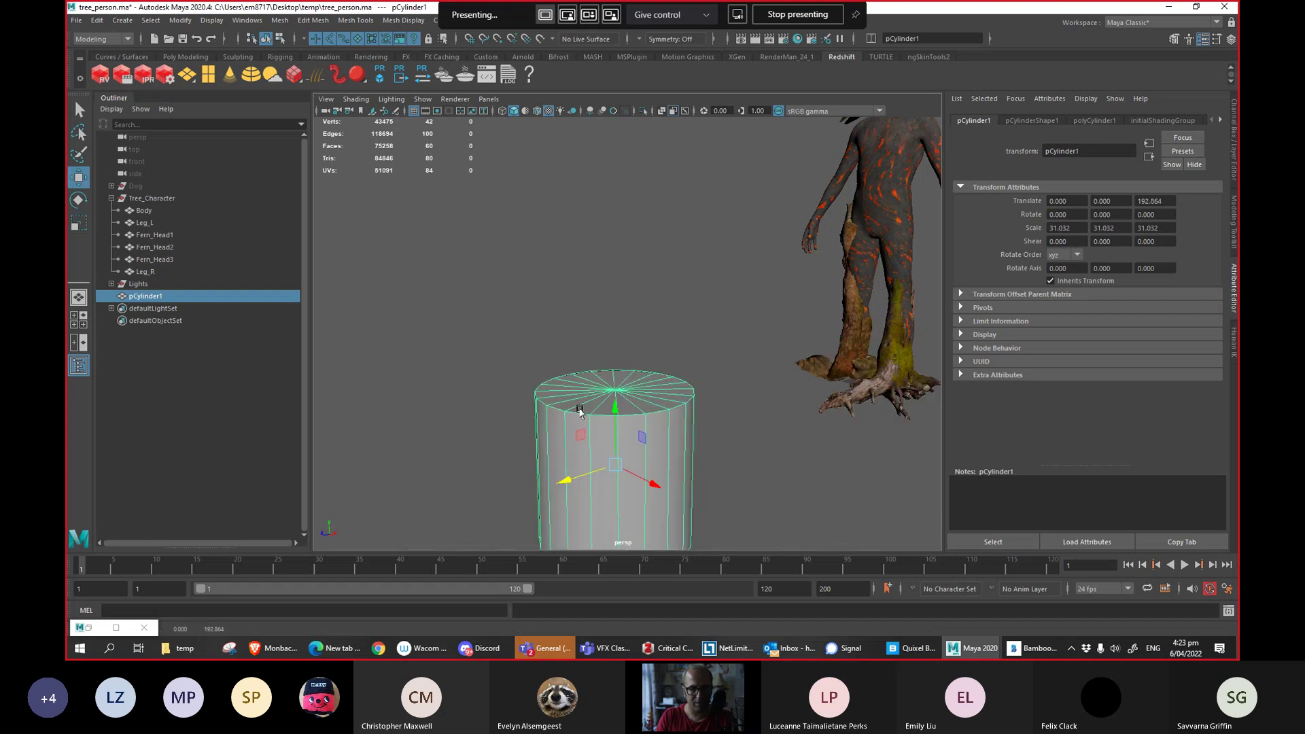
Rotate the cylinder to -90 degrees in Z and flatten it to a Y scale of about 8.98 like a wheel.
{"action": "key", "text": "e"}
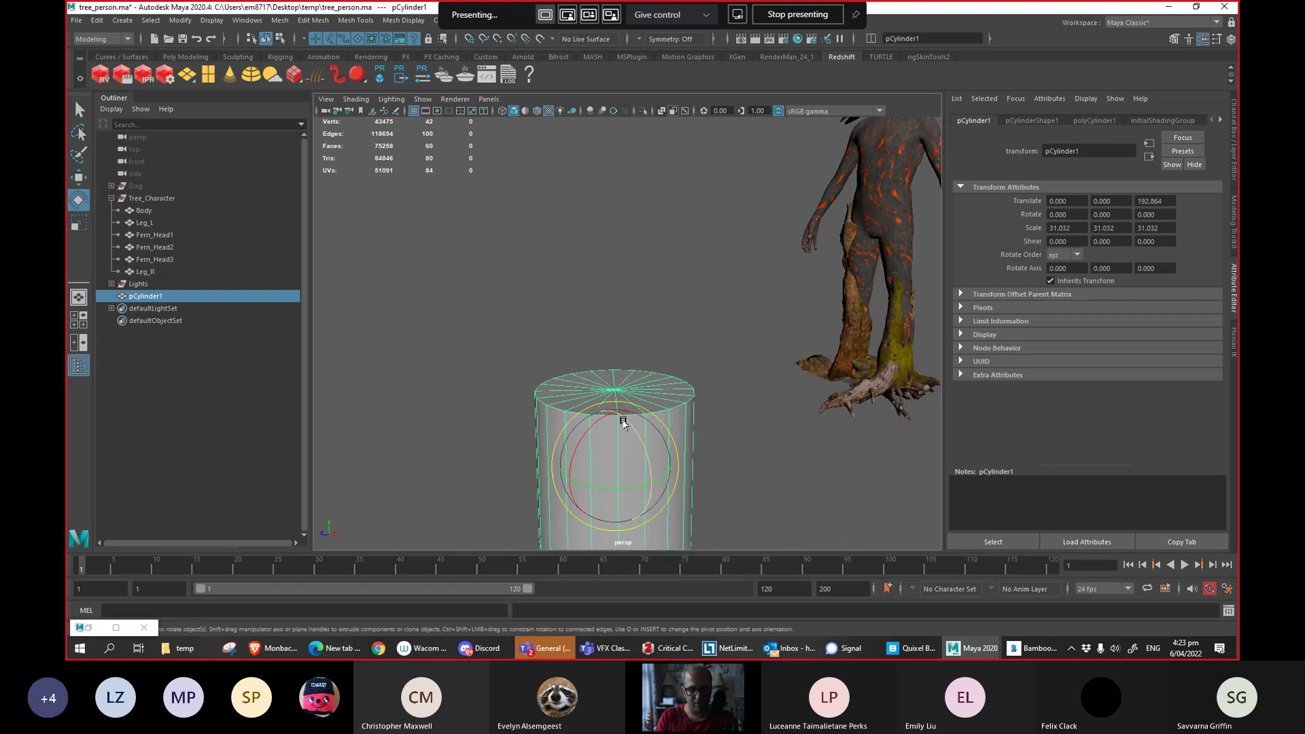
{"action": "left_click_drag", "start_coordinate": [626, 422], "coordinate": [526, 423]}
{"action": "key", "text": "r"}
Raise the flattened cylinder to about 31.51 in Y so it rests on the ground plane.
{"action": "key", "text": "w"}
{"action": "key", "text": "space"}
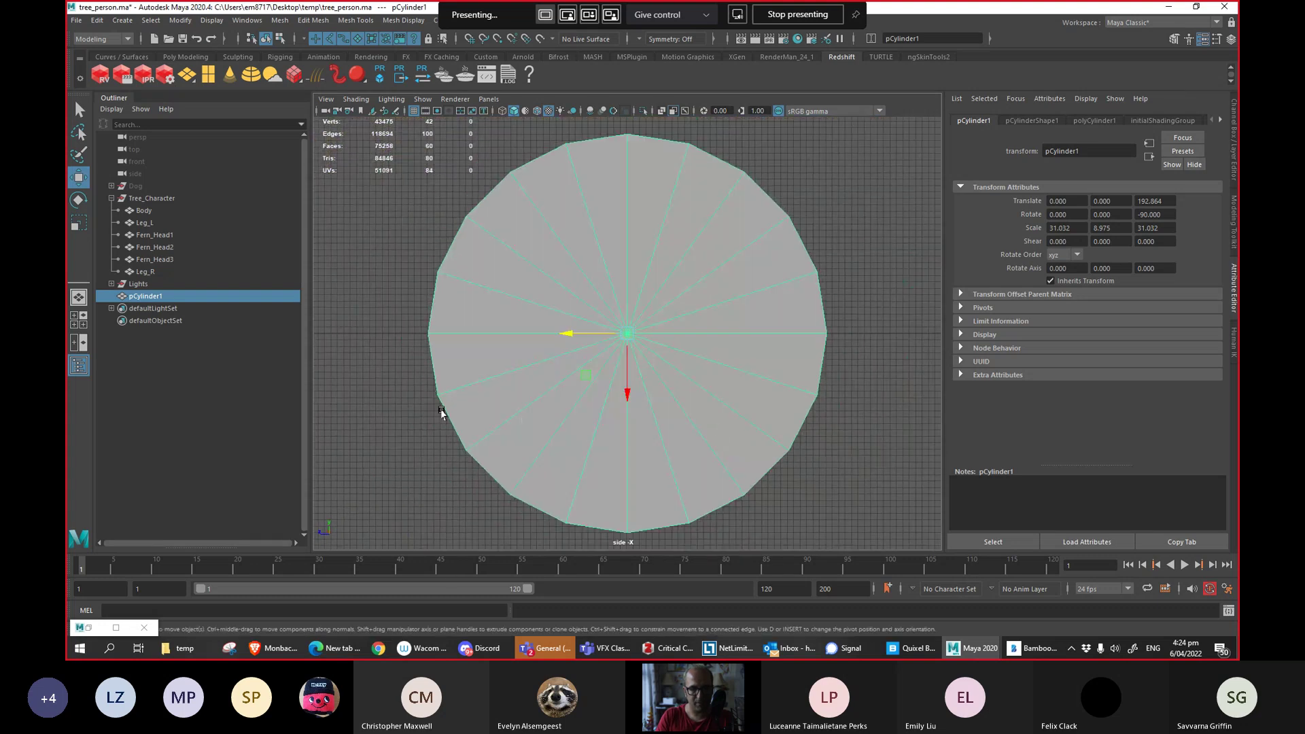
{"action": "left_click_drag", "start_coordinate": [627, 391], "coordinate": [612, 189]}
{"action": "key", "text": "space"}
{"action": "left_click_drag", "start_coordinate": [680, 353], "coordinate": [661, 350]}
{"action": "left_click_drag", "start_coordinate": [558, 350], "coordinate": [394, 295], "text": "alt"}
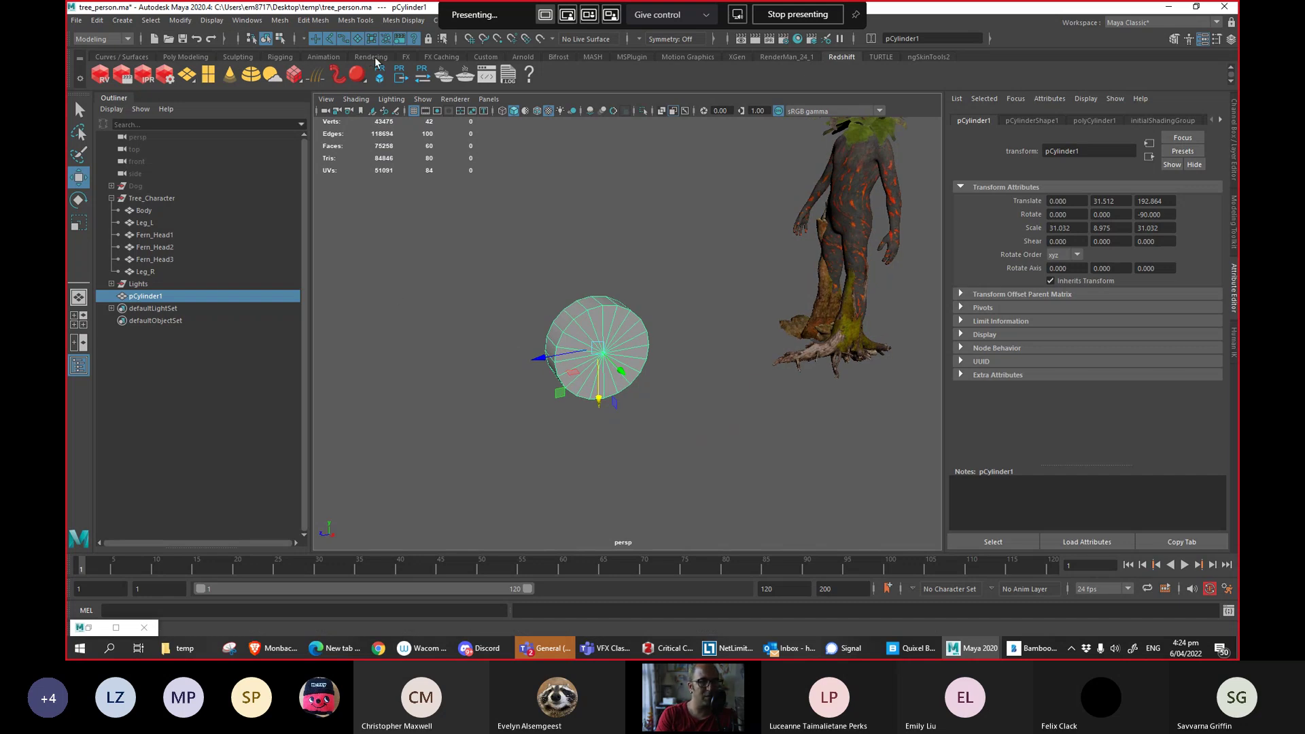
Bring up the curve and surface creation tools.
{"action": "left_click", "coordinate": [133, 57]}
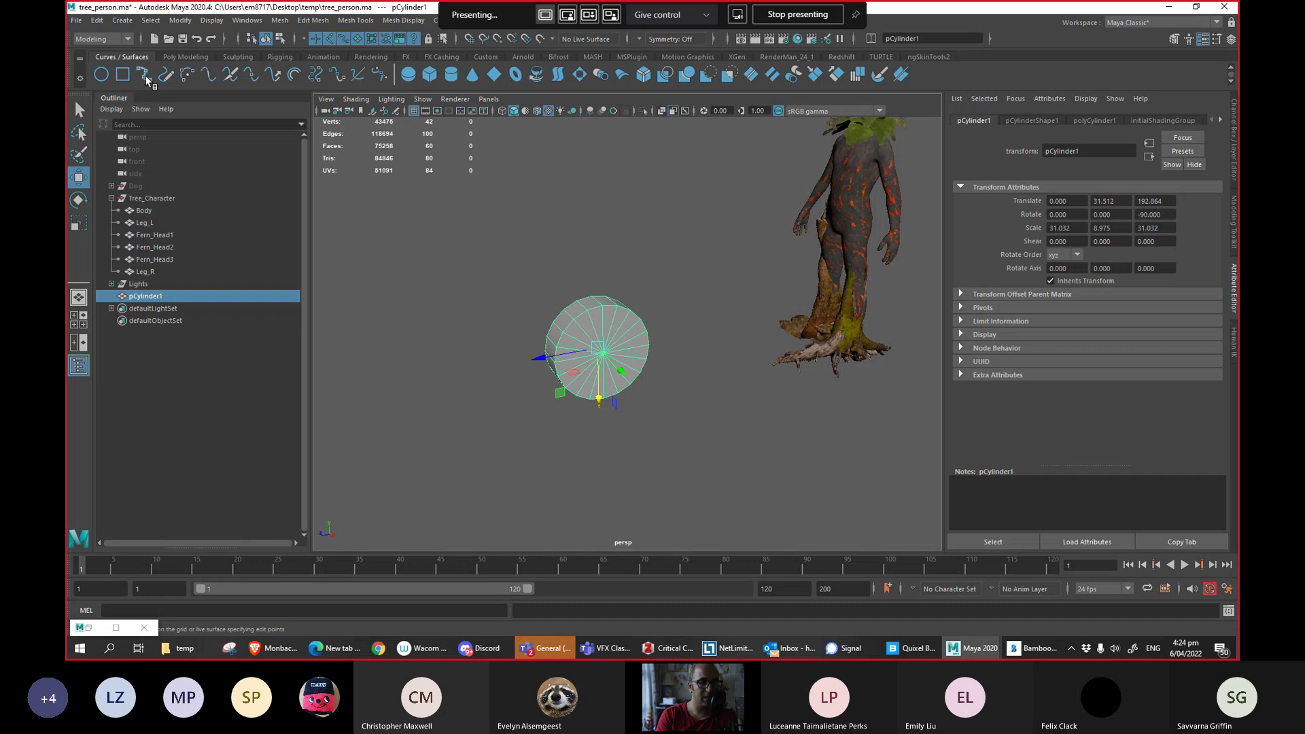
Try drawing a linear EP curve beside the cylinder, and undo it.
{"action": "left_click", "coordinate": [145, 80]}
{"action": "left_click", "coordinate": [534, 275]}
{"action": "left_click", "coordinate": [461, 292]}
{"action": "left_click", "coordinate": [476, 368]}
{"action": "key", "text": "ctrl+z"}
{"action": "key", "text": "ctrl+z"}
{"action": "key", "text": "ctrl+z"}
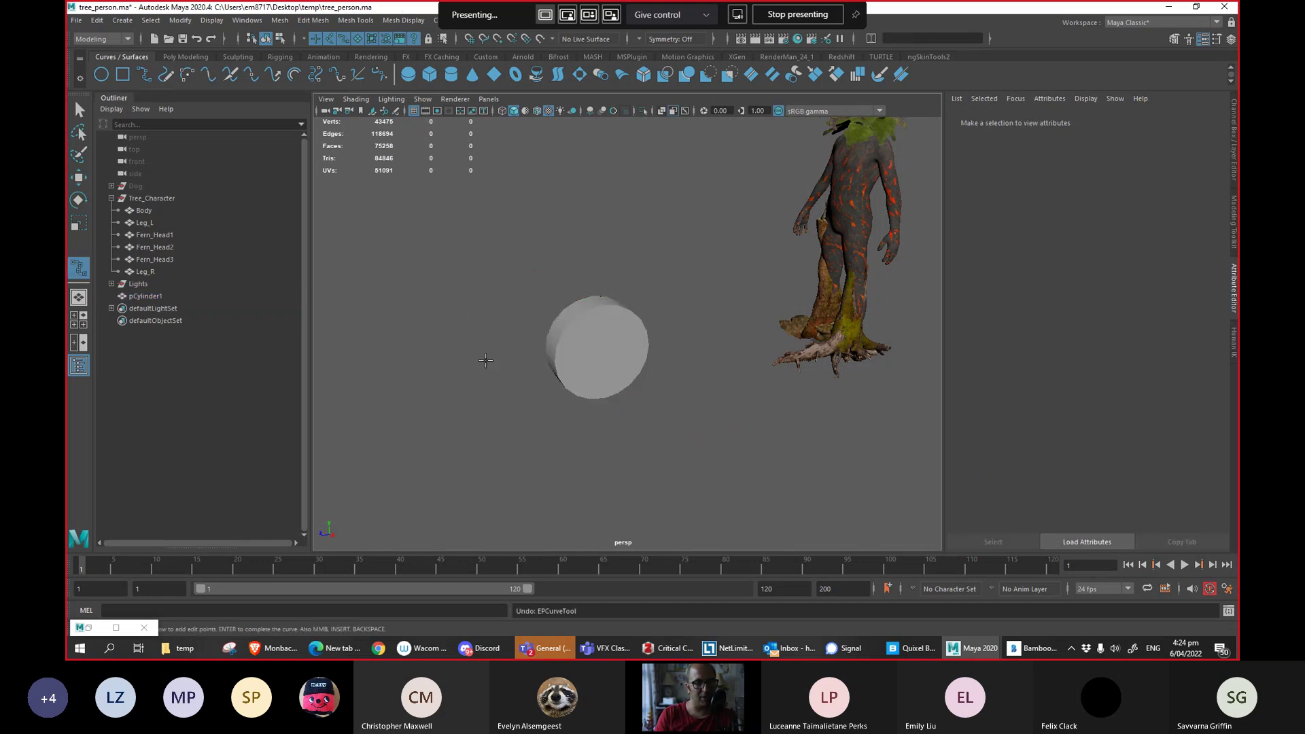
Try the EP Curve Tool with 3 Cubic degree by drawing a smooth curve beside the cylinder, undo it and close the tool settings.
{"action": "double_click", "coordinate": [79, 270]}
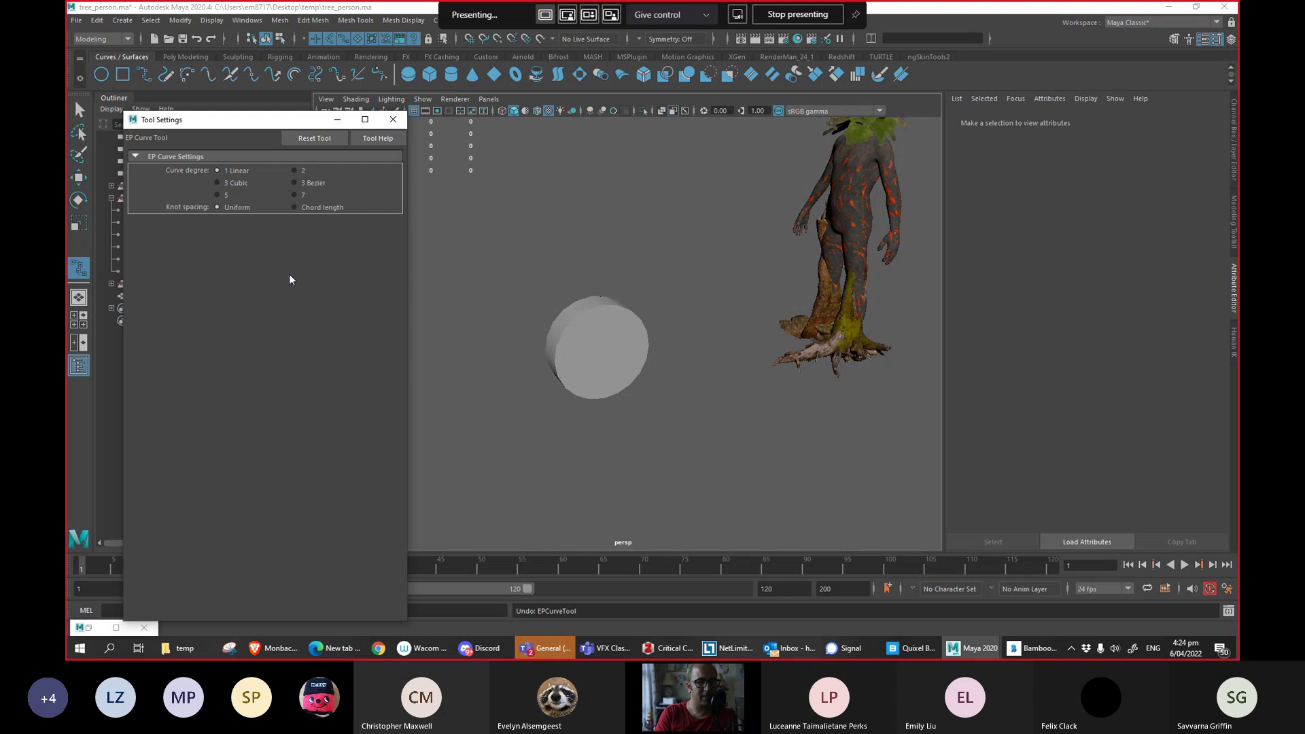
{"action": "left_click", "coordinate": [218, 183]}
{"action": "left_click", "coordinate": [563, 210]}
{"action": "left_click", "coordinate": [478, 240]}
{"action": "left_click", "coordinate": [512, 334]}
{"action": "left_click", "coordinate": [507, 365]}
{"action": "left_click", "coordinate": [474, 385]}
{"action": "left_click", "coordinate": [591, 463]}
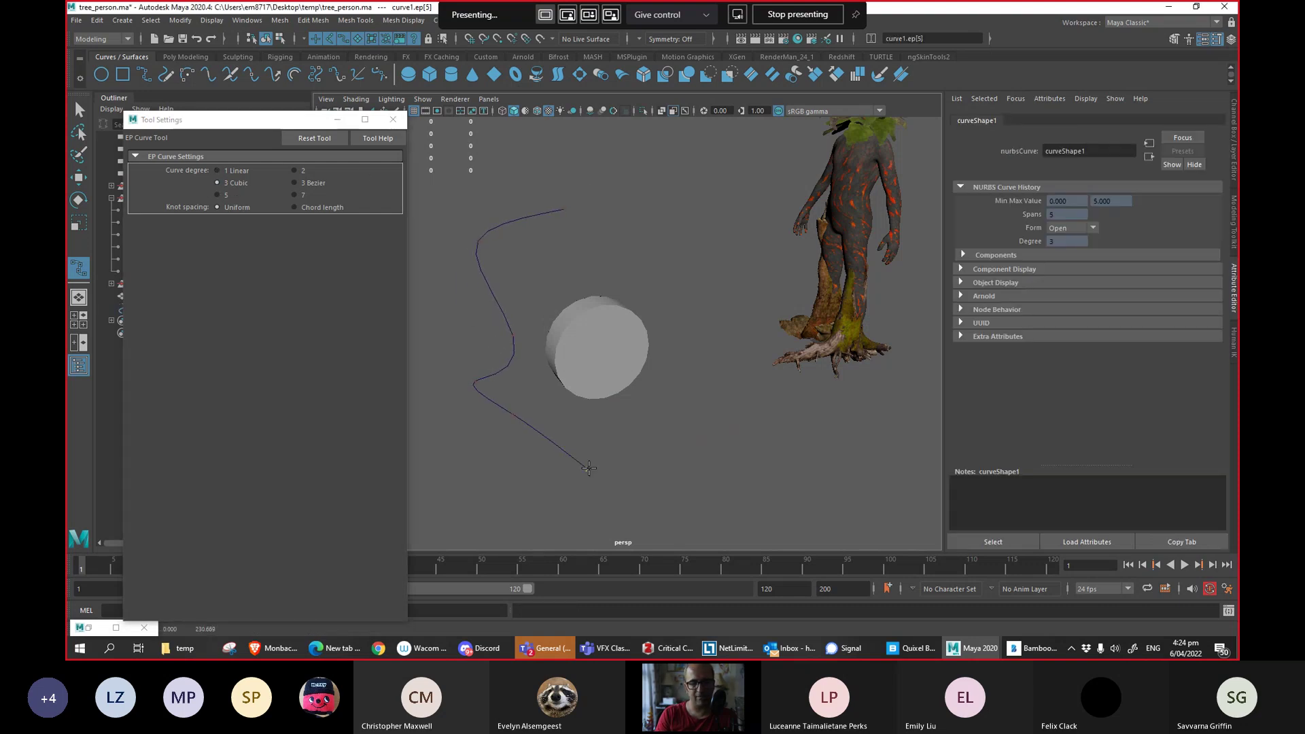
{"action": "key", "text": "ctrl+z"}
{"action": "key", "text": "ctrl+z"}
{"action": "key", "text": "ctrl+z"}
{"action": "key", "text": "ctrl+z"}
{"action": "key", "text": "ctrl+z"}
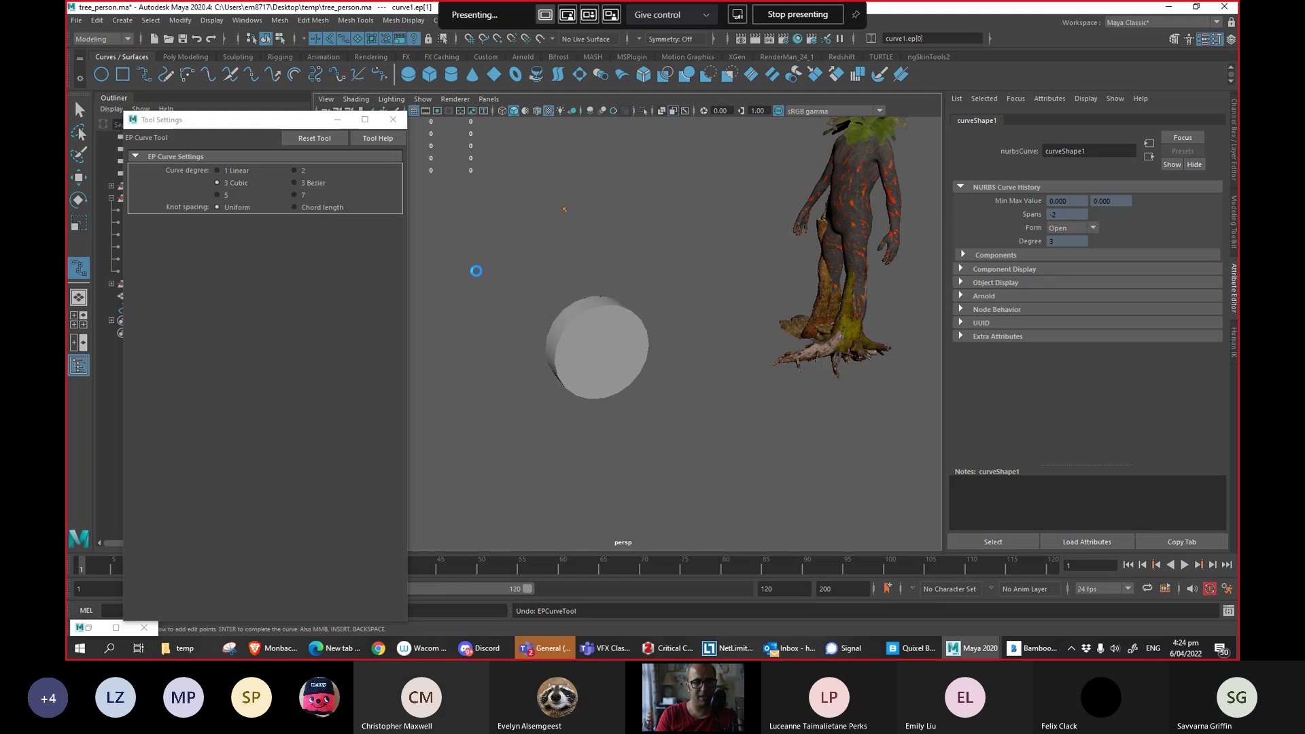
{"action": "left_click", "coordinate": [393, 119]}
Turn on wireframe over the shaded models and show the cylinder close up in the top view.
{"action": "mouse_move", "coordinate": [537, 342]}
{"action": "left_mouse_down", "text": "alt"}
{"action": "mouse_move", "coordinate": [553, 340]}
{"action": "mouse_move", "coordinate": [533, 338]}
{"action": "left_mouse_up", "text": "alt"}
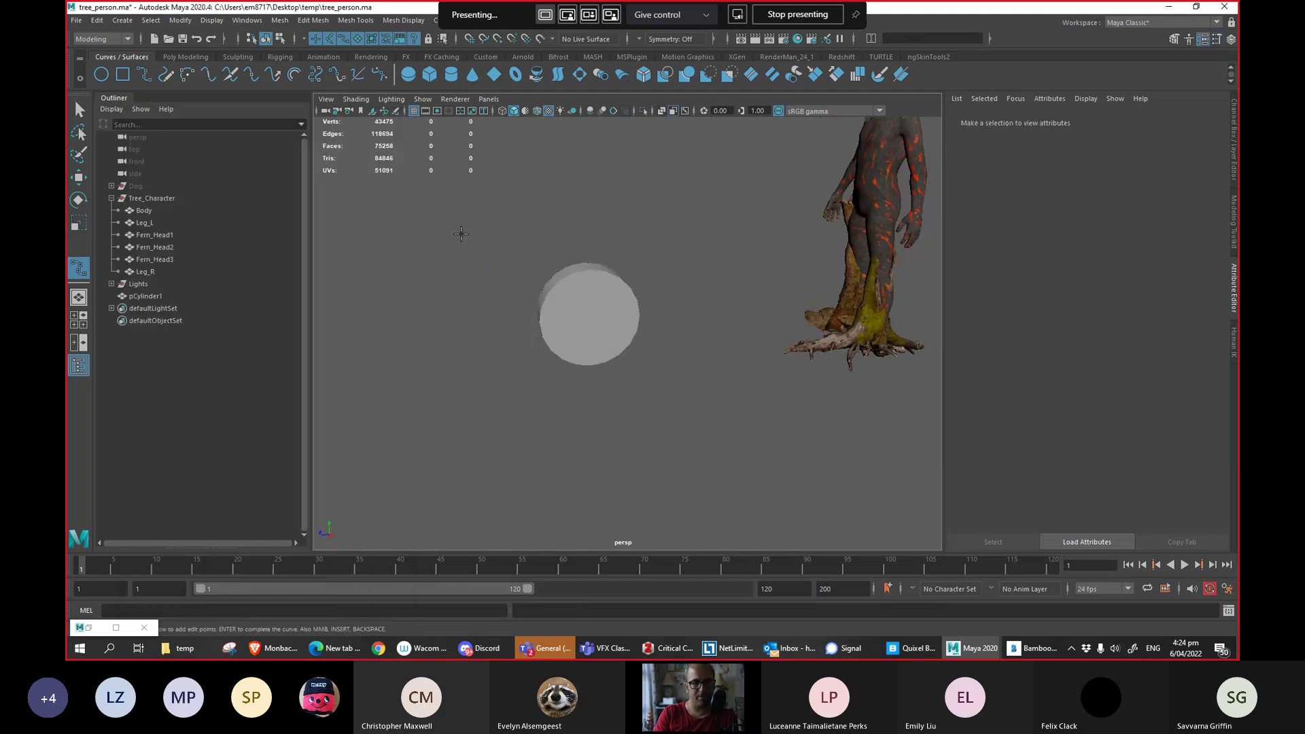
{"action": "left_click", "coordinate": [537, 110]}
{"action": "mouse_move", "coordinate": [612, 293]}
{"action": "left_mouse_down", "text": "alt"}
{"action": "mouse_move", "coordinate": [648, 348]}
{"action": "mouse_move", "coordinate": [612, 326]}
{"action": "left_mouse_up", "text": "alt"}
{"action": "key", "text": "space"}
{"action": "key", "text": "space"}
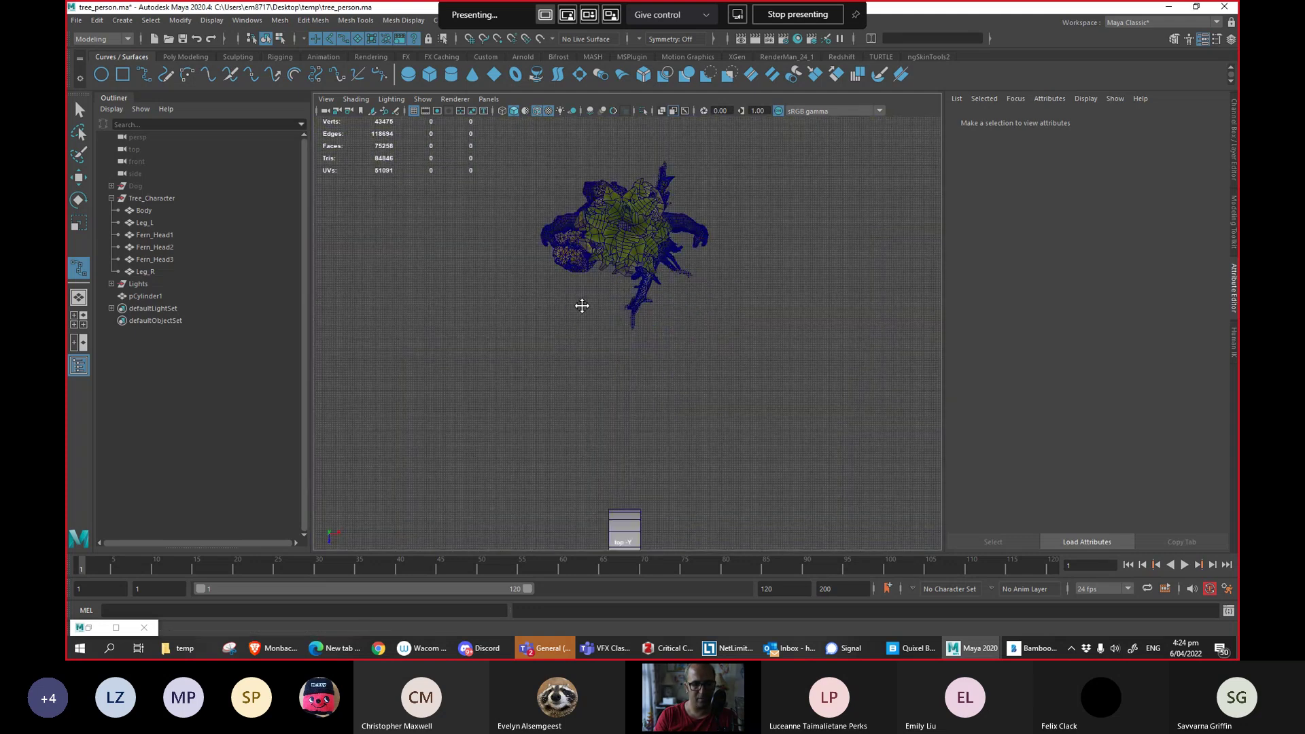
{"action": "right_click_drag", "start_coordinate": [577, 321], "coordinate": [583, 377], "text": "alt"}
{"action": "mouse_move", "coordinate": [583, 377]}
{"action": "middle_mouse_down", "text": "alt"}
{"action": "mouse_move", "coordinate": [601, 376]}
{"action": "mouse_move", "coordinate": [575, 364]}
{"action": "middle_mouse_up", "text": "alt"}
Draw a linear, grid-snapped EP curve in the shape of an arrow around the cylinder in the top view.
{"action": "key", "text": "x"}
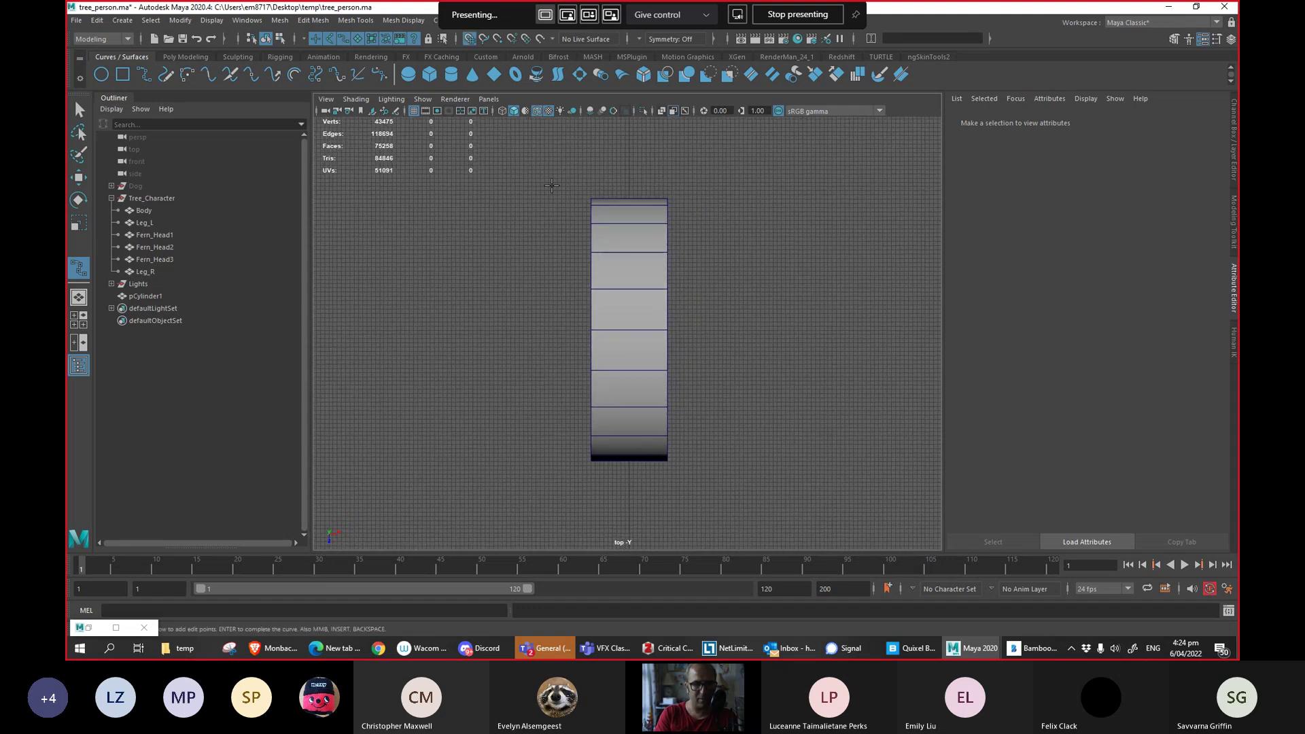
{"action": "left_click", "coordinate": [551, 185]}
{"action": "left_click", "coordinate": [693, 186]}
{"action": "left_click_drag", "start_coordinate": [697, 183], "coordinate": [701, 186]}
{"action": "key", "text": "Return"}
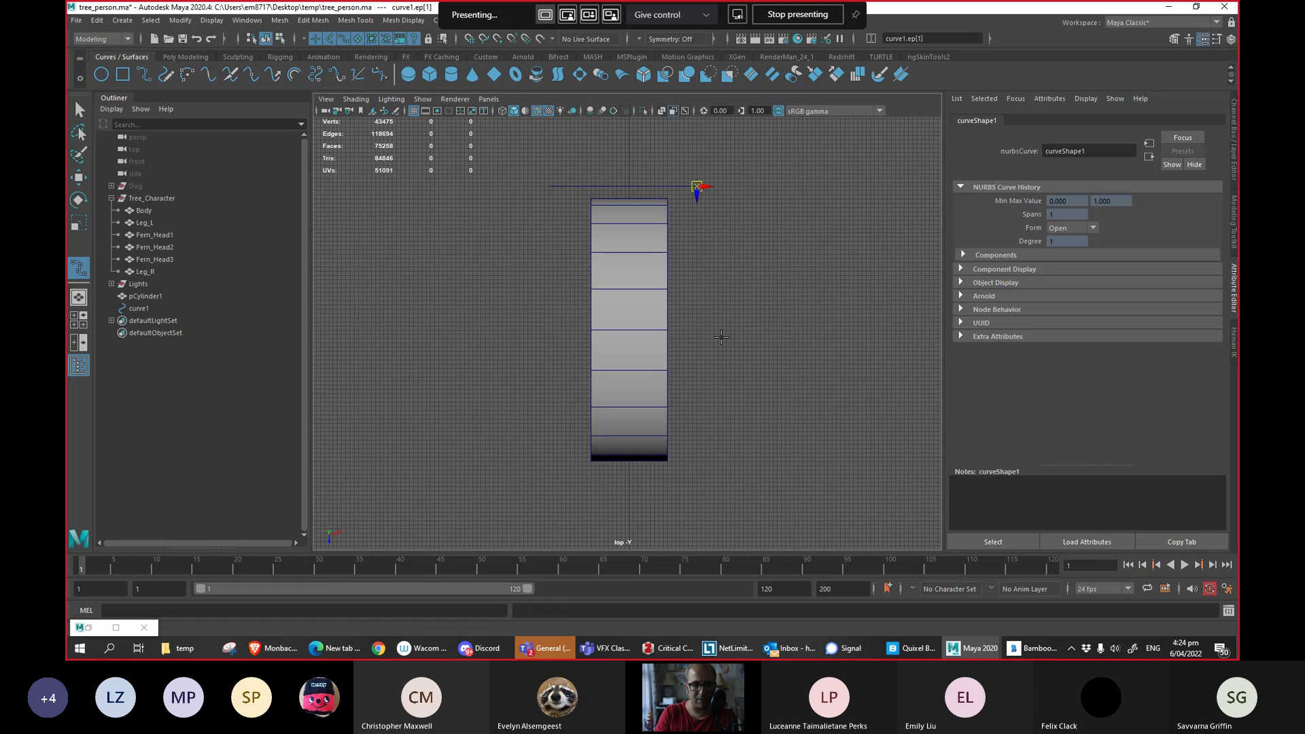
{"action": "left_click", "coordinate": [701, 474]}
{"action": "left_click", "coordinate": [766, 483]}
{"action": "left_click", "coordinate": [633, 537]}
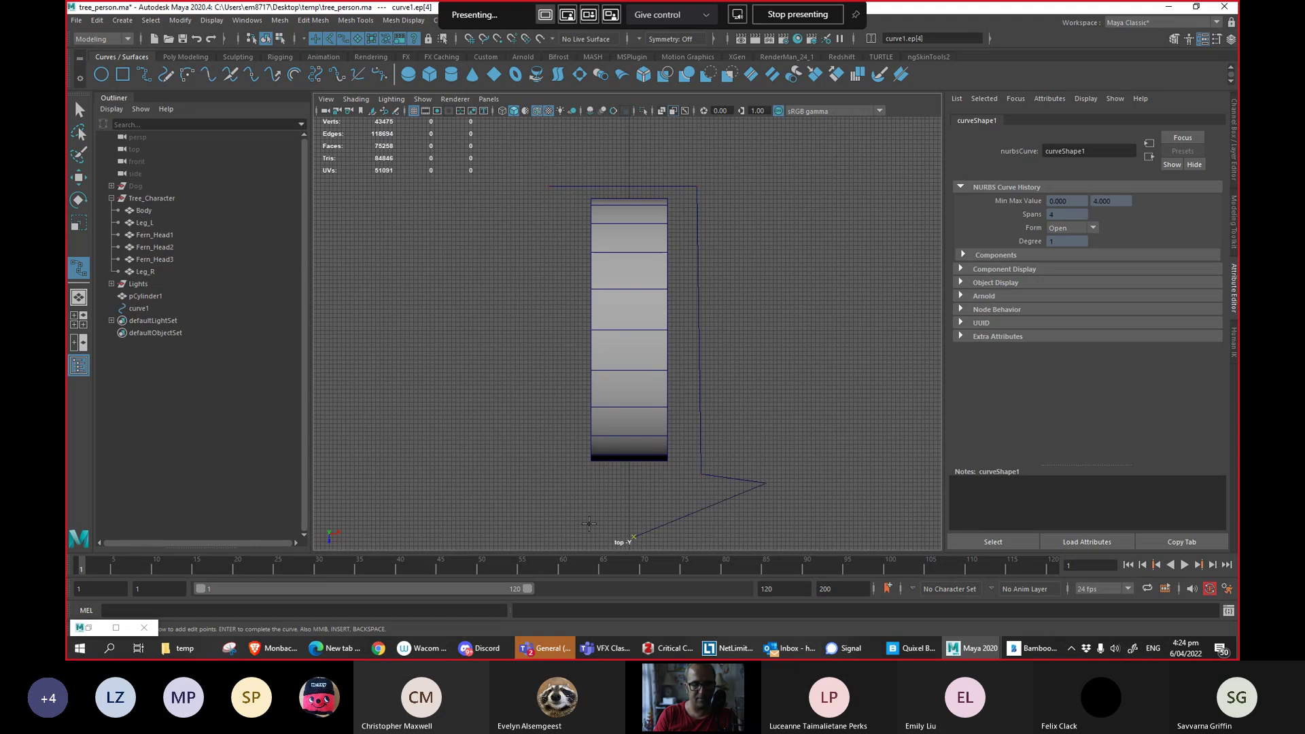
{"action": "left_click", "coordinate": [519, 480]}
{"action": "left_click", "coordinate": [570, 452]}
{"action": "left_click", "coordinate": [561, 191]}
{"action": "key", "text": "Return"}
Try moving the arrow curve along Z in the perspective view, and undo the move.
{"action": "key", "text": "w"}
{"action": "key", "text": "space"}
{"action": "left_click_drag", "start_coordinate": [682, 378], "coordinate": [686, 361]}
{"action": "mouse_move", "coordinate": [686, 361]}
{"action": "right_mouse_down", "text": "alt"}
{"action": "mouse_move", "coordinate": [653, 364]}
{"action": "mouse_move", "coordinate": [761, 380]}
{"action": "mouse_move", "coordinate": [512, 359]}
{"action": "mouse_move", "coordinate": [688, 372]}
{"action": "right_mouse_up", "text": "alt"}
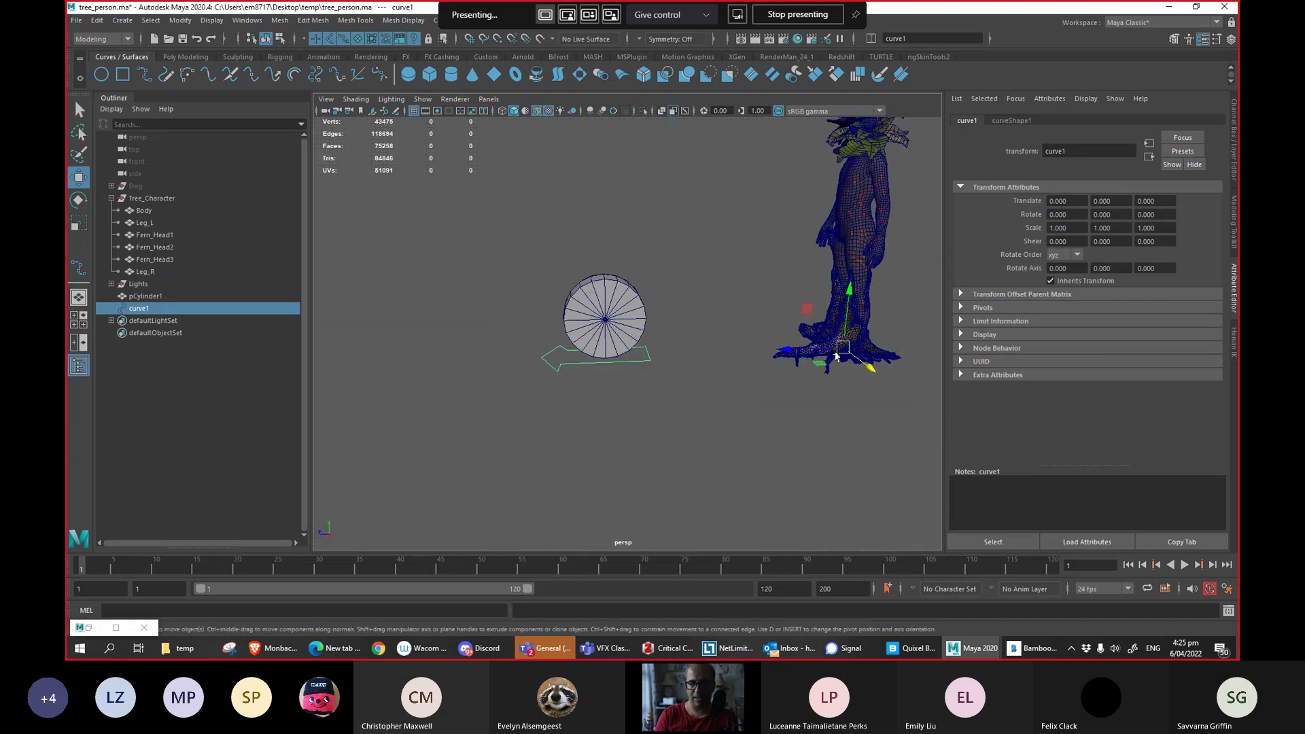
{"action": "left_click_drag", "start_coordinate": [836, 355], "coordinate": [723, 360]}
{"action": "key", "text": "ctrl+z"}
{"action": "key", "text": "ctrl+z"}
{"action": "key", "text": "ctrl+z"}
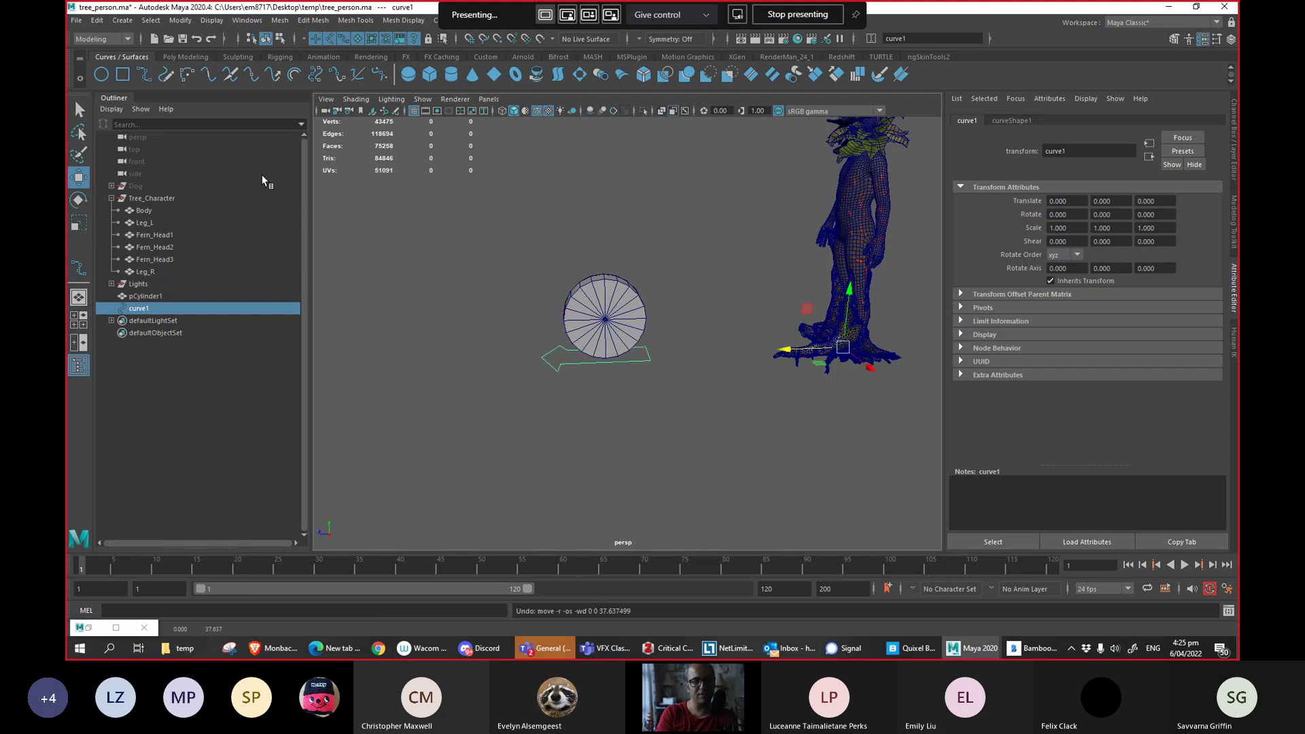
Center the arrow curve's pivot and frame the curve in the perspective view.
{"action": "left_click", "coordinate": [180, 19]}
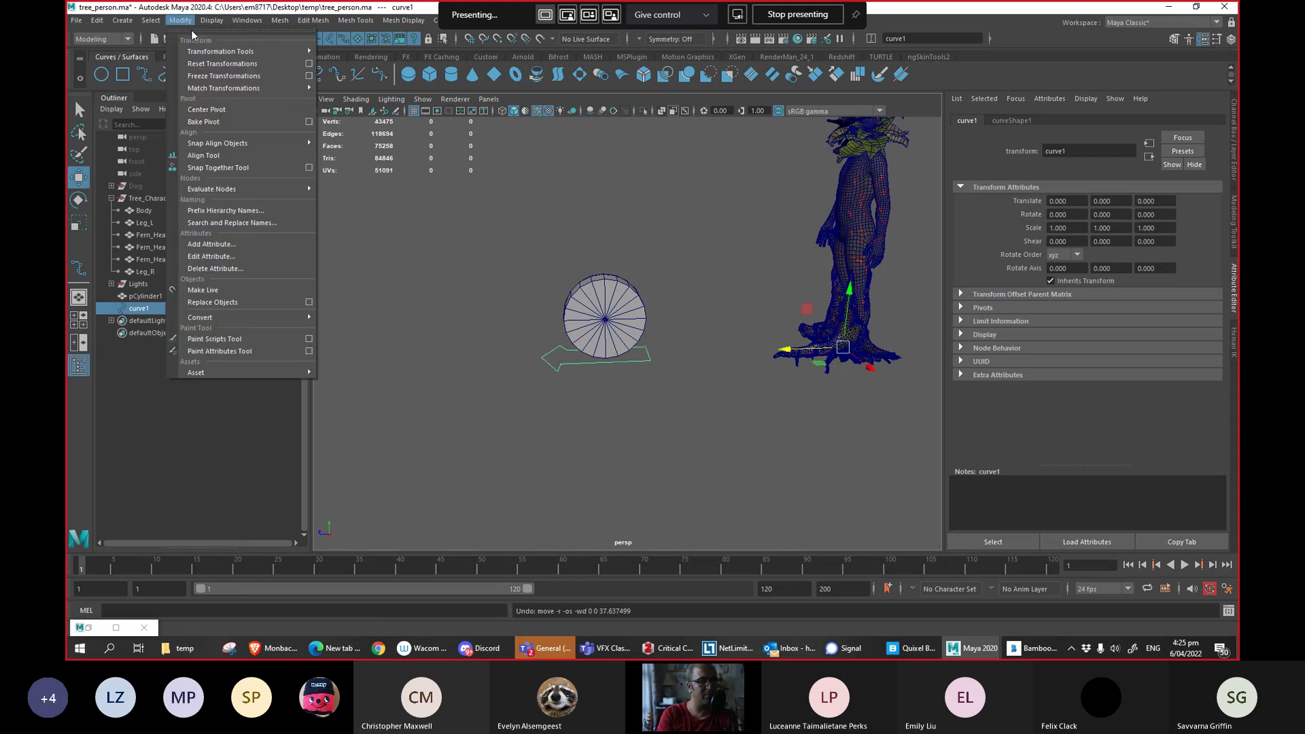
{"action": "left_click", "coordinate": [224, 109]}
{"action": "key", "text": "f"}
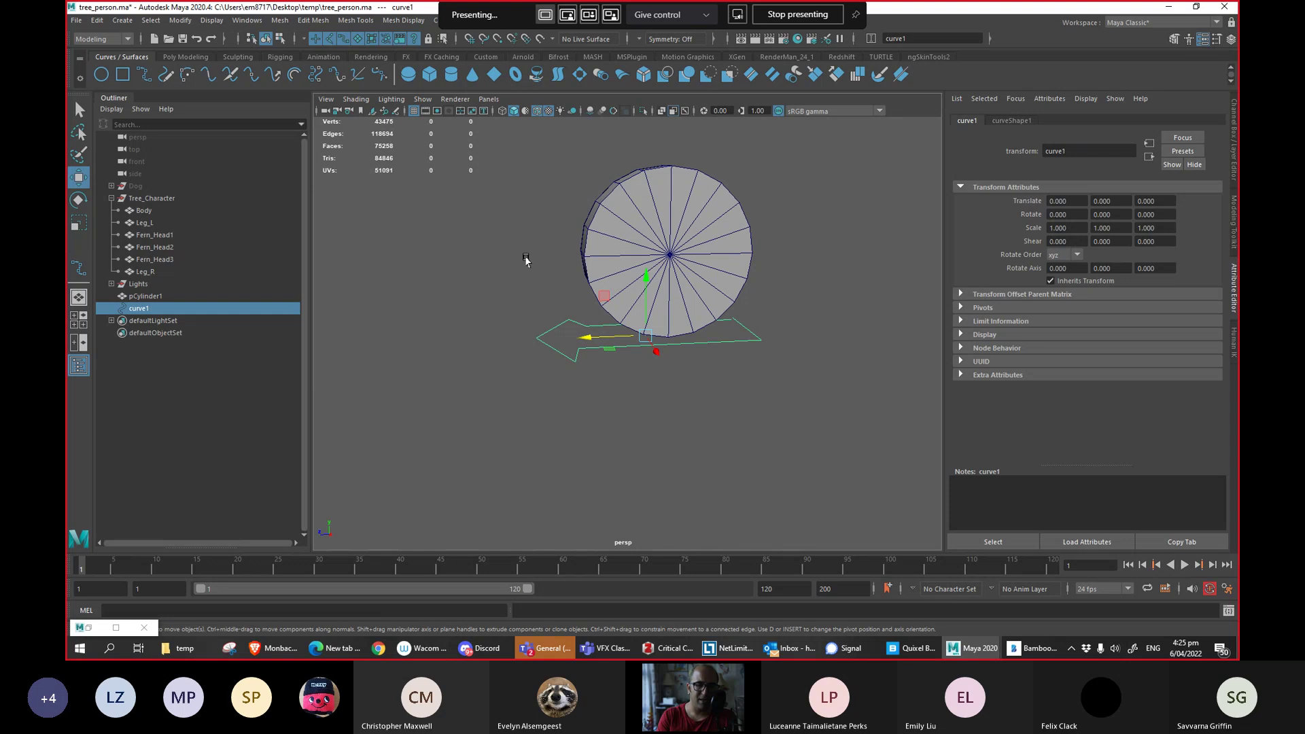
Rename the cylinder as wheel.
{"action": "double_click", "coordinate": [166, 295]}
{"action": "type", "text": "wh"}
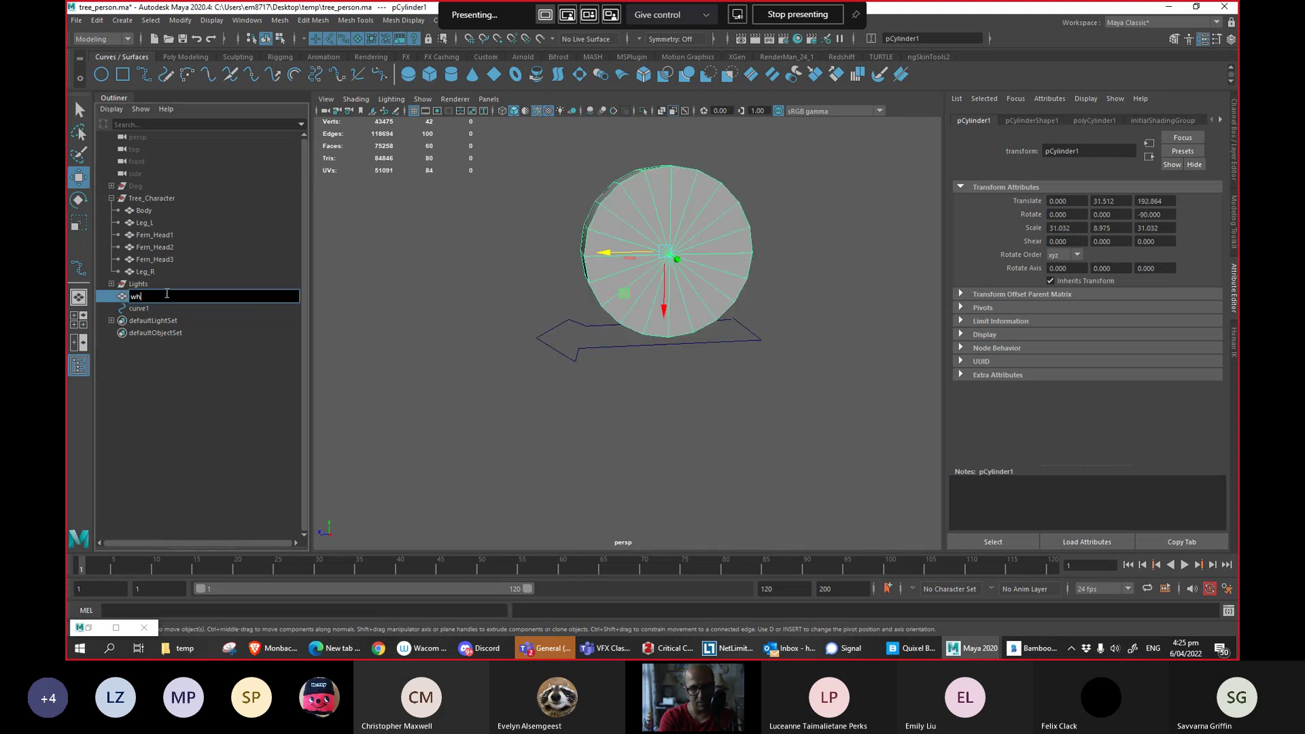
{"action": "type", "text": "eel"}
{"action": "key", "text": "Return"}
Switch to the Rigging menu set and parent constrain the wheel to the arrow curve.
{"action": "left_click", "coordinate": [590, 341]}
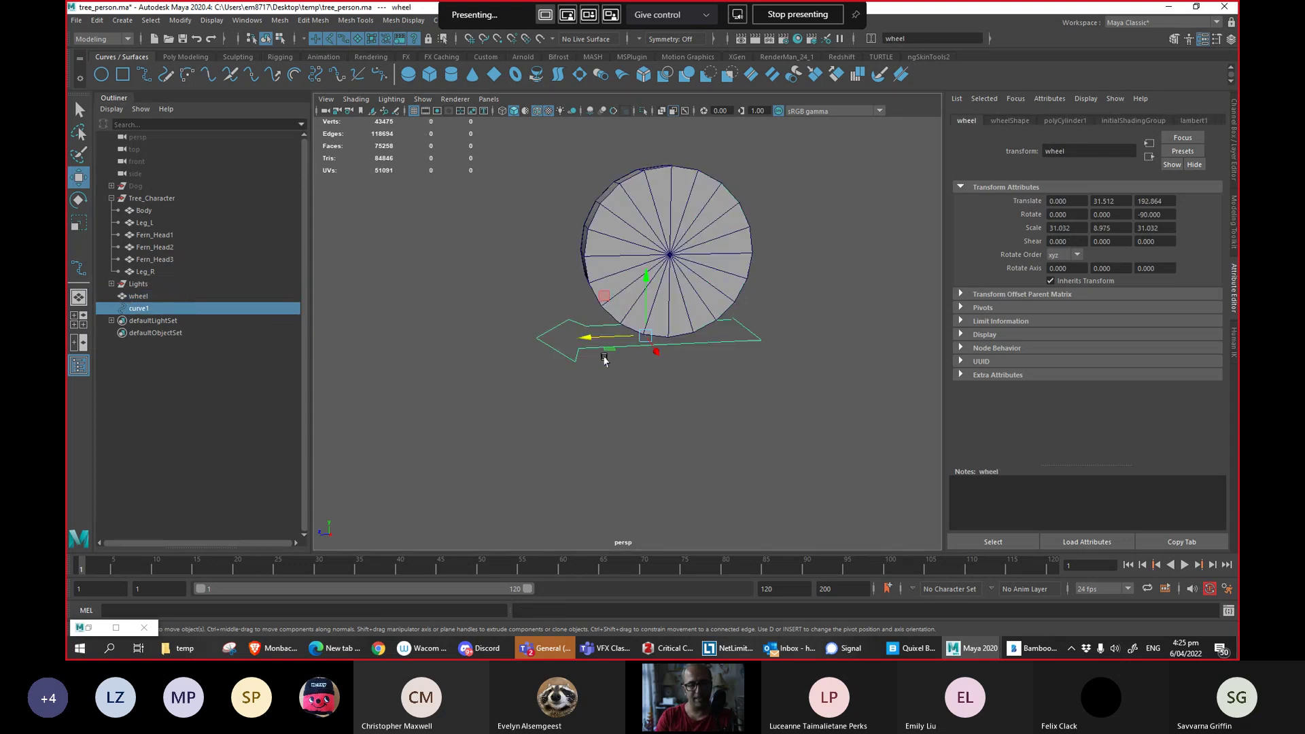
{"action": "left_click", "coordinate": [645, 291], "text": "shift"}
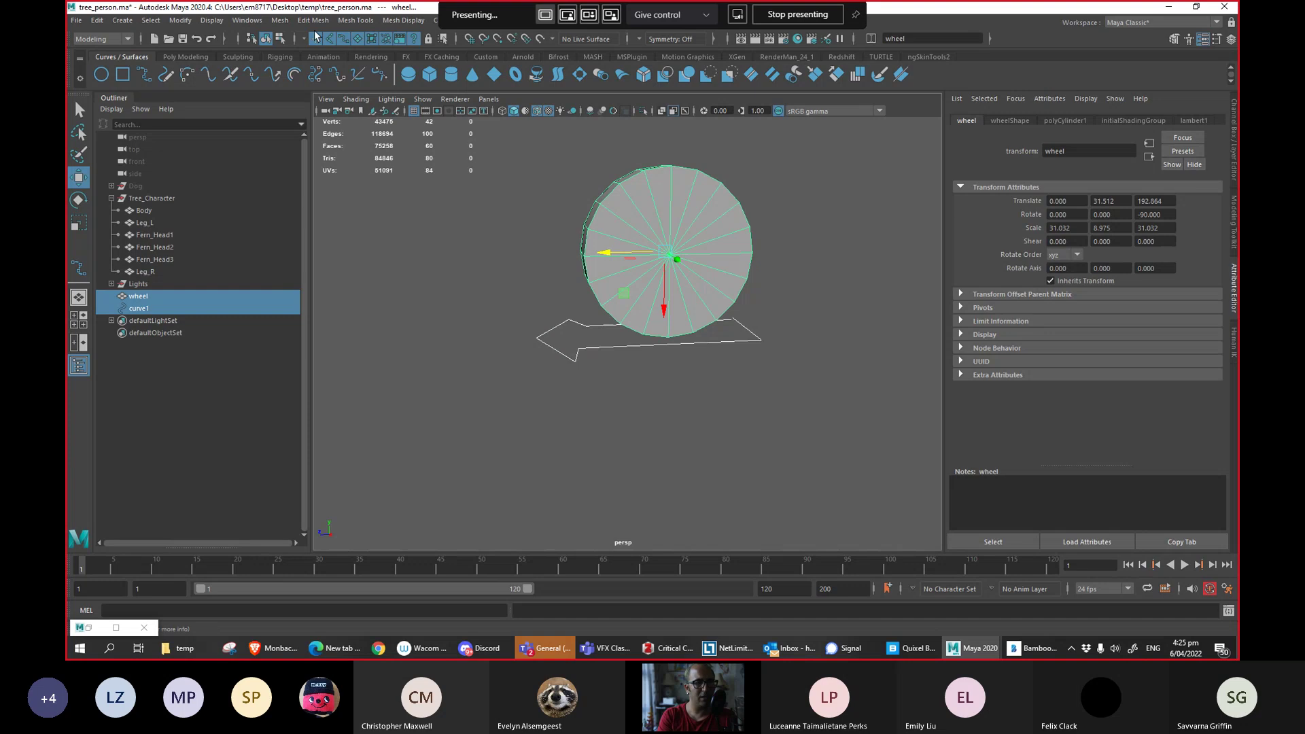
{"action": "left_click", "coordinate": [102, 39]}
{"action": "left_click", "coordinate": [98, 55]}
{"action": "left_click", "coordinate": [378, 20]}
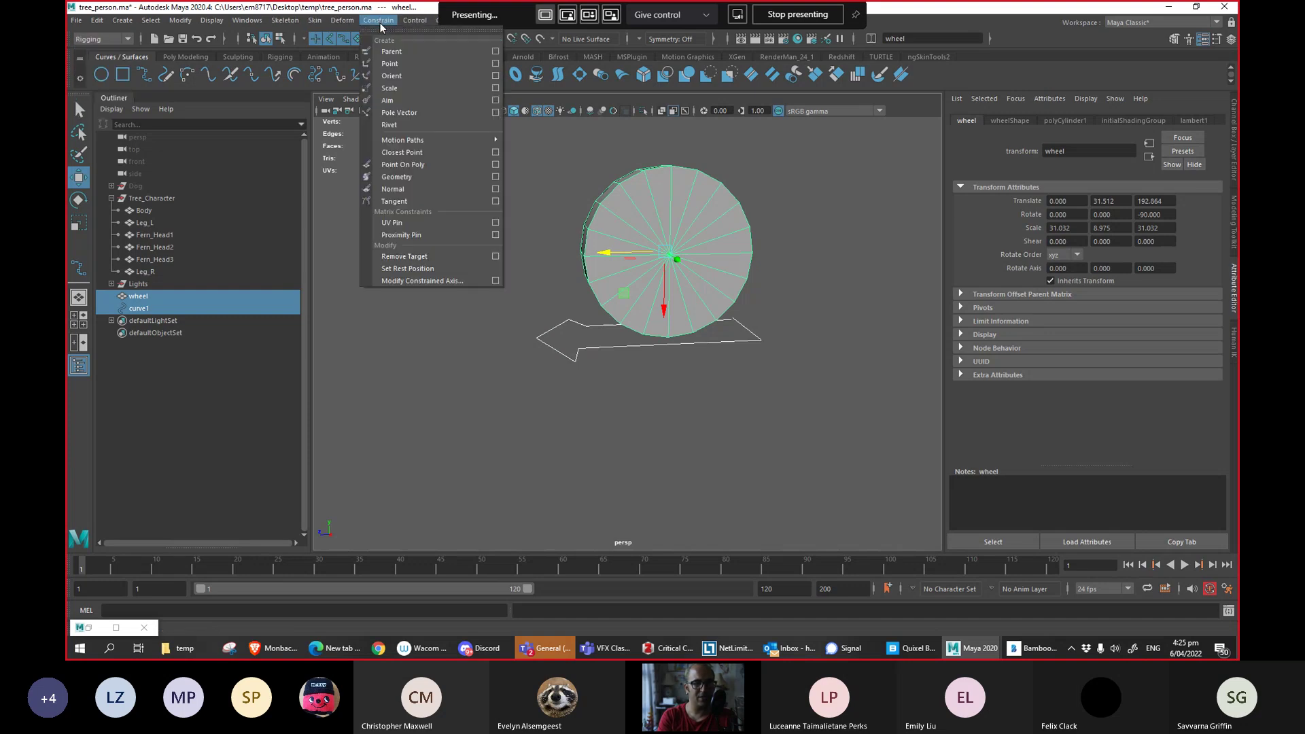
{"action": "mouse_move", "coordinate": [342, 23]}
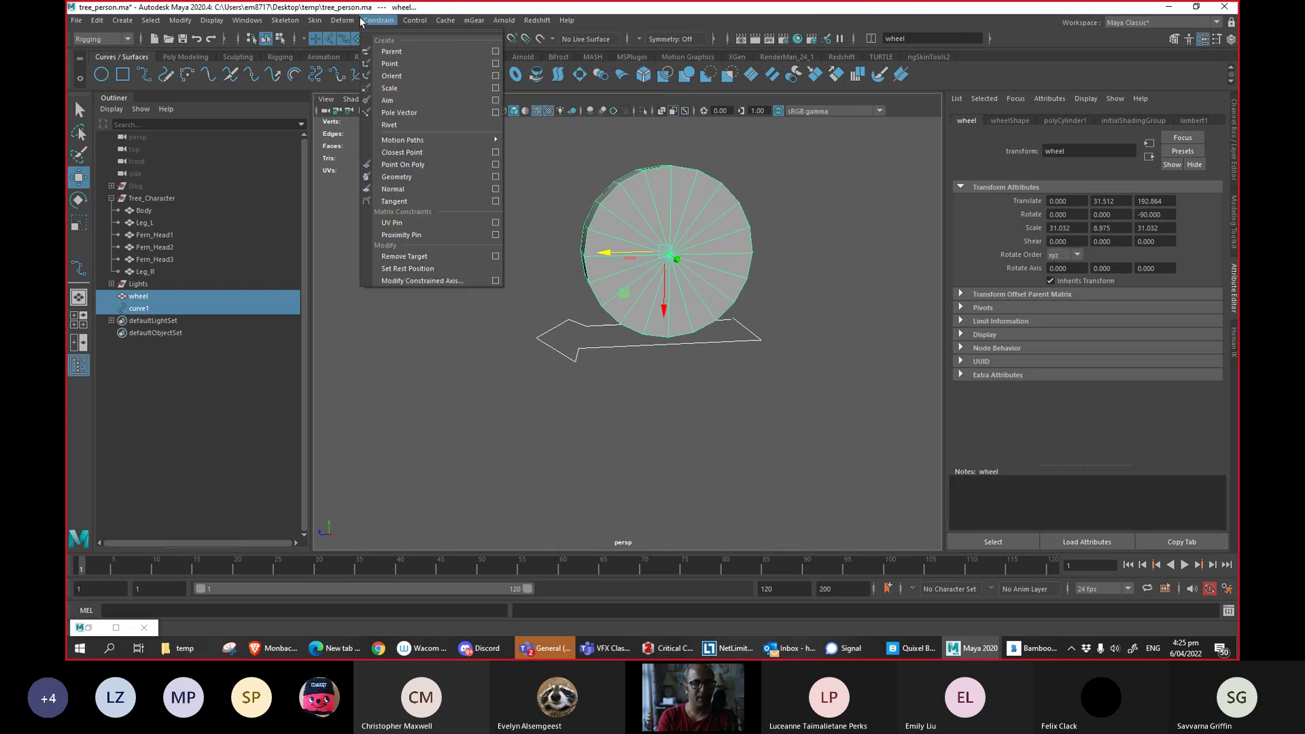
{"action": "left_click", "coordinate": [392, 51]}
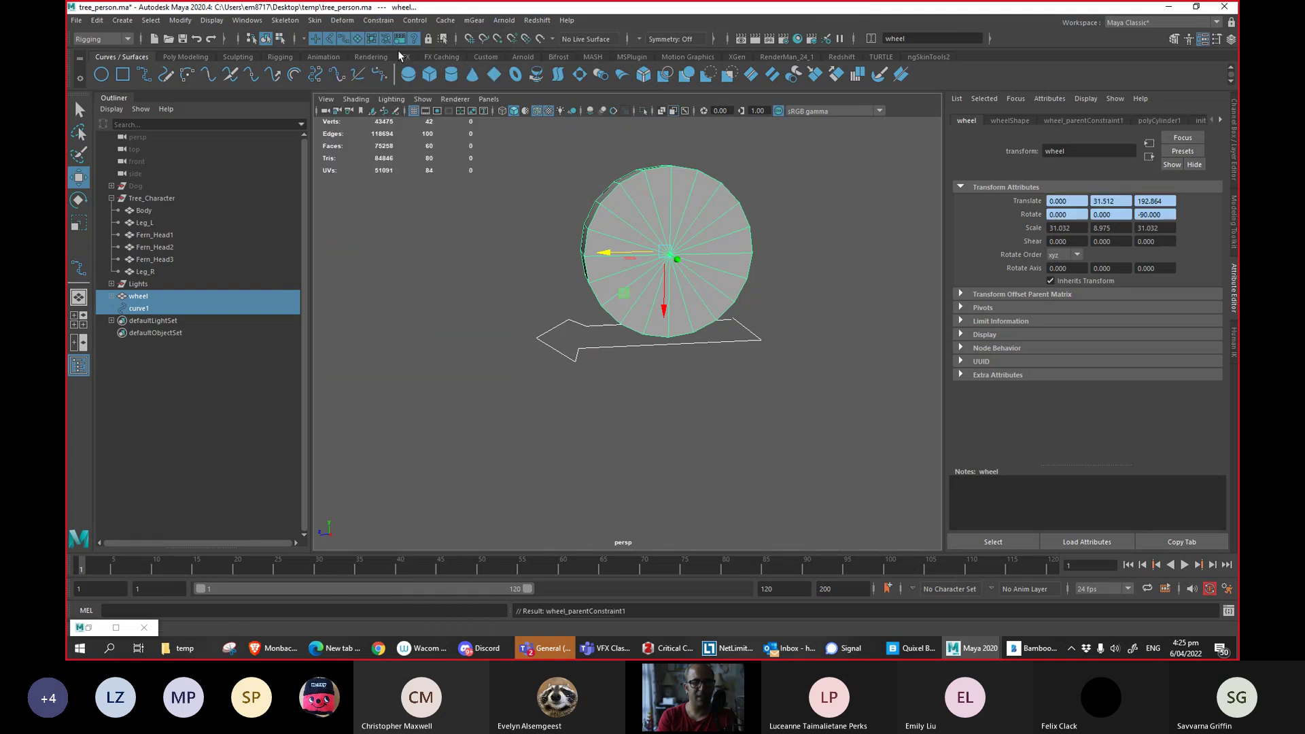
Test the parent constraint by moving the arrow curve, and undo each test move.
{"action": "left_click", "coordinate": [600, 352]}
{"action": "mouse_move", "coordinate": [608, 338]}
{"action": "left_mouse_down"}
{"action": "mouse_move", "coordinate": [462, 348]}
{"action": "mouse_move", "coordinate": [735, 336]}
{"action": "mouse_move", "coordinate": [469, 348]}
{"action": "mouse_move", "coordinate": [495, 359]}
{"action": "mouse_move", "coordinate": [597, 353]}
{"action": "left_mouse_up"}
{"action": "key", "text": "ctrl+z"}
{"action": "mouse_move", "coordinate": [502, 334]}
{"action": "left_mouse_down", "text": "alt"}
{"action": "mouse_move", "coordinate": [446, 326]}
{"action": "mouse_move", "coordinate": [463, 338]}
{"action": "mouse_move", "coordinate": [510, 324]}
{"action": "left_mouse_up", "text": "alt"}
{"action": "scroll", "coordinate": [562, 338], "scroll_direction": "up", "scroll_amount": 2}
{"action": "left_click", "coordinate": [695, 294]}
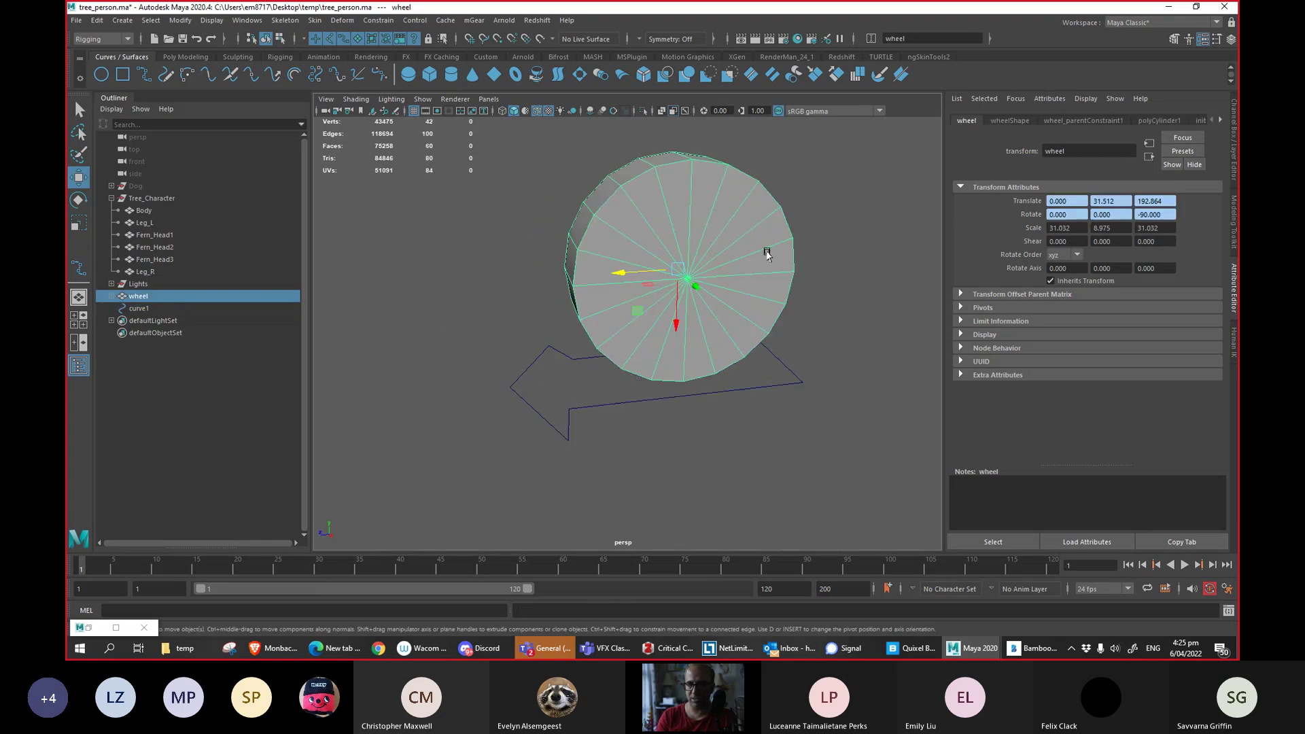
{"action": "left_click", "coordinate": [591, 398]}
{"action": "left_click_drag", "start_coordinate": [575, 379], "coordinate": [501, 352]}
{"action": "key", "text": "ctrl+z"}
{"action": "scroll", "coordinate": [513, 373], "scroll_direction": "down", "scroll_amount": 3}
{"action": "scroll", "coordinate": [517, 347], "scroll_direction": "up", "scroll_amount": 2}
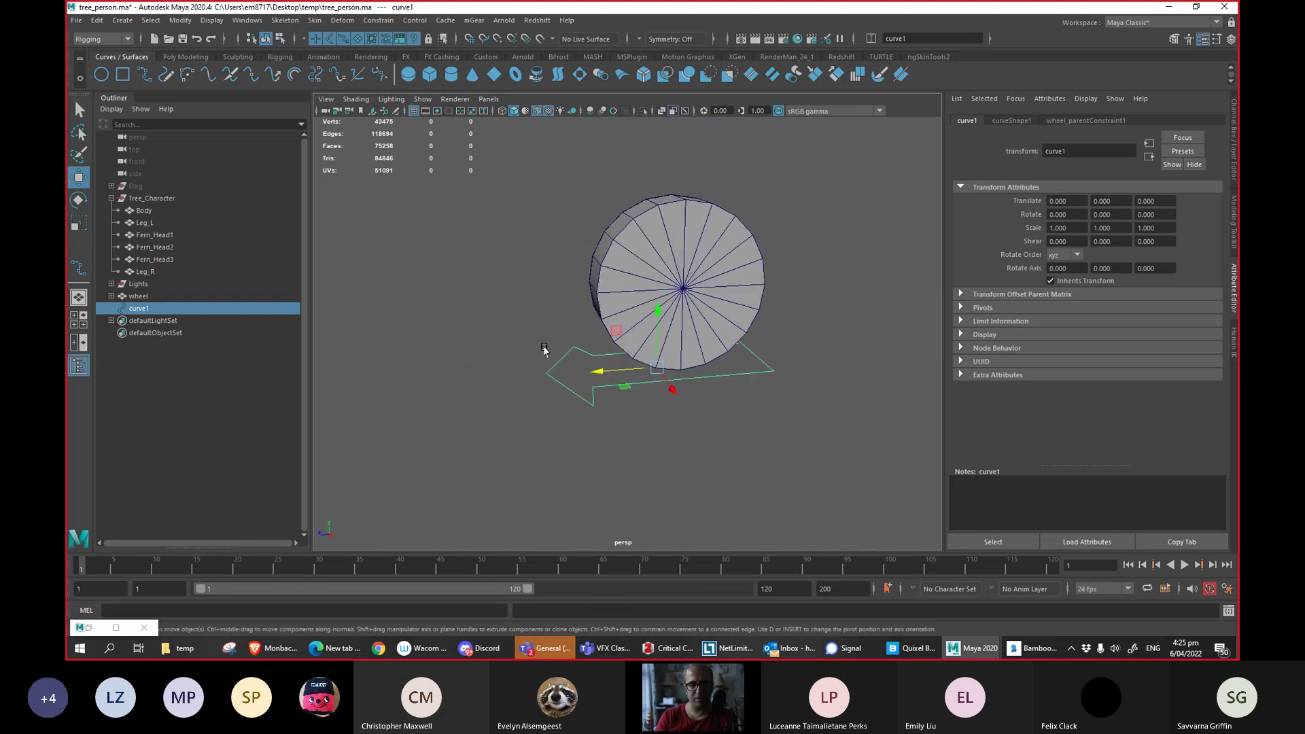
Show the wheel in the Channel Box, test the arrow curve's movement again, and highlight the wheel's Rotate X, Y and Z channels.
{"action": "left_click", "coordinate": [611, 302]}
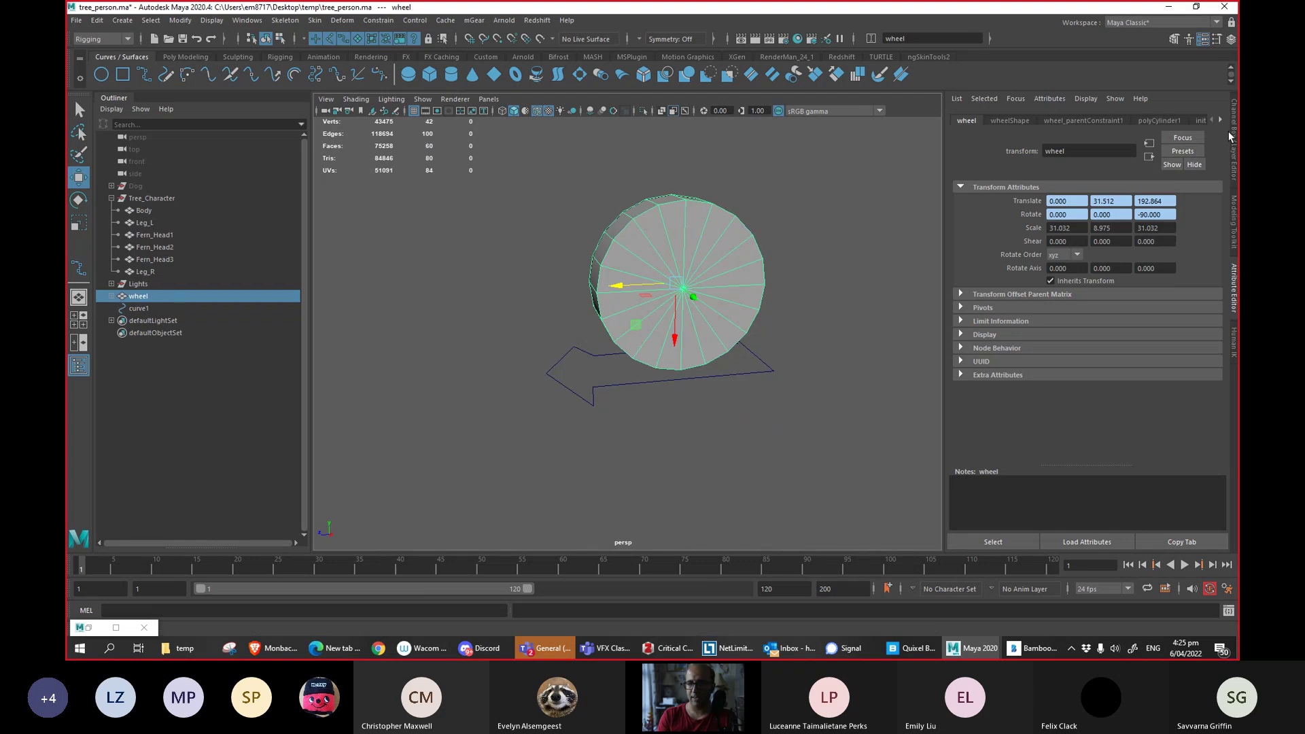
{"action": "left_click", "coordinate": [1234, 136]}
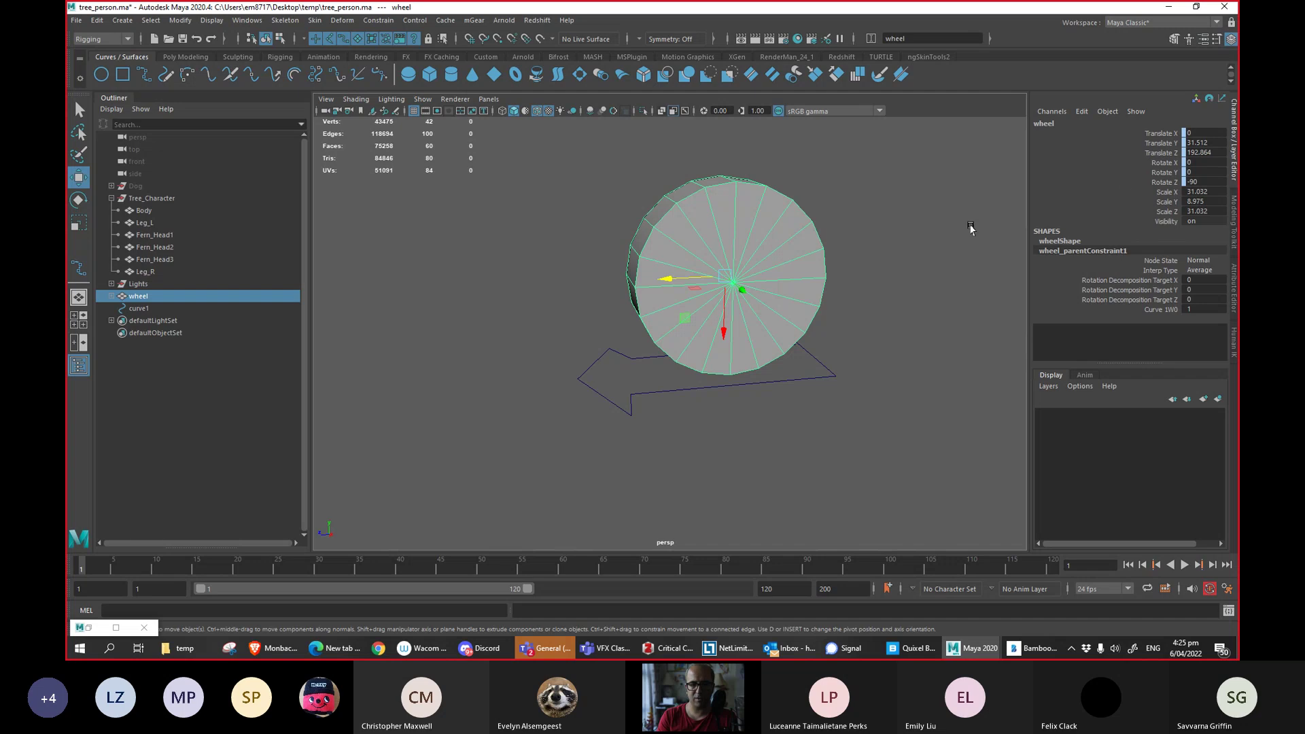
{"action": "left_click", "coordinate": [762, 386]}
{"action": "left_click_drag", "start_coordinate": [663, 375], "coordinate": [592, 379]}
{"action": "key", "text": "ctrl+z"}
{"action": "left_click", "coordinate": [725, 299]}
{"action": "left_click_drag", "start_coordinate": [1167, 166], "coordinate": [1172, 182]}
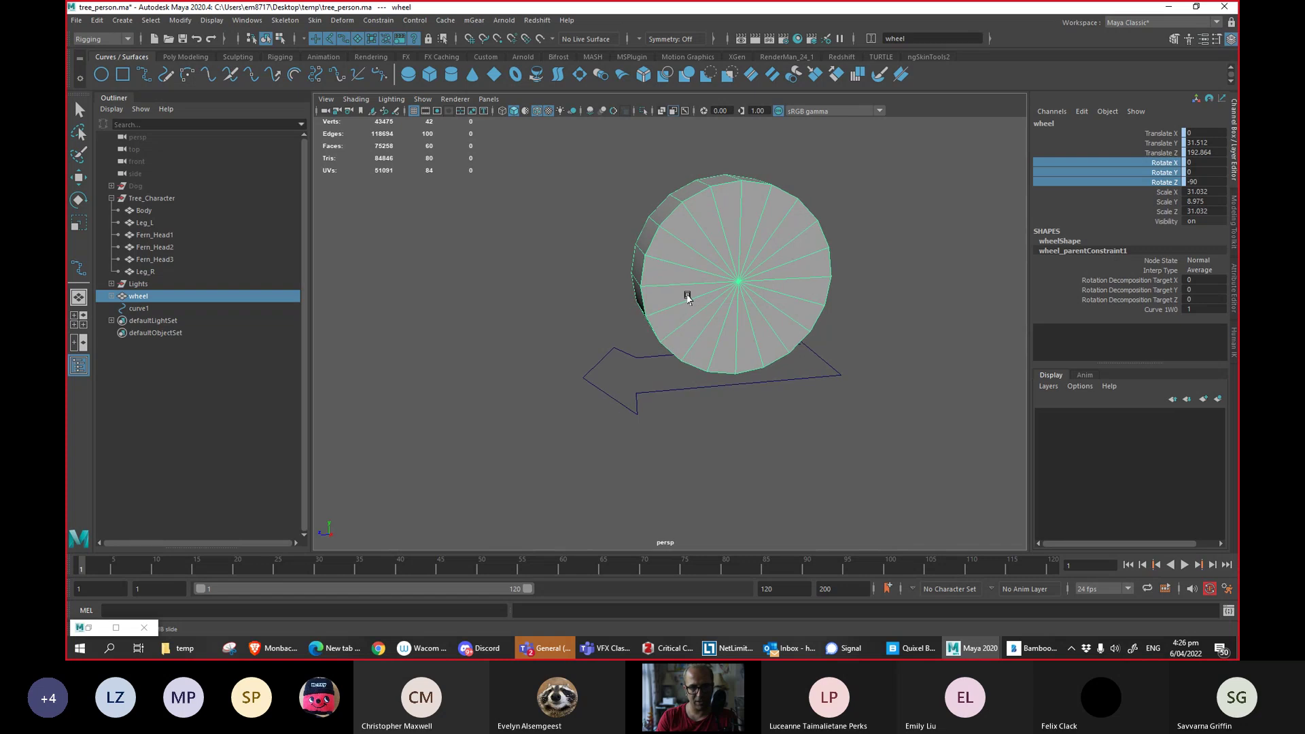
Try rotating the wheel about its own Y axis to find the rolling channel, and undo the rotation.
{"action": "left_click_drag", "start_coordinate": [685, 291], "coordinate": [700, 291], "text": "alt"}
{"action": "key", "text": "e"}
{"action": "mouse_move", "coordinate": [717, 240]}
{"action": "left_mouse_down"}
{"action": "mouse_move", "coordinate": [679, 227]}
{"action": "mouse_move", "coordinate": [635, 238]}
{"action": "mouse_move", "coordinate": [713, 242]}
{"action": "left_mouse_up"}
{"action": "key", "text": "ctrl+z"}
{"action": "key", "text": "ctrl+z"}
Break the constraint connection on the wheel's Rotate Y channel.
{"action": "left_click_drag", "start_coordinate": [1170, 180], "coordinate": [1160, 170]}
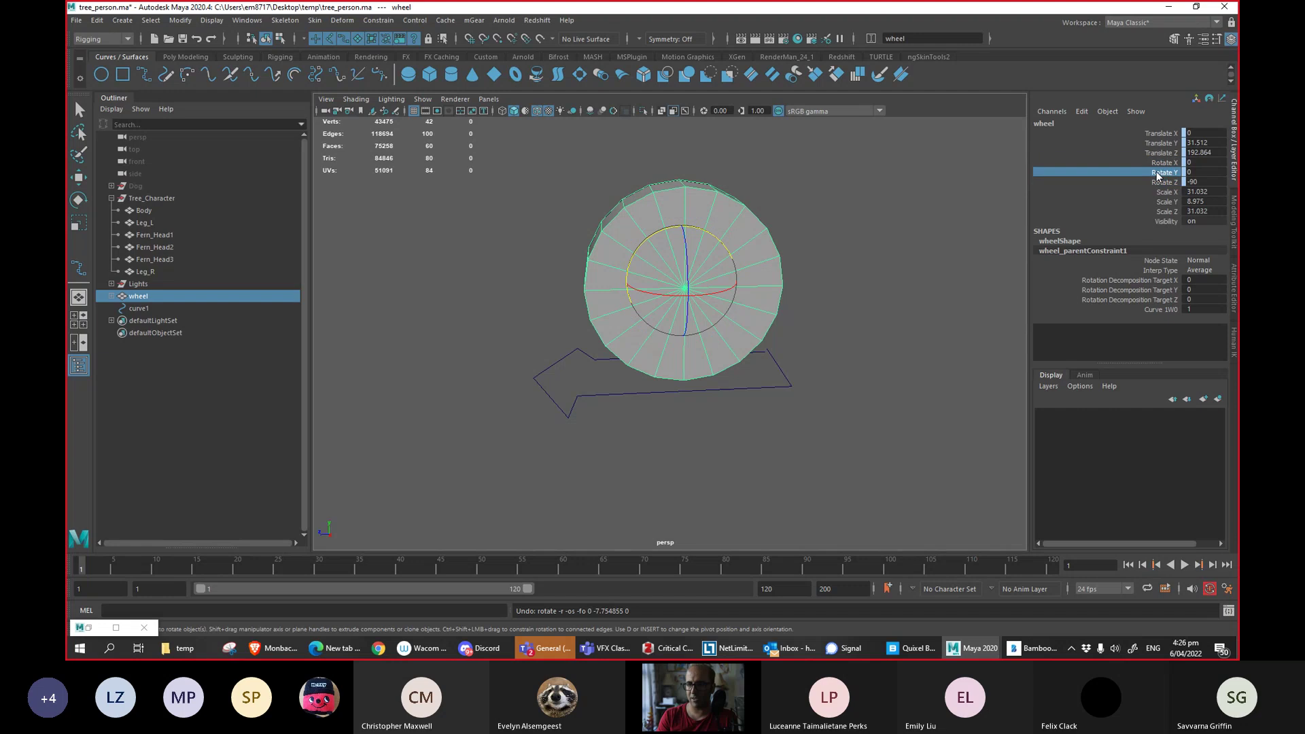
{"action": "right_click", "coordinate": [1160, 170]}
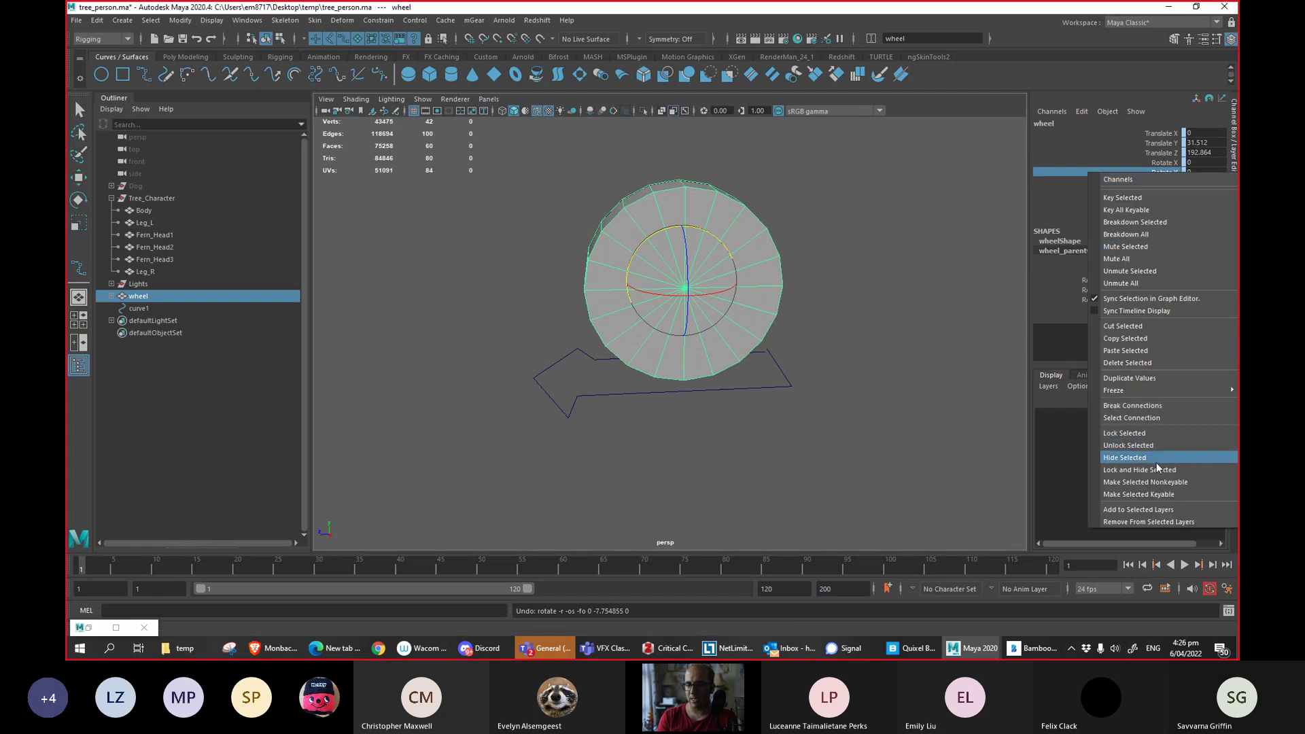
{"action": "mouse_move", "coordinate": [1162, 397]}
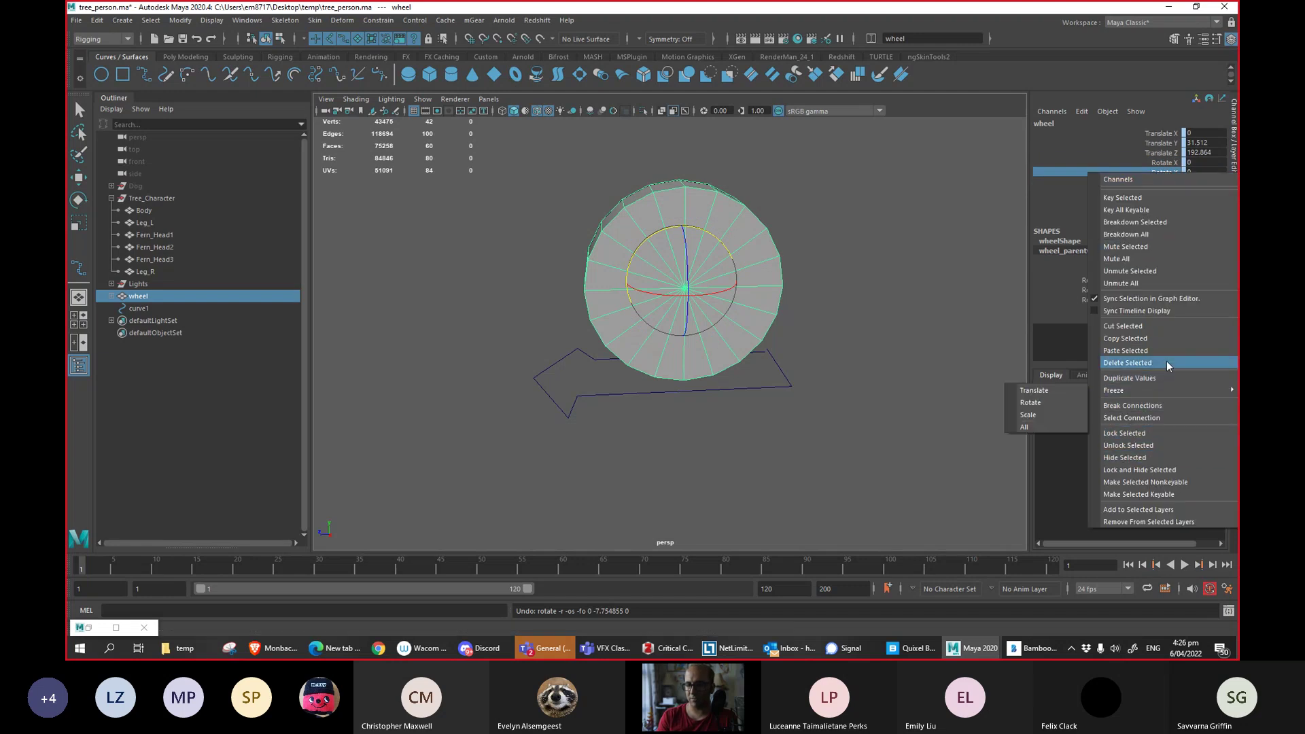
{"action": "left_click", "coordinate": [1133, 405]}
Open the Expression Editor from the wheel's channels and place its window clear of the wheel.
{"action": "mouse_move", "coordinate": [691, 358]}
{"action": "left_mouse_down", "text": "alt"}
{"action": "mouse_move", "coordinate": [723, 344]}
{"action": "mouse_move", "coordinate": [688, 344]}
{"action": "left_mouse_up", "text": "alt"}
{"action": "scroll", "coordinate": [688, 344], "scroll_direction": "up", "scroll_amount": 2}
{"action": "left_click", "coordinate": [1081, 113]}
{"action": "left_click", "coordinate": [1115, 130]}
{"action": "left_click_drag", "start_coordinate": [309, 141], "coordinate": [956, 113]}
Choose the arrow curve's translateZ attribute in the Expression Editor and copy its full name, curve1.translateZ.
{"action": "left_click", "coordinate": [539, 376]}
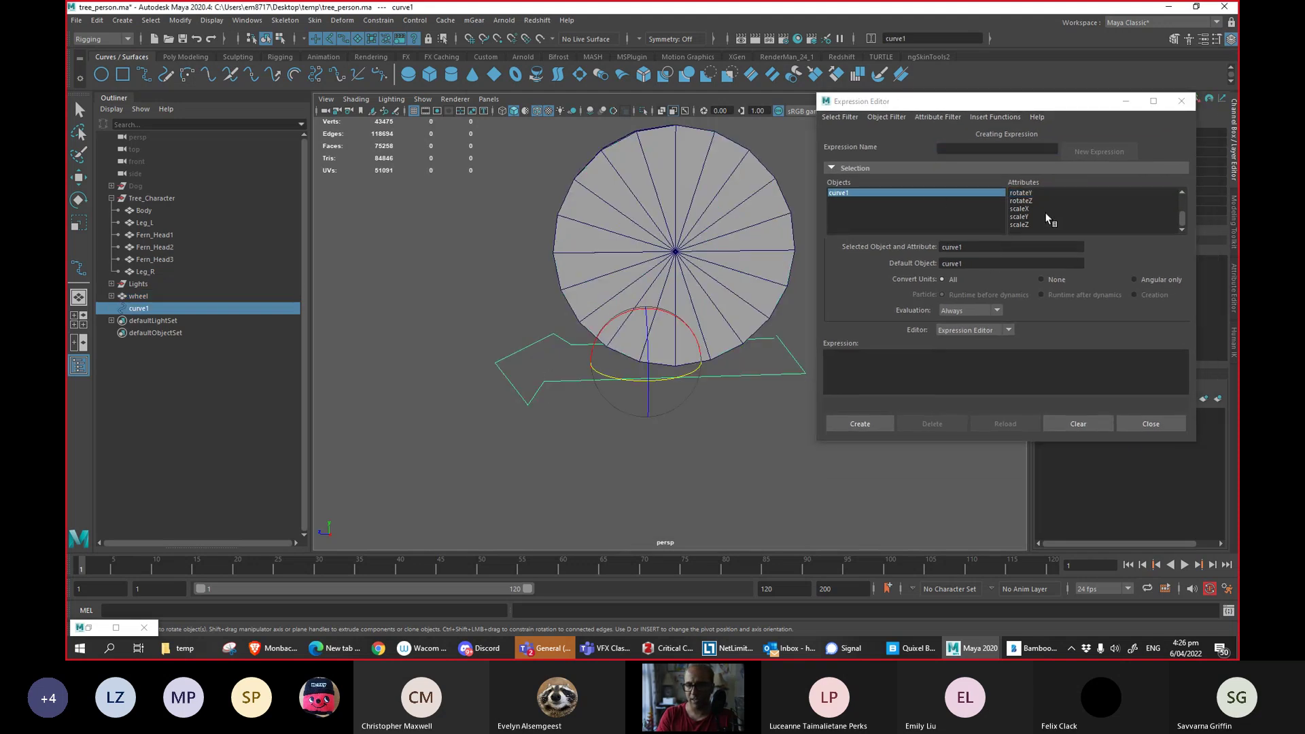
{"action": "left_click_drag", "start_coordinate": [1185, 215], "coordinate": [1183, 203]}
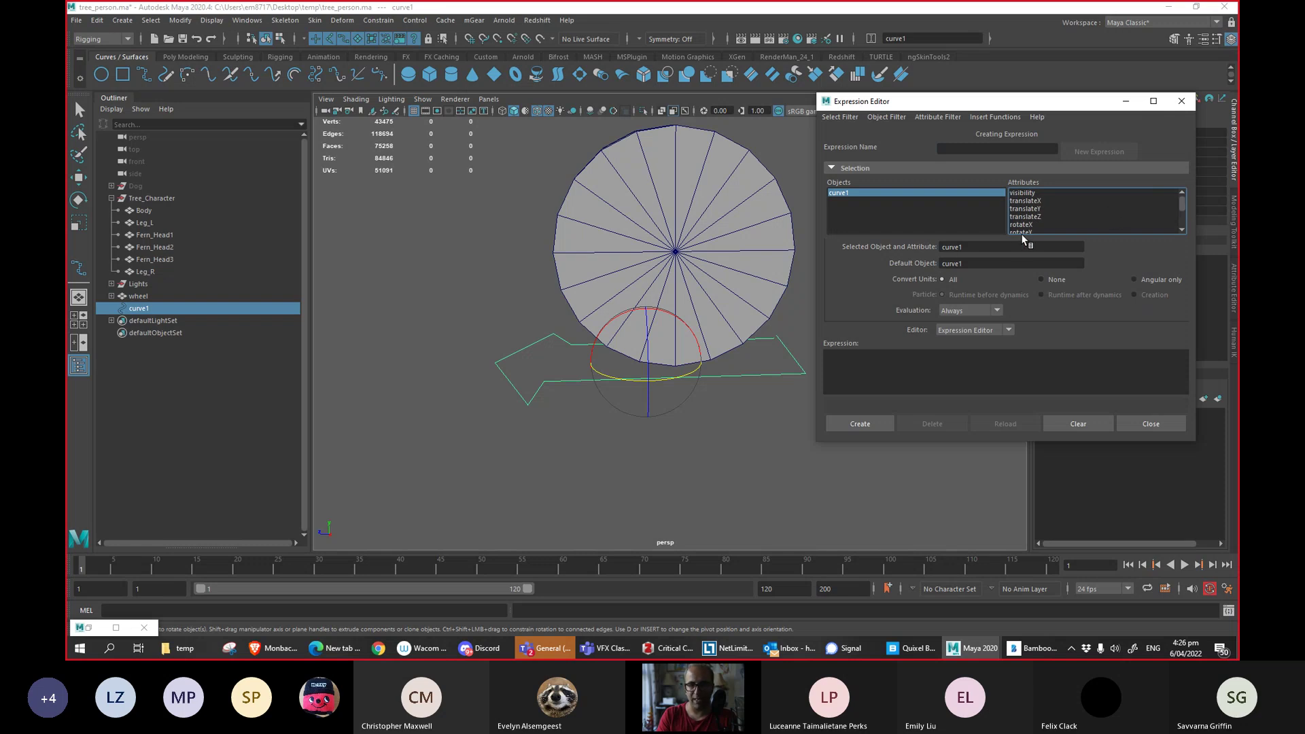
{"action": "left_click", "coordinate": [1043, 215]}
{"action": "scroll", "coordinate": [1047, 221], "scroll_direction": "down", "scroll_amount": 1}
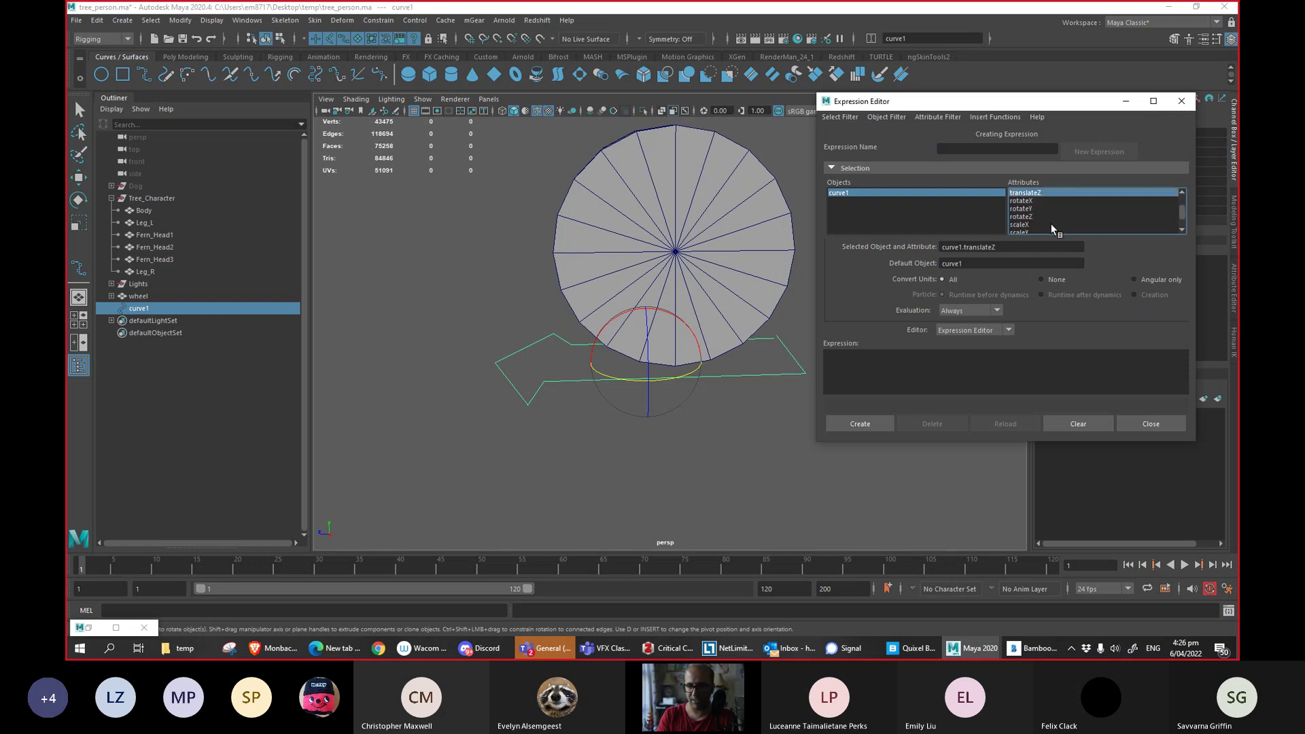
{"action": "left_click", "coordinate": [1015, 247]}
{"action": "double_click", "coordinate": [1004, 248]}
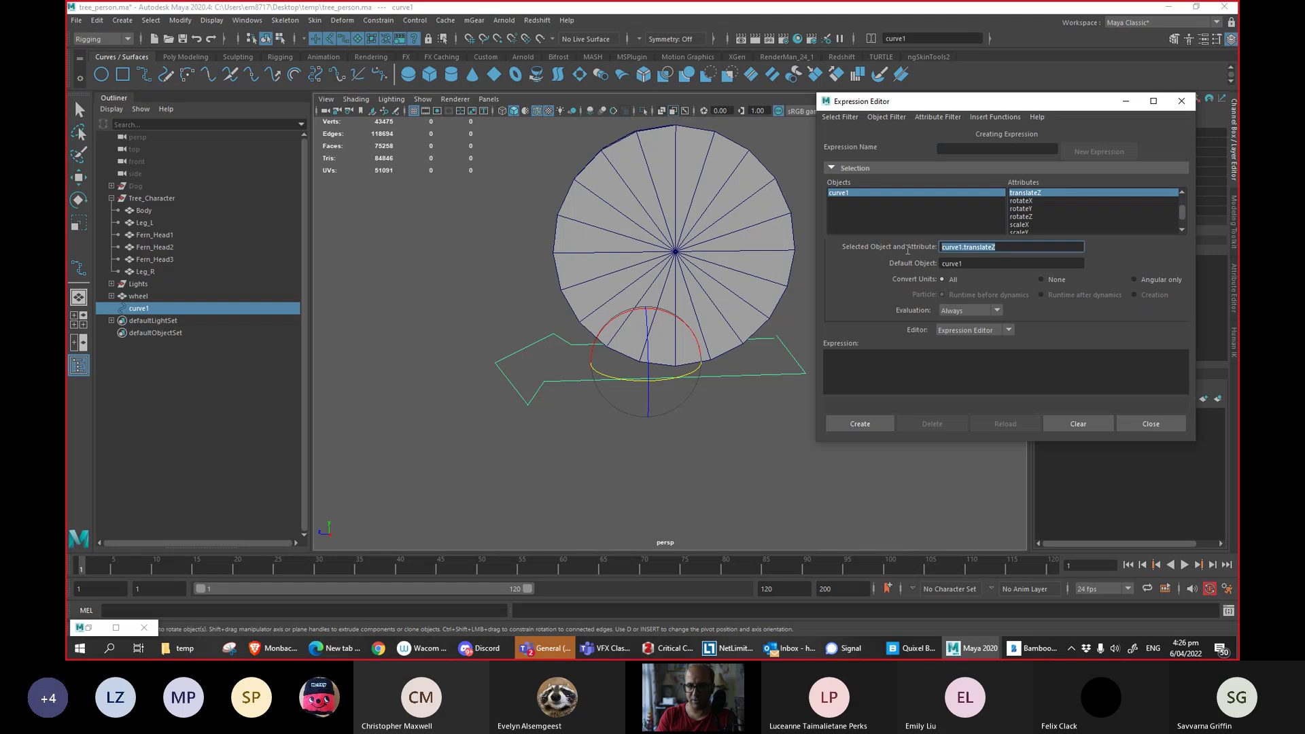
Choose the wheel's rotateY attribute and put curve1.translateZ into the expression text.
{"action": "left_click", "coordinate": [702, 266]}
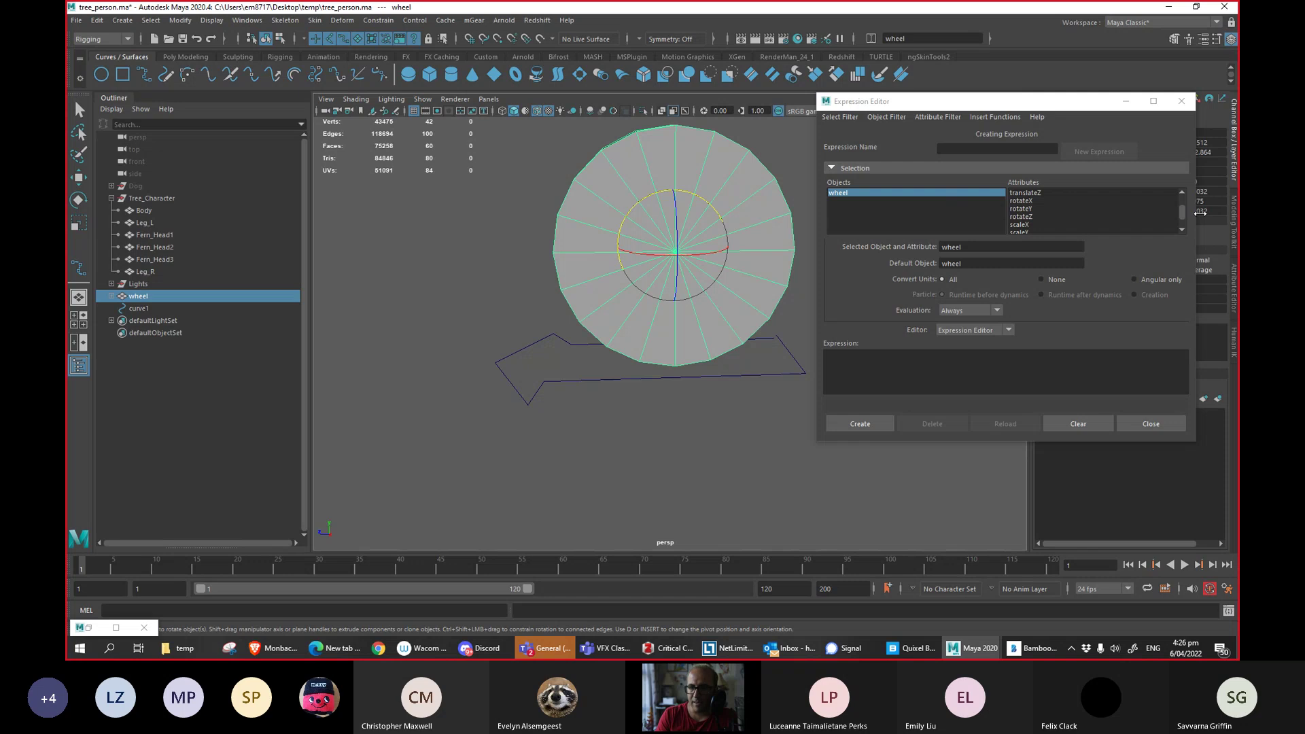
{"action": "left_click_drag", "start_coordinate": [1184, 219], "coordinate": [1180, 213]}
{"action": "left_click", "coordinate": [1030, 217]}
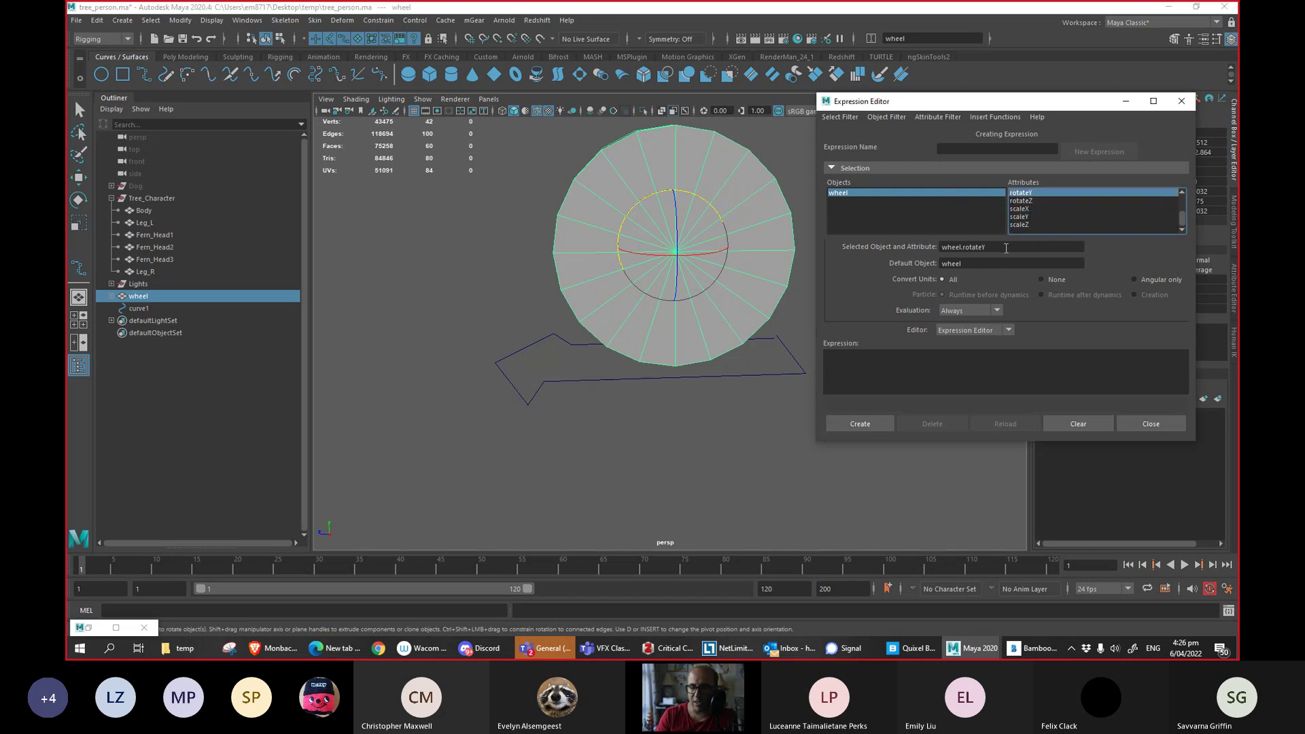
{"action": "left_click", "coordinate": [962, 377]}
{"action": "type", "text": "curve1.translateZ"}
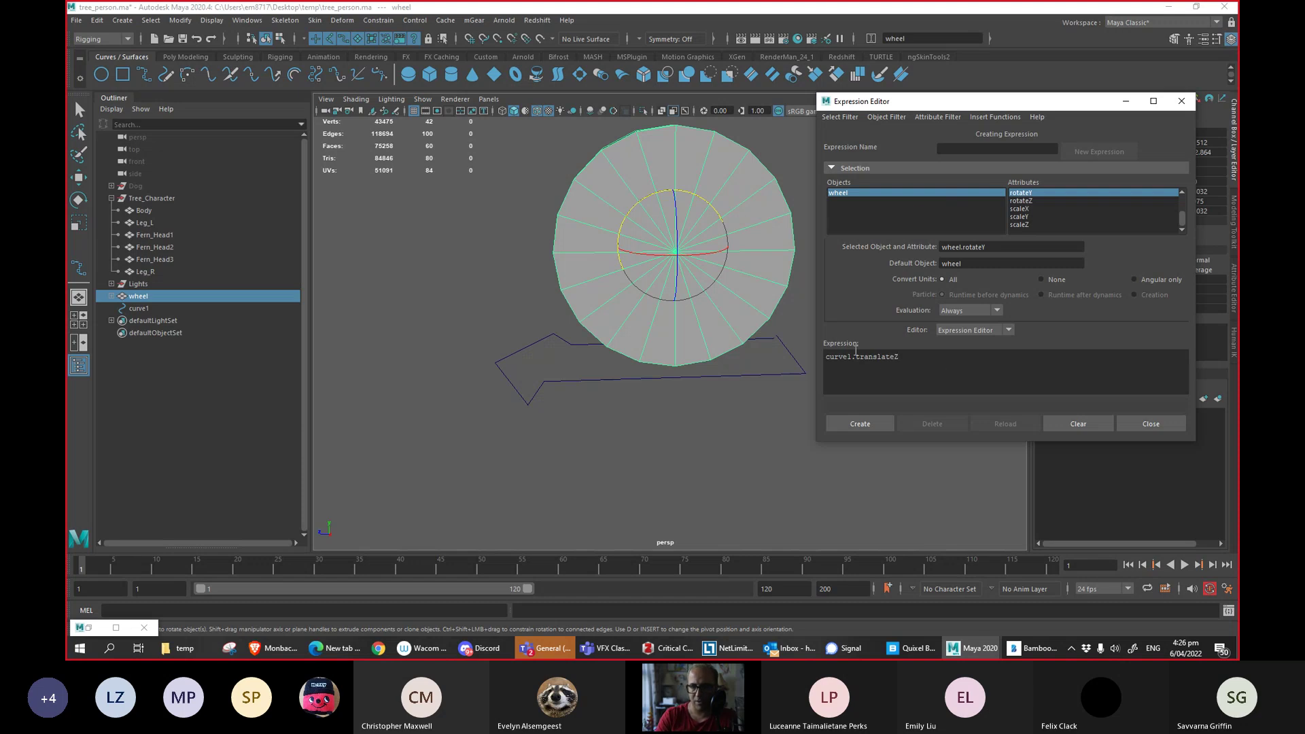
Complete the expression as wheel.rotateY = curve1.translateZ*100; and create it.
{"action": "left_click_drag", "start_coordinate": [1020, 248], "coordinate": [903, 251]}
{"action": "key", "text": "ctrl+c"}
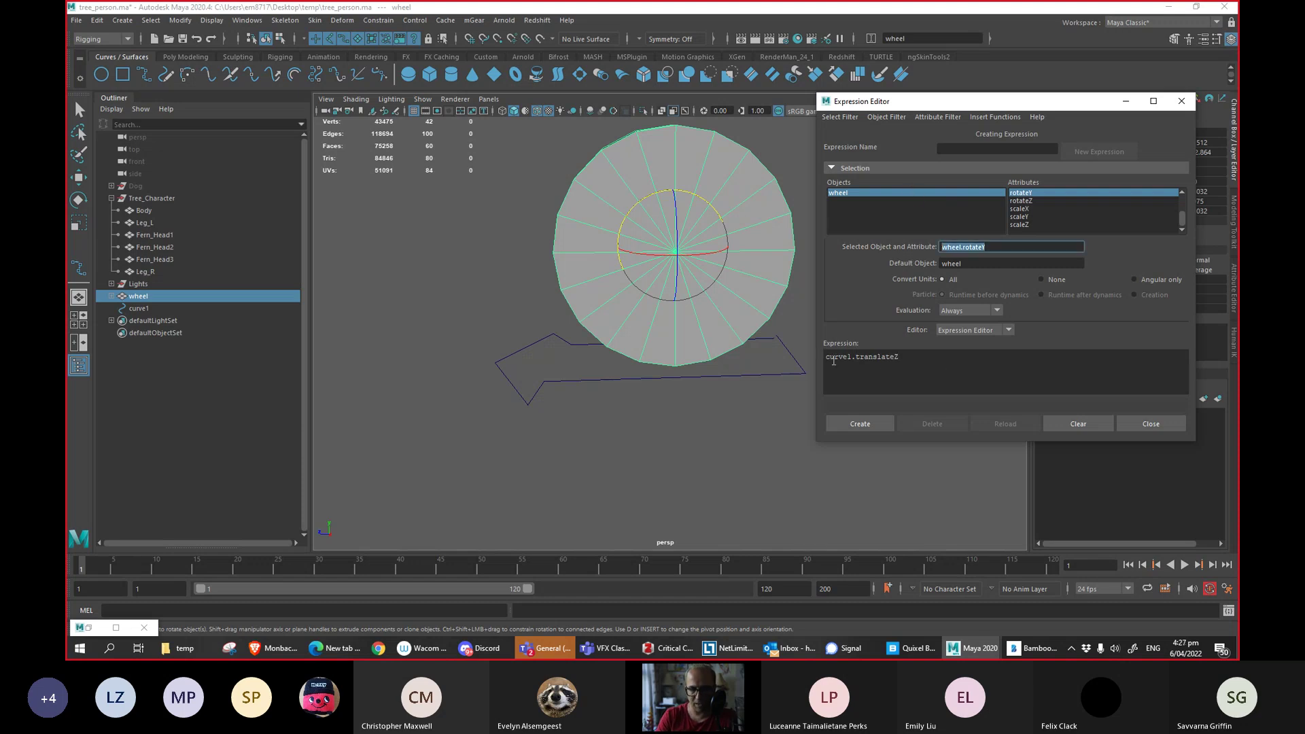
{"action": "triple_click", "coordinate": [830, 363]}
{"action": "key", "text": "Home"}
{"action": "key", "text": "ctrl+v"}
{"action": "type", "text": "="}
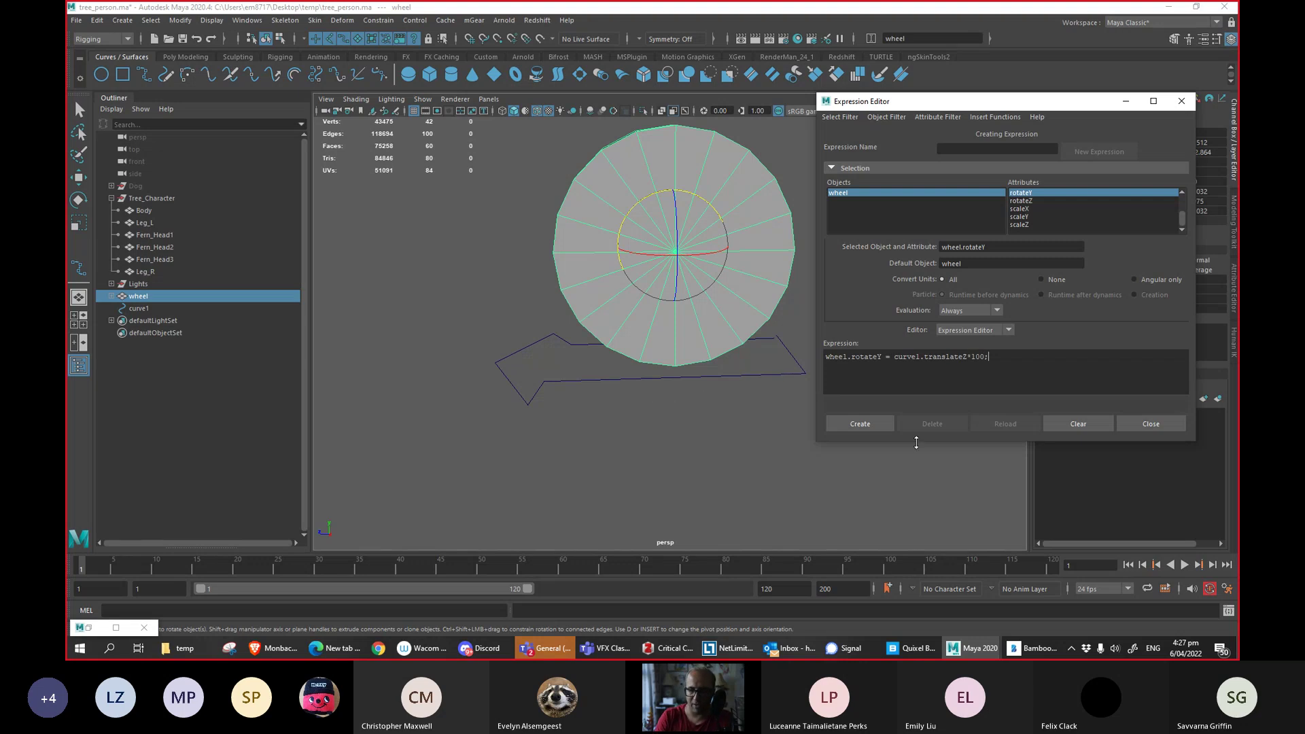
{"action": "left_click", "coordinate": [861, 429]}
Move the arrow curve along Z to test how the wheel rotates with it.
{"action": "left_click", "coordinate": [557, 381]}
{"action": "key", "text": "w"}
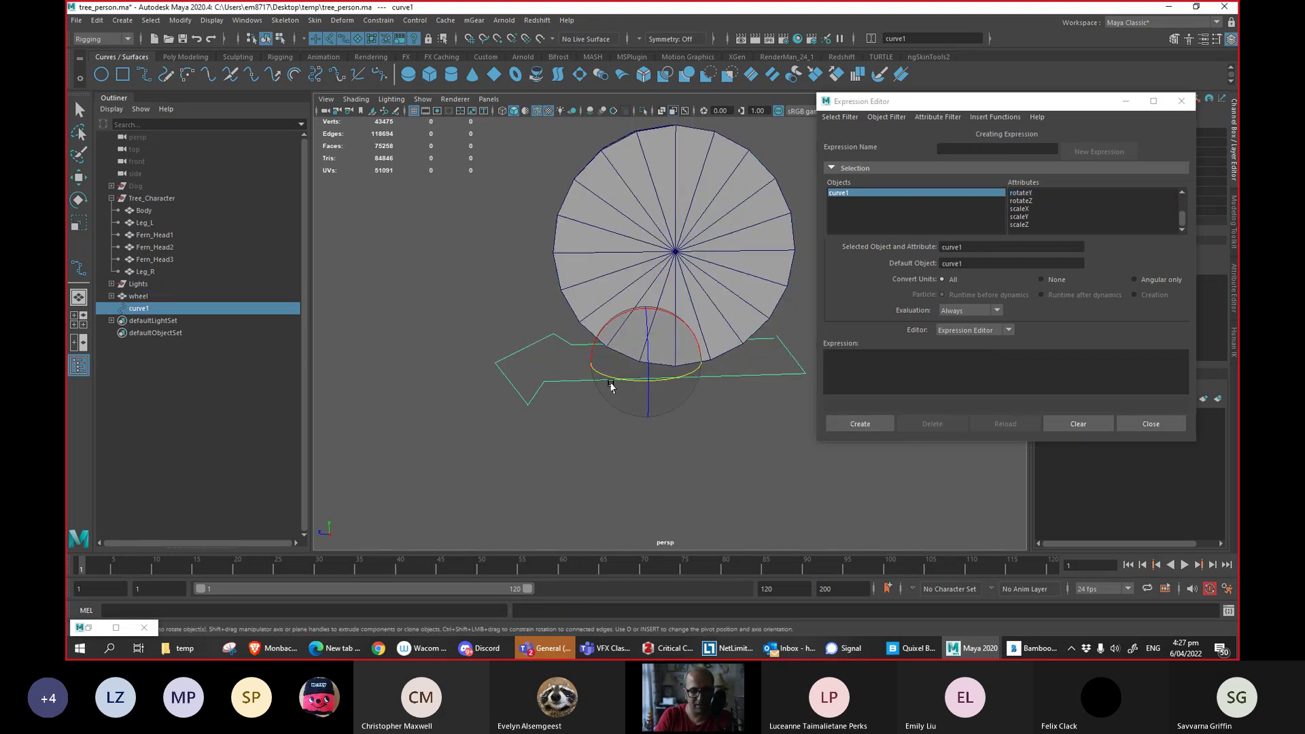
{"action": "left_click_drag", "start_coordinate": [616, 366], "coordinate": [589, 392]}
{"action": "middle_click_drag", "start_coordinate": [627, 393], "coordinate": [589, 394], "text": "alt"}
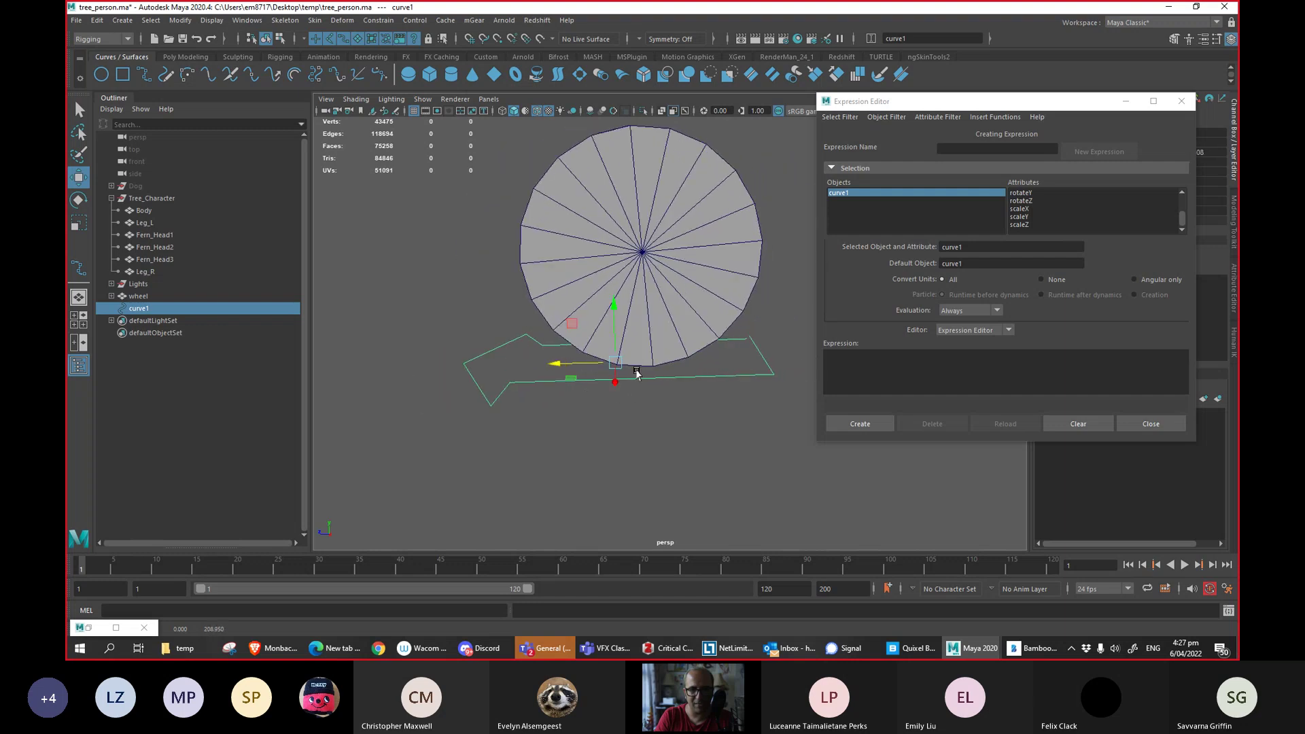
Reload the expression on the wheel's rotateY, change it to wheel.rotateY = -curve1.translateZ*50; and apply the edit.
{"action": "left_click", "coordinate": [667, 353]}
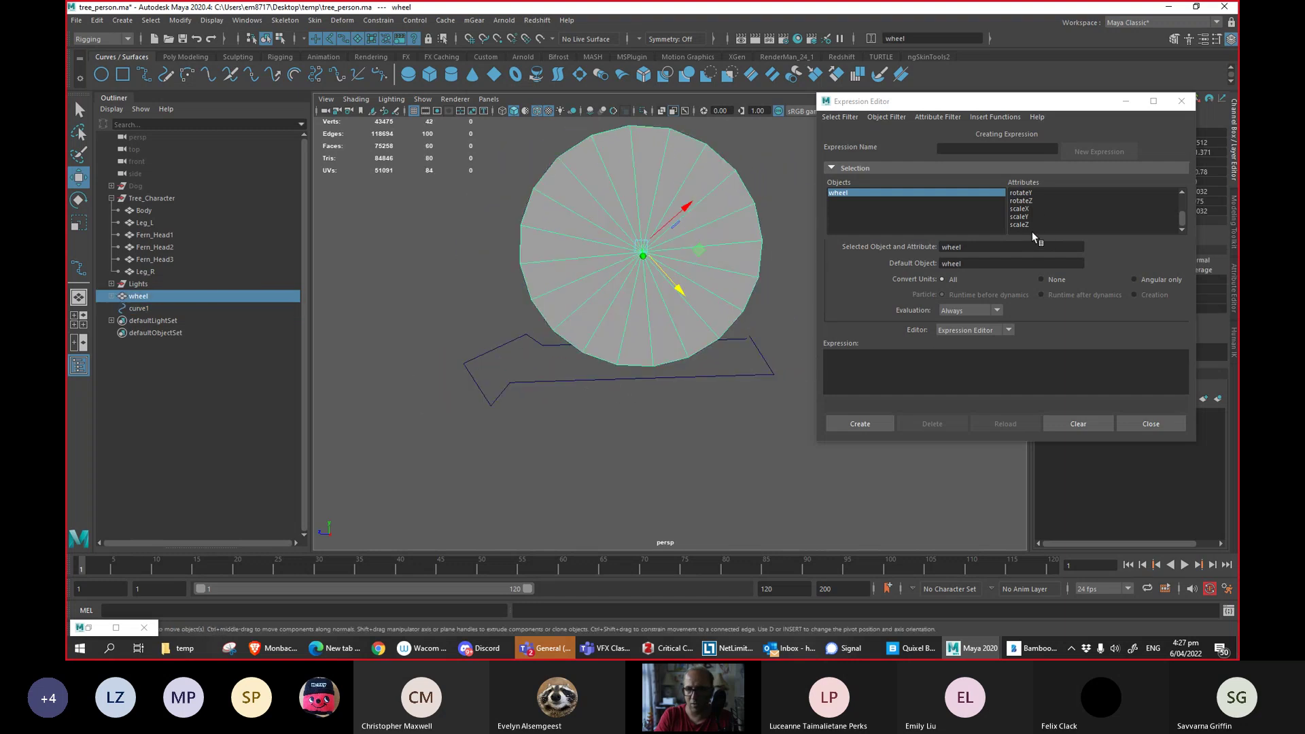
{"action": "left_click", "coordinate": [1181, 217]}
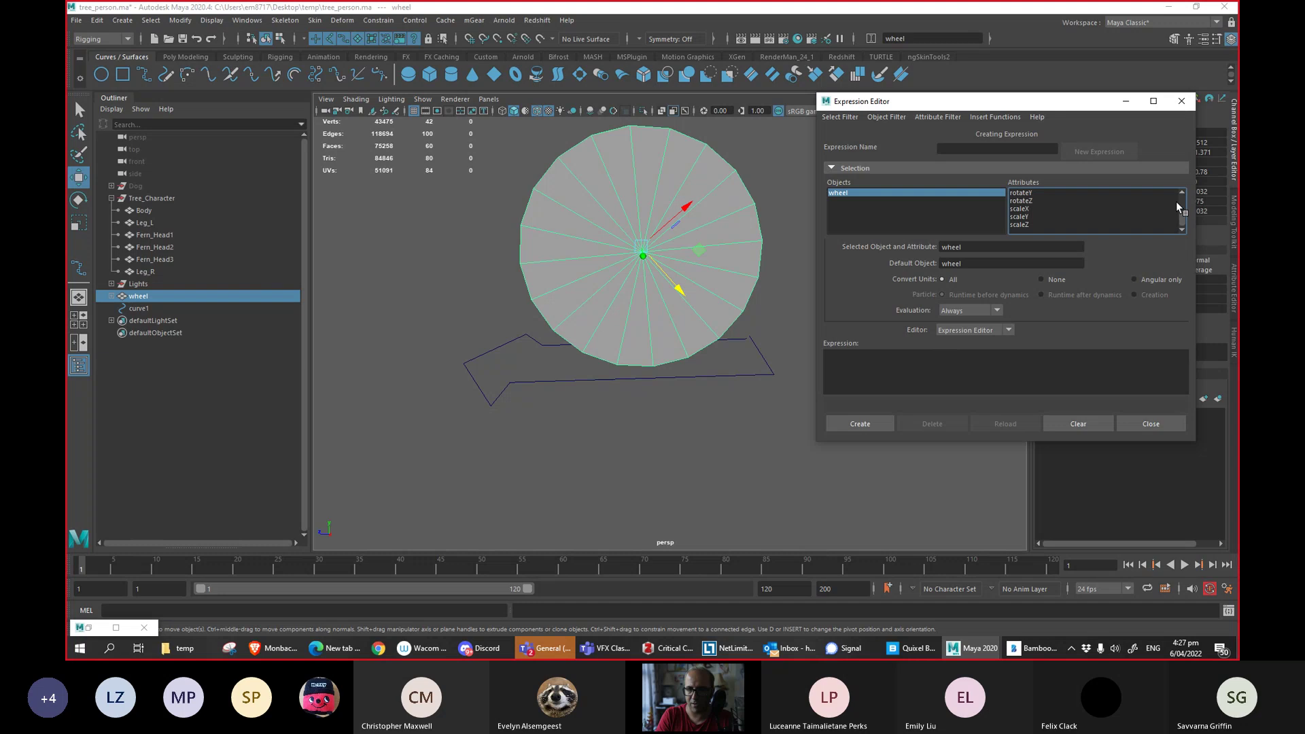
{"action": "left_click", "coordinate": [1058, 193]}
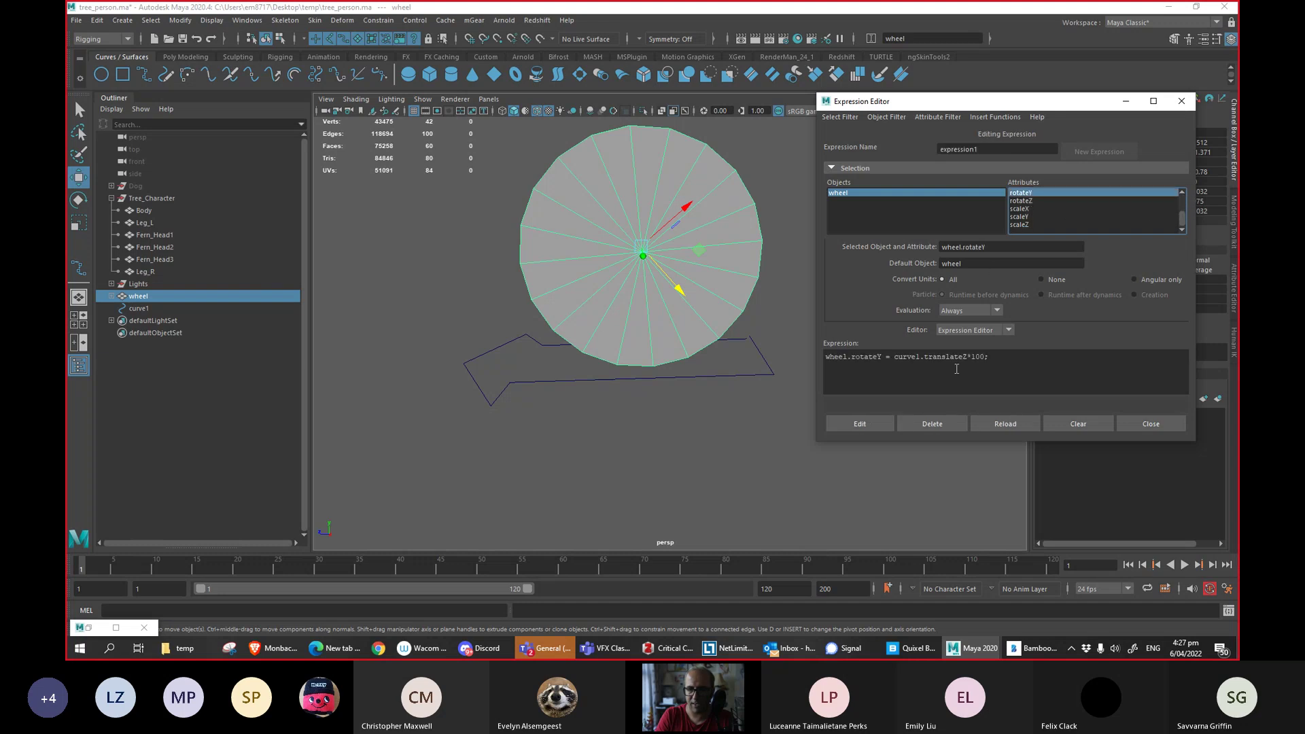
{"action": "left_click_drag", "start_coordinate": [986, 357], "coordinate": [978, 358]}
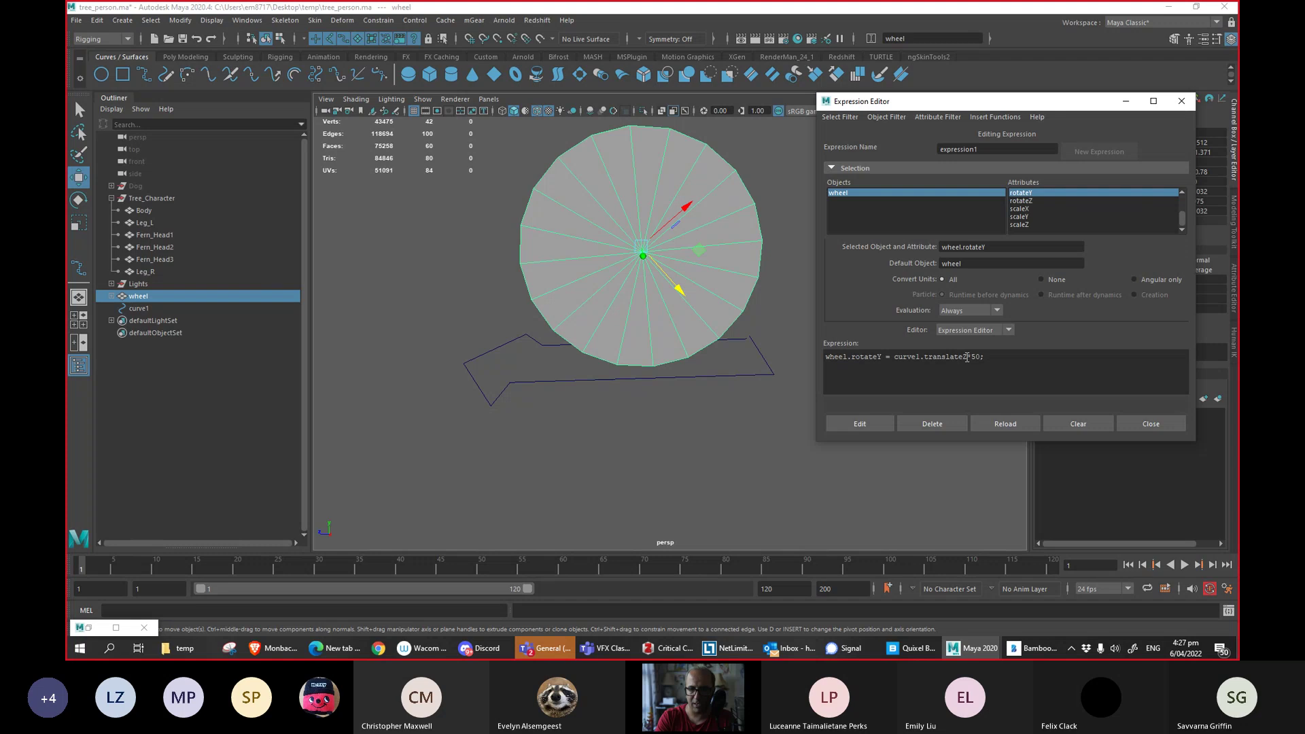
{"action": "left_click", "coordinate": [894, 357]}
{"action": "type", "text": "-"}
{"action": "left_click", "coordinate": [860, 424]}
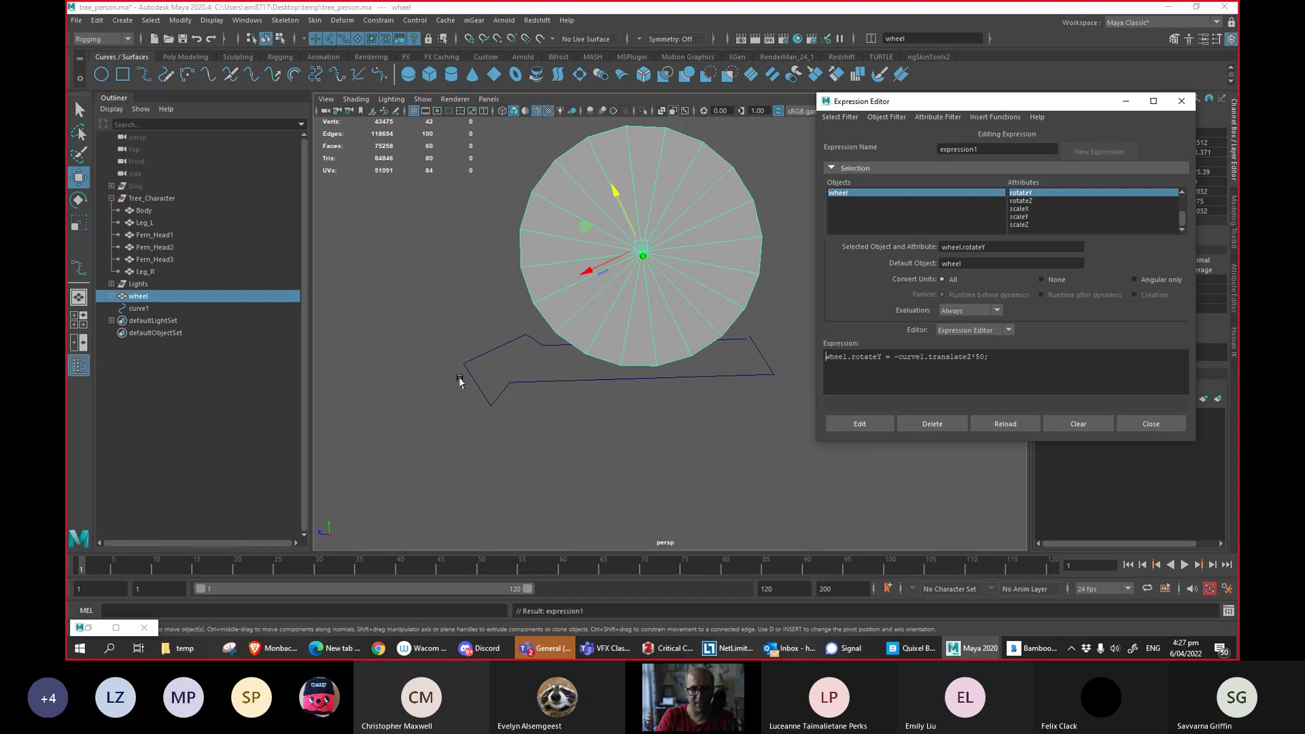
Move the arrow curve along Z to about 11.4 to test the edited expression, and close the Expression Editor.
{"action": "left_click", "coordinate": [503, 397]}
{"action": "left_click_drag", "start_coordinate": [565, 370], "coordinate": [542, 387]}
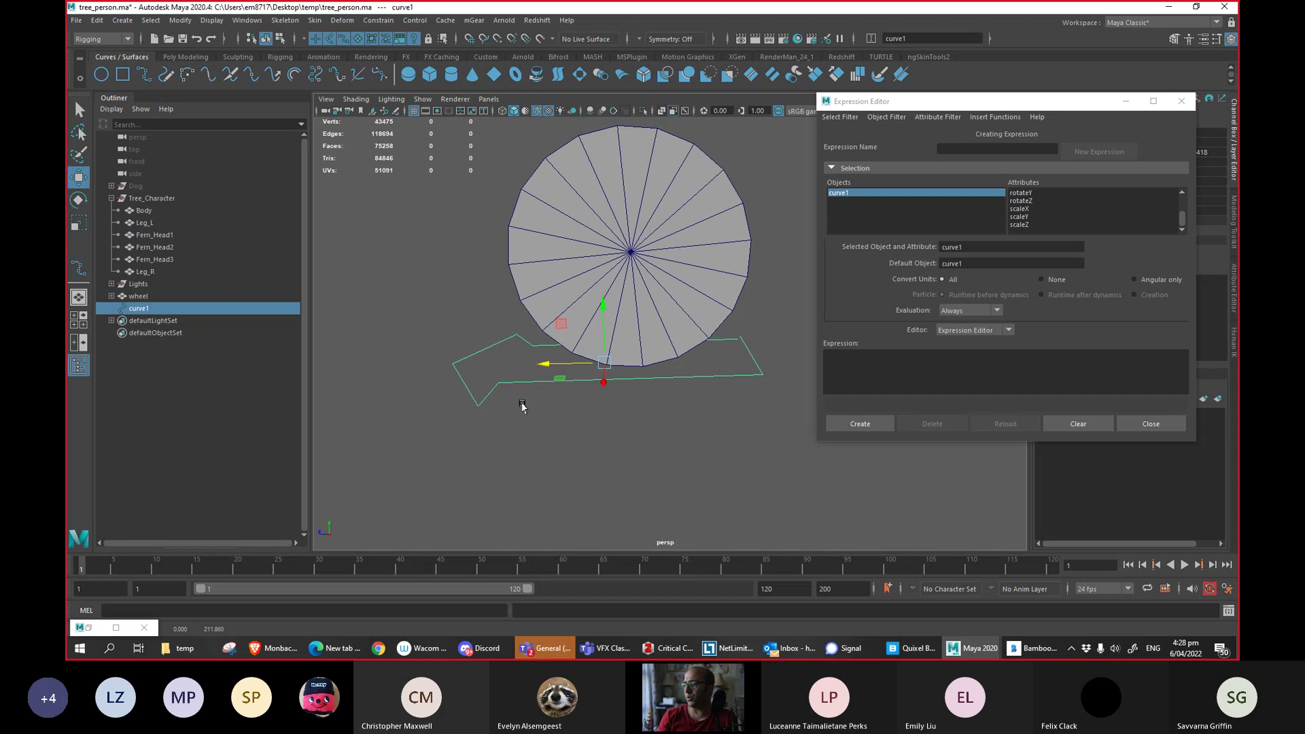
{"action": "left_click", "coordinate": [1151, 423]}
Delete the wheel and its arrow control curve from the scene.
{"action": "left_click_drag", "start_coordinate": [586, 410], "coordinate": [623, 429], "text": "alt"}
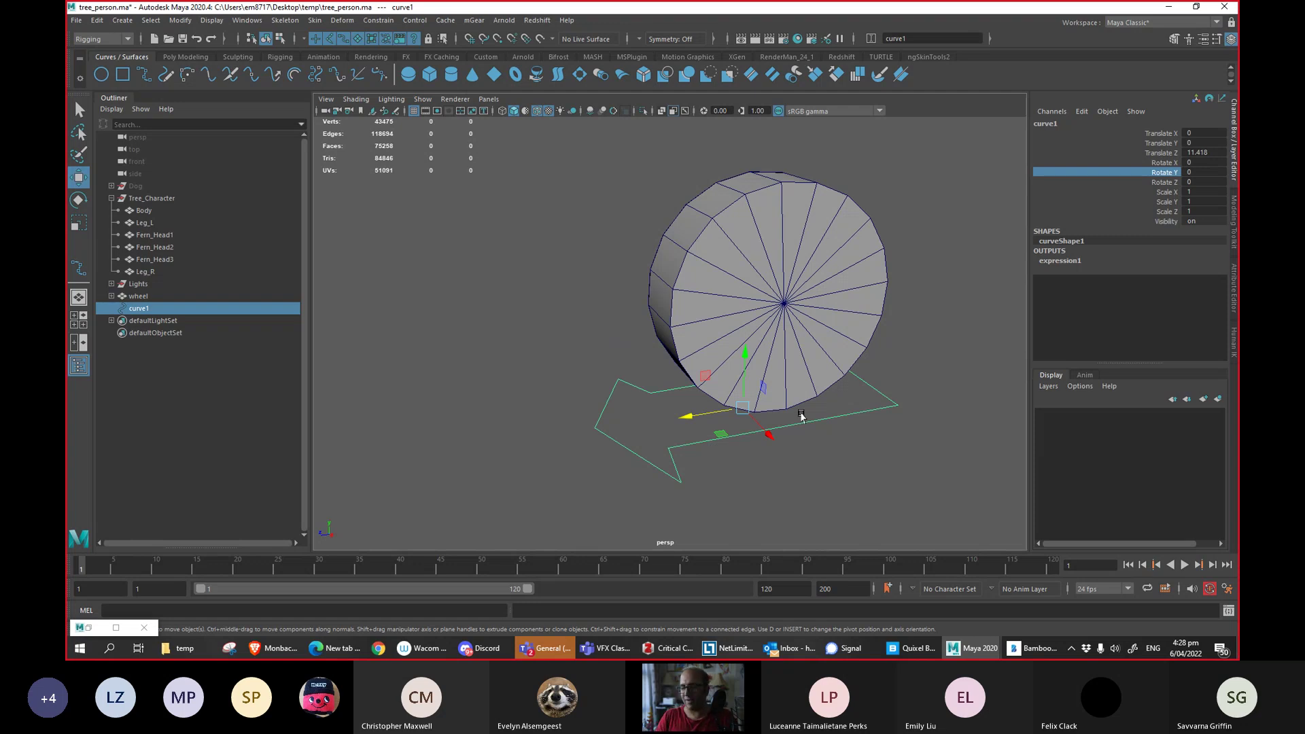
{"action": "left_click", "coordinate": [167, 297], "text": "ctrl"}
{"action": "key", "text": "Delete"}
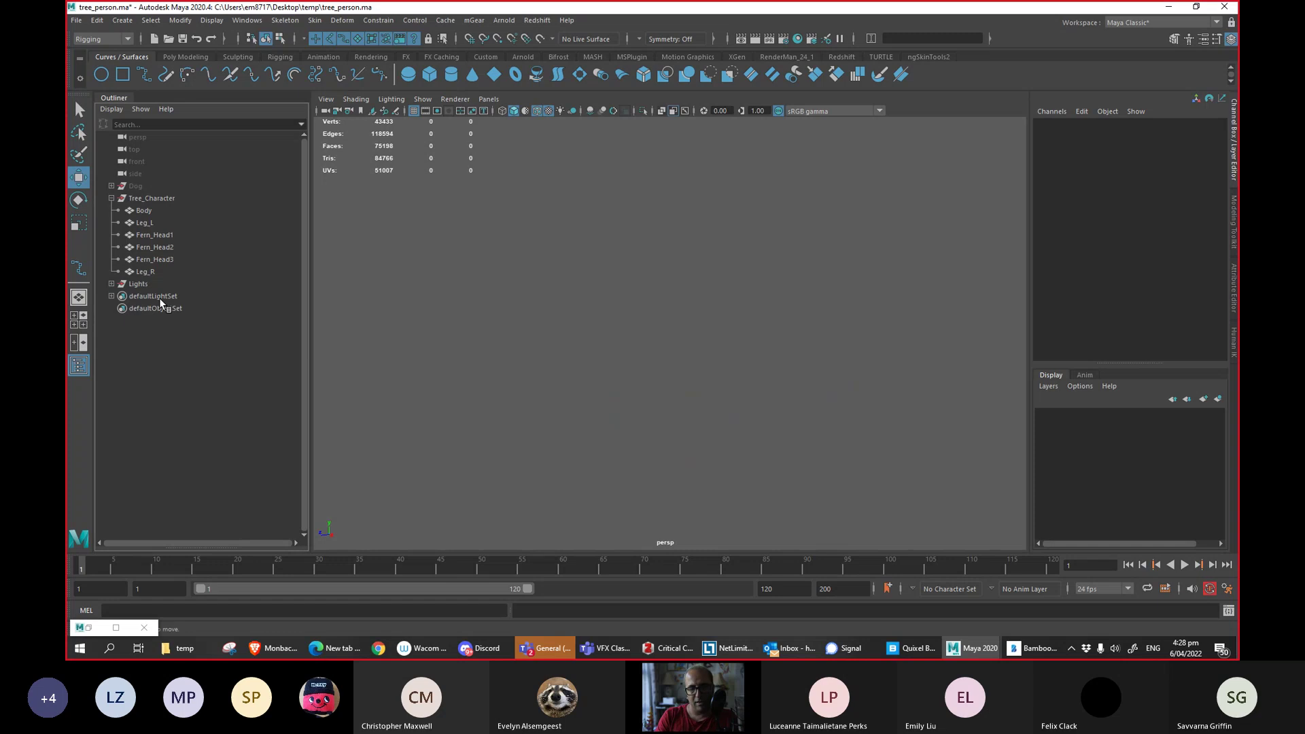
Glance at the rigging notes in Bamboo Paper, and back in Maya examine the transform channels of Leg_L, Body, Leg_R and Fern_Head3.
{"action": "left_click_drag", "start_coordinate": [755, 349], "coordinate": [637, 437], "text": "alt"}
{"action": "key", "text": "alt+Tab"}
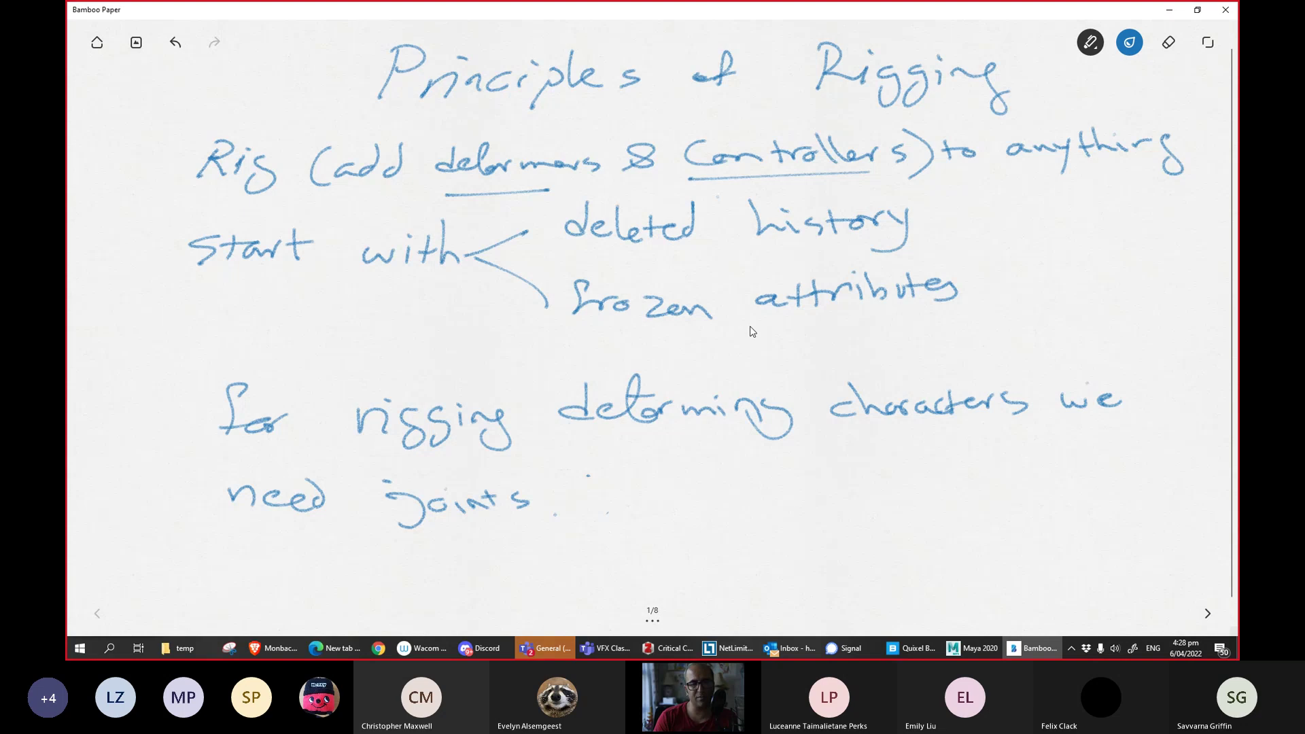
{"action": "key", "text": "alt+Tab"}
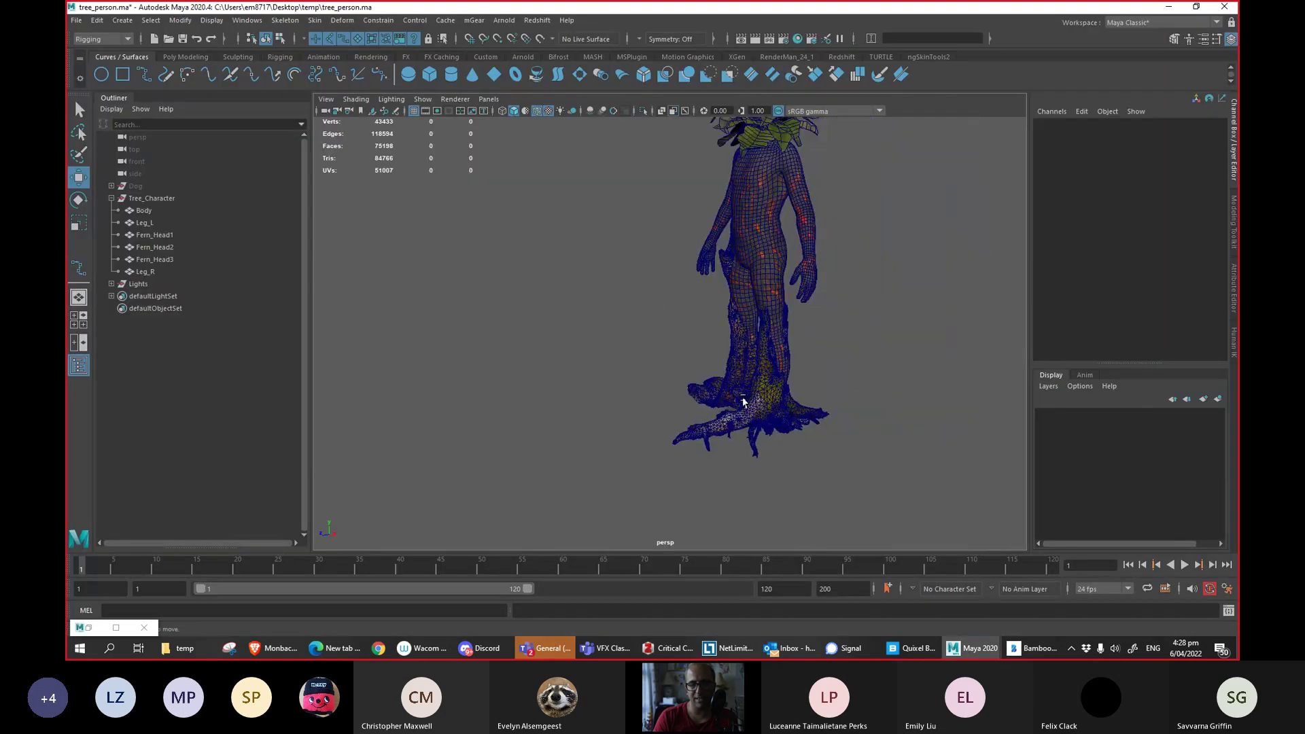
{"action": "left_click", "coordinate": [780, 396]}
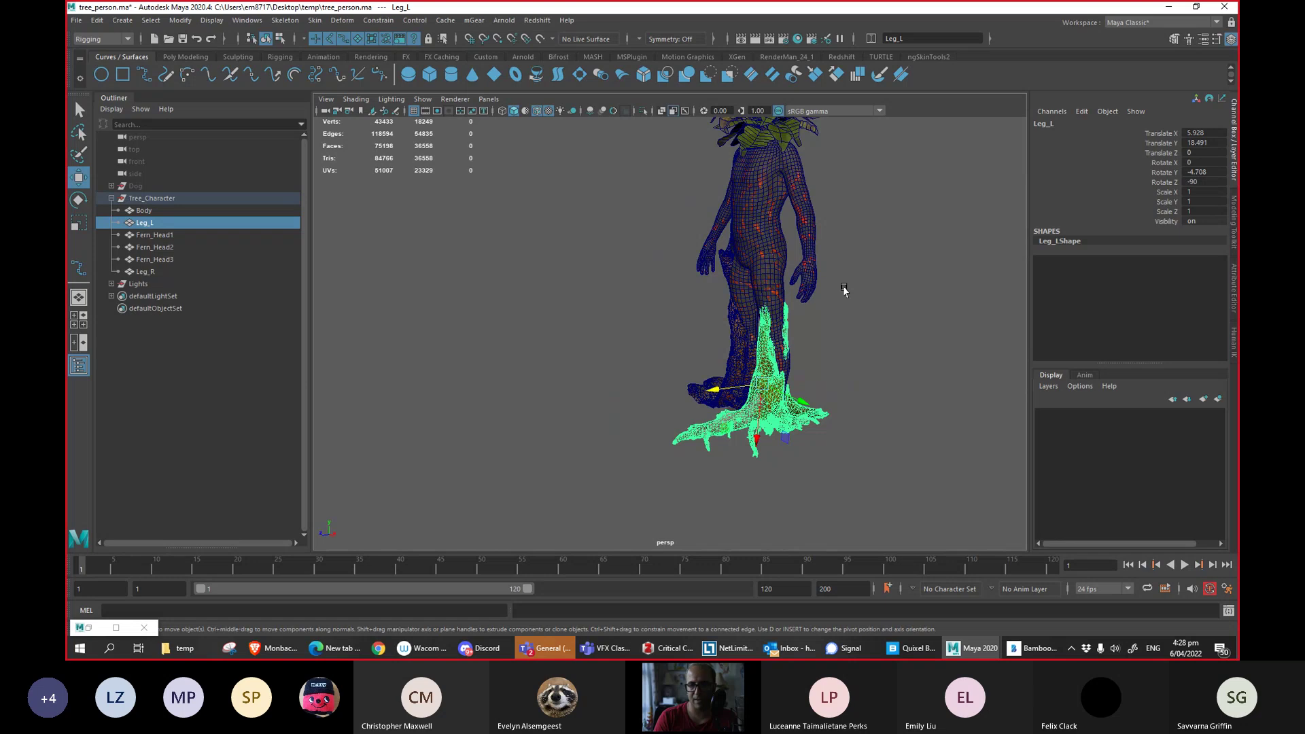
{"action": "left_click_drag", "start_coordinate": [772, 218], "coordinate": [742, 232], "text": "alt"}
{"action": "left_click", "coordinate": [752, 235]}
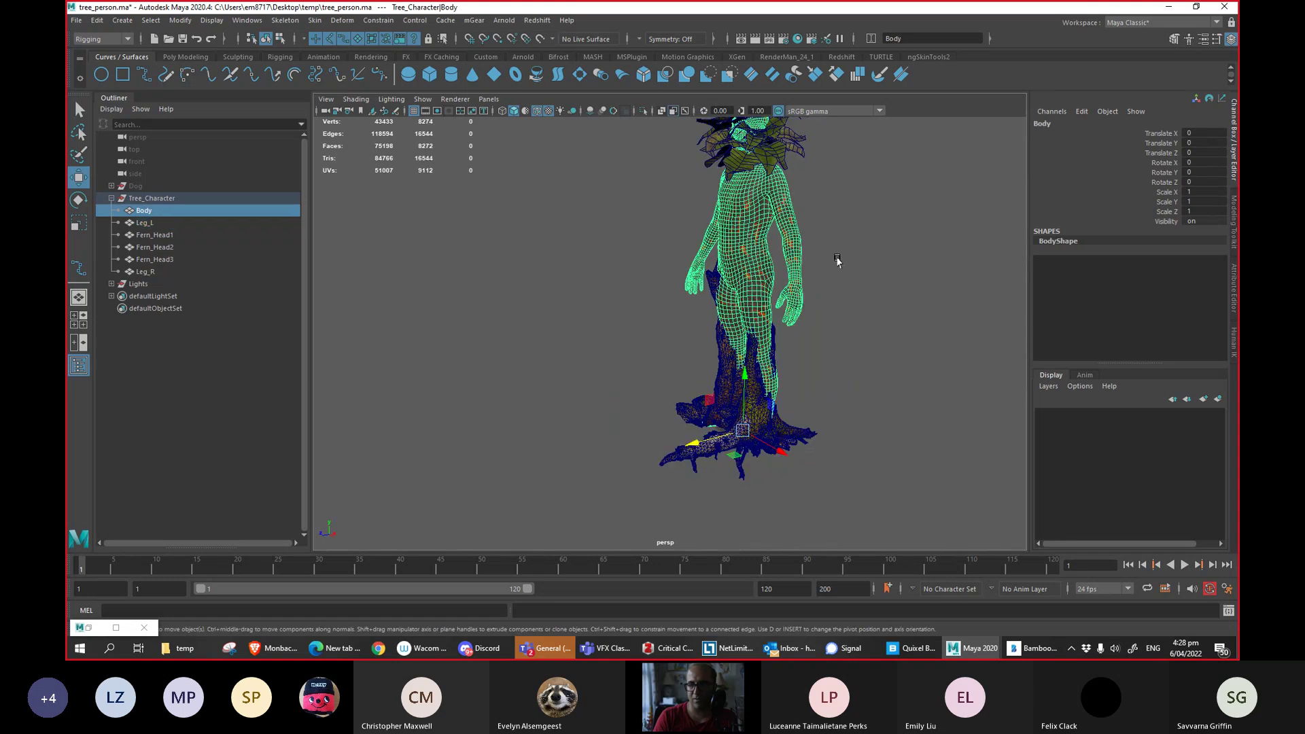
{"action": "left_click_drag", "start_coordinate": [716, 311], "coordinate": [741, 348], "text": "alt"}
{"action": "left_click", "coordinate": [744, 354]}
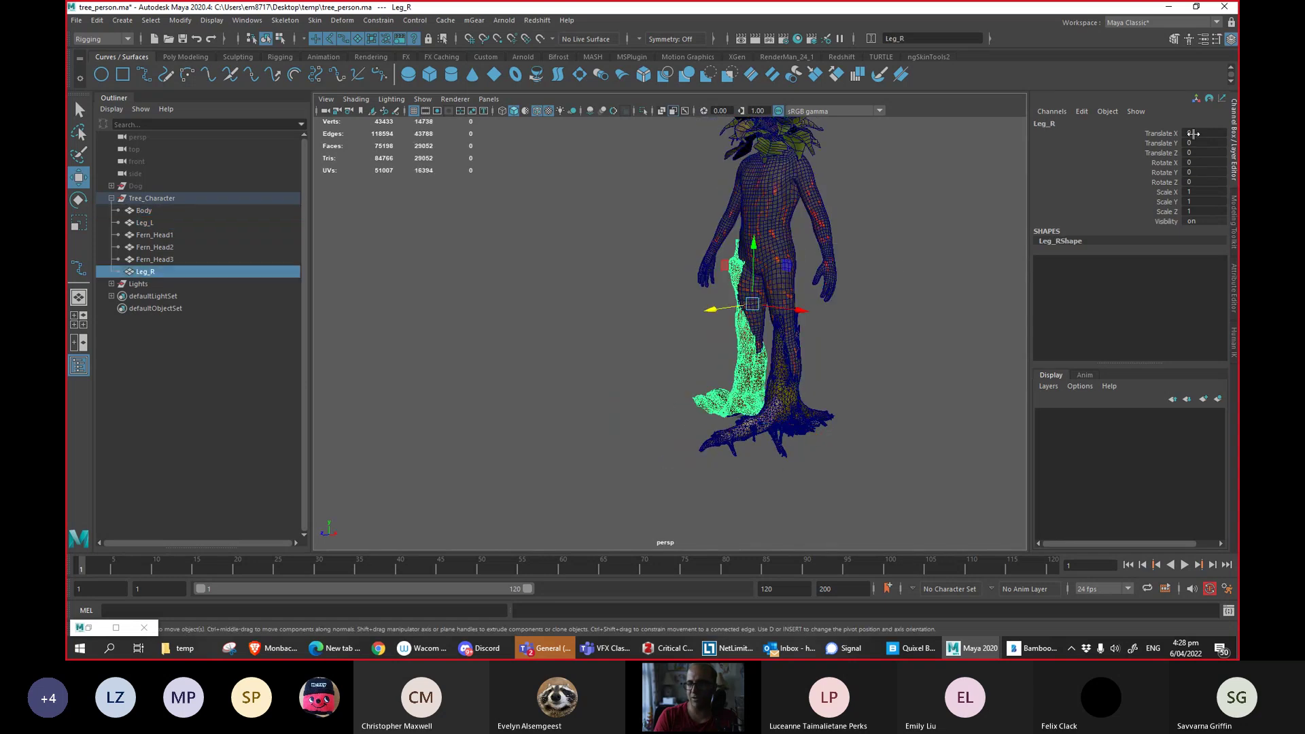
{"action": "left_click", "coordinate": [789, 374]}
{"action": "left_click_drag", "start_coordinate": [826, 231], "coordinate": [760, 214], "text": "alt"}
{"action": "left_click", "coordinate": [757, 212]}
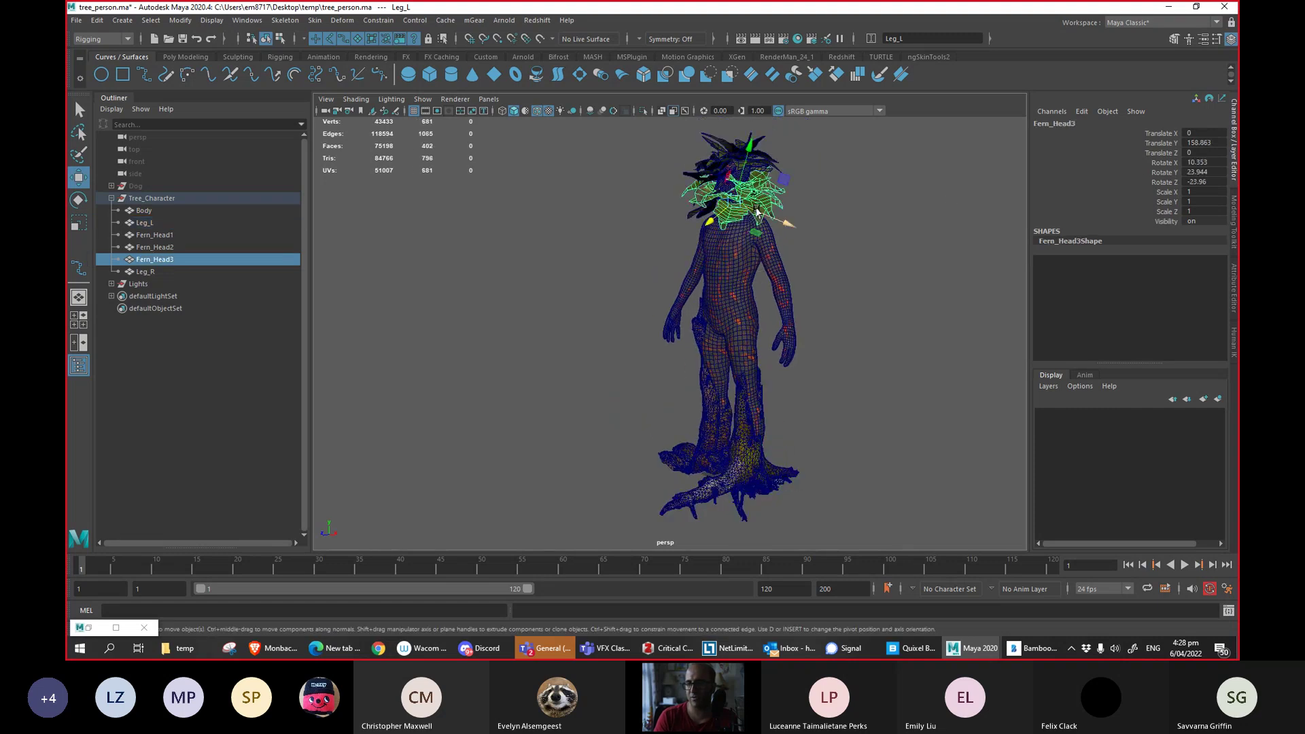
Delete the history and freeze the transformations of all six tree character meshes together.
{"action": "mouse_move", "coordinate": [806, 275]}
{"action": "left_mouse_down", "text": "alt"}
{"action": "mouse_move", "coordinate": [569, 193]}
{"action": "mouse_move", "coordinate": [879, 470]}
{"action": "left_mouse_up", "text": "alt"}
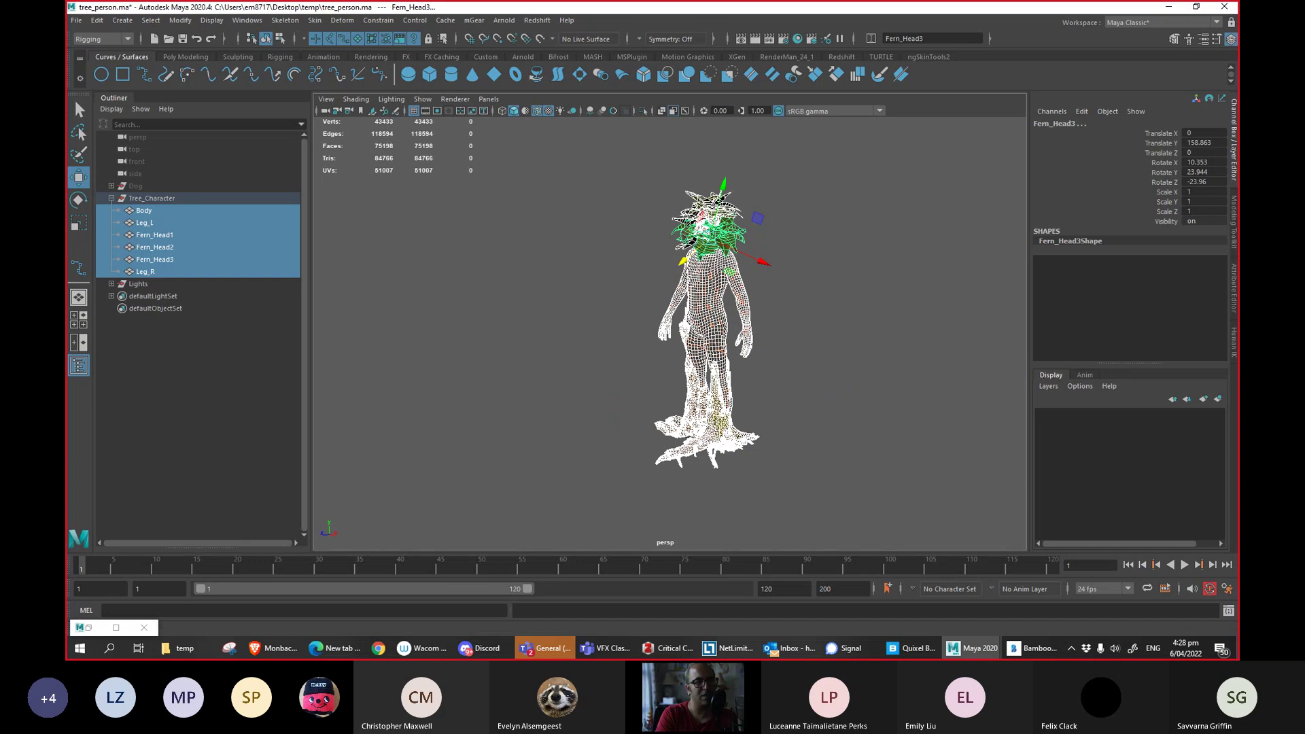
{"action": "left_click", "coordinate": [98, 19]}
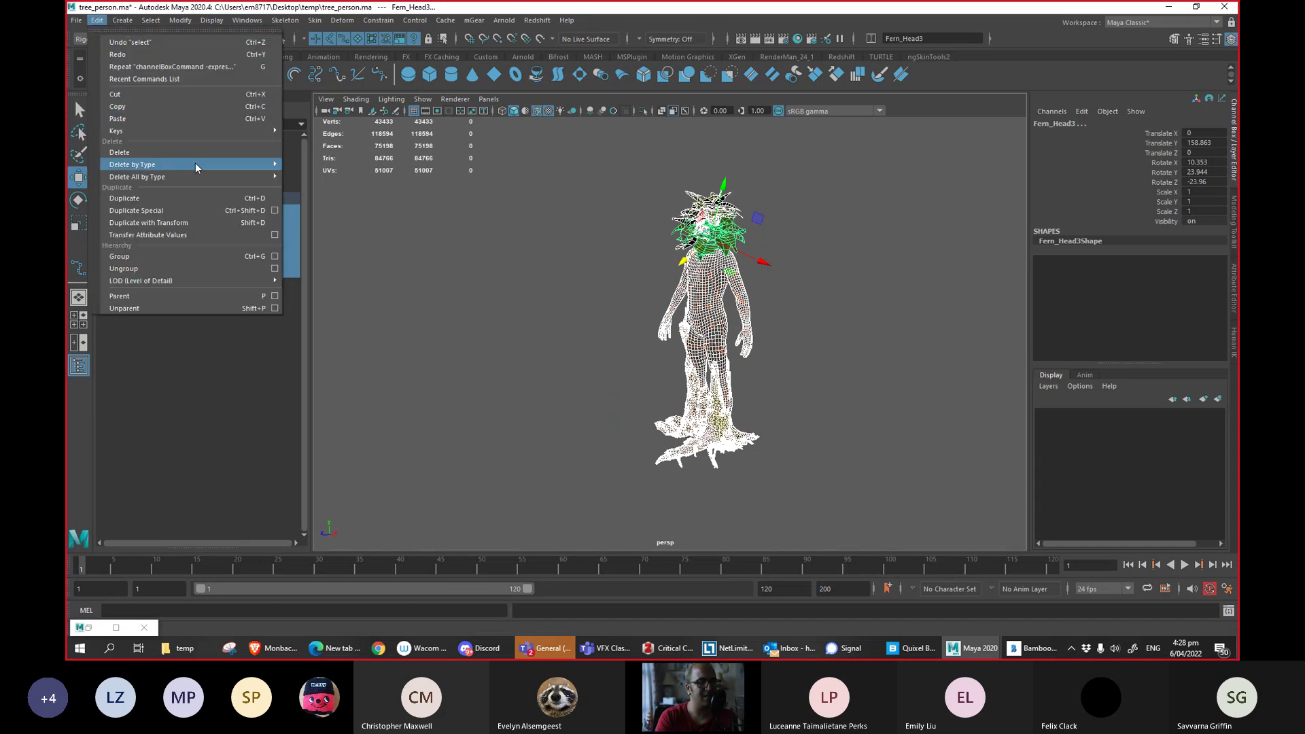
{"action": "left_click", "coordinate": [360, 167]}
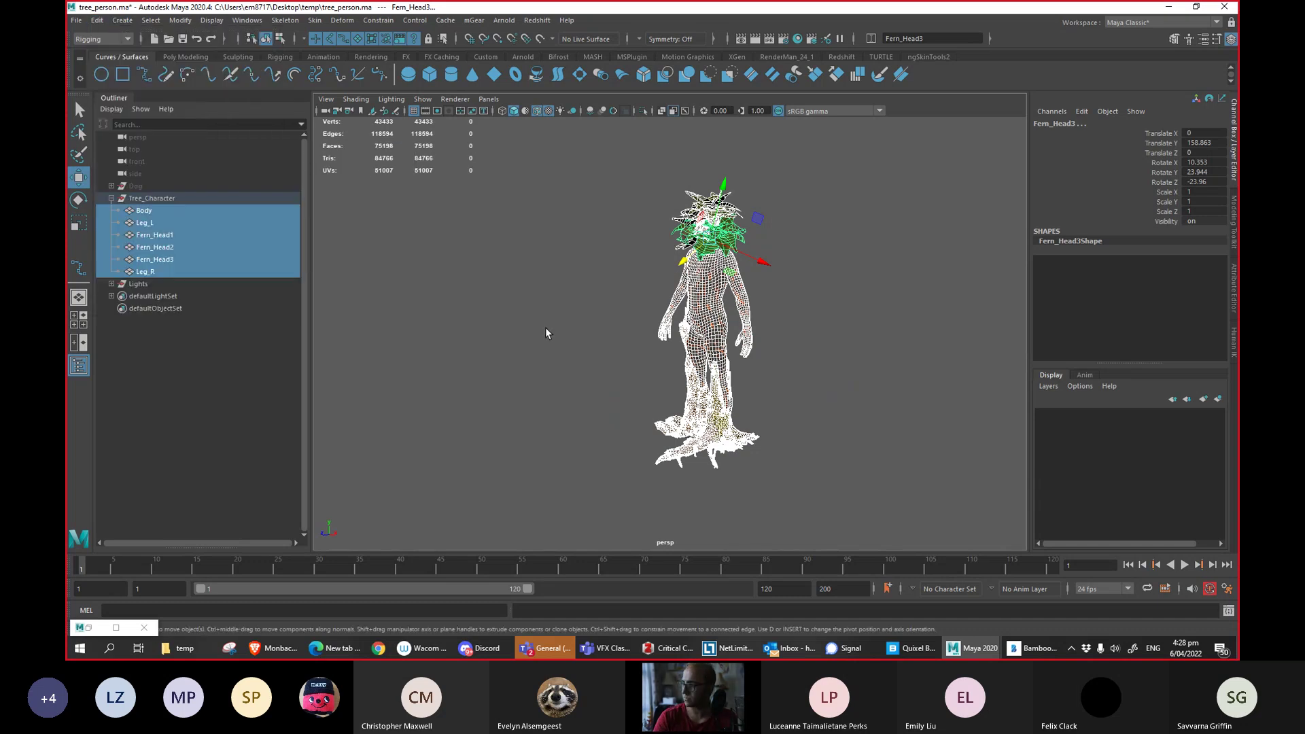
{"action": "left_click", "coordinate": [180, 20]}
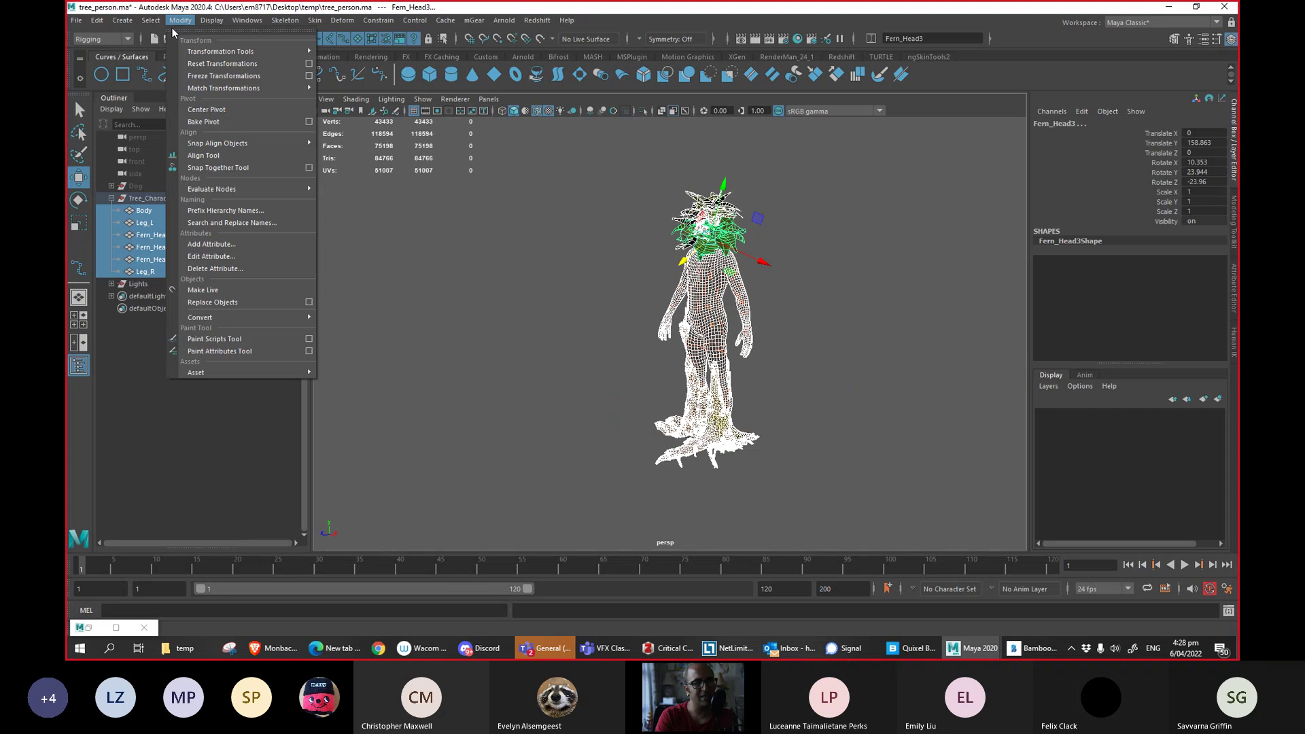
{"action": "left_click", "coordinate": [224, 76]}
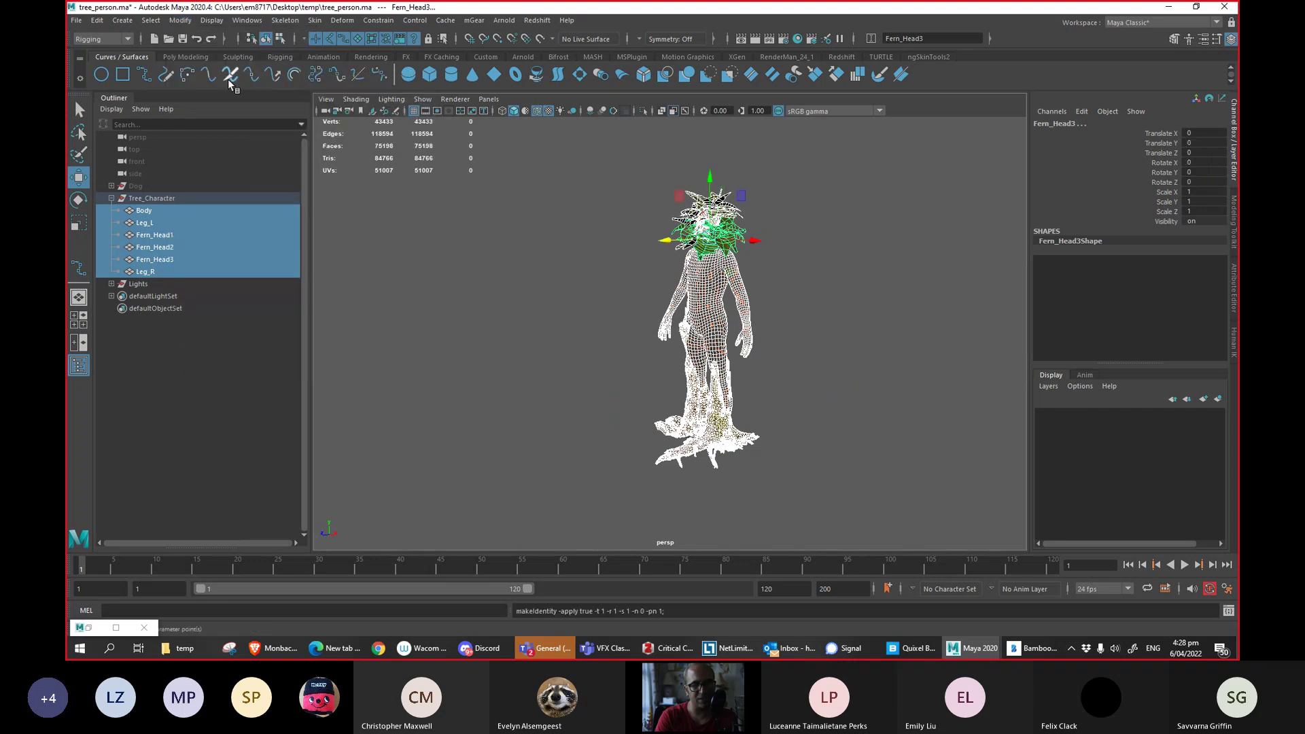
Check the transform channels of the character's legs, body and head fern one by one.
{"action": "left_click", "coordinate": [899, 178]}
{"action": "left_click", "coordinate": [728, 427]}
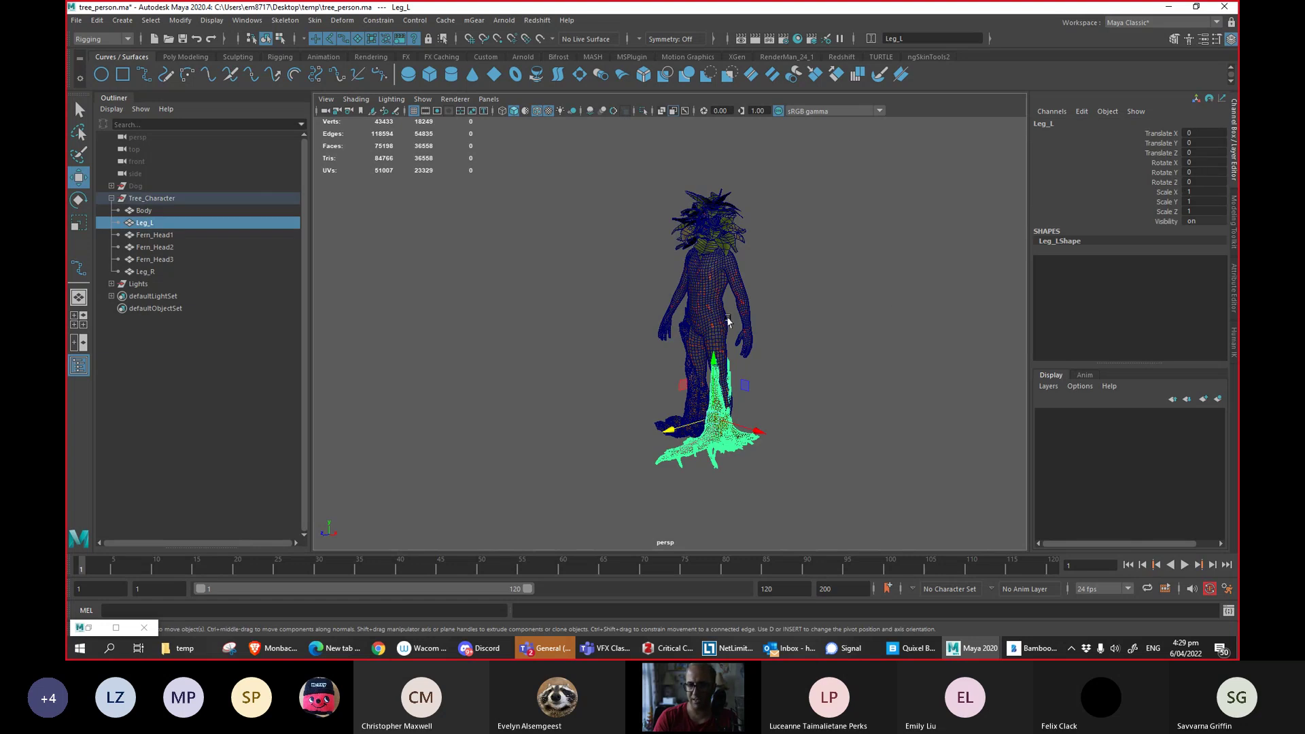
{"action": "left_click", "coordinate": [692, 376]}
{"action": "left_click", "coordinate": [716, 326]}
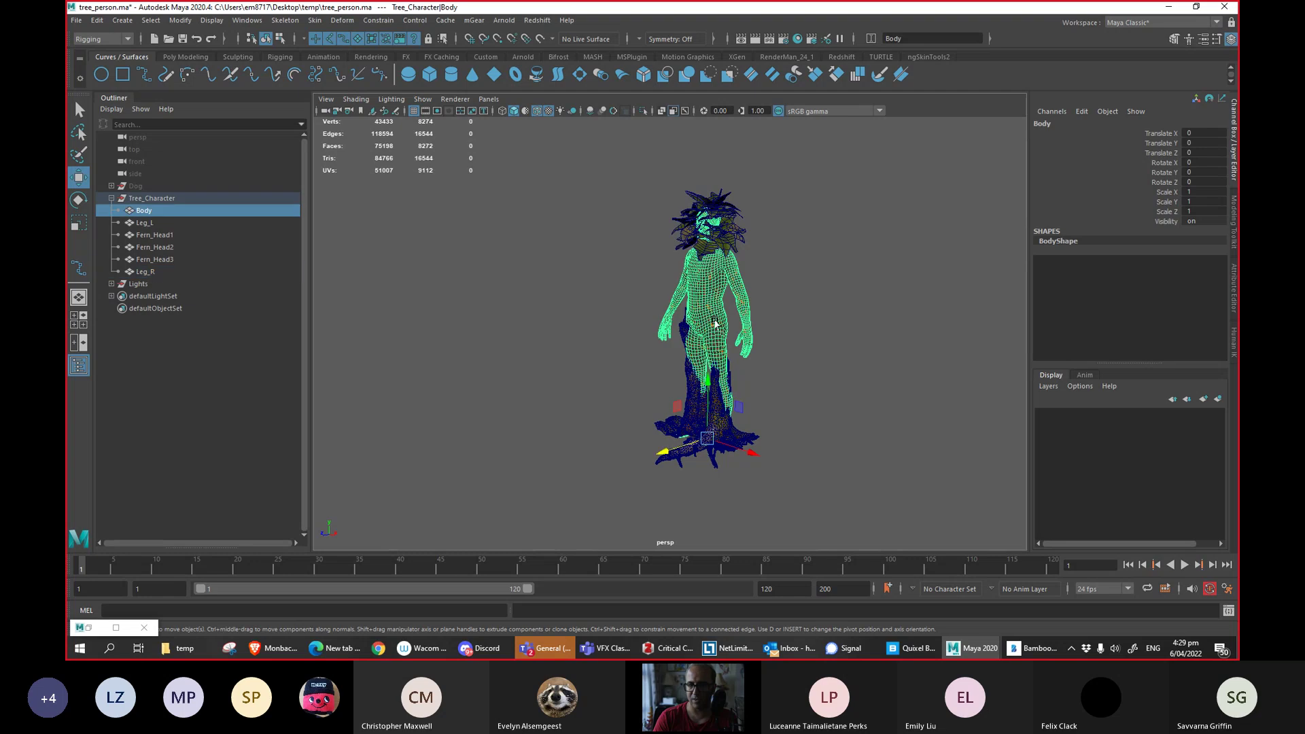
{"action": "left_click", "coordinate": [724, 235]}
Deselect the character and turn off the wireframe overlay on its textured meshes.
{"action": "right_click_drag", "start_coordinate": [826, 246], "coordinate": [841, 273], "text": "alt"}
{"action": "middle_click_drag", "start_coordinate": [842, 273], "coordinate": [807, 280], "text": "alt"}
{"action": "left_click", "coordinate": [828, 307]}
{"action": "right_click_drag", "start_coordinate": [807, 280], "coordinate": [706, 277], "text": "alt"}
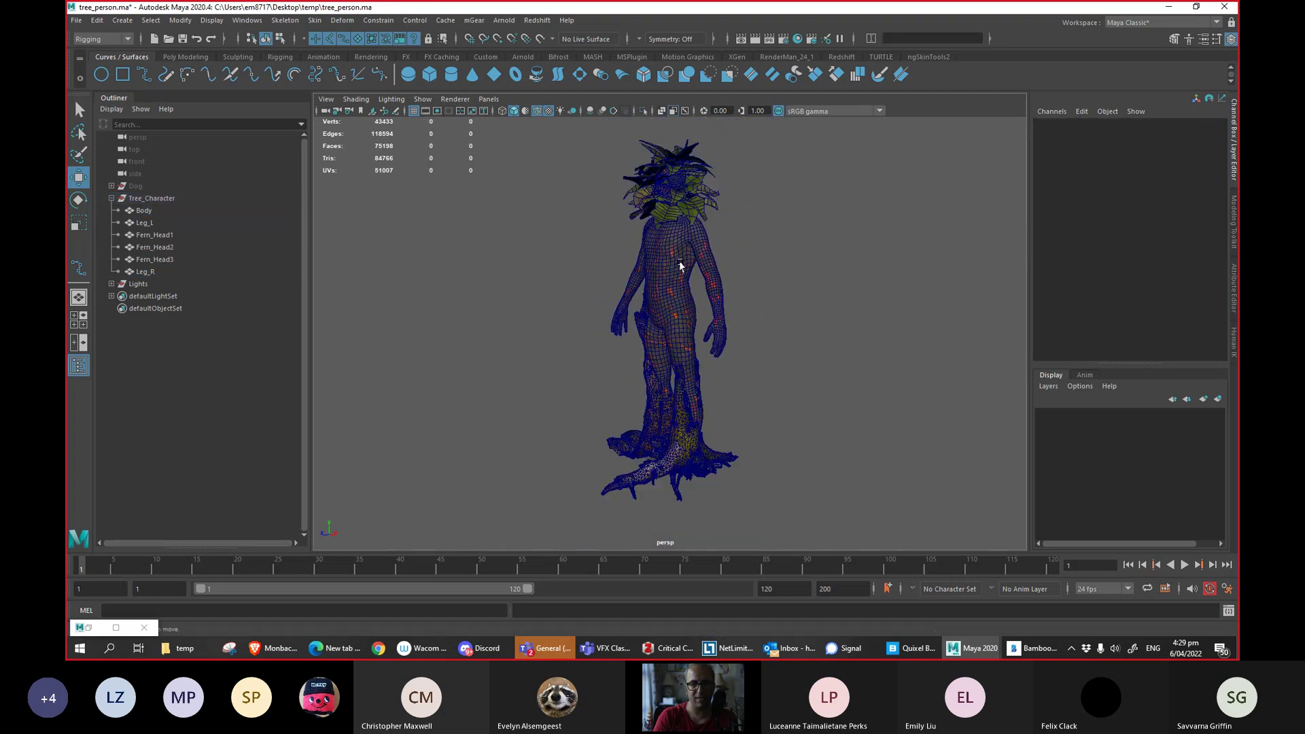
{"action": "left_click", "coordinate": [532, 114]}
Switch to Bamboo Paper and read the second notes page, about joints and skinning, comparing it with the character in Maya.
{"action": "key", "text": "alt+Tab"}
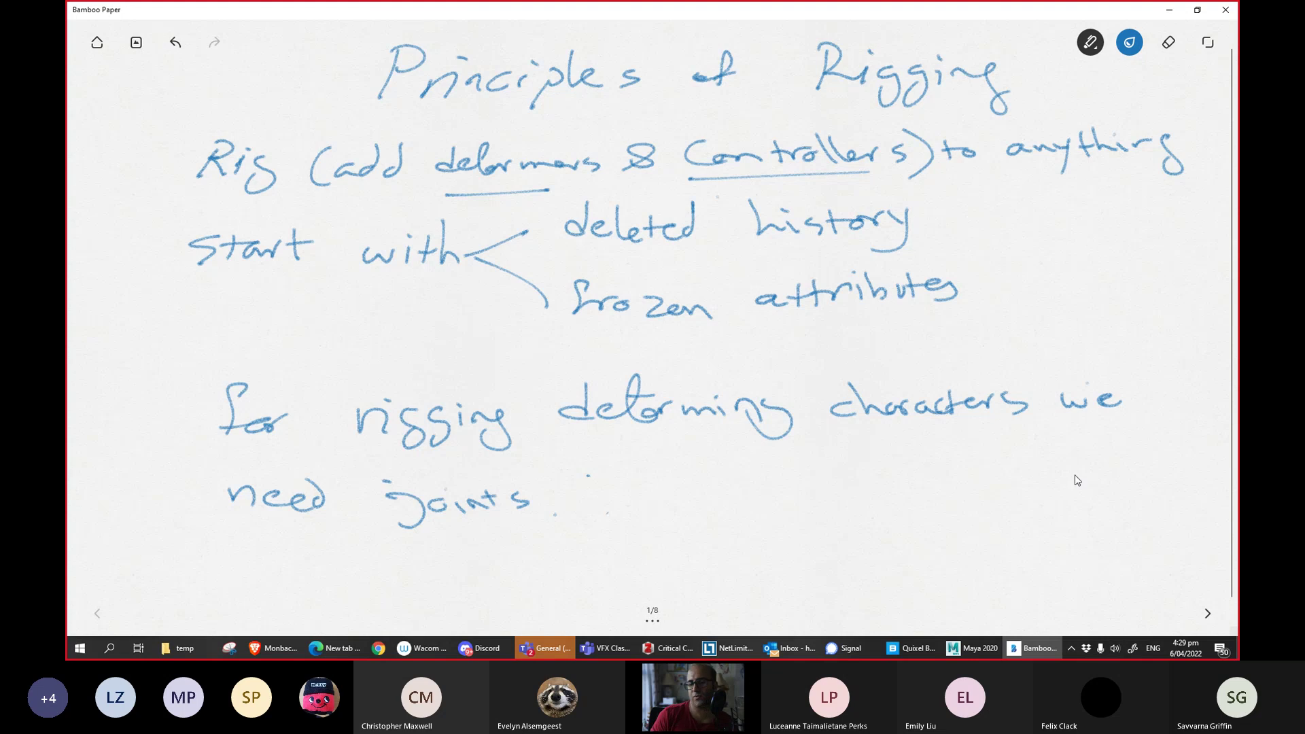
{"action": "left_click", "coordinate": [1208, 614]}
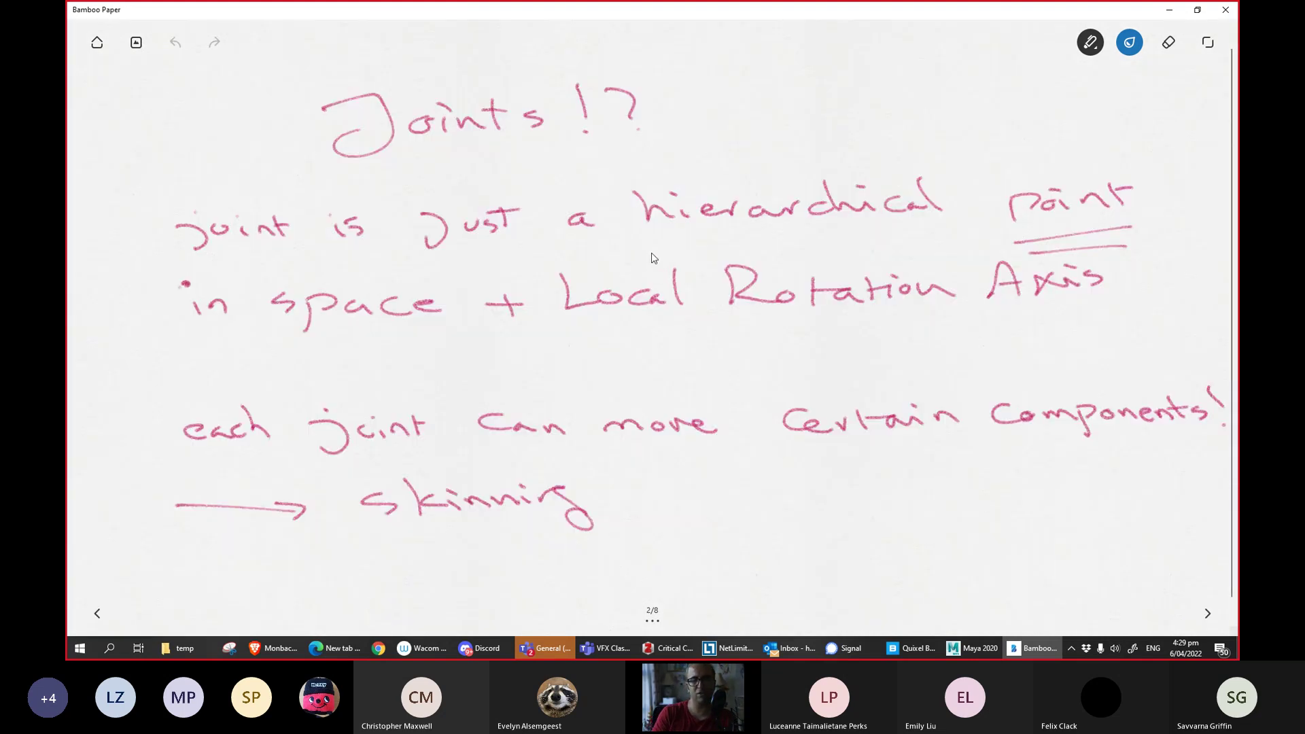
{"action": "key", "text": "alt+Tab"}
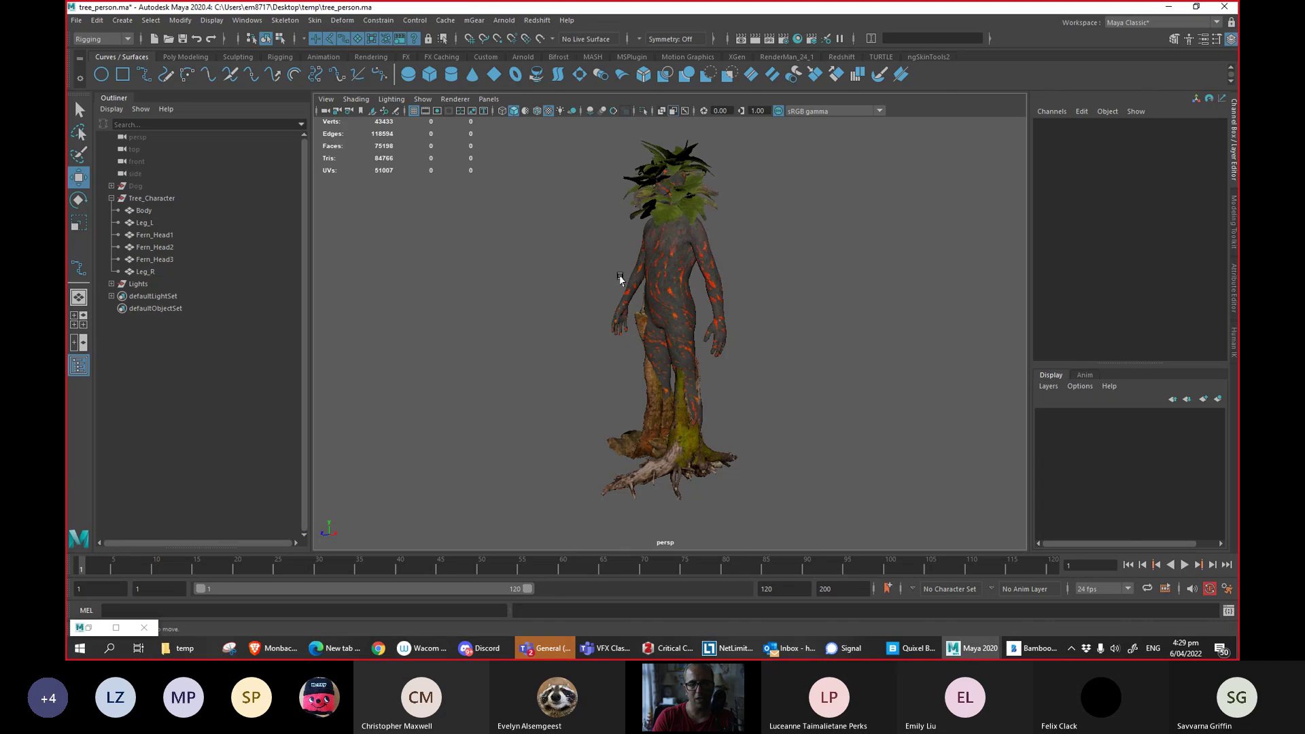
{"action": "key", "text": "alt+Tab"}
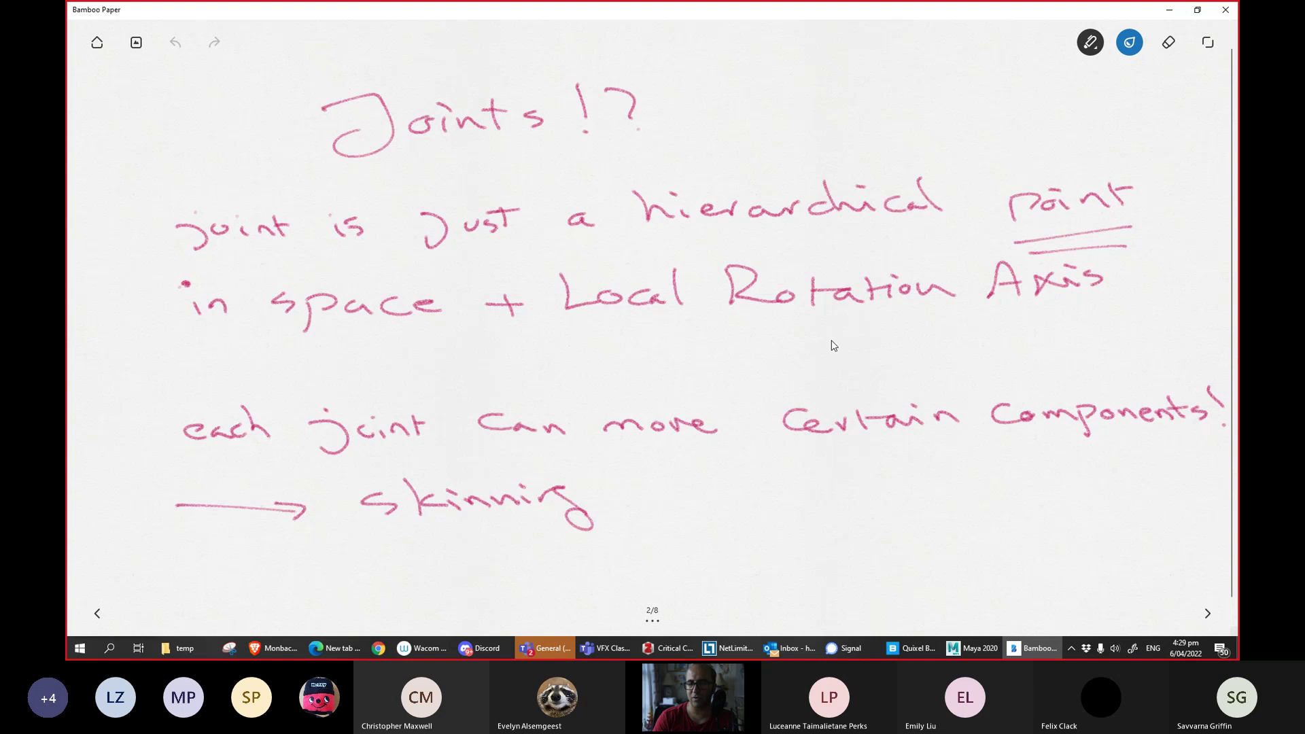
{"action": "key", "text": "alt+Tab"}
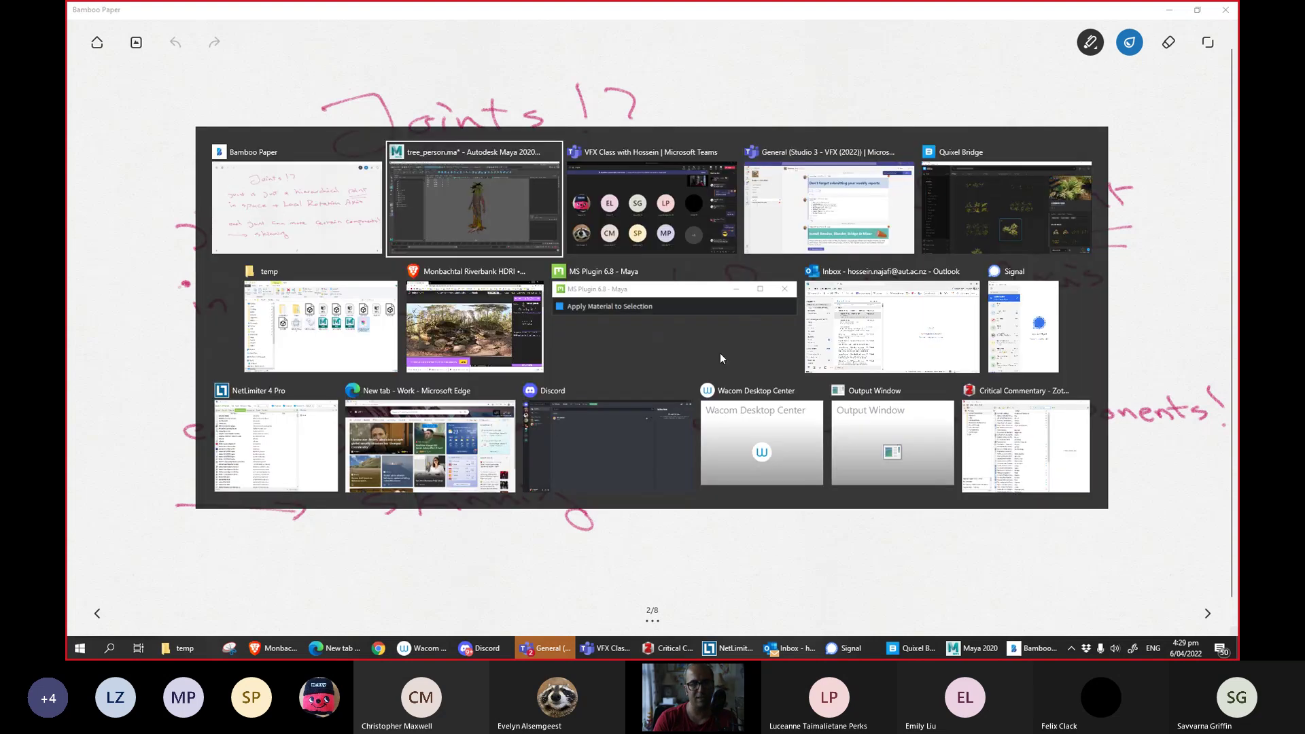
Create a polygon cylinder and move it along Z to about 102, in front of the tree character.
{"action": "mouse_move", "coordinate": [529, 353]}
{"action": "left_mouse_down", "text": "alt"}
{"action": "mouse_move", "coordinate": [502, 350]}
{"action": "mouse_move", "coordinate": [523, 340]}
{"action": "left_mouse_up", "text": "alt"}
{"action": "right_click_drag", "start_coordinate": [551, 331], "coordinate": [517, 331], "text": "shift"}
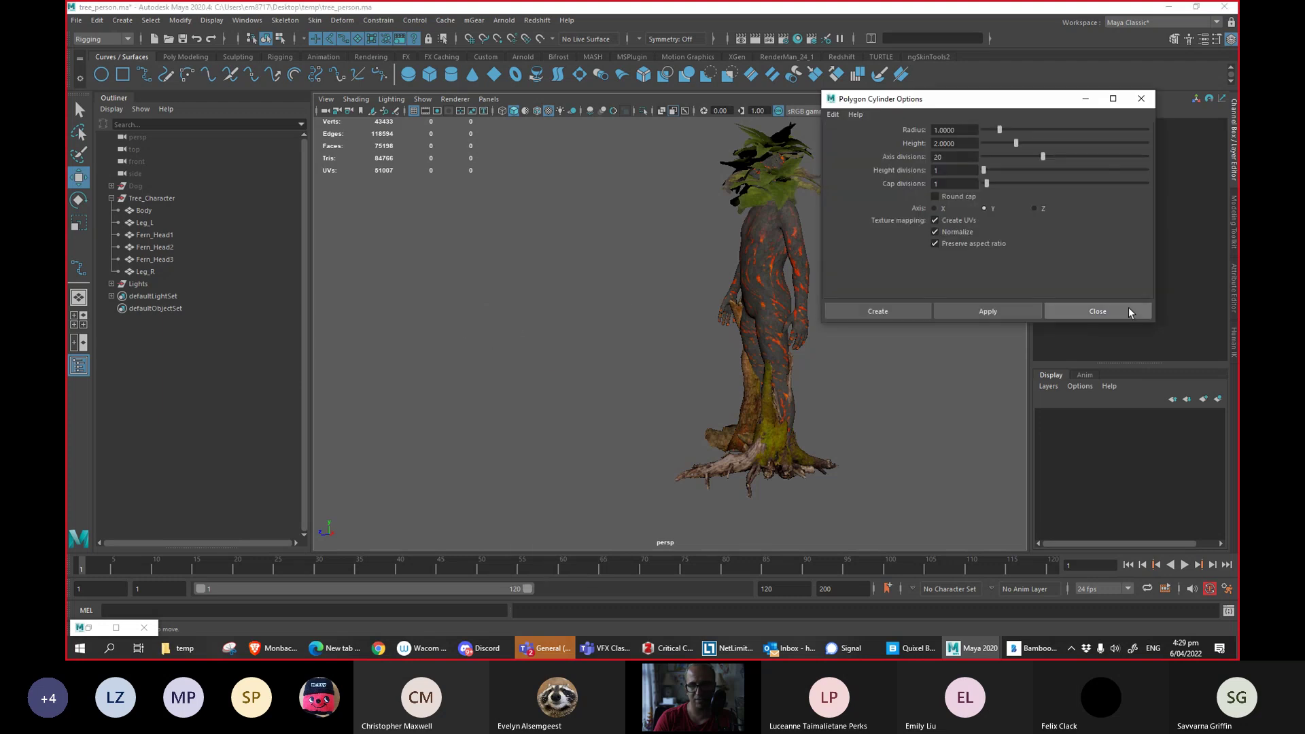
{"action": "right_click_drag", "start_coordinate": [602, 312], "coordinate": [537, 312], "text": "shift"}
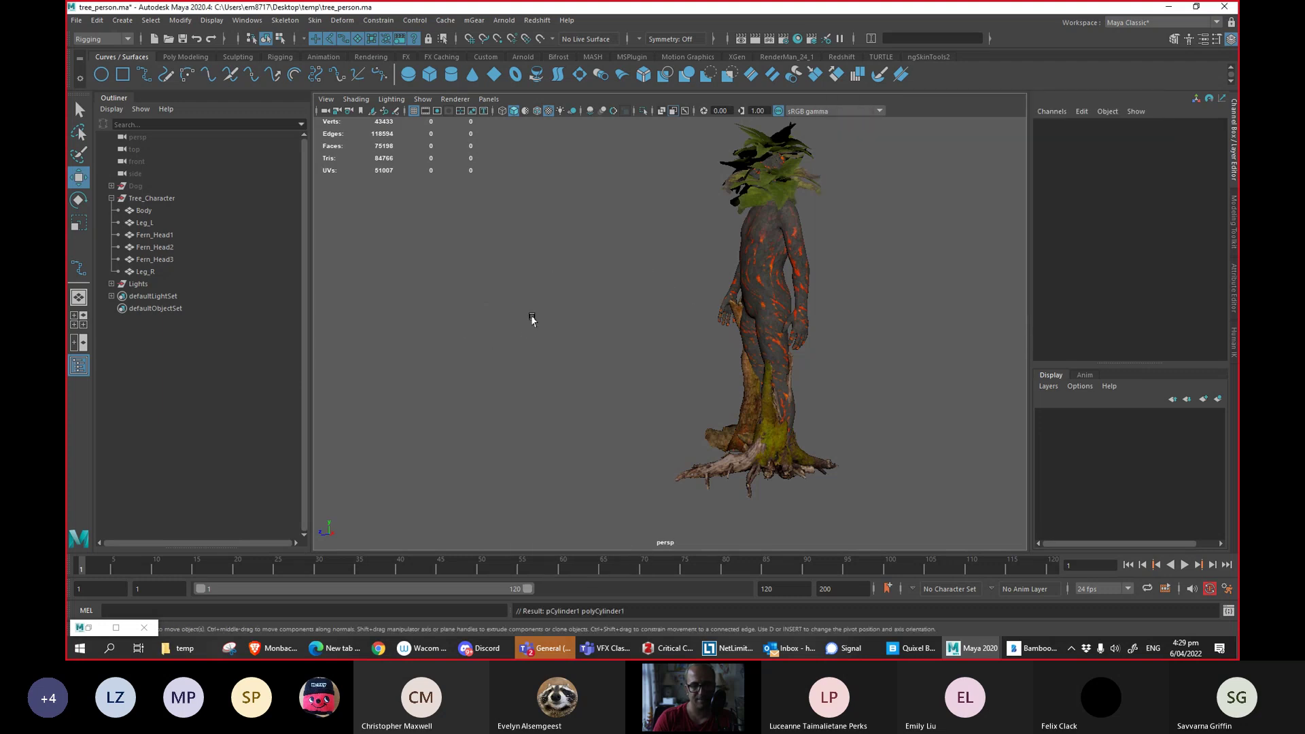
{"action": "left_click_drag", "start_coordinate": [732, 452], "coordinate": [620, 480]}
Scale the cylinder to about 19.8 in X and Z and 101 in Y, and raise it to about 55.6 in Y.
{"action": "key", "text": "r"}
{"action": "left_click_drag", "start_coordinate": [599, 426], "coordinate": [525, 278]}
{"action": "key", "text": "w"}
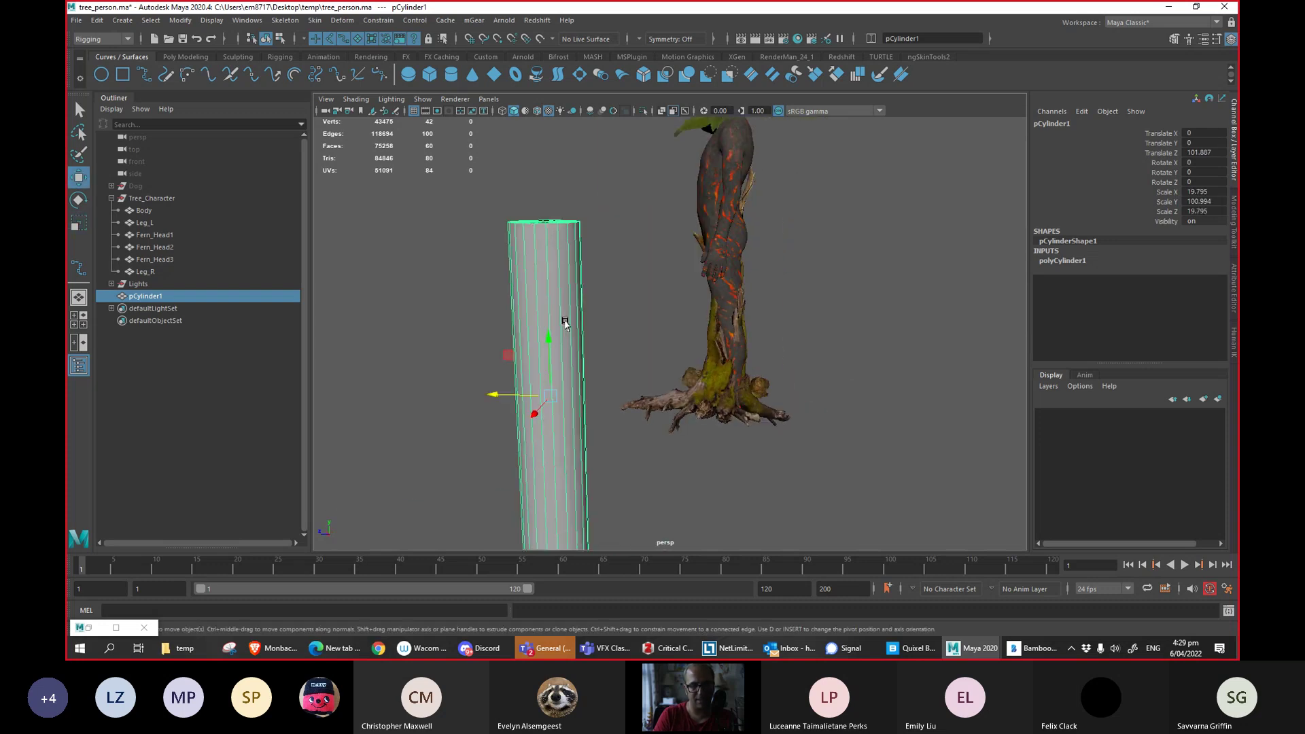
{"action": "left_click_drag", "start_coordinate": [543, 343], "coordinate": [524, 228]}
{"action": "left_click_drag", "start_coordinate": [475, 283], "coordinate": [517, 283], "text": "alt"}
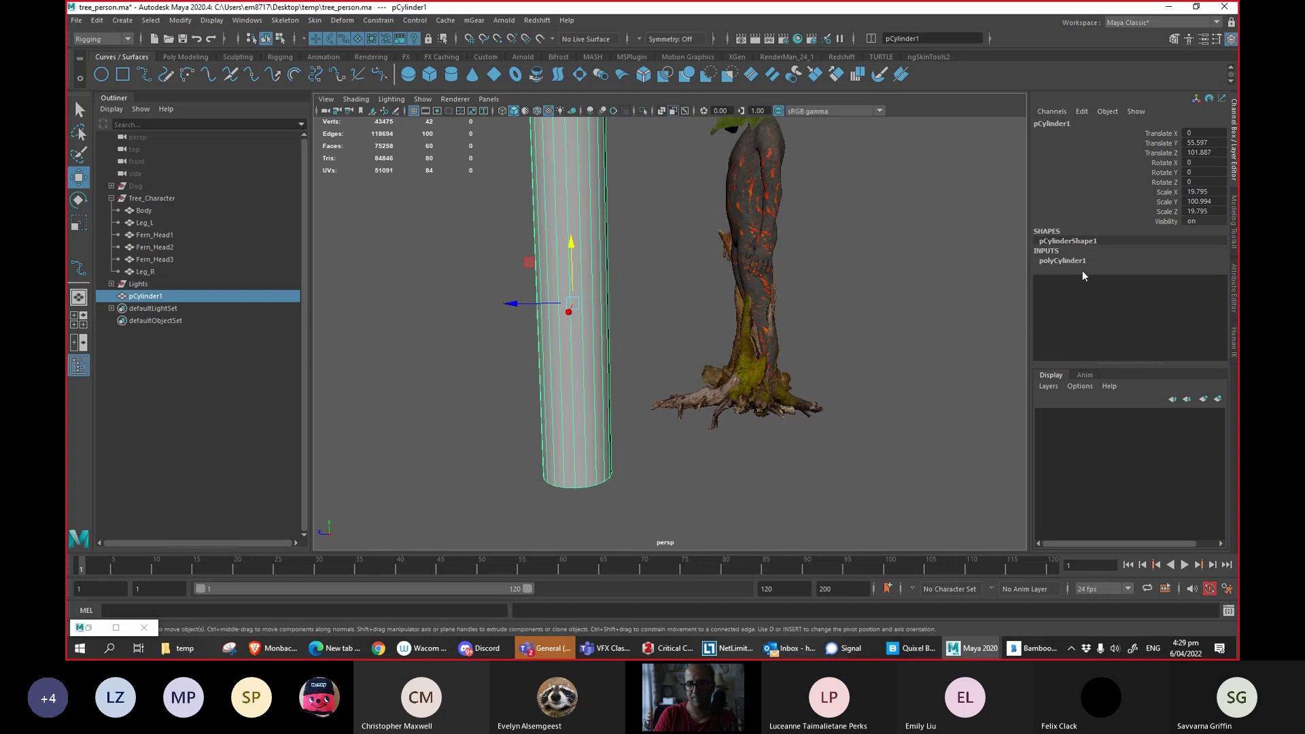
Set the cylinder's height subdivisions to 11.
{"action": "left_click", "coordinate": [1062, 261]}
{"action": "left_click", "coordinate": [1149, 300]}
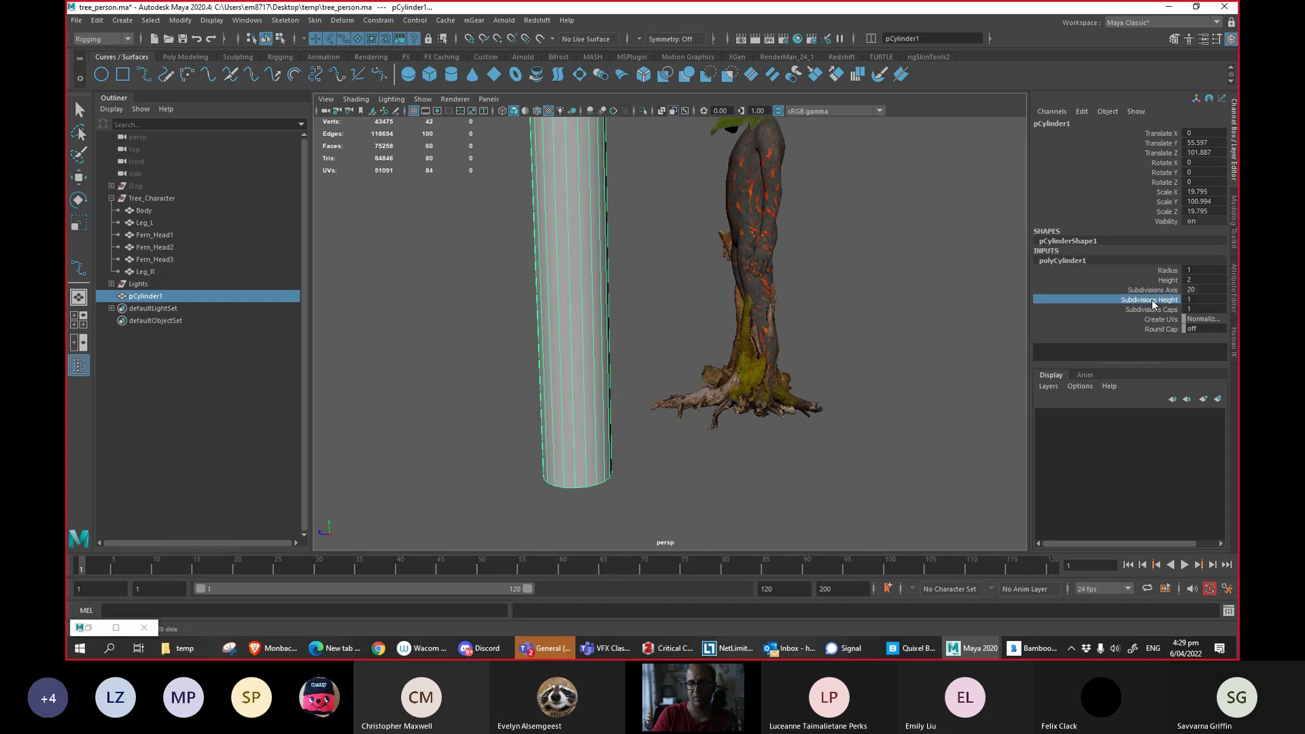
{"action": "mouse_move", "coordinate": [690, 365]}
{"action": "middle_mouse_down"}
{"action": "mouse_move", "coordinate": [730, 356]}
{"action": "mouse_move", "coordinate": [692, 365]}
{"action": "middle_mouse_up"}
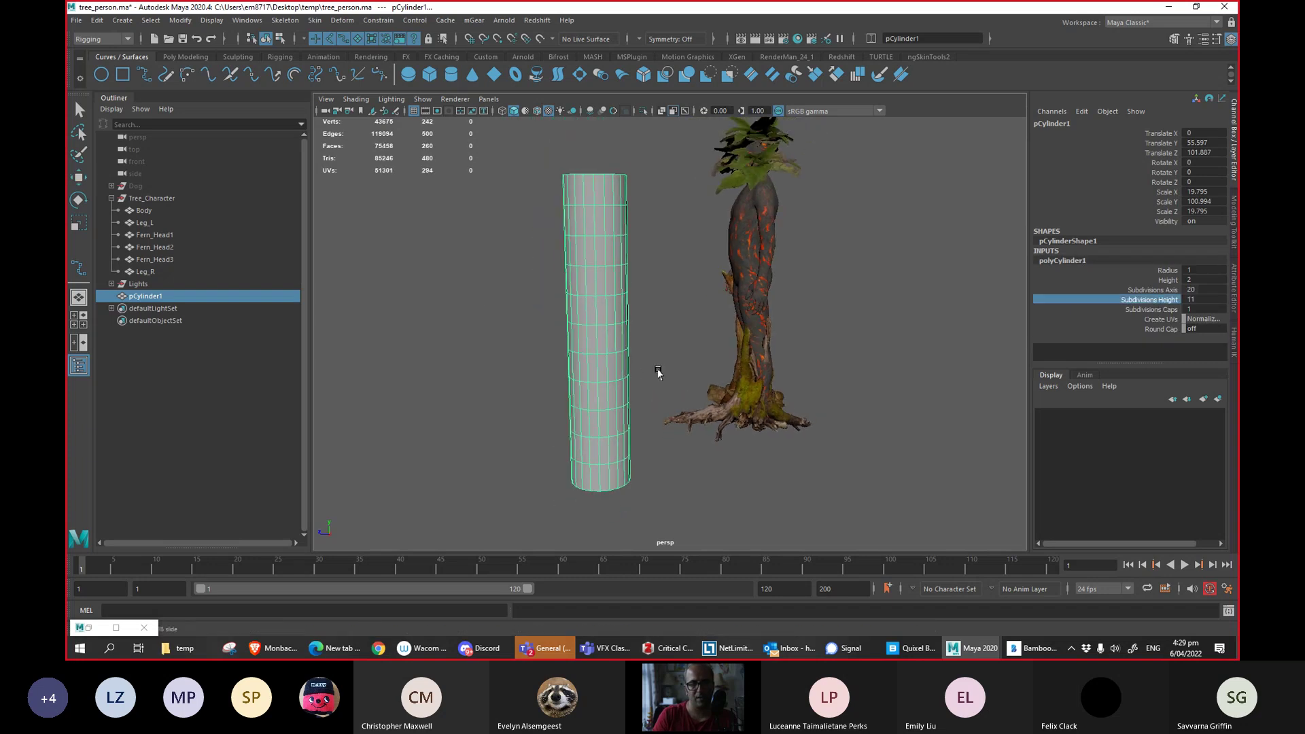
Switch the viewport to the side view to work on the cylinder from there.
{"action": "key", "text": "space"}
{"action": "left_click_drag", "start_coordinate": [691, 364], "coordinate": [688, 368]}
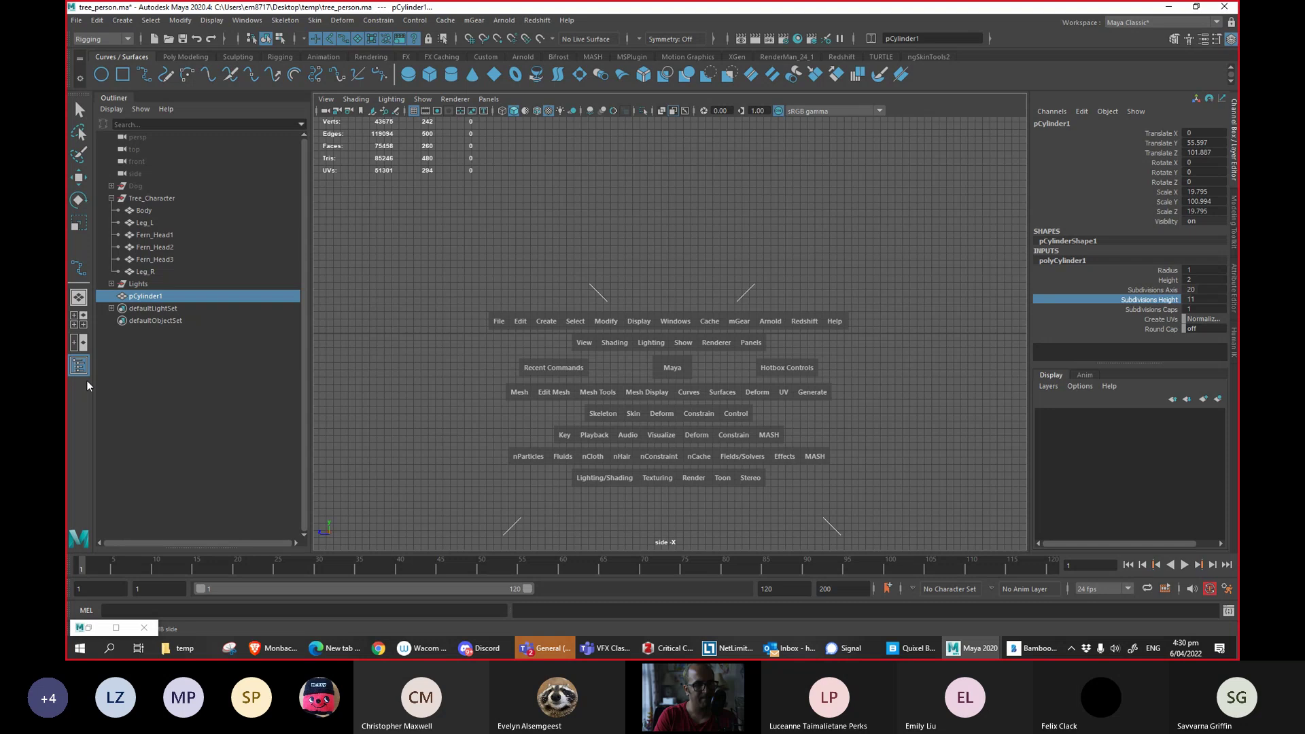
{"action": "mouse_move", "coordinate": [695, 366]}
{"action": "left_mouse_down"}
{"action": "mouse_move", "coordinate": [680, 351]}
{"action": "mouse_move", "coordinate": [660, 370]}
{"action": "mouse_move", "coordinate": [703, 372]}
{"action": "left_mouse_up"}
{"action": "key", "text": "F8"}
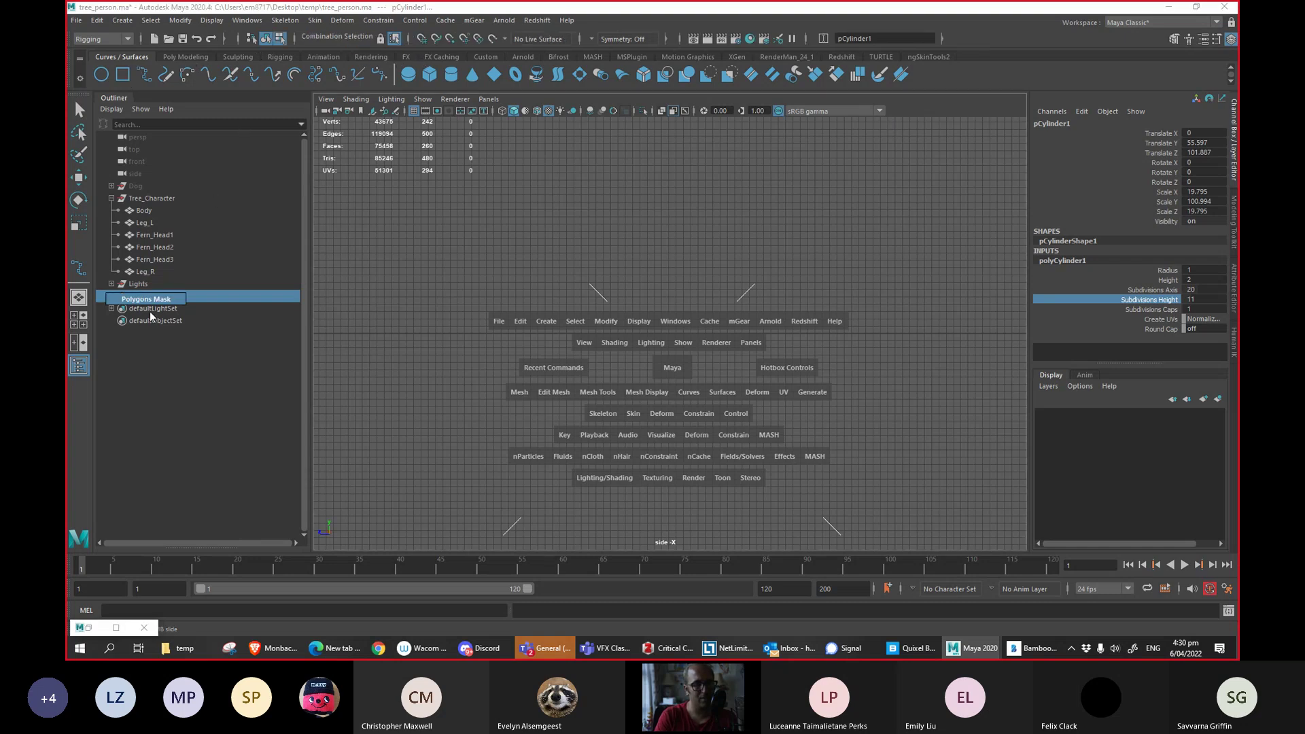
{"action": "key", "text": "F8"}
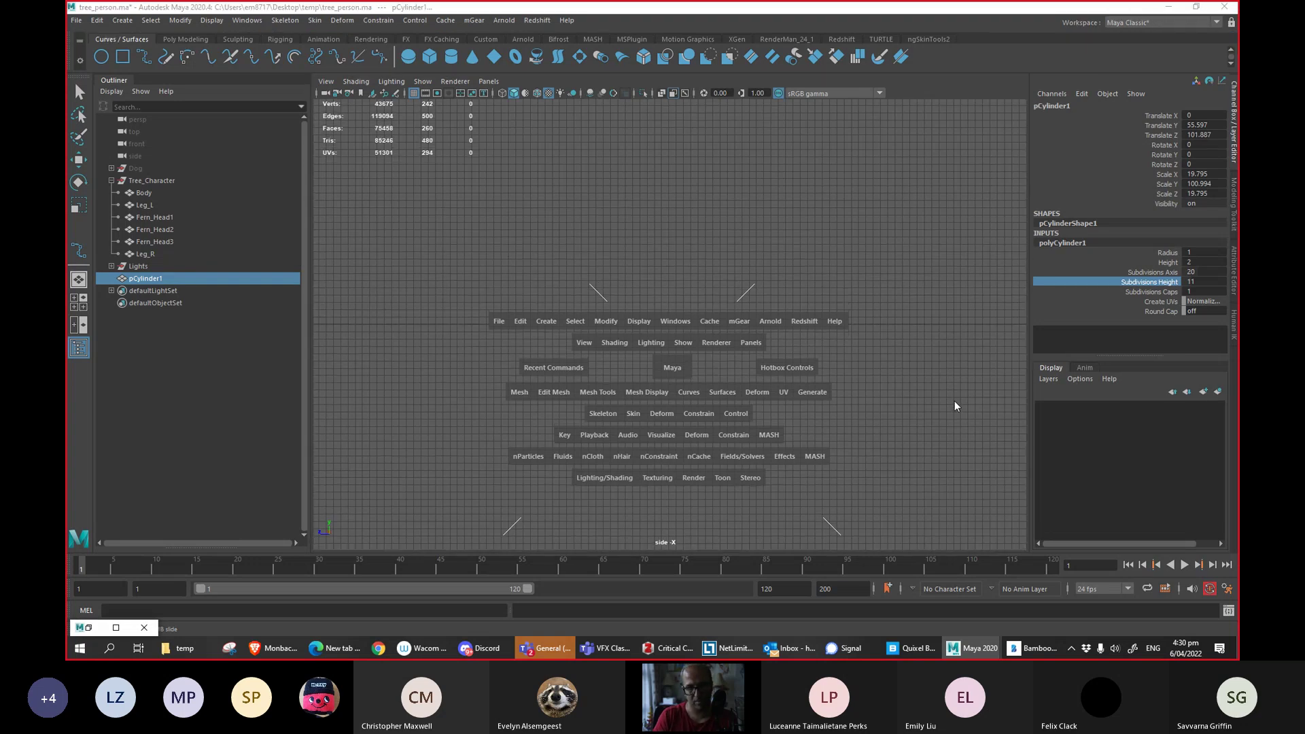
{"action": "left_click_drag", "start_coordinate": [903, 411], "coordinate": [904, 411]}
{"action": "key", "text": "space"}
{"action": "mouse_move", "coordinate": [705, 377]}
{"action": "left_mouse_down"}
{"action": "mouse_move", "coordinate": [708, 360]}
{"action": "mouse_move", "coordinate": [760, 423]}
{"action": "mouse_move", "coordinate": [752, 410]}
{"action": "mouse_move", "coordinate": [631, 400]}
{"action": "mouse_move", "coordinate": [714, 389]}
{"action": "left_mouse_up"}
{"action": "key", "text": "w"}
{"action": "key", "text": "space"}
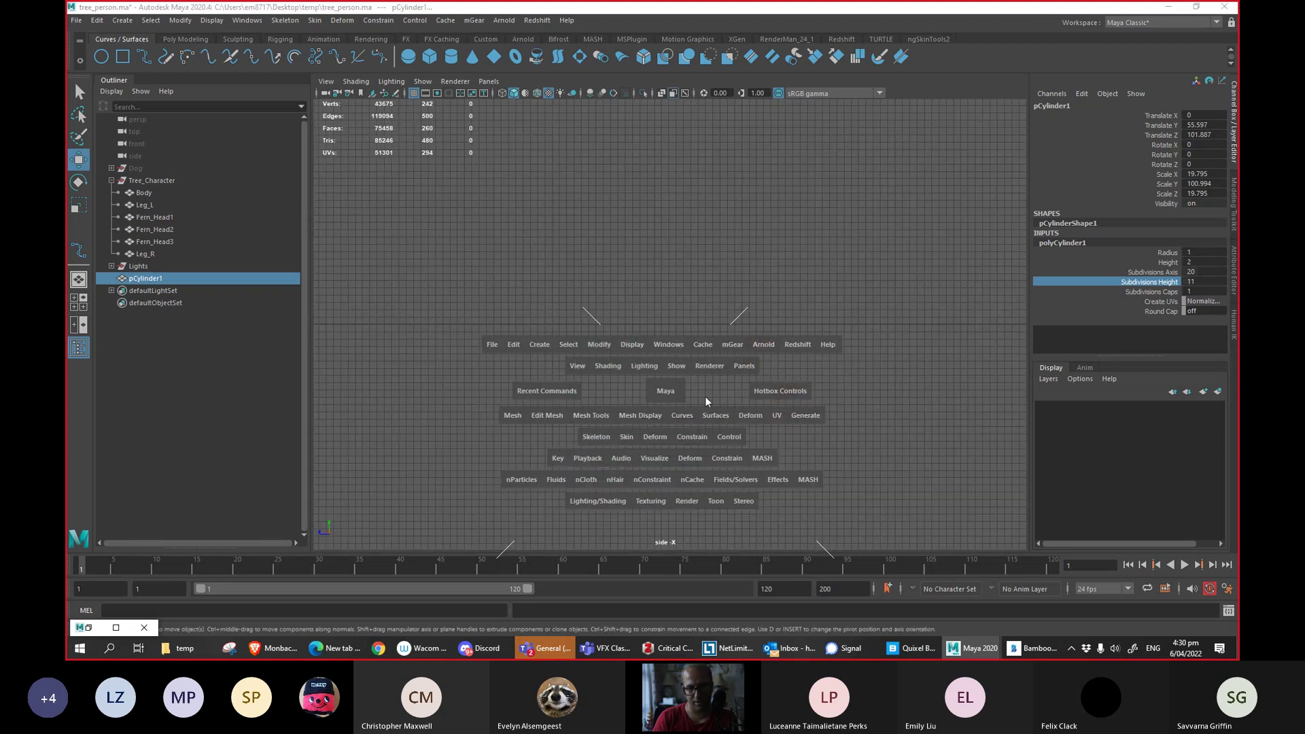
{"action": "right_click_drag", "start_coordinate": [689, 391], "coordinate": [671, 391]}
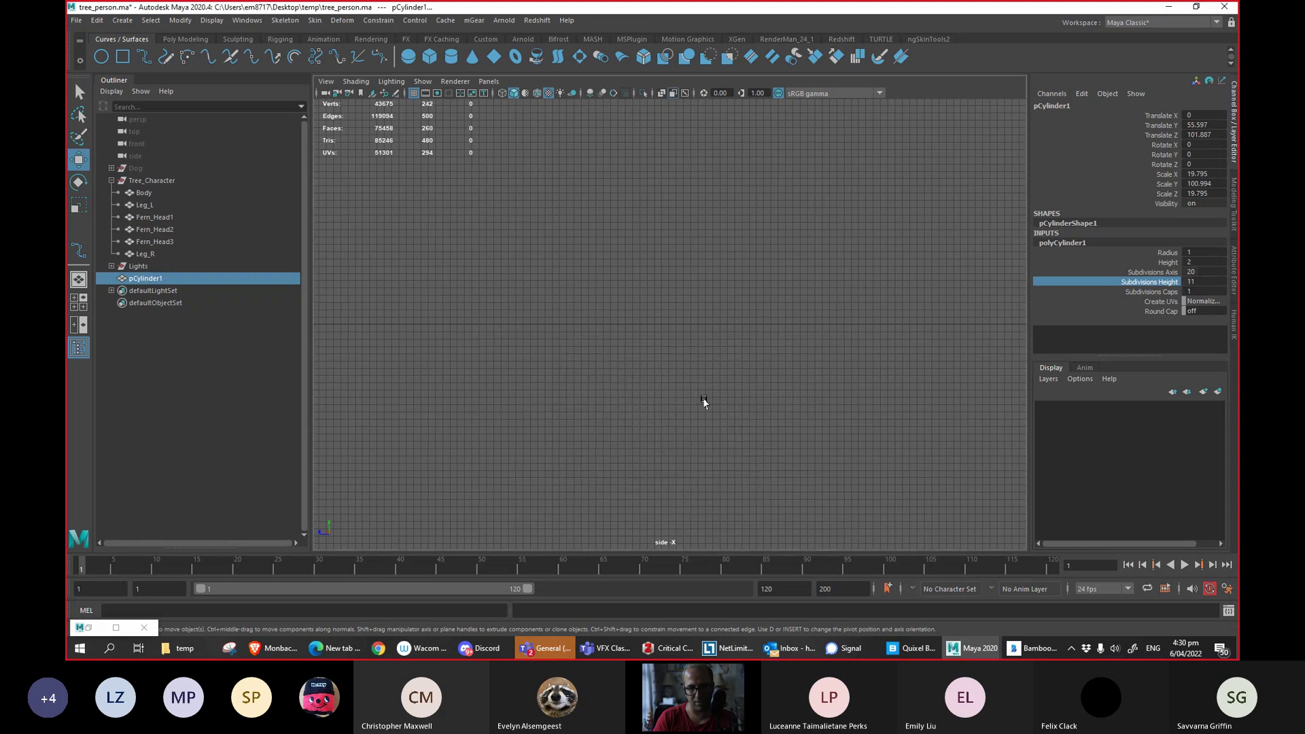
Deselect the cylinder and return the viewport to the perspective view.
{"action": "left_click", "coordinate": [731, 404]}
{"action": "key", "text": "space"}
{"action": "left_click_drag", "start_coordinate": [734, 410], "coordinate": [724, 393]}
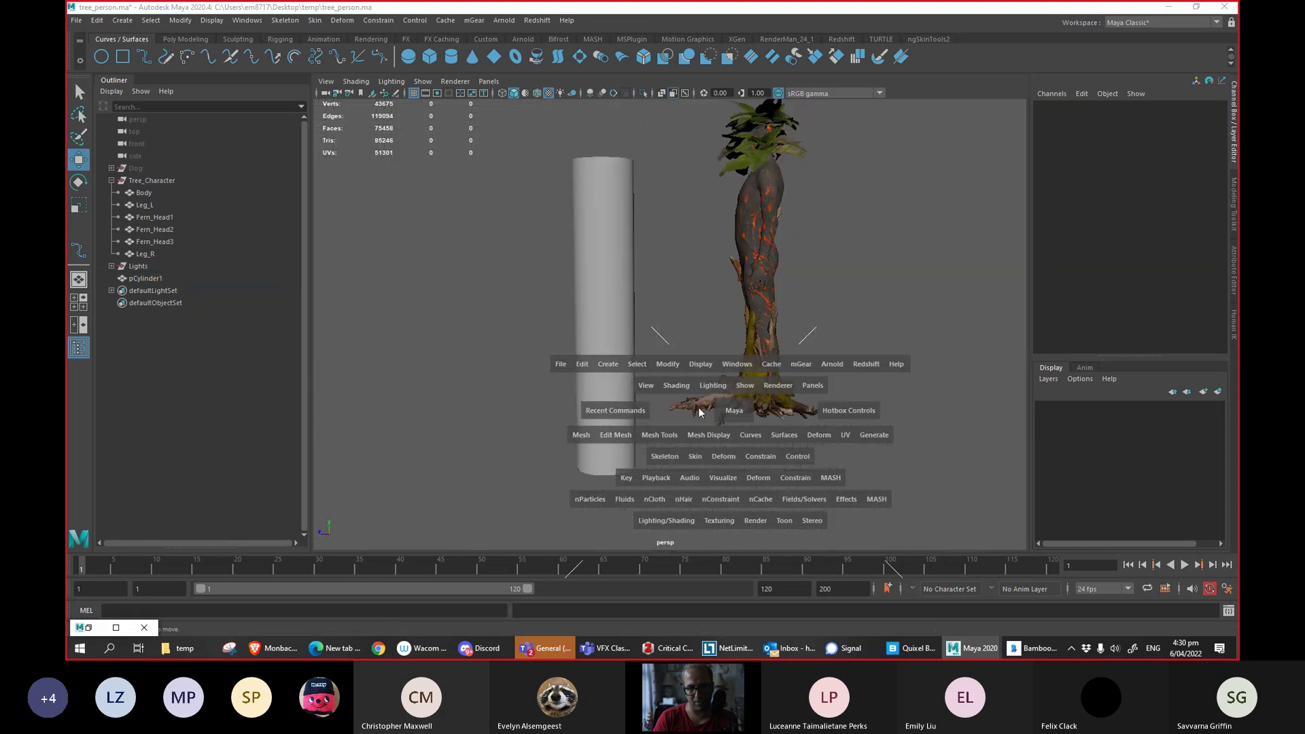
{"action": "mouse_move", "coordinate": [952, 398]}
{"action": "left_mouse_down"}
{"action": "mouse_move", "coordinate": [963, 389]}
{"action": "mouse_move", "coordinate": [938, 349]}
{"action": "mouse_move", "coordinate": [962, 341]}
{"action": "mouse_move", "coordinate": [955, 360]}
{"action": "left_mouse_up"}
{"action": "left_click_drag", "start_coordinate": [945, 361], "coordinate": [944, 364]}
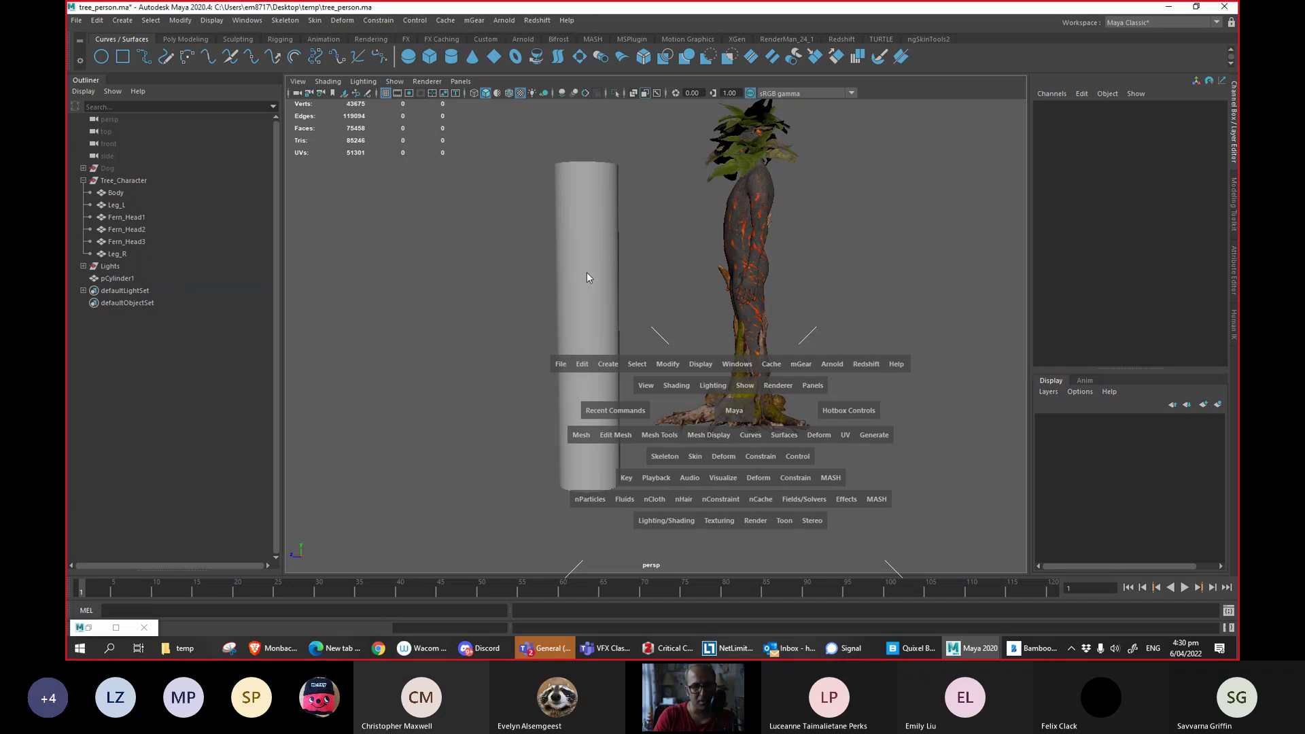
{"action": "left_click_drag", "start_coordinate": [611, 272], "coordinate": [601, 274]}
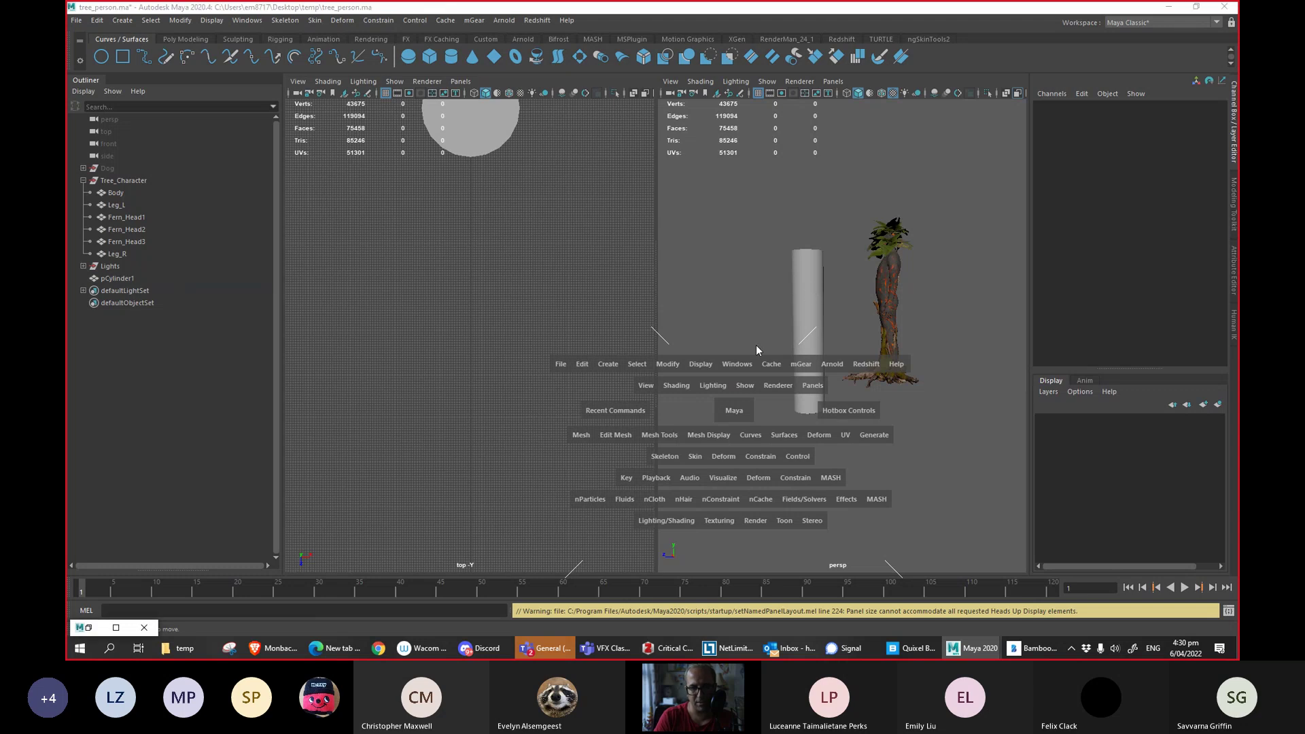
{"action": "left_click_drag", "start_coordinate": [741, 410], "coordinate": [739, 383]}
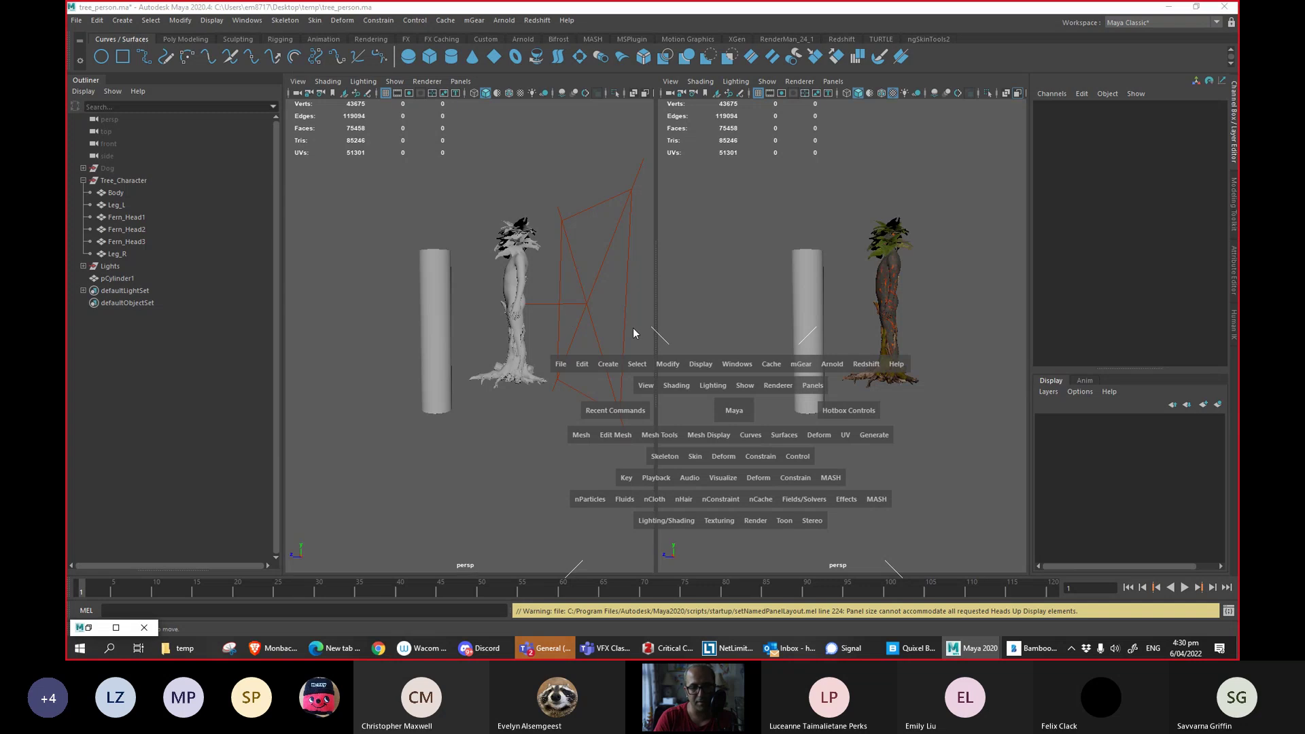
{"action": "left_click_drag", "start_coordinate": [720, 415], "coordinate": [735, 421]}
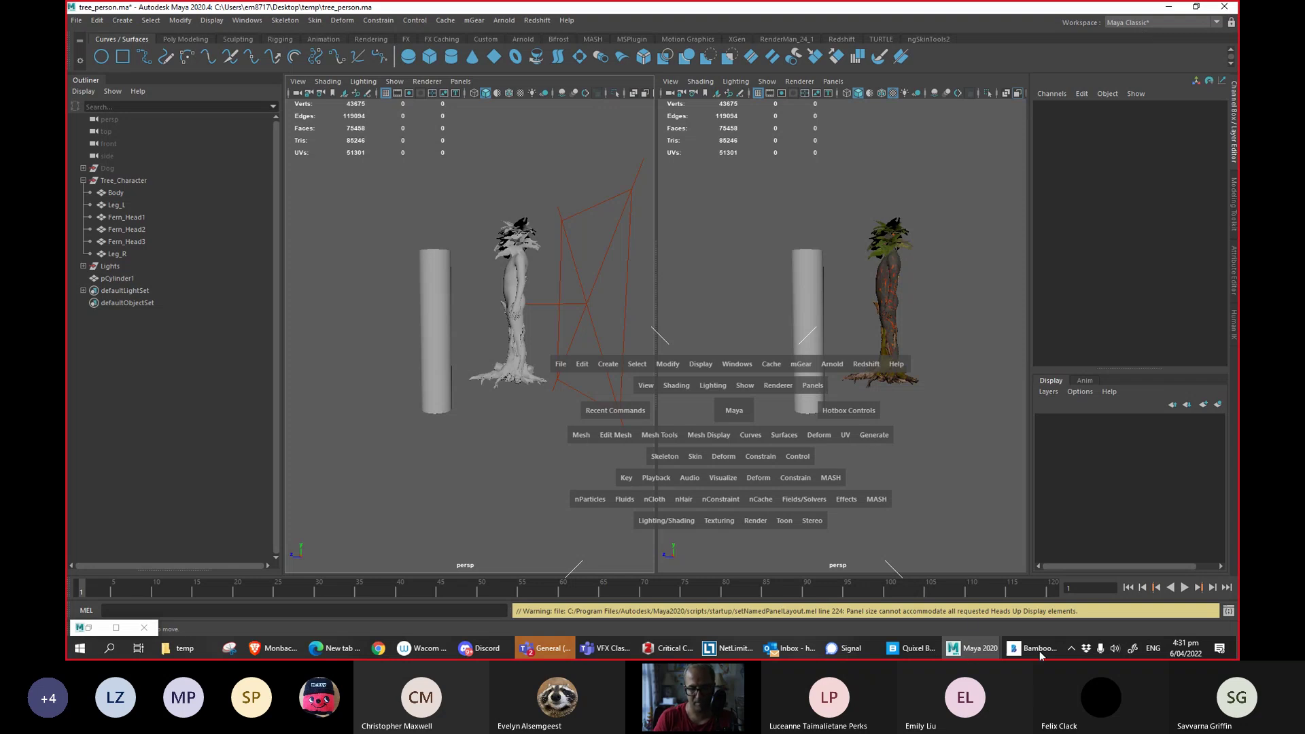
{"action": "key", "text": "alt+Tab"}
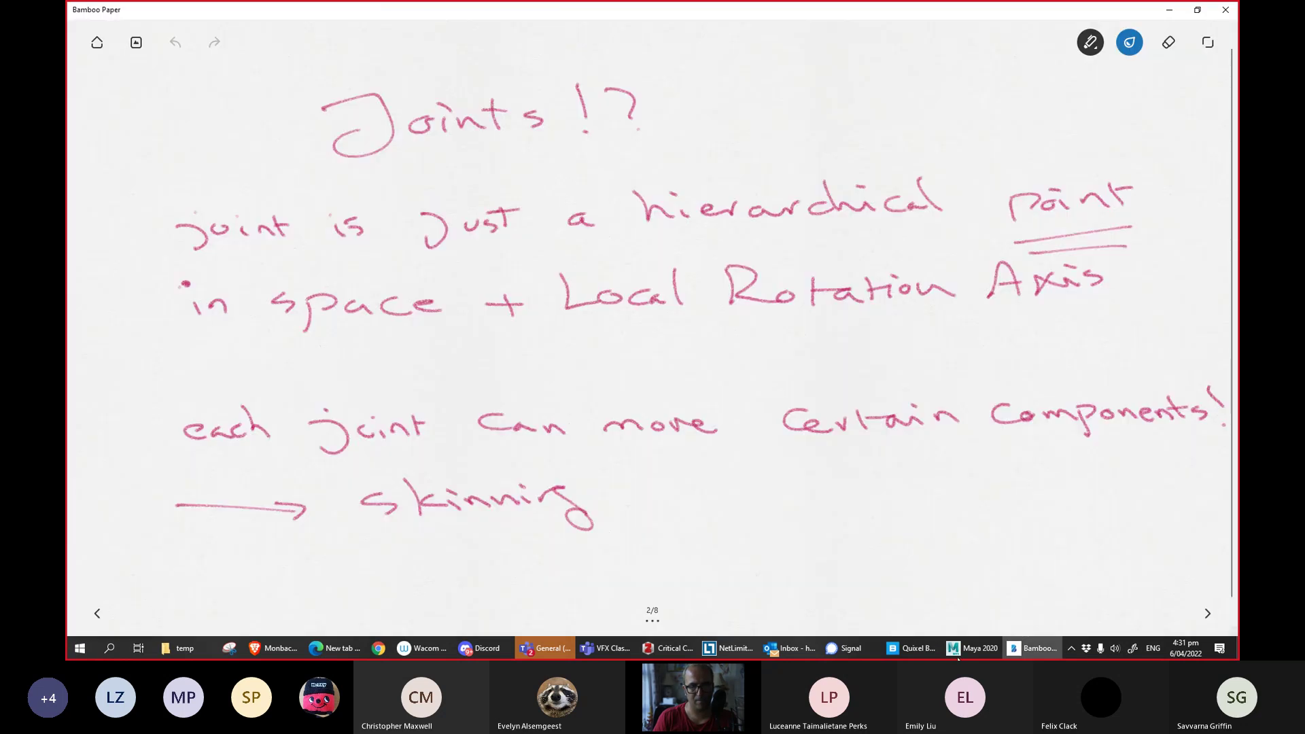
{"action": "key", "text": "alt+Tab"}
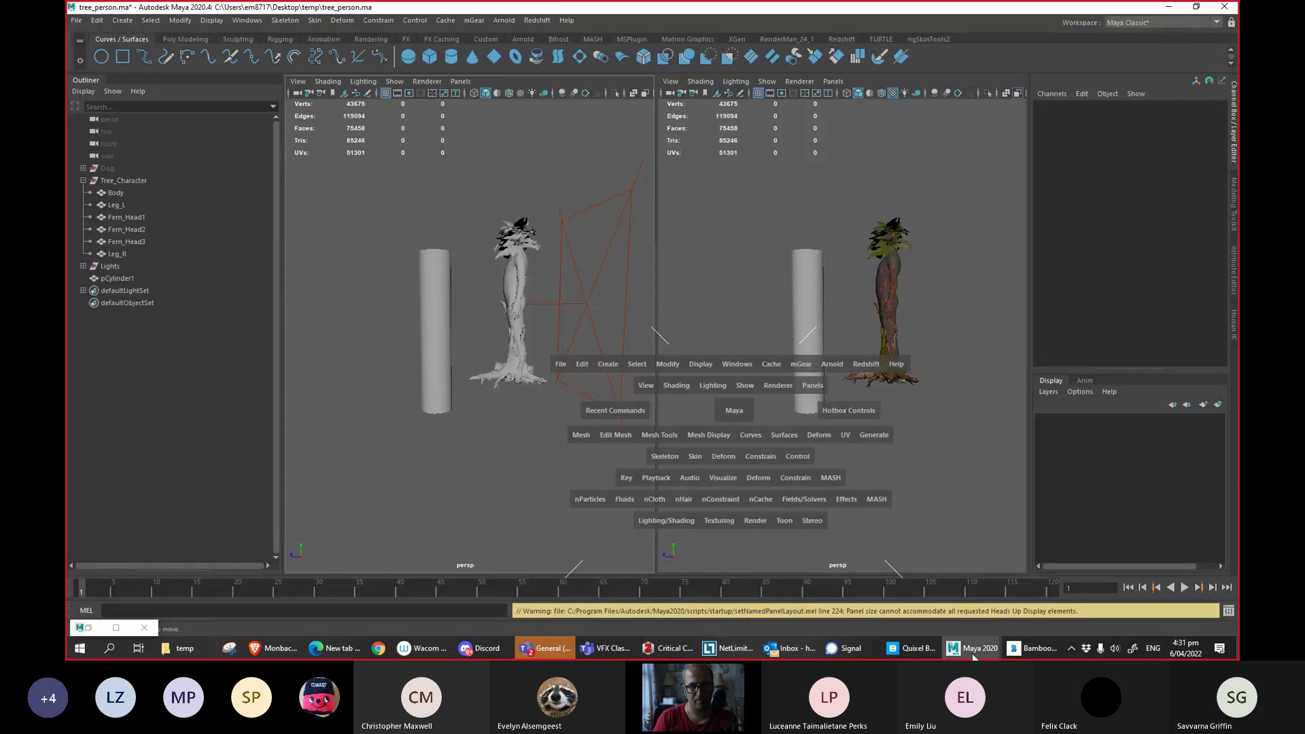
{"action": "left_click", "coordinate": [969, 655]}
{"action": "left_click", "coordinate": [969, 653]}
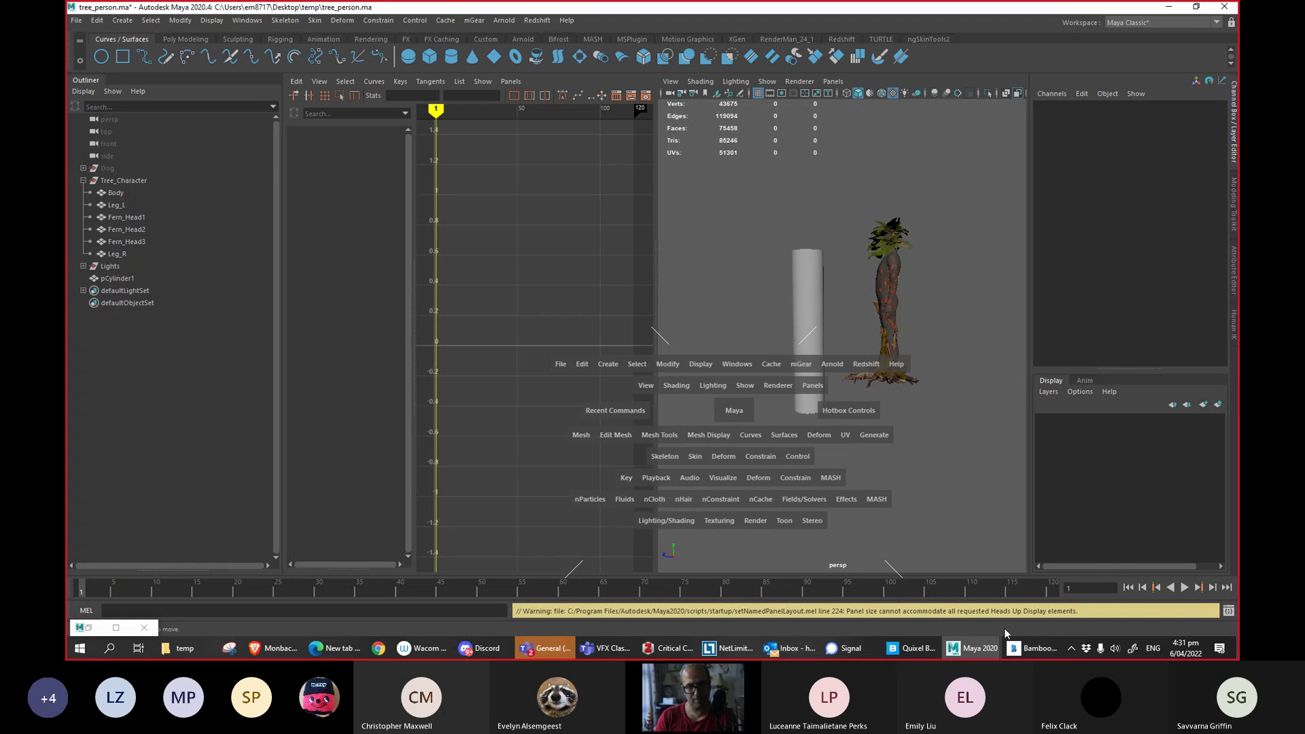
Switch to Bamboo Paper and sketch a chain of three blue joints linked by two bones above the word "point" on the Joints page.
{"action": "key", "text": "alt+Tab"}
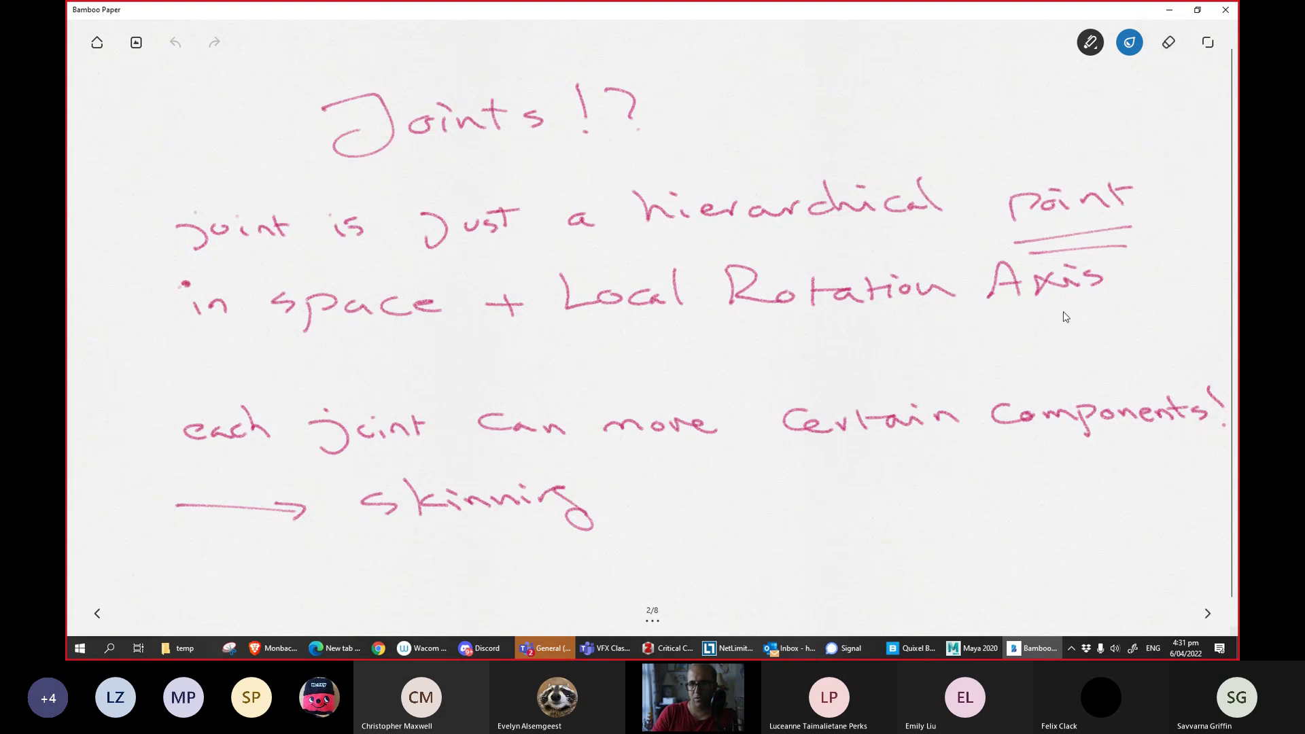
{"action": "left_click", "coordinate": [1091, 42]}
{"action": "left_click", "coordinate": [867, 46]}
{"action": "left_click_drag", "start_coordinate": [892, 46], "coordinate": [905, 46]}
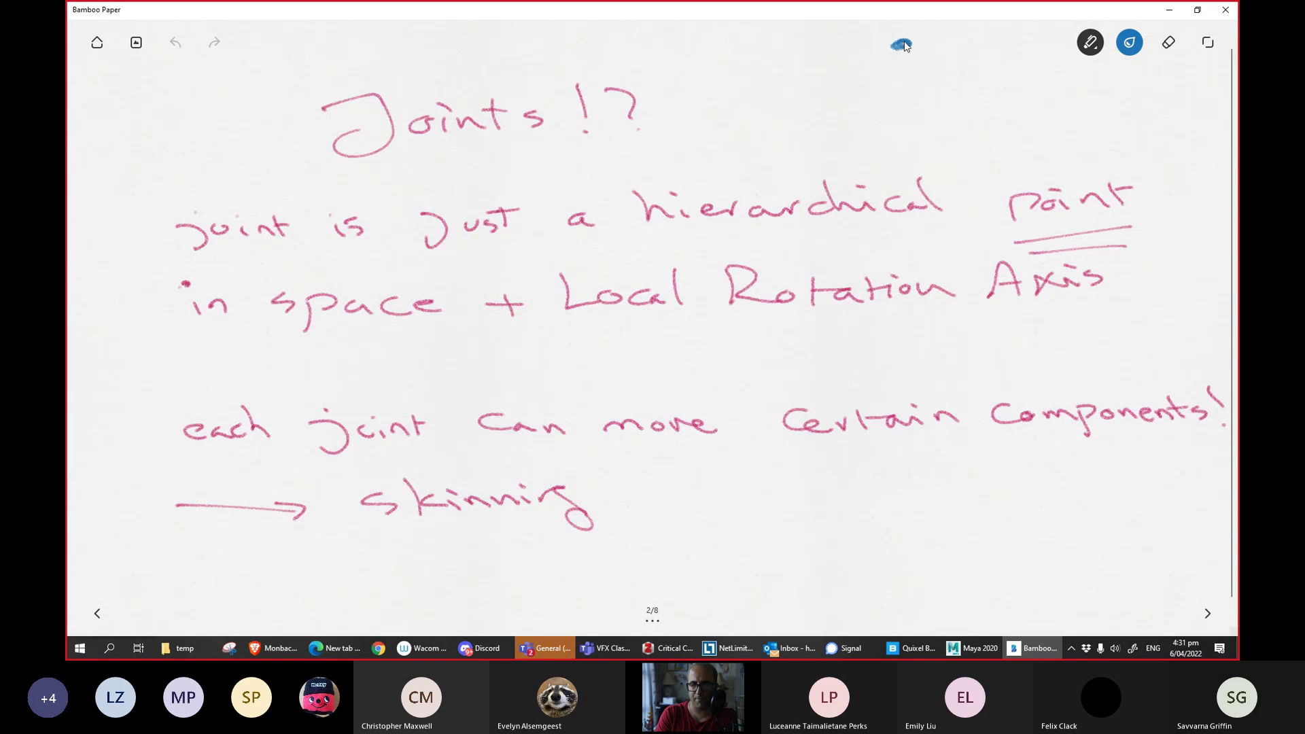
{"action": "left_click", "coordinate": [924, 107]}
{"action": "left_click", "coordinate": [892, 164]}
{"action": "mouse_move", "coordinate": [903, 54]}
{"action": "left_mouse_down"}
{"action": "mouse_move", "coordinate": [923, 102]}
{"action": "mouse_move", "coordinate": [901, 51]}
{"action": "mouse_move", "coordinate": [922, 112]}
{"action": "mouse_move", "coordinate": [890, 164]}
{"action": "left_mouse_up"}
{"action": "left_click_drag", "start_coordinate": [929, 115], "coordinate": [898, 160]}
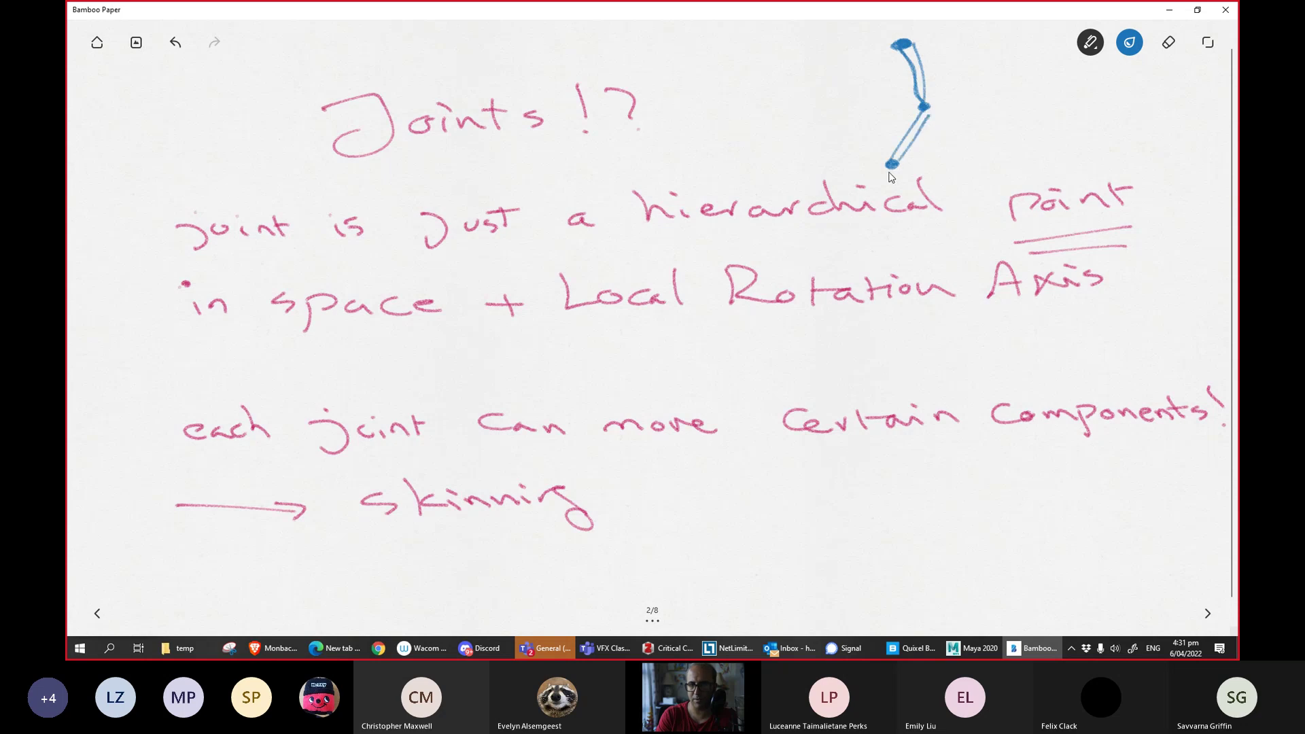
Number the three sketched joints 1, 2 and 3 from the top of the chain down.
{"action": "left_click_drag", "start_coordinate": [926, 30], "coordinate": [945, 39]}
{"action": "left_click_drag", "start_coordinate": [949, 90], "coordinate": [966, 101]}
{"action": "left_click_drag", "start_coordinate": [904, 172], "coordinate": [904, 190]}
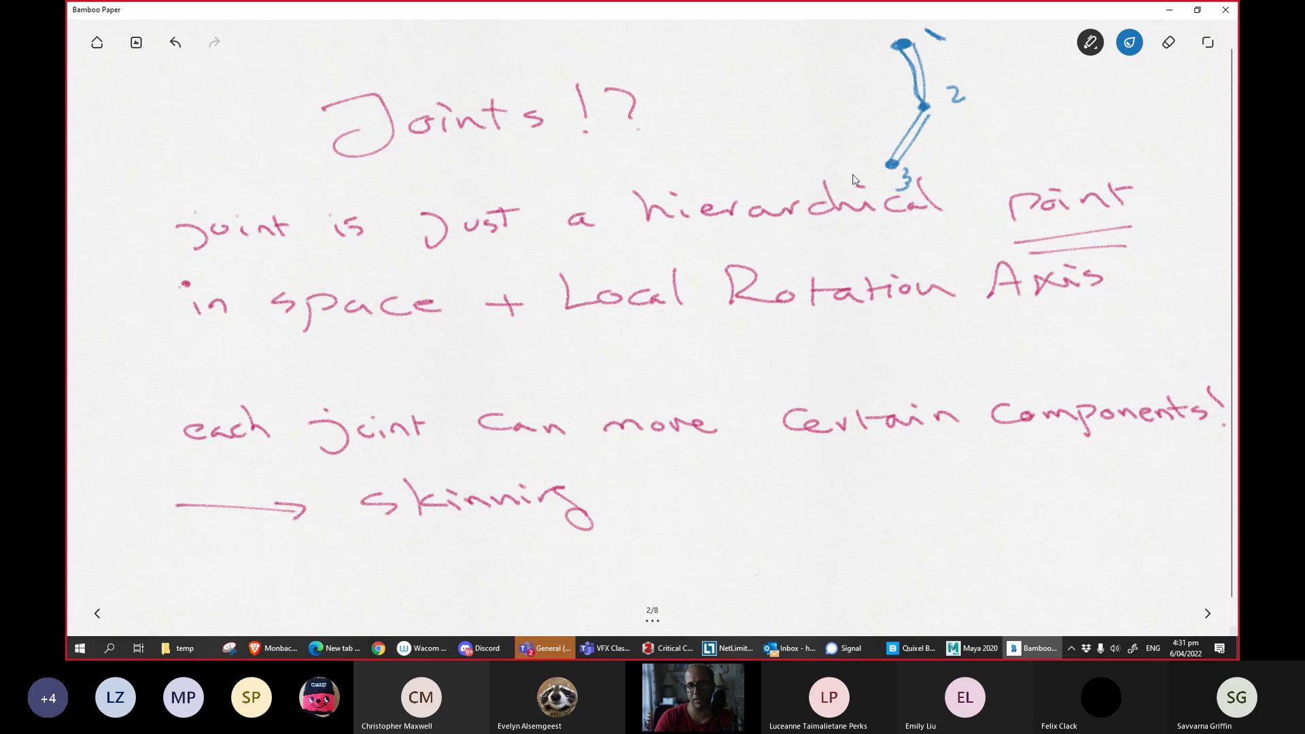
{"action": "key", "text": "alt+Tab"}
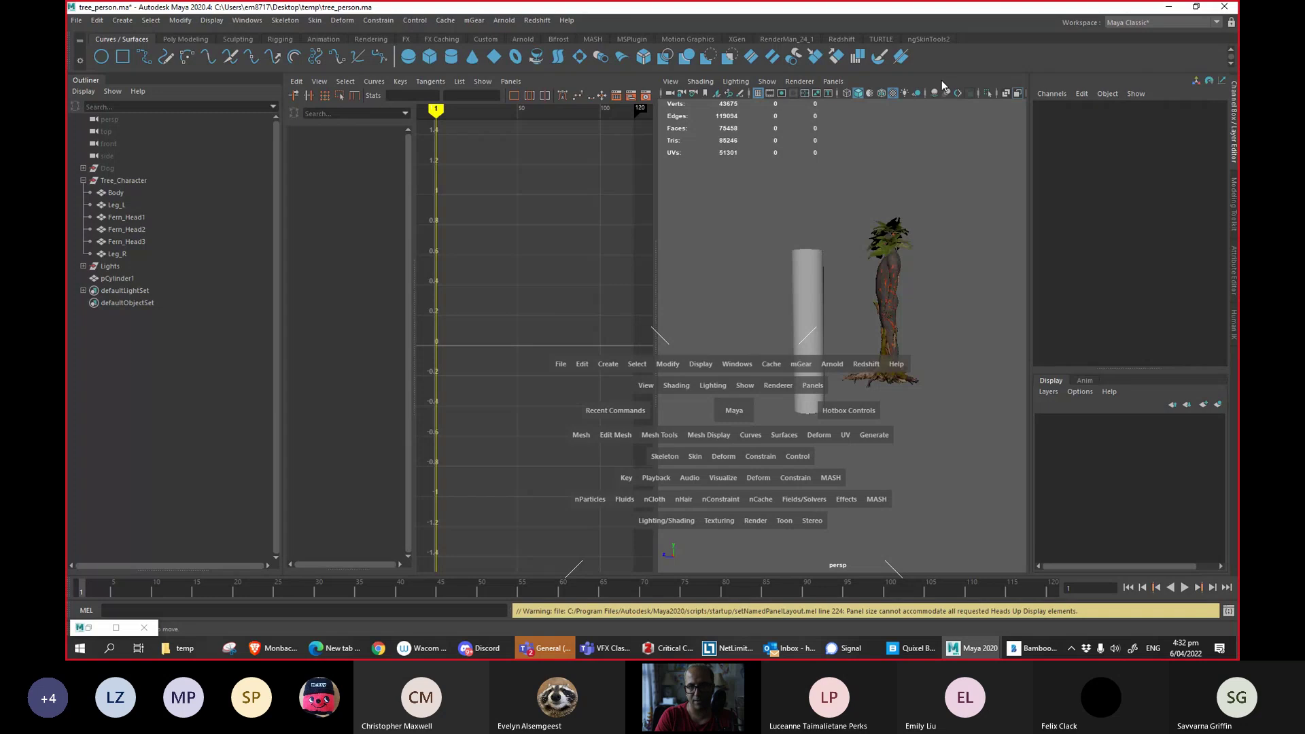
{"action": "left_click", "coordinate": [1216, 8]}
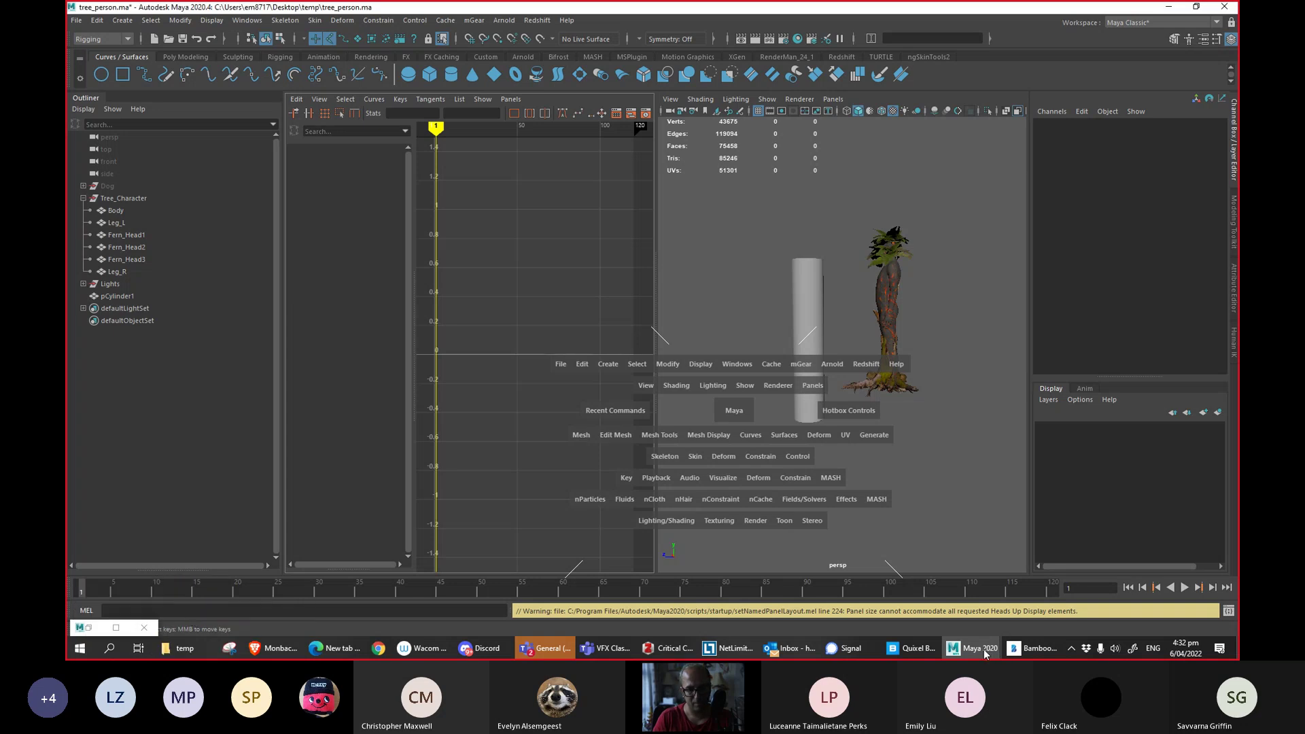
{"action": "left_click", "coordinate": [1032, 648]}
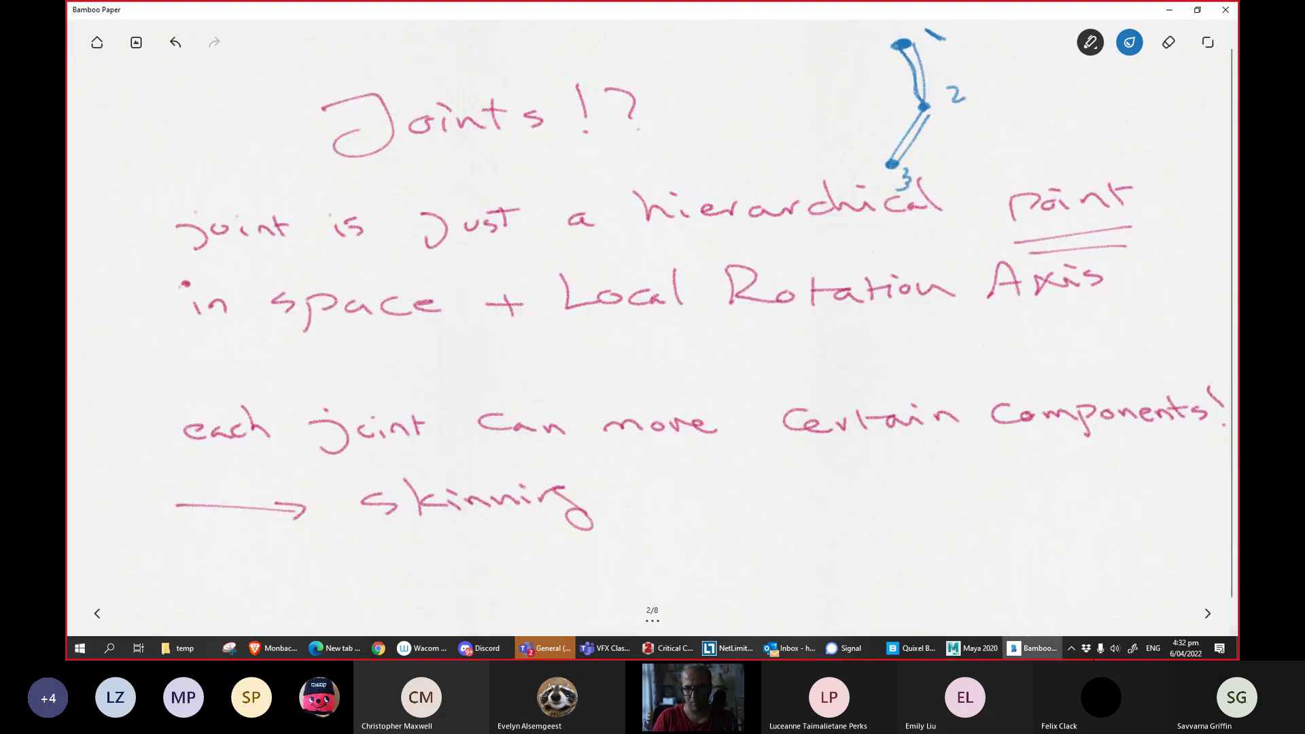
{"action": "right_click", "coordinate": [1071, 646], "text": "shift"}
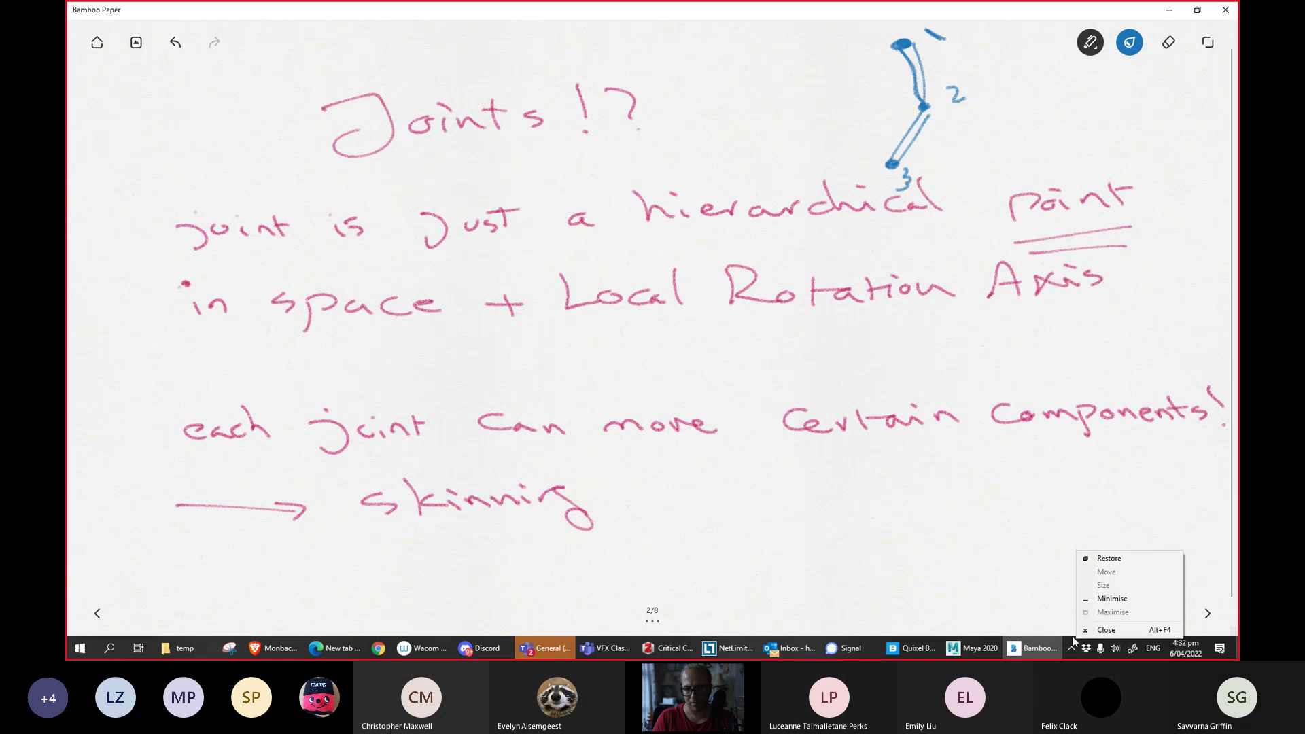
{"action": "right_click", "coordinate": [934, 646], "text": "shift"}
{"action": "right_click", "coordinate": [858, 645], "text": "shift"}
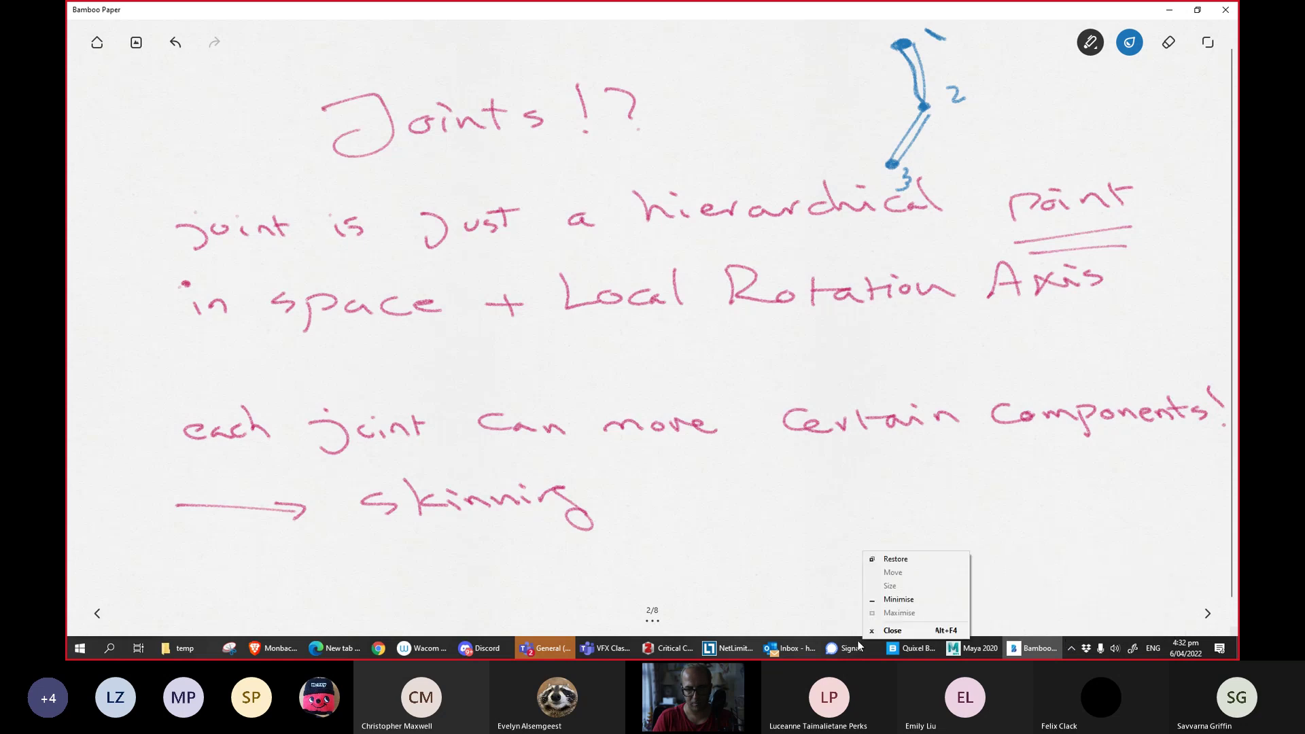
{"action": "key", "text": "super"}
{"action": "key", "text": "super"}
{"action": "right_click", "coordinate": [227, 644], "text": "shift"}
{"action": "right_click", "coordinate": [216, 644], "text": "shift"}
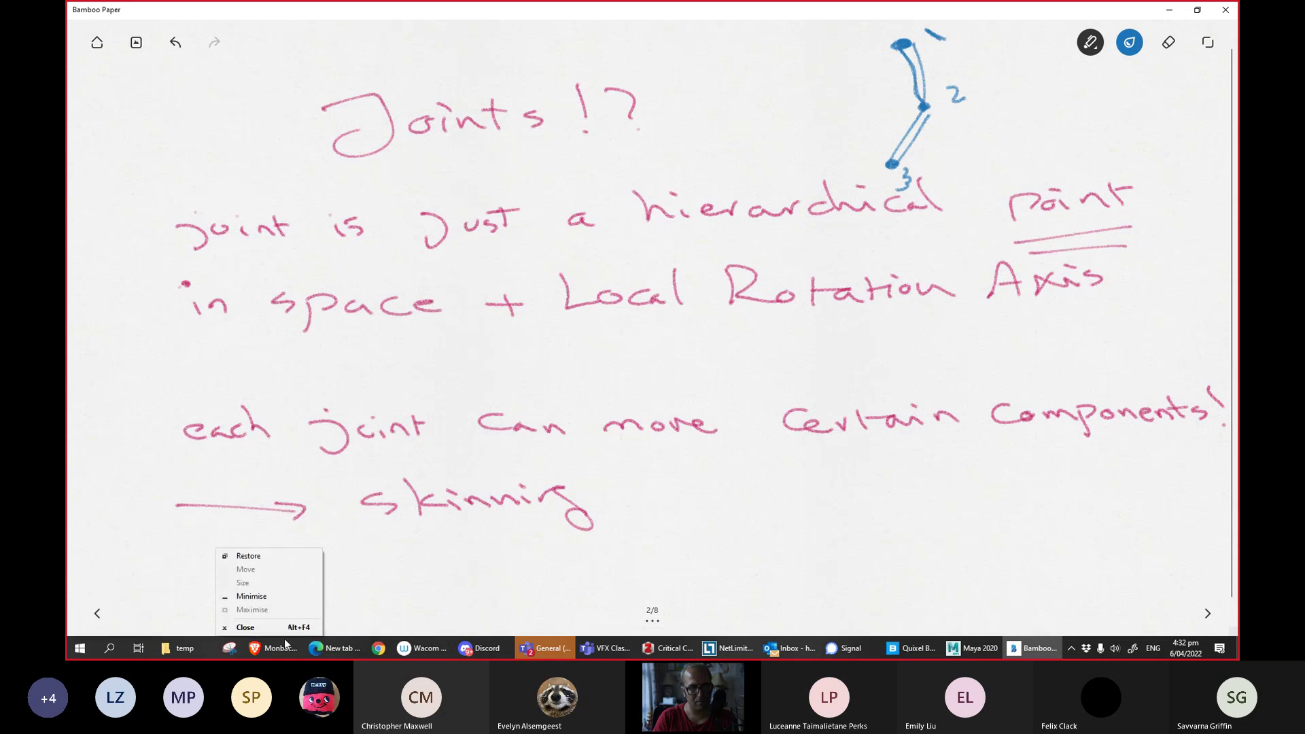
{"action": "key", "text": "alt+Tab"}
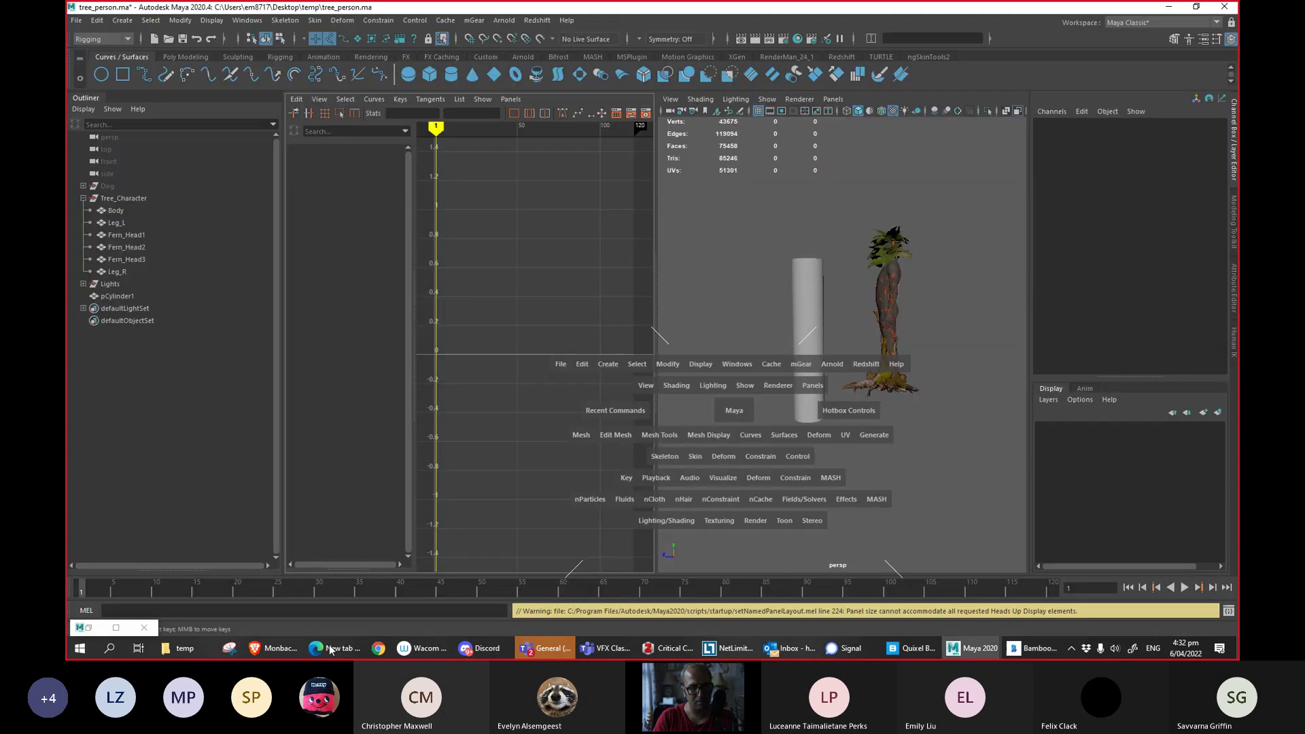
{"action": "key", "text": "alt+Tab"}
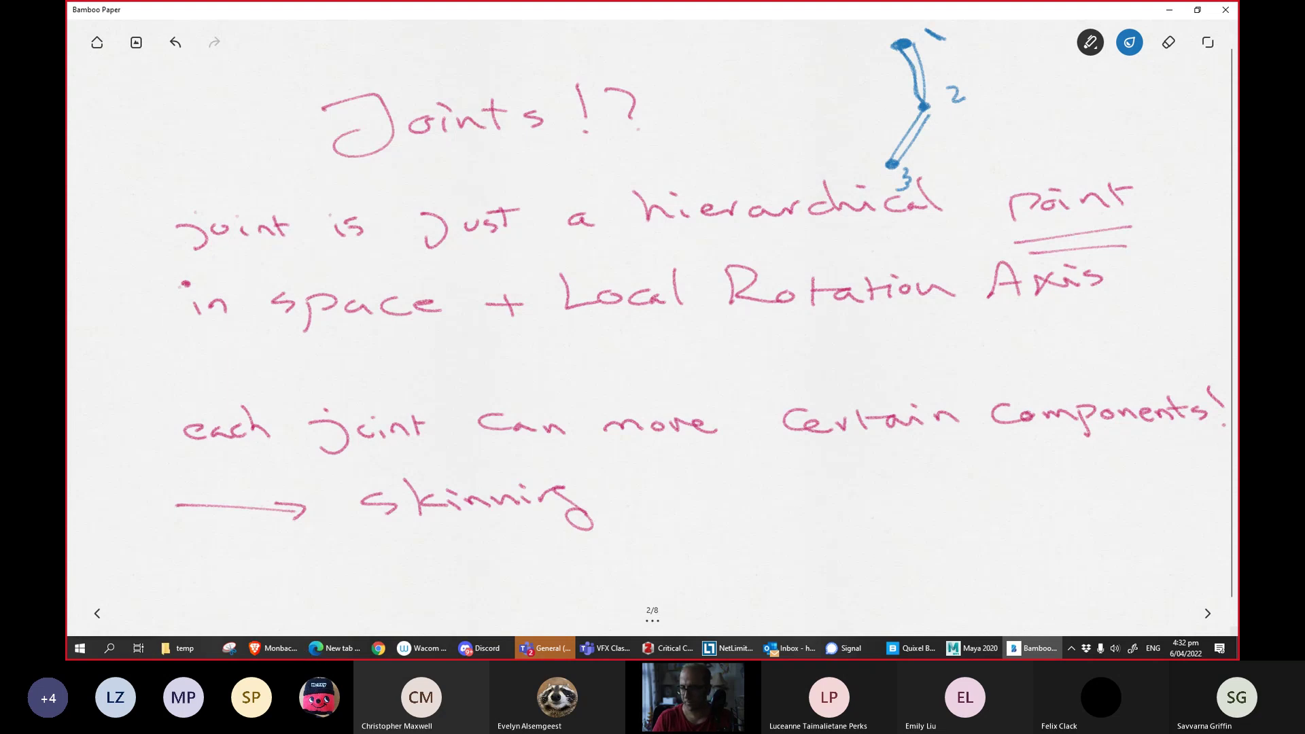
{"action": "key", "text": "alt+Tab"}
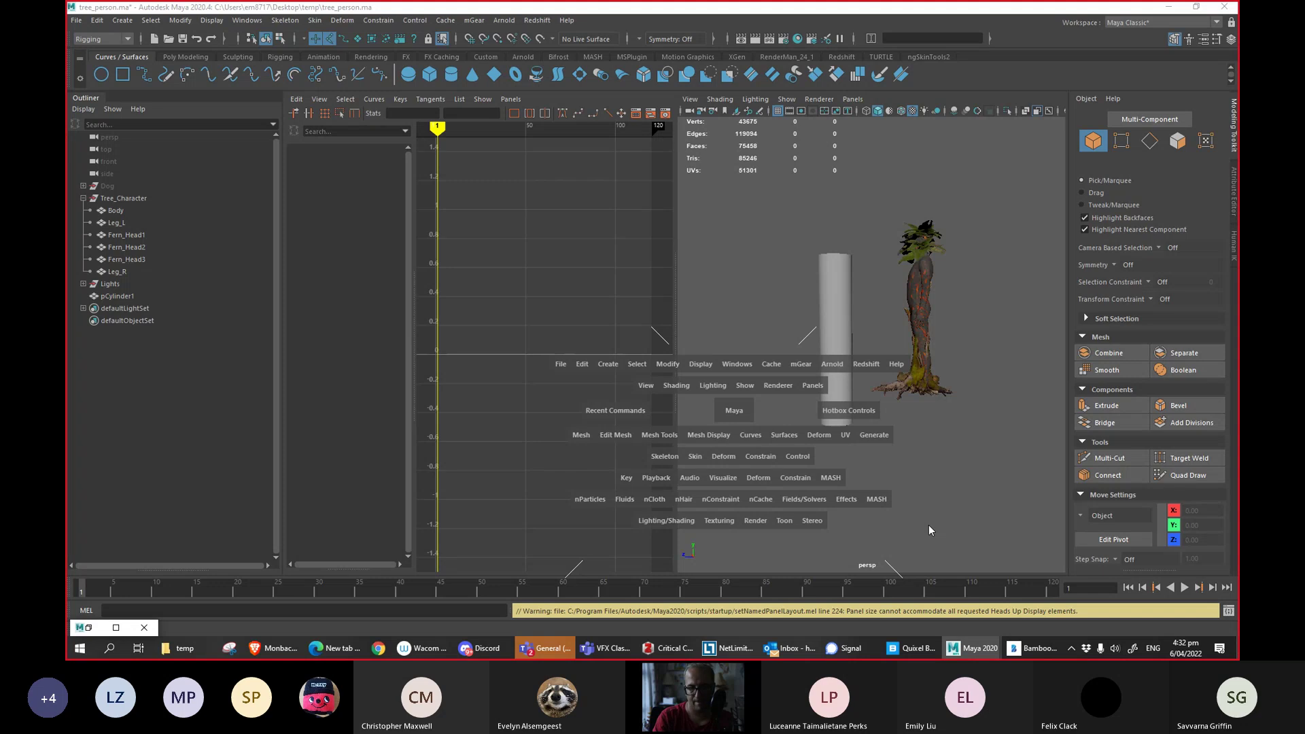
{"action": "key", "text": "alt+Tab"}
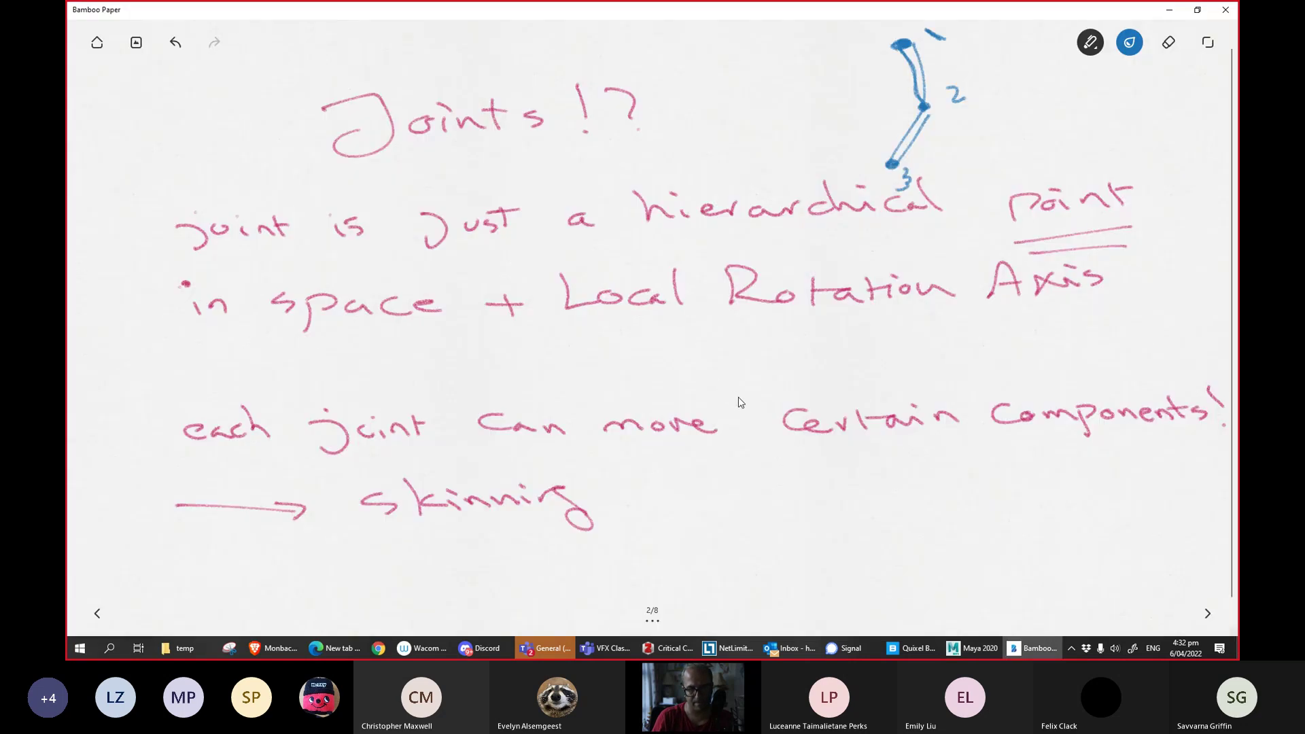
{"action": "key", "text": "super"}
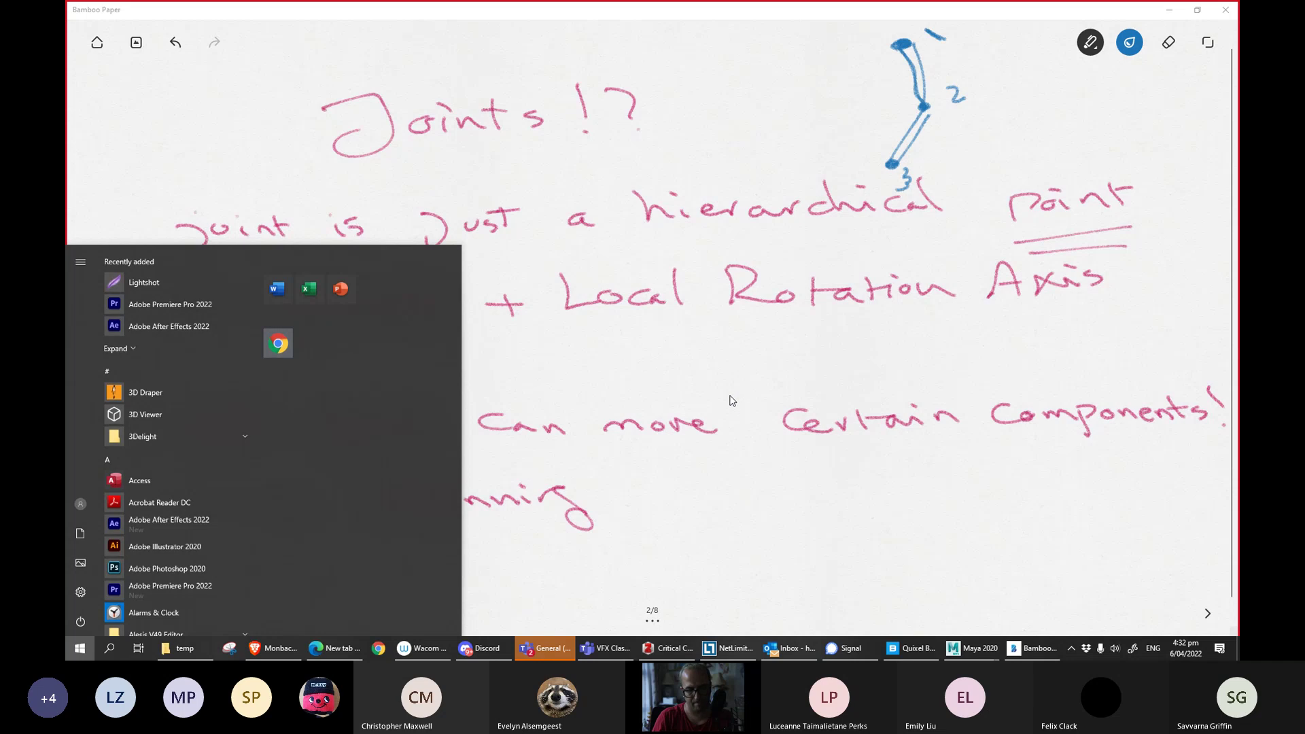
{"action": "key", "text": "super"}
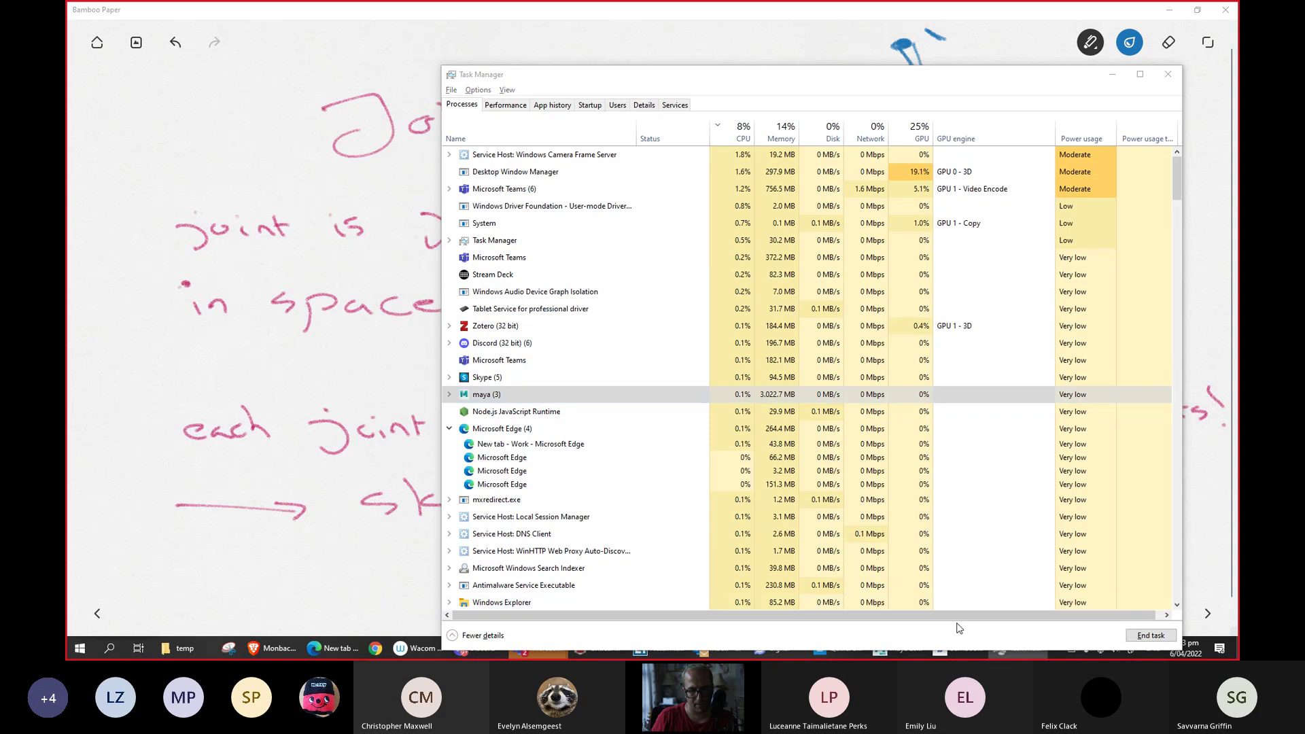
Switch to Maya and save the current tree_person.ma scene.
{"action": "key", "text": "alt+Tab"}
{"action": "key", "text": "Tab"}
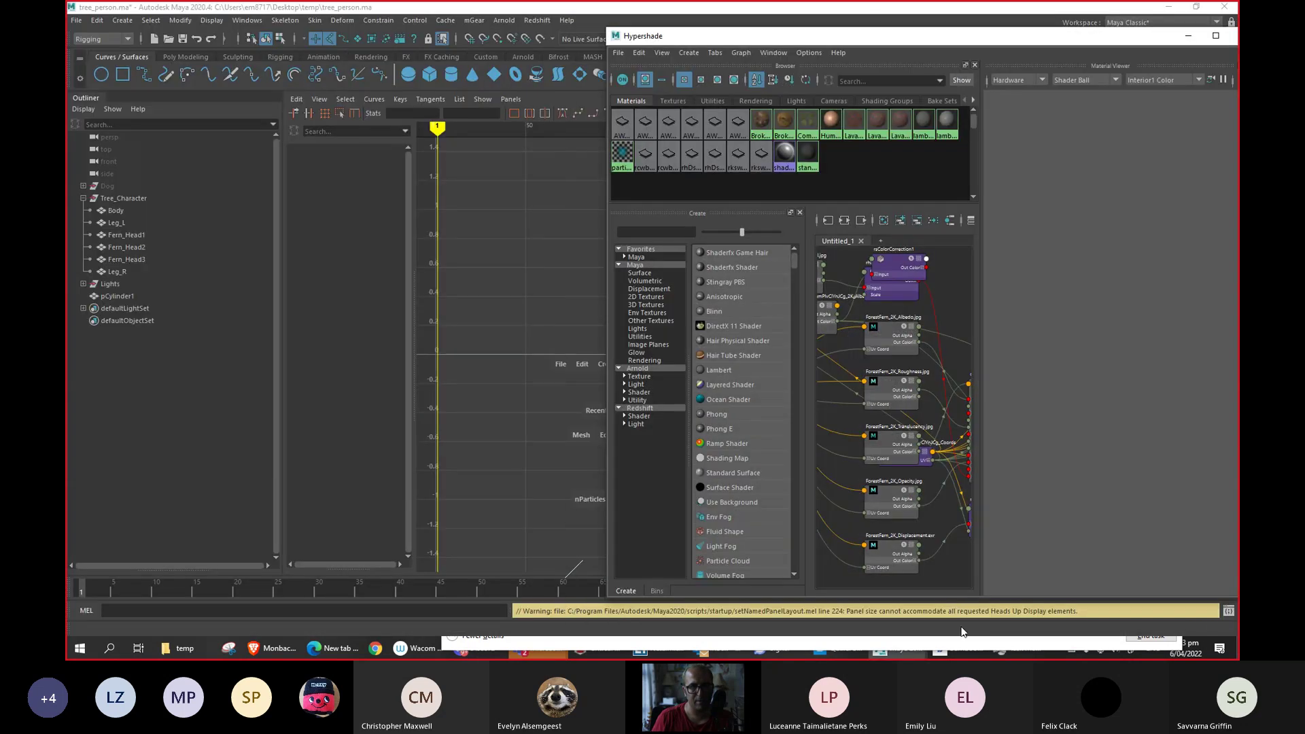
{"action": "key", "text": "space"}
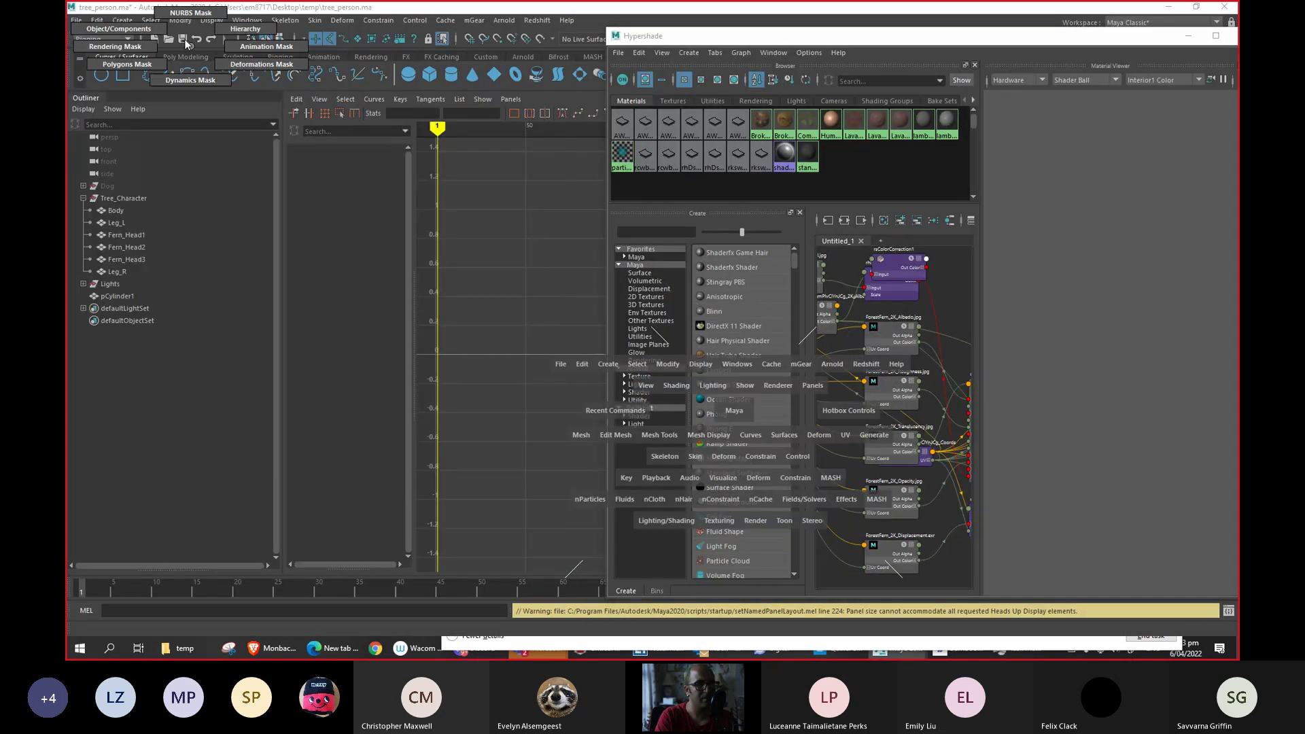
{"action": "left_click_drag", "start_coordinate": [184, 43], "coordinate": [193, 51]}
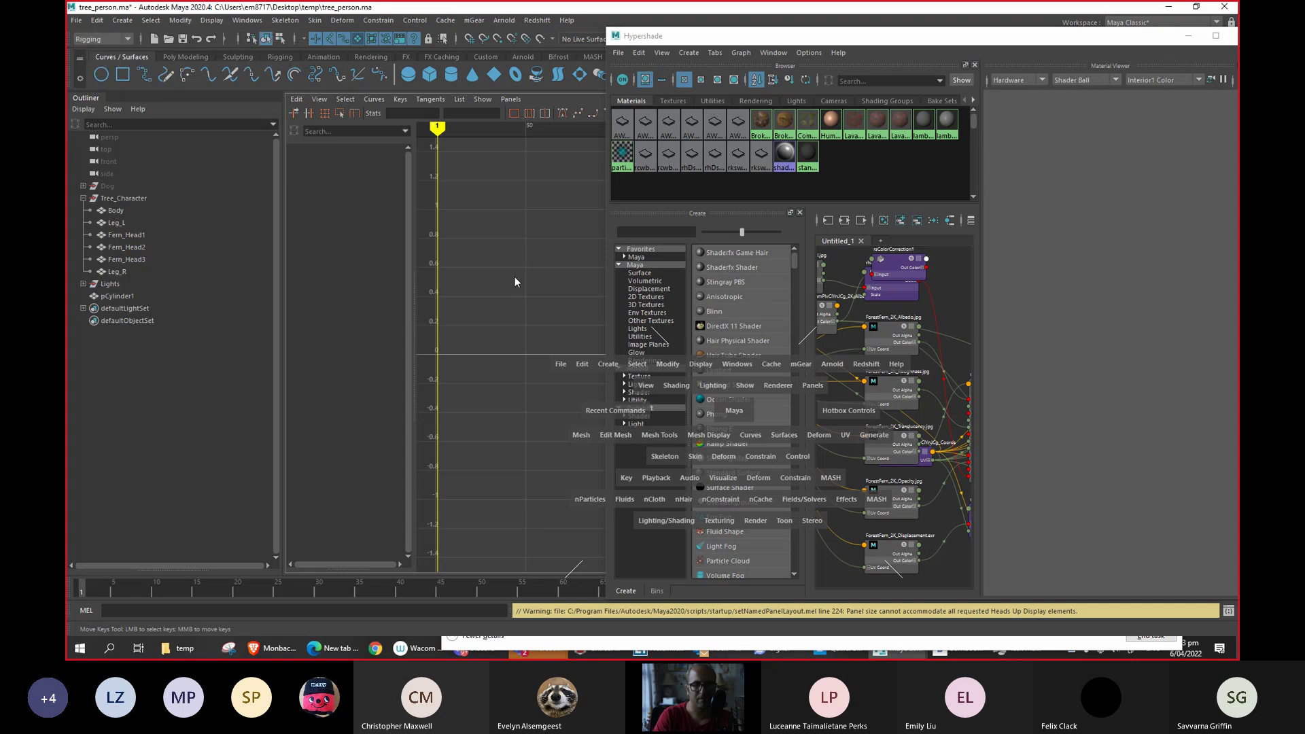
{"action": "left_click", "coordinate": [561, 365]}
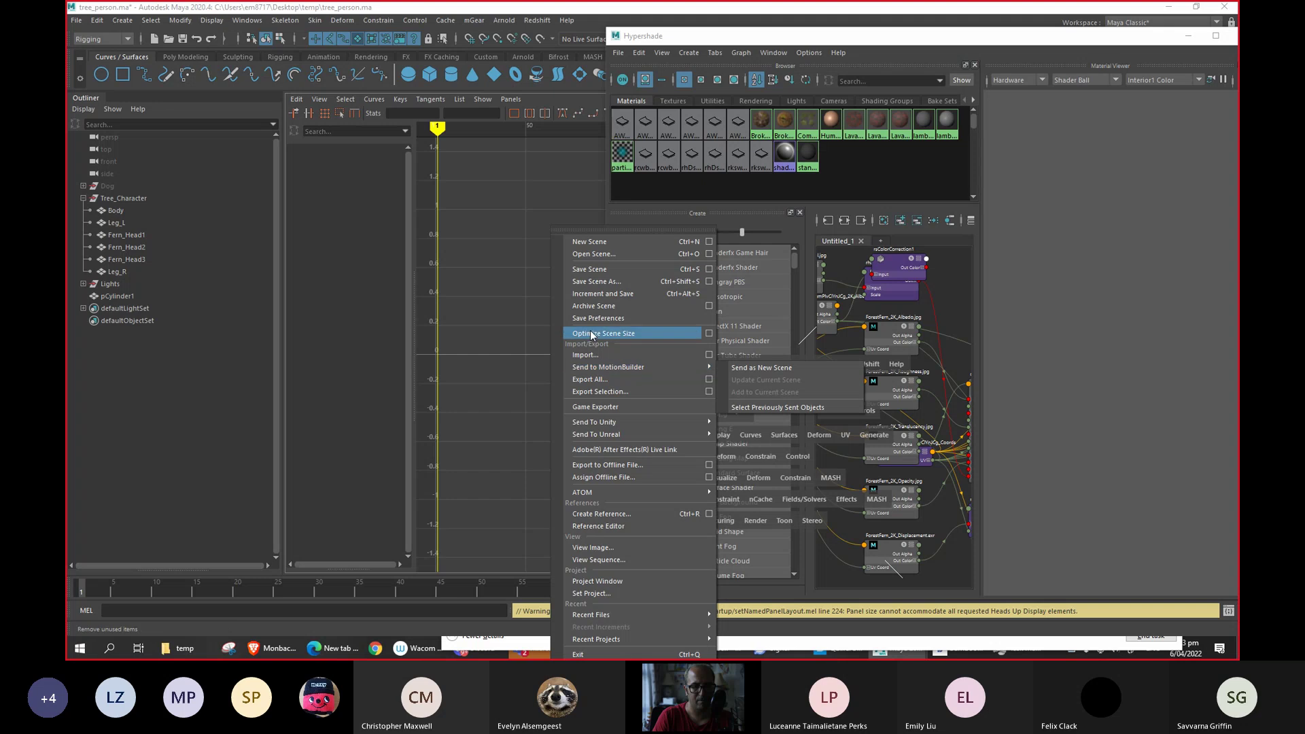
{"action": "left_click", "coordinate": [597, 270]}
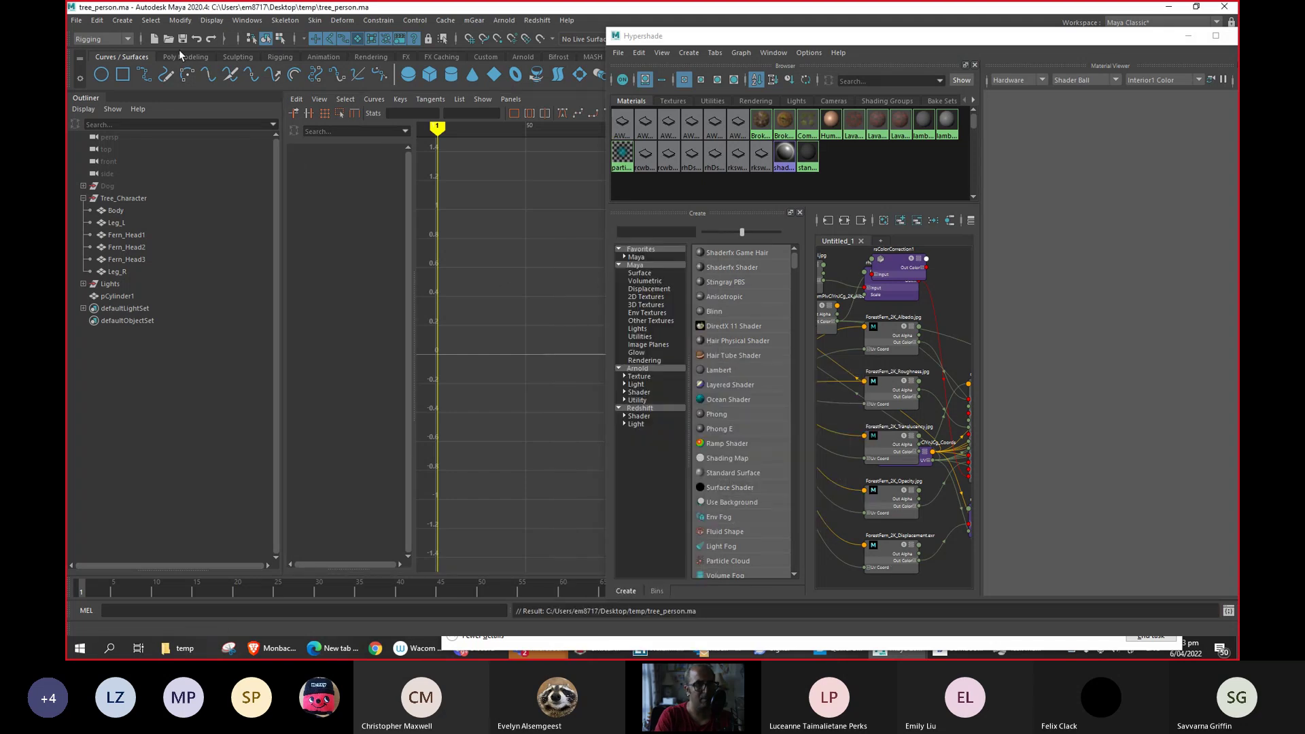
Put away the Hypershade window and select the tall cylinder in a maximized perspective viewport.
{"action": "left_click_drag", "start_coordinate": [1144, 44], "coordinate": [1087, 47]}
{"action": "left_click", "coordinate": [1131, 35]}
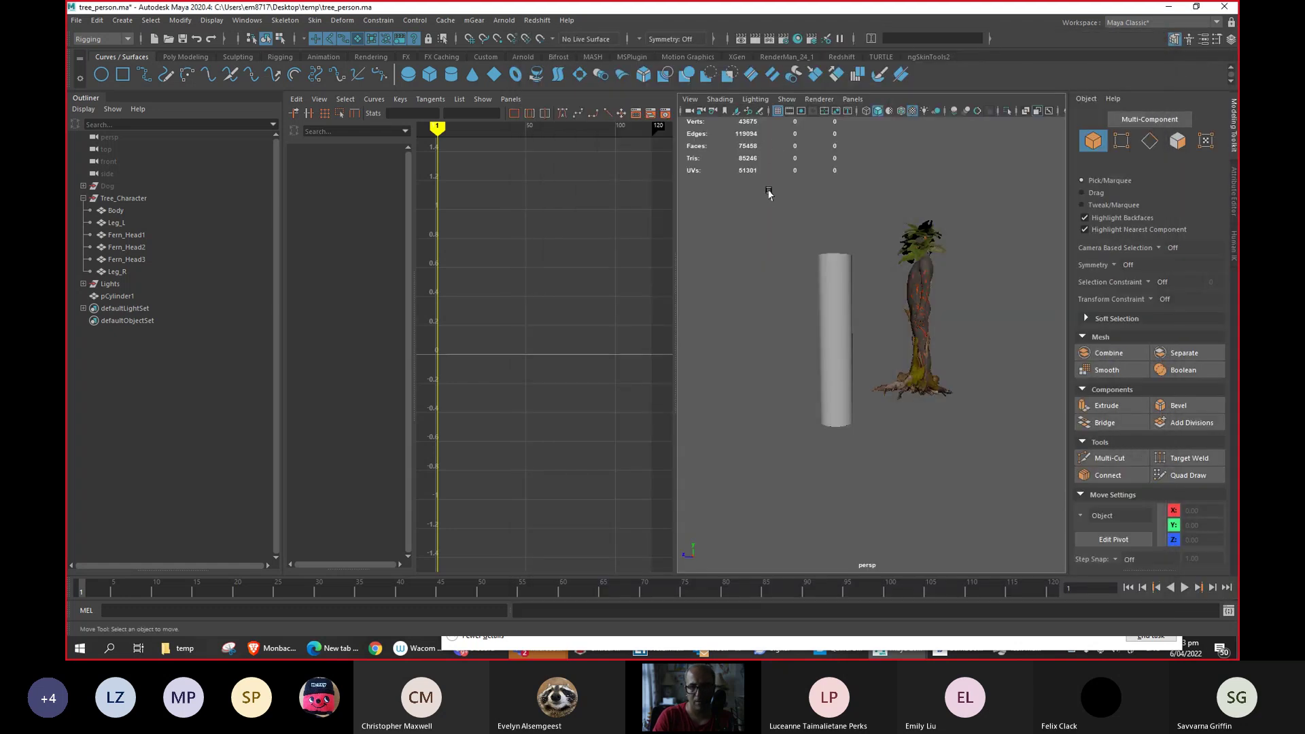
{"action": "key", "text": "space"}
{"action": "left_click_drag", "start_coordinate": [645, 289], "coordinate": [635, 341], "text": "alt"}
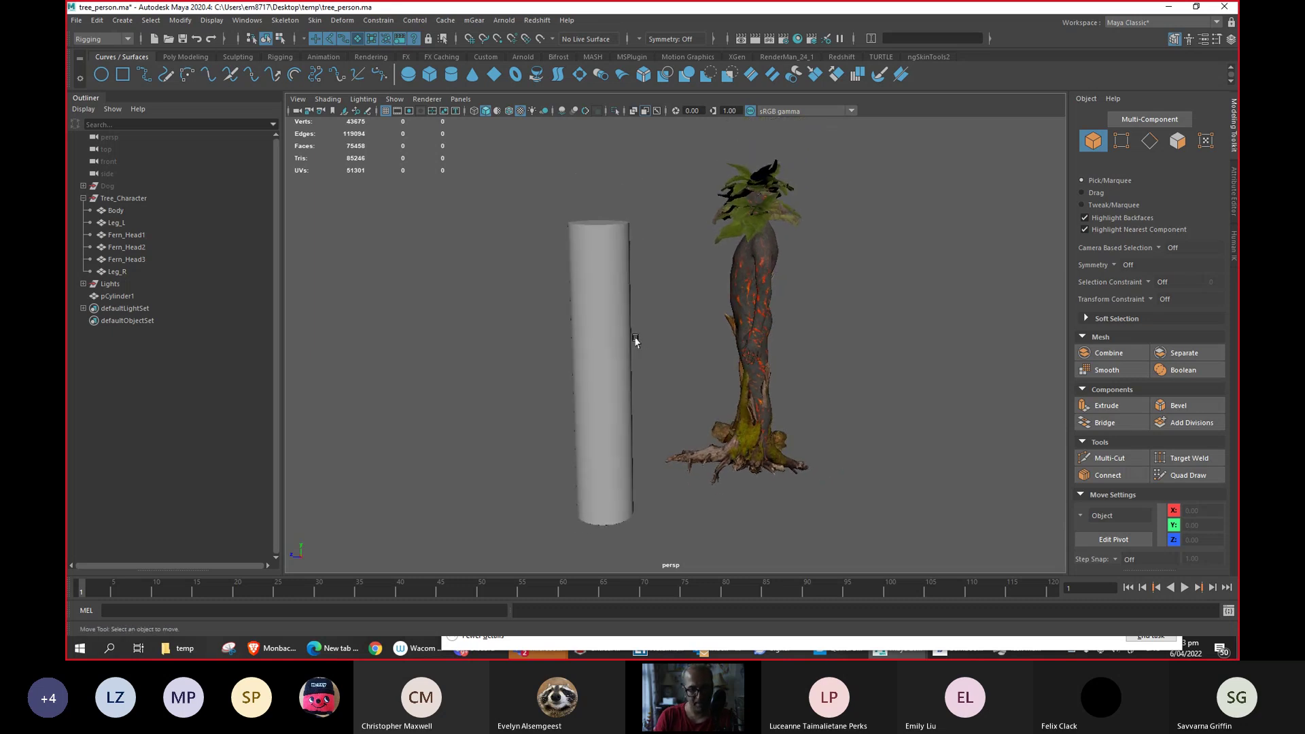
{"action": "left_click", "coordinate": [594, 375]}
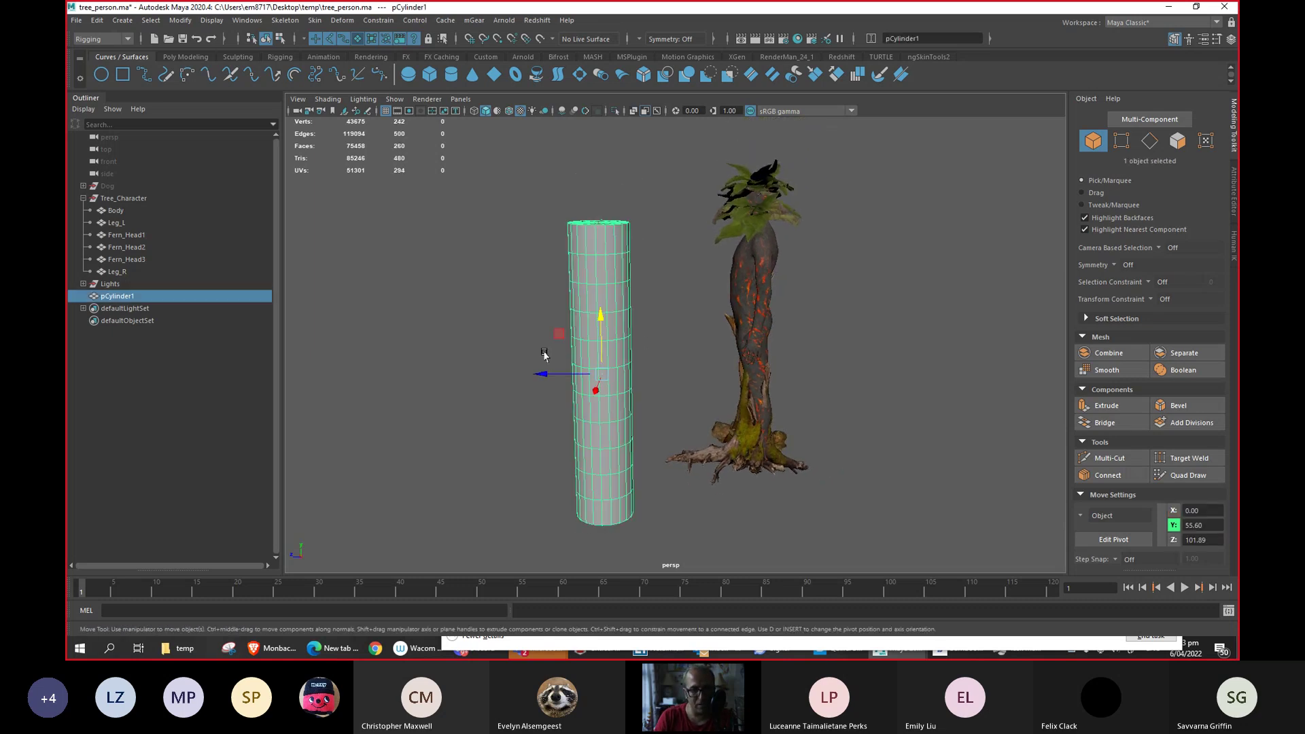
{"action": "mouse_move", "coordinate": [467, 300]}
{"action": "left_mouse_down", "text": "alt"}
{"action": "mouse_move", "coordinate": [591, 297]}
{"action": "mouse_move", "coordinate": [449, 292]}
{"action": "left_mouse_up", "text": "alt"}
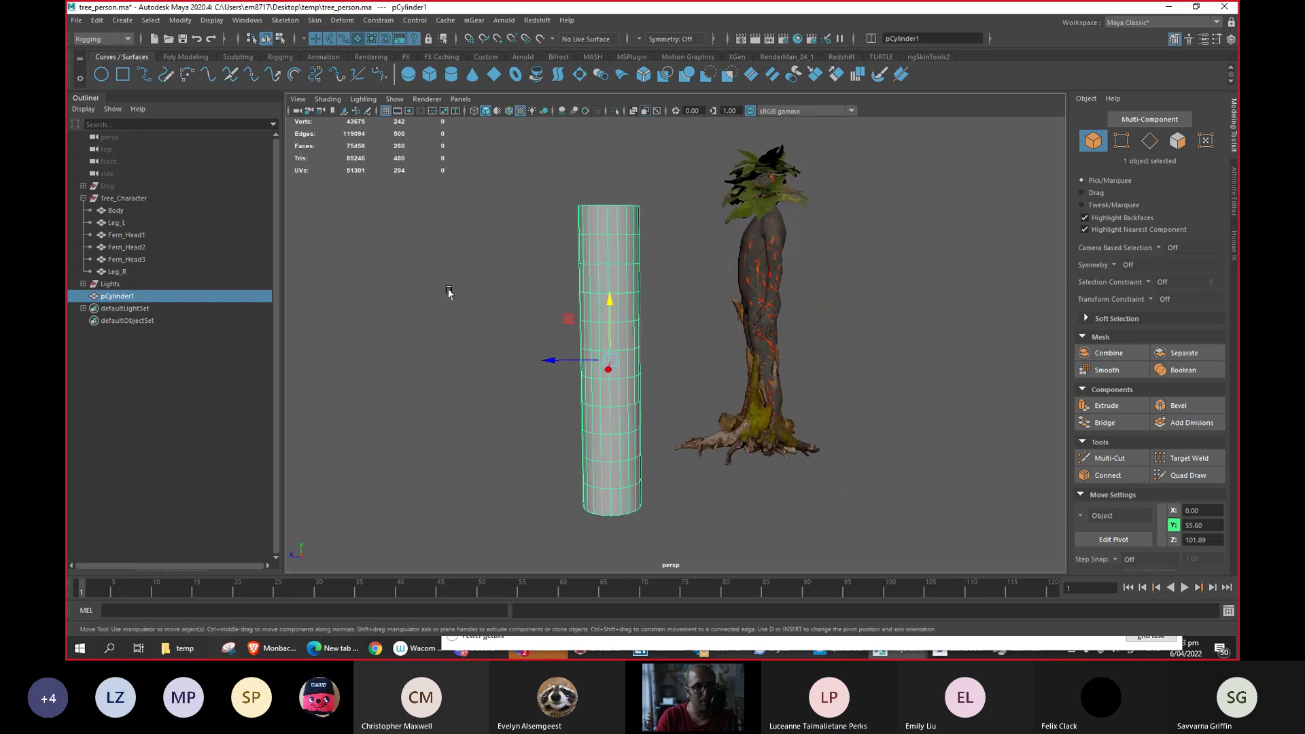
Try the Modeling - Standard workspace and return to the Maya Classic workspace.
{"action": "key", "text": "space"}
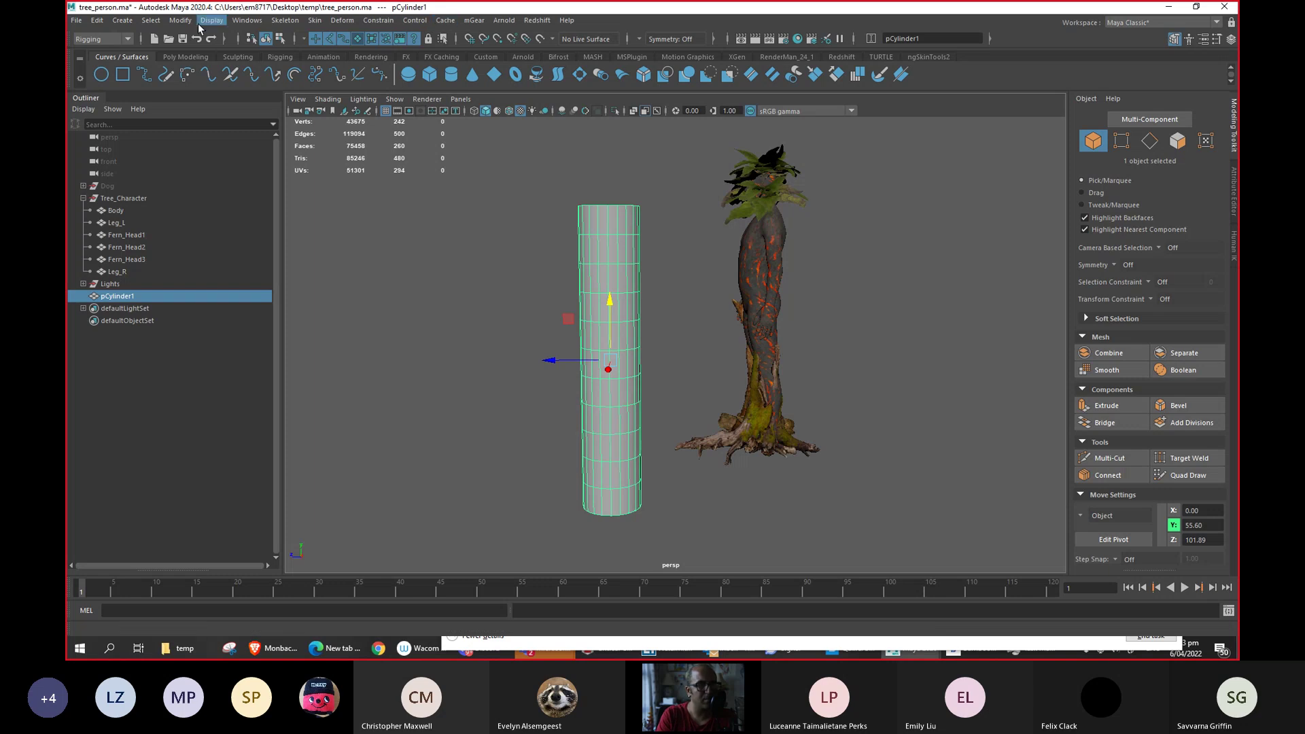
{"action": "left_click", "coordinate": [1148, 24]}
{"action": "left_click", "coordinate": [1140, 37]}
{"action": "left_click", "coordinate": [1146, 25]}
{"action": "left_click", "coordinate": [1139, 51]}
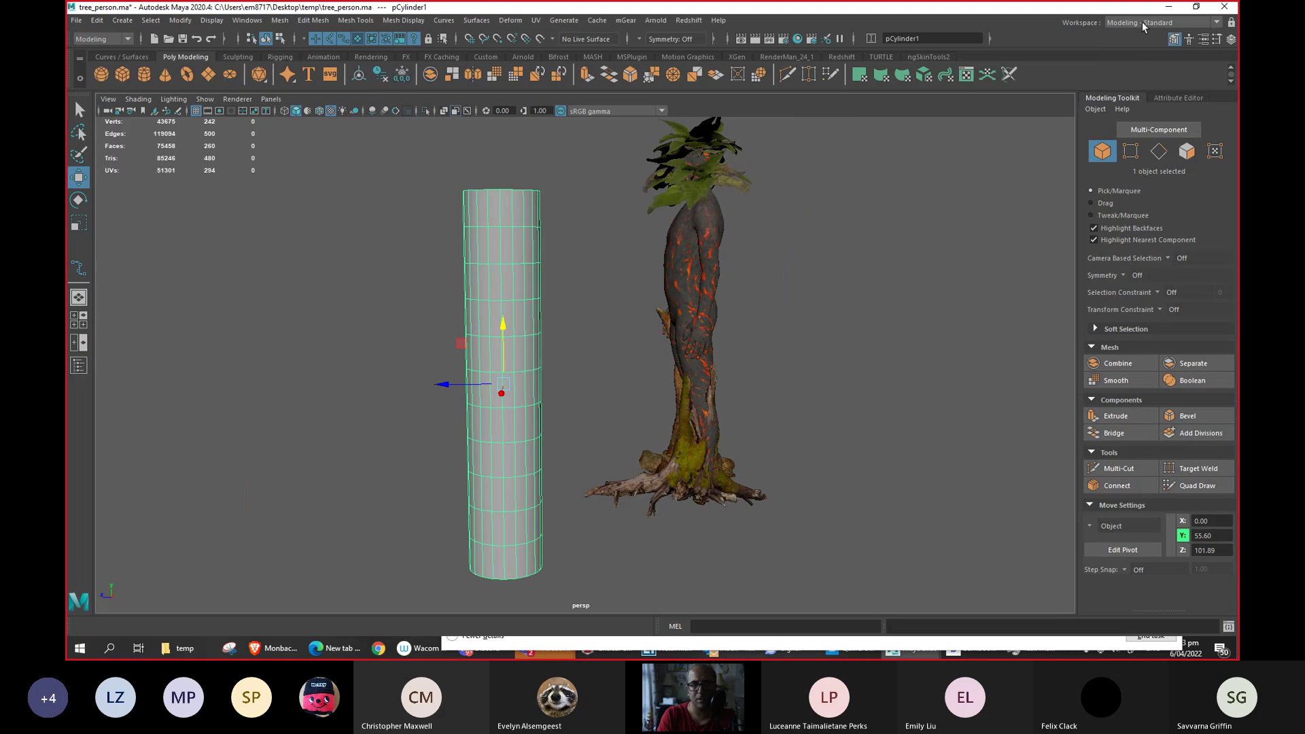
{"action": "left_click", "coordinate": [1144, 24]}
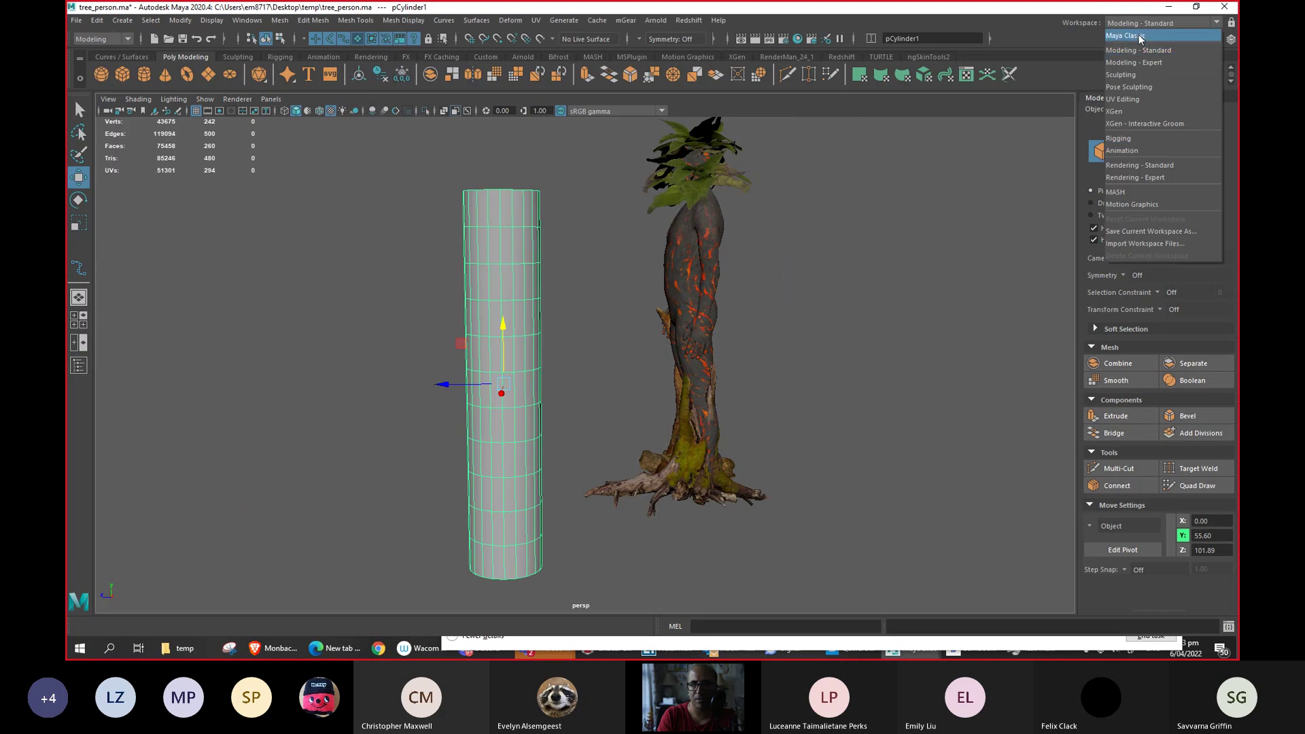
{"action": "left_click", "coordinate": [1140, 38]}
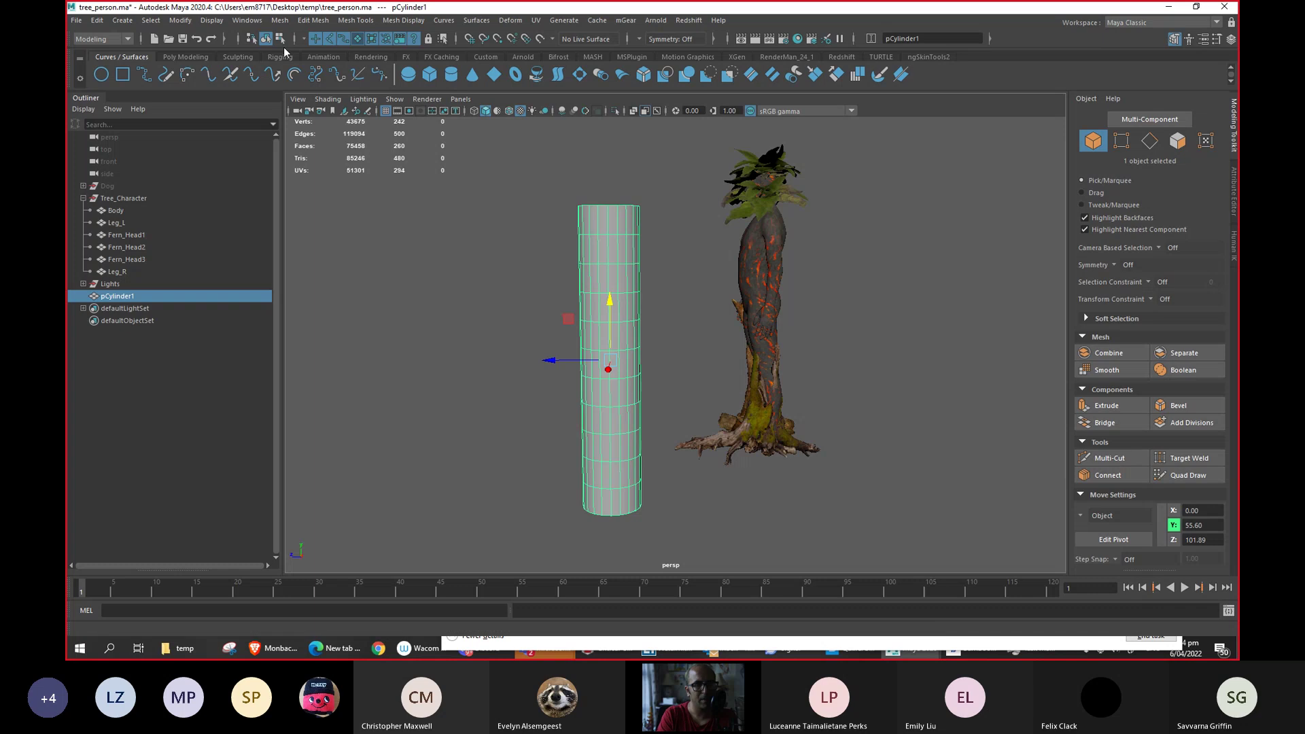
Show the Tool Box in the Maya Classic workspace.
{"action": "left_click", "coordinate": [212, 22]}
{"action": "mouse_move", "coordinate": [247, 20]}
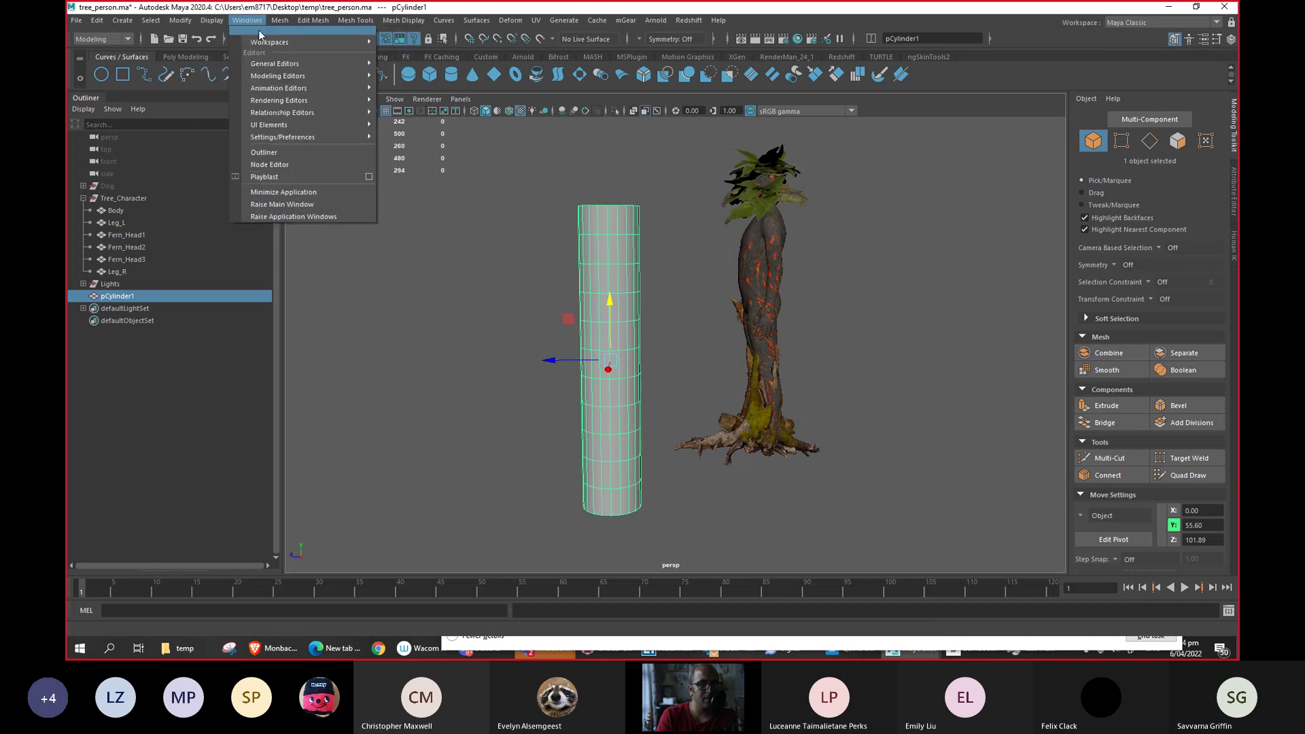
{"action": "mouse_move", "coordinate": [287, 43]}
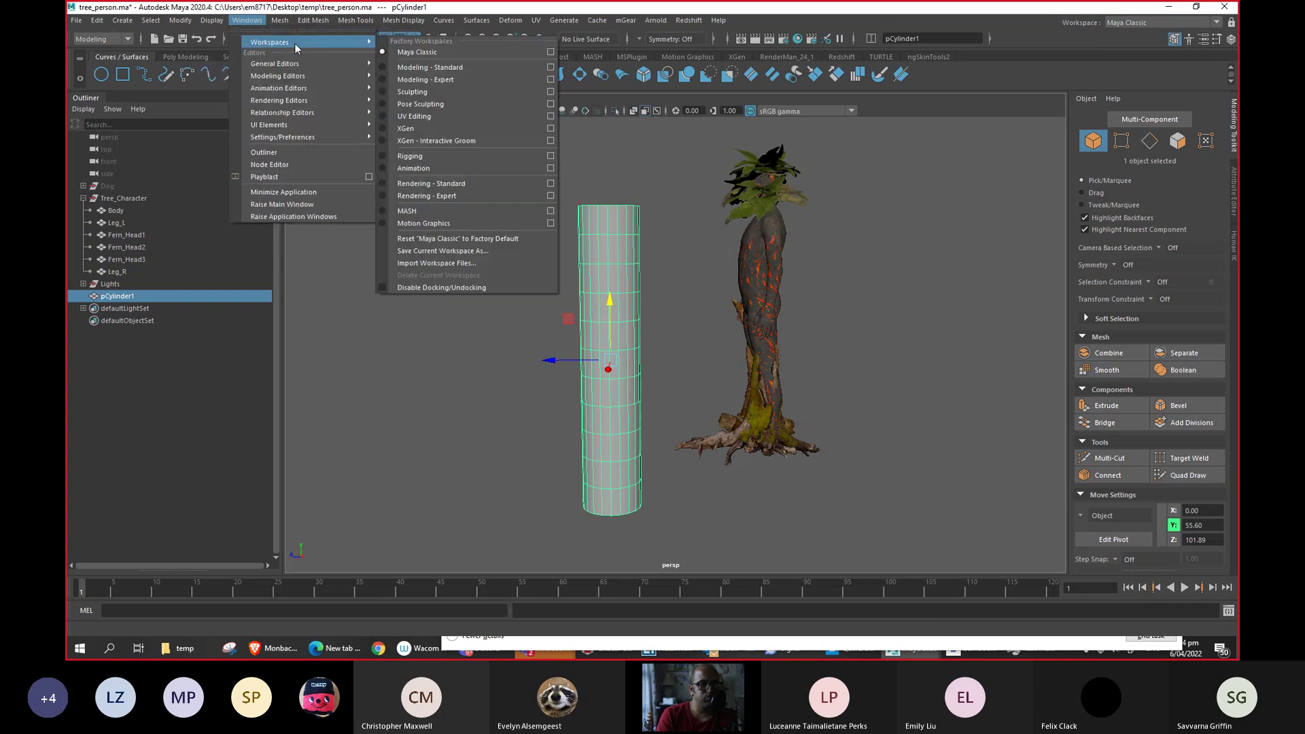
{"action": "mouse_move", "coordinate": [322, 130]}
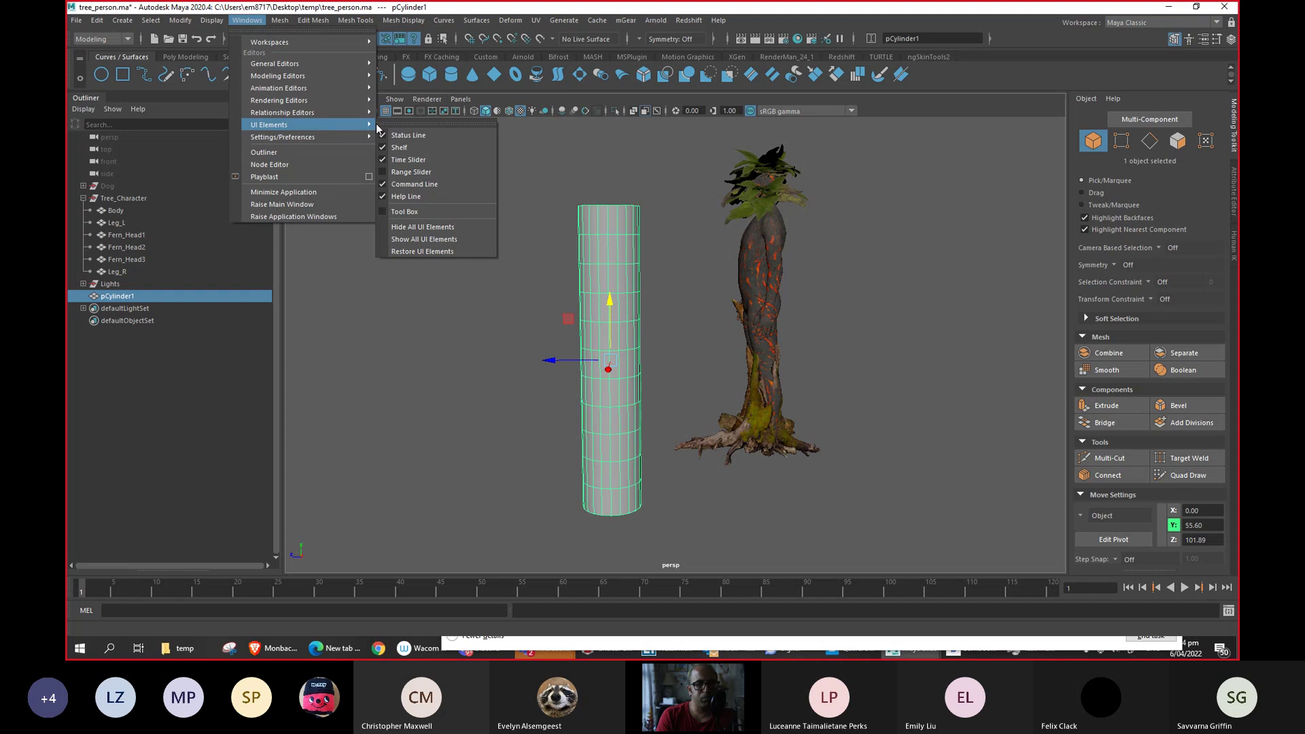
{"action": "left_click", "coordinate": [405, 211]}
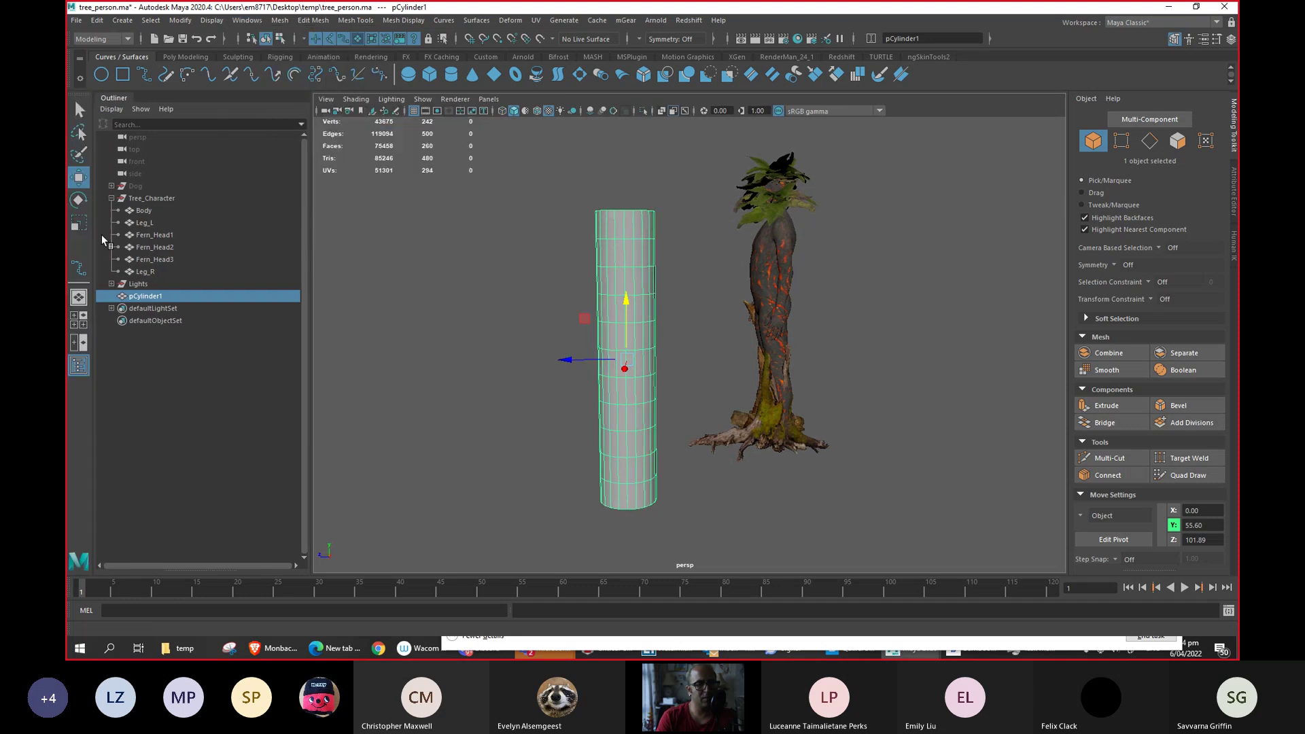
Raise the cylinder to about Y 100.27 in a maximized side view so its base sits at ground level, and enable X-ray joints there.
{"action": "left_click", "coordinate": [82, 327]}
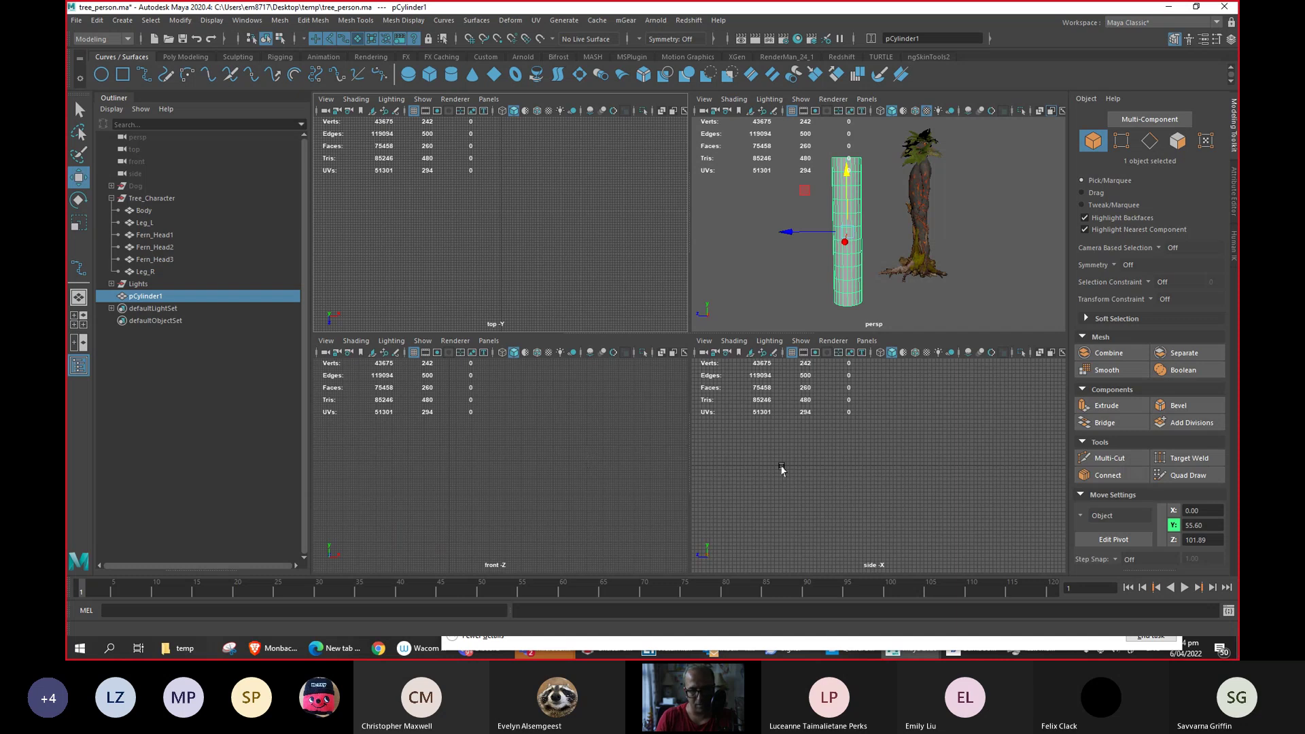
{"action": "key", "text": "f"}
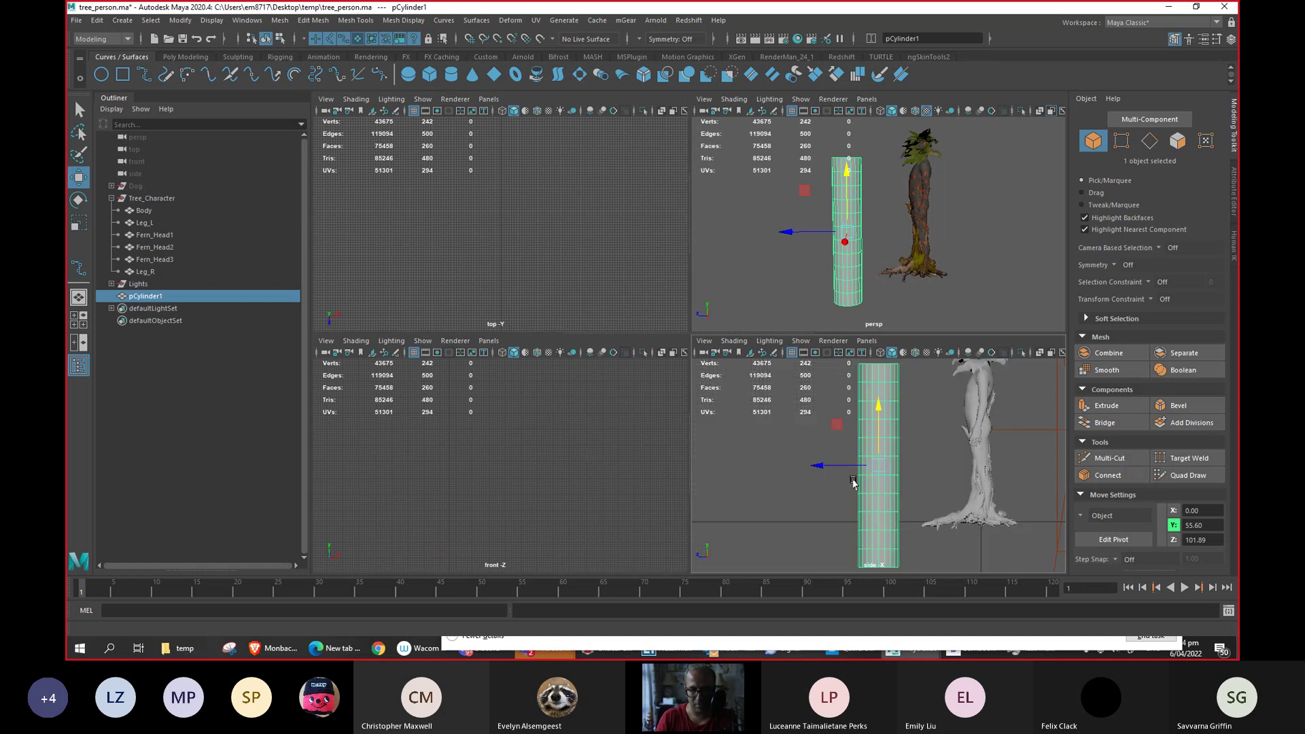
{"action": "middle_click_drag", "start_coordinate": [774, 367], "coordinate": [726, 356], "text": "alt"}
{"action": "right_click_drag", "start_coordinate": [720, 361], "coordinate": [605, 363], "text": "alt"}
{"action": "middle_click_drag", "start_coordinate": [684, 379], "coordinate": [649, 391], "text": "alt"}
{"action": "right_click_drag", "start_coordinate": [649, 391], "coordinate": [672, 413], "text": "alt"}
{"action": "middle_click_drag", "start_coordinate": [671, 414], "coordinate": [676, 399], "text": "alt"}
{"action": "left_click_drag", "start_coordinate": [611, 274], "coordinate": [607, 187]}
{"action": "middle_click_drag", "start_coordinate": [607, 187], "coordinate": [467, 260], "text": "alt"}
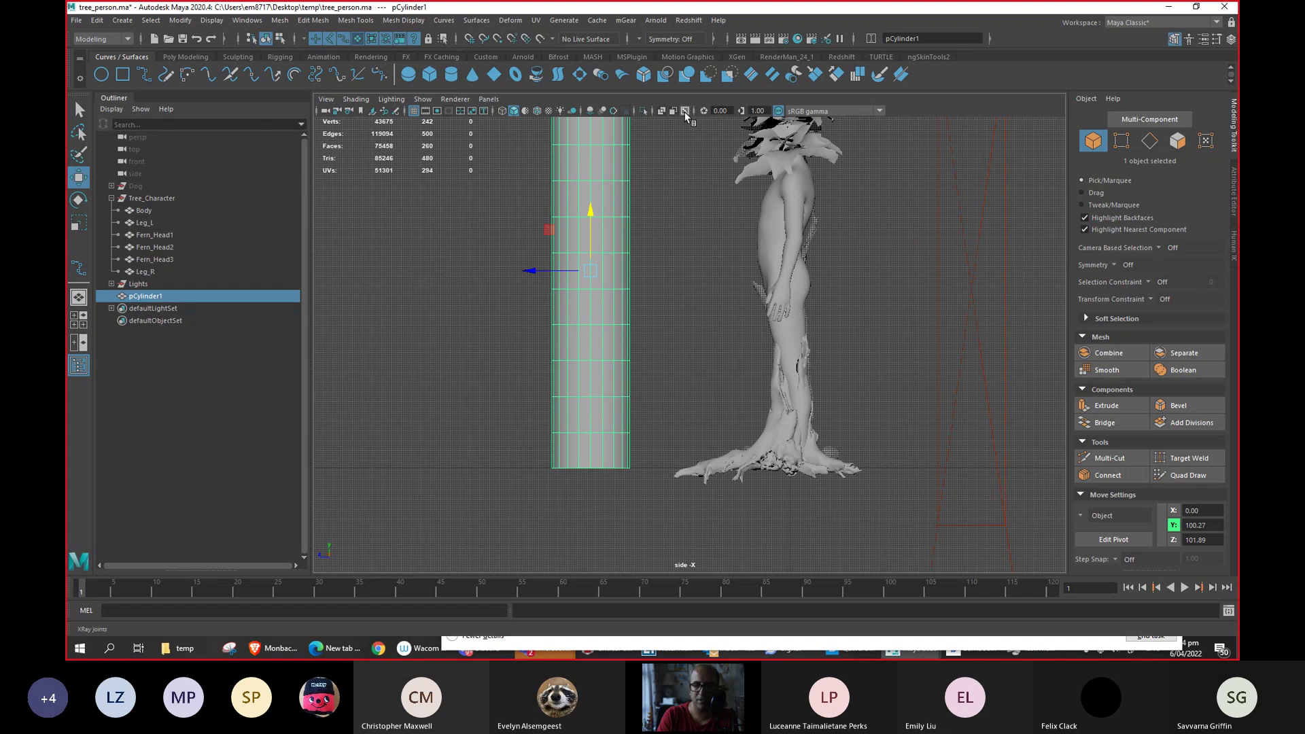
{"action": "middle_click_drag", "start_coordinate": [462, 174], "coordinate": [445, 210], "text": "alt"}
{"action": "right_click_drag", "start_coordinate": [445, 210], "coordinate": [402, 201], "text": "alt"}
{"action": "middle_click_drag", "start_coordinate": [402, 202], "coordinate": [406, 215], "text": "alt"}
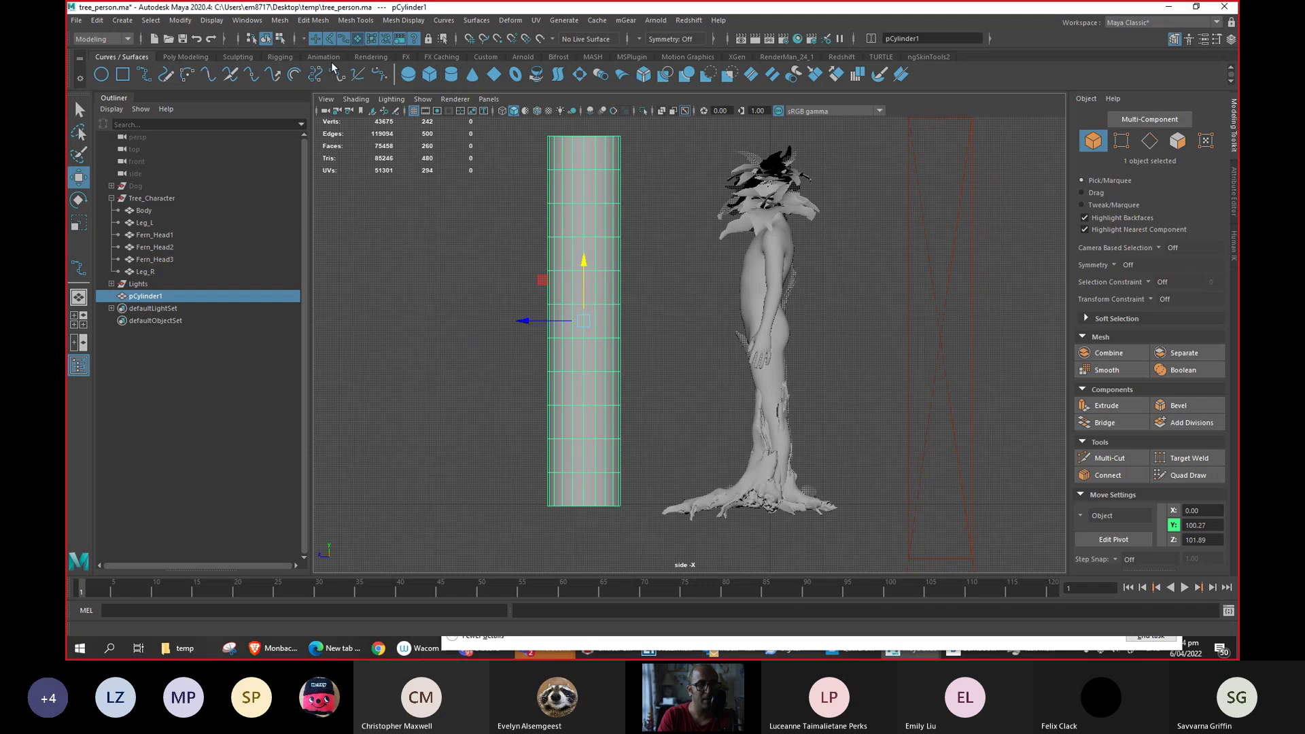
Create a three-joint chain inside the cylinder from near its top to near its base, slightly bent at the middle joint.
{"action": "left_click", "coordinate": [280, 57]}
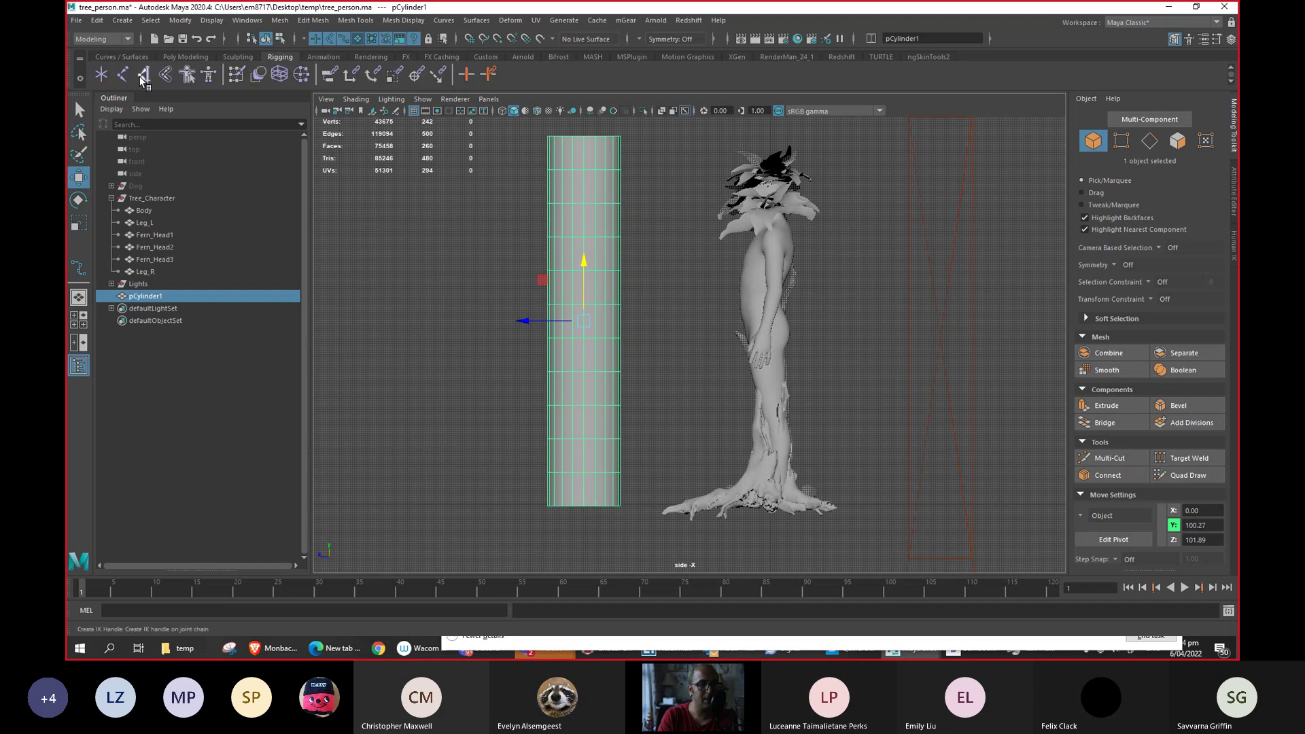
{"action": "key", "text": "y"}
{"action": "left_click", "coordinate": [570, 209]}
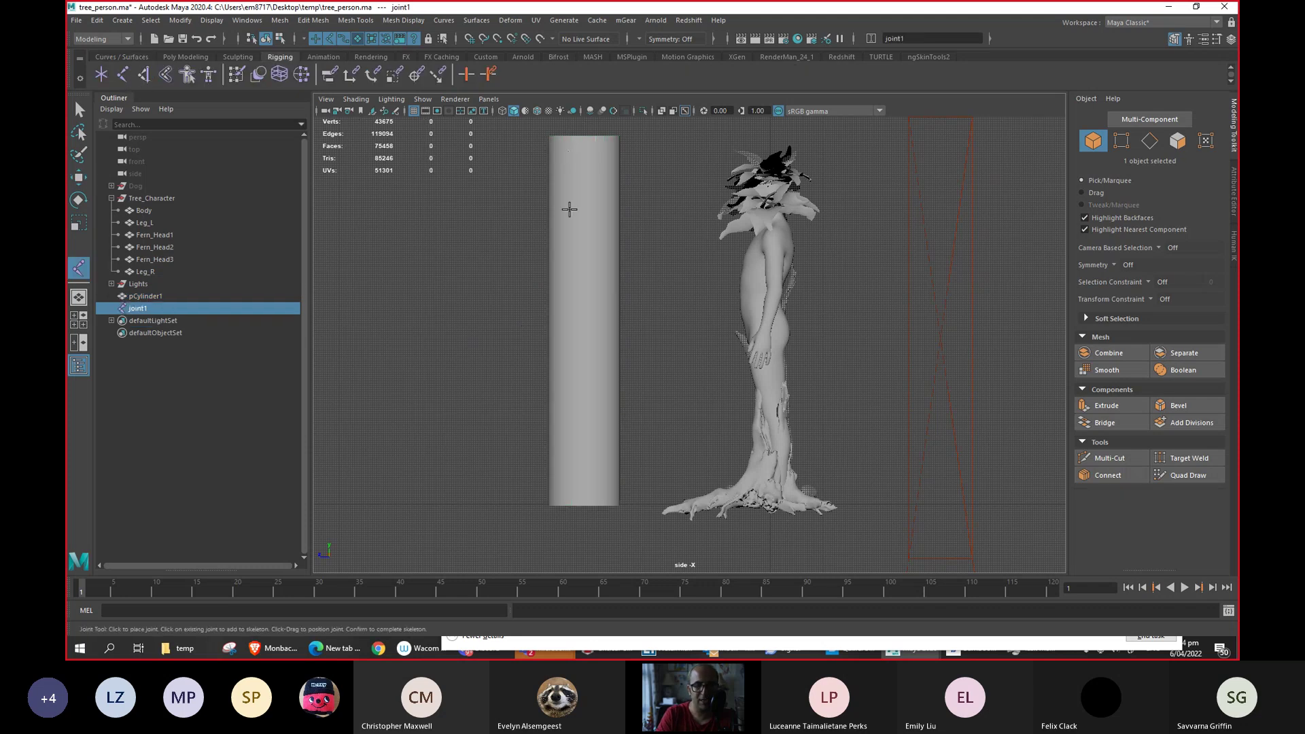
{"action": "left_click", "coordinate": [596, 310]}
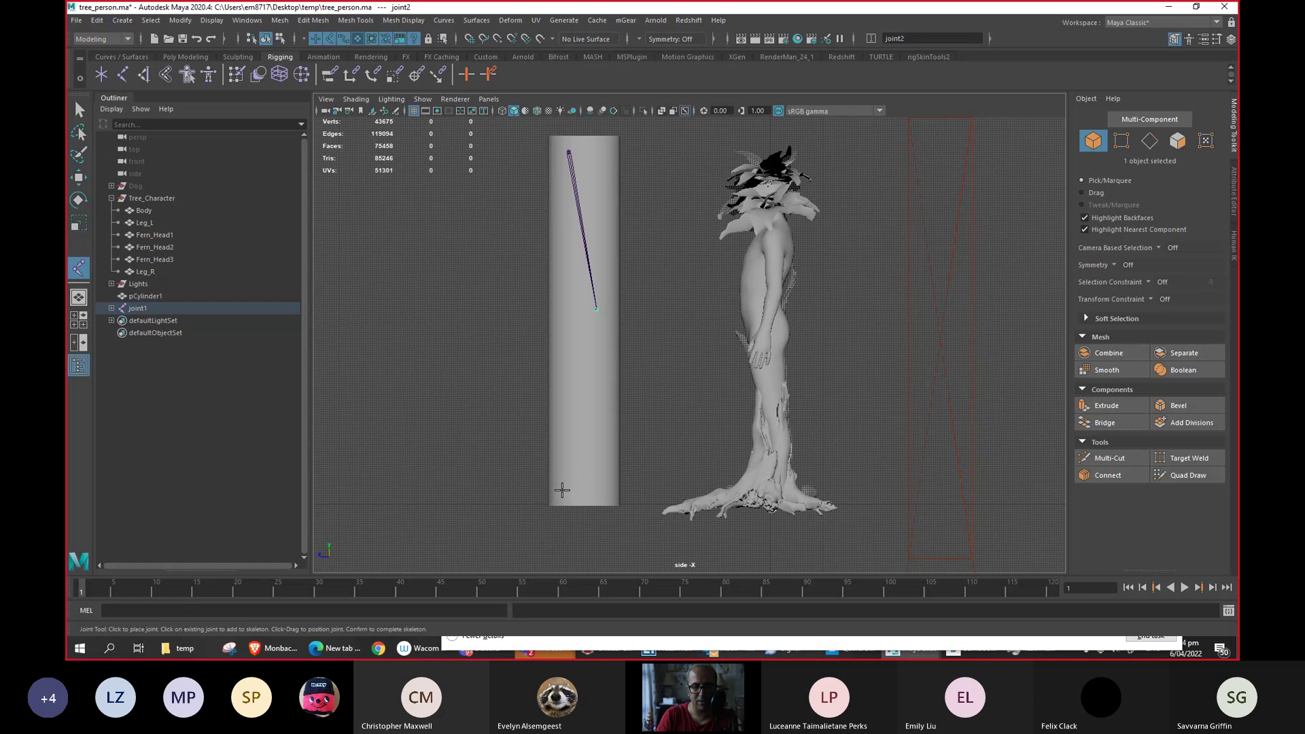
{"action": "key", "text": "Return"}
{"action": "key", "text": "w"}
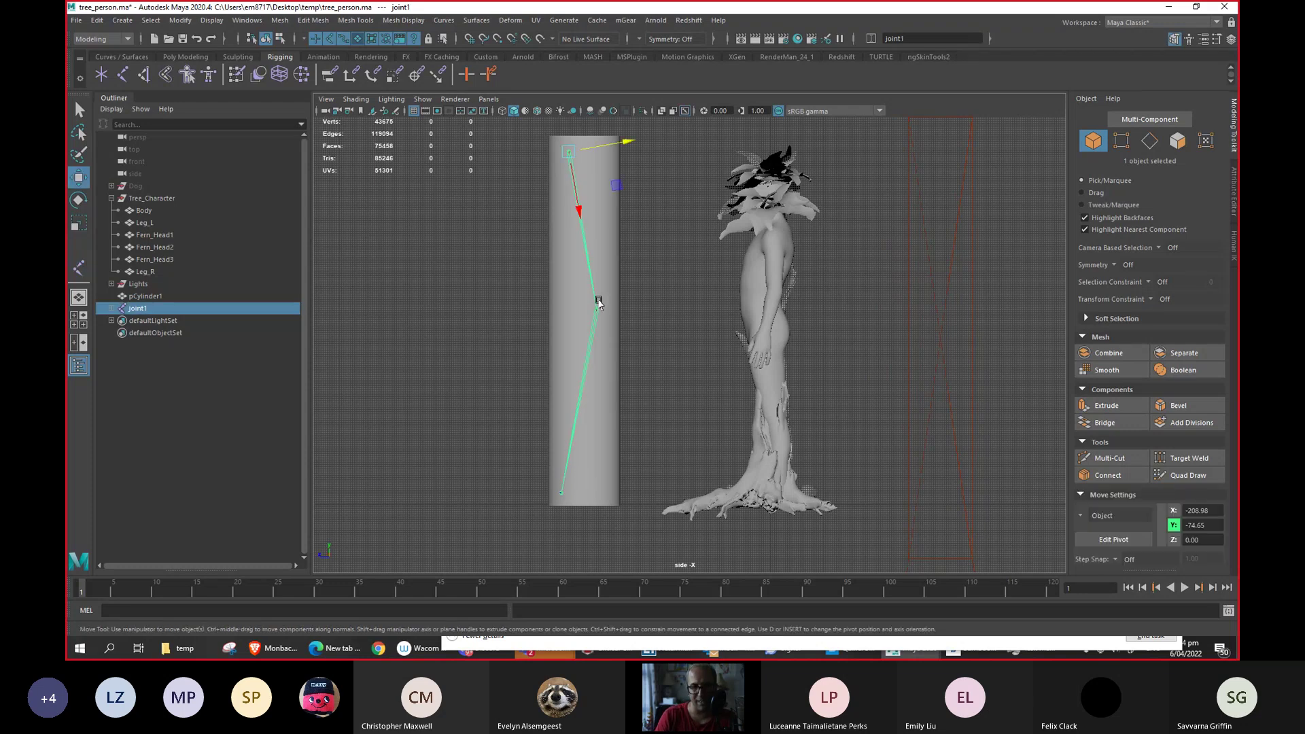
Return to the single perspective view and enable X-ray joints so the chain shows through the cylinder.
{"action": "scroll", "coordinate": [743, 341], "scroll_direction": "up", "scroll_amount": 10}
{"action": "scroll", "coordinate": [597, 377], "scroll_direction": "down", "scroll_amount": 4}
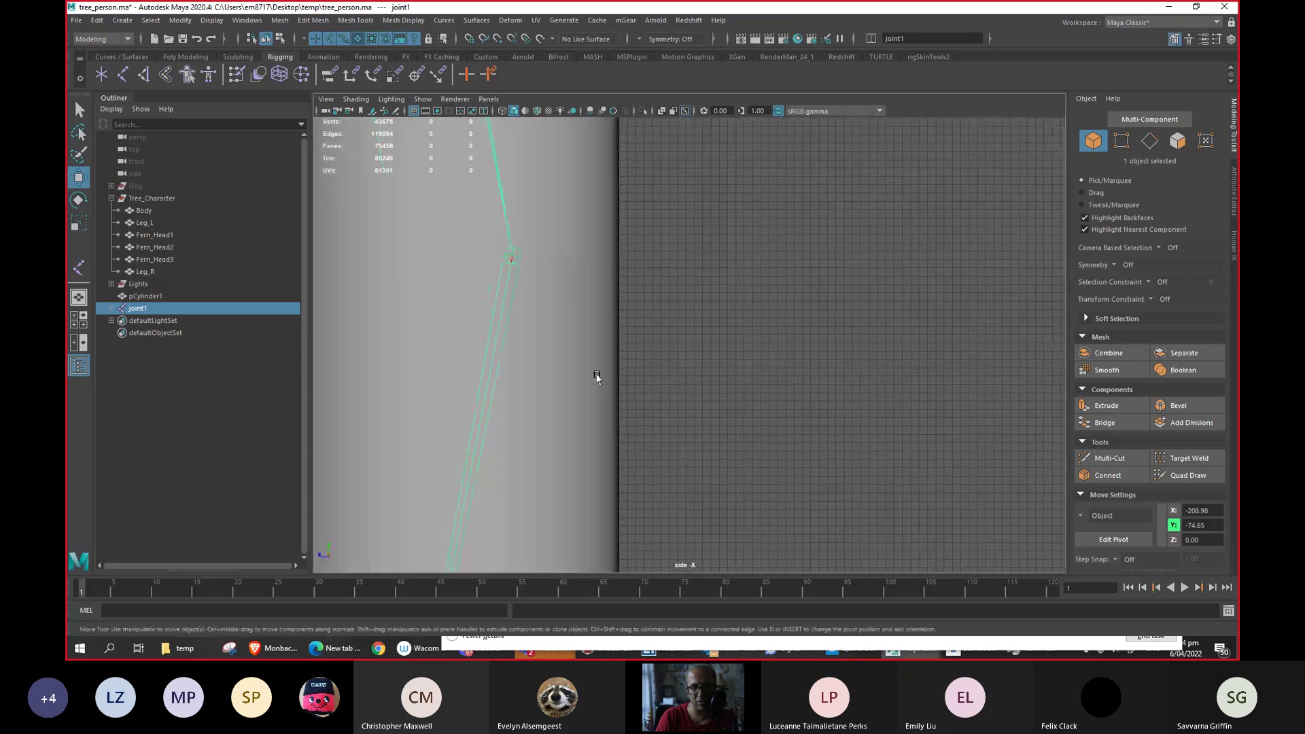
{"action": "scroll", "coordinate": [597, 377], "scroll_direction": "up", "scroll_amount": 6}
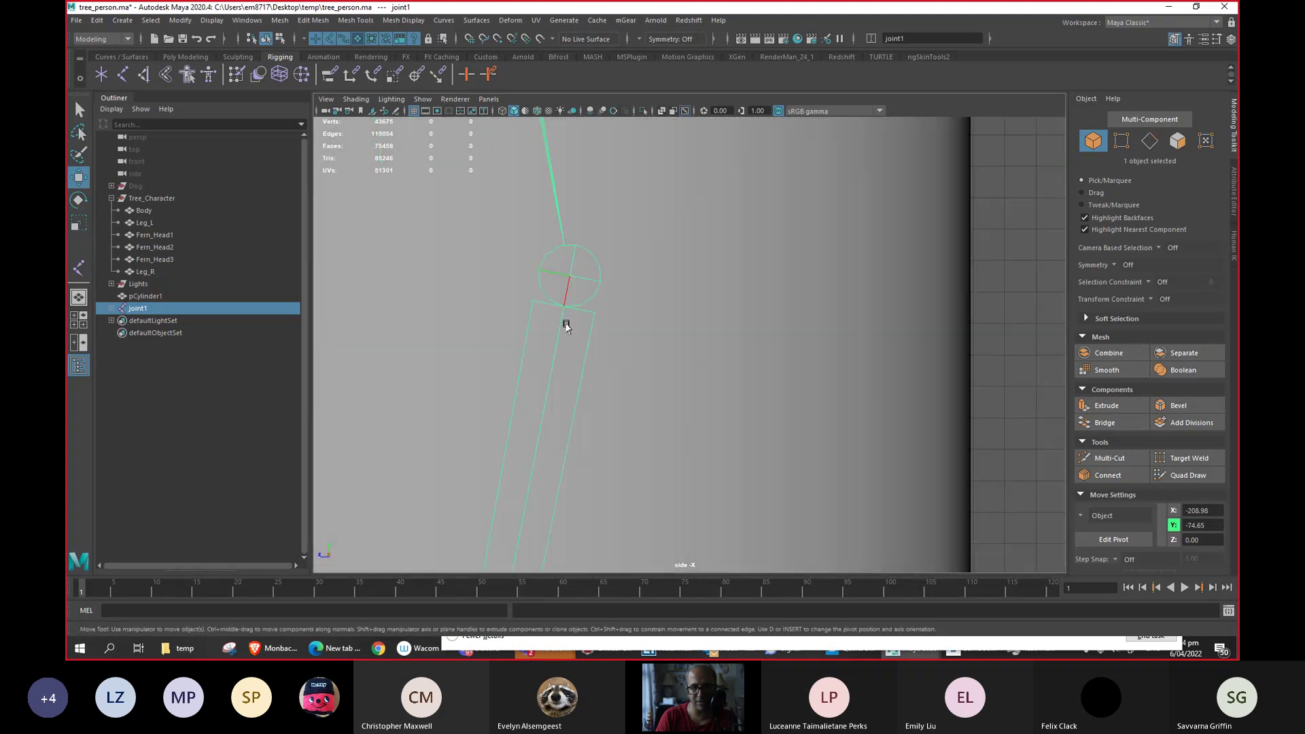
{"action": "scroll", "coordinate": [708, 385], "scroll_direction": "up", "scroll_amount": 2}
{"action": "scroll", "coordinate": [627, 359], "scroll_direction": "down", "scroll_amount": 3}
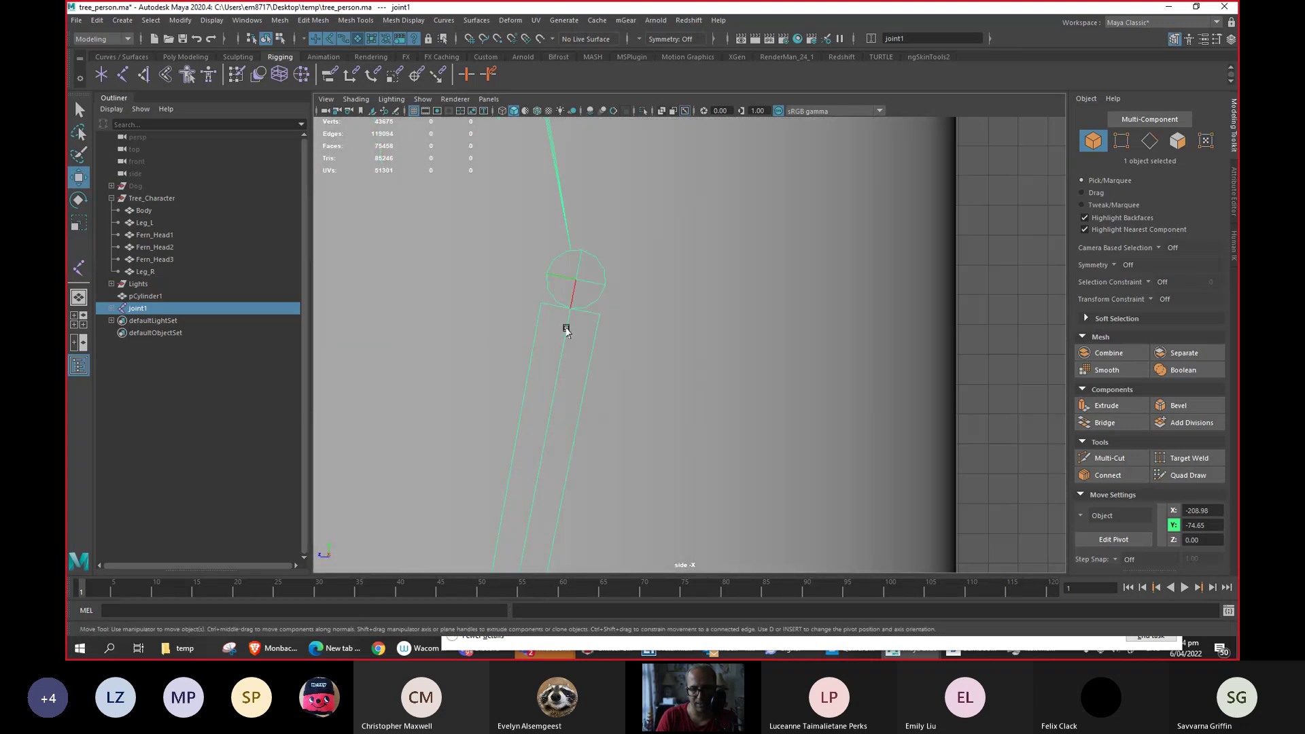
{"action": "left_click", "coordinate": [76, 301]}
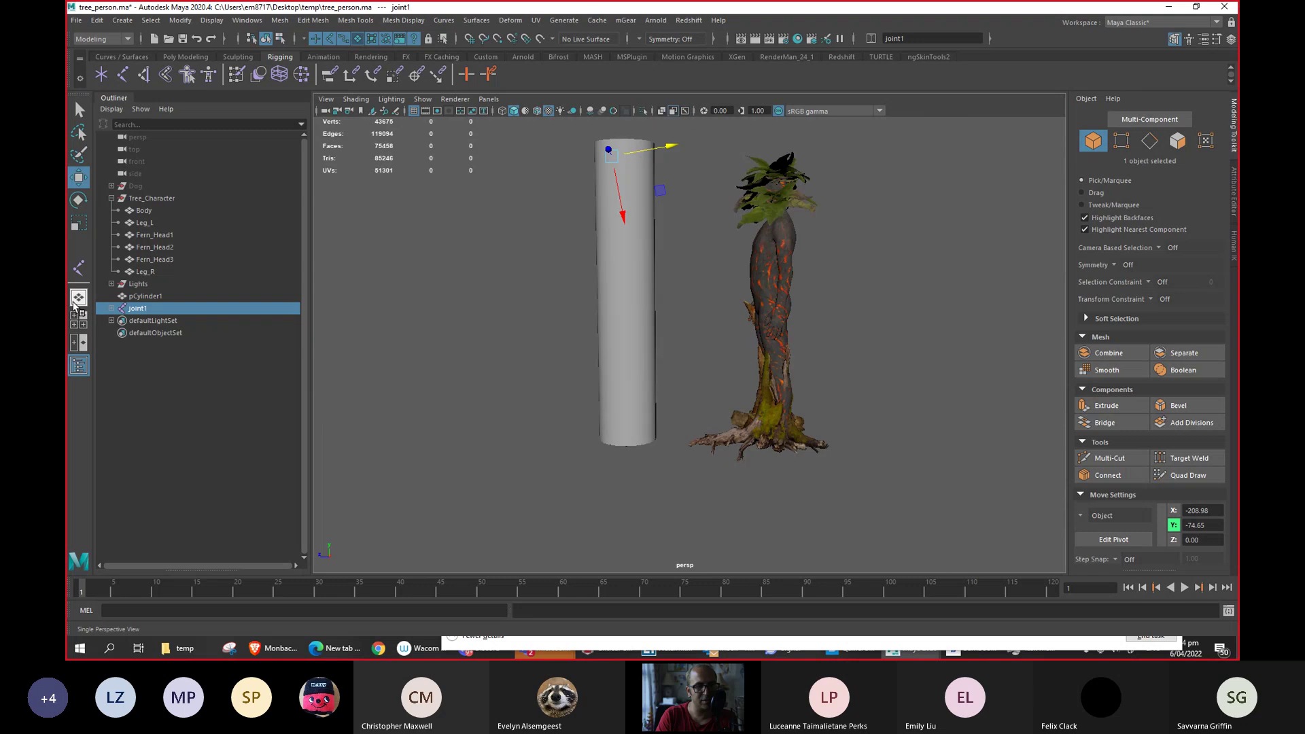
{"action": "left_click", "coordinate": [661, 111]}
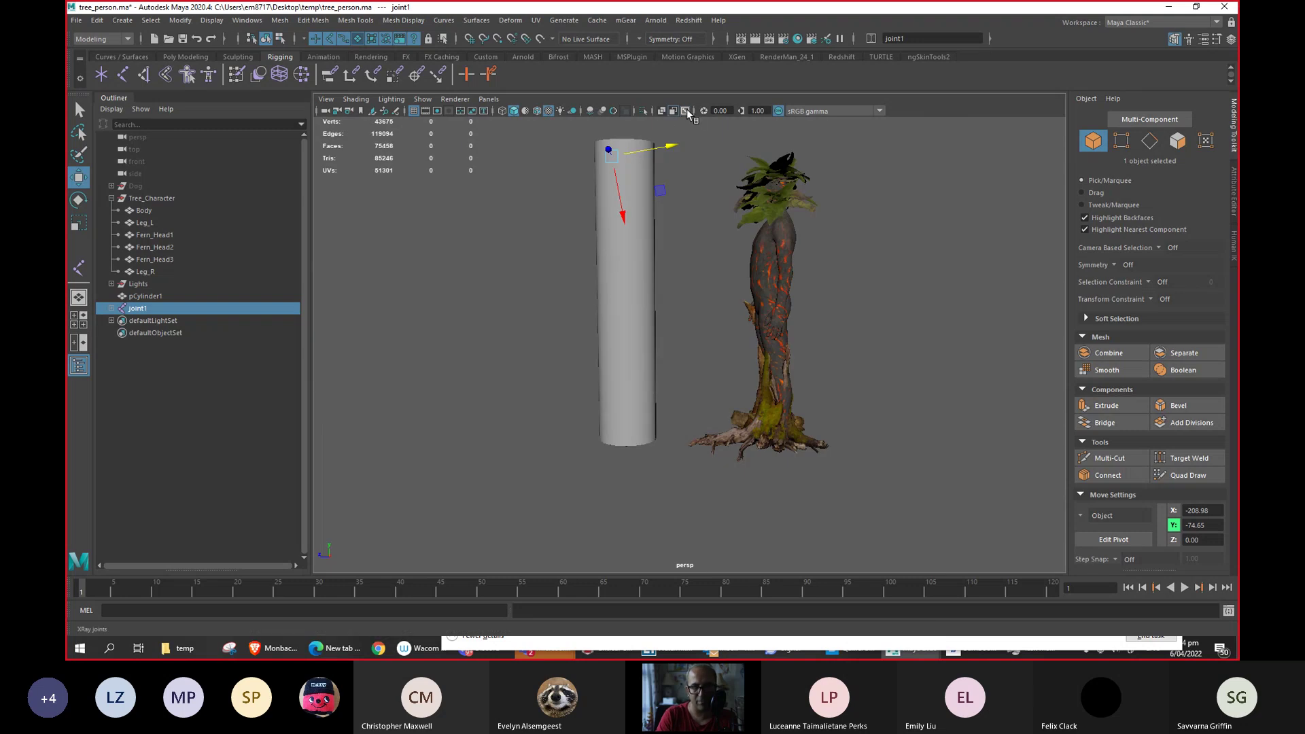
{"action": "scroll", "coordinate": [601, 265], "scroll_direction": "up", "scroll_amount": 5}
{"action": "left_click_drag", "start_coordinate": [601, 265], "coordinate": [504, 264], "text": "alt"}
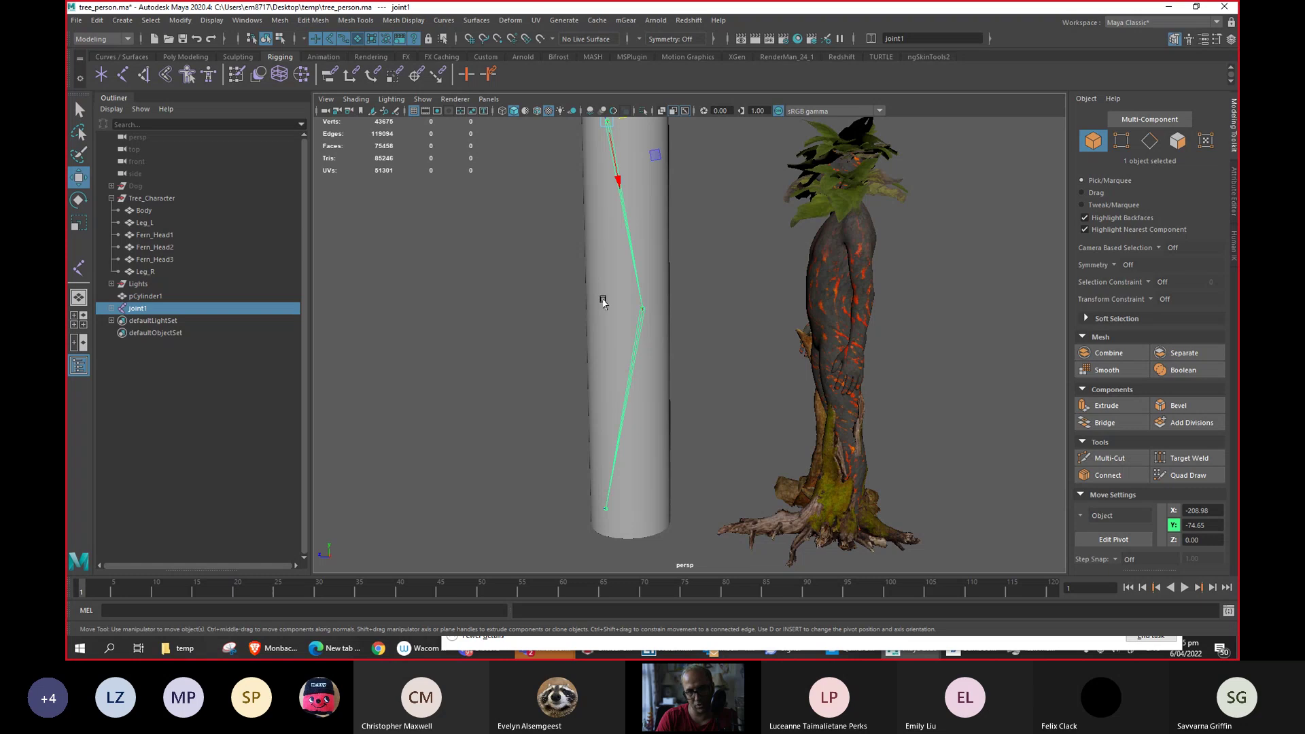
Smooth-bind the cylinder to the joint chain and rotate the middle joint about 91 degrees around Z to bend the cylinder.
{"action": "left_click", "coordinate": [599, 300], "text": "shift"}
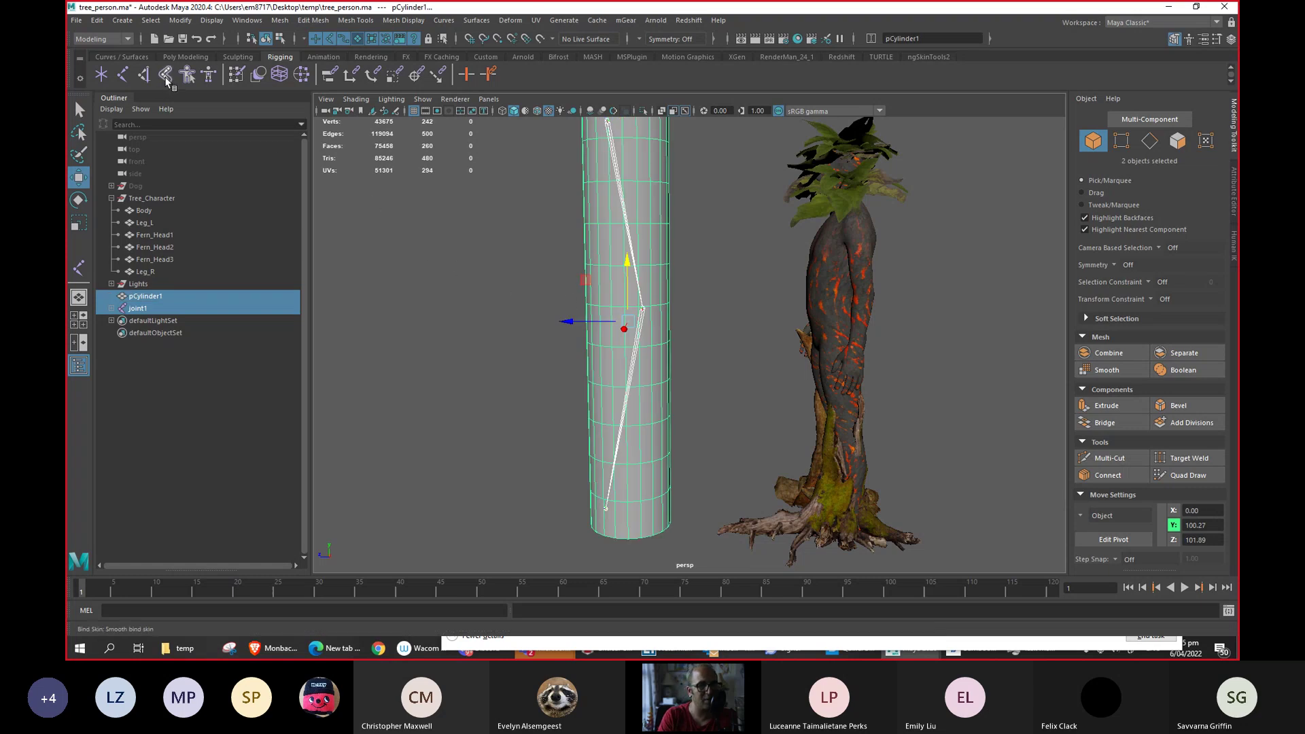
{"action": "left_click_drag", "start_coordinate": [548, 347], "coordinate": [561, 345], "text": "alt"}
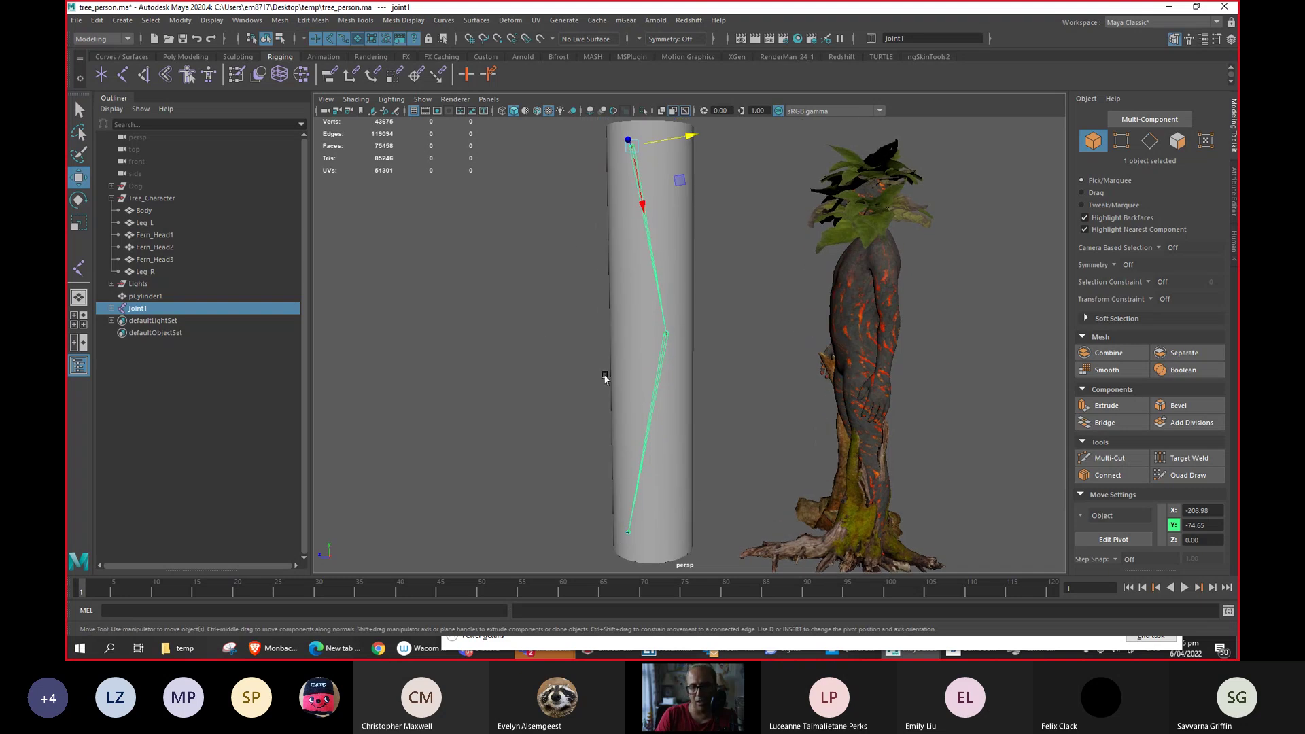
{"action": "left_click", "coordinate": [651, 365]}
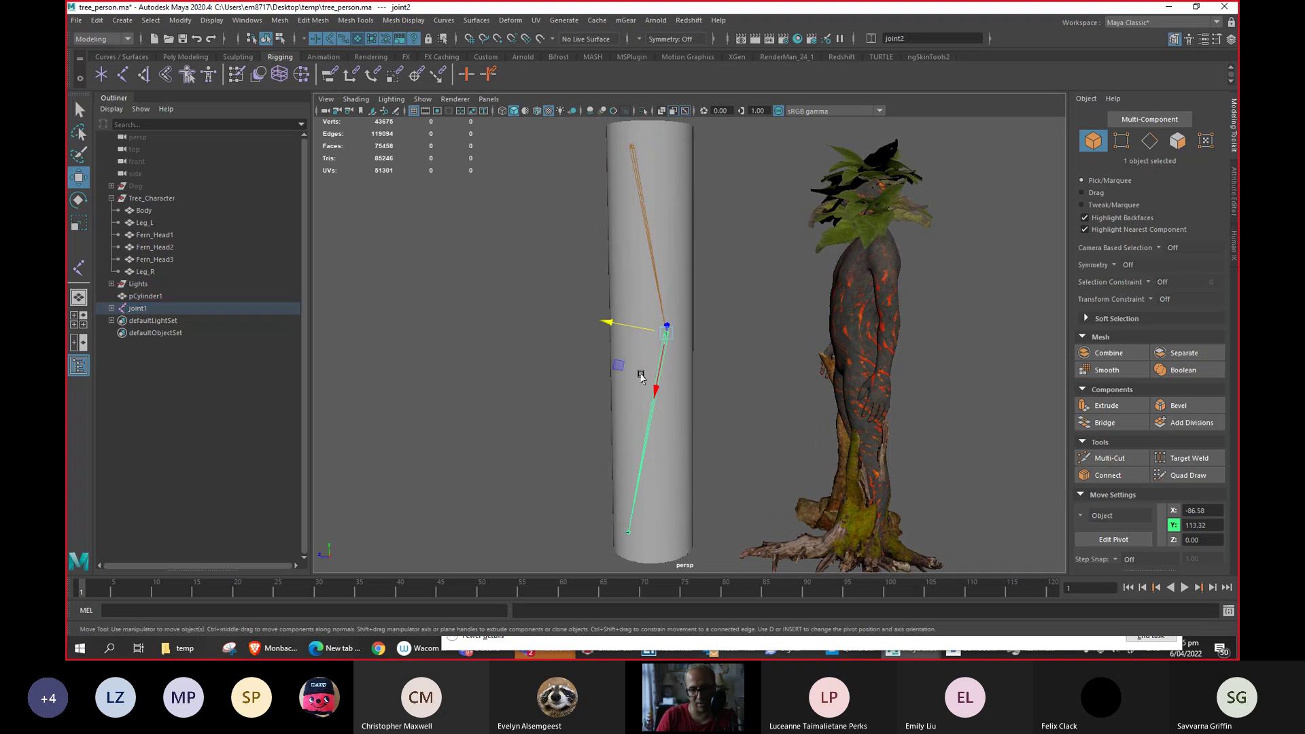
{"action": "key", "text": "e"}
{"action": "left_click_drag", "start_coordinate": [648, 351], "coordinate": [737, 412]}
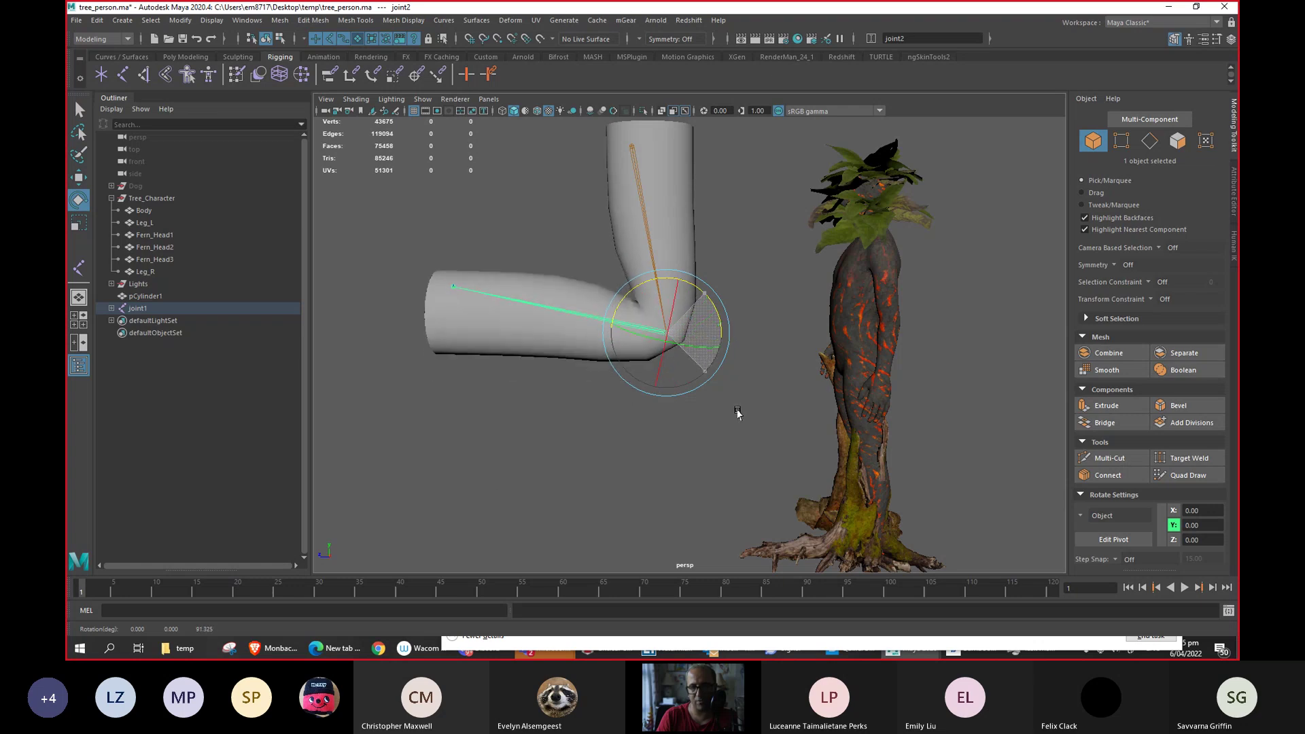
Undo the test move on the joint chain and the middle joint's rotation so the skinned cylinder is straight again.
{"action": "left_click", "coordinate": [632, 170]}
{"action": "key", "text": "w"}
{"action": "left_click_drag", "start_coordinate": [630, 152], "coordinate": [522, 216]}
{"action": "key", "text": "ctrl+z"}
{"action": "key", "text": "ctrl+z"}
{"action": "key", "text": "ctrl+z"}
{"action": "key", "text": "ctrl+z"}
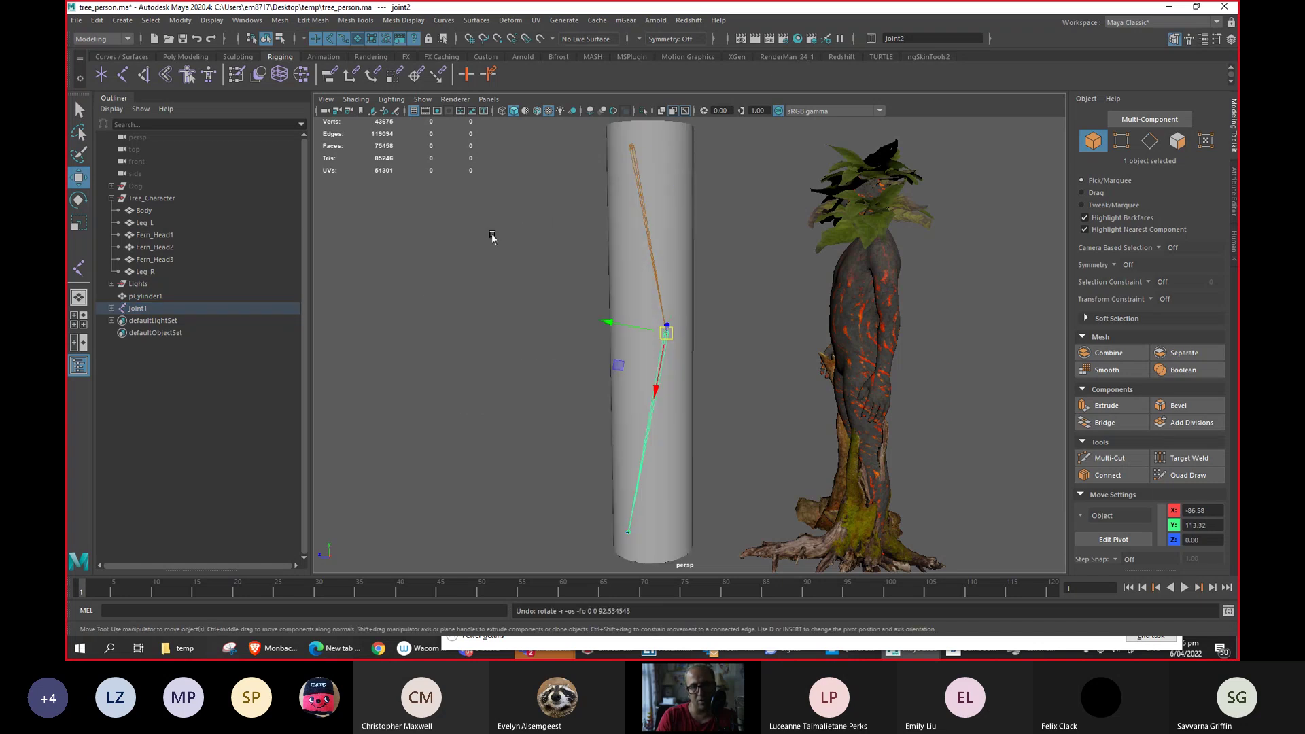
{"action": "key", "text": "ctrl+z"}
{"action": "key", "text": "ctrl+z"}
Switch to the Bamboo Paper notes and turn to the Kinematics page.
{"action": "key", "text": "alt+Tab"}
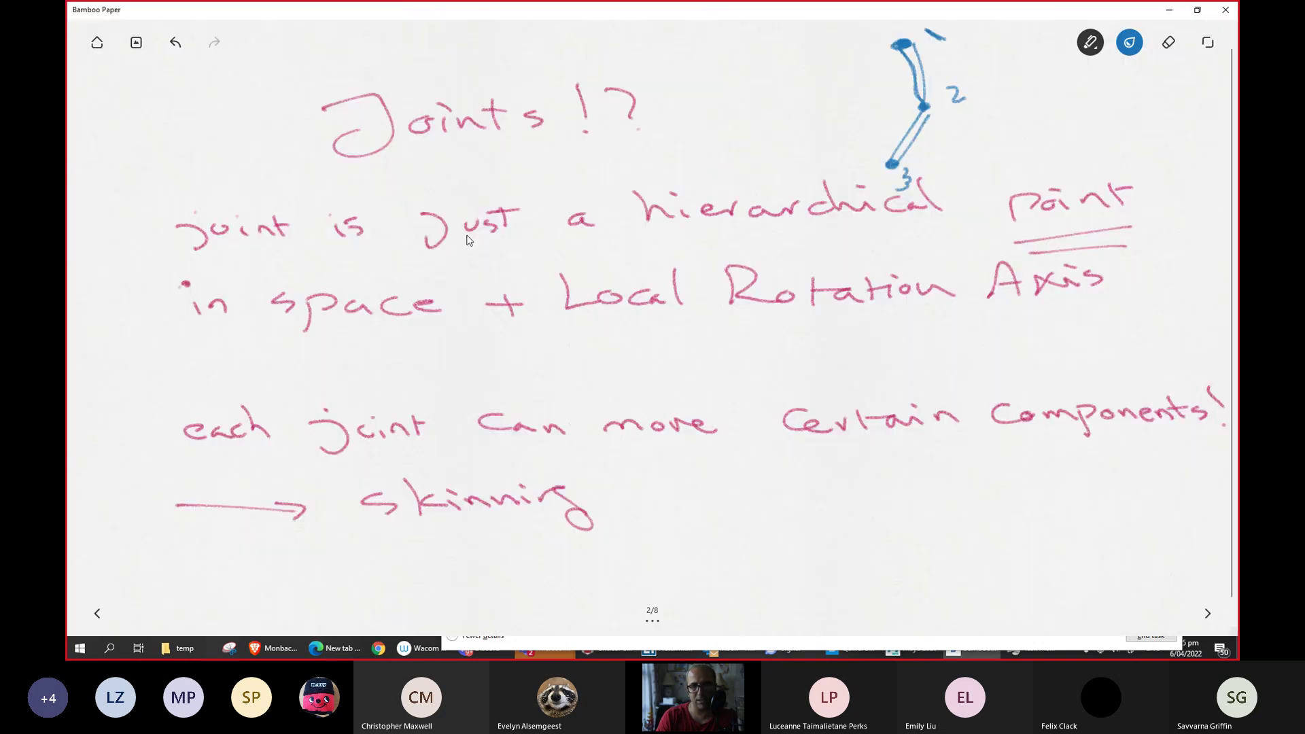
{"action": "left_click", "coordinate": [1206, 616]}
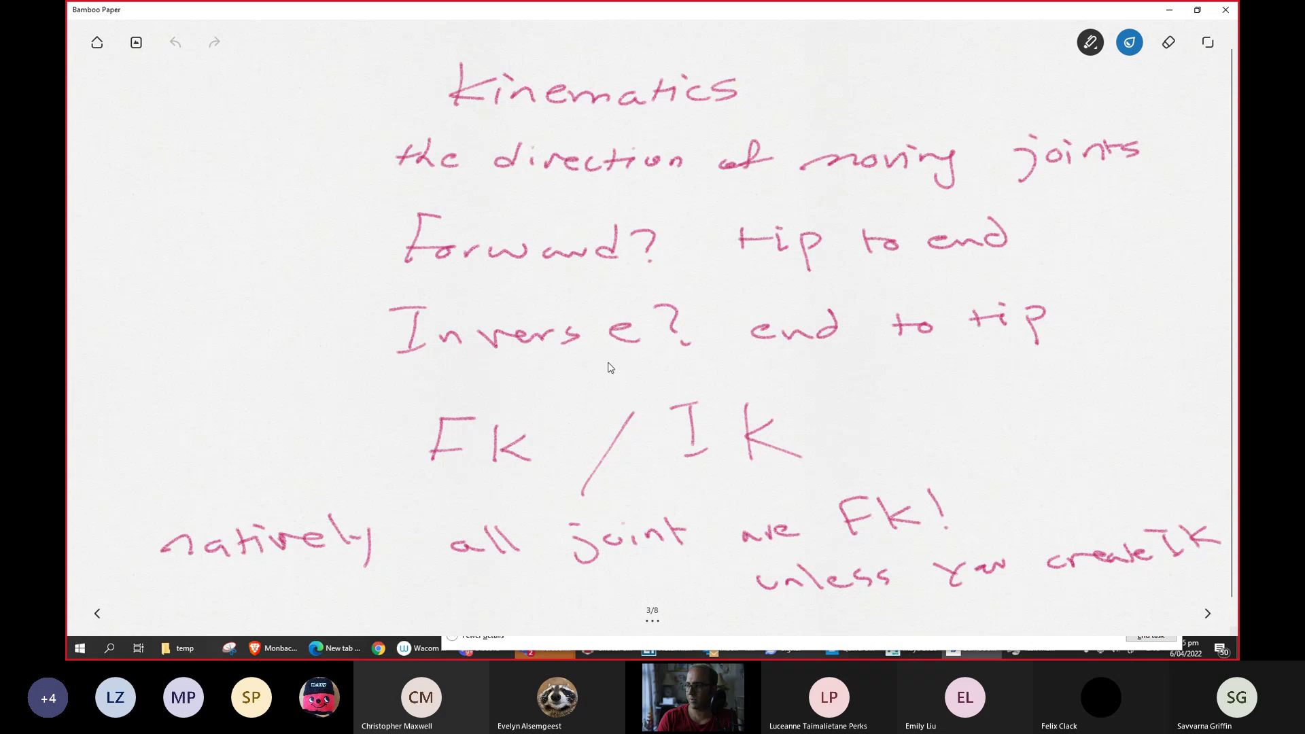
Switch to the Teams meeting window, spotlight the presenter's own video for everyone and toggle the screen sharing.
{"action": "left_click_drag", "start_coordinate": [1237, 95], "coordinate": [650, 118]}
{"action": "right_click", "coordinate": [693, 231]}
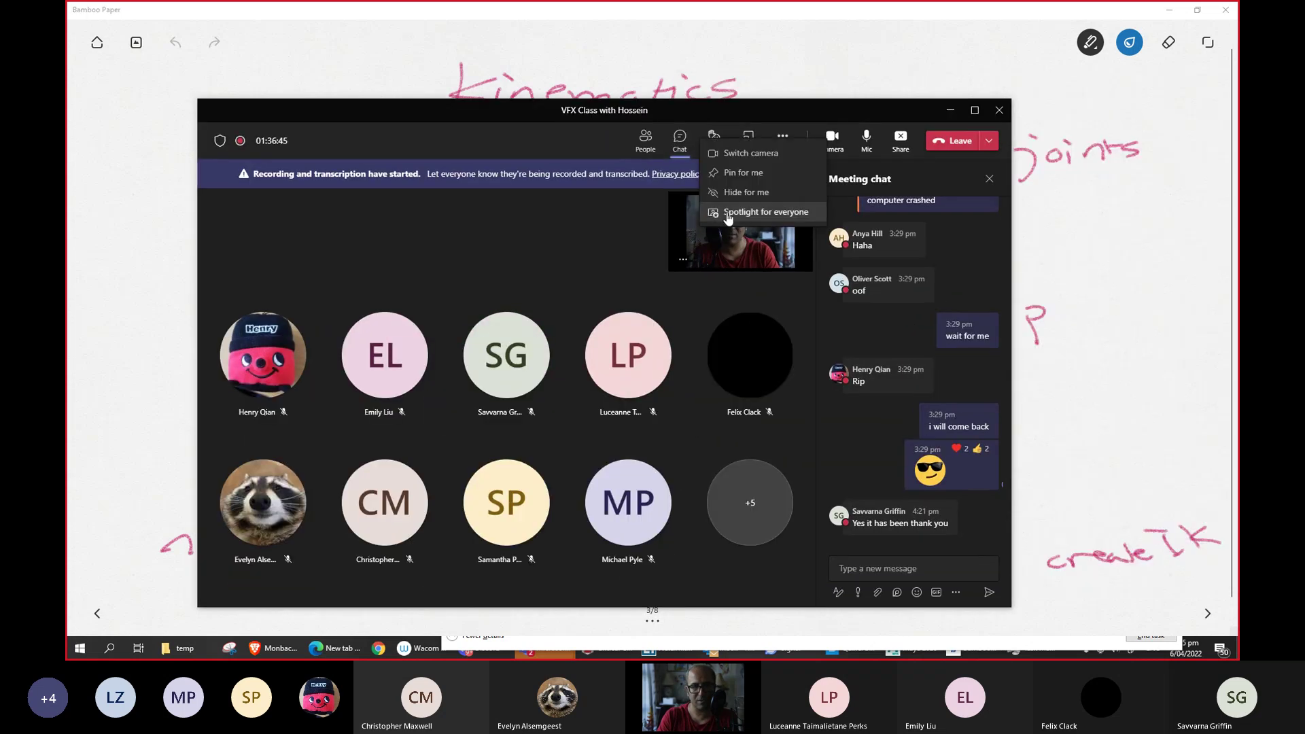
{"action": "left_click", "coordinate": [733, 216]}
{"action": "left_click", "coordinate": [631, 374]}
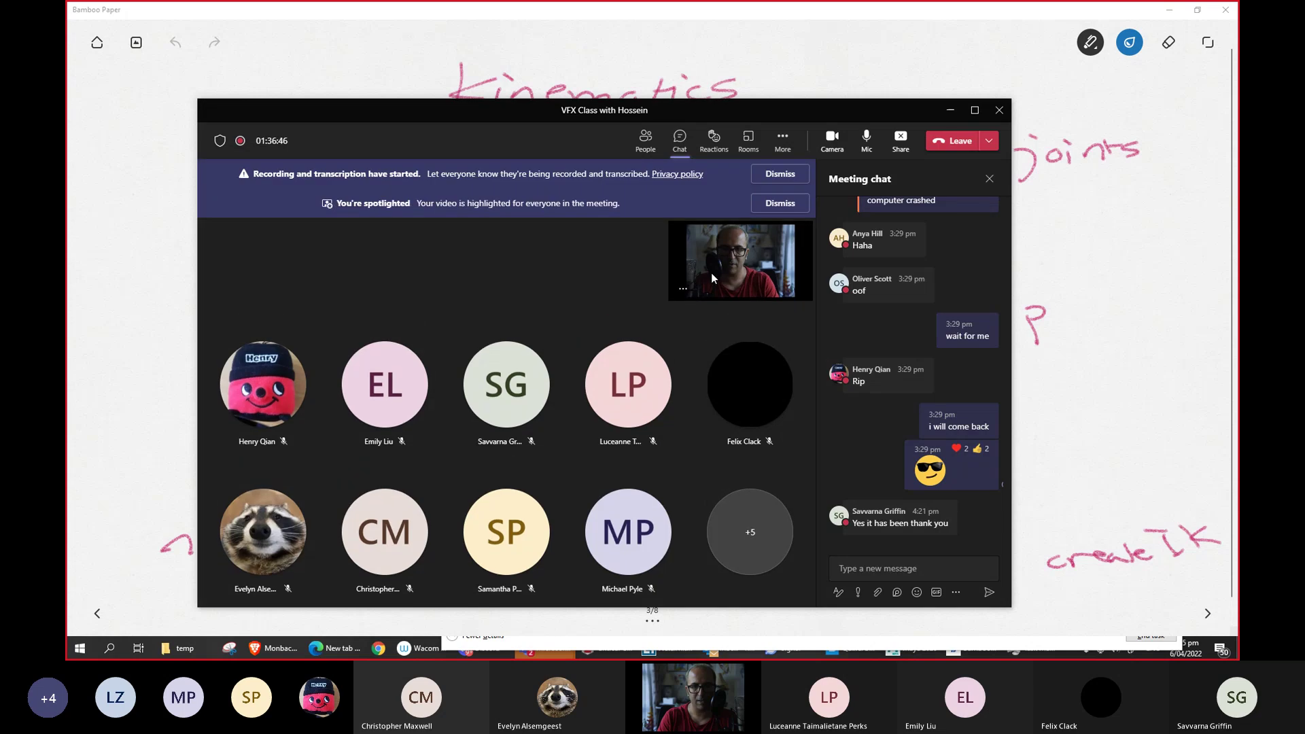
{"action": "left_click", "coordinate": [905, 142]}
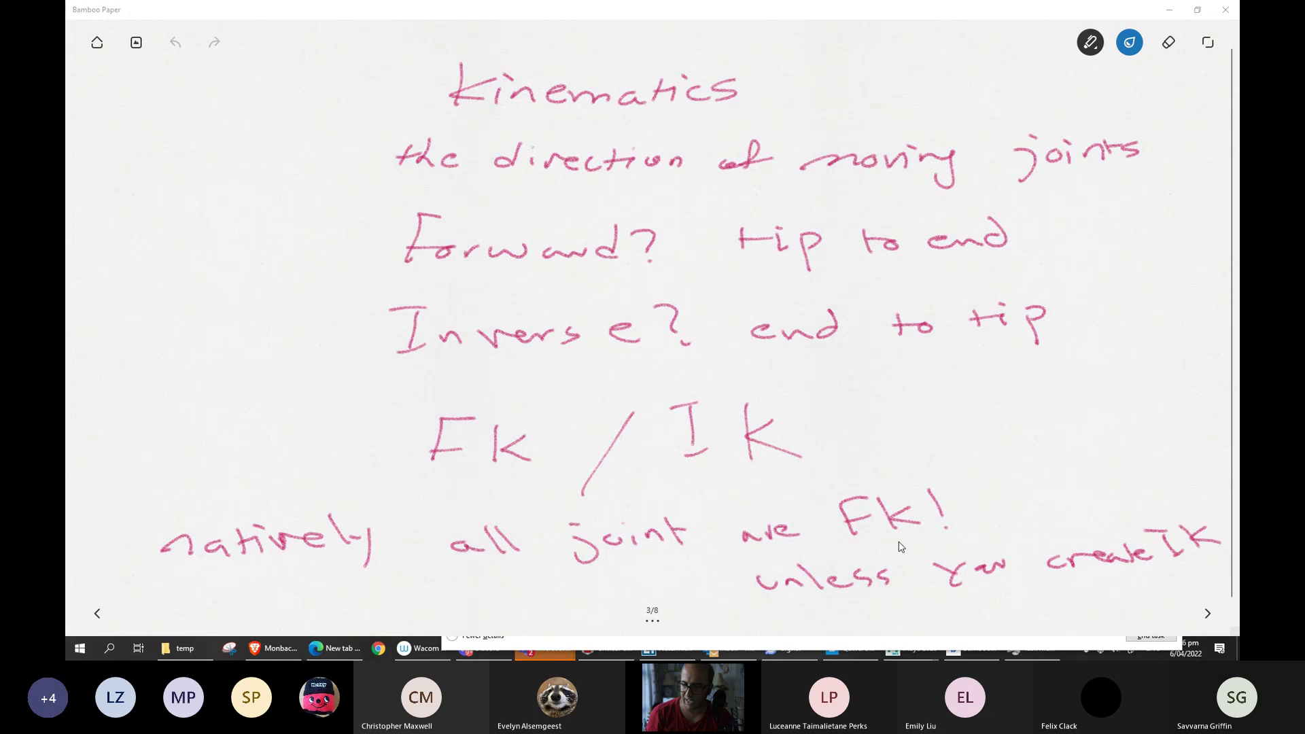
Switch to Maya and rotate the top joint about -70 degrees and the middle joint about 55 degrees around Z.
{"action": "key", "text": "alt+Tab"}
{"action": "key", "text": "alt+Tab"}
{"action": "key", "text": "alt+Tab"}
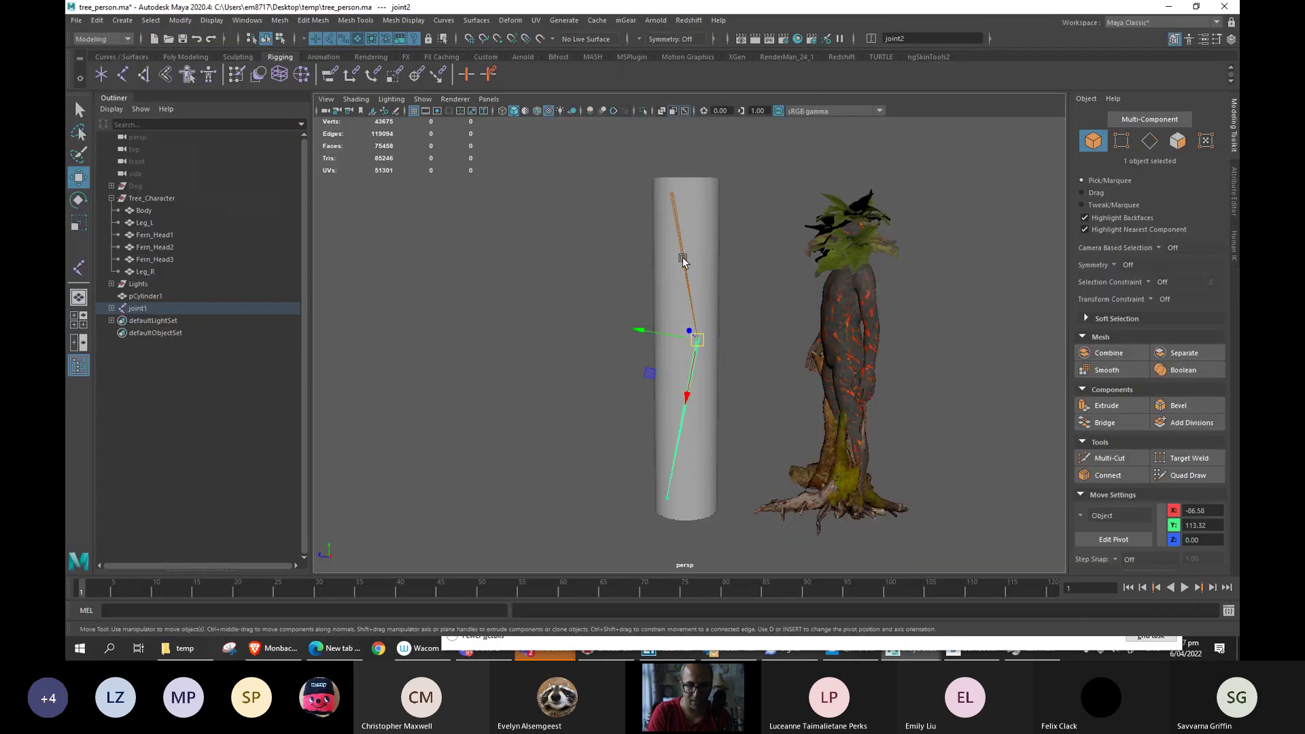
{"action": "left_click", "coordinate": [683, 260]}
{"action": "key", "text": "e"}
{"action": "left_click_drag", "start_coordinate": [721, 217], "coordinate": [443, 183]}
{"action": "left_click", "coordinate": [519, 272]}
{"action": "left_click", "coordinate": [529, 272]}
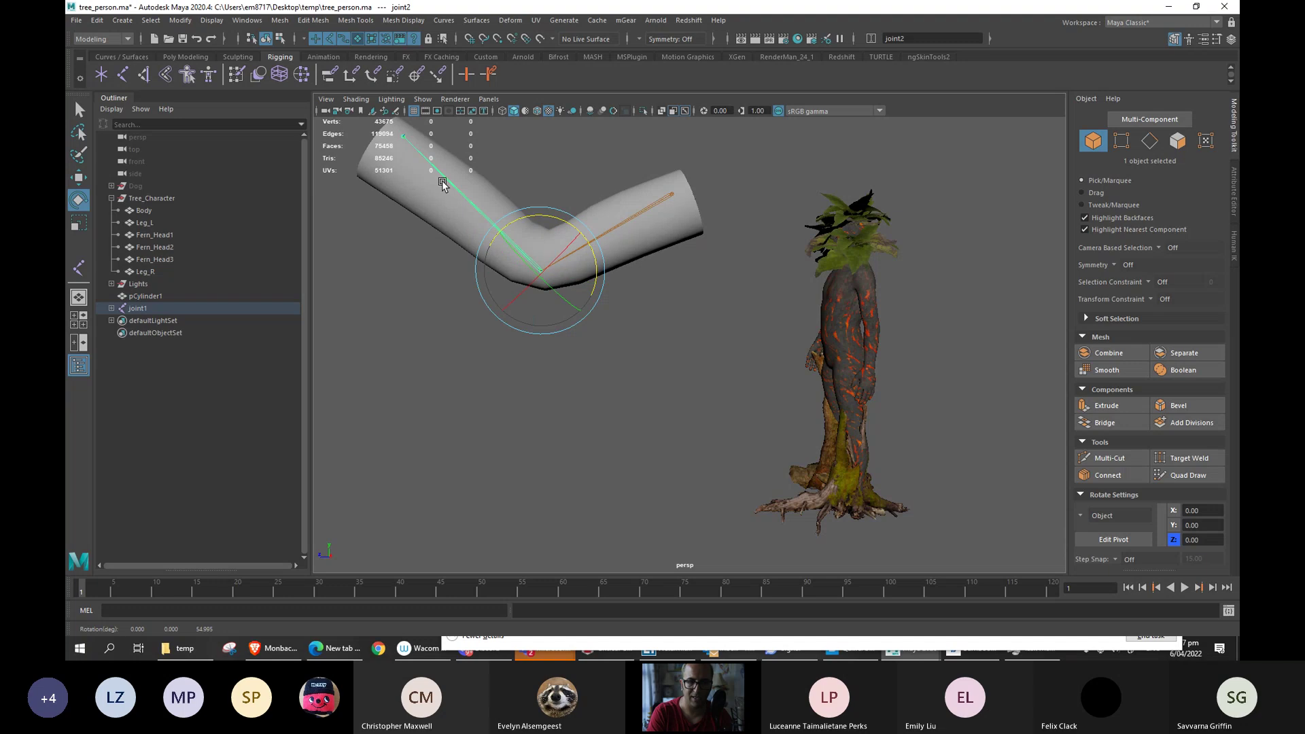
Undo the rotations of the middle and top joints.
{"action": "key", "text": "ctrl+z"}
{"action": "key", "text": "ctrl+z"}
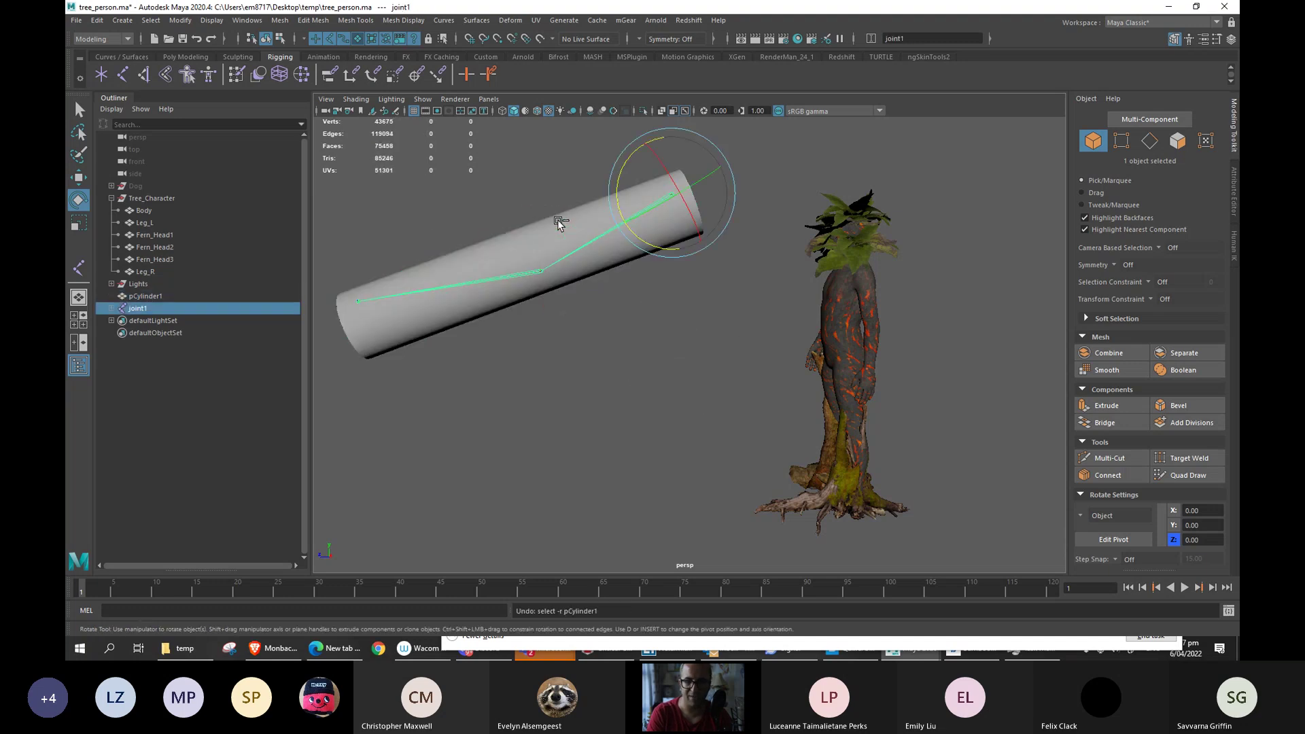
{"action": "key", "text": "ctrl+z"}
{"action": "key", "text": "ctrl+z"}
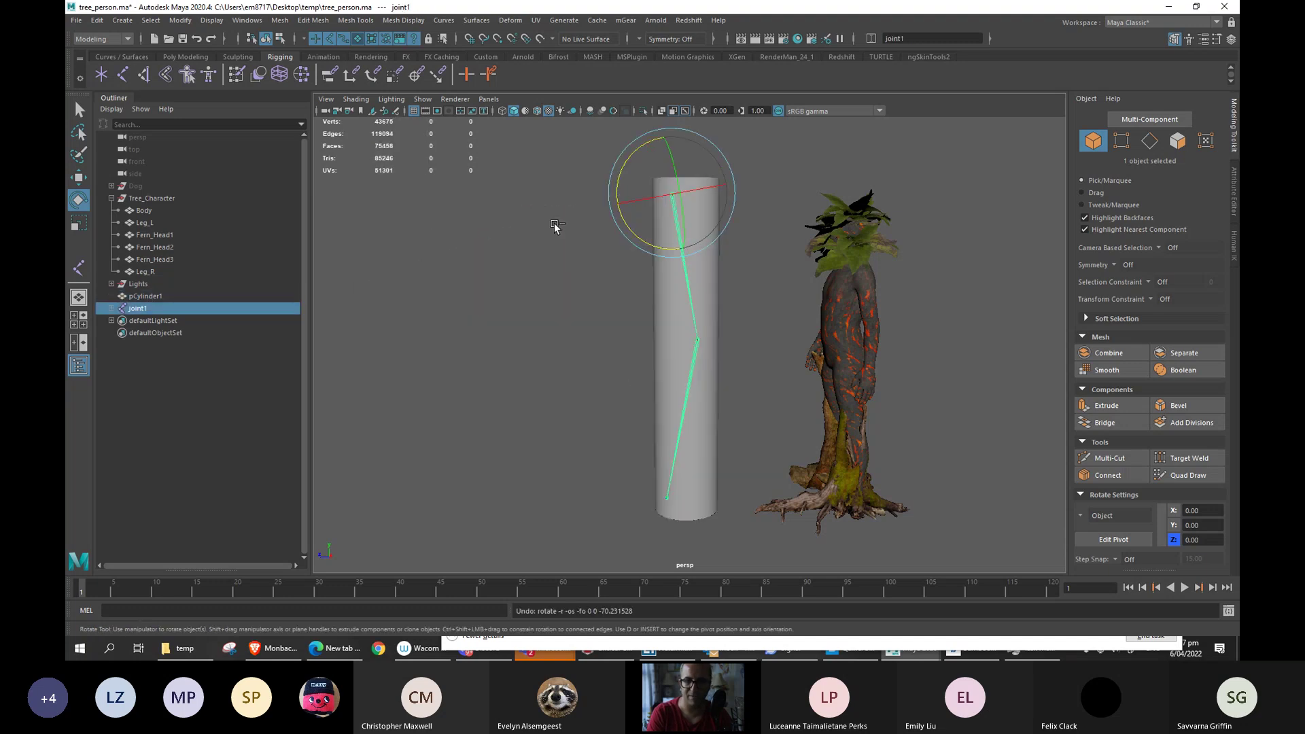
Create an IK handle from the top joint to the end joint and move it to about X -24.12, Y 80.06, Z 178.87.
{"action": "left_click", "coordinate": [146, 77]}
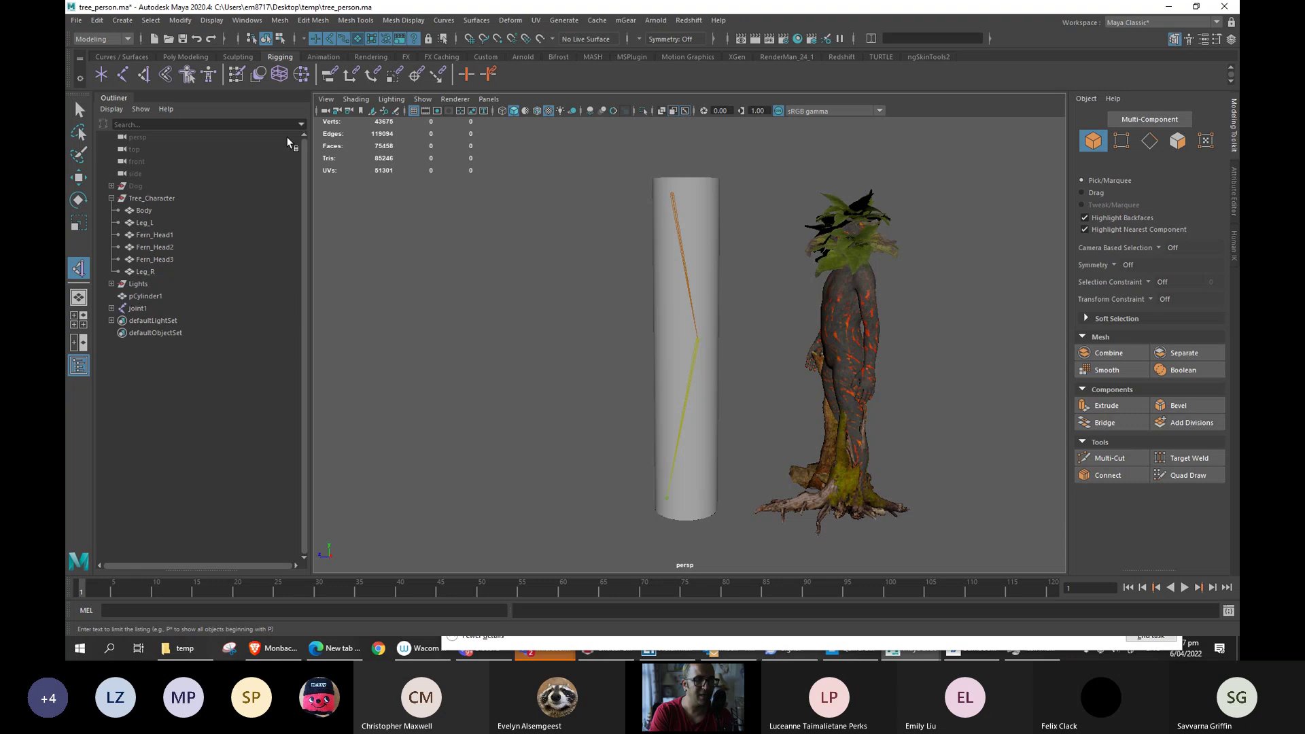
{"action": "left_click", "coordinate": [673, 195]}
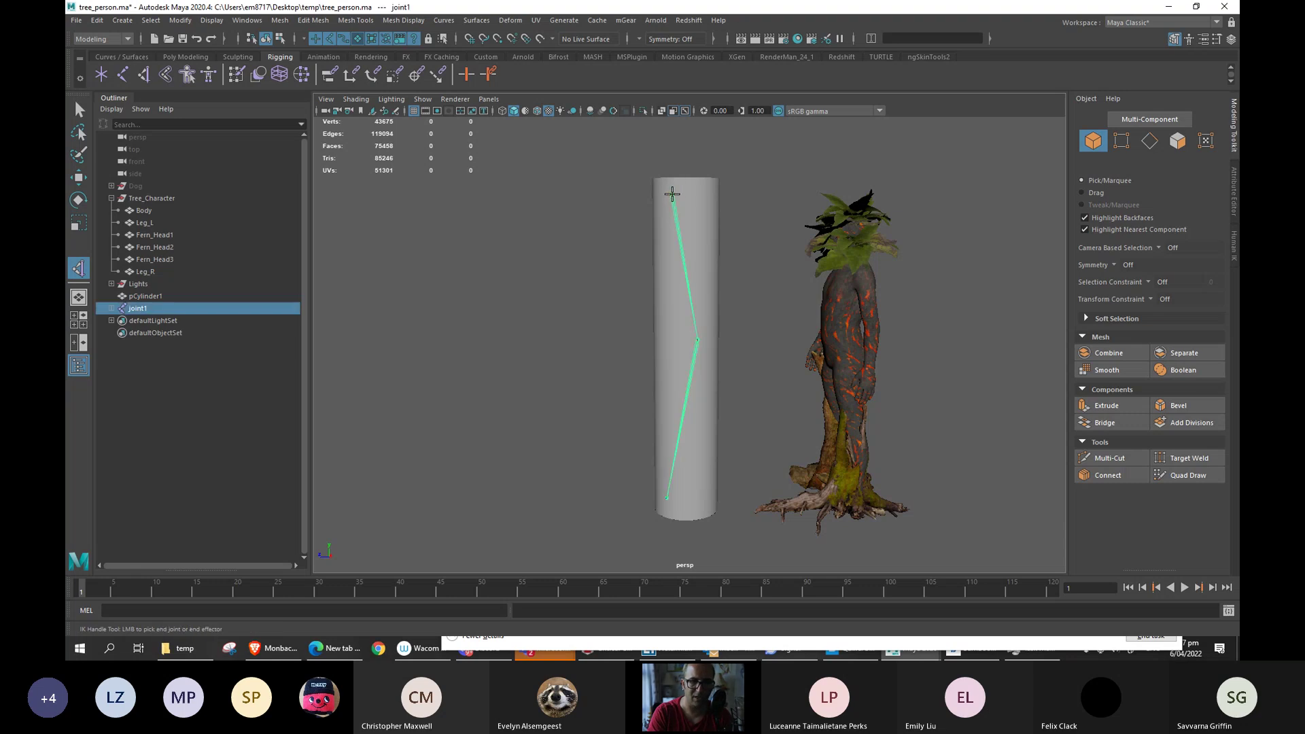
{"action": "left_click", "coordinate": [667, 499]}
{"action": "key", "text": "w"}
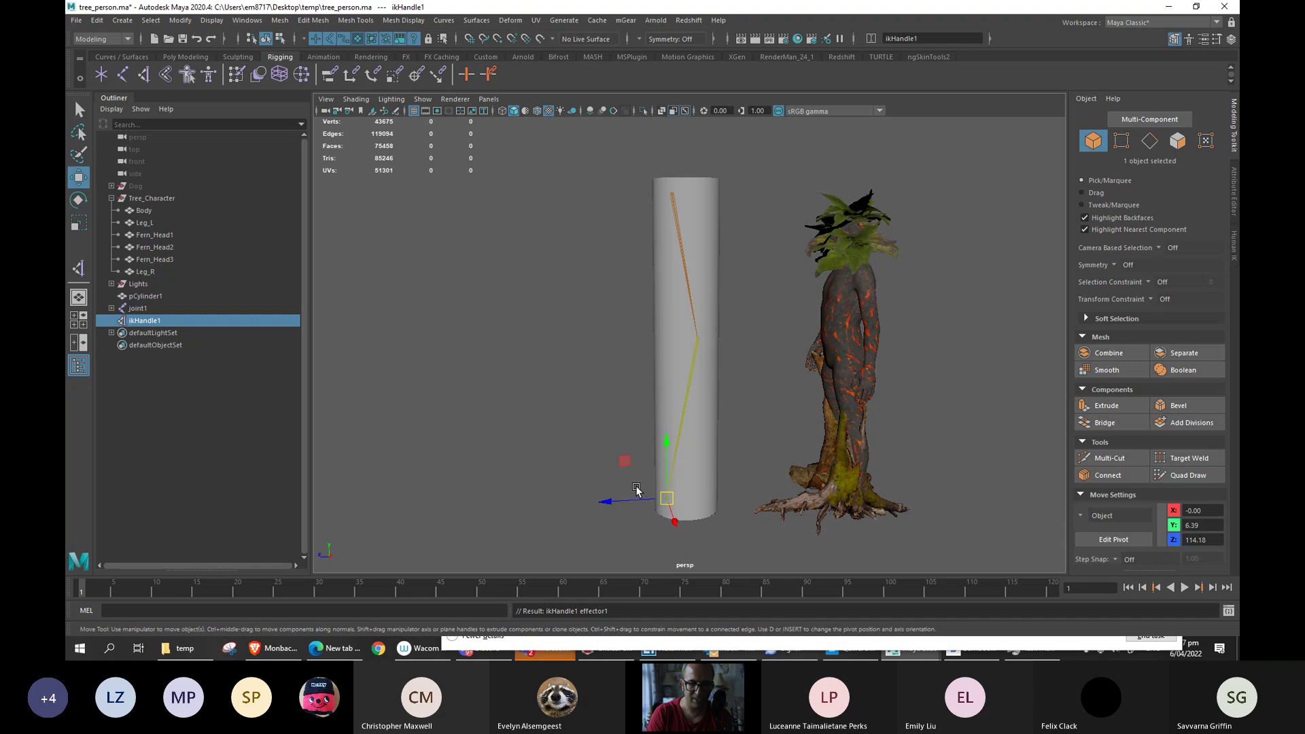
{"action": "left_click_drag", "start_coordinate": [669, 499], "coordinate": [558, 379]}
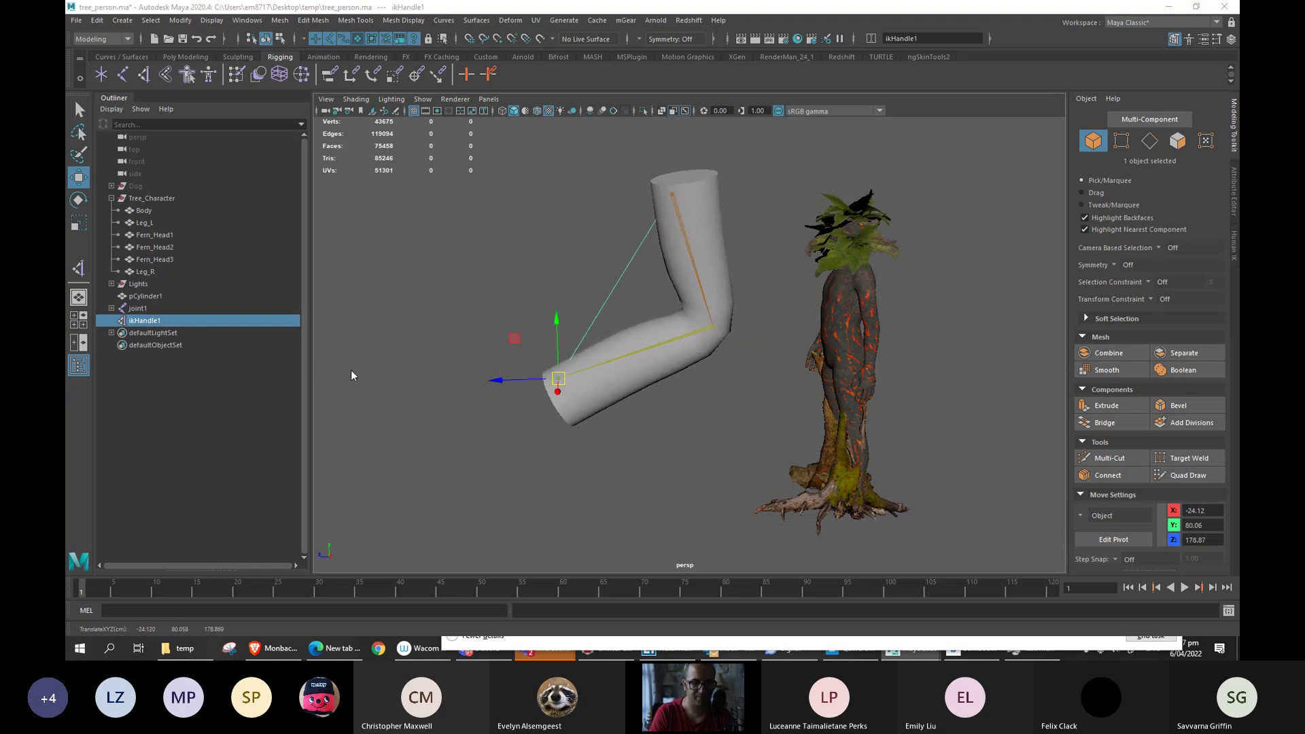
Show the Control Curves page of the Bamboo Paper notes and return to Maya to undo the IK handle's move.
{"action": "key", "text": "alt+Tab"}
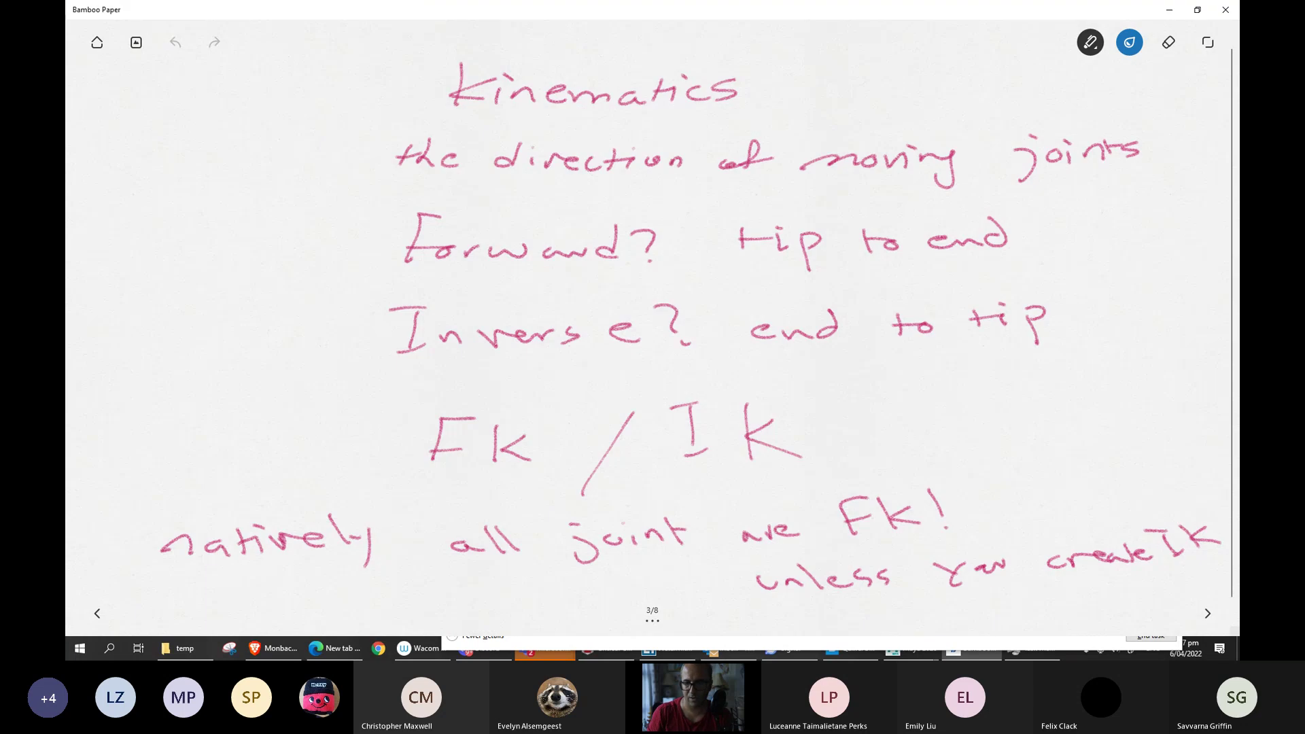
{"action": "left_click", "coordinate": [1208, 615]}
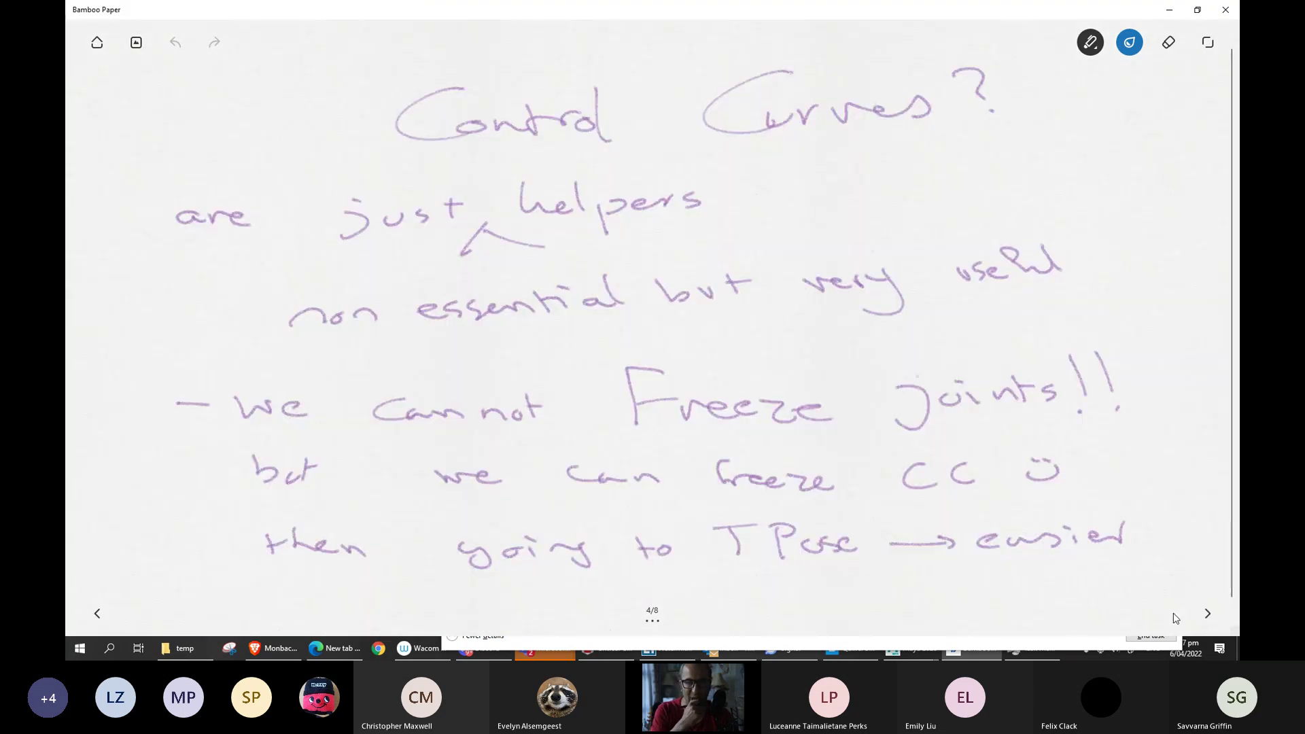
{"action": "key", "text": "alt+Tab"}
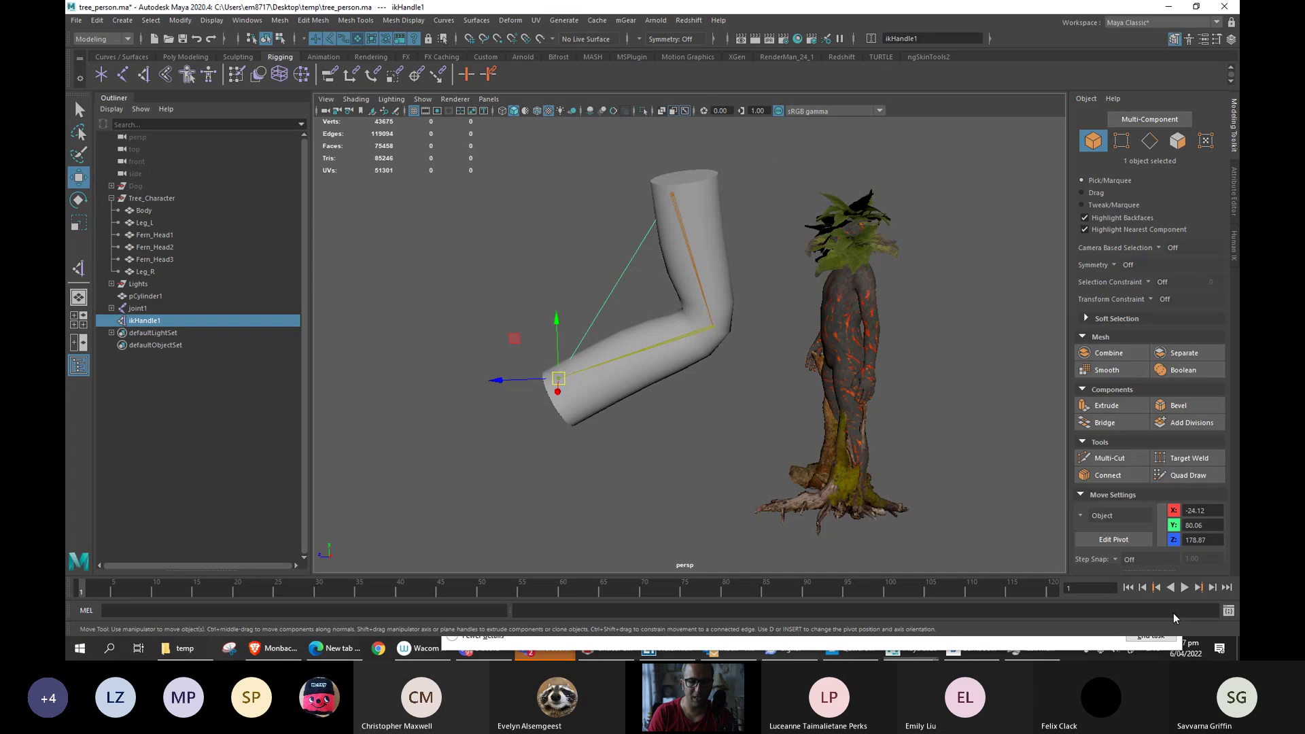
{"action": "key", "text": "ctrl+z"}
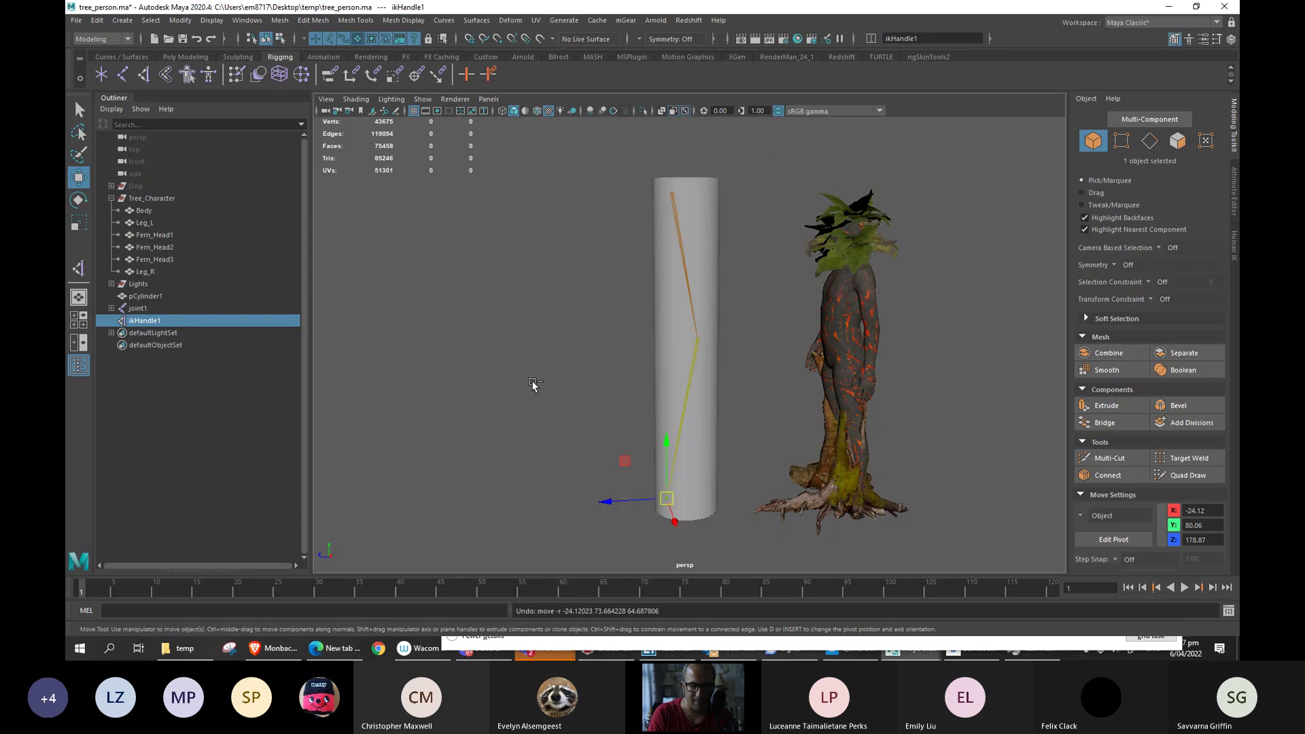
Create a NURBS circle, place it around the cylinder's base at about Z 104.15 and scale it to about 39.08.
{"action": "left_click_drag", "start_coordinate": [536, 436], "coordinate": [412, 395], "text": "alt"}
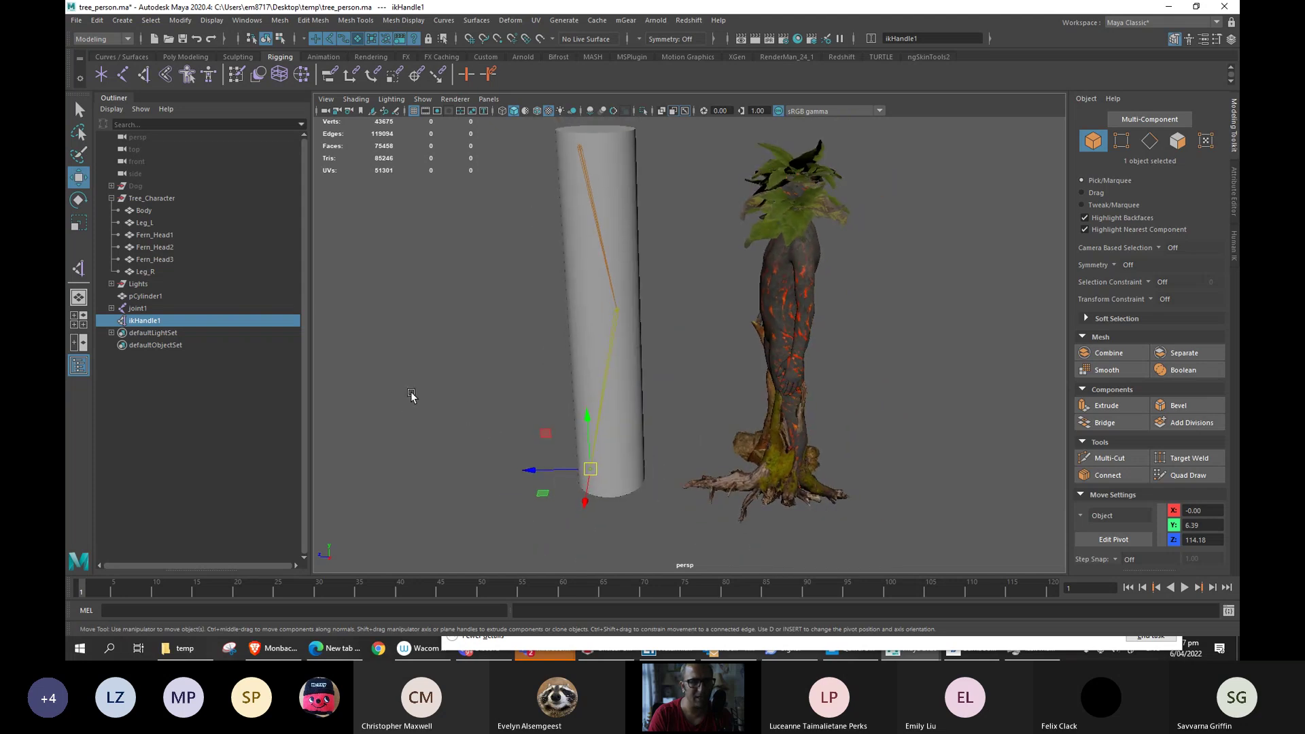
{"action": "left_click", "coordinate": [123, 57]}
{"action": "left_click", "coordinate": [103, 76]}
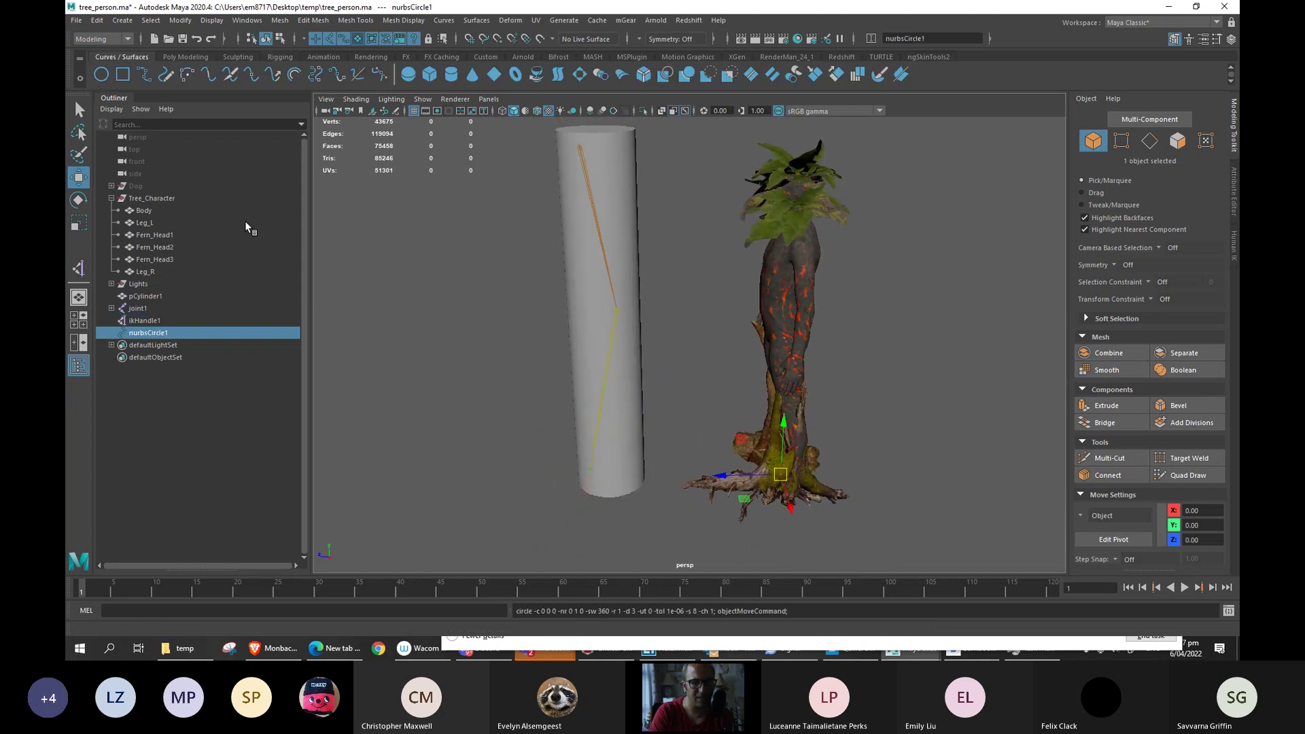
{"action": "left_click_drag", "start_coordinate": [704, 478], "coordinate": [550, 497]}
{"action": "key", "text": "r"}
{"action": "key", "text": "q"}
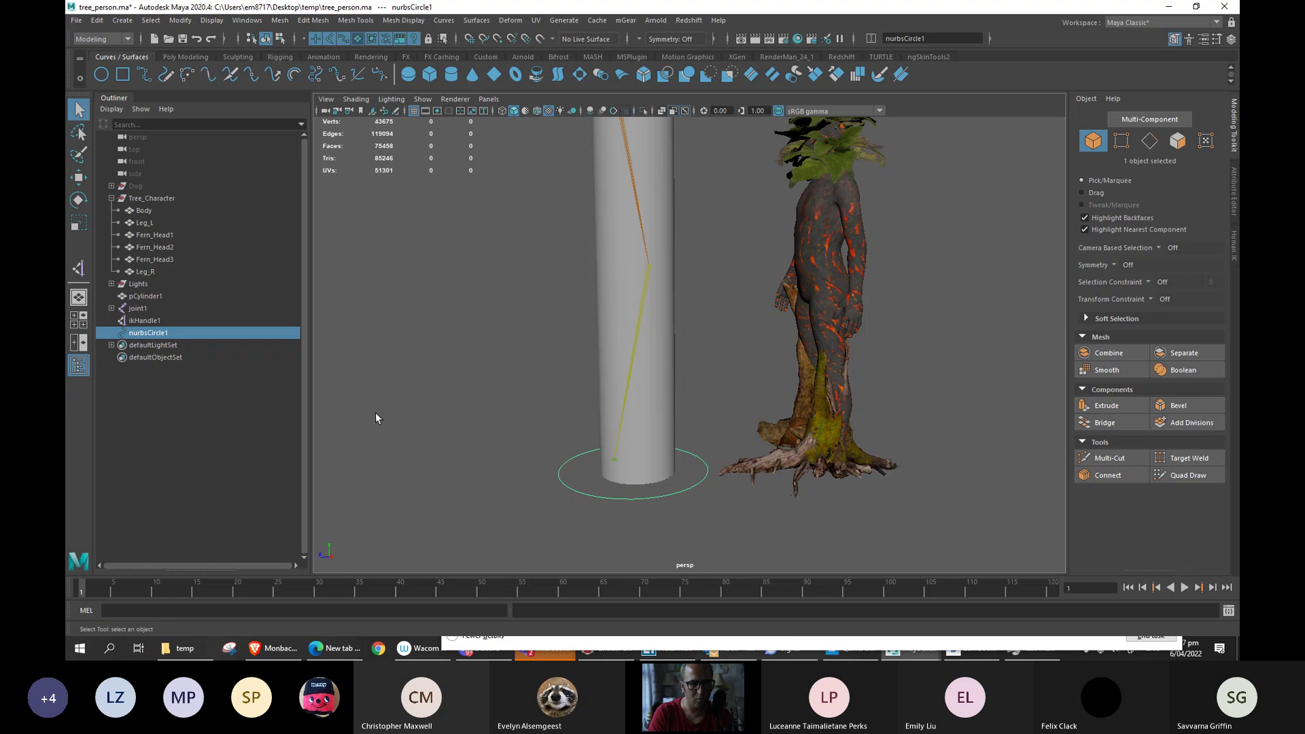
Parent-constrain the IK handle to the NURBS circle using the Rigging menu set.
{"action": "left_click", "coordinate": [156, 322], "text": "ctrl"}
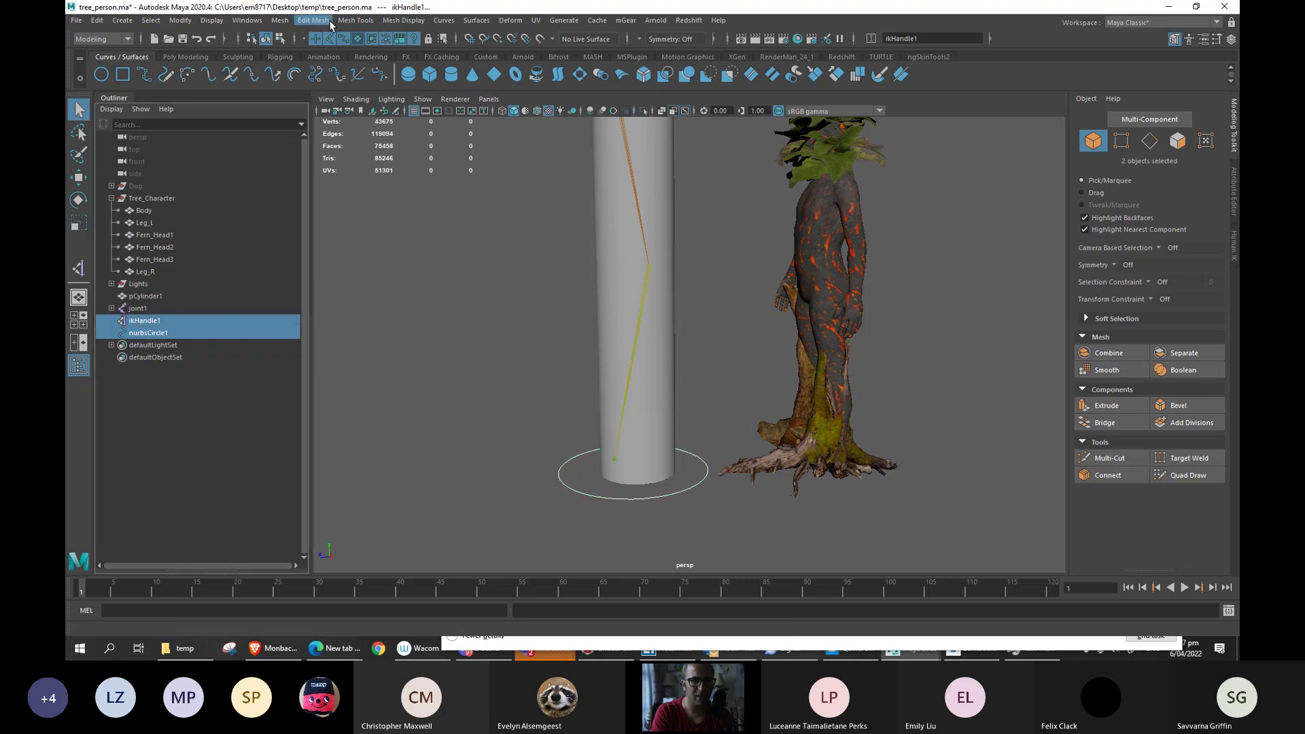
{"action": "left_click", "coordinate": [128, 39]}
{"action": "left_click", "coordinate": [89, 65]}
{"action": "left_click", "coordinate": [378, 21]}
{"action": "left_click", "coordinate": [392, 52]}
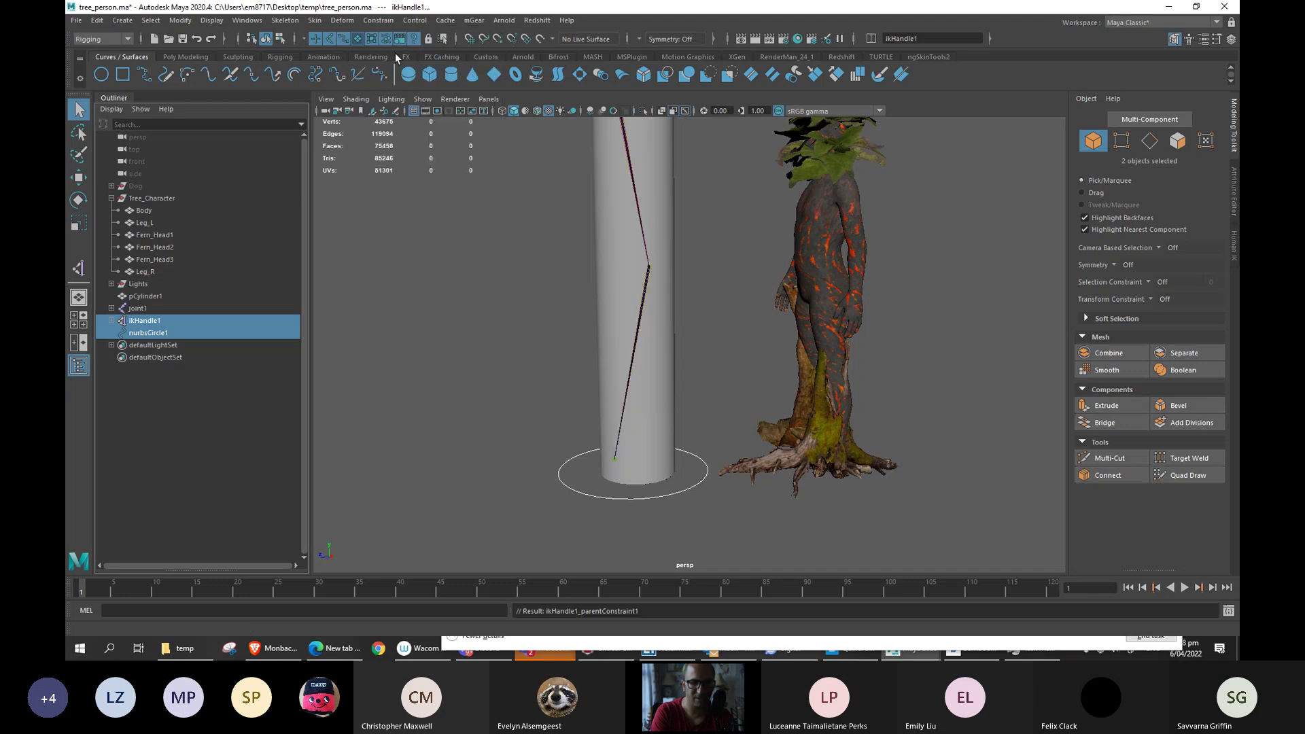
Move the NURBS circle to about X -18.75, Y 100.44, Z 97.48 to fold the cylinder through the IK handle.
{"action": "left_click", "coordinate": [674, 496]}
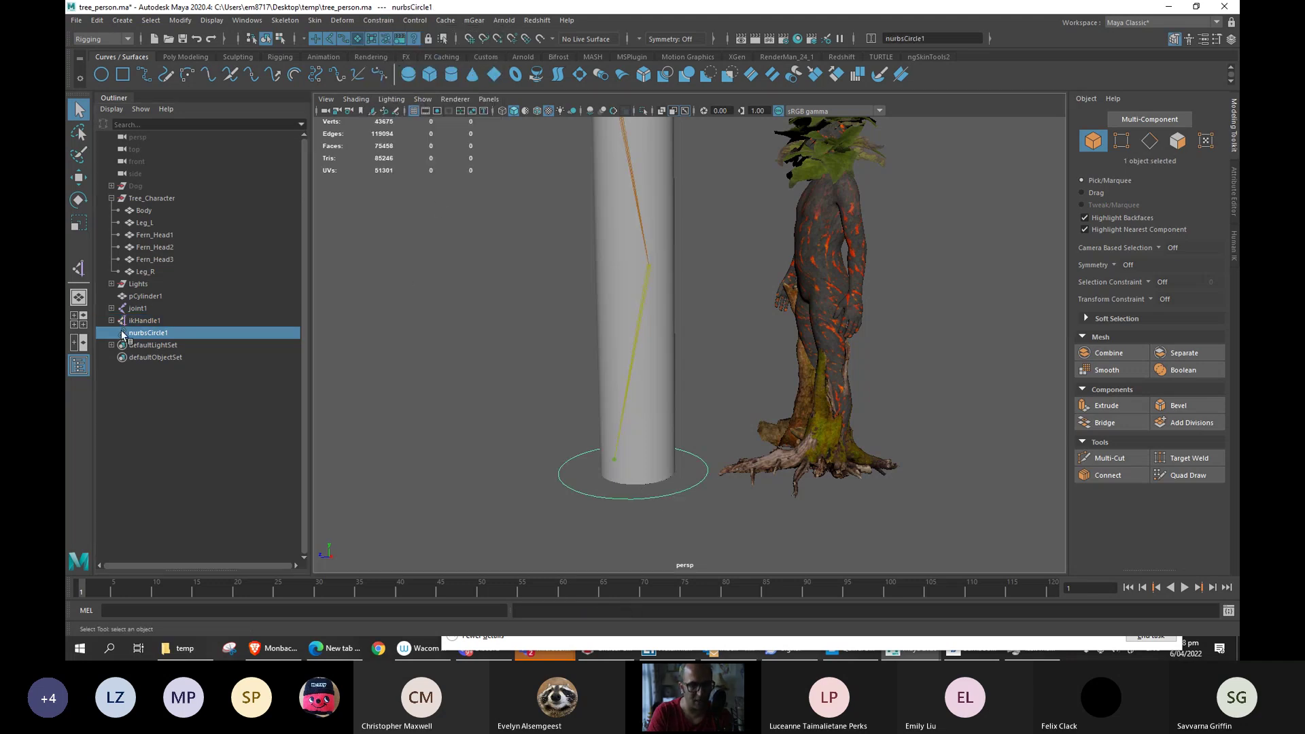
{"action": "key", "text": "w"}
{"action": "left_click_drag", "start_coordinate": [546, 460], "coordinate": [648, 297], "text": "alt"}
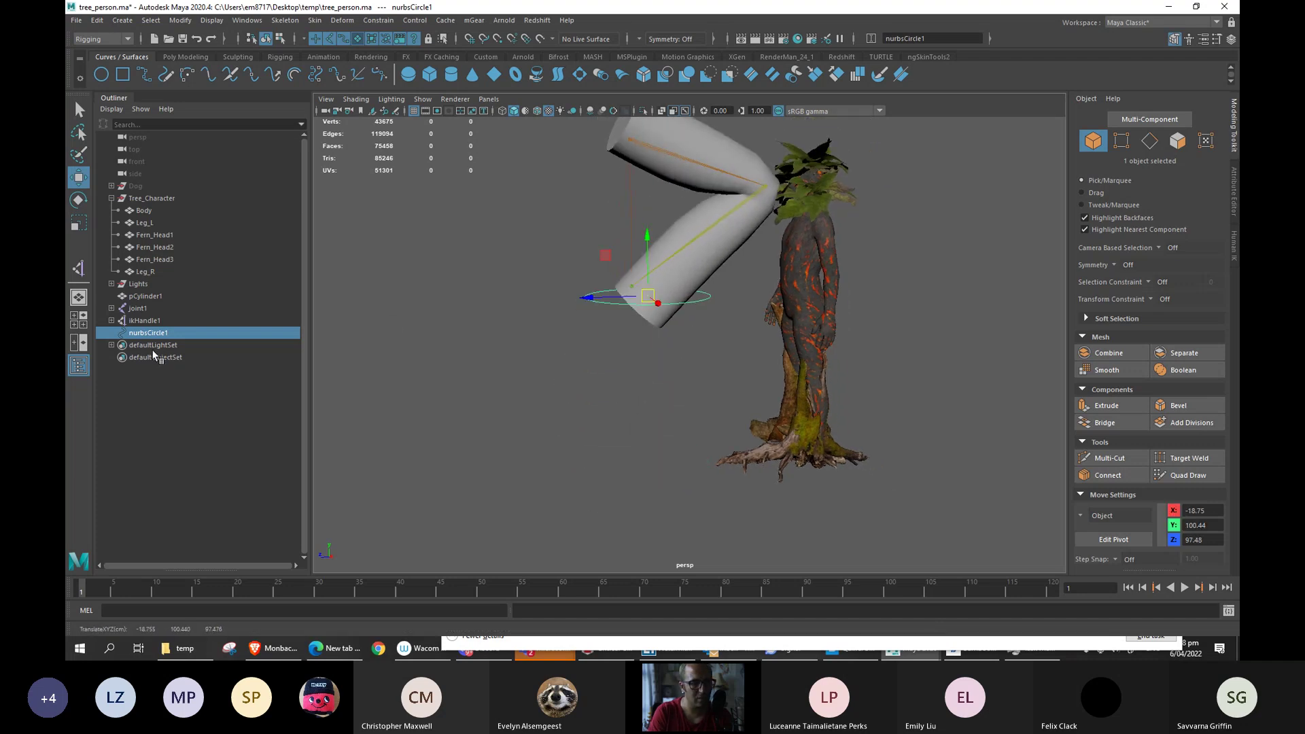
Rename the NURBS circle as Hand_CC.
{"action": "double_click", "coordinate": [166, 333]}
{"action": "type", "text": "Co"}
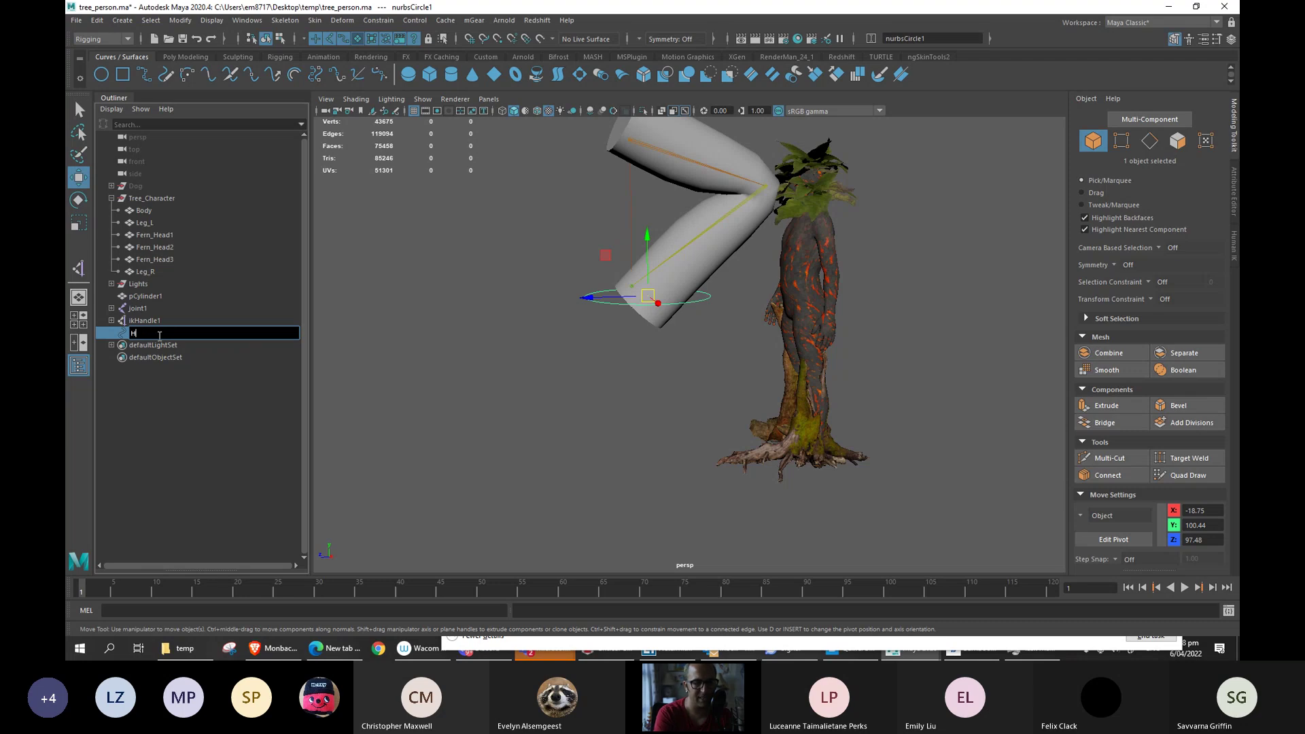
{"action": "key", "text": "Return"}
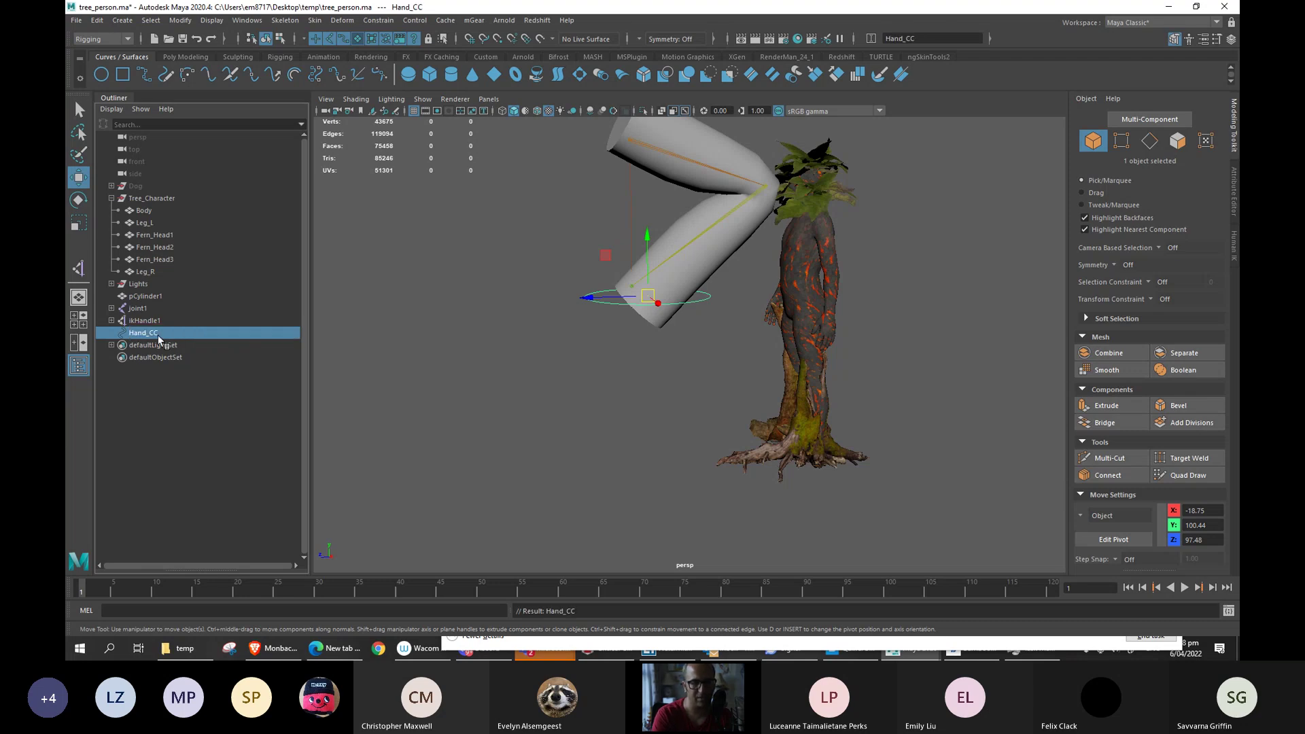
Move Hand_CC to about X -7.07, Y 30.62, Z 107.98, then check the Control Curves notes and return to Maya.
{"action": "left_click_drag", "start_coordinate": [637, 297], "coordinate": [613, 389]}
{"action": "key", "text": "alt+Tab"}
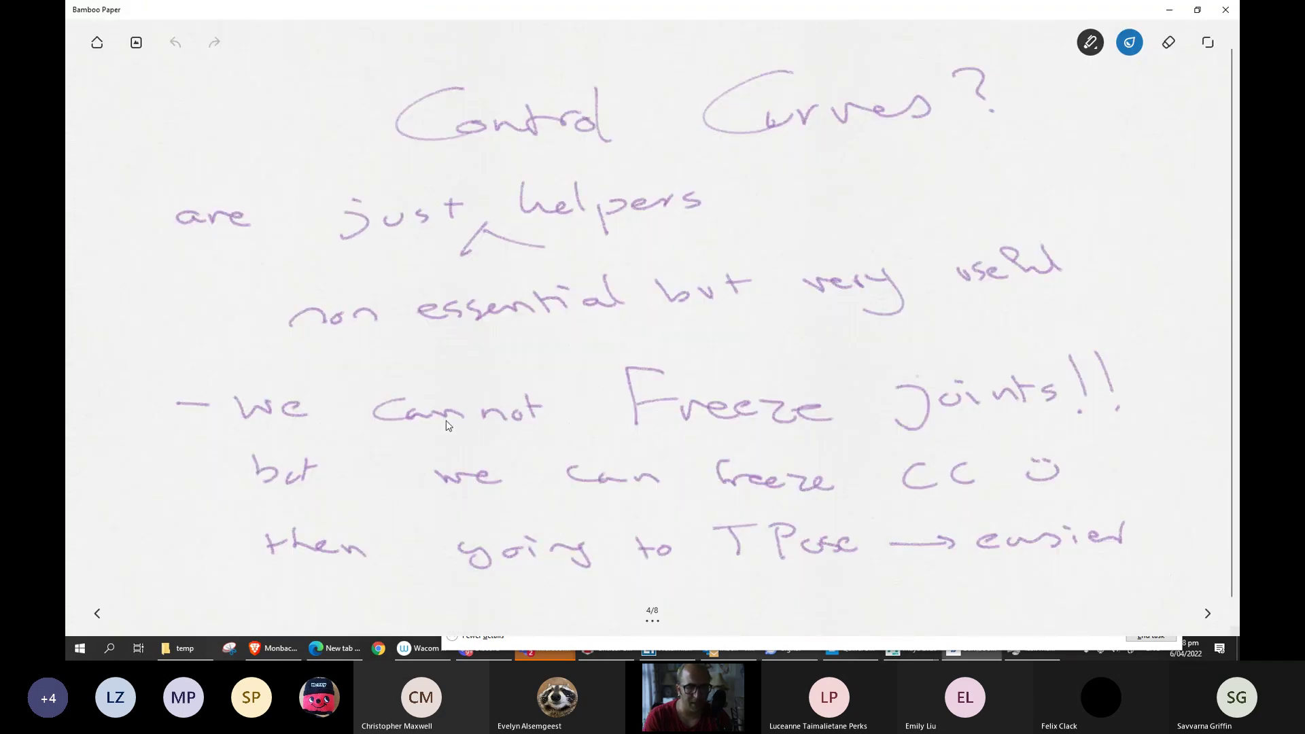
{"action": "key", "text": "alt+Tab"}
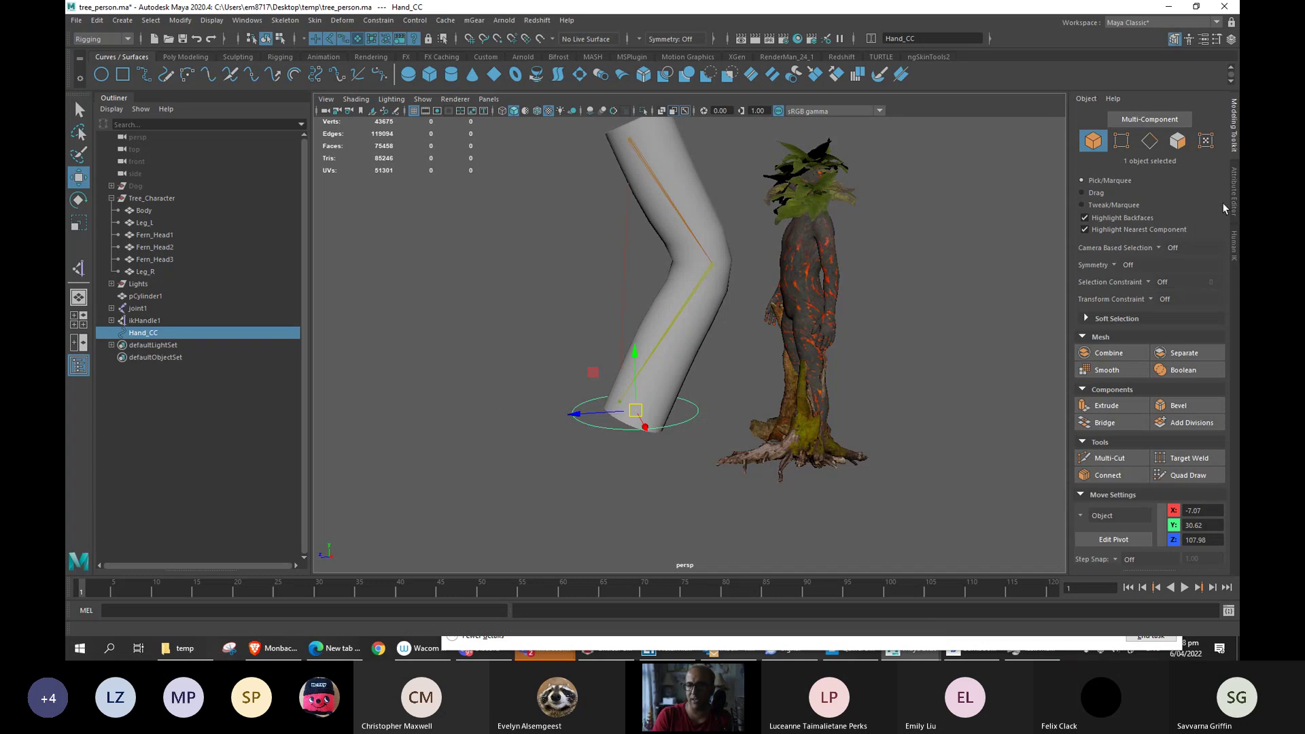
Show the Channel Box and undo the control circle's moves and renaming so the cylinder is straight again.
{"action": "left_click", "coordinate": [1231, 39]}
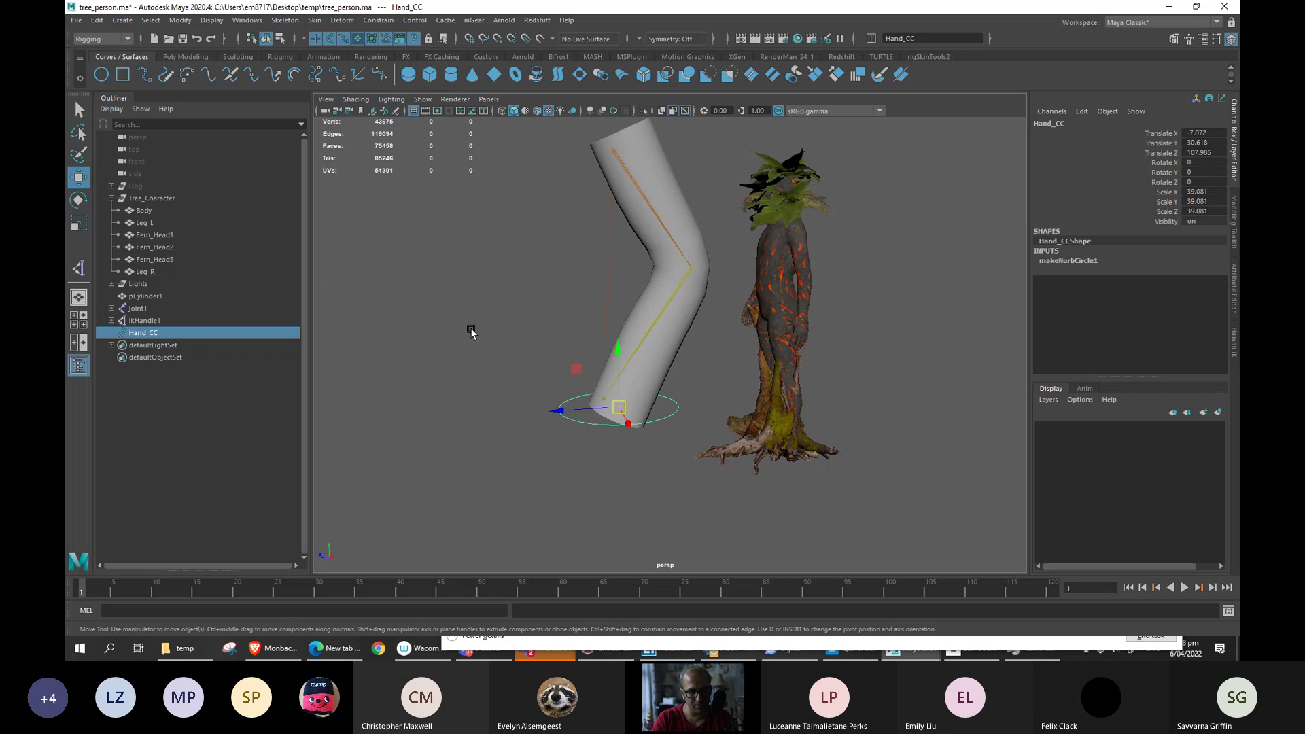
{"action": "key", "text": "ctrl+z"}
{"action": "key", "text": "ctrl+z"}
{"action": "key", "text": "ctrl+z"}
{"action": "key", "text": "ctrl+z"}
{"action": "key", "text": "ctrl+z"}
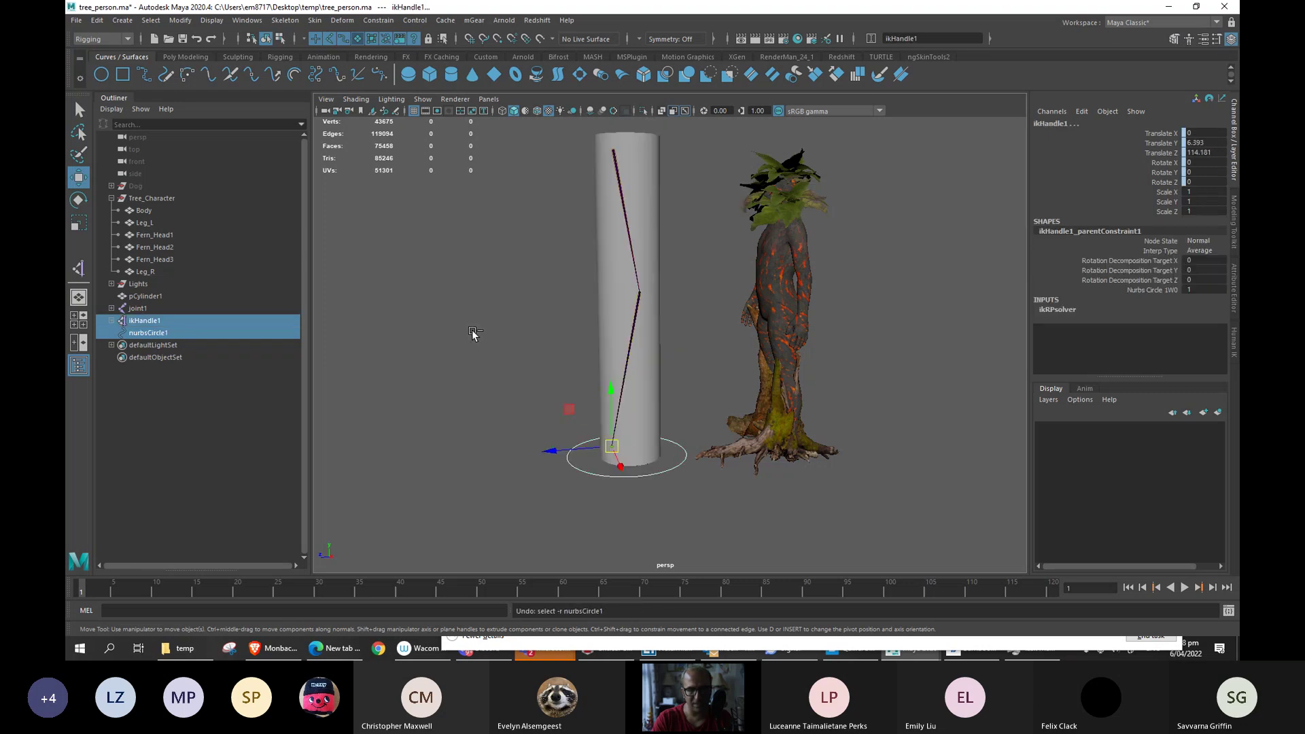
Try to freeze the transformations of the root joint, joint1.
{"action": "left_click", "coordinate": [153, 308]}
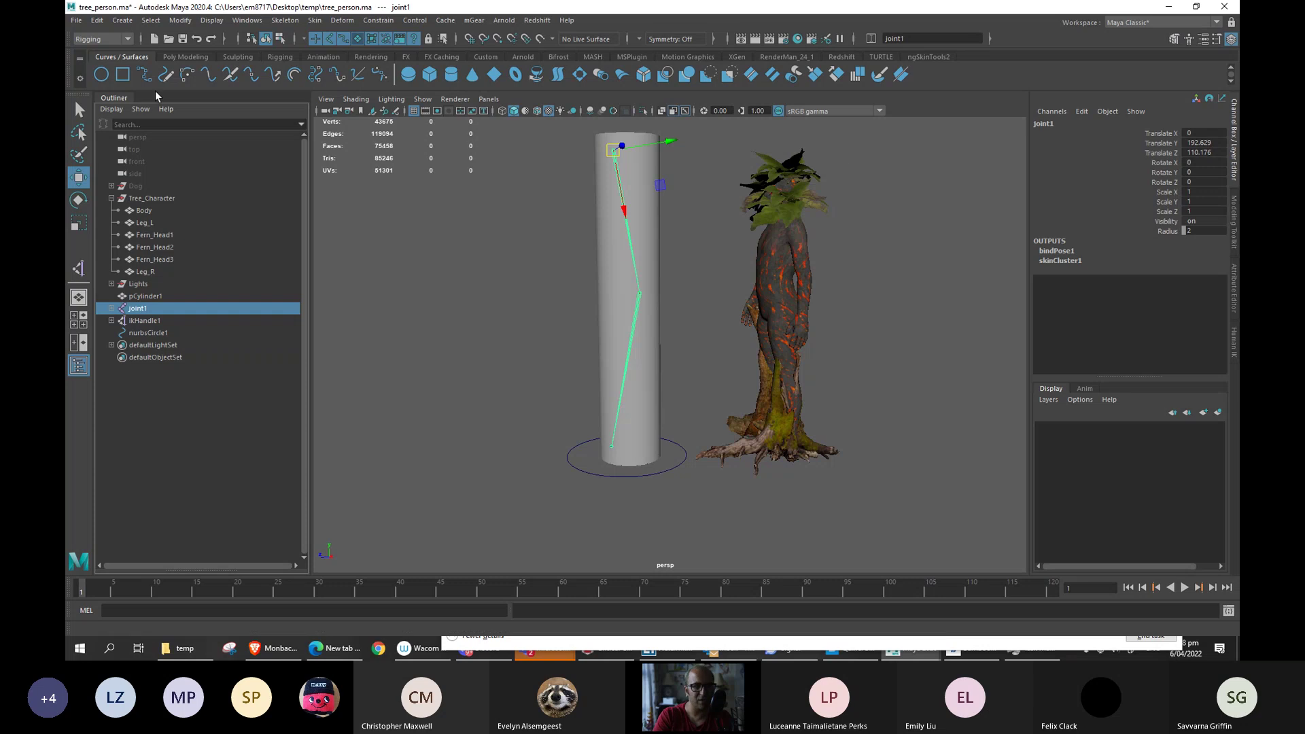
{"action": "left_click", "coordinate": [180, 21]}
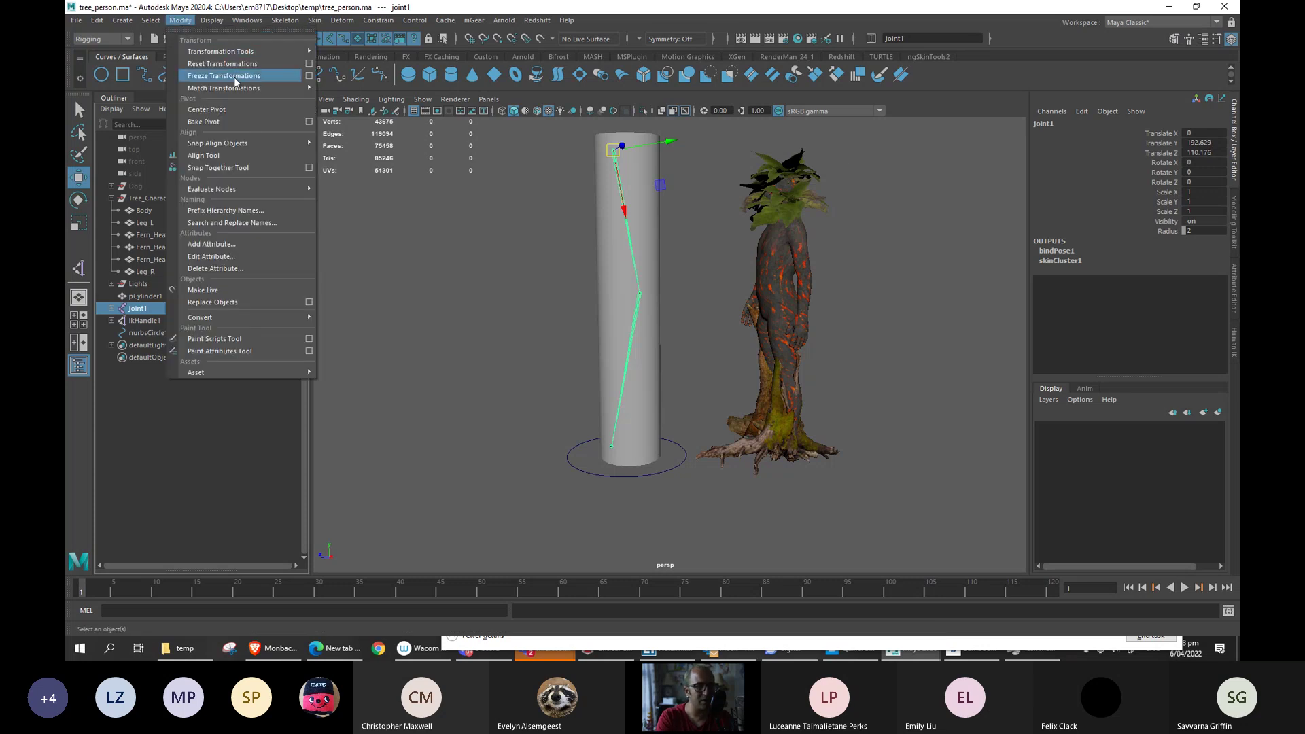
{"action": "left_click", "coordinate": [224, 75]}
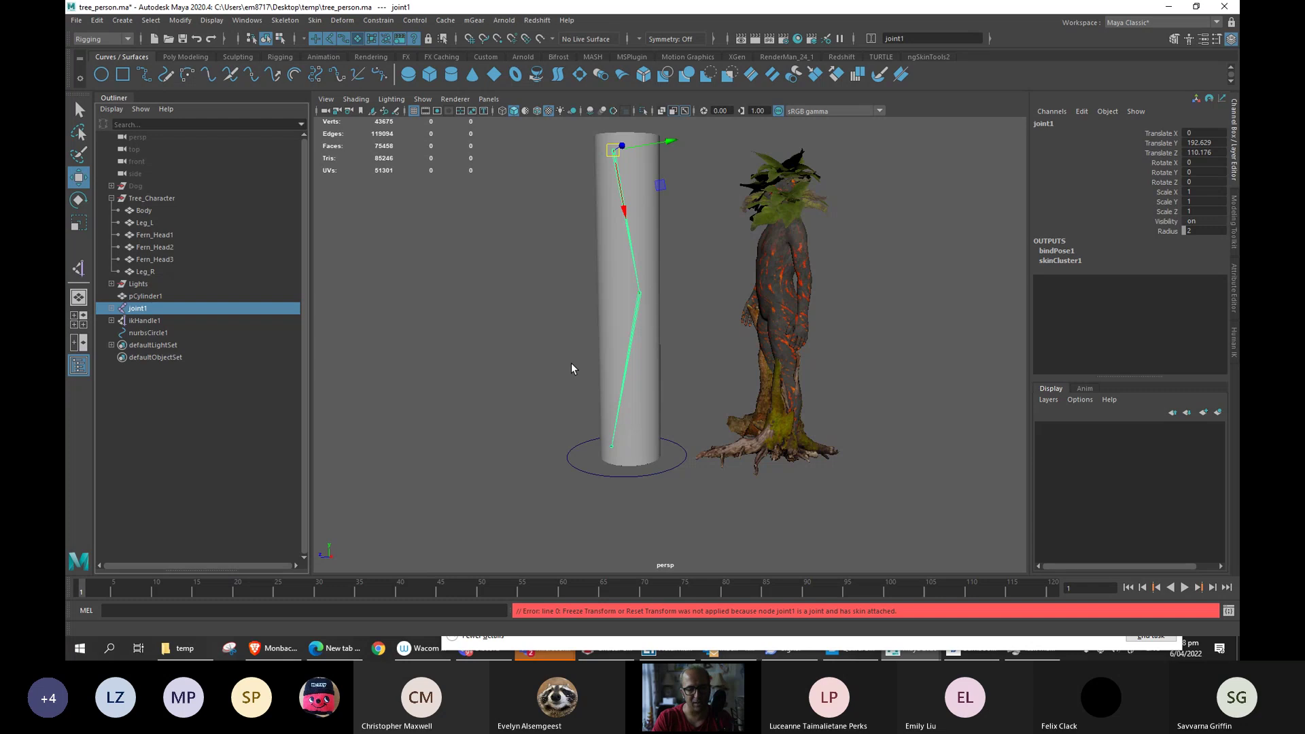
Try to freeze the transformations of the NURBS control circle while its constraint to the IK handle is in place.
{"action": "left_click_drag", "start_coordinate": [528, 469], "coordinate": [596, 497]}
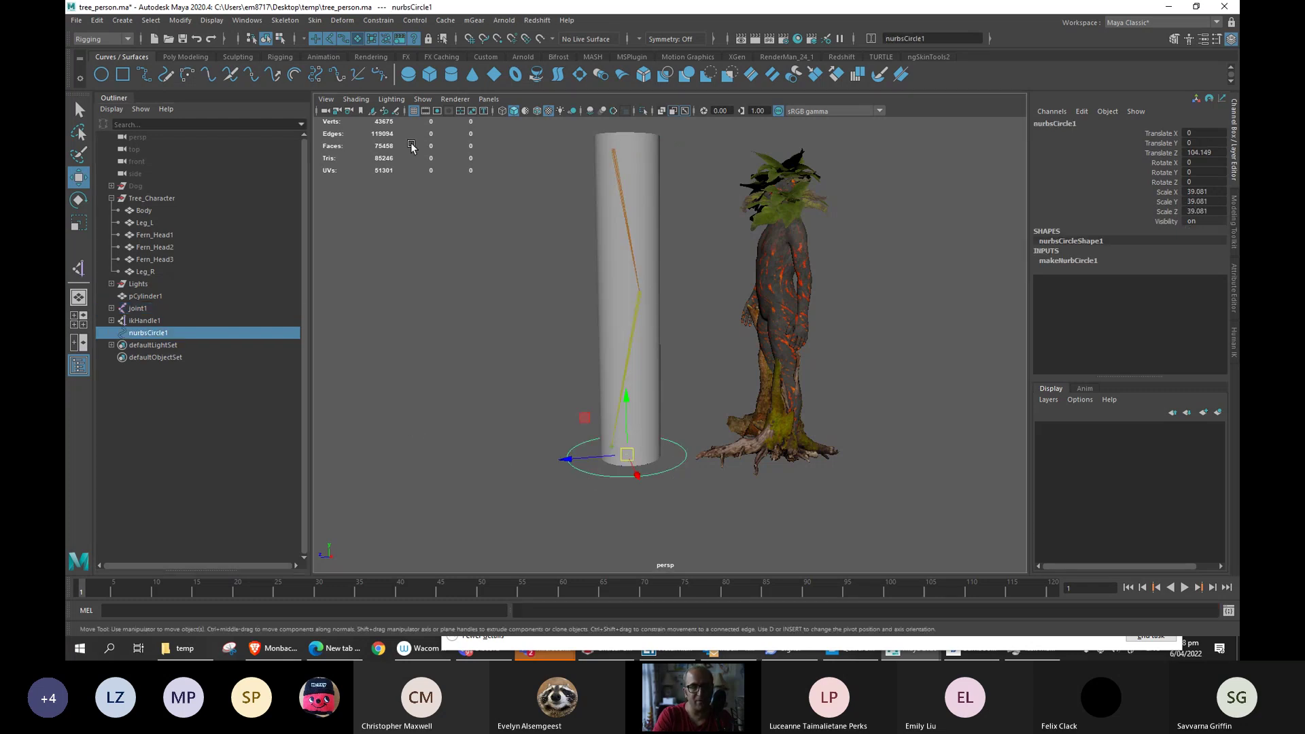
{"action": "left_click", "coordinate": [180, 20]}
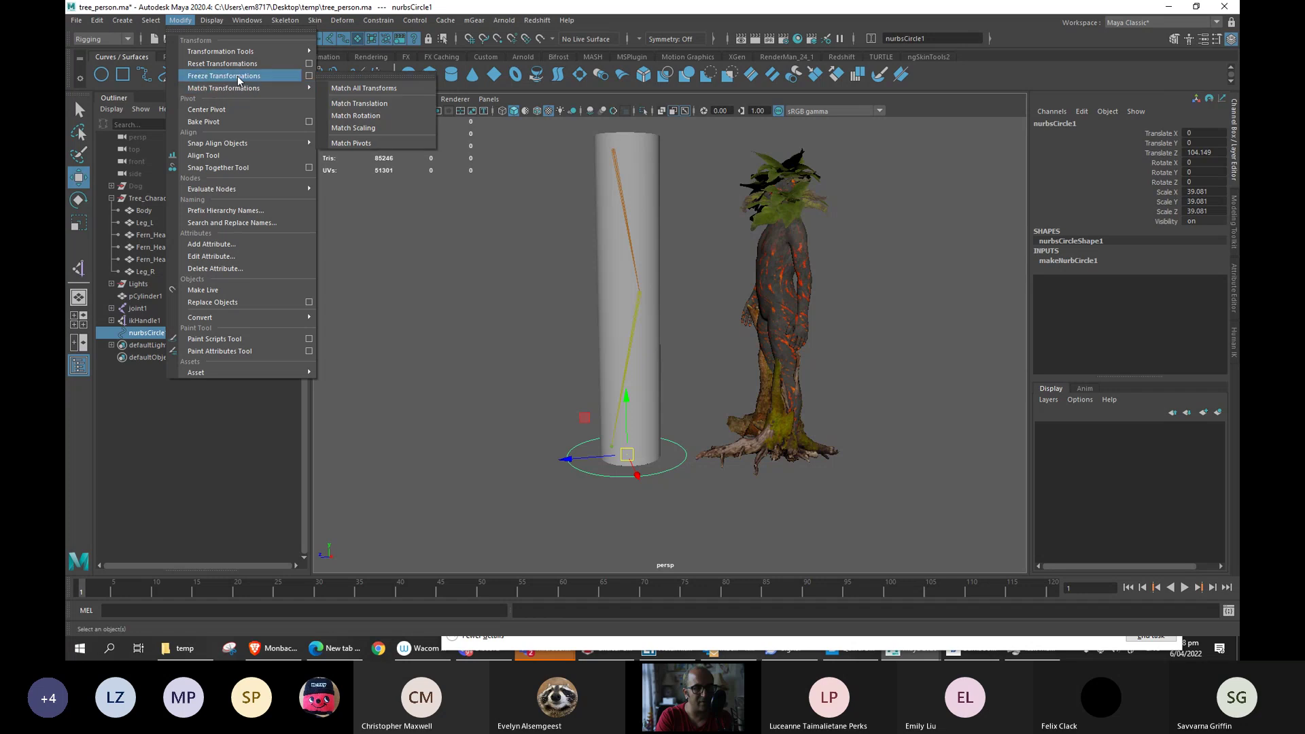
{"action": "left_click", "coordinate": [224, 76]}
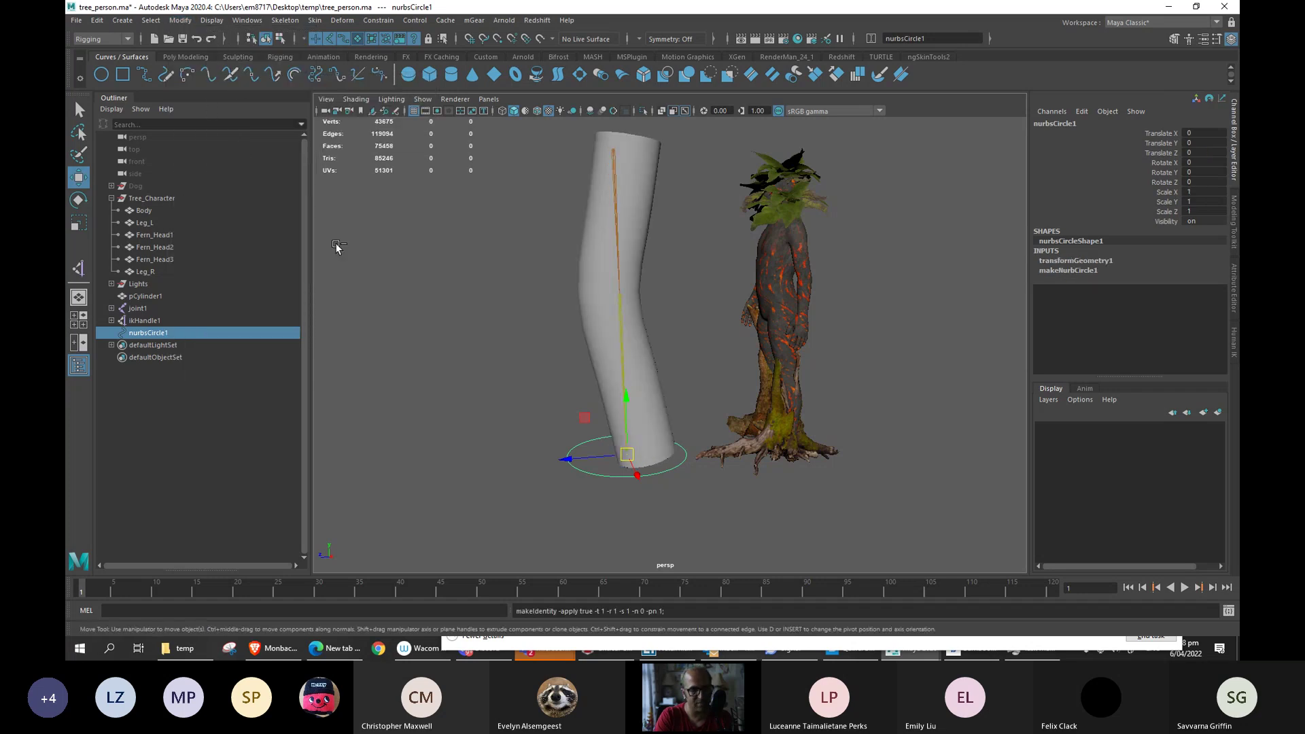
Undo the freeze and the parent constraint between the control circle and ikHandle1.
{"action": "key", "text": "ctrl+z"}
{"action": "key", "text": "ctrl+z"}
{"action": "key", "text": "ctrl+z"}
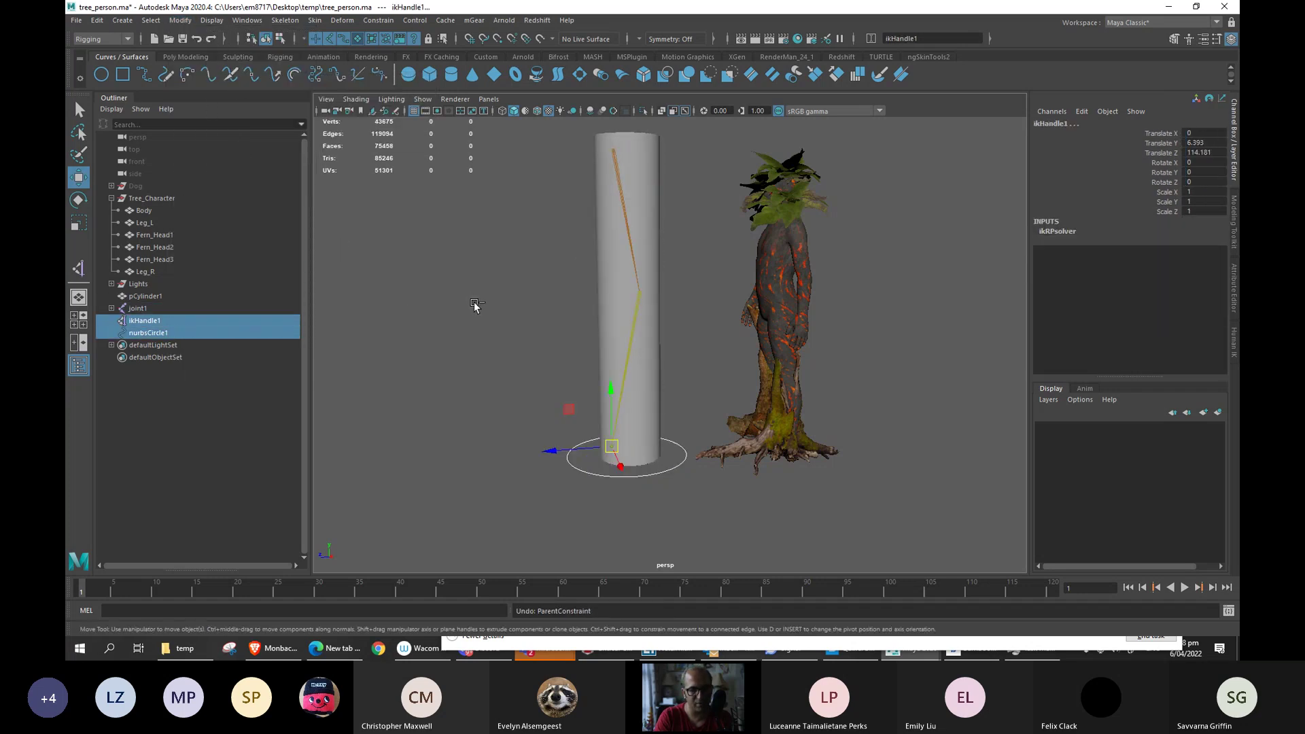
Freeze the transformations of the control circle at the cylinder's base and delete its construction history.
{"action": "left_click", "coordinate": [605, 470]}
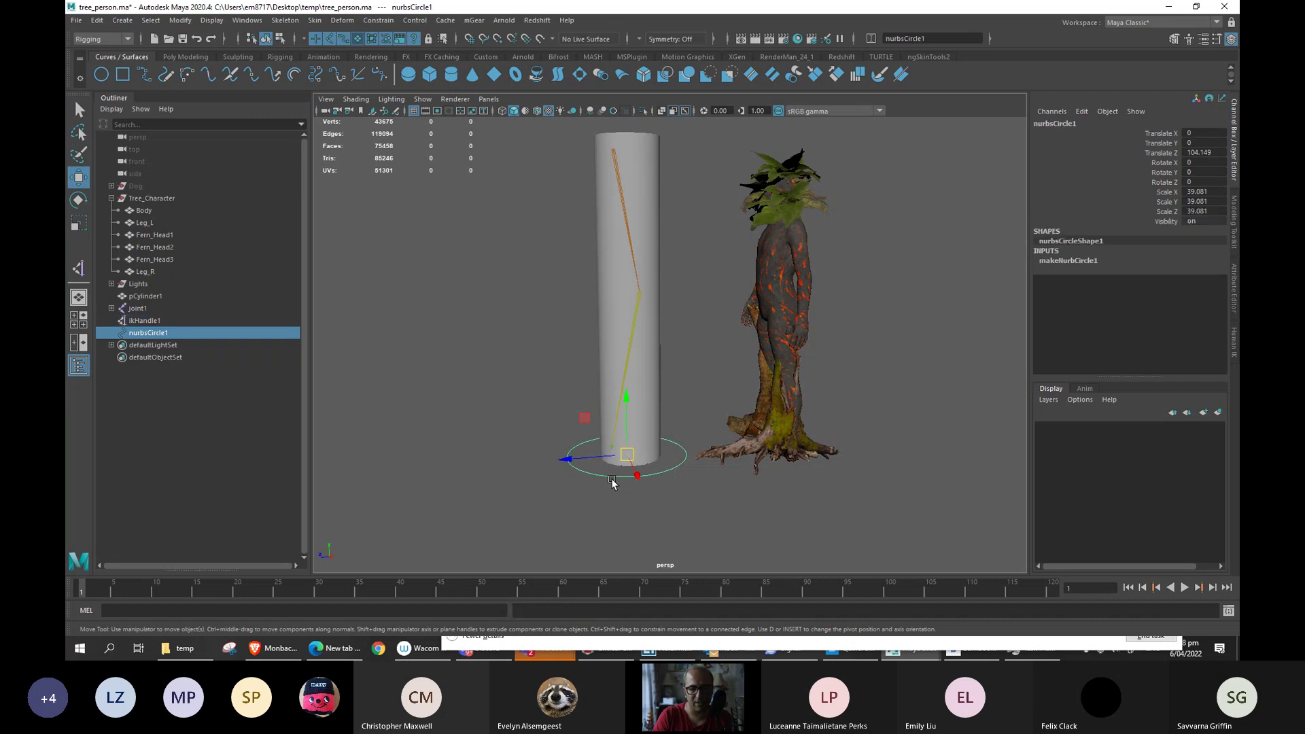
{"action": "left_click", "coordinate": [180, 19]}
{"action": "left_click", "coordinate": [219, 76]}
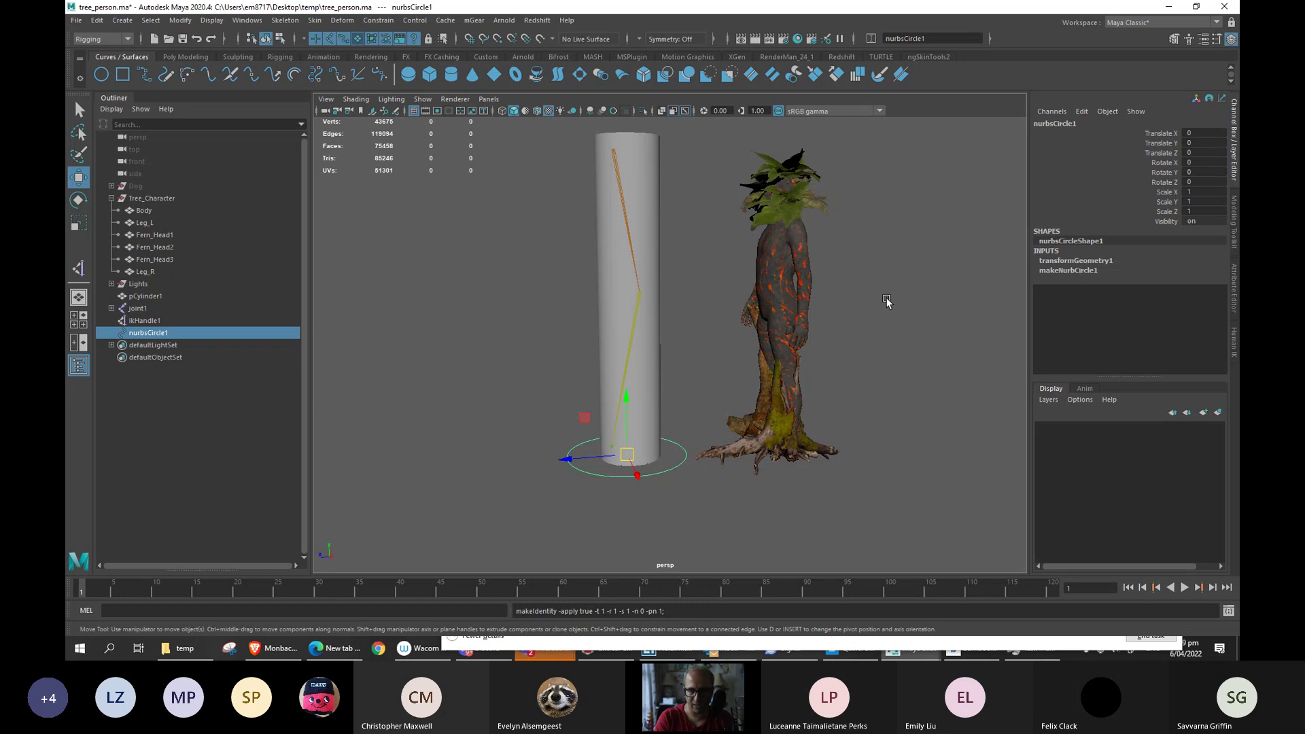
{"action": "key", "text": "alt+shift+d"}
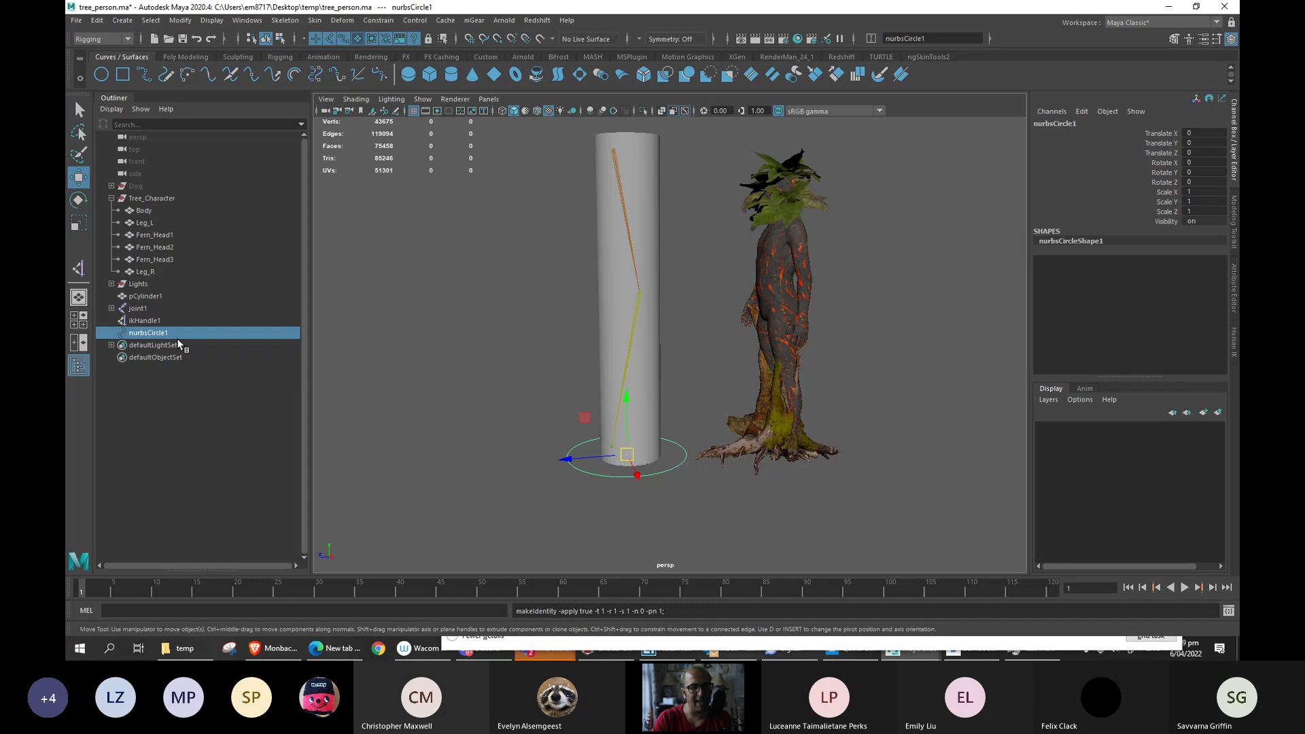
Rename nurbsCircle1 as Hand_CC.
{"action": "double_click", "coordinate": [156, 333]}
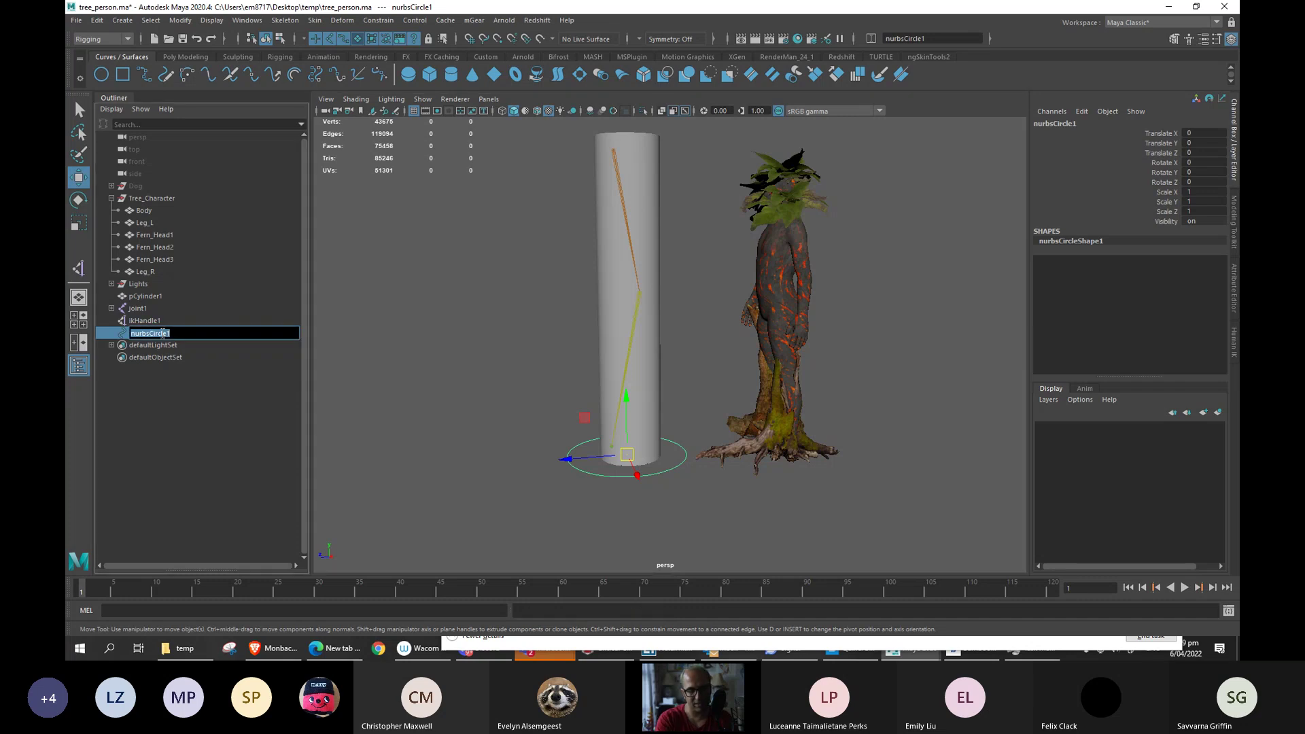
{"action": "type", "text": "Hand_CC"}
{"action": "key", "text": "Return"}
Create a parent constraint between the control circle Hand_CC and ikHandle1, with Hand_CC driving the handle.
{"action": "left_click", "coordinate": [145, 321], "text": "ctrl"}
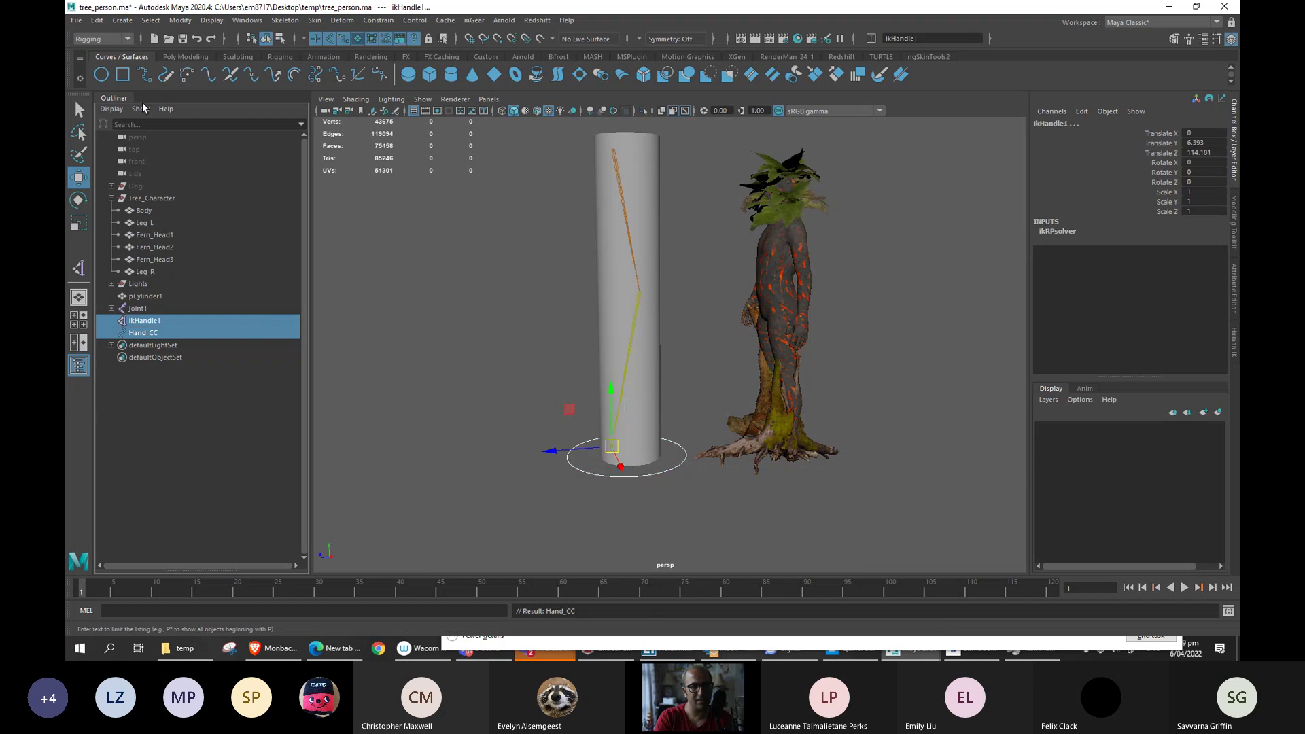
{"action": "left_click", "coordinate": [378, 19]}
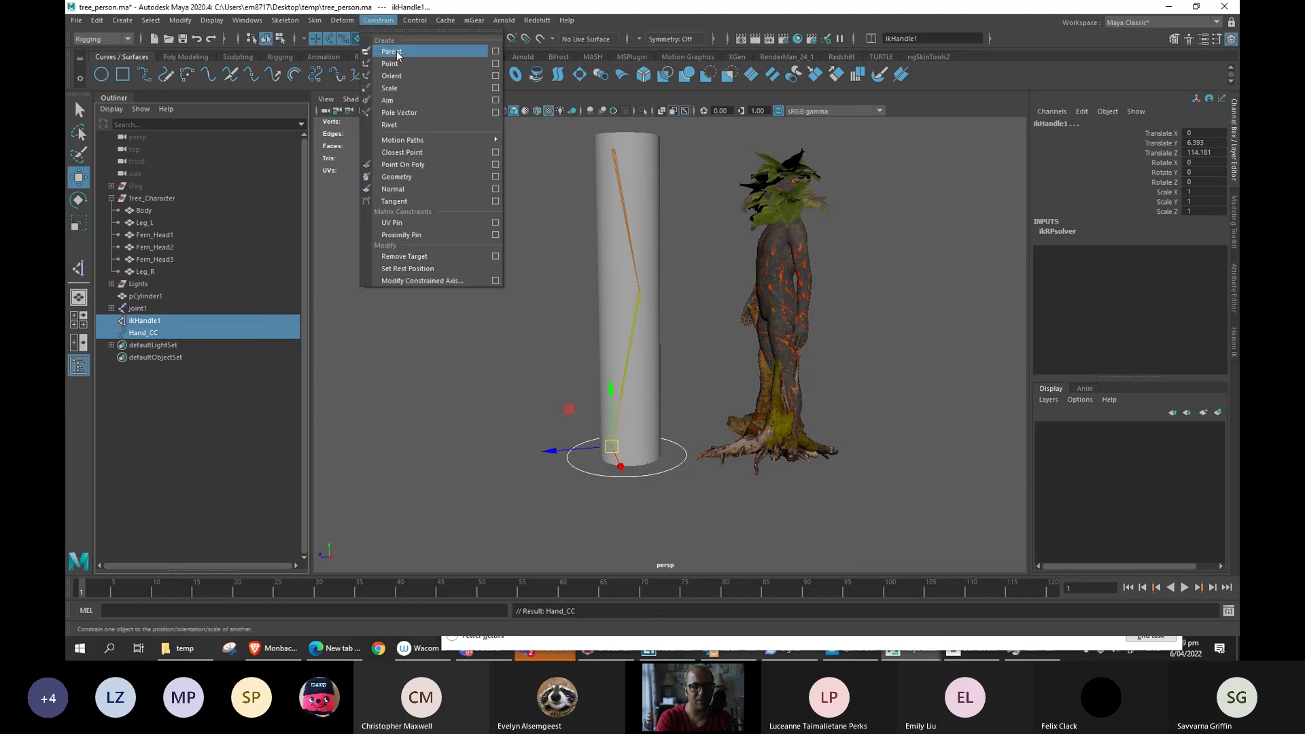
{"action": "left_click", "coordinate": [382, 49]}
Test the rig by moving Hand_CC away from the cylinder's base, and reset its Translate X, Y and Z to 0.
{"action": "left_click", "coordinate": [663, 470]}
{"action": "left_click", "coordinate": [674, 477]}
{"action": "left_click_drag", "start_coordinate": [635, 452], "coordinate": [499, 213]}
{"action": "left_click_drag", "start_coordinate": [461, 232], "coordinate": [626, 205], "text": "alt"}
{"action": "left_click_drag", "start_coordinate": [1211, 136], "coordinate": [1188, 152]}
{"action": "type", "text": "0"}
{"action": "key", "text": "Return"}
{"action": "mouse_move", "coordinate": [449, 370]}
{"action": "left_mouse_down", "text": "alt"}
{"action": "mouse_move", "coordinate": [501, 378]}
{"action": "mouse_move", "coordinate": [446, 367]}
{"action": "left_mouse_up", "text": "alt"}
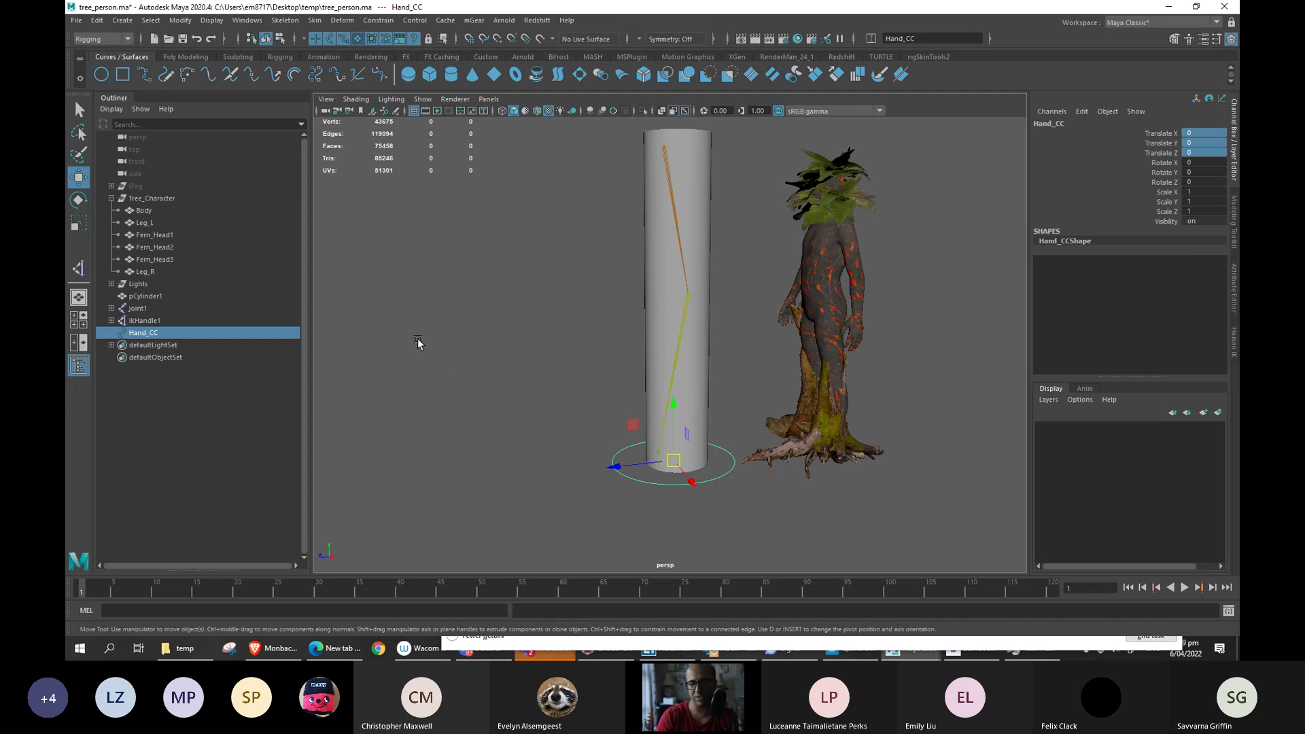
Switch to the Bamboo Paper notes, show the Constraints page and return to Maya.
{"action": "key", "text": "alt+Tab"}
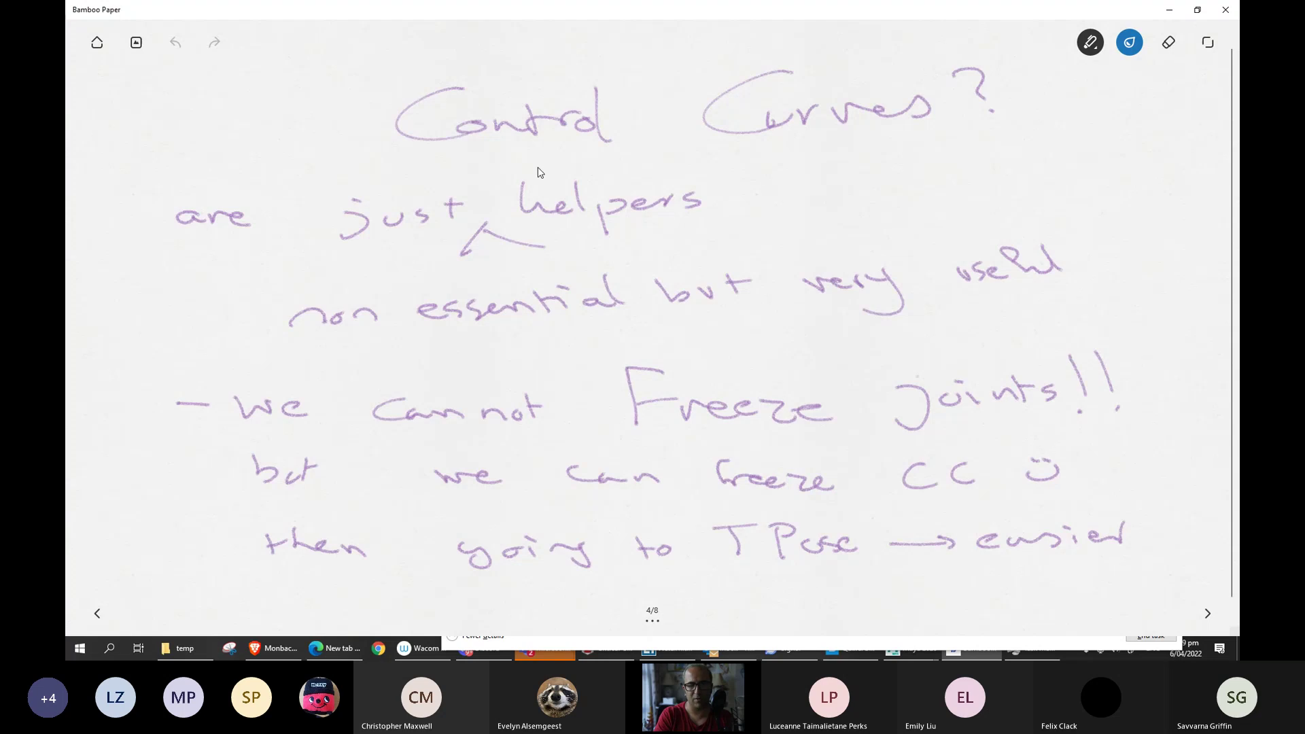
{"action": "left_click", "coordinate": [1209, 613]}
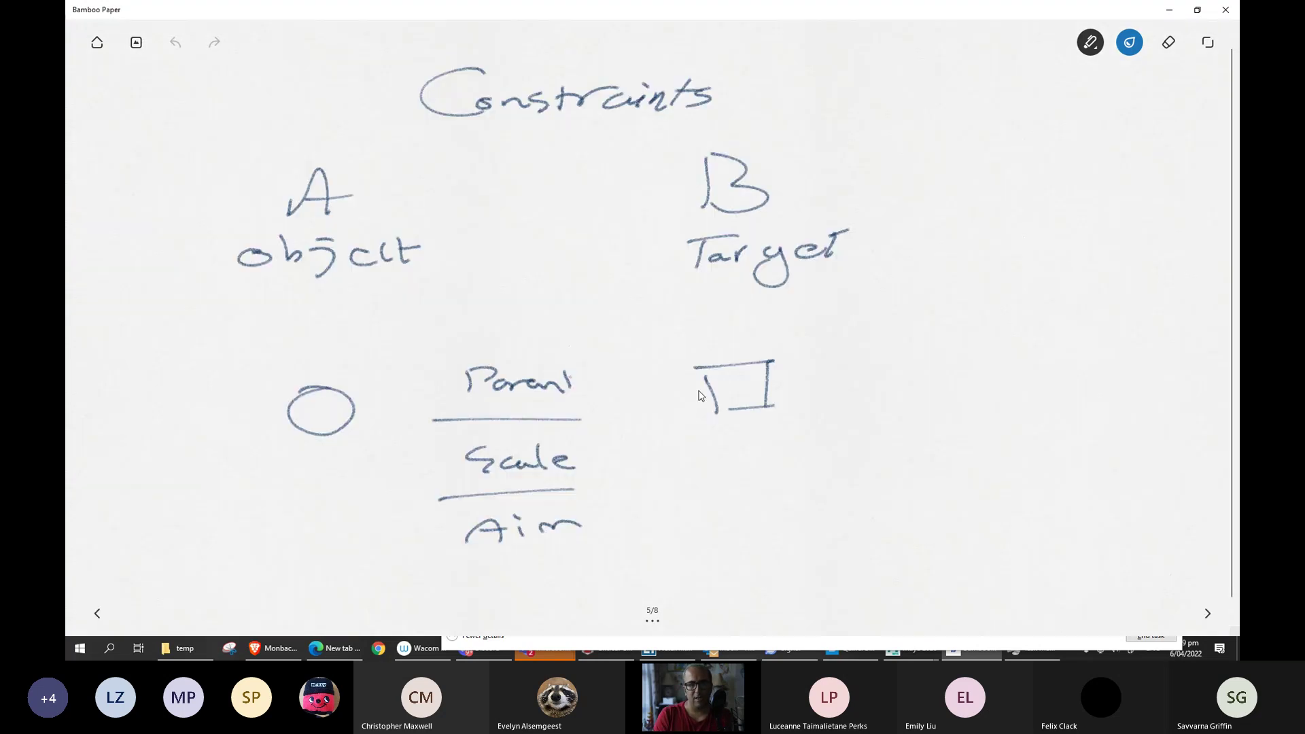
{"action": "key", "text": "alt+Tab"}
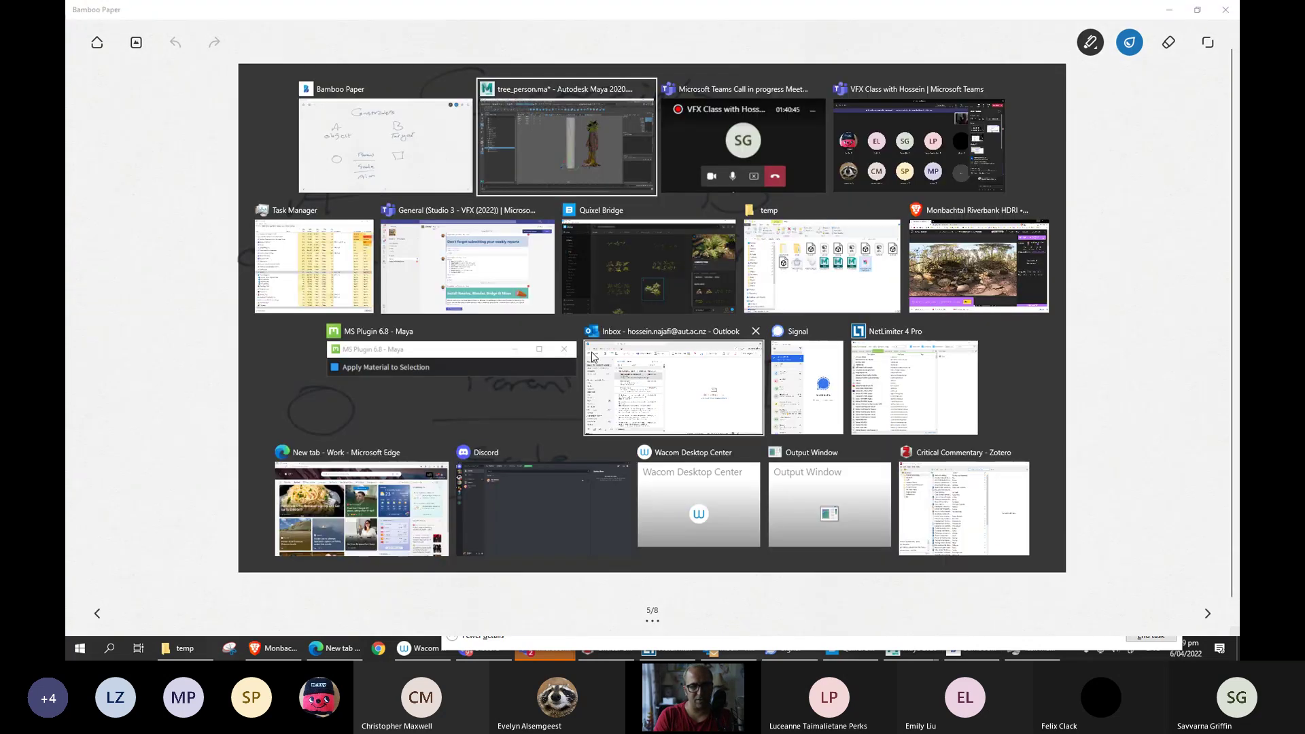
Move Hand_CC to demonstrate the parent constraint again and undo the move.
{"action": "right_click_drag", "start_coordinate": [501, 394], "coordinate": [570, 426], "text": "alt"}
{"action": "left_click_drag", "start_coordinate": [635, 476], "coordinate": [635, 435]}
{"action": "key", "text": "ctrl+z"}
{"action": "mouse_move", "coordinate": [512, 409]}
{"action": "left_mouse_down", "text": "alt"}
{"action": "mouse_move", "coordinate": [524, 411]}
{"action": "mouse_move", "coordinate": [502, 418]}
{"action": "left_mouse_up", "text": "alt"}
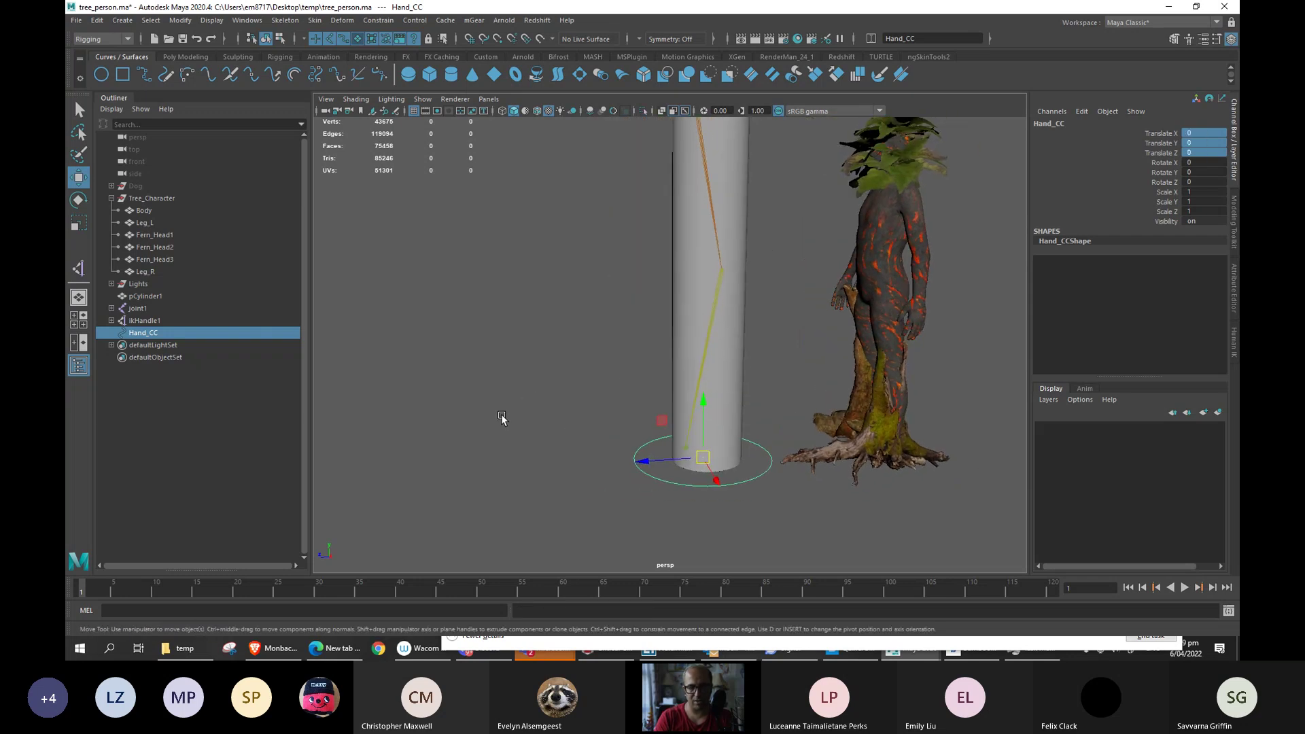
Create a polygon sphere at Translate Z 217.97, scale it uniformly to 57.759 and rotate it 90 degrees in Z.
{"action": "left_click", "coordinate": [494, 416]}
{"action": "right_click_drag", "start_coordinate": [494, 399], "coordinate": [505, 402], "text": "shift"}
{"action": "middle_click_drag", "start_coordinate": [505, 402], "coordinate": [571, 429]}
{"action": "key", "text": "r"}
{"action": "key", "text": "e"}
{"action": "middle_click_drag", "start_coordinate": [566, 379], "coordinate": [594, 442], "text": "alt"}
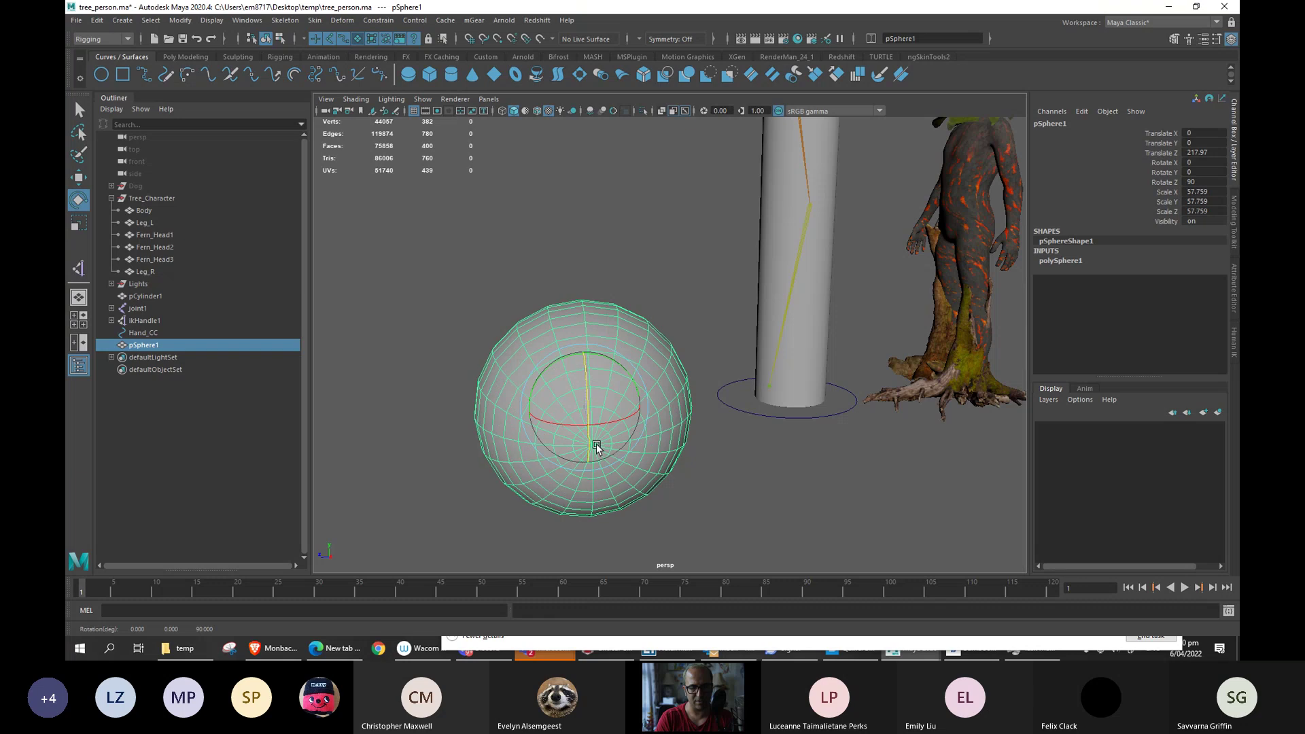
Deselect the sphere and turn on wireframe on shaded in the perspective view.
{"action": "mouse_move", "coordinate": [647, 446]}
{"action": "left_mouse_down", "text": "alt"}
{"action": "mouse_move", "coordinate": [714, 450]}
{"action": "mouse_move", "coordinate": [637, 433]}
{"action": "mouse_move", "coordinate": [615, 397]}
{"action": "mouse_move", "coordinate": [565, 379]}
{"action": "mouse_move", "coordinate": [533, 378]}
{"action": "mouse_move", "coordinate": [567, 403]}
{"action": "mouse_move", "coordinate": [533, 401]}
{"action": "left_mouse_up", "text": "alt"}
{"action": "left_click", "coordinate": [714, 450]}
{"action": "left_click", "coordinate": [537, 111]}
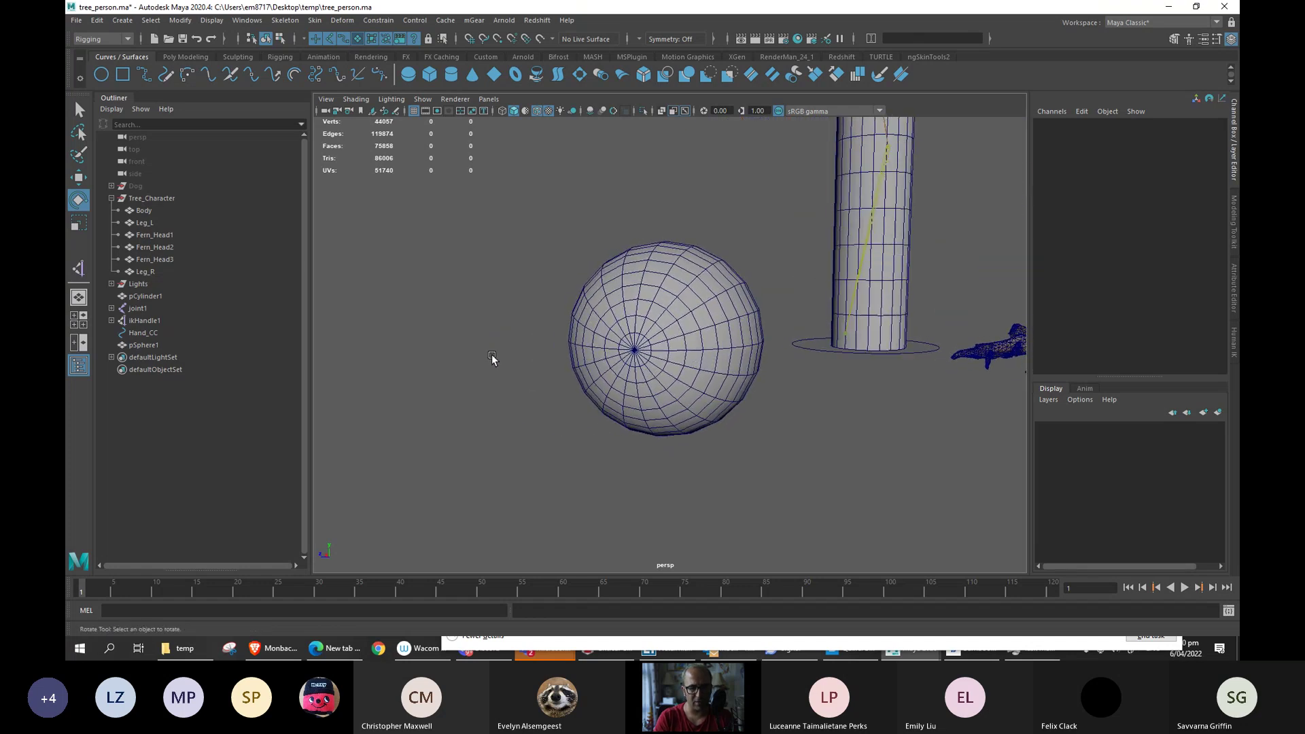
Create a NURBS circle and move it next to the sphere at about X 215, Y 4.9, Z 210.9.
{"action": "right_click", "coordinate": [490, 345]}
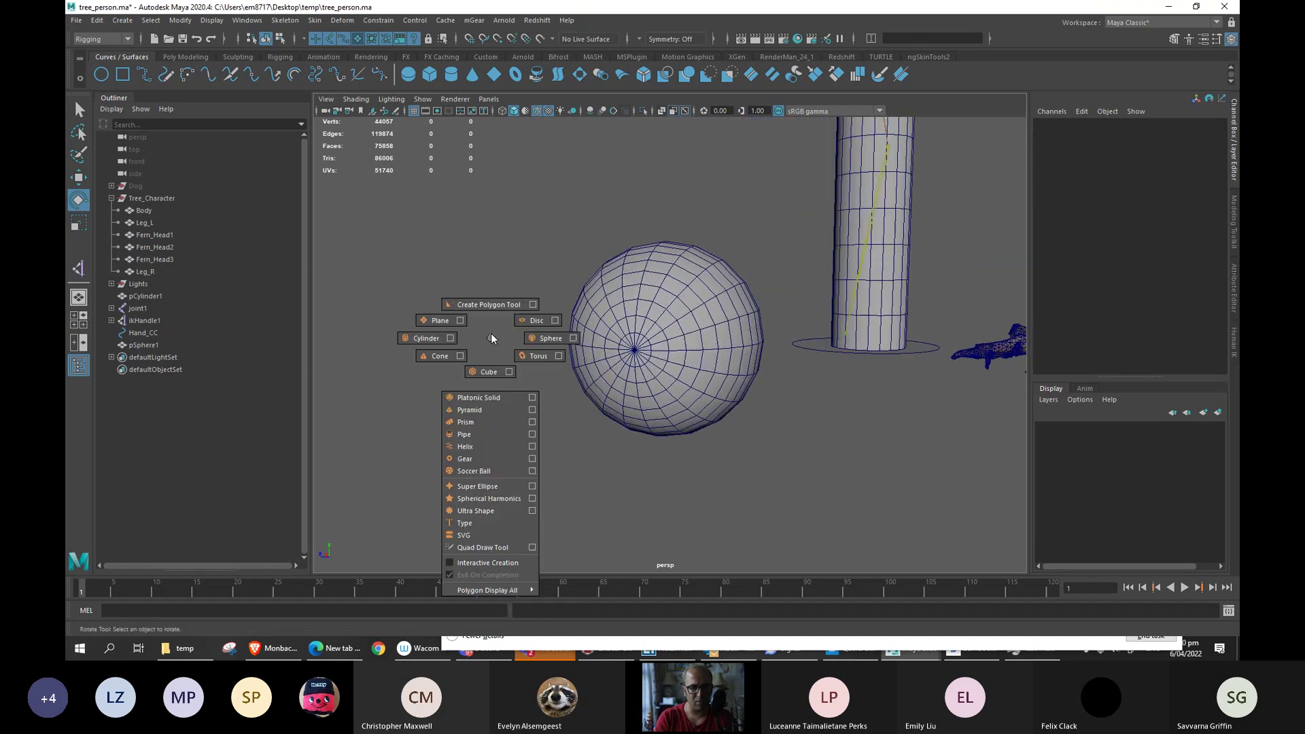
{"action": "left_click", "coordinate": [101, 74]}
{"action": "key", "text": "w"}
{"action": "left_click_drag", "start_coordinate": [839, 370], "coordinate": [714, 348], "text": "alt"}
{"action": "middle_click_drag", "start_coordinate": [883, 317], "coordinate": [503, 441]}
{"action": "left_click_drag", "start_coordinate": [503, 441], "coordinate": [489, 452], "text": "alt"}
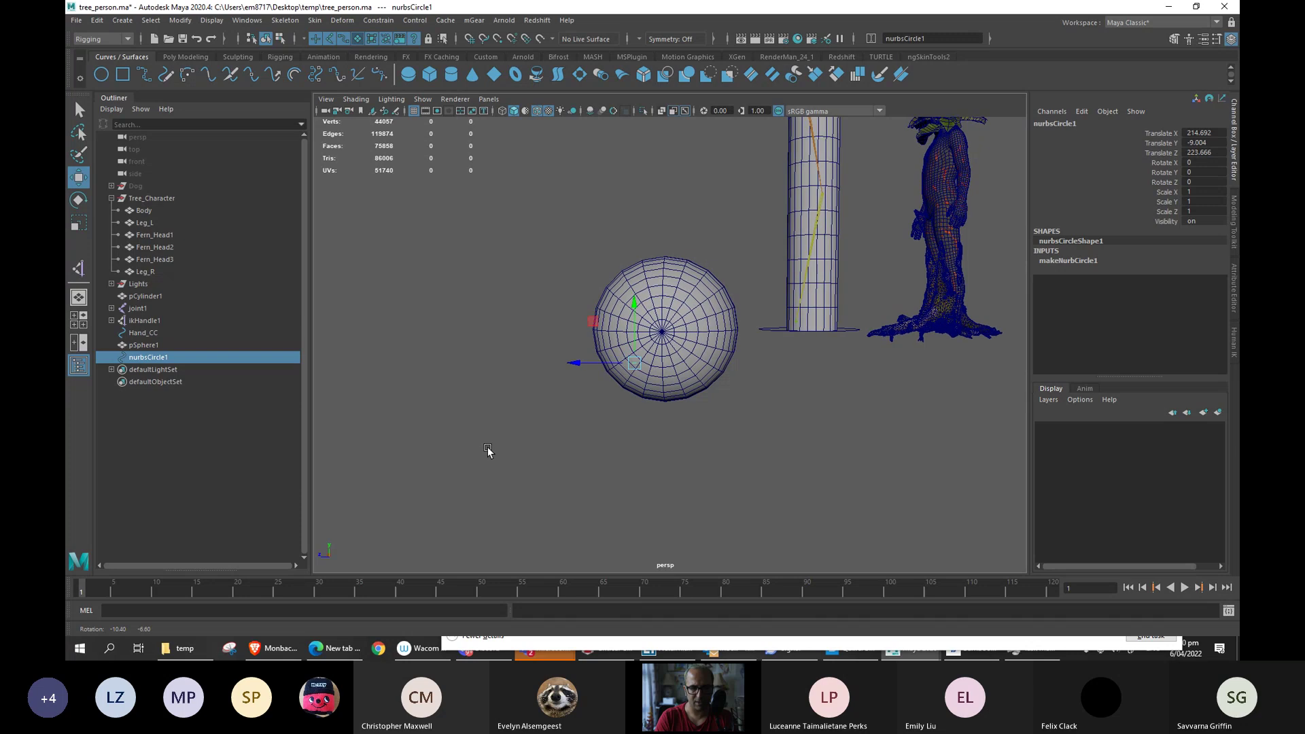
{"action": "key", "text": "space"}
{"action": "left_click_drag", "start_coordinate": [649, 402], "coordinate": [599, 386], "text": "alt"}
{"action": "middle_click_drag", "start_coordinate": [599, 387], "coordinate": [612, 337]}
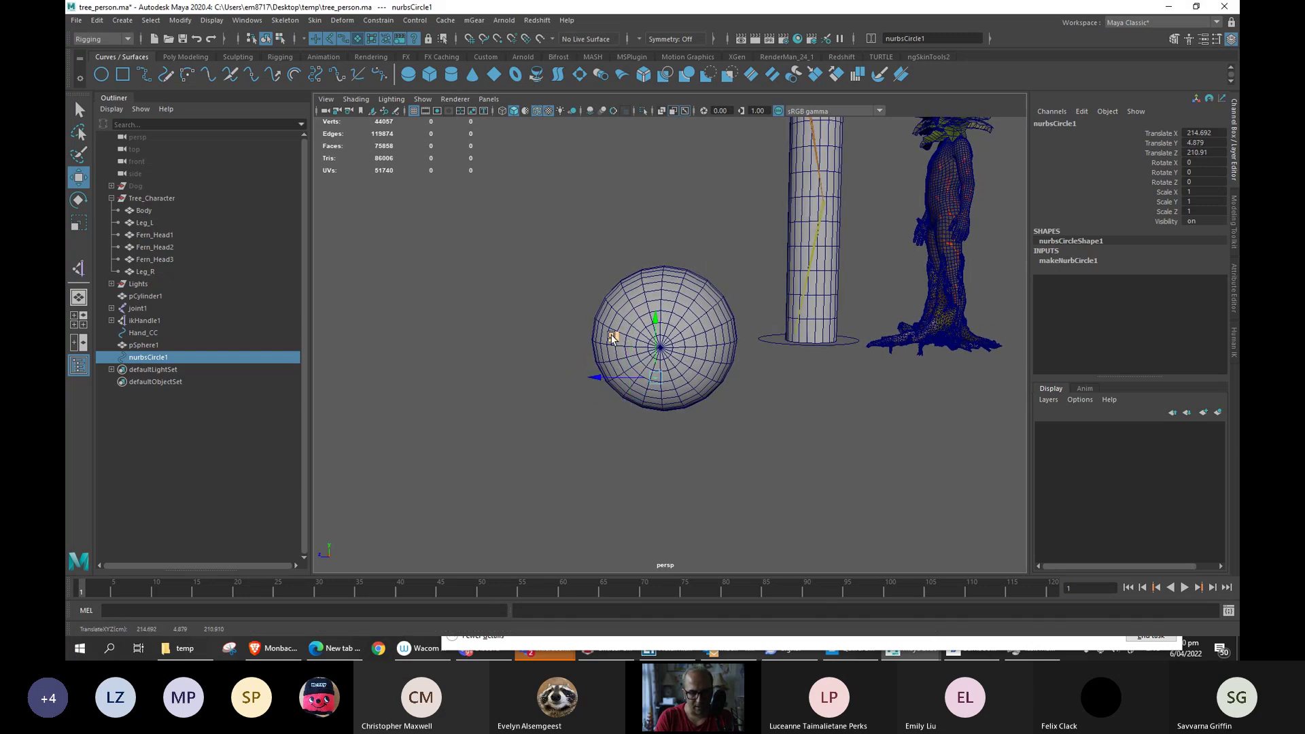
Scale the new NURBS circle uniformly to about 9.05 and set its Rotate Z to 90.
{"action": "key", "text": "e"}
{"action": "key", "text": "r"}
{"action": "left_click_drag", "start_coordinate": [654, 354], "coordinate": [668, 445]}
{"action": "key", "text": "e"}
{"action": "double_click", "coordinate": [1200, 182]}
{"action": "type", "text": "90"}
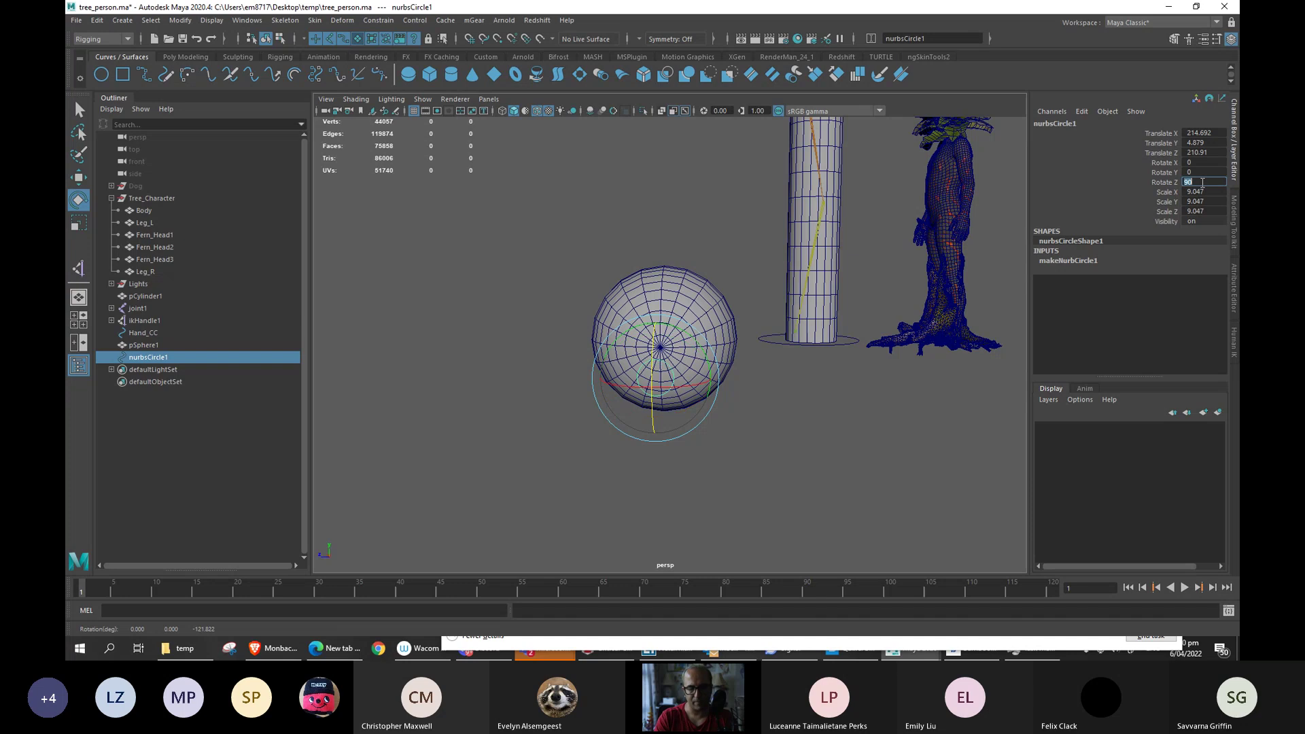
{"action": "key", "text": "Return"}
{"action": "left_click_drag", "start_coordinate": [631, 410], "coordinate": [598, 406], "text": "alt"}
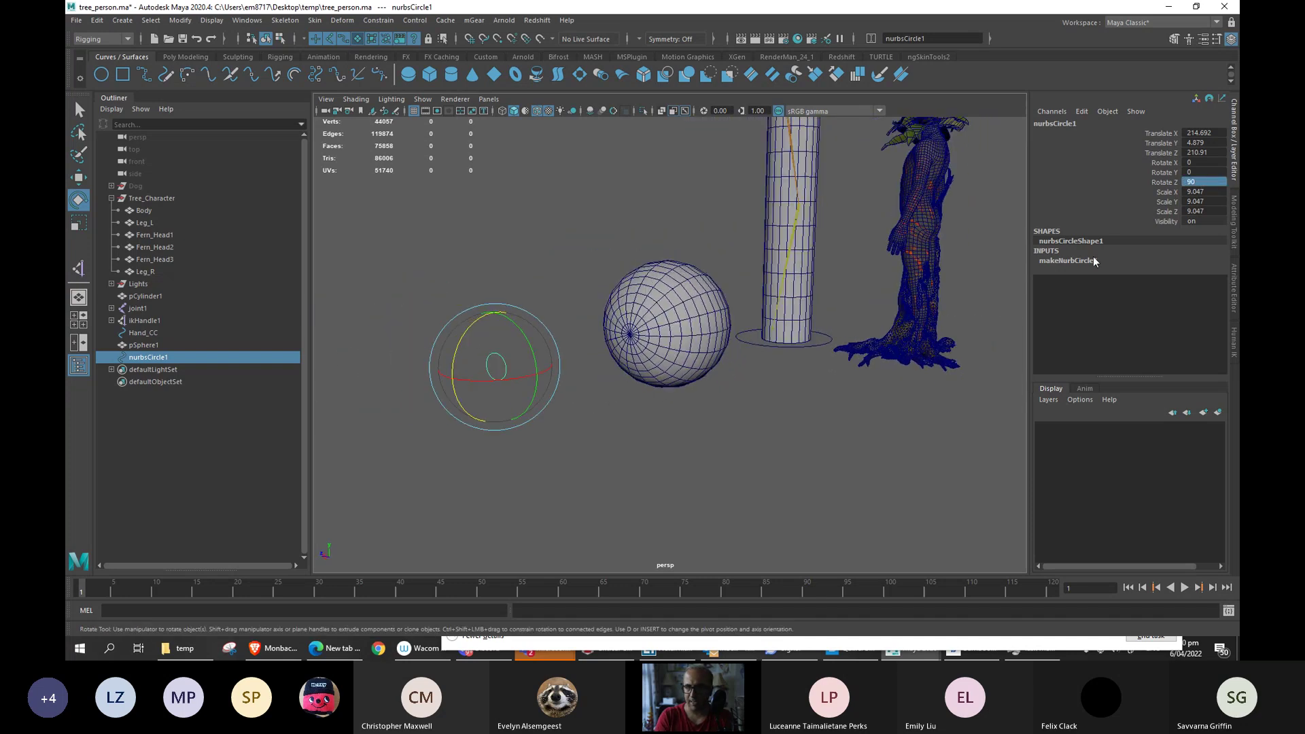
Freeze the transformations of the small NURBS circle beside the sphere and delete its history.
{"action": "left_click", "coordinate": [180, 20]}
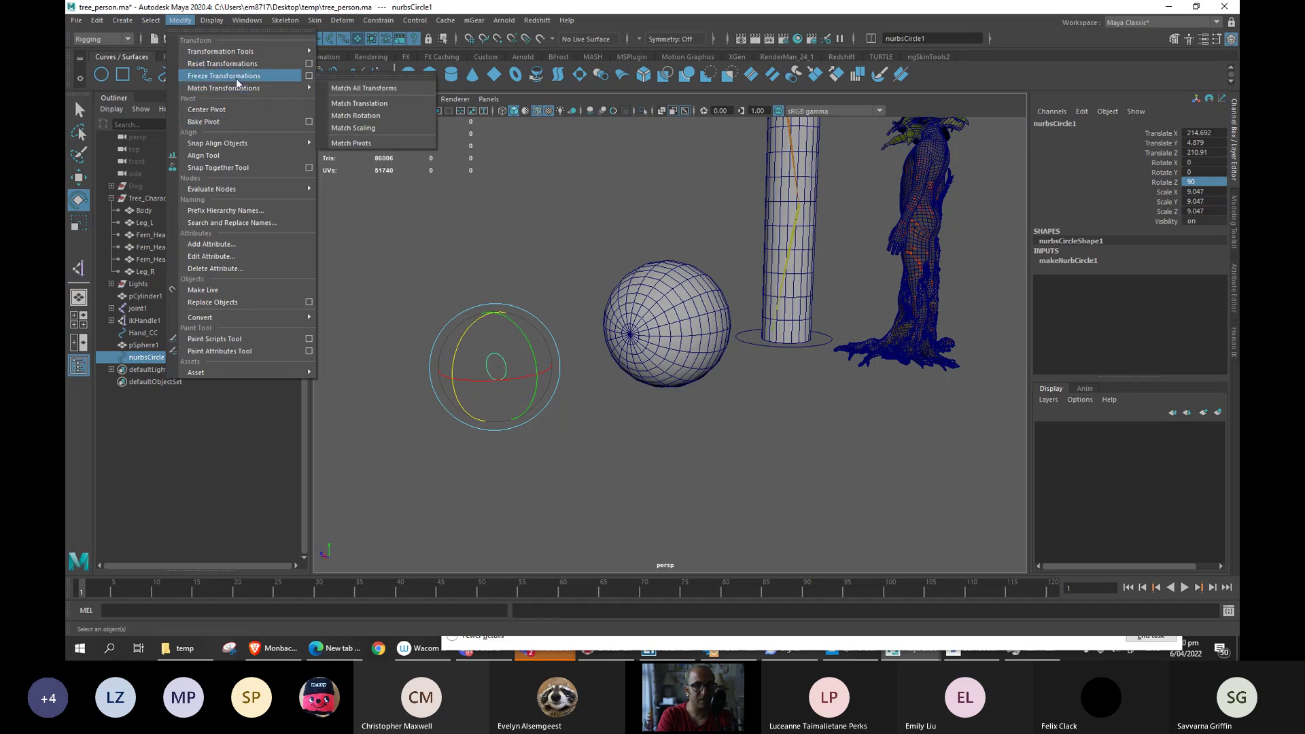
{"action": "left_click", "coordinate": [227, 75]}
{"action": "key", "text": "alt+shift+d"}
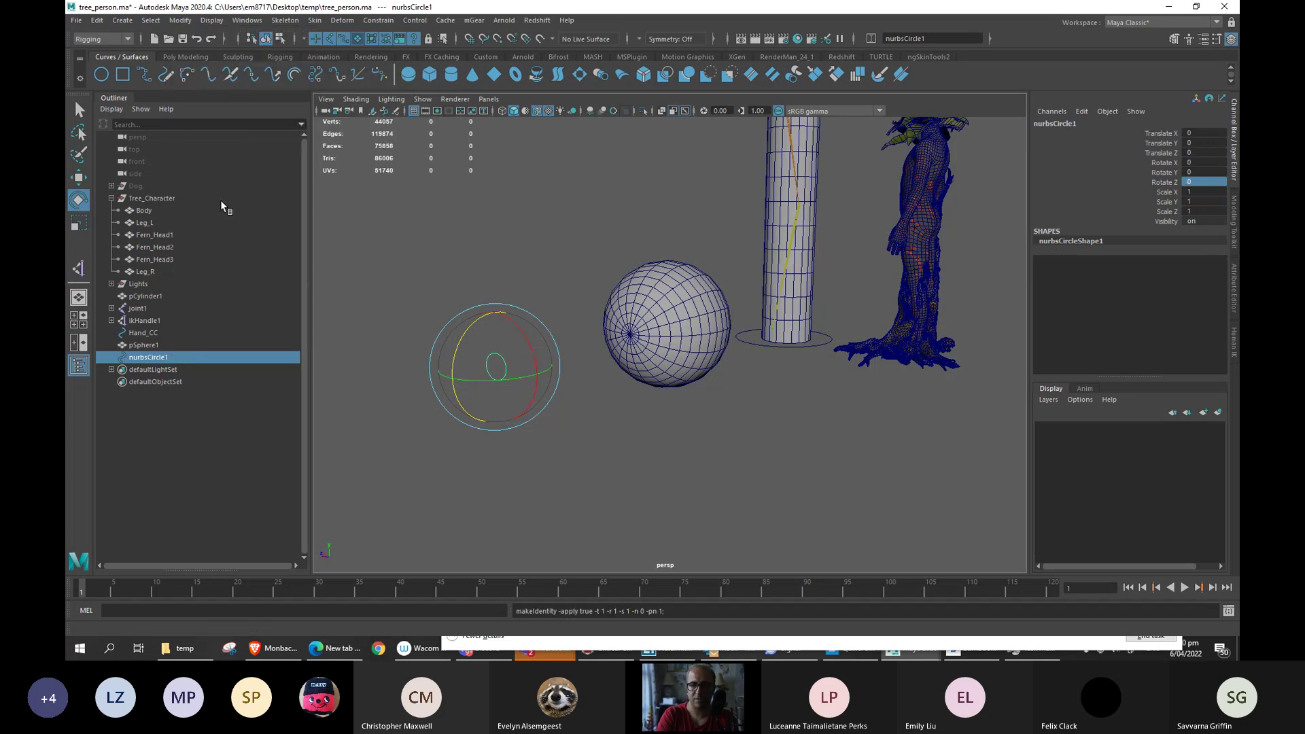
Apply an aim constraint with pSphere1 as the target and nurbsCircle1 as the constrained object.
{"action": "left_click", "coordinate": [648, 347]}
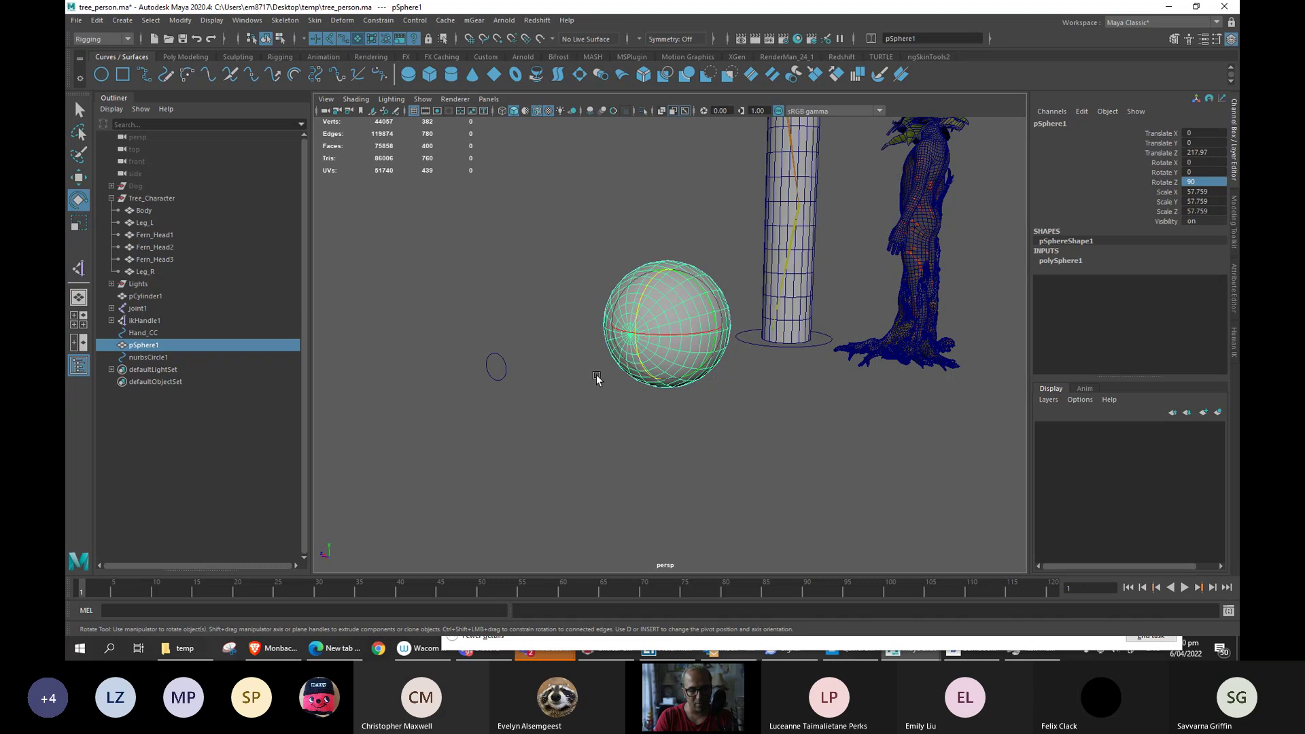
{"action": "key", "text": "q"}
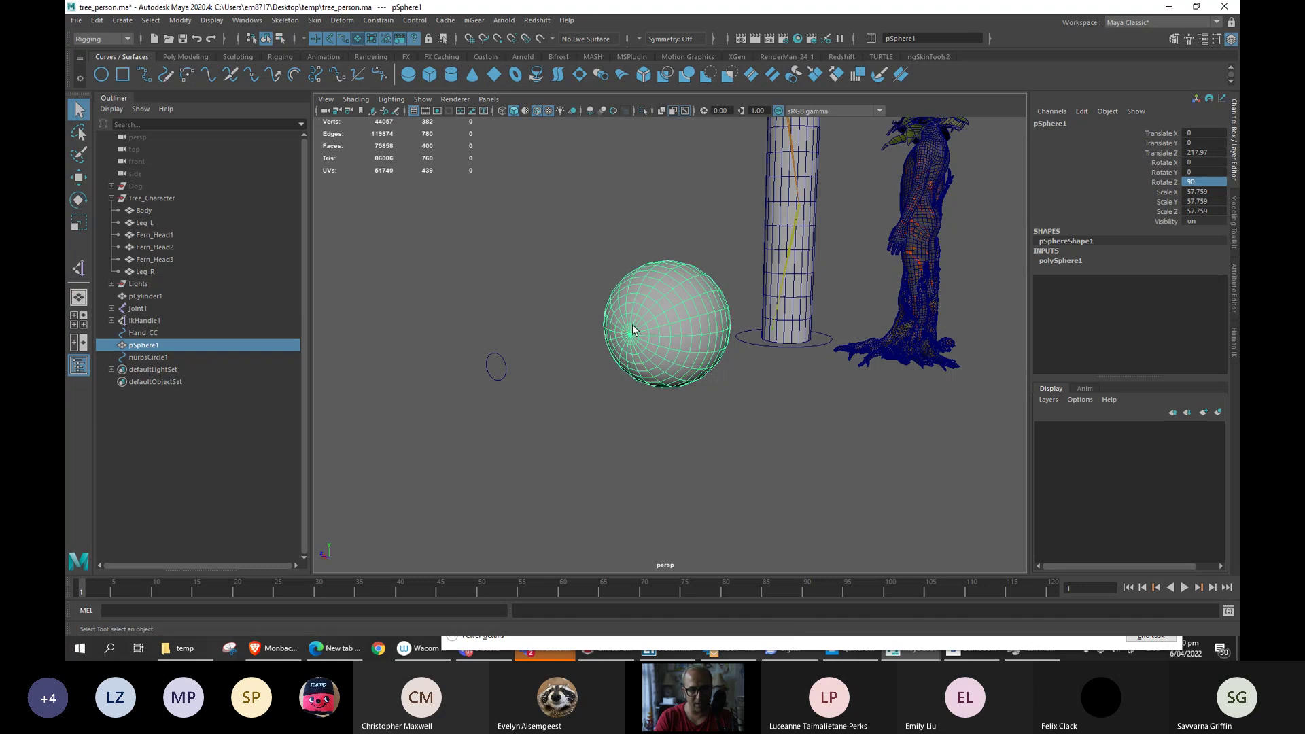
{"action": "left_click", "coordinate": [495, 368], "text": "shift"}
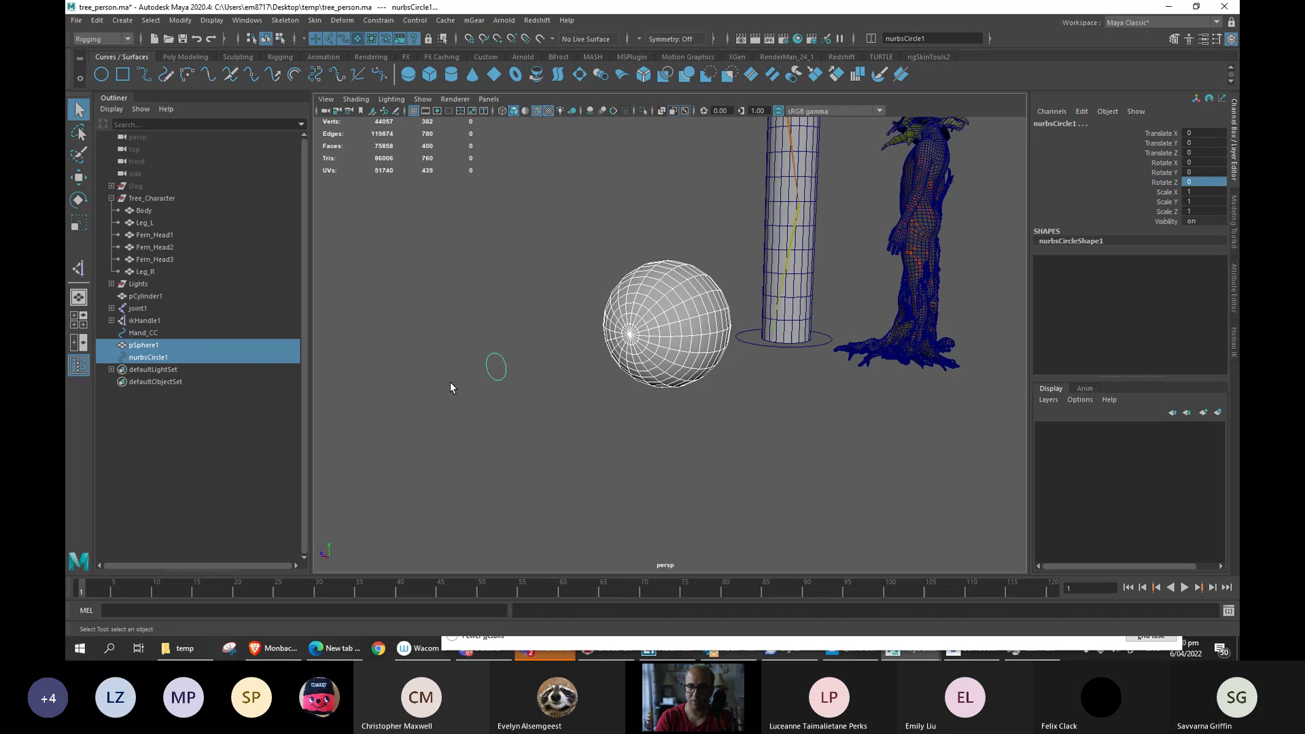
{"action": "left_click", "coordinate": [378, 19]}
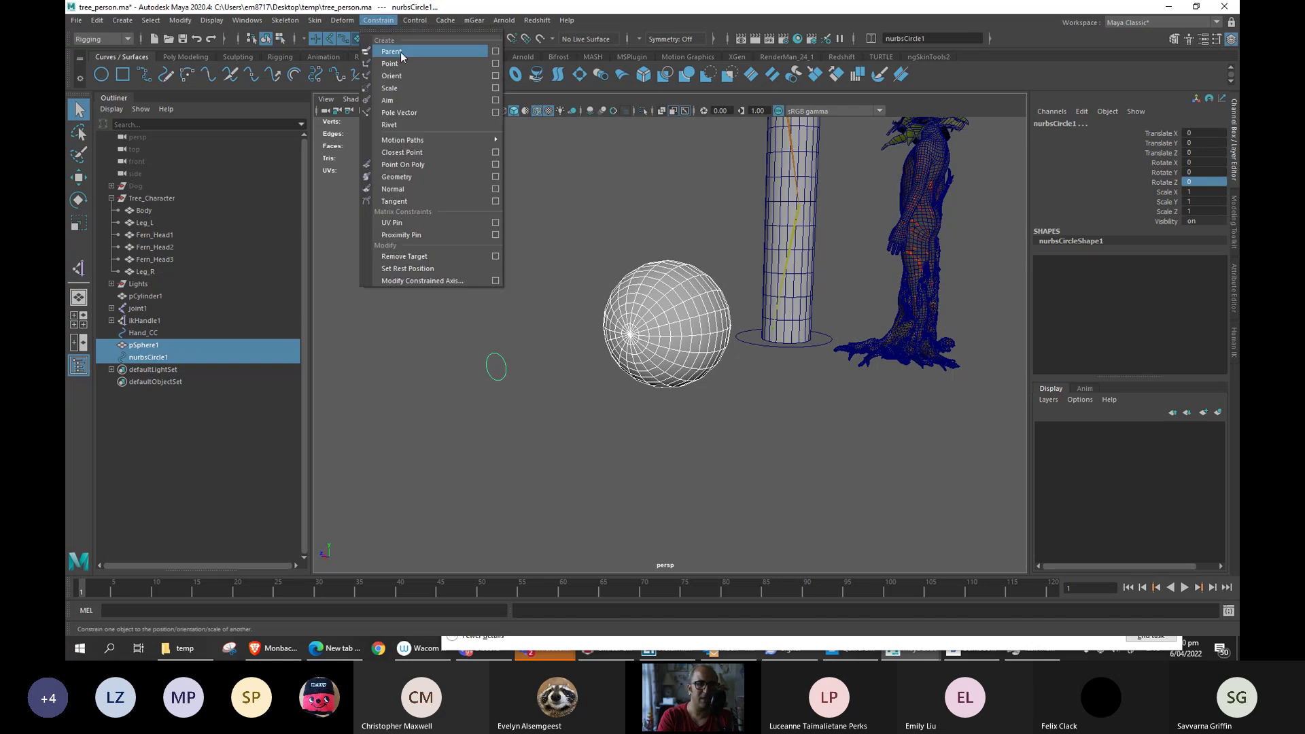
{"action": "left_click", "coordinate": [388, 100]}
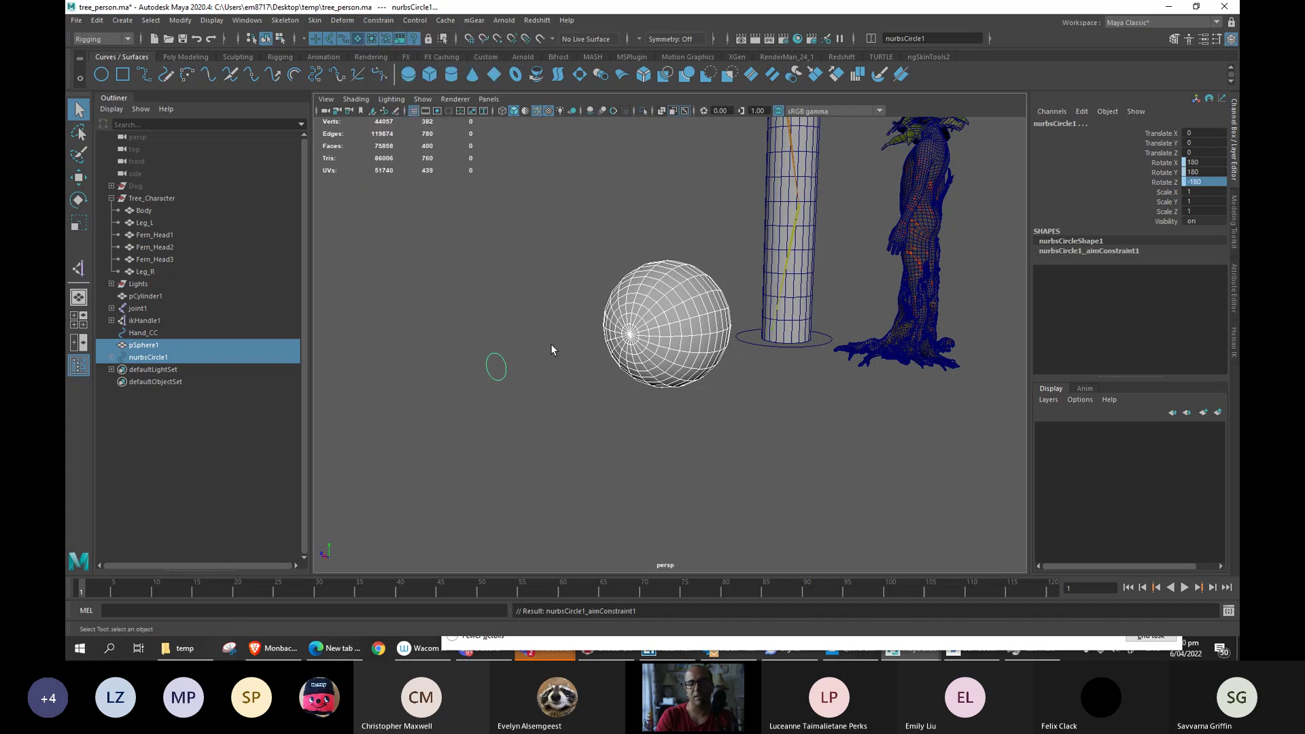
Move nurbsCircle1 slightly to test the aim constraint, and undo both the move and the constraint.
{"action": "left_click", "coordinate": [488, 376]}
{"action": "key", "text": "w"}
{"action": "left_click_drag", "start_coordinate": [495, 367], "coordinate": [494, 360]}
{"action": "key", "text": "ctrl+z"}
{"action": "key", "text": "ctrl+z"}
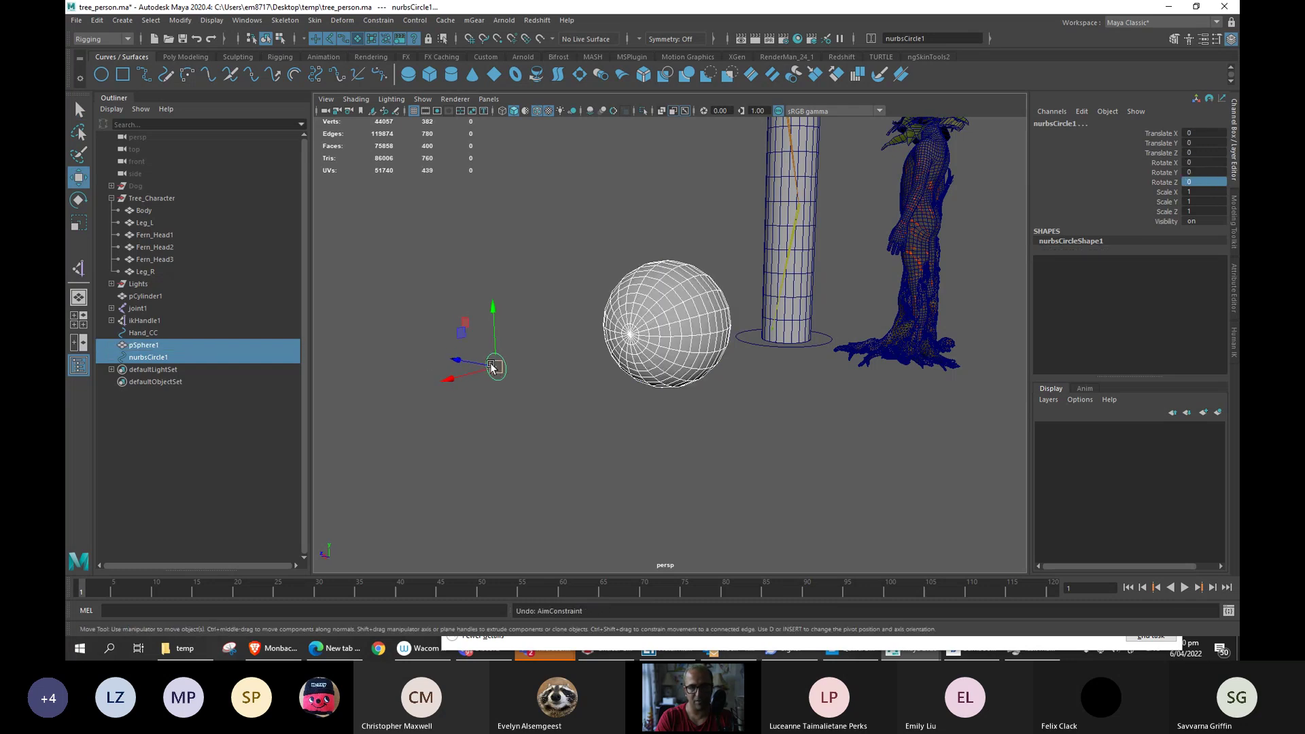
Apply an aim constraint that makes pSphere1 aim at nurbsCircle1.
{"action": "left_click", "coordinate": [522, 348]}
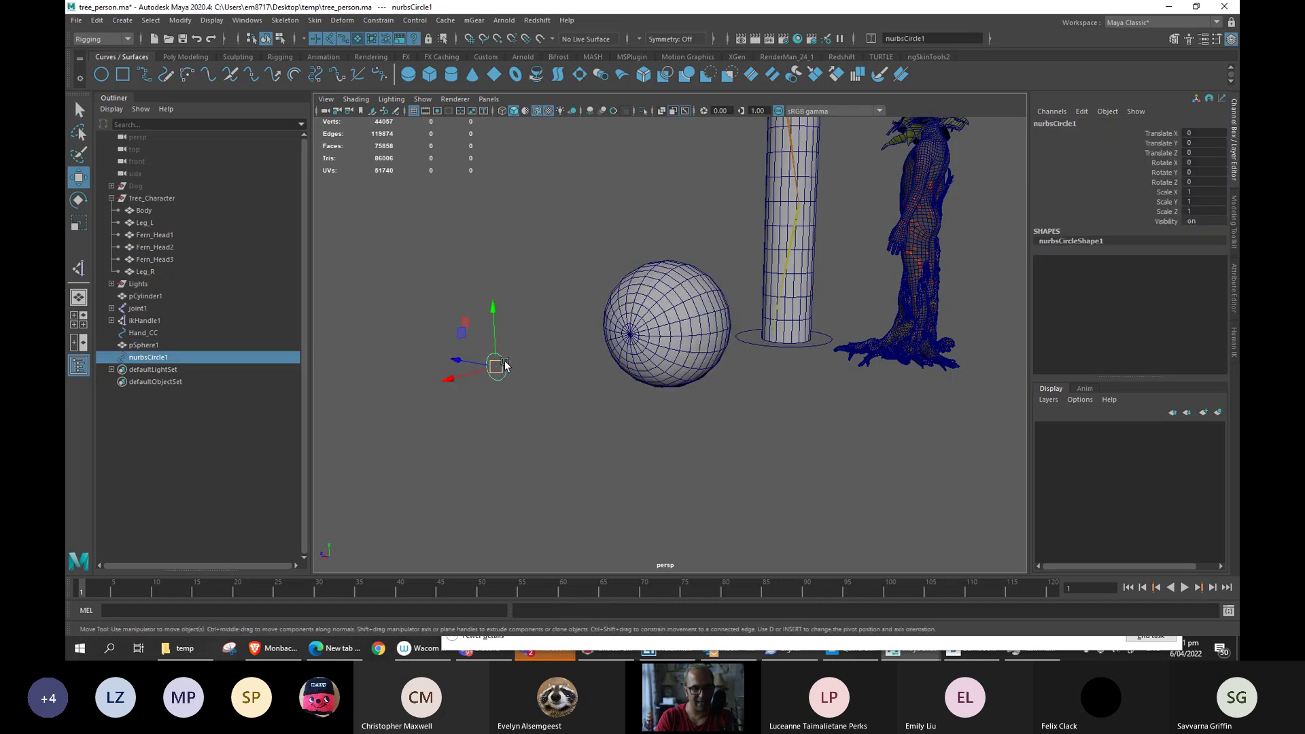
{"action": "left_click", "coordinate": [656, 322], "text": "shift"}
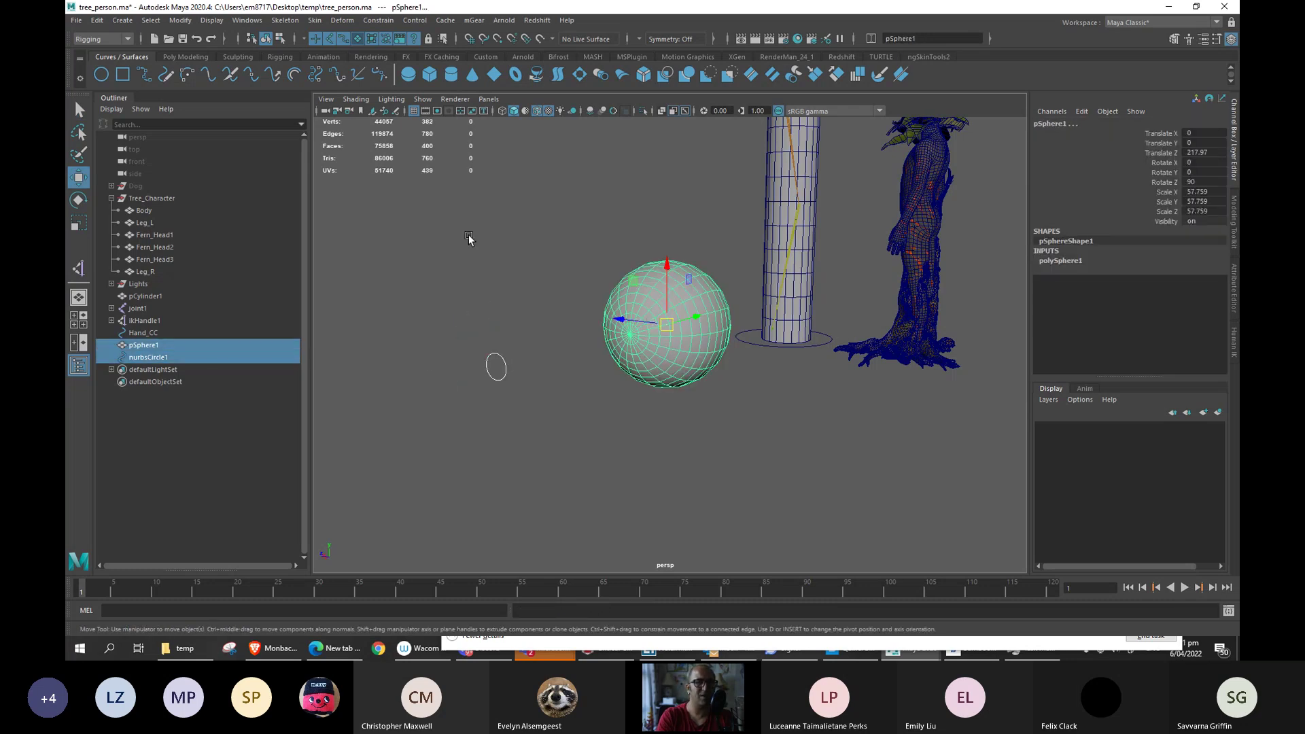
{"action": "left_click", "coordinate": [378, 20]}
{"action": "left_click", "coordinate": [390, 88]}
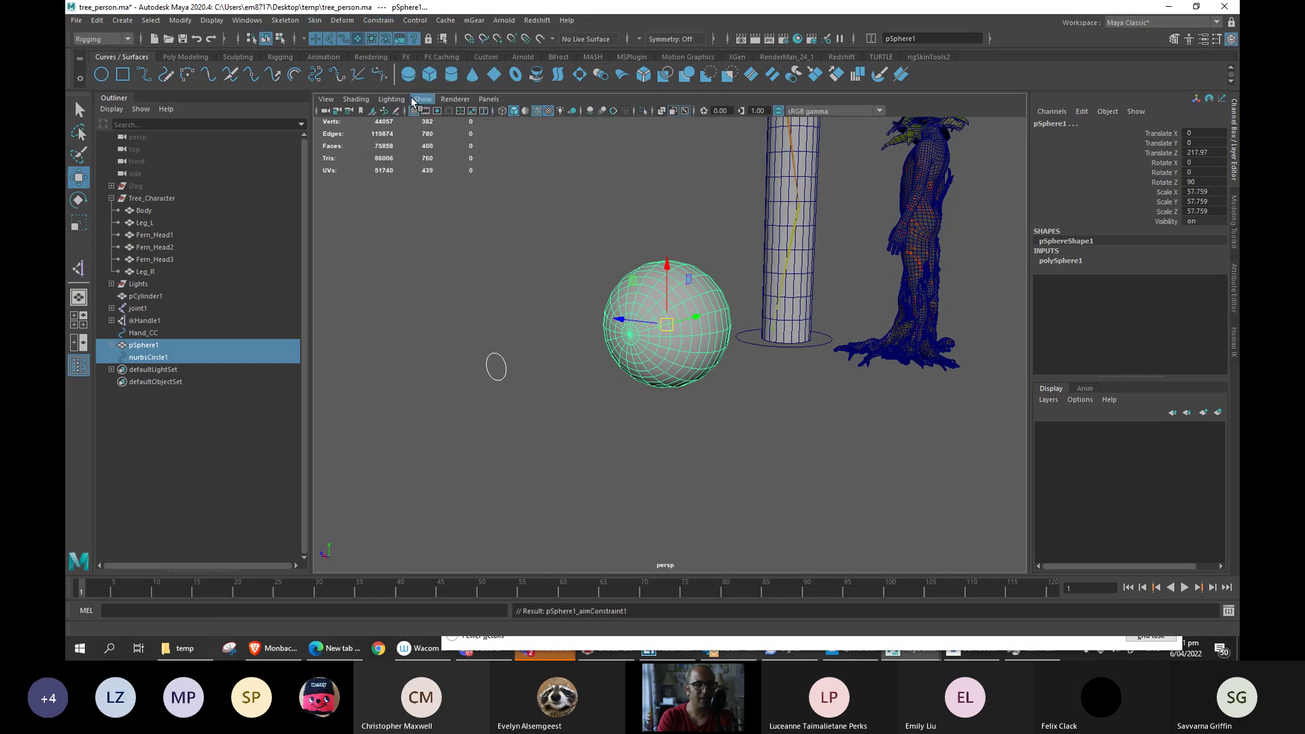
Move nurbsCircle1 around to demonstrate the sphere's aim constraint and undo the move.
{"action": "left_click", "coordinate": [497, 368]}
{"action": "left_click_drag", "start_coordinate": [499, 370], "coordinate": [615, 357]}
{"action": "key", "text": "ctrl+z"}
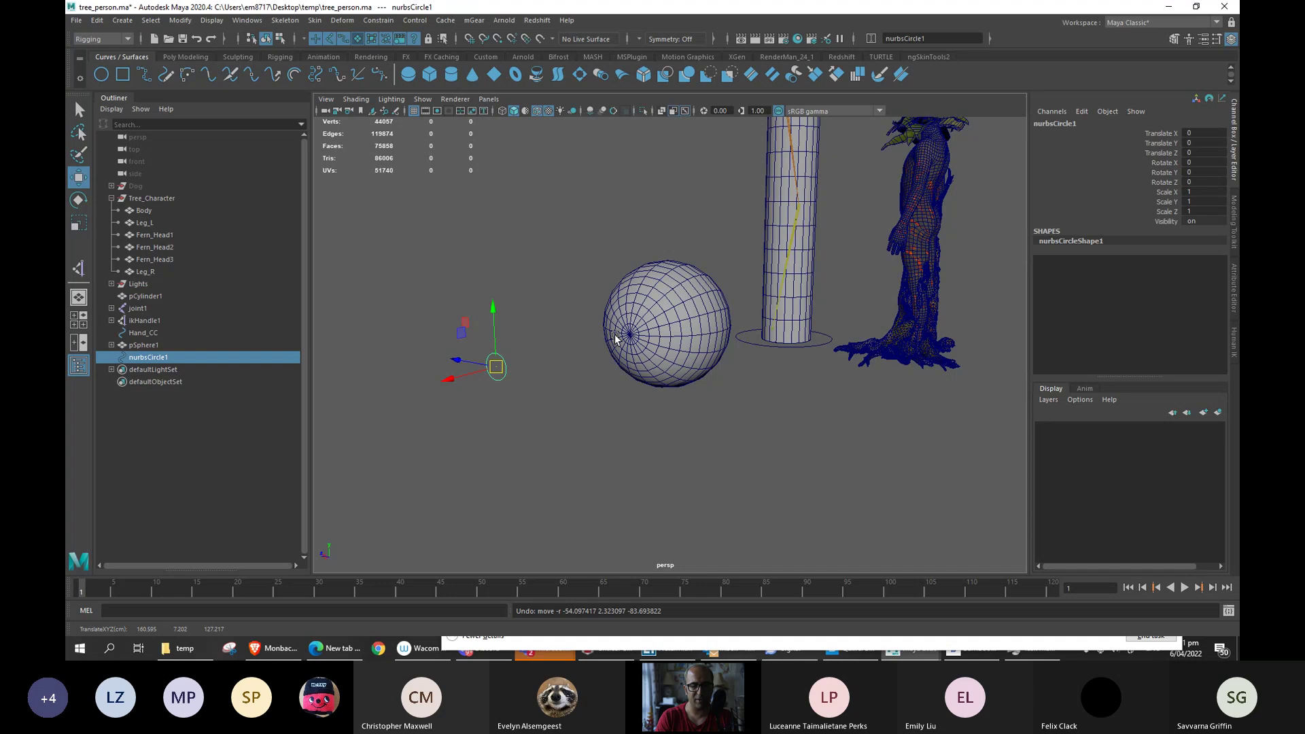
Apply a scale constraint that makes pSphere1 follow the scale of nurbsCircle1.
{"action": "left_click", "coordinate": [661, 330], "text": "shift"}
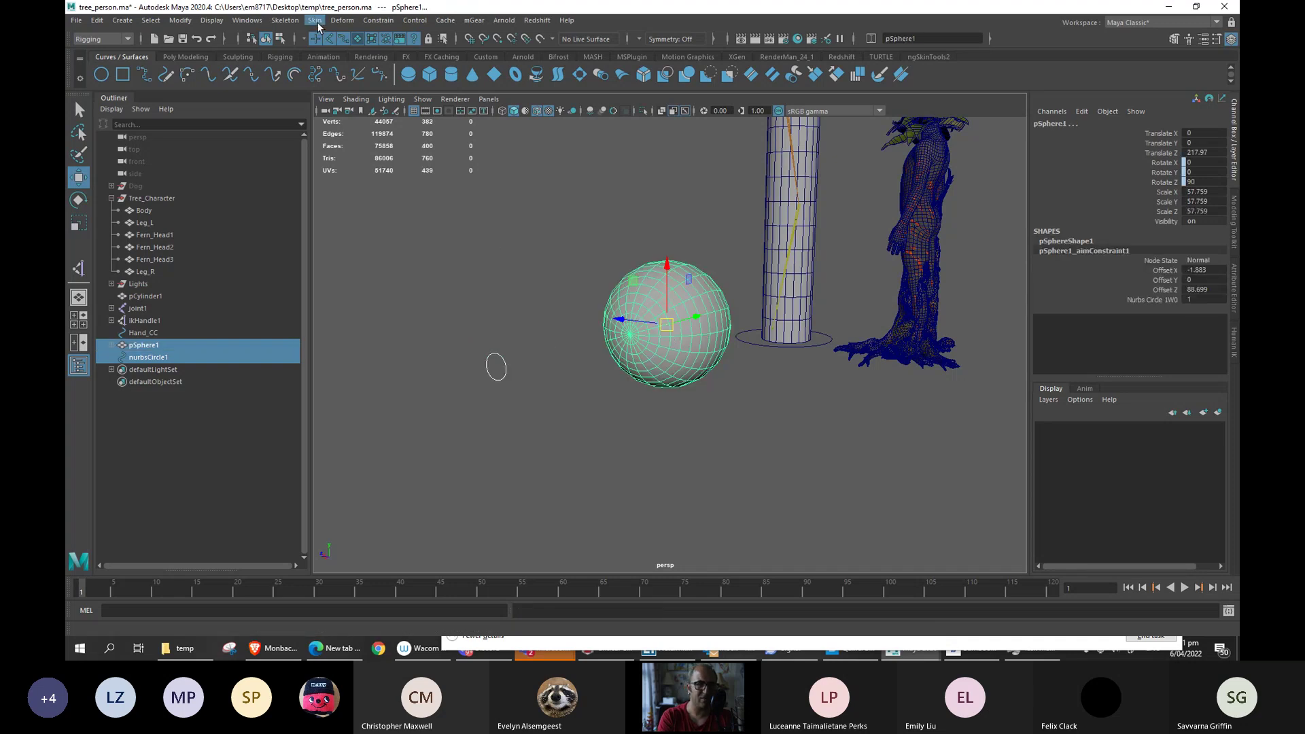
{"action": "left_click", "coordinate": [377, 20]}
{"action": "left_click", "coordinate": [398, 89]}
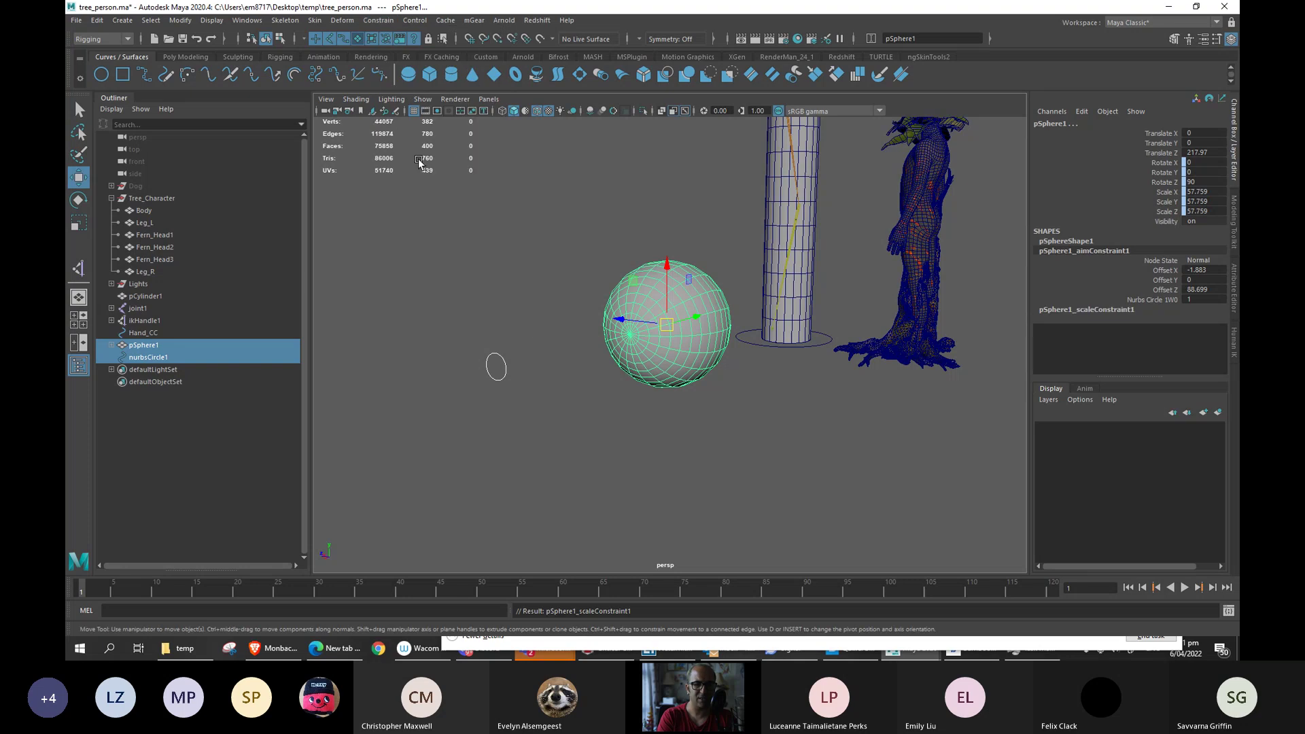
Scale nurbsCircle1 up to demonstrate the sphere's scale constraint and undo the scaling.
{"action": "left_click", "coordinate": [506, 364]}
{"action": "key", "text": "r"}
{"action": "mouse_move", "coordinate": [497, 367]}
{"action": "left_mouse_down"}
{"action": "mouse_move", "coordinate": [533, 363]}
{"action": "mouse_move", "coordinate": [515, 366]}
{"action": "left_mouse_up"}
{"action": "key", "text": "ctrl+z"}
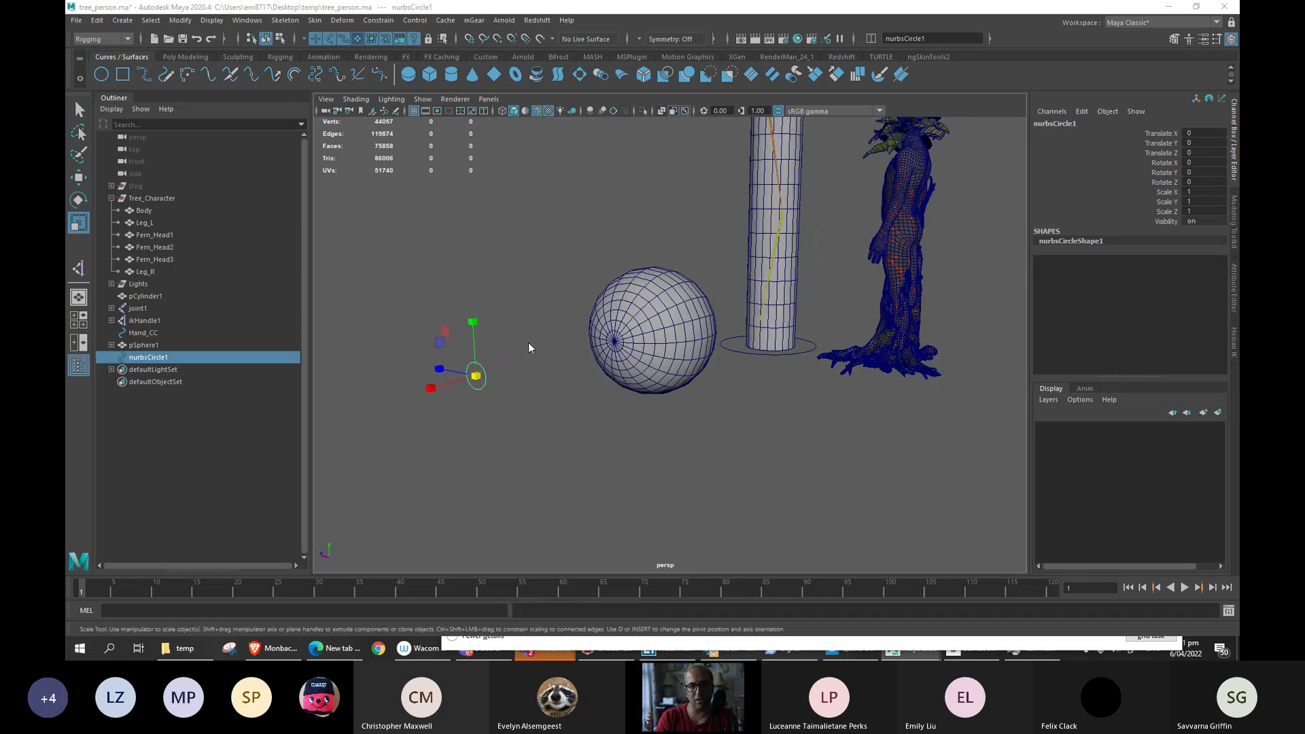
Switch to Bamboo Paper, show the Auto Rigging Systems page of the notes, and return to Maya.
{"action": "key", "text": "alt+Tab"}
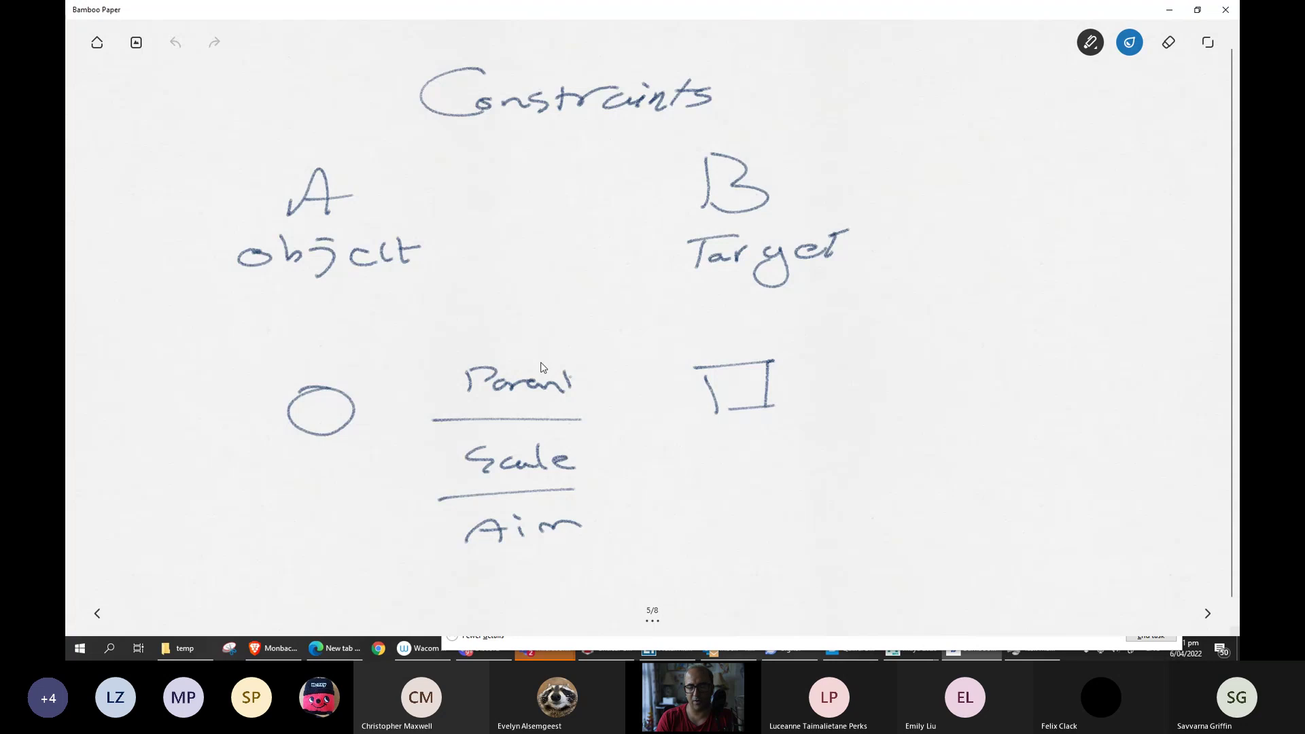
{"action": "left_click", "coordinate": [1208, 614]}
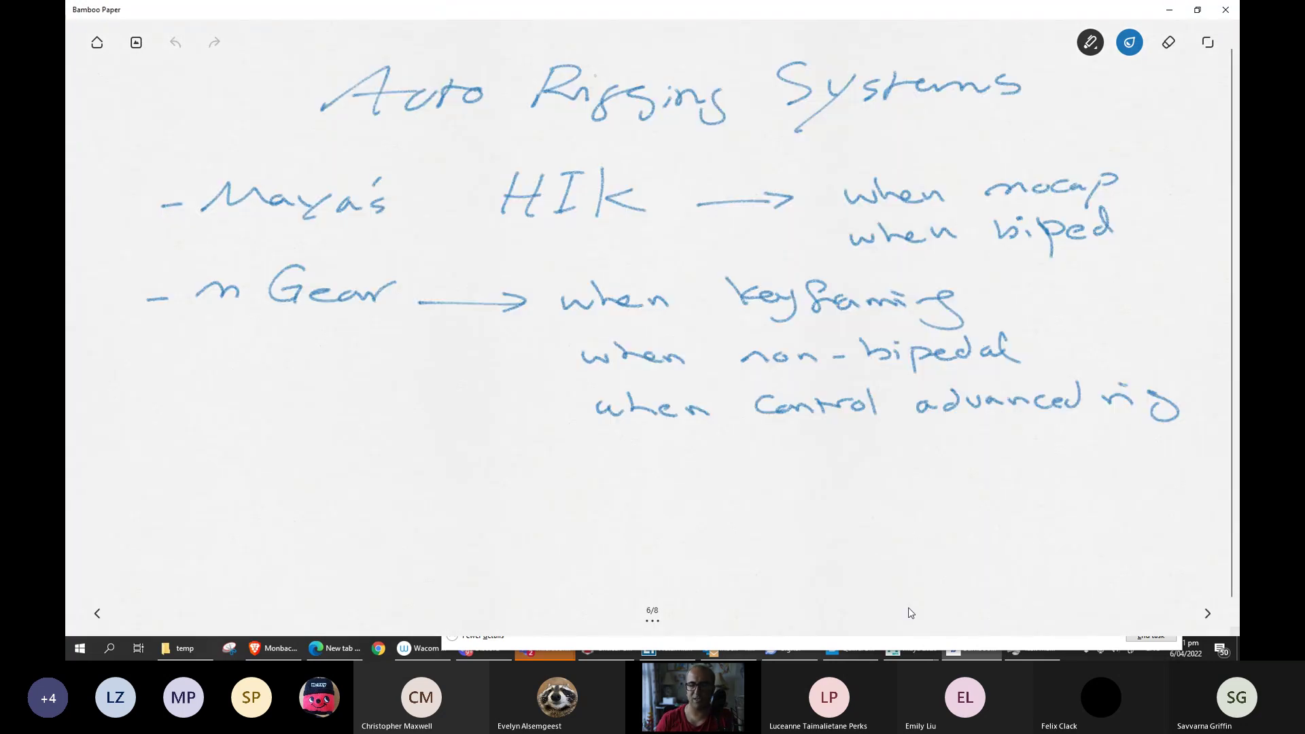
{"action": "key", "text": "alt+Tab"}
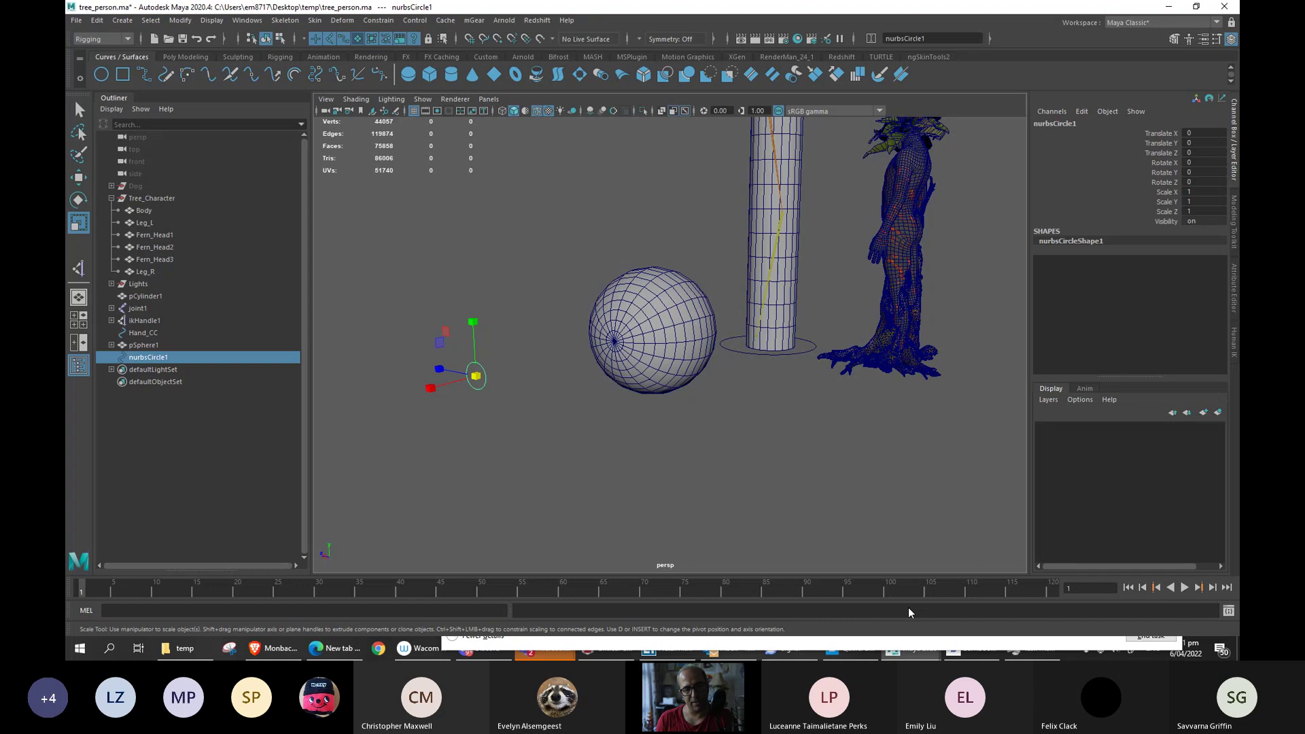
Delete the demo objects from pCylinder1 through nurbsCircle1, leaving the tree character and lights in the scene.
{"action": "middle_click_drag", "start_coordinate": [682, 273], "coordinate": [618, 332], "text": "alt"}
{"action": "right_click_drag", "start_coordinate": [618, 332], "coordinate": [589, 340], "text": "alt"}
{"action": "left_click_drag", "start_coordinate": [589, 340], "coordinate": [617, 343], "text": "alt"}
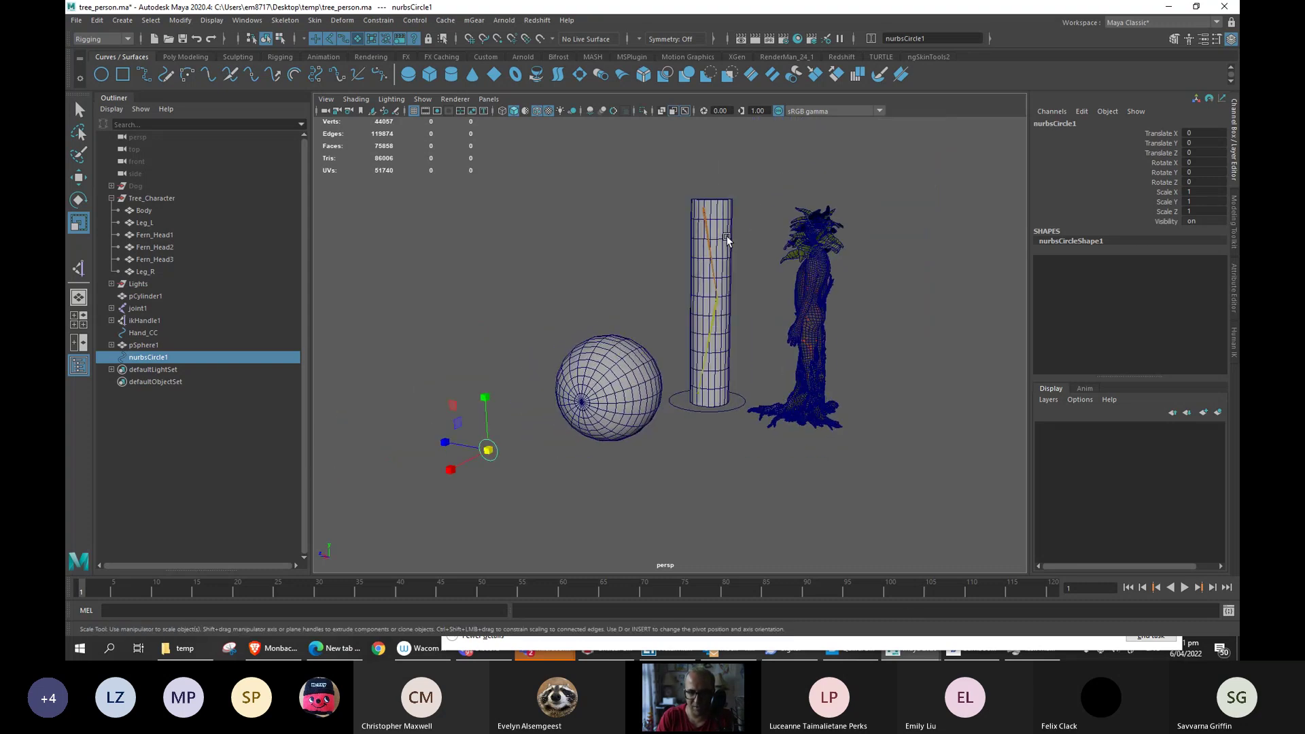
{"action": "left_click", "coordinate": [729, 408]}
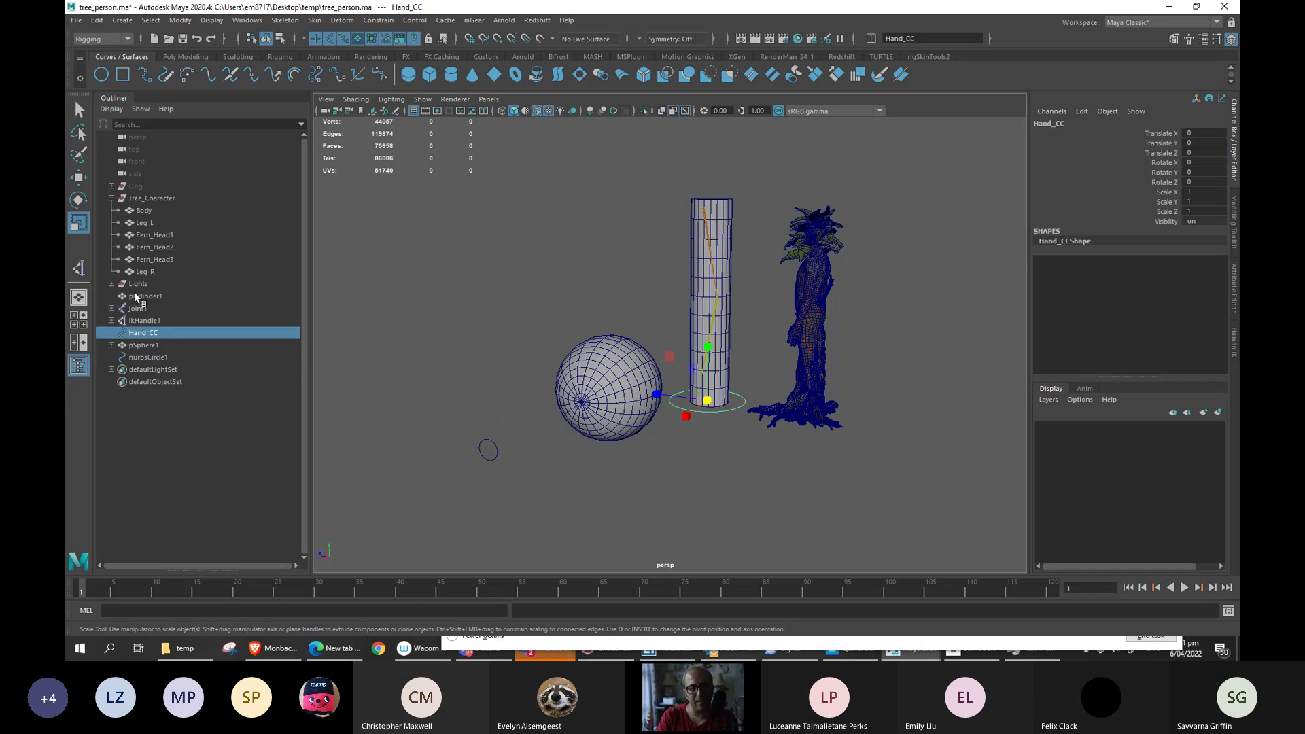
{"action": "left_click", "coordinate": [168, 357]}
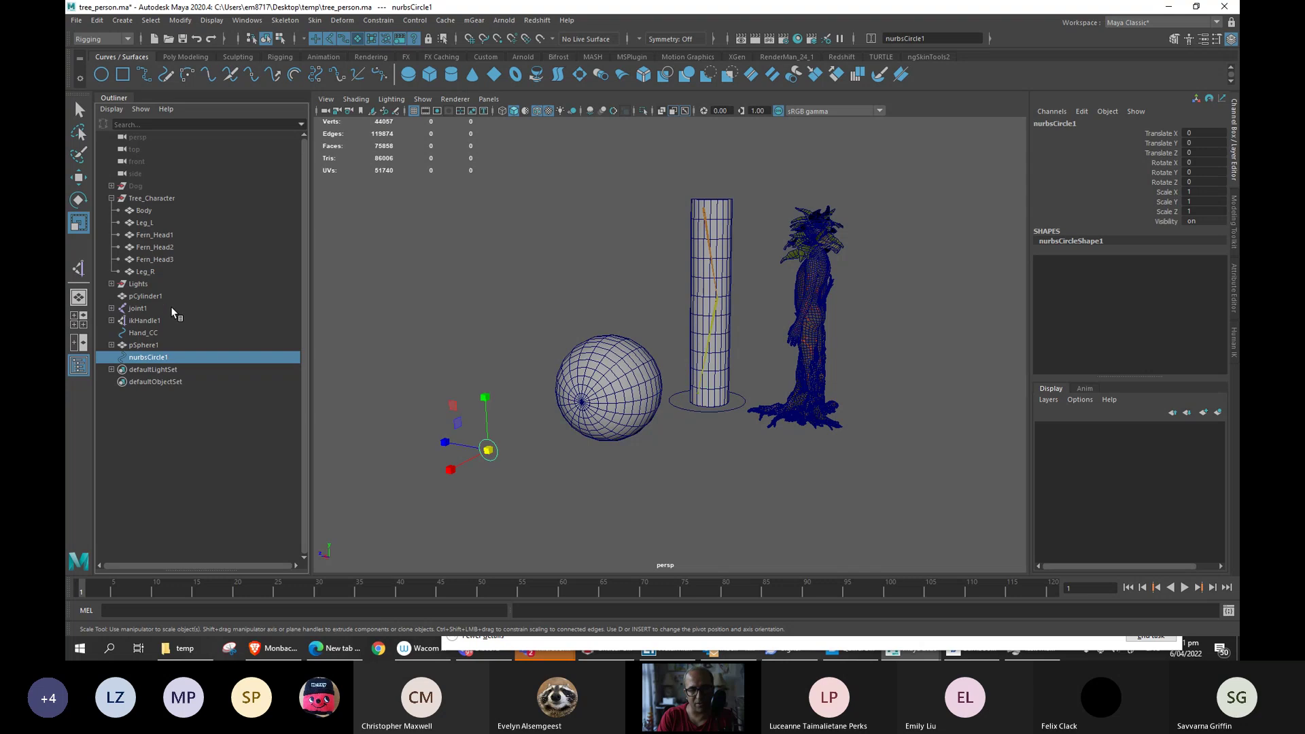
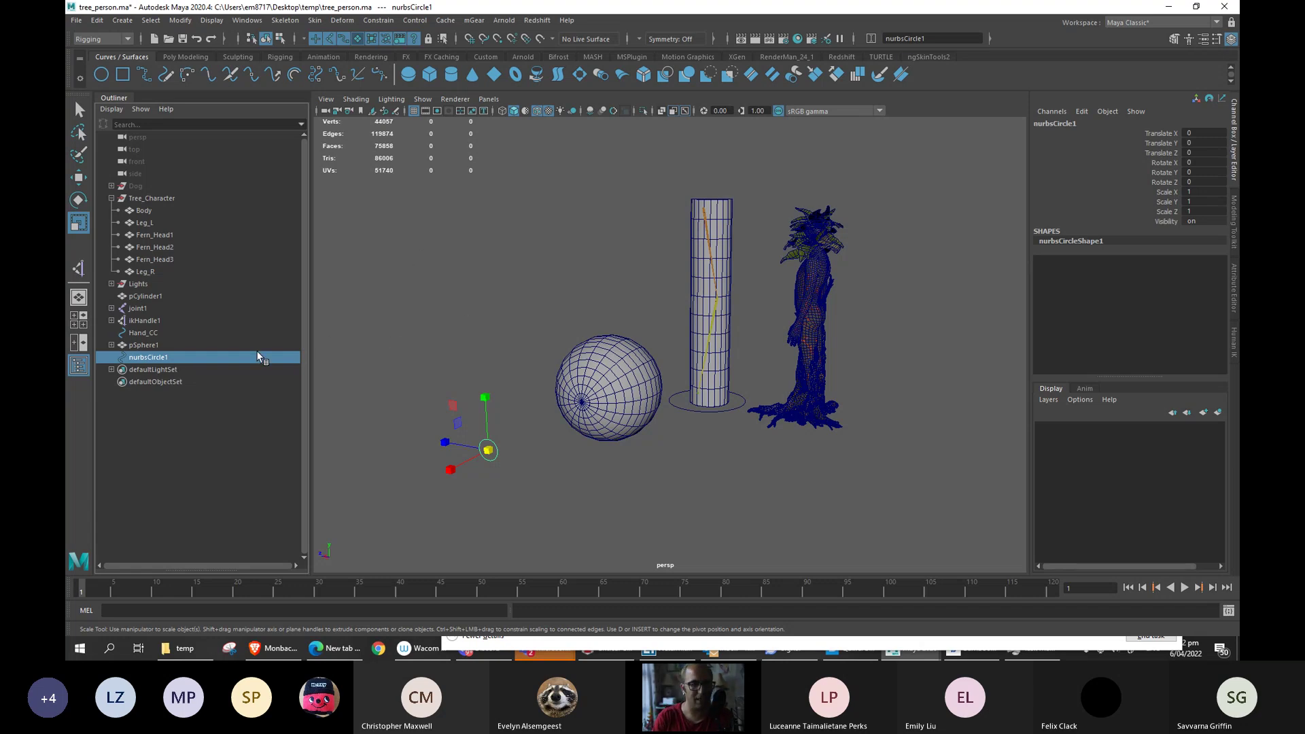
{"action": "left_click", "coordinate": [187, 297], "text": "shift"}
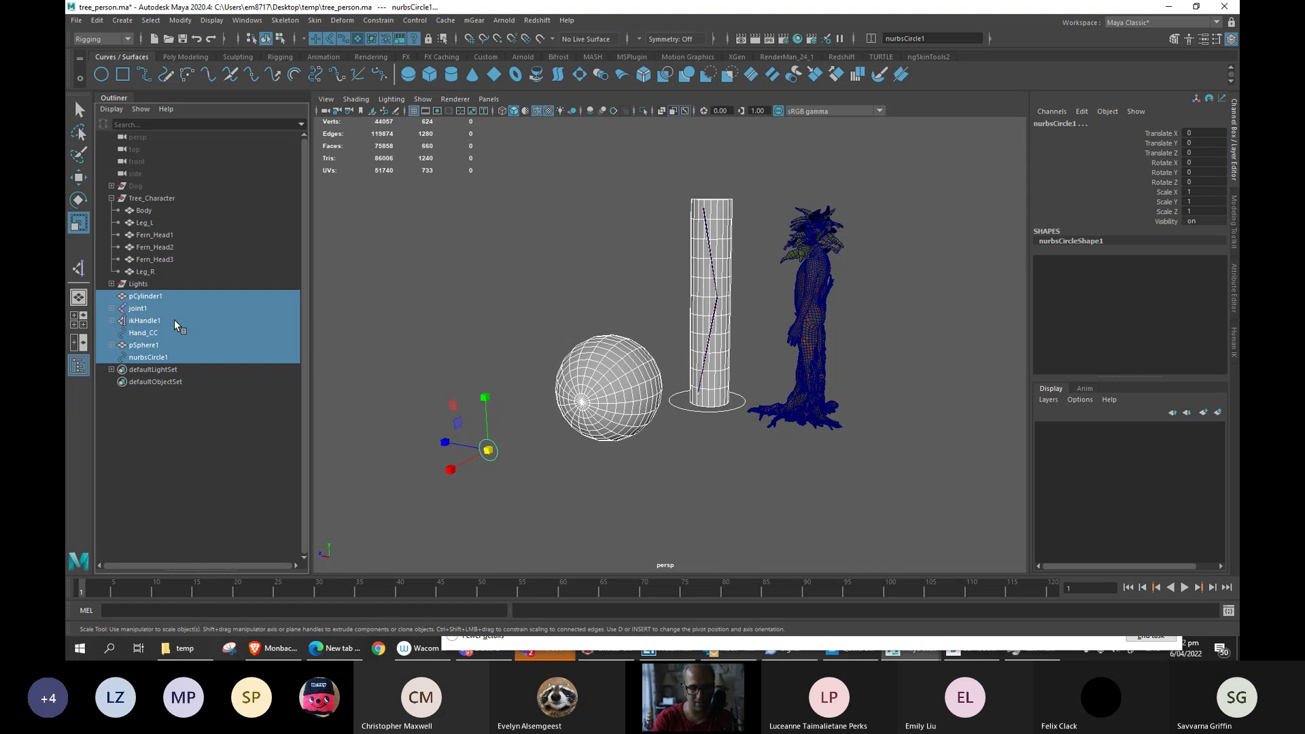
{"action": "key", "text": "Delete"}
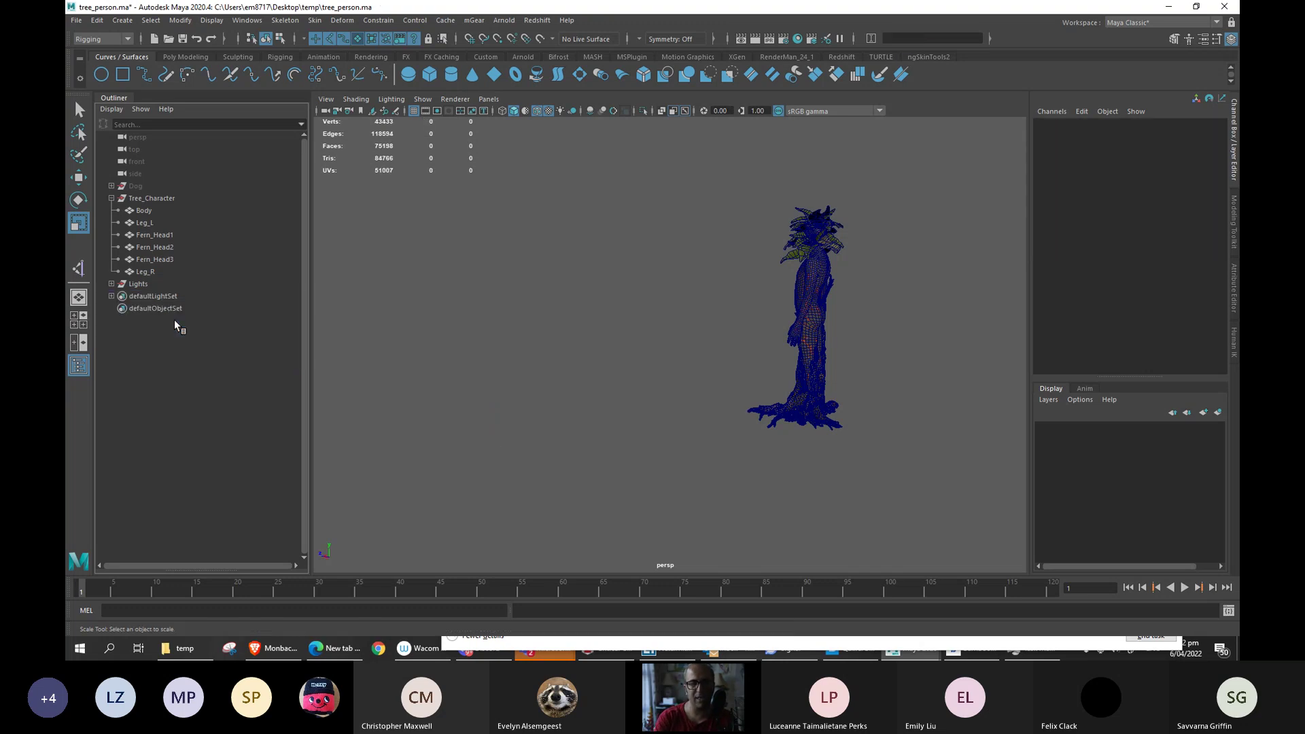
Show the tree character from the front as a textured model without the wireframe overlay.
{"action": "left_click_drag", "start_coordinate": [614, 338], "coordinate": [512, 324], "text": "alt"}
{"action": "right_click_drag", "start_coordinate": [512, 324], "coordinate": [671, 365], "text": "alt"}
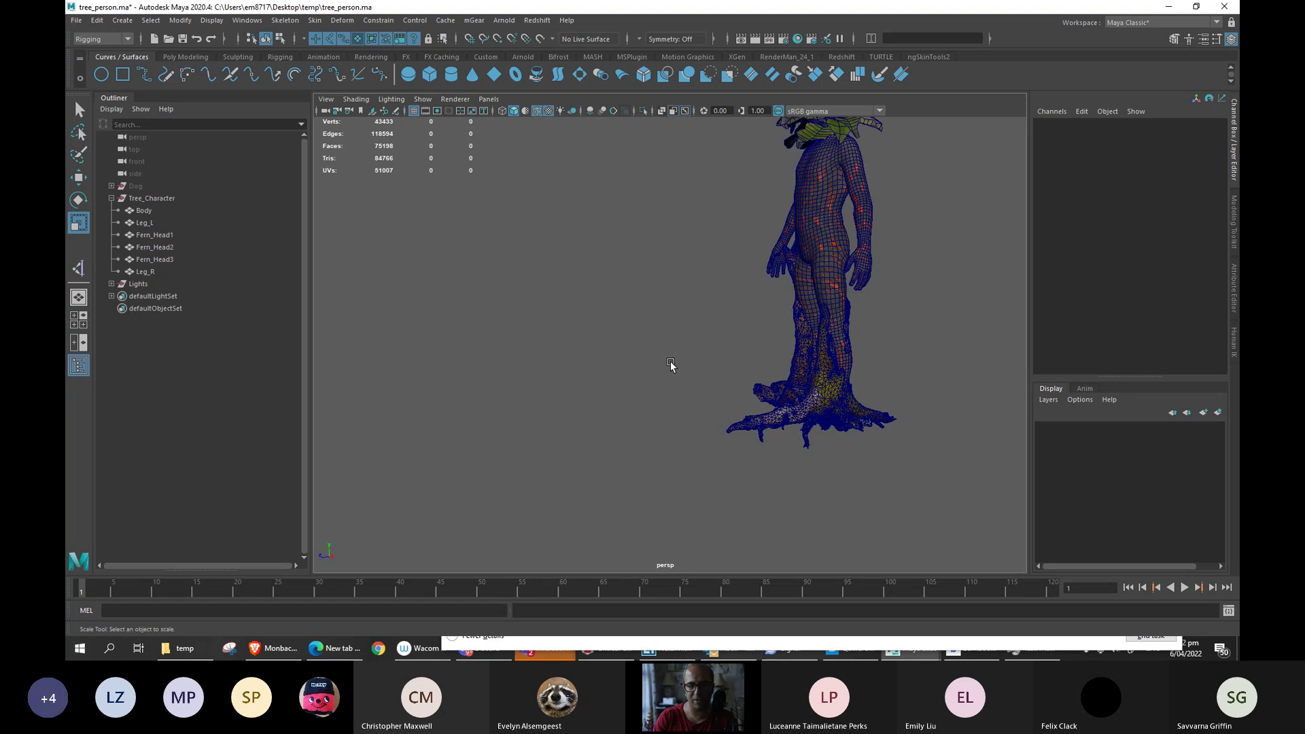
{"action": "left_click_drag", "start_coordinate": [670, 365], "coordinate": [539, 376], "text": "alt"}
{"action": "left_click", "coordinate": [526, 111]}
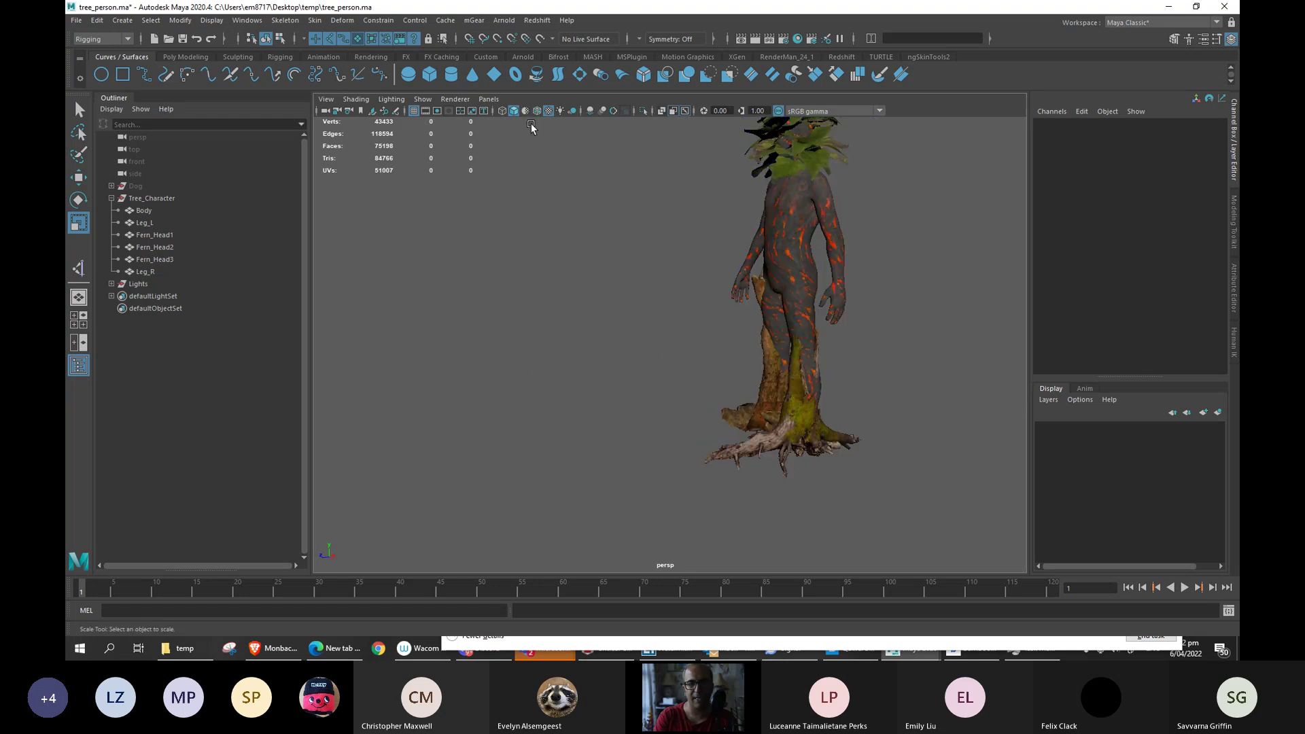
{"action": "left_click_drag", "start_coordinate": [592, 175], "coordinate": [580, 272], "text": "alt"}
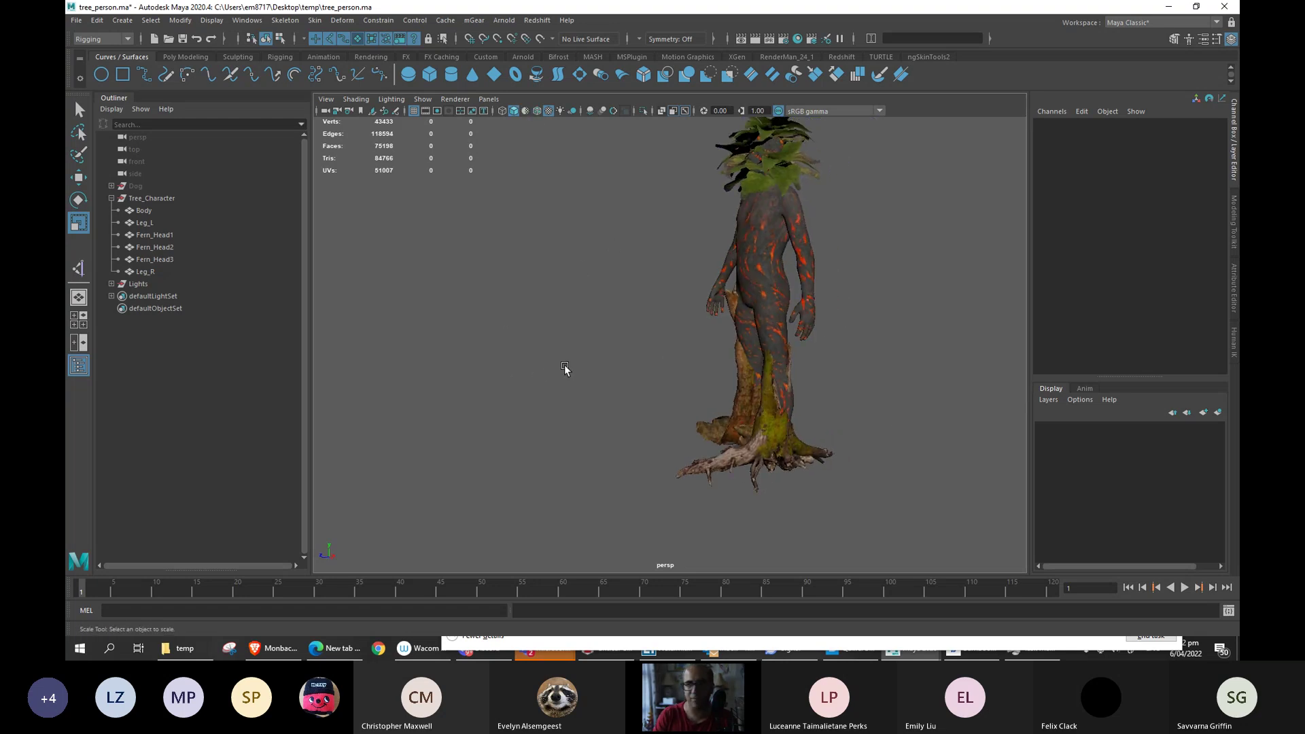
Switch to the Brave browser, open mgear-framework.com and browse the homepage to its Documentation and Get it! sections.
{"action": "left_click", "coordinate": [273, 648]}
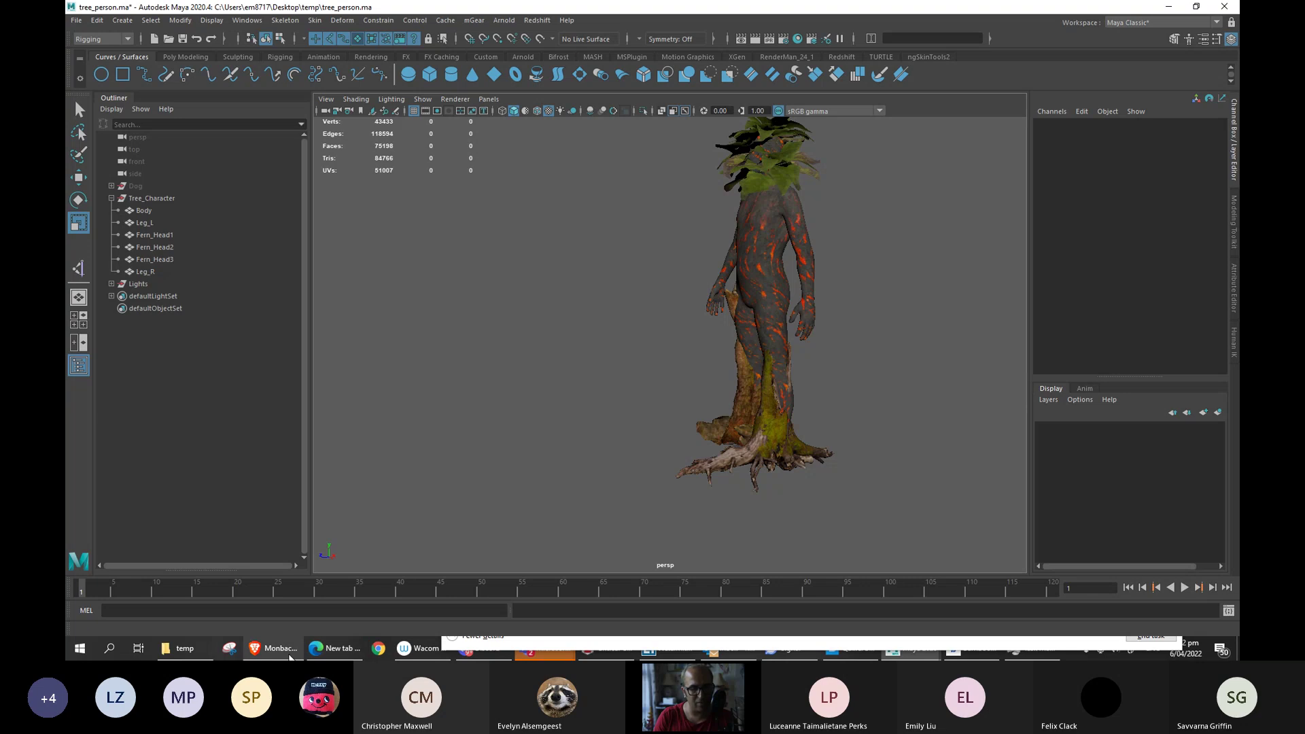
{"action": "left_click", "coordinate": [461, 77]}
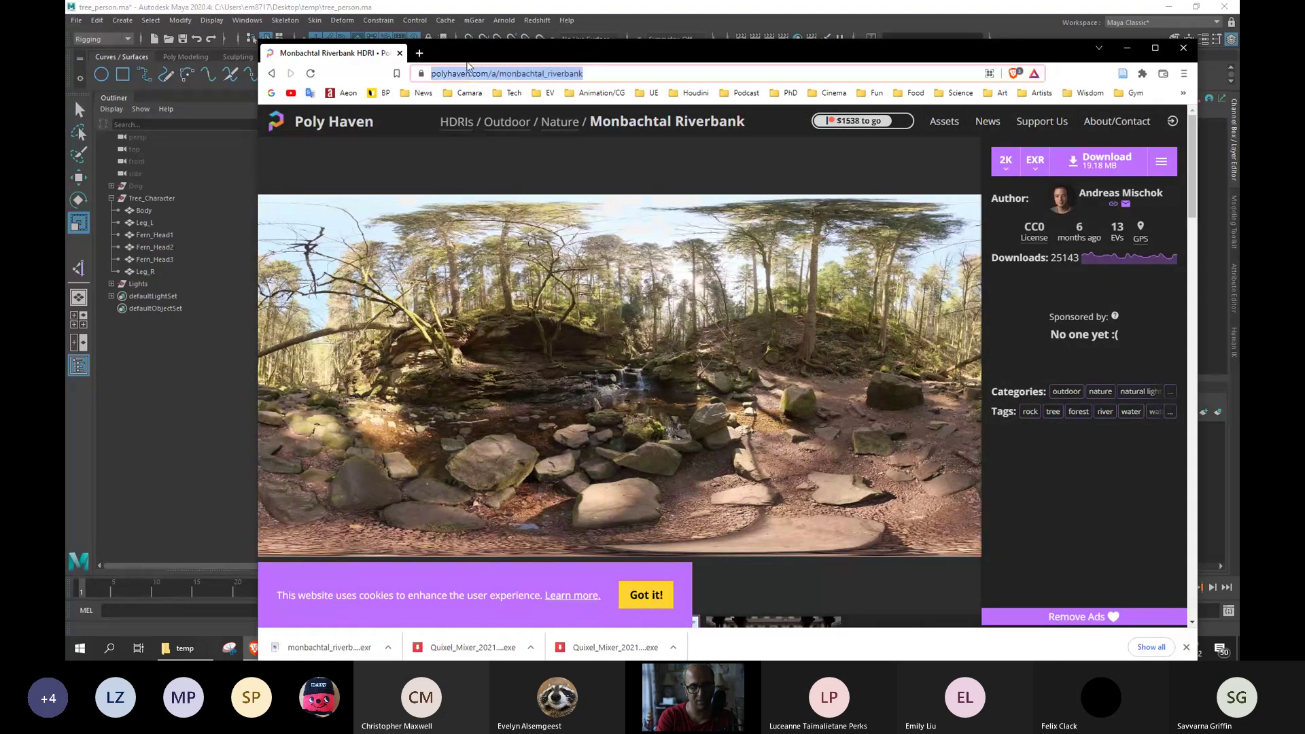
{"action": "type", "text": "mgear"}
{"action": "key", "text": "Return"}
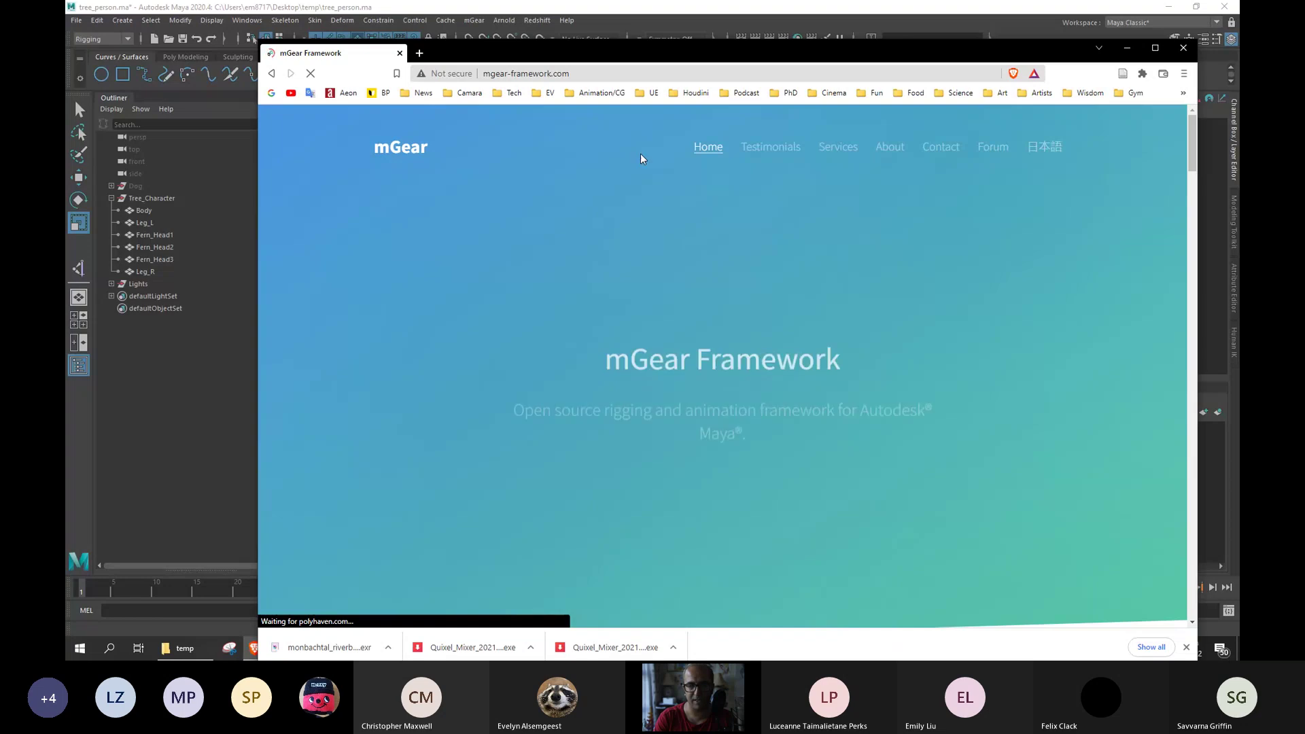
{"action": "middle_click", "coordinate": [610, 165]}
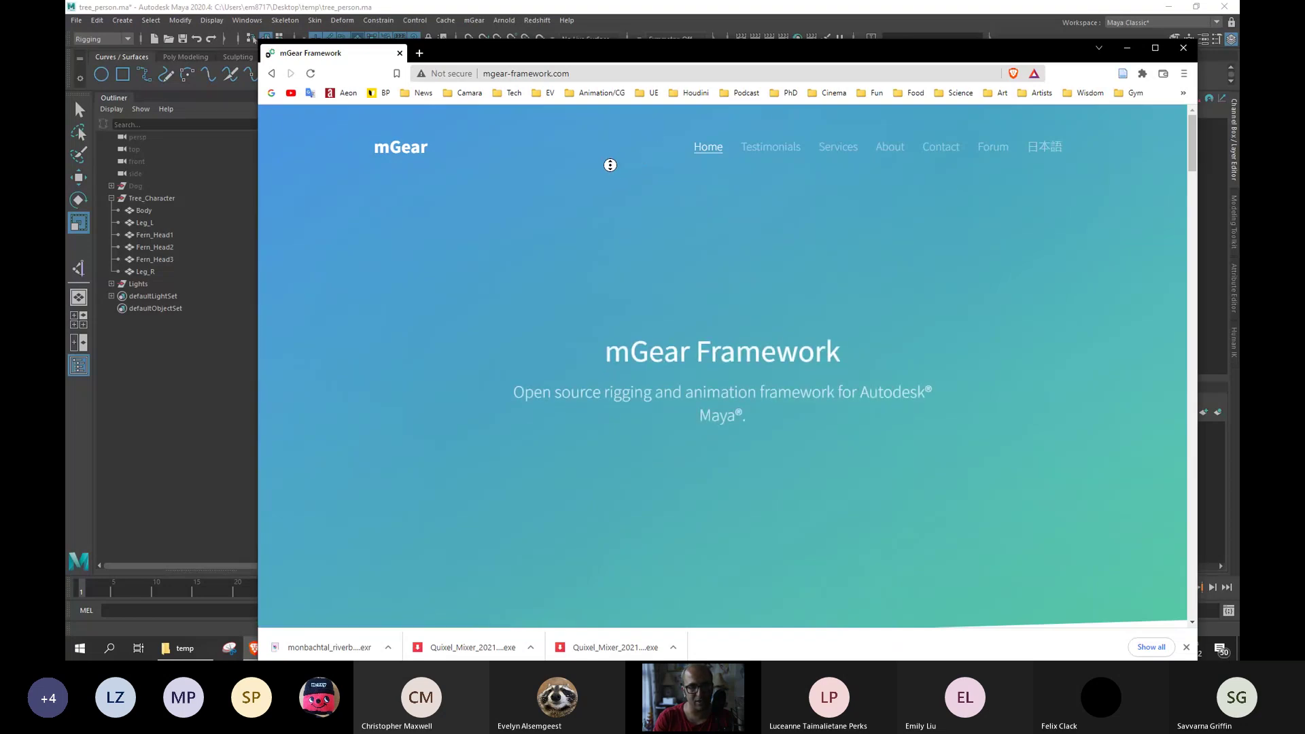
{"action": "scroll", "coordinate": [611, 165], "scroll_direction": "down", "scroll_amount": 7}
{"action": "middle_click", "coordinate": [588, 226]}
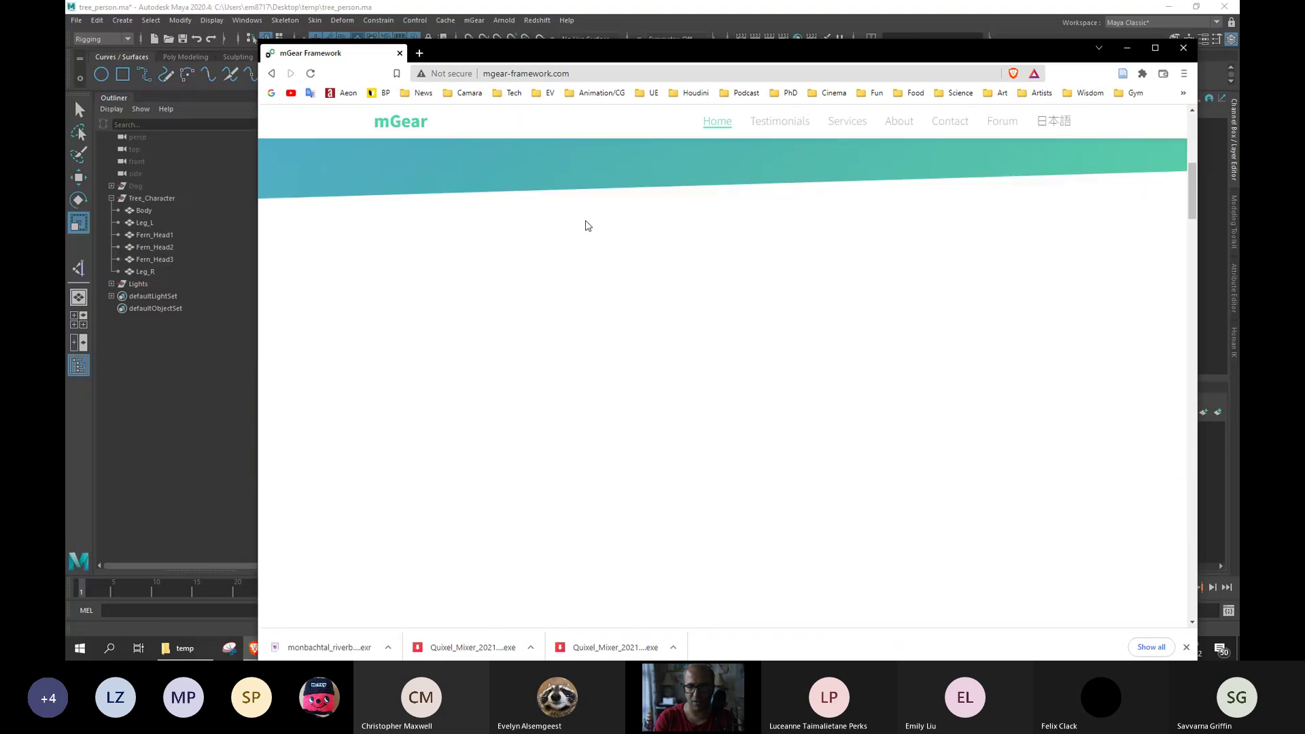
{"action": "middle_click", "coordinate": [581, 187]}
{"action": "scroll", "coordinate": [582, 187], "scroll_direction": "up", "scroll_amount": 8}
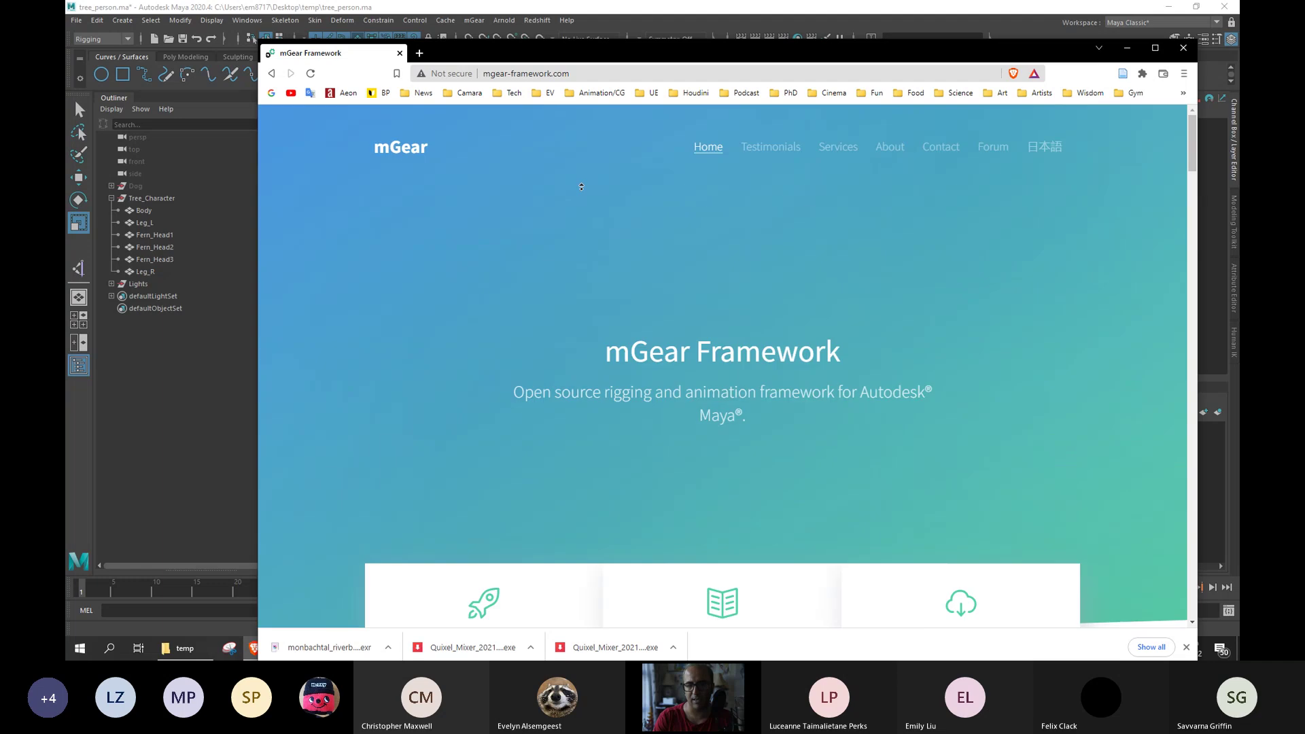
{"action": "scroll", "coordinate": [579, 250], "scroll_direction": "down", "scroll_amount": 4}
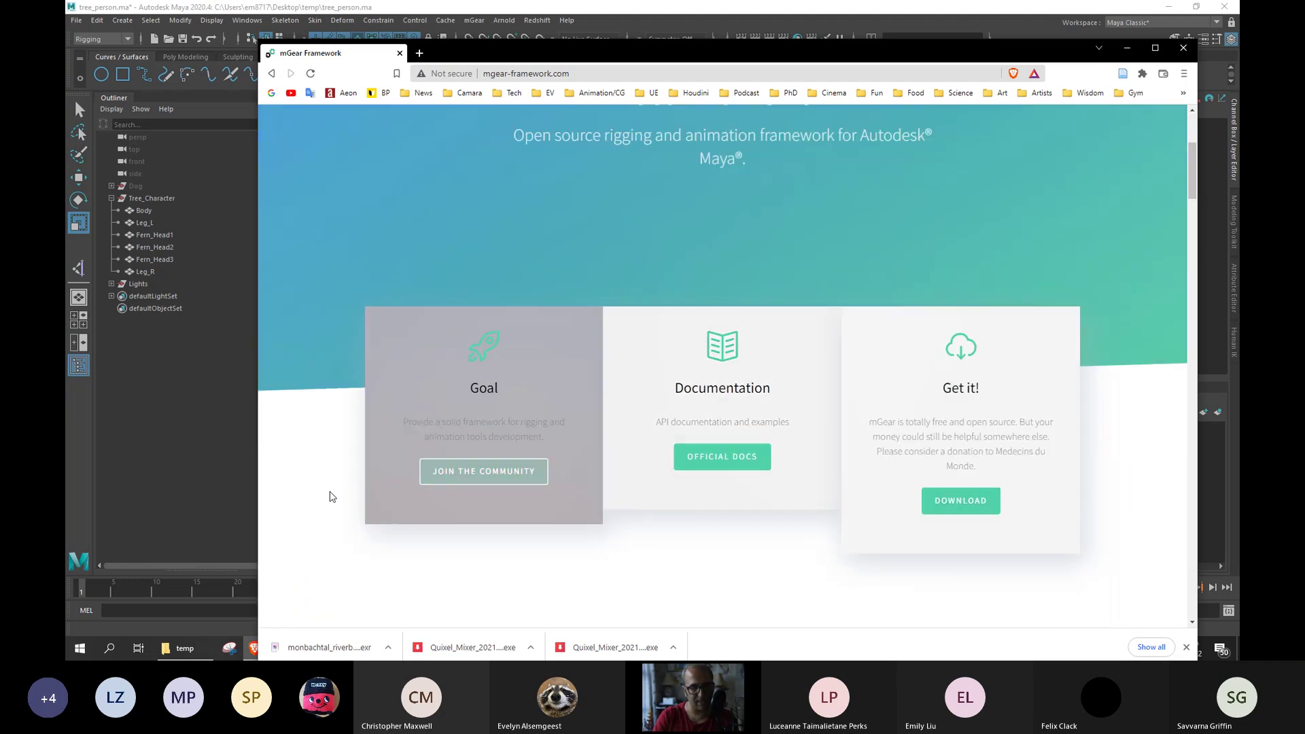
Switch to the Microsoft Teams window showing the Studio 3 - VFX (2022) General channel and maximize it.
{"action": "key", "text": "alt+Tab"}
{"action": "key", "text": "alt+Tab"}
{"action": "key", "text": "alt+Tab"}
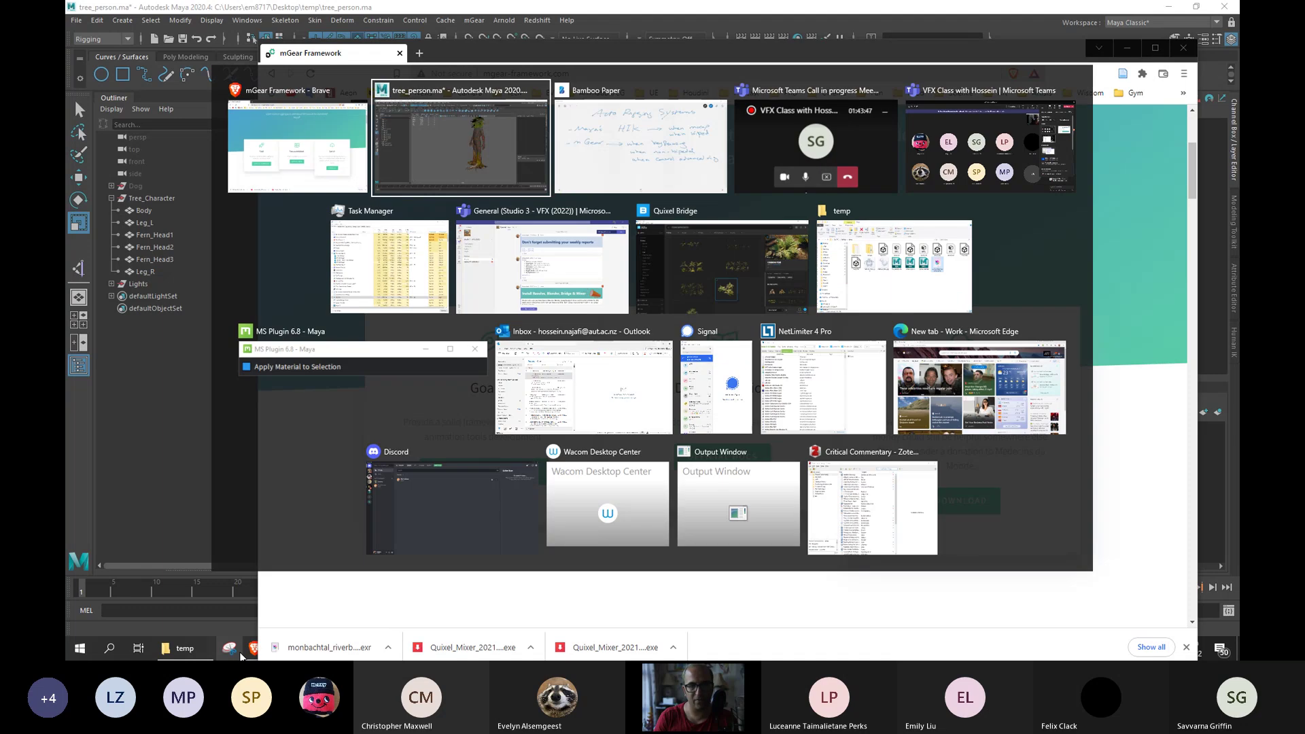
{"action": "key", "text": "alt+Tab"}
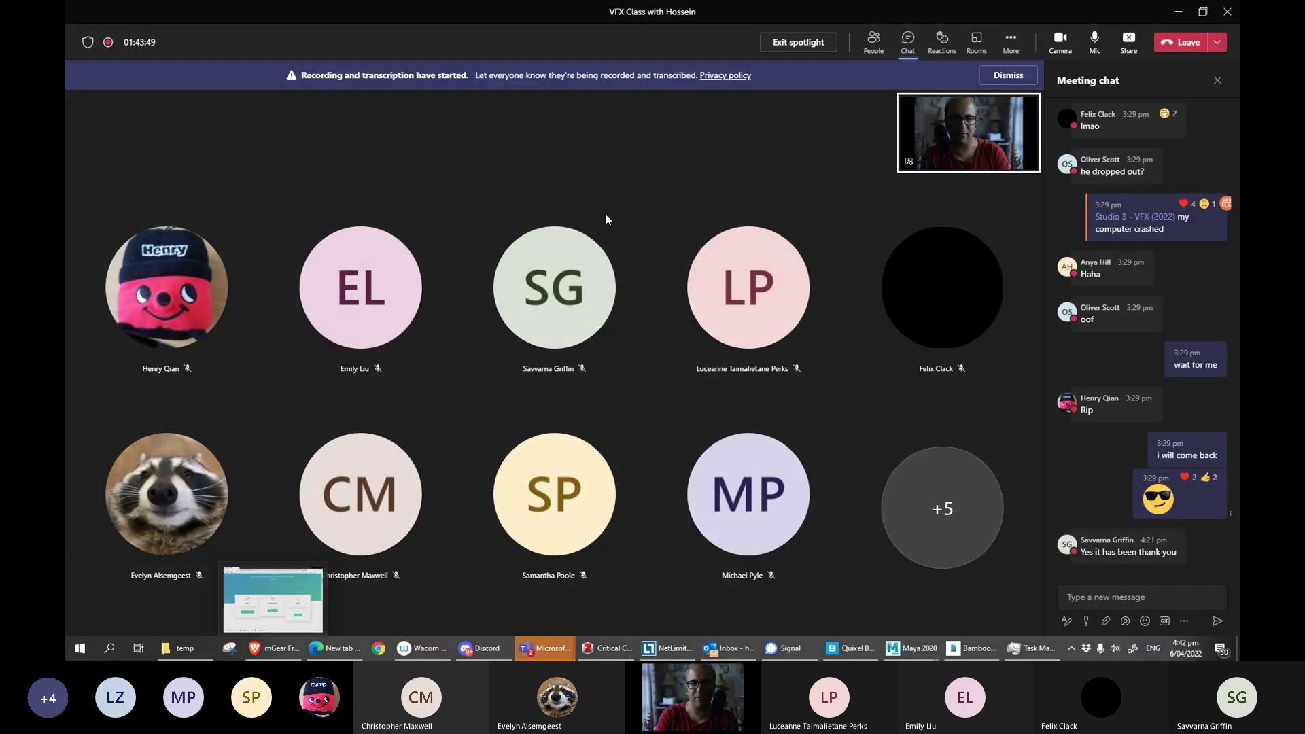
{"action": "key", "text": "alt+Tab"}
{"action": "key", "text": "Escape"}
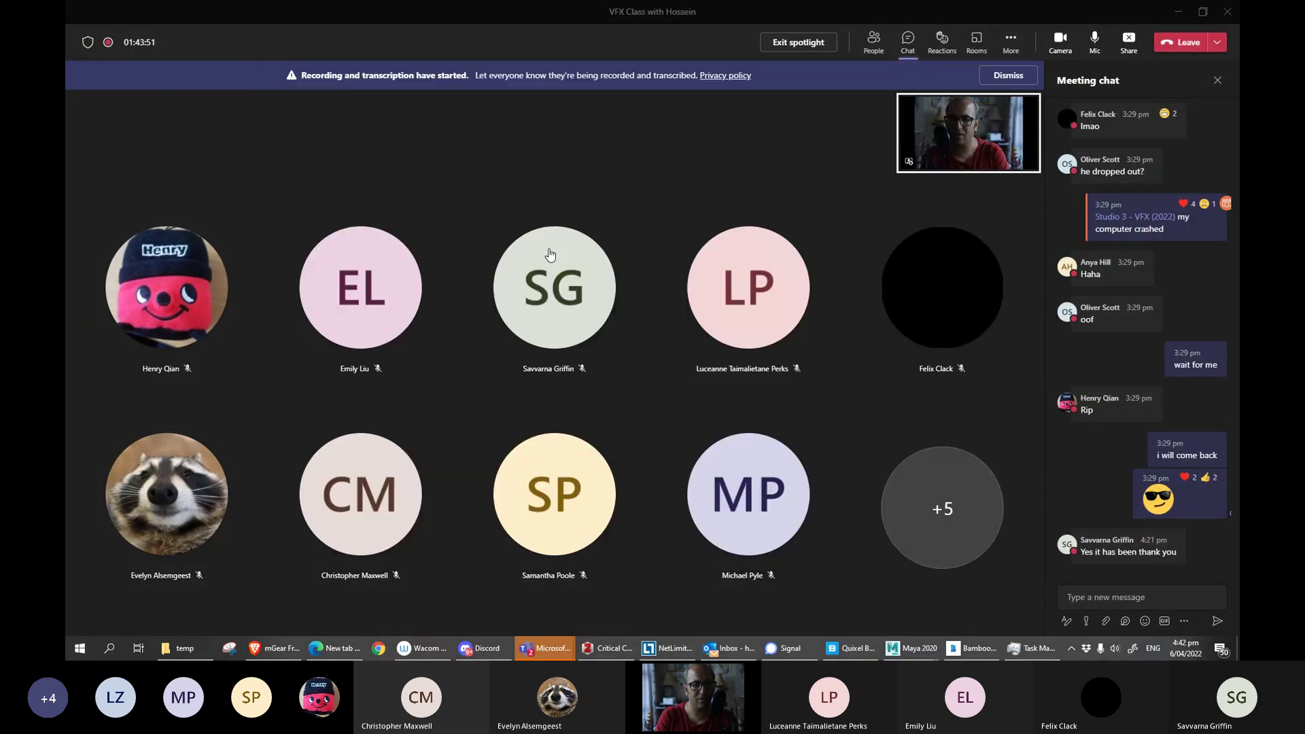
{"action": "key", "text": "alt+Tab"}
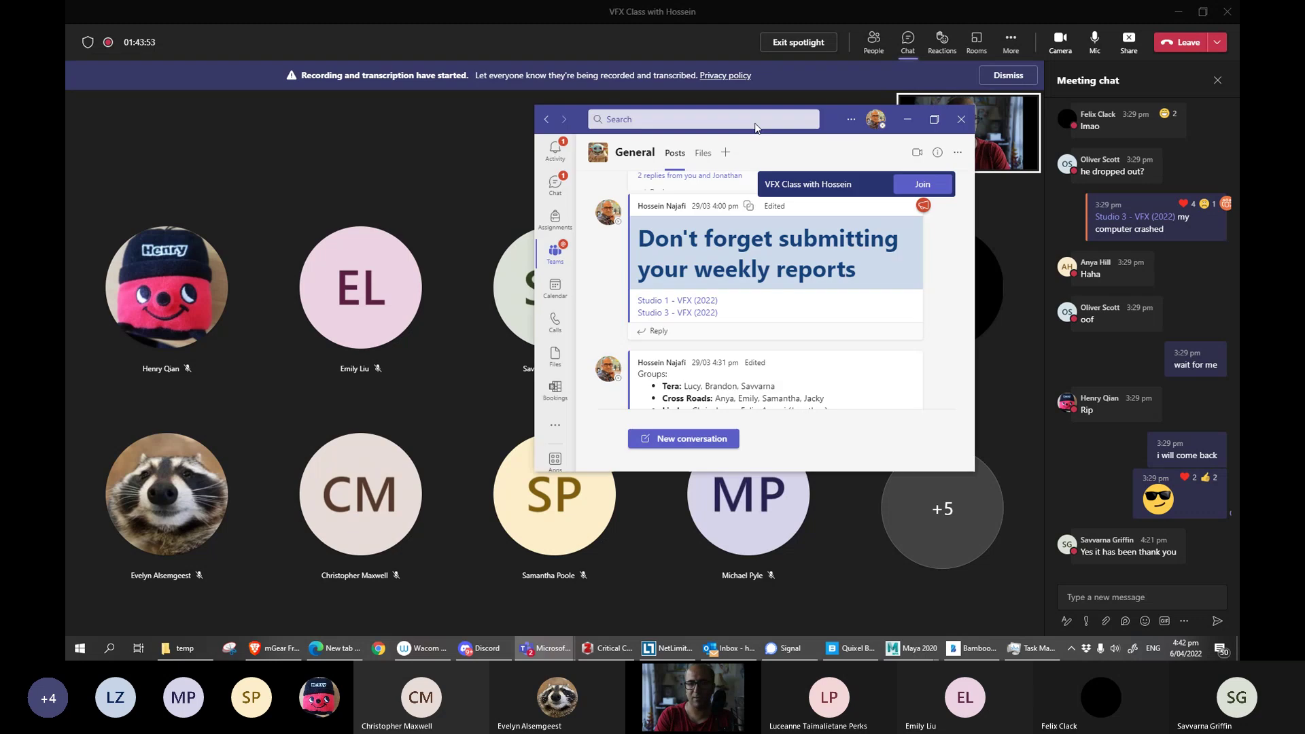
{"action": "double_click", "coordinate": [779, 127]}
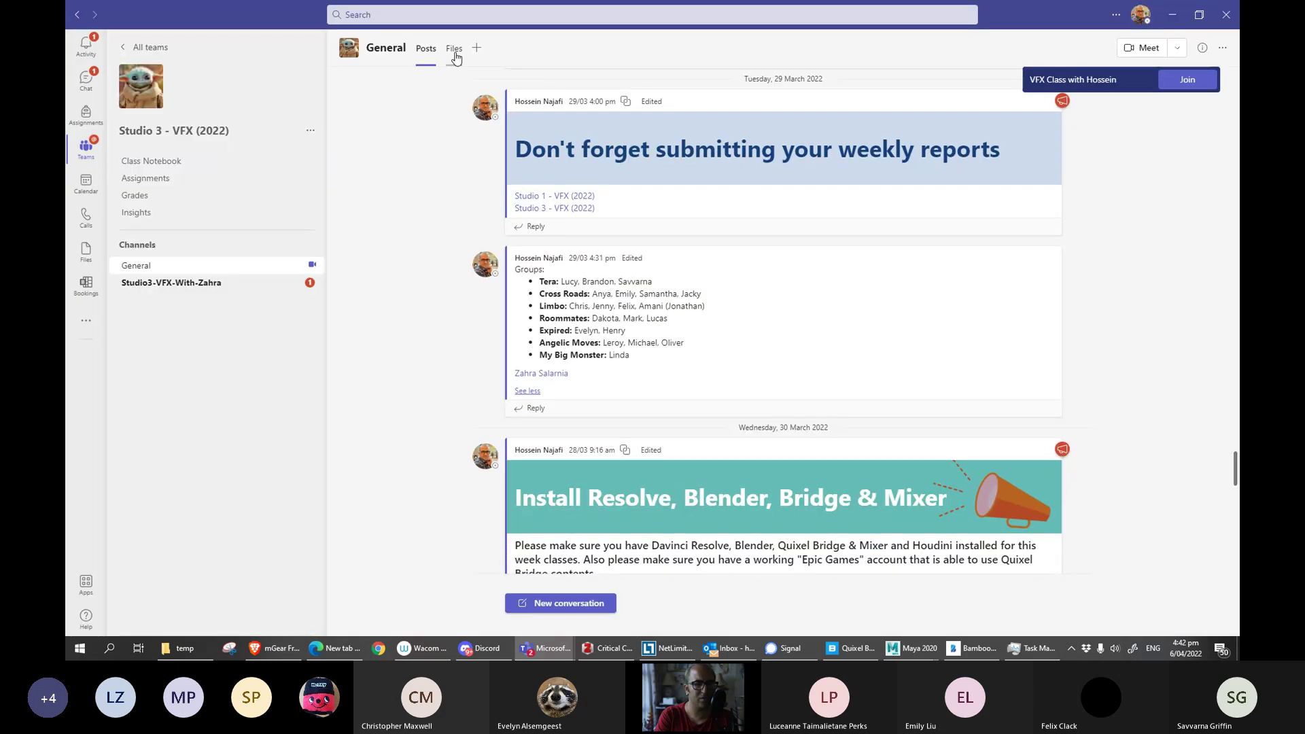
Open the mGear folder under Class Materials > SUPPORT MATERIAL in the channel's files, checking the mGear site's download section on the way.
{"action": "left_click", "coordinate": [455, 51]}
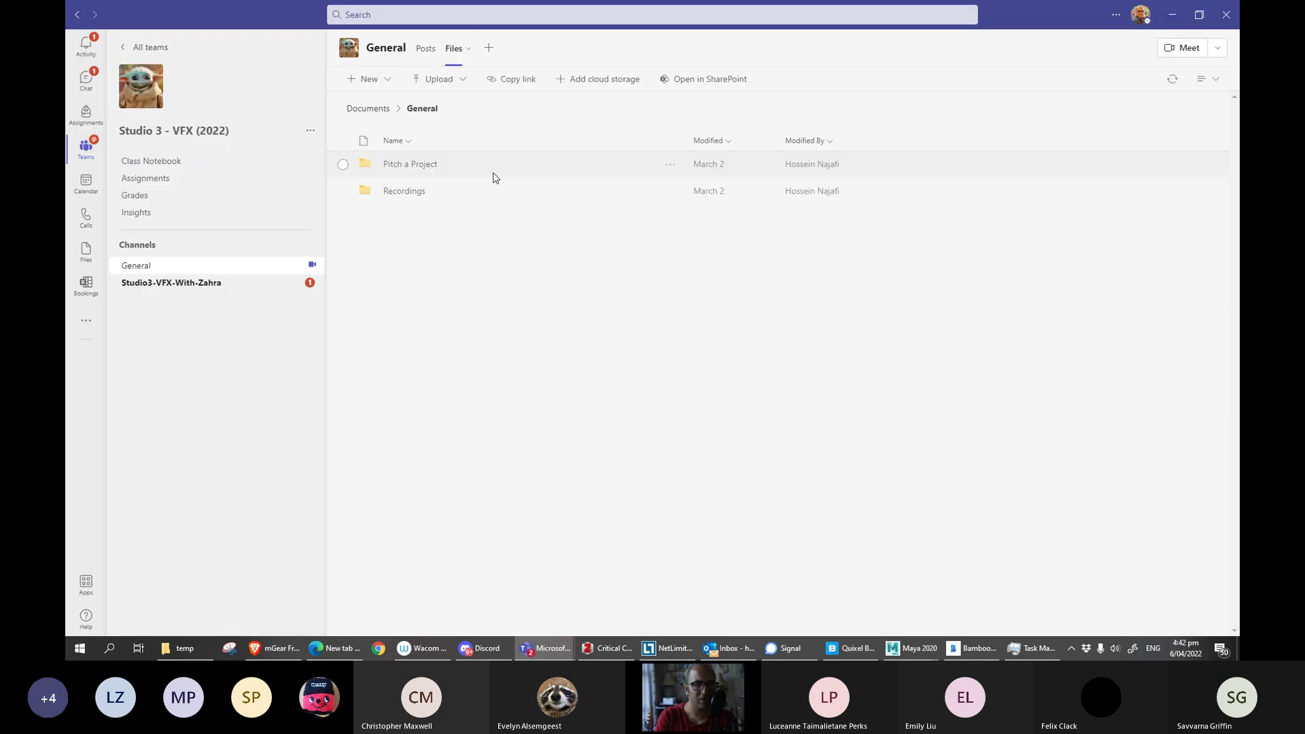
{"action": "left_click", "coordinate": [420, 166]}
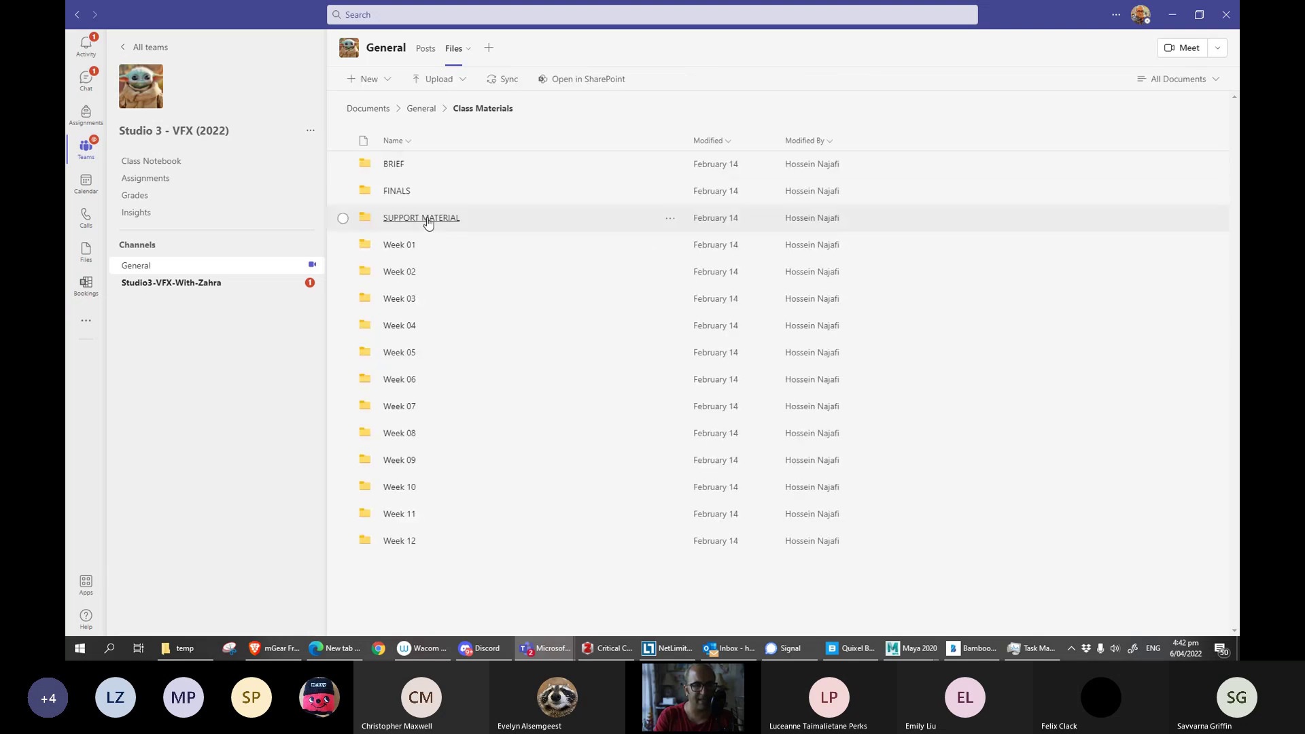
{"action": "left_click", "coordinate": [428, 224]}
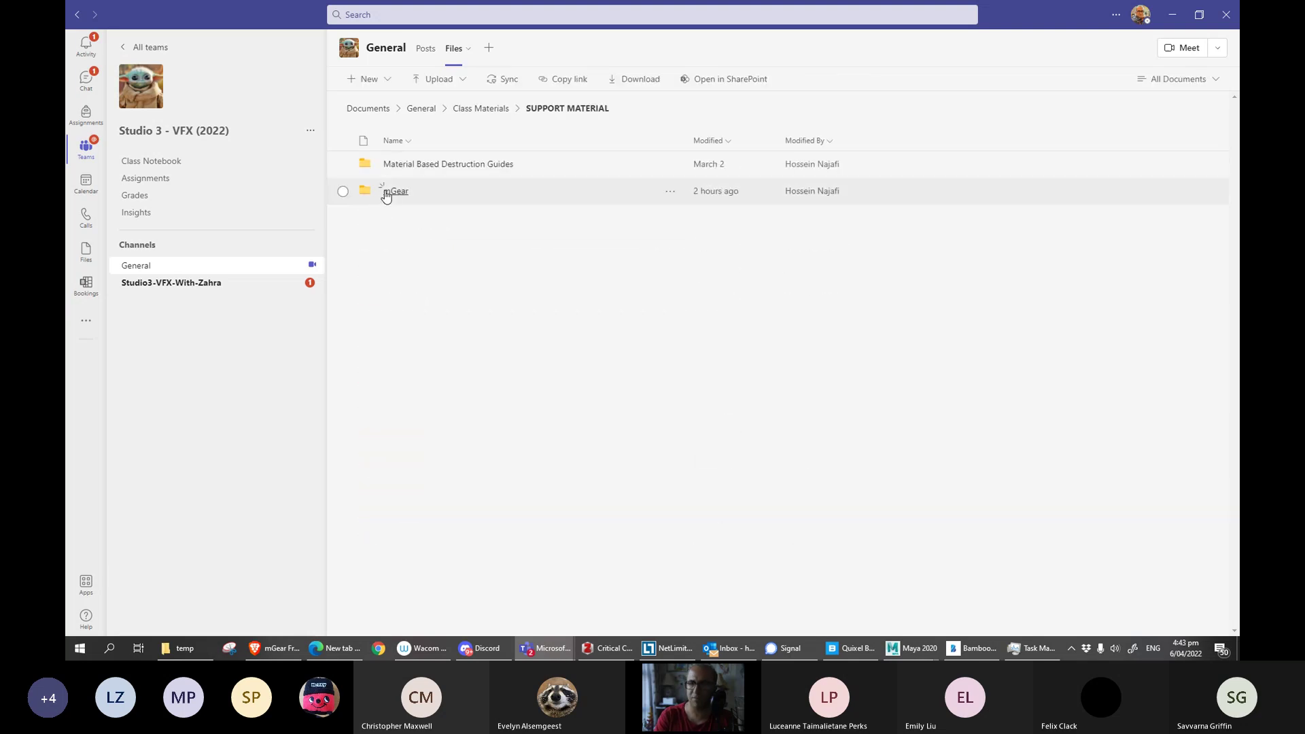
{"action": "key", "text": "alt+Tab"}
{"action": "key", "text": "alt+Tab"}
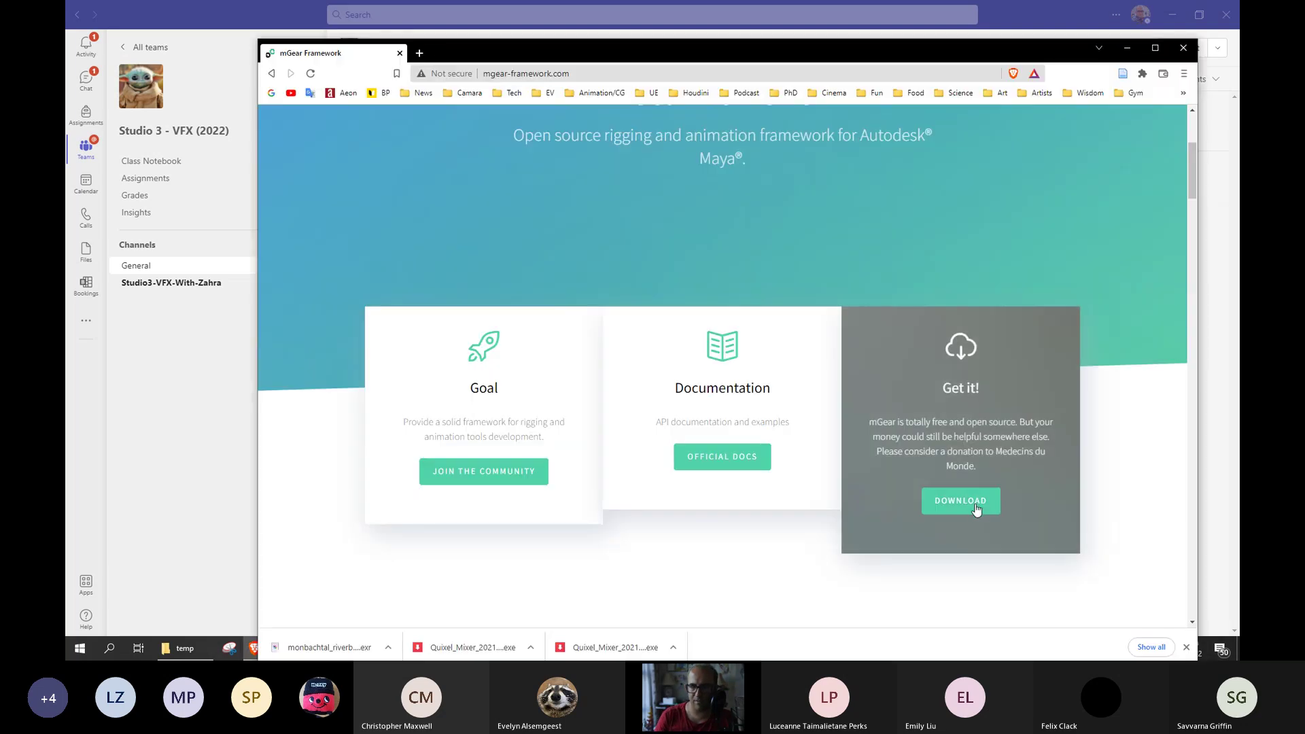
{"action": "key", "text": "alt+Tab"}
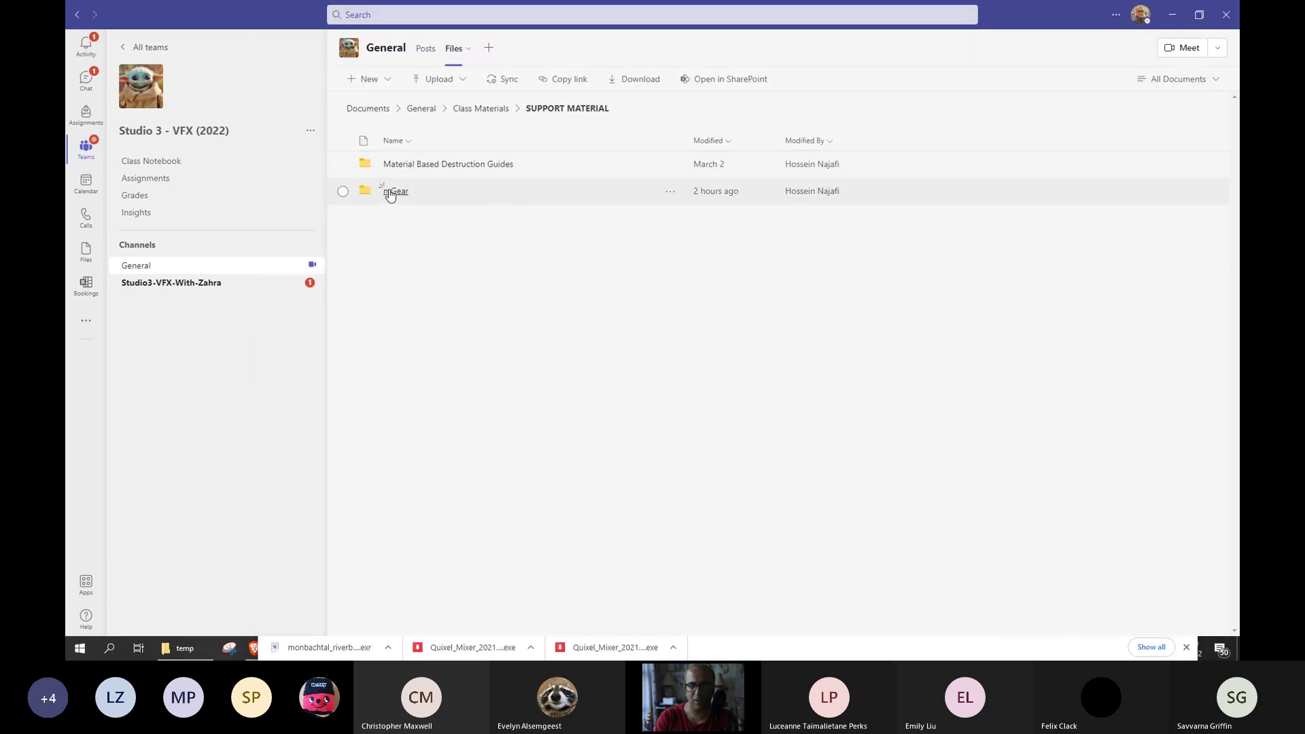
{"action": "left_click", "coordinate": [401, 192]}
Switch back to the mGear Framework homepage in Brave.
{"action": "key", "text": "alt+Tab"}
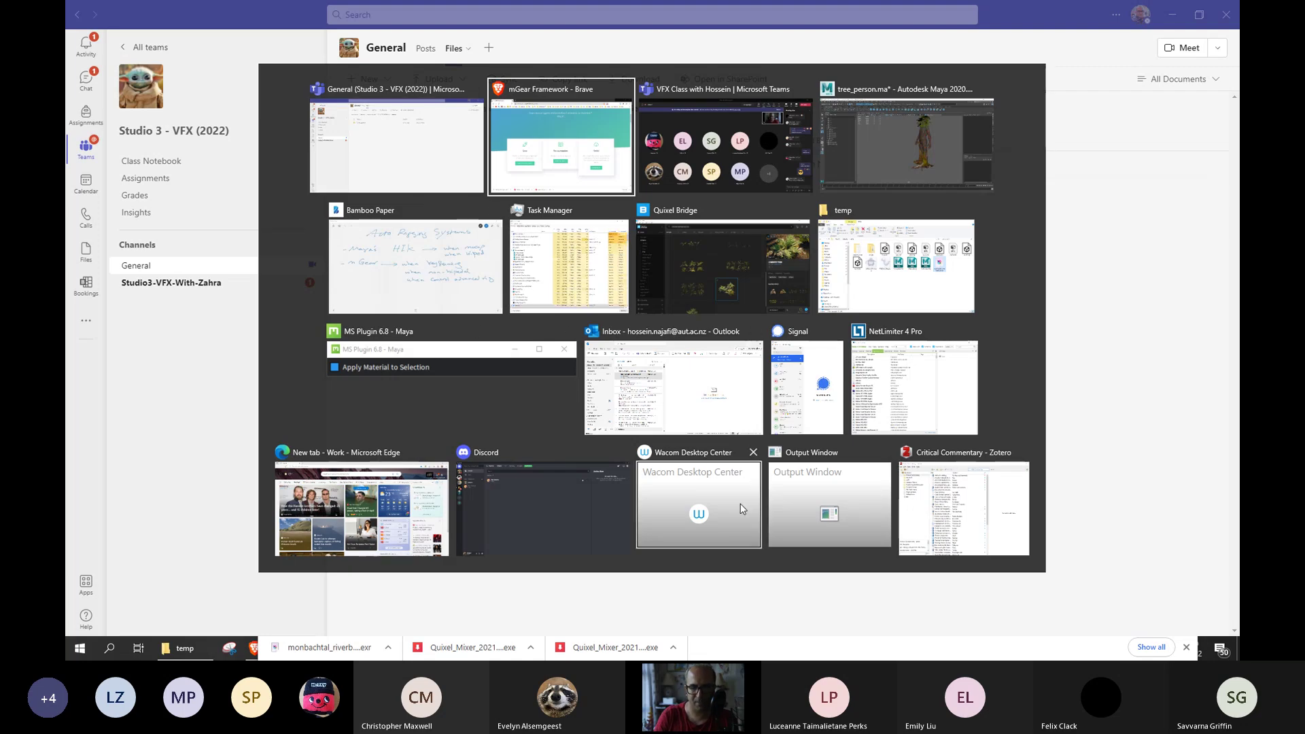
{"action": "key", "text": "Escape"}
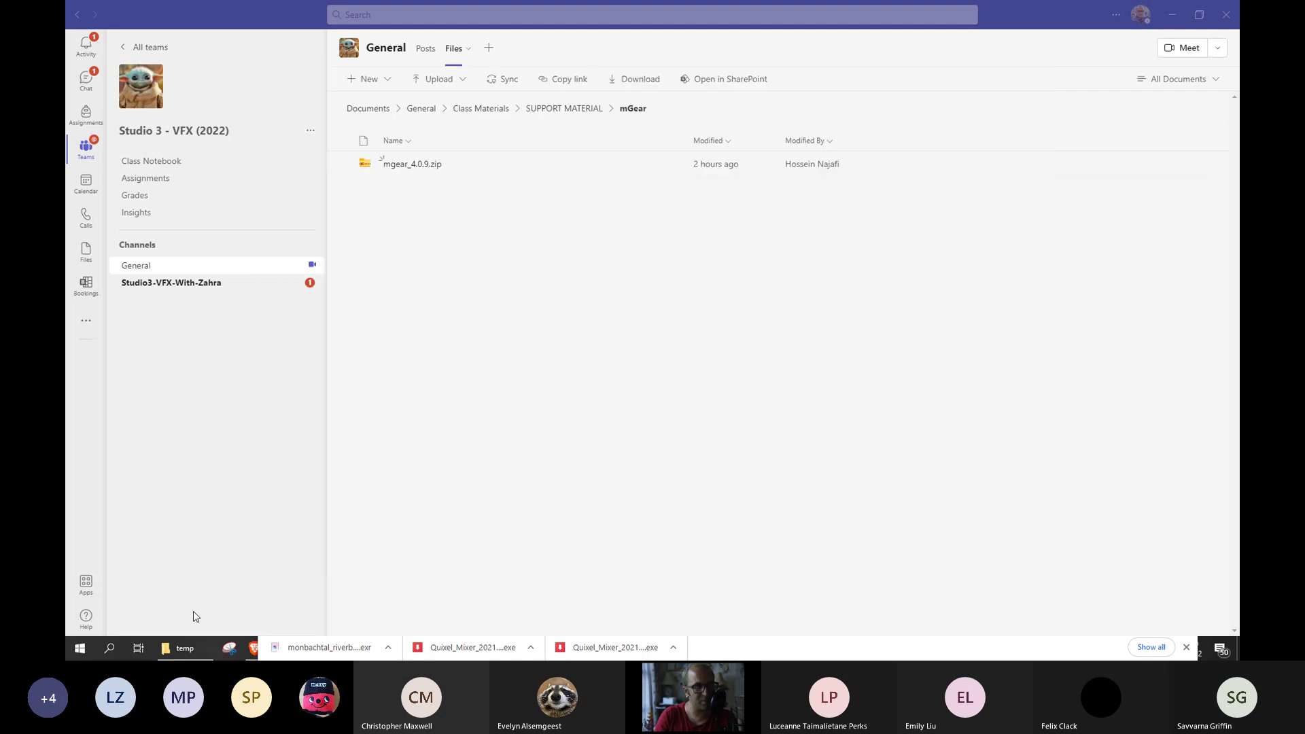
{"action": "left_click", "coordinate": [687, 652]}
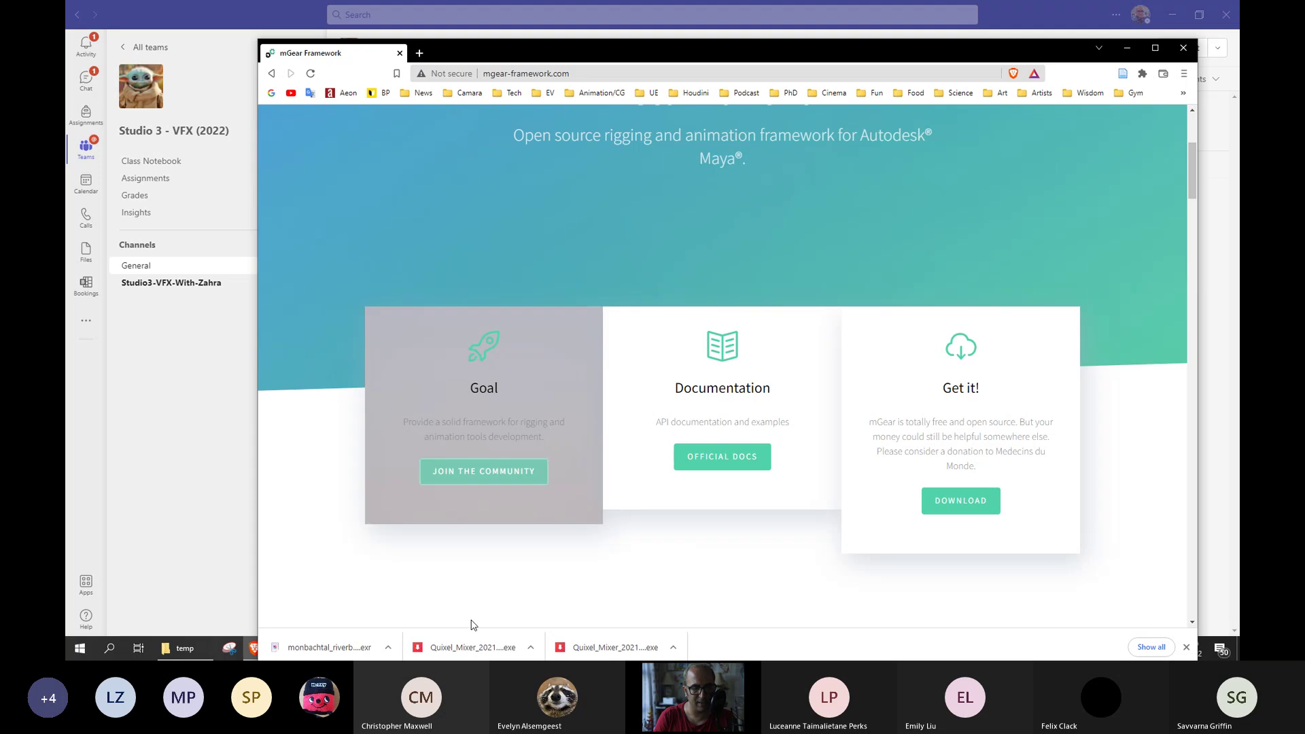
Switch to File Explorer, open the Downloads folder and select mgear_4.0.9.zip.
{"action": "key", "text": "alt+Tab"}
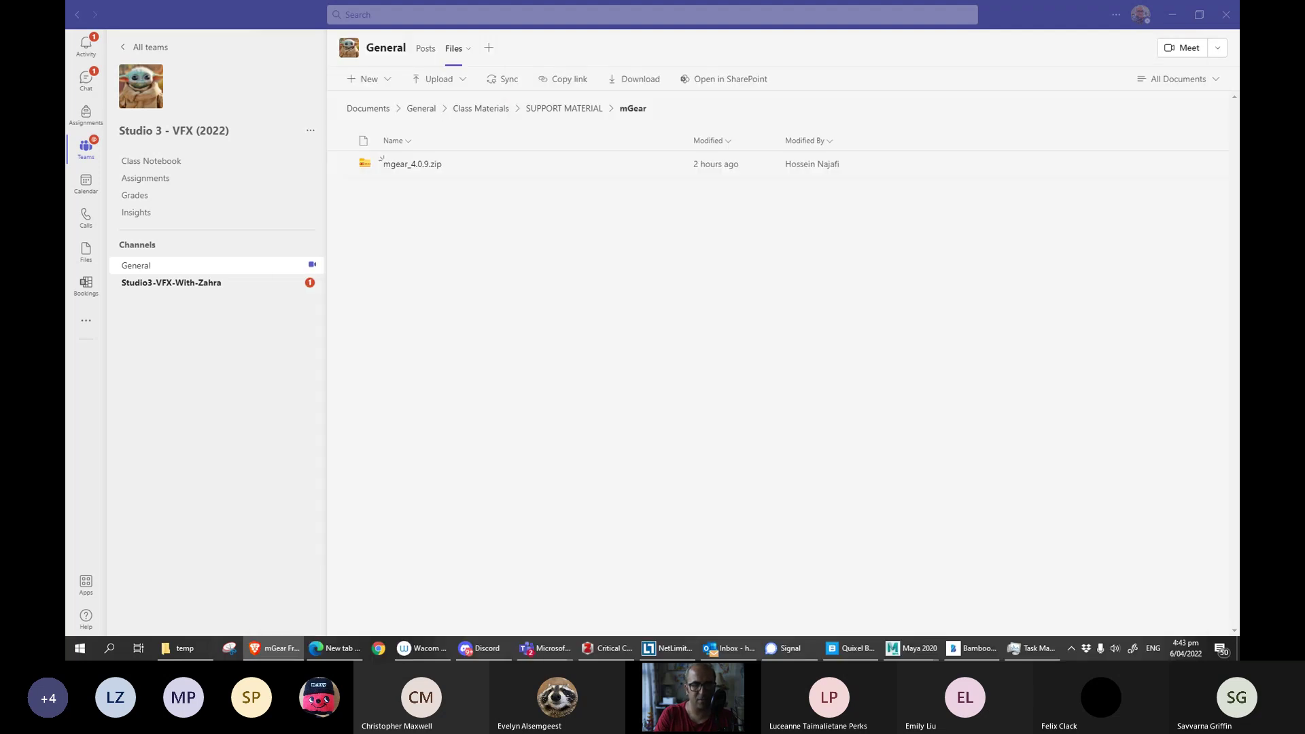
{"action": "left_click", "coordinate": [185, 648]}
{"action": "left_click_drag", "start_coordinate": [401, 205], "coordinate": [554, 168]}
{"action": "left_click", "coordinate": [271, 370]}
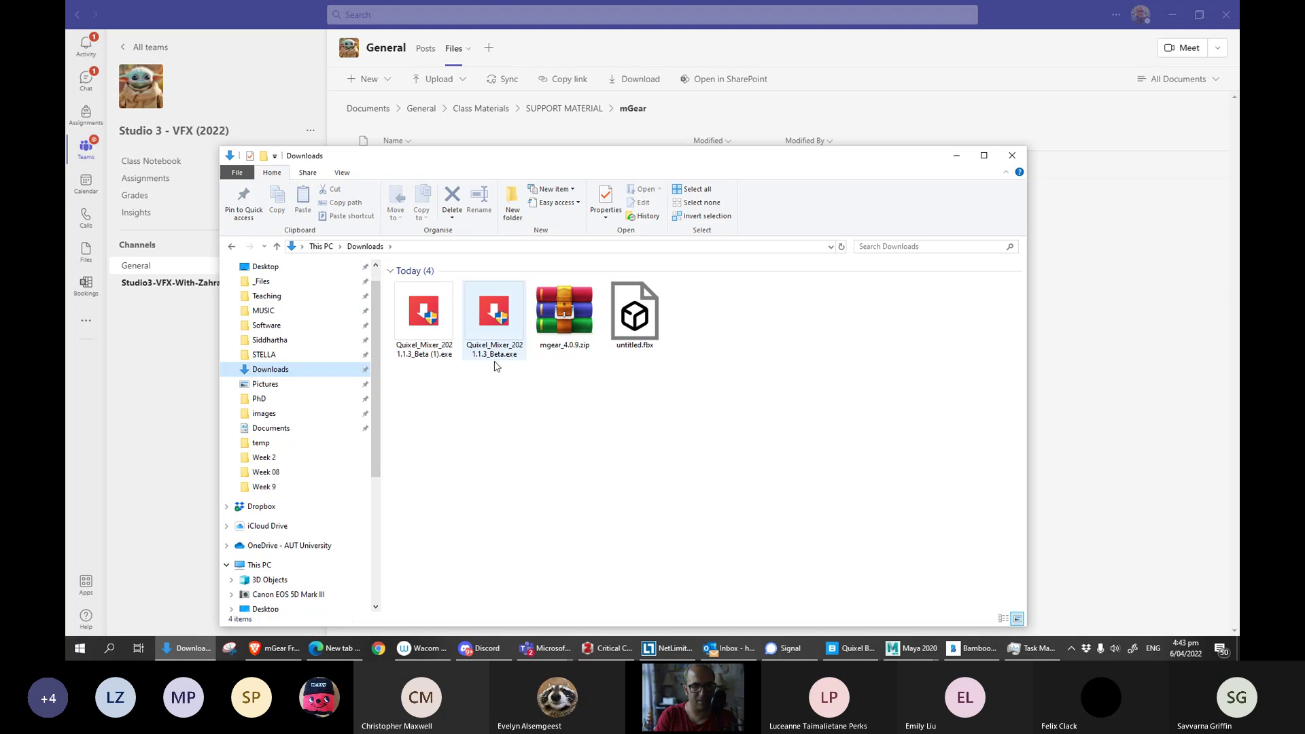
{"action": "left_click", "coordinate": [567, 344]}
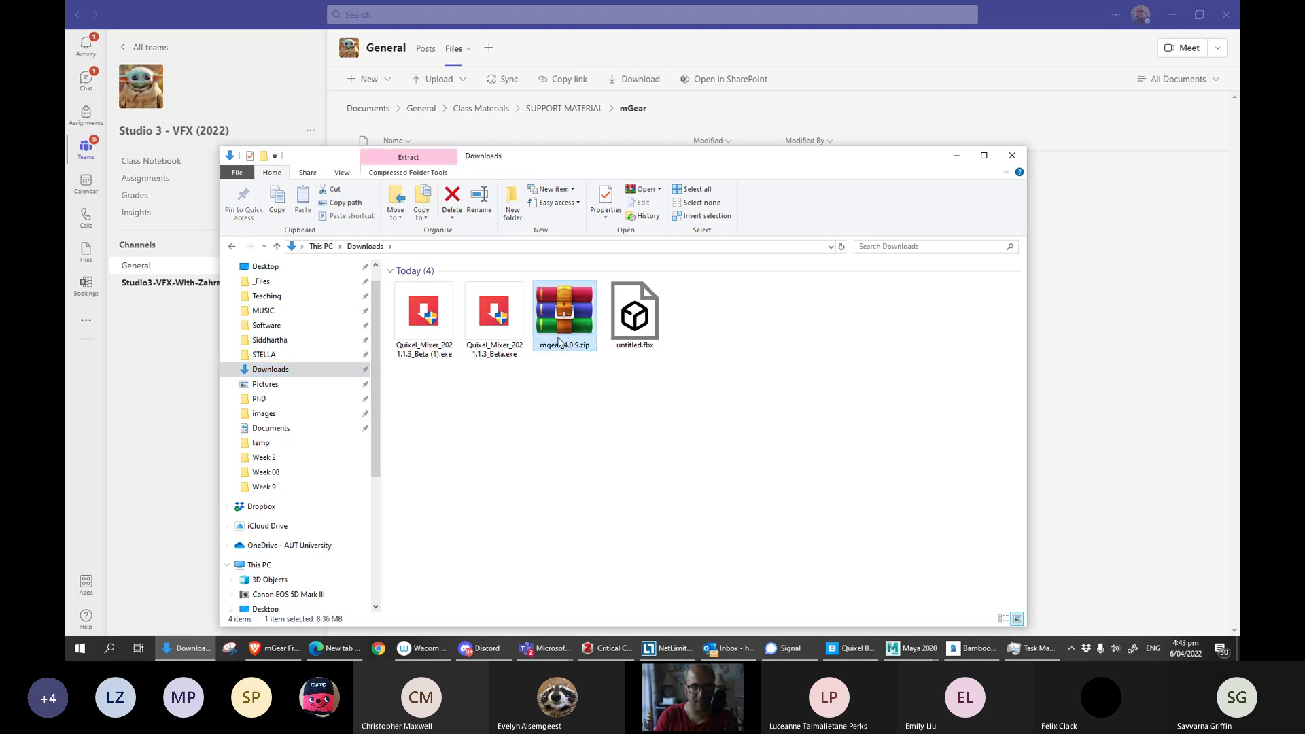
{"action": "right_click", "coordinate": [562, 325]}
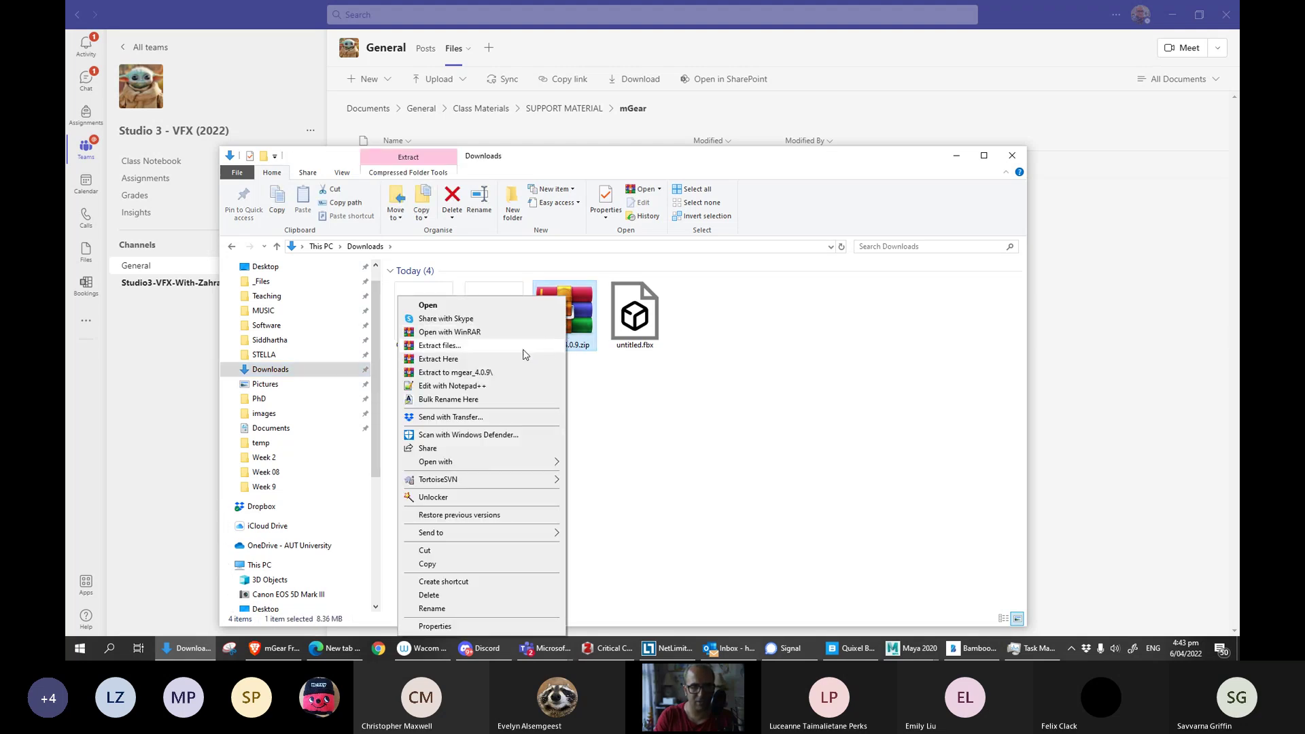
{"action": "mouse_move", "coordinate": [517, 534]}
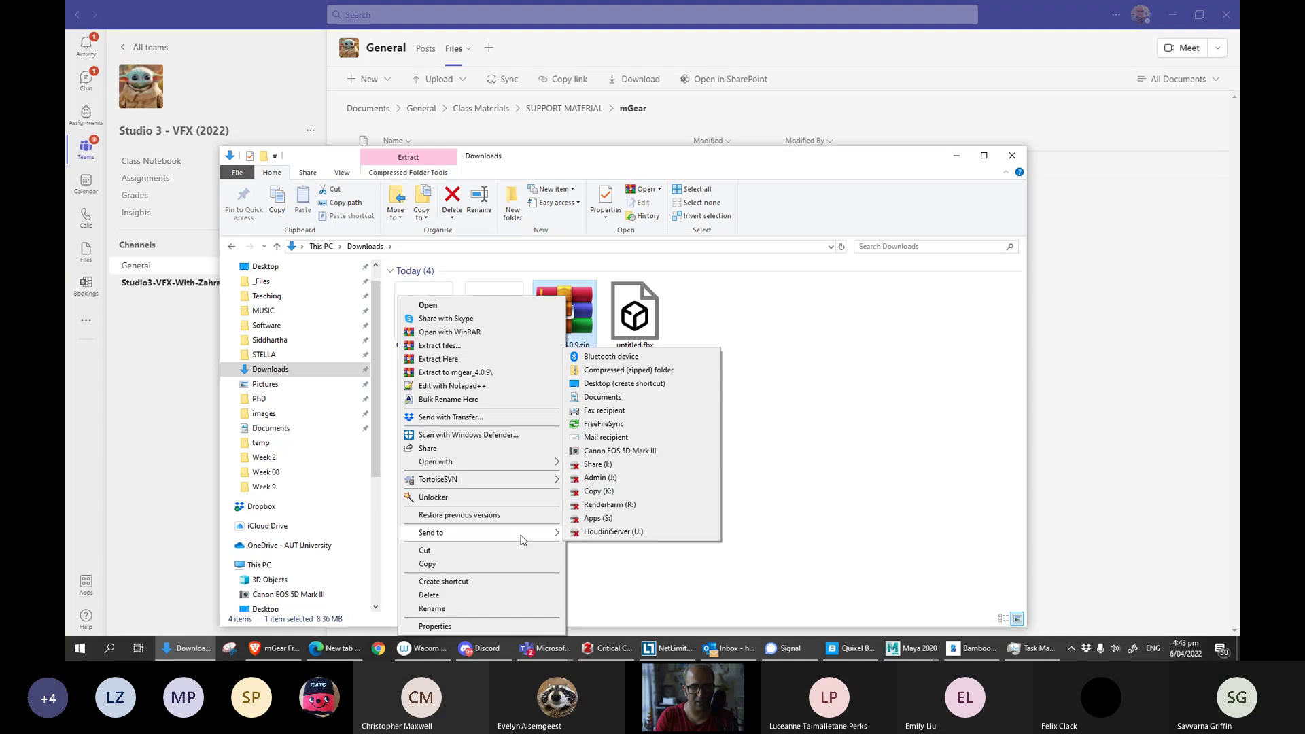
{"action": "left_click", "coordinate": [635, 371]}
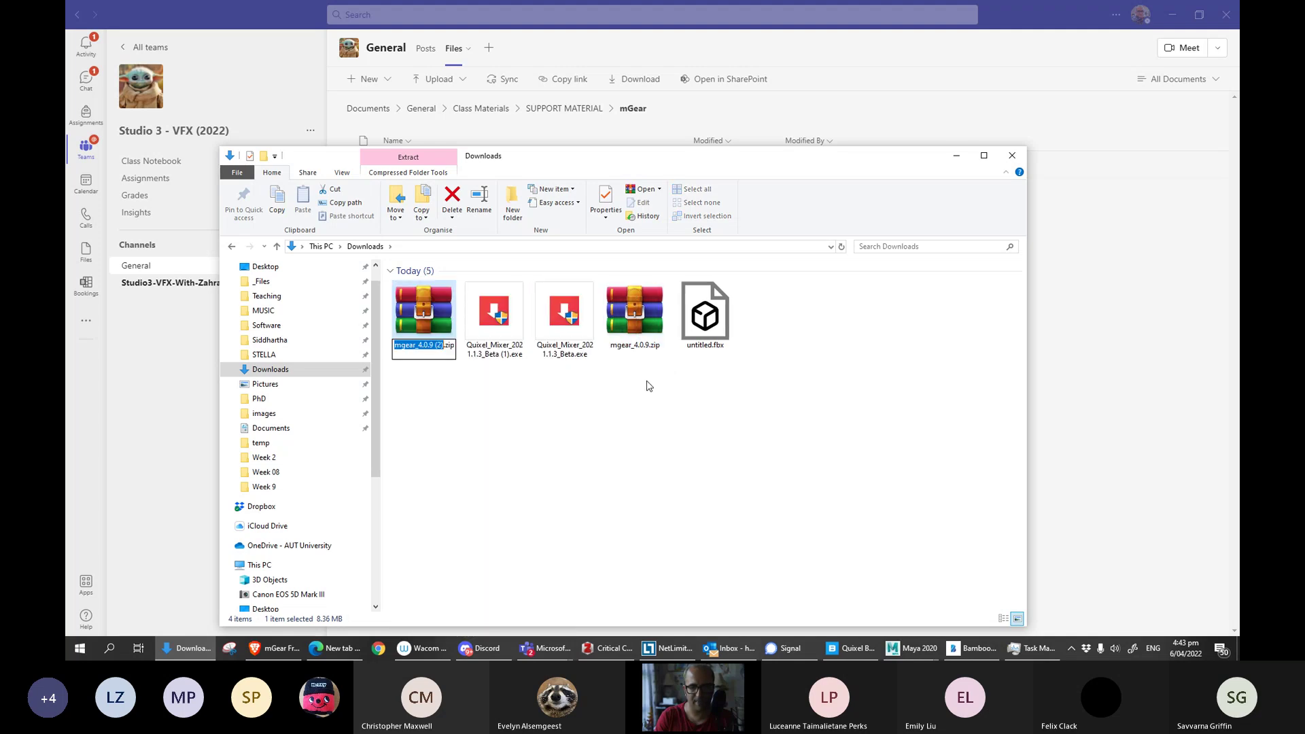
{"action": "key", "text": "Escape"}
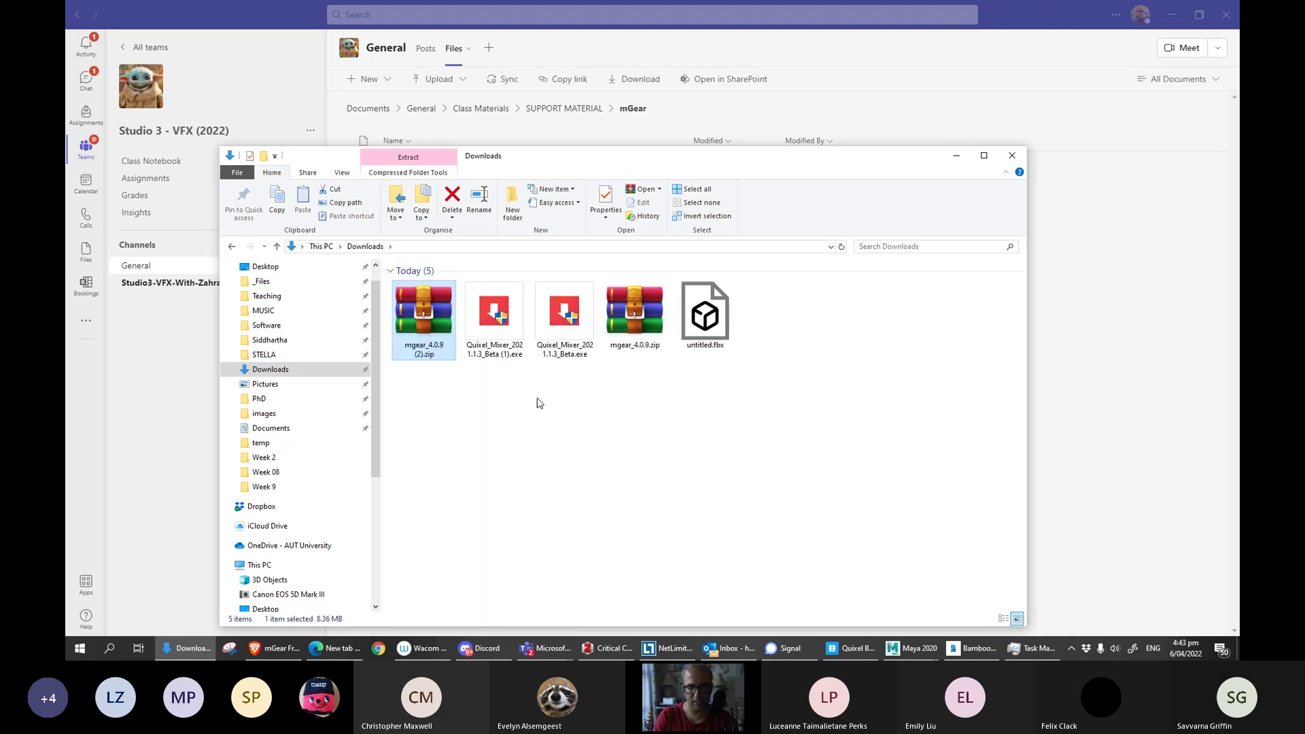
{"action": "key", "text": "Delete"}
Extract mgear_4.0.9.zip into an mgear_4.0.9 folder inside Downloads.
{"action": "right_click", "coordinate": [566, 333]}
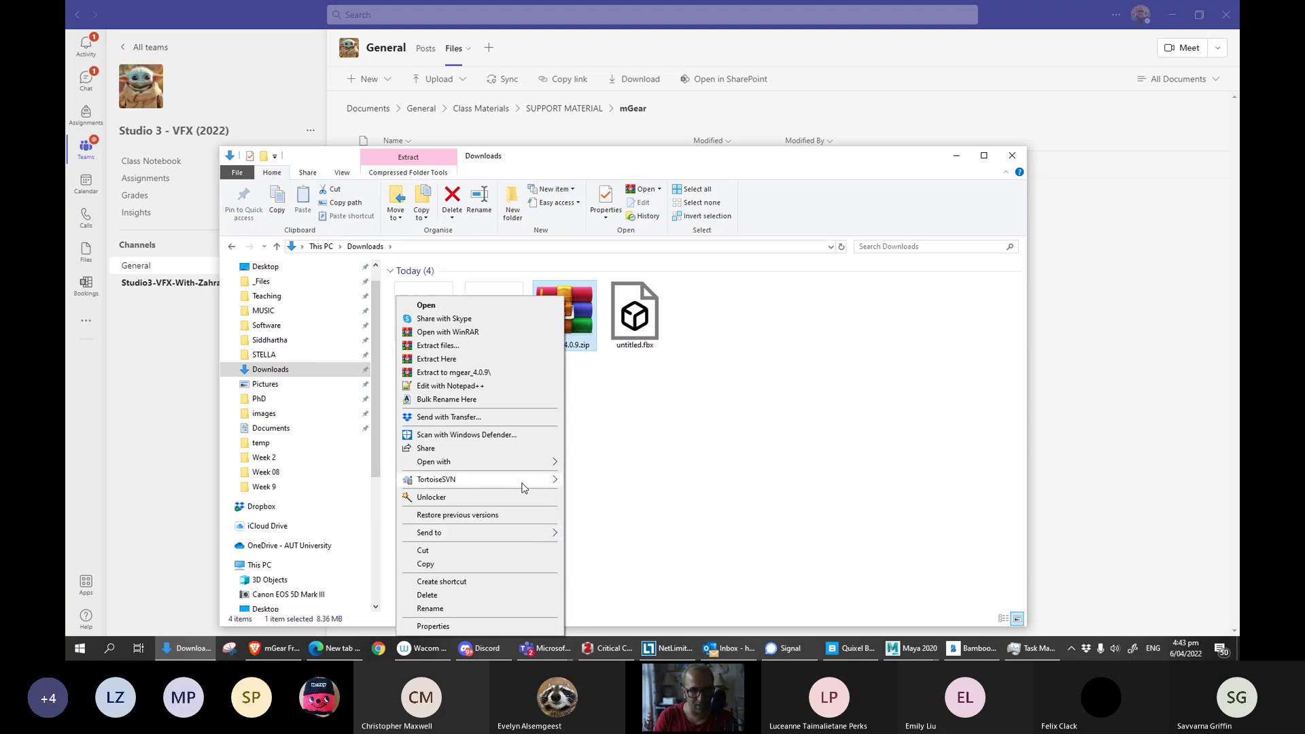
{"action": "mouse_move", "coordinate": [525, 470]}
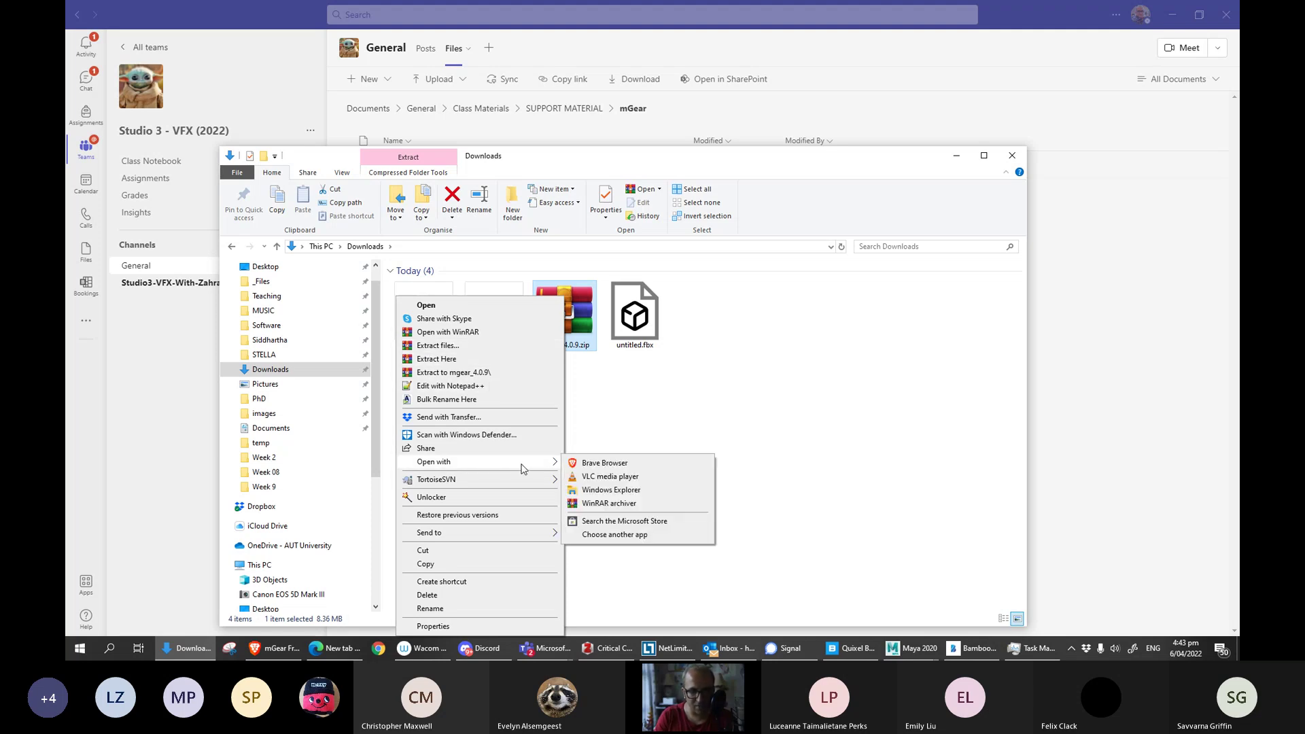
{"action": "mouse_move", "coordinate": [518, 540]}
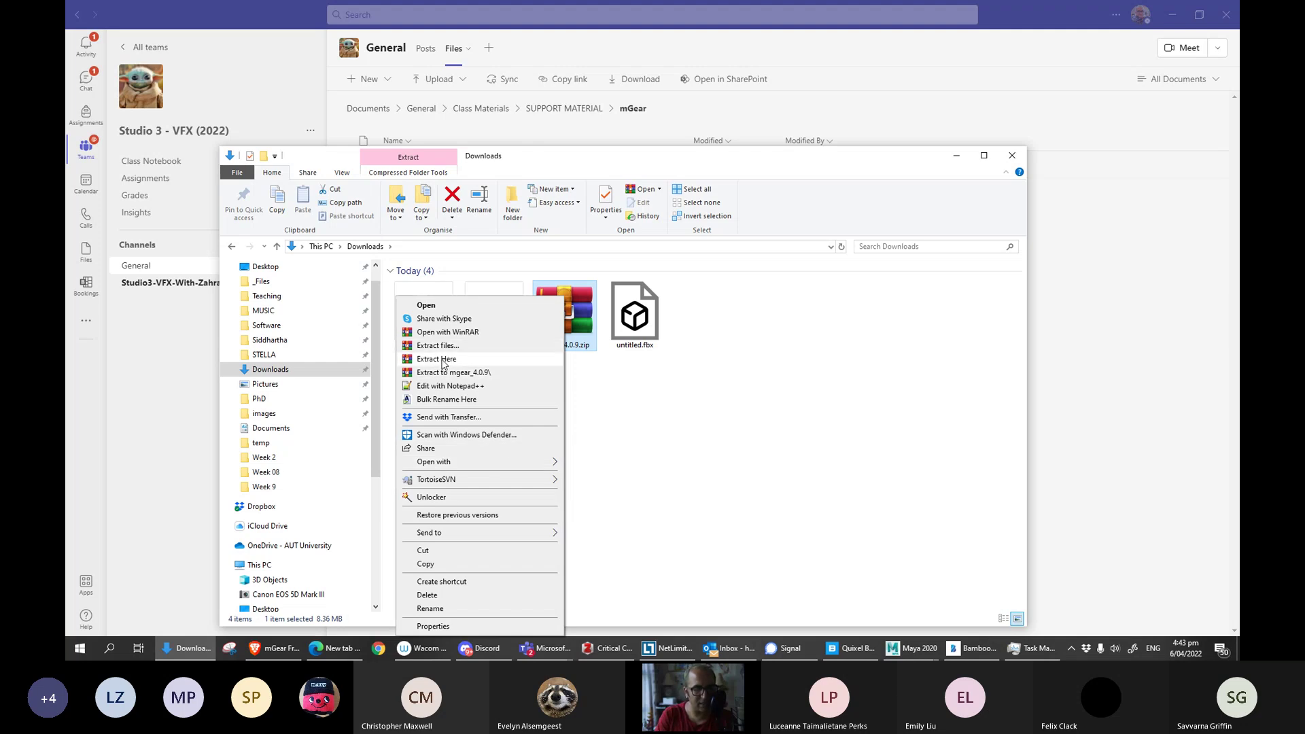
{"action": "left_click", "coordinate": [442, 360]}
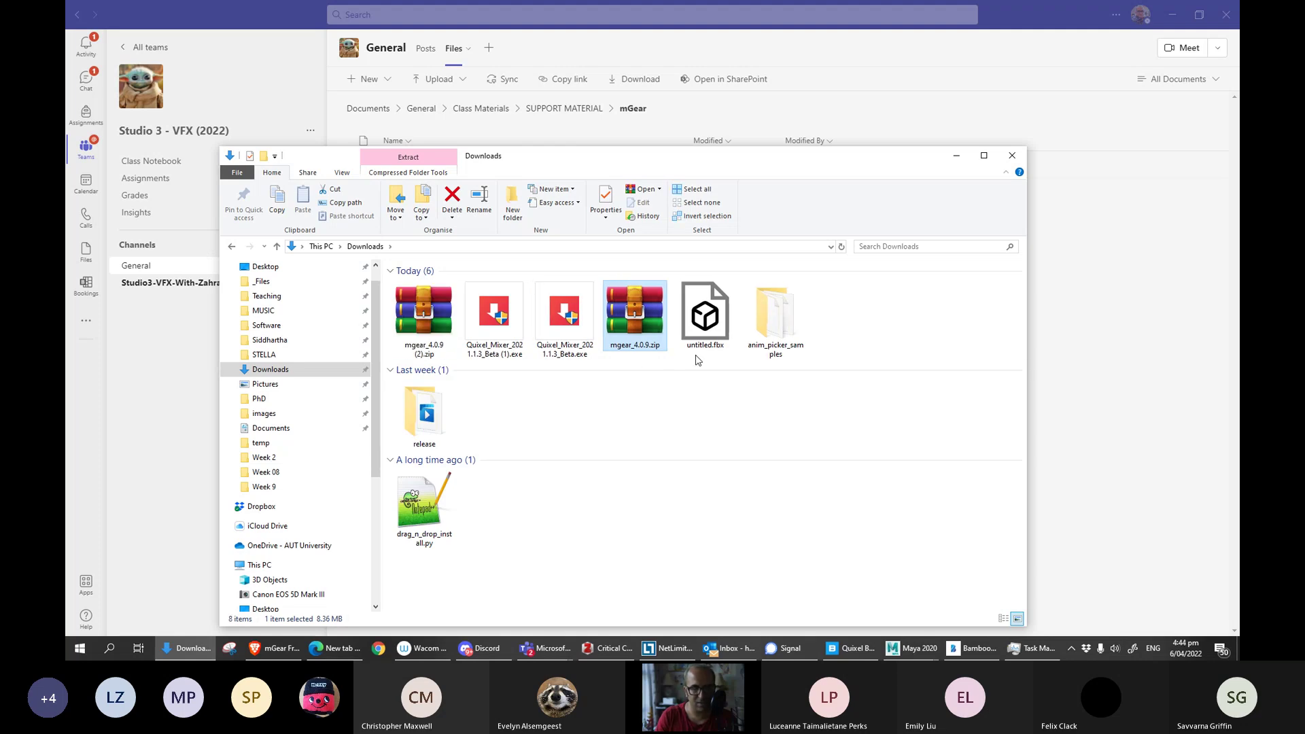
{"action": "right_click", "coordinate": [644, 343]}
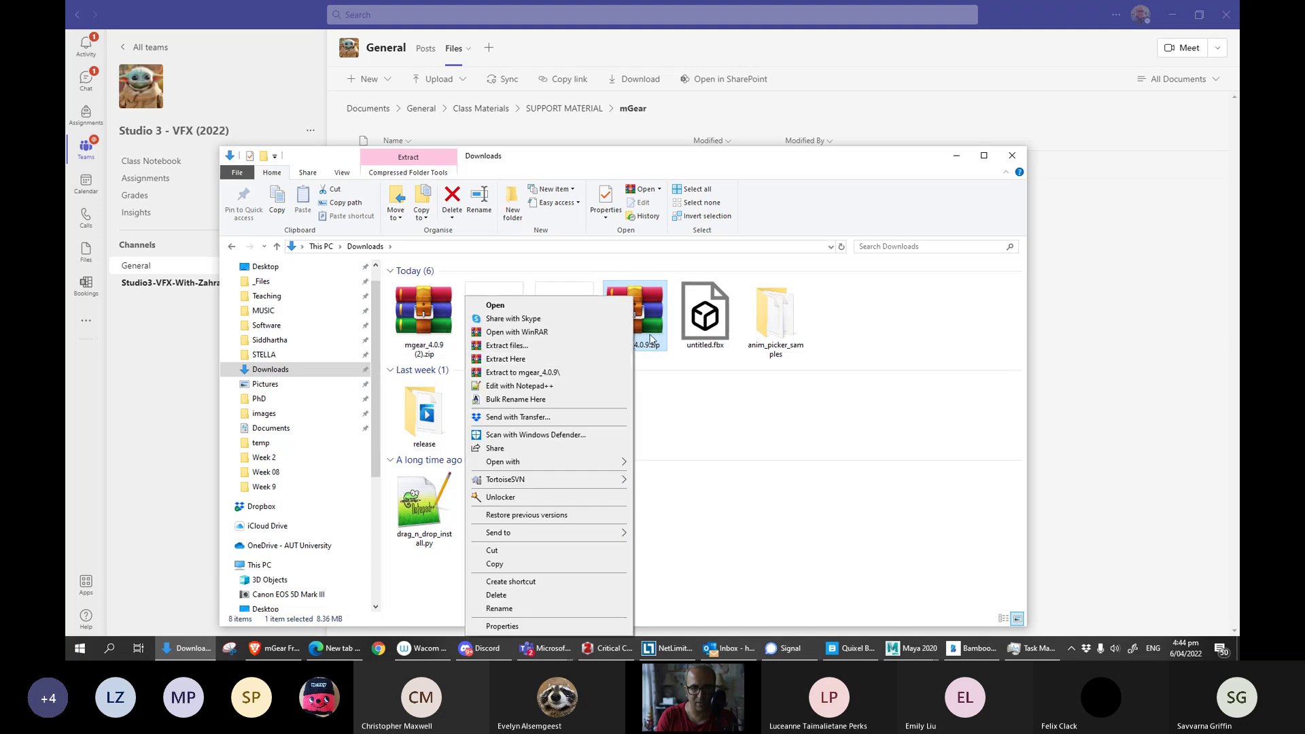
{"action": "left_click", "coordinate": [621, 361]}
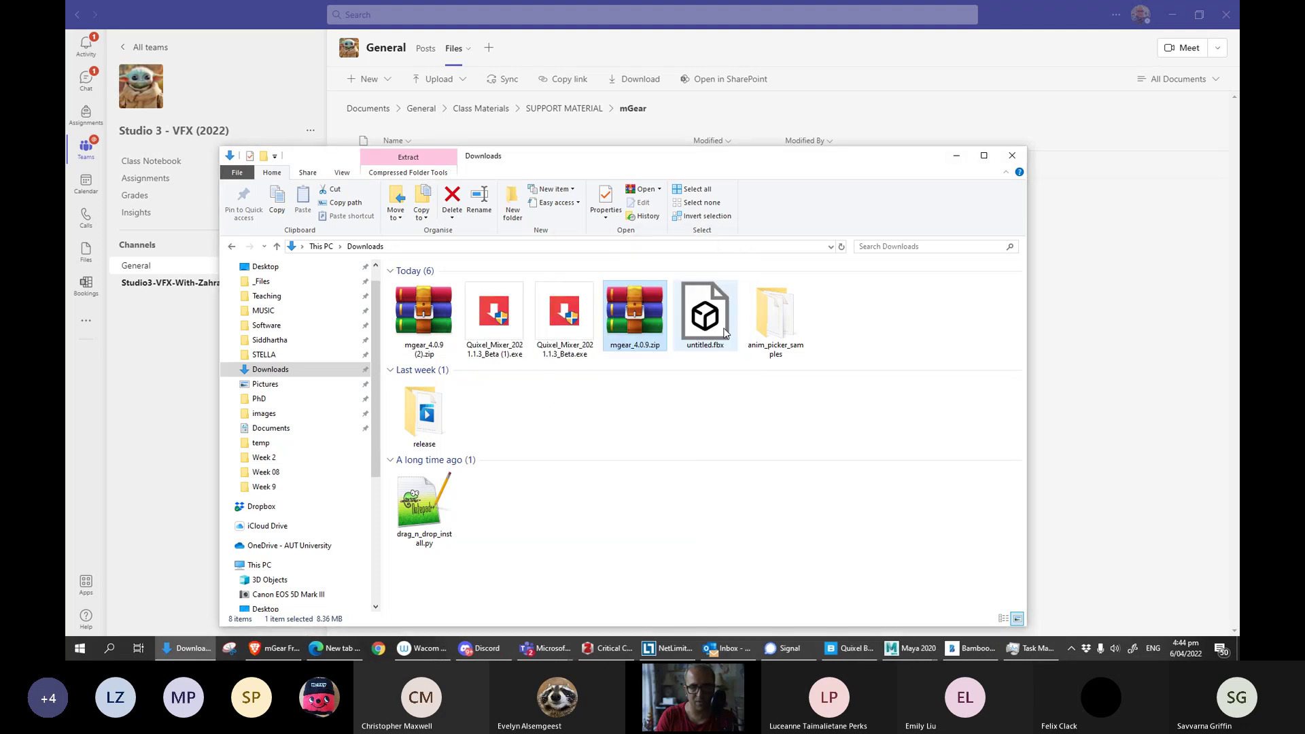
Upload the extracted mgear_4.0.9 folder to the Teams channel's SUPPORT MATERIAL > mGear folder.
{"action": "left_click_drag", "start_coordinate": [803, 157], "coordinate": [680, 176]}
{"action": "left_click", "coordinate": [483, 319]}
{"action": "left_click", "coordinate": [740, 369]}
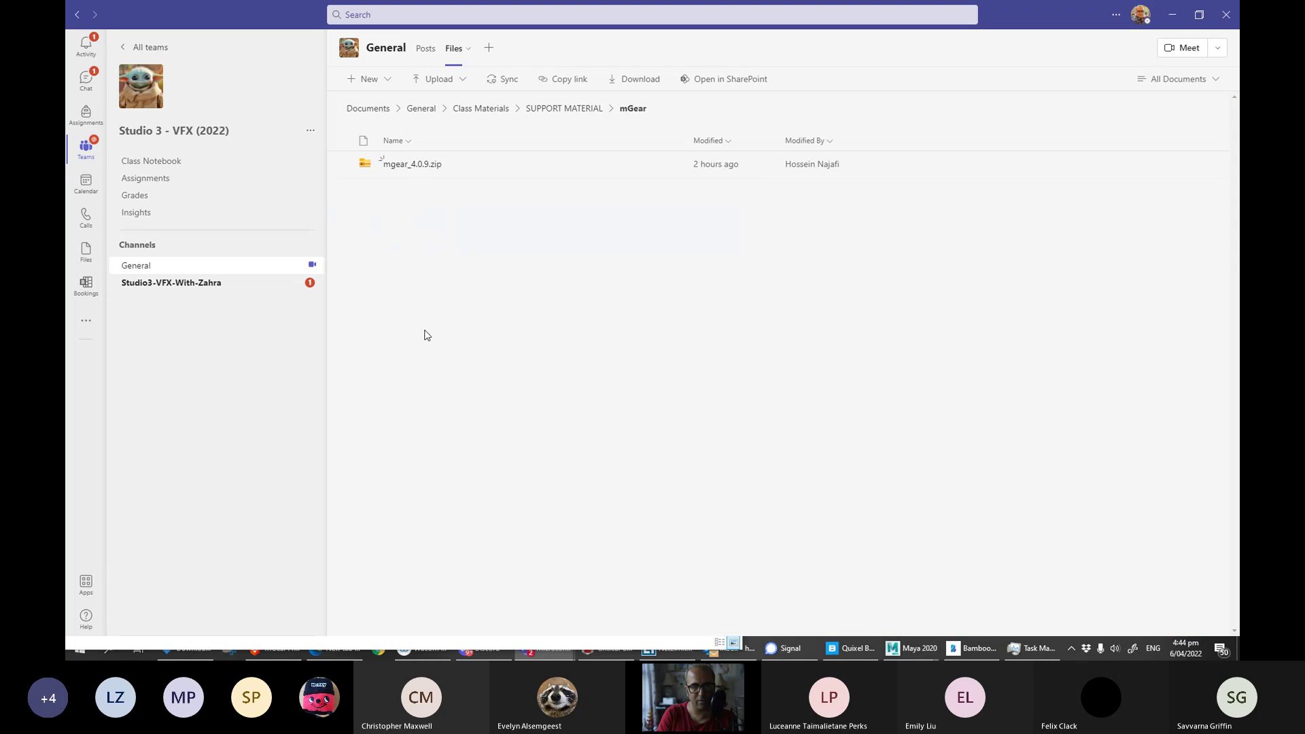
{"action": "left_click_drag", "start_coordinate": [476, 334], "coordinate": [475, 328]}
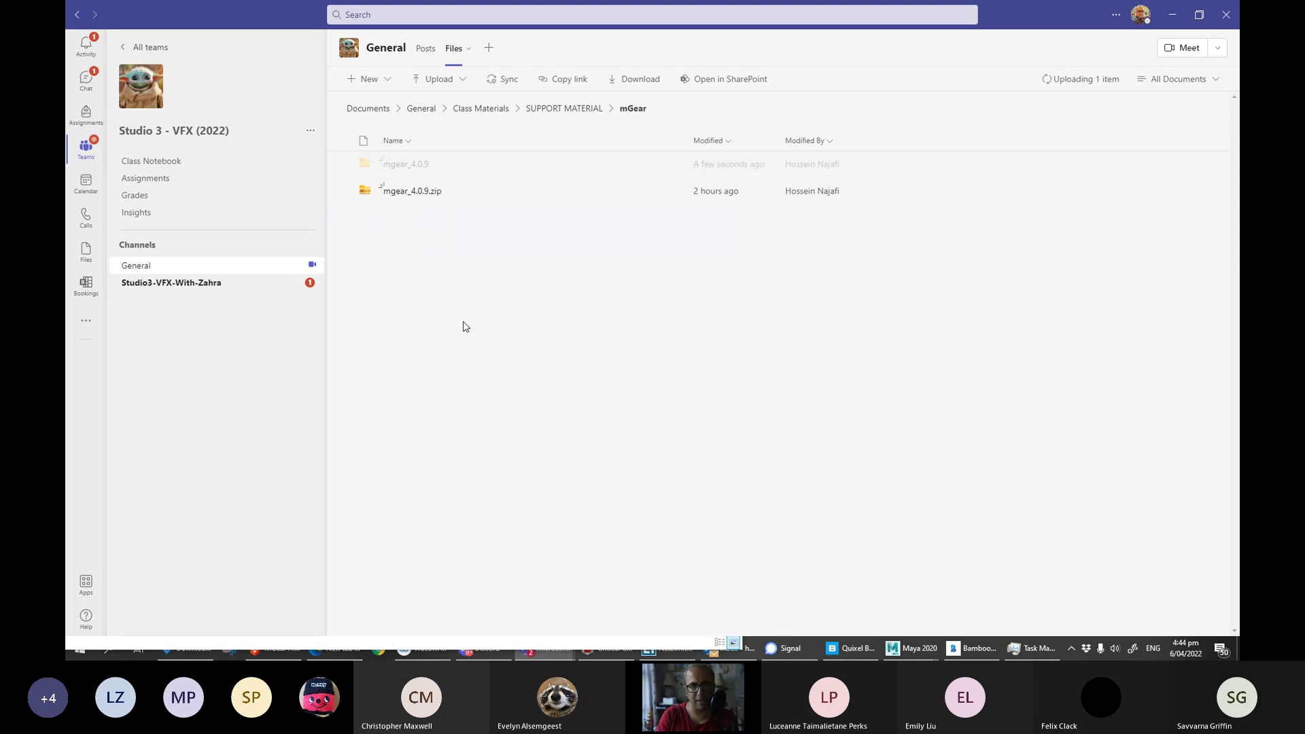
Open the extracted mgear_4.0.9 folder in File Explorer, switch to Maya, and place the narrowed folder window beside the tree character.
{"action": "double_click", "coordinate": [480, 349]}
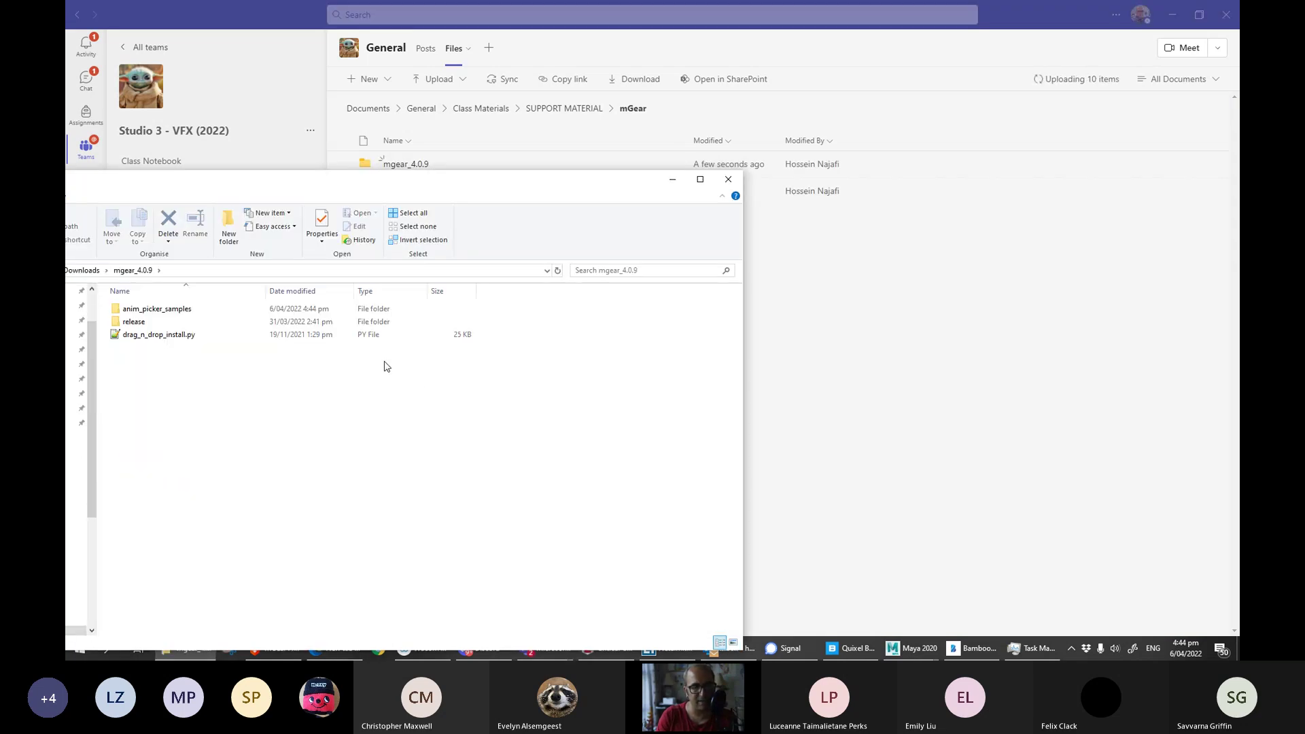
{"action": "left_click_drag", "start_coordinate": [363, 190], "coordinate": [482, 144]}
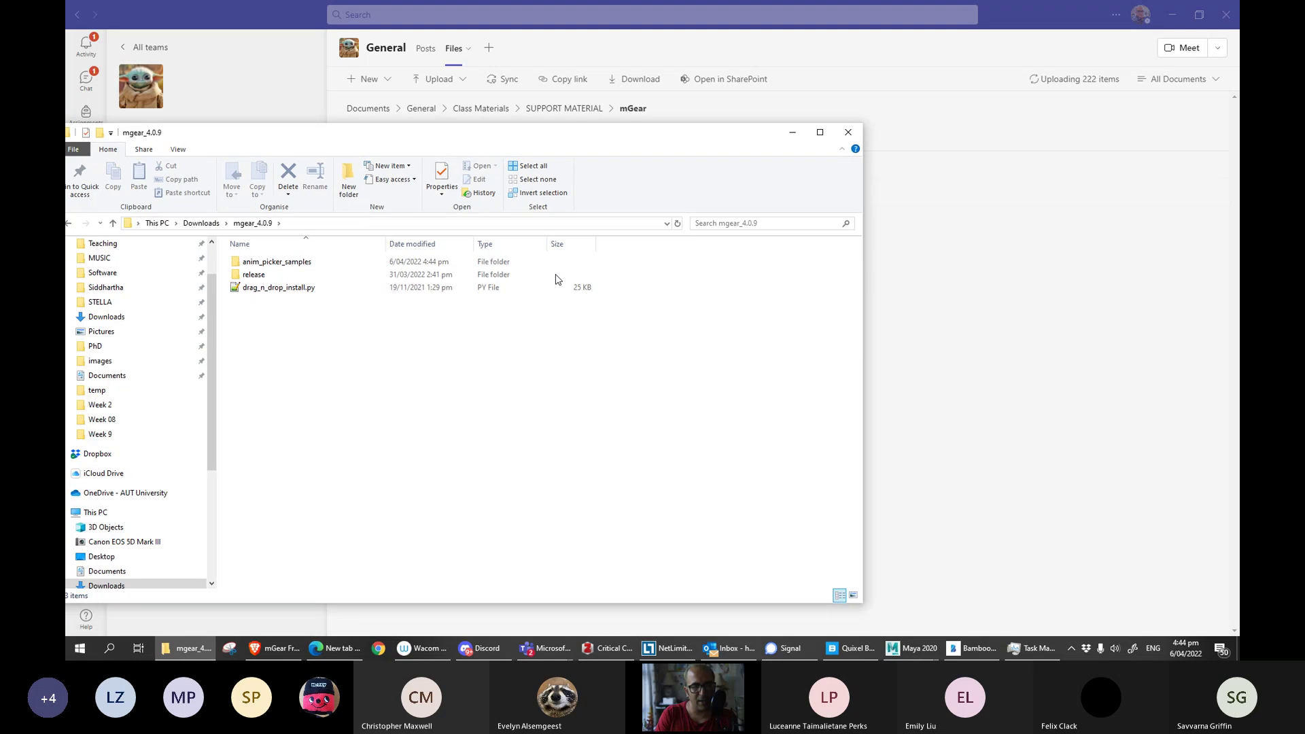
{"action": "mouse_move", "coordinate": [910, 652]}
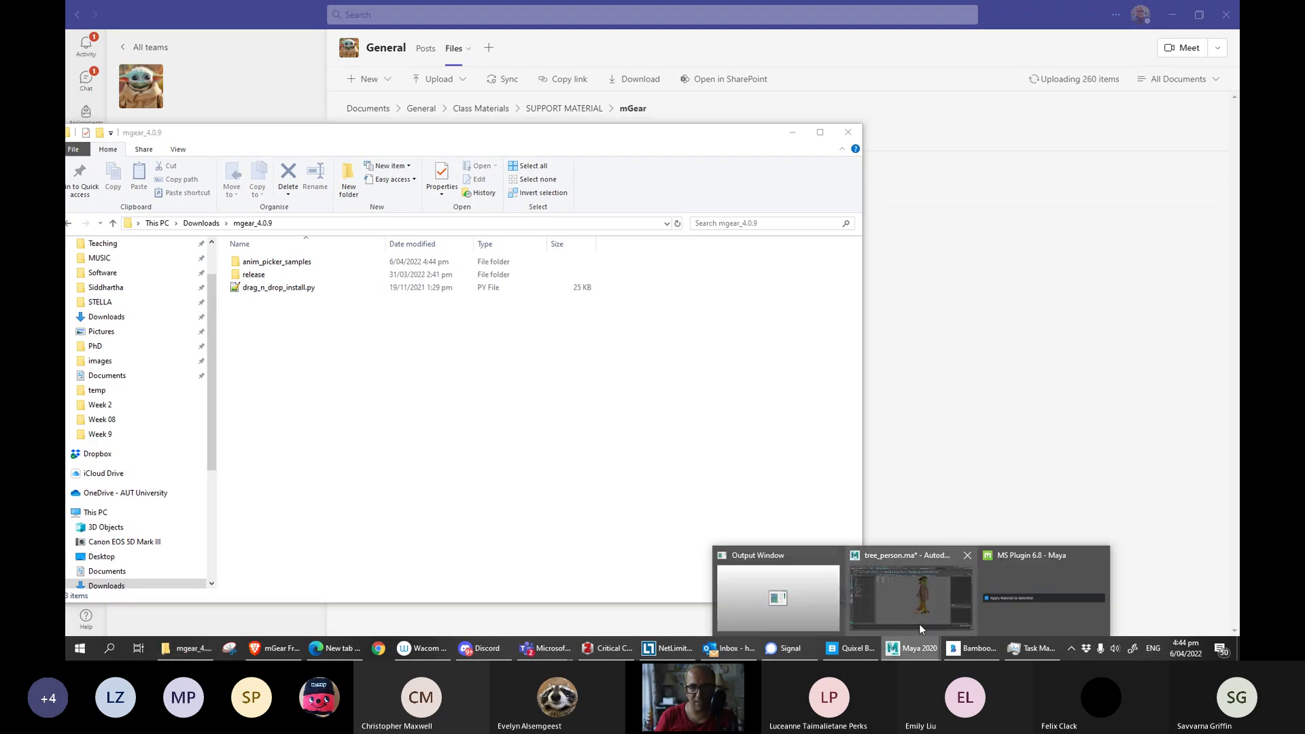
{"action": "left_click", "coordinate": [919, 624]}
{"action": "key", "text": "alt+Tab"}
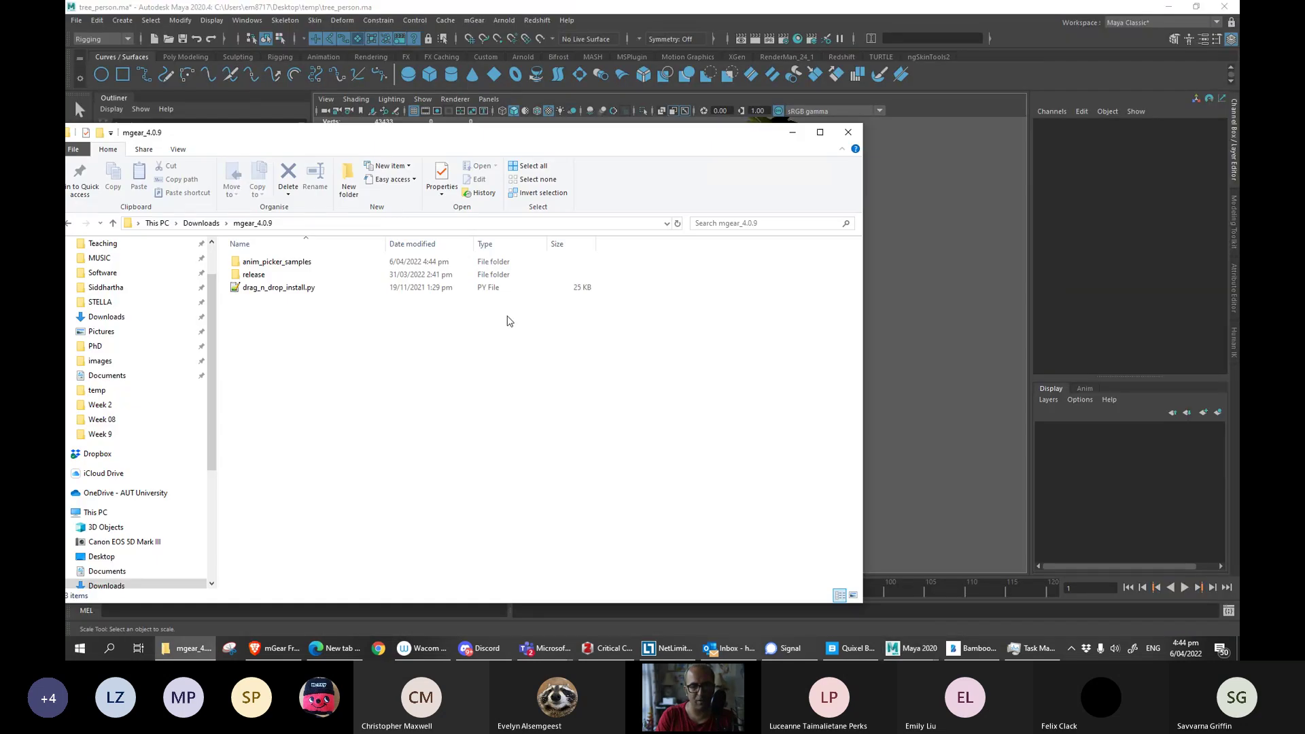
{"action": "left_click_drag", "start_coordinate": [863, 279], "coordinate": [521, 279]}
{"action": "left_click_drag", "start_coordinate": [306, 132], "coordinate": [339, 123]}
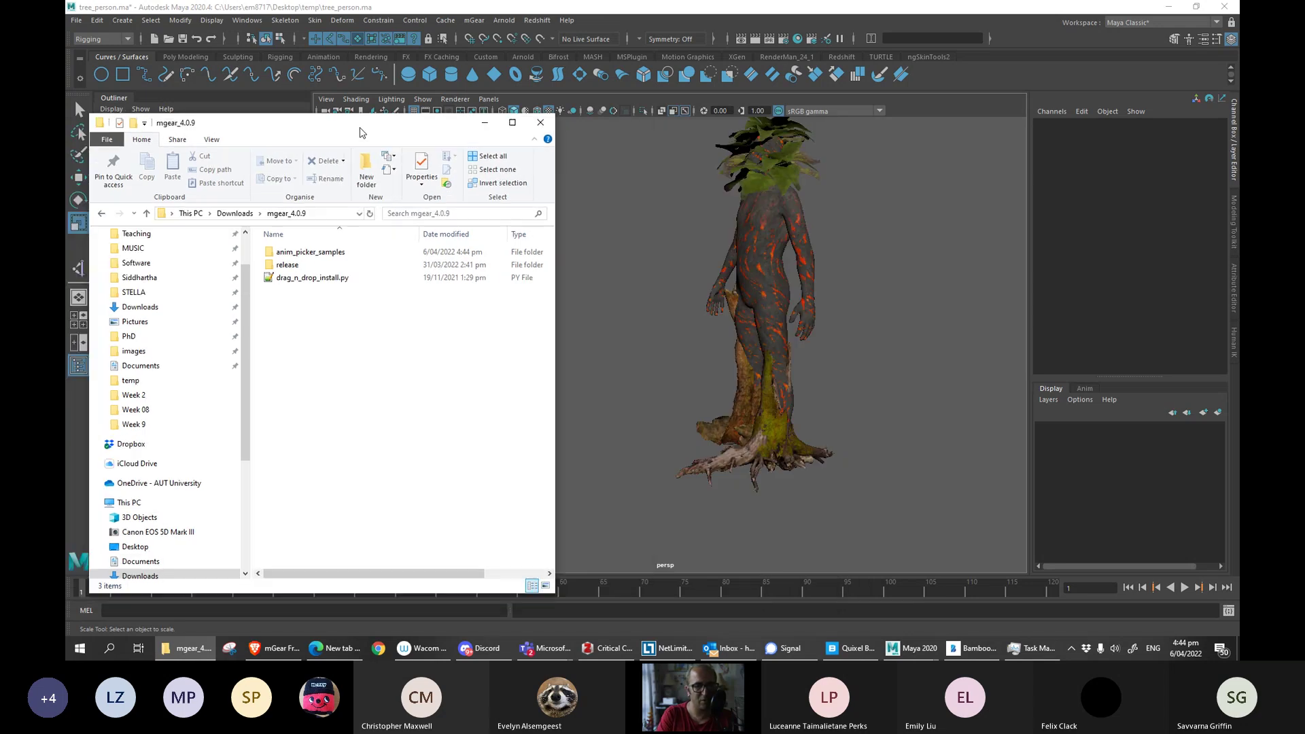
Demonstrate carrying drag_n_drop_install.py from the folder over Maya's viewport, return it without dropping, and minimize the folder window.
{"action": "left_click_drag", "start_coordinate": [310, 278], "coordinate": [682, 287]}
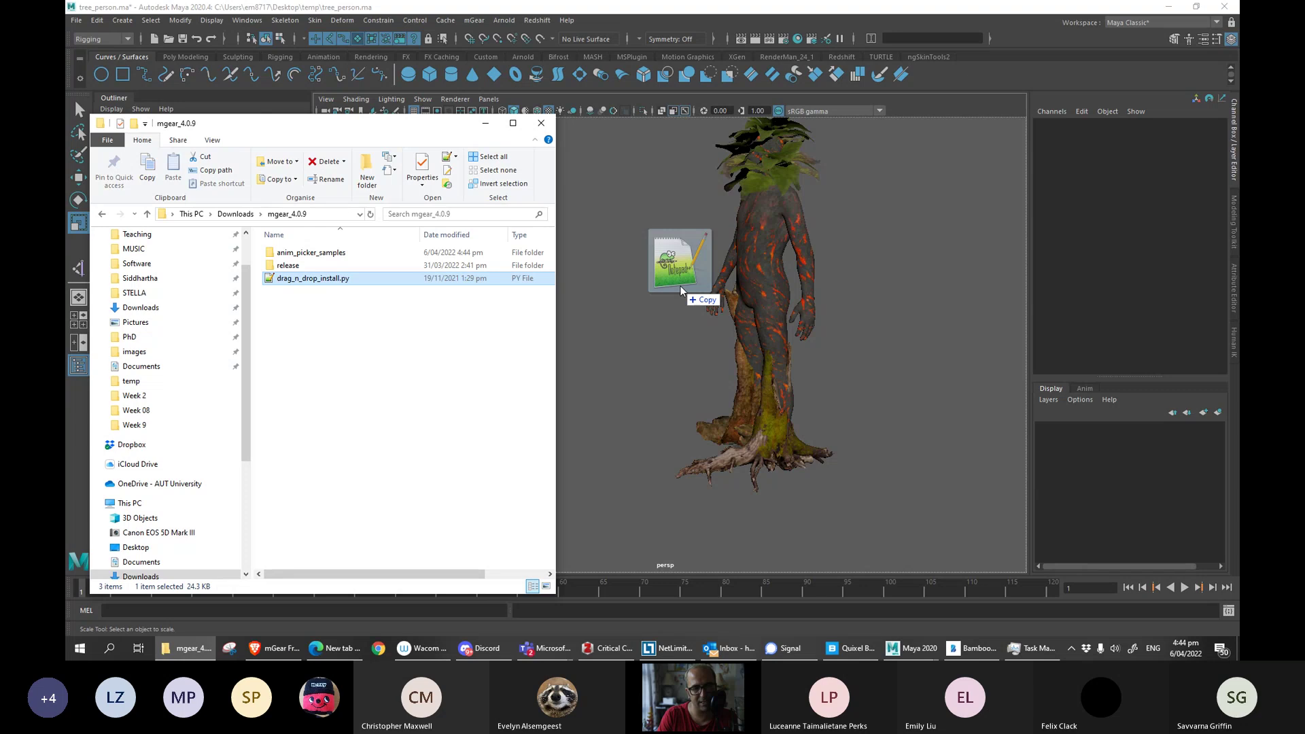
{"action": "left_click_drag", "start_coordinate": [680, 286], "coordinate": [343, 297]}
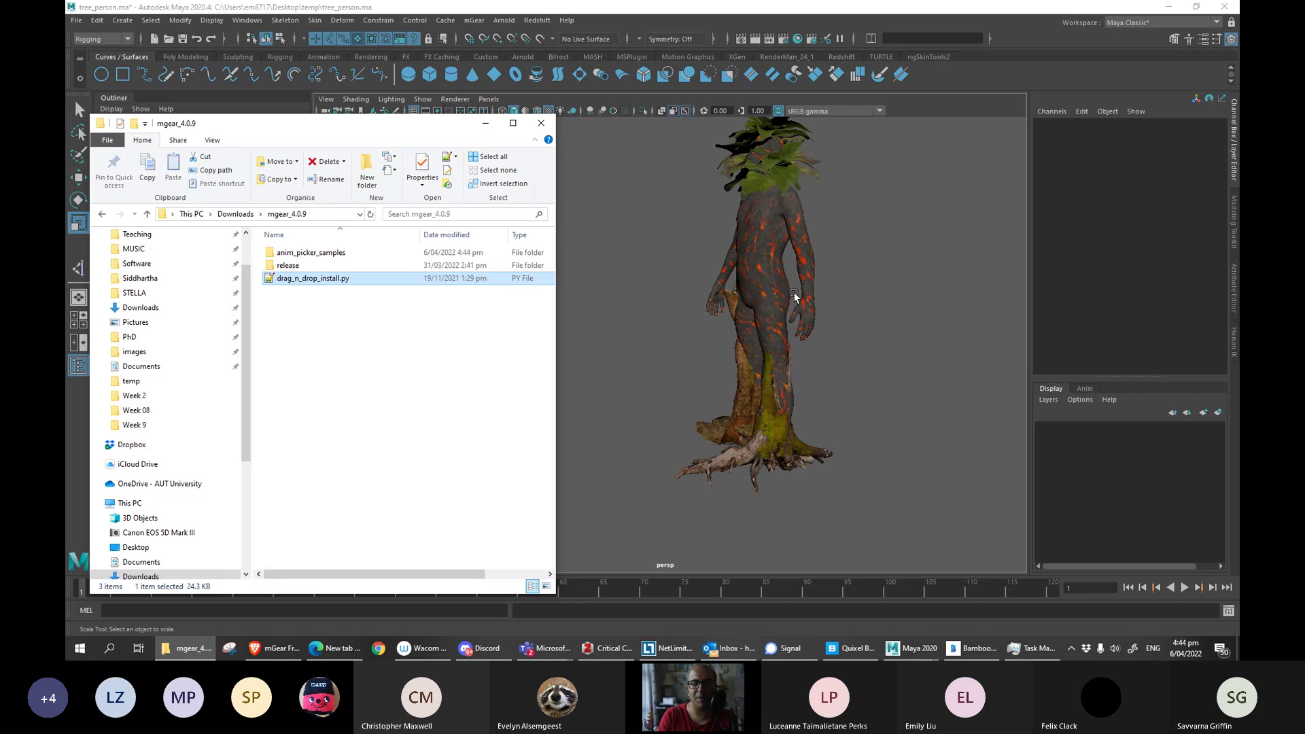
{"action": "left_click", "coordinate": [485, 123]}
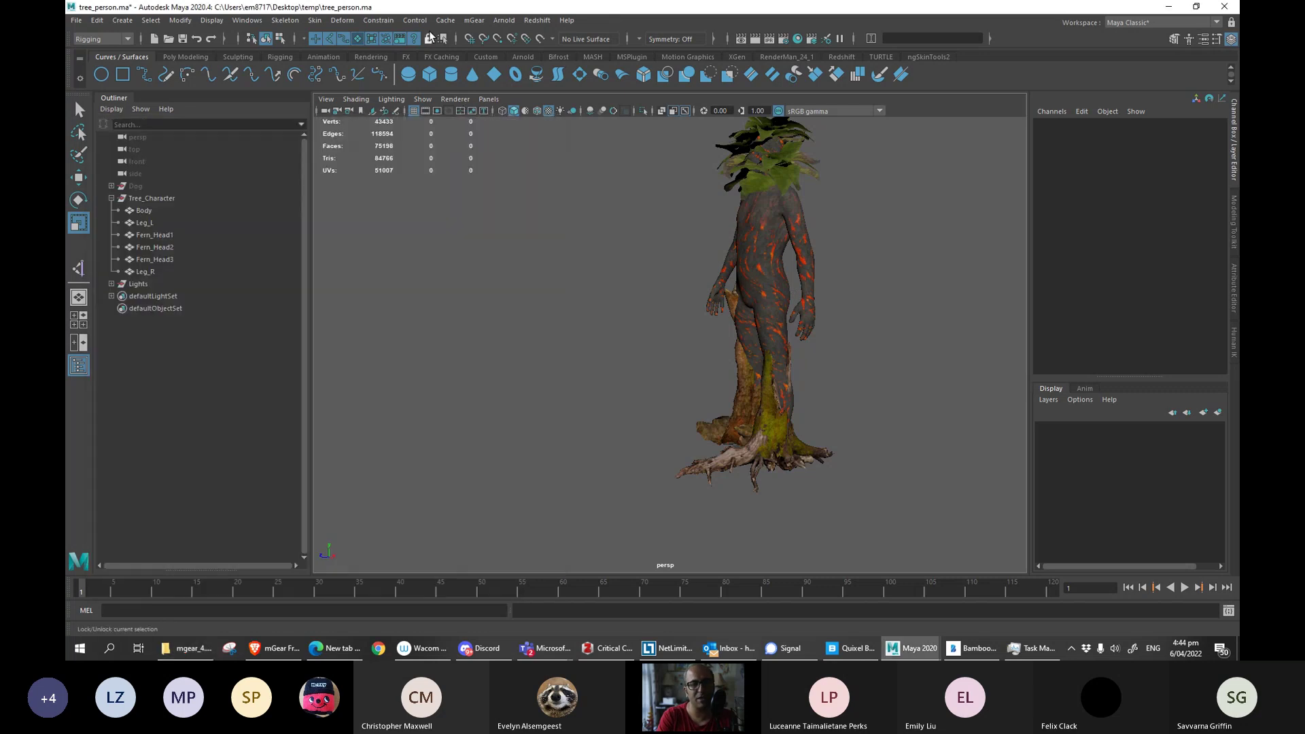
Bring the tree character to the middle of the viewport and open mGear's Shifter Guide Manager.
{"action": "left_click", "coordinate": [474, 19]}
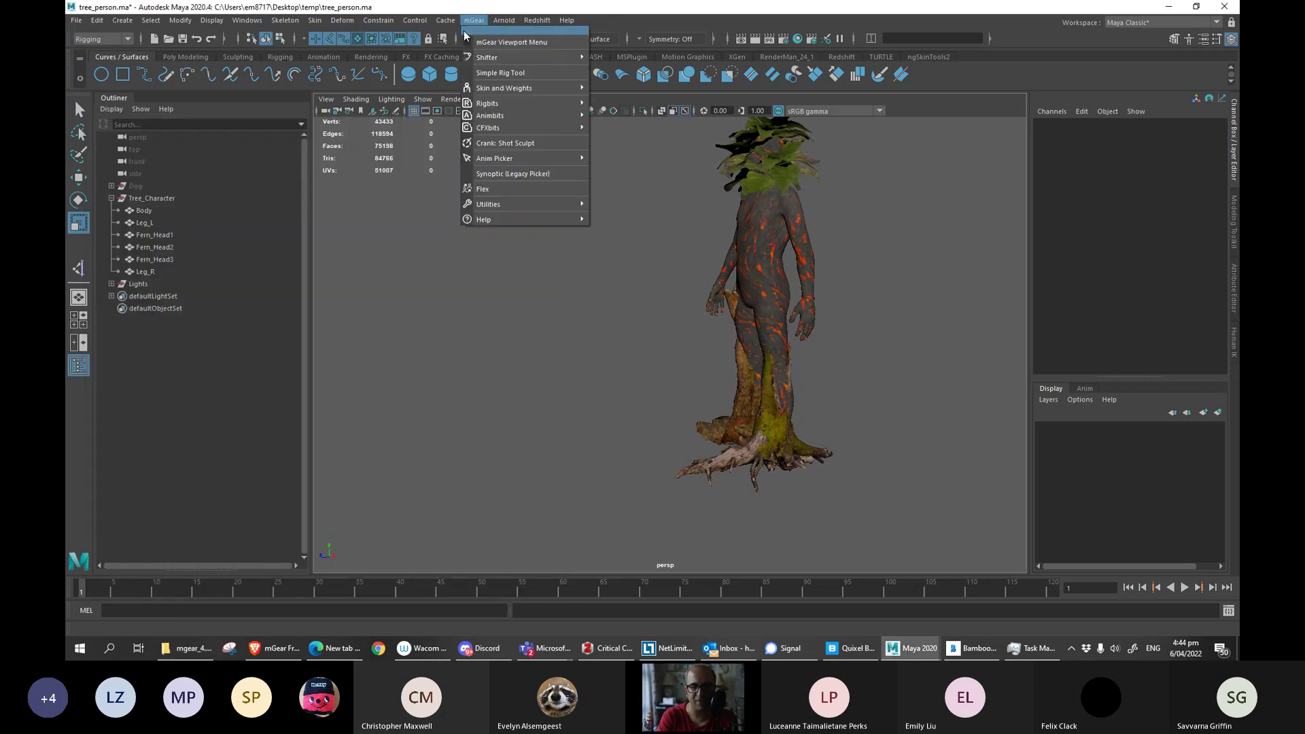
{"action": "left_click_drag", "start_coordinate": [537, 303], "coordinate": [624, 327], "text": "alt"}
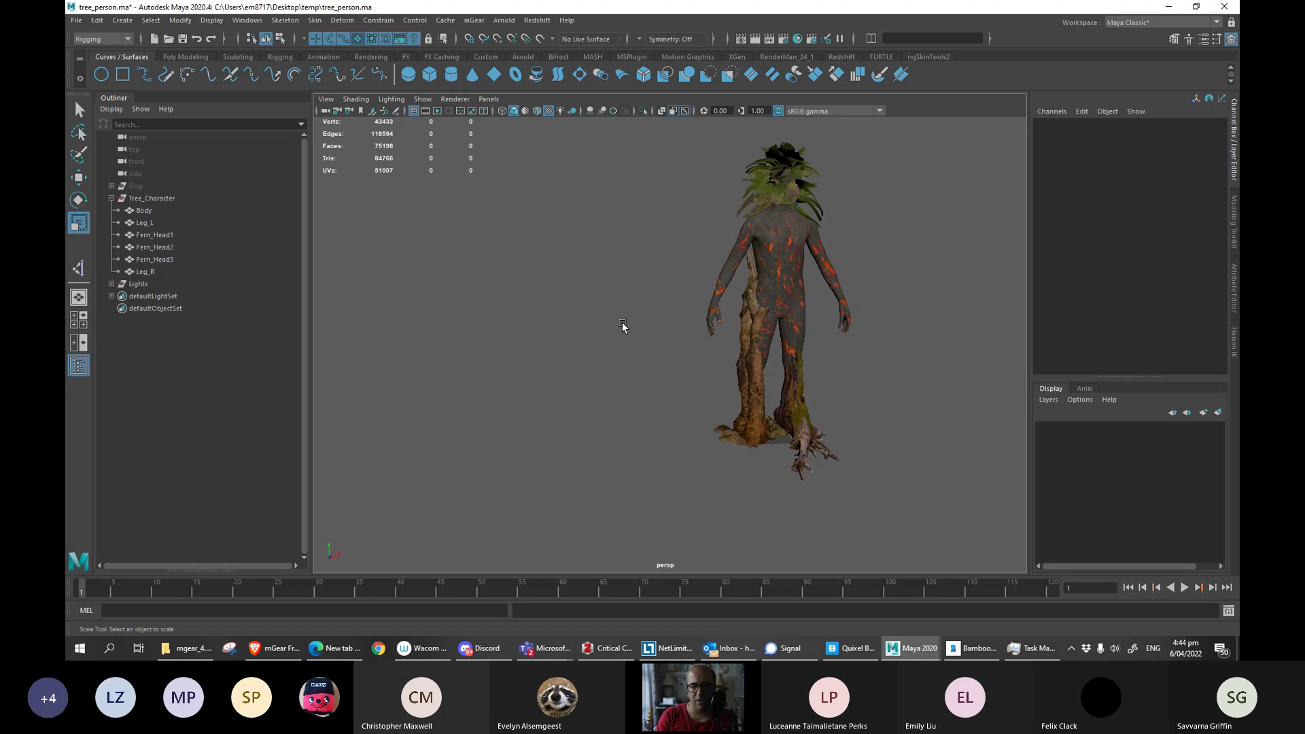
{"action": "middle_click_drag", "start_coordinate": [591, 326], "coordinate": [506, 335], "text": "alt"}
{"action": "scroll", "coordinate": [505, 336], "scroll_direction": "up", "scroll_amount": 1}
{"action": "left_click", "coordinate": [474, 20]}
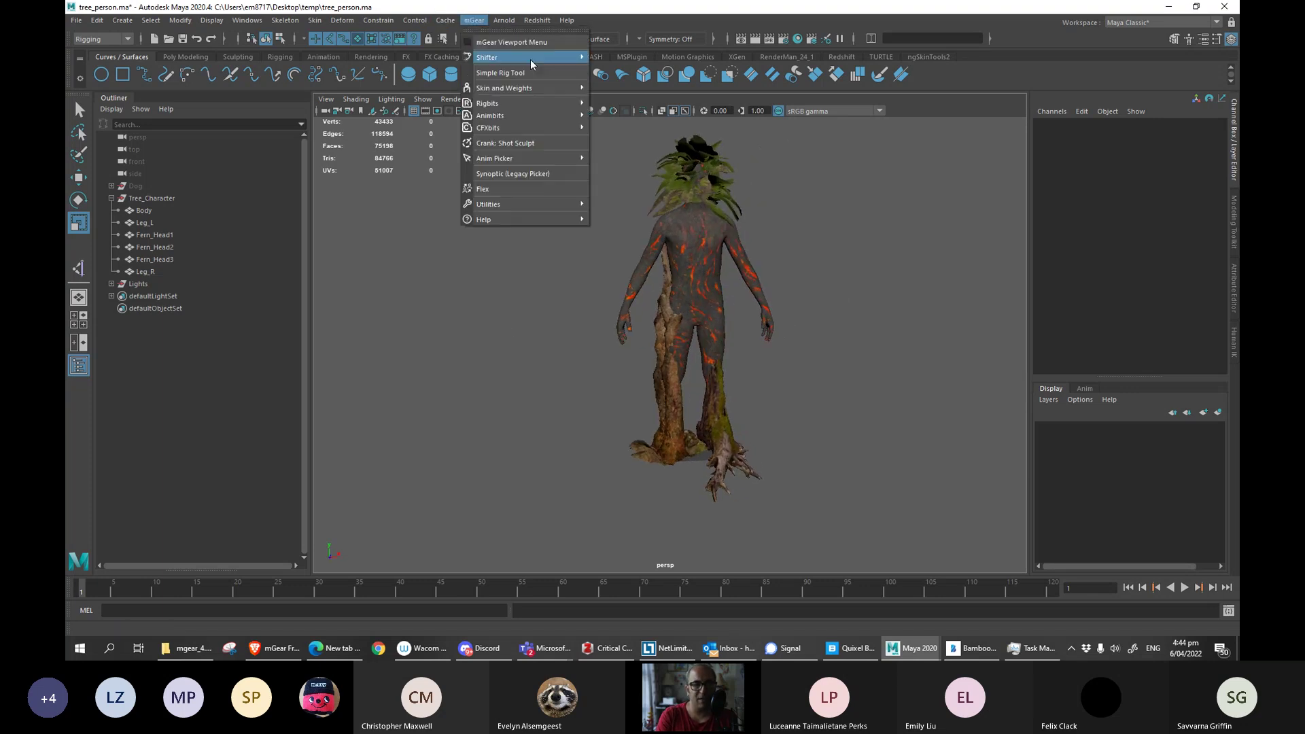
{"action": "mouse_move", "coordinate": [548, 60]}
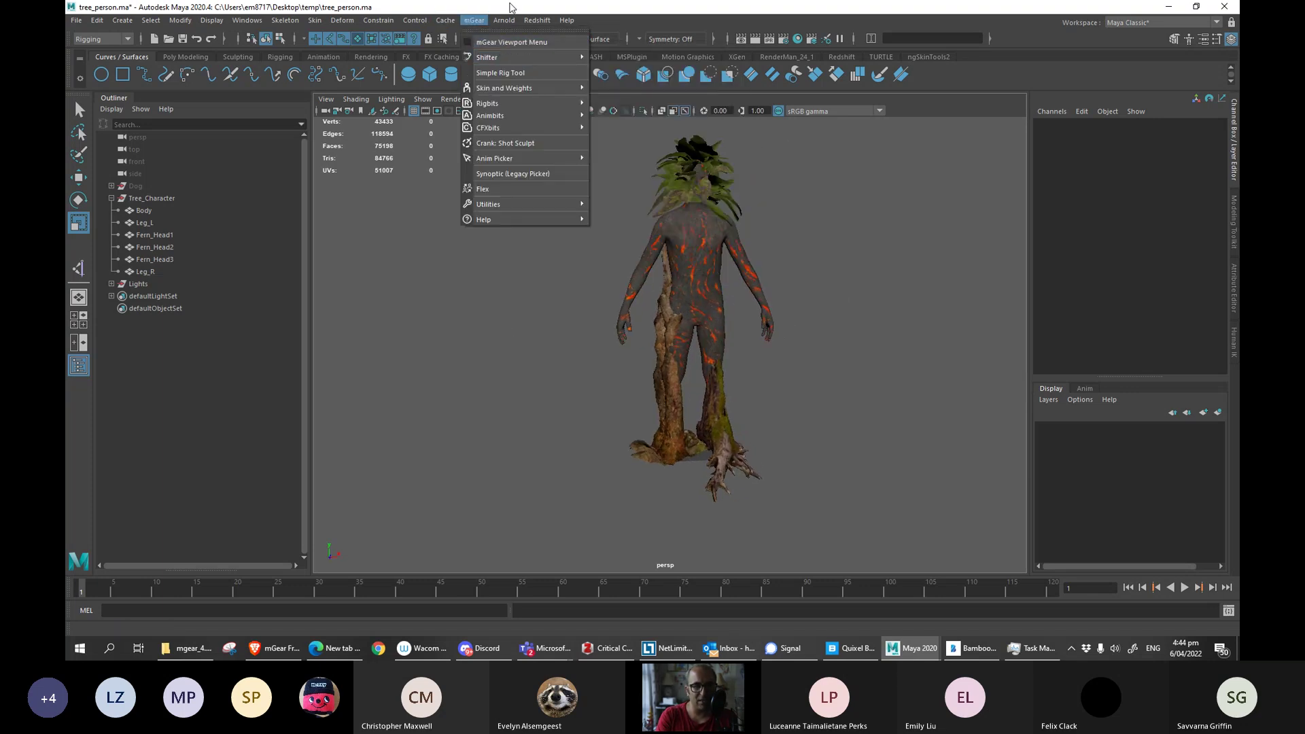
{"action": "mouse_move", "coordinate": [502, 21]}
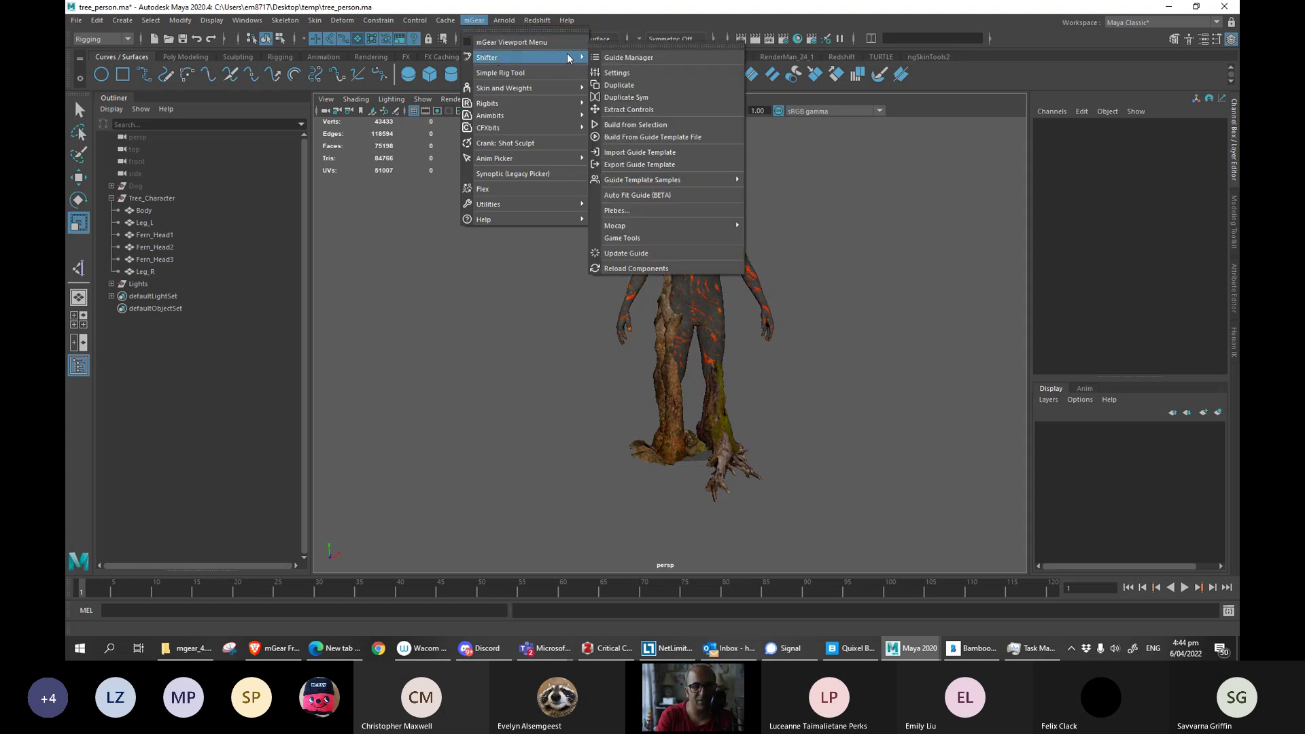
{"action": "left_click", "coordinate": [638, 60]}
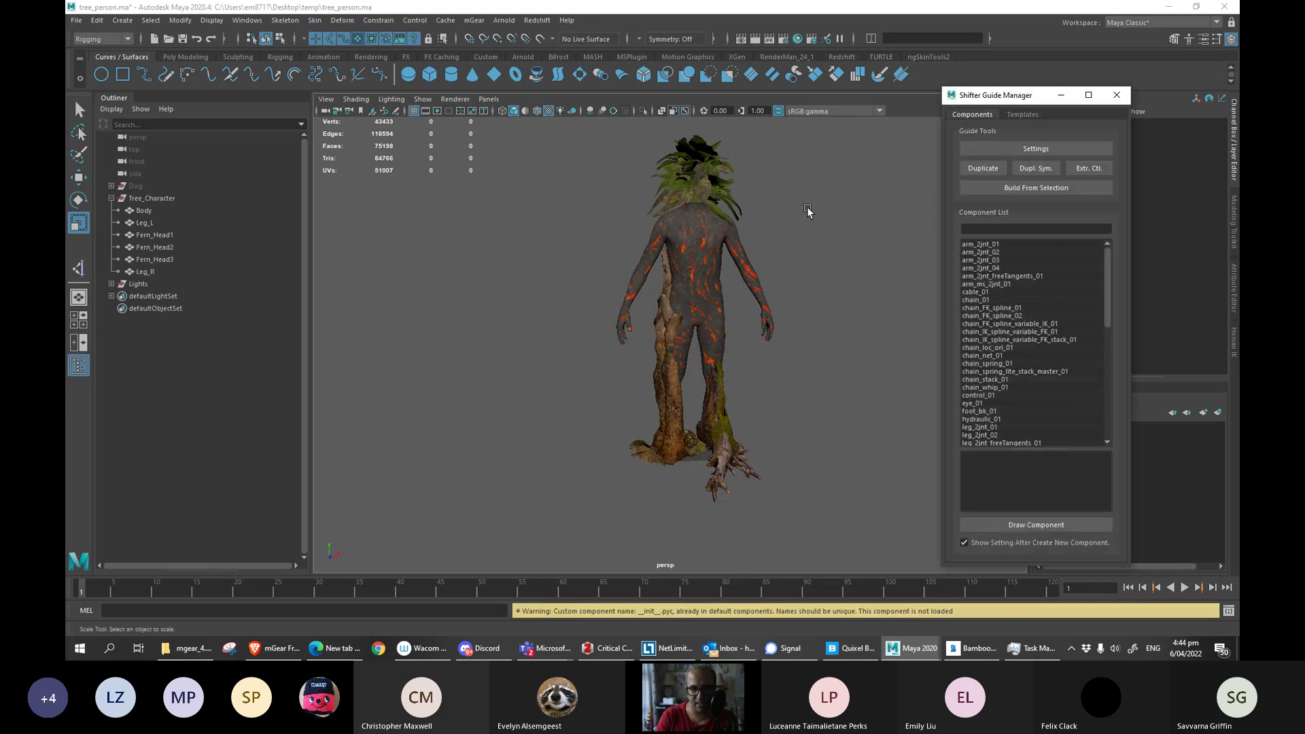
{"action": "left_click_drag", "start_coordinate": [838, 231], "coordinate": [760, 285], "text": "alt"}
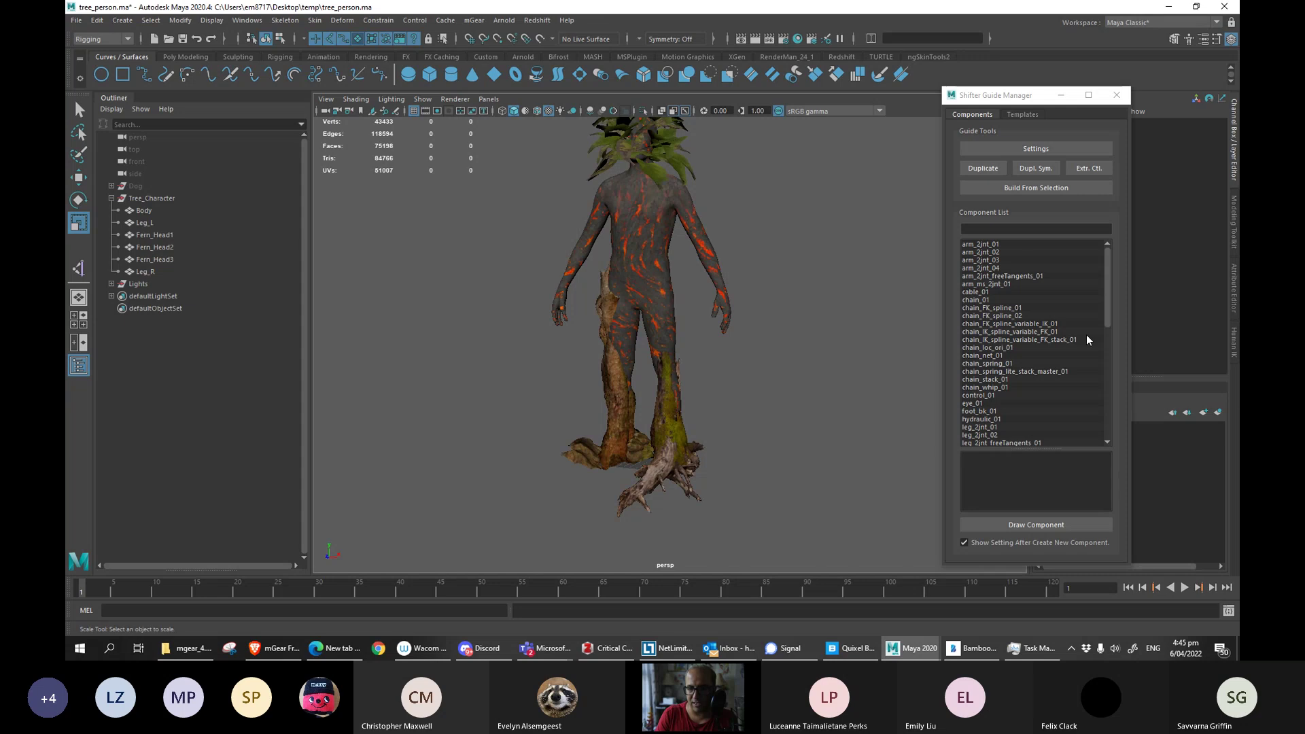
{"action": "left_click_drag", "start_coordinate": [1103, 321], "coordinate": [1090, 256]}
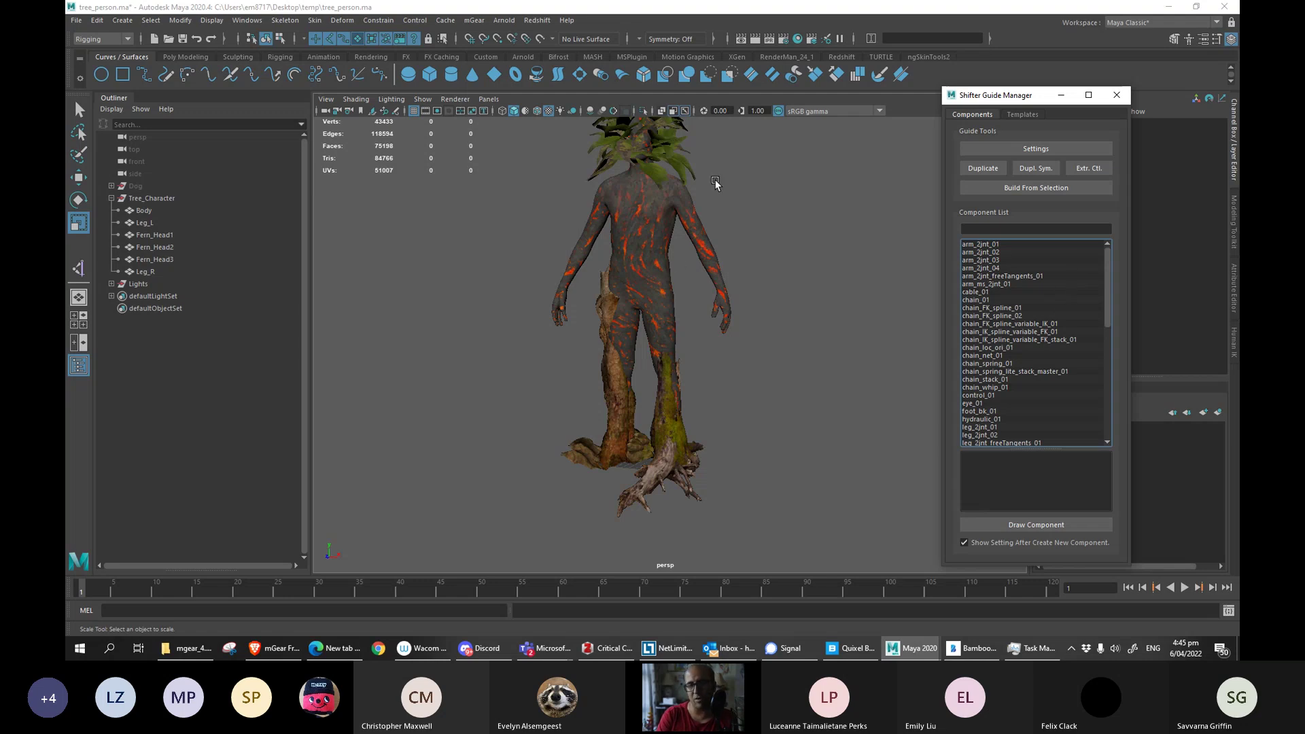
{"action": "left_click_drag", "start_coordinate": [714, 185], "coordinate": [669, 200], "text": "alt"}
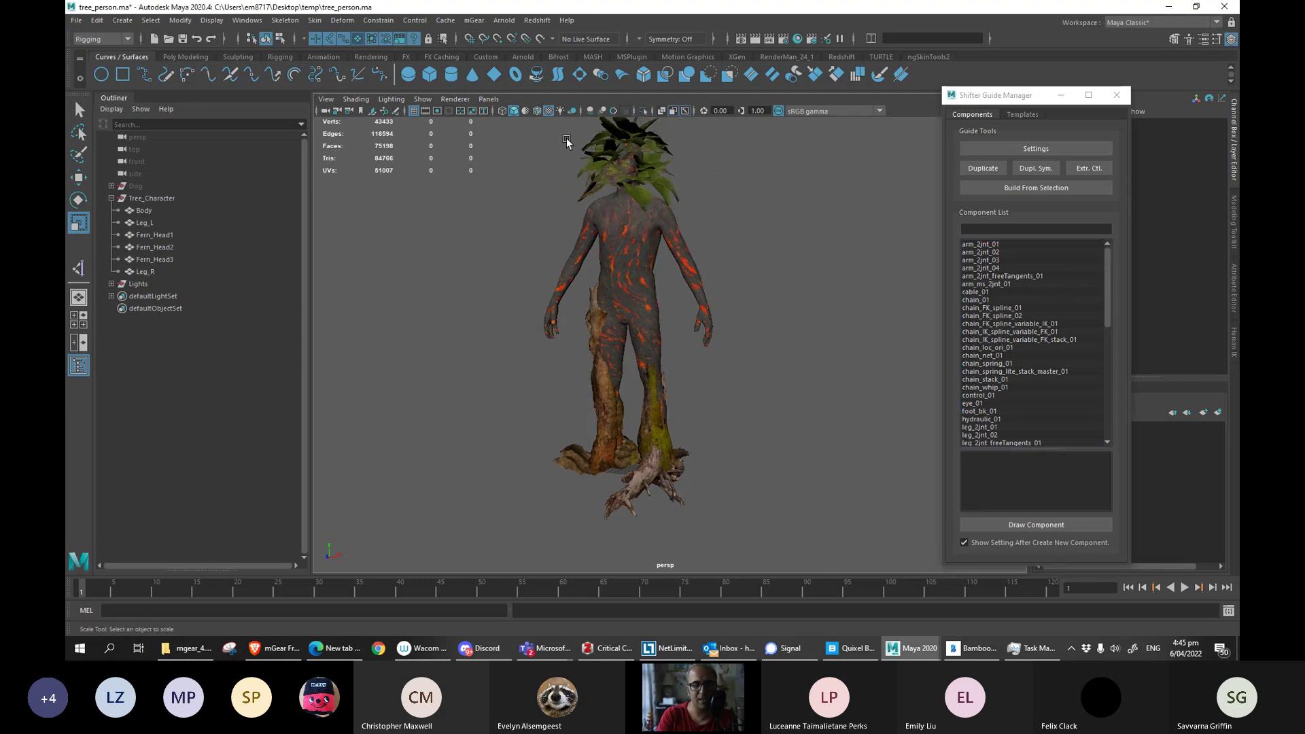
{"action": "left_click", "coordinate": [474, 23]}
{"action": "mouse_move", "coordinate": [528, 59]}
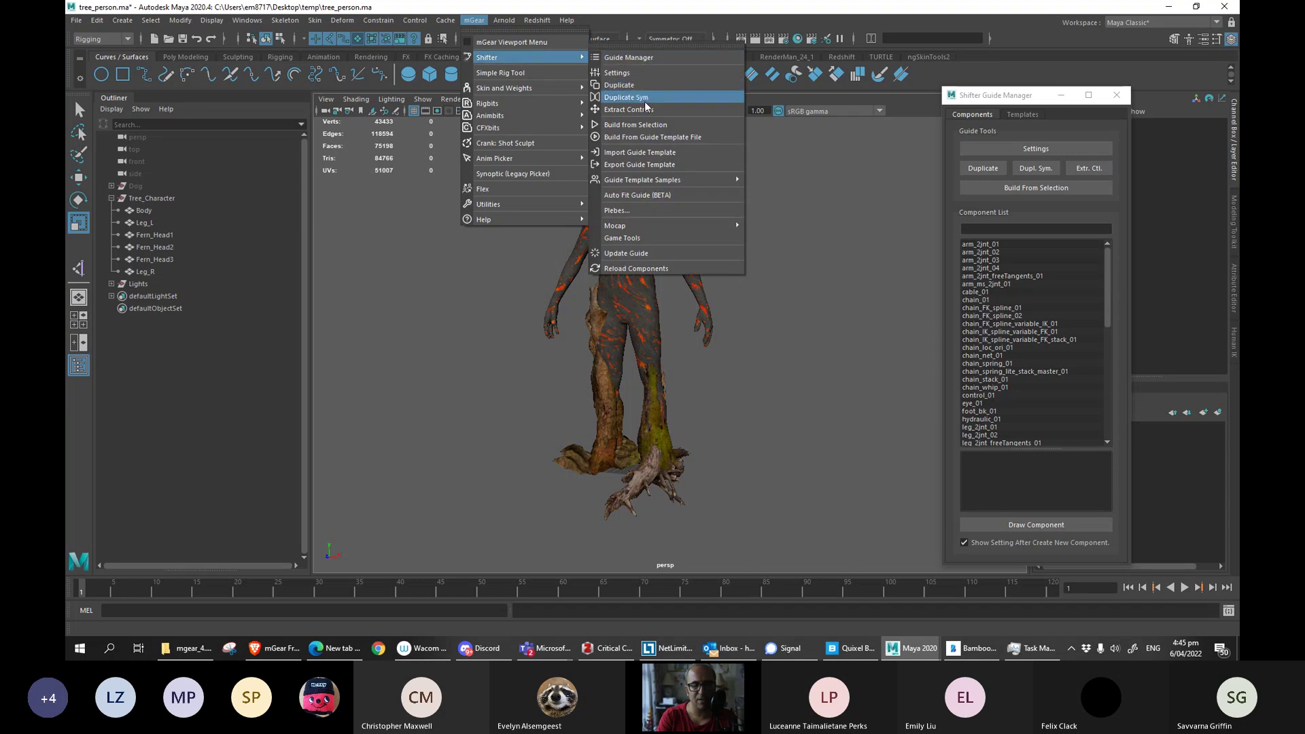
{"action": "mouse_move", "coordinate": [483, 396]}
{"action": "left_mouse_down", "text": "alt"}
{"action": "mouse_move", "coordinate": [467, 406]}
{"action": "mouse_move", "coordinate": [501, 408]}
{"action": "left_mouse_up", "text": "alt"}
{"action": "scroll", "coordinate": [485, 403], "scroll_direction": "up", "scroll_amount": 2}
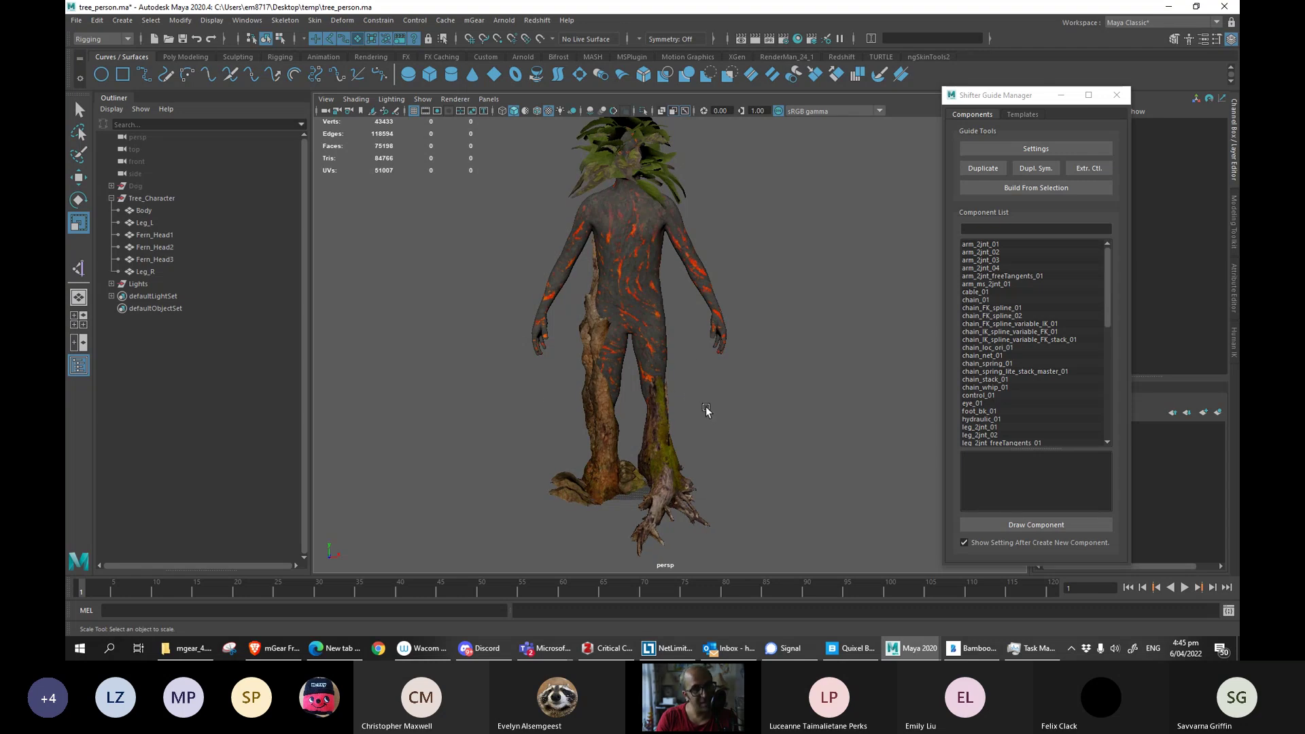
Look through mGear's Shifter guide template samples, then briefly bring the hidden Dog model into view and hide it again.
{"action": "left_click", "coordinate": [476, 20]}
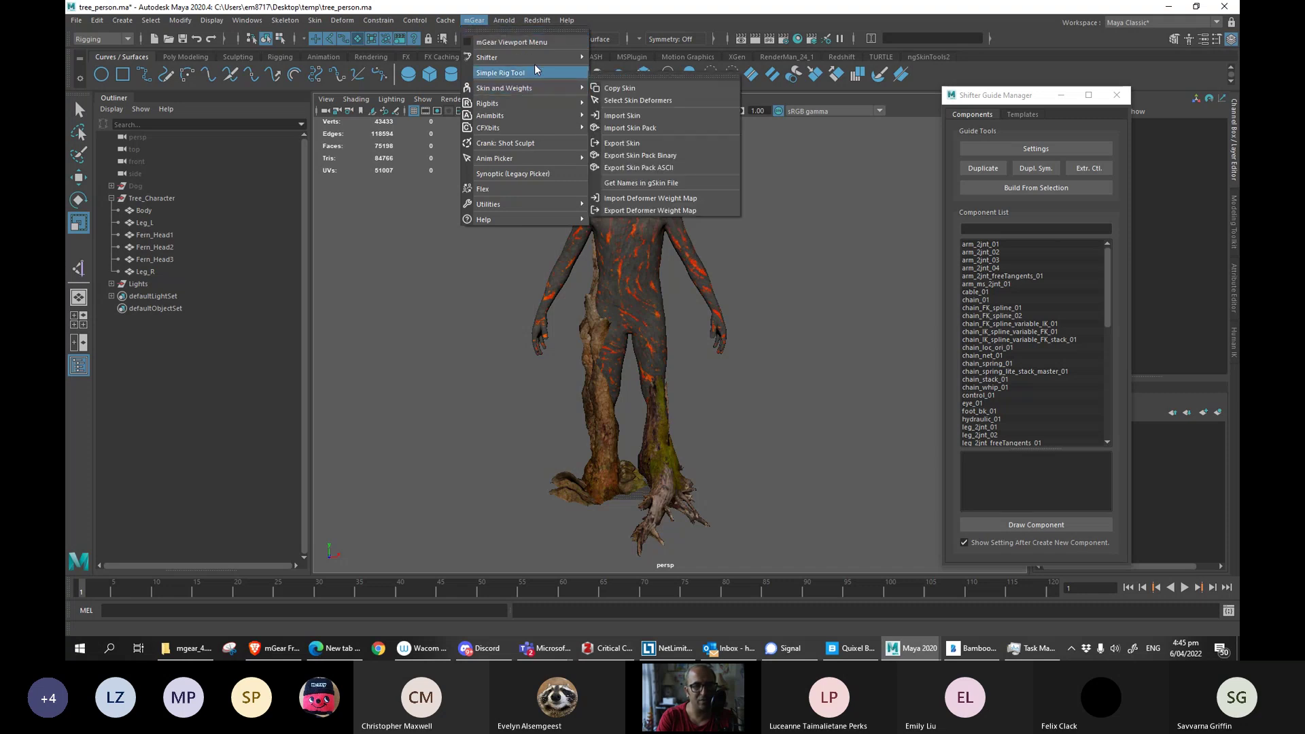
{"action": "mouse_move", "coordinate": [547, 62]}
{"action": "mouse_move", "coordinate": [694, 185]}
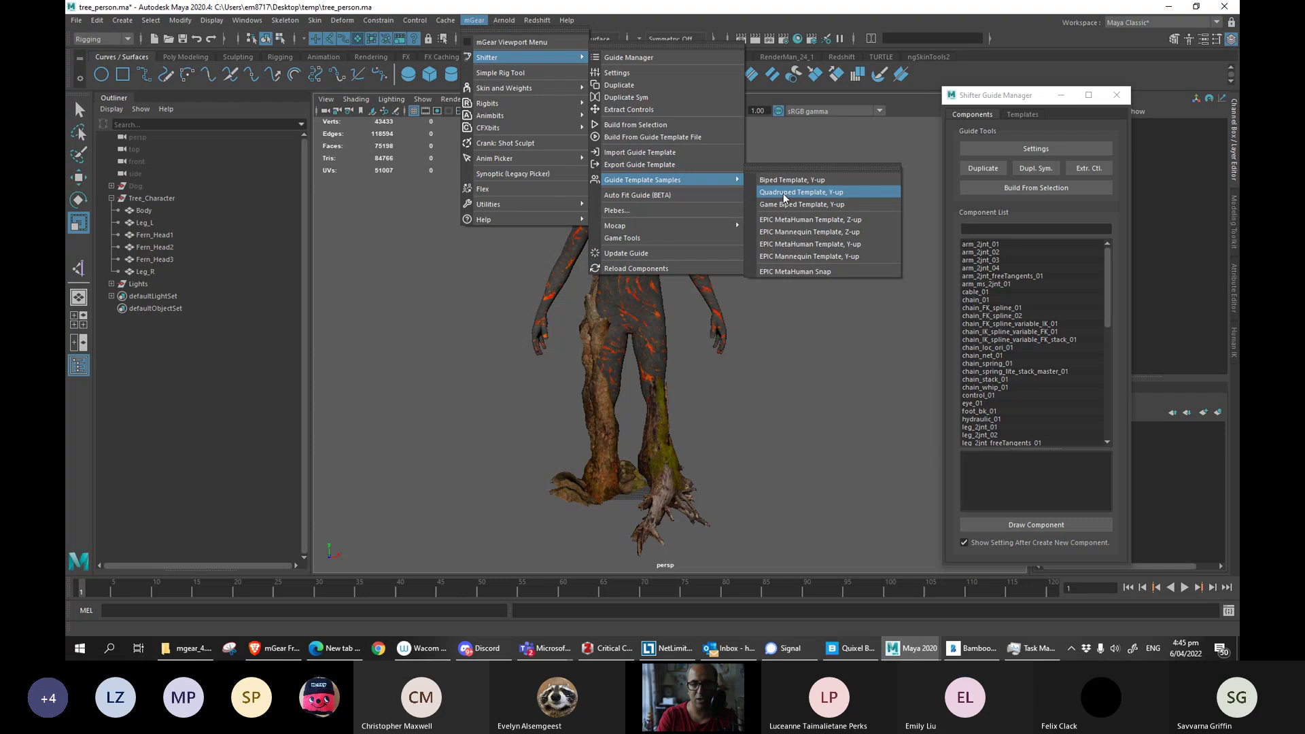
{"action": "left_click", "coordinate": [793, 192]}
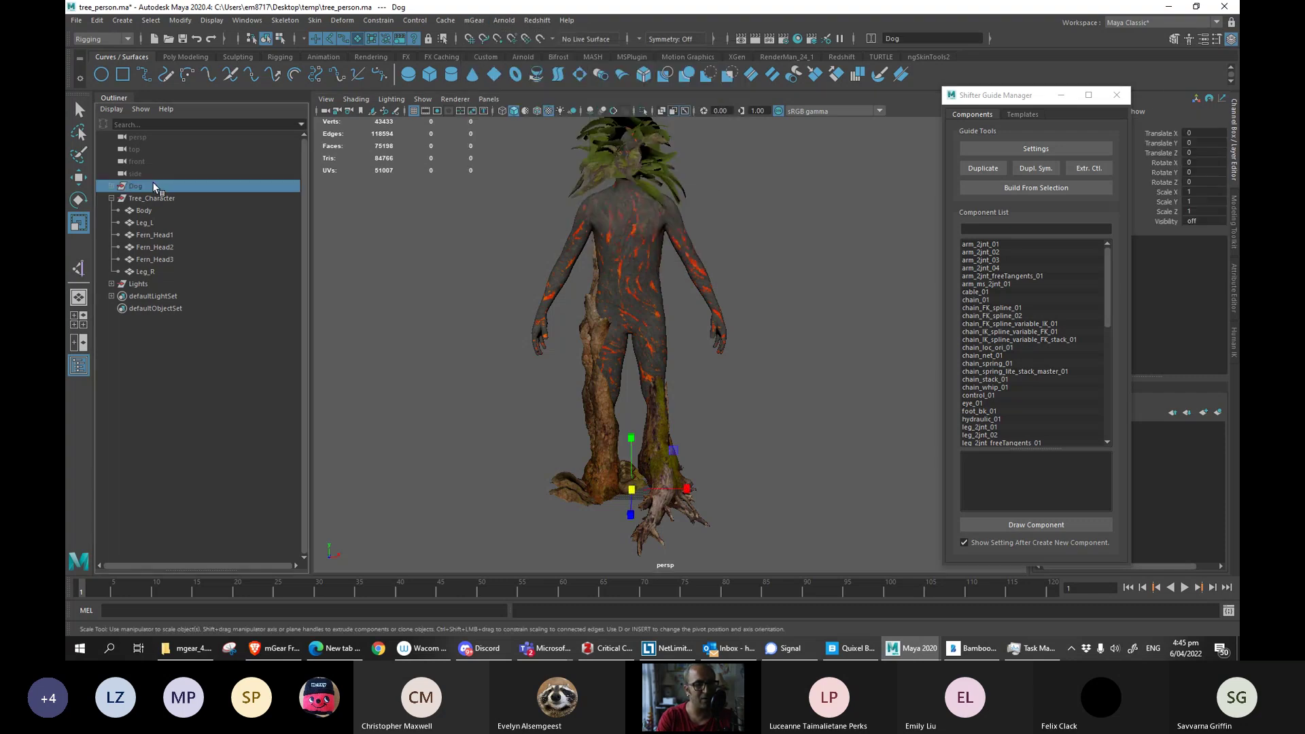
{"action": "middle_click_drag", "start_coordinate": [617, 119], "coordinate": [420, 355], "text": "alt"}
{"action": "right_click_drag", "start_coordinate": [419, 354], "coordinate": [222, 295], "text": "alt"}
{"action": "left_click_drag", "start_coordinate": [414, 274], "coordinate": [462, 269], "text": "alt"}
{"action": "key", "text": "ctrl+h"}
{"action": "scroll", "coordinate": [462, 269], "scroll_direction": "up", "scroll_amount": 3}
{"action": "middle_click_drag", "start_coordinate": [462, 269], "coordinate": [602, 204], "text": "alt"}
{"action": "scroll", "coordinate": [602, 204], "scroll_direction": "down", "scroll_amount": 2}
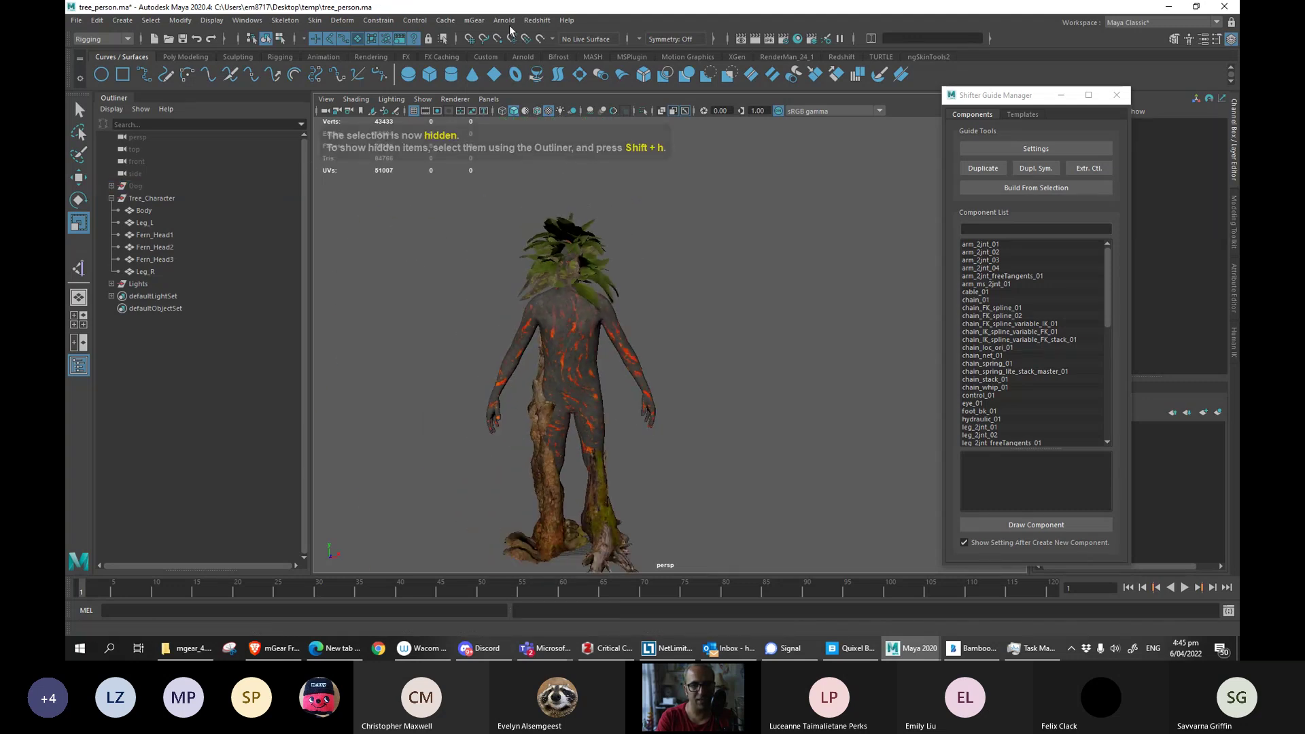
Import mGear's Biped Template, Y-up sample guide into the tree character scene.
{"action": "left_click", "coordinate": [473, 20]}
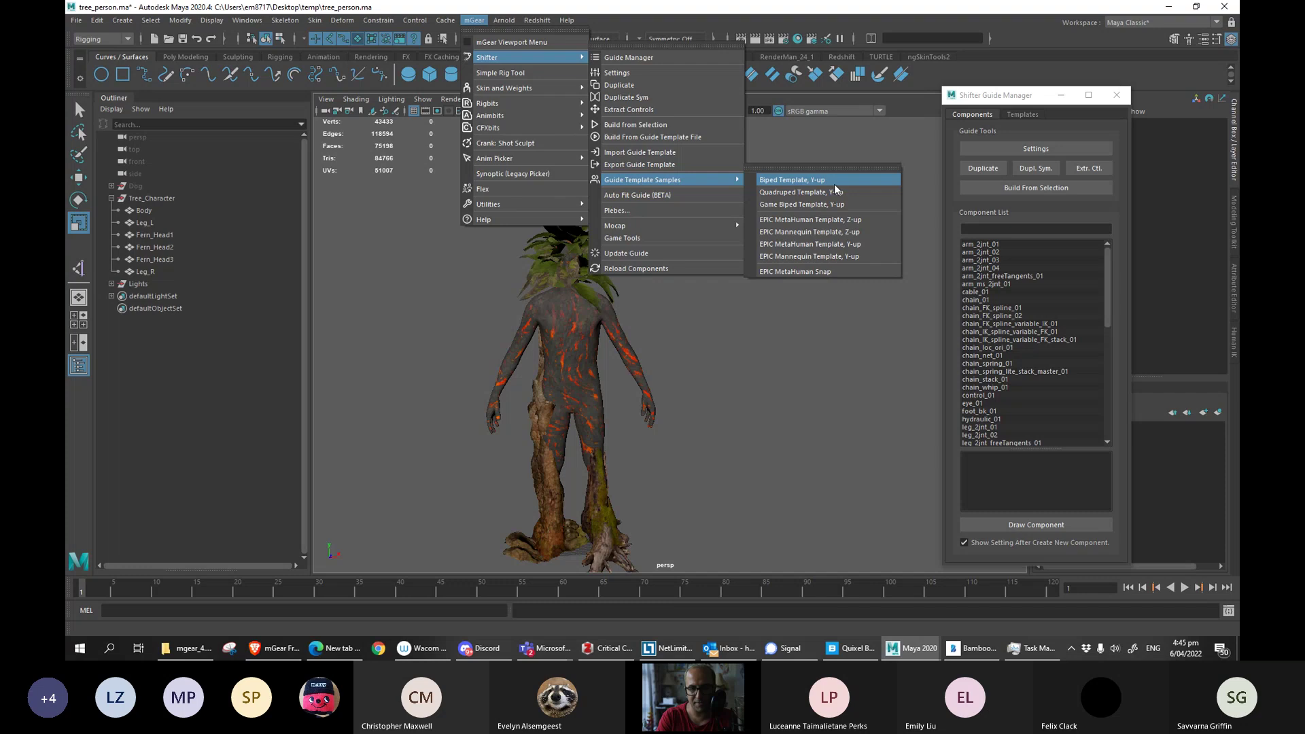
{"action": "left_click", "coordinate": [838, 181]}
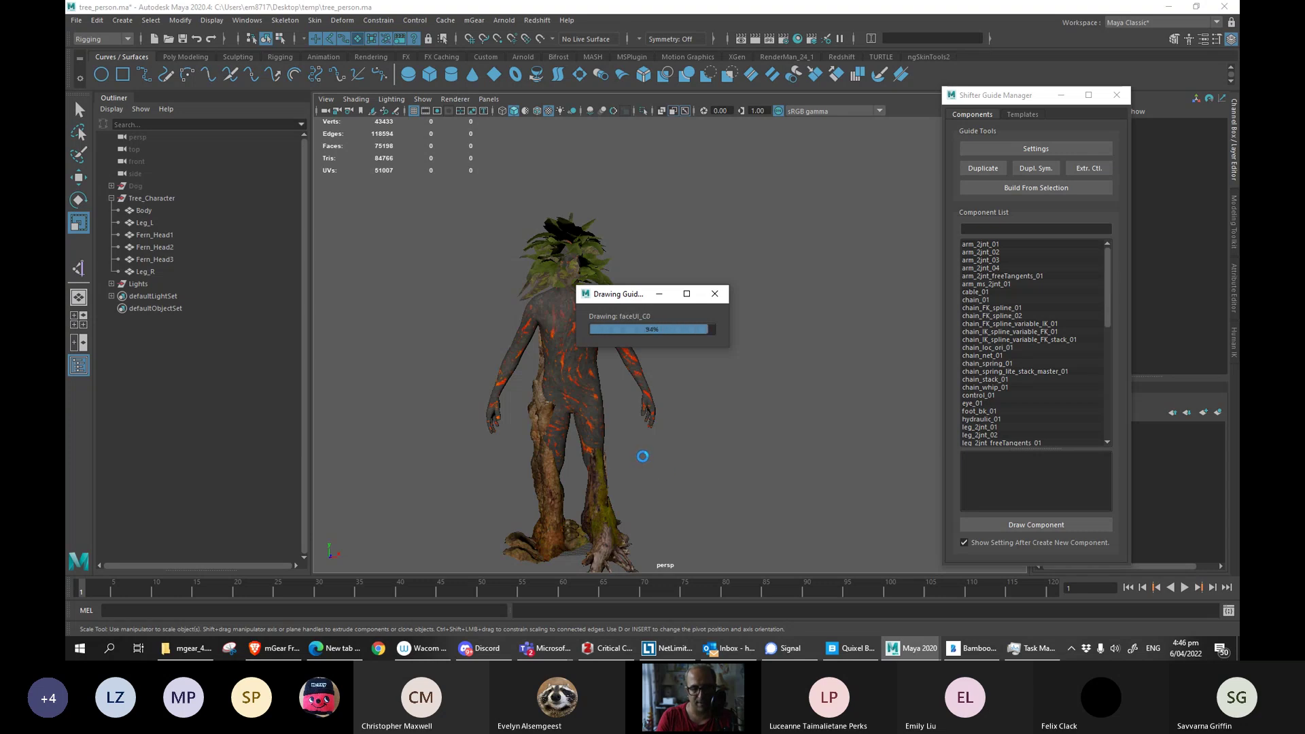
{"action": "scroll", "coordinate": [661, 452], "scroll_direction": "up", "scroll_amount": 8}
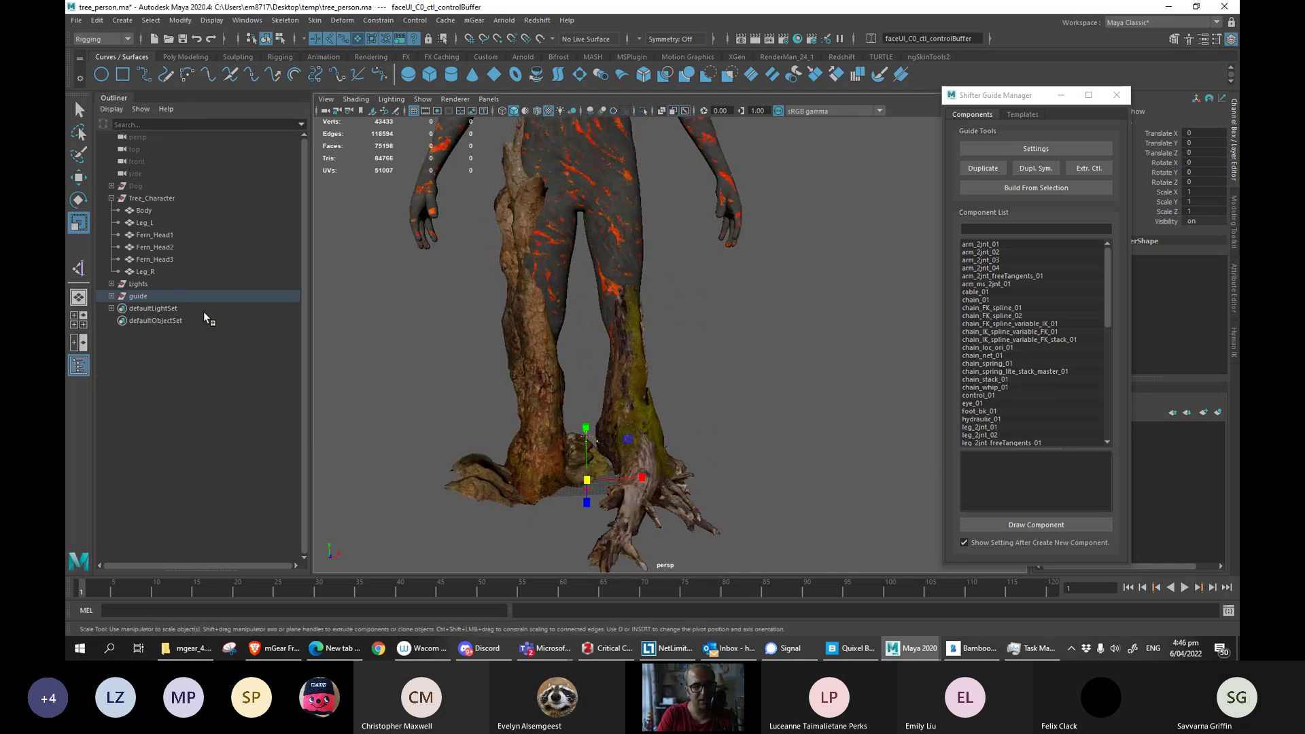
Try scaling the guide group uniformly to about 7.13, undo the scaling, then expand the group and select global_C0_root.
{"action": "left_click", "coordinate": [139, 296]}
{"action": "middle_click_drag", "start_coordinate": [566, 490], "coordinate": [912, 448]}
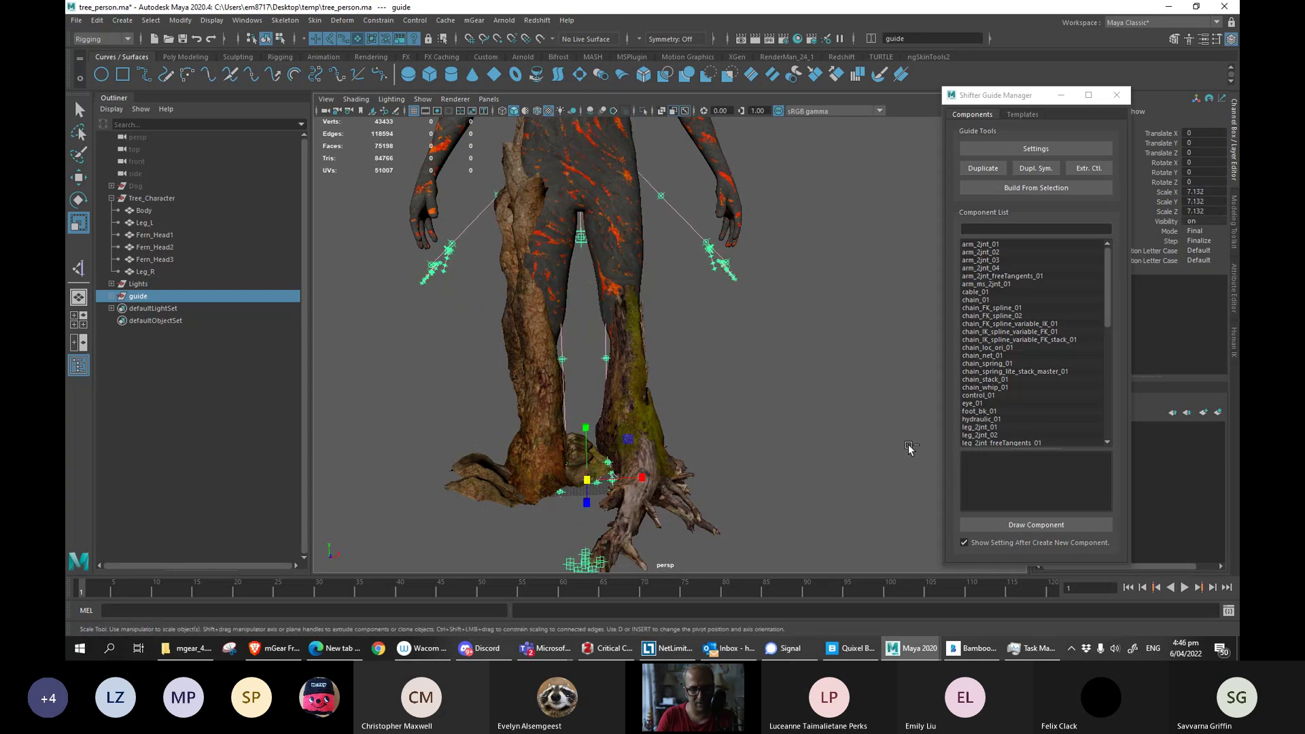
{"action": "key", "text": "ctrl+z"}
{"action": "left_click", "coordinate": [113, 298]}
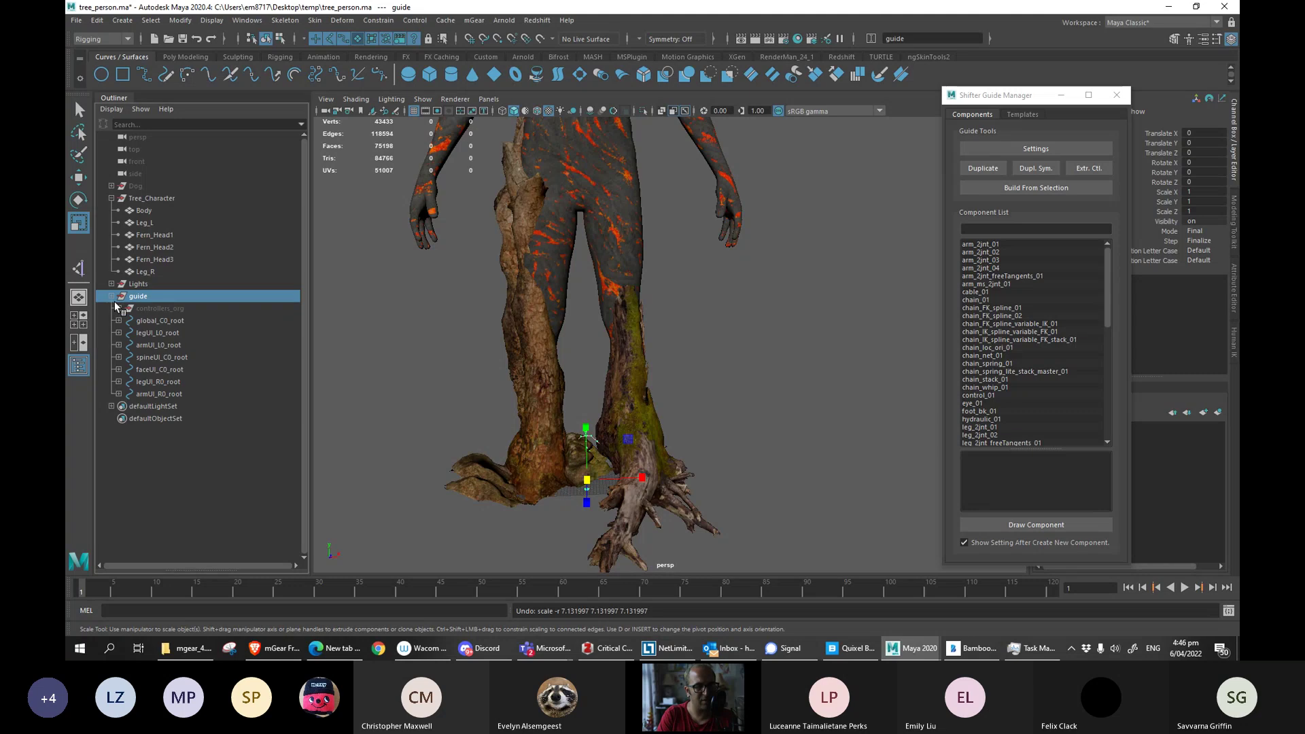
{"action": "left_click", "coordinate": [174, 321]}
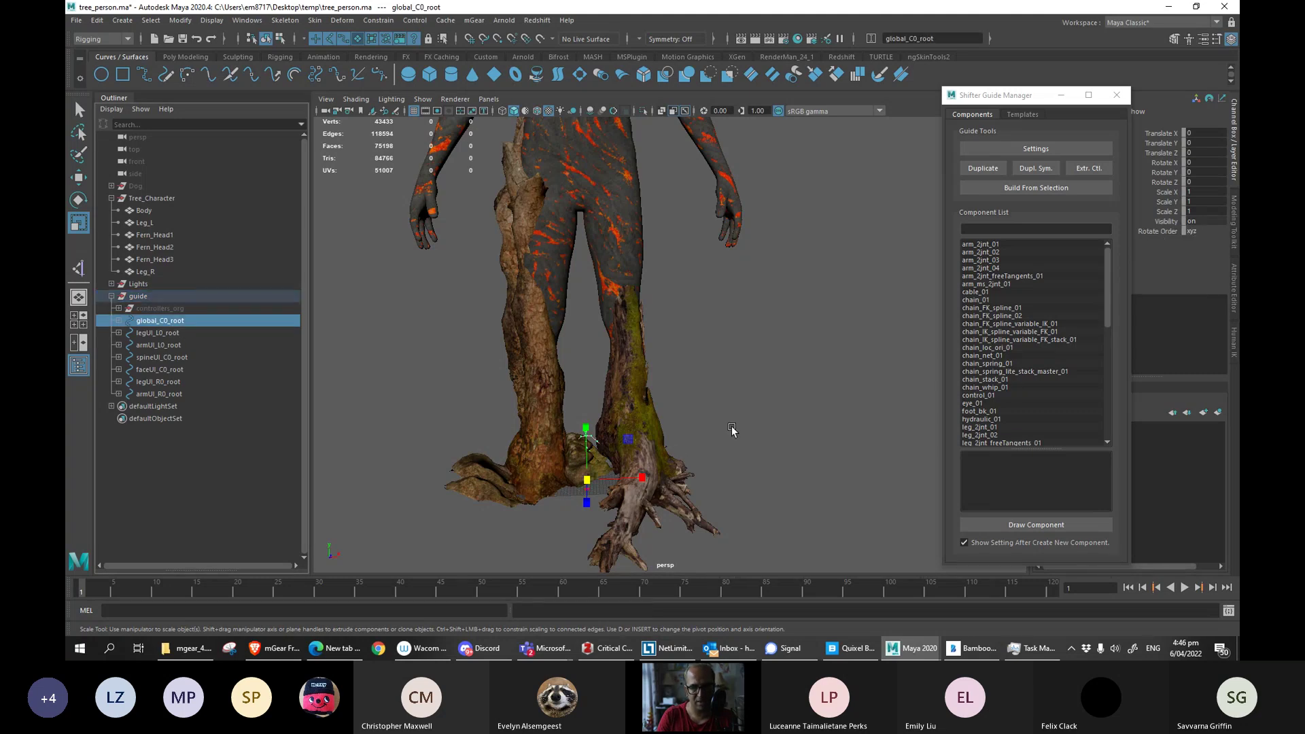
Undo the biped template import and move the Shifter Guide Manager window clear of the Channel Box.
{"action": "key", "text": "ctrl+z"}
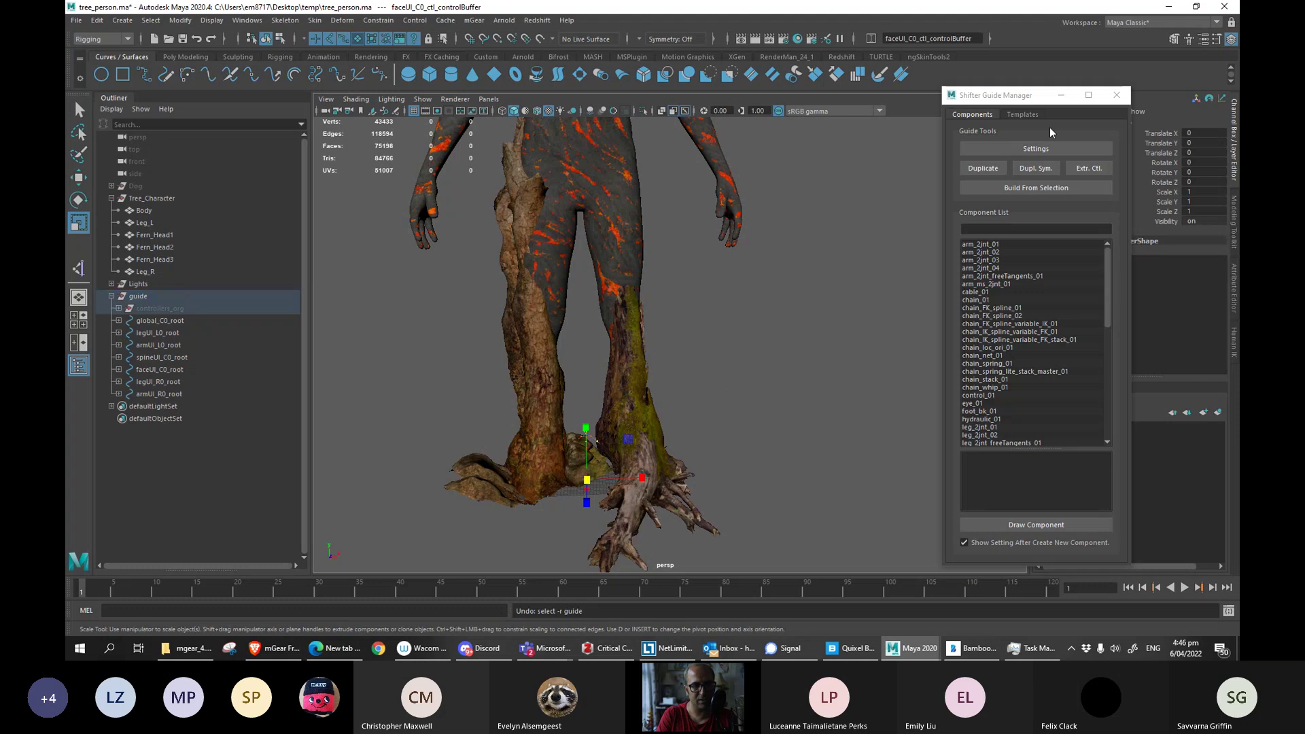
{"action": "left_click_drag", "start_coordinate": [1045, 95], "coordinate": [888, 129]}
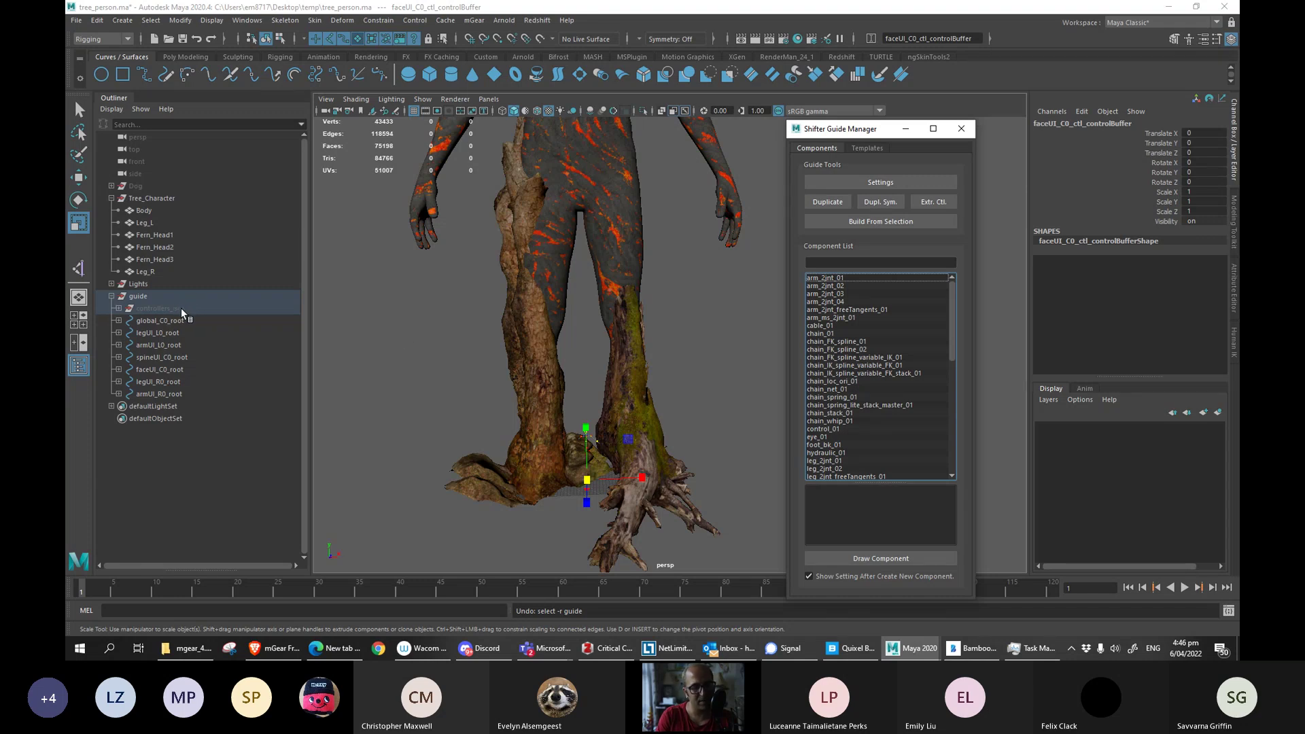
{"action": "key", "text": "ctrl+z"}
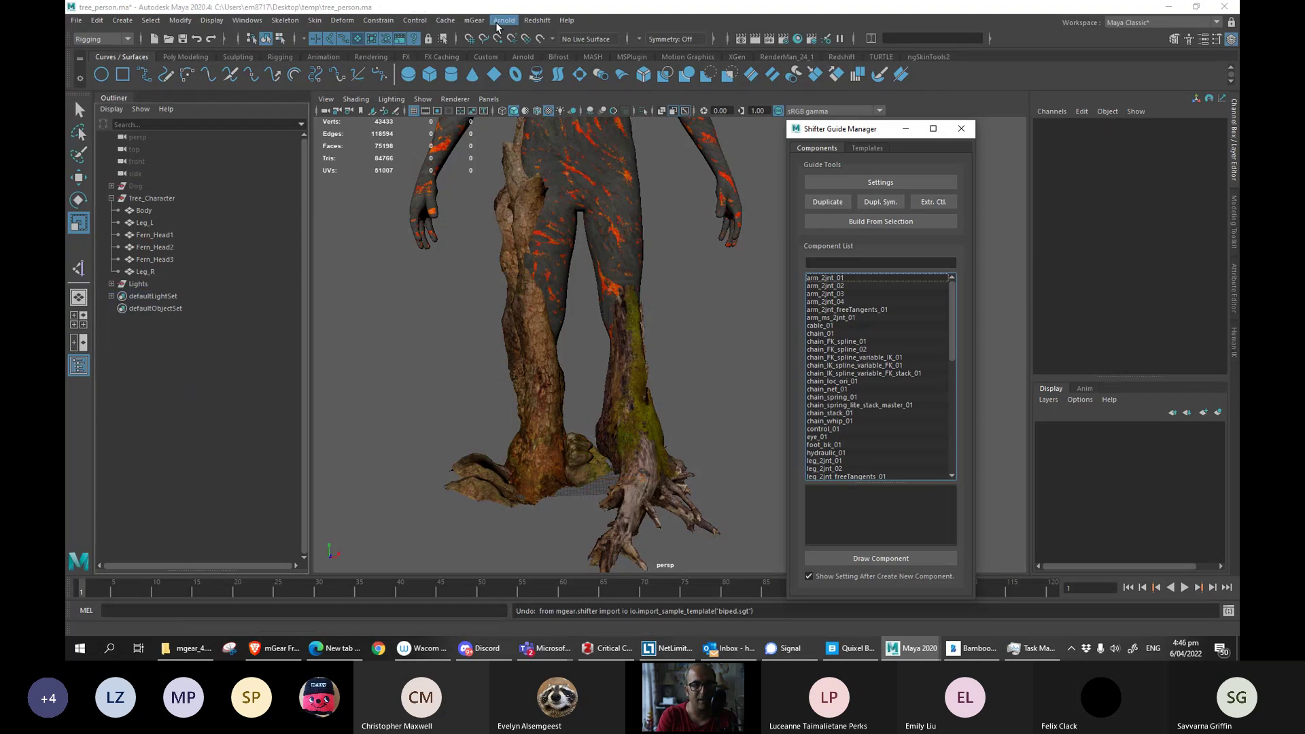
Reimport the Biped Template, Y-up sample guide and look through the contents of its guide and controllers_org groups.
{"action": "left_click", "coordinate": [474, 20]}
{"action": "mouse_move", "coordinate": [570, 60]}
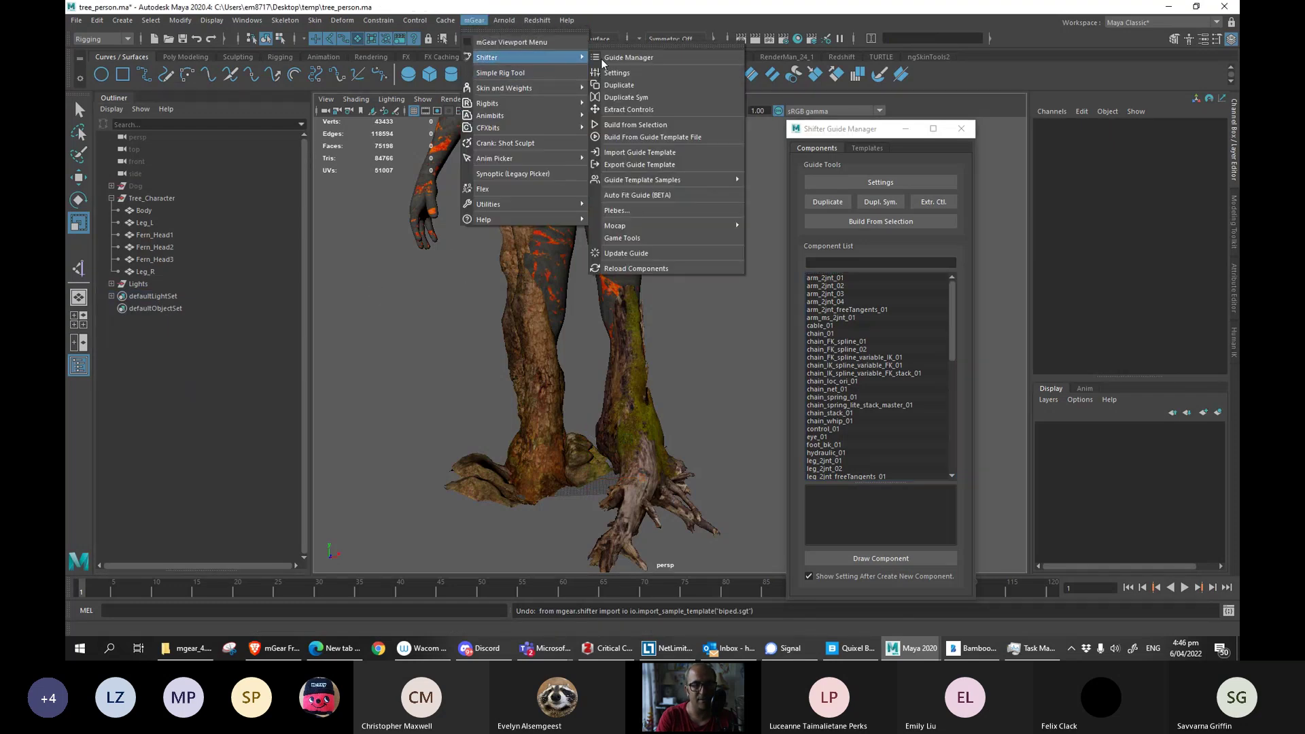
{"action": "mouse_move", "coordinate": [721, 187]}
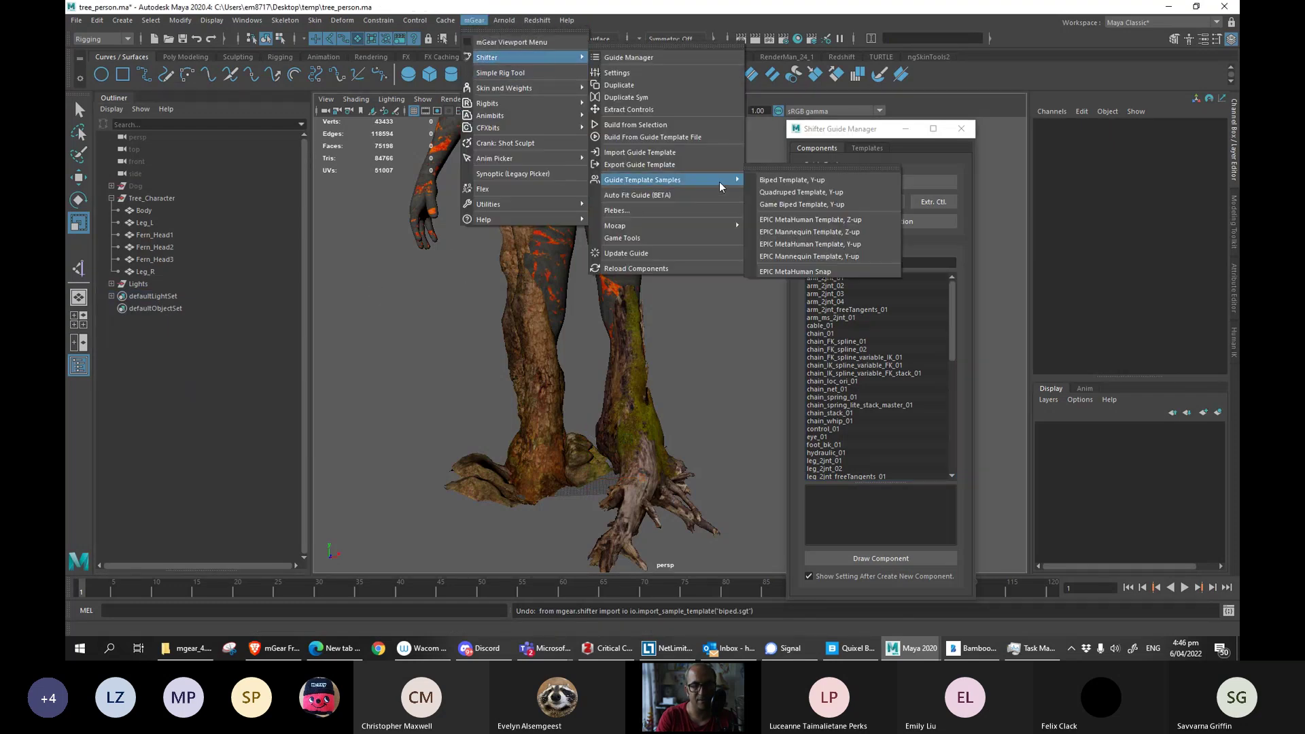
{"action": "left_click", "coordinate": [795, 181]}
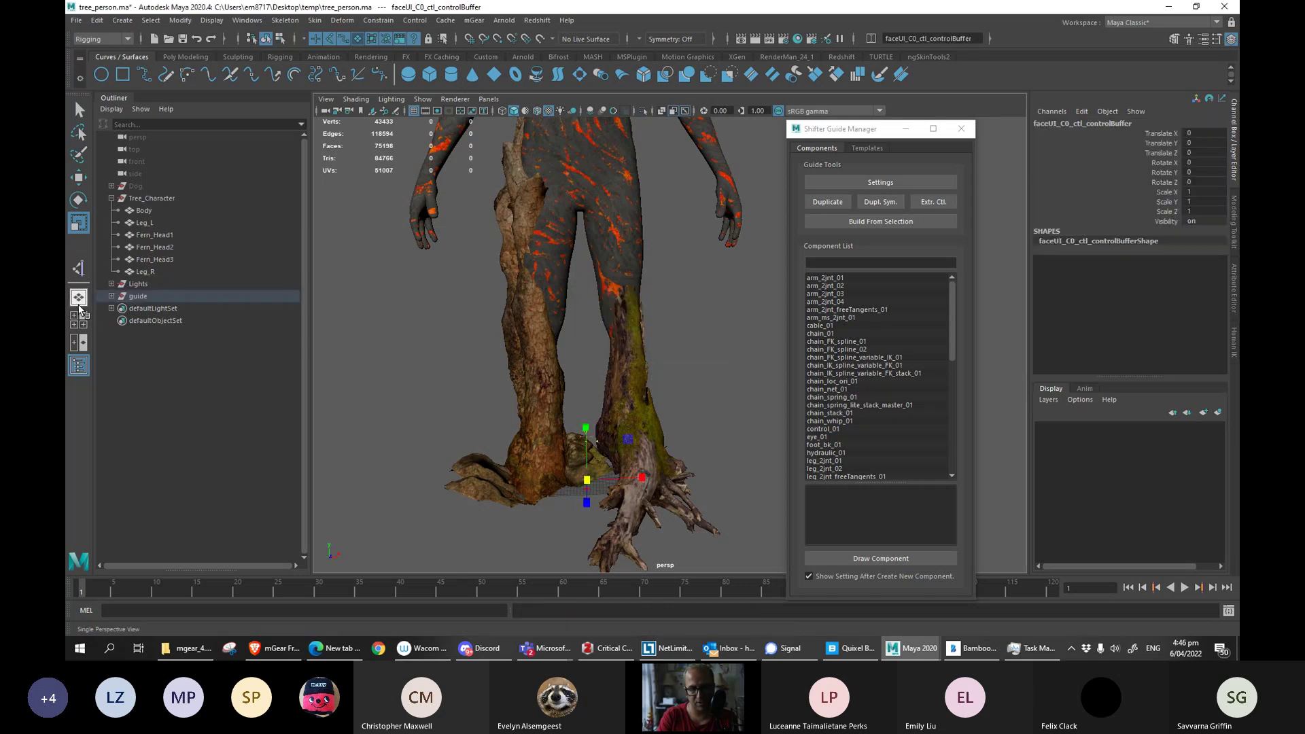
{"action": "left_click", "coordinate": [111, 296]}
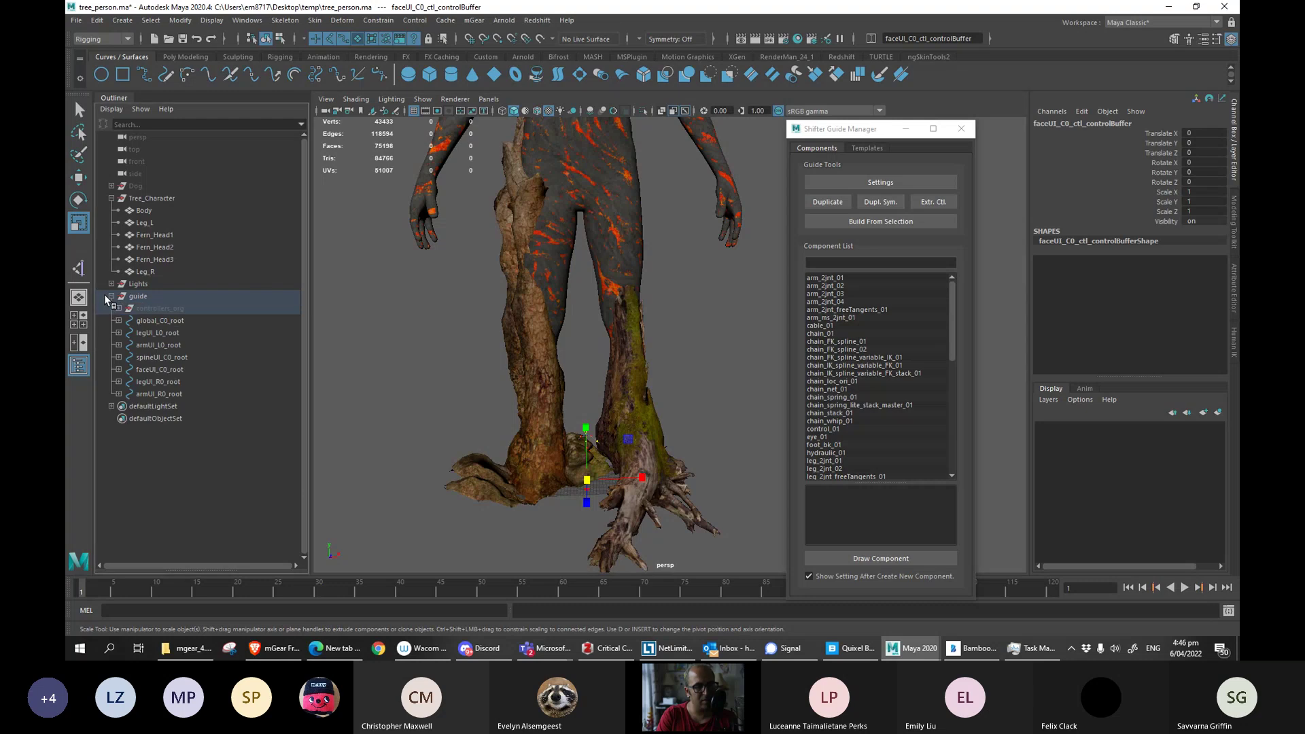
{"action": "left_click", "coordinate": [119, 308]}
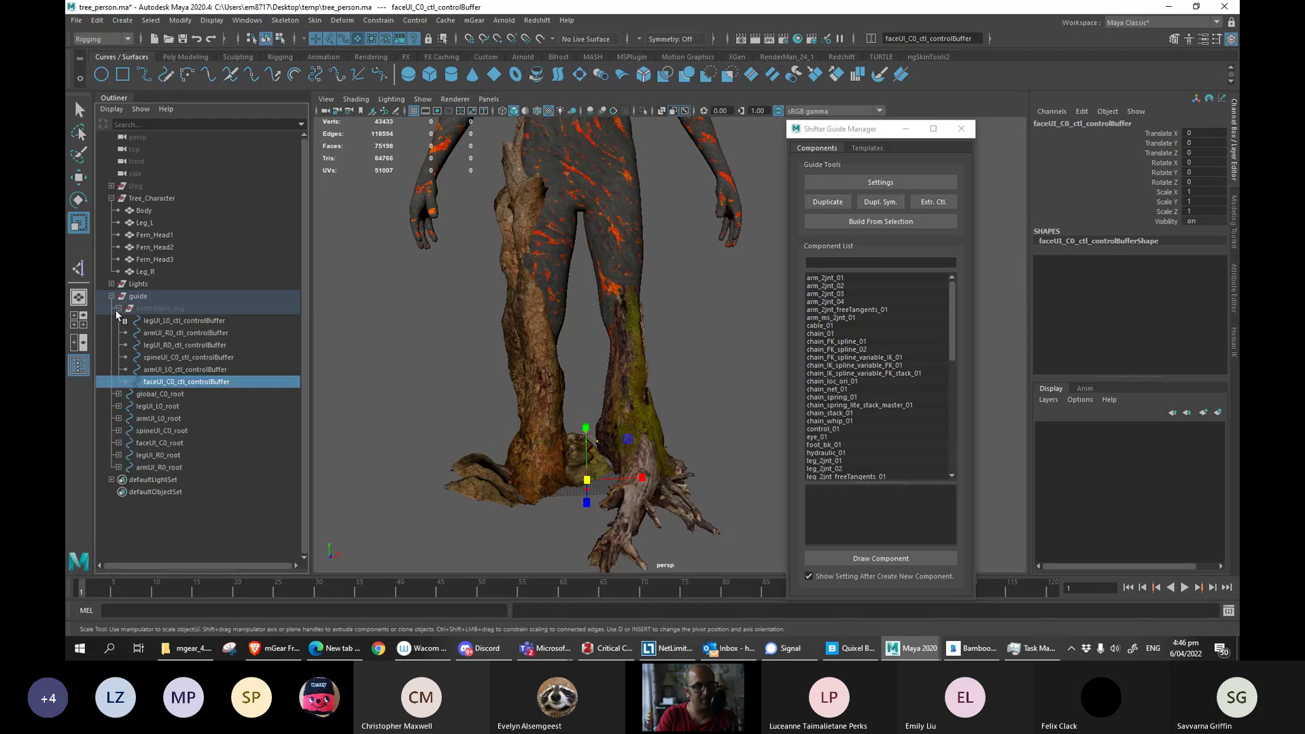
{"action": "left_click", "coordinate": [110, 296]}
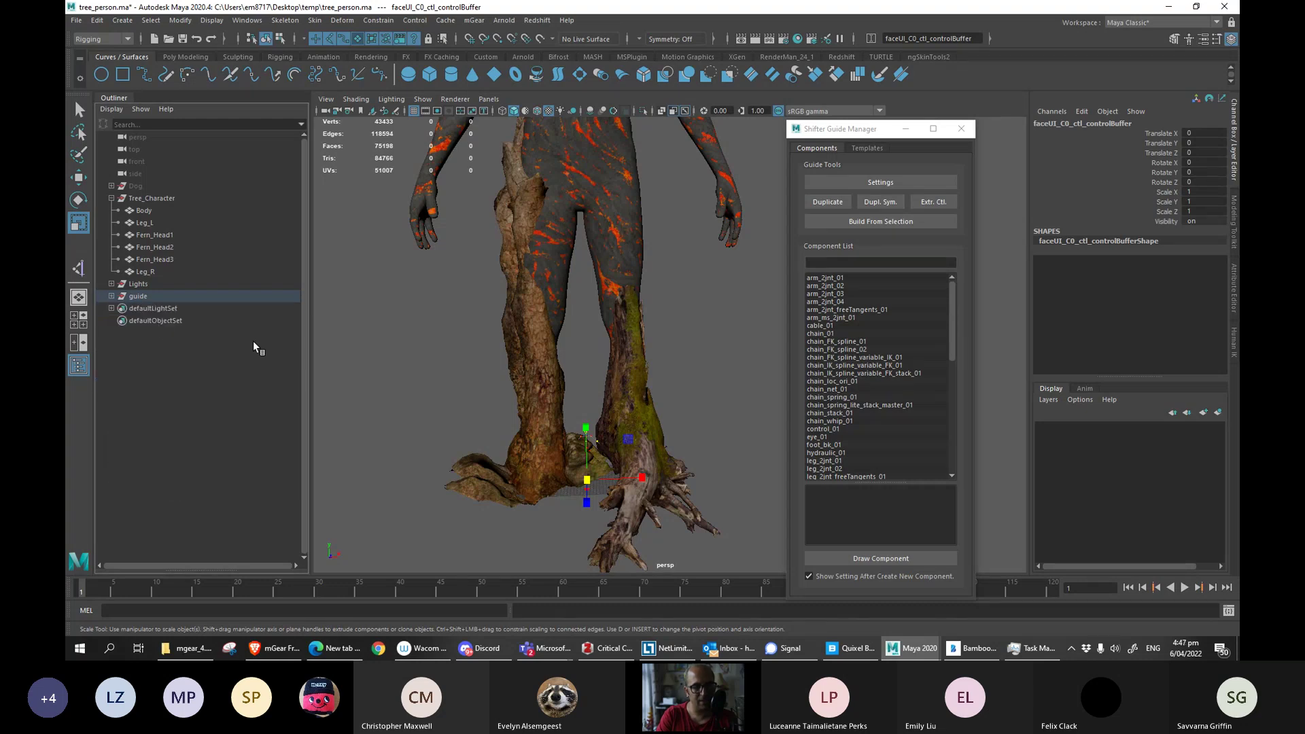
Select the guide group and scale it uniformly to about 7.32.
{"action": "left_click", "coordinate": [172, 296]}
{"action": "left_click_drag", "start_coordinate": [603, 468], "coordinate": [1047, 444]}
{"action": "scroll", "coordinate": [595, 476], "scroll_direction": "down", "scroll_amount": 3}
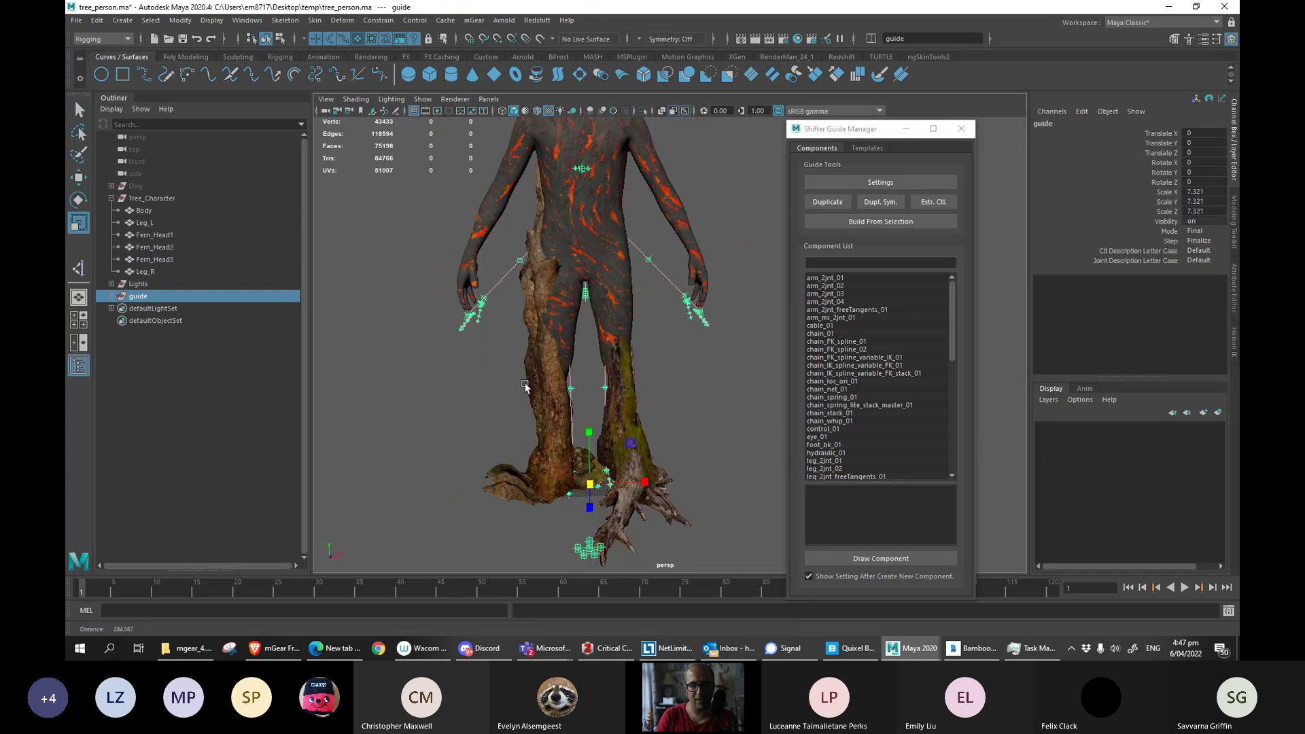
Minimize the Shifter Guide Manager and turn on X-ray display so the guide shows through the tree character.
{"action": "left_click", "coordinate": [932, 133]}
{"action": "key", "text": "alt+x"}
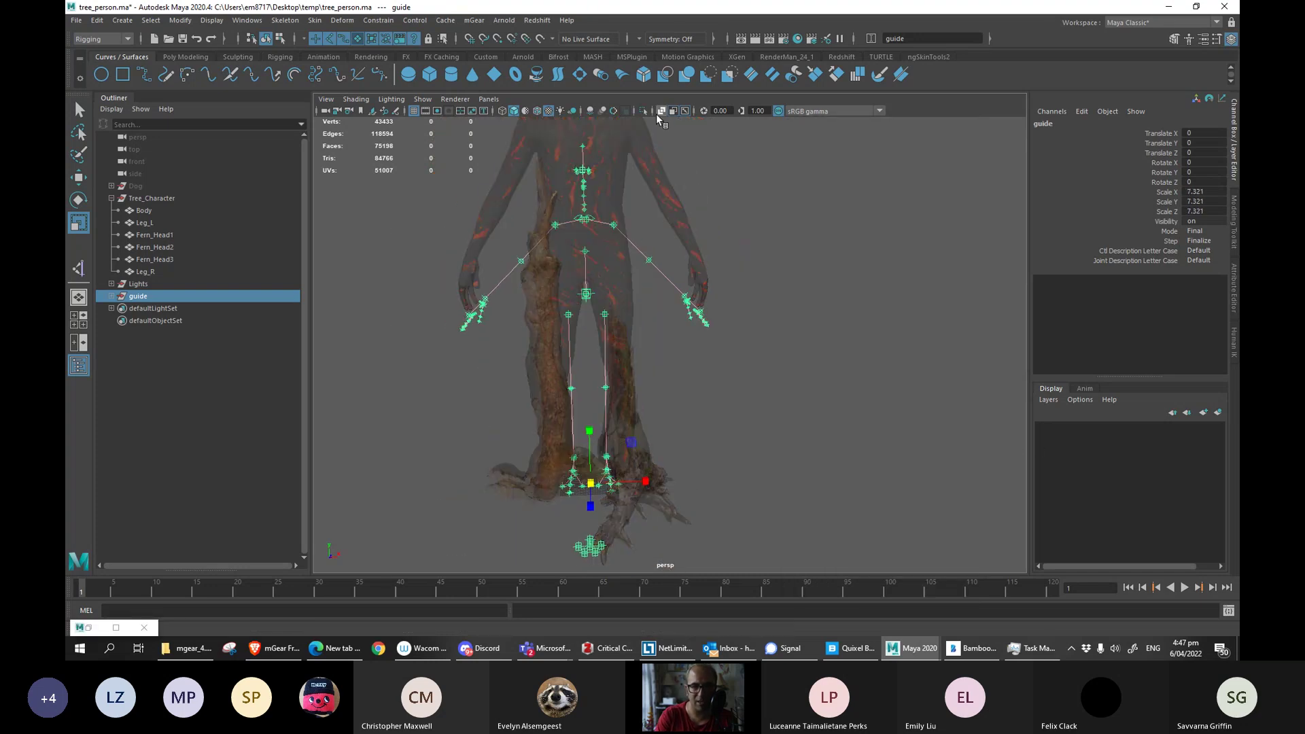
Enlarge the guide group uniformly to a scale of about 9.44 to approach the tree character's size.
{"action": "scroll", "coordinate": [682, 373], "scroll_direction": "up", "scroll_amount": 2}
{"action": "left_click_drag", "start_coordinate": [634, 364], "coordinate": [651, 360], "text": "alt"}
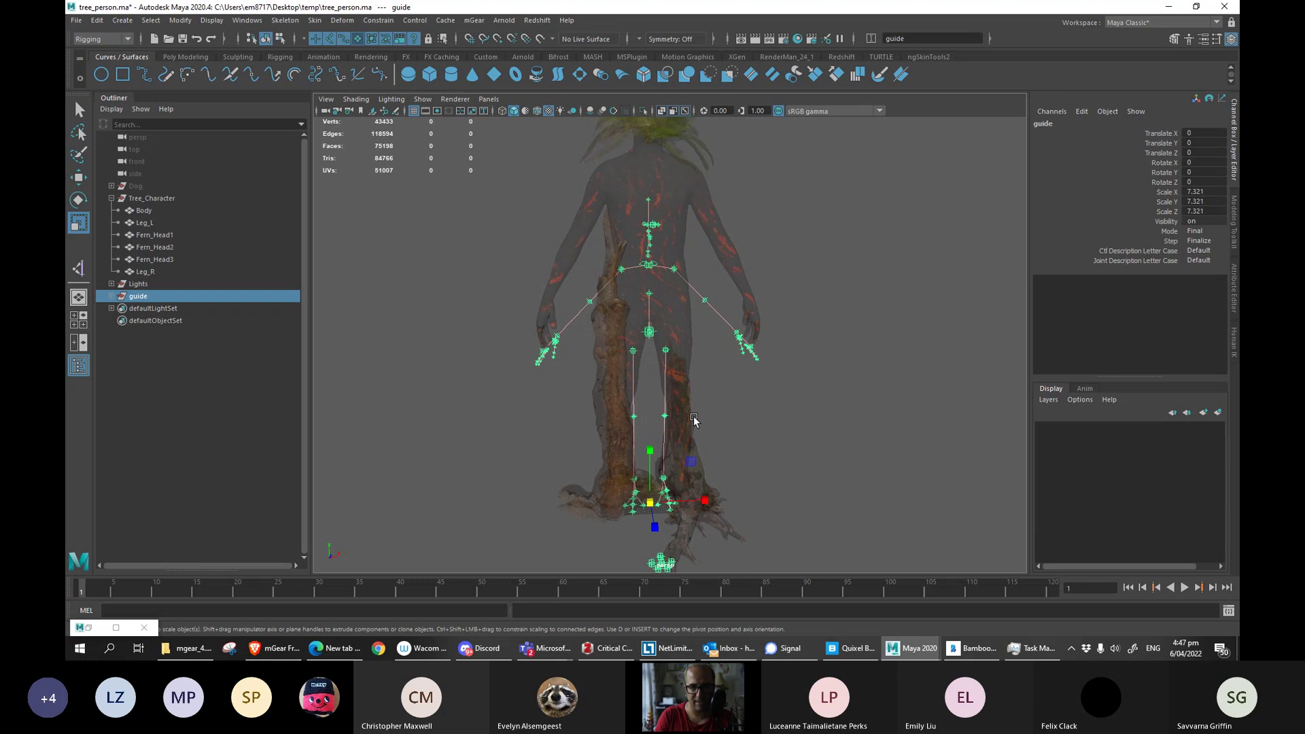
{"action": "left_click_drag", "start_coordinate": [660, 504], "coordinate": [748, 492]}
{"action": "scroll", "coordinate": [738, 456], "scroll_direction": "up", "scroll_amount": 6}
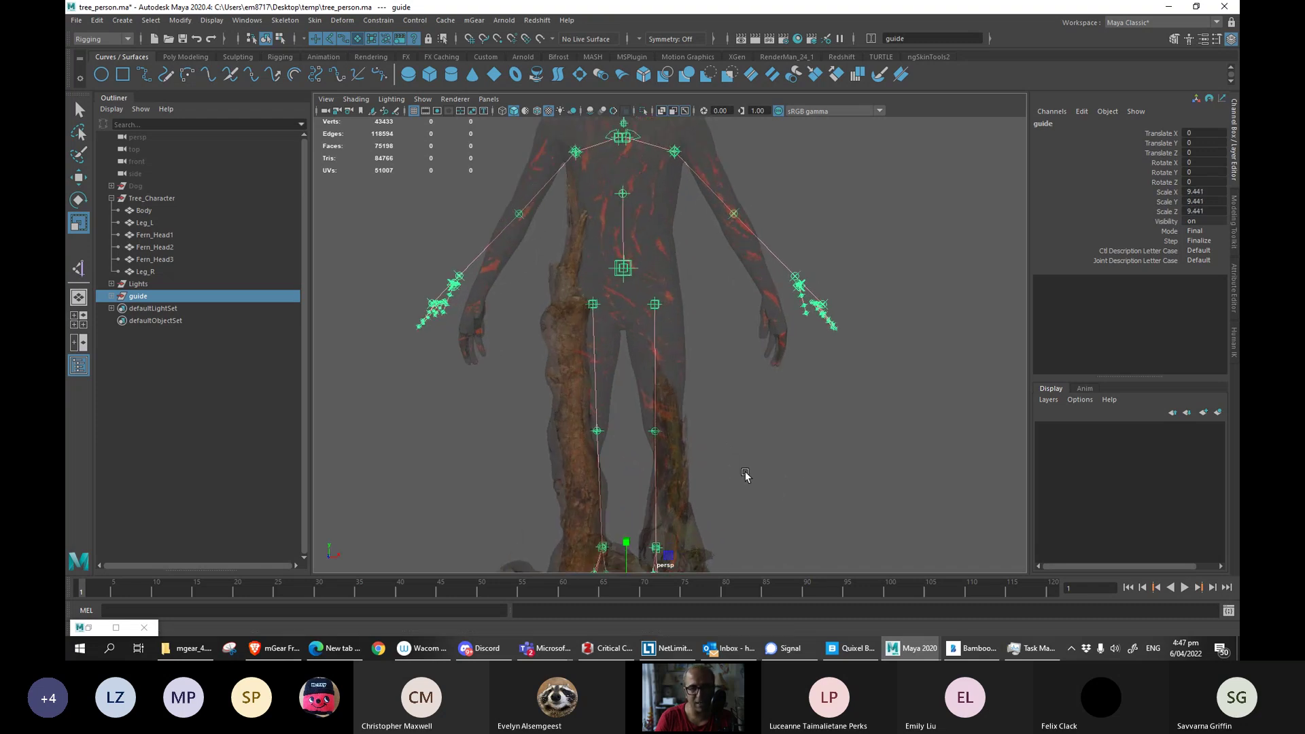
Select the right leg guide's root, leg_R0_root, at the hip and delete it.
{"action": "middle_click_drag", "start_coordinate": [710, 436], "coordinate": [556, 406], "text": "alt"}
{"action": "left_click", "coordinate": [557, 393]}
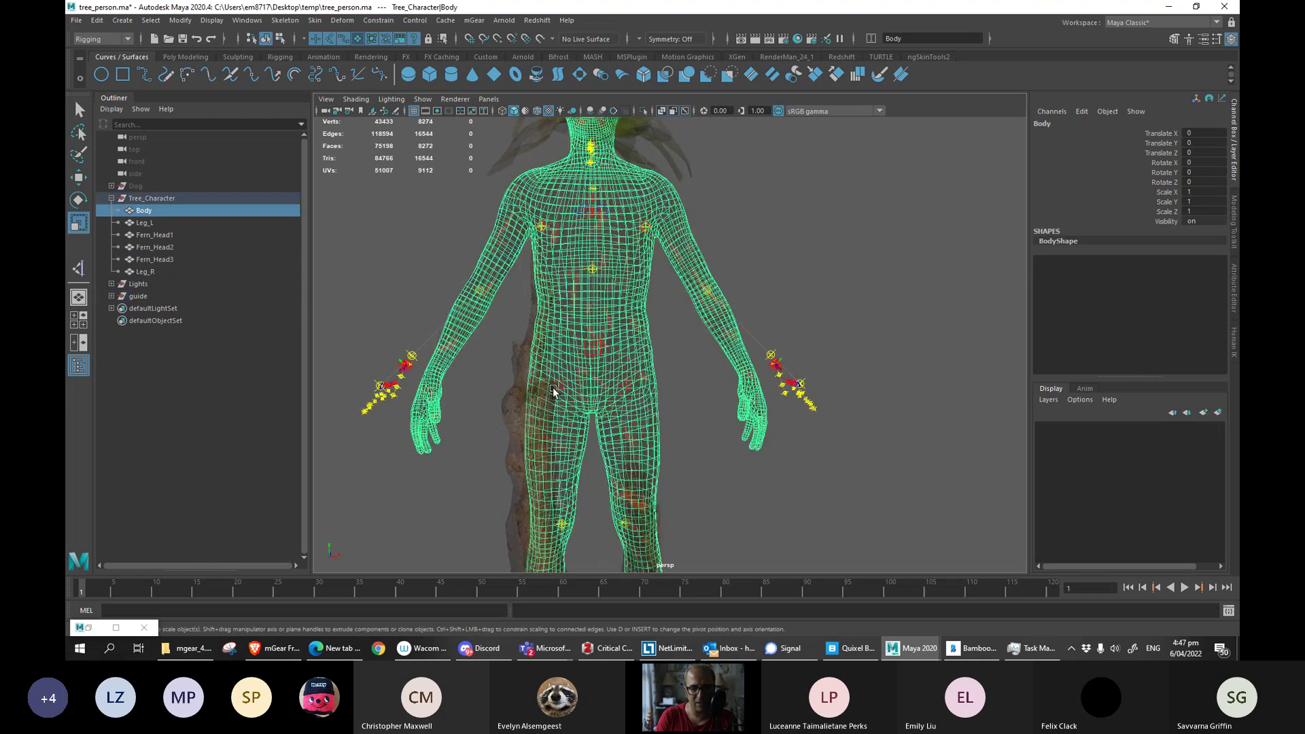
{"action": "left_click", "coordinate": [843, 259]}
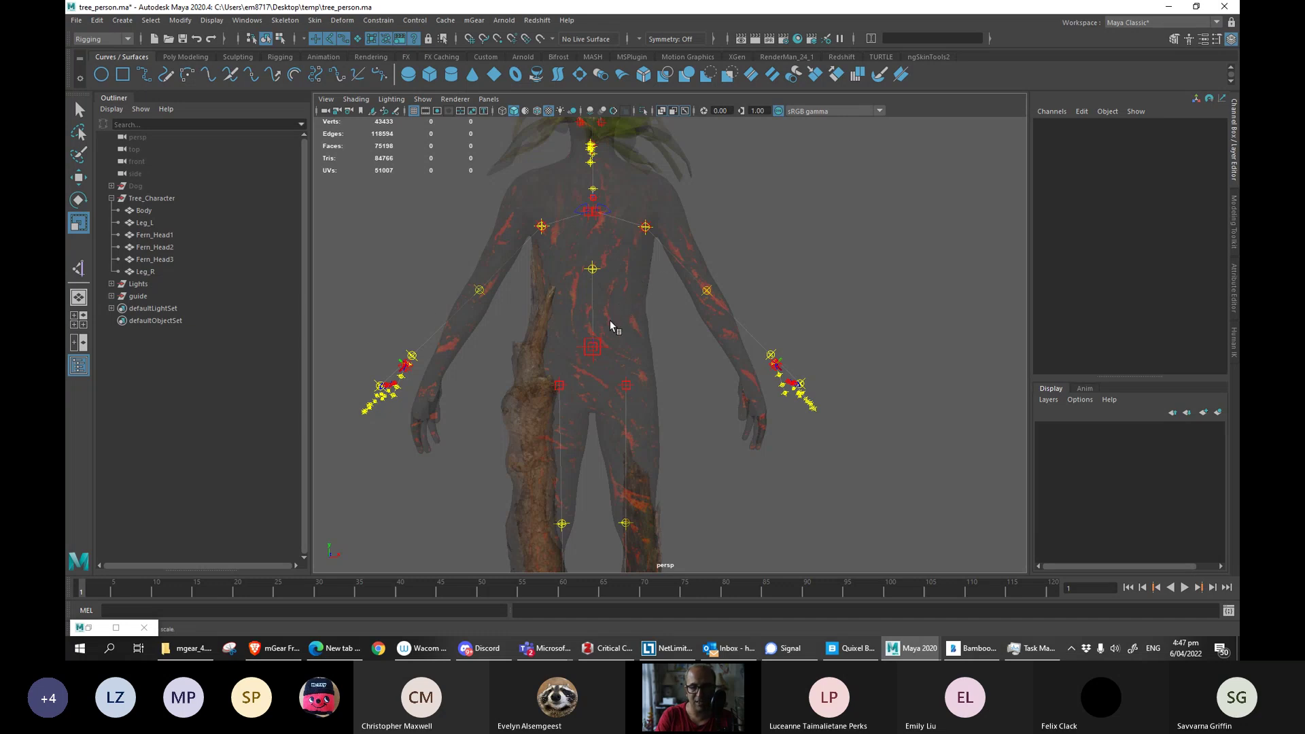
{"action": "left_click", "coordinate": [561, 386]}
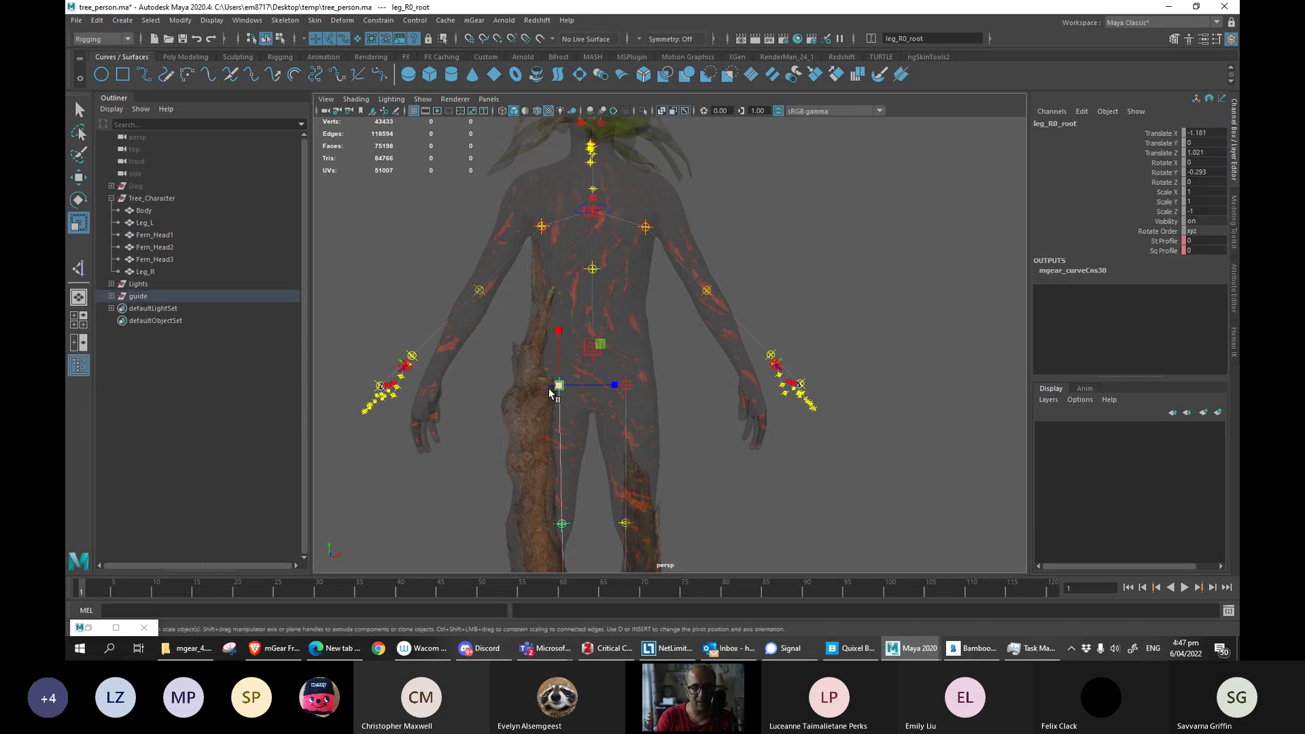
{"action": "key", "text": "Delete"}
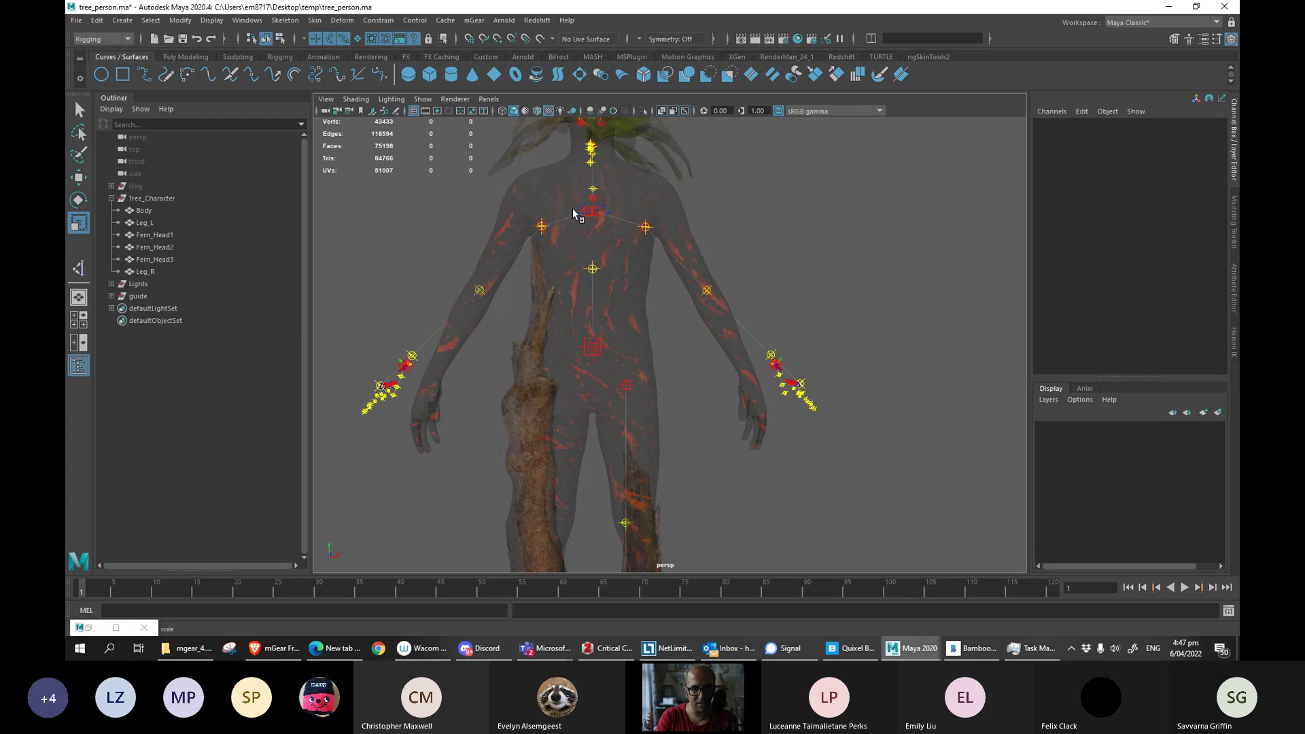
Delete the guide root at the right shoulder together with the arm guides attached to it.
{"action": "right_click_drag", "start_coordinate": [557, 214], "coordinate": [592, 365], "text": "alt"}
{"action": "left_click", "coordinate": [630, 237]}
{"action": "key", "text": "Delete"}
Delete the right eye guide inside the tree character's head.
{"action": "middle_click_drag", "start_coordinate": [534, 248], "coordinate": [536, 426], "text": "alt"}
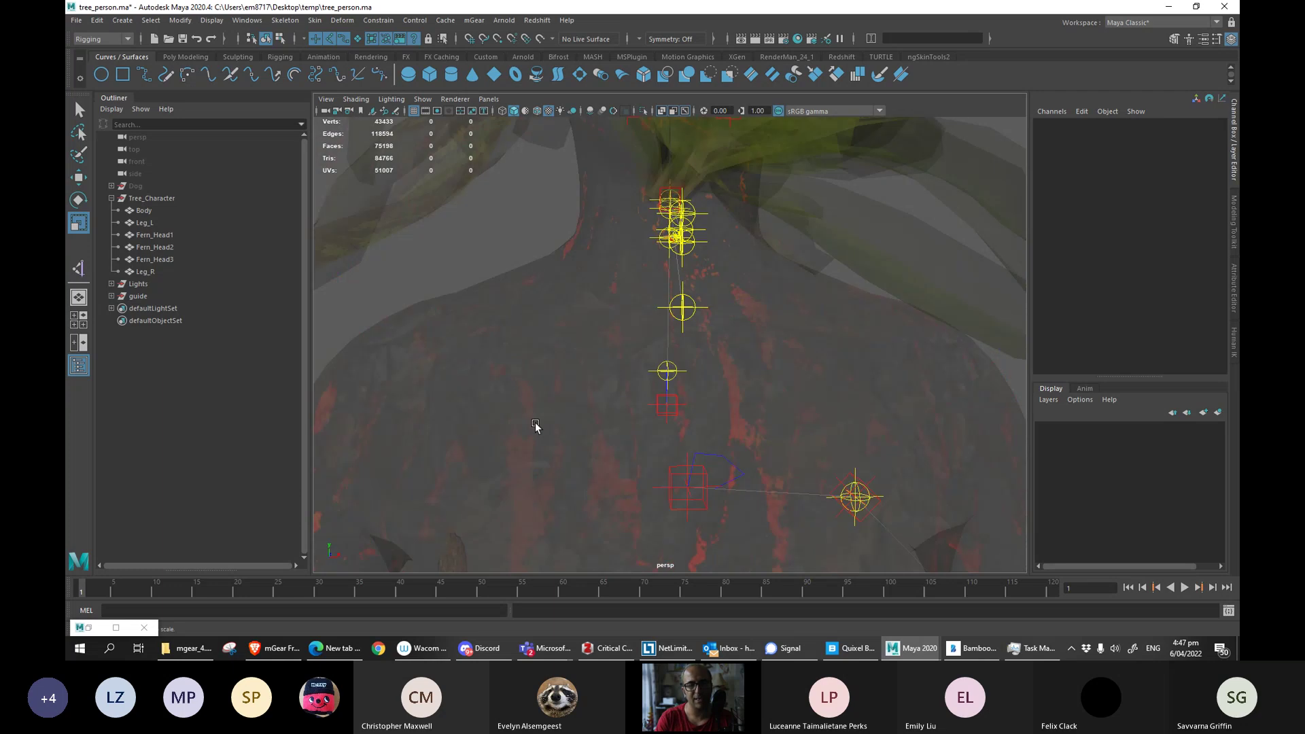
{"action": "middle_click_drag", "start_coordinate": [499, 272], "coordinate": [547, 436], "text": "alt"}
{"action": "right_click_drag", "start_coordinate": [584, 407], "coordinate": [545, 359], "text": "alt"}
{"action": "left_click_drag", "start_coordinate": [530, 371], "coordinate": [603, 371], "text": "alt"}
{"action": "scroll", "coordinate": [610, 376], "scroll_direction": "up", "scroll_amount": 5}
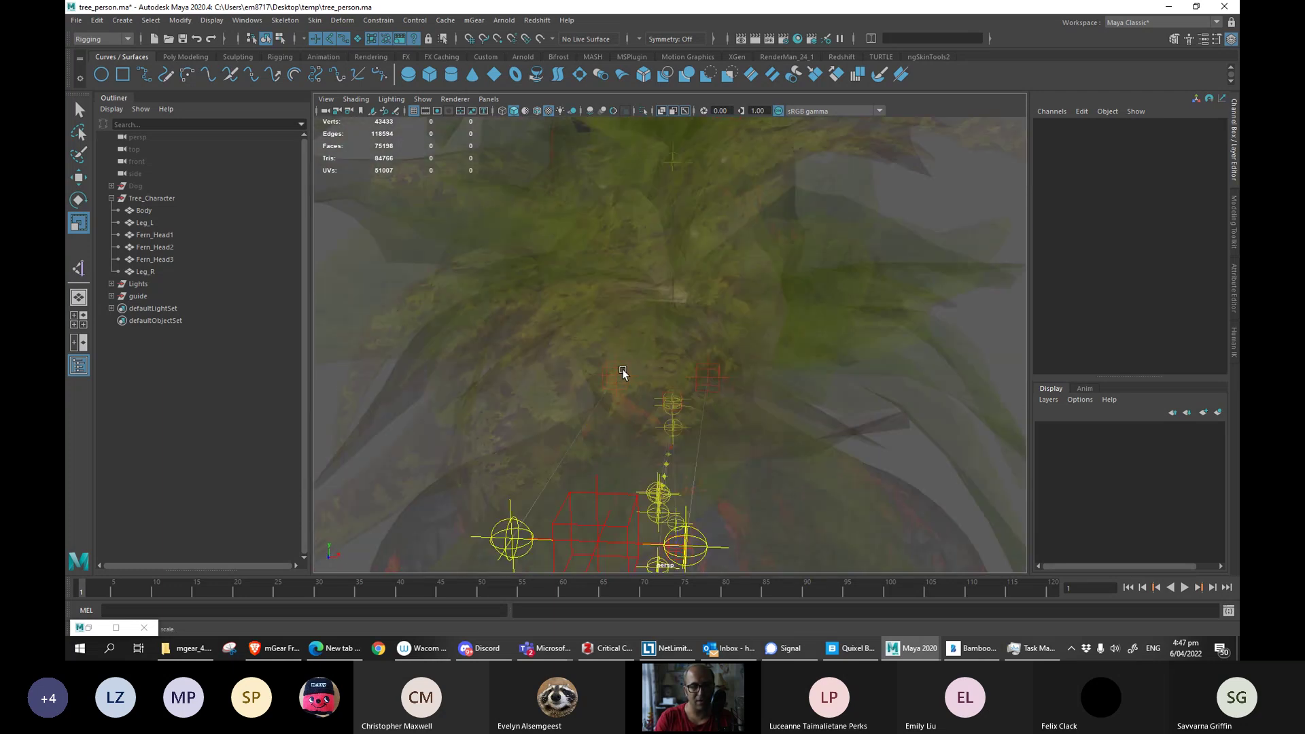
{"action": "left_click", "coordinate": [623, 374]}
{"action": "left_click", "coordinate": [617, 370]}
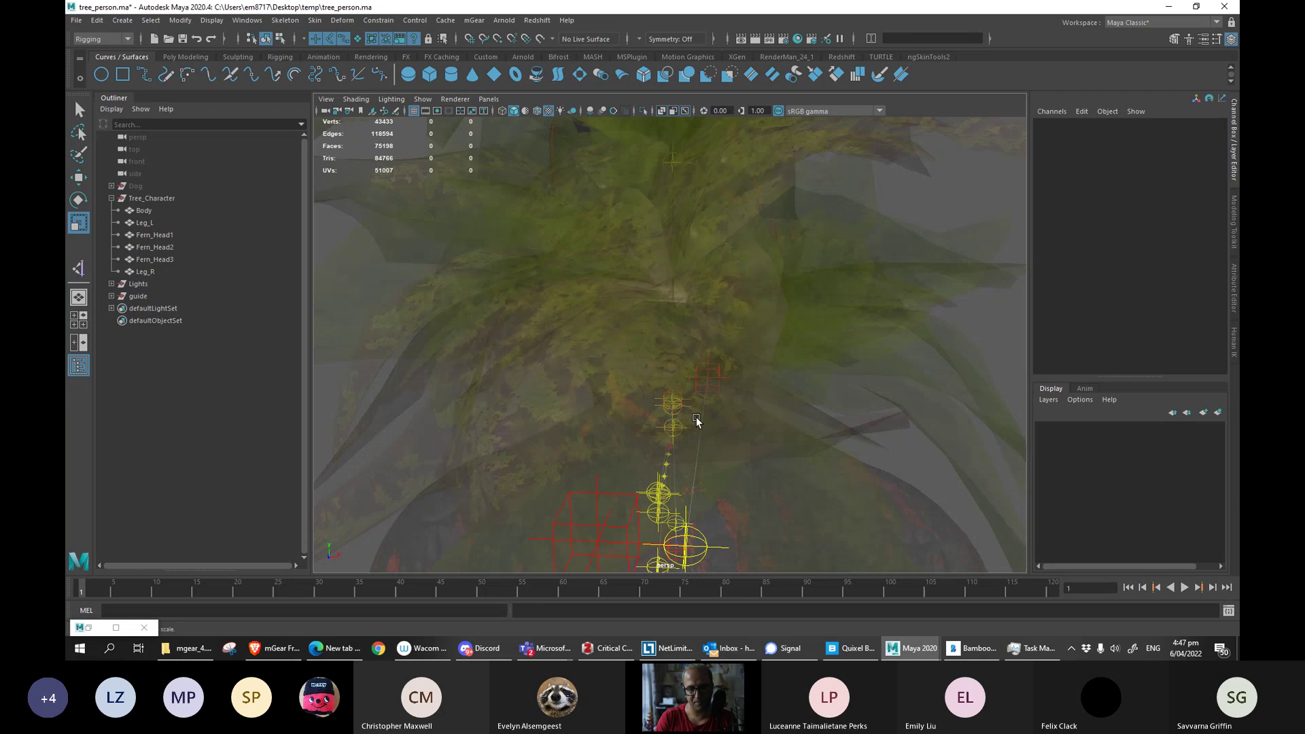
Starting from the body root guide at the pelvis, raise the left leg guide's root, leg_L0_root, toward the character's hip joint.
{"action": "right_click_drag", "start_coordinate": [696, 421], "coordinate": [525, 344], "text": "alt"}
{"action": "right_click_drag", "start_coordinate": [644, 440], "coordinate": [530, 363], "text": "alt"}
{"action": "middle_click_drag", "start_coordinate": [661, 462], "coordinate": [624, 387], "text": "alt"}
{"action": "right_click_drag", "start_coordinate": [670, 425], "coordinate": [612, 399], "text": "alt"}
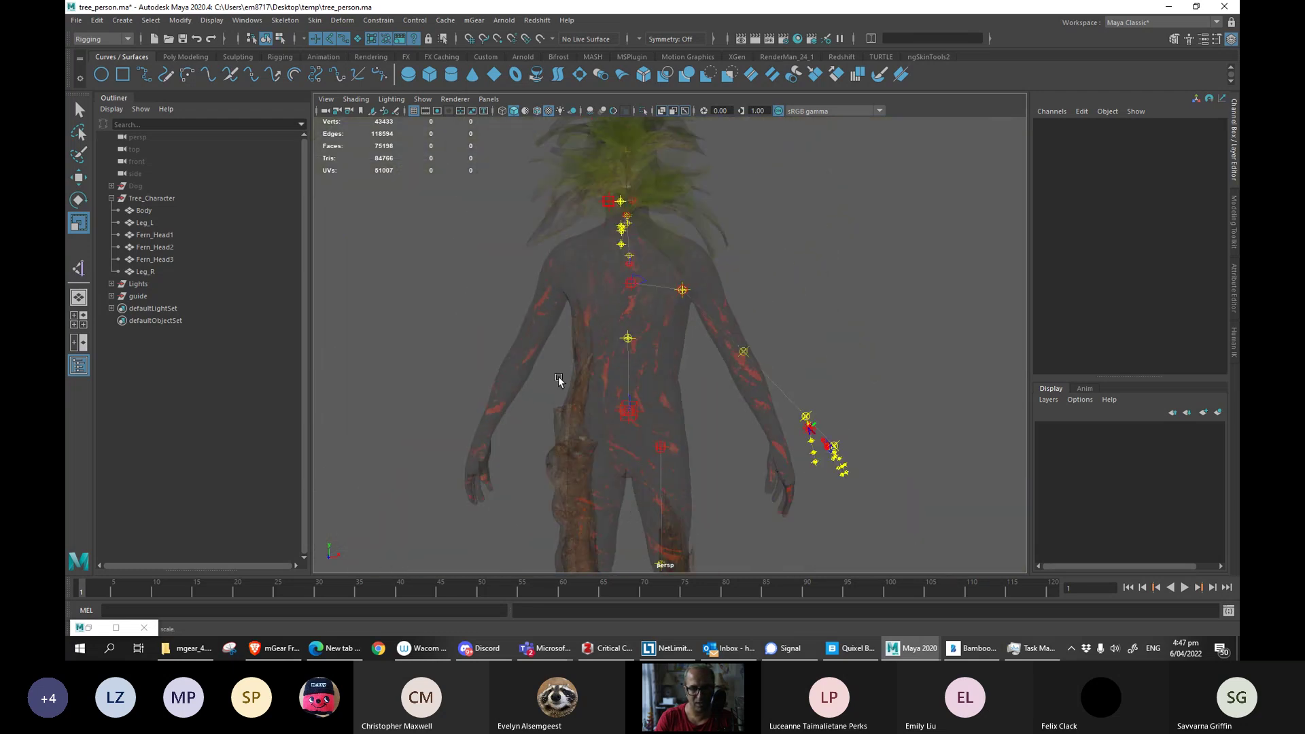
{"action": "middle_click_drag", "start_coordinate": [635, 472], "coordinate": [618, 355], "text": "alt"}
{"action": "left_click_drag", "start_coordinate": [617, 356], "coordinate": [613, 369], "text": "alt"}
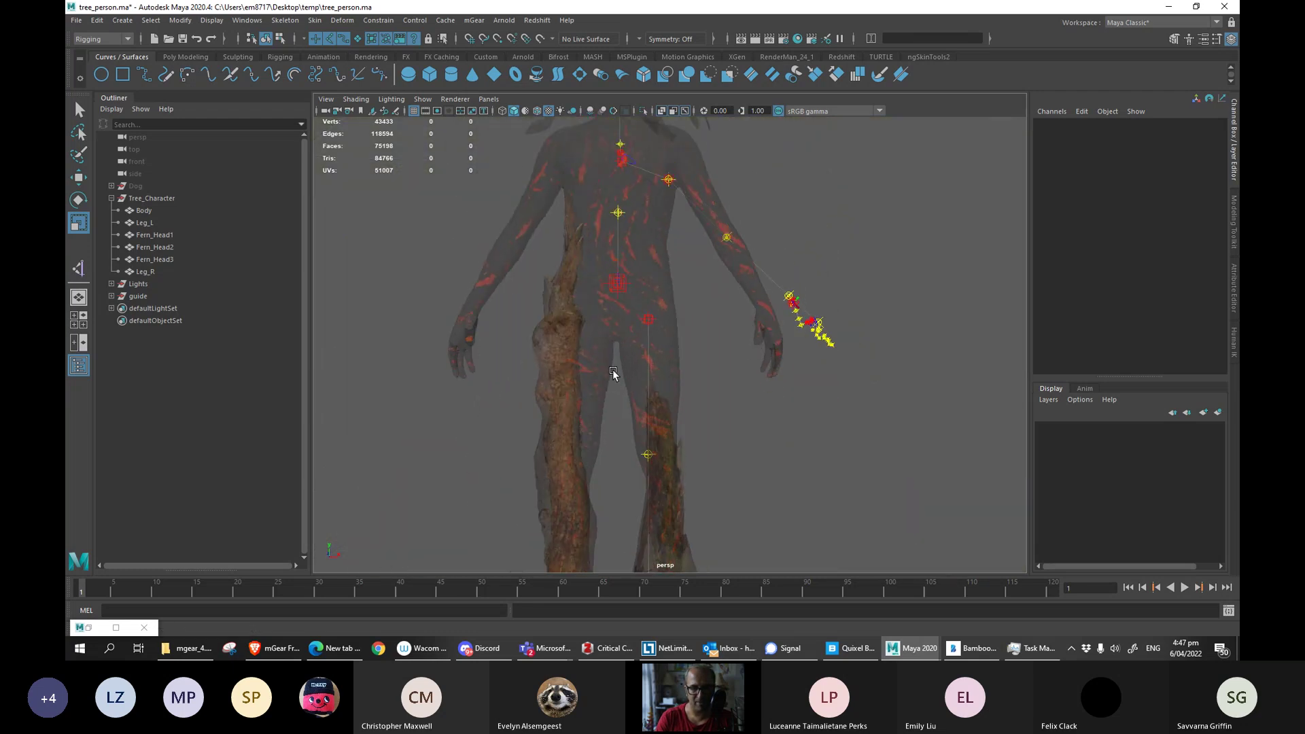
{"action": "left_click", "coordinate": [623, 295]}
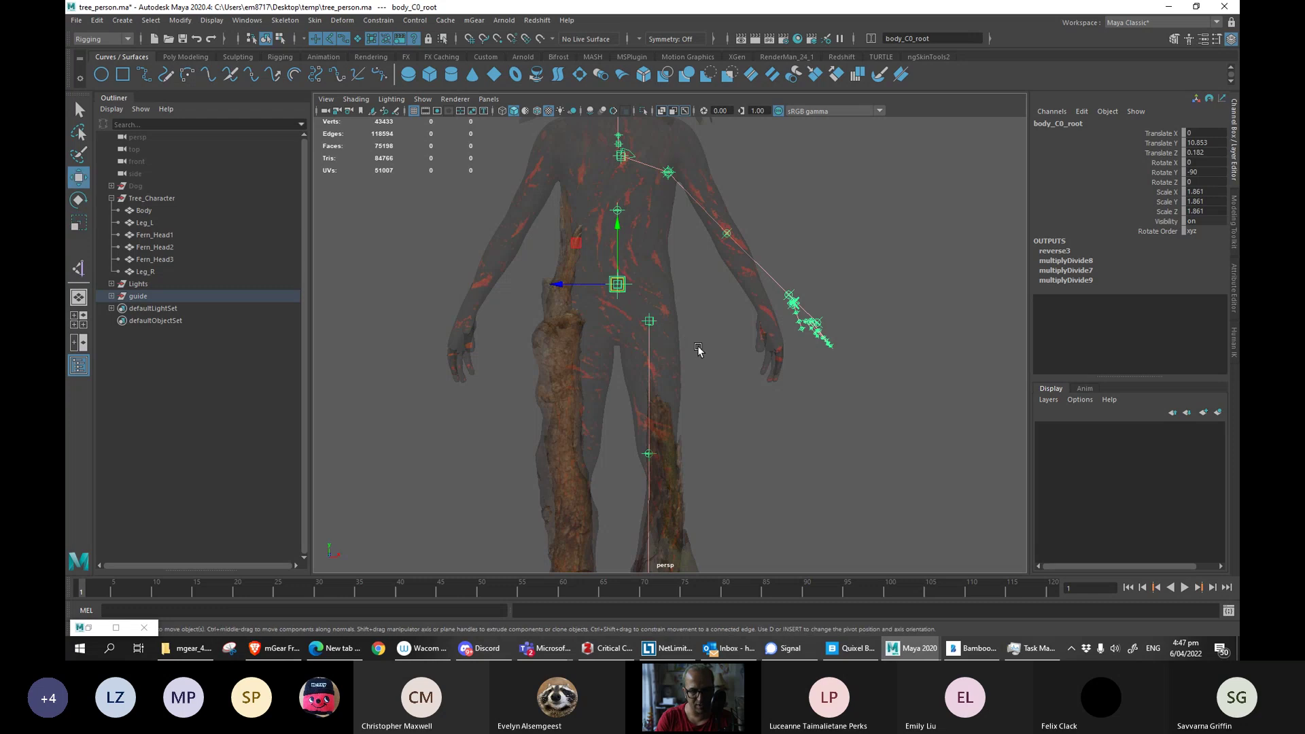
{"action": "key", "text": "w"}
{"action": "middle_click_drag", "start_coordinate": [703, 343], "coordinate": [717, 308], "text": "alt"}
{"action": "mouse_move", "coordinate": [701, 315]}
{"action": "left_mouse_down", "text": "alt"}
{"action": "mouse_move", "coordinate": [638, 324]}
{"action": "mouse_move", "coordinate": [683, 321]}
{"action": "left_mouse_up", "text": "alt"}
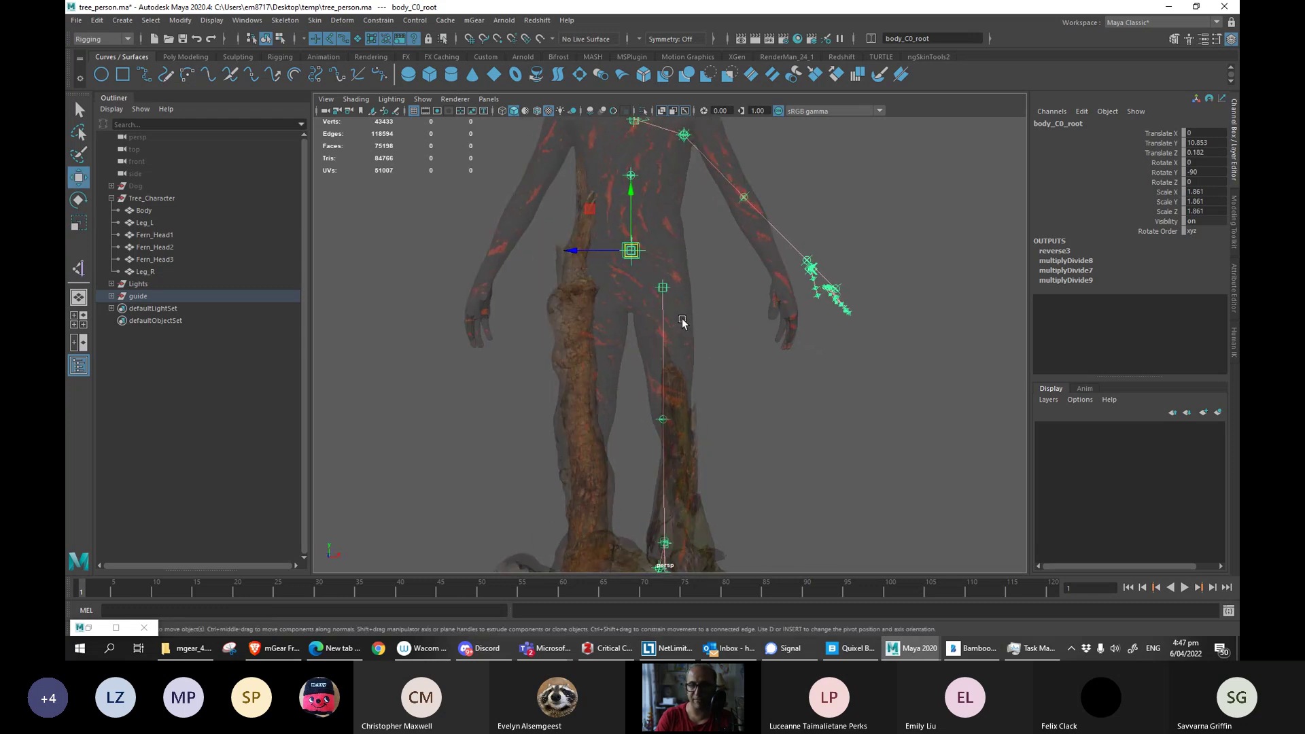
{"action": "left_click_drag", "start_coordinate": [653, 273], "coordinate": [726, 290], "text": "alt"}
{"action": "middle_click_drag", "start_coordinate": [701, 290], "coordinate": [675, 247], "text": "alt"}
{"action": "right_click_drag", "start_coordinate": [674, 247], "coordinate": [694, 294], "text": "alt"}
{"action": "left_click", "coordinate": [632, 234]}
{"action": "middle_click_drag", "start_coordinate": [669, 238], "coordinate": [669, 281], "text": "alt"}
{"action": "left_click_drag", "start_coordinate": [669, 280], "coordinate": [690, 295], "text": "alt"}
{"action": "left_click_drag", "start_coordinate": [634, 261], "coordinate": [633, 238]}
{"action": "left_click_drag", "start_coordinate": [735, 289], "coordinate": [726, 243], "text": "alt"}
Switch to the Brave browser and open the Google homepage in a new tab.
{"action": "key", "text": "alt+Tab"}
{"action": "key", "text": "alt+Tab"}
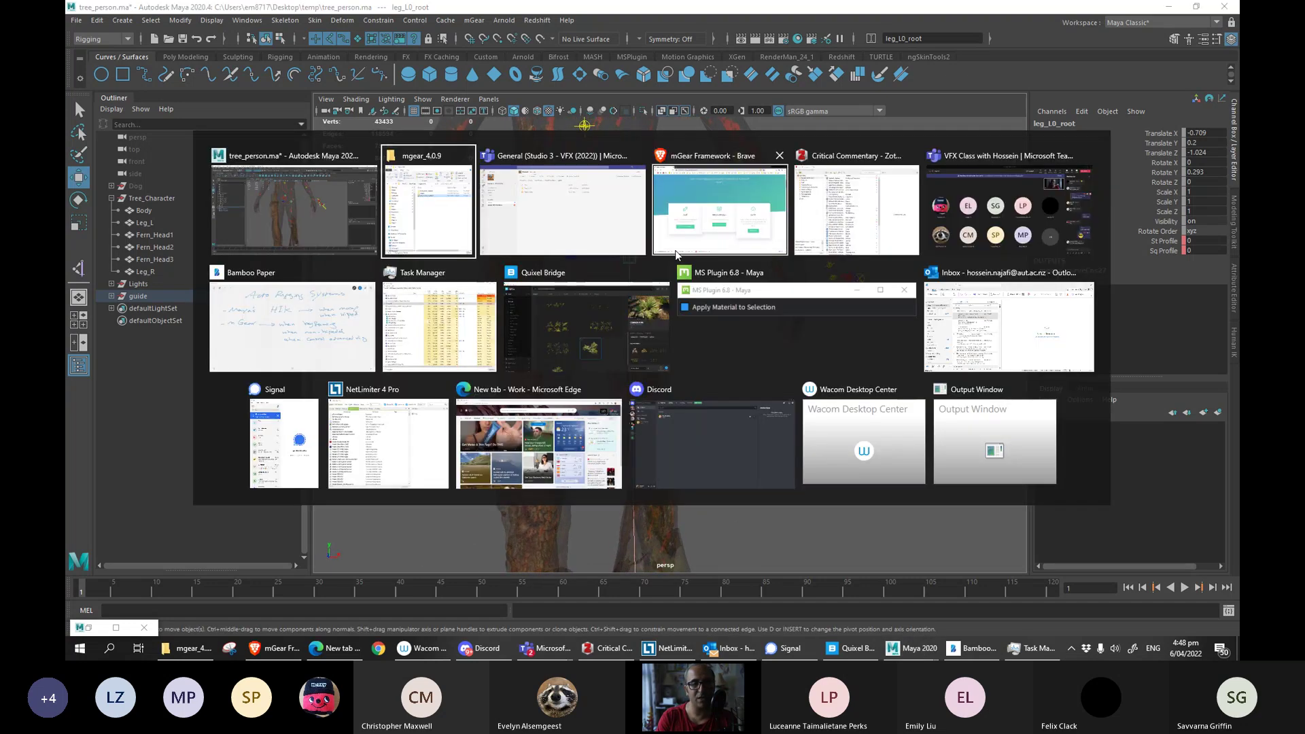
{"action": "key", "text": "alt+Tab"}
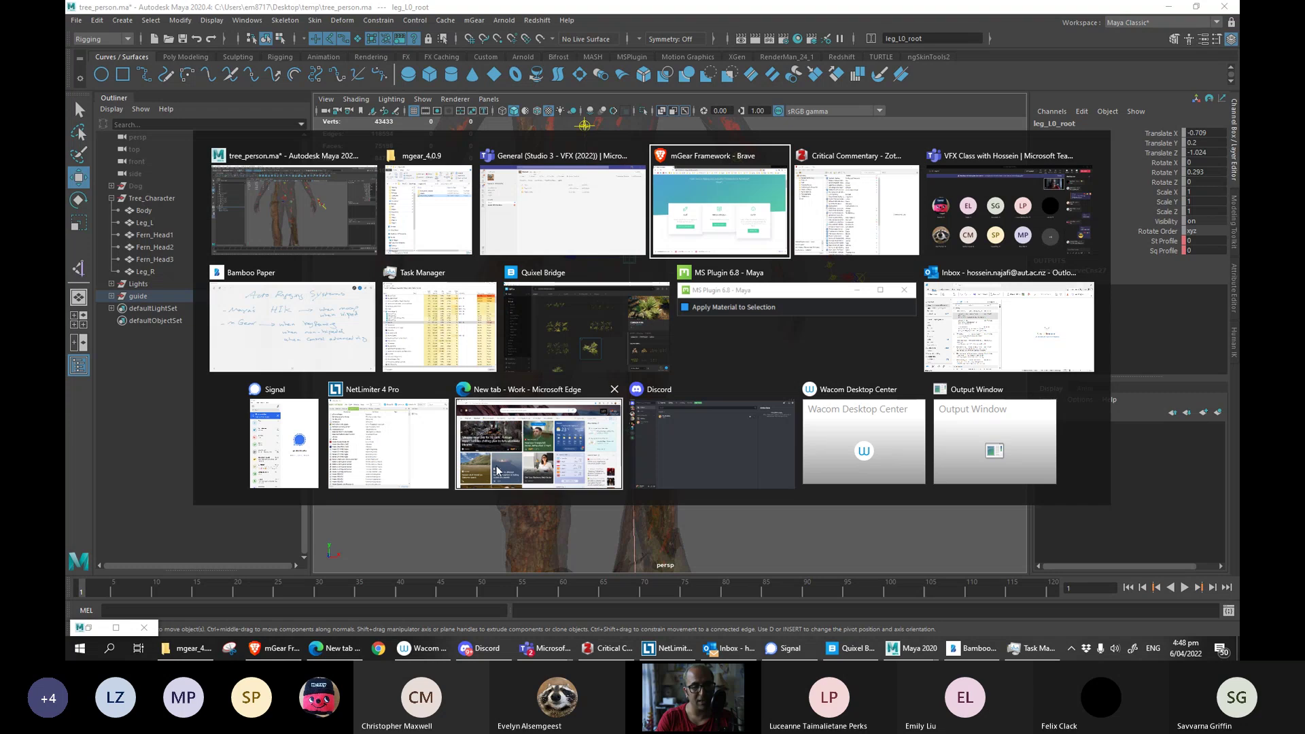
{"action": "key", "text": "Escape"}
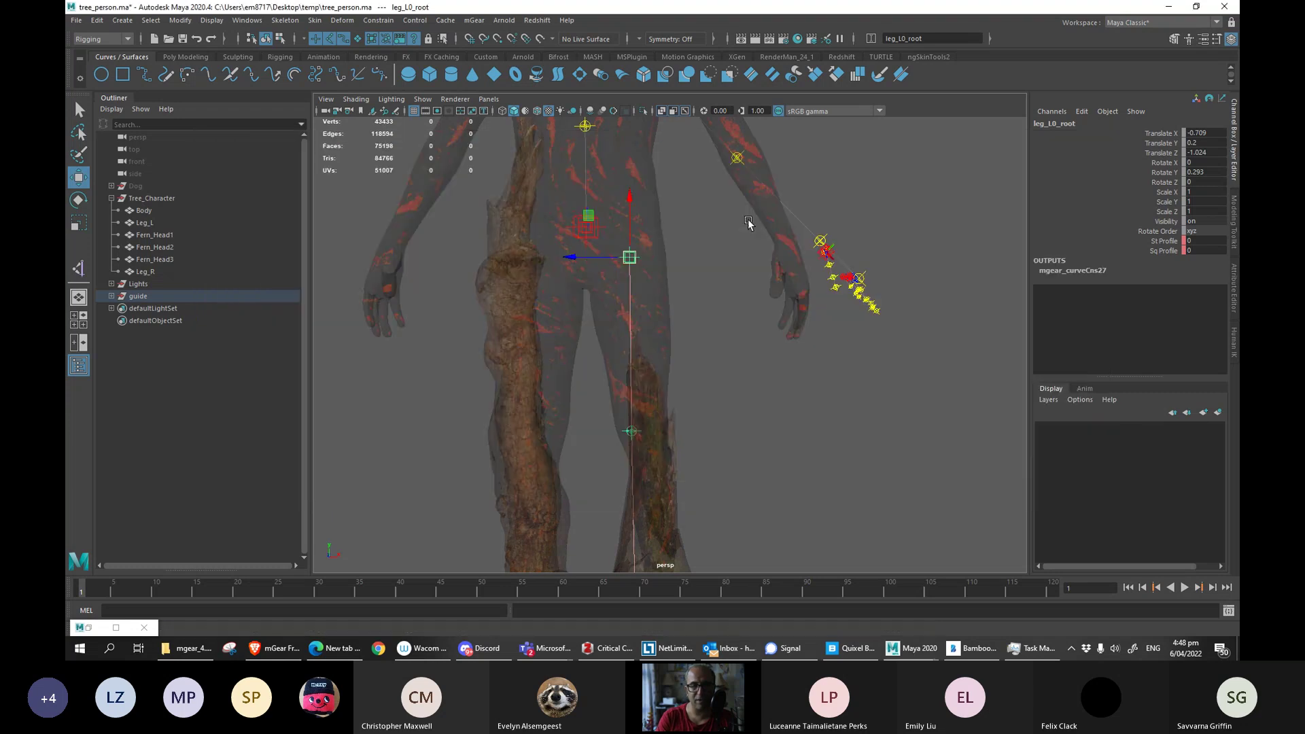
{"action": "left_click_drag", "start_coordinate": [1239, 120], "coordinate": [654, 111]}
{"action": "left_click", "coordinate": [412, 117]}
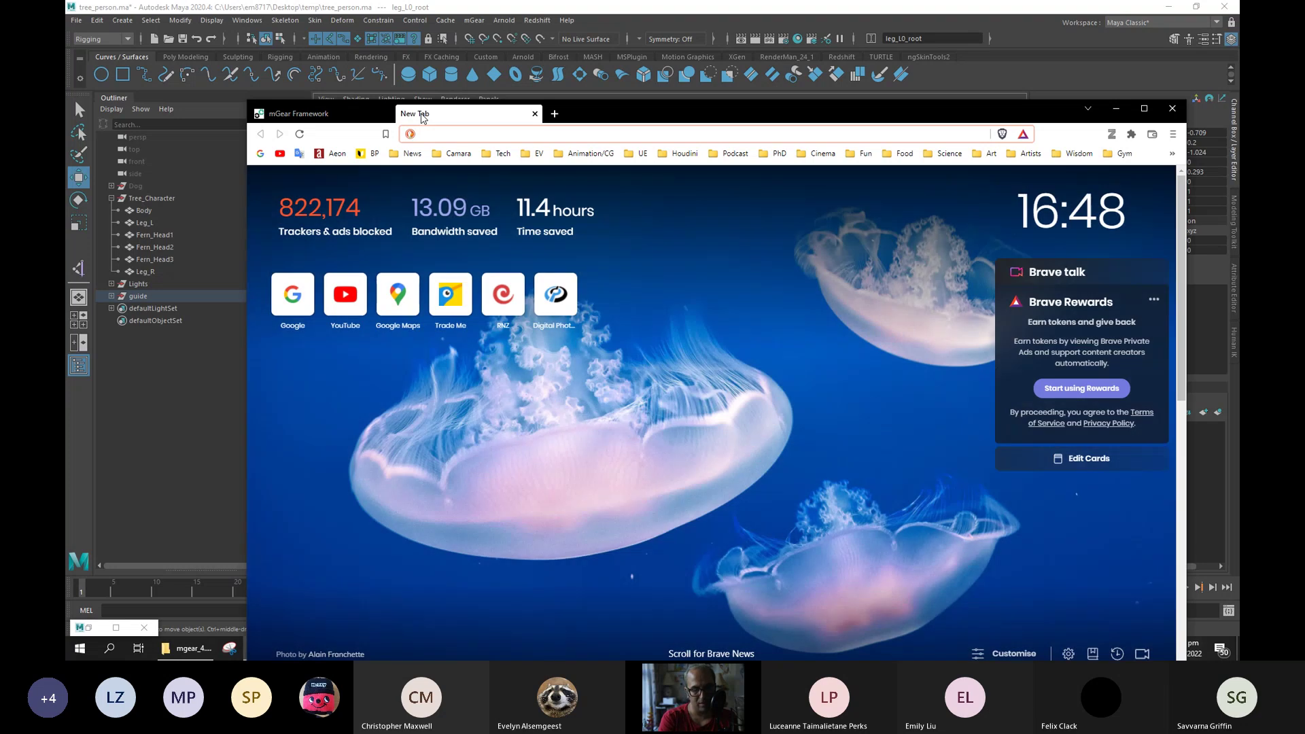
{"action": "type", "text": "o"}
{"action": "key", "text": "Escape"}
{"action": "left_click", "coordinate": [261, 155]}
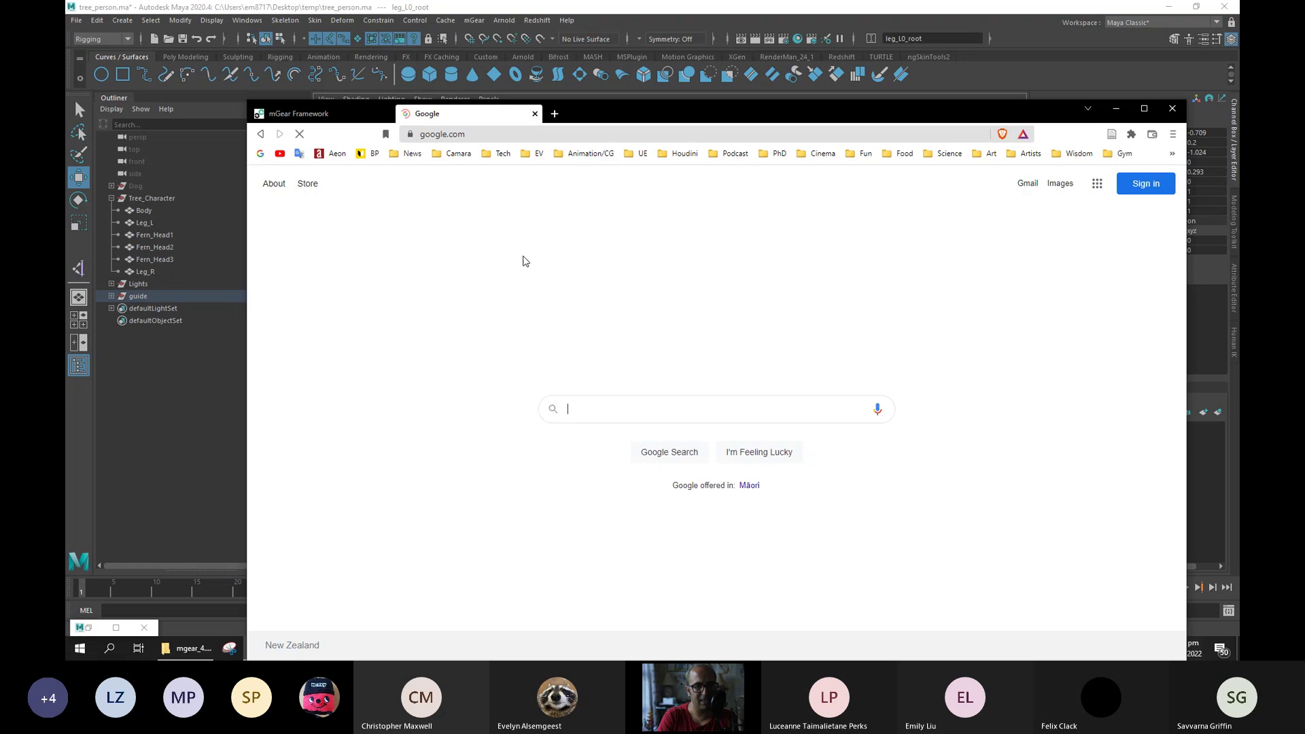
Search Google for "human skeleton muscle" and examine the anatomy images for where the hip and leg joints sit.
{"action": "type", "text": "human s"}
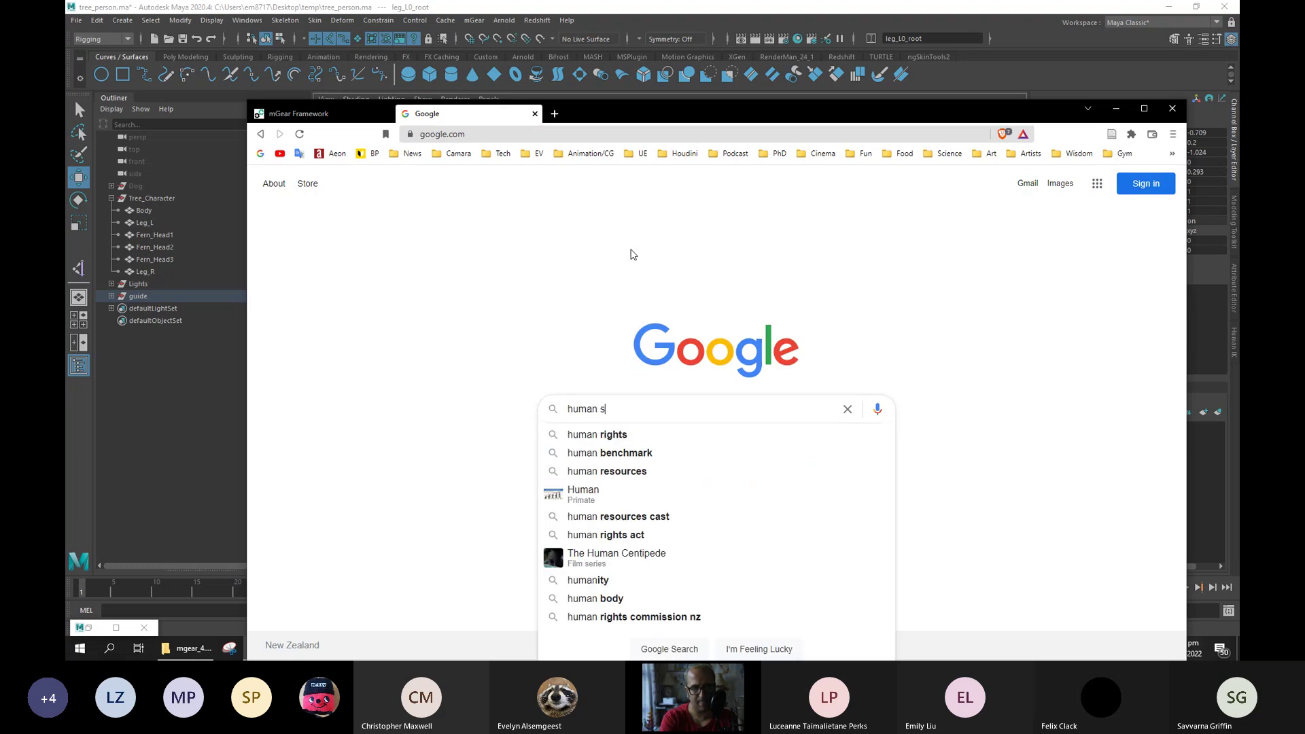
{"action": "type", "text": "keleton "}
{"action": "type", "text": "muscle"}
{"action": "key", "text": "Return"}
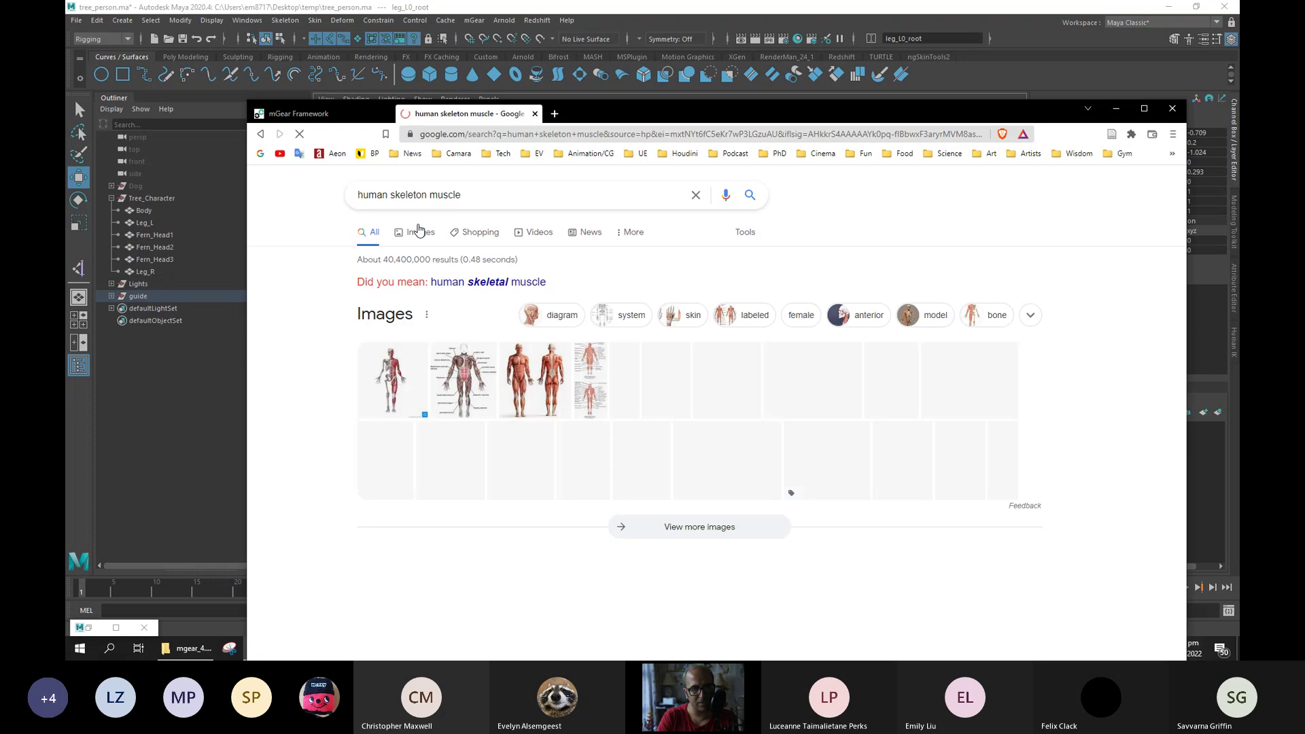
{"action": "left_click", "coordinate": [467, 392]}
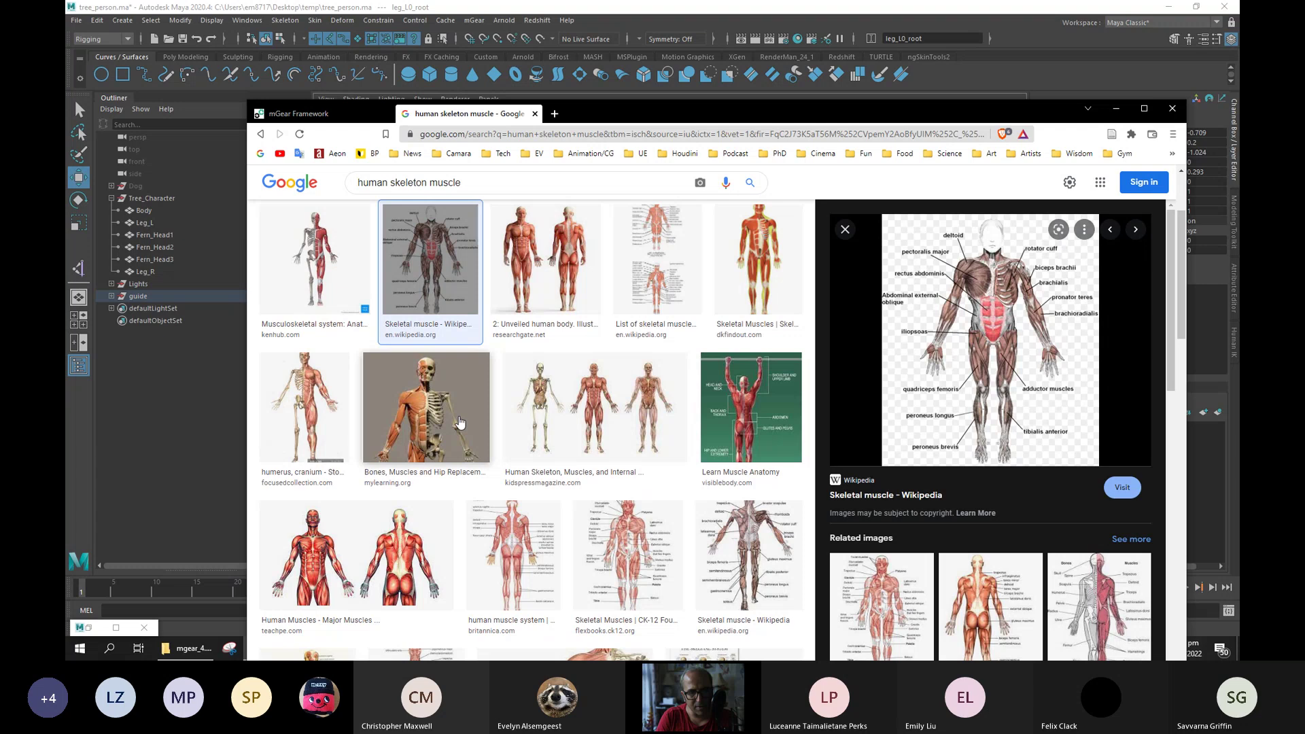
{"action": "left_click", "coordinate": [576, 428]}
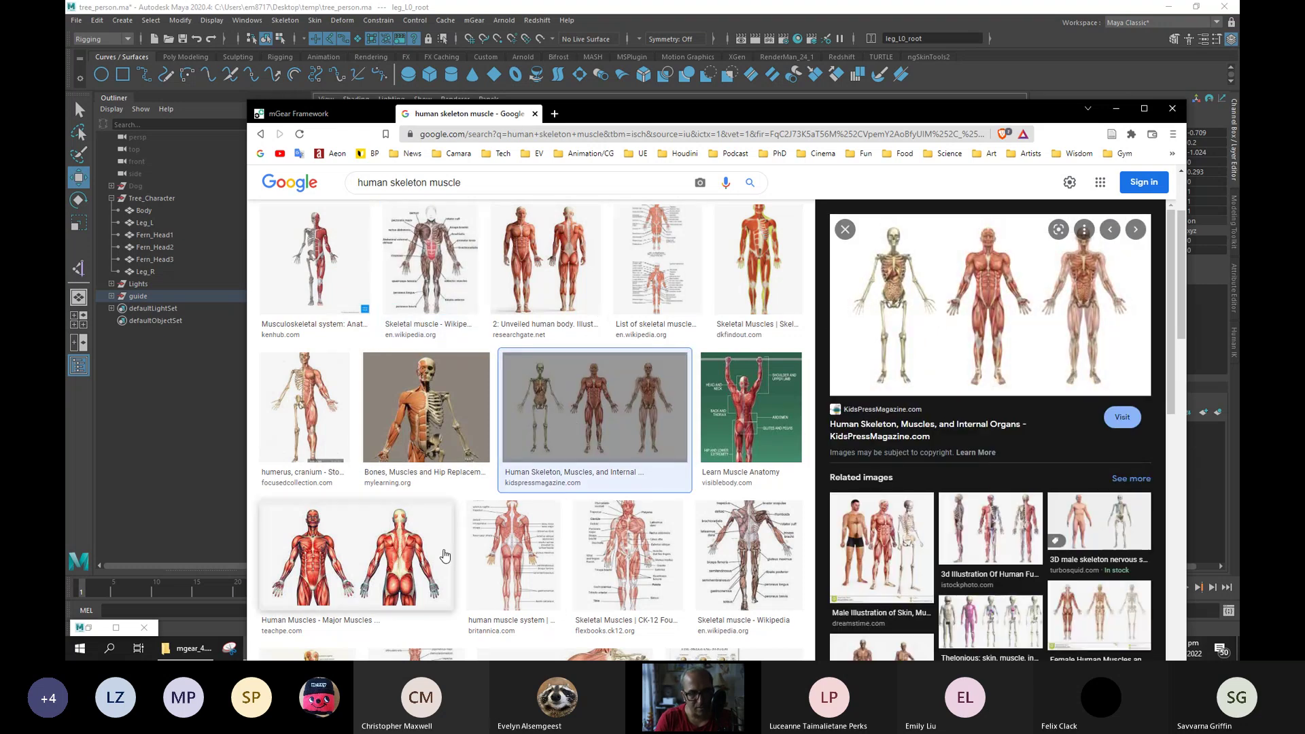
{"action": "left_click", "coordinate": [305, 408]}
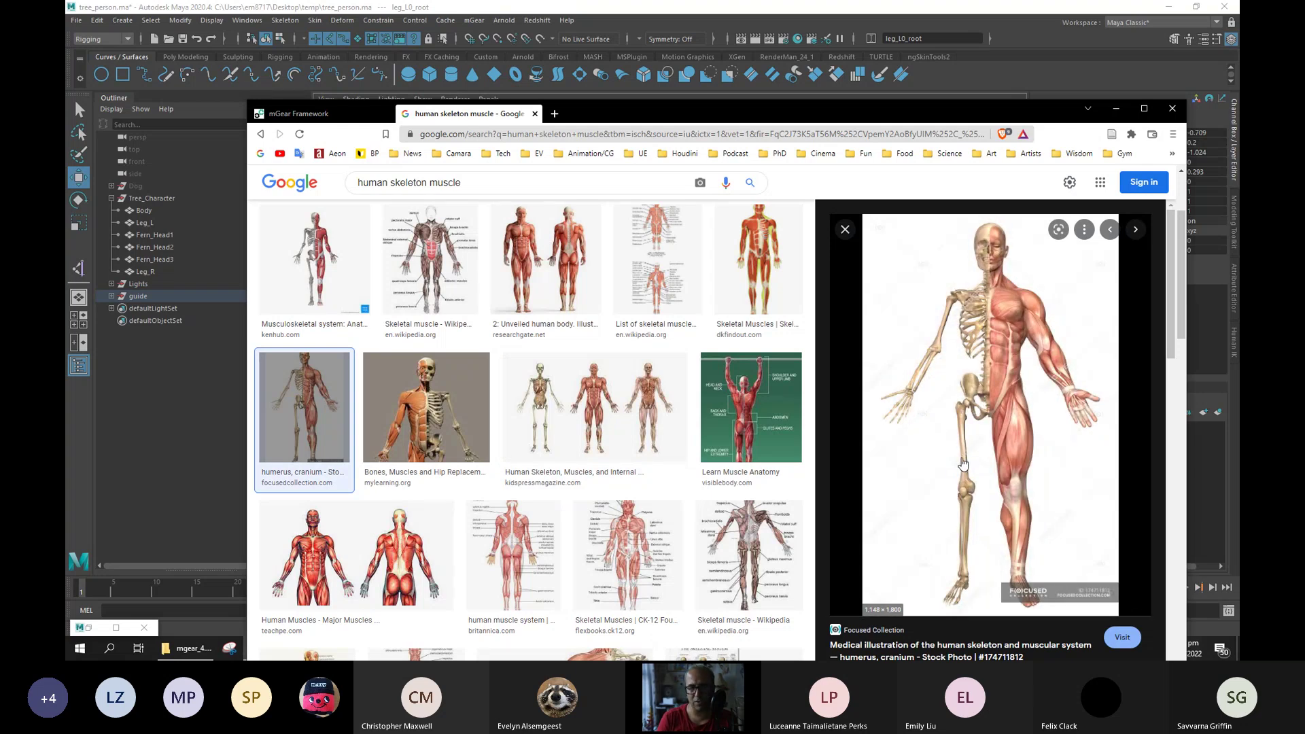
Switch back to Maya and rotate leg_L0_root to about -0.2, -4 and 3 degrees in X, Y and Z to follow the leg.
{"action": "key", "text": "alt+Tab"}
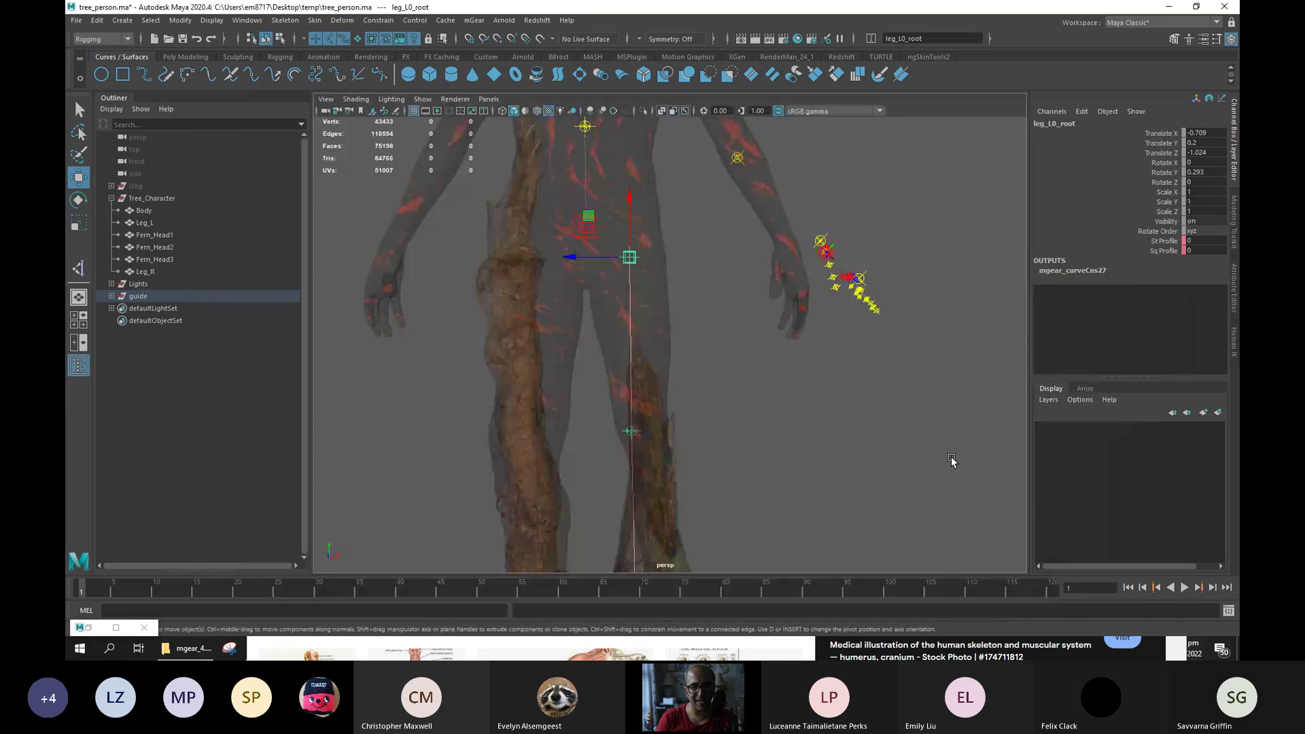
{"action": "key", "text": "f"}
{"action": "left_click_drag", "start_coordinate": [672, 397], "coordinate": [741, 388], "text": "alt"}
{"action": "key", "text": "e"}
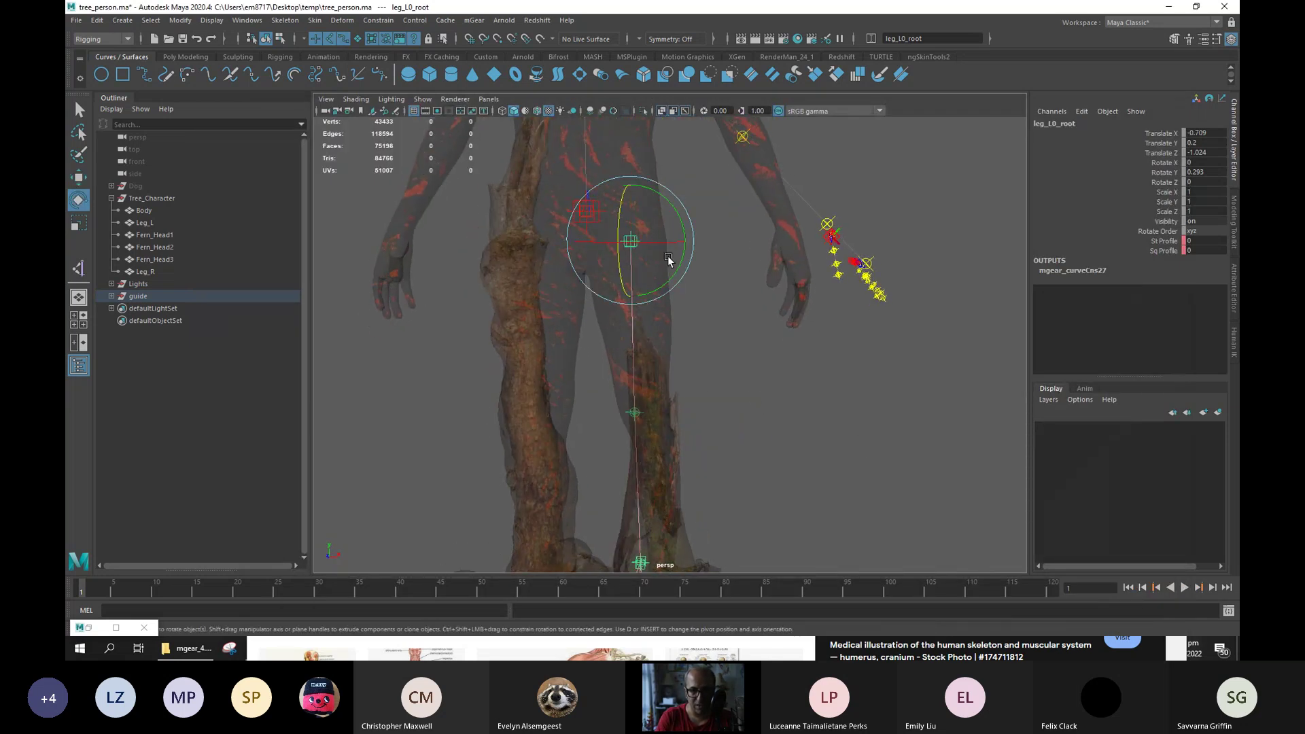
{"action": "left_click_drag", "start_coordinate": [674, 270], "coordinate": [636, 361]}
{"action": "middle_click_drag", "start_coordinate": [632, 371], "coordinate": [626, 272], "text": "alt"}
{"action": "left_click_drag", "start_coordinate": [662, 283], "coordinate": [621, 416], "text": "alt"}
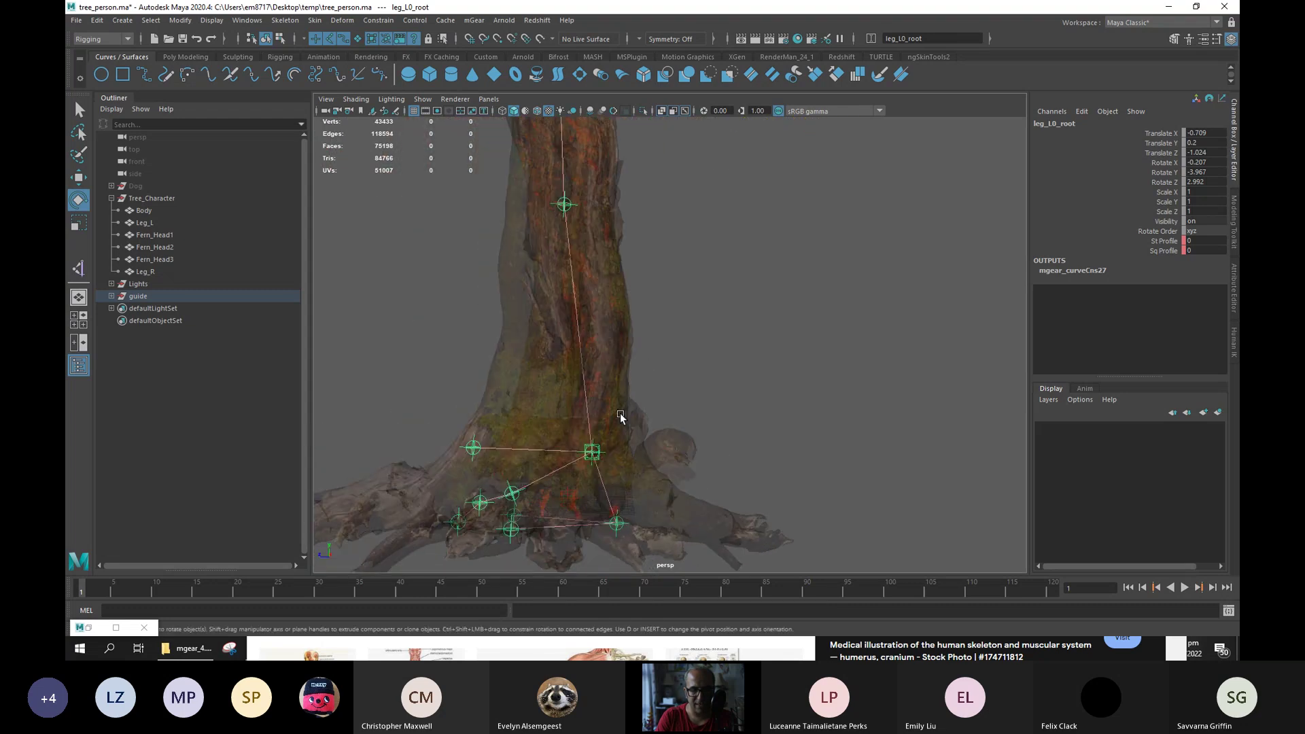
{"action": "left_click", "coordinate": [596, 463]}
{"action": "key", "text": "w"}
{"action": "mouse_move", "coordinate": [593, 451]}
{"action": "left_mouse_down"}
{"action": "mouse_move", "coordinate": [563, 455]}
{"action": "mouse_move", "coordinate": [605, 451]}
{"action": "left_mouse_up"}
{"action": "key", "text": "ctrl+z"}
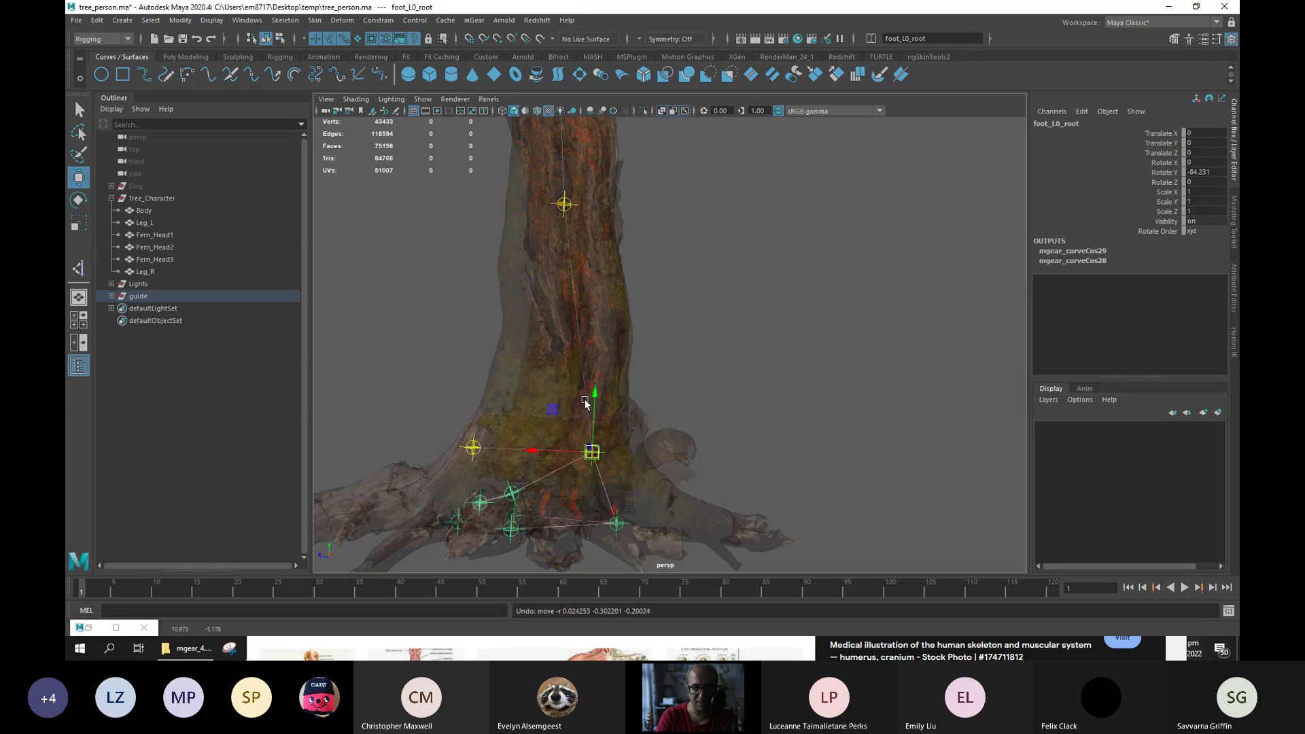
Reposition the left ankle guide, leg_L0_ankle, inside the lower tree leg and adjust the foot's rotation.
{"action": "key", "text": "Up"}
{"action": "left_click_drag", "start_coordinate": [610, 461], "coordinate": [688, 405]}
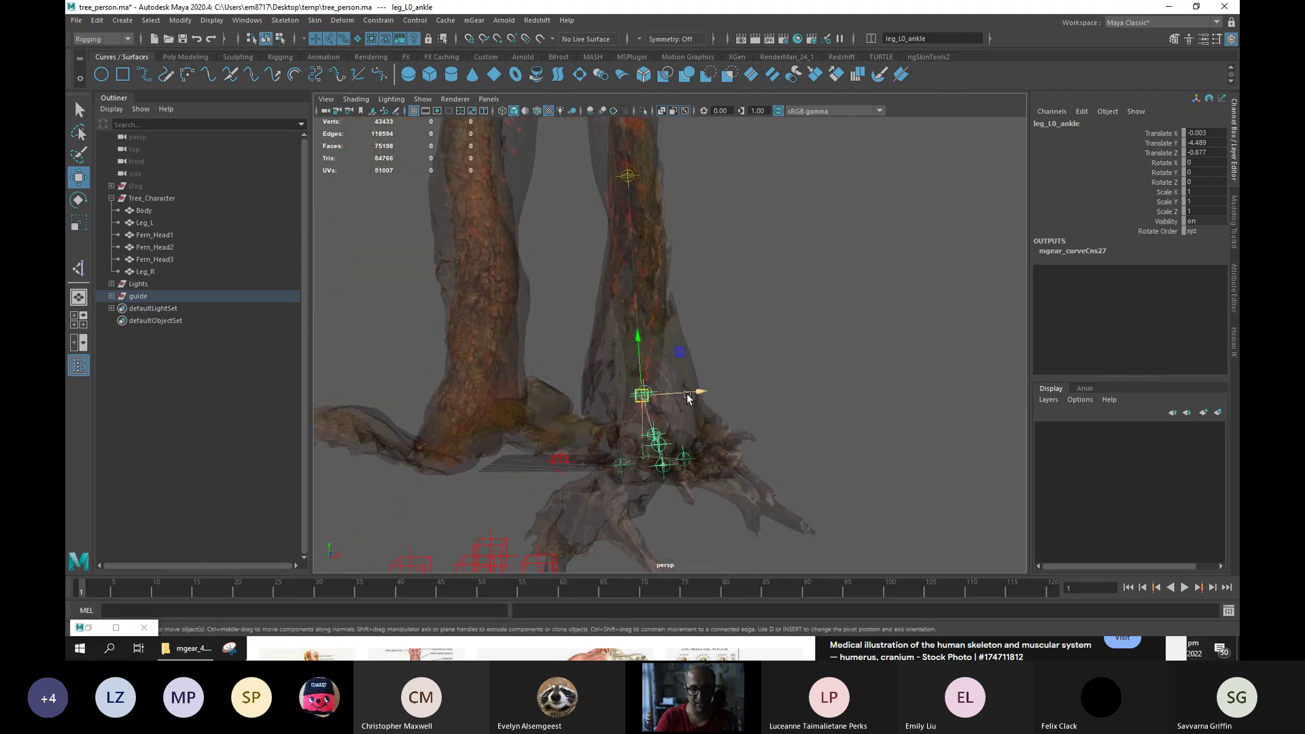
{"action": "key", "text": "e"}
{"action": "left_click_drag", "start_coordinate": [610, 379], "coordinate": [667, 387]}
{"action": "left_click_drag", "start_coordinate": [762, 382], "coordinate": [570, 394], "text": "alt"}
{"action": "key", "text": "w"}
{"action": "left_click_drag", "start_coordinate": [570, 394], "coordinate": [430, 426], "text": "alt"}
Move the foot guide locator foot_L0_0_loc out along the front root to a Translate X of about 4.37.
{"action": "left_click", "coordinate": [663, 376]}
{"action": "left_click", "coordinate": [603, 435]}
{"action": "left_click", "coordinate": [615, 471]}
{"action": "key", "text": "Up"}
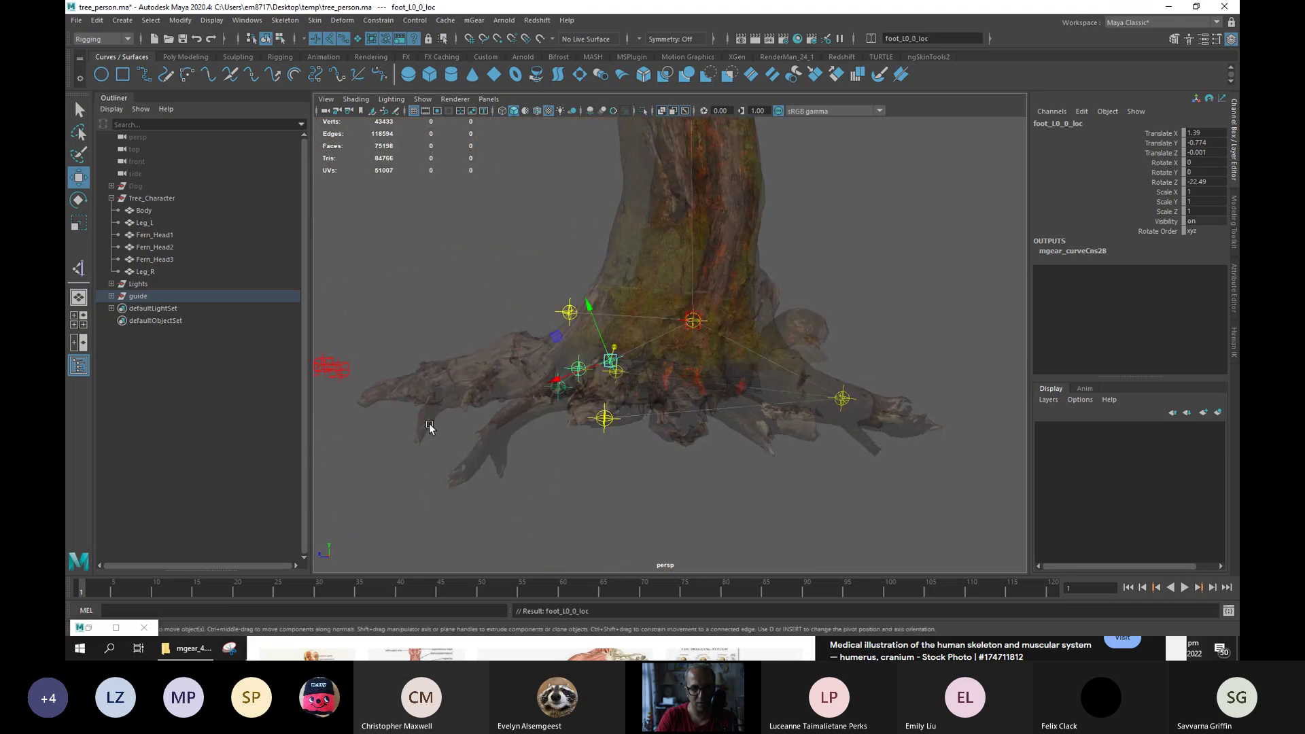
{"action": "left_click_drag", "start_coordinate": [556, 339], "coordinate": [380, 344]}
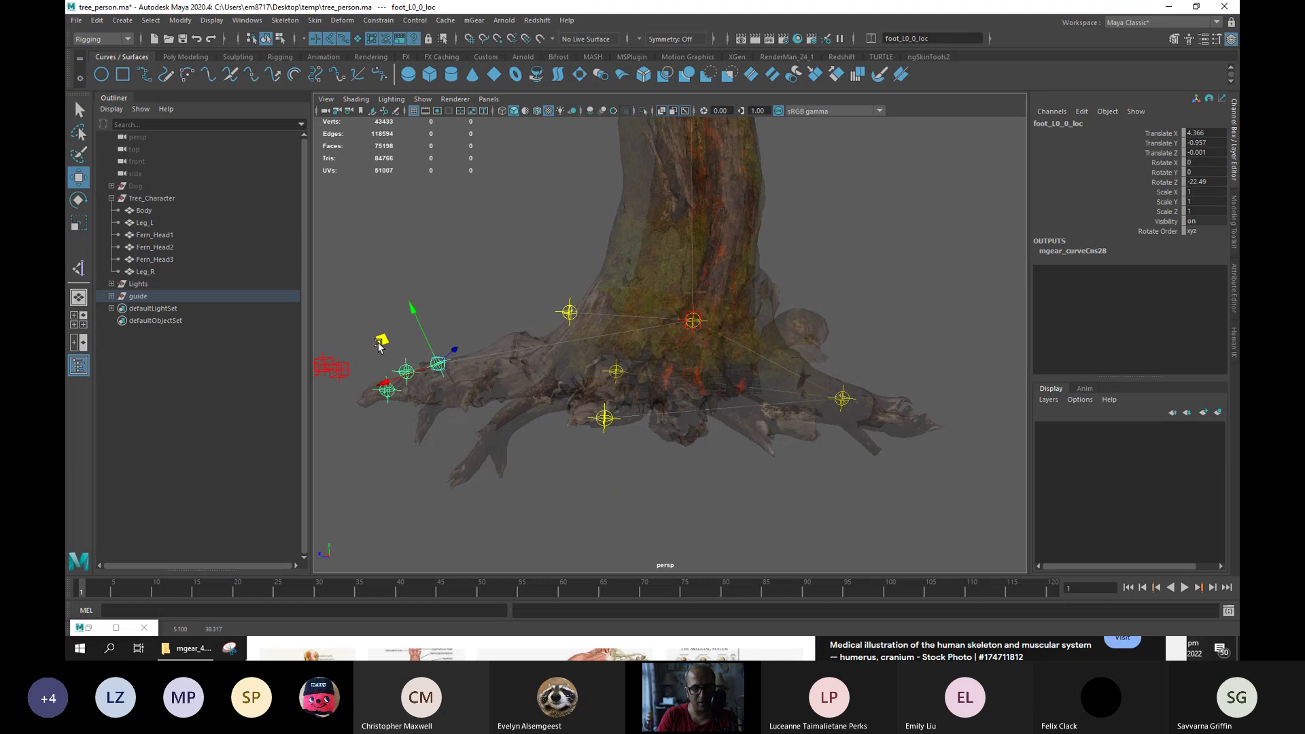
{"action": "left_click_drag", "start_coordinate": [493, 321], "coordinate": [495, 304], "text": "alt"}
{"action": "left_click", "coordinate": [482, 311]}
{"action": "left_click", "coordinate": [434, 361]}
{"action": "left_click_drag", "start_coordinate": [381, 336], "coordinate": [495, 336]}
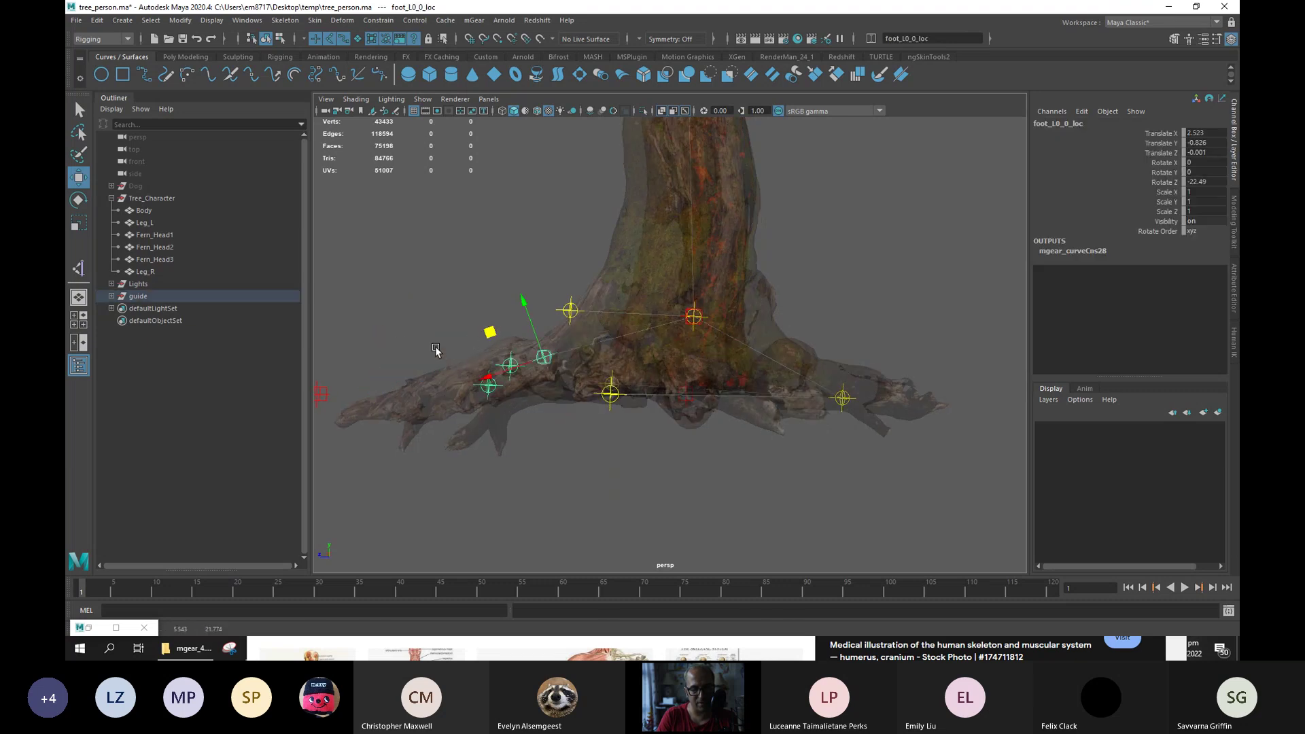
{"action": "key", "text": "ctrl+z"}
Pull foot_L0_0_loc slightly back toward the ankle and adjust the spacing of the toe locators along the front root.
{"action": "left_click", "coordinate": [469, 331]}
{"action": "left_click", "coordinate": [434, 359]}
{"action": "left_click_drag", "start_coordinate": [378, 335], "coordinate": [416, 335]}
{"action": "left_click", "coordinate": [497, 368]}
{"action": "left_click_drag", "start_coordinate": [434, 391], "coordinate": [583, 391]}
{"action": "left_click", "coordinate": [719, 404]}
{"action": "left_click_drag", "start_coordinate": [722, 406], "coordinate": [704, 457]}
{"action": "key", "text": "e"}
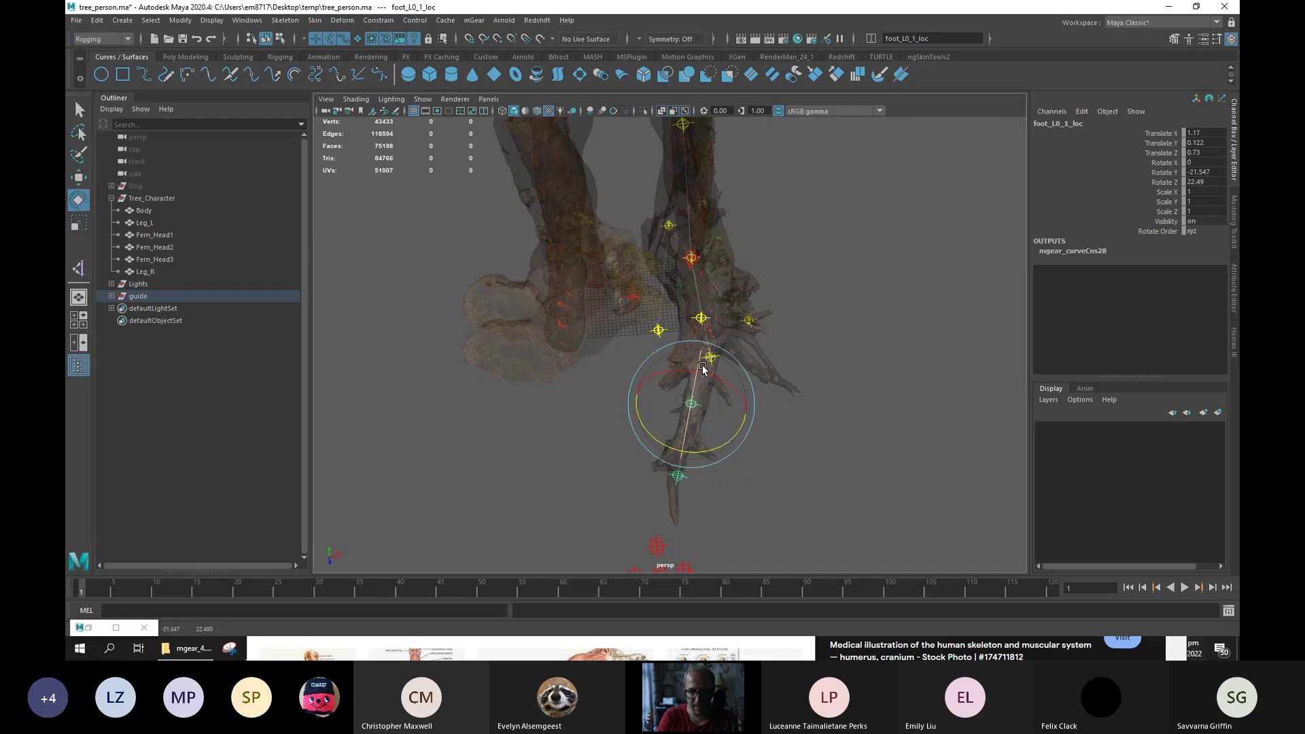
{"action": "key", "text": "ctrl+z"}
{"action": "key", "text": "ctrl+z"}
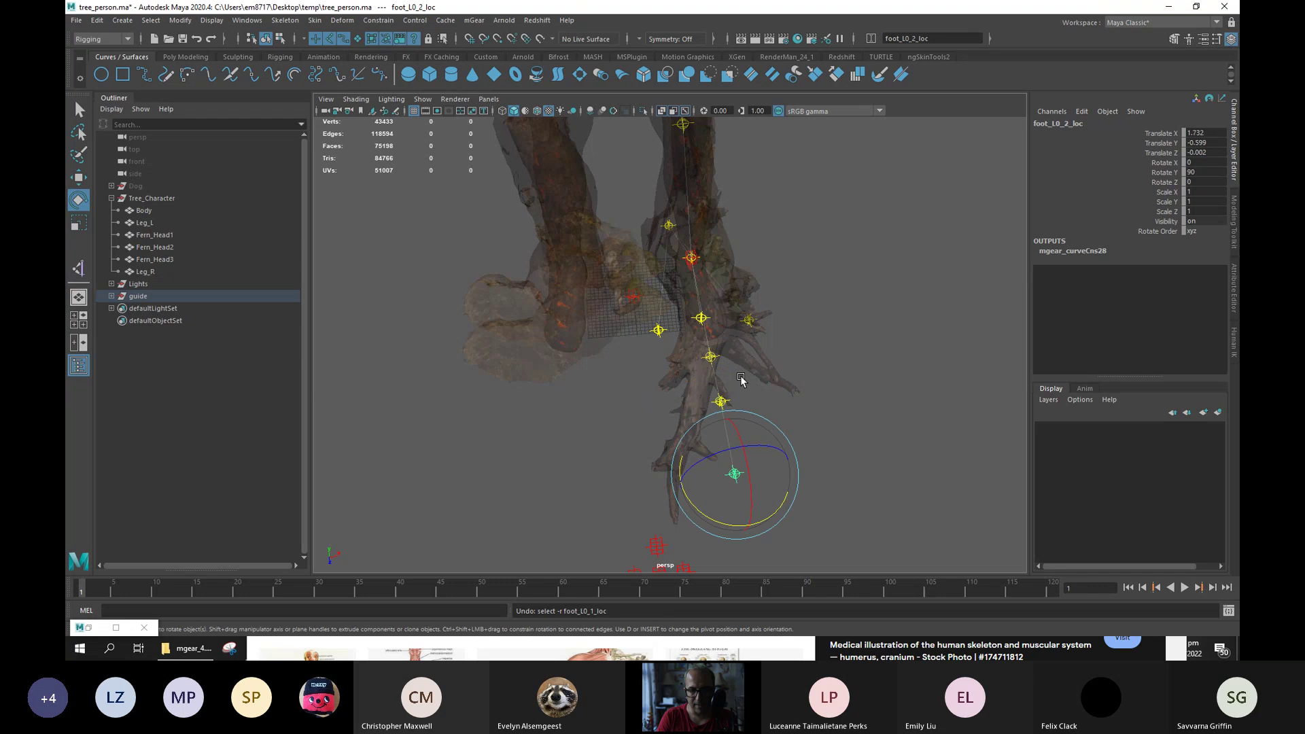
Rotate foot_L0_0_loc to about -26.3 degrees in Y so the toe chain follows the front root.
{"action": "key", "text": "Up"}
{"action": "key", "text": "Up"}
{"action": "left_click_drag", "start_coordinate": [744, 367], "coordinate": [686, 414]}
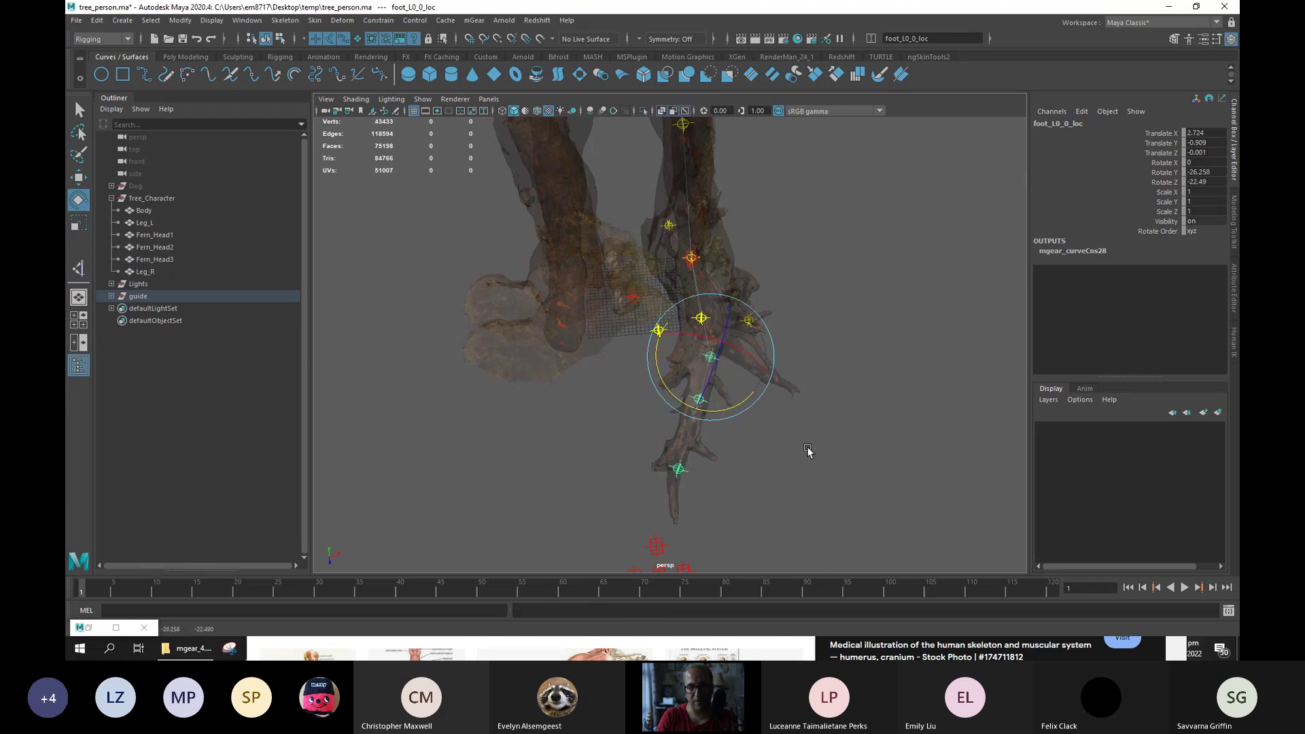
Raise the spine guide in the middle of the torso closer to the character's chest.
{"action": "left_click_drag", "start_coordinate": [808, 450], "coordinate": [689, 460], "text": "alt"}
{"action": "left_click_drag", "start_coordinate": [569, 379], "coordinate": [520, 461], "text": "alt"}
{"action": "right_click_drag", "start_coordinate": [520, 460], "coordinate": [579, 355], "text": "alt"}
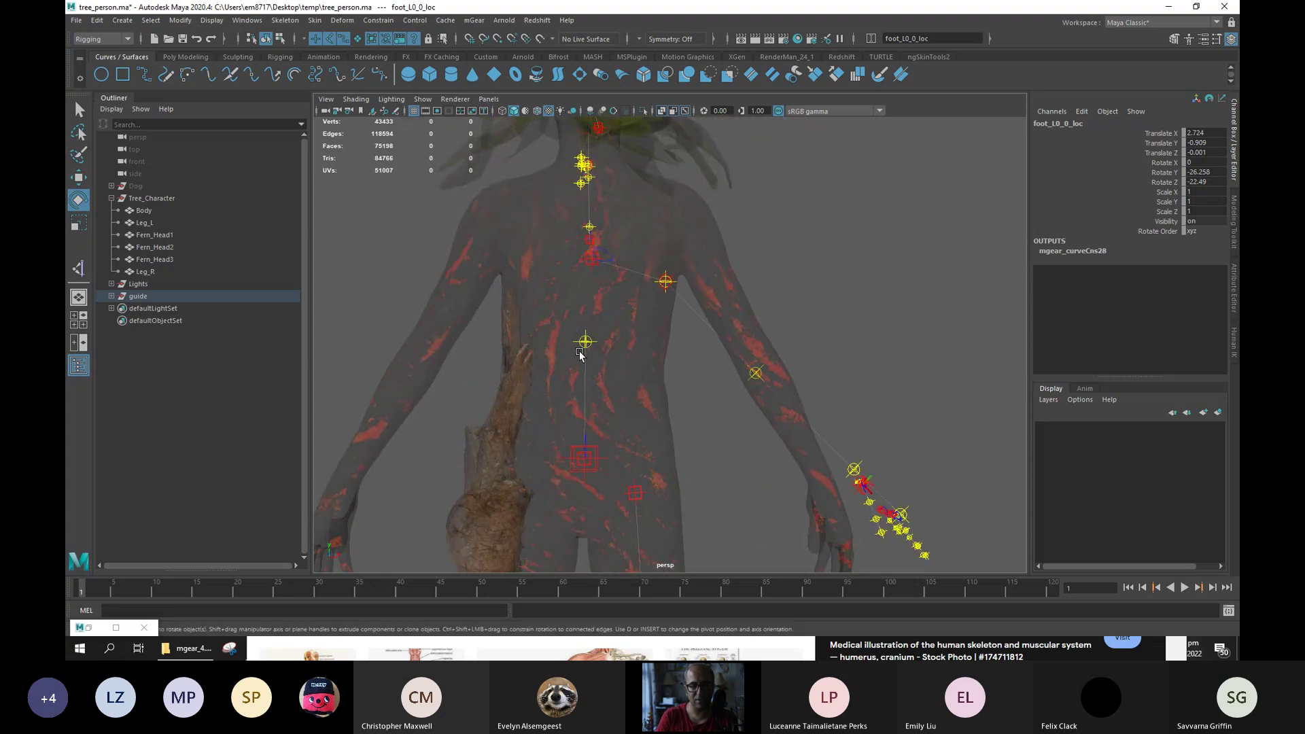
{"action": "left_click", "coordinate": [586, 342]}
{"action": "key", "text": "w"}
{"action": "left_click_drag", "start_coordinate": [586, 294], "coordinate": [713, 286]}
Select the left arm guide's root, arm_L0_root, at the shoulder and rotate it to run the guide down the character's arm.
{"action": "left_click", "coordinate": [564, 240]}
{"action": "left_click", "coordinate": [558, 273]}
{"action": "left_click", "coordinate": [540, 269]}
{"action": "key", "text": "e"}
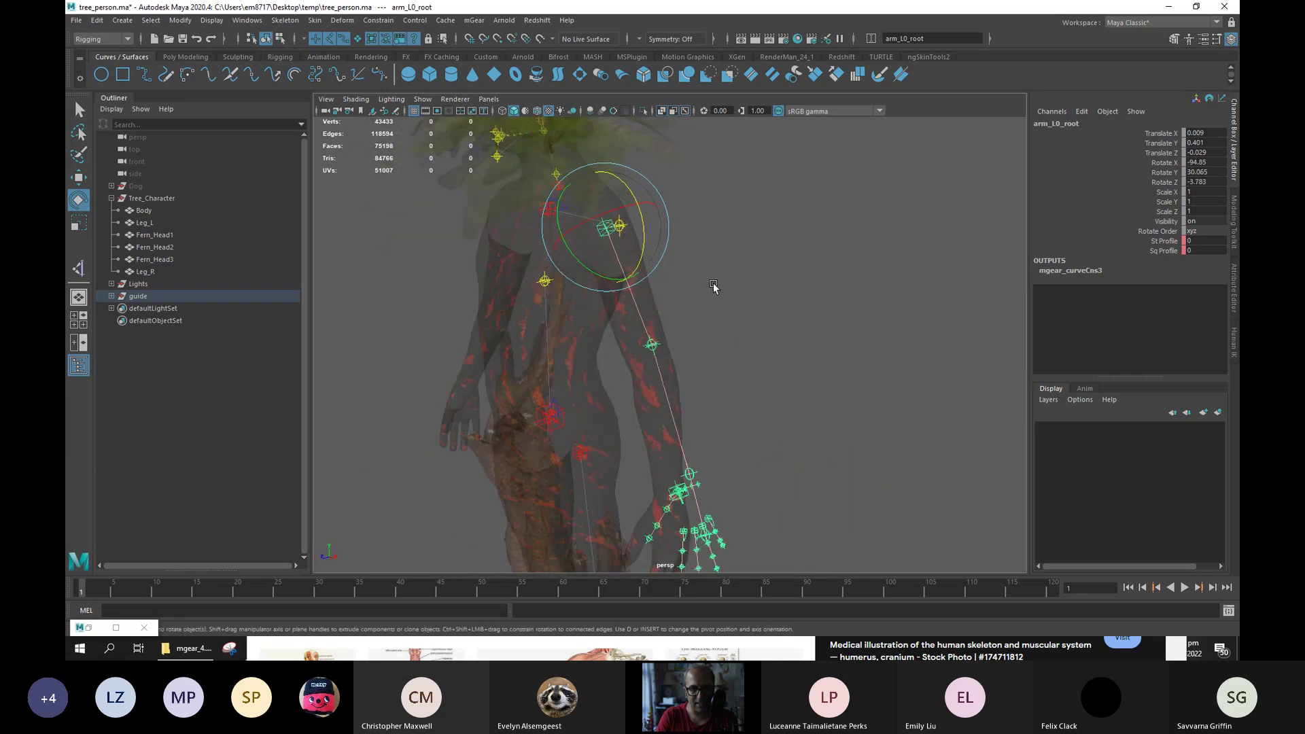
{"action": "left_click_drag", "start_coordinate": [640, 261], "coordinate": [636, 266]}
{"action": "left_click_drag", "start_coordinate": [633, 330], "coordinate": [694, 326], "text": "alt"}
{"action": "left_click_drag", "start_coordinate": [698, 246], "coordinate": [707, 253]}
Move the left elbow guide, arm_L0_elbow, down the arm to a Translate X of about 3.29.
{"action": "left_click", "coordinate": [723, 313]}
{"action": "left_click_drag", "start_coordinate": [723, 313], "coordinate": [726, 353], "text": "alt"}
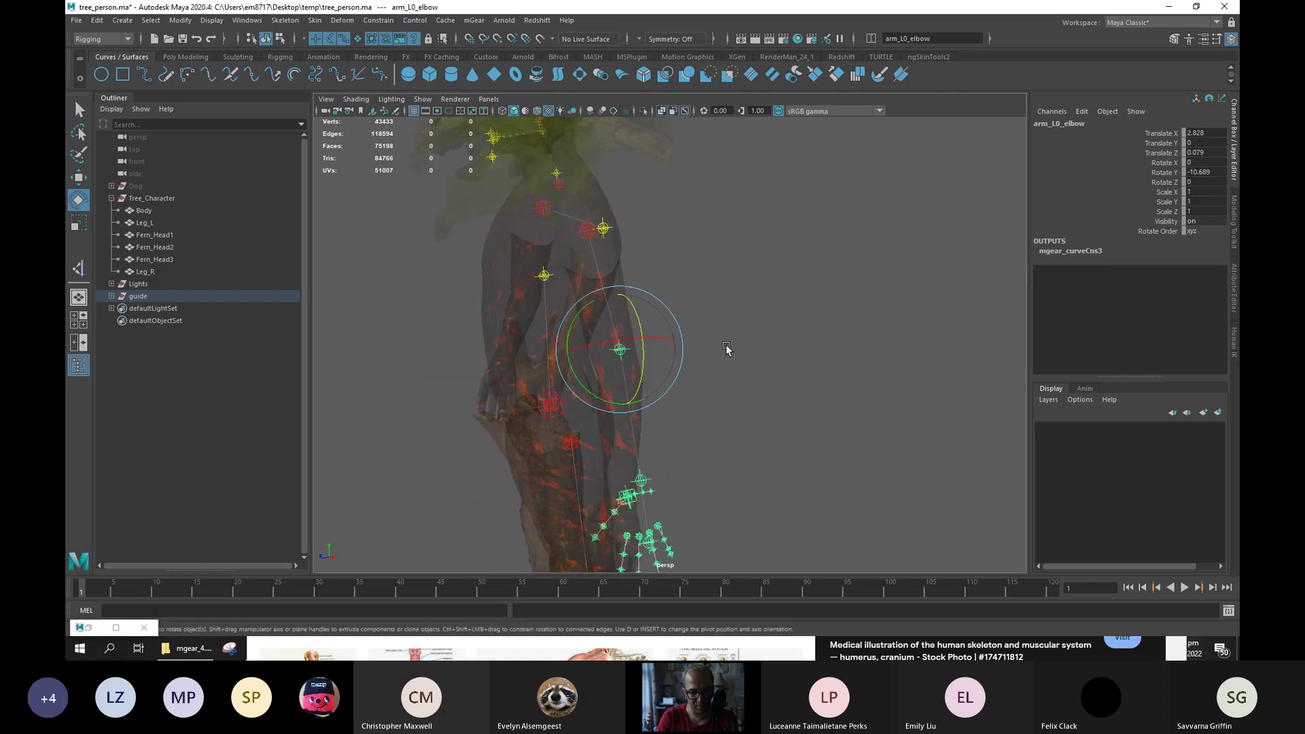
{"action": "key", "text": "w"}
{"action": "left_click_drag", "start_coordinate": [631, 388], "coordinate": [718, 377]}
Undo the trial elbow rotations and rotate arm_L0_elbow to align the forearm guide with the character's forearm.
{"action": "key", "text": "e"}
{"action": "left_click_drag", "start_coordinate": [717, 377], "coordinate": [719, 387], "text": "alt"}
{"action": "key", "text": "ctrl+z"}
{"action": "key", "text": "ctrl+z"}
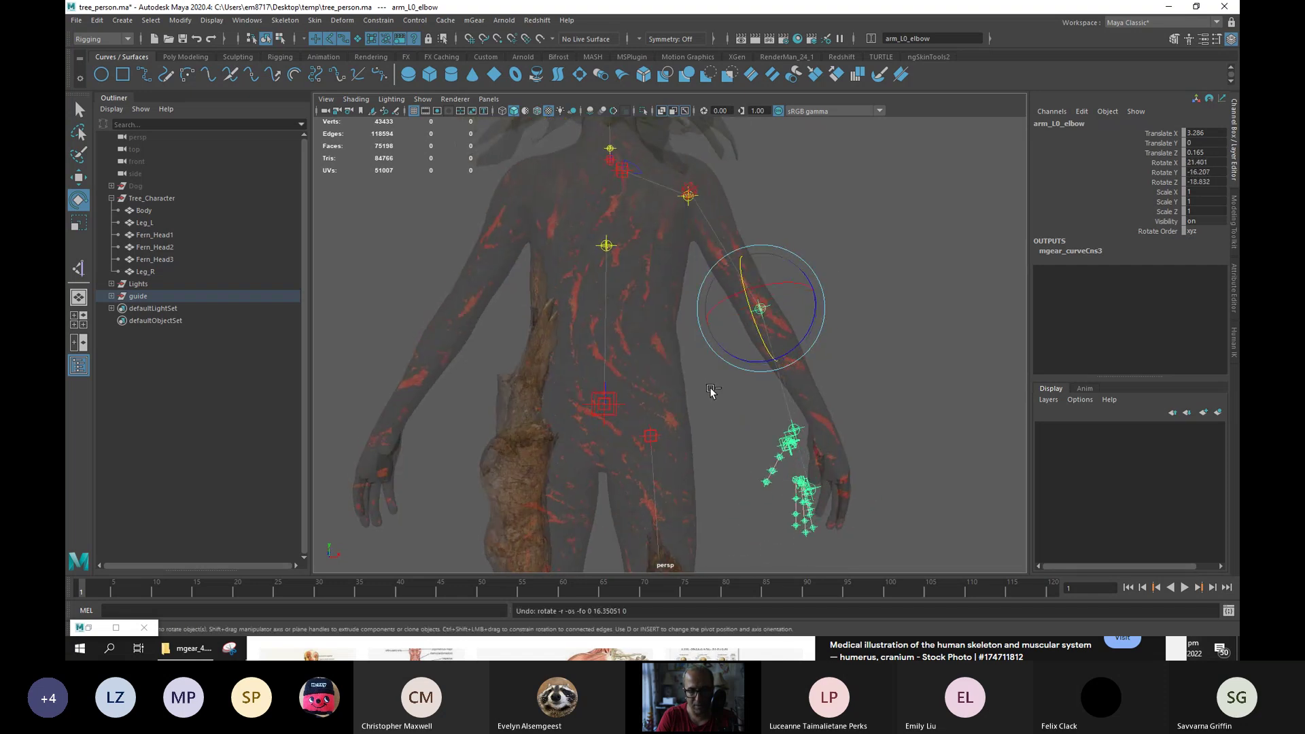
{"action": "left_click_drag", "start_coordinate": [809, 365], "coordinate": [732, 409], "text": "alt"}
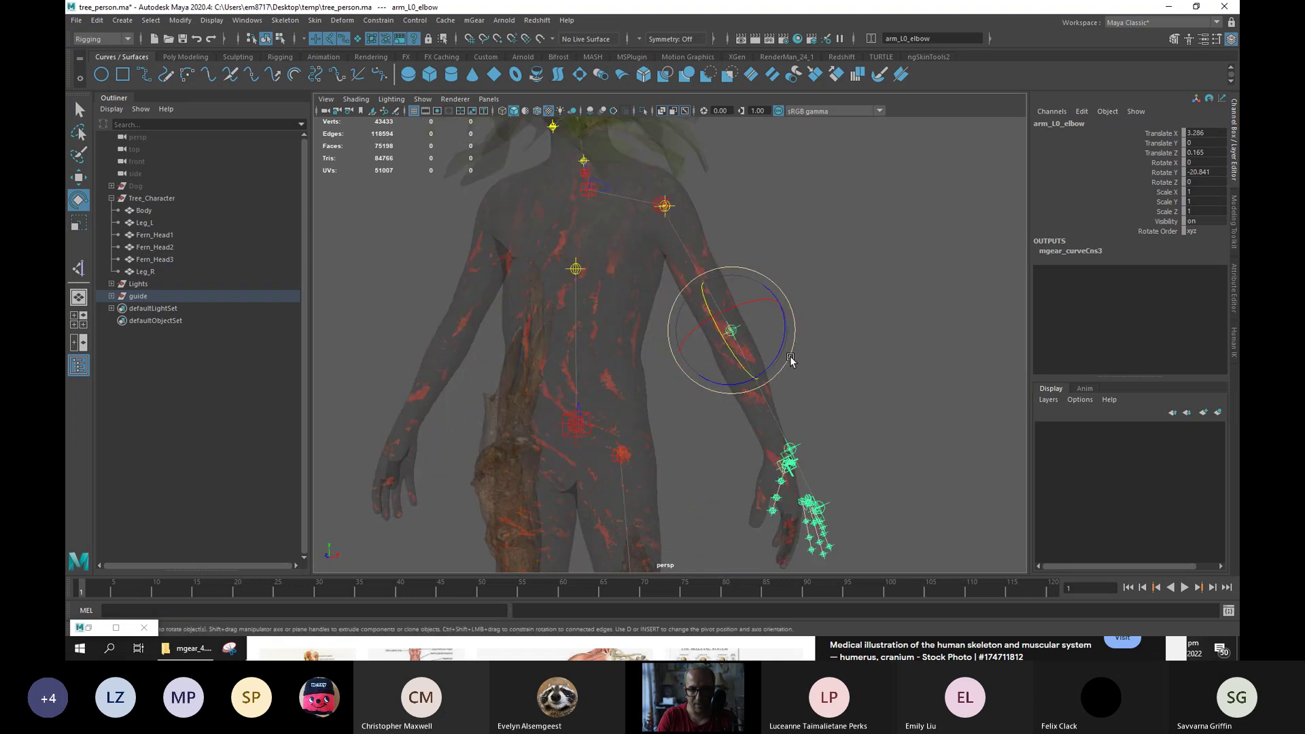
{"action": "left_click_drag", "start_coordinate": [782, 342], "coordinate": [795, 393]}
Select the left wrist guide, arm_L0_wrist, and examine how the finger guides line up with the character's hand.
{"action": "middle_click_drag", "start_coordinate": [794, 393], "coordinate": [723, 345], "text": "alt"}
{"action": "scroll", "coordinate": [722, 345], "scroll_direction": "up", "scroll_amount": 3}
{"action": "left_click", "coordinate": [728, 384]}
{"action": "middle_click_drag", "start_coordinate": [791, 431], "coordinate": [779, 355], "text": "alt"}
{"action": "mouse_move", "coordinate": [779, 355]}
{"action": "left_mouse_down", "text": "alt"}
{"action": "mouse_move", "coordinate": [748, 370]}
{"action": "mouse_move", "coordinate": [778, 350]}
{"action": "mouse_move", "coordinate": [797, 367]}
{"action": "left_mouse_up", "text": "alt"}
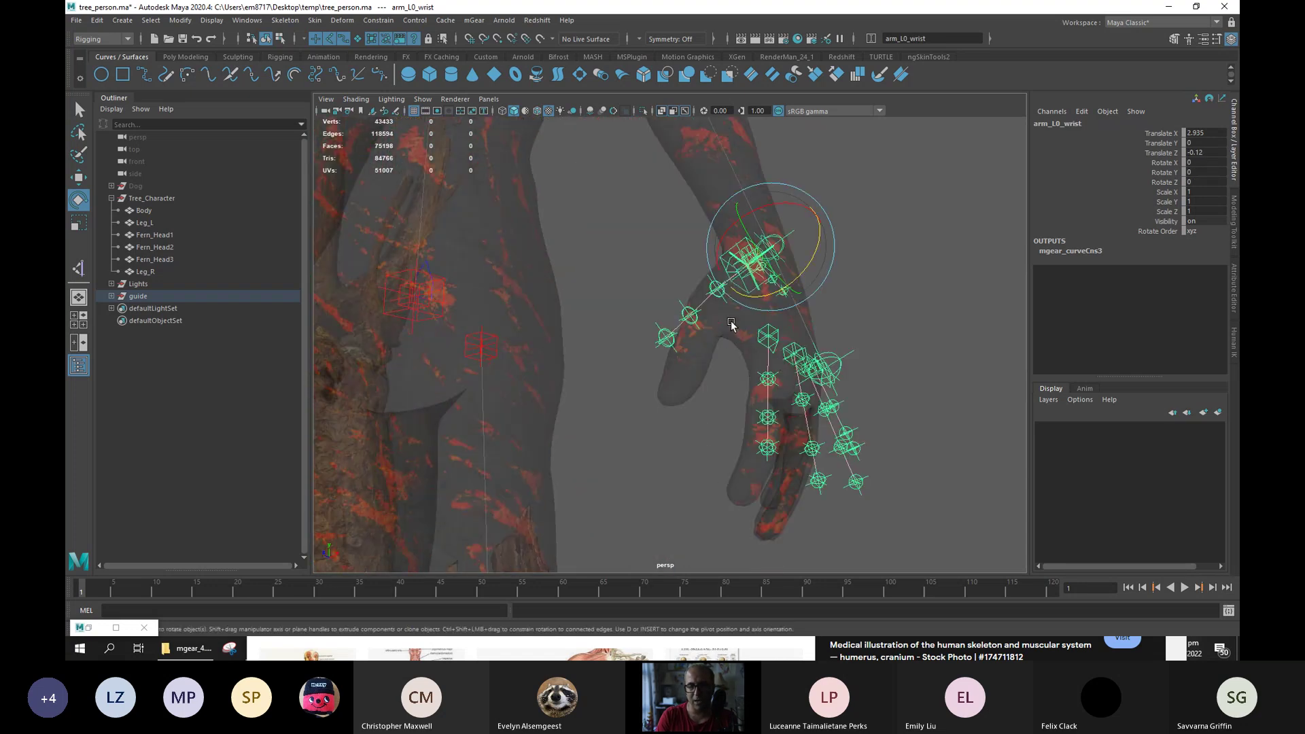
{"action": "left_click", "coordinate": [707, 295]}
{"action": "key", "text": "w"}
{"action": "left_click_drag", "start_coordinate": [707, 295], "coordinate": [862, 346], "text": "alt"}
{"action": "left_click", "coordinate": [792, 353]}
{"action": "left_click", "coordinate": [915, 275]}
Raise the neck guide's root, neck_C0_root, to move the neck and head guides up into the fern head.
{"action": "left_click_drag", "start_coordinate": [915, 276], "coordinate": [859, 296], "text": "alt"}
{"action": "right_click_drag", "start_coordinate": [663, 367], "coordinate": [603, 370], "text": "alt"}
{"action": "mouse_move", "coordinate": [603, 370]}
{"action": "left_mouse_down", "text": "alt"}
{"action": "mouse_move", "coordinate": [699, 401]}
{"action": "mouse_move", "coordinate": [673, 406]}
{"action": "mouse_move", "coordinate": [580, 370]}
{"action": "mouse_move", "coordinate": [626, 402]}
{"action": "mouse_move", "coordinate": [629, 379]}
{"action": "mouse_move", "coordinate": [618, 382]}
{"action": "left_mouse_up", "text": "alt"}
{"action": "left_click_drag", "start_coordinate": [676, 344], "coordinate": [618, 361], "text": "alt"}
{"action": "right_click_drag", "start_coordinate": [618, 361], "coordinate": [687, 416], "text": "alt"}
{"action": "mouse_move", "coordinate": [686, 417]}
{"action": "left_mouse_down", "text": "alt"}
{"action": "mouse_move", "coordinate": [605, 451]}
{"action": "mouse_move", "coordinate": [609, 431]}
{"action": "mouse_move", "coordinate": [708, 425]}
{"action": "left_mouse_up", "text": "alt"}
{"action": "left_click", "coordinate": [689, 378]}
{"action": "left_click_drag", "start_coordinate": [689, 381], "coordinate": [681, 406], "text": "alt"}
{"action": "mouse_move", "coordinate": [682, 357]}
{"action": "left_mouse_down"}
{"action": "mouse_move", "coordinate": [665, 326]}
{"action": "mouse_move", "coordinate": [612, 360]}
{"action": "mouse_move", "coordinate": [622, 408]}
{"action": "mouse_move", "coordinate": [583, 394]}
{"action": "mouse_move", "coordinate": [532, 412]}
{"action": "mouse_move", "coordinate": [537, 426]}
{"action": "mouse_move", "coordinate": [612, 437]}
{"action": "mouse_move", "coordinate": [530, 414]}
{"action": "mouse_move", "coordinate": [693, 342]}
{"action": "left_mouse_up"}
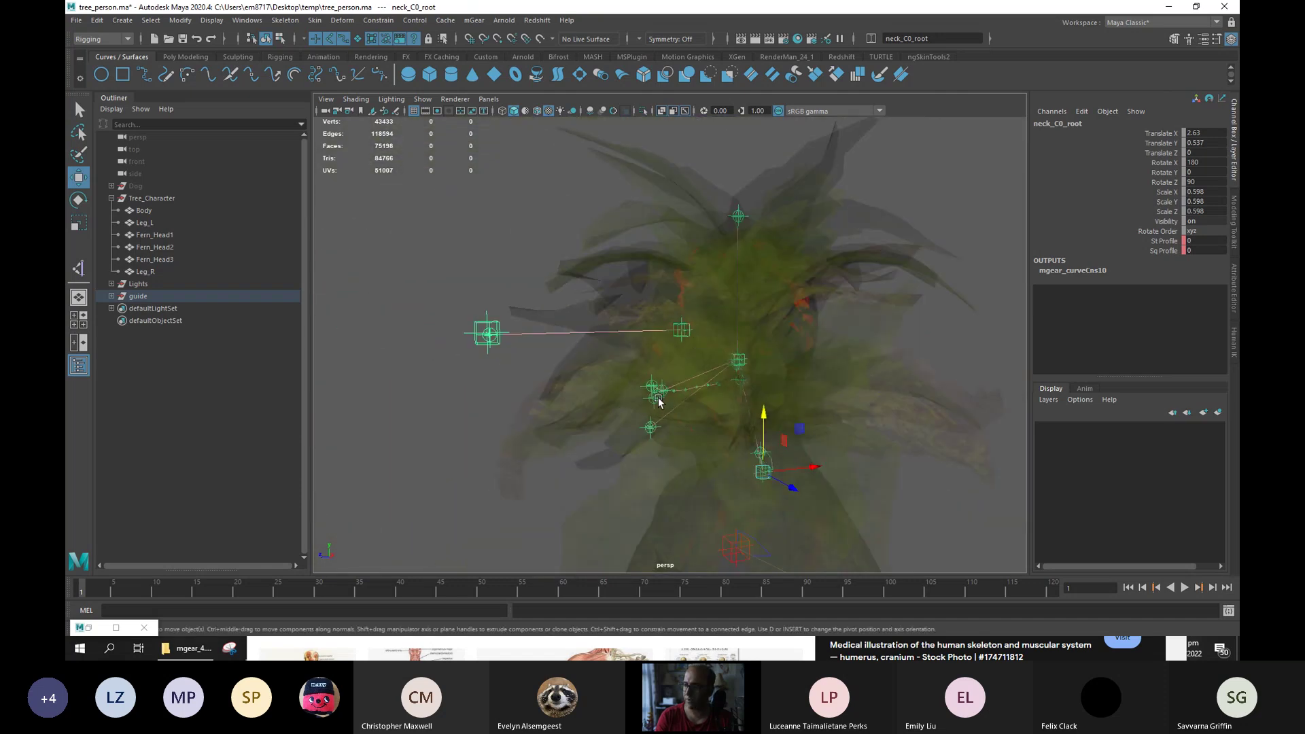
Delete the tongue guide, tongue_C0_root, inside the character's head.
{"action": "scroll", "coordinate": [669, 409], "scroll_direction": "up", "scroll_amount": 4}
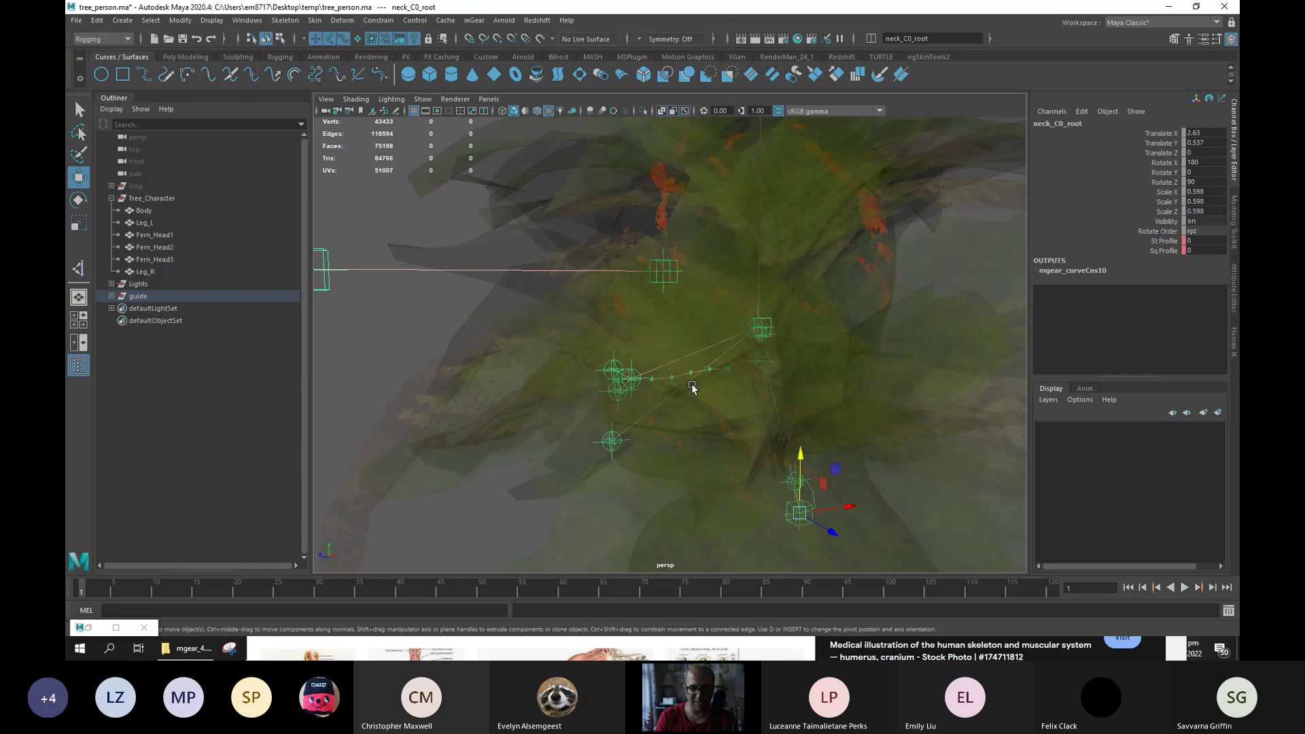
{"action": "left_click", "coordinate": [729, 372]}
{"action": "left_click_drag", "start_coordinate": [729, 371], "coordinate": [725, 400]}
{"action": "key", "text": "ctrl+z"}
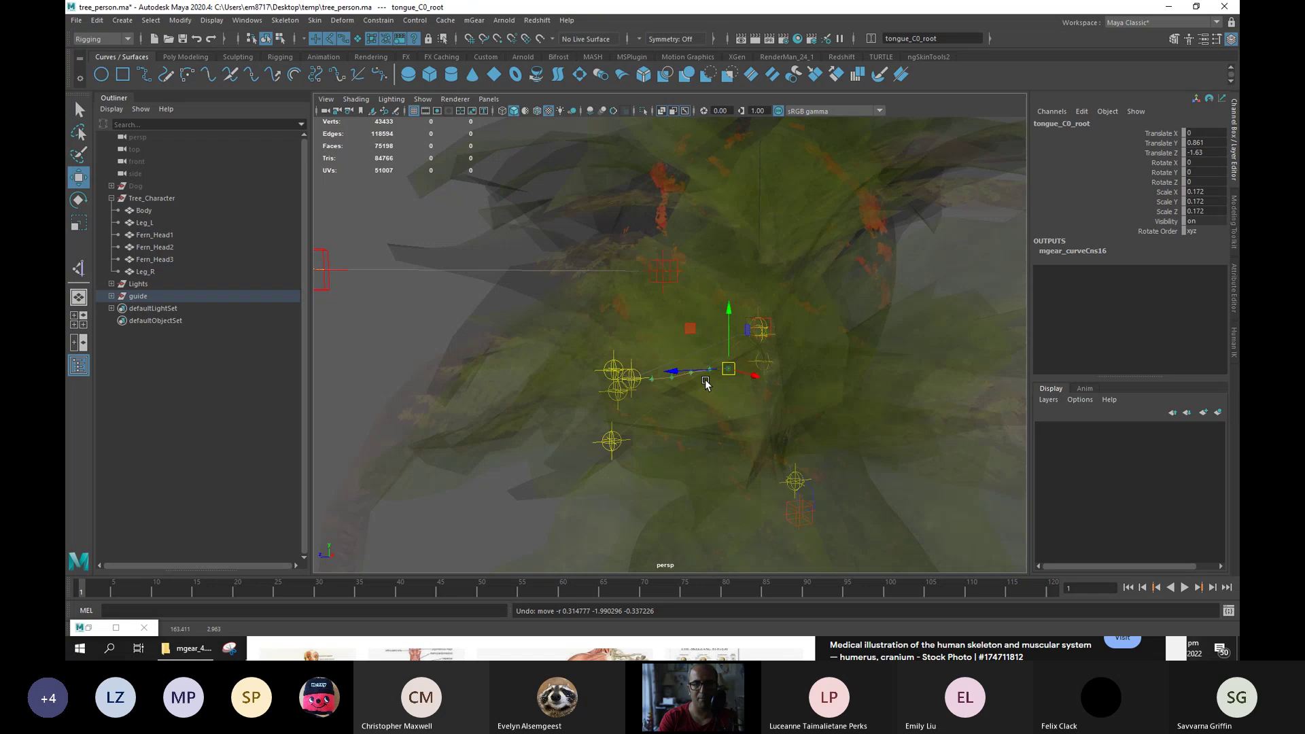
{"action": "left_click", "coordinate": [706, 382]}
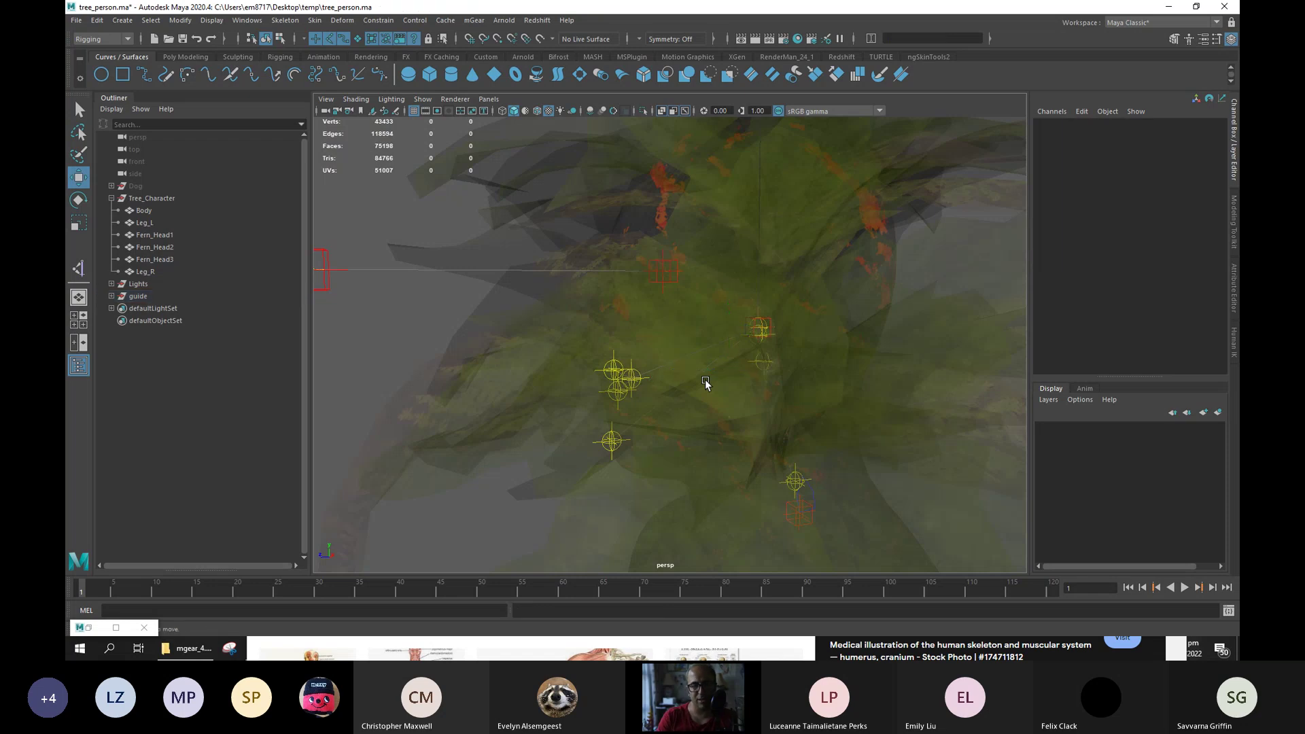
Delete the two leftover guides with red cube markers, one inside the fern head and one floating in front of it.
{"action": "left_click", "coordinate": [666, 272]}
{"action": "left_click", "coordinate": [668, 272]}
{"action": "right_click_drag", "start_coordinate": [668, 270], "coordinate": [495, 295], "text": "alt"}
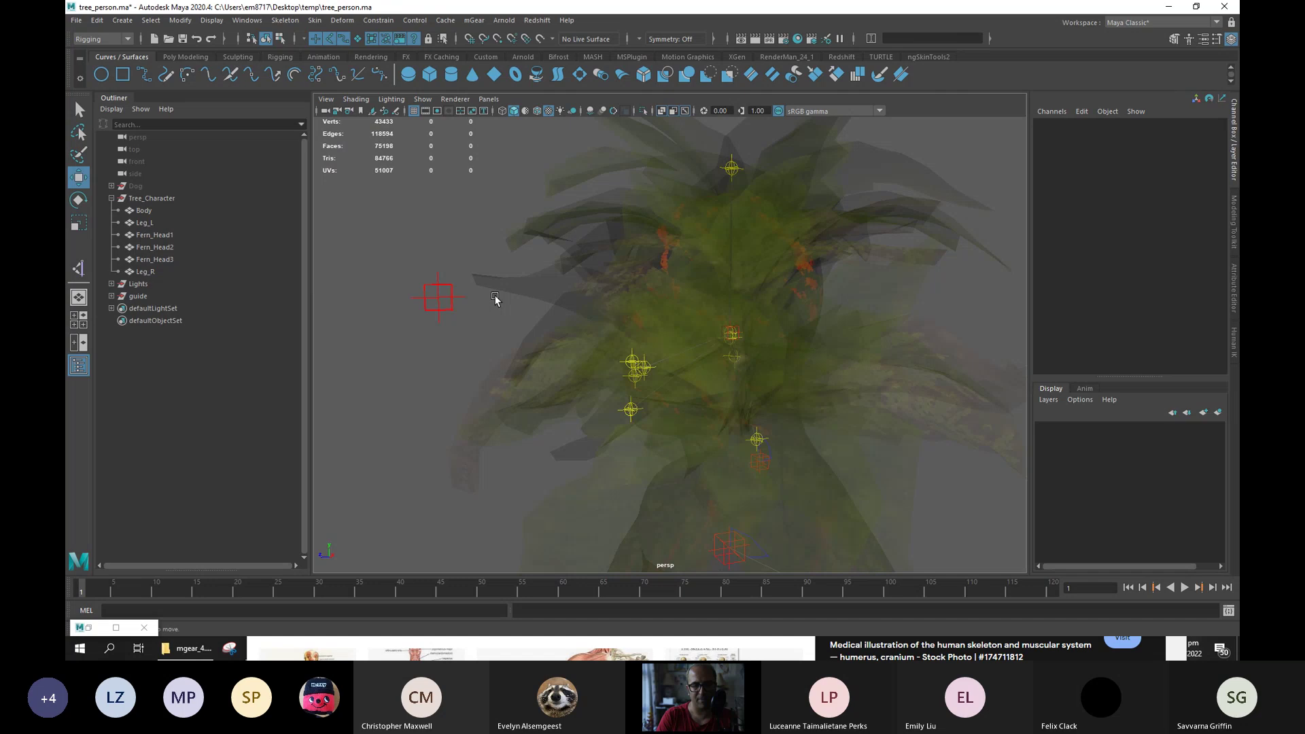
{"action": "left_click", "coordinate": [427, 295]}
{"action": "left_click", "coordinate": [840, 325]}
{"action": "left_click_drag", "start_coordinate": [837, 374], "coordinate": [742, 350], "text": "alt"}
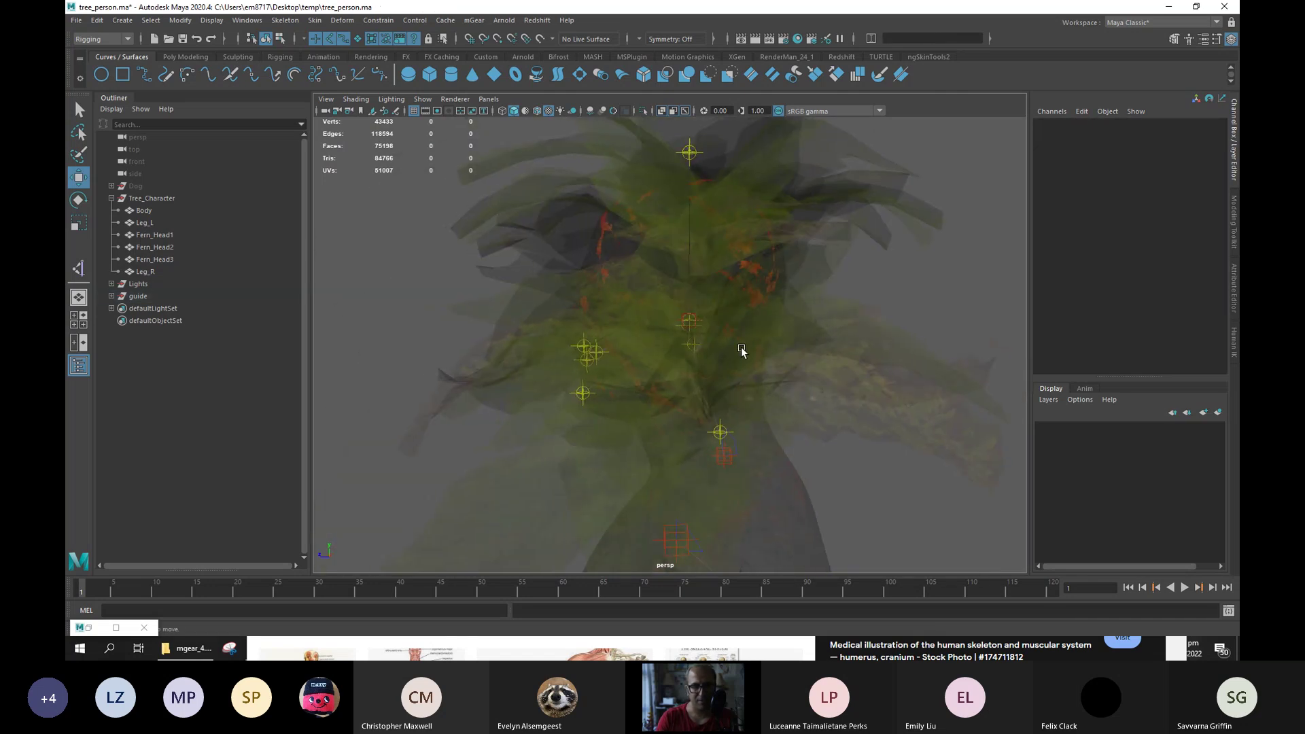
Delete the mouth guide, mouth_C0_root, together with its child guides inside the fern head.
{"action": "scroll", "coordinate": [742, 350], "scroll_direction": "up", "scroll_amount": 5}
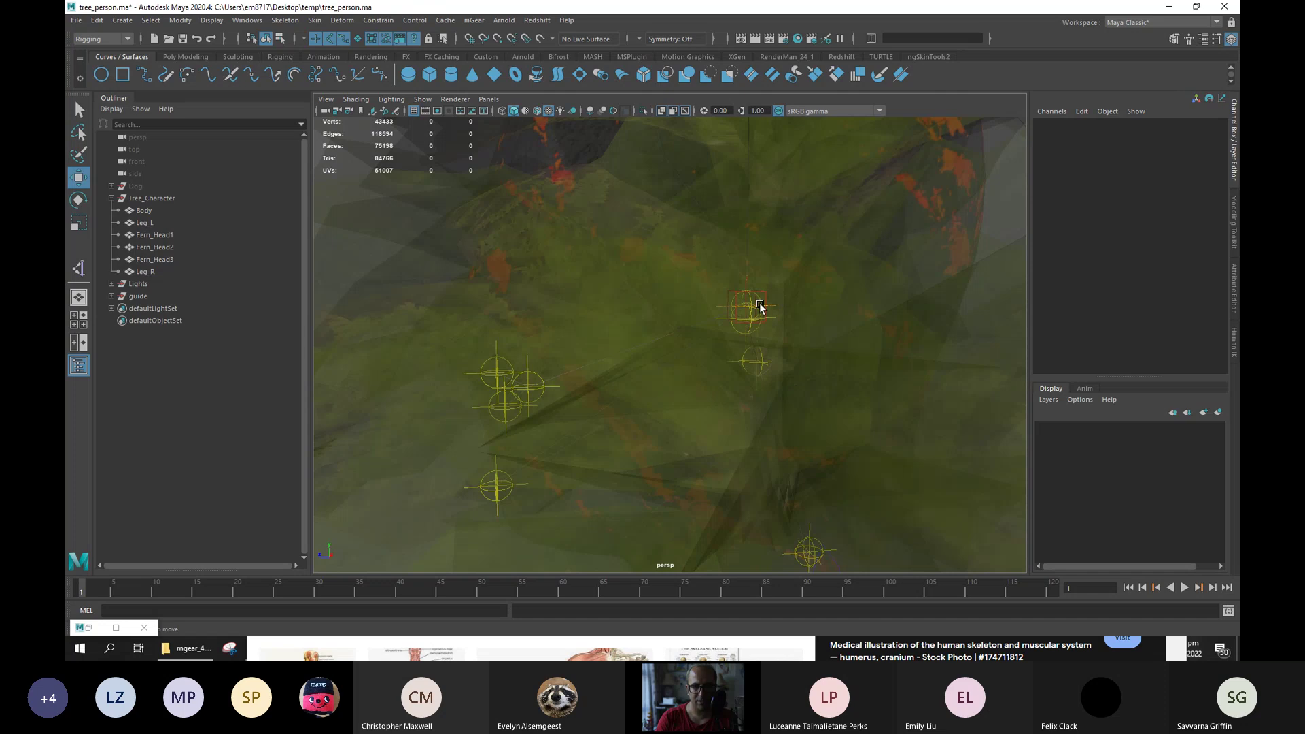
{"action": "left_click", "coordinate": [760, 307]}
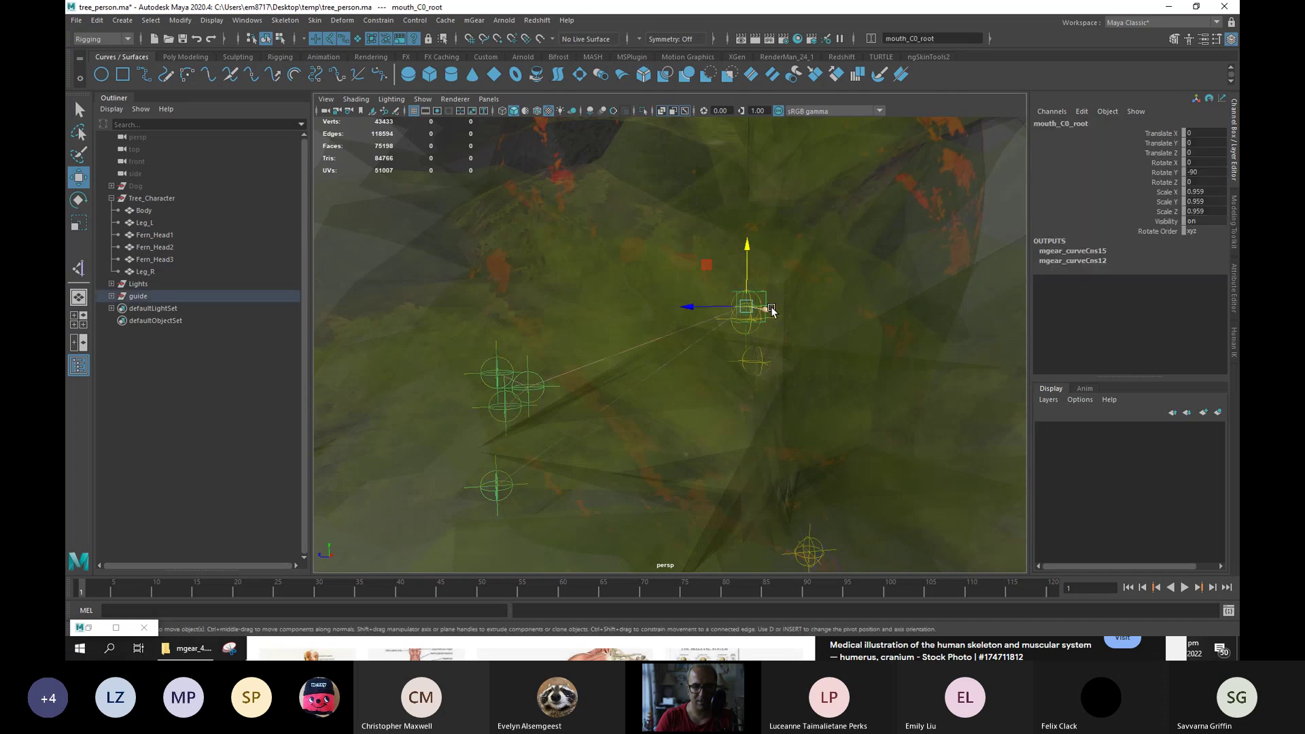
{"action": "left_click", "coordinate": [733, 348]}
{"action": "scroll", "coordinate": [940, 340], "scroll_direction": "down", "scroll_amount": 5}
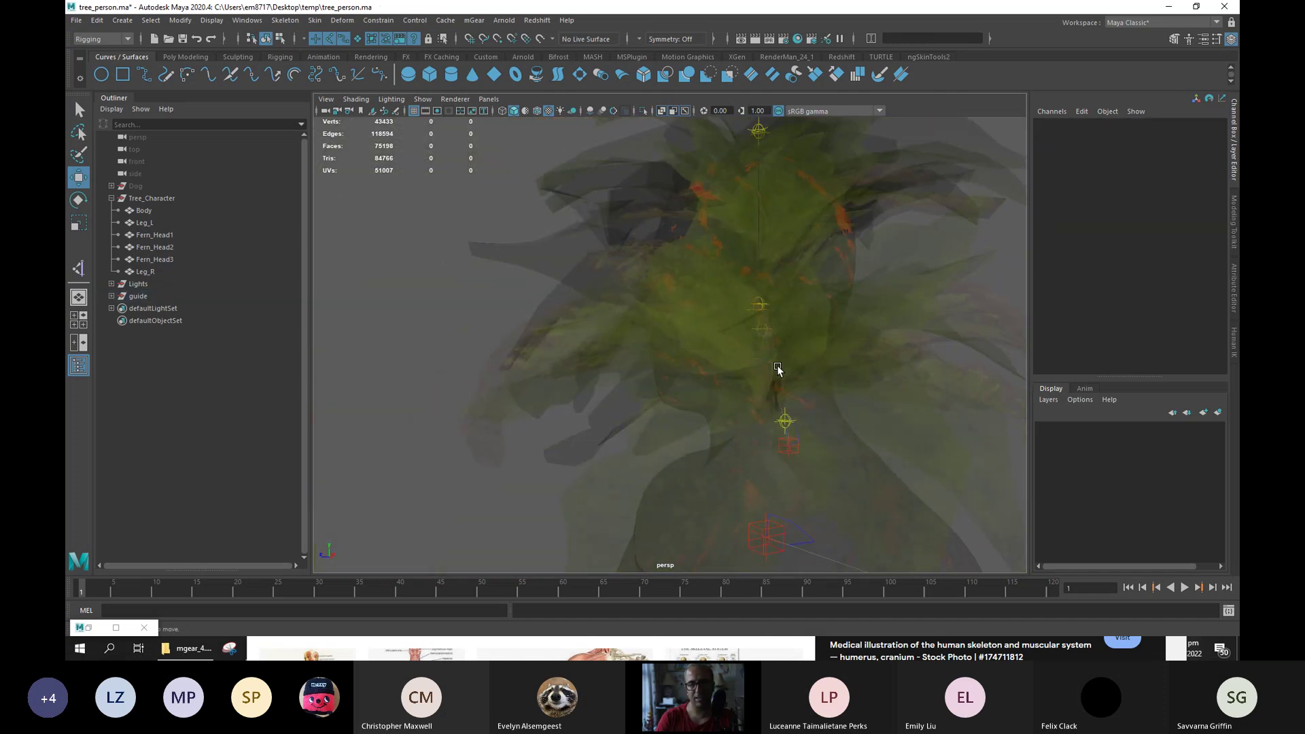
Adjust the height of the neck tangent guide, neck_C0_tan0, and select the neck end guide, neck_C0_eff, in the fern head.
{"action": "left_click", "coordinate": [731, 423]}
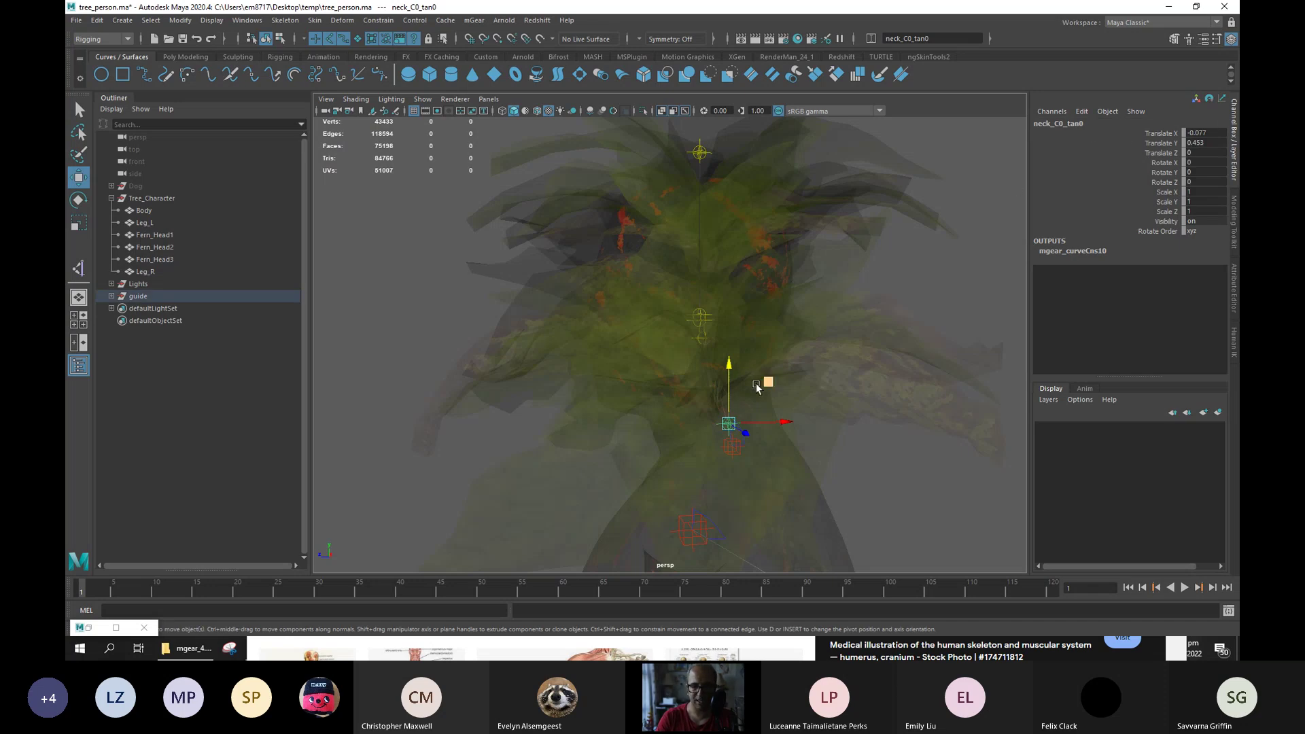
{"action": "left_click_drag", "start_coordinate": [730, 374], "coordinate": [728, 365]}
{"action": "left_click", "coordinate": [707, 345]}
{"action": "left_click", "coordinate": [700, 155]}
{"action": "scroll", "coordinate": [676, 197], "scroll_direction": "down", "scroll_amount": 8}
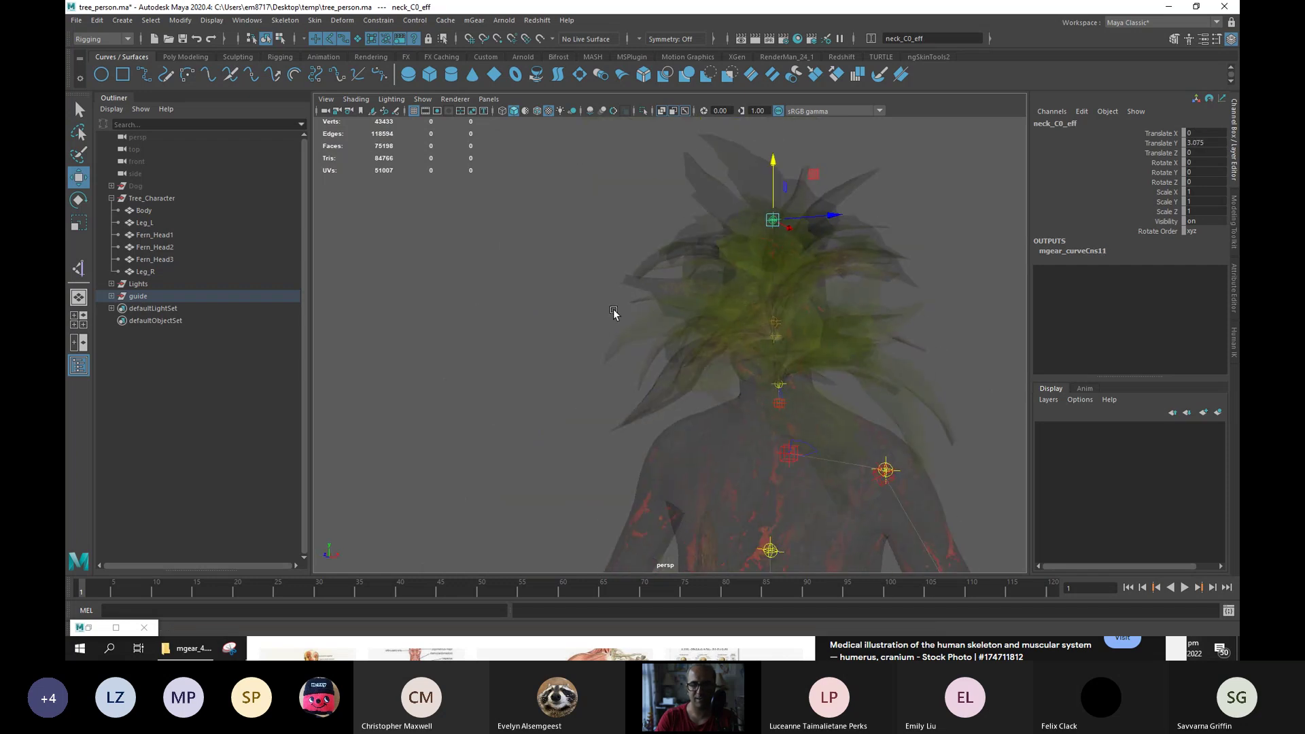
Bring back the Shifter Guide Manager and mirror the left shoulder guide, shoulder_L0_root, with its arm using the symmetrical duplicate.
{"action": "middle_click_drag", "start_coordinate": [626, 343], "coordinate": [688, 340], "text": "alt"}
{"action": "scroll", "coordinate": [688, 340], "scroll_direction": "up", "scroll_amount": 2}
{"action": "left_click", "coordinate": [649, 186]}
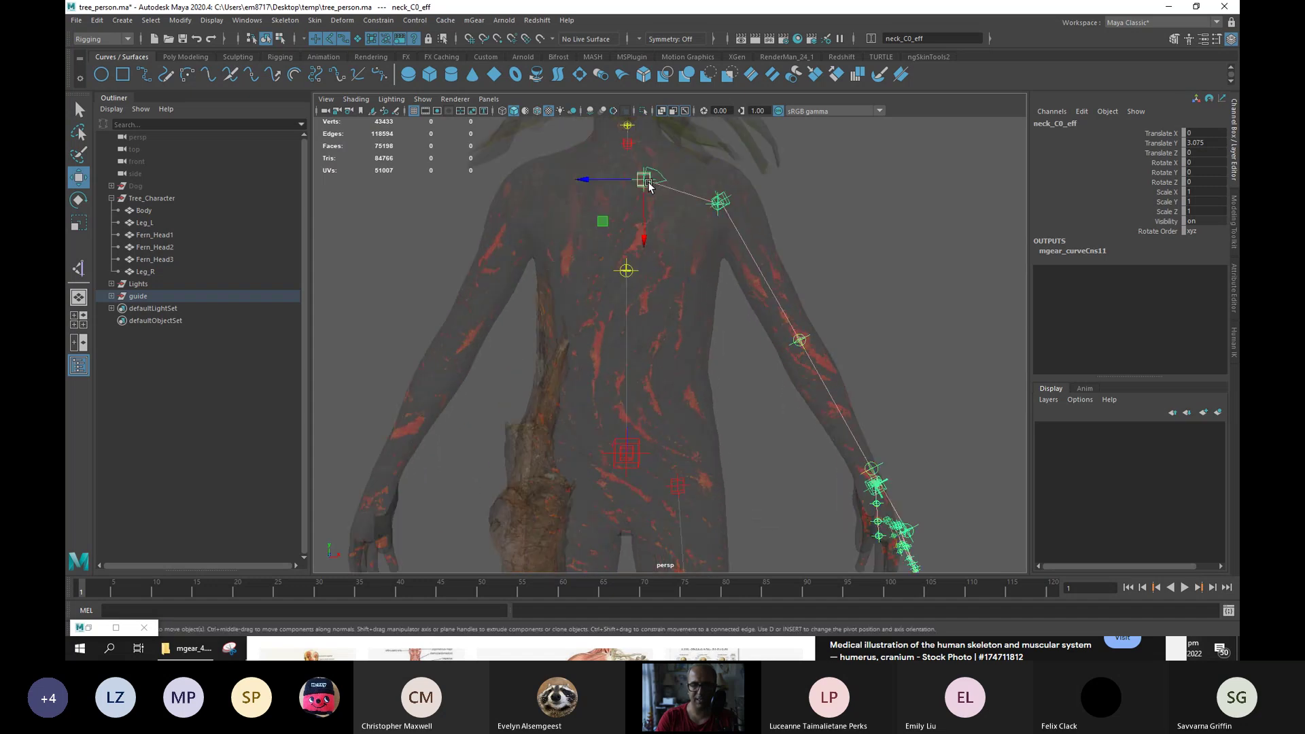
{"action": "left_click", "coordinate": [93, 629]}
{"action": "left_click_drag", "start_coordinate": [881, 132], "coordinate": [928, 105]}
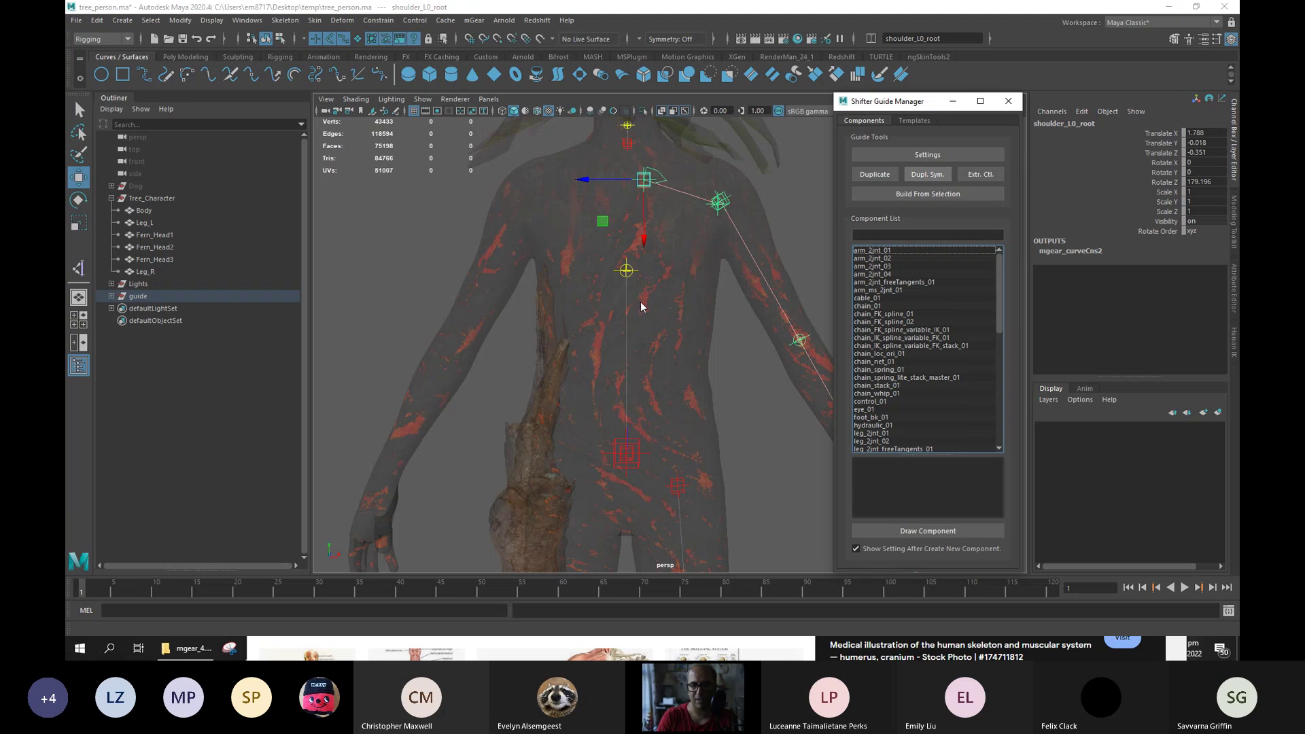
{"action": "left_click", "coordinate": [927, 174]}
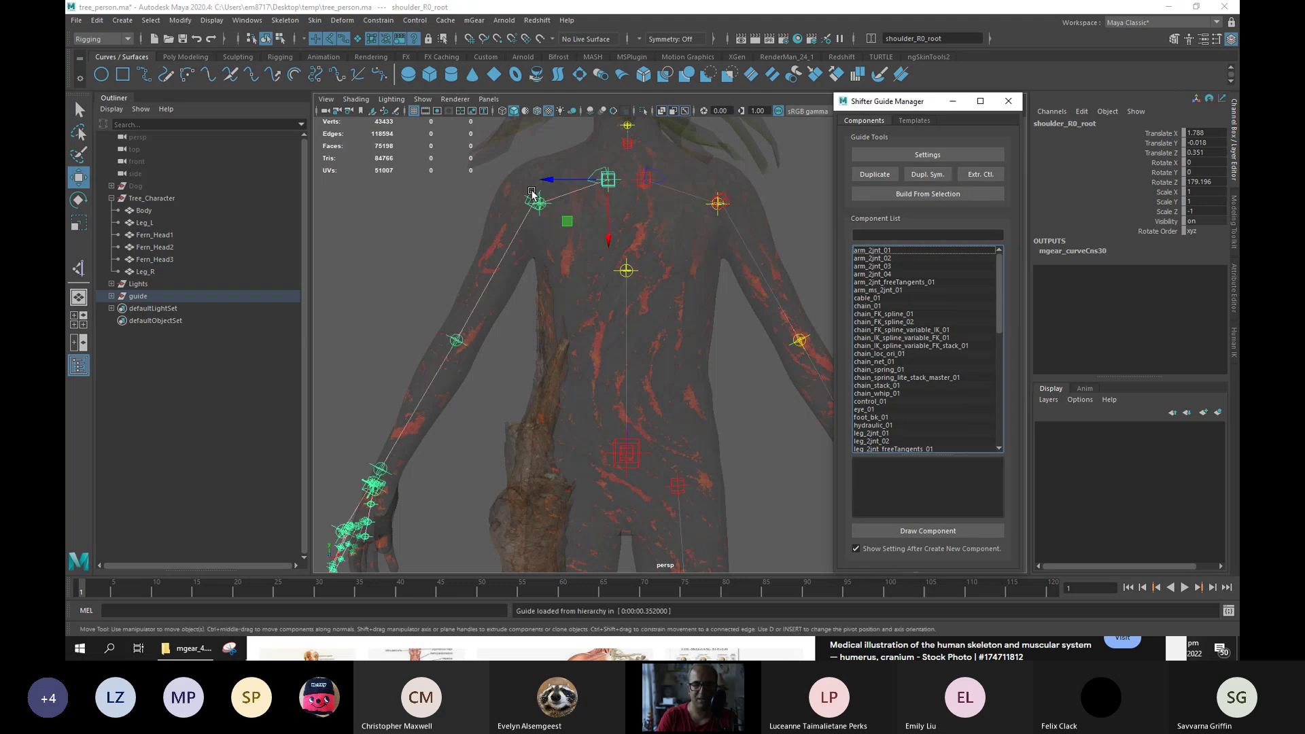
Mirror the left leg guide, leg_L0_root, to the character's other leg using the symmetrical duplicate.
{"action": "middle_click_drag", "start_coordinate": [493, 346], "coordinate": [668, 287], "text": "alt"}
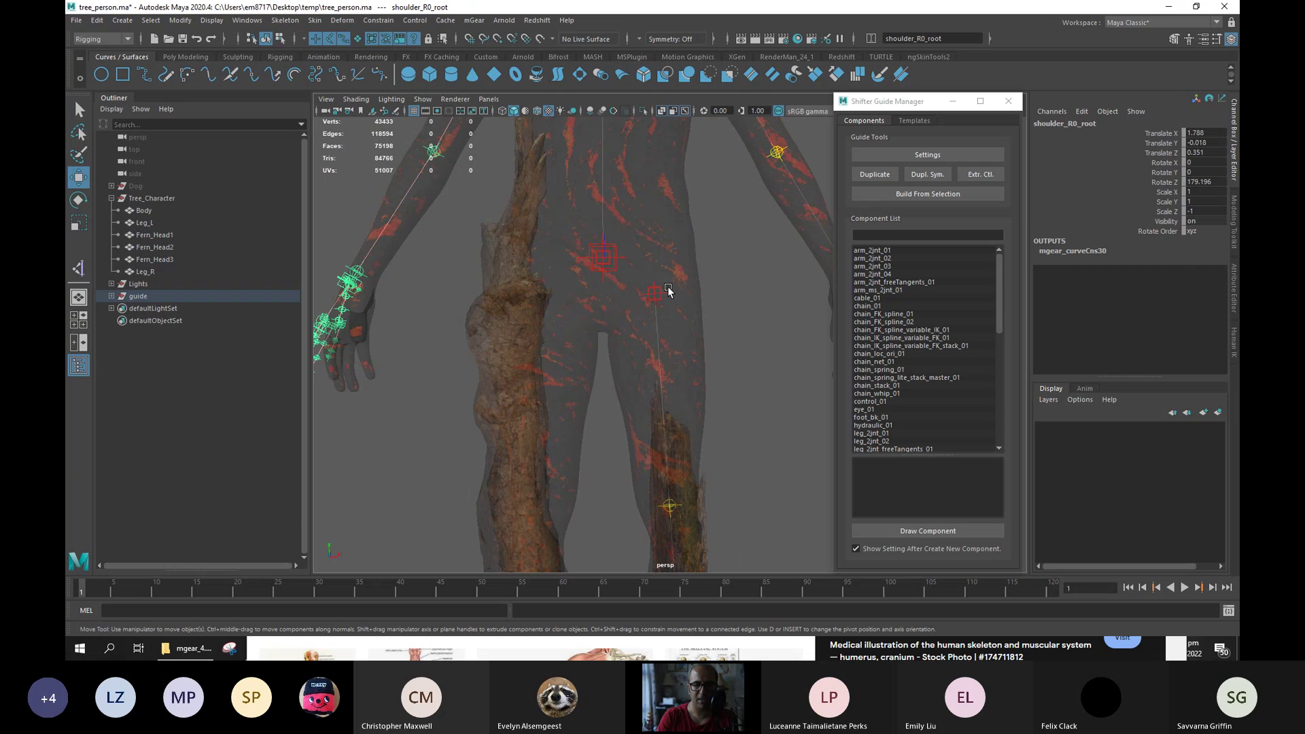
{"action": "left_click", "coordinate": [654, 295]}
{"action": "left_click", "coordinate": [925, 174]}
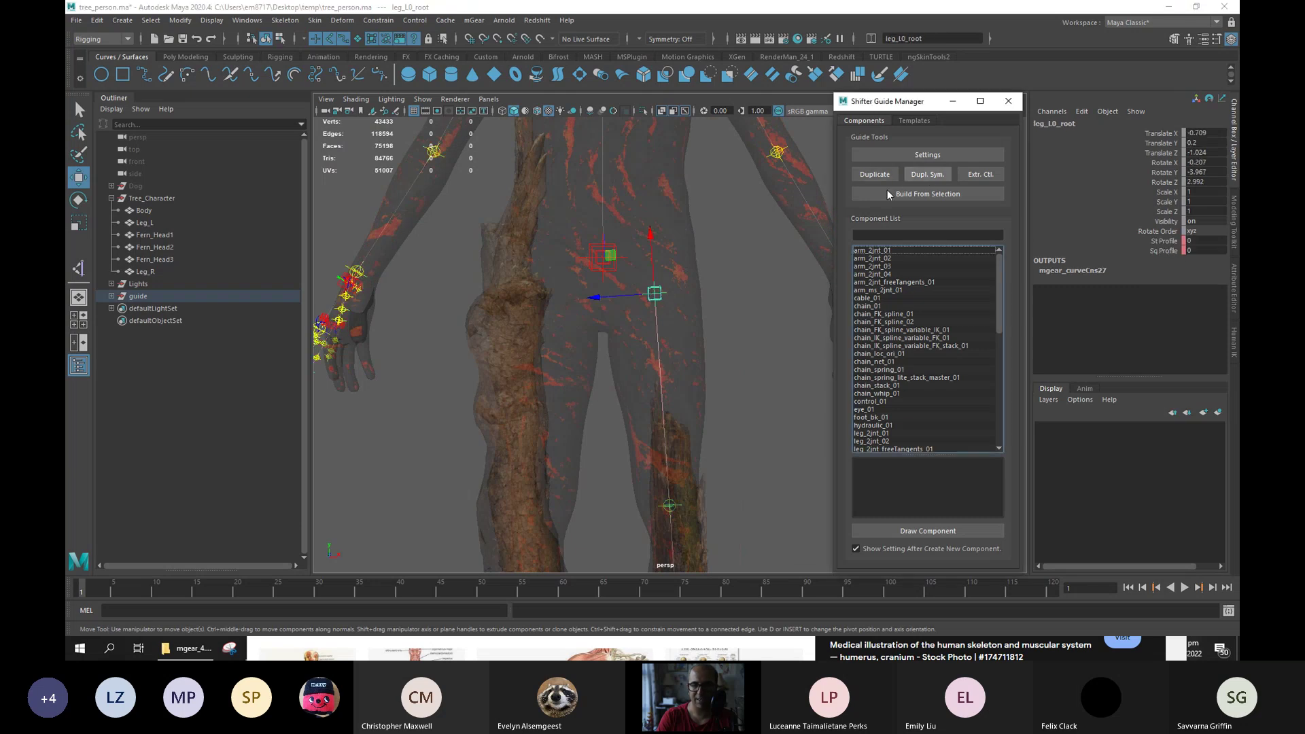
Pull the mirrored right foot guide foot_R0_0_loc and the guide just above it back inside the character's right foot.
{"action": "left_click_drag", "start_coordinate": [552, 411], "coordinate": [568, 445], "text": "alt"}
{"action": "left_click", "coordinate": [563, 403]}
{"action": "key", "text": "e"}
{"action": "key", "text": "w"}
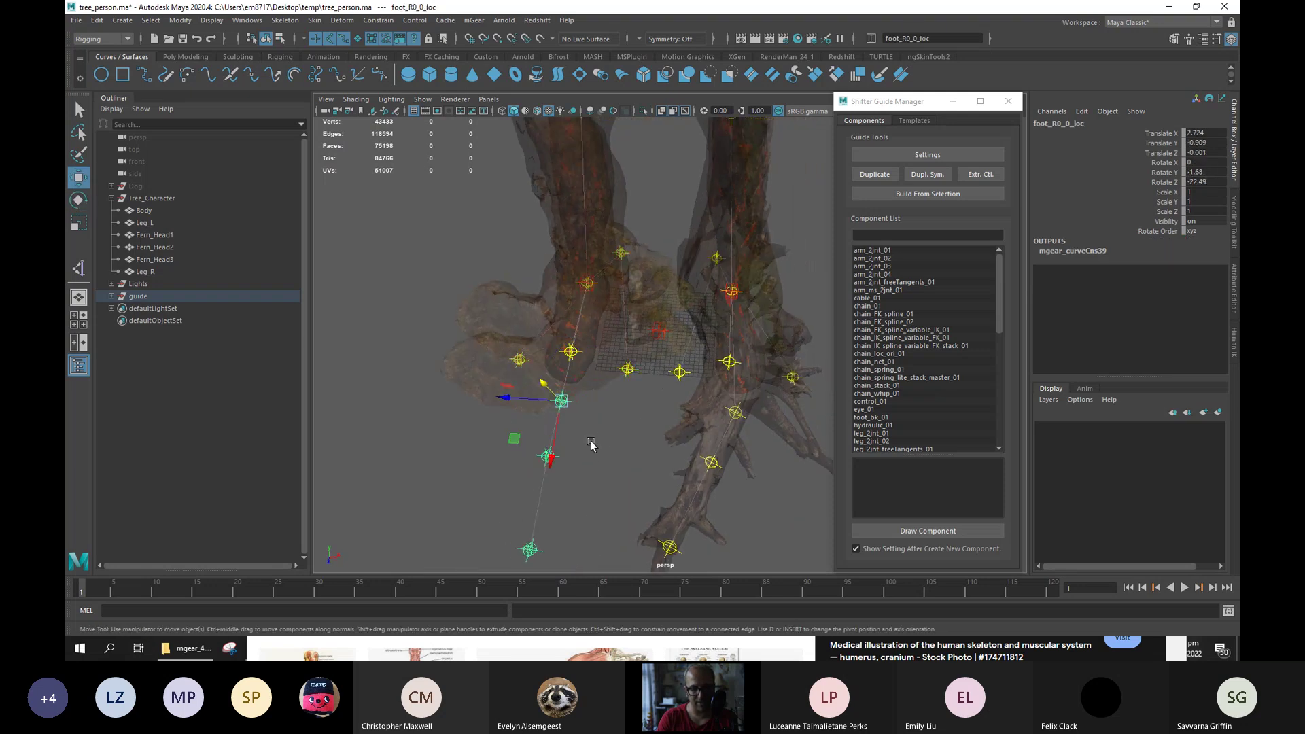
{"action": "middle_click_drag", "start_coordinate": [556, 461], "coordinate": [564, 373]}
{"action": "left_click", "coordinate": [571, 353]}
{"action": "left_click", "coordinate": [564, 381]}
{"action": "middle_click_drag", "start_coordinate": [551, 443], "coordinate": [556, 406]}
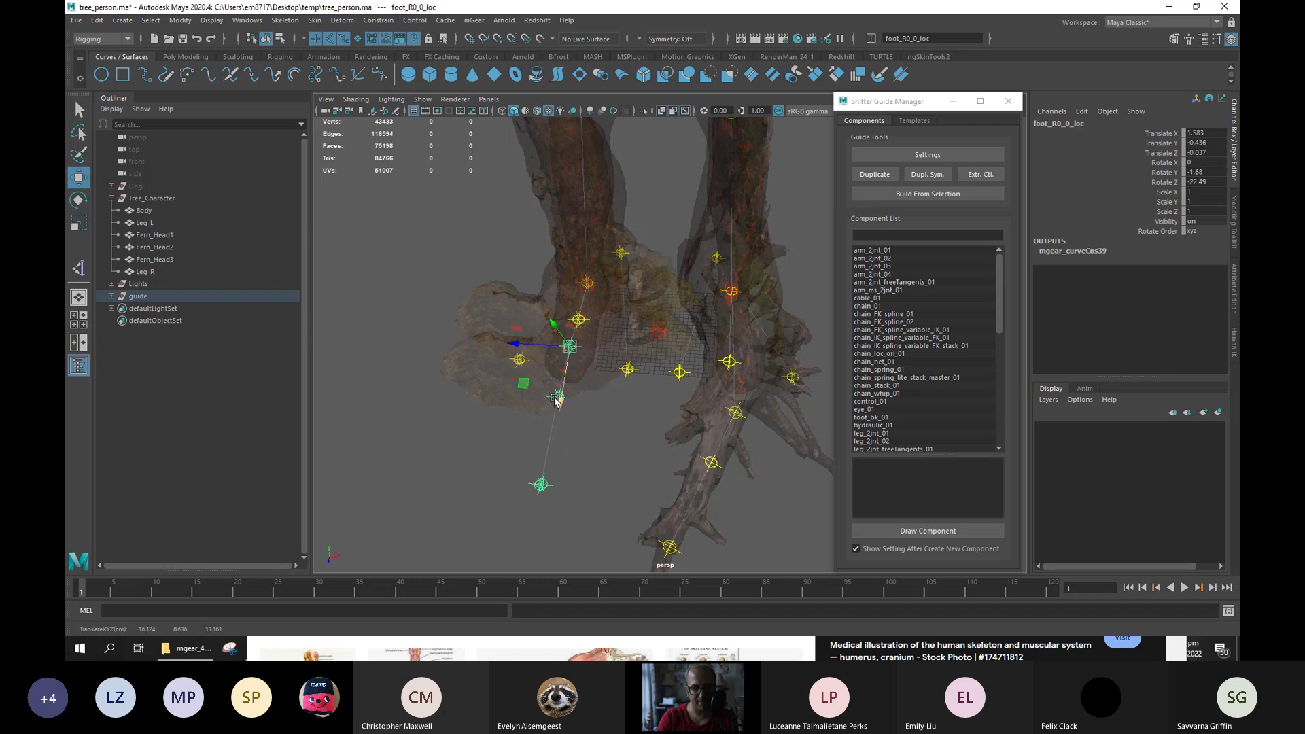
Move the right toe guides foot_R0_1_loc and foot_R0_2_loc back to fit the shorter right foot.
{"action": "left_click", "coordinate": [558, 398]}
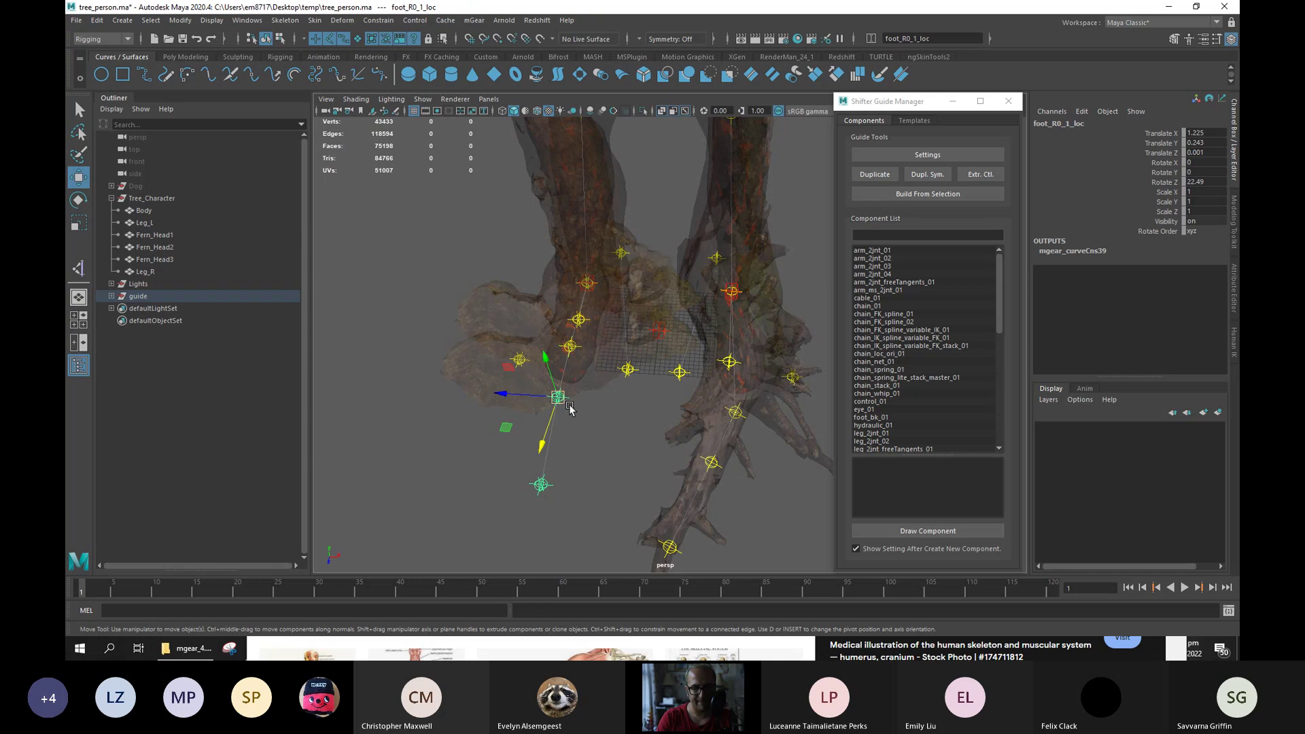
{"action": "middle_click_drag", "start_coordinate": [543, 443], "coordinate": [582, 388]}
{"action": "left_click", "coordinate": [557, 444]}
Delete the face UI guide, faceUI_C0_root, from the cluster of UI guides in front of the feet.
{"action": "left_click_drag", "start_coordinate": [626, 404], "coordinate": [506, 393], "text": "alt"}
{"action": "right_click_drag", "start_coordinate": [507, 393], "coordinate": [373, 389], "text": "alt"}
{"action": "left_click_drag", "start_coordinate": [373, 389], "coordinate": [493, 427], "text": "alt"}
{"action": "middle_click_drag", "start_coordinate": [493, 427], "coordinate": [483, 370], "text": "alt"}
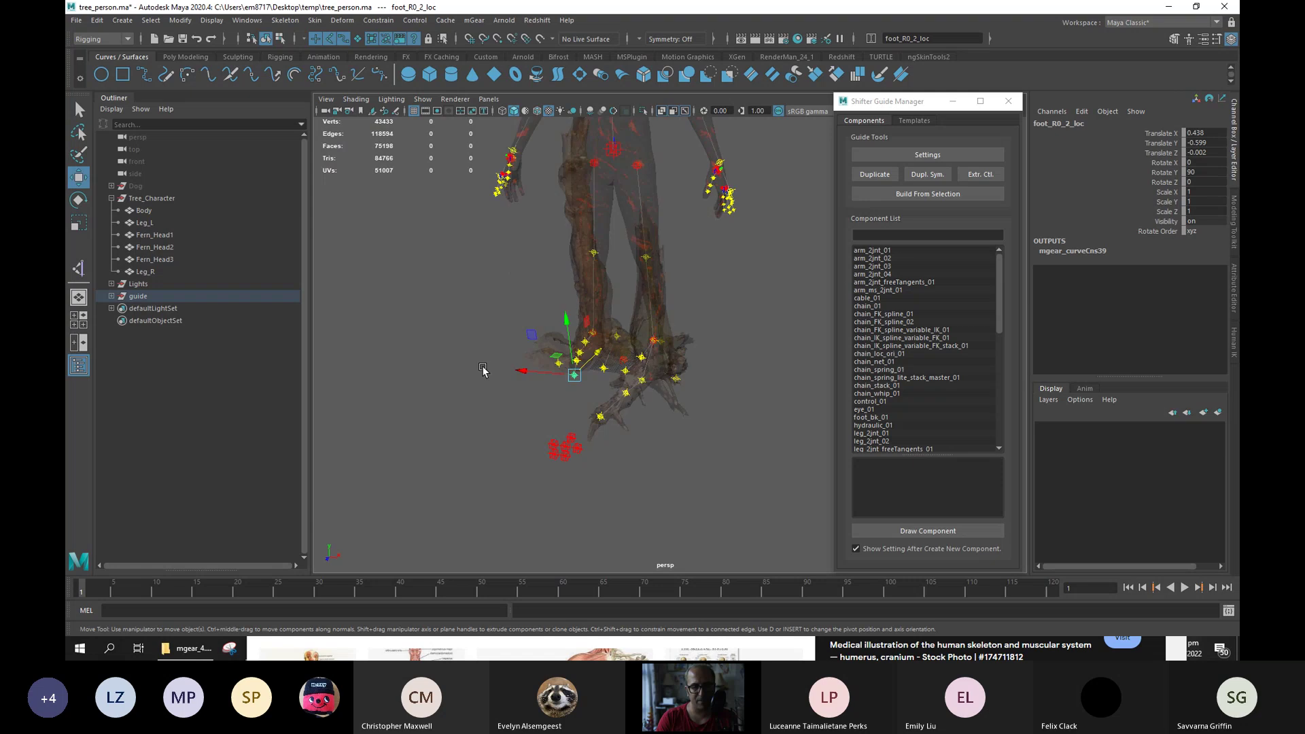
{"action": "right_click_drag", "start_coordinate": [483, 371], "coordinate": [586, 405], "text": "alt"}
{"action": "left_click", "coordinate": [563, 431]}
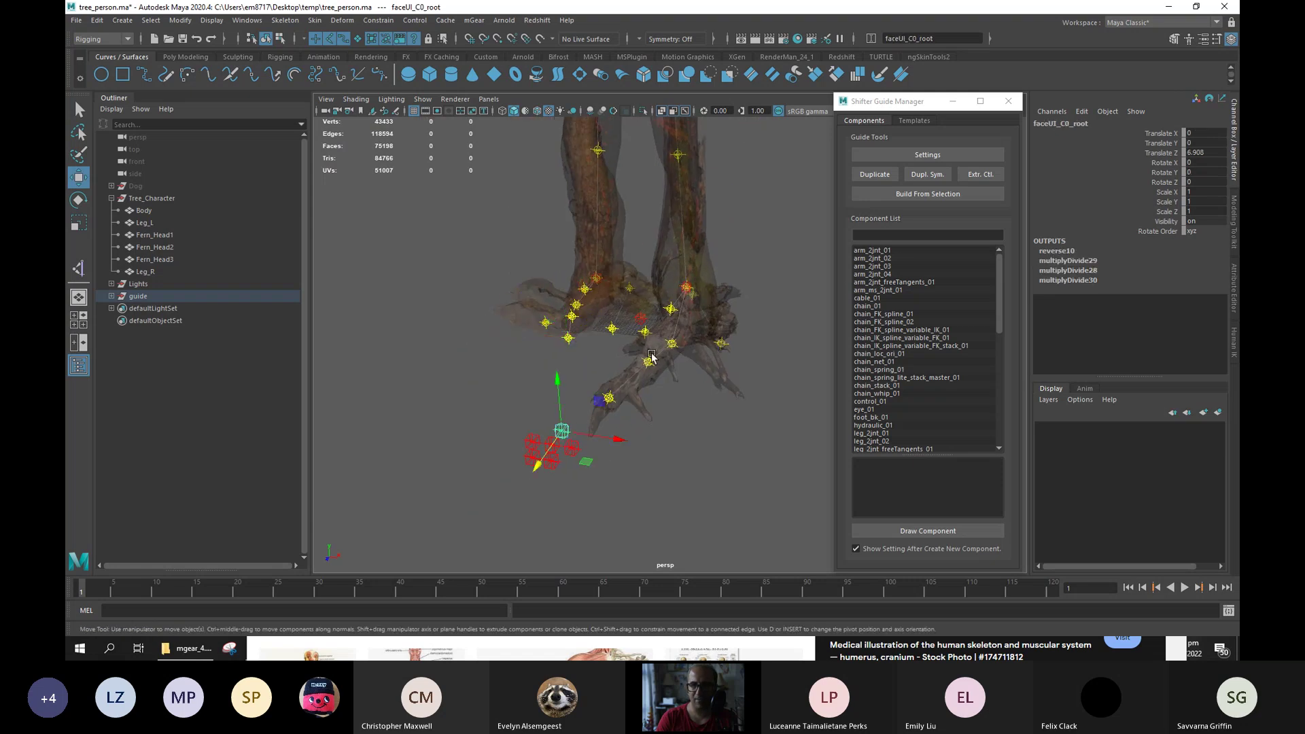
{"action": "middle_click_drag", "start_coordinate": [617, 295], "coordinate": [610, 304], "text": "alt"}
{"action": "left_click", "coordinate": [609, 304]}
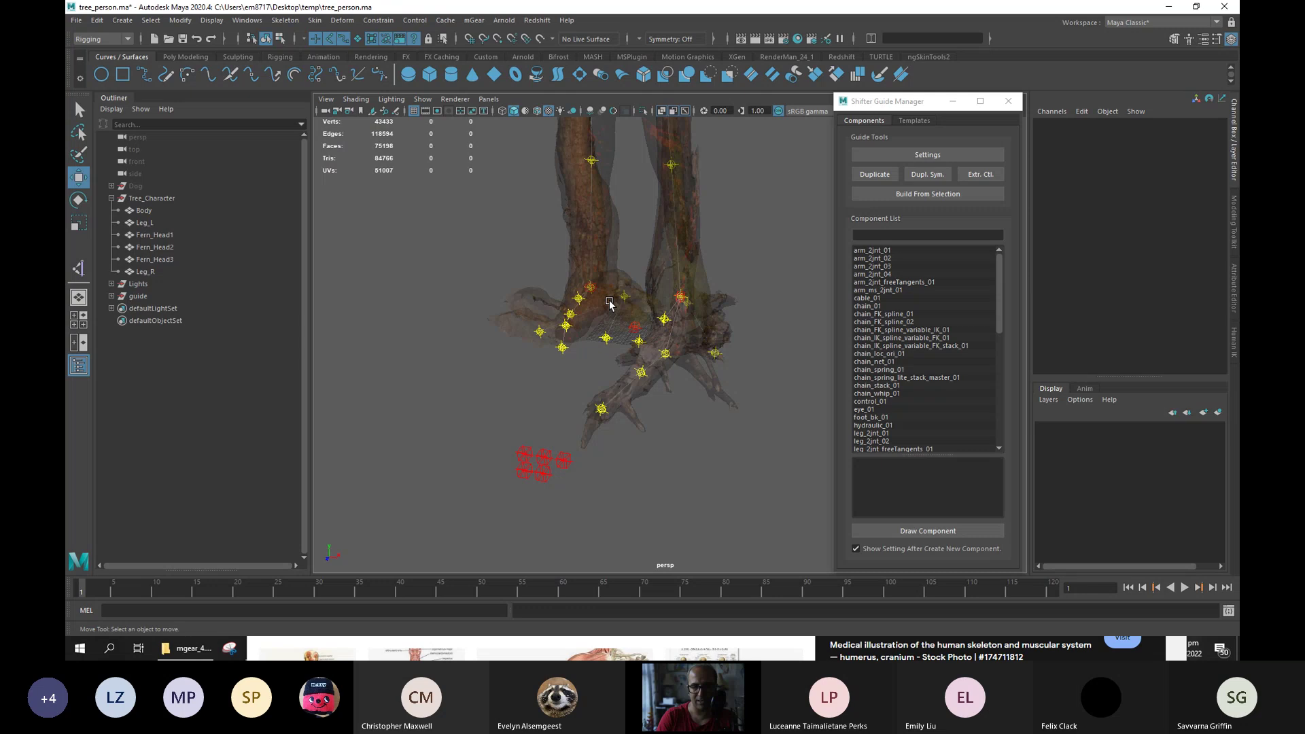
Move the spine UI guide, spineUI_C0_root, from the floor cluster up beside the character's waist.
{"action": "left_click", "coordinate": [542, 471]}
{"action": "left_click_drag", "start_coordinate": [543, 458], "coordinate": [632, 452], "text": "alt"}
{"action": "middle_click_drag", "start_coordinate": [685, 429], "coordinate": [675, 181]}
{"action": "left_click_drag", "start_coordinate": [676, 181], "coordinate": [621, 251], "text": "alt"}
{"action": "left_click_drag", "start_coordinate": [500, 297], "coordinate": [678, 237]}
{"action": "left_click_drag", "start_coordinate": [620, 269], "coordinate": [722, 172], "text": "alt"}
{"action": "left_click_drag", "start_coordinate": [610, 474], "coordinate": [616, 482], "text": "alt"}
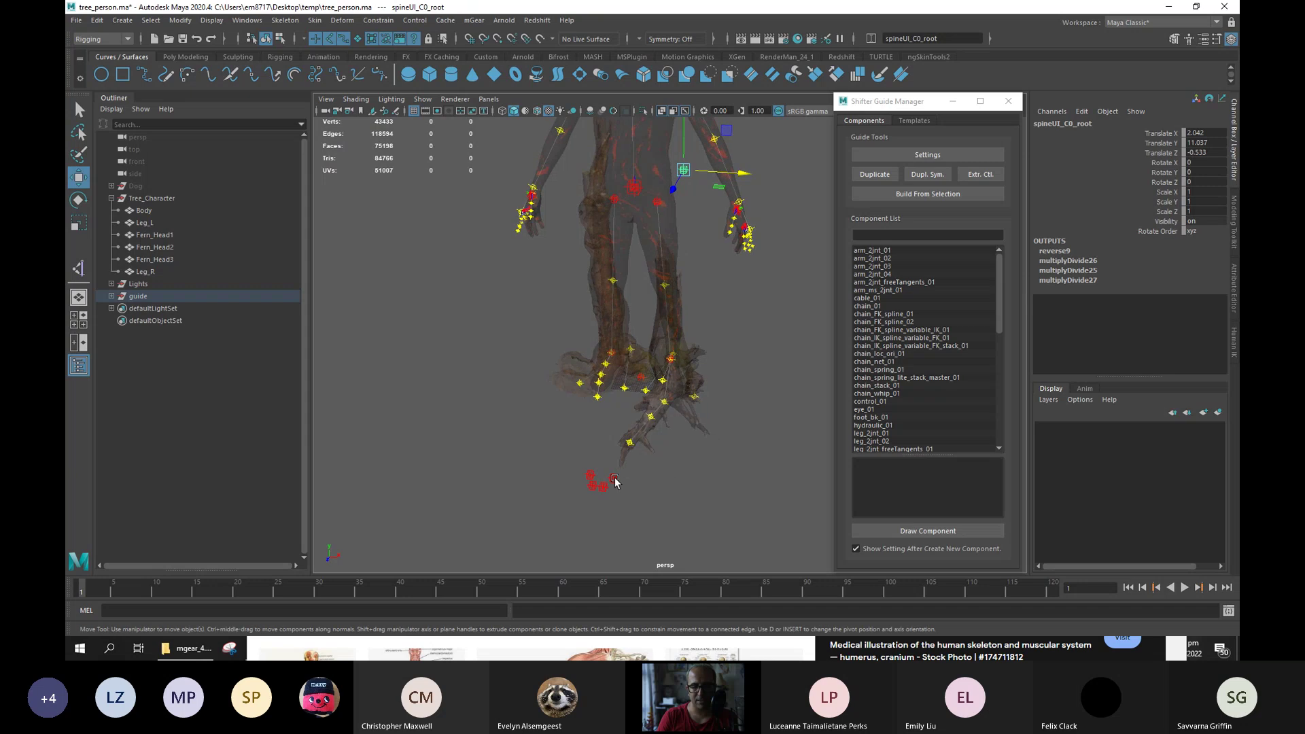
Move both arm UI guides, armUI_L0_root and armUI_R0_root, from the floor cluster up beside the character's elbows.
{"action": "left_click", "coordinate": [616, 479]}
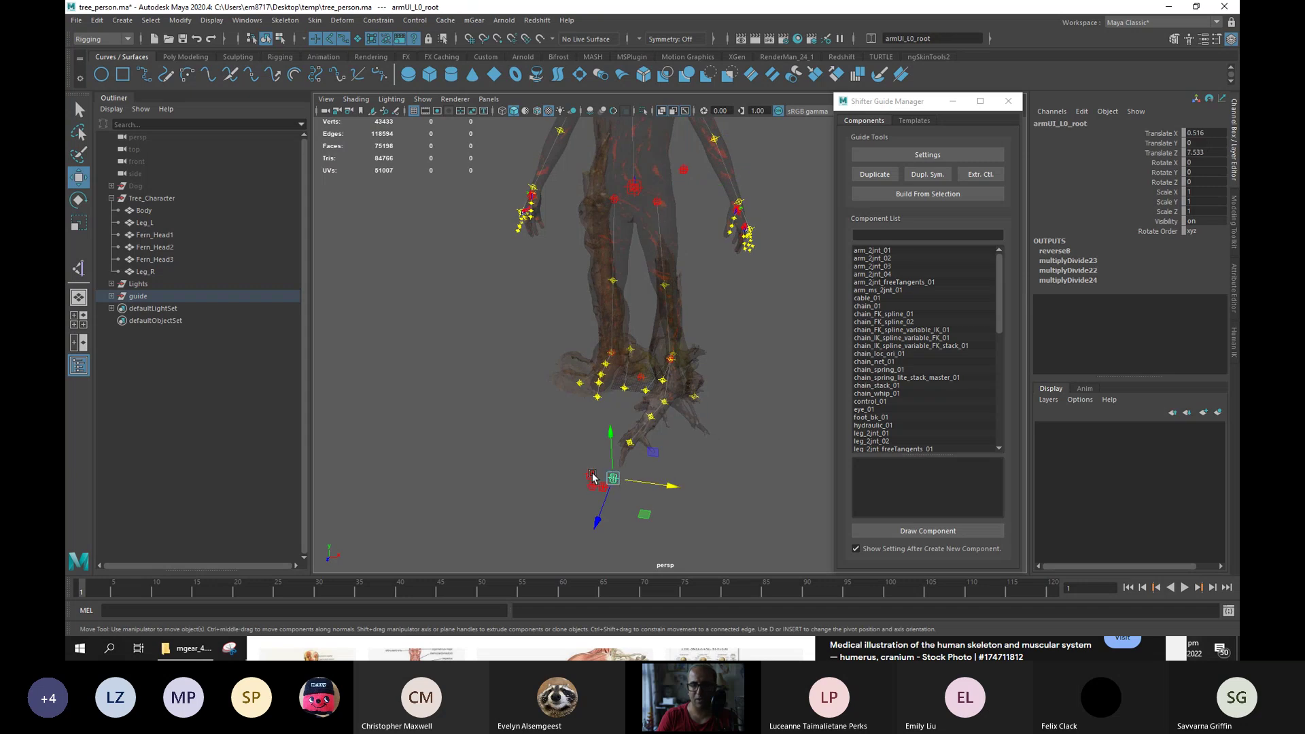
{"action": "left_click_drag", "start_coordinate": [648, 465], "coordinate": [644, 550], "text": "alt"}
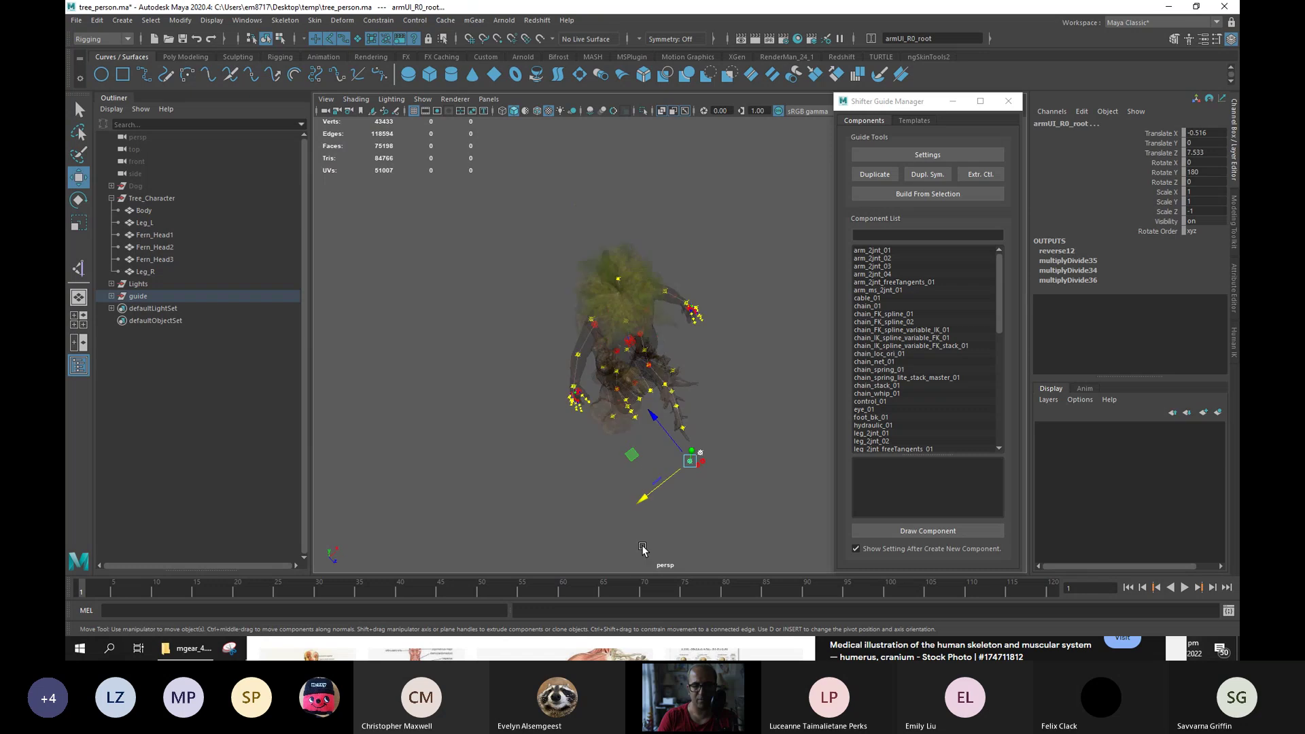
{"action": "left_click", "coordinate": [581, 369]}
{"action": "left_click_drag", "start_coordinate": [581, 369], "coordinate": [582, 372]}
{"action": "left_click_drag", "start_coordinate": [716, 405], "coordinate": [686, 386], "text": "alt"}
{"action": "right_click_drag", "start_coordinate": [686, 386], "coordinate": [743, 421], "text": "alt"}
{"action": "left_click_drag", "start_coordinate": [589, 428], "coordinate": [675, 161]}
Move both leg UI guides, legUI_L0_root and legUI_R0_root, outward and up beside the character's lower legs.
{"action": "left_click_drag", "start_coordinate": [673, 404], "coordinate": [610, 465], "text": "alt"}
{"action": "left_click", "coordinate": [535, 461]}
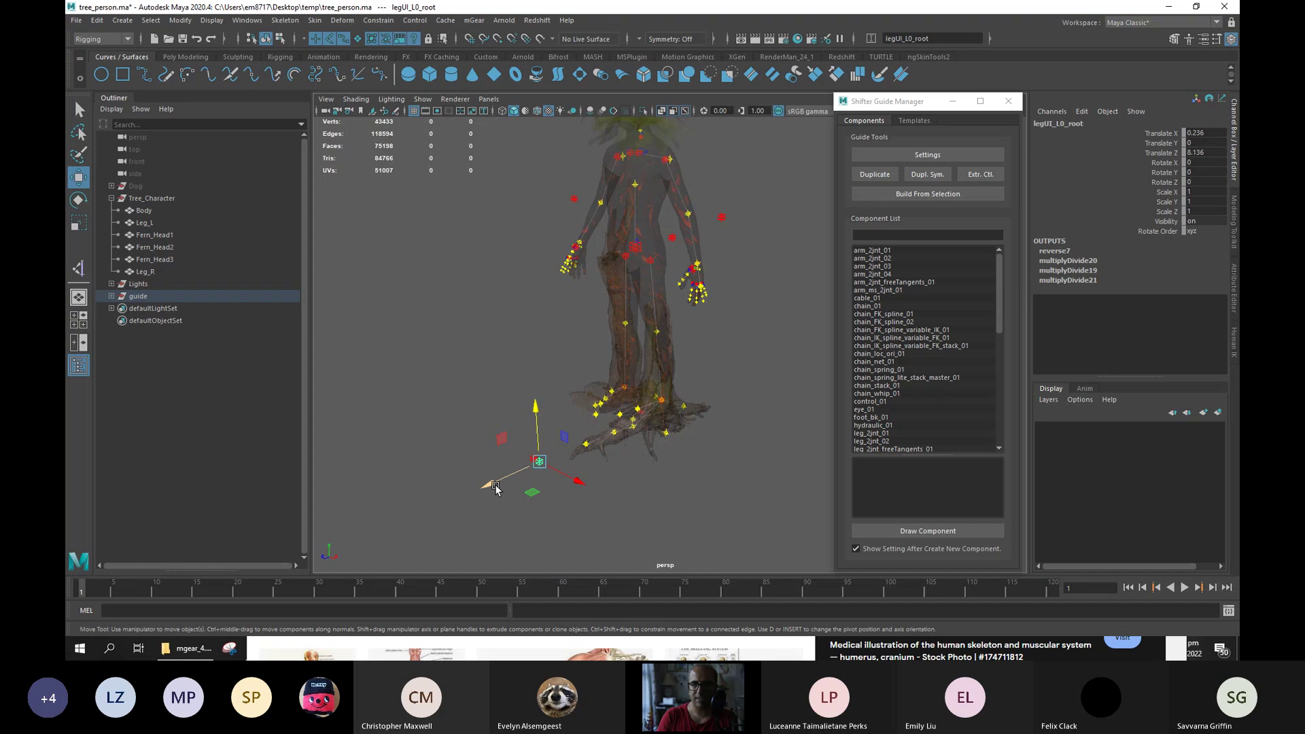
{"action": "left_click_drag", "start_coordinate": [489, 501], "coordinate": [565, 506], "text": "alt"}
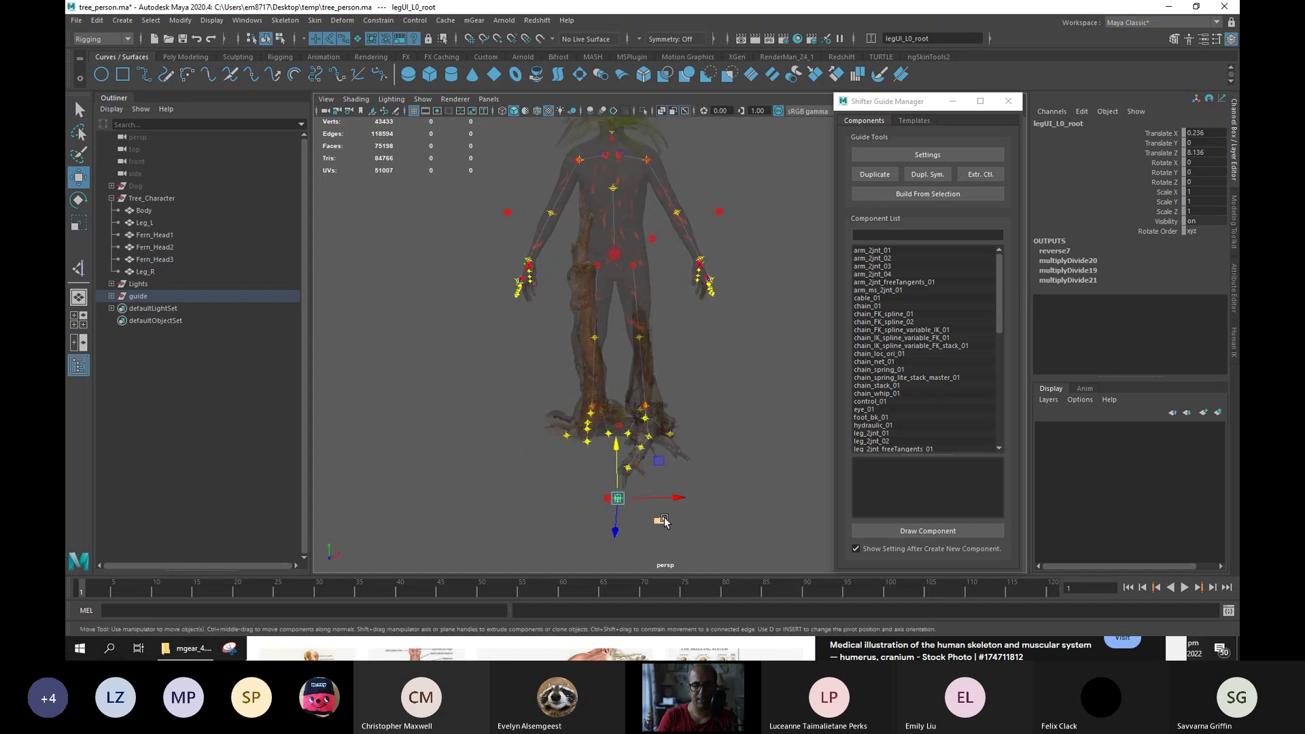
{"action": "left_click_drag", "start_coordinate": [620, 537], "coordinate": [618, 515]}
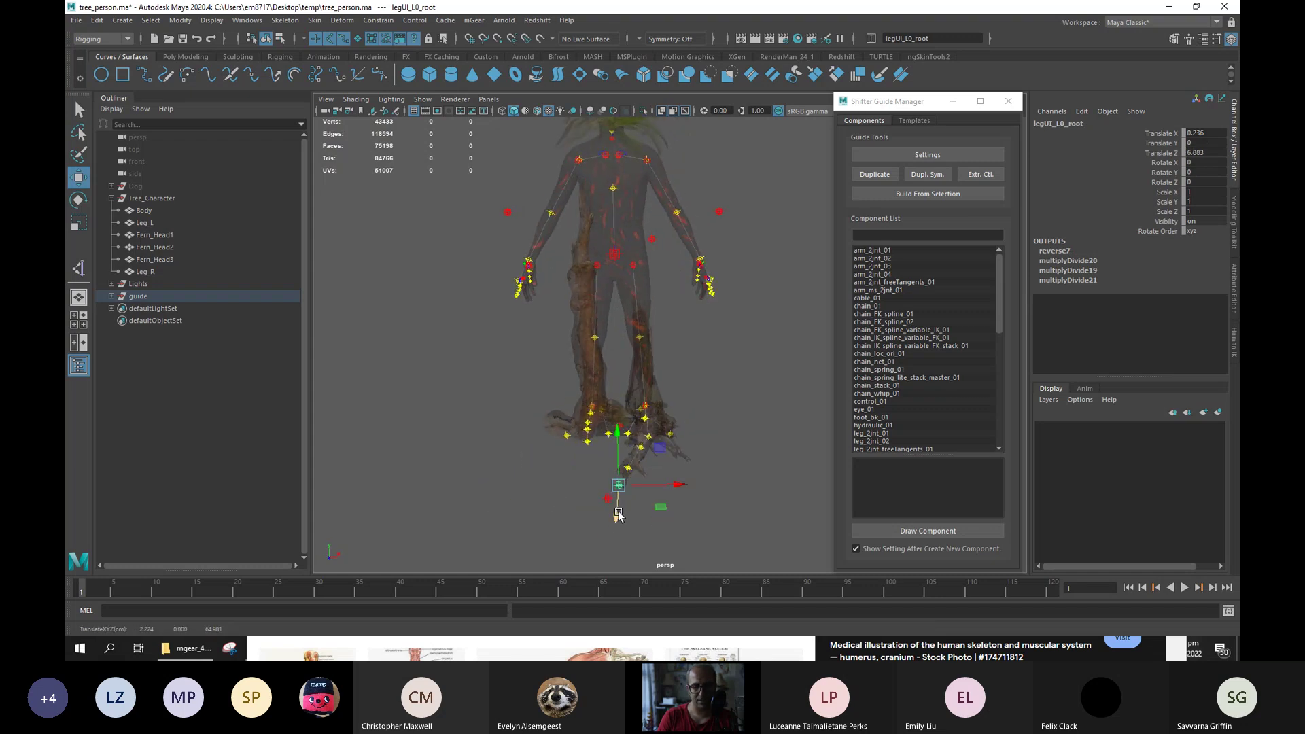
{"action": "key", "text": "ctrl+z"}
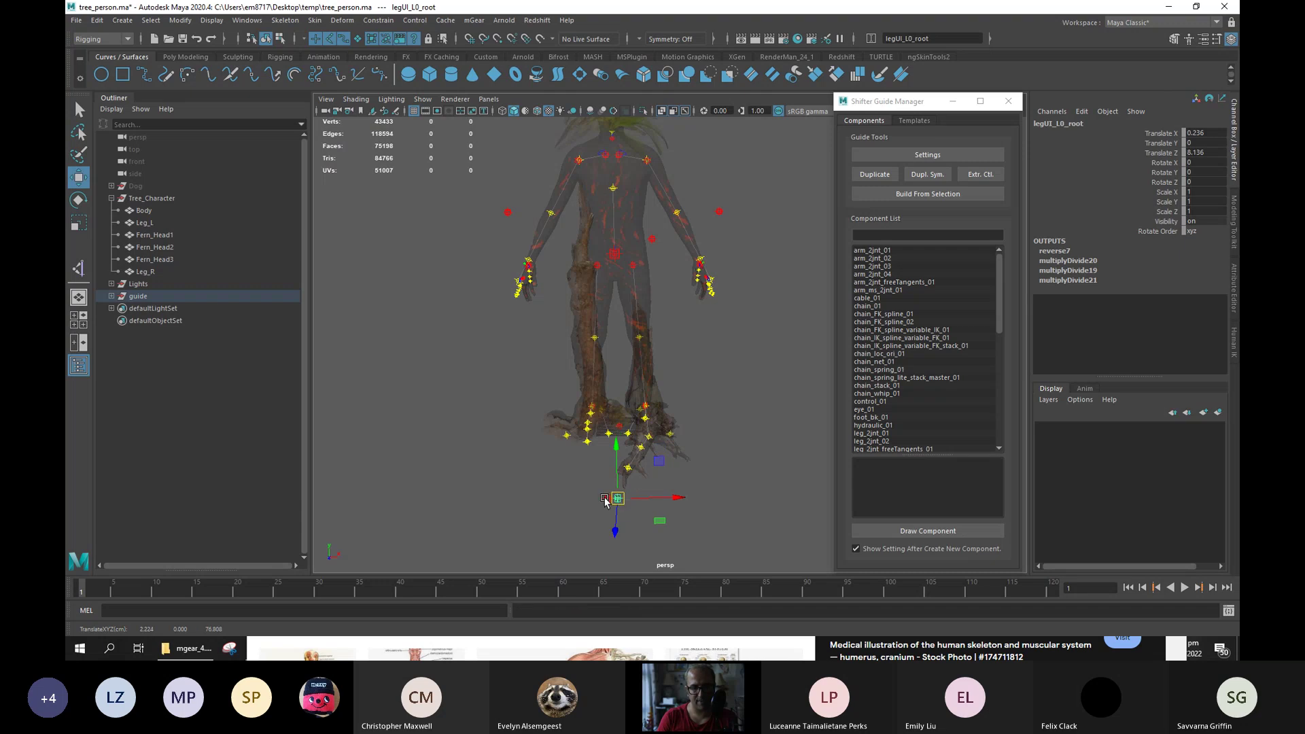
{"action": "left_click_drag", "start_coordinate": [595, 503], "coordinate": [588, 418]}
{"action": "left_click_drag", "start_coordinate": [599, 415], "coordinate": [707, 381], "text": "alt"}
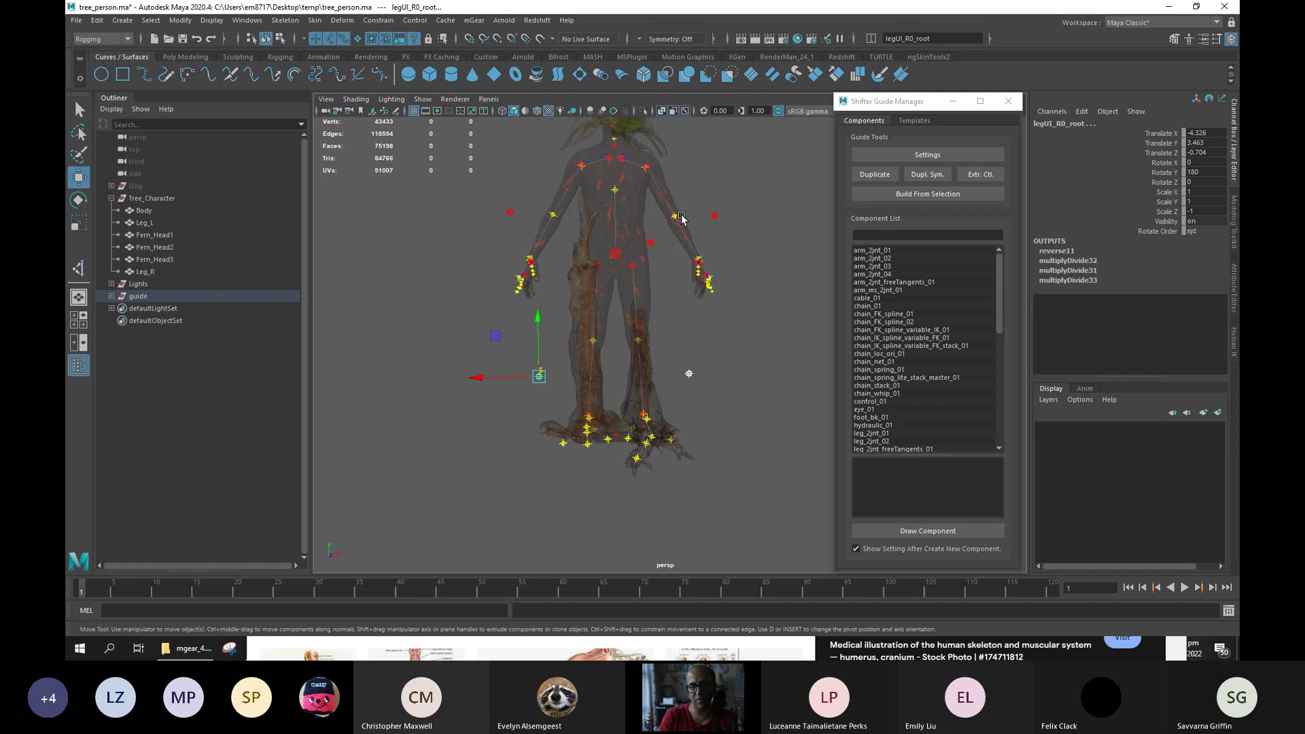
Check the left leg UI guide, close the Shifter Guide Manager and clear the selection.
{"action": "left_click_drag", "start_coordinate": [709, 255], "coordinate": [726, 335], "text": "alt"}
{"action": "right_click_drag", "start_coordinate": [726, 336], "coordinate": [757, 314], "text": "alt"}
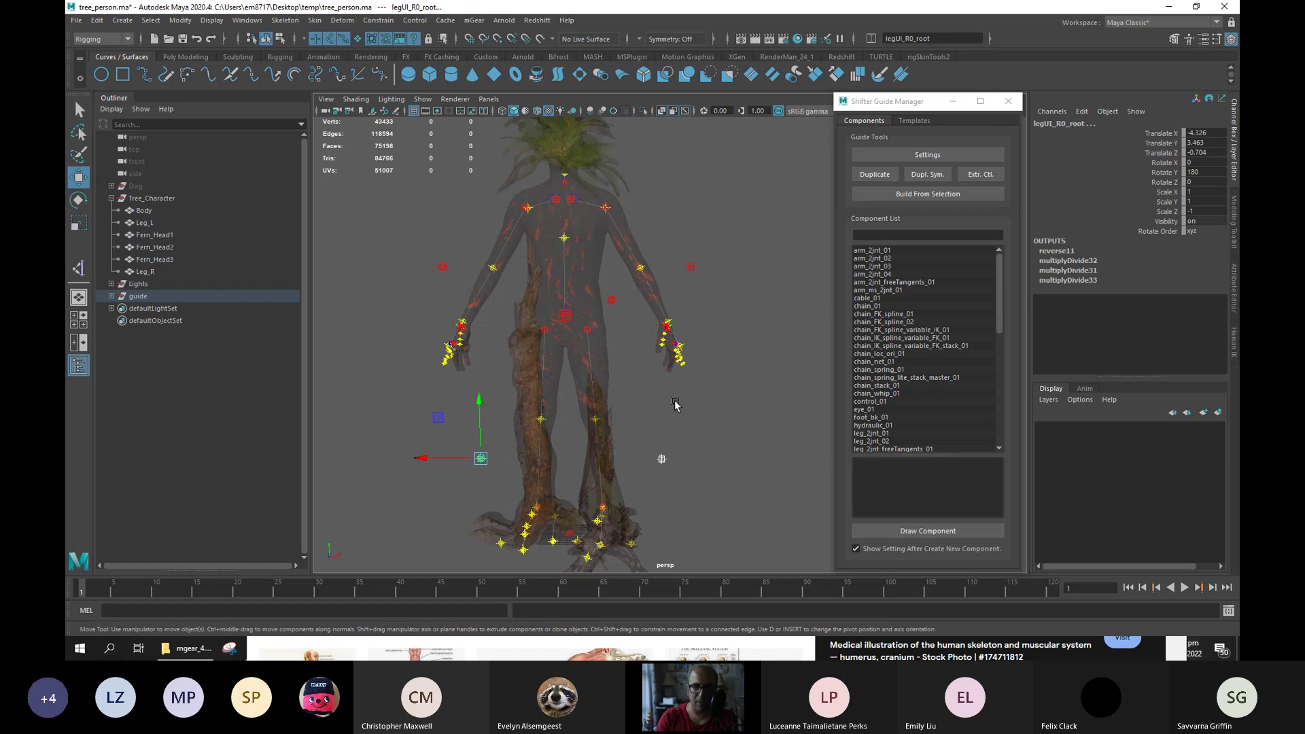
{"action": "left_click", "coordinate": [671, 437]}
{"action": "left_click", "coordinate": [662, 459]}
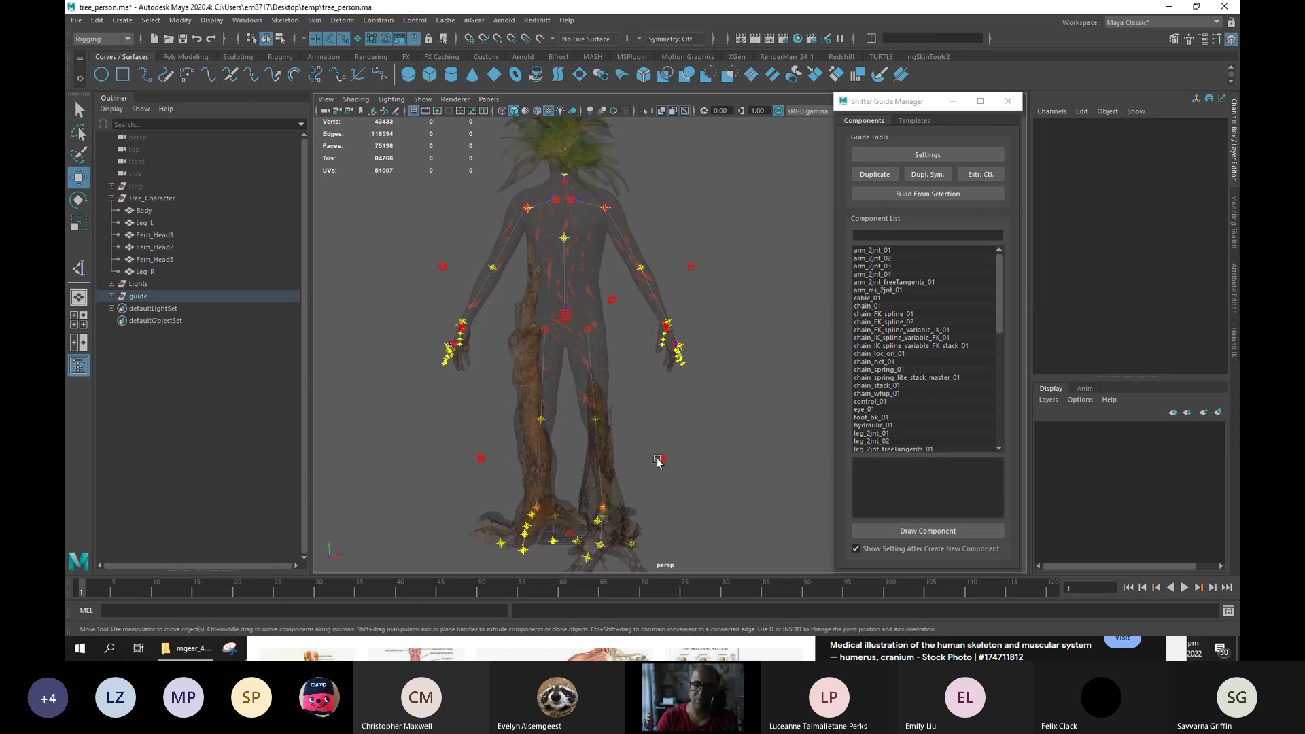
{"action": "left_click", "coordinate": [1008, 101]}
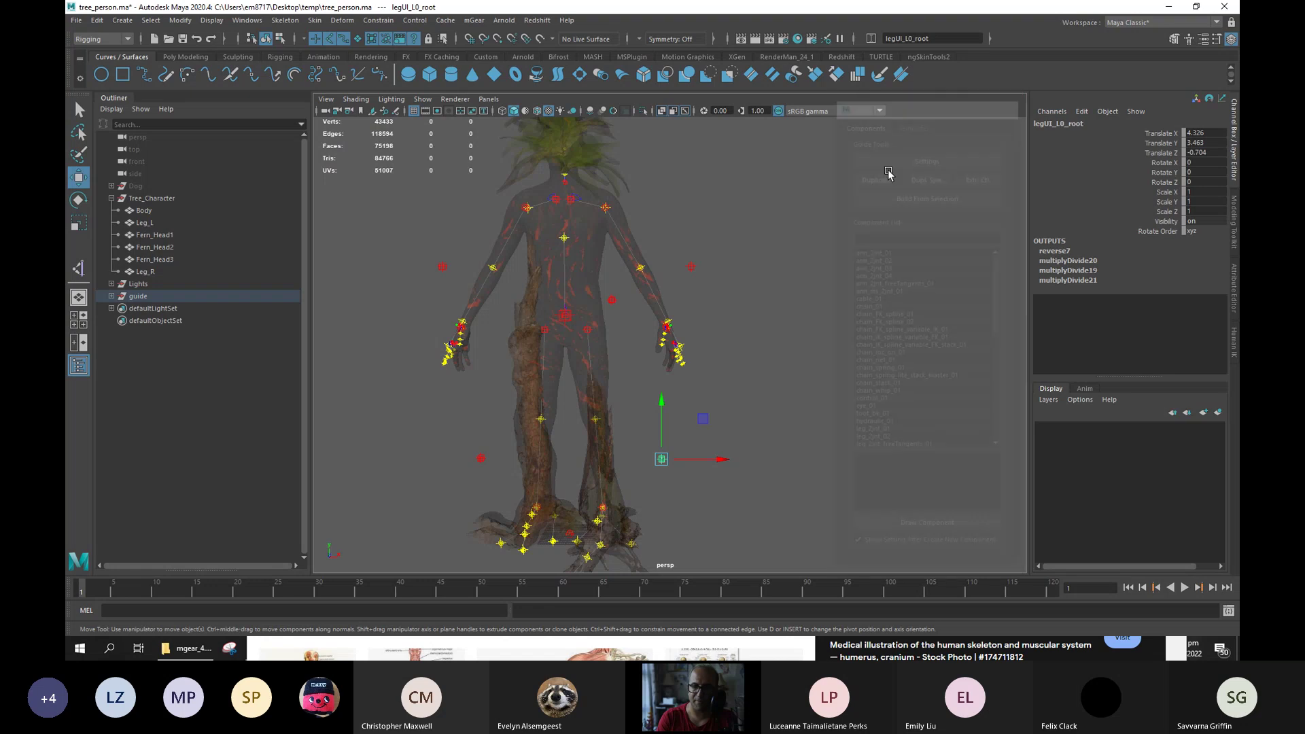
{"action": "left_click", "coordinate": [758, 284]}
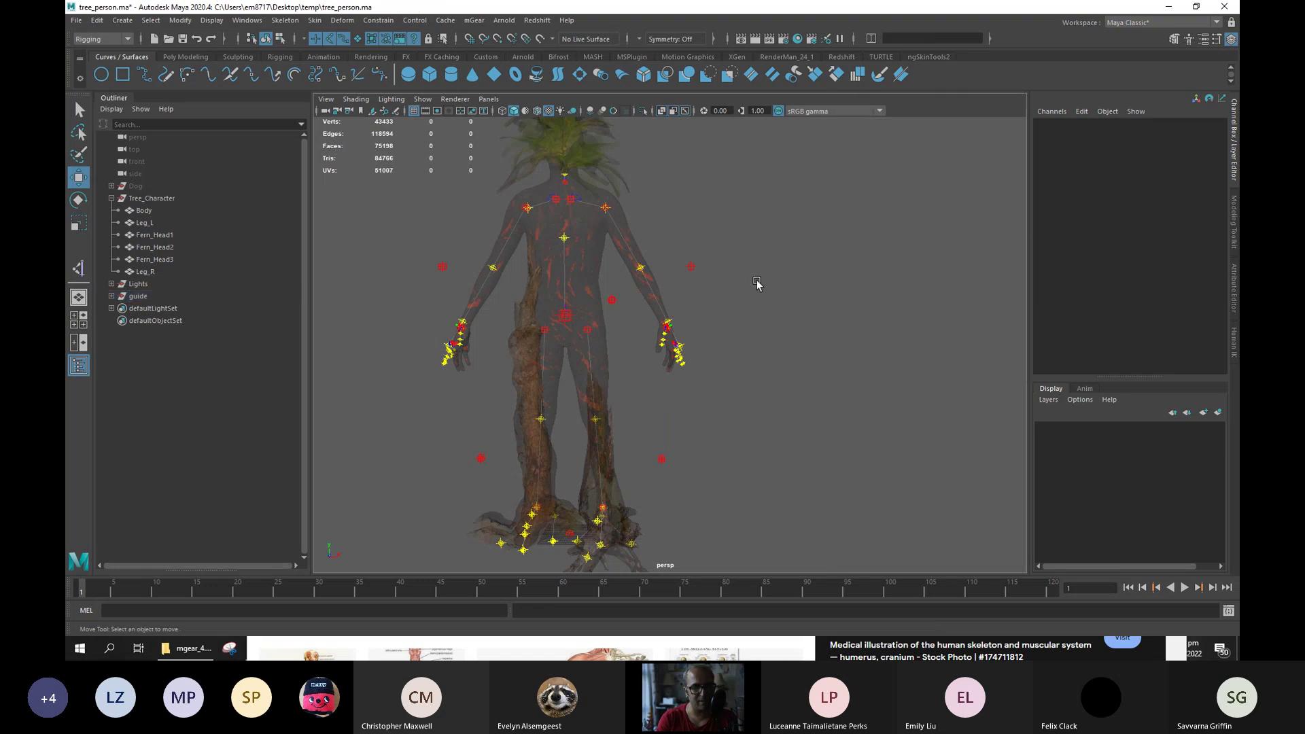
Select the whole guide and open its root settings through mGear's Shifter Guide Manager.
{"action": "left_click", "coordinate": [138, 296]}
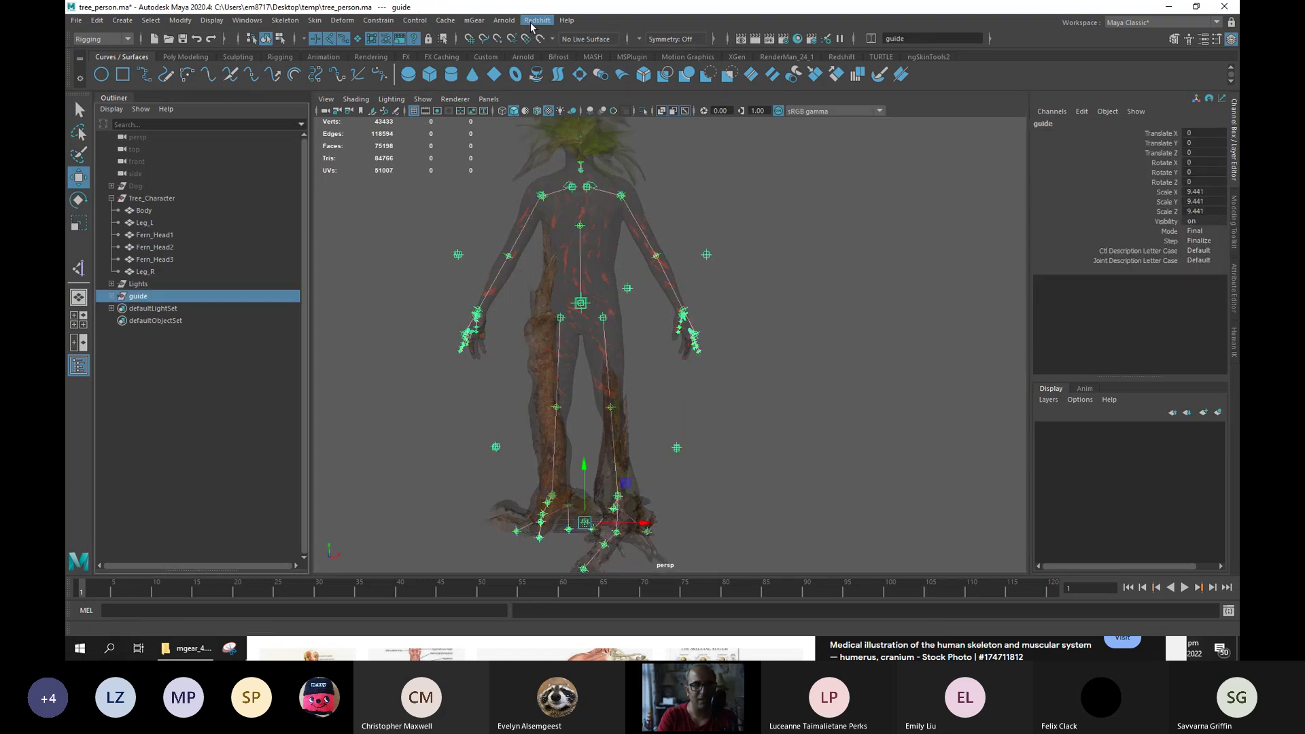
{"action": "left_click", "coordinate": [474, 22]}
{"action": "mouse_move", "coordinate": [571, 58]}
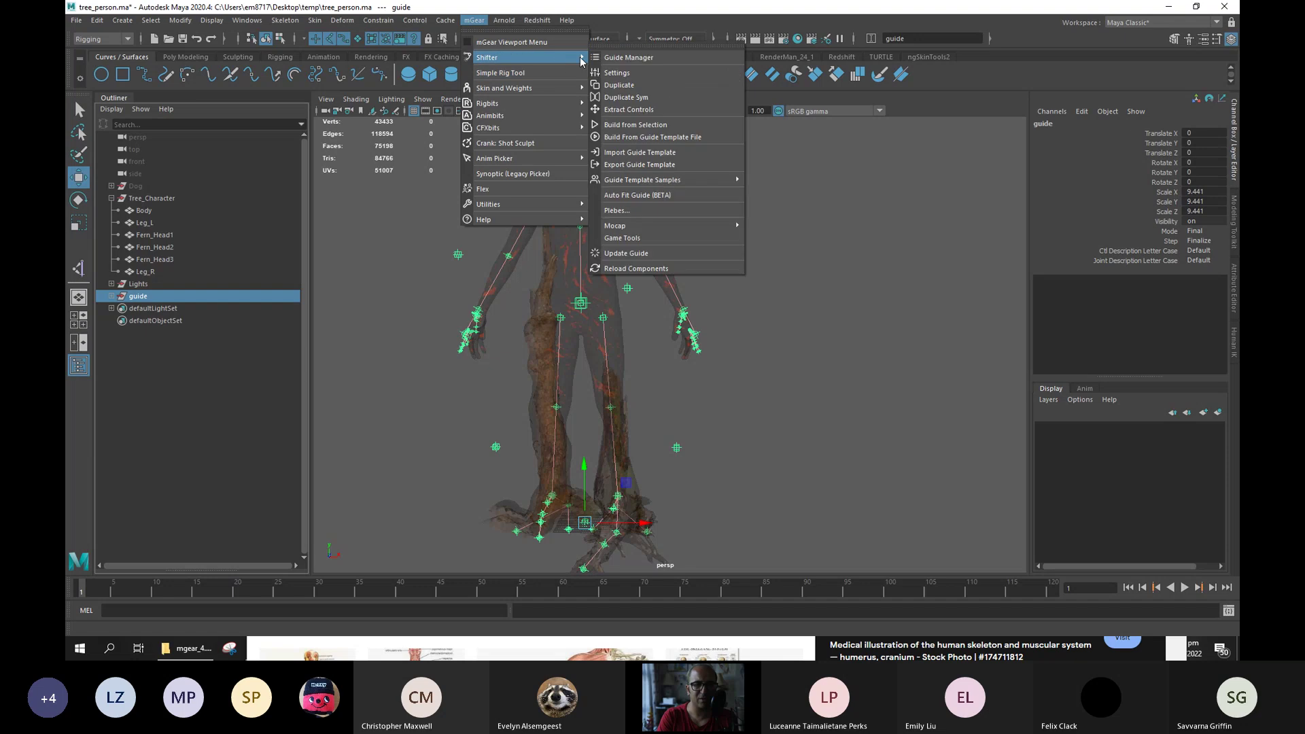
{"action": "left_click", "coordinate": [670, 59]}
{"action": "left_click", "coordinate": [928, 155]}
{"action": "left_click_drag", "start_coordinate": [378, 121], "coordinate": [876, 79]}
Set the rig name in the guide settings to tree_rig.
{"action": "left_click", "coordinate": [829, 124]}
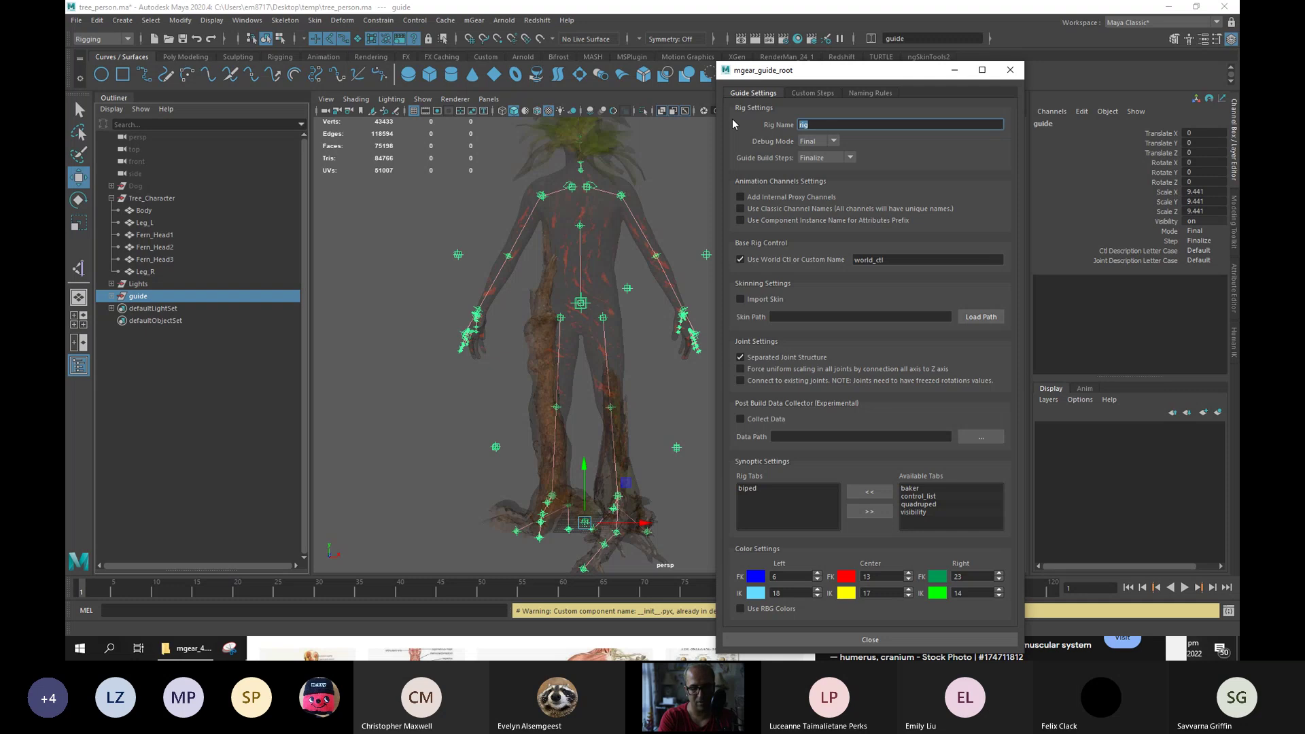
{"action": "key", "text": "Home"}
{"action": "type", "text": "tree_"}
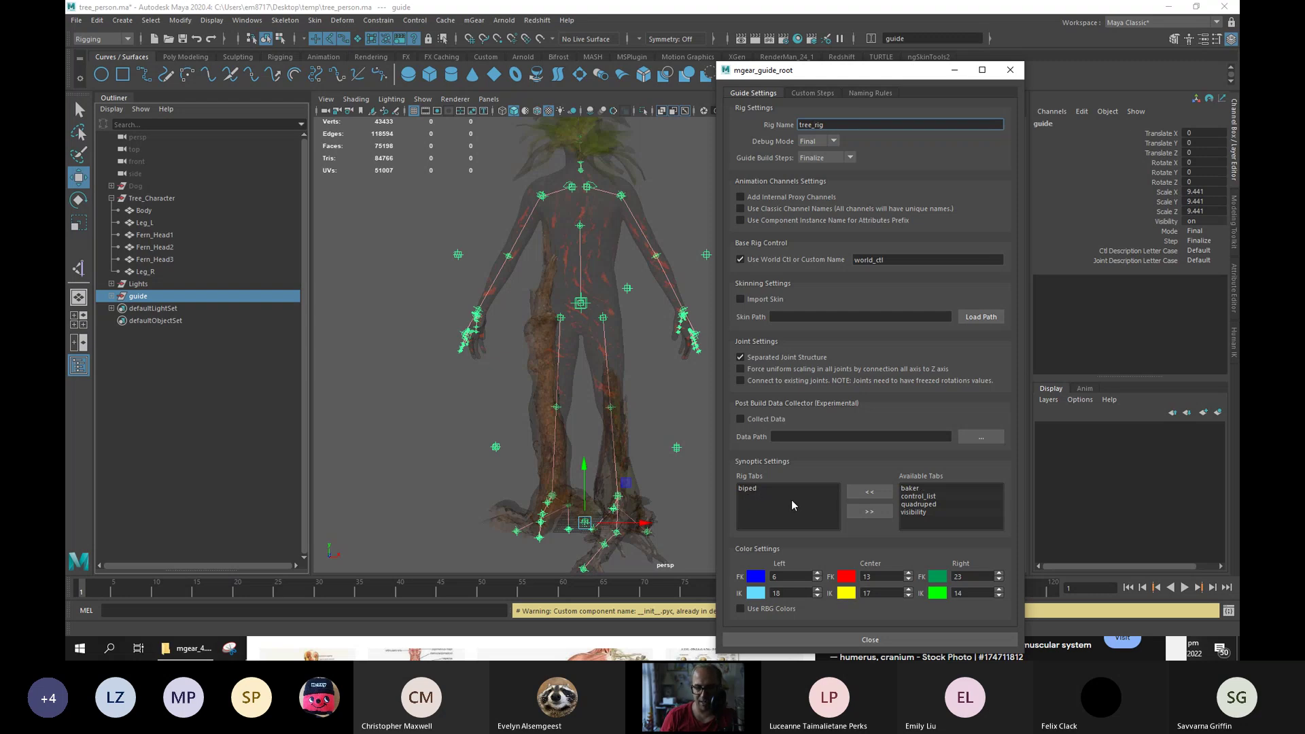
Add control_list and visibility to the guide's synoptic rig tabs and close the guide settings.
{"action": "left_click", "coordinate": [933, 499]}
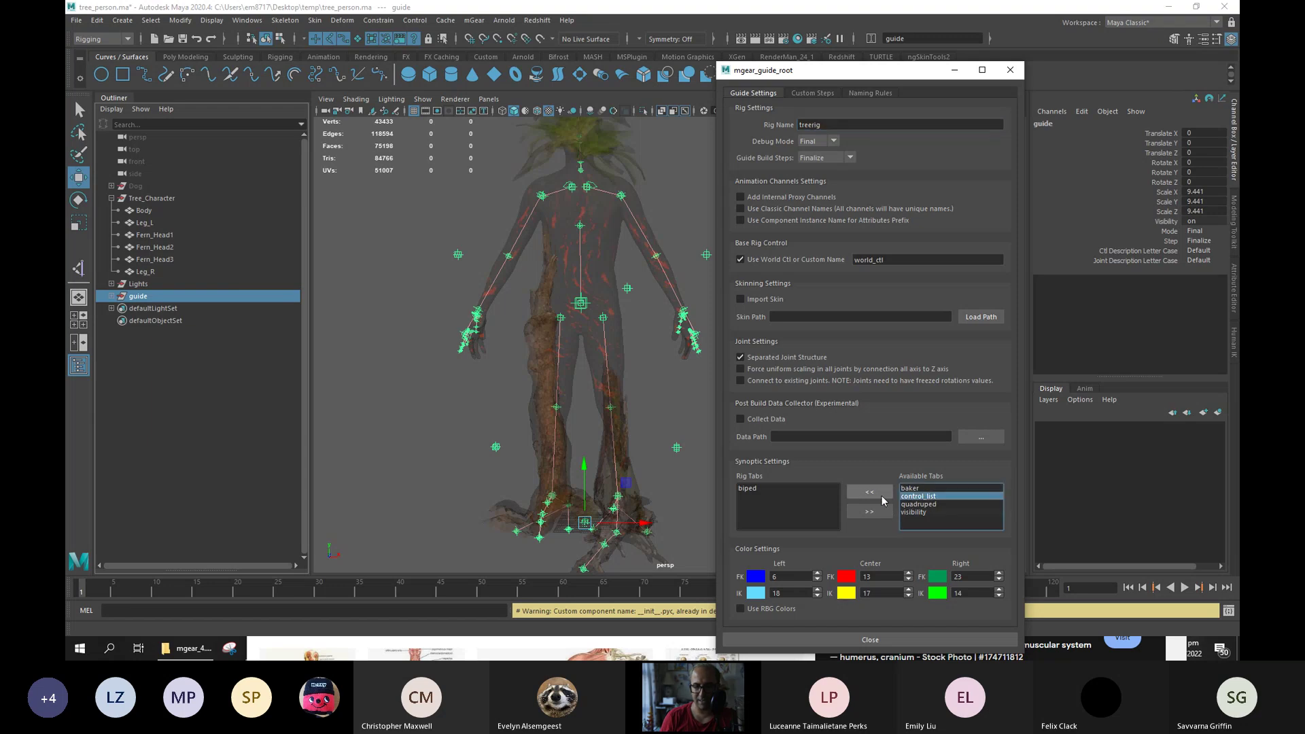
{"action": "left_click", "coordinate": [879, 493]}
{"action": "left_click", "coordinate": [923, 505]}
{"action": "left_click", "coordinate": [871, 493]}
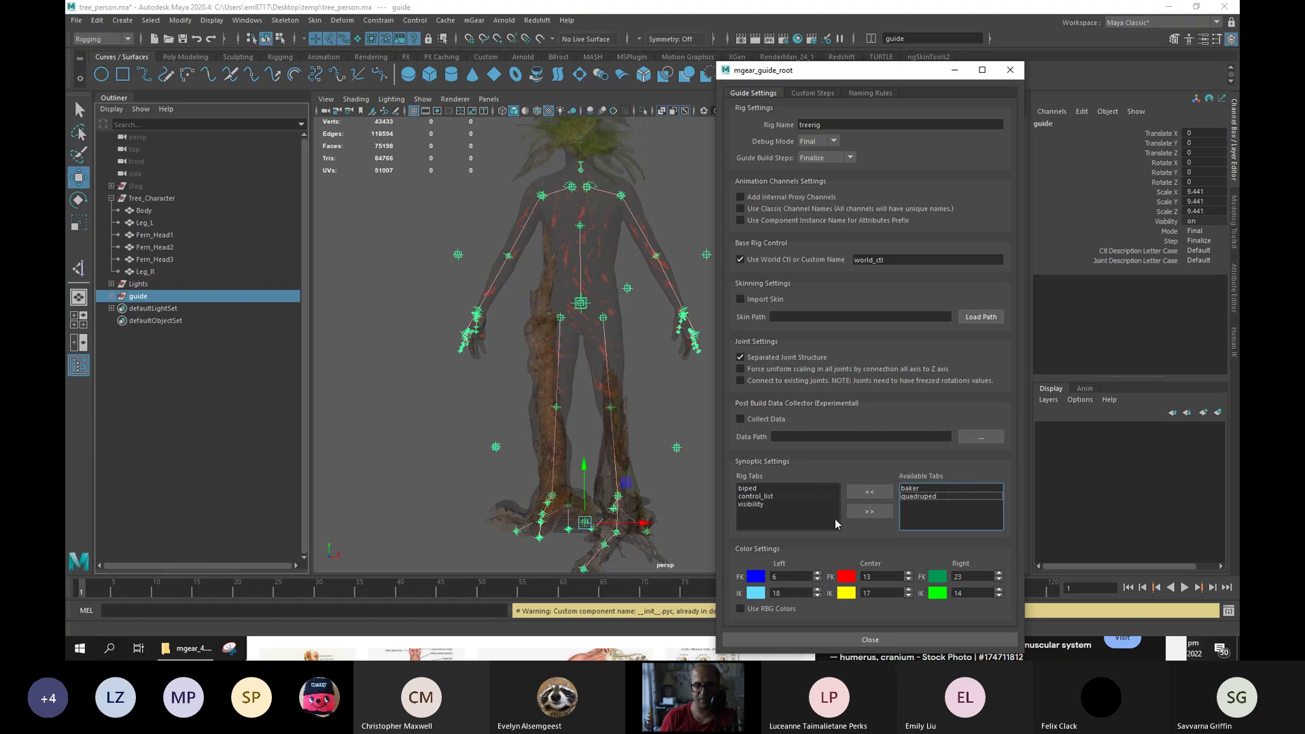
{"action": "left_click", "coordinate": [858, 640]}
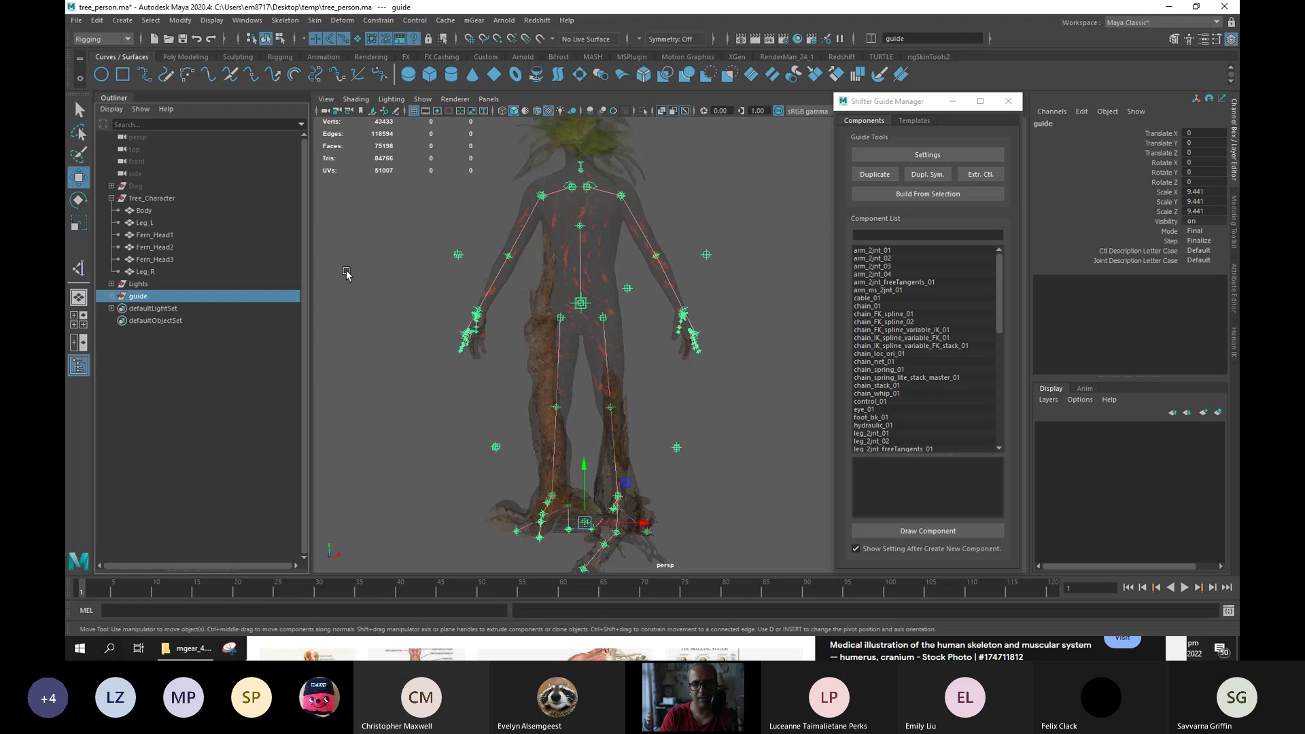
Build the Shifter rig from the selected guide and close the build log.
{"action": "left_click", "coordinate": [932, 195]}
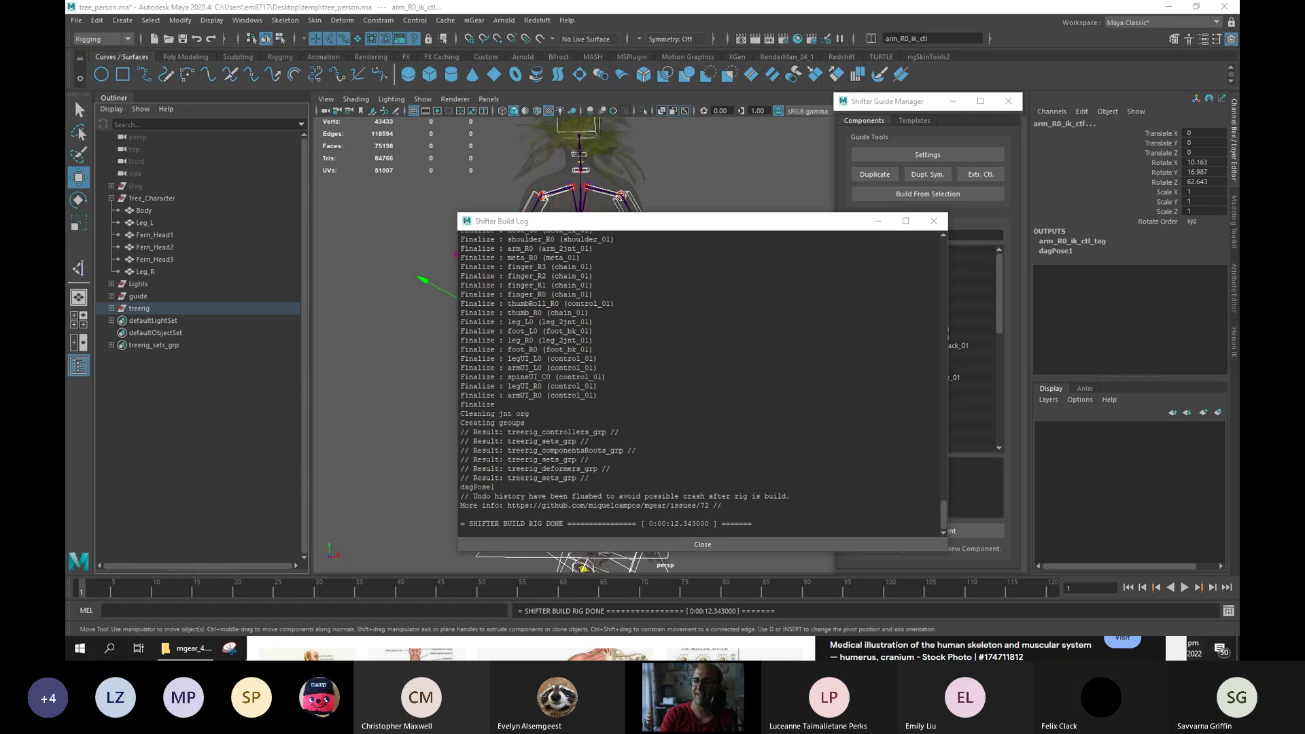
{"action": "left_click", "coordinate": [663, 546]}
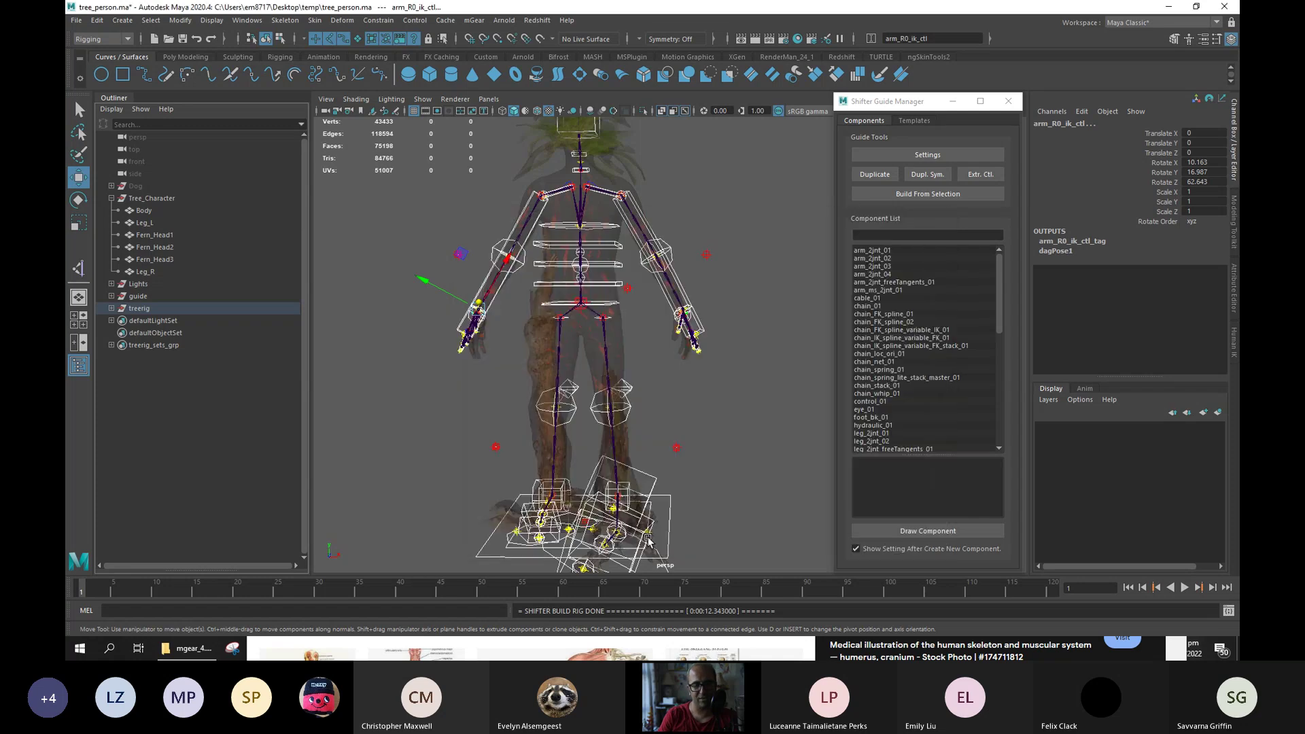
{"action": "mouse_move", "coordinate": [703, 450]}
{"action": "left_mouse_down", "text": "alt"}
{"action": "mouse_move", "coordinate": [639, 456]}
{"action": "mouse_move", "coordinate": [700, 442]}
{"action": "mouse_move", "coordinate": [690, 437]}
{"action": "left_mouse_up", "text": "alt"}
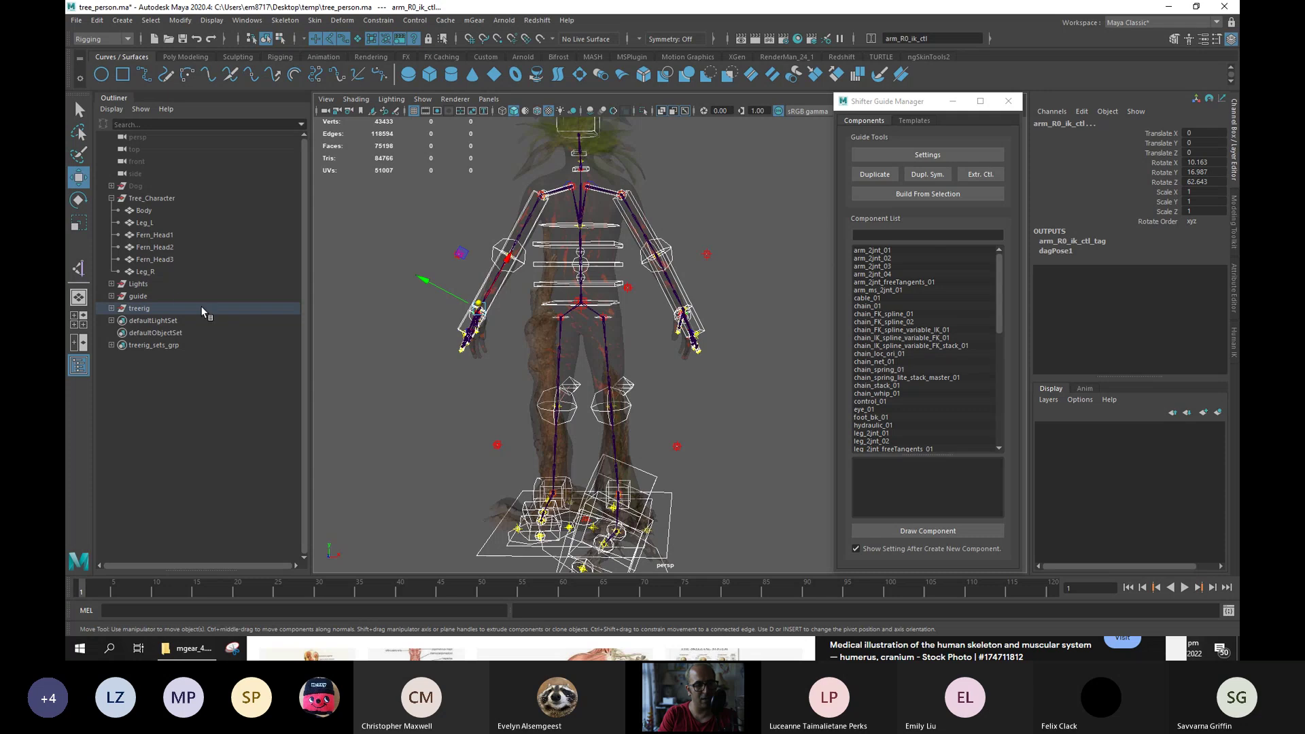
Hide the guide and the collapsed Tree_Character group, leaving the built rig displayed.
{"action": "left_click", "coordinate": [174, 294]}
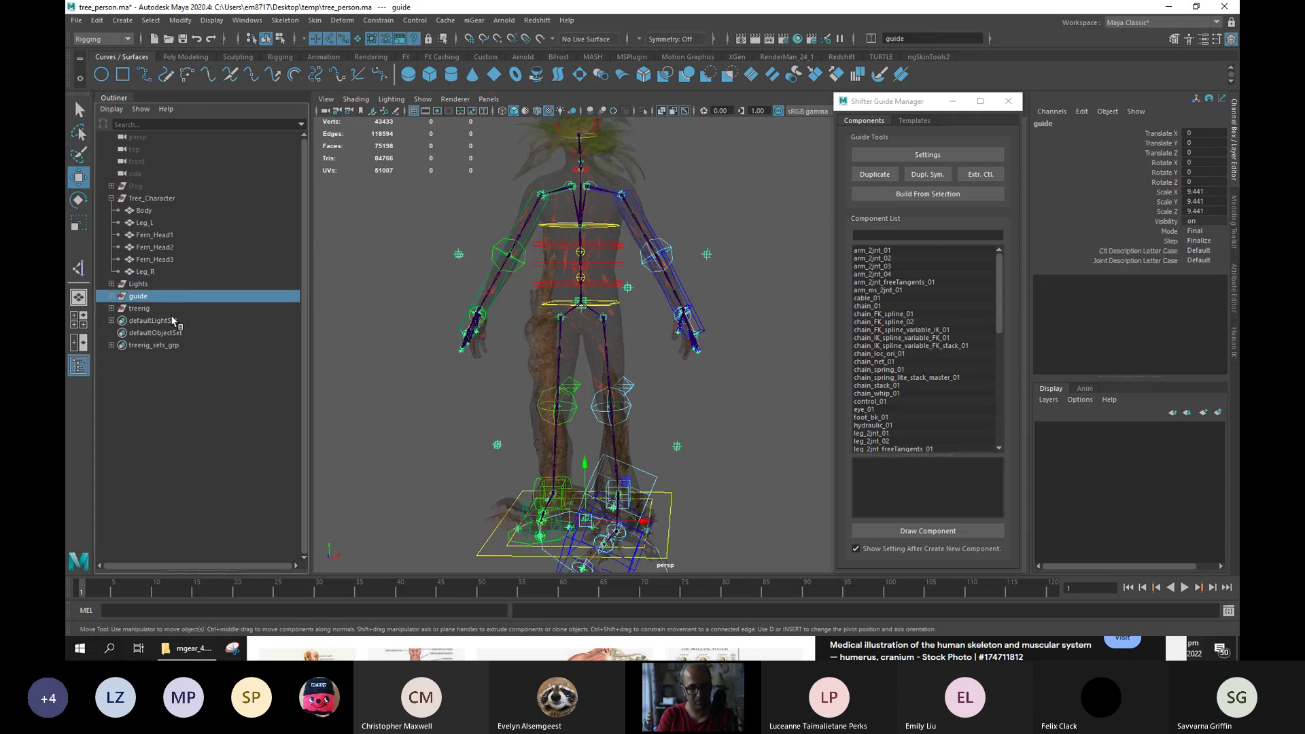
{"action": "key", "text": "ctrl+h"}
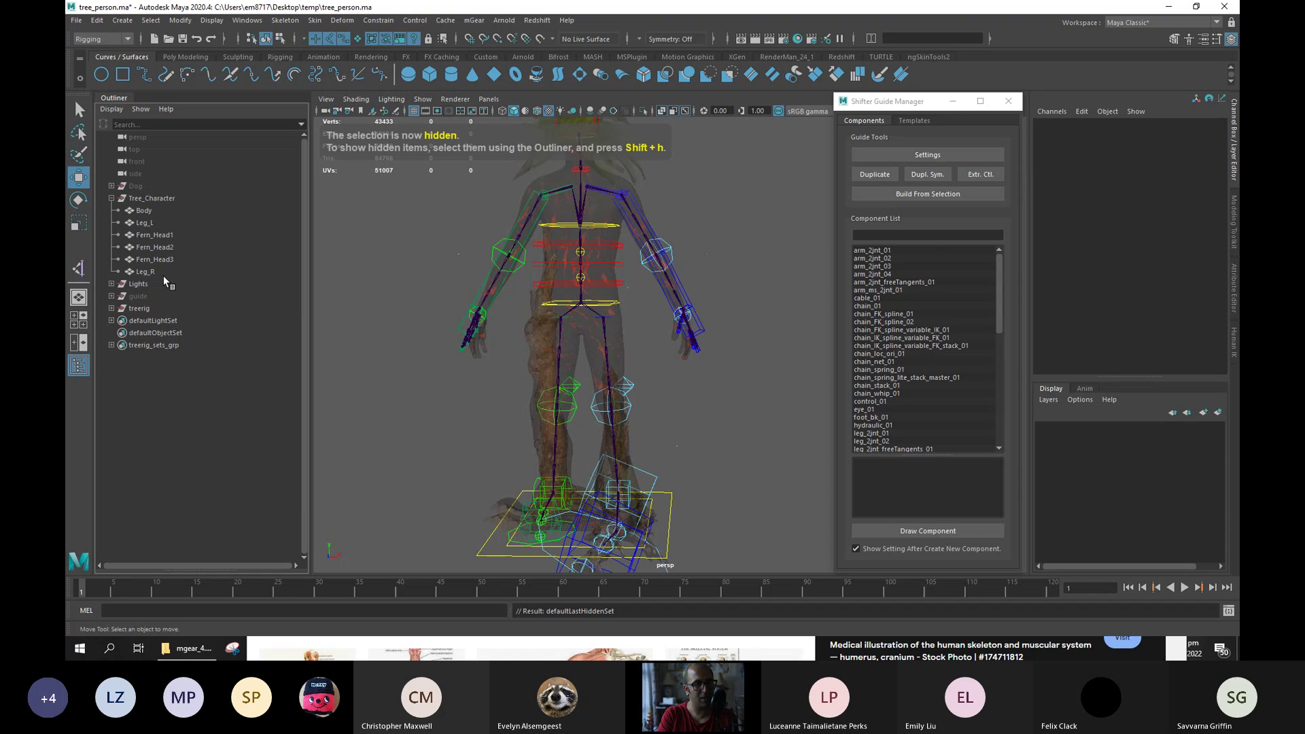
{"action": "left_click", "coordinate": [112, 198]}
{"action": "left_click", "coordinate": [163, 198]}
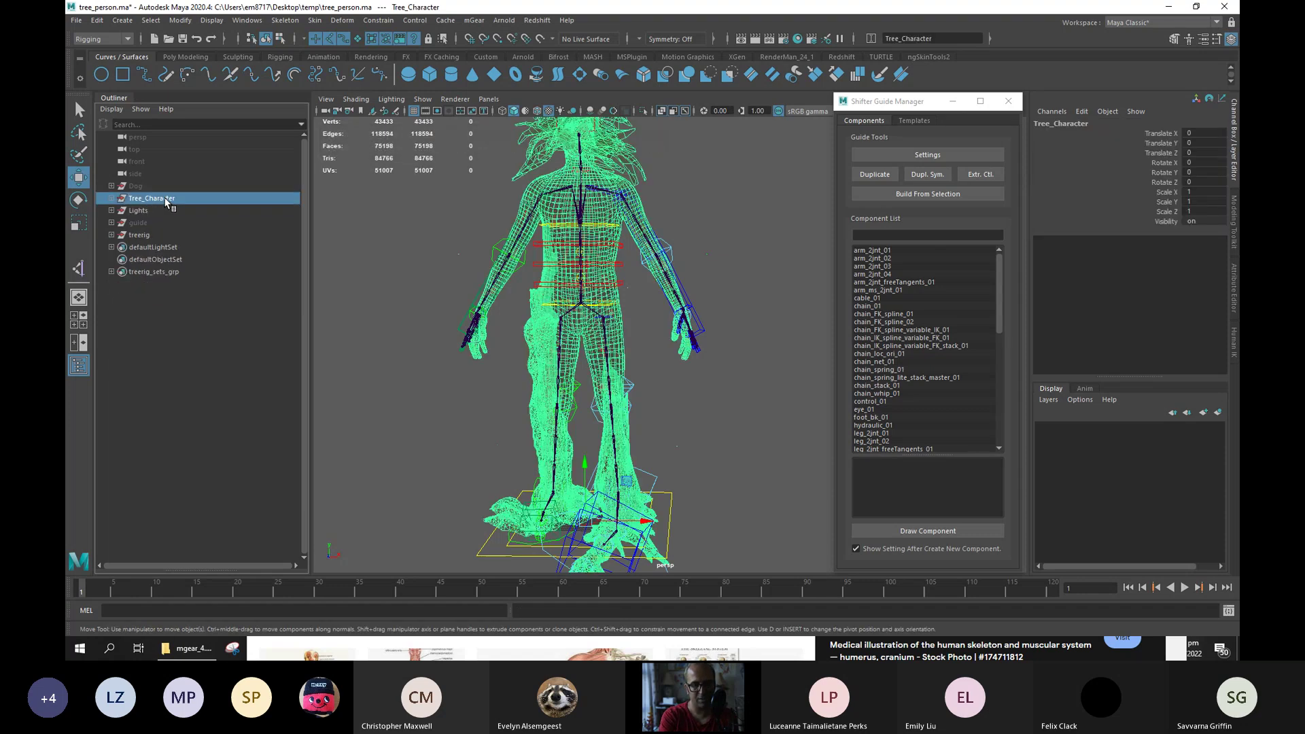
{"action": "key", "text": "ctrl+h"}
{"action": "mouse_move", "coordinate": [437, 362]}
{"action": "left_mouse_down", "text": "alt"}
{"action": "mouse_move", "coordinate": [466, 353]}
{"action": "mouse_move", "coordinate": [438, 348]}
{"action": "mouse_move", "coordinate": [454, 362]}
{"action": "left_mouse_up", "text": "alt"}
Close the Shifter Guide Manager and switch the perspective view to full screen for inspecting the rig.
{"action": "left_click", "coordinate": [1009, 101]}
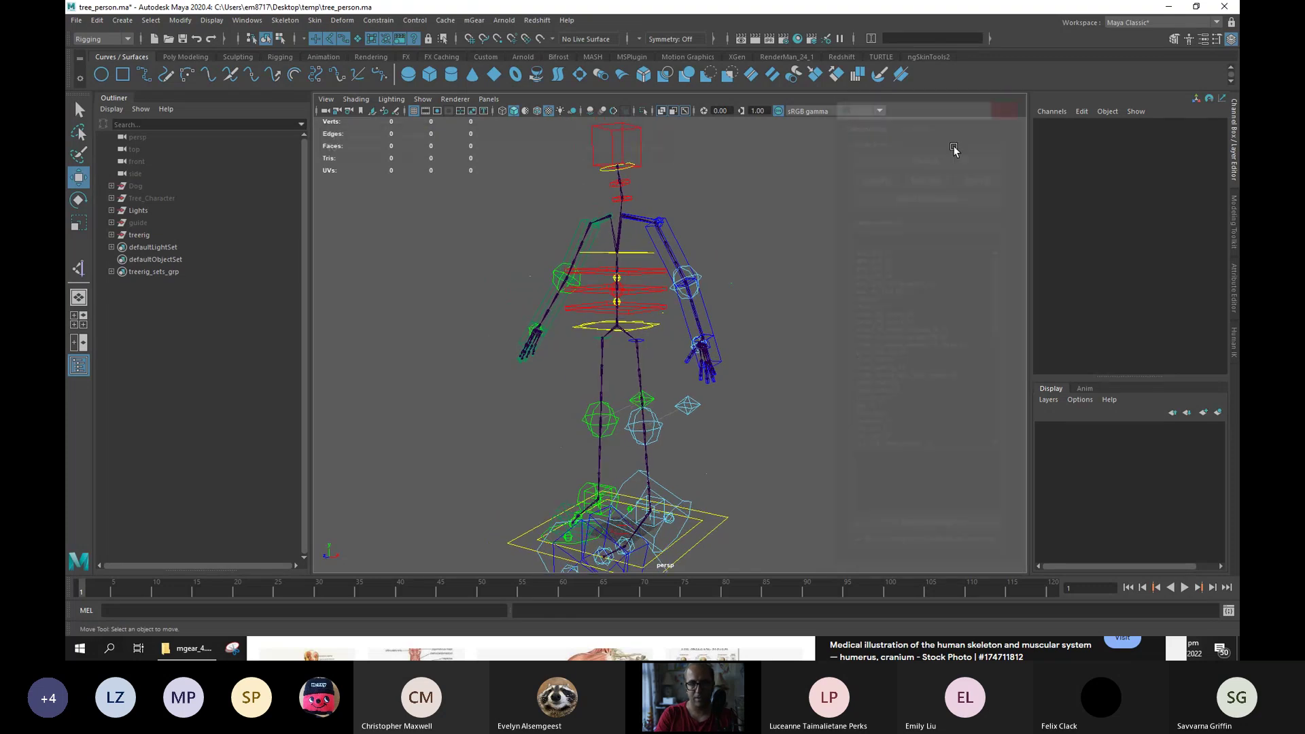
{"action": "key", "text": "ctrl+space"}
{"action": "mouse_move", "coordinate": [760, 378]}
{"action": "right_mouse_down", "text": "alt"}
{"action": "mouse_move", "coordinate": [623, 347]}
{"action": "mouse_move", "coordinate": [767, 391]}
{"action": "right_mouse_up", "text": "alt"}
{"action": "left_click_drag", "start_coordinate": [767, 395], "coordinate": [620, 499], "text": "alt"}
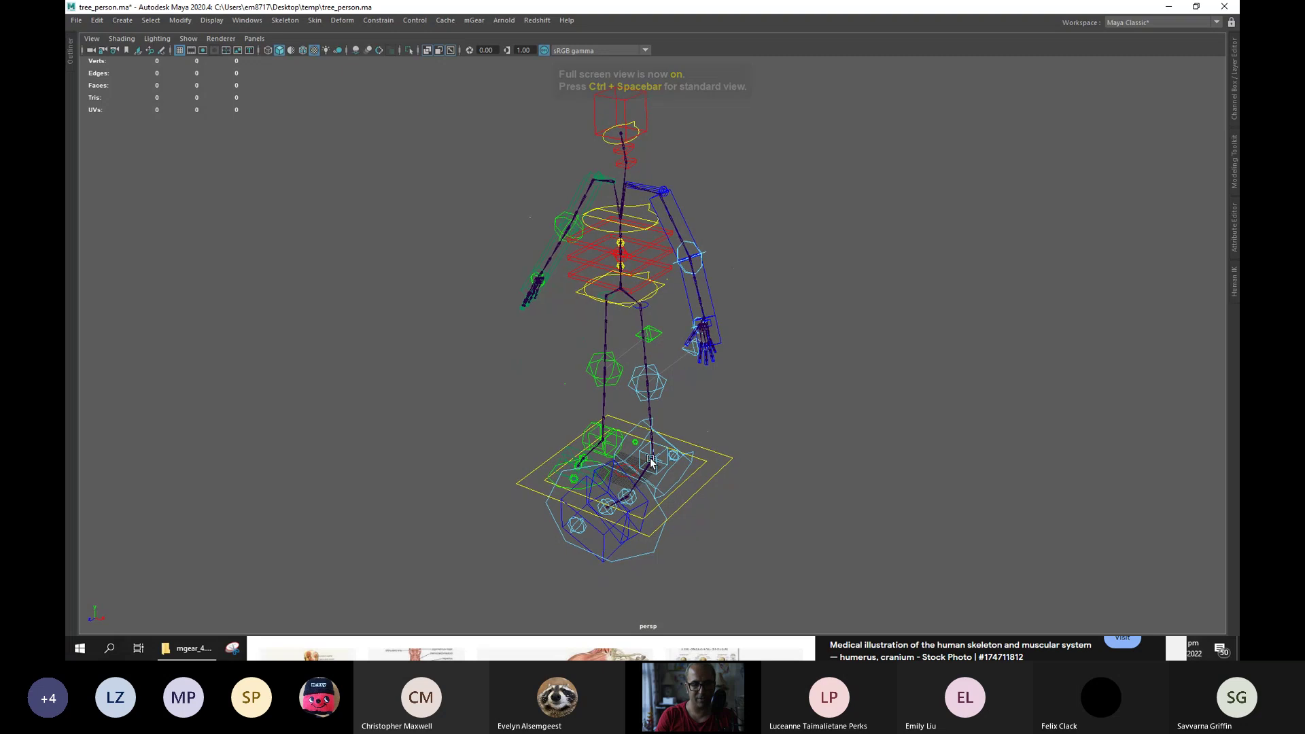
{"action": "left_click_drag", "start_coordinate": [536, 541], "coordinate": [570, 507], "text": "alt"}
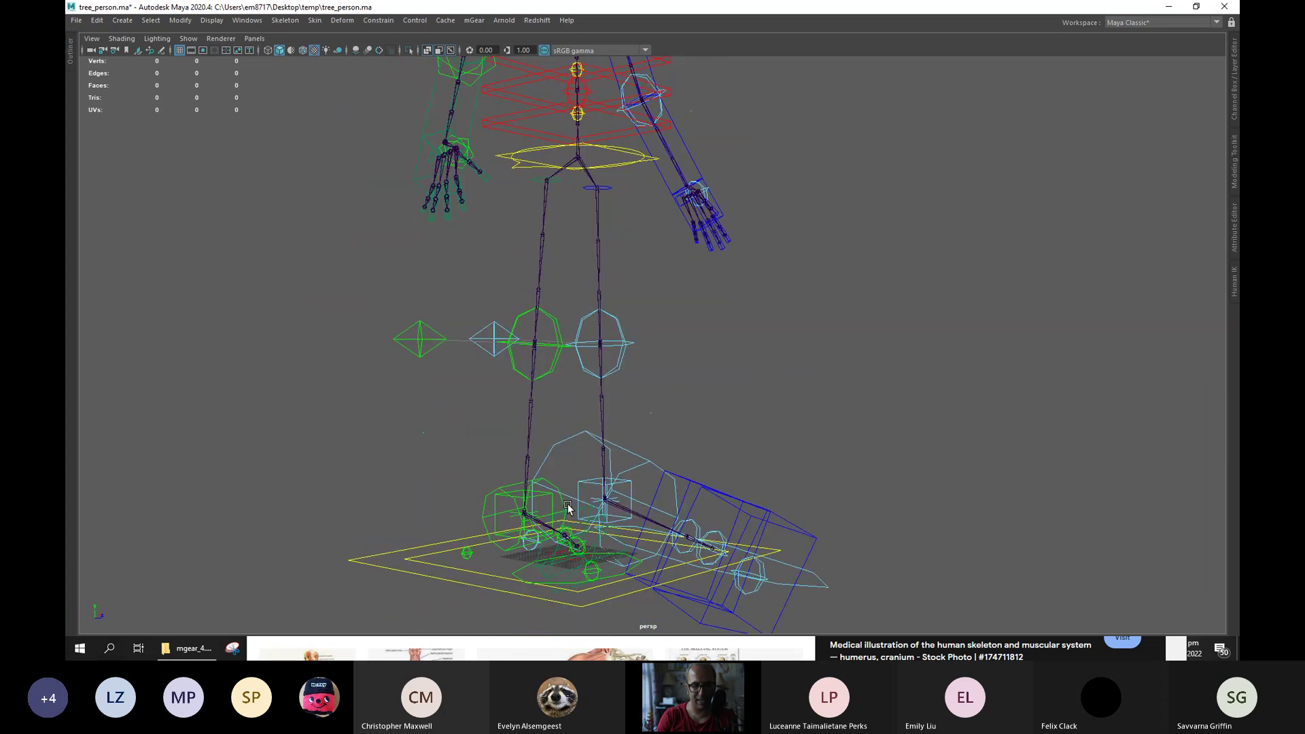
Test the right leg's IK control, leg_R0_ik_ctl, by lifting the foot to about knee height, and undo the move.
{"action": "left_click", "coordinate": [501, 494]}
{"action": "left_click", "coordinate": [500, 501]}
{"action": "left_click_drag", "start_coordinate": [516, 502], "coordinate": [774, 338]}
{"action": "left_click_drag", "start_coordinate": [795, 421], "coordinate": [611, 414], "text": "alt"}
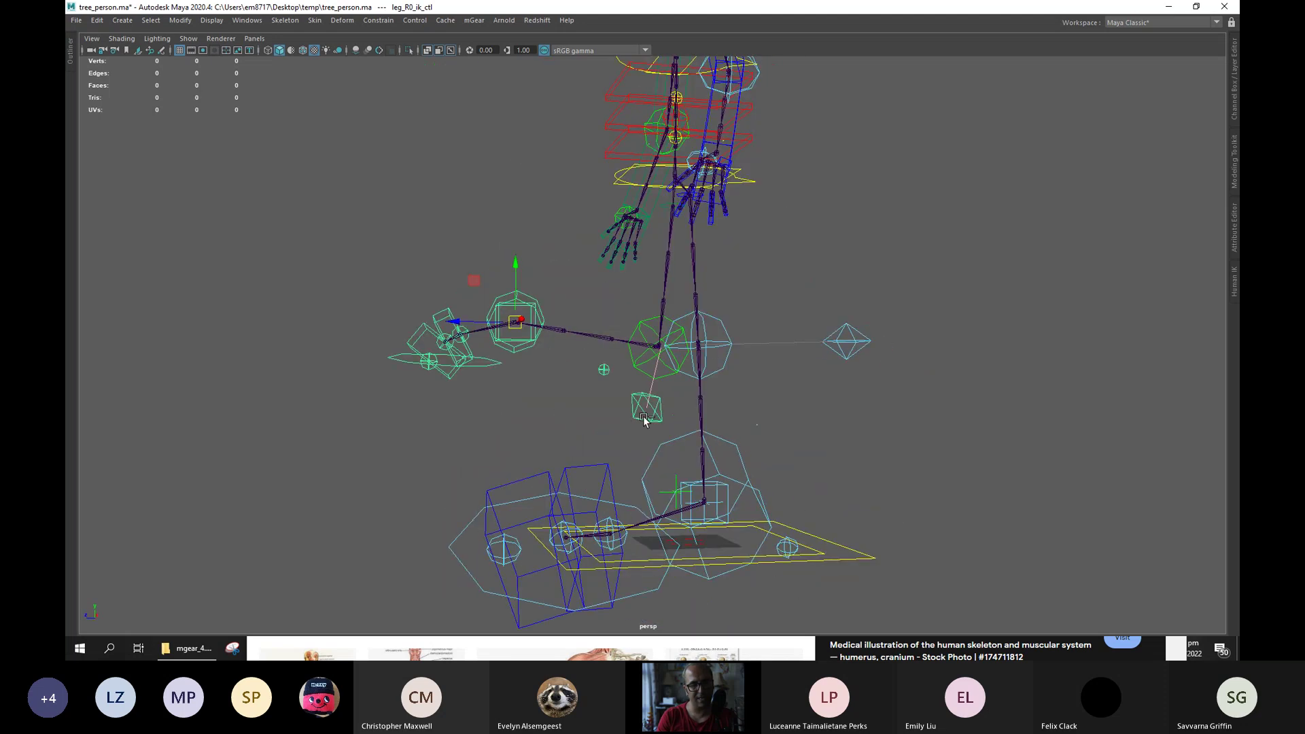
{"action": "key", "text": "ctrl+z"}
{"action": "left_click_drag", "start_coordinate": [701, 426], "coordinate": [584, 462], "text": "alt"}
{"action": "key", "text": "ctrl+z"}
Try out the rig's body controls, including spine_C0_ik0_ctl, and undo the test movement.
{"action": "left_click", "coordinate": [665, 474]}
{"action": "left_click_drag", "start_coordinate": [769, 443], "coordinate": [560, 380], "text": "alt"}
{"action": "key", "text": "ctrl+z"}
{"action": "left_click", "coordinate": [648, 428]}
{"action": "left_click", "coordinate": [618, 425]}
{"action": "left_click", "coordinate": [632, 420]}
{"action": "left_click", "coordinate": [625, 416]}
Select the head control, neck_C0_head_ctl, and activate the Rotate tool on it.
{"action": "left_click", "coordinate": [557, 198]}
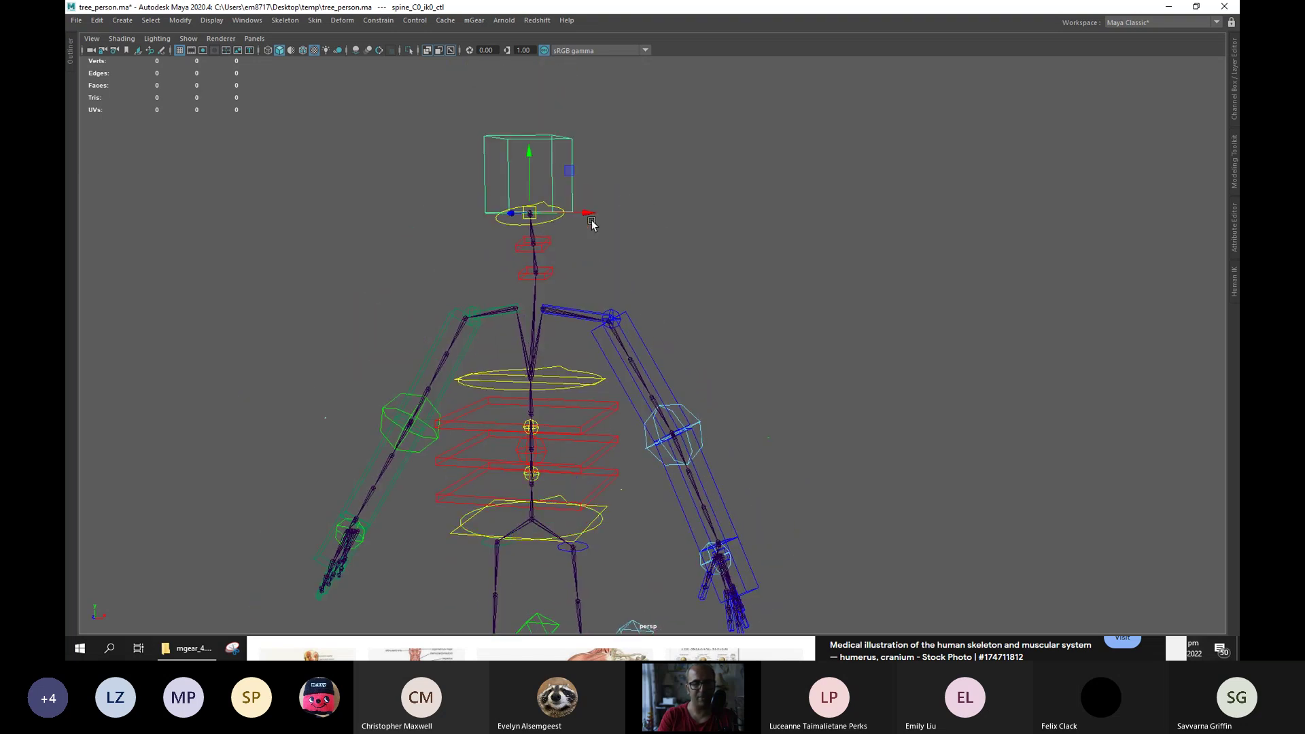
{"action": "key", "text": "e"}
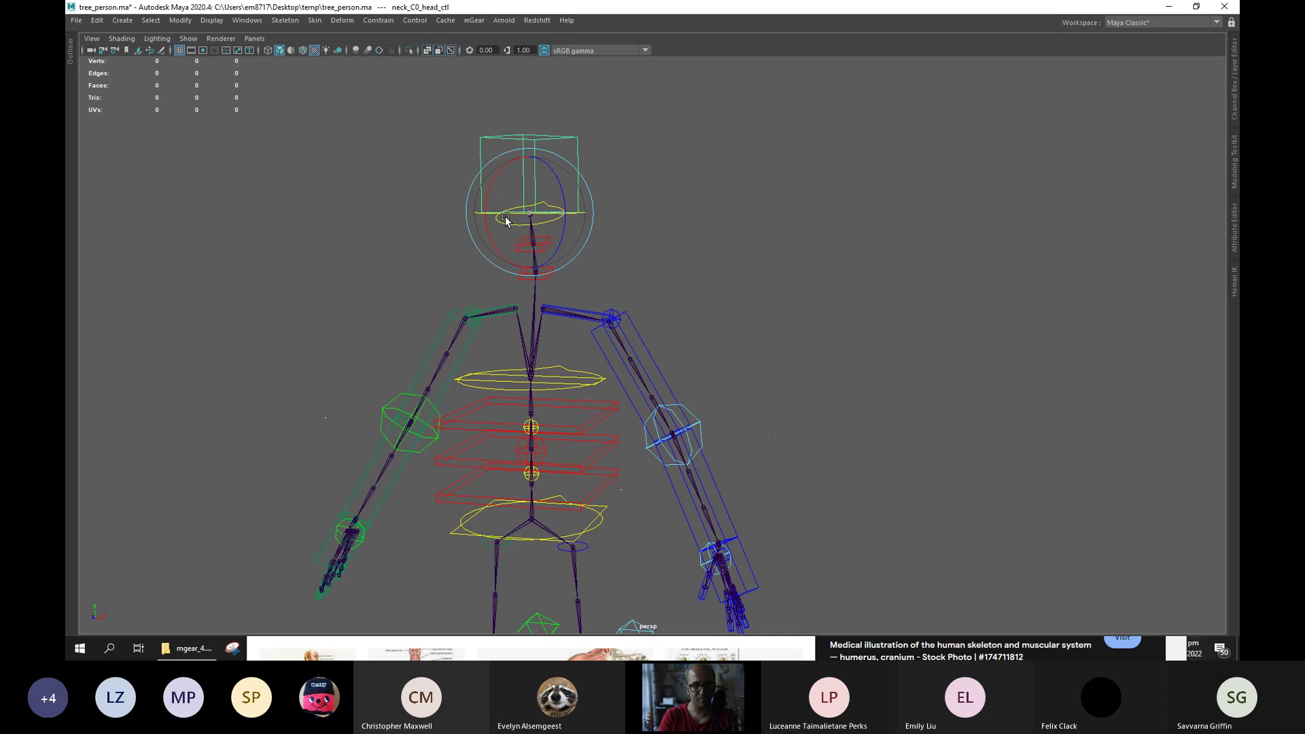
{"action": "left_click_drag", "start_coordinate": [649, 253], "coordinate": [453, 272], "text": "alt"}
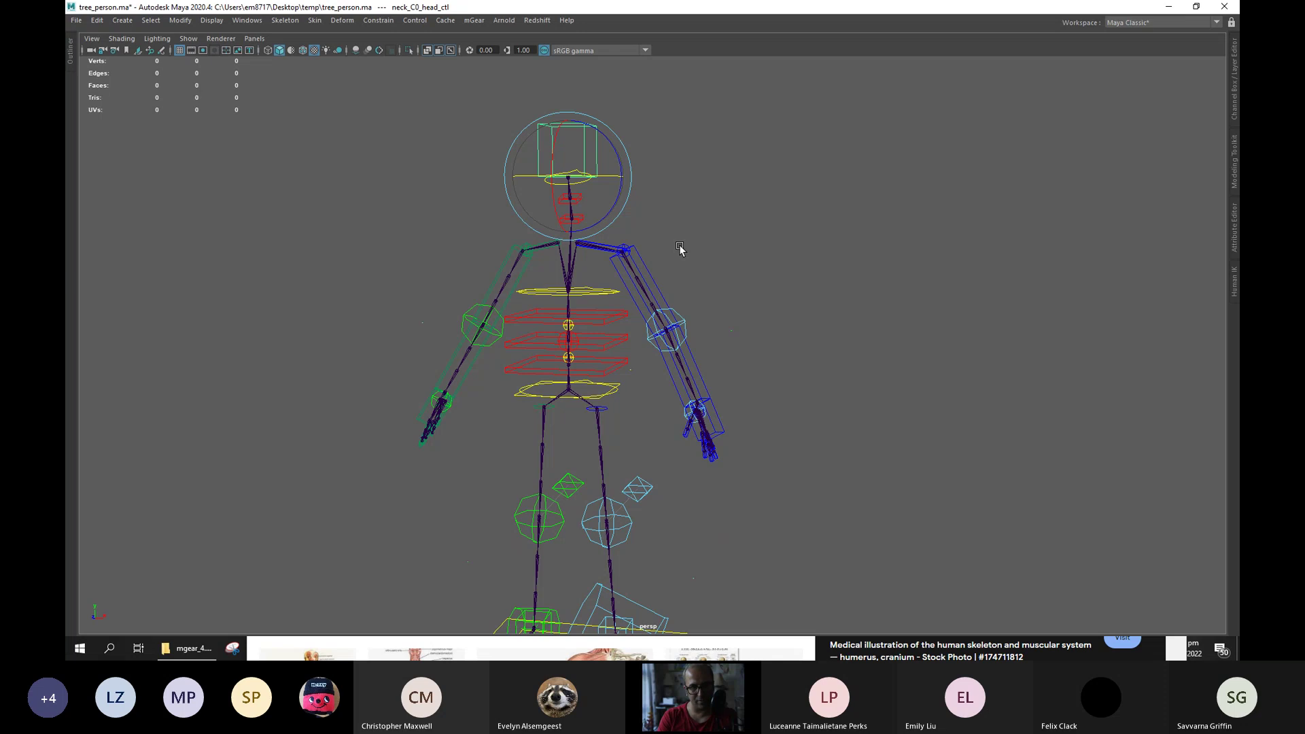
Restore the full interface panels and delete the treerig rig group from the scene.
{"action": "key", "text": "ctrl+space"}
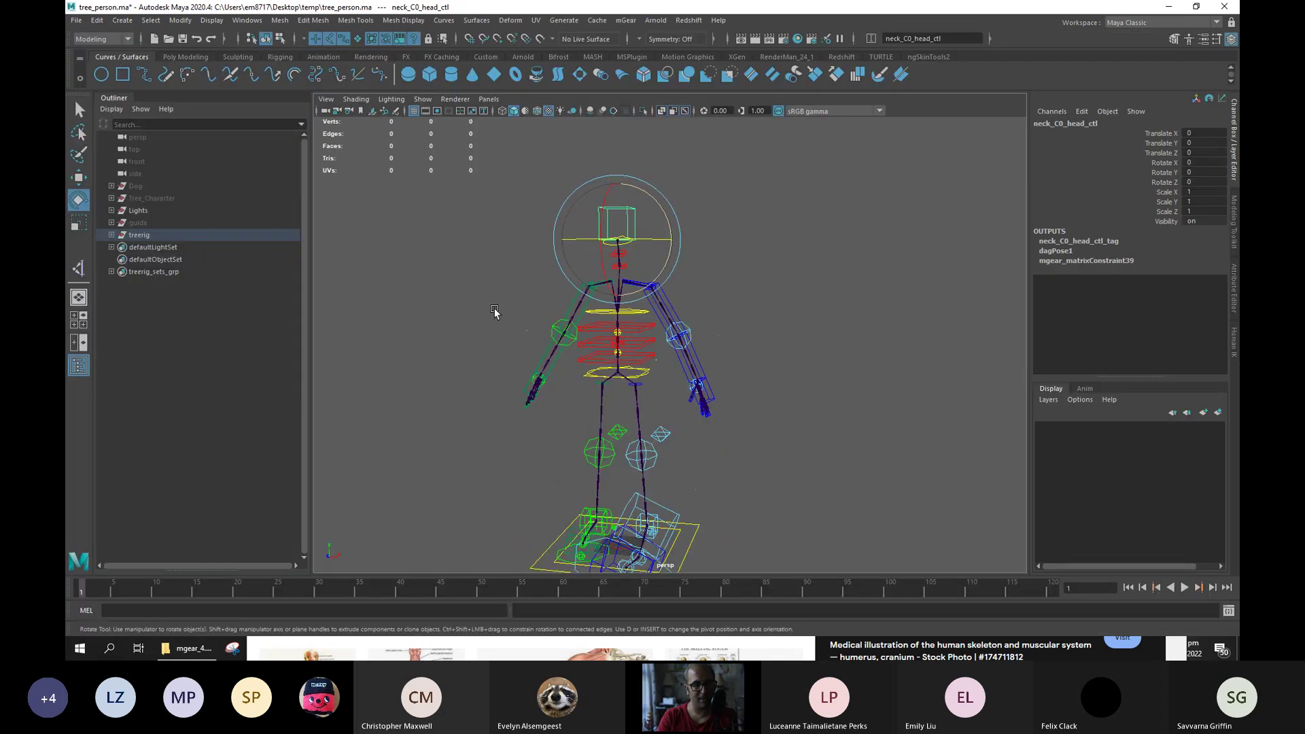
{"action": "left_click_drag", "start_coordinate": [495, 314], "coordinate": [442, 285], "text": "alt"}
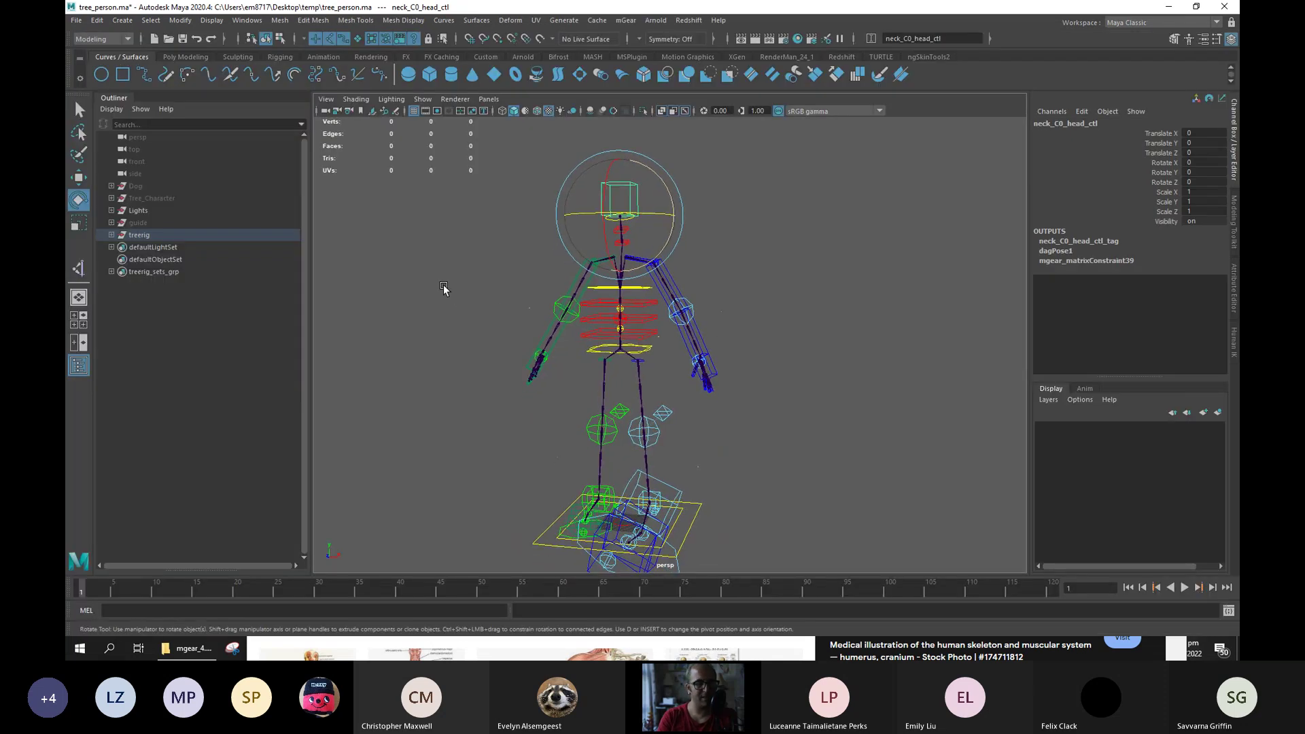
{"action": "left_click", "coordinate": [159, 235]}
{"action": "left_click", "coordinate": [151, 225]}
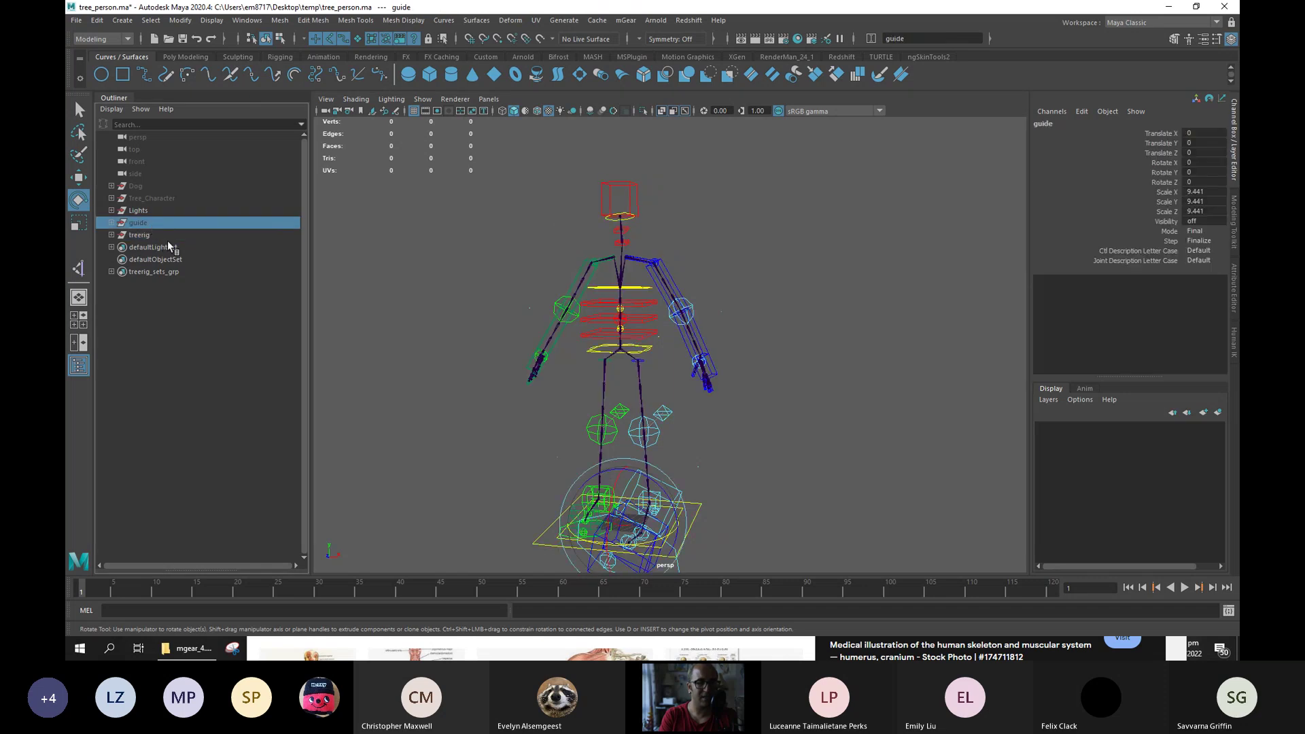
{"action": "left_click", "coordinate": [170, 235]}
{"action": "left_click_drag", "start_coordinate": [803, 422], "coordinate": [593, 402], "text": "alt"}
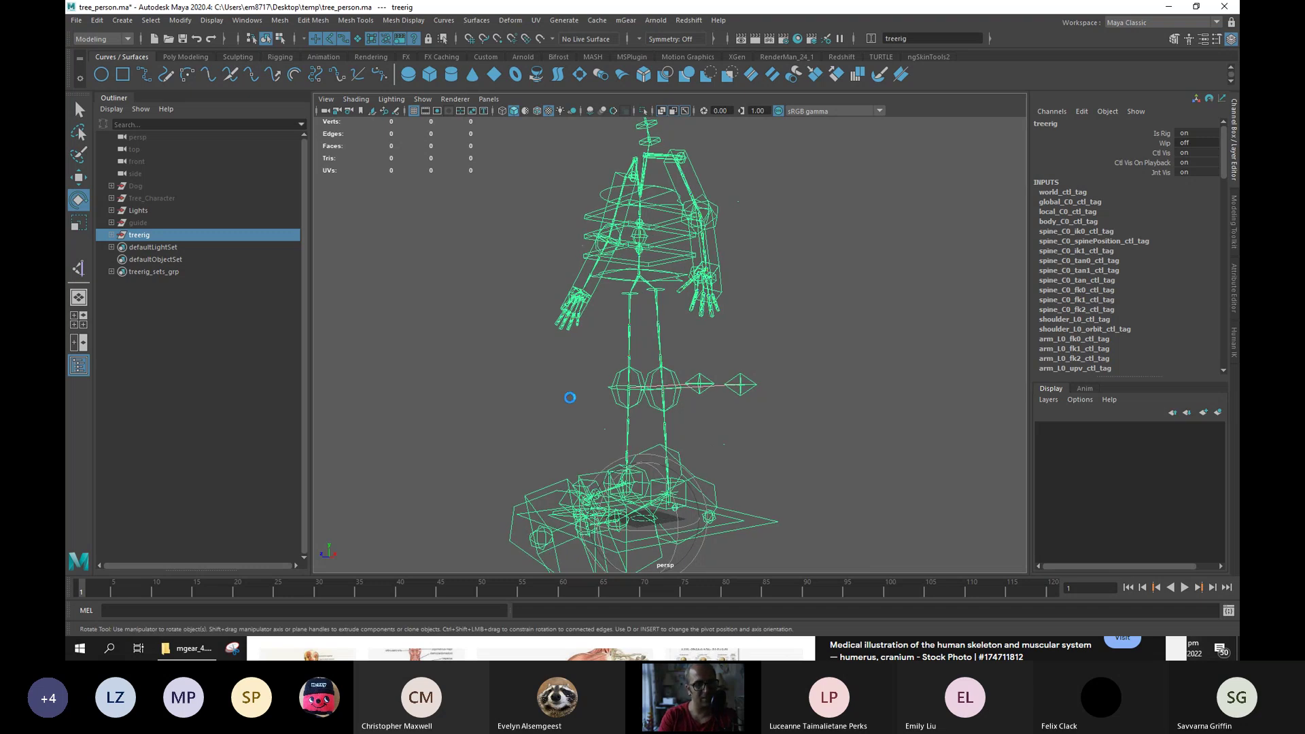
Unhide the guide group and the Tree_Character group.
{"action": "left_click", "coordinate": [151, 224]}
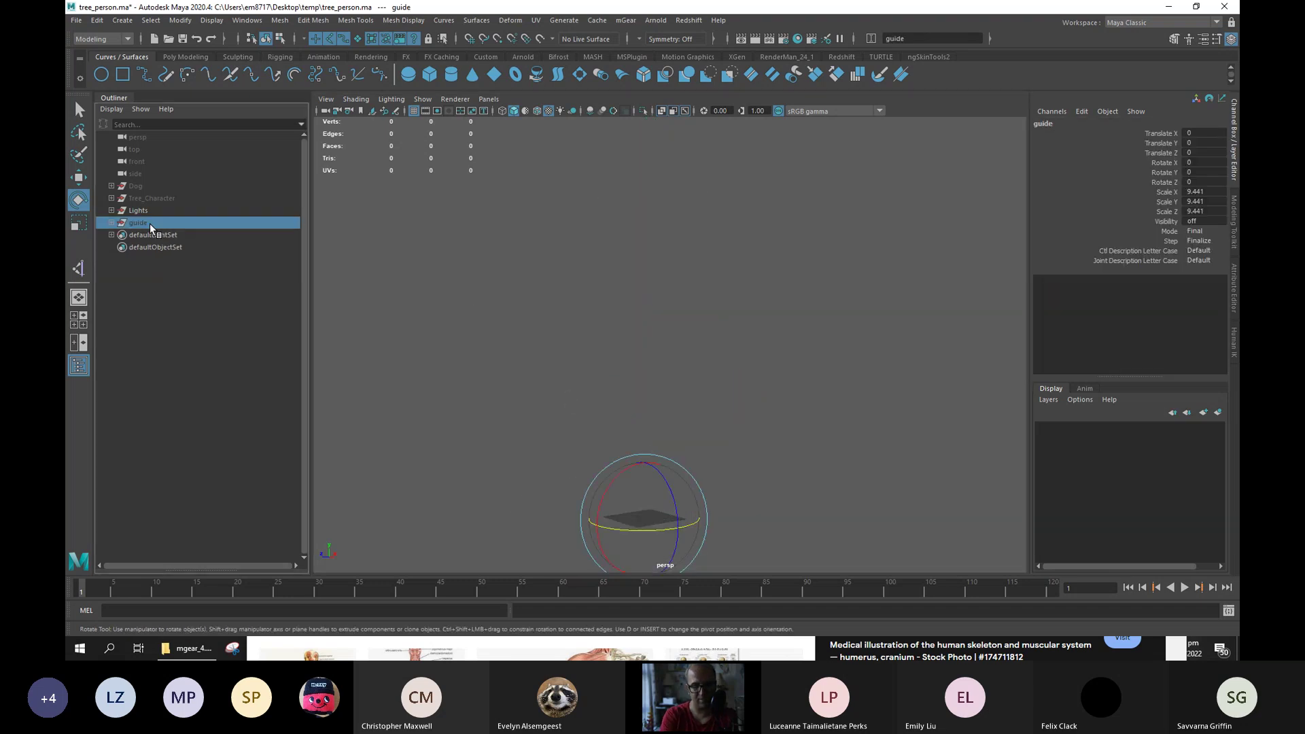
{"action": "key", "text": "shift+h"}
{"action": "left_click_drag", "start_coordinate": [683, 339], "coordinate": [608, 263], "text": "alt"}
{"action": "left_click", "coordinate": [166, 199]}
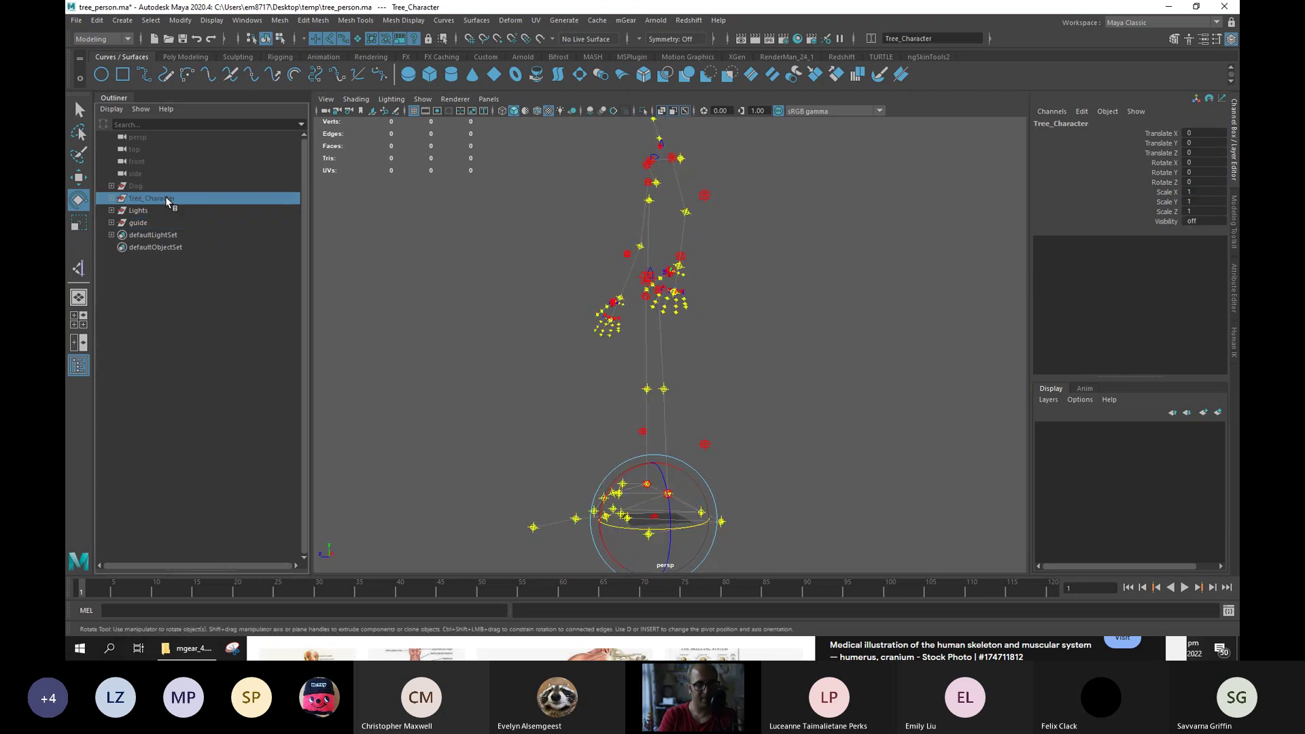
{"action": "key", "text": "shift+h"}
{"action": "right_click_drag", "start_coordinate": [659, 318], "coordinate": [718, 366], "text": "alt"}
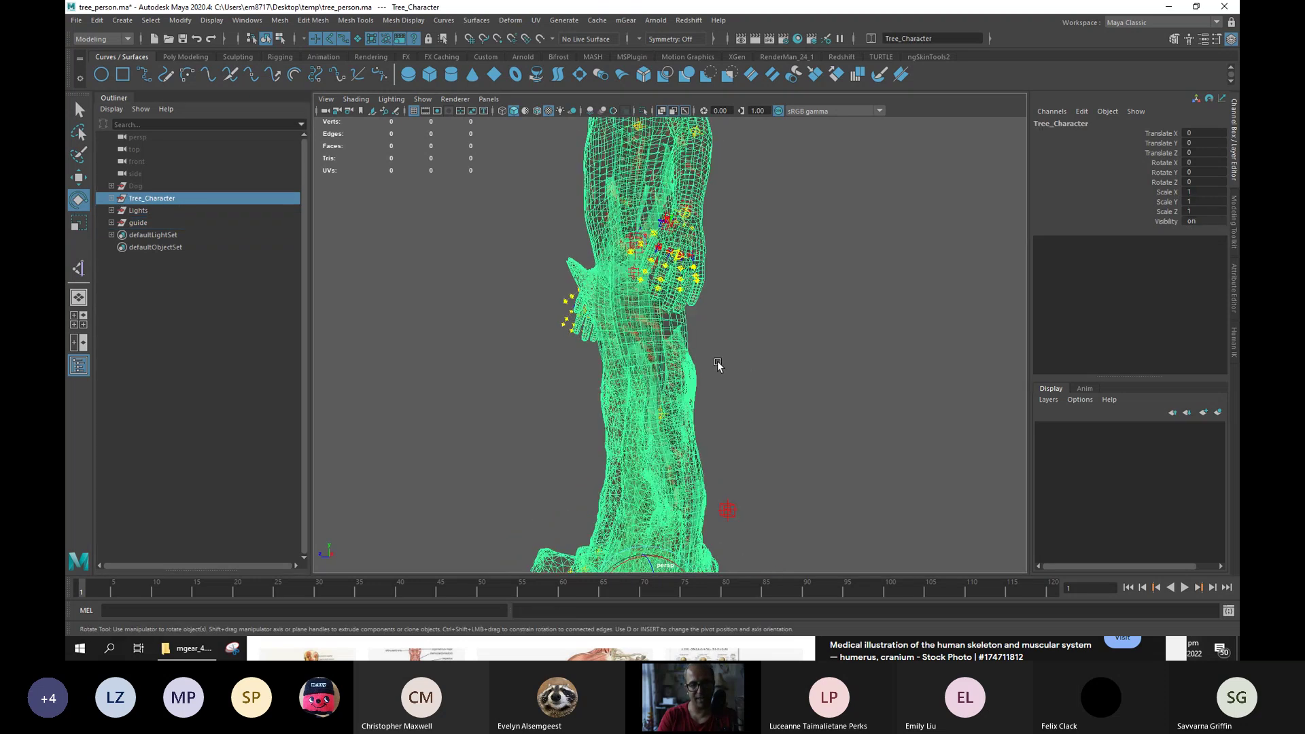
Move the left knee guide leg_L0_knee horizontally within the leg to a Translate Y of about -0.046.
{"action": "left_click_drag", "start_coordinate": [694, 304], "coordinate": [690, 365], "text": "alt"}
{"action": "left_click", "coordinate": [634, 307]}
{"action": "left_click_drag", "start_coordinate": [757, 282], "coordinate": [740, 285], "text": "alt"}
{"action": "key", "text": "w"}
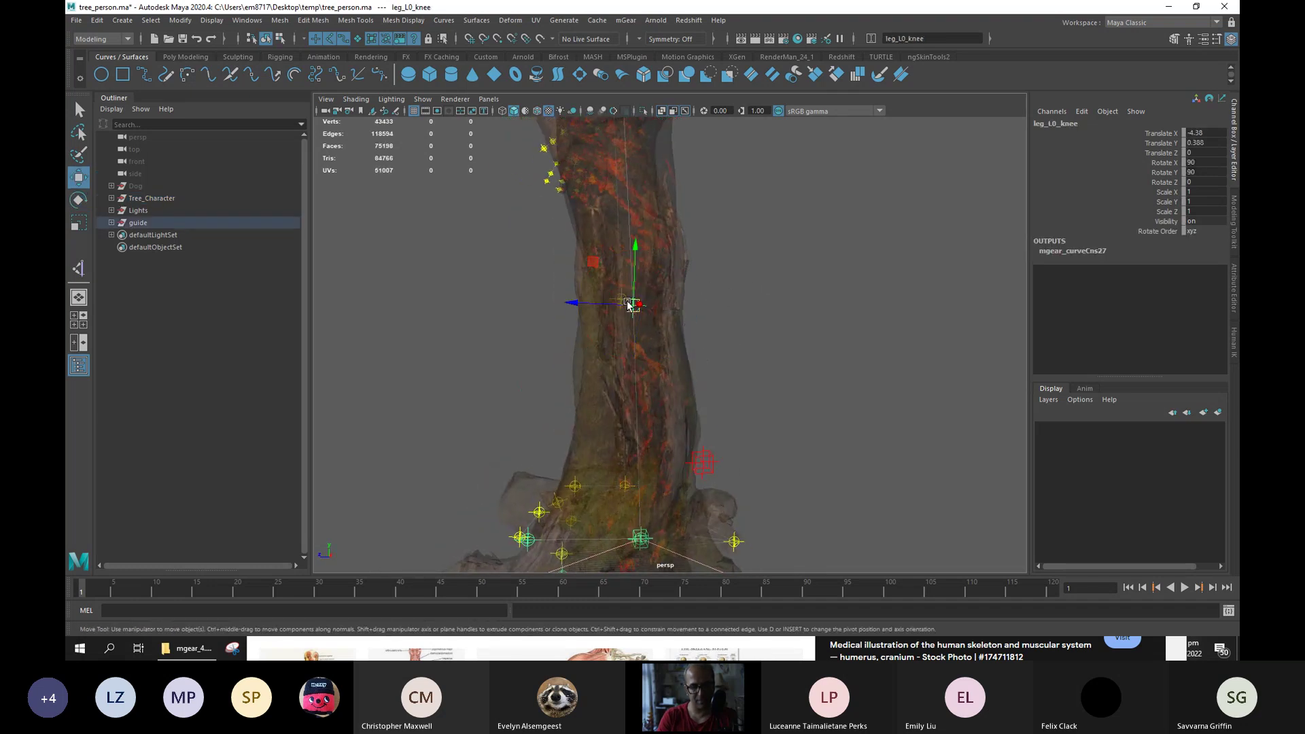
{"action": "left_click_drag", "start_coordinate": [590, 302], "coordinate": [584, 306]}
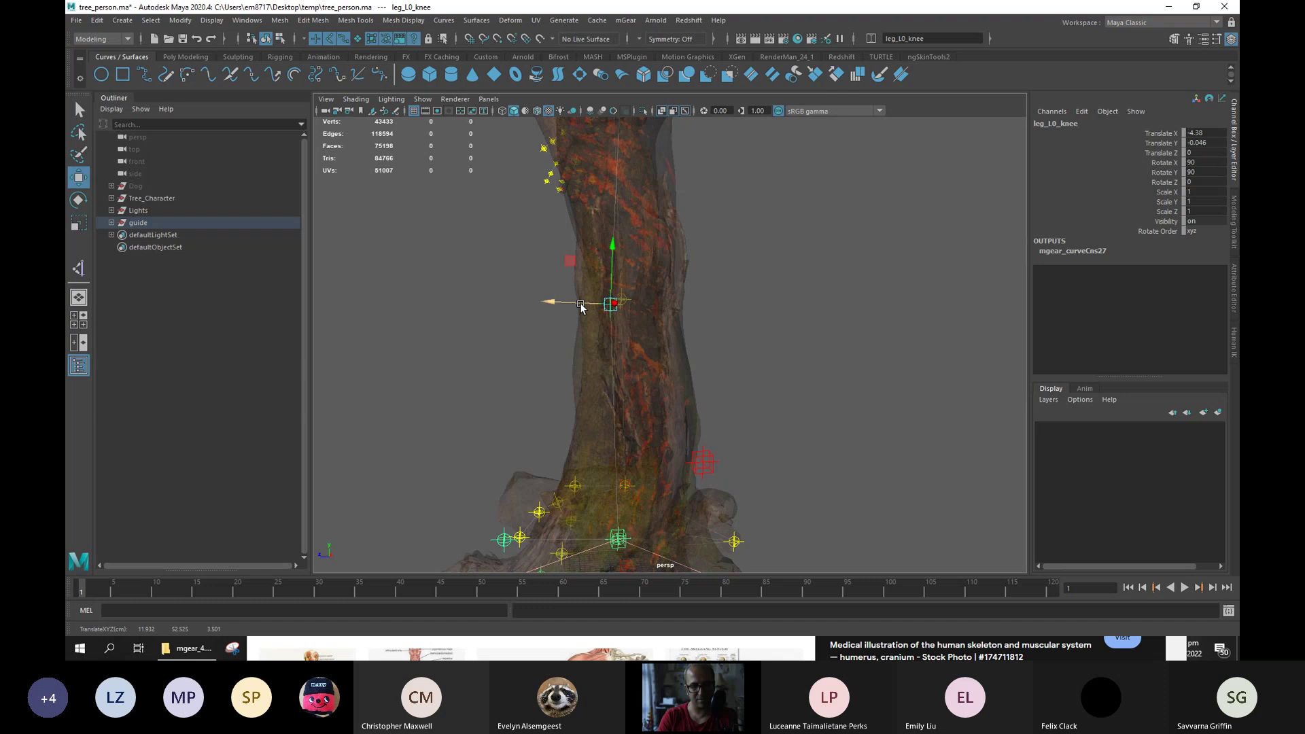
Shift the left foot root guide foot_L0_root horizontally along its X axis at the base of the leg.
{"action": "left_click_drag", "start_coordinate": [671, 385], "coordinate": [710, 353], "text": "alt"}
{"action": "key", "text": "Down"}
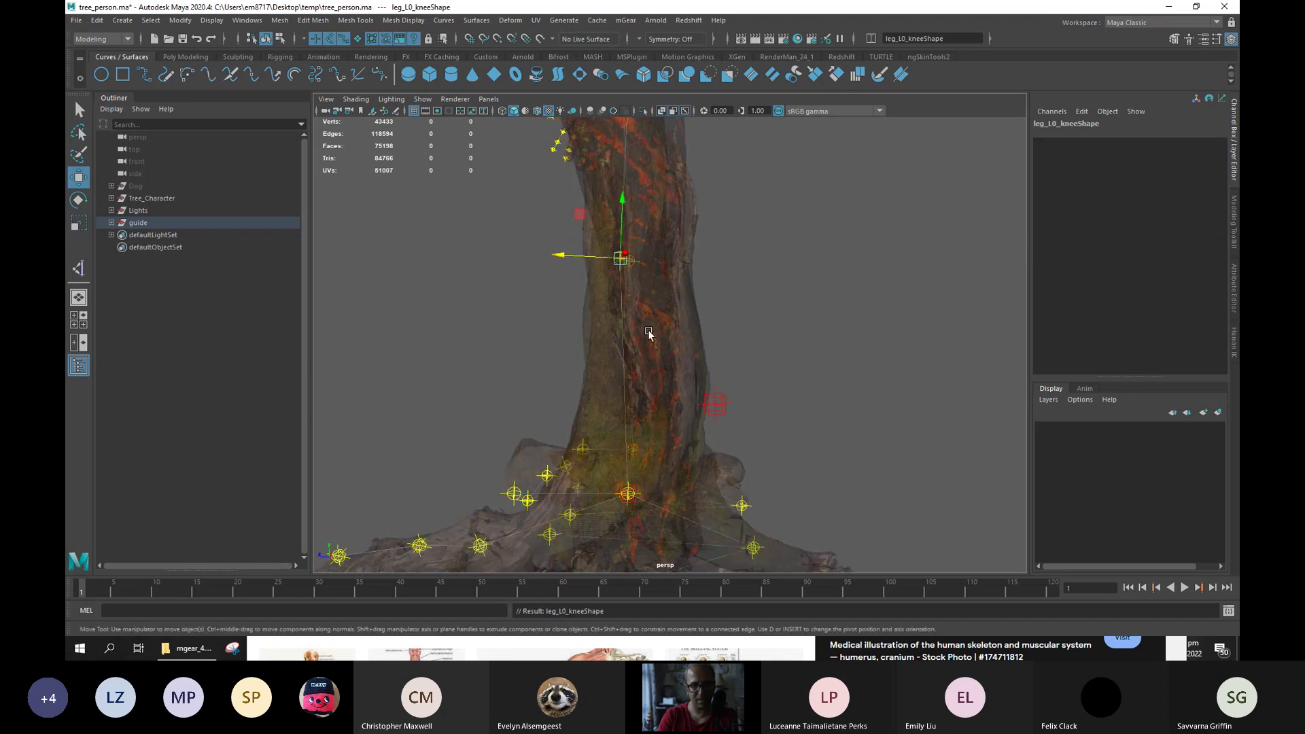
{"action": "left_click", "coordinate": [715, 432]}
{"action": "left_click", "coordinate": [624, 493]}
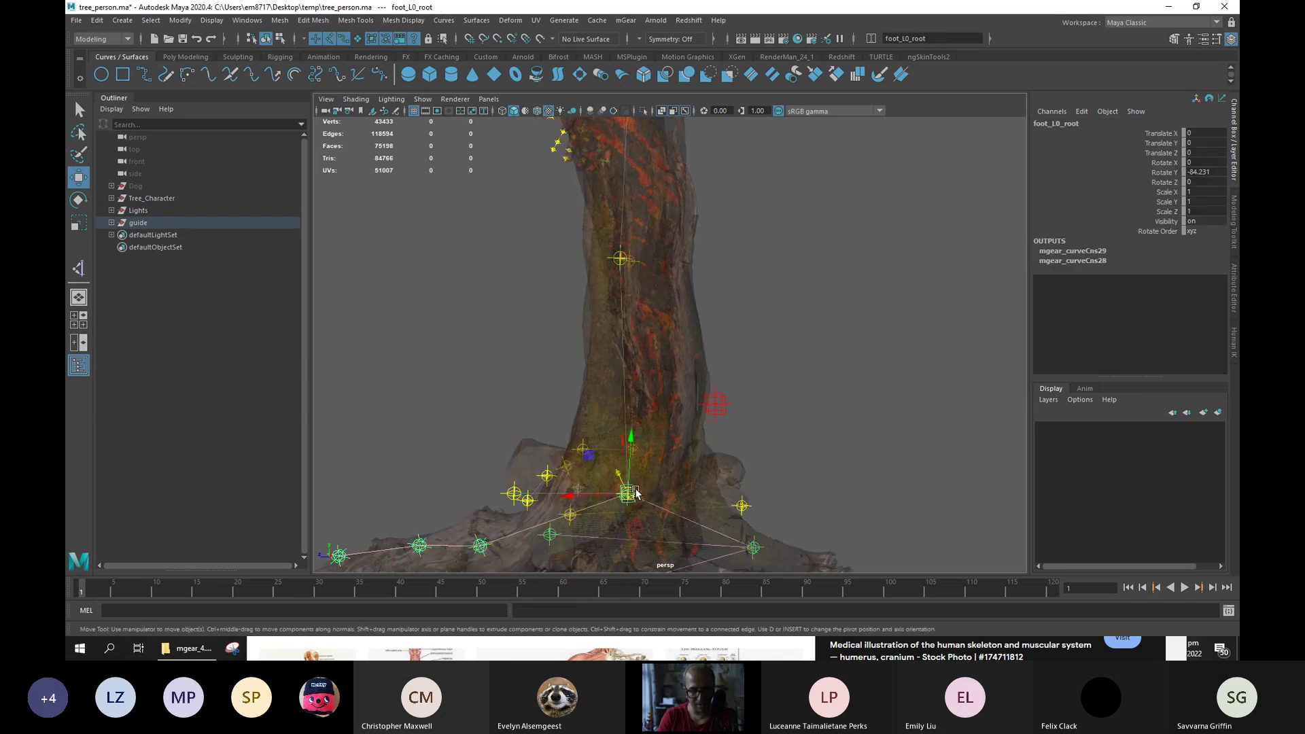
{"action": "left_click_drag", "start_coordinate": [568, 493], "coordinate": [595, 493]}
Move the right knee guide leg_R0_knee sideways within the leg to a Translate Y of about 0.061.
{"action": "left_click_drag", "start_coordinate": [413, 298], "coordinate": [577, 366], "text": "alt"}
{"action": "left_click", "coordinate": [604, 299]}
{"action": "left_click_drag", "start_coordinate": [637, 300], "coordinate": [612, 307]}
Move the right ankle guide leg_R0_ankle sideways to a Translate Z of about -0.539.
{"action": "left_click", "coordinate": [594, 489]}
{"action": "key", "text": "Up"}
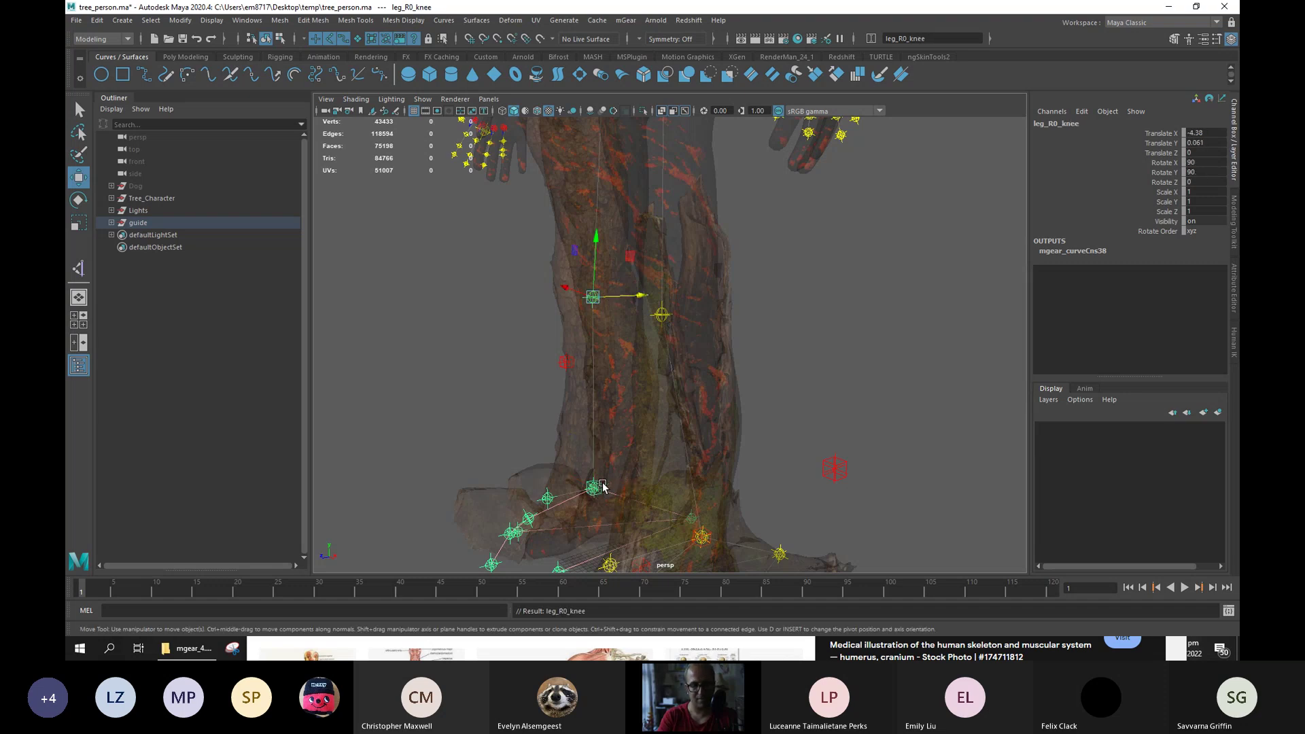
{"action": "key", "text": "Down"}
{"action": "key", "text": "ctrl+z"}
{"action": "key", "text": "ctrl+z"}
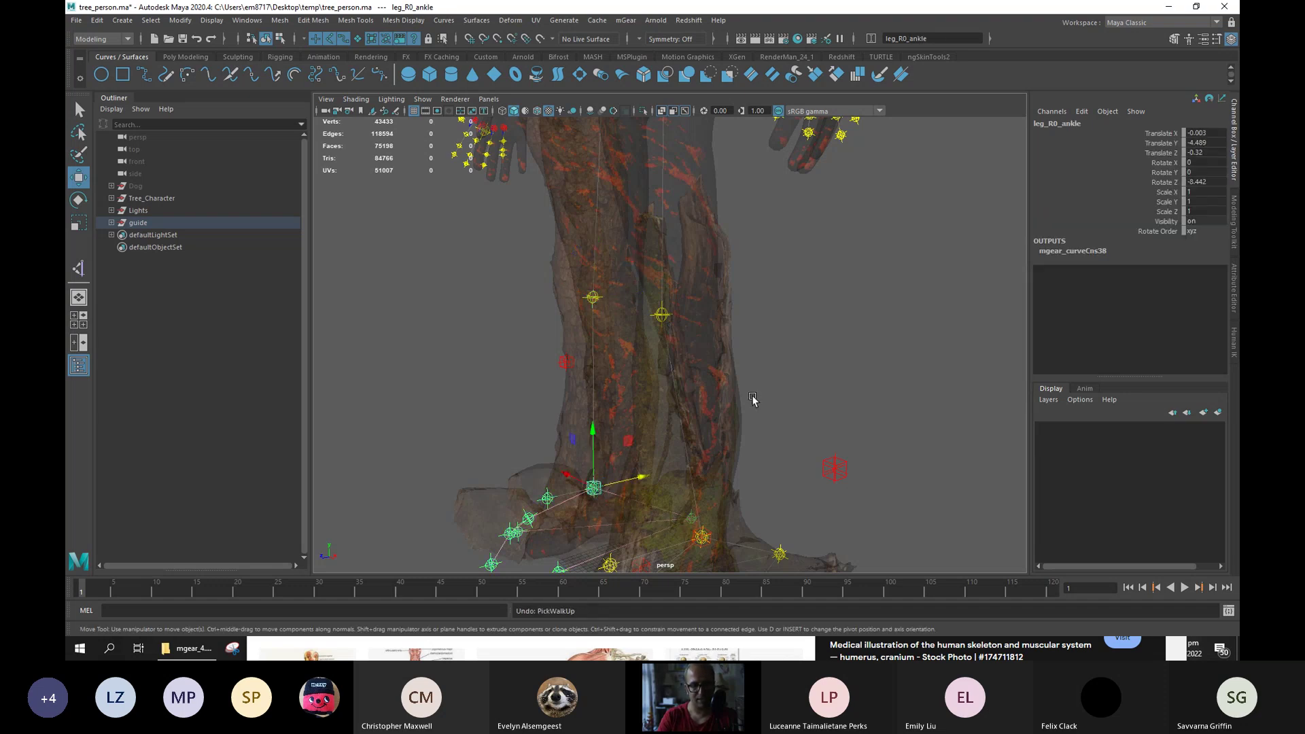
{"action": "left_click_drag", "start_coordinate": [641, 480], "coordinate": [670, 286]}
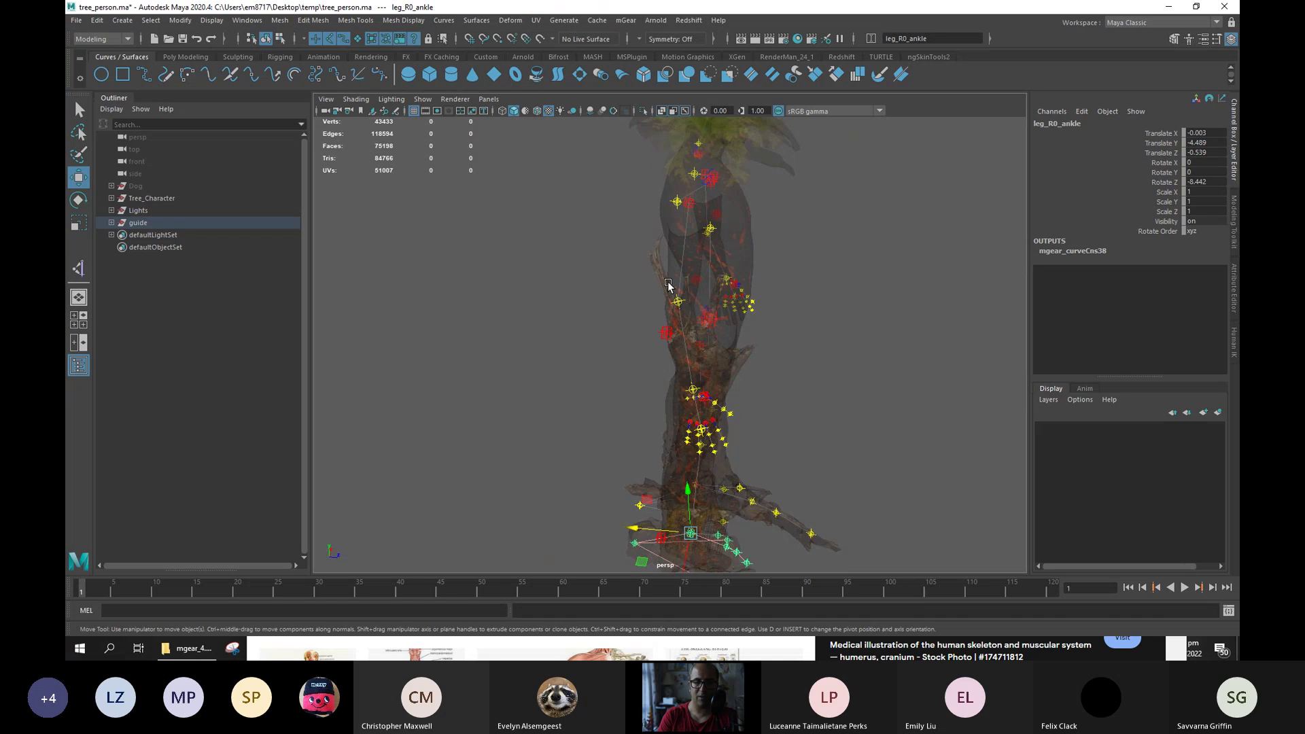
Examine how the arm, shoulder, spine and neck guides sit inside the tree character's body.
{"action": "left_click_drag", "start_coordinate": [615, 378], "coordinate": [518, 383], "text": "alt"}
{"action": "right_click_drag", "start_coordinate": [518, 383], "coordinate": [574, 348], "text": "alt"}
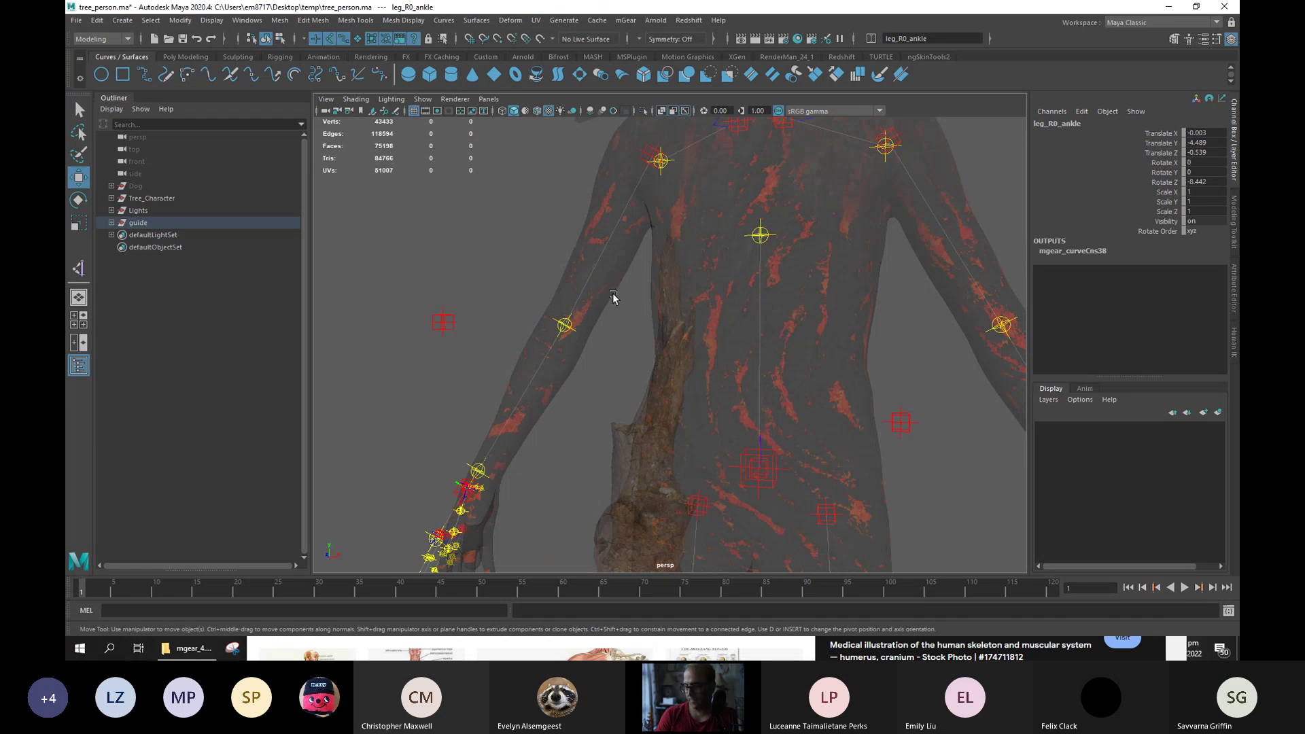
{"action": "scroll", "coordinate": [613, 297], "scroll_direction": "down", "scroll_amount": 5}
{"action": "left_click_drag", "start_coordinate": [555, 336], "coordinate": [493, 387], "text": "alt"}
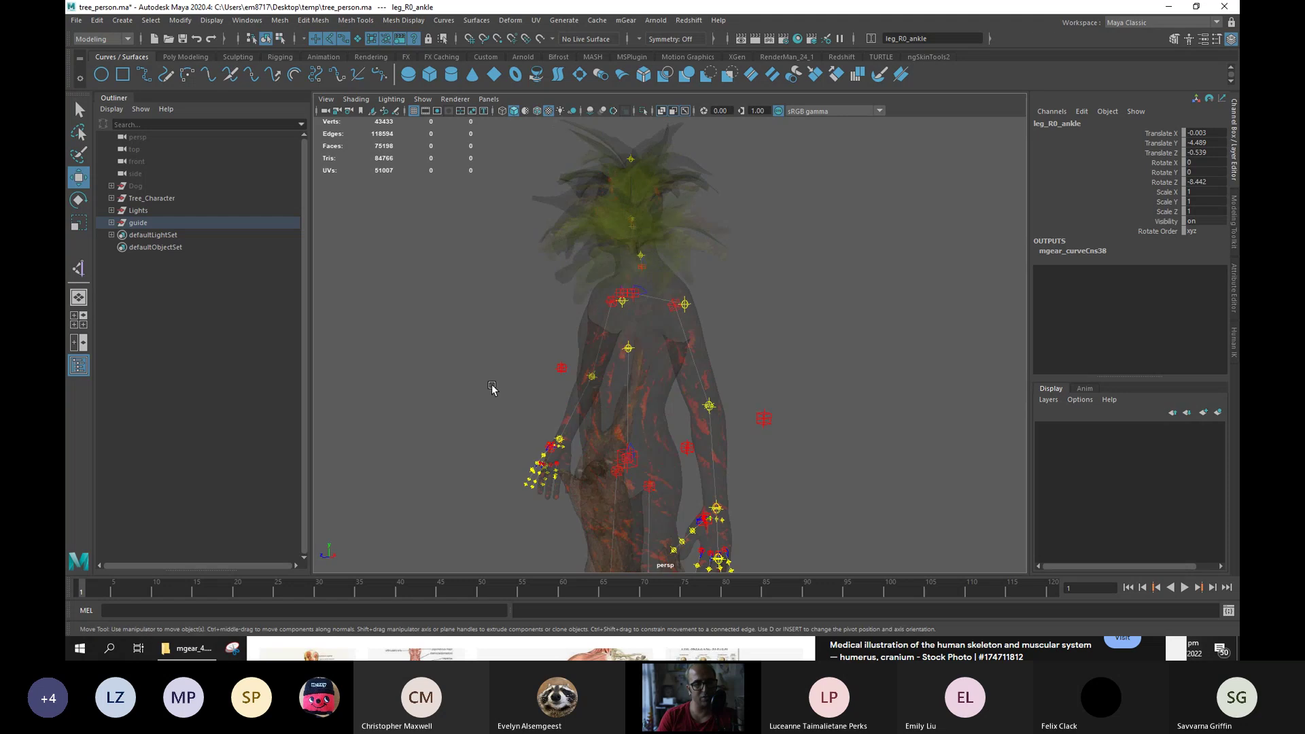
{"action": "scroll", "coordinate": [529, 348], "scroll_direction": "up", "scroll_amount": 5}
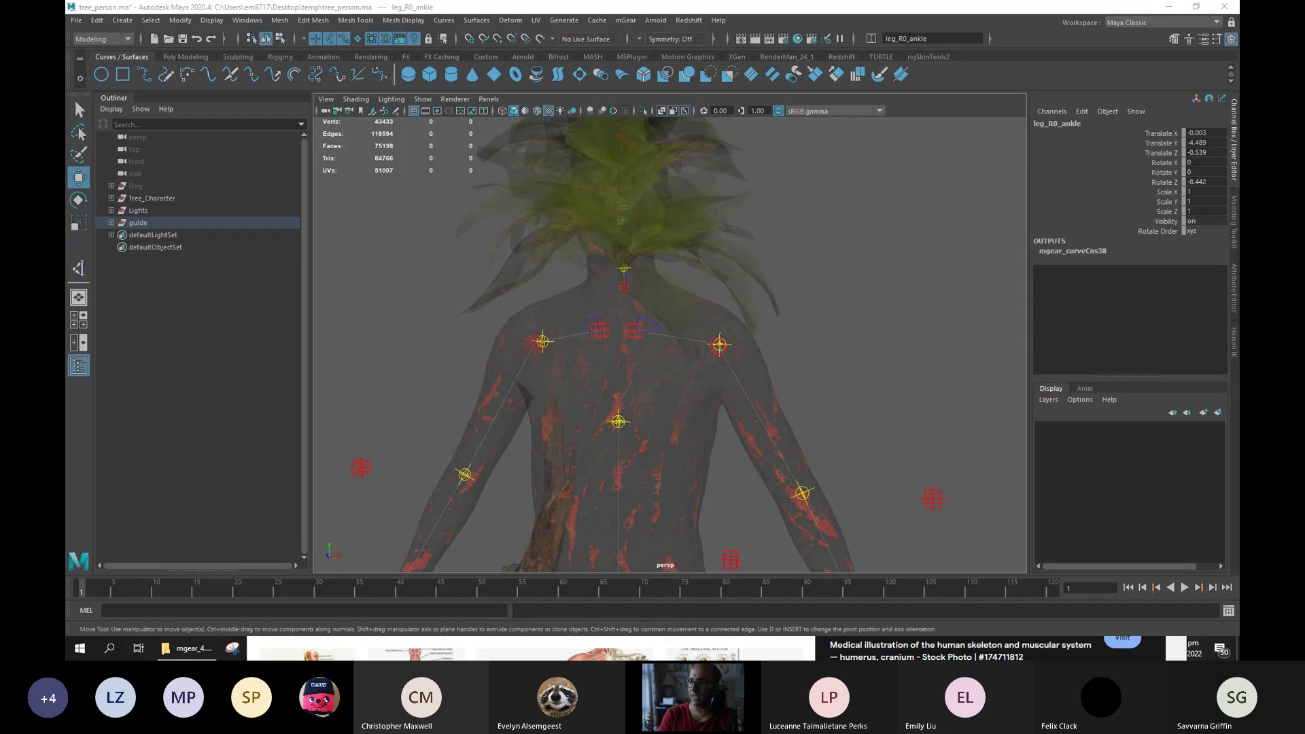
{"action": "middle_click_drag", "start_coordinate": [626, 288], "coordinate": [618, 321], "text": "alt"}
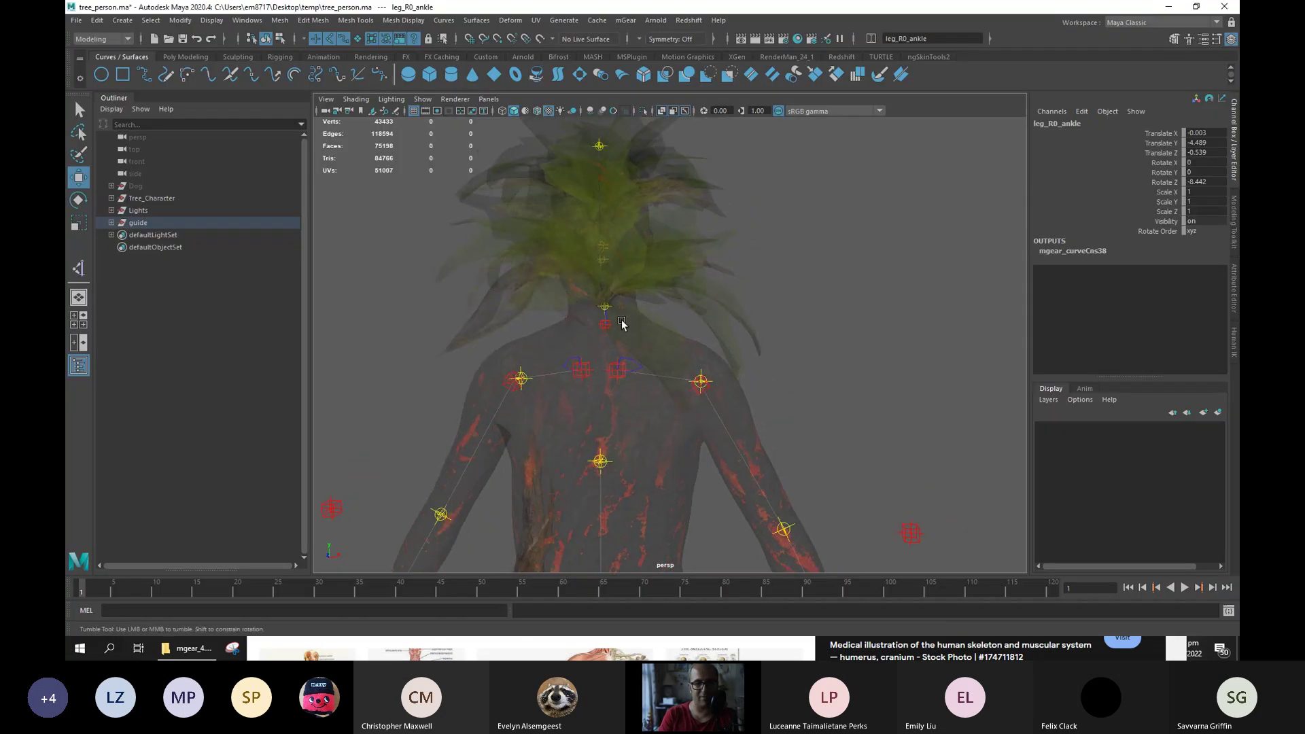
{"action": "left_click_drag", "start_coordinate": [618, 321], "coordinate": [642, 321], "text": "alt"}
{"action": "left_click_drag", "start_coordinate": [731, 303], "coordinate": [612, 343], "text": "alt"}
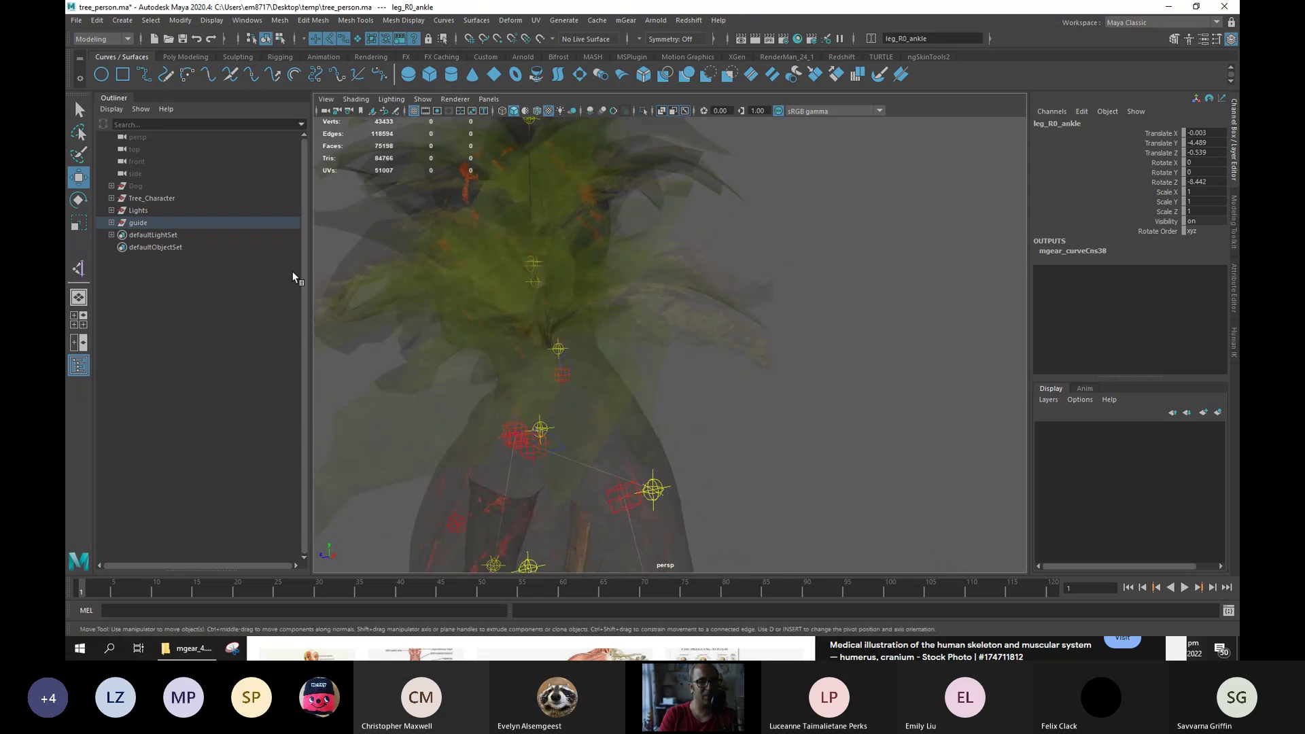
{"action": "left_click", "coordinate": [560, 376]}
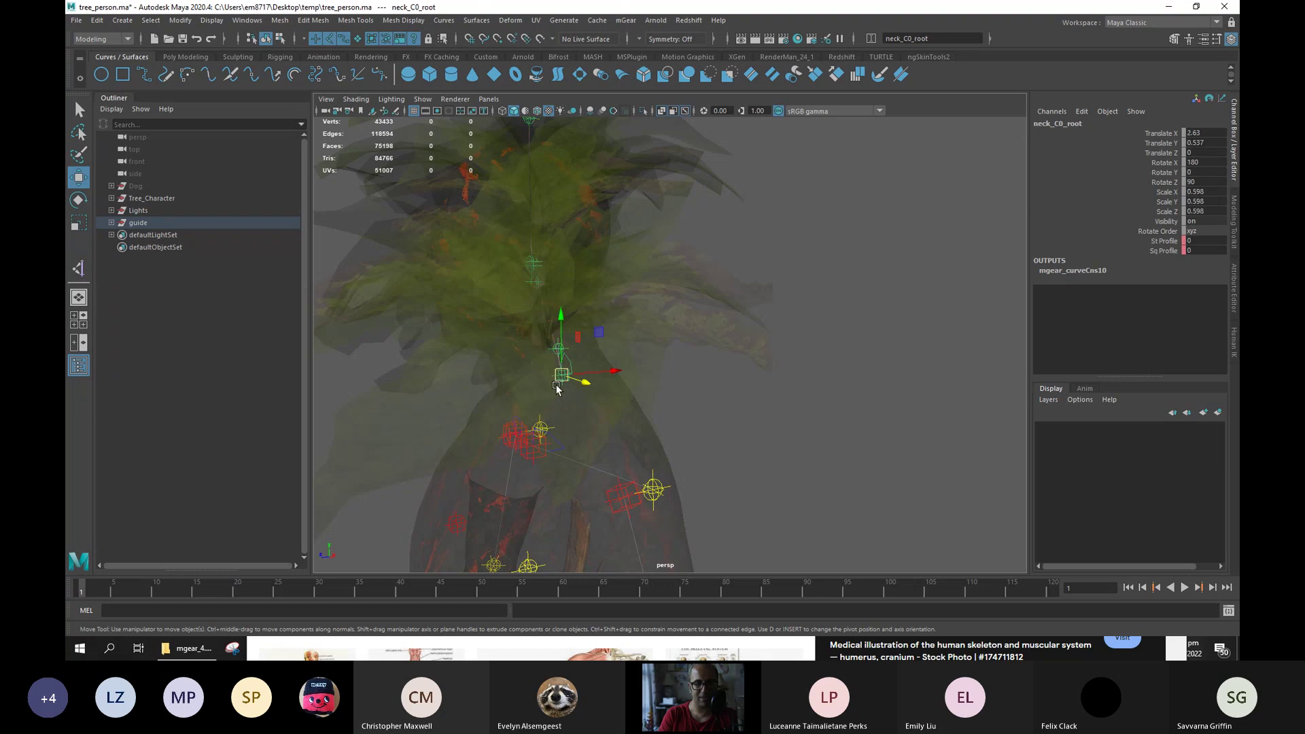
{"action": "left_click_drag", "start_coordinate": [665, 370], "coordinate": [502, 325], "text": "alt"}
Select the neck_C0_head guide as the parent and open mGear's Shifter Guide Manager.
{"action": "left_click", "coordinate": [588, 318]}
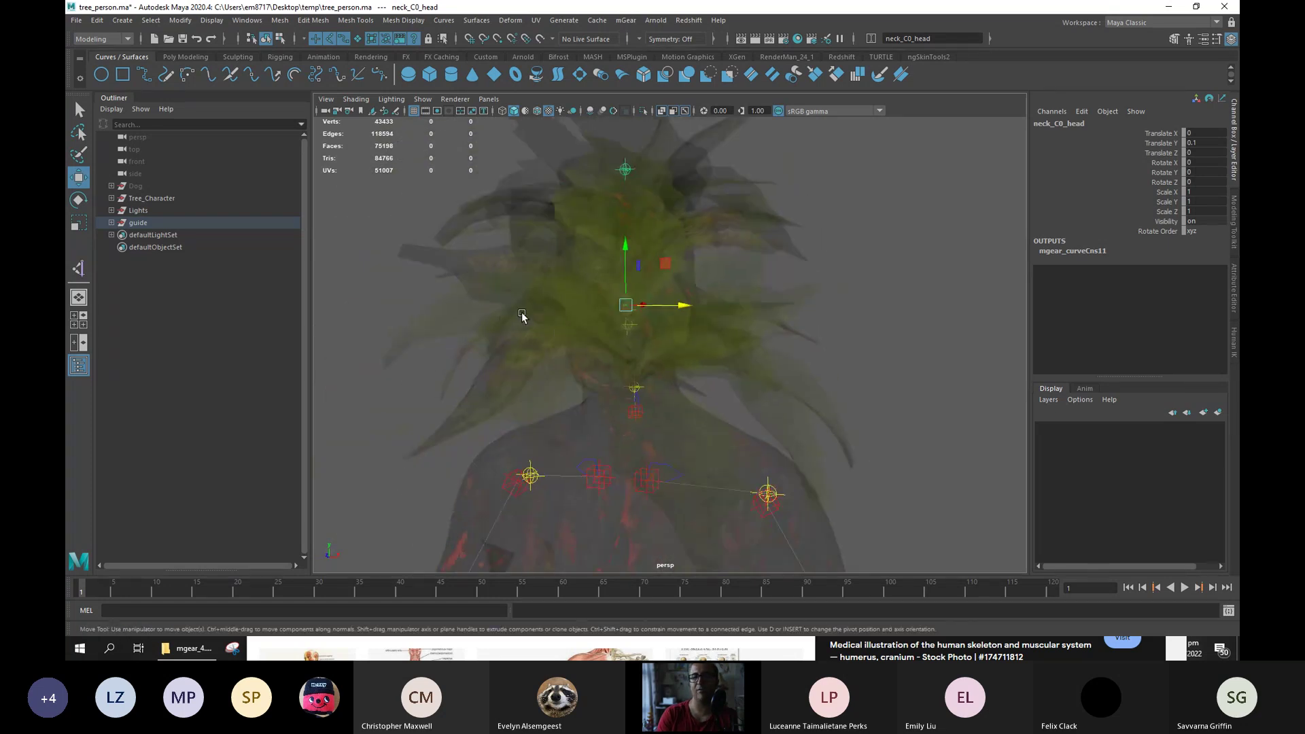
{"action": "left_click", "coordinate": [627, 20]}
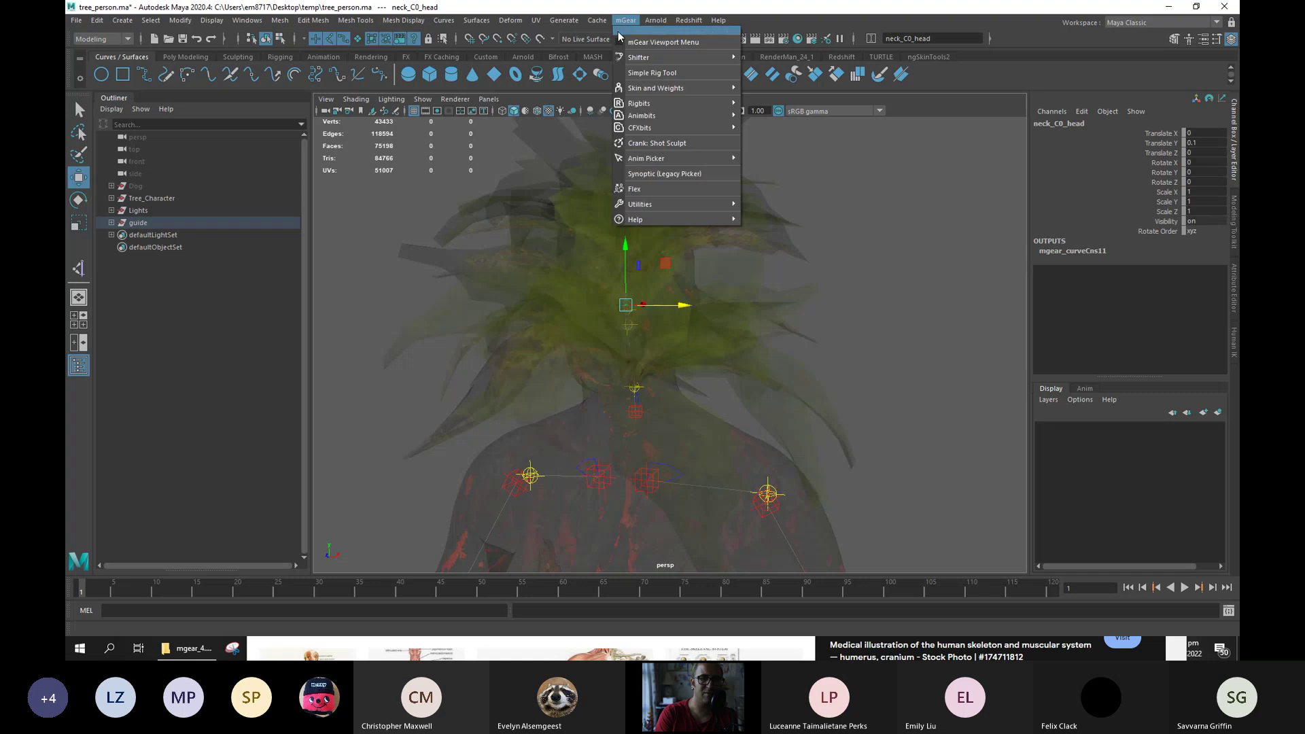
{"action": "mouse_move", "coordinate": [720, 55]}
{"action": "left_click", "coordinate": [819, 60]}
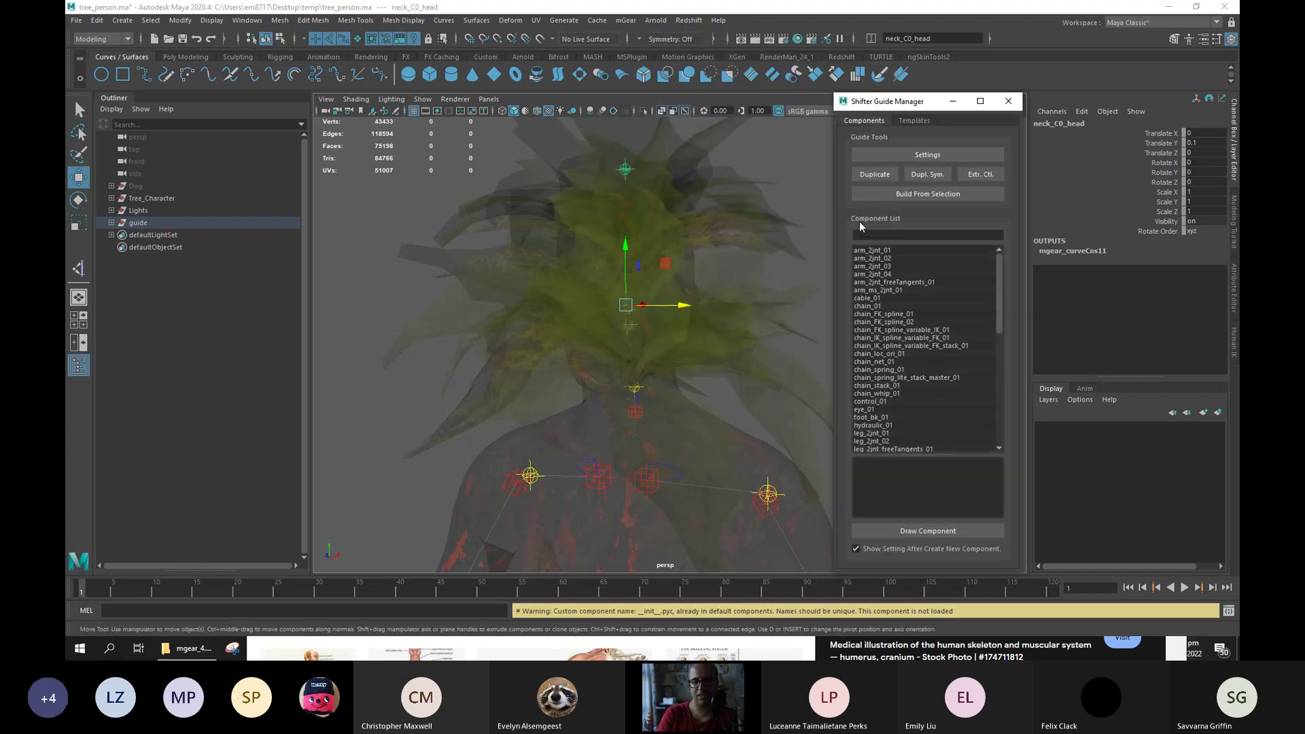
Draw a chain_spring_01 component with three sections under the head guide.
{"action": "left_click_drag", "start_coordinate": [998, 316], "coordinate": [968, 328]}
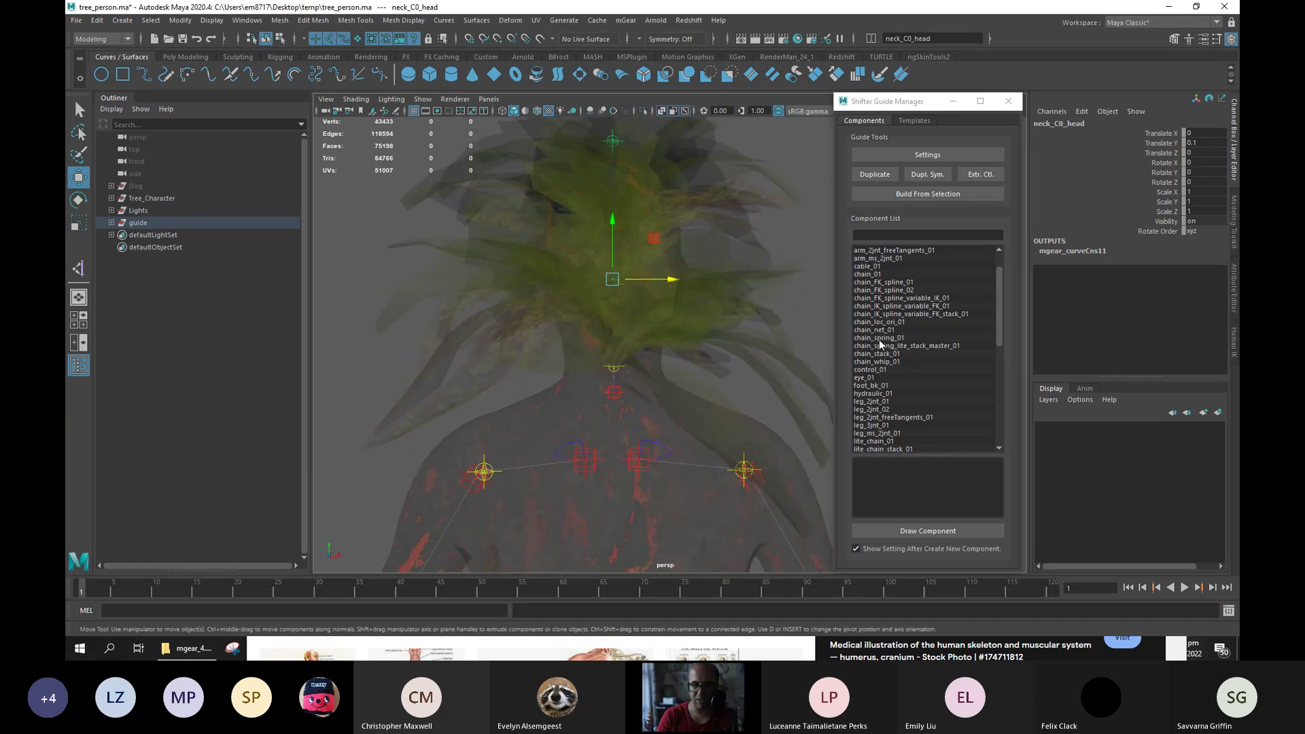
{"action": "left_click", "coordinate": [883, 338]}
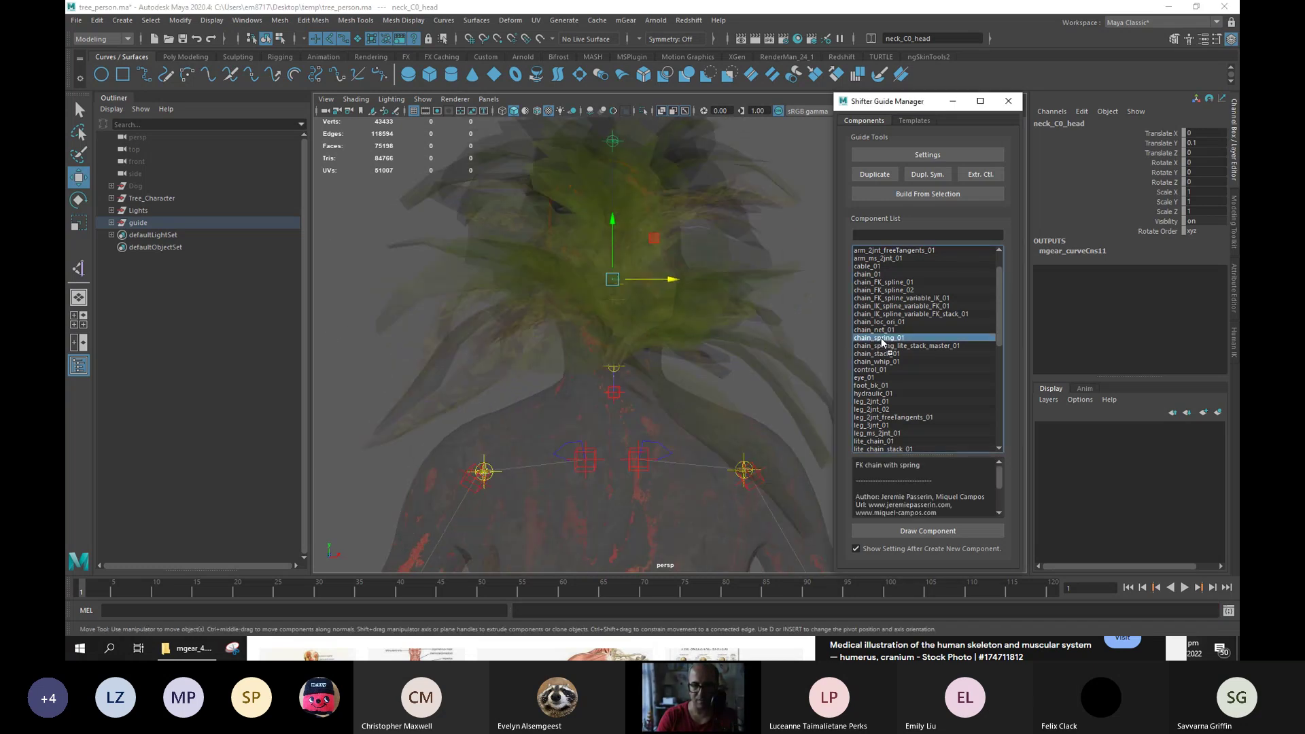
{"action": "double_click", "coordinate": [881, 339]}
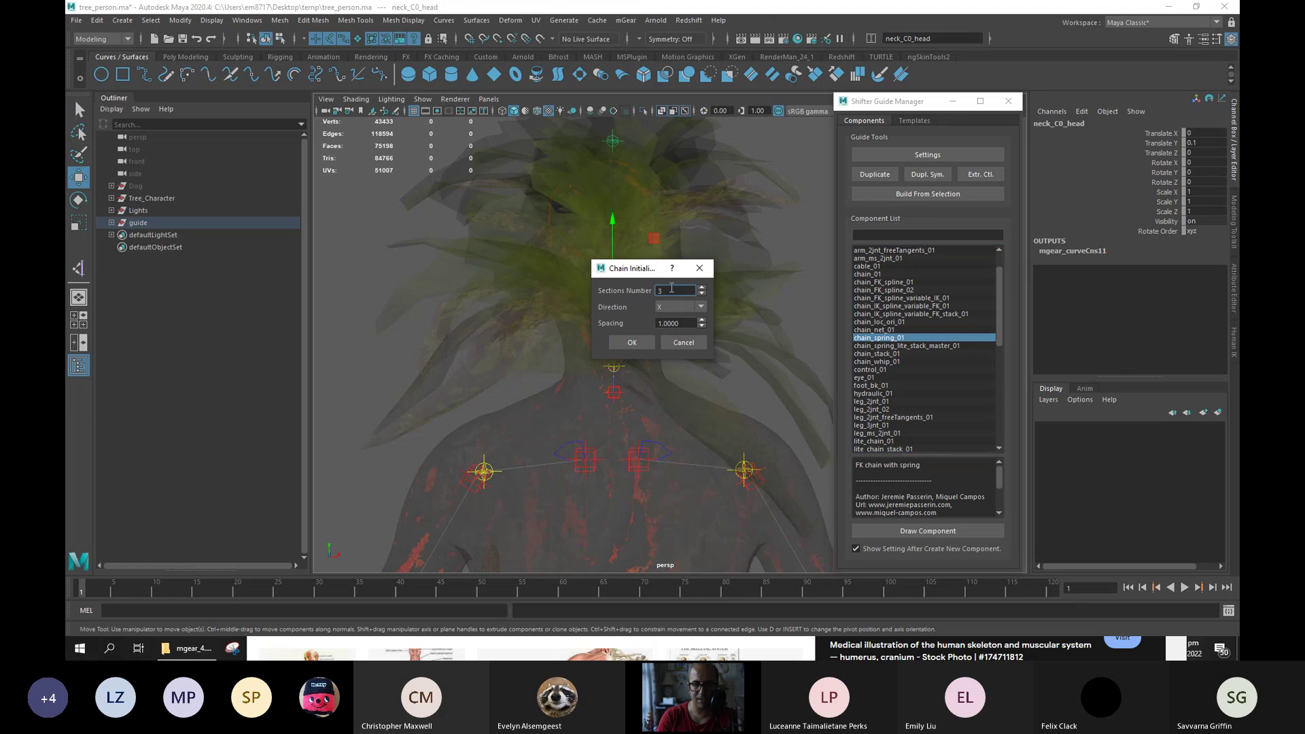
{"action": "left_click_drag", "start_coordinate": [637, 274], "coordinate": [747, 196]}
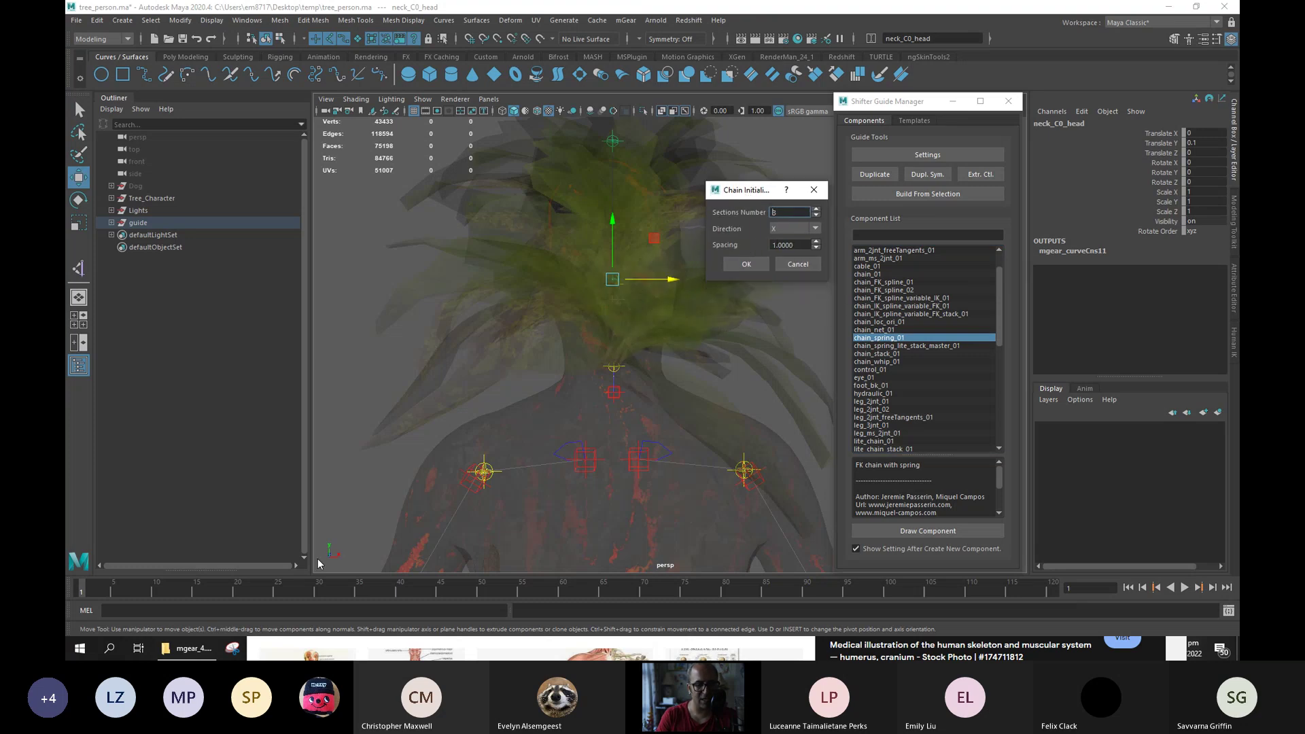
{"action": "type", "text": "5"}
{"action": "left_click", "coordinate": [745, 264]}
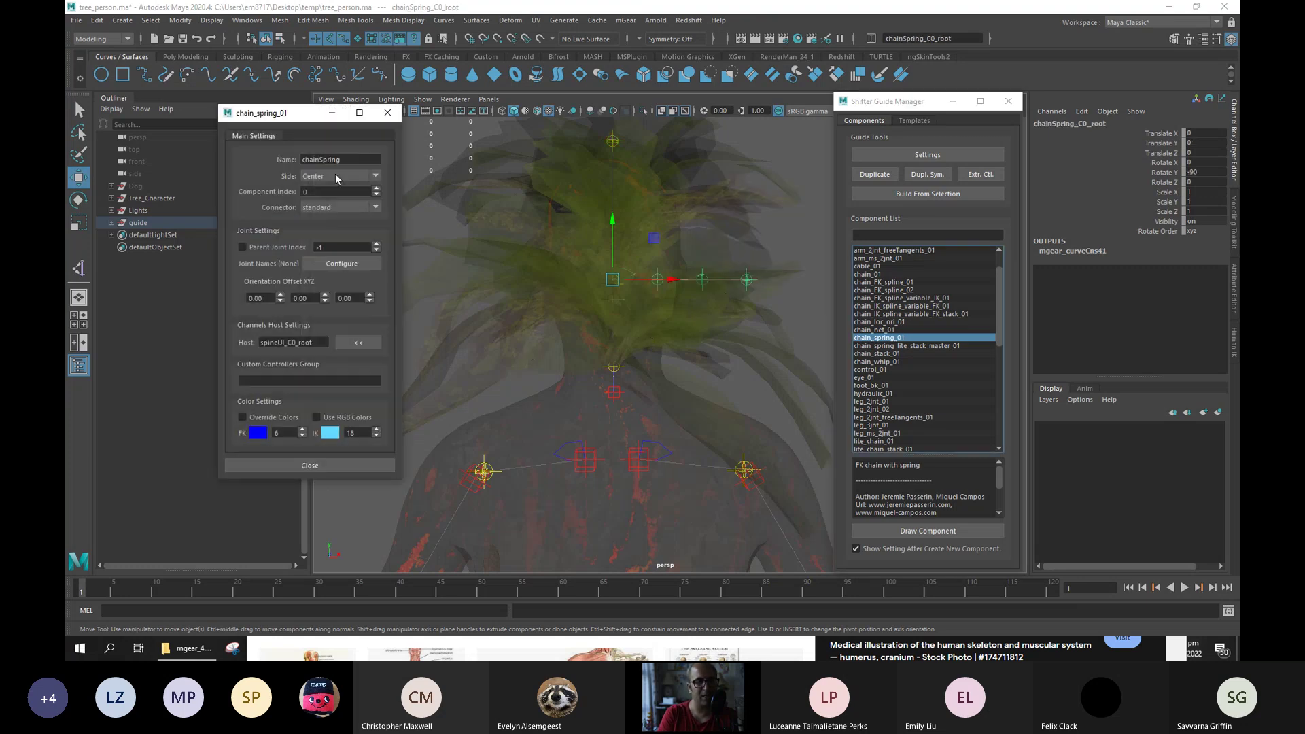
Name the new chain spring component leavesA.
{"action": "type", "text": "leaf_"}
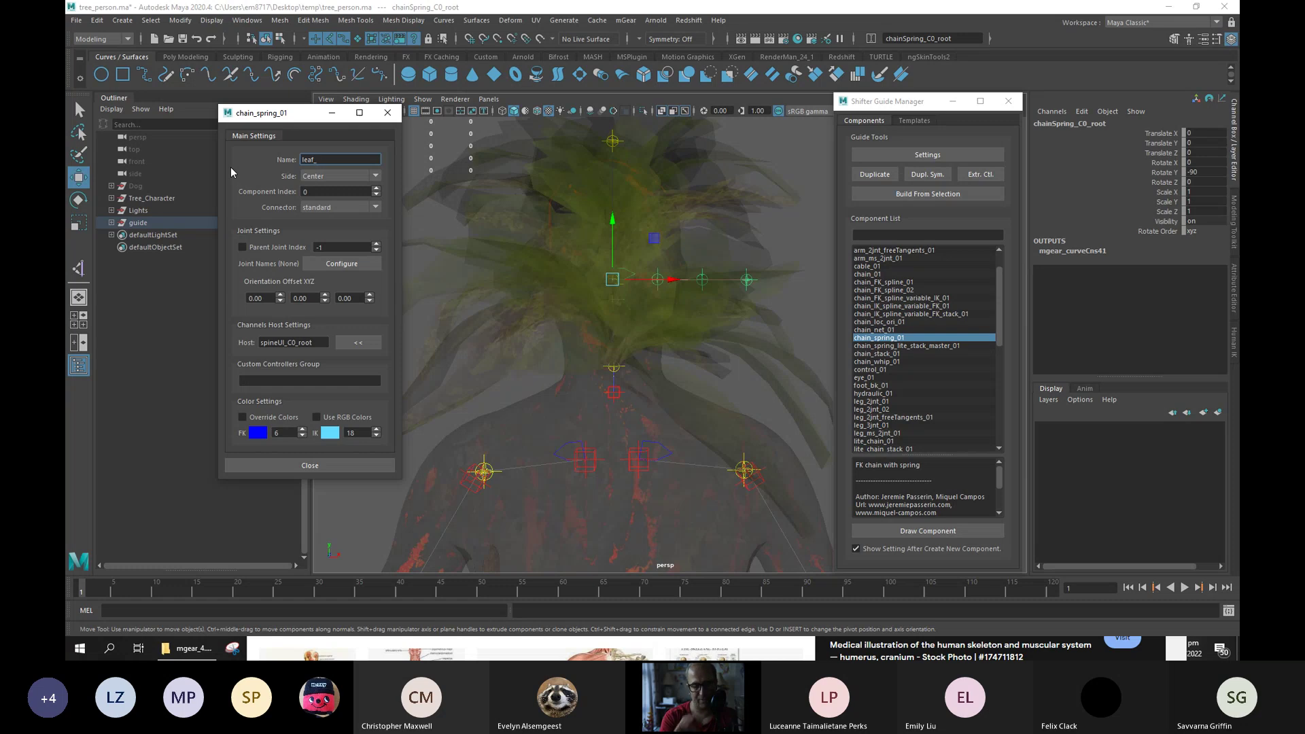
{"action": "key", "text": "BackSpace"}
{"action": "key", "text": "BackSpace"}
{"action": "type", "text": "ves"}
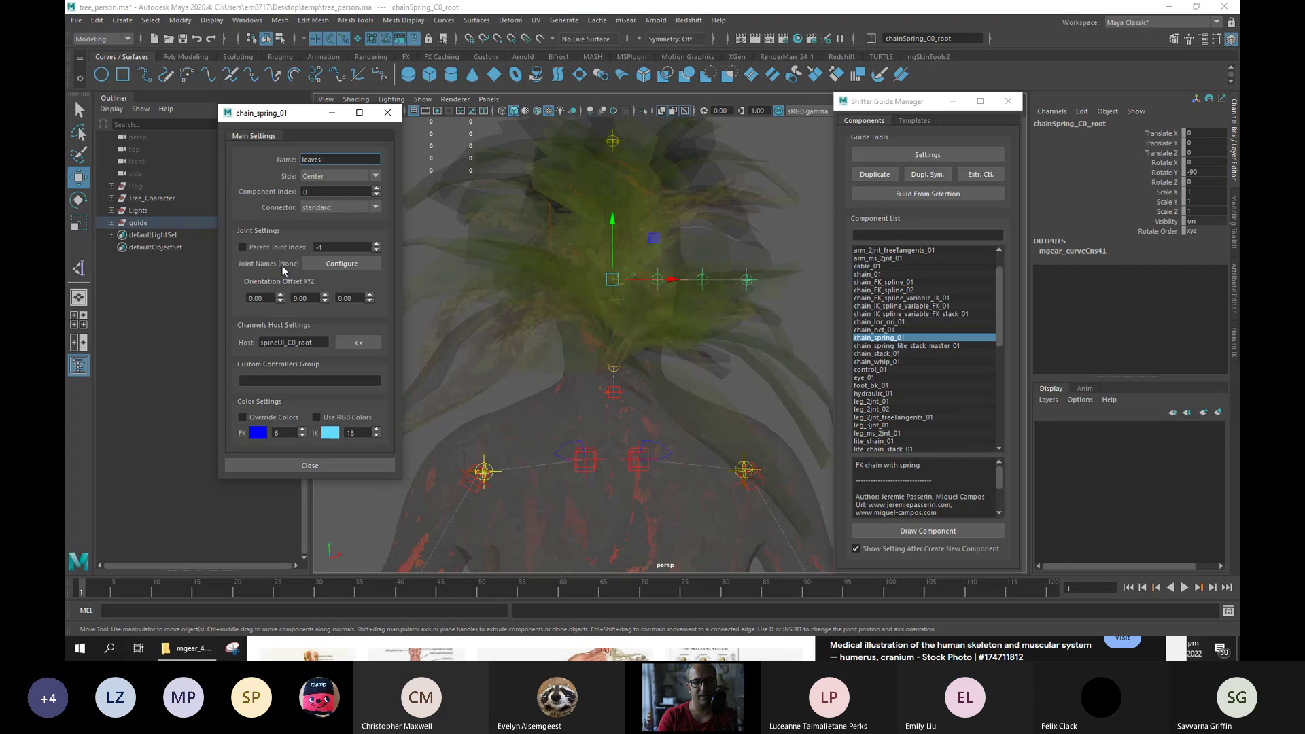
{"action": "left_click_drag", "start_coordinate": [571, 258], "coordinate": [478, 264], "text": "alt"}
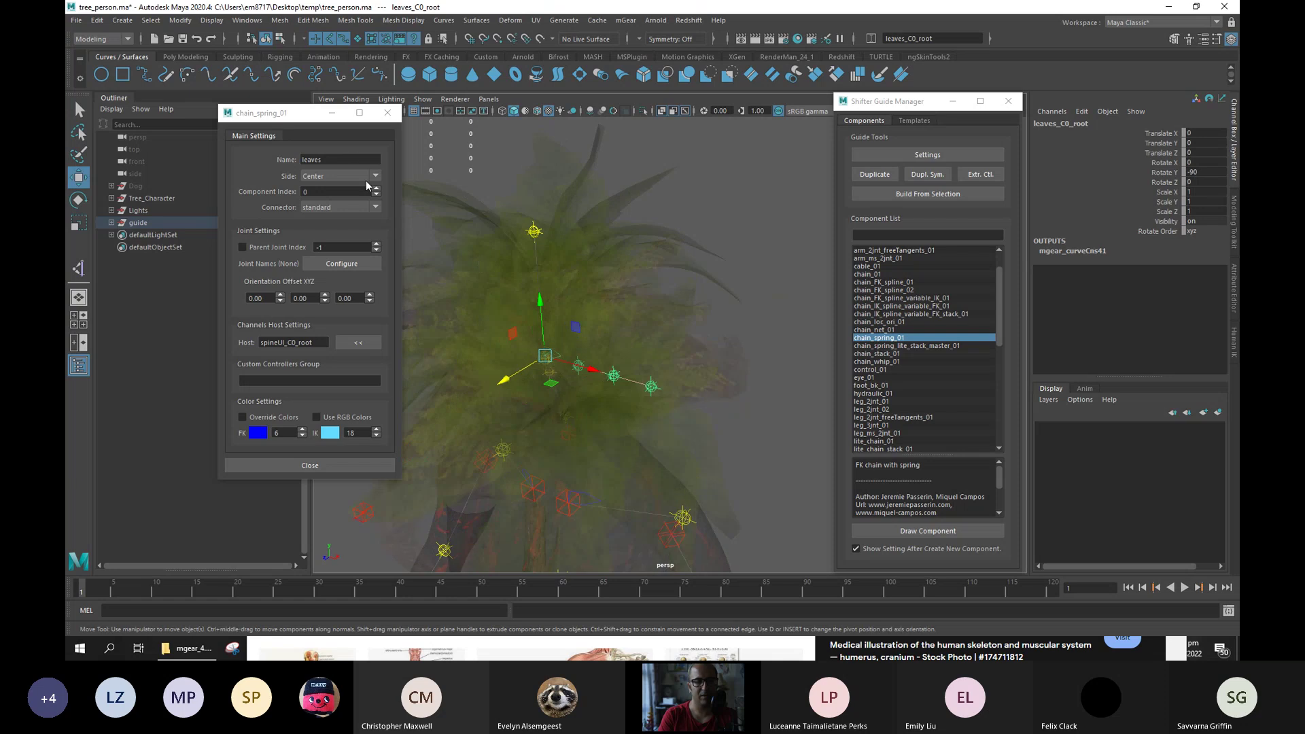
{"action": "left_click", "coordinate": [369, 187]}
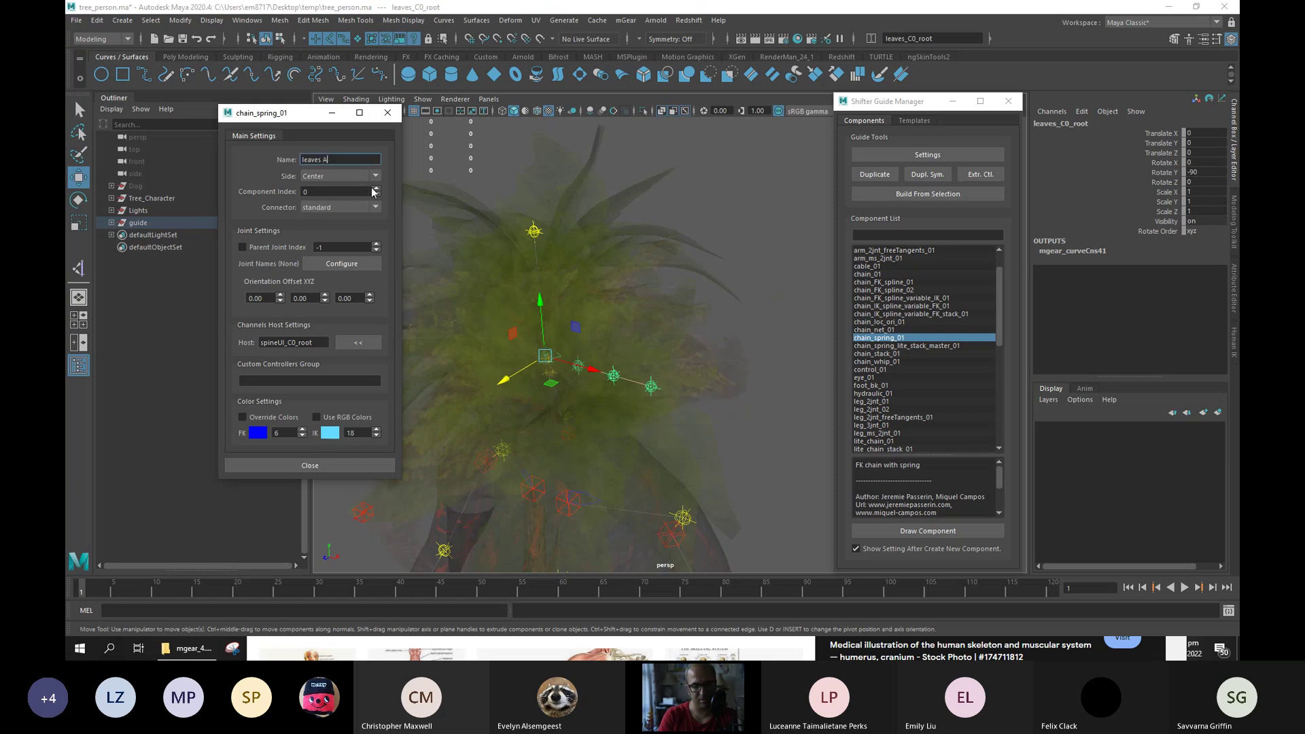
{"action": "type", "text": "A"}
{"action": "key", "text": "Return"}
Move the leavesA root guide sideways on the head to a Translate Z of about 0.766.
{"action": "left_click_drag", "start_coordinate": [648, 327], "coordinate": [467, 390]}
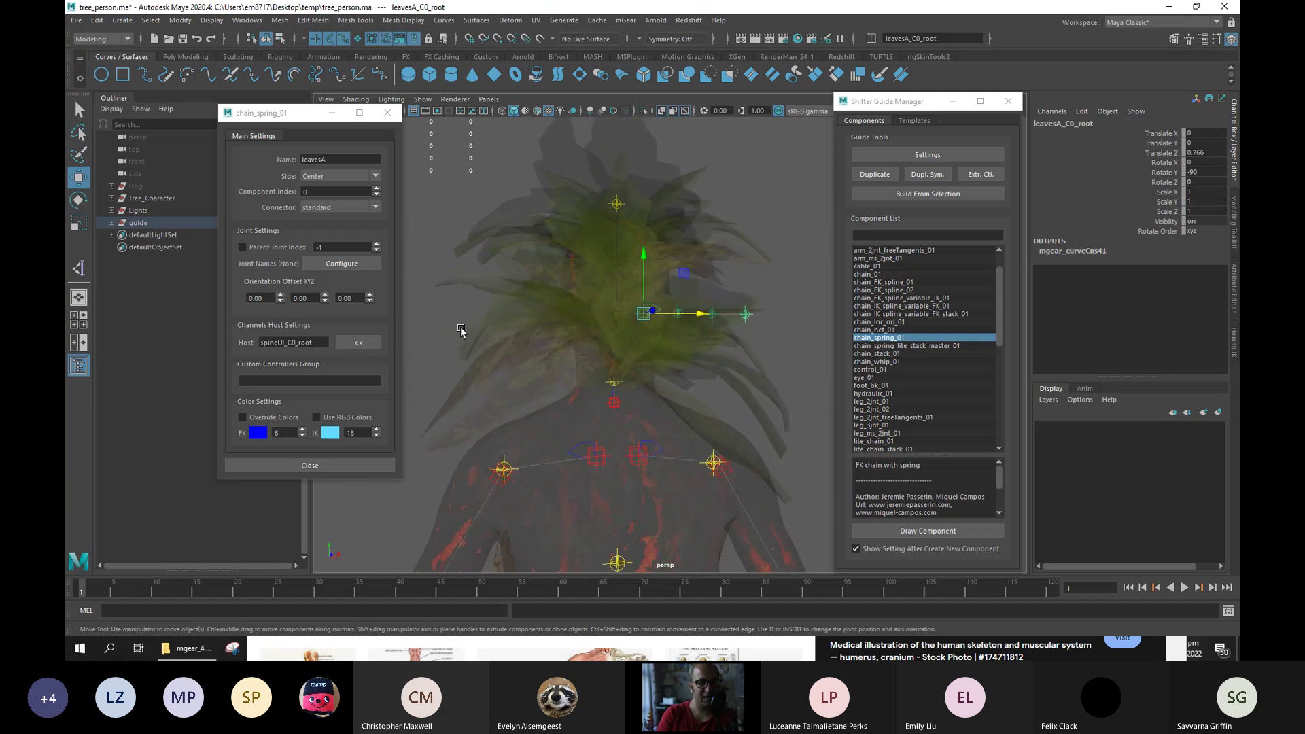
{"action": "left_click", "coordinate": [340, 176]}
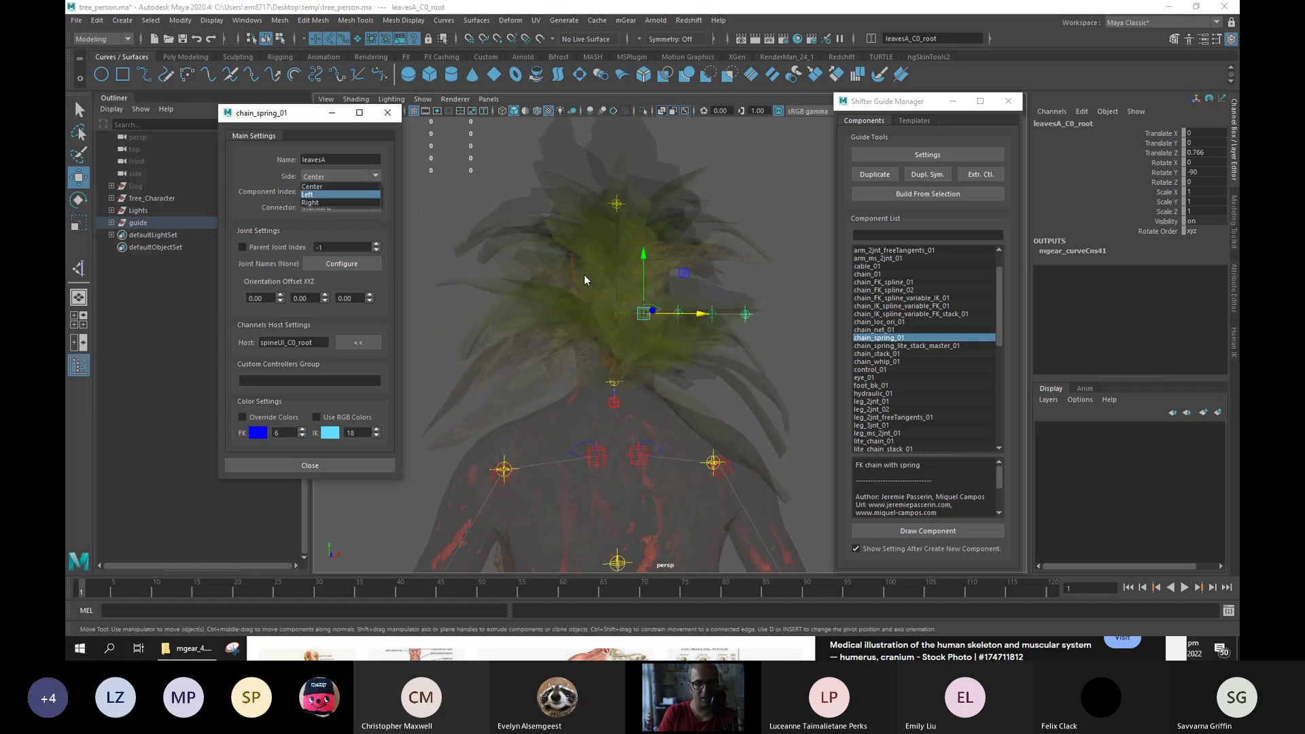
{"action": "key", "text": "Escape"}
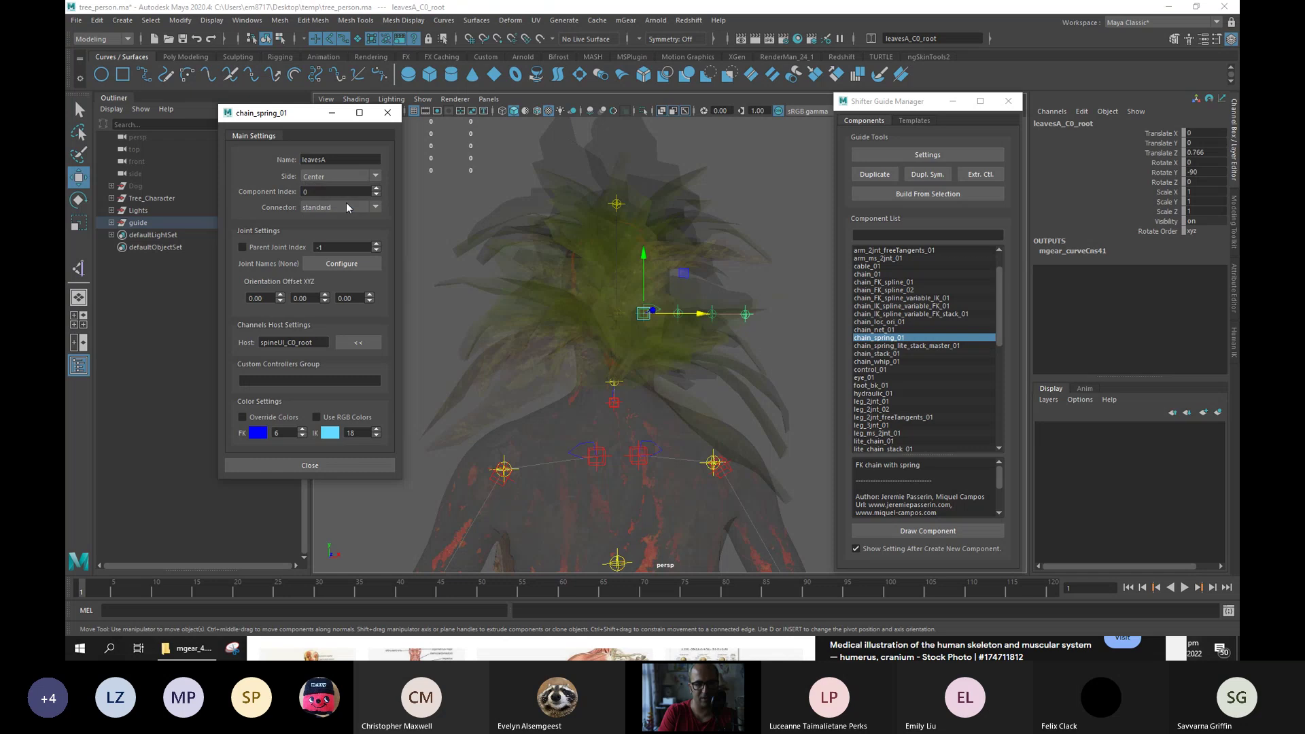
Set the side of the leavesA chain spring component to Left.
{"action": "left_click", "coordinate": [338, 176]}
{"action": "left_click", "coordinate": [337, 194]}
{"action": "left_click_drag", "start_coordinate": [441, 284], "coordinate": [574, 282], "text": "alt"}
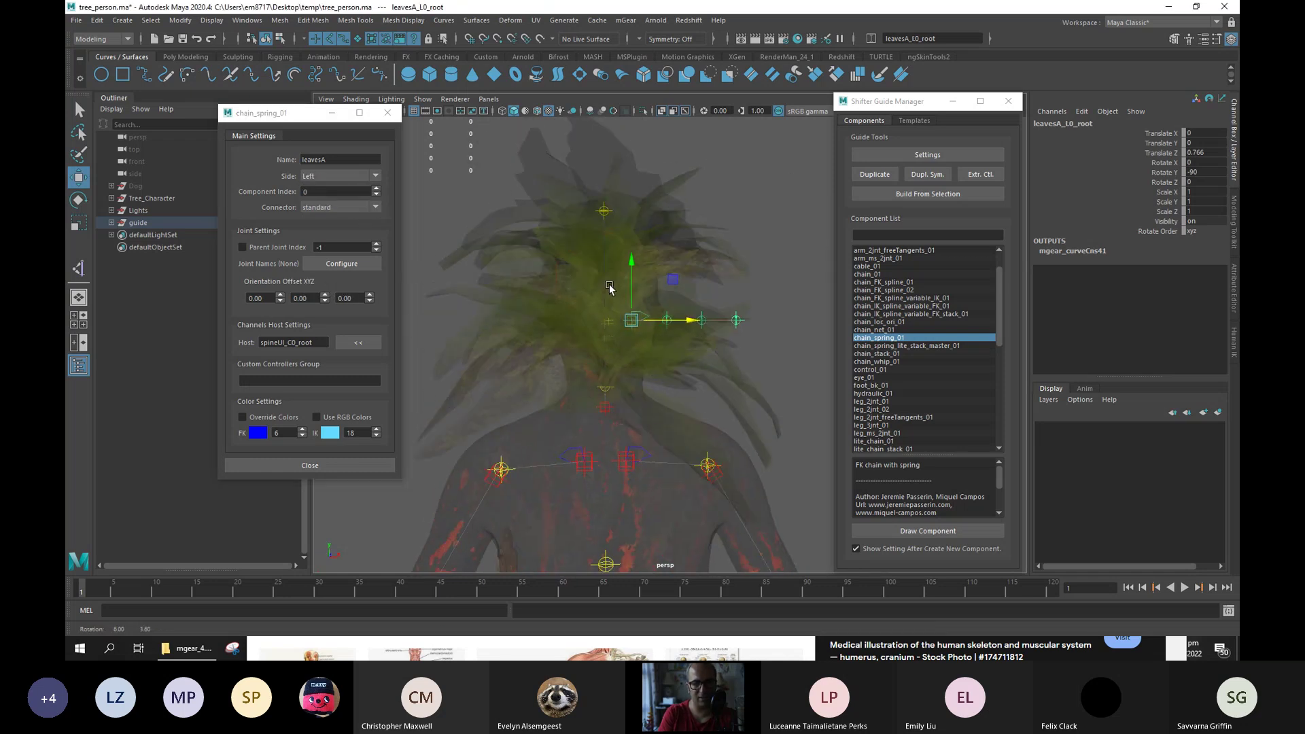
{"action": "middle_click_drag", "start_coordinate": [575, 282], "coordinate": [553, 237], "text": "alt"}
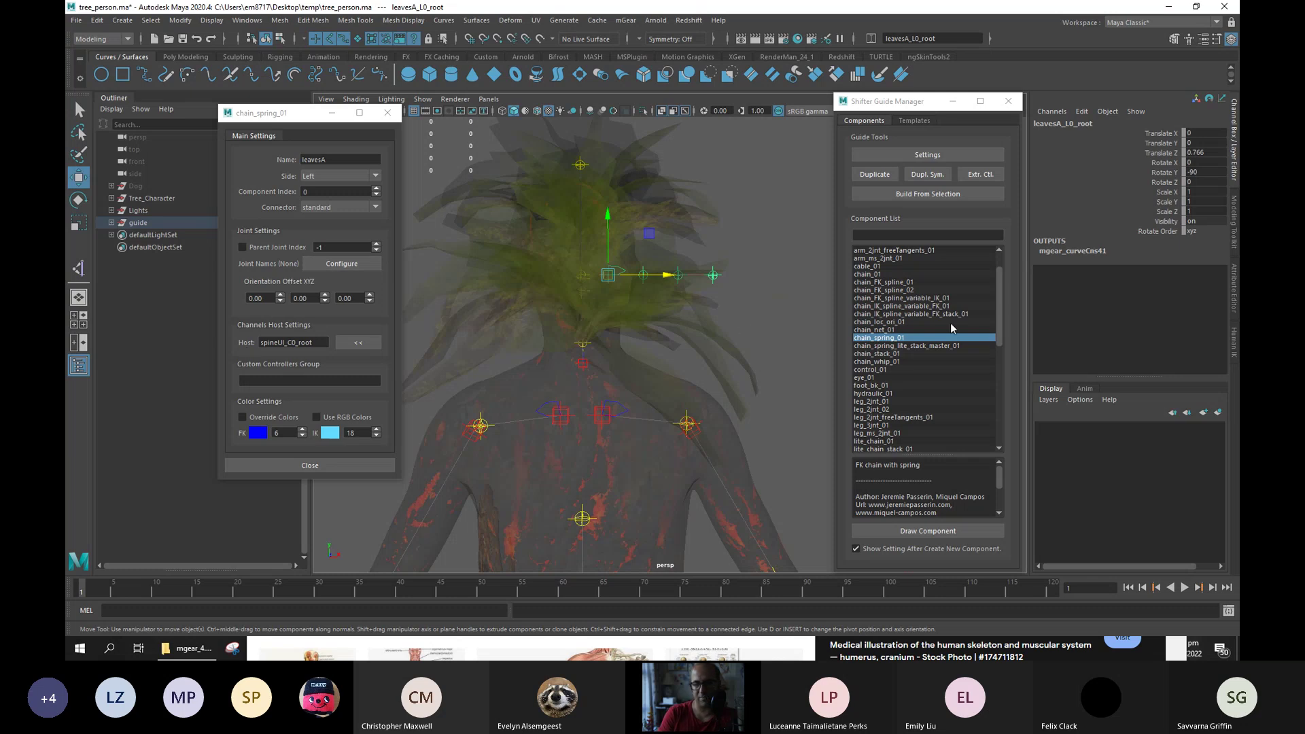
Draw a control_01 component under the leavesA root guide.
{"action": "mouse_move", "coordinate": [998, 328]}
{"action": "left_mouse_down"}
{"action": "mouse_move", "coordinate": [1003, 357]}
{"action": "mouse_move", "coordinate": [999, 343]}
{"action": "left_mouse_up"}
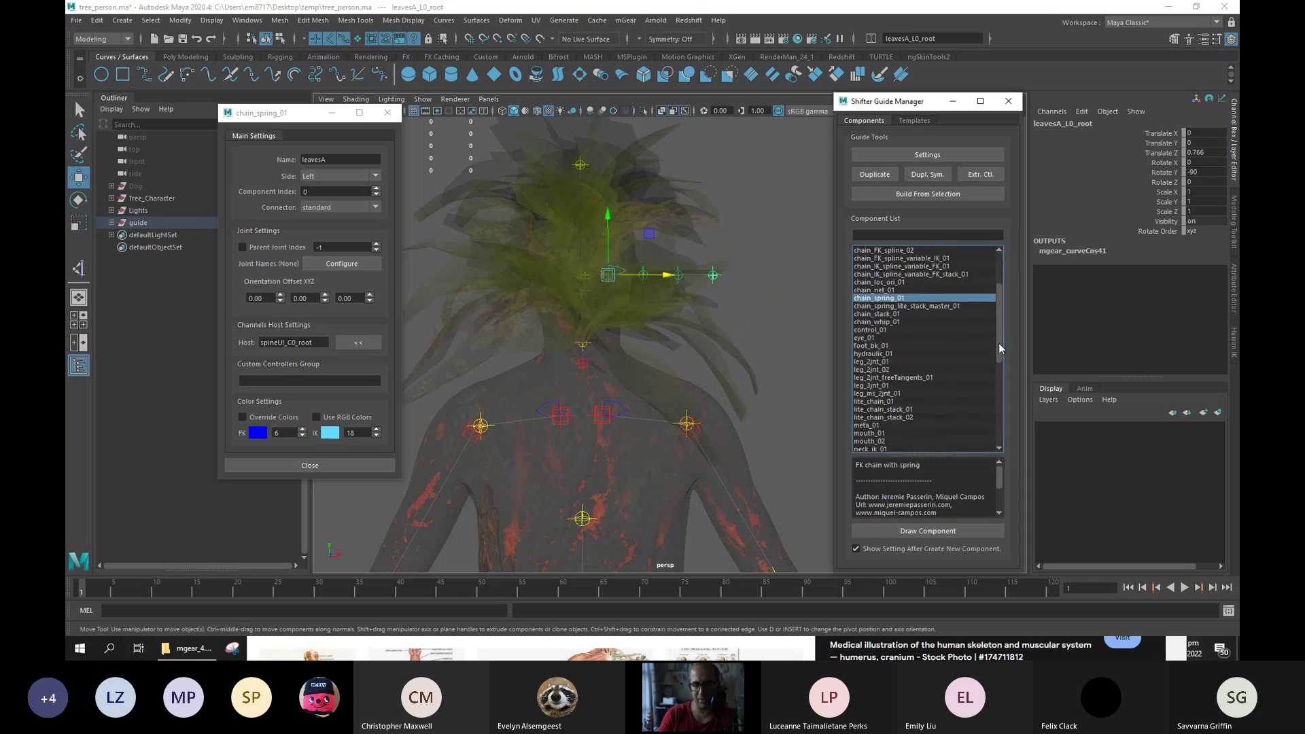
{"action": "left_click", "coordinate": [871, 331]}
{"action": "left_click_drag", "start_coordinate": [876, 333], "coordinate": [828, 345]}
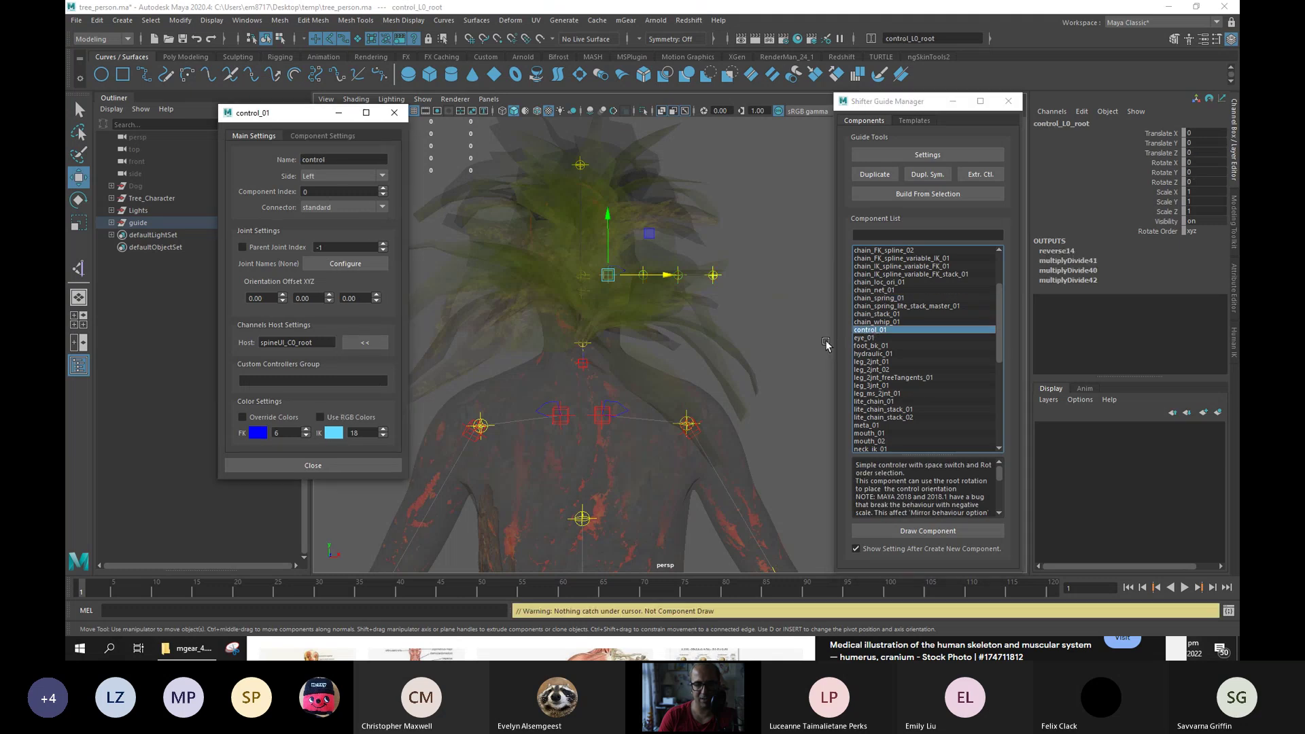
Move the new control guide beside the head to about X 4.06, Y 2.574 and name it LeavesUI.
{"action": "left_click_drag", "start_coordinate": [626, 228], "coordinate": [790, 144]}
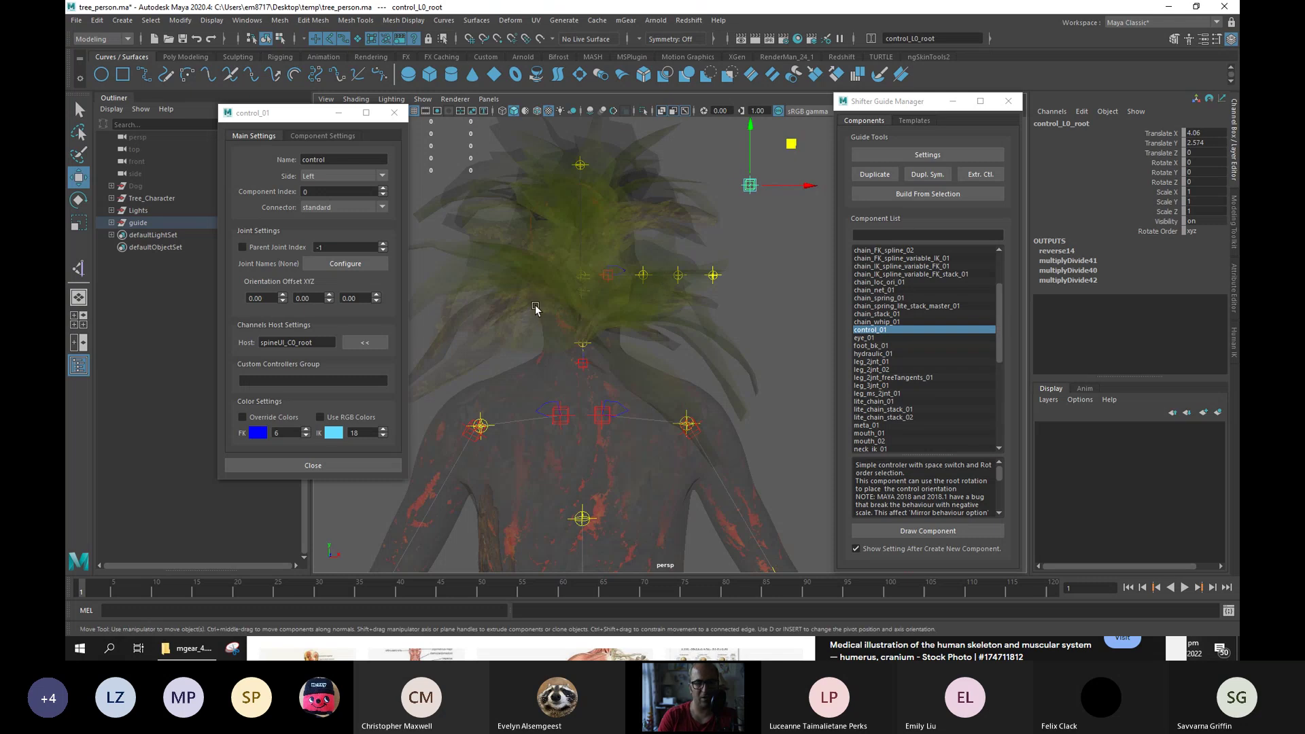
{"action": "double_click", "coordinate": [345, 158]}
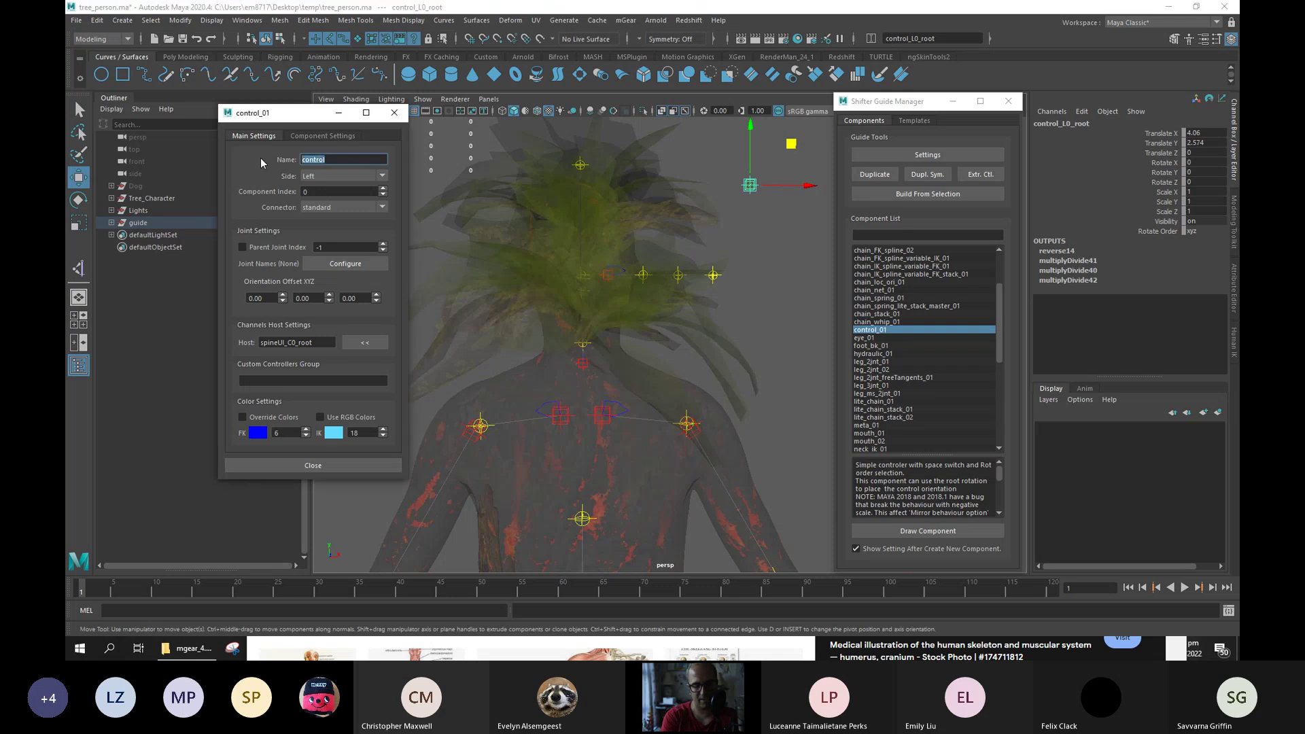
{"action": "type", "text": "LeavesUI"}
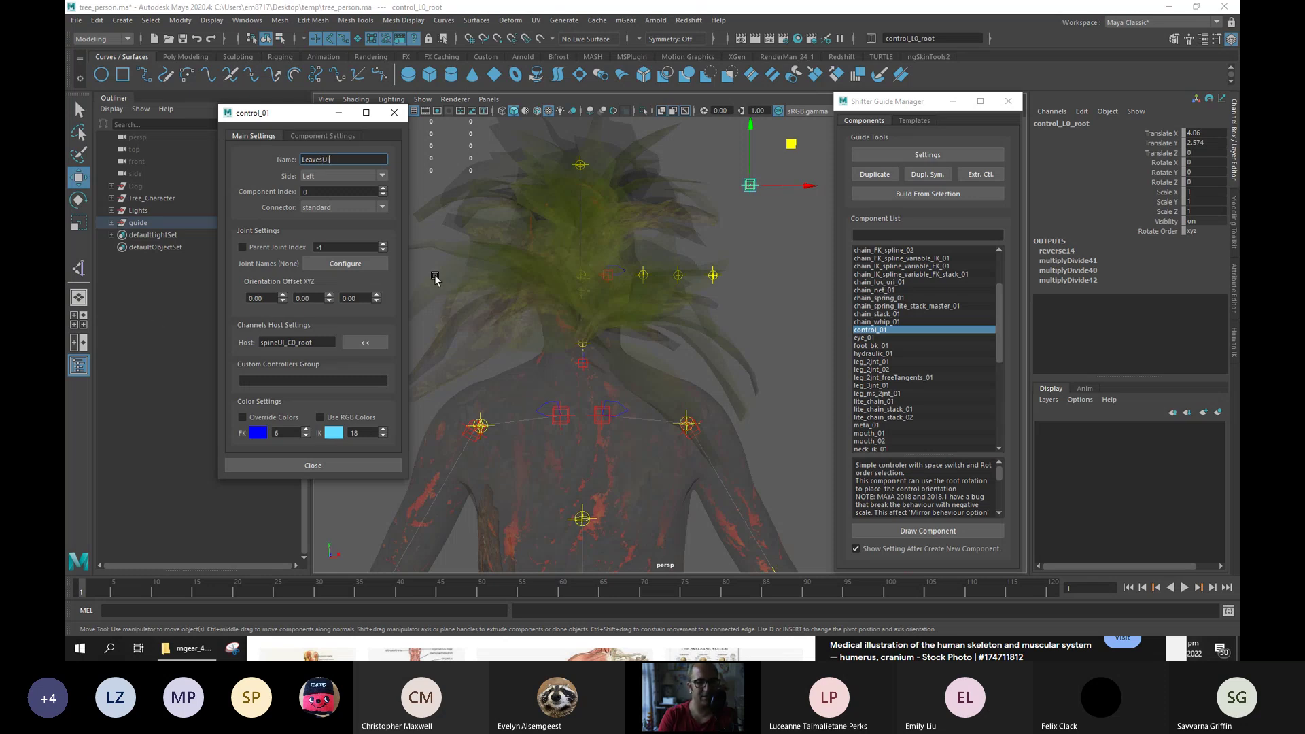
Nudge the LeavesUI control to about X 3.728, Y 2.539 and make it the channels host of leavesA.
{"action": "left_click", "coordinate": [610, 284]}
{"action": "left_click", "coordinate": [928, 155]}
{"action": "left_click_drag", "start_coordinate": [303, 131], "coordinate": [401, 112]}
{"action": "left_click_drag", "start_coordinate": [188, 170], "coordinate": [217, 139]}
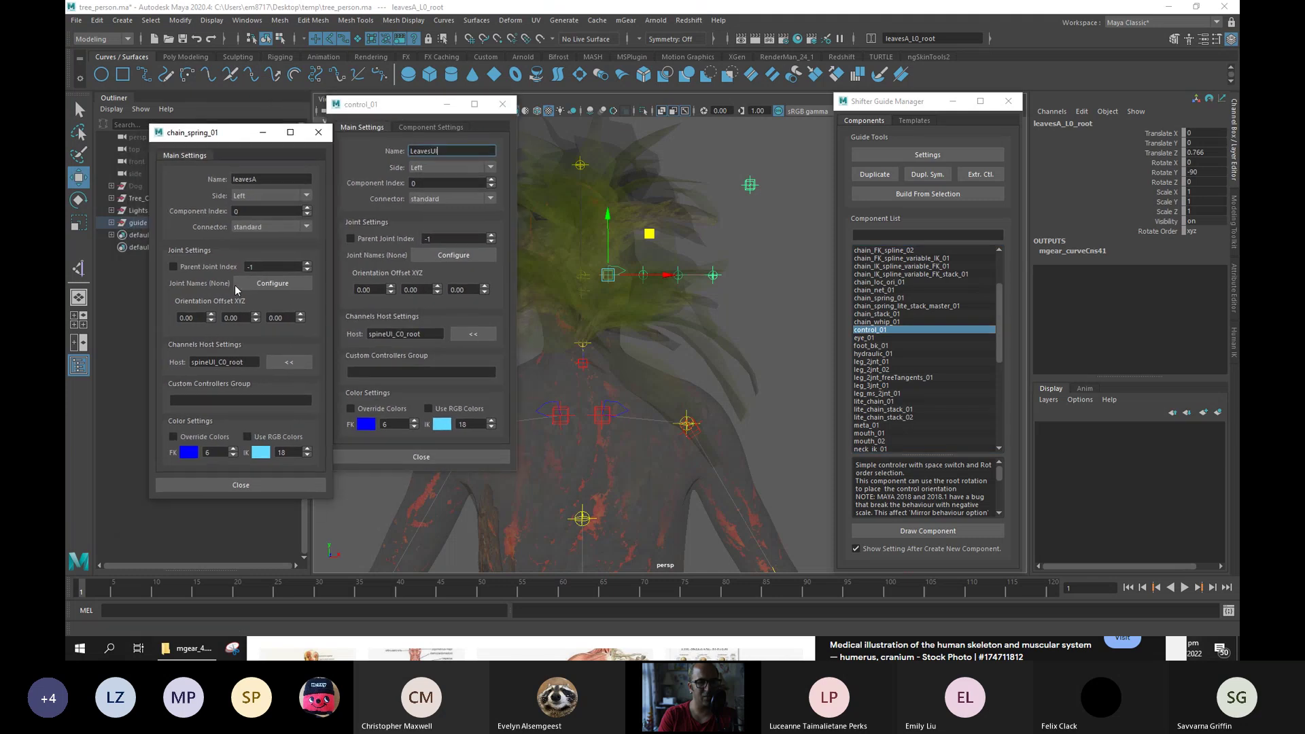
{"action": "left_click", "coordinate": [749, 186]}
{"action": "left_click_drag", "start_coordinate": [748, 185], "coordinate": [740, 186]}
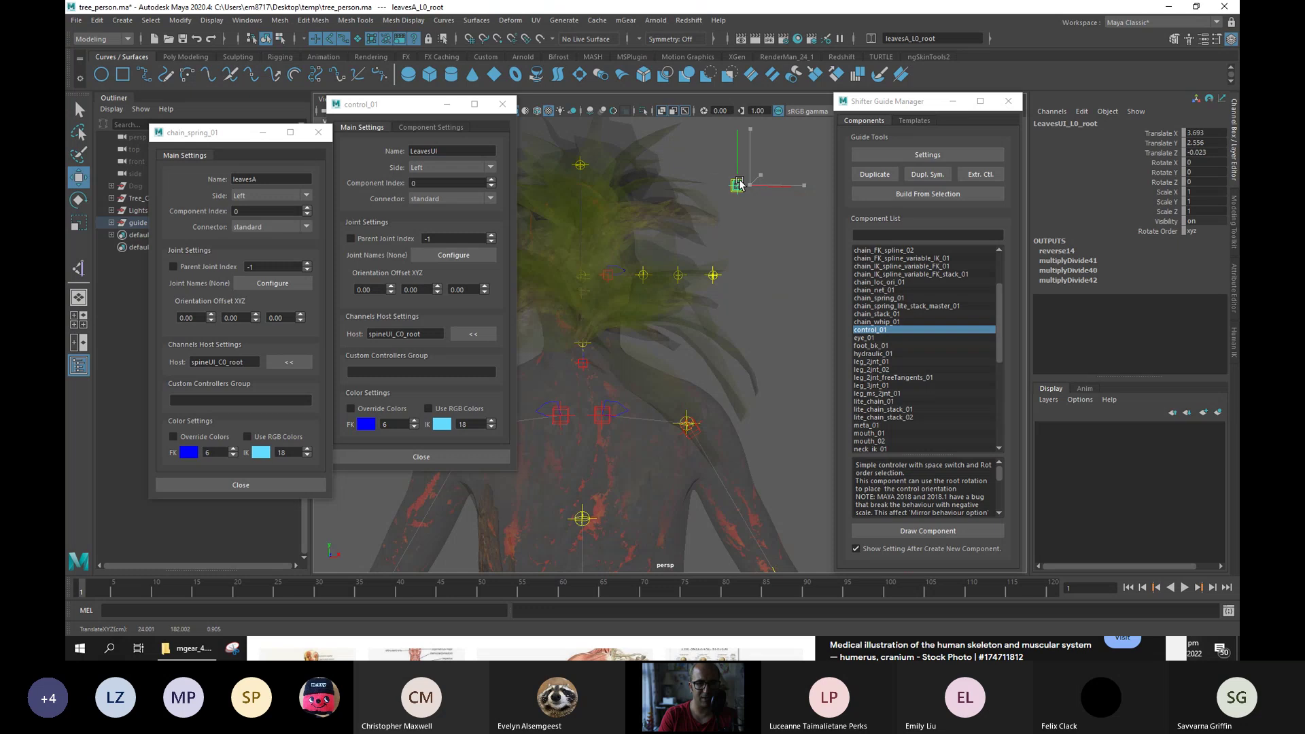
{"action": "left_click", "coordinate": [288, 363]}
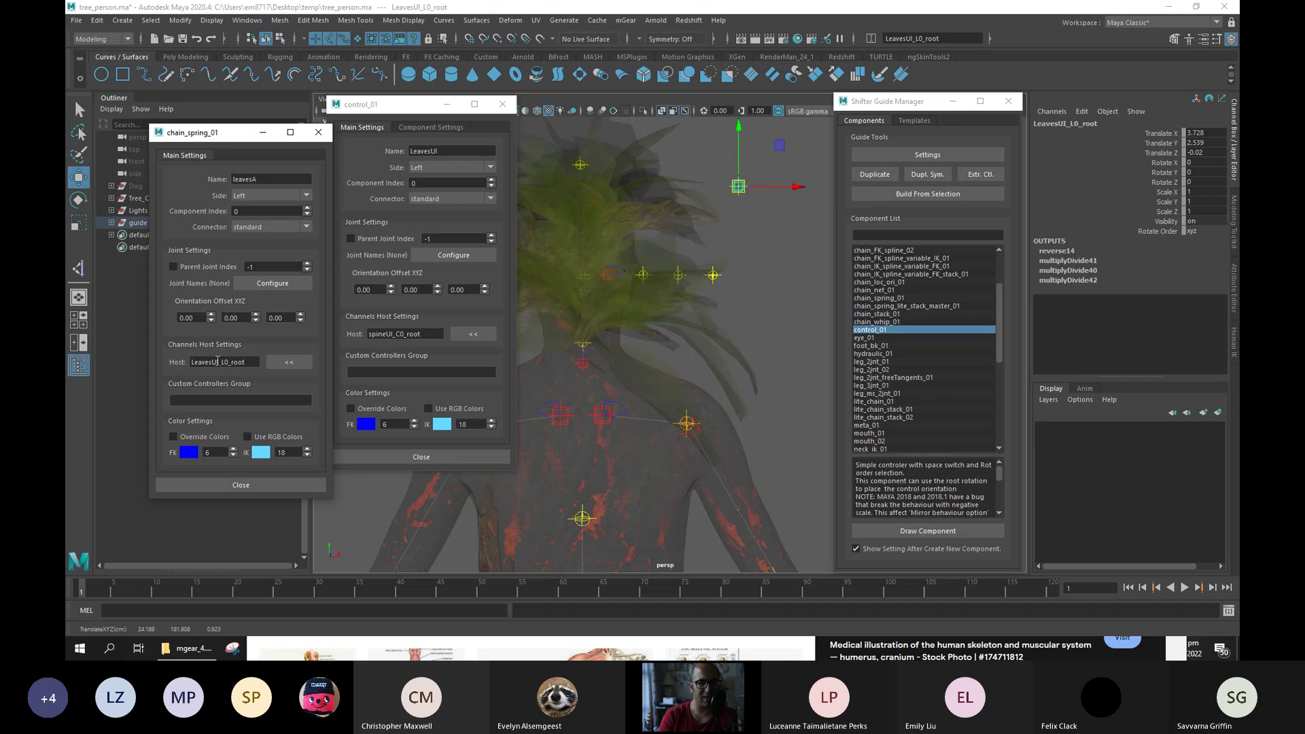
Change the LeavesUI control's side to Center and reassign it as the channels host of leavesA.
{"action": "left_click", "coordinate": [438, 167]}
{"action": "left_click", "coordinate": [438, 152]}
{"action": "left_click", "coordinate": [287, 363]}
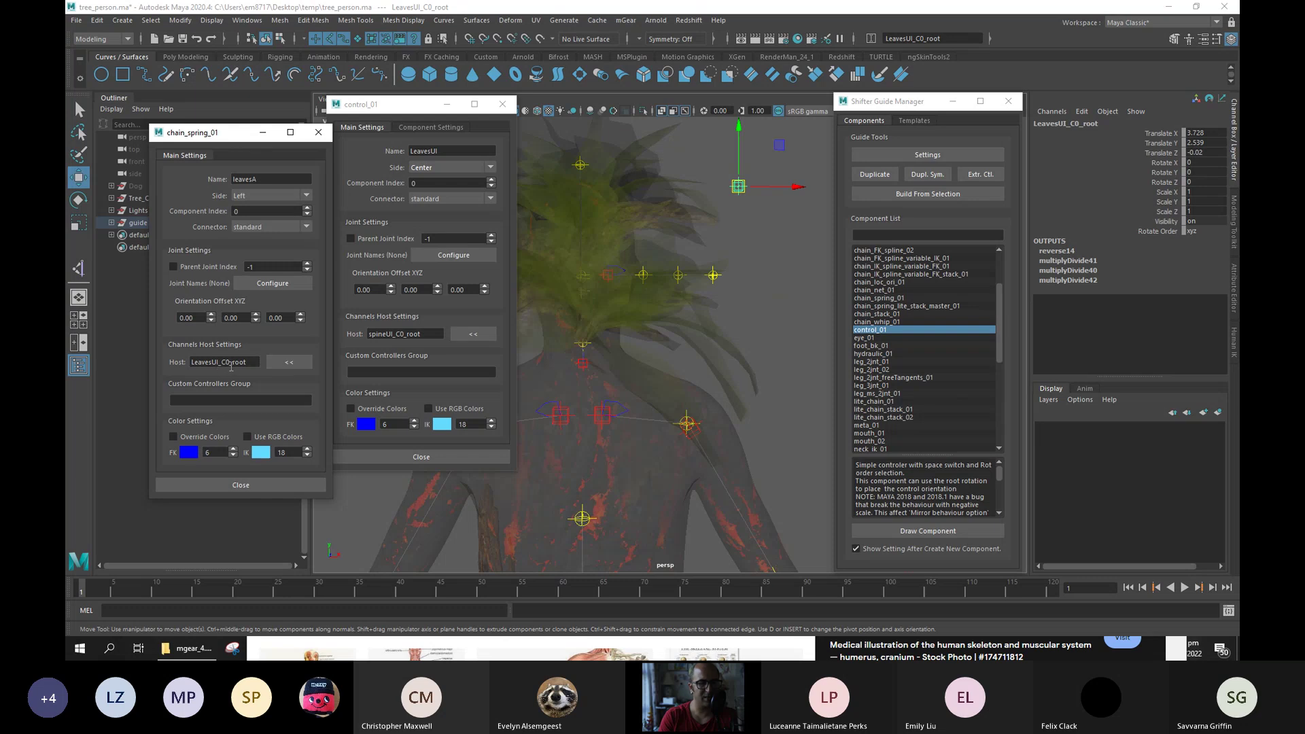
Position the leavesA chain locators along the drooping leaves, with the last one at about X 1.154, Y -1.528.
{"action": "left_click_drag", "start_coordinate": [780, 144], "coordinate": [656, 201]}
{"action": "left_click", "coordinate": [656, 201]}
{"action": "left_click_drag", "start_coordinate": [693, 160], "coordinate": [710, 173]}
{"action": "left_click", "coordinate": [723, 217]}
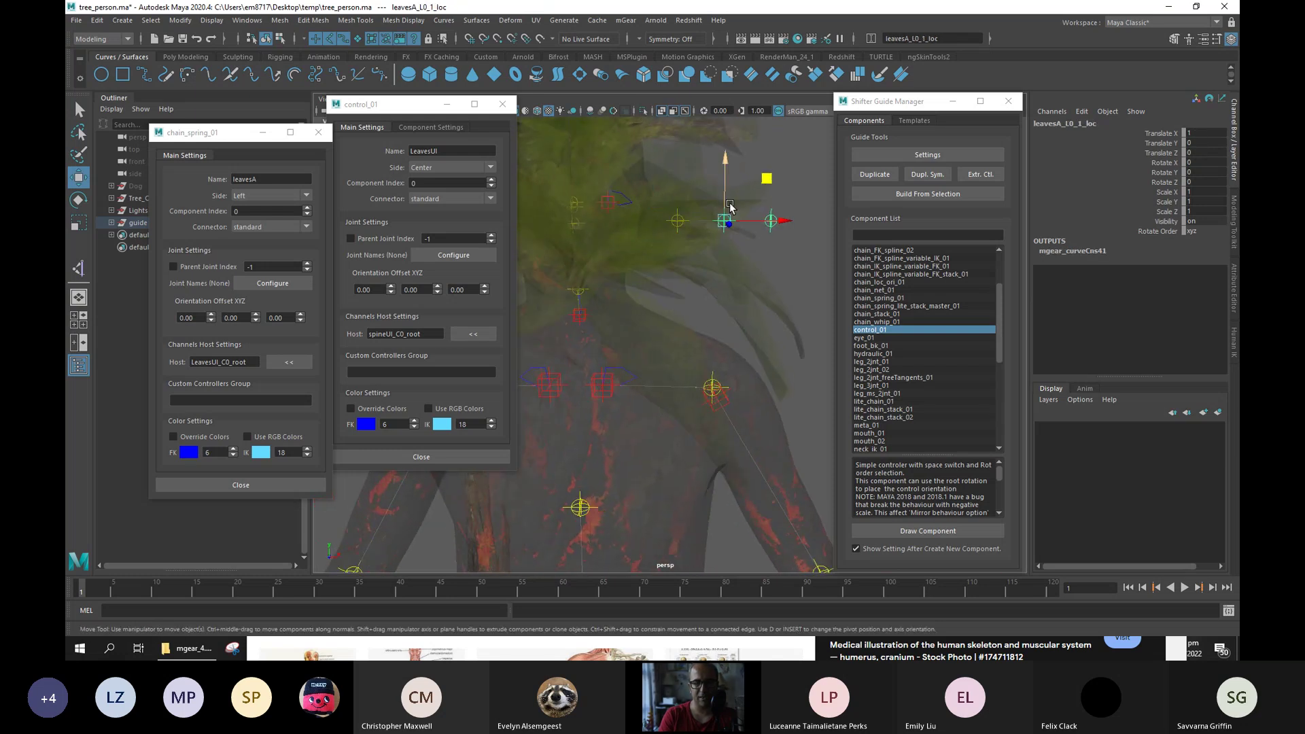
{"action": "middle_click_drag", "start_coordinate": [766, 185], "coordinate": [831, 257]}
{"action": "key", "text": "Down"}
{"action": "left_click_drag", "start_coordinate": [831, 255], "coordinate": [832, 282]}
{"action": "scroll", "coordinate": [653, 264], "scroll_direction": "down", "scroll_amount": 2}
{"action": "left_click_drag", "start_coordinate": [626, 263], "coordinate": [455, 169], "text": "alt"}
{"action": "scroll", "coordinate": [535, 254], "scroll_direction": "down", "scroll_amount": 1}
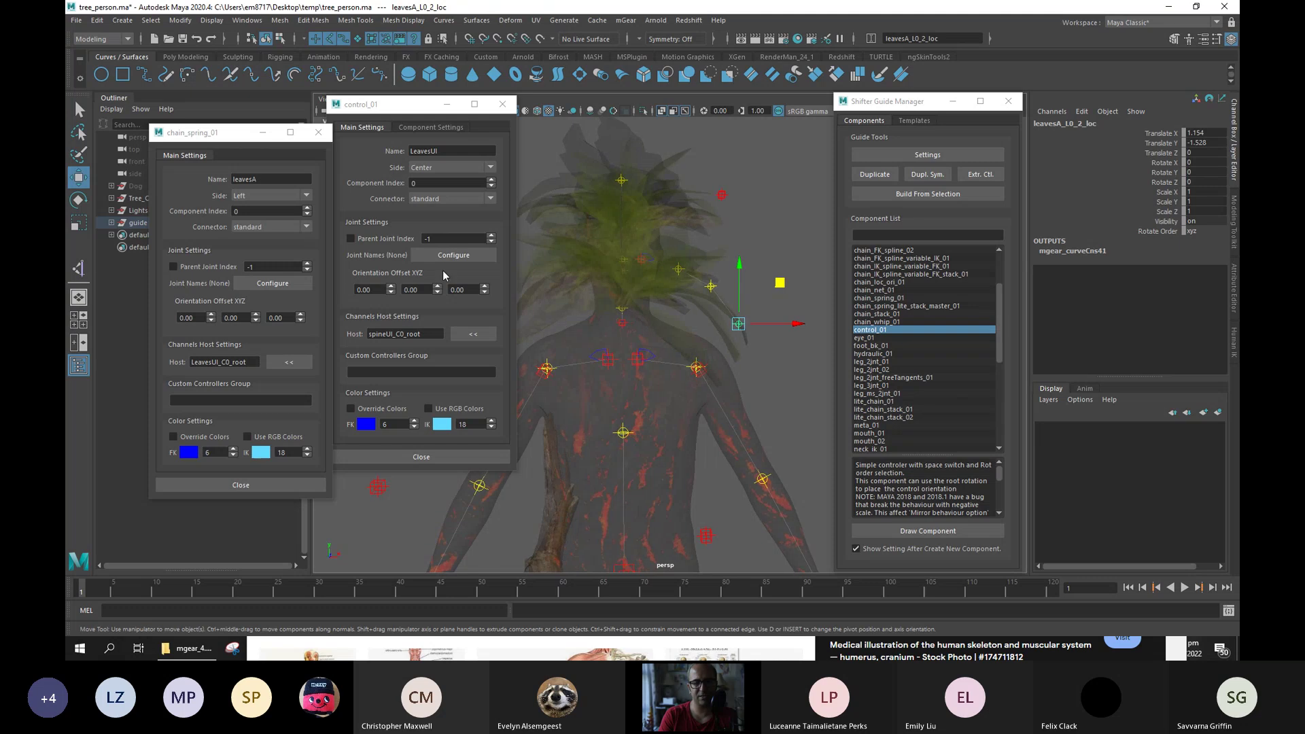
Close the component settings and try to duplicate the leavesA chain symmetrically from its root guide.
{"action": "left_click", "coordinate": [422, 457]}
{"action": "left_click", "coordinate": [230, 485]}
{"action": "left_click", "coordinate": [642, 259]}
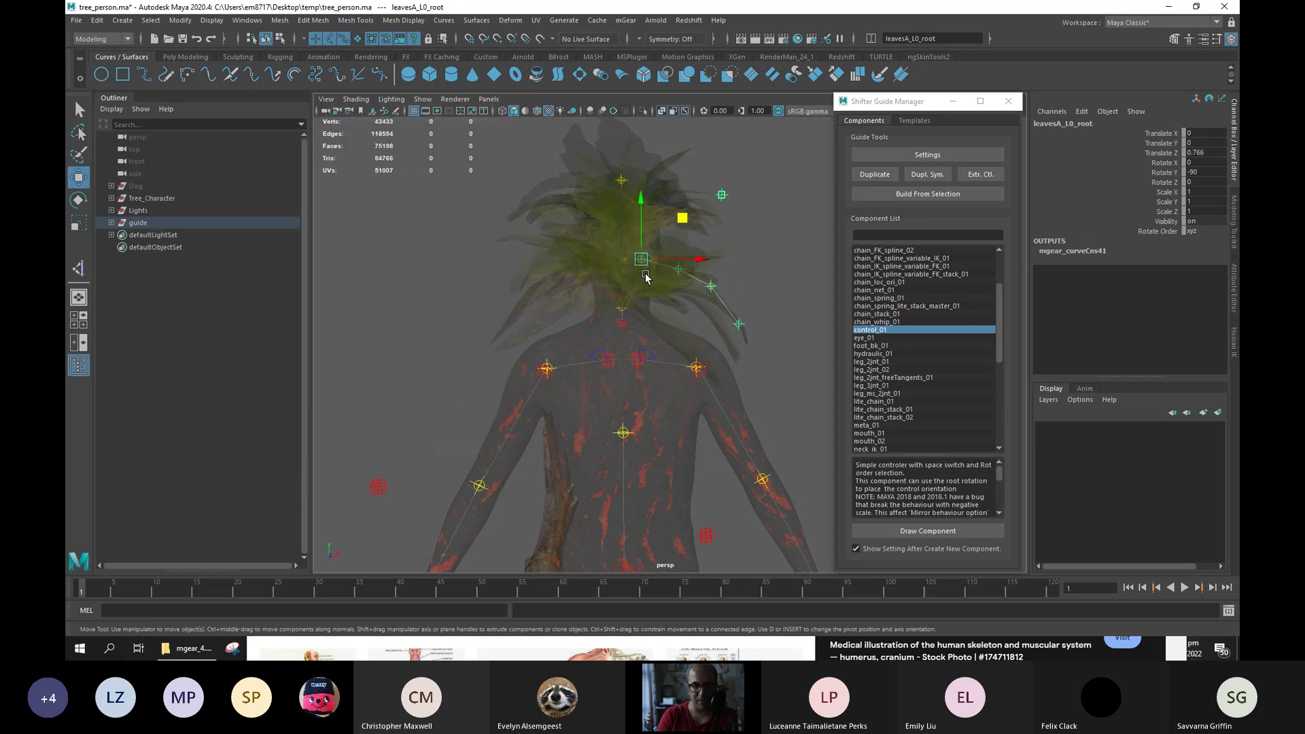
{"action": "left_click", "coordinate": [928, 174]}
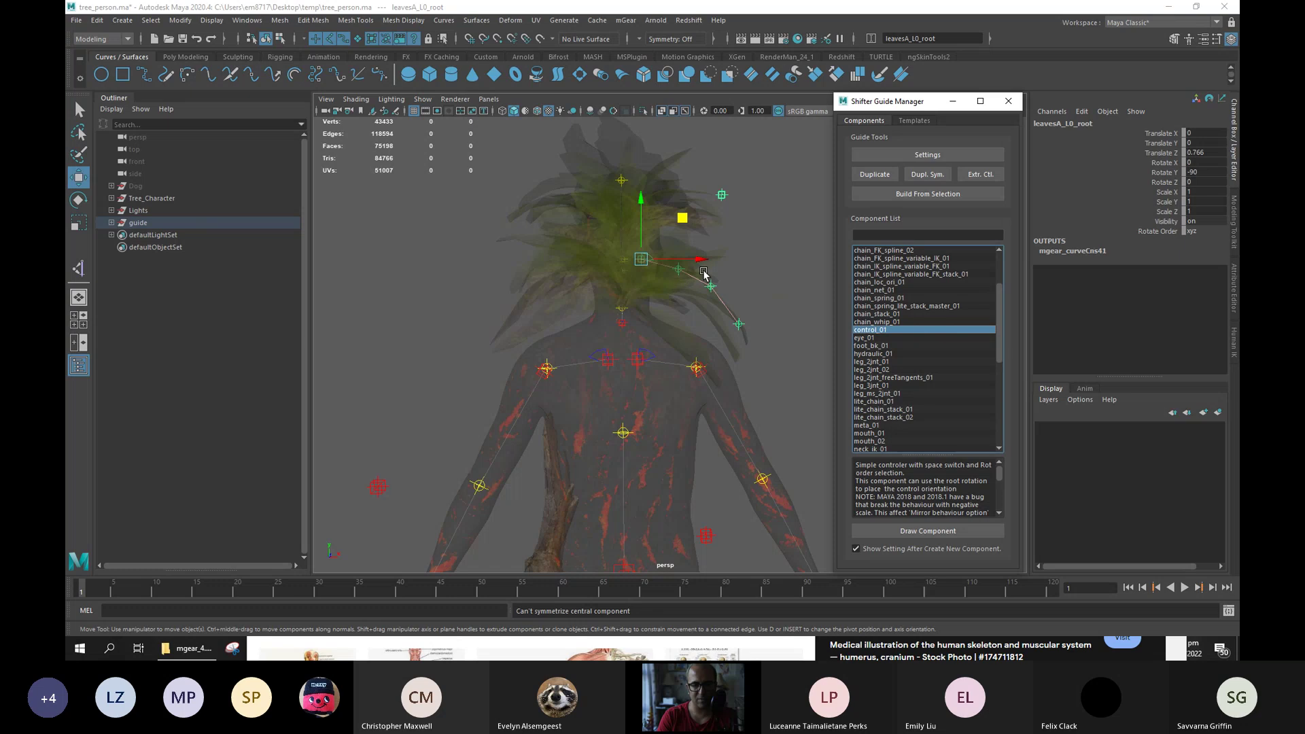
{"action": "middle_click_drag", "start_coordinate": [751, 235], "coordinate": [754, 220], "text": "alt"}
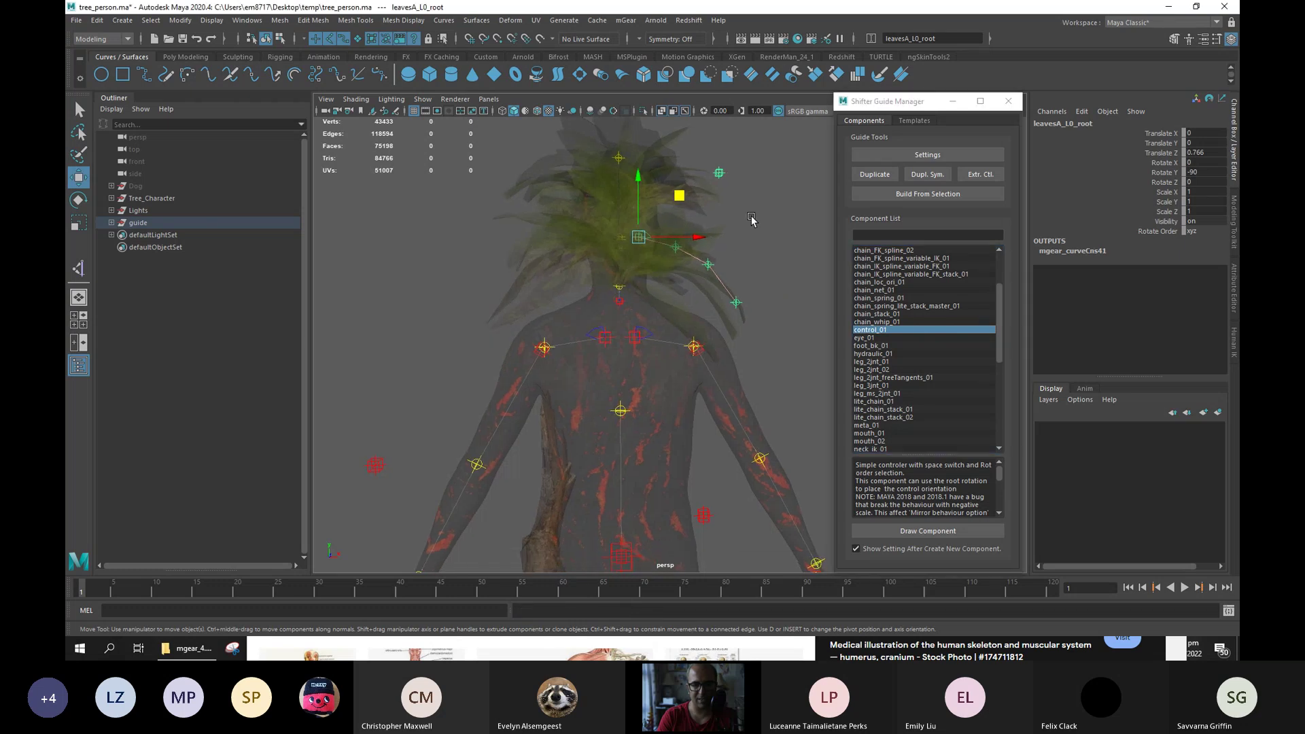
{"action": "left_click", "coordinate": [931, 174]}
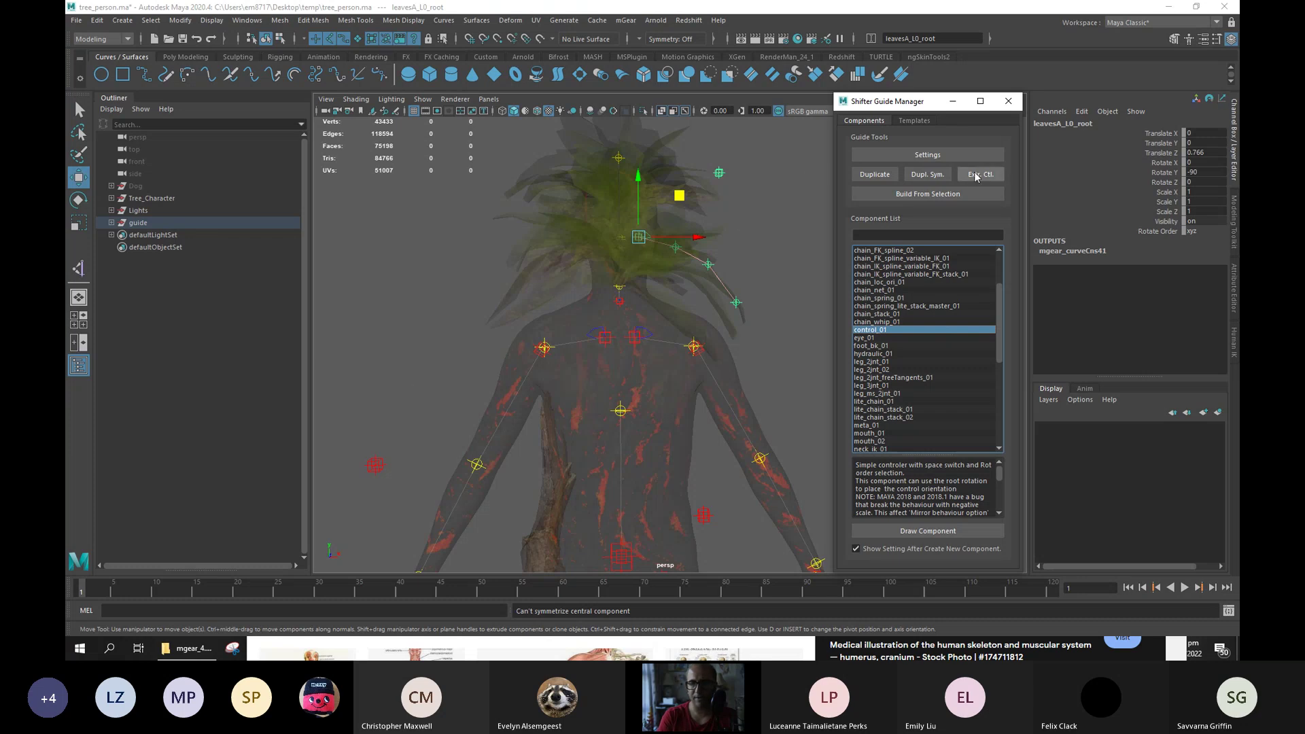
Check the side and host settings of the leavesA chain and the LeavesUI control.
{"action": "left_click", "coordinate": [928, 155]}
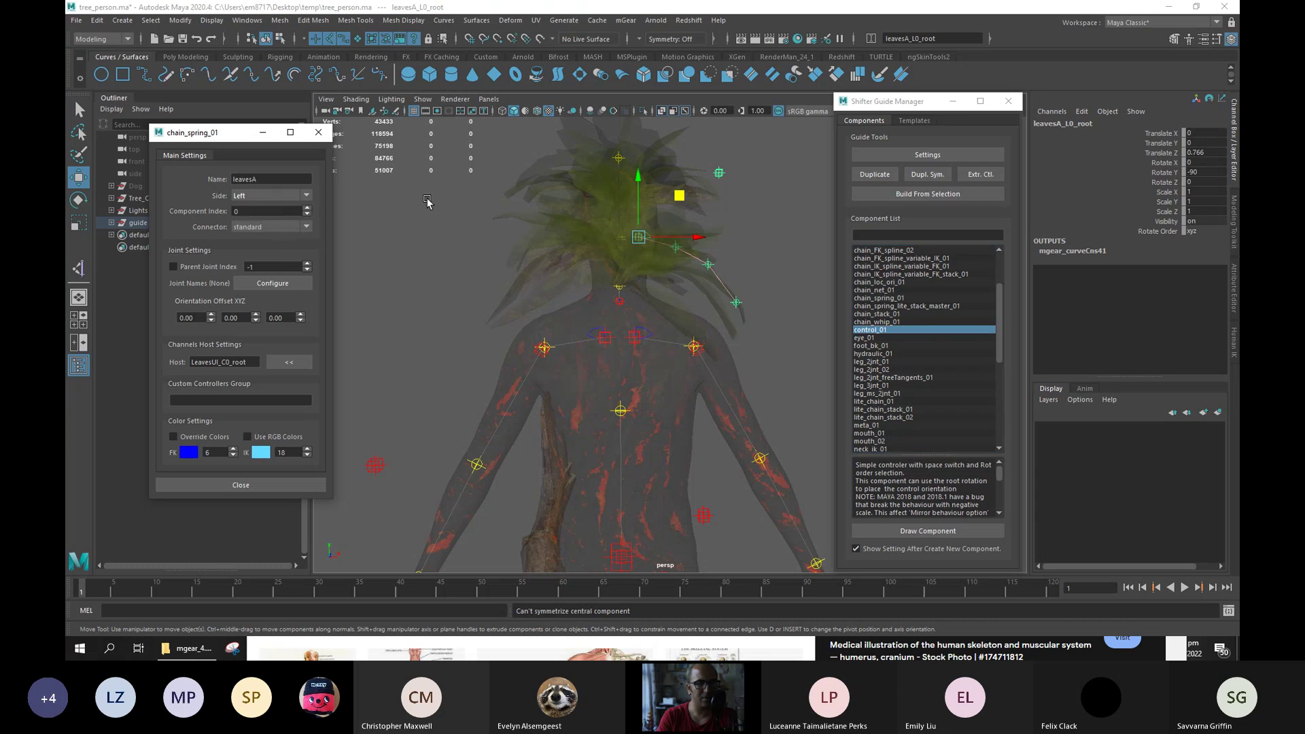
{"action": "left_click", "coordinate": [719, 171]}
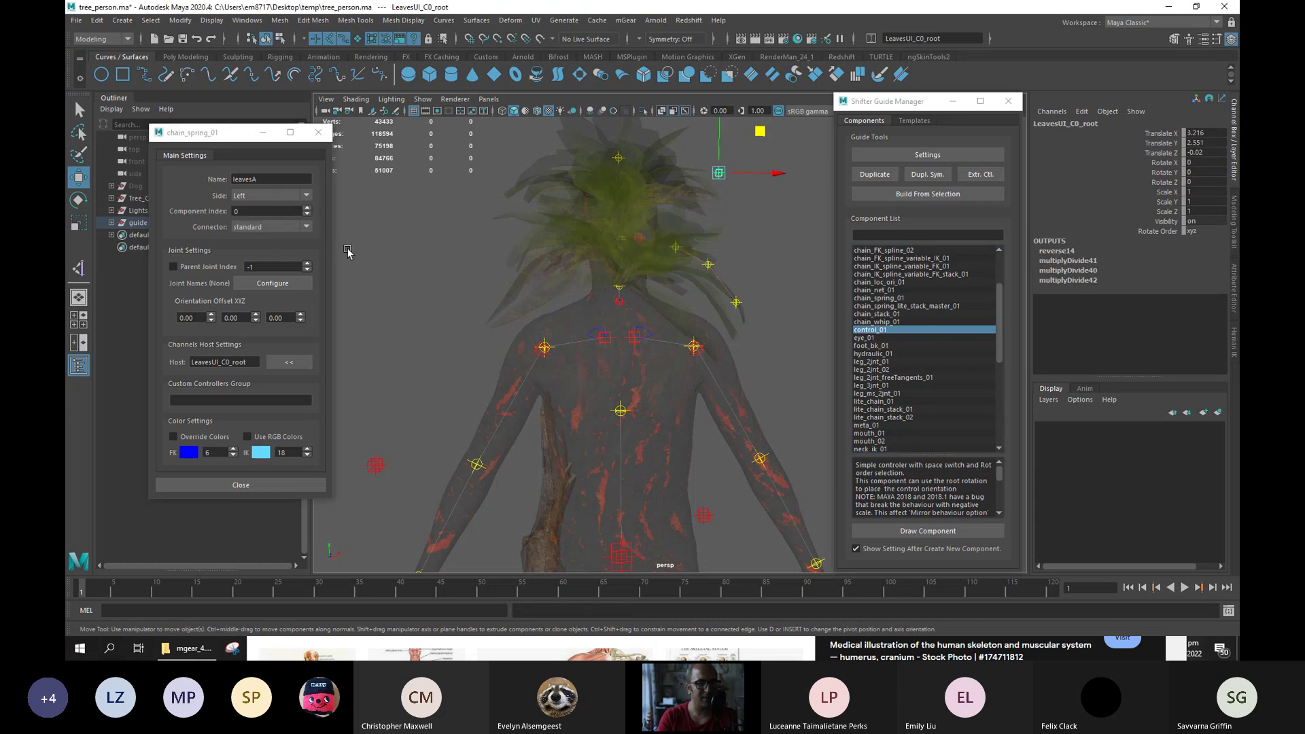
{"action": "left_click", "coordinate": [980, 178]}
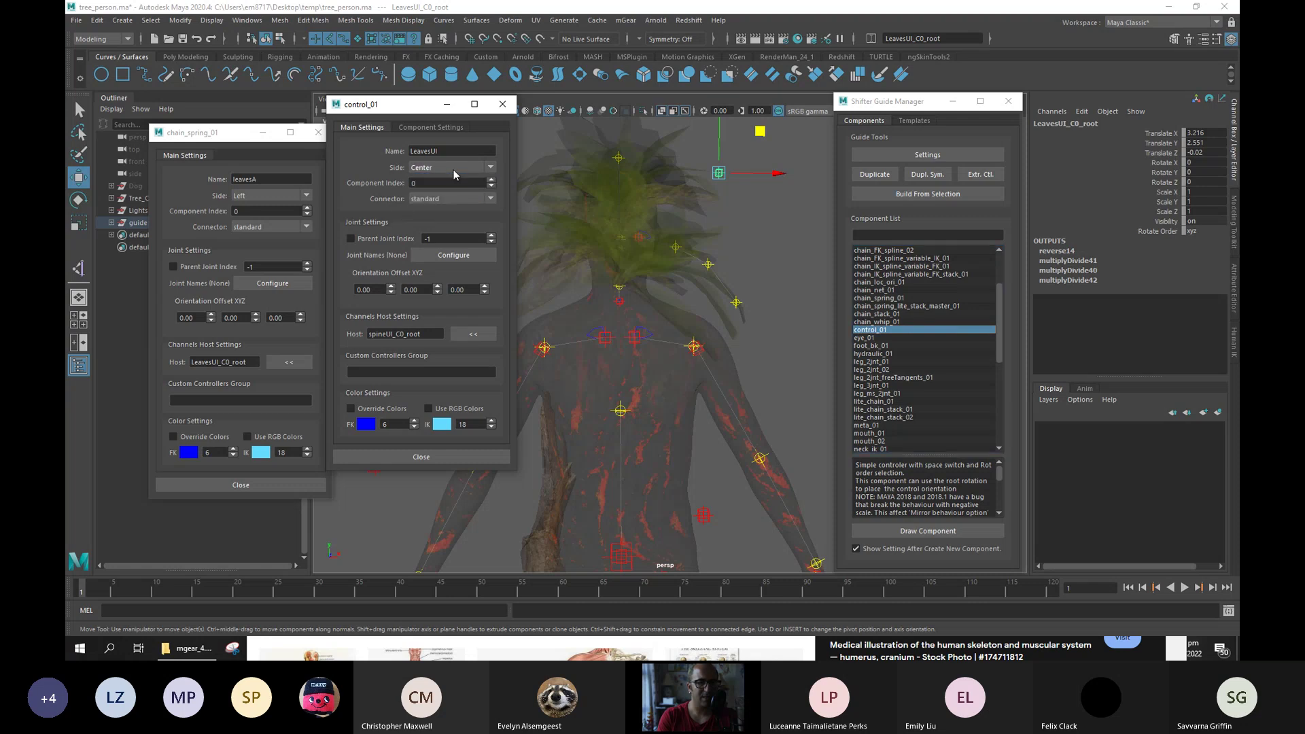
{"action": "left_click", "coordinate": [503, 104]}
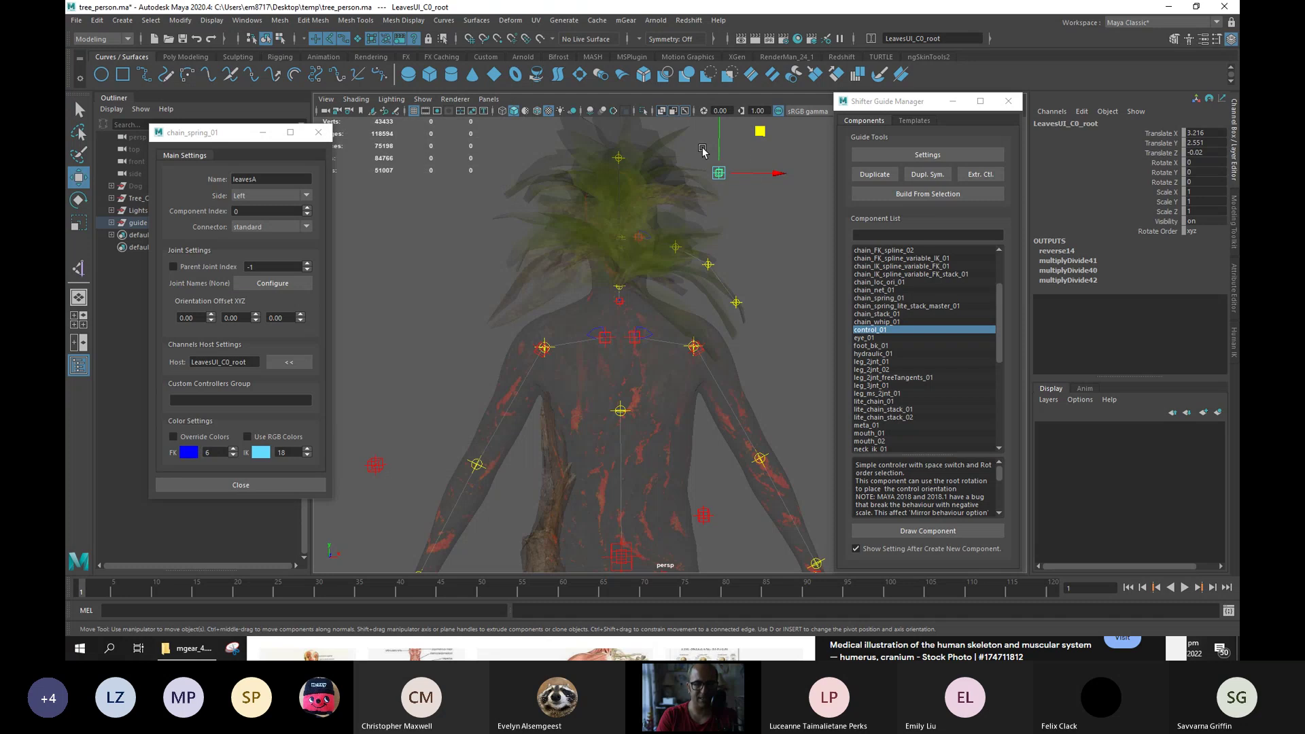
Delete the LeavesUI control under the chain and draw a new control_01 component without a parent.
{"action": "left_click", "coordinate": [734, 179]}
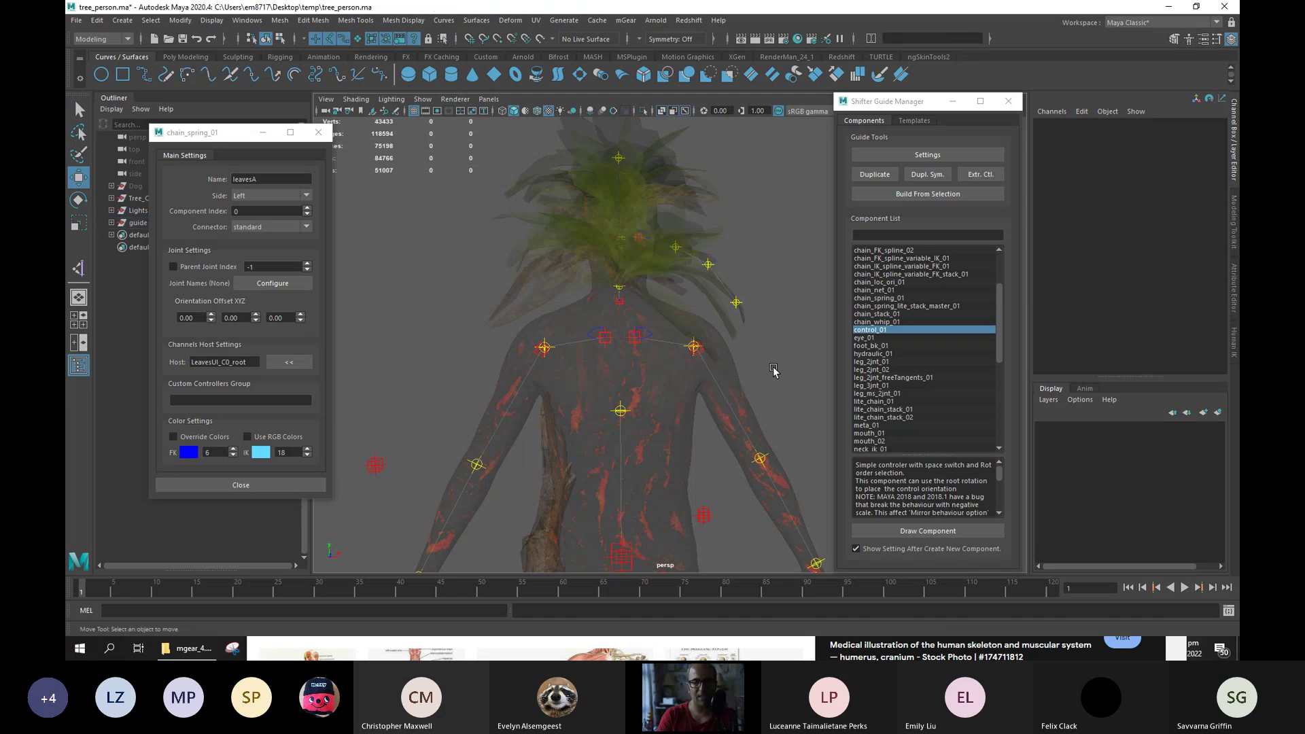
{"action": "middle_click_drag", "start_coordinate": [756, 354], "coordinate": [730, 315], "text": "alt"}
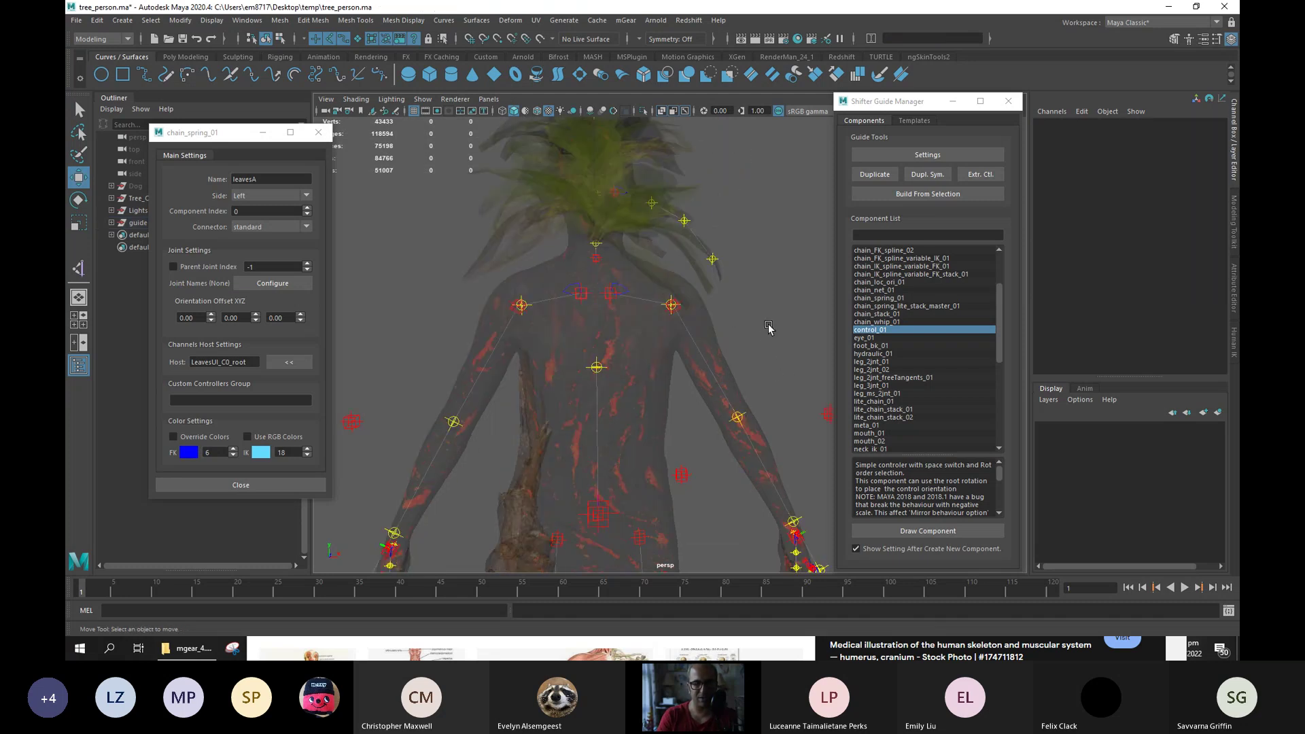
{"action": "double_click", "coordinate": [887, 334]}
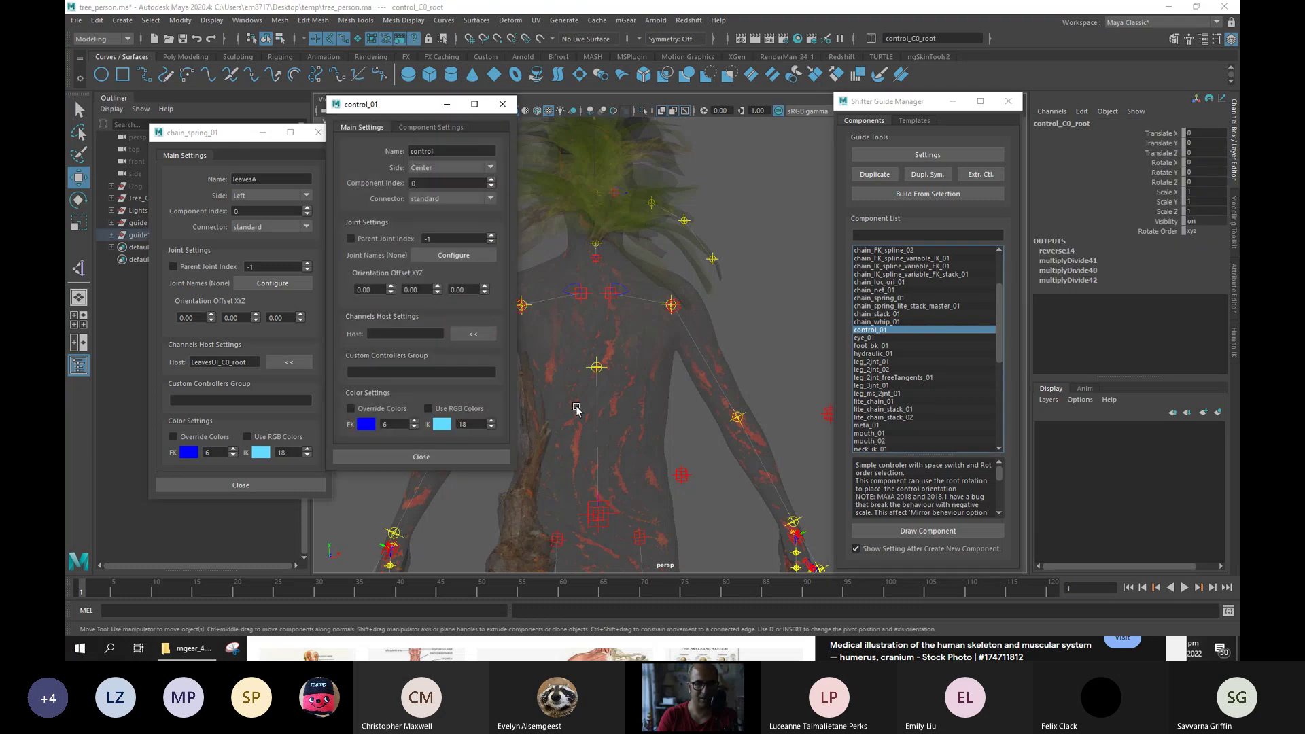
Scale the new control guide to about 9.087 and move it beside the head at about X 28.901, Y 176.927.
{"action": "key", "text": "f"}
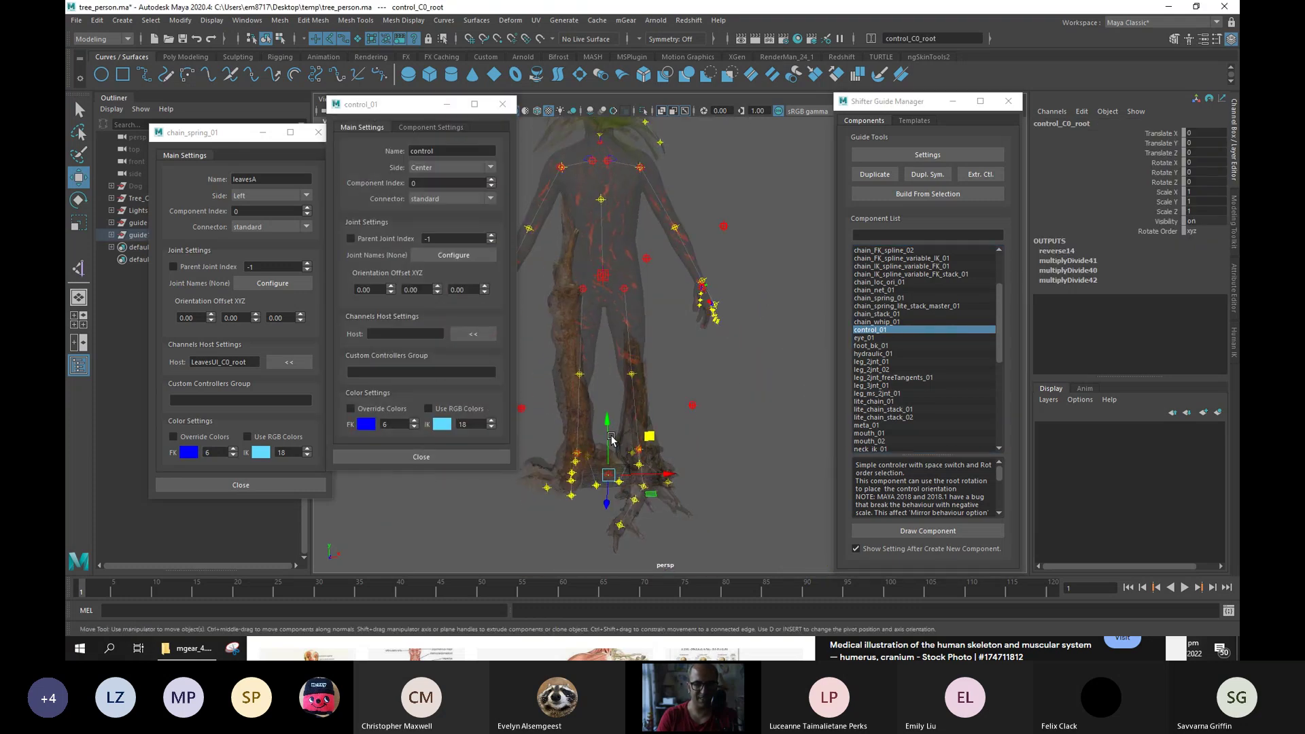
{"action": "left_click_drag", "start_coordinate": [611, 437], "coordinate": [624, 130]}
{"action": "middle_click_drag", "start_coordinate": [624, 130], "coordinate": [665, 143], "text": "alt"}
{"action": "scroll", "coordinate": [609, 223], "scroll_direction": "up", "scroll_amount": 3}
{"action": "scroll", "coordinate": [665, 226], "scroll_direction": "up", "scroll_amount": 3}
{"action": "key", "text": "r"}
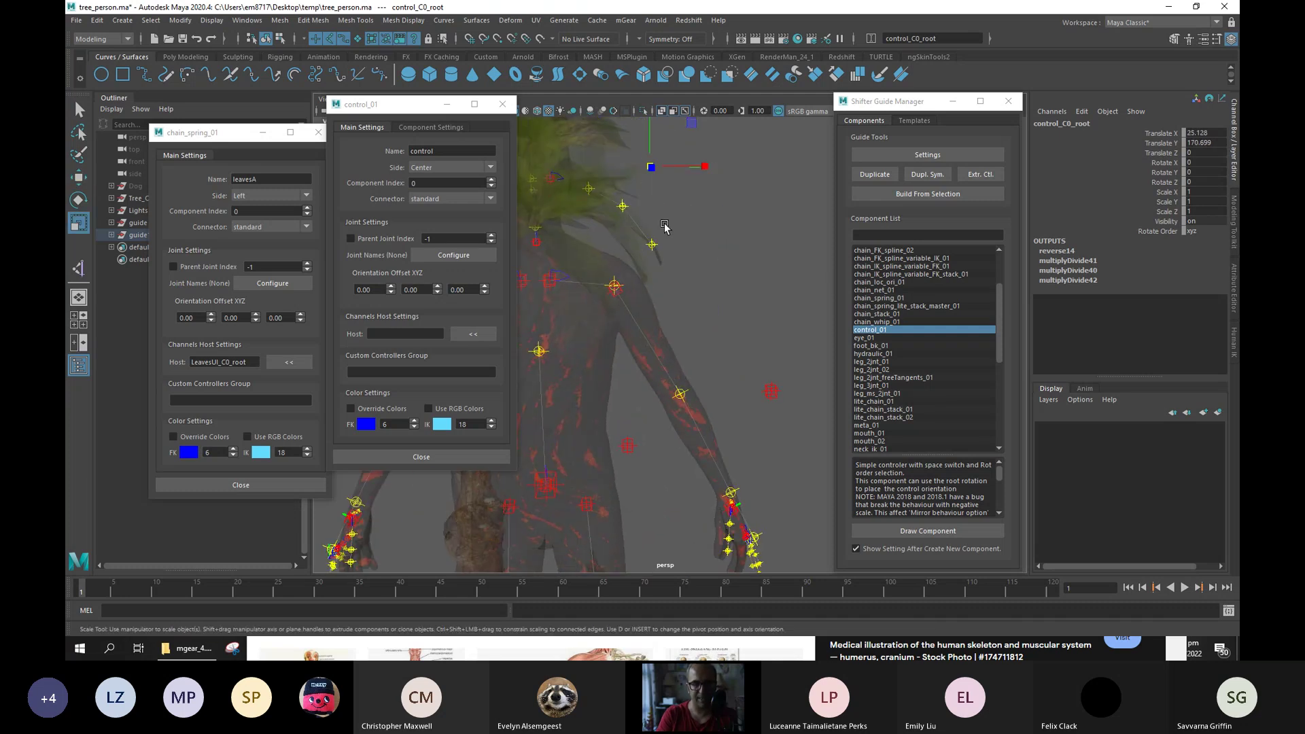
{"action": "scroll", "coordinate": [679, 198], "scroll_direction": "down", "scroll_amount": 1}
{"action": "left_click_drag", "start_coordinate": [669, 186], "coordinate": [639, 224]}
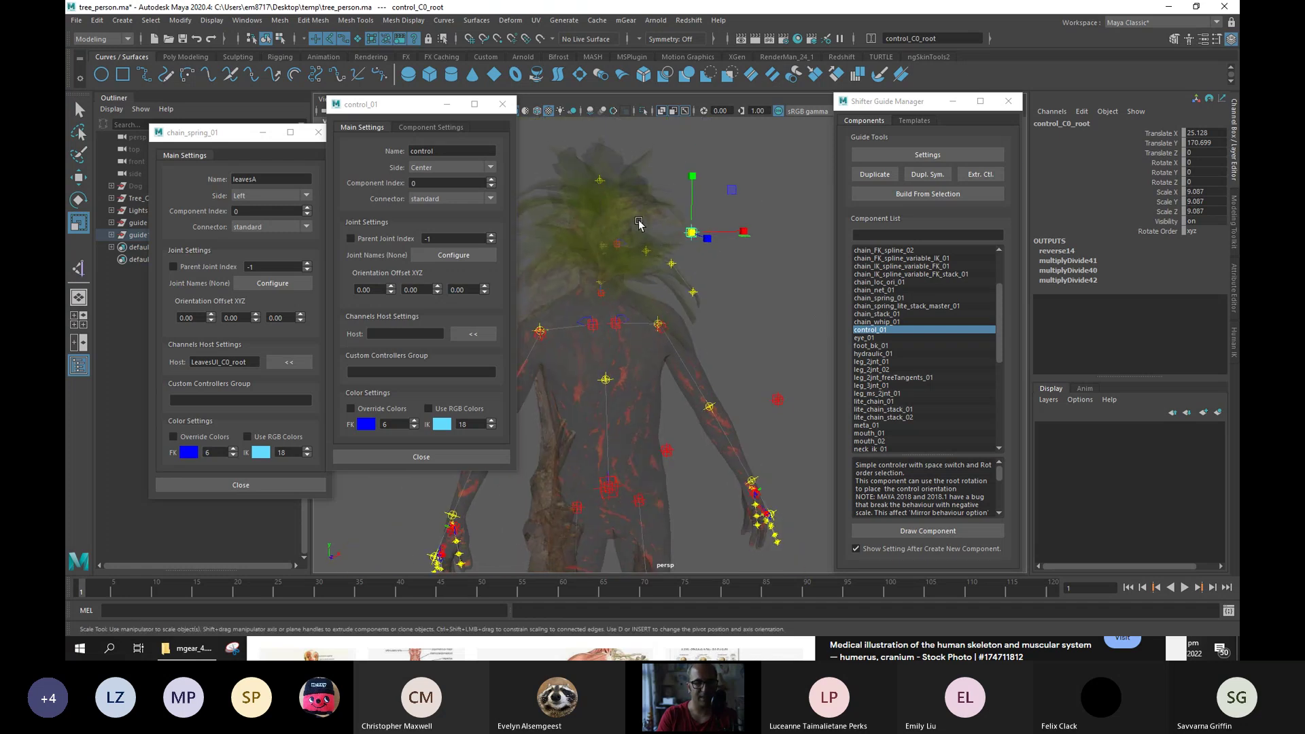
{"action": "key", "text": "w"}
{"action": "left_click_drag", "start_coordinate": [698, 189], "coordinate": [704, 187]}
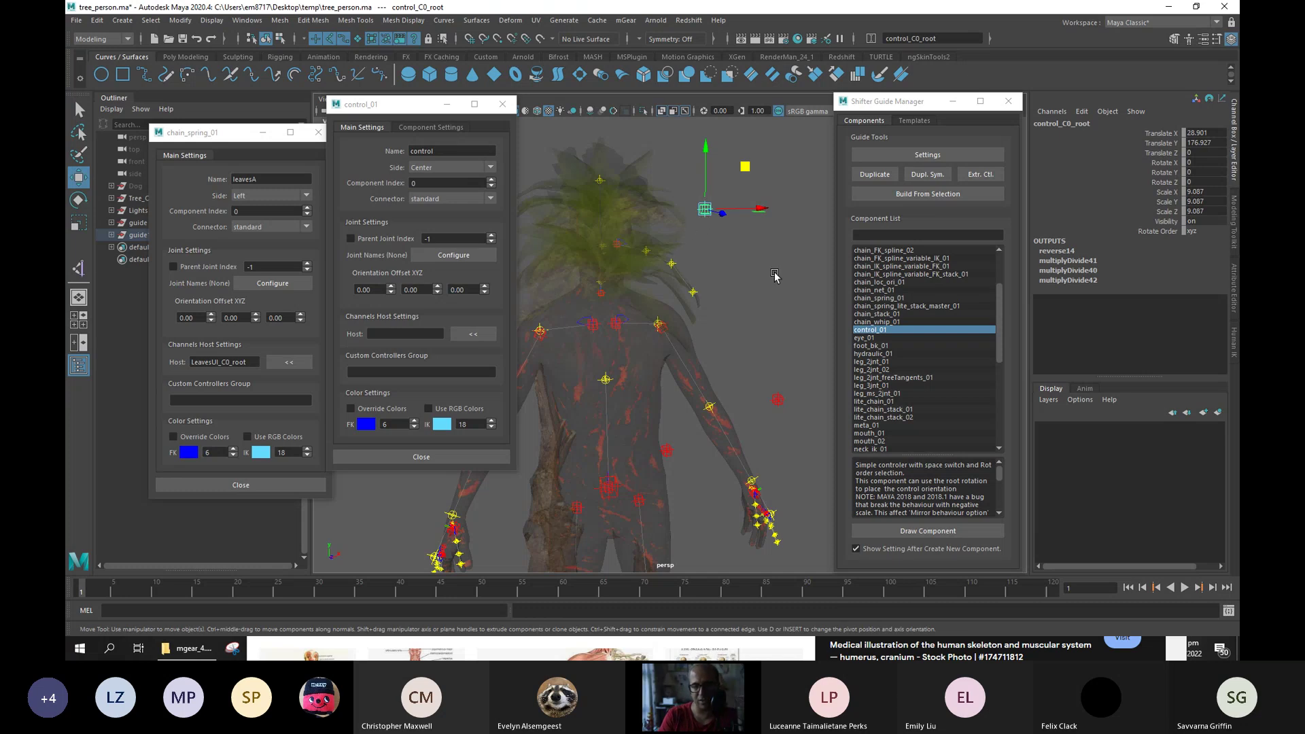
Name the new control LeavesUI and set LeavesUI_C0_root as the channels host of the leavesA chain.
{"action": "double_click", "coordinate": [412, 151]}
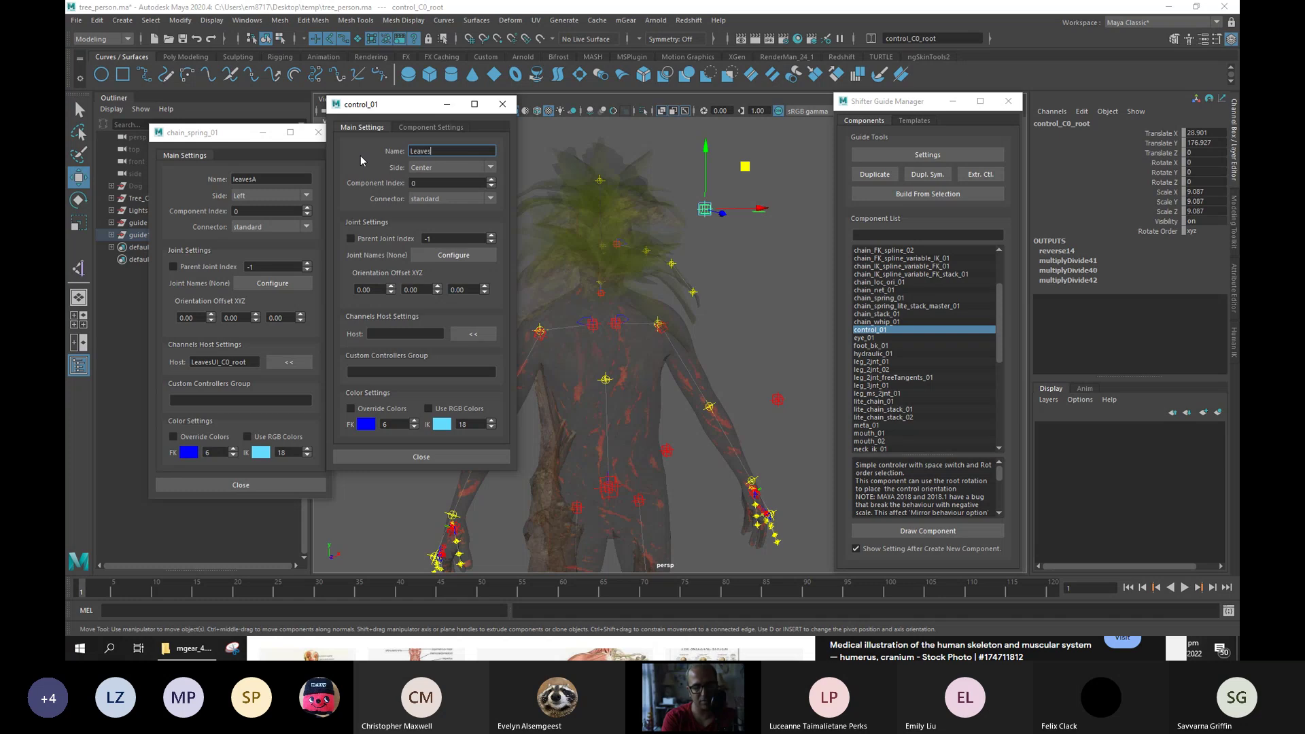
{"action": "key", "text": "Return"}
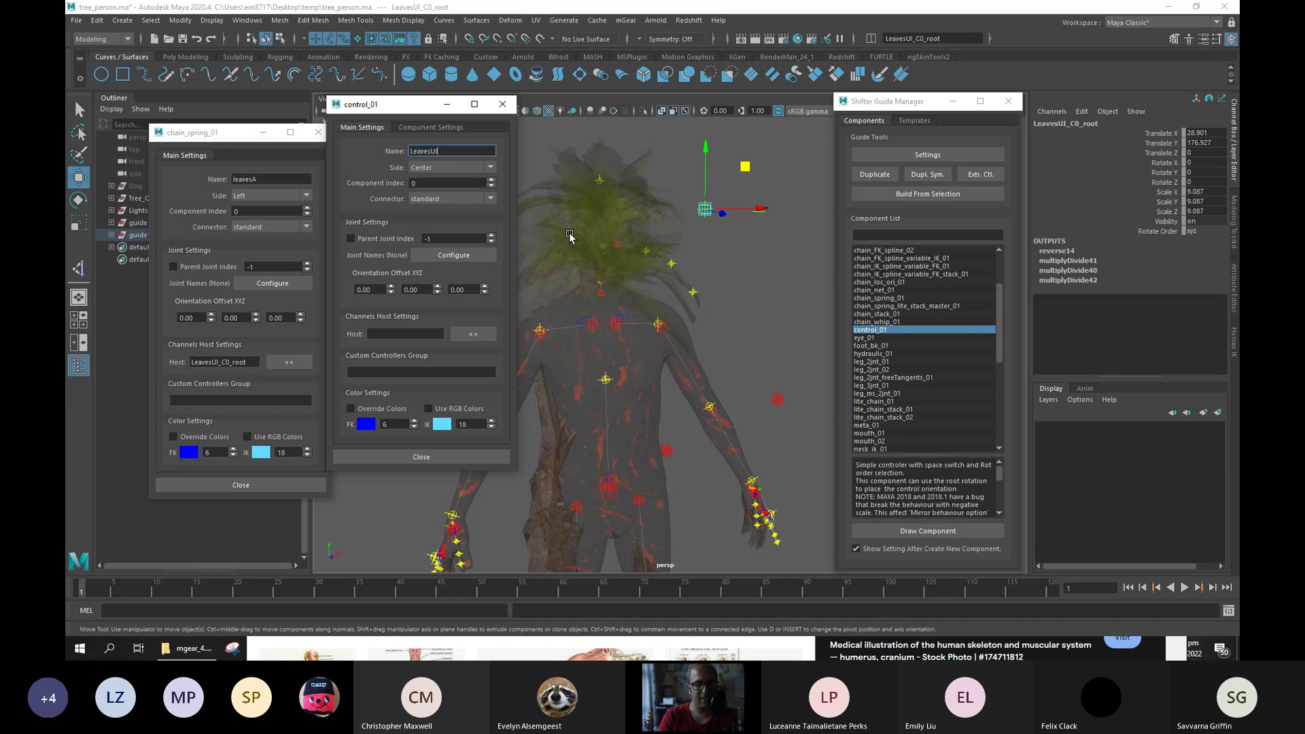
{"action": "left_click", "coordinate": [619, 245]}
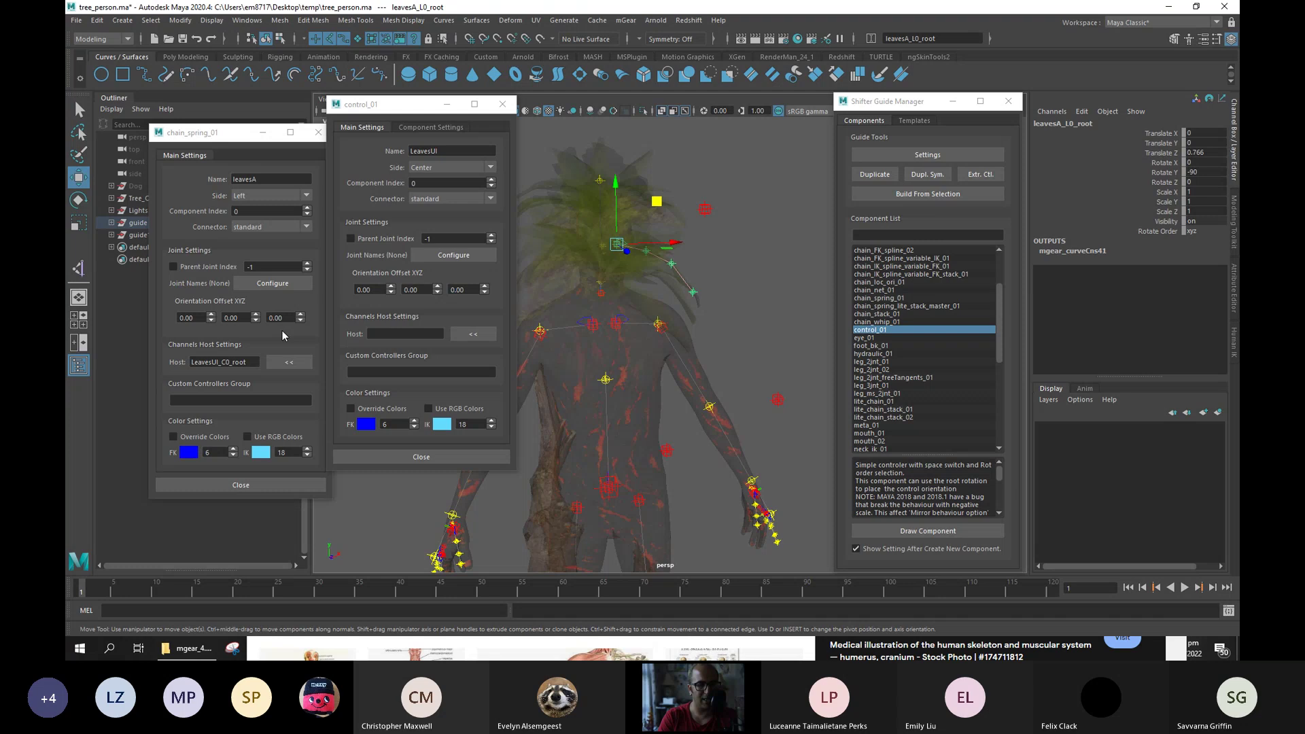
{"action": "left_click", "coordinate": [288, 366]}
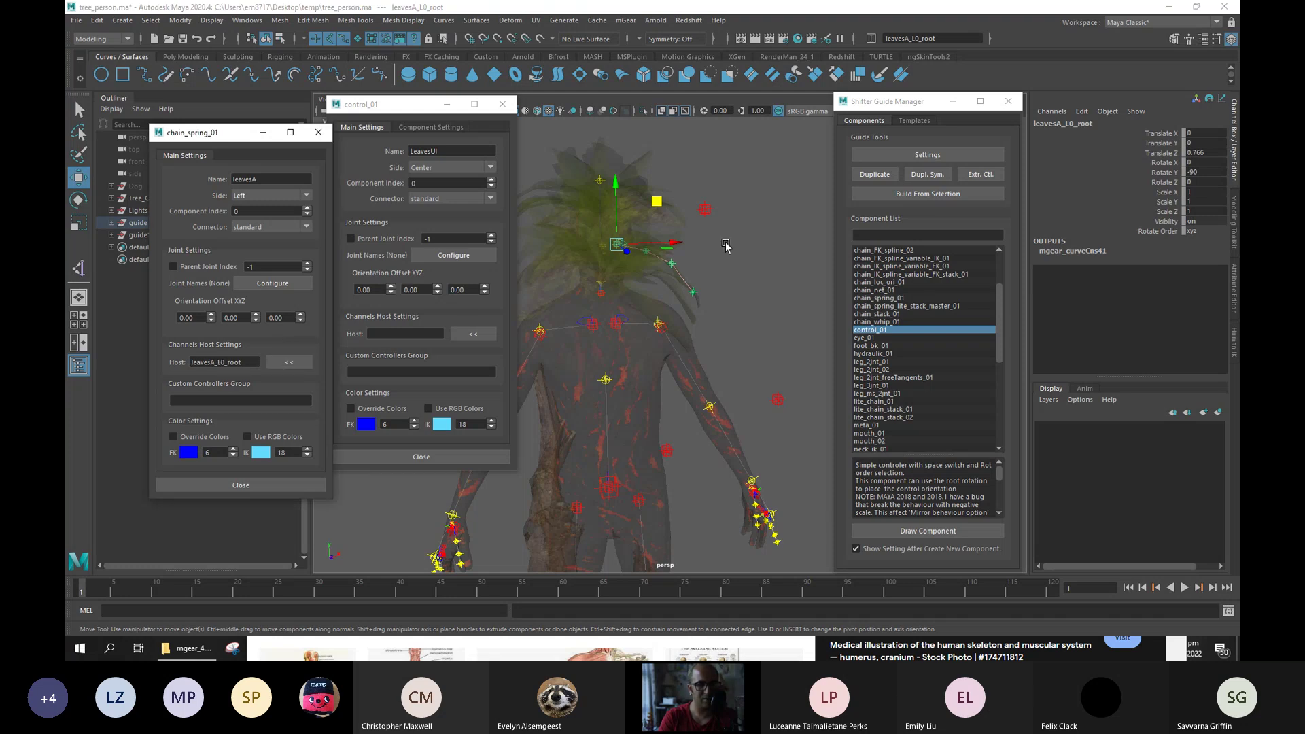
{"action": "left_click", "coordinate": [705, 209]}
{"action": "left_click", "coordinate": [289, 362]}
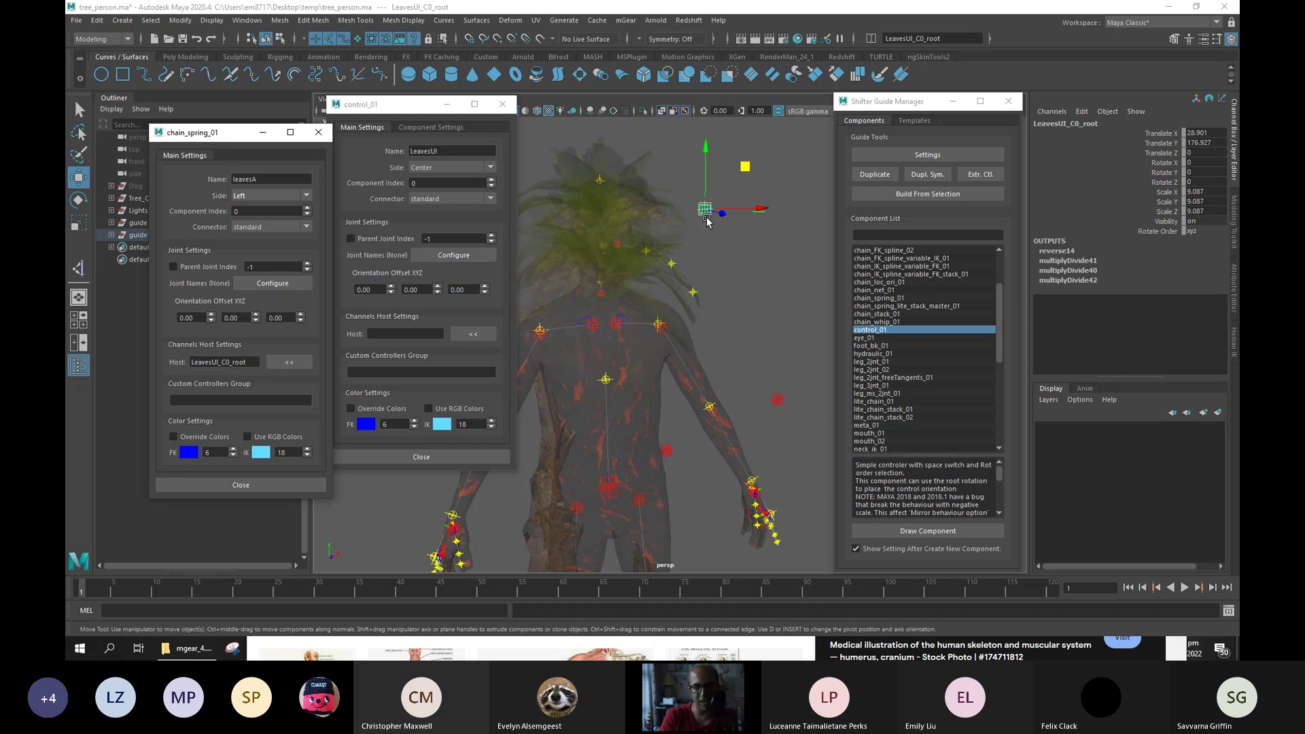
Close both component settings windows and select the leavesA root guide.
{"action": "left_click", "coordinate": [502, 104]}
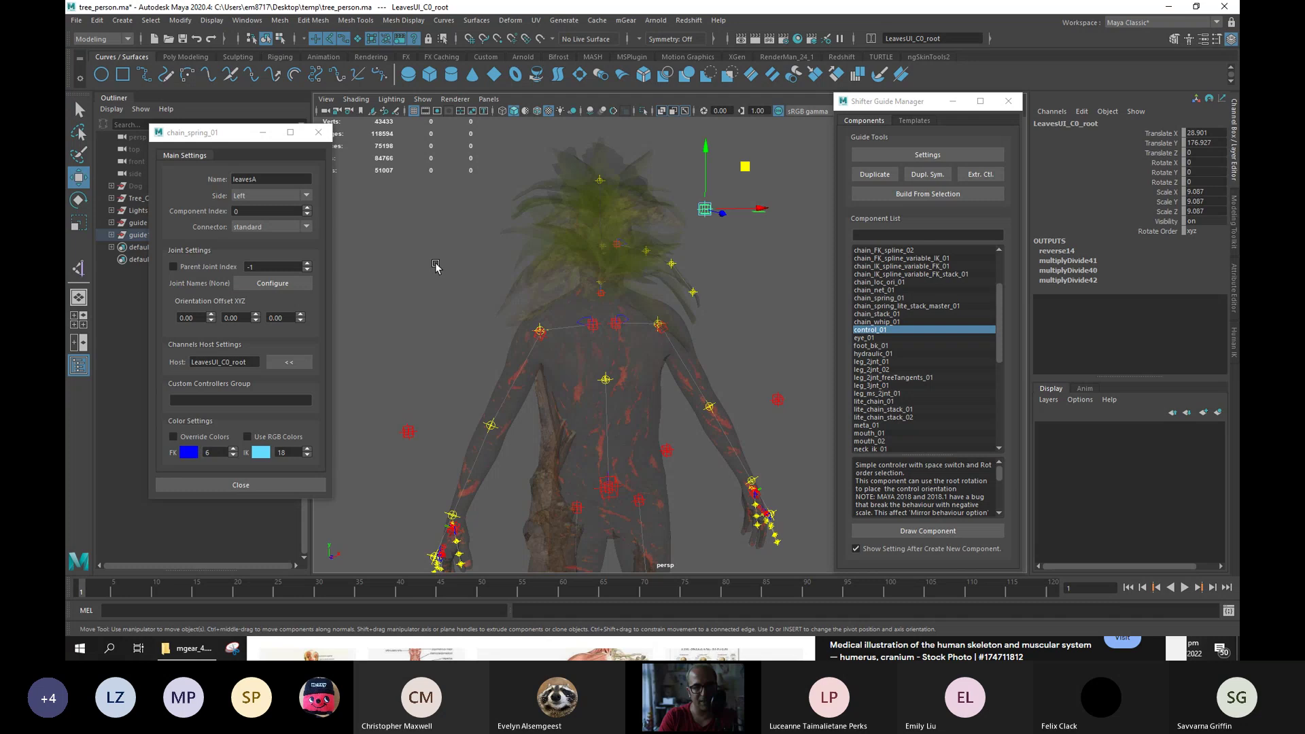
{"action": "left_click", "coordinate": [323, 133]}
{"action": "left_click", "coordinate": [621, 243]}
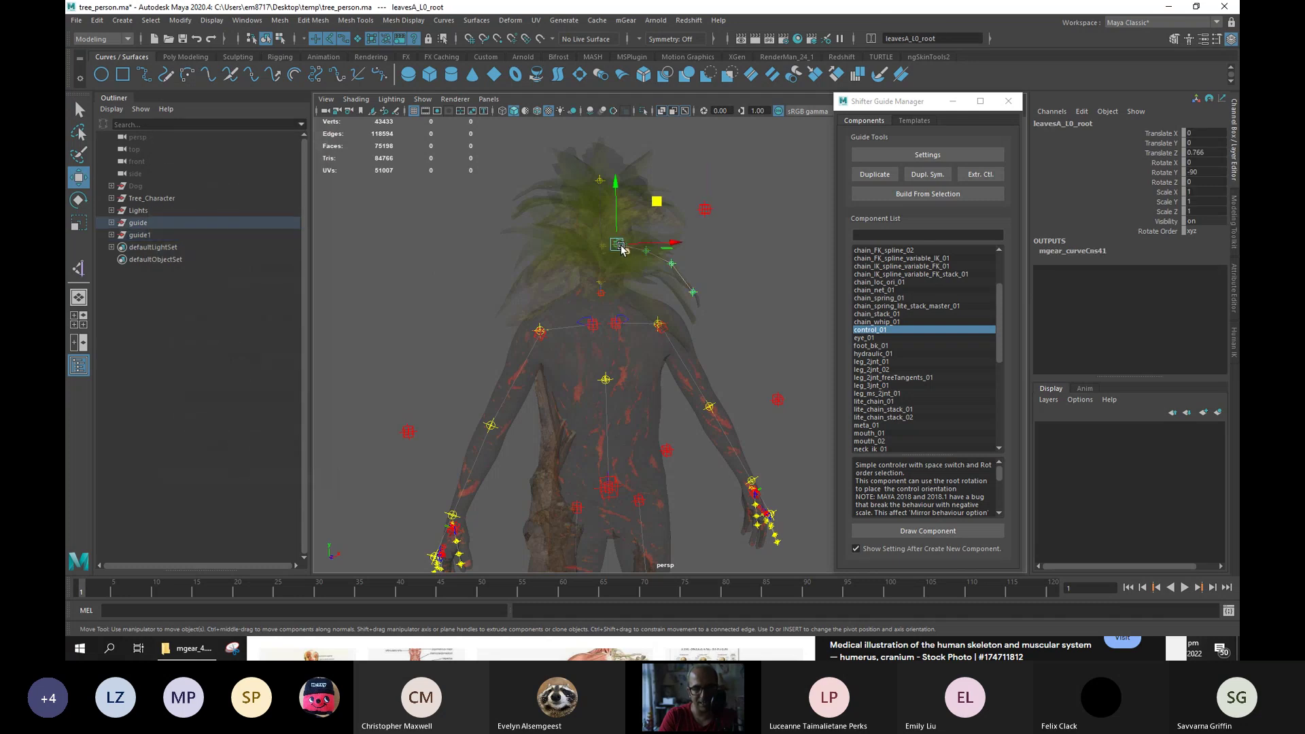
Create a symmetrical duplicate of the left leavesA chain guide on the character's right side.
{"action": "left_click", "coordinate": [915, 176]}
{"action": "left_click_drag", "start_coordinate": [709, 241], "coordinate": [819, 218], "text": "alt"}
{"action": "mouse_move", "coordinate": [688, 235]}
{"action": "left_mouse_down", "text": "alt"}
{"action": "mouse_move", "coordinate": [524, 246]}
{"action": "mouse_move", "coordinate": [676, 244]}
{"action": "left_mouse_up", "text": "alt"}
Duplicate the right leavesA chain and place the copy at about X 0.921, Z -0.213 with Y rotation 11.521.
{"action": "left_click", "coordinate": [875, 176]}
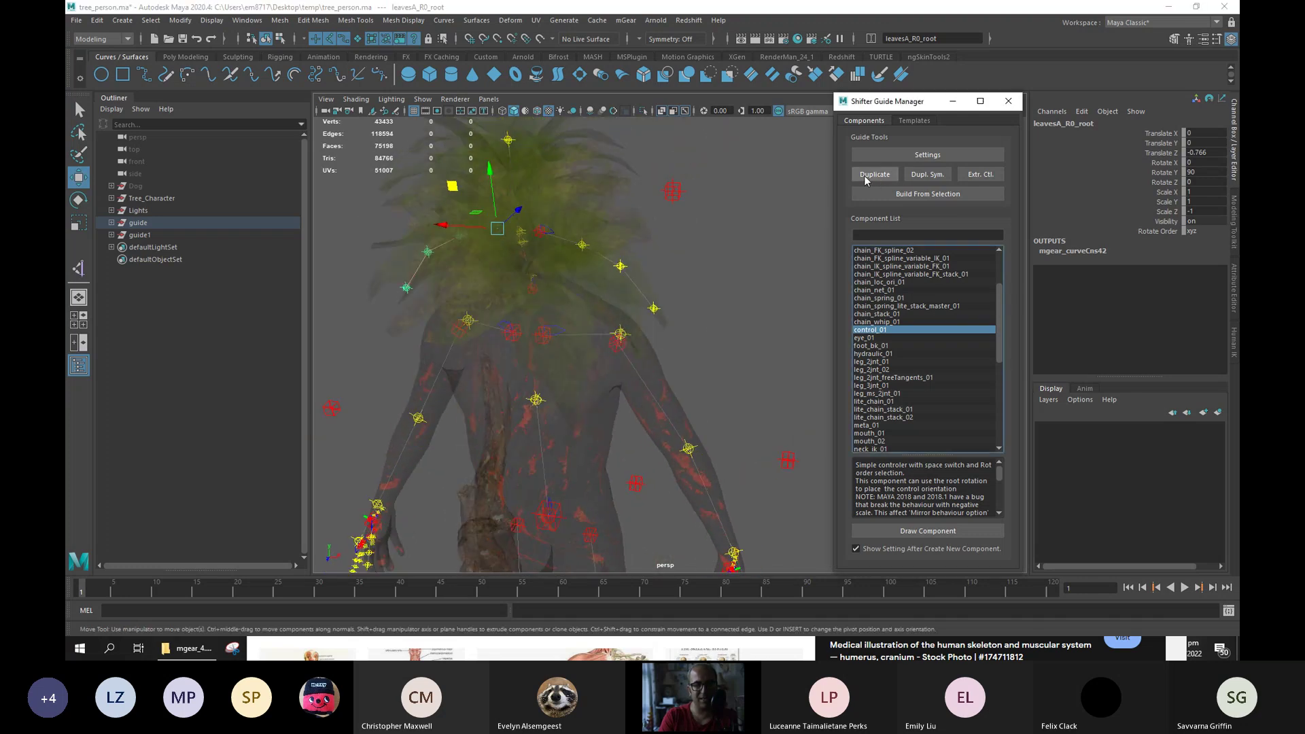
{"action": "left_click_drag", "start_coordinate": [497, 228], "coordinate": [561, 247]}
{"action": "key", "text": "e"}
{"action": "key", "text": "w"}
Duplicate the left leavesA chain and place the copy at about X -0.635, Z -0.481 with Y rotation -176.488.
{"action": "left_click", "coordinate": [549, 235]}
{"action": "left_click", "coordinate": [875, 175]}
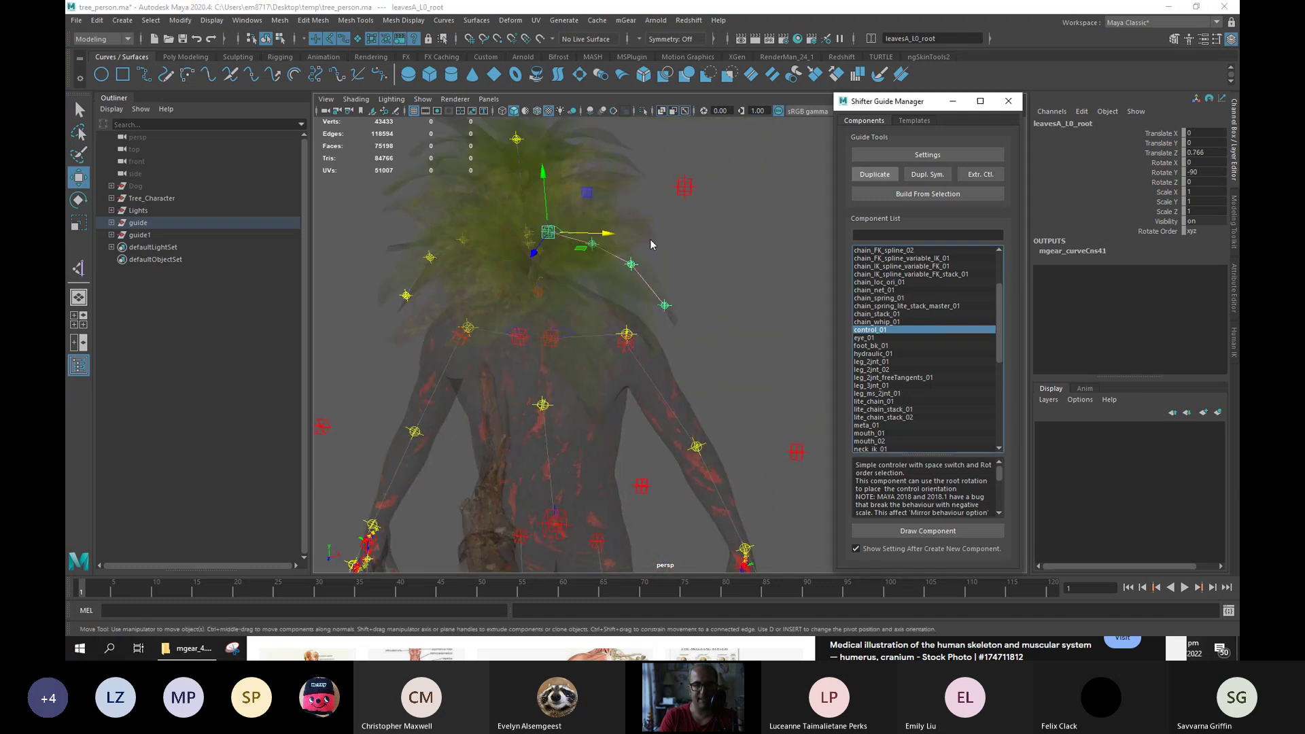
{"action": "key", "text": "Down"}
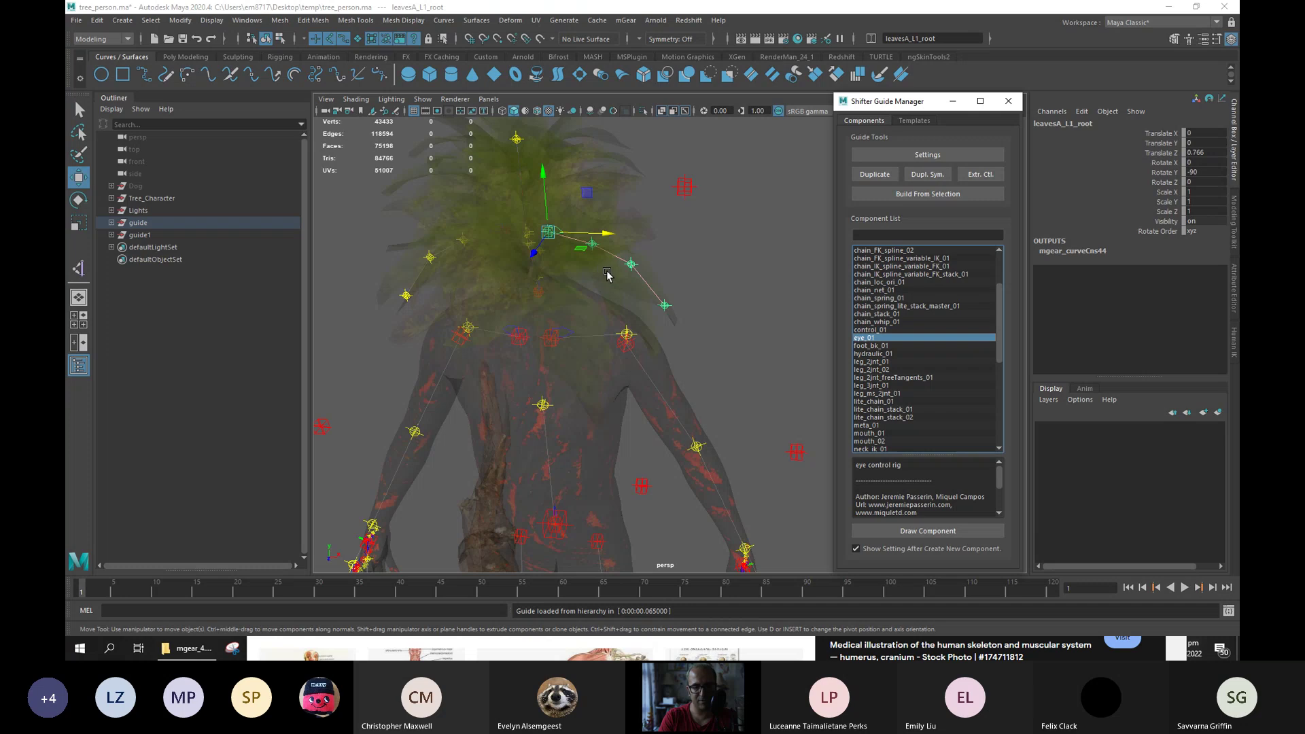
{"action": "left_click_drag", "start_coordinate": [650, 254], "coordinate": [408, 268], "text": "alt"}
{"action": "key", "text": "e"}
{"action": "key", "text": "w"}
{"action": "key", "text": "e"}
Delete the separate guide1 hierarchy, keeping the main guide.
{"action": "left_click", "coordinate": [169, 223]}
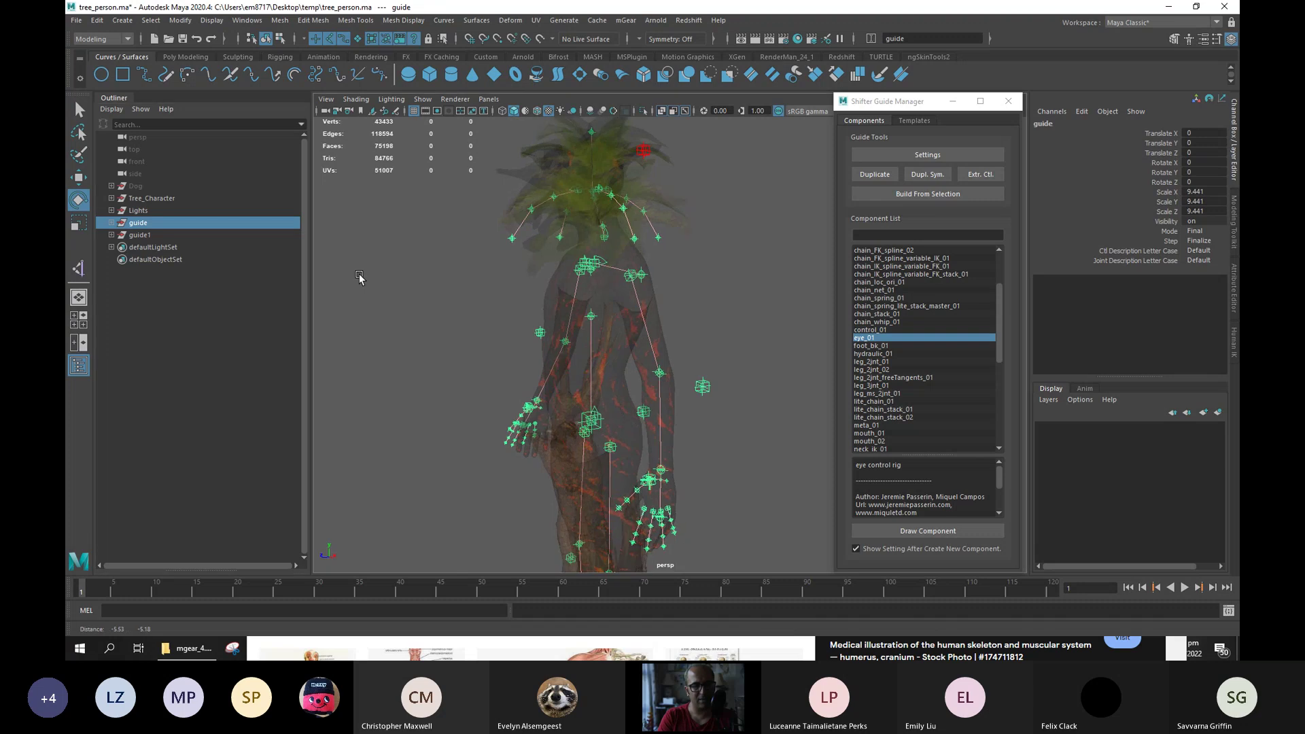
{"action": "left_click", "coordinate": [161, 235]}
{"action": "left_click_drag", "start_coordinate": [422, 276], "coordinate": [438, 311], "text": "alt"}
{"action": "middle_click_drag", "start_coordinate": [439, 312], "coordinate": [439, 357], "text": "alt"}
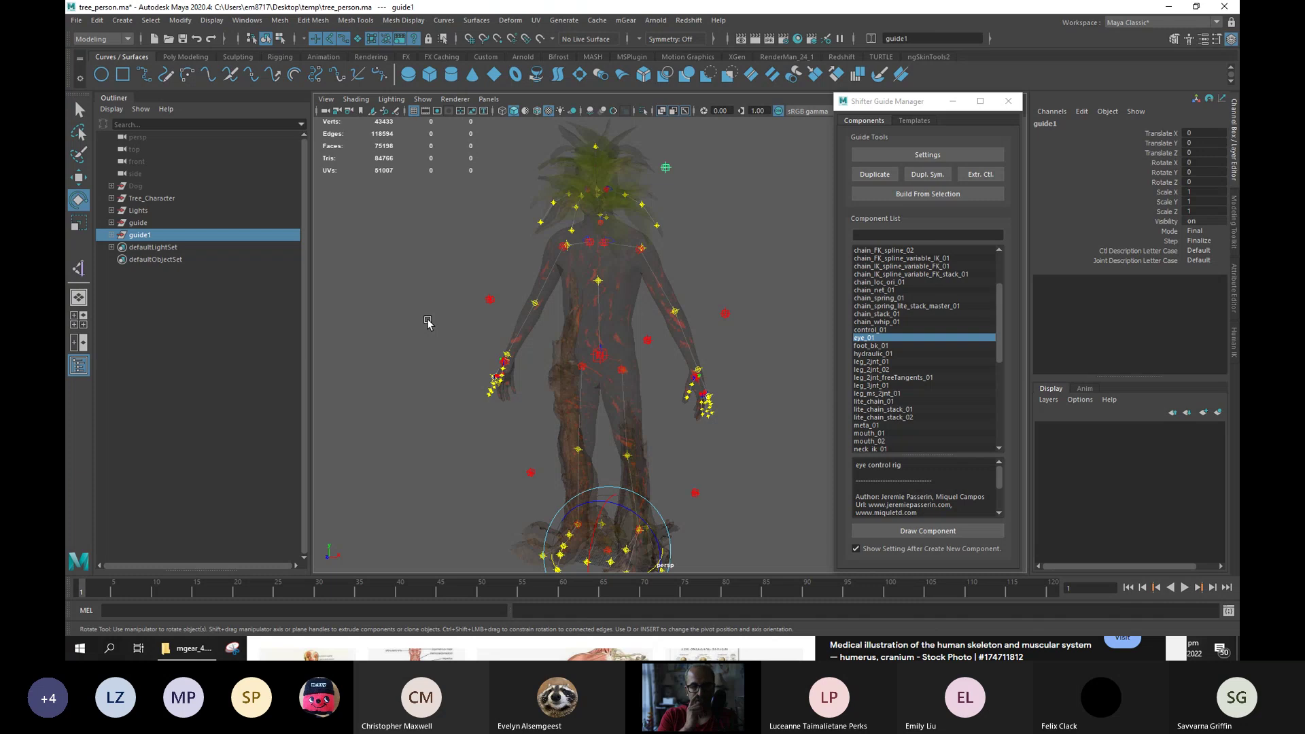
{"action": "key", "text": "Delete"}
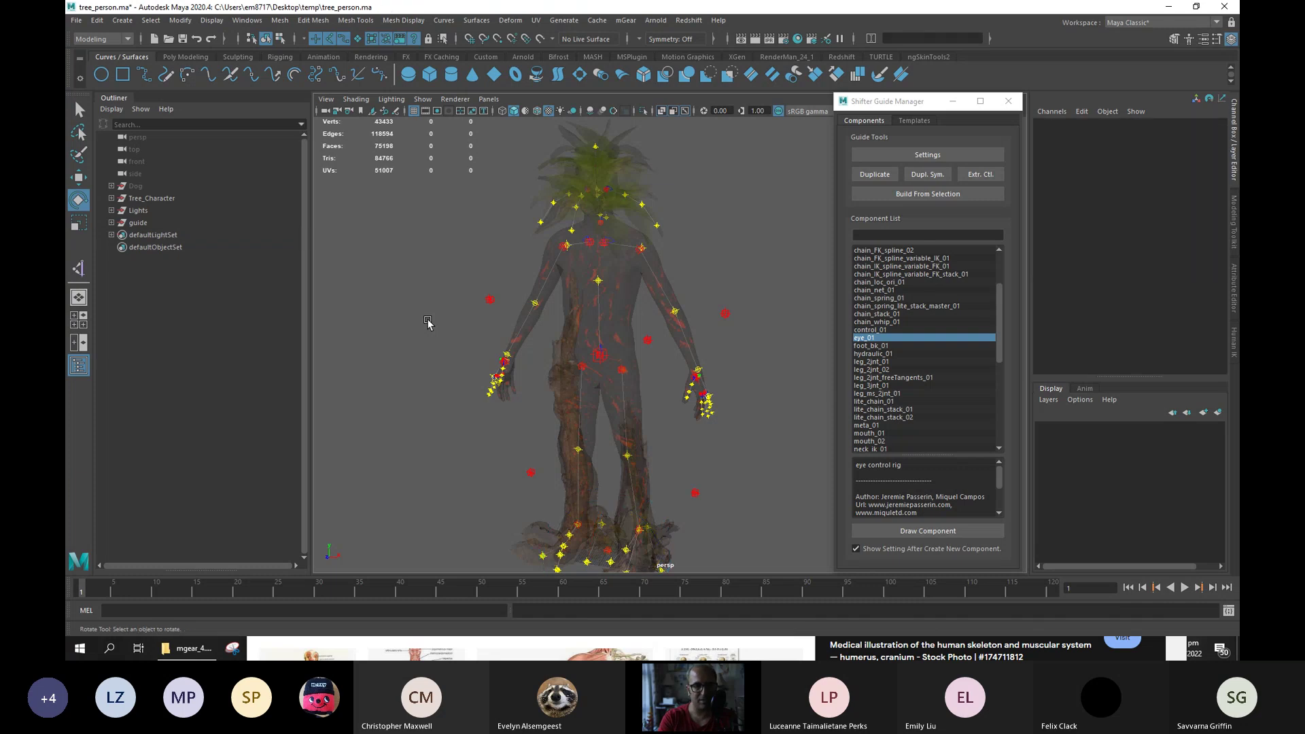
Set spineUI_C0_root as the channels host of the left leavesA chain with index 0.
{"action": "scroll", "coordinate": [446, 225], "scroll_direction": "up", "scroll_amount": 5}
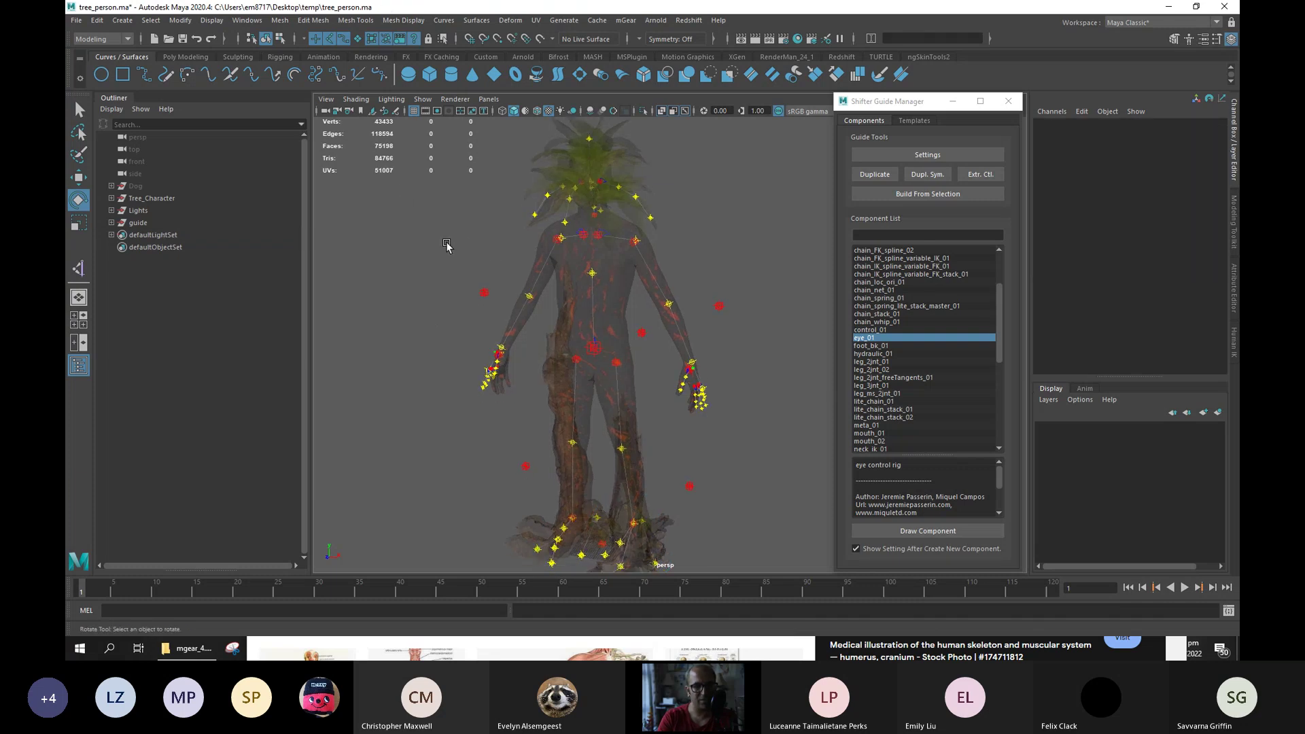
{"action": "scroll", "coordinate": [519, 233], "scroll_direction": "up", "scroll_amount": 3}
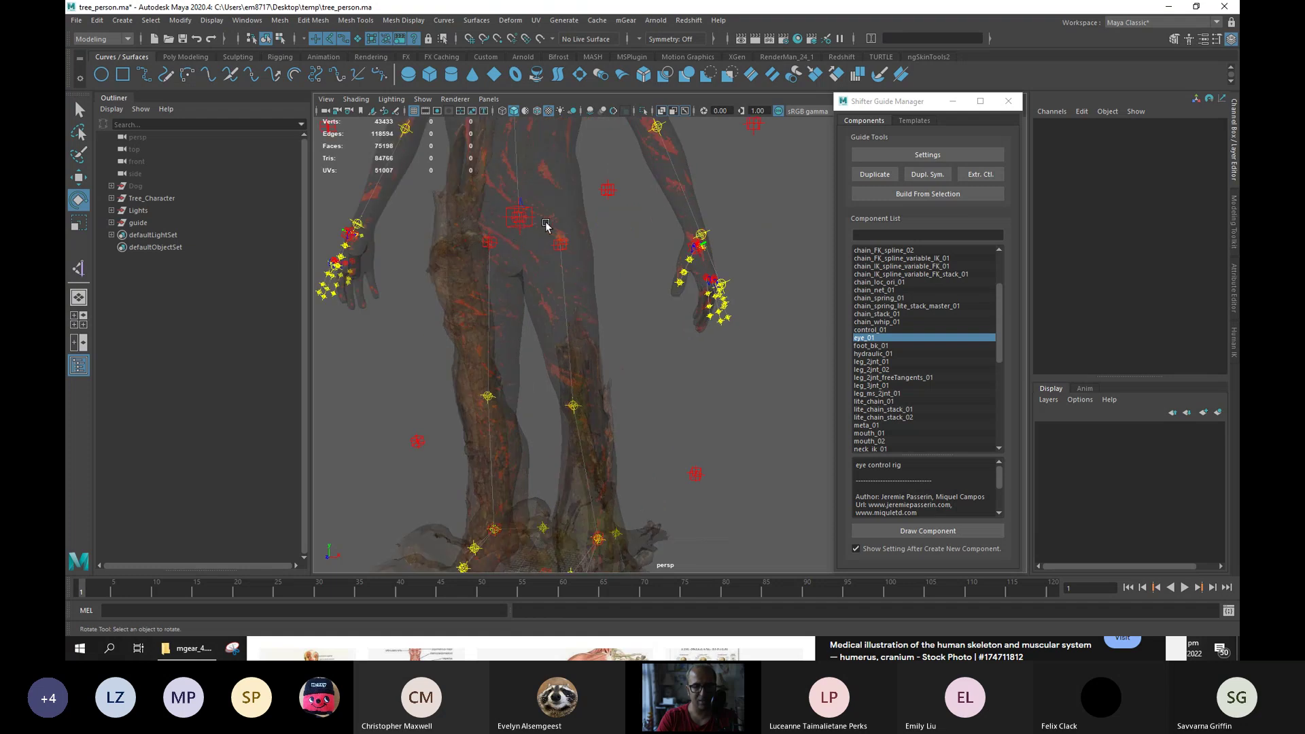
{"action": "scroll", "coordinate": [540, 229], "scroll_direction": "down", "scroll_amount": 4}
{"action": "scroll", "coordinate": [514, 297], "scroll_direction": "up", "scroll_amount": 3}
{"action": "left_click_drag", "start_coordinate": [514, 297], "coordinate": [643, 382], "text": "alt"}
{"action": "left_click_drag", "start_coordinate": [691, 201], "coordinate": [598, 232], "text": "alt"}
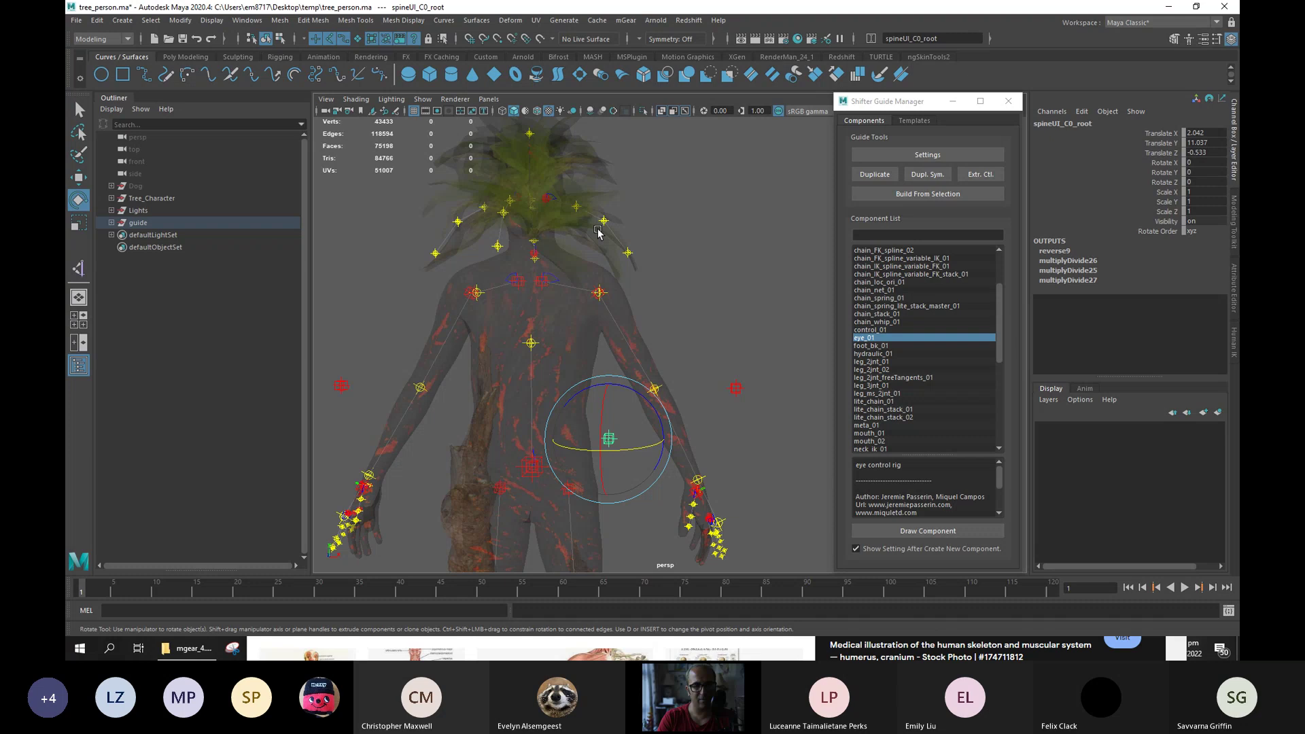
{"action": "left_click", "coordinate": [544, 202]}
{"action": "left_click", "coordinate": [927, 155]}
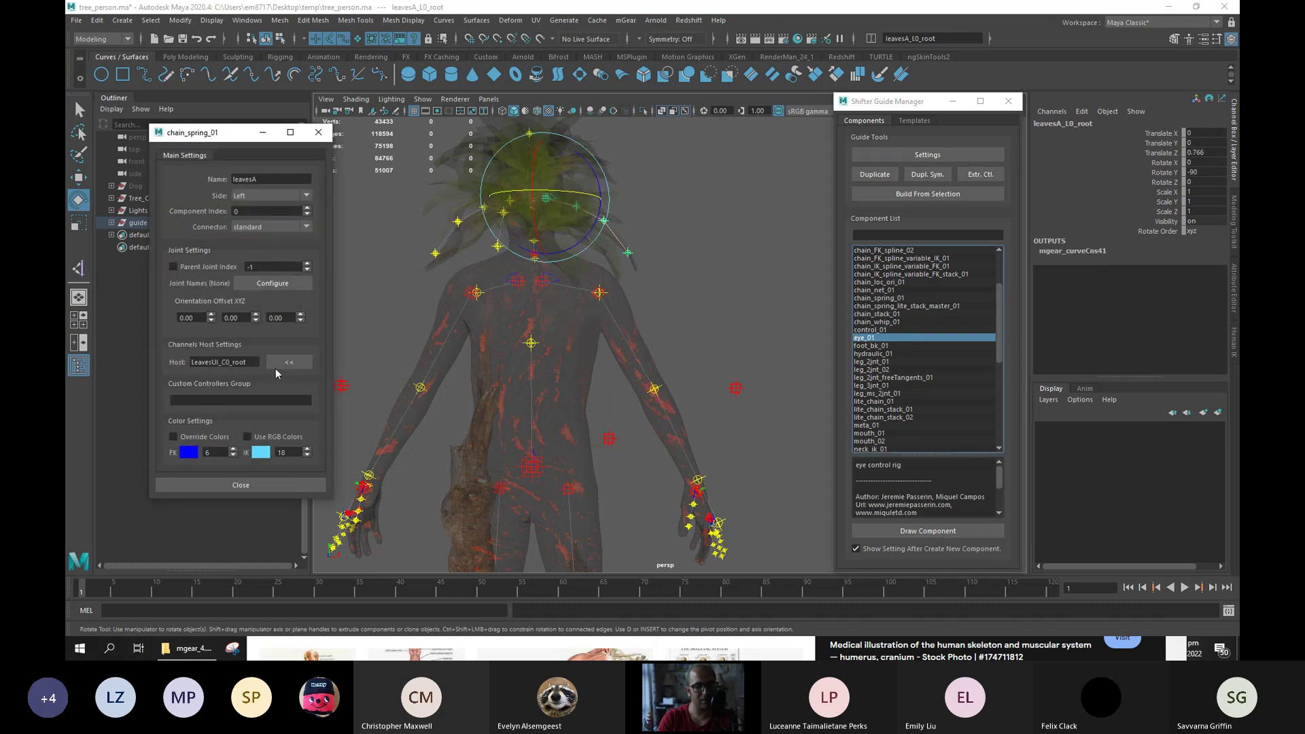
{"action": "left_click", "coordinate": [608, 440]}
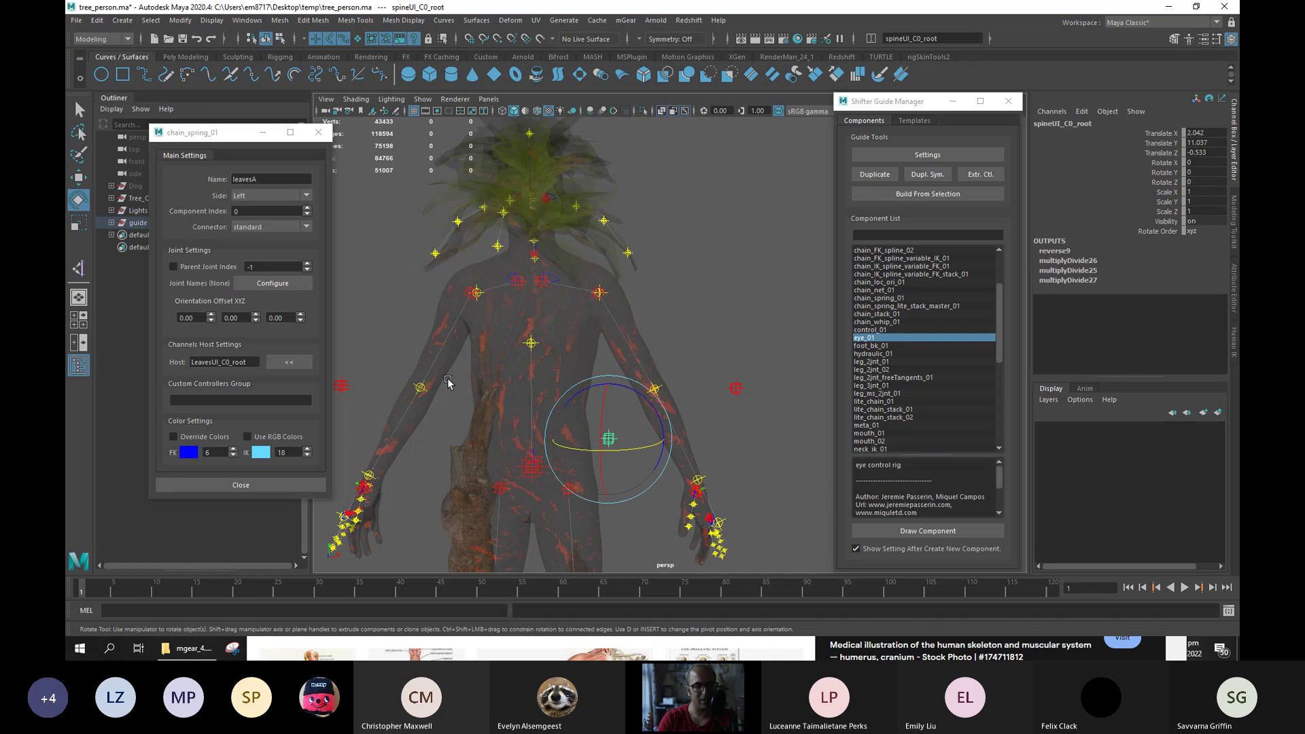
{"action": "left_click", "coordinate": [289, 361]}
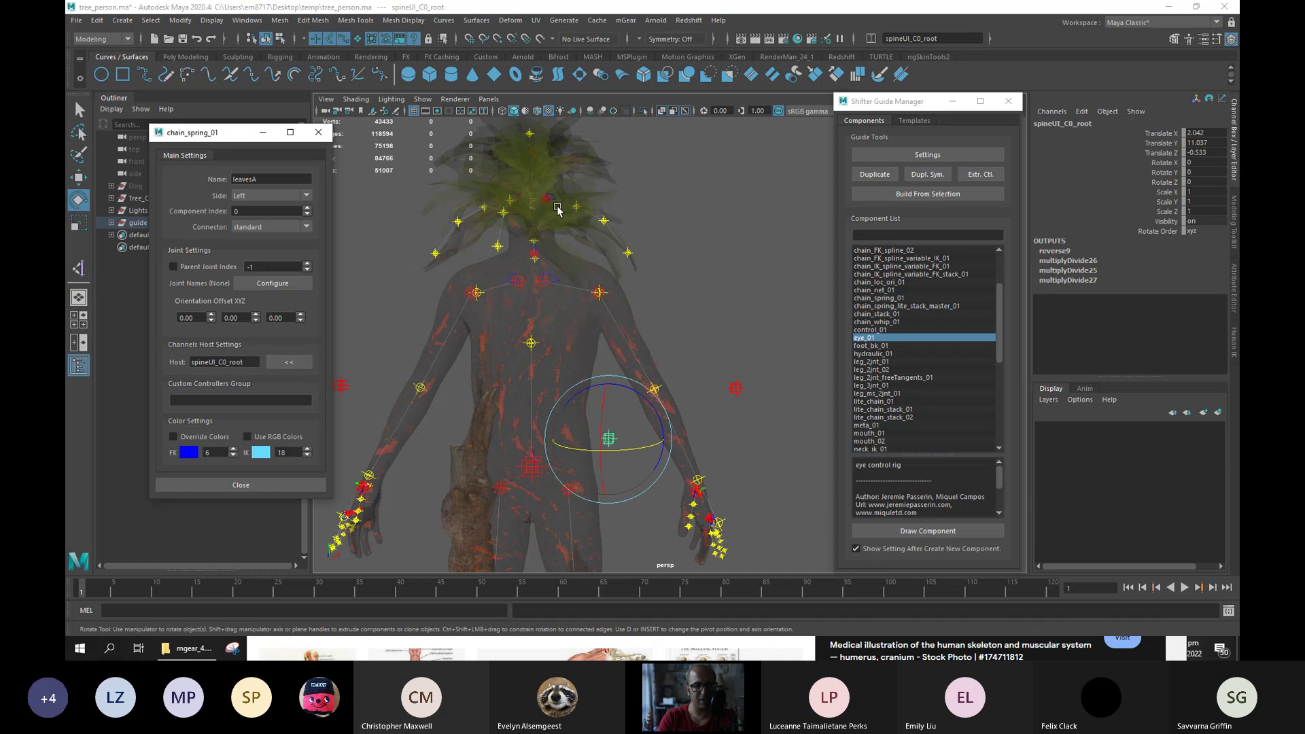
Set leavesA_L1_root as the channels host in the open settings of the original left leavesA chain.
{"action": "scroll", "coordinate": [531, 215], "scroll_direction": "up", "scroll_amount": 3}
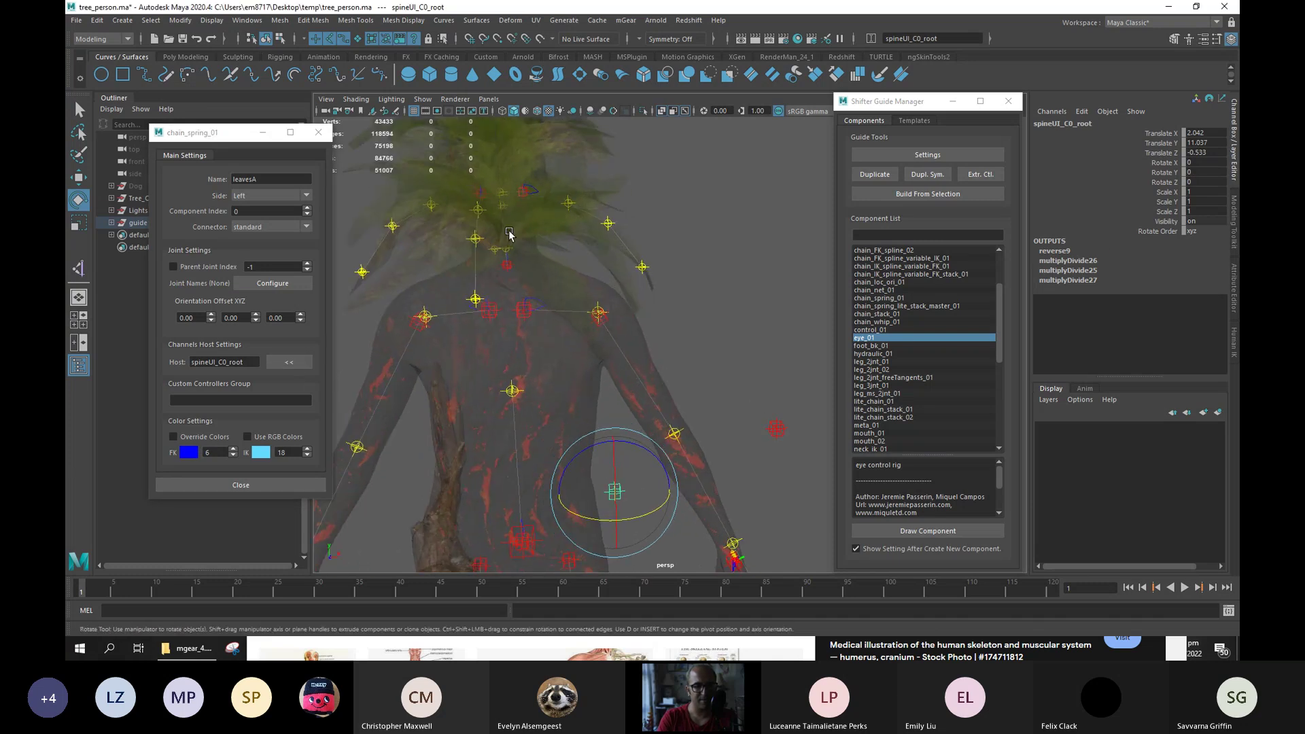
{"action": "left_click", "coordinate": [478, 201]}
{"action": "left_click_drag", "start_coordinate": [478, 201], "coordinate": [564, 217], "text": "alt"}
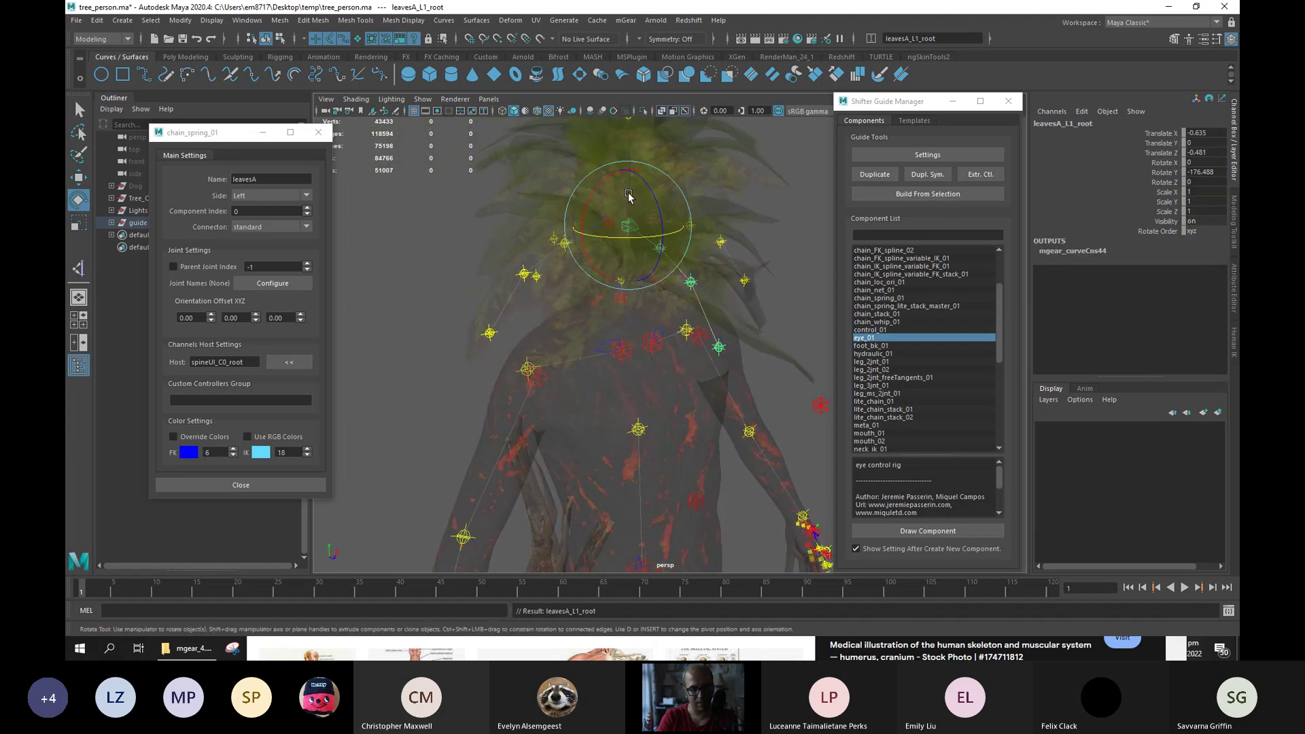
{"action": "key", "text": "q"}
{"action": "left_click", "coordinate": [612, 230]}
{"action": "right_click_drag", "start_coordinate": [612, 230], "coordinate": [560, 272], "text": "alt"}
{"action": "left_click_drag", "start_coordinate": [560, 272], "coordinate": [307, 351], "text": "alt"}
{"action": "left_click", "coordinate": [578, 239]}
{"action": "left_click", "coordinate": [289, 362]}
{"action": "left_click_drag", "start_coordinate": [627, 287], "coordinate": [579, 251], "text": "alt"}
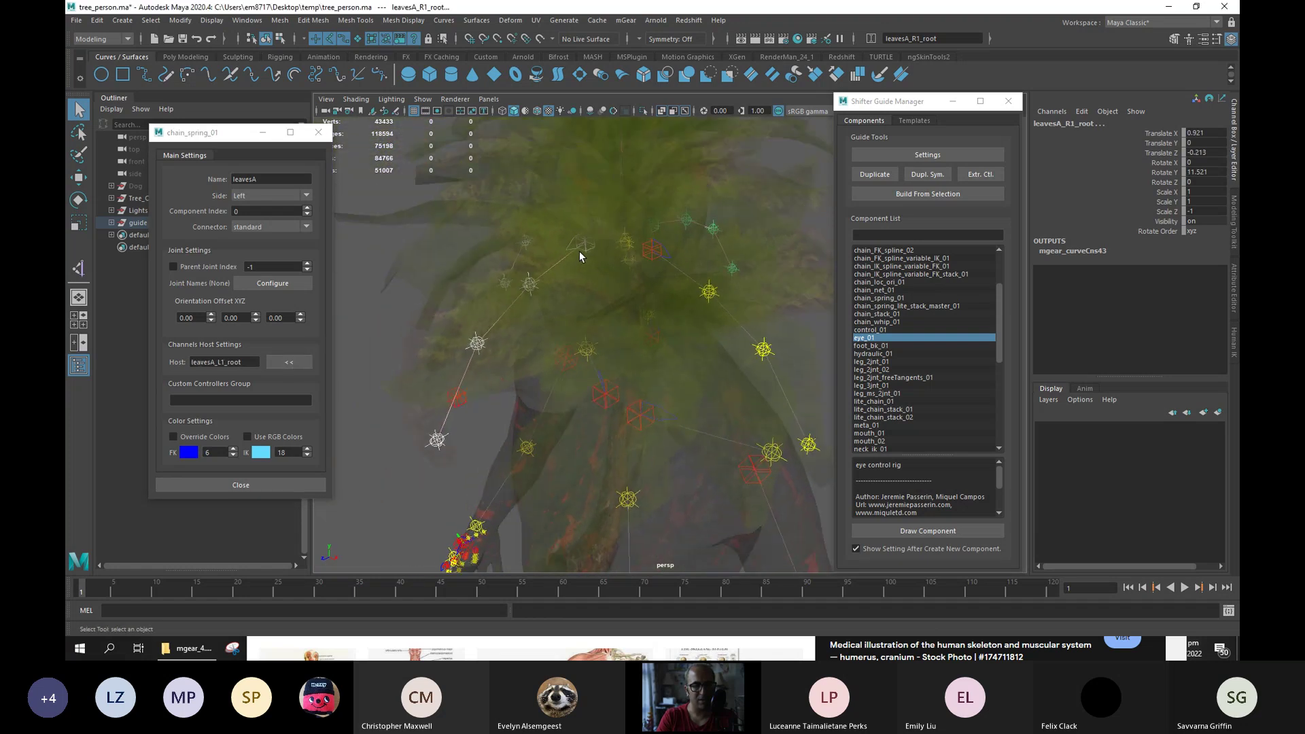
Set spineUI_C0_root as the channels host of the duplicated left leavesA chain with index 1.
{"action": "left_click", "coordinate": [951, 162]}
{"action": "left_click", "coordinate": [289, 365]}
{"action": "left_click", "coordinate": [289, 365]}
{"action": "scroll", "coordinate": [587, 282], "scroll_direction": "down", "scroll_amount": 10}
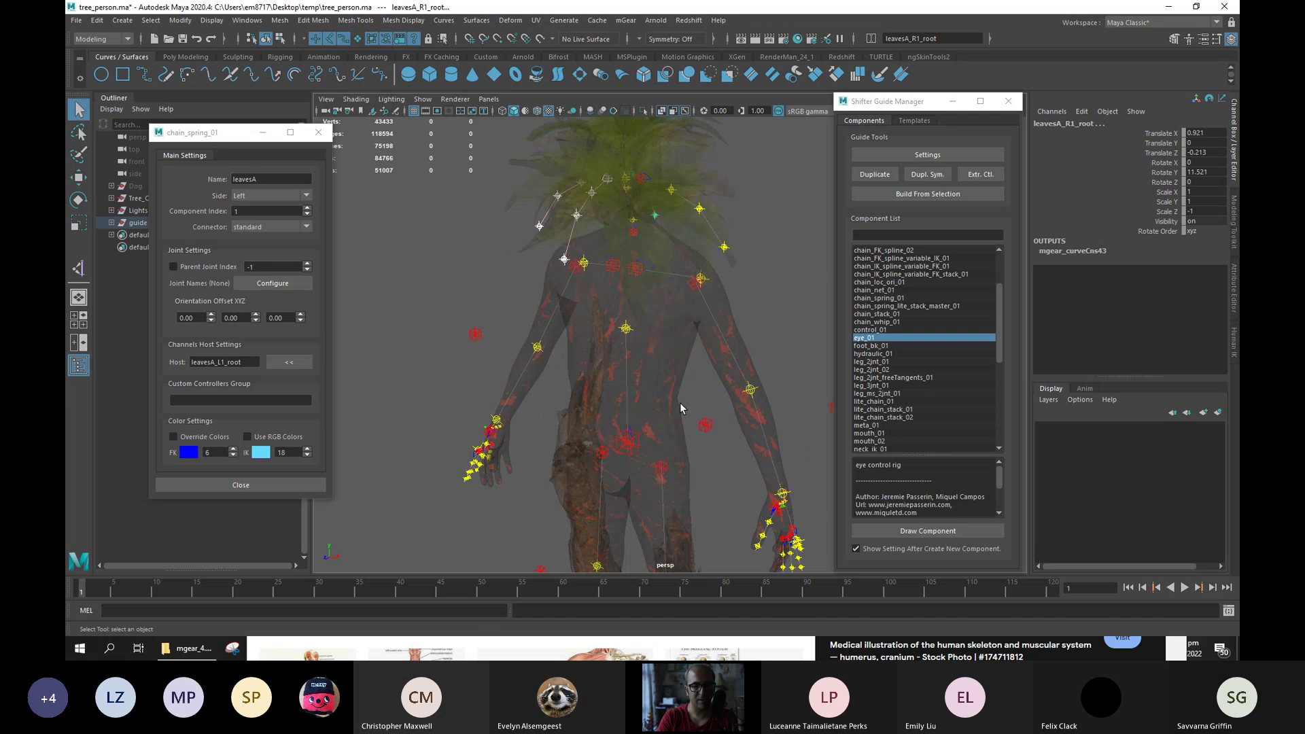
{"action": "left_click", "coordinate": [706, 428]}
{"action": "left_click", "coordinate": [289, 361]}
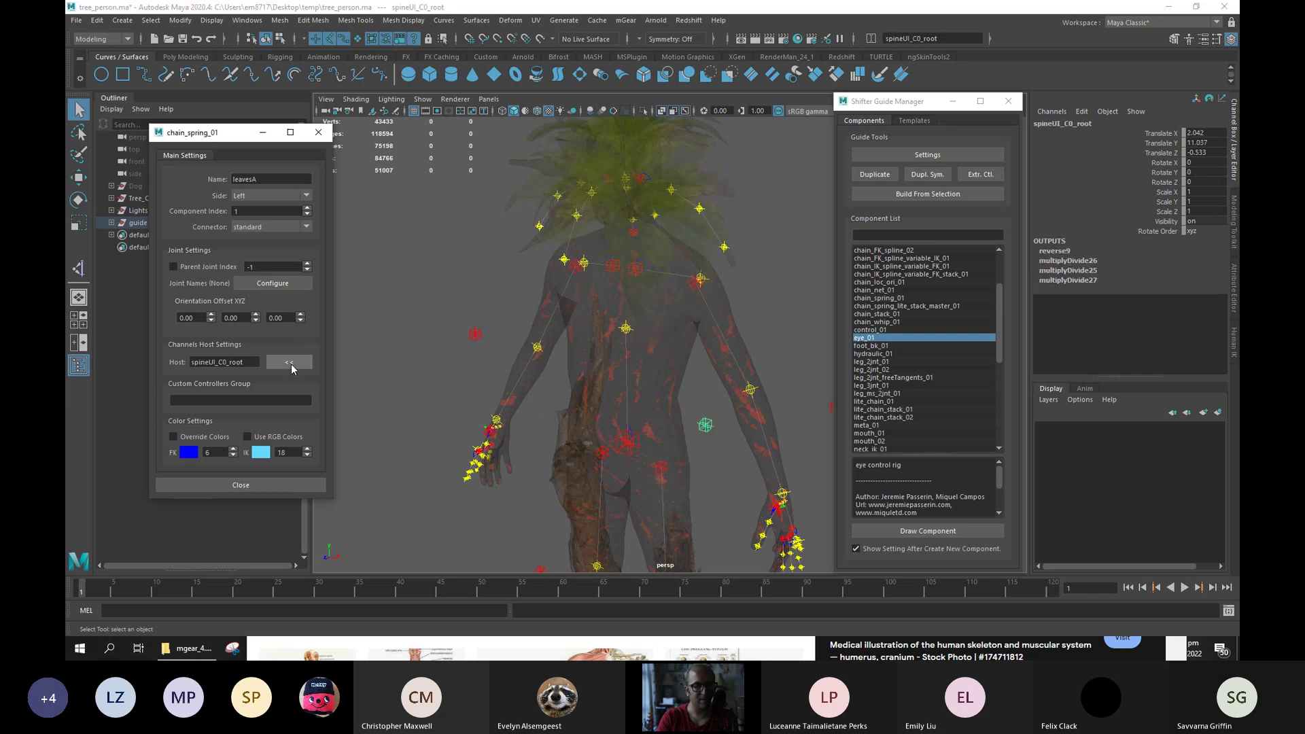
{"action": "left_click_drag", "start_coordinate": [239, 134], "coordinate": [296, 136]}
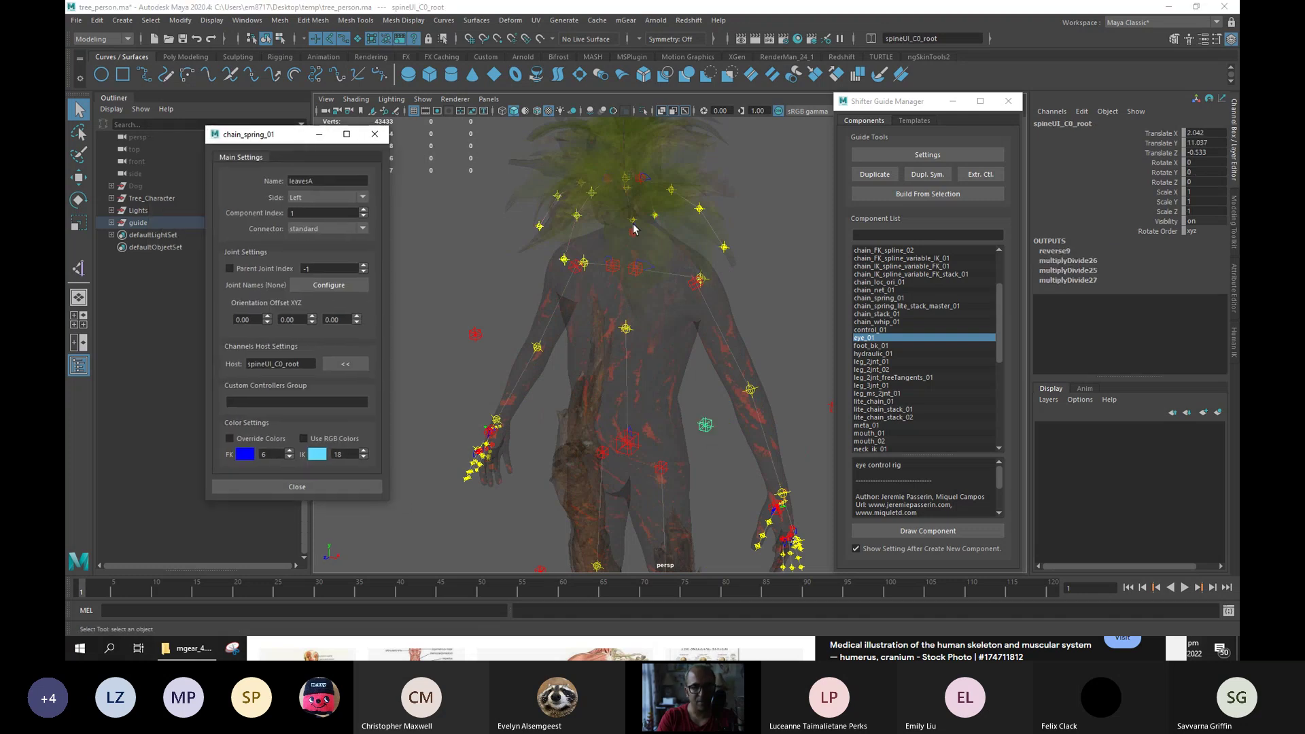
Reopen the settings of leavesA_L0_root and replace its channels host with spineUI_C0_root.
{"action": "scroll", "coordinate": [633, 255], "scroll_direction": "up", "scroll_amount": 3}
{"action": "middle_click_drag", "start_coordinate": [633, 255], "coordinate": [630, 324], "text": "alt"}
{"action": "left_click", "coordinate": [596, 204]}
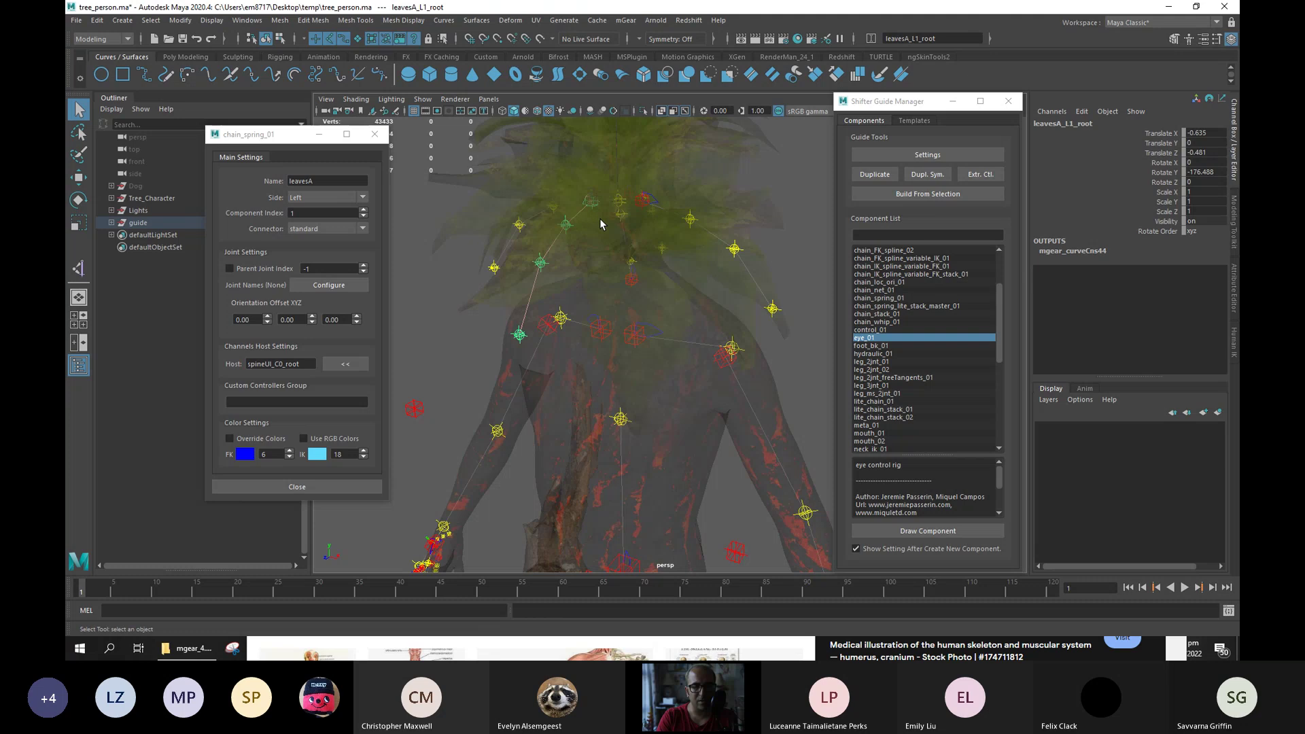
{"action": "left_click", "coordinate": [647, 205]}
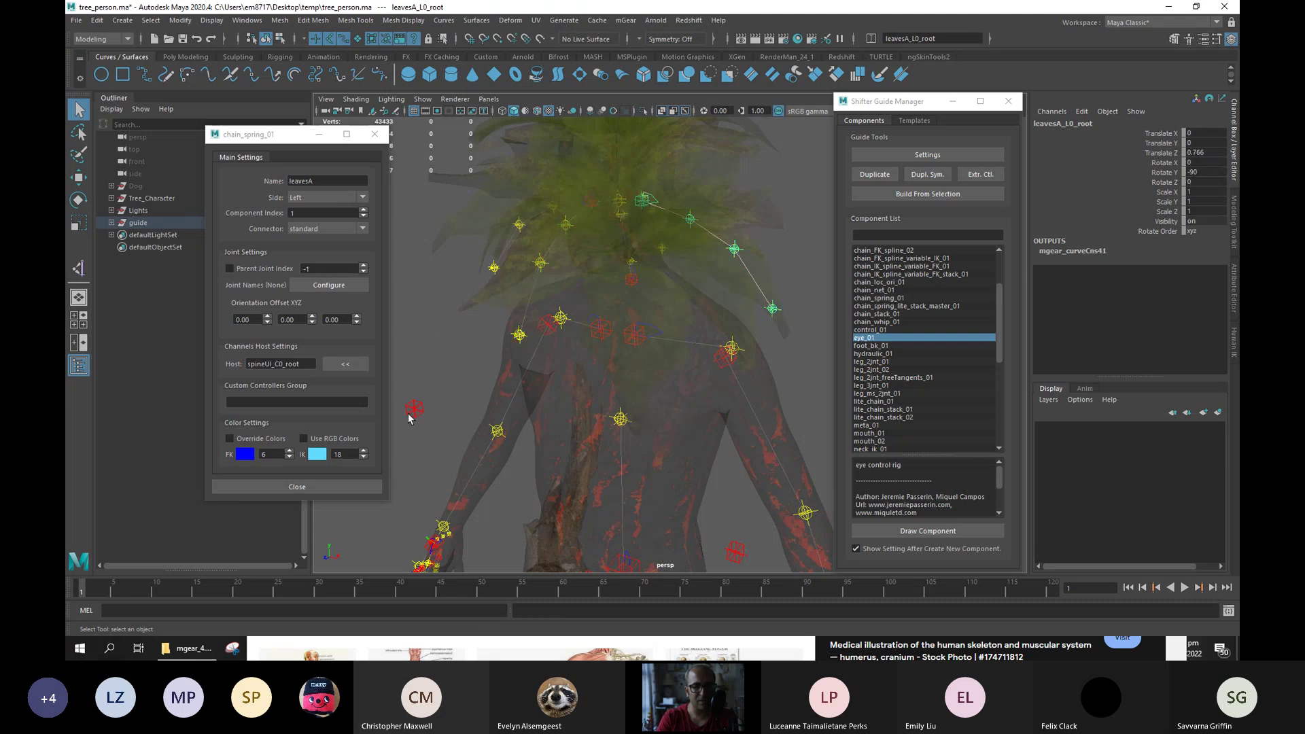
{"action": "left_click", "coordinate": [928, 155]}
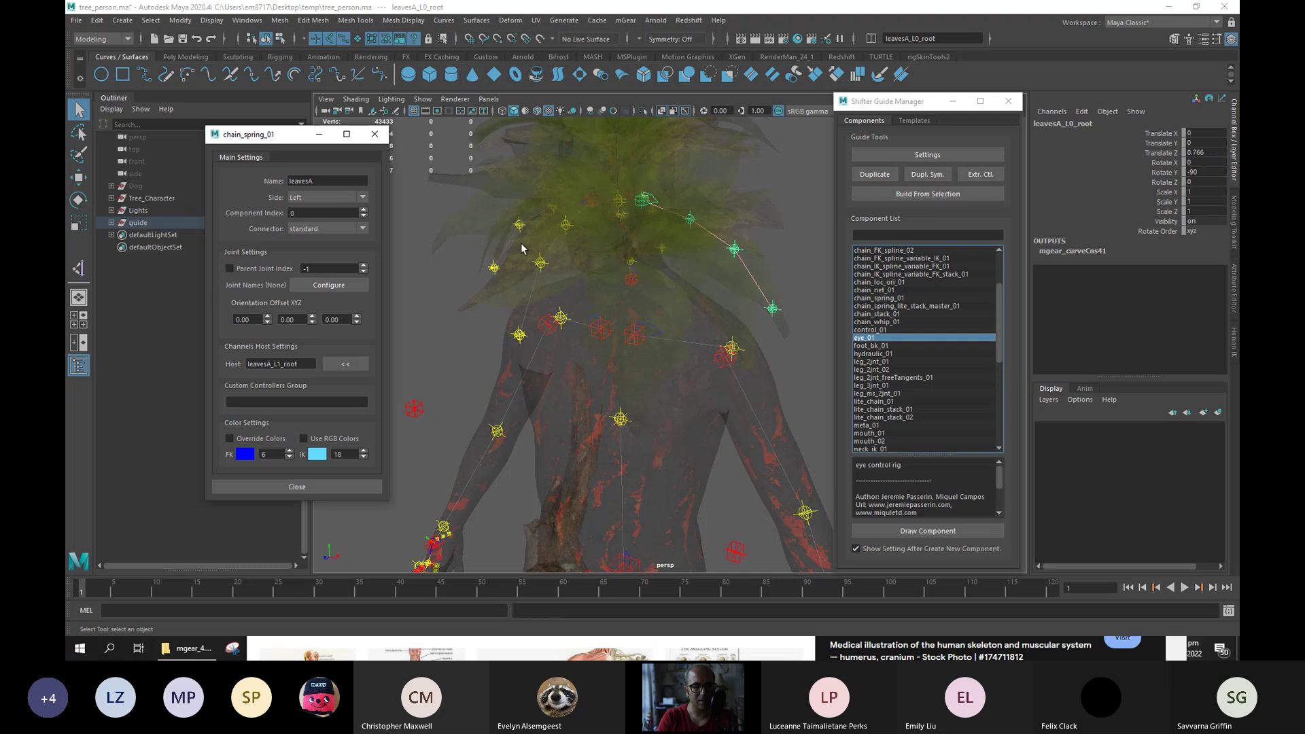
{"action": "left_click_drag", "start_coordinate": [451, 381], "coordinate": [598, 204], "text": "alt"}
{"action": "left_click", "coordinate": [700, 495]}
{"action": "left_click", "coordinate": [345, 363]}
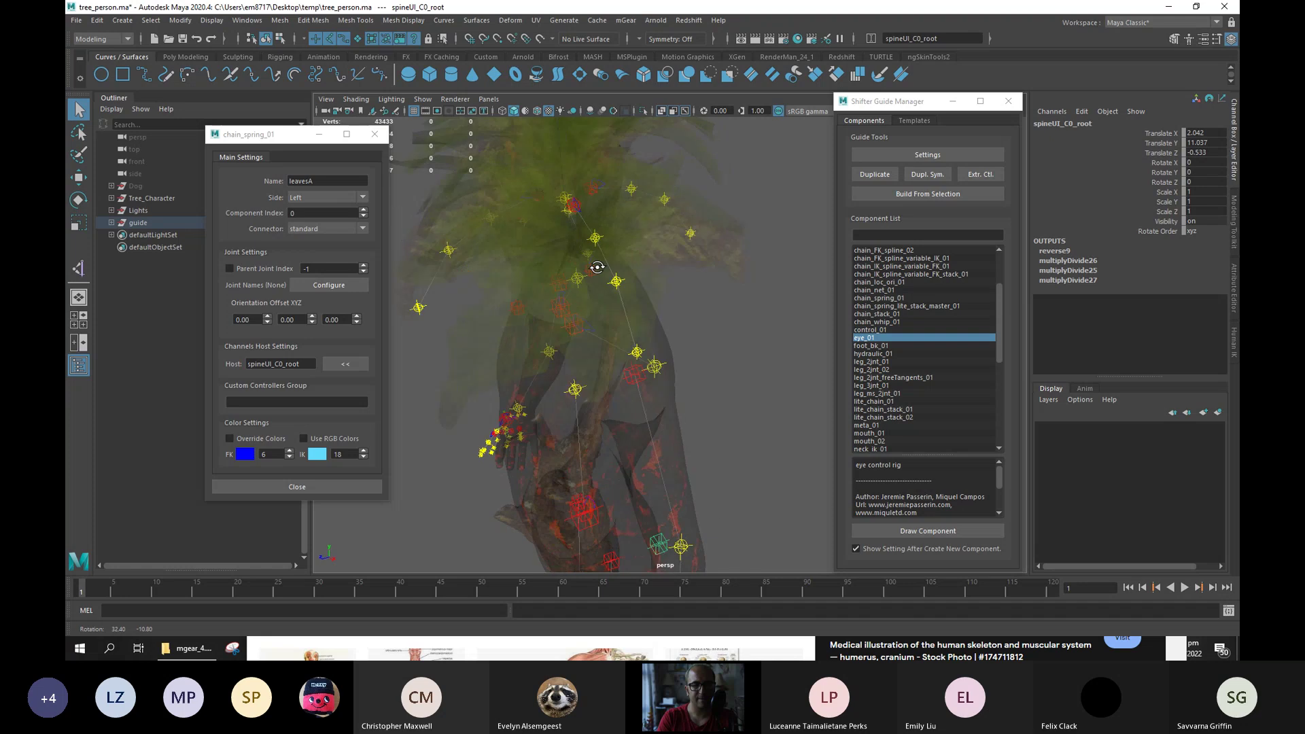
Set spineUI_C0_root as the channels host of the right leavesA chain with index 1.
{"action": "left_click", "coordinate": [596, 196]}
{"action": "left_click_drag", "start_coordinate": [637, 284], "coordinate": [680, 269], "text": "alt"}
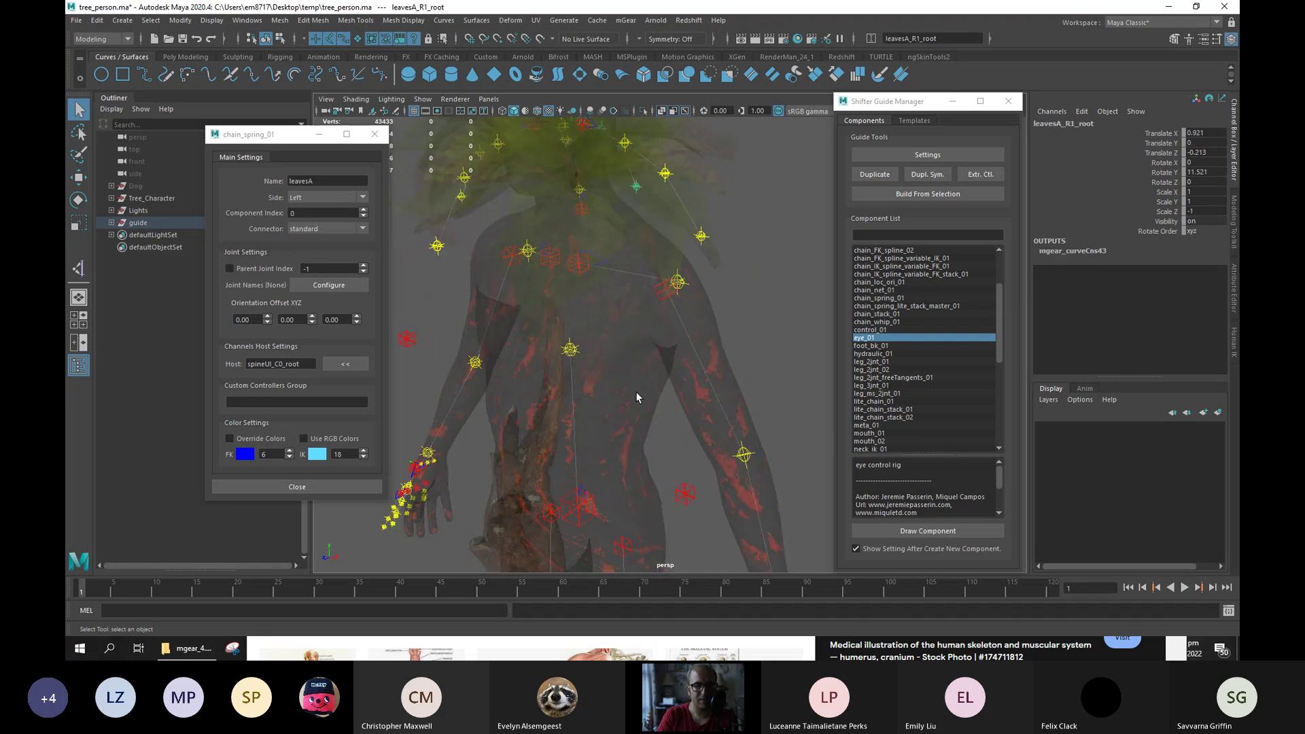
{"action": "left_click", "coordinate": [979, 173]}
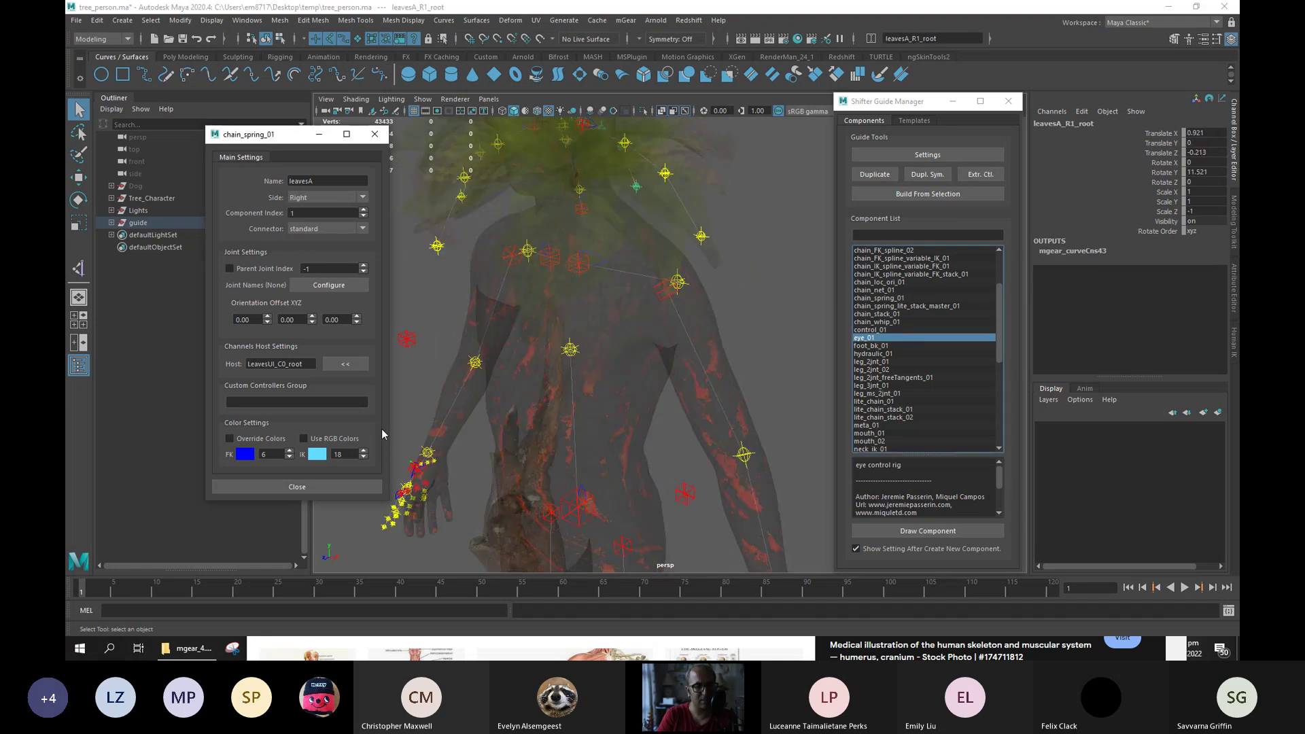
{"action": "left_click", "coordinate": [685, 494]}
{"action": "left_click", "coordinate": [346, 364]}
Set spineUI_C0_root as the channels host of the right leavesA chain with index 0 and close its settings.
{"action": "scroll", "coordinate": [620, 343], "scroll_direction": "up", "scroll_amount": 3}
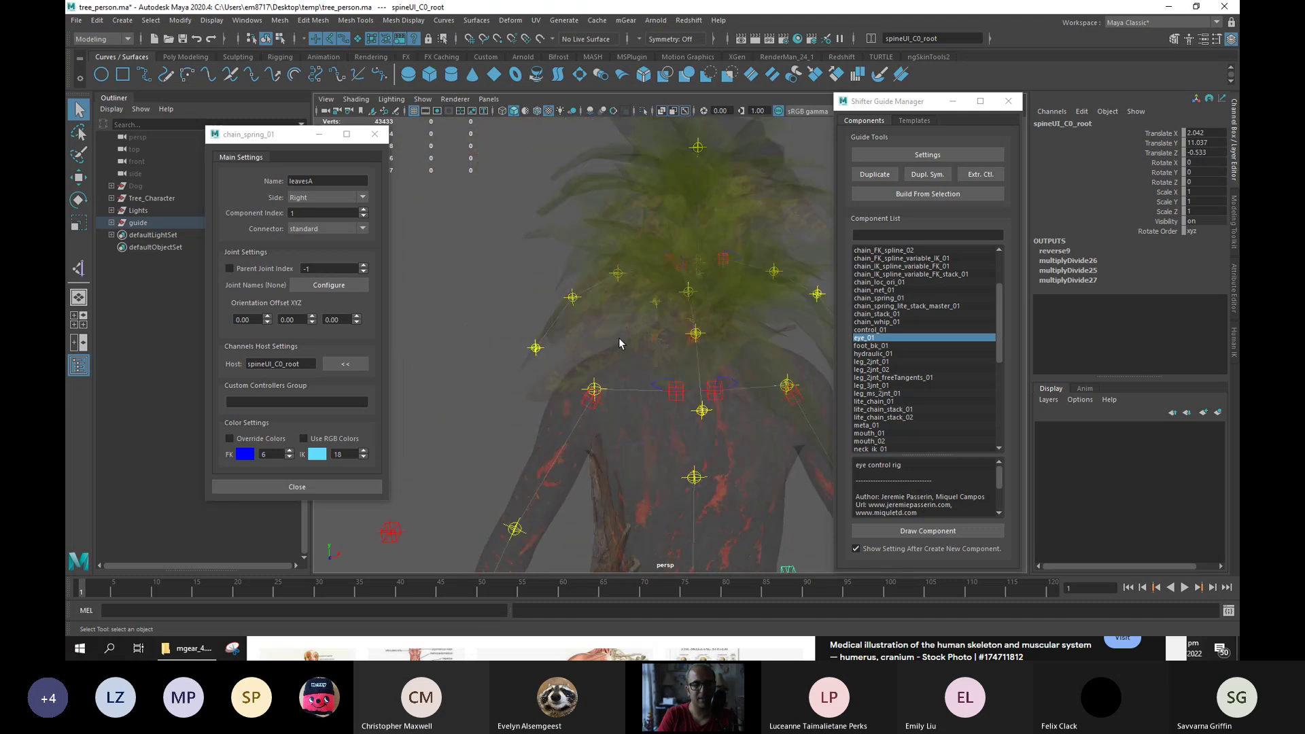
{"action": "left_click", "coordinate": [673, 260]}
{"action": "left_click", "coordinate": [960, 157]}
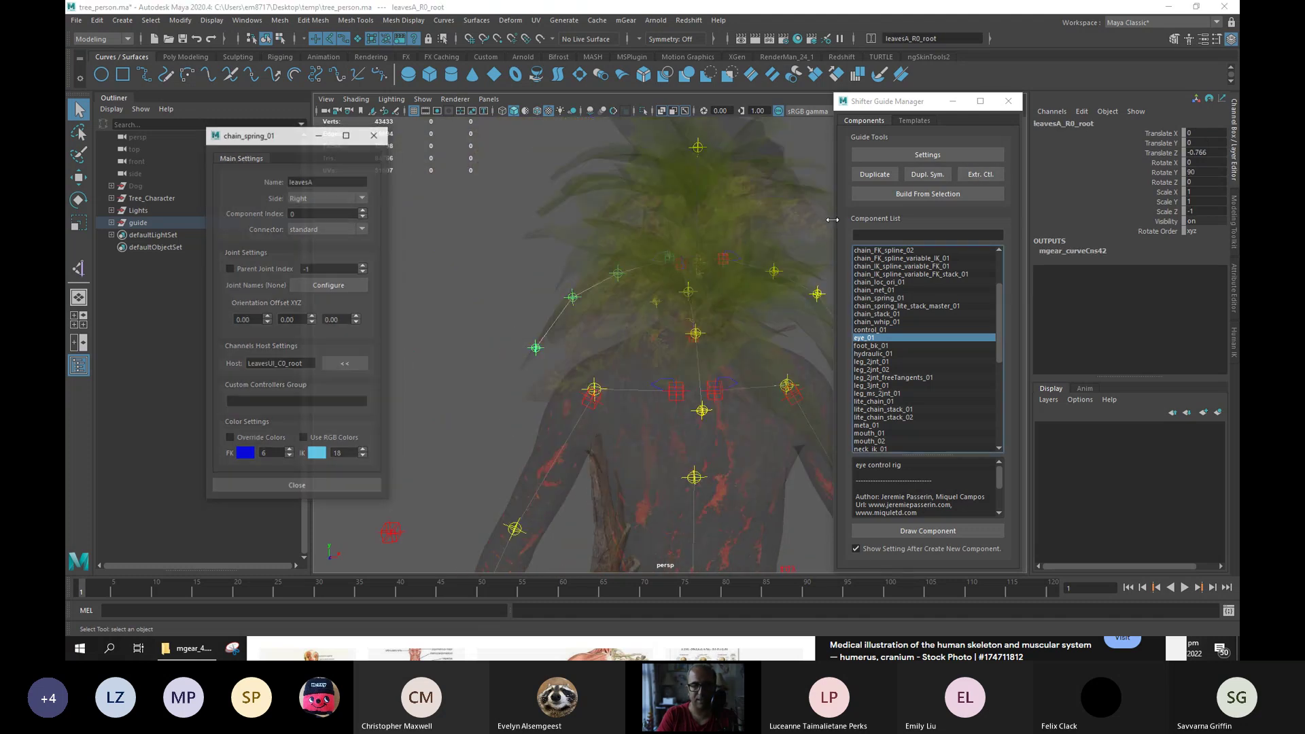
{"action": "middle_click_drag", "start_coordinate": [612, 357], "coordinate": [571, 291], "text": "alt"}
{"action": "middle_click_drag", "start_coordinate": [646, 432], "coordinate": [599, 363], "text": "alt"}
{"action": "left_click", "coordinate": [708, 457]}
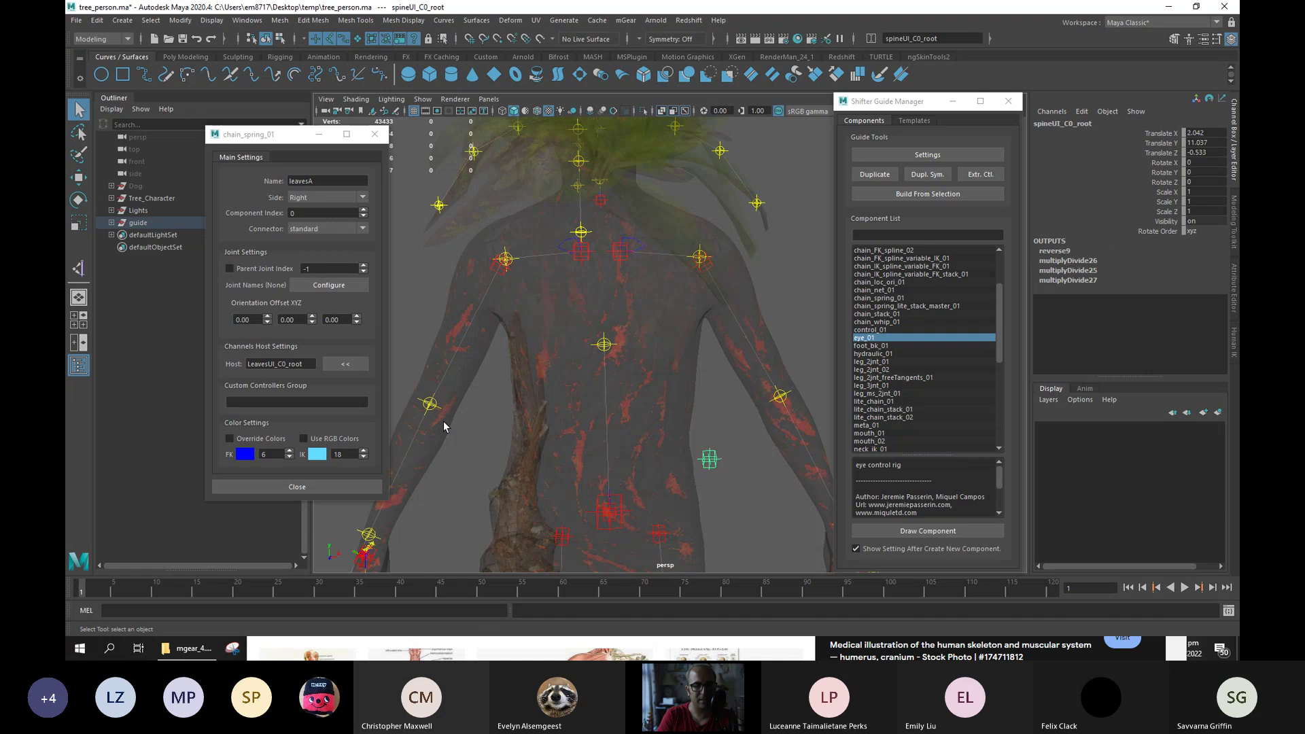
{"action": "left_click", "coordinate": [346, 364]}
{"action": "left_click", "coordinate": [315, 486]}
Check the channels host in the settings of each of the four leavesA chains.
{"action": "right_click_drag", "start_coordinate": [598, 340], "coordinate": [659, 332], "text": "alt"}
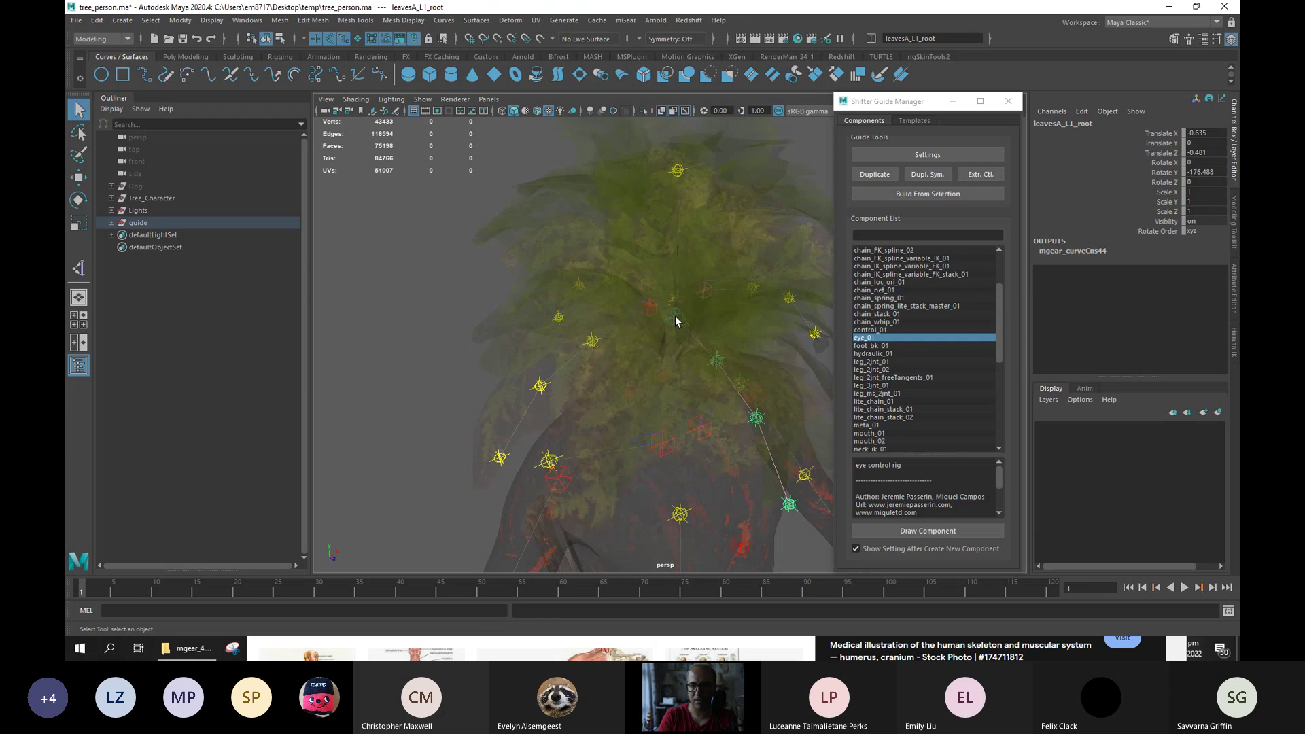
{"action": "left_click", "coordinate": [911, 155]}
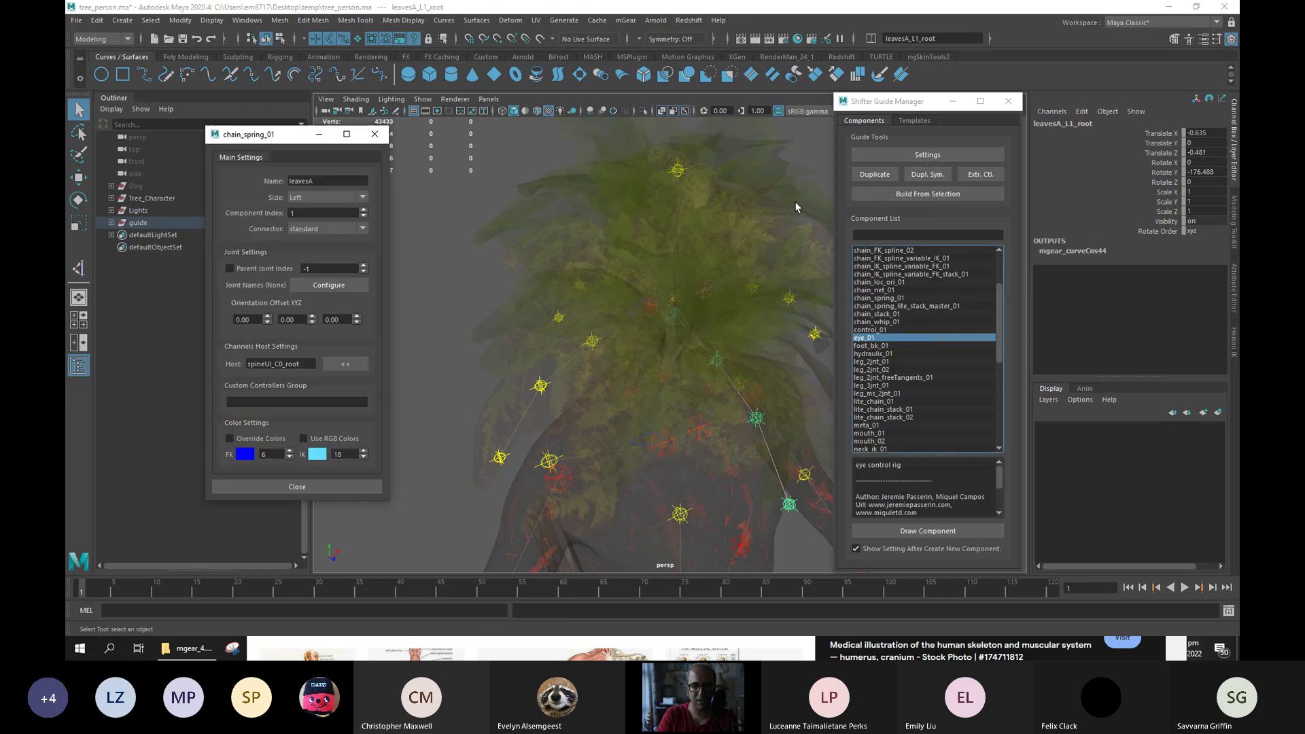
{"action": "left_click", "coordinate": [375, 134]}
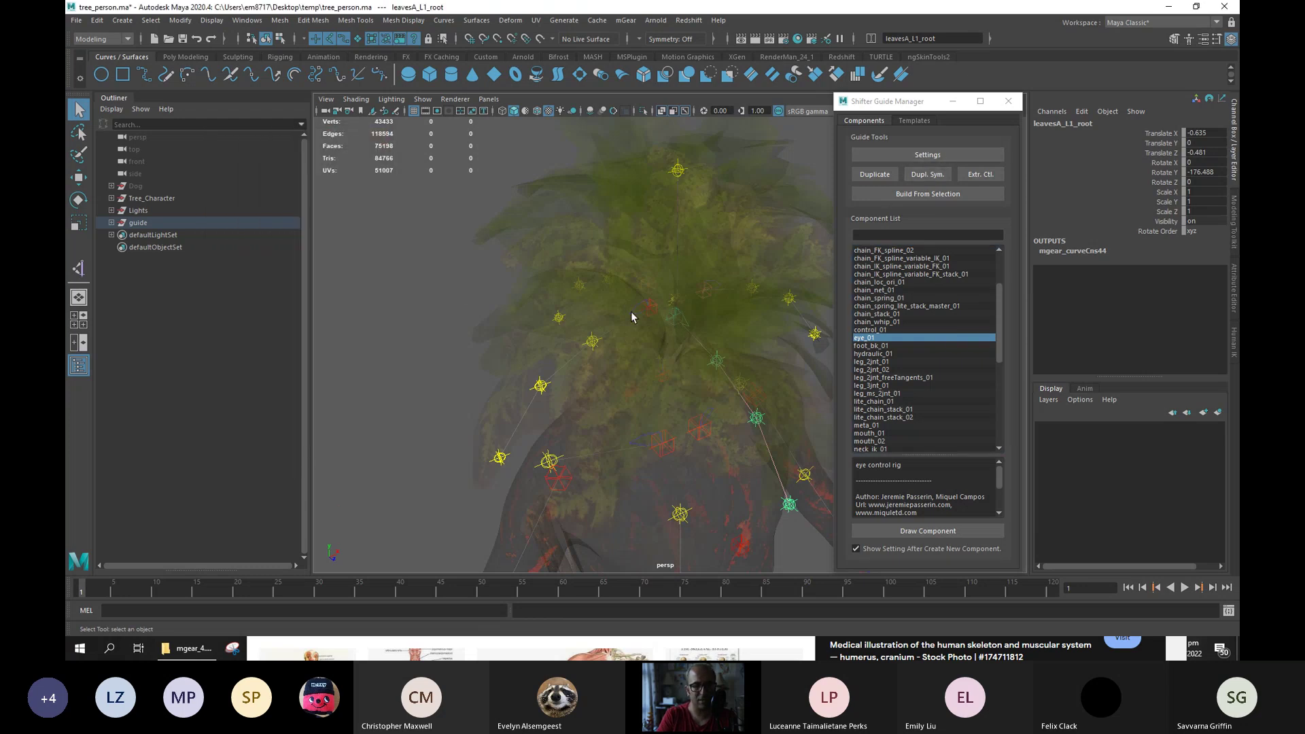
{"action": "left_click", "coordinate": [647, 312]}
{"action": "left_click", "coordinate": [928, 155]}
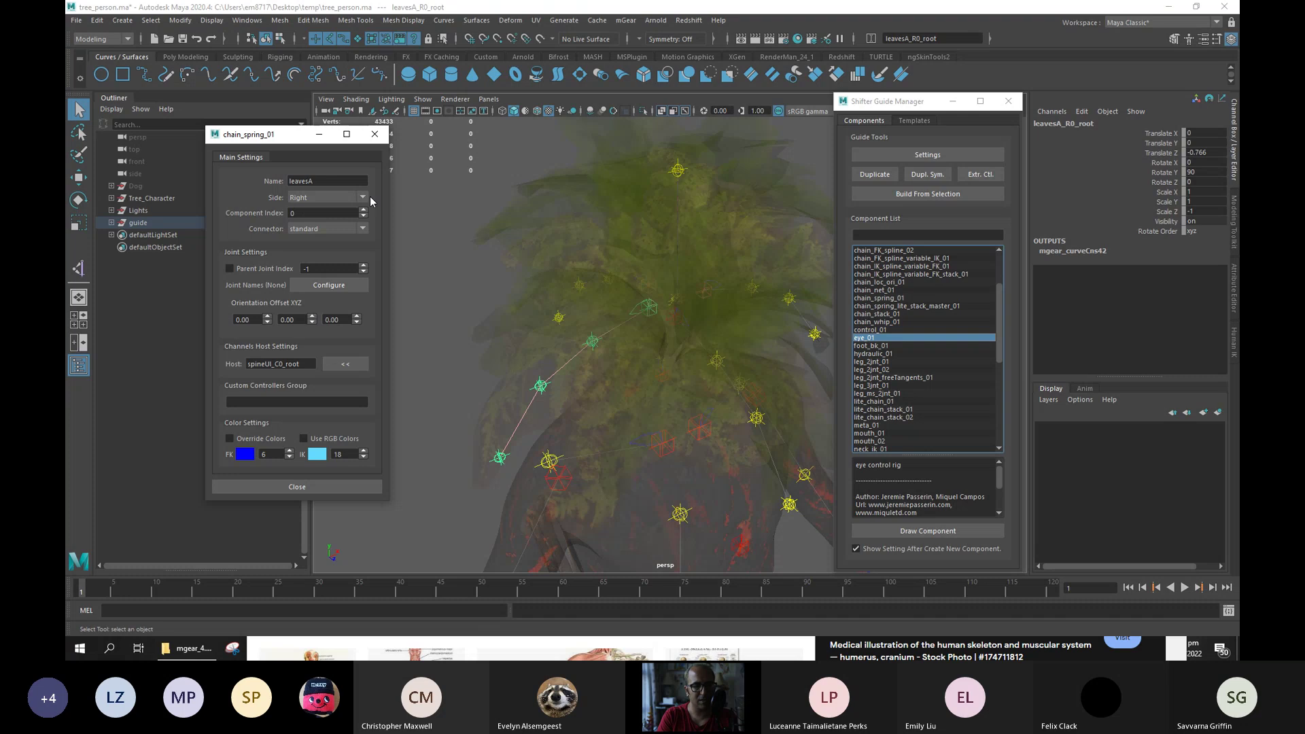
{"action": "left_click", "coordinate": [374, 135]}
{"action": "left_click_drag", "start_coordinate": [646, 267], "coordinate": [662, 271], "text": "alt"}
{"action": "left_click", "coordinate": [686, 267]}
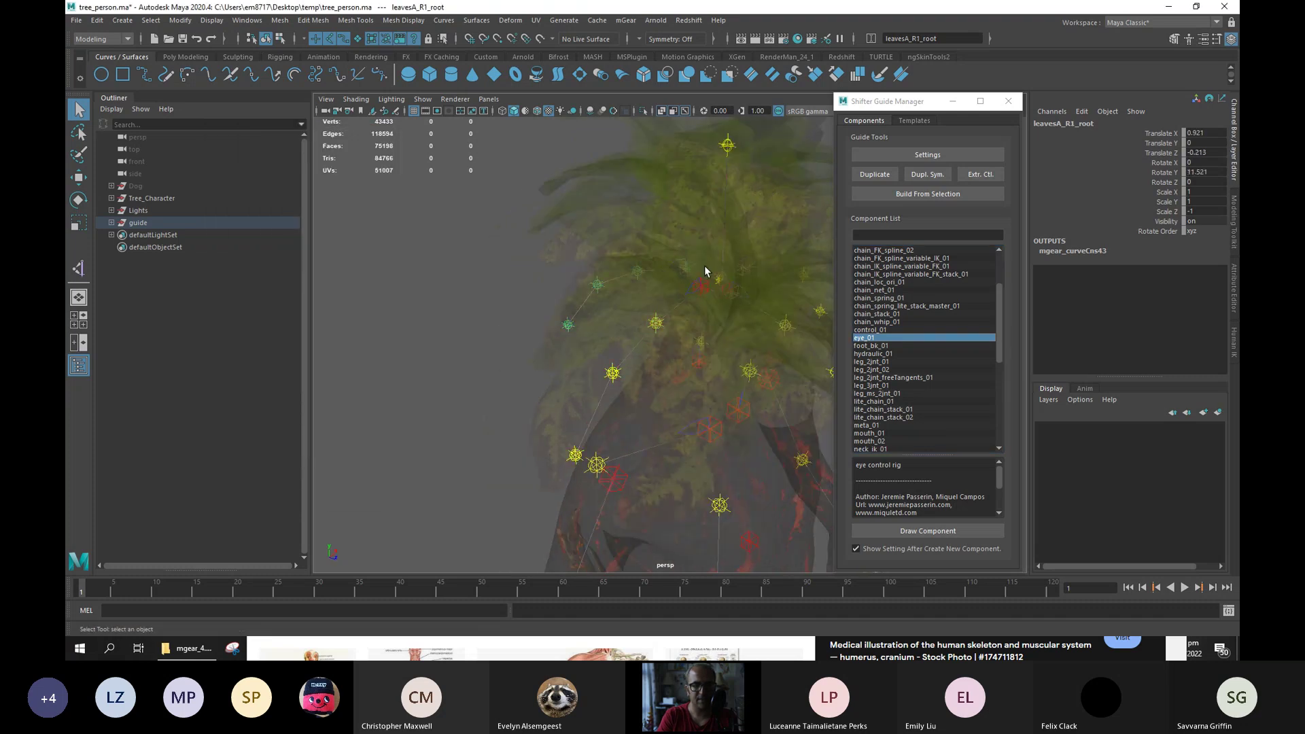
{"action": "left_click", "coordinate": [928, 154]}
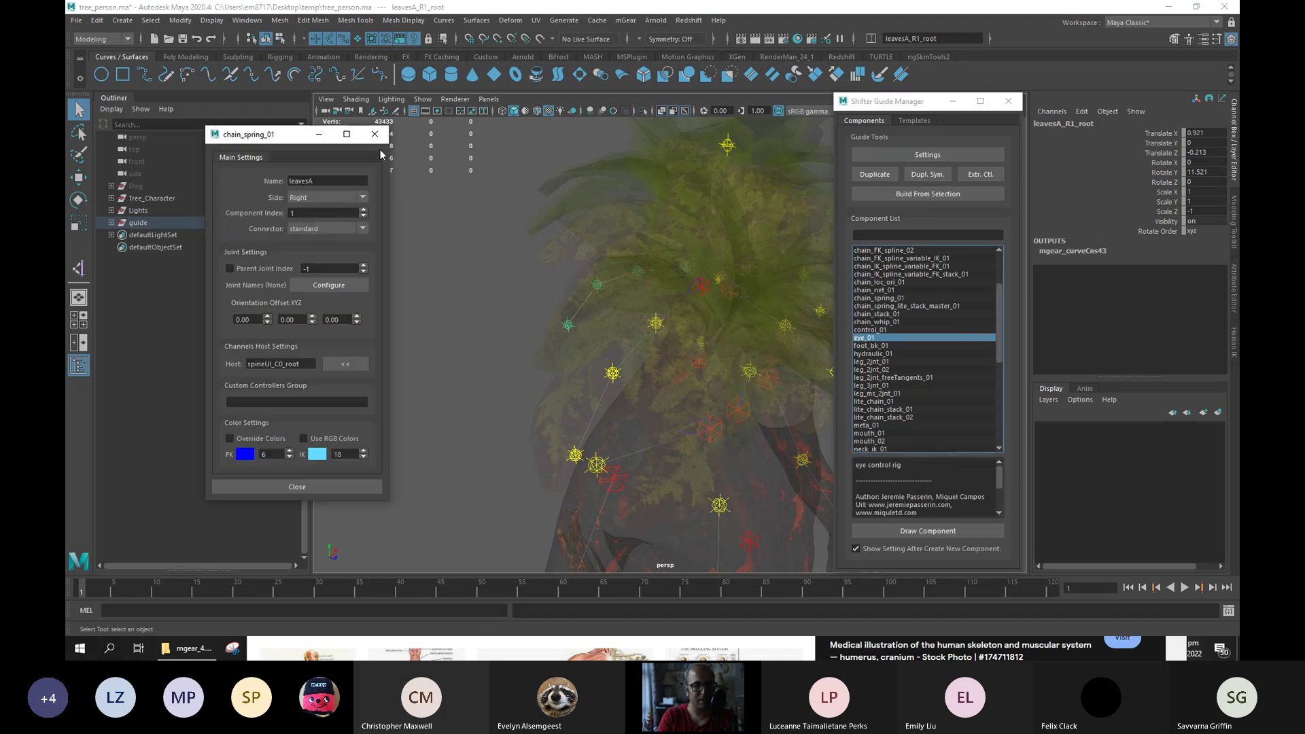
{"action": "left_click", "coordinate": [374, 134]}
{"action": "left_click_drag", "start_coordinate": [530, 259], "coordinate": [624, 259], "text": "alt"}
{"action": "left_click", "coordinate": [623, 259]}
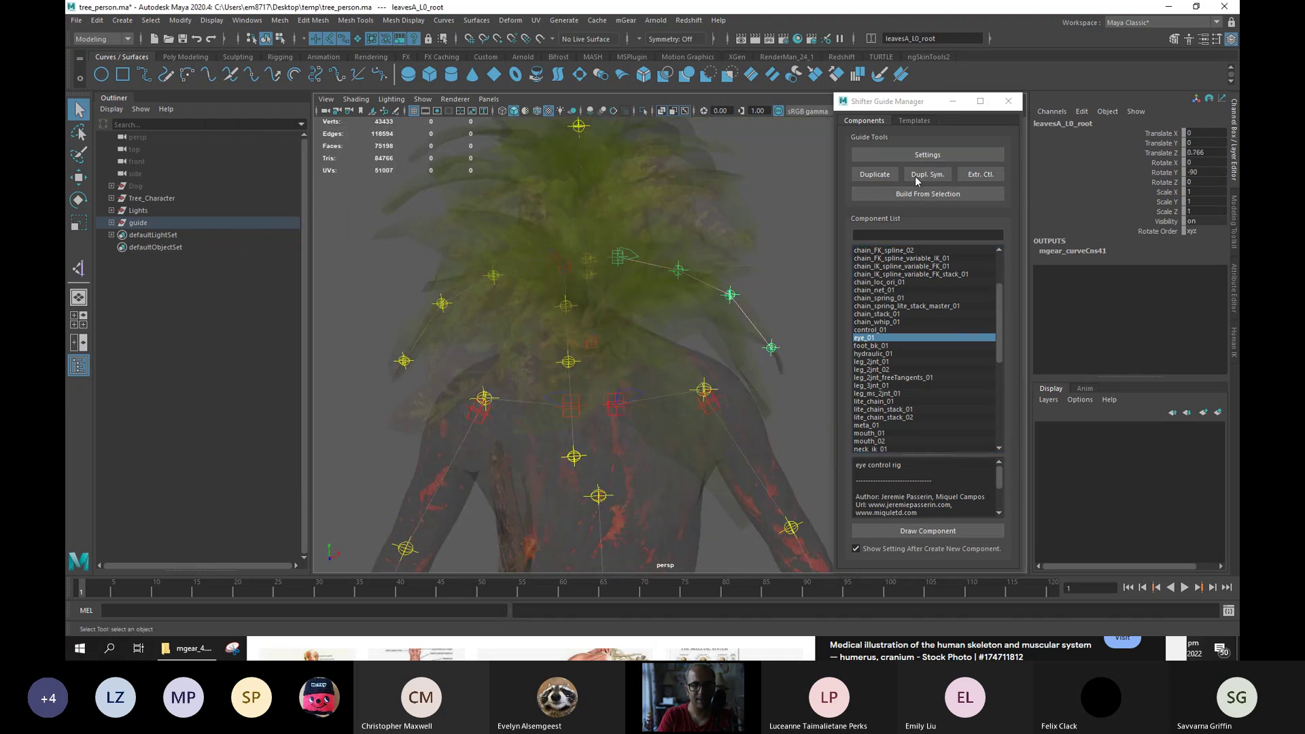
{"action": "left_click", "coordinate": [929, 153]}
{"action": "left_click", "coordinate": [374, 134]}
Build the mGear rig from the guide group and close the build log when it finishes.
{"action": "scroll", "coordinate": [476, 374], "scroll_direction": "down", "scroll_amount": 3}
{"action": "left_click", "coordinate": [163, 222]}
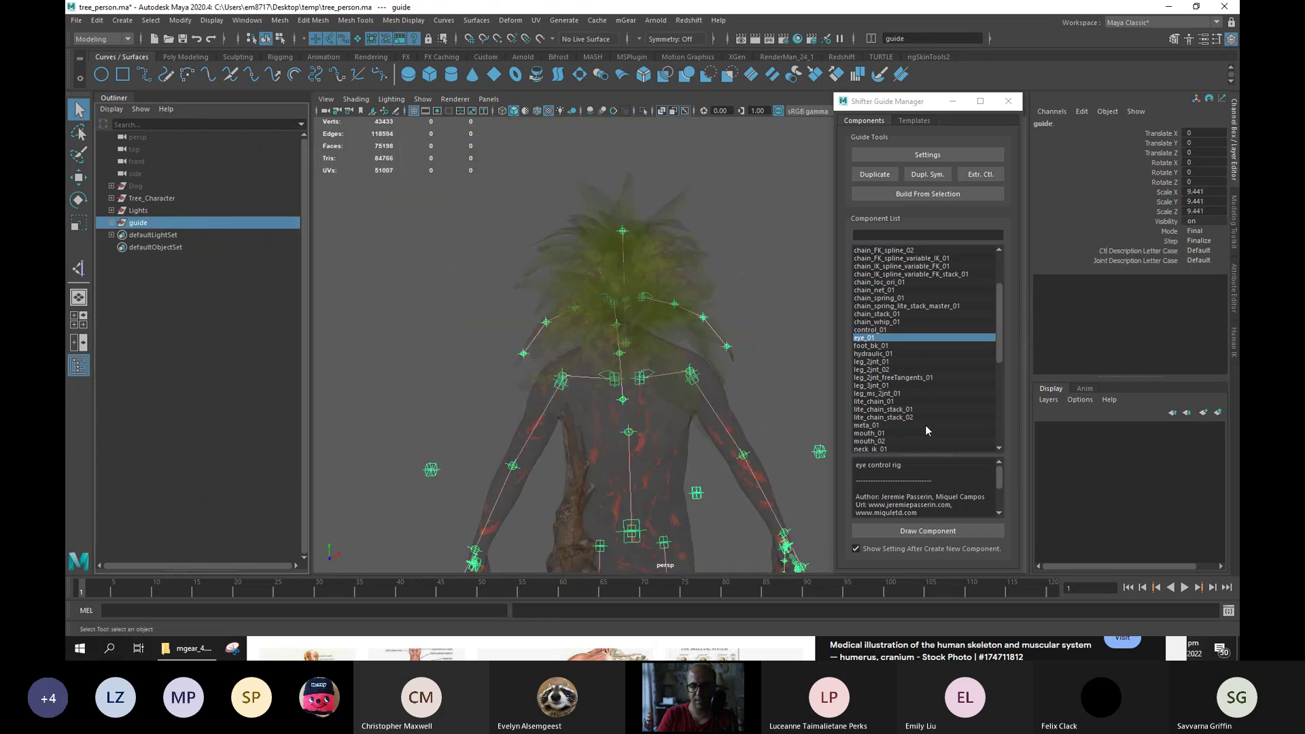
{"action": "left_click", "coordinate": [924, 197]}
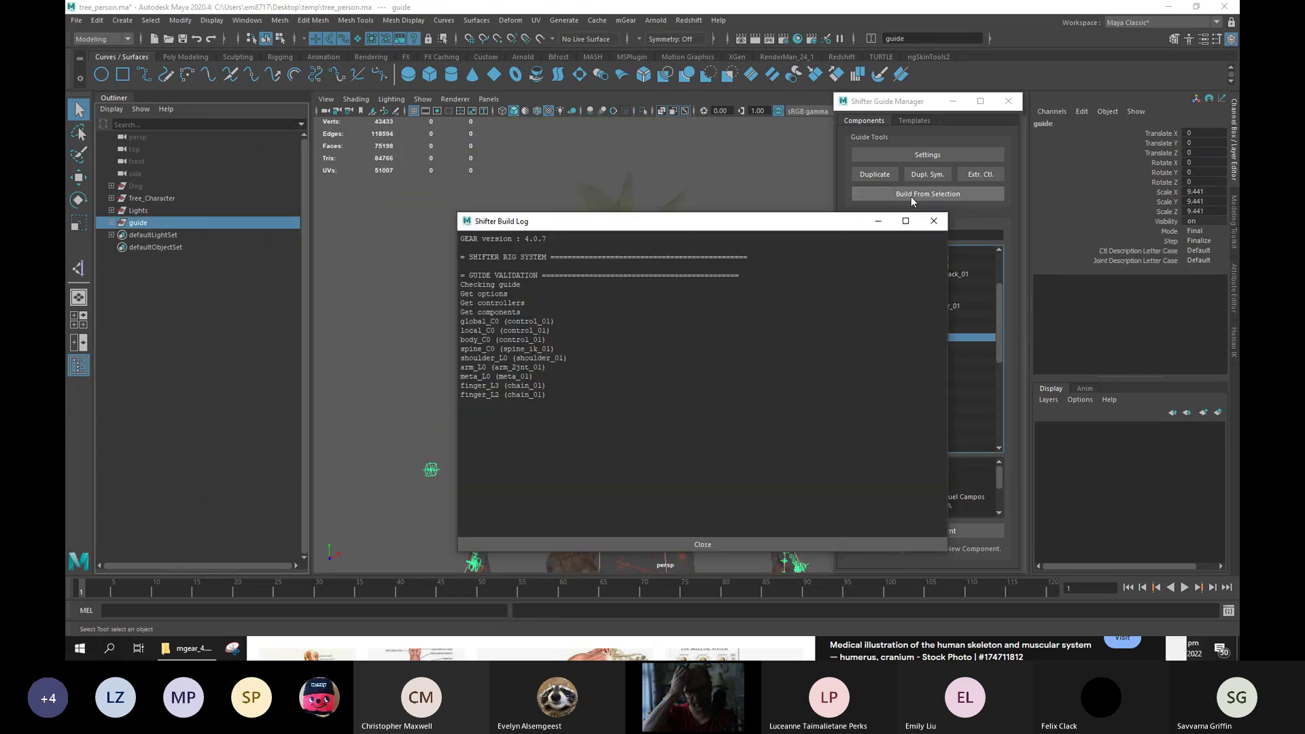
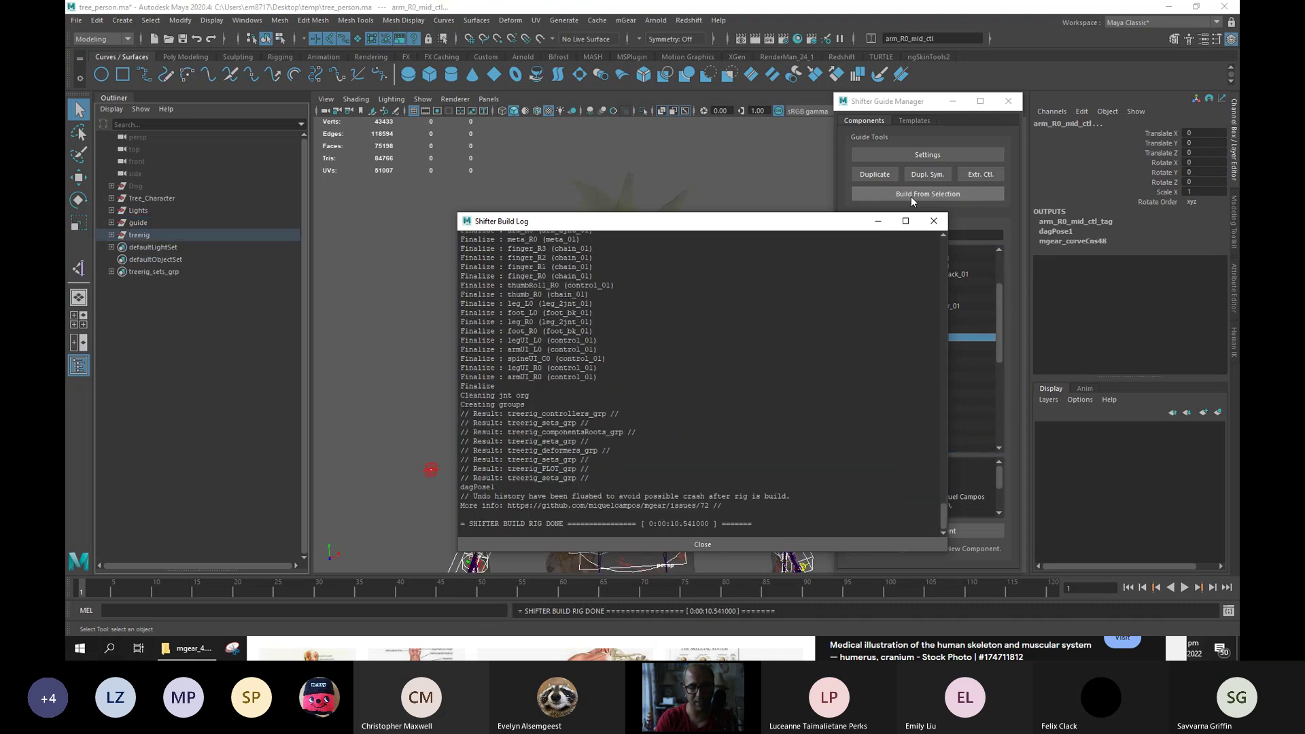
{"action": "left_click", "coordinate": [703, 544]}
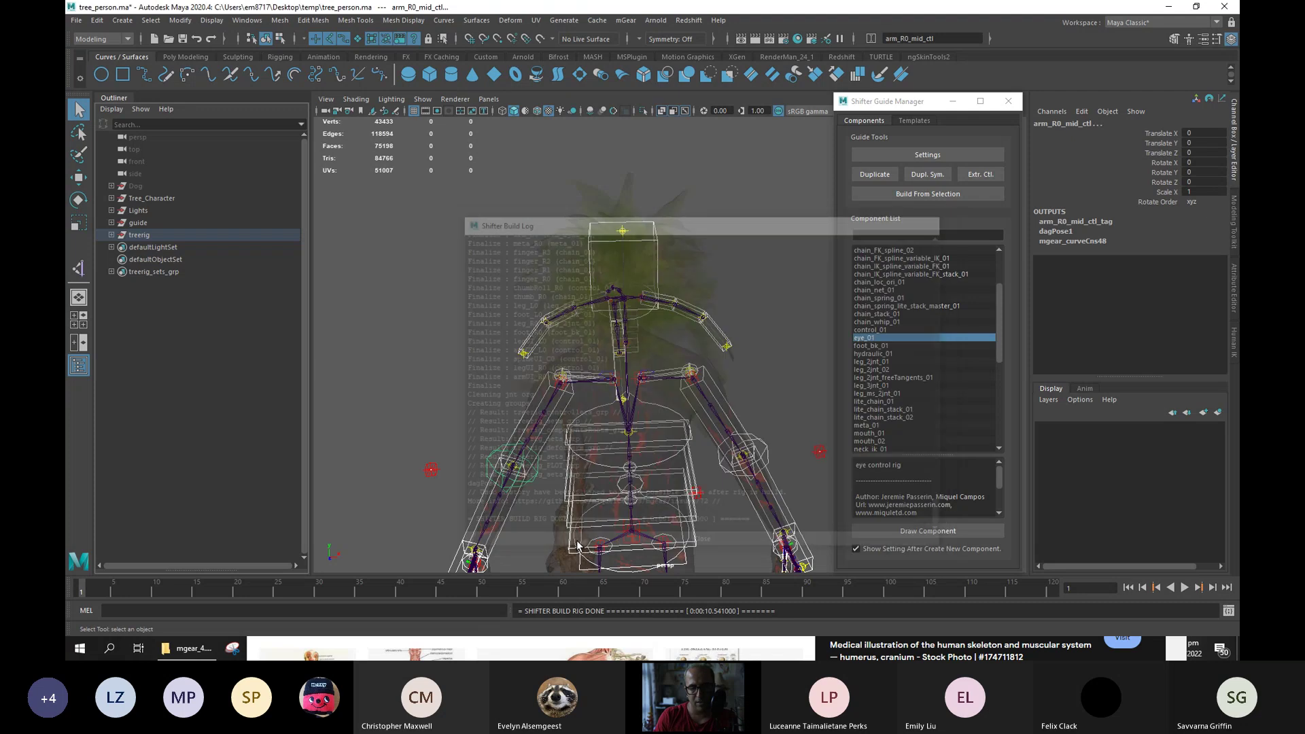
Examine the newly built rig around the head, arms, legs and feet from several angles.
{"action": "middle_click_drag", "start_coordinate": [432, 352], "coordinate": [430, 319], "text": "alt"}
{"action": "right_click_drag", "start_coordinate": [429, 319], "coordinate": [347, 320], "text": "alt"}
{"action": "left_click_drag", "start_coordinate": [347, 320], "coordinate": [368, 356], "text": "alt"}
{"action": "middle_click_drag", "start_coordinate": [367, 356], "coordinate": [377, 323], "text": "alt"}
{"action": "right_click_drag", "start_coordinate": [377, 323], "coordinate": [399, 348], "text": "alt"}
{"action": "middle_click_drag", "start_coordinate": [400, 348], "coordinate": [393, 302], "text": "alt"}
{"action": "left_click_drag", "start_coordinate": [393, 302], "coordinate": [361, 324], "text": "alt"}
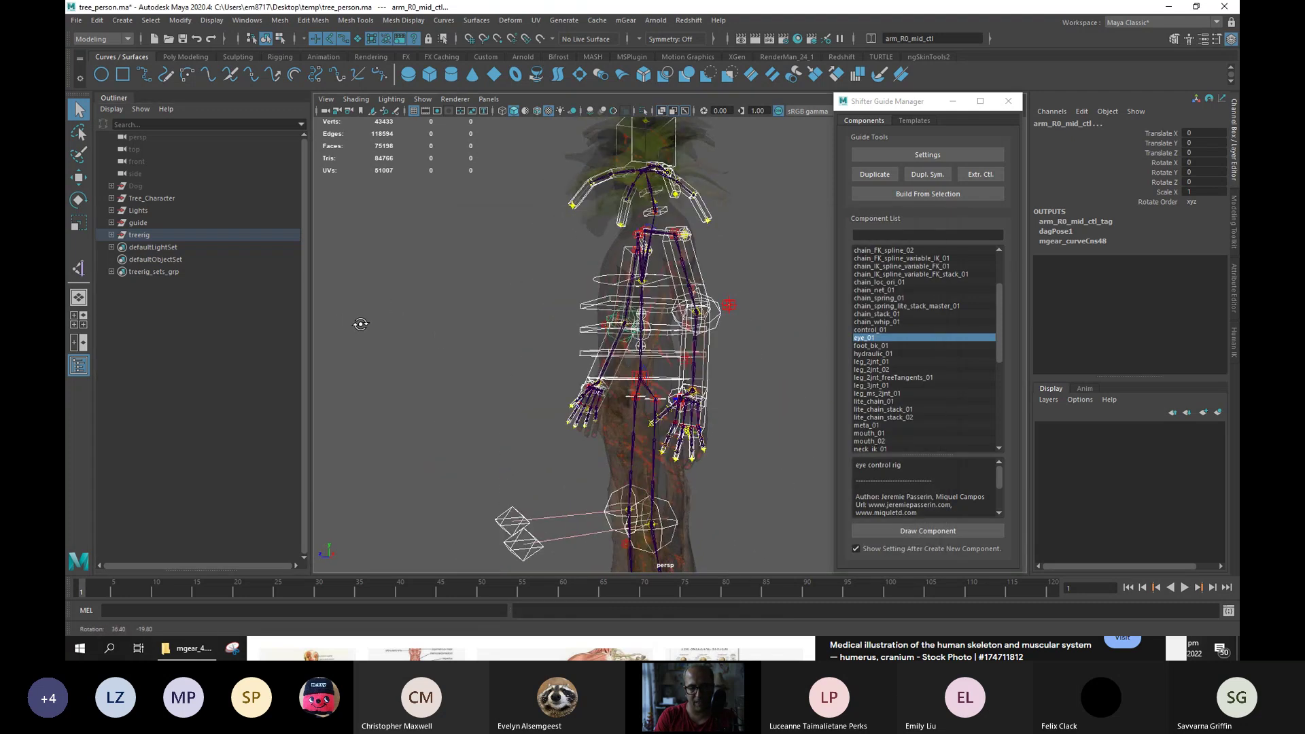
{"action": "right_click_drag", "start_coordinate": [361, 324], "coordinate": [454, 390], "text": "alt"}
{"action": "middle_click_drag", "start_coordinate": [454, 391], "coordinate": [405, 316], "text": "alt"}
{"action": "scroll", "coordinate": [414, 340], "scroll_direction": "down", "scroll_amount": 3}
{"action": "scroll", "coordinate": [381, 365], "scroll_direction": "down", "scroll_amount": 3}
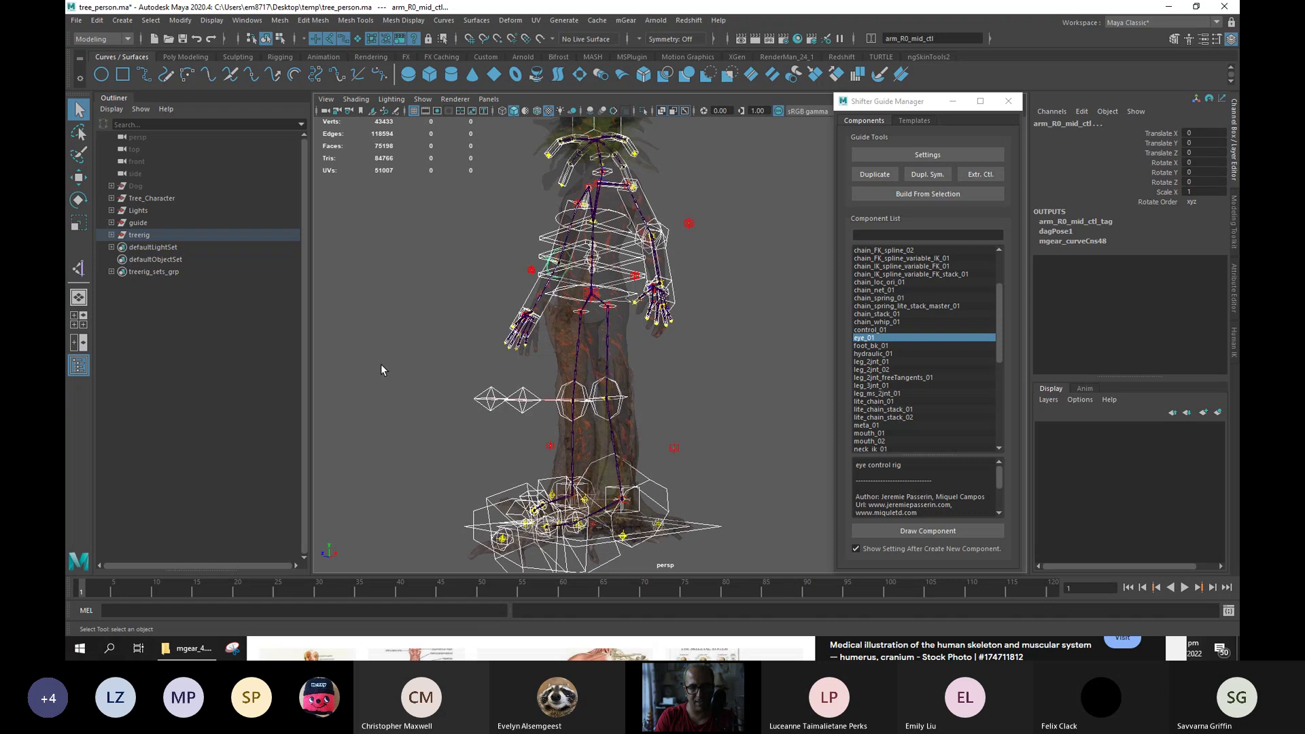
Hide the Tree_Character and guide groups so that only the rig controls and joints are displayed.
{"action": "left_click", "coordinate": [165, 199]}
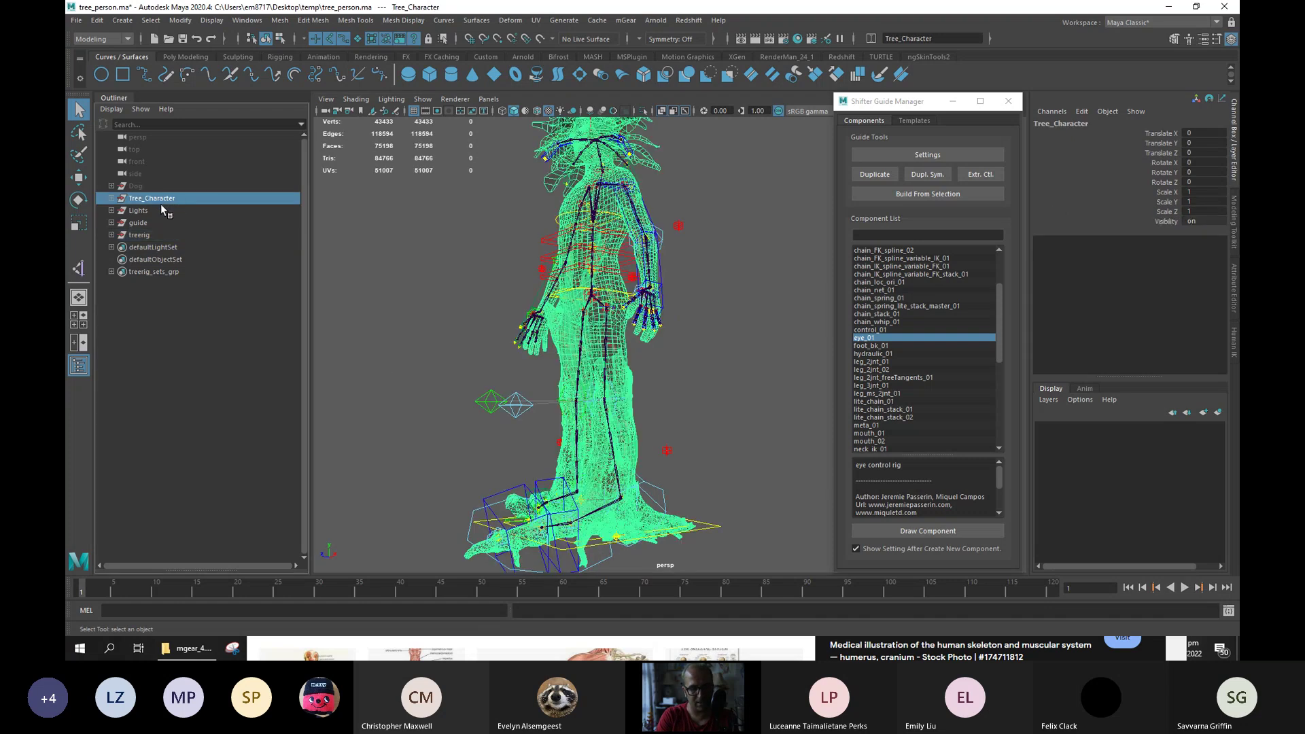
{"action": "key", "text": "ctrl+h"}
{"action": "left_click", "coordinate": [151, 224]}
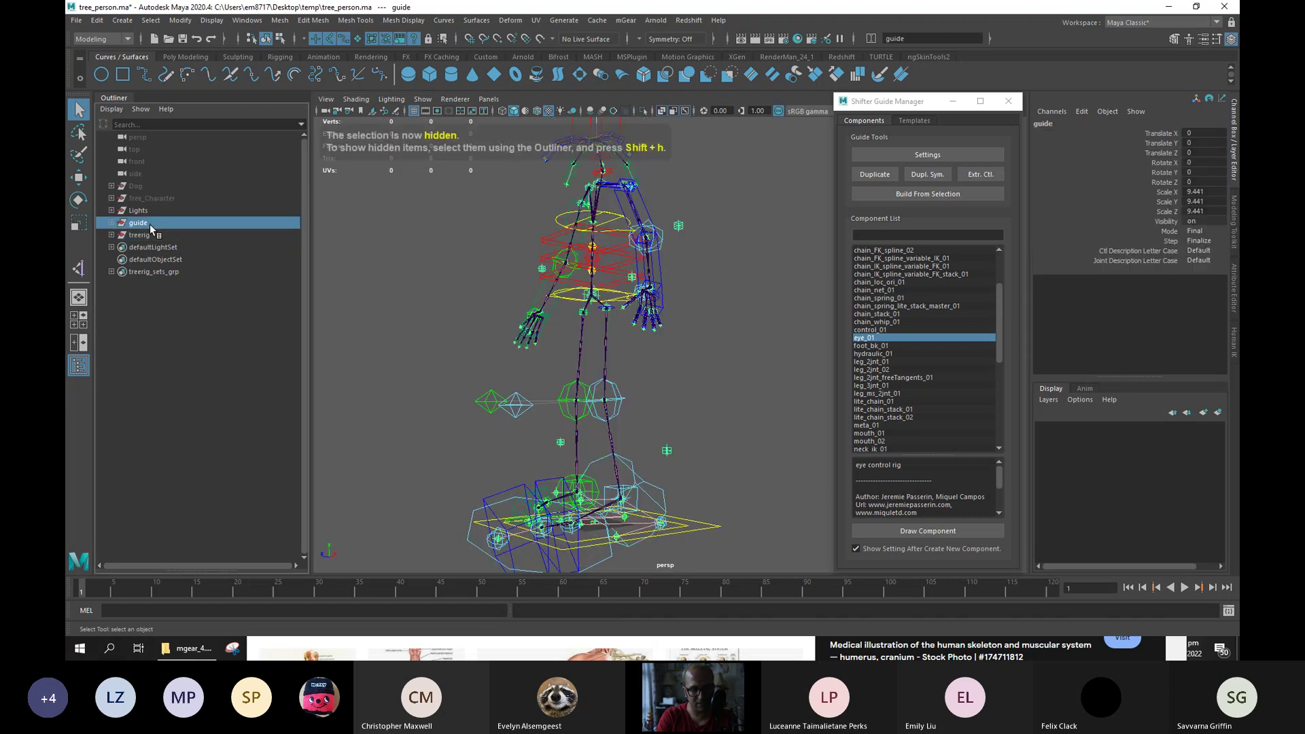
{"action": "key", "text": "ctrl+h"}
{"action": "scroll", "coordinate": [697, 350], "scroll_direction": "up", "scroll_amount": 3}
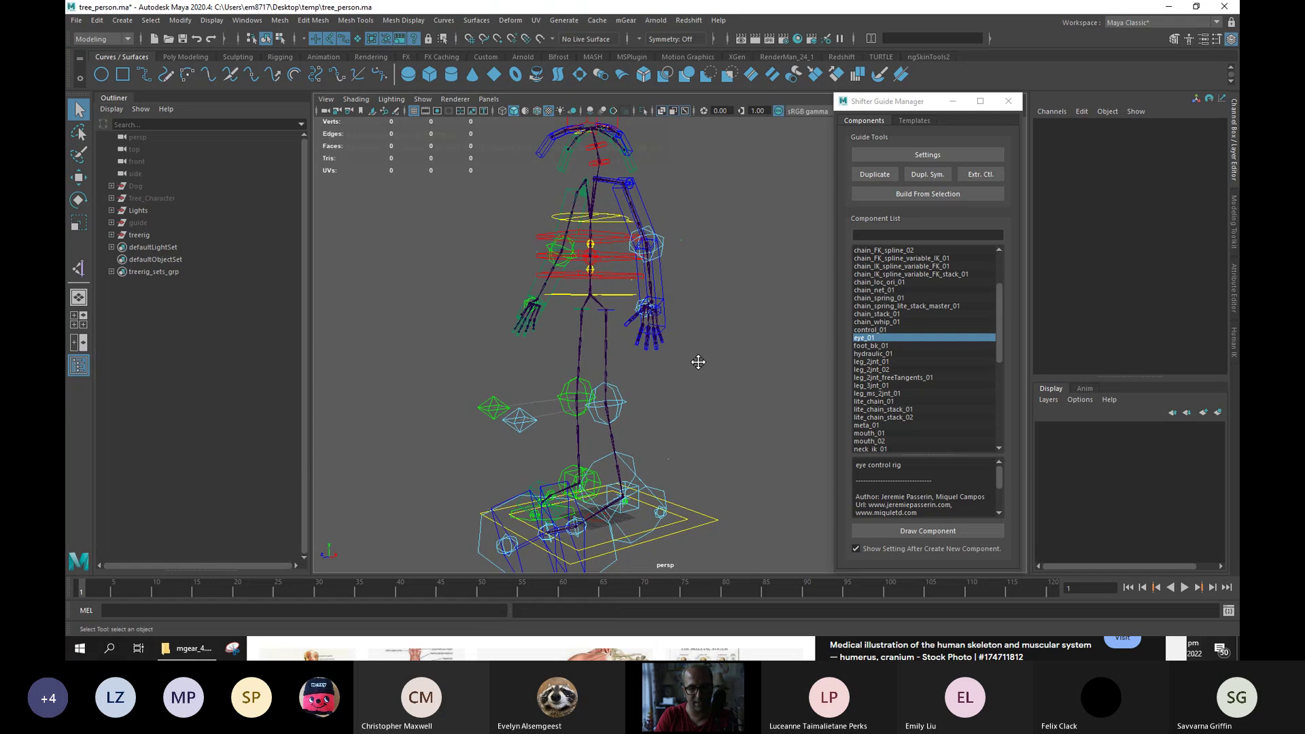
Select spineUI_C0_ctl beside the spine and review its channels and attributes.
{"action": "left_click", "coordinate": [585, 519]}
{"action": "left_click_drag", "start_coordinate": [635, 473], "coordinate": [571, 408], "text": "alt"}
{"action": "key", "text": "w"}
{"action": "left_click_drag", "start_coordinate": [554, 476], "coordinate": [676, 401]}
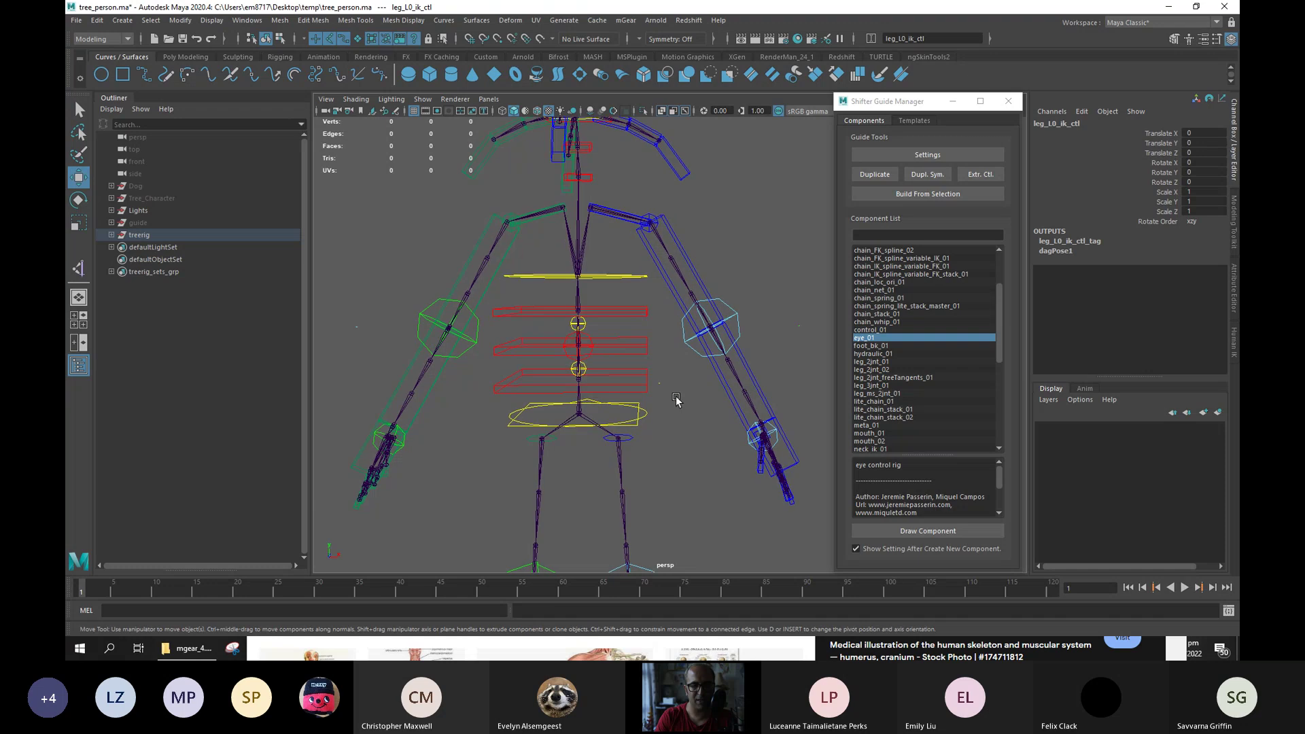
{"action": "left_click", "coordinate": [667, 380]}
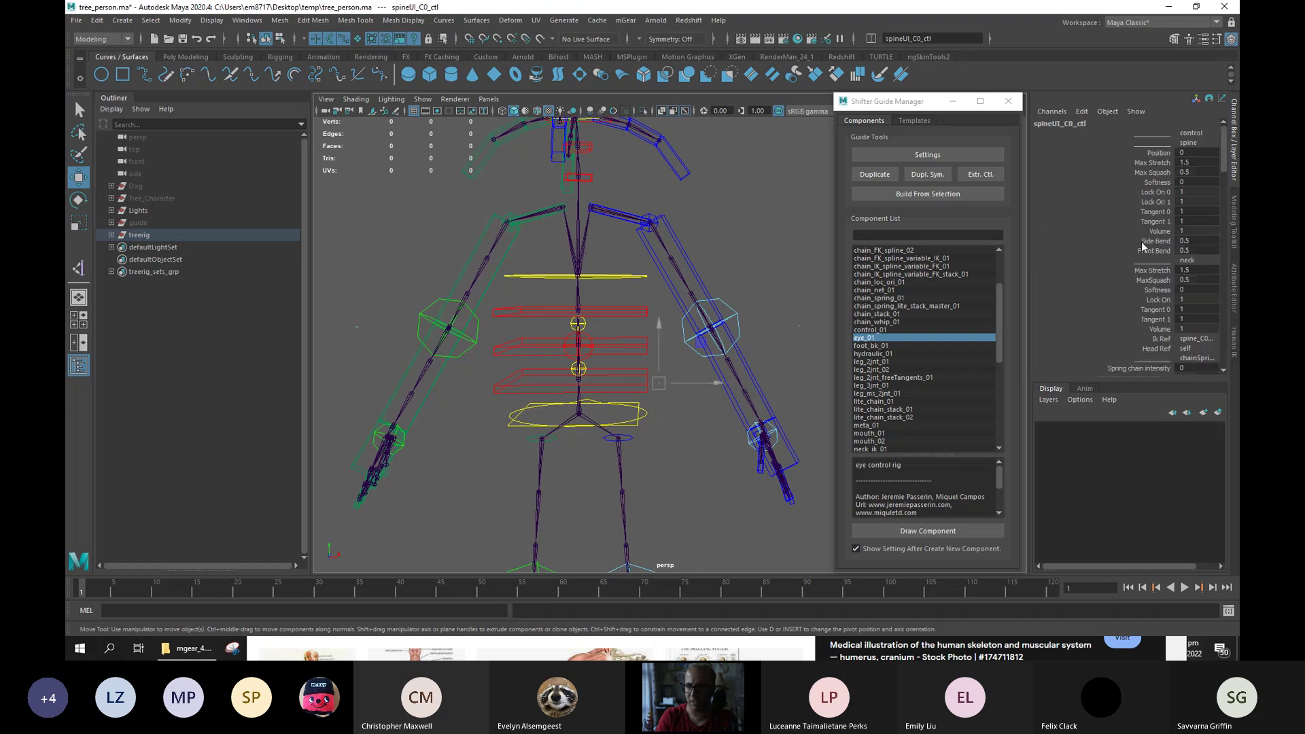
{"action": "key", "text": "ctrl+a"}
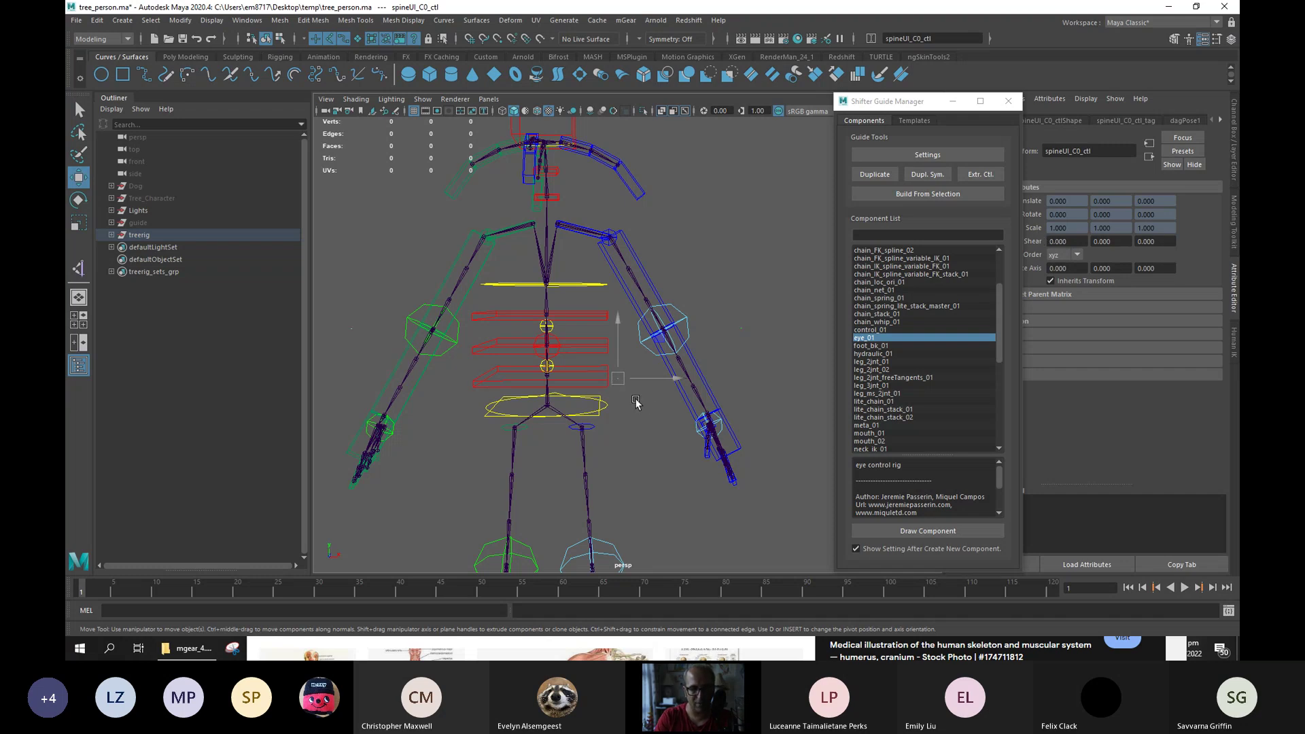
Enlarge the spineUI_C0_ctl curve by scaling up its control vertices.
{"action": "right_click", "coordinate": [760, 289]}
{"action": "left_click", "coordinate": [635, 367]}
{"action": "left_click_drag", "start_coordinate": [624, 376], "coordinate": [672, 393]}
{"action": "key", "text": "r"}
{"action": "left_click", "coordinate": [752, 365]}
{"action": "left_click_drag", "start_coordinate": [752, 364], "coordinate": [624, 371], "text": "alt"}
{"action": "left_click_drag", "start_coordinate": [408, 348], "coordinate": [465, 359]}
{"action": "key", "text": "q"}
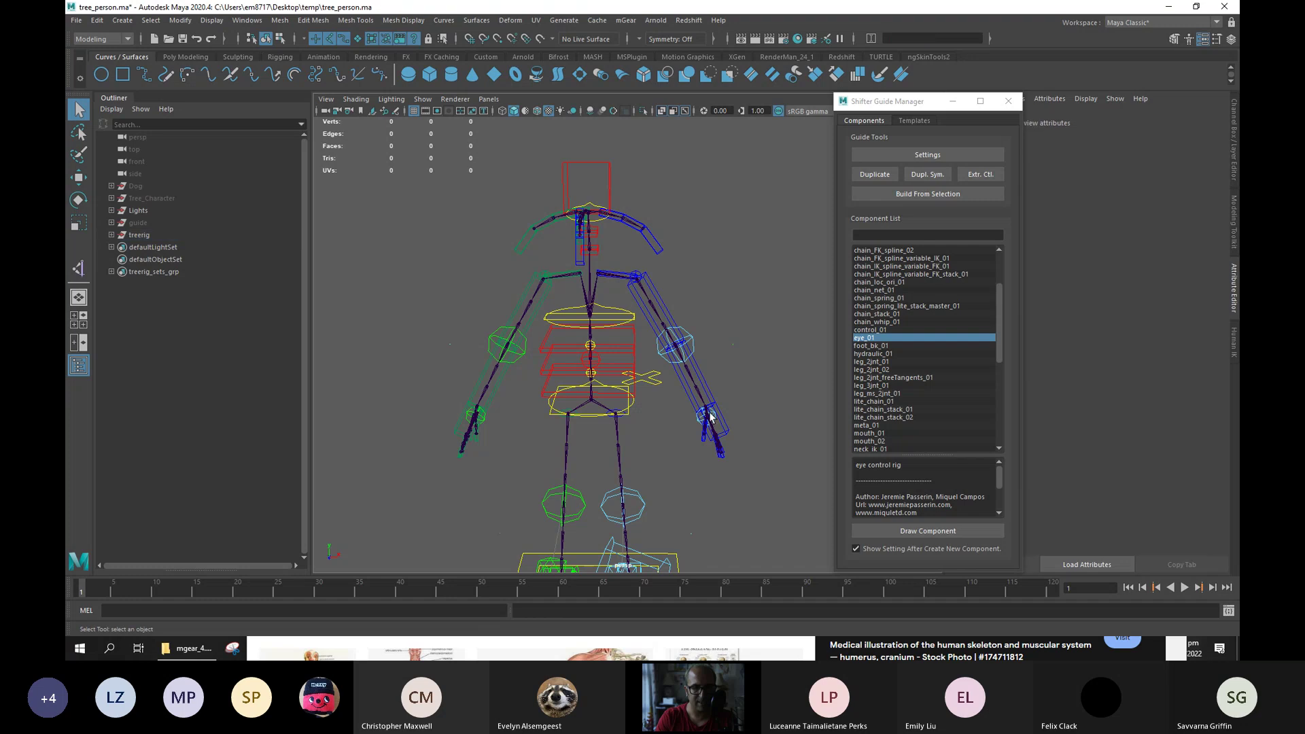
Enlarge the legUI_R0_ctl curve by scaling its control vertices, and return to object selection.
{"action": "left_click_drag", "start_coordinate": [707, 340], "coordinate": [659, 421], "text": "alt"}
{"action": "left_click_drag", "start_coordinate": [654, 476], "coordinate": [451, 445]}
{"action": "middle_click_drag", "start_coordinate": [451, 444], "coordinate": [499, 438], "text": "alt"}
{"action": "right_click_drag", "start_coordinate": [500, 348], "coordinate": [475, 422]}
{"action": "left_click_drag", "start_coordinate": [530, 432], "coordinate": [552, 472]}
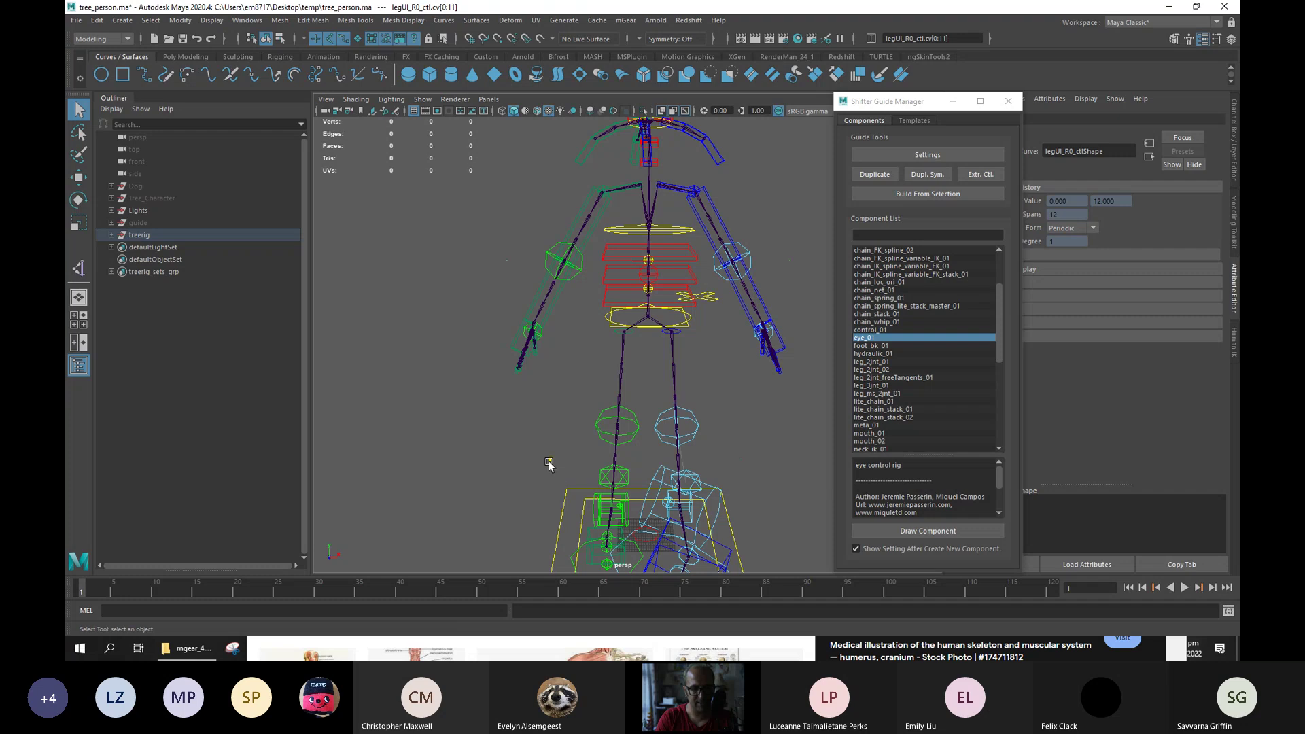
{"action": "key", "text": "r"}
{"action": "key", "text": "F8"}
Scale up the control vertices of legUI_L0_ctl to match the opposite leg's UI control.
{"action": "left_click", "coordinate": [753, 448]}
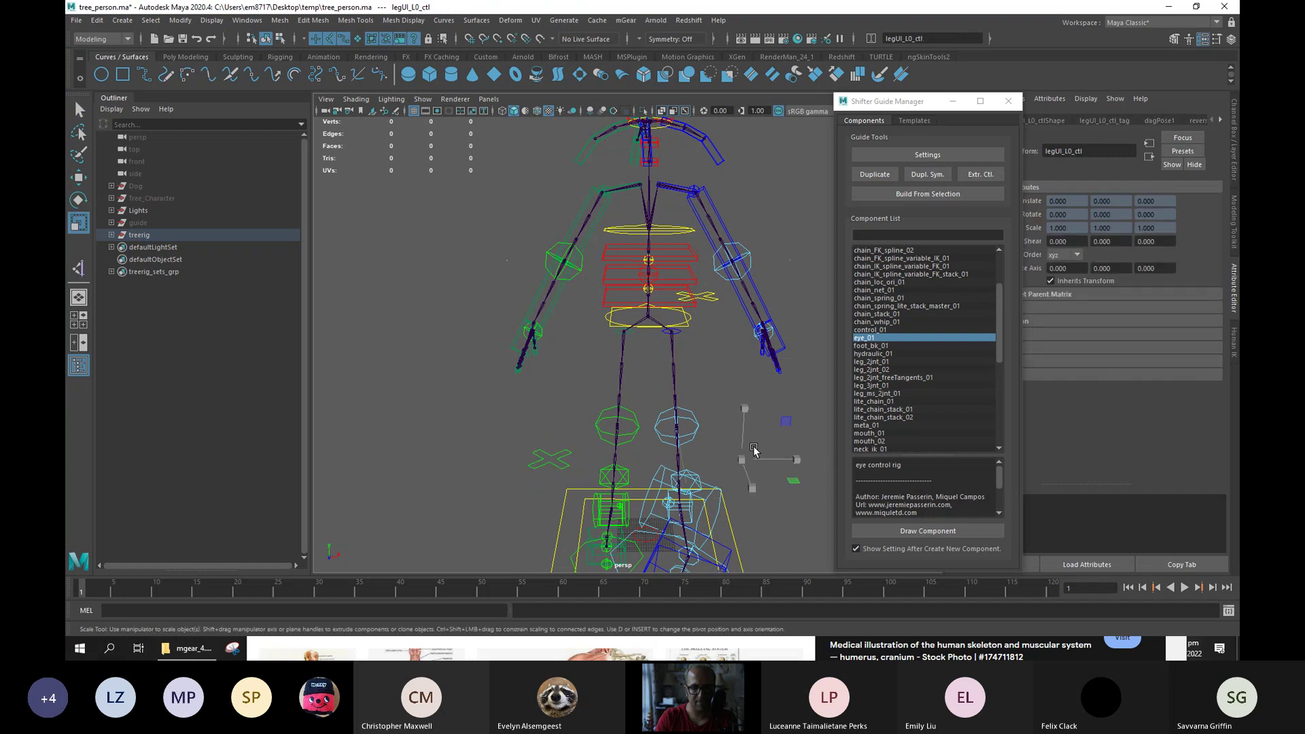
{"action": "right_click_drag", "start_coordinate": [758, 371], "coordinate": [714, 350]}
{"action": "left_click_drag", "start_coordinate": [724, 442], "coordinate": [761, 471]}
Scale up the control vertices of armUI_R0_ctl to make the arm UI control larger.
{"action": "middle_click_drag", "start_coordinate": [785, 249], "coordinate": [752, 288], "text": "alt"}
{"action": "left_click_drag", "start_coordinate": [754, 288], "coordinate": [791, 314]}
{"action": "right_click_drag", "start_coordinate": [793, 244], "coordinate": [792, 253]}
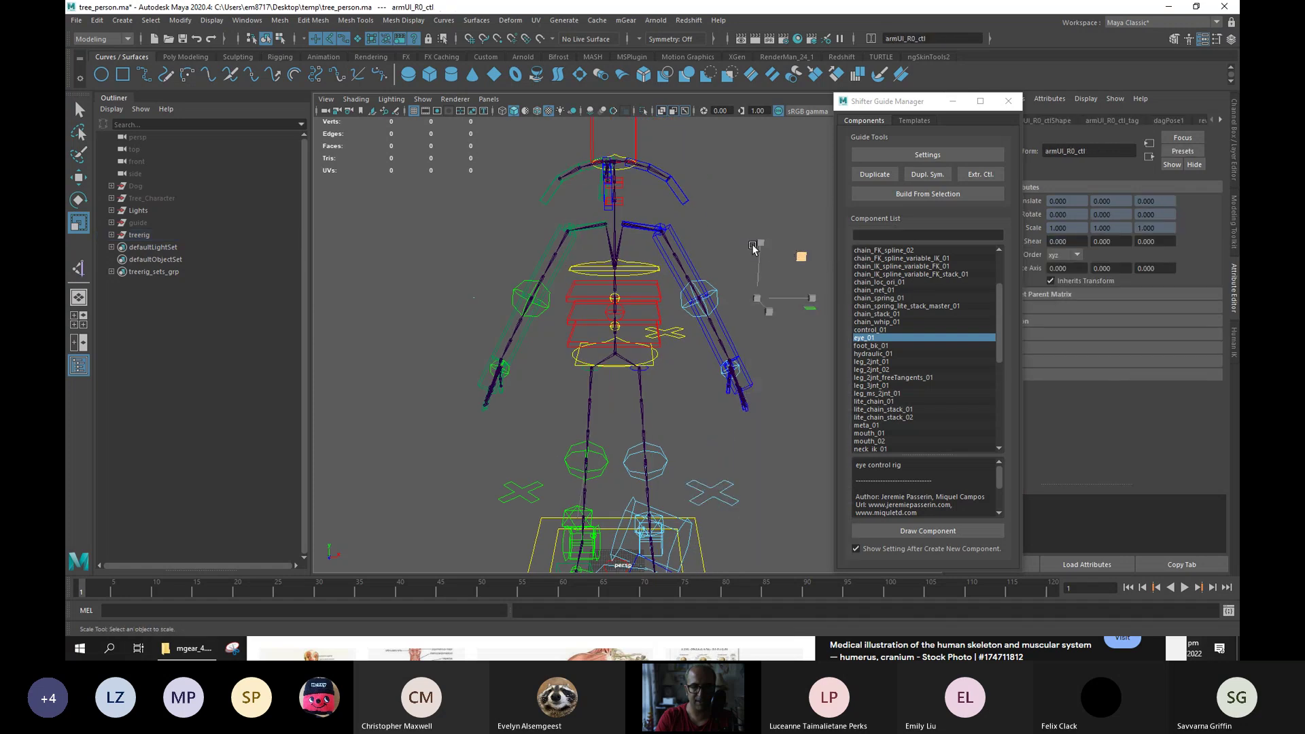
{"action": "left_click_drag", "start_coordinate": [758, 298], "coordinate": [773, 304]}
Scale up the control vertices of armUI_L0_ctl to match the opposite arm's UI control.
{"action": "left_click_drag", "start_coordinate": [466, 291], "coordinate": [488, 304]}
{"action": "right_click_drag", "start_coordinate": [474, 300], "coordinate": [349, 297]}
{"action": "left_click_drag", "start_coordinate": [434, 274], "coordinate": [501, 325]}
{"action": "left_click_drag", "start_coordinate": [474, 299], "coordinate": [624, 340]}
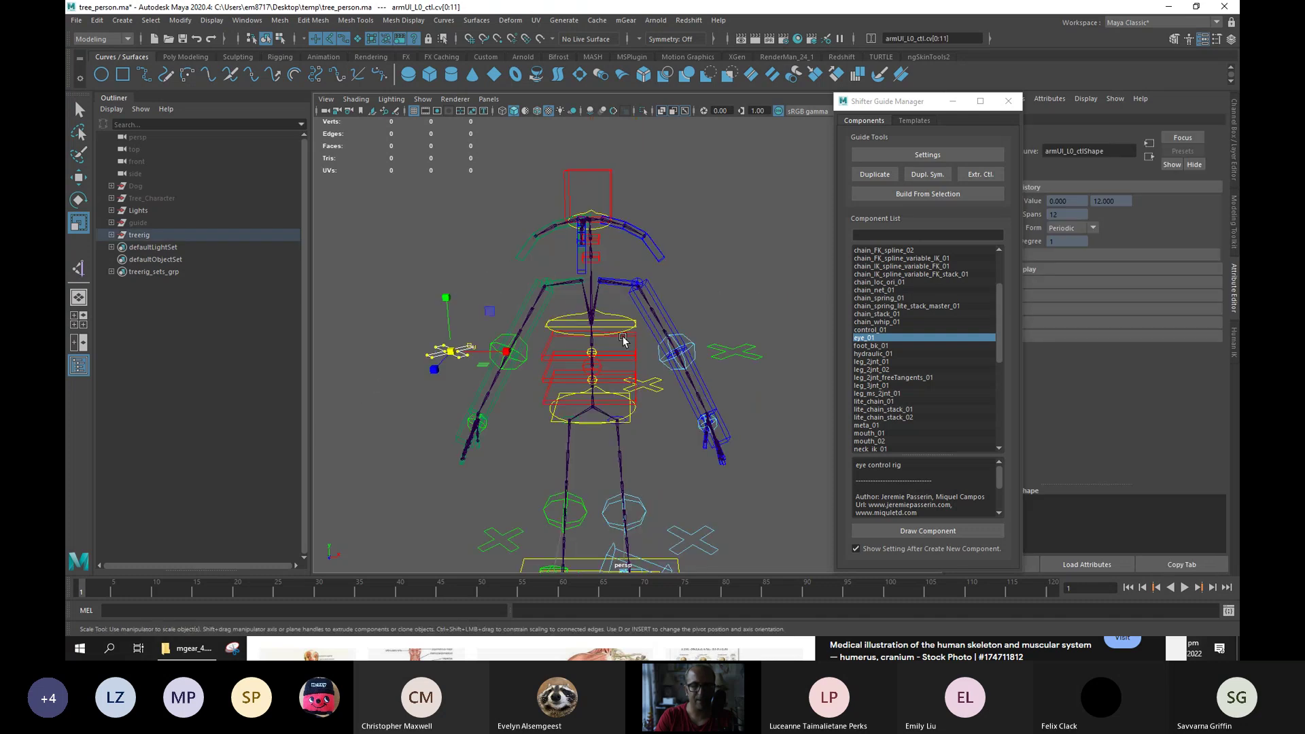
On spineUI_C0_ctl, set Spring chain intensity to 1 and all damping and stiffness values to 0.2.
{"action": "left_click", "coordinate": [654, 391]}
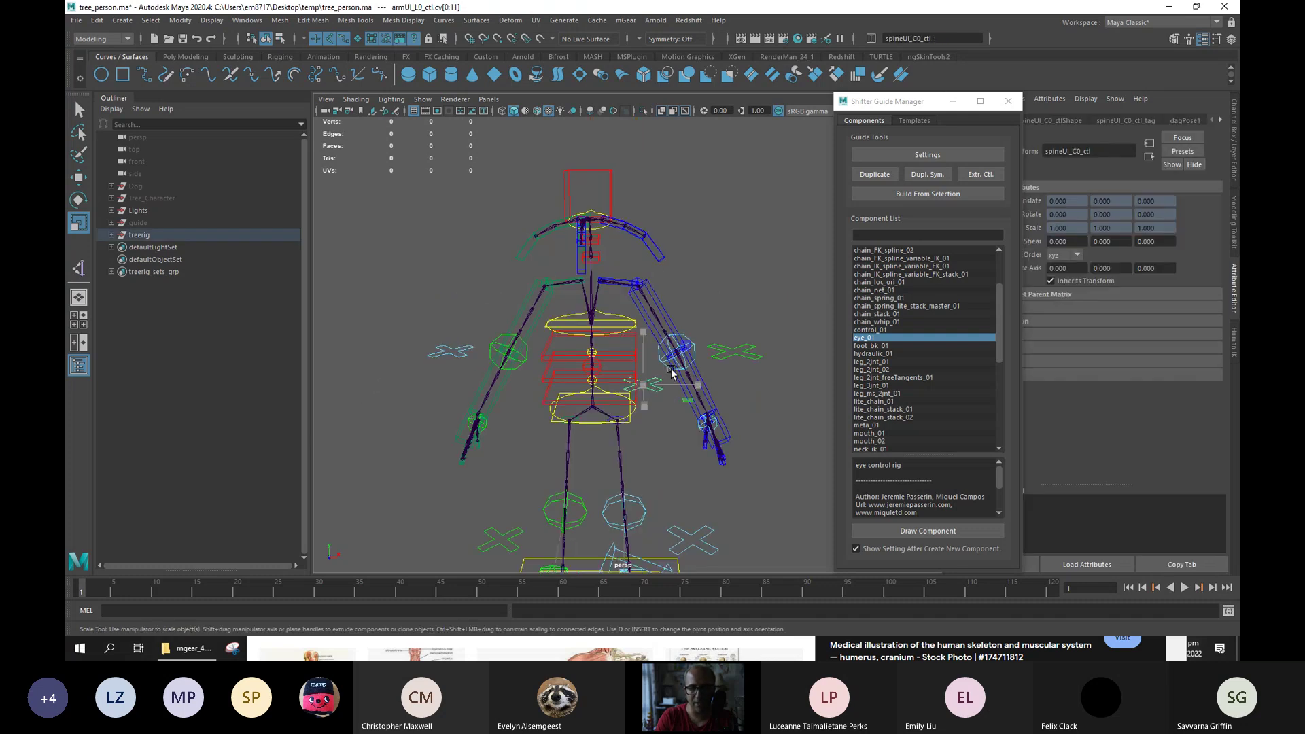
{"action": "left_click", "coordinate": [1233, 161]}
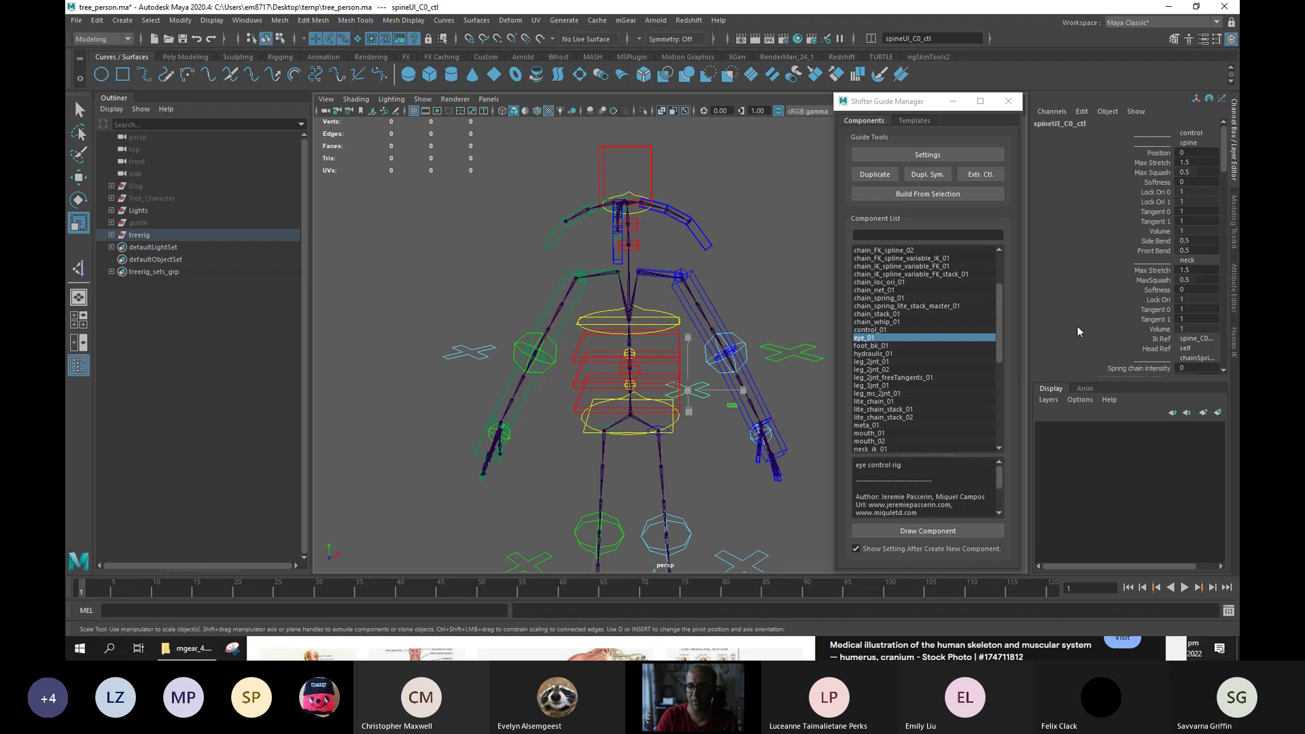
{"action": "left_click", "coordinate": [1132, 270]}
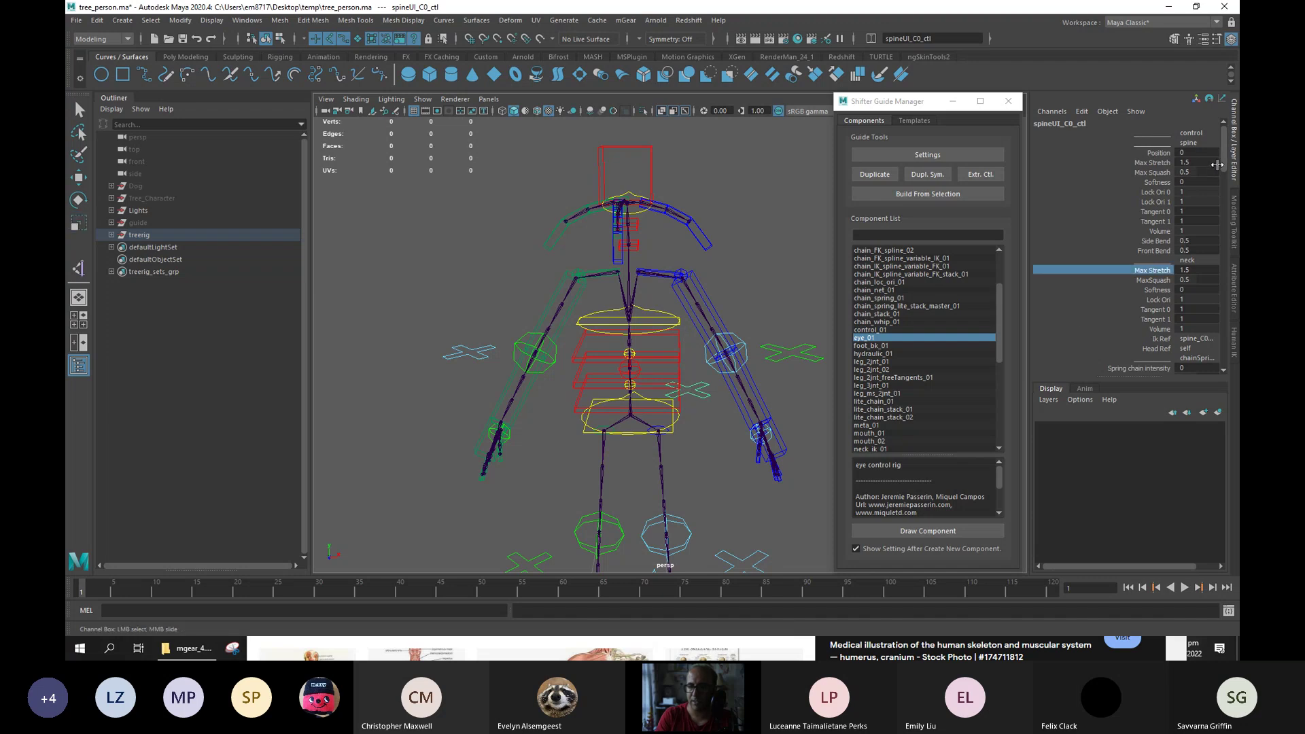
{"action": "scroll", "coordinate": [1217, 164], "scroll_direction": "down", "scroll_amount": 5}
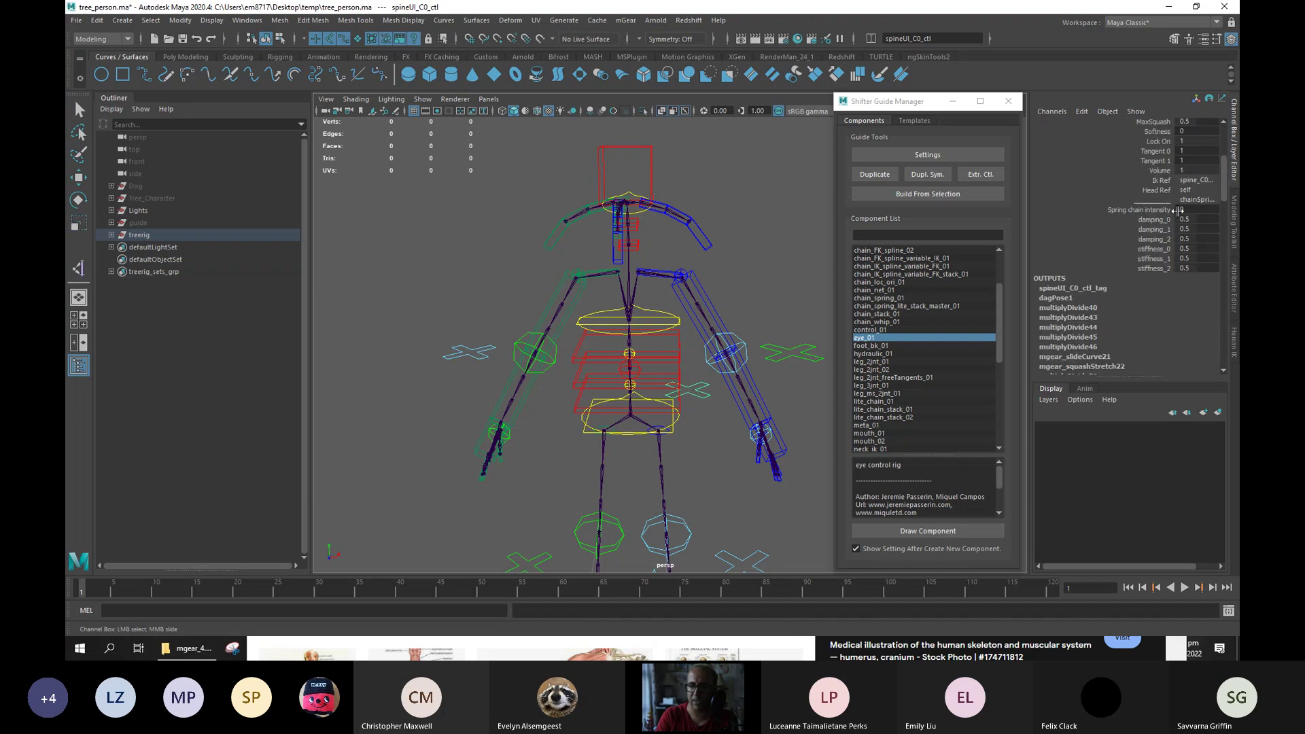
{"action": "double_click", "coordinate": [1191, 210]}
{"action": "key", "text": "Return"}
{"action": "left_click_drag", "start_coordinate": [1203, 221], "coordinate": [1200, 269]}
{"action": "key", "text": "Return"}
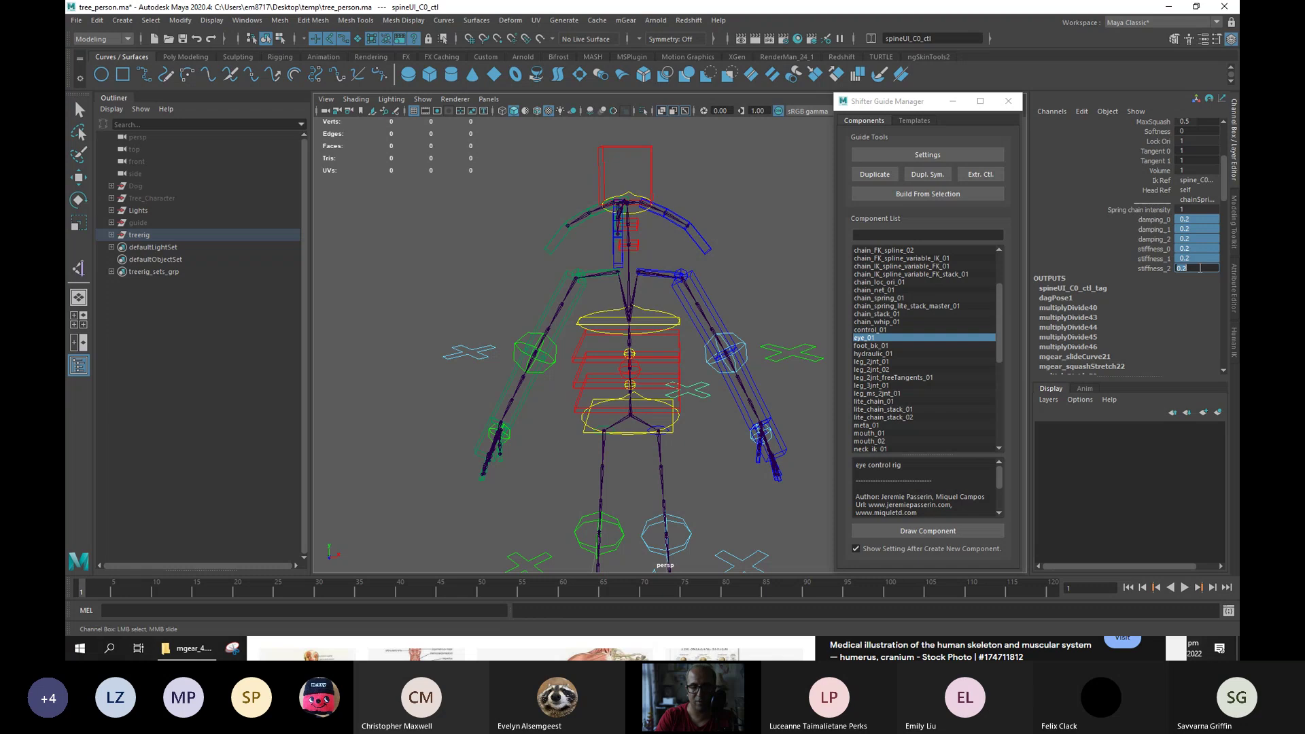
Move the yellow hip control to test the leaf chains' spring motion, and undo the move.
{"action": "left_click_drag", "start_coordinate": [732, 289], "coordinate": [668, 338], "text": "alt"}
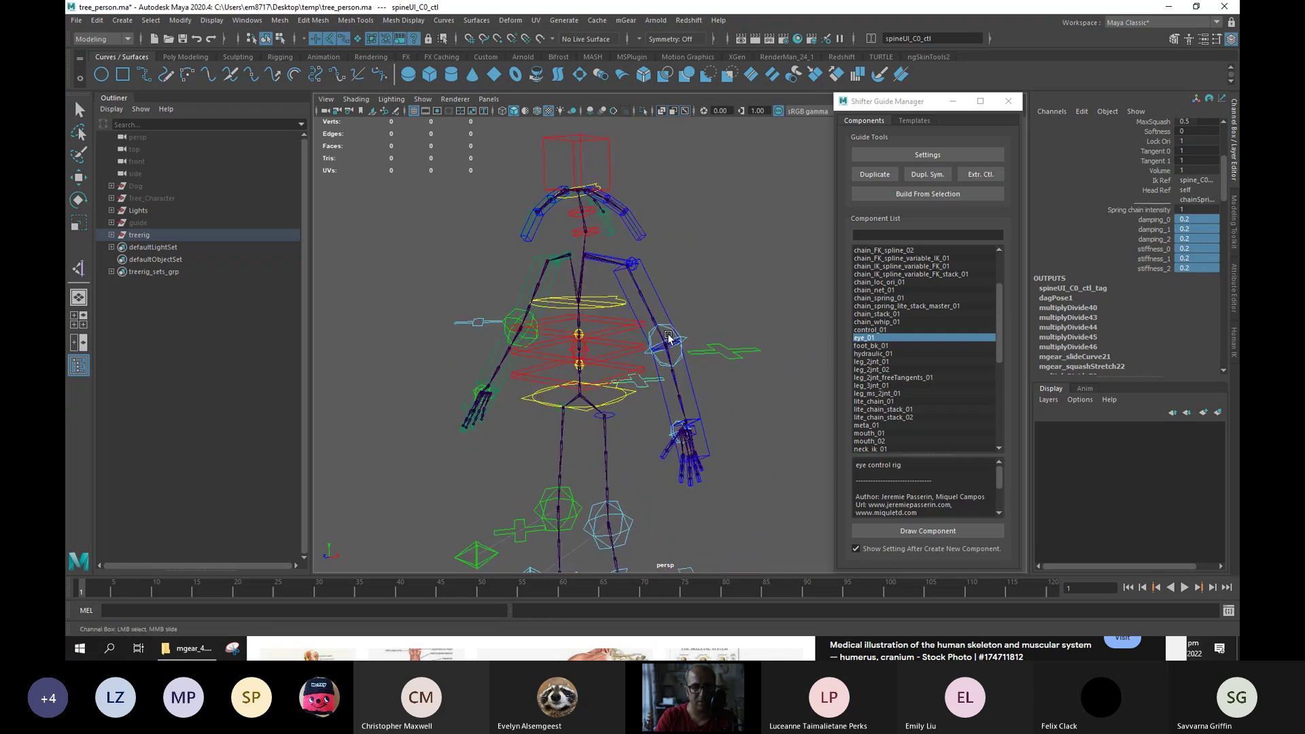
{"action": "left_click", "coordinate": [632, 398]}
{"action": "key", "text": "w"}
{"action": "mouse_move", "coordinate": [585, 393]}
{"action": "left_mouse_down"}
{"action": "mouse_move", "coordinate": [568, 381]}
{"action": "mouse_move", "coordinate": [606, 391]}
{"action": "mouse_move", "coordinate": [572, 391]}
{"action": "left_mouse_up"}
{"action": "key", "text": "ctrl+z"}
{"action": "left_click_drag", "start_coordinate": [702, 308], "coordinate": [653, 272], "text": "alt"}
Move the control vertices of spineUI_C0_ctl down and outward, clear of the spine controls and beside the hip.
{"action": "left_click", "coordinate": [623, 192]}
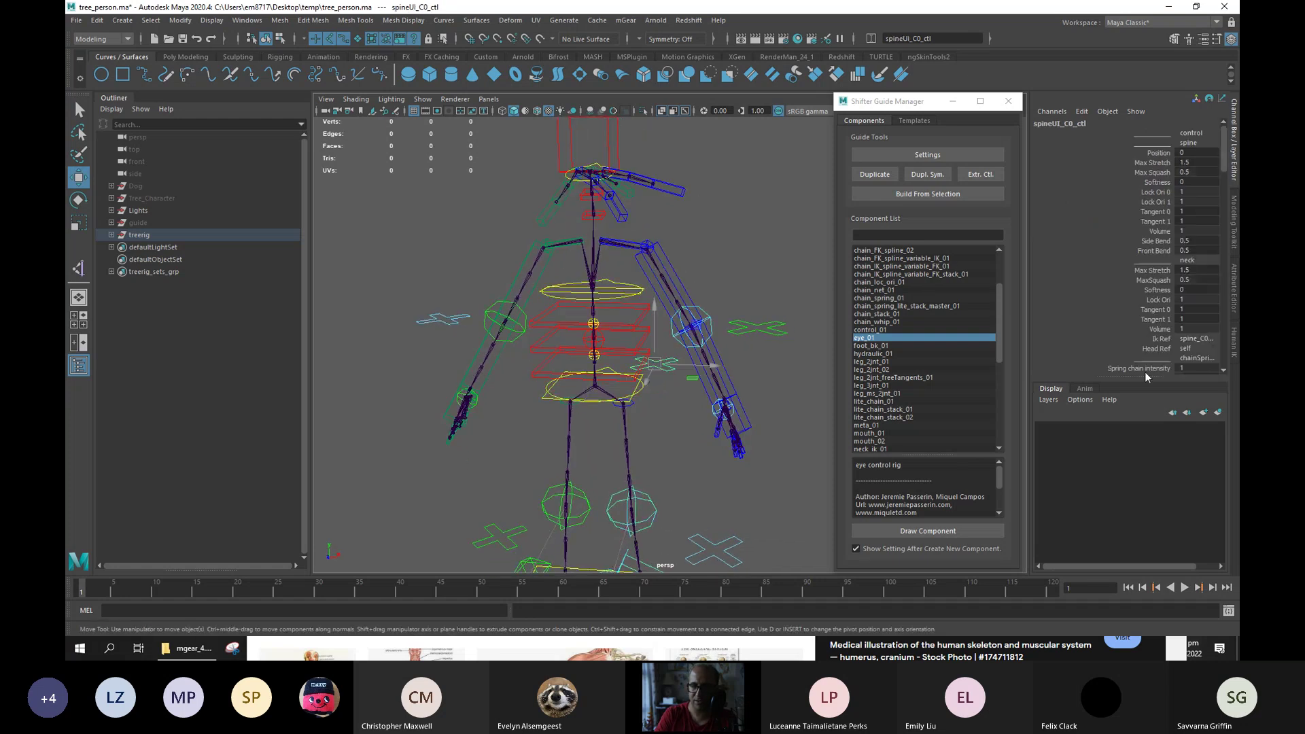
{"action": "left_click_drag", "start_coordinate": [670, 374], "coordinate": [651, 388], "text": "alt"}
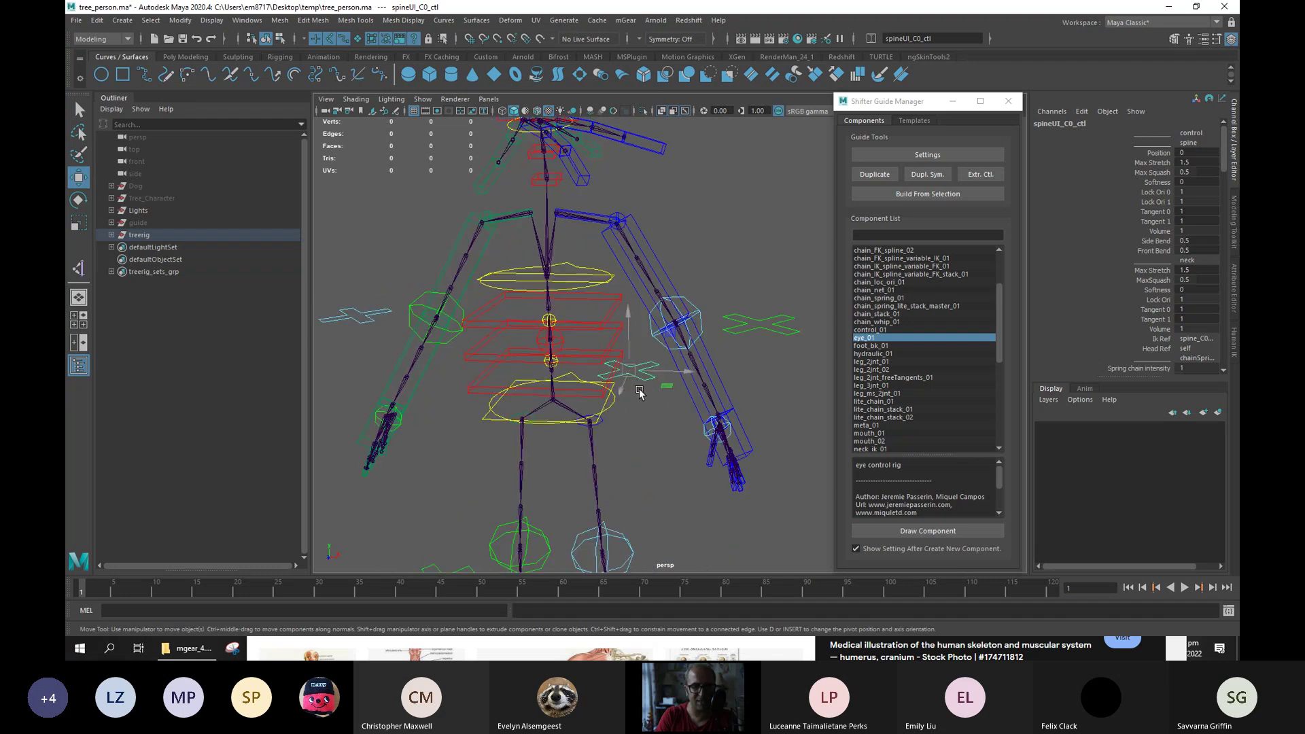
{"action": "right_click_drag", "start_coordinate": [648, 373], "coordinate": [616, 373]}
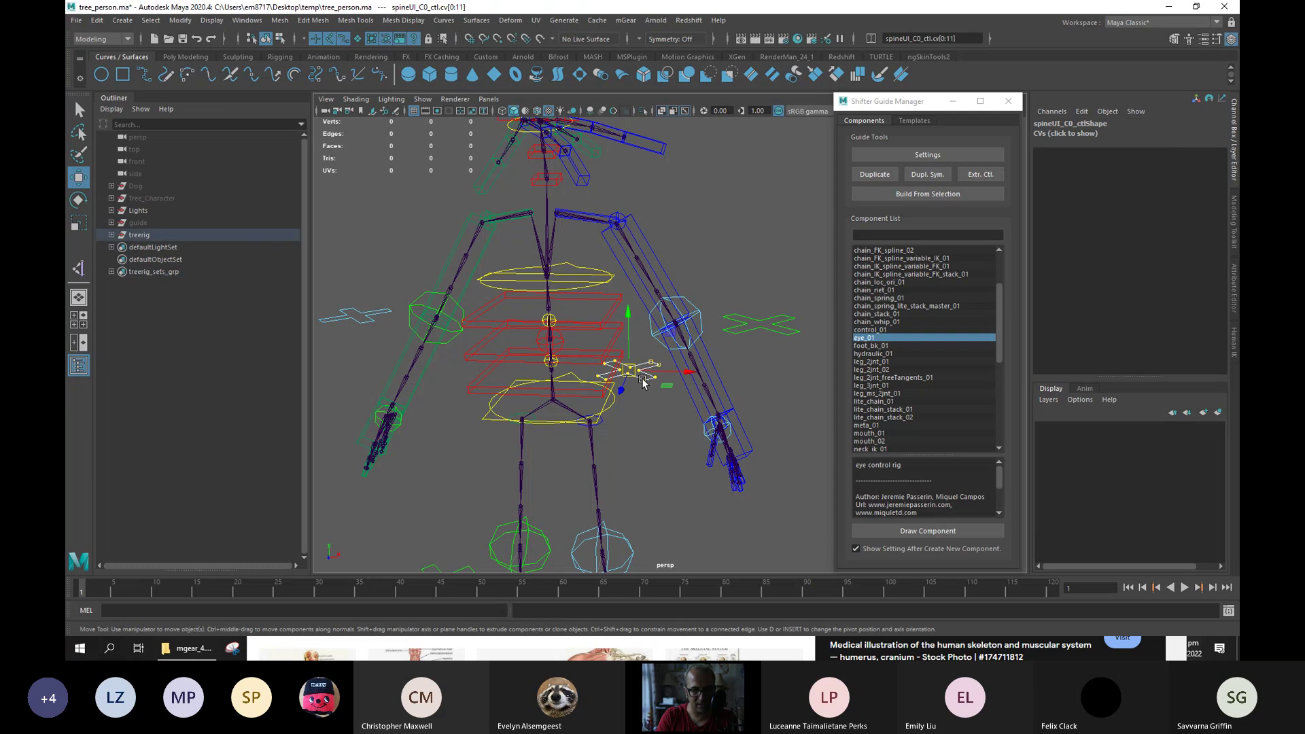
{"action": "middle_click_drag", "start_coordinate": [643, 383], "coordinate": [680, 408]}
{"action": "left_click_drag", "start_coordinate": [680, 408], "coordinate": [692, 411], "text": "alt"}
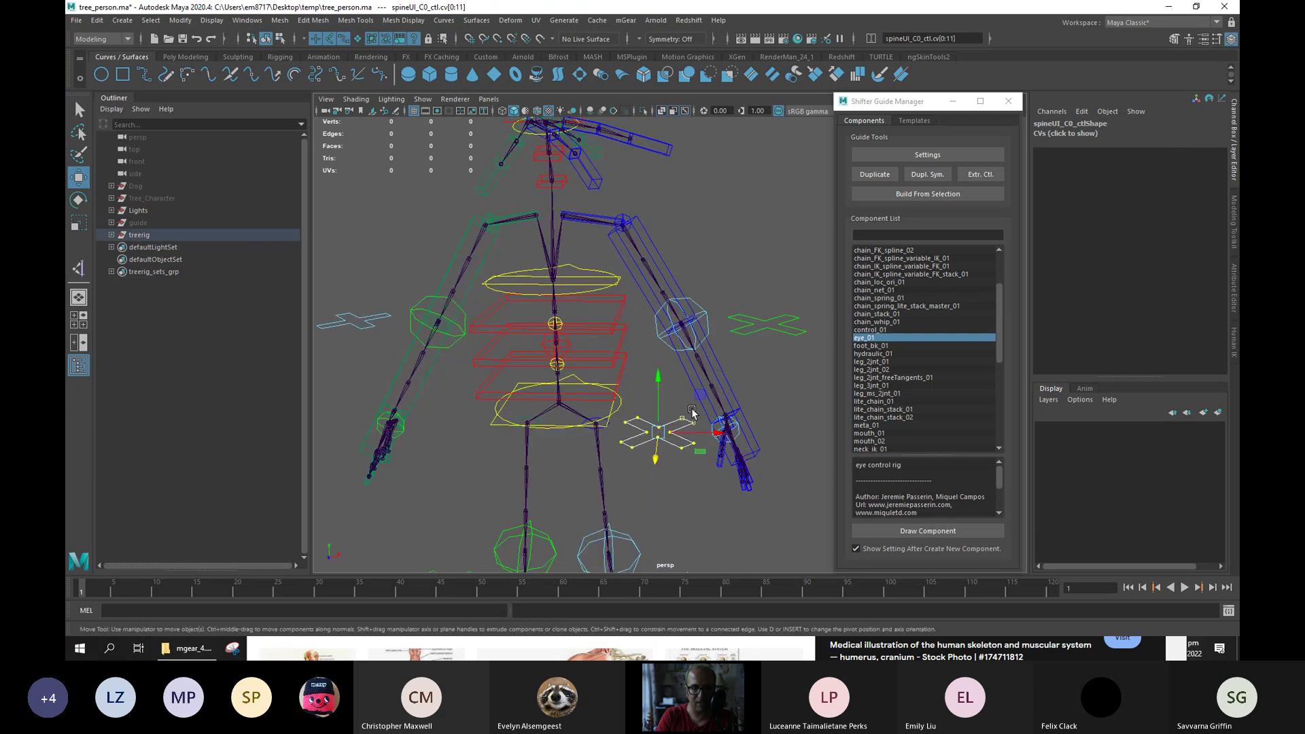
{"action": "key", "text": "ctrl+z"}
Set Spring chain intensity on spineUI_C0_ctl to 0.
{"action": "left_click", "coordinate": [667, 436]}
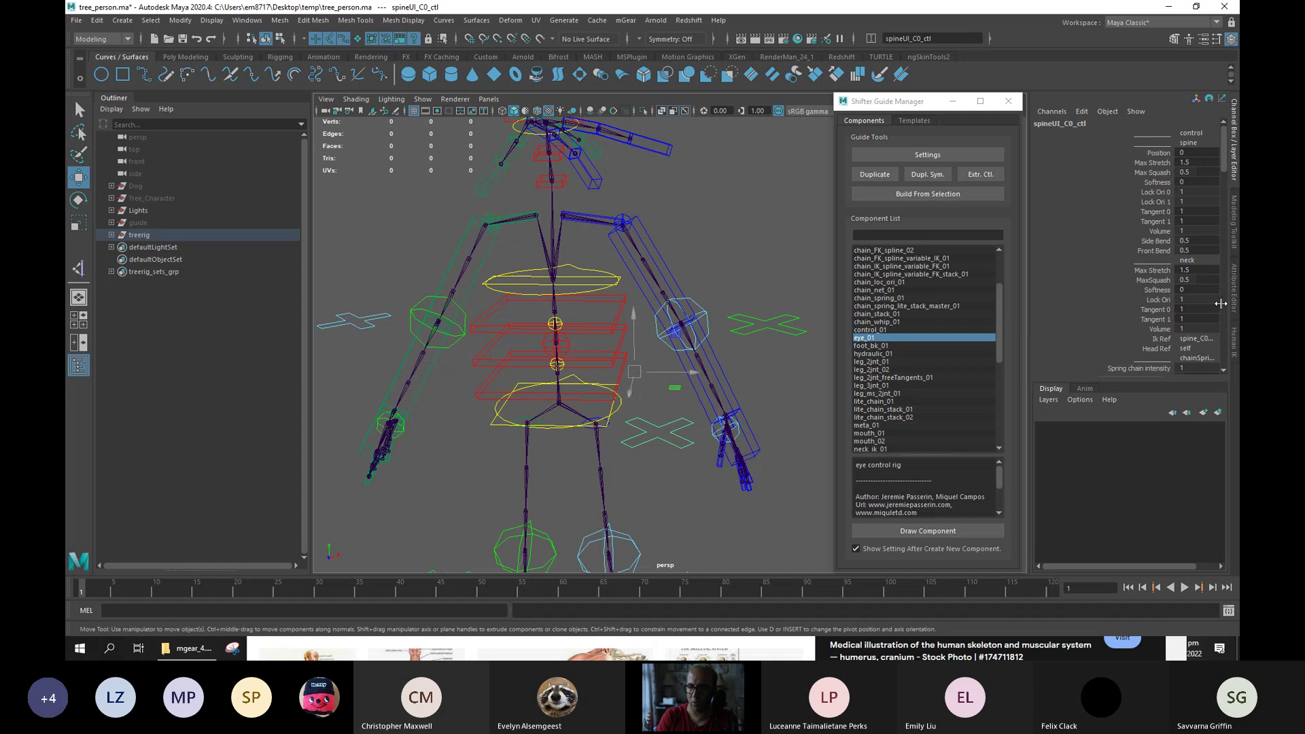
{"action": "scroll", "coordinate": [1220, 310], "scroll_direction": "down", "scroll_amount": 5}
{"action": "scroll", "coordinate": [1226, 218], "scroll_direction": "up", "scroll_amount": 3}
{"action": "double_click", "coordinate": [1194, 212]}
{"action": "type", "text": "0"}
{"action": "key", "text": "Return"}
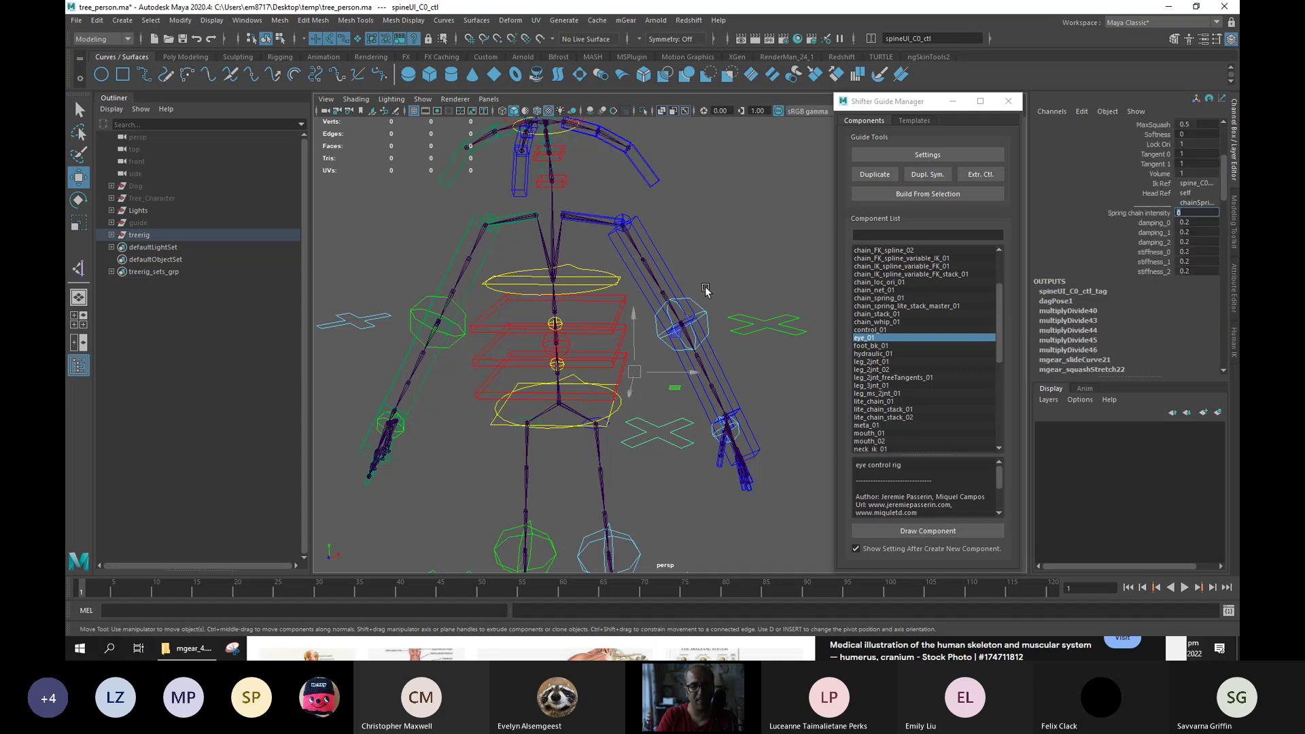
Unhide the Tree_Character group and clear the selection.
{"action": "scroll", "coordinate": [705, 290], "scroll_direction": "down", "scroll_amount": 5}
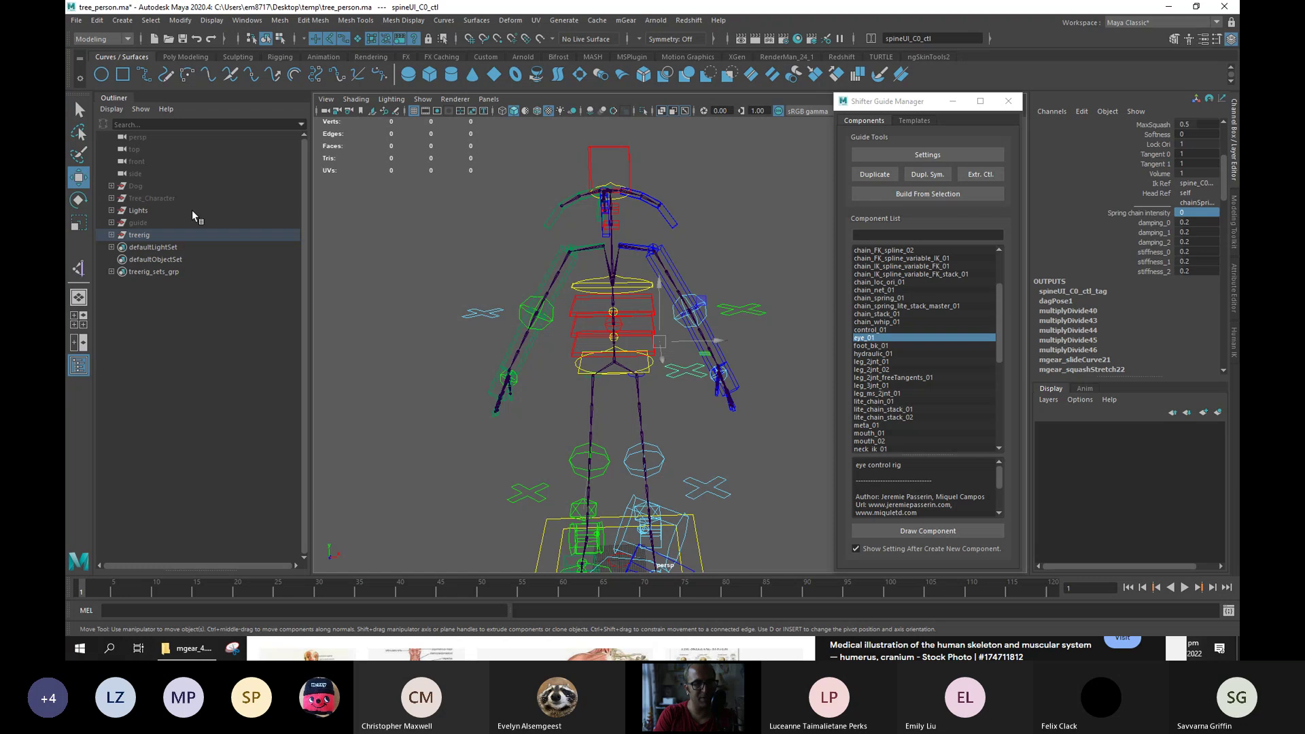
{"action": "left_click", "coordinate": [171, 225]}
{"action": "left_click", "coordinate": [178, 198]}
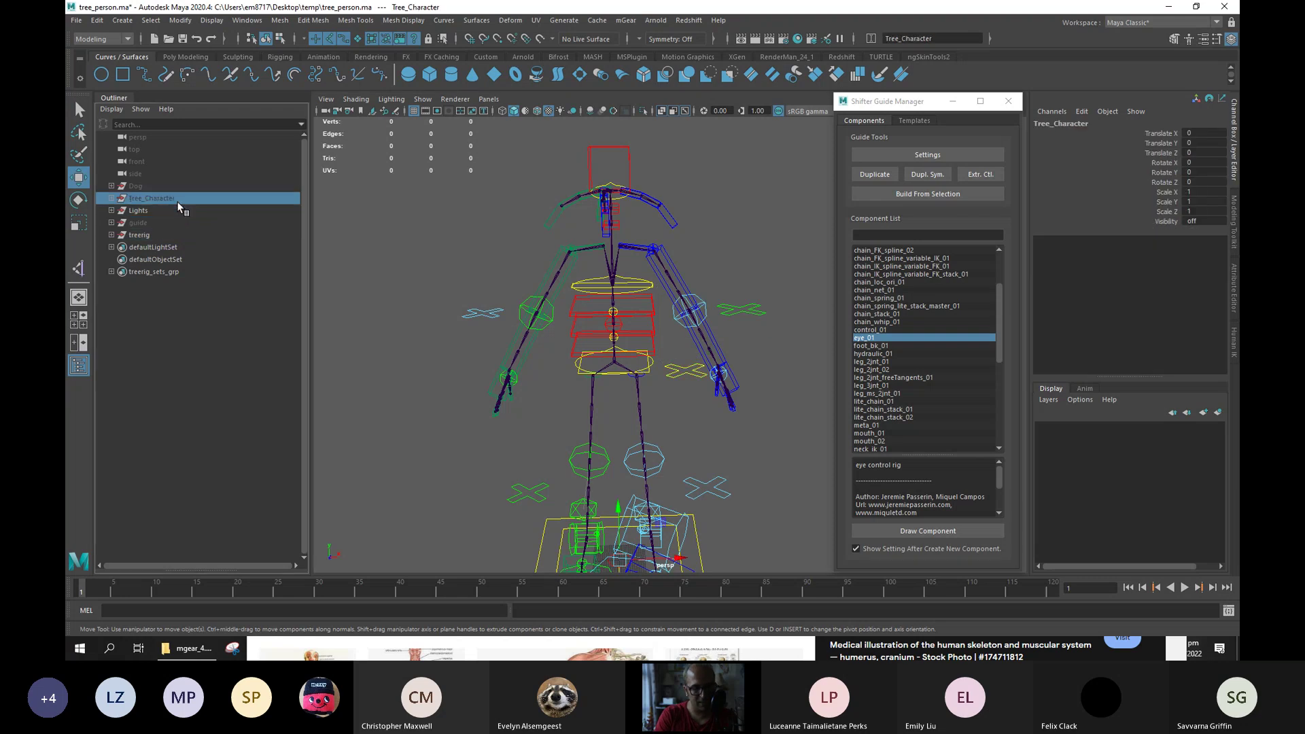
{"action": "key", "text": "shift+h"}
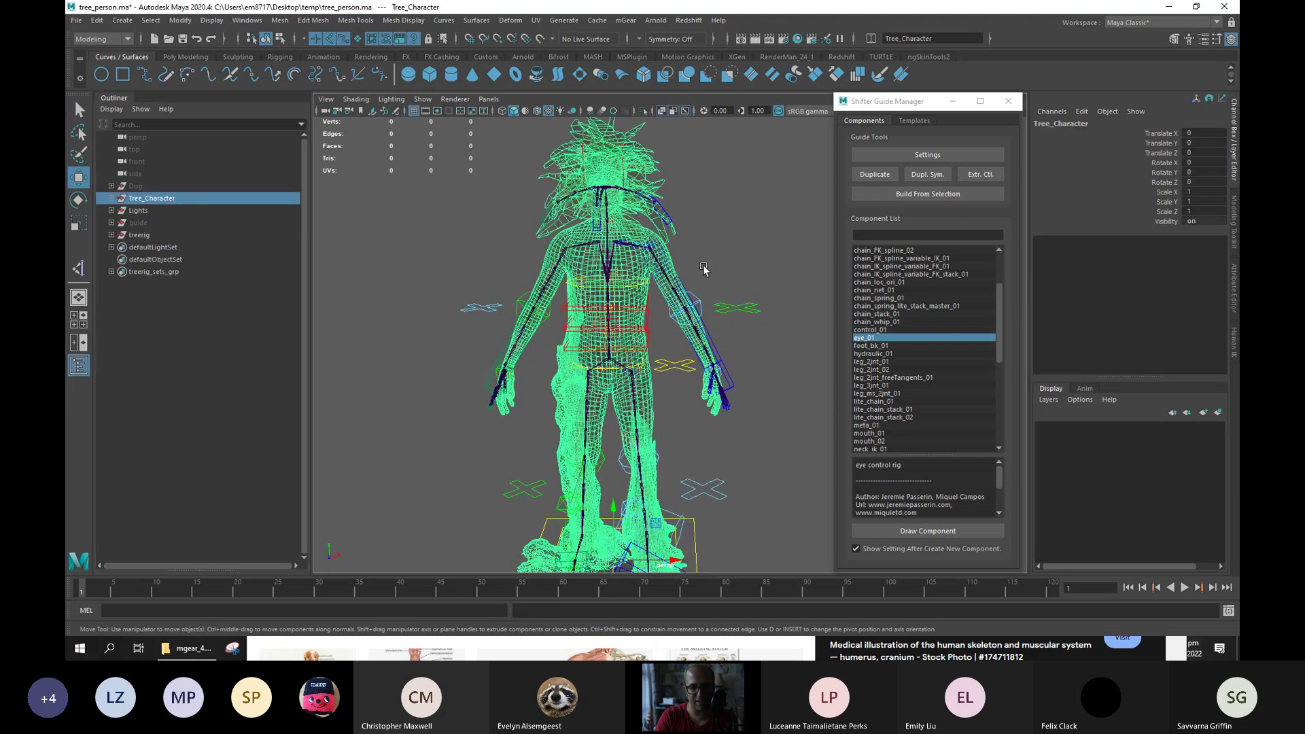
{"action": "scroll", "coordinate": [710, 300], "scroll_direction": "up", "scroll_amount": 8}
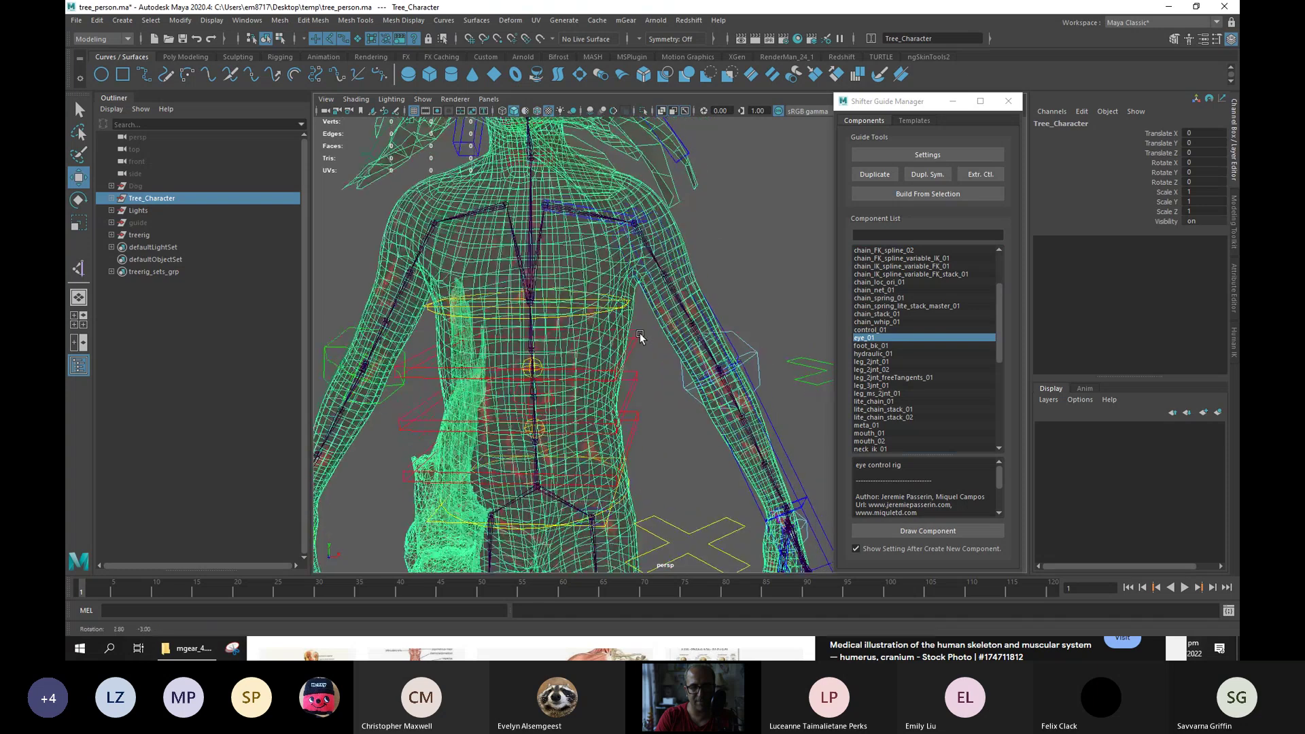
{"action": "left_click", "coordinate": [720, 278]}
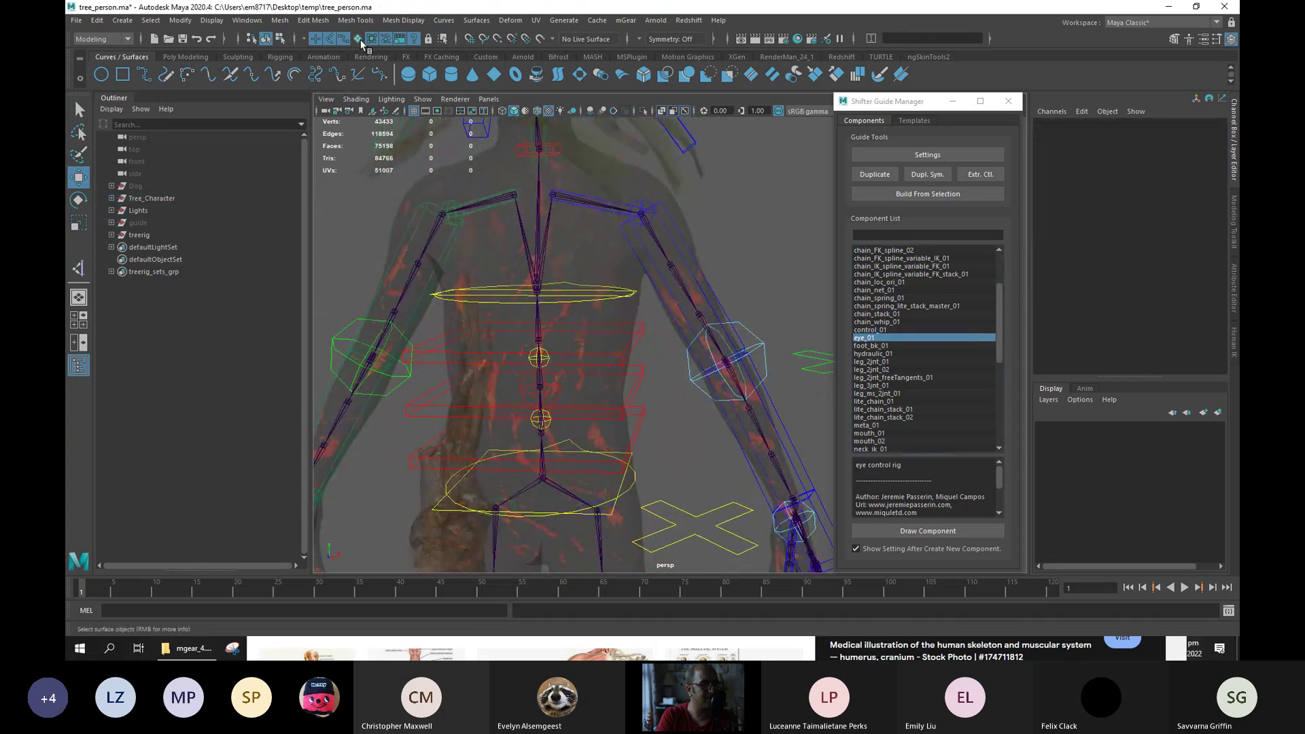
Try moving arm_L0_fk0_ctl away from the left shoulder to test the arm, and undo the move.
{"action": "left_click_drag", "start_coordinate": [735, 276], "coordinate": [649, 321], "text": "alt"}
{"action": "left_click", "coordinate": [595, 221]}
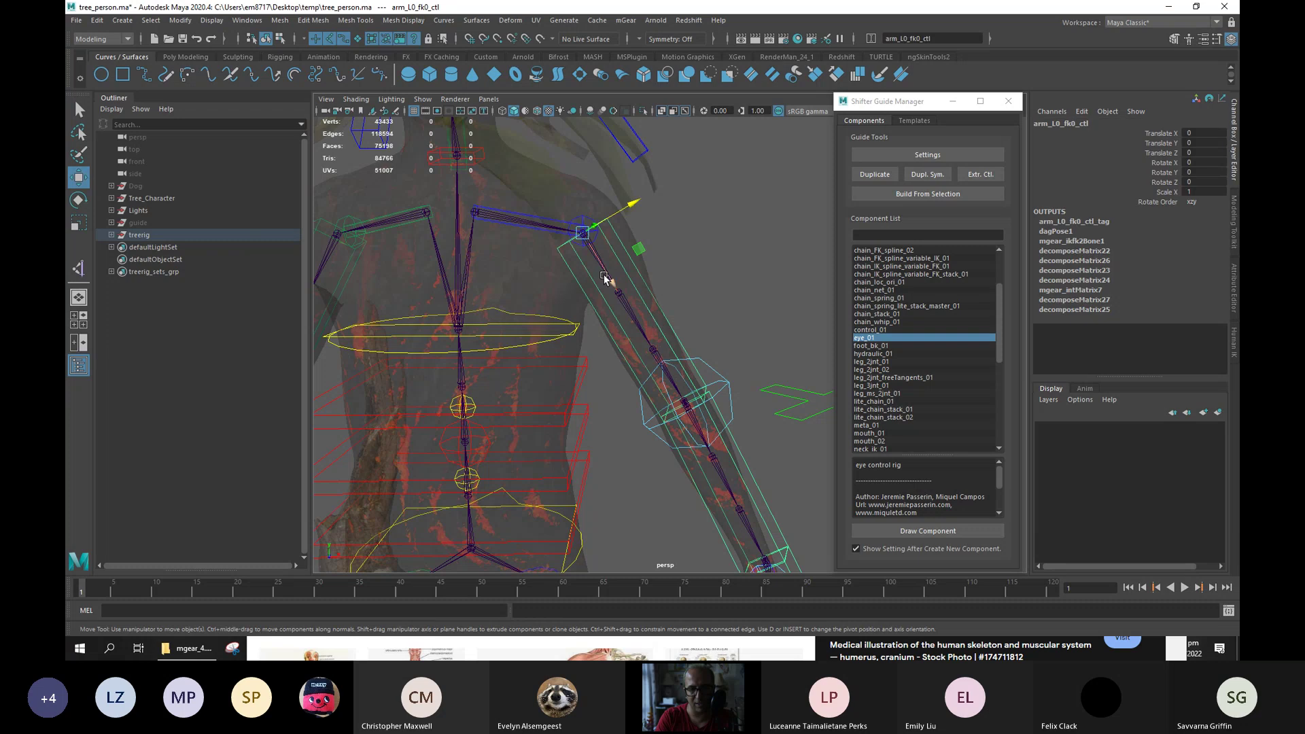
{"action": "left_click_drag", "start_coordinate": [579, 235], "coordinate": [699, 206]}
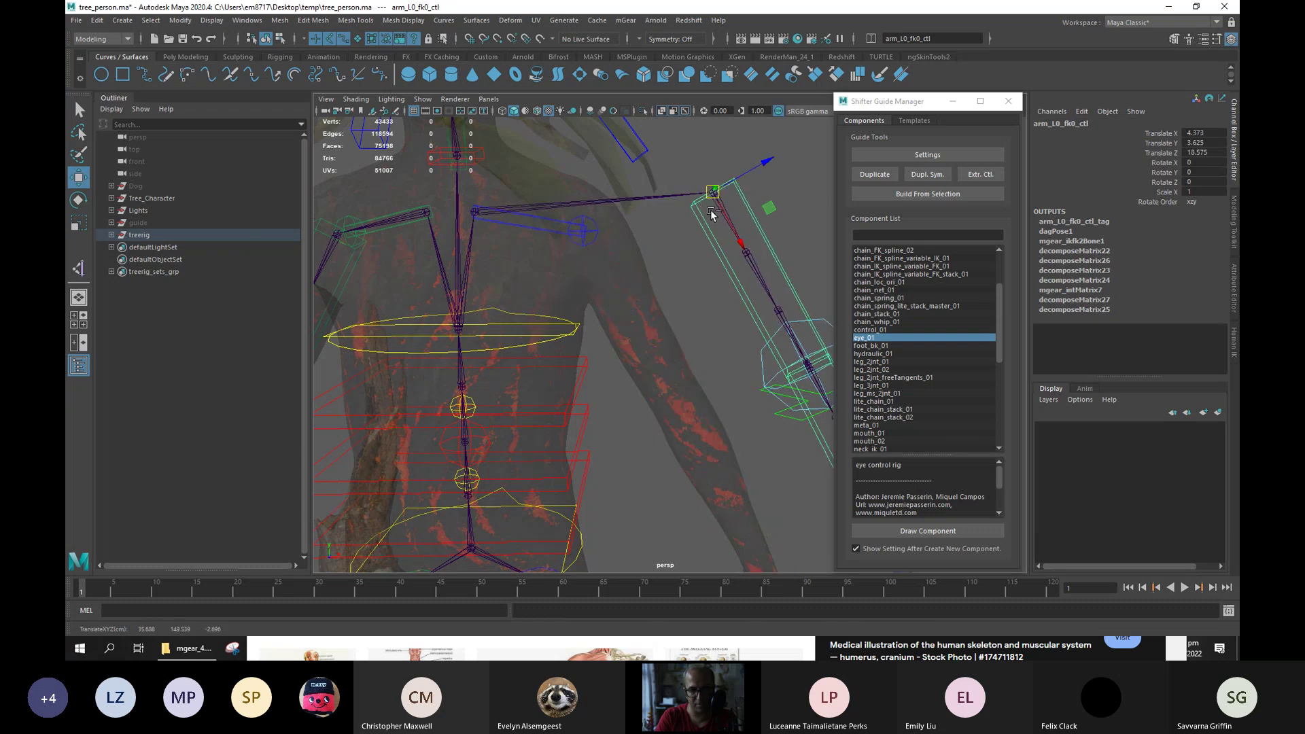
{"action": "key", "text": "ctrl+z"}
{"action": "left_click", "coordinate": [702, 265]}
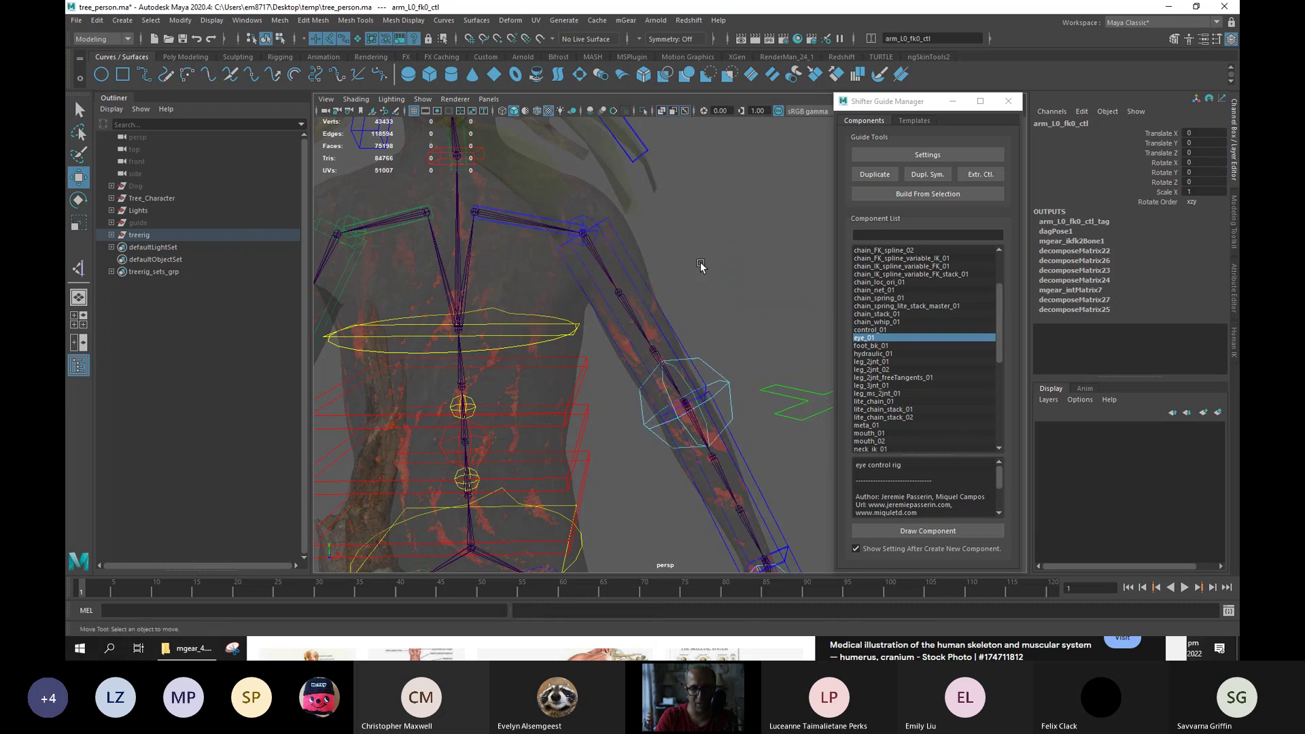
Hide the joints in the viewport so that only the arm control's vertices get selected.
{"action": "left_click", "coordinate": [644, 280]}
{"action": "right_click_drag", "start_coordinate": [751, 221], "coordinate": [680, 221]}
{"action": "left_click", "coordinate": [646, 228]}
{"action": "left_click_drag", "start_coordinate": [503, 201], "coordinate": [552, 219]}
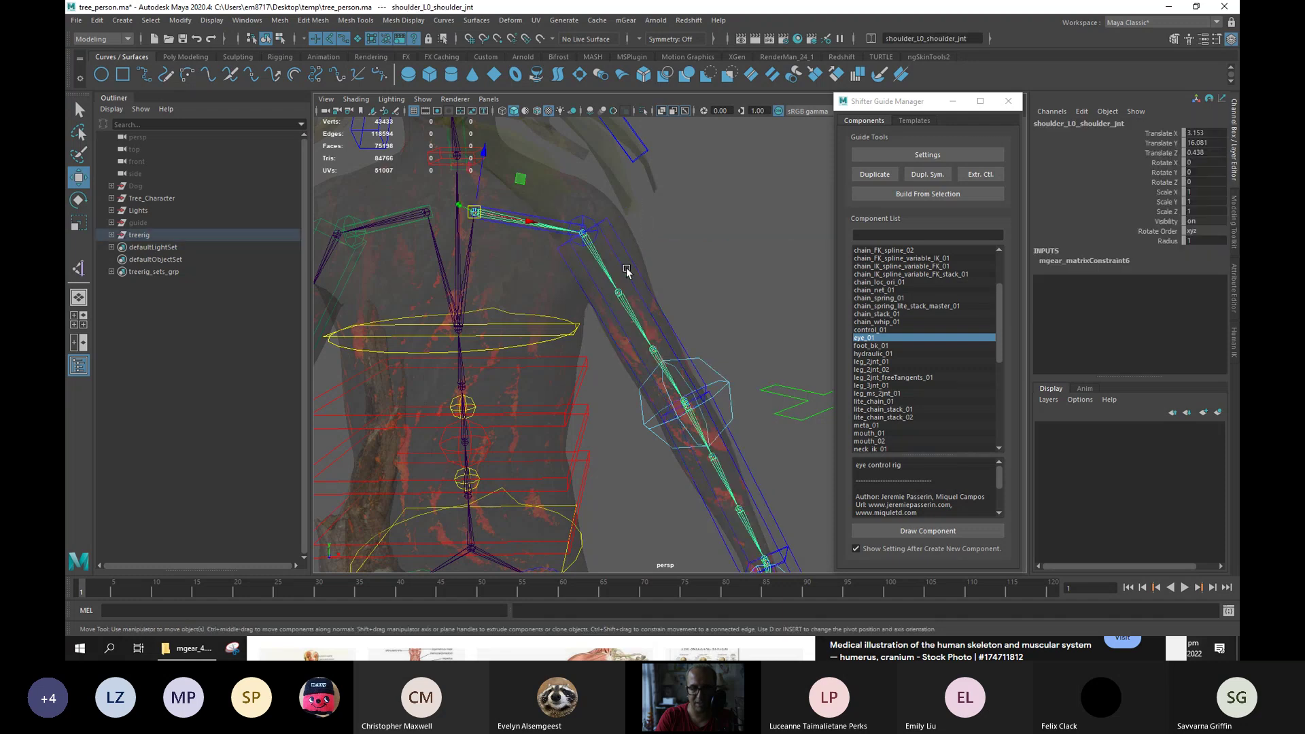
{"action": "key", "text": "ctrl+z"}
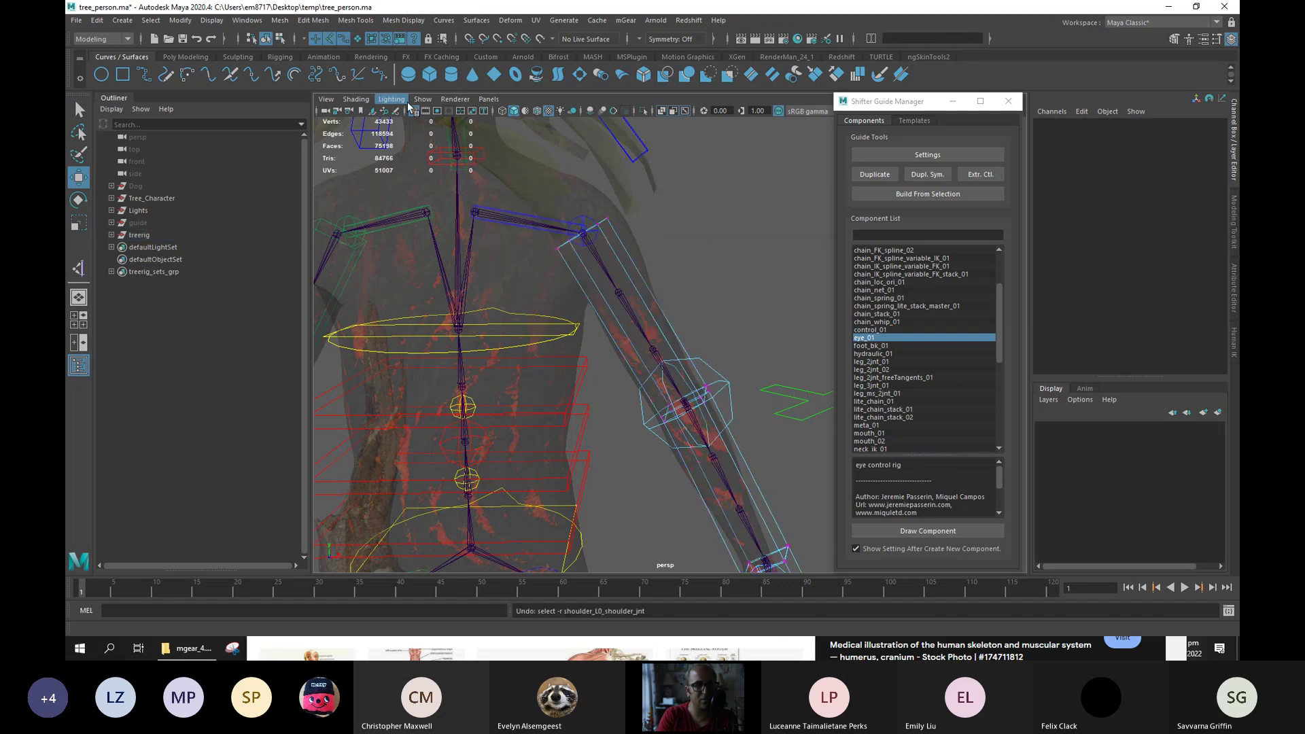
{"action": "left_click", "coordinate": [422, 100]}
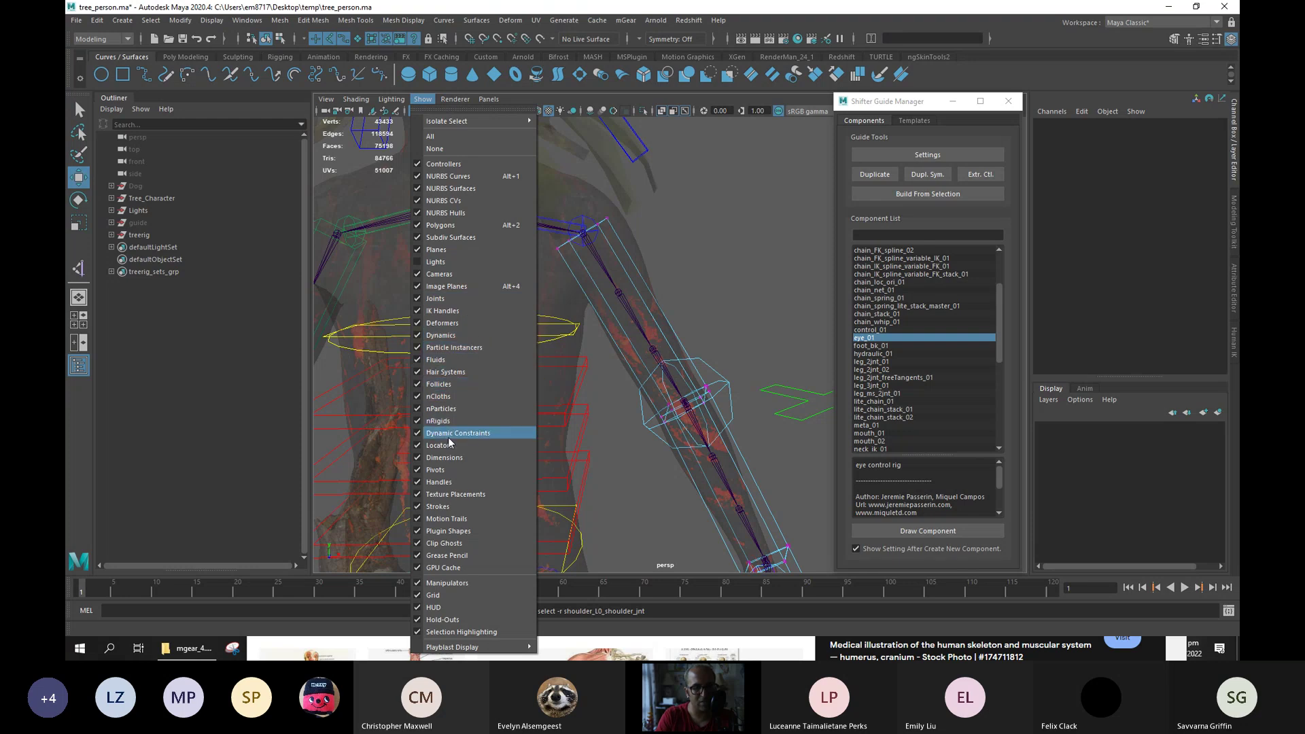
{"action": "left_click", "coordinate": [438, 299]}
Enlarge the shoulder-end control vertices of arm_L0_fk0_ctl across the arm so the shape stands clear of the mesh.
{"action": "left_click_drag", "start_coordinate": [647, 200], "coordinate": [536, 275]}
{"action": "key", "text": "r"}
{"action": "left_click_drag", "start_coordinate": [612, 246], "coordinate": [636, 300], "text": "alt"}
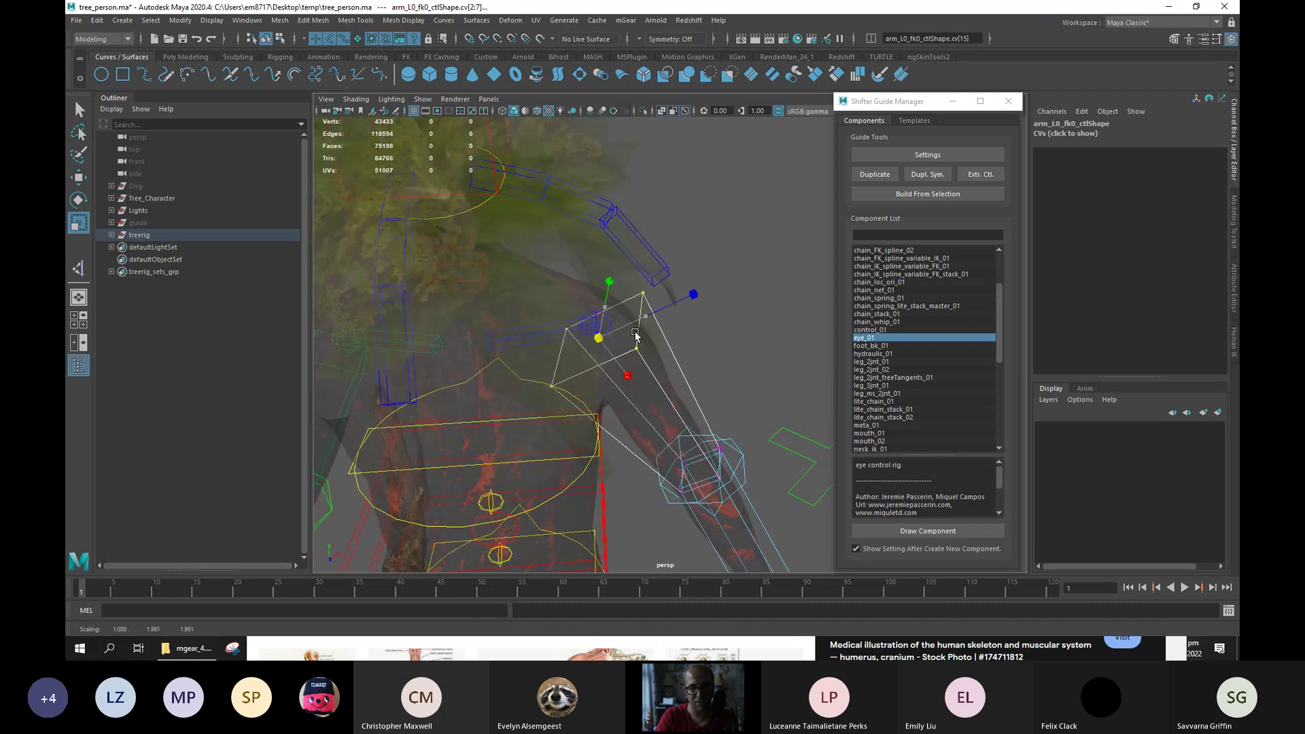
{"action": "right_click_drag", "start_coordinate": [636, 299], "coordinate": [637, 315], "text": "alt"}
{"action": "left_click_drag", "start_coordinate": [637, 315], "coordinate": [594, 268], "text": "alt"}
{"action": "left_click_drag", "start_coordinate": [658, 367], "coordinate": [619, 372], "text": "alt"}
{"action": "left_click_drag", "start_coordinate": [551, 342], "coordinate": [497, 353], "text": "alt"}
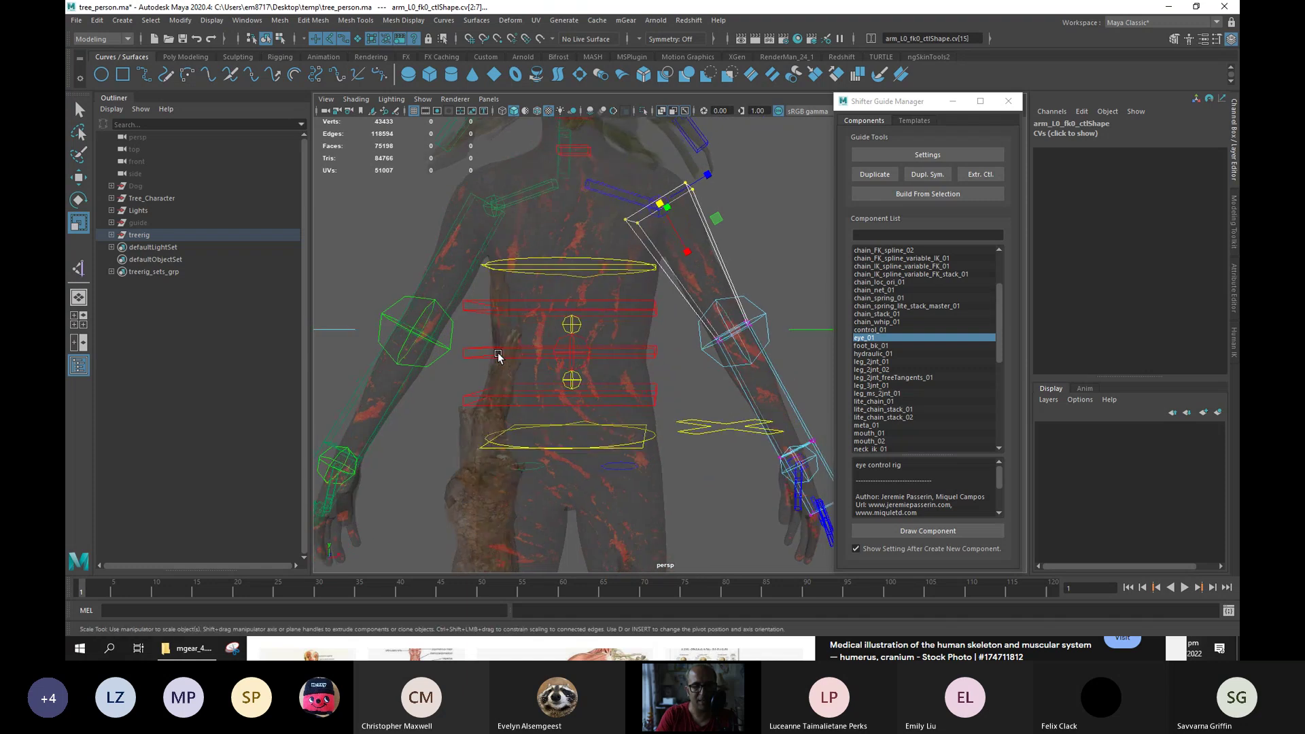
Scale up the control vertices of spine_C0_ik0_ctl so the hip ellipse extends well beyond the pelvis.
{"action": "left_click_drag", "start_coordinate": [631, 441], "coordinate": [662, 462], "text": "alt"}
{"action": "left_click", "coordinate": [657, 457]}
{"action": "right_click_drag", "start_coordinate": [694, 441], "coordinate": [627, 351]}
{"action": "left_click_drag", "start_coordinate": [435, 399], "coordinate": [673, 483]}
{"action": "left_click_drag", "start_coordinate": [440, 423], "coordinate": [746, 515]}
{"action": "left_click_drag", "start_coordinate": [440, 410], "coordinate": [735, 515]}
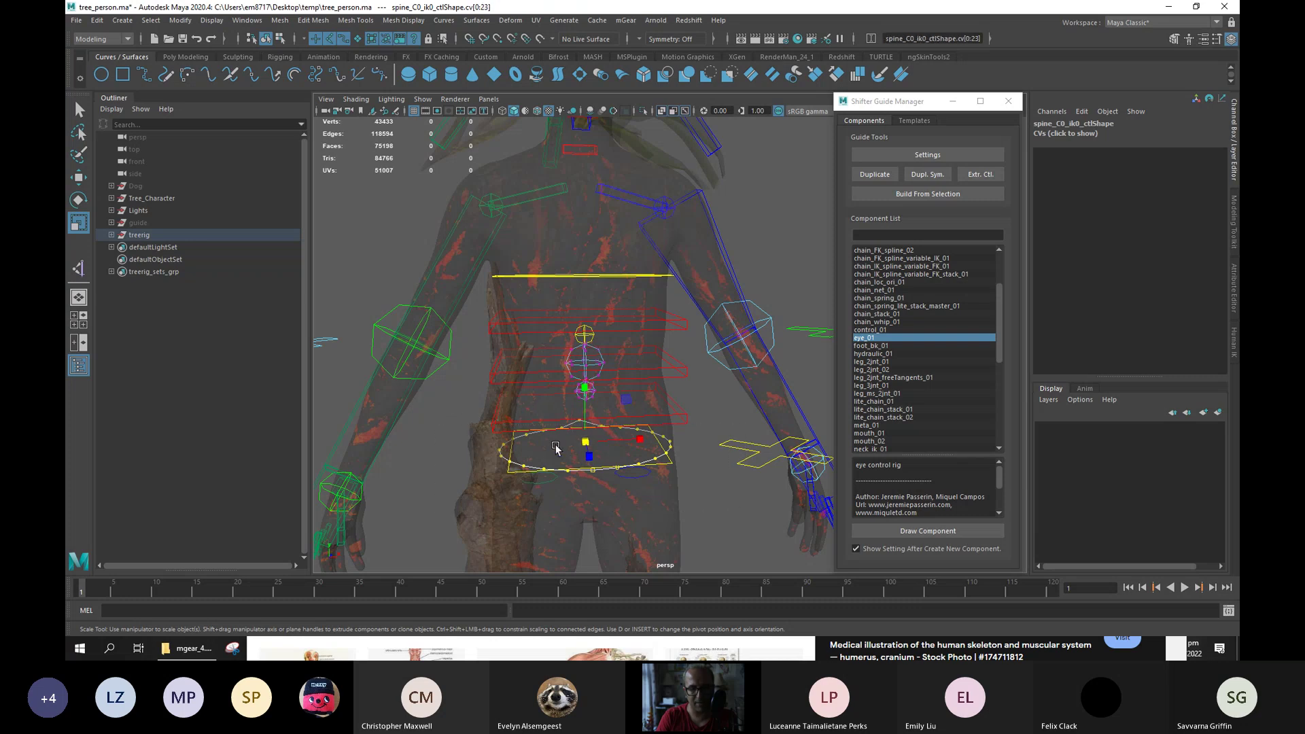
{"action": "left_click_drag", "start_coordinate": [585, 442], "coordinate": [721, 353]}
Enlarge the control vertices of leg_L0_root_ctl beyond the left hip and return to object mode.
{"action": "left_click", "coordinate": [650, 457]}
{"action": "left_click", "coordinate": [627, 467]}
{"action": "right_click_drag", "start_coordinate": [729, 347], "coordinate": [670, 364]}
{"action": "left_click_drag", "start_coordinate": [608, 397], "coordinate": [740, 443]}
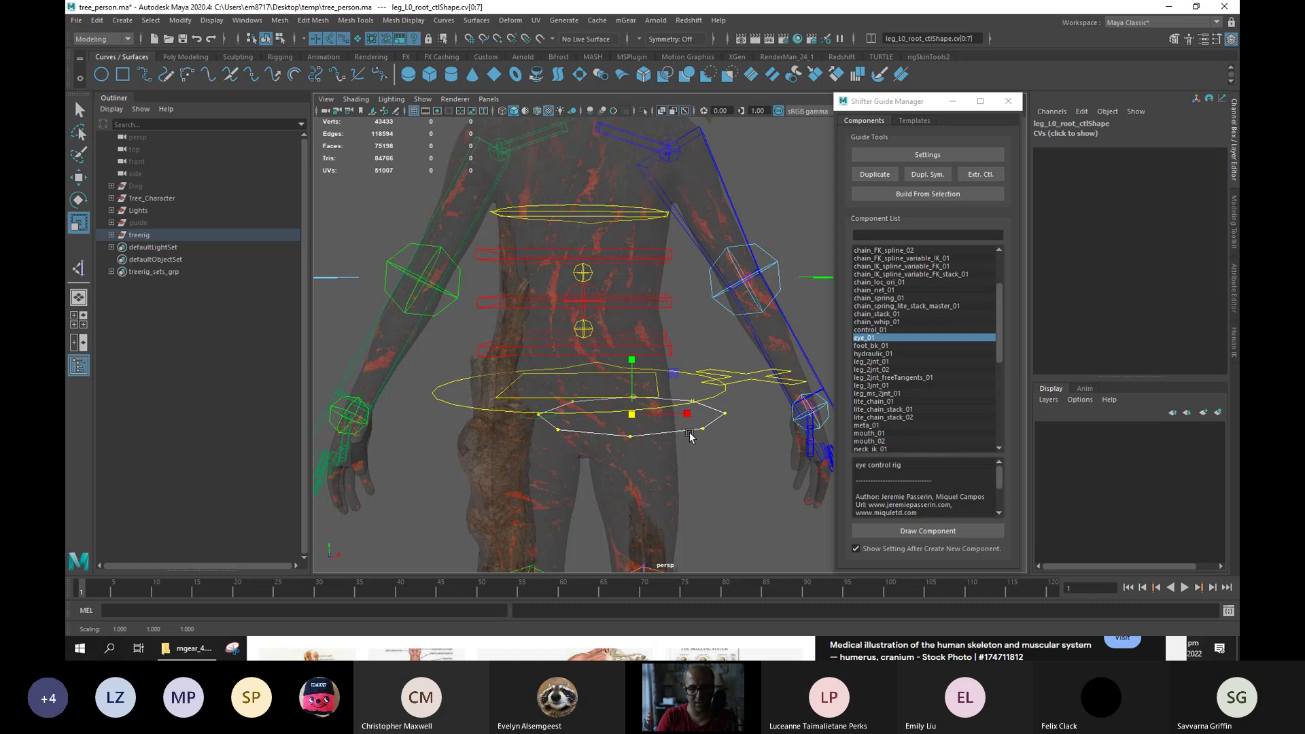
{"action": "key", "text": "F8"}
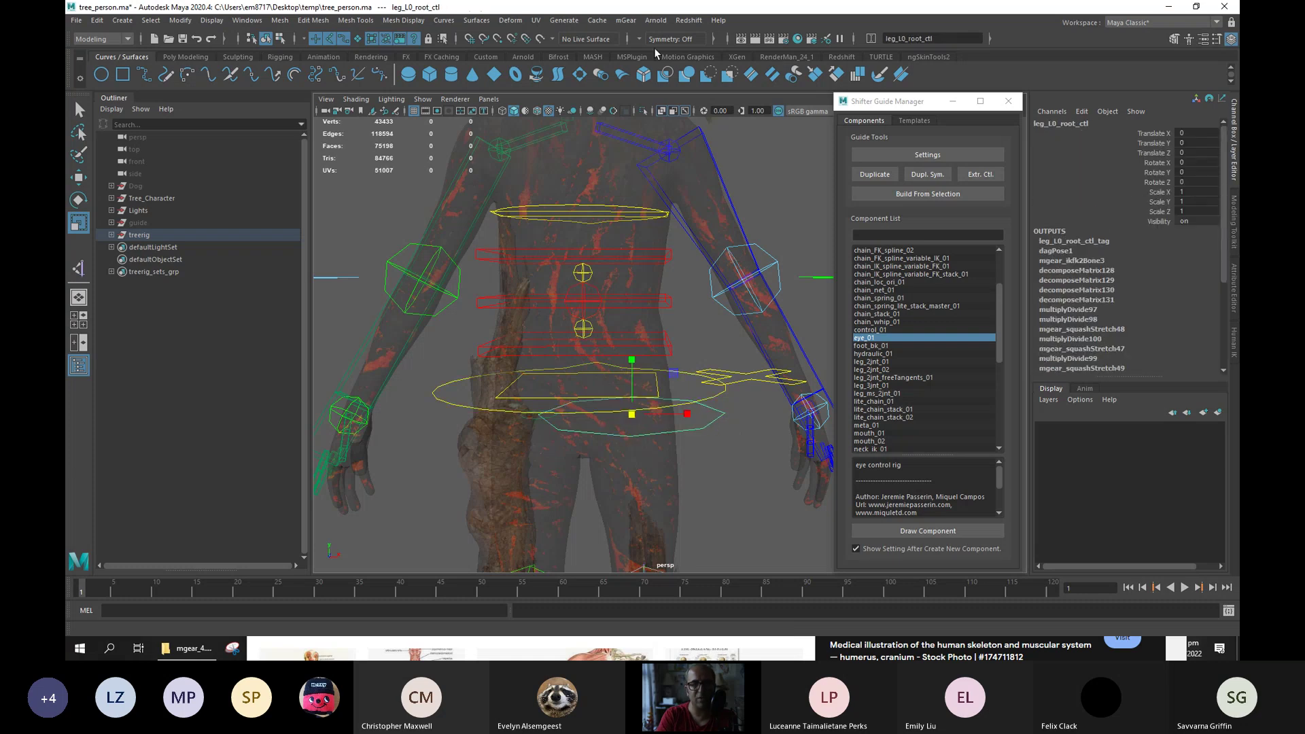
Mirror the reshaped leg_L0_root_ctl and arm_L0_fk0_ctl to the character's other side with mGear's Mirror Controls, using the Selection option.
{"action": "left_click", "coordinate": [627, 20]}
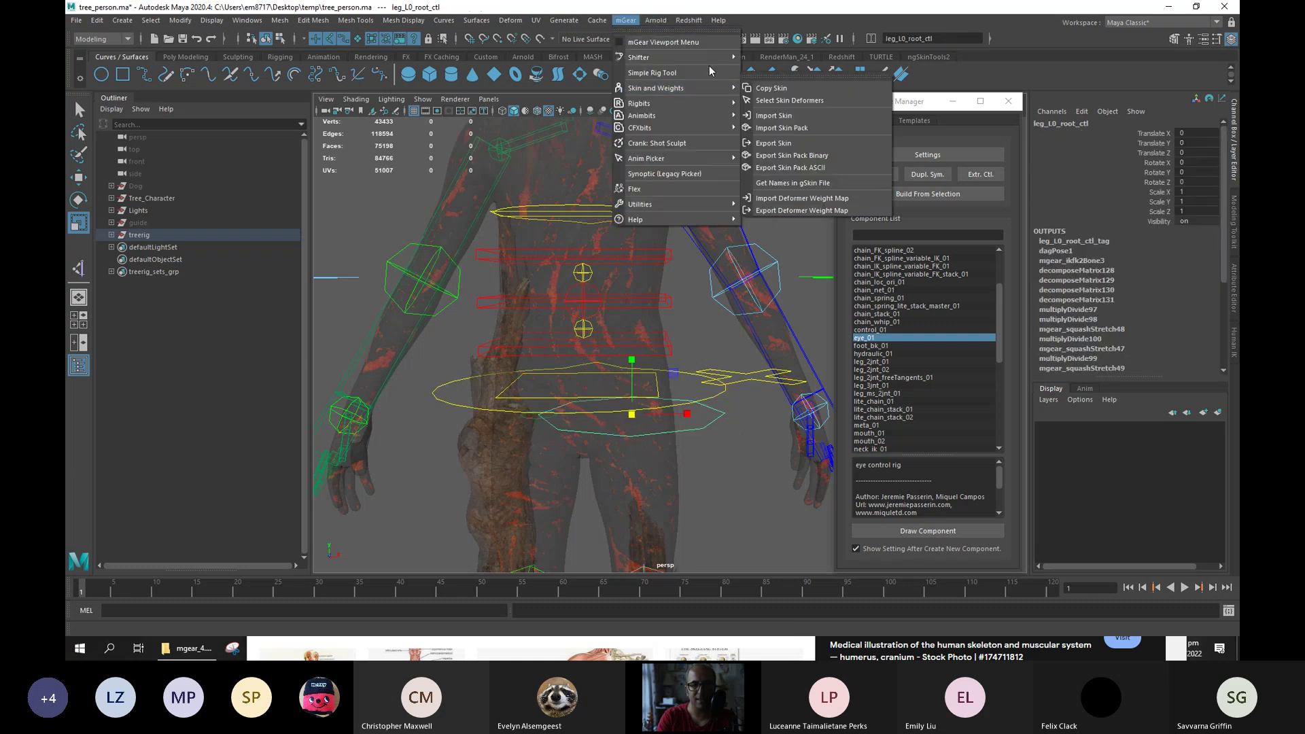
{"action": "mouse_move", "coordinate": [704, 102]}
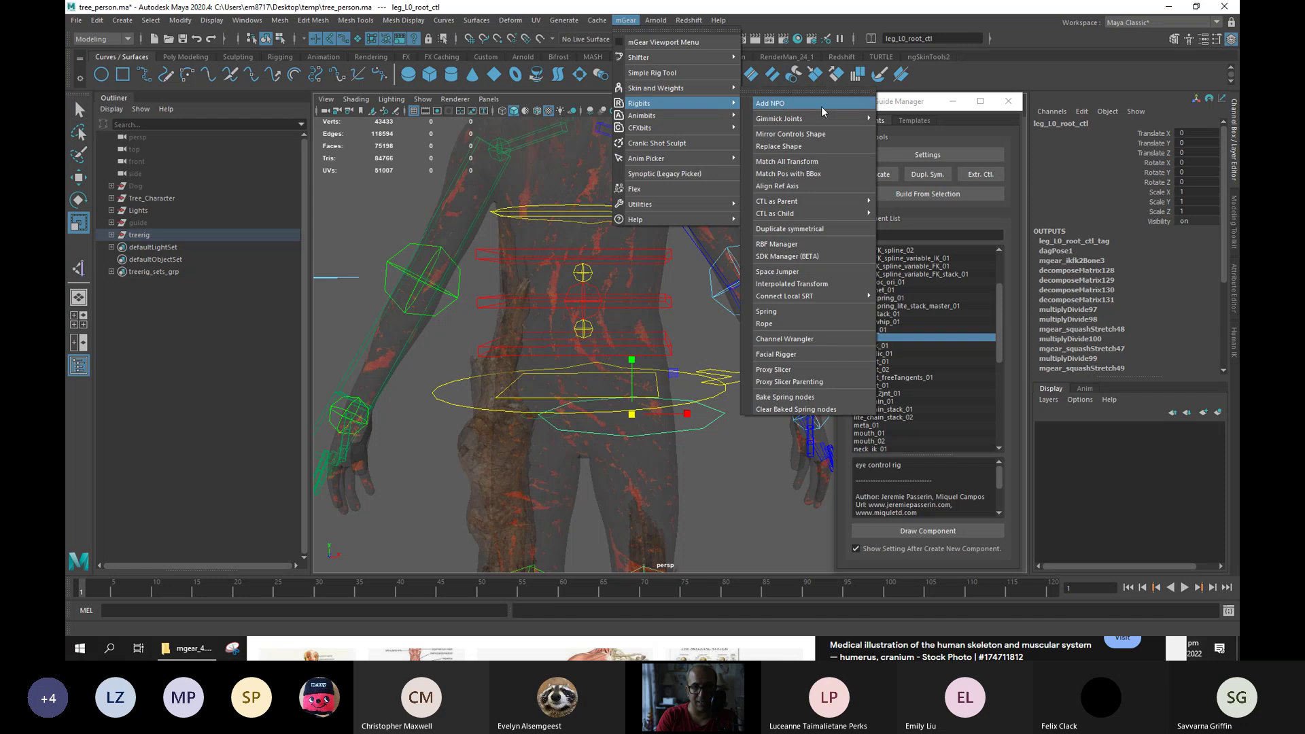
{"action": "left_click", "coordinate": [825, 134]}
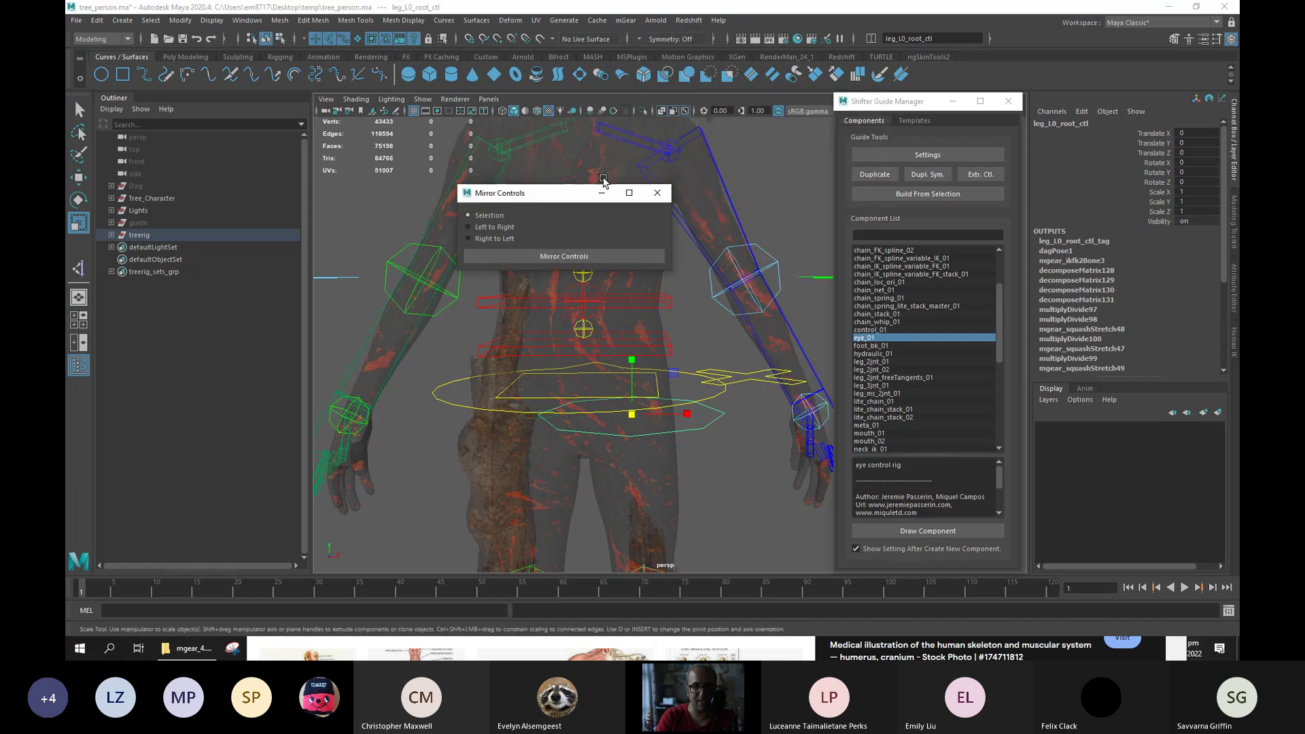
{"action": "left_click_drag", "start_coordinate": [639, 173], "coordinate": [775, 93]}
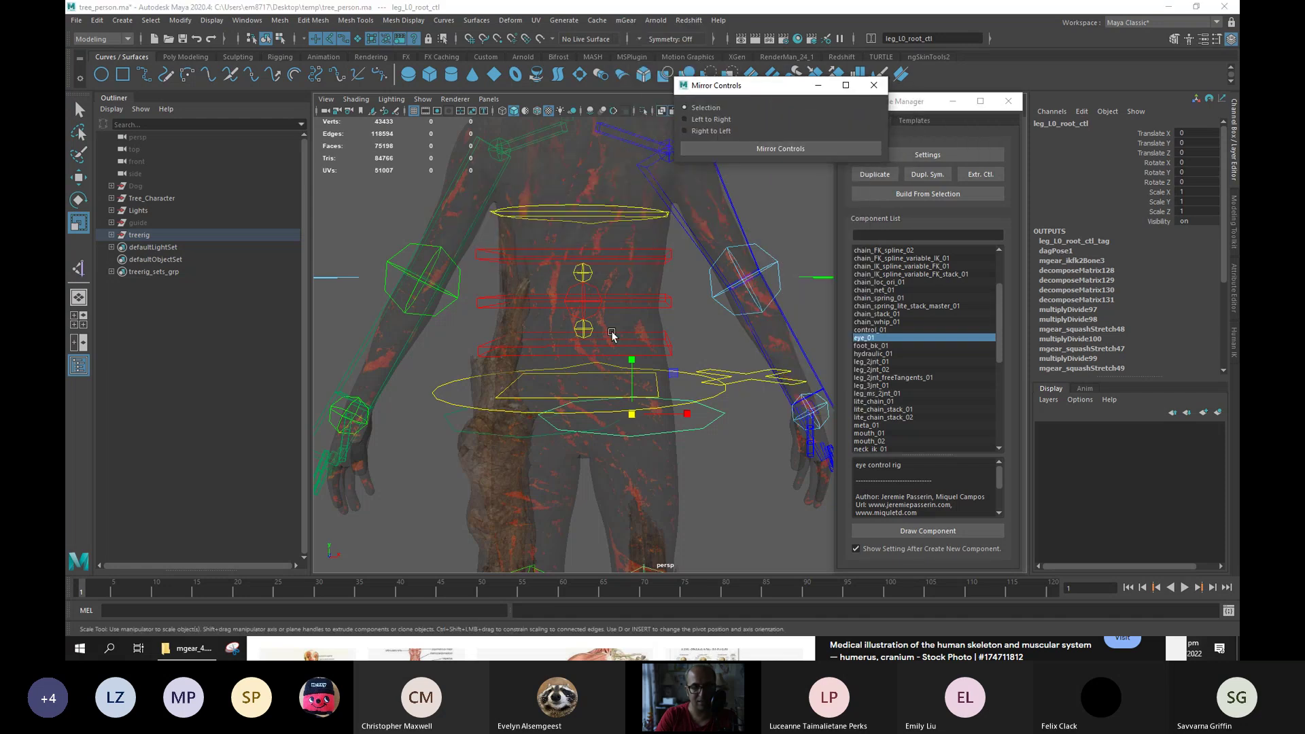
{"action": "left_click_drag", "start_coordinate": [546, 435], "coordinate": [515, 495], "text": "alt"}
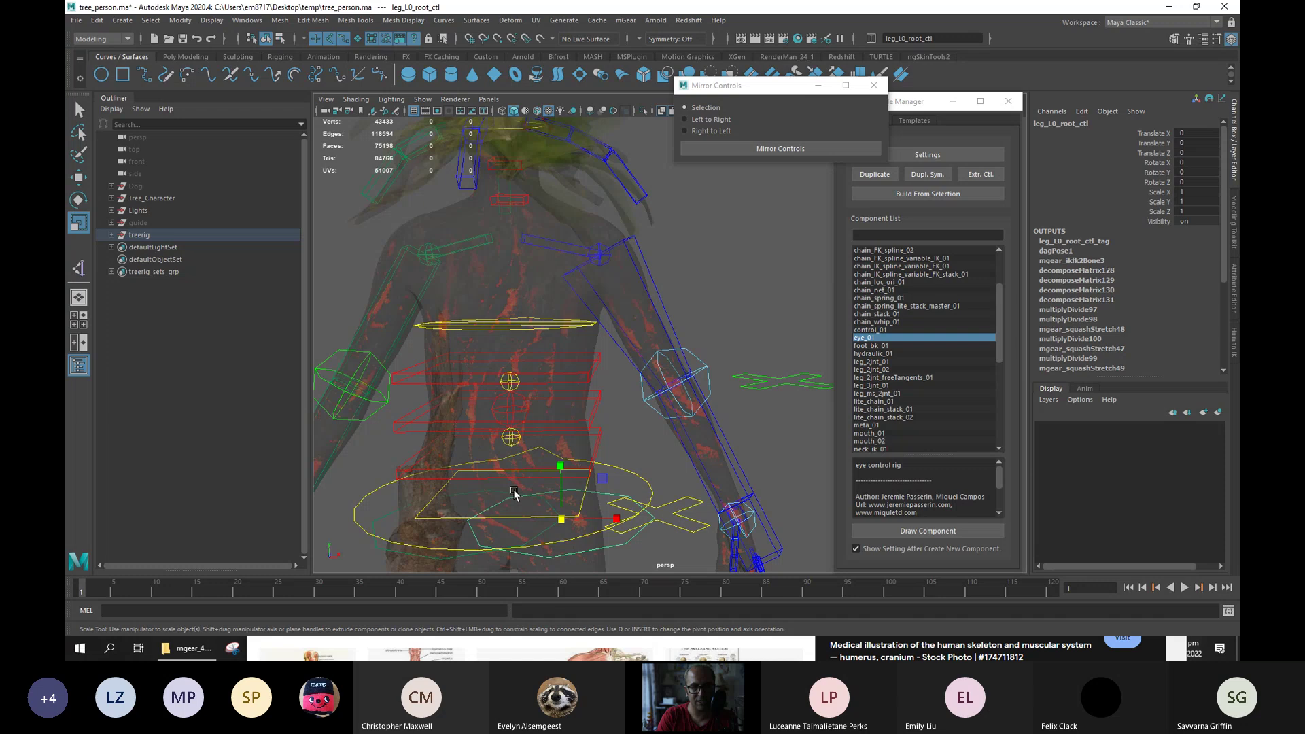
{"action": "left_click", "coordinate": [651, 279]}
{"action": "left_click", "coordinate": [746, 146]}
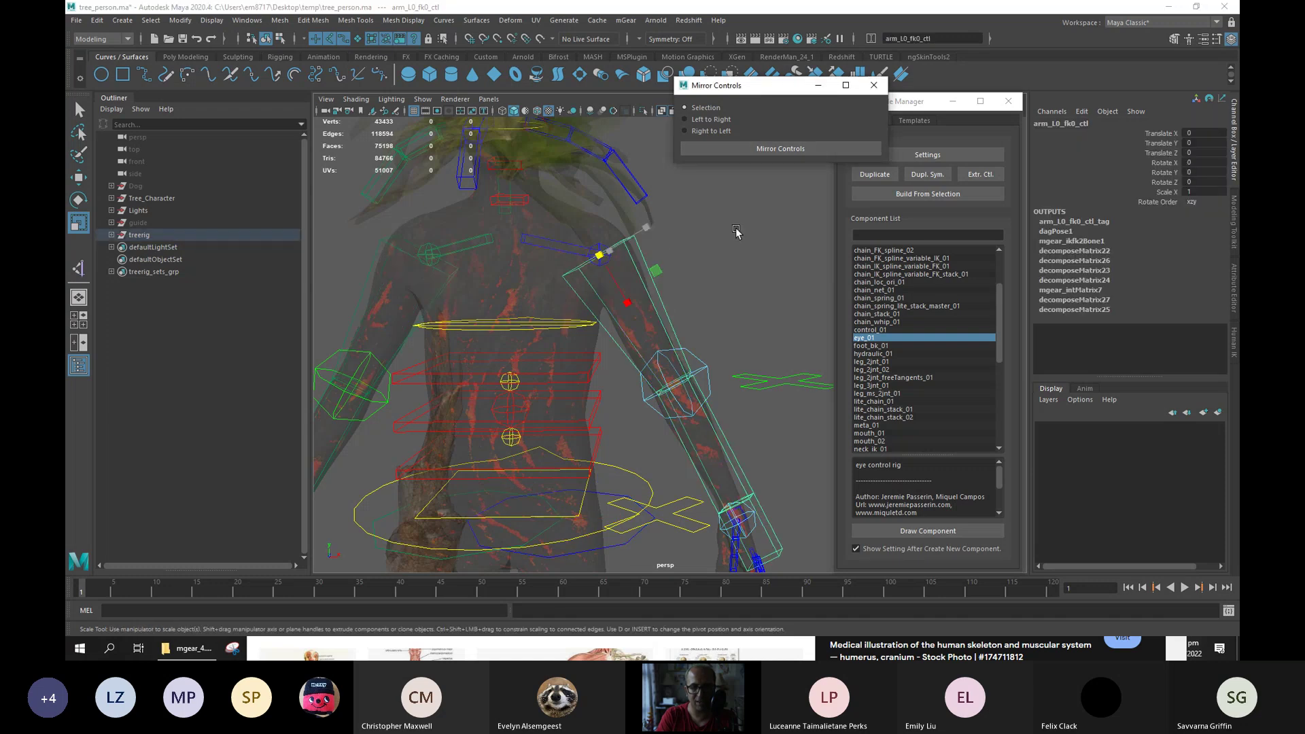
{"action": "left_click_drag", "start_coordinate": [723, 295], "coordinate": [441, 317], "text": "alt"}
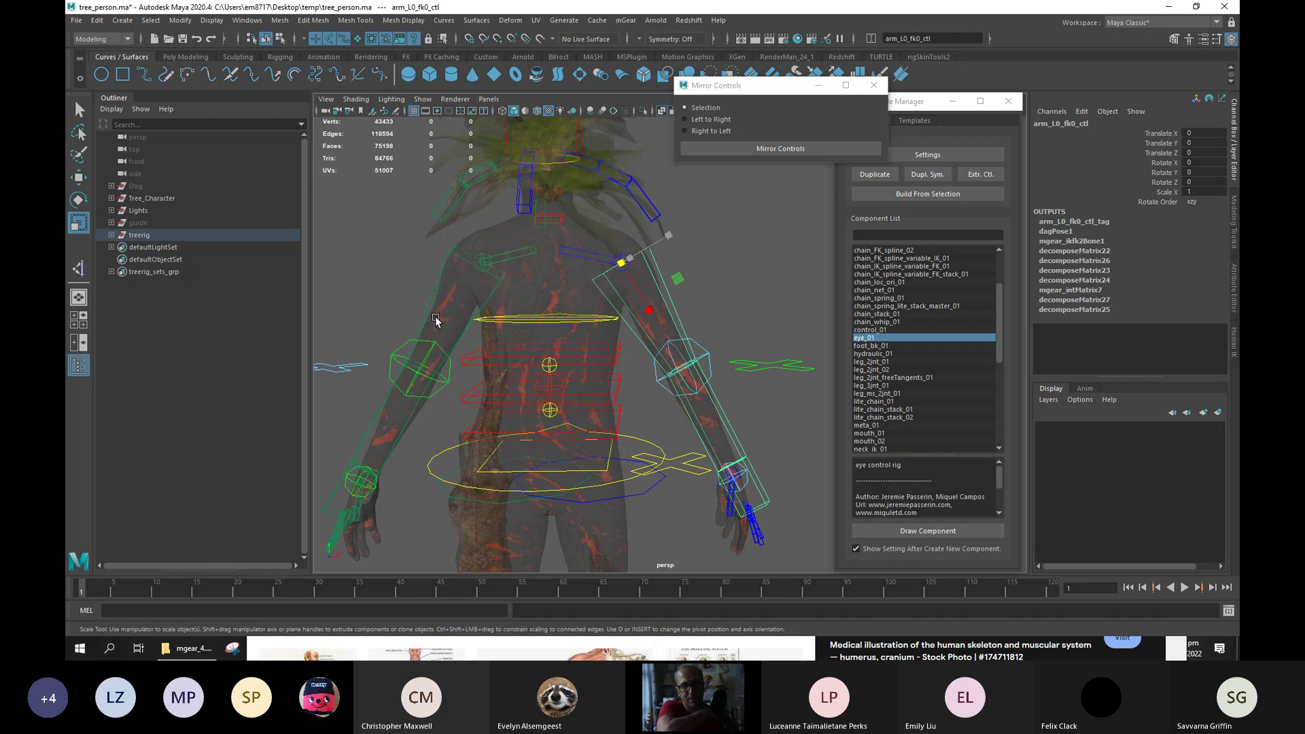
{"action": "scroll", "coordinate": [562, 239], "scroll_direction": "up", "scroll_amount": 3}
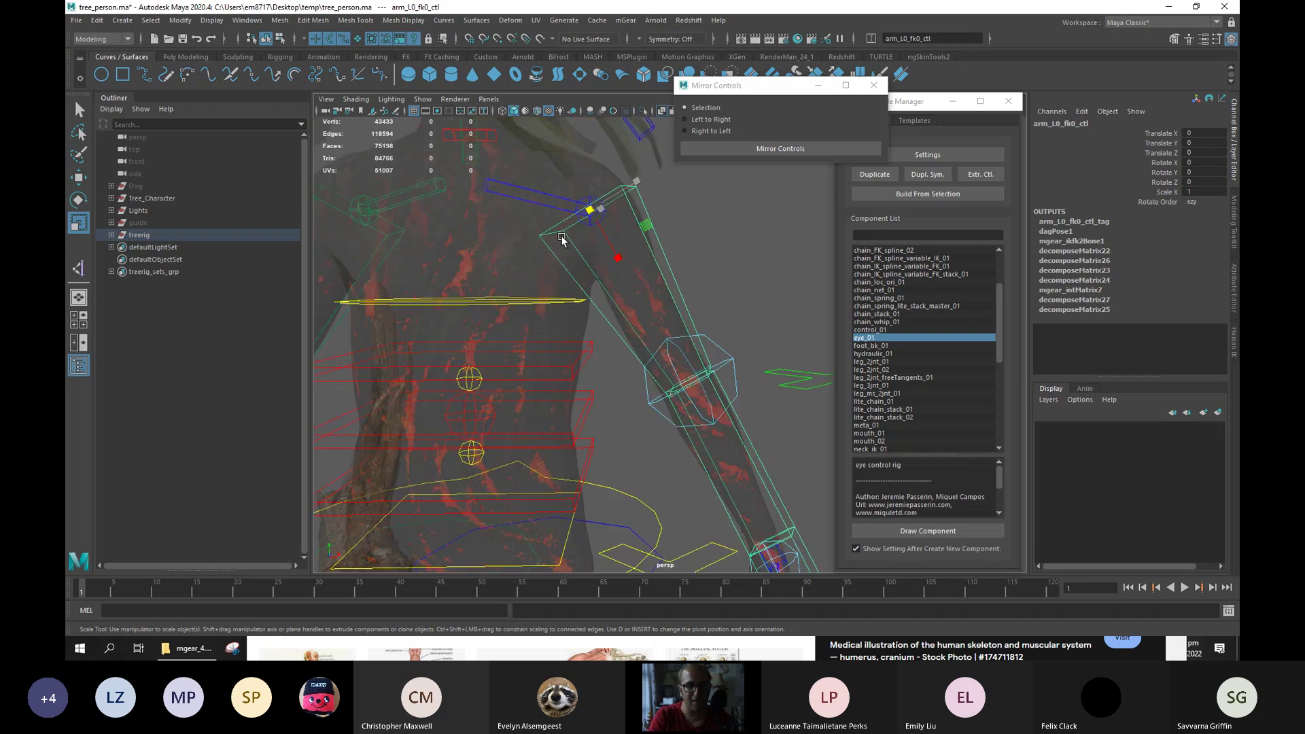
Scale up the control vertices of neck_C0_fk0_ctl so its shape surrounds the neck, and return to object mode.
{"action": "scroll", "coordinate": [562, 240], "scroll_direction": "down", "scroll_amount": 3}
{"action": "left_click", "coordinate": [567, 249]}
{"action": "left_click_drag", "start_coordinate": [551, 247], "coordinate": [535, 246], "text": "alt"}
{"action": "right_click_drag", "start_coordinate": [498, 233], "coordinate": [473, 249]}
{"action": "middle_click_drag", "start_coordinate": [495, 249], "coordinate": [576, 257], "text": "alt"}
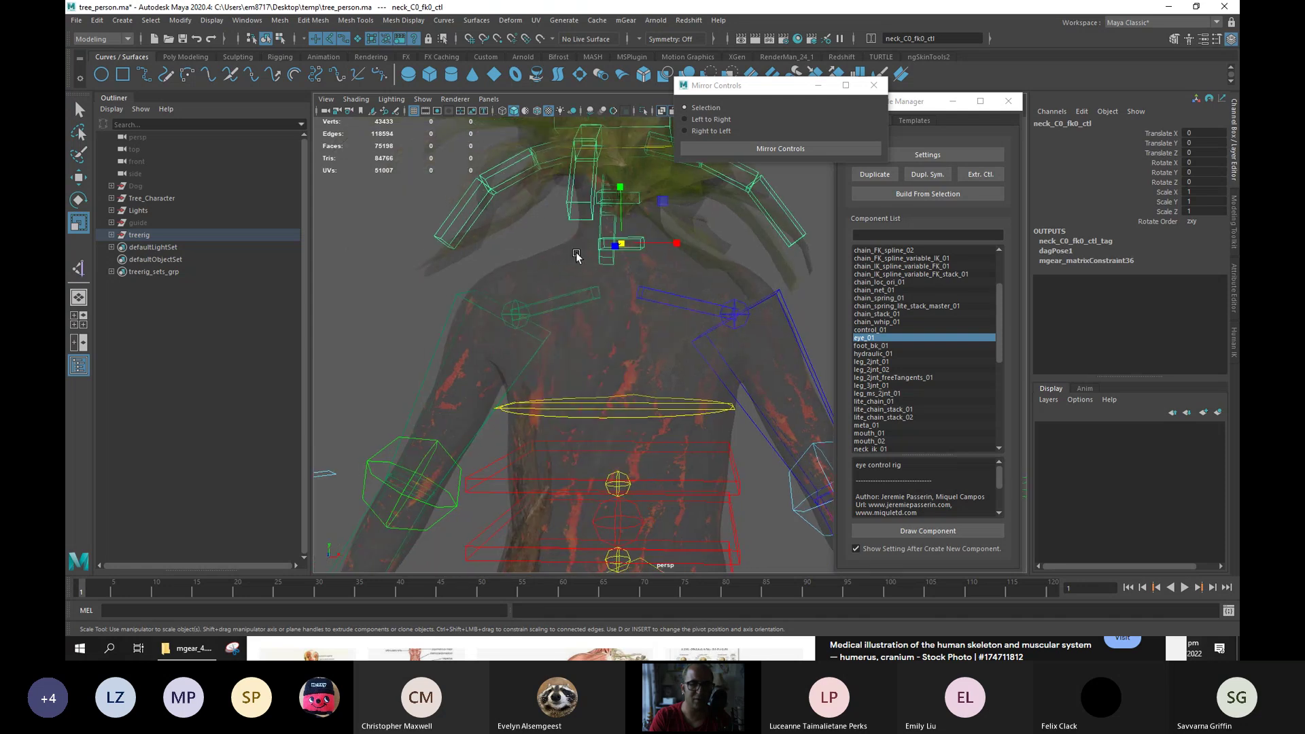
{"action": "right_click_drag", "start_coordinate": [381, 221], "coordinate": [355, 226]}
{"action": "left_click_drag", "start_coordinate": [442, 257], "coordinate": [523, 262], "text": "alt"}
{"action": "left_click_drag", "start_coordinate": [615, 236], "coordinate": [681, 268]}
{"action": "middle_click_drag", "start_coordinate": [663, 272], "coordinate": [530, 282]}
{"action": "right_click_drag", "start_coordinate": [531, 280], "coordinate": [420, 280], "text": "alt"}
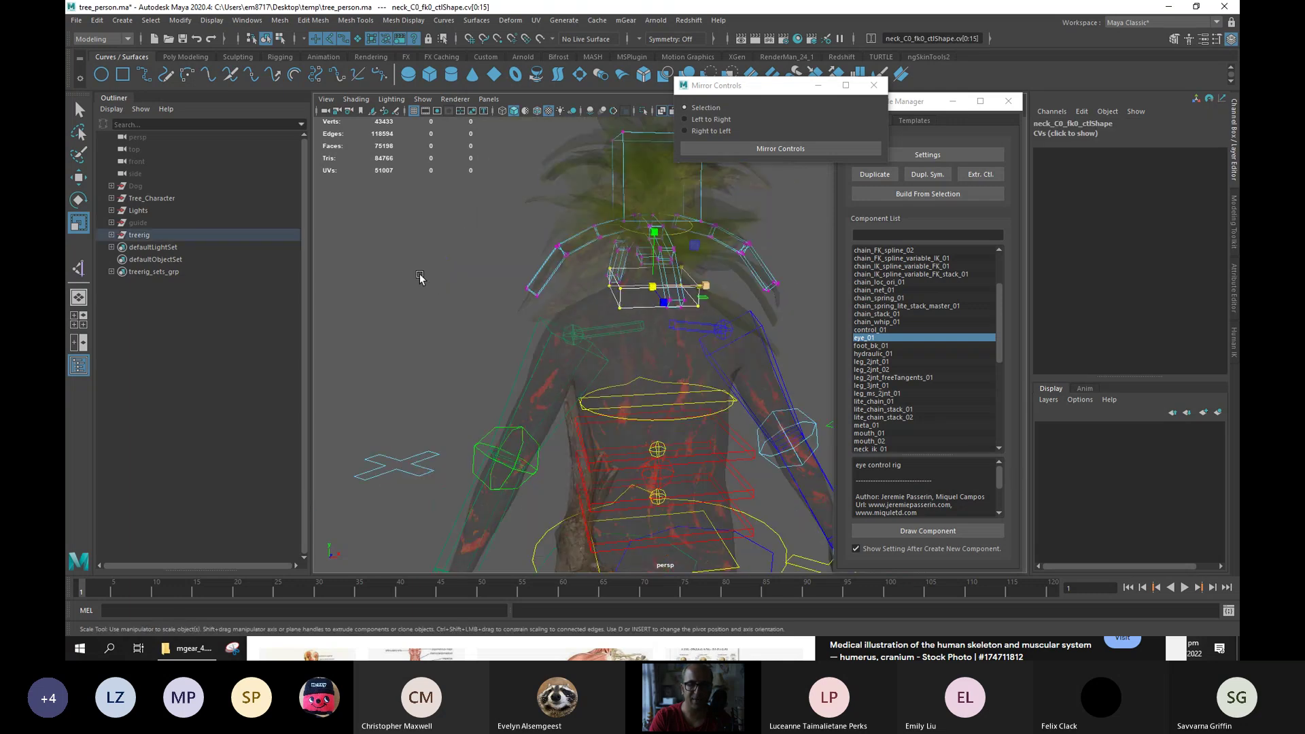
{"action": "middle_click_drag", "start_coordinate": [669, 329], "coordinate": [552, 306], "text": "alt"}
{"action": "right_click_drag", "start_coordinate": [647, 311], "coordinate": [707, 282]}
{"action": "key", "text": "f"}
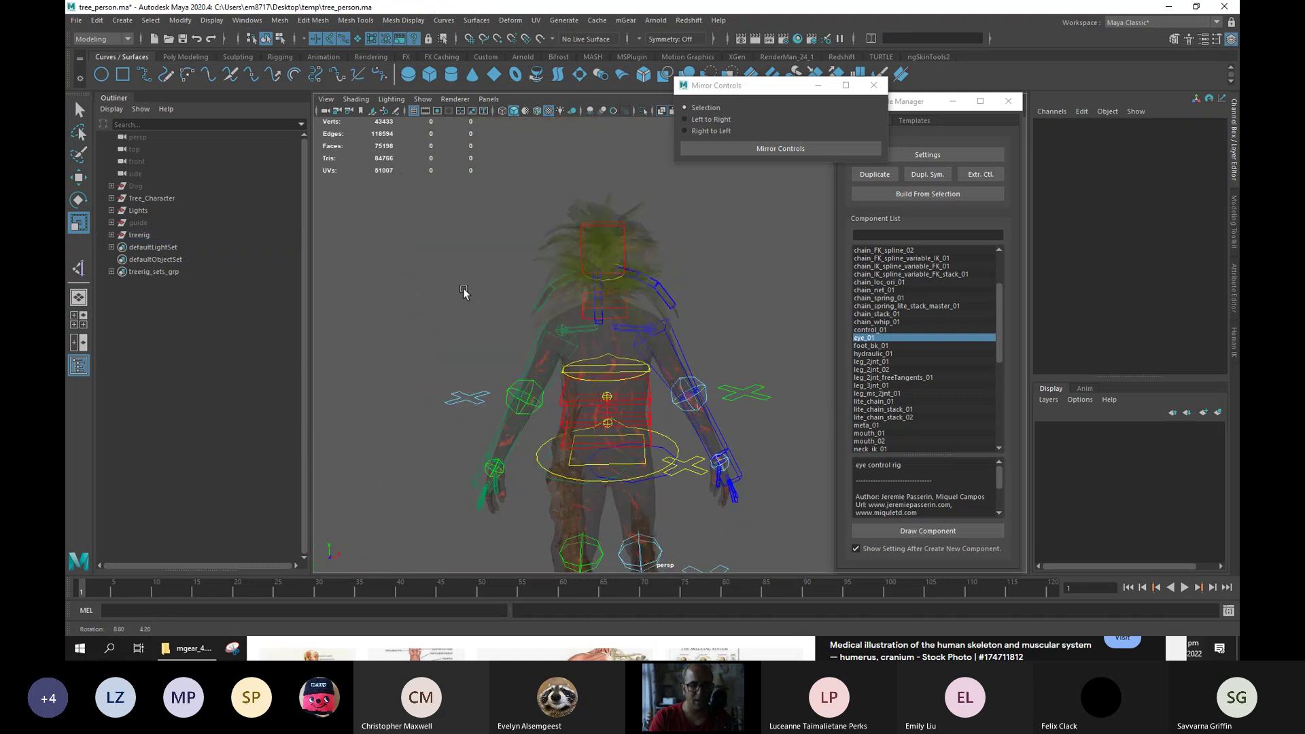
Show the joints in the viewport again.
{"action": "left_click", "coordinate": [423, 100]}
{"action": "left_click", "coordinate": [477, 301]}
{"action": "left_click", "coordinate": [422, 100]}
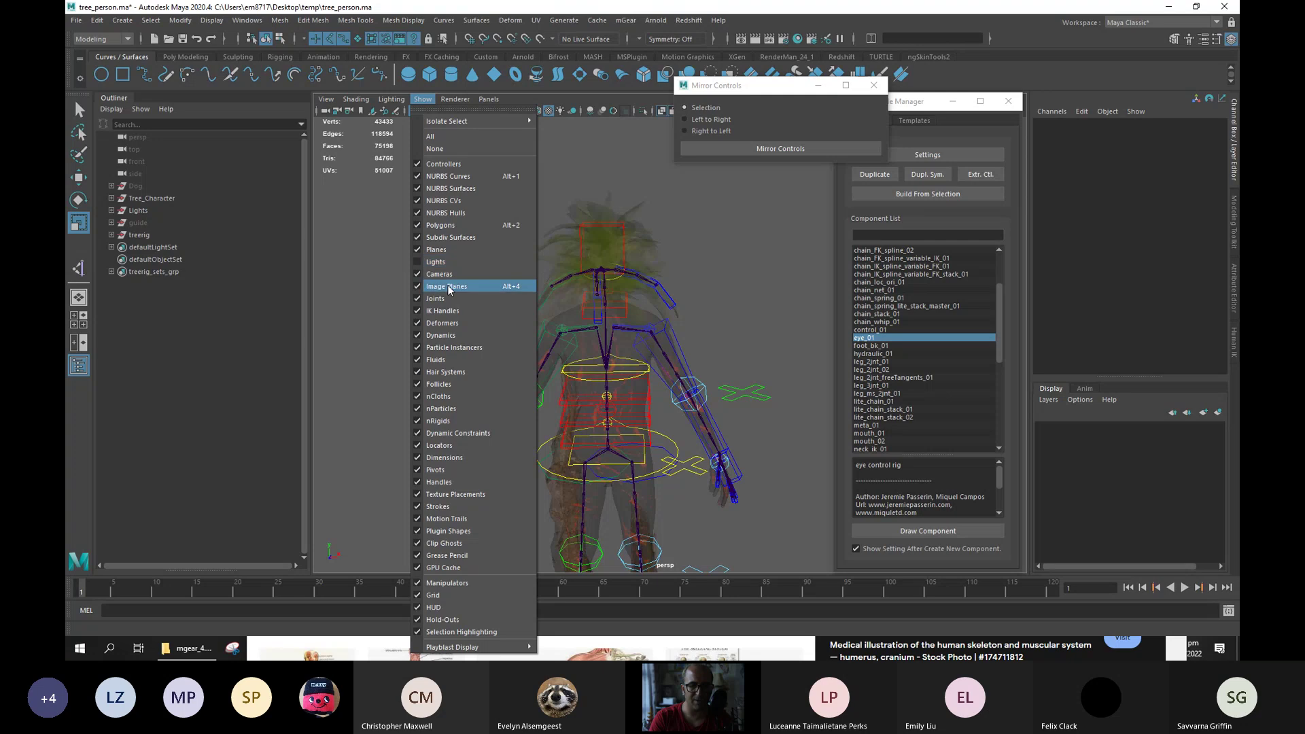
{"action": "middle_click_drag", "start_coordinate": [714, 282], "coordinate": [664, 239], "text": "alt"}
{"action": "mouse_move", "coordinate": [665, 239]}
{"action": "left_mouse_down", "text": "alt"}
{"action": "mouse_move", "coordinate": [624, 234]}
{"action": "mouse_move", "coordinate": [650, 242]}
{"action": "left_mouse_up", "text": "alt"}
{"action": "middle_click_drag", "start_coordinate": [650, 242], "coordinate": [640, 209], "text": "alt"}
Close the Mirror Controls and Shifter Guide Manager windows.
{"action": "left_click", "coordinate": [874, 85]}
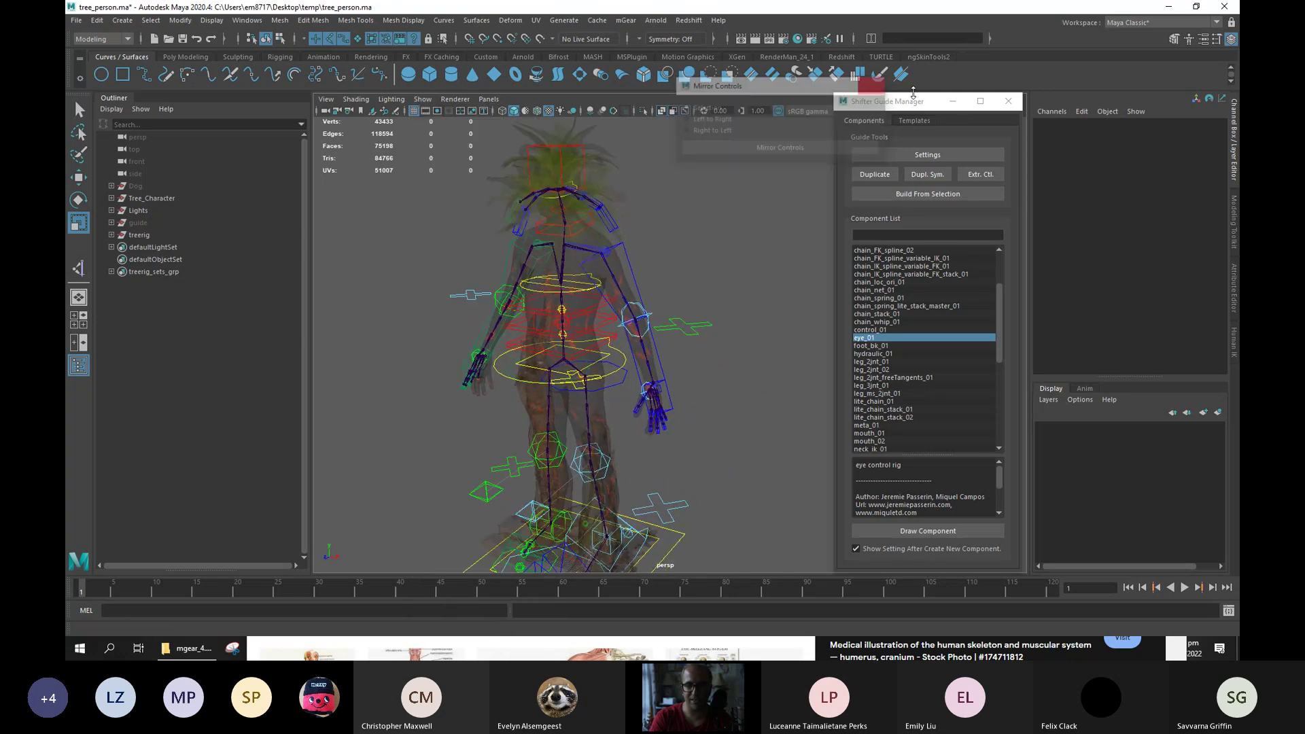
{"action": "left_click", "coordinate": [1008, 101]}
{"action": "middle_click_drag", "start_coordinate": [763, 197], "coordinate": [768, 198], "text": "alt"}
{"action": "mouse_move", "coordinate": [768, 198]}
{"action": "left_mouse_down", "text": "alt"}
{"action": "mouse_move", "coordinate": [720, 201]}
{"action": "mouse_move", "coordinate": [793, 215]}
{"action": "mouse_move", "coordinate": [764, 201]}
{"action": "mouse_move", "coordinate": [773, 245]}
{"action": "mouse_move", "coordinate": [761, 266]}
{"action": "mouse_move", "coordinate": [729, 264]}
{"action": "mouse_move", "coordinate": [719, 254]}
{"action": "mouse_move", "coordinate": [772, 207]}
{"action": "mouse_move", "coordinate": [734, 224]}
{"action": "mouse_move", "coordinate": [844, 213]}
{"action": "mouse_move", "coordinate": [752, 203]}
{"action": "left_mouse_up", "text": "alt"}
{"action": "right_click_drag", "start_coordinate": [752, 204], "coordinate": [755, 206], "text": "alt"}
{"action": "left_click_drag", "start_coordinate": [756, 206], "coordinate": [733, 224], "text": "alt"}
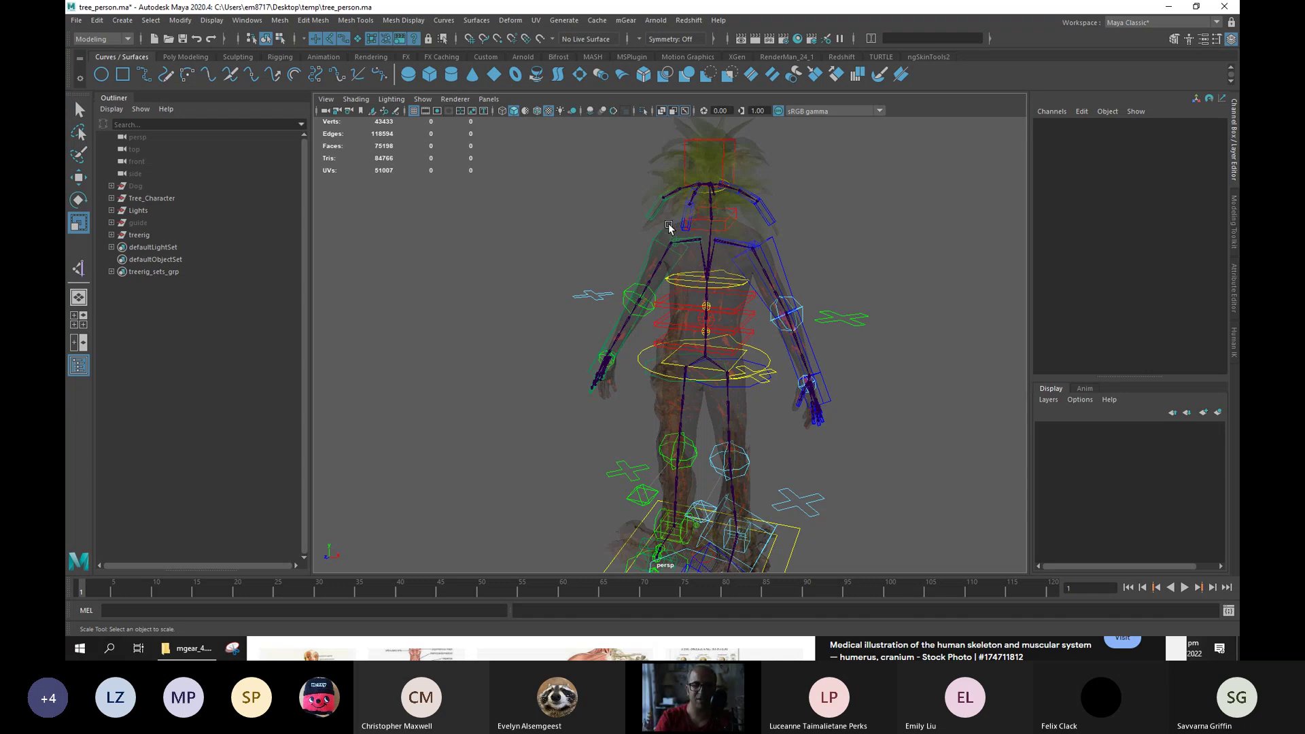
Make surface objects selectable again and select the Body mesh.
{"action": "left_click", "coordinate": [357, 39]}
{"action": "left_click", "coordinate": [672, 230]}
{"action": "left_click_drag", "start_coordinate": [579, 264], "coordinate": [545, 269], "text": "alt"}
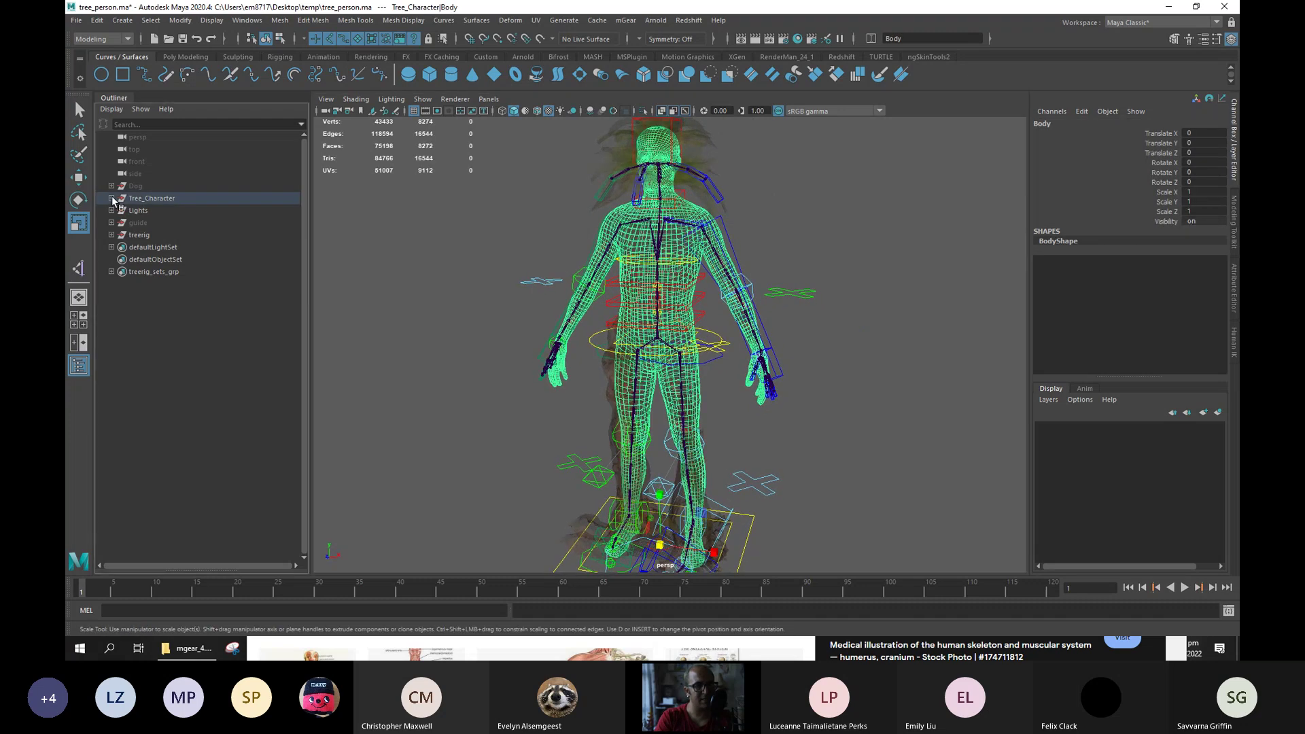
Hide Leg_L, Fern_Head1, Fern_Head2, Fern_Head3 and Leg_R inside the Tree_Character group, leaving only the body mesh shown.
{"action": "left_click", "coordinate": [111, 197]}
{"action": "left_click_drag", "start_coordinate": [172, 225], "coordinate": [179, 271]}
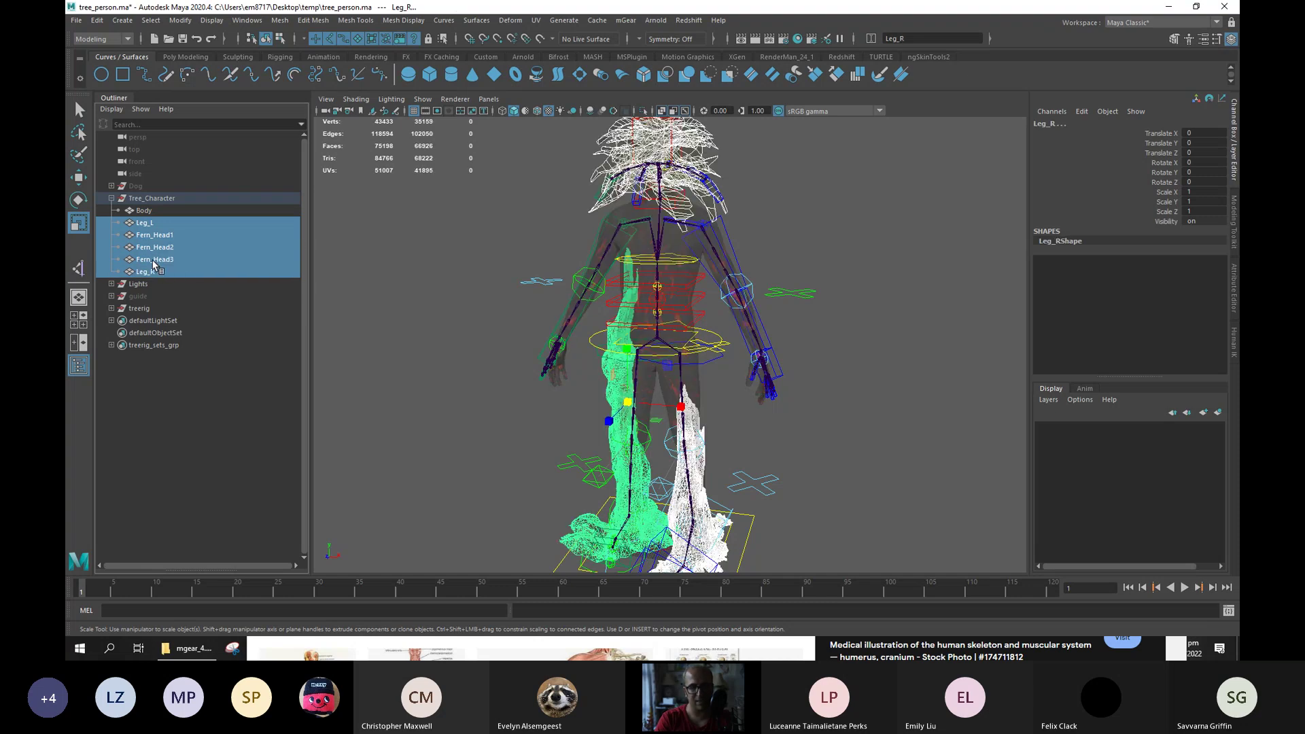
{"action": "key", "text": "ctrl+h"}
{"action": "left_click_drag", "start_coordinate": [721, 244], "coordinate": [752, 243], "text": "alt"}
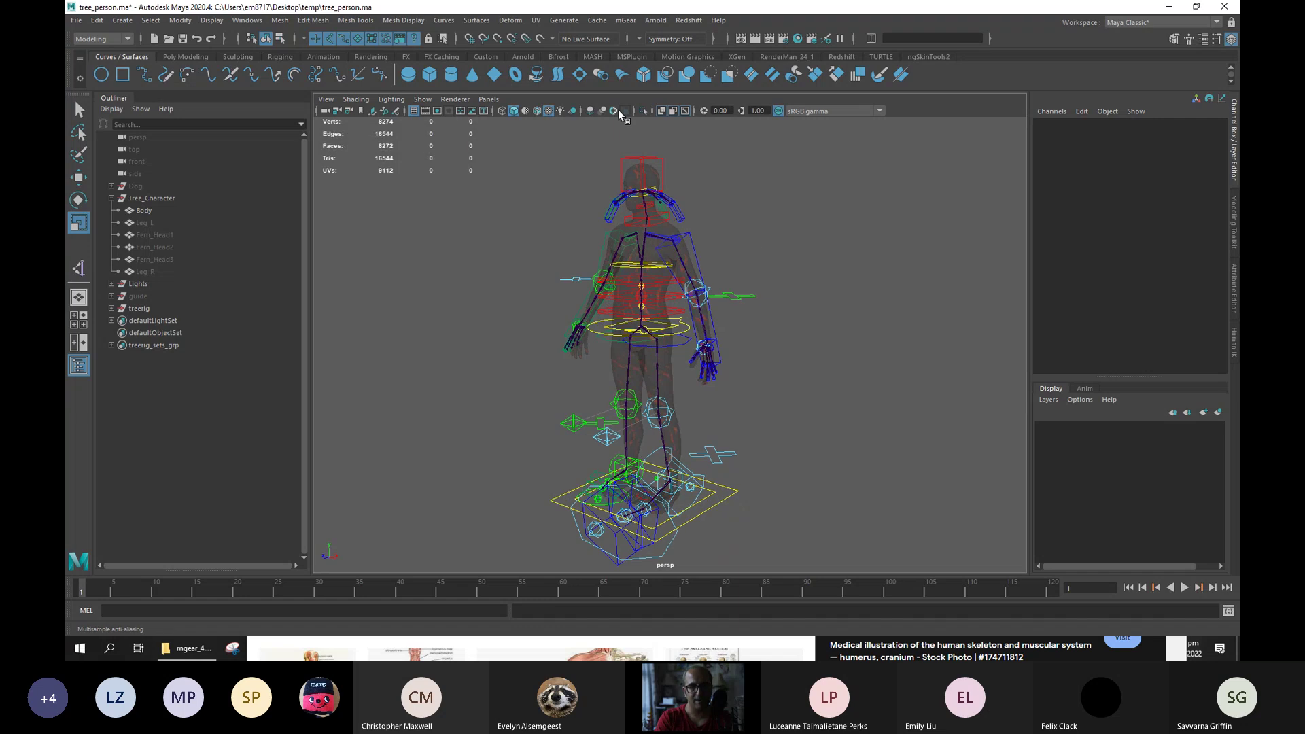
Turn off X-ray shading so the body displays opaque, and inspect it with the joints.
{"action": "left_click", "coordinate": [662, 113]}
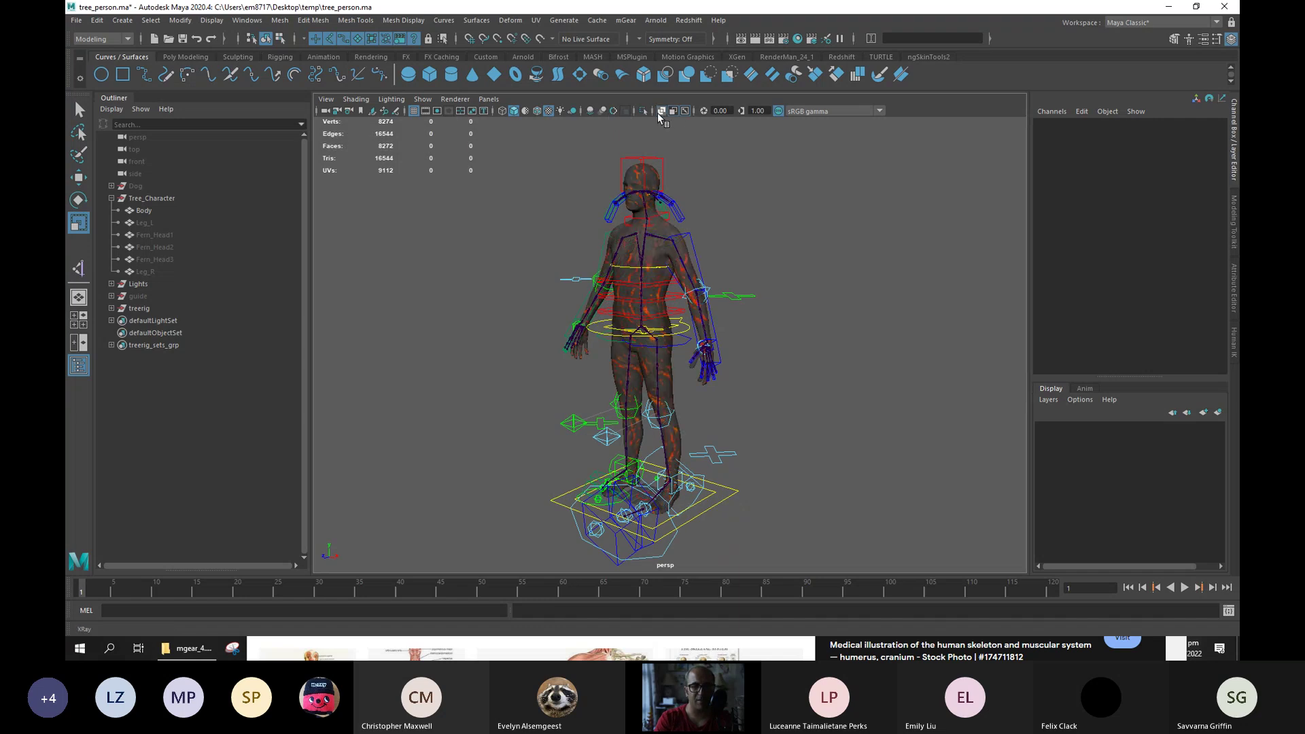
{"action": "left_click_drag", "start_coordinate": [682, 171], "coordinate": [704, 179], "text": "alt"}
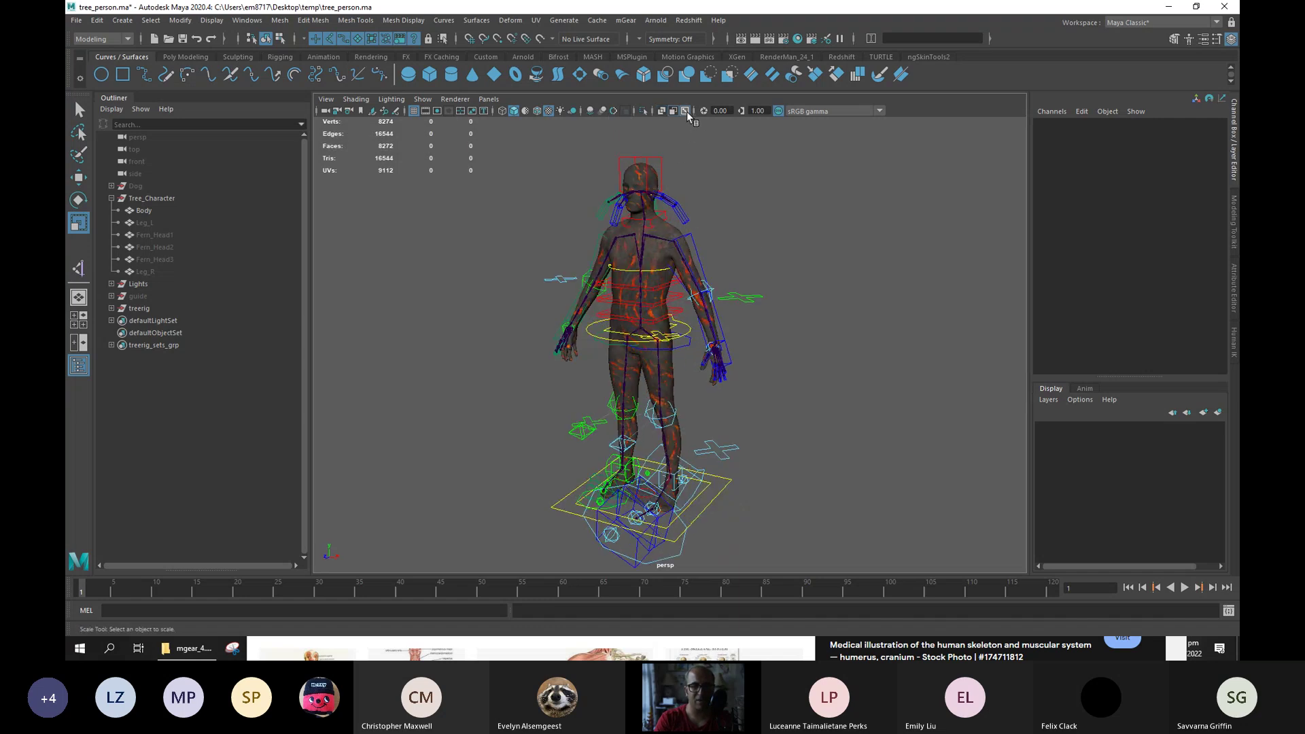
{"action": "scroll", "coordinate": [776, 212], "scroll_direction": "up", "scroll_amount": 2}
{"action": "left_click_drag", "start_coordinate": [776, 212], "coordinate": [842, 272], "text": "alt"}
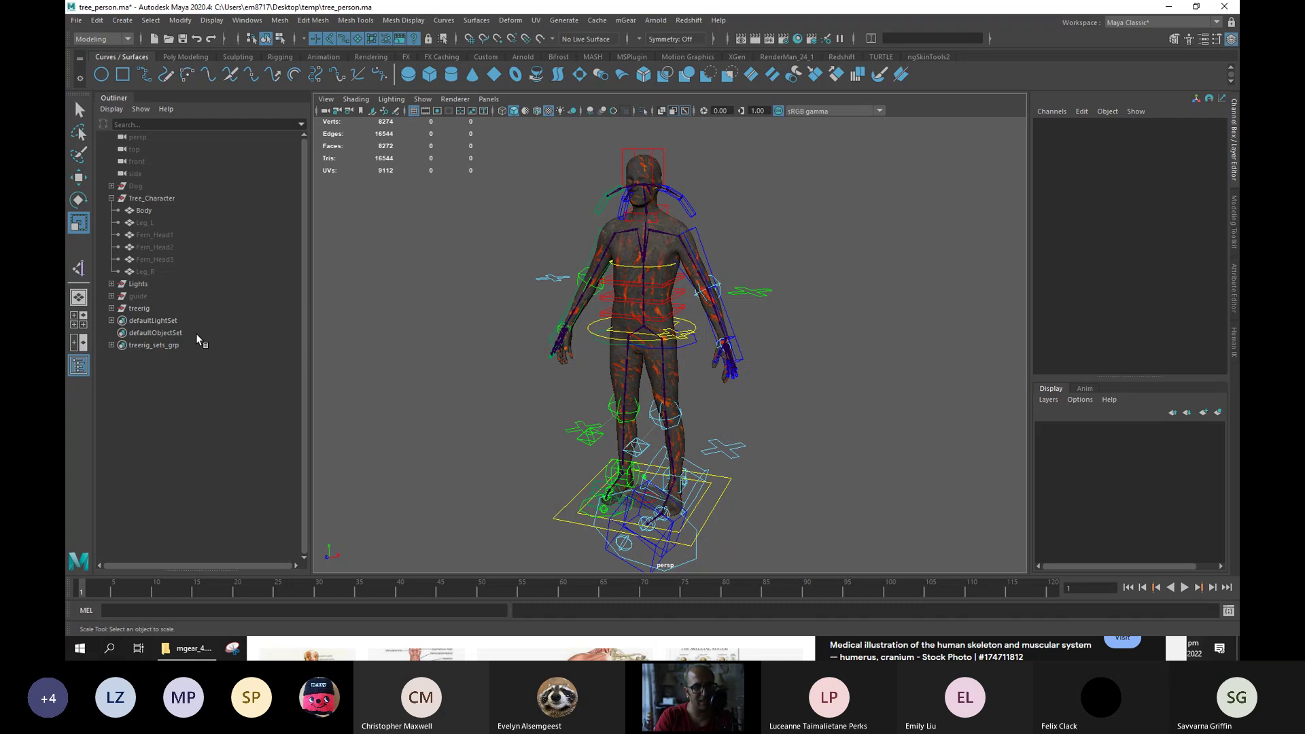
Select all member joints of treerig_deformers_grp within treerig_sets_grp and expand the set to list them.
{"action": "left_click", "coordinate": [150, 346]}
{"action": "left_click", "coordinate": [112, 345]}
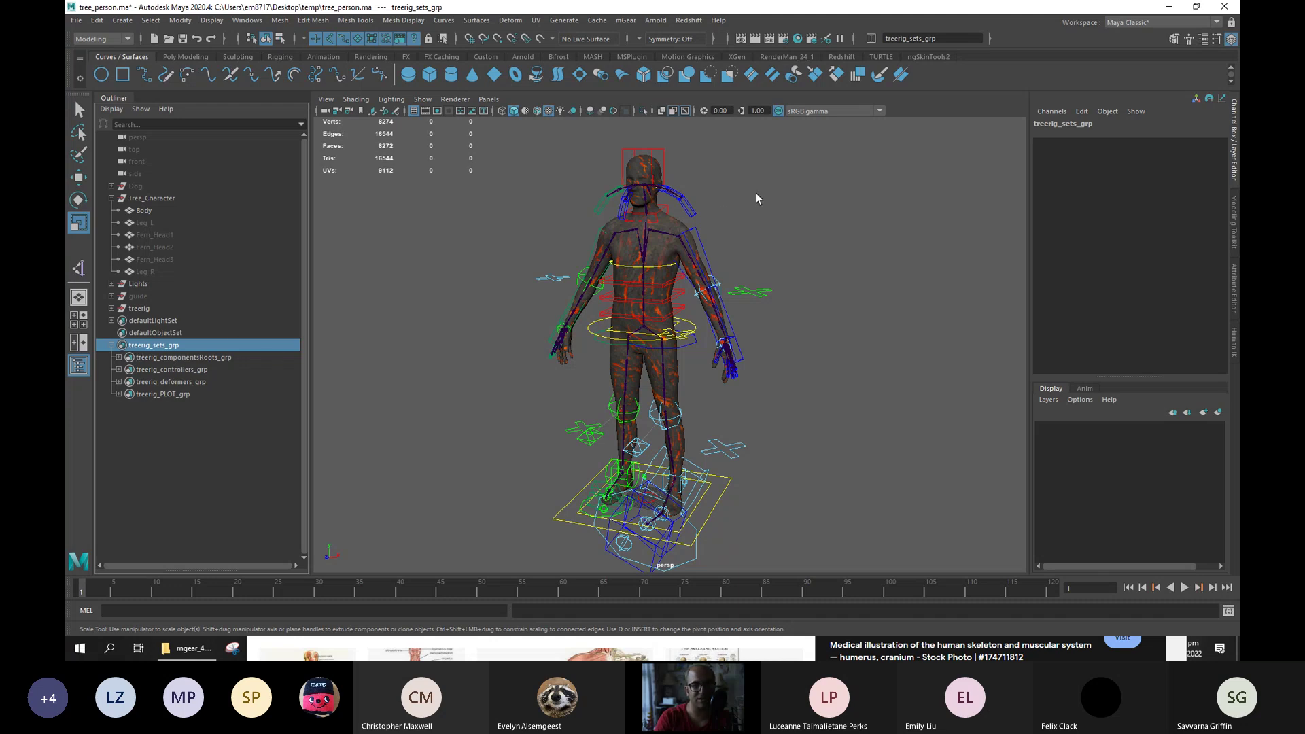
{"action": "left_click", "coordinate": [181, 382]}
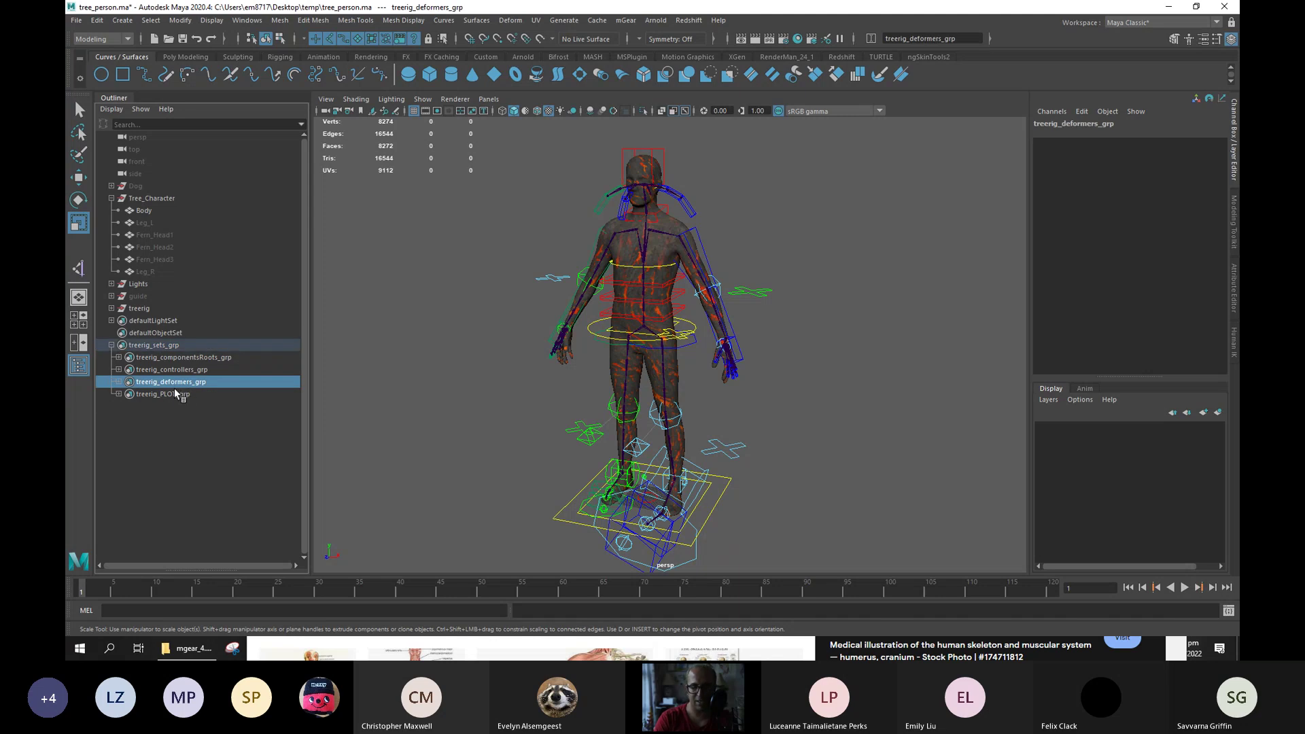
{"action": "double_click", "coordinate": [174, 387]}
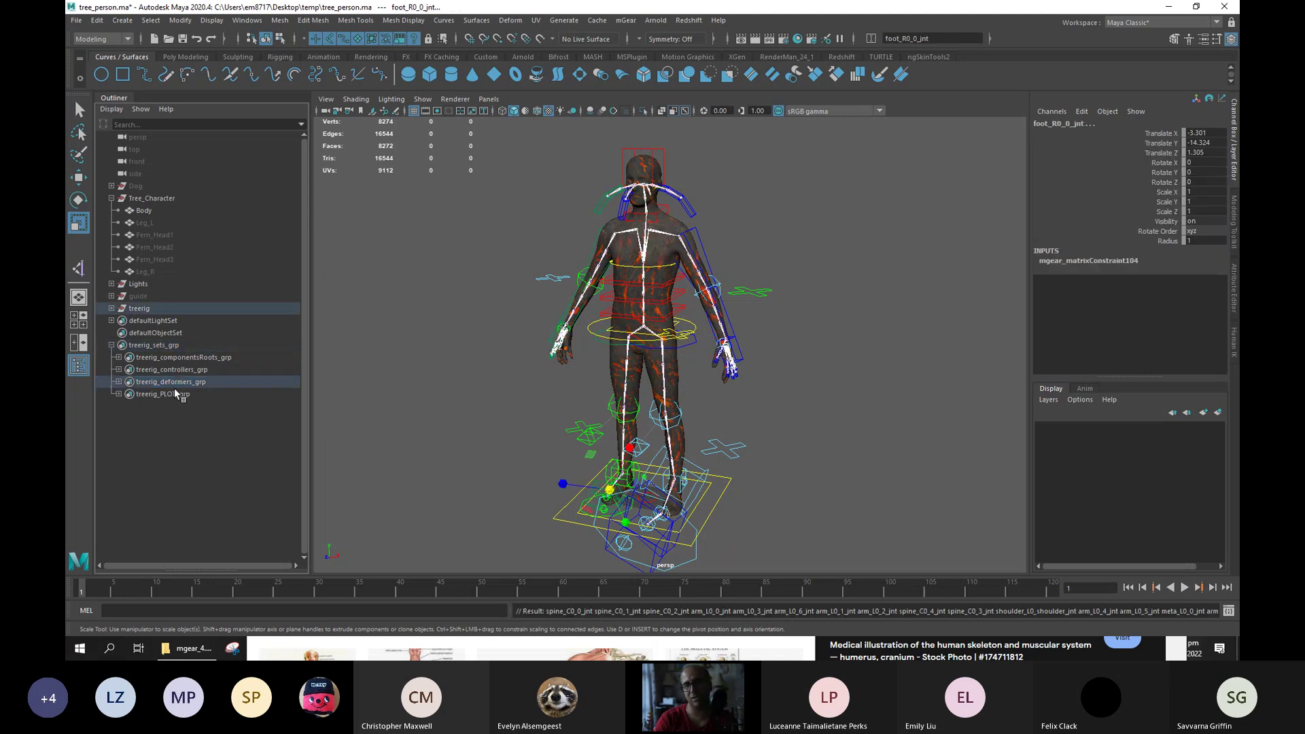
{"action": "left_click", "coordinate": [118, 385]}
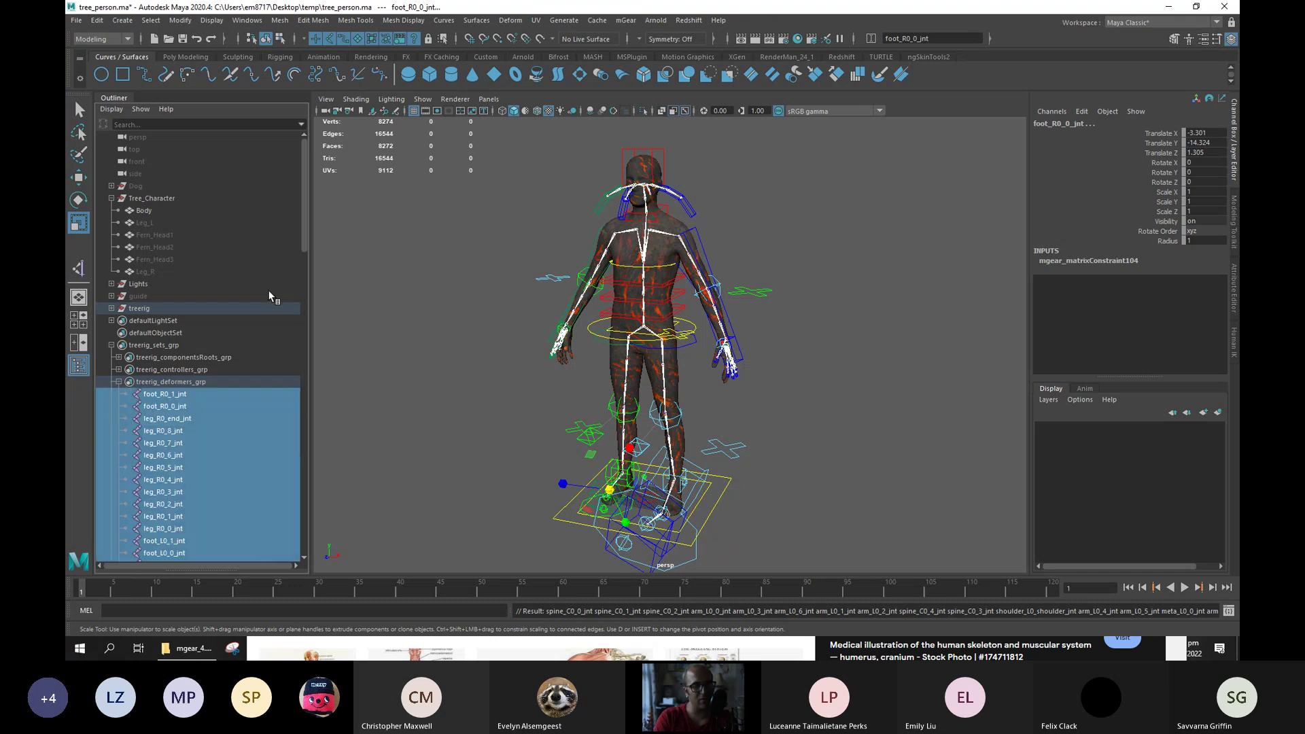
Select every deformer joint in treerig_deformers_grp, from foot_R0_1_jnt through spine_C0_0_jnt.
{"action": "left_click", "coordinate": [169, 395]}
{"action": "left_click_drag", "start_coordinate": [303, 247], "coordinate": [317, 545]}
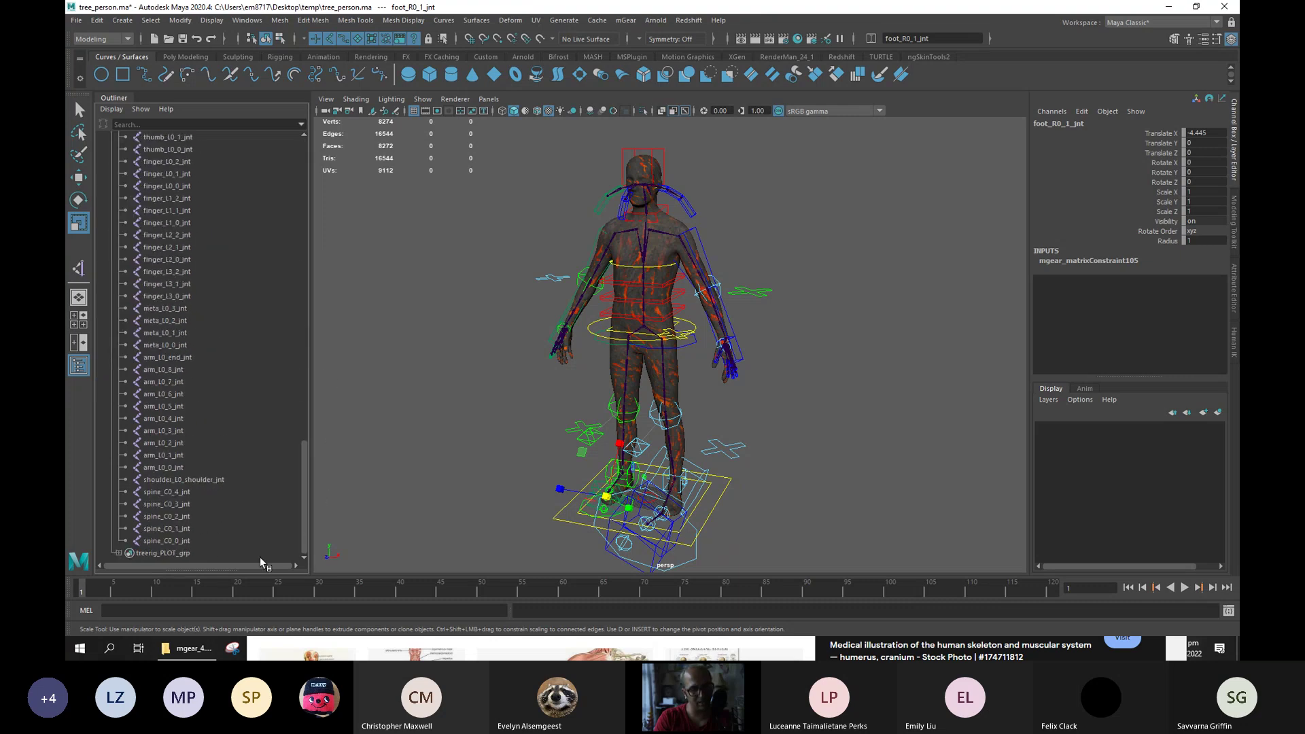
{"action": "left_click", "coordinate": [183, 542], "text": "shift"}
{"action": "right_click_drag", "start_coordinate": [527, 287], "coordinate": [566, 381], "text": "alt"}
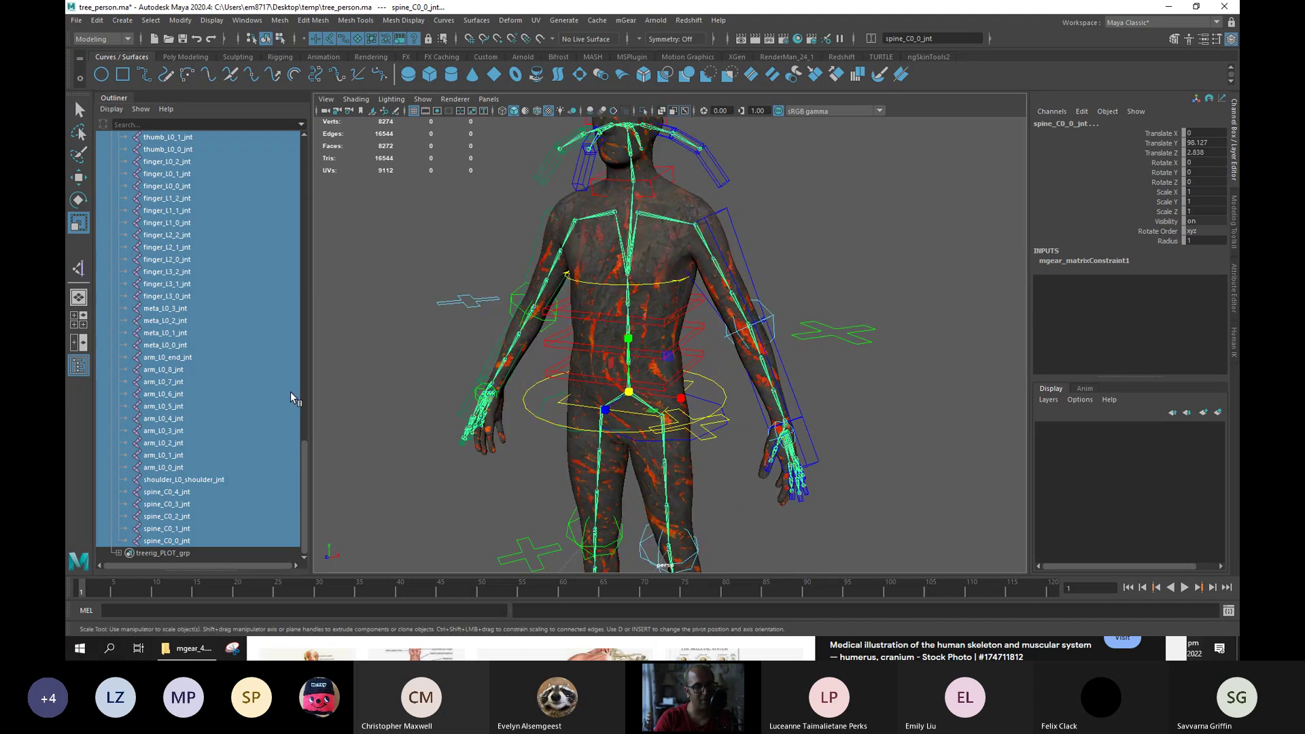
Remove all the leavesA_L1, leavesA_R1, leavesA_R0 and leavesA_L0 joints from the deformer joint selection.
{"action": "left_click_drag", "start_coordinate": [303, 451], "coordinate": [300, 342]}
{"action": "left_click", "coordinate": [196, 321], "text": "ctrl"}
{"action": "left_click", "coordinate": [193, 333], "text": "ctrl"}
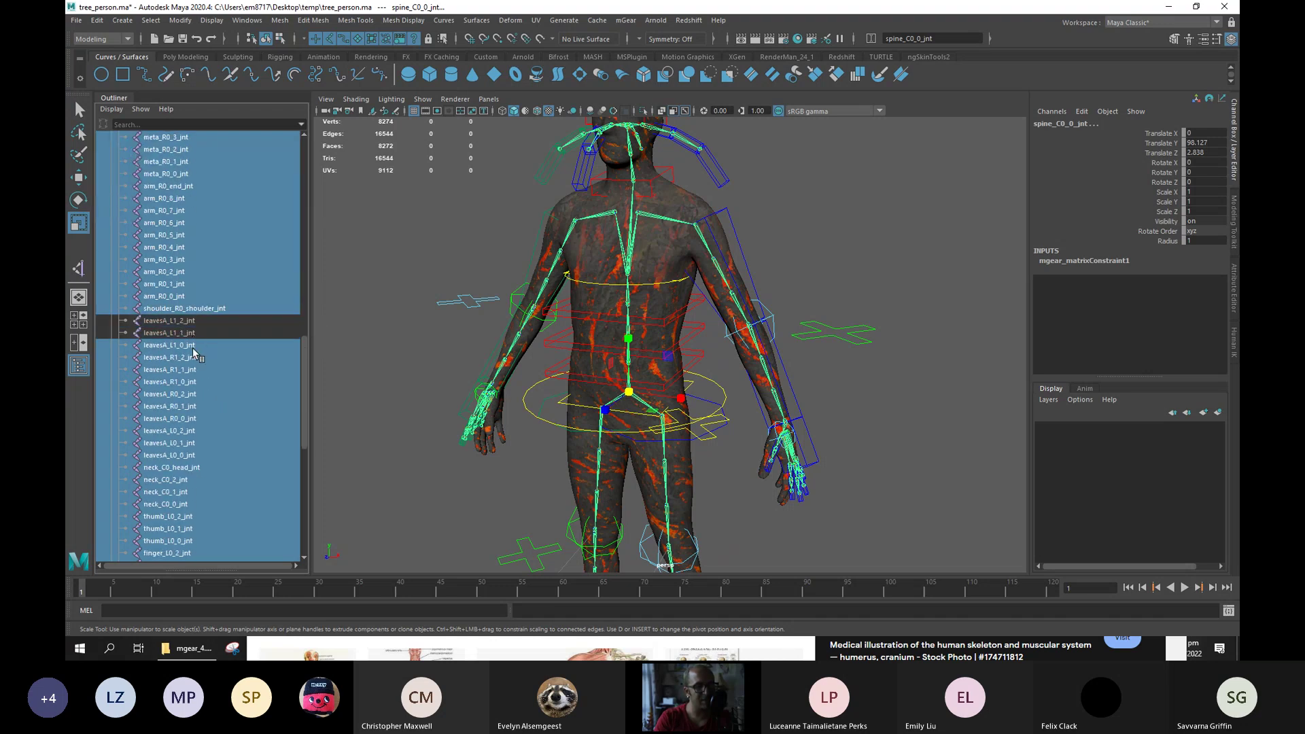
{"action": "left_click", "coordinate": [192, 346], "text": "ctrl"}
{"action": "left_click", "coordinate": [195, 358], "text": "ctrl"}
{"action": "left_click", "coordinate": [200, 369], "text": "ctrl"}
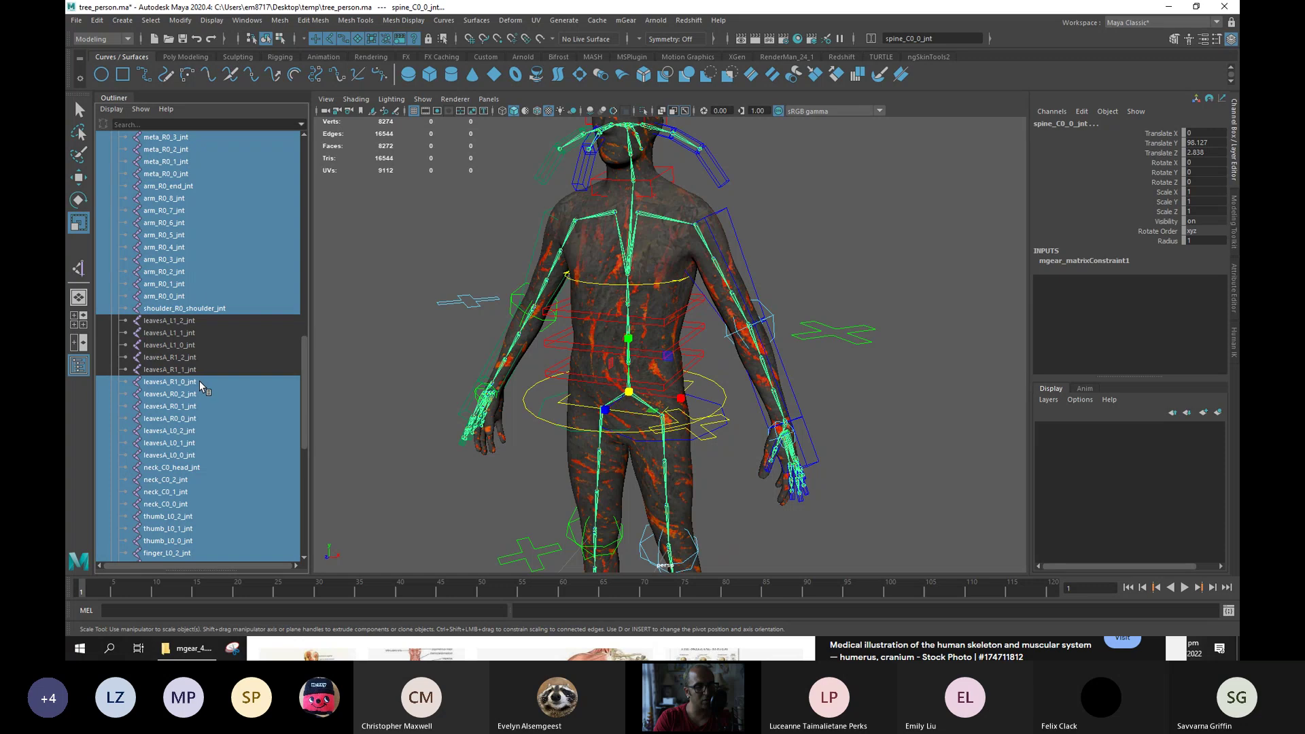
{"action": "left_click", "coordinate": [197, 381], "text": "ctrl"}
{"action": "left_click", "coordinate": [199, 394], "text": "ctrl"}
{"action": "left_click", "coordinate": [197, 406], "text": "ctrl"}
{"action": "left_click", "coordinate": [194, 418], "text": "ctrl"}
{"action": "left_click", "coordinate": [192, 431], "text": "ctrl"}
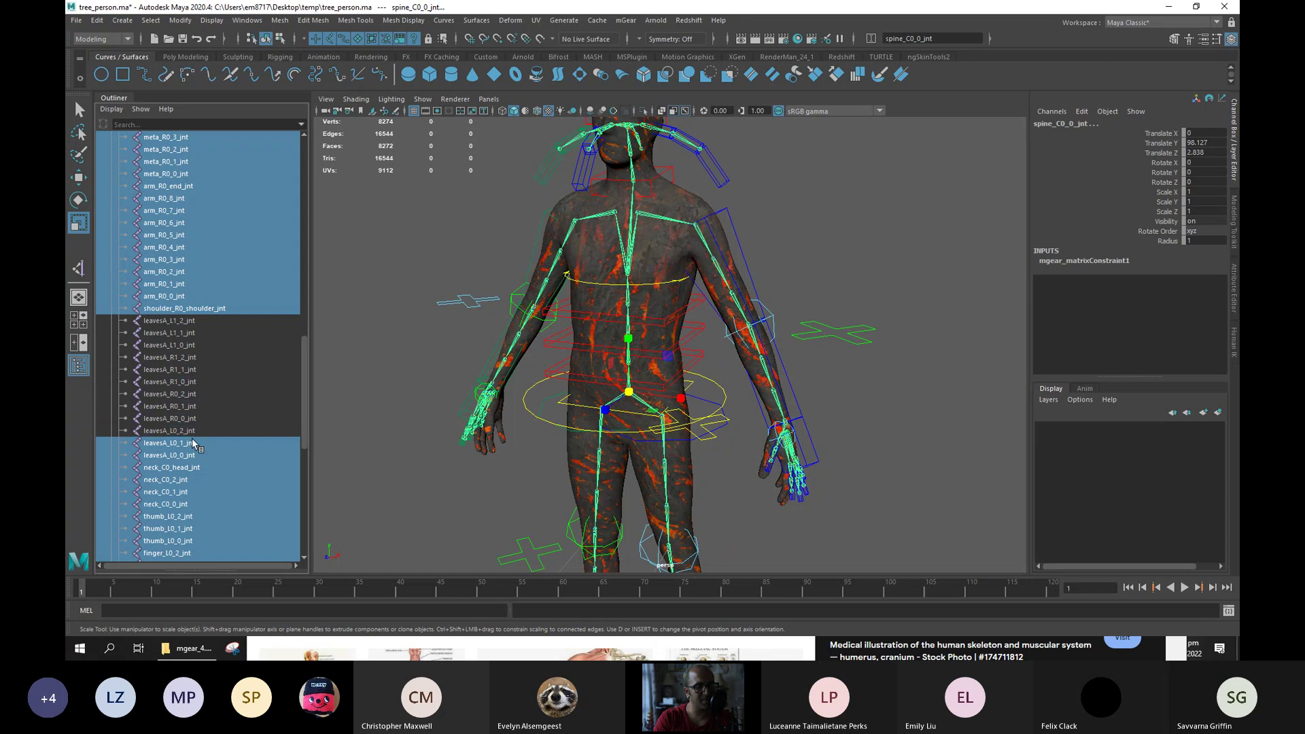
{"action": "left_click", "coordinate": [191, 443], "text": "ctrl"}
{"action": "left_click", "coordinate": [193, 455], "text": "ctrl"}
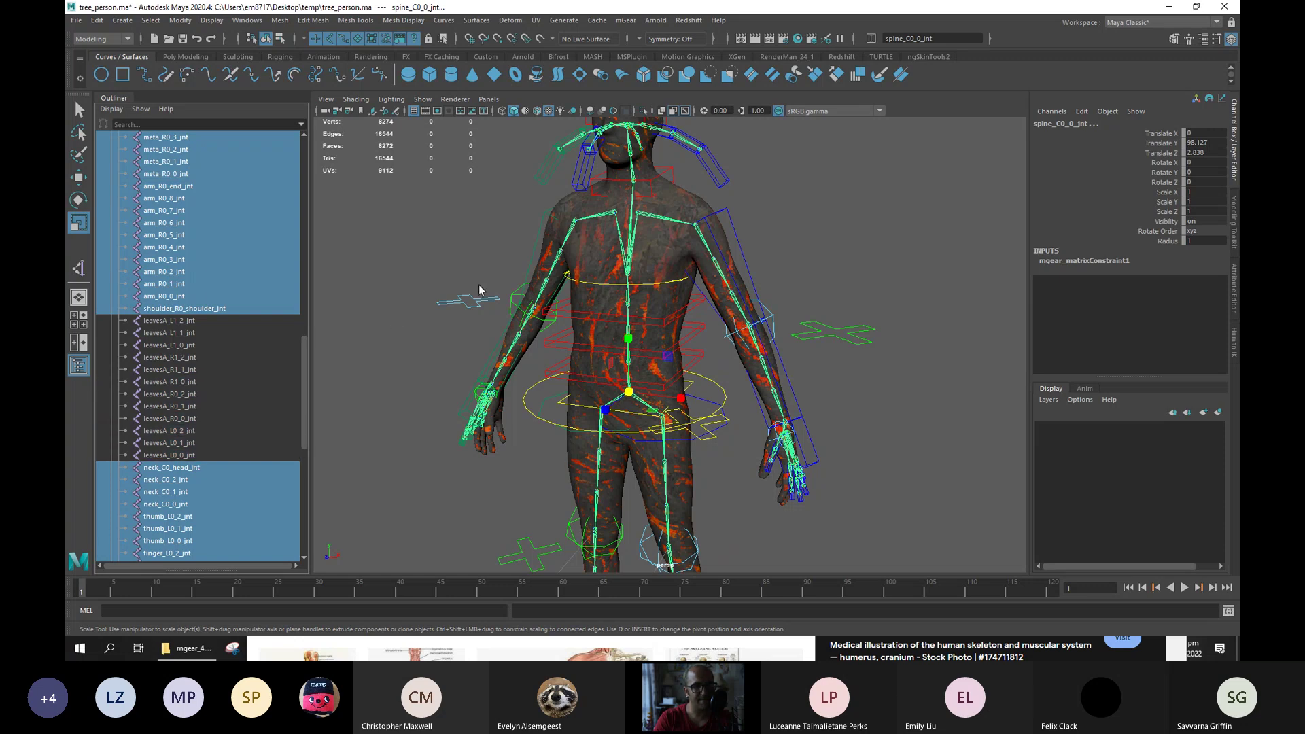
Check the selected joints around the head and add the Body mesh to the selection.
{"action": "left_click_drag", "start_coordinate": [460, 254], "coordinate": [421, 347], "text": "alt"}
{"action": "mouse_move", "coordinate": [319, 400]}
{"action": "left_mouse_down", "text": "alt"}
{"action": "mouse_move", "coordinate": [380, 407]}
{"action": "mouse_move", "coordinate": [452, 388]}
{"action": "mouse_move", "coordinate": [417, 374]}
{"action": "mouse_move", "coordinate": [362, 379]}
{"action": "mouse_move", "coordinate": [318, 422]}
{"action": "mouse_move", "coordinate": [328, 510]}
{"action": "mouse_move", "coordinate": [319, 483]}
{"action": "mouse_move", "coordinate": [340, 371]}
{"action": "mouse_move", "coordinate": [325, 247]}
{"action": "mouse_move", "coordinate": [316, 342]}
{"action": "mouse_move", "coordinate": [334, 380]}
{"action": "left_mouse_up", "text": "alt"}
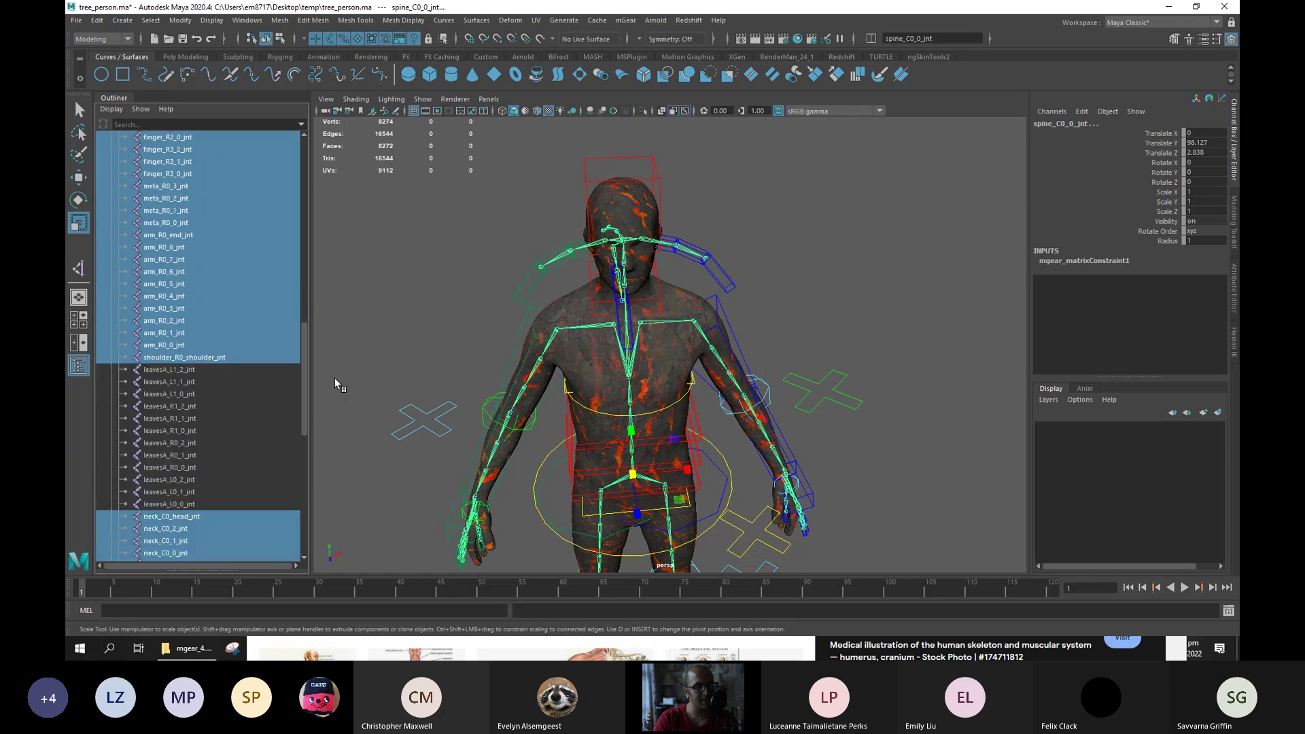
{"action": "left_click_drag", "start_coordinate": [525, 264], "coordinate": [741, 274], "text": "alt"}
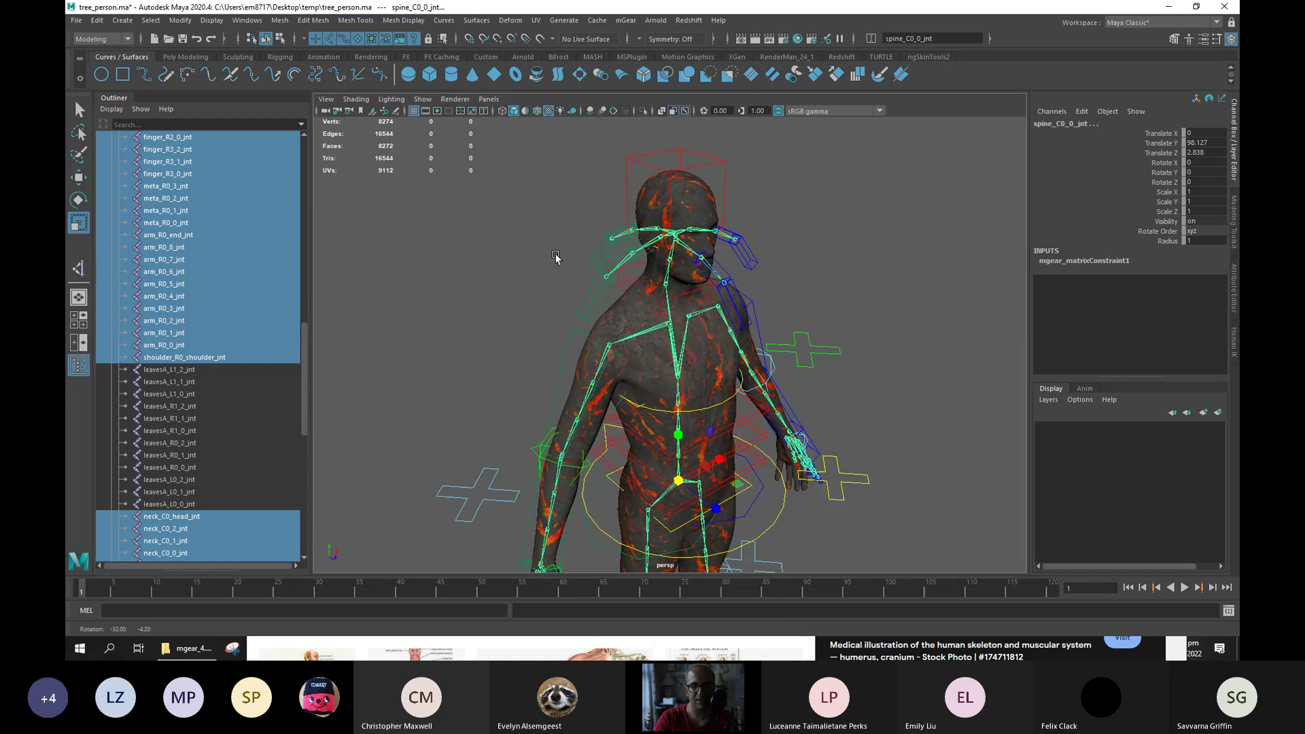
{"action": "left_click_drag", "start_coordinate": [672, 241], "coordinate": [712, 284], "text": "alt"}
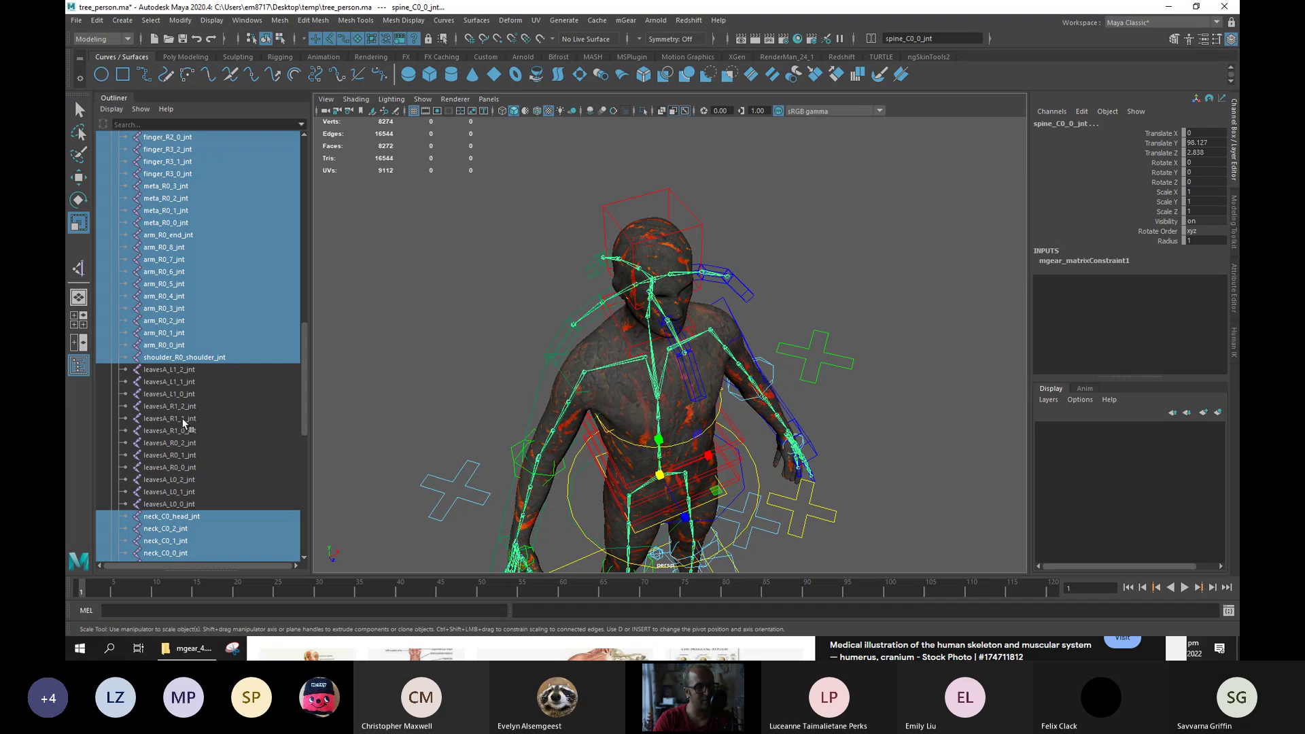
{"action": "left_click_drag", "start_coordinate": [303, 371], "coordinate": [275, 230]}
{"action": "scroll", "coordinate": [274, 230], "scroll_direction": "up", "scroll_amount": 1}
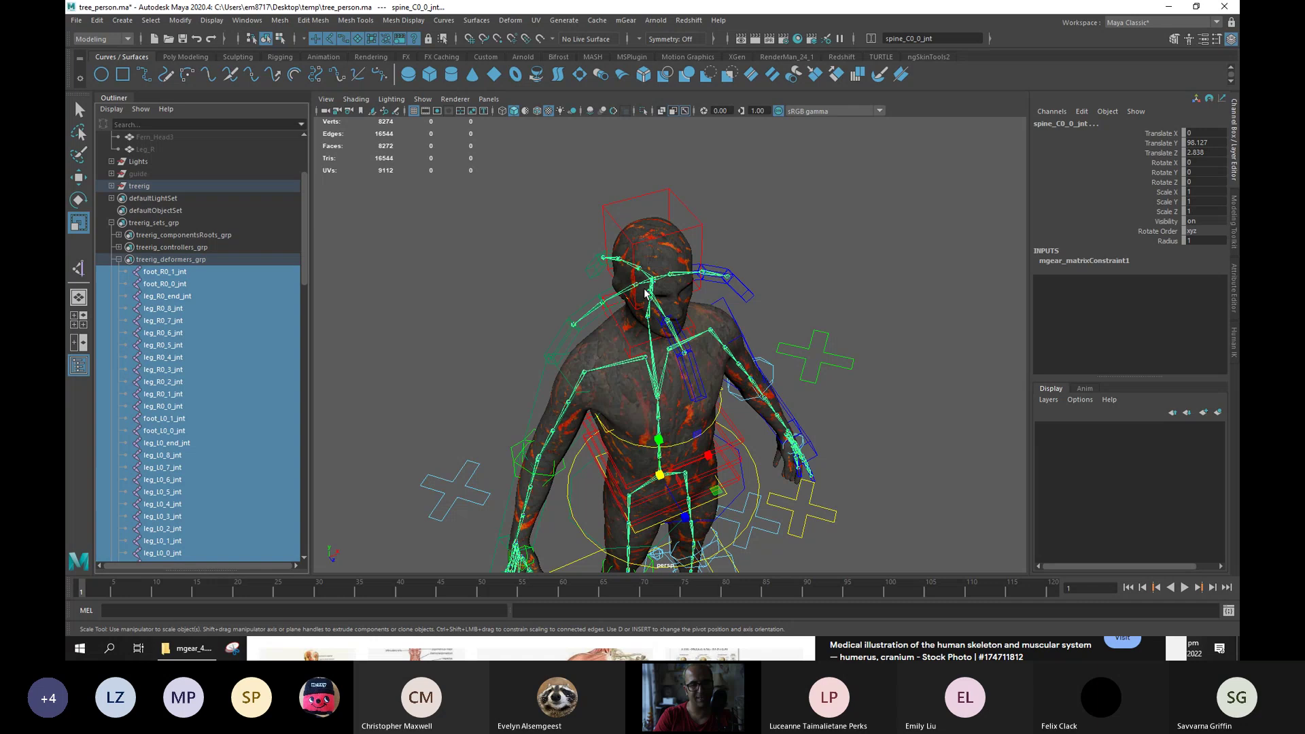
{"action": "left_click", "coordinate": [605, 344]}
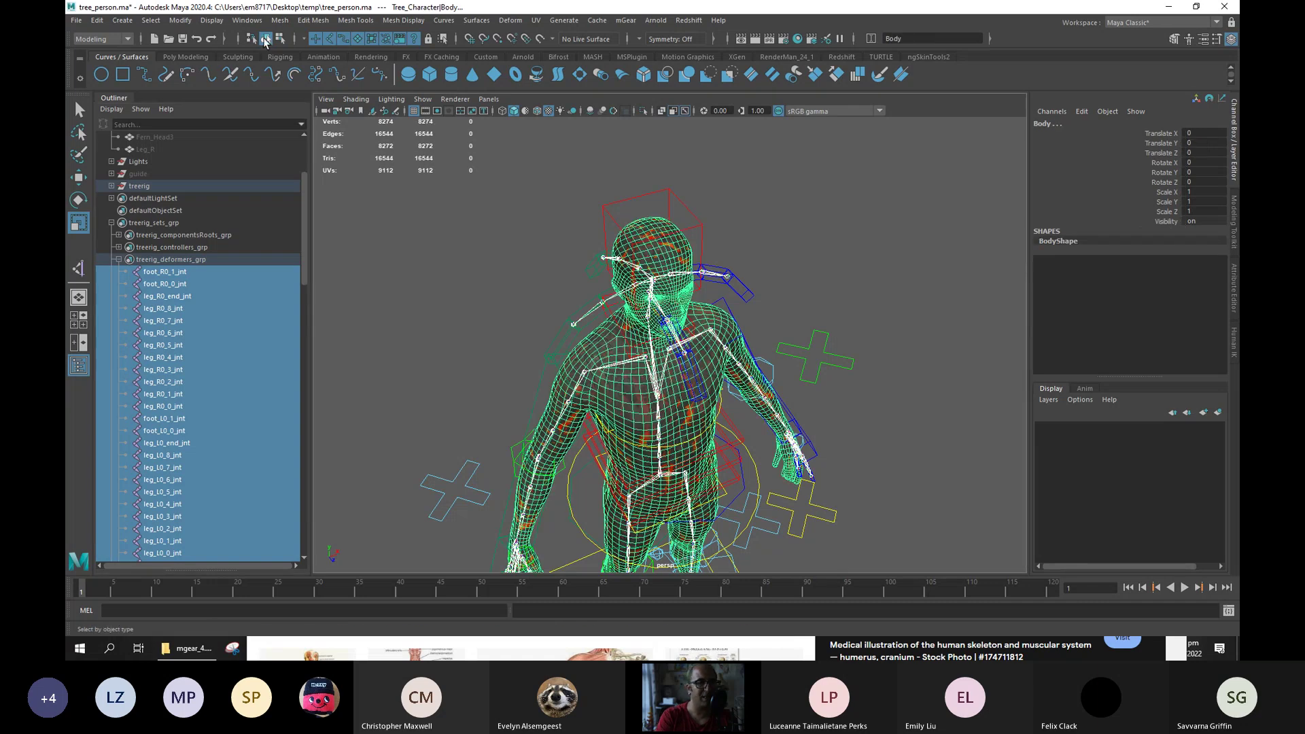
Switch to the Rigging menu set, open the Bind Skin options and reset them to default settings.
{"action": "left_click", "coordinate": [101, 39]}
{"action": "left_click", "coordinate": [95, 65]}
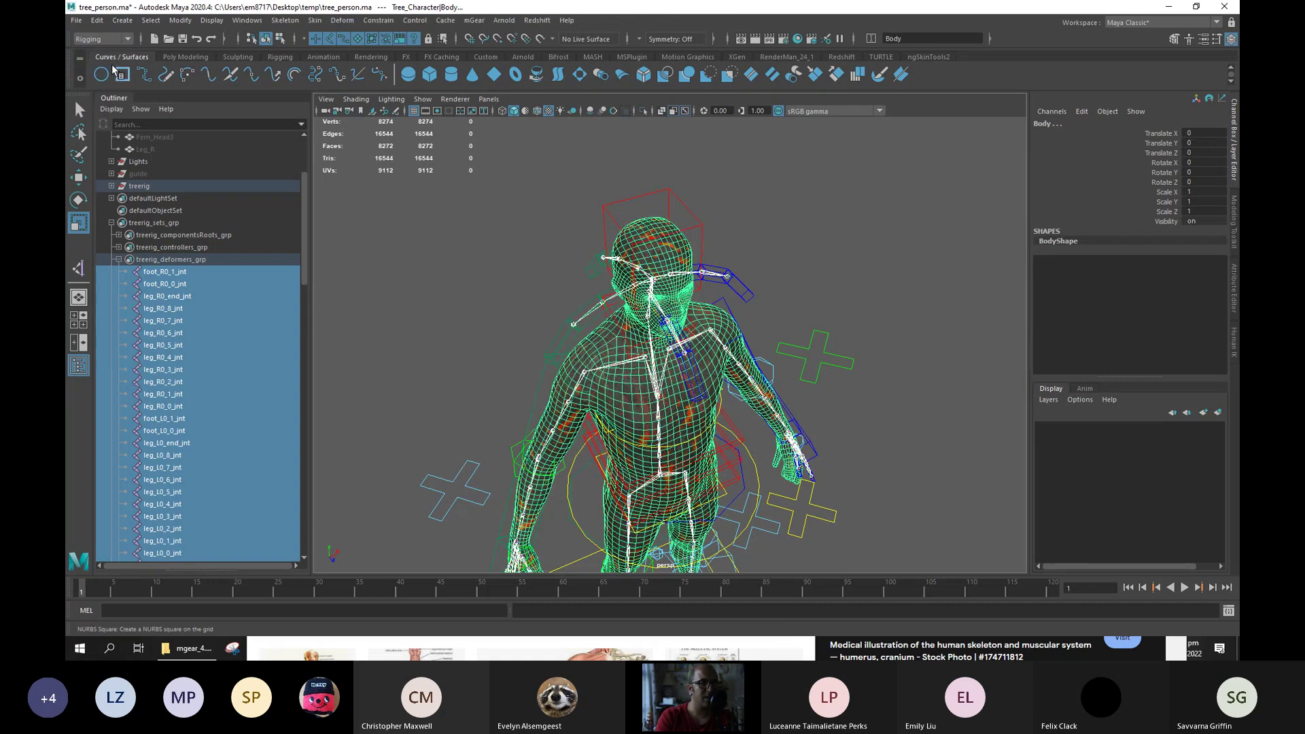
{"action": "left_click", "coordinate": [313, 22]}
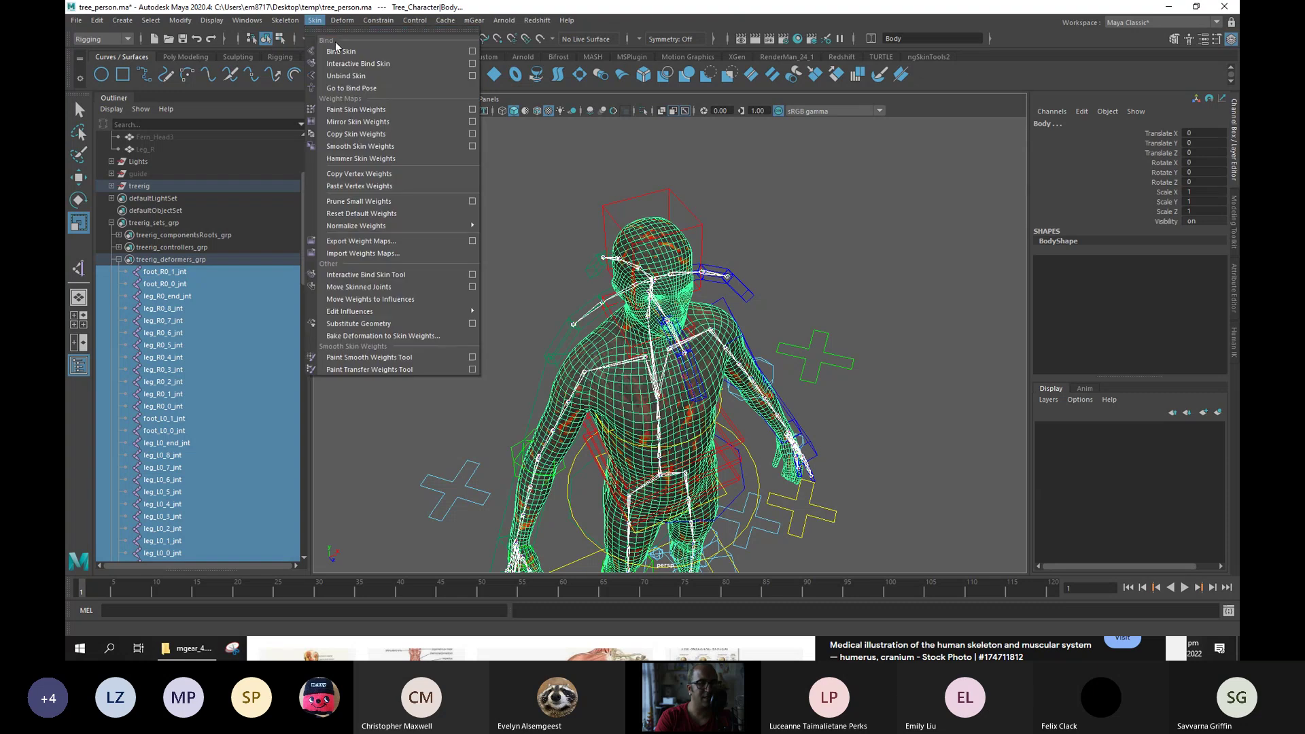
{"action": "left_click", "coordinate": [473, 54]}
{"action": "left_click", "coordinate": [833, 115]}
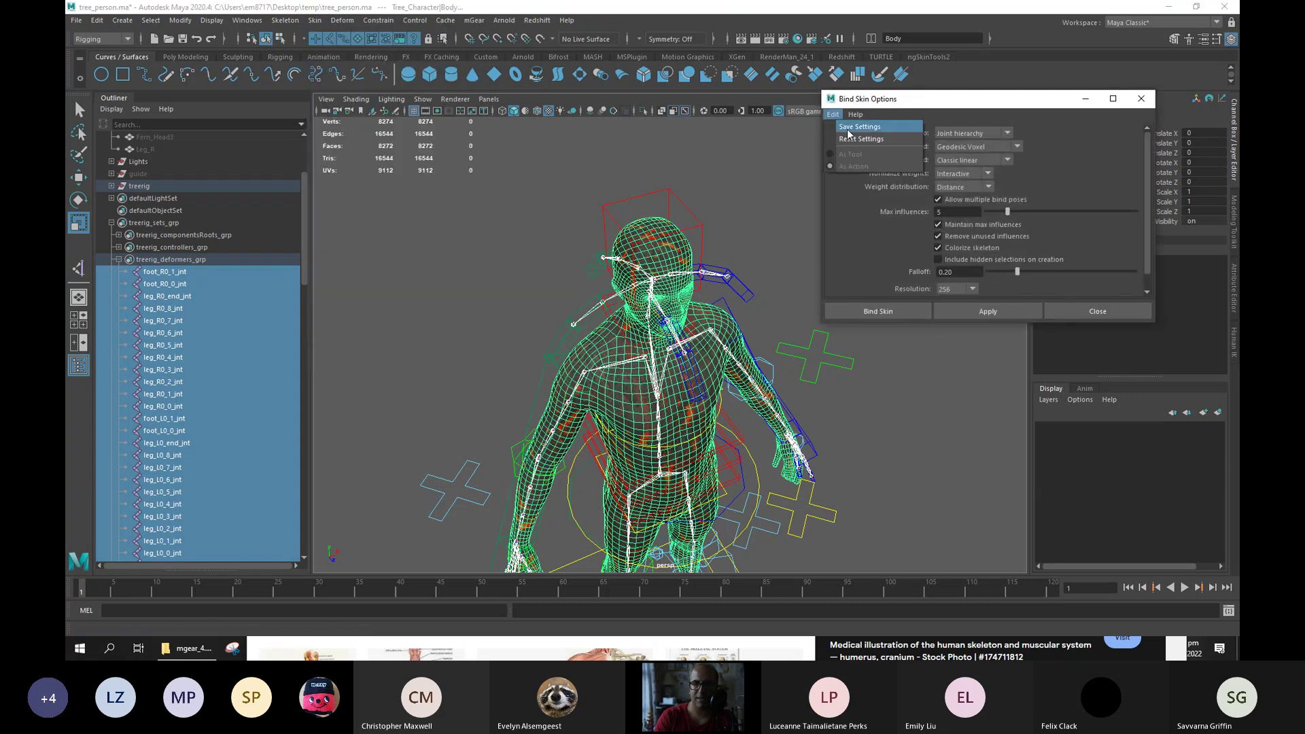
{"action": "left_click", "coordinate": [858, 139]}
Set Bind Skin to bind to Selected joints with the Geodesic Voxel bind method.
{"action": "left_click_drag", "start_coordinate": [734, 258], "coordinate": [782, 164], "text": "alt"}
{"action": "left_click", "coordinate": [968, 134]}
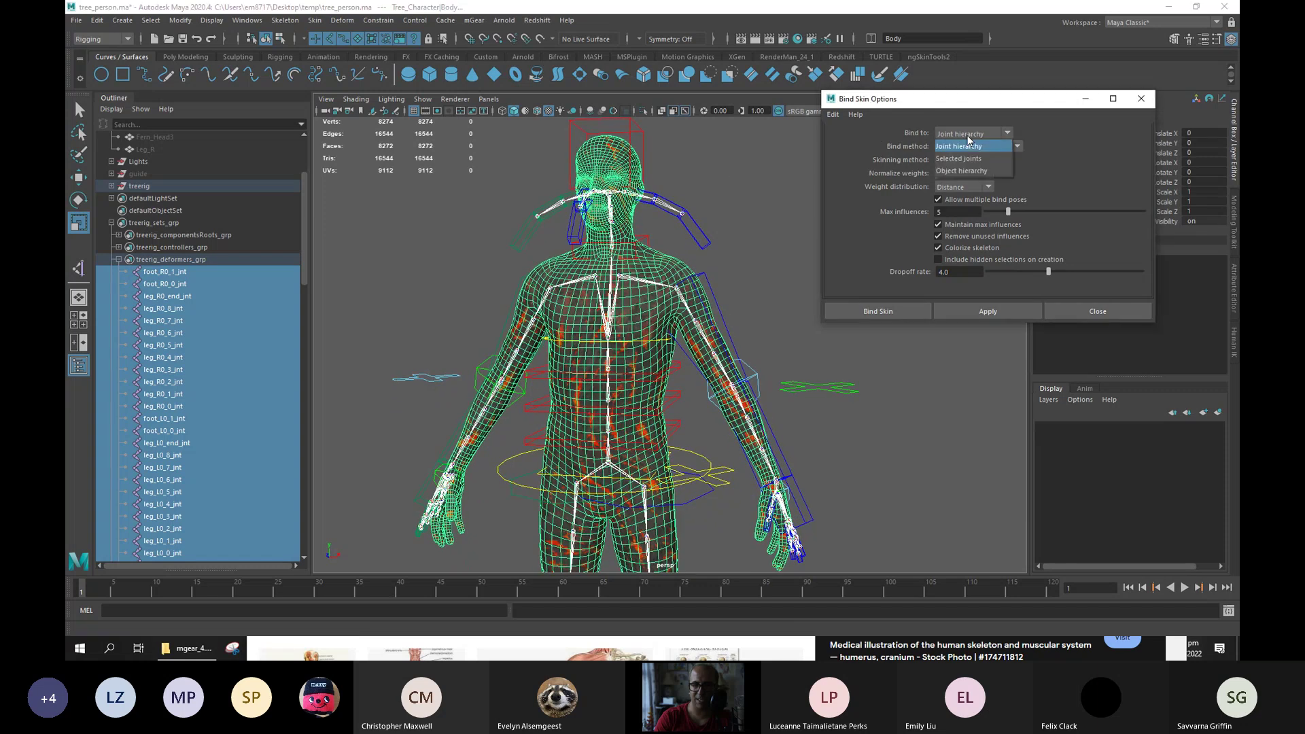
{"action": "left_click", "coordinate": [969, 161]}
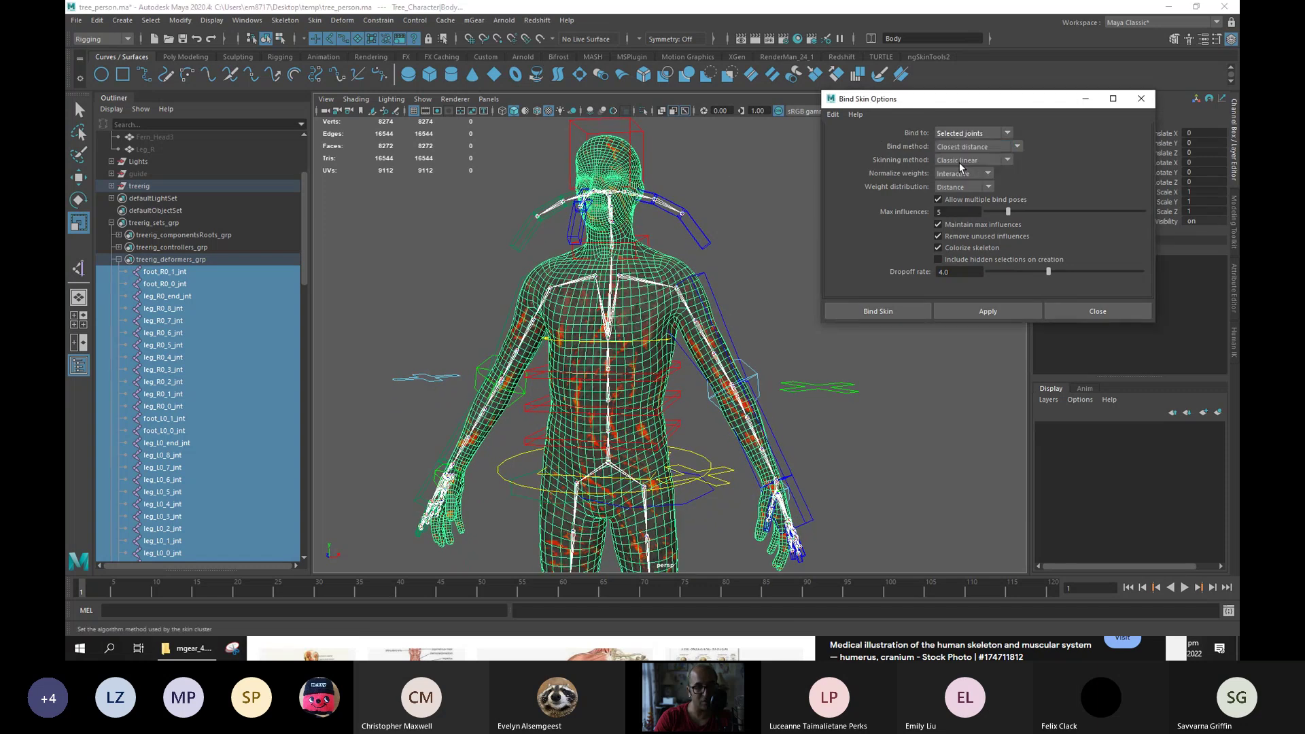
{"action": "left_click", "coordinate": [978, 146]}
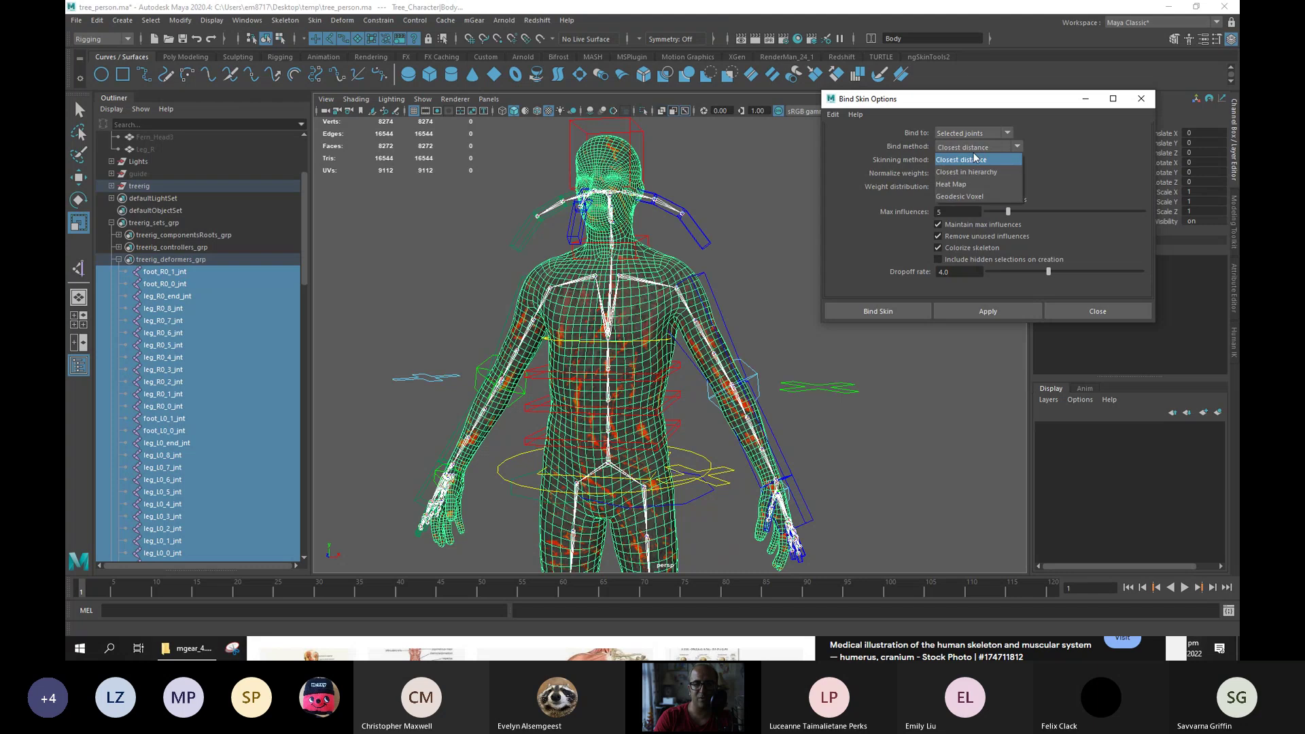
{"action": "left_click", "coordinate": [979, 198]}
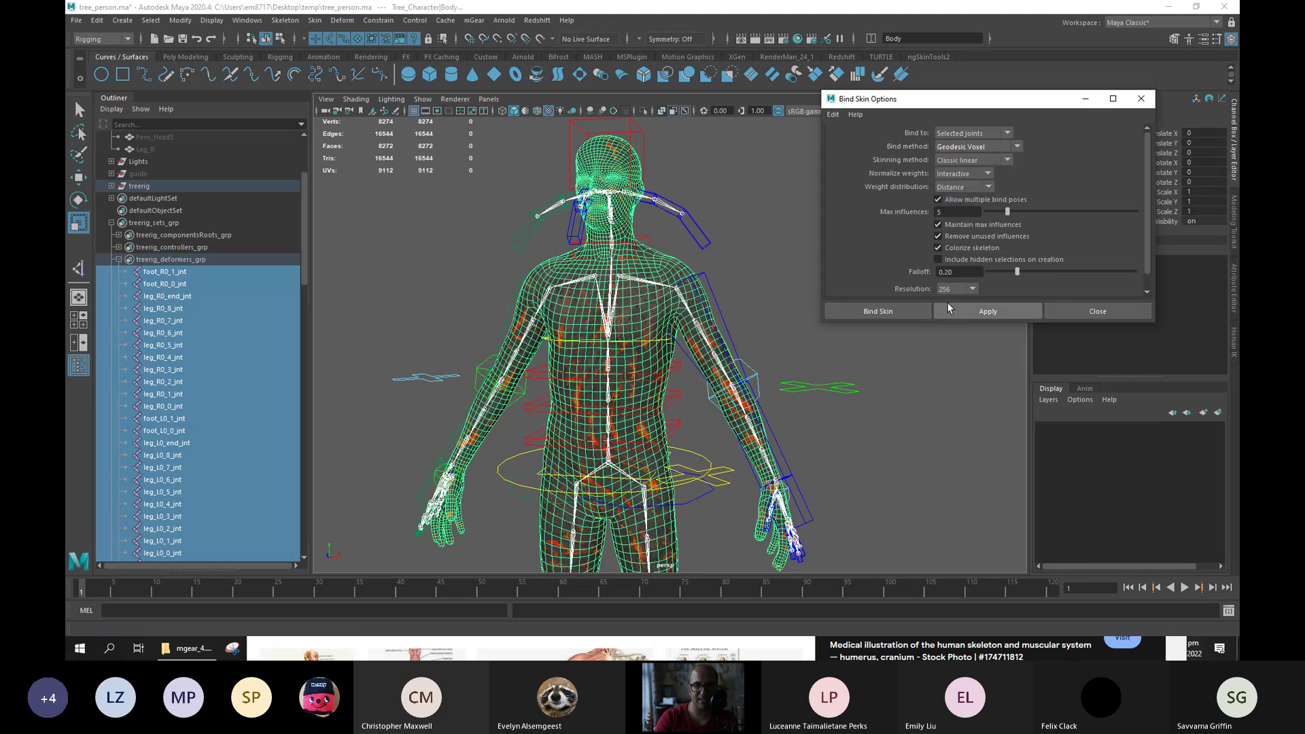
Set the voxel resolution to 512 and bind the Body mesh to the selected joints.
{"action": "scroll", "coordinate": [1148, 254], "scroll_direction": "down", "scroll_amount": 2}
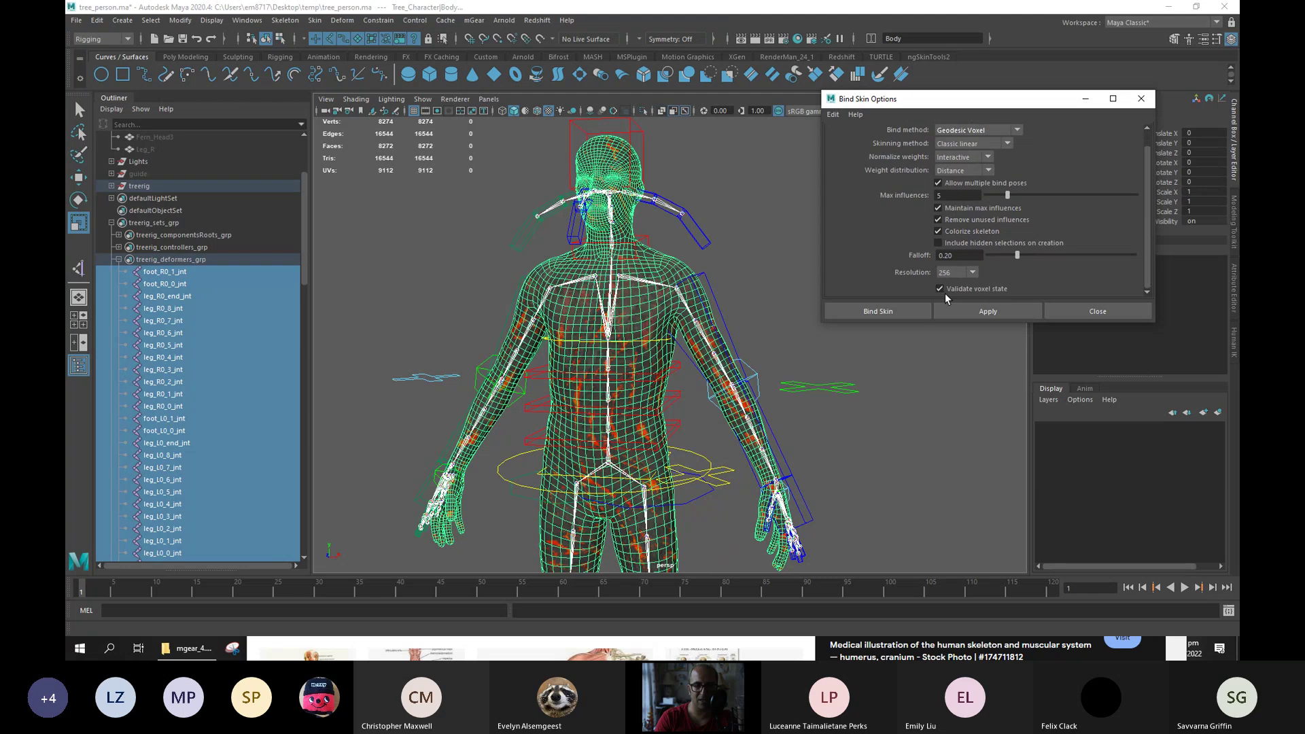
{"action": "left_click", "coordinate": [973, 273]}
{"action": "left_click", "coordinate": [960, 300]}
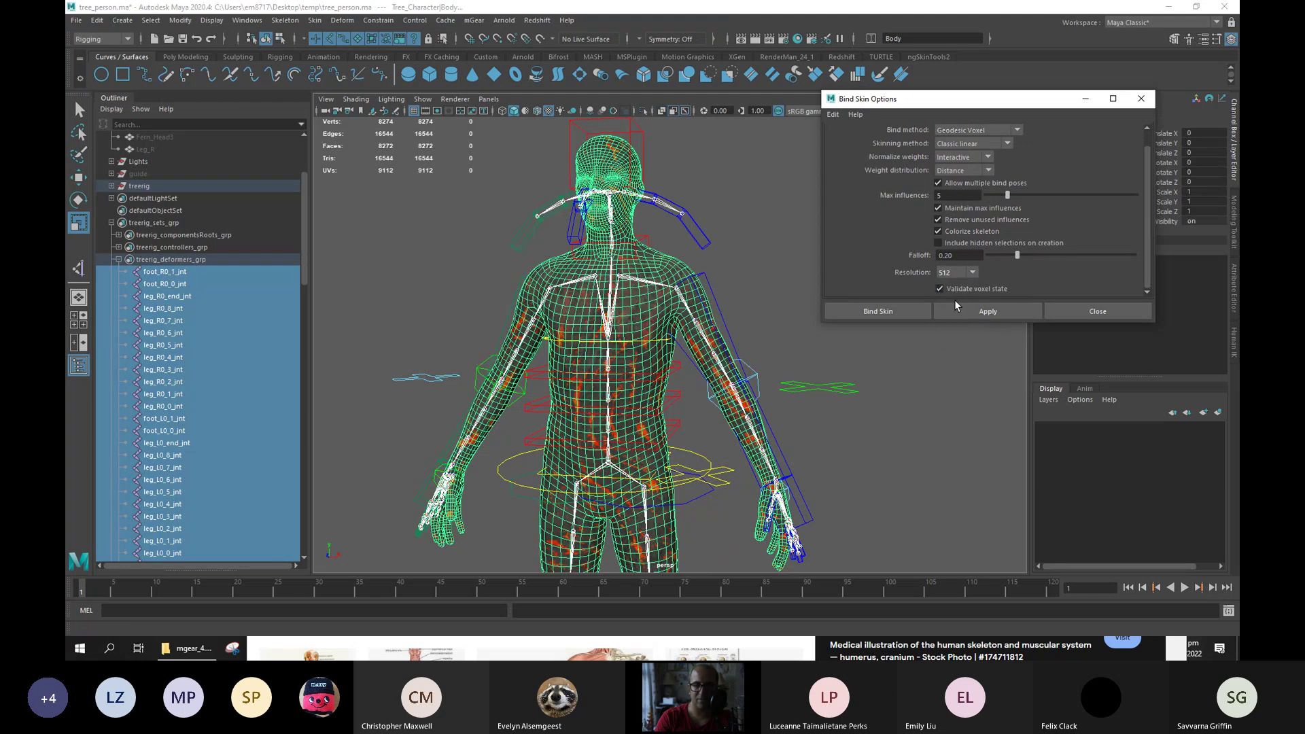
{"action": "left_click", "coordinate": [894, 313]}
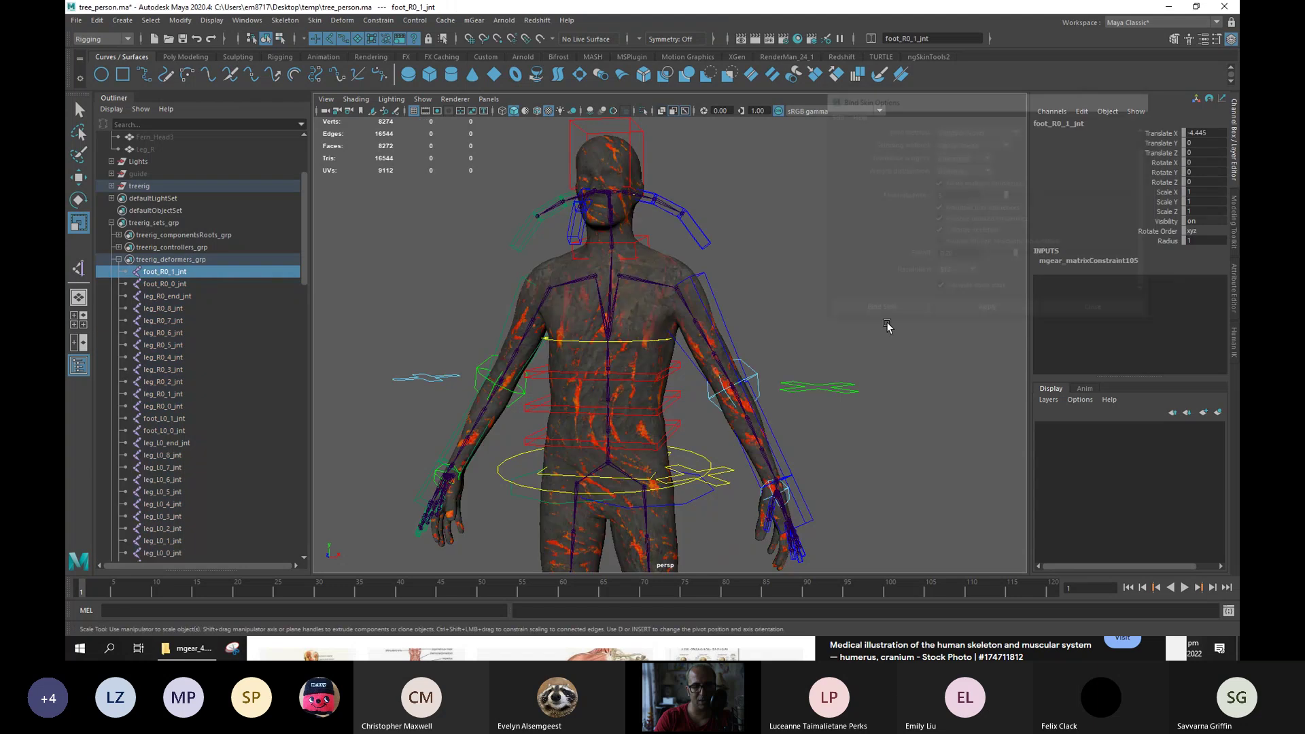
Test the skinned body by moving the hip control spine_C0_ik0_ctl, and undo the move.
{"action": "middle_click_drag", "start_coordinate": [801, 301], "coordinate": [825, 254], "text": "alt"}
{"action": "left_click_drag", "start_coordinate": [825, 253], "coordinate": [825, 294], "text": "alt"}
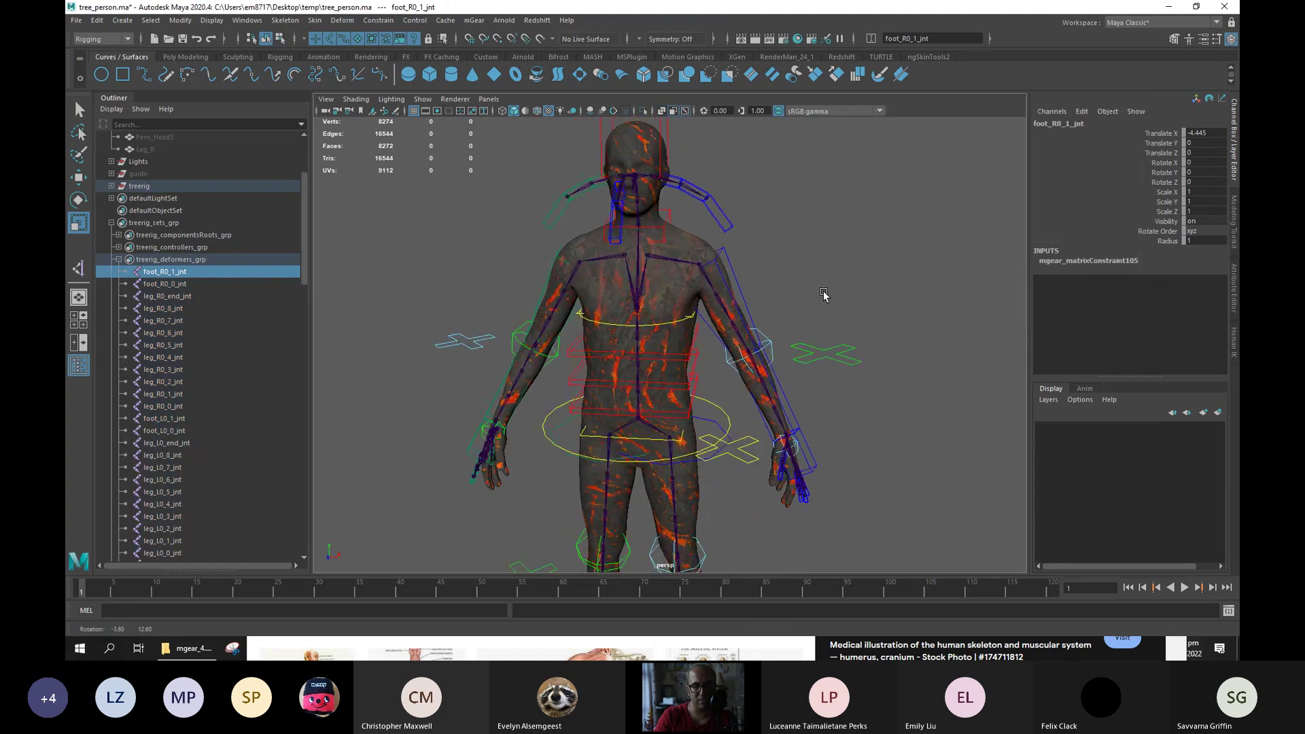
{"action": "left_click_drag", "start_coordinate": [759, 378], "coordinate": [754, 373], "text": "alt"}
{"action": "left_click", "coordinate": [684, 432]}
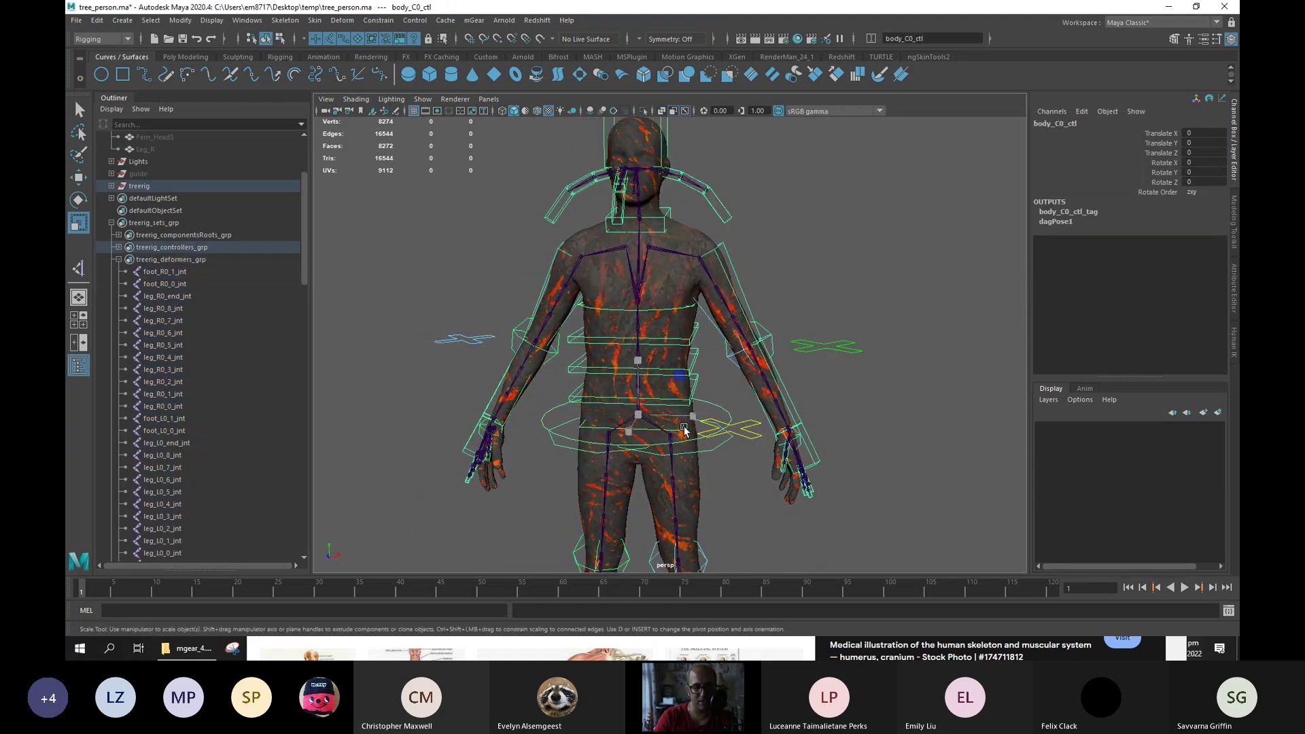
{"action": "left_click", "coordinate": [720, 411]}
{"action": "key", "text": "w"}
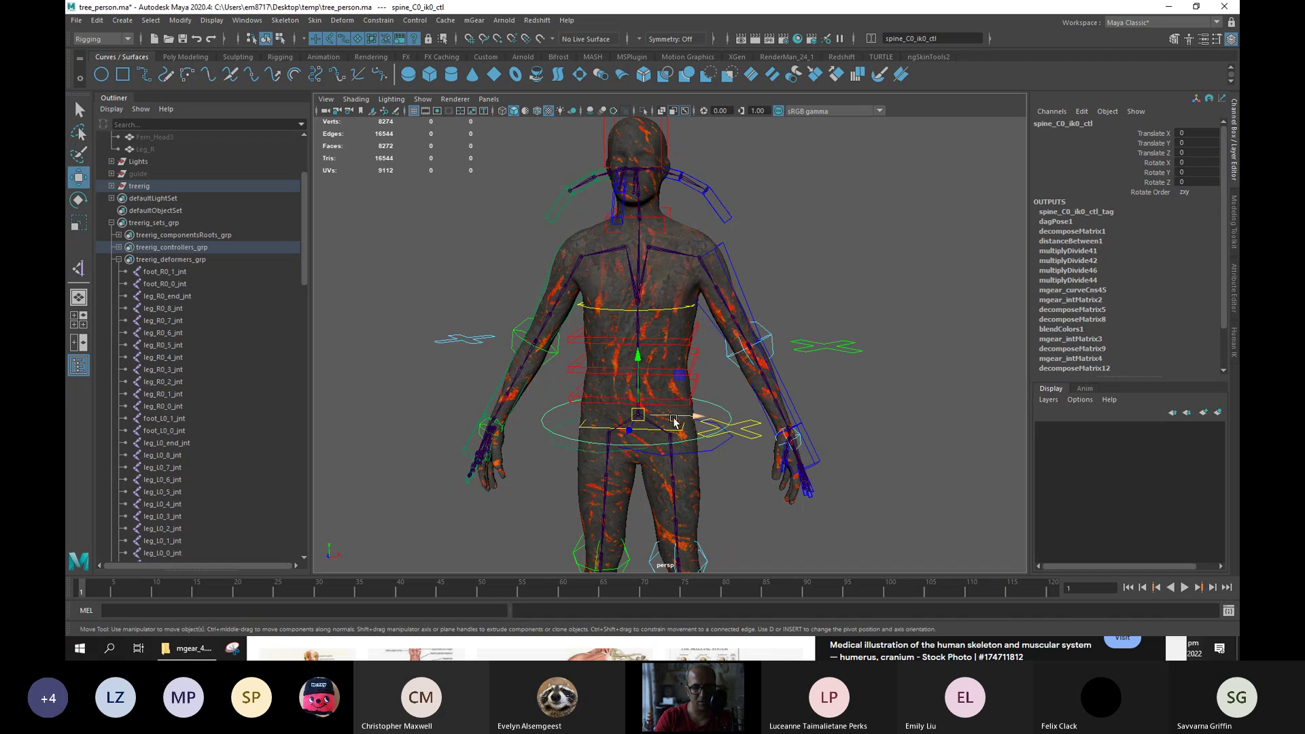
{"action": "left_click_drag", "start_coordinate": [635, 417], "coordinate": [661, 430]}
{"action": "key", "text": "ctrl+z"}
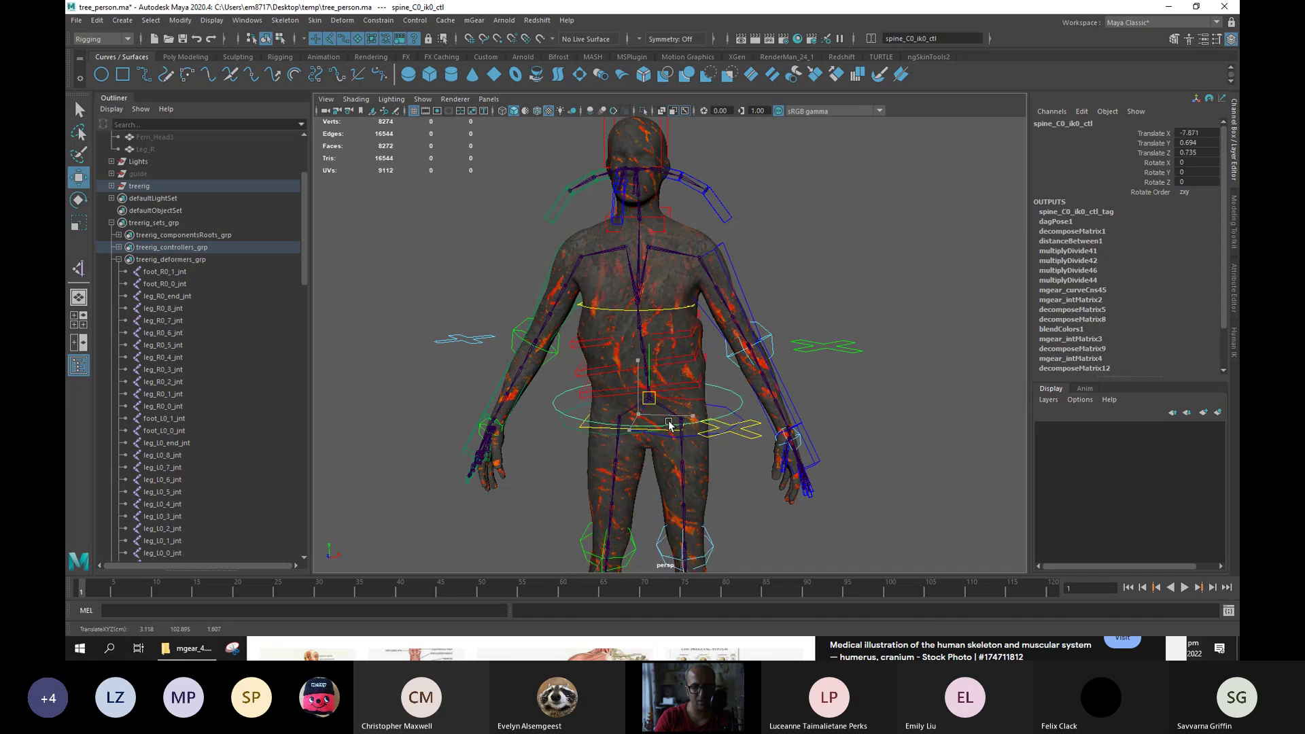
Test the whole torso by moving body_C0_ctl, and undo the move.
{"action": "left_click", "coordinate": [682, 433]}
{"action": "middle_click_drag", "start_coordinate": [682, 433], "coordinate": [612, 388]}
{"action": "key", "text": "ctrl+z"}
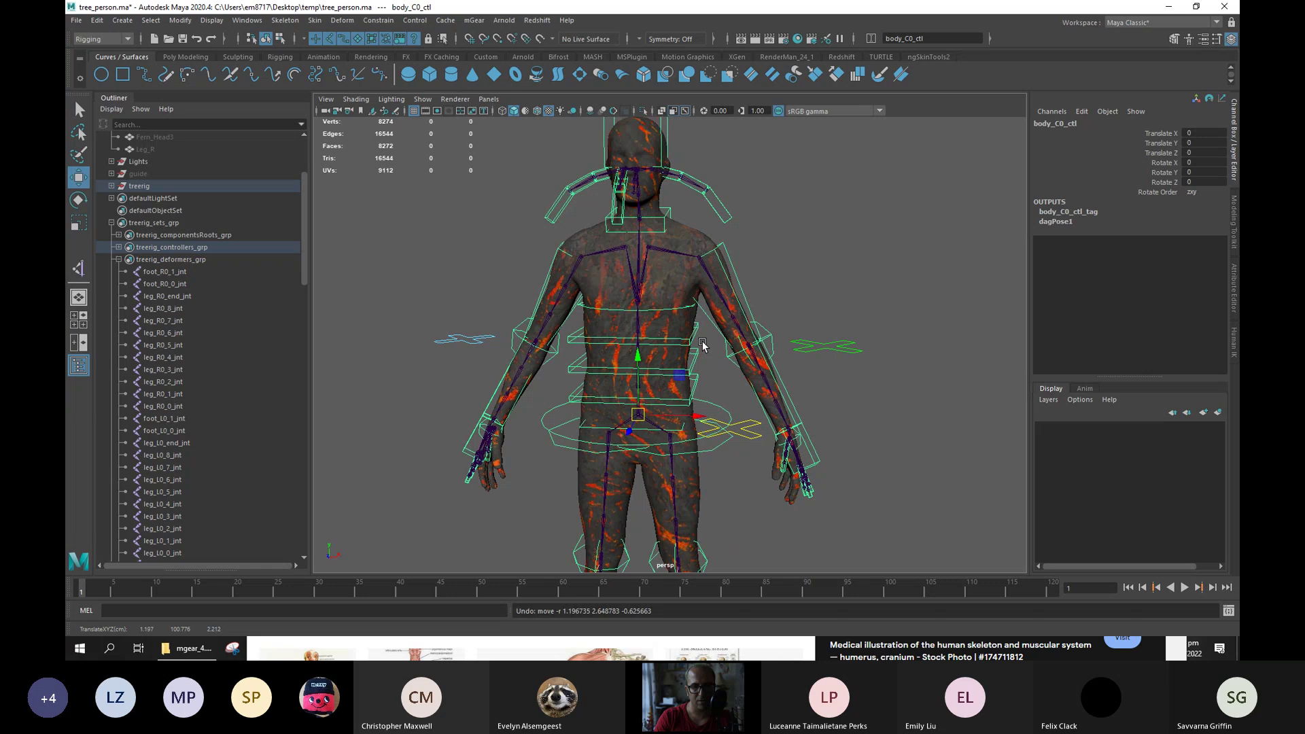
Test the left shoulder deformation by rotating arm_L0_fk0_ctl about -74 on Y, and undo the rotation.
{"action": "left_click", "coordinate": [743, 279]}
{"action": "left_click", "coordinate": [741, 285]}
{"action": "mouse_move", "coordinate": [722, 304]}
{"action": "left_mouse_down", "text": "alt"}
{"action": "mouse_move", "coordinate": [690, 307]}
{"action": "mouse_move", "coordinate": [712, 316]}
{"action": "left_mouse_up", "text": "alt"}
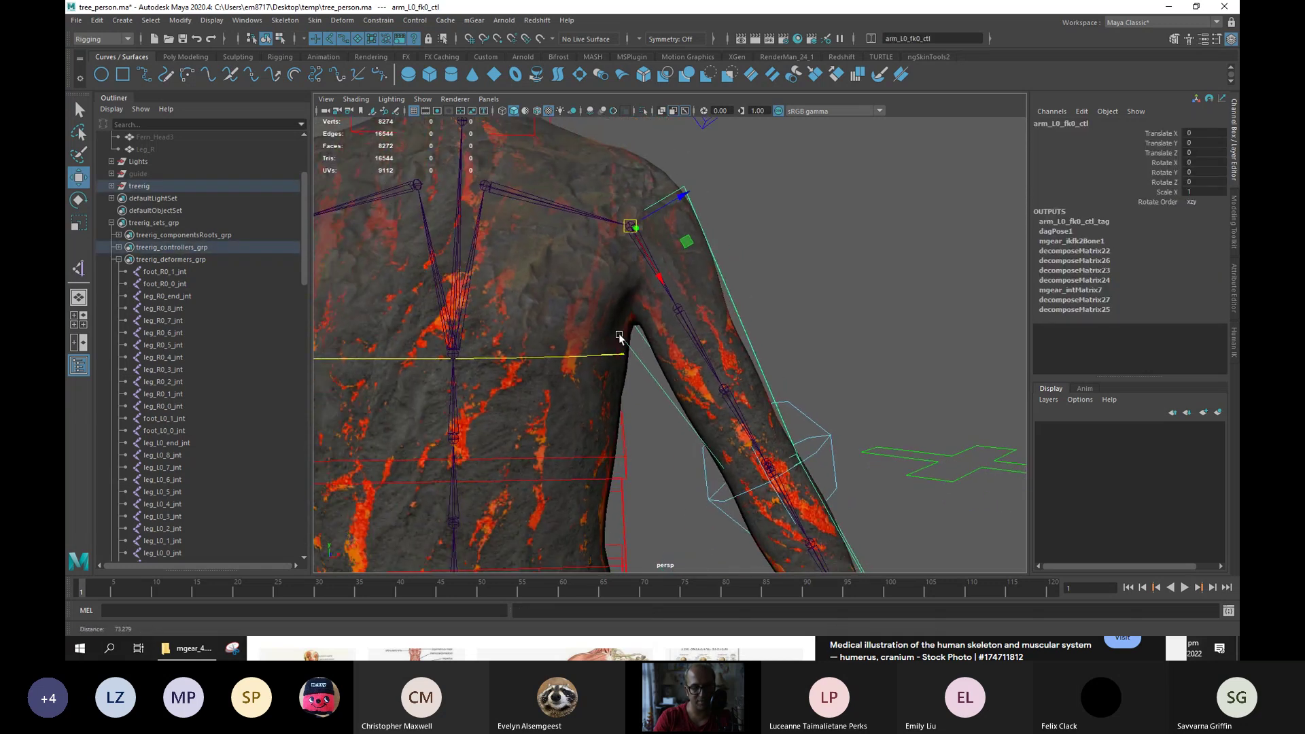
{"action": "middle_click_drag", "start_coordinate": [619, 333], "coordinate": [622, 375], "text": "alt"}
{"action": "key", "text": "e"}
{"action": "left_click_drag", "start_coordinate": [673, 340], "coordinate": [717, 257], "text": "alt"}
{"action": "key", "text": "ctrl+z"}
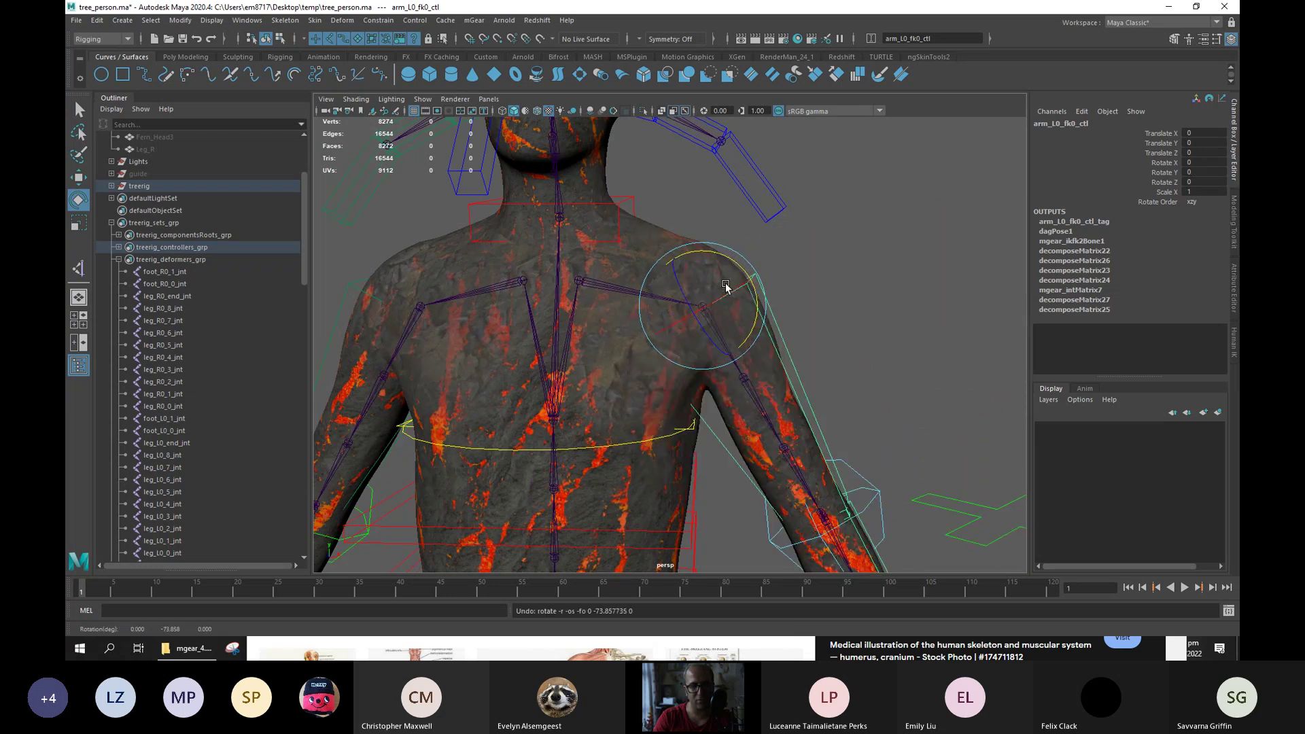
Raise the left arm again by rotating arm_L0_fk0_ctl about -76 on Y to check the armpit, and undo it.
{"action": "left_click", "coordinate": [661, 402]}
{"action": "left_click_drag", "start_coordinate": [652, 393], "coordinate": [635, 373], "text": "alt"}
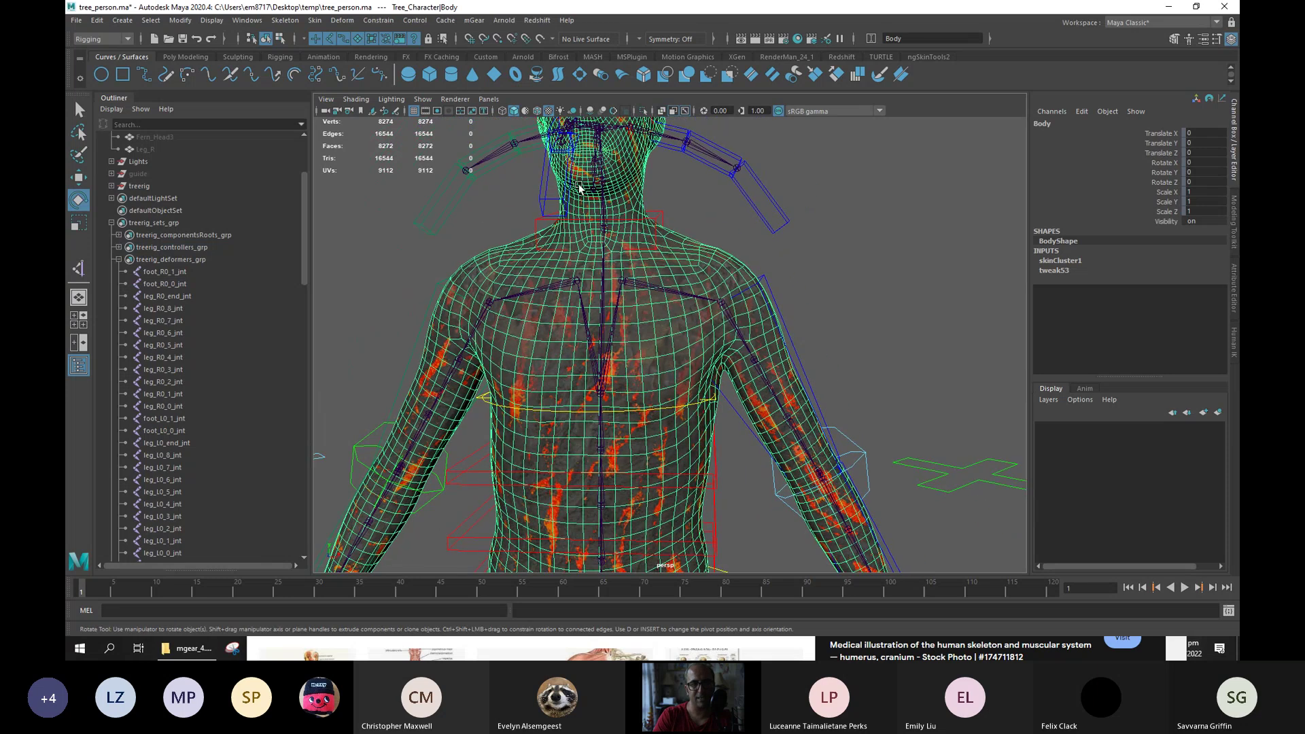
{"action": "left_click", "coordinate": [793, 338]}
{"action": "left_click_drag", "start_coordinate": [767, 272], "coordinate": [710, 244]}
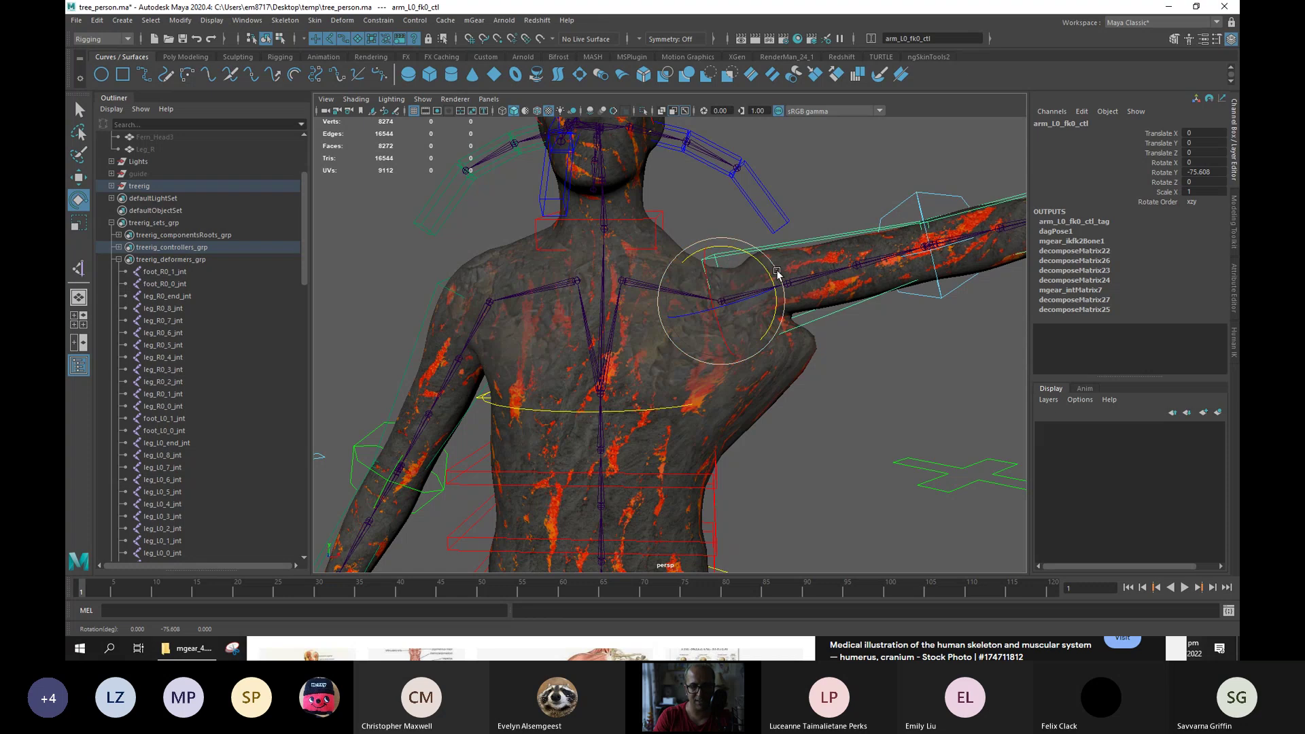
{"action": "key", "text": "ctrl+z"}
Rotate arm_L0_fk0_ctl about -29 on Y, and reset its Rotate Y to 0.
{"action": "middle_click_drag", "start_coordinate": [823, 366], "coordinate": [762, 331], "text": "alt"}
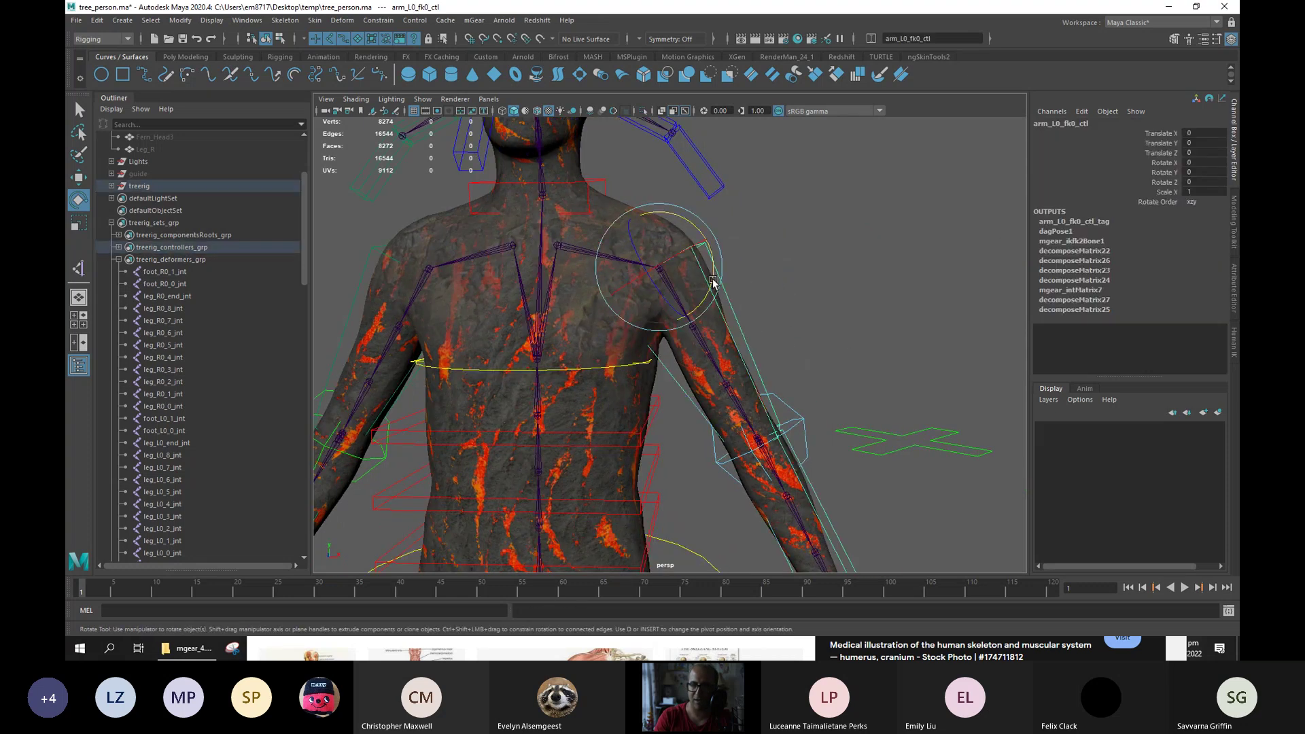
{"action": "left_click_drag", "start_coordinate": [713, 281], "coordinate": [1233, 141]}
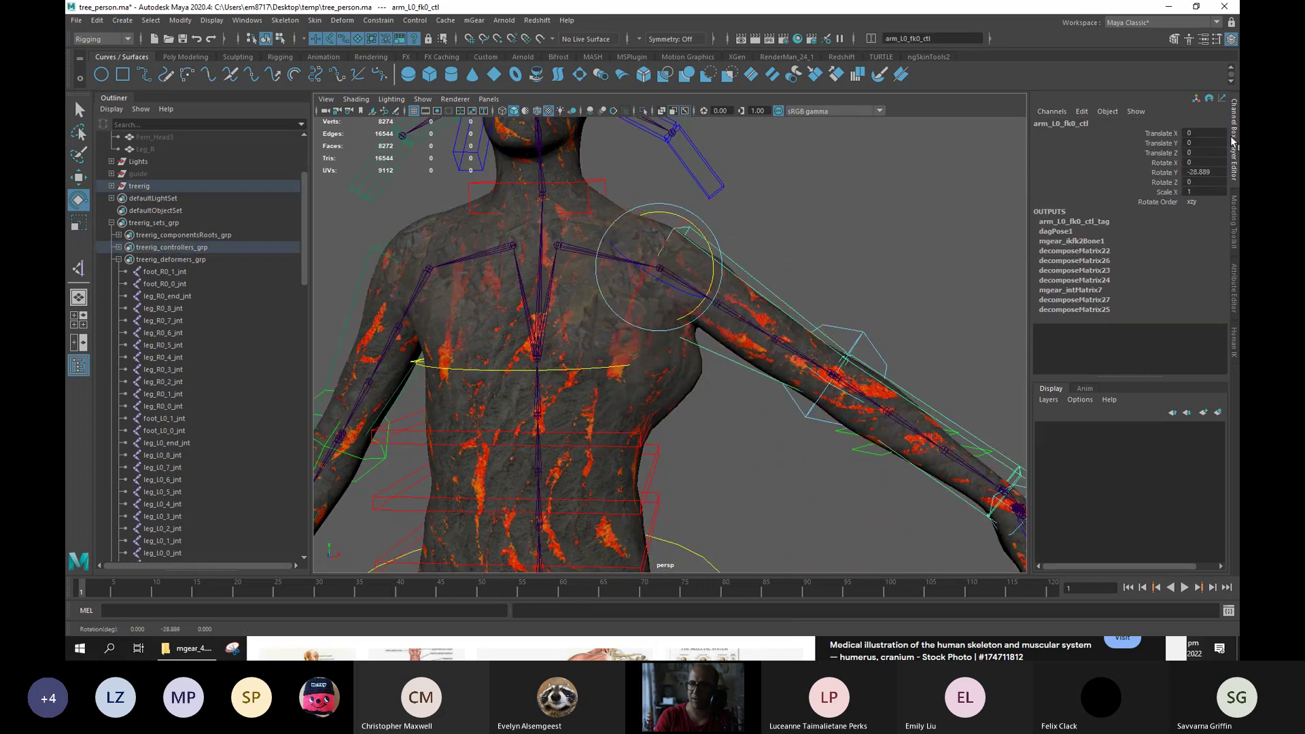
{"action": "double_click", "coordinate": [1195, 172]}
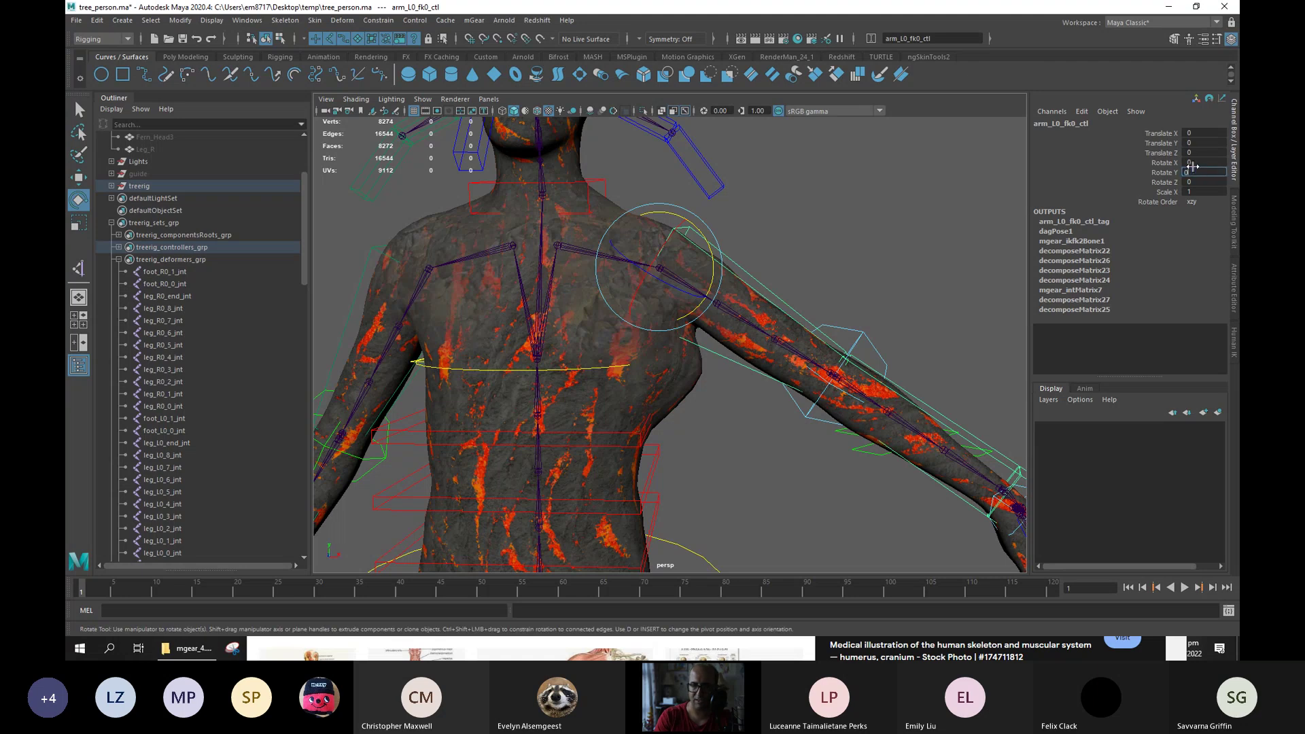
{"action": "type", "text": "0"}
{"action": "key", "text": "Return"}
With the left arm raised by rotating arm_L0_fk0_ctl about -62 on Y, add a Delta Mush deformer to Body and adjust its Smoothing Iterations.
{"action": "left_click_drag", "start_coordinate": [699, 233], "coordinate": [639, 188]}
{"action": "left_click", "coordinate": [589, 316]}
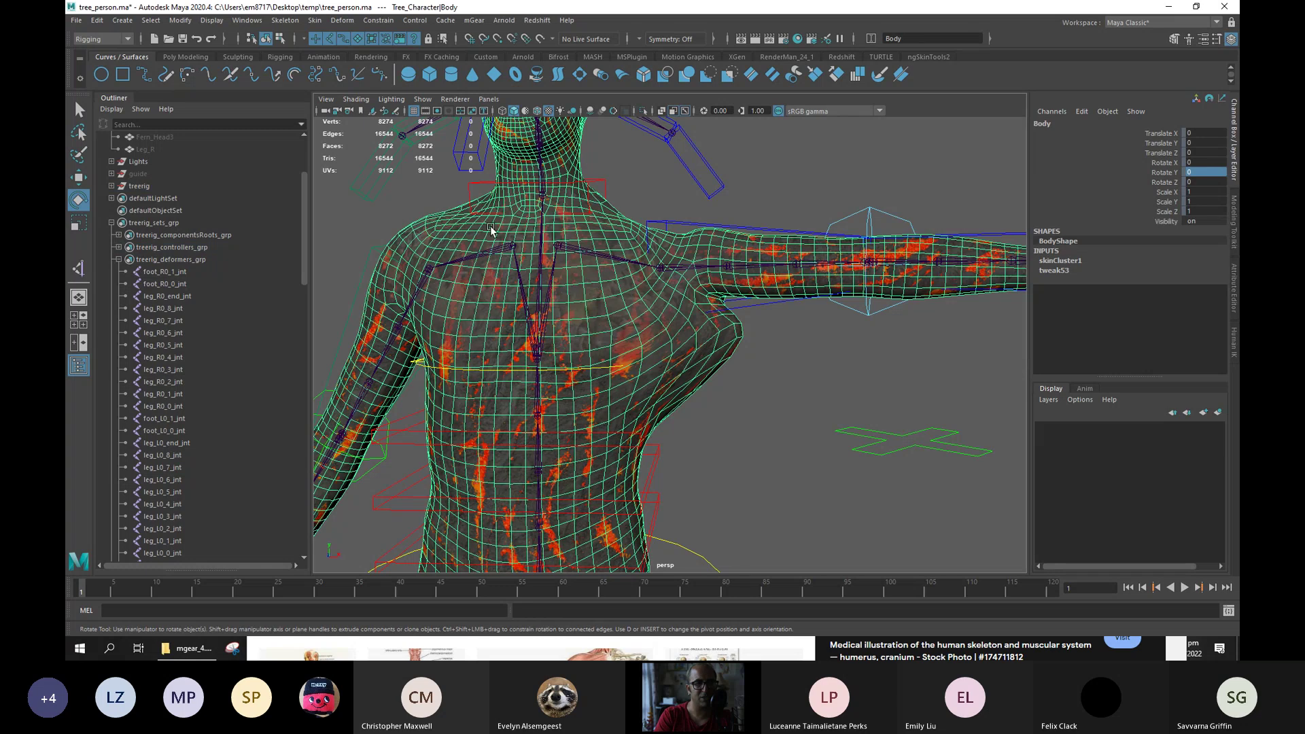
{"action": "left_click", "coordinate": [336, 21]}
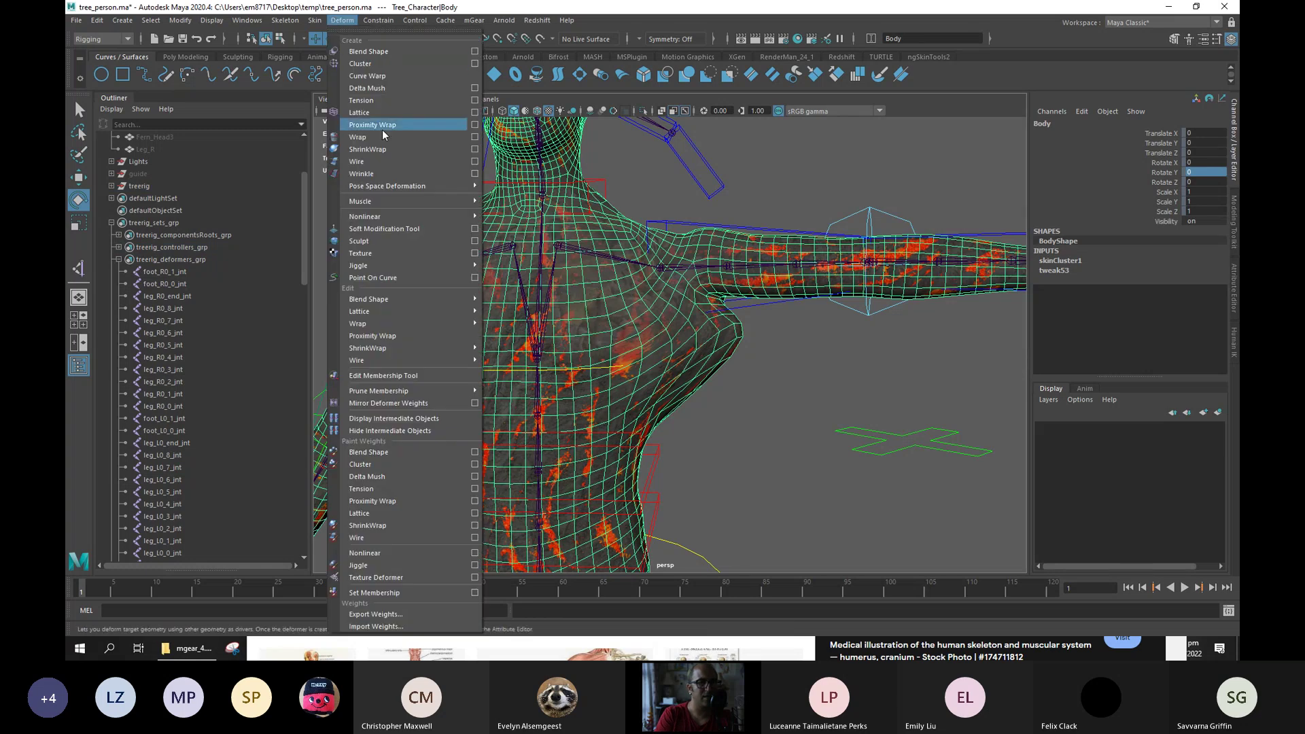
{"action": "left_click", "coordinate": [422, 92]}
{"action": "left_click_drag", "start_coordinate": [727, 371], "coordinate": [1051, 318], "text": "alt"}
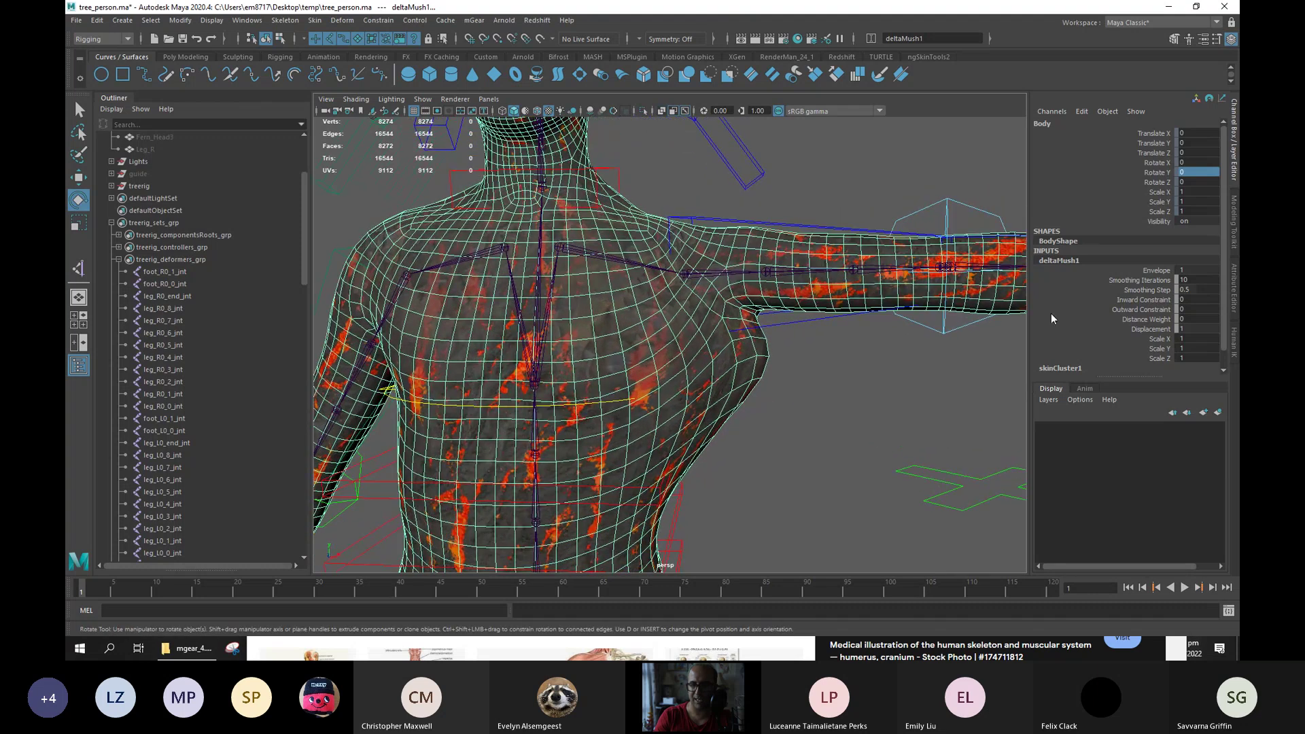
{"action": "left_click", "coordinate": [1137, 279]}
{"action": "middle_click_drag", "start_coordinate": [825, 367], "coordinate": [829, 407]}
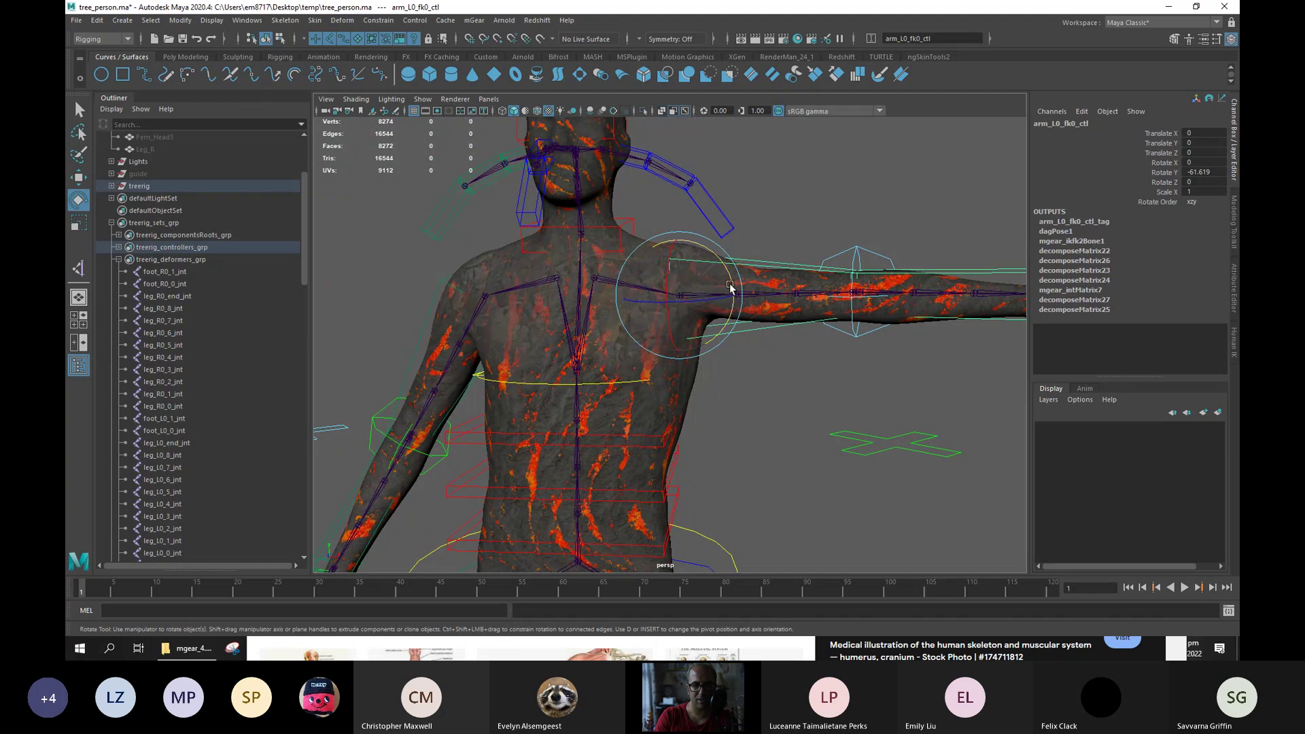
Test the smoothed left shoulder by rotating arm_L0_fk0_ctl, undo that rotation, and reset the control's Rotate Y to 0.
{"action": "left_click_drag", "start_coordinate": [730, 289], "coordinate": [720, 361]}
{"action": "key", "text": "ctrl+z"}
{"action": "key", "text": "shift+z"}
{"action": "key", "text": "ctrl+z"}
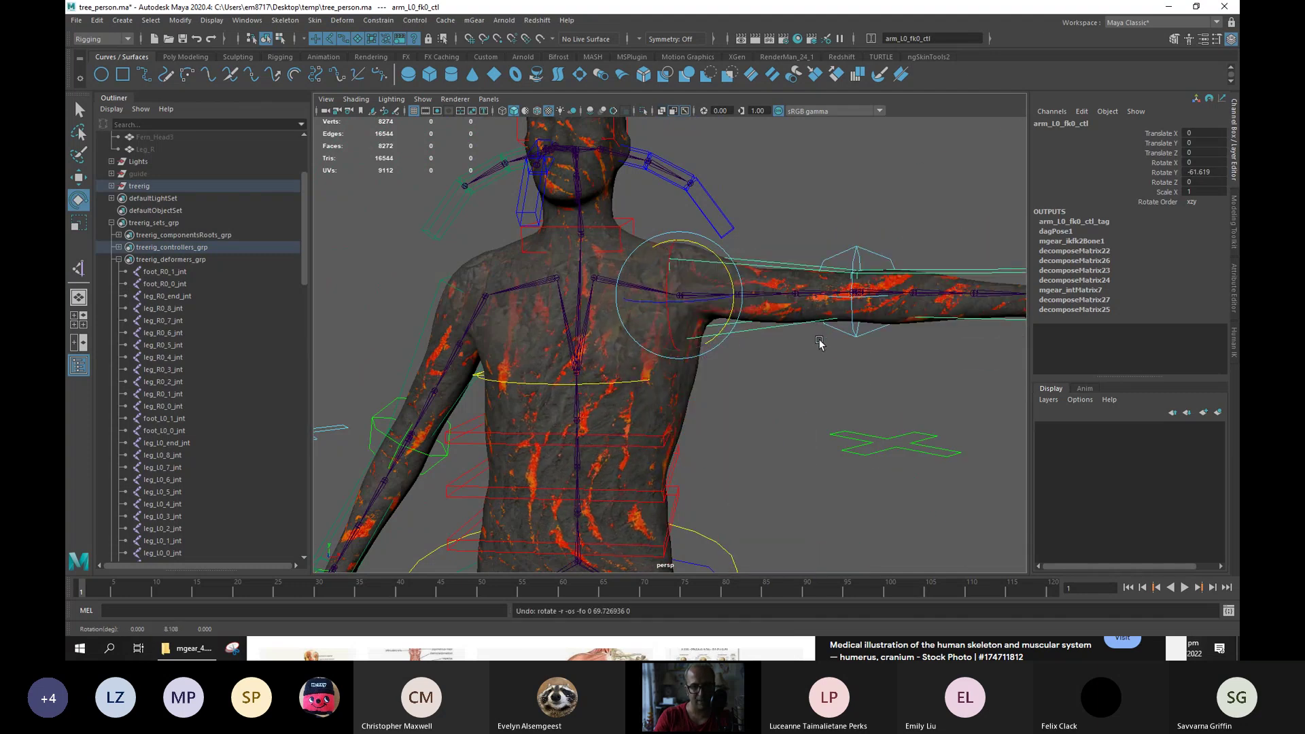
{"action": "left_click", "coordinate": [1199, 173]}
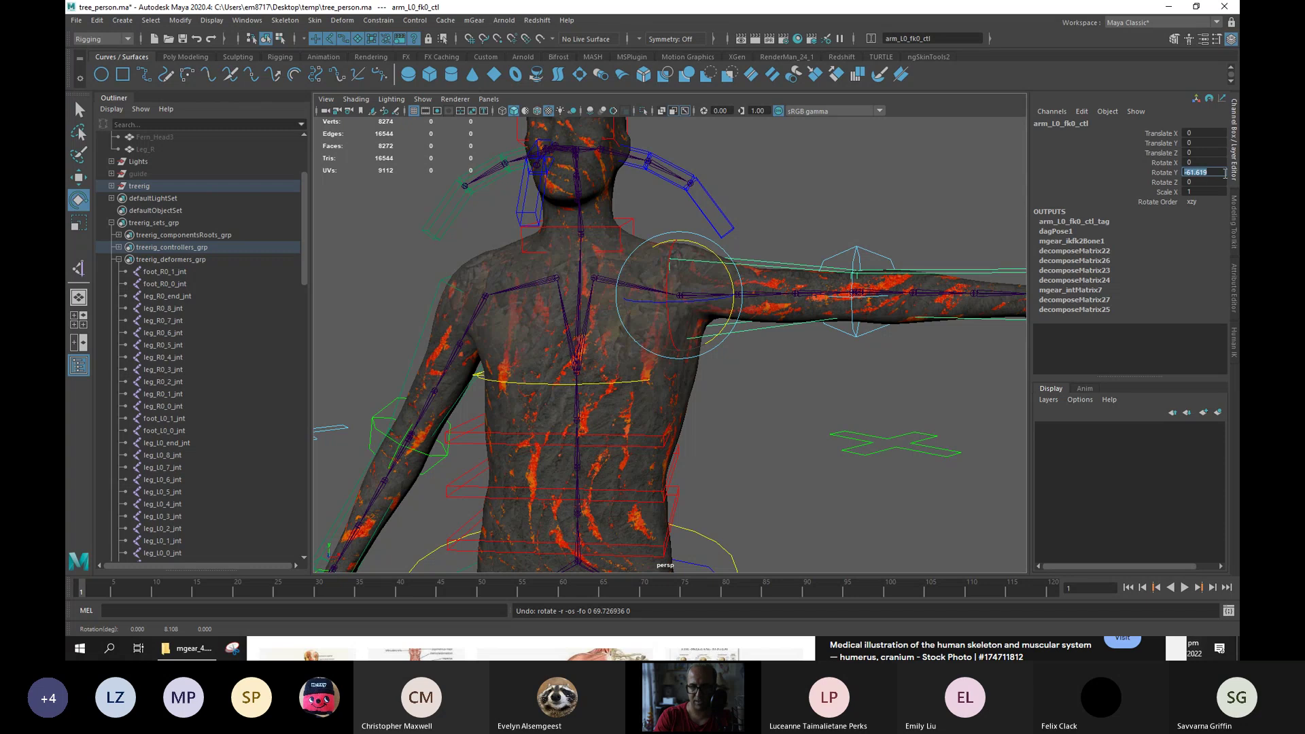
{"action": "type", "text": "0"}
{"action": "key", "text": "Return"}
Bend the left elbow by rotating arm_L0_fk1_ctl about -92 on Z, try a further rotation of it, and undo that one.
{"action": "left_click_drag", "start_coordinate": [918, 313], "coordinate": [820, 369], "text": "alt"}
{"action": "left_click", "coordinate": [798, 381]}
{"action": "left_click_drag", "start_coordinate": [732, 344], "coordinate": [643, 335]}
{"action": "scroll", "coordinate": [643, 335], "scroll_direction": "up", "scroll_amount": 2}
{"action": "scroll", "coordinate": [643, 336], "scroll_direction": "up", "scroll_amount": 6}
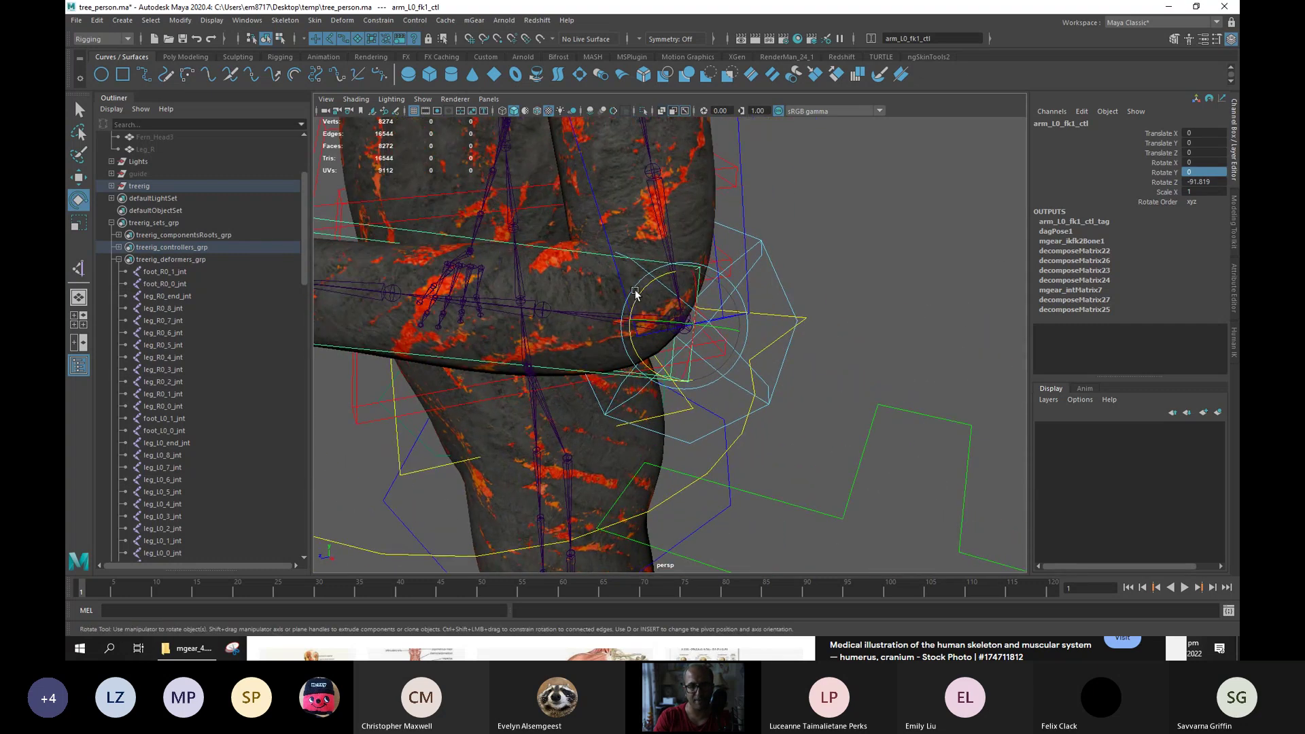
{"action": "mouse_move", "coordinate": [650, 285]}
{"action": "left_mouse_down"}
{"action": "mouse_move", "coordinate": [646, 329]}
{"action": "mouse_move", "coordinate": [621, 273]}
{"action": "mouse_move", "coordinate": [670, 292]}
{"action": "left_mouse_up"}
{"action": "key", "text": "ctrl+z"}
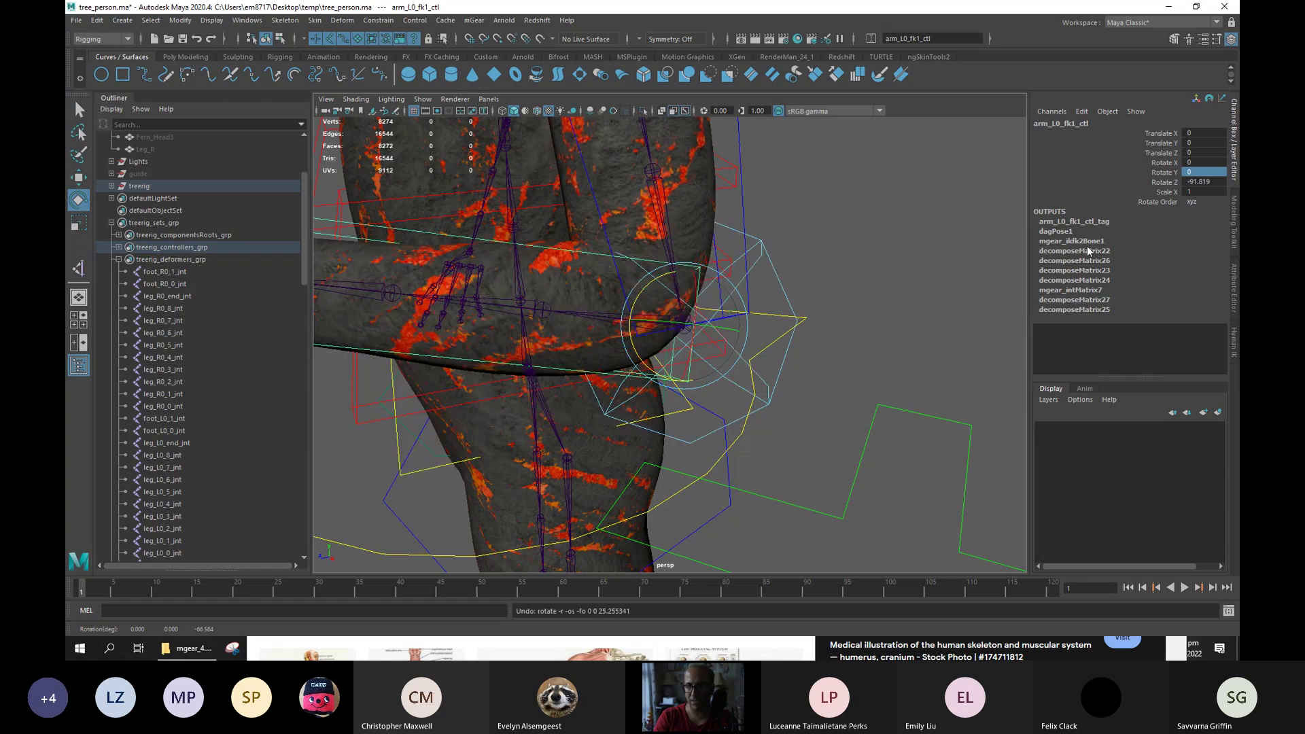
Set the Smoothing Iterations of Body's Delta Mush deformer to 64 to smooth the bent elbow.
{"action": "left_click", "coordinate": [692, 223]}
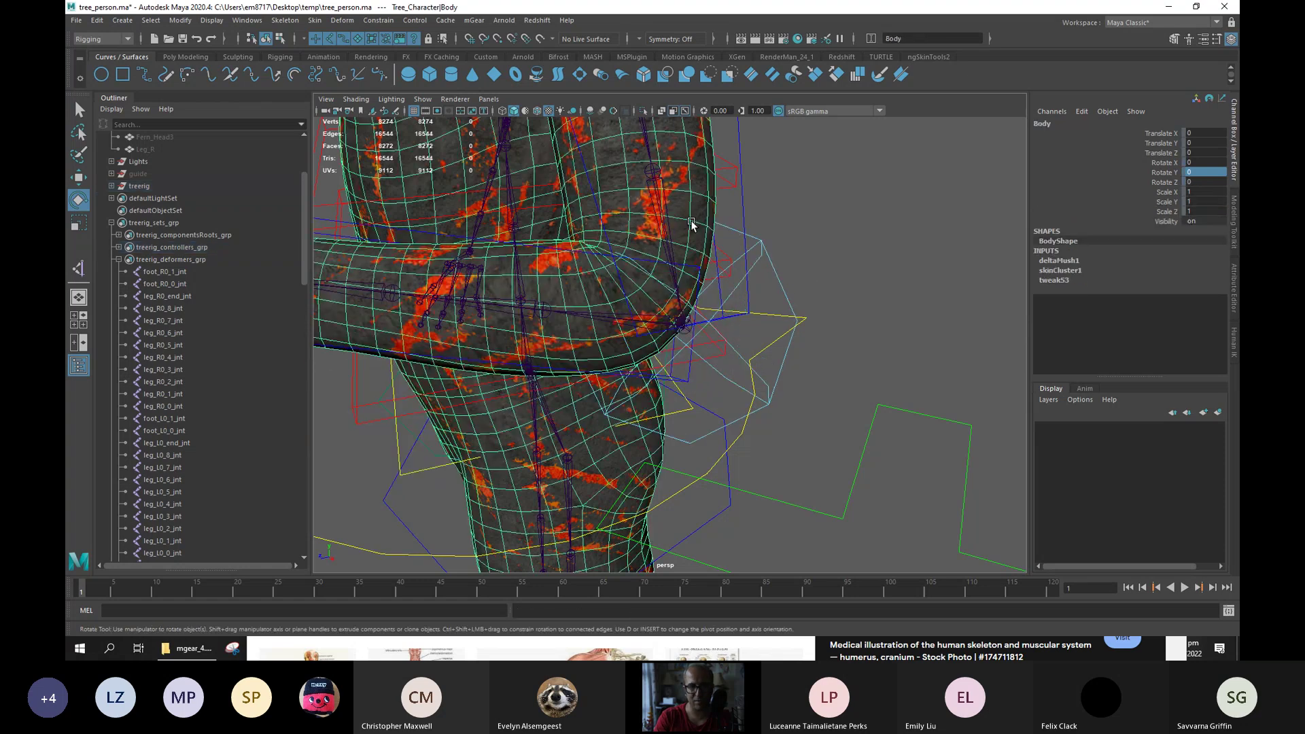
{"action": "left_click", "coordinate": [1071, 260]}
{"action": "left_click", "coordinate": [1156, 280]}
{"action": "middle_click_drag", "start_coordinate": [897, 315], "coordinate": [731, 342]}
Test the left leg deformation by moving leg_L0_ik_ctl up, and undo the move.
{"action": "right_click_drag", "start_coordinate": [731, 342], "coordinate": [741, 368], "text": "alt"}
{"action": "left_click_drag", "start_coordinate": [741, 367], "coordinate": [761, 326], "text": "alt"}
{"action": "middle_click_drag", "start_coordinate": [760, 326], "coordinate": [762, 316], "text": "alt"}
{"action": "right_click_drag", "start_coordinate": [762, 316], "coordinate": [754, 311], "text": "alt"}
{"action": "left_click_drag", "start_coordinate": [755, 311], "coordinate": [719, 358], "text": "alt"}
{"action": "right_click_drag", "start_coordinate": [720, 358], "coordinate": [688, 387], "text": "alt"}
{"action": "left_click_drag", "start_coordinate": [678, 434], "coordinate": [665, 433], "text": "alt"}
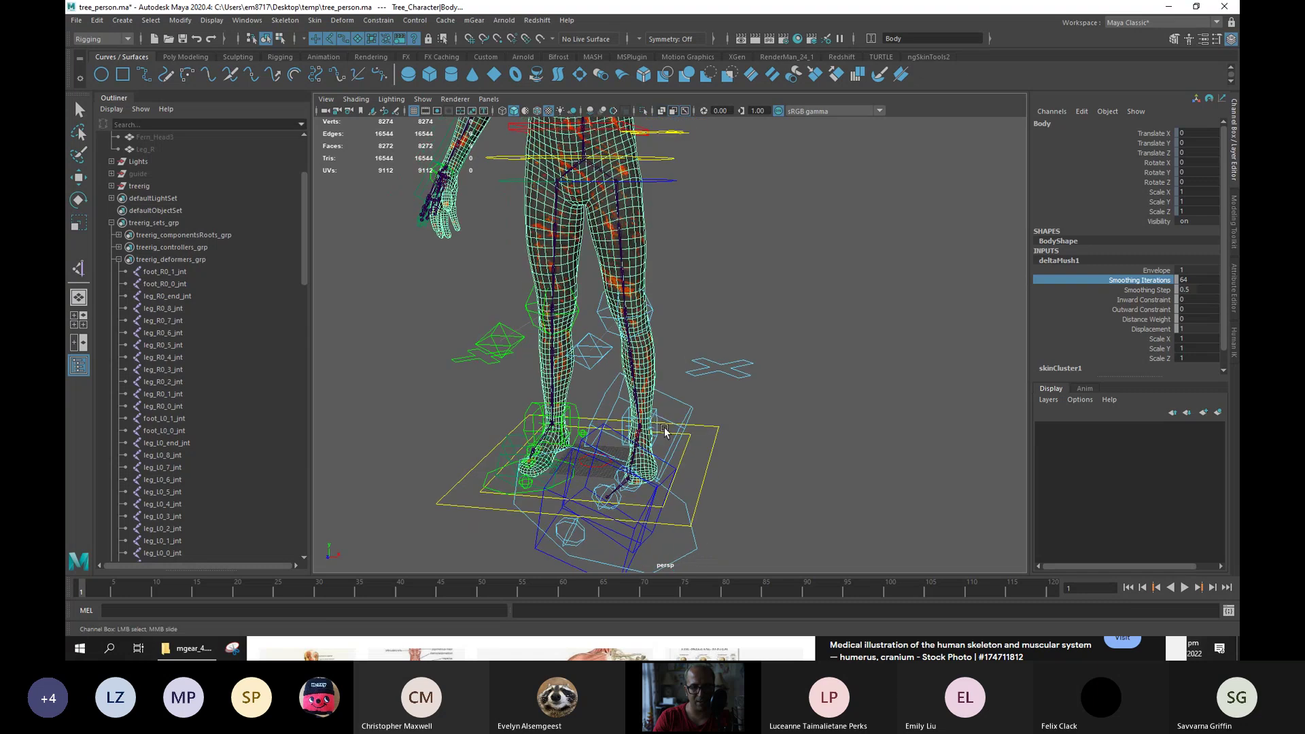
{"action": "left_click", "coordinate": [654, 423]}
{"action": "key", "text": "e"}
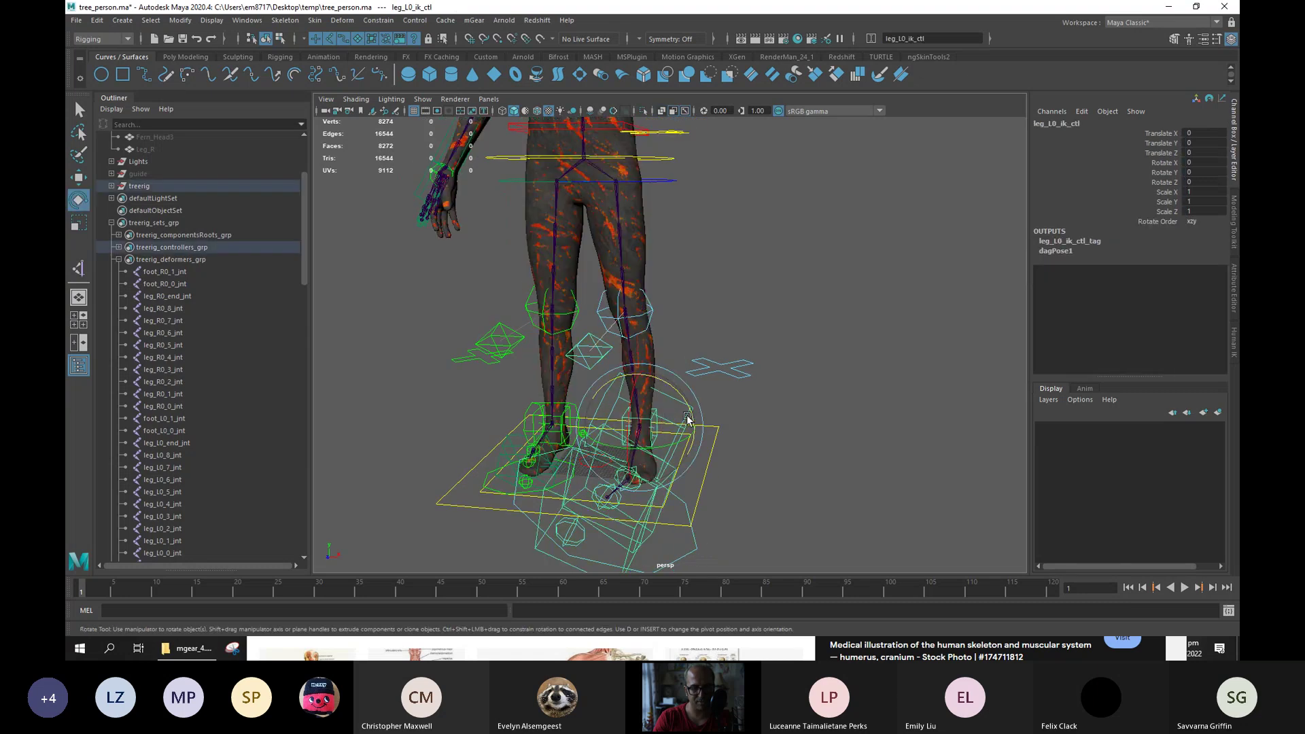
{"action": "key", "text": "q"}
{"action": "key", "text": "w"}
{"action": "left_click_drag", "start_coordinate": [661, 414], "coordinate": [631, 301]}
{"action": "key", "text": "ctrl+z"}
{"action": "key", "text": "ctrl+z"}
{"action": "key", "text": "ctrl+z"}
Open mGear's Synoptic (Legacy Picker) for the rig and place its window beside the character.
{"action": "left_click_drag", "start_coordinate": [611, 372], "coordinate": [727, 333], "text": "alt"}
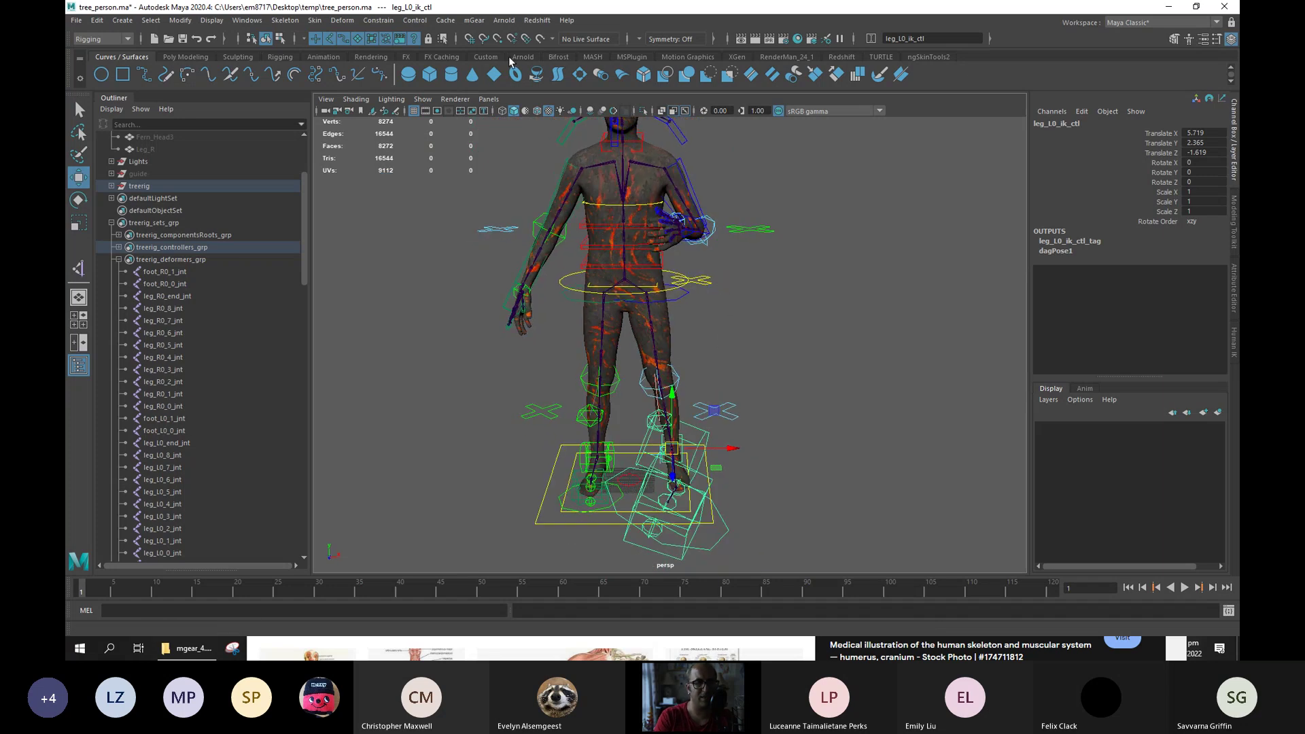
{"action": "left_click", "coordinate": [476, 20]}
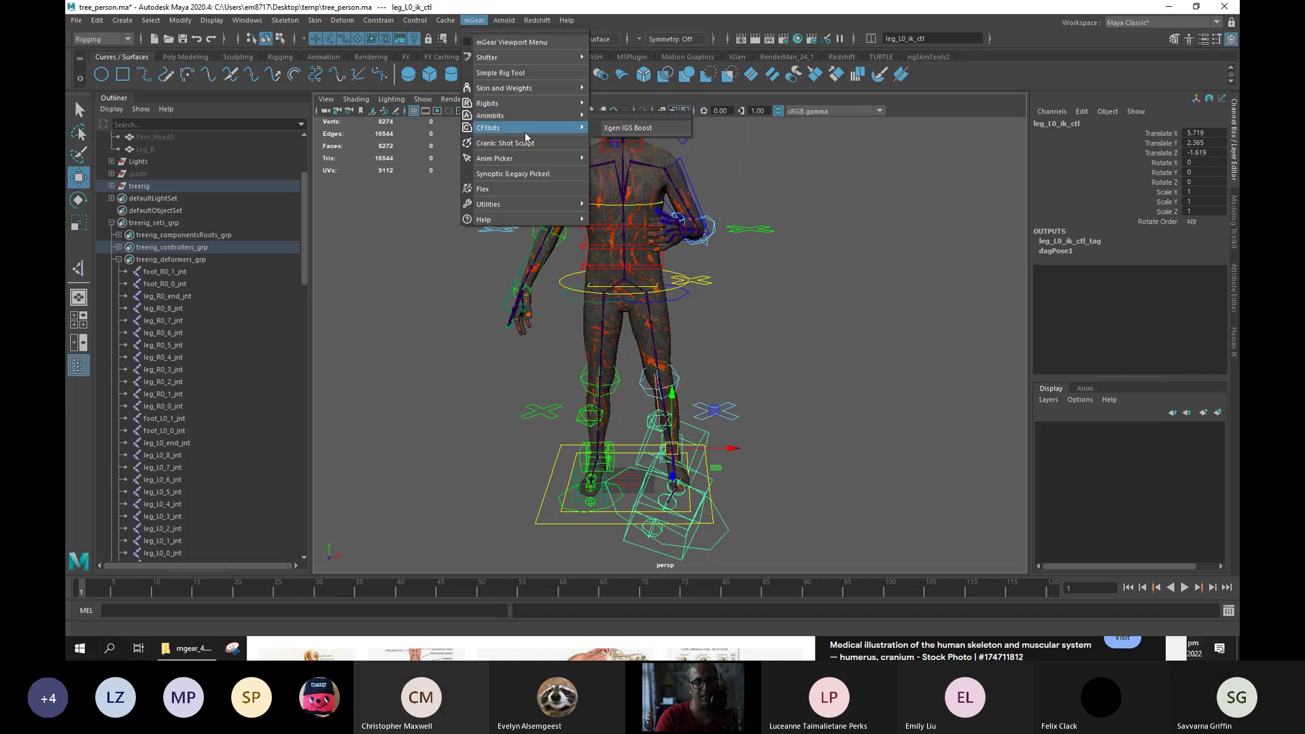
{"action": "left_click", "coordinate": [522, 175]}
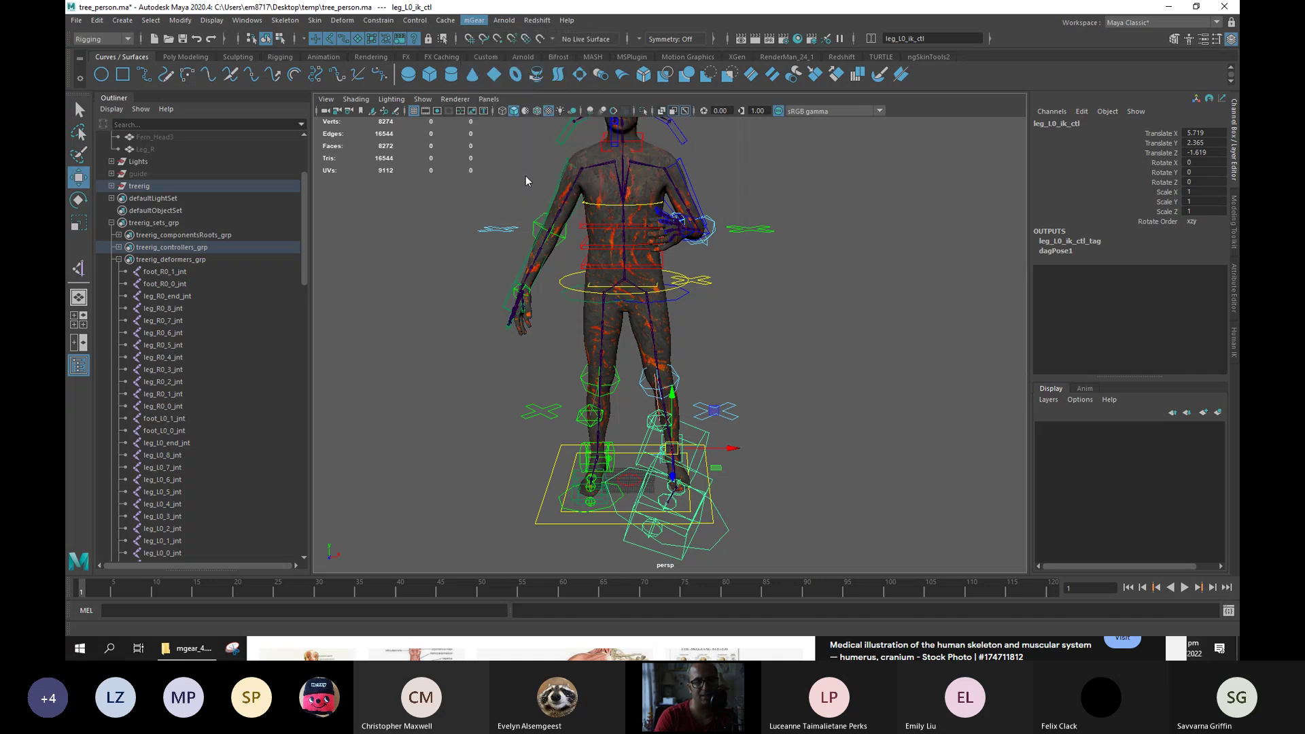
{"action": "left_click_drag", "start_coordinate": [611, 76], "coordinate": [889, 39]}
{"action": "left_click_drag", "start_coordinate": [817, 127], "coordinate": [598, 279], "text": "alt"}
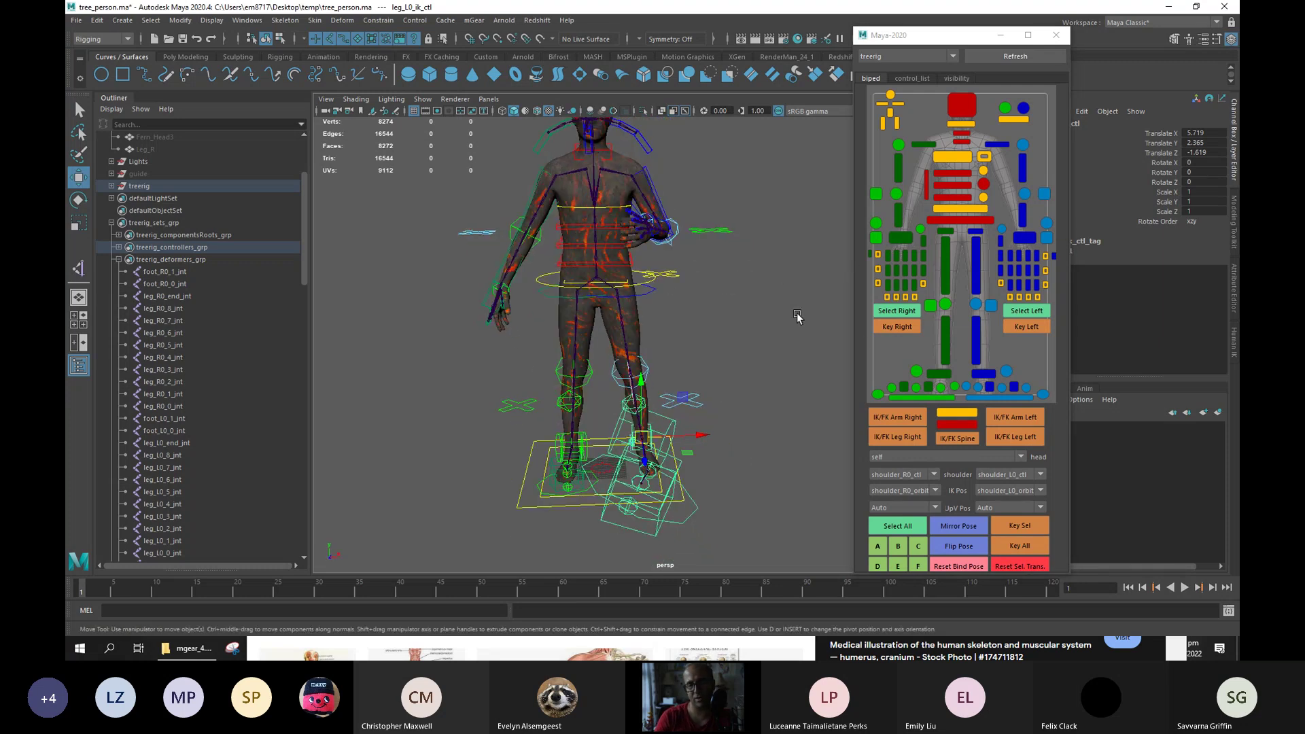
Try Flip Pose and Mirror Pose on leg_L0_ik_ctl, moving the left foot out to about 48 on X between flips.
{"action": "left_click", "coordinate": [971, 549]}
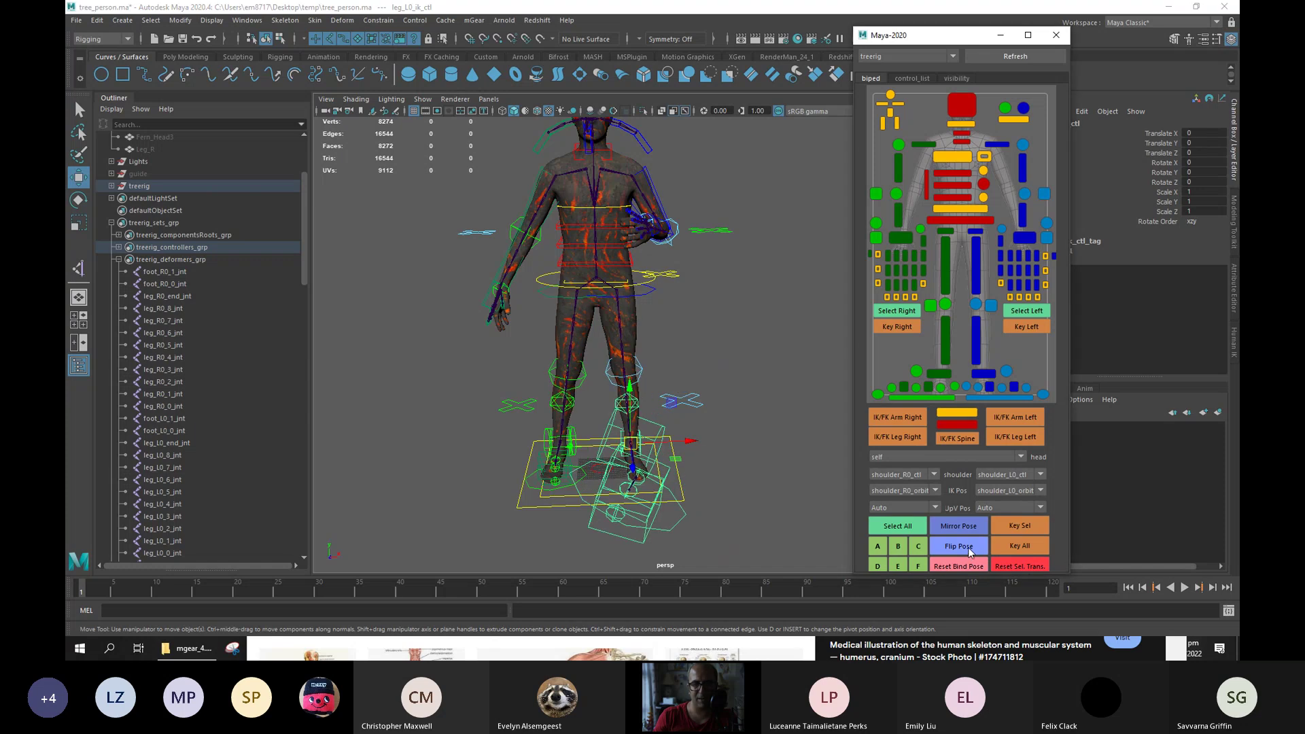
{"action": "key", "text": "ctrl+z"}
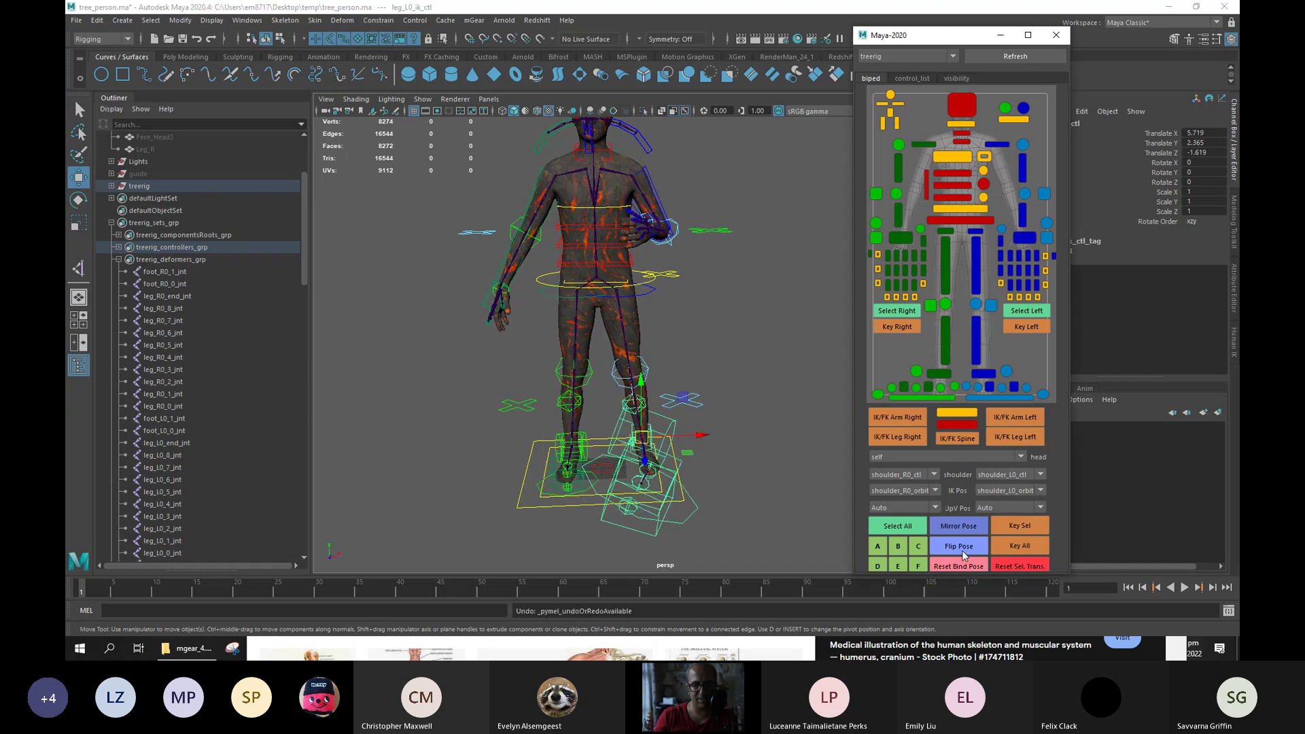
{"action": "key", "text": "ctrl+z"}
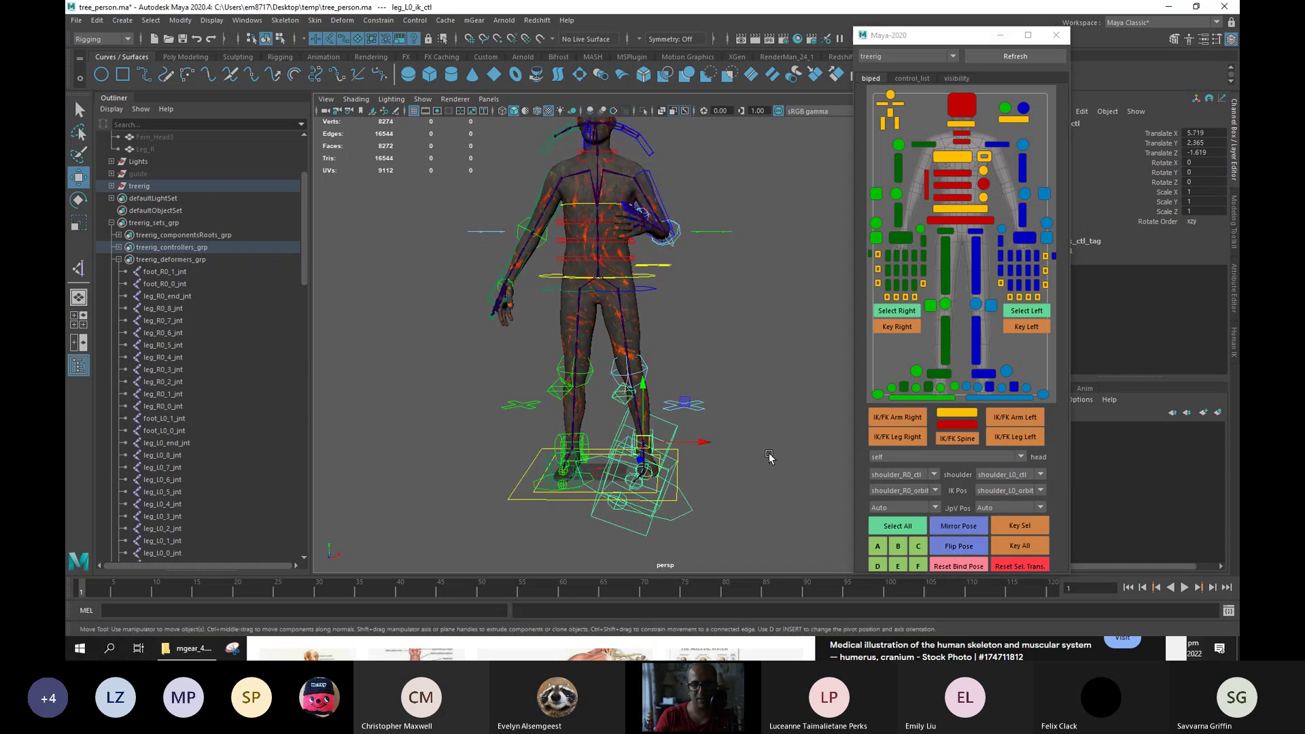
{"action": "left_click", "coordinate": [958, 548]}
{"action": "left_click_drag", "start_coordinate": [683, 447], "coordinate": [785, 439]}
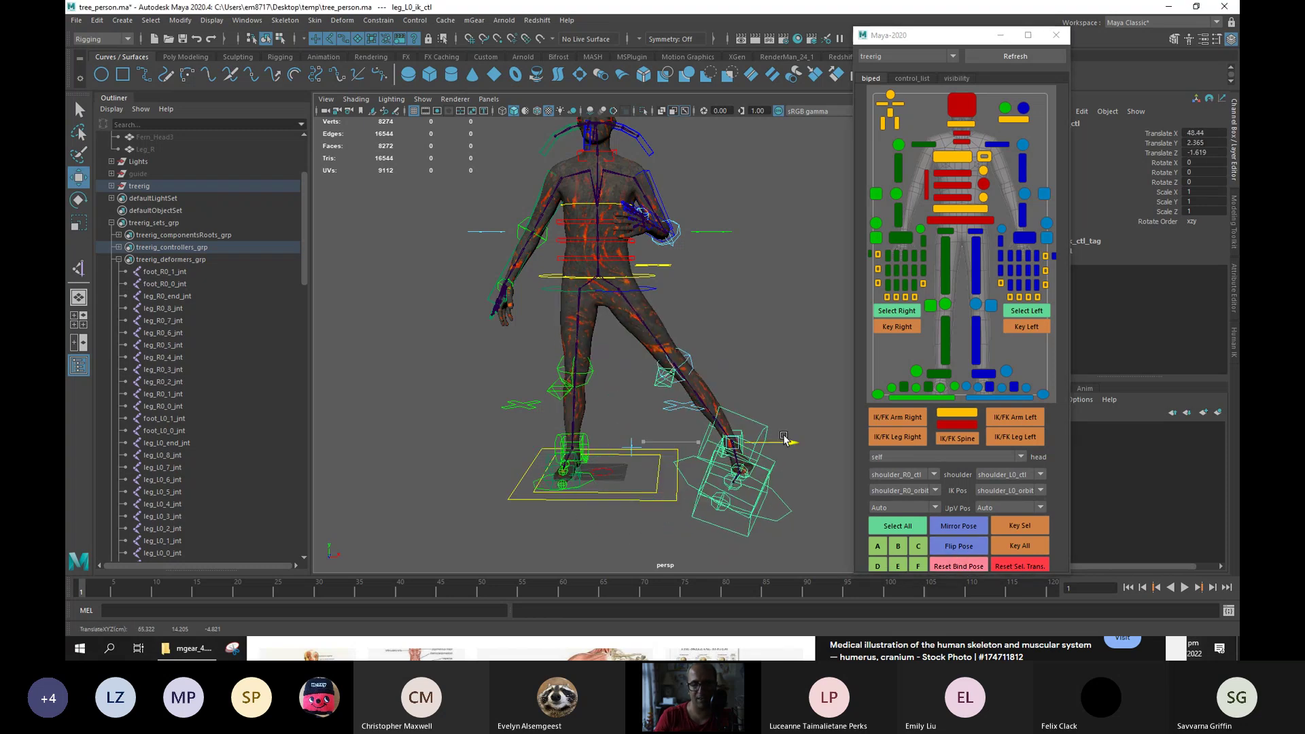
{"action": "left_click", "coordinate": [958, 547]}
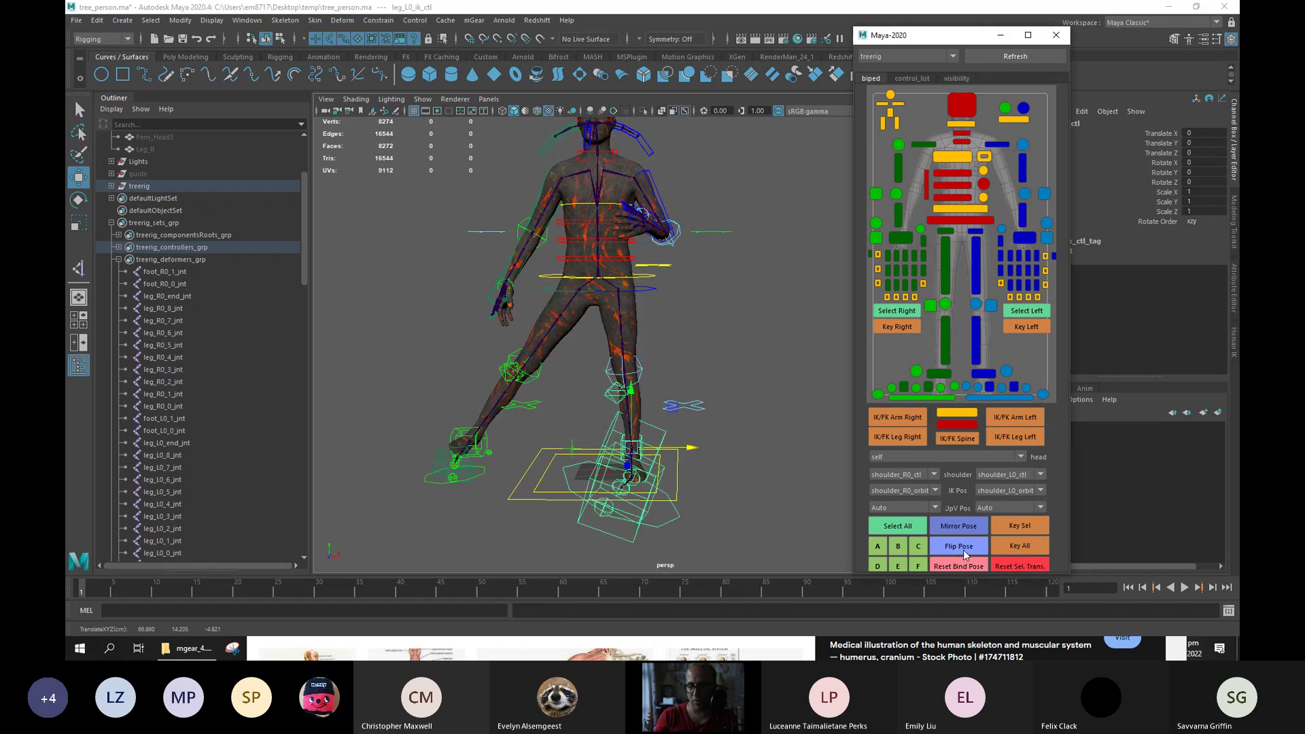
{"action": "left_click", "coordinate": [959, 531]}
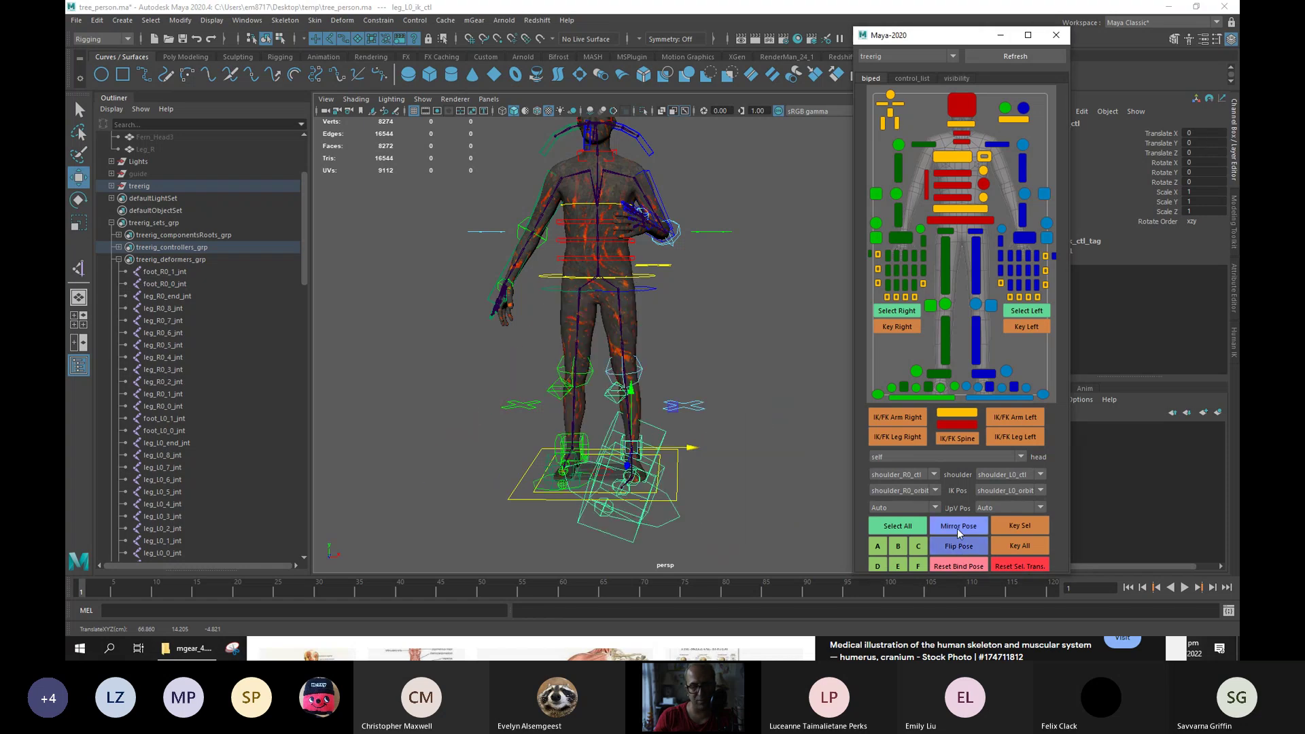
Reset the whole rig to its bind pose from the picker.
{"action": "left_click", "coordinate": [965, 569]}
{"action": "scroll", "coordinate": [657, 406], "scroll_direction": "up", "scroll_amount": 4}
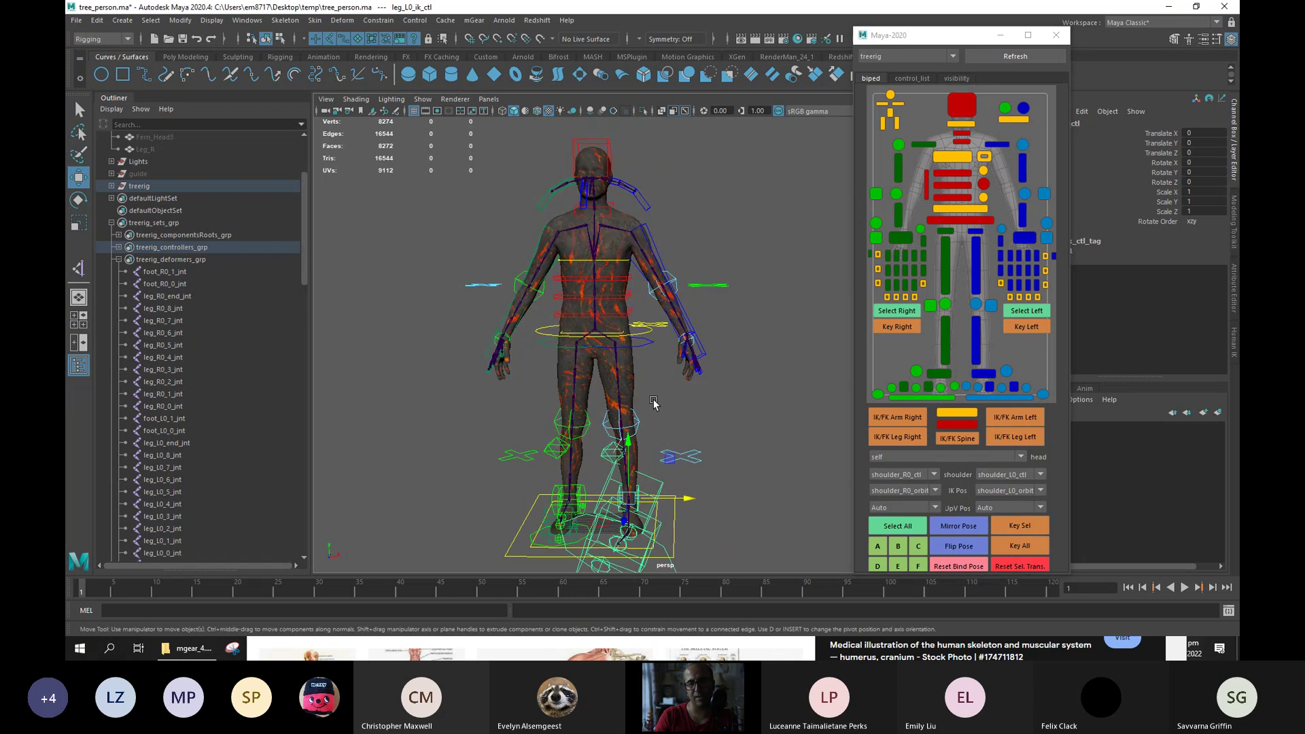
{"action": "scroll", "coordinate": [657, 406], "scroll_direction": "up", "scroll_amount": 1}
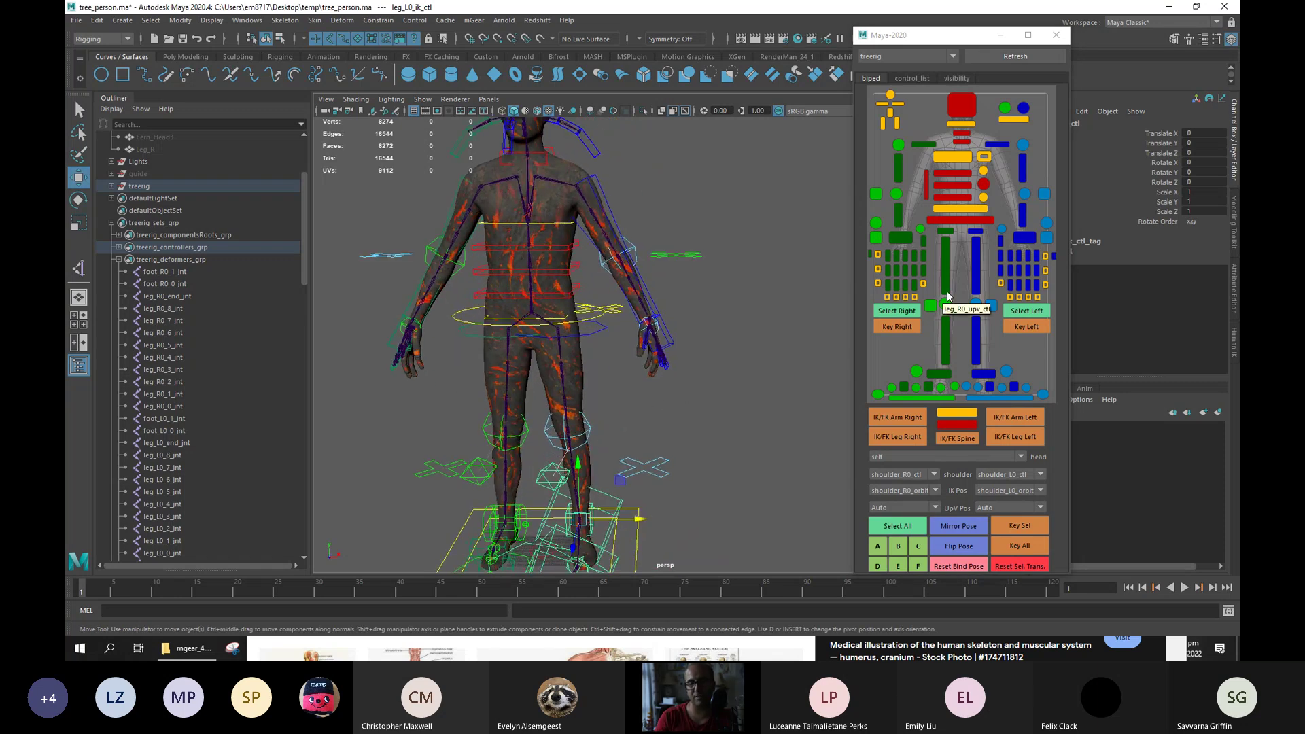
Try the picker by selecting arm_L0_fk2_ctl, body_C0_ctl, spine_C0_fk0_ctl and a neck control in turn.
{"action": "left_click", "coordinate": [1022, 239]}
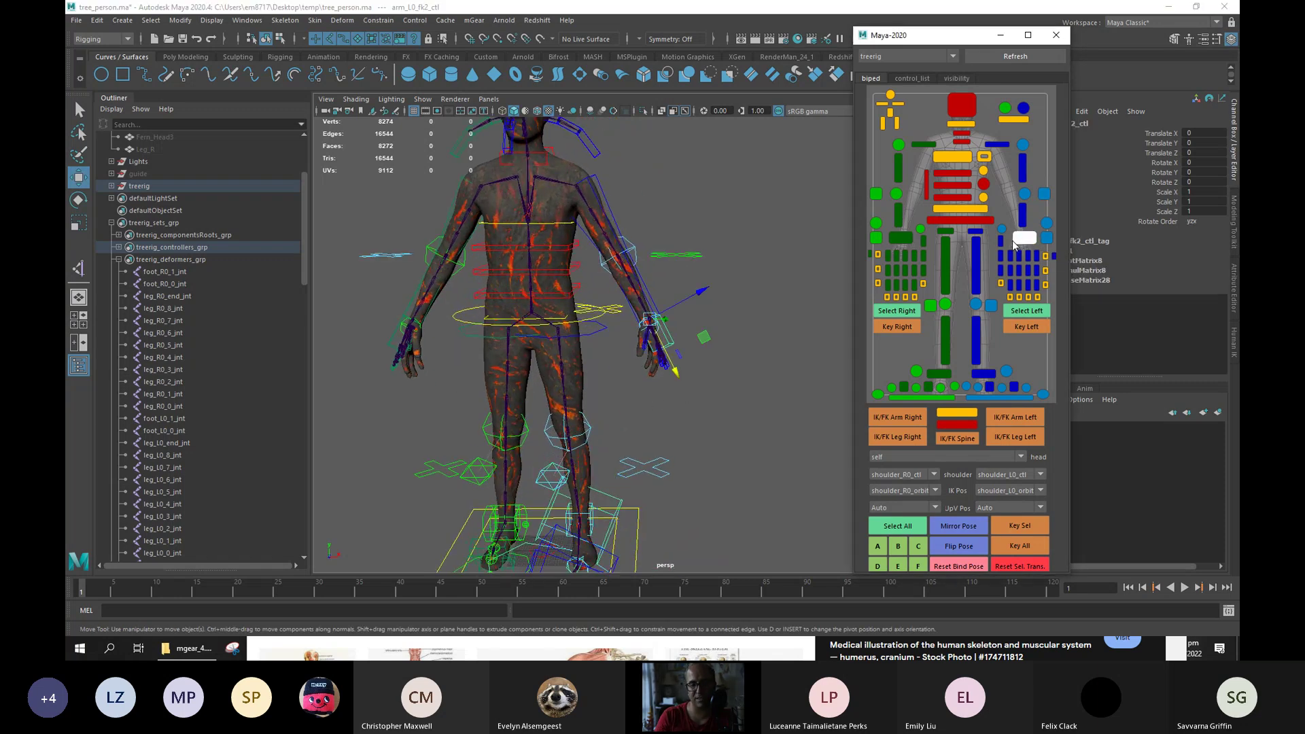
{"action": "left_click", "coordinate": [969, 225]}
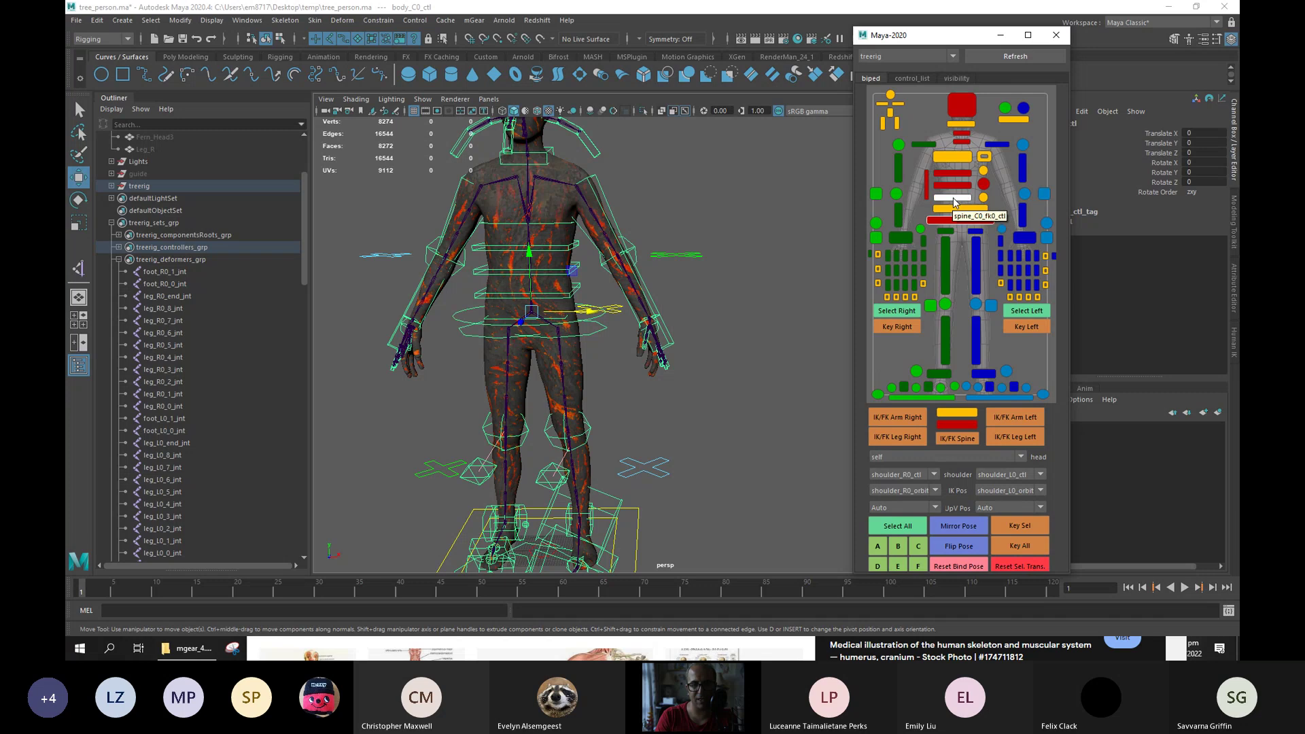
{"action": "left_click", "coordinate": [955, 199]}
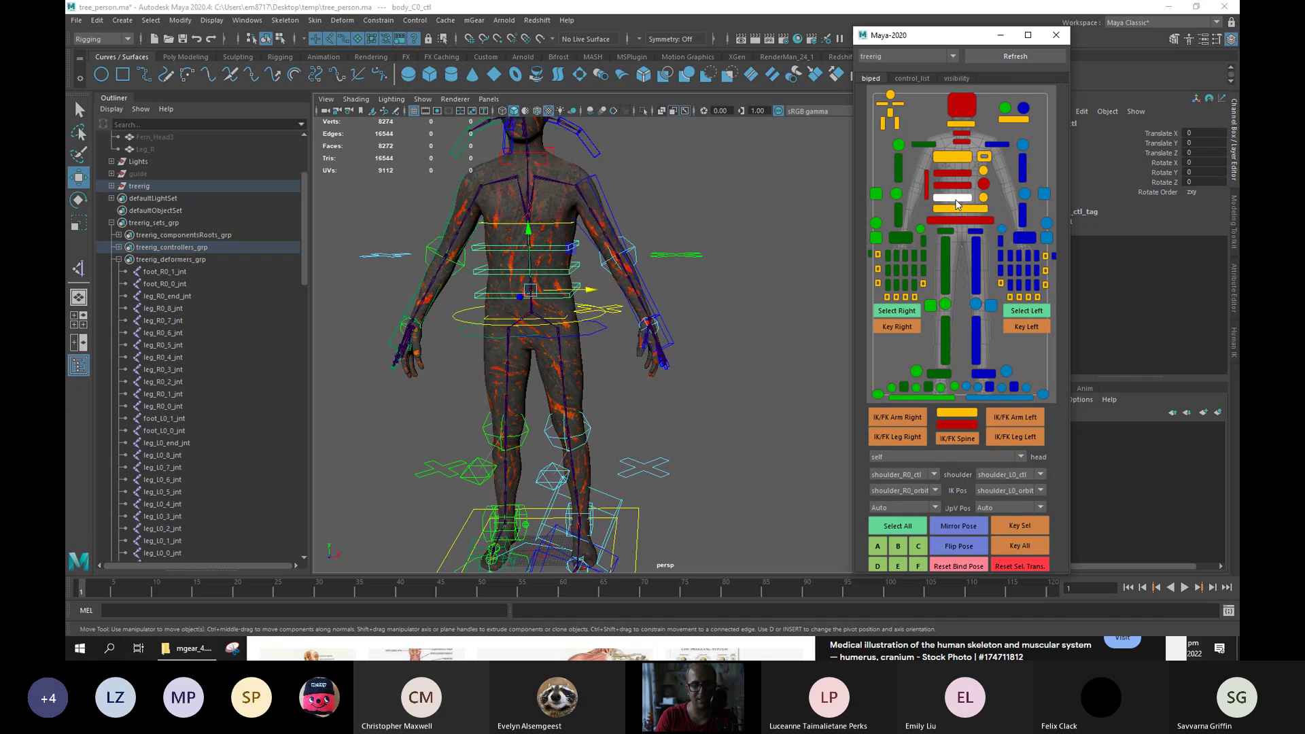
{"action": "left_click", "coordinate": [961, 142]}
Test the head deformation by rotating neck_C0_head_ctl, including about 35 on X in side view, and undo the rotations.
{"action": "left_click", "coordinate": [963, 106]}
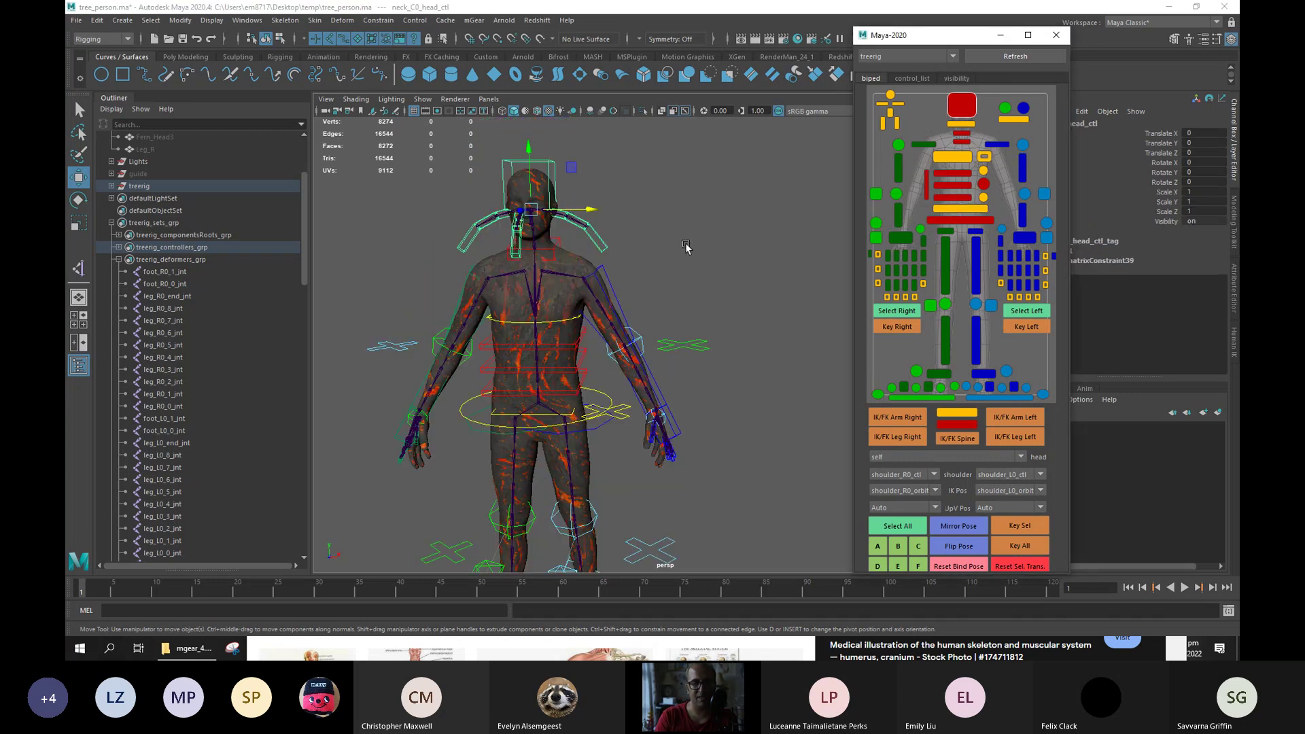
{"action": "key", "text": "e"}
{"action": "left_click_drag", "start_coordinate": [585, 212], "coordinate": [616, 217]}
{"action": "key", "text": "ctrl+z"}
{"action": "scroll", "coordinate": [691, 331], "scroll_direction": "up", "scroll_amount": 3}
{"action": "left_click_drag", "start_coordinate": [692, 332], "coordinate": [606, 365], "text": "alt"}
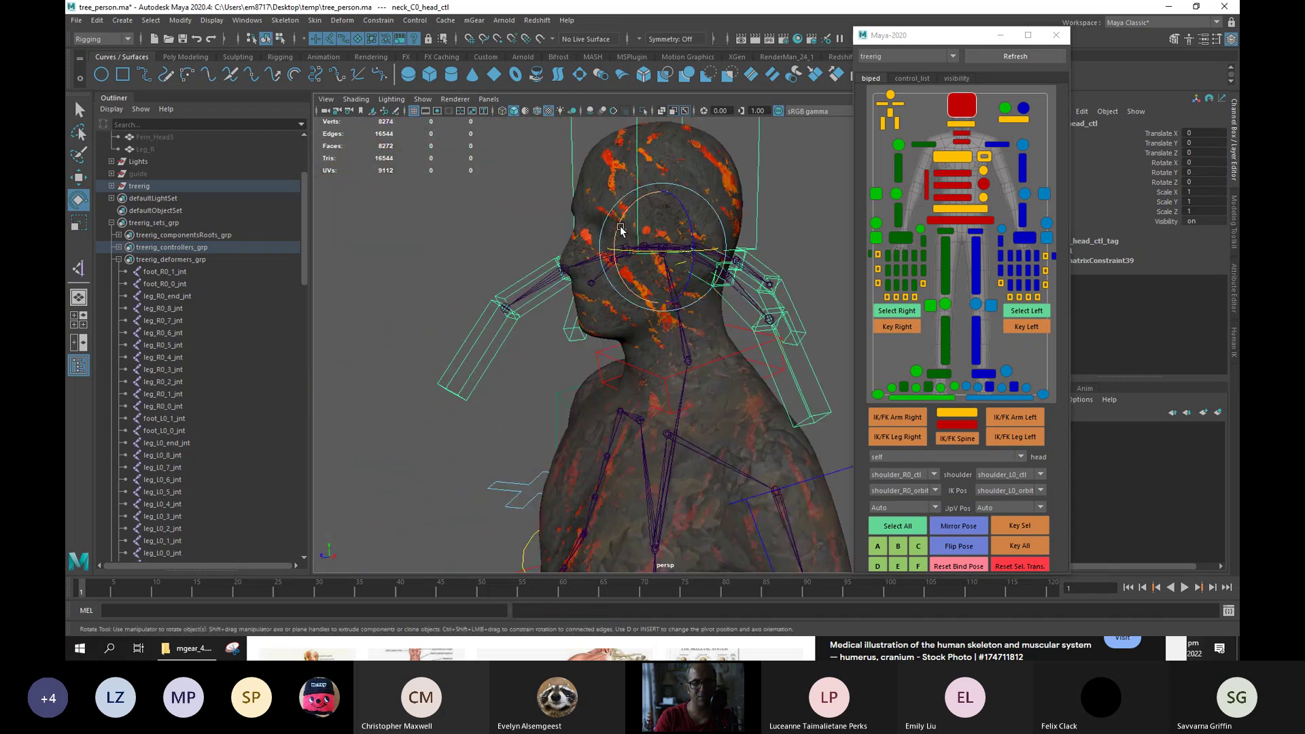
{"action": "left_click_drag", "start_coordinate": [605, 270], "coordinate": [593, 277]}
{"action": "key", "text": "ctrl+z"}
{"action": "key", "text": "ctrl+z"}
{"action": "key", "text": "ctrl+z"}
{"action": "key", "text": "ctrl+z"}
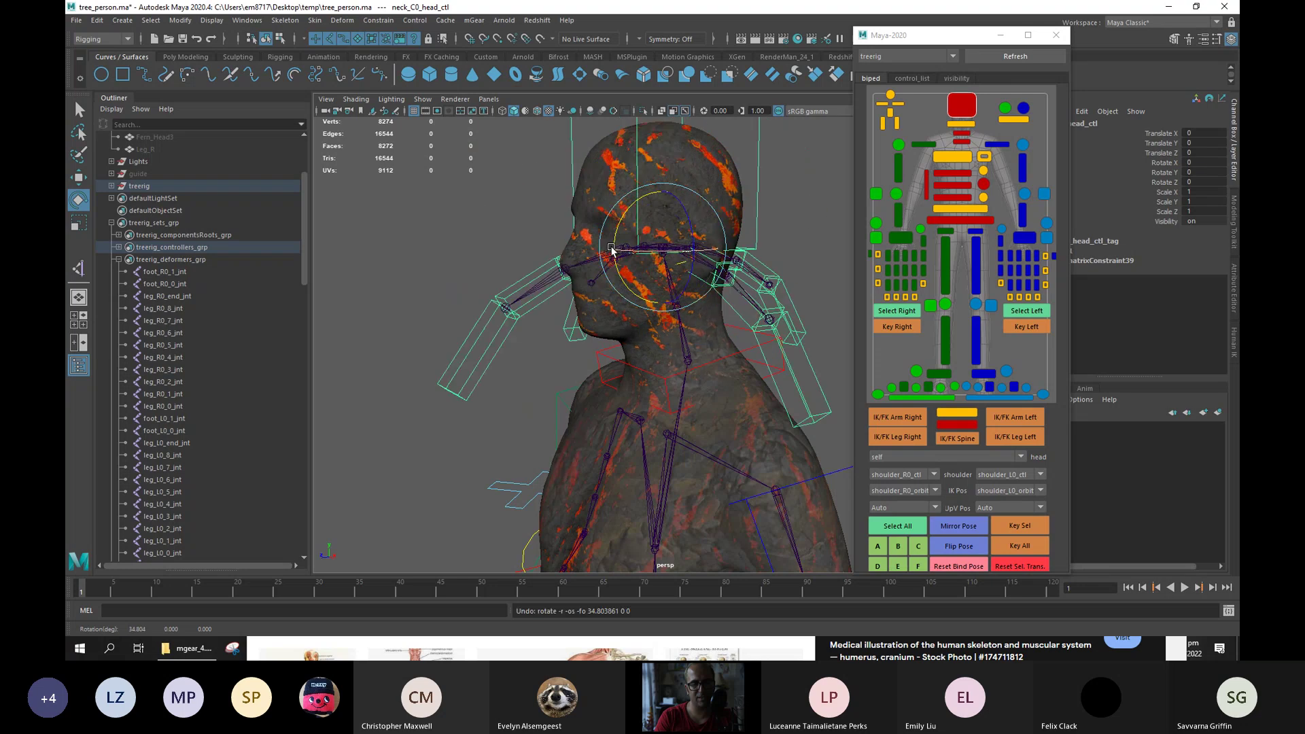
Test the neck by rotating neck_C0_ik_ctl, rotate neck_C0_fk1_ctl about 21 on Y, and undo the last rotation.
{"action": "left_click", "coordinate": [960, 124]}
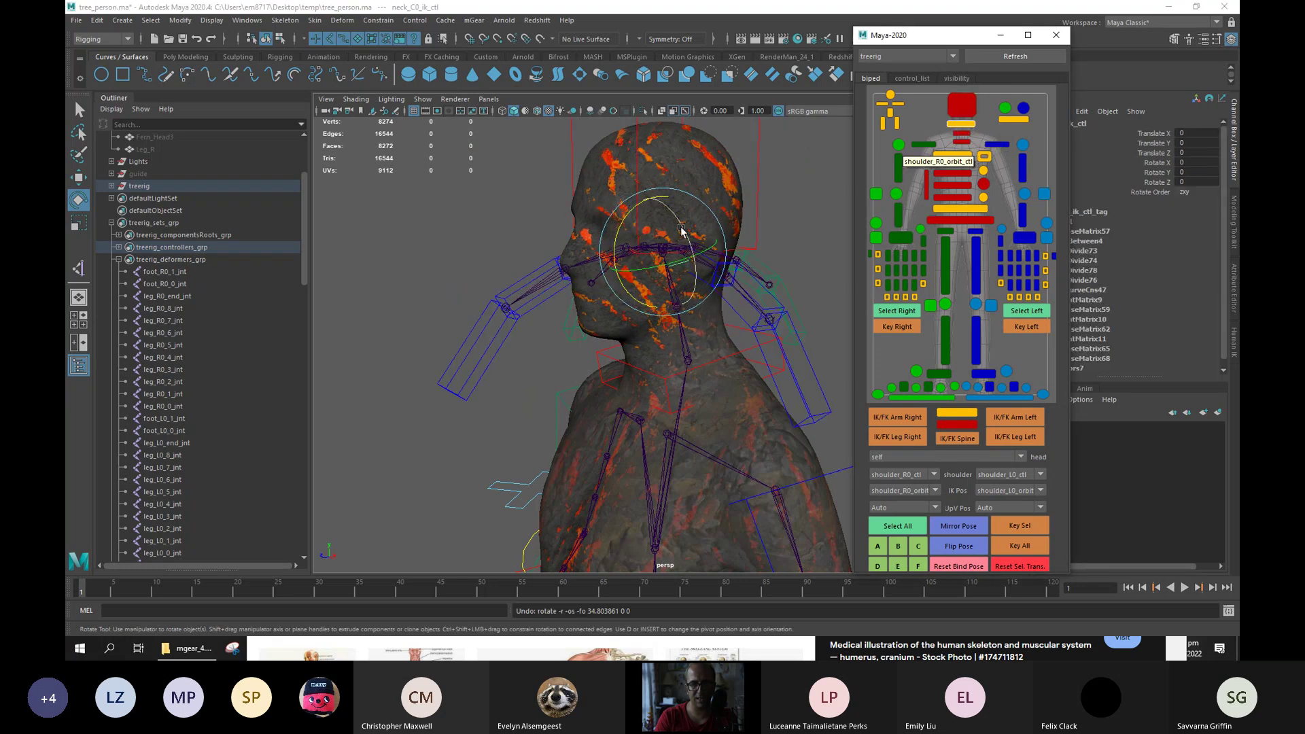
{"action": "left_click_drag", "start_coordinate": [616, 240], "coordinate": [632, 213]}
{"action": "left_click", "coordinate": [962, 133]}
{"action": "left_click_drag", "start_coordinate": [649, 272], "coordinate": [677, 331]}
{"action": "key", "text": "ctrl+z"}
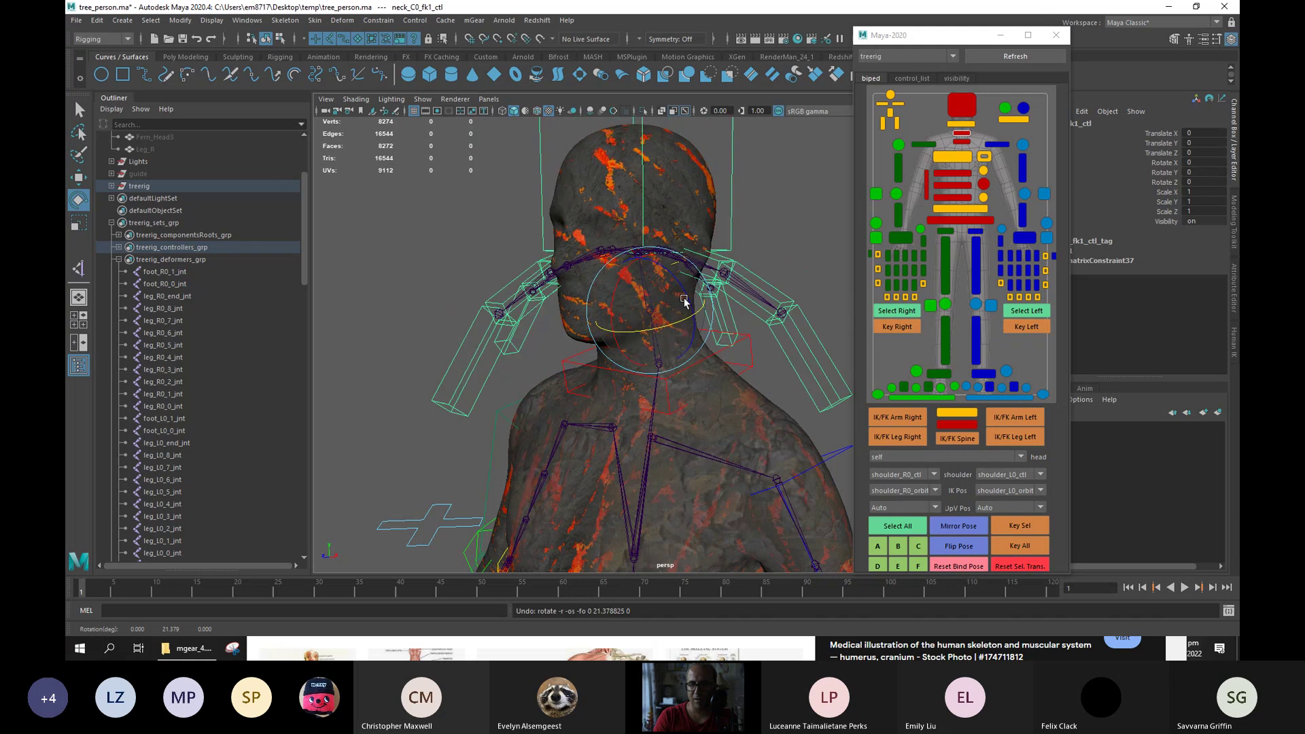
Twist the head freely to an extreme angle with neck_C0_head_ctl, and undo the rotation.
{"action": "left_click", "coordinate": [963, 106]}
{"action": "left_click_drag", "start_coordinate": [653, 253], "coordinate": [705, 284]}
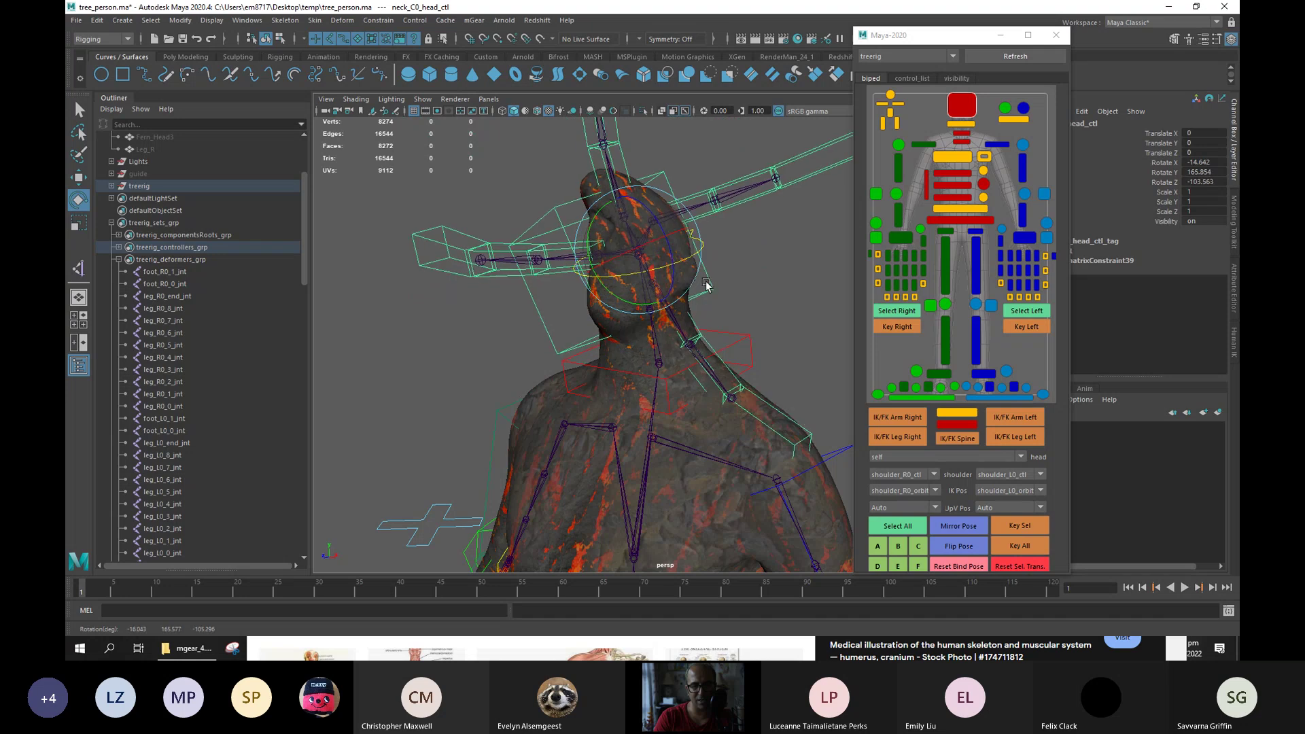
{"action": "key", "text": "ctrl+z"}
View the head from behind and start the Paint Skin Weights Tool on the Body mesh with its settings open.
{"action": "mouse_move", "coordinate": [552, 324]}
{"action": "left_mouse_down", "text": "alt"}
{"action": "mouse_move", "coordinate": [595, 327]}
{"action": "mouse_move", "coordinate": [565, 344]}
{"action": "left_mouse_up", "text": "alt"}
{"action": "left_click", "coordinate": [590, 332]}
{"action": "left_click_drag", "start_coordinate": [468, 367], "coordinate": [453, 359], "text": "alt"}
{"action": "right_click_drag", "start_coordinate": [482, 229], "coordinate": [440, 219]}
{"action": "left_click_drag", "start_coordinate": [376, 229], "coordinate": [511, 262]}
Select all skin influences from spine_C0_0_jnt through thumb_R0_0_jnt and lock their weights.
{"action": "left_click", "coordinate": [269, 221]}
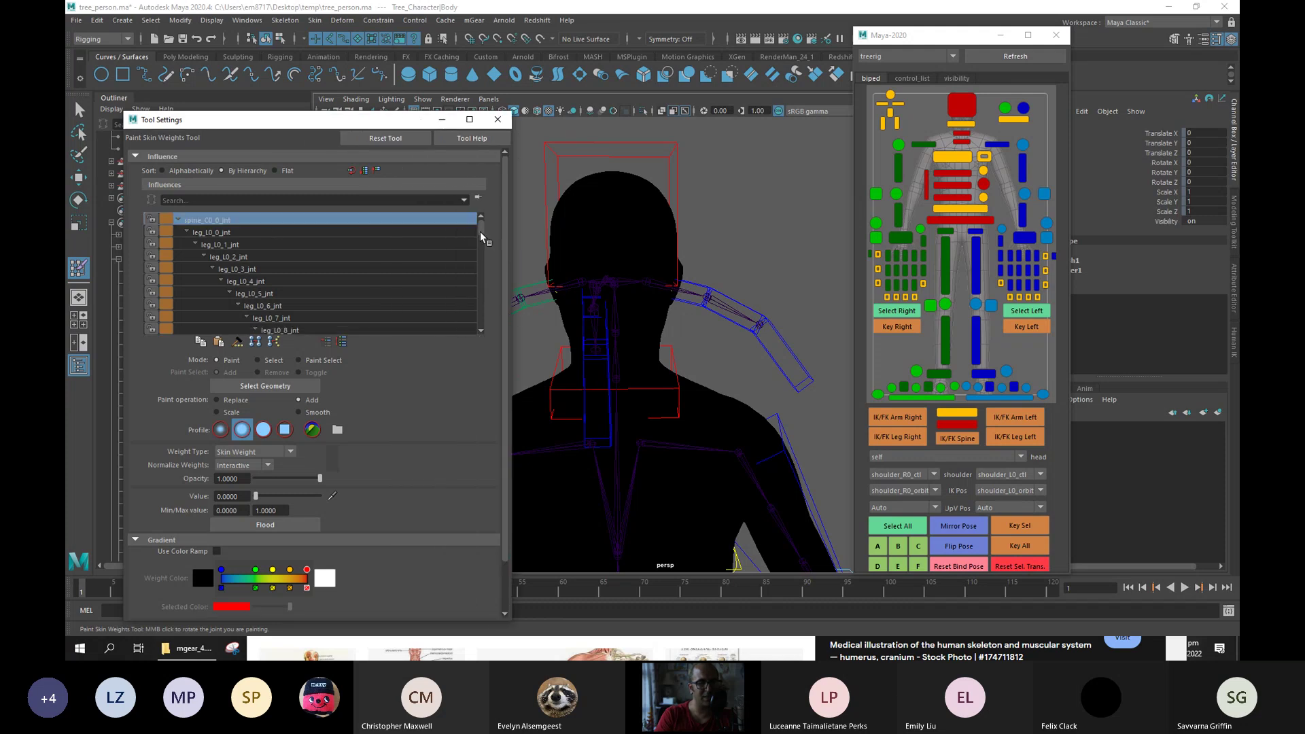
{"action": "scroll", "coordinate": [462, 285], "scroll_direction": "down", "scroll_amount": 10}
{"action": "left_click", "coordinate": [369, 331]}
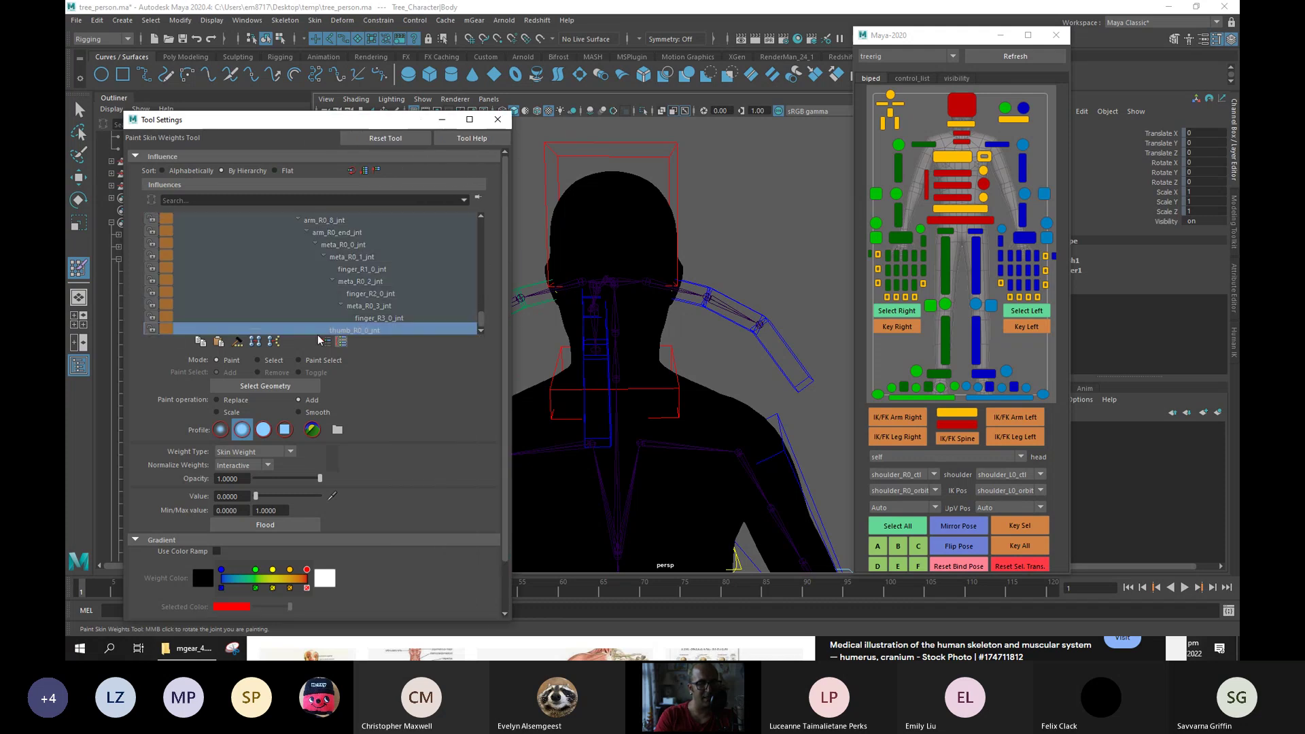
{"action": "left_click", "coordinate": [151, 330]}
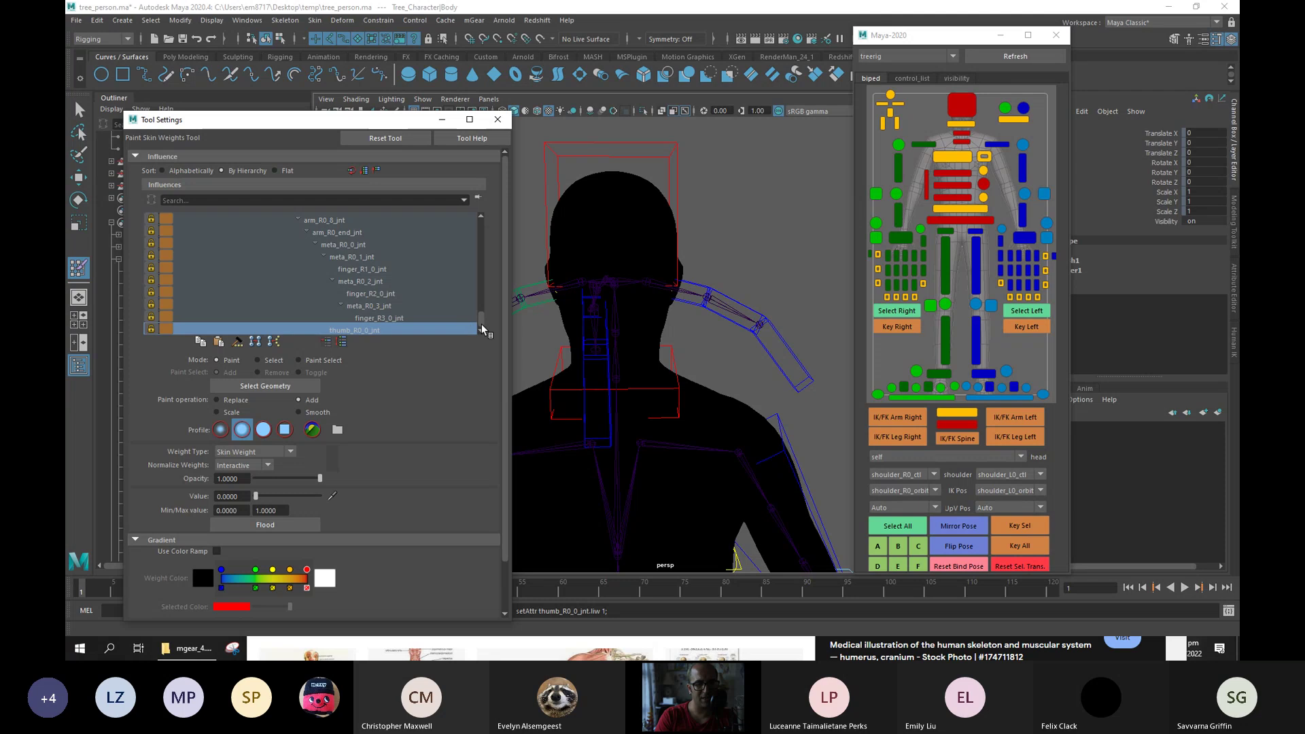
Choose neck_C0_head_jnt as the painted influence from its joint in the head and unlock its weights.
{"action": "left_click_drag", "start_coordinate": [480, 320], "coordinate": [480, 303]}
{"action": "left_click_drag", "start_coordinate": [620, 253], "coordinate": [597, 274], "text": "alt"}
{"action": "scroll", "coordinate": [597, 270], "scroll_direction": "up", "scroll_amount": 5}
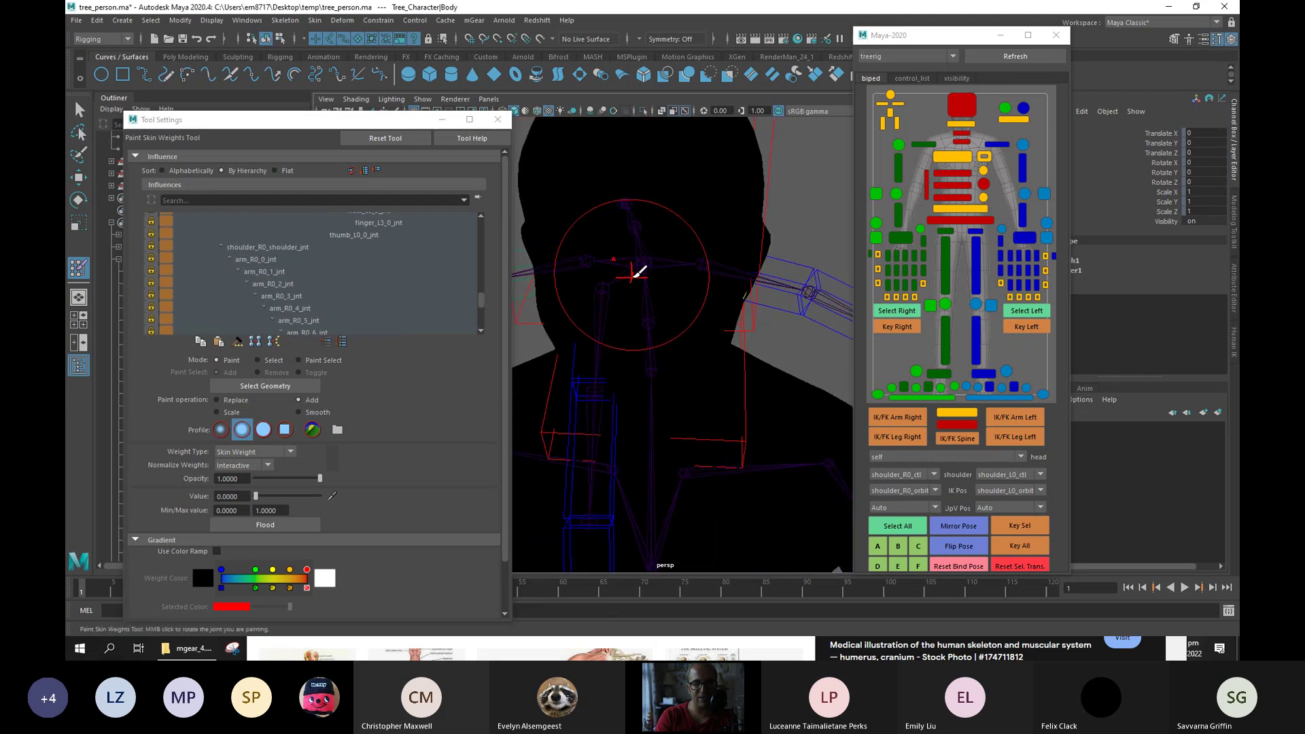
{"action": "right_click", "coordinate": [644, 264]}
{"action": "left_click", "coordinate": [644, 231]}
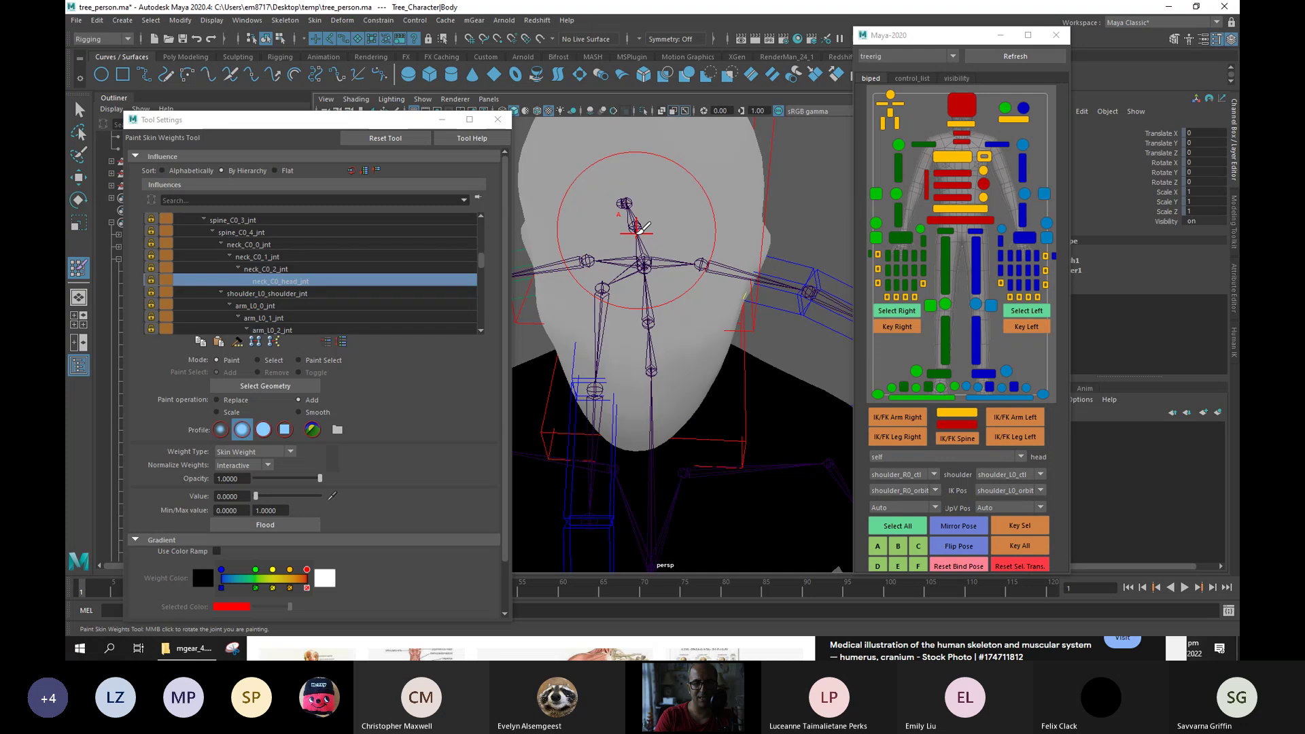
{"action": "left_click_drag", "start_coordinate": [652, 231], "coordinate": [599, 318], "text": "alt"}
{"action": "left_click", "coordinate": [151, 281]}
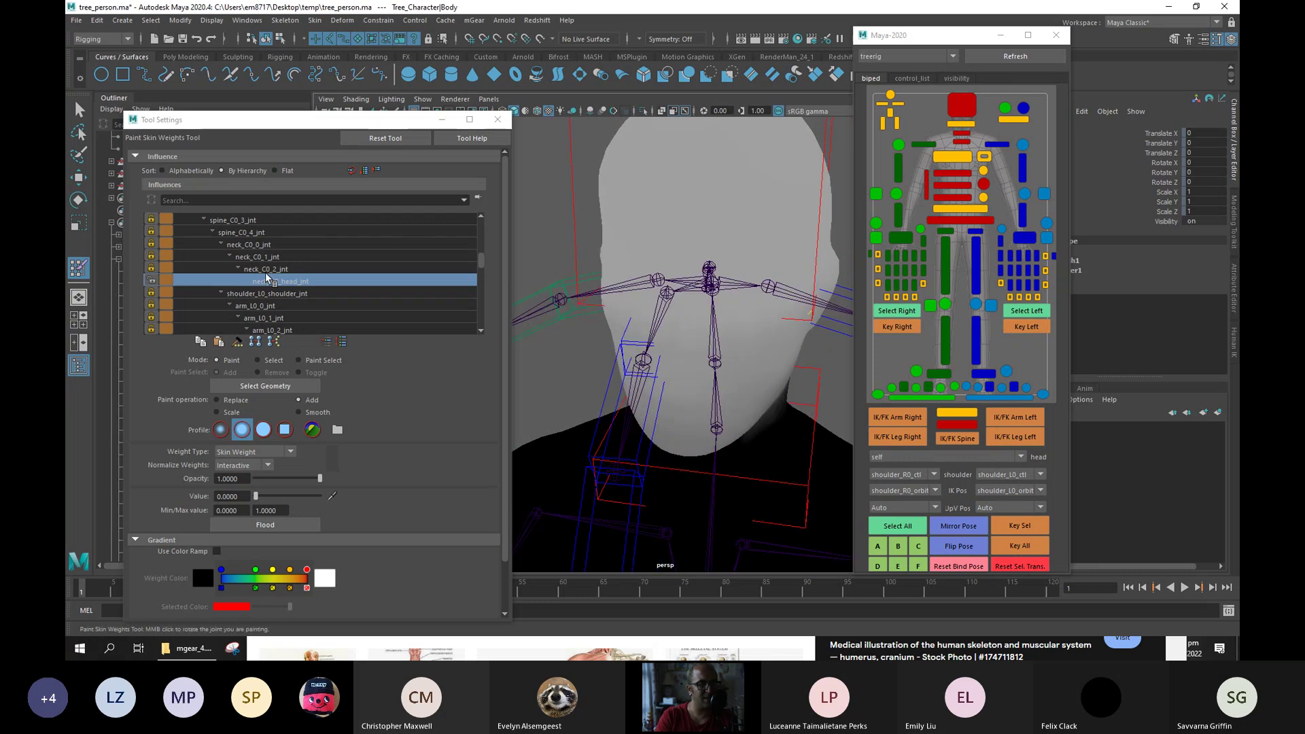
Unlock the weights of the neck influences neck_C0_2_jnt, neck_C0_1_jnt and neck_C0_0_jnt.
{"action": "key", "text": "f"}
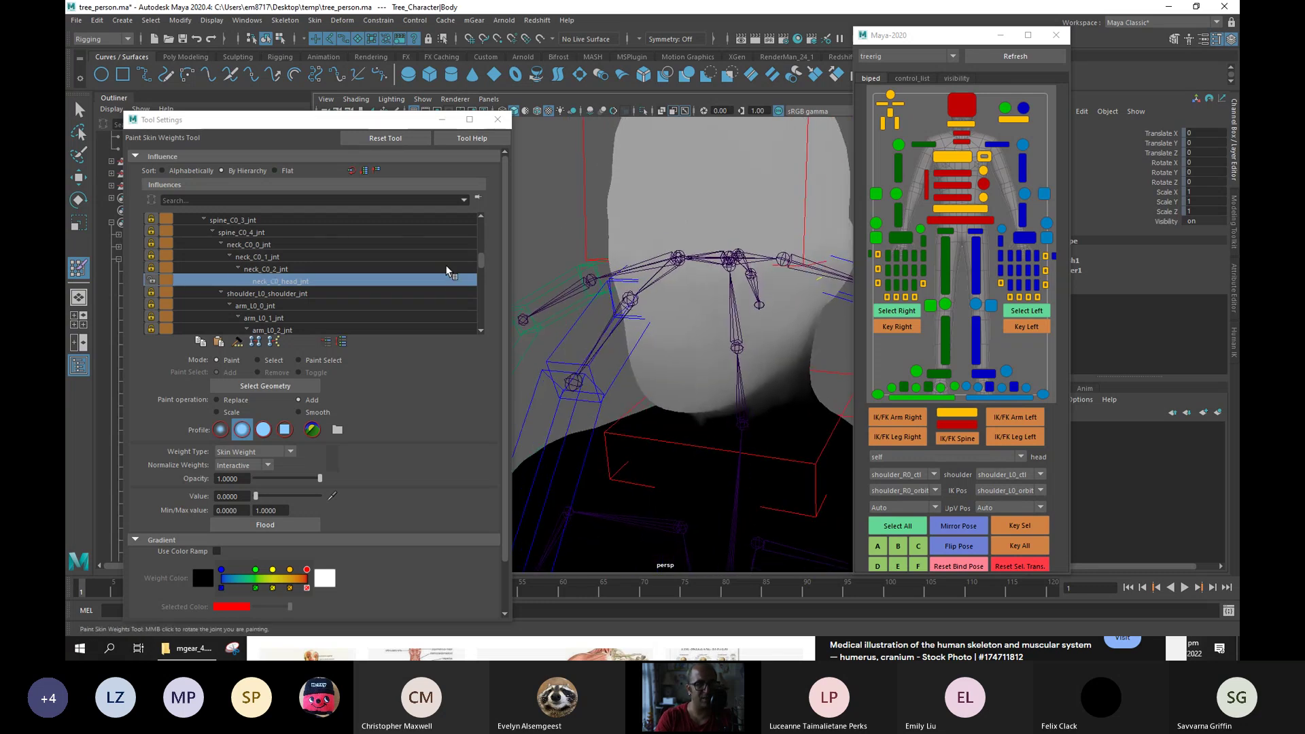
{"action": "middle_click_drag", "start_coordinate": [723, 330], "coordinate": [725, 268], "text": "alt"}
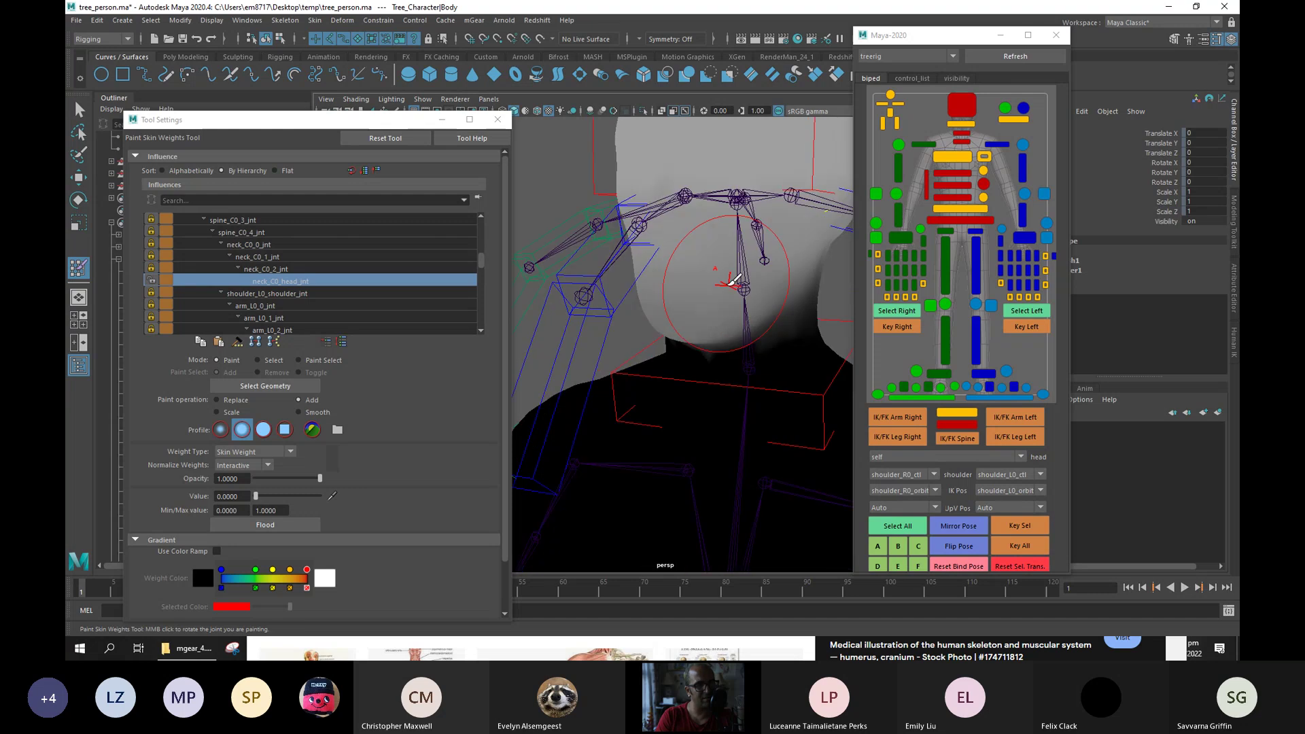
{"action": "left_click", "coordinate": [151, 268]}
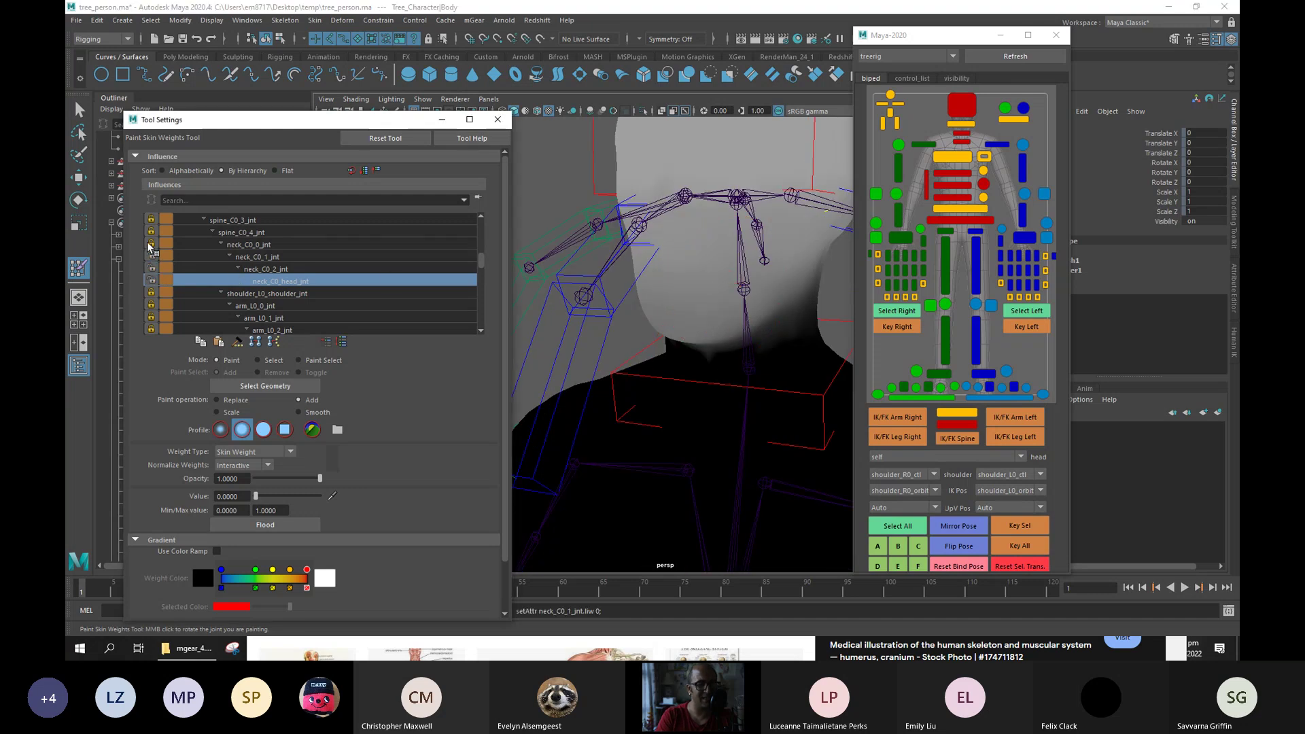
{"action": "left_click", "coordinate": [151, 245]}
{"action": "left_click_drag", "start_coordinate": [679, 286], "coordinate": [537, 301], "text": "alt"}
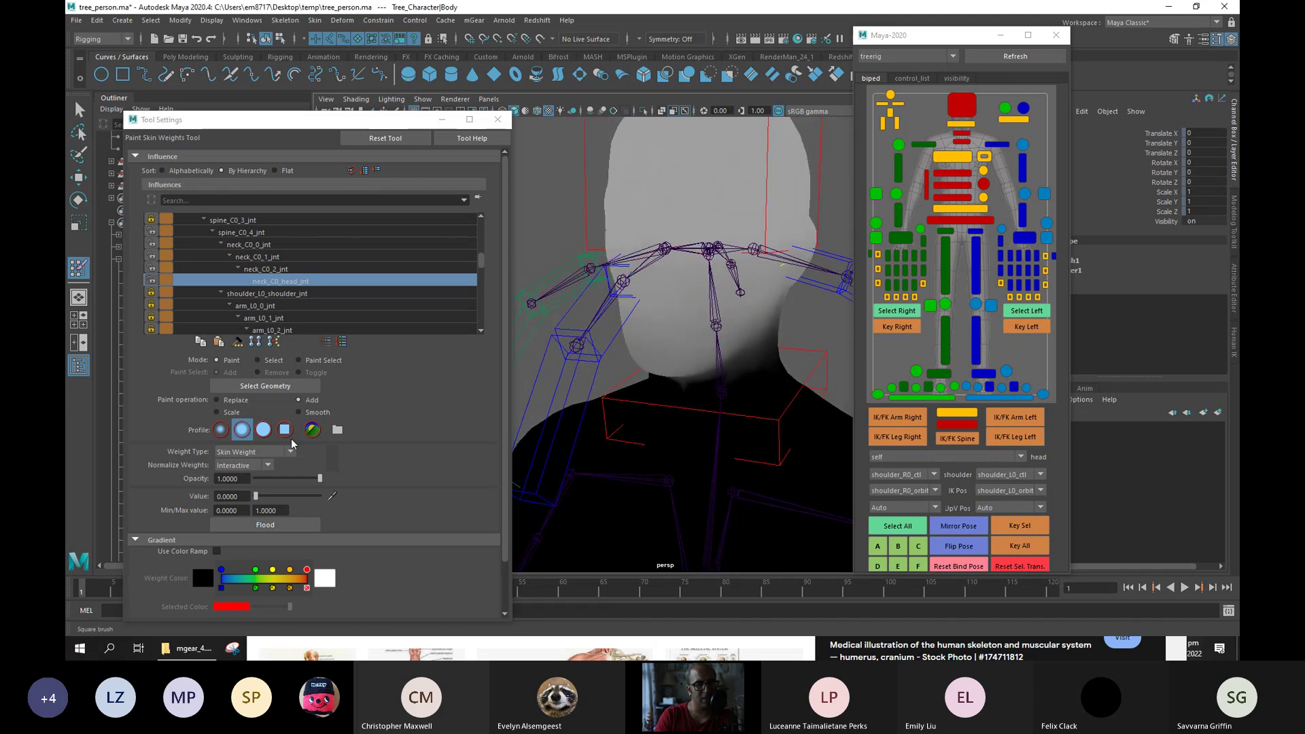
Set the brush value to 1 and paint full neck_C0_head_jnt weight over the whole head with the Add operation.
{"action": "left_click_drag", "start_coordinate": [268, 501], "coordinate": [323, 497]}
{"action": "mouse_move", "coordinate": [714, 378]}
{"action": "left_mouse_down", "text": "alt"}
{"action": "mouse_move", "coordinate": [721, 279]}
{"action": "mouse_move", "coordinate": [687, 306]}
{"action": "mouse_move", "coordinate": [652, 272]}
{"action": "mouse_move", "coordinate": [694, 219]}
{"action": "mouse_move", "coordinate": [682, 183]}
{"action": "mouse_move", "coordinate": [676, 277]}
{"action": "mouse_move", "coordinate": [699, 291]}
{"action": "mouse_move", "coordinate": [717, 274]}
{"action": "mouse_move", "coordinate": [647, 169]}
{"action": "mouse_move", "coordinate": [676, 210]}
{"action": "mouse_move", "coordinate": [690, 304]}
{"action": "mouse_move", "coordinate": [715, 263]}
{"action": "mouse_move", "coordinate": [734, 268]}
{"action": "mouse_move", "coordinate": [611, 204]}
{"action": "mouse_move", "coordinate": [598, 286]}
{"action": "mouse_move", "coordinate": [533, 283]}
{"action": "mouse_move", "coordinate": [630, 166]}
{"action": "mouse_move", "coordinate": [592, 268]}
{"action": "mouse_move", "coordinate": [704, 347]}
{"action": "mouse_move", "coordinate": [685, 342]}
{"action": "mouse_move", "coordinate": [714, 325]}
{"action": "mouse_move", "coordinate": [688, 309]}
{"action": "mouse_move", "coordinate": [775, 280]}
{"action": "left_mouse_up", "text": "alt"}
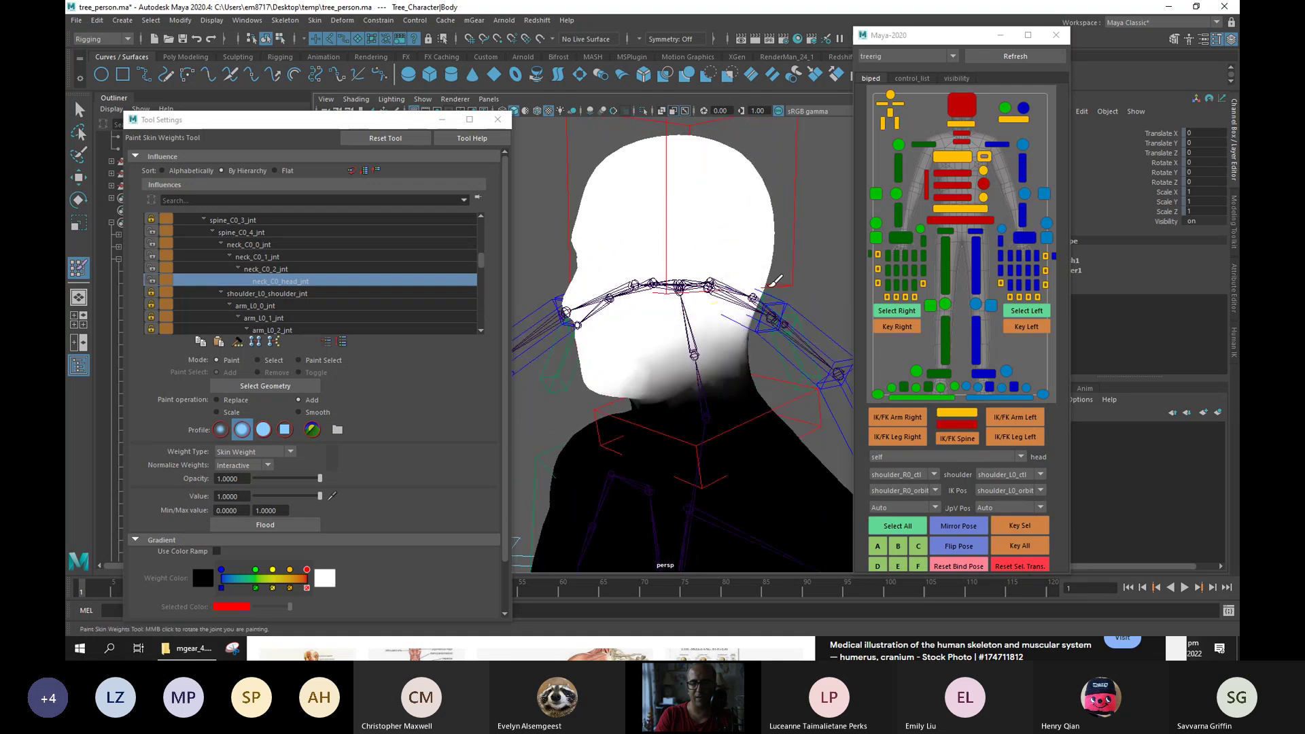
{"action": "left_click_drag", "start_coordinate": [678, 303], "coordinate": [609, 309], "text": "alt"}
{"action": "left_click_drag", "start_coordinate": [765, 328], "coordinate": [710, 330], "text": "alt"}
Switch the paint operation to Smooth and soften the head joint's weight falloff along the jaw and upper neck.
{"action": "left_click", "coordinate": [299, 412]}
{"action": "mouse_move", "coordinate": [668, 376]}
{"action": "left_mouse_down"}
{"action": "mouse_move", "coordinate": [631, 353]}
{"action": "mouse_move", "coordinate": [710, 368]}
{"action": "left_mouse_up"}
{"action": "left_click_drag", "start_coordinate": [629, 378], "coordinate": [554, 376], "text": "alt"}
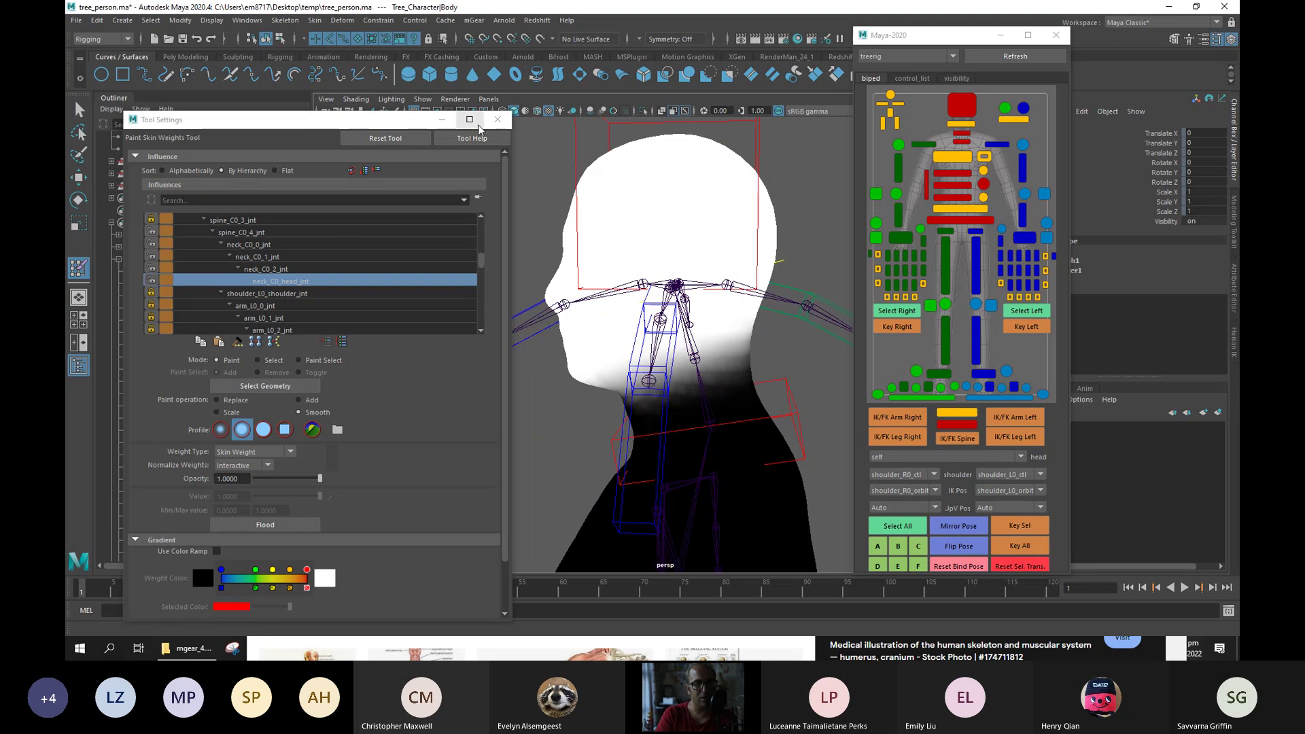
Close the paint tool settings, test the head weights by rotating neck_C0_head_ctl, and undo the rotations.
{"action": "left_click", "coordinate": [498, 119]}
{"action": "mouse_move", "coordinate": [649, 219]}
{"action": "left_mouse_down", "text": "alt"}
{"action": "mouse_move", "coordinate": [663, 225]}
{"action": "mouse_move", "coordinate": [629, 246]}
{"action": "mouse_move", "coordinate": [739, 234]}
{"action": "left_mouse_up", "text": "alt"}
{"action": "key", "text": "q"}
{"action": "left_click", "coordinate": [719, 201]}
{"action": "key", "text": "e"}
{"action": "left_click_drag", "start_coordinate": [619, 299], "coordinate": [516, 314]}
{"action": "key", "text": "ctrl+z"}
{"action": "key", "text": "ctrl+z"}
{"action": "key", "text": "ctrl+z"}
{"action": "key", "text": "ctrl+z"}
{"action": "mouse_move", "coordinate": [589, 283]}
{"action": "left_mouse_down"}
{"action": "mouse_move", "coordinate": [616, 271]}
{"action": "mouse_move", "coordinate": [598, 297]}
{"action": "left_mouse_up"}
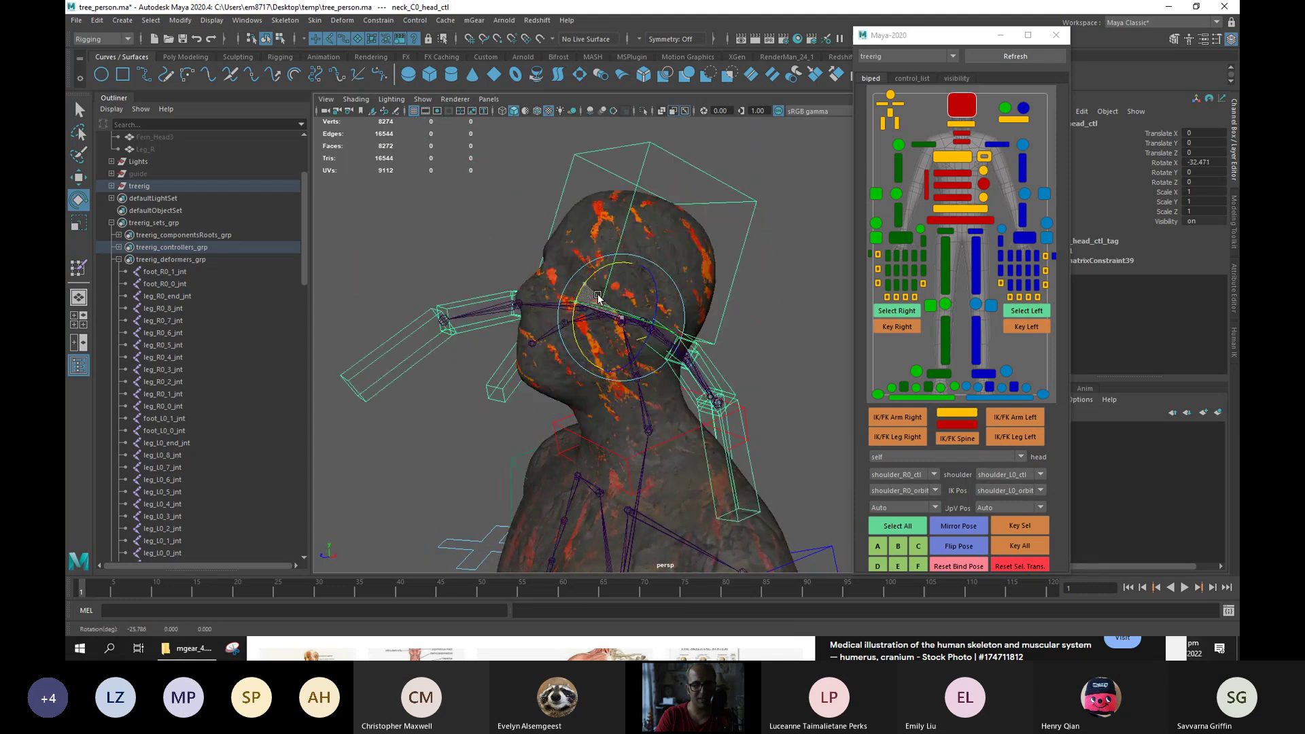
{"action": "key", "text": "ctrl+z"}
{"action": "key", "text": "ctrl+z"}
Collapse the treerig_deformers_grp set and unhide the Fern_Head1, Fern_Head2 and Fern_Head3 meshes.
{"action": "left_click_drag", "start_coordinate": [408, 309], "coordinate": [502, 265], "text": "alt"}
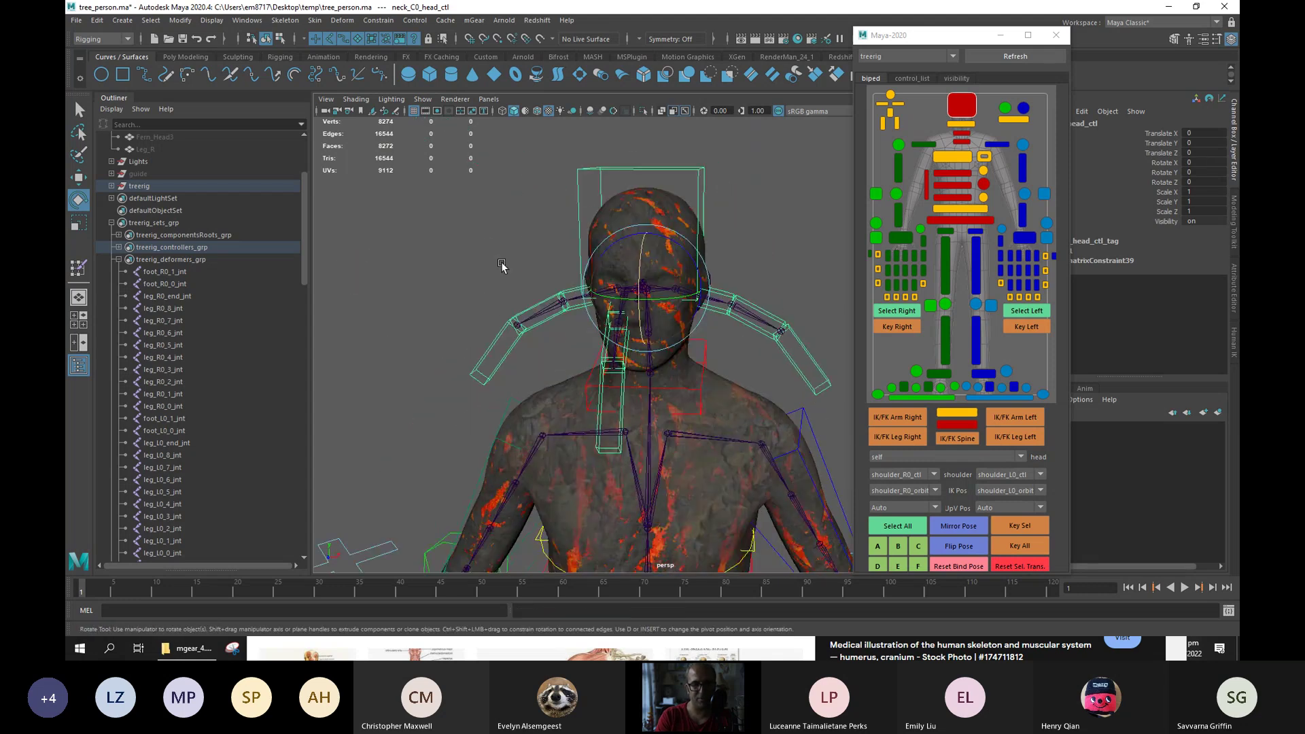
{"action": "scroll", "coordinate": [501, 266], "scroll_direction": "down", "scroll_amount": 6}
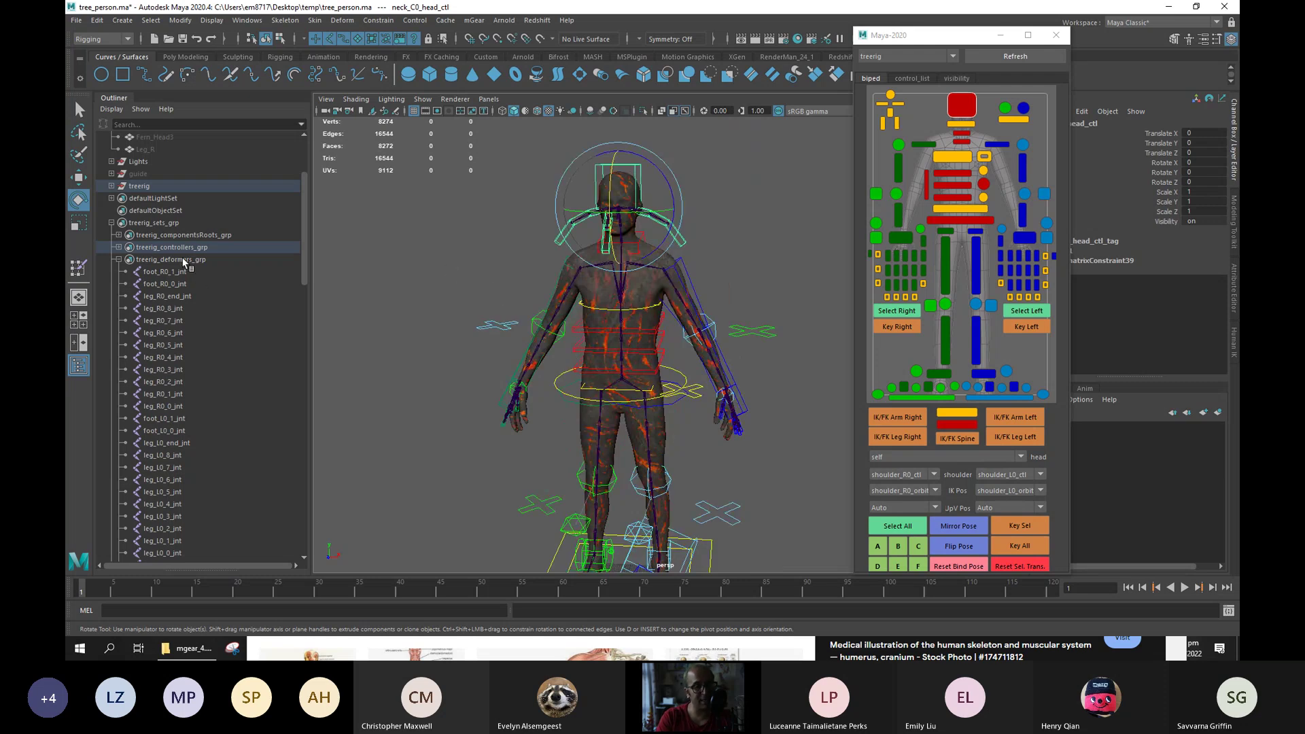
{"action": "left_click", "coordinate": [114, 259]}
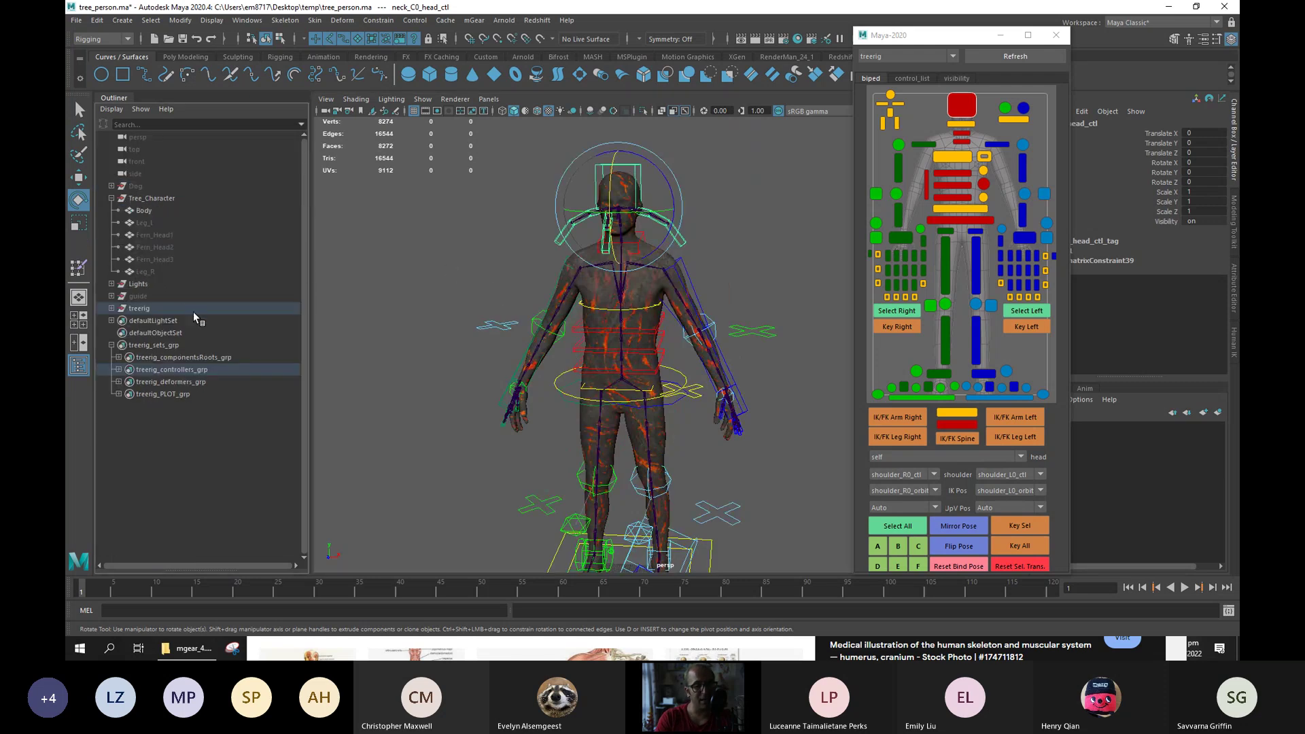
{"action": "left_click_drag", "start_coordinate": [163, 231], "coordinate": [171, 261]}
{"action": "key", "text": "shift+h"}
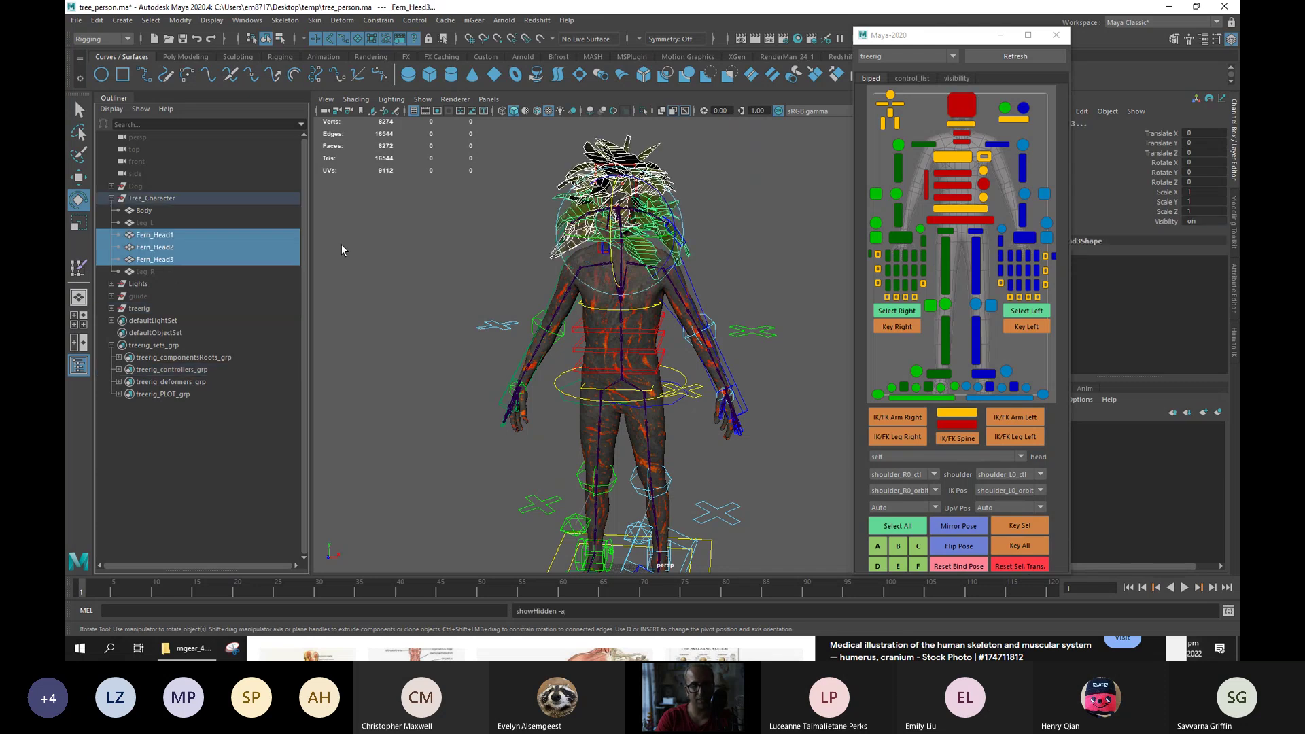
{"action": "left_click_drag", "start_coordinate": [586, 226], "coordinate": [573, 285], "text": "alt"}
{"action": "scroll", "coordinate": [570, 256], "scroll_direction": "up", "scroll_amount": 5}
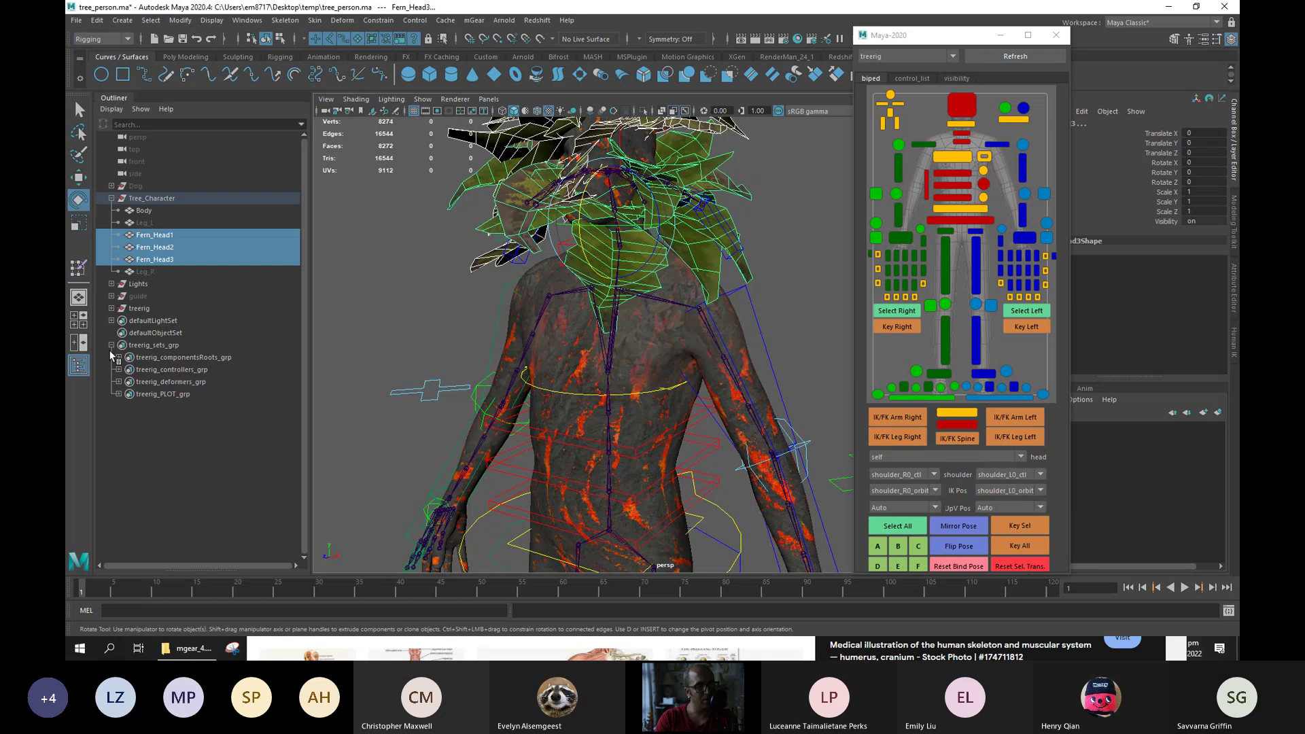
Add all leavesA joints from leavesA_L1_2_jnt to leavesA_L0_0_jnt, plus neck_C0_head_jnt, to the fern mesh selection.
{"action": "left_click", "coordinate": [120, 381]}
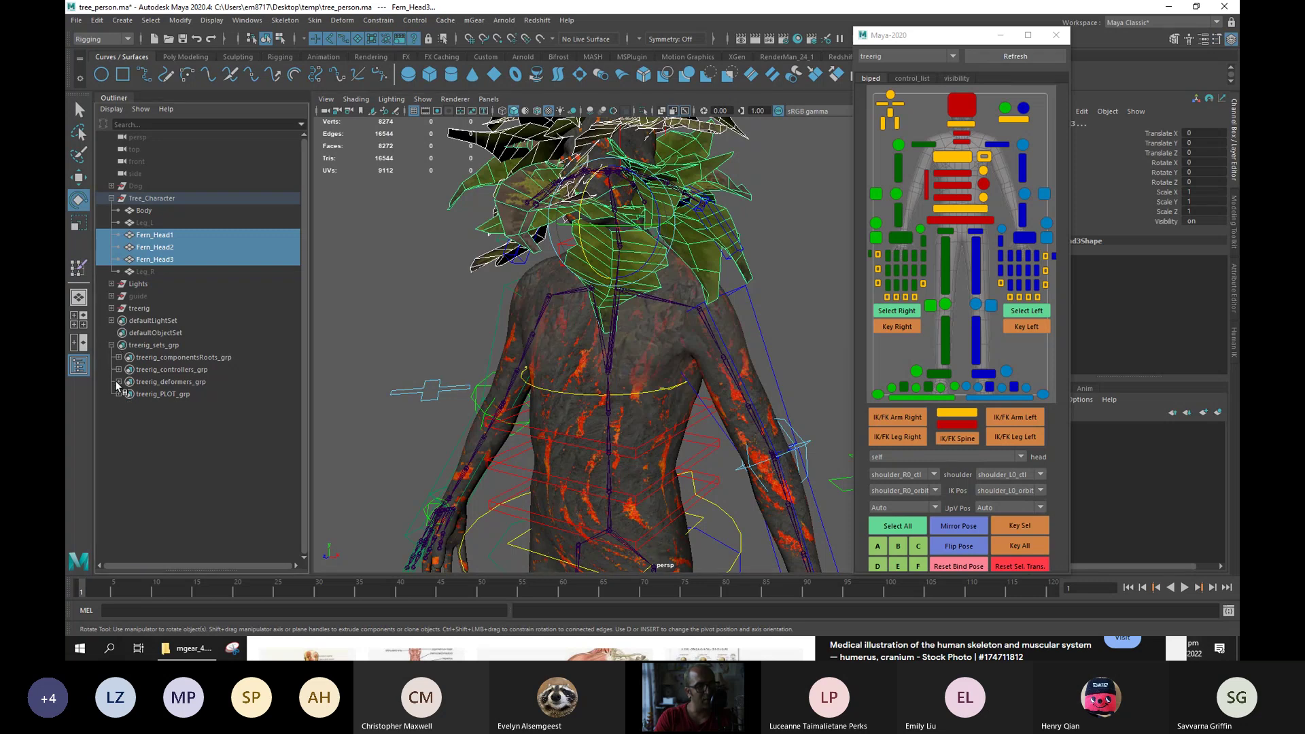
{"action": "left_click_drag", "start_coordinate": [303, 246], "coordinate": [321, 421]}
{"action": "left_click_drag", "start_coordinate": [193, 372], "coordinate": [182, 505]}
{"action": "left_click_drag", "start_coordinate": [306, 391], "coordinate": [307, 418]}
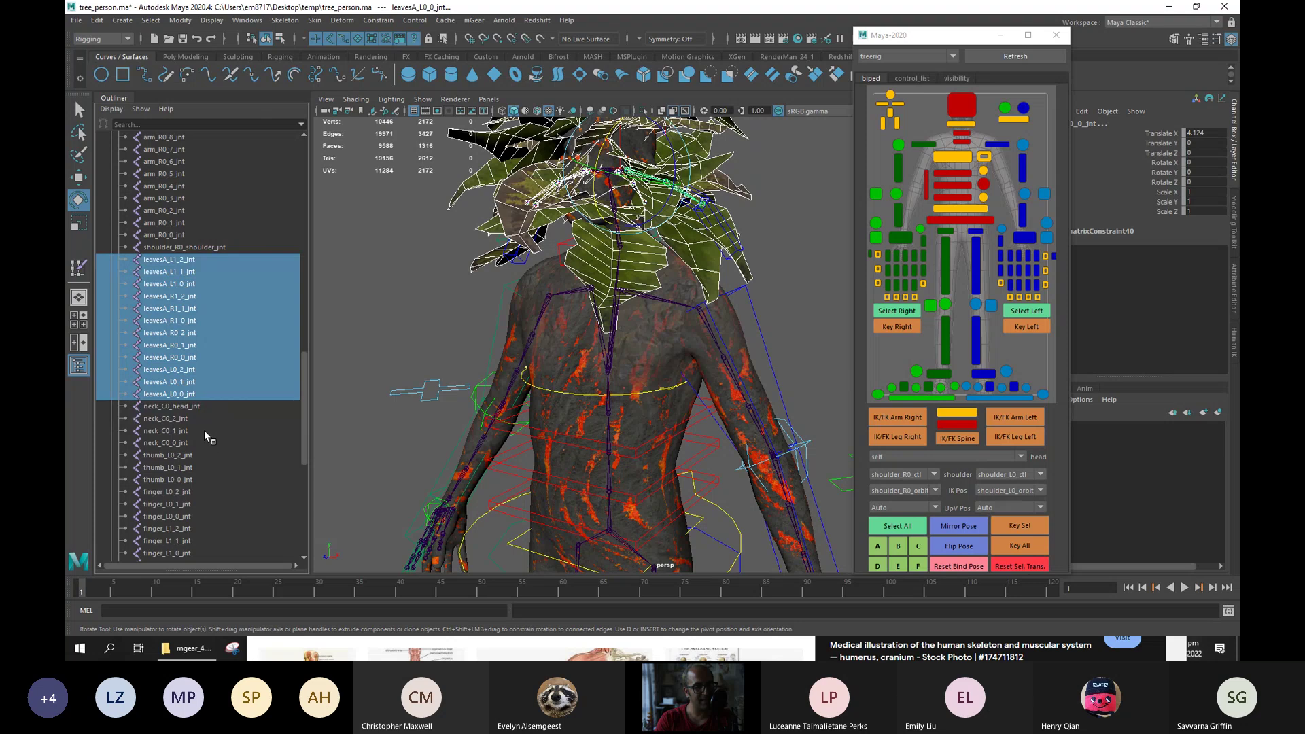
{"action": "left_click", "coordinate": [177, 407], "text": "ctrl"}
Bind the fern head meshes to the selected joints with Geodesic Voxel, 5 max influences, falloff 0.20 and resolution 512.
{"action": "left_click_drag", "start_coordinate": [660, 270], "coordinate": [587, 258], "text": "alt"}
{"action": "right_click_drag", "start_coordinate": [587, 258], "coordinate": [493, 310], "text": "alt"}
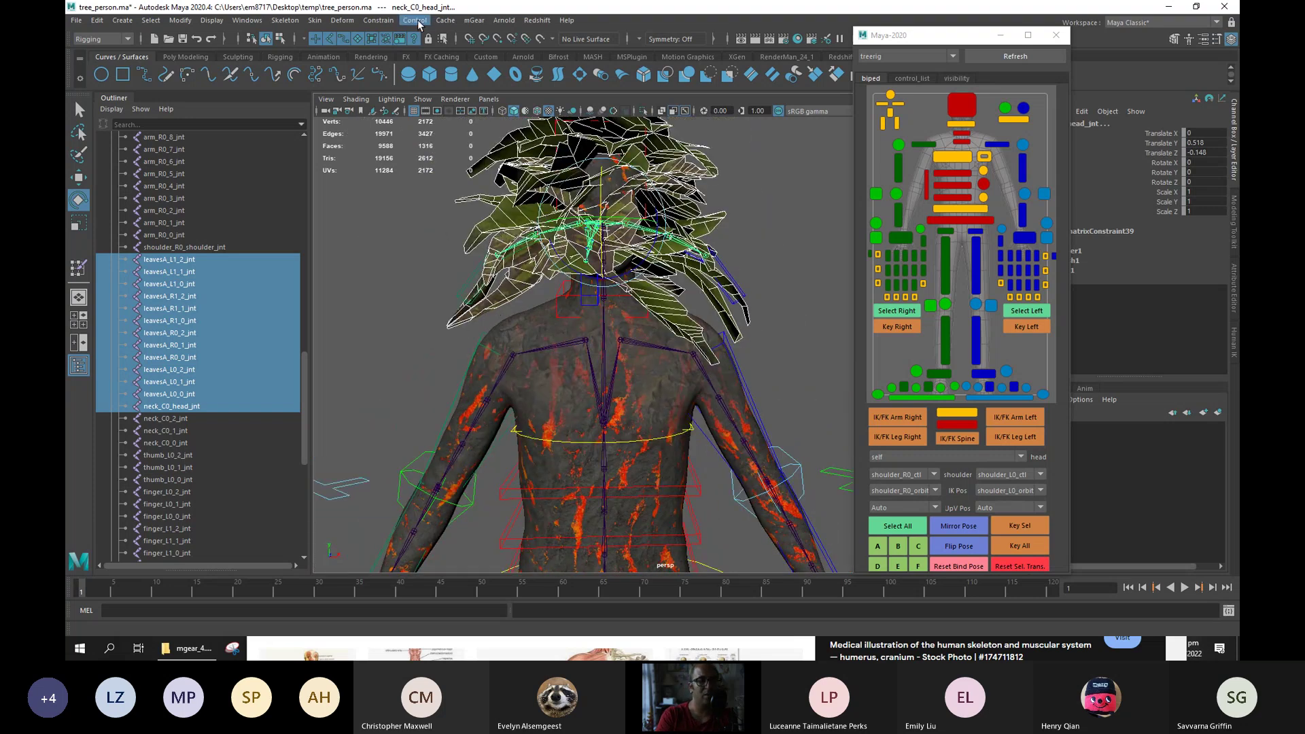
{"action": "left_click", "coordinate": [315, 20]}
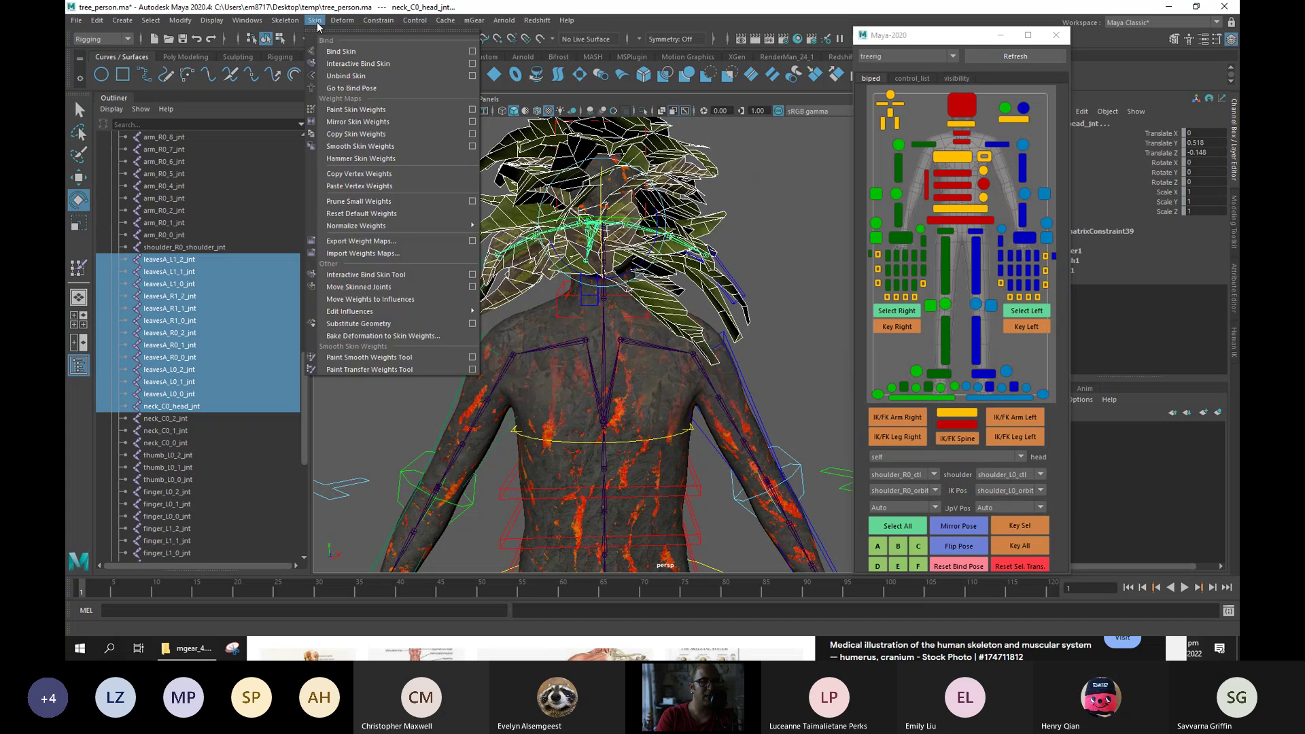
{"action": "left_click", "coordinate": [470, 51]}
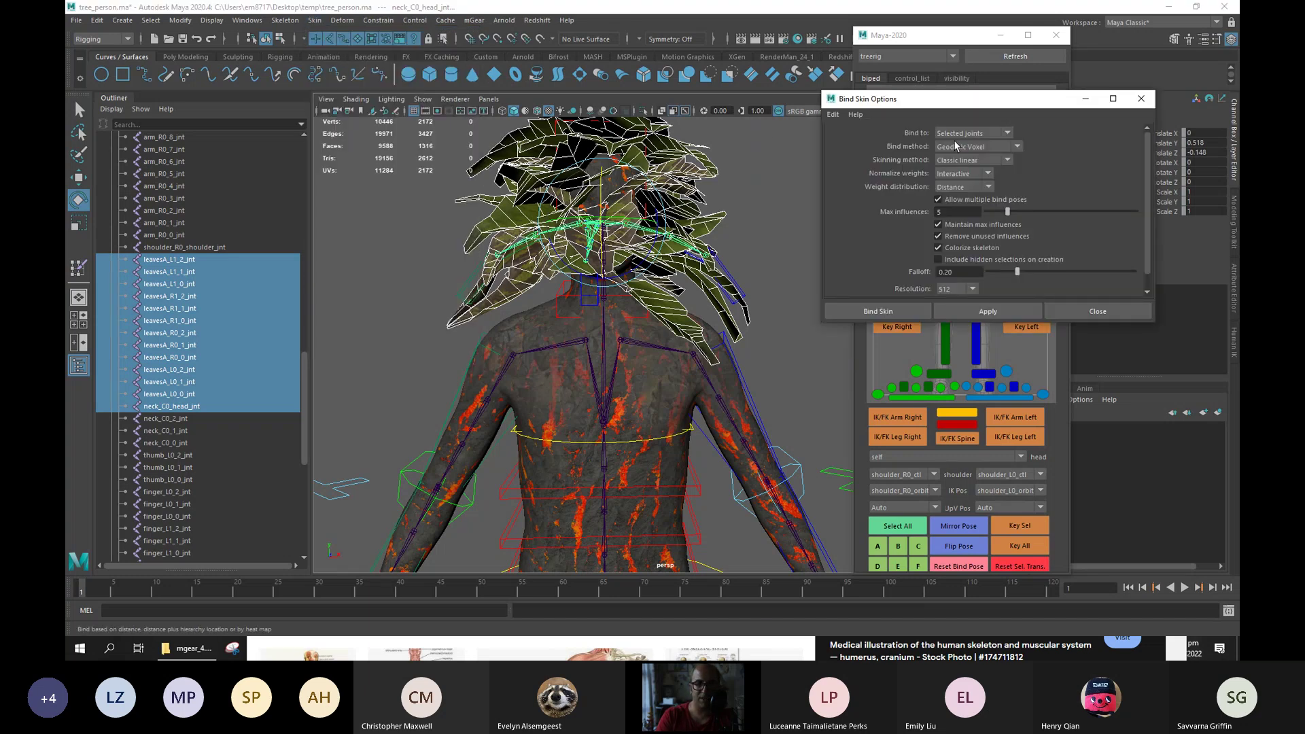
{"action": "left_click", "coordinate": [890, 315]}
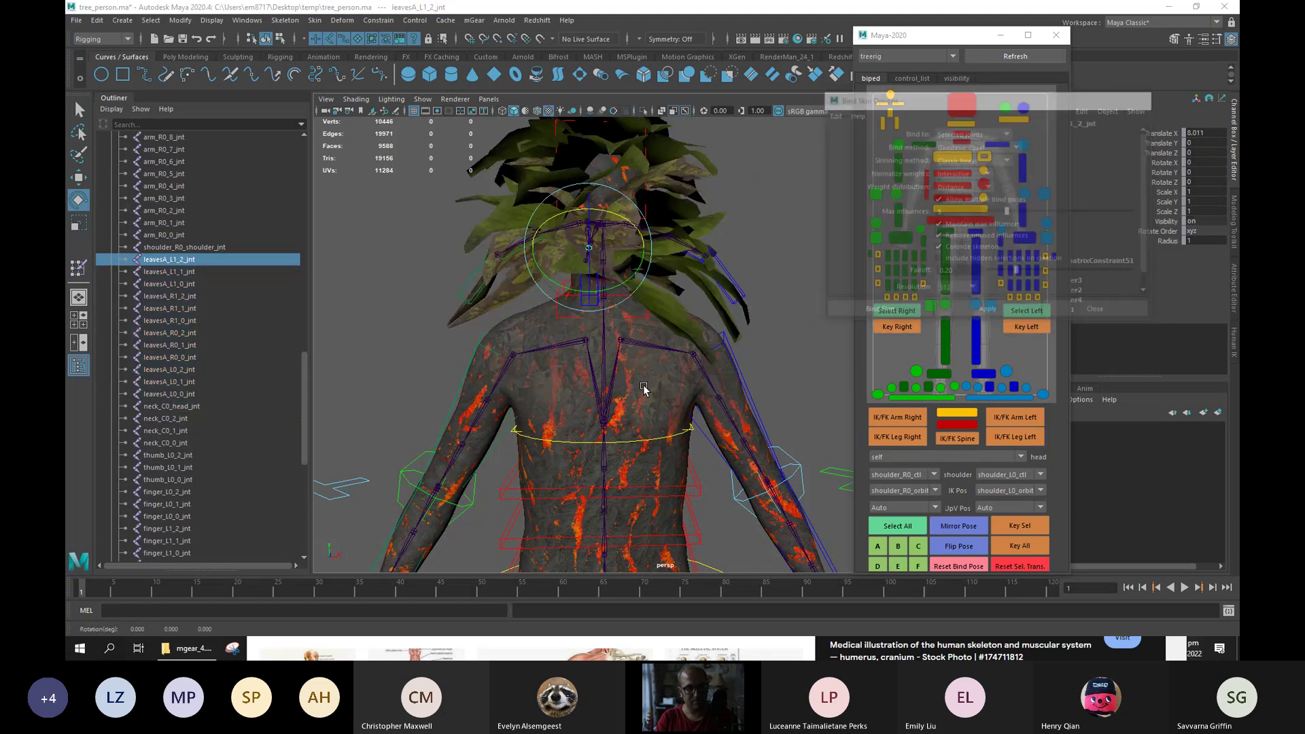
Test the fern binding by rotating the head with neck_C0_head_ctl, and undo the rotation.
{"action": "left_click_drag", "start_coordinate": [775, 252], "coordinate": [728, 276], "text": "alt"}
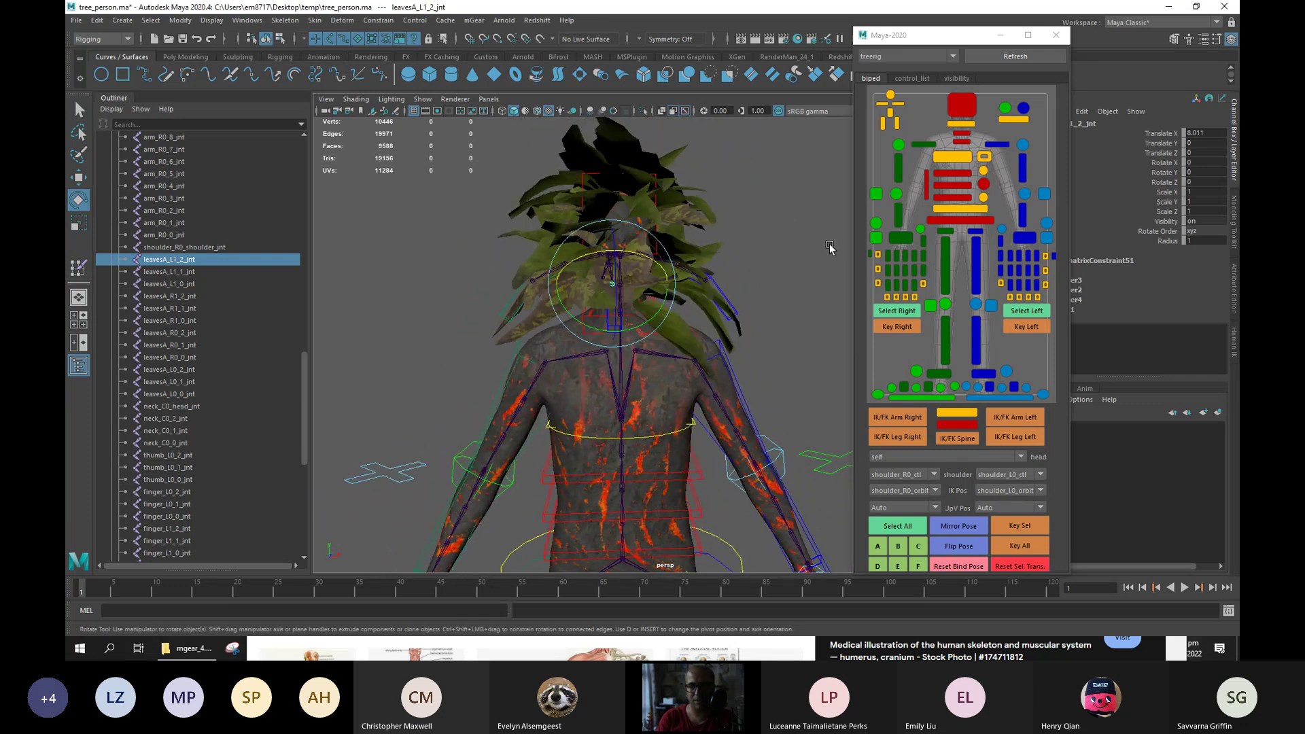
{"action": "left_click", "coordinate": [971, 110]}
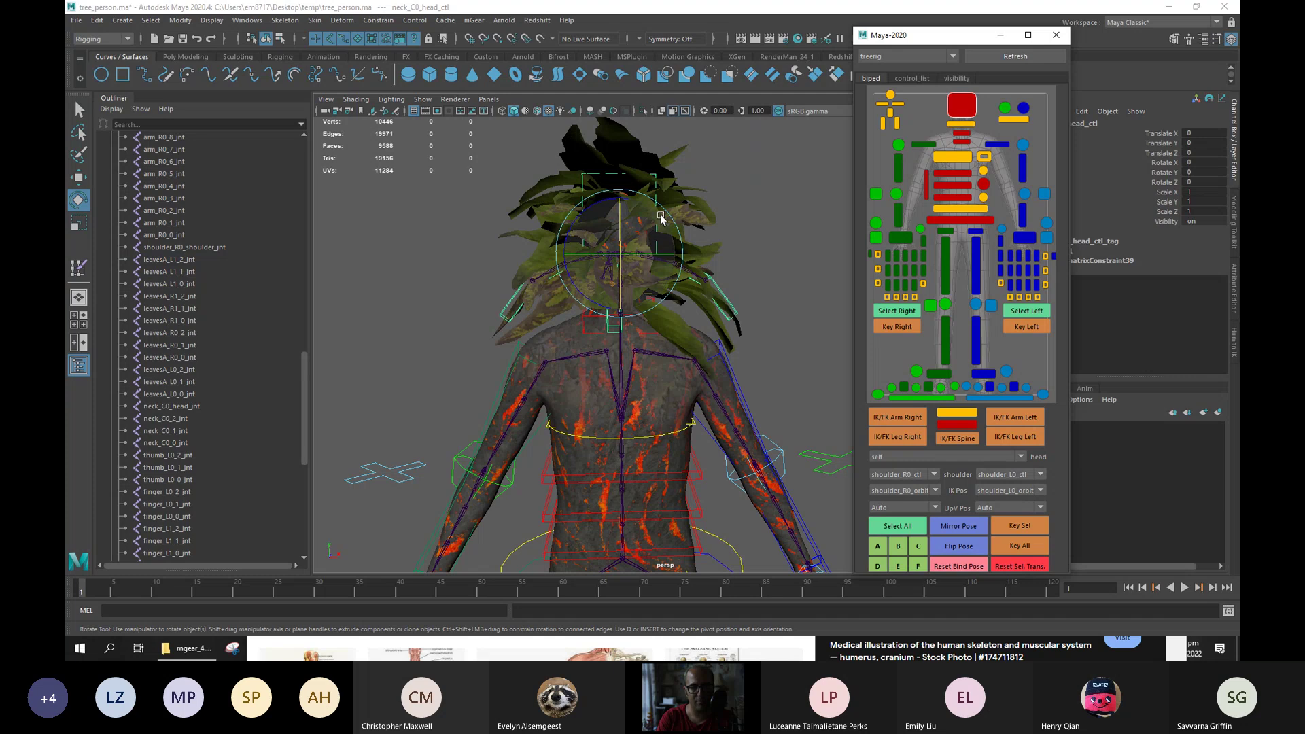
{"action": "left_click_drag", "start_coordinate": [673, 254], "coordinate": [514, 301]}
{"action": "key", "text": "ctrl+z"}
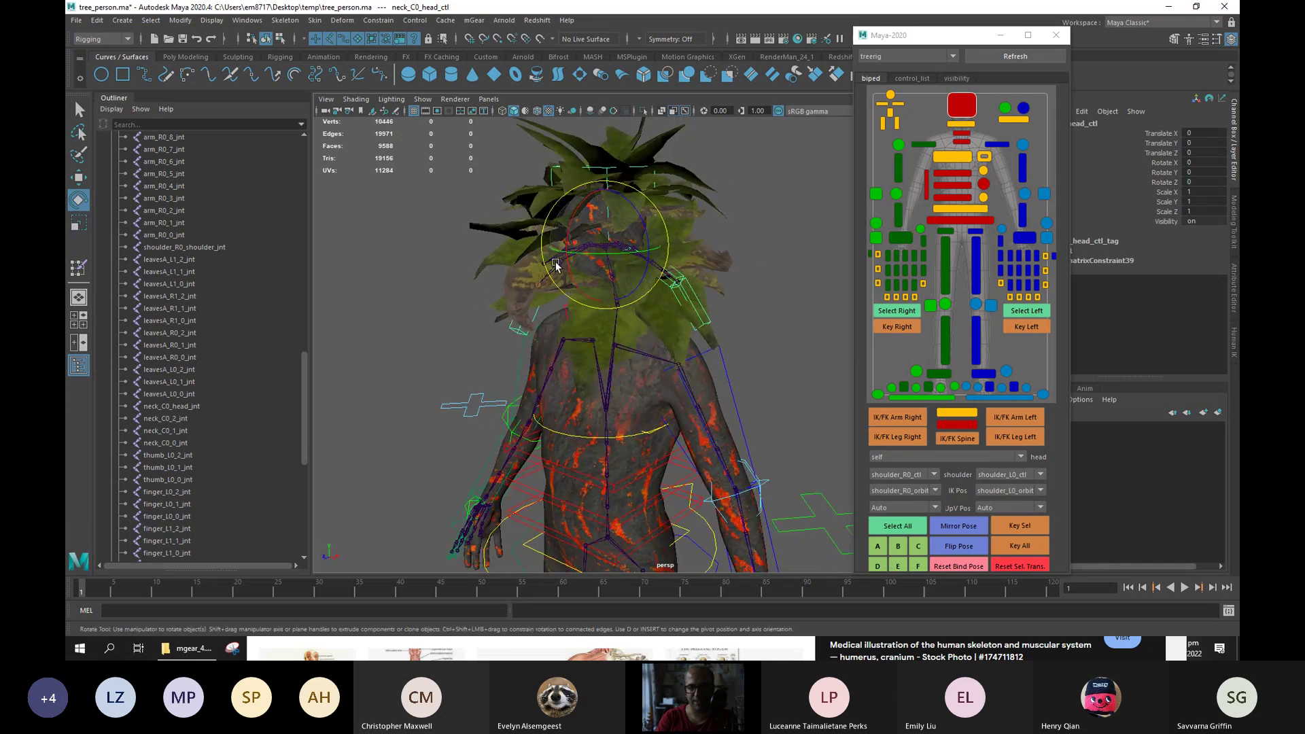
Set the Spring chain intensity of spineUI_C0_ctl to 1.
{"action": "left_click_drag", "start_coordinate": [559, 235], "coordinate": [724, 412], "text": "alt"}
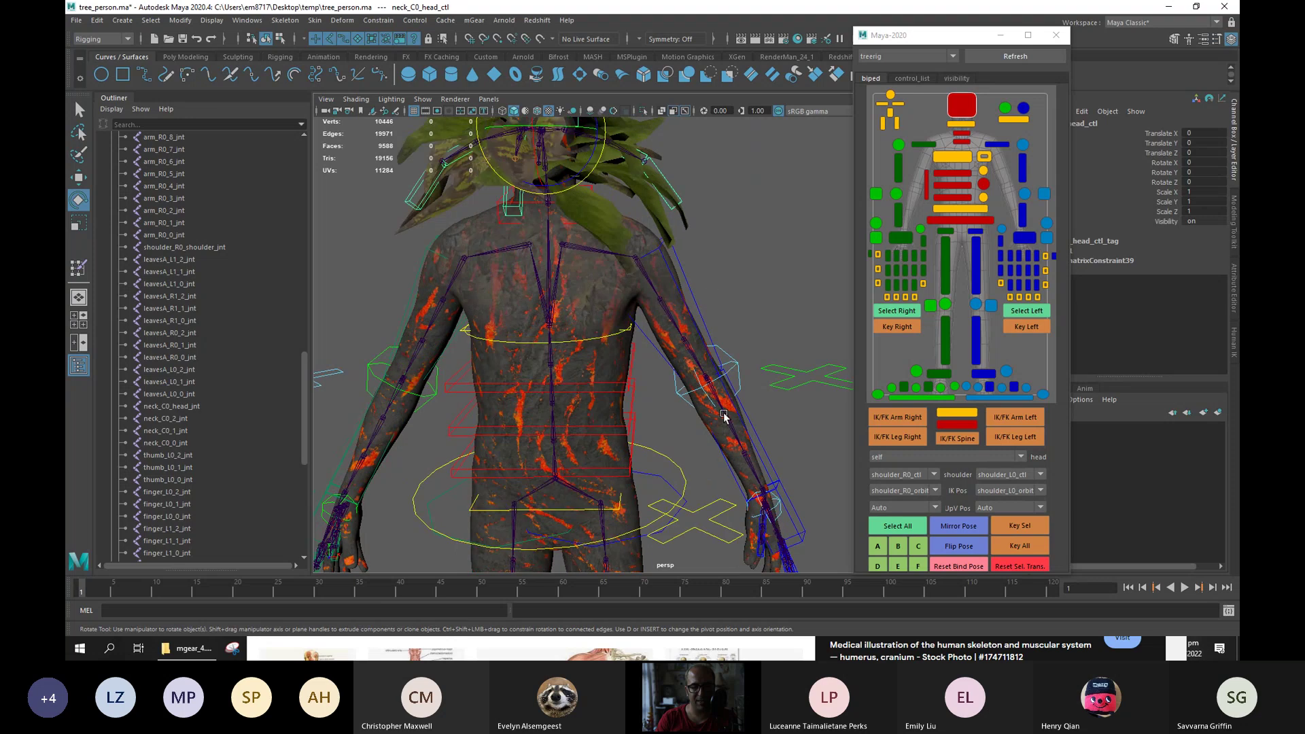
{"action": "left_click", "coordinate": [724, 507]}
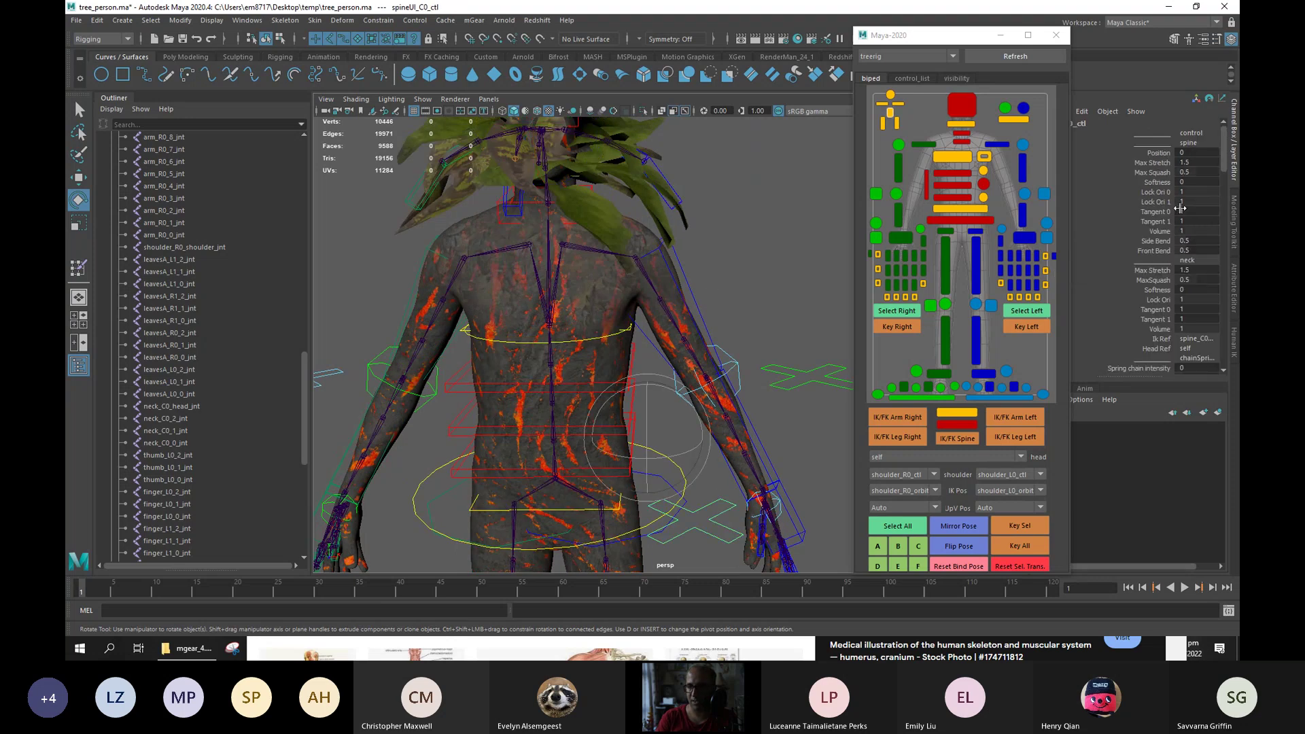
{"action": "scroll", "coordinate": [1171, 215], "scroll_direction": "down", "scroll_amount": 5}
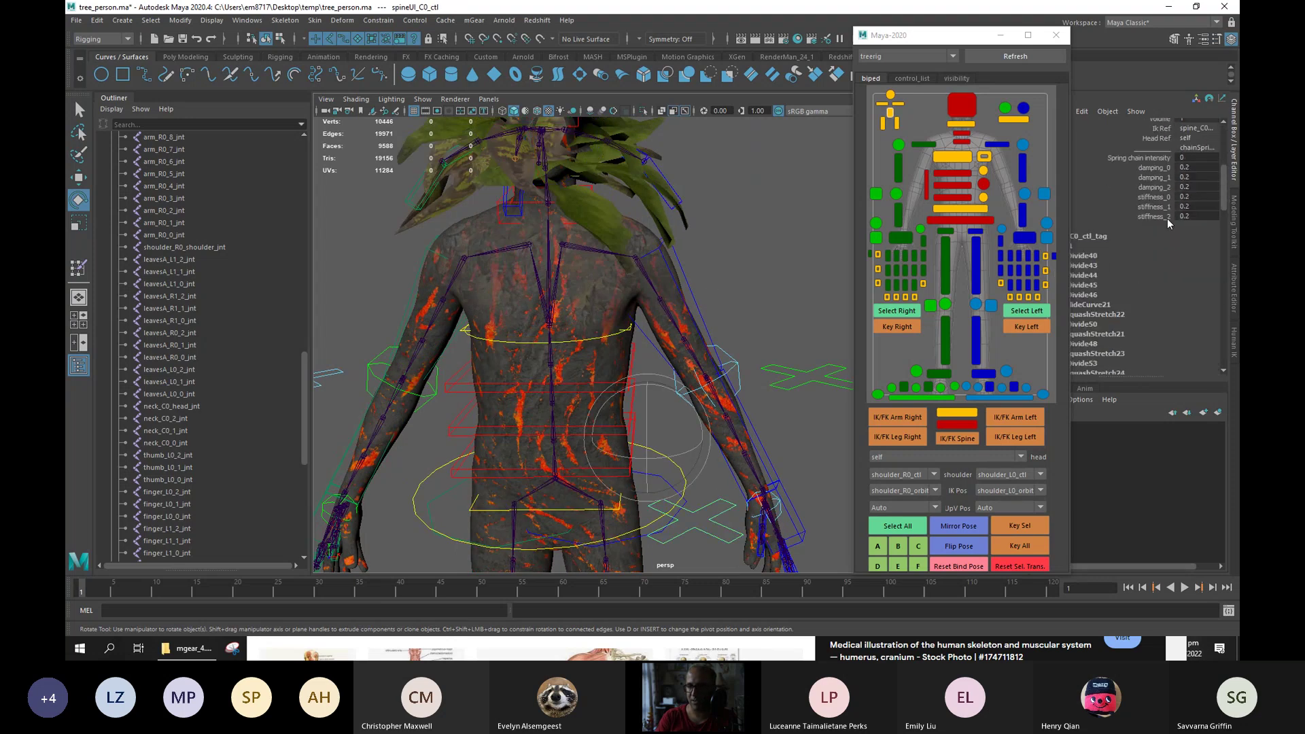
{"action": "double_click", "coordinate": [1192, 158]}
{"action": "type", "text": "1"}
{"action": "key", "text": "Return"}
Test the leaf springs by moving the hip control spine_C0_ik0_ctl, and undo the move.
{"action": "scroll", "coordinate": [662, 298], "scroll_direction": "down", "scroll_amount": 2}
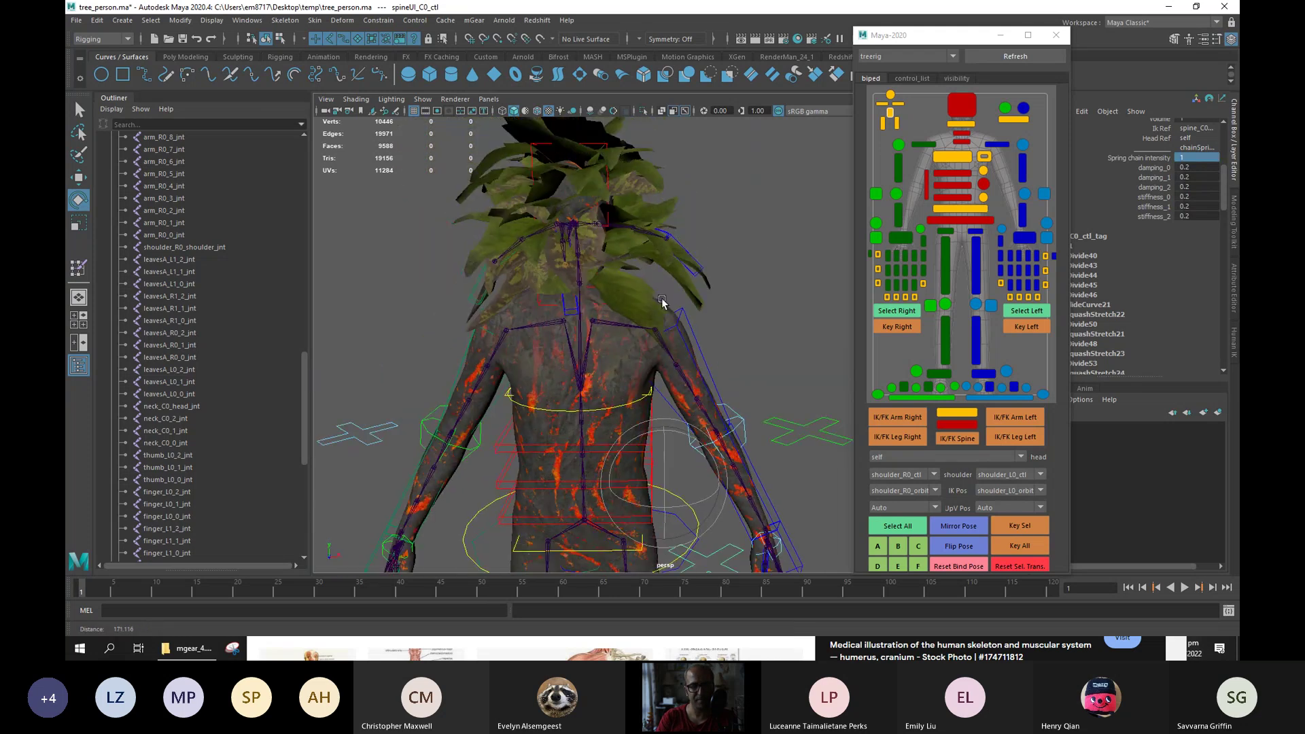
{"action": "scroll", "coordinate": [642, 407], "scroll_direction": "down", "scroll_amount": 3}
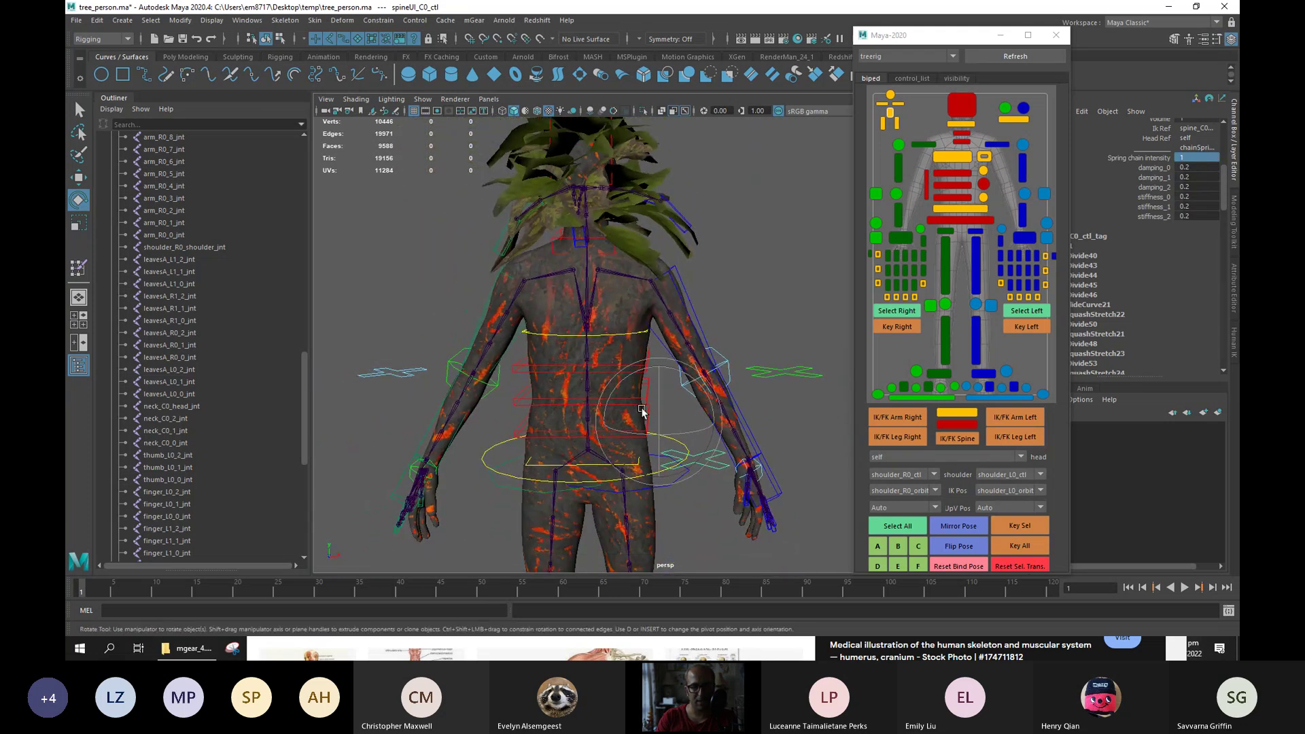
{"action": "left_click", "coordinate": [486, 464]}
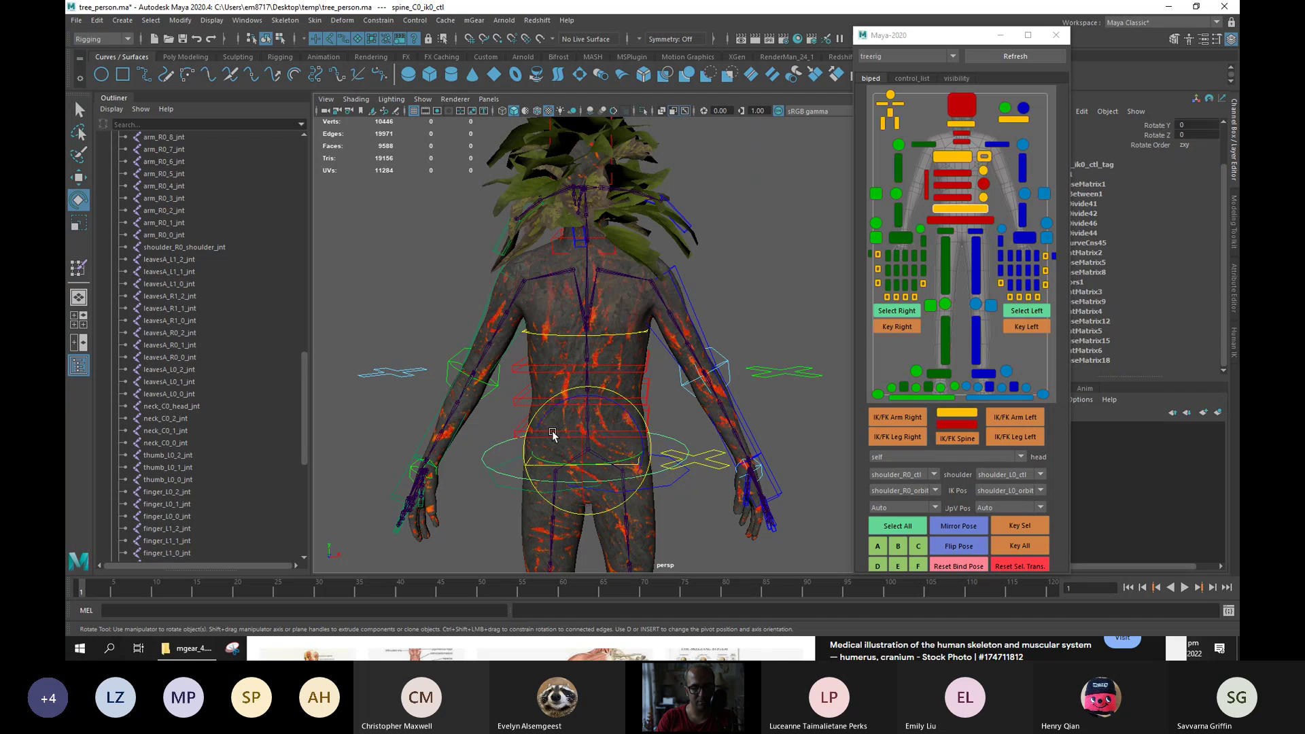
{"action": "key", "text": "w"}
{"action": "left_click_drag", "start_coordinate": [586, 450], "coordinate": [581, 464]}
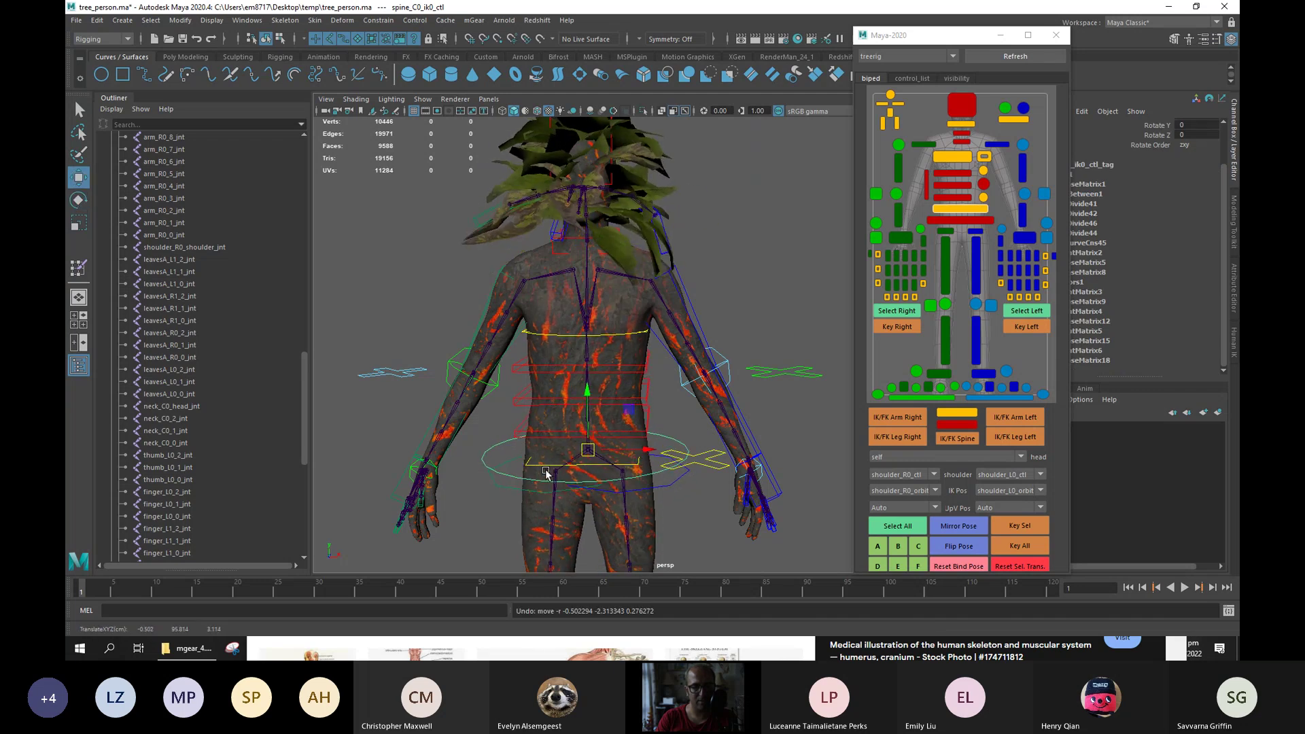
Test the leaf springs by moving body_C0_ctl freely, leaving it at about X 9.65, Y -3.47, Z 0.52.
{"action": "left_click", "coordinate": [548, 476]}
{"action": "left_click_drag", "start_coordinate": [588, 450], "coordinate": [614, 498]}
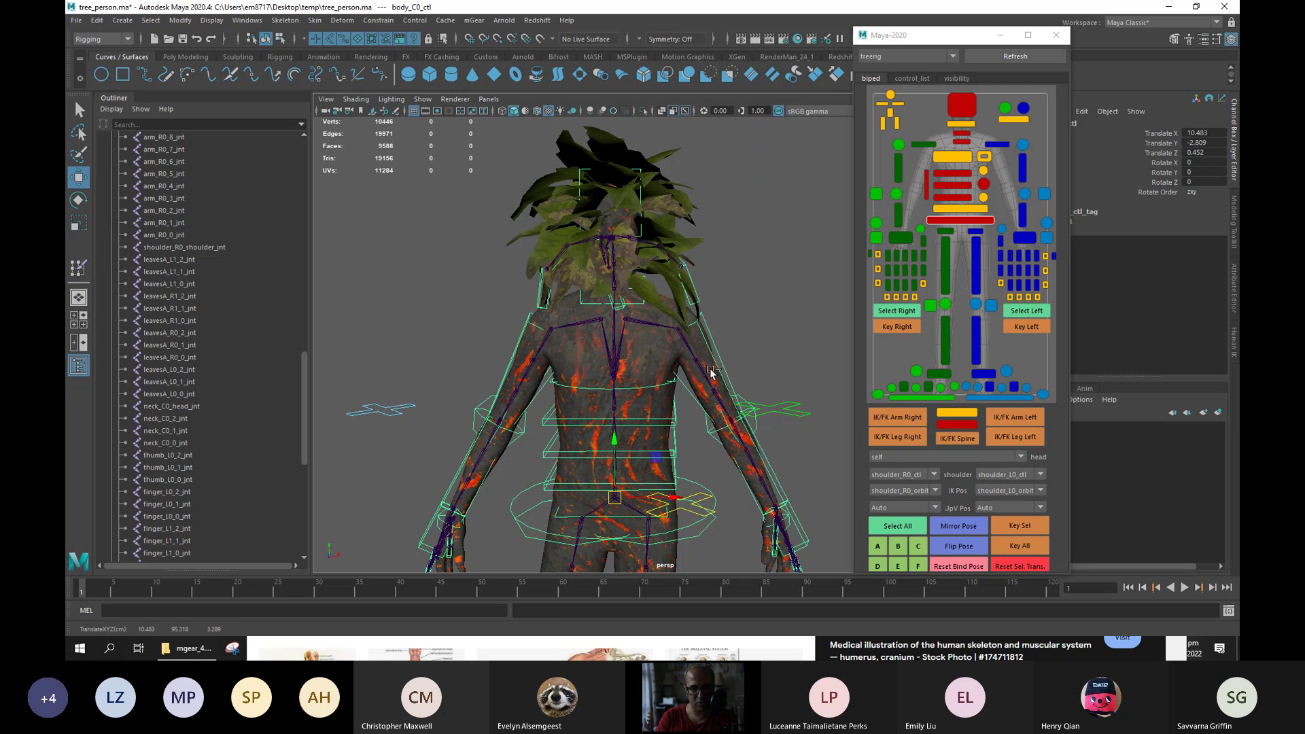
{"action": "key", "text": "ctrl+z"}
{"action": "key", "text": "ctrl+z"}
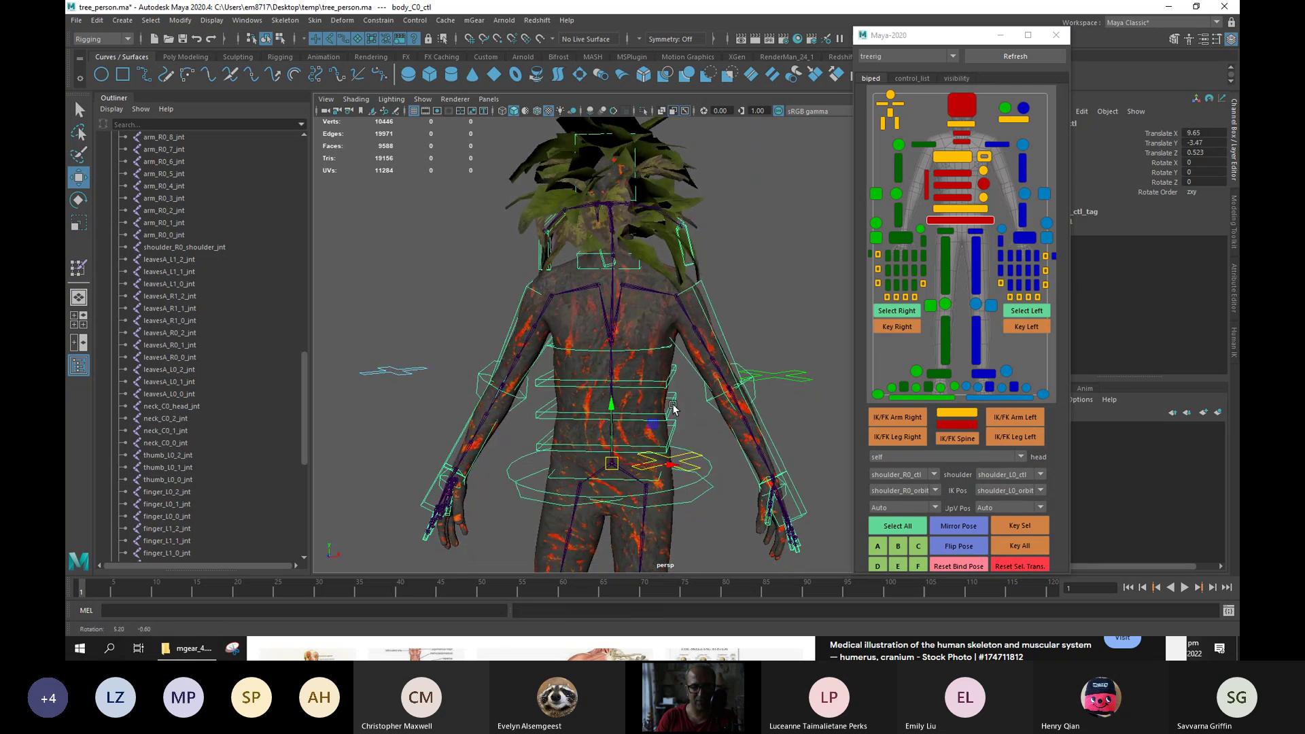
Set all three damping and all three stiffness values of spineUI_C0_ctl to 0.8.
{"action": "left_click", "coordinate": [696, 466]}
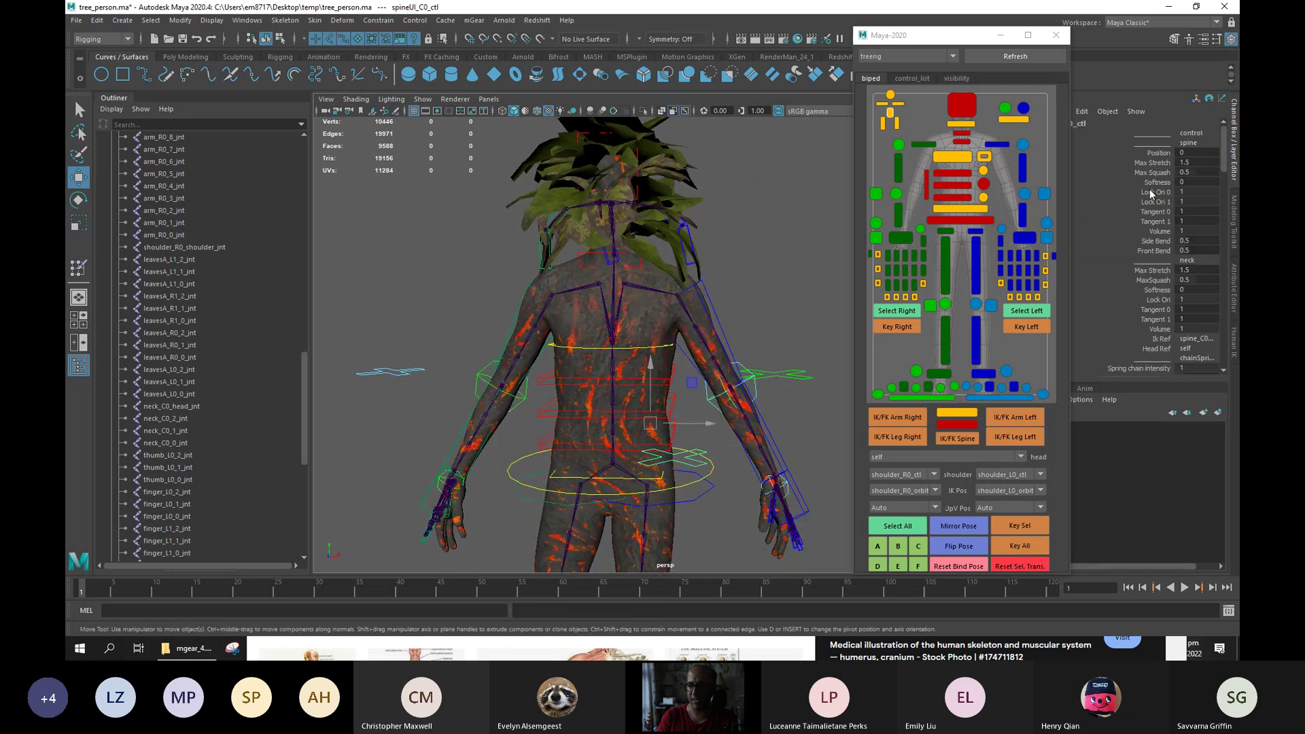
{"action": "scroll", "coordinate": [1220, 272], "scroll_direction": "down", "scroll_amount": 6}
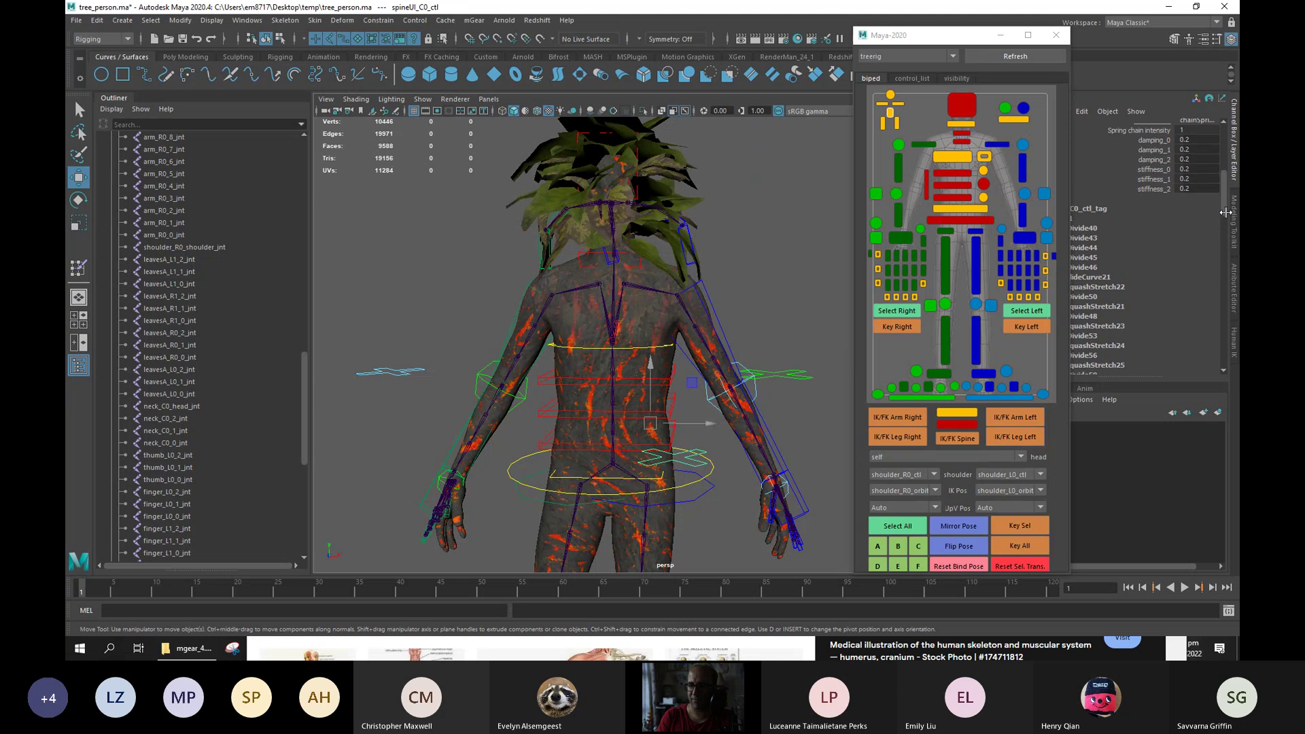
{"action": "left_click_drag", "start_coordinate": [1197, 181], "coordinate": [1198, 230]}
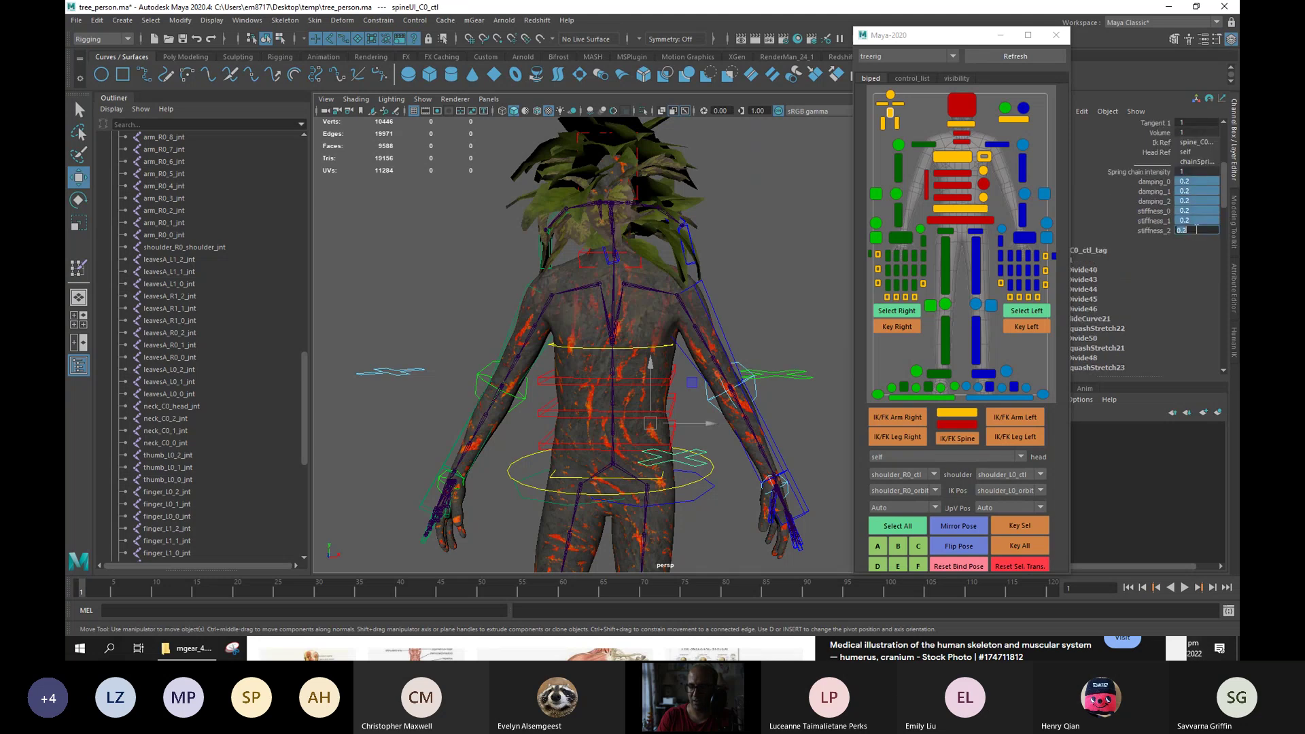
{"action": "type", "text": ".8"}
{"action": "key", "text": "Return"}
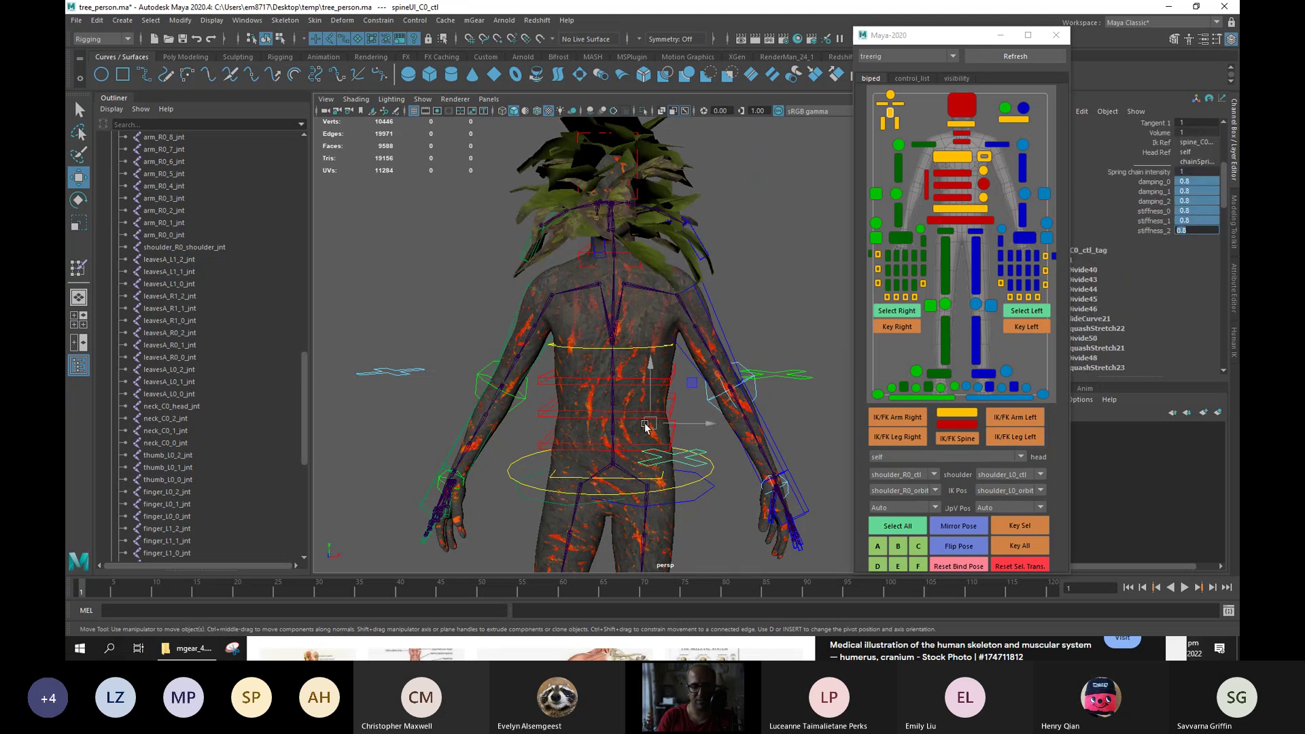
Test the leaf springs by moving body_C0_ctl, and reset its Translate X, Y and Z to 0.
{"action": "left_click", "coordinate": [659, 480]}
{"action": "mouse_move", "coordinate": [615, 476]}
{"action": "left_mouse_down"}
{"action": "mouse_move", "coordinate": [613, 465]}
{"action": "mouse_move", "coordinate": [621, 484]}
{"action": "left_mouse_up"}
{"action": "key", "text": "ctrl+z"}
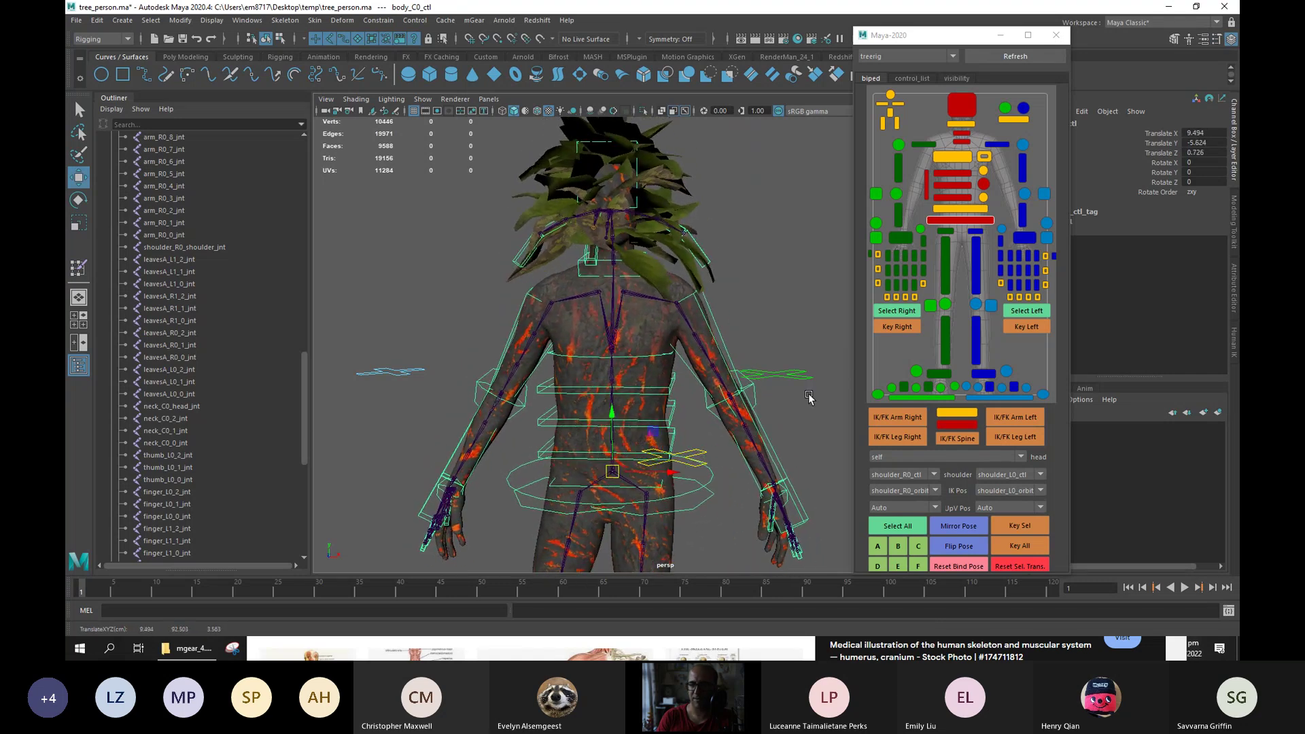
{"action": "left_click_drag", "start_coordinate": [1214, 136], "coordinate": [1210, 154]}
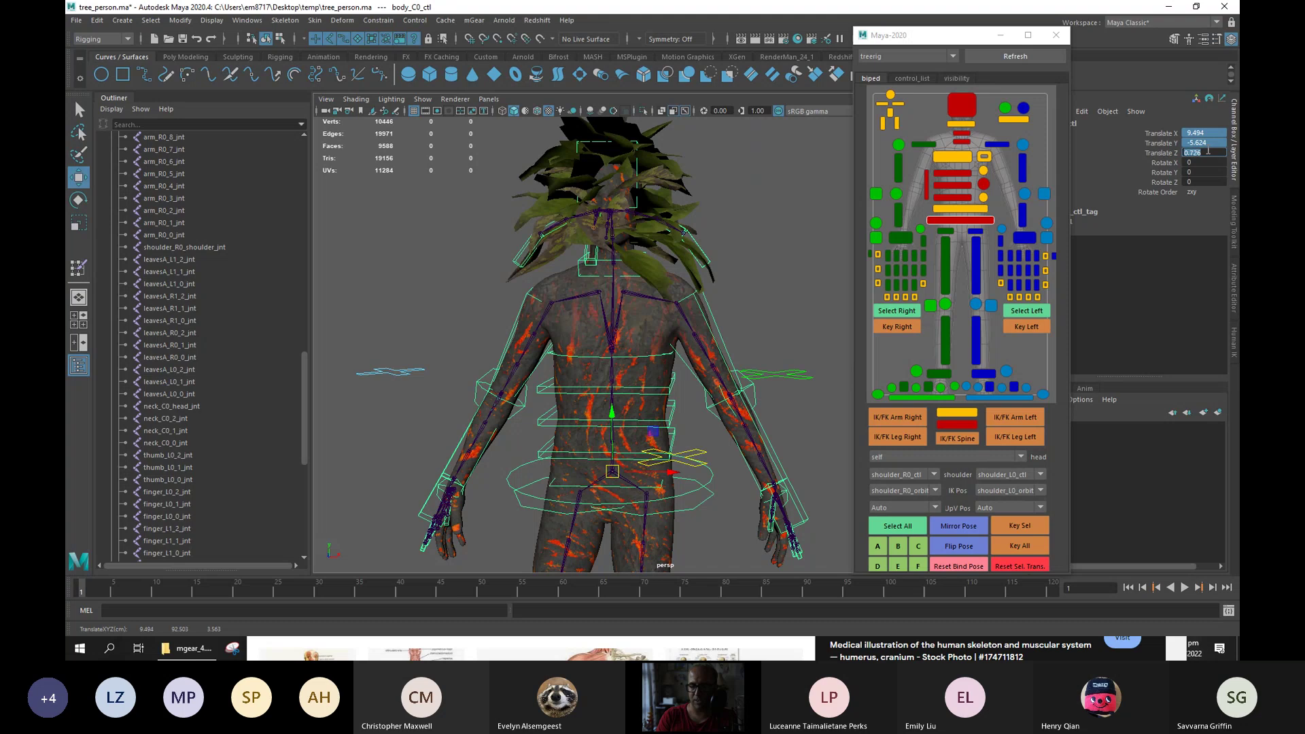
{"action": "type", "text": "0"}
{"action": "key", "text": "Return"}
Unhide the Leg_L and Leg_R meshes in the Tree_Character group.
{"action": "scroll", "coordinate": [627, 393], "scroll_direction": "down", "scroll_amount": 6}
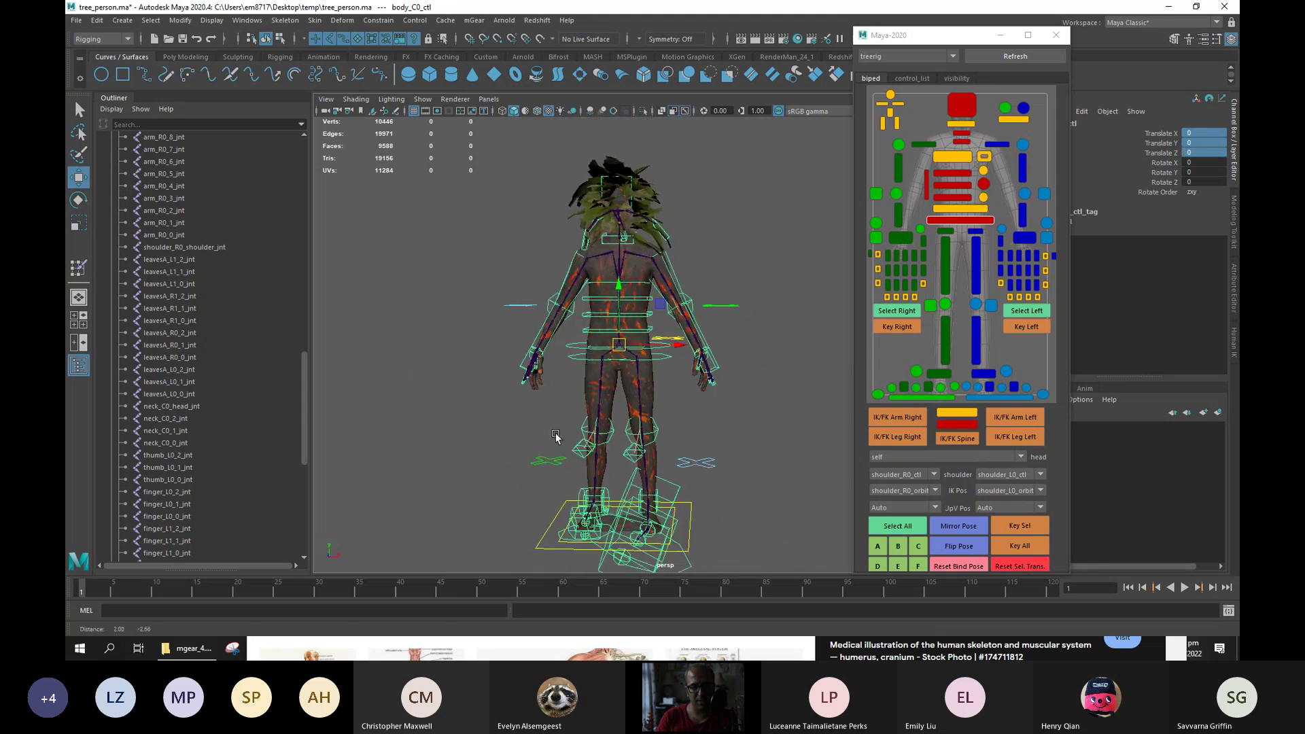
{"action": "scroll", "coordinate": [304, 285], "scroll_direction": "up", "scroll_amount": 20}
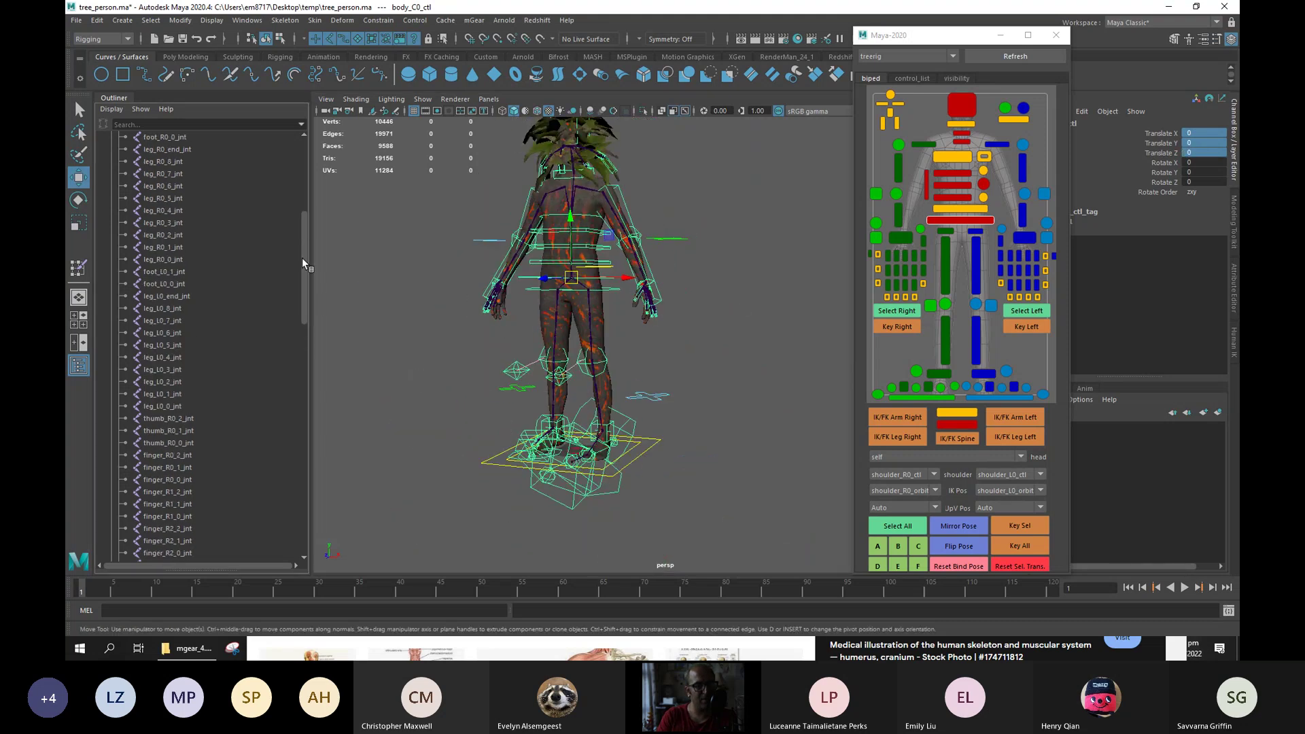
{"action": "left_click", "coordinate": [119, 320]}
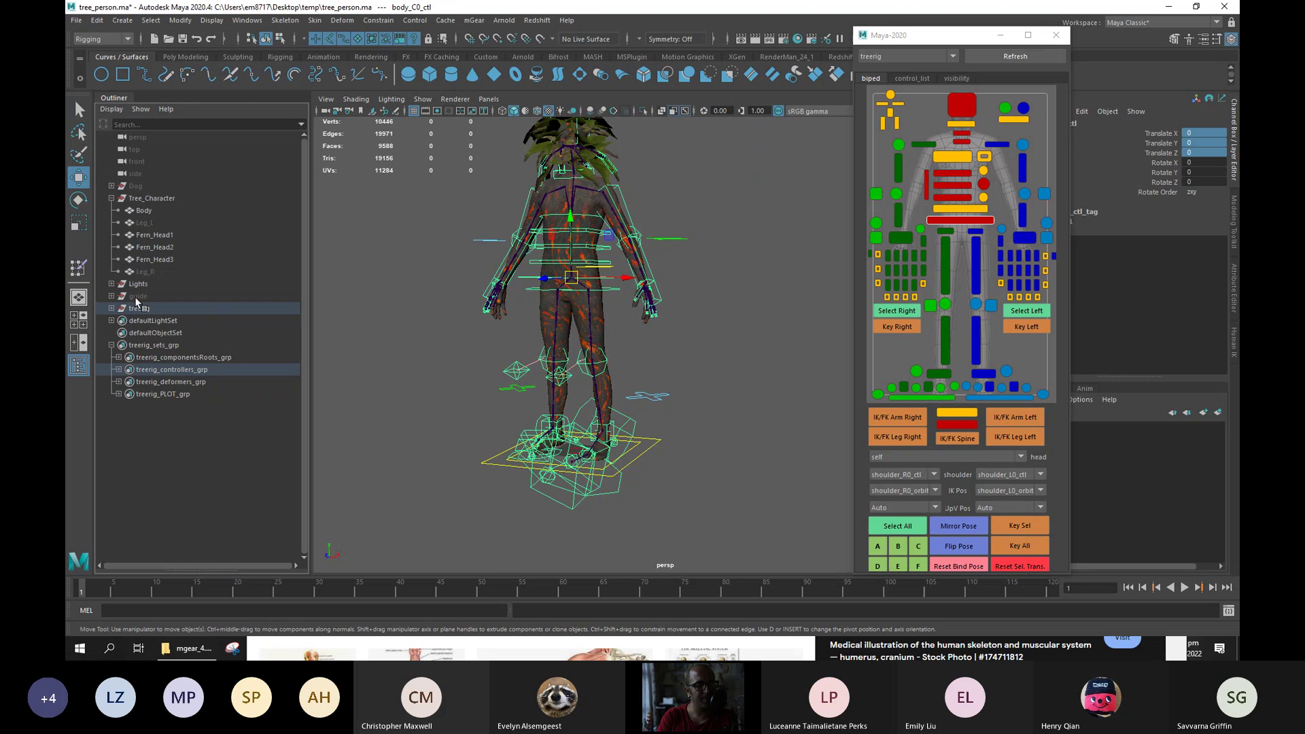
{"action": "left_click", "coordinate": [160, 222]}
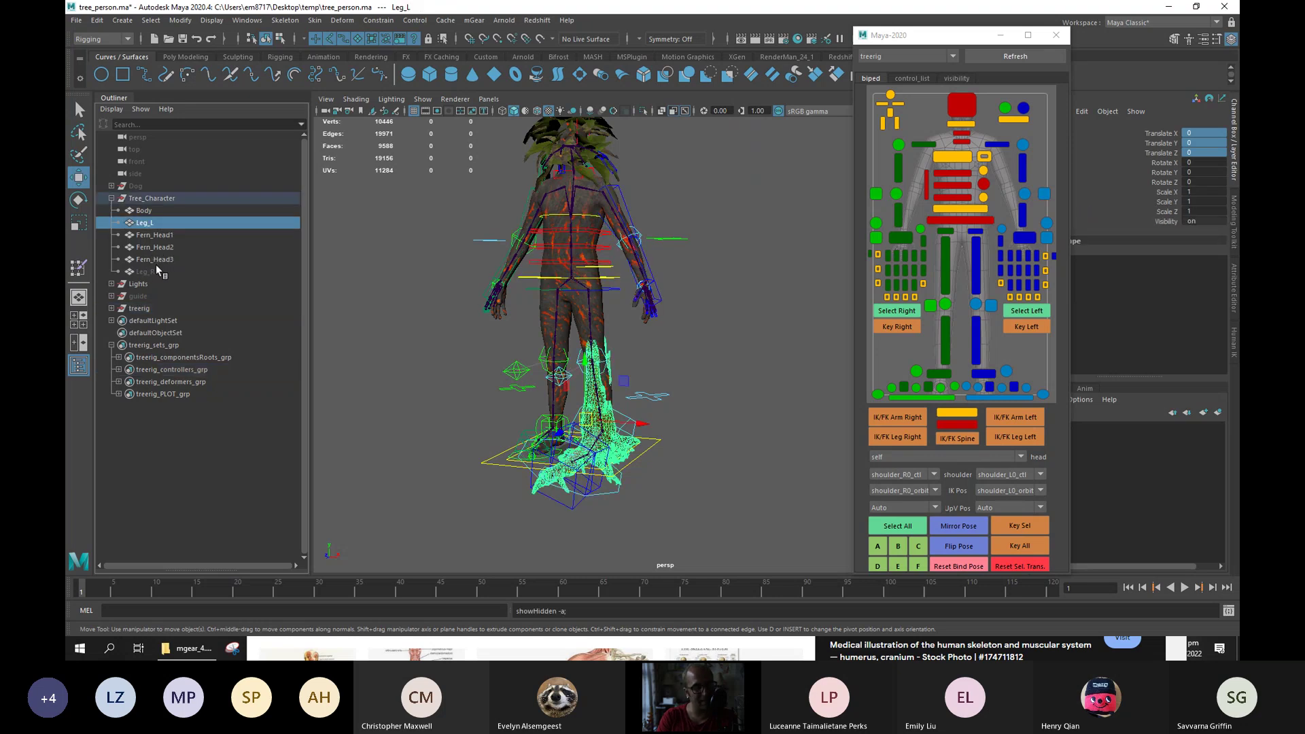
{"action": "left_click", "coordinate": [151, 272]}
{"action": "key", "text": "shift+h"}
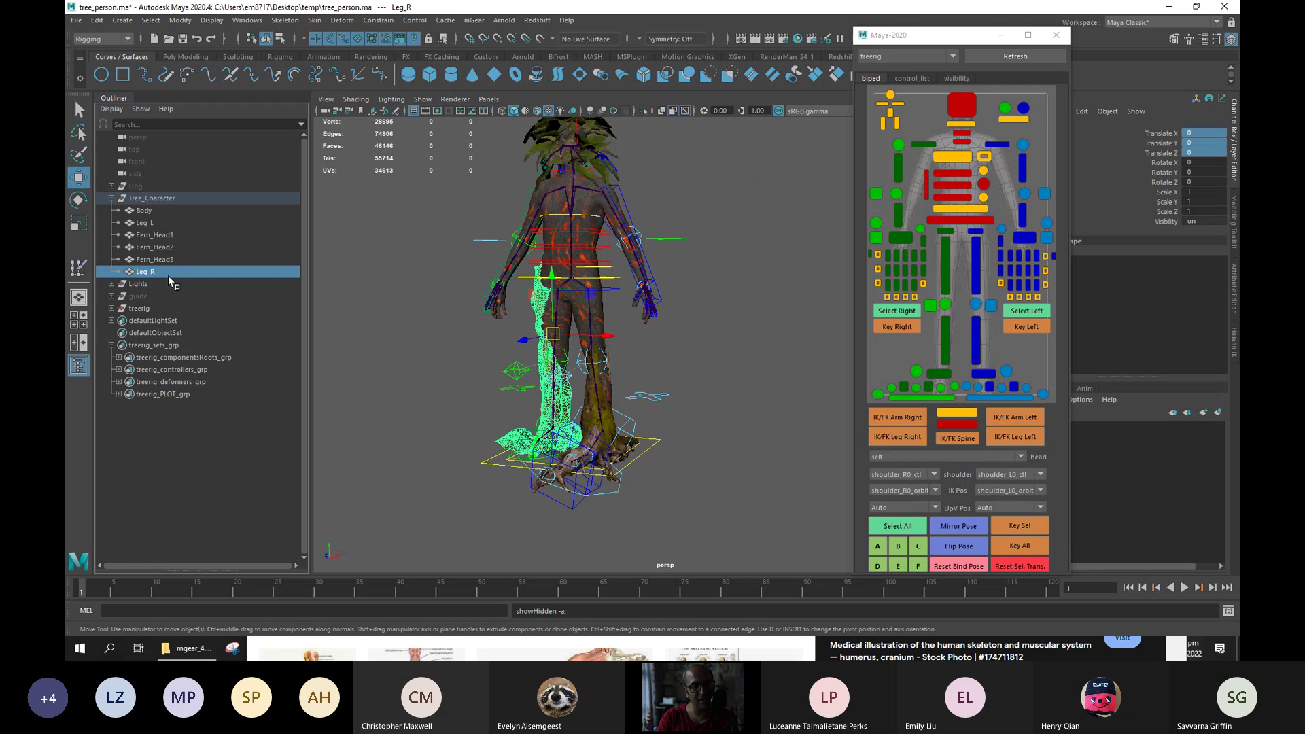
{"action": "left_click_drag", "start_coordinate": [695, 204], "coordinate": [680, 239], "text": "alt"}
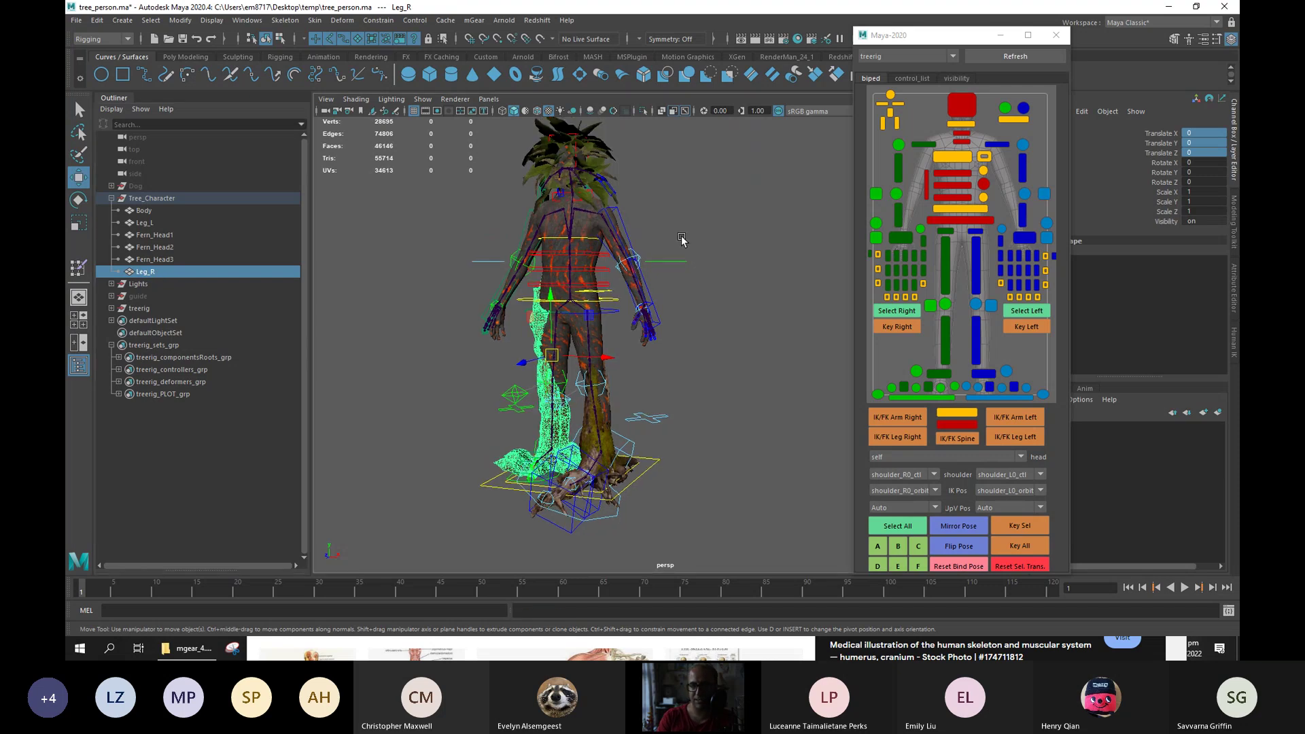
{"action": "left_click", "coordinate": [682, 239]}
{"action": "scroll", "coordinate": [691, 224], "scroll_direction": "up", "scroll_amount": 5}
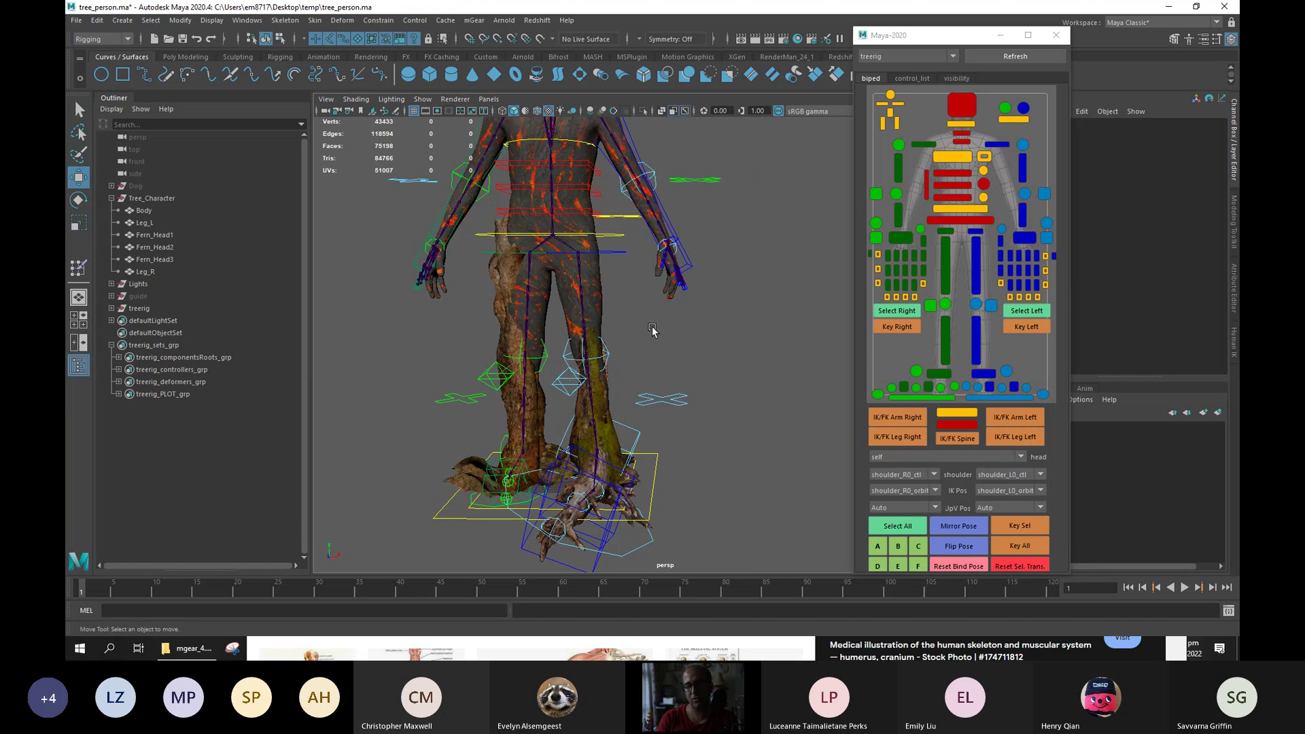
Close the rig picker window and limit the viewport display to polygons and joints only.
{"action": "left_click_drag", "start_coordinate": [646, 404], "coordinate": [608, 432], "text": "alt"}
{"action": "right_click_drag", "start_coordinate": [608, 431], "coordinate": [669, 448], "text": "alt"}
{"action": "left_click", "coordinate": [1056, 34]}
{"action": "left_click_drag", "start_coordinate": [789, 364], "coordinate": [626, 367], "text": "alt"}
{"action": "left_click", "coordinate": [680, 413]}
{"action": "left_click", "coordinate": [423, 100]}
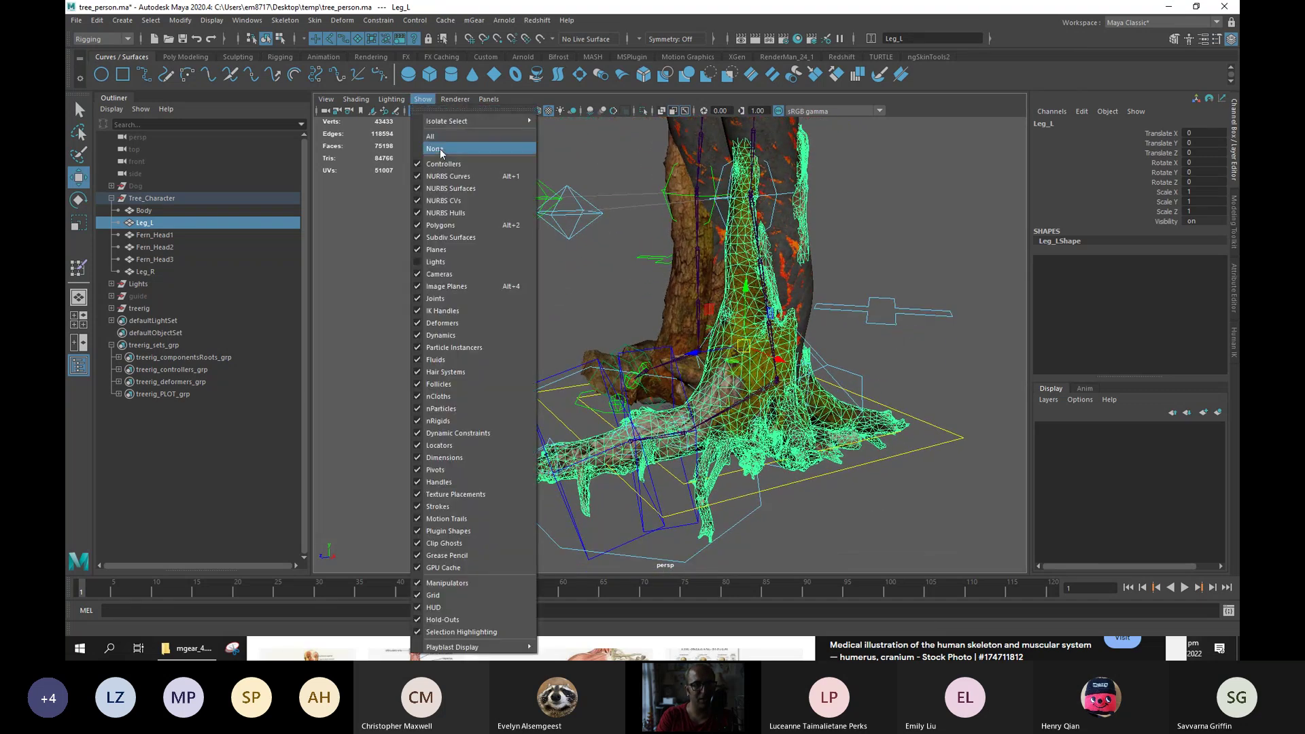
{"action": "left_click", "coordinate": [439, 149]}
{"action": "left_click", "coordinate": [424, 100]}
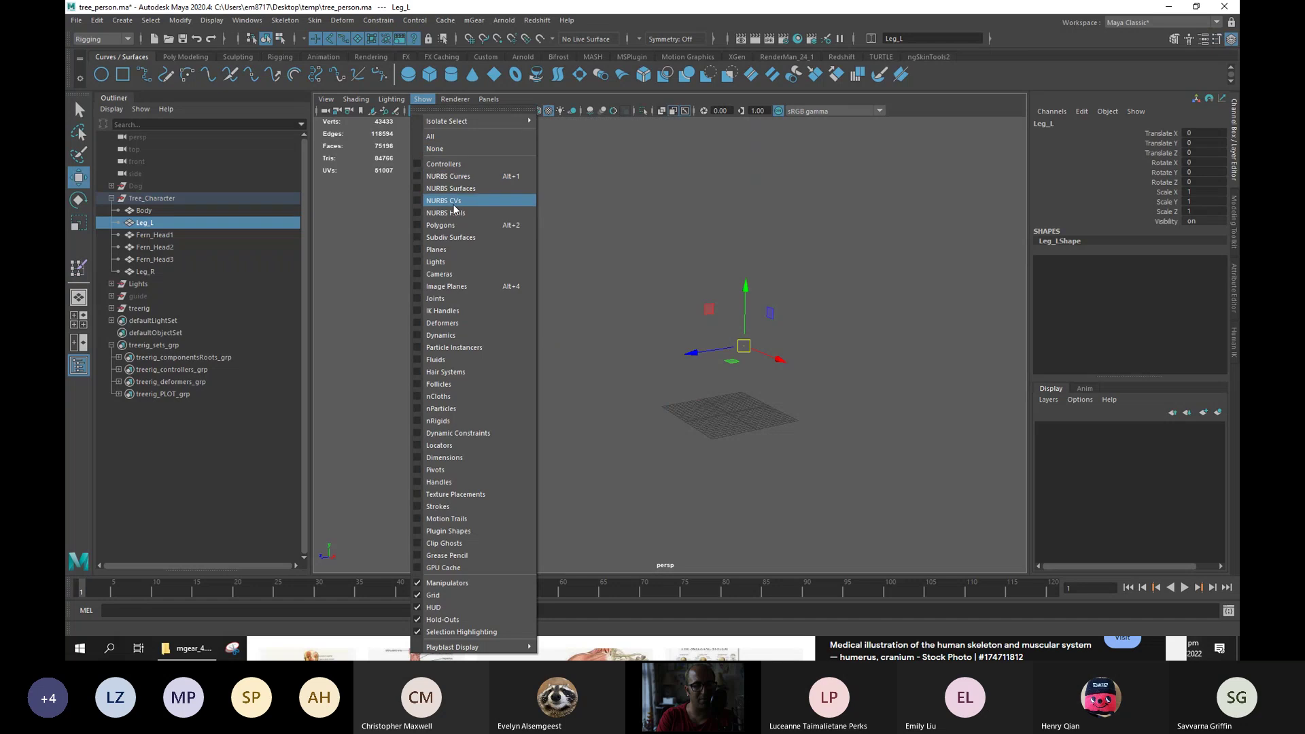
{"action": "left_click", "coordinate": [449, 225]}
{"action": "left_click", "coordinate": [426, 101]}
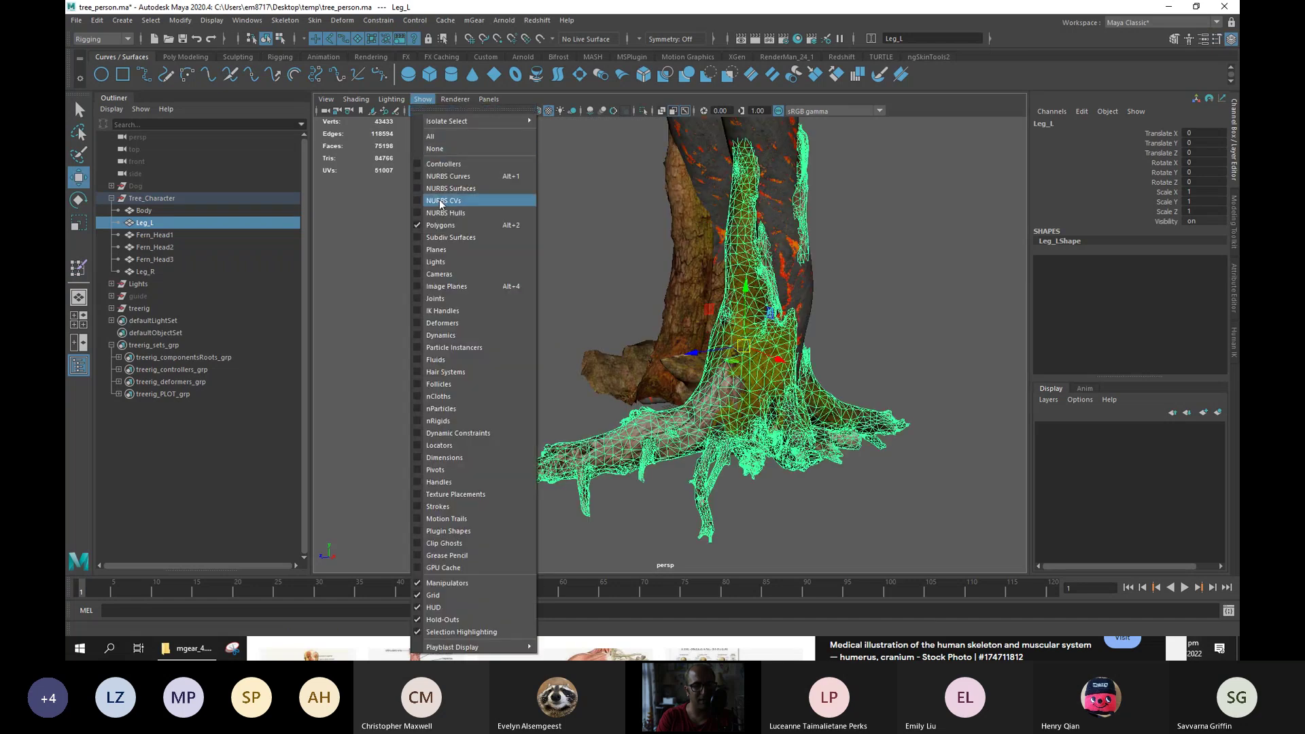
{"action": "left_click", "coordinate": [445, 300]}
Select the left foot joints foot_L0_1_jnt and foot_L0_0_jnt together with the ankle joint leg_L0_8_jnt.
{"action": "left_click_drag", "start_coordinate": [710, 422], "coordinate": [639, 446], "text": "alt"}
{"action": "left_click", "coordinate": [643, 448]}
{"action": "left_click", "coordinate": [642, 447]}
{"action": "key", "text": "q"}
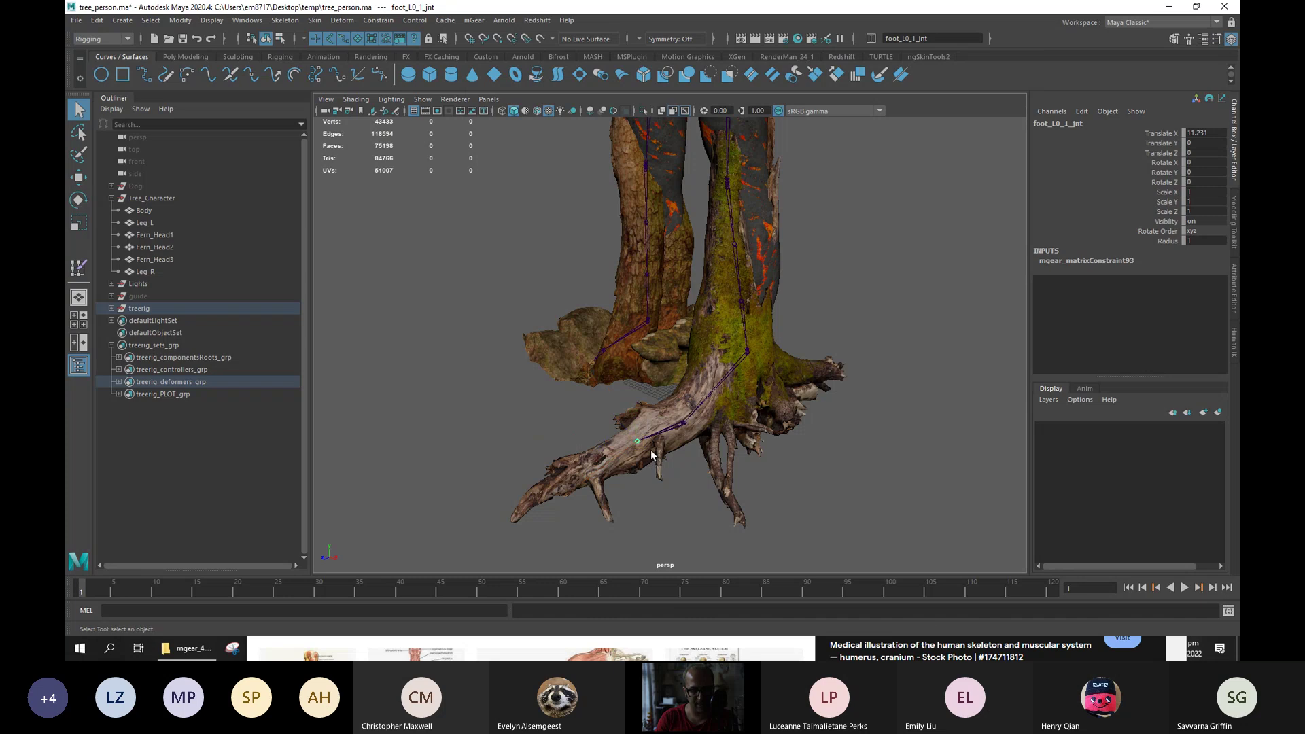
{"action": "left_click", "coordinate": [749, 352]}
{"action": "middle_click_drag", "start_coordinate": [749, 352], "coordinate": [782, 282], "text": "alt"}
{"action": "scroll", "coordinate": [782, 282], "scroll_direction": "up", "scroll_amount": 10}
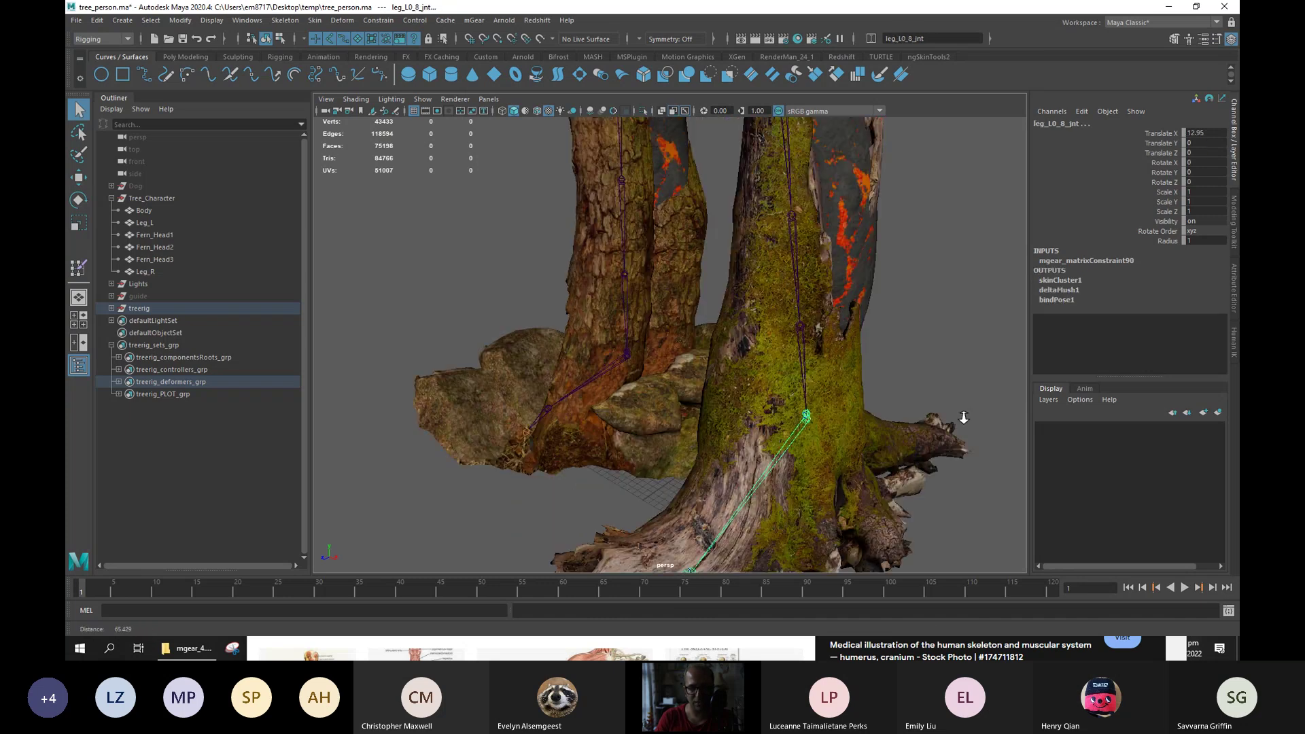
{"action": "left_click_drag", "start_coordinate": [852, 429], "coordinate": [798, 450], "text": "alt"}
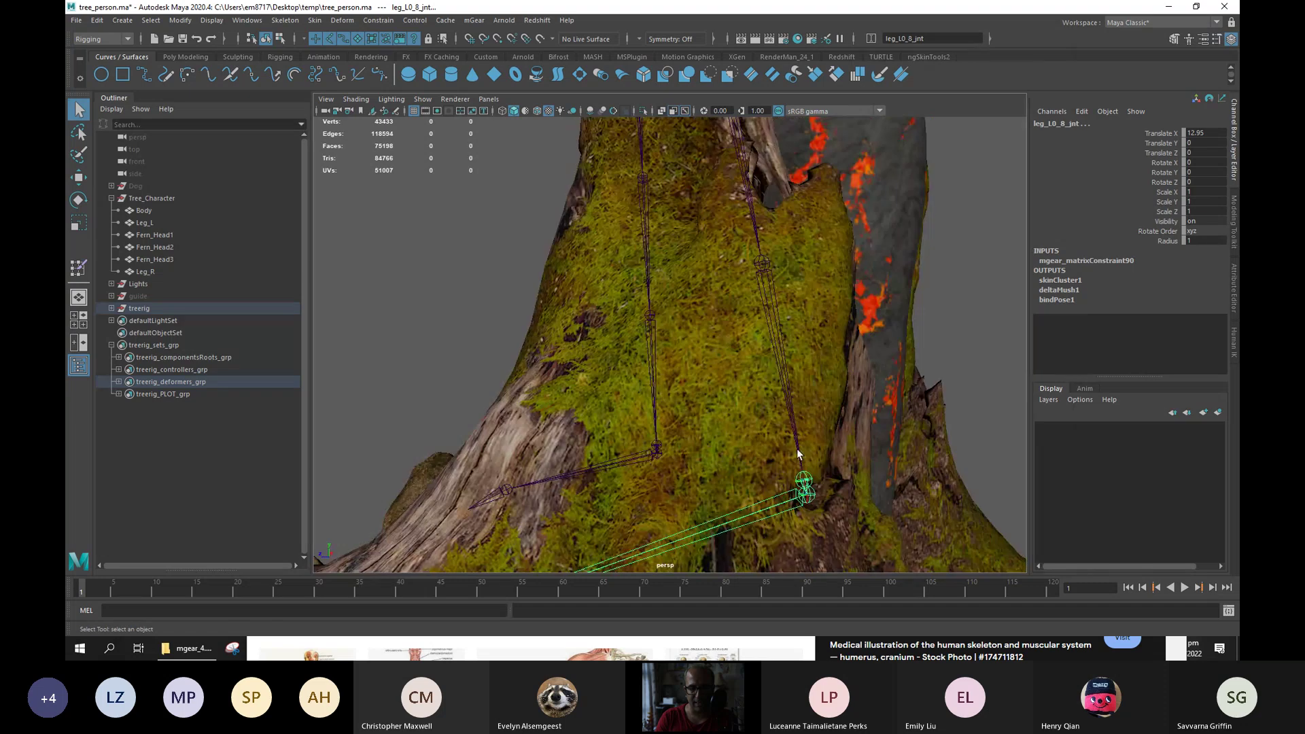
{"action": "left_click", "coordinate": [807, 484]}
{"action": "left_click", "coordinate": [802, 495]}
{"action": "left_click_drag", "start_coordinate": [803, 495], "coordinate": [357, 442], "text": "alt"}
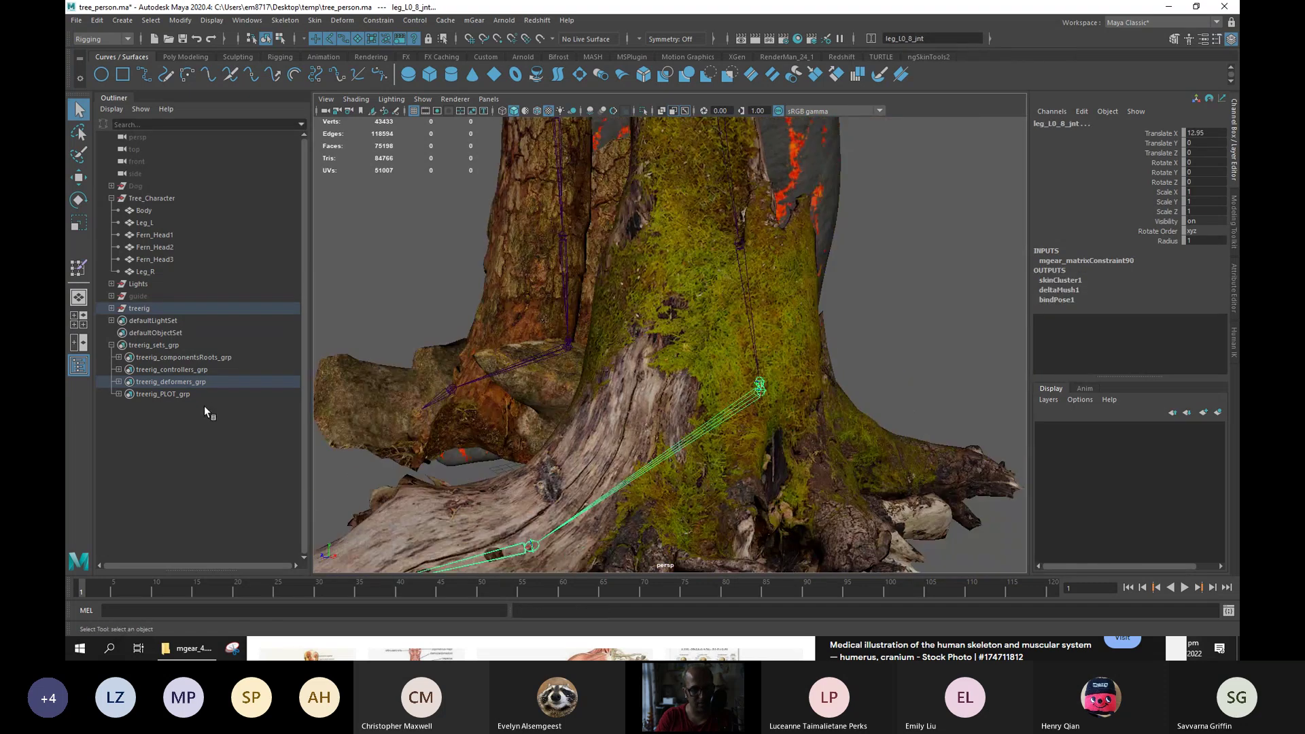
Expand treerig_deformers_grp in the Outliner and add leg_L0_end_jnt and leg_L0_7_jnt to the joint selection.
{"action": "key", "text": "f"}
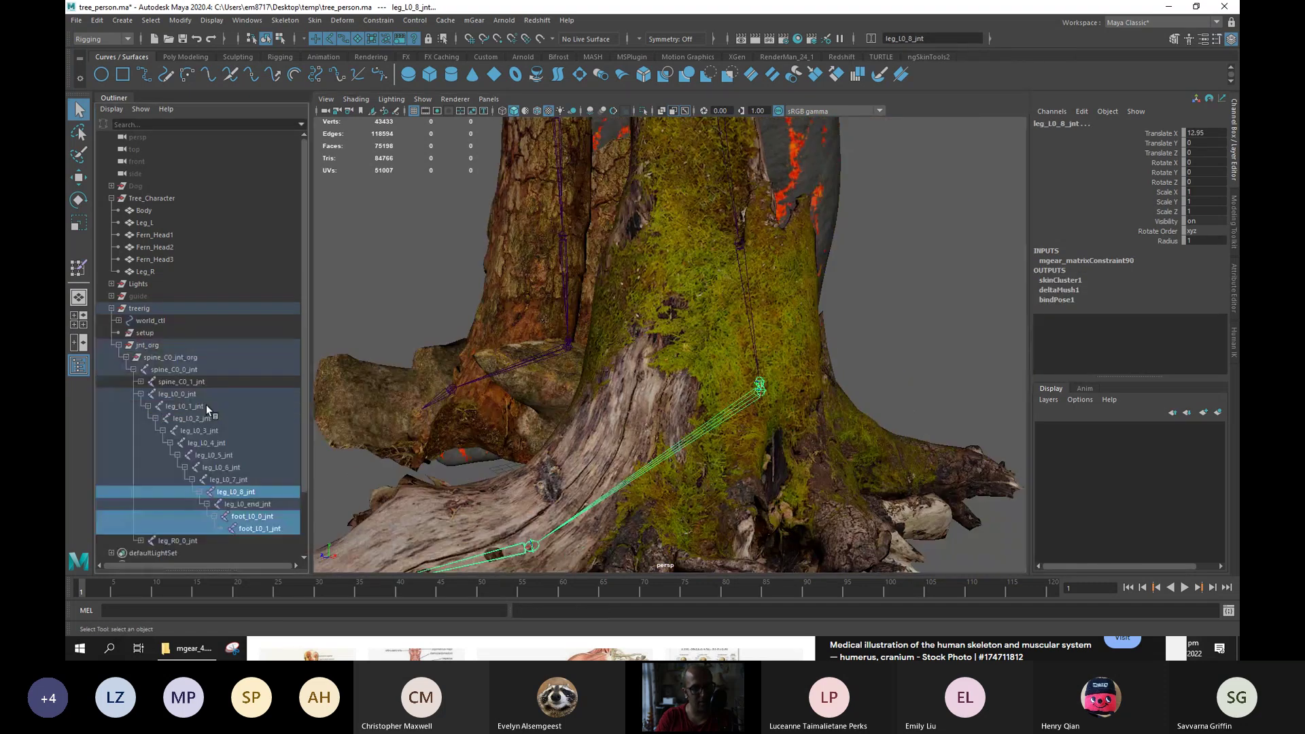
{"action": "left_click", "coordinate": [120, 345]}
{"action": "left_click", "coordinate": [119, 419]}
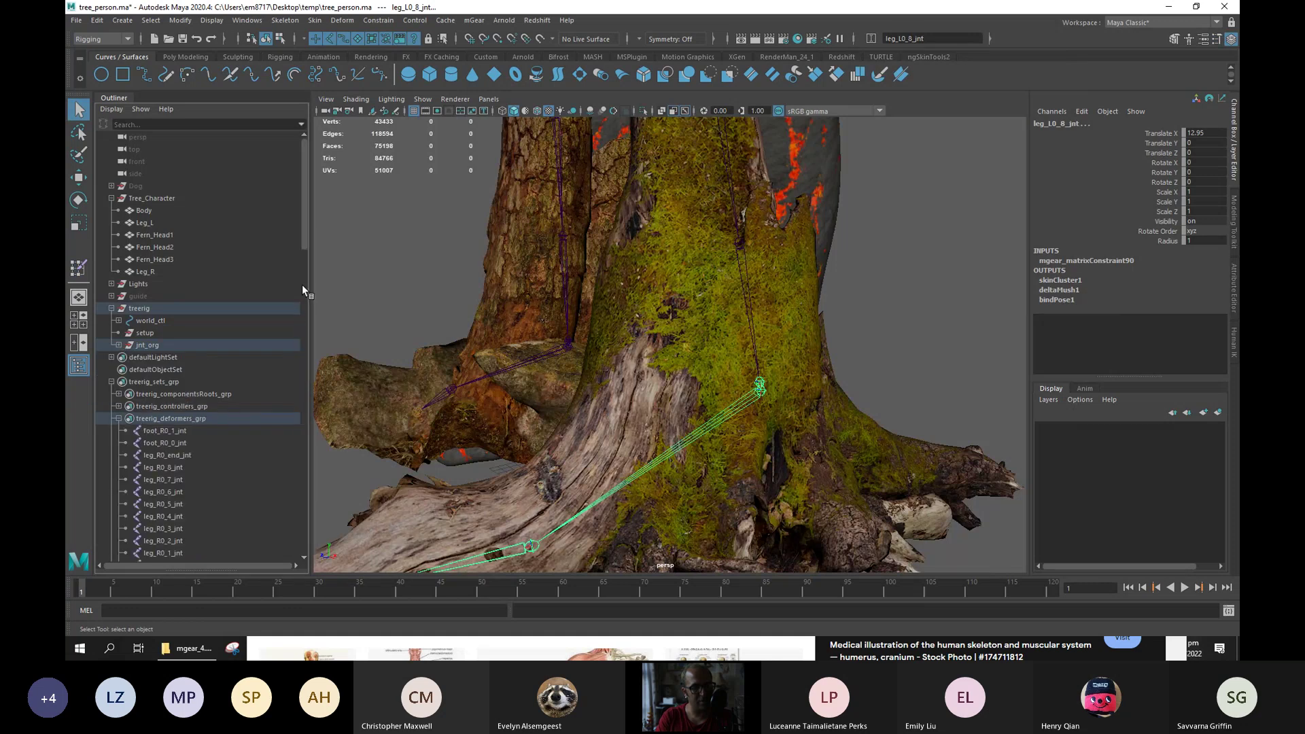
{"action": "left_click_drag", "start_coordinate": [303, 238], "coordinate": [297, 301]}
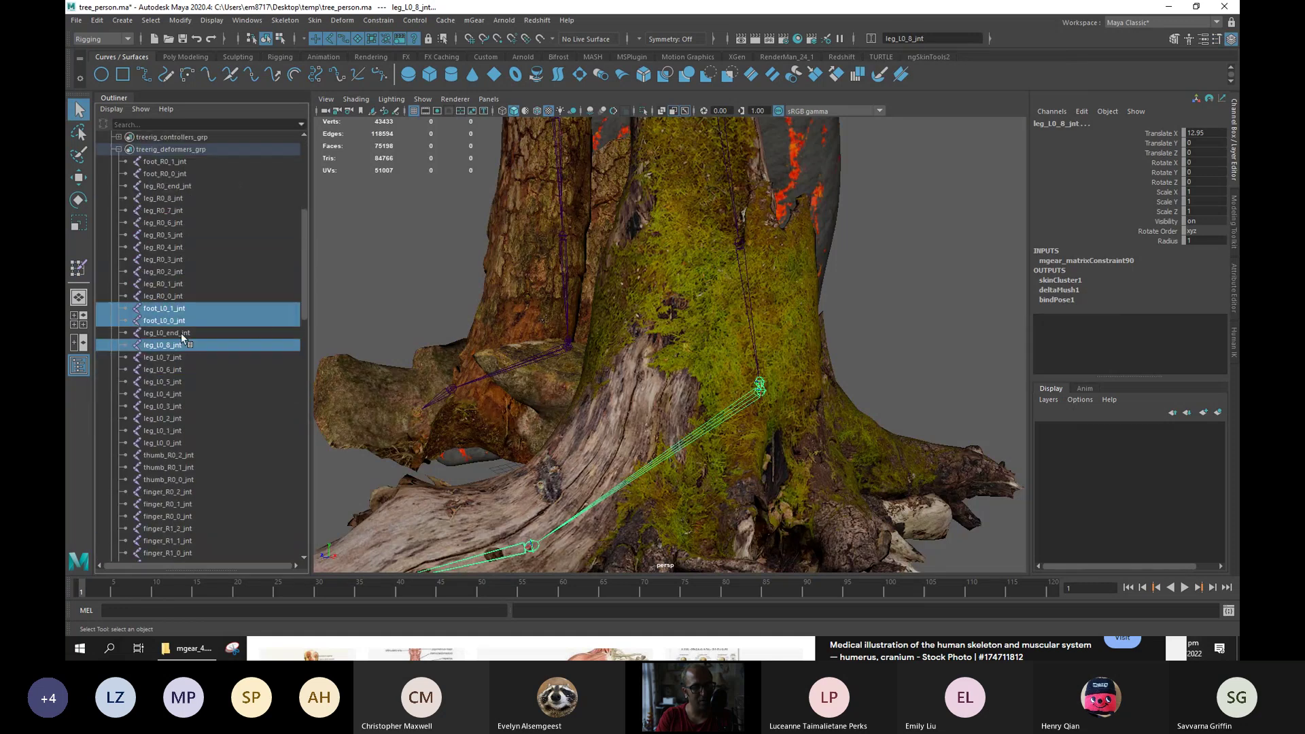
{"action": "left_click", "coordinate": [180, 333], "text": "ctrl"}
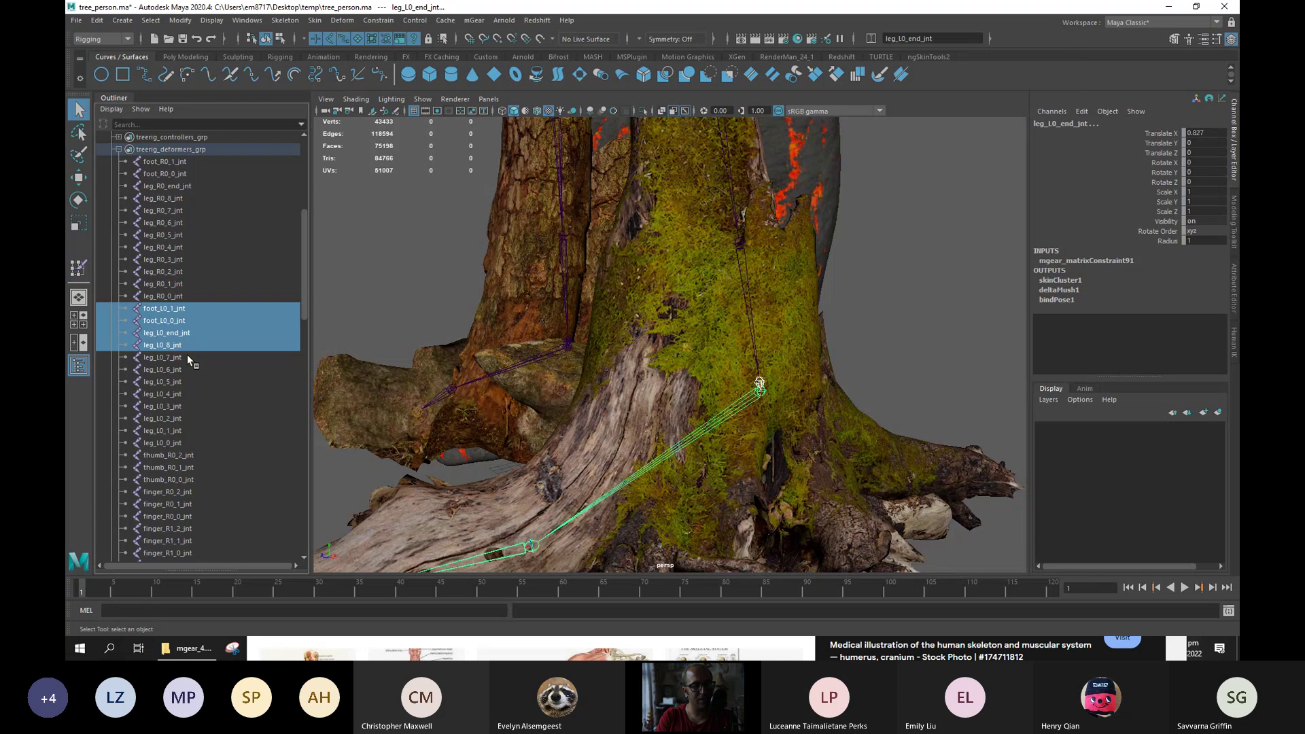
{"action": "left_click", "coordinate": [171, 359], "text": "ctrl"}
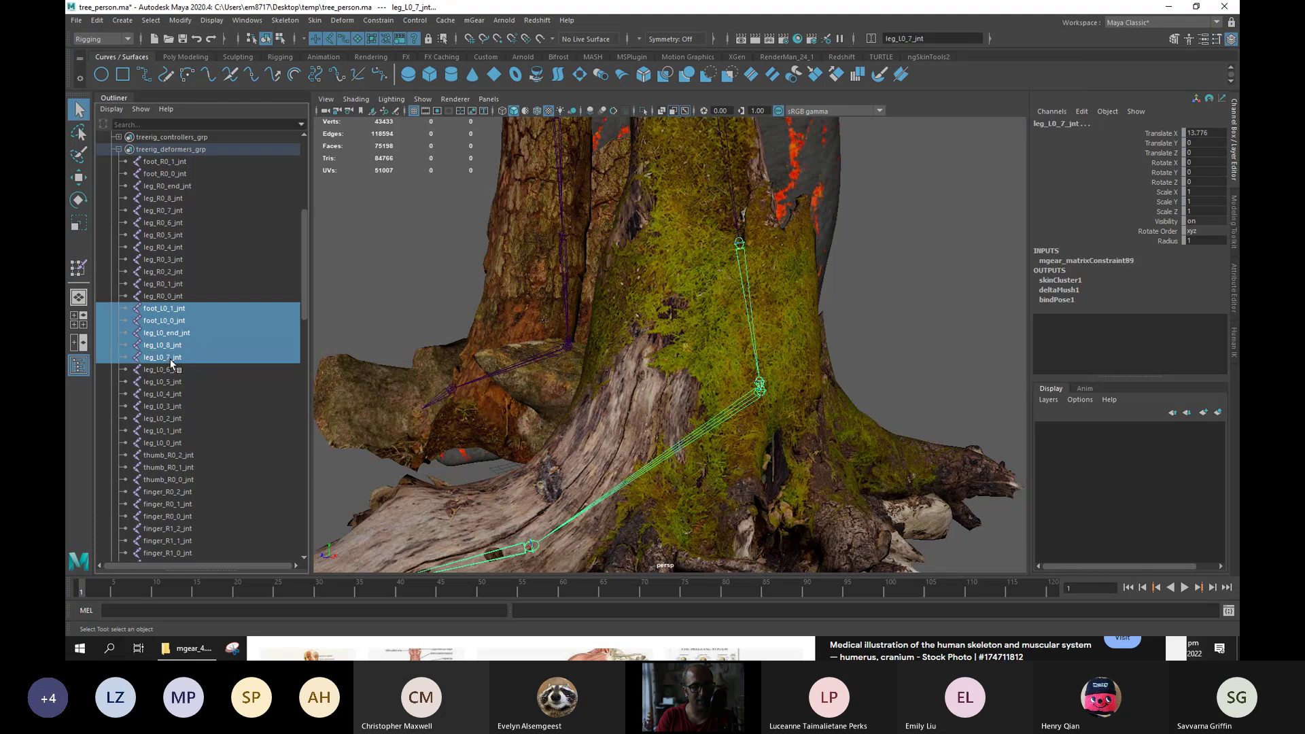
Add the remaining left leg joints from leg_L0_6_jnt up to leg_L0_2_jnt to the selection.
{"action": "left_click_drag", "start_coordinate": [647, 303], "coordinate": [604, 344], "text": "alt"}
{"action": "right_click_drag", "start_coordinate": [604, 344], "coordinate": [530, 354], "text": "alt"}
{"action": "middle_click_drag", "start_coordinate": [530, 354], "coordinate": [549, 404], "text": "alt"}
{"action": "right_click_drag", "start_coordinate": [550, 404], "coordinate": [527, 383], "text": "alt"}
{"action": "middle_click_drag", "start_coordinate": [527, 383], "coordinate": [615, 367], "text": "alt"}
{"action": "left_click", "coordinate": [174, 368], "text": "ctrl"}
{"action": "right_click_drag", "start_coordinate": [615, 367], "coordinate": [537, 376], "text": "alt"}
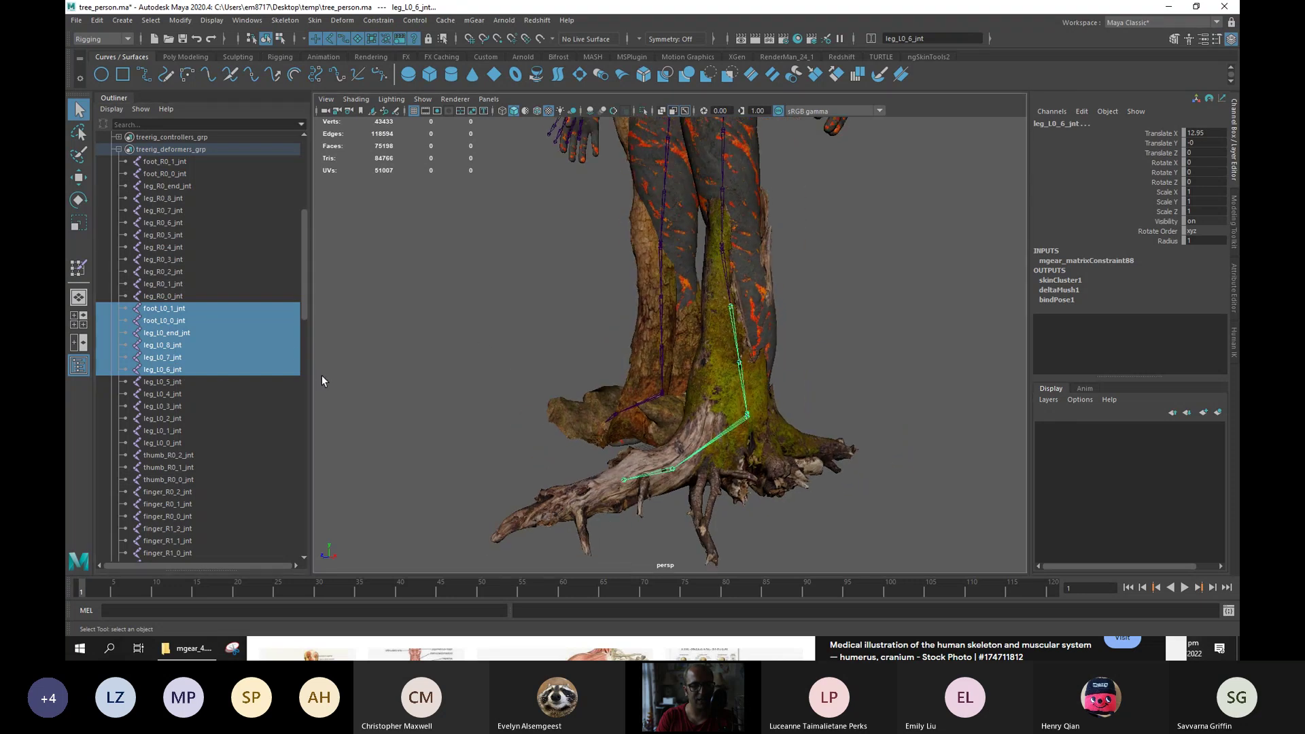
{"action": "left_click", "coordinate": [170, 382], "text": "ctrl"}
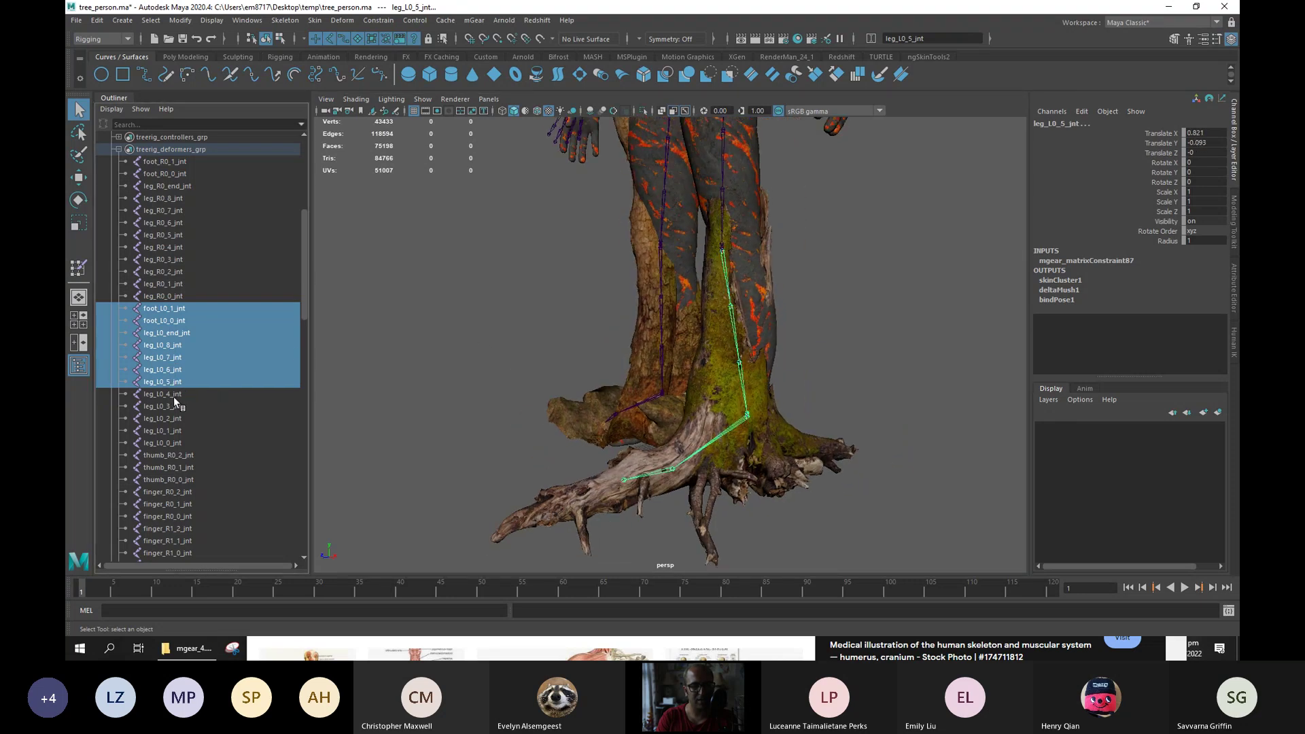
{"action": "left_click", "coordinate": [176, 395], "text": "ctrl"}
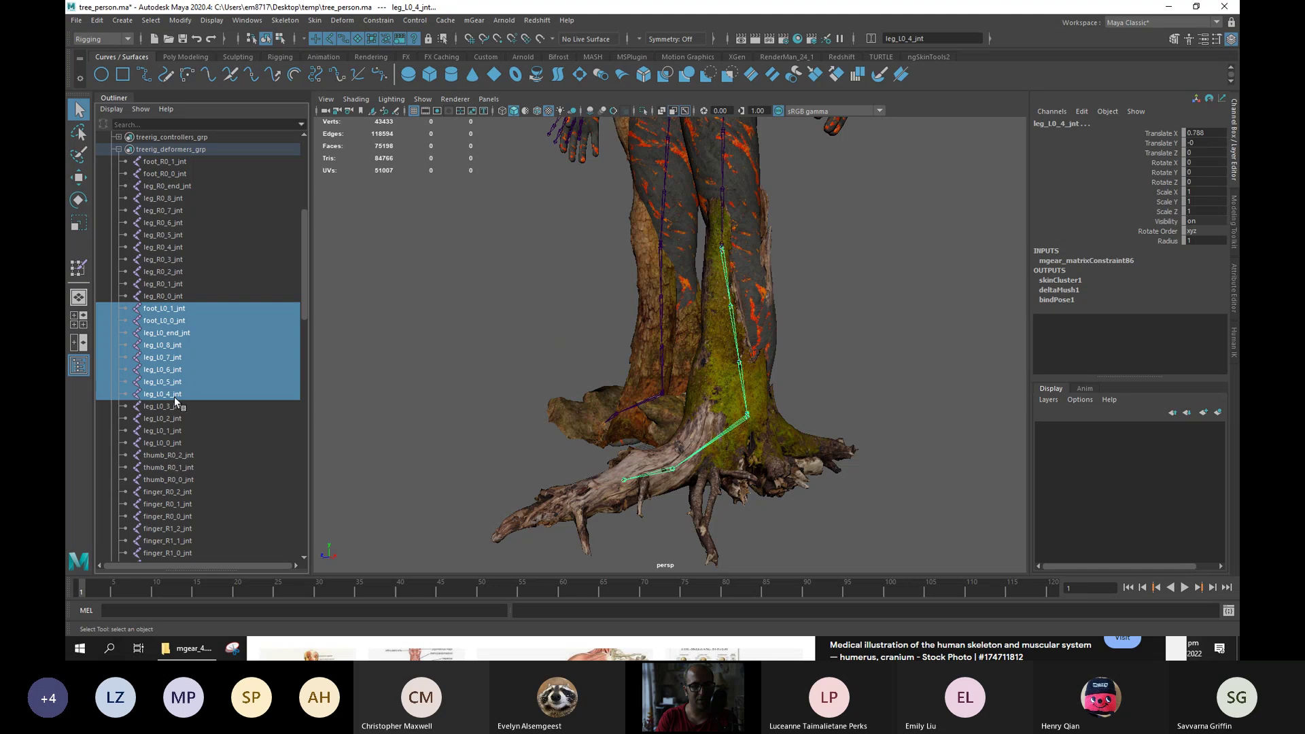
{"action": "left_click", "coordinate": [174, 406], "text": "ctrl"}
{"action": "left_click", "coordinate": [178, 419], "text": "ctrl"}
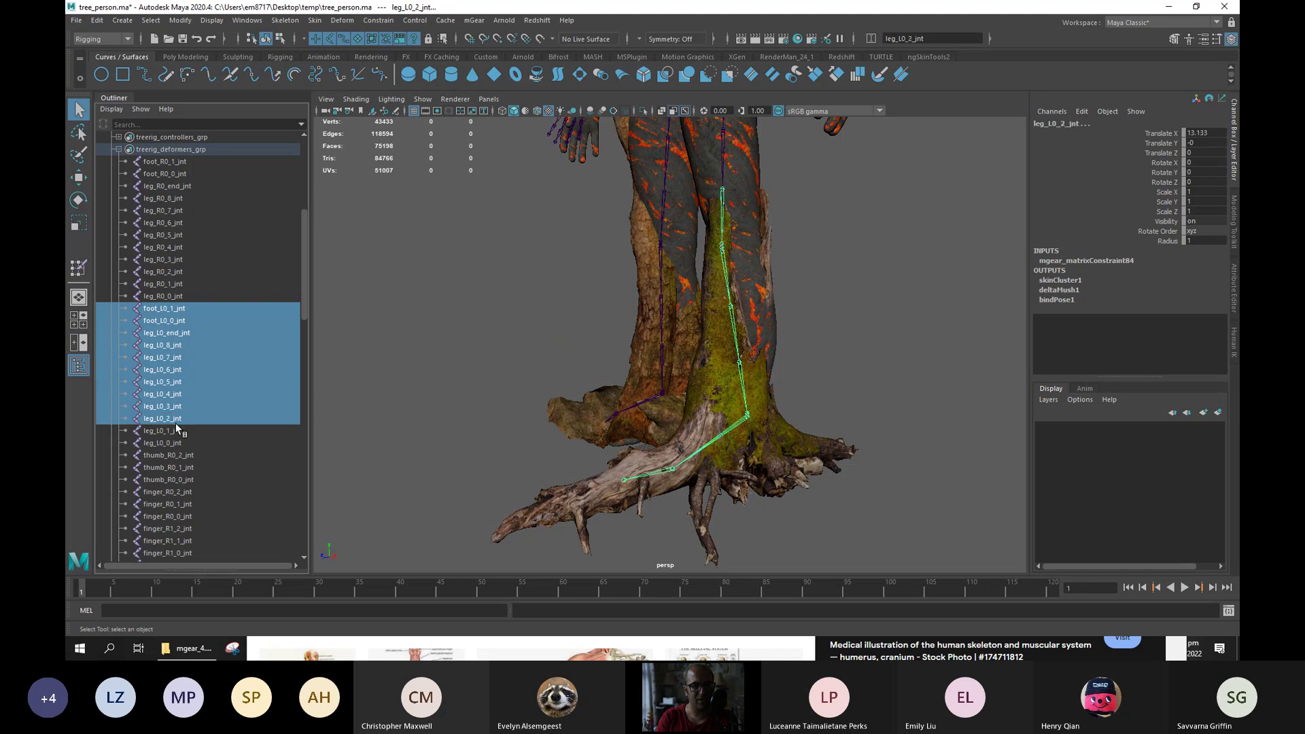
Bind the Leg_L mesh to the selected left leg and foot joints with the Geodesic Voxel method at resolution 64.
{"action": "left_click_drag", "start_coordinate": [577, 333], "coordinate": [701, 330], "text": "alt"}
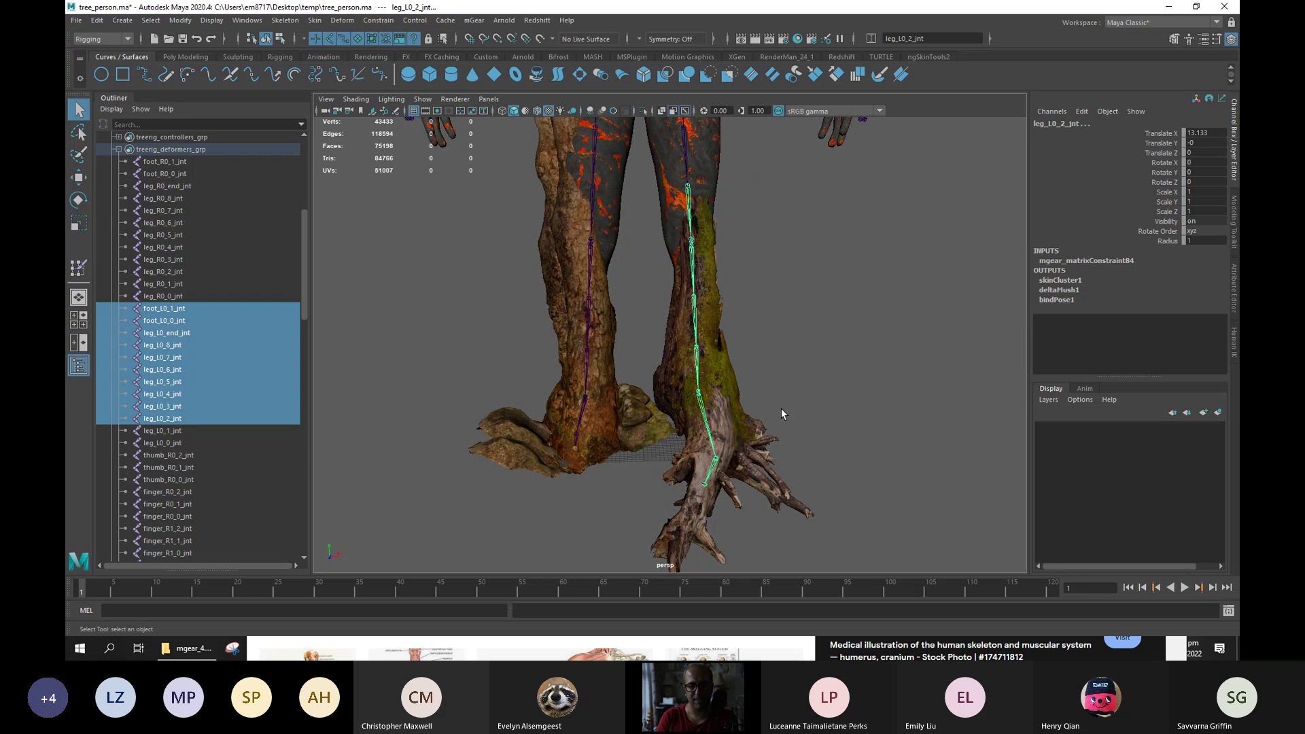
{"action": "left_click", "coordinate": [754, 434]}
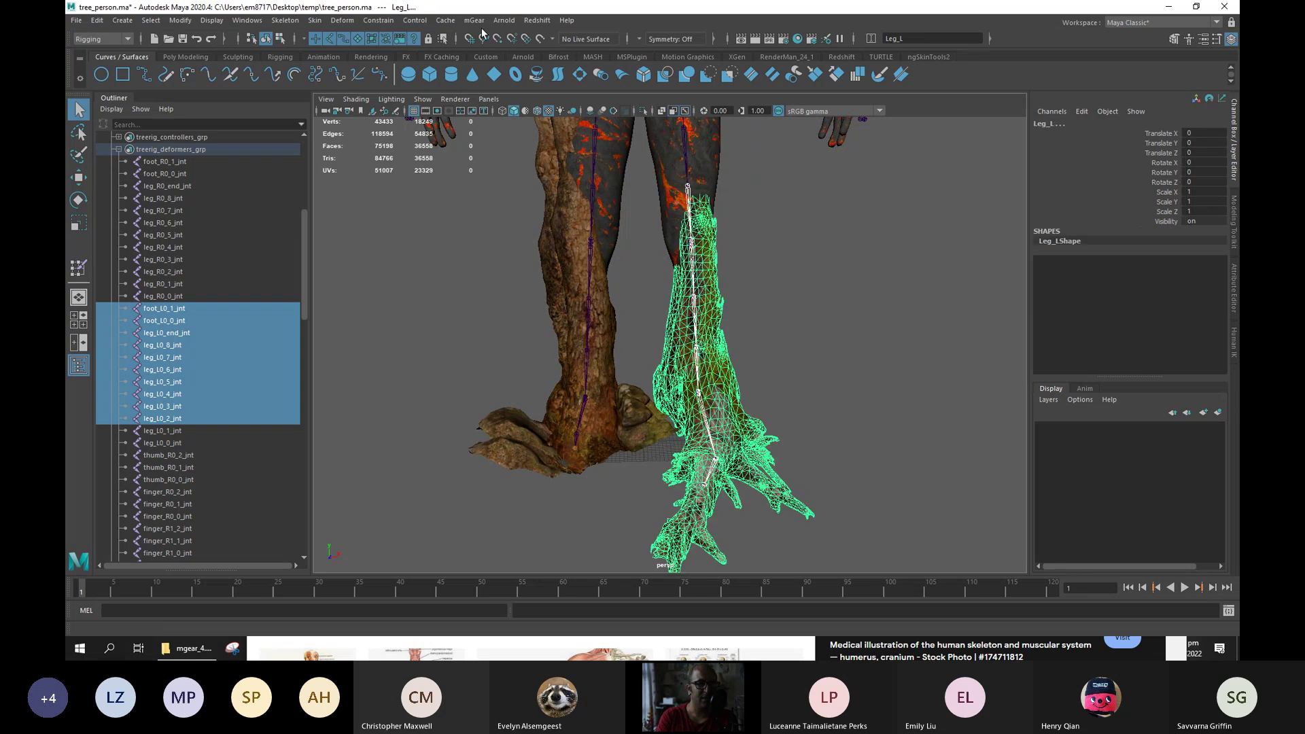
{"action": "left_click", "coordinate": [315, 20]}
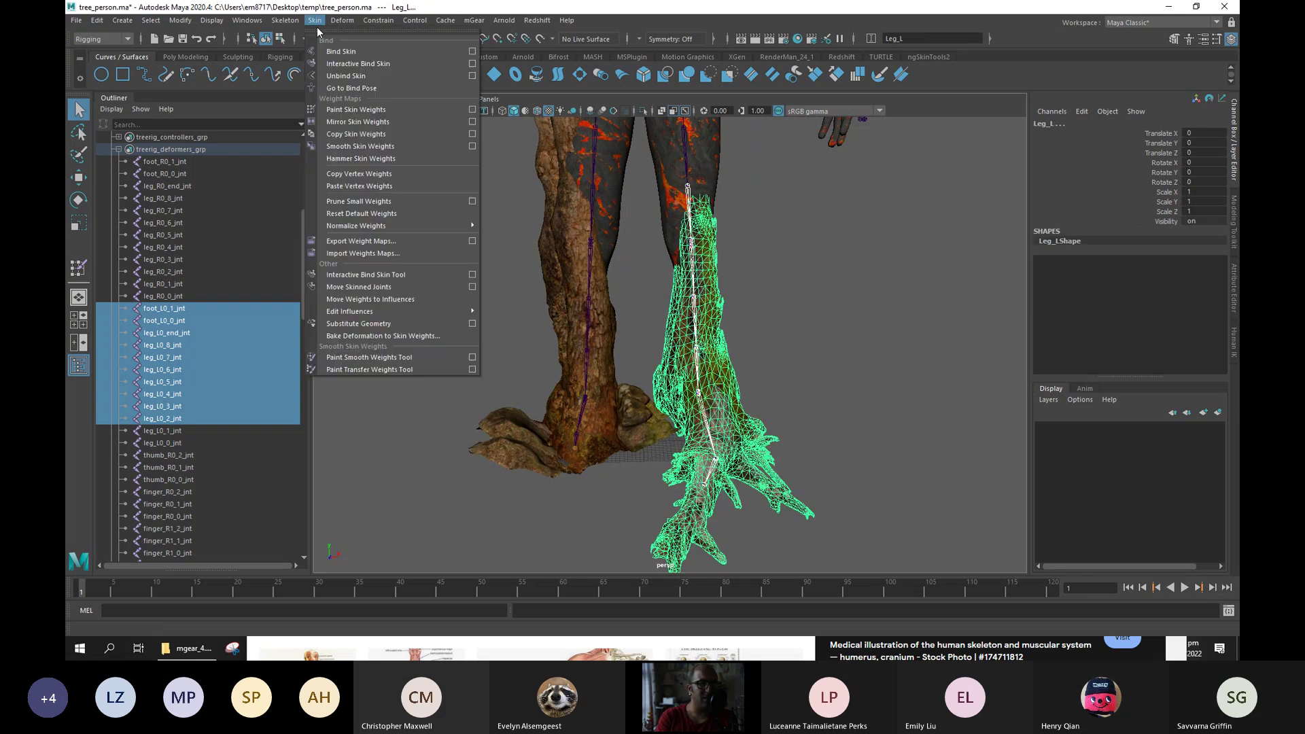
{"action": "left_click", "coordinate": [472, 53]}
{"action": "left_click", "coordinate": [972, 290]}
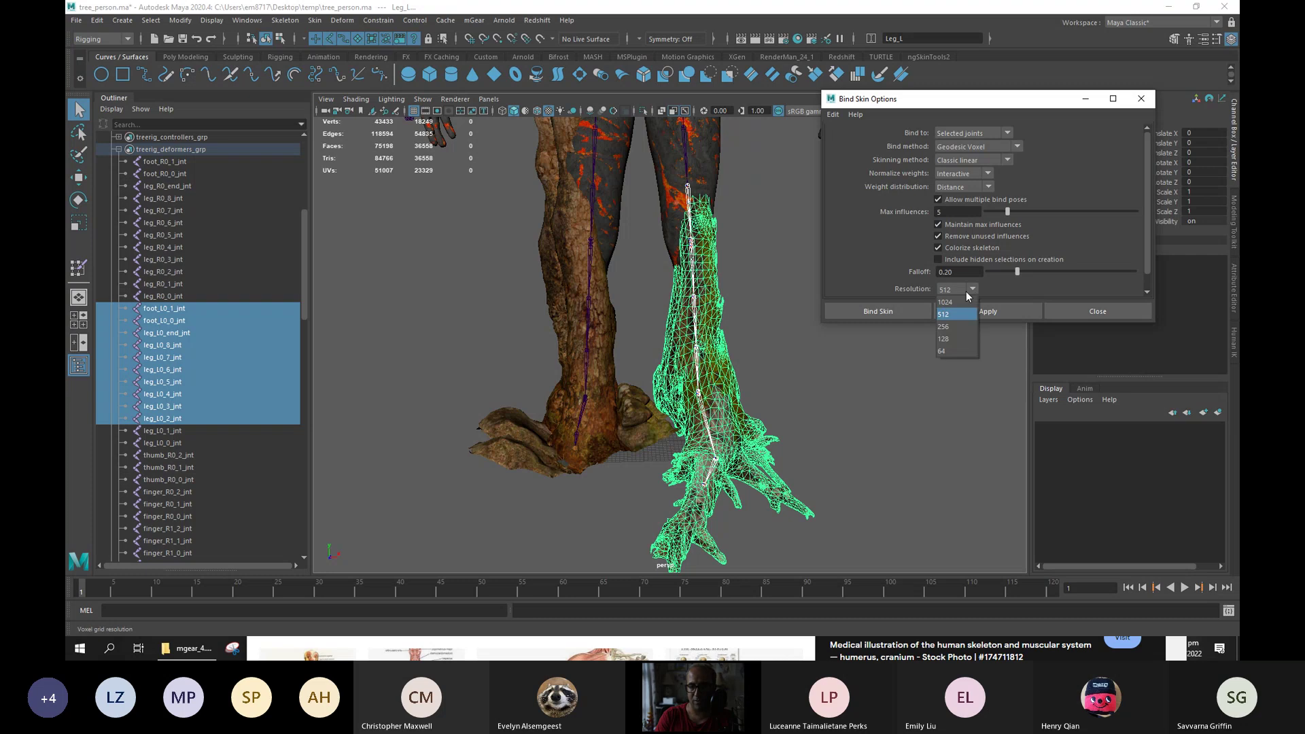
{"action": "left_click", "coordinate": [954, 351]}
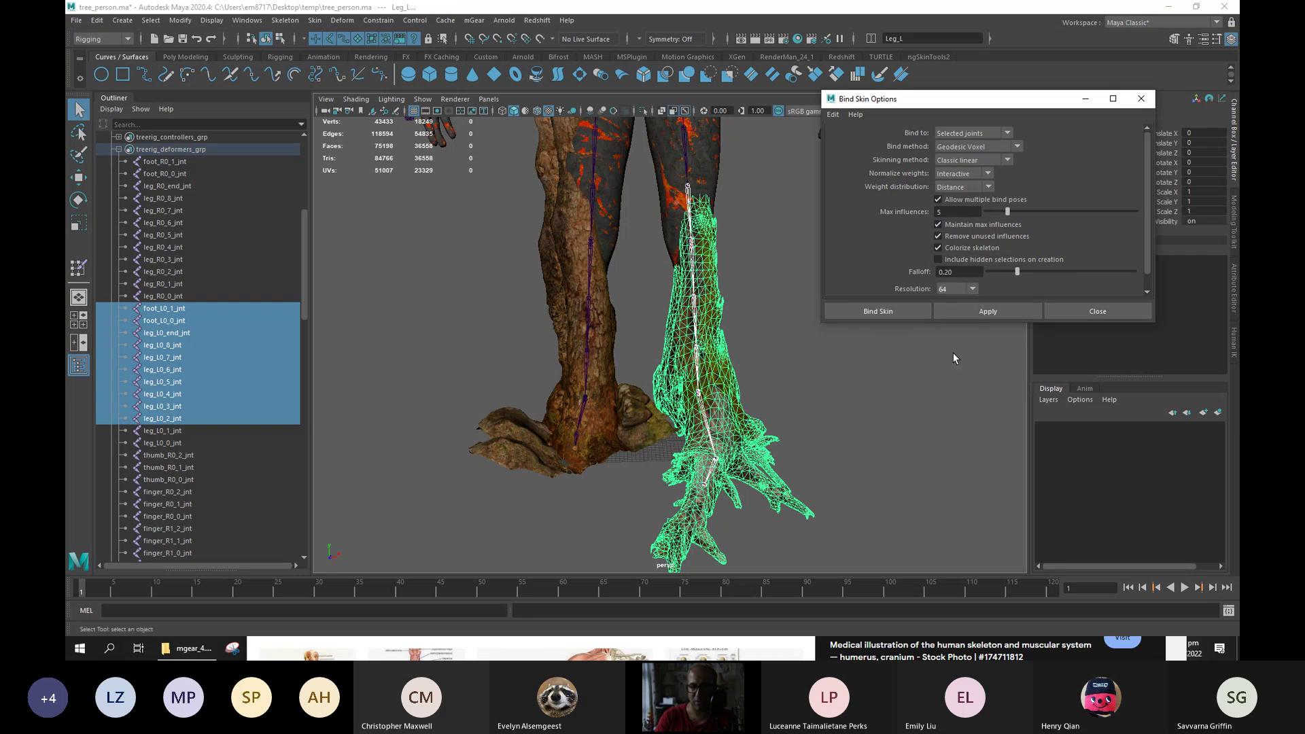
{"action": "middle_click_drag", "start_coordinate": [657, 350], "coordinate": [642, 380], "text": "alt"}
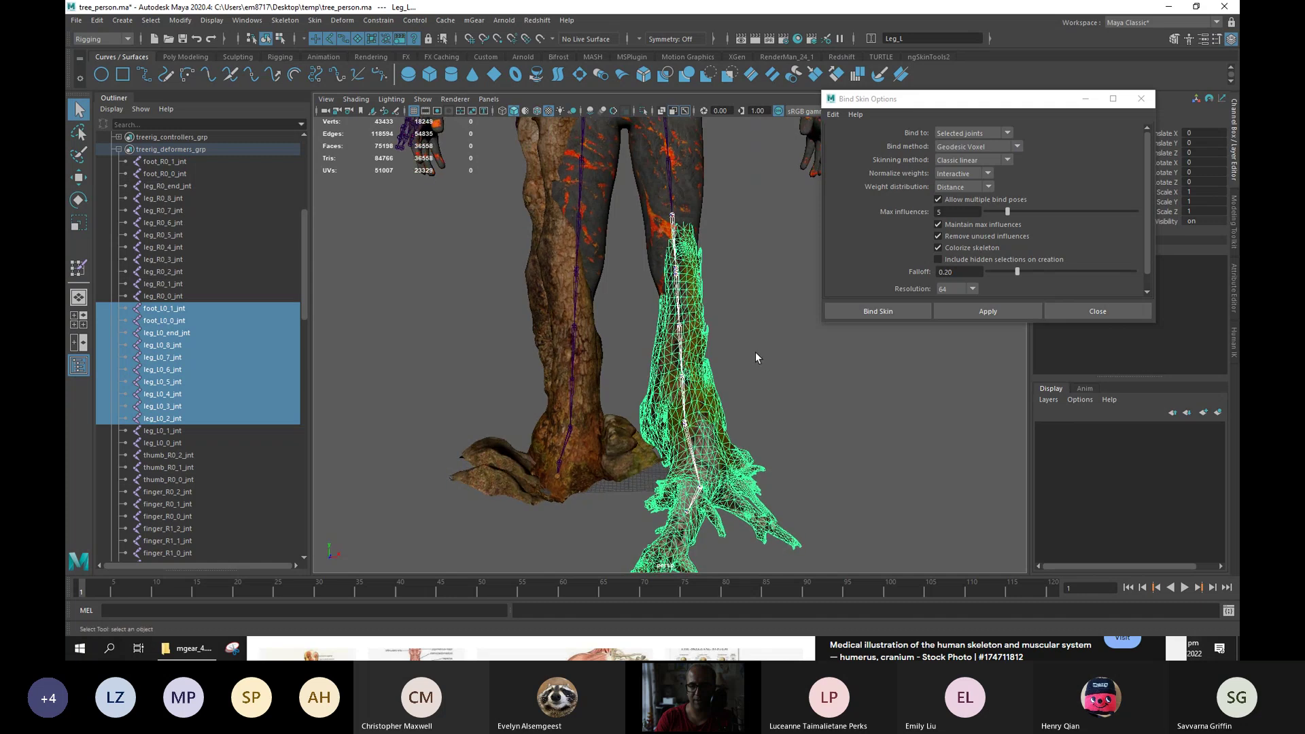
{"action": "left_click", "coordinate": [906, 318]}
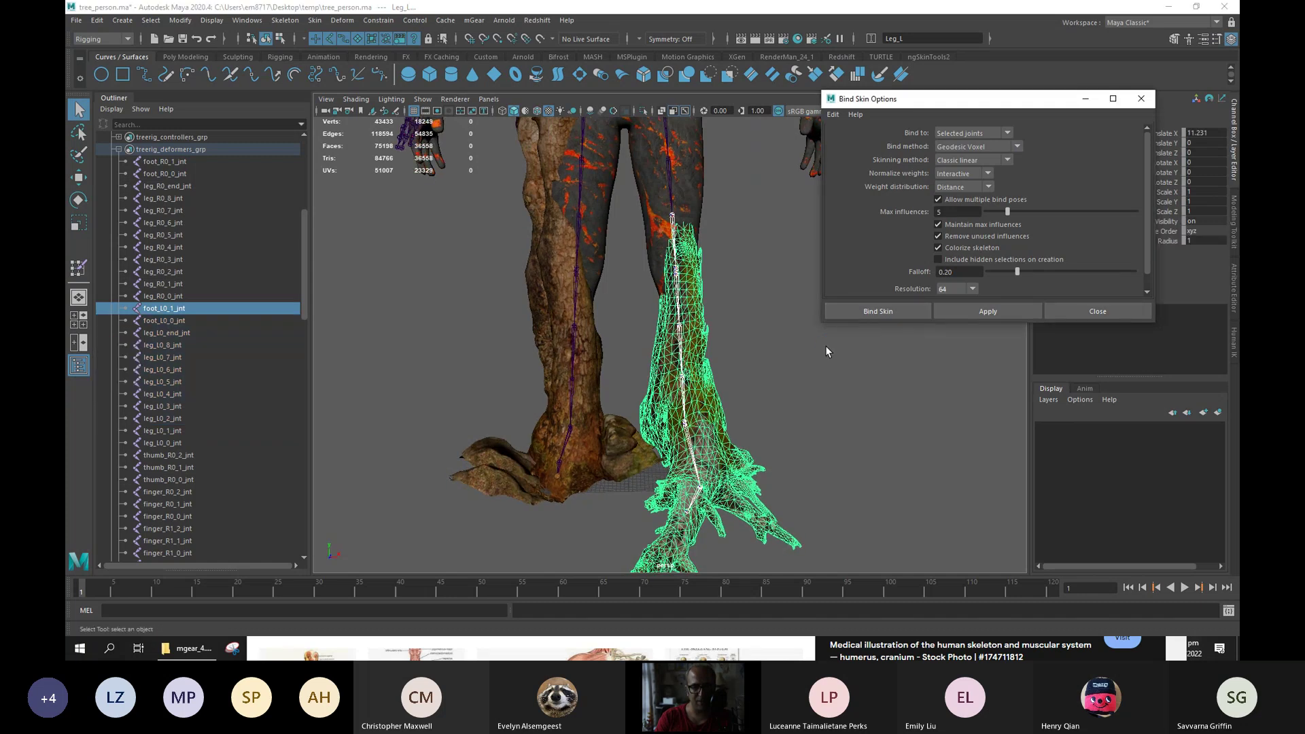
Display the rig's controllers and NURBS curves in the viewport alongside the polygons and joints.
{"action": "left_click_drag", "start_coordinate": [789, 367], "coordinate": [699, 338], "text": "alt"}
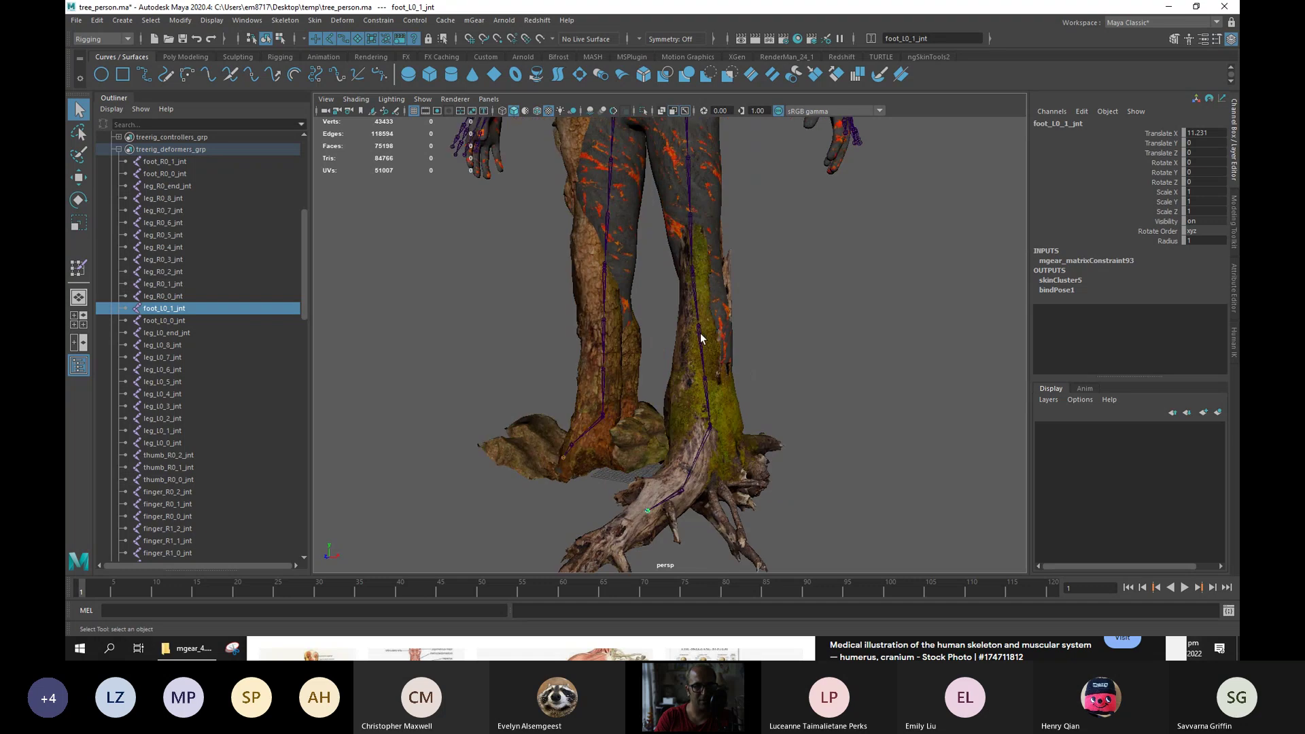
{"action": "left_click", "coordinate": [420, 100]}
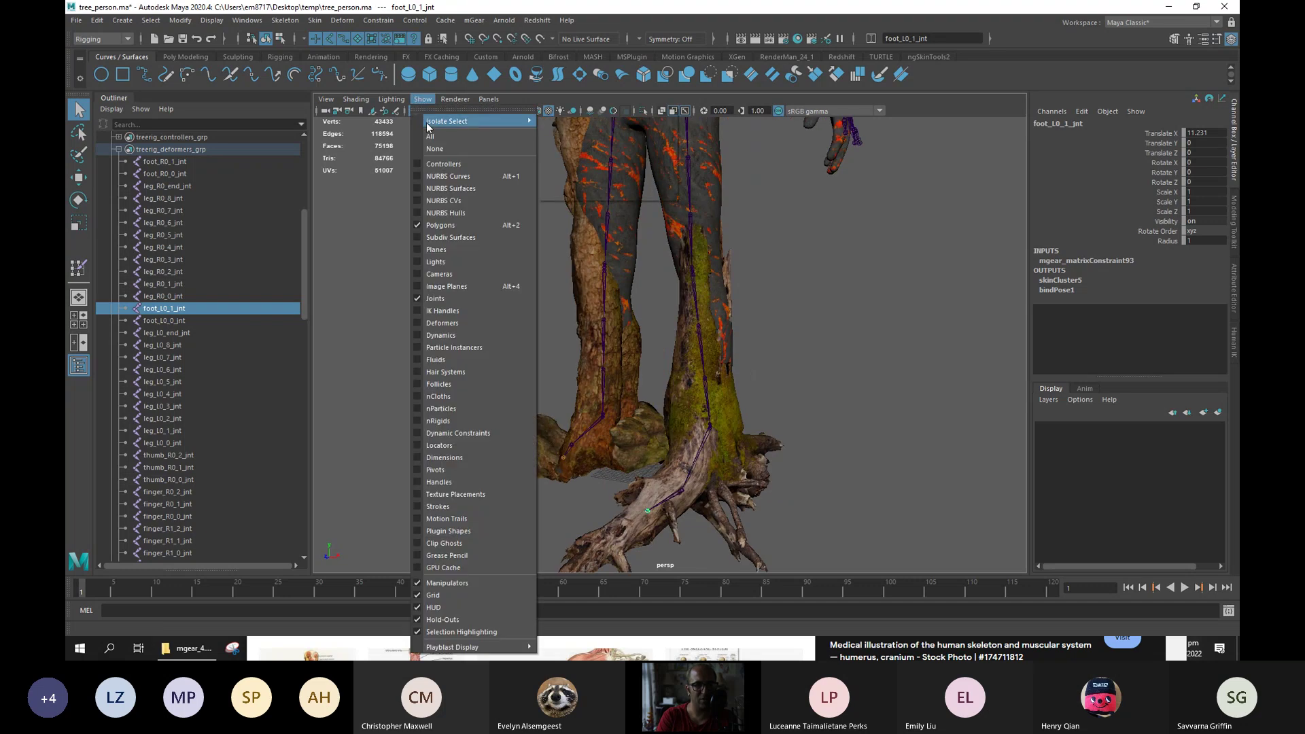
{"action": "left_click", "coordinate": [458, 168]}
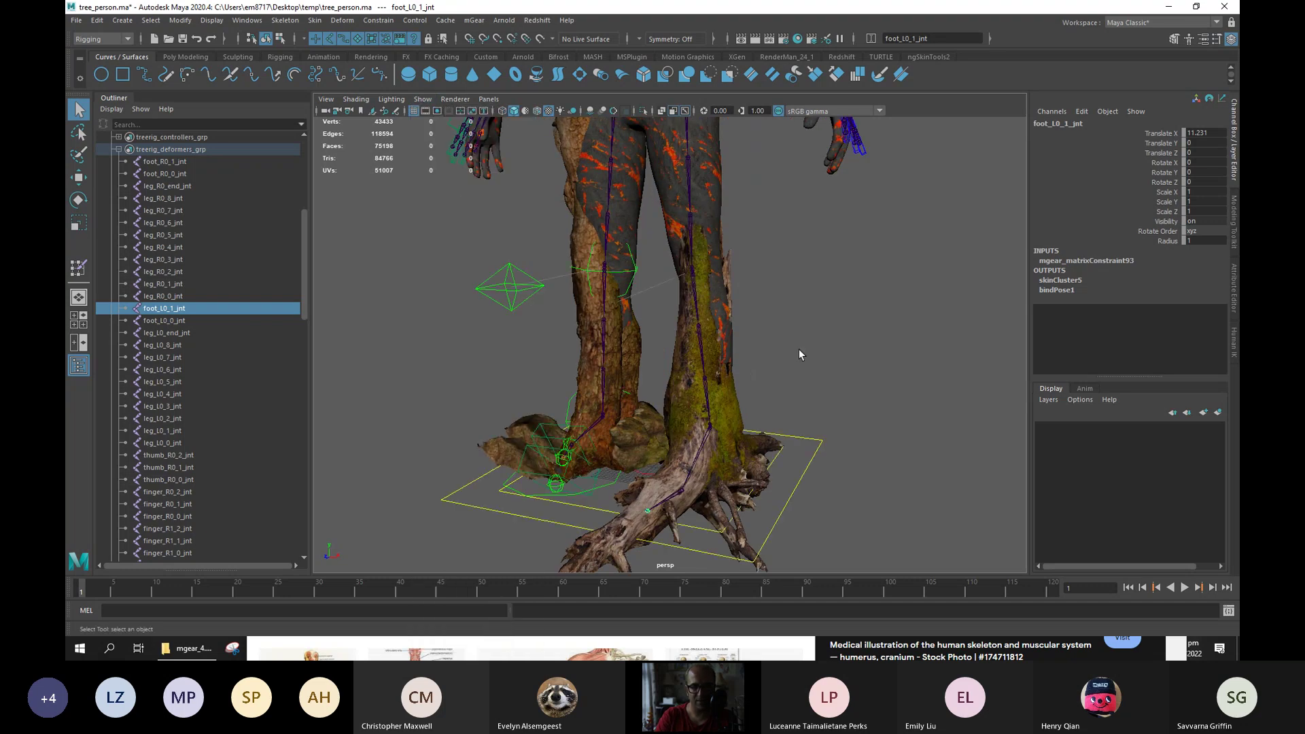
{"action": "middle_click_drag", "start_coordinate": [798, 355], "coordinate": [784, 393], "text": "alt"}
{"action": "scroll", "coordinate": [784, 393], "scroll_direction": "down", "scroll_amount": 3}
{"action": "mouse_move", "coordinate": [434, 198]}
{"action": "left_mouse_down", "text": "alt"}
{"action": "mouse_move", "coordinate": [467, 204]}
{"action": "mouse_move", "coordinate": [438, 210]}
{"action": "mouse_move", "coordinate": [451, 209]}
{"action": "left_mouse_up", "text": "alt"}
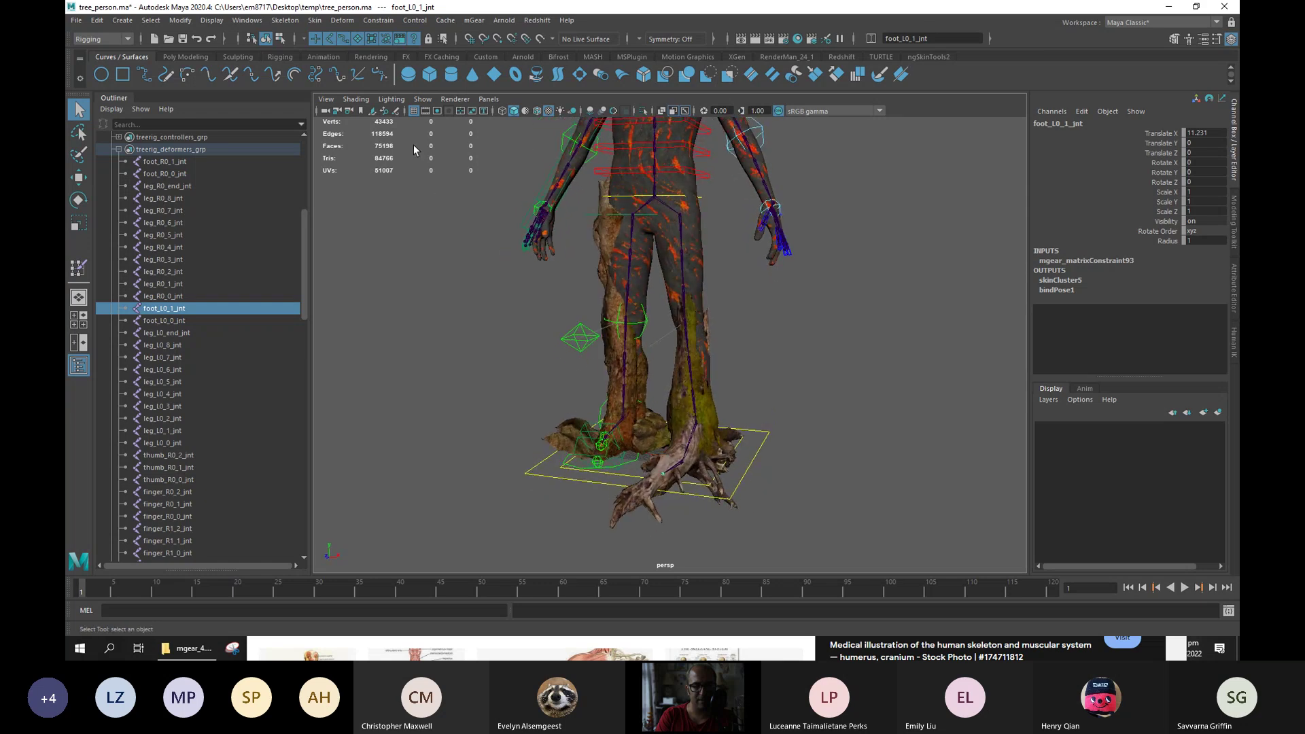
{"action": "left_click", "coordinate": [423, 100]}
{"action": "left_click", "coordinate": [449, 161]}
Select the left leg IK control leg_L0_ik_ctl and examine its shape around the foot.
{"action": "scroll", "coordinate": [756, 433], "scroll_direction": "up", "scroll_amount": 5}
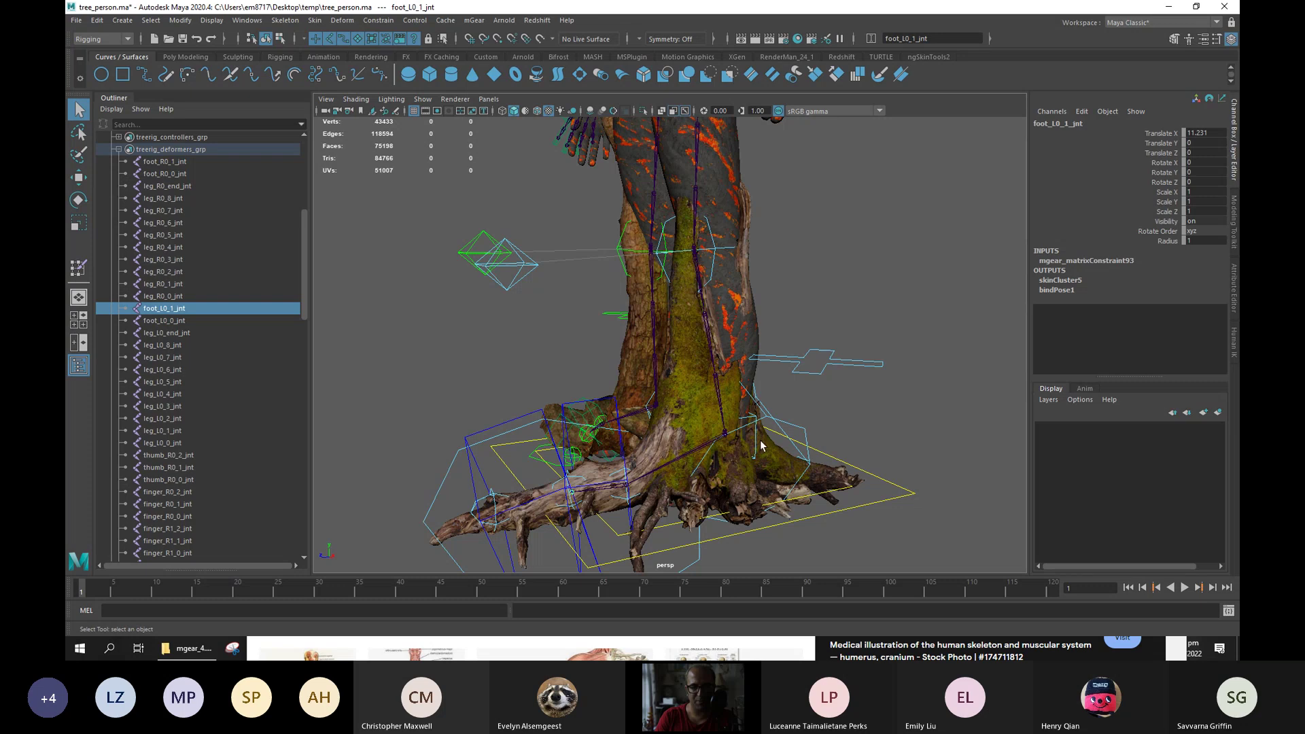
{"action": "left_click", "coordinate": [758, 447]}
{"action": "left_click", "coordinate": [766, 447], "text": "ctrl"}
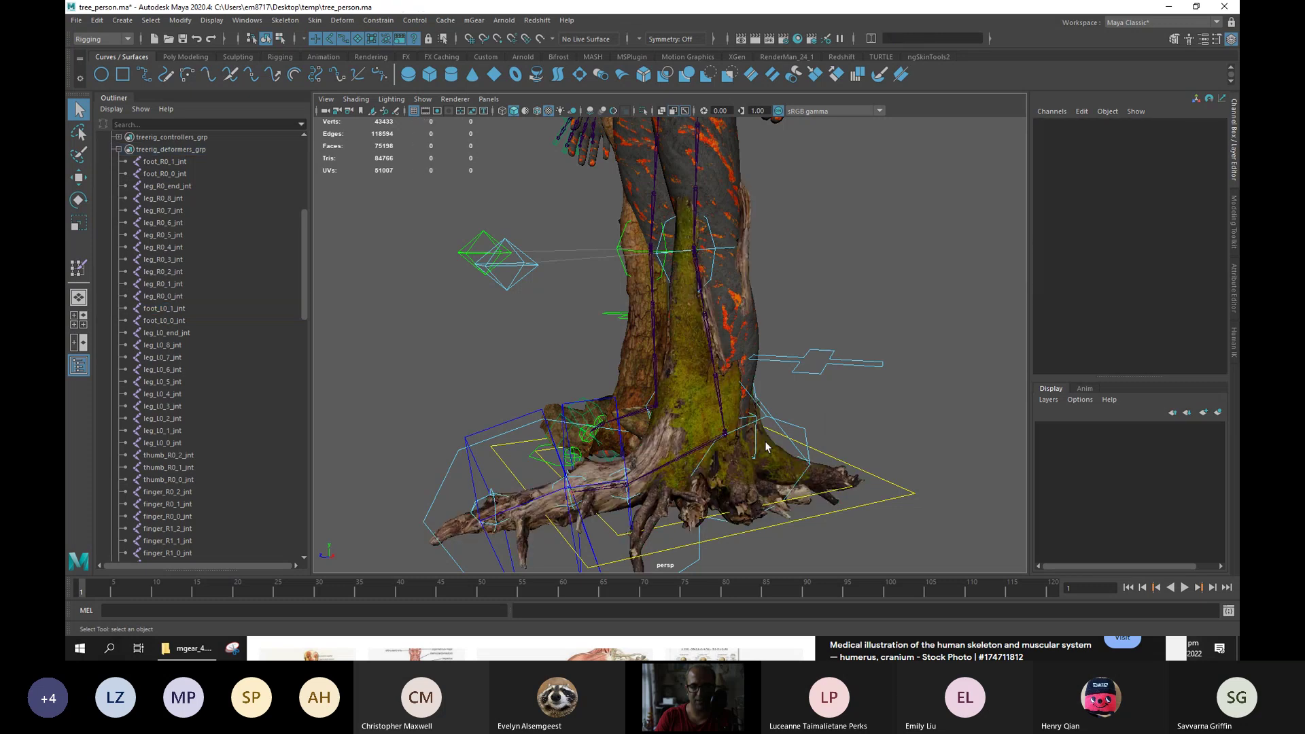
{"action": "left_click", "coordinate": [754, 452]}
{"action": "left_click_drag", "start_coordinate": [726, 438], "coordinate": [744, 421], "text": "alt"}
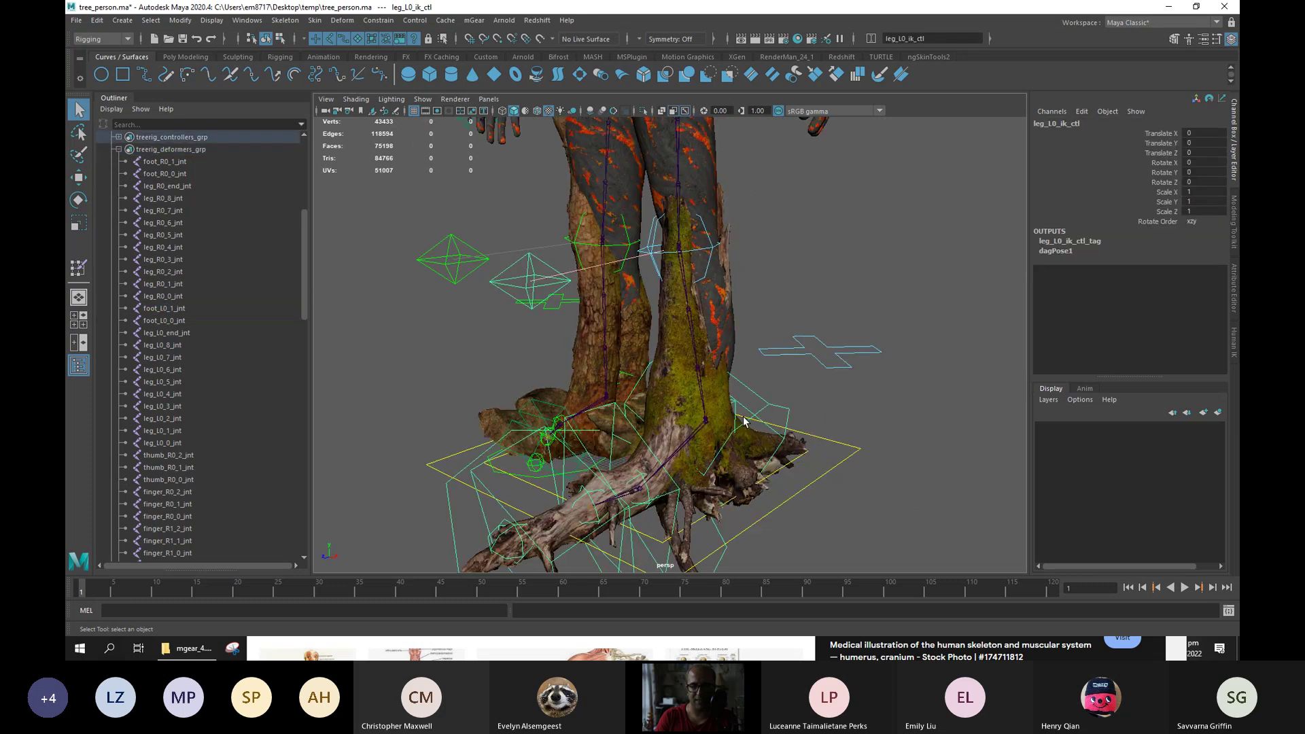
{"action": "left_click_drag", "start_coordinate": [763, 281], "coordinate": [748, 257], "text": "alt"}
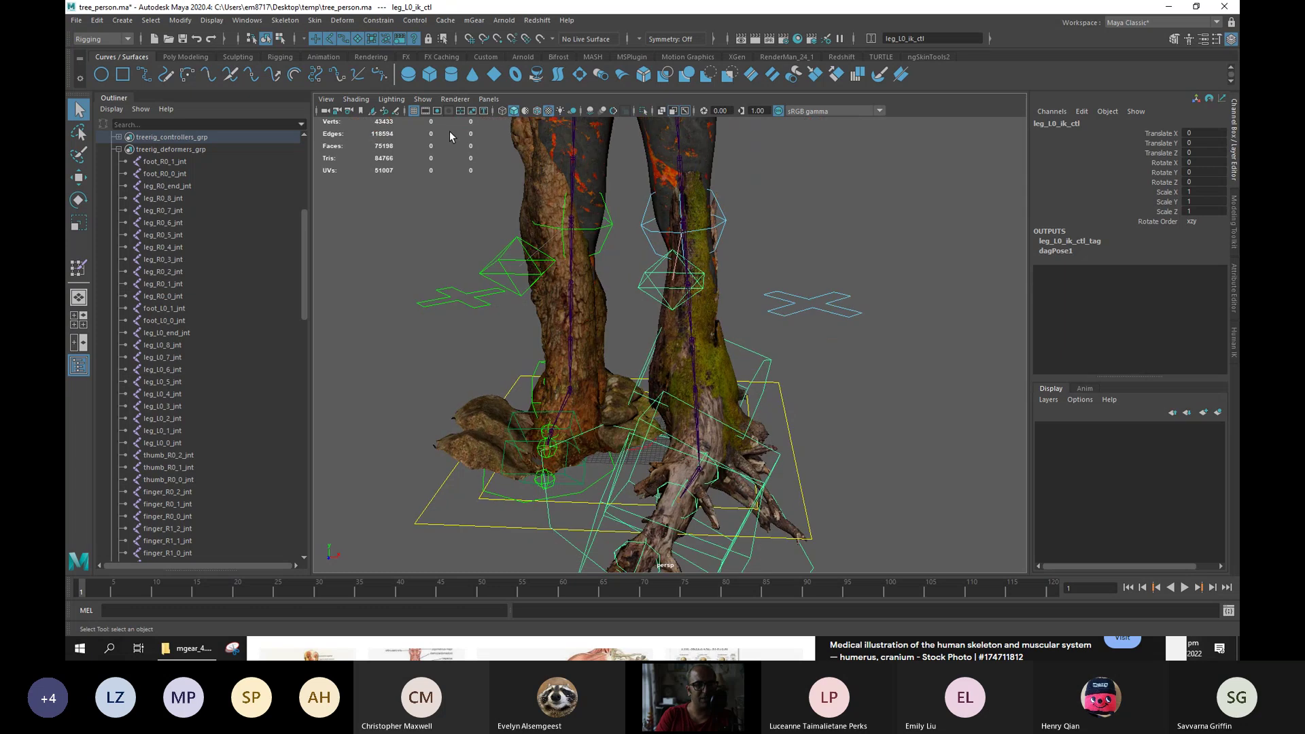
{"action": "left_click", "coordinate": [423, 100]}
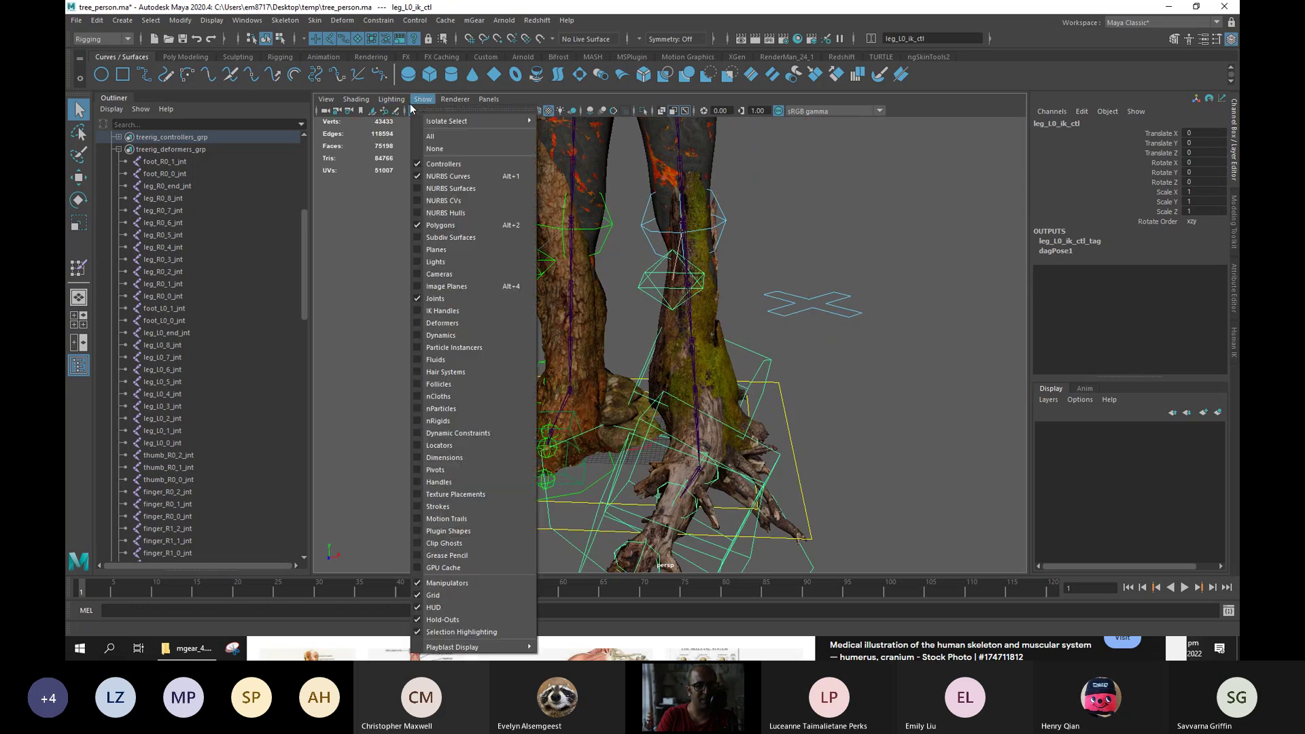
{"action": "left_click_drag", "start_coordinate": [782, 326], "coordinate": [741, 445], "text": "alt"}
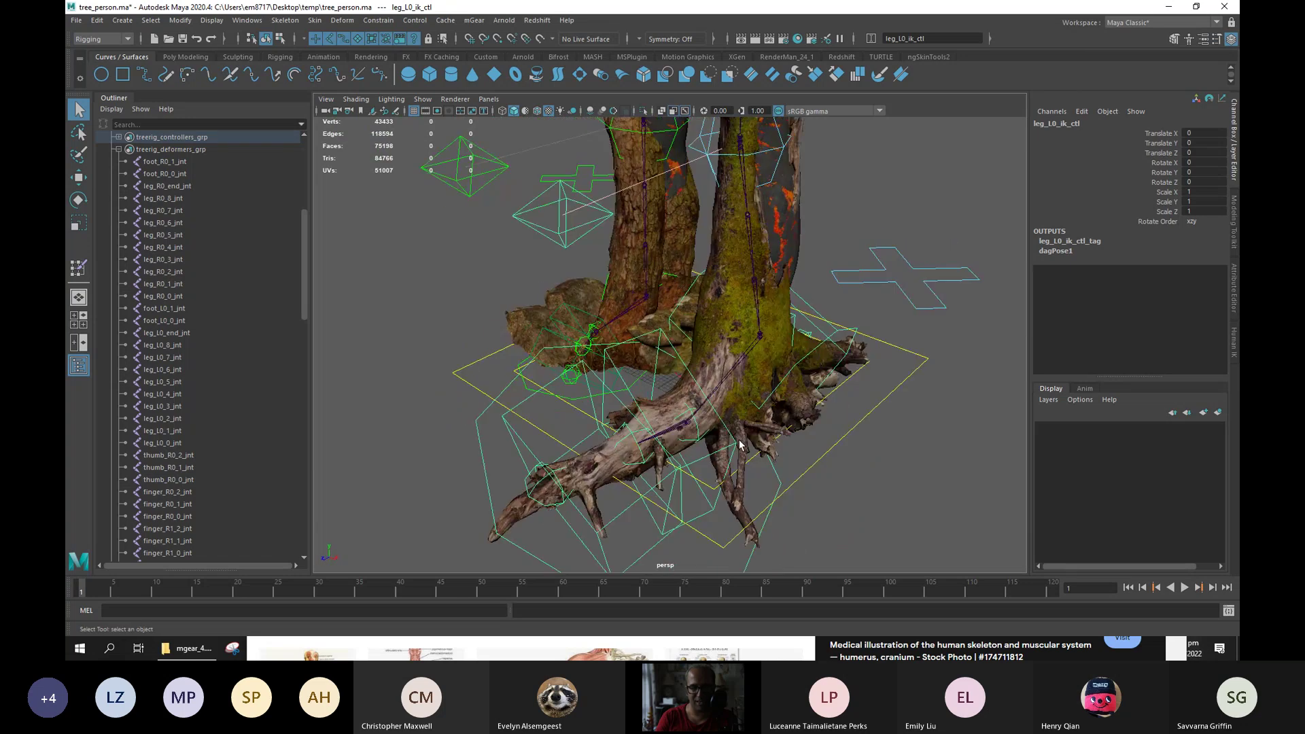
Clear the selection and hide the joints in the viewport display.
{"action": "left_click", "coordinate": [596, 517]}
{"action": "mouse_move", "coordinate": [424, 474]}
{"action": "right_mouse_down"}
{"action": "mouse_move", "coordinate": [394, 454]}
{"action": "mouse_move", "coordinate": [425, 448]}
{"action": "right_mouse_up"}
{"action": "left_click_drag", "start_coordinate": [425, 448], "coordinate": [451, 443], "text": "alt"}
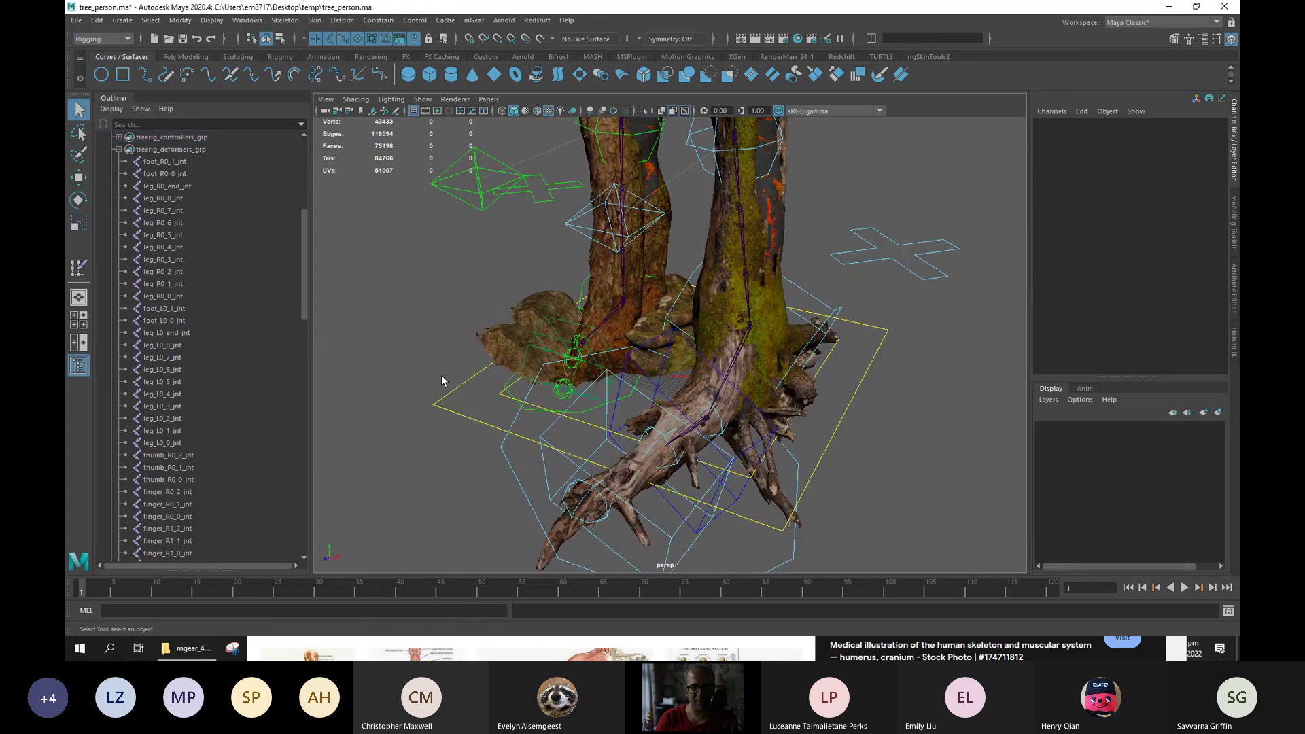
{"action": "left_click", "coordinate": [687, 433]}
{"action": "left_click", "coordinate": [528, 448]}
{"action": "left_click_drag", "start_coordinate": [539, 454], "coordinate": [517, 367], "text": "alt"}
{"action": "left_click", "coordinate": [423, 99]}
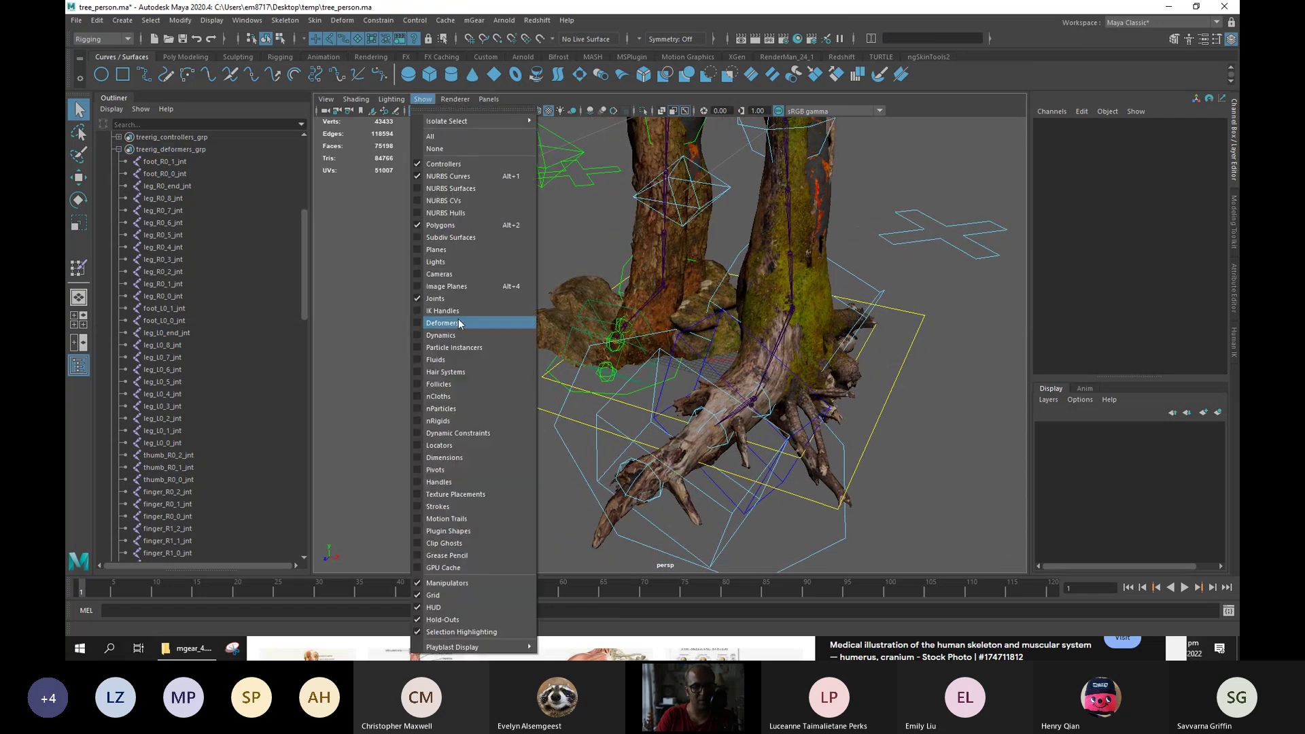
{"action": "left_click", "coordinate": [449, 298]}
{"action": "left_click_drag", "start_coordinate": [471, 329], "coordinate": [442, 348], "text": "alt"}
{"action": "left_click_drag", "start_coordinate": [442, 348], "coordinate": [763, 541]}
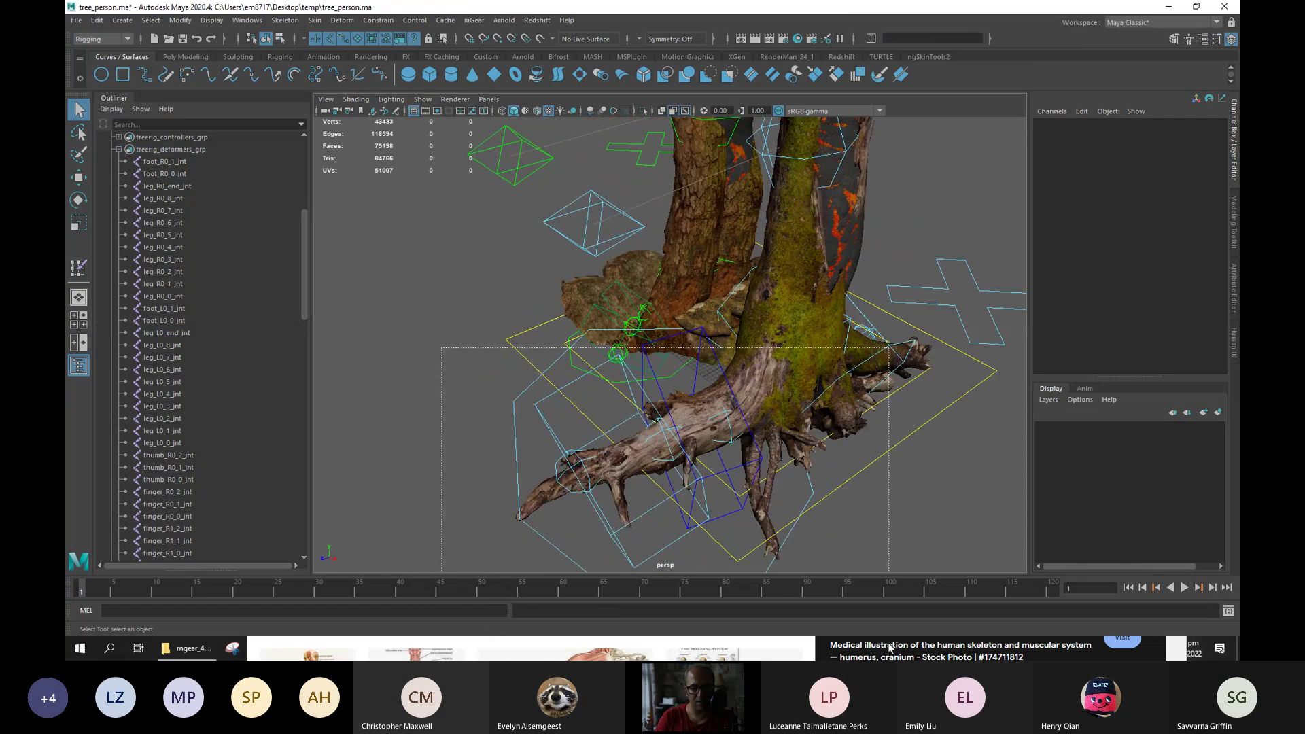
{"action": "left_click", "coordinate": [671, 544]}
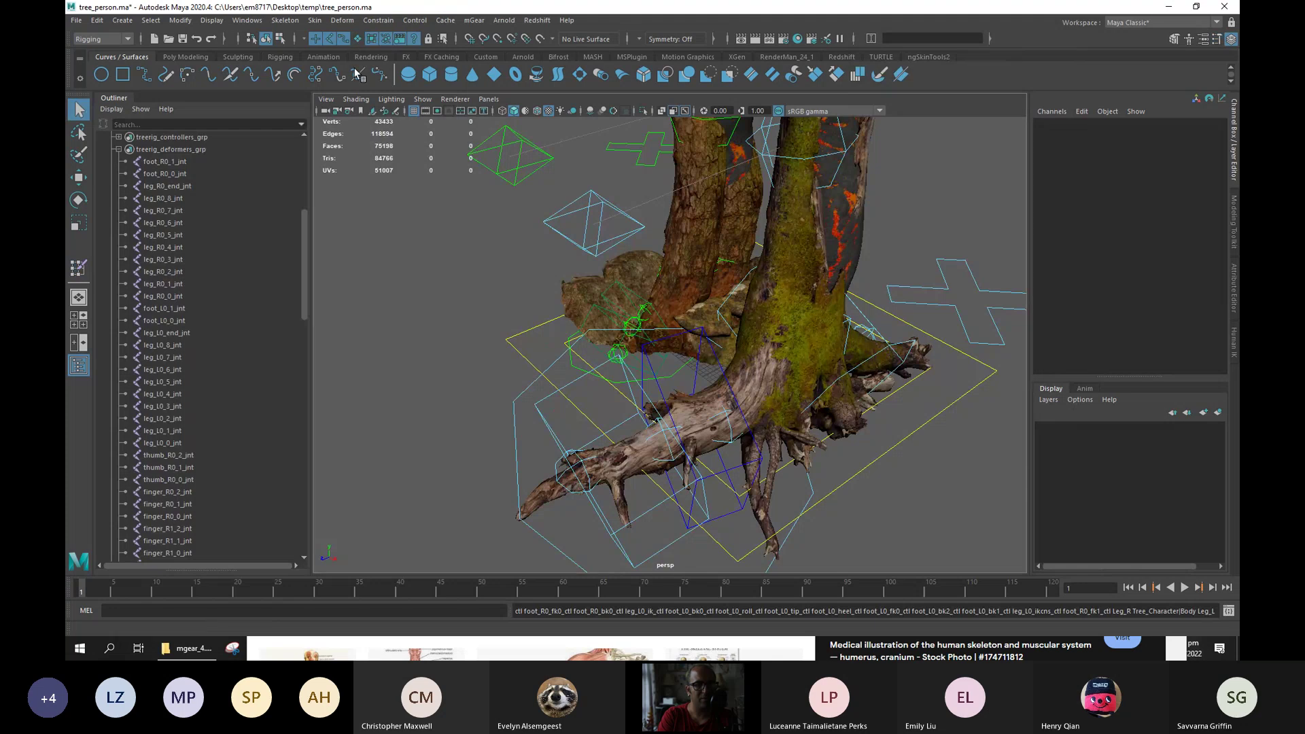
{"action": "left_click_drag", "start_coordinate": [509, 312], "coordinate": [620, 527]}
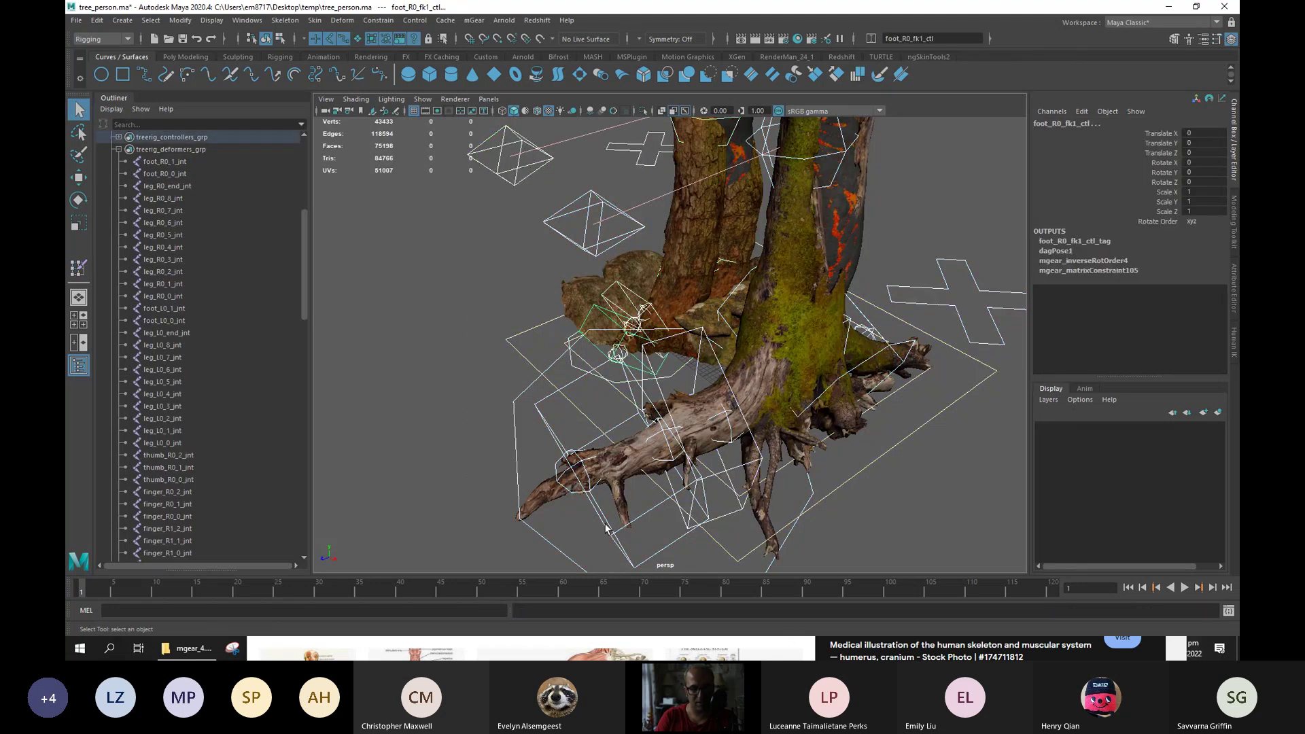
{"action": "left_click", "coordinate": [607, 529]}
{"action": "right_click_drag", "start_coordinate": [359, 396], "coordinate": [340, 371]}
{"action": "left_click_drag", "start_coordinate": [436, 316], "coordinate": [379, 396]}
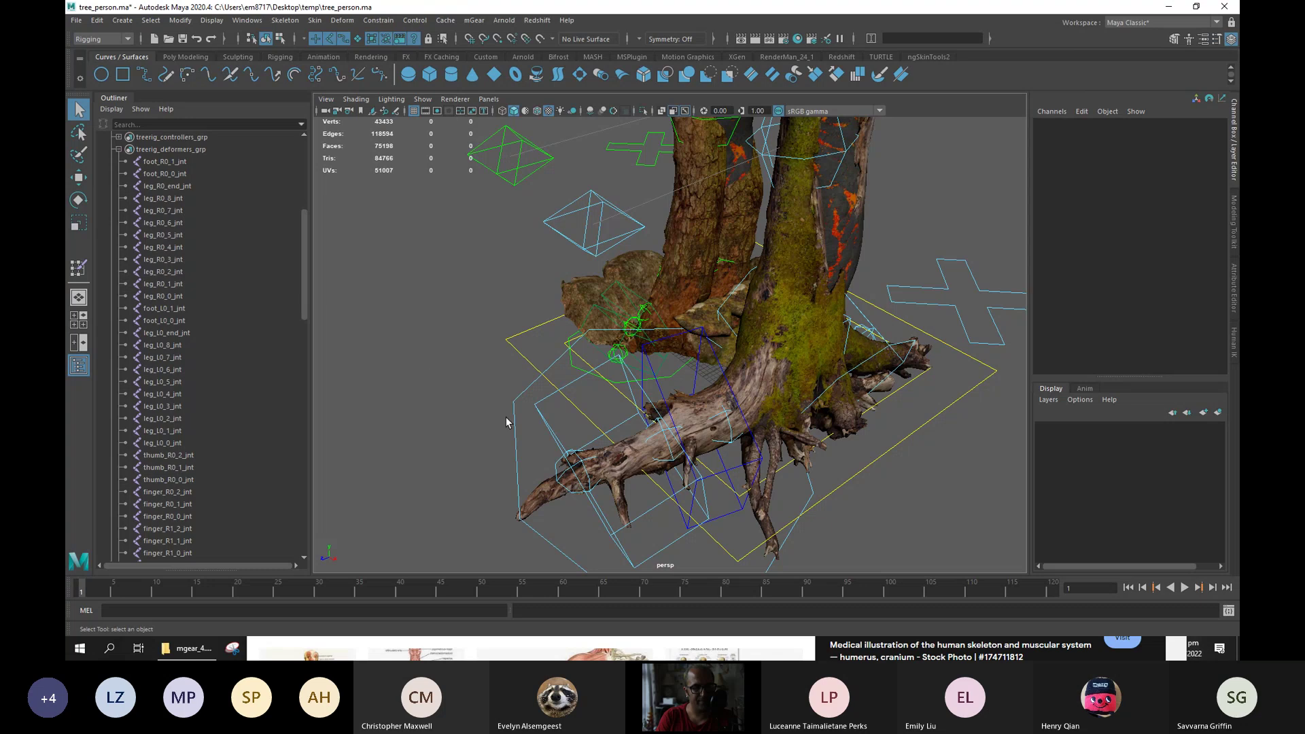
{"action": "right_click_drag", "start_coordinate": [545, 418], "coordinate": [522, 400]}
Inspect the left foot controls by selecting foot_L0_fk0_ctl and leg_L0_ik_ctl with the Move tool.
{"action": "left_click_drag", "start_coordinate": [522, 398], "coordinate": [752, 412]}
{"action": "key", "text": "w"}
{"action": "left_click", "coordinate": [824, 412]}
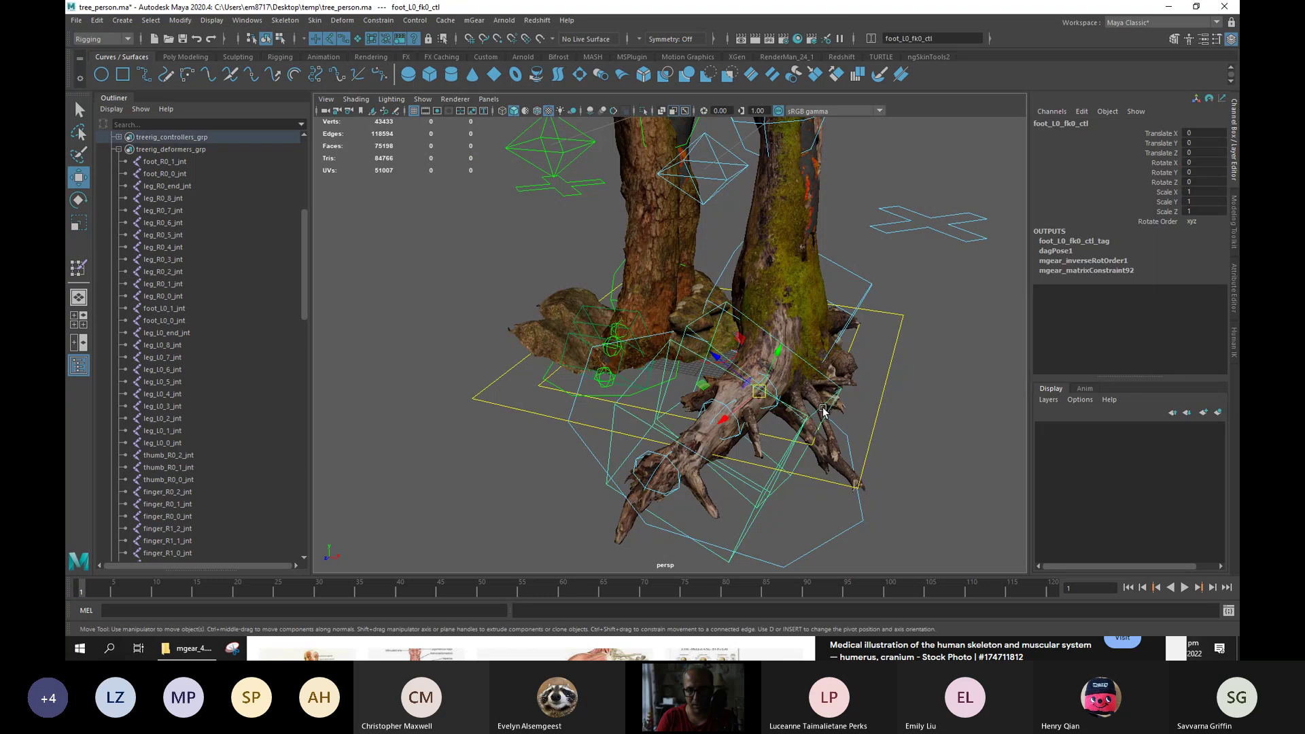
{"action": "left_click_drag", "start_coordinate": [868, 394], "coordinate": [819, 410], "text": "alt"}
{"action": "left_click", "coordinate": [820, 410]}
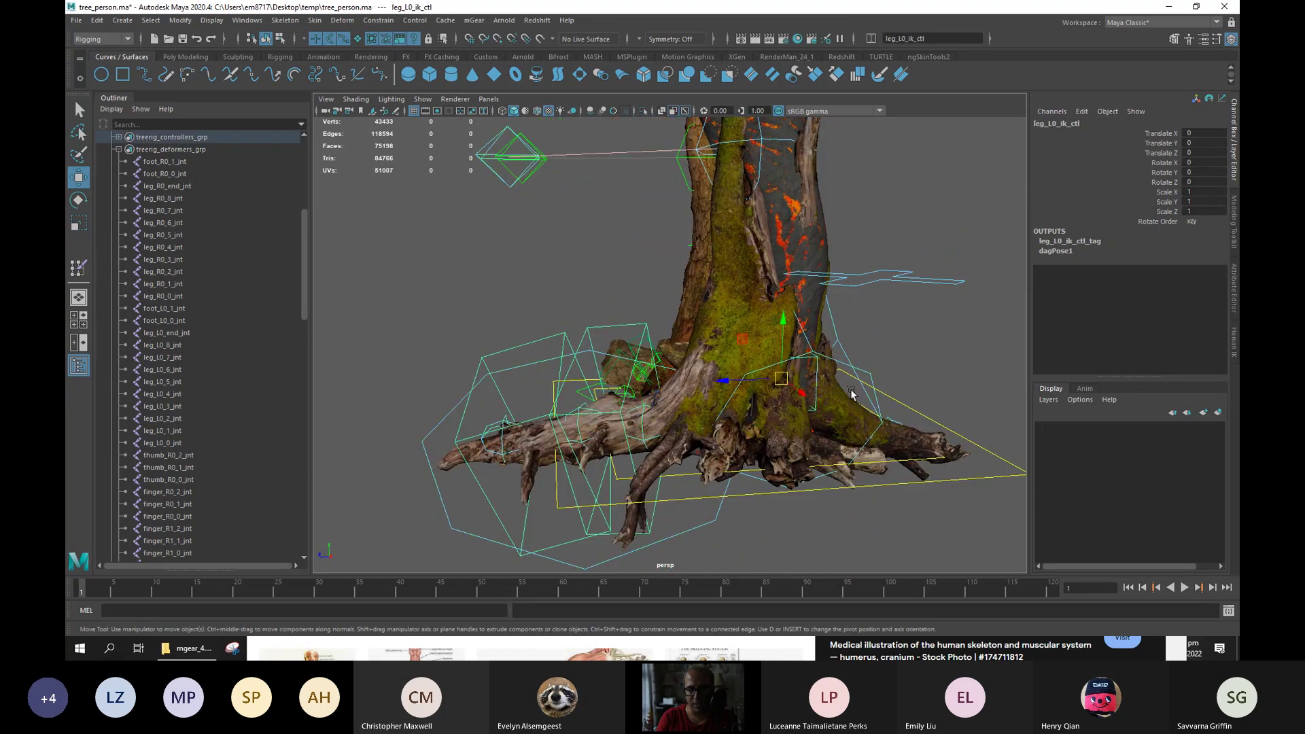
{"action": "right_click_drag", "start_coordinate": [961, 341], "coordinate": [886, 349]}
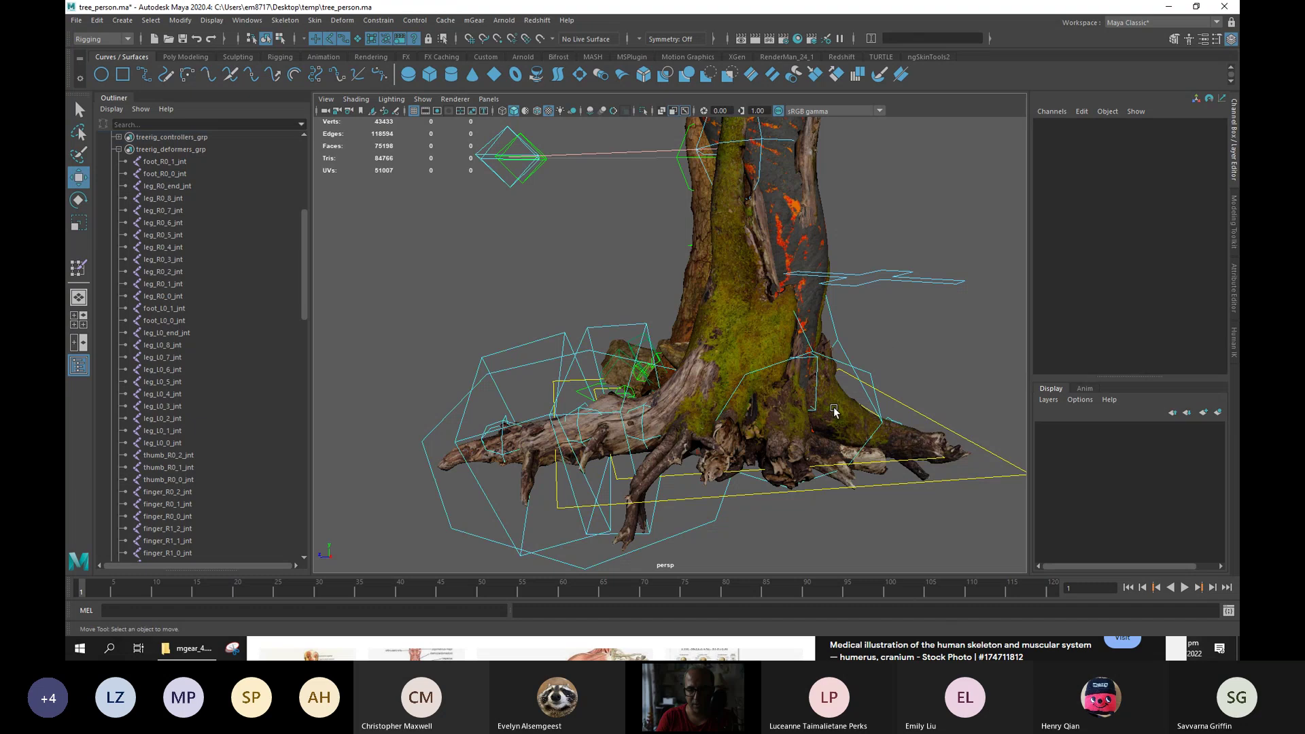
Display all object types in the viewport except joints.
{"action": "scroll", "coordinate": [834, 410], "scroll_direction": "up", "scroll_amount": 5}
{"action": "left_click", "coordinate": [422, 99]}
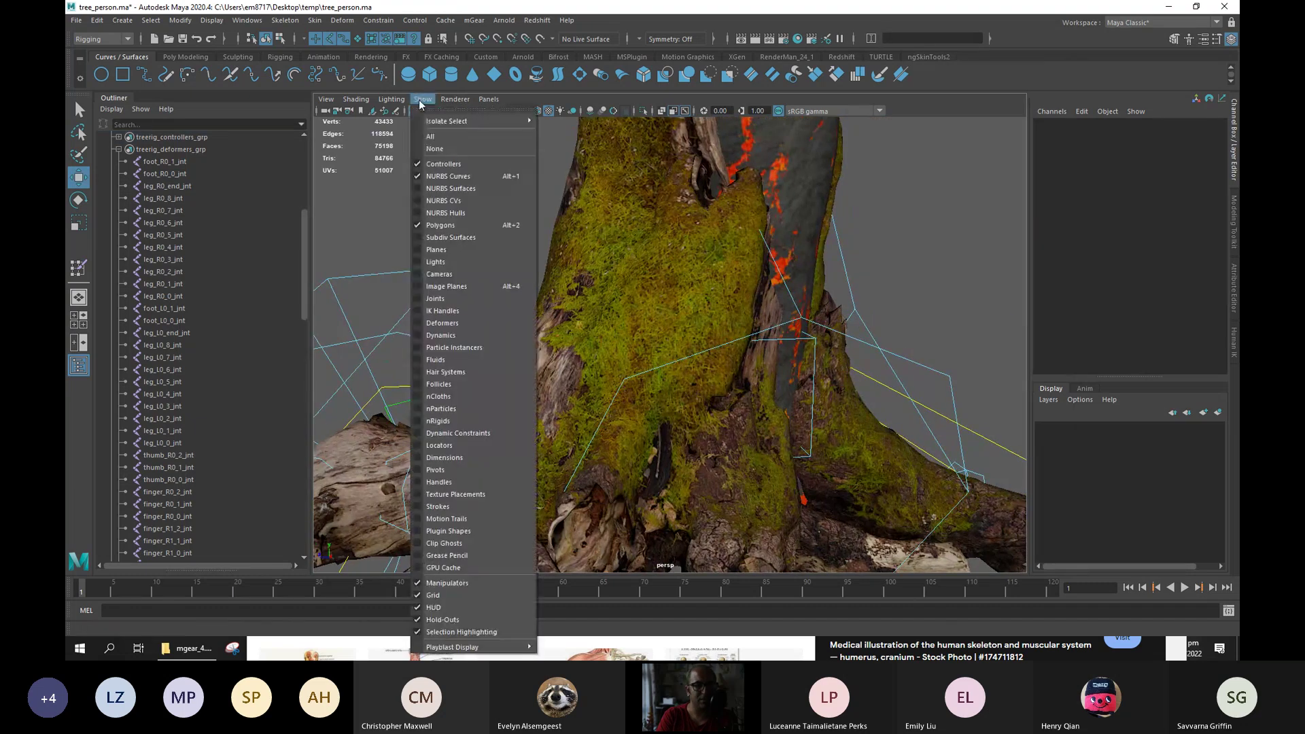
{"action": "left_click", "coordinate": [447, 137]}
{"action": "left_click", "coordinate": [422, 99]}
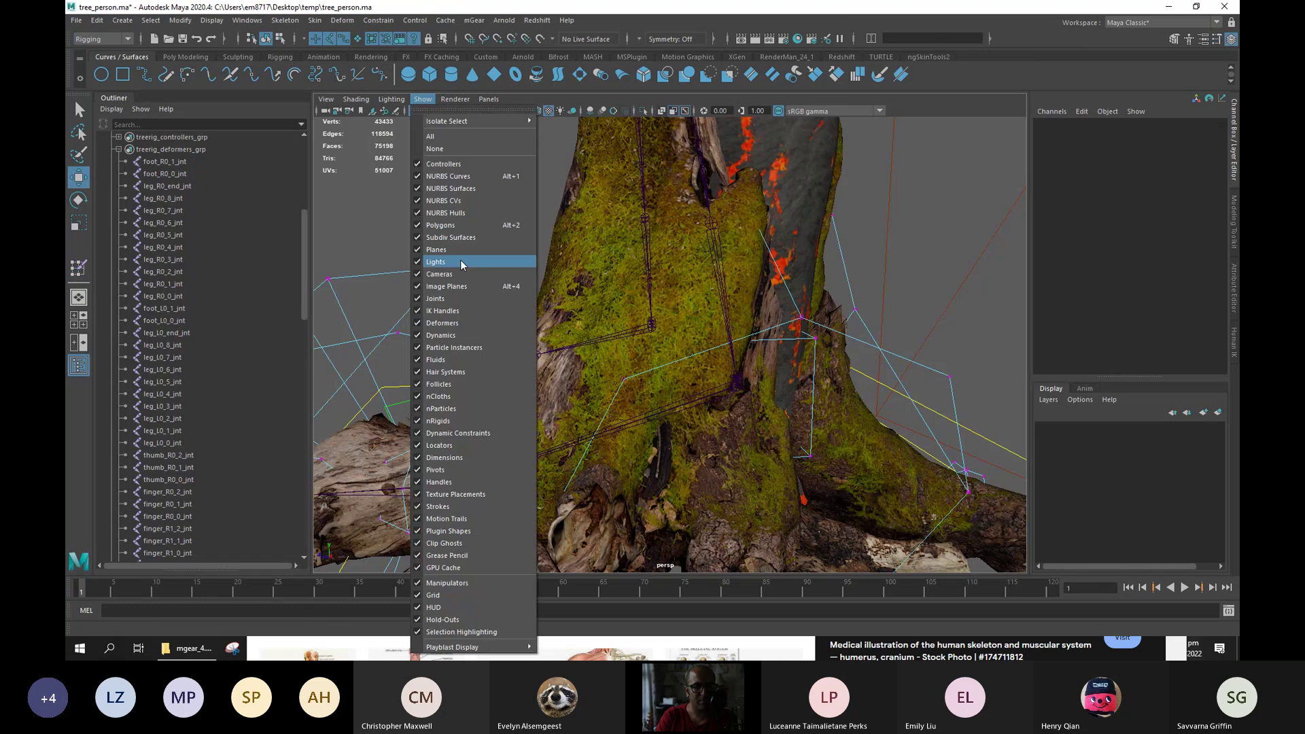
{"action": "left_click", "coordinate": [455, 299]}
{"action": "scroll", "coordinate": [621, 402], "scroll_direction": "down", "scroll_amount": 5}
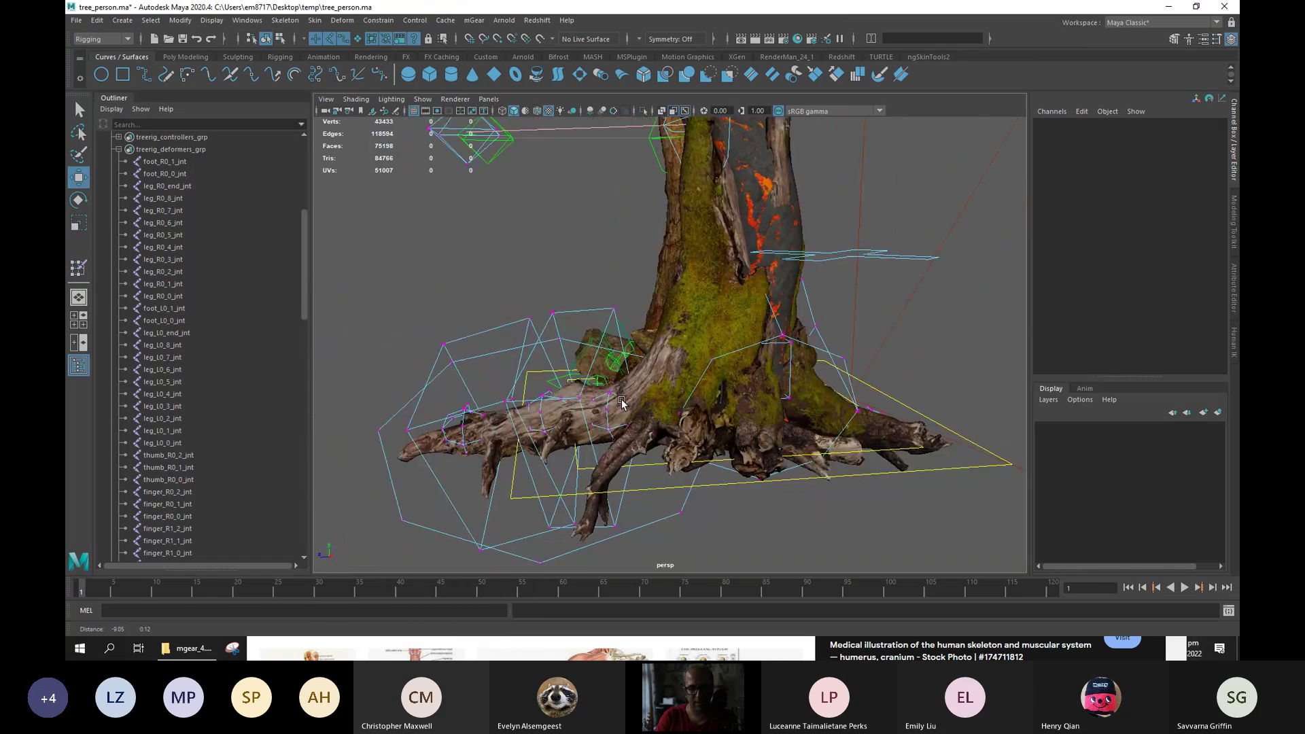
{"action": "scroll", "coordinate": [622, 402], "scroll_direction": "up", "scroll_amount": 3}
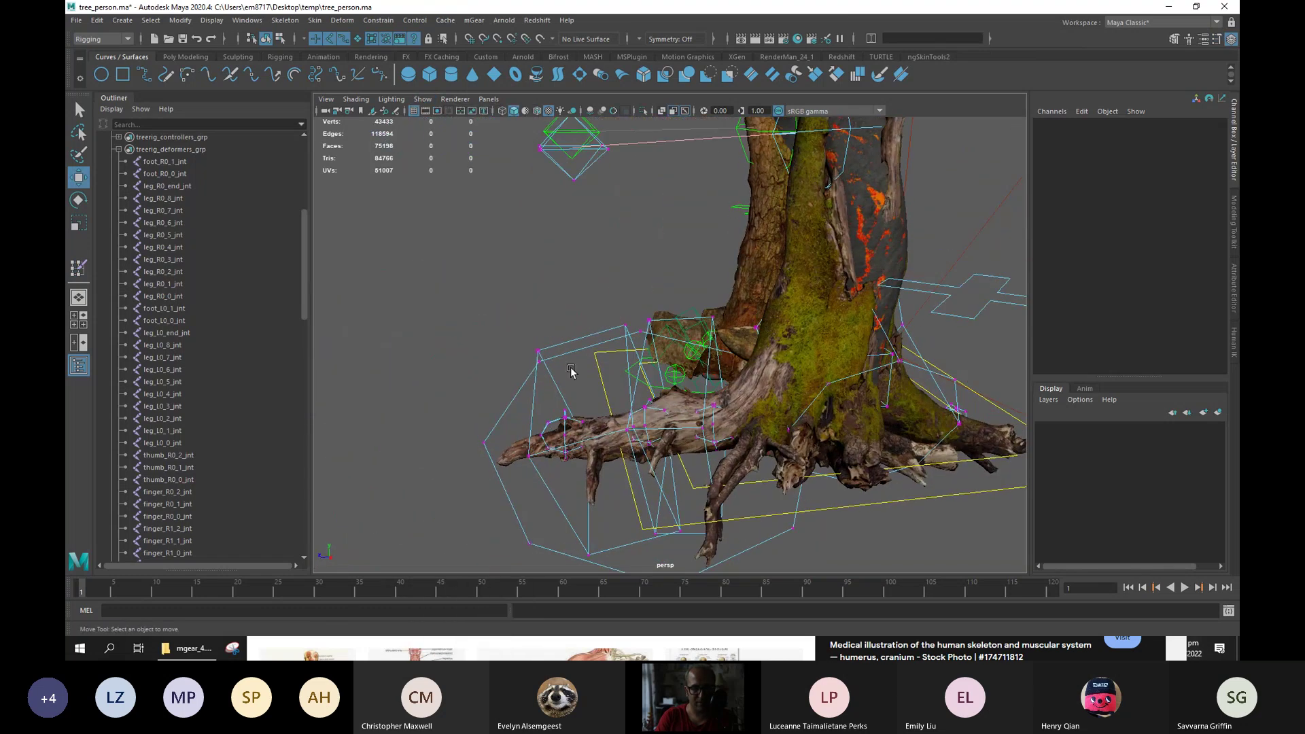
Scale down all the CVs of the left foot control foot_L0_fk1_ctl to shrink its shape around the root.
{"action": "left_click", "coordinate": [677, 368]}
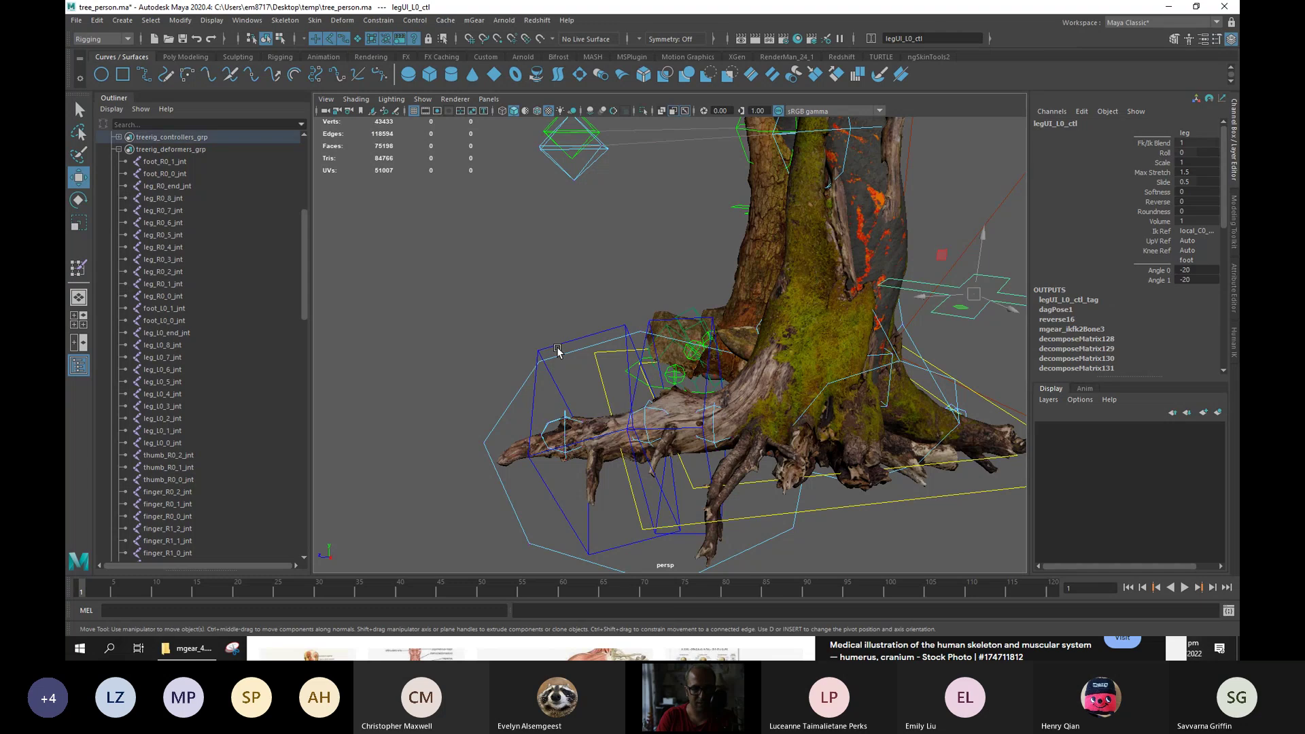
{"action": "left_click", "coordinate": [557, 332]}
{"action": "left_click", "coordinate": [563, 345]}
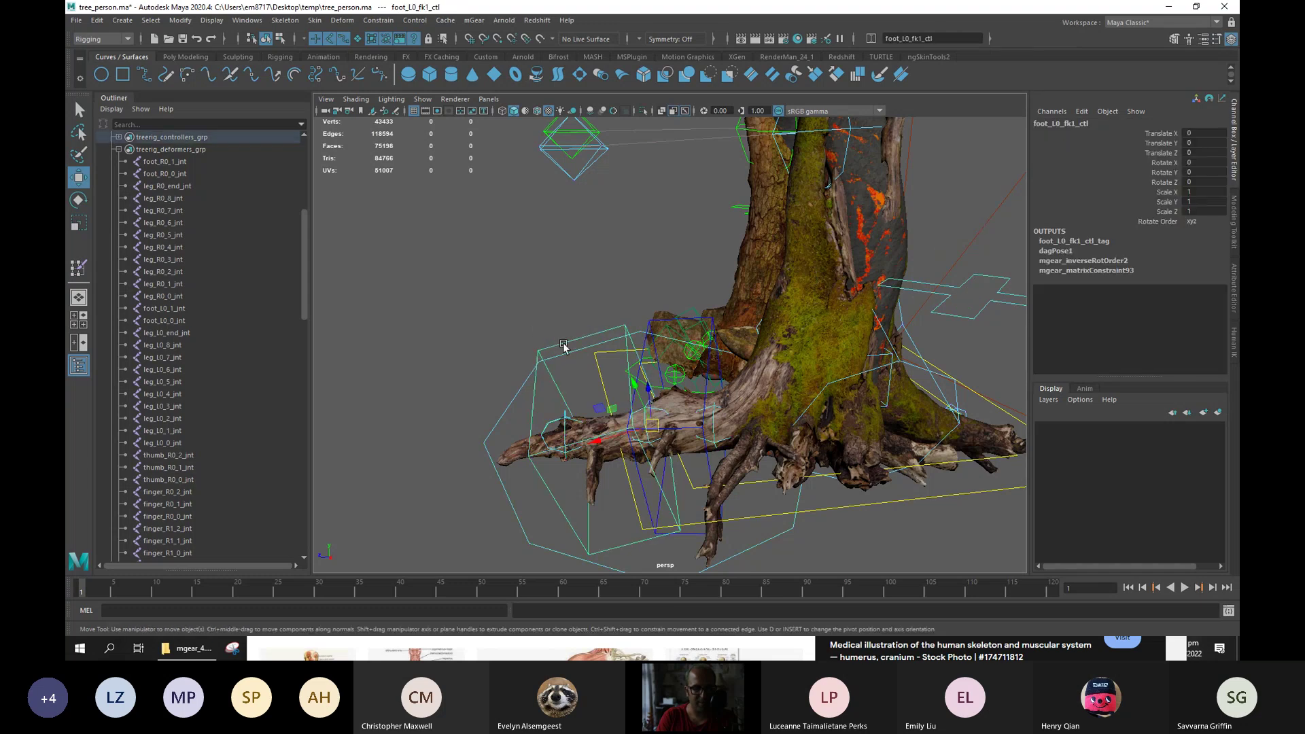
{"action": "key", "text": "F8"}
{"action": "left_click_drag", "start_coordinate": [438, 280], "coordinate": [681, 554]}
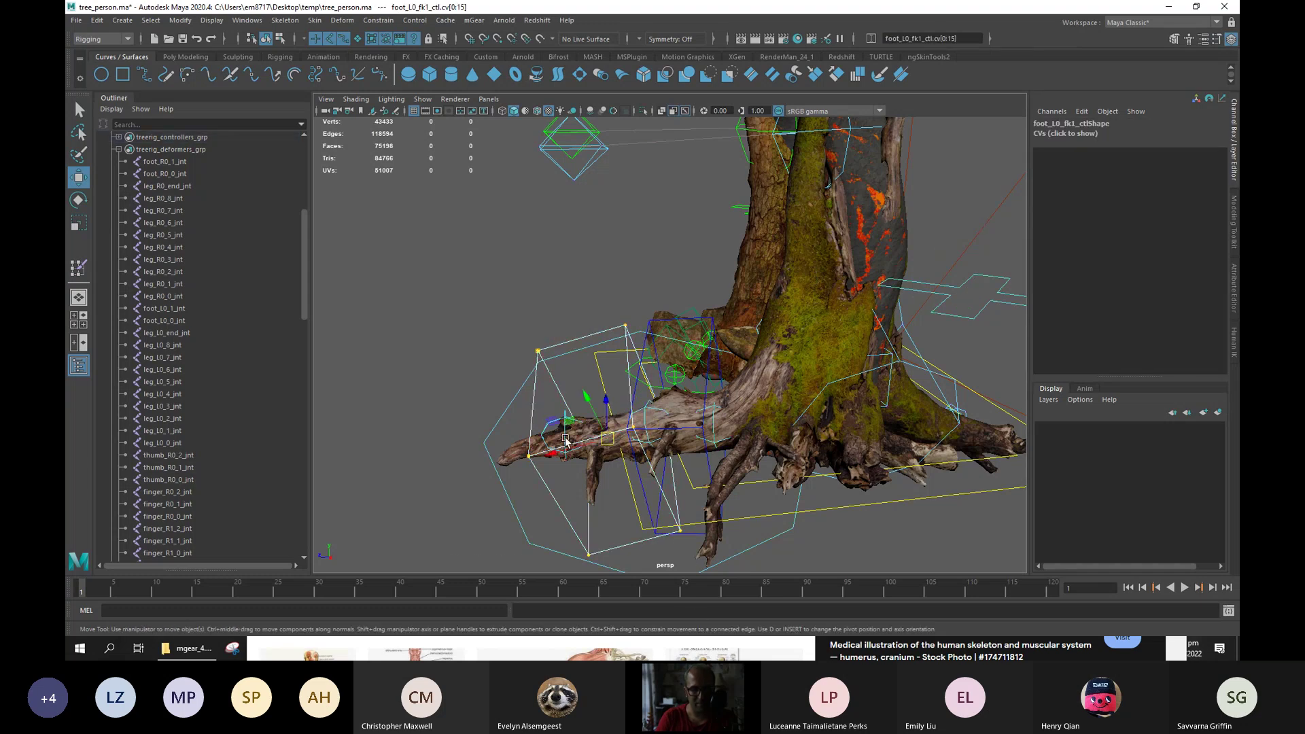
{"action": "key", "text": "r"}
{"action": "left_click_drag", "start_coordinate": [620, 443], "coordinate": [511, 456]}
{"action": "key", "text": "F8"}
Scale down all the CVs of the left foot control foot_L0_fk0_ctl so its box fits closer around the root.
{"action": "left_click", "coordinate": [634, 405]}
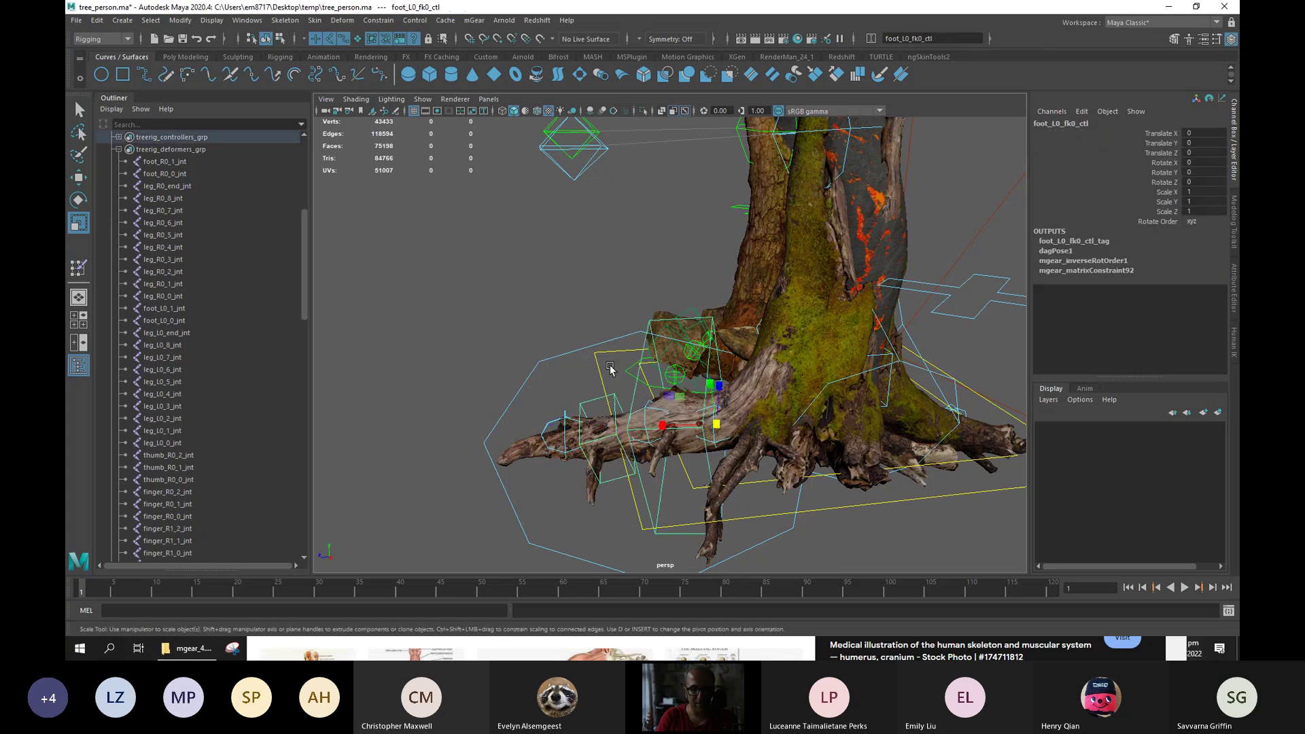
{"action": "key", "text": "F8"}
{"action": "left_click_drag", "start_coordinate": [506, 260], "coordinate": [730, 571]}
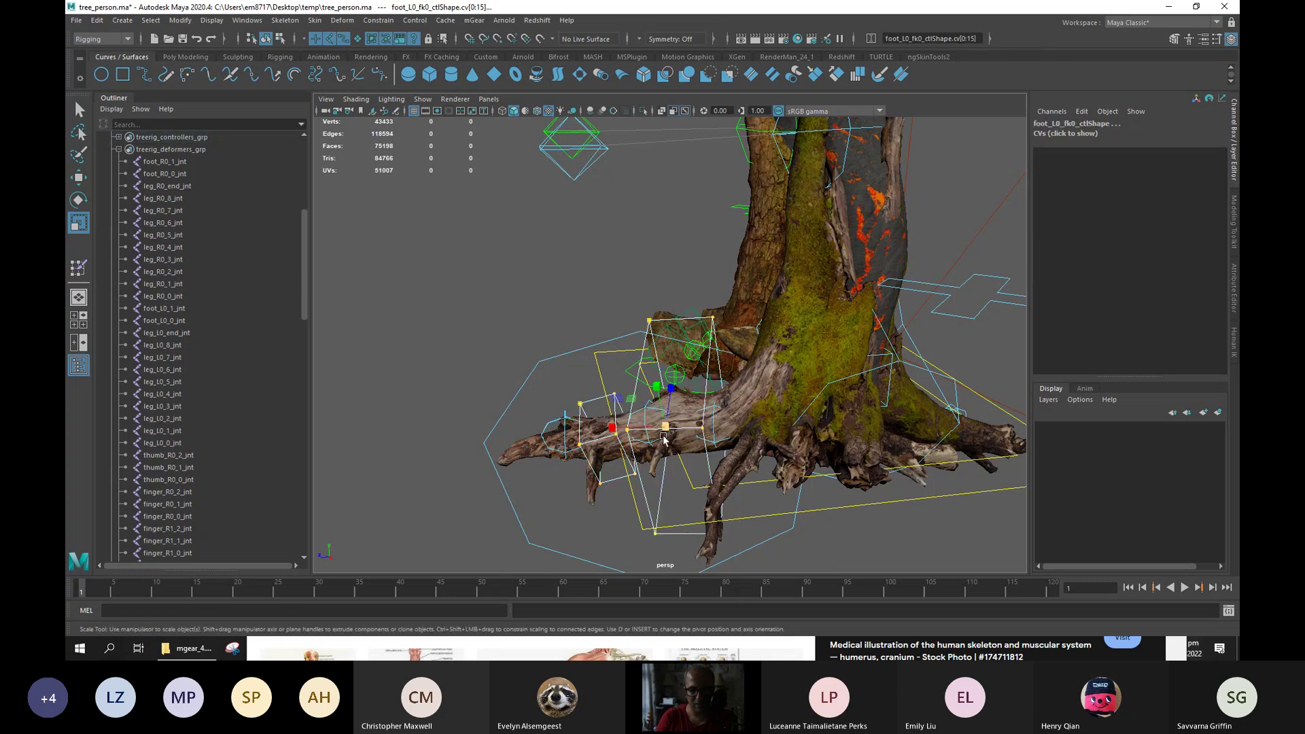
{"action": "left_click_drag", "start_coordinate": [664, 439], "coordinate": [713, 427], "text": "alt"}
{"action": "left_click_drag", "start_coordinate": [639, 351], "coordinate": [800, 565]}
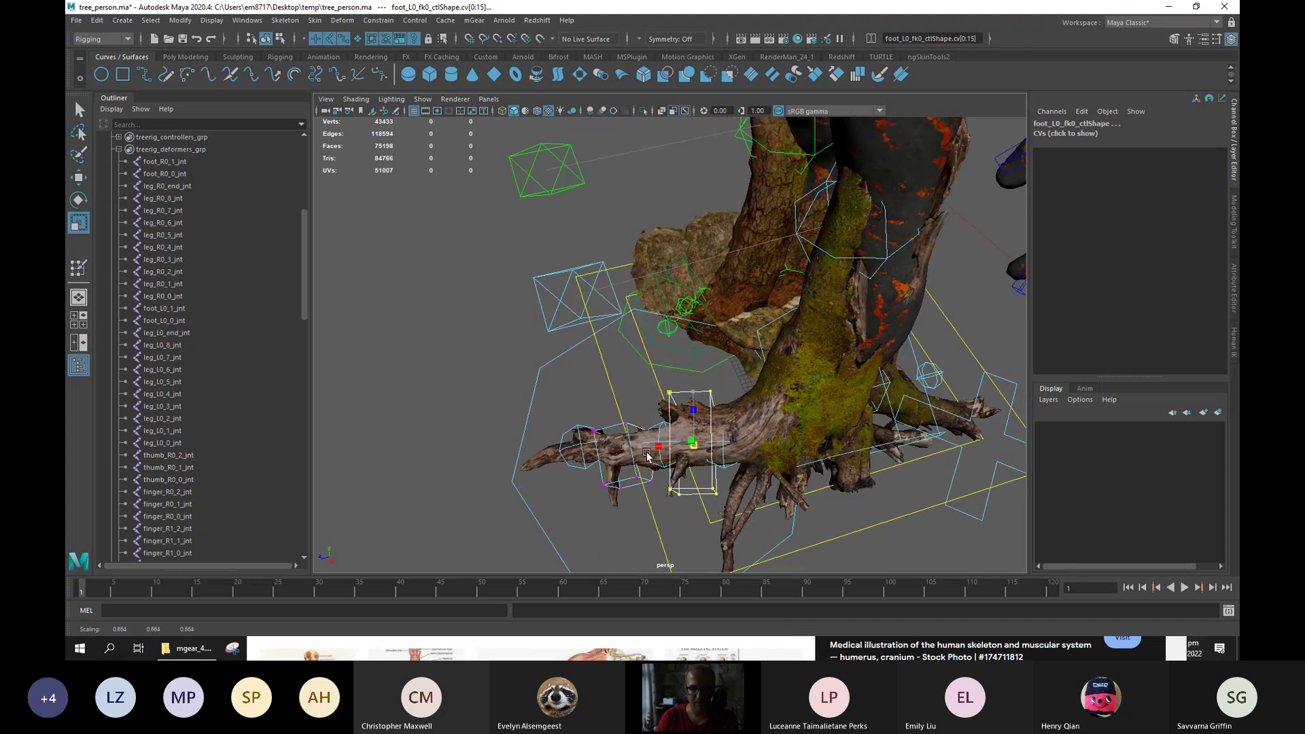
{"action": "left_click_drag", "start_coordinate": [682, 450], "coordinate": [776, 371], "text": "alt"}
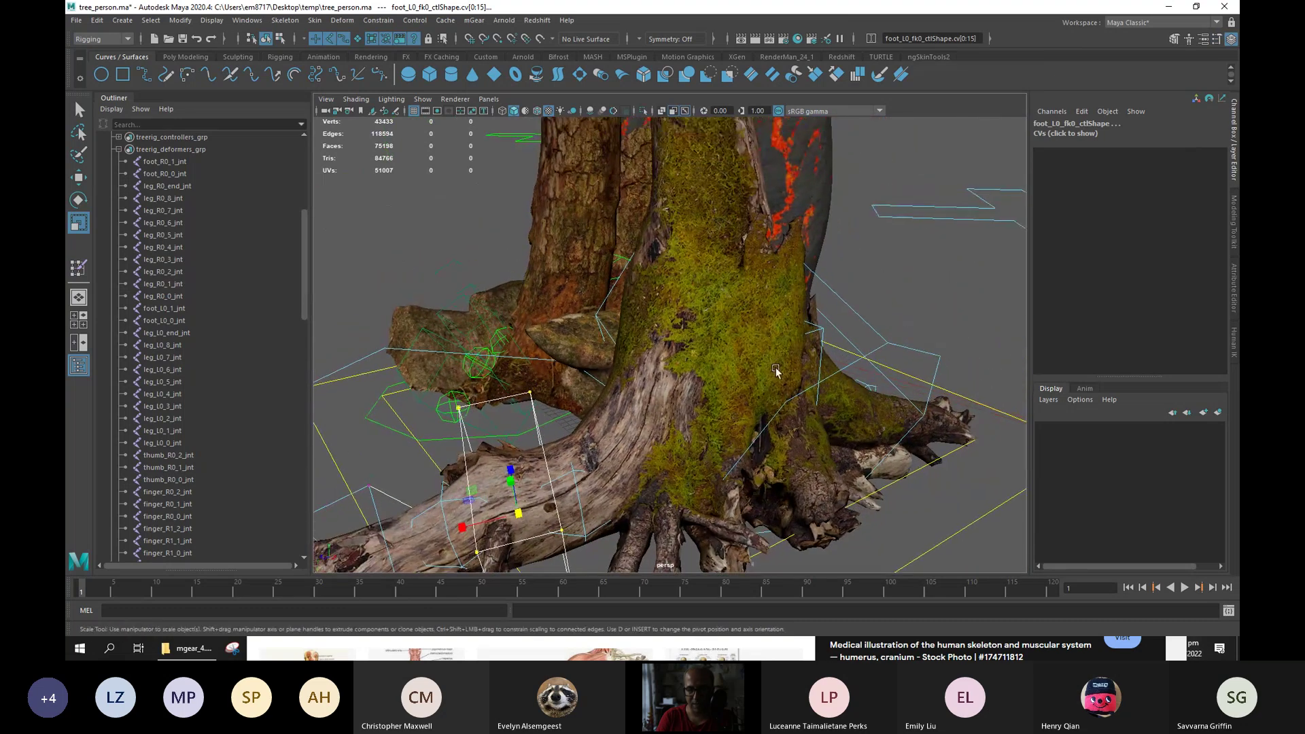
Enlarge the box of leg_L0_ik_ctl by scaling up its corner CVs, using X-ray display only while selecting and scaling them.
{"action": "left_click", "coordinate": [819, 333]}
{"action": "right_click", "coordinate": [904, 303]}
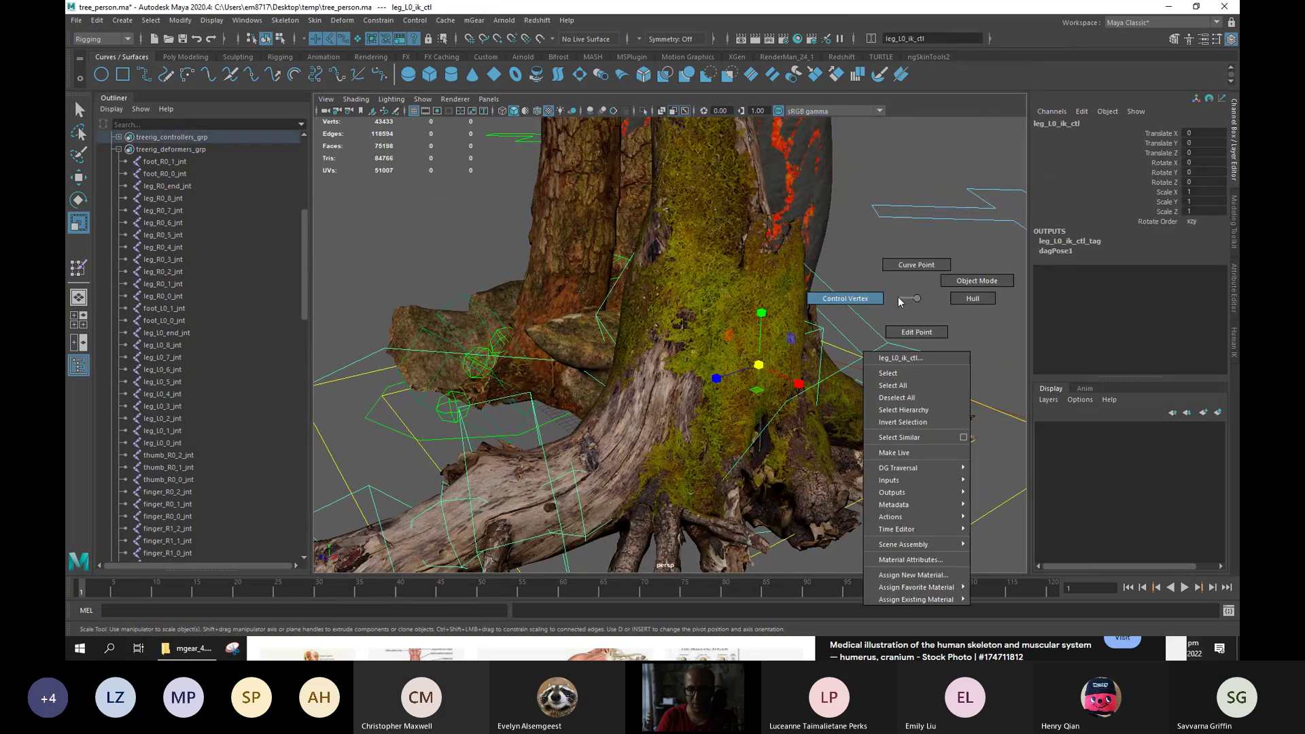
{"action": "left_click", "coordinate": [863, 295]}
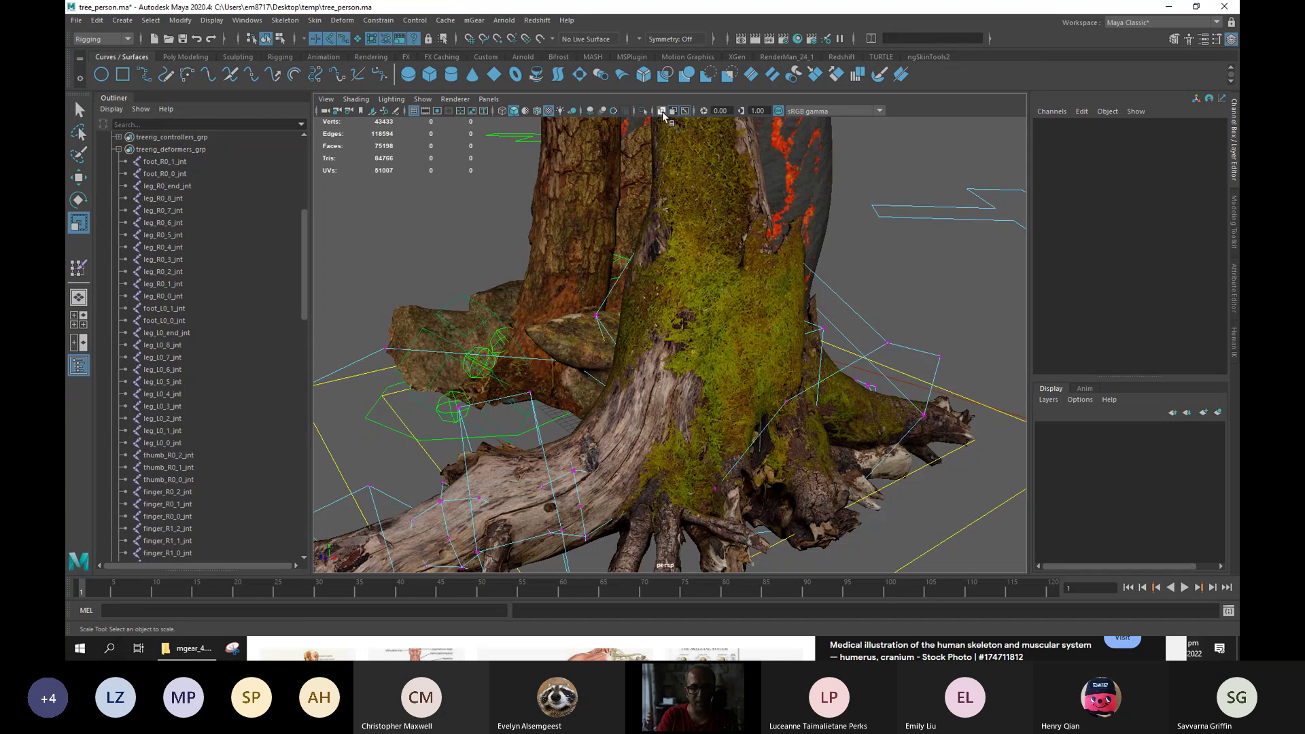
{"action": "key", "text": "alt+x"}
{"action": "left_click_drag", "start_coordinate": [699, 308], "coordinate": [713, 338]}
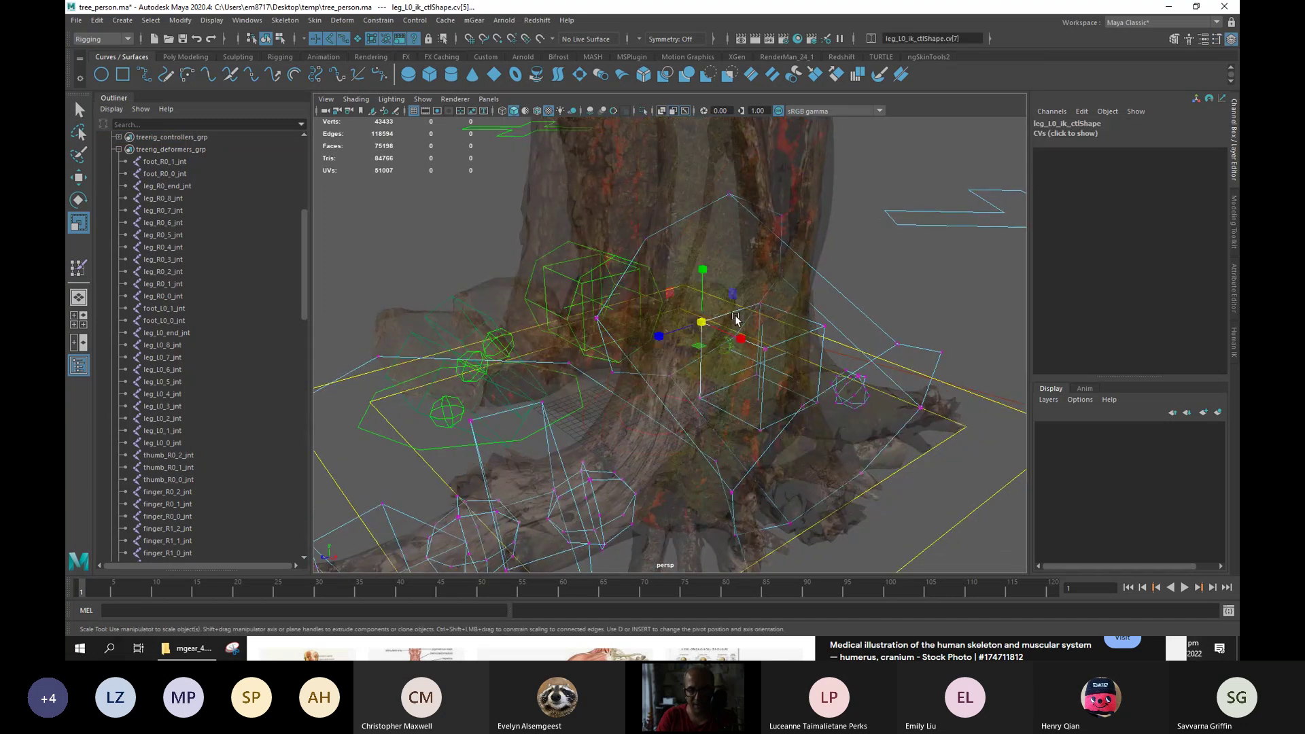
{"action": "left_click_drag", "start_coordinate": [752, 299], "coordinate": [779, 308], "text": "shift"}
{"action": "left_click", "coordinate": [833, 333], "text": "shift"}
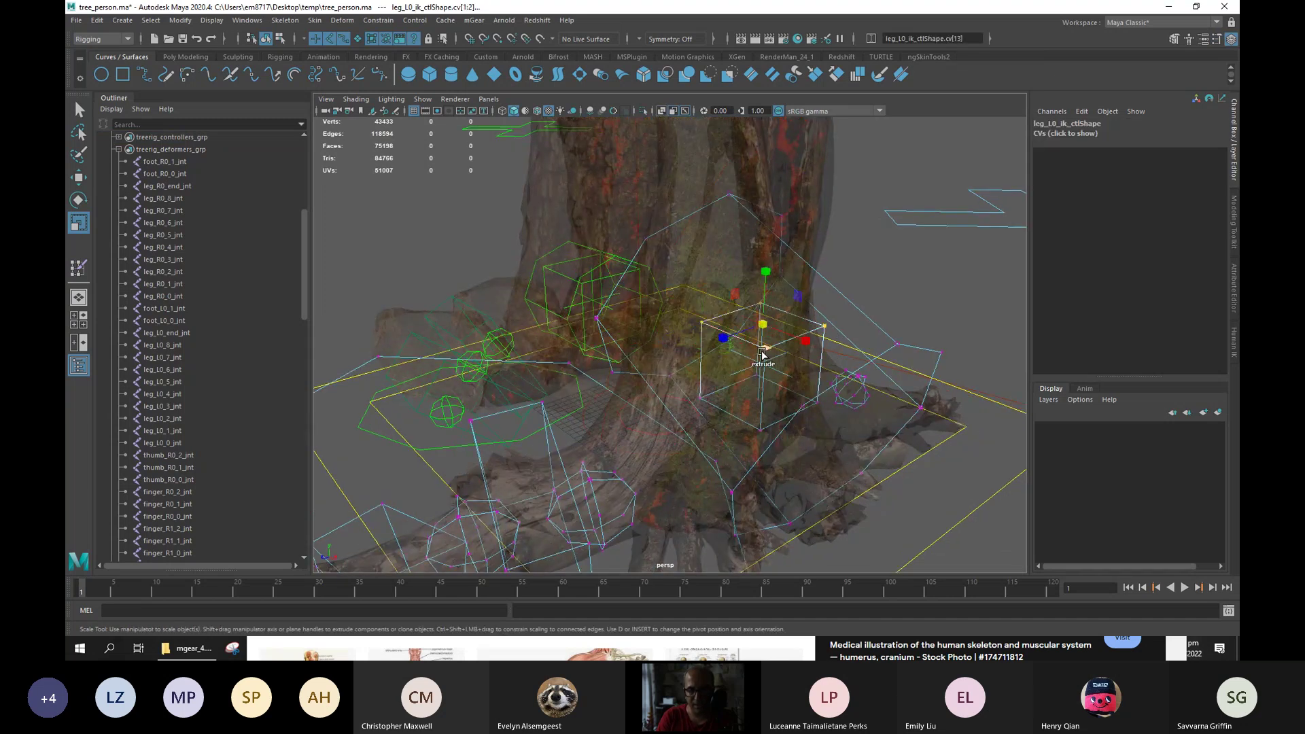
{"action": "left_click_drag", "start_coordinate": [745, 413], "coordinate": [760, 434], "text": "shift"}
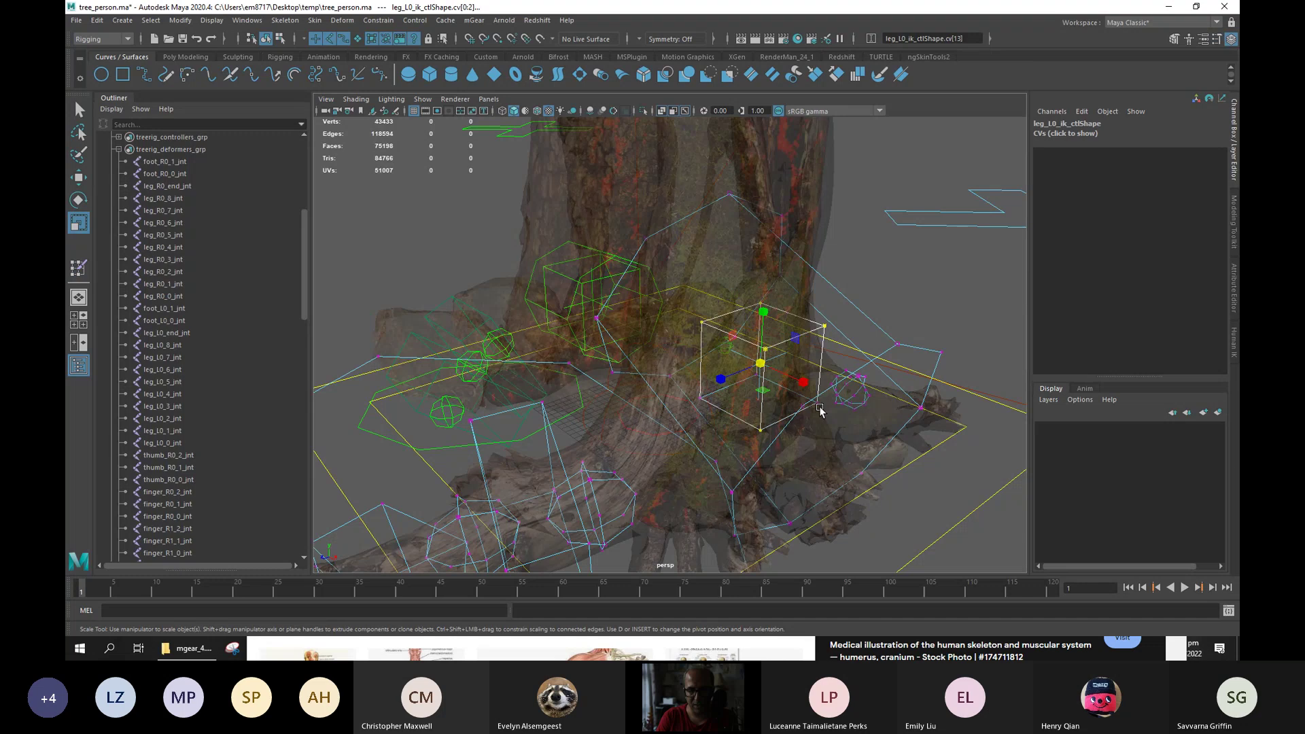
{"action": "left_click_drag", "start_coordinate": [829, 411], "coordinate": [768, 326], "text": "shift"}
{"action": "left_click", "coordinate": [694, 399]}
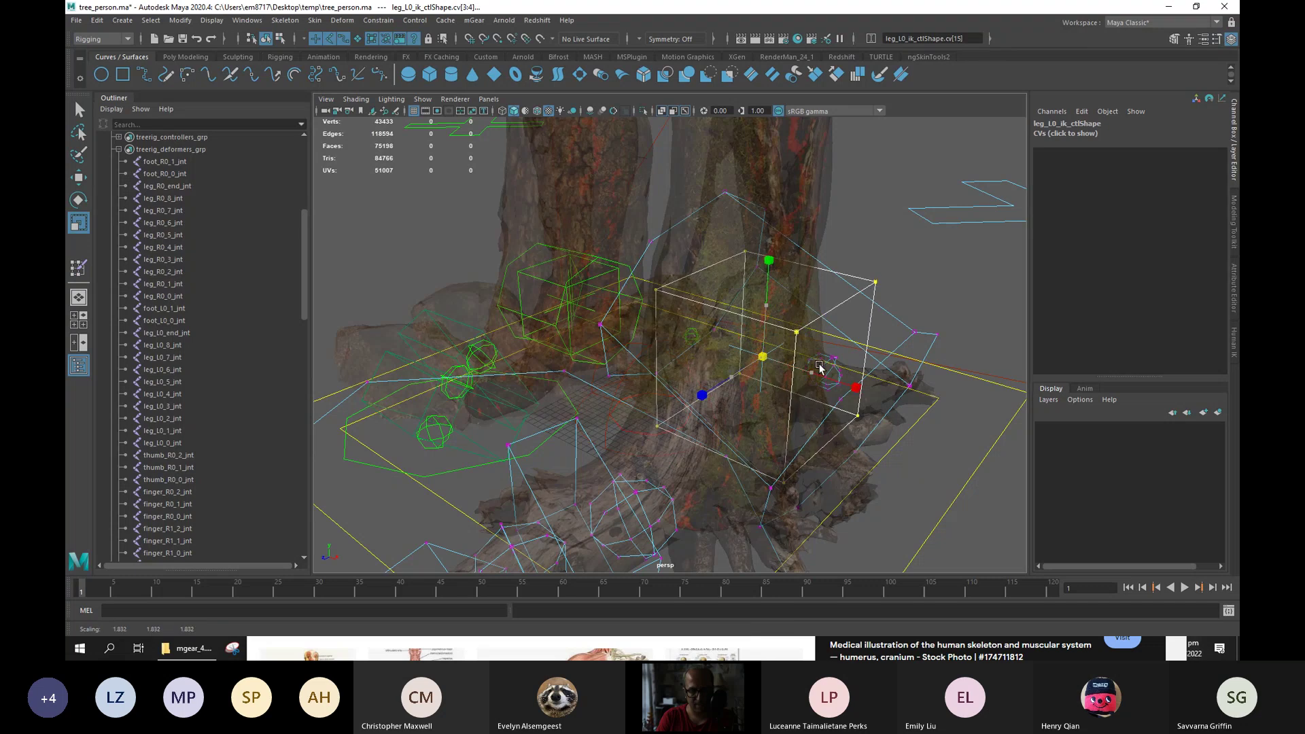
{"action": "left_click", "coordinate": [662, 111]}
{"action": "left_click_drag", "start_coordinate": [720, 327], "coordinate": [760, 358], "text": "alt"}
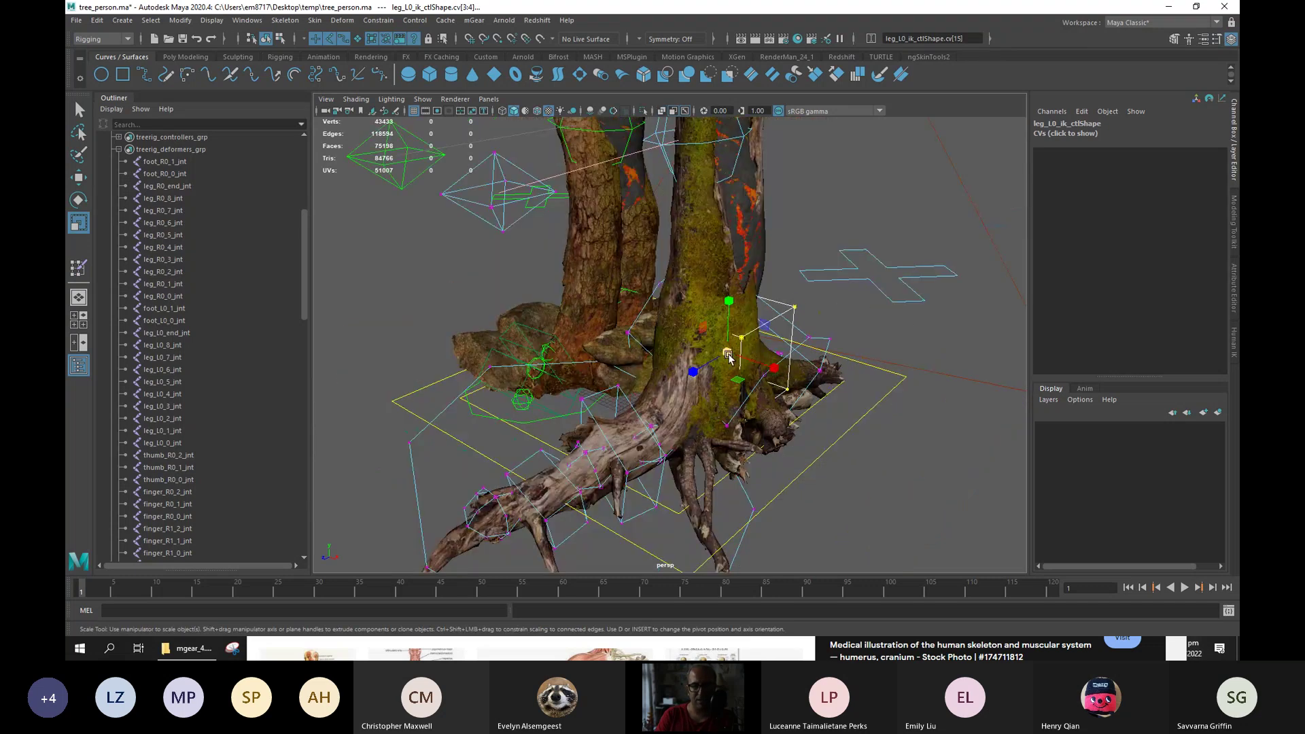
Move leg_L0_ik_ctl to about X -22.4, Y 20.8, Z 25.3 to bend the left leg and test the deformation.
{"action": "left_click", "coordinate": [912, 307]}
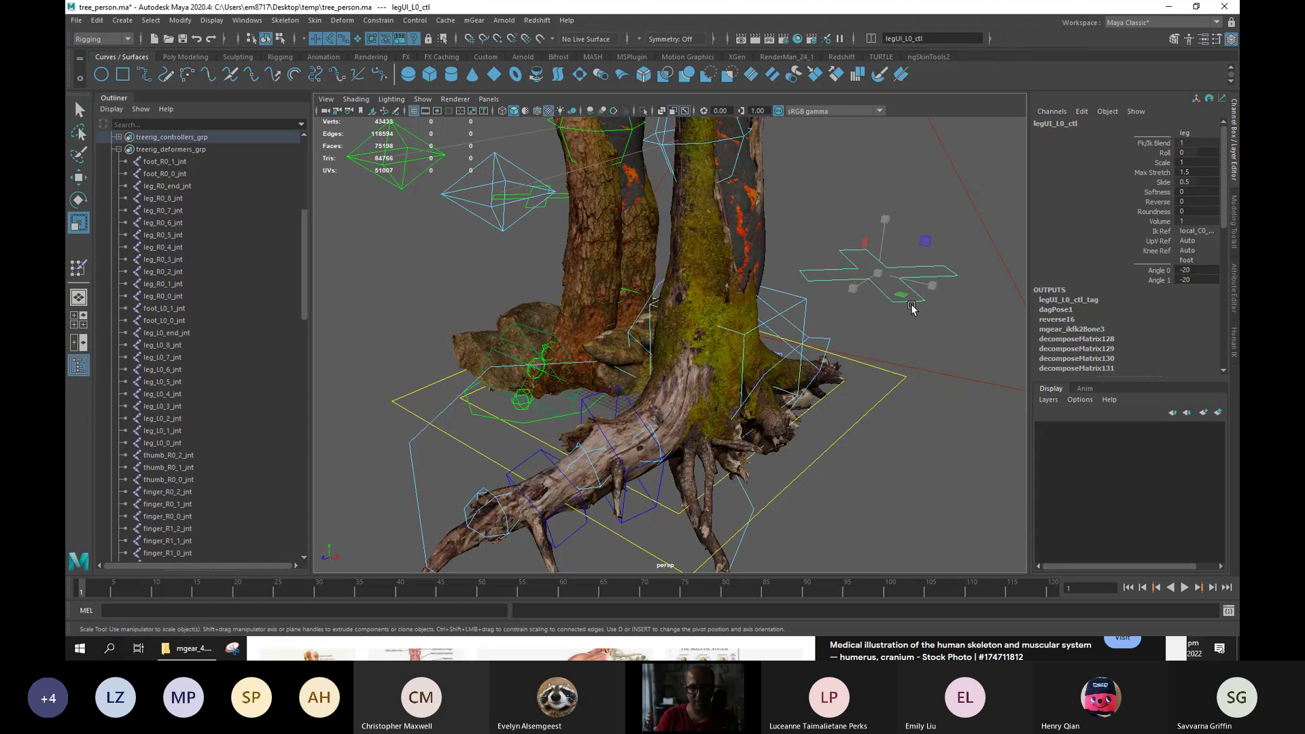
{"action": "key", "text": "w"}
{"action": "left_click_drag", "start_coordinate": [800, 315], "coordinate": [798, 393], "text": "alt"}
{"action": "left_click", "coordinate": [798, 393]}
{"action": "left_click_drag", "start_coordinate": [712, 365], "coordinate": [665, 375]}
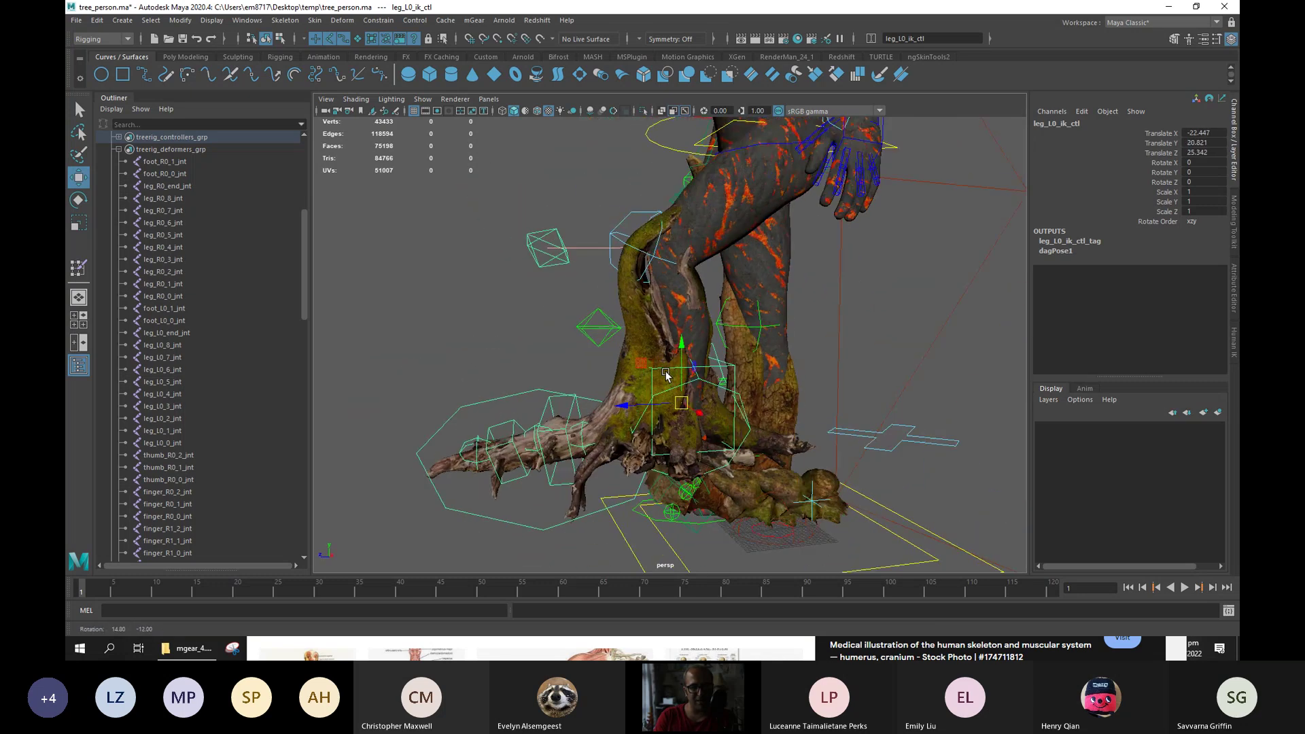
{"action": "scroll", "coordinate": [677, 367], "scroll_direction": "up", "scroll_amount": 5}
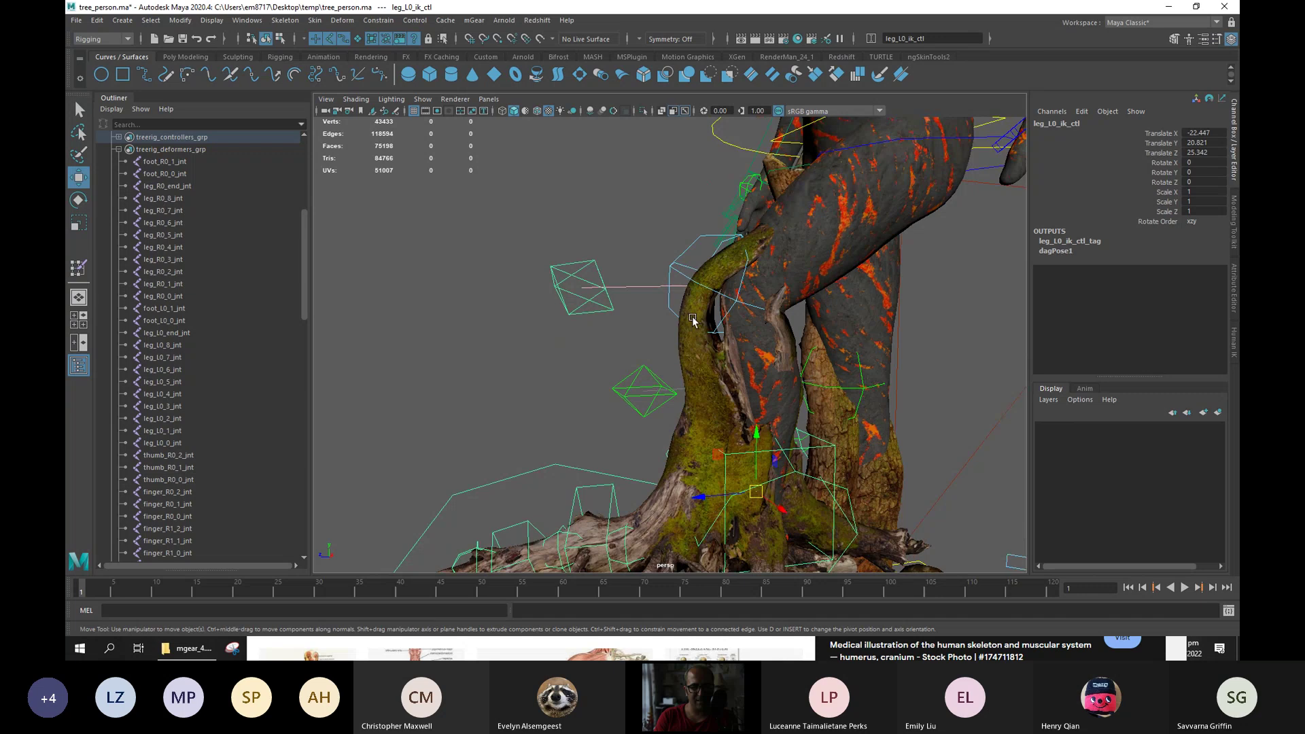
{"action": "left_click_drag", "start_coordinate": [673, 357], "coordinate": [670, 353], "text": "alt"}
Select the bark mesh Leg_L and display the joints in the viewport again.
{"action": "left_click", "coordinate": [681, 368]}
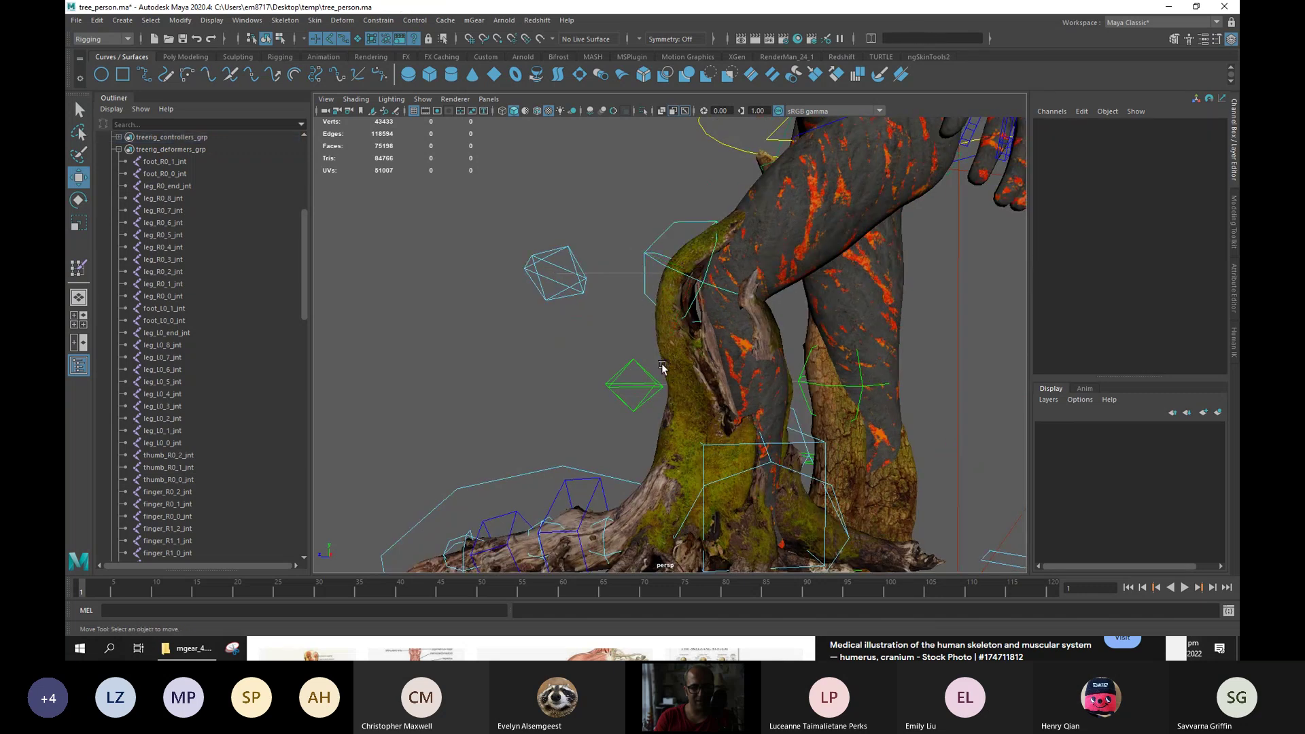
{"action": "right_click", "coordinate": [664, 352]}
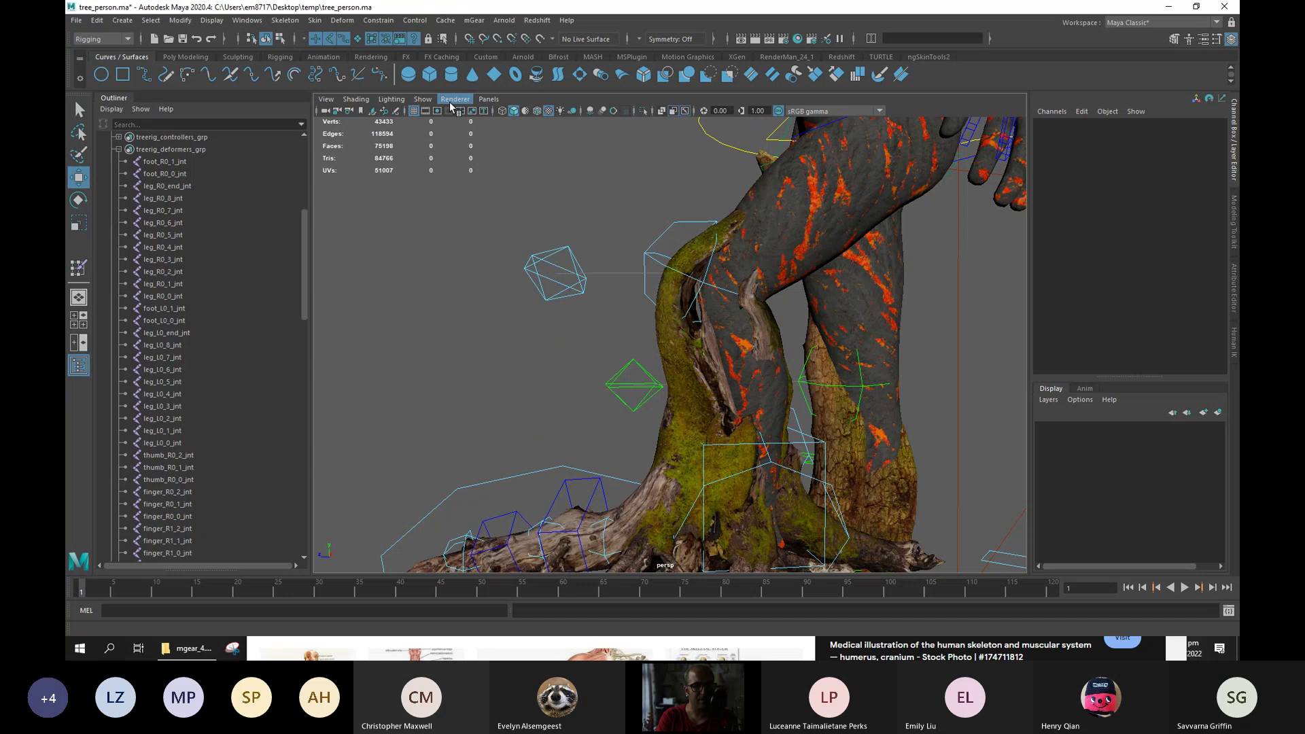
{"action": "left_click", "coordinate": [423, 99]}
{"action": "mouse_move", "coordinate": [414, 123]}
{"action": "left_click_drag", "start_coordinate": [843, 211], "coordinate": [862, 234]}
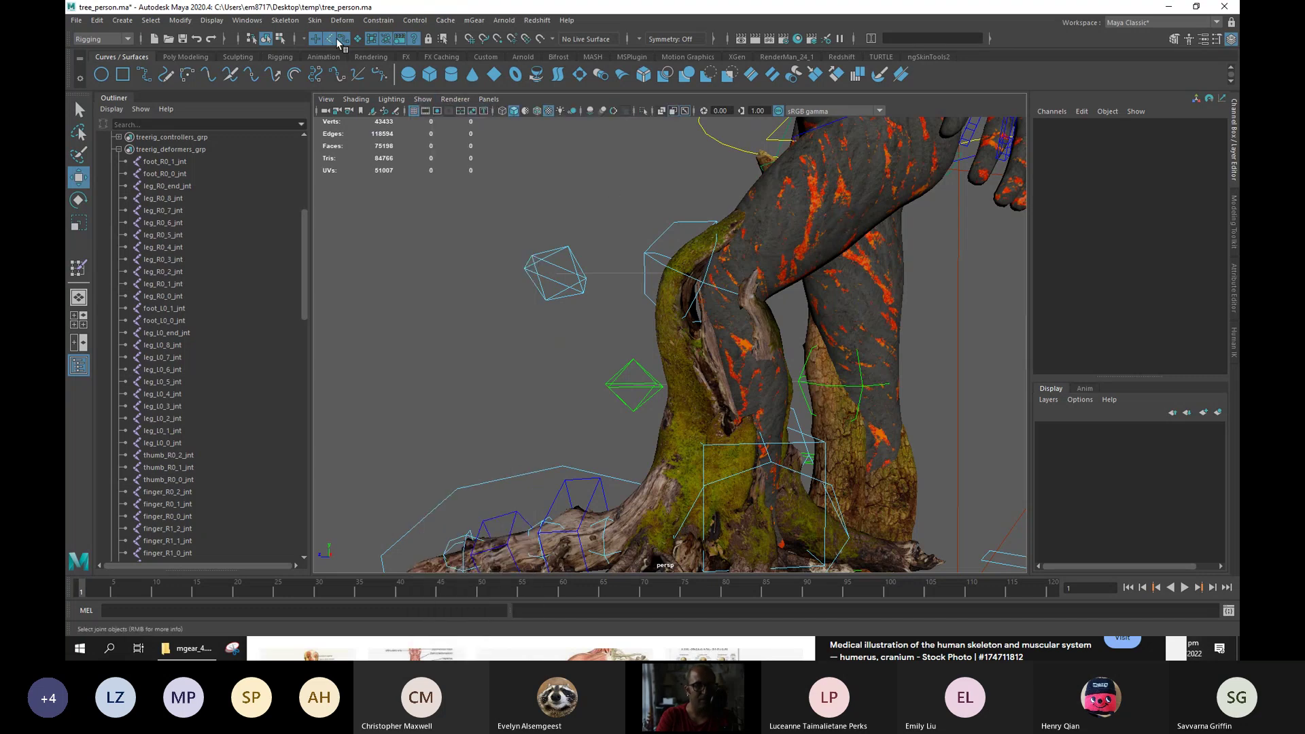
{"action": "left_click", "coordinate": [671, 300]}
{"action": "right_click_drag", "start_coordinate": [701, 226], "coordinate": [717, 288], "text": "alt"}
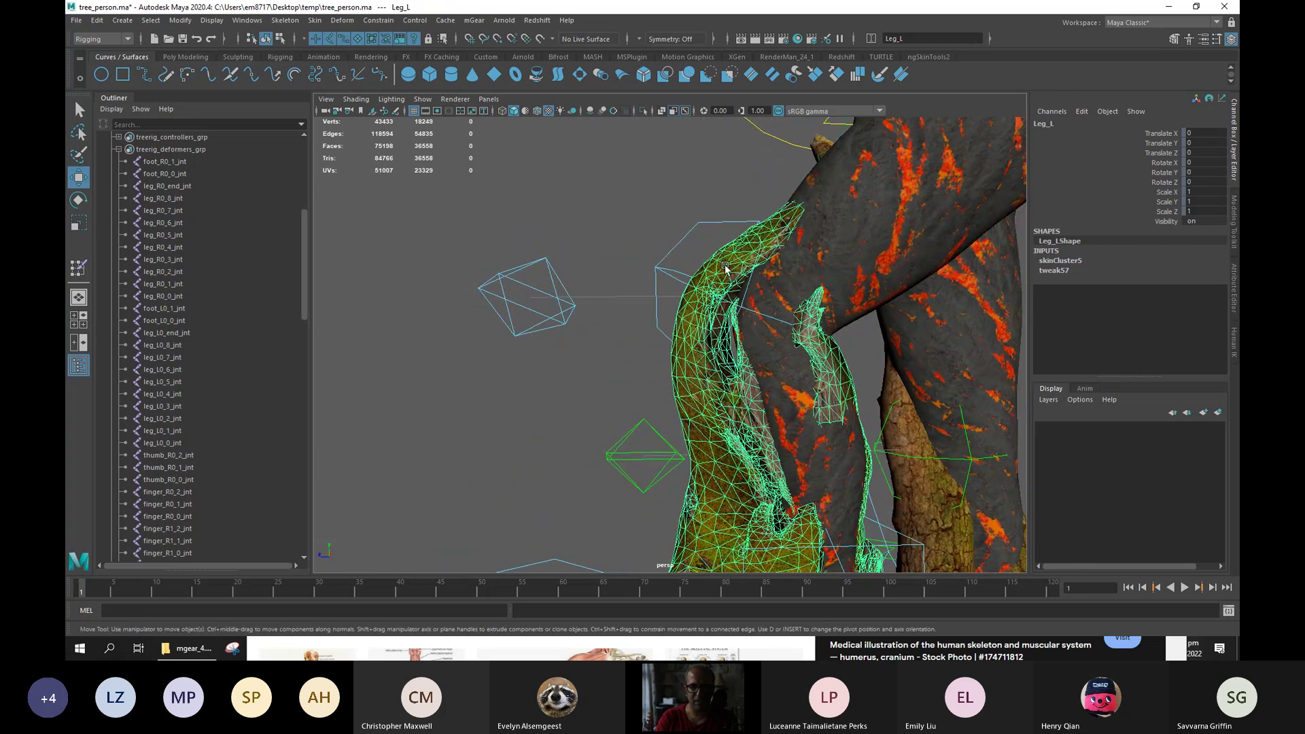
{"action": "left_click", "coordinate": [423, 99]}
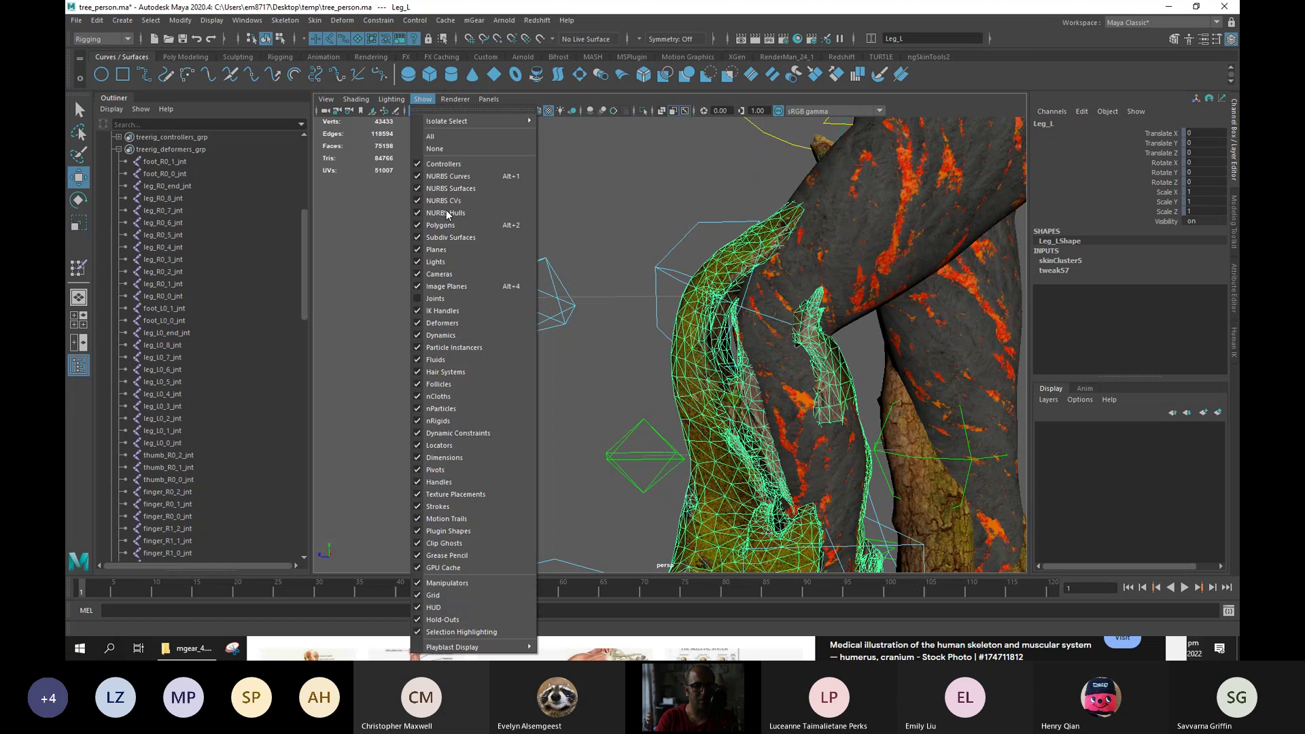
{"action": "left_click", "coordinate": [436, 299]}
{"action": "left_click_drag", "start_coordinate": [490, 277], "coordinate": [651, 245], "text": "alt"}
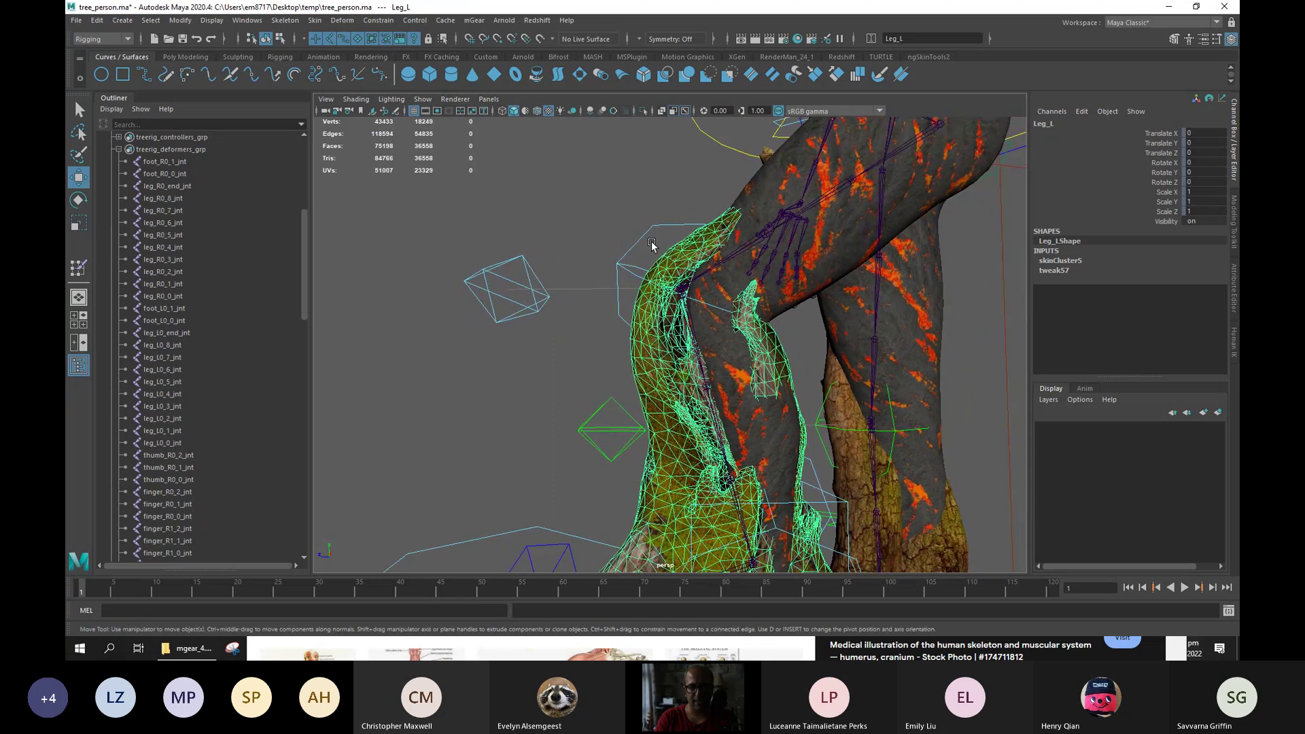
Paint Leg_L's skin weights for leg_L0_2_jnt with Replace at value 0 over the upper bark around the knee.
{"action": "right_click_drag", "start_coordinate": [694, 252], "coordinate": [693, 282]}
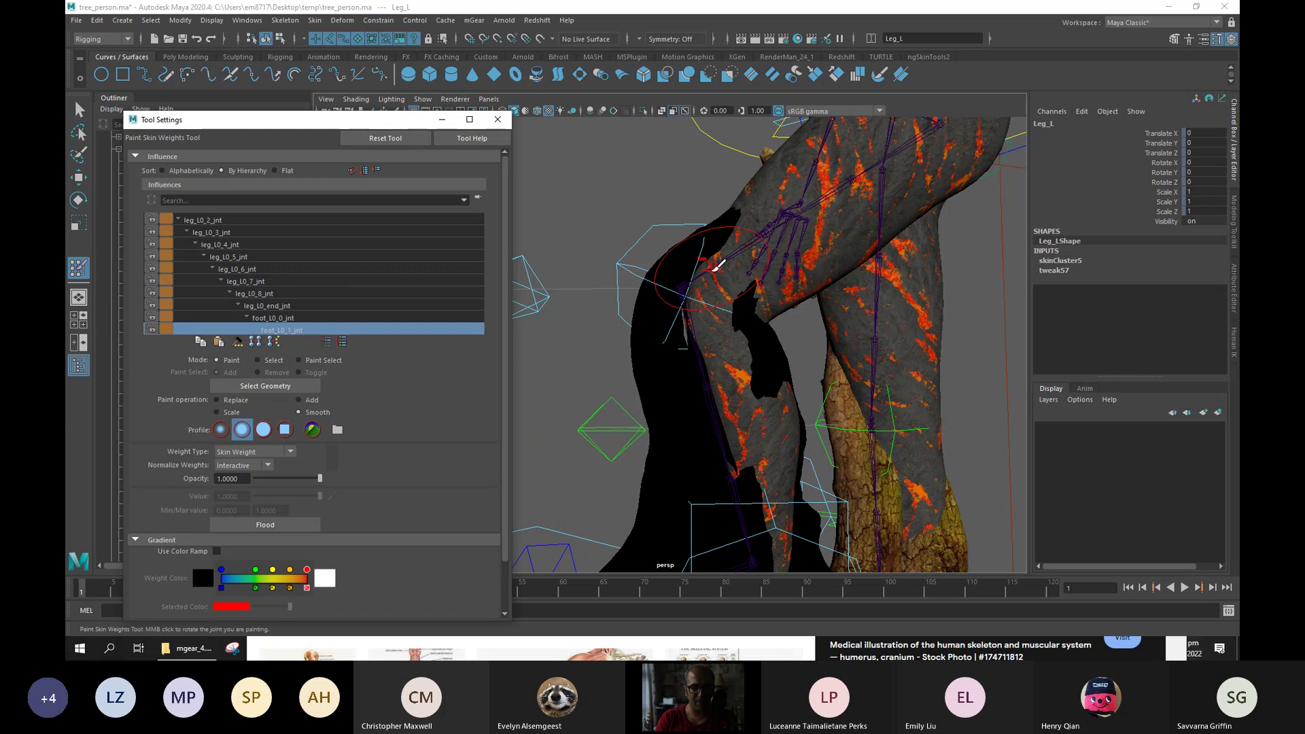
{"action": "right_click_drag", "start_coordinate": [718, 264], "coordinate": [707, 257]}
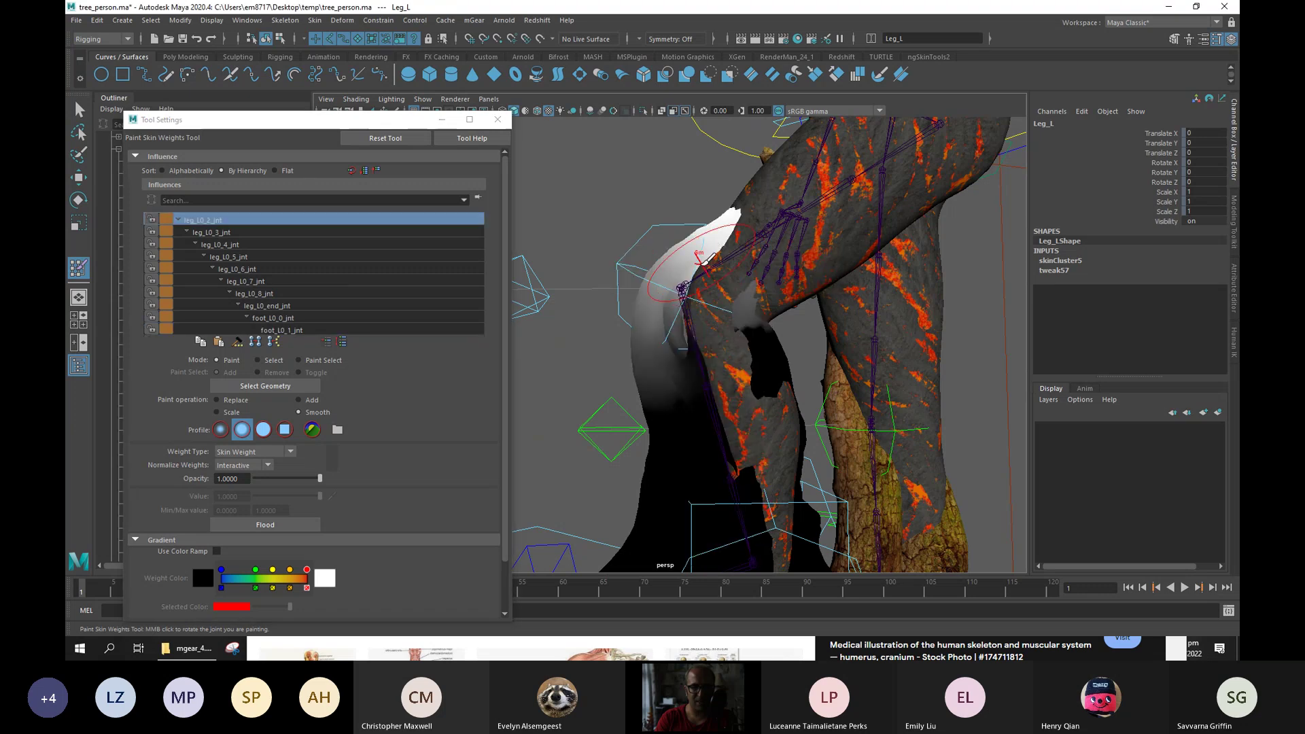
{"action": "mouse_move", "coordinate": [686, 279]}
{"action": "left_mouse_down", "text": "alt"}
{"action": "mouse_move", "coordinate": [667, 283]}
{"action": "mouse_move", "coordinate": [697, 286]}
{"action": "mouse_move", "coordinate": [659, 289]}
{"action": "left_mouse_up", "text": "alt"}
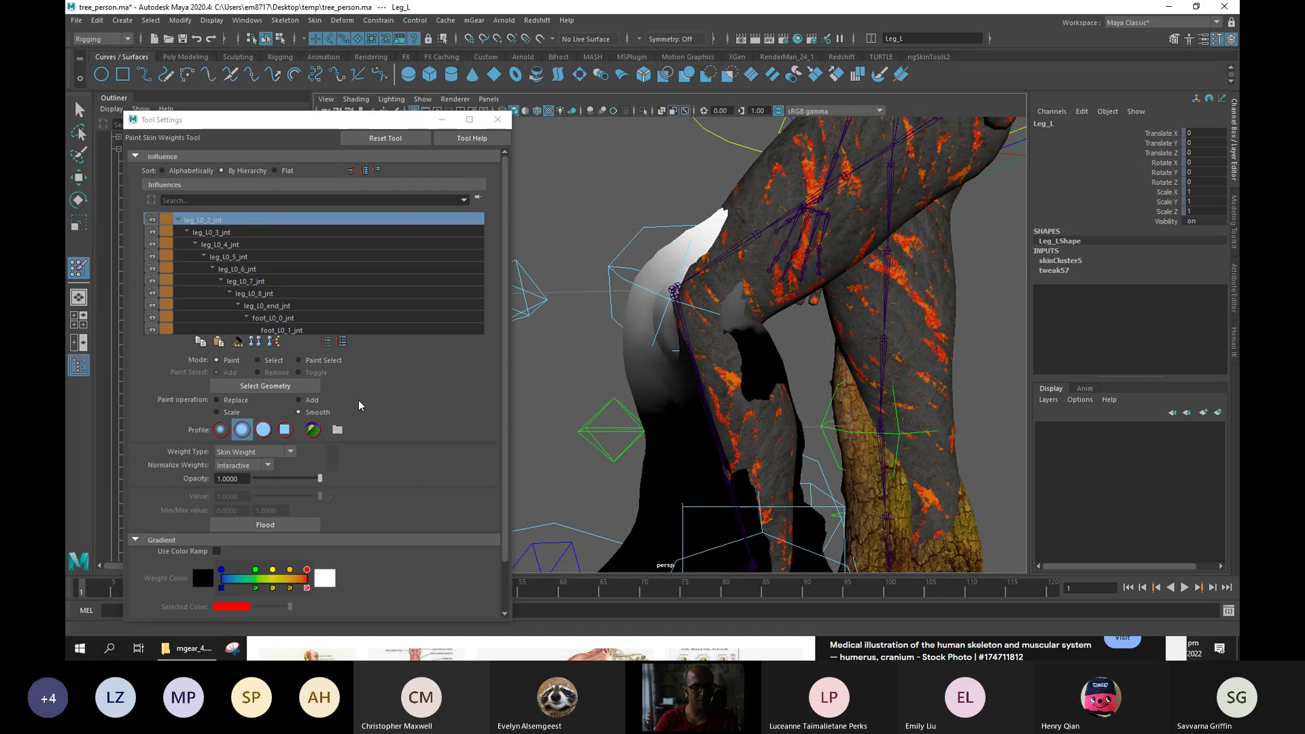
{"action": "left_click", "coordinate": [216, 399]}
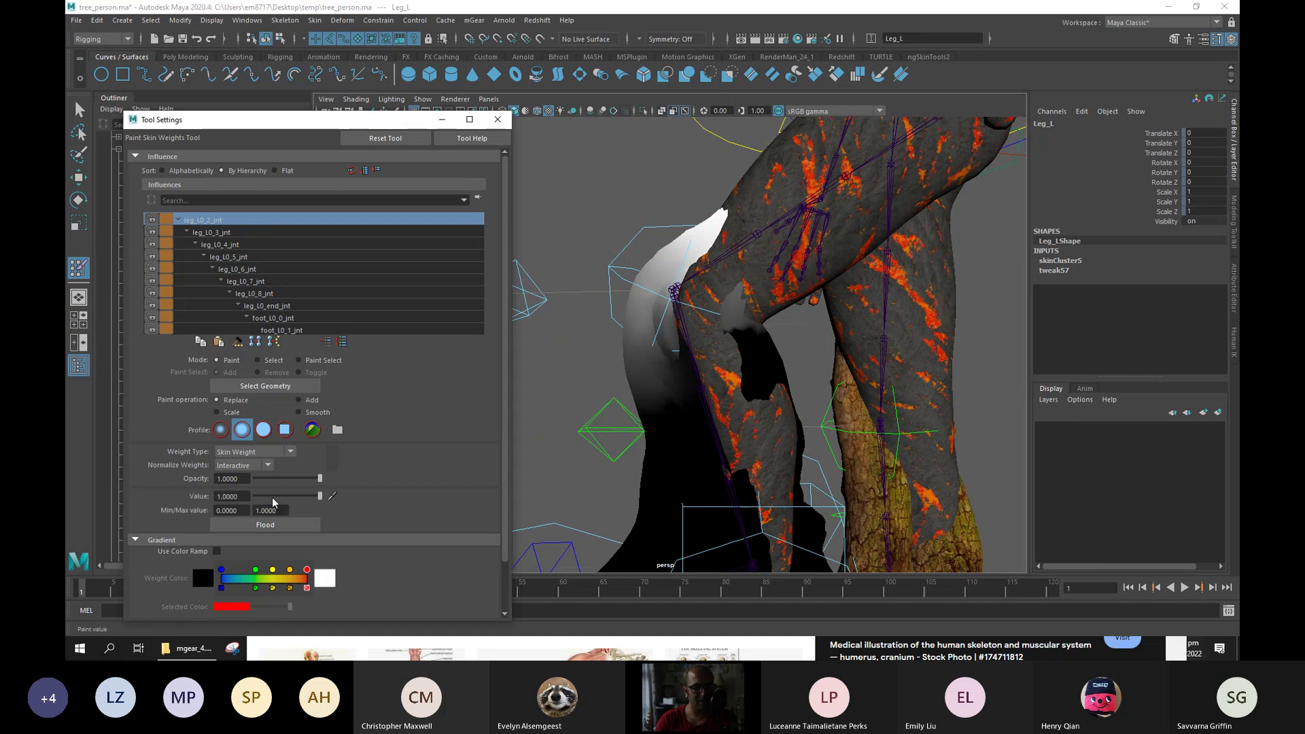
{"action": "left_click_drag", "start_coordinate": [667, 272], "coordinate": [672, 252]}
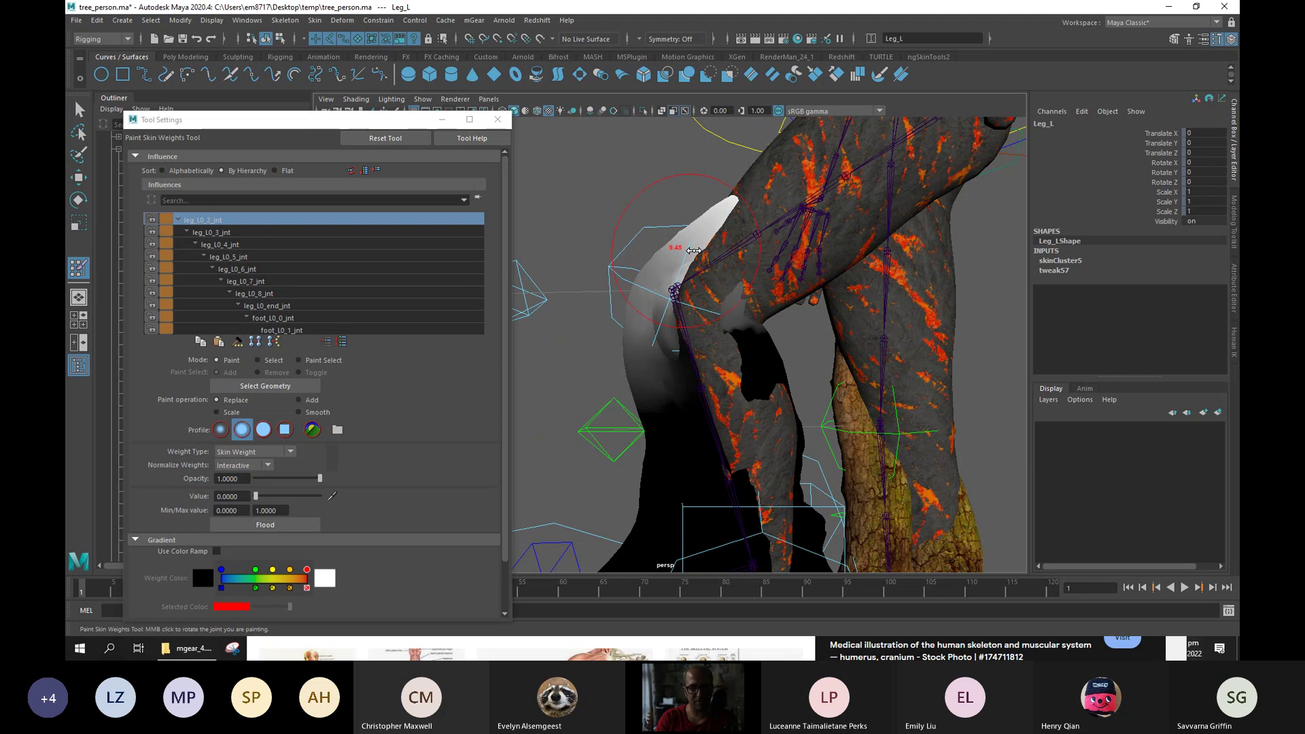
{"action": "mouse_move", "coordinate": [694, 250]}
{"action": "left_mouse_down"}
{"action": "mouse_move", "coordinate": [720, 204]}
{"action": "mouse_move", "coordinate": [677, 292]}
{"action": "mouse_move", "coordinate": [770, 285]}
{"action": "mouse_move", "coordinate": [780, 382]}
{"action": "mouse_move", "coordinate": [789, 340]}
{"action": "left_mouse_up"}
{"action": "mouse_move", "coordinate": [789, 313]}
{"action": "left_mouse_down", "text": "alt"}
{"action": "mouse_move", "coordinate": [794, 360]}
{"action": "mouse_move", "coordinate": [745, 292]}
{"action": "left_mouse_up", "text": "alt"}
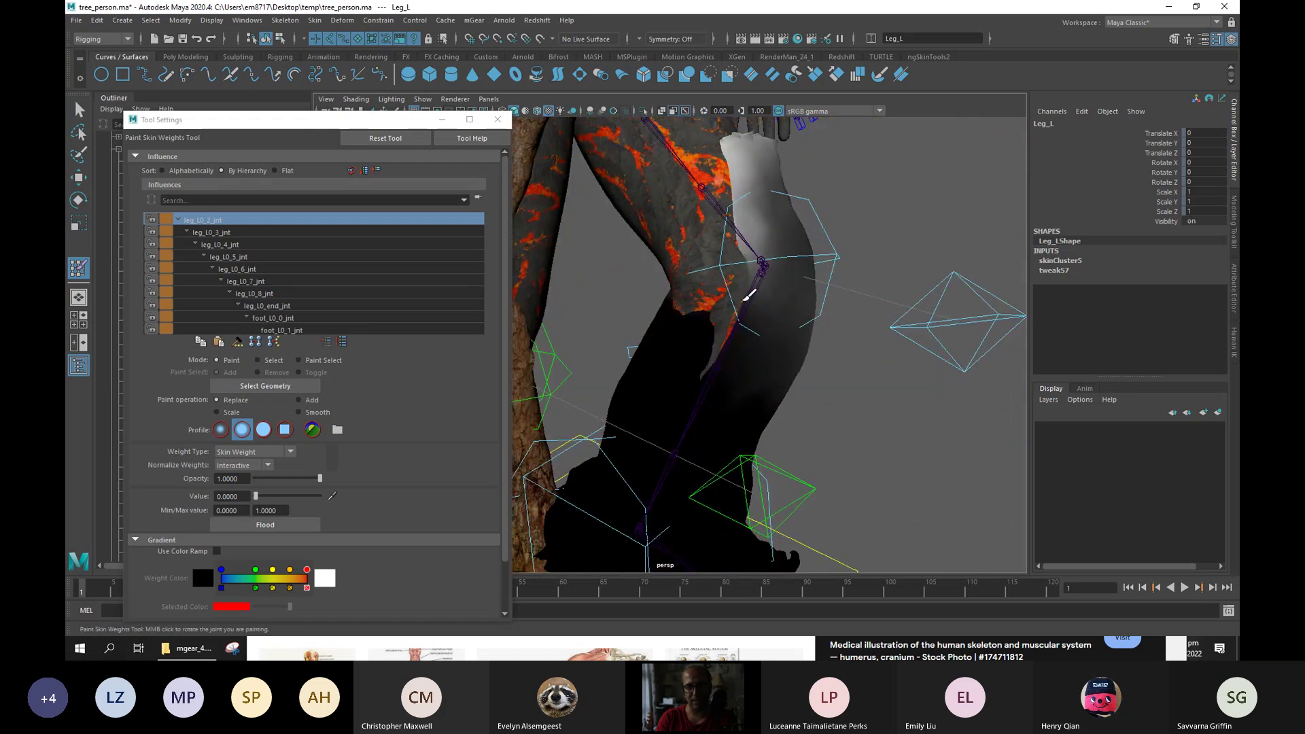
{"action": "mouse_move", "coordinate": [757, 205]}
{"action": "left_mouse_down"}
{"action": "mouse_move", "coordinate": [744, 218]}
{"action": "mouse_move", "coordinate": [741, 136]}
{"action": "mouse_move", "coordinate": [816, 145]}
{"action": "mouse_move", "coordinate": [869, 204]}
{"action": "mouse_move", "coordinate": [794, 176]}
{"action": "mouse_move", "coordinate": [809, 153]}
{"action": "mouse_move", "coordinate": [794, 182]}
{"action": "left_mouse_up"}
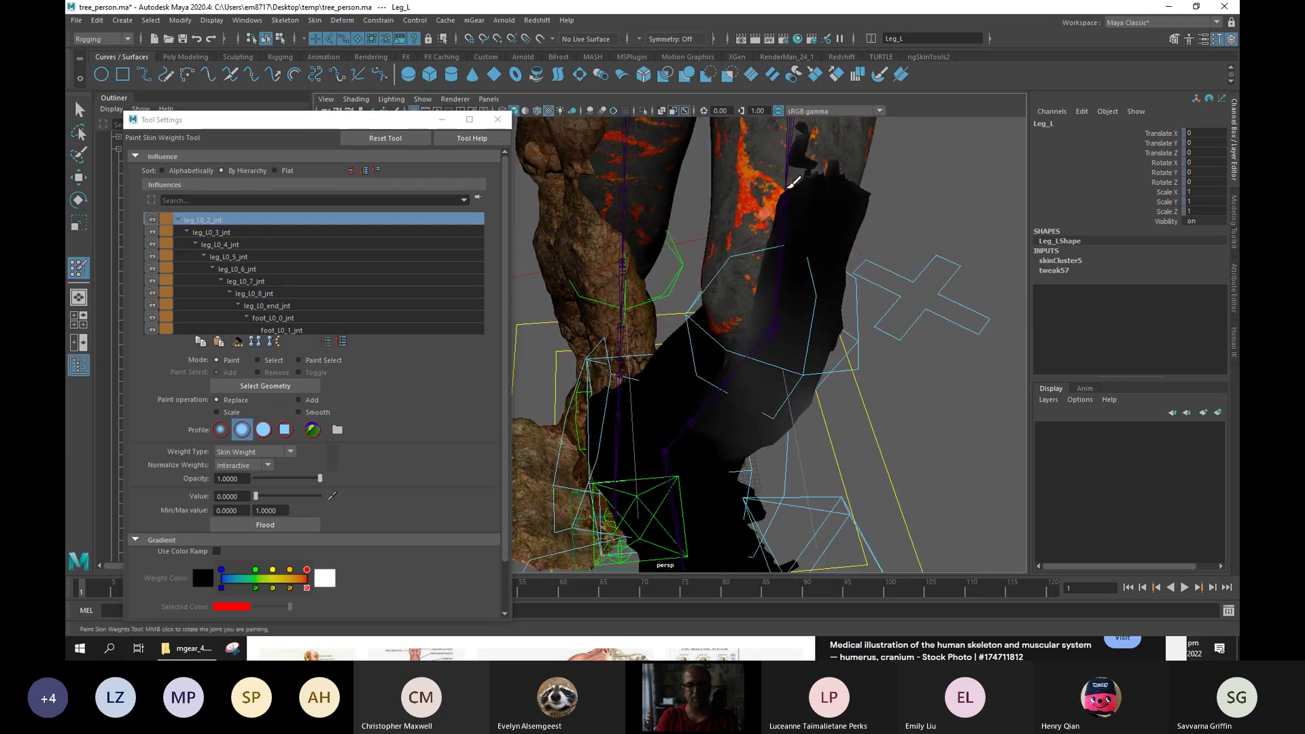
{"action": "mouse_move", "coordinate": [793, 256]}
{"action": "left_mouse_down", "text": "alt"}
{"action": "mouse_move", "coordinate": [724, 280]}
{"action": "mouse_move", "coordinate": [786, 256]}
{"action": "left_mouse_up", "text": "alt"}
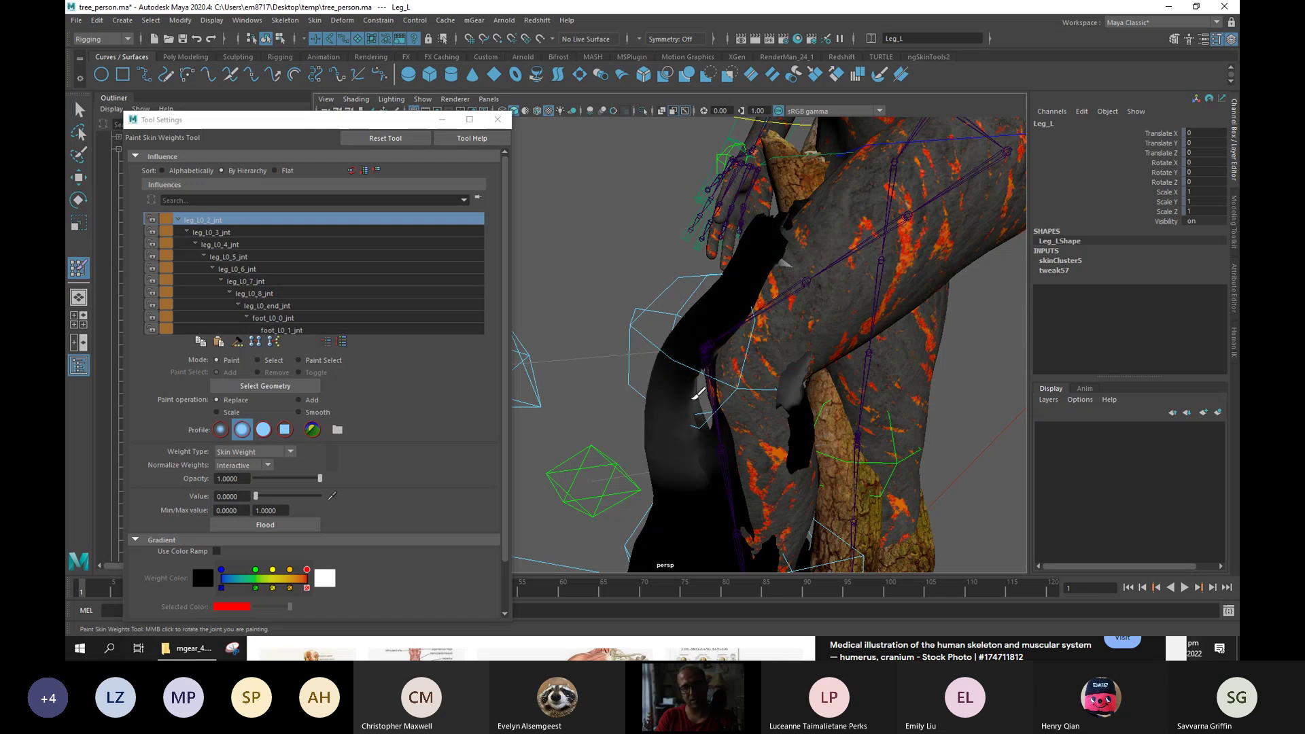
{"action": "left_click_drag", "start_coordinate": [697, 413], "coordinate": [680, 401], "text": "alt"}
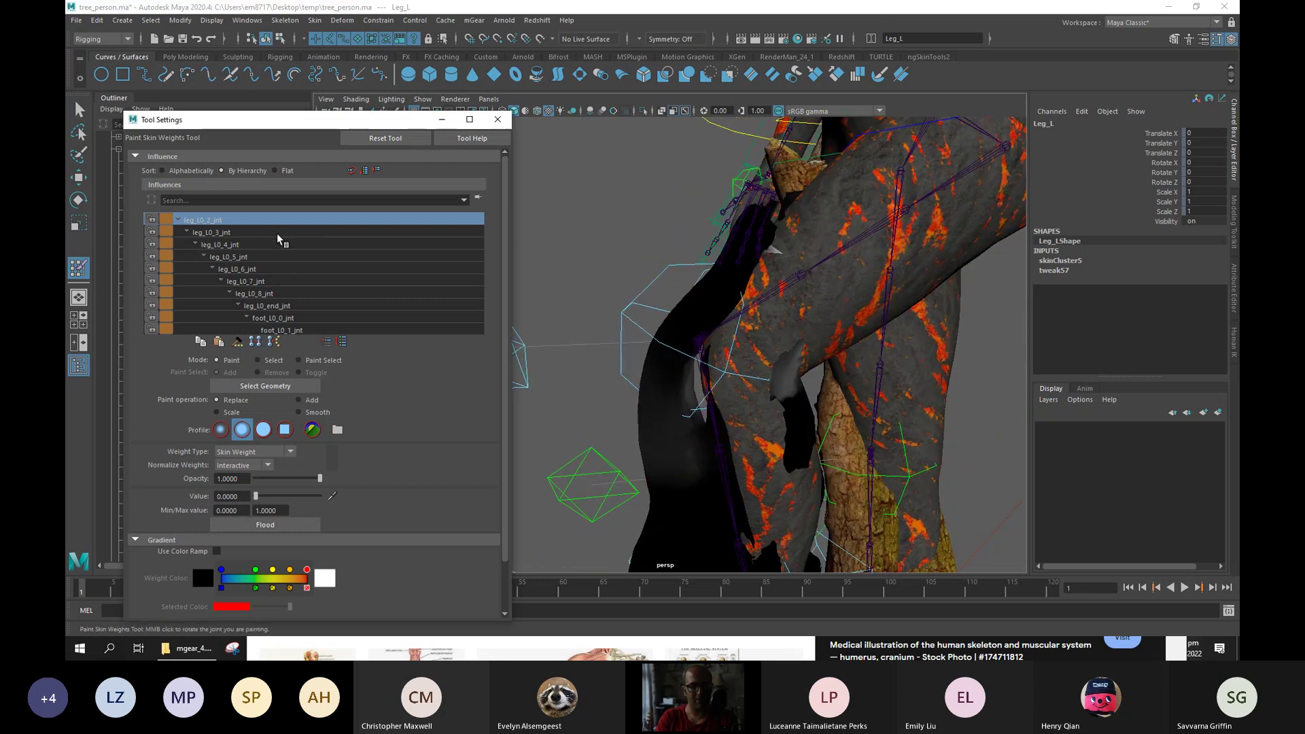
Paint out the upper-bark weights of leg_L0_3_jnt and leg_L0_4_jnt with Replace at value 0.
{"action": "left_click", "coordinate": [358, 234]}
{"action": "mouse_move", "coordinate": [734, 210]}
{"action": "left_mouse_down"}
{"action": "mouse_move", "coordinate": [667, 381]}
{"action": "mouse_move", "coordinate": [713, 204]}
{"action": "mouse_move", "coordinate": [659, 394]}
{"action": "mouse_move", "coordinate": [713, 281]}
{"action": "mouse_move", "coordinate": [703, 272]}
{"action": "mouse_move", "coordinate": [664, 378]}
{"action": "mouse_move", "coordinate": [775, 398]}
{"action": "mouse_move", "coordinate": [772, 364]}
{"action": "left_mouse_up"}
{"action": "mouse_move", "coordinate": [621, 355]}
{"action": "left_mouse_down", "text": "alt"}
{"action": "mouse_move", "coordinate": [734, 353]}
{"action": "mouse_move", "coordinate": [723, 236]}
{"action": "mouse_move", "coordinate": [769, 197]}
{"action": "mouse_move", "coordinate": [684, 170]}
{"action": "mouse_move", "coordinate": [748, 157]}
{"action": "mouse_move", "coordinate": [657, 194]}
{"action": "left_mouse_up", "text": "alt"}
{"action": "left_click", "coordinate": [279, 245]}
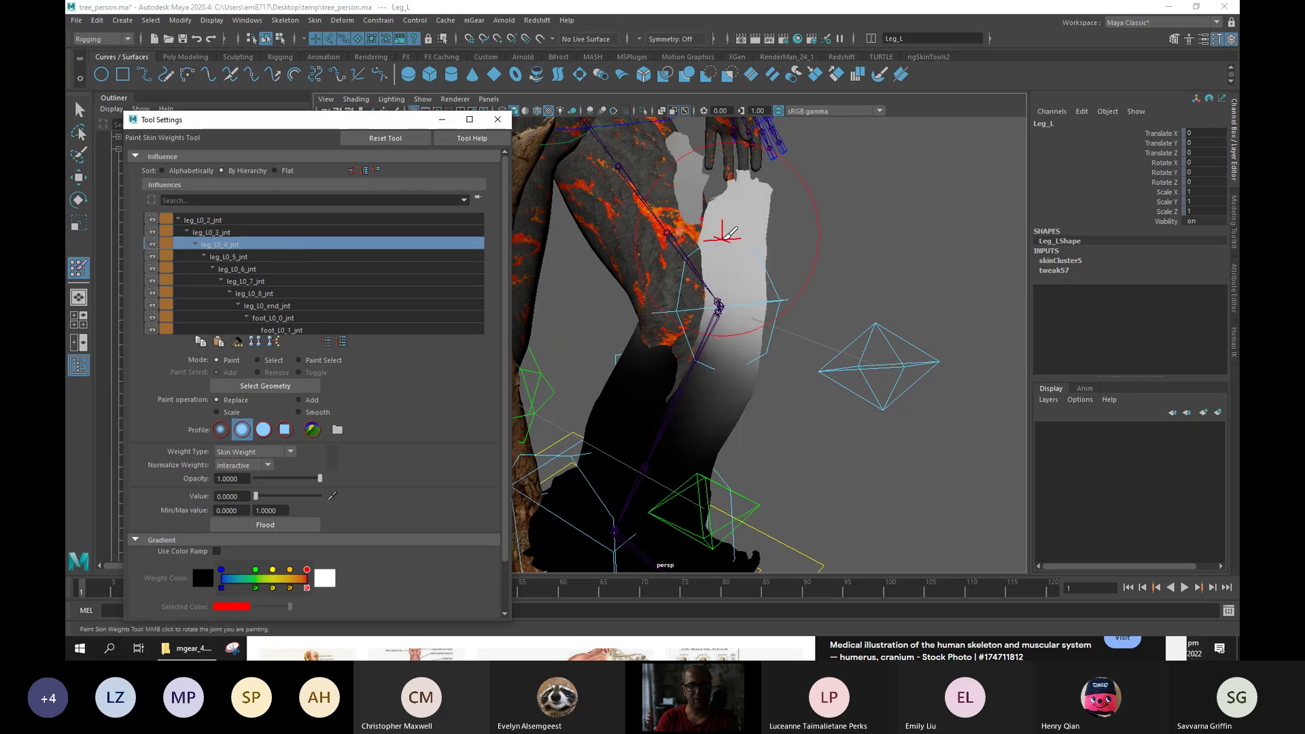
{"action": "mouse_move", "coordinate": [754, 197]}
{"action": "left_mouse_down"}
{"action": "mouse_move", "coordinate": [735, 308]}
{"action": "mouse_move", "coordinate": [762, 219]}
{"action": "mouse_move", "coordinate": [728, 242]}
{"action": "mouse_move", "coordinate": [748, 204]}
{"action": "mouse_move", "coordinate": [633, 189]}
{"action": "left_mouse_up"}
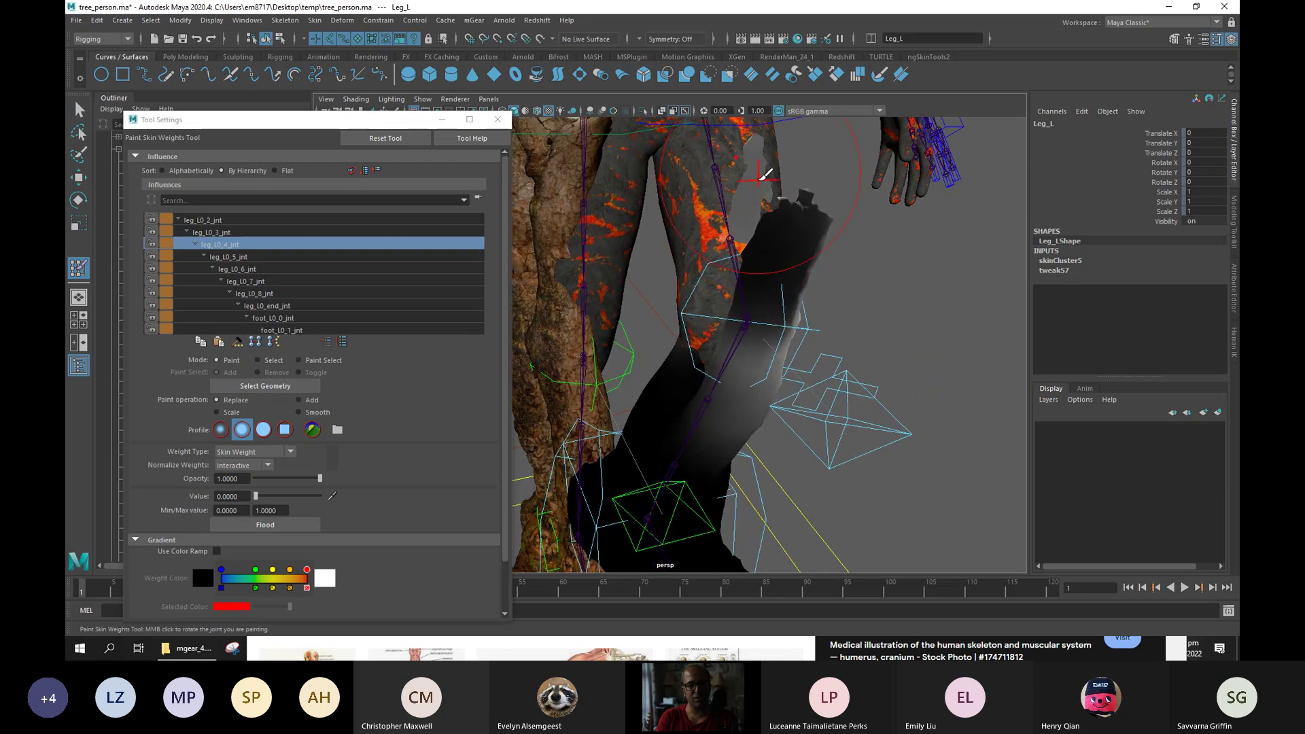
Paint weight for leg_L0_4_jnt with Add at value 1 over the bark piece above the knee.
{"action": "left_click", "coordinate": [298, 400]}
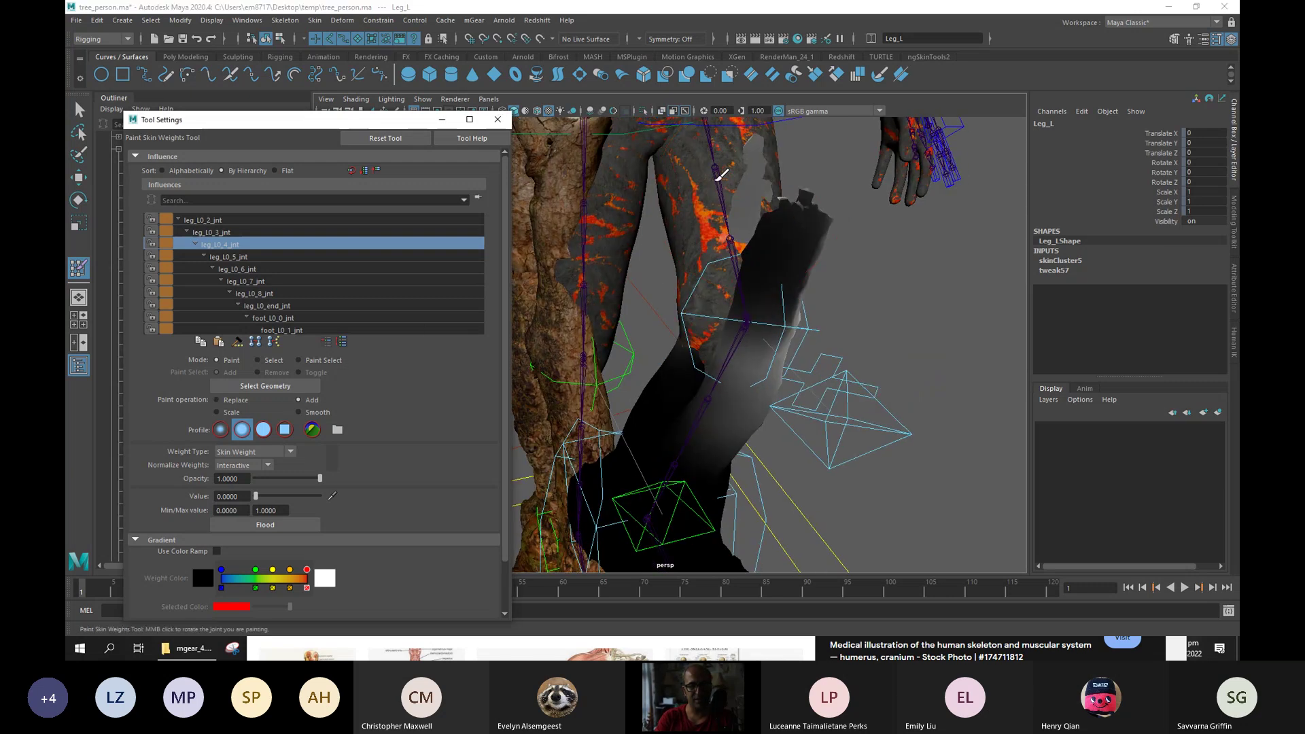
{"action": "left_click_drag", "start_coordinate": [290, 499], "coordinate": [321, 497]}
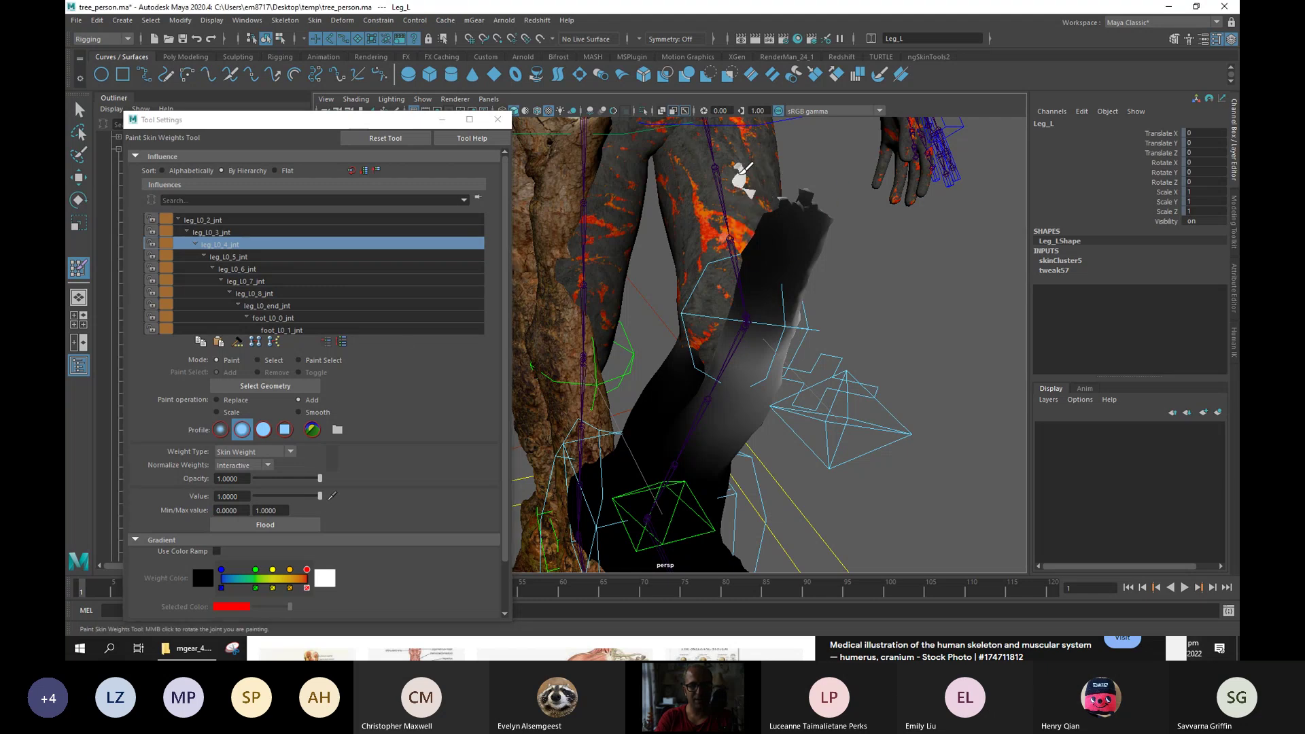
{"action": "left_click_drag", "start_coordinate": [748, 182], "coordinate": [683, 224], "text": "alt"}
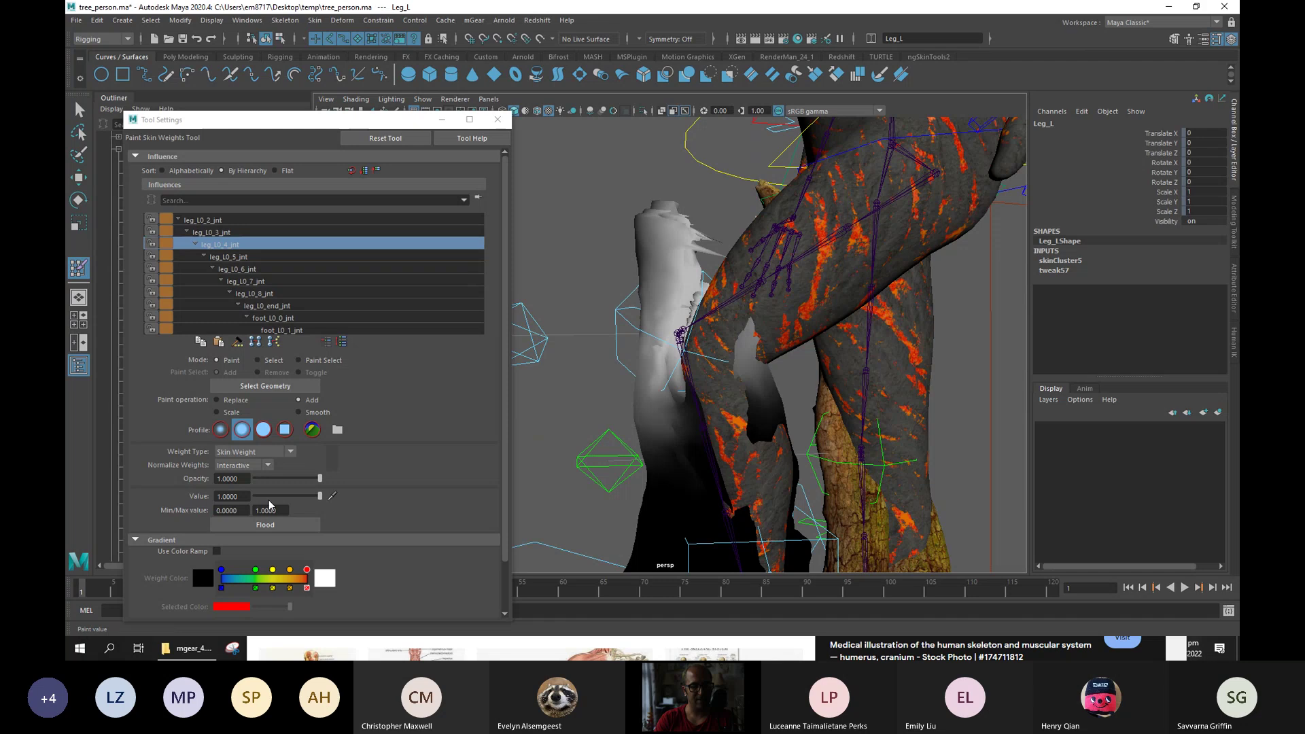
Paint the upper bark for leg_L0_4_jnt again with Replace at value 0.
{"action": "left_click", "coordinate": [234, 399]}
{"action": "left_click", "coordinate": [256, 496]}
{"action": "mouse_move", "coordinate": [650, 273]}
{"action": "left_mouse_down"}
{"action": "mouse_move", "coordinate": [638, 272]}
{"action": "mouse_move", "coordinate": [684, 254]}
{"action": "mouse_move", "coordinate": [664, 256]}
{"action": "left_mouse_up"}
{"action": "right_click_drag", "start_coordinate": [664, 256], "coordinate": [497, 299], "text": "alt"}
Leave weight painting and move the left leg IK control leg_L0_ik_ctl freehand to test the leg bark's deformation.
{"action": "mouse_move", "coordinate": [557, 299]}
{"action": "left_mouse_down", "text": "alt"}
{"action": "mouse_move", "coordinate": [654, 304]}
{"action": "mouse_move", "coordinate": [642, 304]}
{"action": "left_mouse_up", "text": "alt"}
{"action": "left_click_drag", "start_coordinate": [757, 423], "coordinate": [770, 481], "text": "alt"}
{"action": "key", "text": "q"}
{"action": "left_click", "coordinate": [754, 435]}
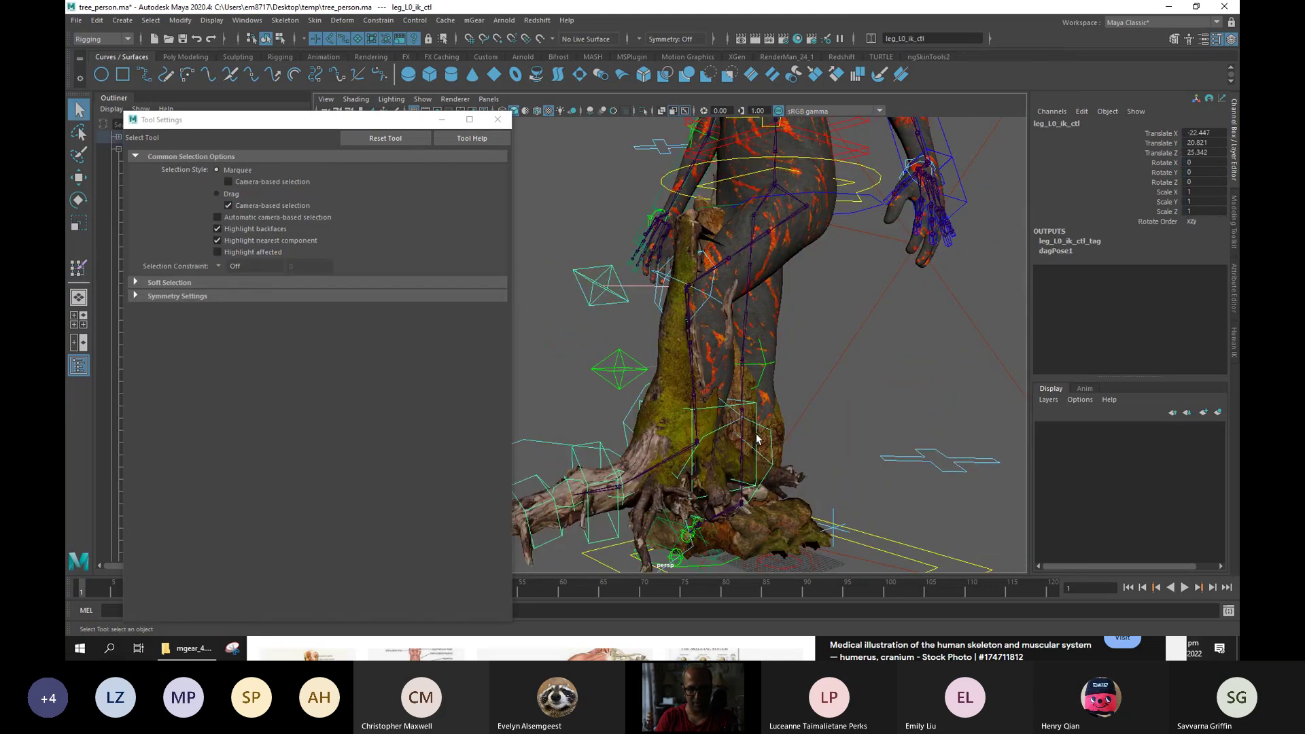
{"action": "key", "text": "w"}
{"action": "left_click_drag", "start_coordinate": [703, 447], "coordinate": [816, 453]}
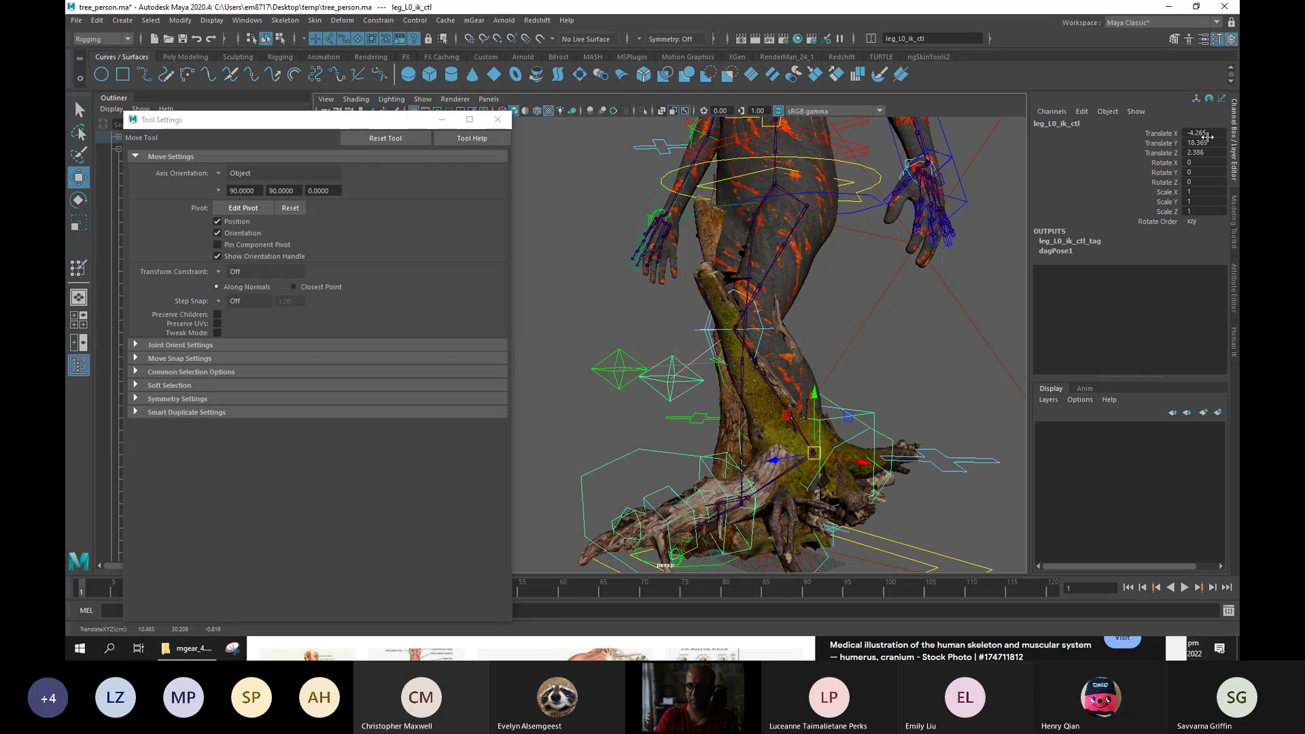
Reset Translate X, Y and Z of leg_L0_ik_ctl to 0.
{"action": "type", "text": "-3"}
{"action": "key", "text": "Return"}
{"action": "left_click_drag", "start_coordinate": [1203, 134], "coordinate": [1202, 152]}
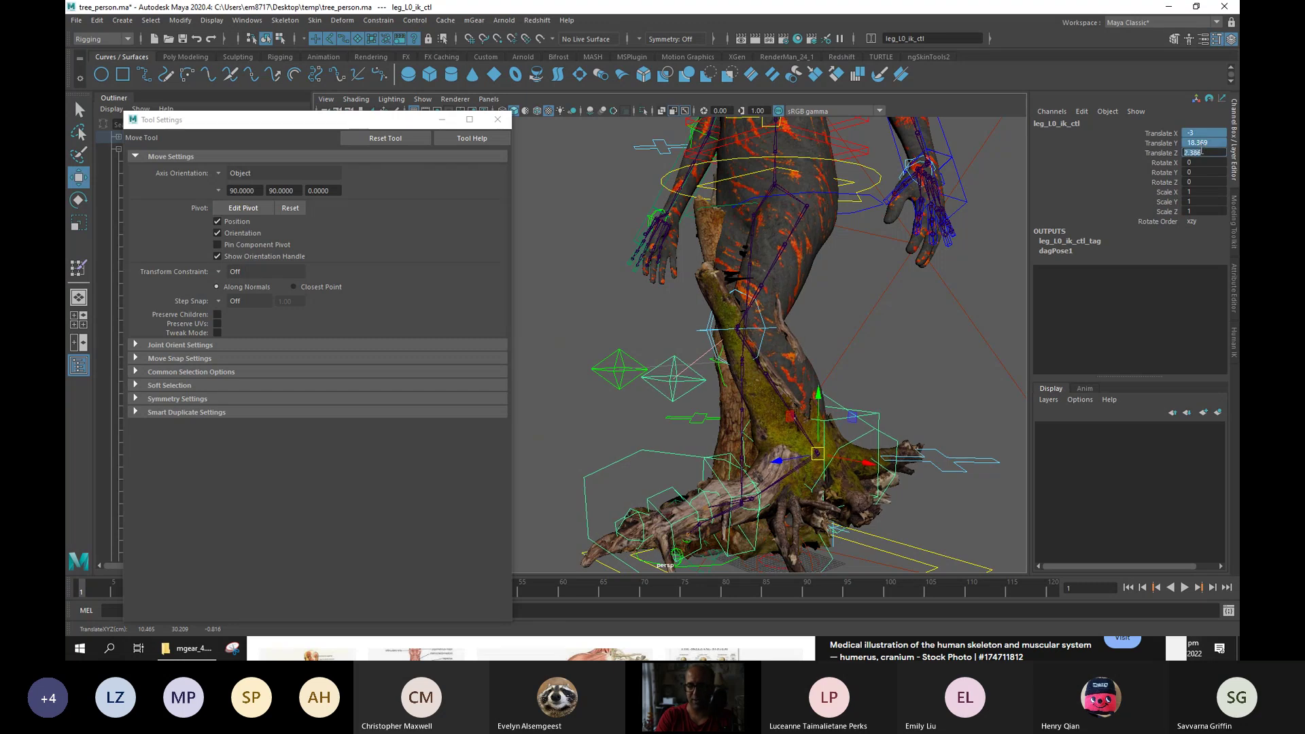
{"action": "type", "text": "0"}
{"action": "key", "text": "Return"}
Close the Tool Settings and bind the right leg bark mesh Leg_R to the joints foot_R0_1_jnt through leg_R0_0_jnt.
{"action": "left_click_drag", "start_coordinate": [748, 408], "coordinate": [722, 415], "text": "alt"}
{"action": "left_click", "coordinate": [722, 415]}
{"action": "left_click_drag", "start_coordinate": [707, 358], "coordinate": [705, 402], "text": "alt"}
{"action": "middle_click_drag", "start_coordinate": [705, 401], "coordinate": [703, 356], "text": "alt"}
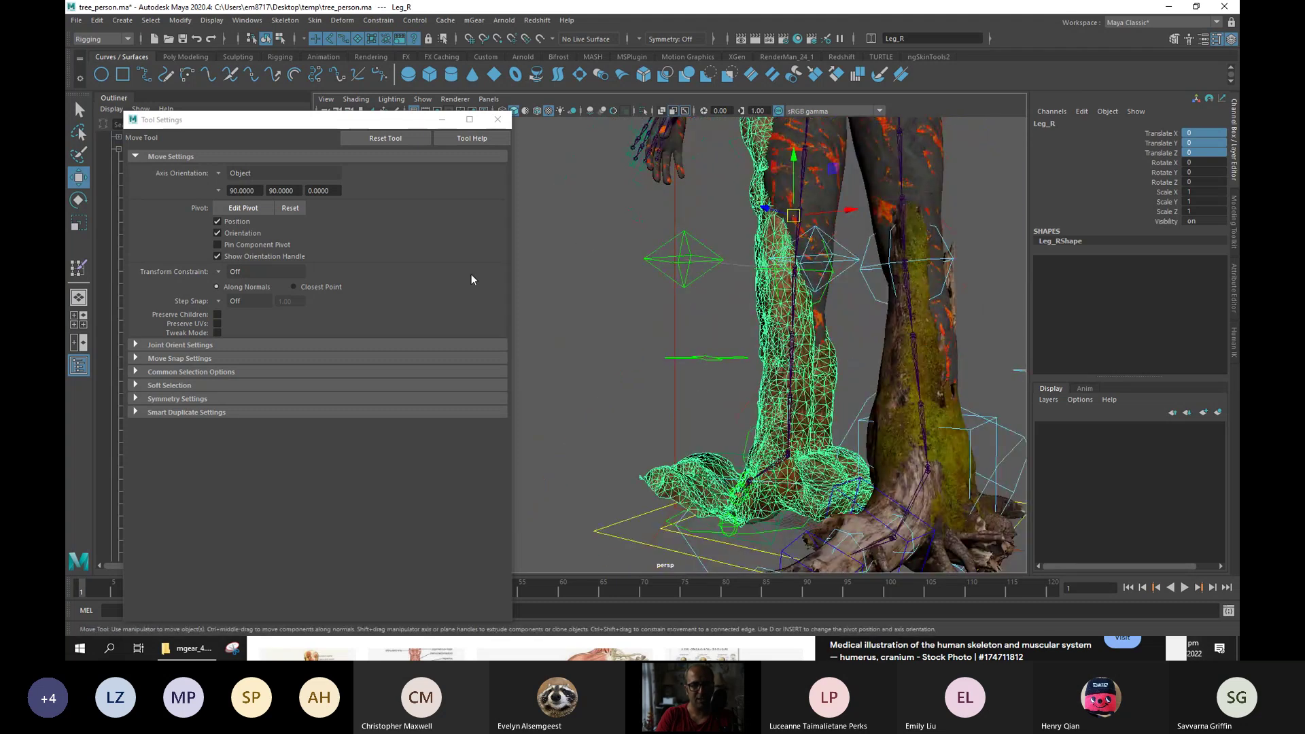
{"action": "left_click", "coordinate": [498, 120]}
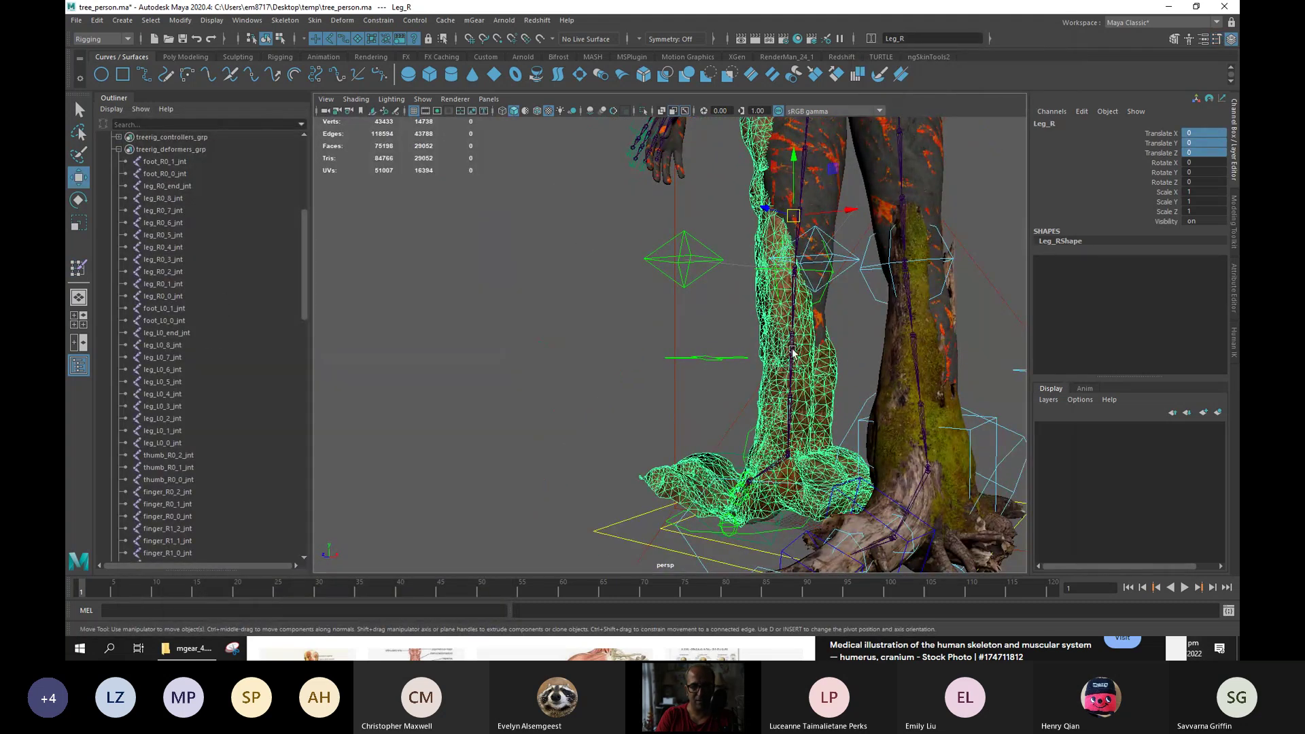
{"action": "left_click", "coordinate": [164, 222]}
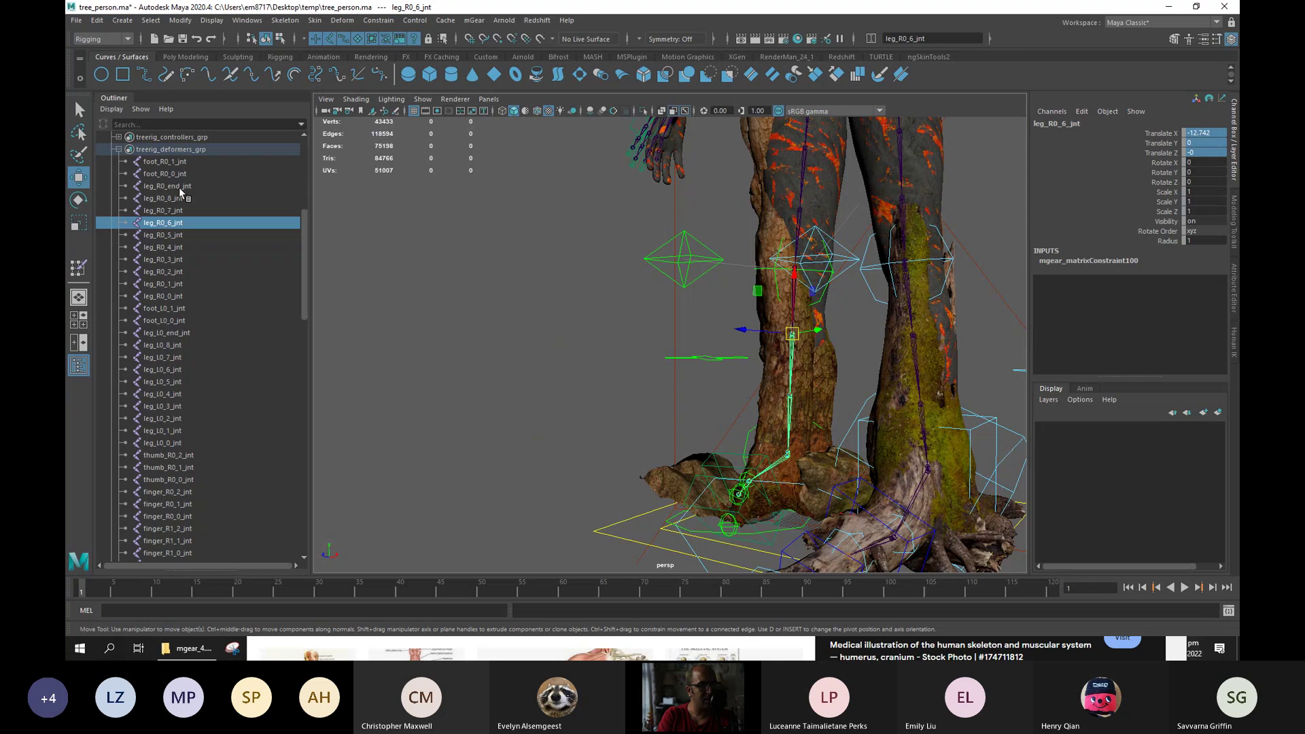
{"action": "left_click", "coordinate": [178, 163]}
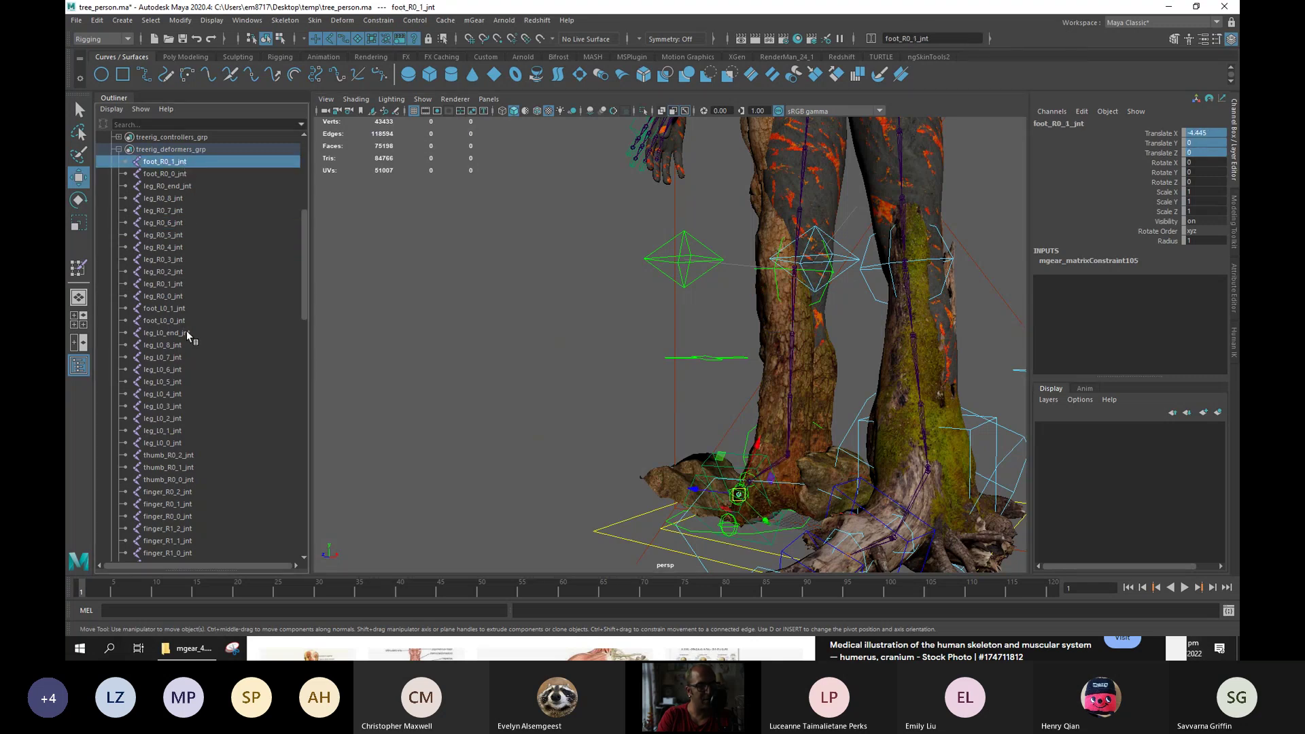
{"action": "left_click", "coordinate": [170, 297], "text": "shift"}
{"action": "key", "text": "f"}
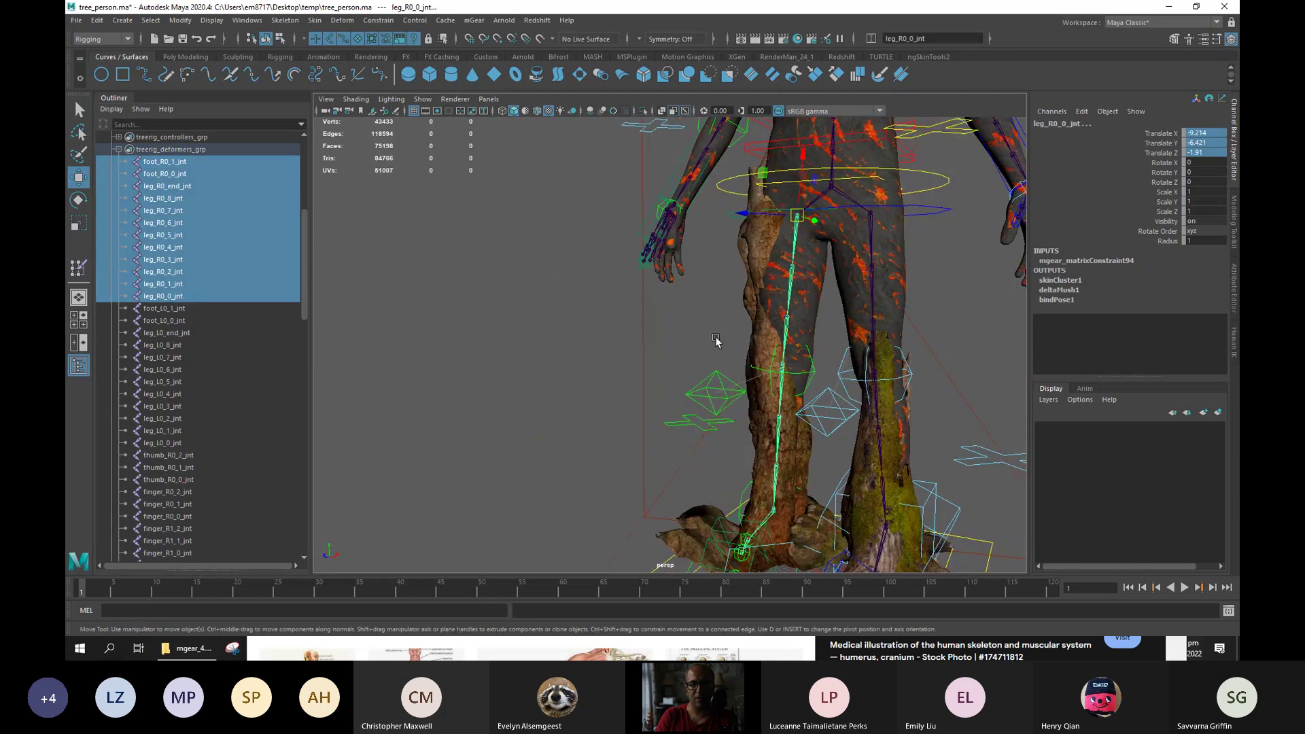
{"action": "left_click", "coordinate": [741, 269], "text": "shift"}
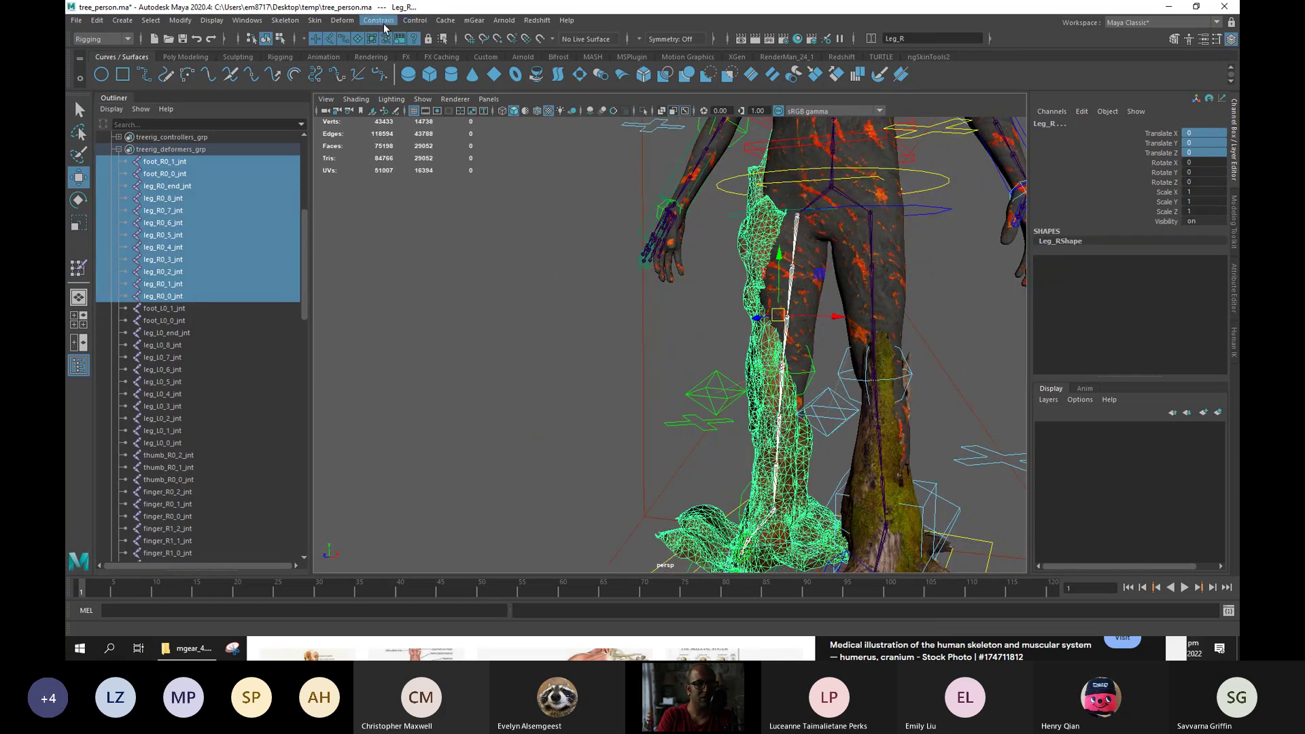
{"action": "left_click", "coordinate": [315, 20]}
{"action": "left_click", "coordinate": [341, 51]}
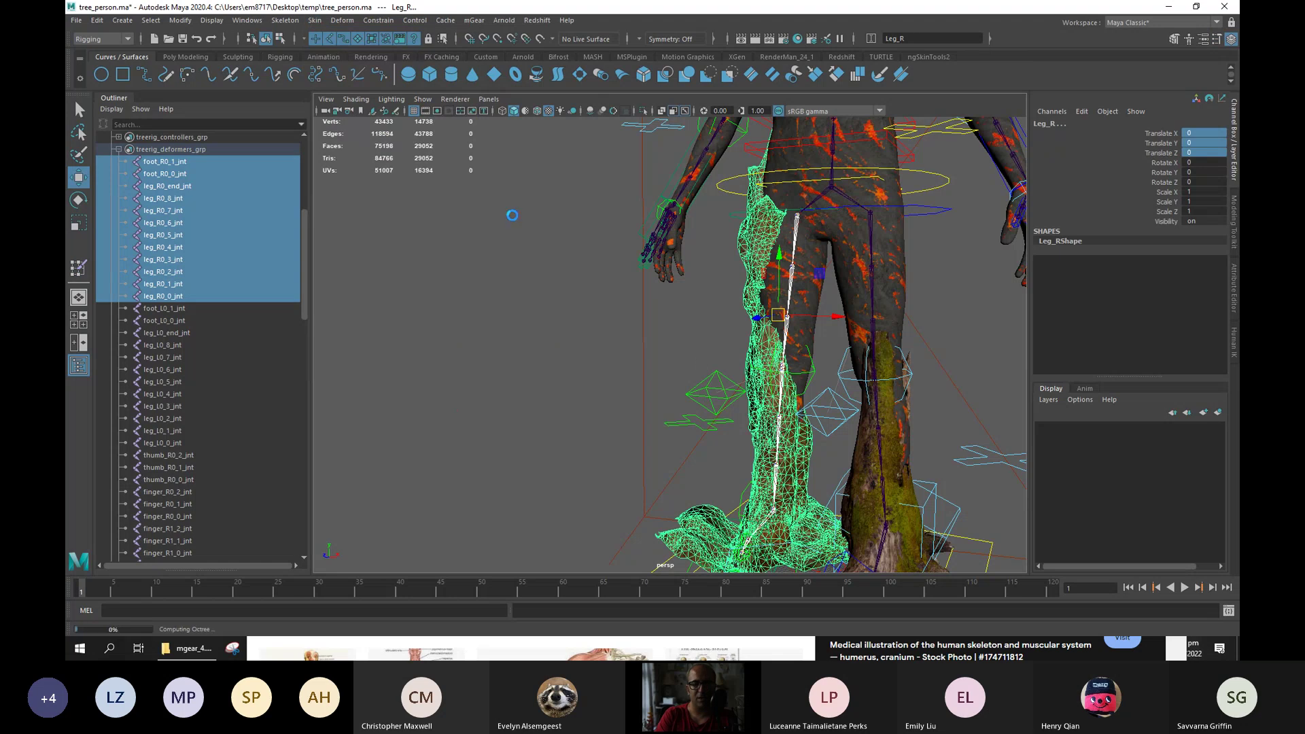
Test the right leg bark's binding with leg_R0_ik_ctl, undo the test change, and inspect the whole character.
{"action": "left_click_drag", "start_coordinate": [636, 357], "coordinate": [728, 373], "text": "alt"}
{"action": "left_click", "coordinate": [589, 455]}
{"action": "key", "text": "ctrl+z"}
{"action": "middle_click_drag", "start_coordinate": [728, 374], "coordinate": [760, 379], "text": "alt"}
{"action": "mouse_move", "coordinate": [760, 379]}
{"action": "right_mouse_down", "text": "alt"}
{"action": "mouse_move", "coordinate": [739, 353]}
{"action": "mouse_move", "coordinate": [789, 367]}
{"action": "mouse_move", "coordinate": [778, 378]}
{"action": "right_mouse_up", "text": "alt"}
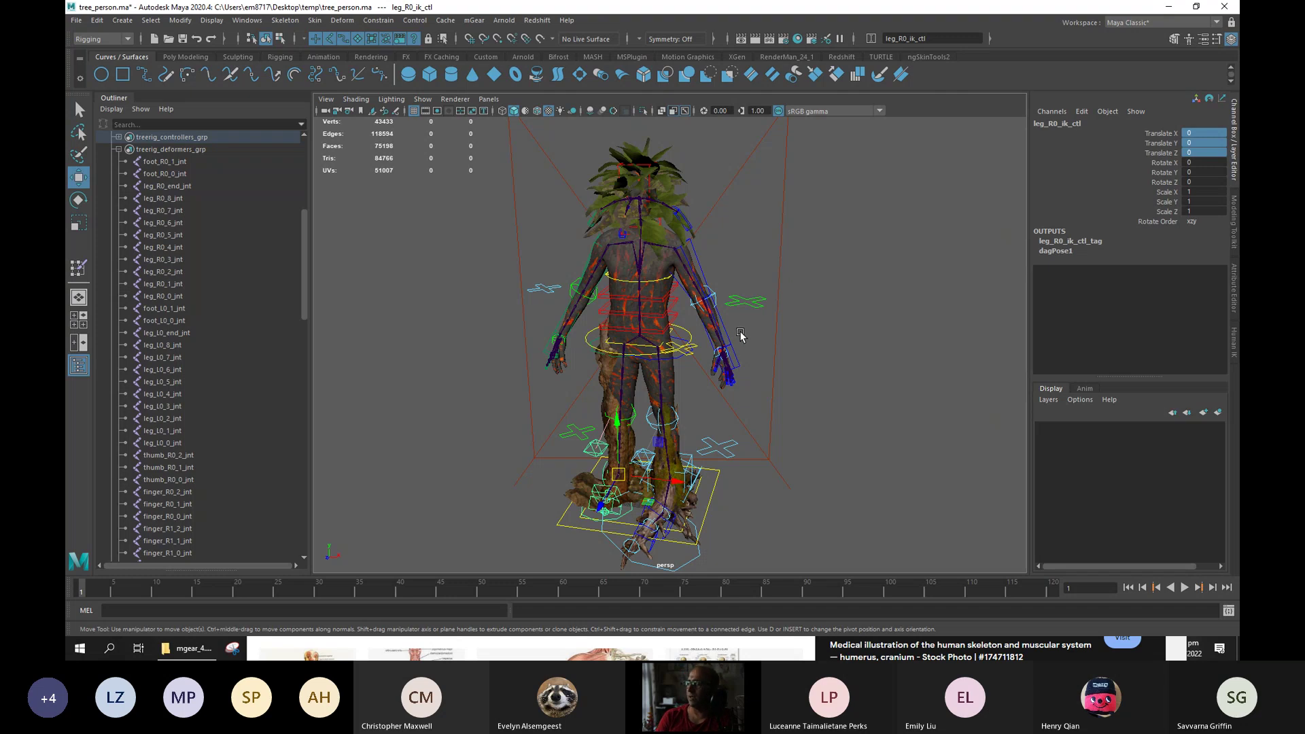
{"action": "left_click_drag", "start_coordinate": [787, 316], "coordinate": [754, 353], "text": "alt"}
{"action": "right_click_drag", "start_coordinate": [755, 353], "coordinate": [784, 375], "text": "alt"}
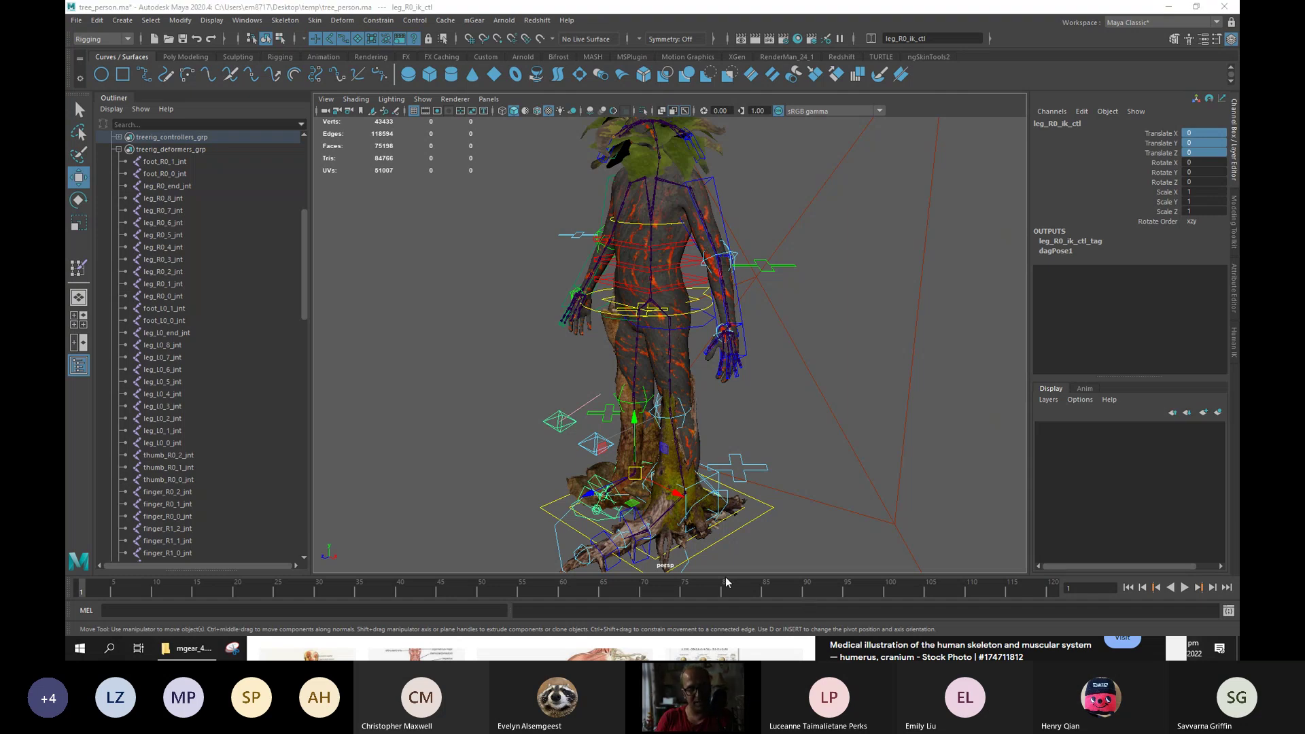
Switch from Maya to Quixel Bridge, search Windows for "mixer" and launch Quixel Mixer.
{"action": "key", "text": "alt+Tab"}
{"action": "key", "text": "alt+Tab"}
{"action": "left_click", "coordinate": [769, 329]}
{"action": "key", "text": "super"}
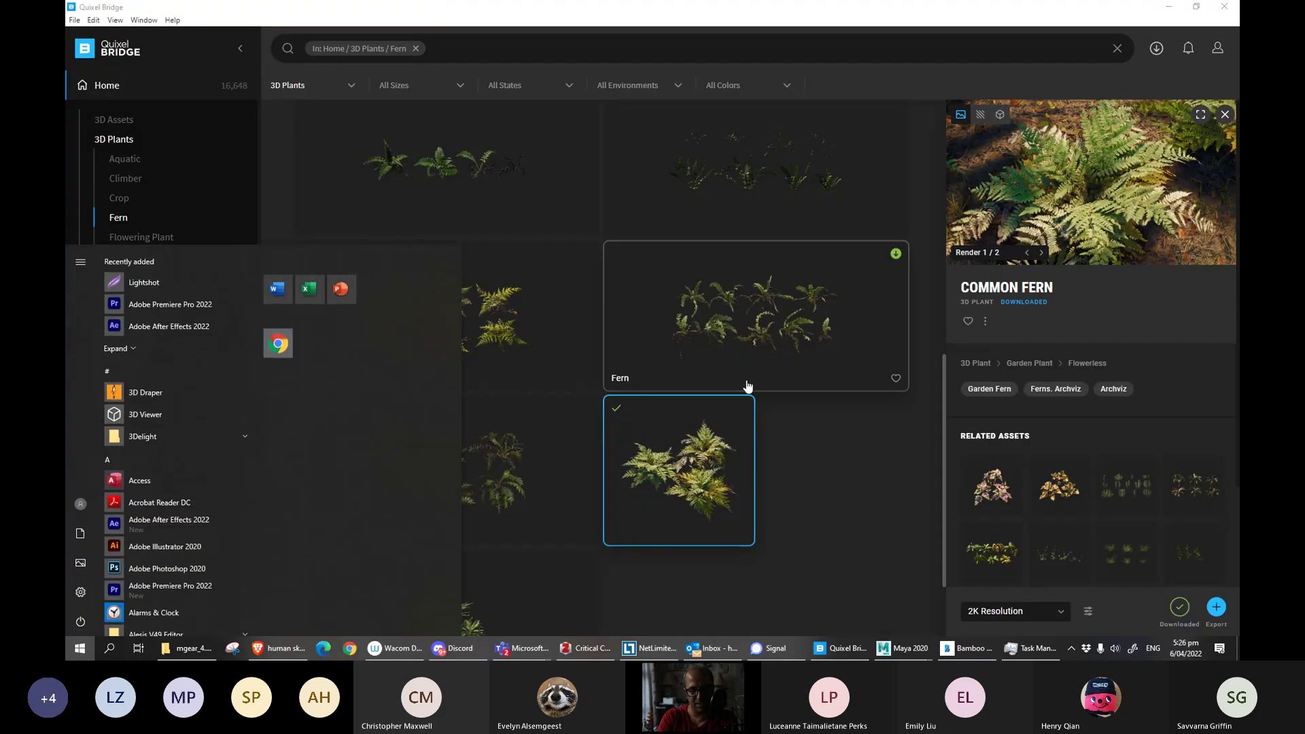
{"action": "type", "text": "mixer"}
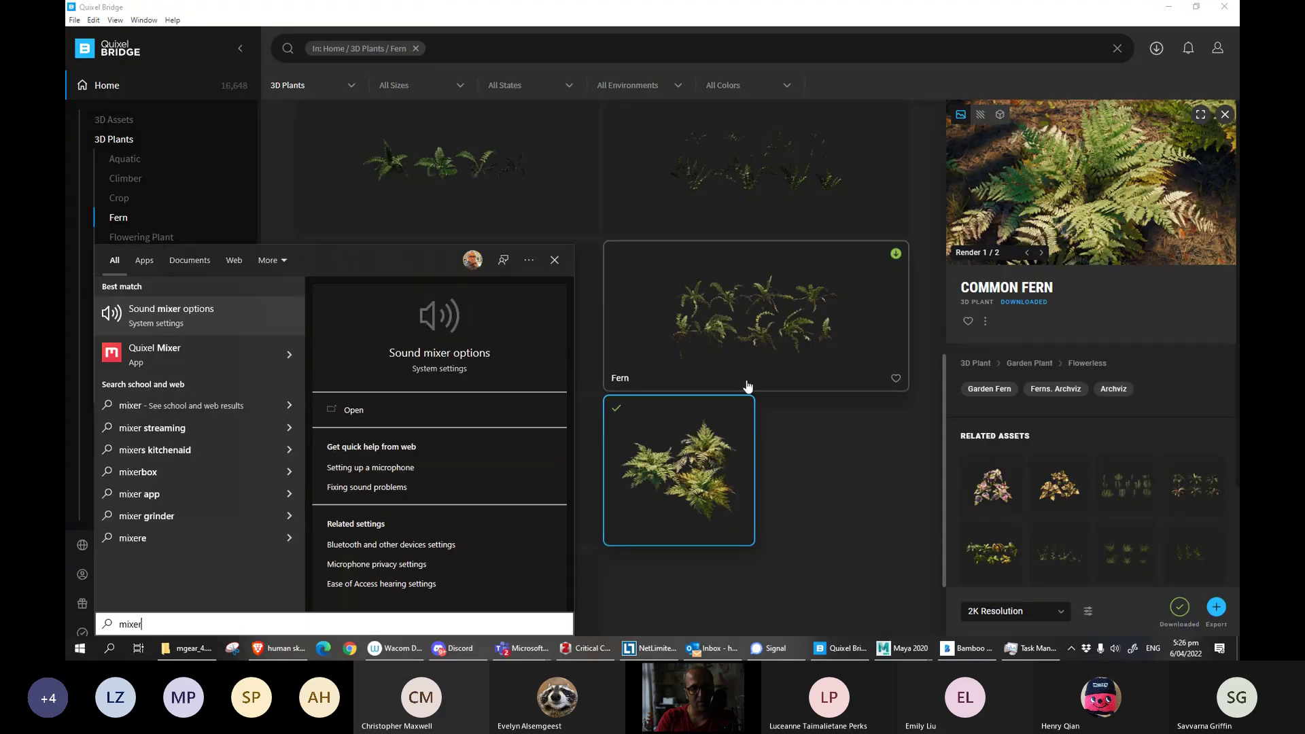
{"action": "key", "text": "Down"}
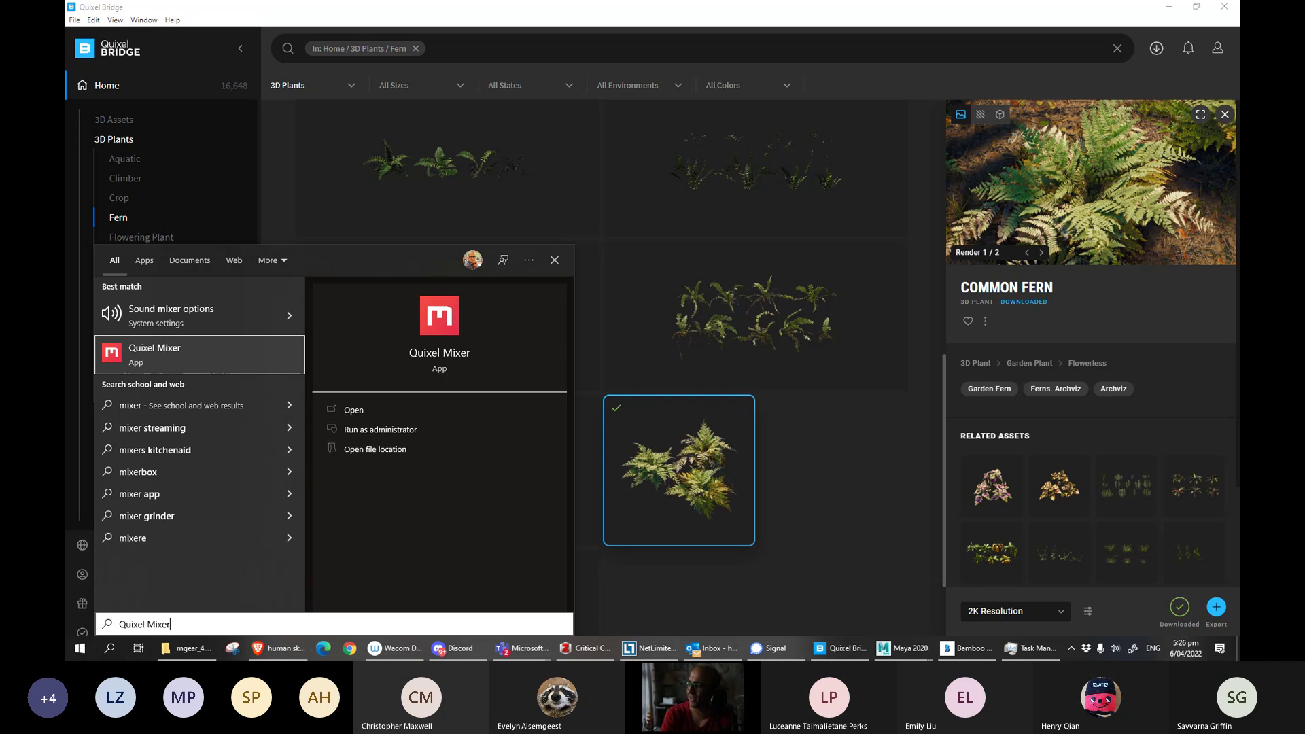
{"action": "key", "text": "Return"}
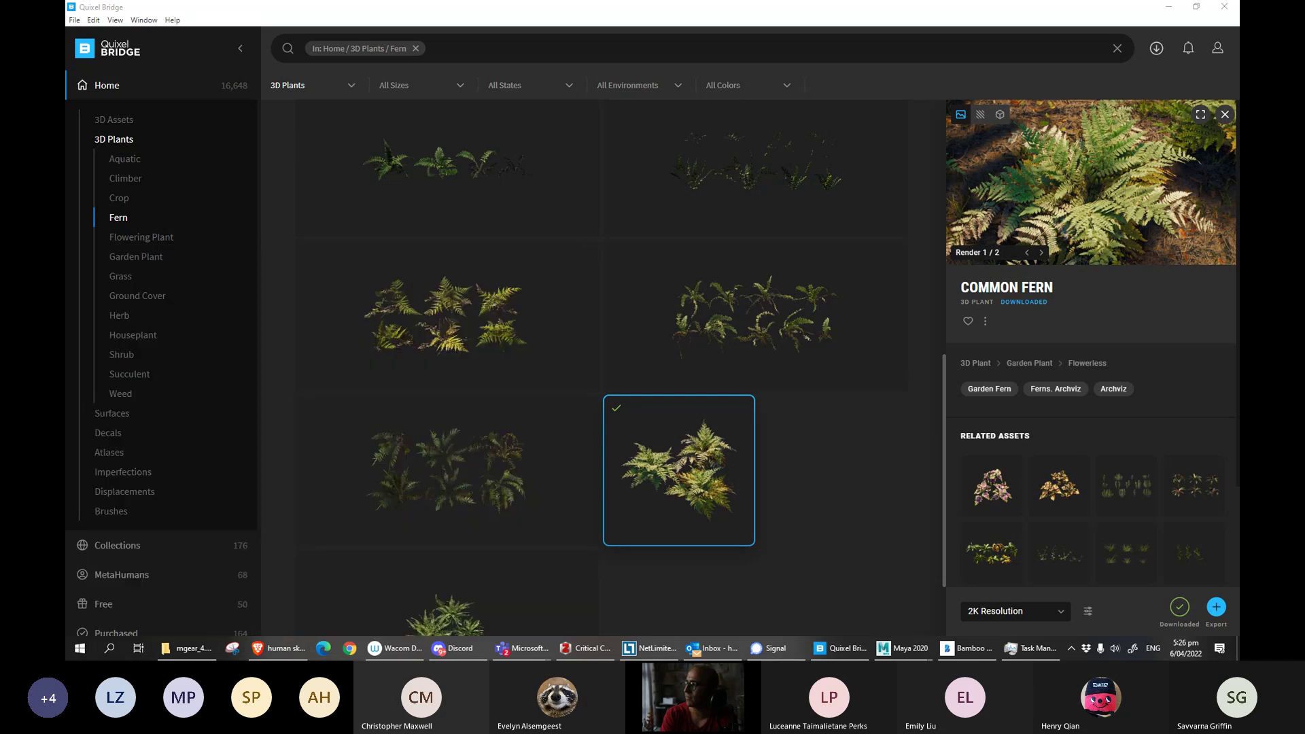